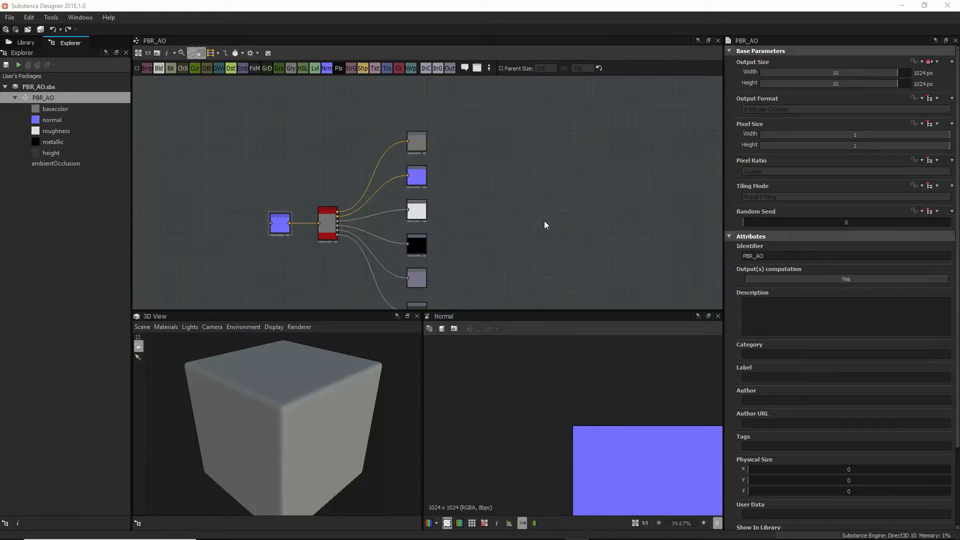
# Step: Examine the output nodes of the PBR_AO graph and the attributes of the ambientOcclusion output
pyautogui.scroll(-3, 432, 270)
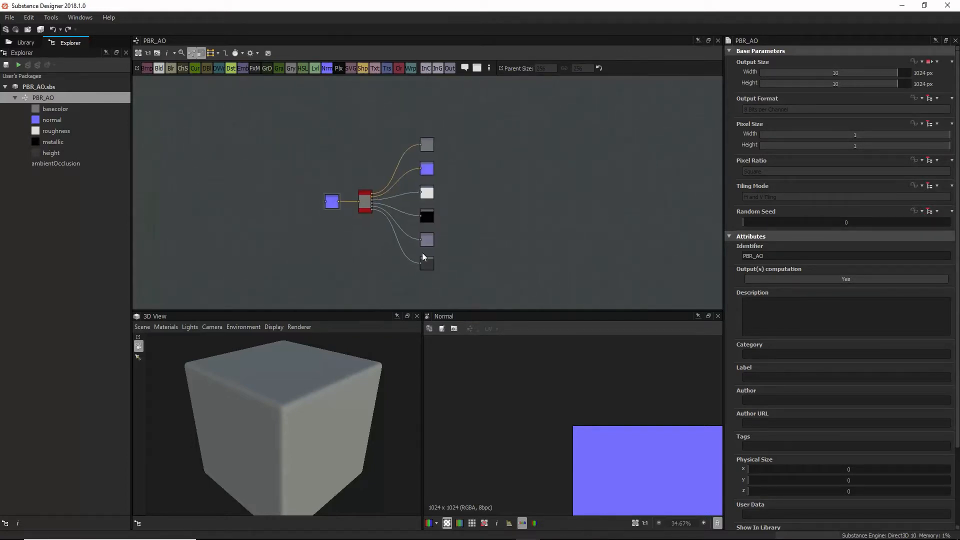
pyautogui.scroll(3, 484, 208)
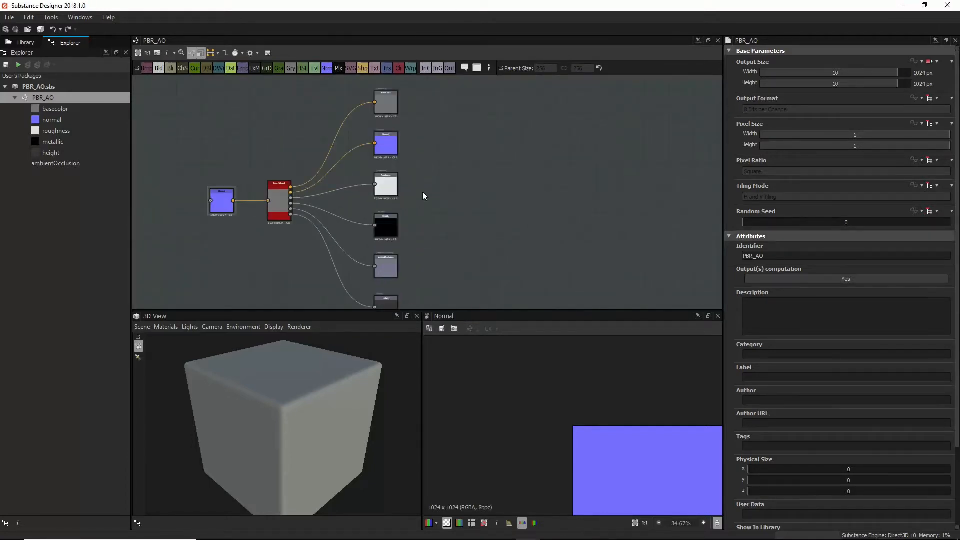
pyautogui.moveTo(422, 193); pyautogui.dragTo(472, 191, button='middle')
pyautogui.scroll(-2, 467, 209)
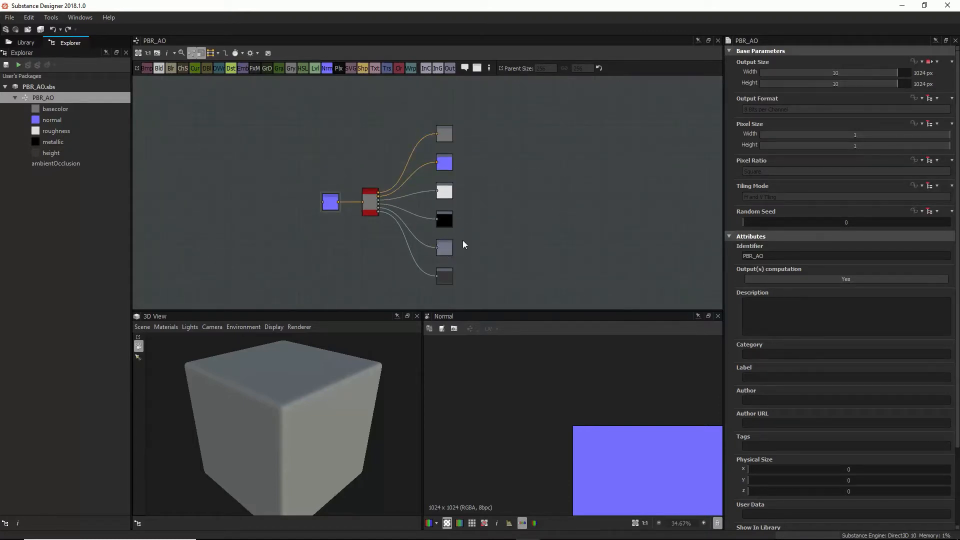
pyautogui.scroll(2, 459, 240)
pyautogui.scroll(2, 433, 245)
pyautogui.click(413, 256)
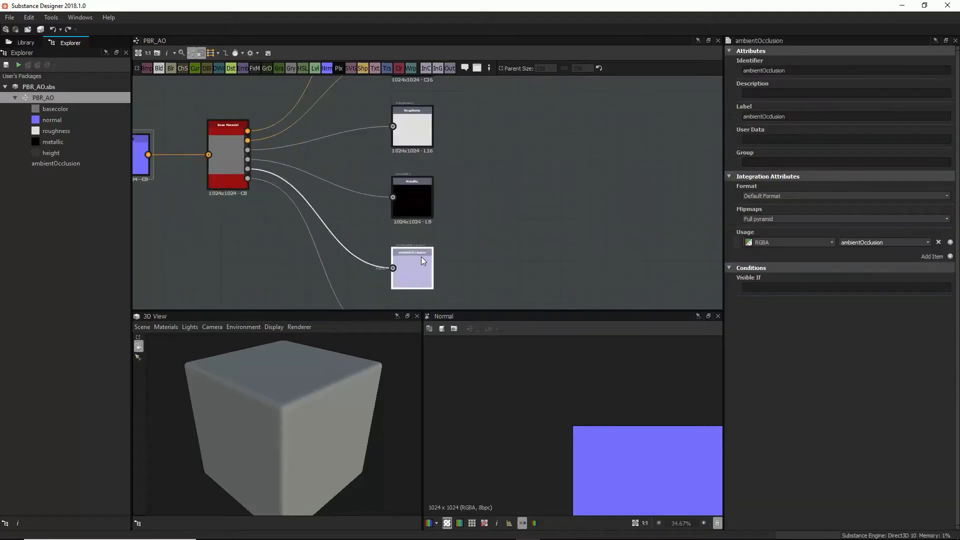
pyautogui.moveTo(163, 167); pyautogui.dragTo(245, 167, button='middle')
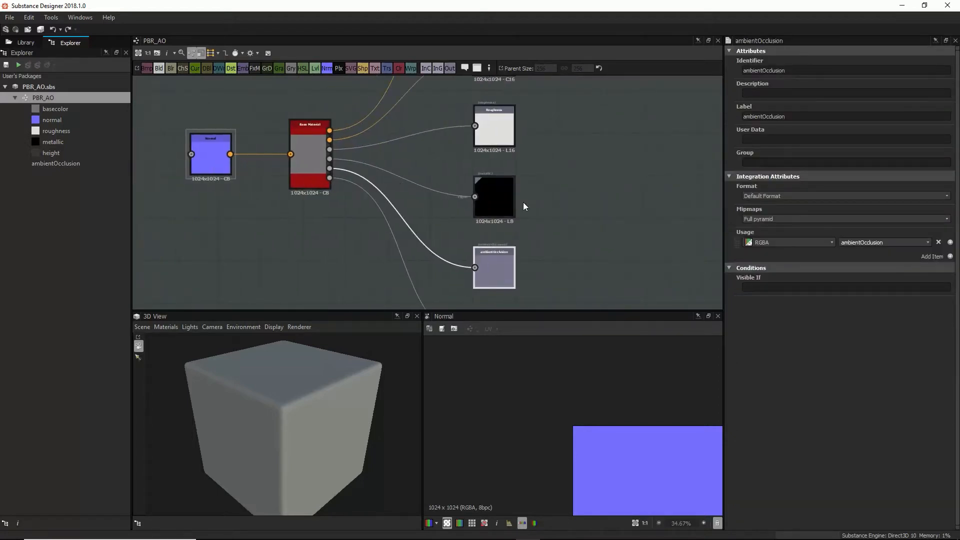
# Step: Add an output node beside the existing outputs and give it the ambientOcclusion usage
pyautogui.moveTo(543, 222); pyautogui.dragTo(460, 187, button='middle')
pyautogui.press('space')
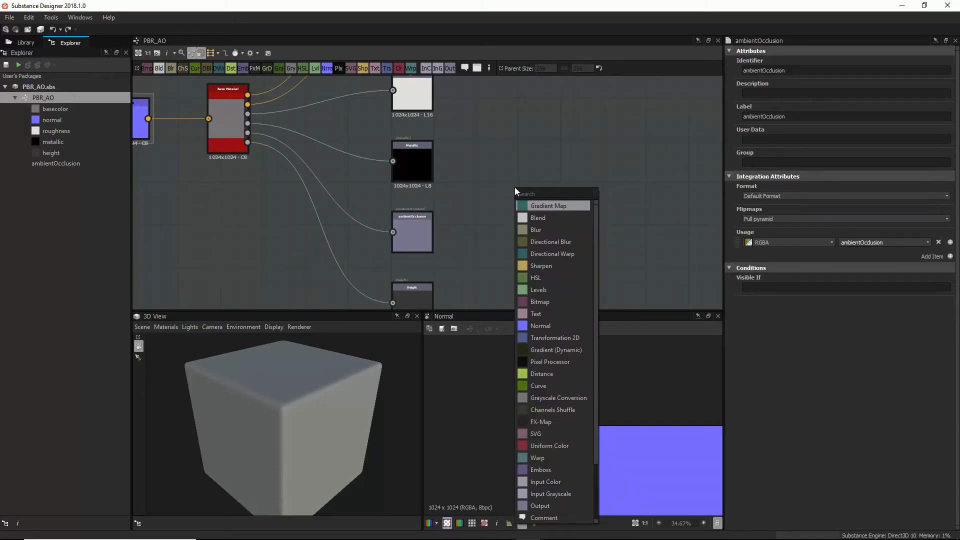
pyautogui.write('output')
pyautogui.press('Return')
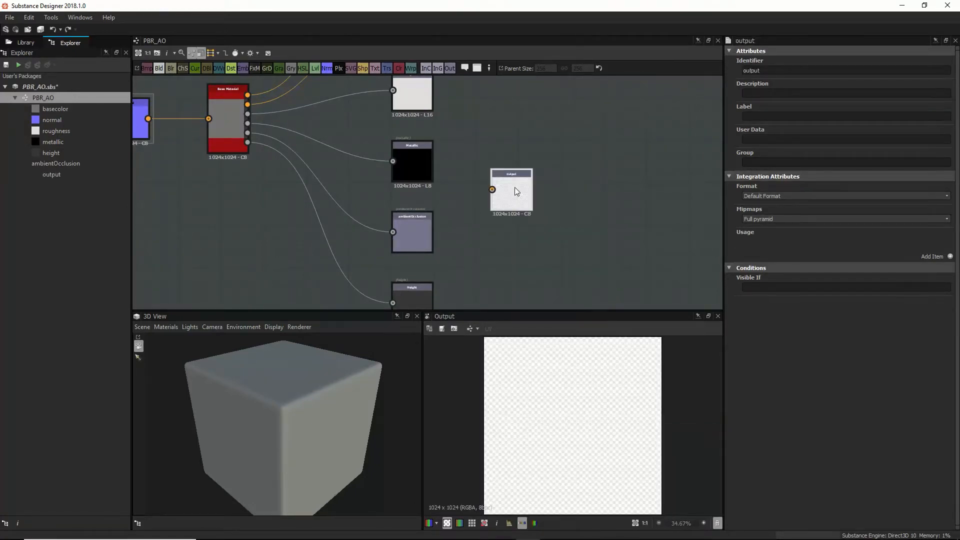
pyautogui.click(948, 259)
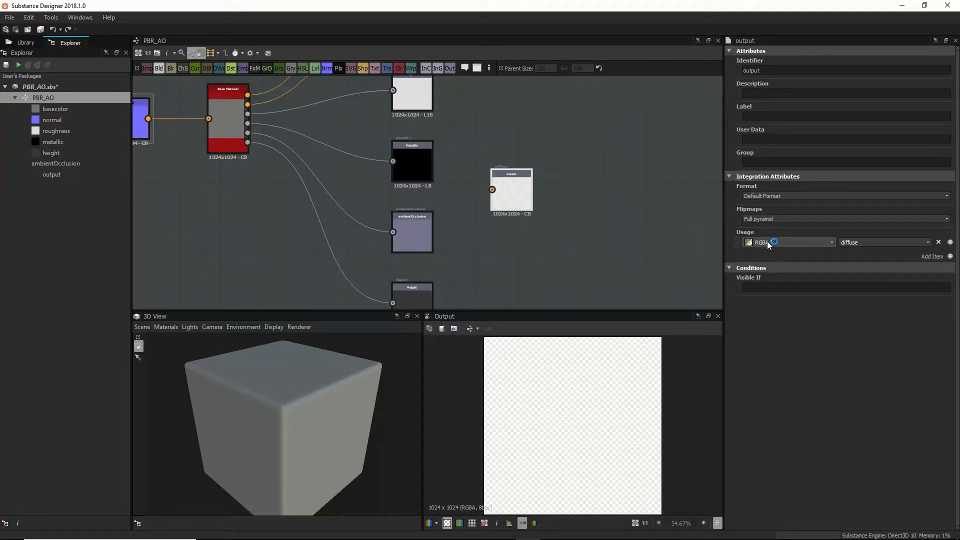
pyautogui.click(927, 243)
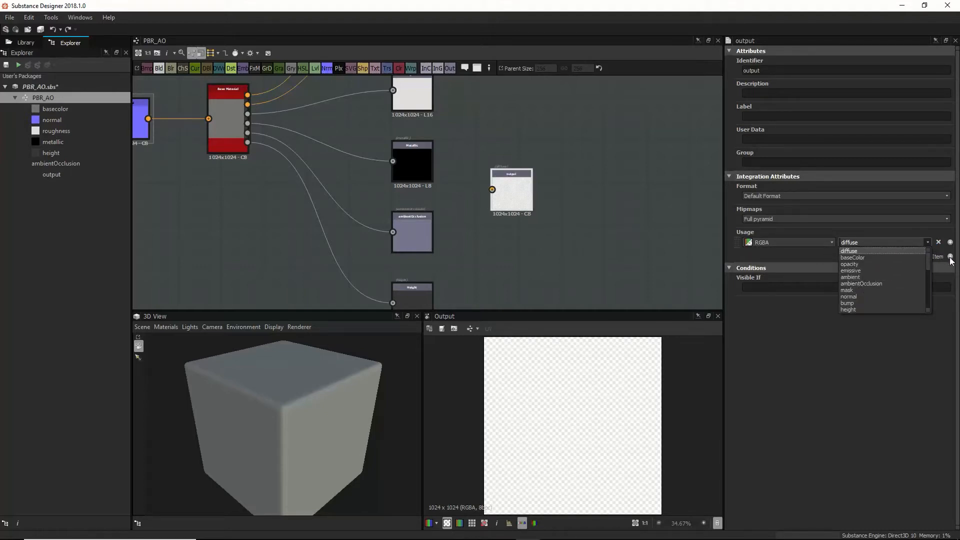
pyautogui.click(880, 283)
# Step: Copy the usage name ambientOcclusion into the new output's identifier and label, and set its group to Material
pyautogui.moveTo(888, 242); pyautogui.dragTo(780, 245)
pyautogui.hotkey('ctrl', 'c')
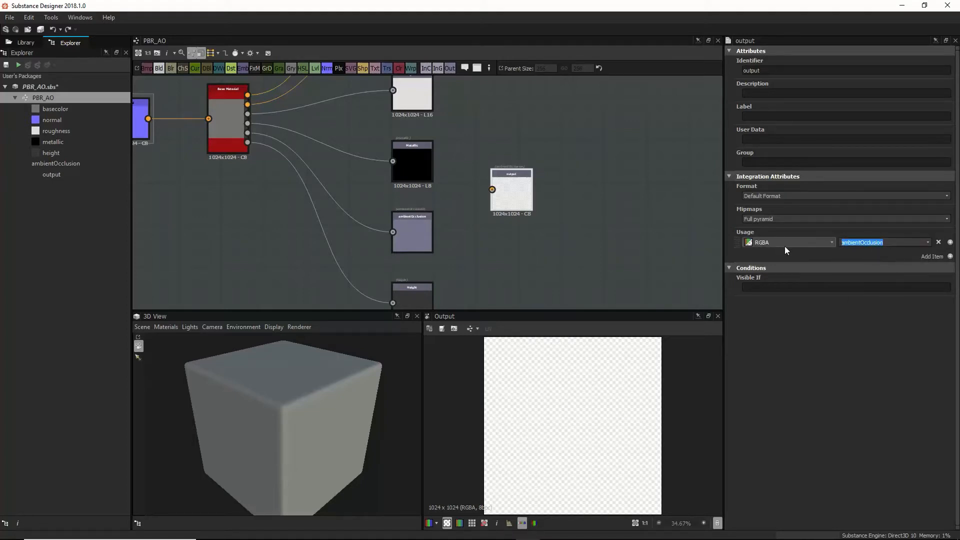
pyautogui.click(785, 71)
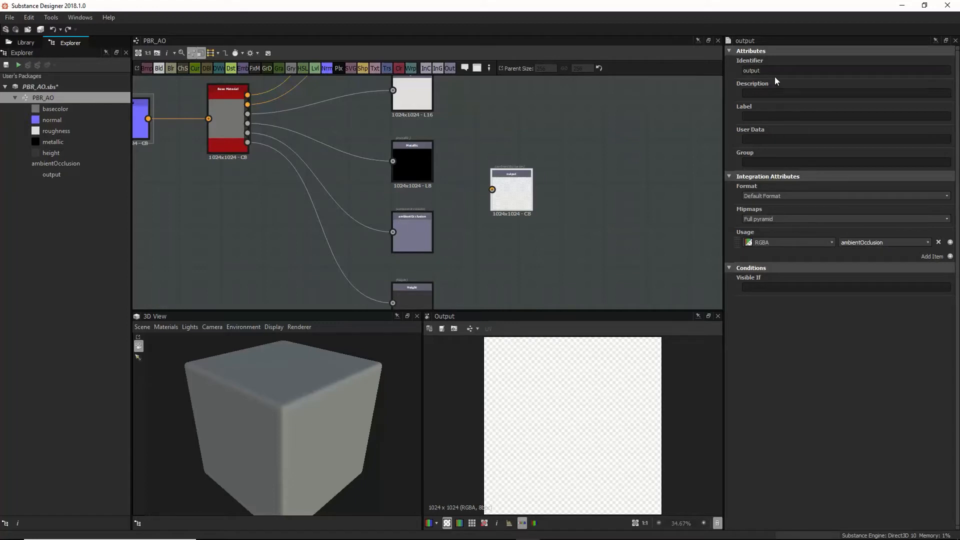
pyautogui.doubleClick(775, 72)
pyautogui.hotkey('ctrl', 'v')
pyautogui.click(766, 116)
pyautogui.hotkey('ctrl', 'v')
pyautogui.click(769, 162)
pyautogui.write('Material')
pyautogui.click(585, 211)
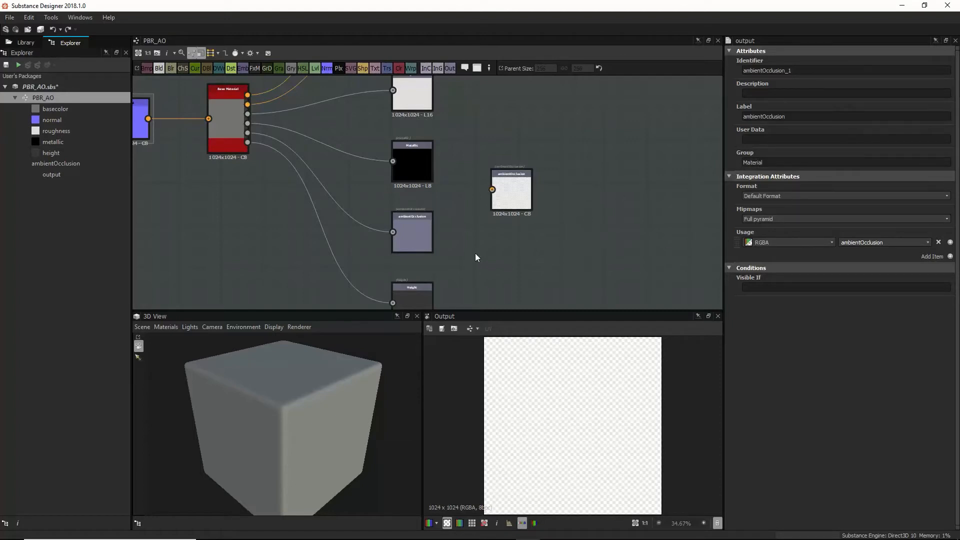
# Step: Delete the newly added output node from the graph
pyautogui.click(518, 193)
pyautogui.press('Delete')
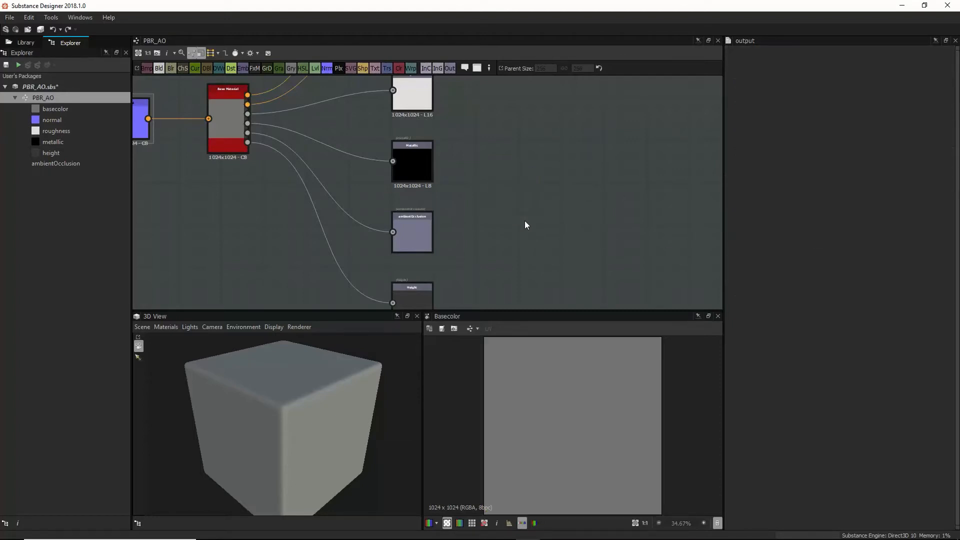
# Step: Set the group of the ambientOcclusion output connected to Base Material to Material, and save the PBR_AO.sbs package
pyautogui.doubleClick(404, 235)
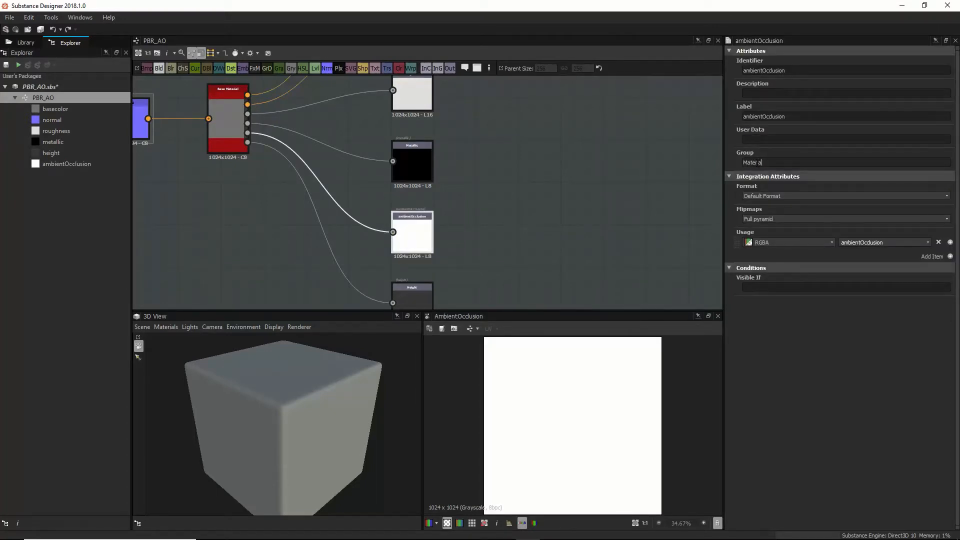
pyautogui.click(513, 240)
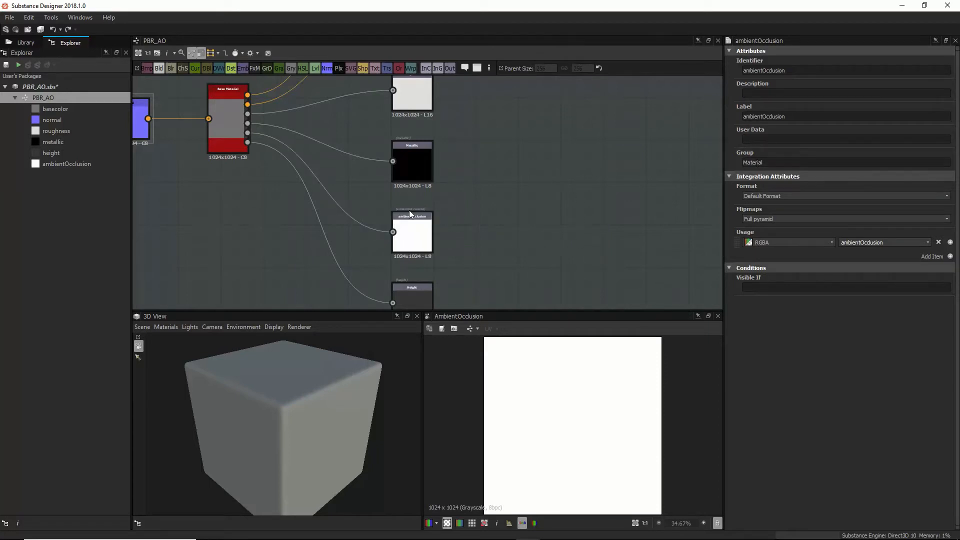
pyautogui.click(95, 88)
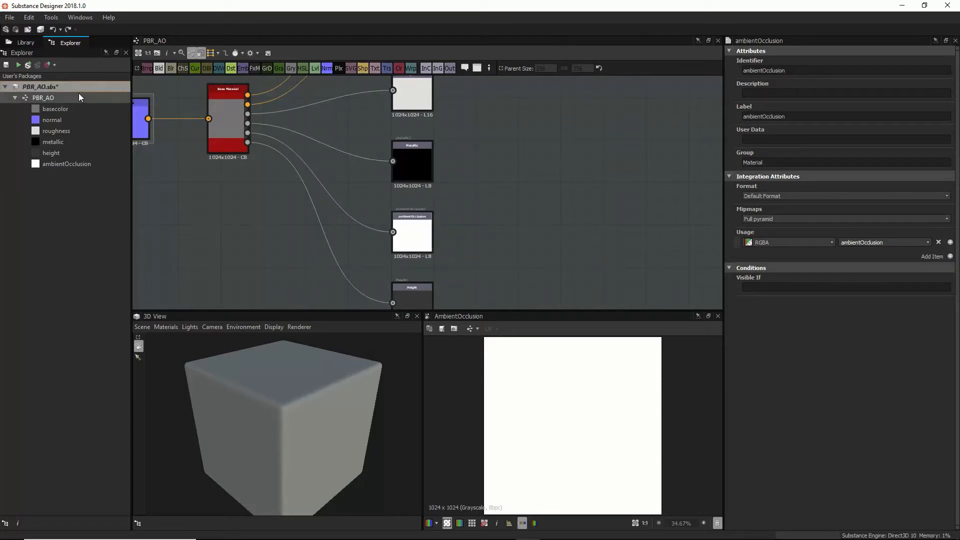
pyautogui.rightClick(78, 87)
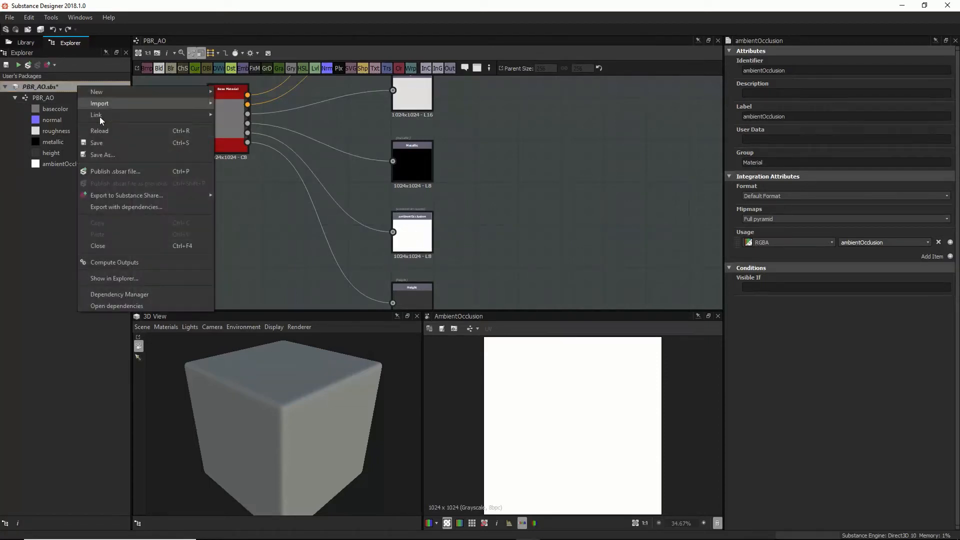
pyautogui.click(115, 144)
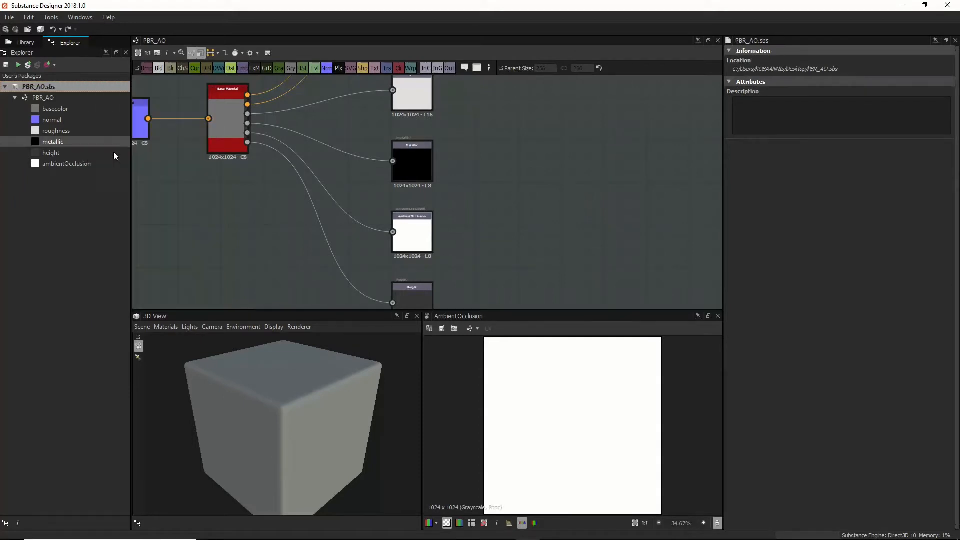
# Step: Look up the substance templates directory in the general project preferences and close the preferences
pyautogui.click(45, 98)
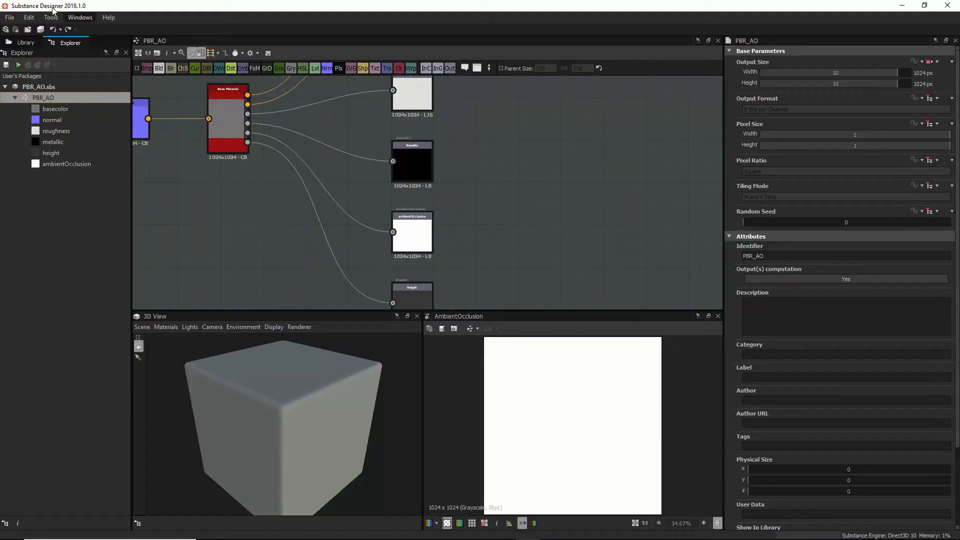
pyautogui.click(32, 22)
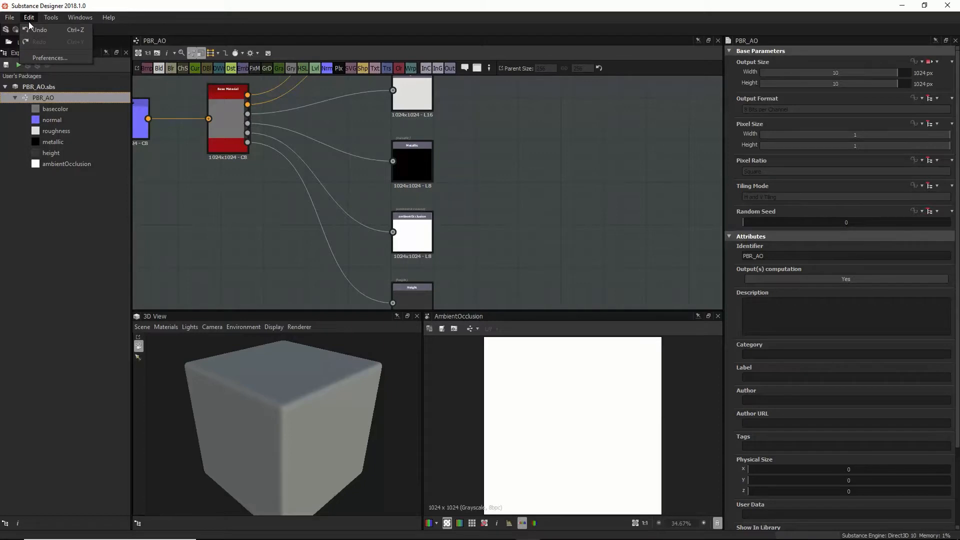
pyautogui.click(51, 59)
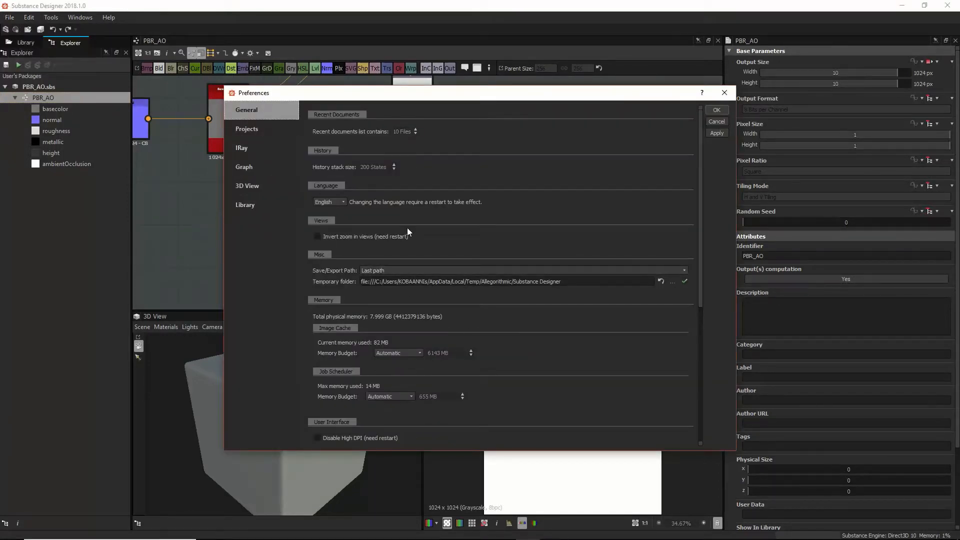
pyautogui.click(252, 130)
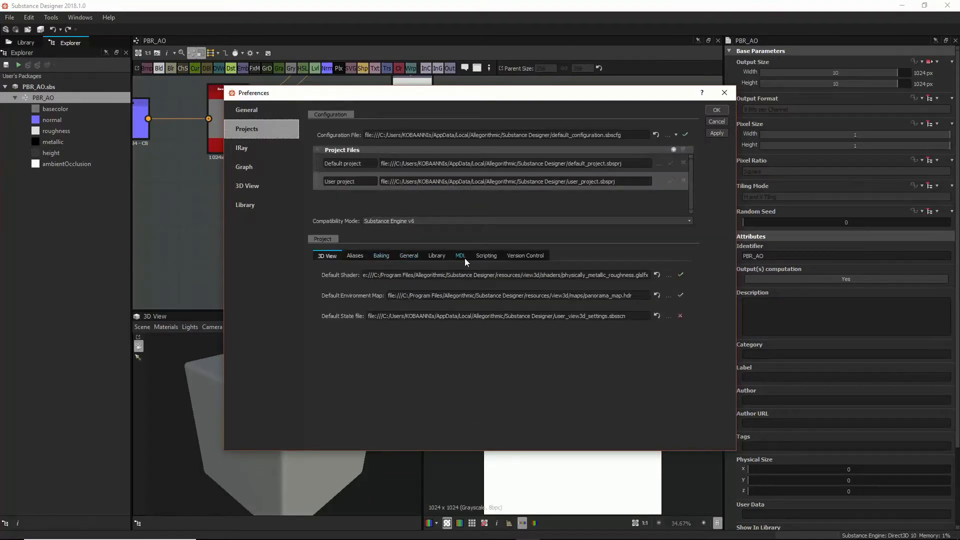
pyautogui.click(400, 255)
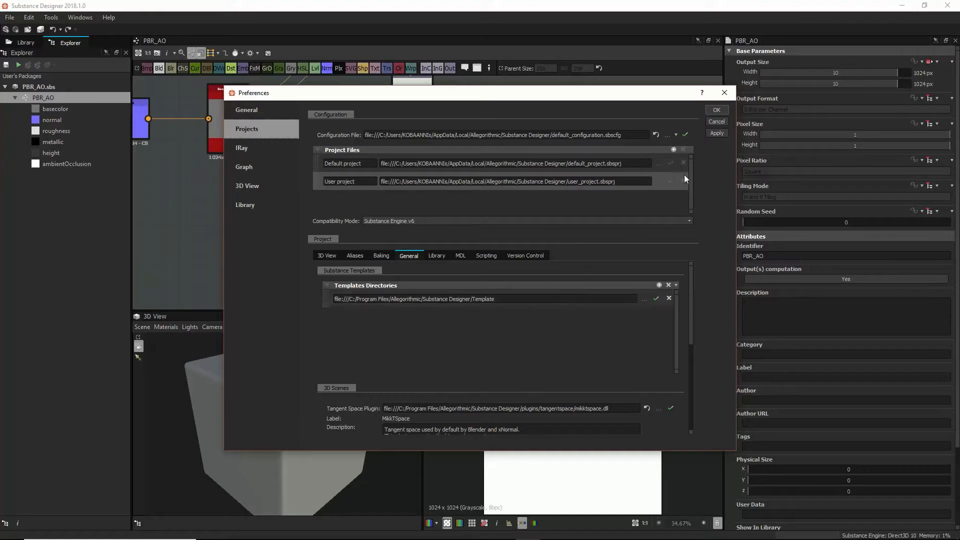
pyautogui.click(715, 111)
pyautogui.moveTo(324, 235); pyautogui.dragTo(485, 254, button='middle')
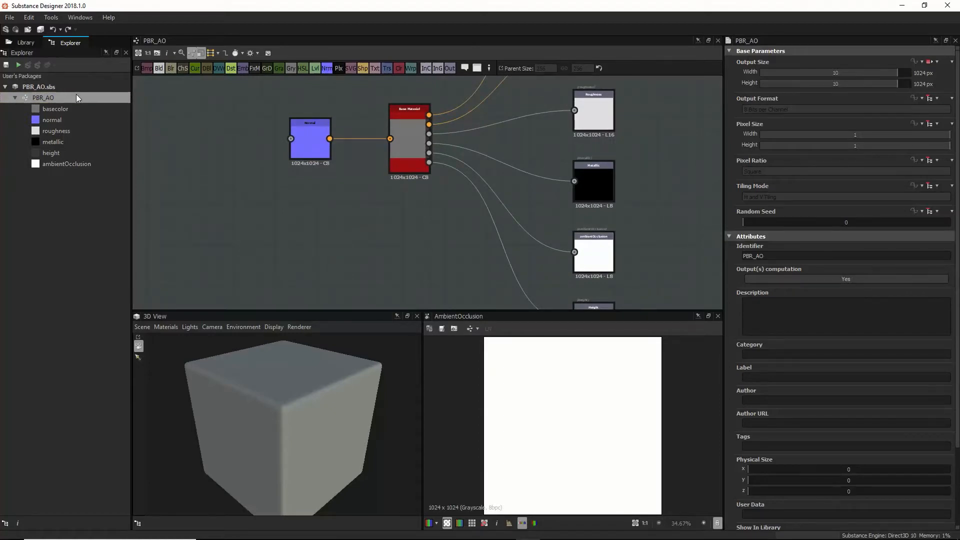
pyautogui.click(55, 86)
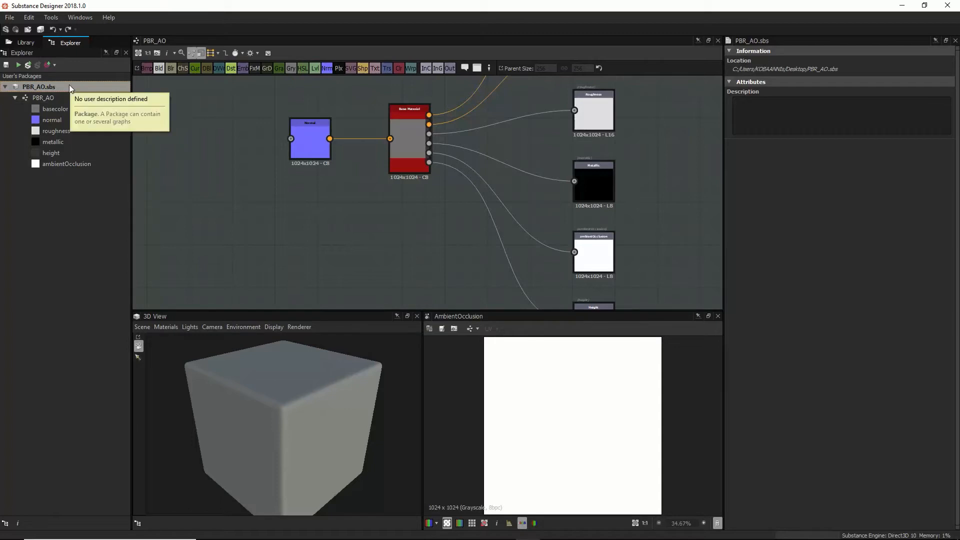
pyautogui.rightClick(61, 95)
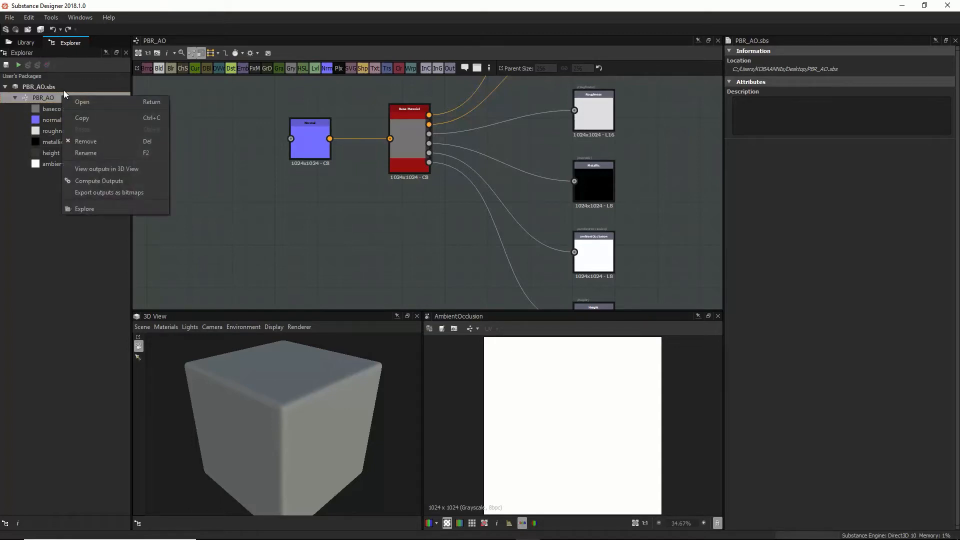
pyautogui.click(64, 88)
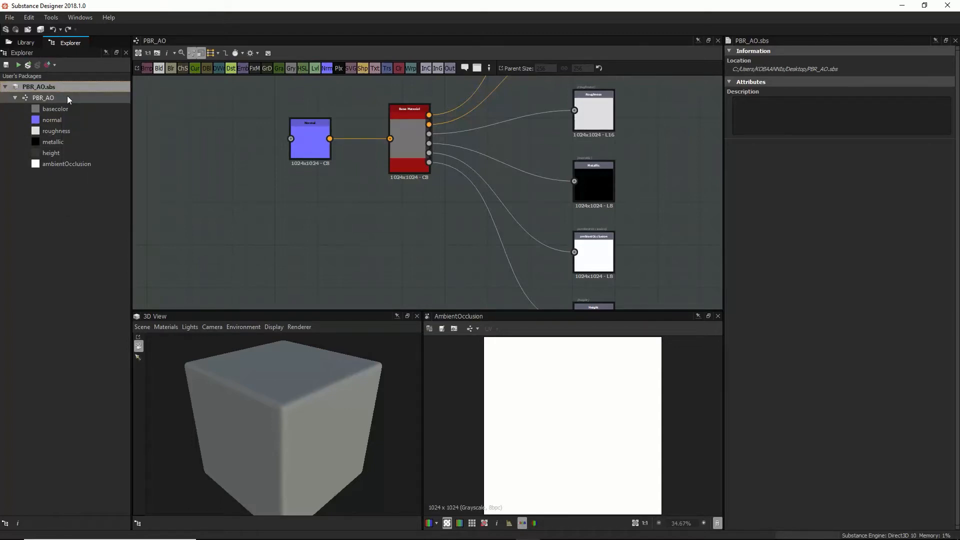
pyautogui.scroll(-5, 402, 182)
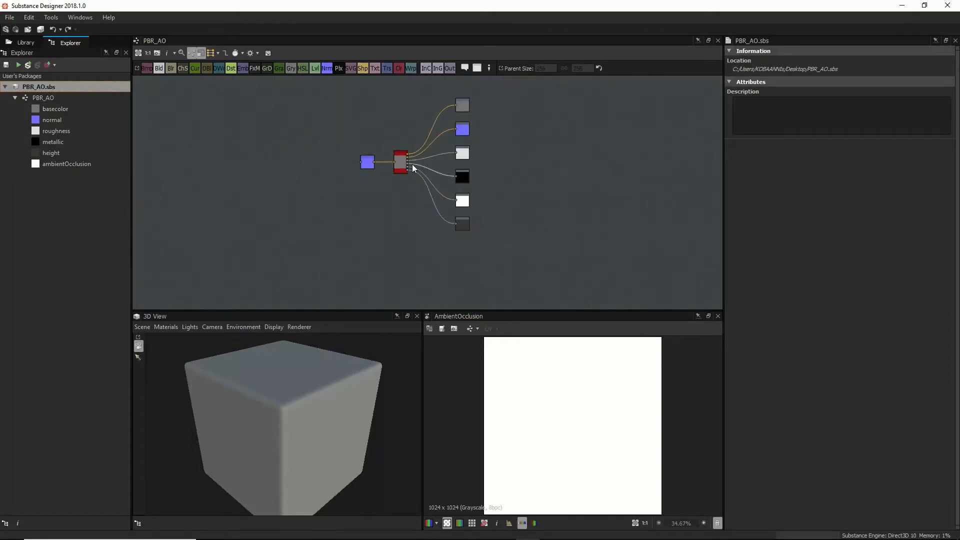
# Step: Look for the PBR_AO template in the new substance graph dialog and close it without creating a graph
pyautogui.click(17, 20)
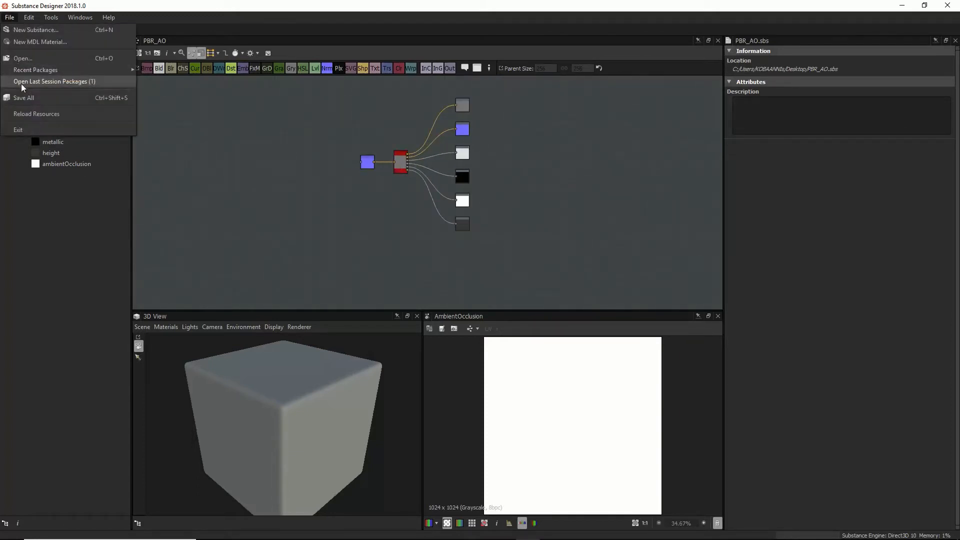
pyautogui.click(45, 32)
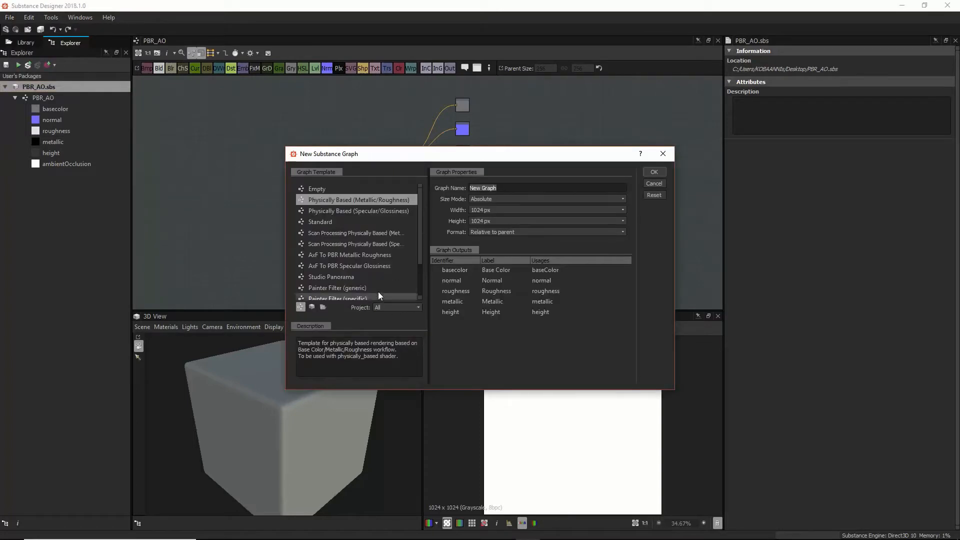
pyautogui.scroll(-2, 364, 283)
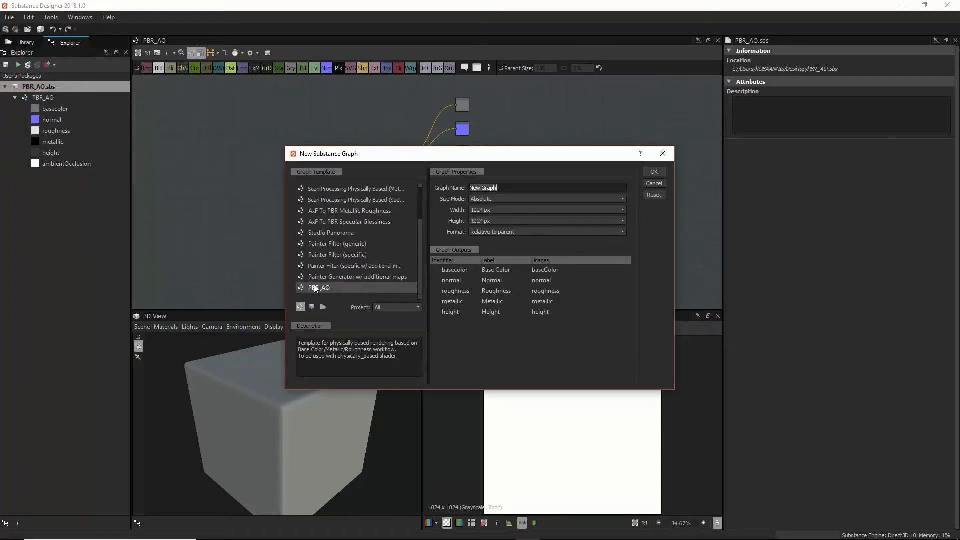
pyautogui.scroll(2, 359, 280)
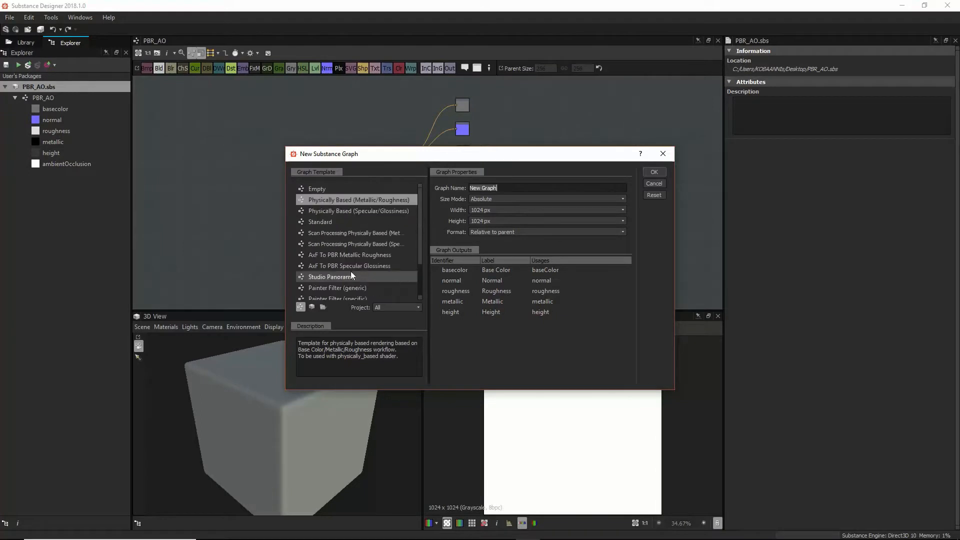
pyautogui.click(653, 183)
# Step: Add a second Base Material node below the existing one in the PBR_AO graph
pyautogui.scroll(5, 392, 181)
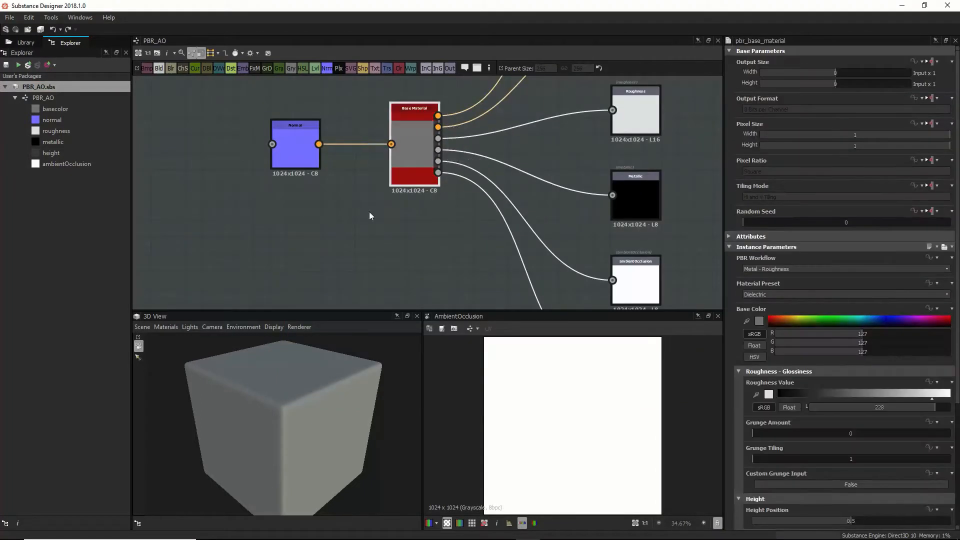
pyautogui.press('space')
pyautogui.write('base')
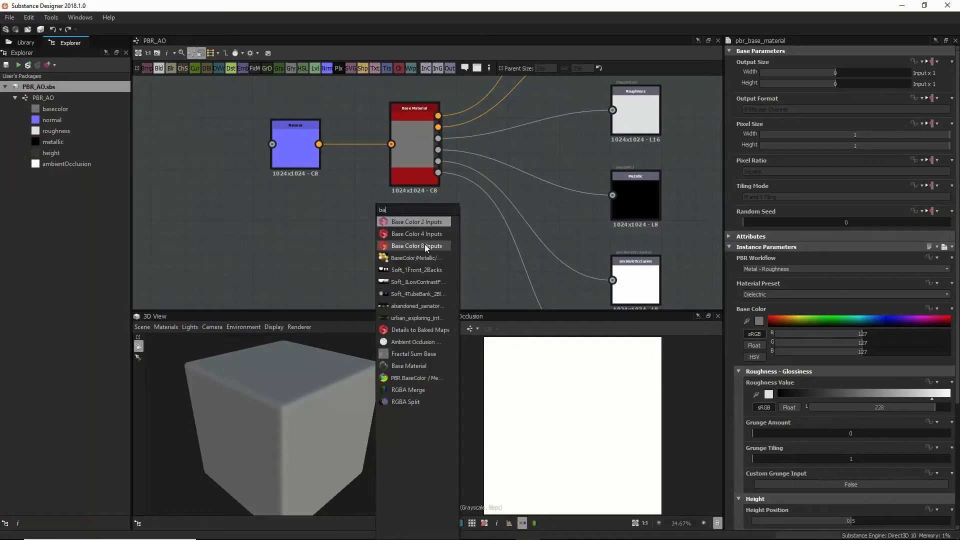
pyautogui.click(405, 281)
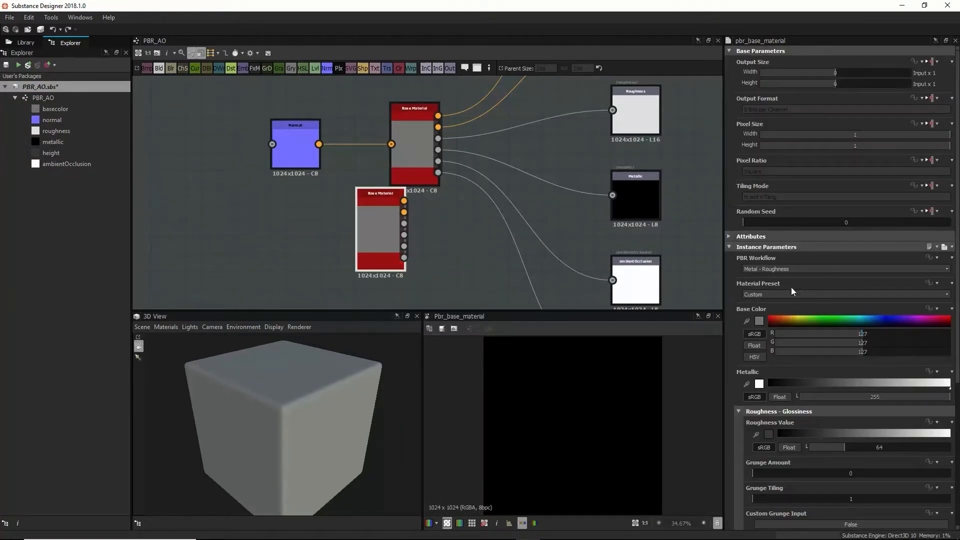
# Step: Set the second Base Material's preset to Dielectric and its roughness value to 230
pyautogui.click(764, 293)
pyautogui.click(758, 311)
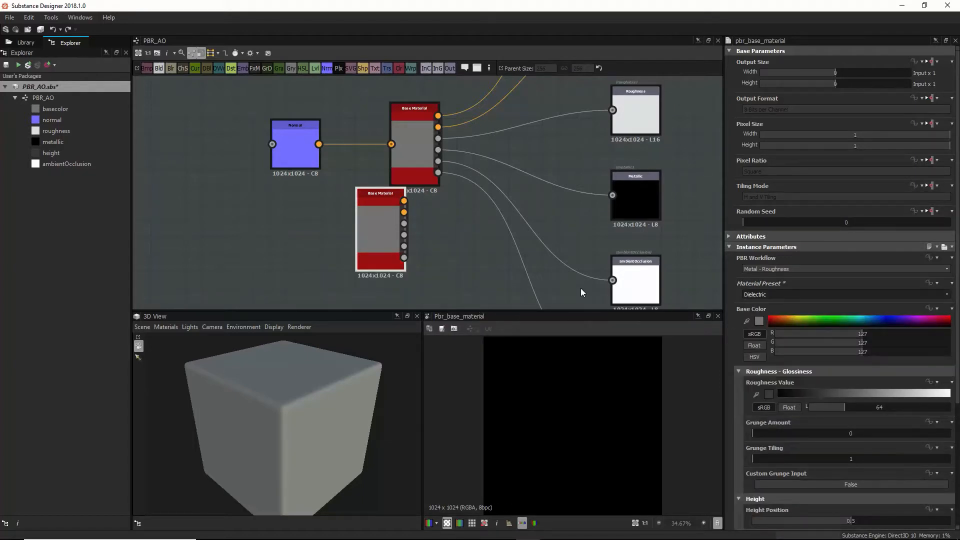
pyautogui.scroll(-5, 817, 358)
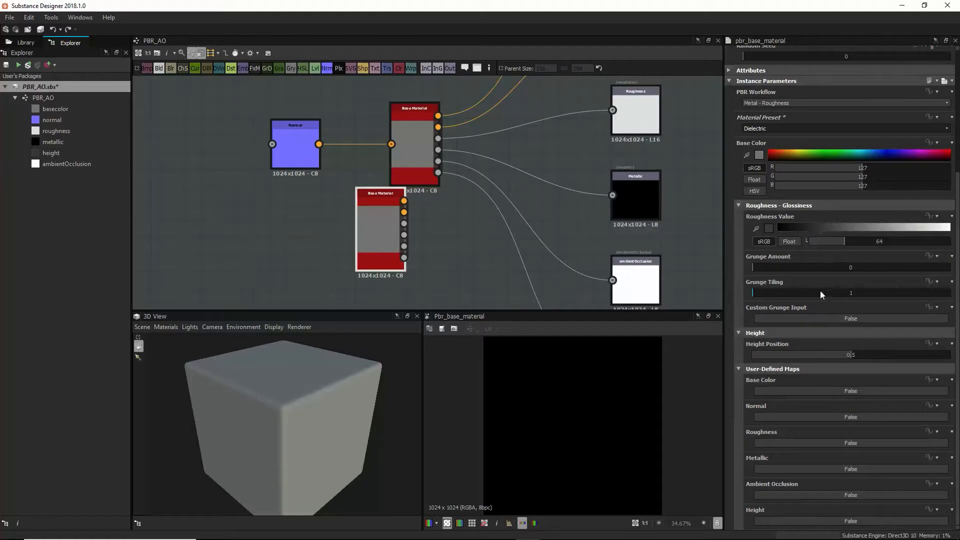
pyautogui.moveTo(863, 242); pyautogui.dragTo(935, 245)
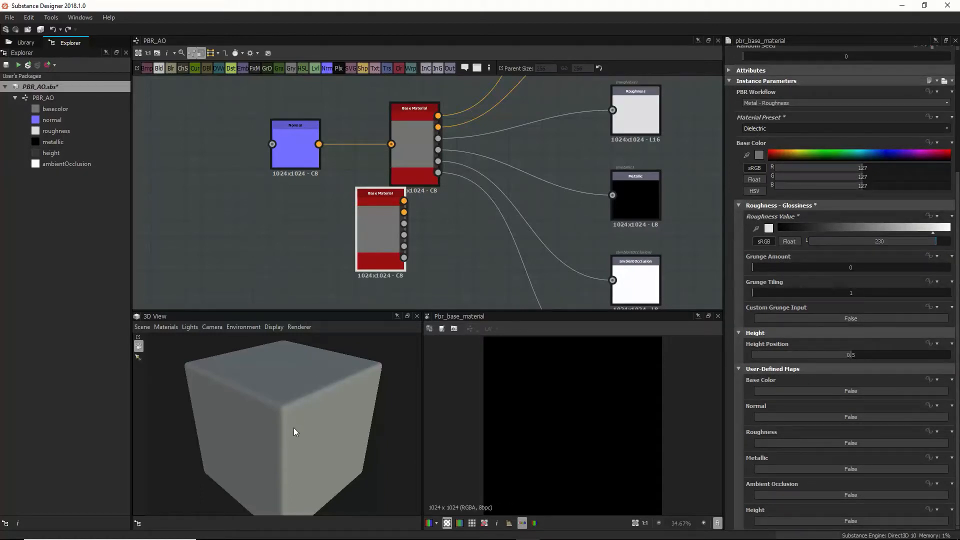
pyautogui.moveTo(294, 430); pyautogui.dragTo(302, 424)
# Step: Enable the user-defined Normal map on the second Base Material and feed it from a new Normal node
pyautogui.click(812, 416)
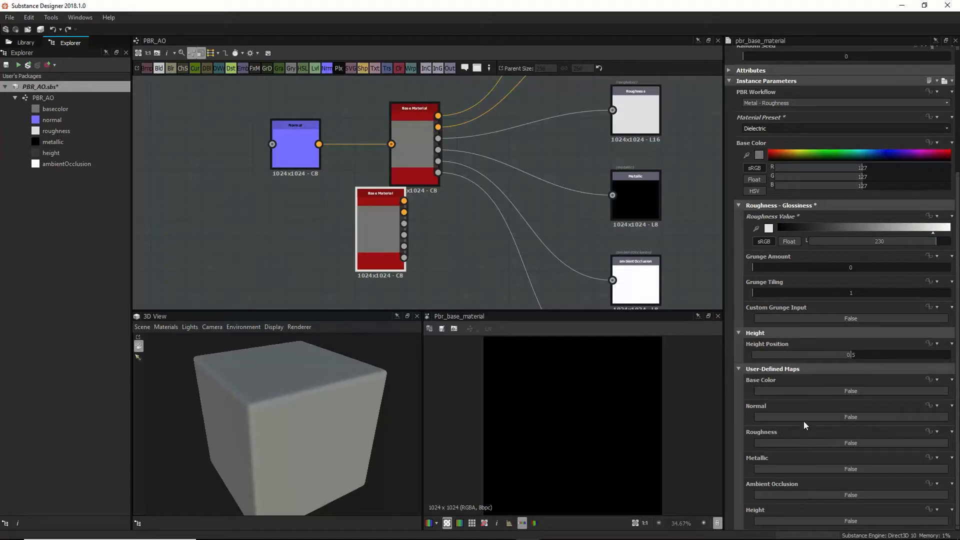
pyautogui.press('space')
pyautogui.write('no')
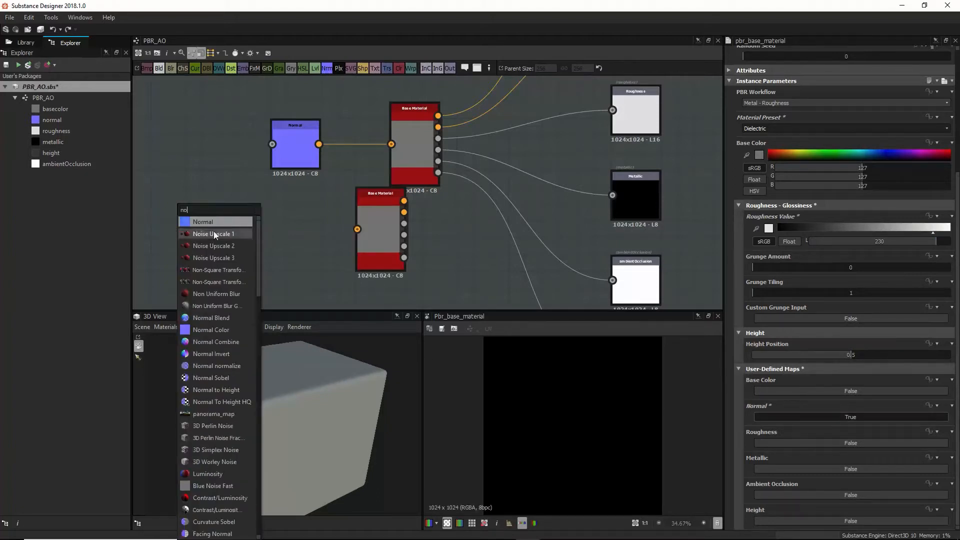
pyautogui.click(228, 223)
pyautogui.moveTo(199, 229); pyautogui.dragTo(357, 229)
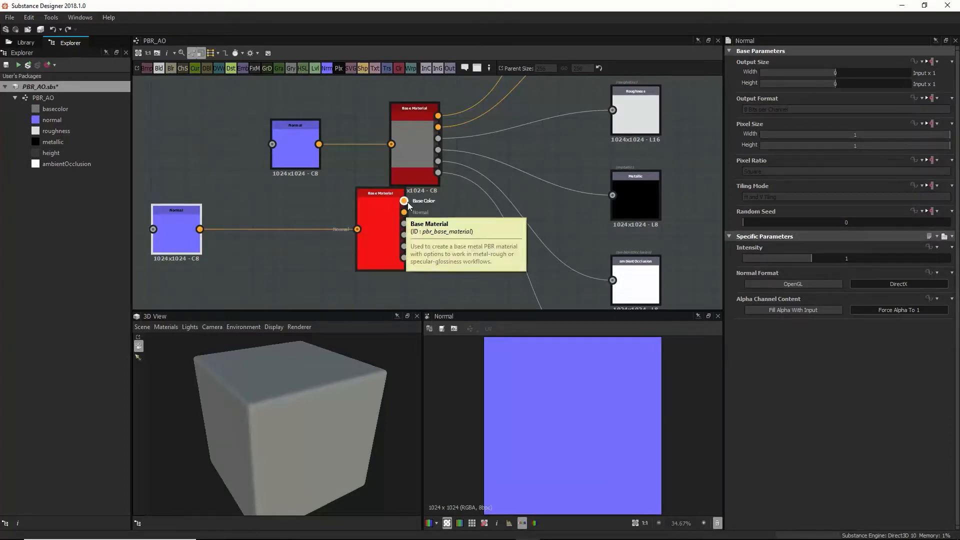
# Step: Transfer all six output node connections from the original Base Material to the second one
pyautogui.moveTo(406, 202); pyautogui.dragTo(625, 198)
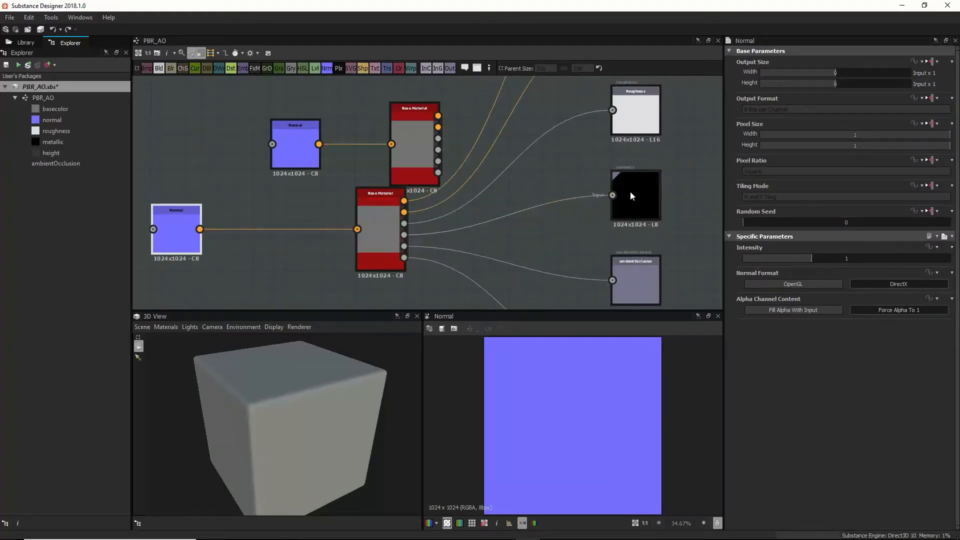
pyautogui.press('f')
pyautogui.scroll(-4, 514, 176)
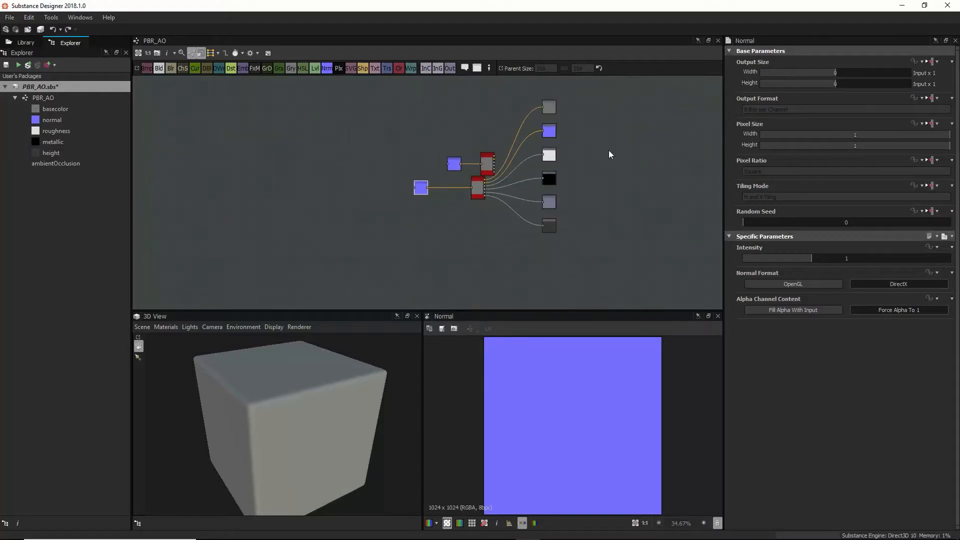
# Step: Delete the second Base Material and its Normal node, and reconnect the original Base Material to all six output nodes
pyautogui.click(478, 194)
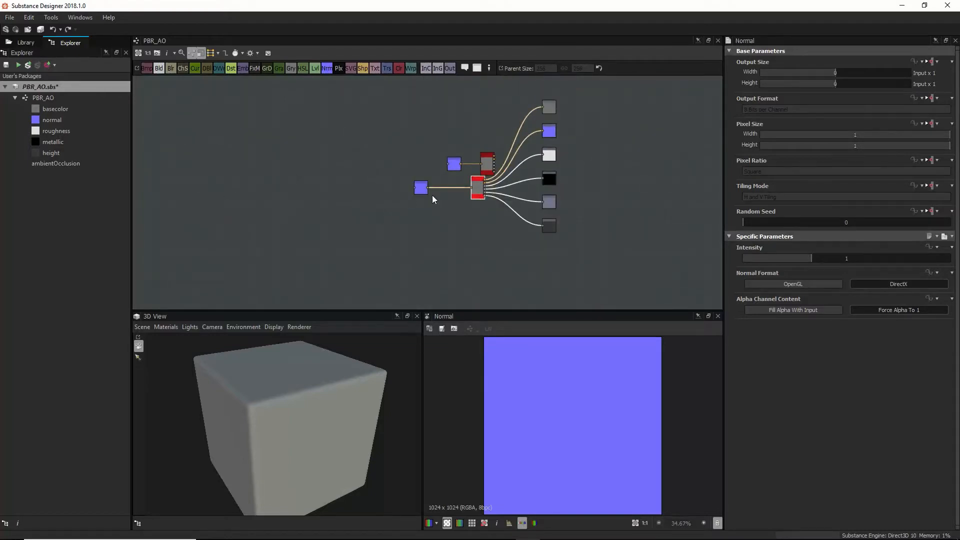
pyautogui.press('Delete')
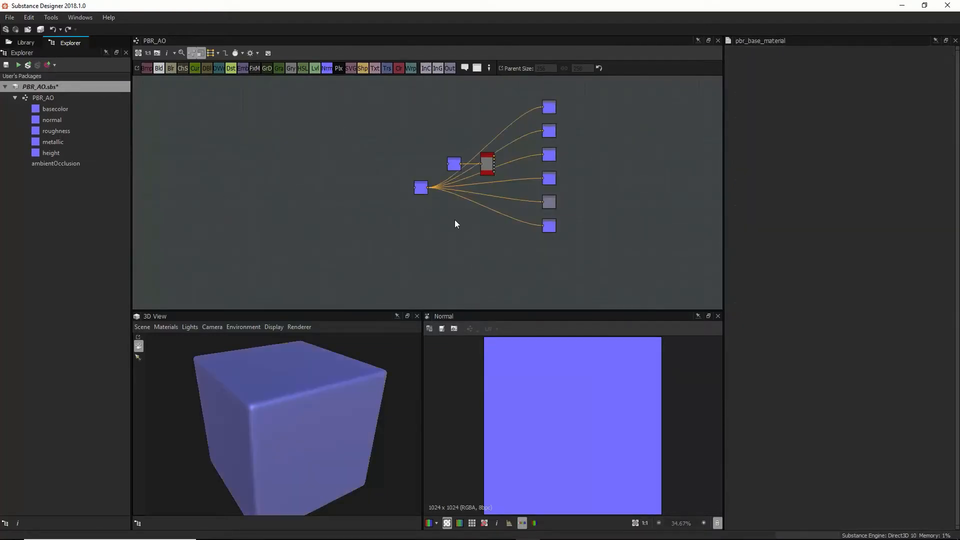
pyautogui.click(422, 193)
pyautogui.press('Delete')
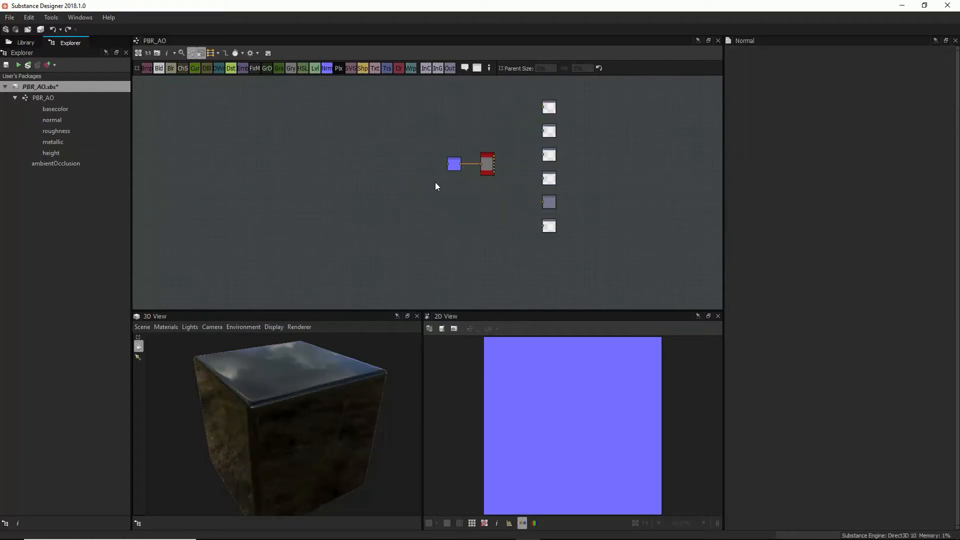
pyautogui.moveTo(493, 156); pyautogui.dragTo(542, 155)
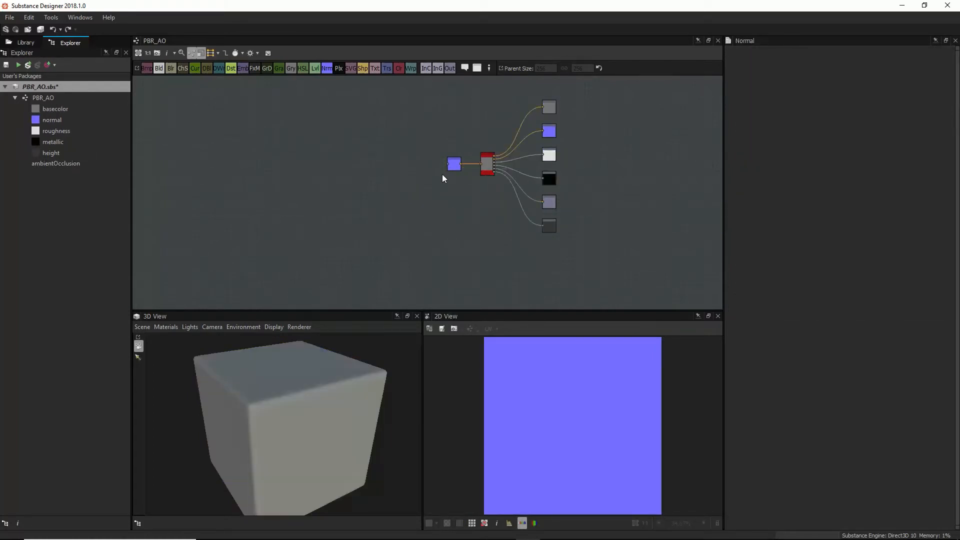
# Step: Save the PBR_AO.sbs package
pyautogui.rightClick(67, 86)
pyautogui.click(623, 216)
pyautogui.rightClick(108, 92)
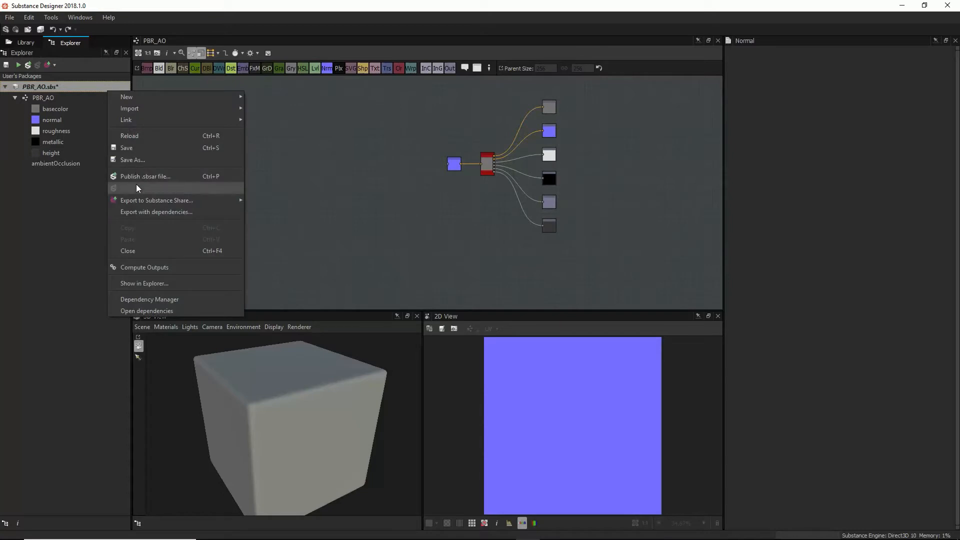
pyautogui.click(136, 148)
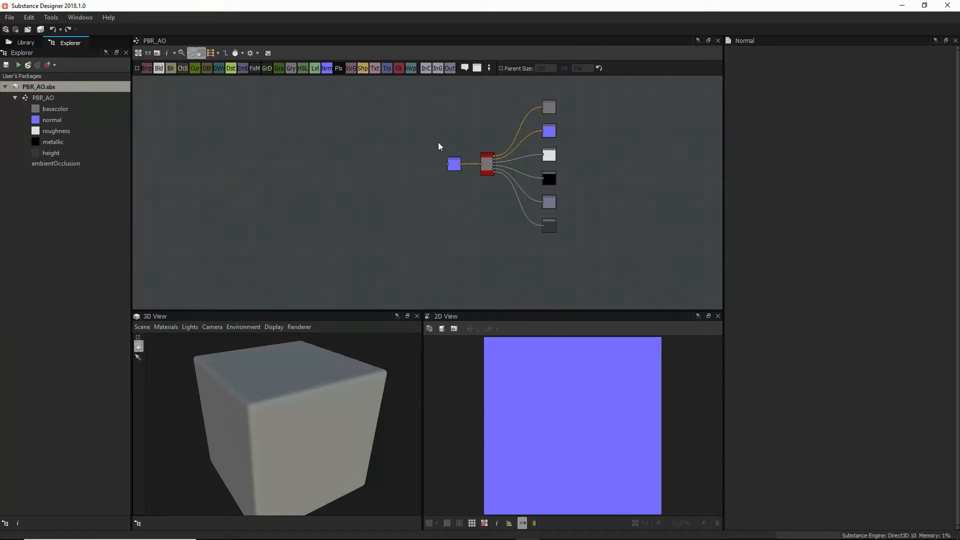
pyautogui.moveTo(239, 161); pyautogui.dragTo(279, 197, button='middle')
pyautogui.scroll(-2, 503, 203)
pyautogui.scroll(4, 535, 194)
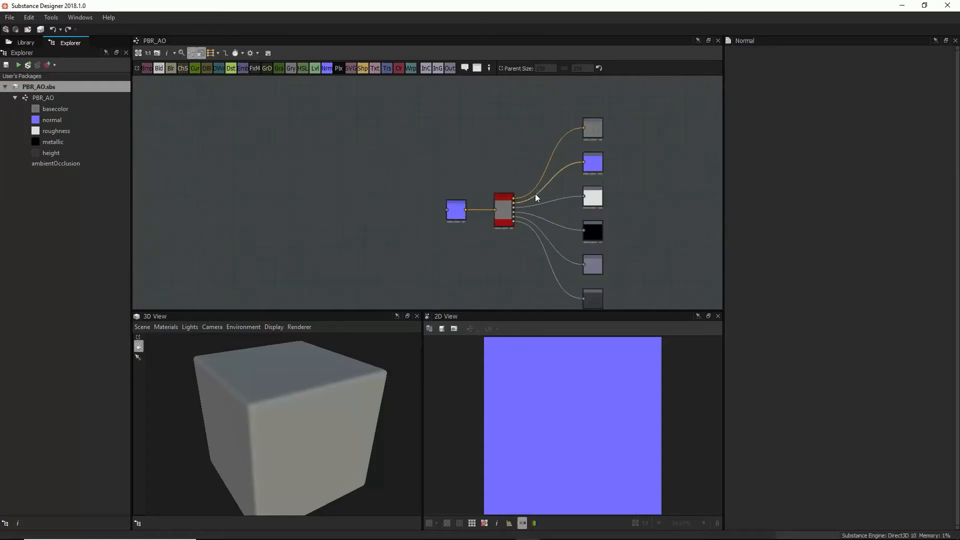
pyautogui.moveTo(532, 210); pyautogui.dragTo(527, 186, button='middle')
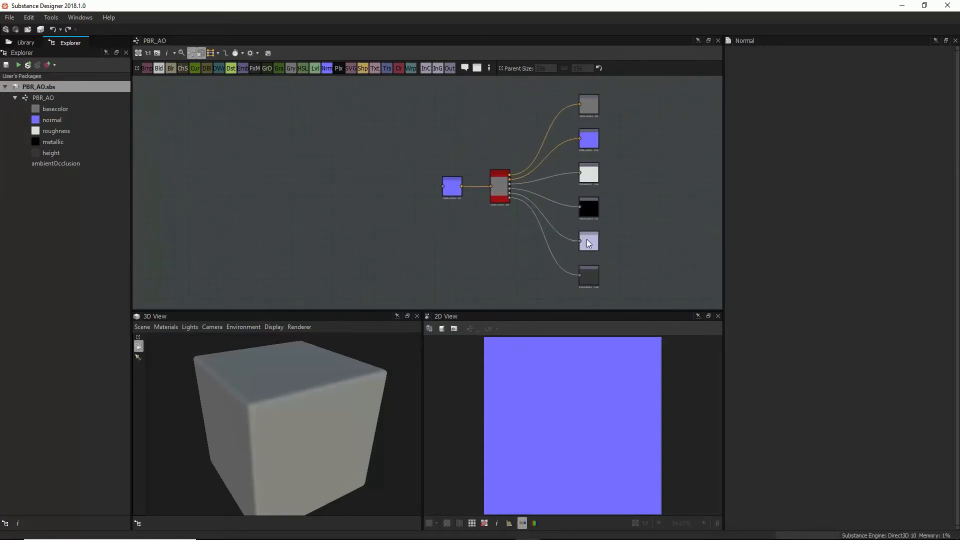
# Step: Start saving the package as a new file and browse to the Substances folder inside Documents
pyautogui.rightClick(69, 90)
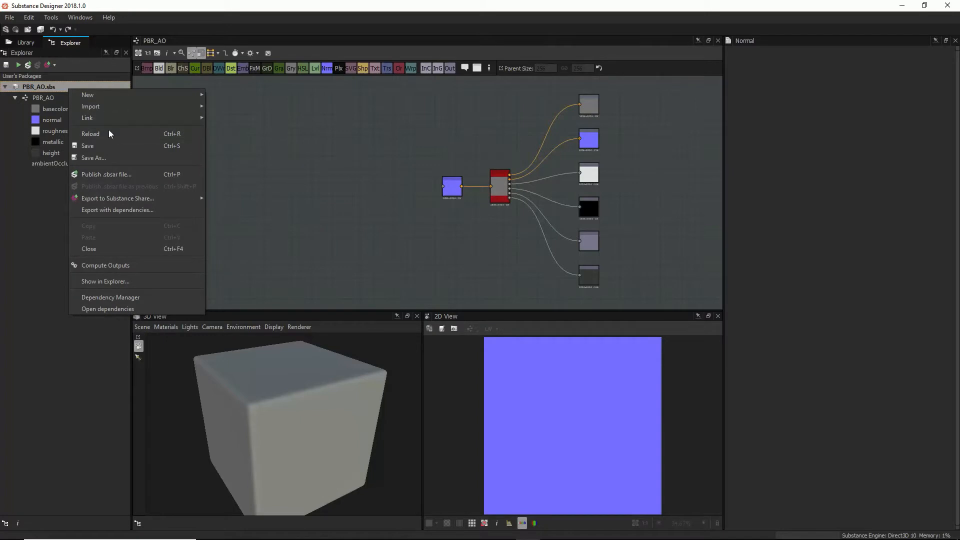
pyautogui.click(110, 157)
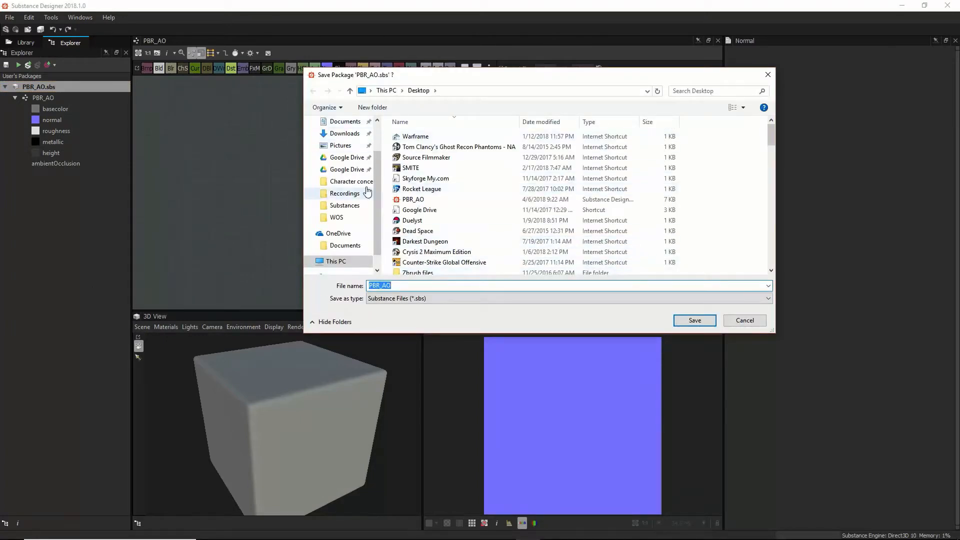
pyautogui.click(350, 181)
pyautogui.click(345, 133)
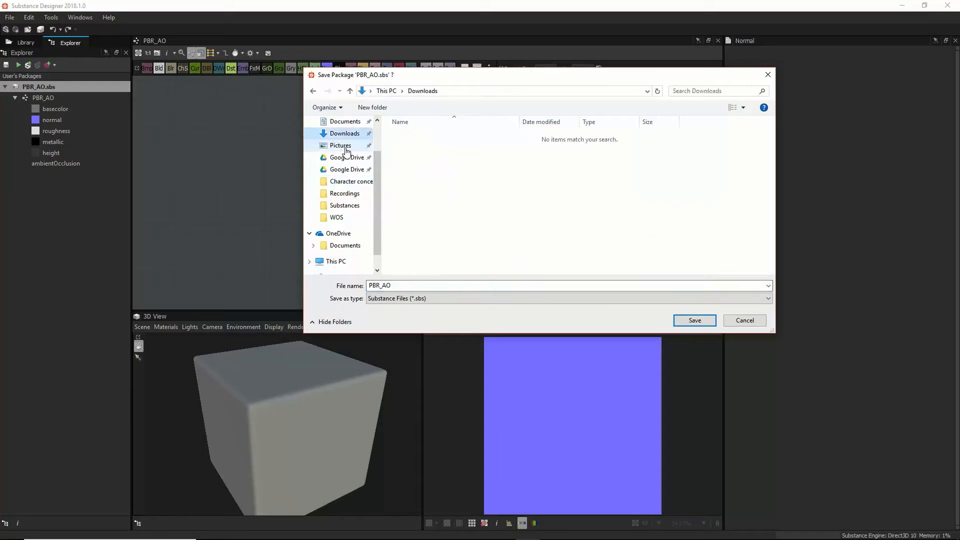
pyautogui.click(344, 122)
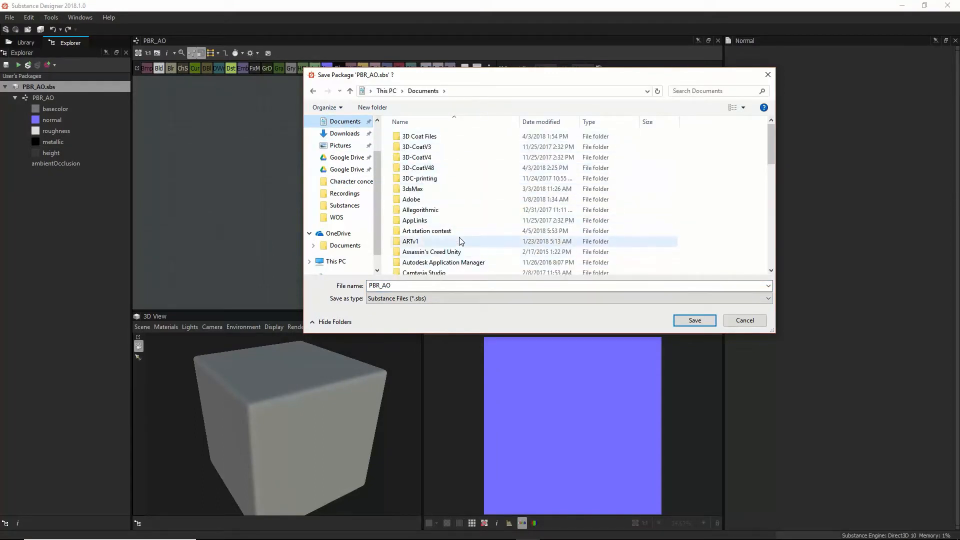
pyautogui.scroll(-8, 422, 253)
pyautogui.scroll(-2, 439, 251)
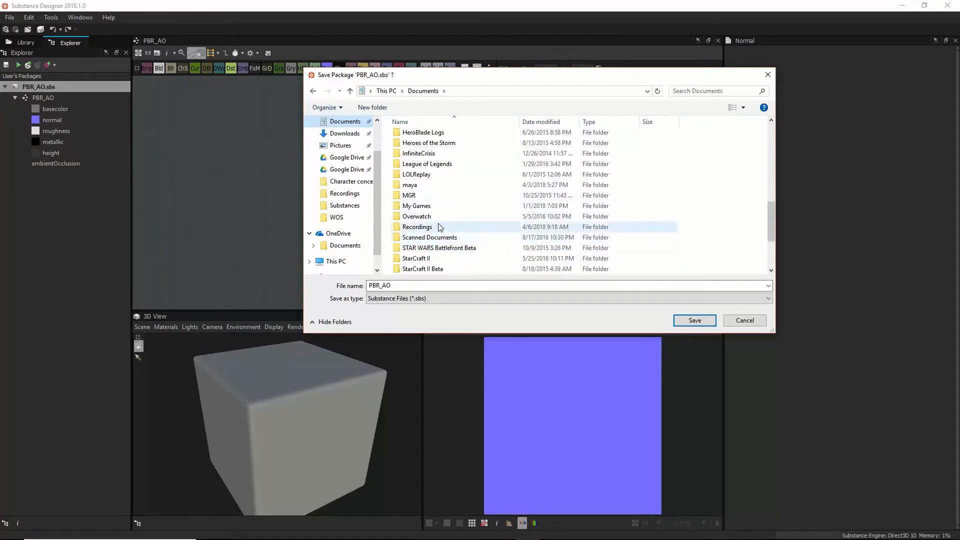
pyautogui.scroll(-1, 432, 250)
pyautogui.doubleClick(419, 258)
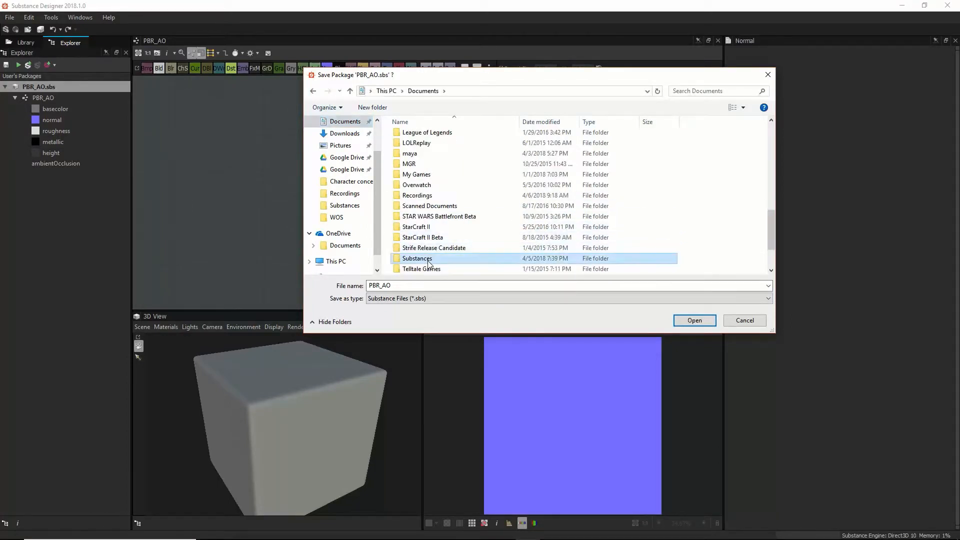
# Step: Name the package file Cobble_Stone 3 and save it as a Substance file
pyautogui.click(415, 285)
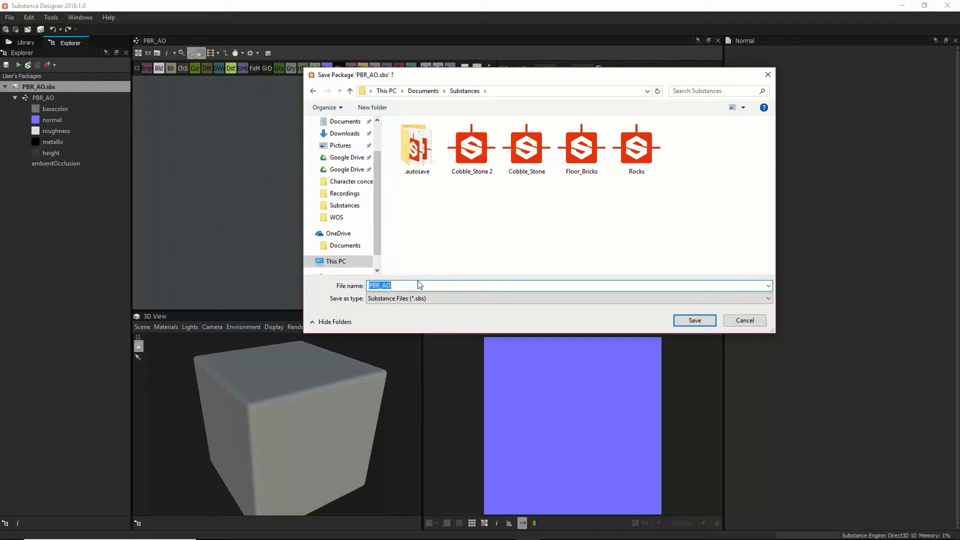
pyautogui.write('Cobble')
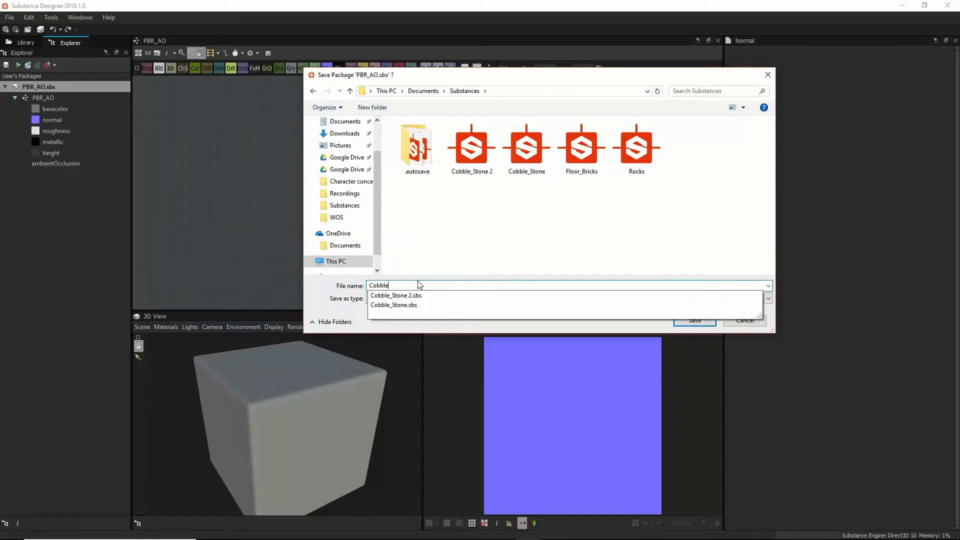
pyautogui.write('_Stone 3')
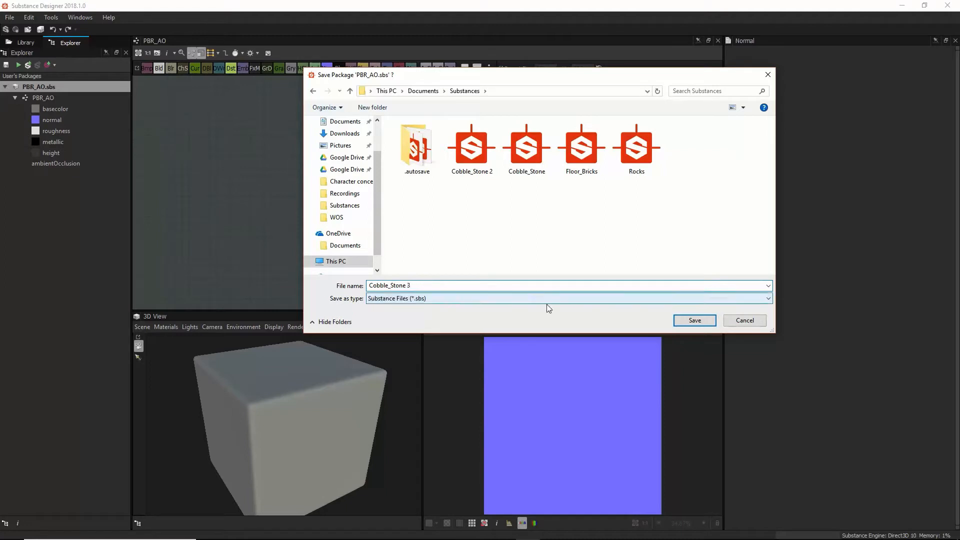
pyautogui.press('Return')
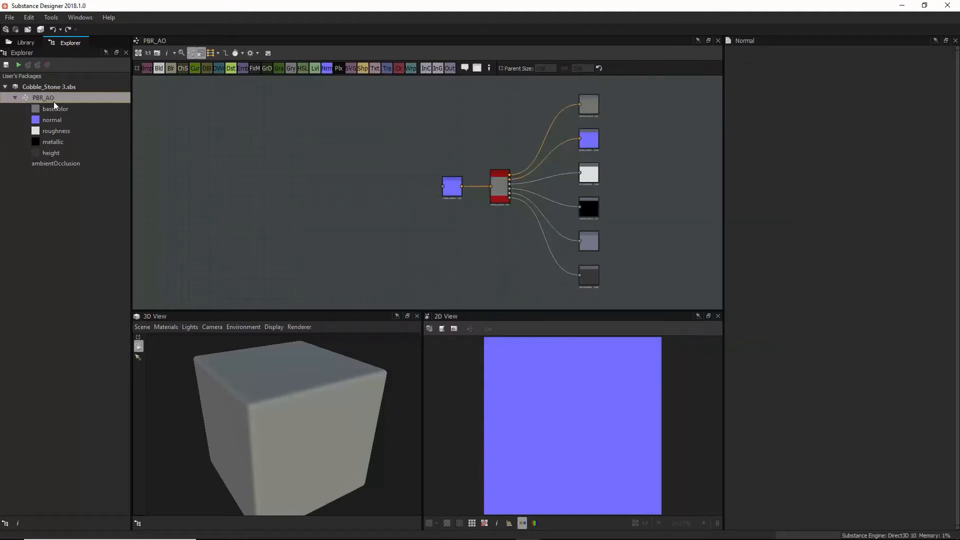
# Step: Rename the PBR_AO graph as Cobble_Tutorial
pyautogui.rightClick(62, 98)
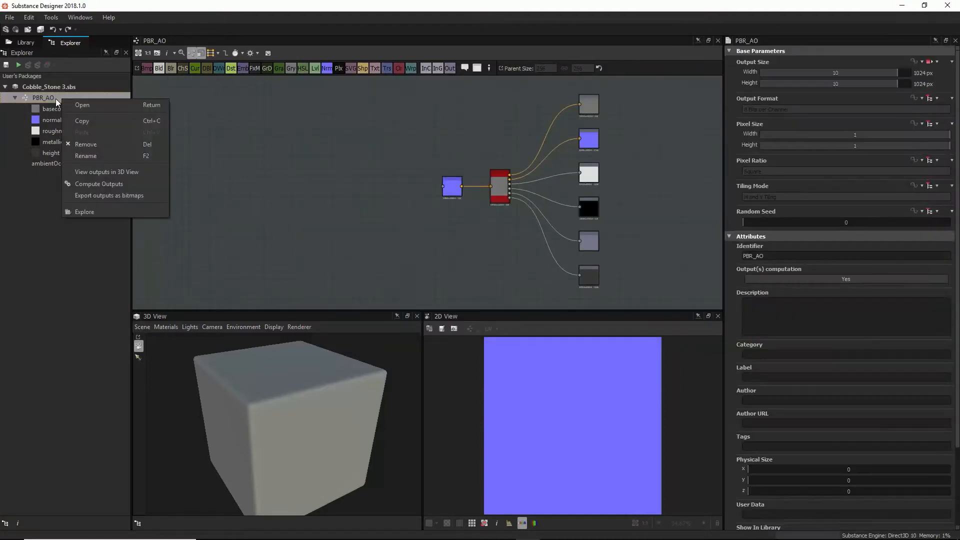
pyautogui.click(89, 156)
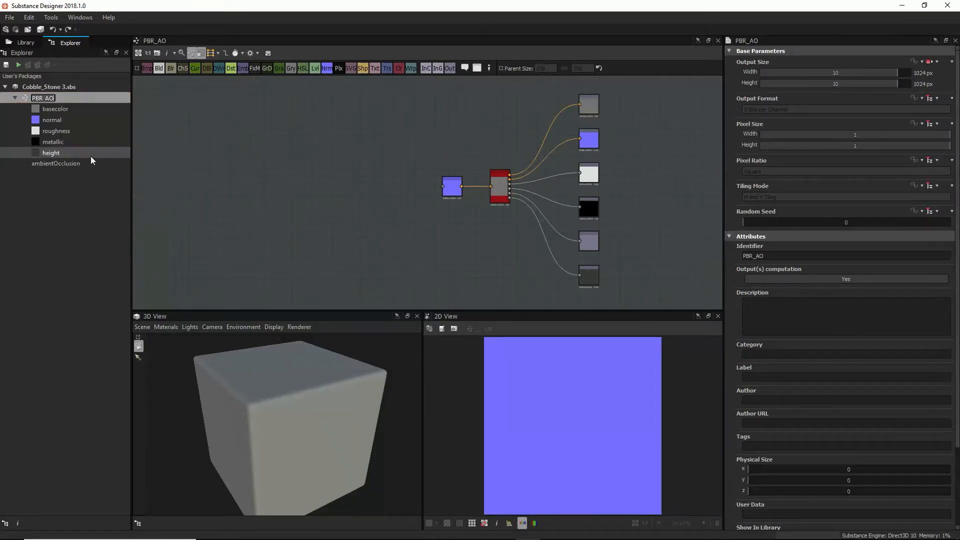
pyautogui.write('Cobble Tutorial')
pyautogui.press('Return')
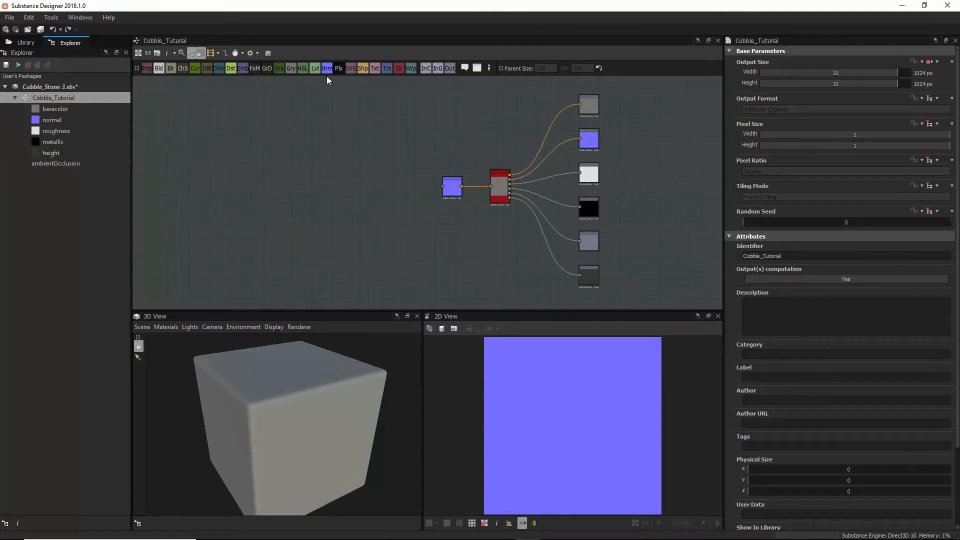
# Step: Collapse the output list of the Cobble_Tutorial graph in the package tree and widen the graph area slightly
pyautogui.press('space')
pyautogui.click(290, 181)
pyautogui.moveTo(217, 185); pyautogui.dragTo(326, 189, button='middle')
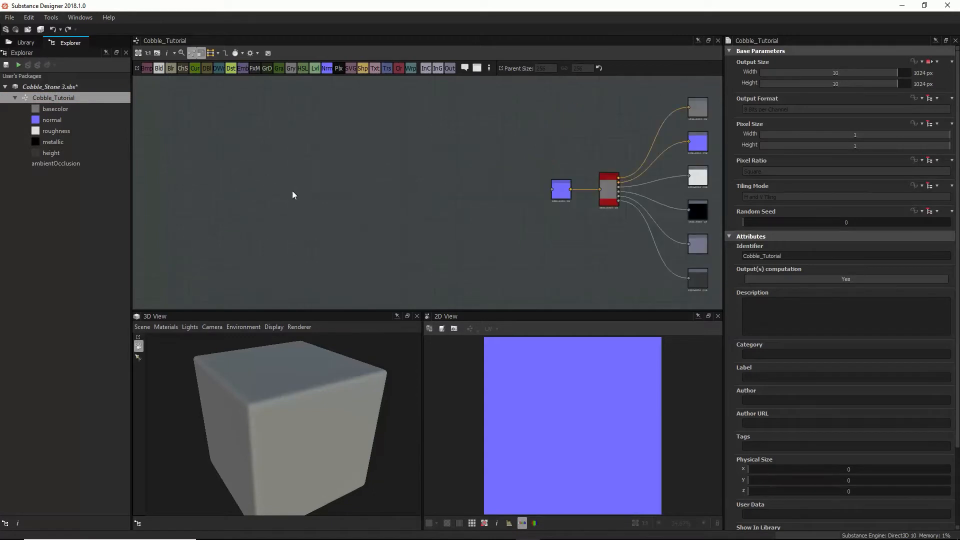
pyautogui.click(15, 98)
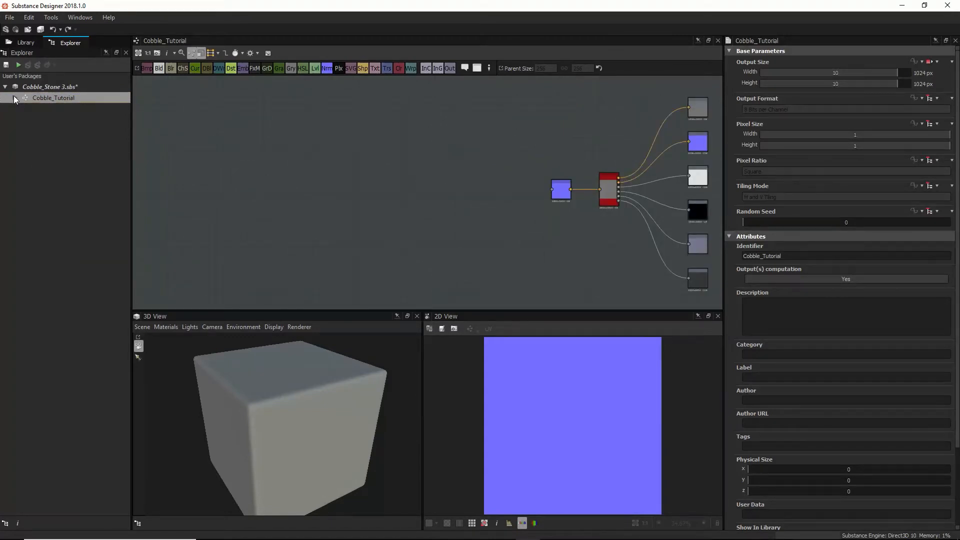
pyautogui.moveTo(314, 159); pyautogui.dragTo(234, 172, button='middle')
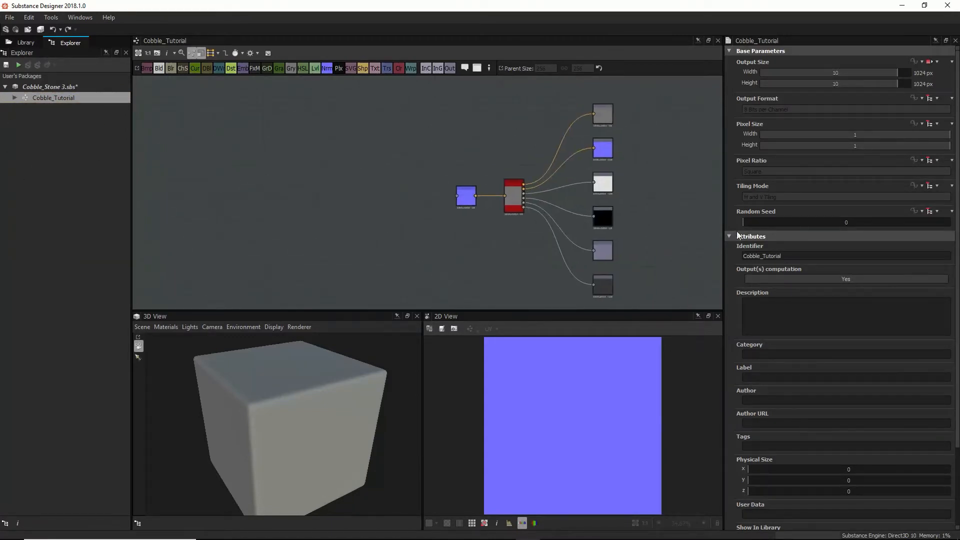
pyautogui.moveTo(723, 168); pyautogui.dragTo(750, 171)
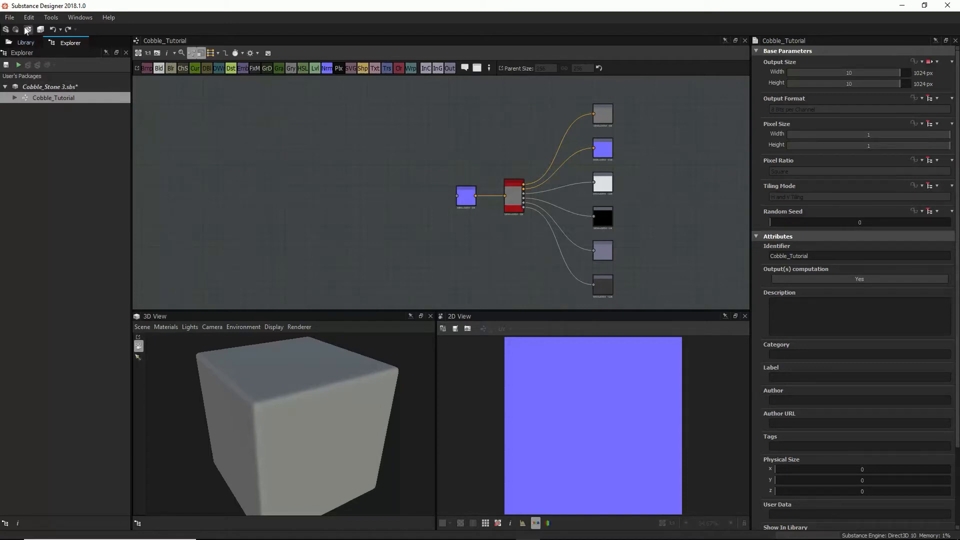
# Step: Look at the Library, return to the package tree, and enlarge the graph area's height slightly
pyautogui.click(22, 43)
pyautogui.click(56, 43)
pyautogui.click(21, 43)
pyautogui.click(70, 42)
pyautogui.moveTo(379, 310); pyautogui.dragTo(385, 328)
pyautogui.moveTo(334, 183); pyautogui.dragTo(423, 205, button='middle')
pyautogui.press('space')
pyautogui.press('Escape')
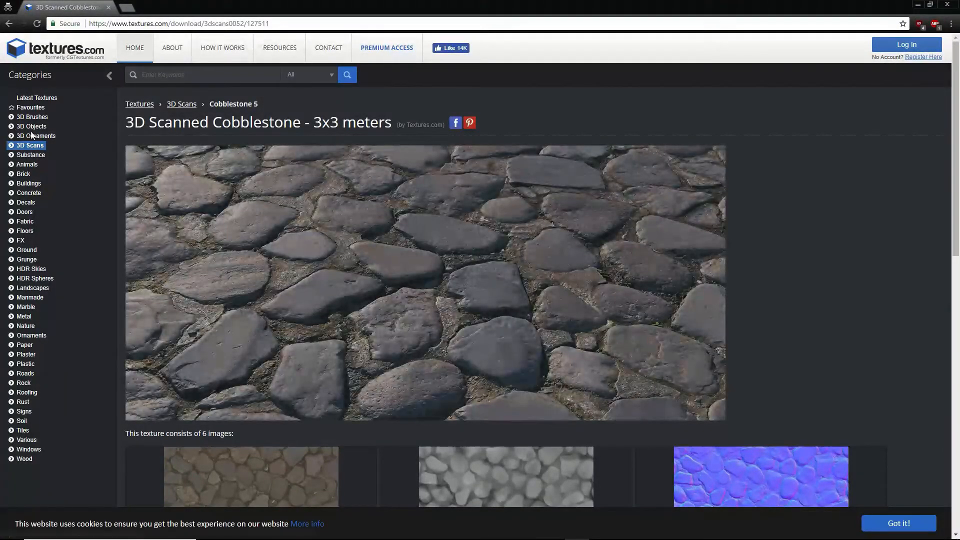
# Step: Browse the site's 3D Scans category down to the cobblestone materials and open the Cobblestone 5 scan
pyautogui.click(35, 145)
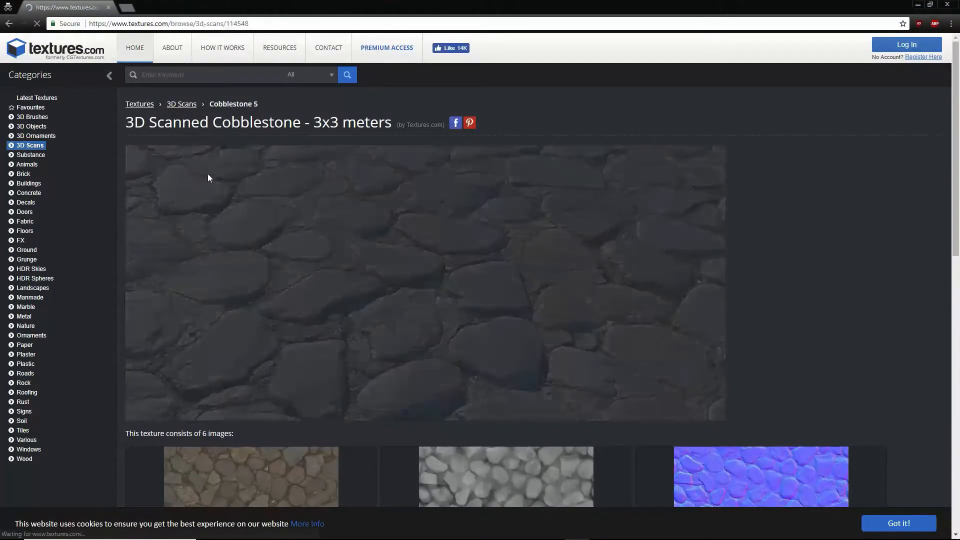
pyautogui.scroll(-1, 300, 368)
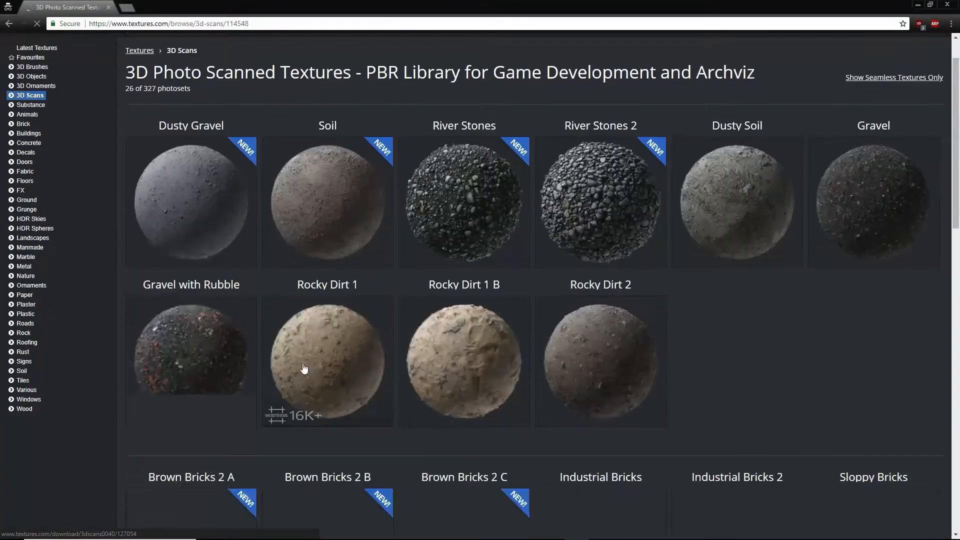
pyautogui.scroll(1, 295, 373)
pyautogui.scroll(-12, 290, 373)
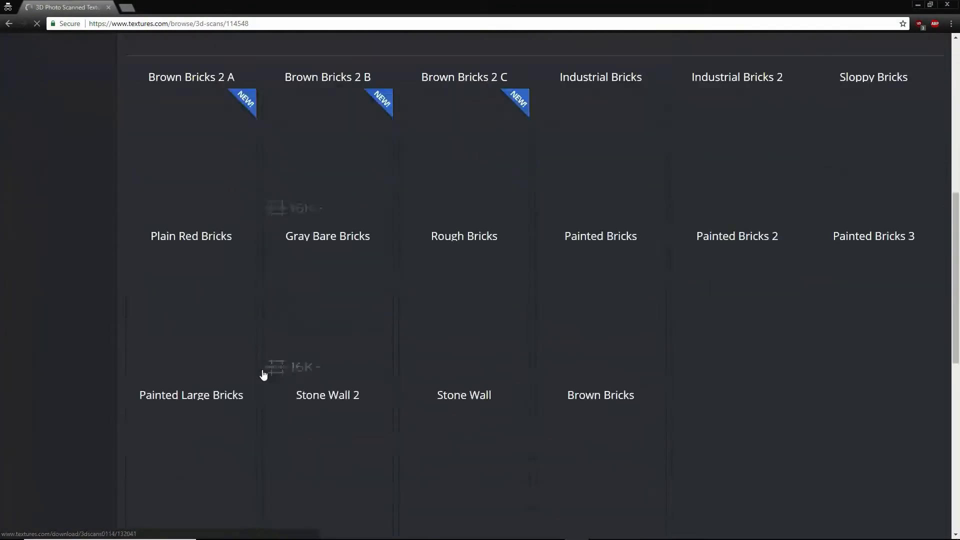
pyautogui.scroll(-10, 209, 403)
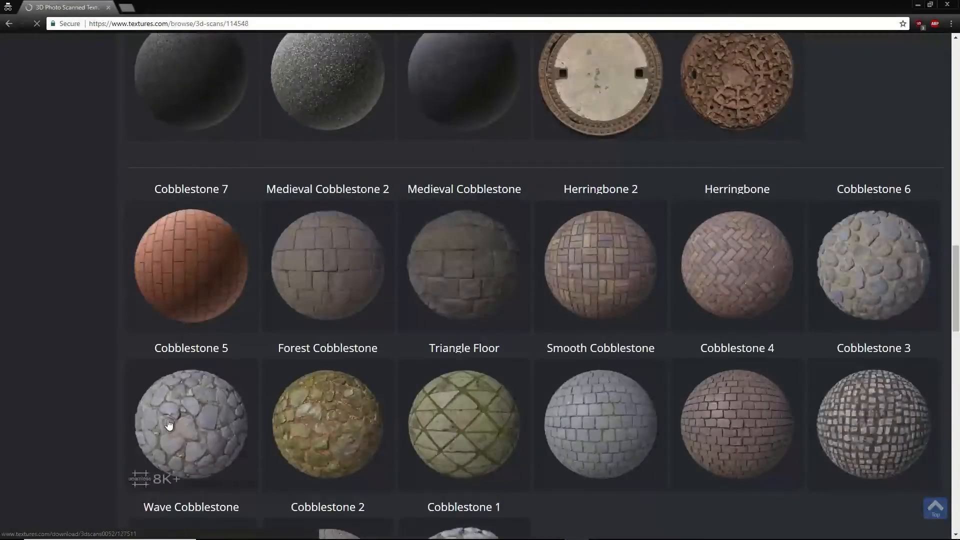
pyautogui.click(225, 419)
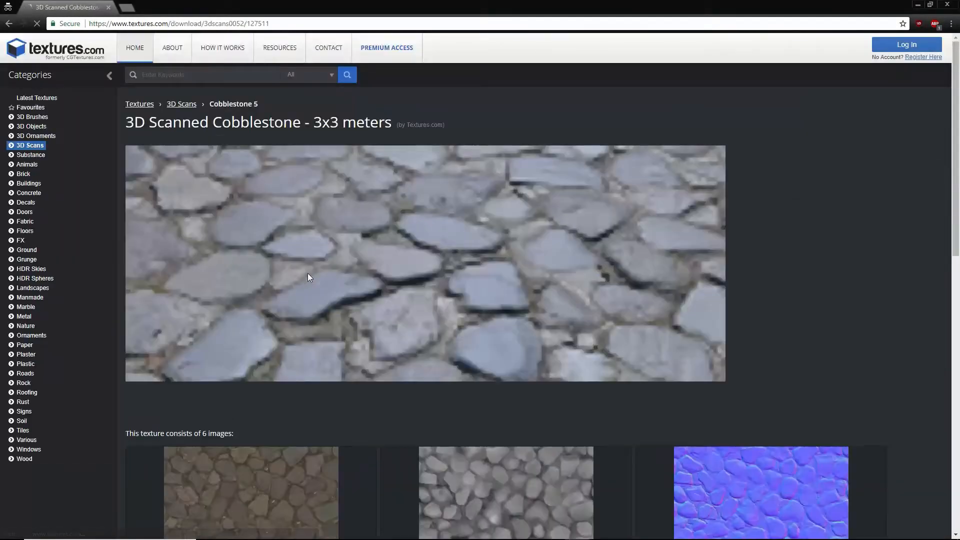
# Step: Examine the Cobblestone 5 preview image and its albedo, displacement, normal, roughness and AO maps
pyautogui.scroll(-2, 325, 356)
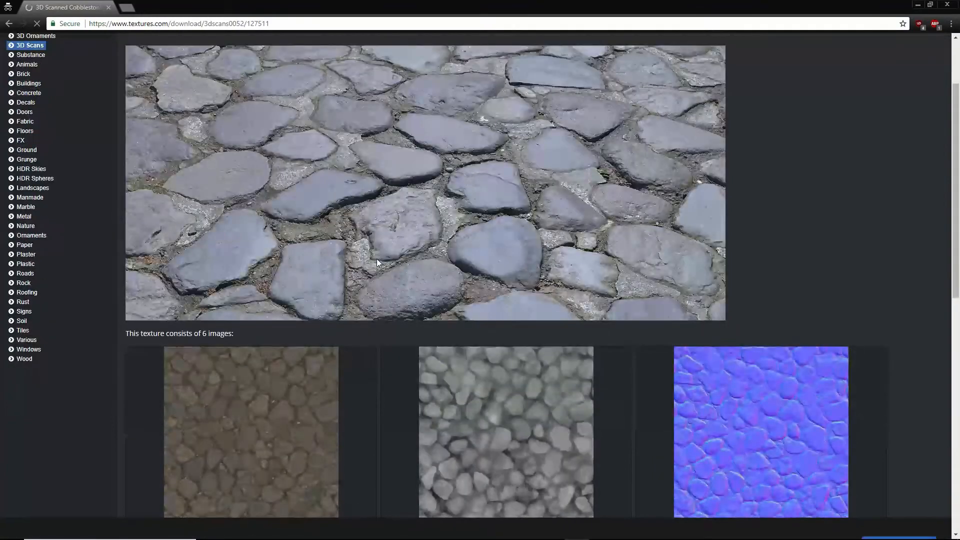
pyautogui.scroll(-3, 348, 240)
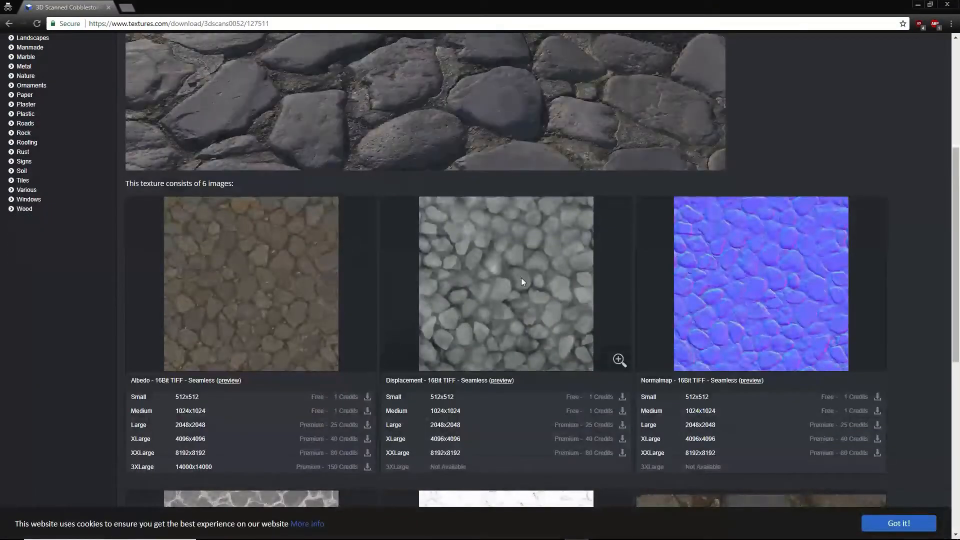
pyautogui.scroll(2, 385, 151)
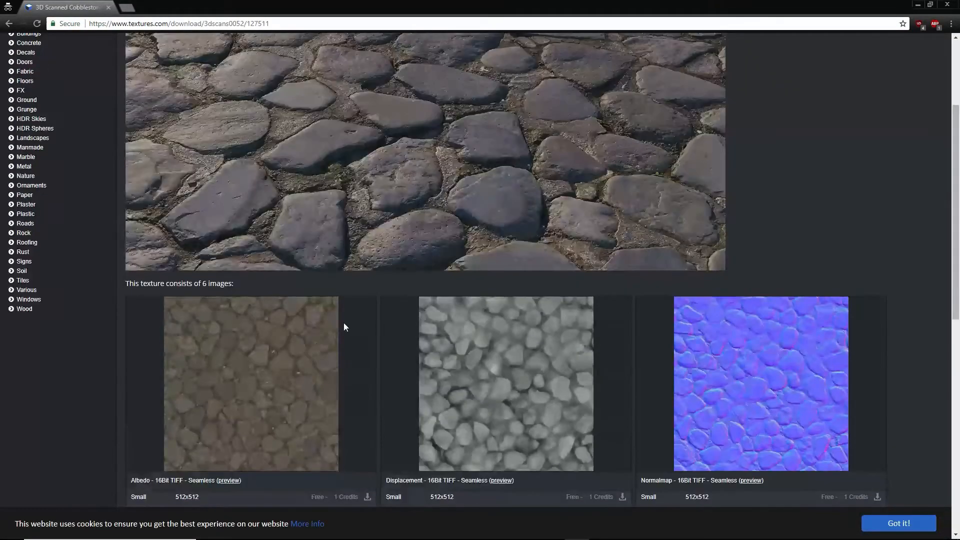
pyautogui.scroll(-1, 344, 322)
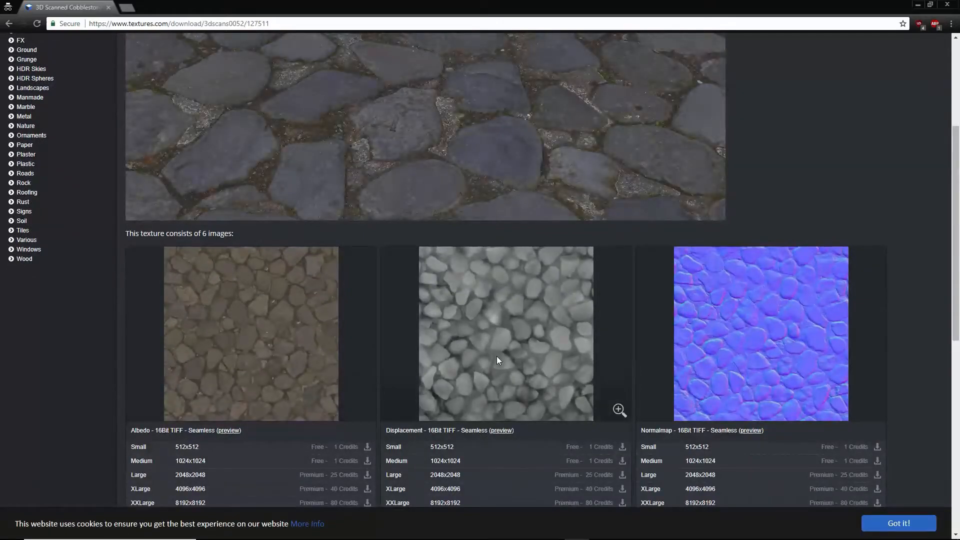
pyautogui.scroll(-2, 496, 356)
pyautogui.scroll(-4, 512, 278)
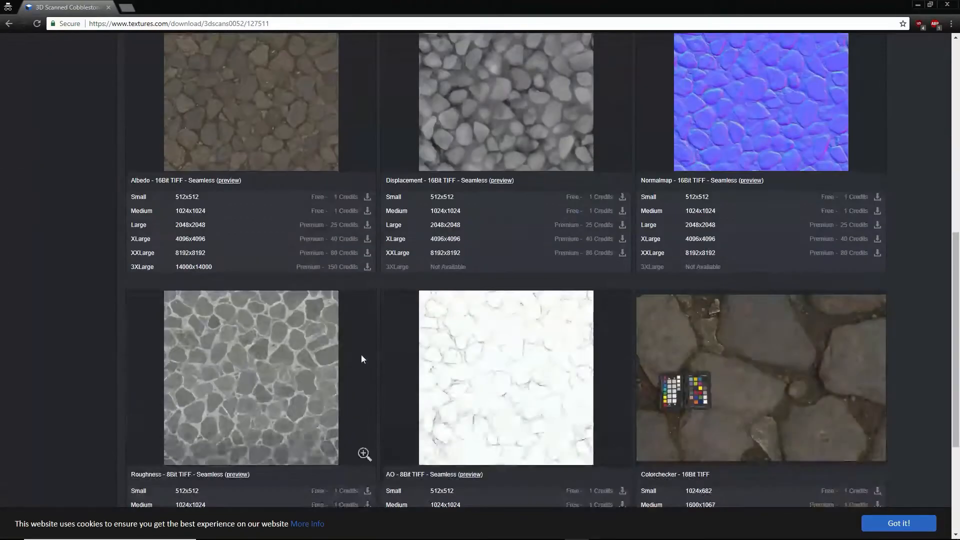
pyautogui.scroll(2, 577, 173)
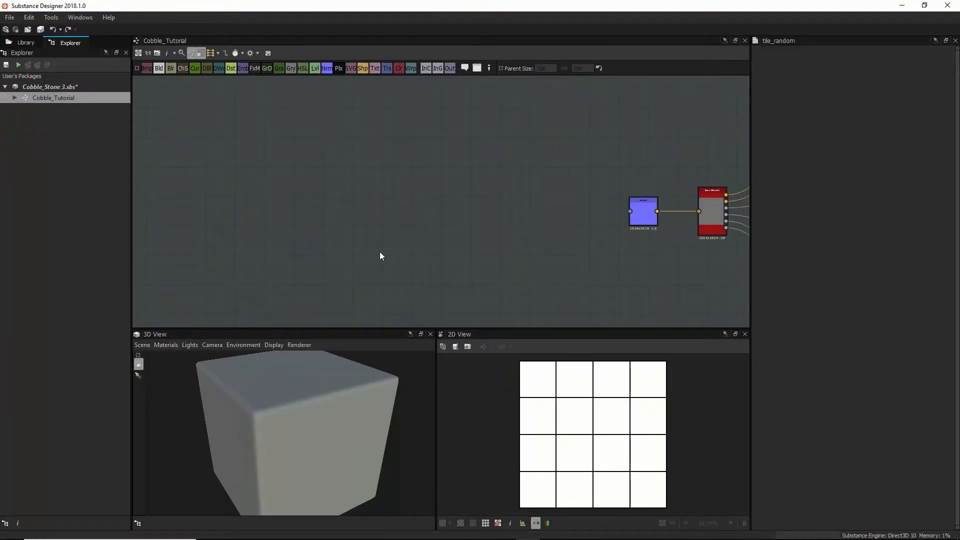
# Step: Switch to Substance Designer and add a Tile Sampler node in the empty area of the Cobble_Tutorial graph
pyautogui.press('space')
pyautogui.write('tile')
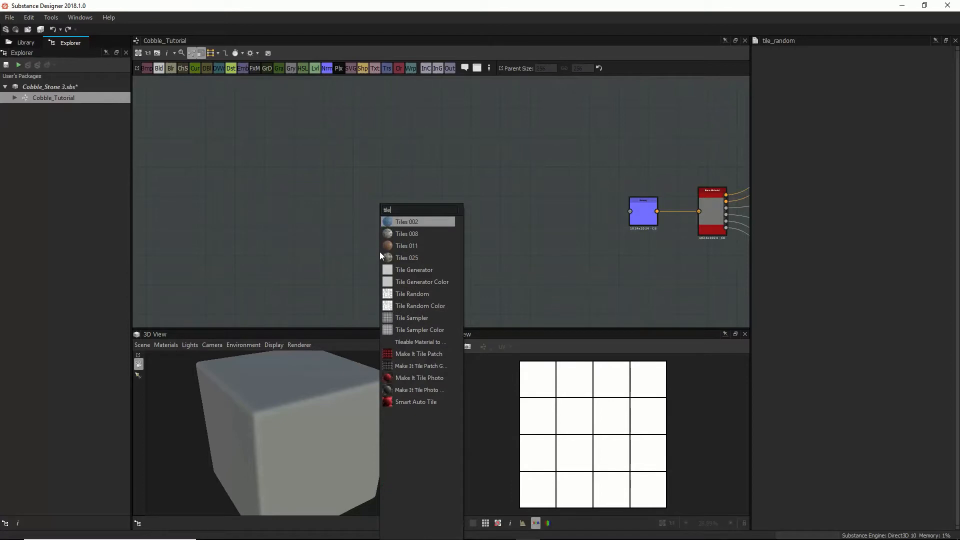
pyautogui.click(425, 319)
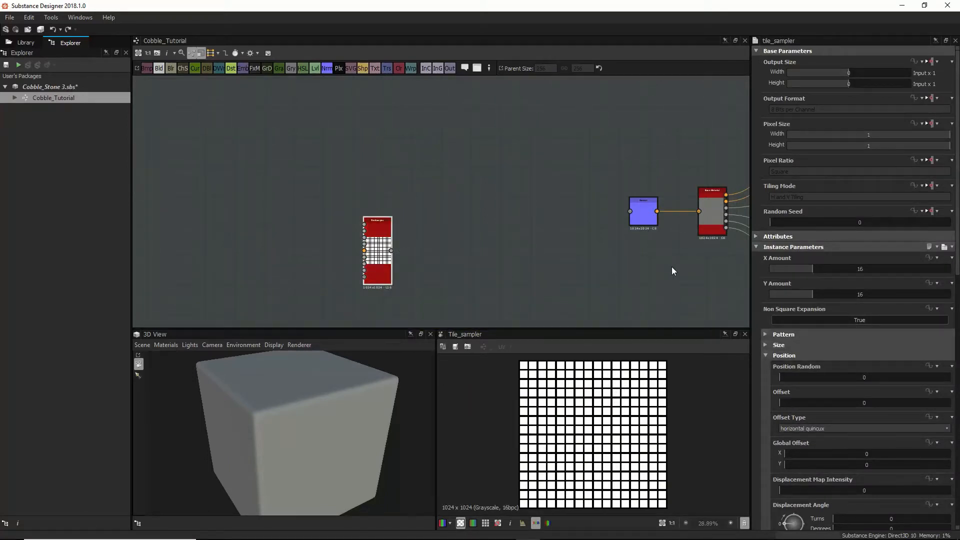
# Step: Review the Tile Sampler's Pattern, Size and Position parameters, collapsing Pattern again and leaving Size expanded
pyautogui.scroll(-2, 837, 265)
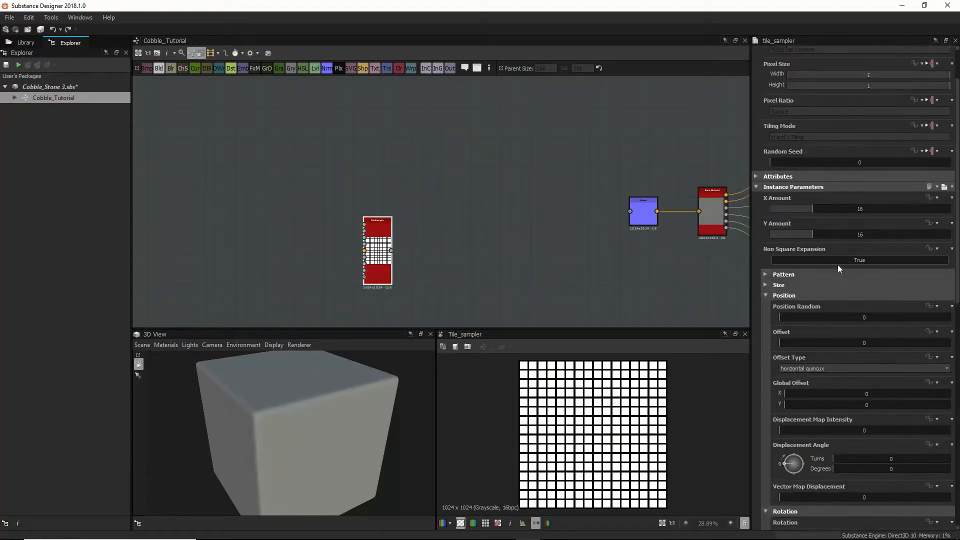
pyautogui.scroll(1, 838, 265)
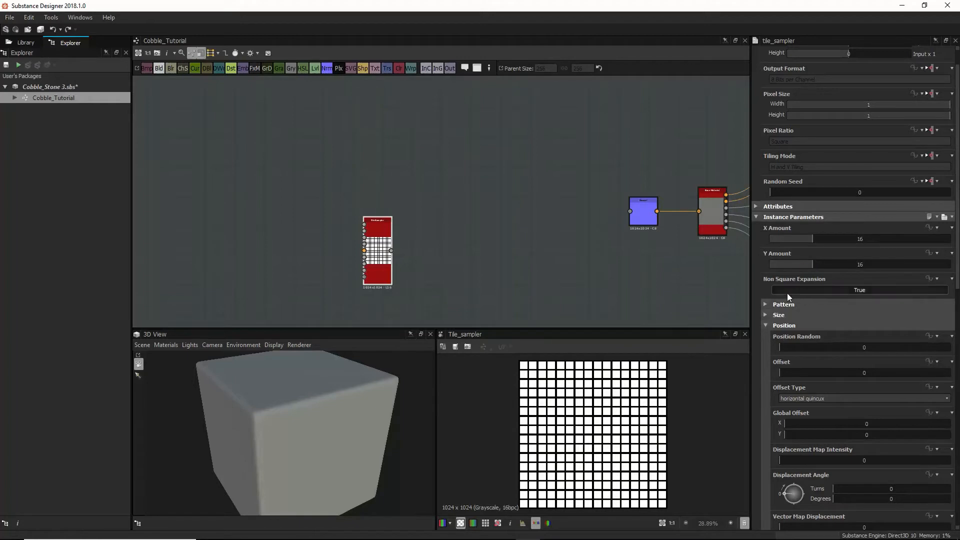
pyautogui.click(769, 303)
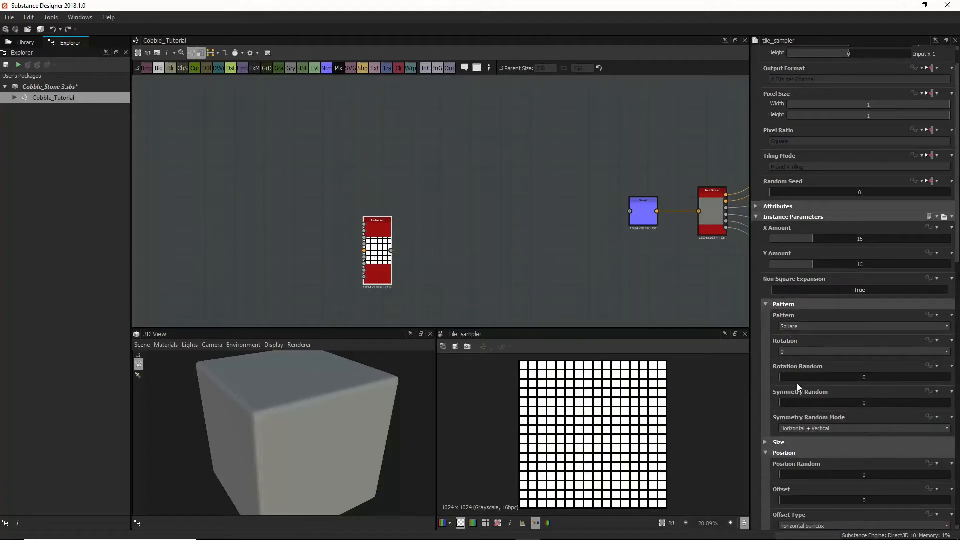
pyautogui.click(768, 303)
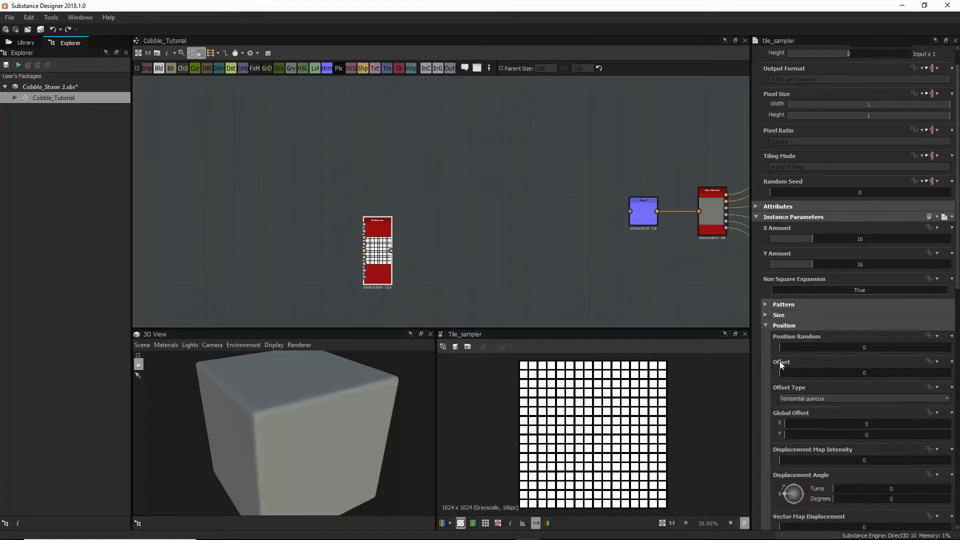
pyautogui.click(772, 315)
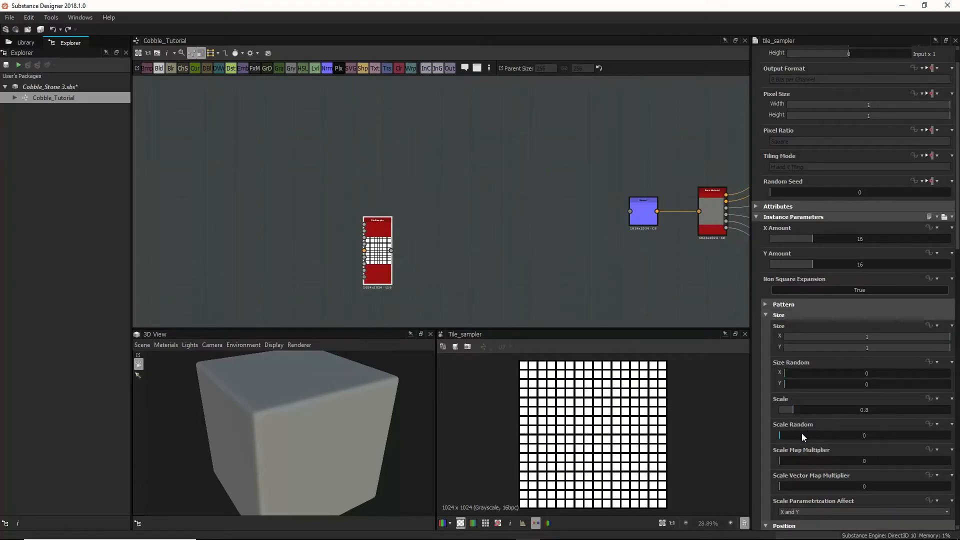
pyautogui.scroll(1, 826, 387)
pyautogui.scroll(-8, 820, 399)
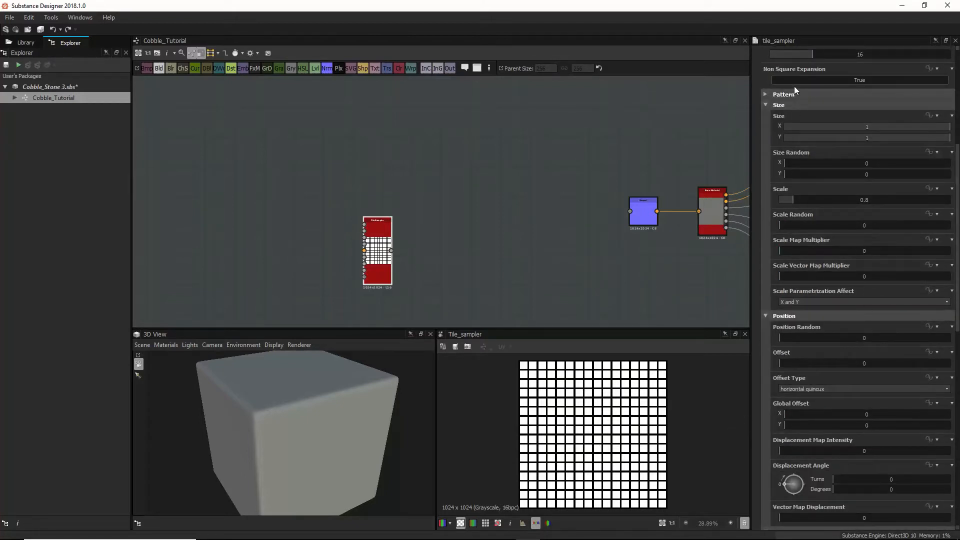
# Step: Set the Tile Sampler's X Amount to 10 and its Y Amount to 3
pyautogui.scroll(2, 823, 175)
pyautogui.moveTo(805, 89)
pyautogui.mouseDown()
pyautogui.moveTo(788, 88)
pyautogui.moveTo(793, 118)
pyautogui.moveTo(779, 118)
pyautogui.moveTo(795, 118)
pyautogui.moveTo(772, 119)
pyautogui.moveTo(793, 88)
pyautogui.mouseUp()
pyautogui.scroll(1, 838, 232)
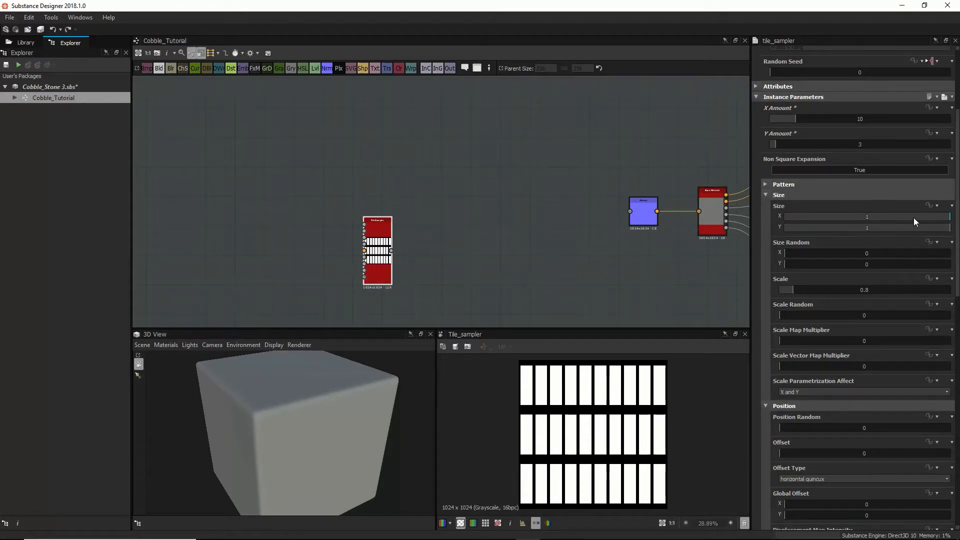
# Step: Set the Tile Sampler's Size X to 0.3, Size Random to X 0.4 and Y 0.26, and Scale to 0.76
pyautogui.moveTo(913, 220)
pyautogui.mouseDown()
pyautogui.moveTo(846, 216)
pyautogui.moveTo(950, 219)
pyautogui.moveTo(862, 228)
pyautogui.moveTo(958, 231)
pyautogui.moveTo(816, 218)
pyautogui.moveTo(834, 221)
pyautogui.mouseUp()
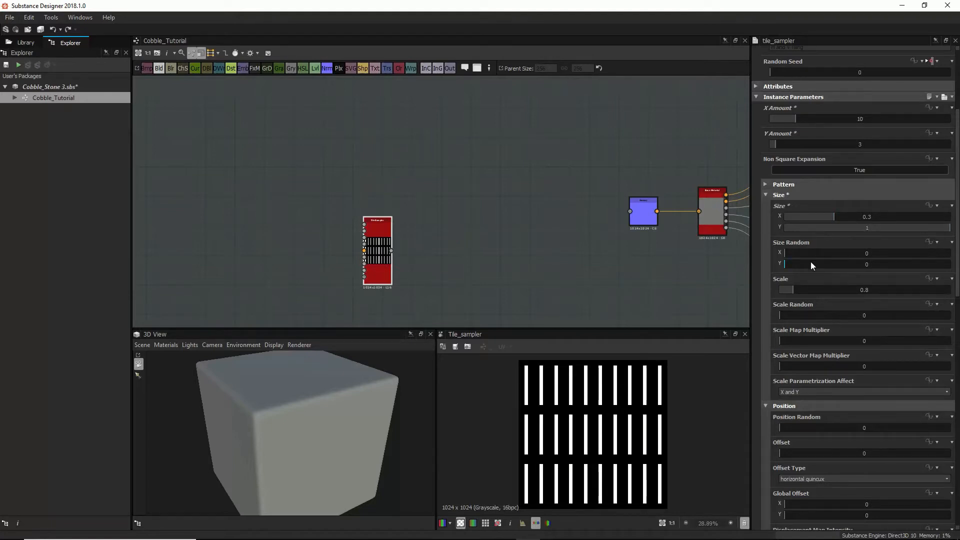
pyautogui.moveTo(795, 254); pyautogui.dragTo(792, 296)
pyautogui.scroll(5, 810, 365)
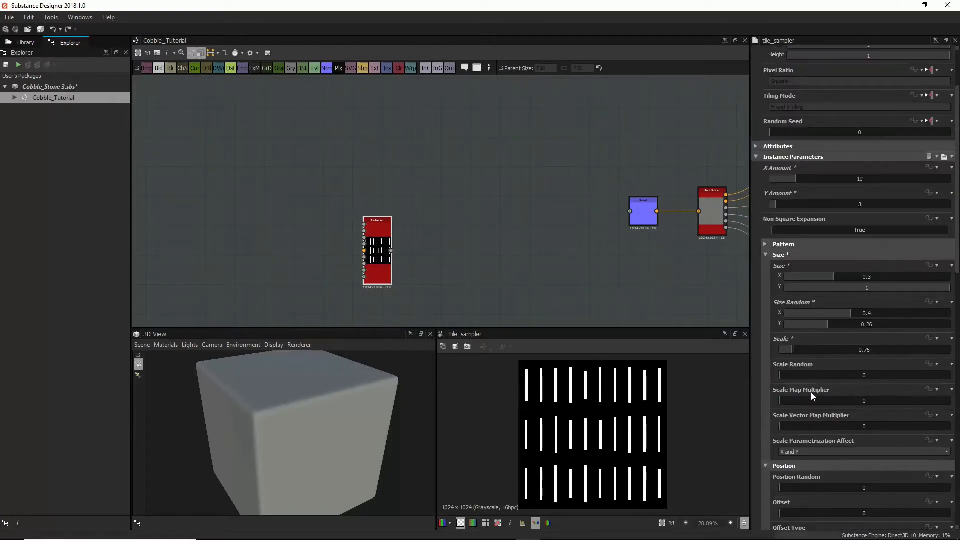
# Step: Rotate the Tile Sampler's bars to -24 degrees using its Rotation parameter
pyautogui.scroll(-7, 810, 406)
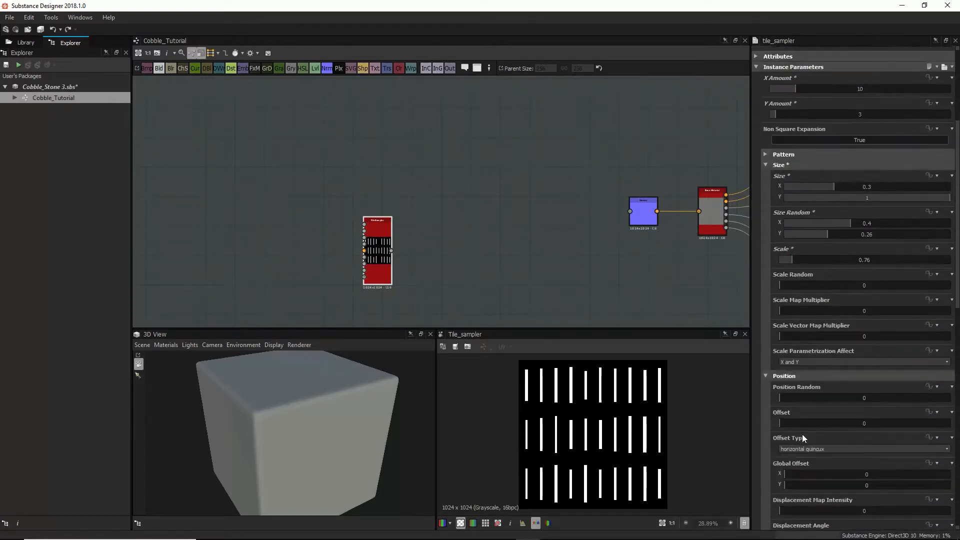
pyautogui.scroll(-4, 788, 400)
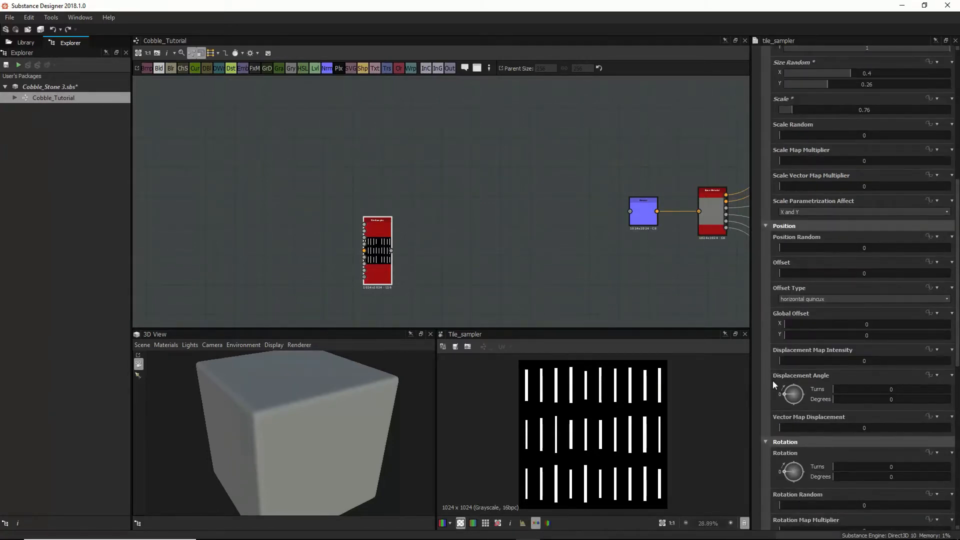
pyautogui.moveTo(786, 476); pyautogui.dragTo(791, 468)
pyautogui.moveTo(787, 467)
pyautogui.mouseDown()
pyautogui.moveTo(798, 478)
pyautogui.moveTo(790, 477)
pyautogui.mouseUp()
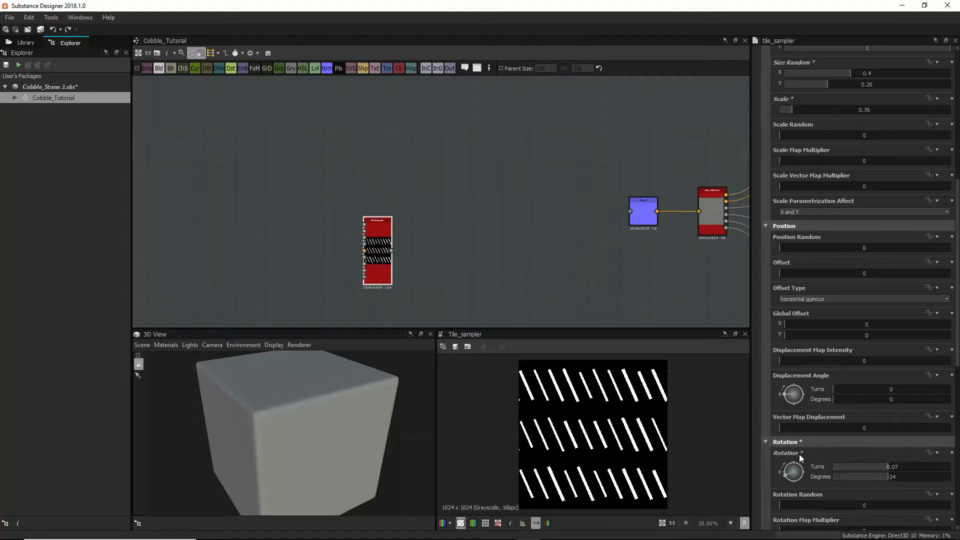
# Step: Set the Tile Sampler's Color Random to 0.8 to vary the bars' brightness
pyautogui.scroll(-13, 824, 413)
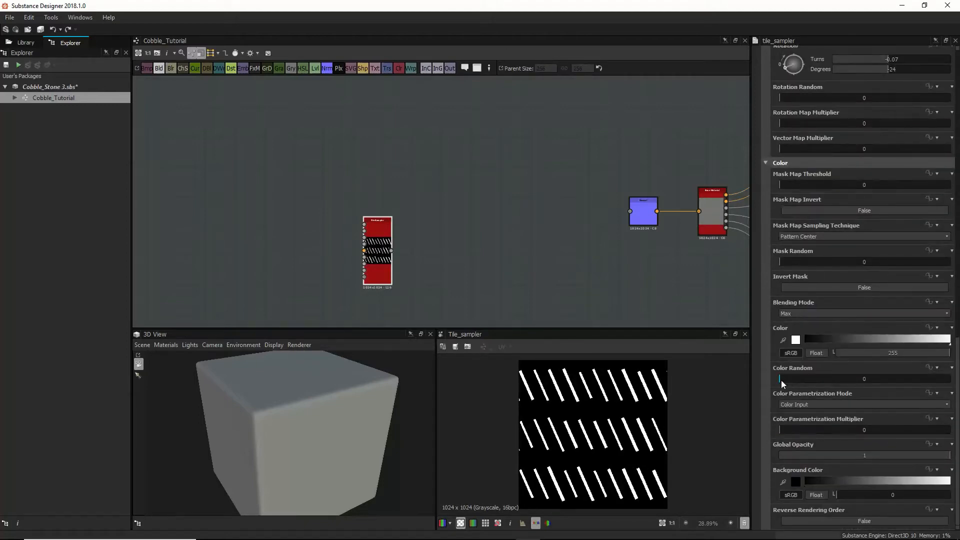
pyautogui.moveTo(787, 378); pyautogui.dragTo(910, 379)
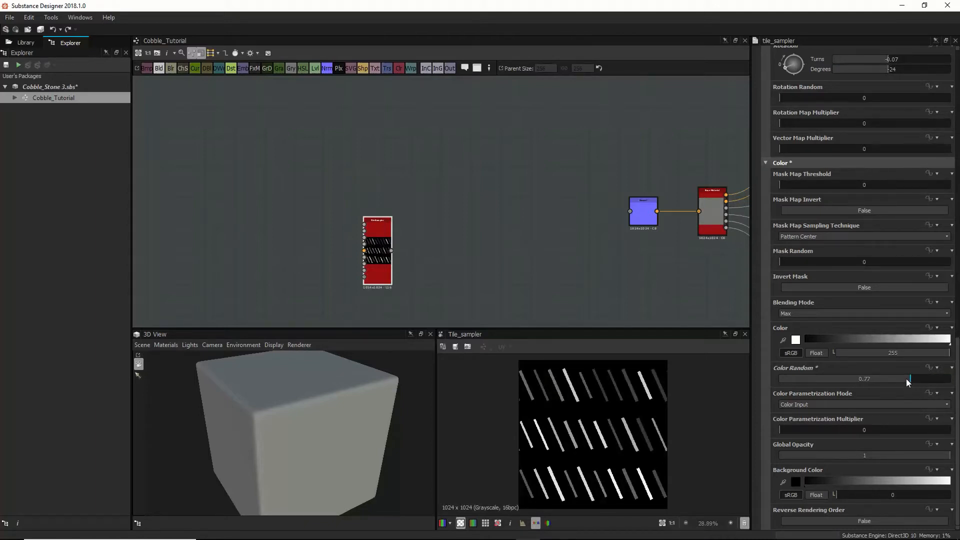
pyautogui.click(914, 379)
pyautogui.scroll(1, 795, 277)
pyautogui.scroll(4, 795, 278)
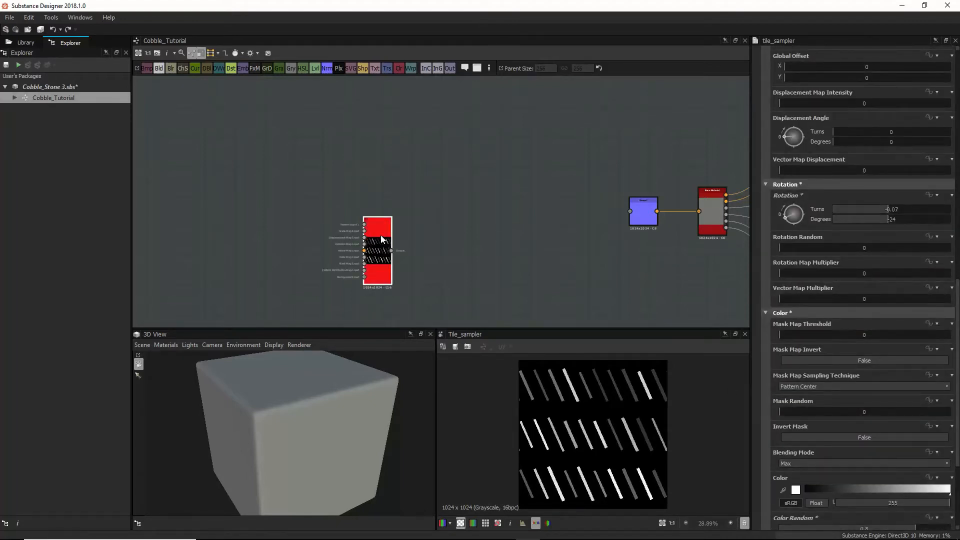
# Step: Move the Tile Sampler farther from the Normal node and add a Distance node beside it
pyautogui.moveTo(383, 236); pyautogui.dragTo(285, 212)
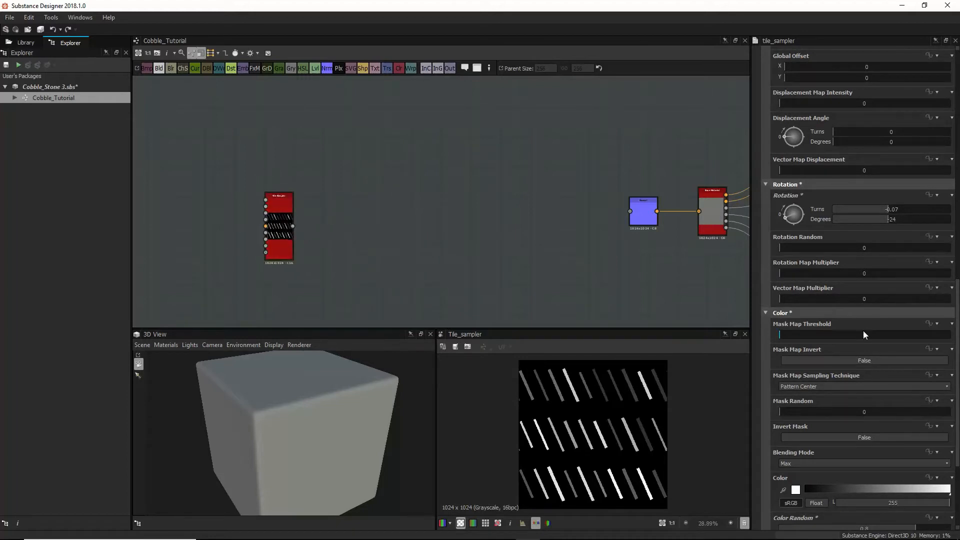
pyautogui.press('space')
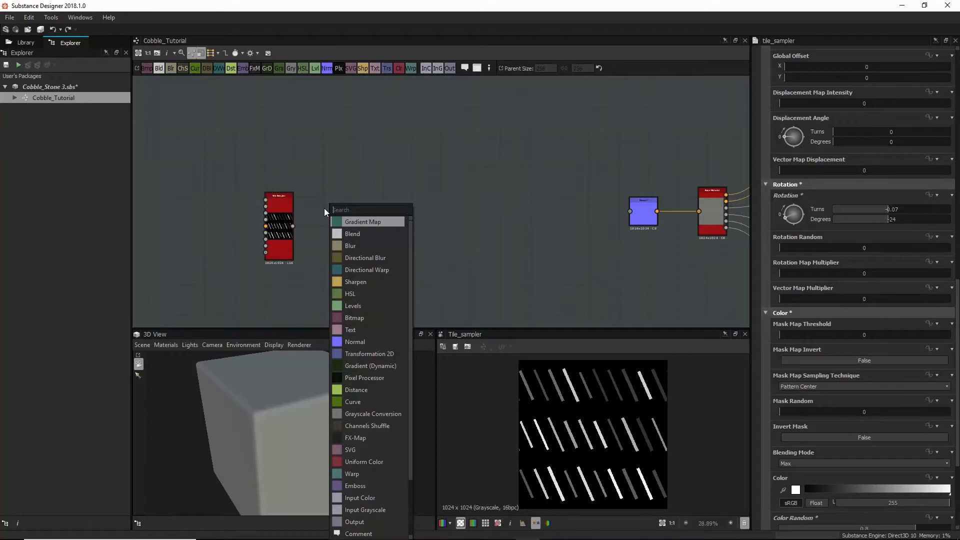
pyautogui.write('dis')
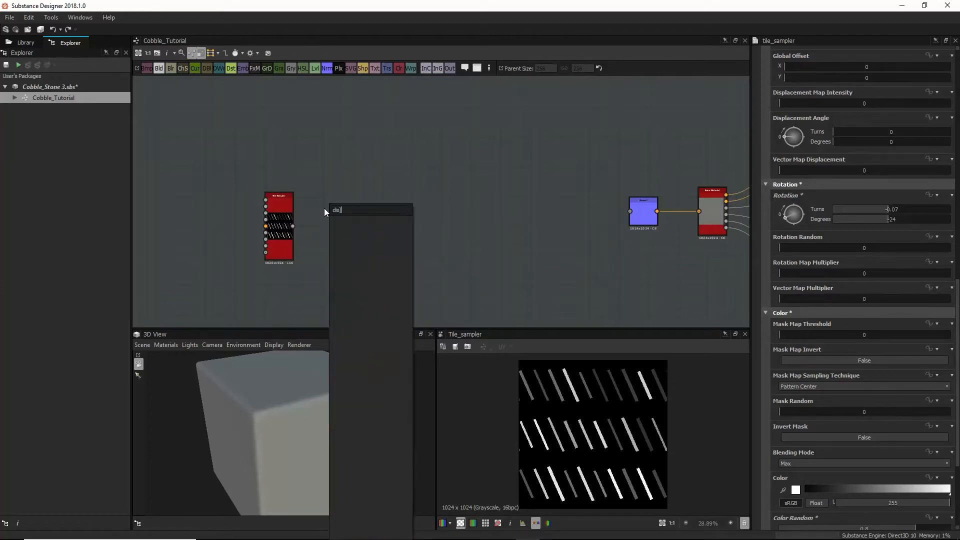
pyautogui.press('Return')
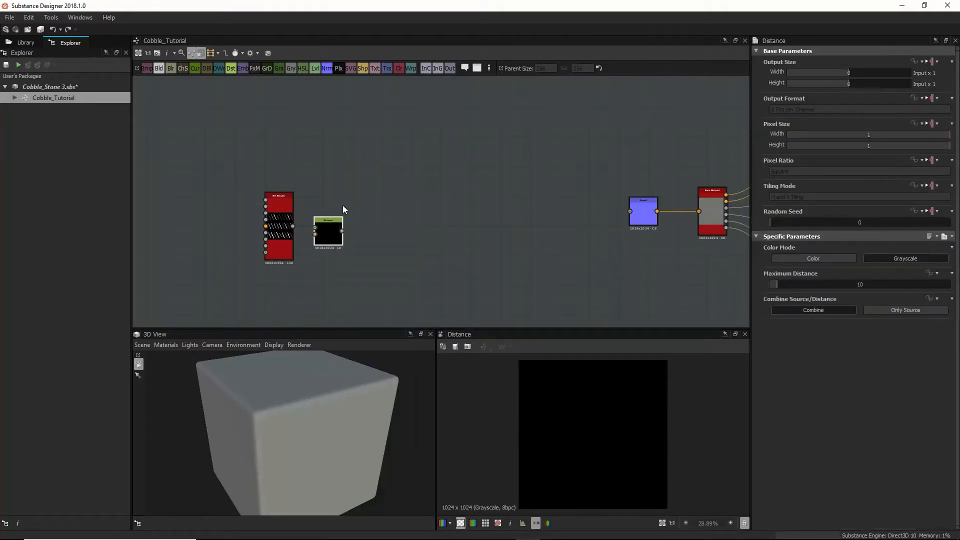
# Step: Add a Histogram Scan node and feed it from the Tile Sampler's output instead of the Distance node
pyautogui.press('space')
pyautogui.write('hist')
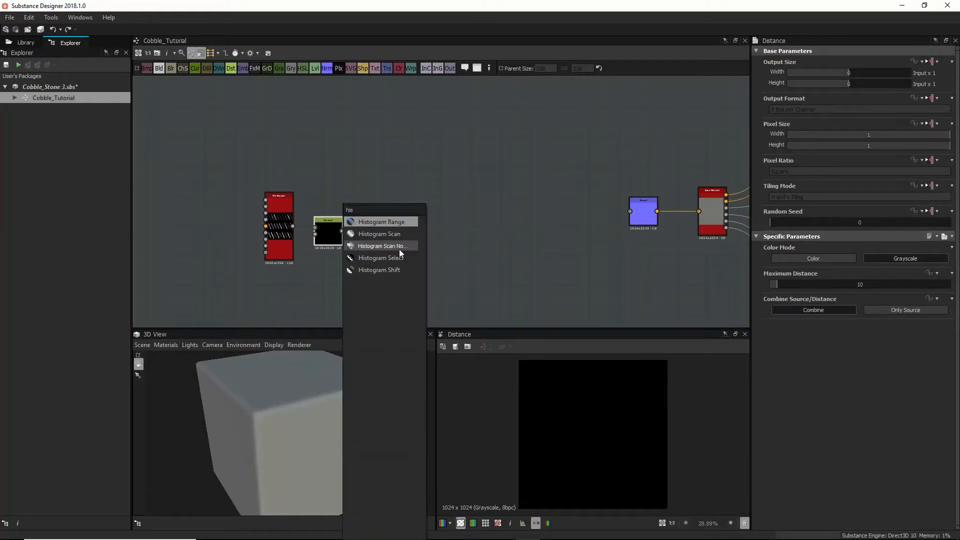
pyautogui.click(357, 234)
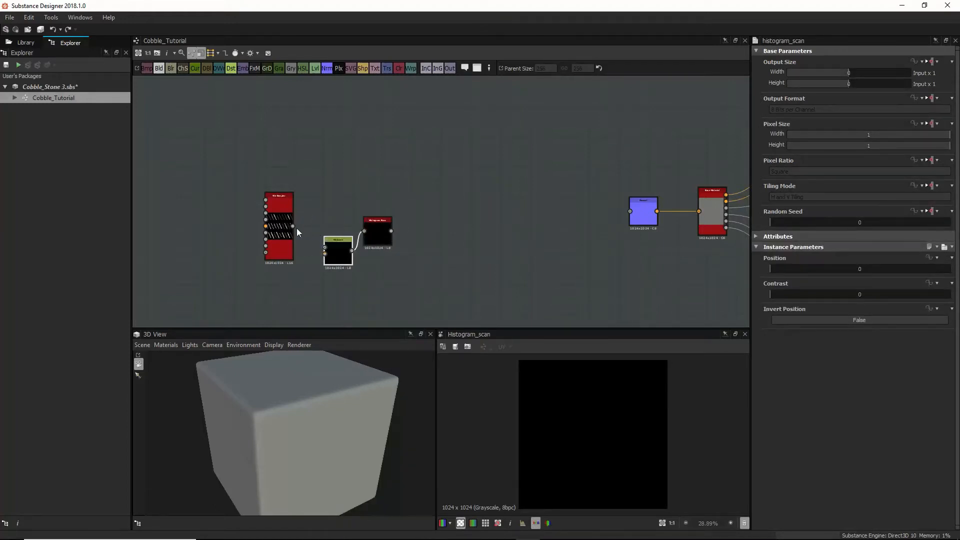
pyautogui.hotkey('ctrl', 'z')
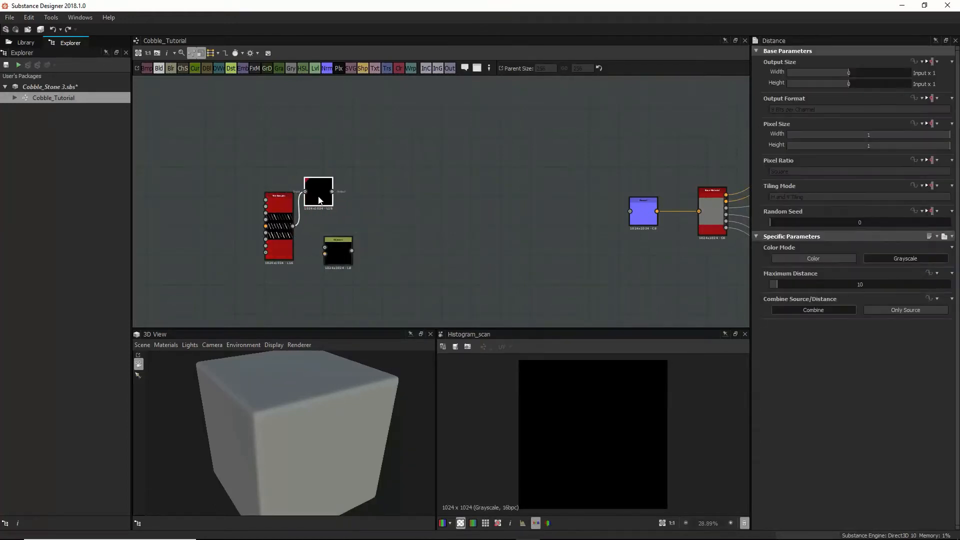
# Step: Place the Histogram Scan node beside the Tile Sampler, set its Position to 1, and preview the Tile Sampler's output
pyautogui.moveTo(319, 200); pyautogui.dragTo(338, 215)
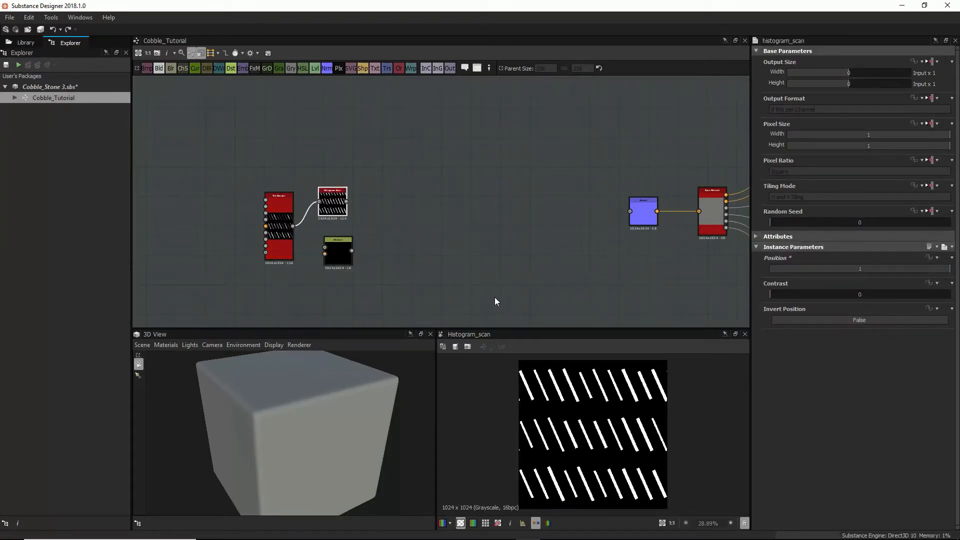
pyautogui.click(281, 235)
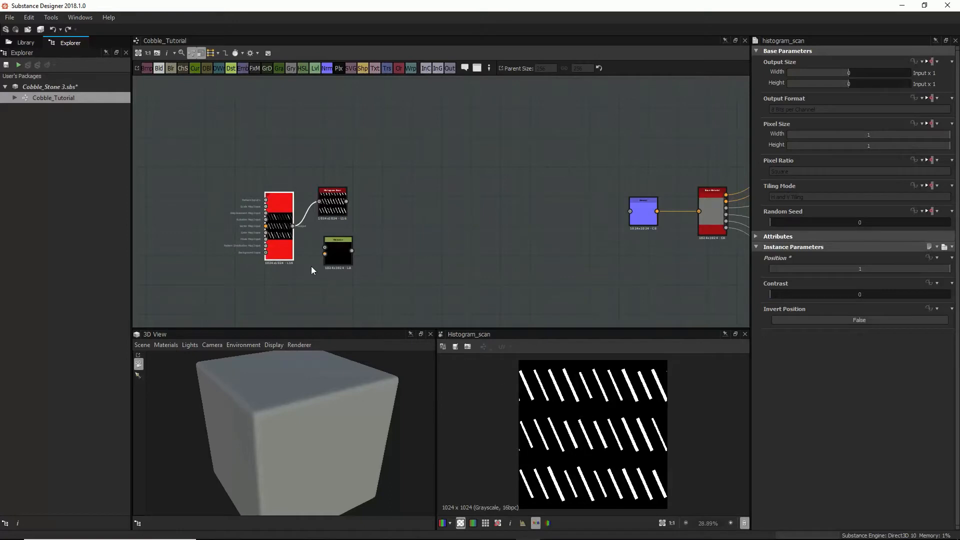
pyautogui.doubleClick(278, 244)
# Step: Connect the Histogram Scan's output to the Distance node's mask input and the Tile Sampler's output to its source input
pyautogui.moveTo(341, 254); pyautogui.dragTo(389, 242)
pyautogui.moveTo(348, 200)
pyautogui.mouseDown()
pyautogui.moveTo(373, 230)
pyautogui.moveTo(344, 200)
pyautogui.mouseUp()
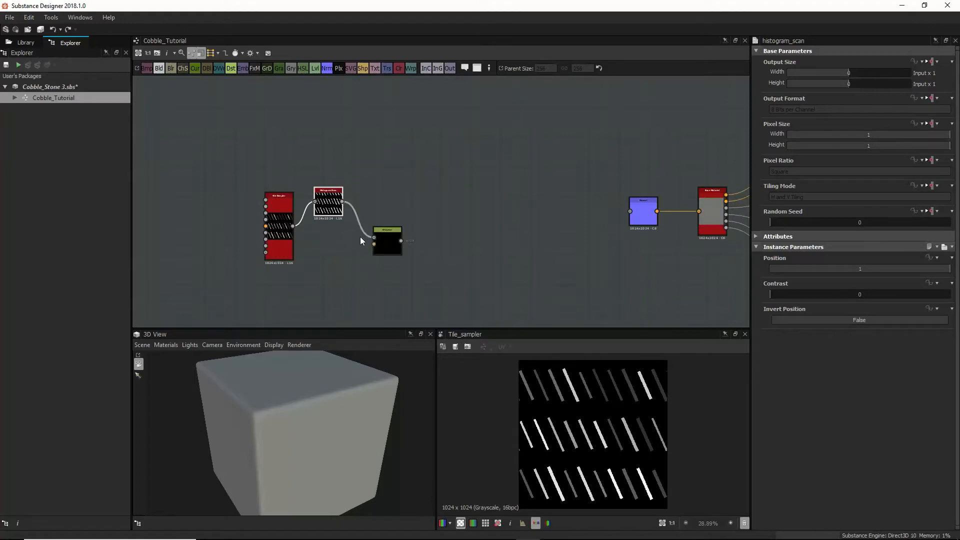
pyautogui.moveTo(293, 225); pyautogui.dragTo(328, 270)
pyautogui.scroll(5, 359, 242)
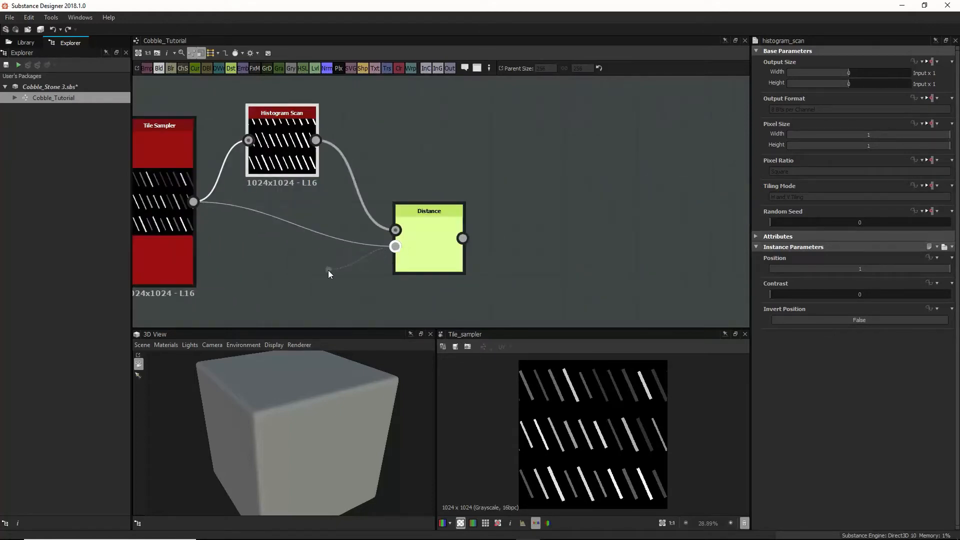
# Step: Preview the Distance node and set its Maximum Distance to 256
pyautogui.click(427, 259)
pyautogui.scroll(1, 412, 258)
pyautogui.moveTo(410, 258); pyautogui.dragTo(340, 251, button='middle')
pyautogui.scroll(-3, 334, 249)
pyautogui.doubleClick(354, 240)
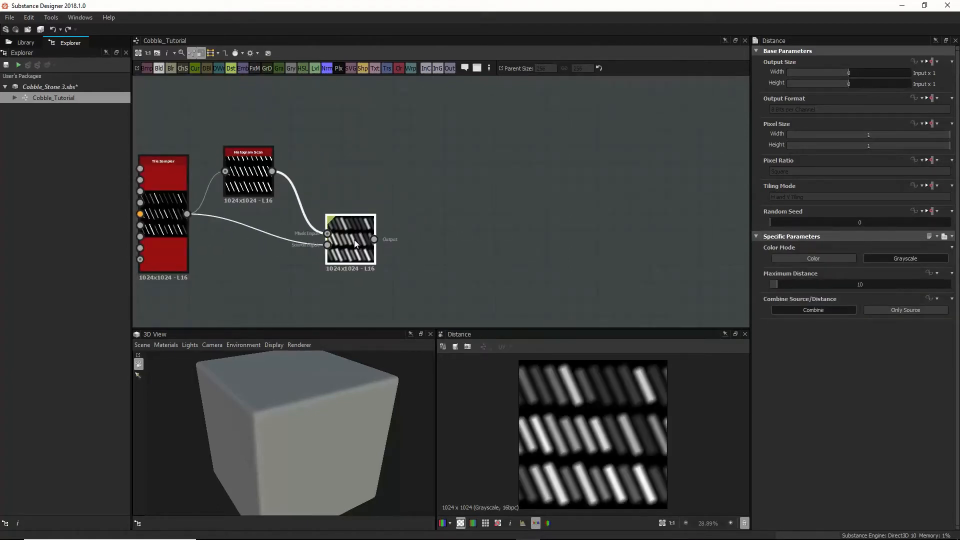
pyautogui.moveTo(781, 284); pyautogui.dragTo(958, 284)
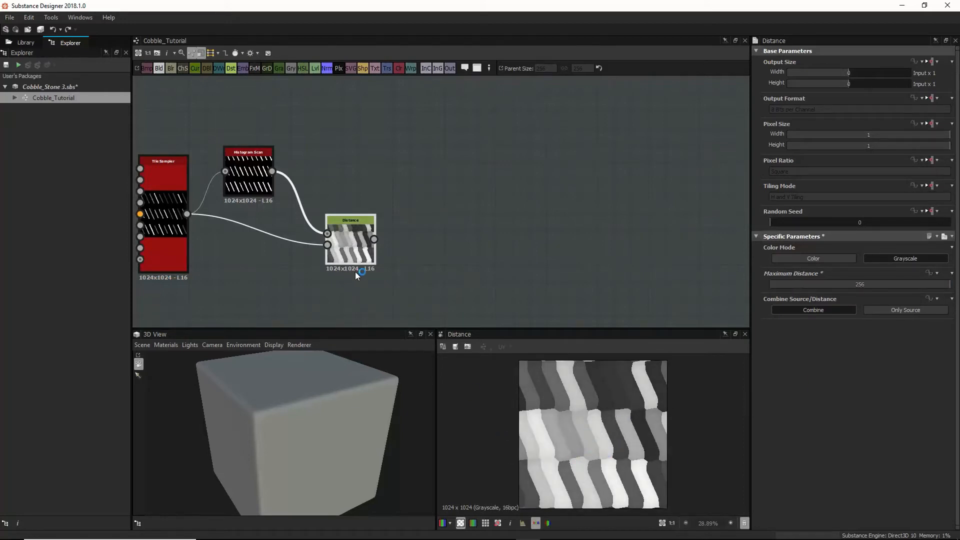
# Step: Compare the Distance node's cell pattern with the scanned cobblestone reference images on textures.com
pyautogui.moveTo(395, 237); pyautogui.dragTo(409, 229, button='middle')
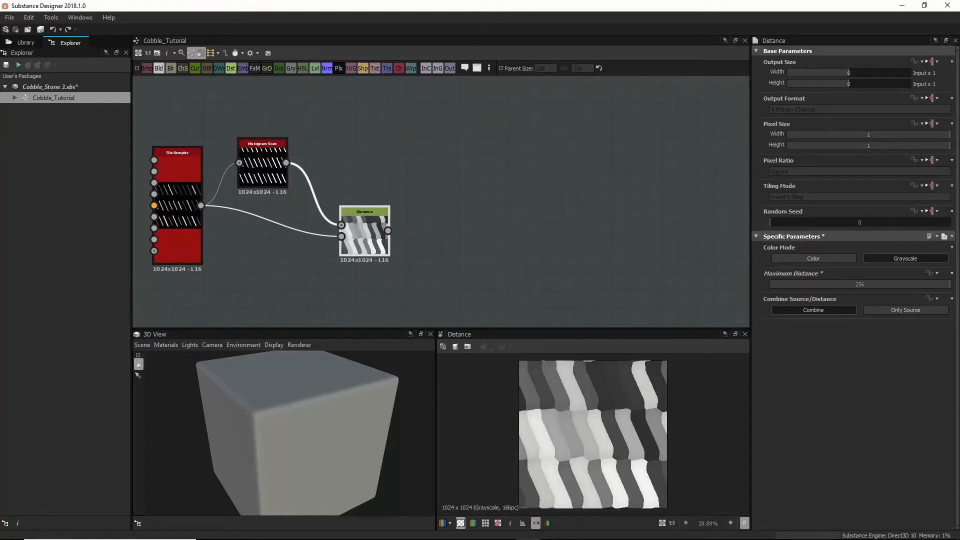
pyautogui.moveTo(959, 30); pyautogui.dragTo(351, 106)
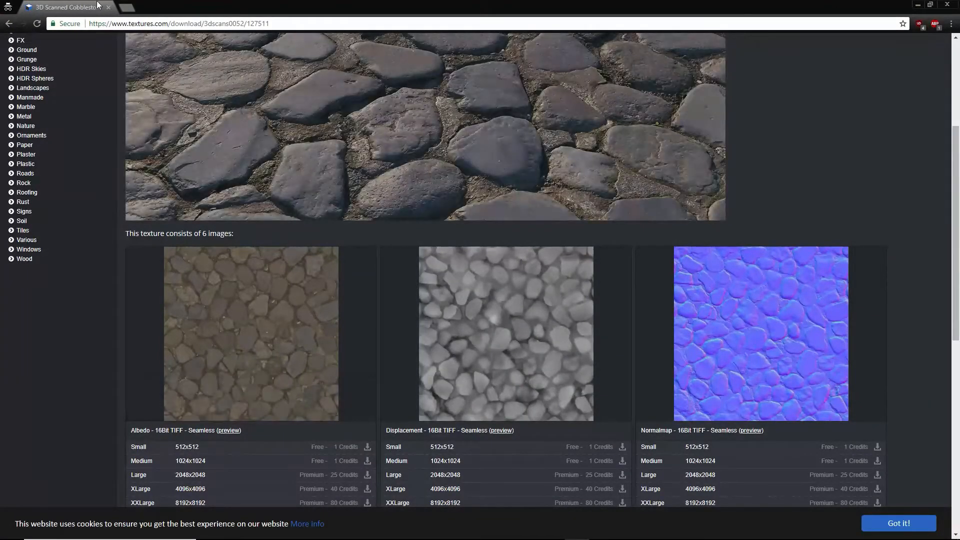
pyautogui.moveTo(59, 8); pyautogui.dragTo(959, 107)
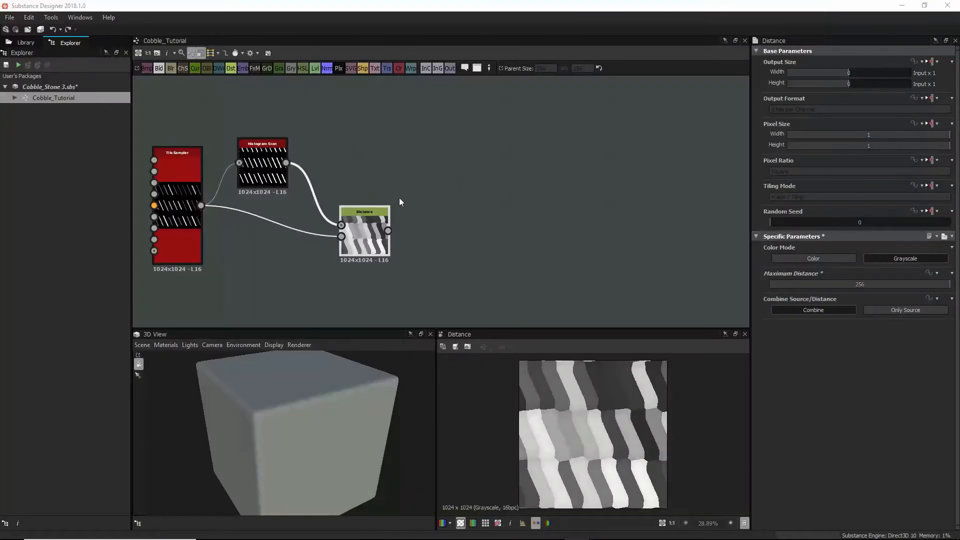
pyautogui.click(180, 240)
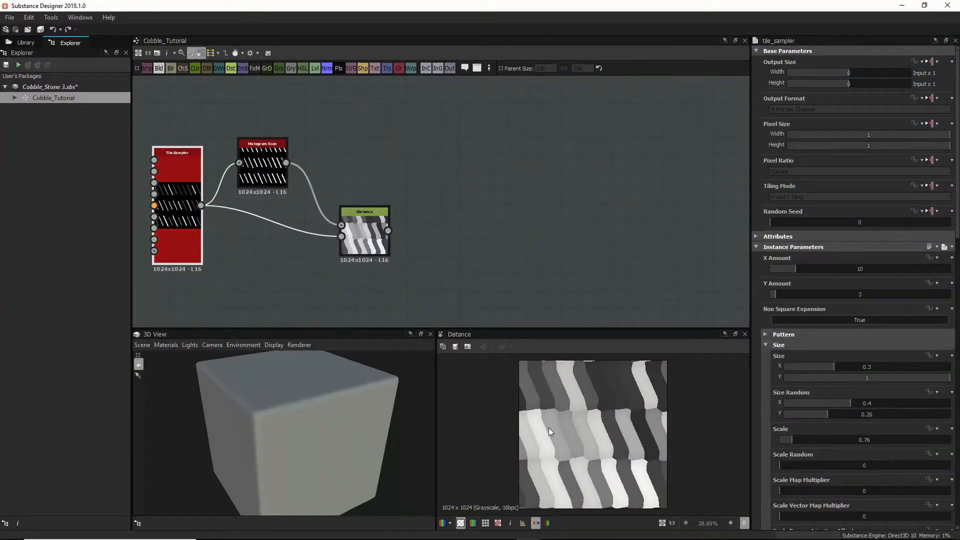
pyautogui.click(367, 227)
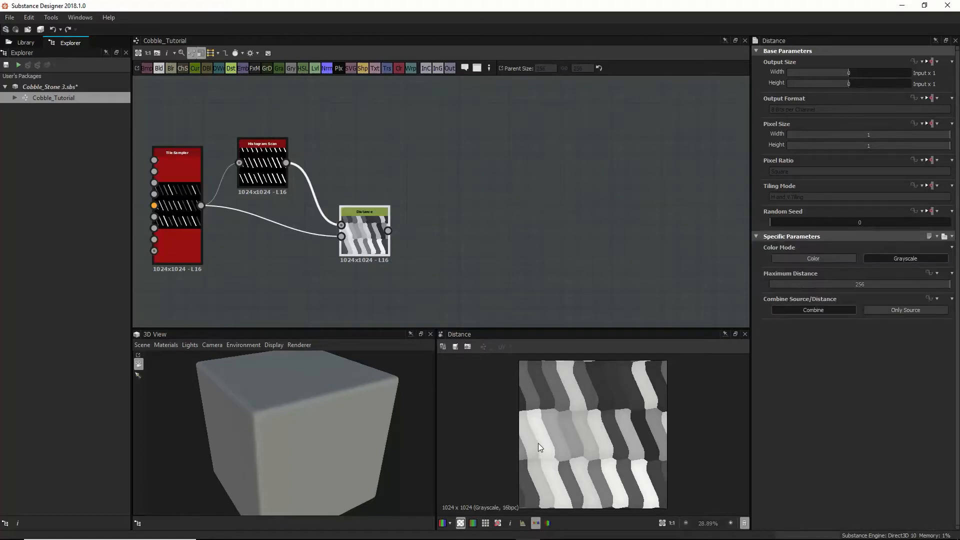
# Step: Set the Tile Sampler's Scale to 0.5 and its Position Random to 2.02, and inspect the resulting cells
pyautogui.click(189, 226)
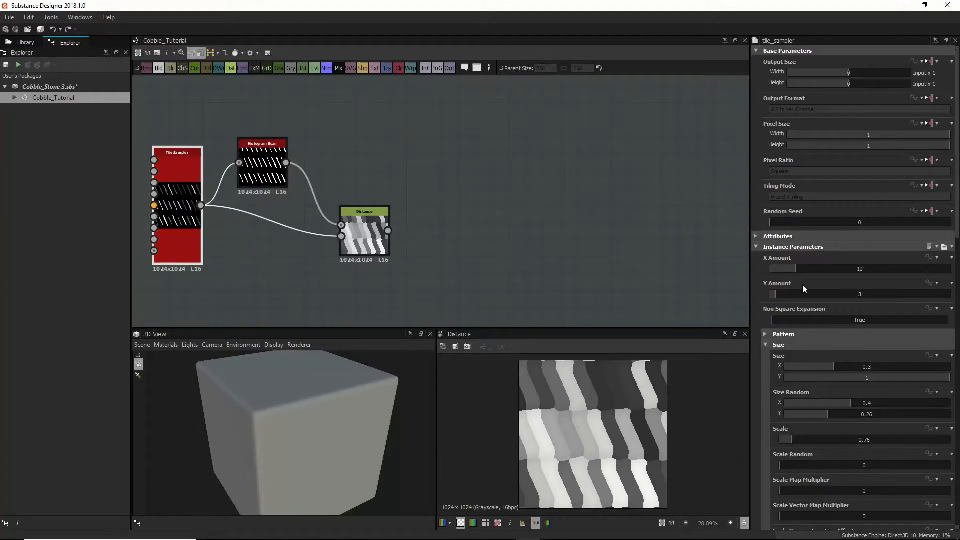
pyautogui.scroll(-2, 803, 401)
pyautogui.scroll(-3, 805, 373)
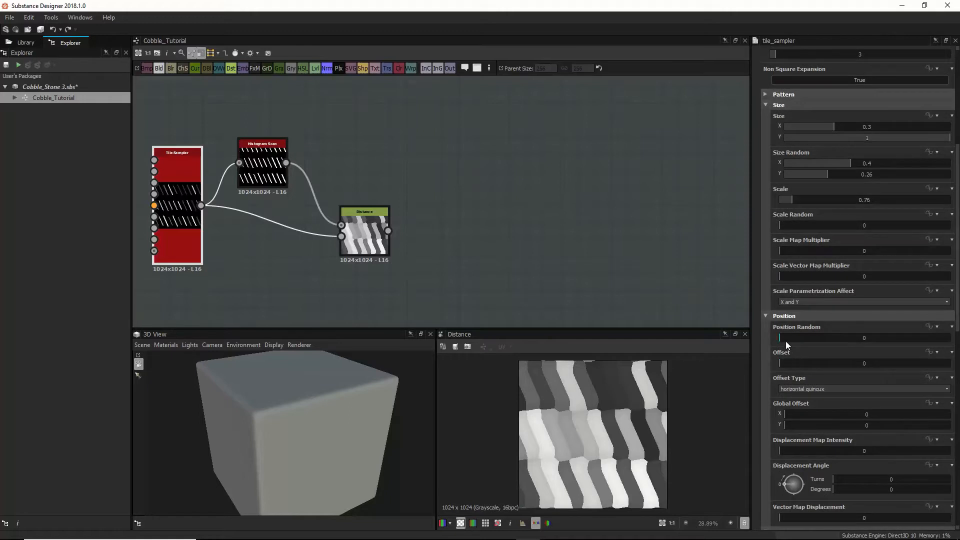
pyautogui.moveTo(782, 338); pyautogui.dragTo(823, 341)
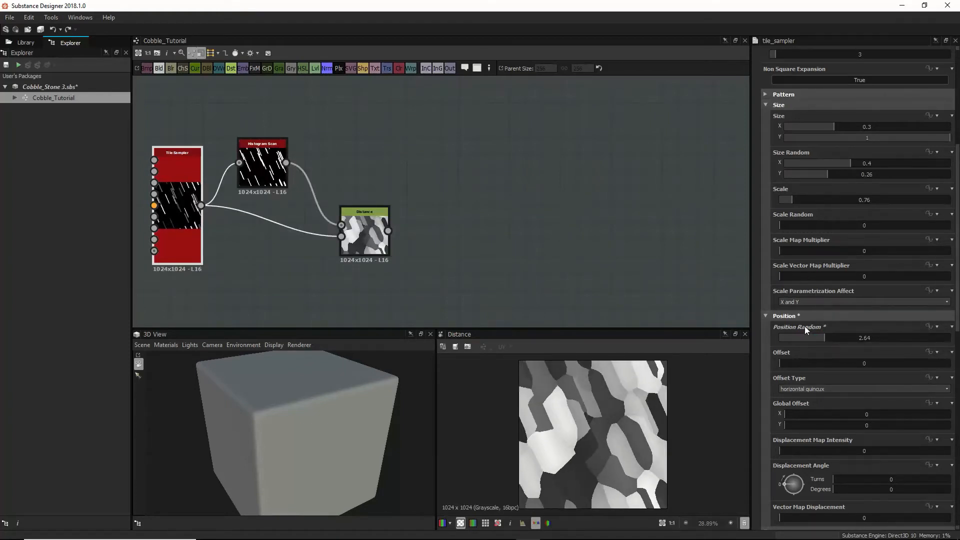
pyautogui.scroll(2, 806, 322)
pyautogui.moveTo(794, 260)
pyautogui.mouseDown()
pyautogui.moveTo(818, 264)
pyautogui.moveTo(787, 265)
pyautogui.mouseUp()
pyautogui.moveTo(817, 398)
pyautogui.mouseDown()
pyautogui.moveTo(803, 397)
pyautogui.moveTo(814, 397)
pyautogui.mouseUp()
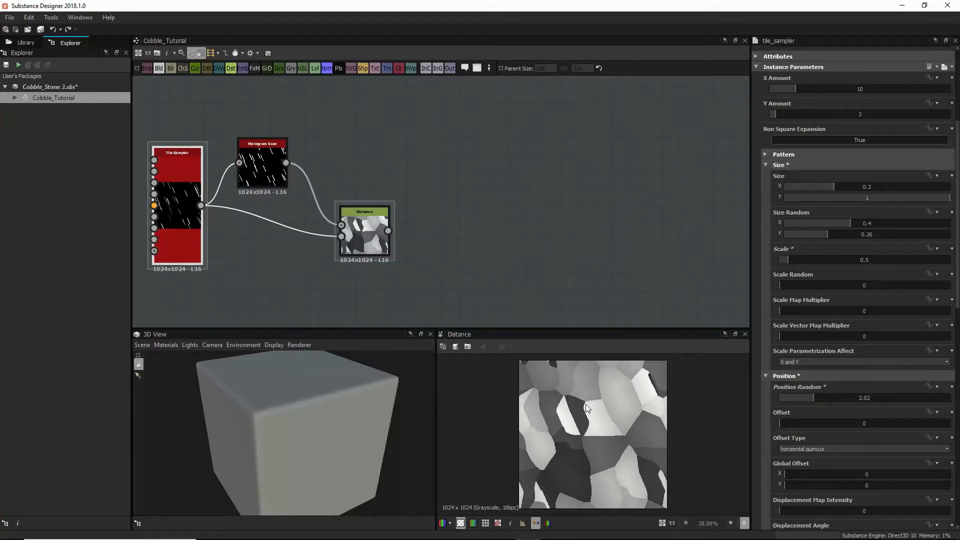
pyautogui.scroll(-2, 583, 450)
pyautogui.scroll(3, 582, 457)
pyautogui.scroll(-1, 582, 463)
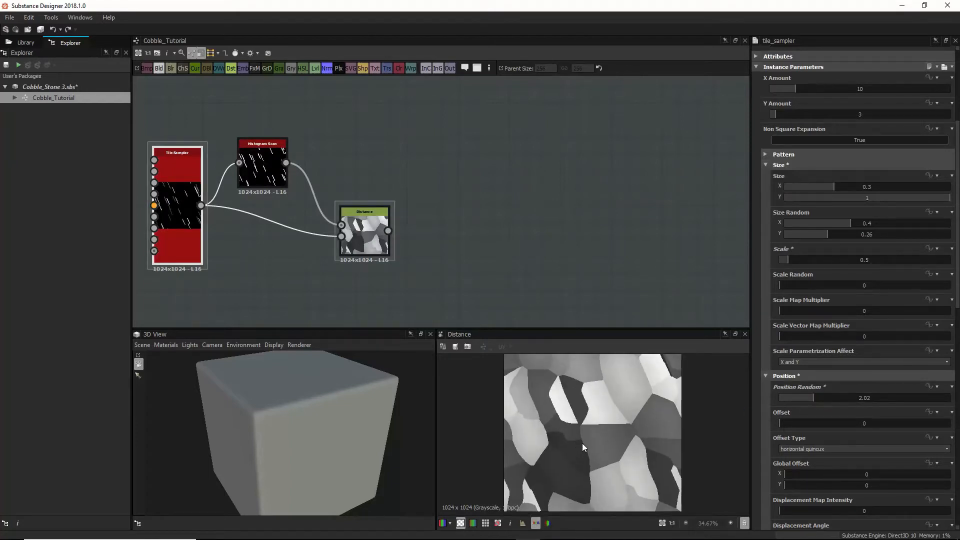
pyautogui.scroll(-1, 624, 402)
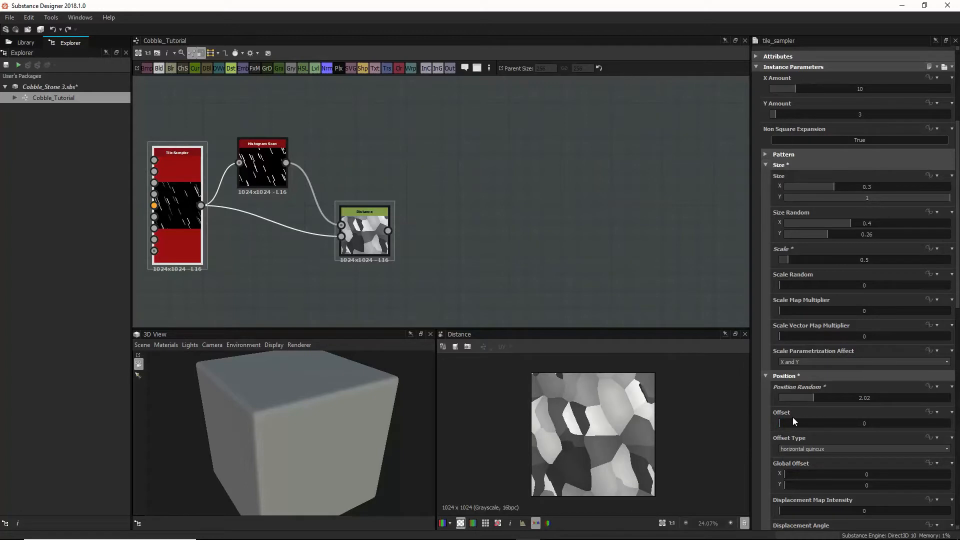
# Step: Try a Tile Sampler Offset of 0.08 and the vertical quincux offset type, and revert both settings
pyautogui.moveTo(783, 423)
pyautogui.mouseDown()
pyautogui.moveTo(915, 422)
pyautogui.moveTo(792, 423)
pyautogui.mouseUp()
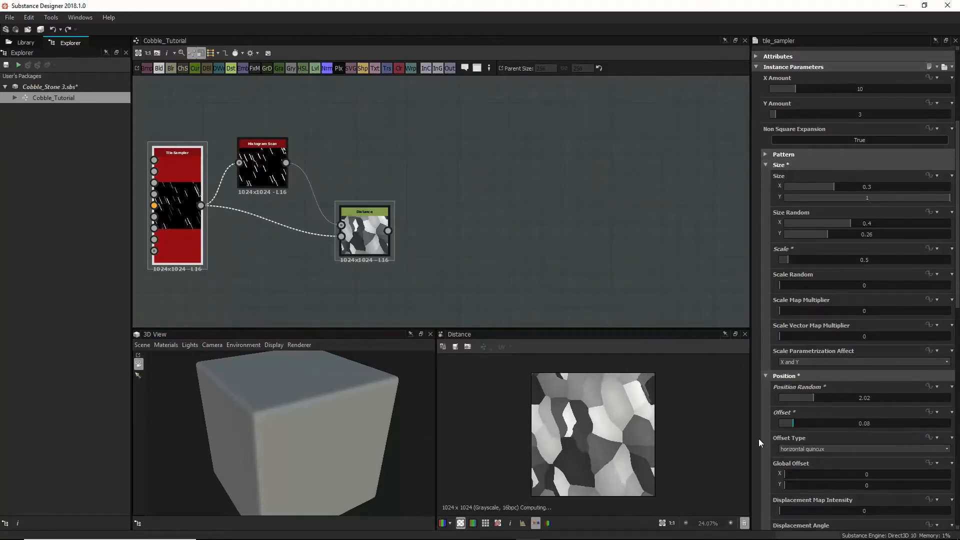
pyautogui.click(818, 448)
pyautogui.click(818, 448)
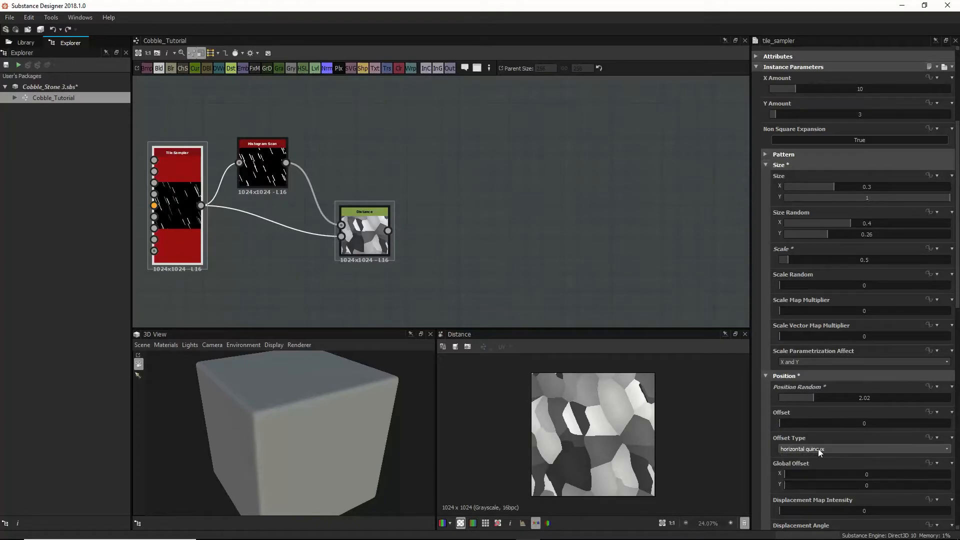
pyautogui.click(818, 449)
pyautogui.click(813, 464)
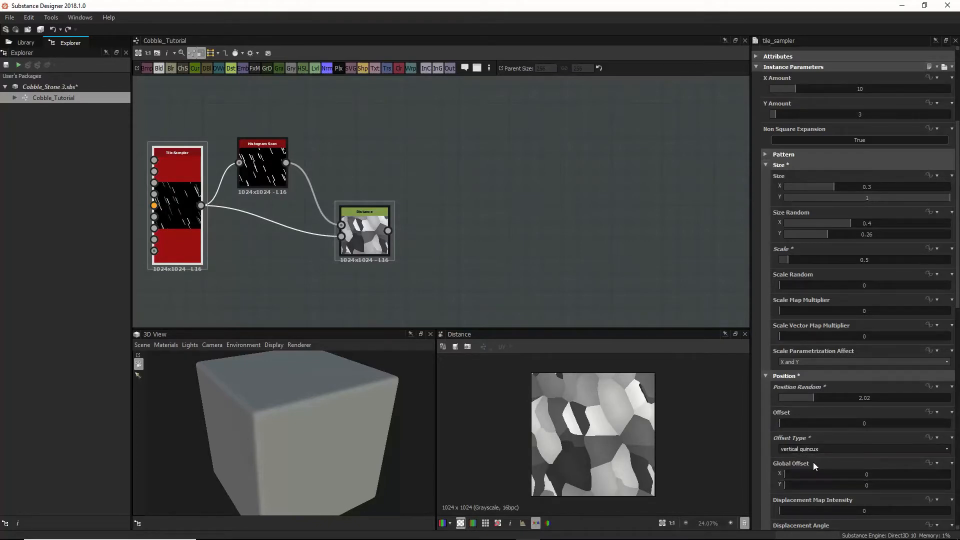
pyautogui.click(814, 452)
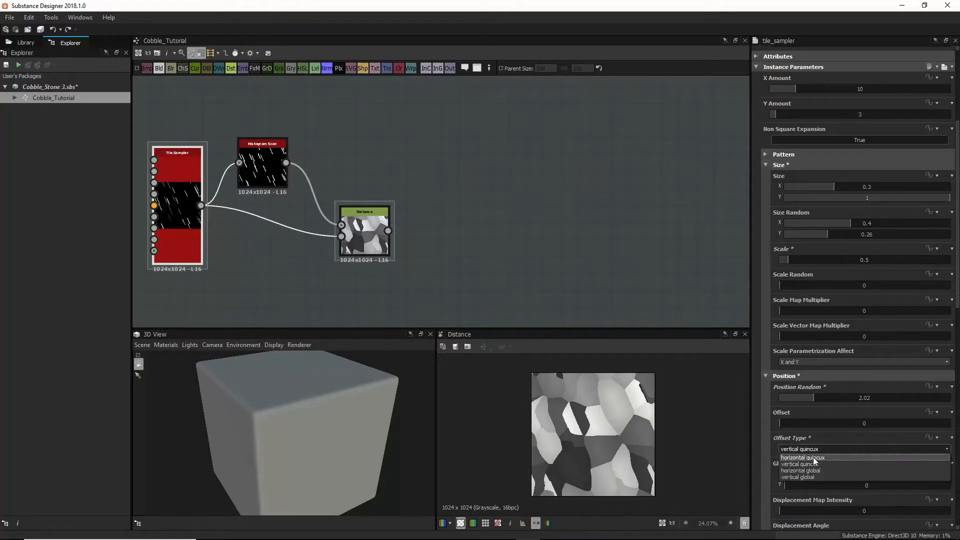
pyautogui.click(814, 457)
# Step: Set the Tile Sampler's Rotation to -27 degrees and its Rotation Random to 0.5
pyautogui.scroll(-5, 812, 455)
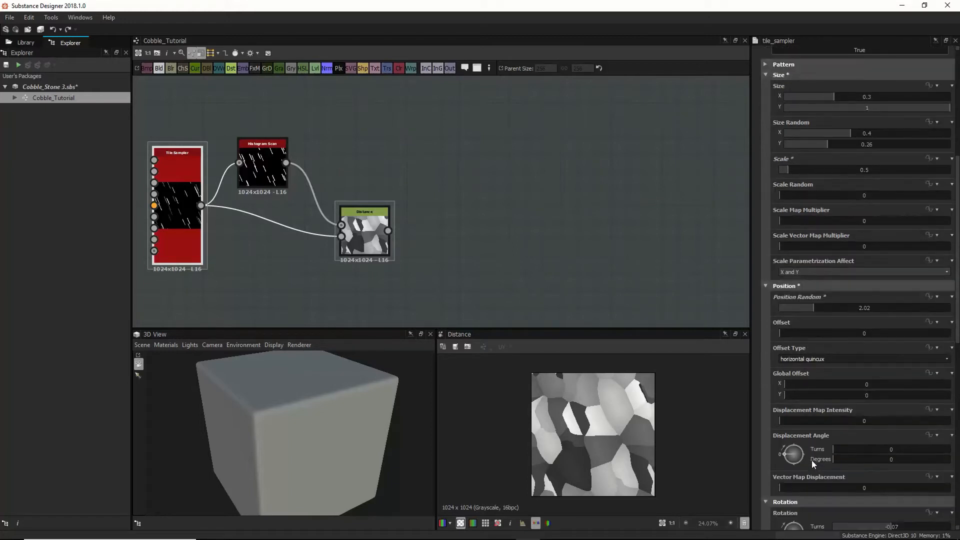
pyautogui.scroll(-1, 805, 467)
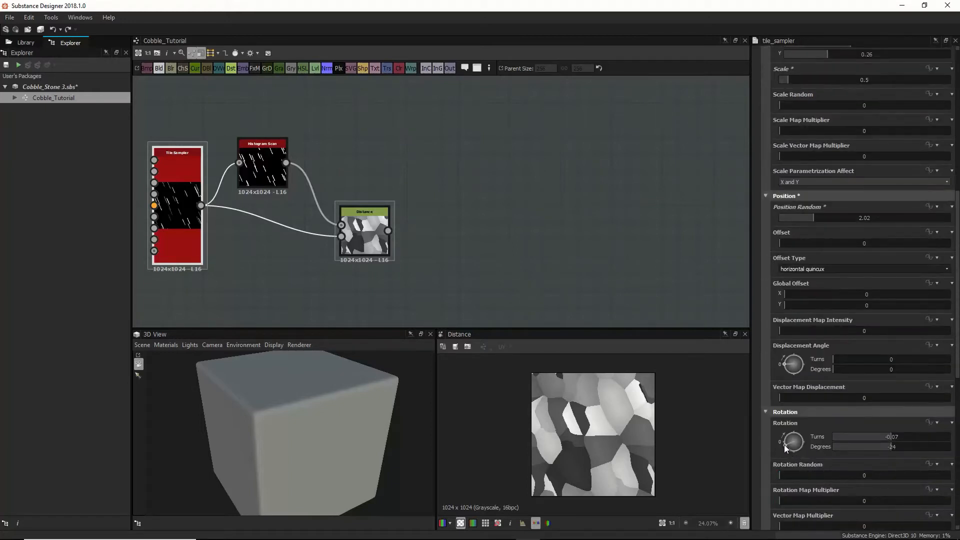
pyautogui.moveTo(784, 445); pyautogui.dragTo(862, 451)
pyautogui.scroll(-1, 822, 475)
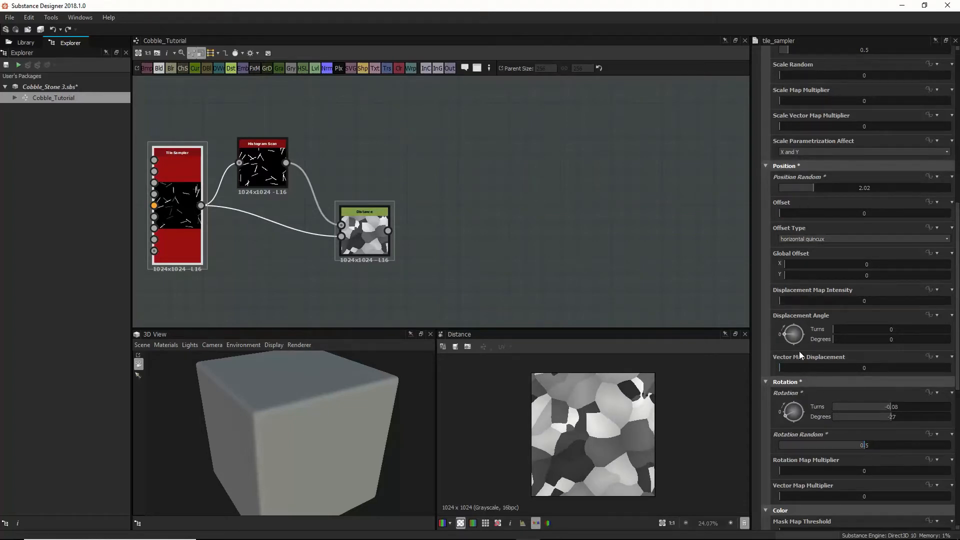
# Step: Set the Tile Sampler's Position Random to 1.41 while checking the cell shapes up close
pyautogui.scroll(2, 798, 350)
pyautogui.moveTo(811, 217); pyautogui.dragTo(803, 217)
pyautogui.scroll(3, 570, 462)
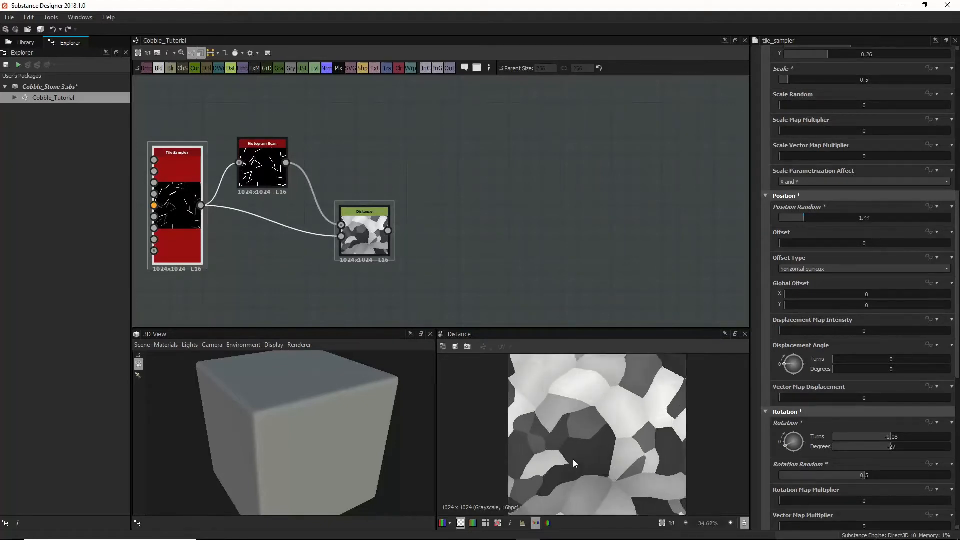
pyautogui.scroll(2, 527, 432)
pyautogui.scroll(5, 527, 432)
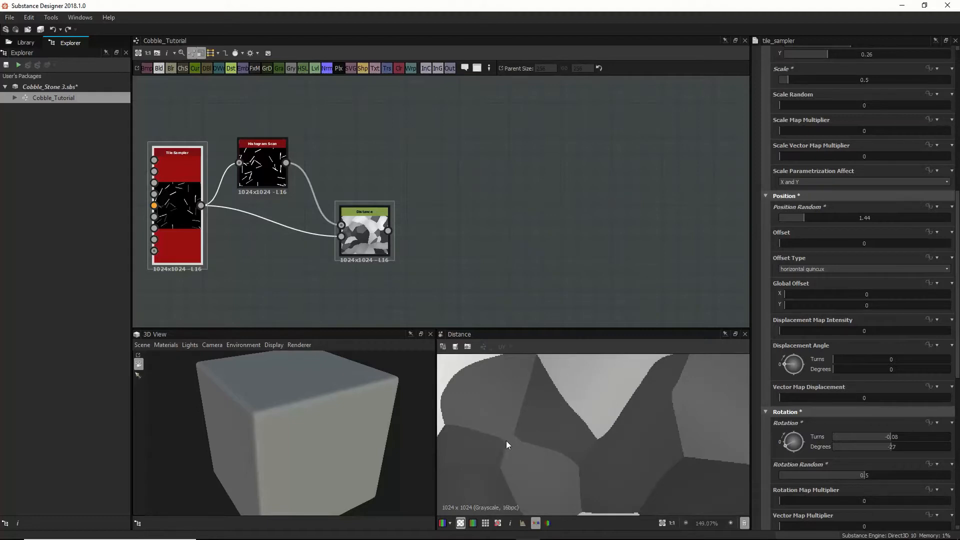
pyautogui.moveTo(804, 219); pyautogui.dragTo(803, 218)
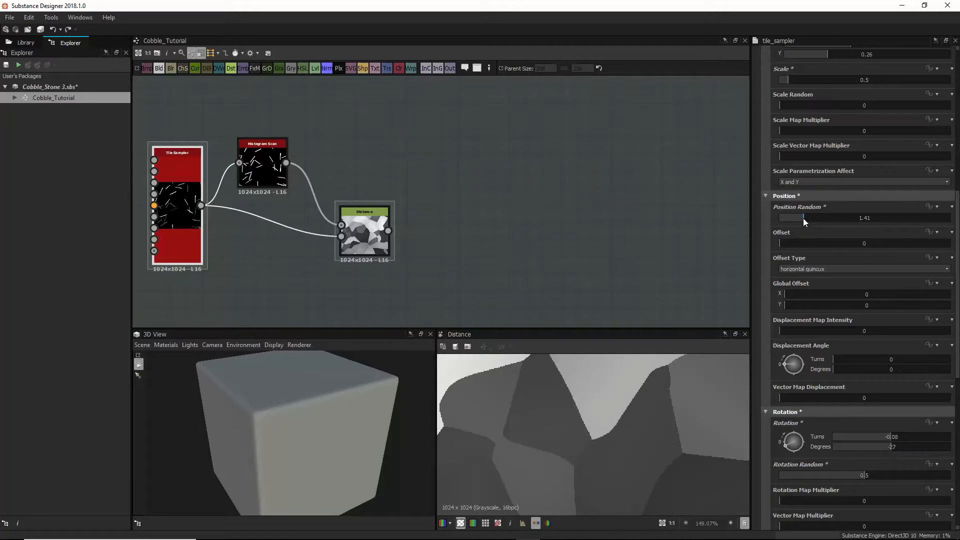
pyautogui.scroll(-6, 520, 481)
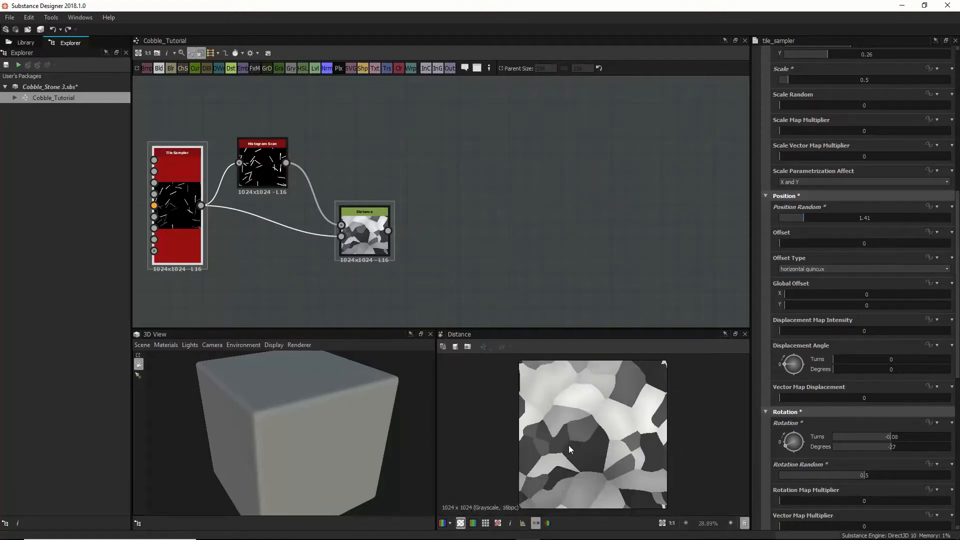
pyautogui.scroll(-1, 601, 450)
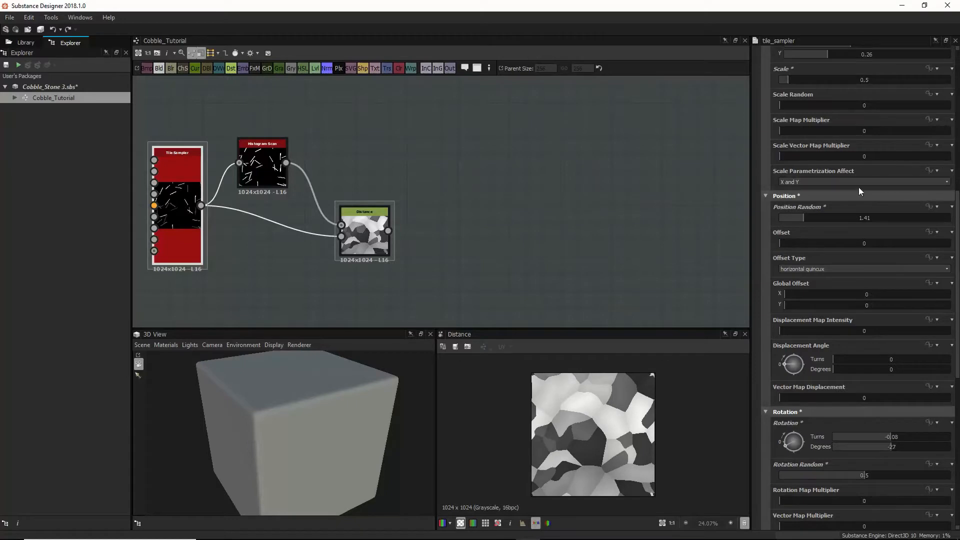
# Step: Reduce the Tile Sampler's Scale to 0.38 and its Size to 0.16 in X and 0.27 in Y
pyautogui.scroll(2, 842, 187)
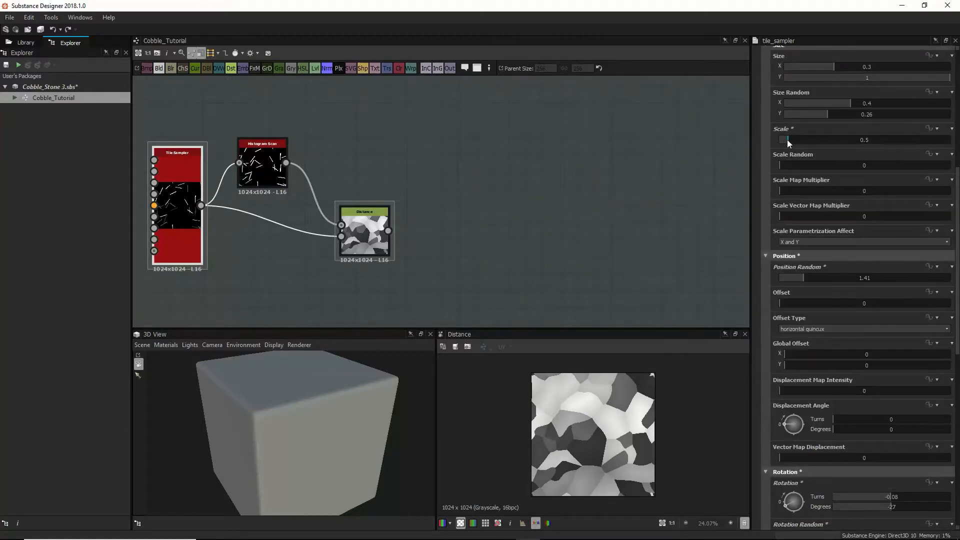
pyautogui.moveTo(788, 139); pyautogui.dragTo(784, 140)
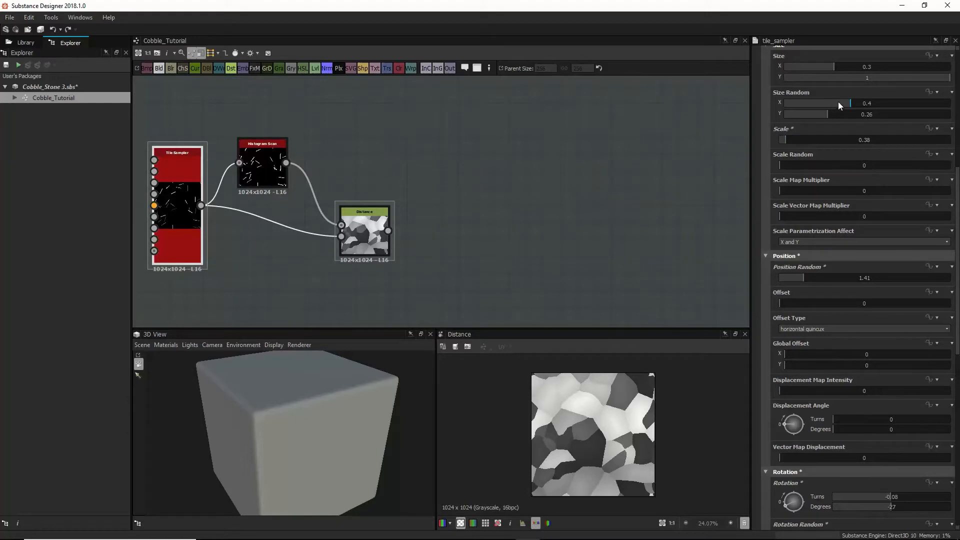
pyautogui.scroll(1, 839, 105)
pyautogui.moveTo(831, 94); pyautogui.dragTo(811, 108)
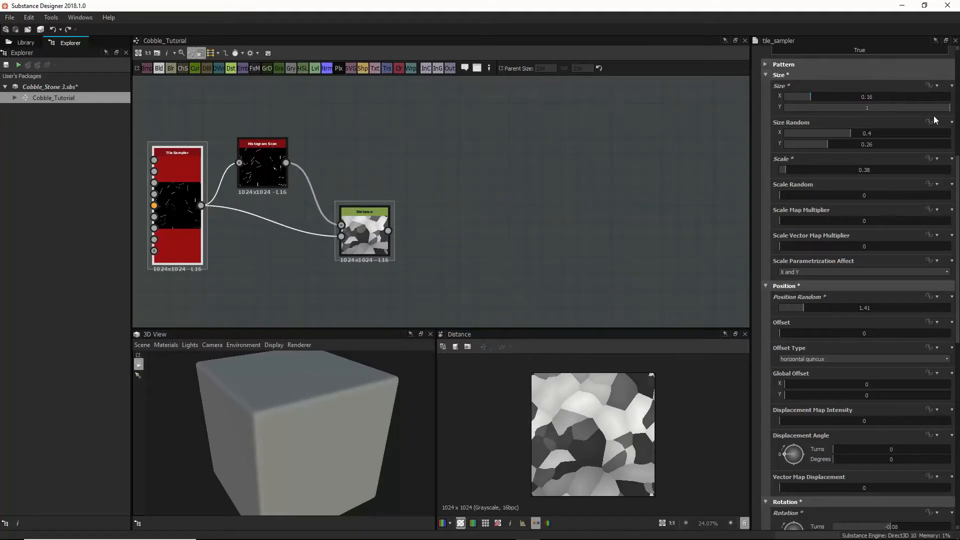
pyautogui.moveTo(949, 107); pyautogui.dragTo(942, 110)
pyautogui.moveTo(928, 108); pyautogui.dragTo(829, 121)
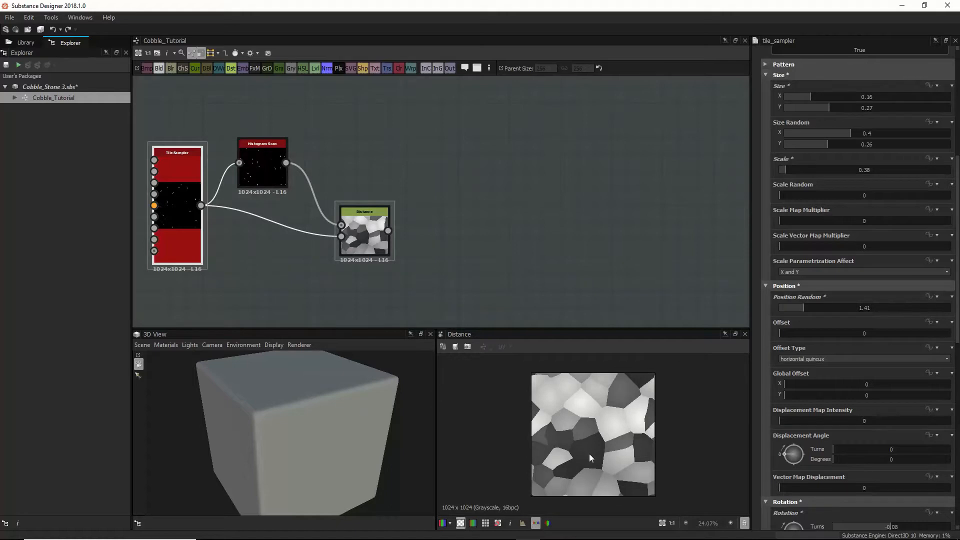
pyautogui.scroll(3, 581, 434)
pyautogui.scroll(-4, 580, 431)
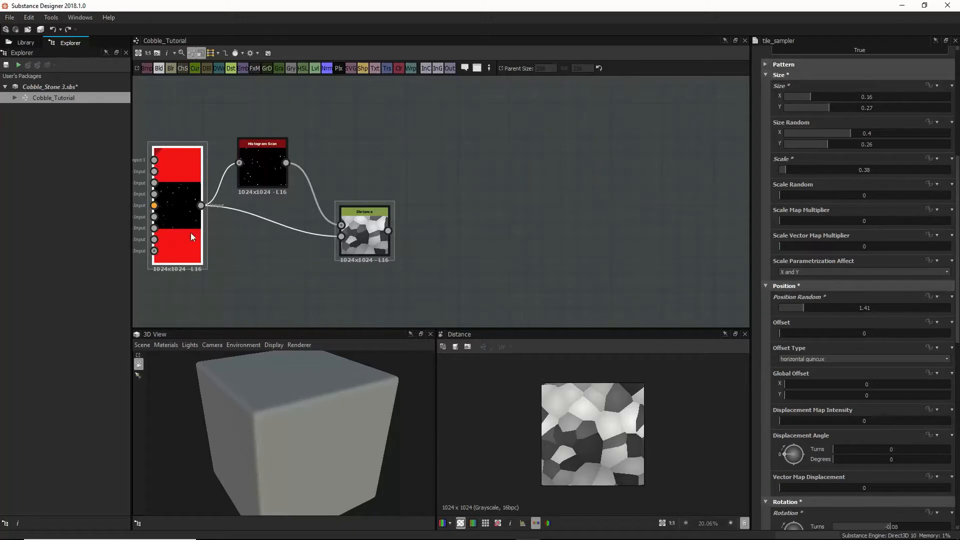
pyautogui.scroll(2, 879, 284)
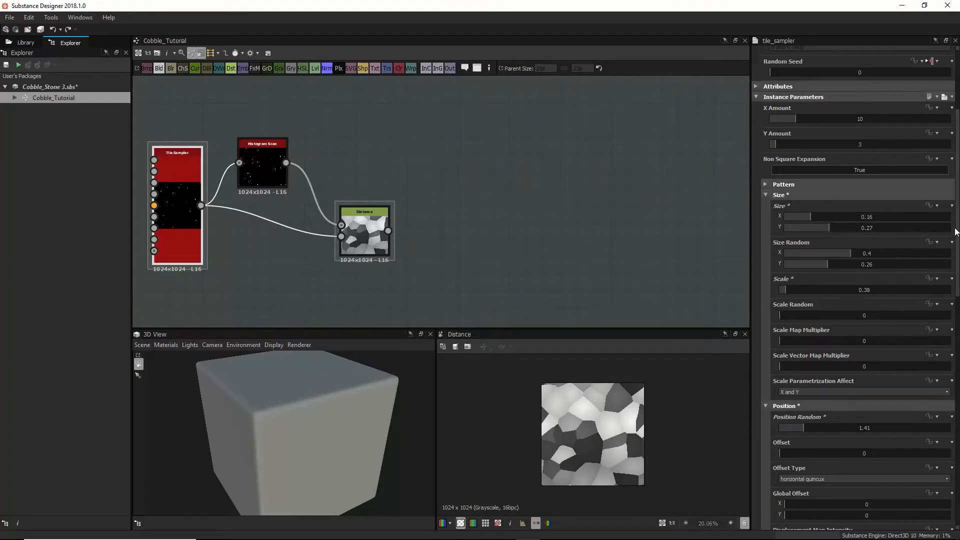
# Step: Compare the Histogram Scan and Distance outputs, and add an Edge Detect node fed by the Distance node
pyautogui.moveTo(957, 228); pyautogui.dragTo(944, 480)
pyautogui.doubleClick(255, 160)
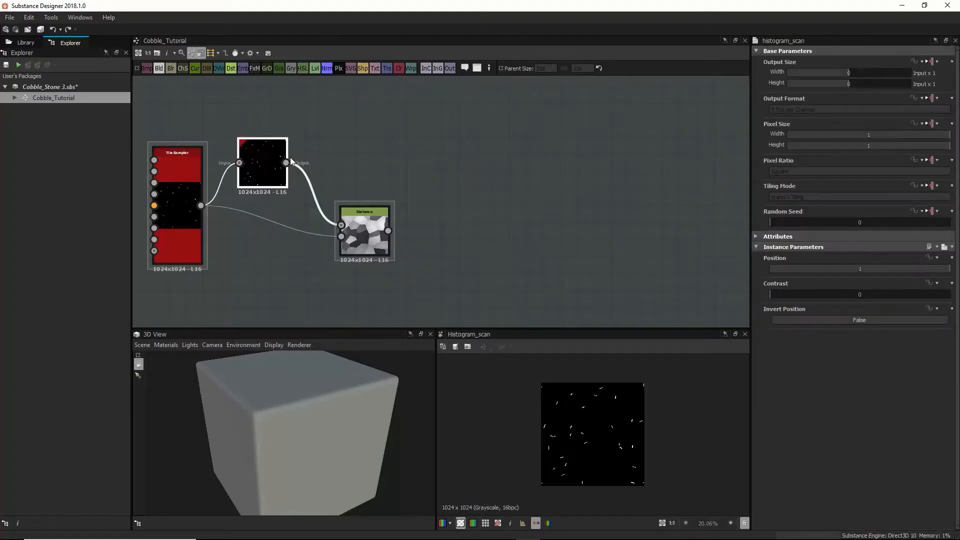
pyautogui.scroll(3, 589, 430)
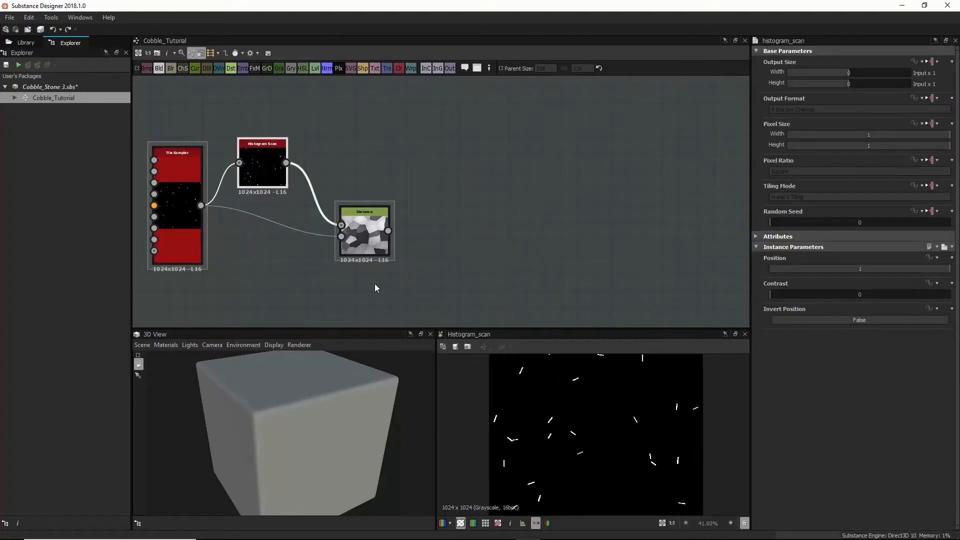
pyautogui.doubleClick(363, 248)
pyautogui.scroll(-1, 604, 433)
pyautogui.scroll(-2, 415, 255)
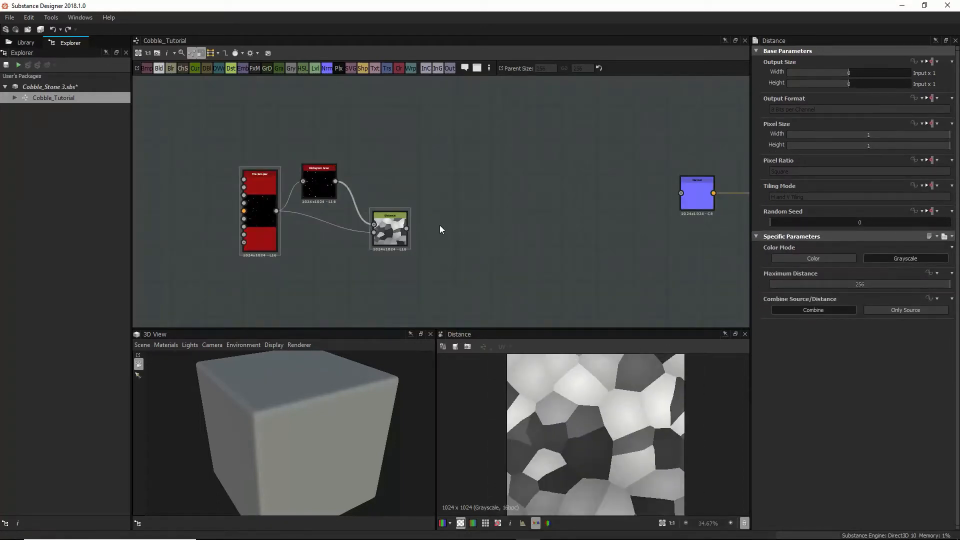
pyautogui.press('space')
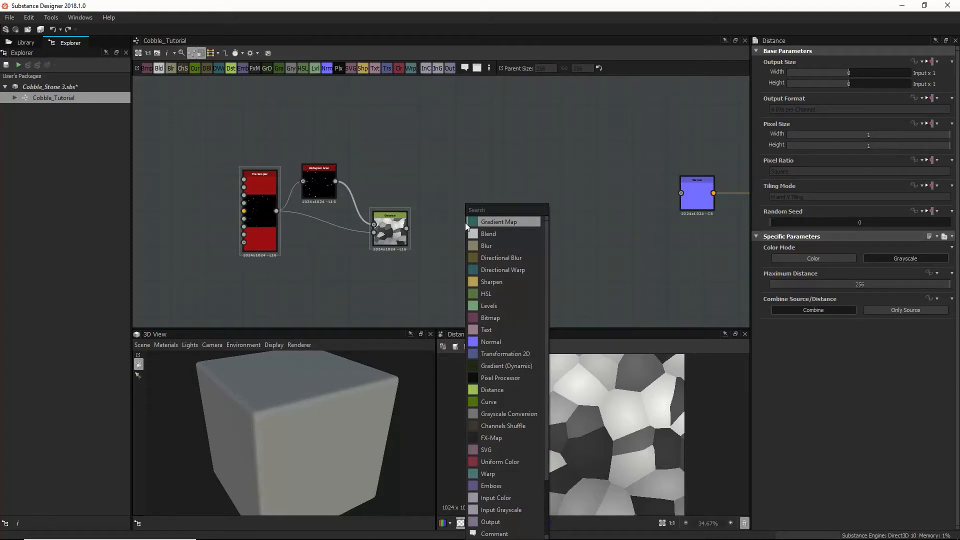
pyautogui.write('edge')
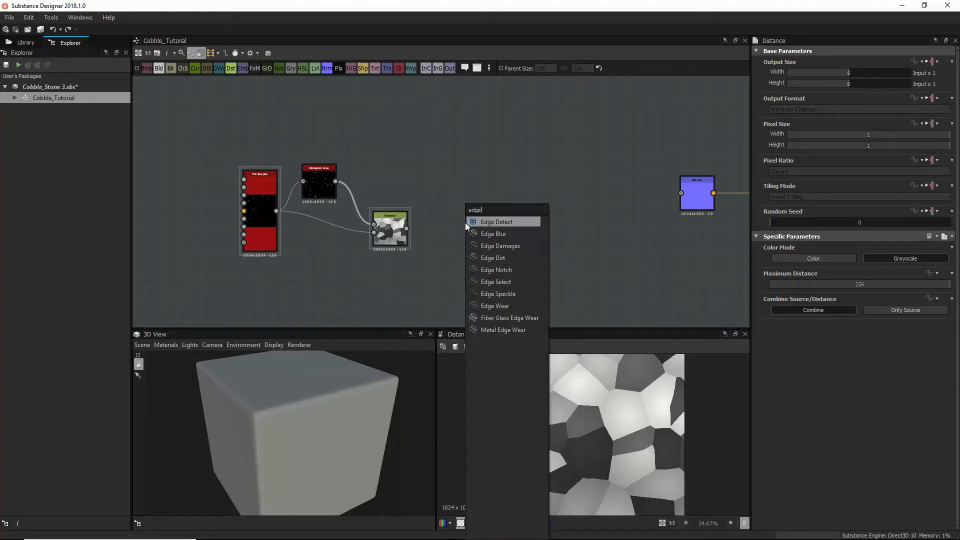
pyautogui.click(486, 221)
pyautogui.moveTo(406, 228); pyautogui.dragTo(443, 233)
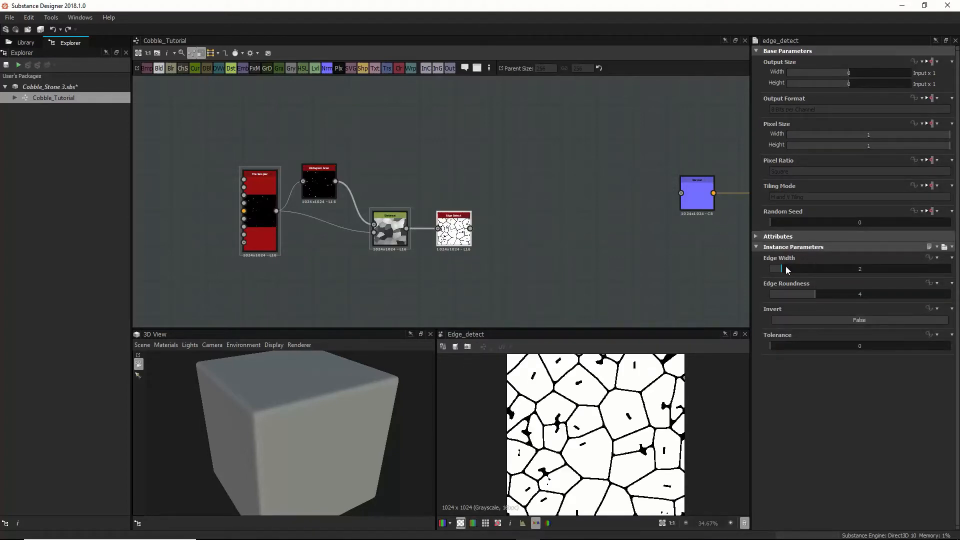
# Step: Try Edge Detect with an Edge Width of 1, a Tolerance of 1 and an Edge Roundness of 0, and return Tolerance to 0
pyautogui.moveTo(780, 268); pyautogui.dragTo(706, 270)
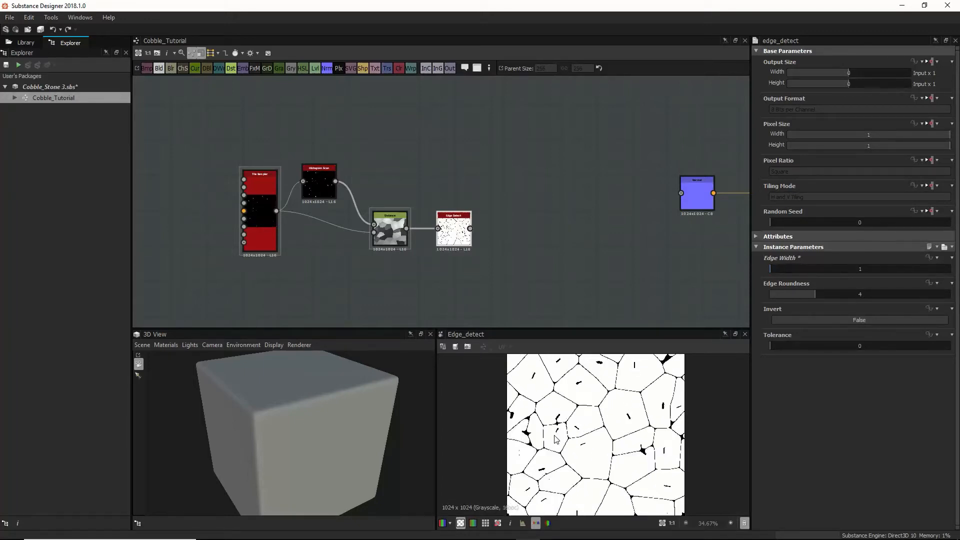
pyautogui.scroll(3, 556, 439)
pyautogui.scroll(-2, 589, 454)
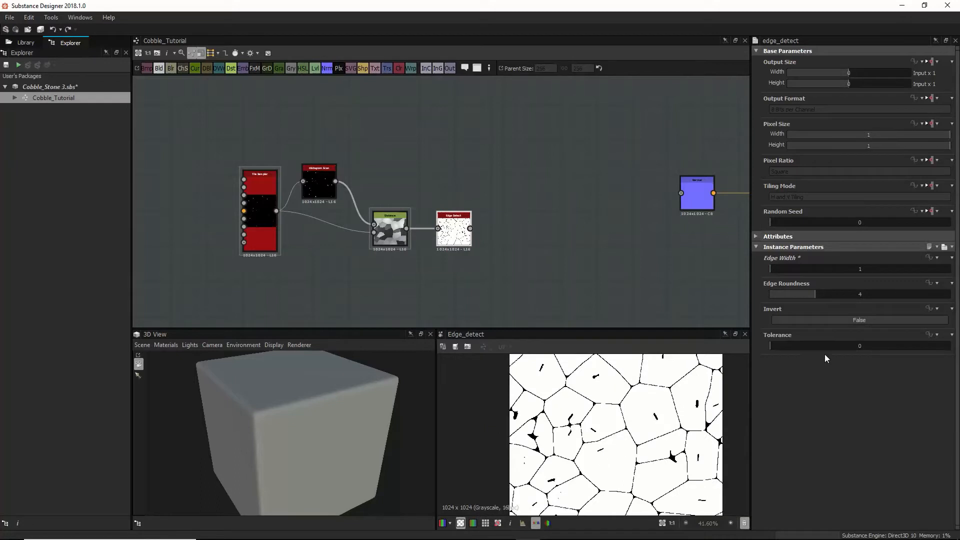
pyautogui.moveTo(775, 348); pyautogui.dragTo(949, 348)
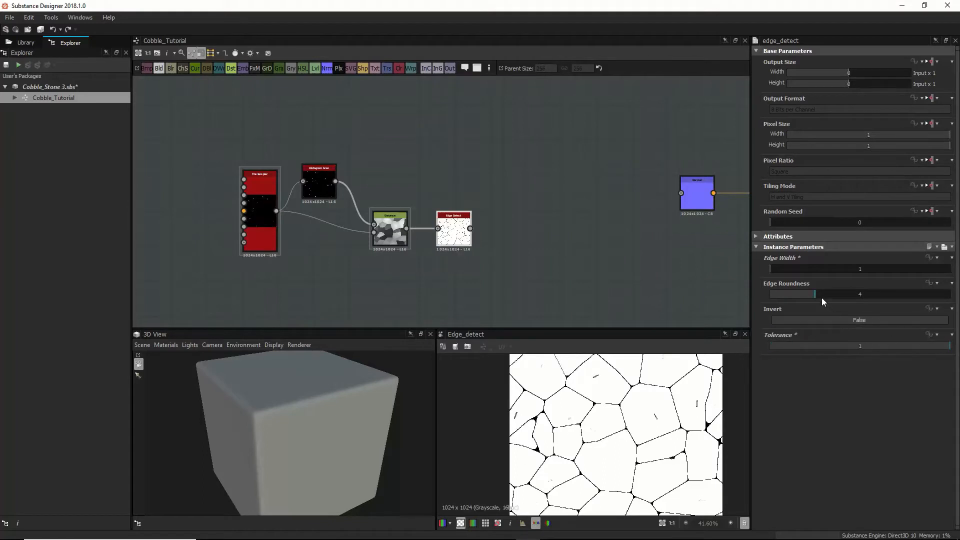
pyautogui.moveTo(808, 294); pyautogui.dragTo(772, 295)
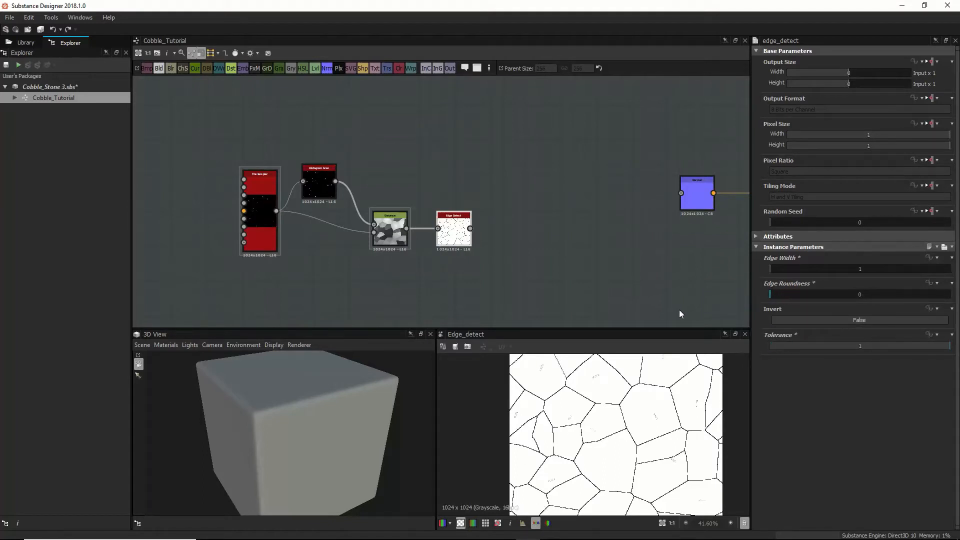
pyautogui.moveTo(888, 347); pyautogui.dragTo(768, 346)
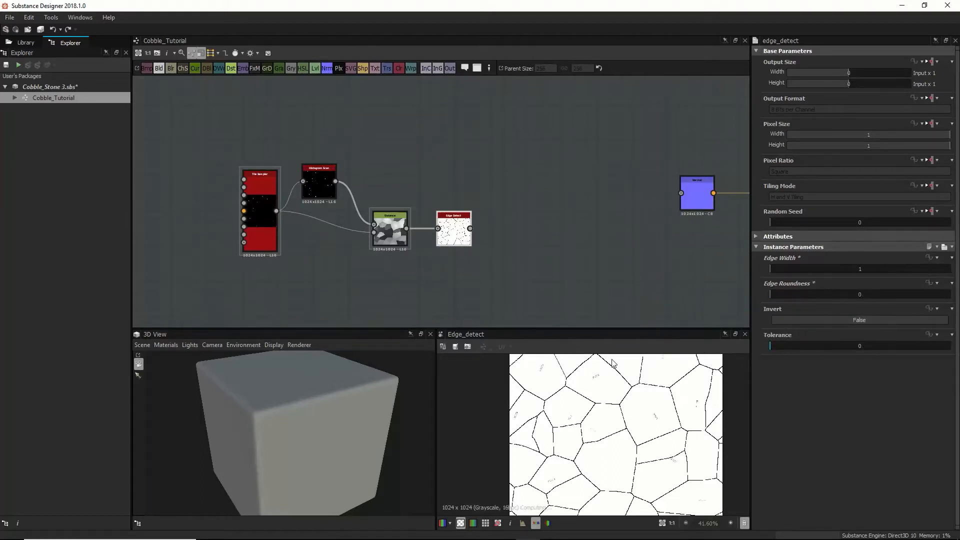
pyautogui.moveTo(776, 294); pyautogui.dragTo(823, 295)
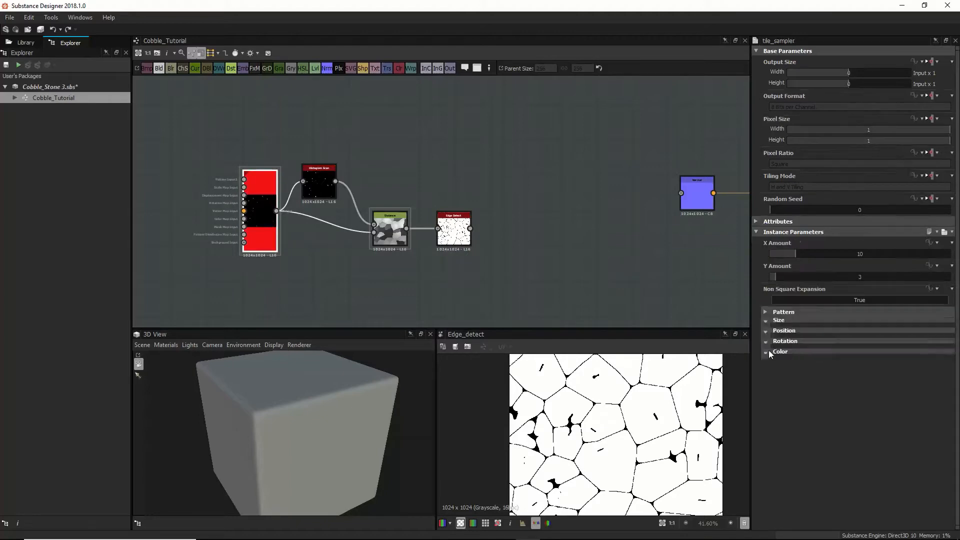
# Step: Lower the Tile Sampler's Global Opacity to 0.16 and check the Edge Detect preview for stray marks inside the cells
pyautogui.scroll(-4, 814, 409)
pyautogui.scroll(3, 819, 427)
pyautogui.scroll(-15, 820, 427)
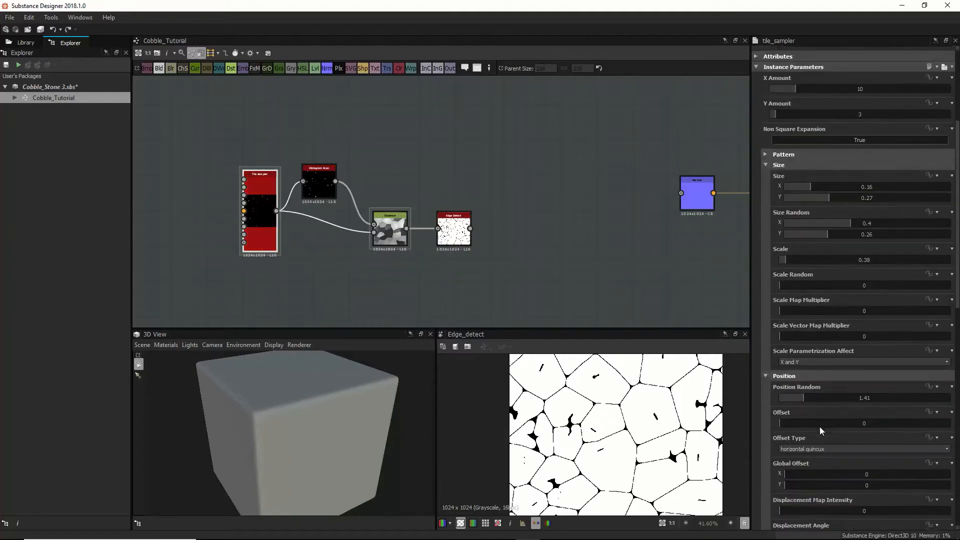
pyautogui.scroll(-1, 823, 452)
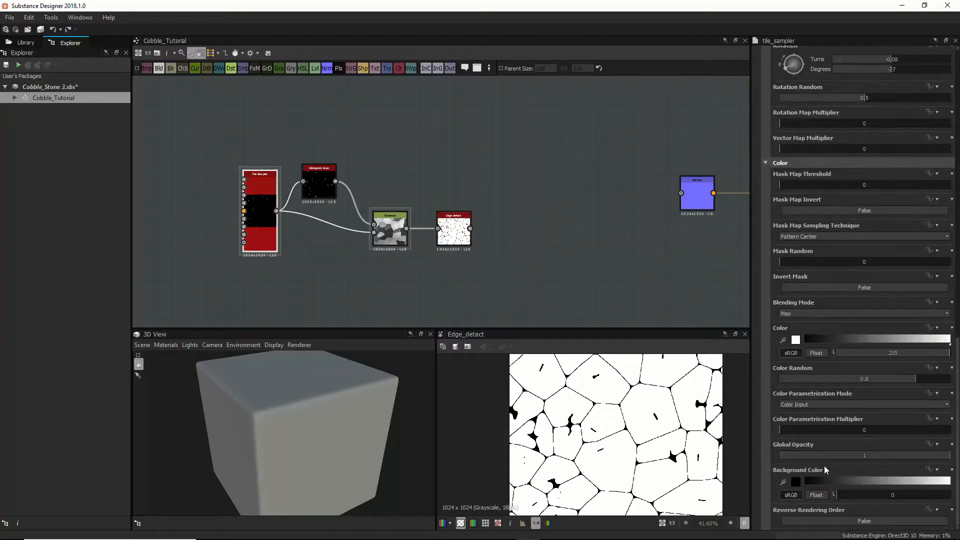
pyautogui.moveTo(944, 457); pyautogui.dragTo(806, 453)
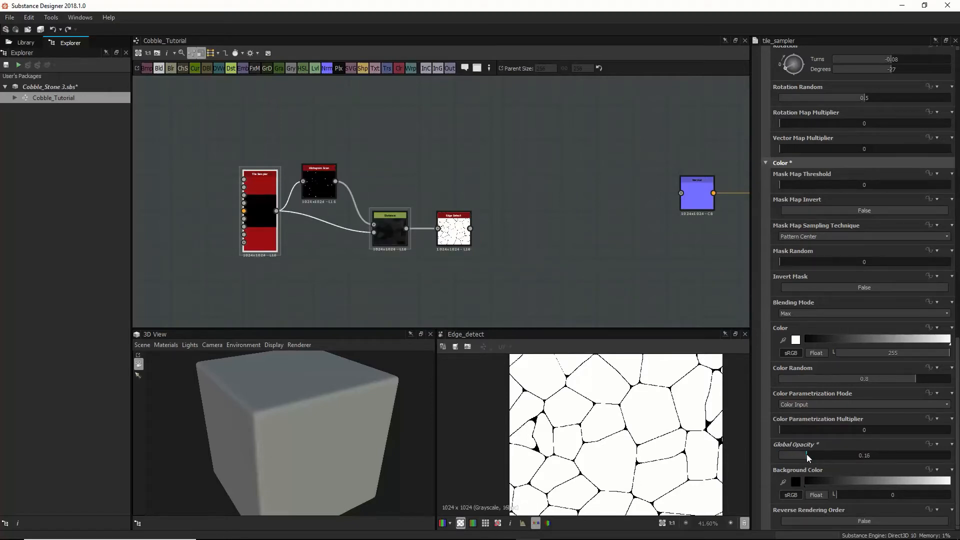
pyautogui.scroll(-3, 520, 450)
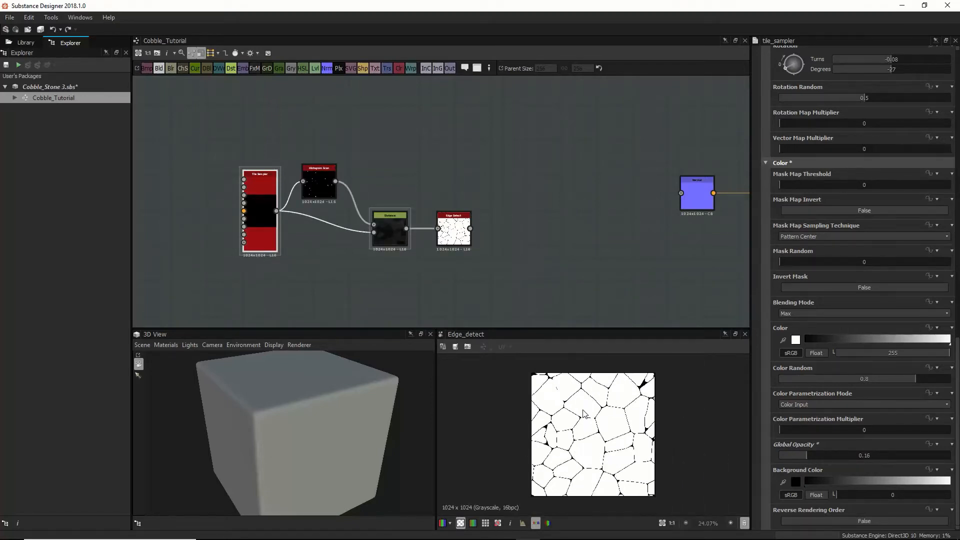
pyautogui.scroll(3, 583, 410)
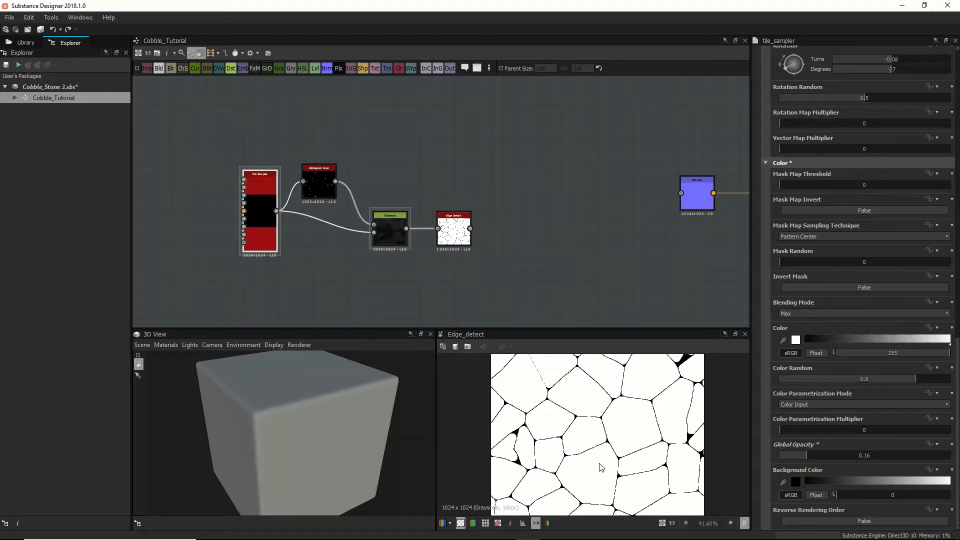
# Step: Set the Edge Detect node's Edge Width to 4.79 and its Edge Roundness to 4.36
pyautogui.click(452, 233)
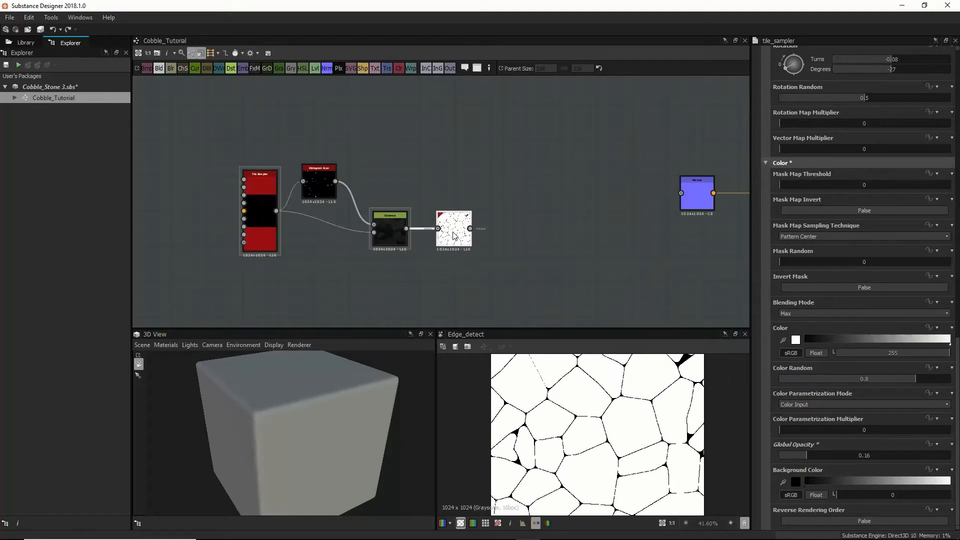
pyautogui.moveTo(774, 267); pyautogui.dragTo(819, 295)
pyautogui.scroll(-3, 616, 406)
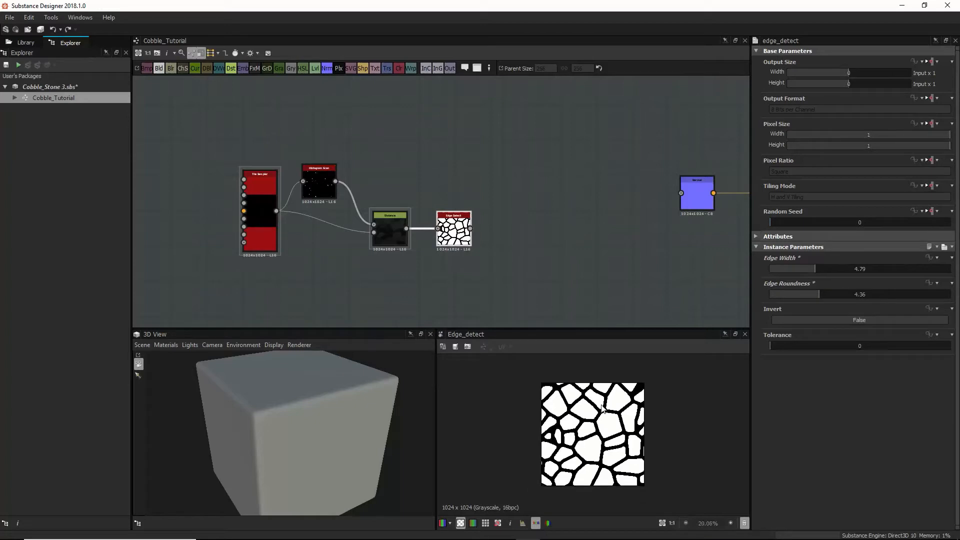
pyautogui.scroll(3, 620, 394)
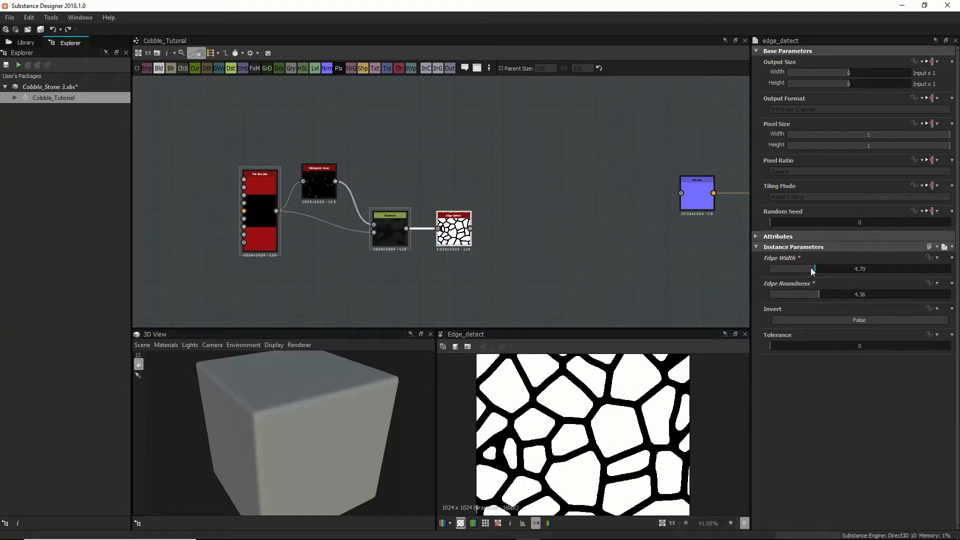
# Step: Try an Edge Width of 3.96 on Edge Detect with a tiled preview, and settle on 6.04
pyautogui.moveTo(812, 271); pyautogui.dragTo(805, 269)
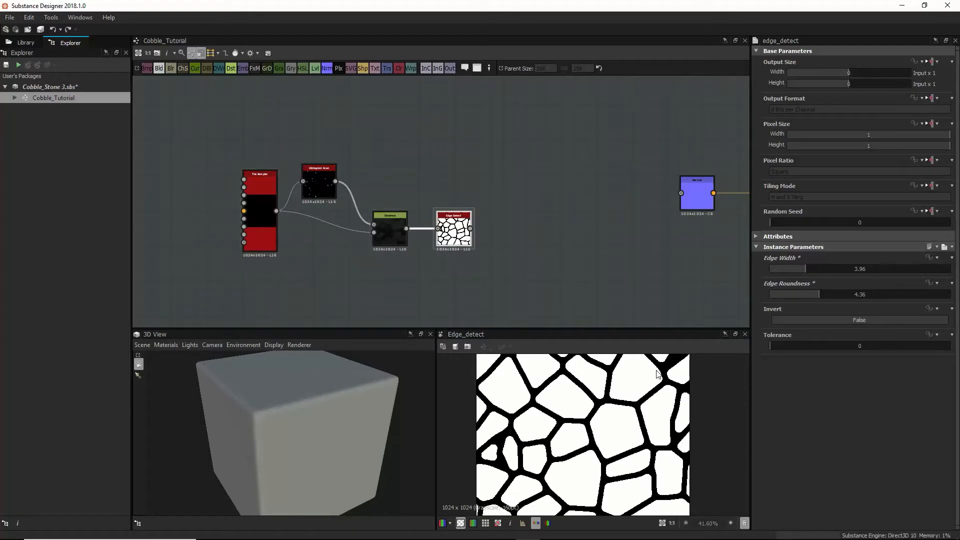
pyautogui.scroll(-3, 649, 393)
pyautogui.scroll(-3, 649, 393)
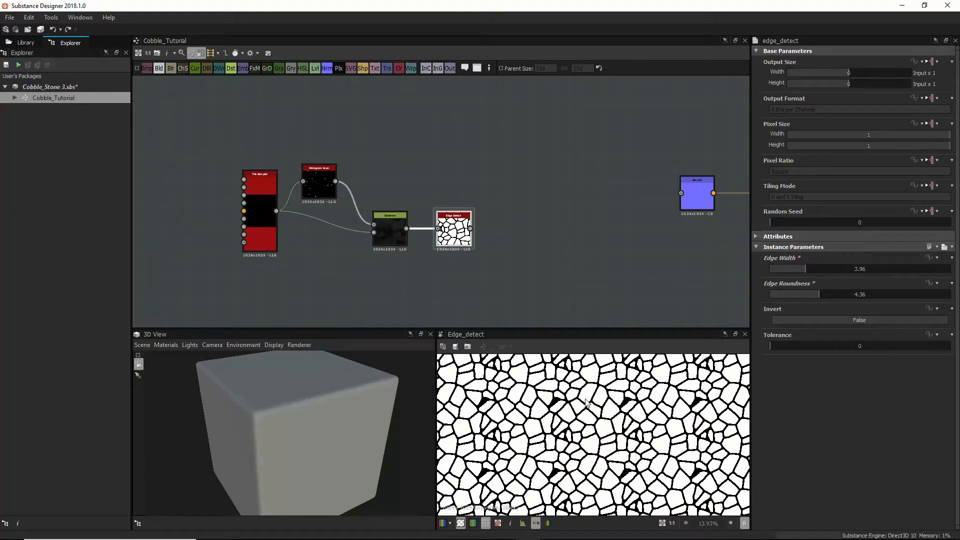
pyautogui.press('space')
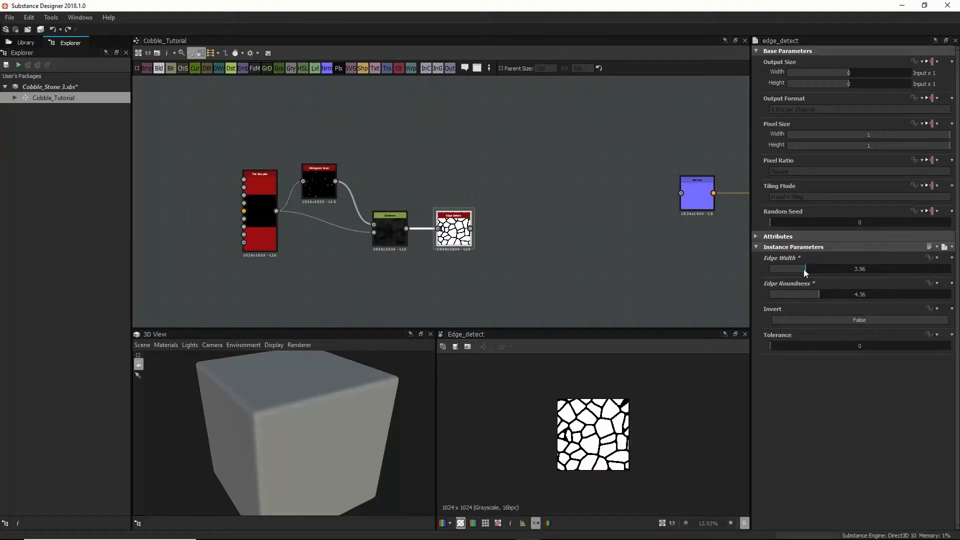
pyautogui.moveTo(804, 269); pyautogui.dragTo(829, 269)
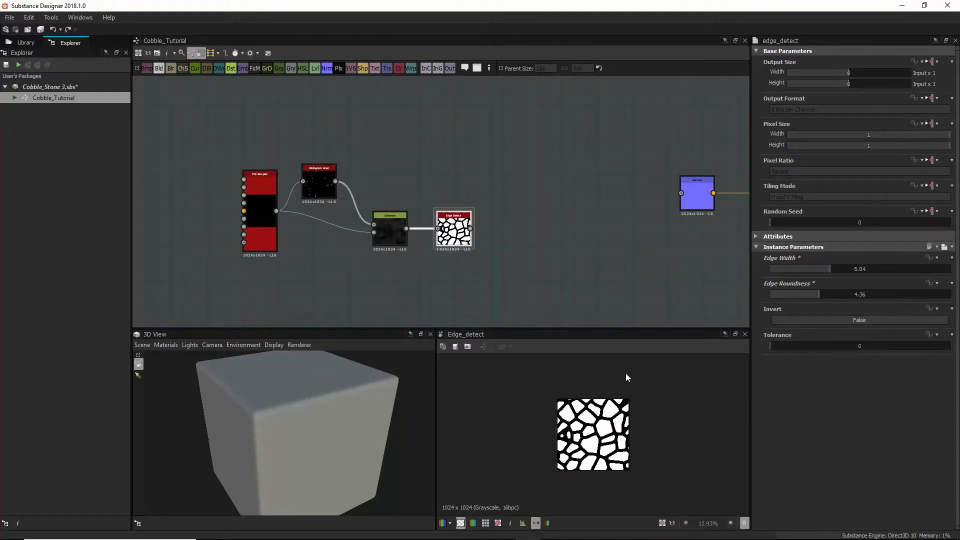
pyautogui.scroll(4, 628, 378)
pyautogui.scroll(-2, 625, 400)
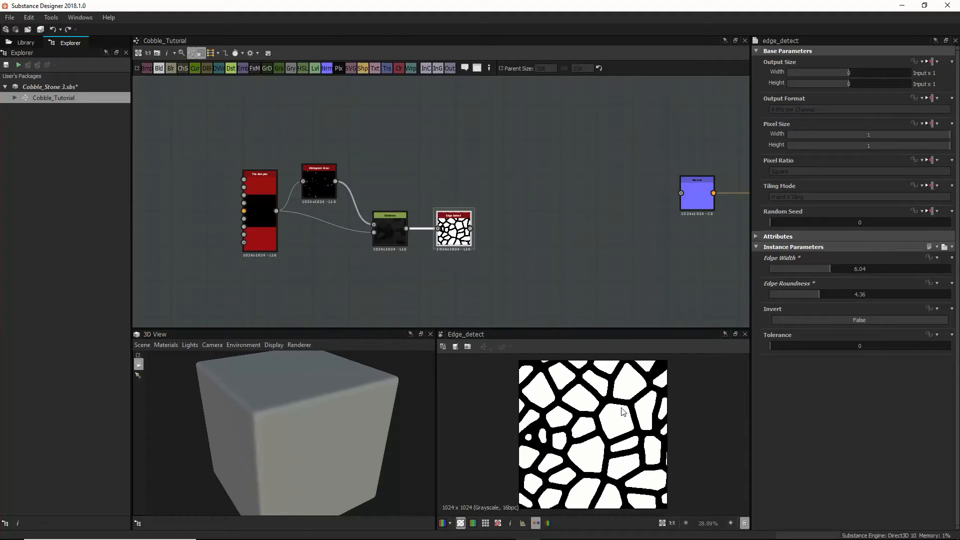
# Step: Shift the stone-shape nodes farther from the Normal node and place a Warp node after Edge Detect
pyautogui.moveTo(201, 160); pyautogui.dragTo(499, 287)
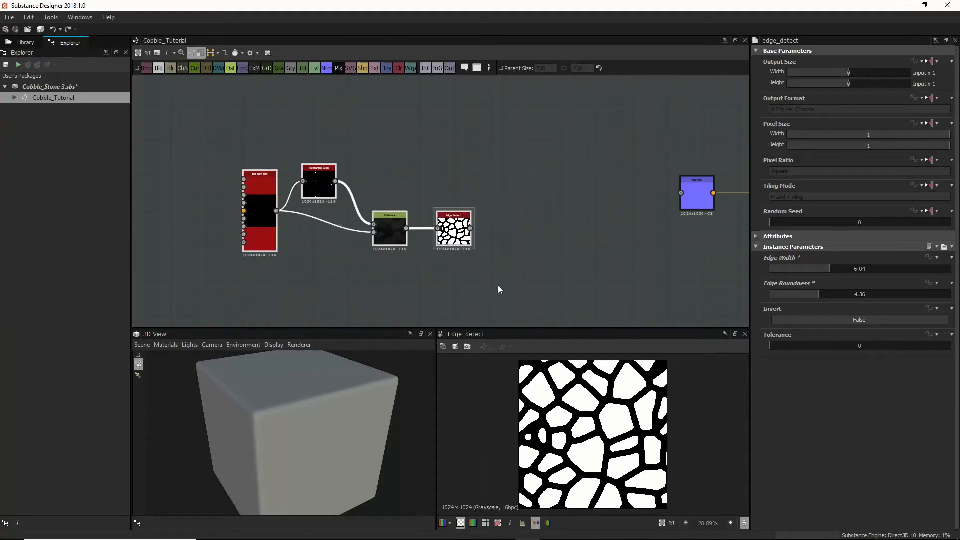
pyautogui.moveTo(455, 253); pyautogui.dragTo(387, 216)
pyautogui.press('space')
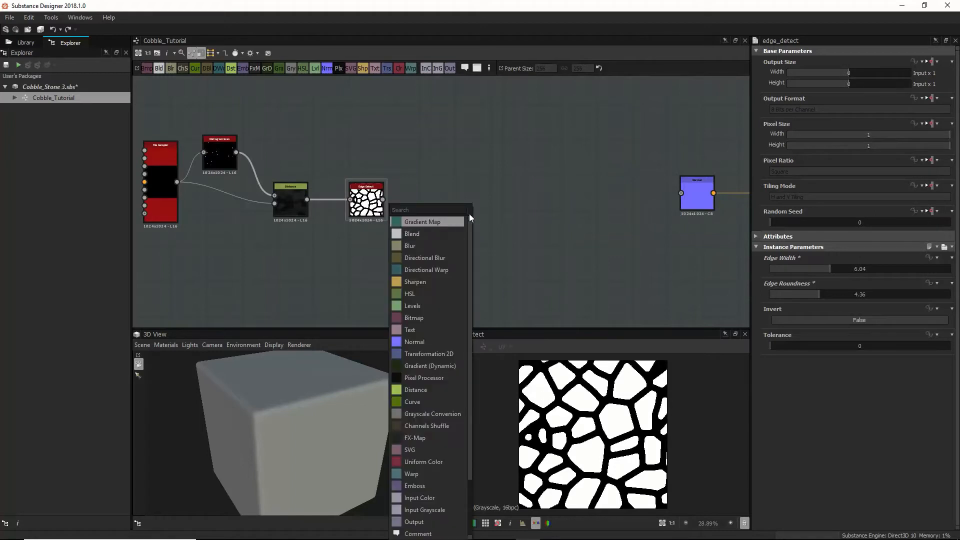
pyautogui.write('wa')
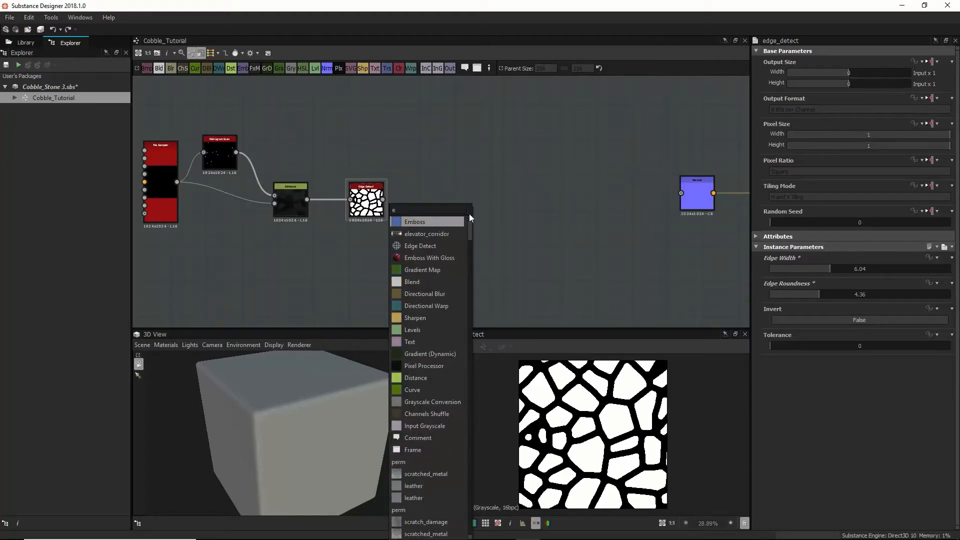
pyautogui.click(436, 221)
pyautogui.moveTo(395, 230); pyautogui.dragTo(453, 195)
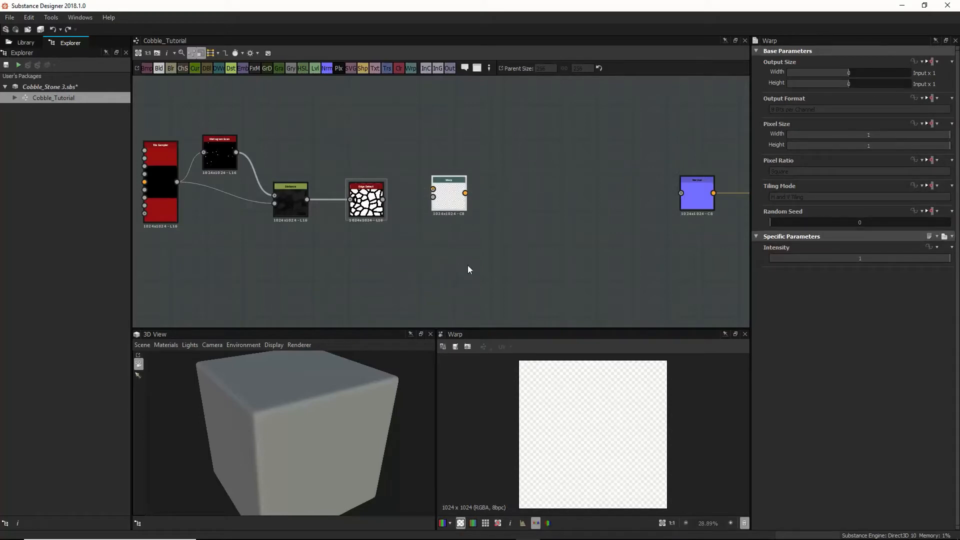
pyautogui.press('space')
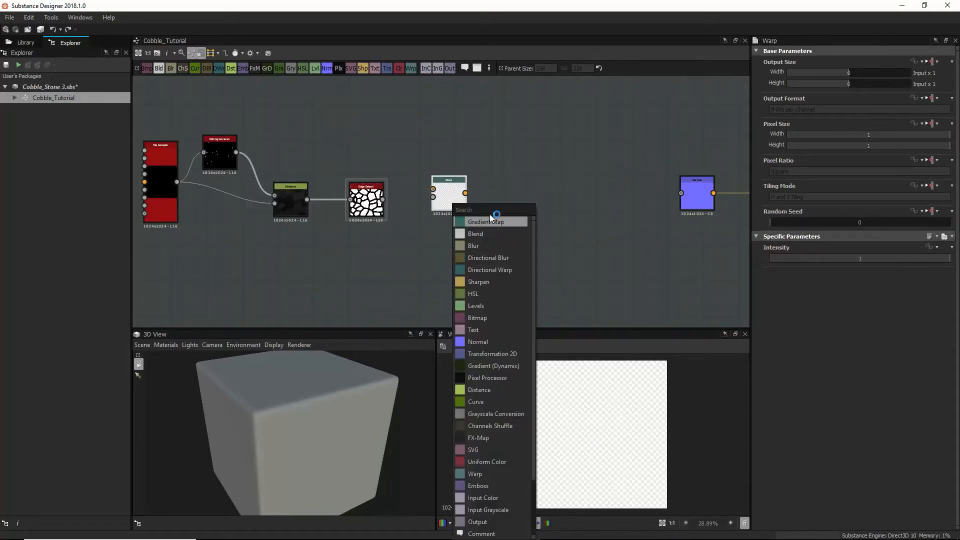
pyautogui.click(375, 252)
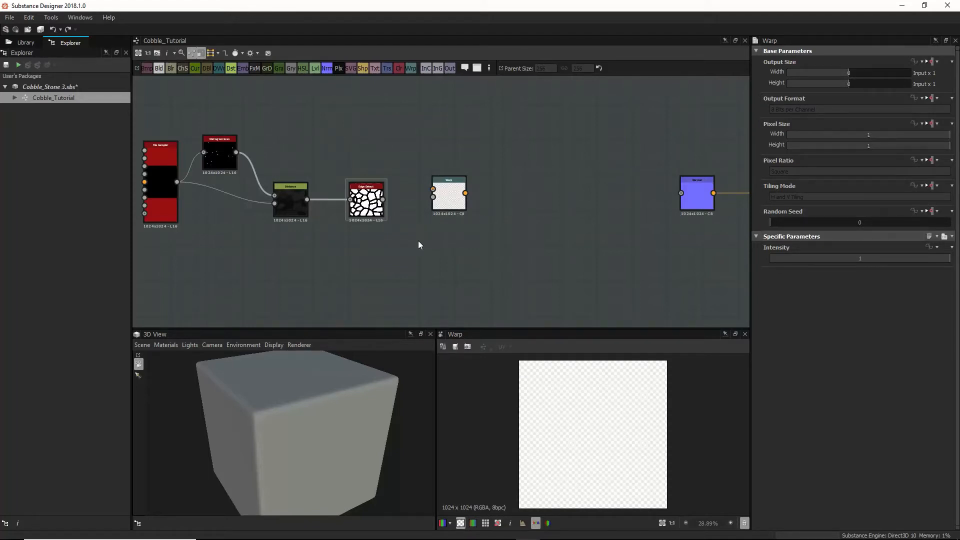
pyautogui.press('space')
pyautogui.click(631, 156)
pyautogui.press('space')
pyautogui.click(363, 268)
pyautogui.press('space')
pyautogui.click(559, 241)
# Step: Feed Edge Detect into the Warp node, and add a Clouds 2 node below connected to the Warp's gradient input
pyautogui.moveTo(449, 202); pyautogui.dragTo(422, 190)
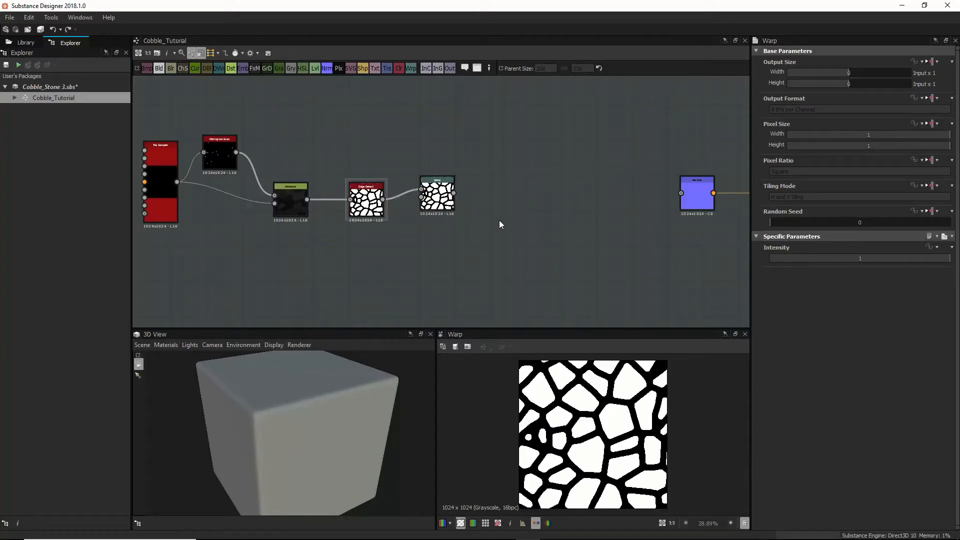
pyautogui.press('space')
pyautogui.write('clo')
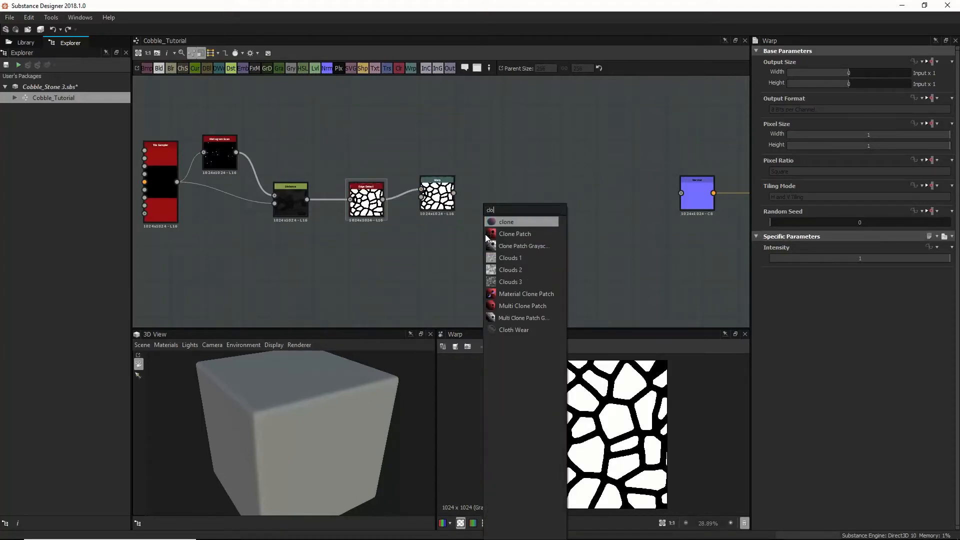
pyautogui.write('ud')
pyautogui.click(502, 234)
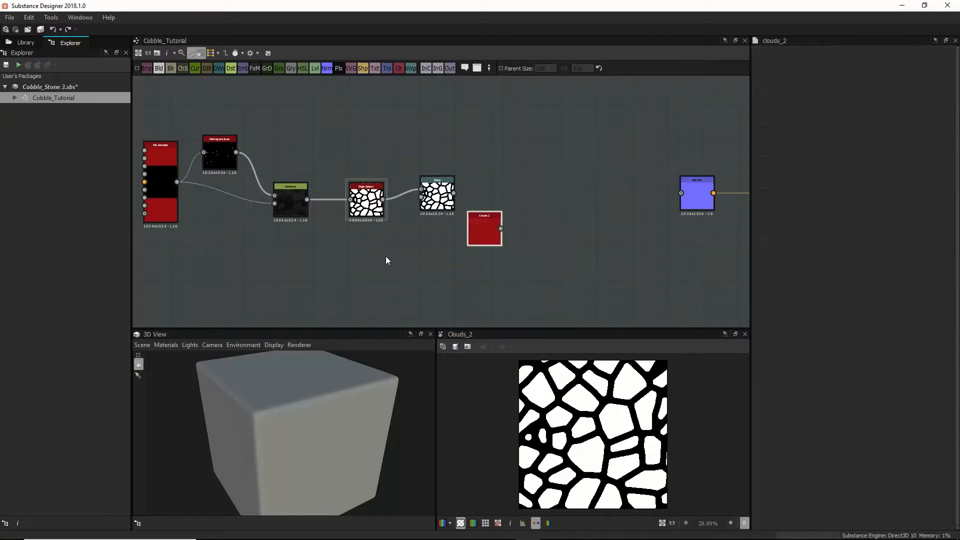
pyautogui.moveTo(487, 238); pyautogui.dragTo(434, 197)
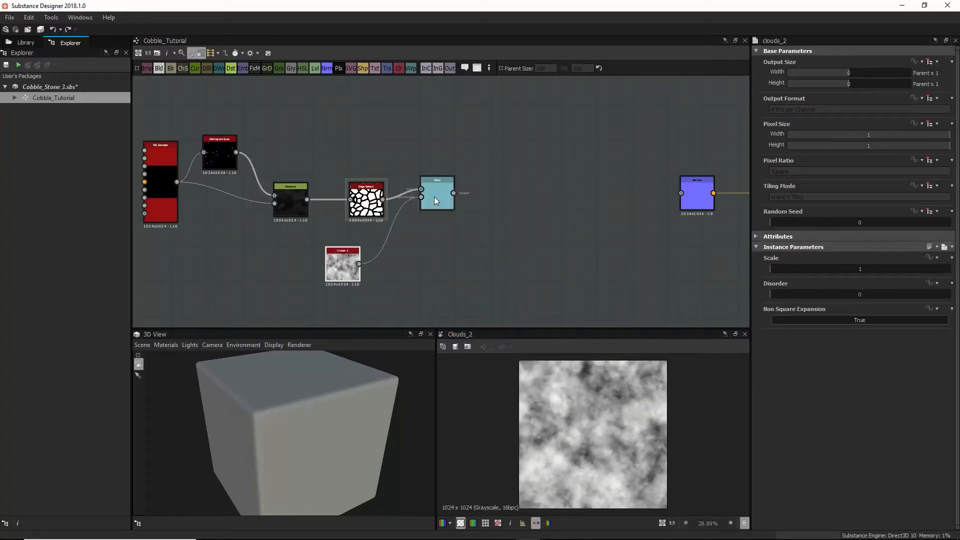
# Step: Try Intensity values of 40, 1 and 0.22 on the Warp node
pyautogui.click(434, 197)
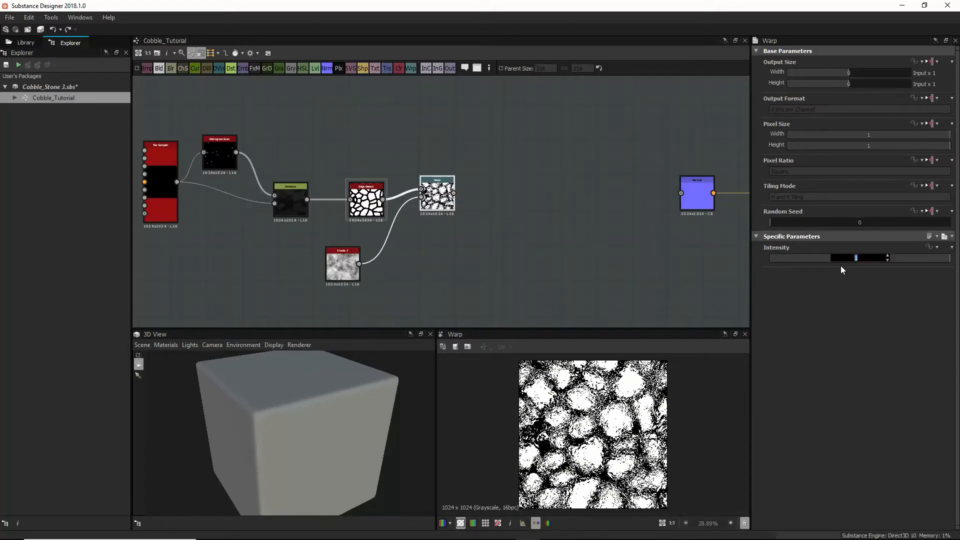
pyautogui.write('40')
pyautogui.press('Return')
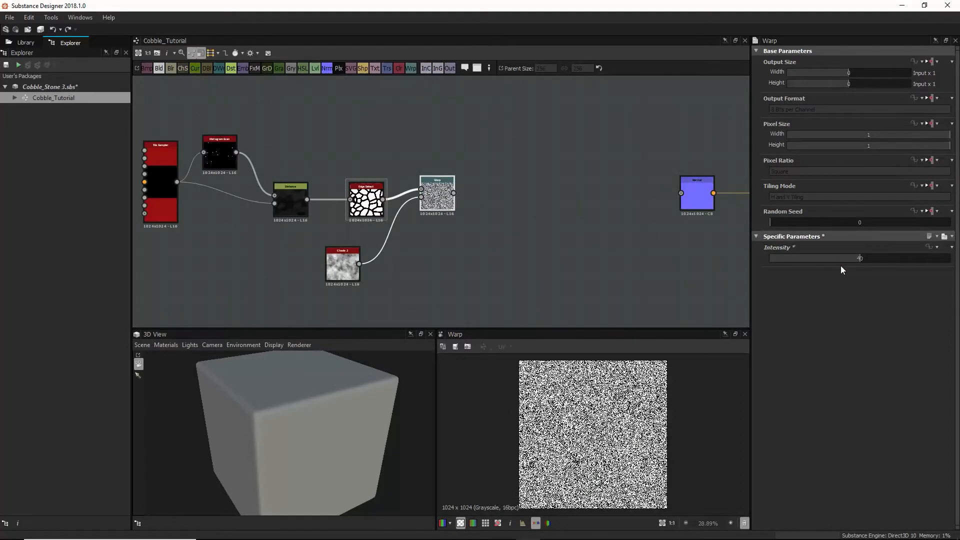
pyautogui.moveTo(861, 259); pyautogui.dragTo(768, 259)
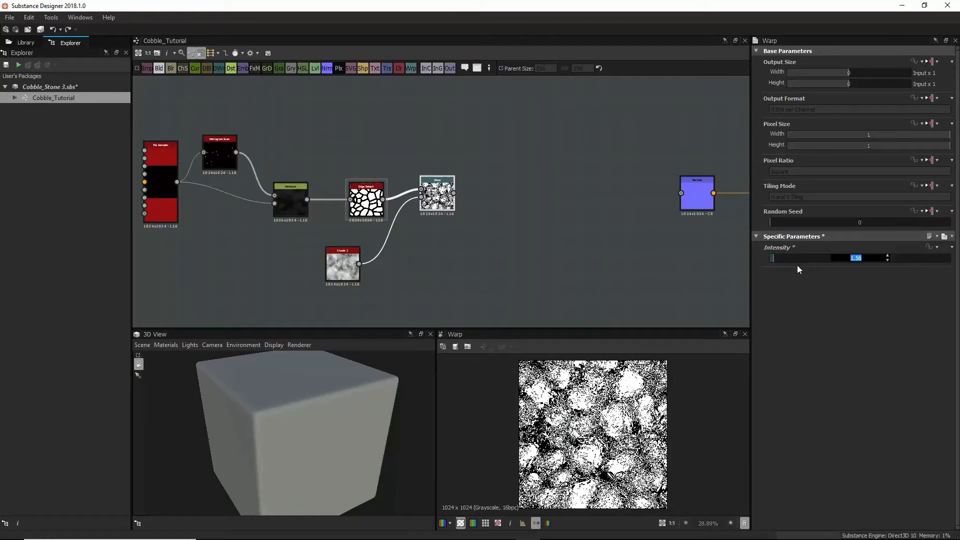
pyautogui.write('1')
pyautogui.press('Return')
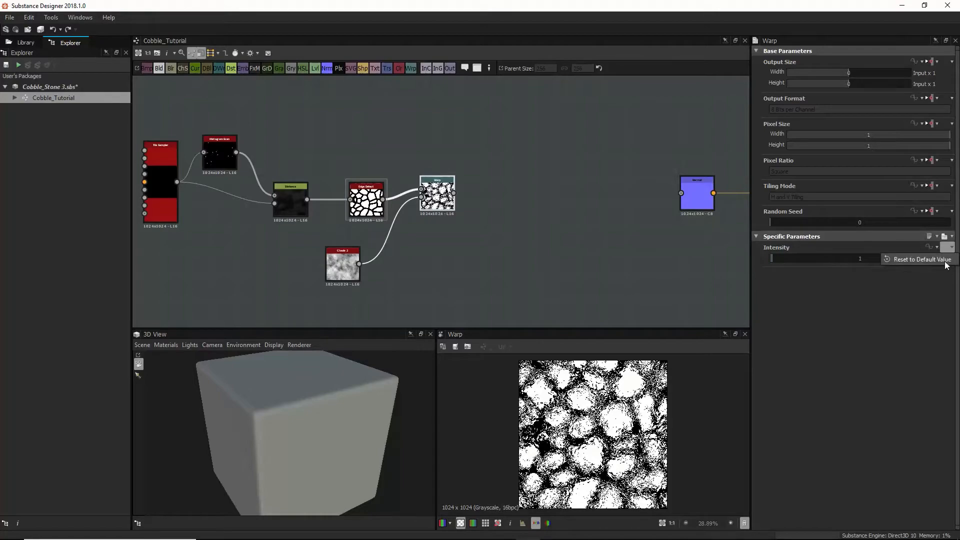
pyautogui.moveTo(794, 258); pyautogui.dragTo(769, 263)
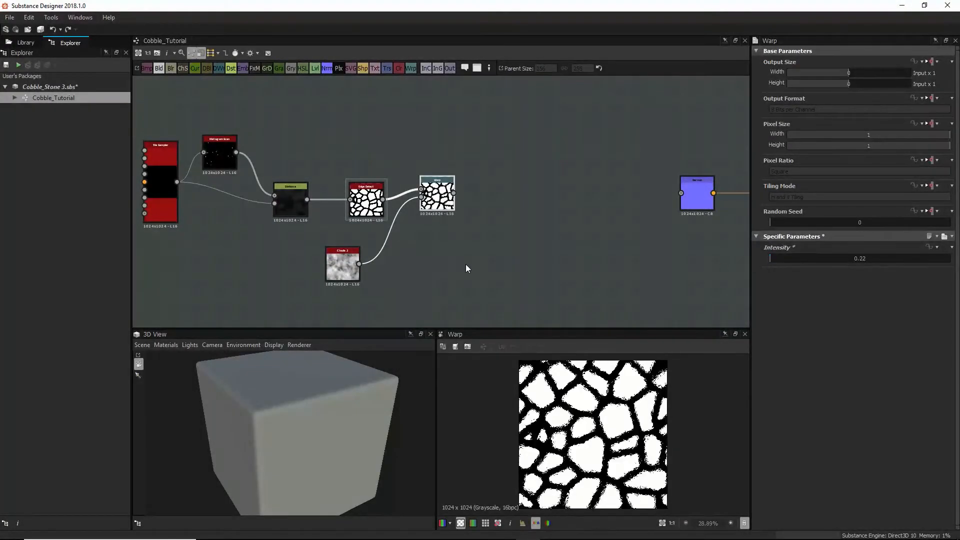
# Step: Replace the Warp node with a fresh Warp, feeding Edge Detect into its input and Clouds 2 into its gradient input
pyautogui.click(514, 238)
pyautogui.press('space')
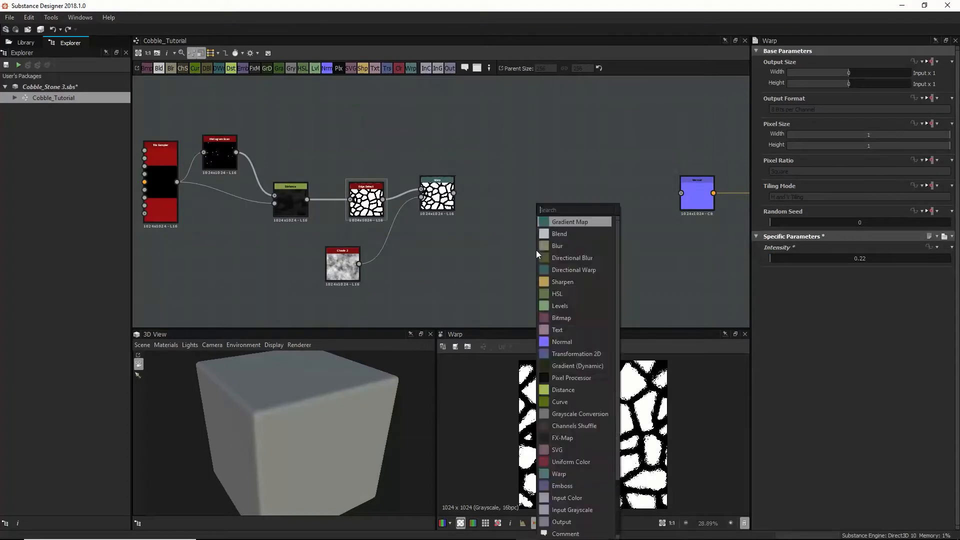
pyautogui.write('wa')
pyautogui.click(577, 221)
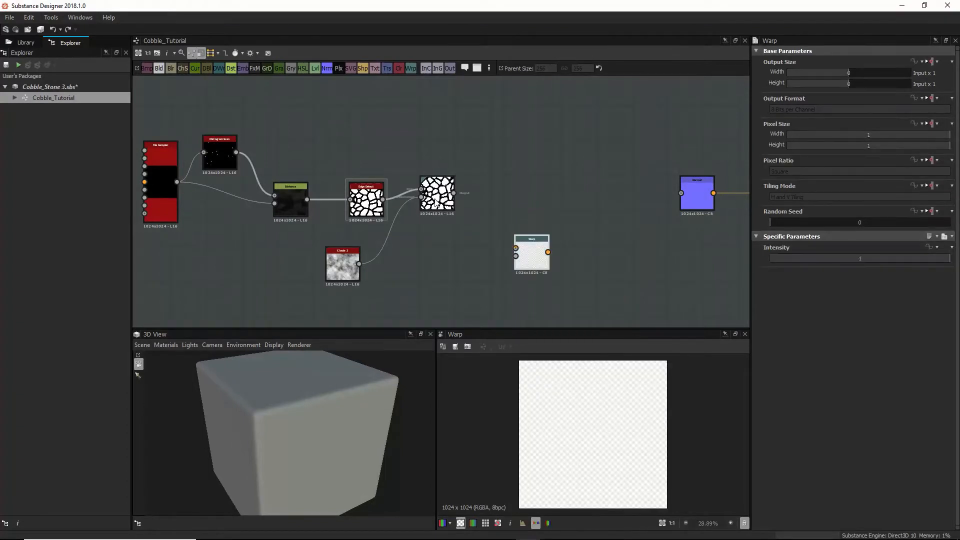
pyautogui.click(437, 198)
pyautogui.press('Delete')
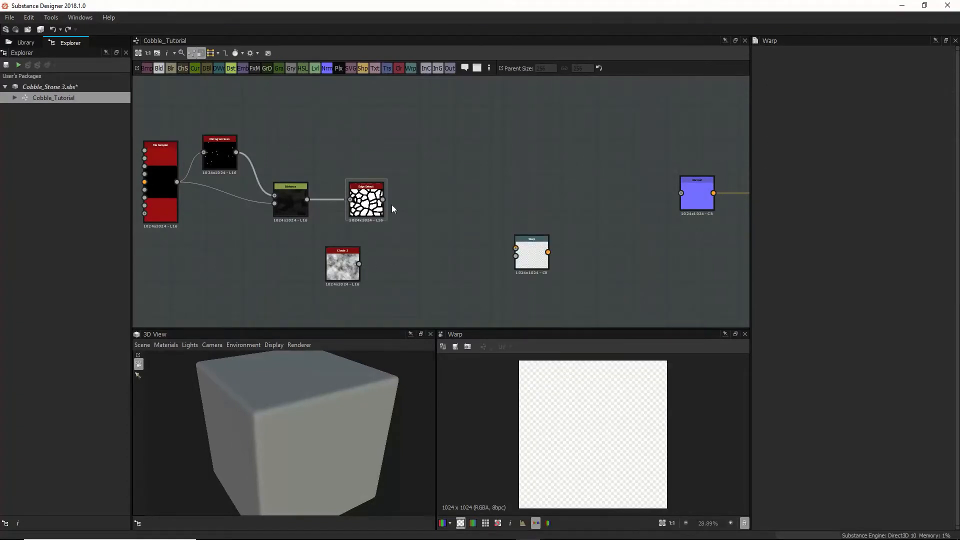
pyautogui.click(381, 197)
pyautogui.moveTo(495, 237); pyautogui.dragTo(433, 191)
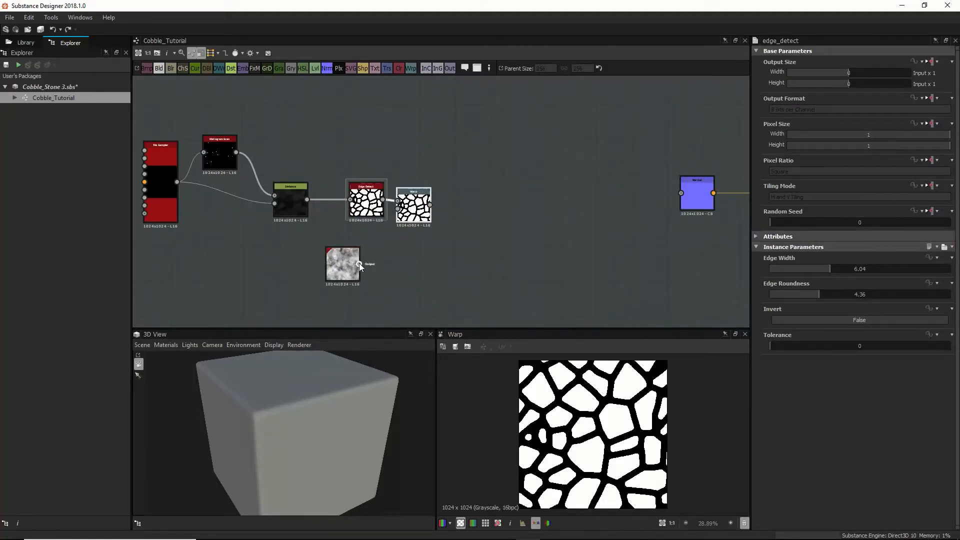
pyautogui.moveTo(359, 264); pyautogui.dragTo(409, 208)
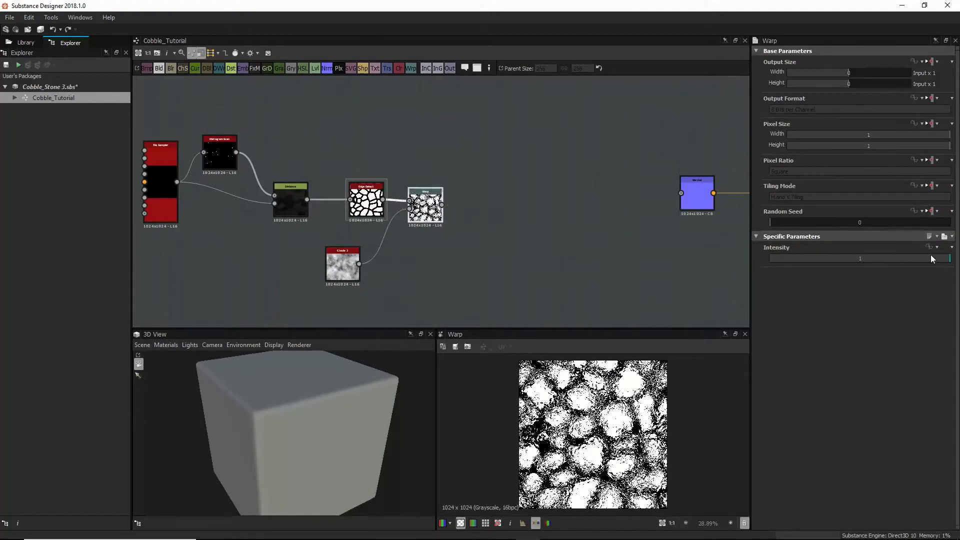
# Step: Place the Warp node slightly farther from Edge Detect, try an Intensity of 0.26, and settle on 0.04
pyautogui.moveTo(941, 259); pyautogui.dragTo(817, 265)
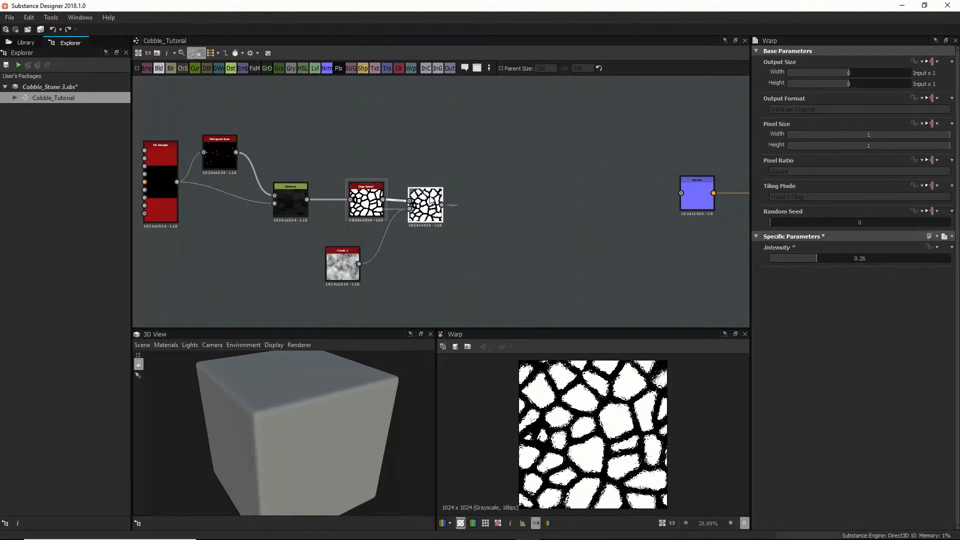
pyautogui.moveTo(430, 208); pyautogui.dragTo(442, 200)
pyautogui.scroll(3, 594, 354)
pyautogui.scroll(4, 605, 375)
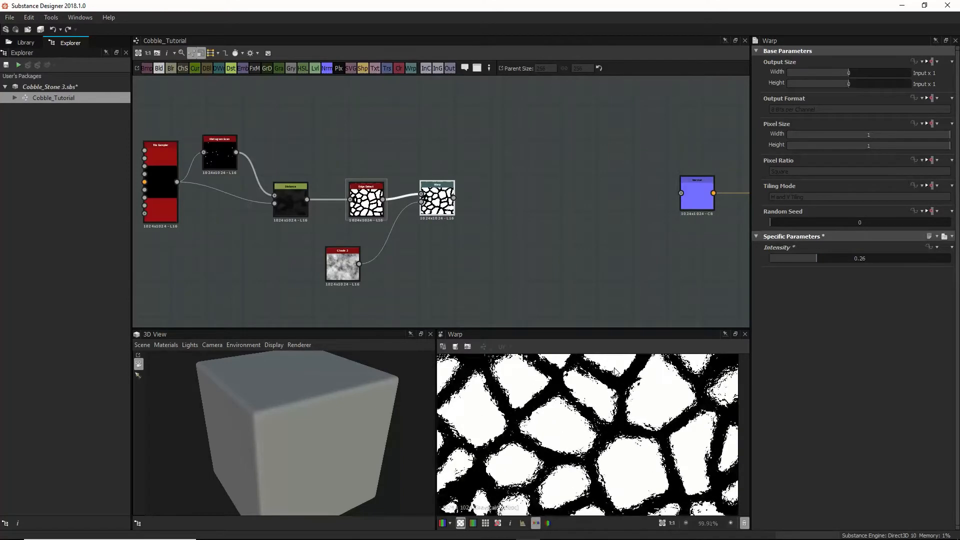
pyautogui.moveTo(815, 261); pyautogui.dragTo(776, 276)
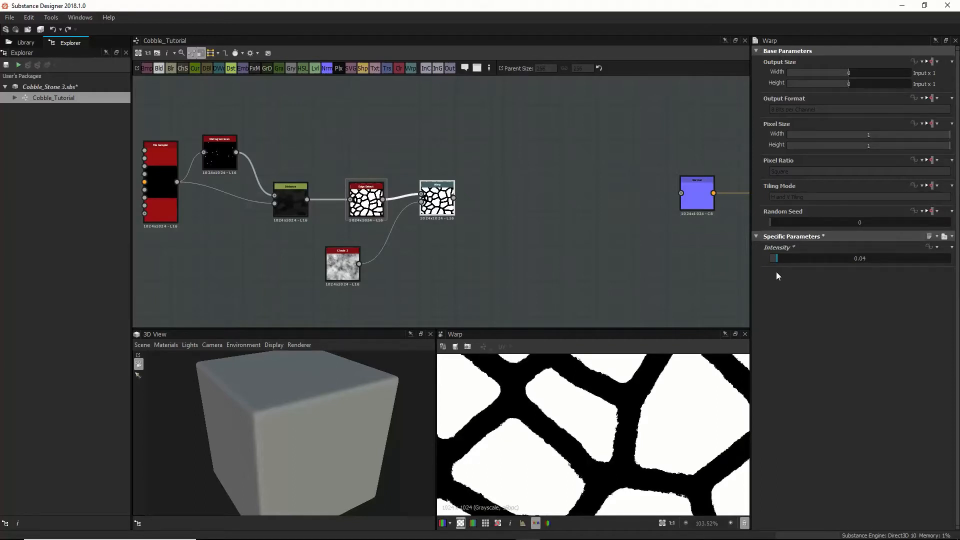
# Step: Shift the stone-shape nodes farther from the Normal node and add a Blend node after the Warp, linked to its output
pyautogui.scroll(-3, 335, 208)
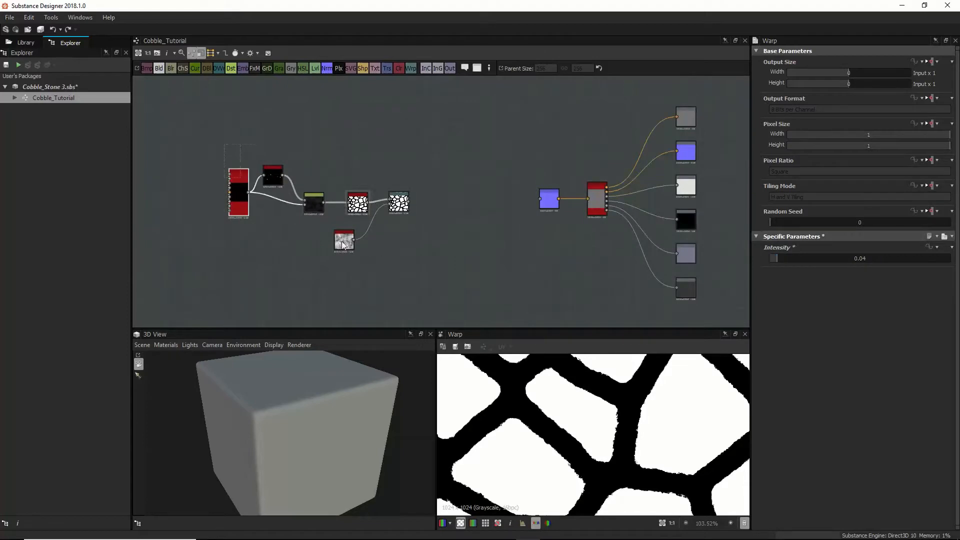
pyautogui.moveTo(410, 218); pyautogui.dragTo(323, 207)
pyautogui.click(321, 229)
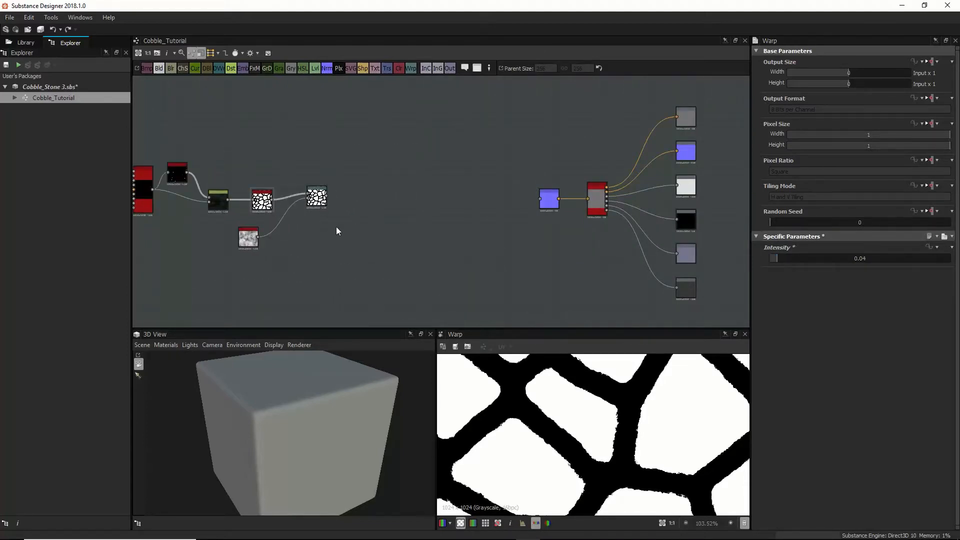
pyautogui.press('space')
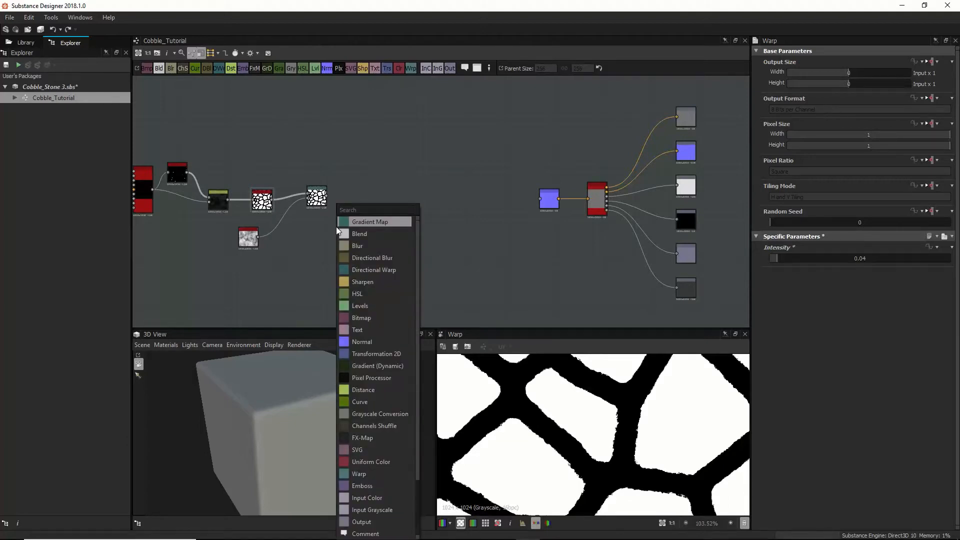
pyautogui.write('ble')
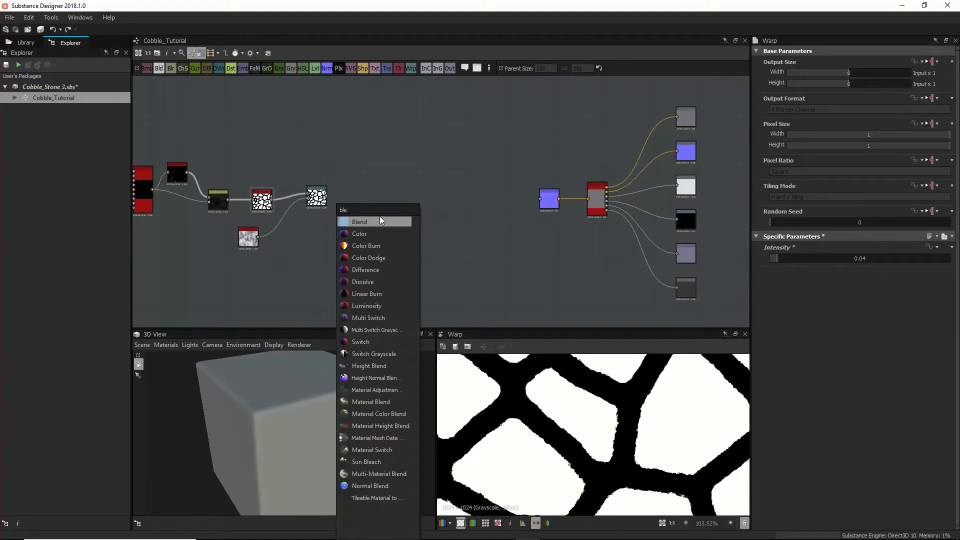
pyautogui.click(381, 220)
pyautogui.moveTo(336, 226); pyautogui.dragTo(349, 199)
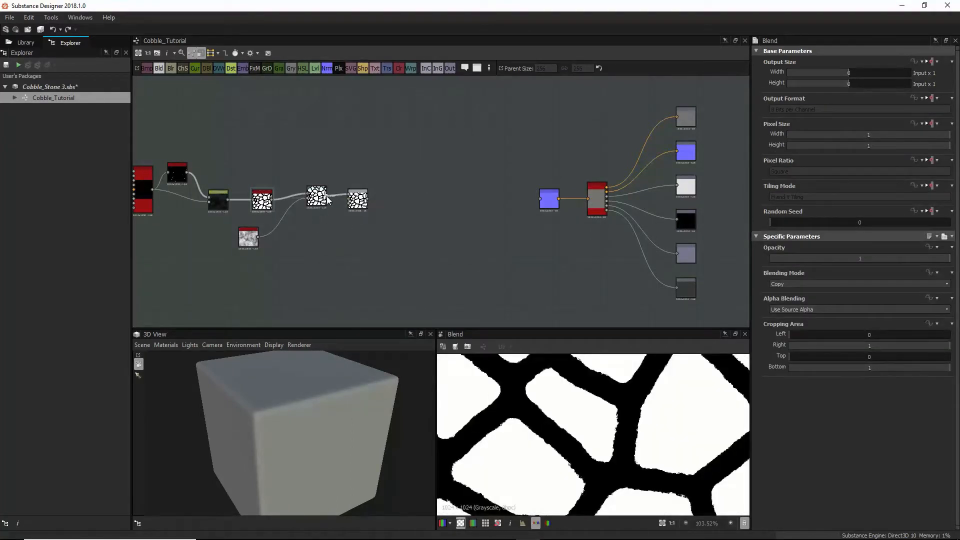
# Step: Add a Perlin Noise node below the Warp, connect it to the Blend's background input, and preview the Blend
pyautogui.press('space')
pyautogui.write('per')
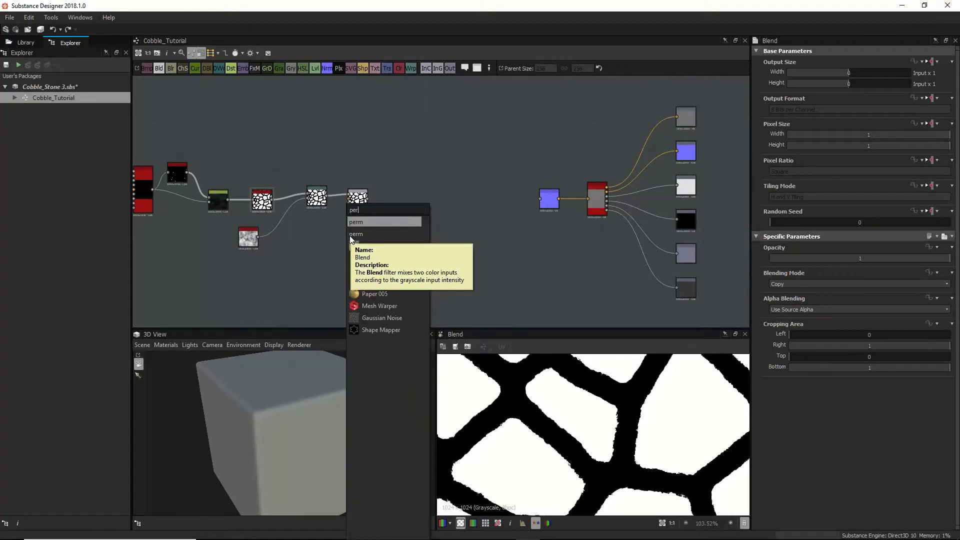
pyautogui.click(378, 246)
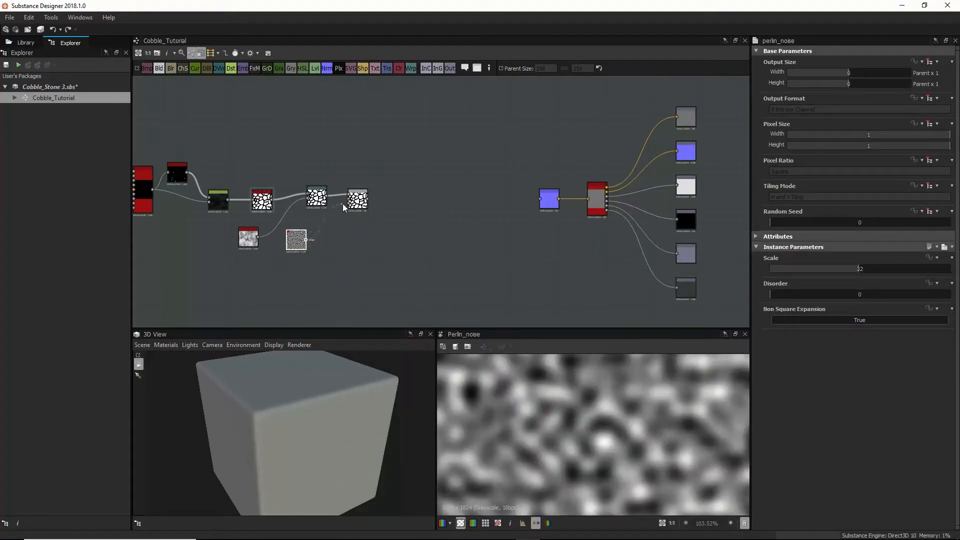
pyautogui.doubleClick(355, 198)
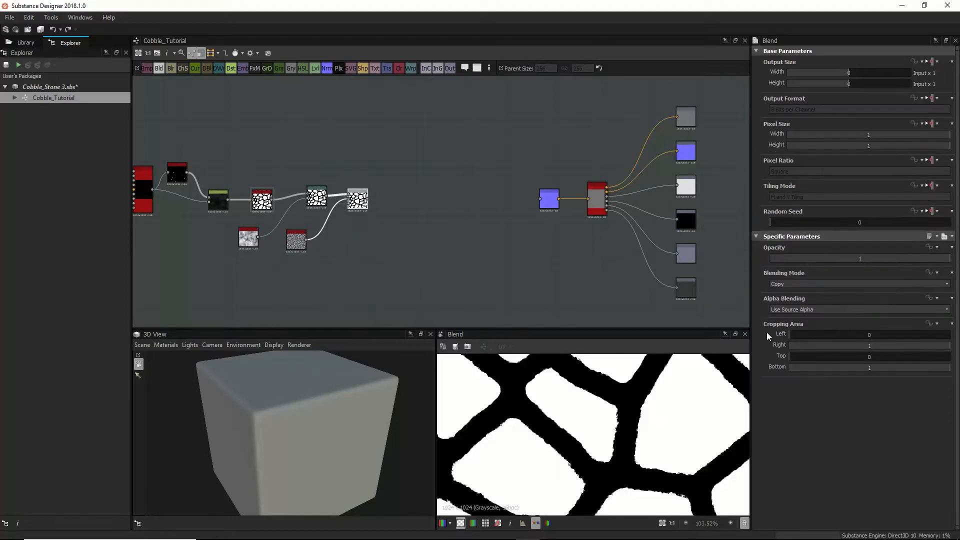
# Step: Set the Blend node's Blending Mode to Add Sub
pyautogui.scroll(-7, 532, 397)
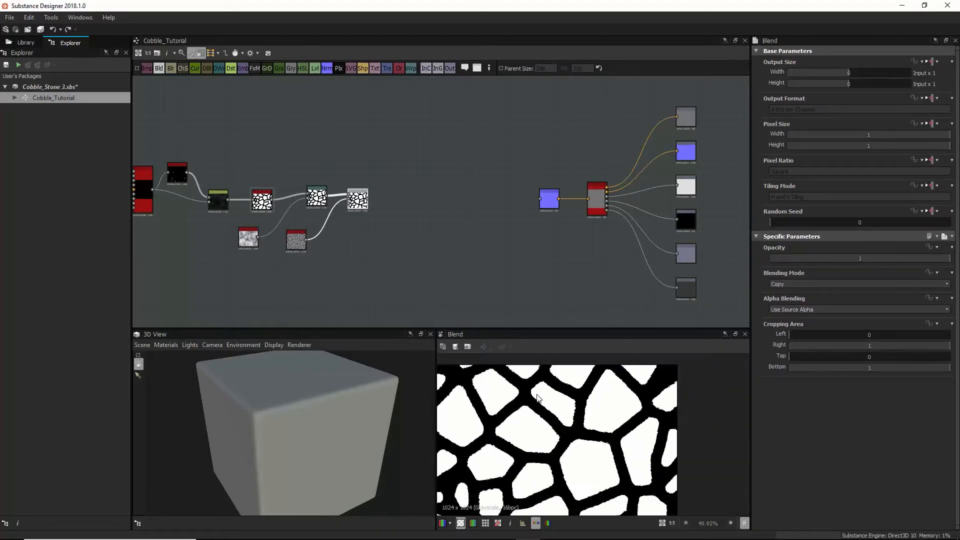
pyautogui.scroll(1, 538, 413)
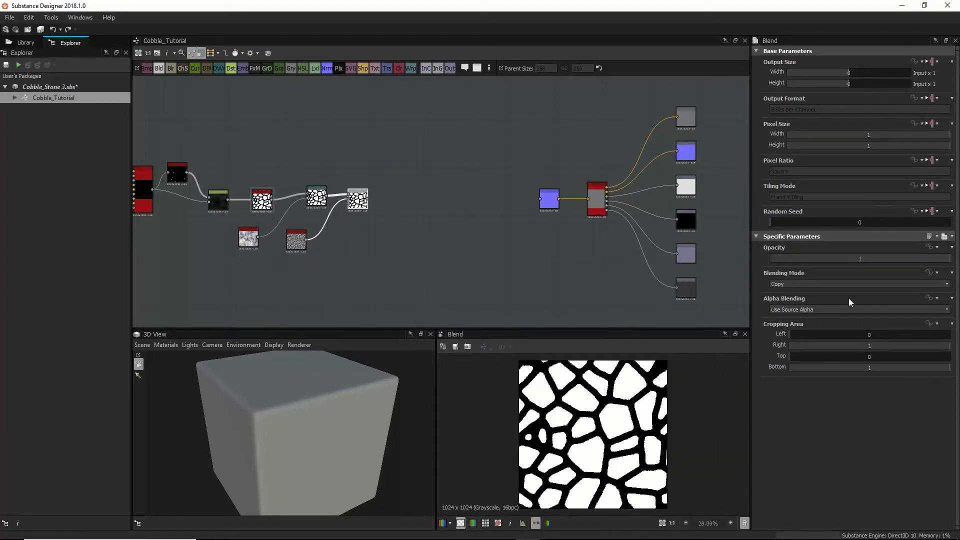
pyautogui.click(824, 283)
pyautogui.click(802, 318)
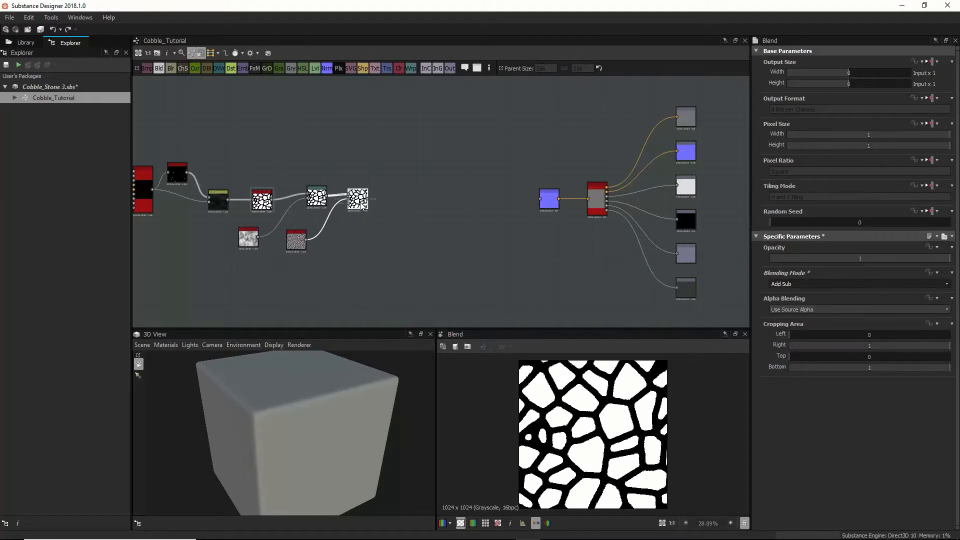
# Step: Move Perlin Noise above the Warp and rewire it as the Blend's foreground, with the Warp as background
pyautogui.moveTo(303, 247); pyautogui.dragTo(316, 171)
pyautogui.scroll(3, 316, 170)
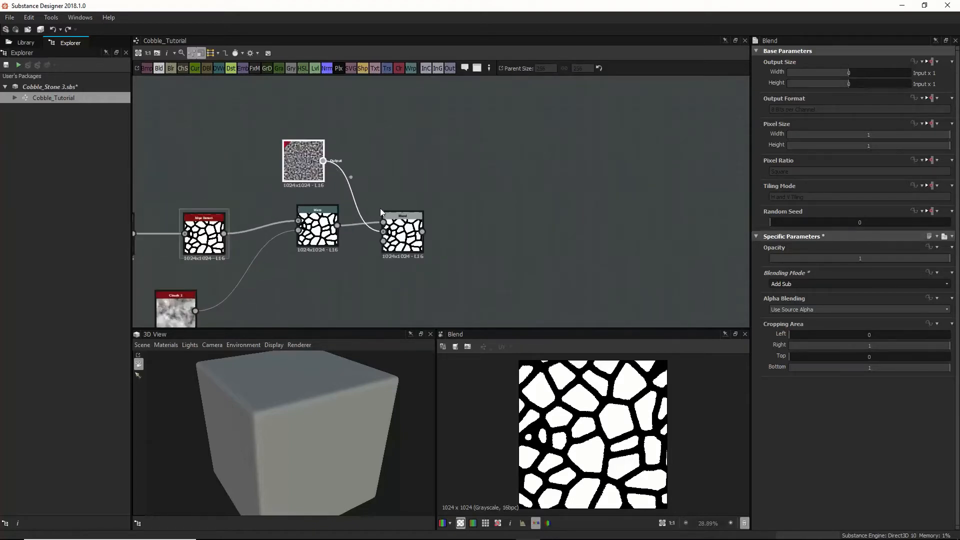
pyautogui.moveTo(380, 213); pyautogui.dragTo(384, 232)
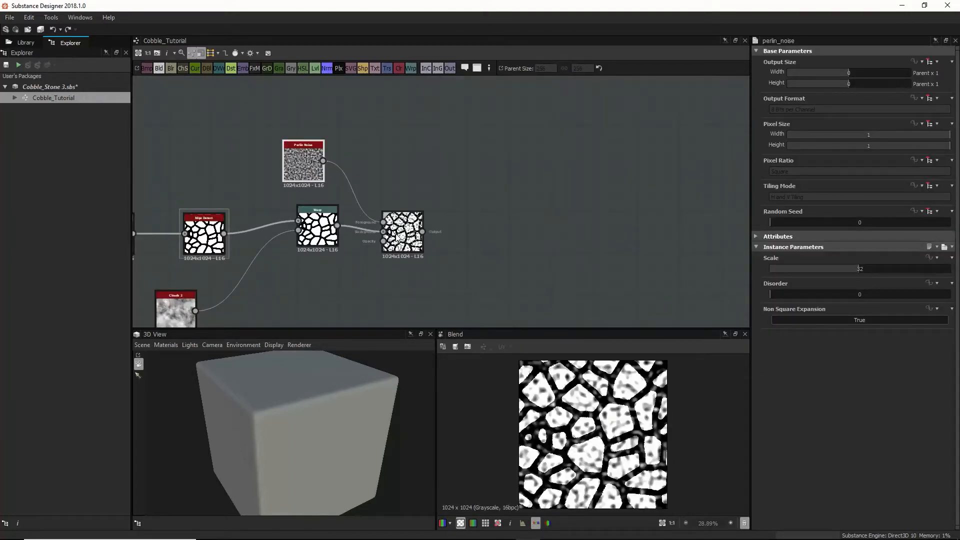
pyautogui.click(400, 235)
pyautogui.scroll(3, 595, 409)
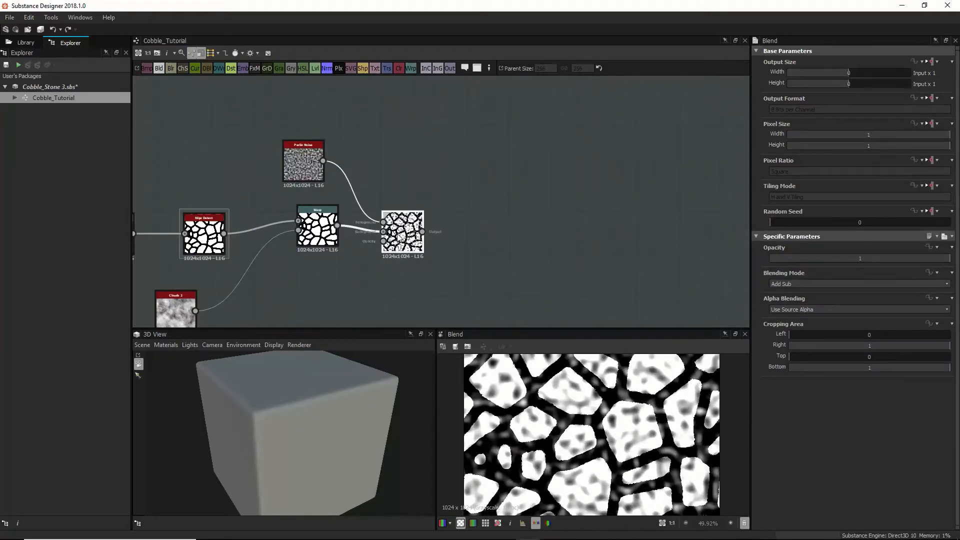
# Step: Move the Blend farther from the Warp and swap its inputs, with the Warp as foreground and Perlin Noise as background
pyautogui.moveTo(399, 234); pyautogui.dragTo(455, 220)
pyautogui.scroll(-3, 538, 391)
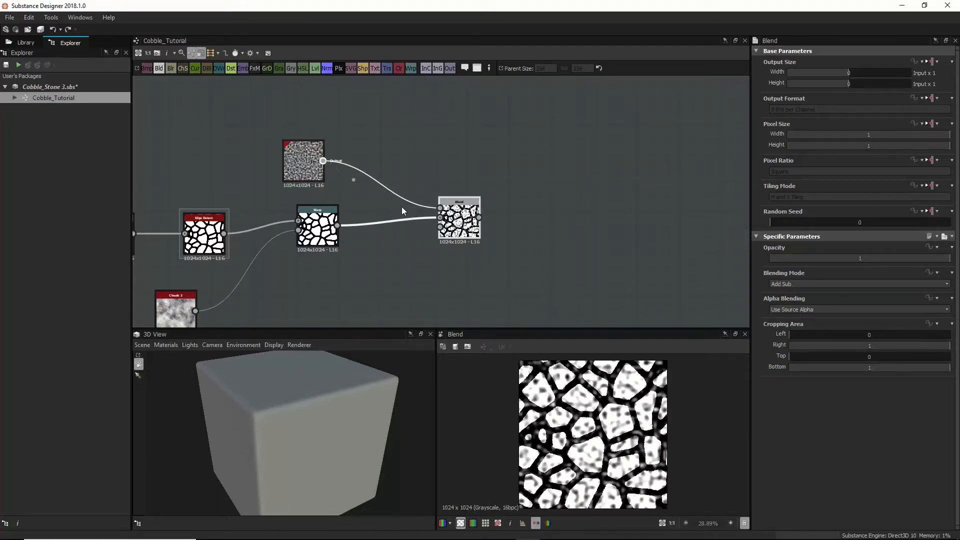
pyautogui.moveTo(401, 206); pyautogui.dragTo(440, 218)
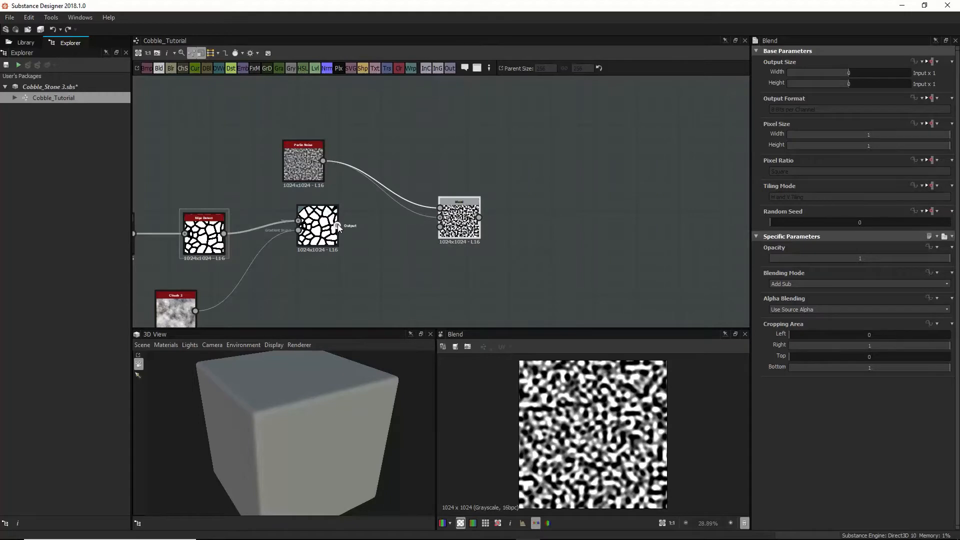
pyautogui.moveTo(338, 226); pyautogui.dragTo(440, 208)
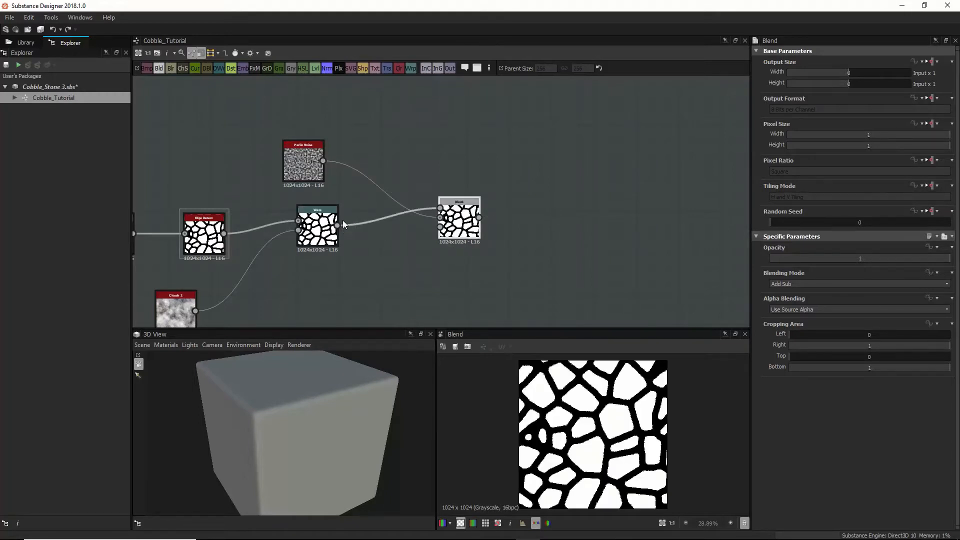
# Step: Move Perlin Noise and the Blend farther along the graph and delete the link between the Warp and the Blend
pyautogui.moveTo(303, 161); pyautogui.dragTo(453, 142)
pyautogui.moveTo(459, 218); pyautogui.dragTo(530, 204)
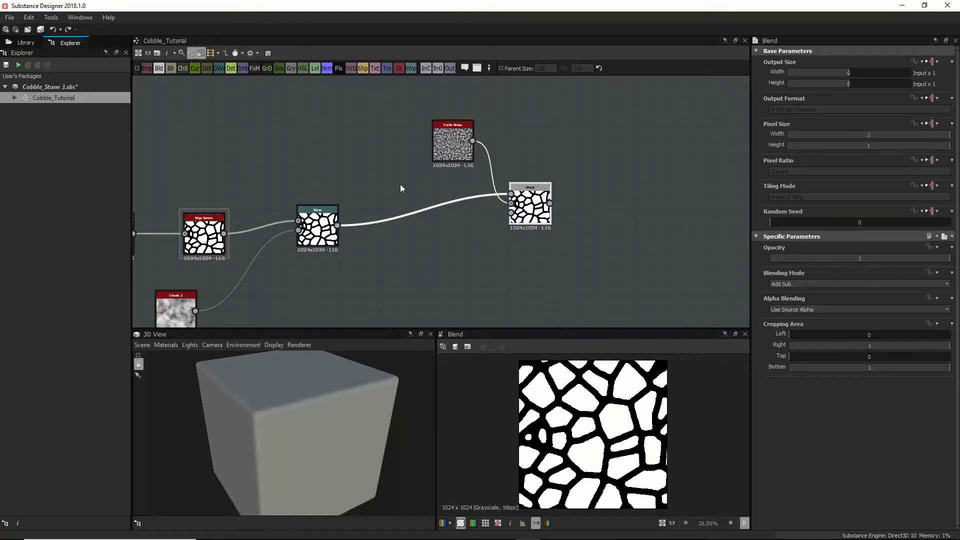
pyautogui.moveTo(375, 190); pyautogui.dragTo(370, 265)
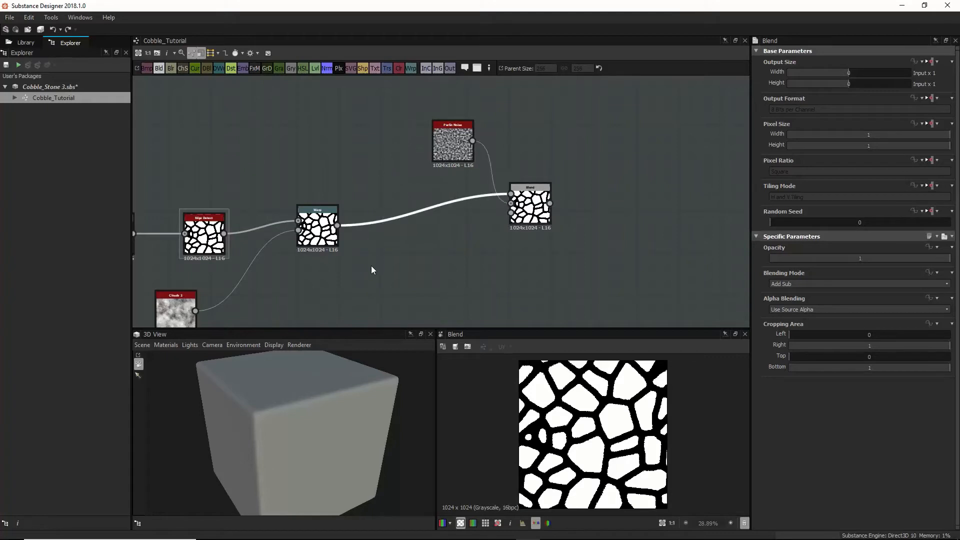
pyautogui.press('Delete')
# Step: Add a Bevel node in the gap between the Warp and the Blend
pyautogui.rightClick(367, 262)
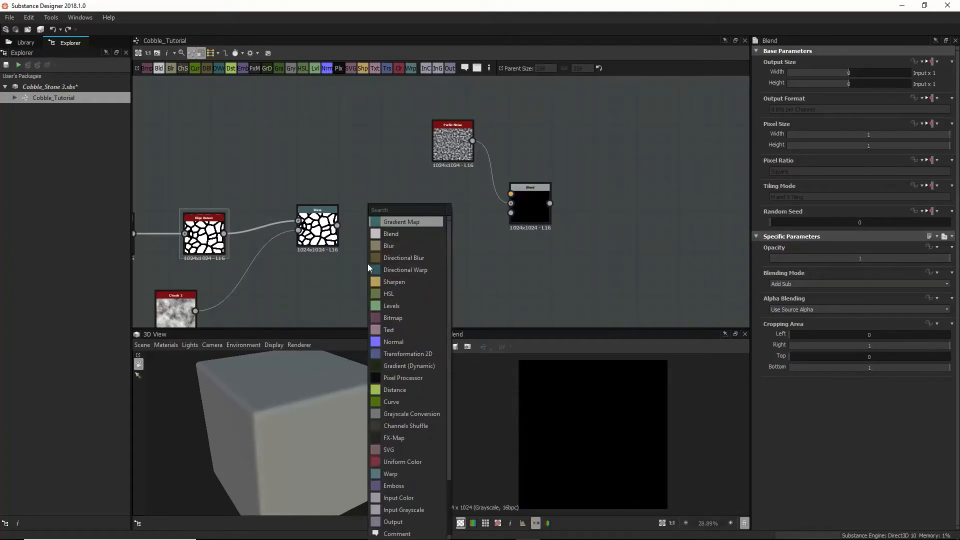
pyautogui.write('bev')
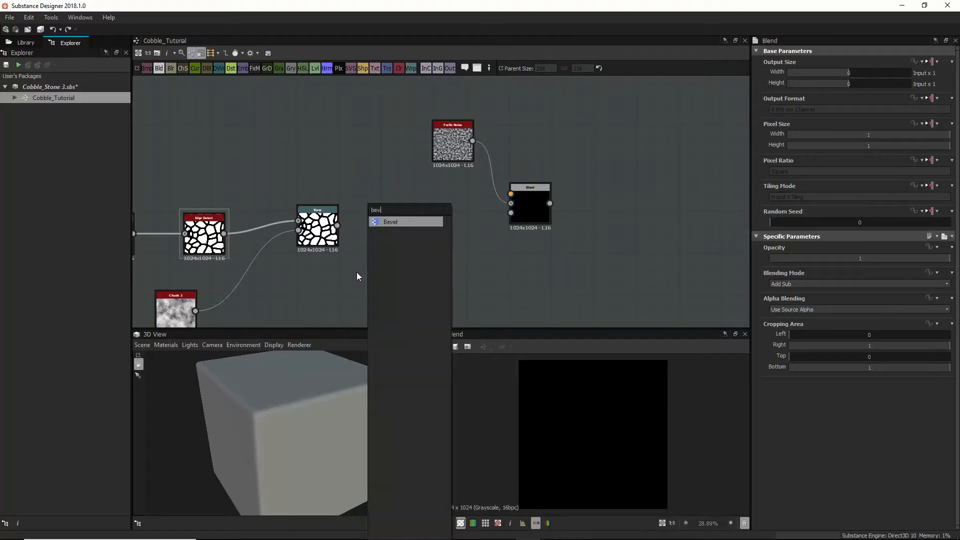
pyautogui.click(421, 224)
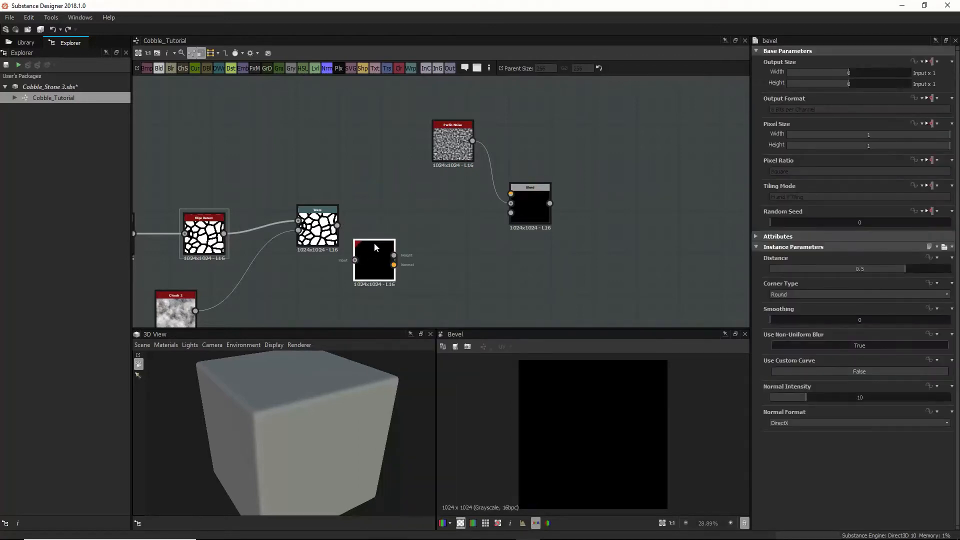
# Step: Feed the Warp into the Bevel beside it and lower the Bevel's Distance to a small positive value just above zero
pyautogui.moveTo(374, 243)
pyautogui.mouseDown()
pyautogui.moveTo(383, 230)
pyautogui.moveTo(364, 247)
pyautogui.moveTo(381, 239)
pyautogui.mouseUp()
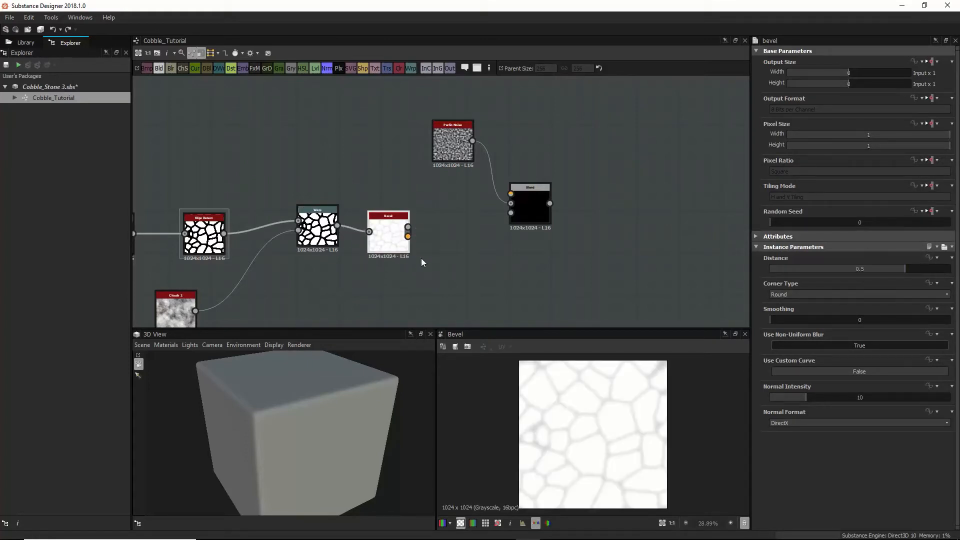
pyautogui.scroll(3, 406, 251)
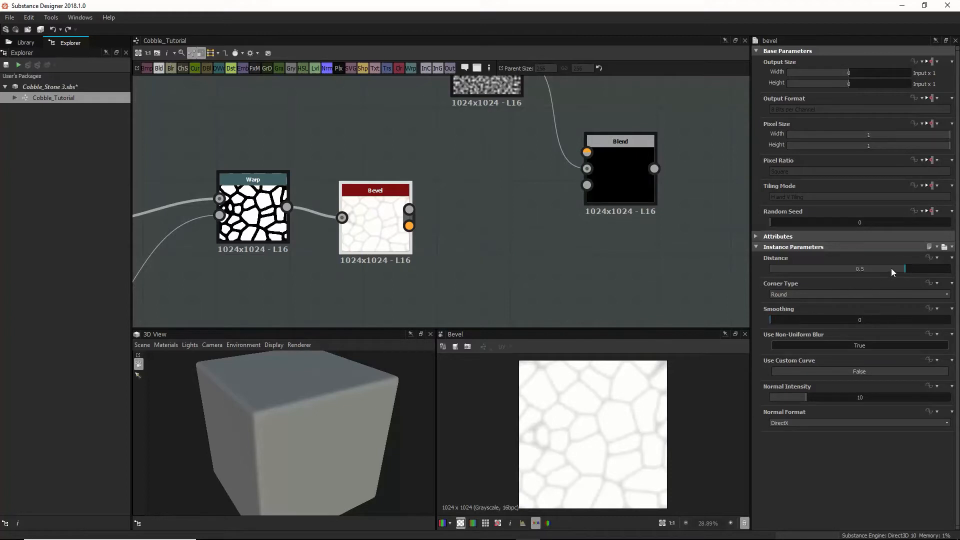
pyautogui.moveTo(890, 267); pyautogui.dragTo(856, 267)
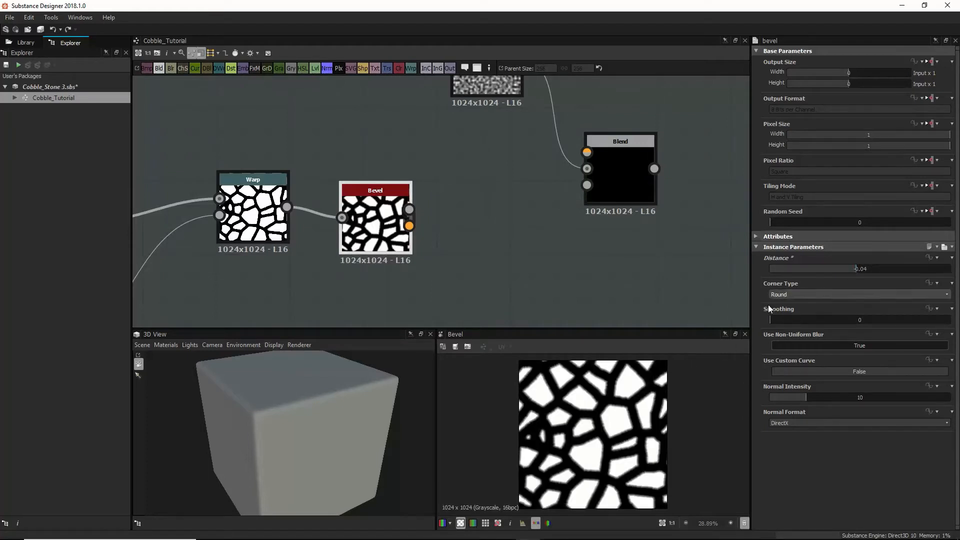
pyautogui.scroll(4, 651, 419)
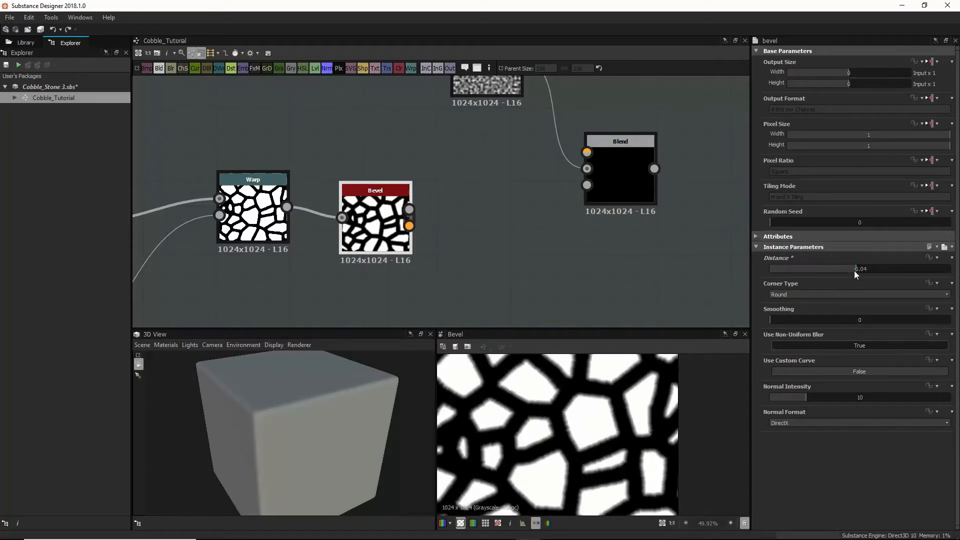
pyautogui.moveTo(854, 271); pyautogui.dragTo(862, 269)
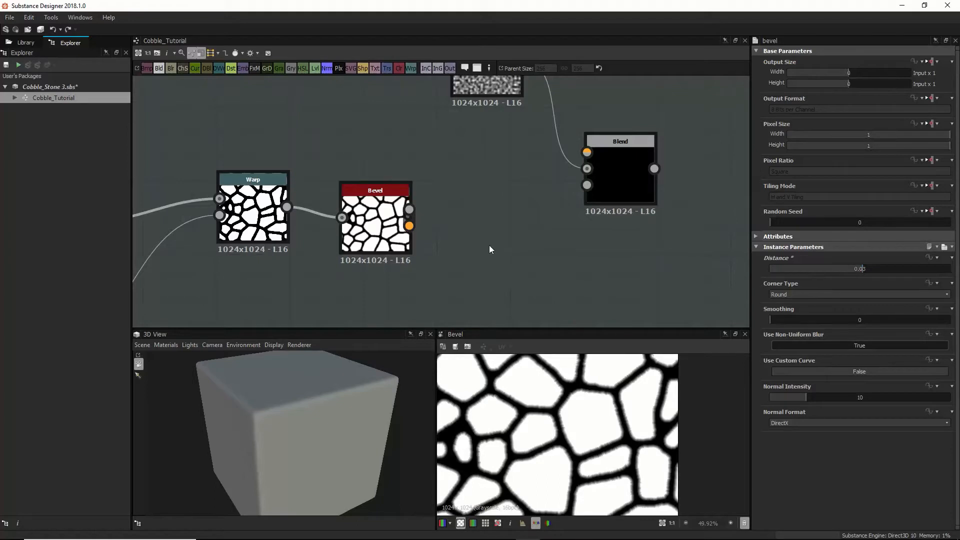
pyautogui.scroll(-2, 490, 246)
pyautogui.scroll(3, 620, 397)
pyautogui.scroll(2, 621, 400)
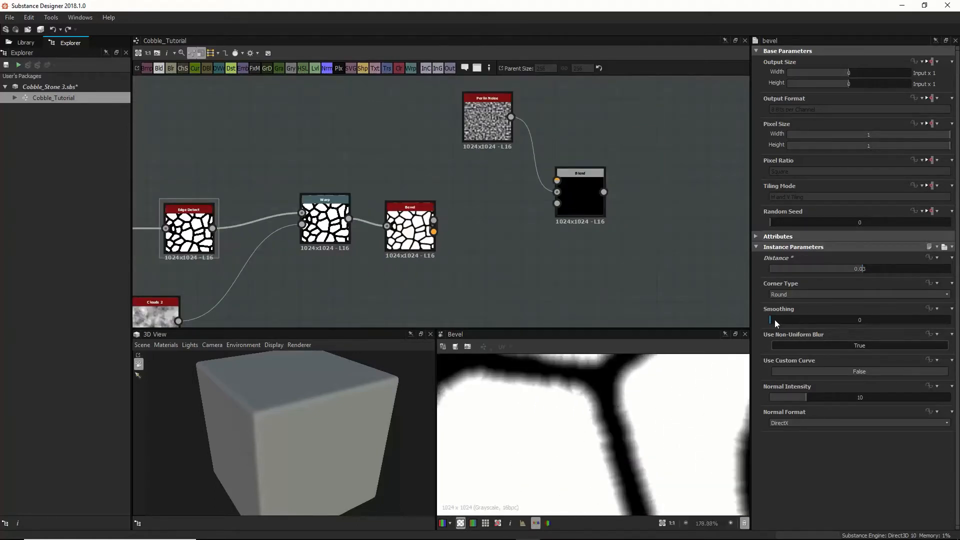
# Step: Connect the Bevel's height output to the Normal node, bypassing the Blend
pyautogui.scroll(-1, 569, 246)
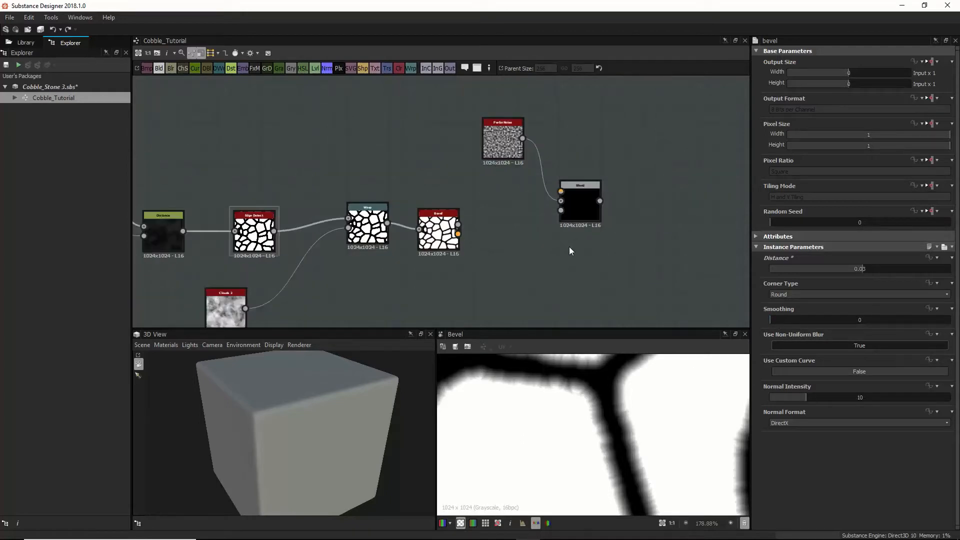
pyautogui.scroll(-1, 495, 248)
pyautogui.moveTo(399, 227); pyautogui.dragTo(607, 254)
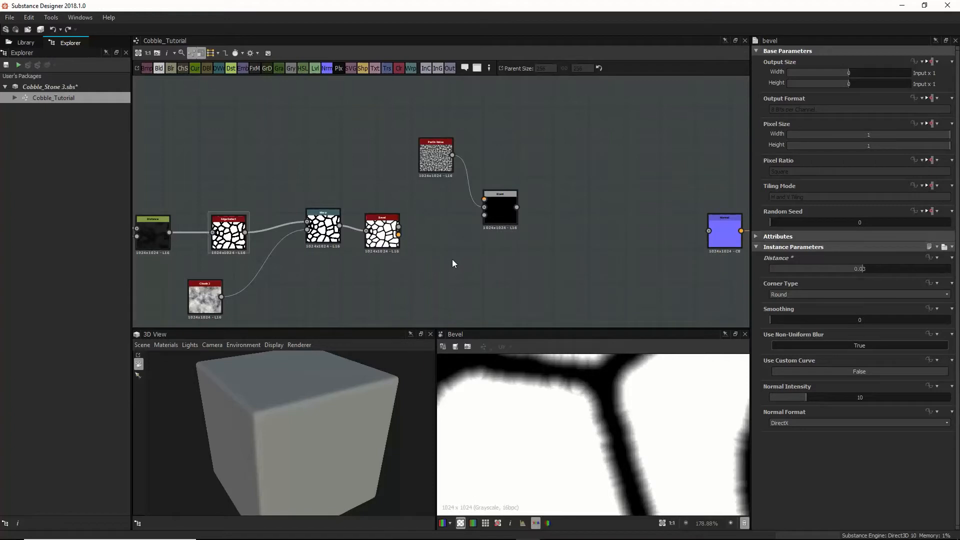
pyautogui.moveTo(473, 247); pyautogui.dragTo(550, 269)
pyautogui.moveTo(398, 227); pyautogui.dragTo(713, 237)
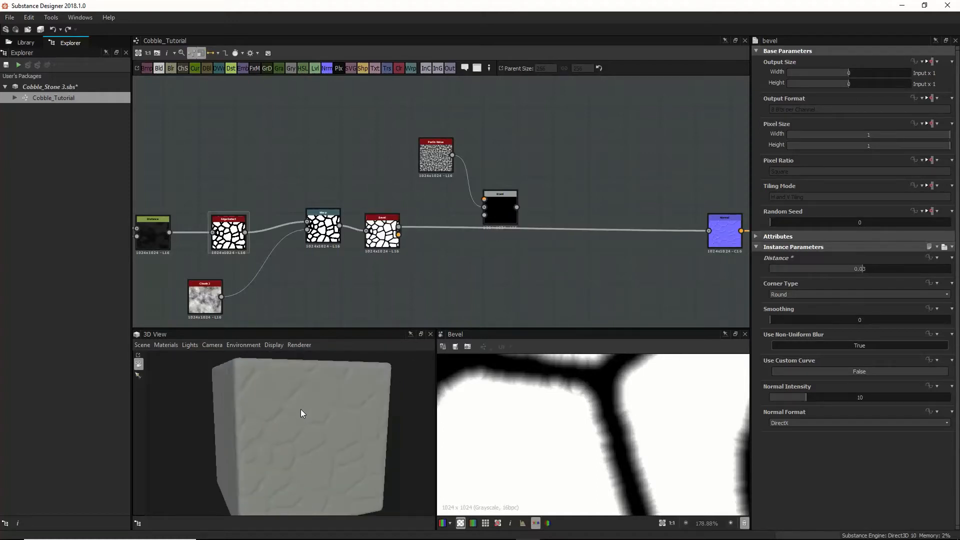
# Step: Set the Normal node's Intensity to 10 and inspect the stone edges on the 3D cube
pyautogui.scroll(5, 301, 409)
pyautogui.doubleClick(723, 233)
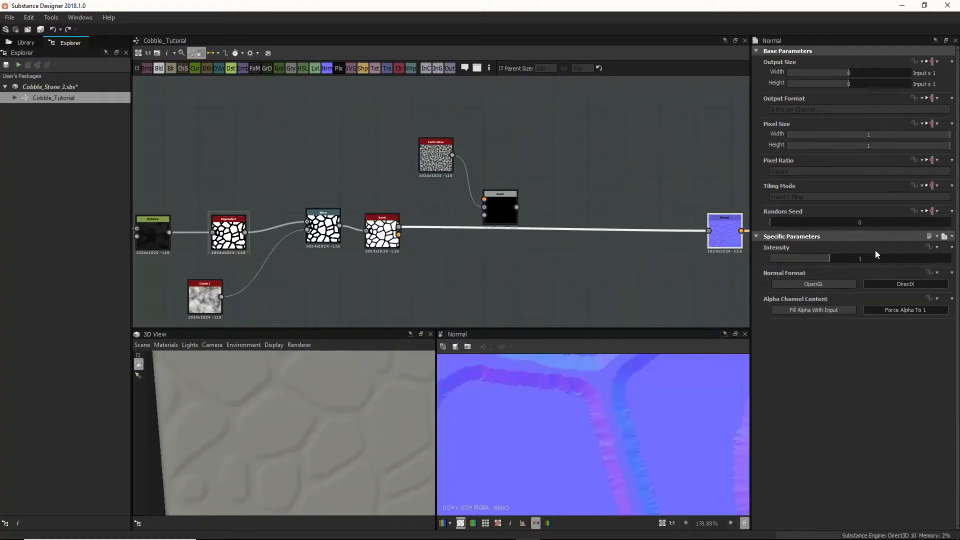
pyautogui.doubleClick(871, 257)
pyautogui.write('10')
pyautogui.press('Return')
pyautogui.moveTo(334, 401); pyautogui.dragTo(312, 411)
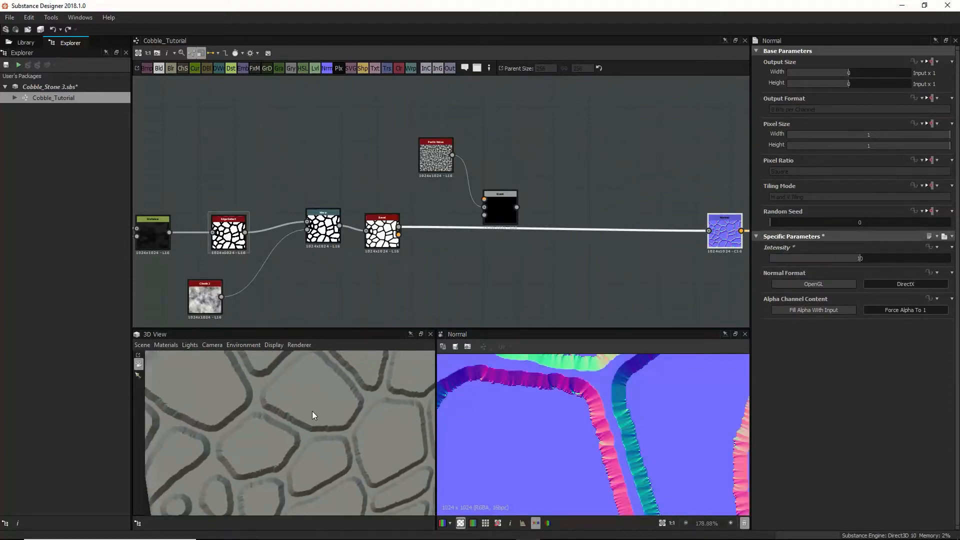
# Step: Set the Bevel's Smoothing to 1.57 and check the stones on the 3D cube
pyautogui.click(384, 242)
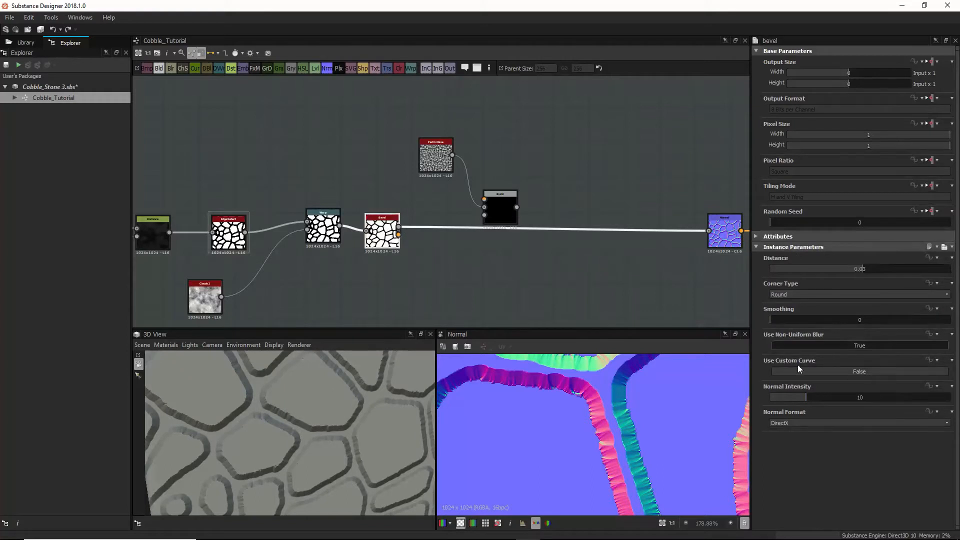
pyautogui.moveTo(771, 320); pyautogui.dragTo(825, 319)
pyautogui.scroll(-3, 332, 435)
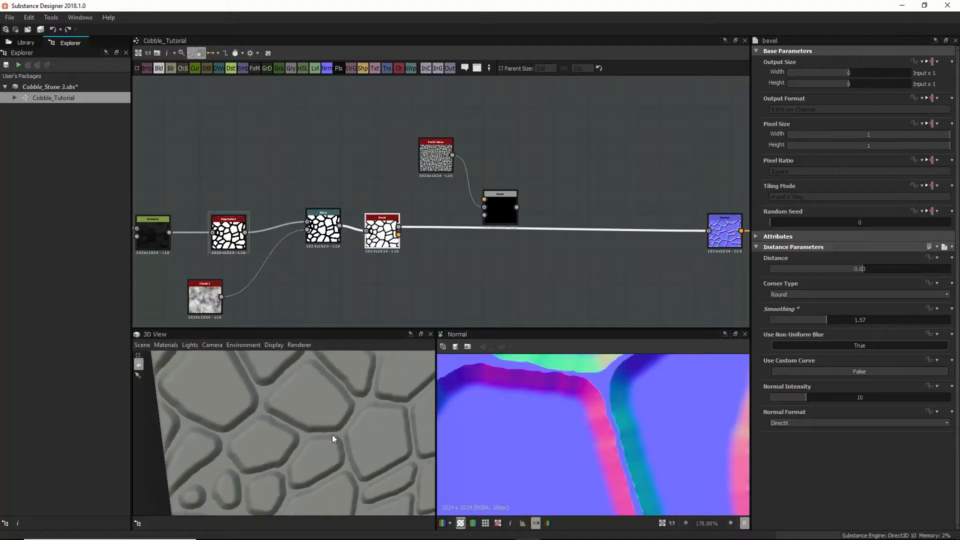
pyautogui.moveTo(332, 435); pyautogui.dragTo(301, 433)
pyautogui.scroll(-3, 328, 434)
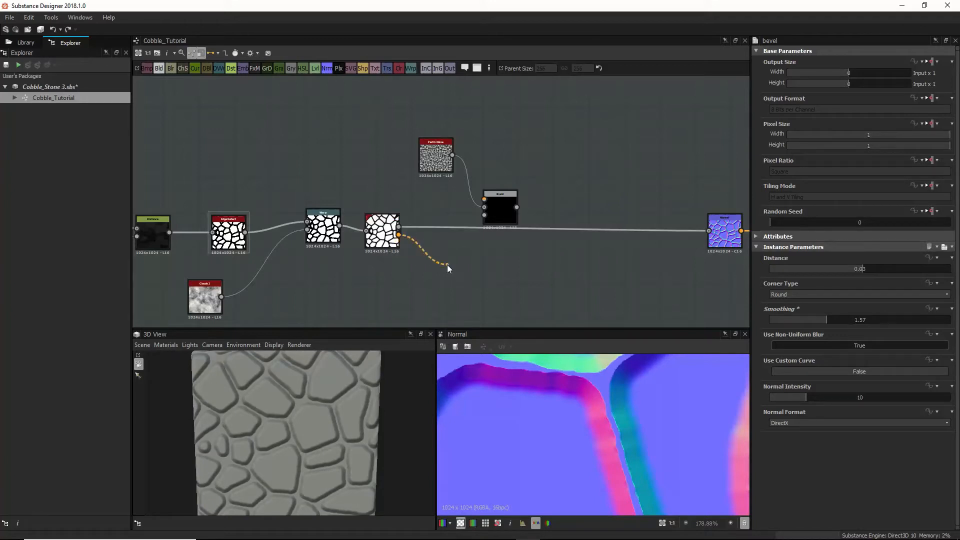
# Step: Turn on Use Custom Curve for the Bevel and add a Gradient Linear 1 node below the Warp
pyautogui.moveTo(447, 265); pyautogui.dragTo(389, 236)
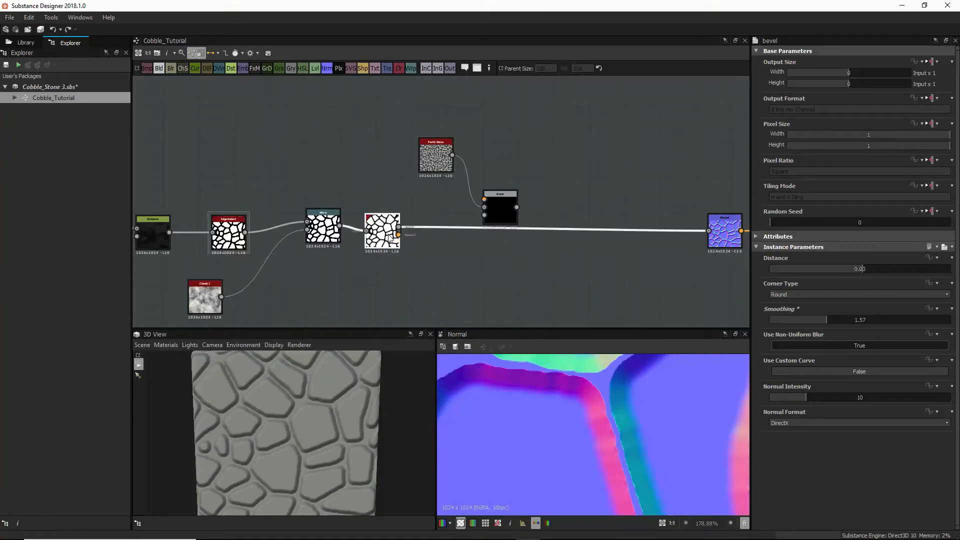
pyautogui.doubleClick(391, 238)
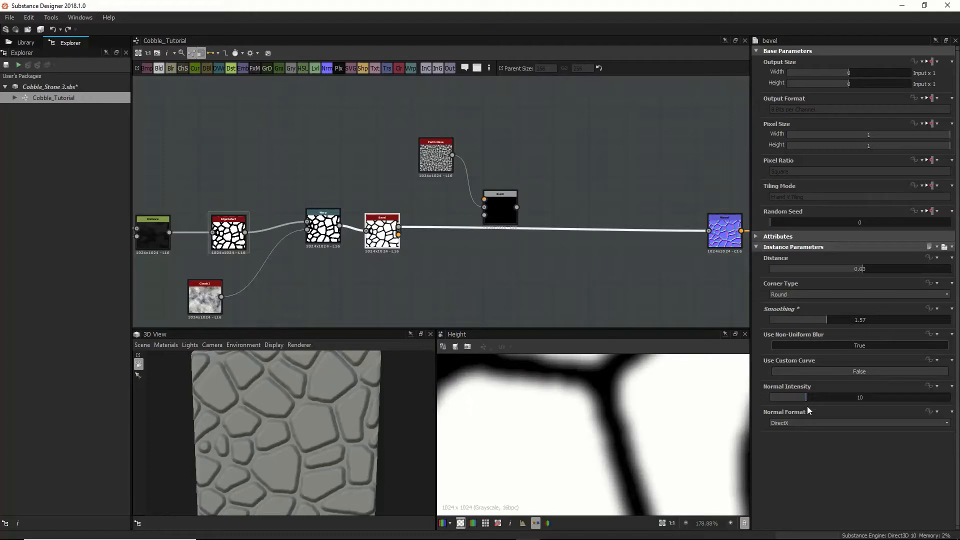
pyautogui.click(829, 374)
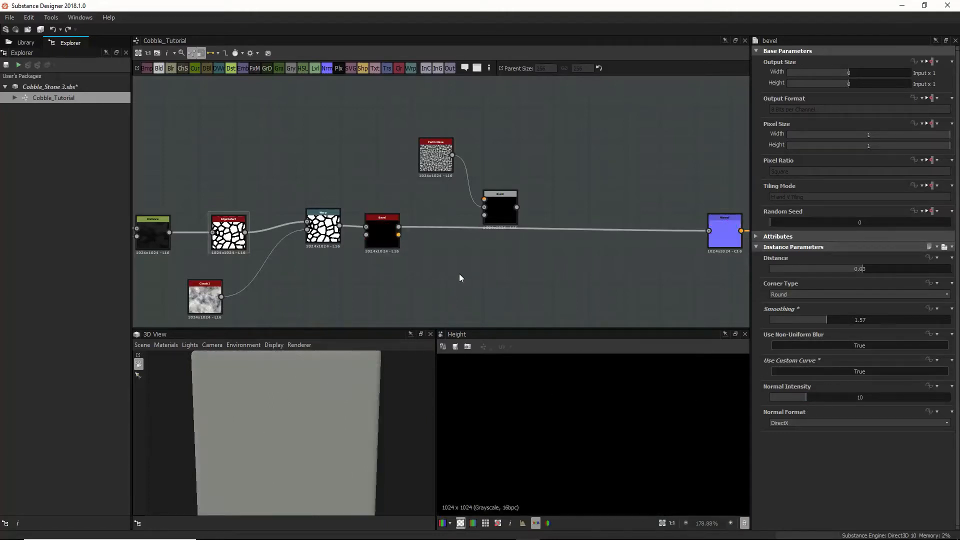
pyautogui.press('space')
pyautogui.write('lin')
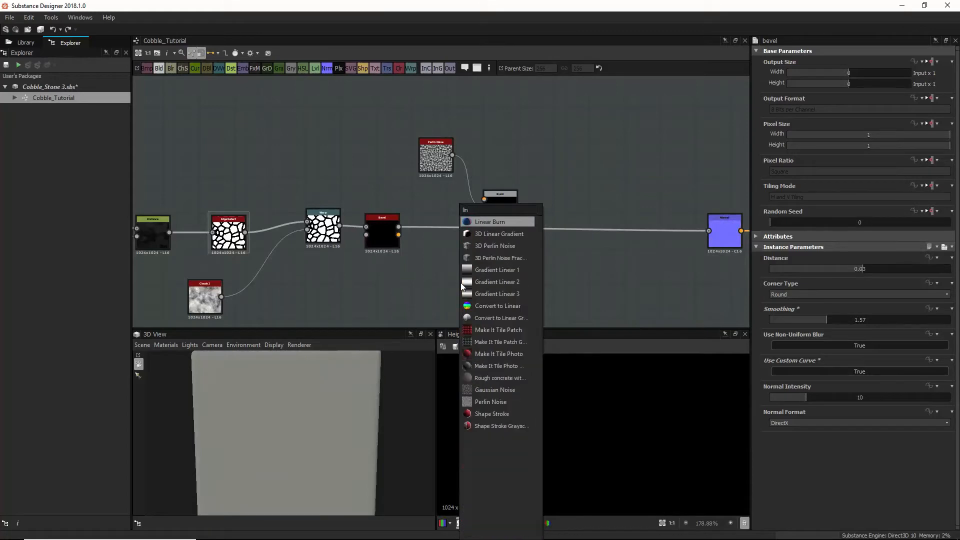
pyautogui.click(504, 271)
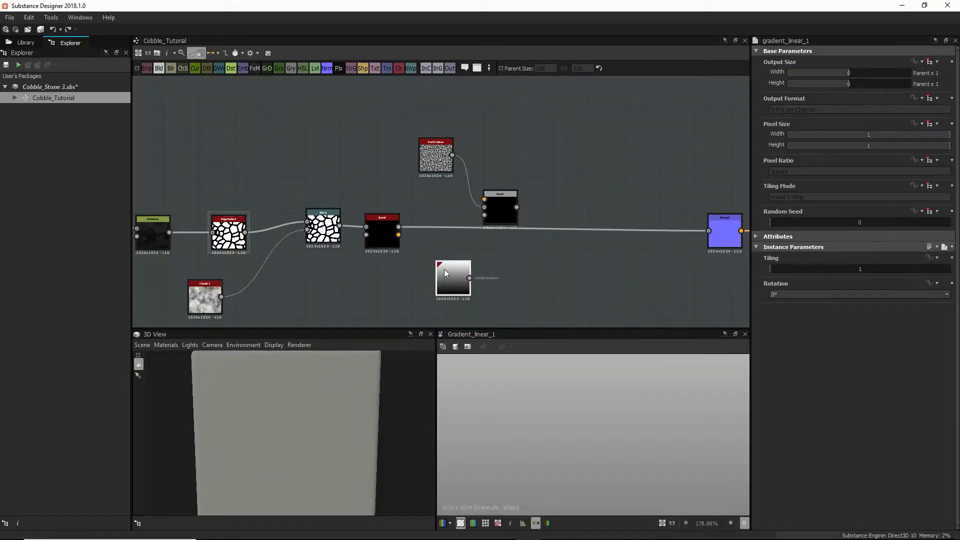
pyautogui.moveTo(444, 269); pyautogui.dragTo(336, 299)
pyautogui.moveTo(412, 280); pyautogui.dragTo(443, 215, button='middle')
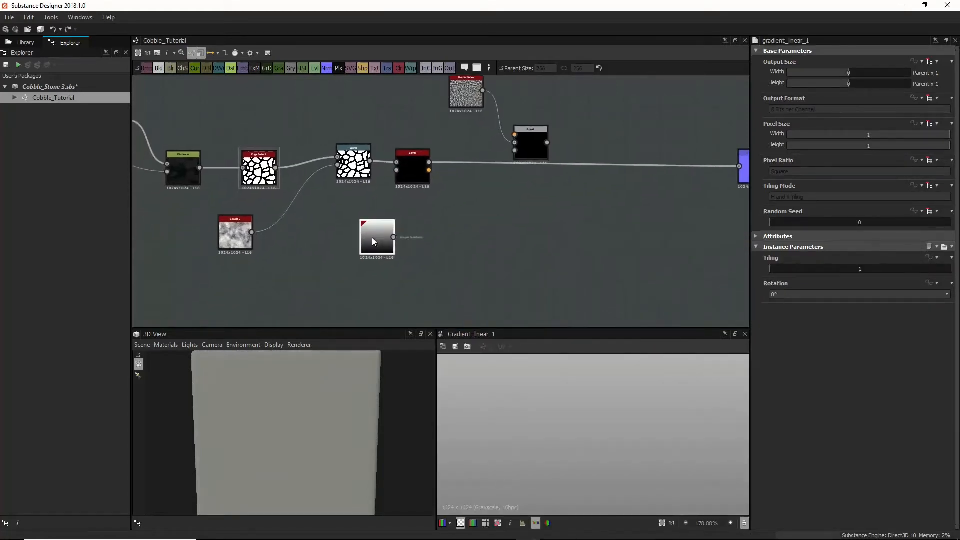
# Step: Add a Curve node after Gradient Linear 1 and connect its output to the Bevel's custom curve input
pyautogui.click(396, 251)
pyautogui.press('space')
pyautogui.write('cur')
pyautogui.click(424, 225)
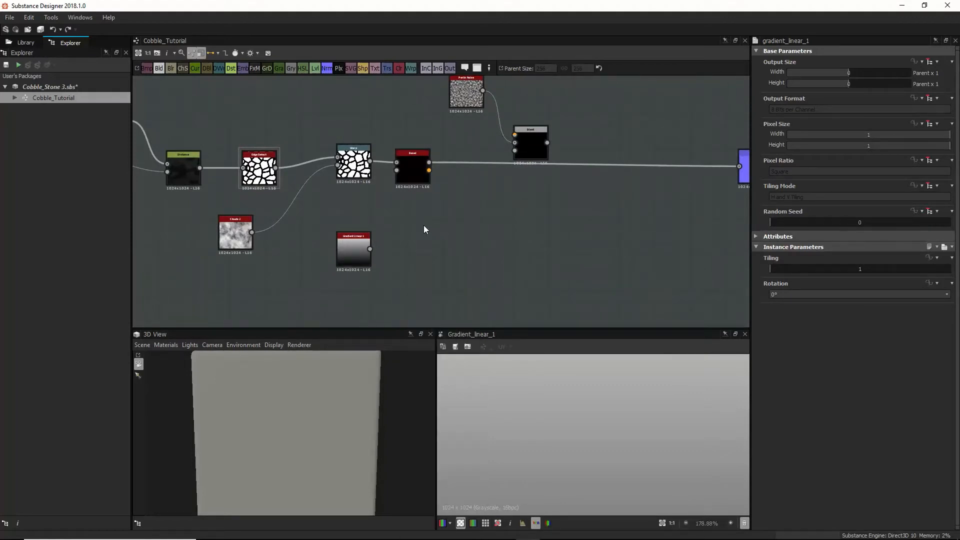
pyautogui.moveTo(385, 253); pyautogui.dragTo(397, 170)
pyautogui.moveTo(352, 260); pyautogui.dragTo(316, 272)
pyautogui.moveTo(394, 260); pyautogui.dragTo(371, 259)
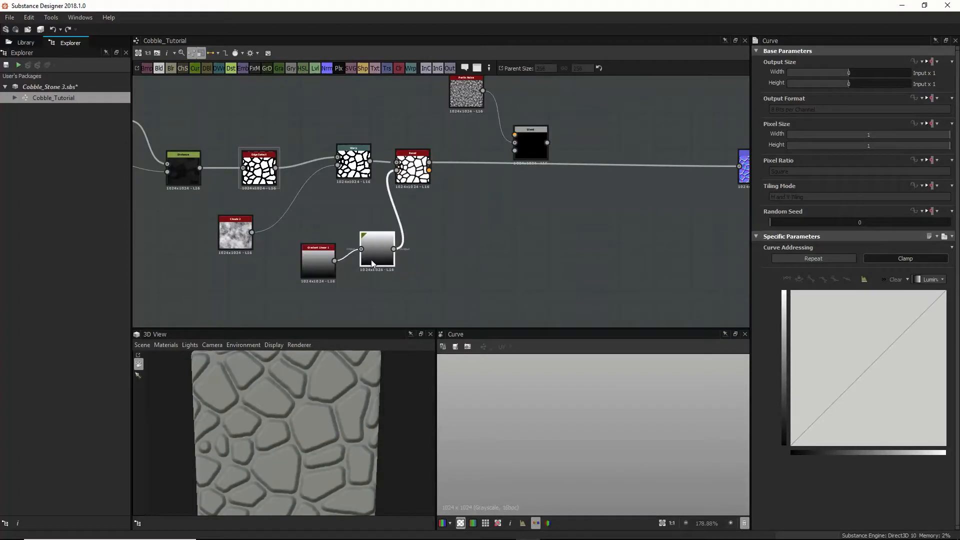
# Step: Add a point to the Curve, adjust its tangents and raise it to about 0.27, 0.32, checking the bevel in 3D
pyautogui.click(828, 408)
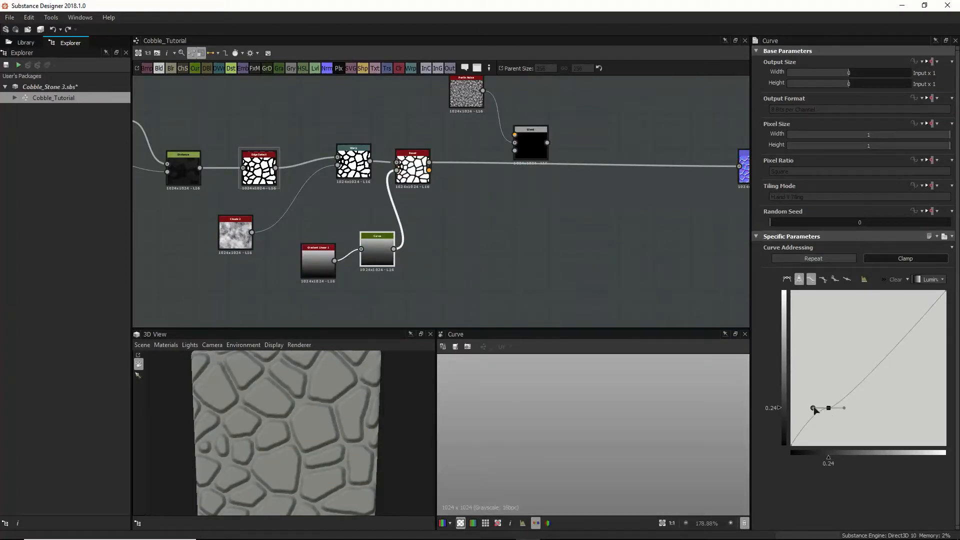
pyautogui.moveTo(812, 408); pyautogui.dragTo(821, 427)
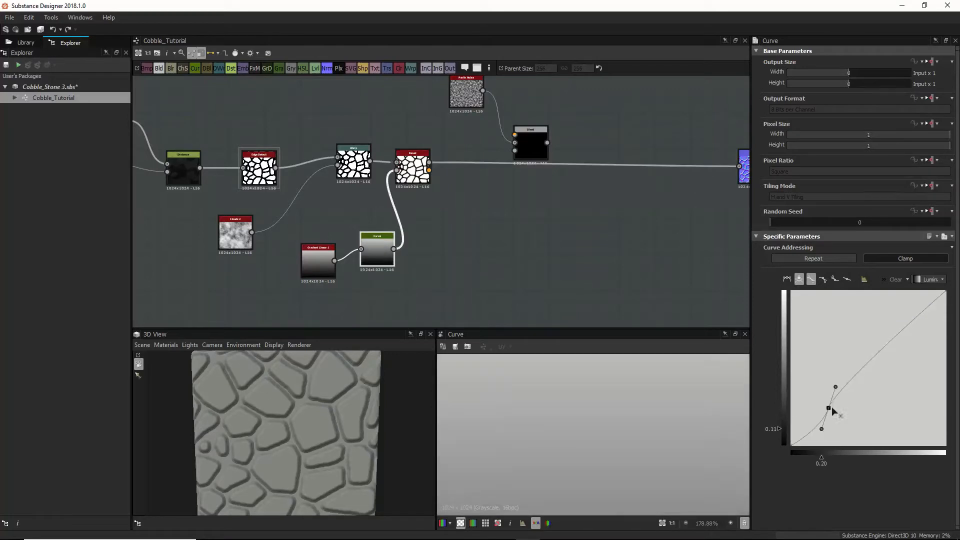
pyautogui.moveTo(835, 393); pyautogui.dragTo(842, 394)
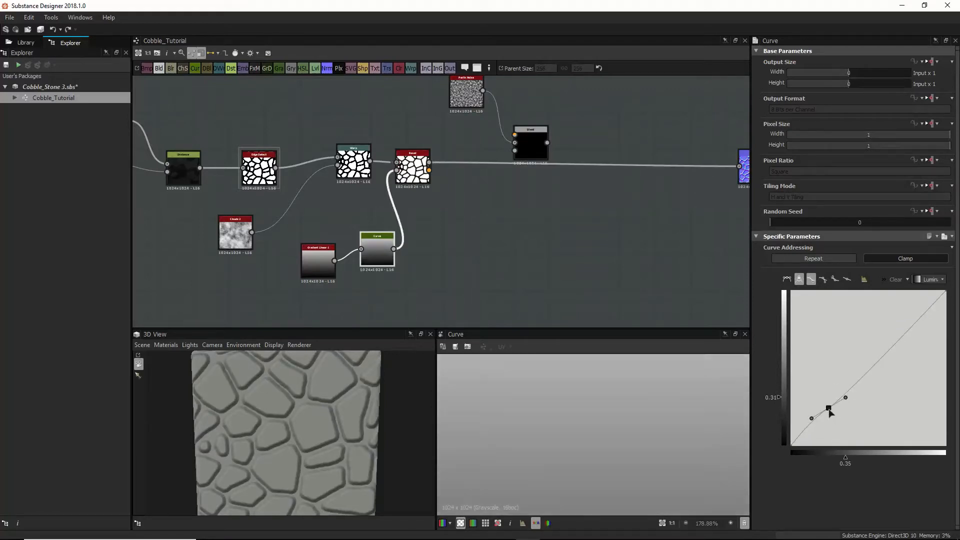
pyautogui.moveTo(828, 408)
pyautogui.mouseDown()
pyautogui.moveTo(821, 356)
pyautogui.moveTo(832, 396)
pyautogui.mouseUp()
pyautogui.scroll(6, 323, 396)
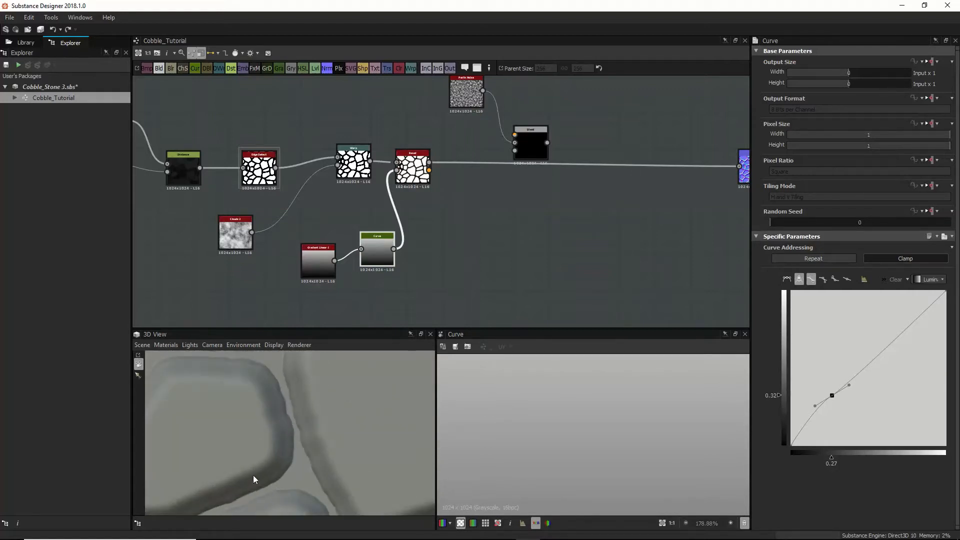
# Step: Delete the Gradient Linear 1 and Curve nodes and set the Bevel's Use Custom Curve back to False
pyautogui.scroll(-5, 316, 415)
pyautogui.moveTo(419, 270); pyautogui.dragTo(326, 263)
pyautogui.press('Delete')
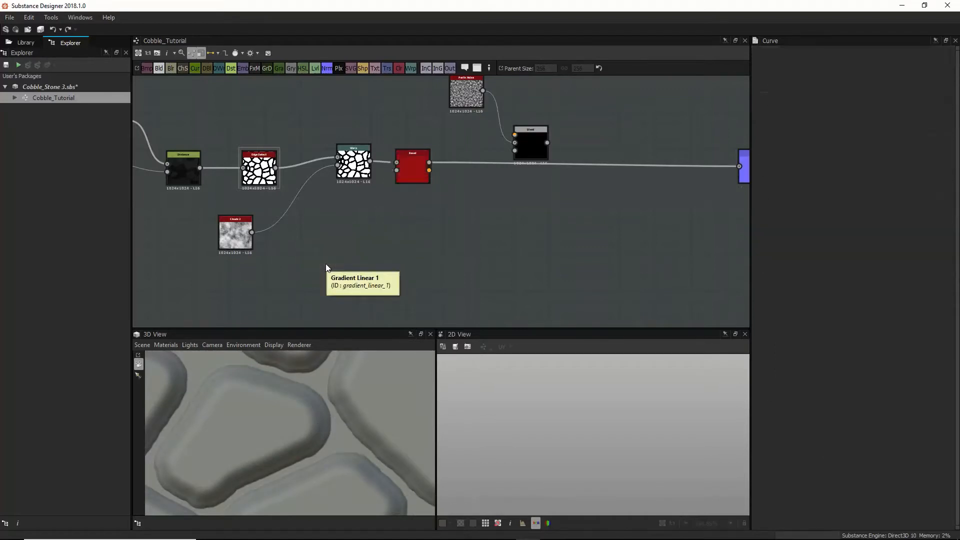
pyautogui.doubleClick(413, 175)
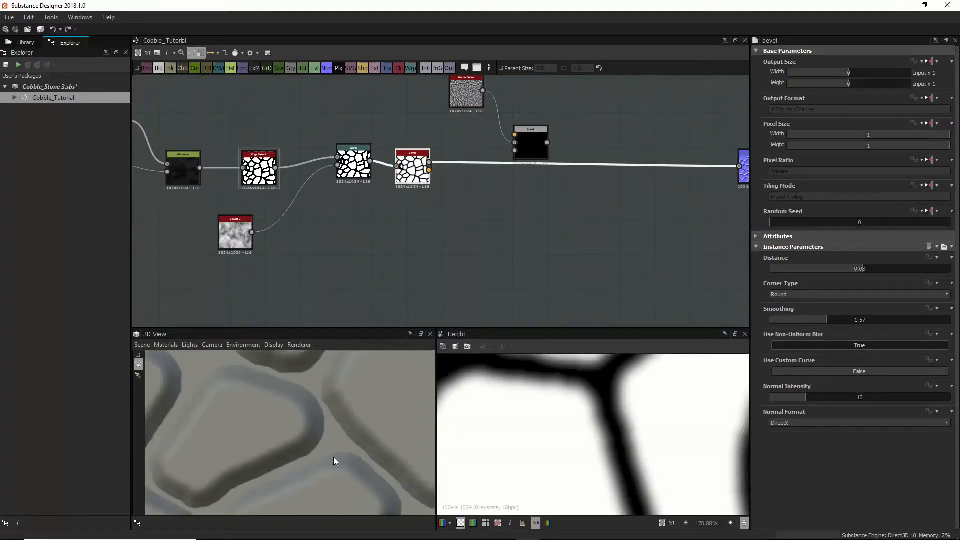
pyautogui.scroll(-3, 319, 409)
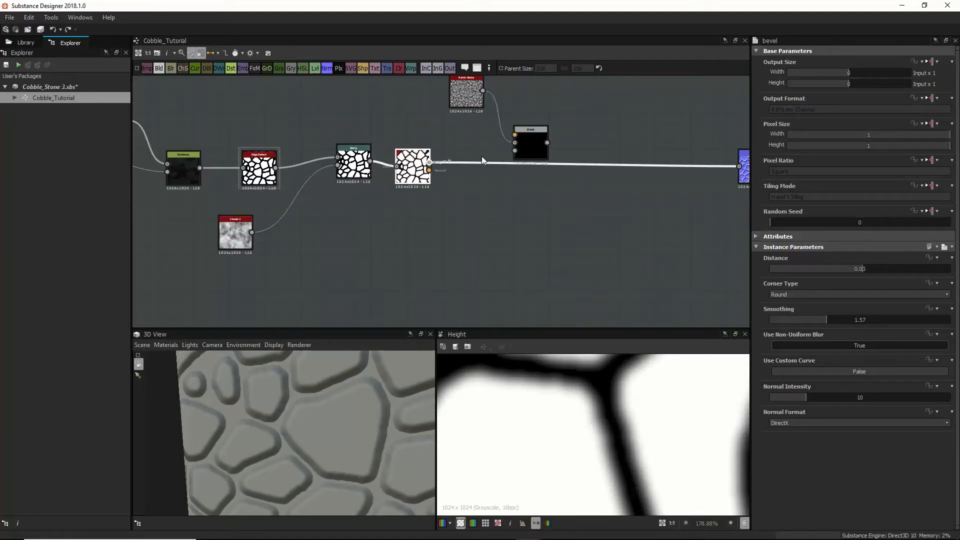
# Step: Wire the Bevel's height into the Blend's background and Perlin Noise into its foreground, then preview the Blend
pyautogui.moveTo(482, 157); pyautogui.dragTo(514, 143)
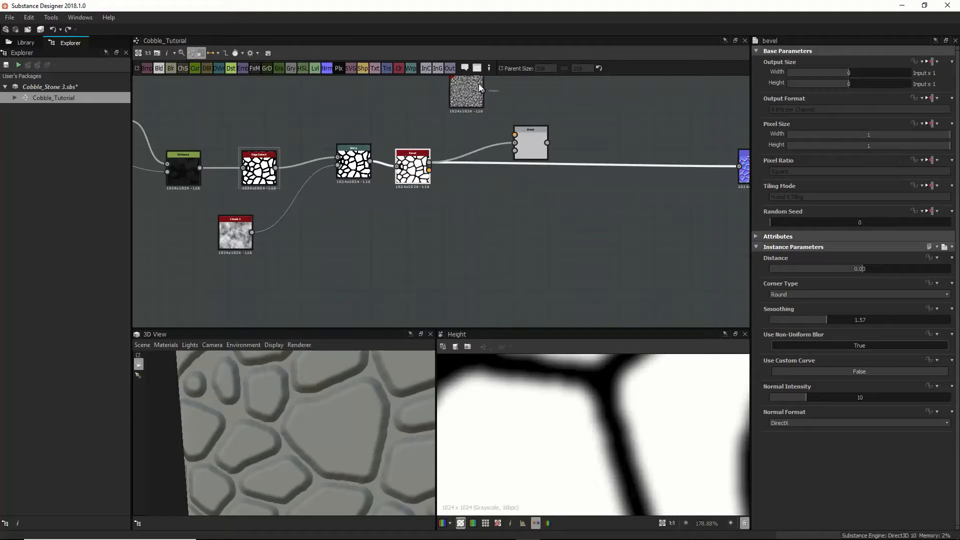
pyautogui.moveTo(478, 83); pyautogui.dragTo(486, 109)
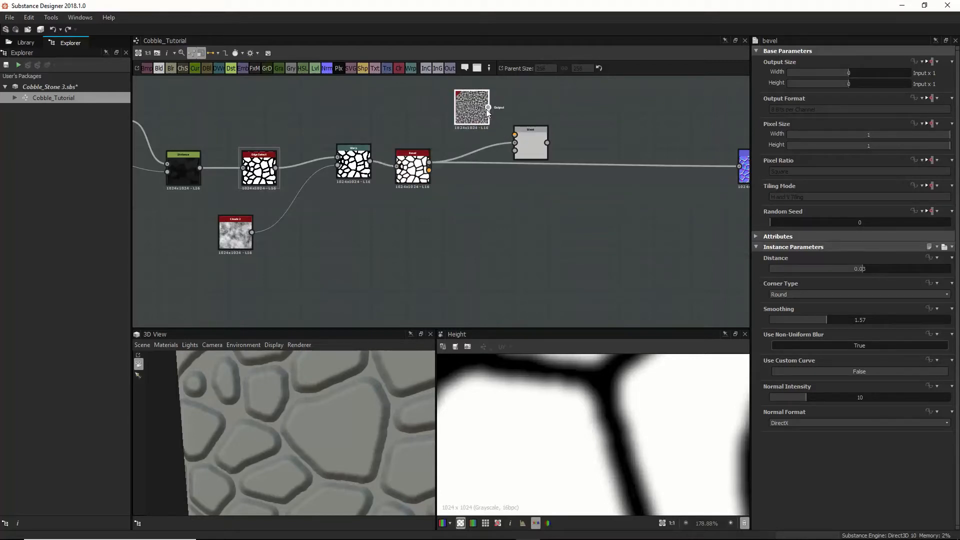
pyautogui.moveTo(522, 138)
pyautogui.mouseDown()
pyautogui.moveTo(496, 128)
pyautogui.moveTo(515, 135)
pyautogui.mouseUp()
pyautogui.doubleClick(531, 144)
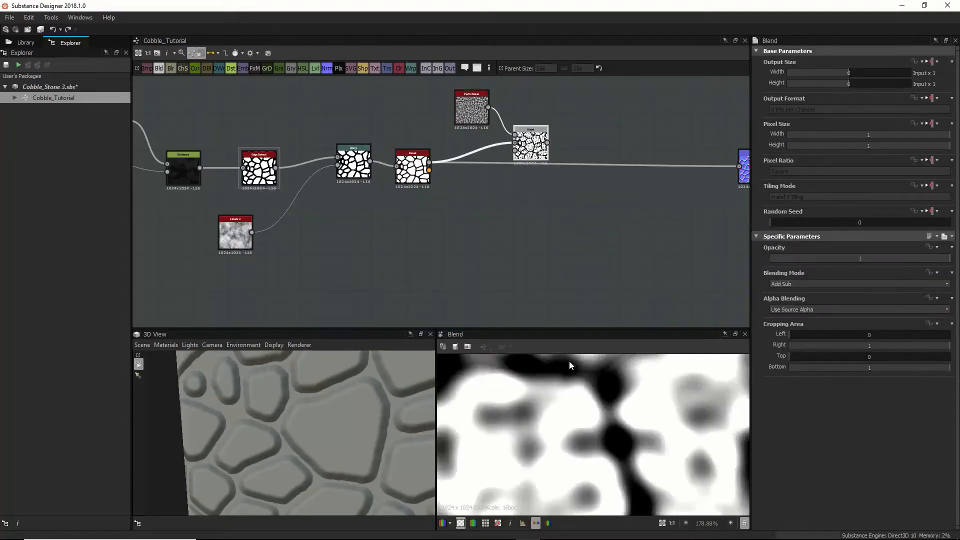
pyautogui.scroll(-8, 568, 405)
pyautogui.scroll(2, 598, 398)
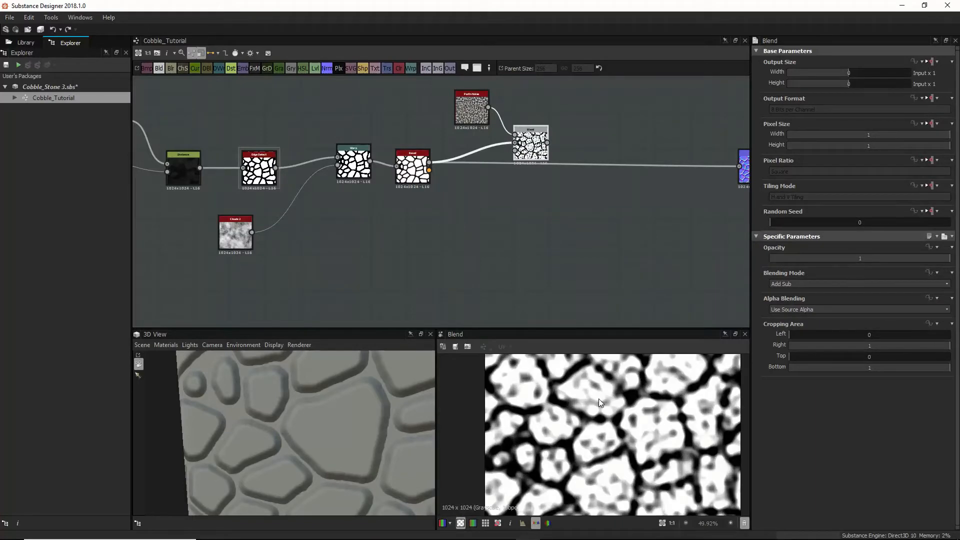
# Step: Swap the Blend's inputs, with the Bevel as foreground and Perlin Noise as background, and move Perlin Noise below the link
pyautogui.moveTo(429, 162); pyautogui.dragTo(515, 143)
pyautogui.moveTo(473, 111); pyautogui.dragTo(485, 212)
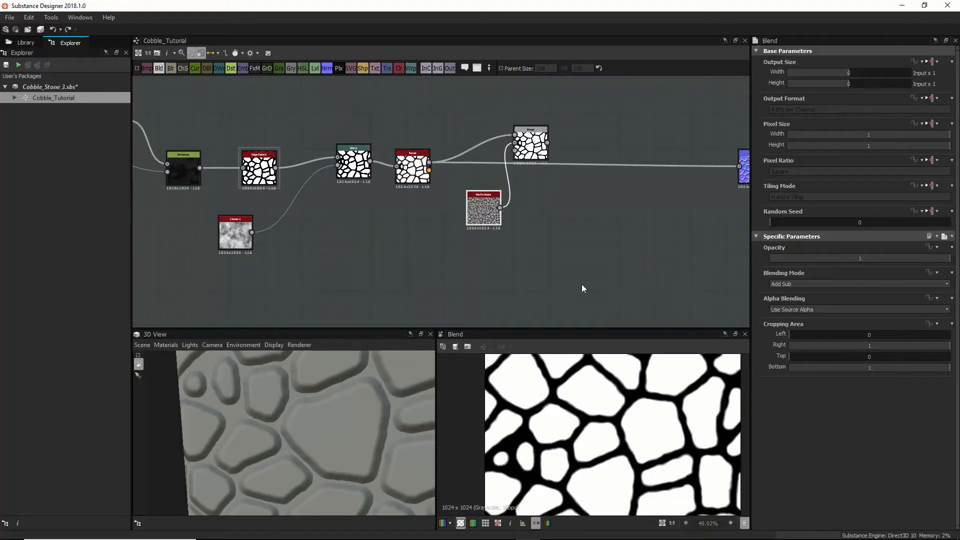
pyautogui.scroll(4, 681, 422)
pyautogui.scroll(1, 679, 424)
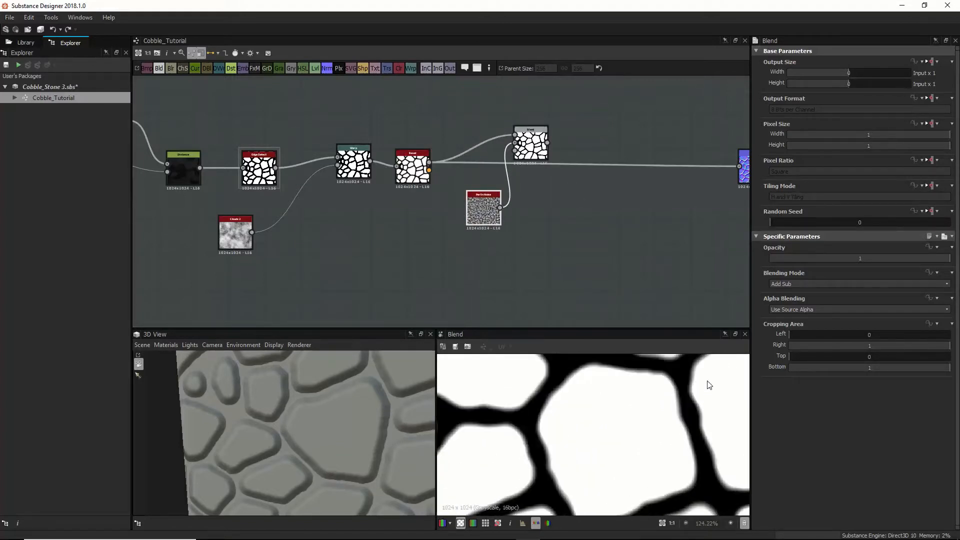
# Step: Compare the Bevel, Edge Detect and Blend outputs in the 2D view, zooming in on the stone edges
pyautogui.scroll(-3, 628, 422)
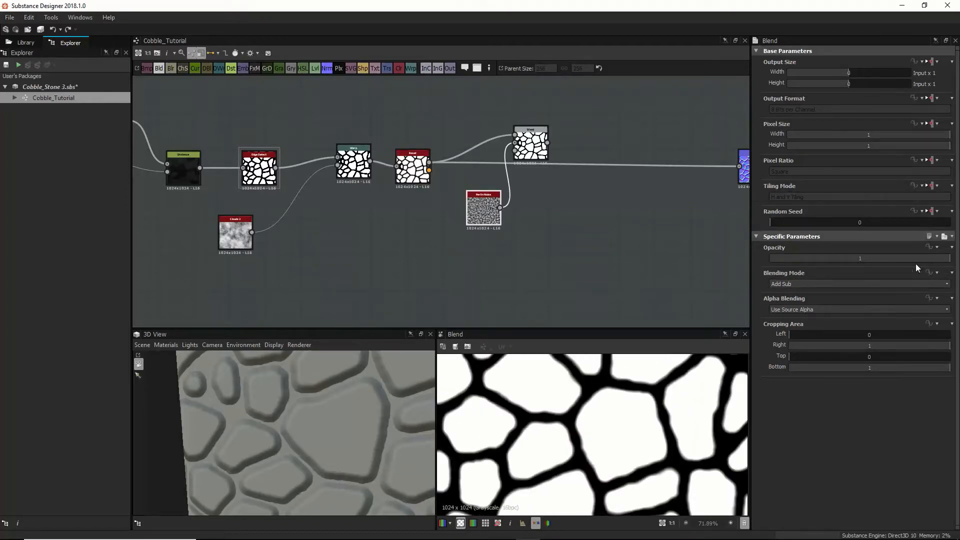
pyautogui.doubleClick(413, 169)
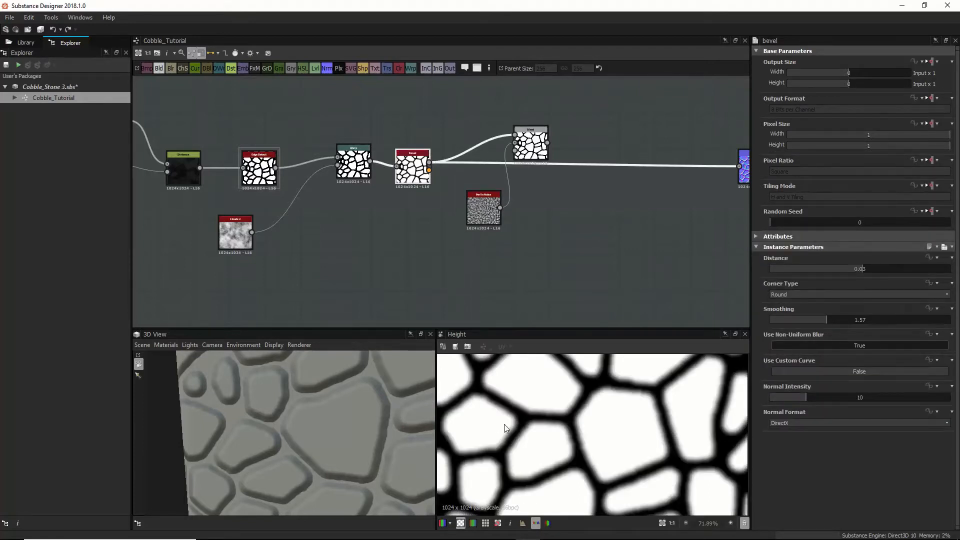
pyautogui.scroll(-3, 503, 425)
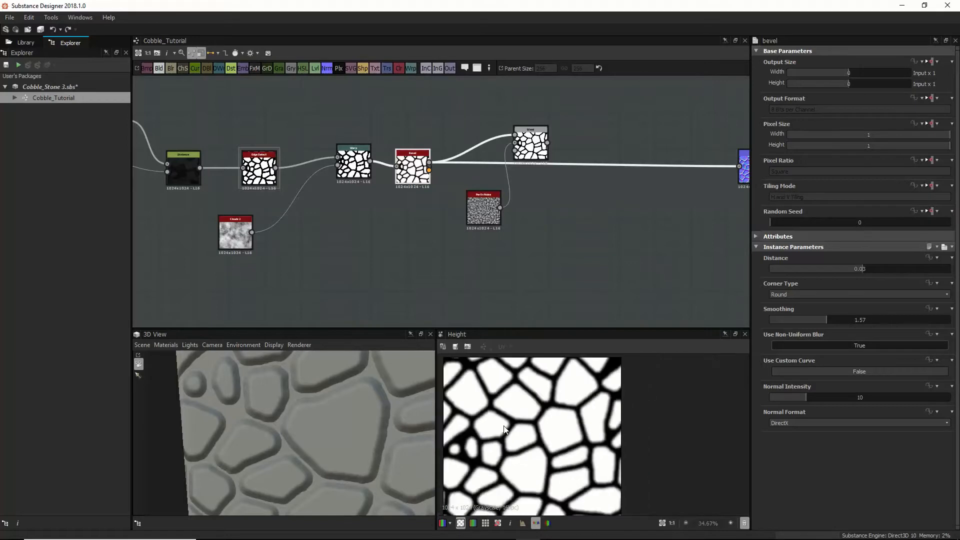
pyautogui.doubleClick(260, 179)
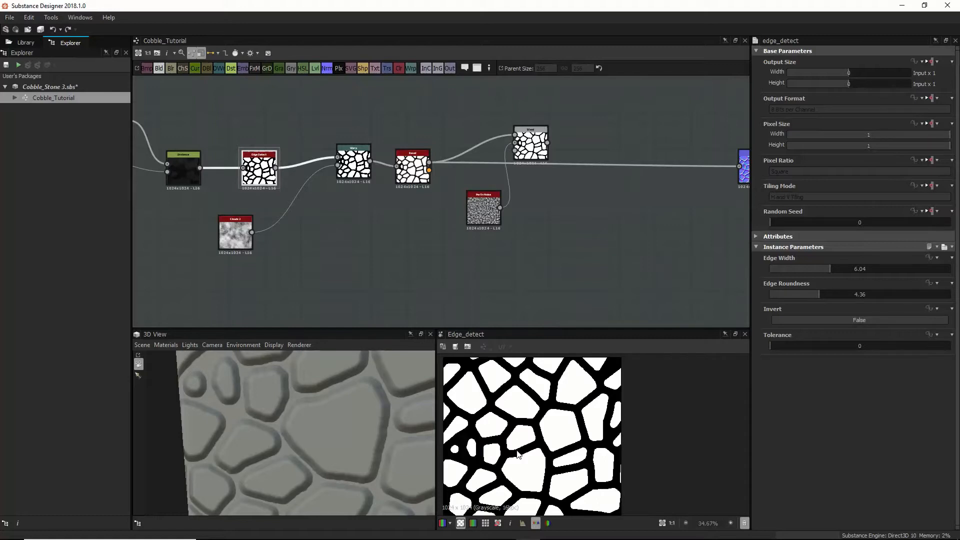
pyautogui.scroll(-2, 518, 454)
pyautogui.doubleClick(530, 145)
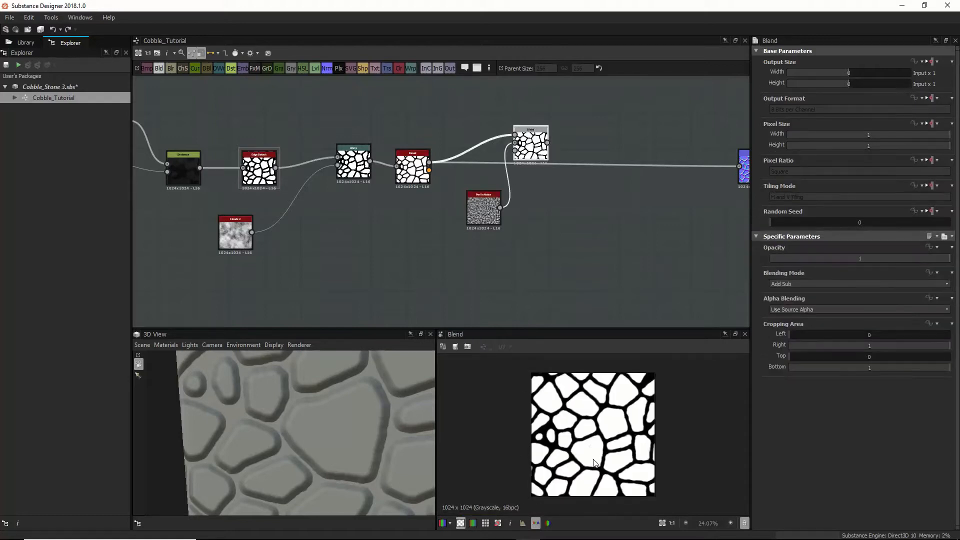
pyautogui.scroll(4, 606, 442)
pyautogui.scroll(-1, 606, 443)
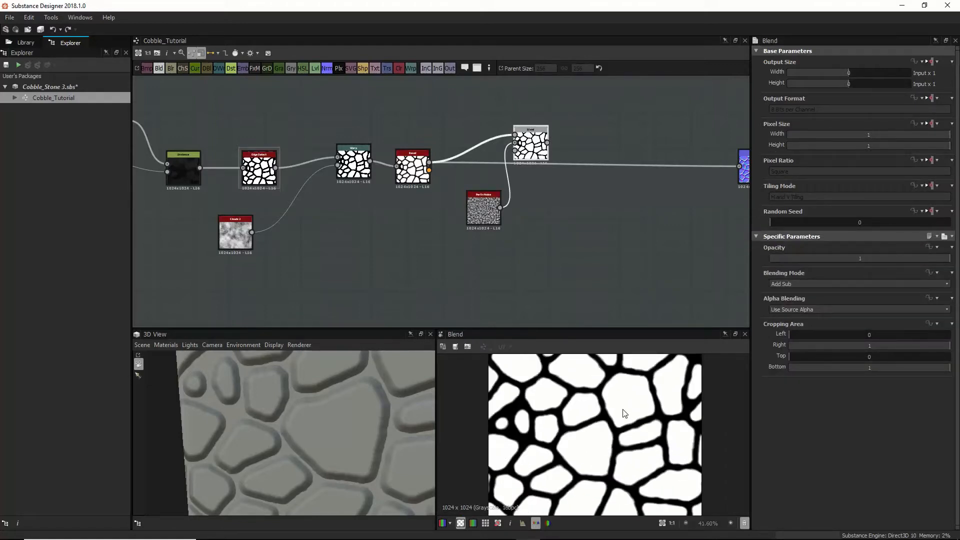
pyautogui.scroll(4, 624, 413)
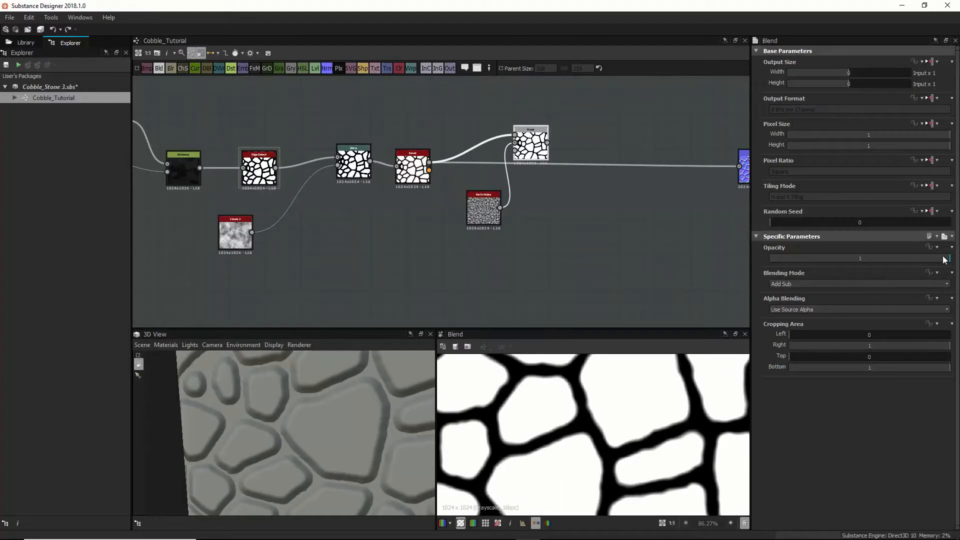
# Step: Keep the Blend's Opacity at 1 and move the Perlin Noise node just below the Bevel
pyautogui.moveTo(943, 260)
pyautogui.mouseDown()
pyautogui.moveTo(805, 261)
pyautogui.moveTo(958, 260)
pyautogui.mouseUp()
pyautogui.moveTo(492, 220); pyautogui.dragTo(457, 226)
pyautogui.doubleClick(448, 214)
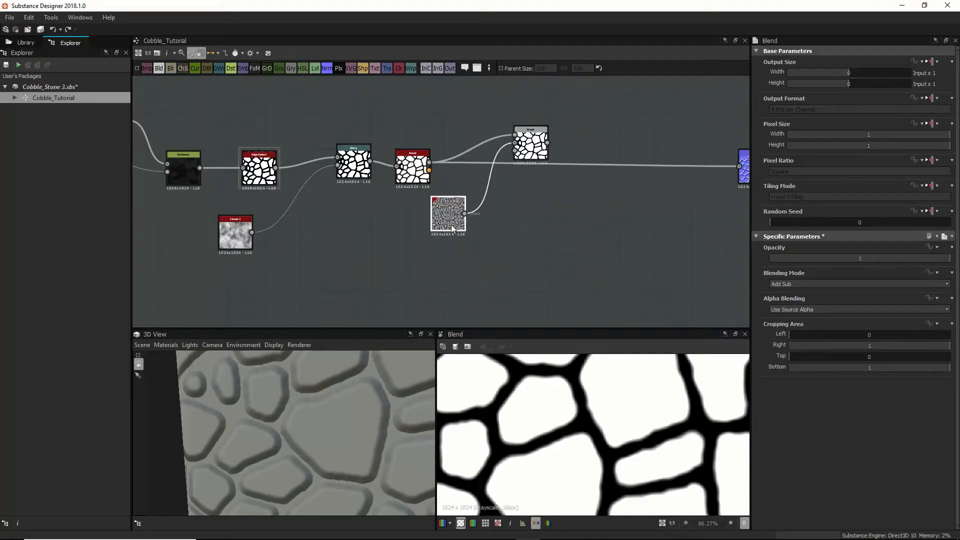
pyautogui.doubleClick(530, 142)
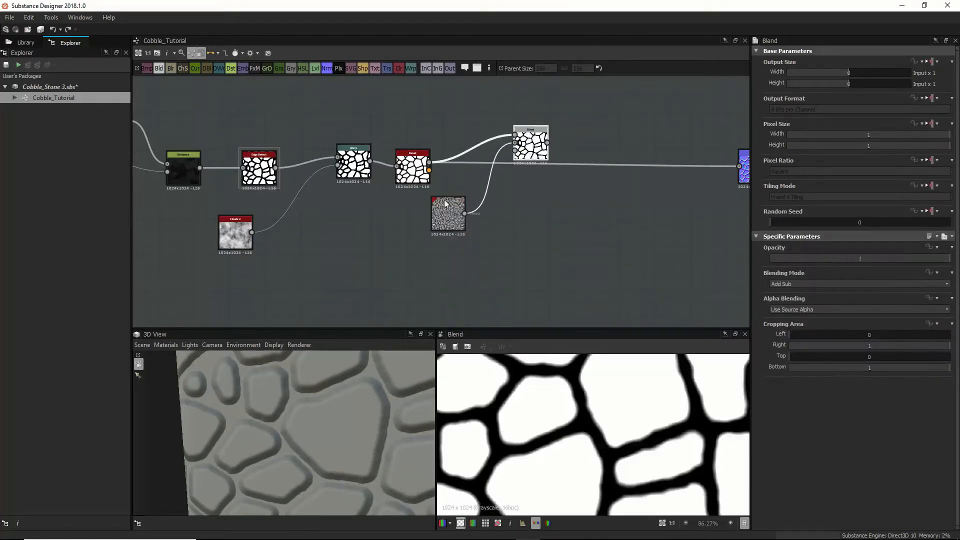
# Step: Set the Perlin Noise Scale to 28 and compare the Warp and Blend outputs in the 2D view
pyautogui.click(440, 204)
pyautogui.moveTo(853, 267); pyautogui.dragTo(860, 294)
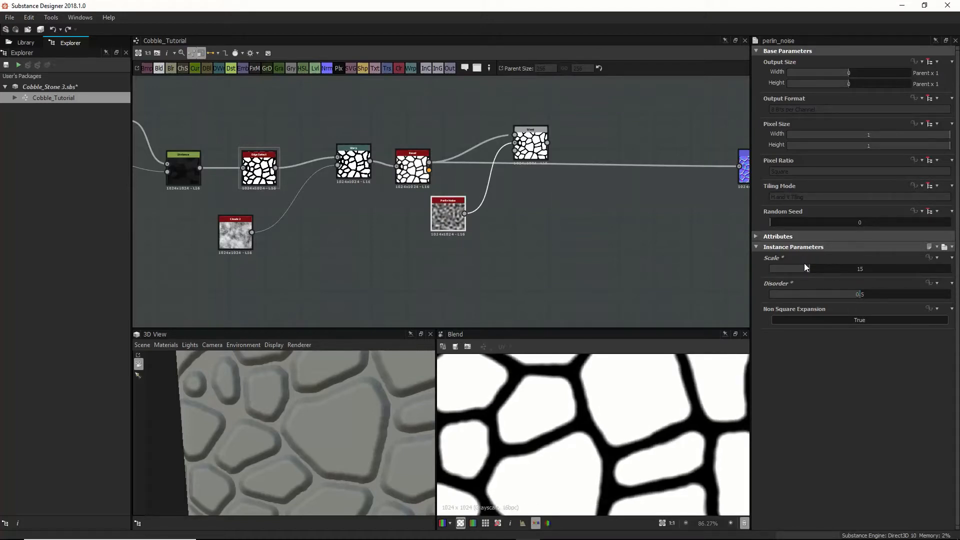
pyautogui.moveTo(797, 269); pyautogui.dragTo(847, 272)
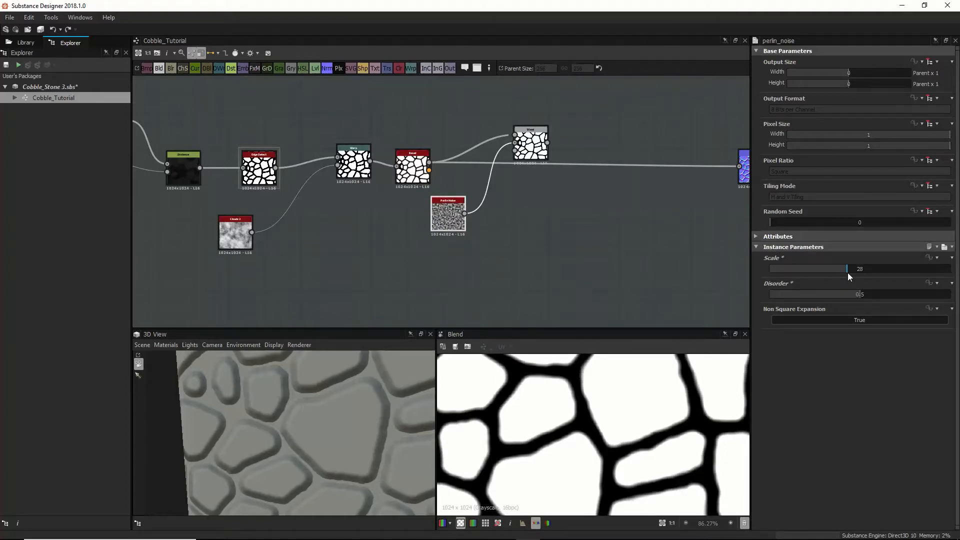
pyautogui.scroll(-5, 618, 448)
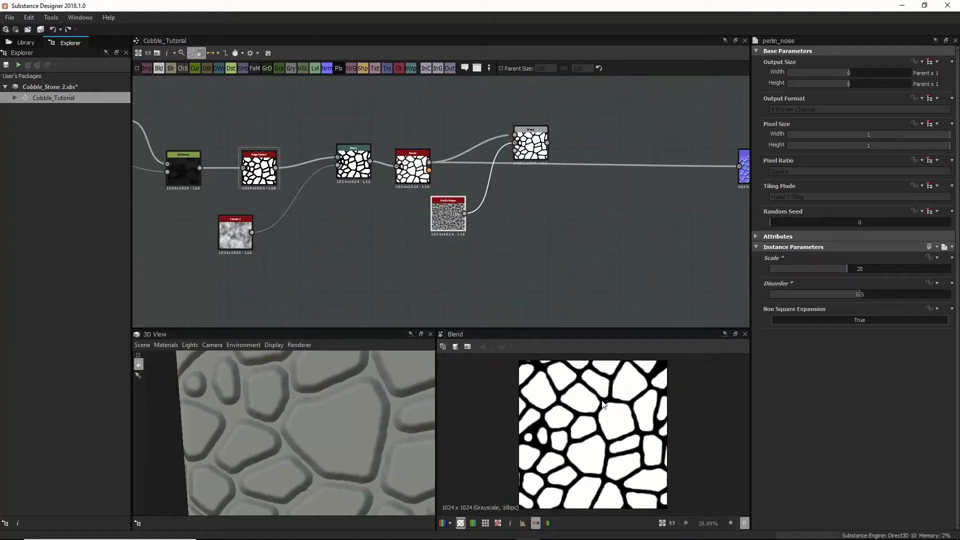
pyautogui.doubleClick(415, 170)
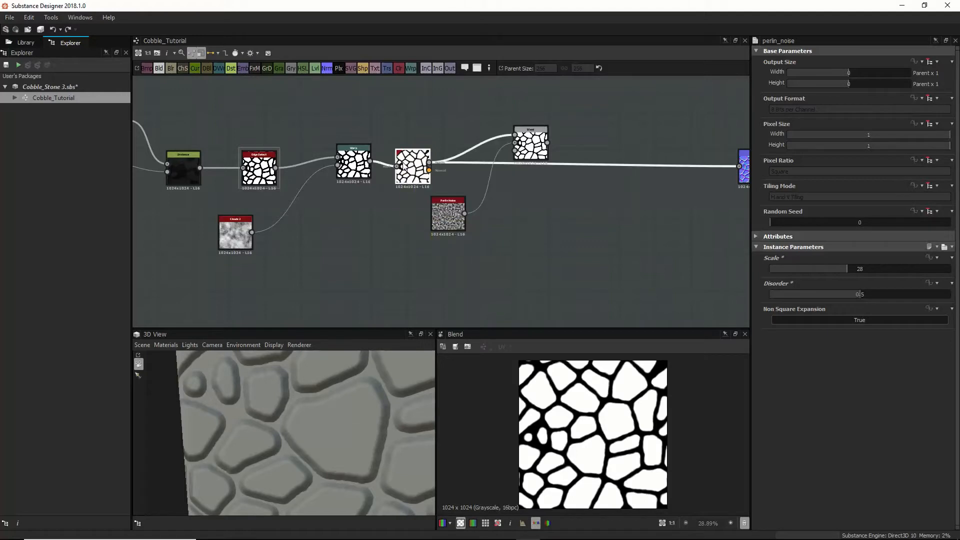
pyautogui.doubleClick(353, 163)
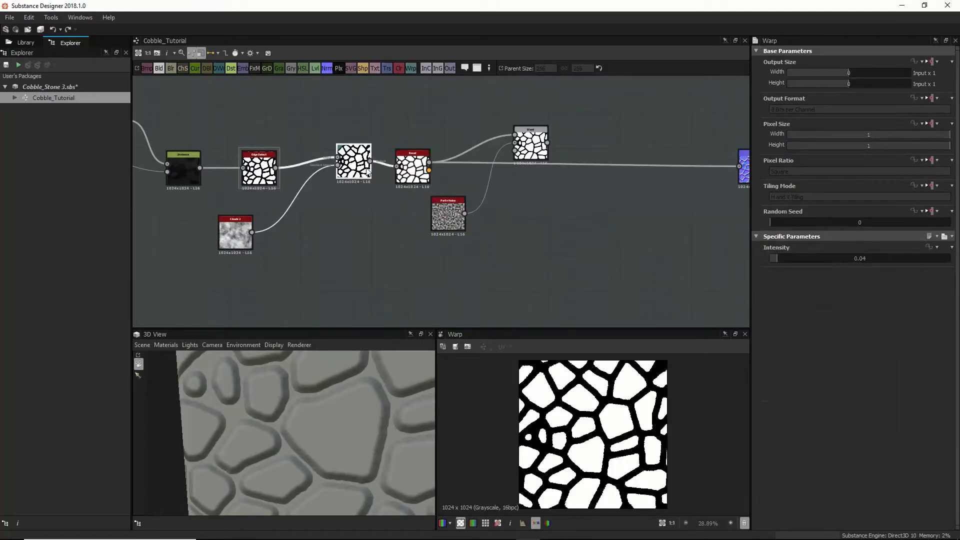
pyautogui.scroll(6, 605, 429)
pyautogui.doubleClick(531, 145)
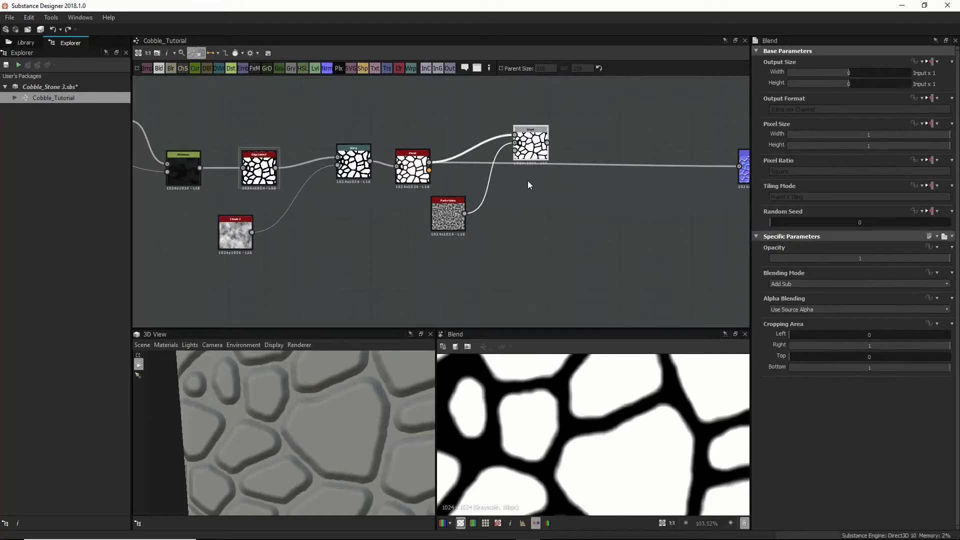
# Step: Align the Blend with the chain, shift the stone nodes away from the Normal node and wire the Blend's output into it
pyautogui.scroll(-3, 530, 190)
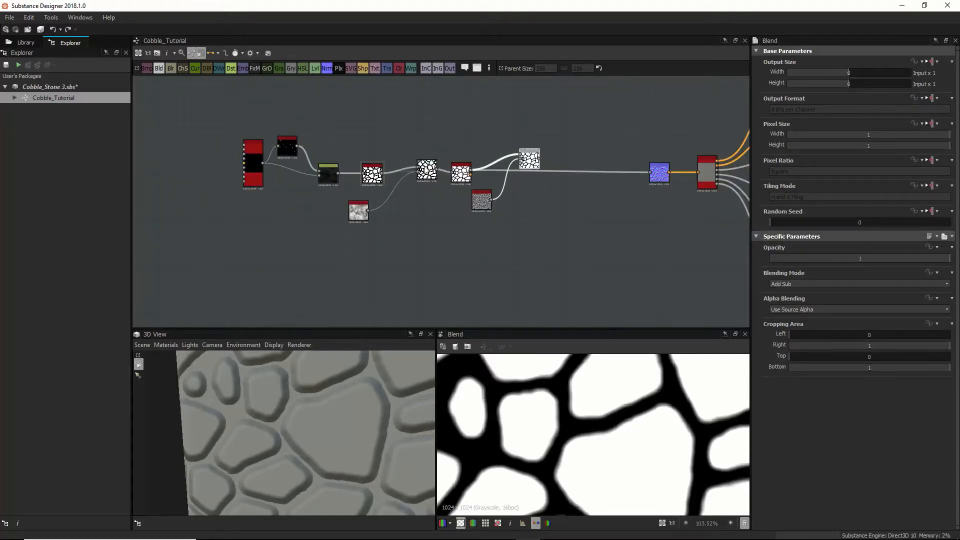
pyautogui.moveTo(529, 157); pyautogui.dragTo(523, 172)
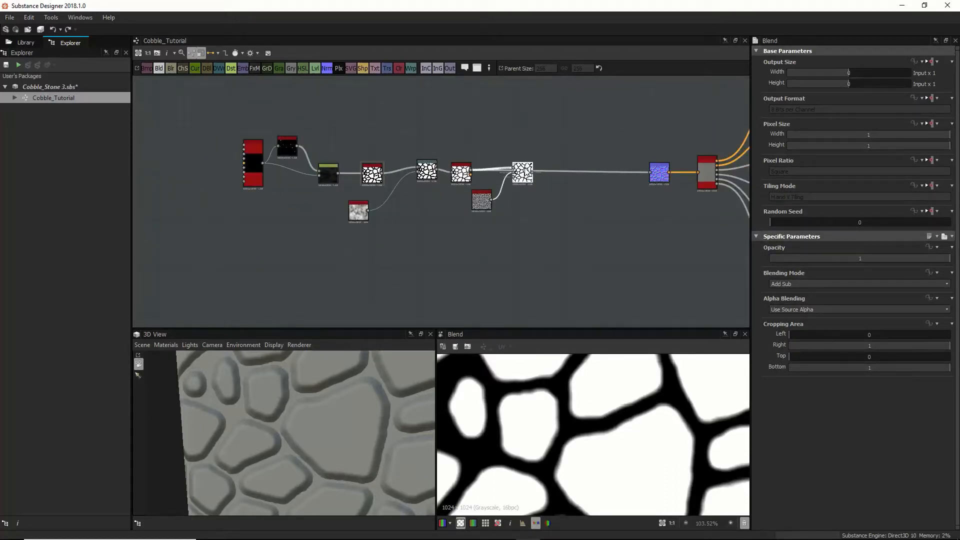
pyautogui.moveTo(221, 116); pyautogui.dragTo(560, 252)
pyautogui.moveTo(534, 179); pyautogui.dragTo(659, 172)
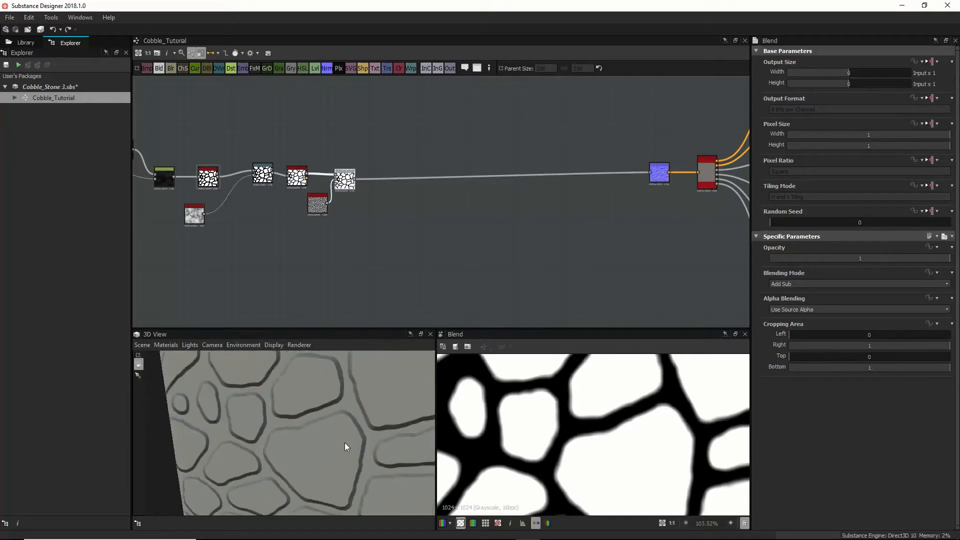
pyautogui.moveTo(344, 442); pyautogui.dragTo(352, 443)
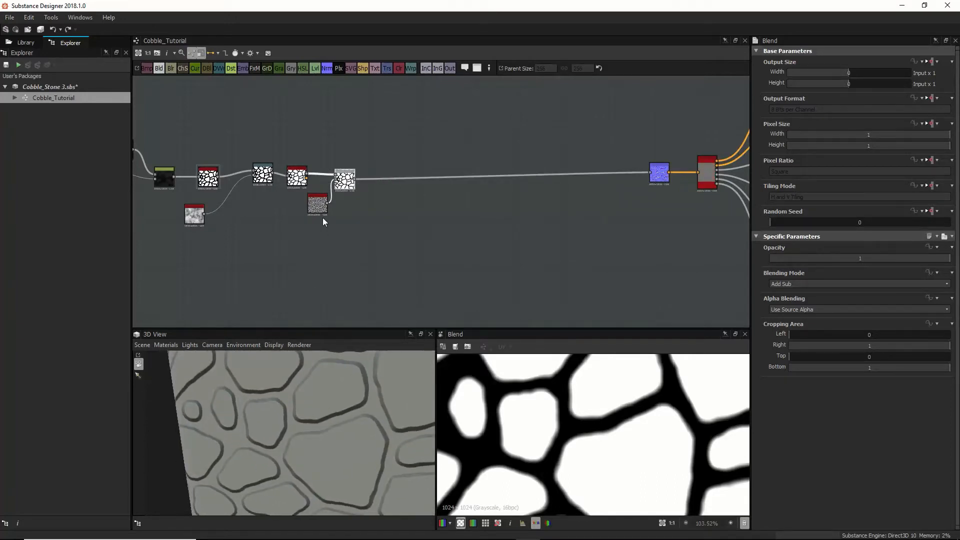
# Step: Move the Bevel aside and insert a Blur with Intensity 2.56 after the Warp, wiring its output into the Blend
pyautogui.moveTo(320, 208); pyautogui.dragTo(300, 218)
pyautogui.moveTo(295, 176); pyautogui.dragTo(323, 154)
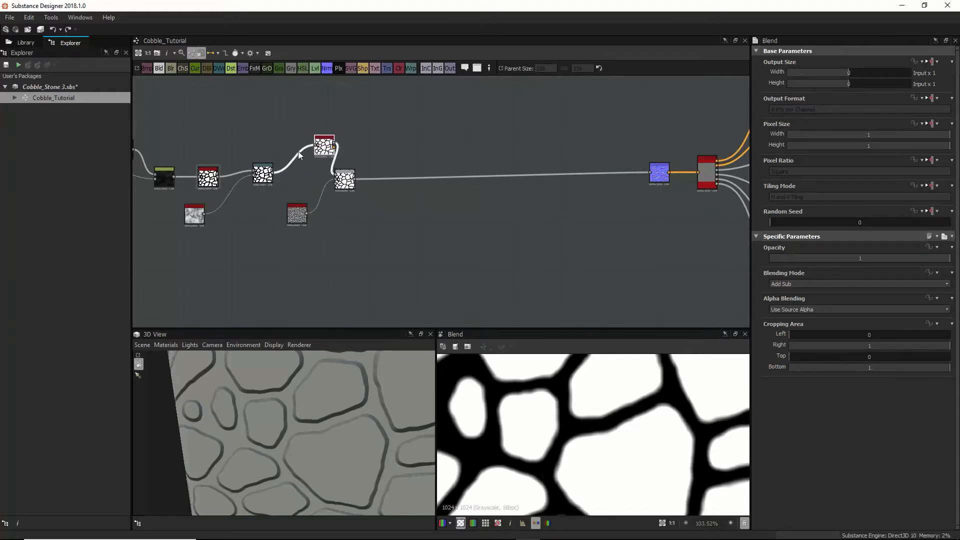
pyautogui.press('space')
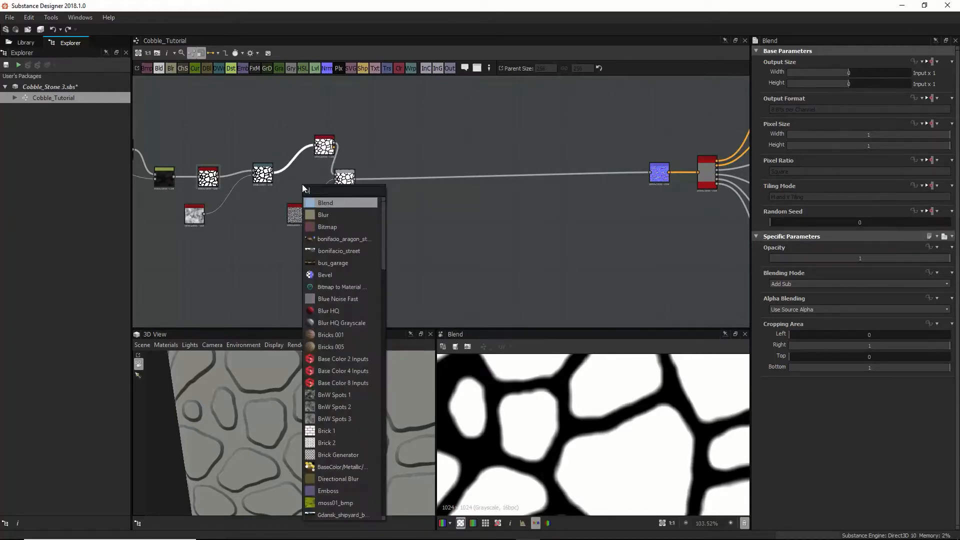
pyautogui.write('bl')
pyautogui.click(330, 215)
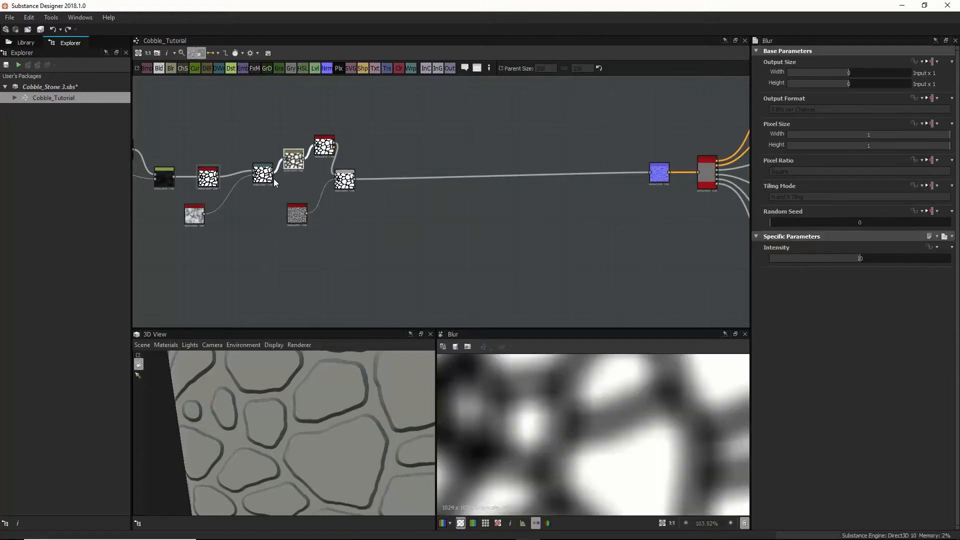
pyautogui.moveTo(319, 173); pyautogui.dragTo(297, 172)
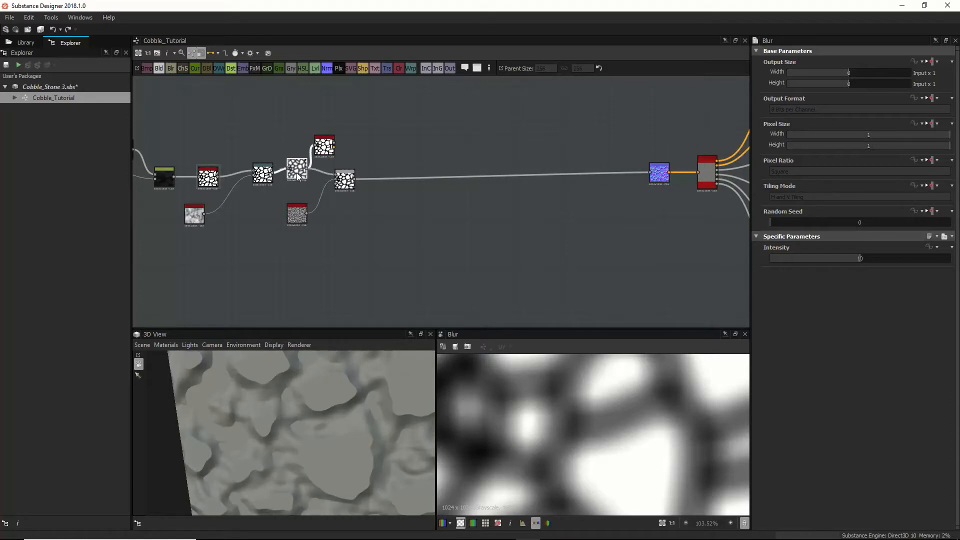
pyautogui.moveTo(856, 259); pyautogui.dragTo(793, 259)
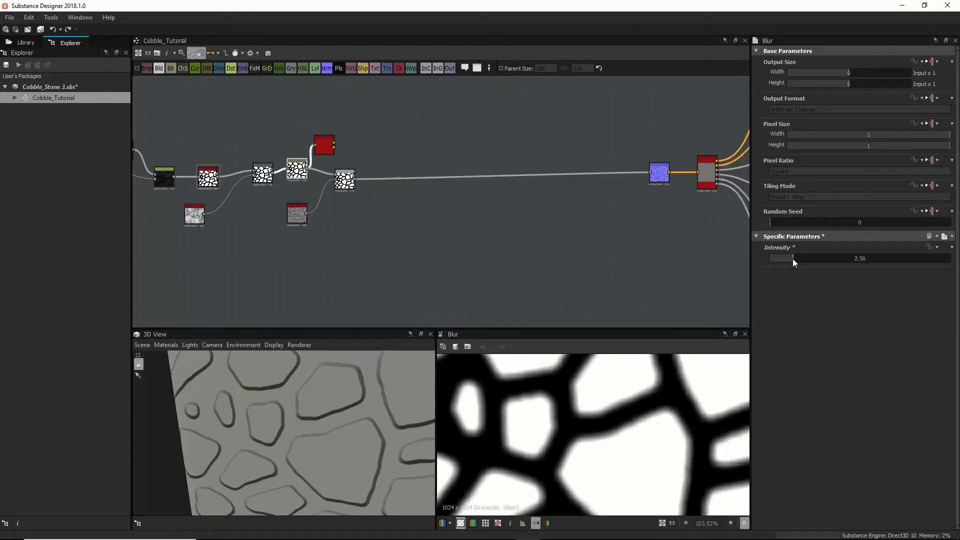
# Step: Place the Bevel after the Blend and wire it between the Blend and the Normal node
pyautogui.moveTo(328, 145); pyautogui.dragTo(552, 174)
pyautogui.click(400, 174)
pyautogui.moveTo(658, 174); pyautogui.dragTo(659, 174)
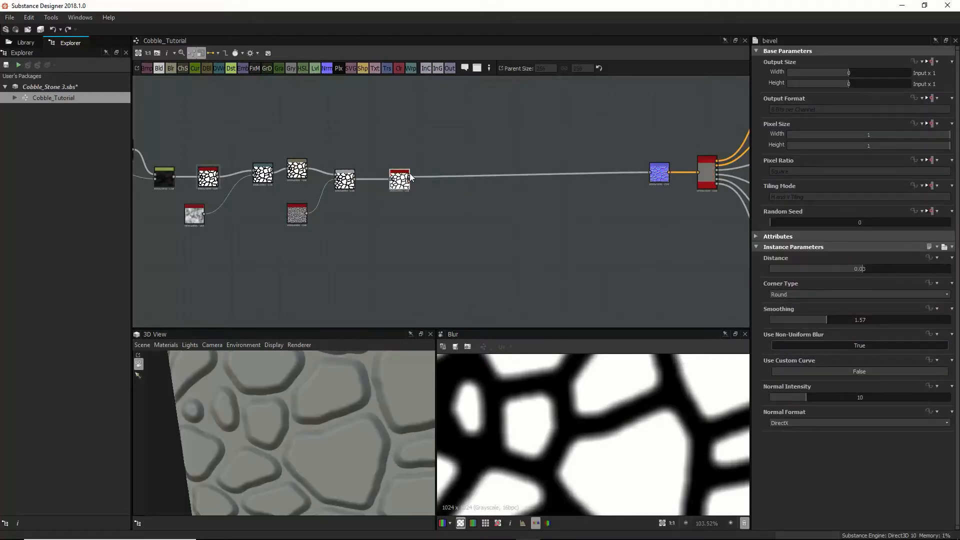
# Step: Preview the Bevel's height in 2D and examine the beveled stones up close in the 3D view
pyautogui.doubleClick(398, 185)
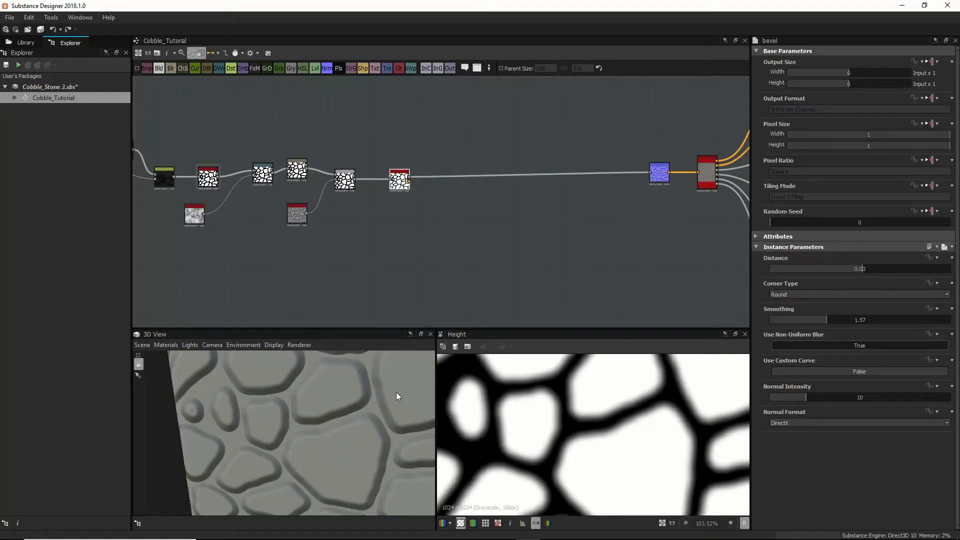
pyautogui.scroll(-2, 394, 393)
pyautogui.scroll(4, 571, 396)
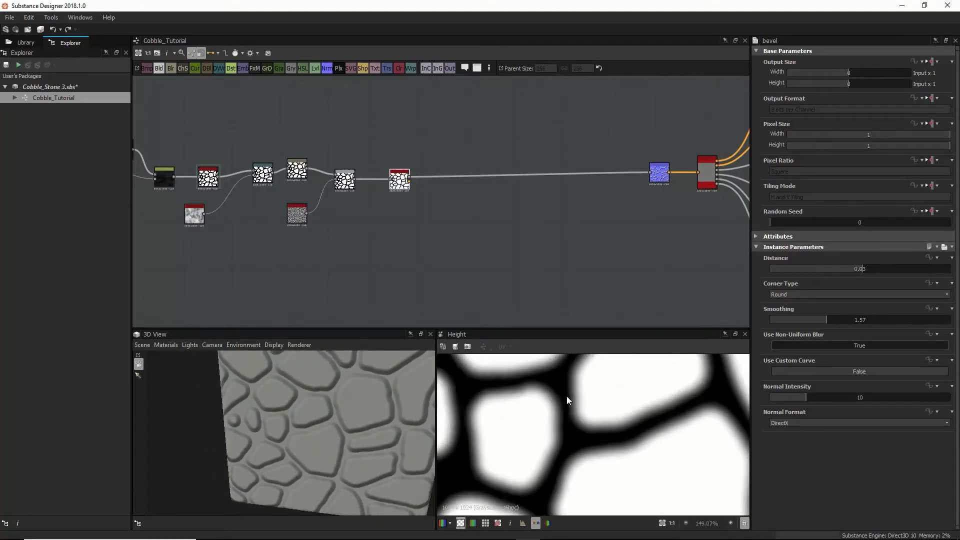
pyautogui.scroll(-10, 566, 396)
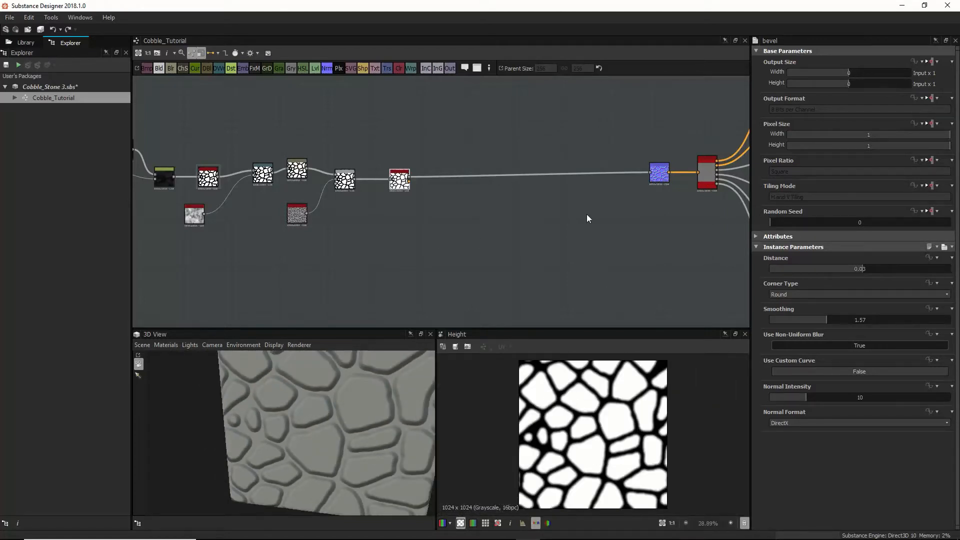
pyautogui.scroll(5, 652, 173)
pyautogui.scroll(5, 346, 437)
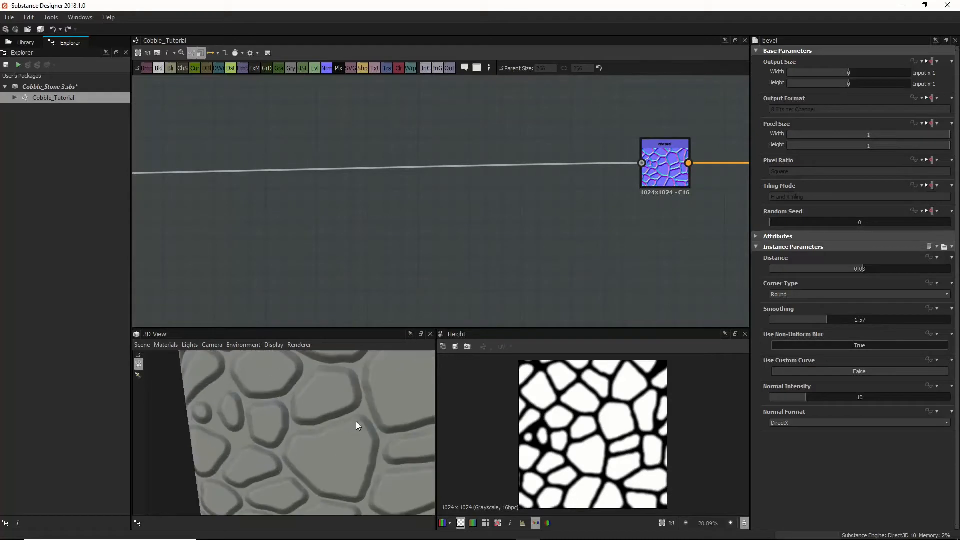
pyautogui.scroll(-5, 323, 380)
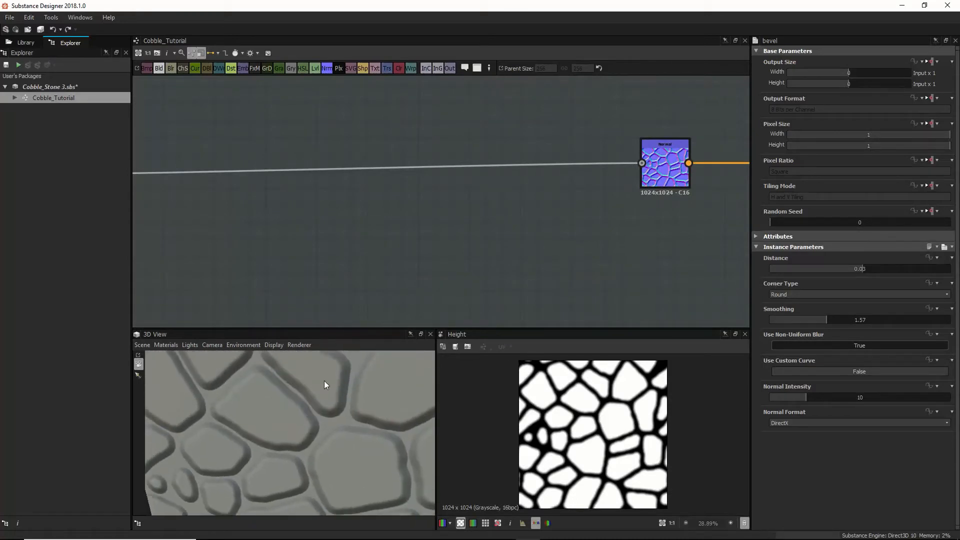
pyautogui.moveTo(324, 380); pyautogui.dragTo(352, 395)
pyautogui.moveTo(310, 172); pyautogui.dragTo(457, 179, button='middle')
pyautogui.scroll(-1, 252, 212)
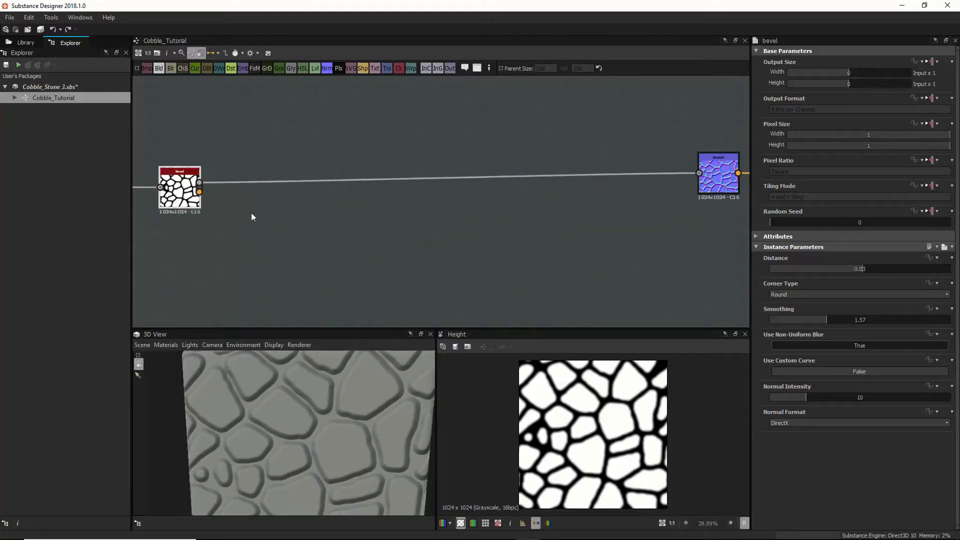
pyautogui.moveTo(251, 212); pyautogui.dragTo(297, 212, button='middle')
# Step: Nudge the Bevel's Distance slightly and check the stones in the 3D view from near and far
pyautogui.moveTo(858, 268); pyautogui.dragTo(859, 269)
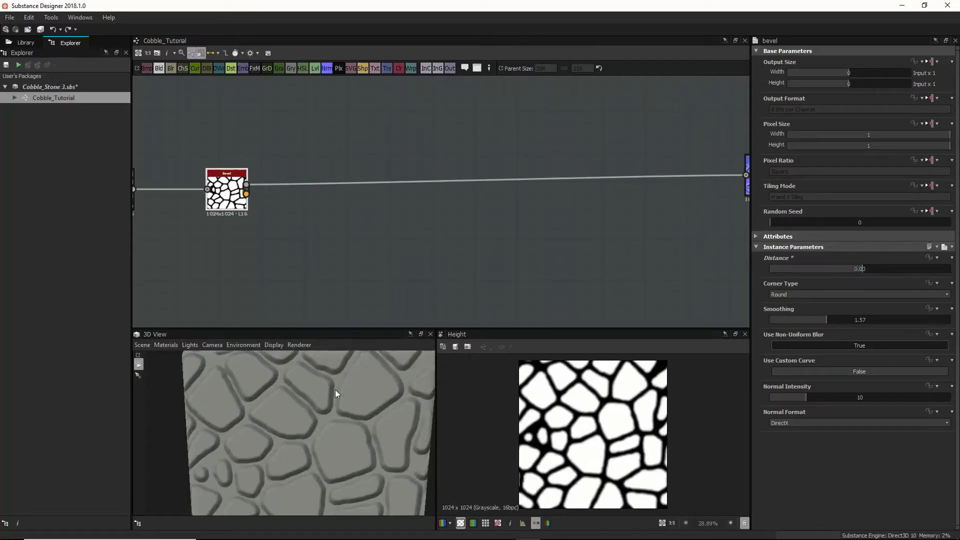
pyautogui.moveTo(336, 390); pyautogui.dragTo(335, 444)
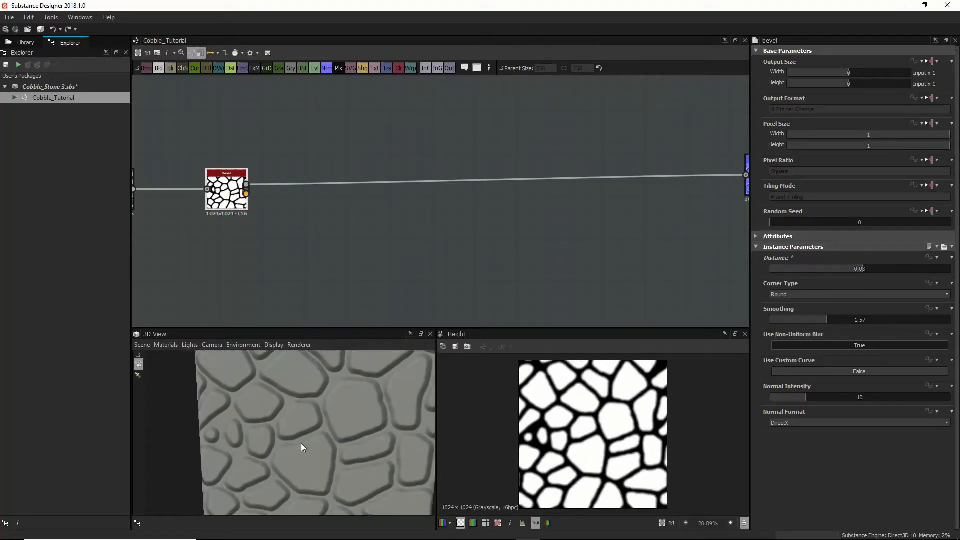
pyautogui.scroll(-3, 336, 435)
pyautogui.scroll(6, 340, 433)
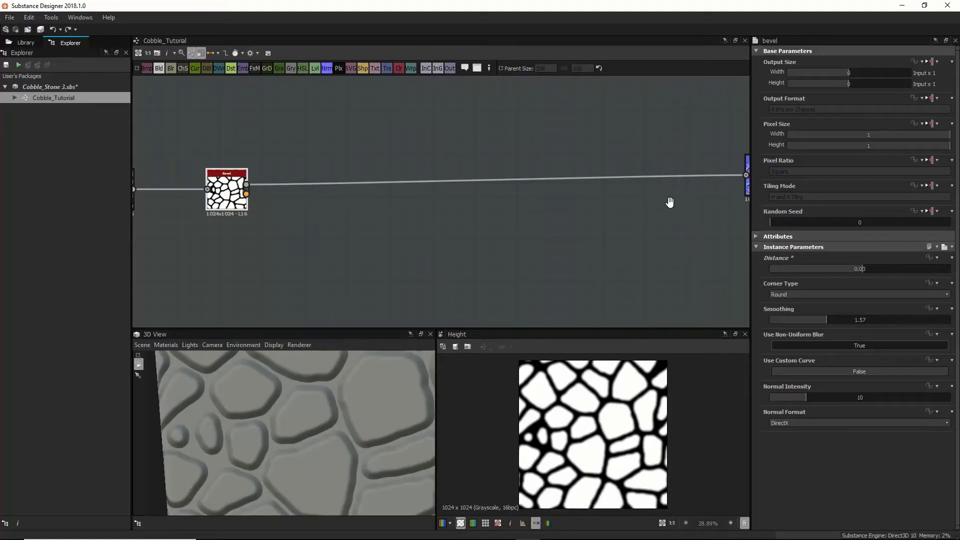
pyautogui.moveTo(670, 202); pyautogui.dragTo(460, 209, button='middle')
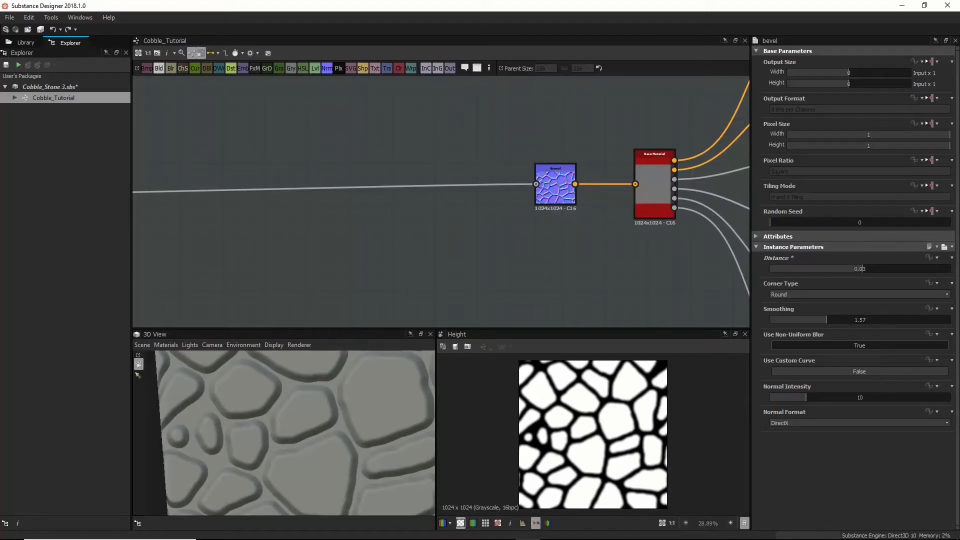
# Step: Set the Tile Sampler's X Amount to 20 and Y Amount to 6
pyautogui.scroll(-5, 356, 422)
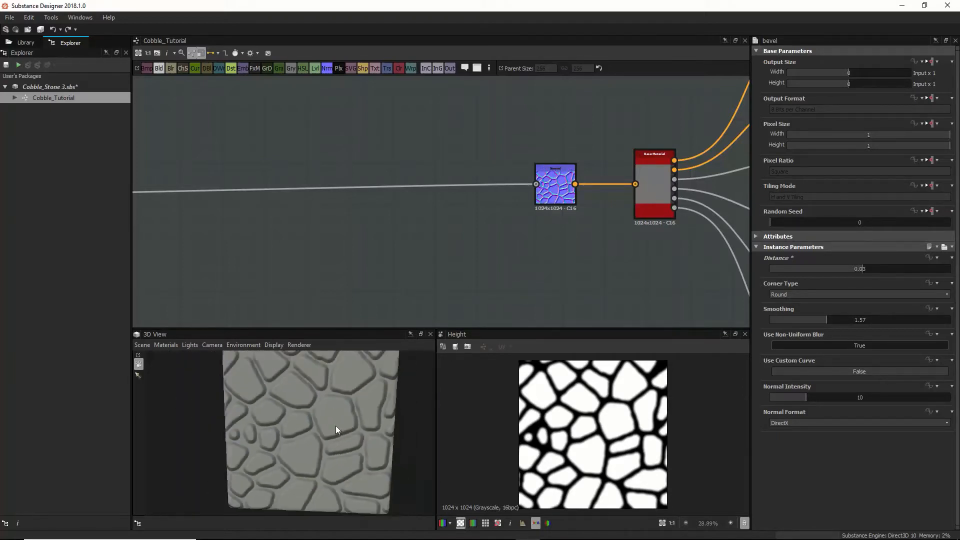
pyautogui.scroll(-1, 336, 426)
pyautogui.moveTo(346, 259); pyautogui.dragTo(641, 256, button='middle')
pyautogui.moveTo(294, 241); pyautogui.dragTo(416, 243, button='middle')
pyautogui.scroll(-5, 360, 244)
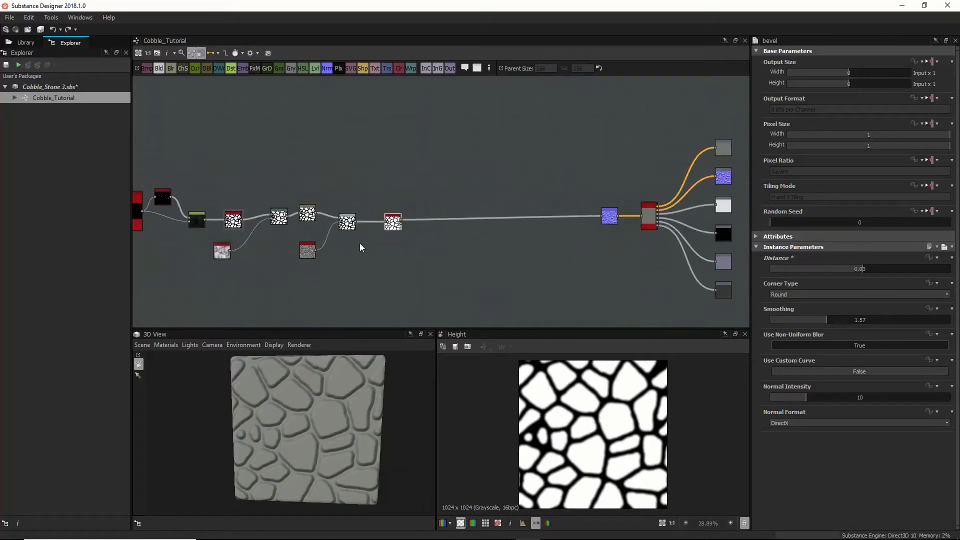
pyautogui.scroll(-3, 306, 443)
pyautogui.moveTo(307, 443); pyautogui.dragTo(313, 450)
pyautogui.moveTo(364, 213); pyautogui.dragTo(454, 212, button='middle')
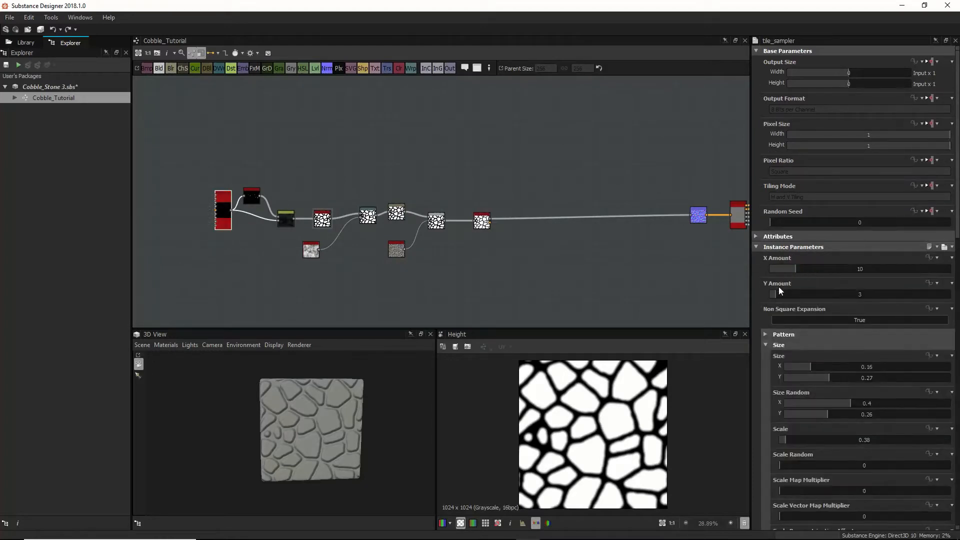
pyautogui.moveTo(791, 269)
pyautogui.mouseDown()
pyautogui.moveTo(821, 271)
pyautogui.moveTo(796, 270)
pyautogui.mouseUp()
pyautogui.write('20')
pyautogui.press('Return')
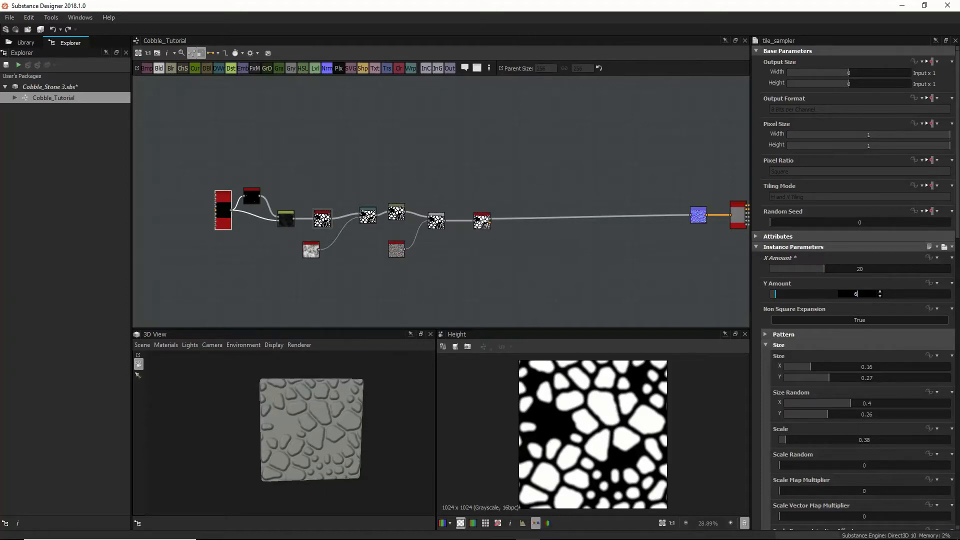
pyautogui.write('6')
pyautogui.press('Return')
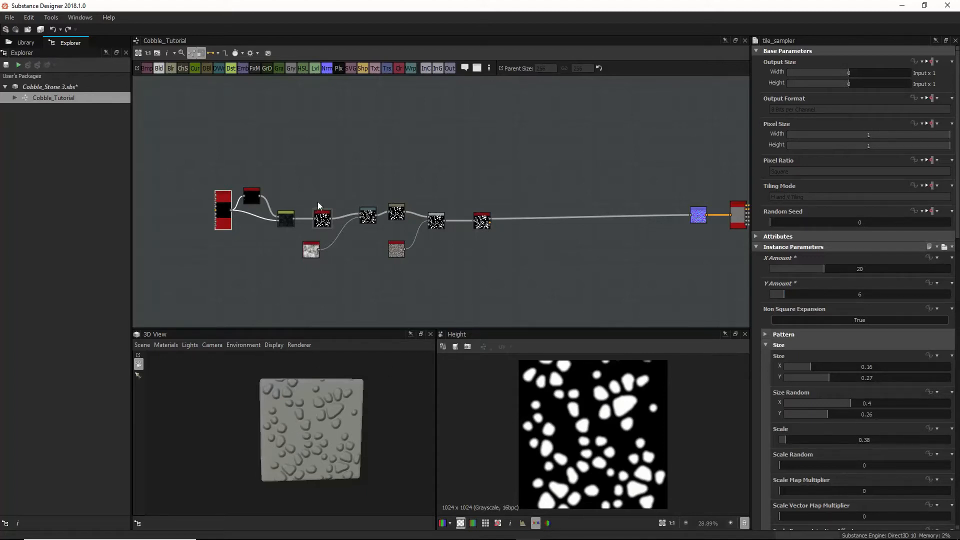
# Step: Set the Edge Detect's Edge Width to 2.33 and inspect the smaller stones in the 3D view
pyautogui.click(322, 218)
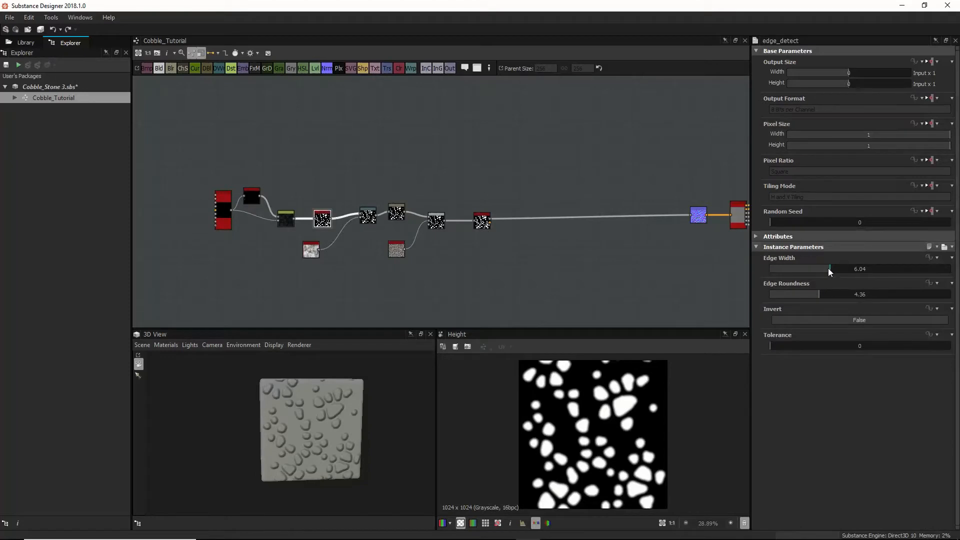
pyautogui.moveTo(827, 268); pyautogui.dragTo(785, 268)
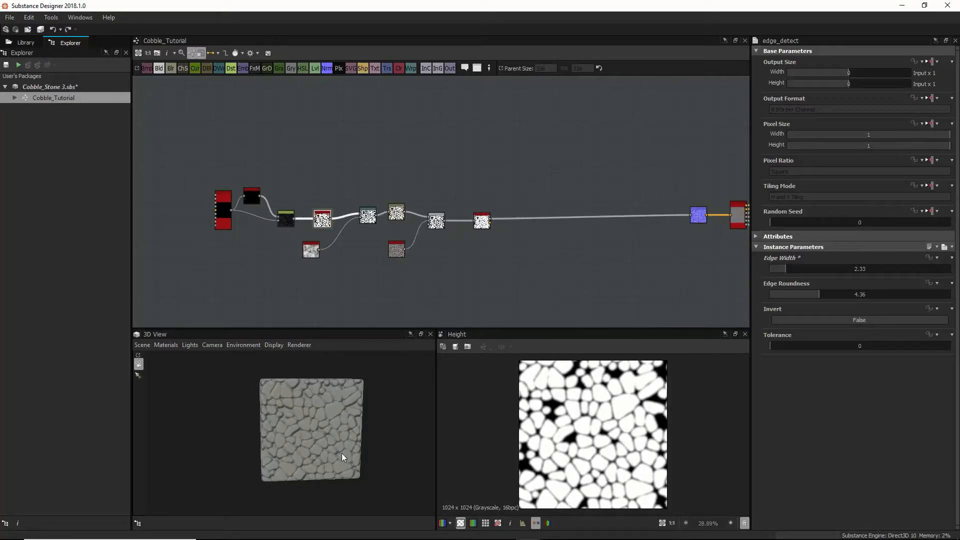
pyautogui.scroll(5, 316, 424)
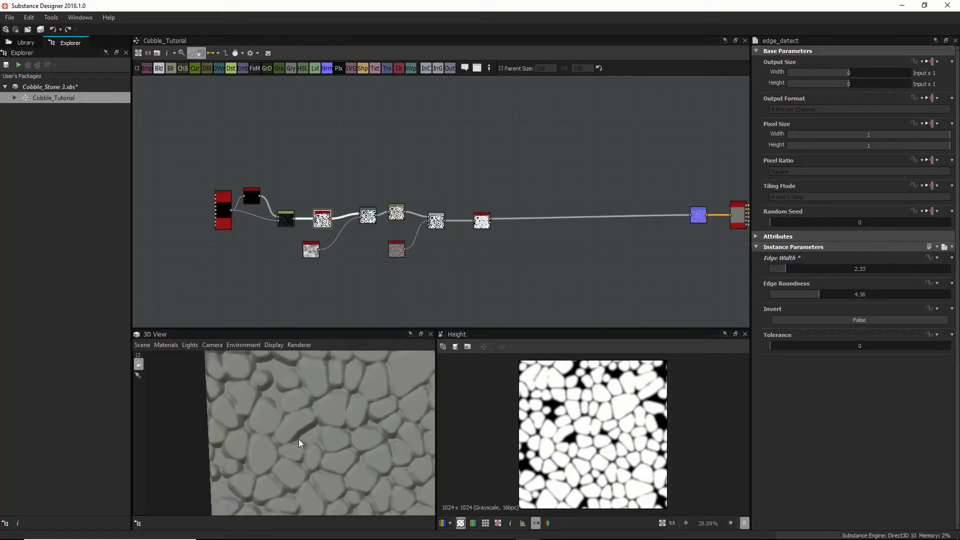
pyautogui.scroll(-4, 302, 440)
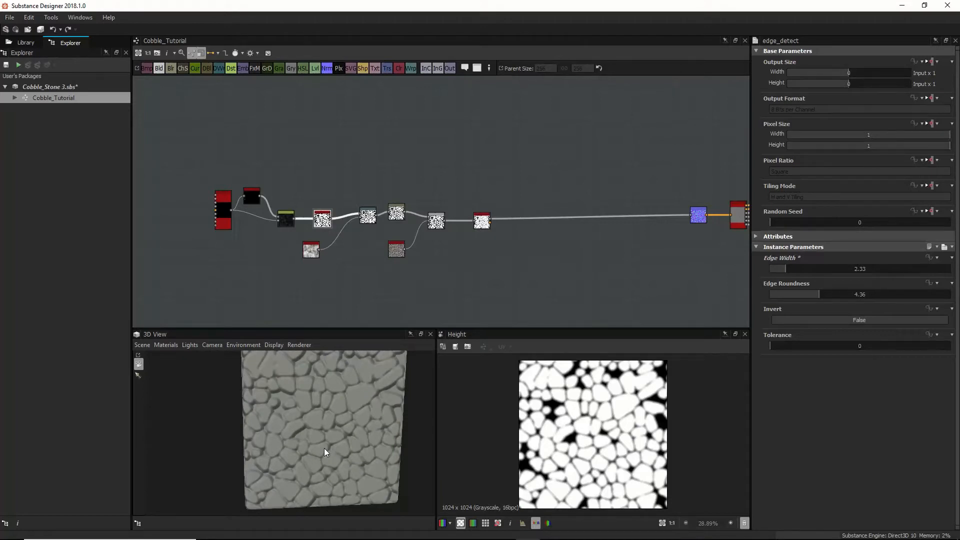
pyautogui.moveTo(324, 448); pyautogui.dragTo(352, 416)
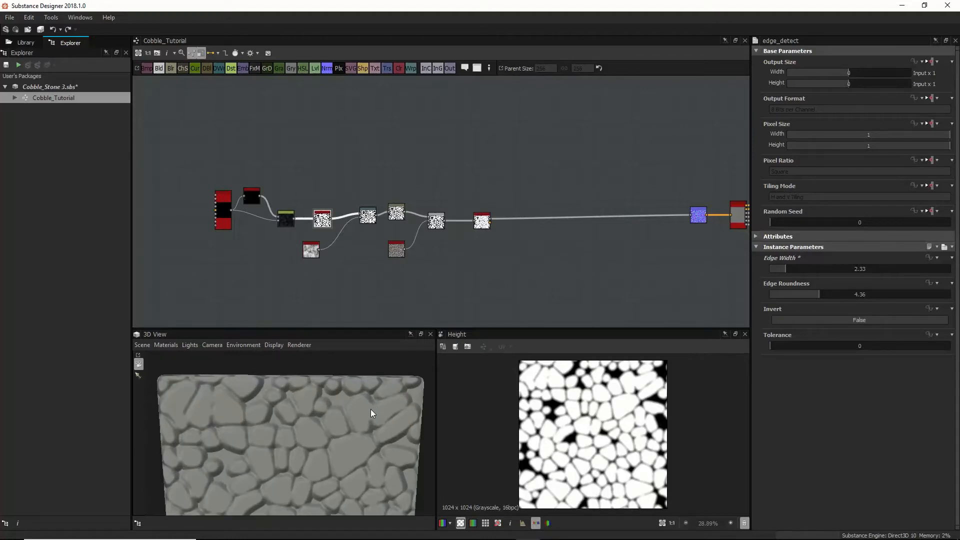
# Step: Undo the last Edge Width change and the Tile Sampler's X and Y Amount changes
pyautogui.hotkey('ctrl', 'z')
pyautogui.hotkey('ctrl', 'z')
pyautogui.hotkey('ctrl', 'z')
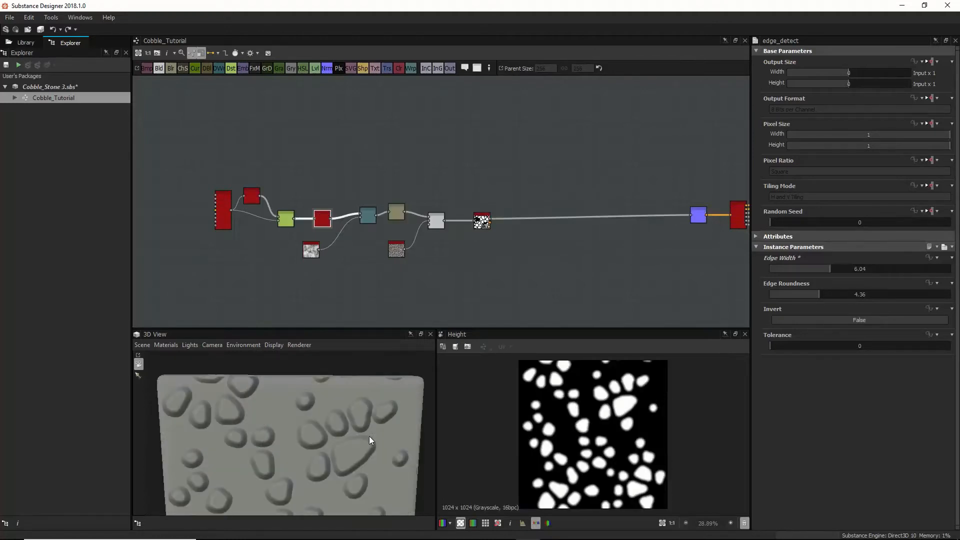
pyautogui.moveTo(369, 443); pyautogui.dragTo(241, 237)
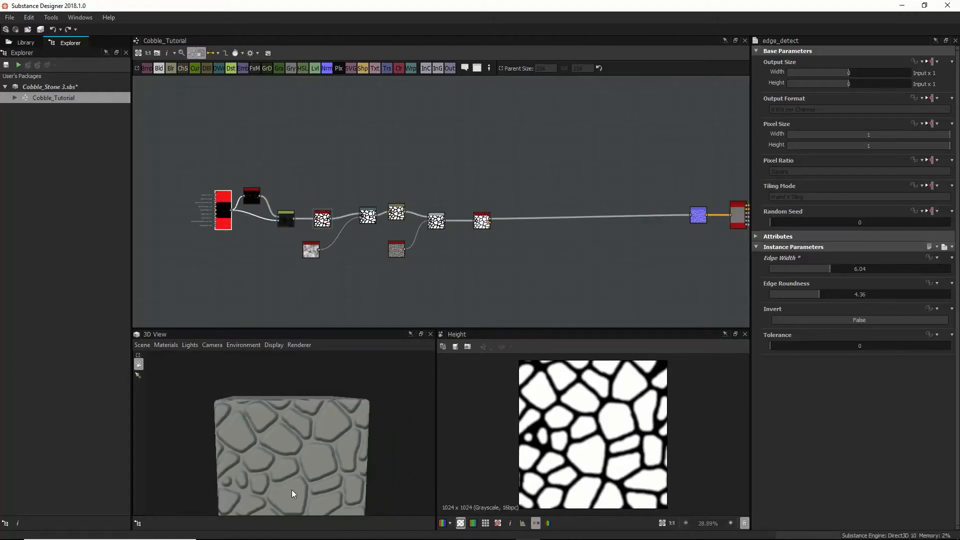
pyautogui.moveTo(302, 473); pyautogui.dragTo(301, 463, button='middle')
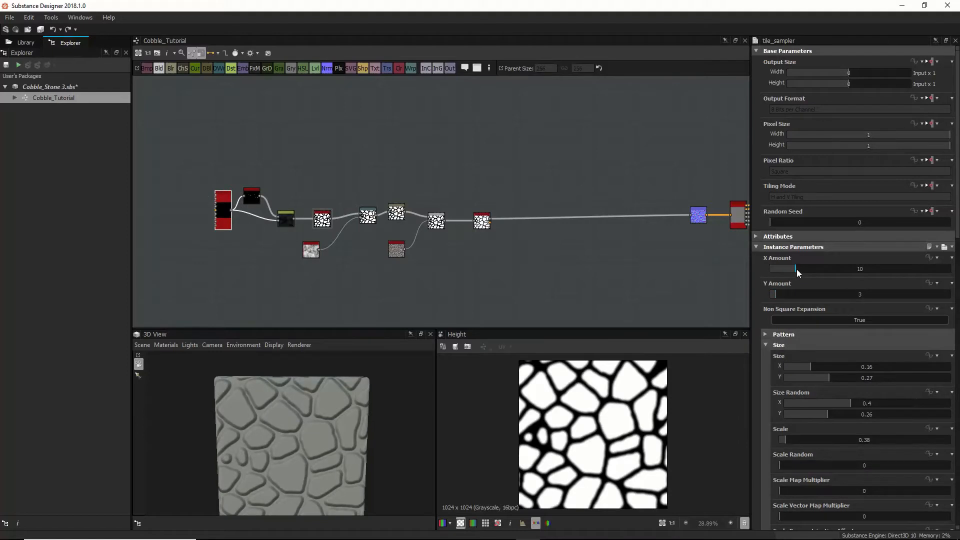
# Step: Try different tile densities on the Tile Sampler, settling on X Amount 10 and Y Amount 5
pyautogui.moveTo(796, 269); pyautogui.dragTo(780, 292)
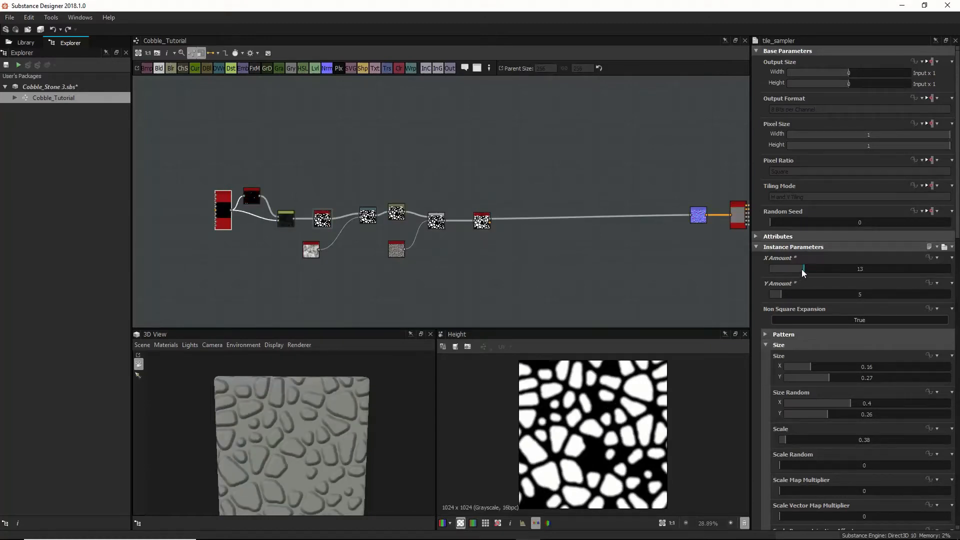
pyautogui.moveTo(801, 269); pyautogui.dragTo(793, 269)
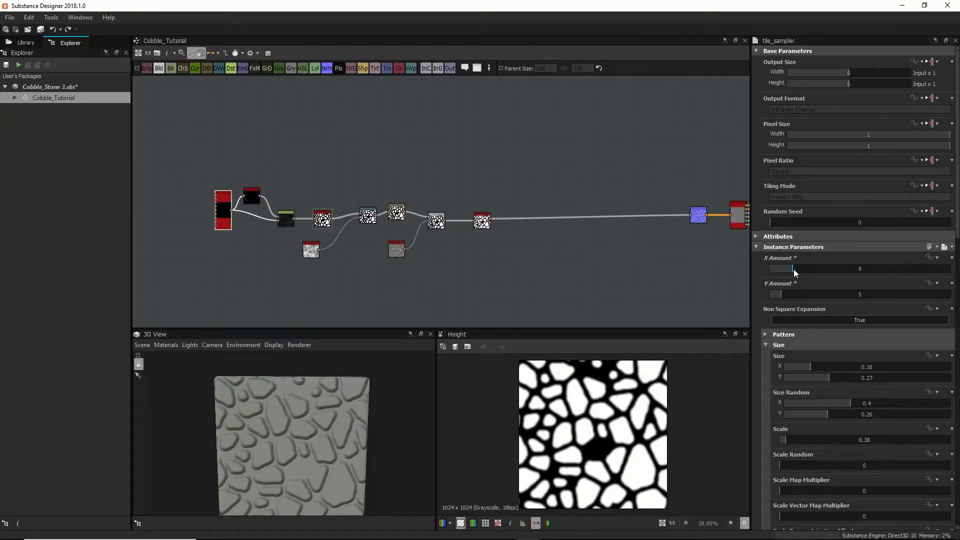
pyautogui.moveTo(793, 269); pyautogui.dragTo(794, 269)
# Step: Set the Edge Detect's Edge Roundness to 1.96 and Edge Width to 4.96
pyautogui.click(325, 222)
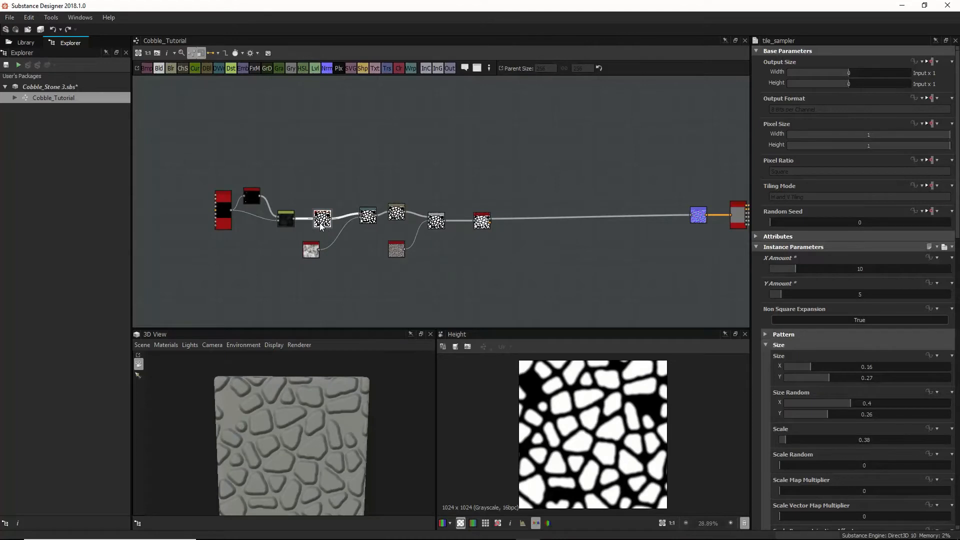
pyautogui.moveTo(814, 293); pyautogui.dragTo(792, 295)
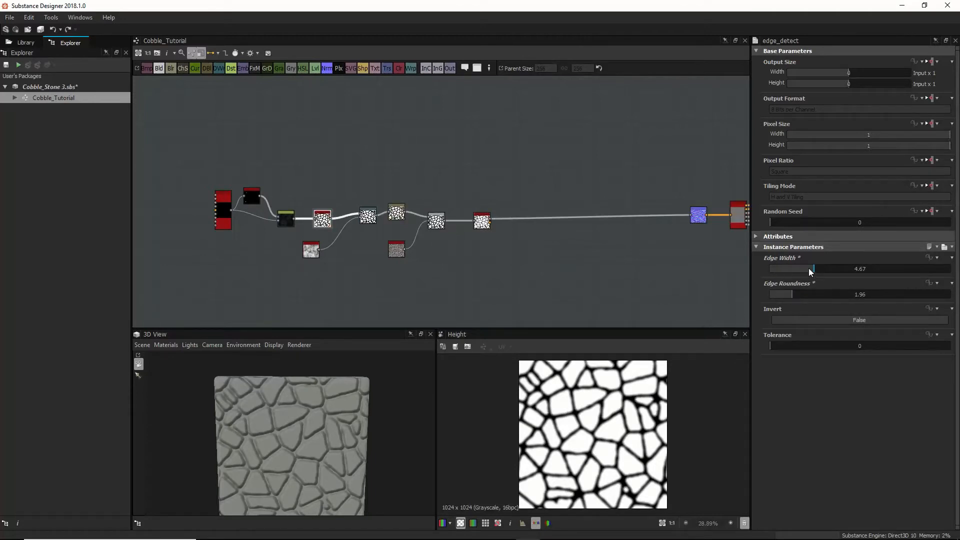
pyautogui.moveTo(813, 269); pyautogui.dragTo(817, 268)
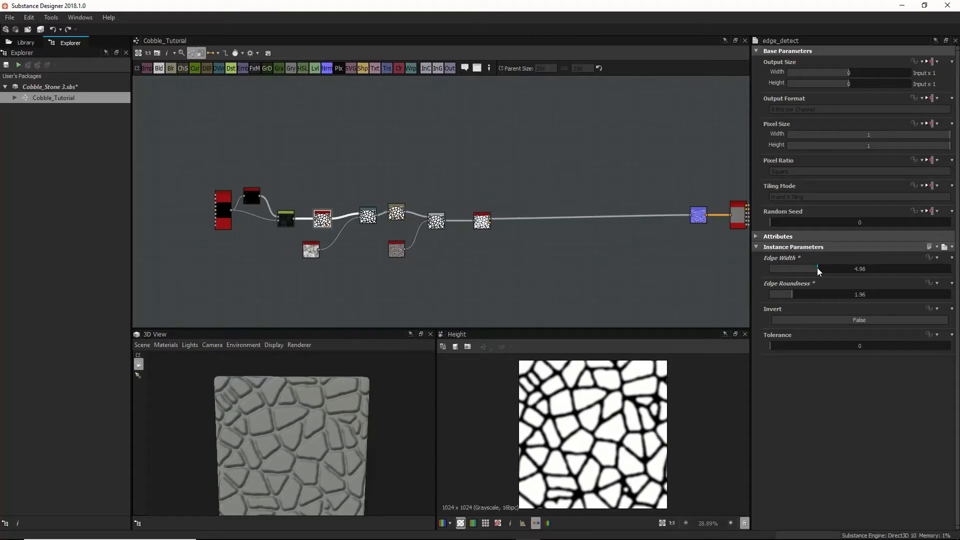
# Step: Set the Tile Sampler's Rotation Random to 1 and check the stones in the 3D view
pyautogui.click(221, 205)
pyautogui.scroll(-6, 848, 410)
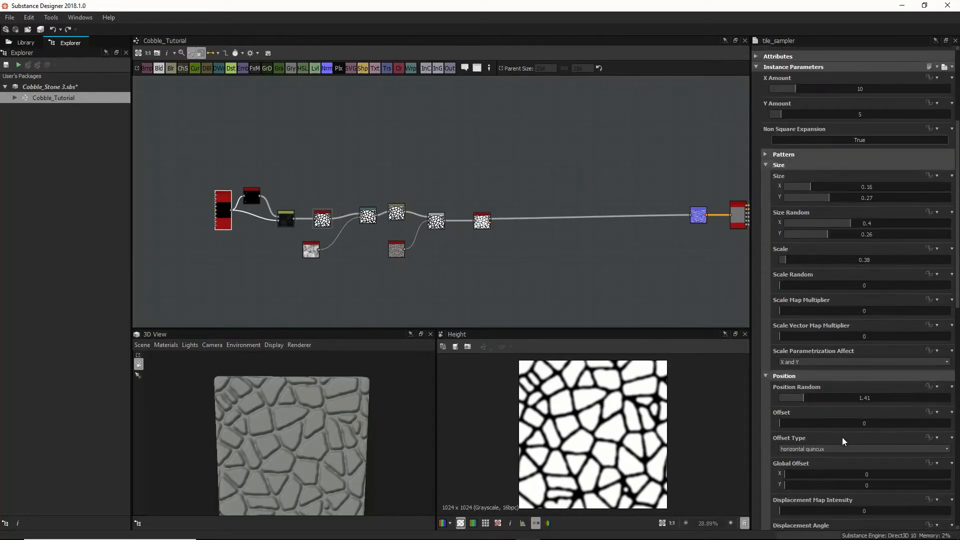
pyautogui.scroll(-5, 842, 436)
pyautogui.scroll(-2, 819, 458)
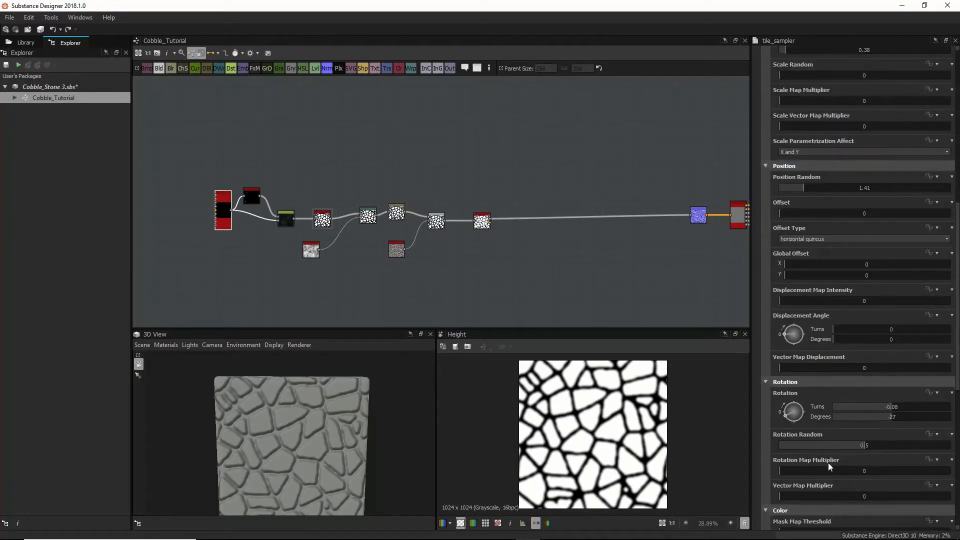
pyautogui.moveTo(862, 446); pyautogui.dragTo(952, 451)
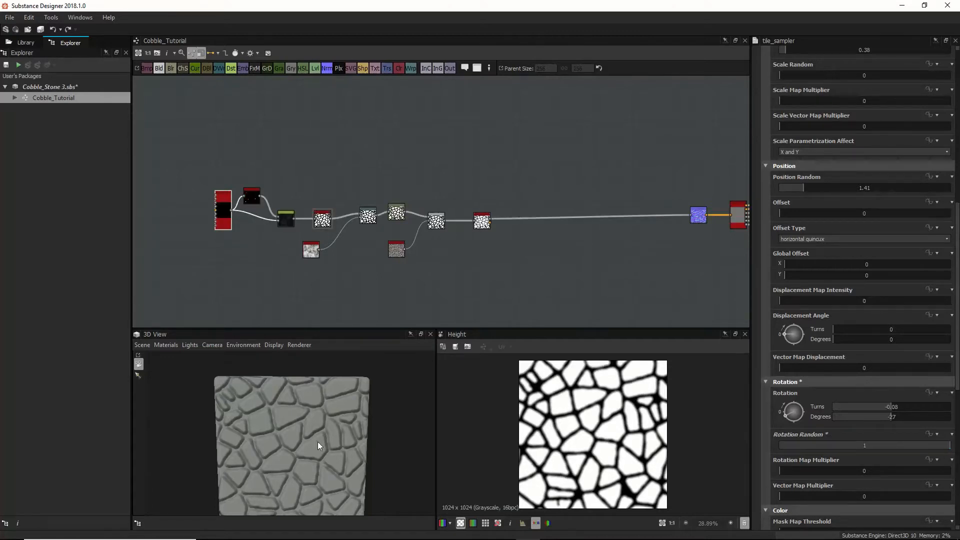
pyautogui.scroll(6, 316, 442)
pyautogui.scroll(-4, 320, 428)
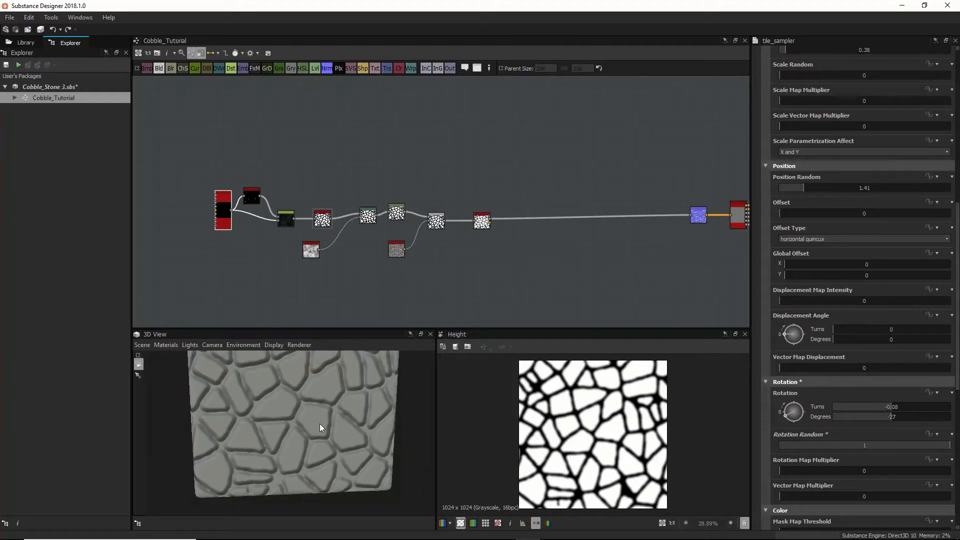
pyautogui.moveTo(317, 415); pyautogui.dragTo(314, 428)
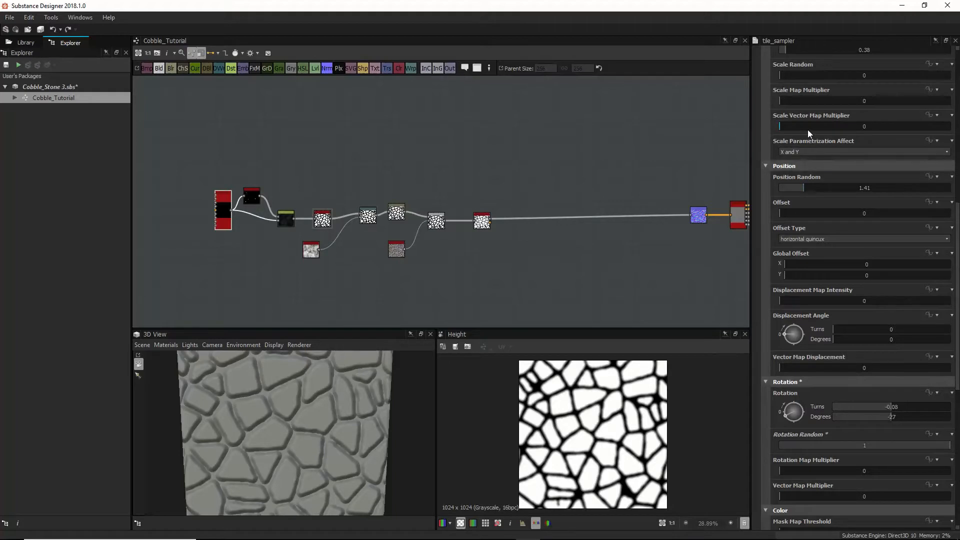
# Step: Set the Tile Sampler's Scale to 1.52
pyautogui.scroll(2, 804, 125)
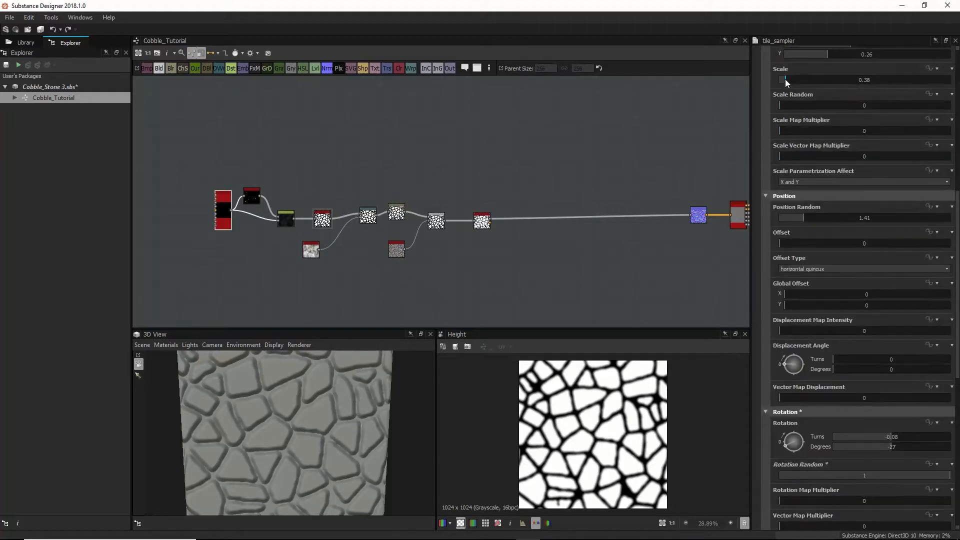
pyautogui.moveTo(785, 79); pyautogui.dragTo(802, 81)
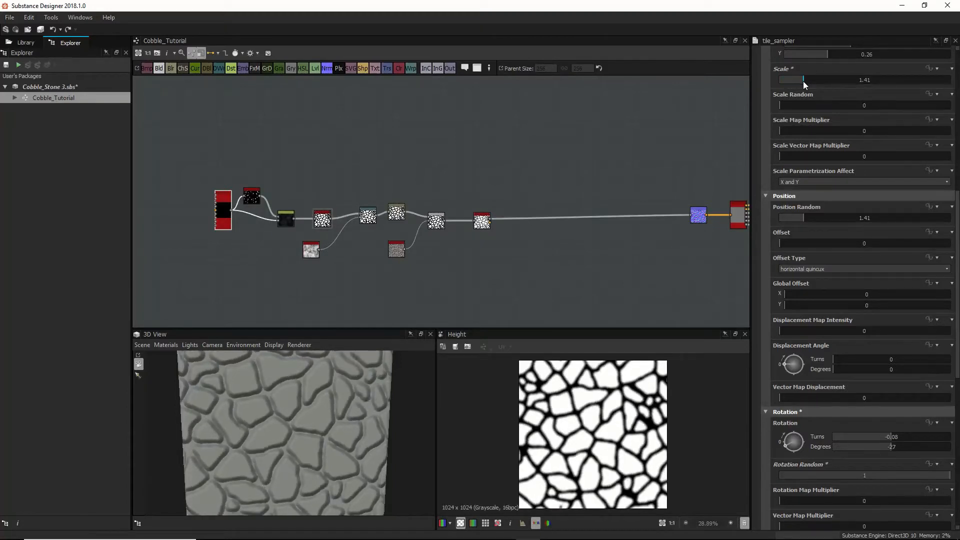
pyautogui.moveTo(802, 81); pyautogui.dragTo(805, 83)
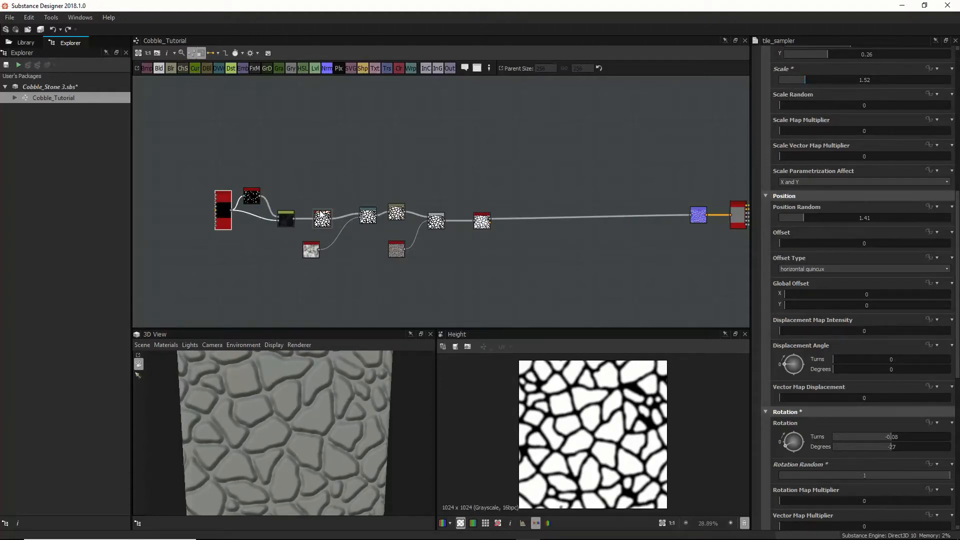
# Step: Set the Edge Detect's Edge Roundness to 2.44, keep Tolerance at 0, and check the stones in the 3D view
pyautogui.click(322, 218)
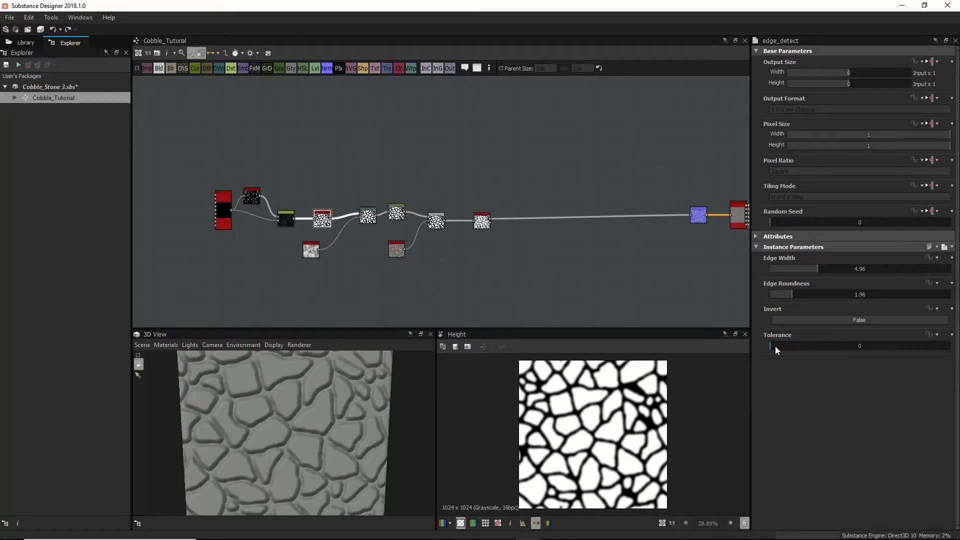
pyautogui.moveTo(775, 346)
pyautogui.mouseDown()
pyautogui.moveTo(858, 344)
pyautogui.moveTo(769, 345)
pyautogui.mouseUp()
pyautogui.moveTo(791, 292); pyautogui.dragTo(796, 293)
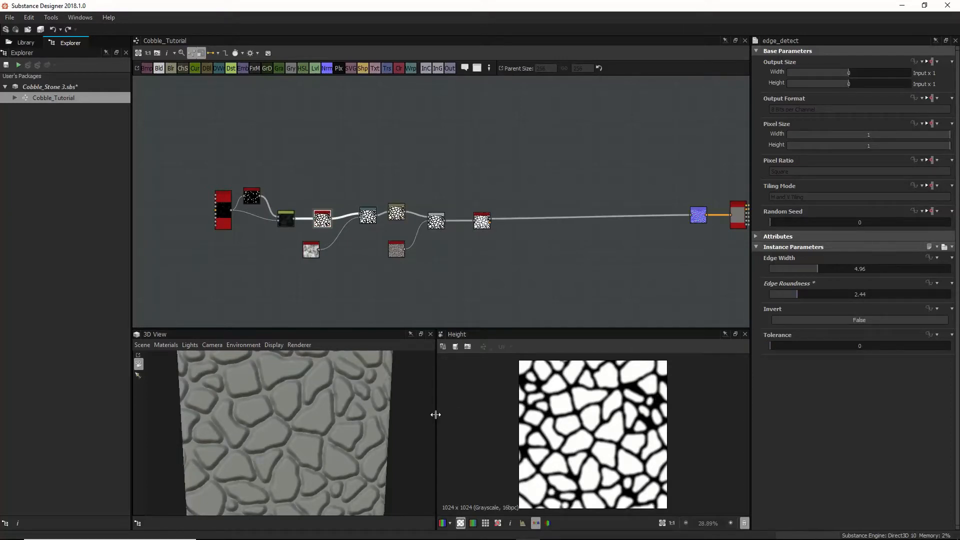
pyautogui.scroll(-3, 337, 410)
pyautogui.moveTo(298, 454); pyautogui.dragTo(289, 447)
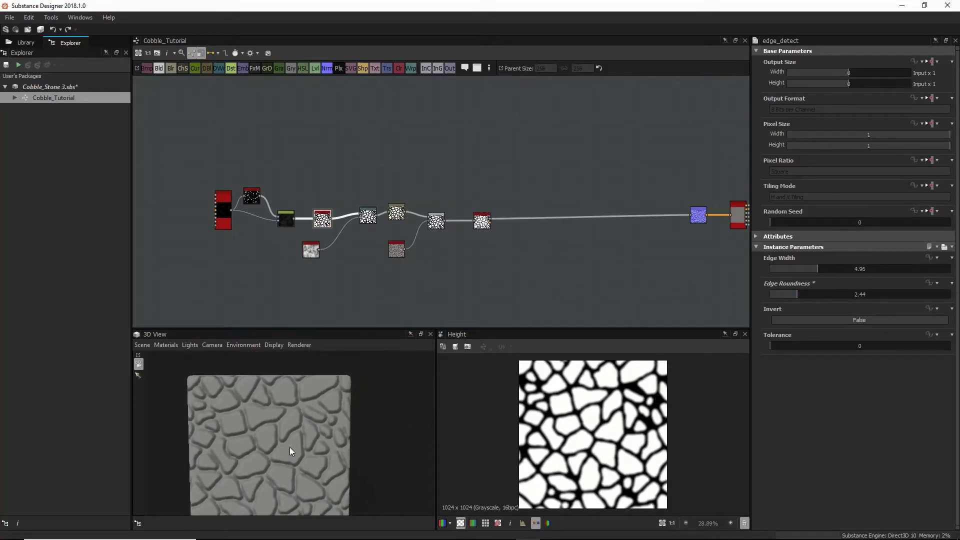
pyautogui.scroll(-2, 257, 436)
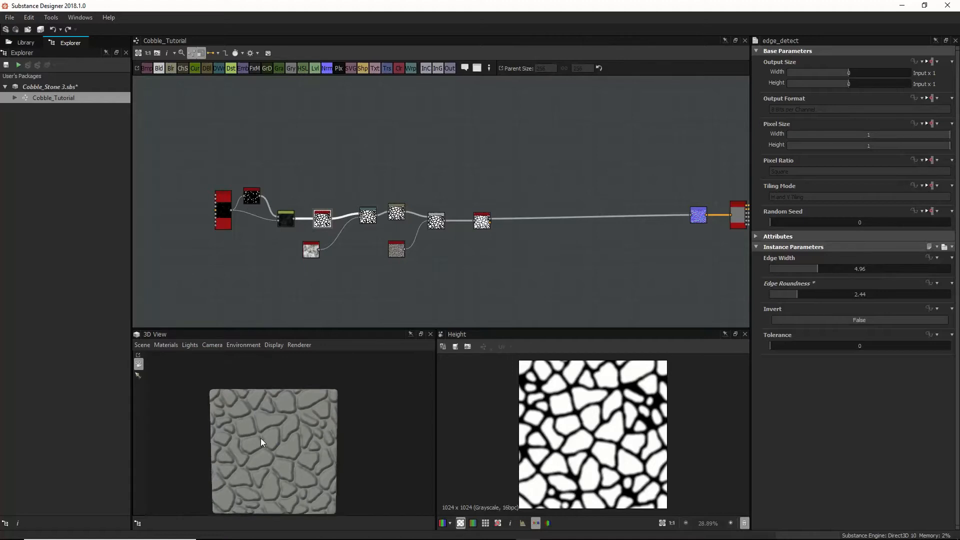
# Step: Show the Bevel's parameters and examine its stones up close in the 3D view
pyautogui.click(480, 221)
pyautogui.scroll(5, 310, 455)
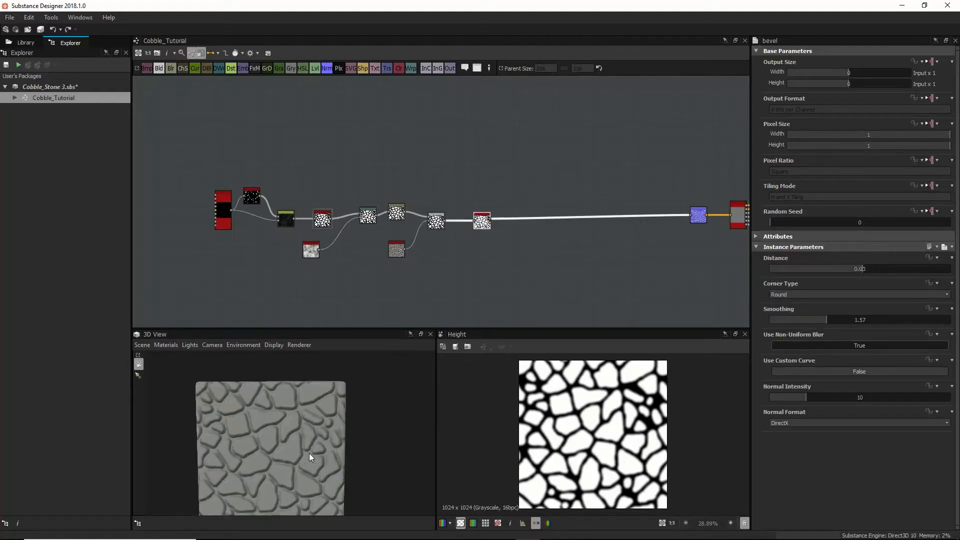
pyautogui.scroll(-2, 310, 456)
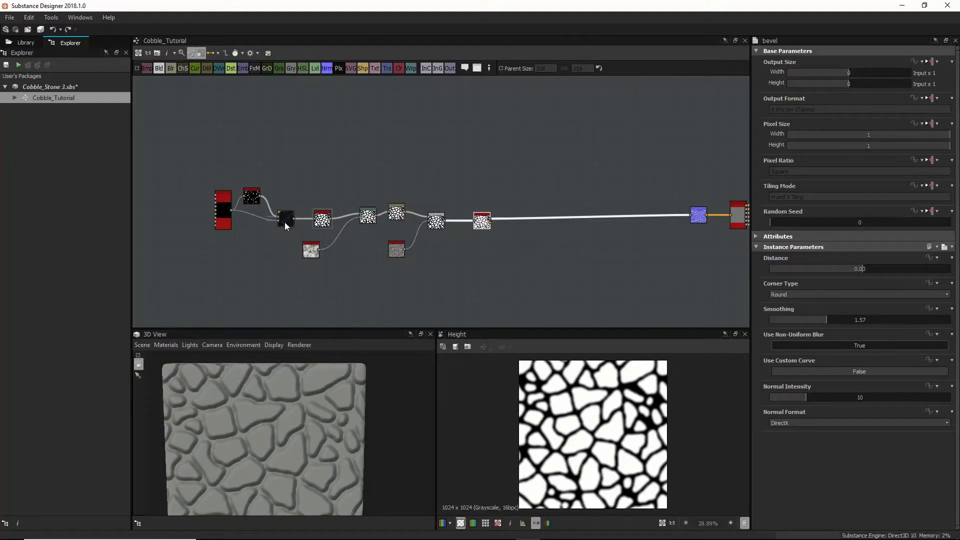
# Step: Add a Levels node in the empty graph area above the Blur
pyautogui.click(476, 169)
pyautogui.press('space')
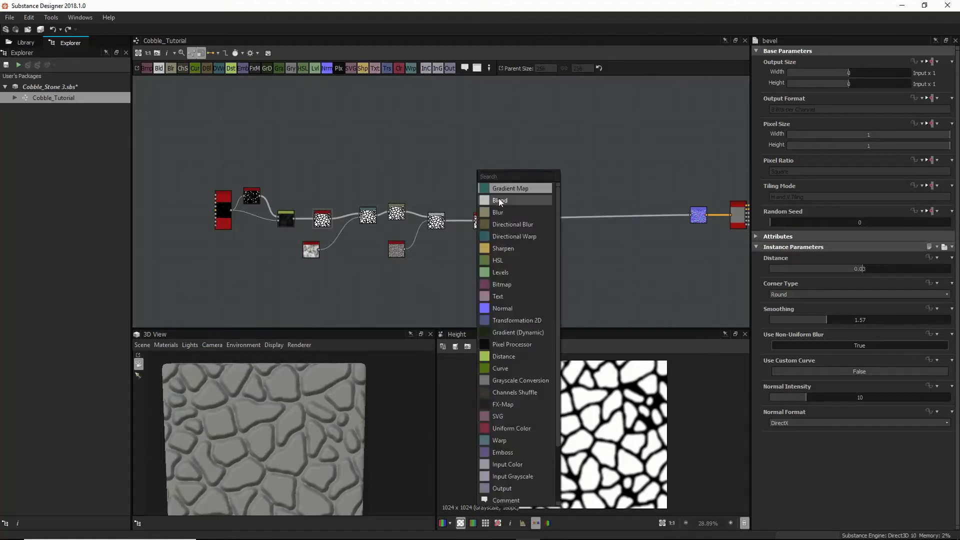
pyautogui.press('space')
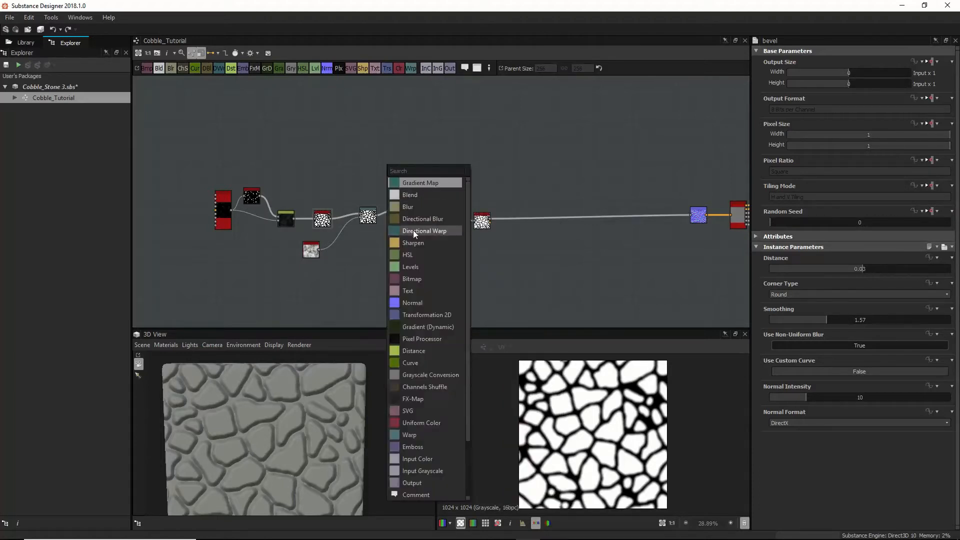
pyautogui.click(411, 266)
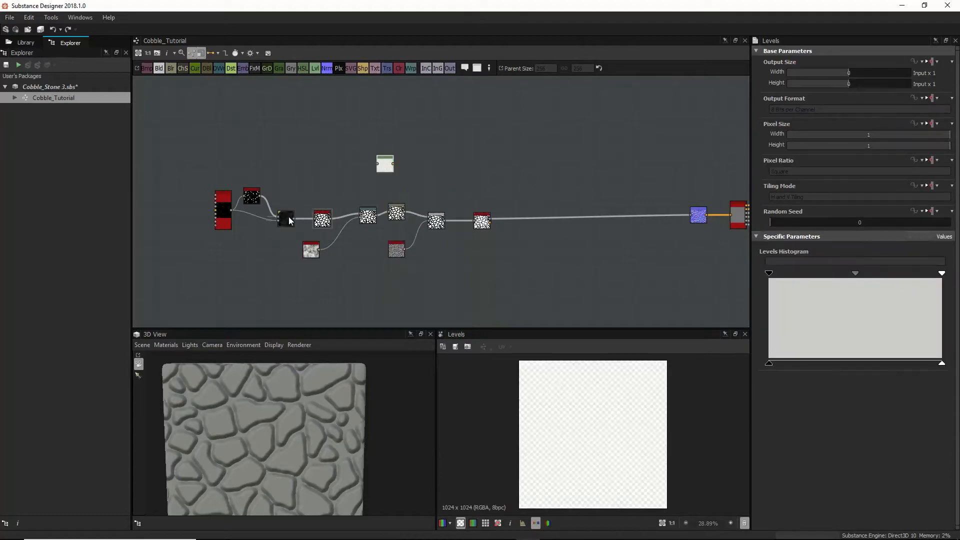
# Step: Feed the Distance node's output into the Levels node and shift its midtones darkward on the histogram to brighten the grayscale cells
pyautogui.moveTo(293, 218); pyautogui.dragTo(376, 164)
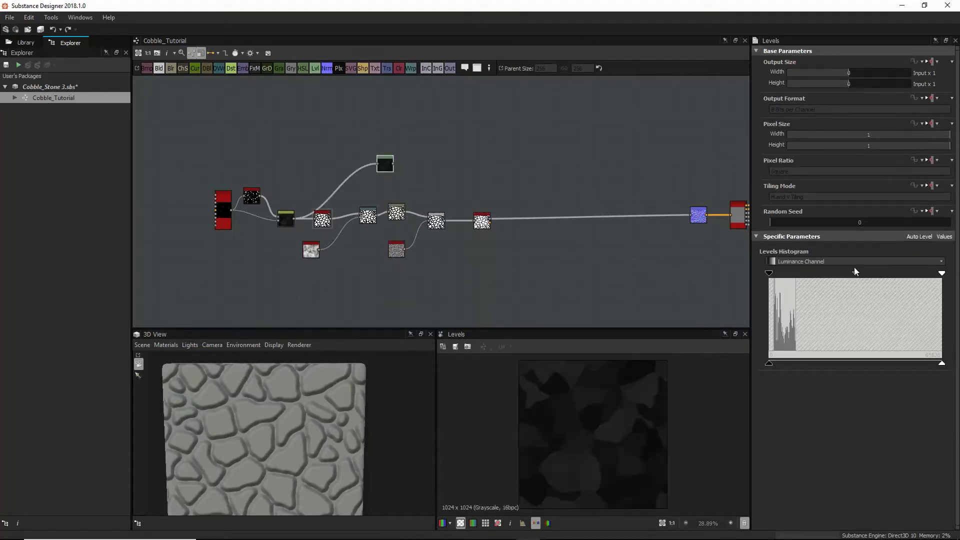
pyautogui.moveTo(855, 274); pyautogui.dragTo(830, 271)
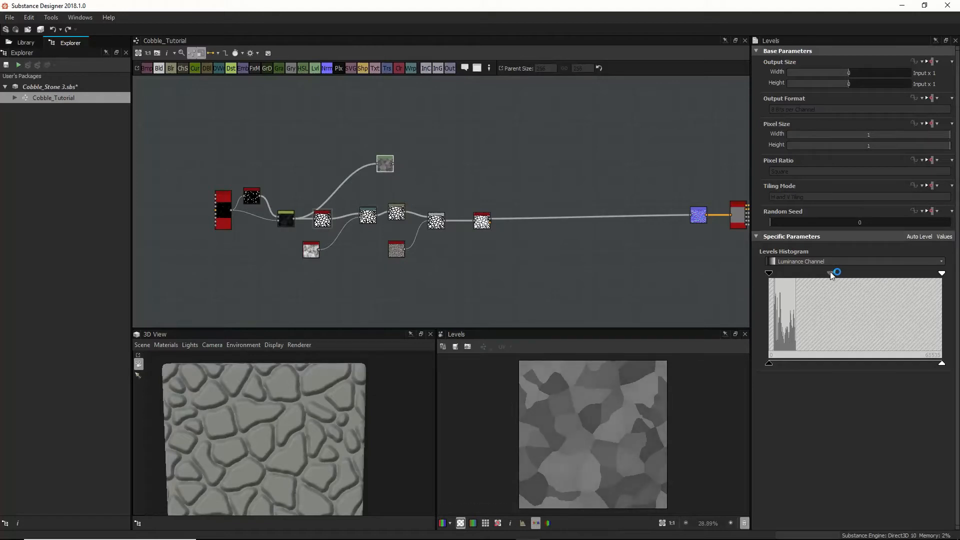
pyautogui.moveTo(941, 363)
pyautogui.mouseDown()
pyautogui.moveTo(923, 364)
pyautogui.moveTo(959, 364)
pyautogui.mouseUp()
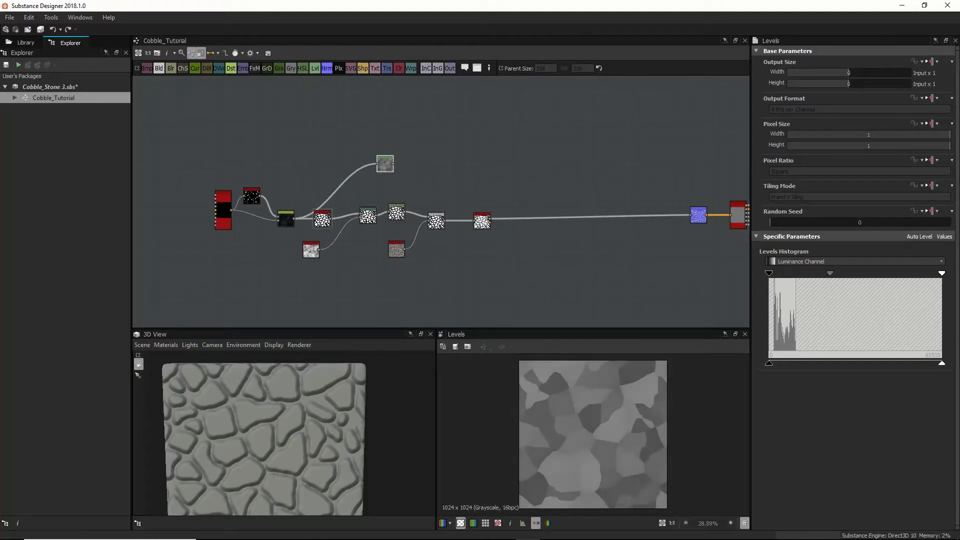
pyautogui.moveTo(769, 363)
pyautogui.mouseDown()
pyautogui.moveTo(807, 363)
pyautogui.moveTo(769, 364)
pyautogui.mouseUp()
pyautogui.moveTo(830, 273); pyautogui.dragTo(830, 274)
# Step: Move the Levels node slightly up and the Bevel node closer to its Blend, and check the stones in the 3D view
pyautogui.moveTo(389, 170); pyautogui.dragTo(371, 159)
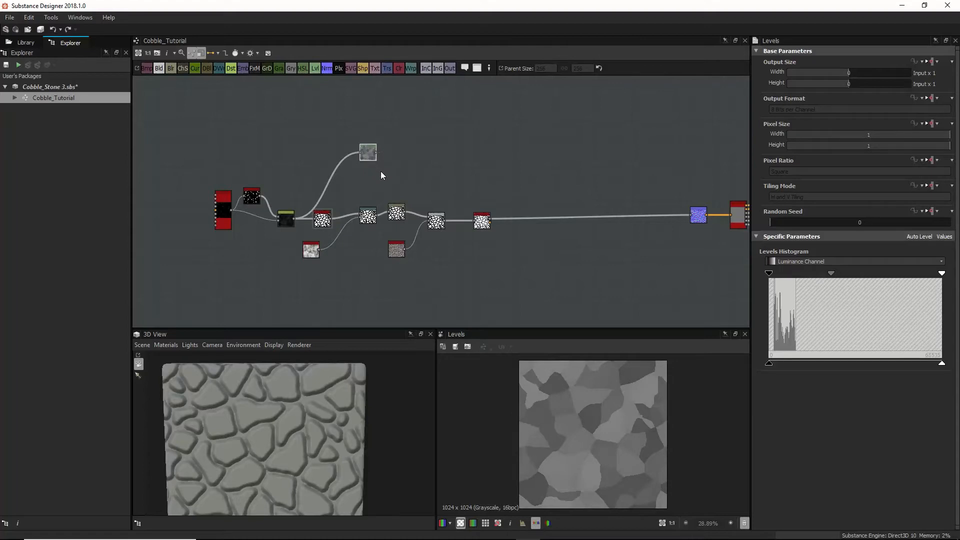
pyautogui.moveTo(478, 226); pyautogui.dragTo(467, 226)
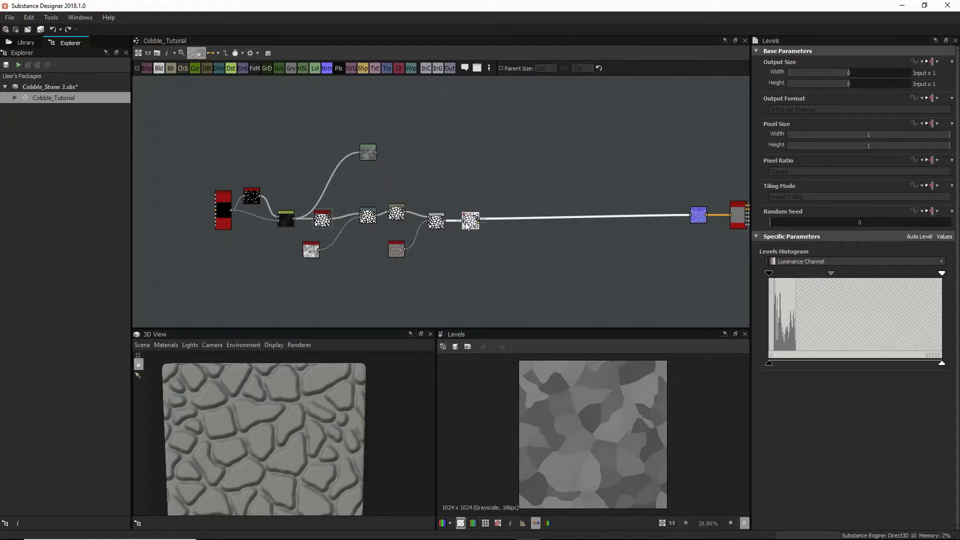
pyautogui.scroll(5, 292, 419)
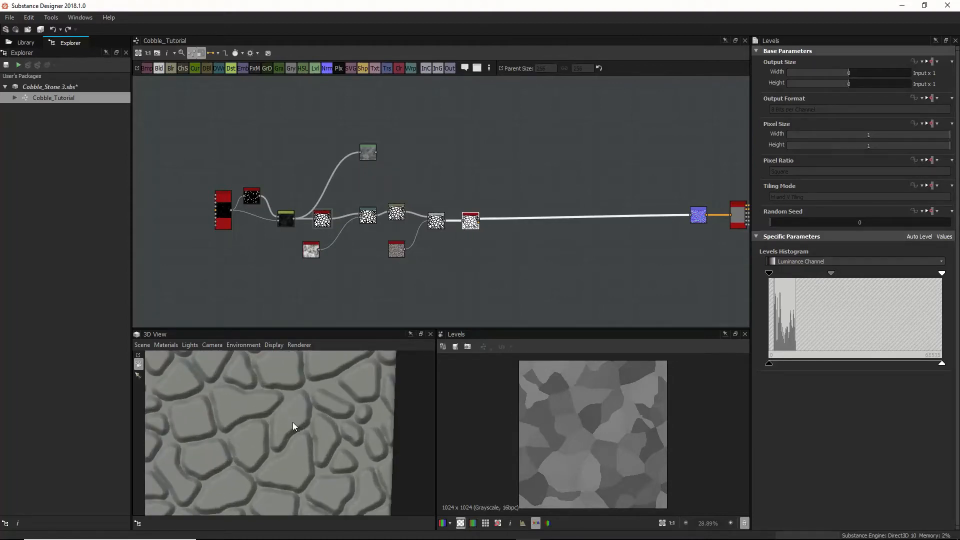
pyautogui.scroll(-4, 292, 422)
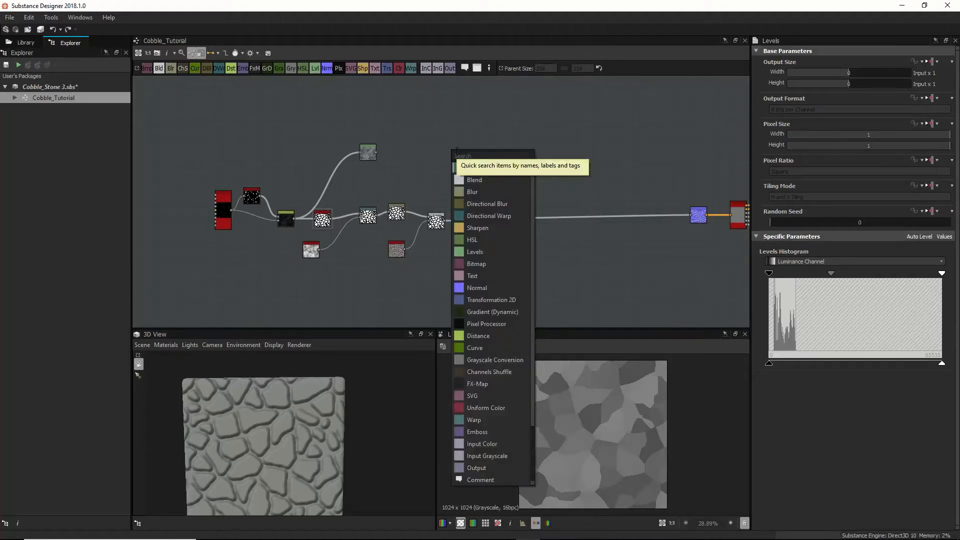
# Step: Add a Gradient Linear 1 node in the empty graph area beside the Levels node
pyautogui.write('lin')
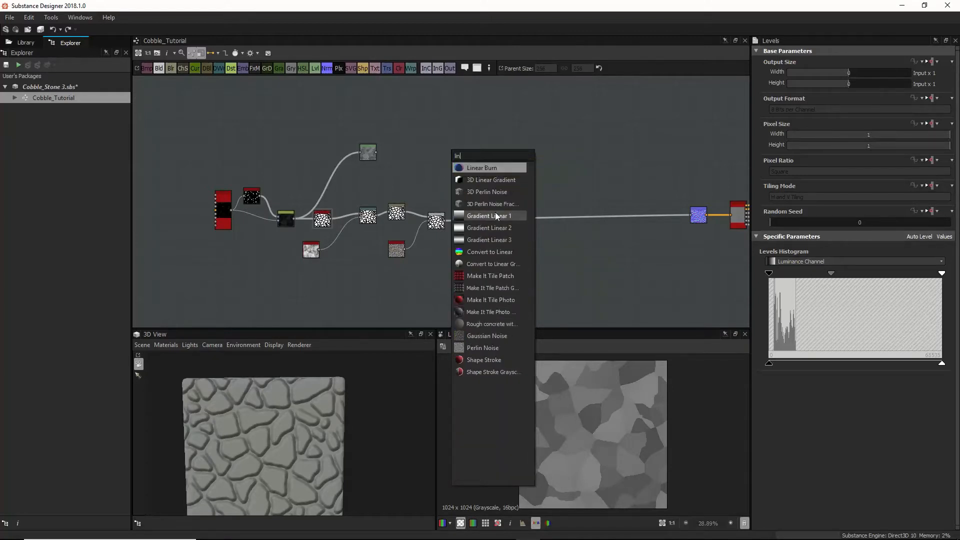
pyautogui.click(498, 216)
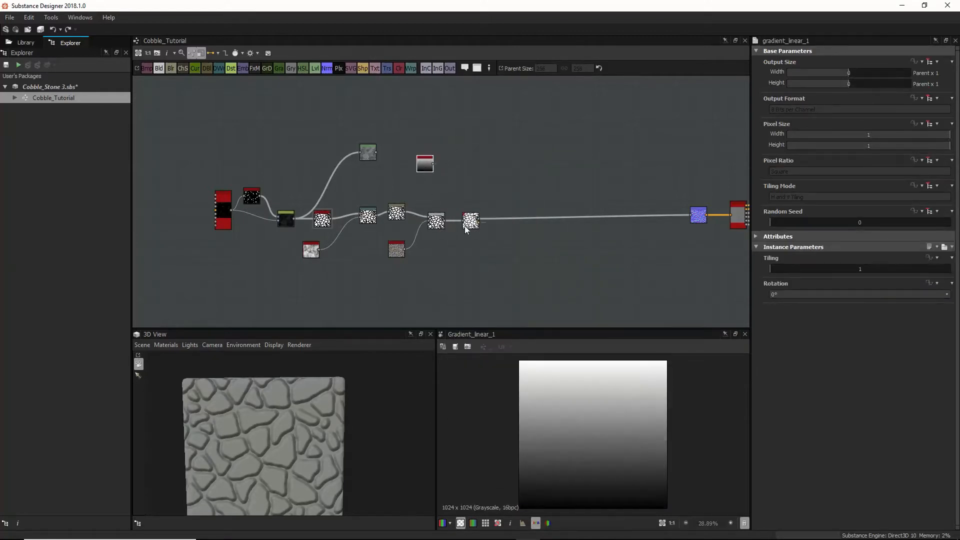
pyautogui.moveTo(424, 170); pyautogui.dragTo(431, 171)
pyautogui.press('space')
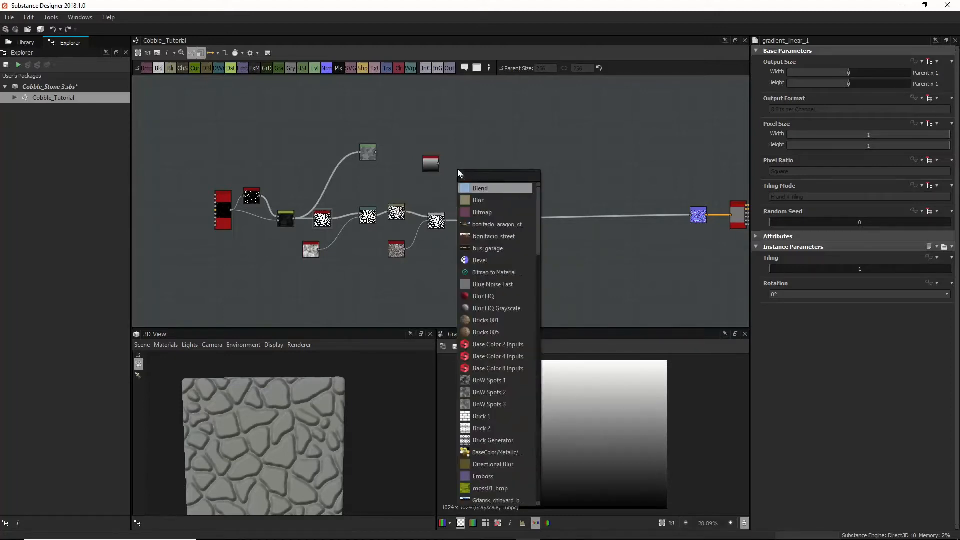
pyautogui.write('slope')
pyautogui.click(489, 198)
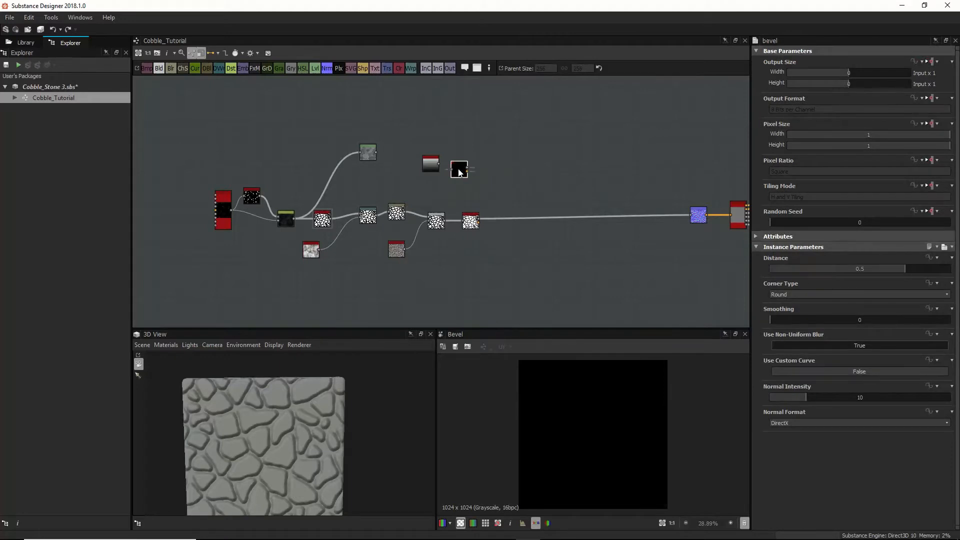
pyautogui.press('Delete')
# Step: Add a Blend node with the linear gradient as its foreground input and the Bevel output as its background
pyautogui.press('space')
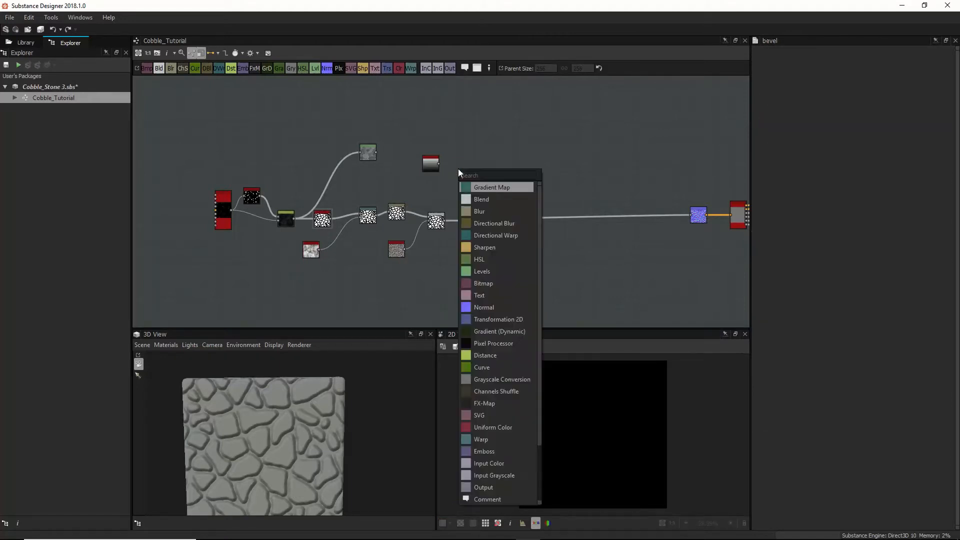
pyautogui.write('bl')
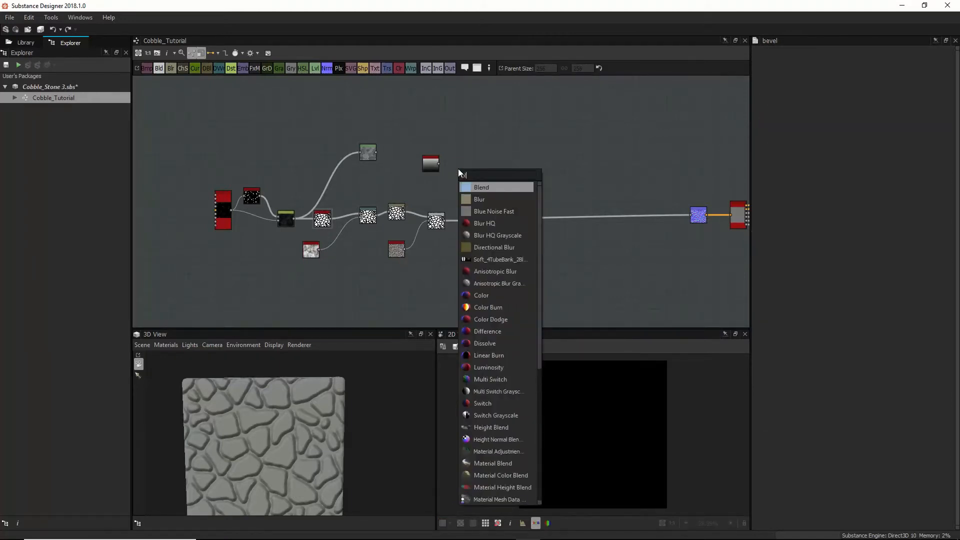
pyautogui.click(477, 190)
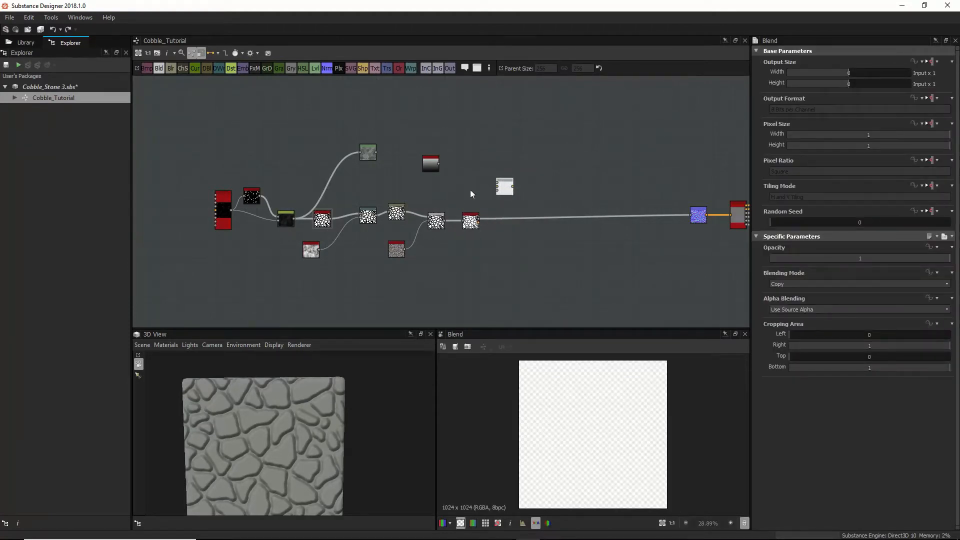
pyautogui.moveTo(439, 161); pyautogui.dragTo(461, 170)
pyautogui.scroll(3, 464, 178)
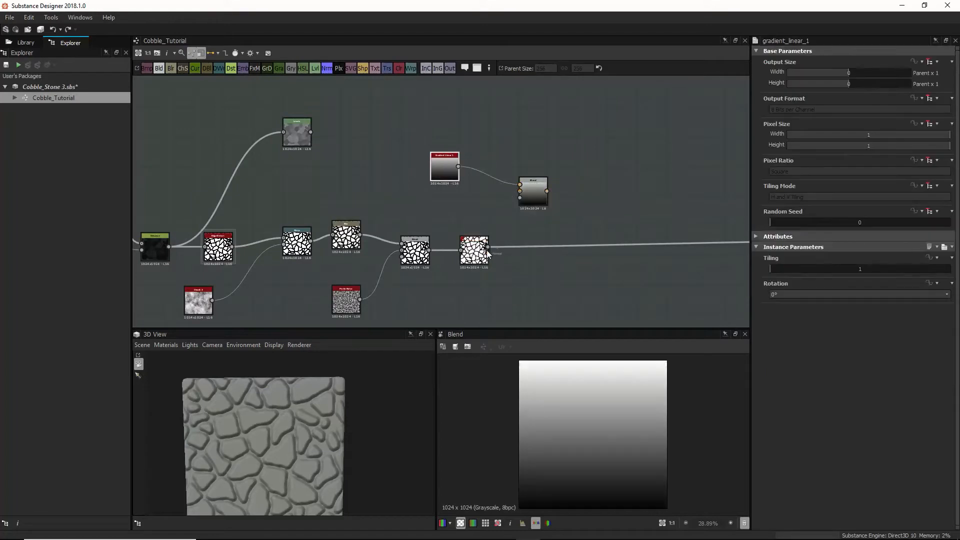
pyautogui.moveTo(488, 246); pyautogui.dragTo(521, 191)
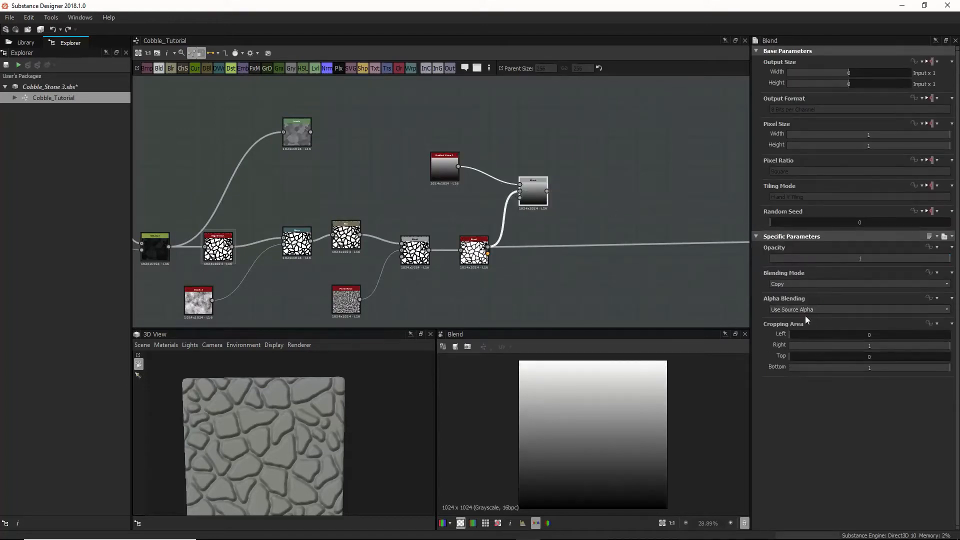
# Step: Set the new Blend's Blending Mode to Multiply and connect the Levels output to its opacity input
pyautogui.click(805, 283)
pyautogui.click(799, 312)
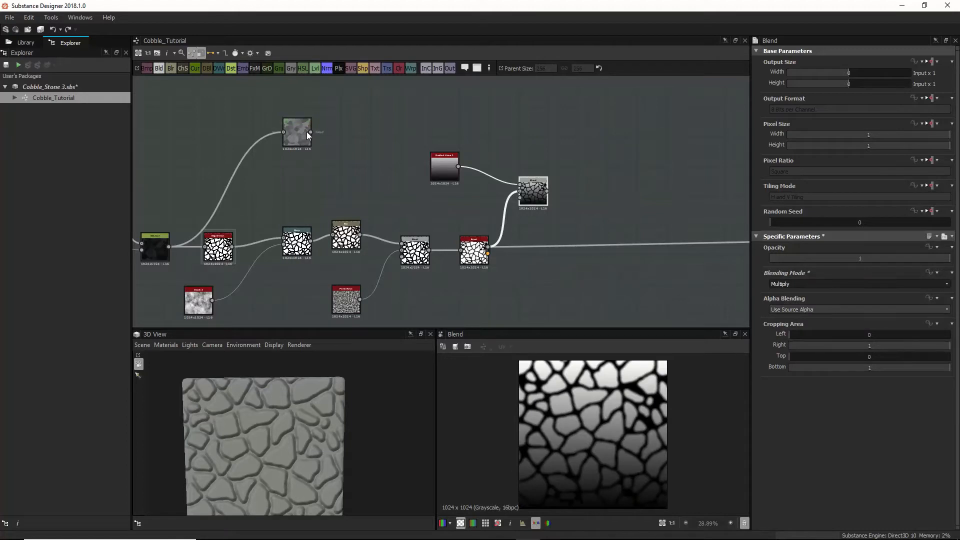
pyautogui.moveTo(310, 132); pyautogui.dragTo(524, 203)
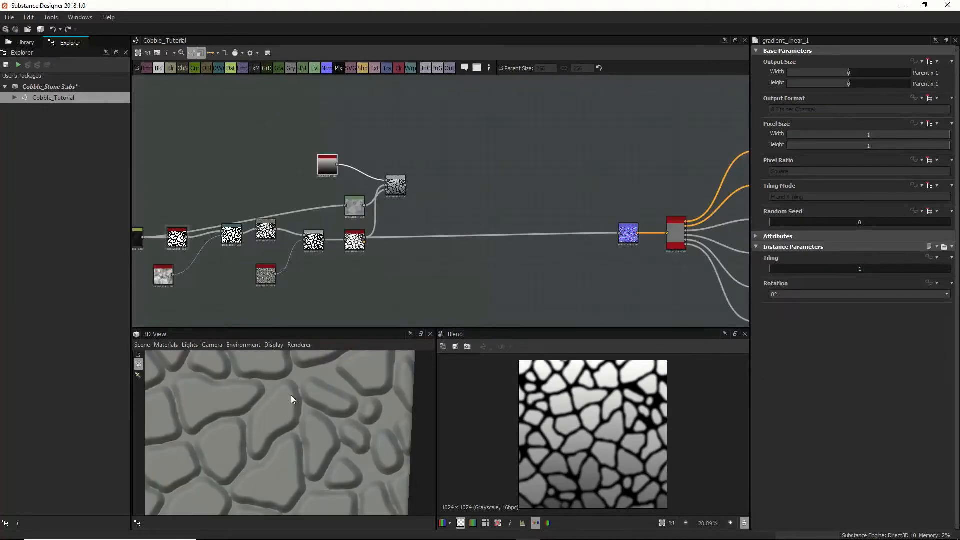
# Step: Examine the stone edges up close in the 3D view, the Warp output and the Bevel's height map
pyautogui.scroll(6, 265, 427)
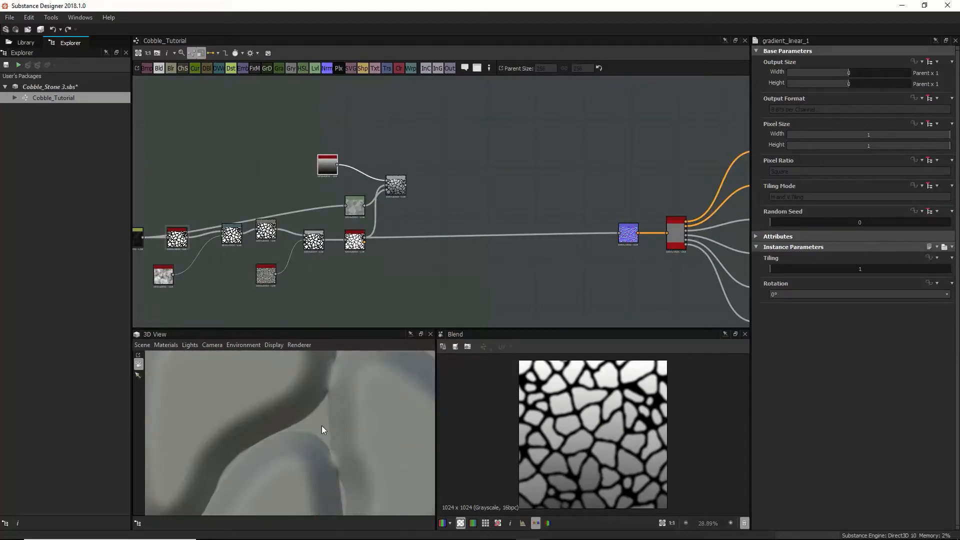
pyautogui.moveTo(299, 199); pyautogui.dragTo(405, 191, button='middle')
pyautogui.scroll(-2, 309, 439)
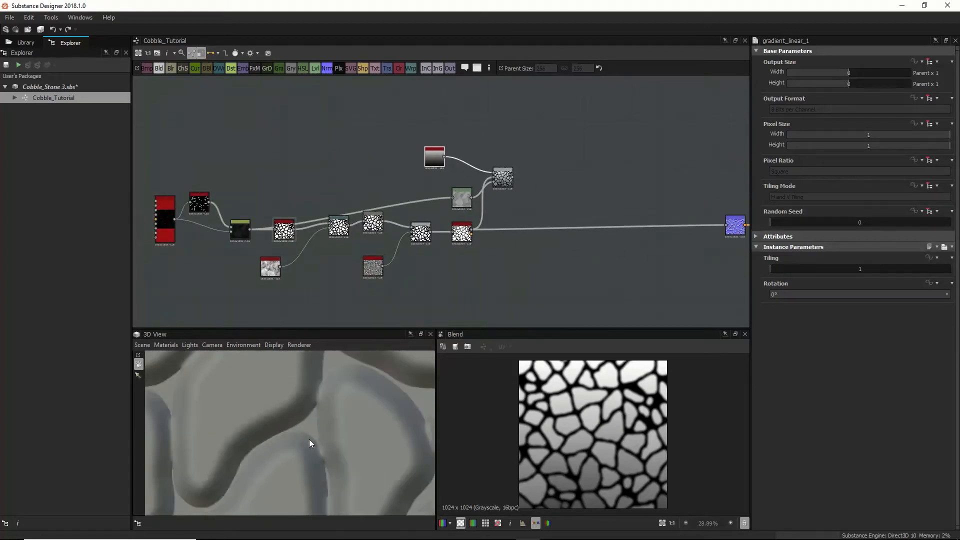
pyautogui.doubleClick(339, 226)
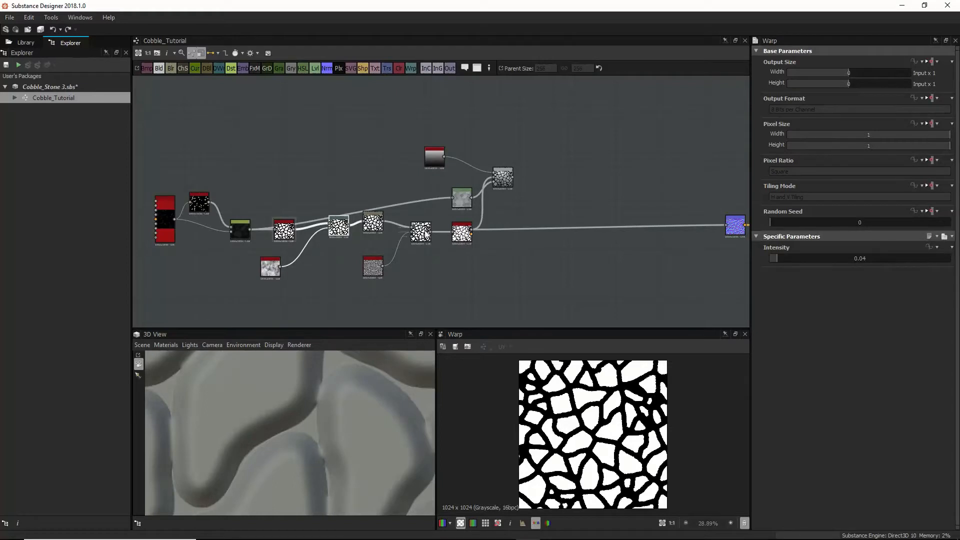
pyautogui.click(461, 232)
pyautogui.scroll(3, 599, 449)
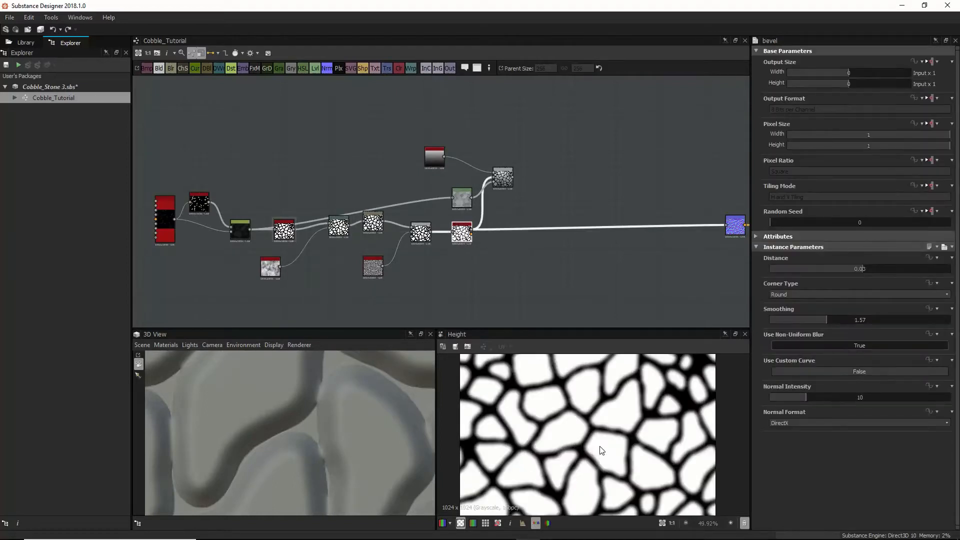
pyautogui.moveTo(615, 405); pyautogui.dragTo(595, 458, button='middle')
pyautogui.scroll(2, 603, 408)
pyautogui.scroll(2, 686, 390)
pyautogui.scroll(1, 660, 407)
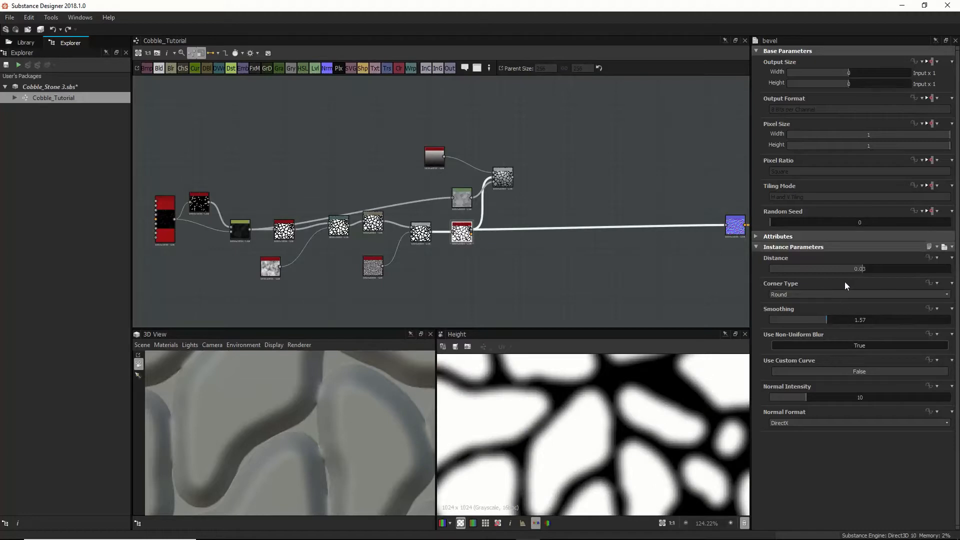
# Step: Set the Bevel's Distance to 0.02 and check the stones in the 3D view
pyautogui.click(856, 268)
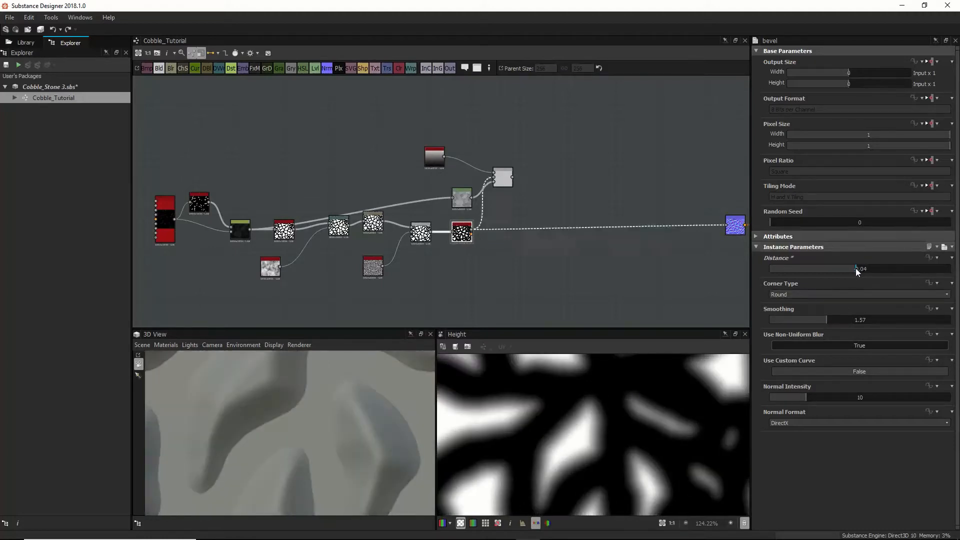
pyautogui.moveTo(857, 268); pyautogui.dragTo(862, 267)
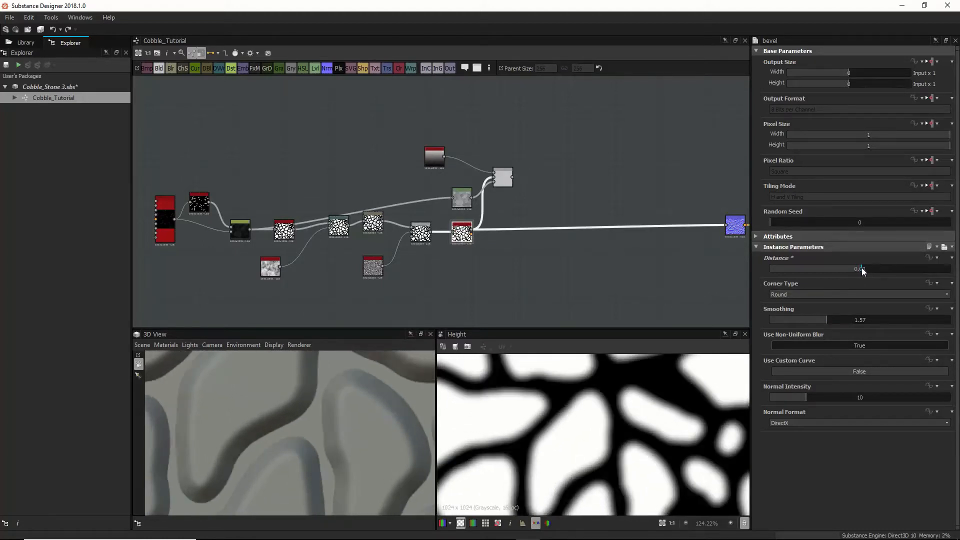
pyautogui.scroll(-8, 370, 419)
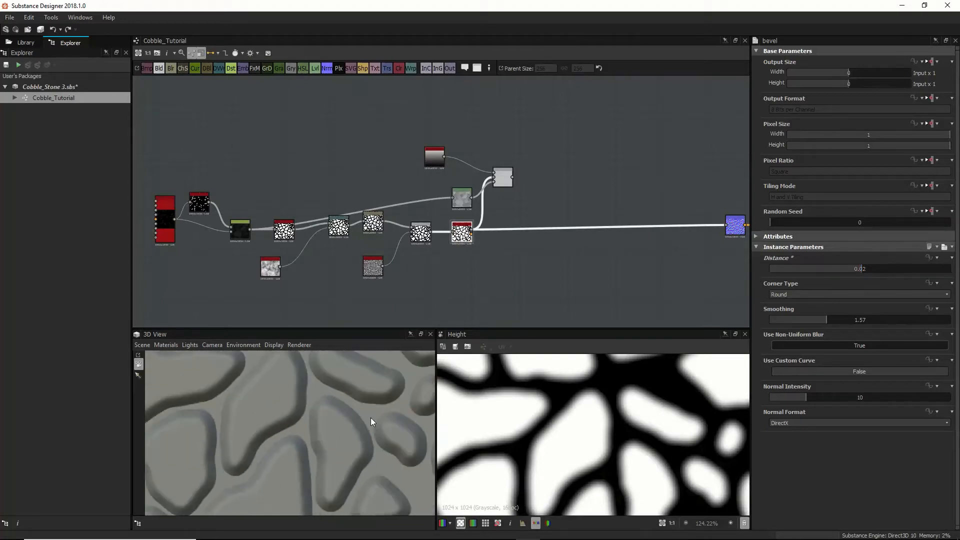
pyautogui.moveTo(370, 419); pyautogui.dragTo(272, 438)
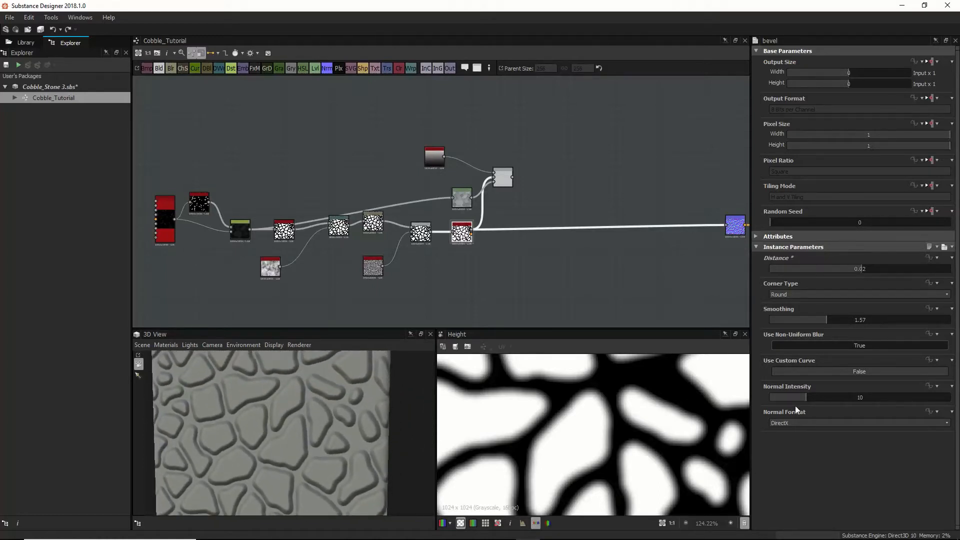
# Step: Keep the new Blend's Opacity at 1, connect its output to the Normal node in place of the Bevel, and check the 3D view
pyautogui.doubleClick(499, 183)
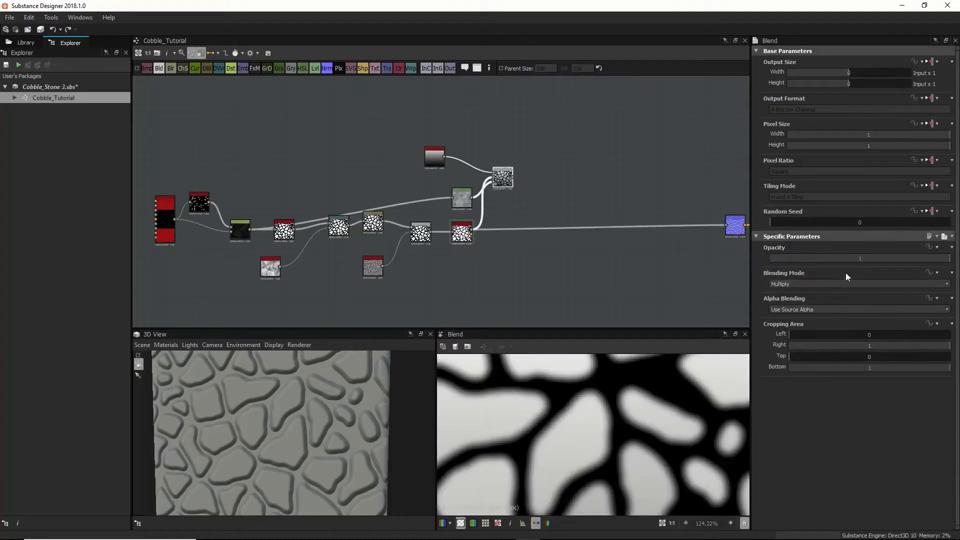
pyautogui.moveTo(931, 259)
pyautogui.mouseDown()
pyautogui.moveTo(882, 258)
pyautogui.moveTo(952, 259)
pyautogui.mouseUp()
pyautogui.moveTo(514, 178); pyautogui.dragTo(726, 225)
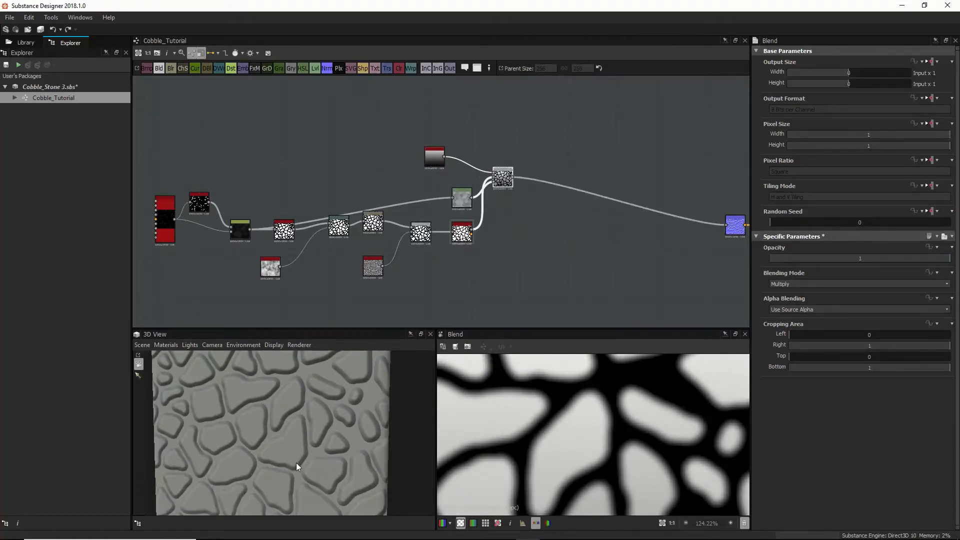
pyautogui.moveTo(296, 465)
pyautogui.mouseDown()
pyautogui.moveTo(375, 407)
pyautogui.moveTo(355, 402)
pyautogui.moveTo(317, 434)
pyautogui.moveTo(317, 465)
pyautogui.moveTo(306, 443)
pyautogui.moveTo(302, 452)
pyautogui.mouseUp()
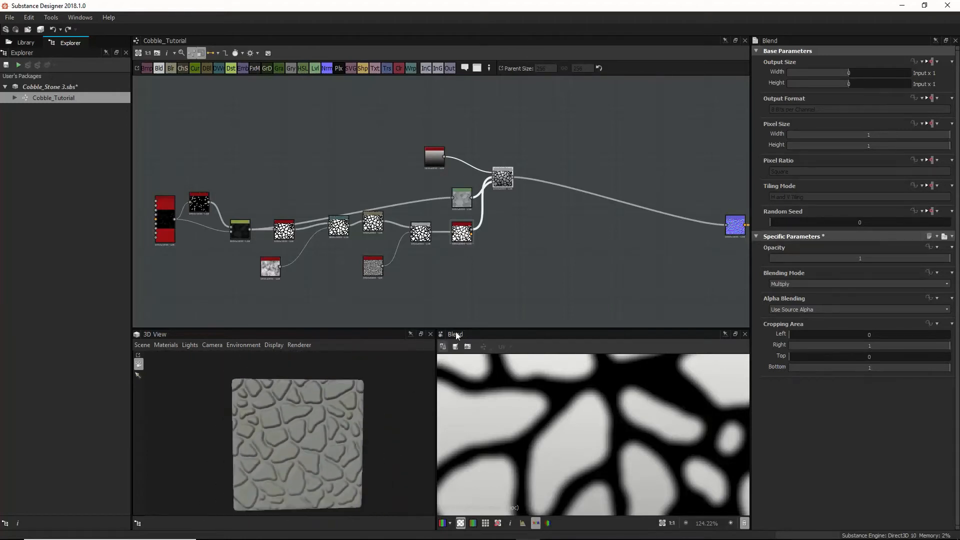
# Step: Insert a Curve node on the link between the linear gradient and the Blend node
pyautogui.click(456, 158)
pyautogui.press('space')
pyautogui.write('cur')
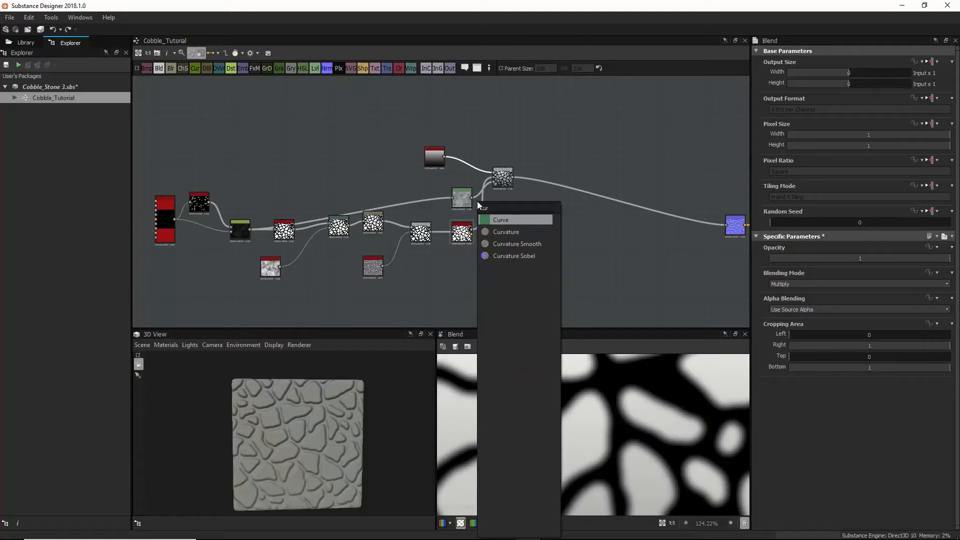
pyautogui.click(506, 219)
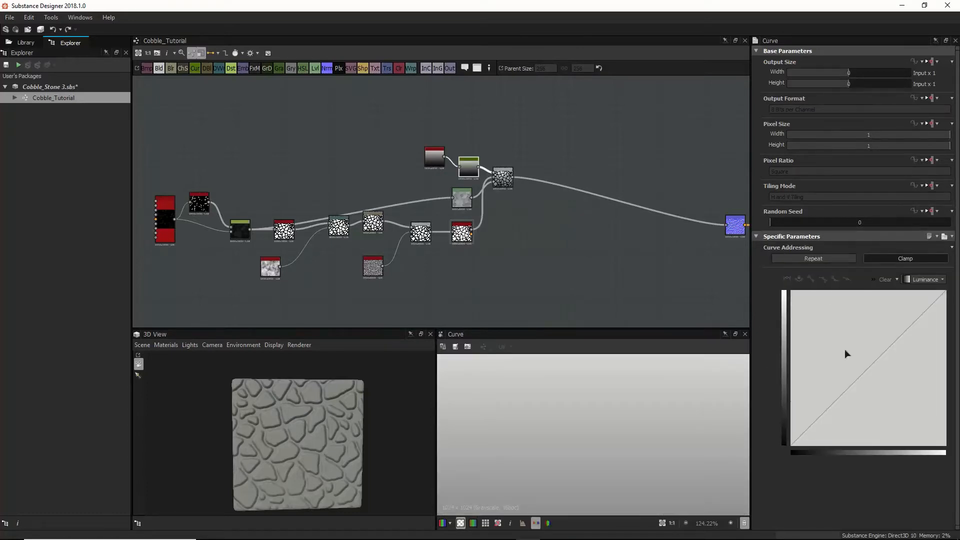
# Step: Add a point to the Curve node's luminance curve and place it at 0.39 horizontally and 0.24 vertically, checking the Blend result
pyautogui.moveTo(829, 401)
pyautogui.mouseDown()
pyautogui.moveTo(842, 414)
pyautogui.moveTo(833, 403)
pyautogui.mouseUp()
pyautogui.doubleClick(504, 180)
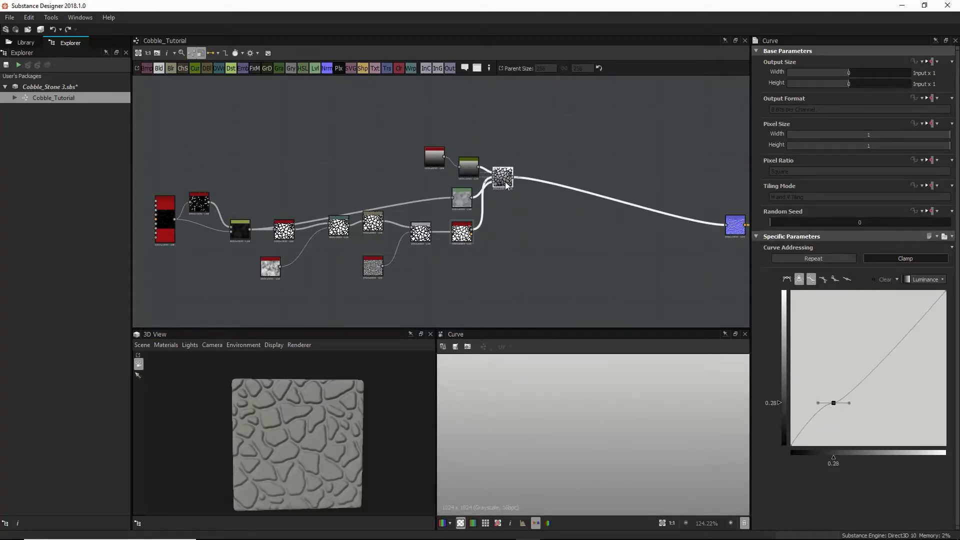
pyautogui.scroll(-2, 305, 445)
pyautogui.moveTo(305, 446); pyautogui.dragTo(290, 439)
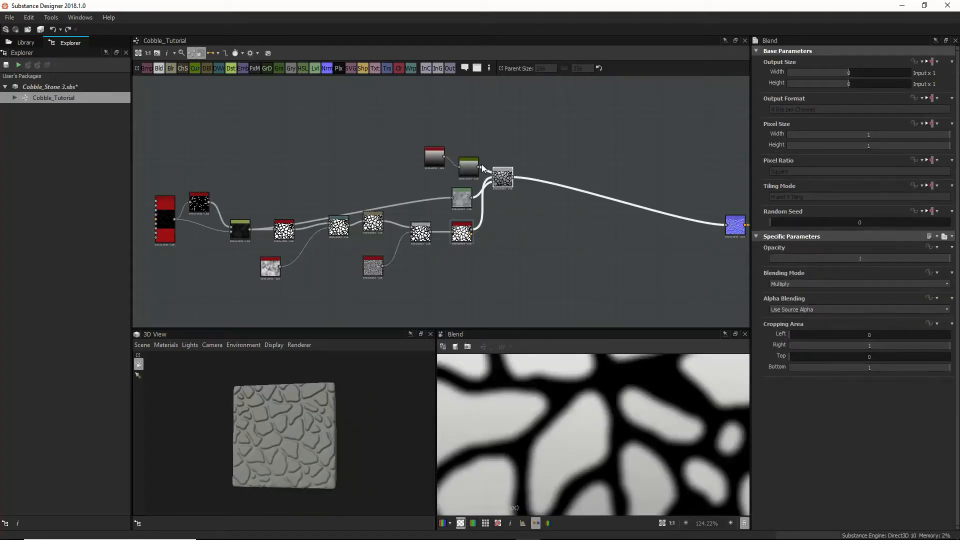
pyautogui.click(468, 166)
pyautogui.moveTo(833, 405); pyautogui.dragTo(852, 411)
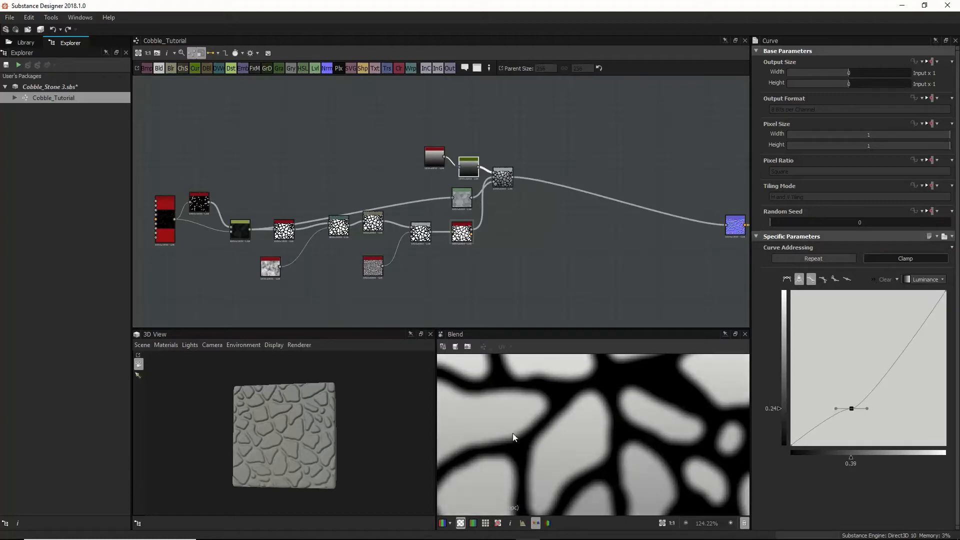
# Step: Check the stones in the 3D view and the Blend result, and undo the last move of the Curve point
pyautogui.moveTo(274, 435); pyautogui.dragTo(450, 429)
pyautogui.scroll(-5, 572, 427)
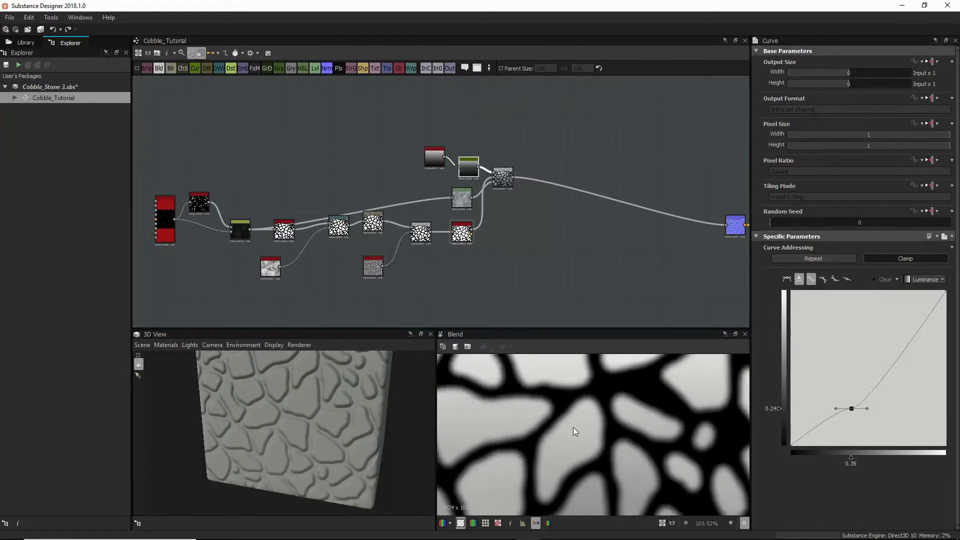
pyautogui.scroll(-4, 573, 427)
pyautogui.moveTo(308, 452); pyautogui.dragTo(322, 439)
pyautogui.hotkey('ctrl', 'z')
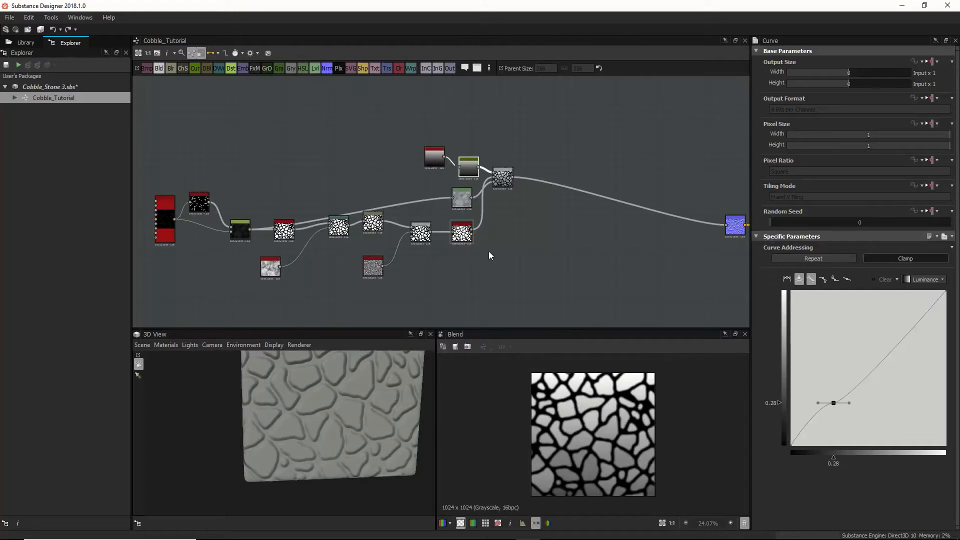
# Step: Line up the linear gradient and Curve nodes in a row above the Blend node, leaving space between them
pyautogui.moveTo(433, 155); pyautogui.dragTo(406, 156)
pyautogui.moveTo(468, 167); pyautogui.dragTo(461, 156)
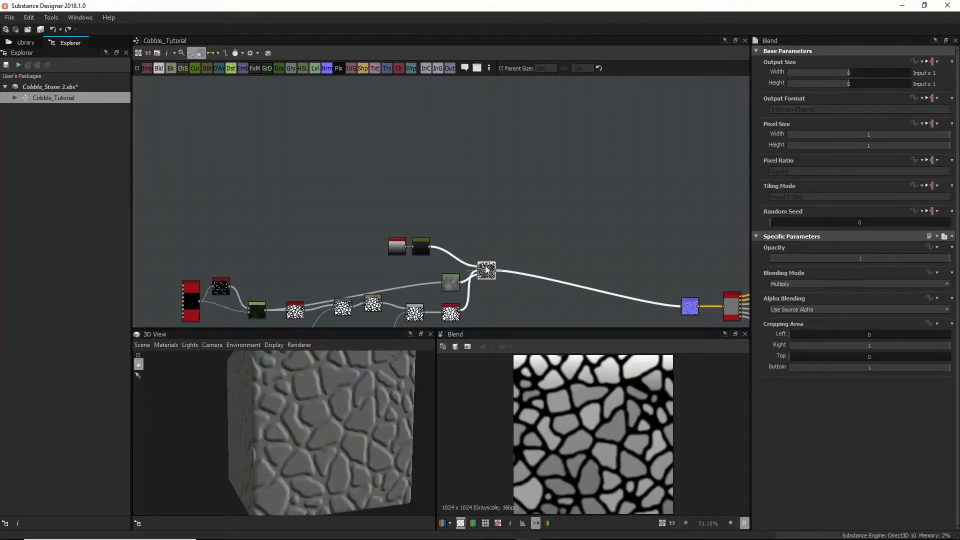
pyautogui.moveTo(507, 231)
pyautogui.mouseDown(button='middle')
pyautogui.moveTo(525, 199)
pyautogui.moveTo(515, 237)
pyautogui.mouseUp(button='middle')
pyautogui.scroll(5, 514, 193)
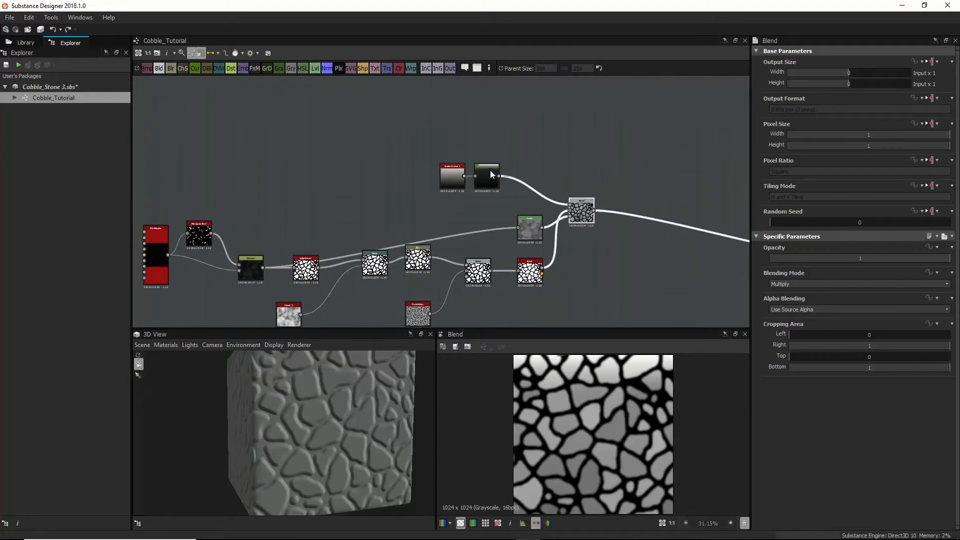
pyautogui.moveTo(490, 169); pyautogui.dragTo(505, 170)
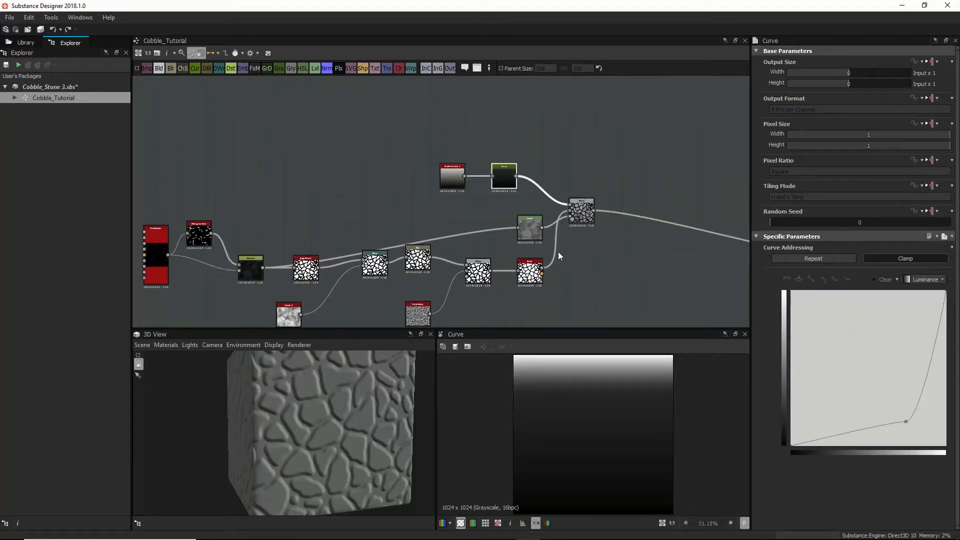
# Step: Examine the Blend node's output and the stones' relief on the rounded cube from several angles and distances
pyautogui.moveTo(373, 398); pyautogui.dragTo(335, 423)
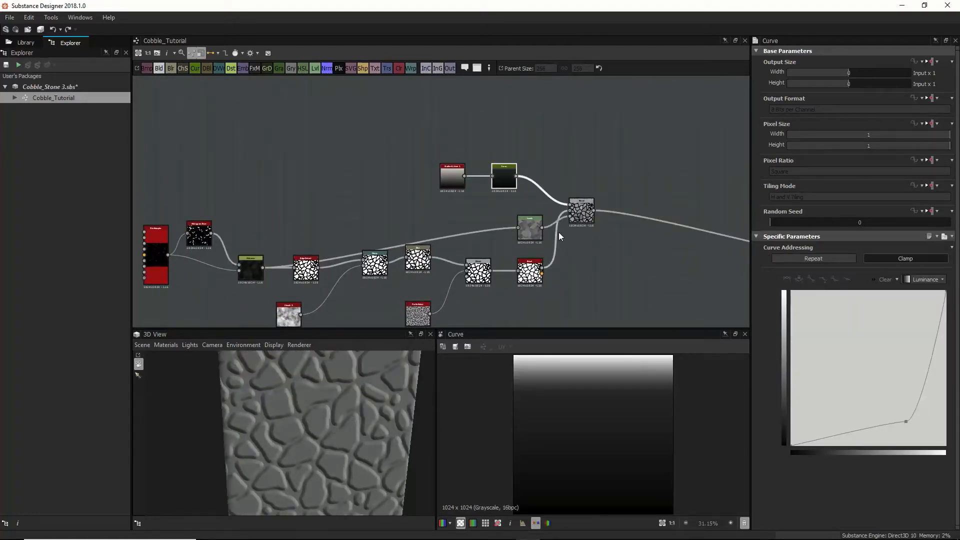
pyautogui.moveTo(563, 164); pyautogui.dragTo(520, 164, button='middle')
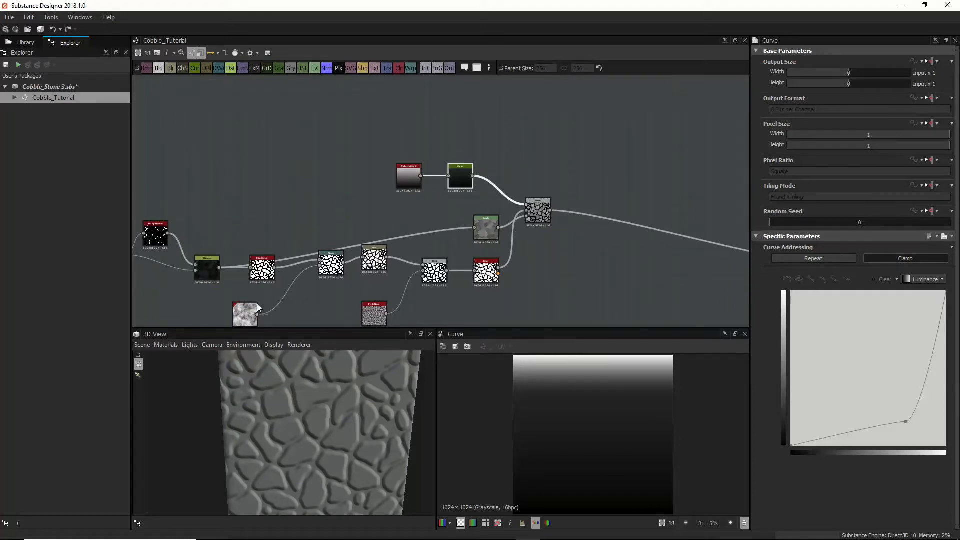
pyautogui.scroll(-3, 457, 279)
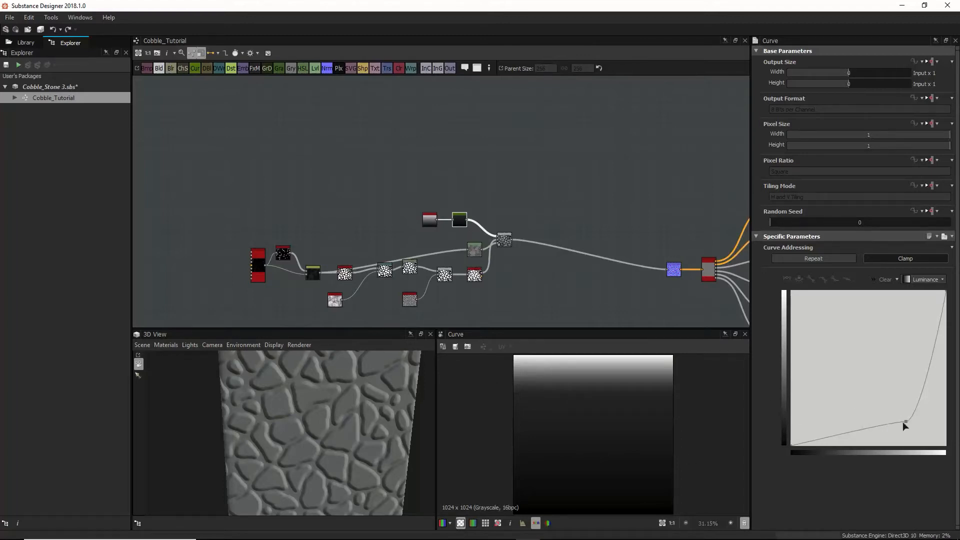
pyautogui.doubleClick(505, 239)
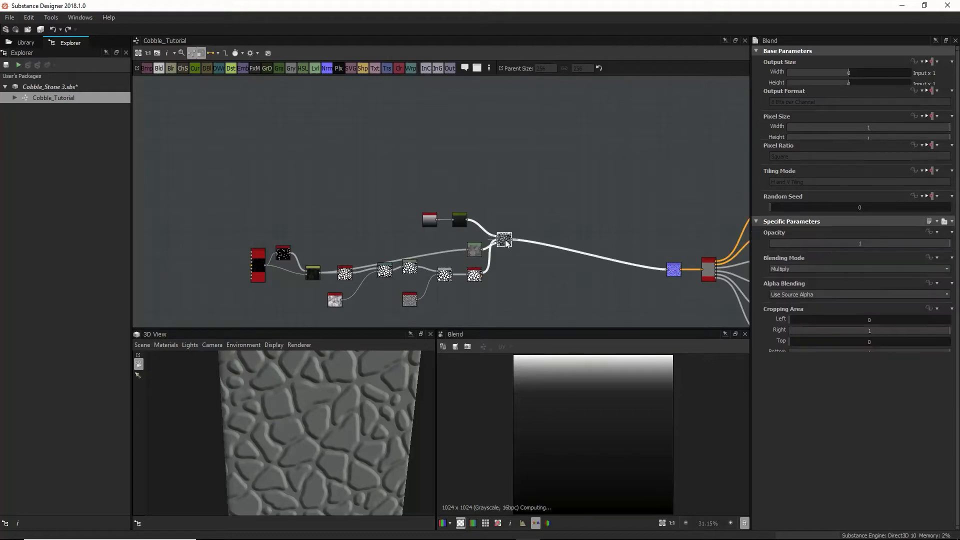
pyautogui.scroll(2, 561, 438)
pyautogui.scroll(-1, 569, 453)
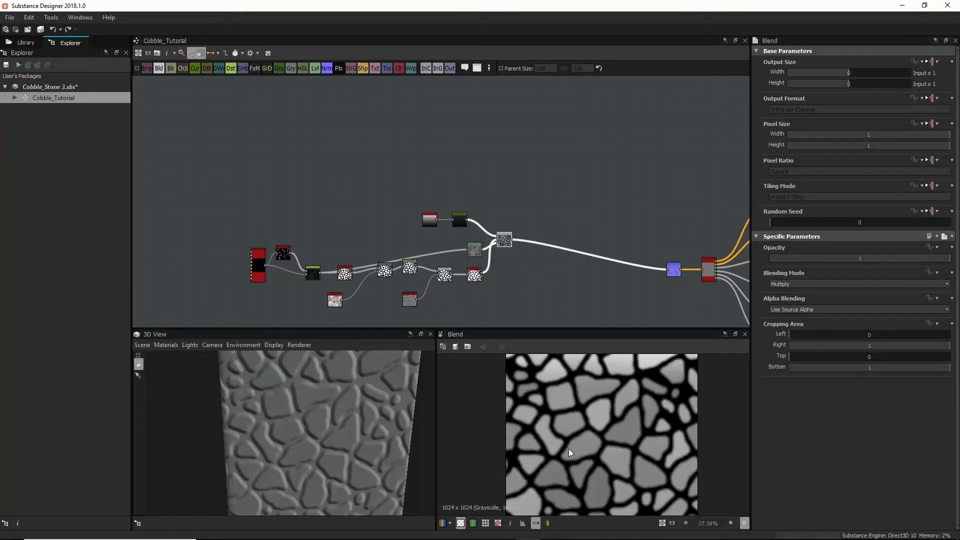
pyautogui.moveTo(316, 451); pyautogui.dragTo(291, 467)
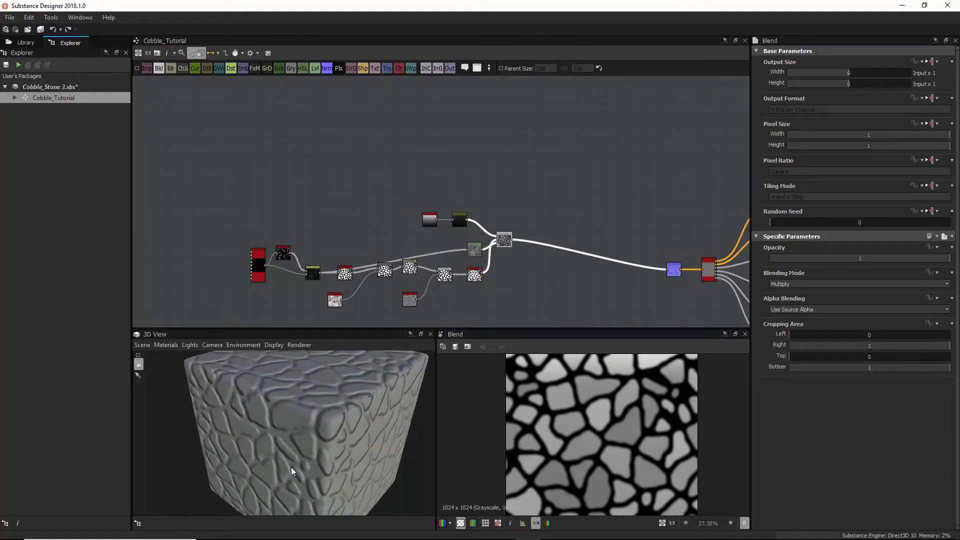
pyautogui.scroll(7, 292, 424)
pyautogui.scroll(-6, 292, 422)
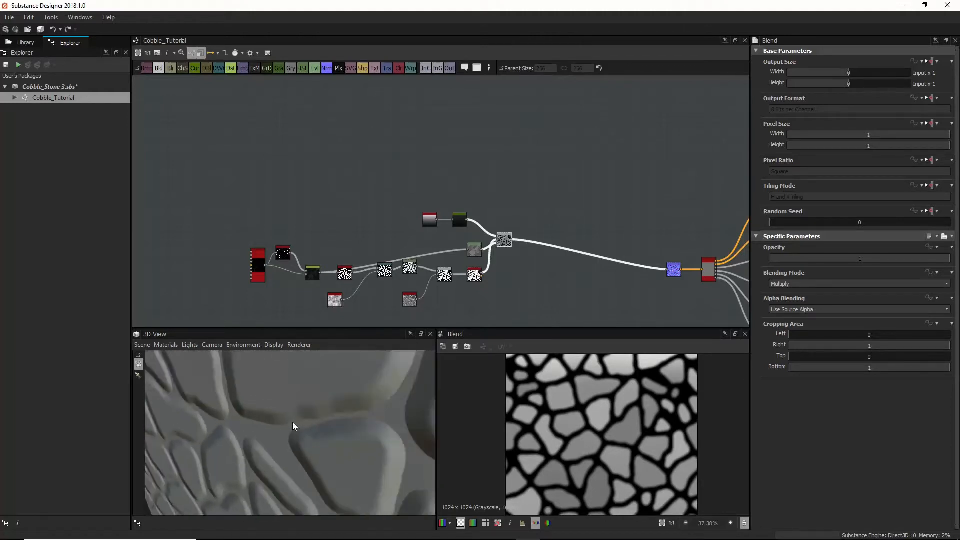
# Step: Switch the 3D view's mesh to Plane and inspect the stones up close
pyautogui.click(143, 344)
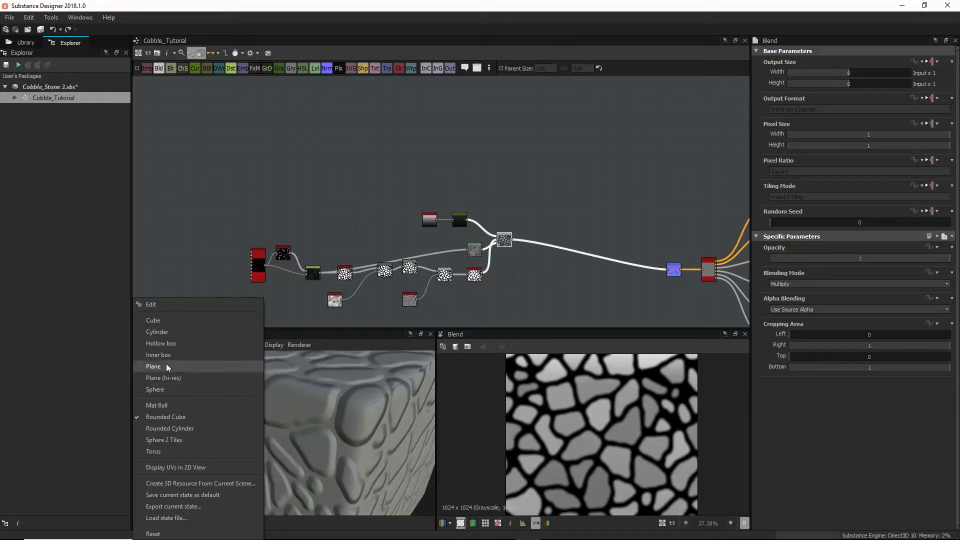
pyautogui.click(166, 364)
pyautogui.scroll(8, 325, 472)
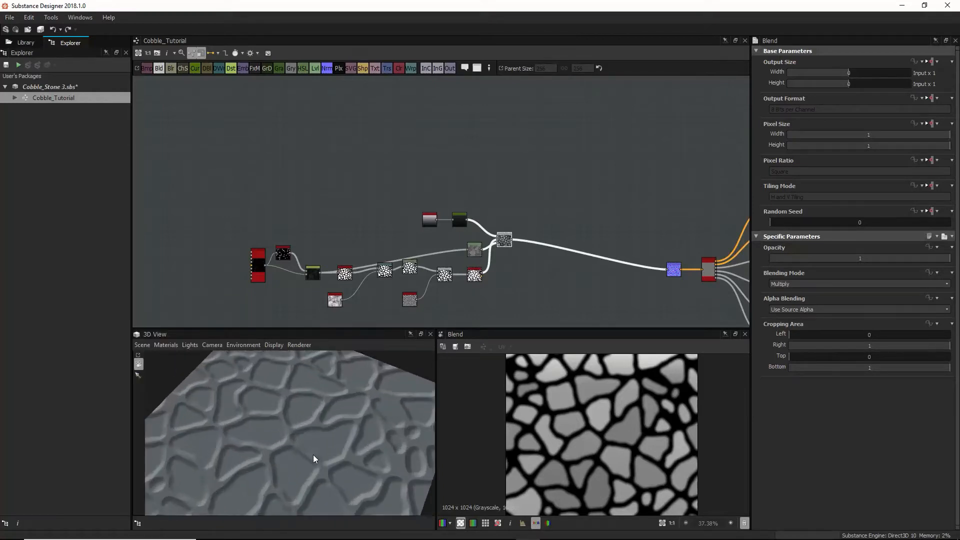
pyautogui.scroll(-2, 350, 444)
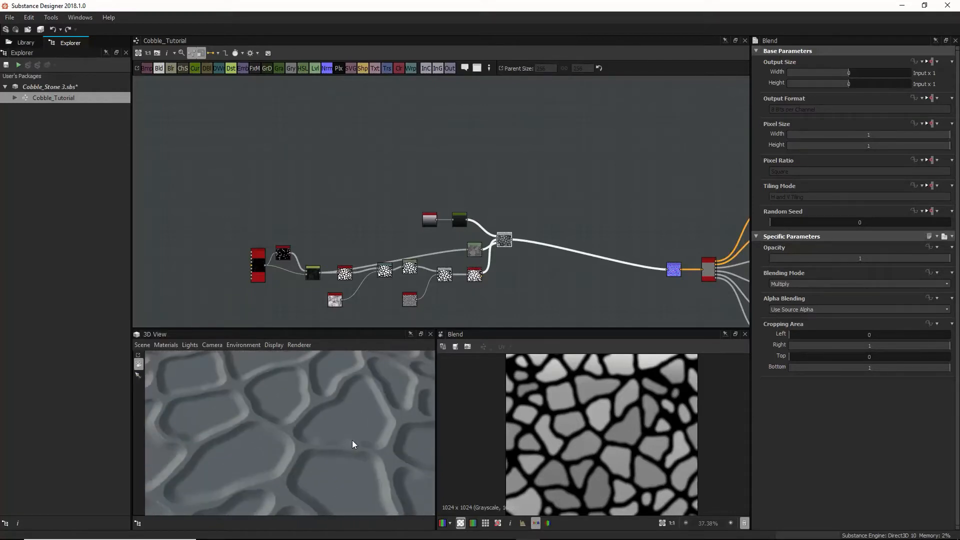
# Step: Place the Curve node's luminance point at 0.72 horizontally and 0.08 vertically, and check the stones on the plane
pyautogui.click(459, 219)
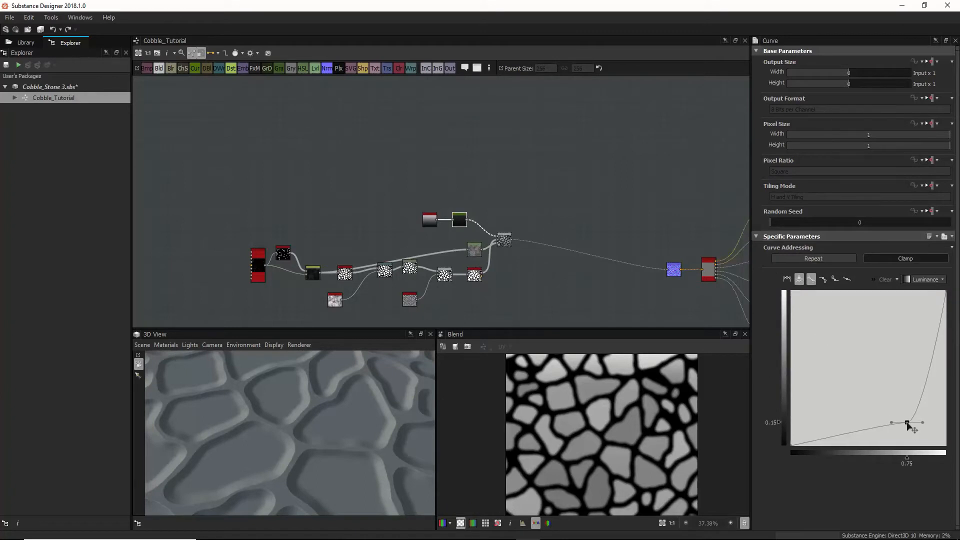
pyautogui.moveTo(907, 423)
pyautogui.mouseDown()
pyautogui.moveTo(843, 350)
pyautogui.moveTo(863, 416)
pyautogui.moveTo(900, 403)
pyautogui.moveTo(889, 396)
pyautogui.moveTo(915, 422)
pyautogui.moveTo(903, 433)
pyautogui.mouseUp()
pyautogui.scroll(-8, 311, 431)
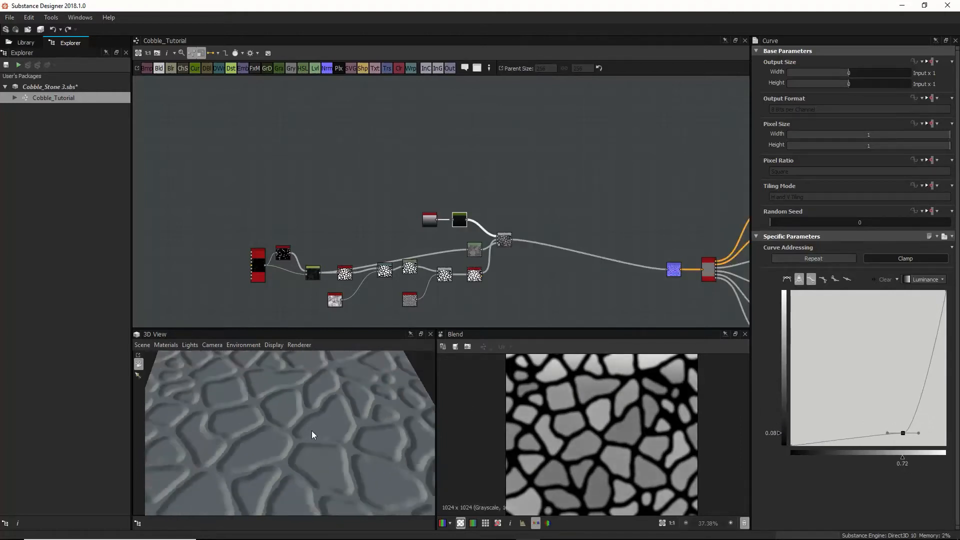
pyautogui.moveTo(310, 430); pyautogui.dragTo(309, 440)
pyautogui.scroll(-1, 580, 372)
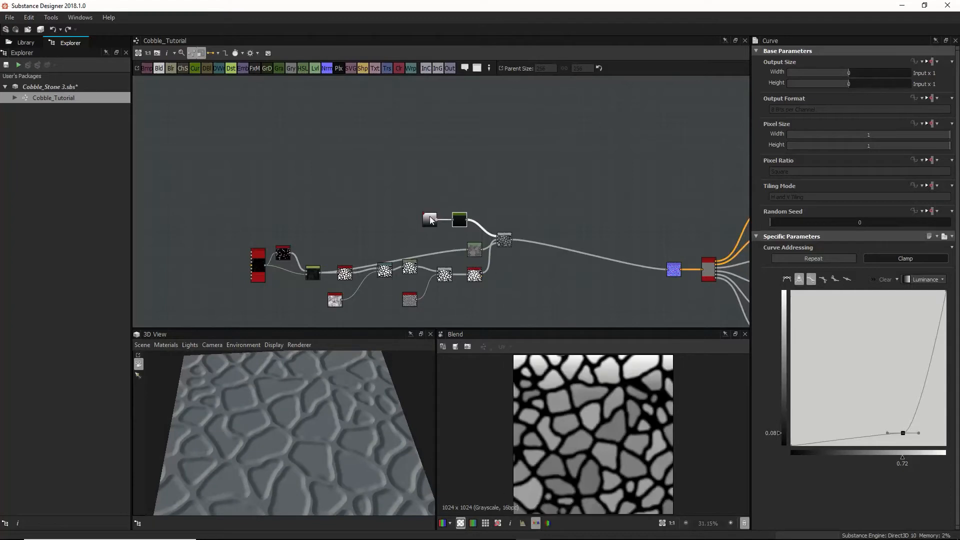
# Step: Move all nodes feeding the Normal node, up to the last Blend, further away from it to make room in the graph
pyautogui.moveTo(207, 175); pyautogui.dragTo(526, 356)
pyautogui.moveTo(501, 242); pyautogui.dragTo(420, 242)
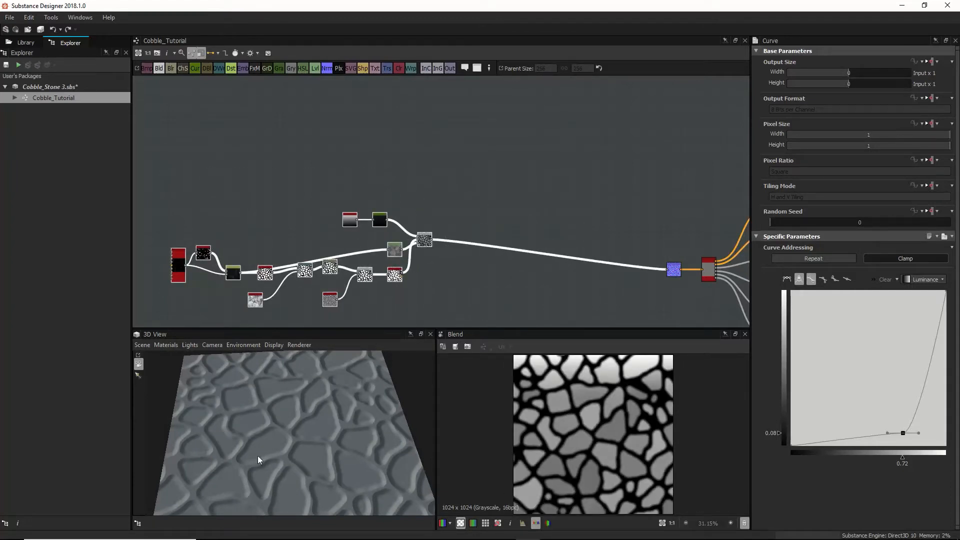
pyautogui.click(507, 215)
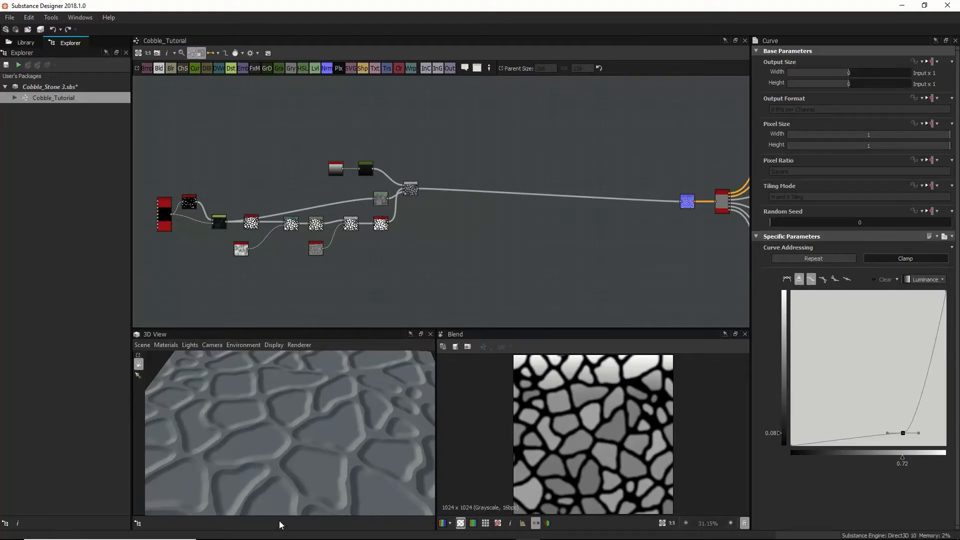
pyautogui.scroll(-3, 327, 422)
pyautogui.scroll(1, 328, 422)
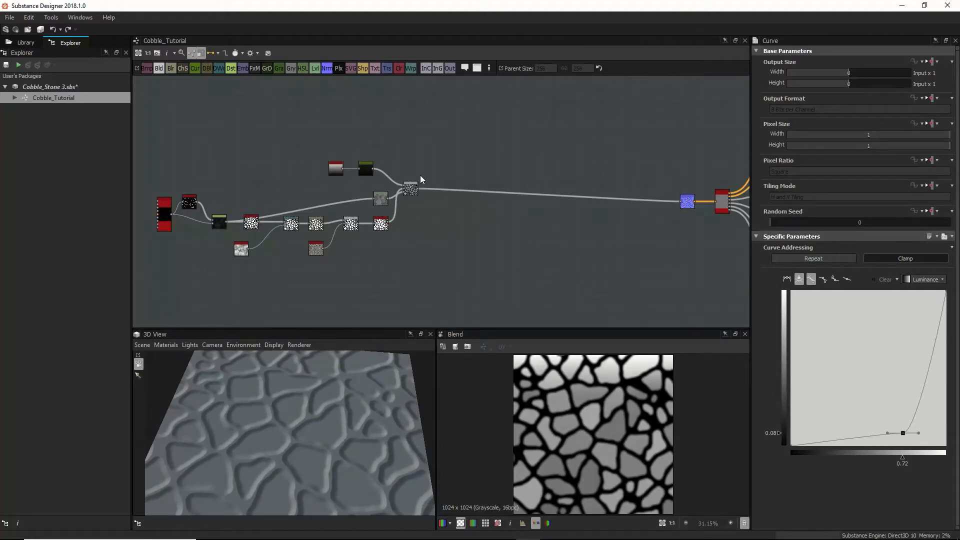
# Step: Feed a Perlin noise through a Levels node into a new Blend ahead of the Normal node, placing the Levels beside the noise
pyautogui.press('space')
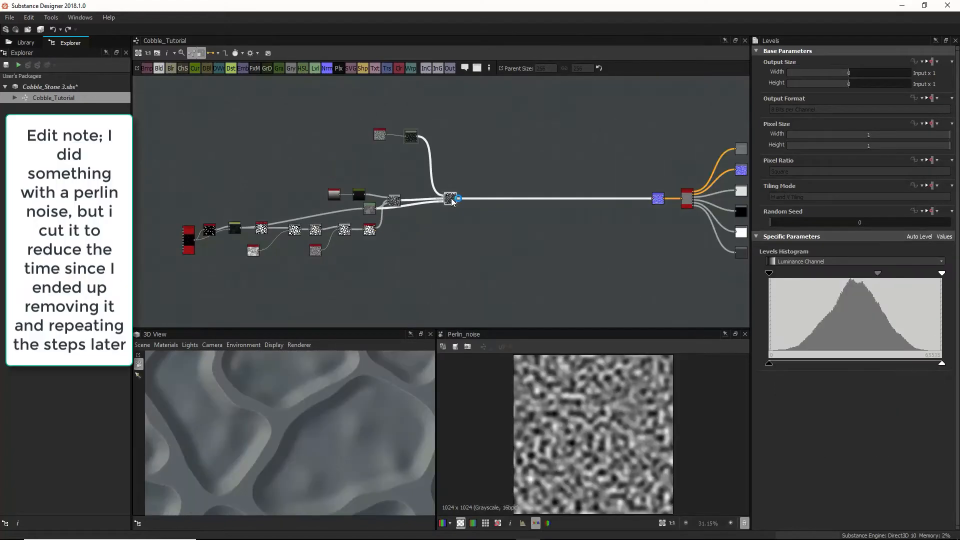
pyautogui.moveTo(410, 142); pyautogui.dragTo(392, 141)
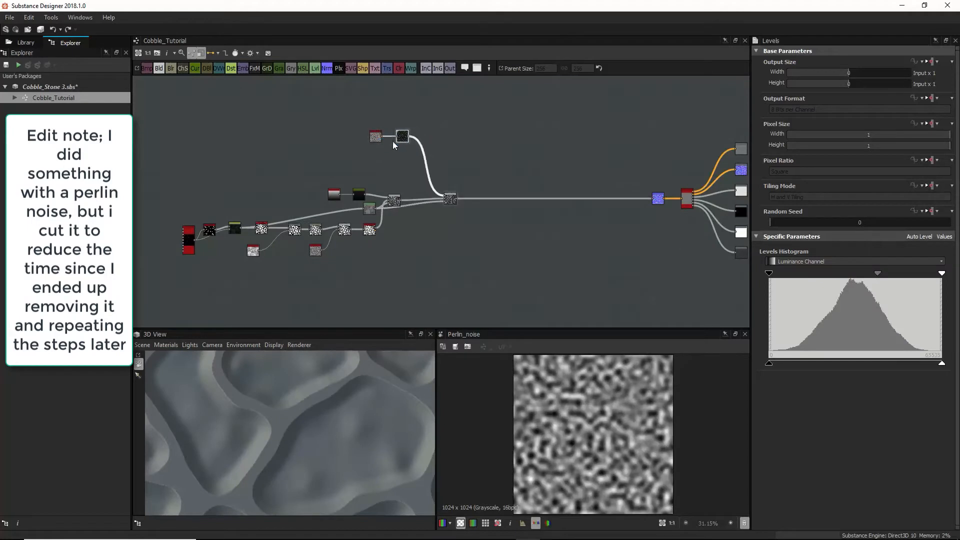
# Step: Add a Slope Blur Grayscale node after the last Blend node and connect the Blend's output to it
pyautogui.press('space')
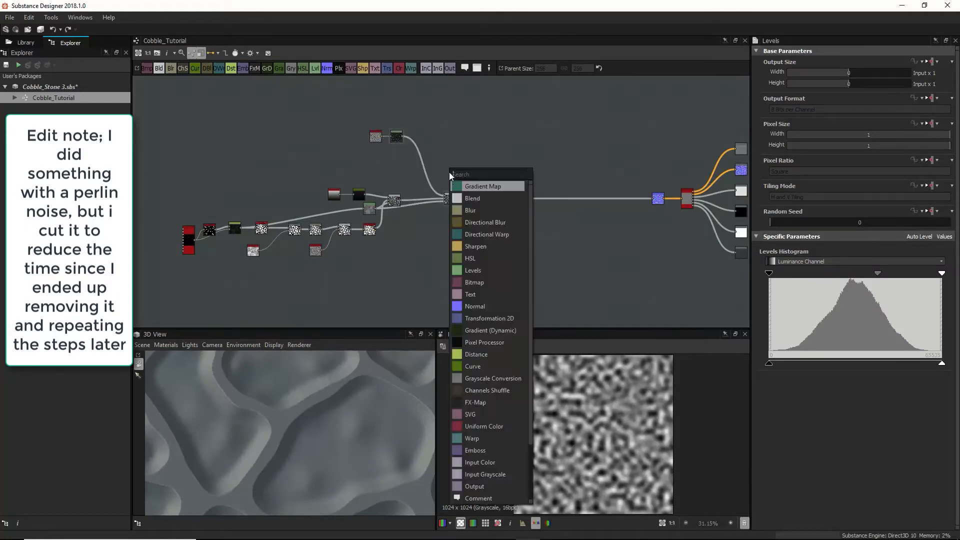
pyautogui.write('slop')
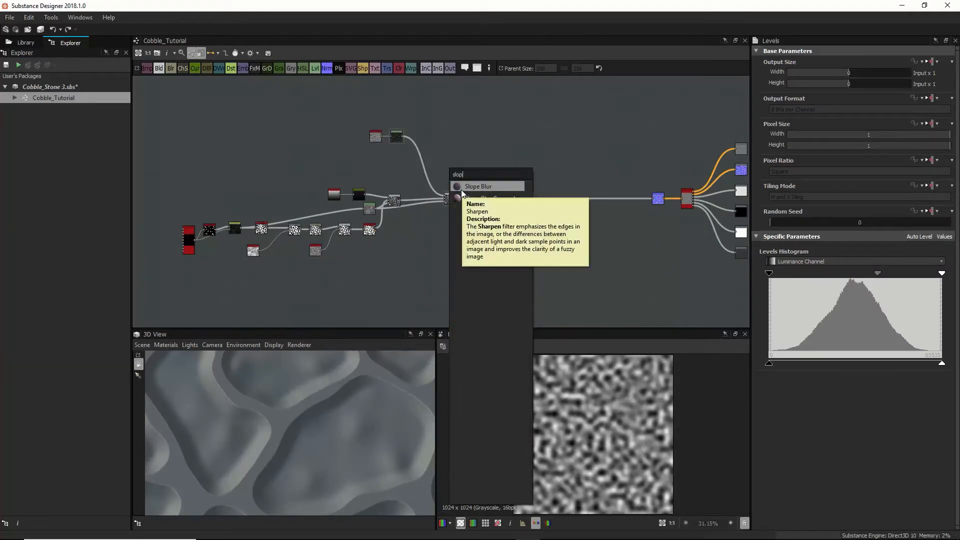
pyautogui.press('Return')
pyautogui.scroll(-5, 332, 455)
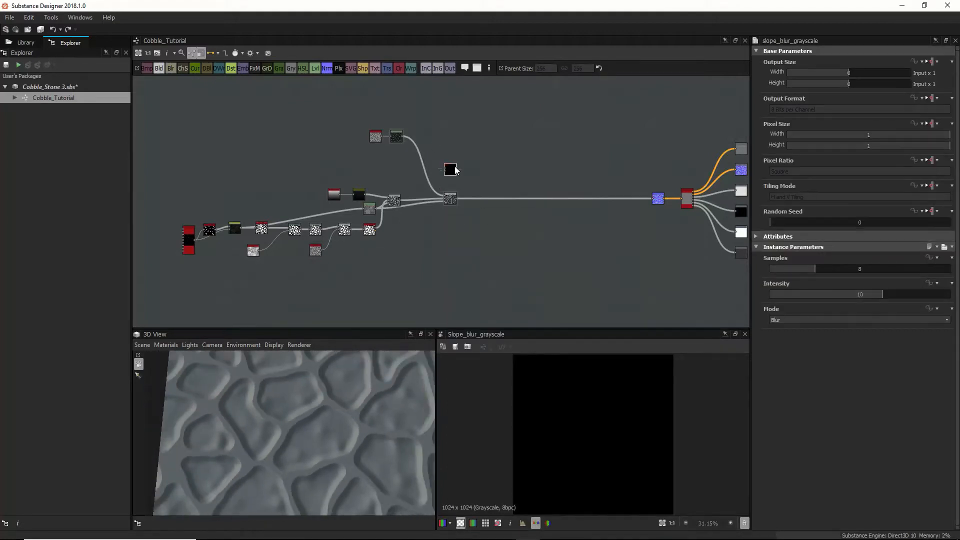
pyautogui.moveTo(452, 168); pyautogui.dragTo(491, 192)
pyautogui.scroll(3, 470, 194)
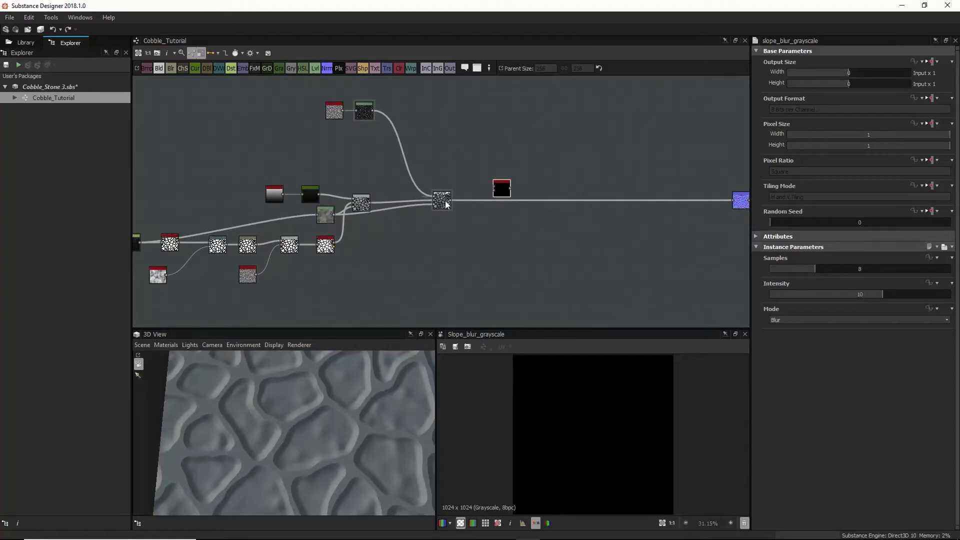
pyautogui.moveTo(502, 193); pyautogui.dragTo(504, 183)
# Step: Search the node list for "cl" to add a node near the Slope Blur Grayscale
pyautogui.click(505, 195)
pyautogui.press('space')
pyautogui.write('cl')
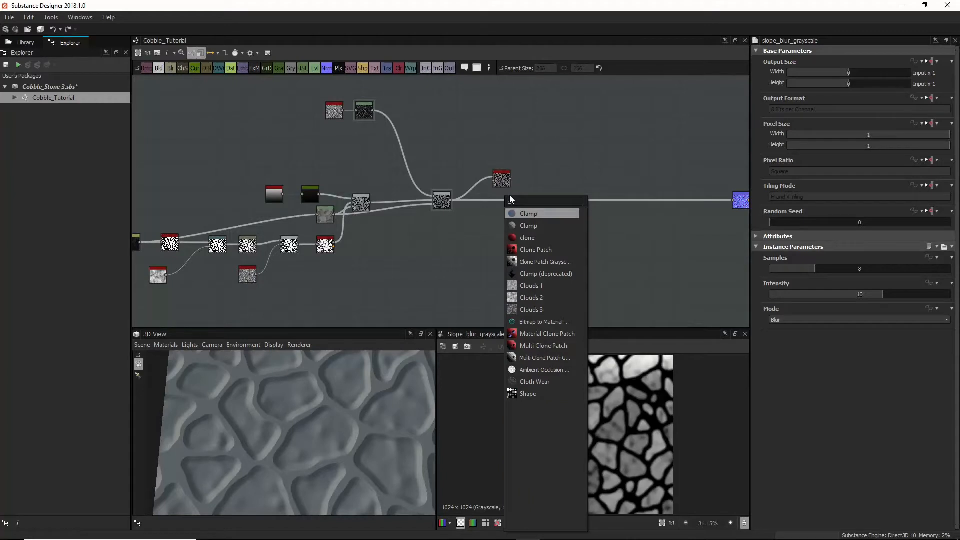
# Step: Add a Clouds 2 node as the slope input of the Slope Blur Grayscale node and connect the blur's output to the Normal node
pyautogui.write('ou')
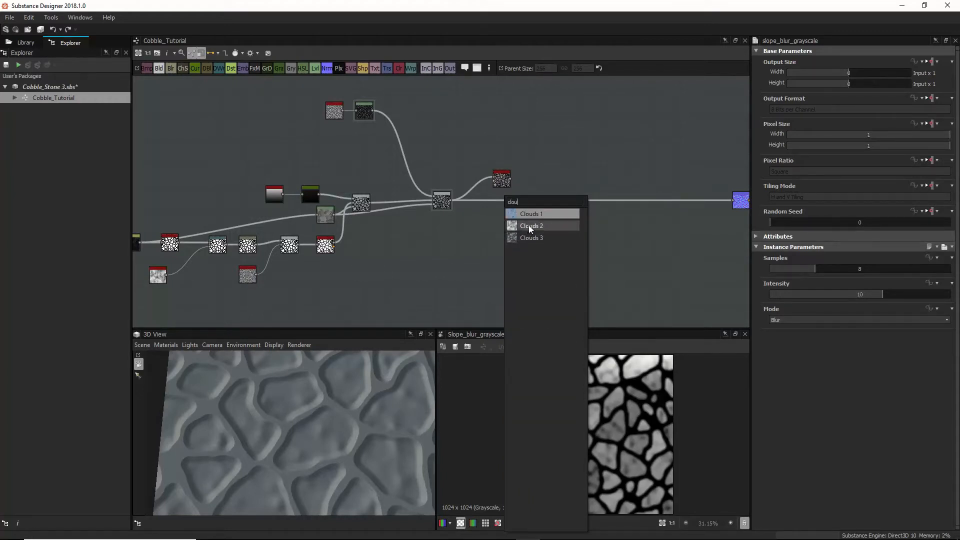
pyautogui.click(528, 225)
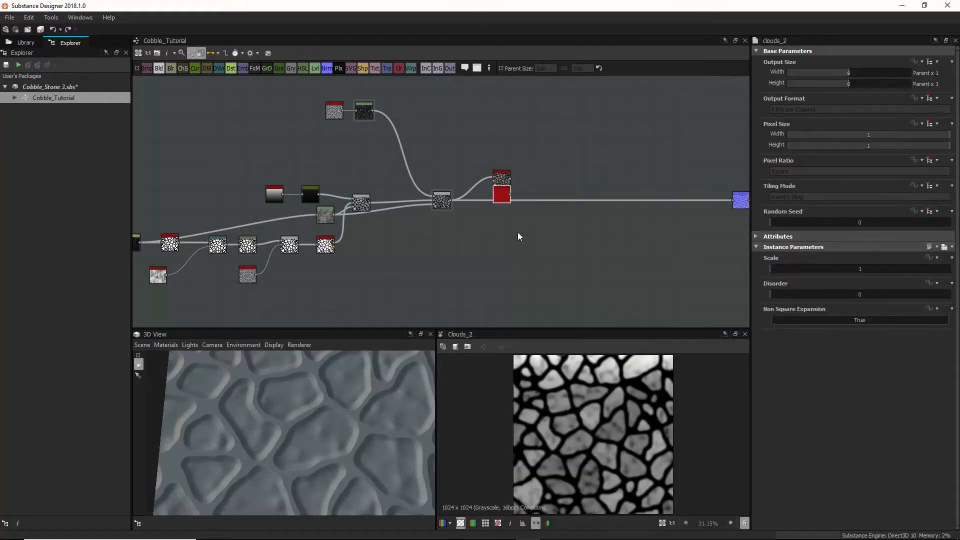
pyautogui.moveTo(502, 178); pyautogui.dragTo(550, 164)
pyautogui.moveTo(509, 195); pyautogui.dragTo(542, 167)
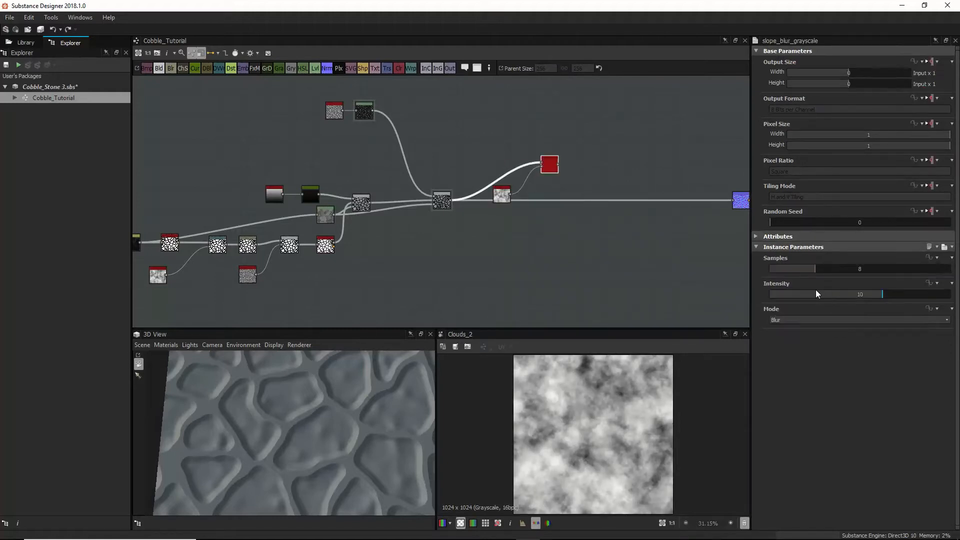
pyautogui.doubleClick(545, 170)
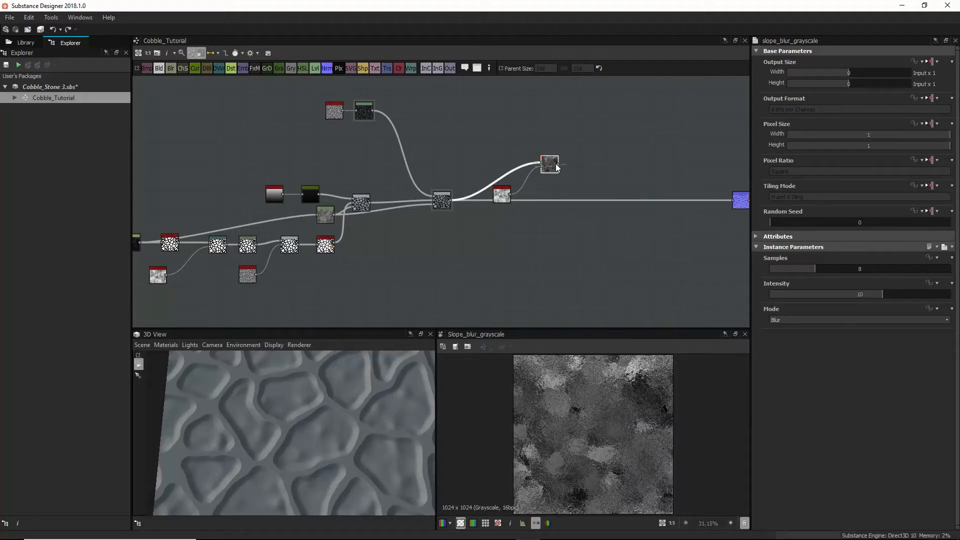
pyautogui.moveTo(558, 164); pyautogui.dragTo(731, 204)
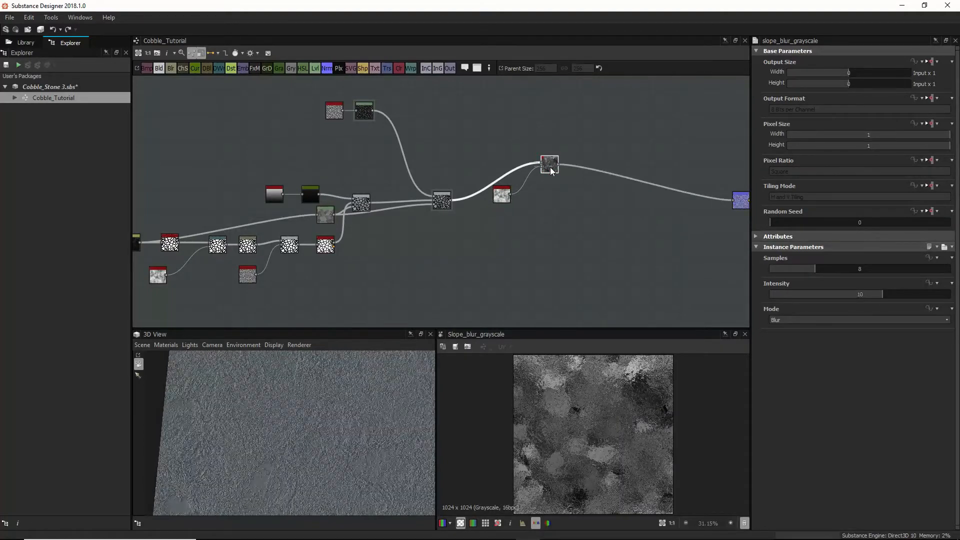
# Step: Configure the Slope Blur Grayscale node with Samples 32, Intensity 0.27 and Mode Min
pyautogui.moveTo(812, 269); pyautogui.dragTo(950, 267)
pyautogui.moveTo(872, 294); pyautogui.dragTo(772, 295)
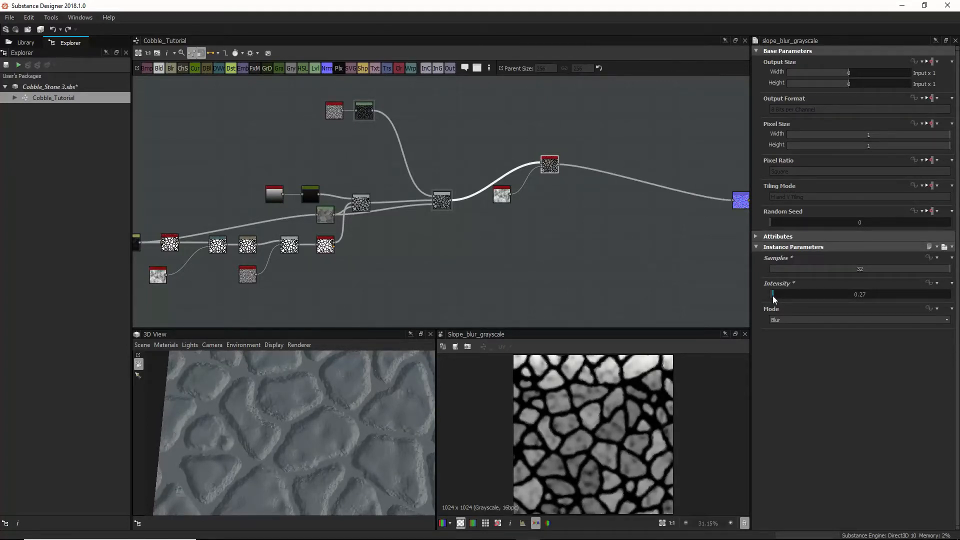
pyautogui.click(784, 319)
pyautogui.click(783, 334)
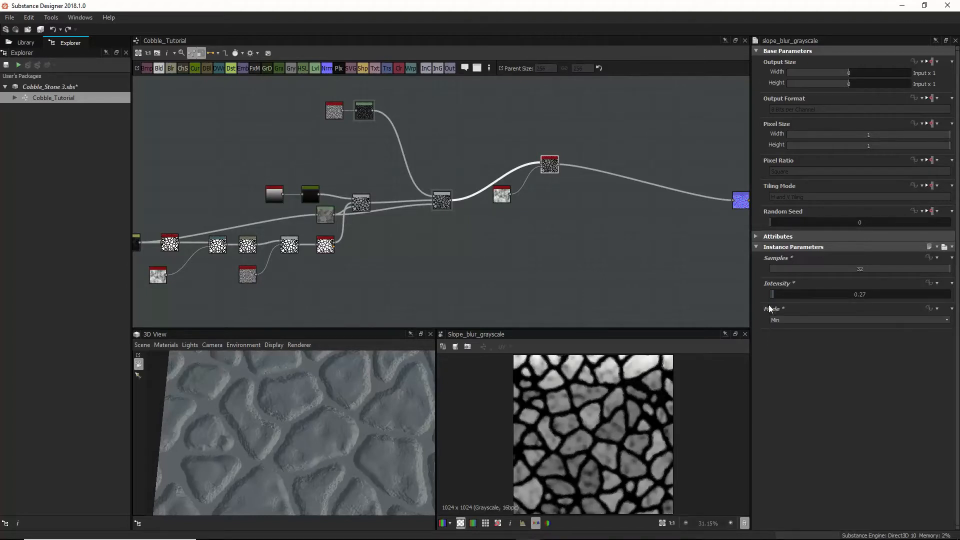
pyautogui.moveTo(775, 295); pyautogui.dragTo(769, 295)
# Step: Relocate Slope Blur Grayscale and its Clouds 2 node between the stone Blend and the Subtract Blend, rewiring the slope blur into the Subtract Blend
pyautogui.moveTo(448, 207)
pyautogui.mouseDown()
pyautogui.moveTo(462, 180)
pyautogui.moveTo(462, 210)
pyautogui.mouseUp()
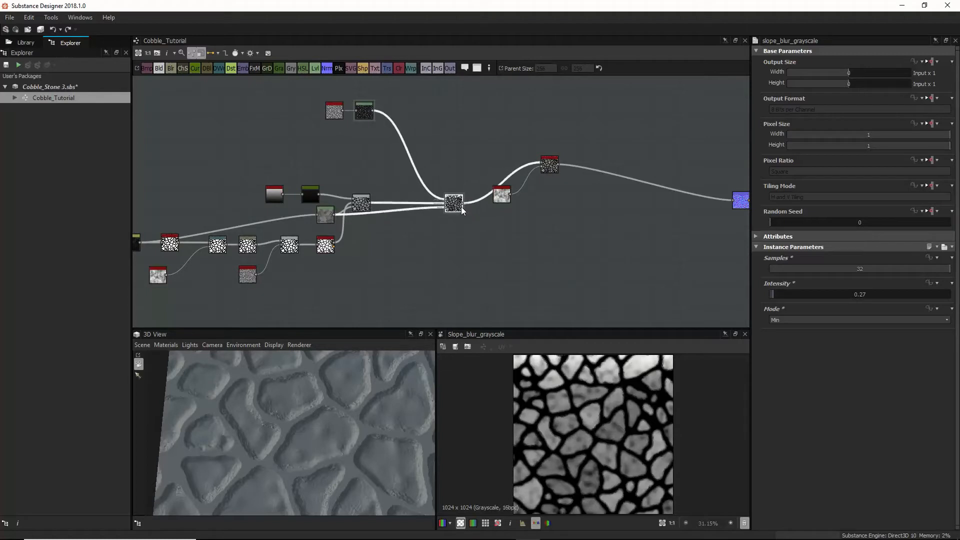
pyautogui.moveTo(370, 203); pyautogui.dragTo(418, 231)
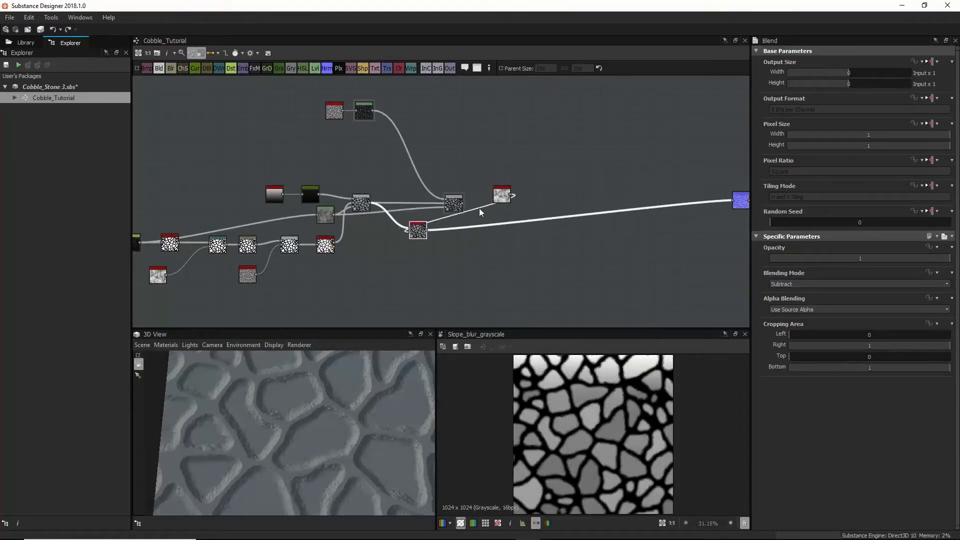
pyautogui.moveTo(502, 196); pyautogui.dragTo(385, 253)
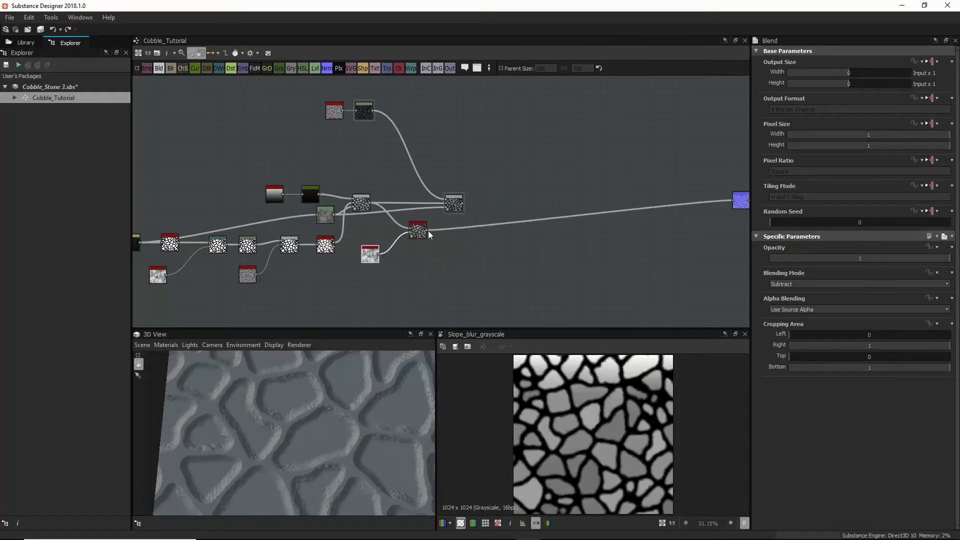
pyautogui.click(449, 204)
pyautogui.moveTo(454, 207); pyautogui.dragTo(467, 204)
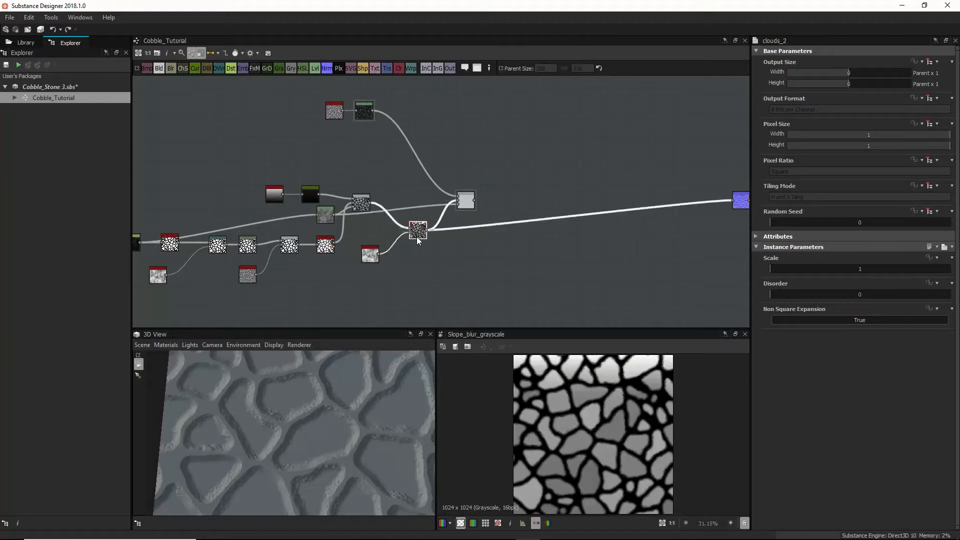
pyautogui.click(467, 206)
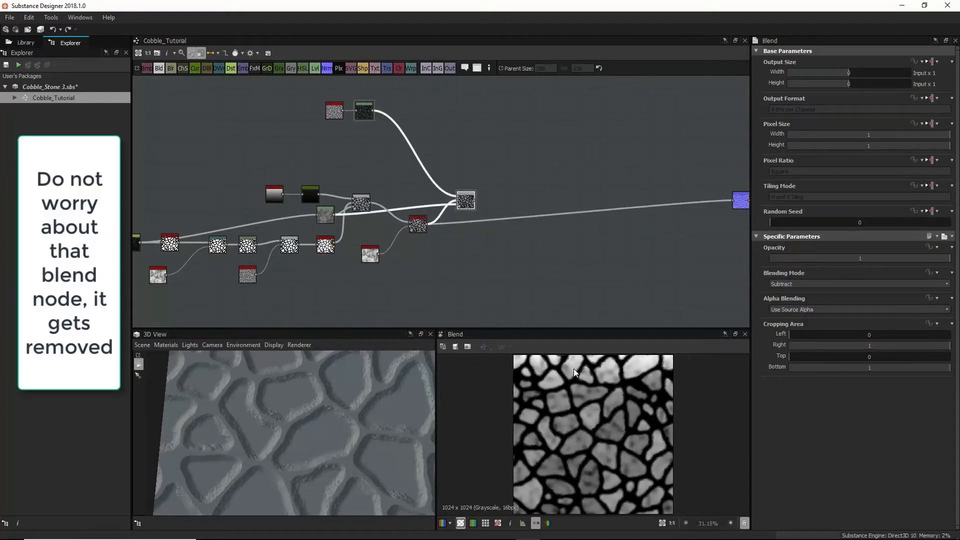
pyautogui.click(457, 206)
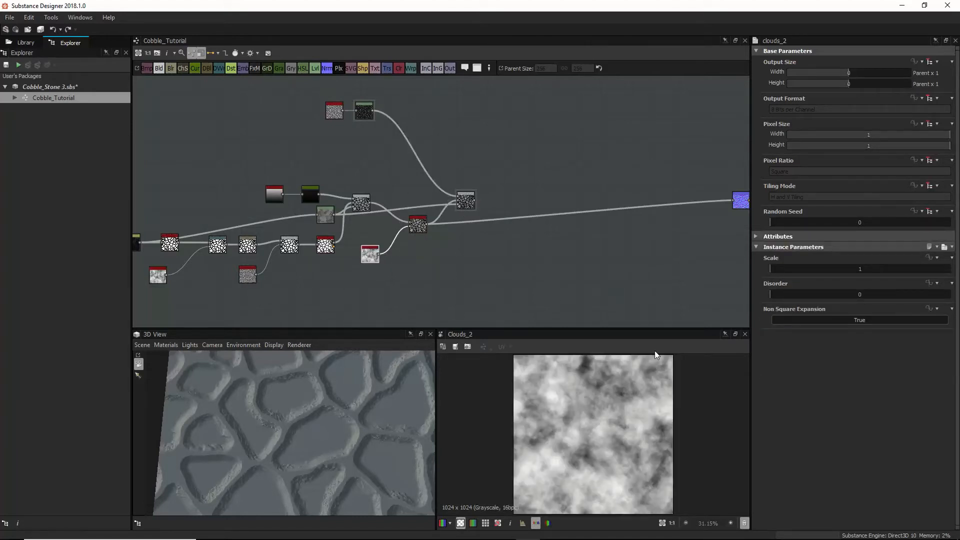
# Step: Set the Slope Blur Grayscale Intensity to 0.22 and try the Blur mode before switching back to Min
pyautogui.click(418, 224)
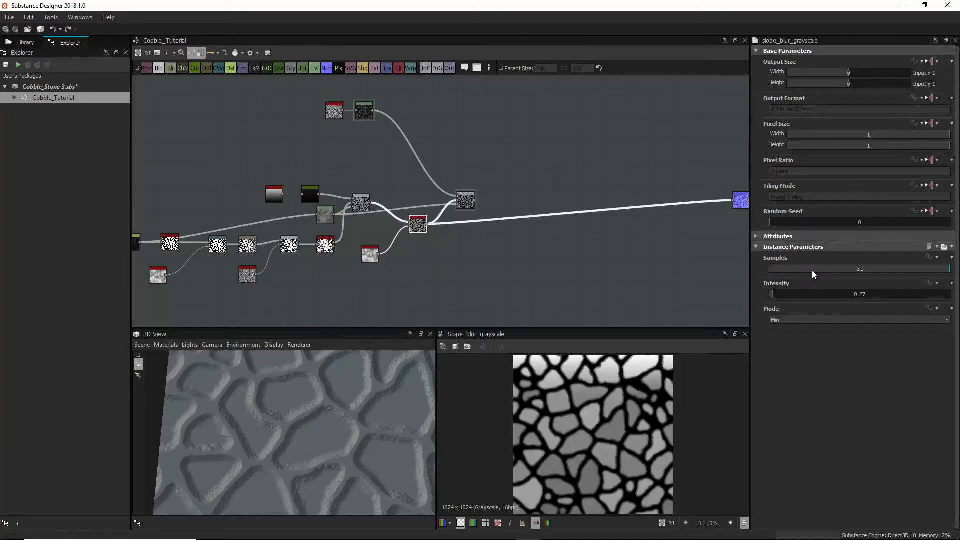
pyautogui.click(772, 295)
pyautogui.click(793, 320)
pyautogui.click(800, 326)
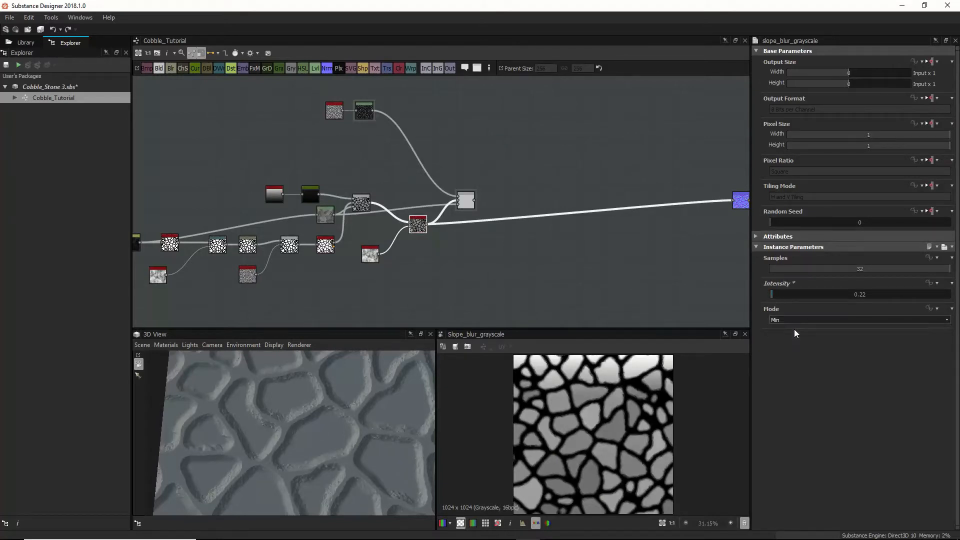
pyautogui.click(793, 319)
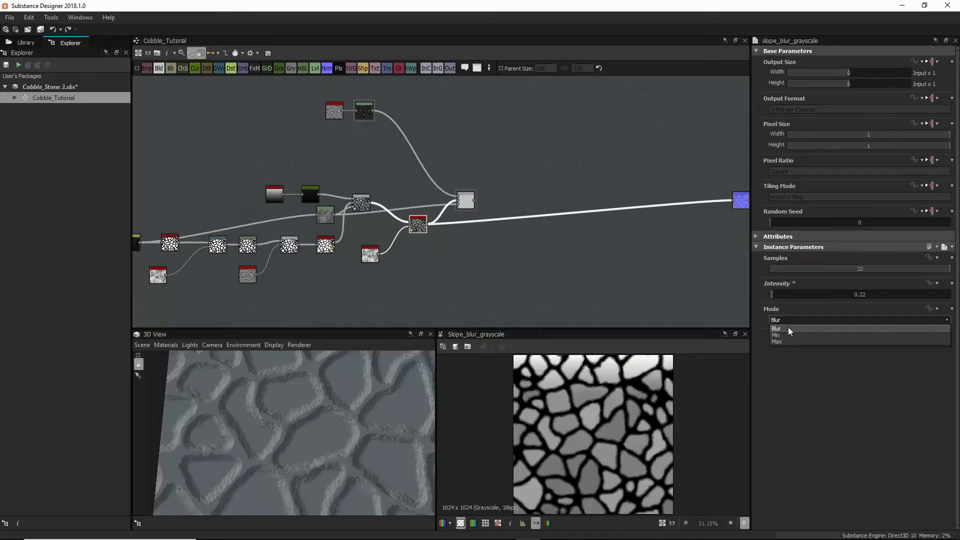
pyautogui.click(788, 328)
pyautogui.click(786, 324)
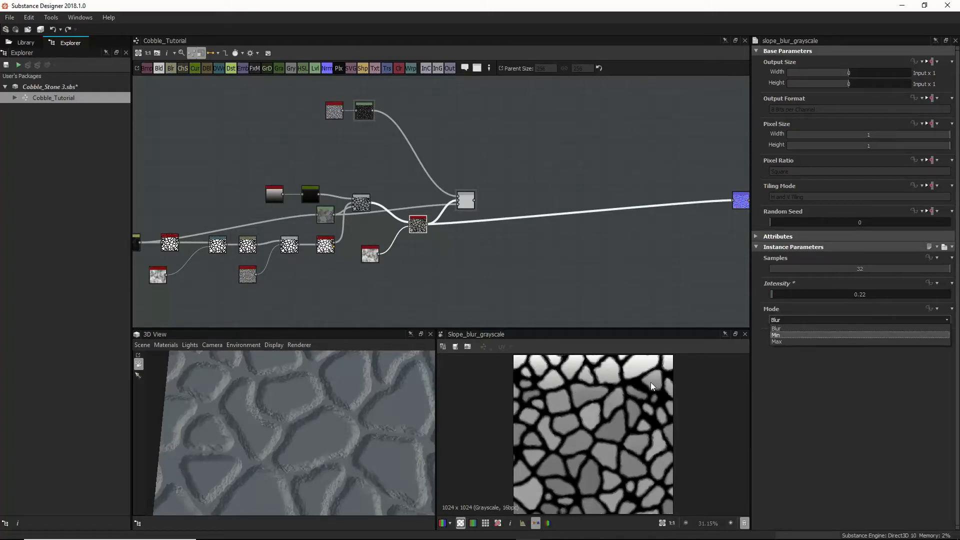
pyautogui.click(784, 336)
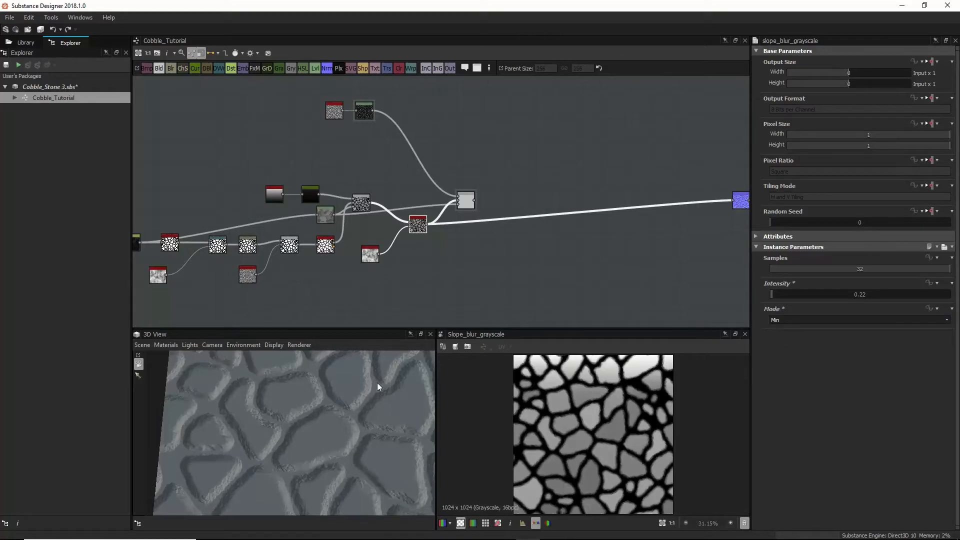
# Step: Lower the Slope Blur Grayscale Intensity to 0.09 and inspect the stone edges in the 3D preview
pyautogui.moveTo(322, 425); pyautogui.dragTo(358, 403, button='middle')
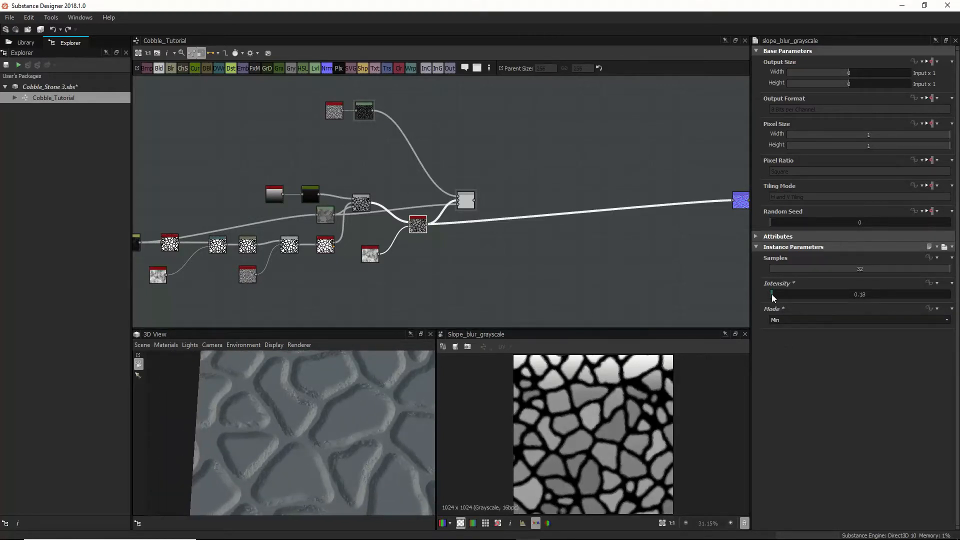
pyautogui.moveTo(772, 294); pyautogui.dragTo(770, 294)
pyautogui.scroll(5, 341, 453)
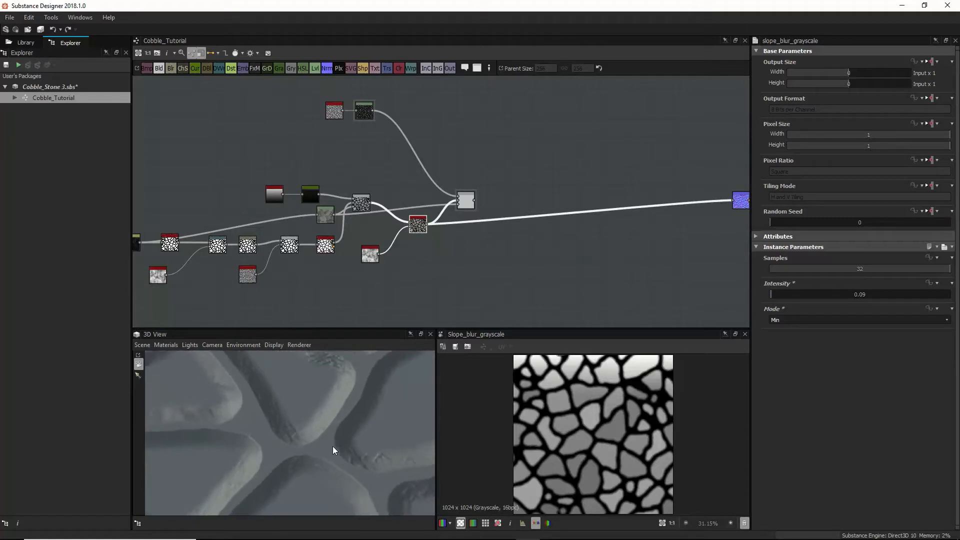
pyautogui.scroll(-5, 332, 446)
pyautogui.moveTo(332, 452); pyautogui.dragTo(288, 414)
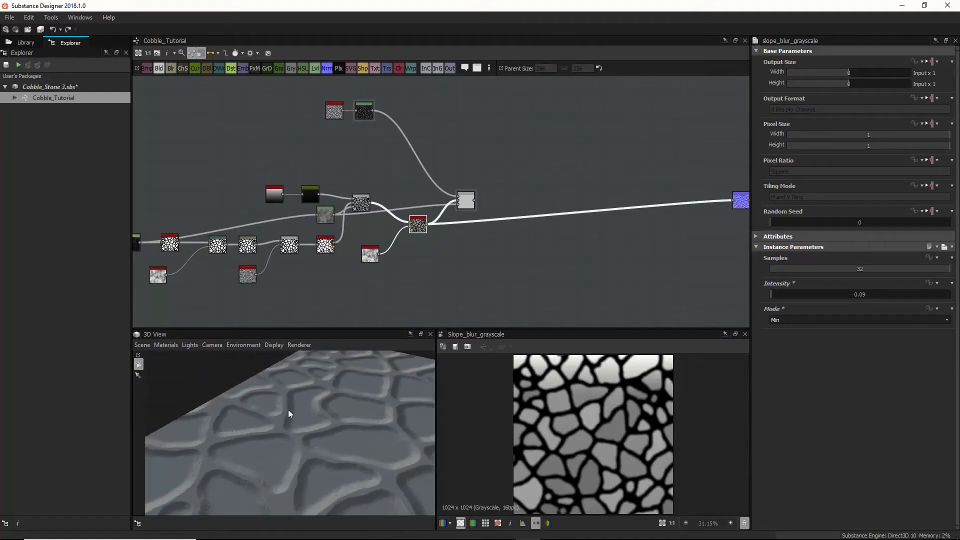
pyautogui.moveTo(295, 464); pyautogui.dragTo(311, 385, button='middle')
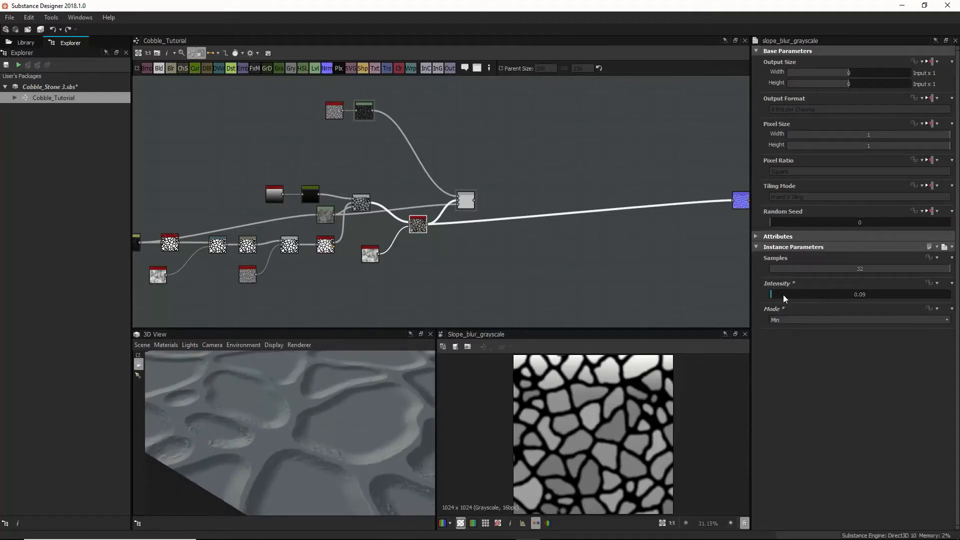
# Step: Set the Clouds 2 Scale to 3 and move the node farther from the slope blur to make room
pyautogui.click(372, 255)
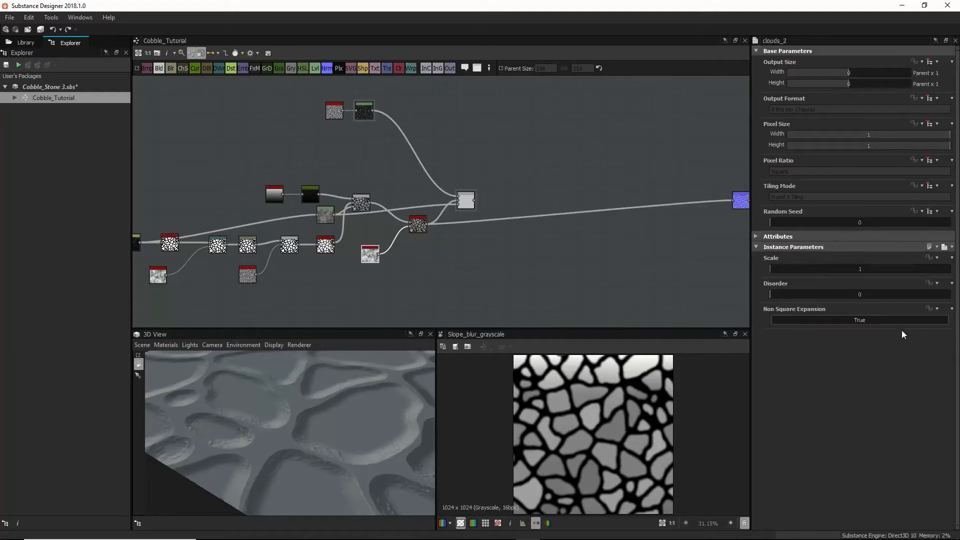
pyautogui.moveTo(775, 271); pyautogui.dragTo(813, 272)
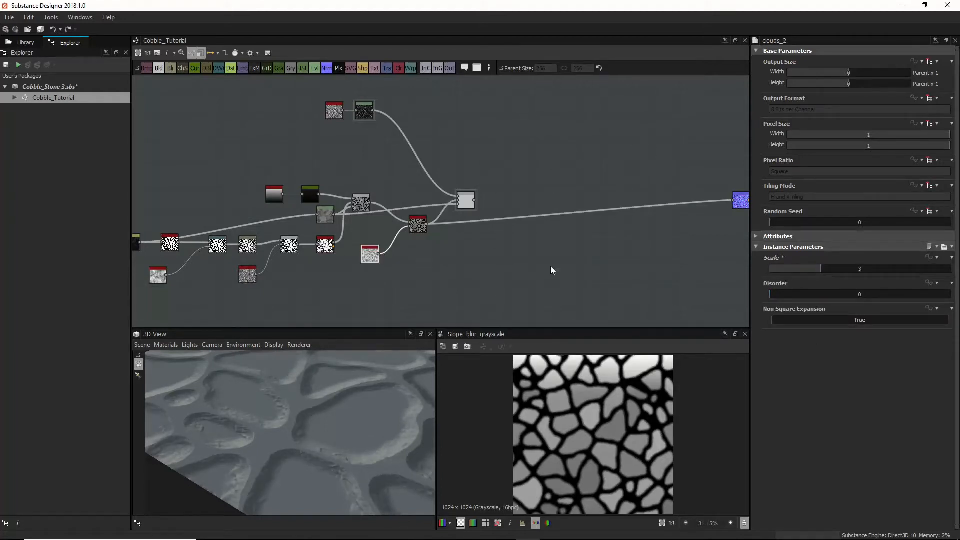
pyautogui.moveTo(370, 254); pyautogui.dragTo(337, 278)
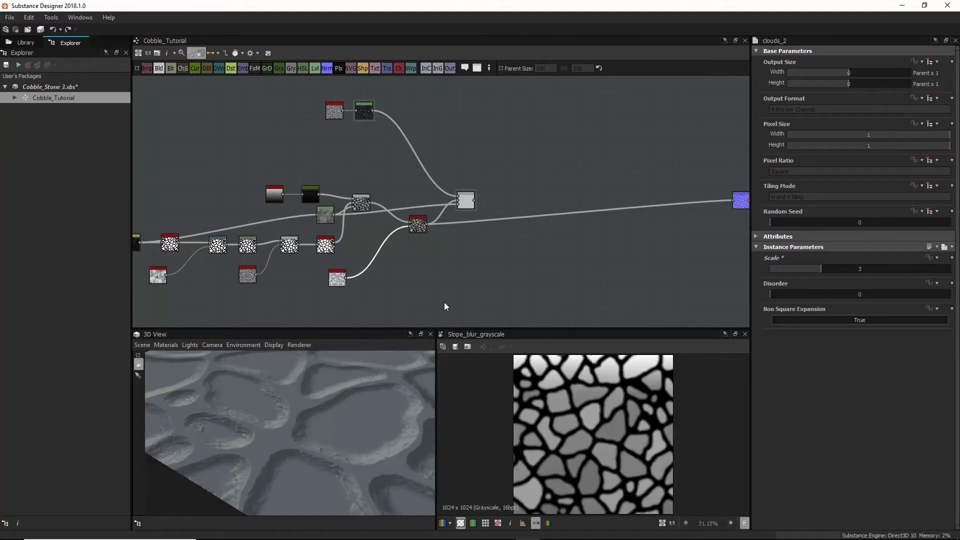
# Step: Insert a Blur node with Intensity 0.72 between Clouds 2 and Slope Blur Grayscale, and check the stones in the 3D preview
pyautogui.press('space')
pyautogui.click(583, 262)
pyautogui.moveTo(847, 260); pyautogui.dragTo(776, 260)
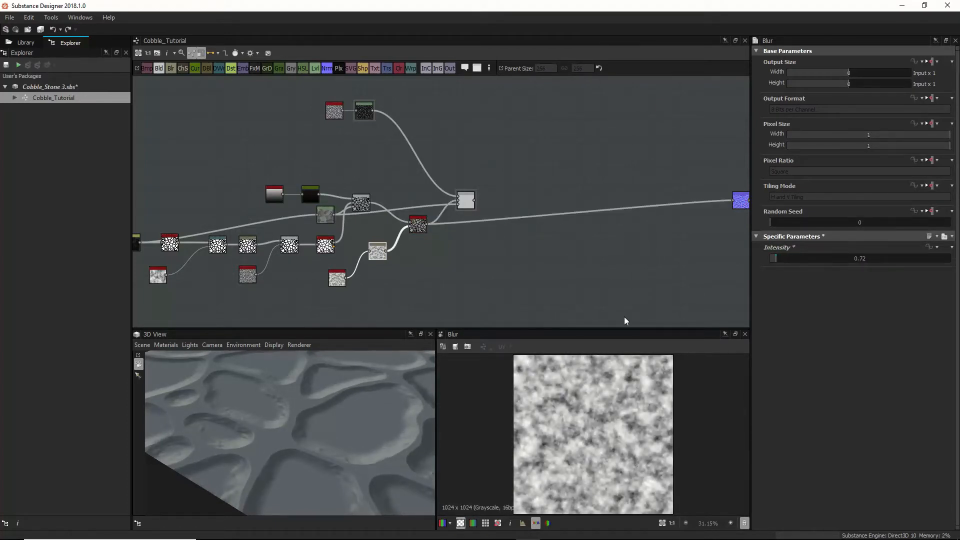
pyautogui.moveTo(292, 413); pyautogui.dragTo(325, 445)
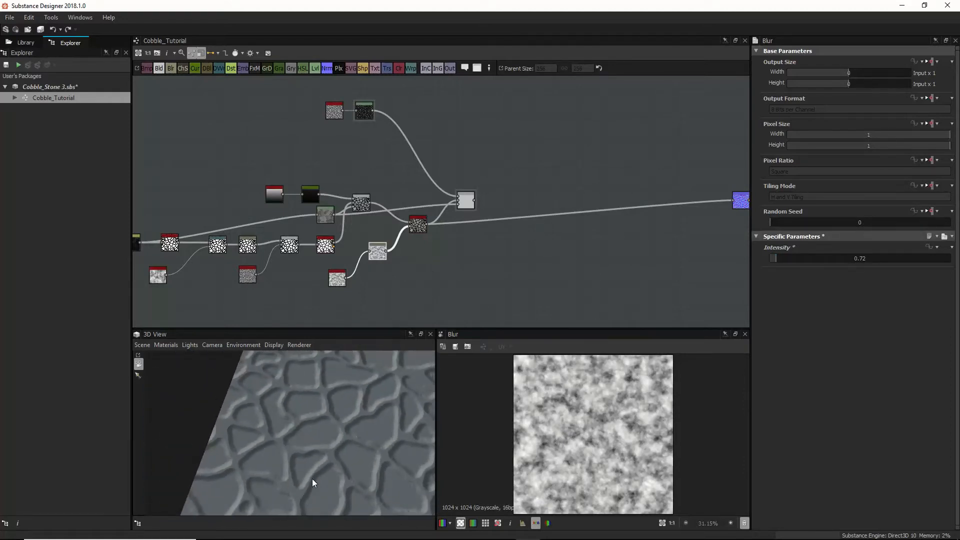
pyautogui.moveTo(312, 478); pyautogui.dragTo(341, 465)
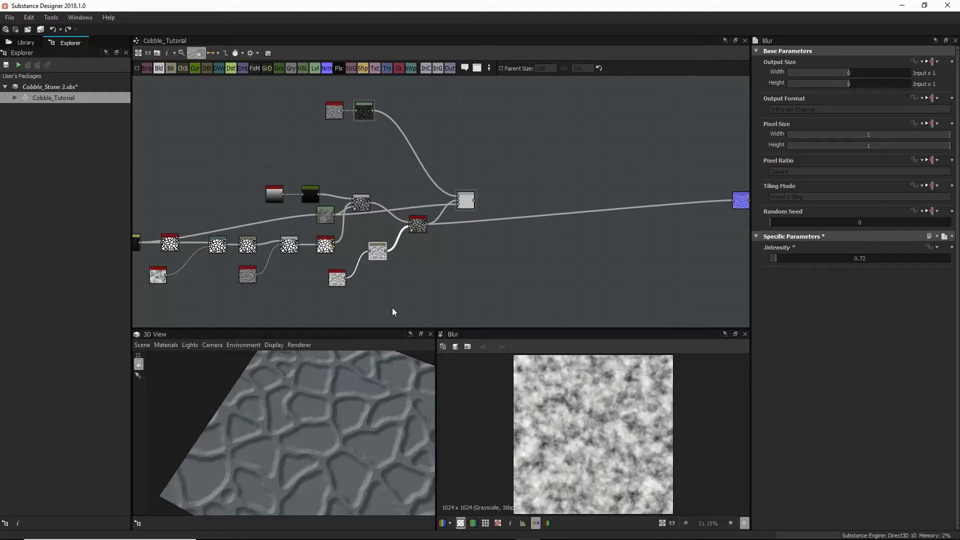
# Step: Shift the Subtract Blend node slightly upward, add an unconnected Directional Warp node beside it, and select the Blend
pyautogui.moveTo(472, 190); pyautogui.dragTo(476, 178)
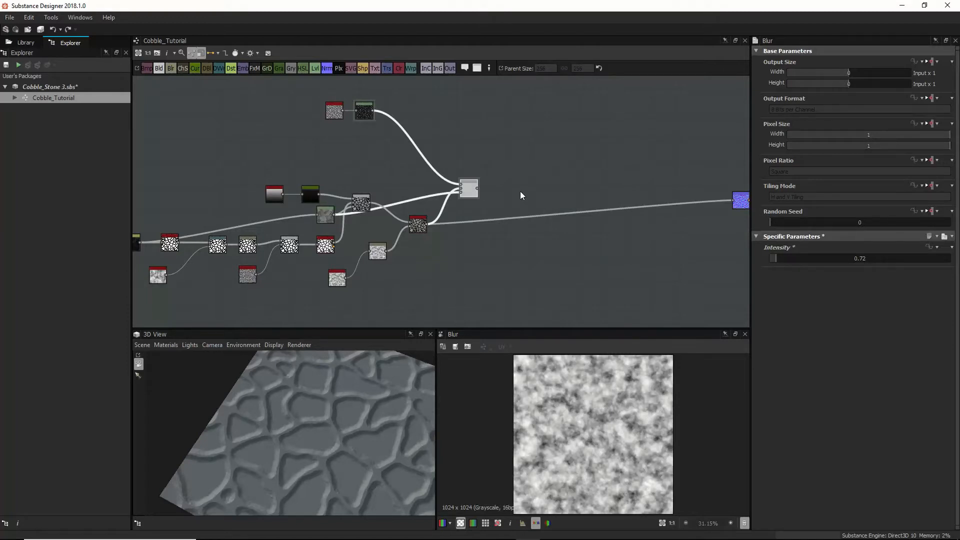
pyautogui.scroll(2, 503, 188)
pyautogui.click(490, 189)
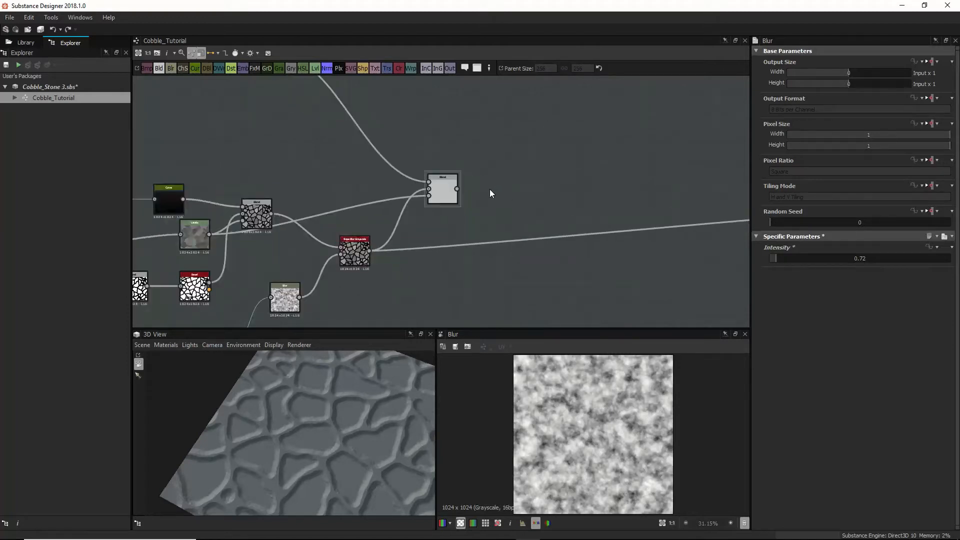
pyautogui.press('space')
pyautogui.click(484, 185)
pyautogui.moveTo(343, 390); pyautogui.dragTo(338, 422)
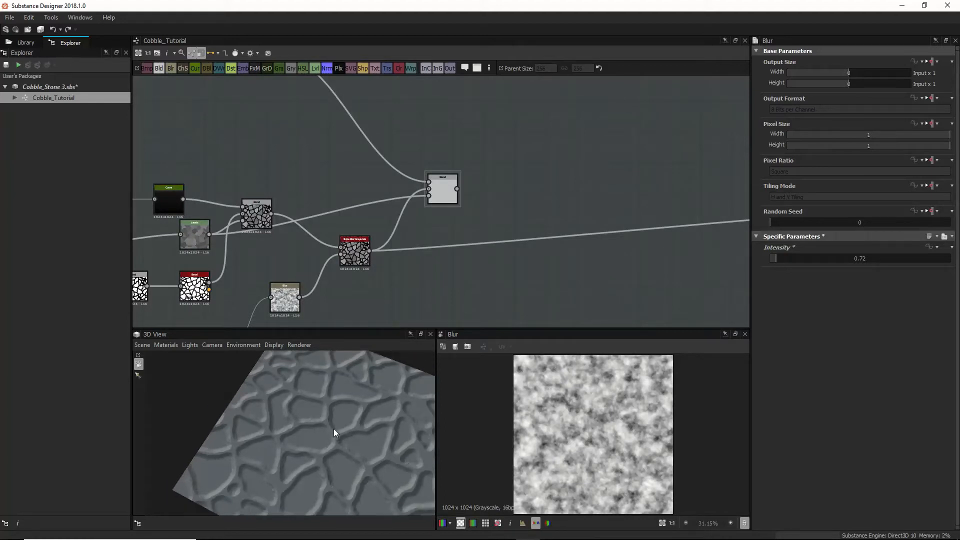
pyautogui.scroll(5, 330, 441)
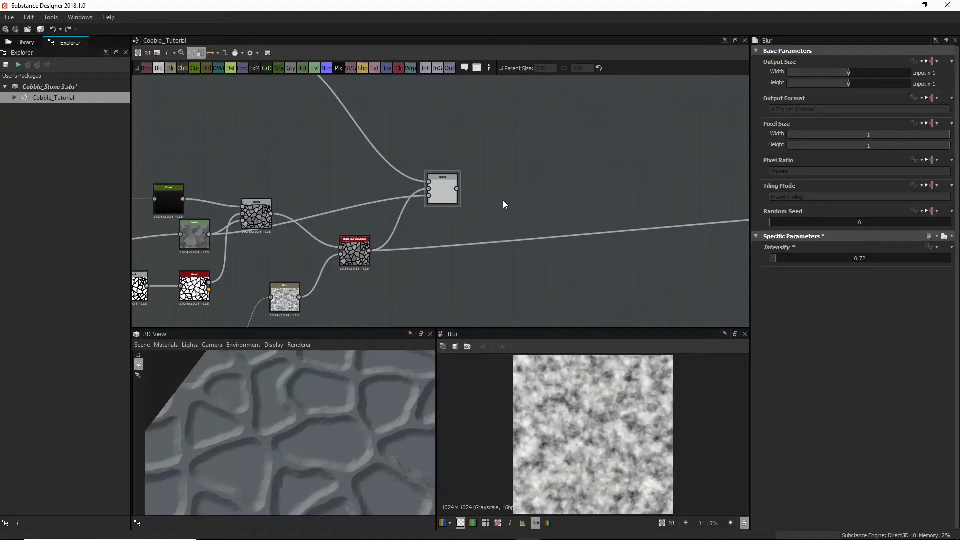
pyautogui.press('space')
pyautogui.click(526, 227)
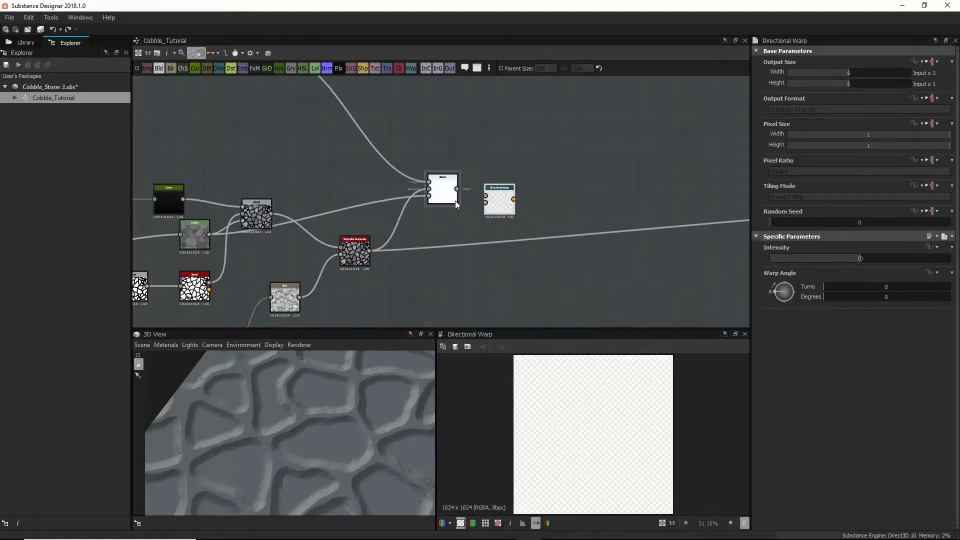
pyautogui.click(443, 185)
pyautogui.scroll(-2, 428, 165)
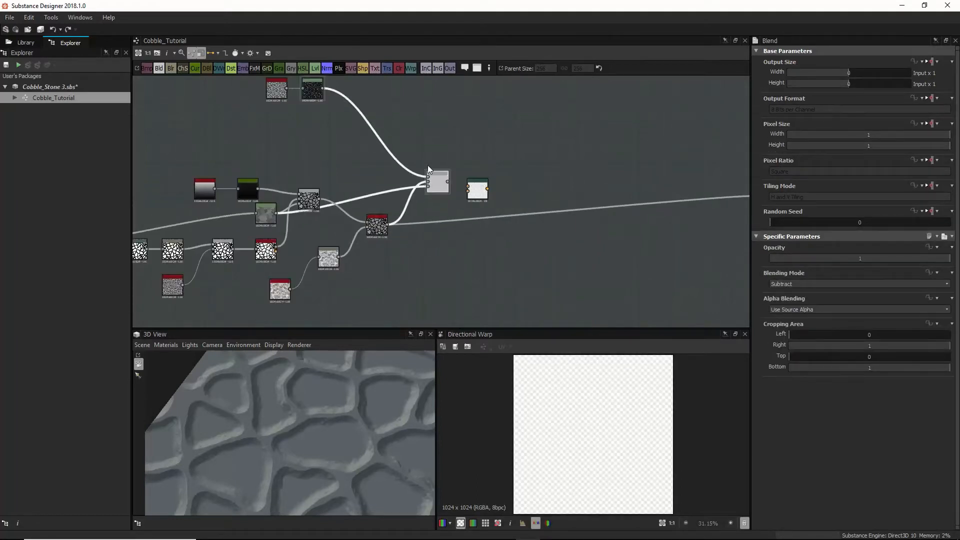
pyautogui.moveTo(427, 165); pyautogui.dragTo(442, 204, button='middle')
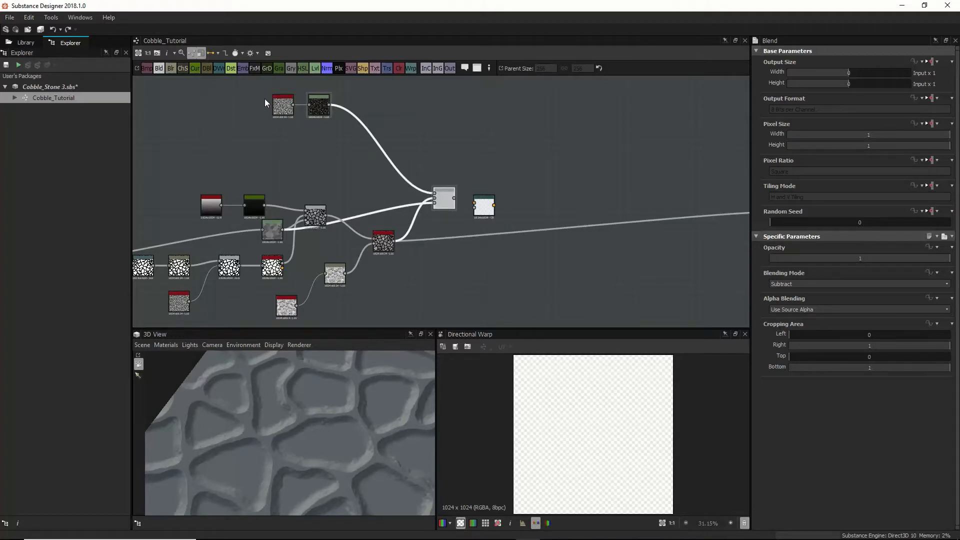
# Step: Move the Subtract Blend higher in the graph and place the Directional Warp just past the Slope Blur Grayscale
pyautogui.moveTo(446, 190); pyautogui.dragTo(442, 152)
pyautogui.moveTo(484, 218); pyautogui.dragTo(433, 271)
pyautogui.click(438, 166)
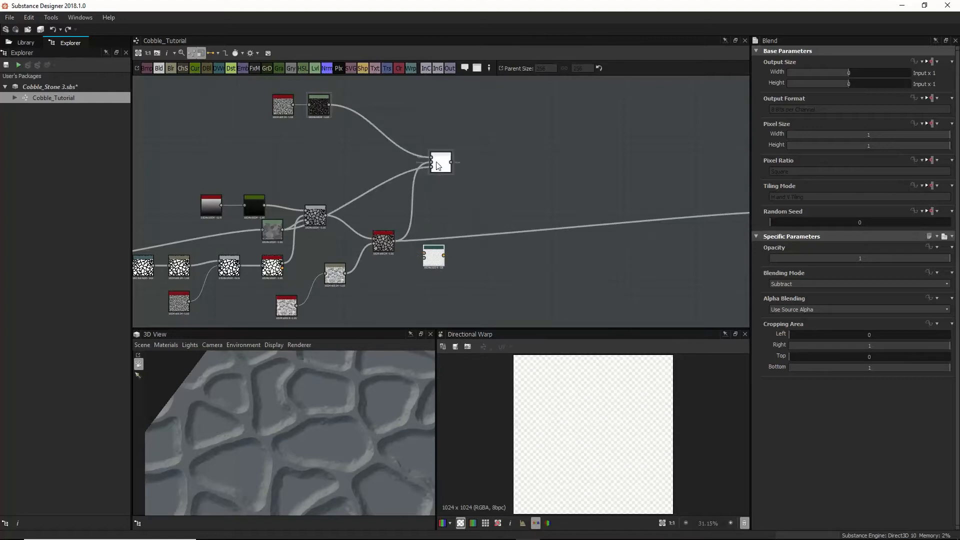
pyautogui.press('space')
pyautogui.write('b')
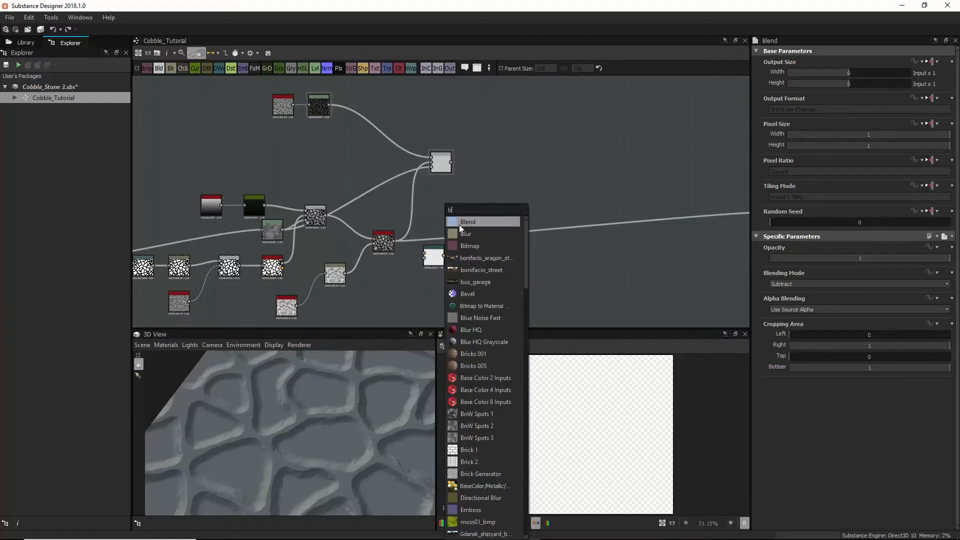
pyautogui.press('Escape')
# Step: Feed the slope blur and the blurred clouds into the Directional Warp and set its Intensity to 40
pyautogui.moveTo(394, 242); pyautogui.dragTo(424, 255)
pyautogui.moveTo(346, 274); pyautogui.dragTo(425, 258)
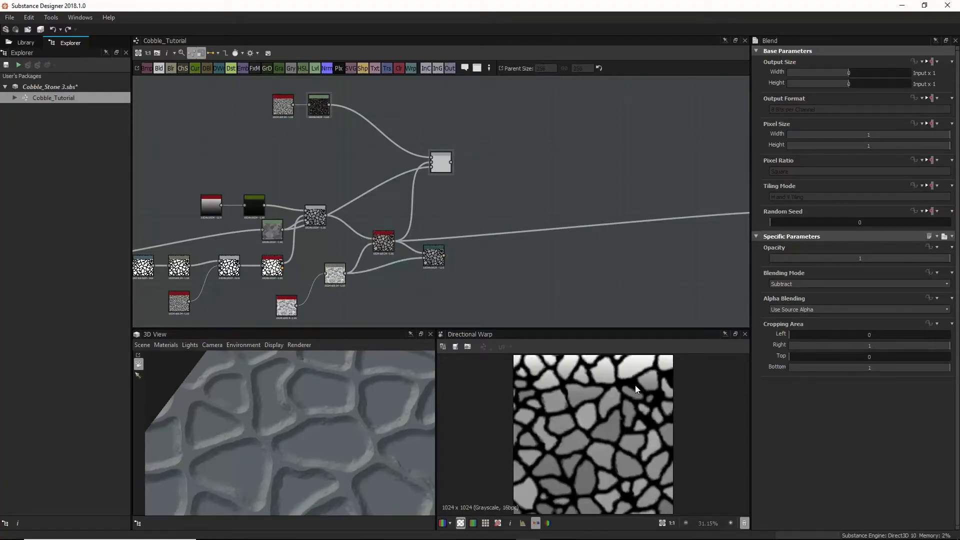
pyautogui.click(434, 255)
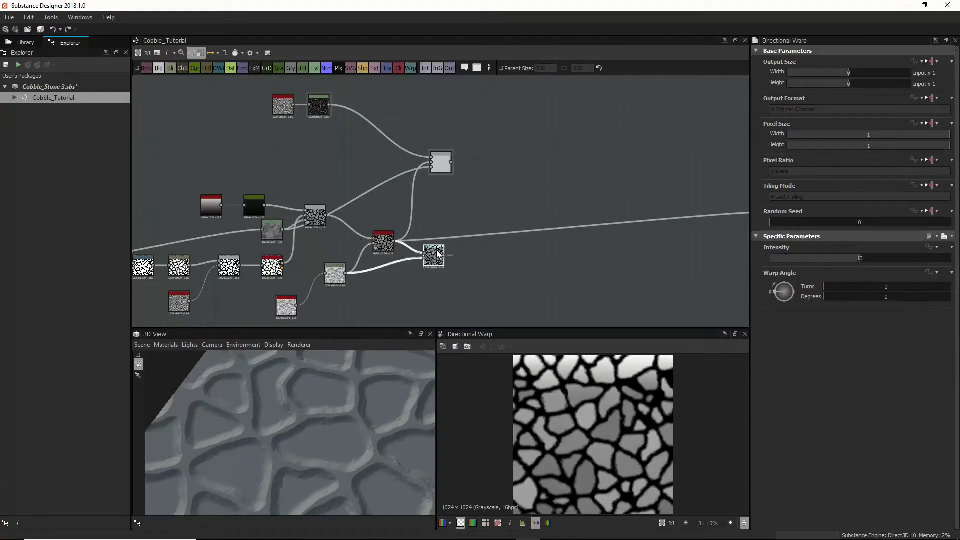
pyautogui.doubleClick(856, 258)
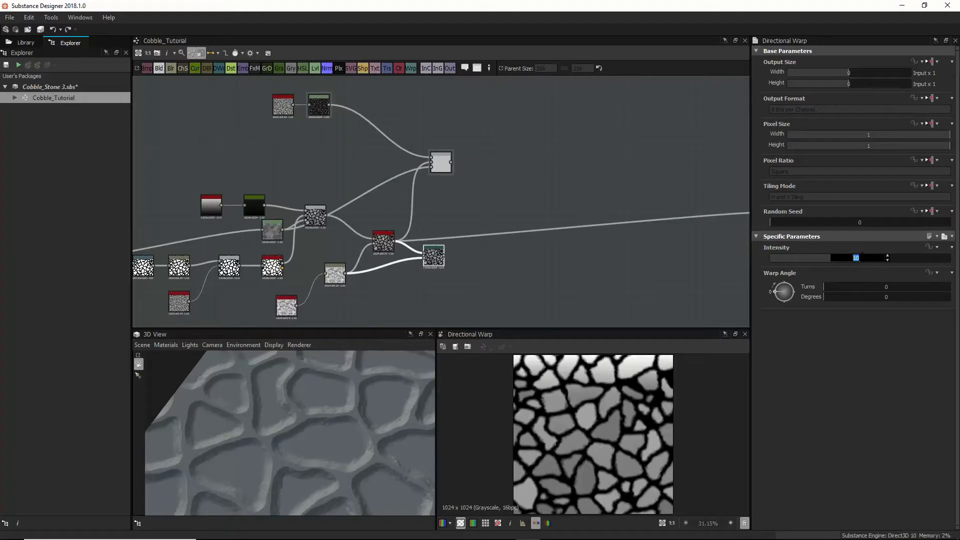
pyautogui.write('4')
pyautogui.press('Return')
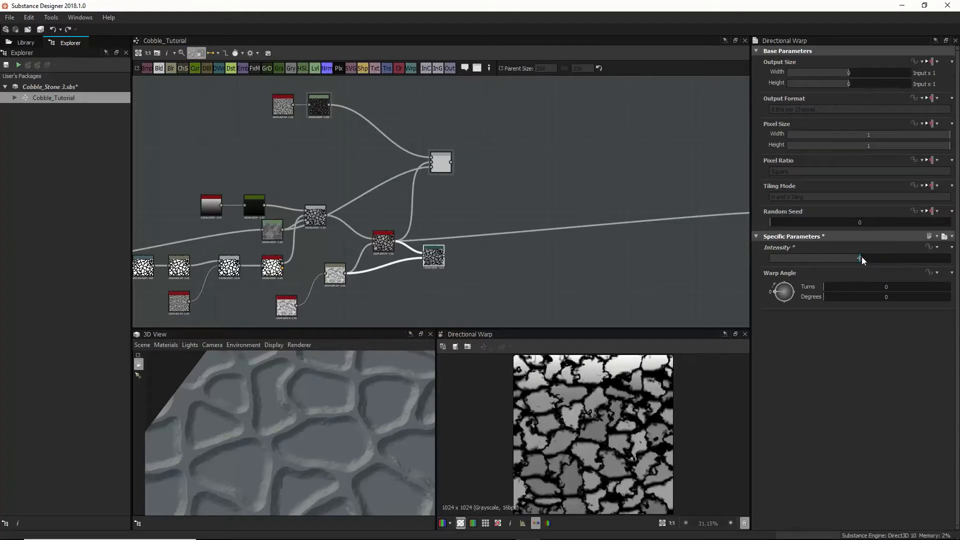
# Step: Drive the Directional Warp with the unblurred Clouds 2 and lower its Intensity to 9.78
pyautogui.moveTo(298, 306); pyautogui.dragTo(423, 258)
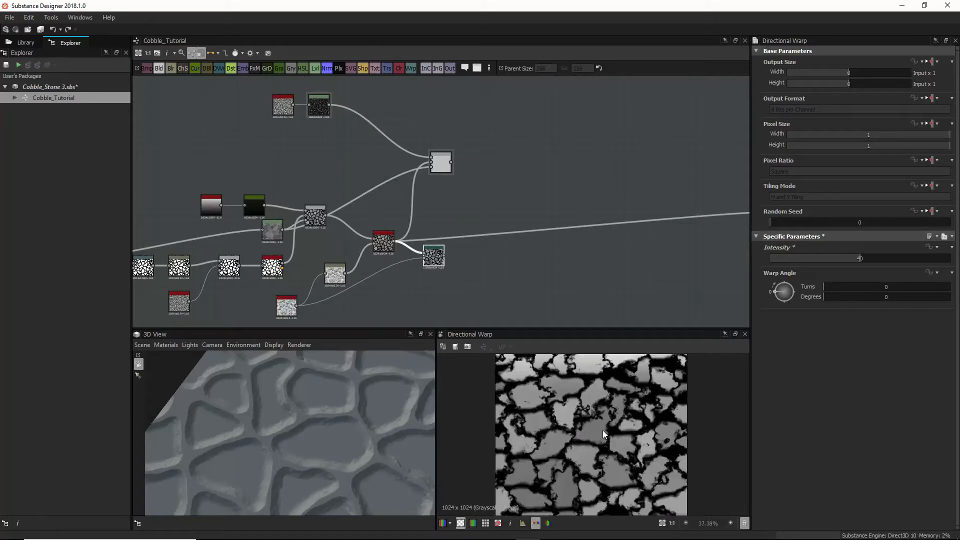
pyautogui.scroll(4, 601, 424)
pyautogui.moveTo(853, 262); pyautogui.dragTo(784, 278)
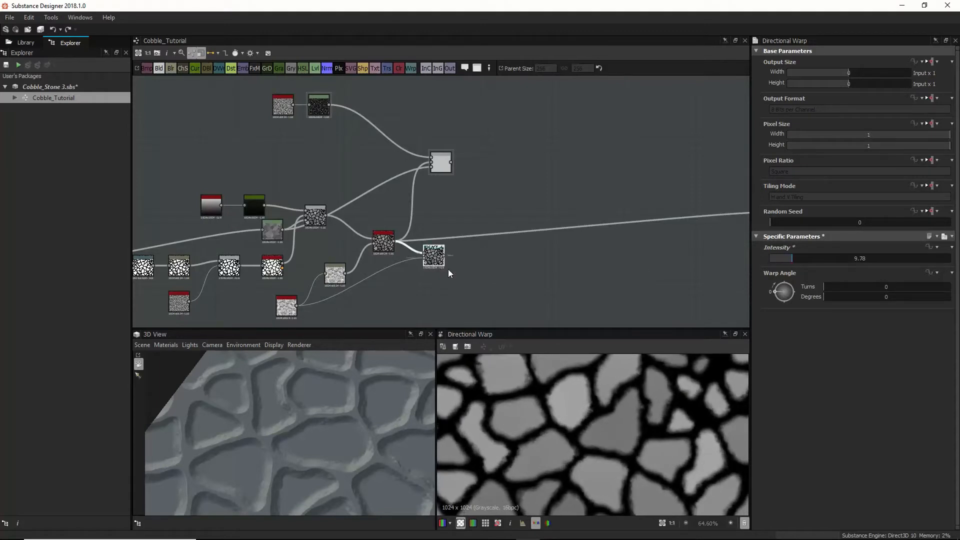
# Step: Delete the Directional Warp beside the slope blur and add a Warp node in its place
pyautogui.press('Delete')
pyautogui.press('space')
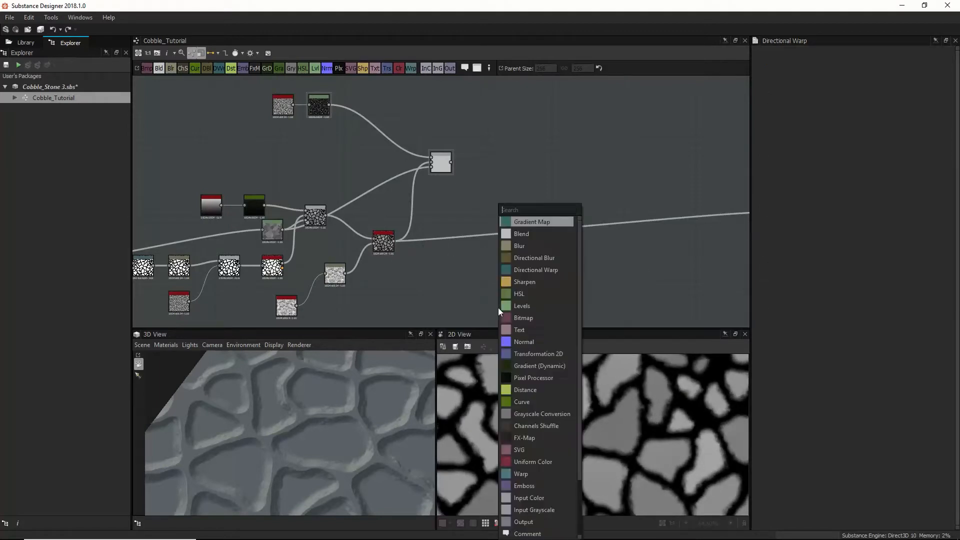
pyautogui.write('pe')
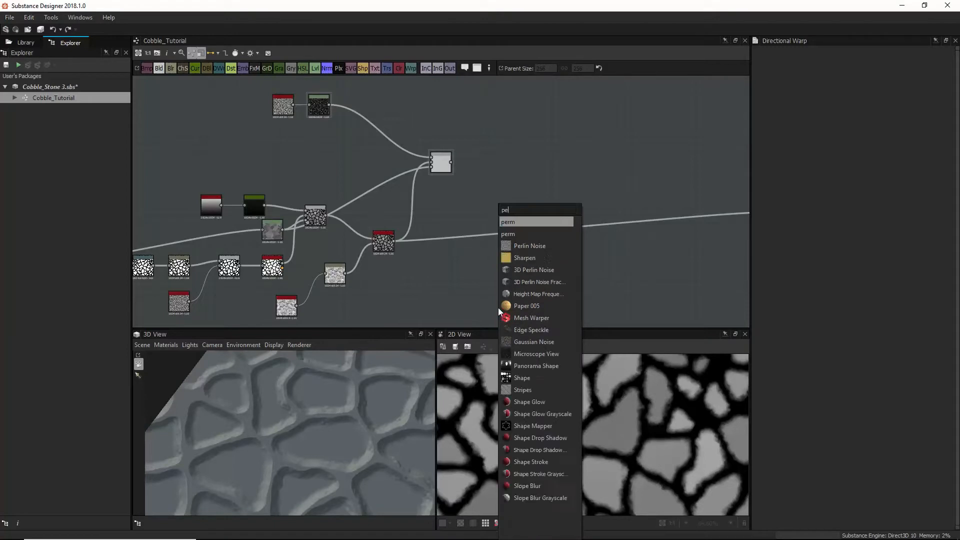
pyautogui.press('BackSpace')
pyautogui.press('BackSpace')
pyautogui.write('warp')
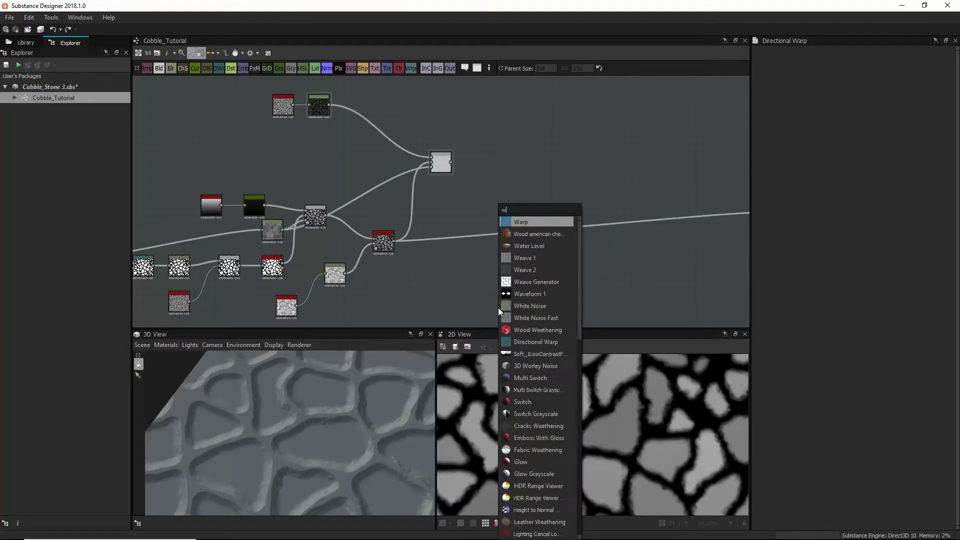
pyautogui.press('Return')
pyautogui.moveTo(498, 308); pyautogui.dragTo(491, 287)
# Step: Feed the slope blur into the Warp with Clouds 2 as its gradient input, and set Intensity to 0.03
pyautogui.moveTo(394, 242); pyautogui.dragTo(491, 288)
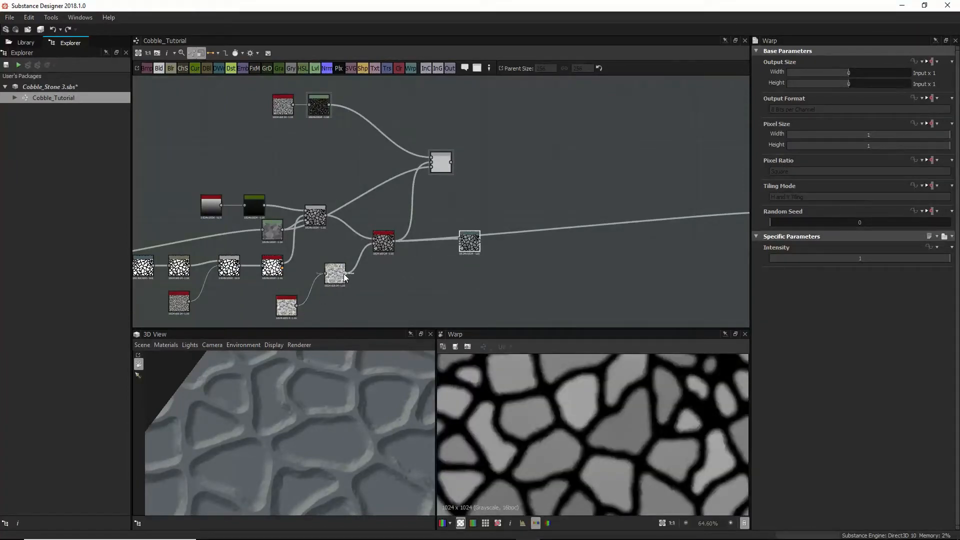
pyautogui.moveTo(297, 306); pyautogui.dragTo(479, 224)
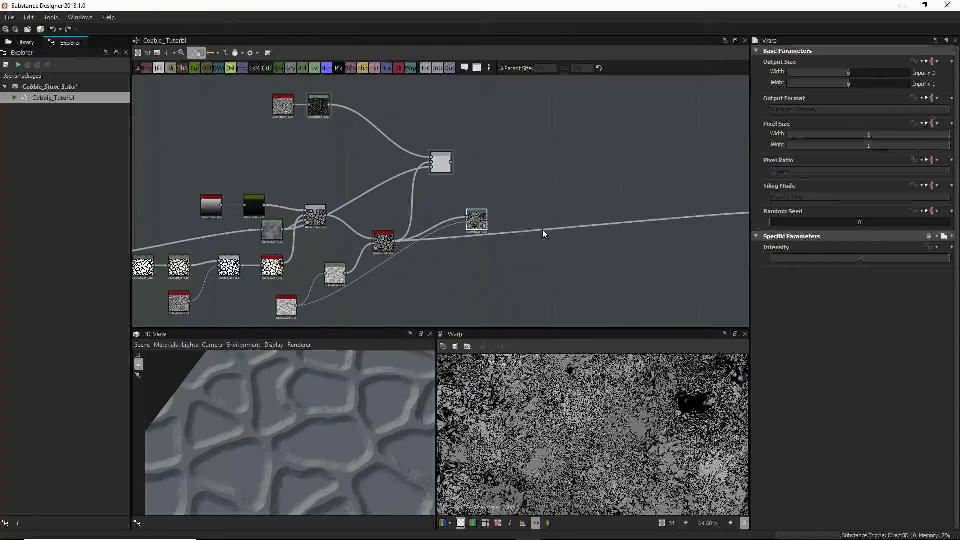
pyautogui.moveTo(926, 260); pyautogui.dragTo(778, 262)
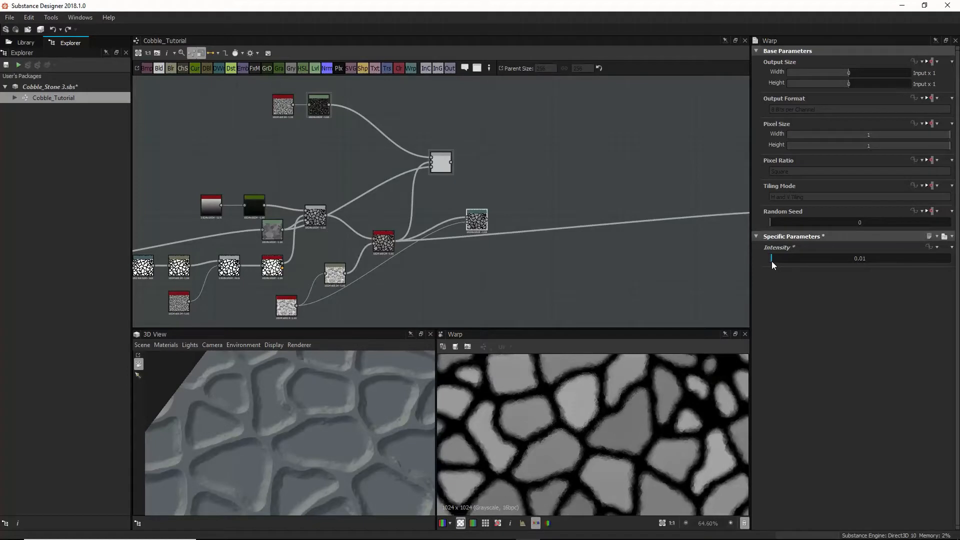
pyautogui.moveTo(772, 261); pyautogui.dragTo(776, 260)
# Step: Connect the Warp output to the Normal node, lower the Warp Intensity to 0.02, and line the node up with the slope blur
pyautogui.moveTo(500, 223); pyautogui.dragTo(408, 254, button='middle')
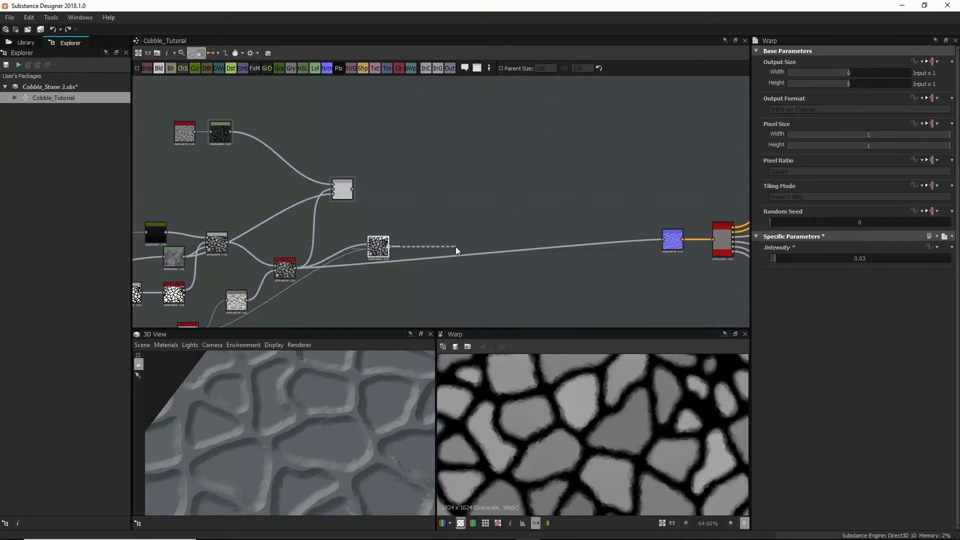
pyautogui.moveTo(390, 247); pyautogui.dragTo(670, 250)
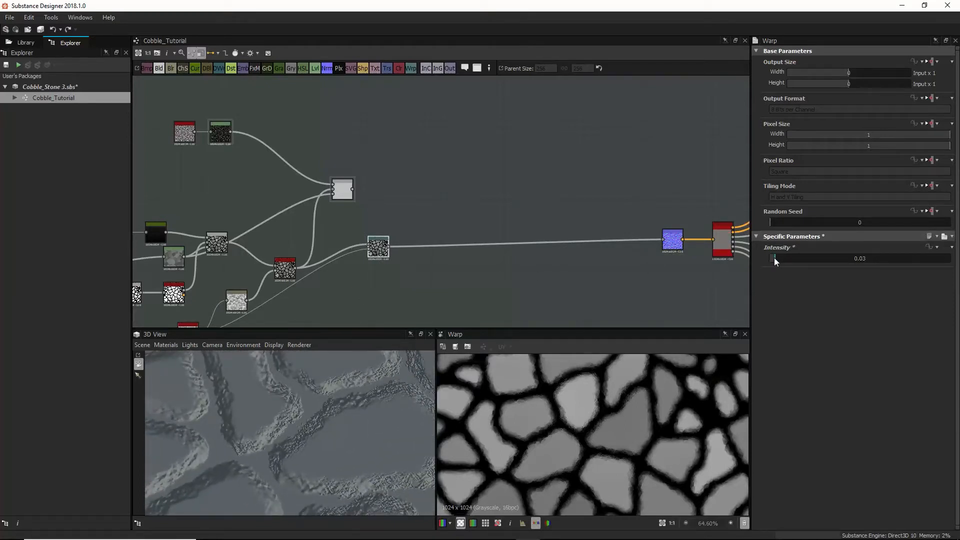
pyautogui.moveTo(775, 261); pyautogui.dragTo(774, 261)
pyautogui.moveTo(775, 261); pyautogui.dragTo(774, 261)
pyautogui.moveTo(388, 244); pyautogui.dragTo(381, 258)
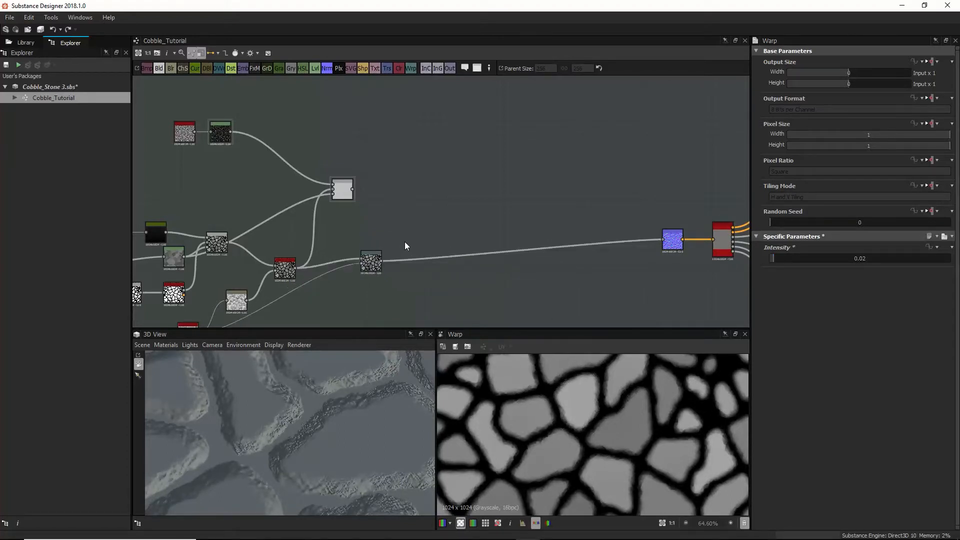
# Step: Add a Histogram Scan node fed by the Warp output and place it above the main connection
pyautogui.press('space')
pyautogui.write('his')
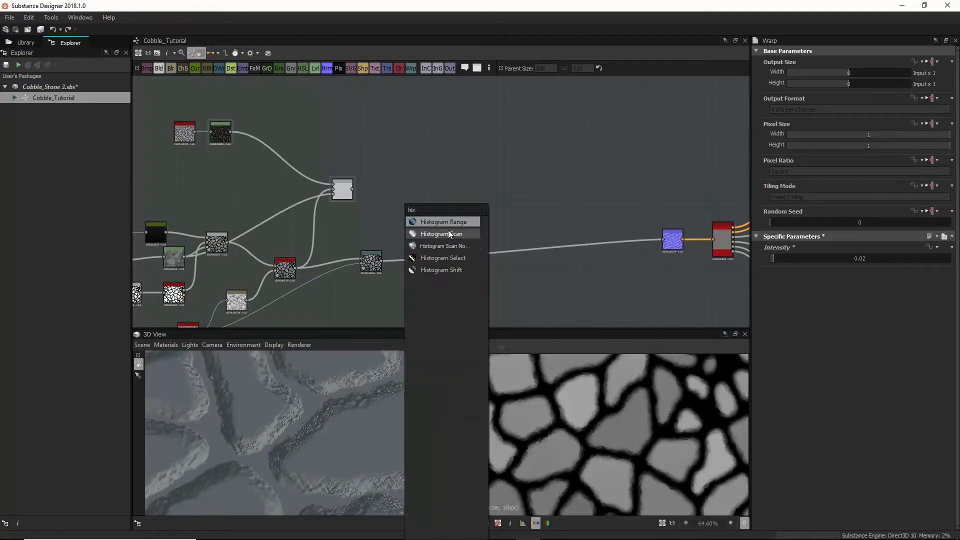
pyautogui.click(448, 234)
pyautogui.moveTo(382, 261); pyautogui.dragTo(398, 240)
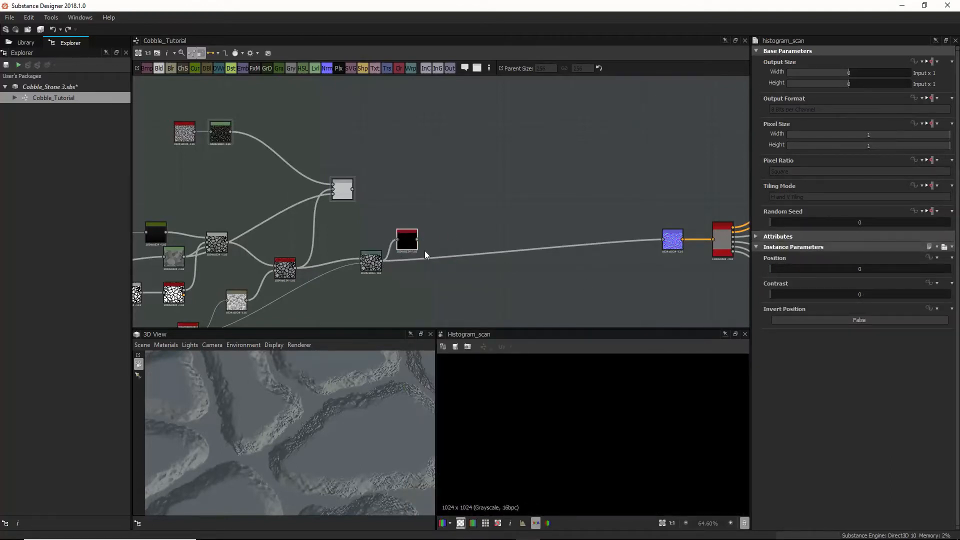
pyautogui.moveTo(407, 240); pyautogui.dragTo(414, 211)
# Step: Add a Directional Warp after the Warp, driven by the upper noise node, with Intensity 3.89 and Warp Angle 120 degrees
pyautogui.click(380, 272)
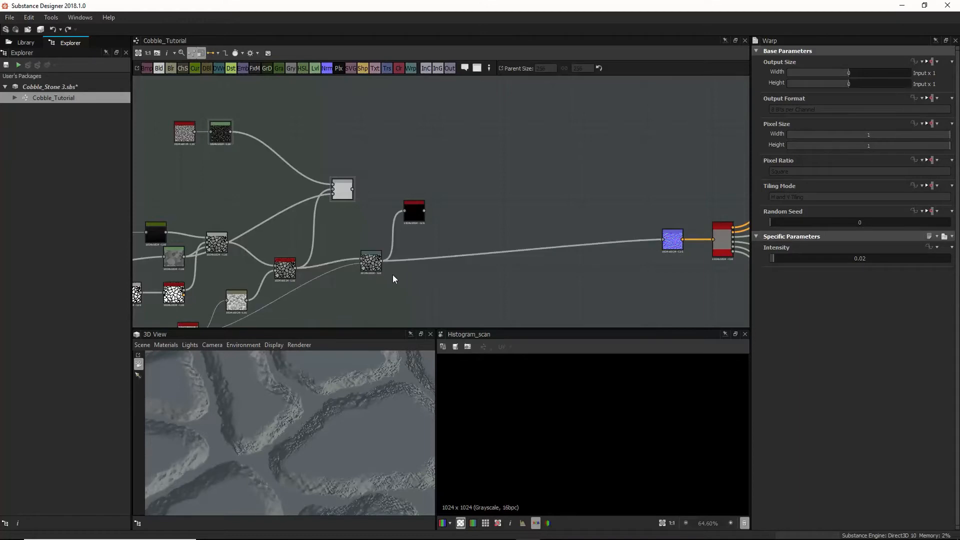
pyautogui.rightClick(393, 278)
pyautogui.click(435, 234)
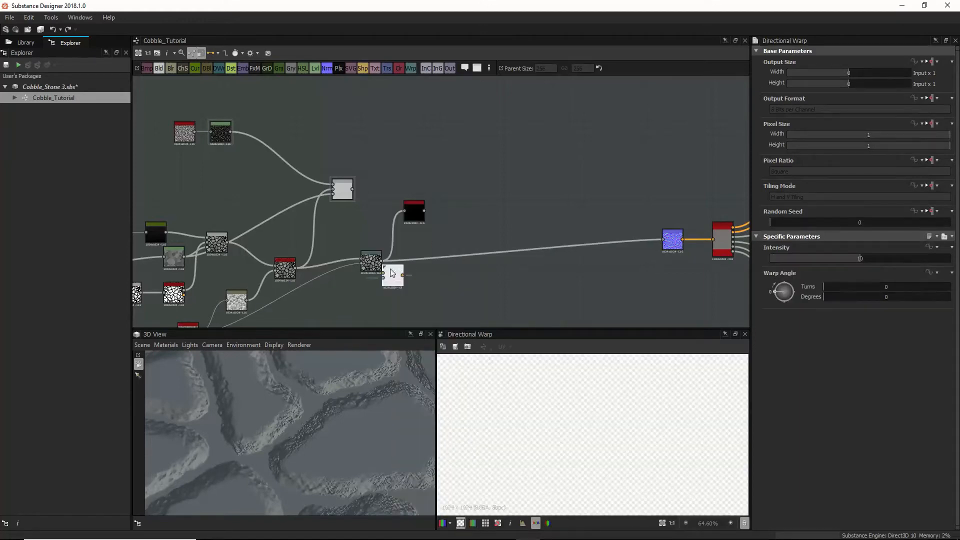
pyautogui.moveTo(391, 272); pyautogui.dragTo(426, 273)
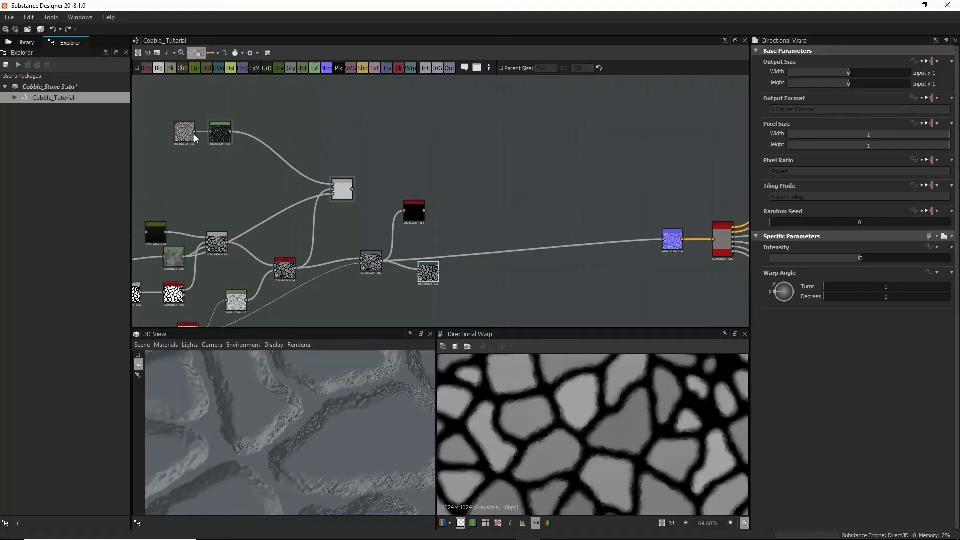
pyautogui.moveTo(194, 132); pyautogui.dragTo(418, 268)
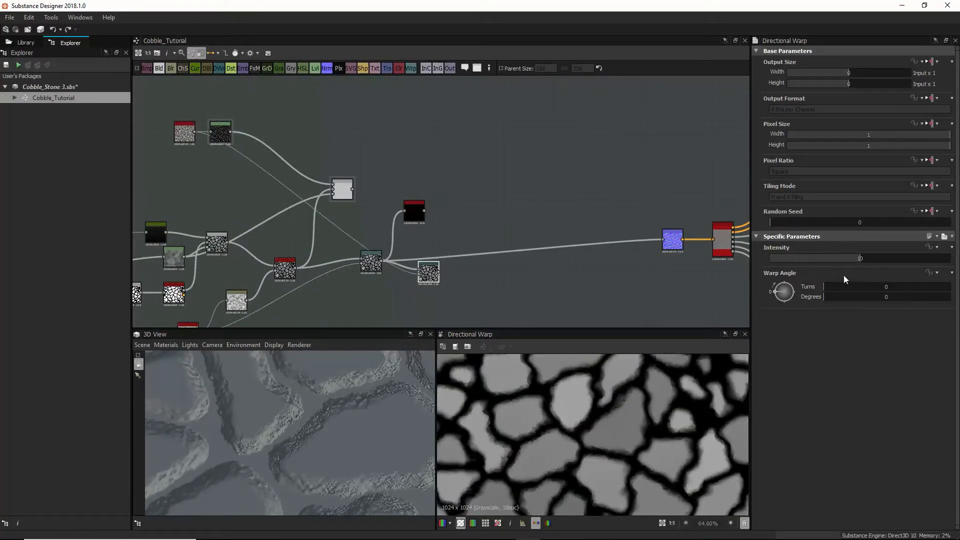
pyautogui.moveTo(855, 260); pyautogui.dragTo(790, 286)
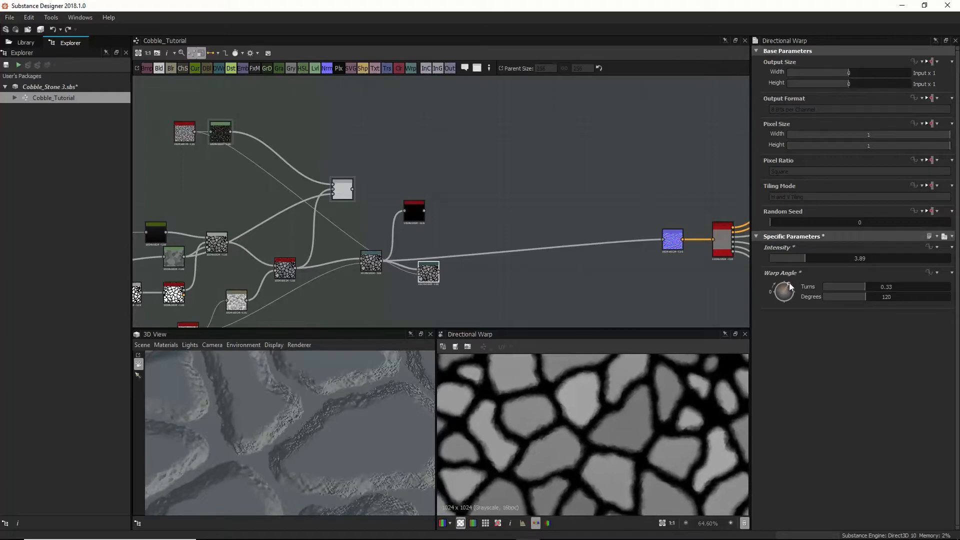
# Step: Move the Histogram Scan farther along, feed it from the Directional Warp, and preview it with Position 1
pyautogui.moveTo(413, 209); pyautogui.dragTo(473, 208)
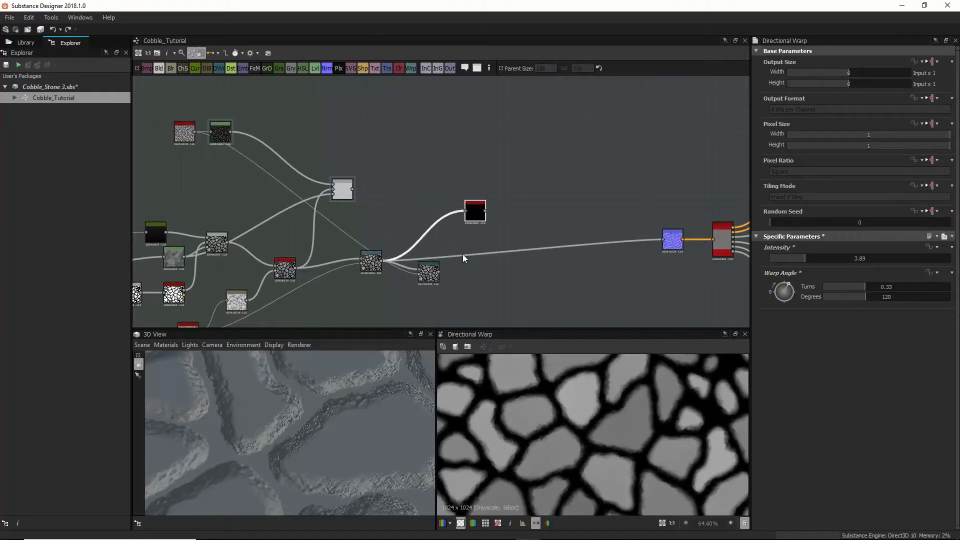
pyautogui.click(436, 273)
pyautogui.moveTo(439, 272); pyautogui.dragTo(465, 211)
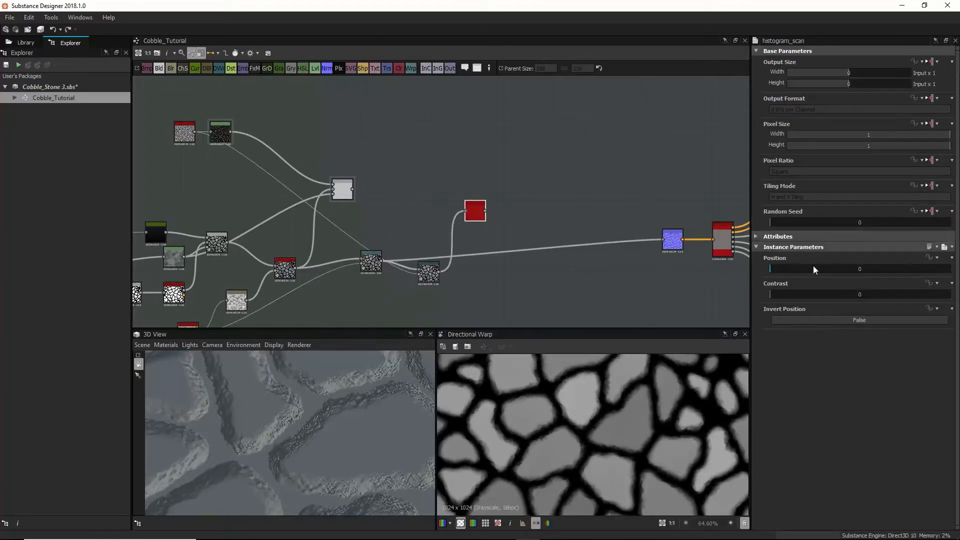
pyautogui.moveTo(813, 269); pyautogui.dragTo(950, 269)
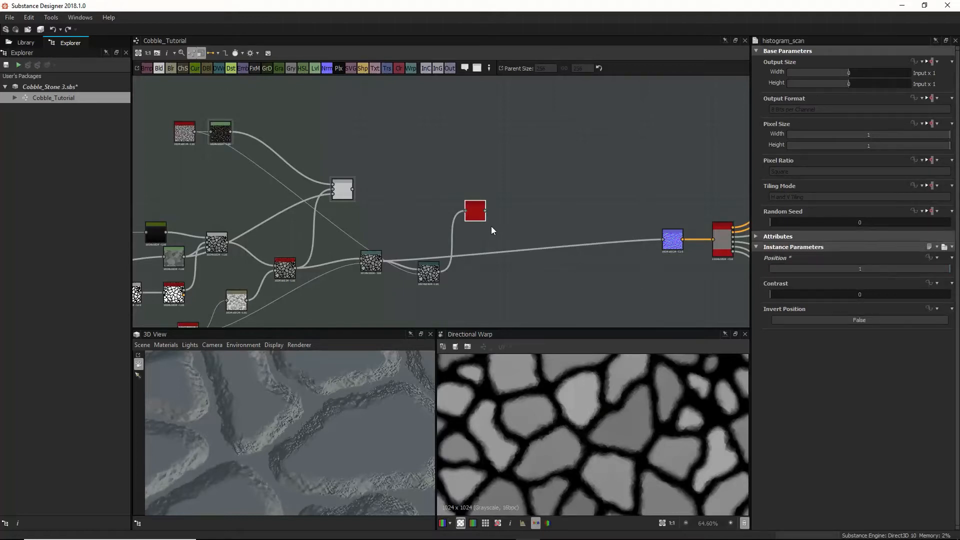
pyautogui.doubleClick(475, 213)
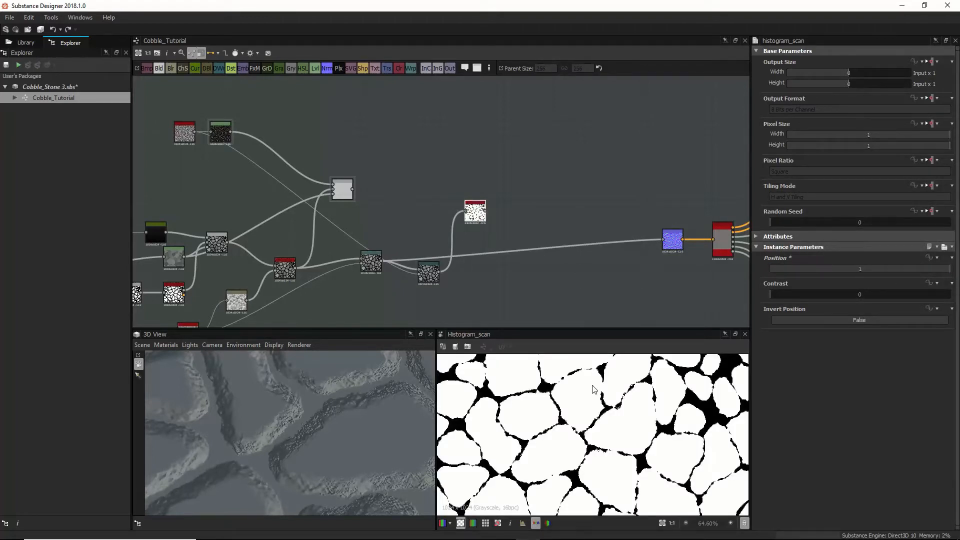
pyautogui.scroll(-4, 593, 385)
pyautogui.moveTo(777, 295); pyautogui.dragTo(842, 297)
pyautogui.hotkey('ctrl', 'z')
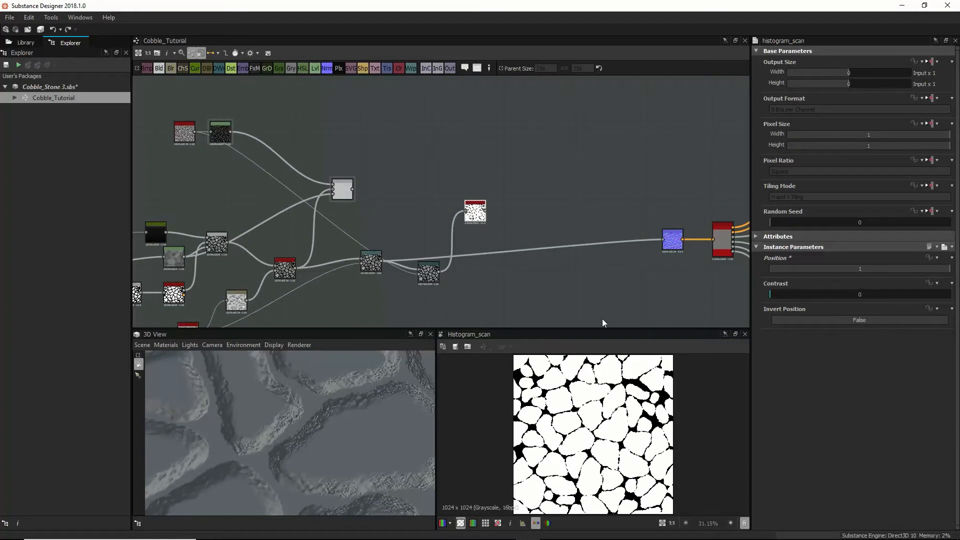
# Step: Set the Histogram Scan Position to 0.9 and Contrast to 0.89 to get a sharp stone mask
pyautogui.moveTo(946, 272); pyautogui.dragTo(932, 270)
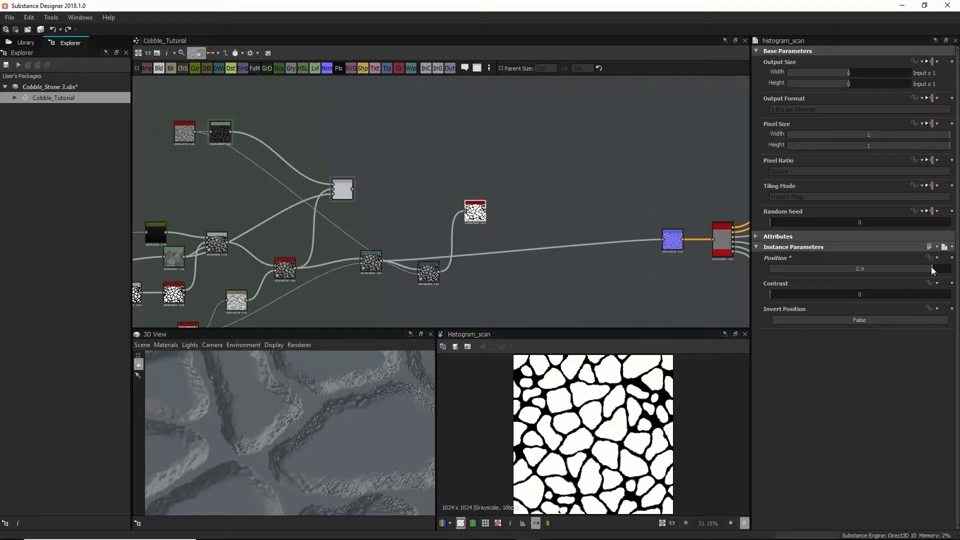
pyautogui.scroll(3, 598, 420)
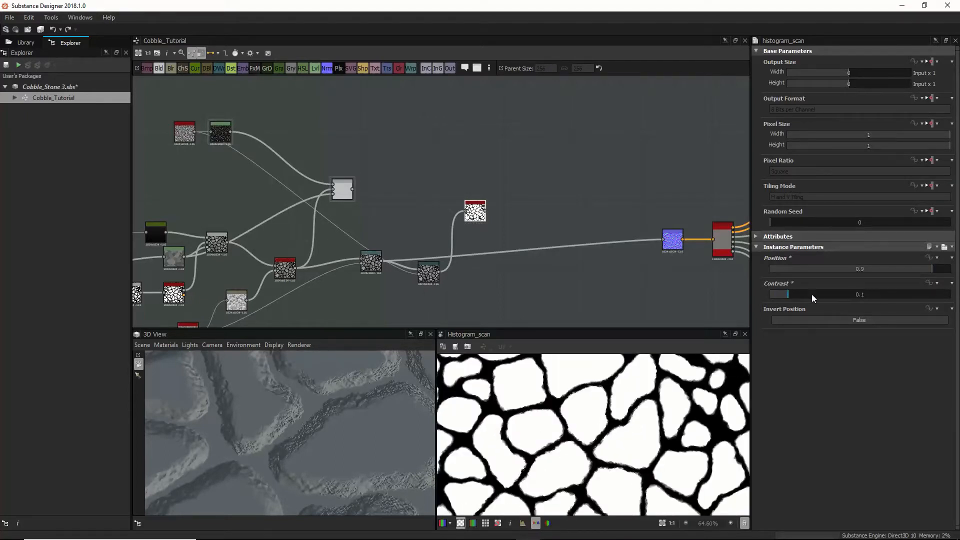
pyautogui.moveTo(811, 294); pyautogui.dragTo(931, 304)
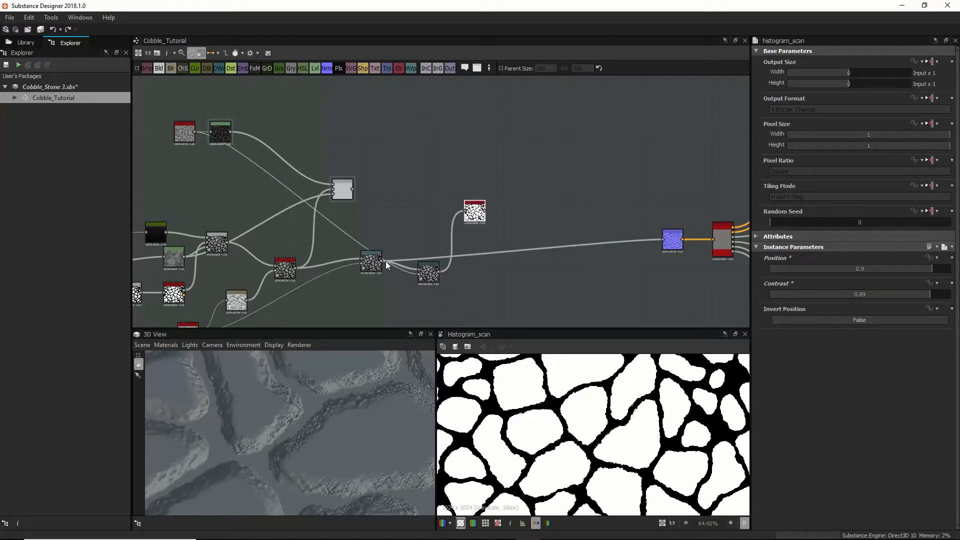
# Step: Connect the Directional Warp output to the Normal node and inspect the warped stone edges in the 3D preview
pyautogui.doubleClick(428, 273)
pyautogui.scroll(-1, 570, 410)
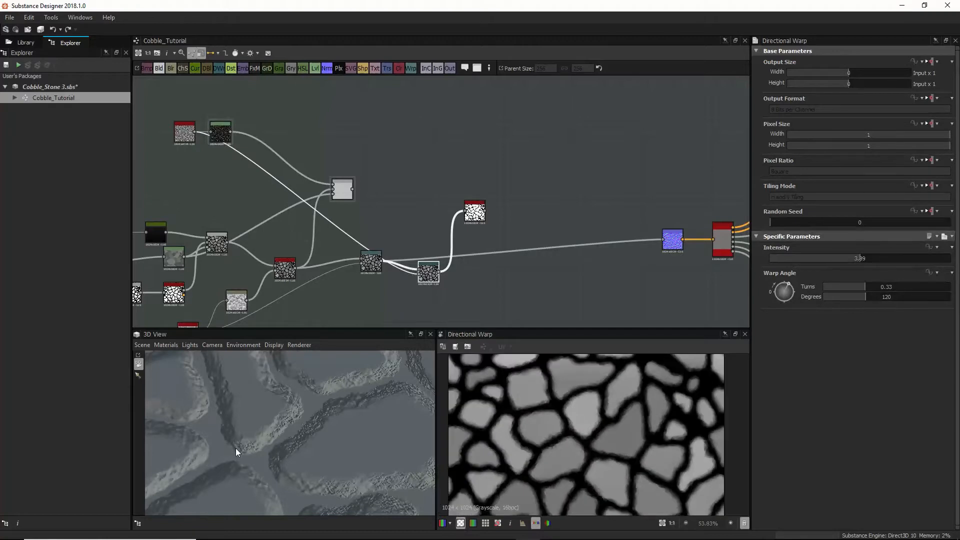
pyautogui.moveTo(235, 448); pyautogui.dragTo(321, 433)
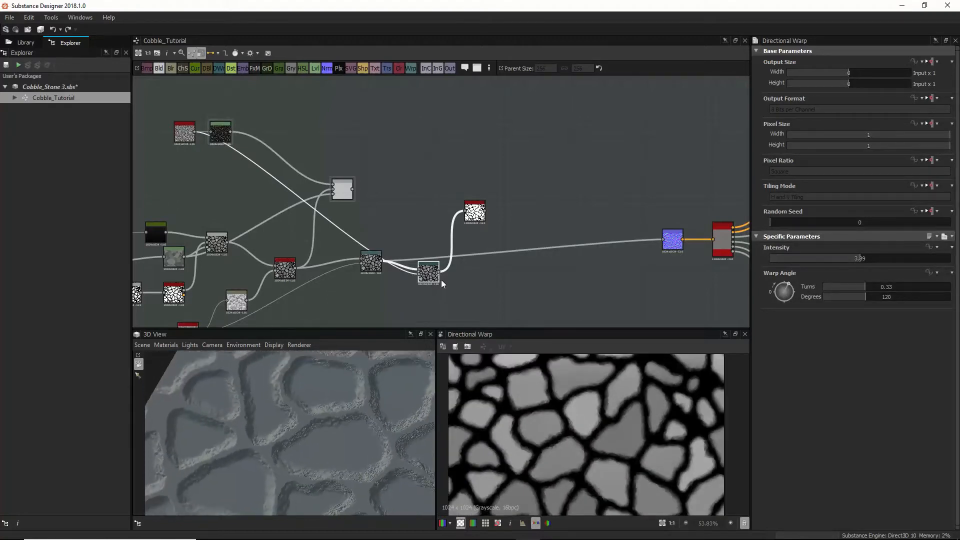
pyautogui.moveTo(439, 271); pyautogui.dragTo(664, 240)
pyautogui.moveTo(385, 390); pyautogui.dragTo(286, 415)
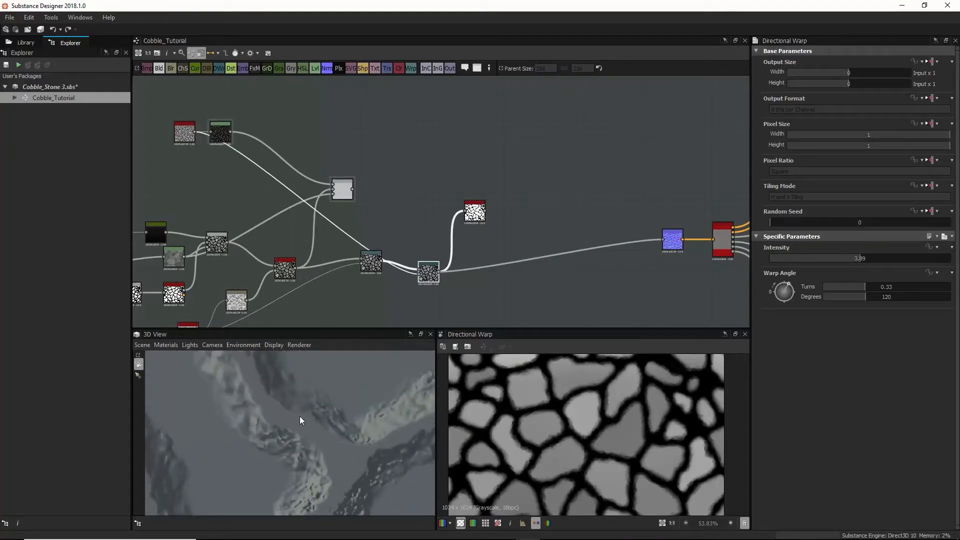
# Step: Add a Blend node combining the Histogram Scan mask with the Directional Warp, and set its Blending Mode to Multiply
pyautogui.moveTo(475, 211); pyautogui.dragTo(421, 223)
pyautogui.press('space')
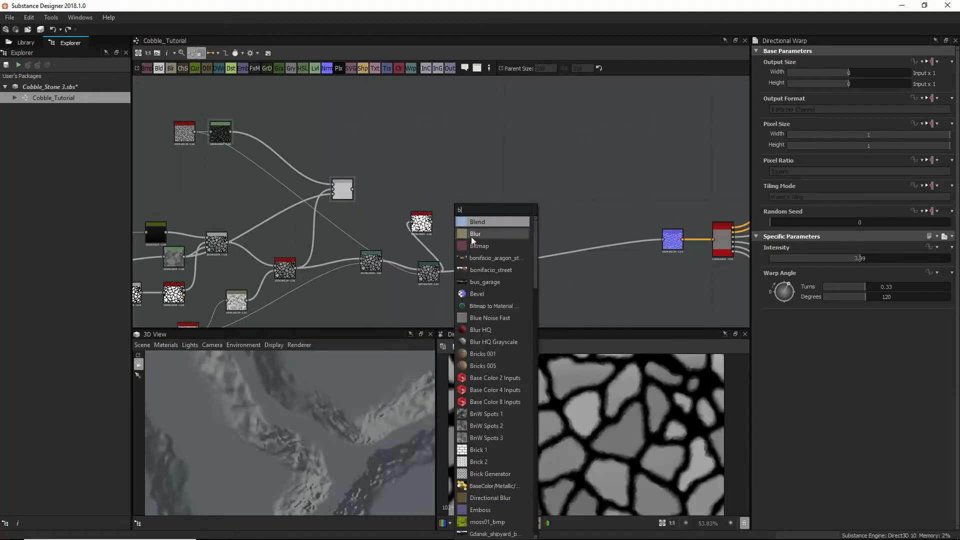
pyautogui.click(475, 233)
pyautogui.moveTo(446, 220); pyautogui.dragTo(490, 261)
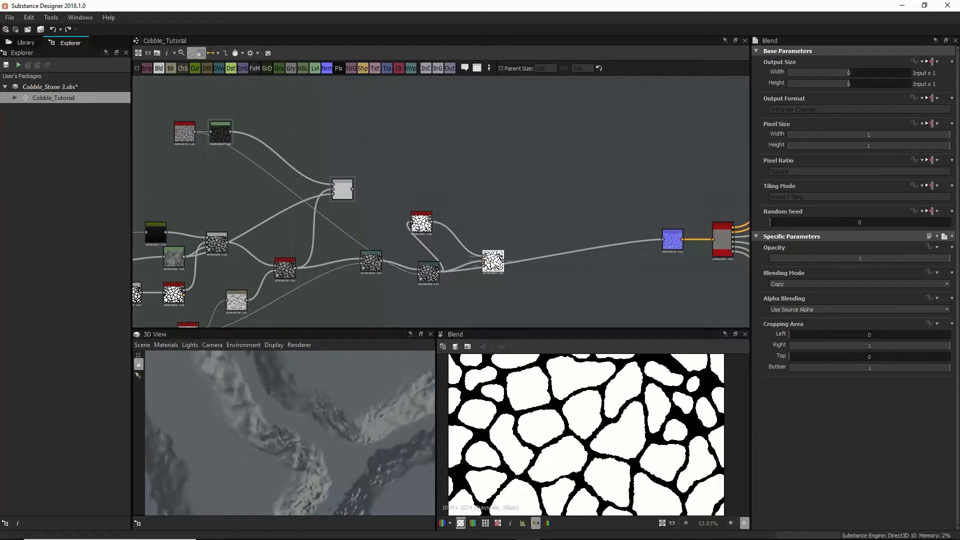
pyautogui.click(843, 282)
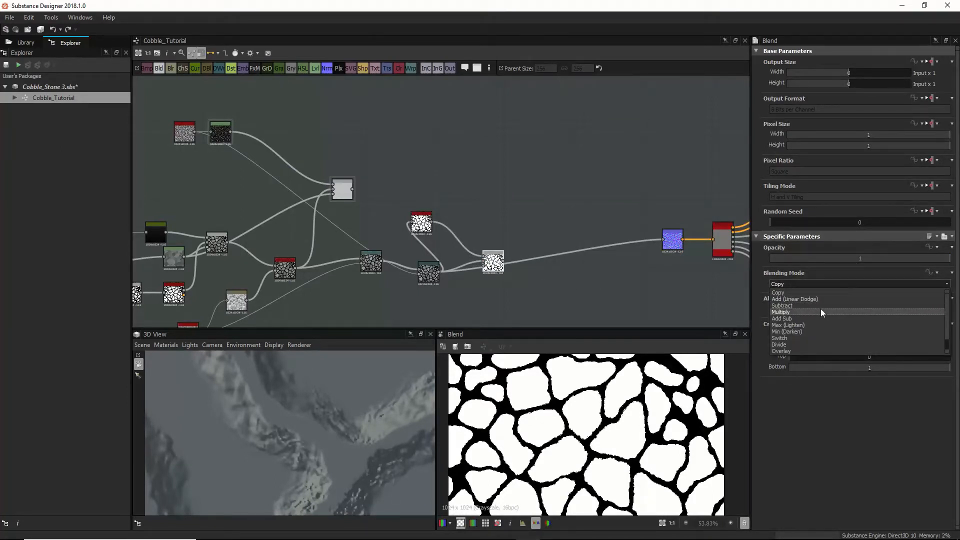
pyautogui.click(818, 313)
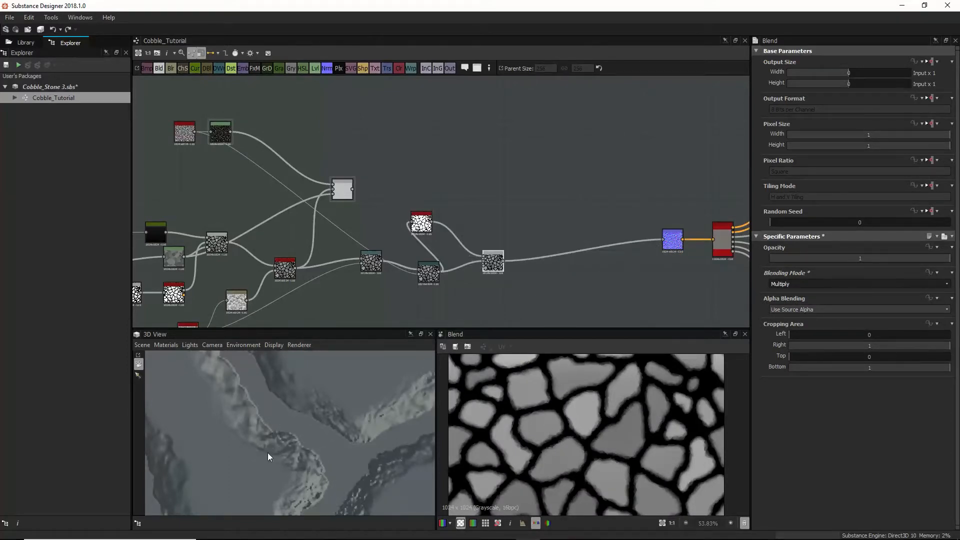
# Step: Connect the Blend output to the Normal node and inspect the masked stone edges in the 3D preview
pyautogui.moveTo(503, 260); pyautogui.dragTo(664, 240)
pyautogui.scroll(-5, 317, 399)
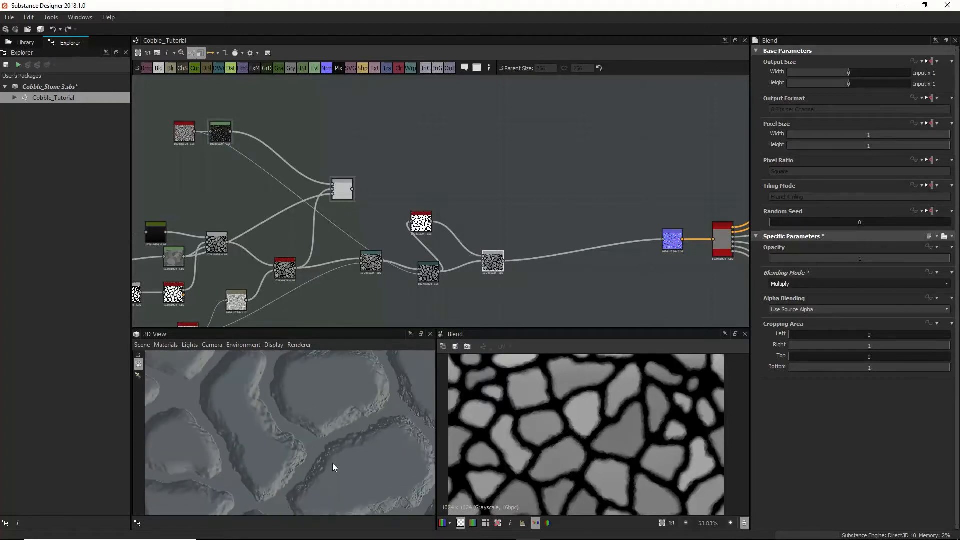
pyautogui.moveTo(332, 463); pyautogui.dragTo(382, 461)
pyautogui.scroll(-3, 382, 461)
pyautogui.moveTo(308, 449); pyautogui.dragTo(279, 415)
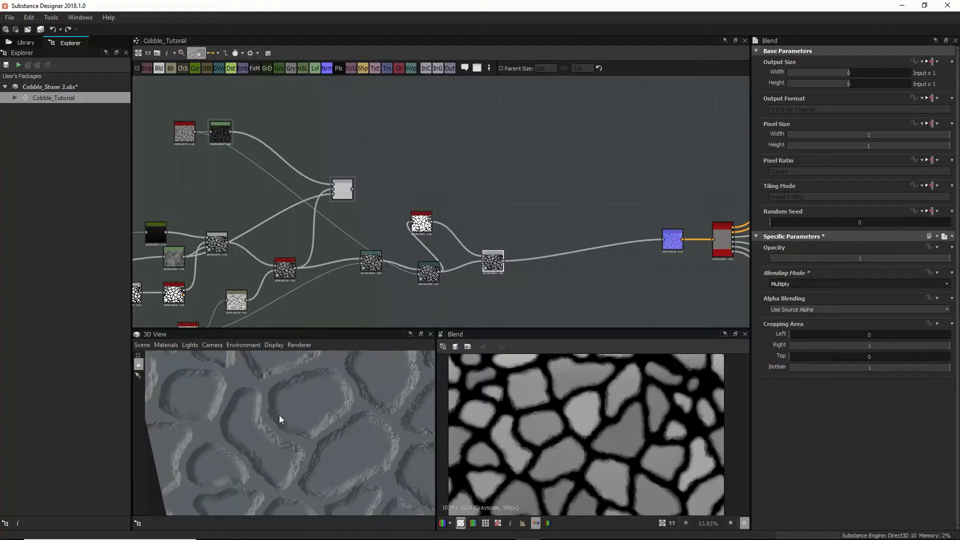
pyautogui.scroll(-3, 278, 417)
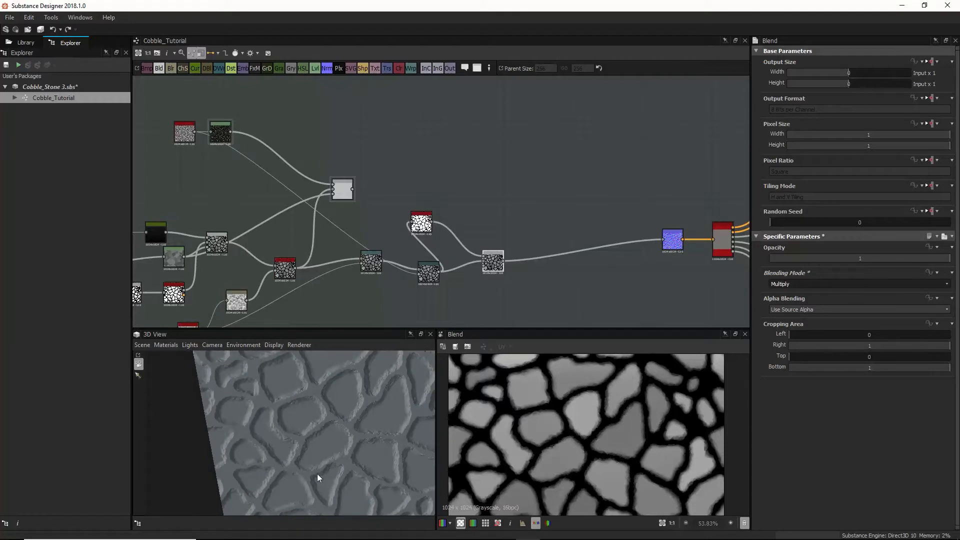
# Step: Arrange the Warp, Directional Warp, Histogram Scan and Blend nodes more compactly, and examine the stone surface in the 3D preview
pyautogui.moveTo(419, 223); pyautogui.dragTo(449, 254)
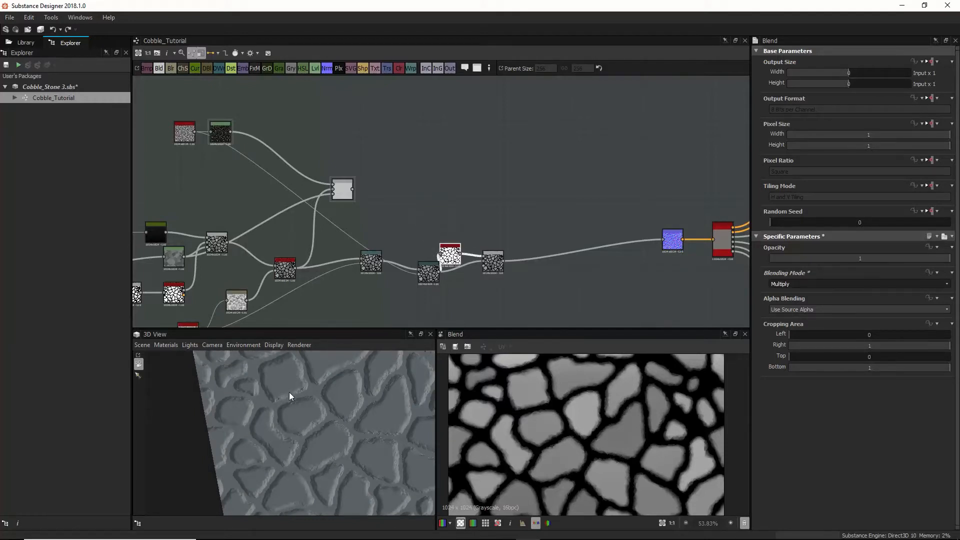
pyautogui.scroll(-4, 295, 422)
pyautogui.moveTo(332, 435)
pyautogui.mouseDown()
pyautogui.moveTo(314, 376)
pyautogui.moveTo(330, 416)
pyautogui.mouseUp()
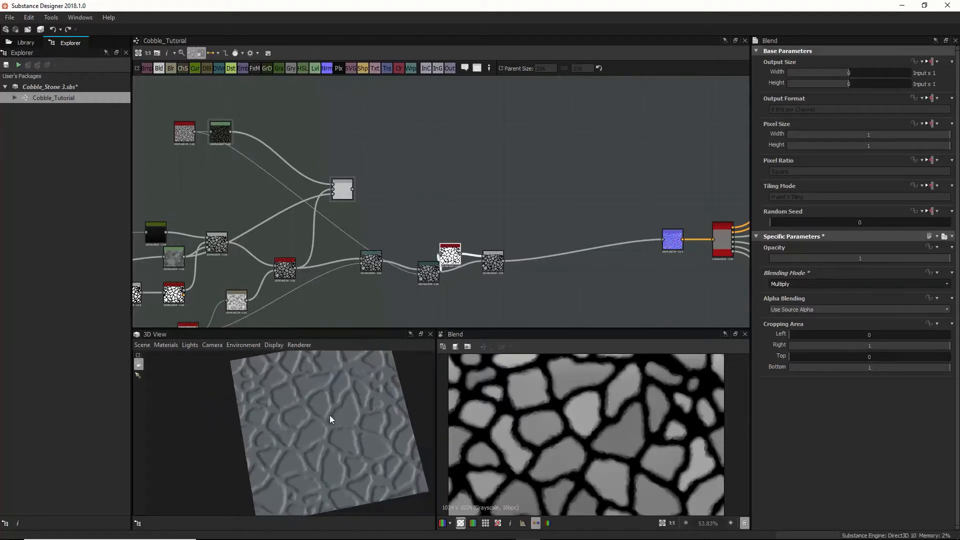
pyautogui.scroll(-2, 349, 200)
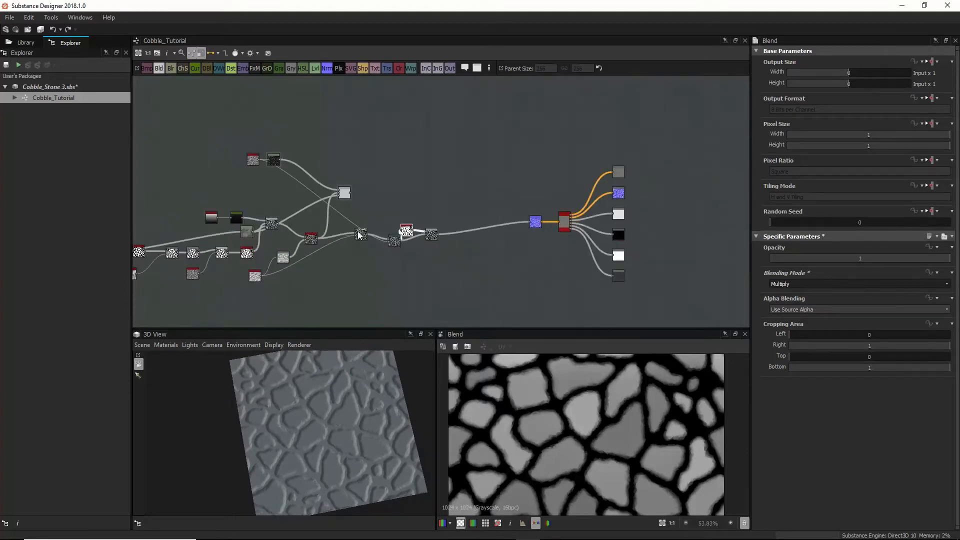
pyautogui.moveTo(358, 232); pyautogui.dragTo(416, 245)
pyautogui.scroll(3, 343, 388)
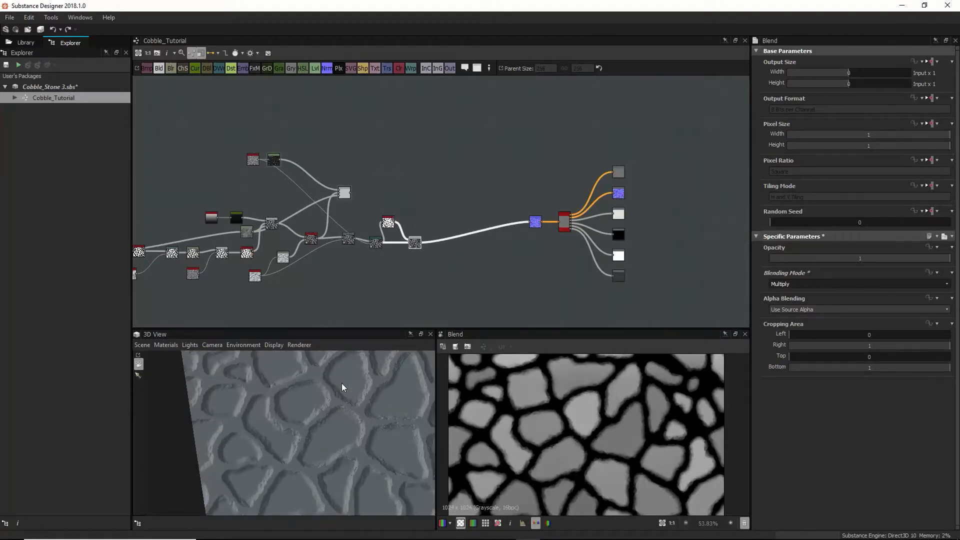
pyautogui.scroll(2, 336, 403)
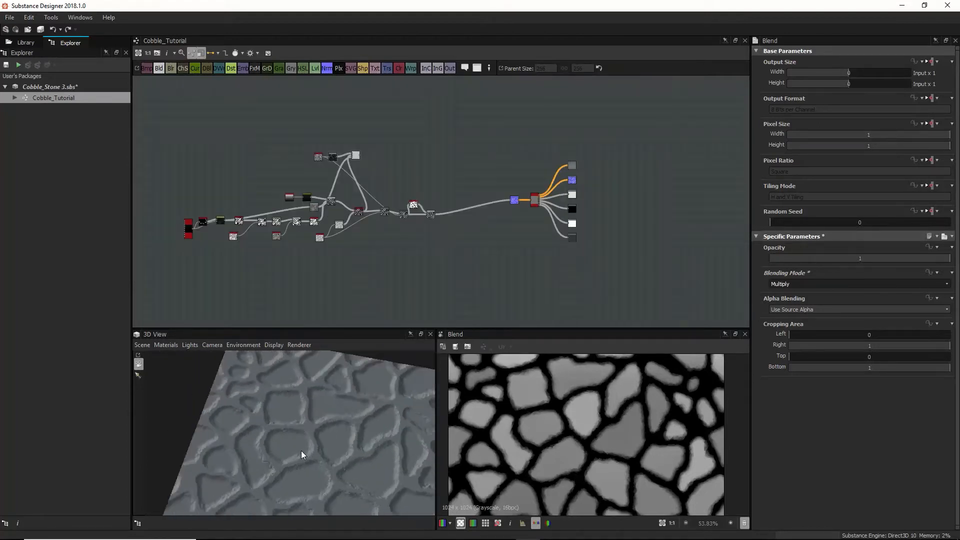
pyautogui.moveTo(300, 453); pyautogui.dragTo(295, 438)
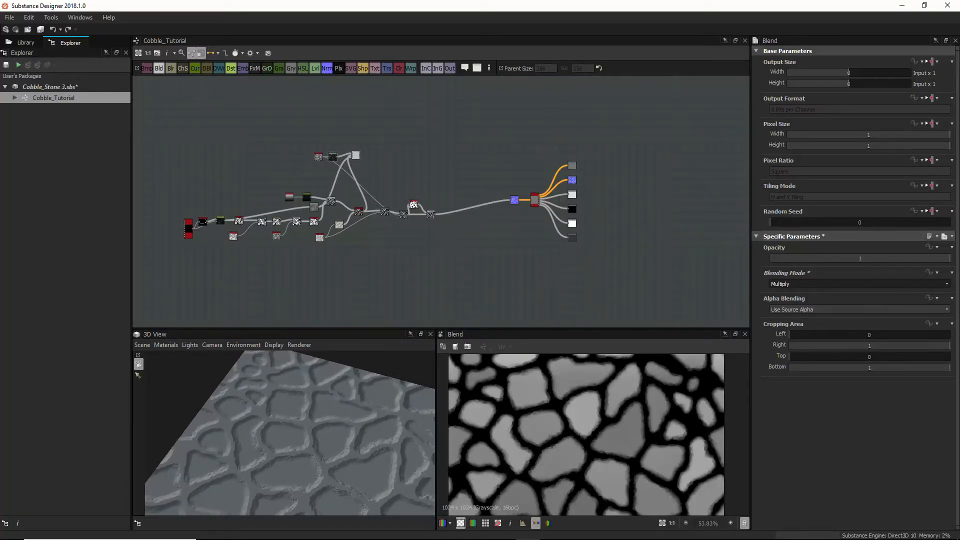
pyautogui.moveTo(266, 412); pyautogui.dragTo(282, 460)
pyautogui.scroll(4, 306, 423)
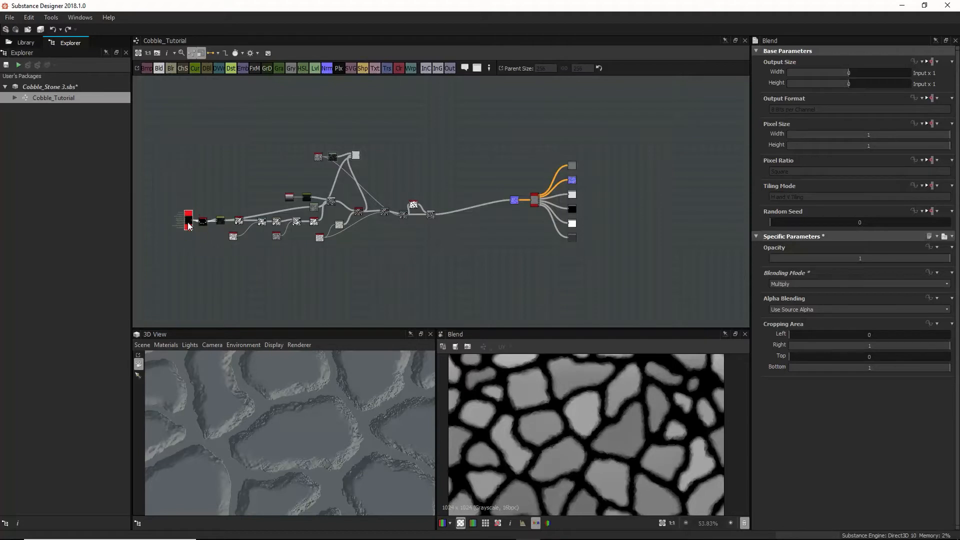
# Step: Shift the main chain of rock nodes away from the outputs and enclose it in a frame titled "Large rocks"
pyautogui.moveTo(177, 191); pyautogui.dragTo(430, 293)
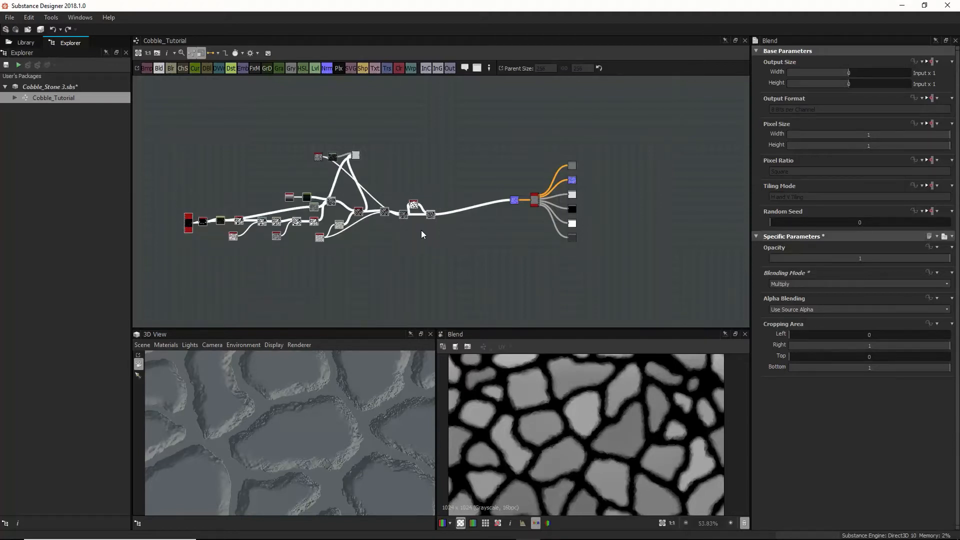
pyautogui.moveTo(433, 216); pyautogui.dragTo(375, 232)
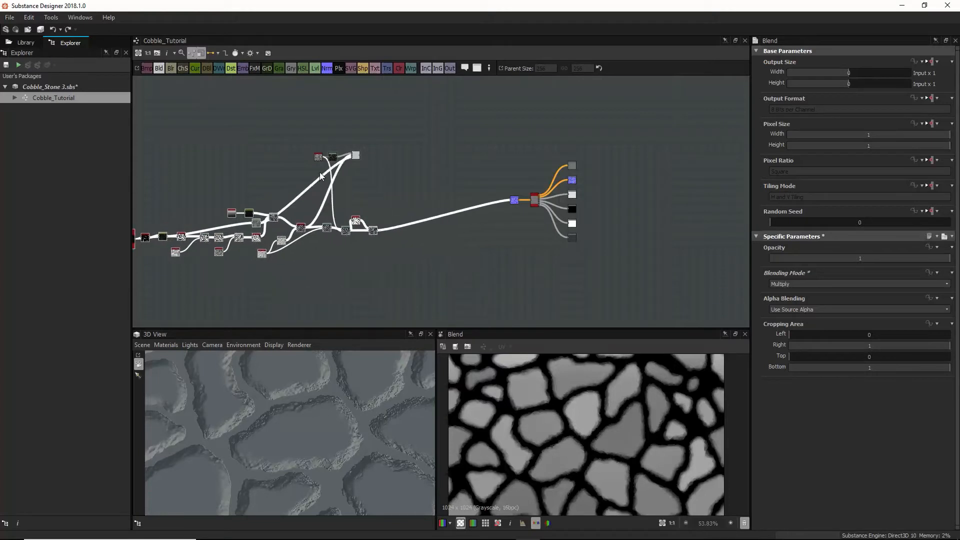
pyautogui.click(476, 68)
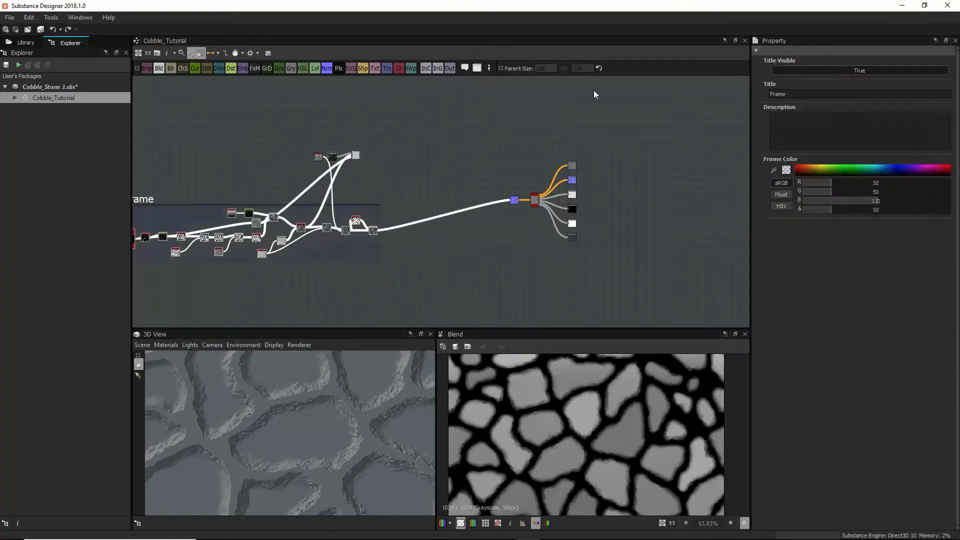
pyautogui.doubleClick(809, 95)
pyautogui.write('Large rocsks')
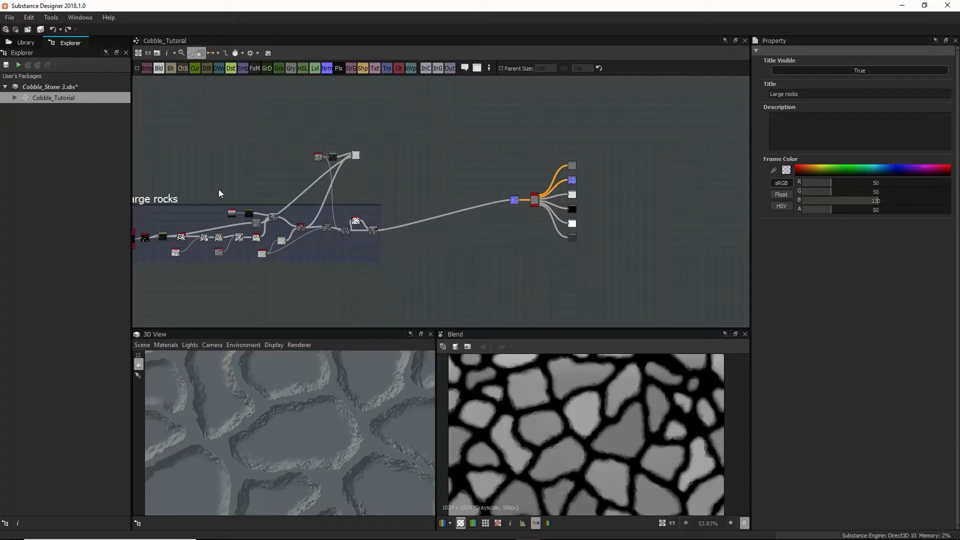
# Step: Move the group of three upper noise nodes closer to the "Large rocks" frame
pyautogui.moveTo(253, 169); pyautogui.dragTo(319, 169, button='middle')
pyautogui.moveTo(345, 132); pyautogui.dragTo(493, 170)
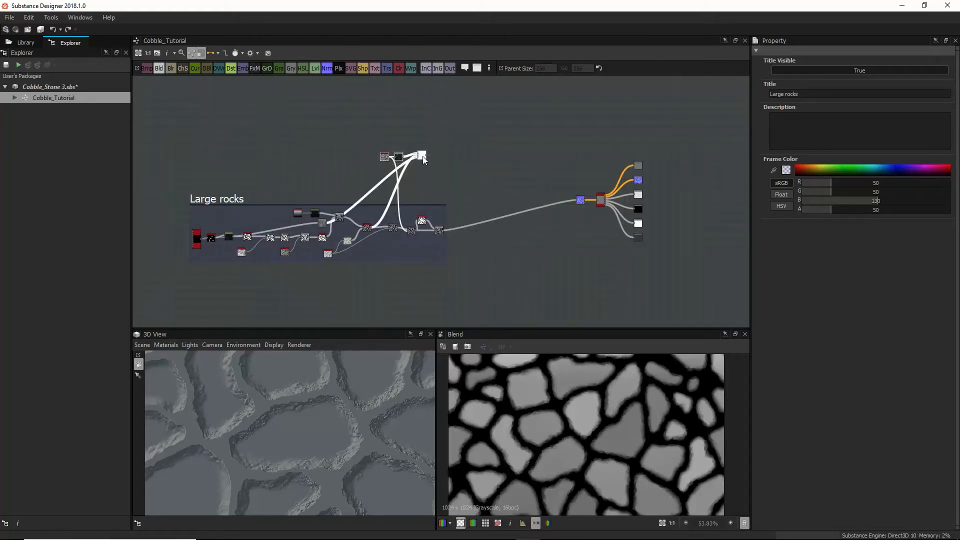
pyautogui.moveTo(422, 156); pyautogui.dragTo(374, 187)
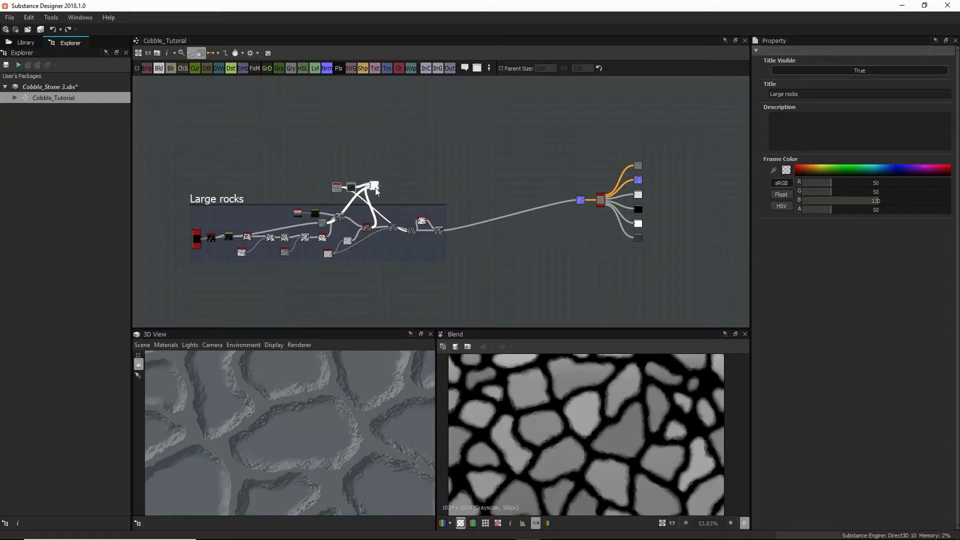
pyautogui.click(441, 245)
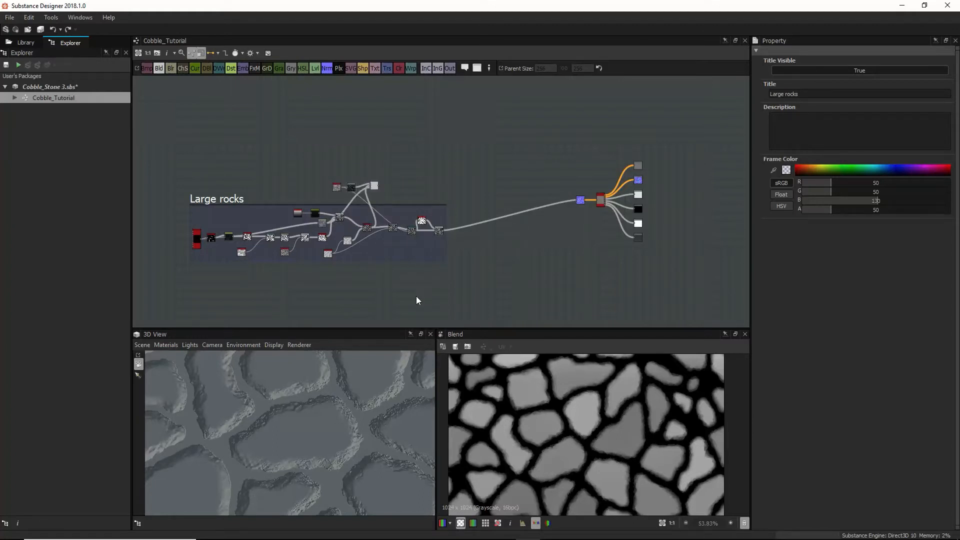
# Step: Make room above the "Large rocks" frame and search the node library for "grunge"
pyautogui.scroll(-4, 318, 420)
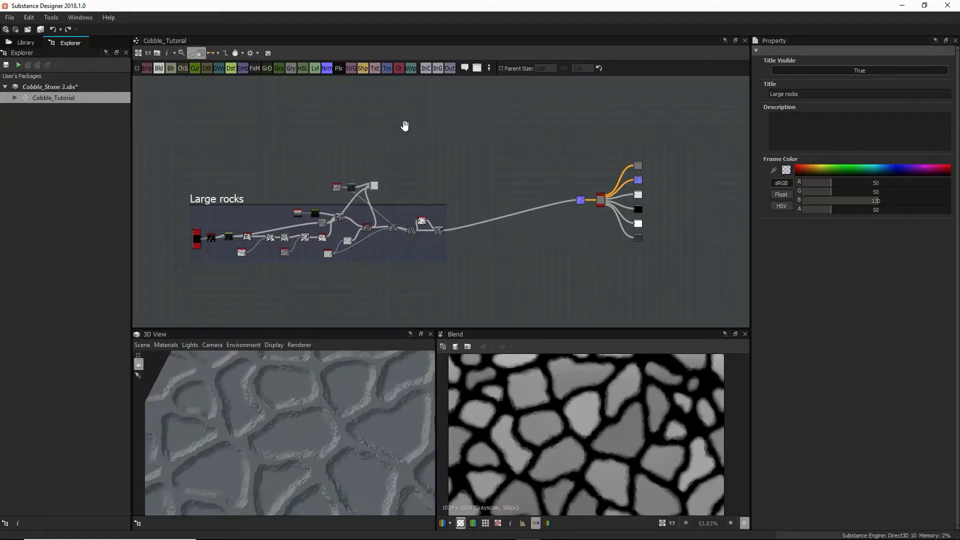
pyautogui.moveTo(404, 125); pyautogui.dragTo(407, 170, button='middle')
pyautogui.press('space')
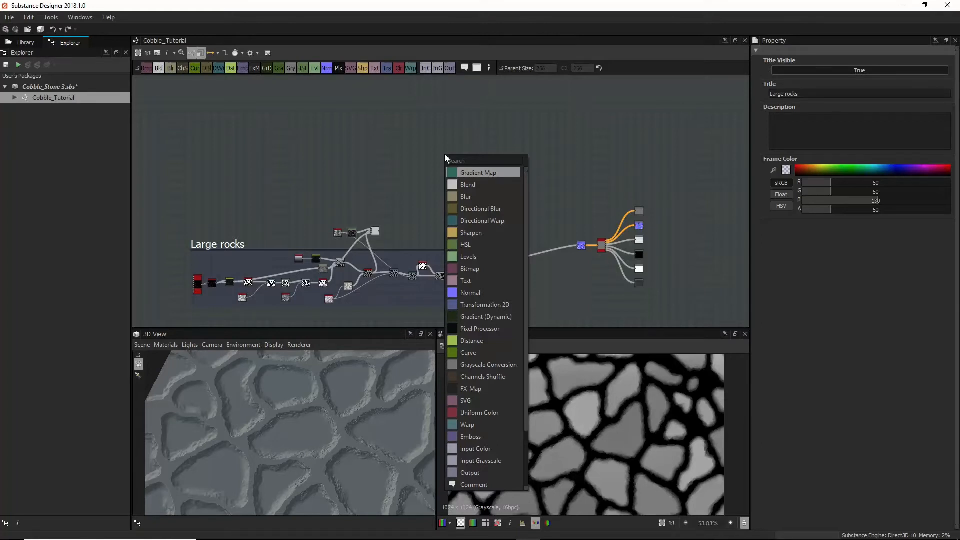
pyautogui.click(398, 129)
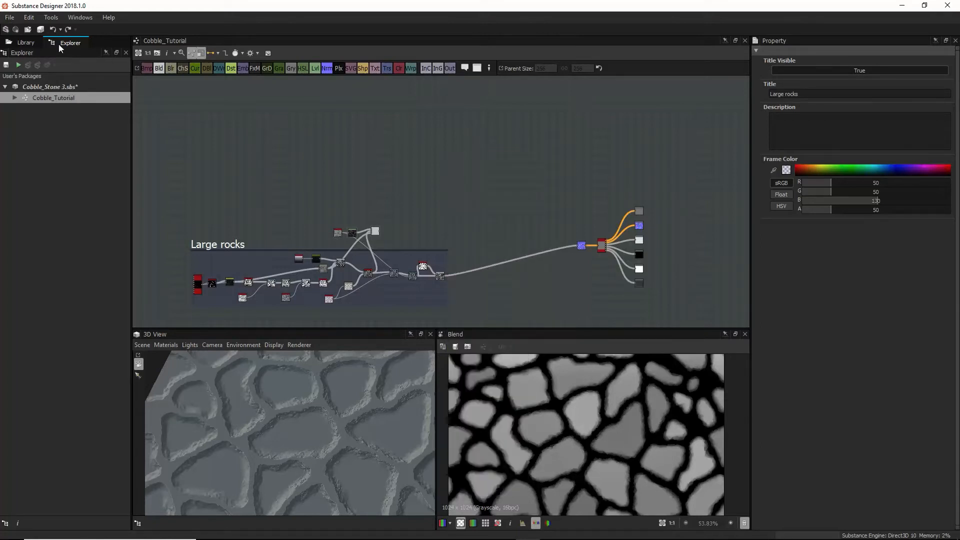
pyautogui.click(25, 43)
pyautogui.click(73, 65)
pyautogui.write('grunge')
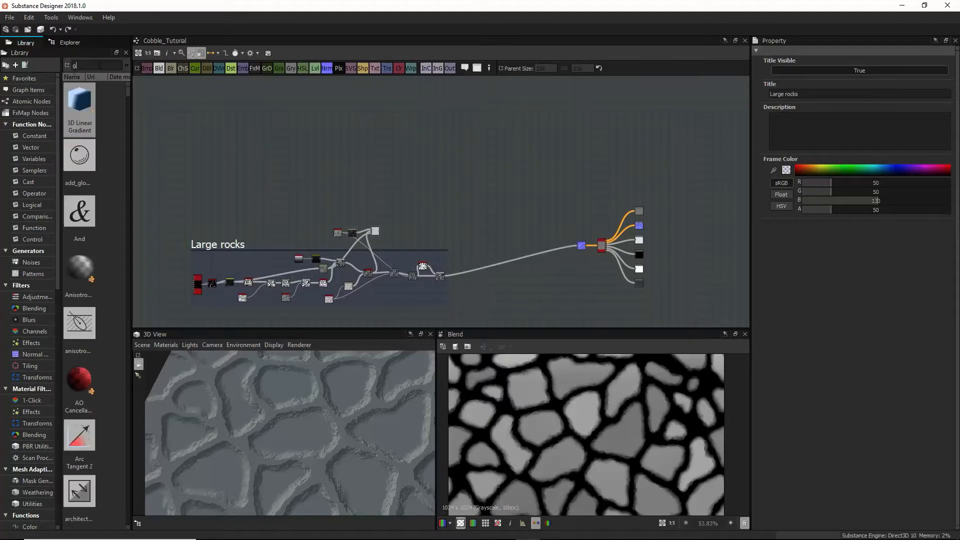
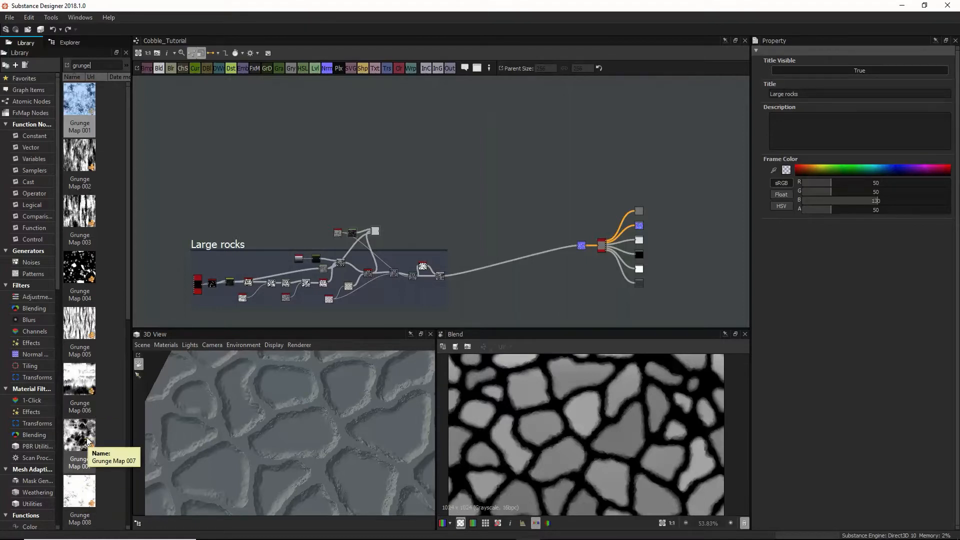
# Step: Try Grunge Map 007 in the graph, inspect its pattern in the 2D preview, and delete the node
pyautogui.moveTo(87, 440); pyautogui.dragTo(439, 172)
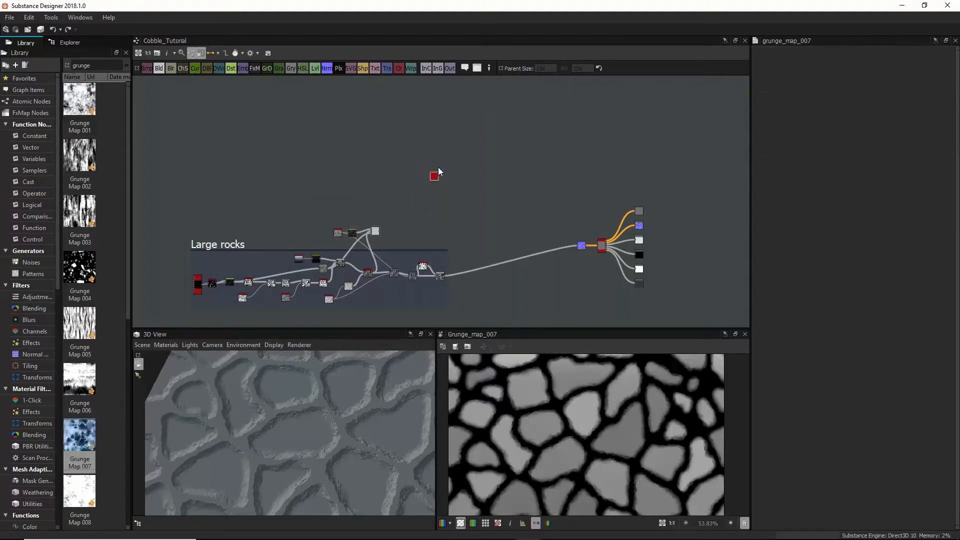
pyautogui.scroll(-3, 580, 467)
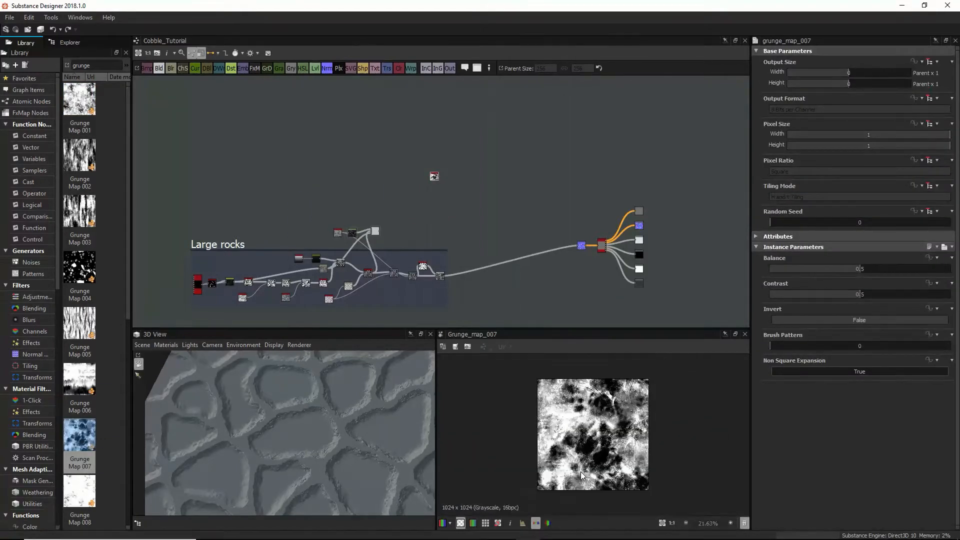
pyautogui.scroll(5, 580, 467)
pyautogui.scroll(-3, 580, 467)
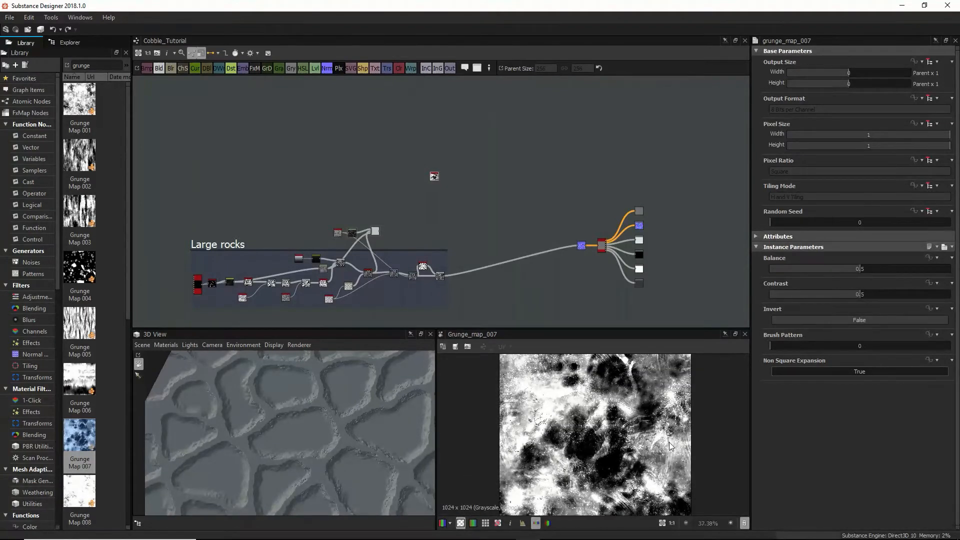
pyautogui.click(859, 269)
pyautogui.press('Delete')
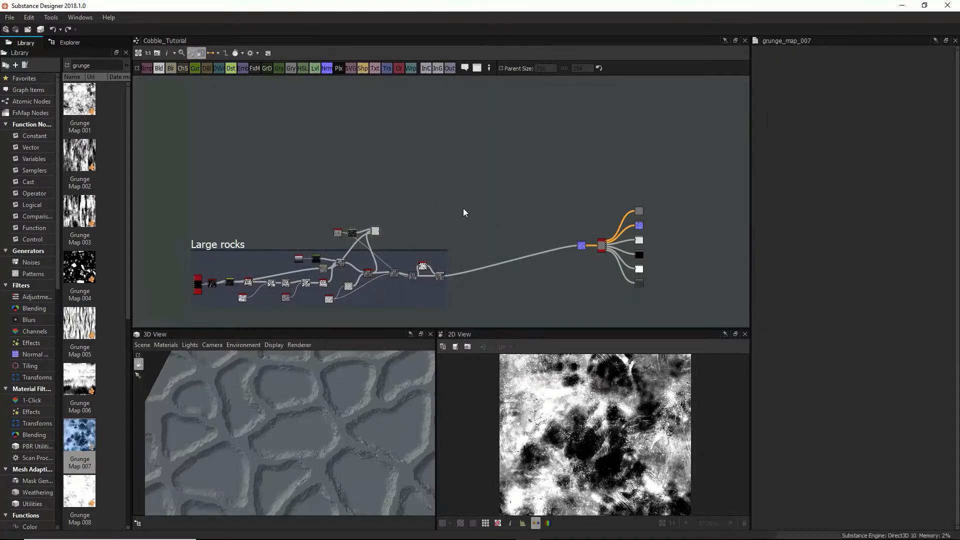
# Step: Add Grunge Map 005 above the "Large rocks" frame and rotate it 90 degrees clockwise with a Transformation 2D node
pyautogui.moveTo(74, 325); pyautogui.dragTo(433, 173)
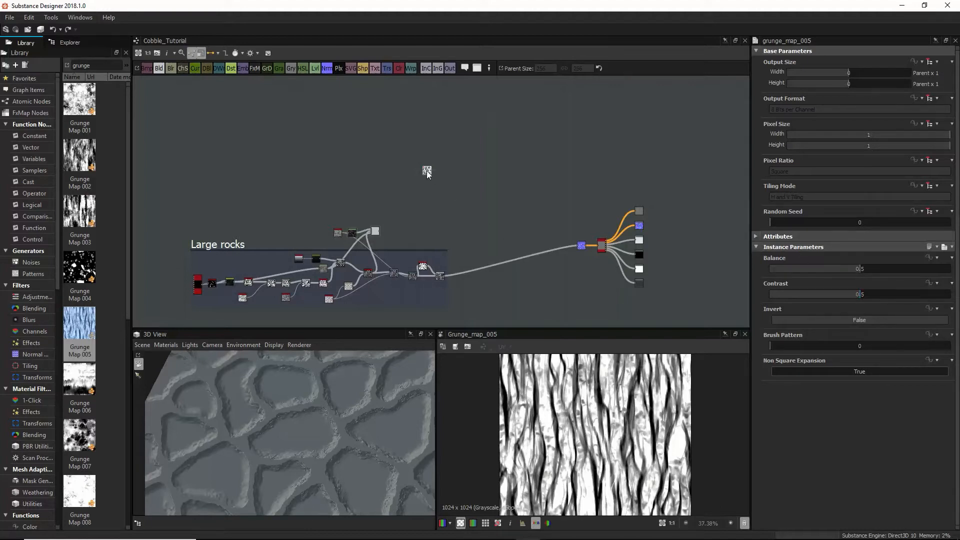
pyautogui.moveTo(427, 173); pyautogui.dragTo(418, 196)
pyautogui.click(386, 69)
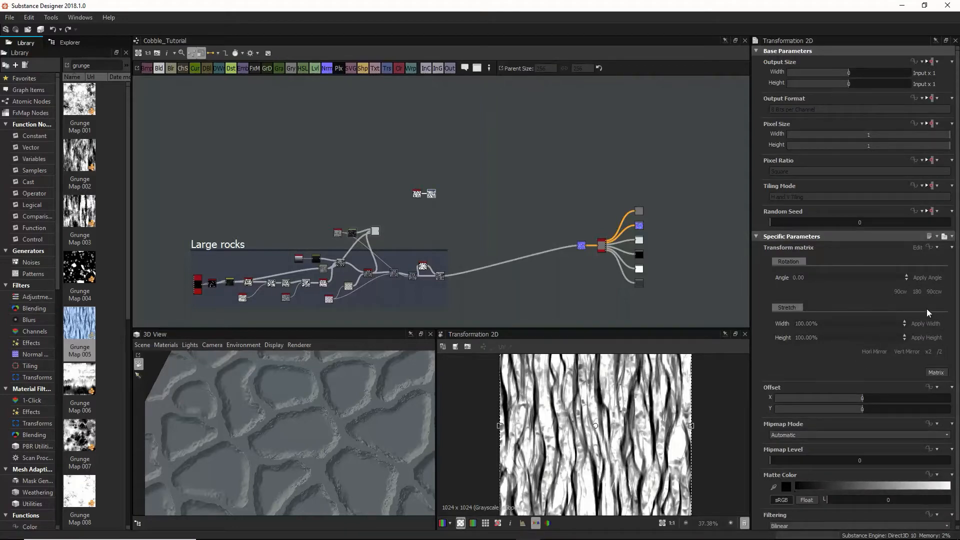
pyautogui.click(899, 291)
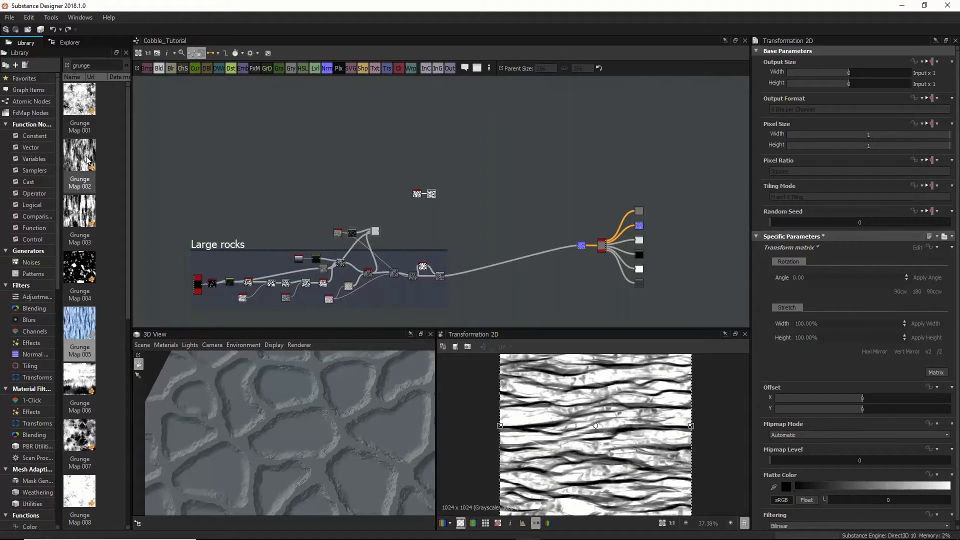
# Step: Add a Grunge Map 003 node near the Grunge Map 005 pair and preview its pattern up close
pyautogui.click(83, 205)
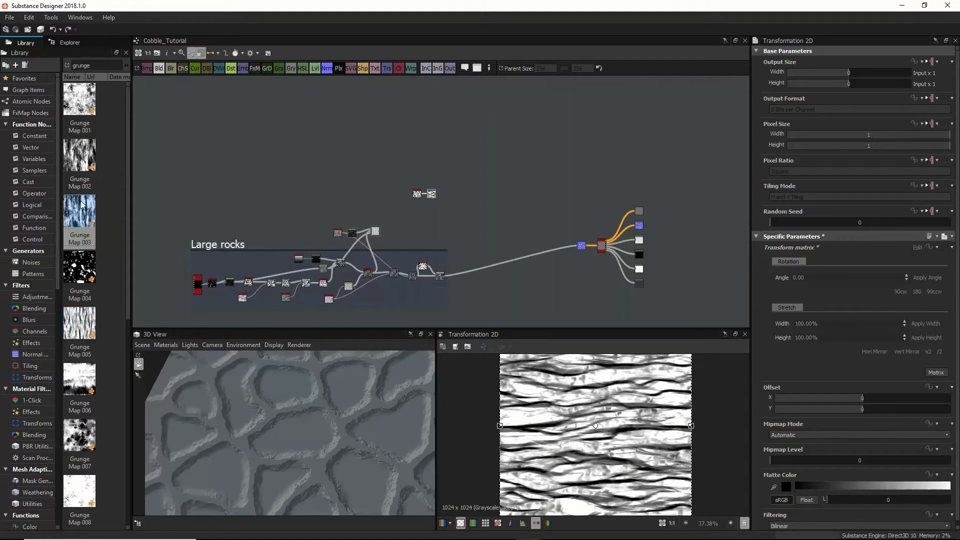
pyautogui.moveTo(80, 218); pyautogui.dragTo(386, 216)
pyautogui.scroll(2, 577, 472)
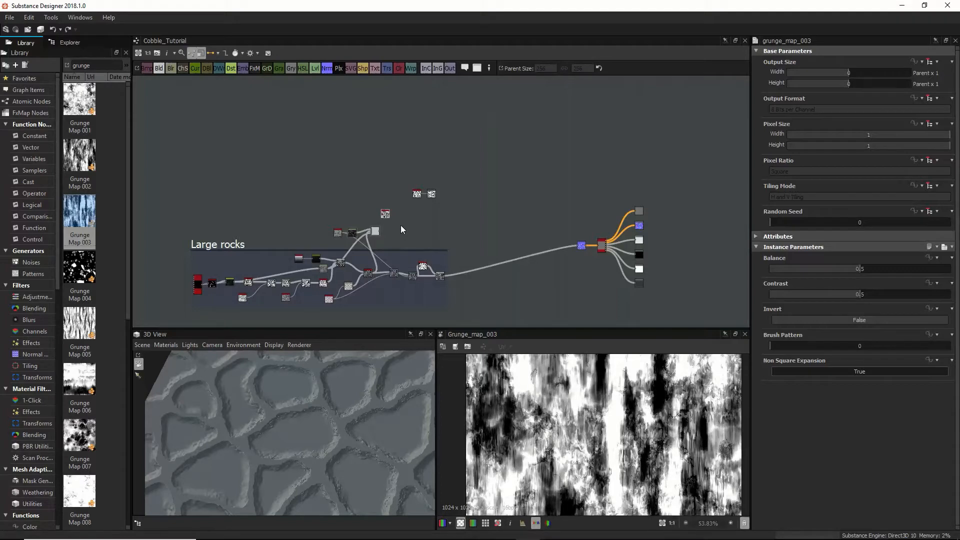
# Step: Place Grunge Map 003 below the Grunge Map 005 pair and combine it with the rotated map in a new Blend node
pyautogui.moveTo(384, 214); pyautogui.dragTo(414, 217)
pyautogui.press('space')
pyautogui.write('bl')
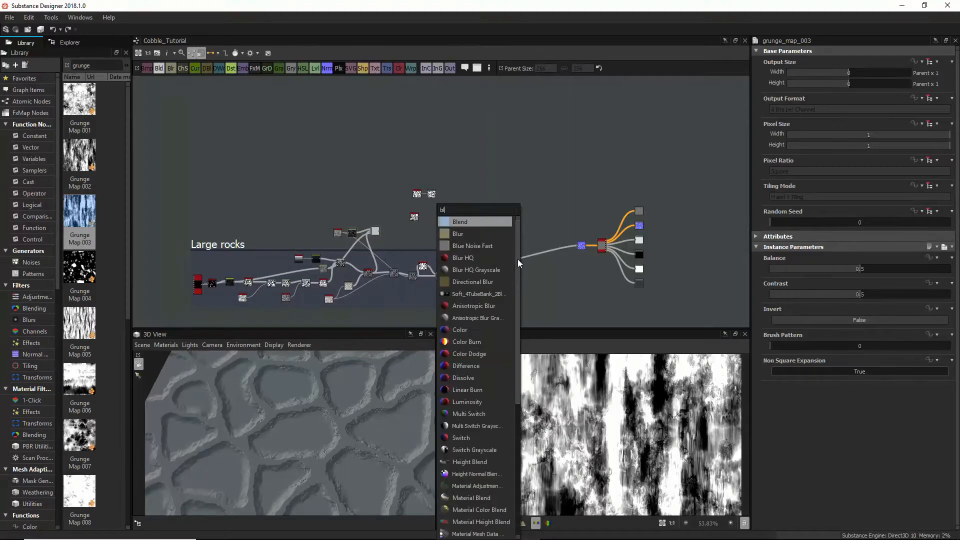
pyautogui.click(475, 221)
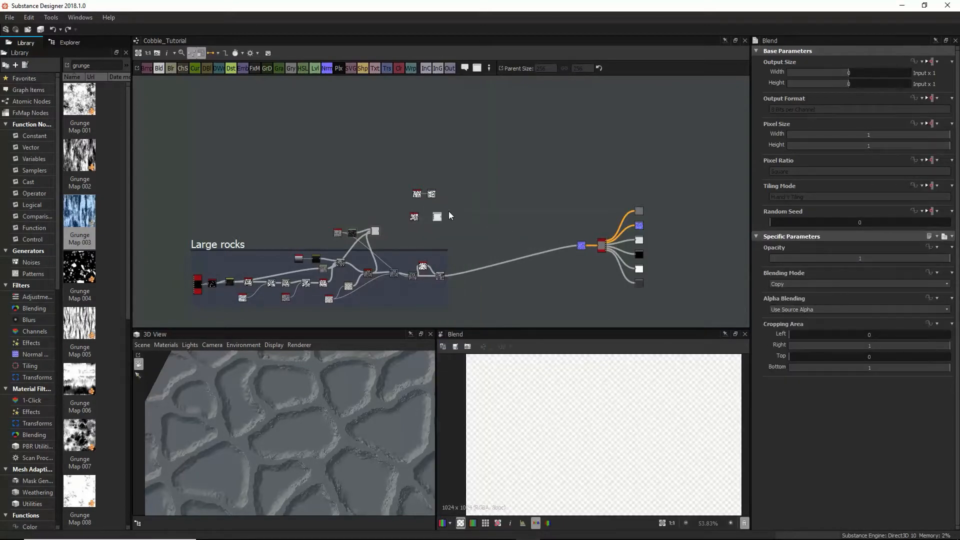
pyautogui.moveTo(438, 214)
pyautogui.mouseDown()
pyautogui.moveTo(448, 202)
pyautogui.moveTo(440, 214)
pyautogui.mouseUp()
pyautogui.scroll(4, 448, 201)
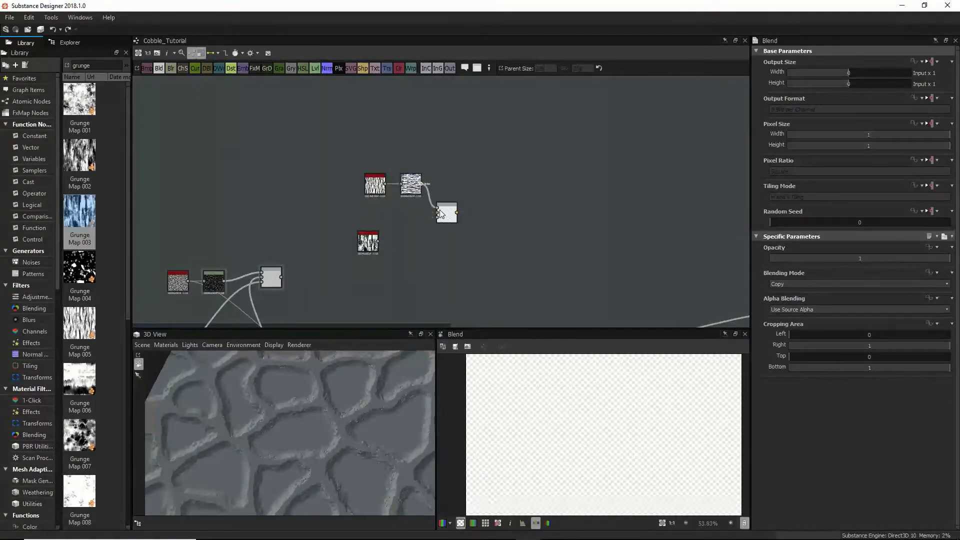
pyautogui.moveTo(378, 242); pyautogui.dragTo(437, 215)
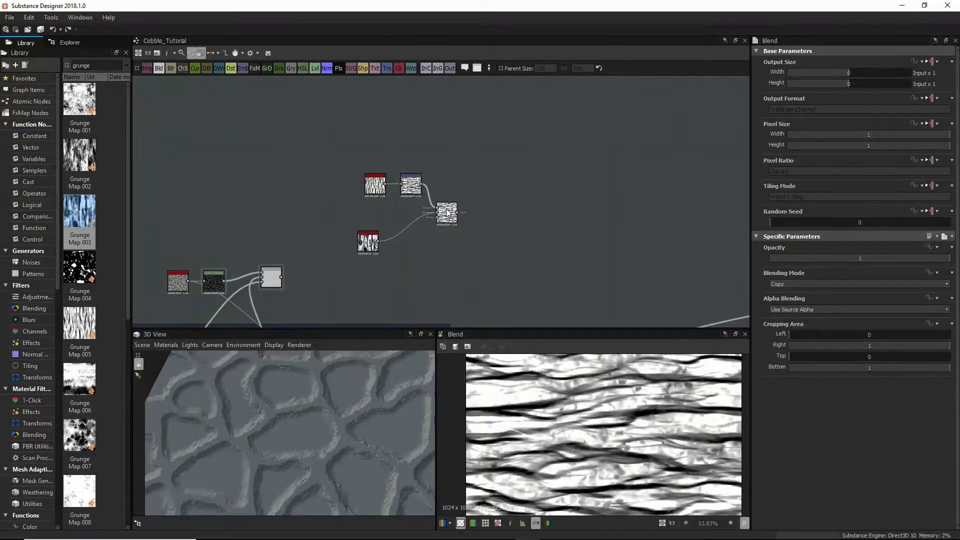
# Step: Set the grunge Blend to Add (Linear Dodge) with an opacity of 0.65
pyautogui.click(802, 284)
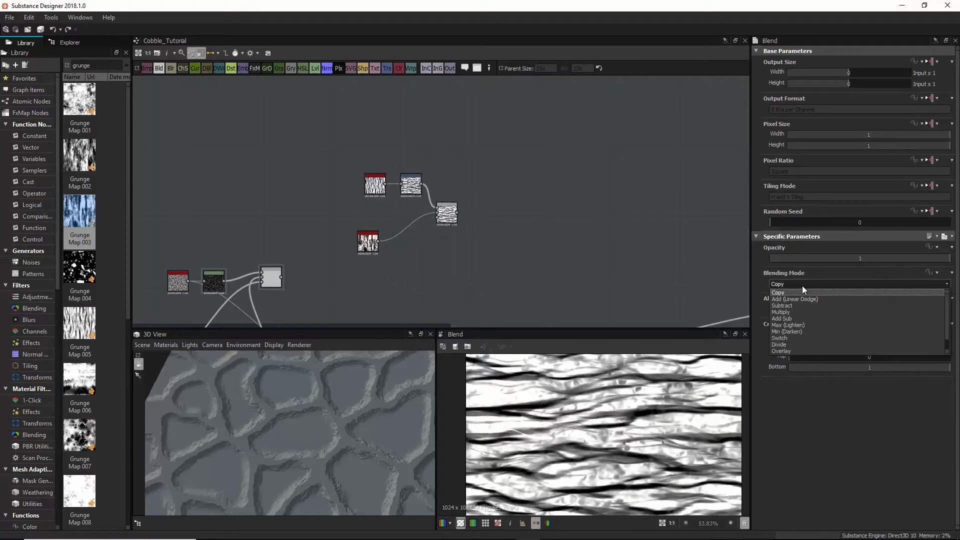
pyautogui.click(798, 299)
pyautogui.scroll(-2, 560, 374)
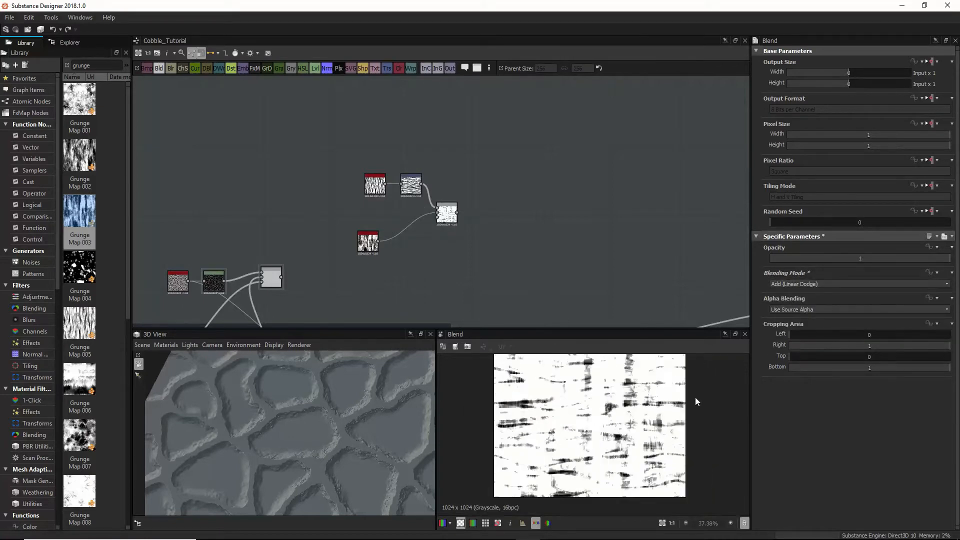
pyautogui.moveTo(897, 259)
pyautogui.mouseDown()
pyautogui.moveTo(829, 259)
pyautogui.moveTo(927, 266)
pyautogui.moveTo(887, 268)
pyautogui.mouseUp()
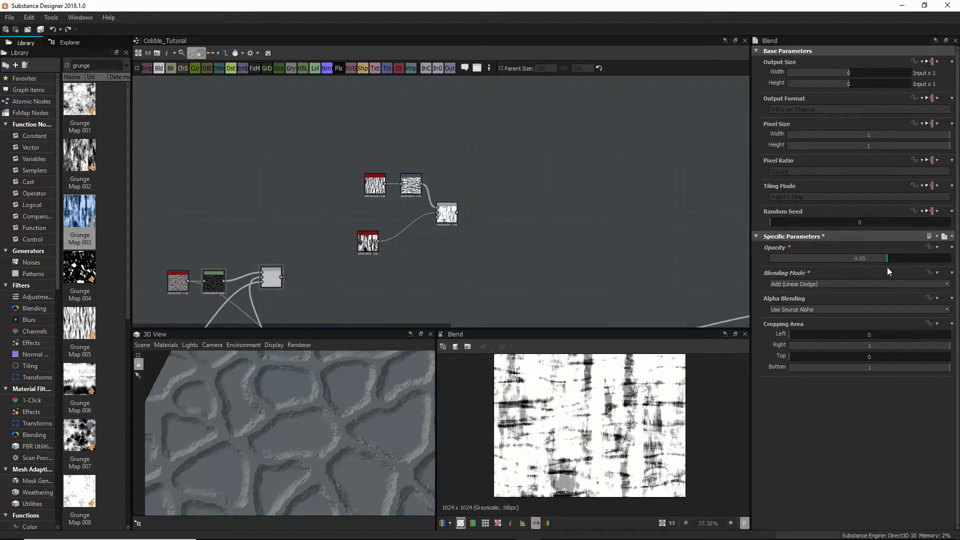
# Step: Set Grunge Map 005 to balance 0.28 and contrast 0.41, and Grunge Map 003 to balance 0.42 and contrast 0.28
pyautogui.click(378, 193)
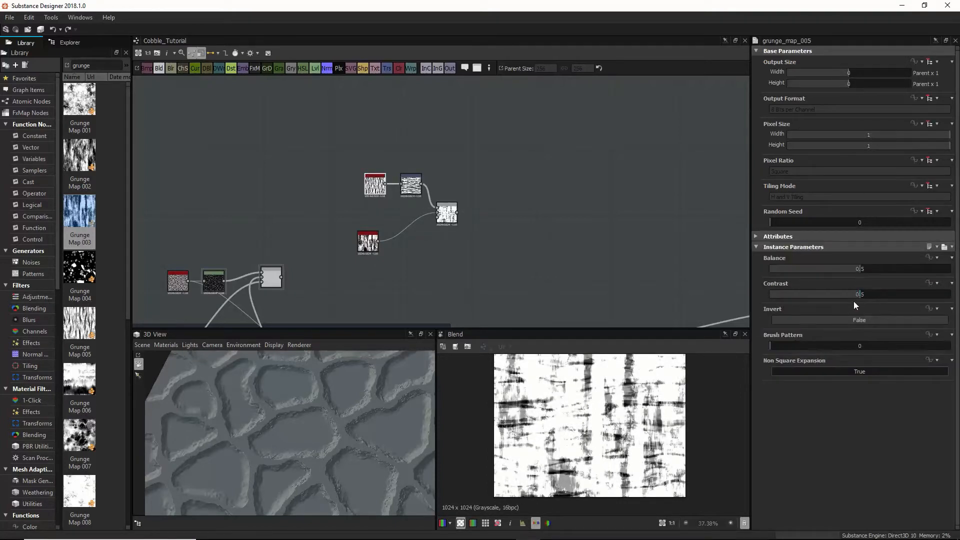
pyautogui.moveTo(852, 296); pyautogui.dragTo(820, 269)
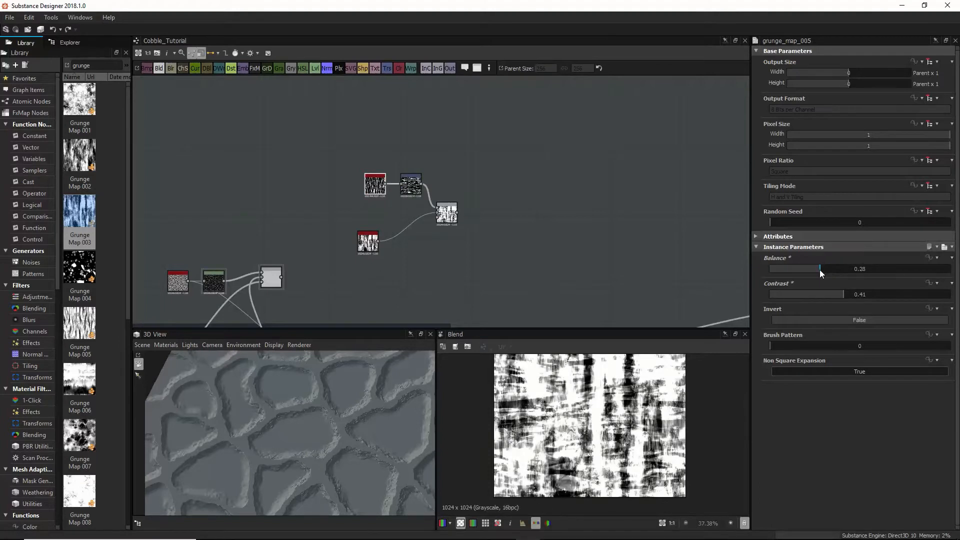
pyautogui.click(368, 242)
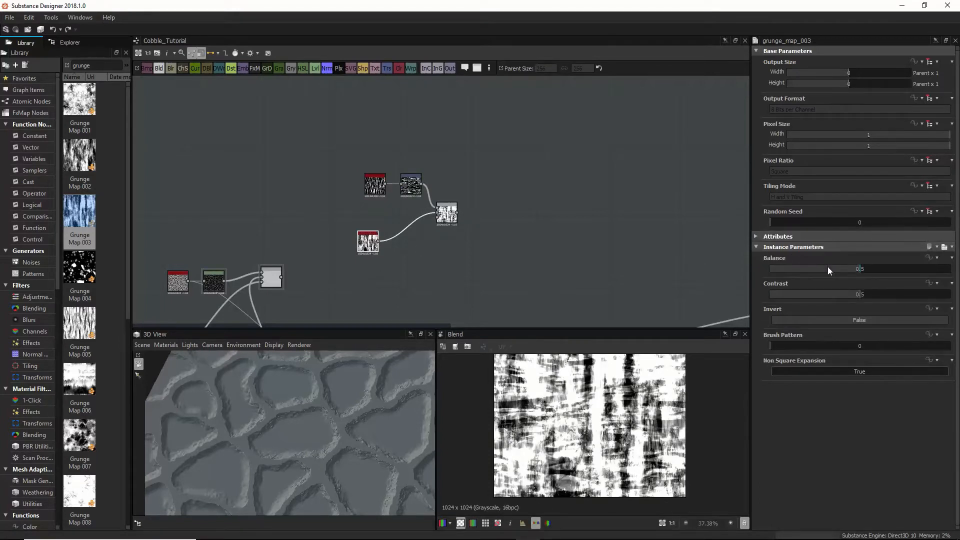
pyautogui.moveTo(851, 270); pyautogui.dragTo(819, 299)
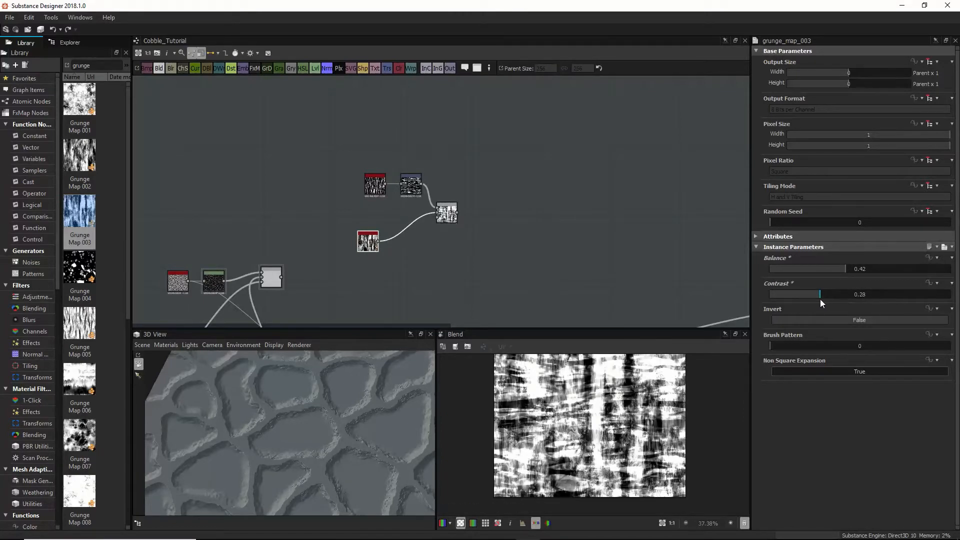
pyautogui.moveTo(554, 356); pyautogui.dragTo(562, 394, button='middle')
pyautogui.scroll(3, 563, 394)
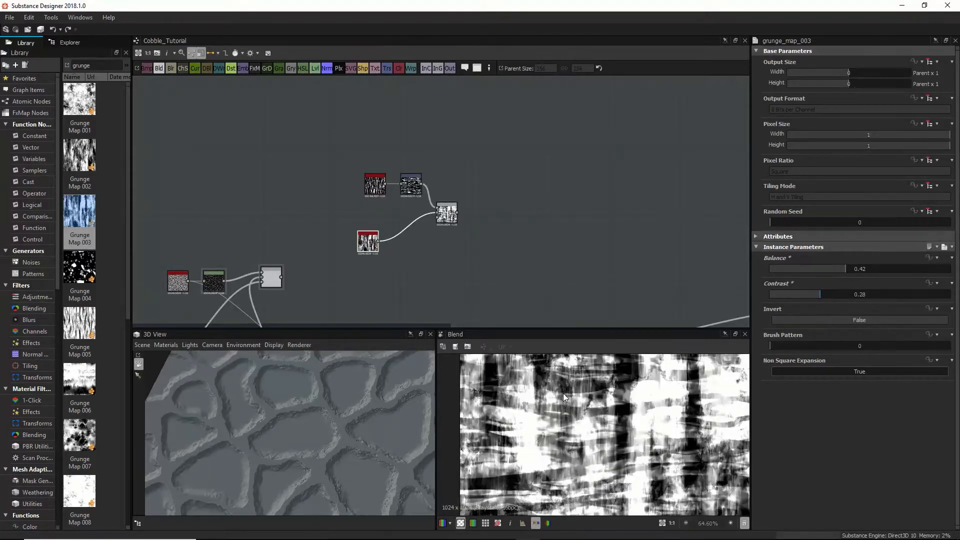
pyautogui.scroll(-3, 562, 393)
# Step: Try a Levels node after the grunge Blend with a slightly lower midtone point and a reduced output white
pyautogui.click(453, 215)
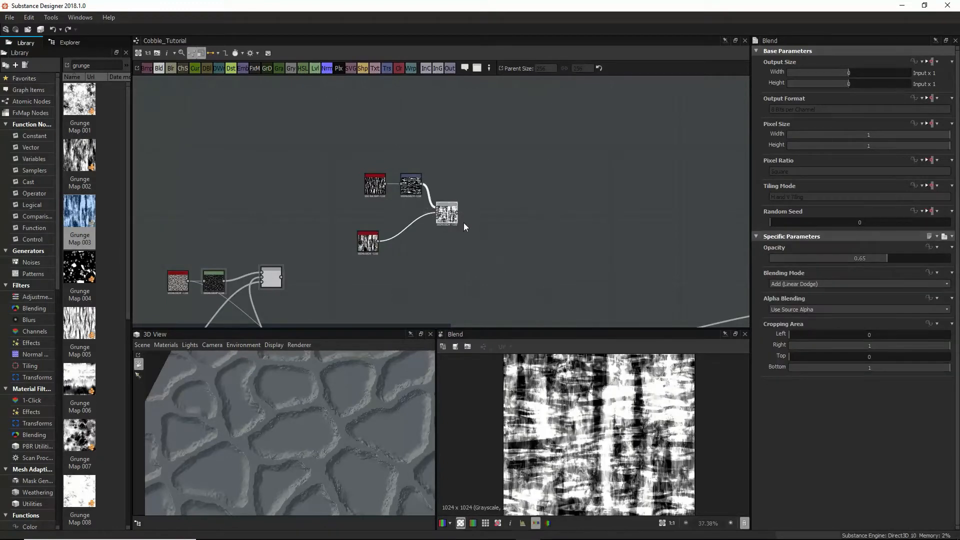
pyautogui.press('space')
pyautogui.write('l')
pyautogui.click(512, 223)
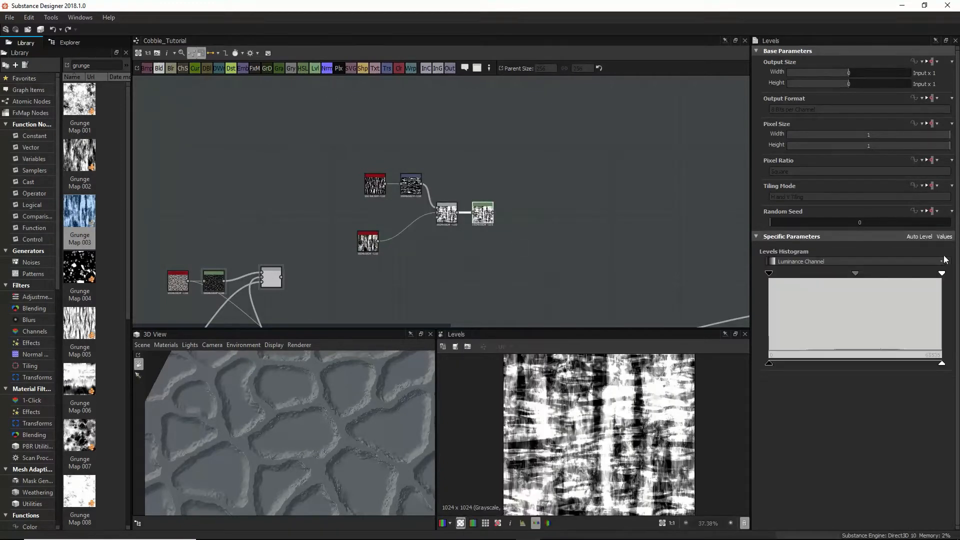
pyautogui.moveTo(860, 275)
pyautogui.mouseDown()
pyautogui.moveTo(882, 274)
pyautogui.moveTo(835, 271)
pyautogui.moveTo(850, 272)
pyautogui.mouseUp()
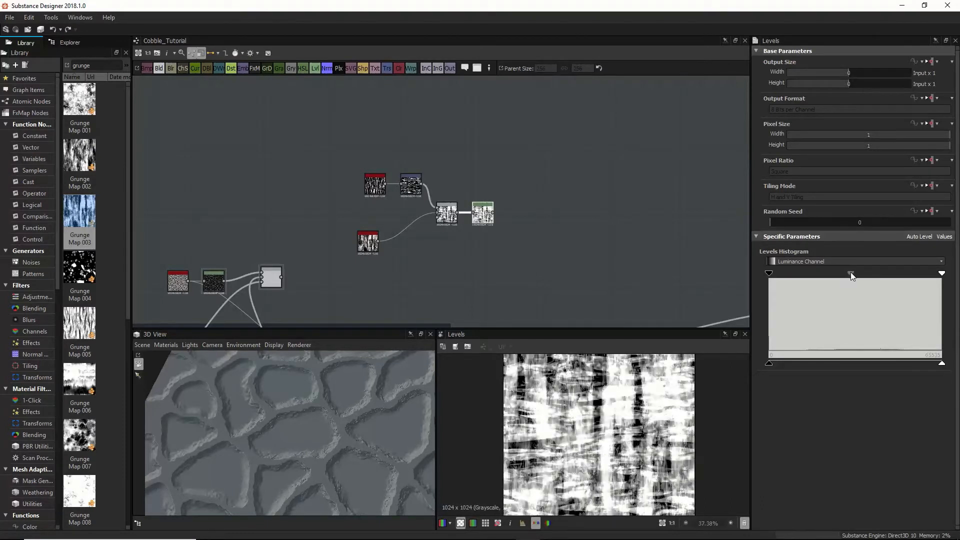
pyautogui.moveTo(929, 364); pyautogui.dragTo(897, 364)
pyautogui.moveTo(522, 277); pyautogui.dragTo(518, 227, button='middle')
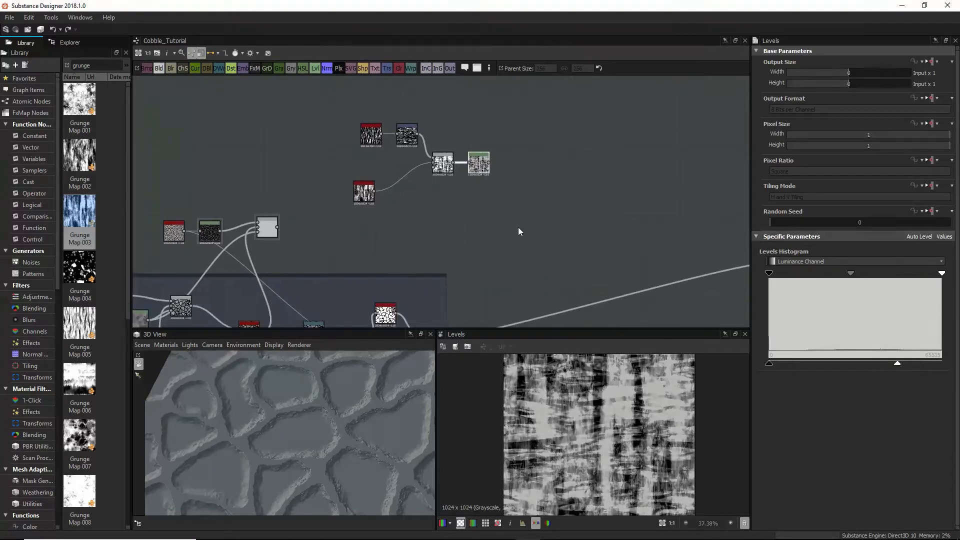
pyautogui.scroll(-4, 571, 437)
pyautogui.scroll(4, 574, 439)
pyautogui.scroll(-2, 581, 445)
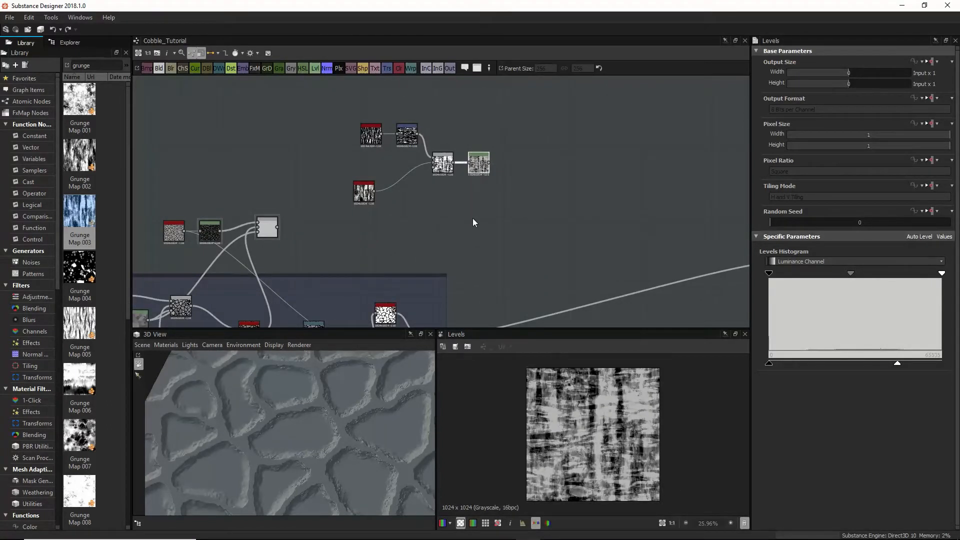
# Step: Append a Warp node to the grunge chain and try Grunge Map 003 as its gradient input at different intensities
pyautogui.press('space')
pyautogui.write('w')
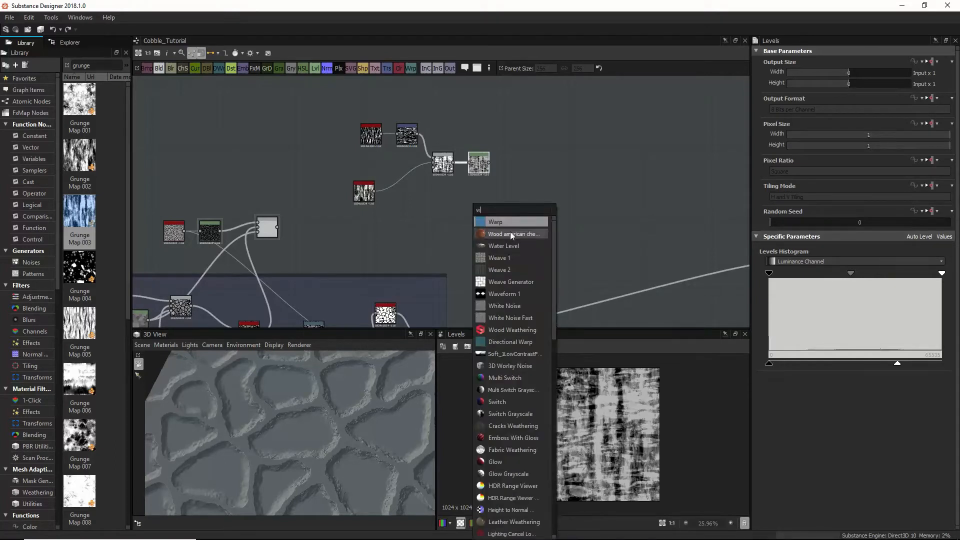
pyautogui.click(509, 220)
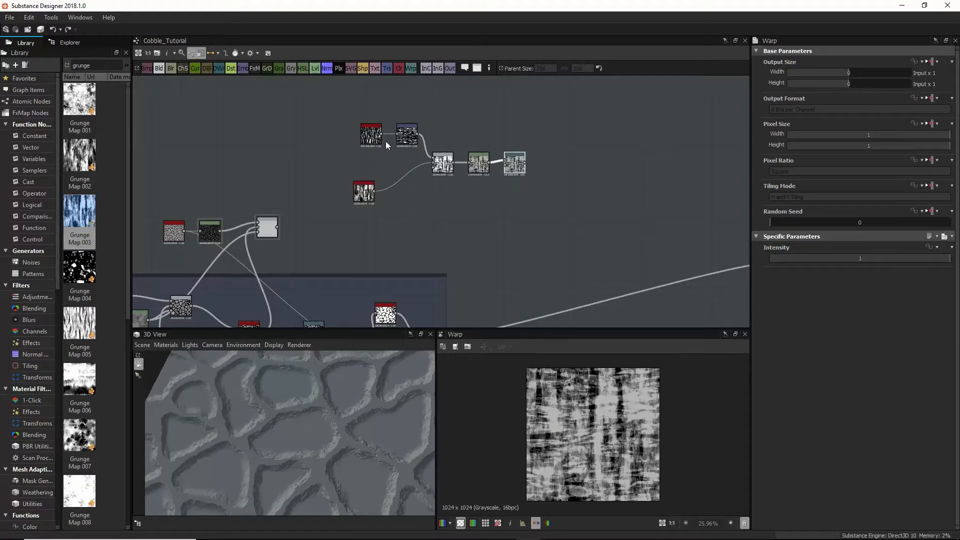
pyautogui.moveTo(379, 191); pyautogui.dragTo(515, 174)
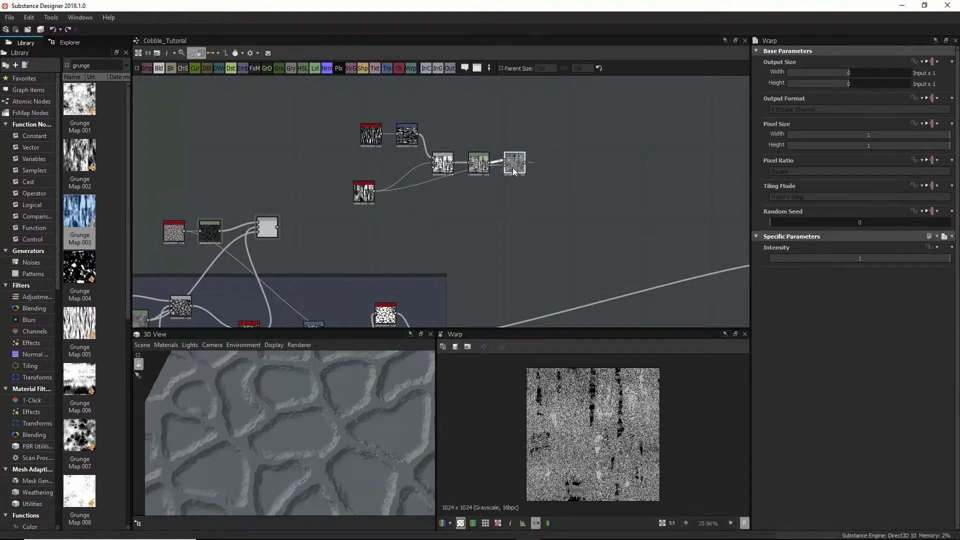
pyautogui.click(806, 258)
pyautogui.moveTo(805, 257); pyautogui.dragTo(745, 256)
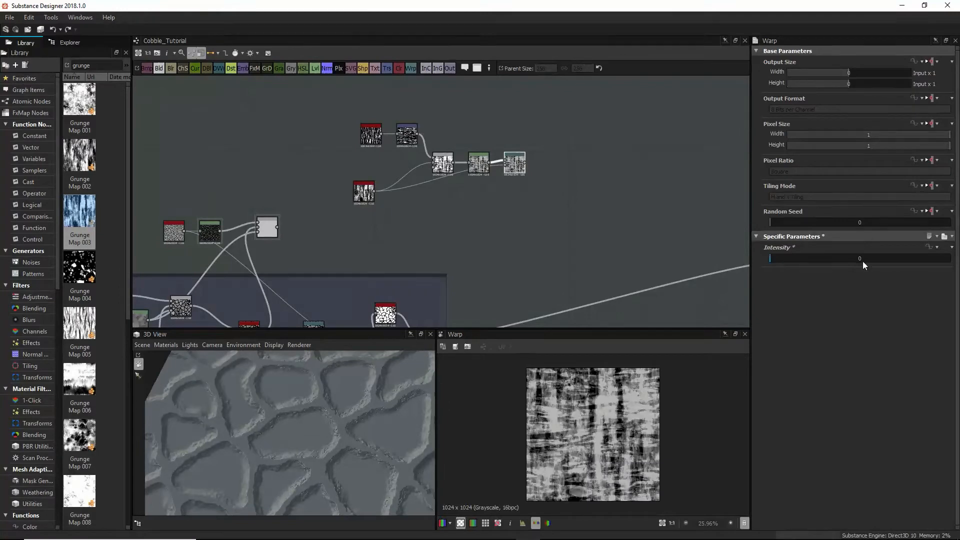
pyautogui.moveTo(863, 260); pyautogui.dragTo(951, 258)
# Step: Drive the Warp with the rotated Grunge Map 005 and set its intensity to 0.03
pyautogui.moveTo(380, 134); pyautogui.dragTo(396, 134)
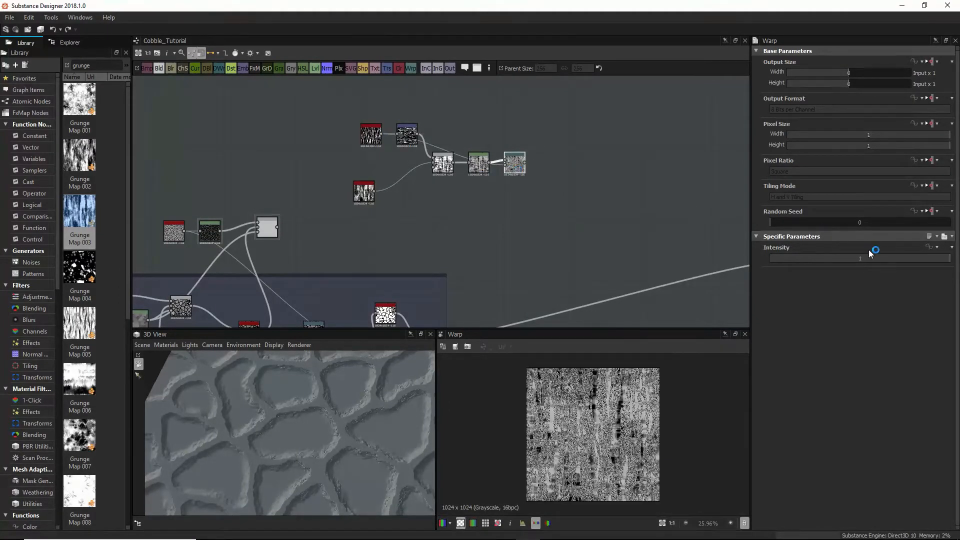
pyautogui.moveTo(865, 258); pyautogui.dragTo(775, 257)
pyautogui.scroll(3, 618, 400)
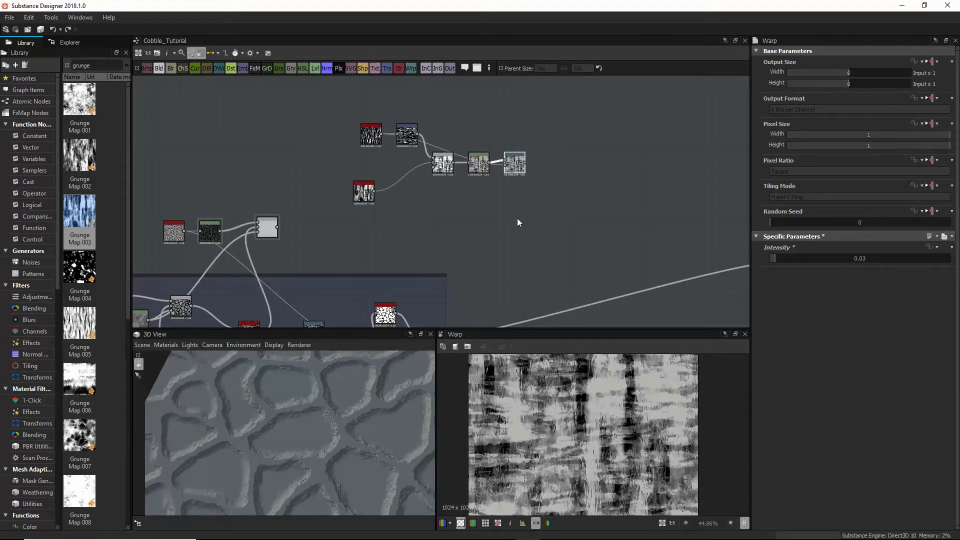
# Step: Add a Blend node with the warped grunge as foreground and the final "Large rocks" output as background
pyautogui.press('space')
pyautogui.write('bl')
pyautogui.click(537, 223)
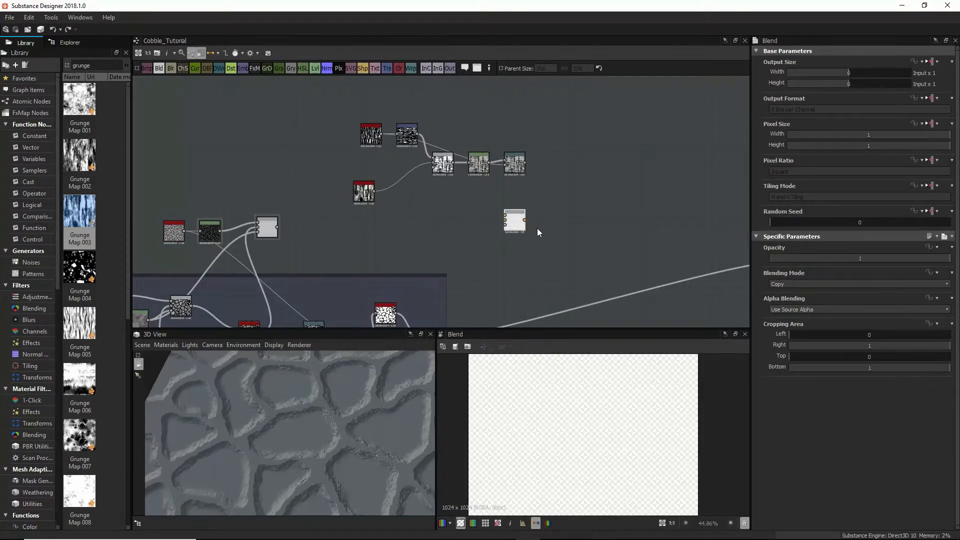
pyautogui.moveTo(520, 224); pyautogui.dragTo(603, 220)
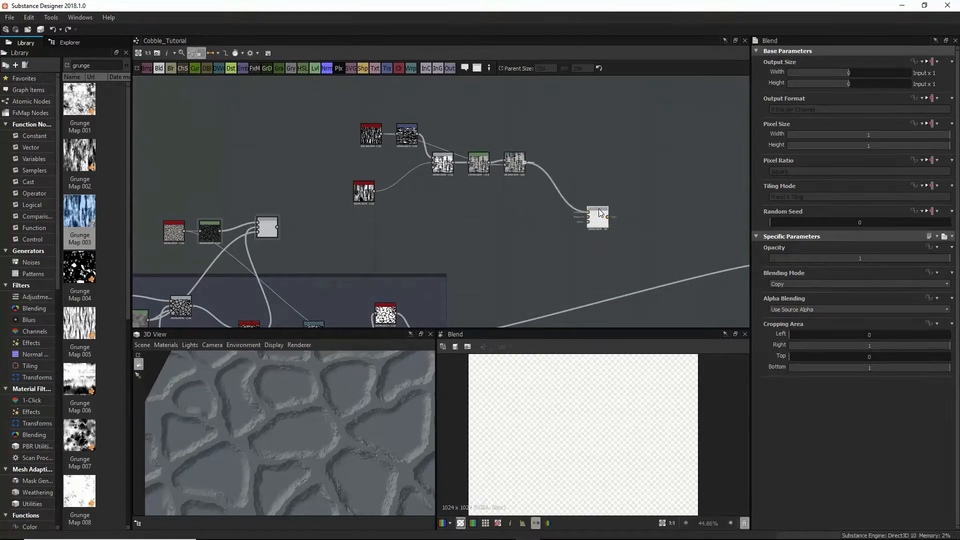
pyautogui.scroll(-2, 547, 263)
pyautogui.moveTo(471, 316); pyautogui.dragTo(577, 232)
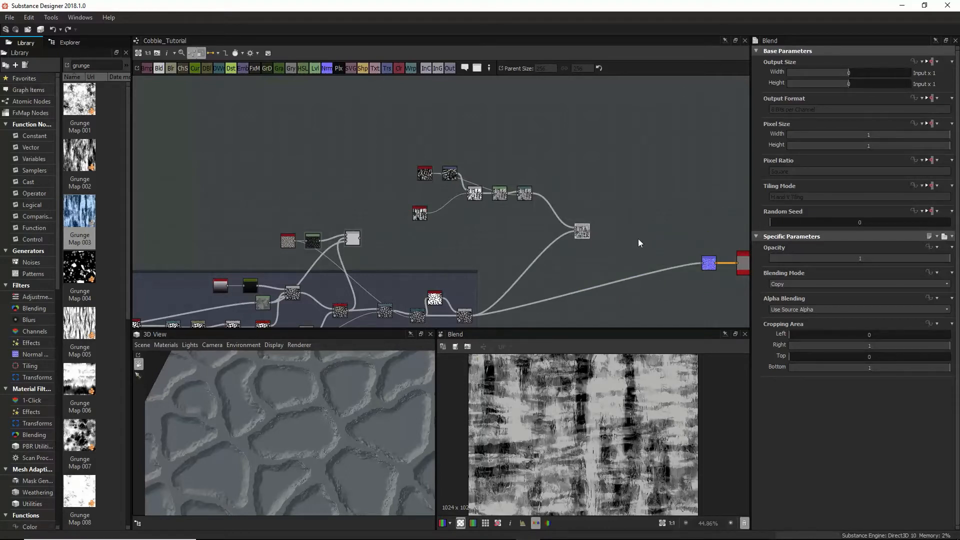
# Step: Delete the Levels node before the Warp and insert a new Levels node between the Warp and the final Blend
pyautogui.scroll(5, 574, 226)
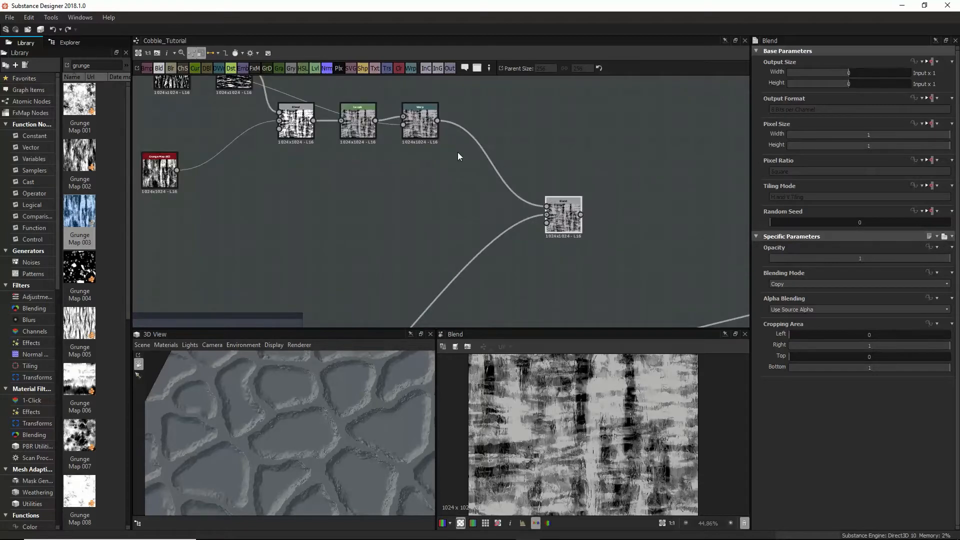
pyautogui.click(372, 127)
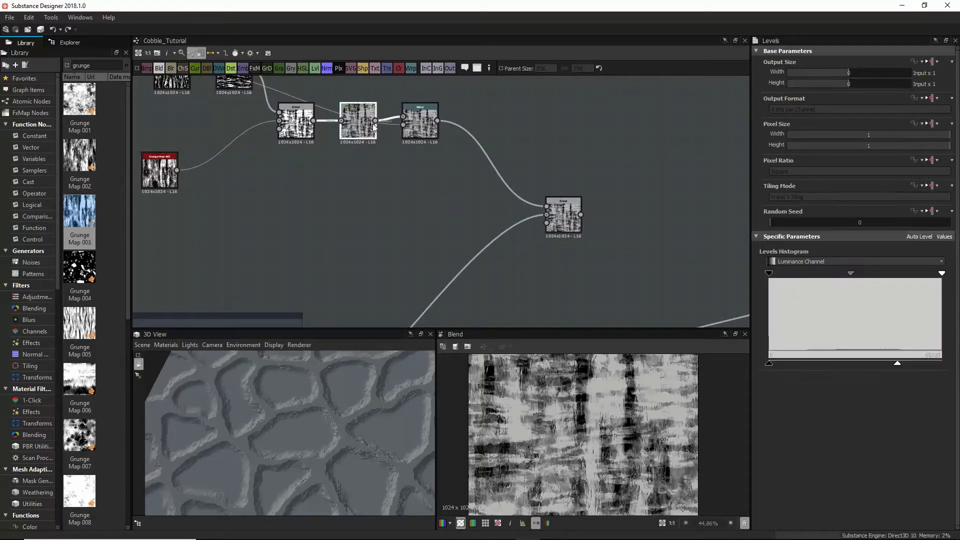
pyautogui.press('Delete')
pyautogui.click(481, 141)
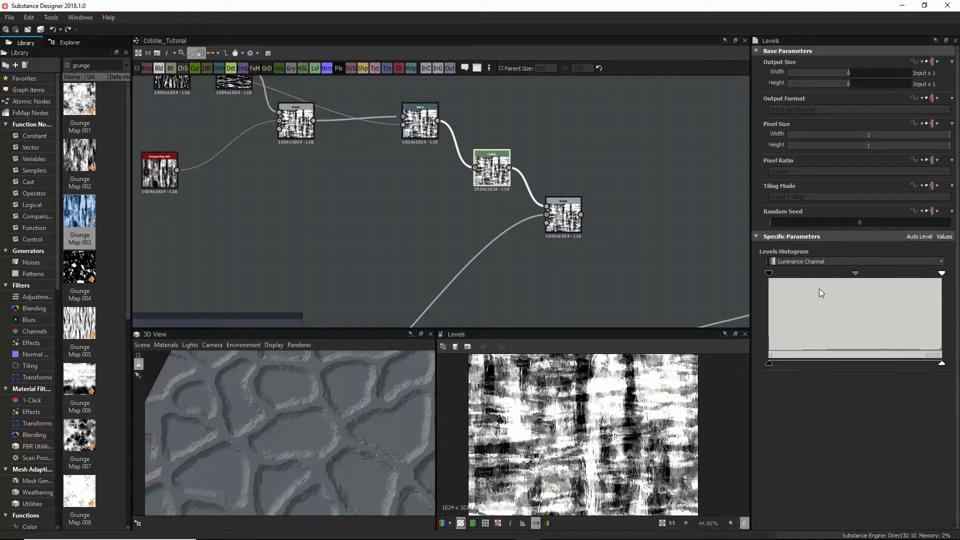
# Step: Set the blending mode of the Blend joining the grunge and the rocks to Subtract
pyautogui.click(563, 212)
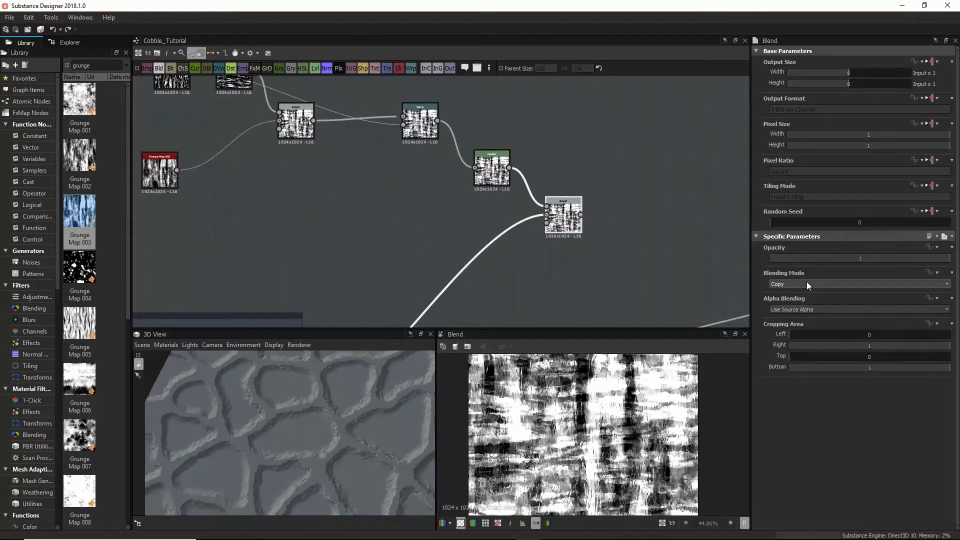
pyautogui.click(805, 284)
pyautogui.click(793, 307)
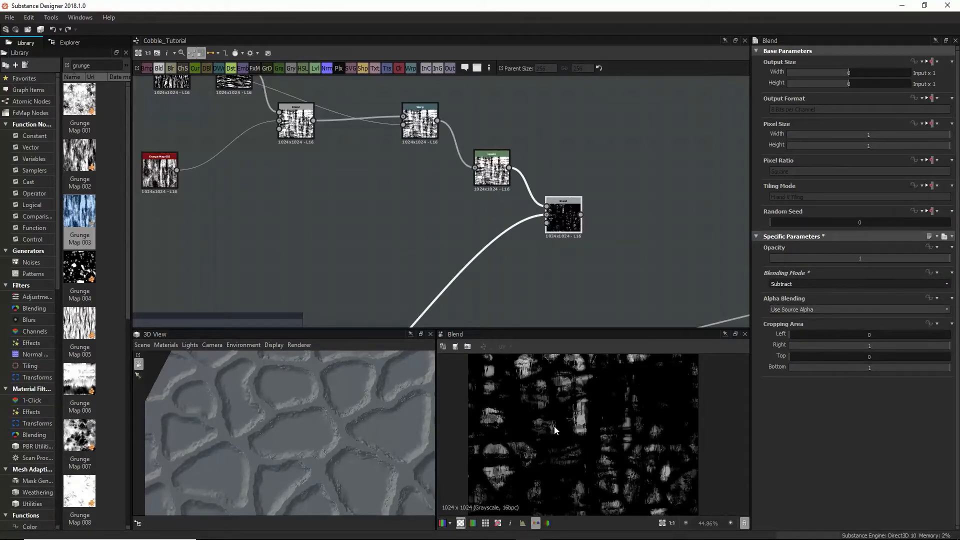
# Step: Rearrange the noise nodes, move the grey mask node above the "Large rocks" frame, and connect it to the Subtract Blend's opacity input
pyautogui.scroll(-5, 325, 210)
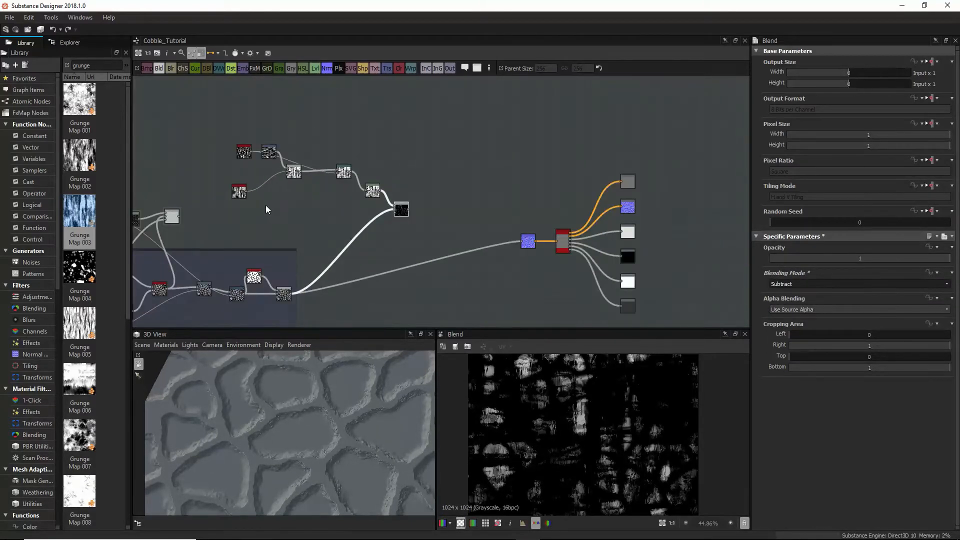
pyautogui.moveTo(265, 205); pyautogui.dragTo(344, 206, button='middle')
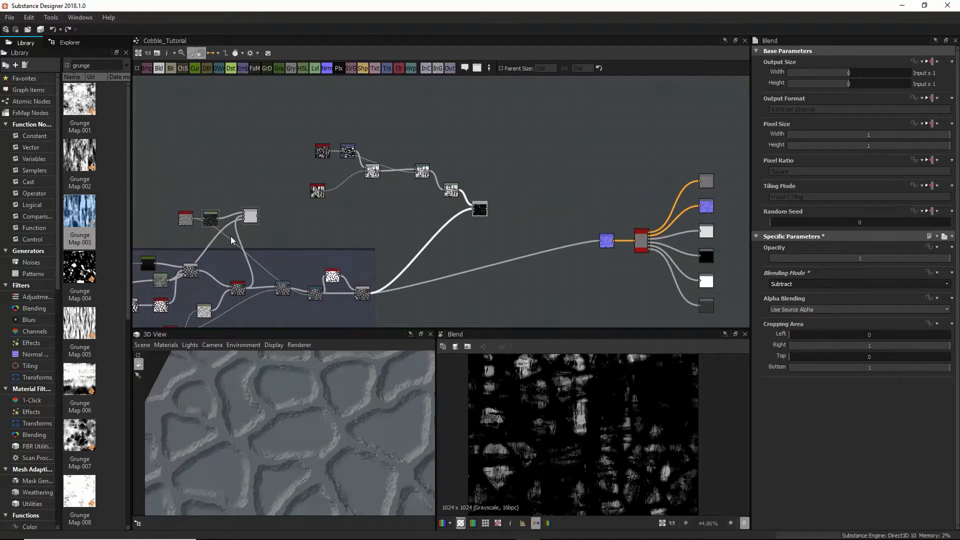
pyautogui.scroll(1, 207, 239)
pyautogui.moveTo(207, 240); pyautogui.dragTo(274, 255, button='middle')
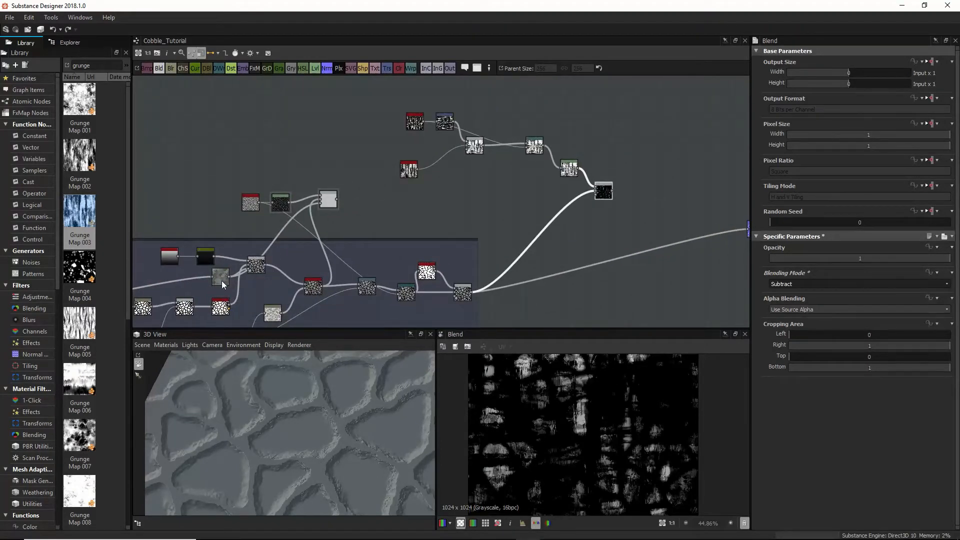
pyautogui.moveTo(229, 277); pyautogui.dragTo(442, 253, button='middle')
pyautogui.moveTo(439, 259); pyautogui.dragTo(430, 259)
pyautogui.moveTo(546, 236); pyautogui.dragTo(476, 242, button='middle')
pyautogui.moveTo(363, 266); pyautogui.dragTo(384, 162)
pyautogui.moveTo(406, 208); pyautogui.dragTo(738, 181)
pyautogui.moveTo(714, 209); pyautogui.dragTo(533, 239, button='middle')
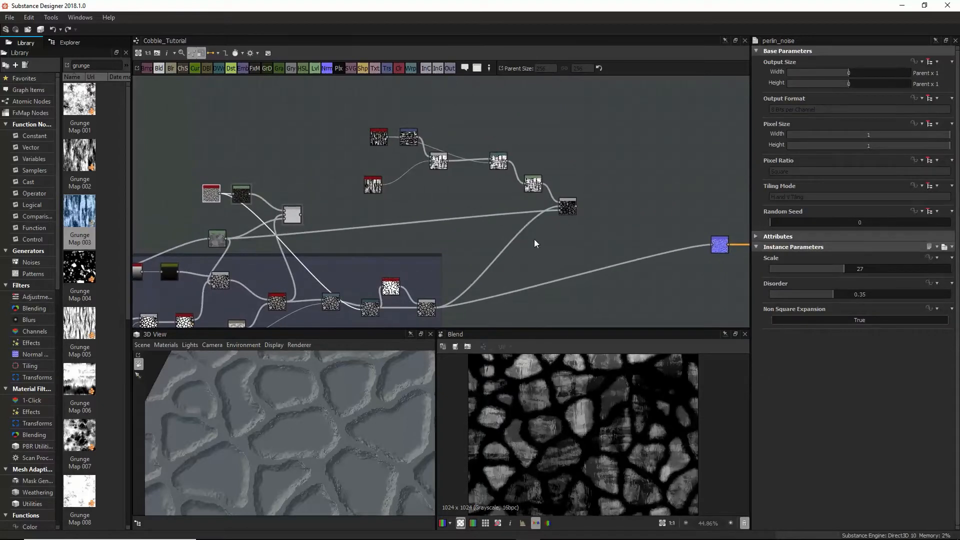
# Step: Connect the output of the Blend joining the grunge and the rocks to the Normal node
pyautogui.scroll(4, 531, 406)
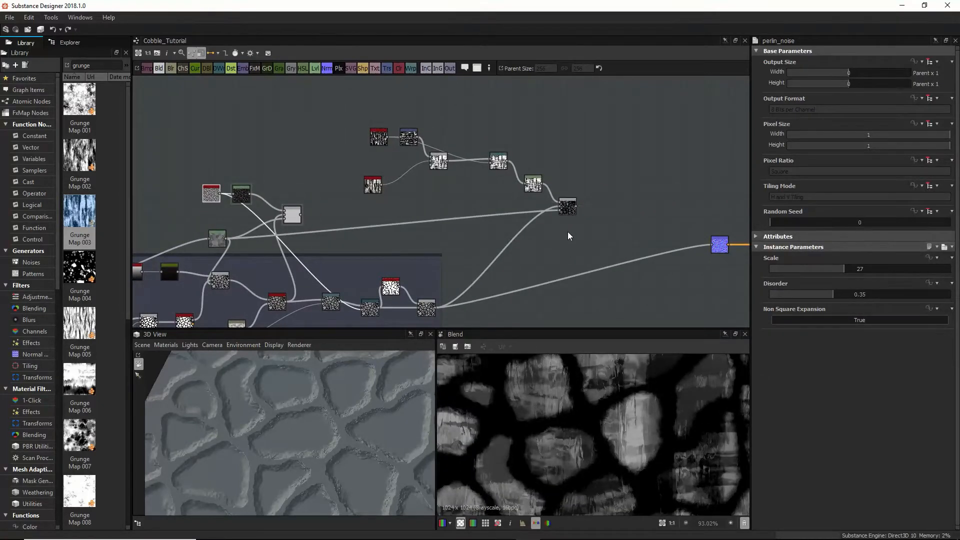
pyautogui.click(567, 208)
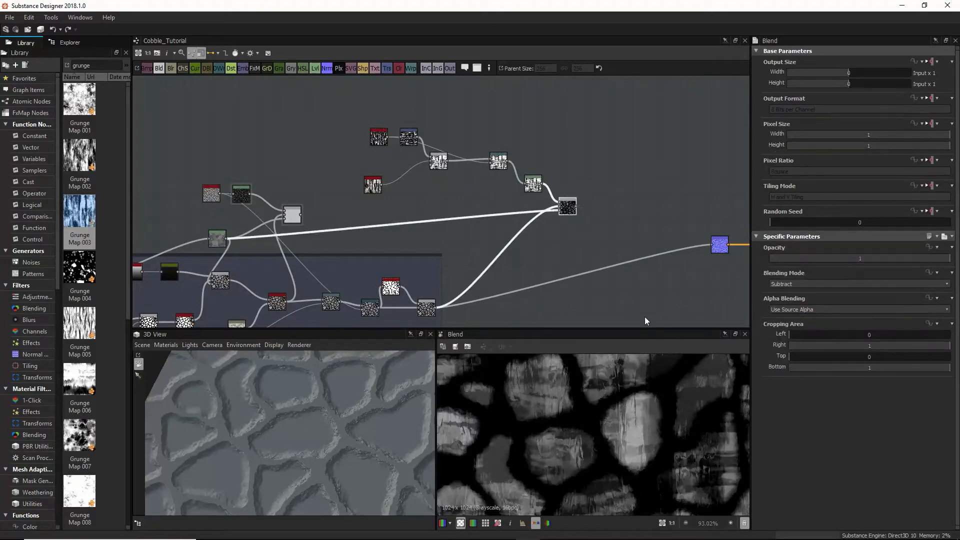
pyautogui.moveTo(594, 289); pyautogui.dragTo(571, 257, button='middle')
pyautogui.scroll(-5, 541, 409)
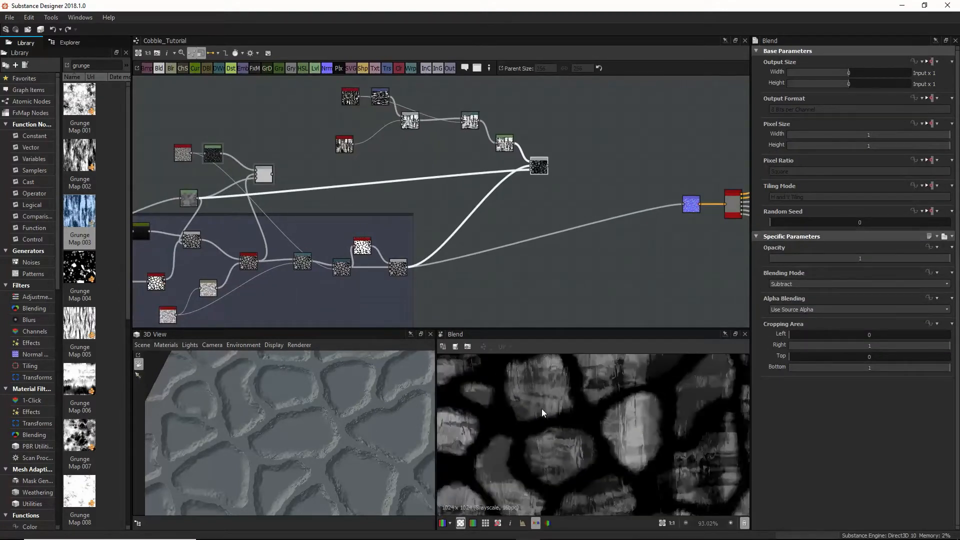
pyautogui.scroll(-2, 574, 432)
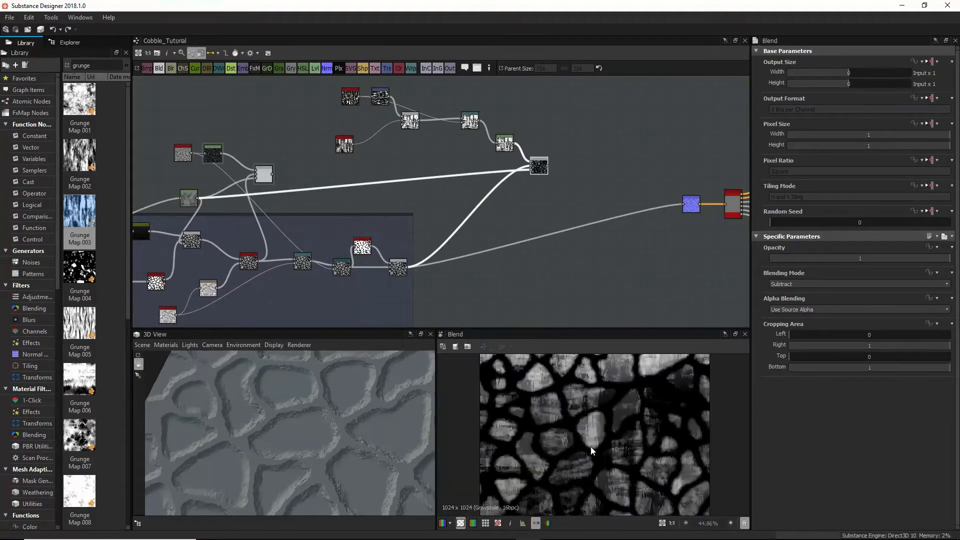
pyautogui.moveTo(614, 448); pyautogui.dragTo(562, 402, button='middle')
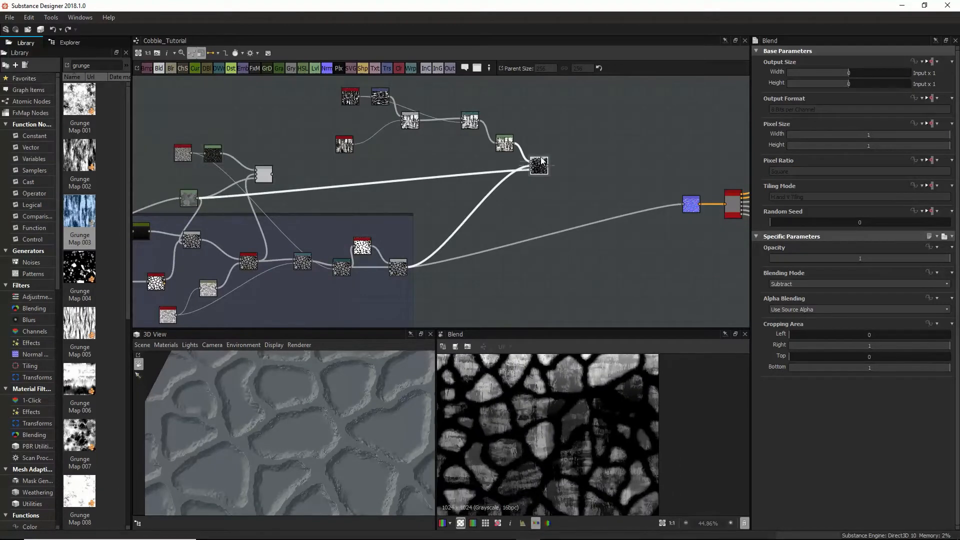
pyautogui.moveTo(549, 166); pyautogui.dragTo(684, 203)
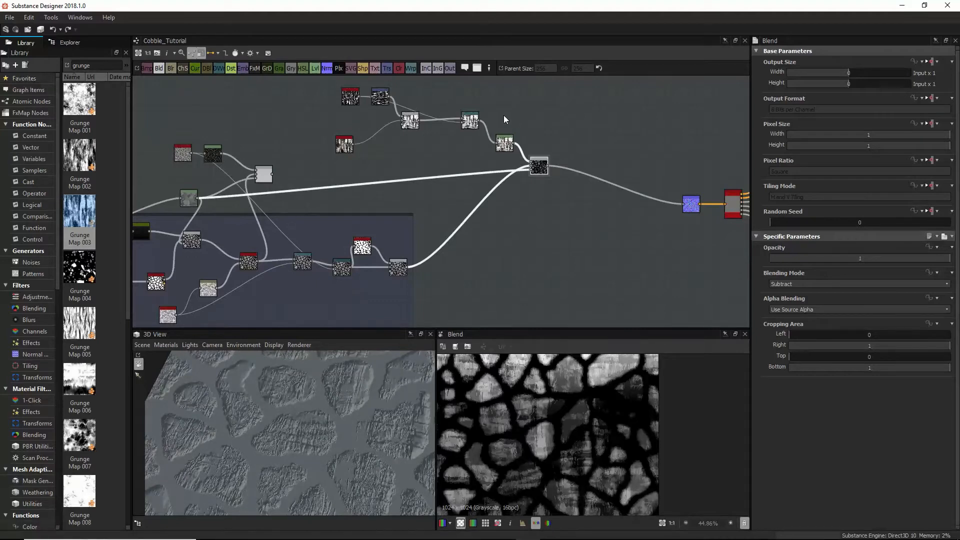
pyautogui.click(504, 142)
pyautogui.moveTo(855, 274); pyautogui.dragTo(938, 283)
pyautogui.hotkey('ctrl', 'z')
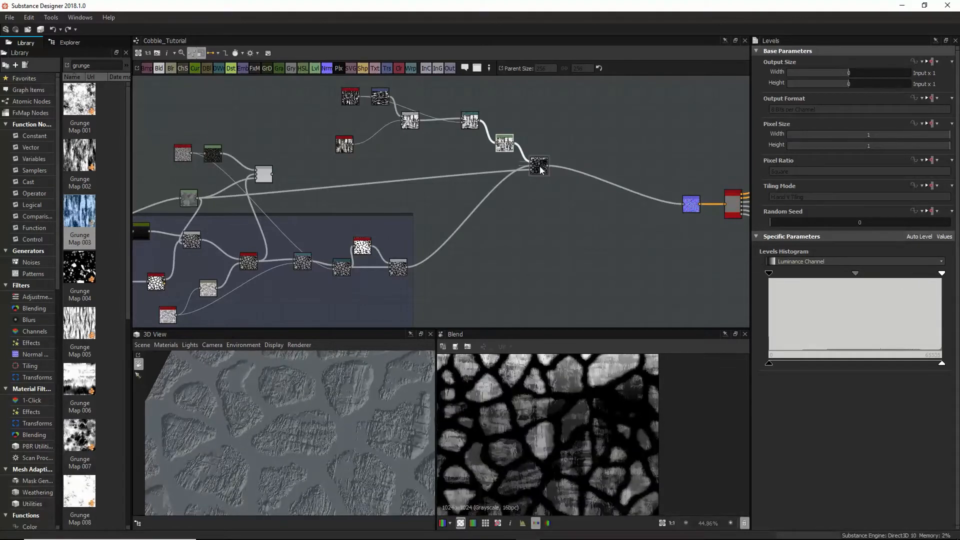
# Step: Set the blending mode of the Blend joining the grunge and the rocks to Add (Linear Dodge), with opacity 1
pyautogui.click(537, 166)
pyautogui.click(812, 283)
pyautogui.click(808, 298)
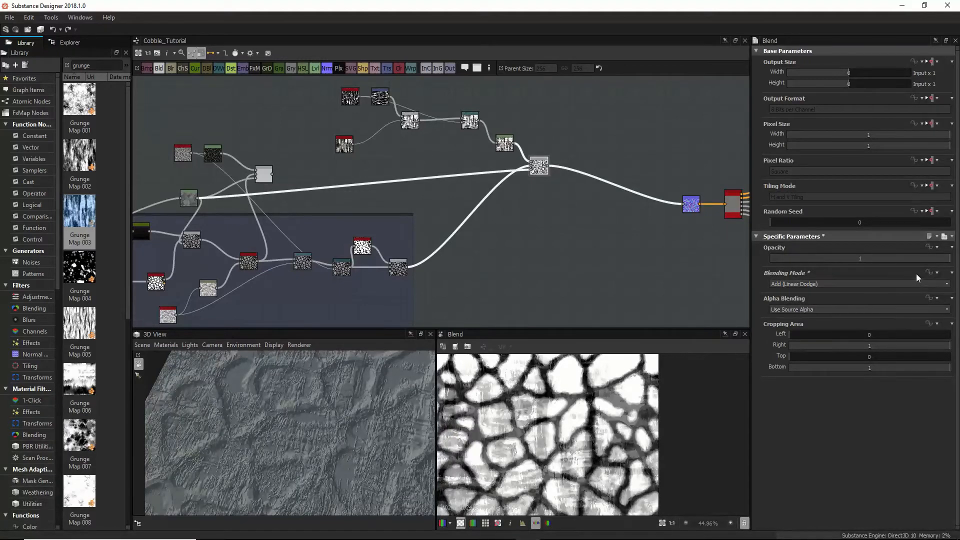
pyautogui.moveTo(937, 258)
pyautogui.mouseDown()
pyautogui.moveTo(767, 257)
pyautogui.moveTo(951, 260)
pyautogui.mouseUp()
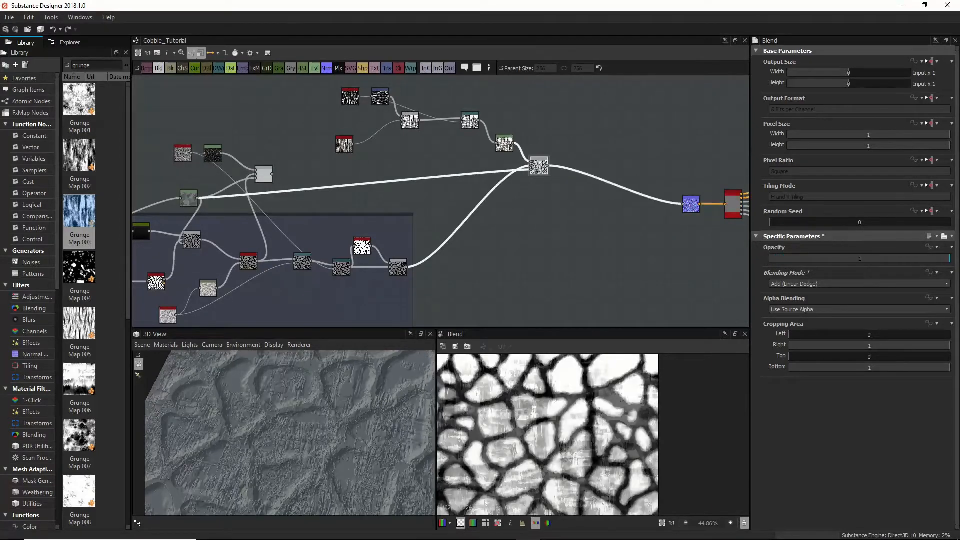
# Step: In the grunge Levels node, lower the output white to about a tenth of the range and shift the midtone slightly towards black
pyautogui.click(504, 143)
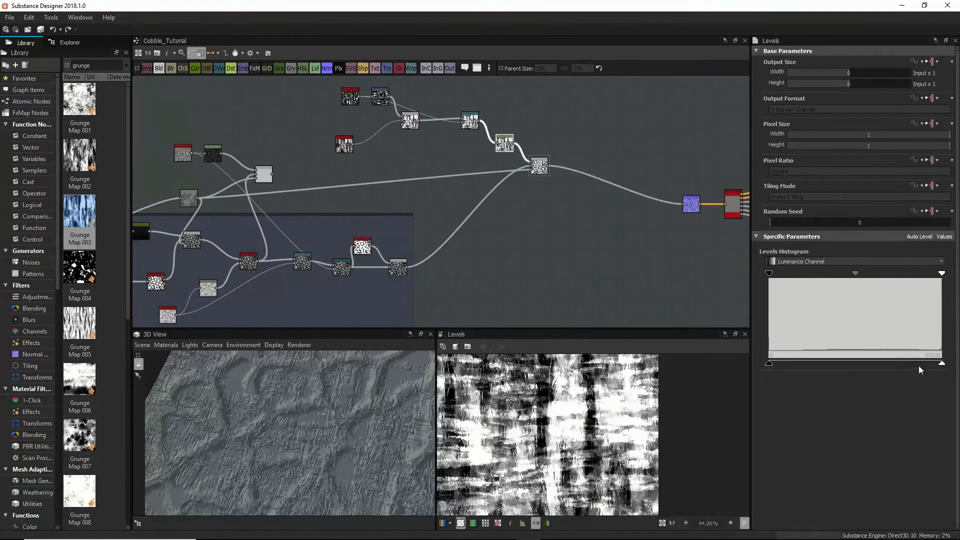
pyautogui.moveTo(941, 364); pyautogui.dragTo(786, 364)
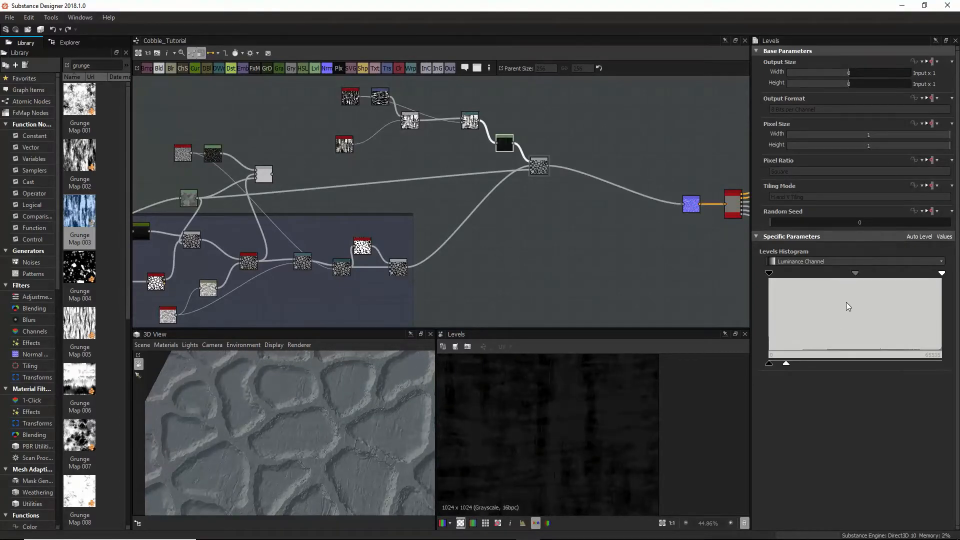
pyautogui.moveTo(854, 274); pyautogui.dragTo(838, 275)
pyautogui.moveTo(838, 274); pyautogui.dragTo(846, 275)
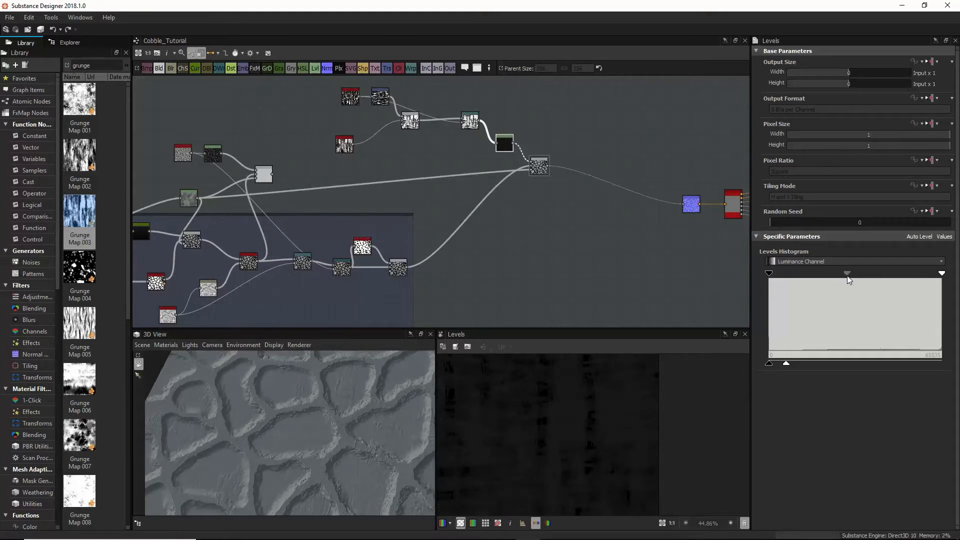
# Step: Nudge the grunge Warp and Levels nodes apart and examine the rock surface detail in the 3D view
pyautogui.moveTo(345, 458); pyautogui.dragTo(360, 418)
pyautogui.scroll(6, 326, 430)
pyautogui.scroll(-2, 358, 416)
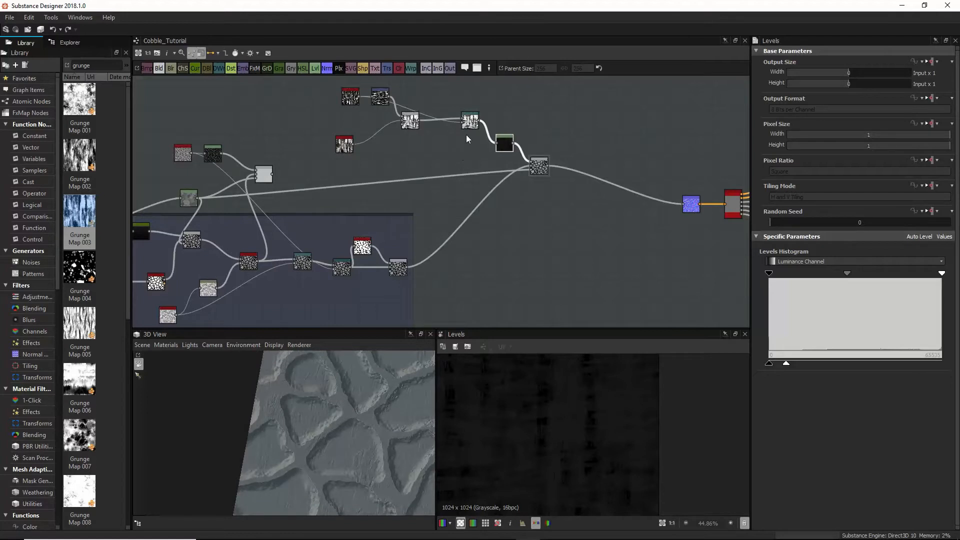
pyautogui.moveTo(469, 123); pyautogui.dragTo(463, 111)
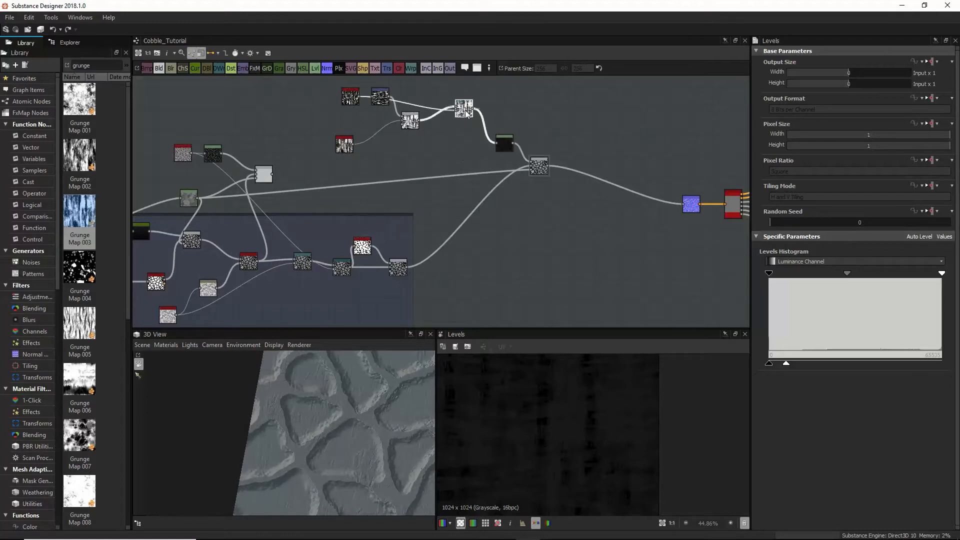
pyautogui.moveTo(505, 145); pyautogui.dragTo(501, 146)
pyautogui.scroll(-3, 374, 402)
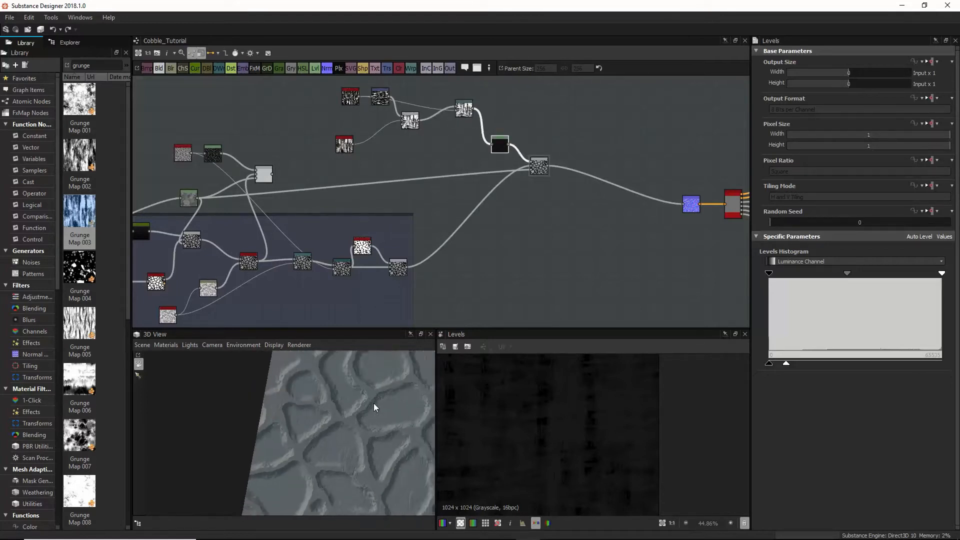
pyautogui.moveTo(362, 395); pyautogui.dragTo(339, 425, button='middle')
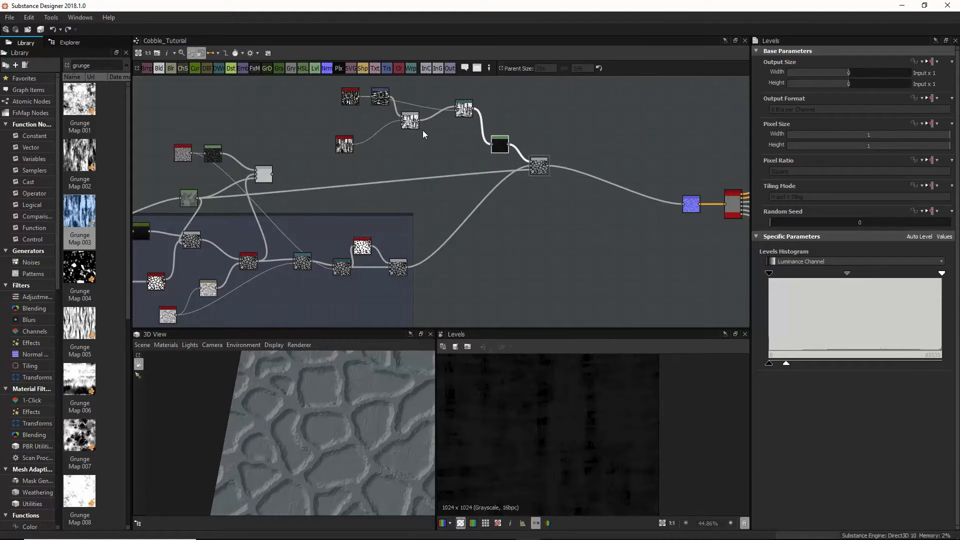
pyautogui.scroll(2, 351, 400)
pyautogui.moveTo(351, 399); pyautogui.dragTo(332, 431)
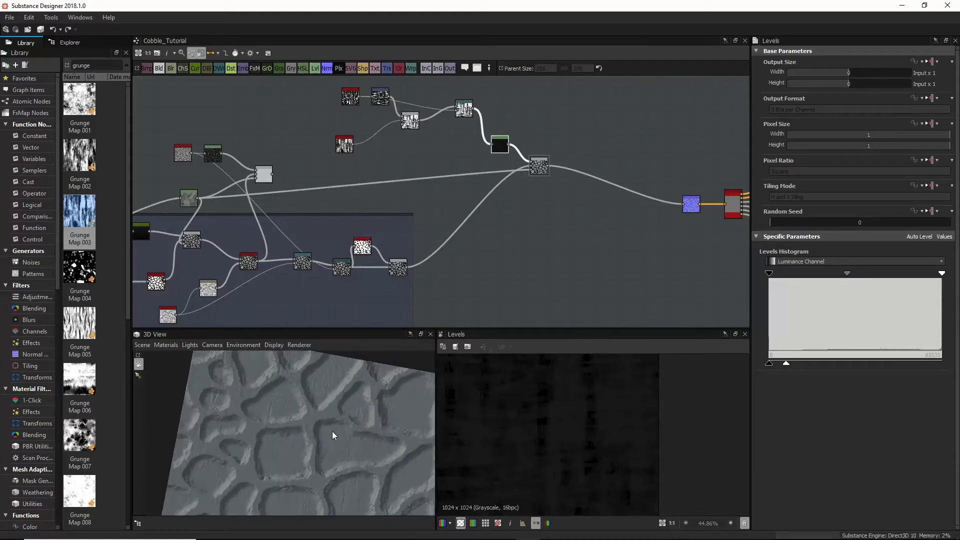
pyautogui.scroll(3, 352, 422)
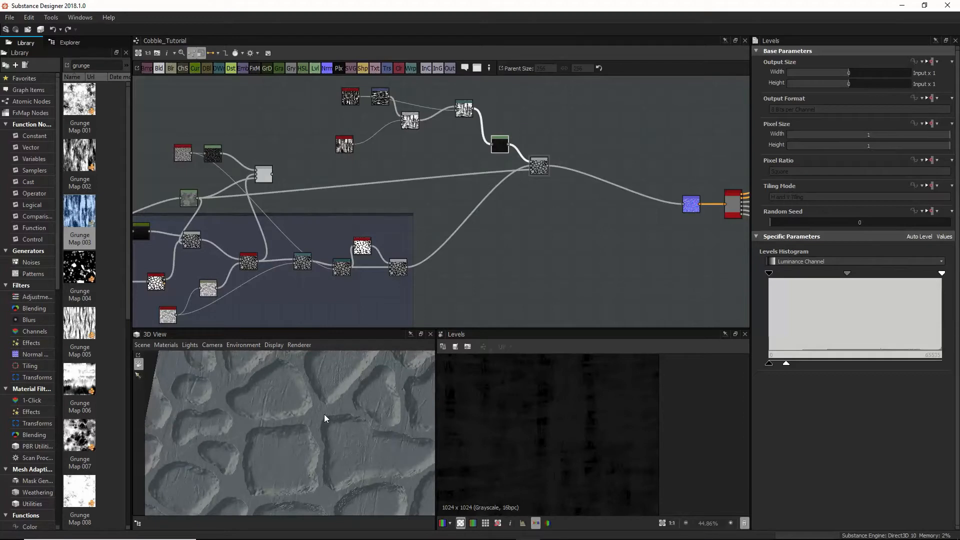
# Step: Add a Blend node above the "Large rocks" frame, combining the frame's Histogram Scan output with the grey mask
pyautogui.moveTo(191, 194); pyautogui.dragTo(211, 199)
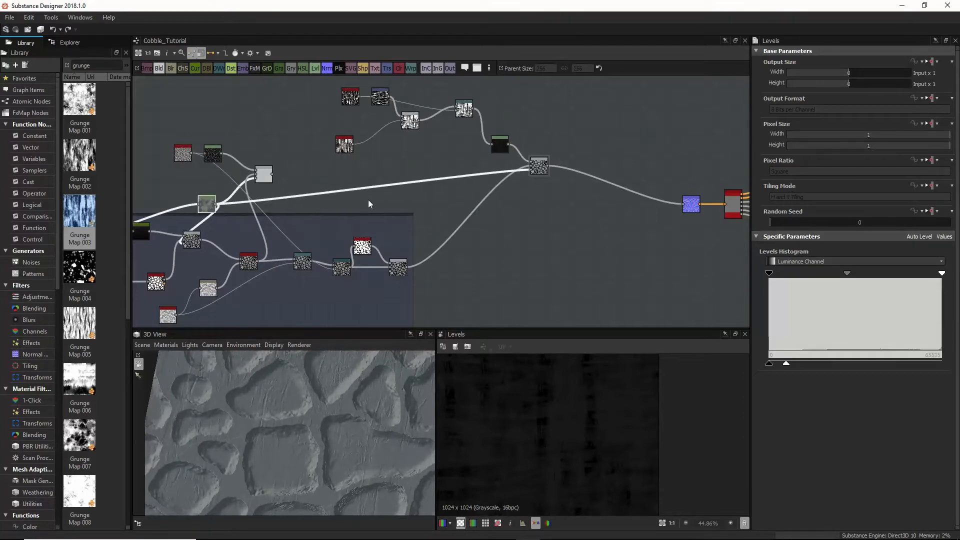
pyautogui.click(536, 169)
pyautogui.click(366, 230)
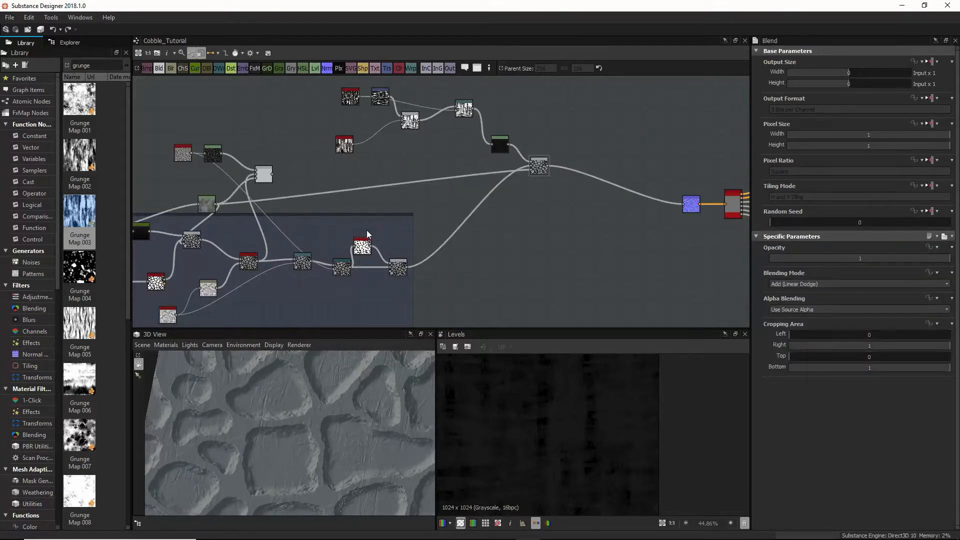
pyautogui.doubleClick(359, 251)
pyautogui.scroll(3, 539, 360)
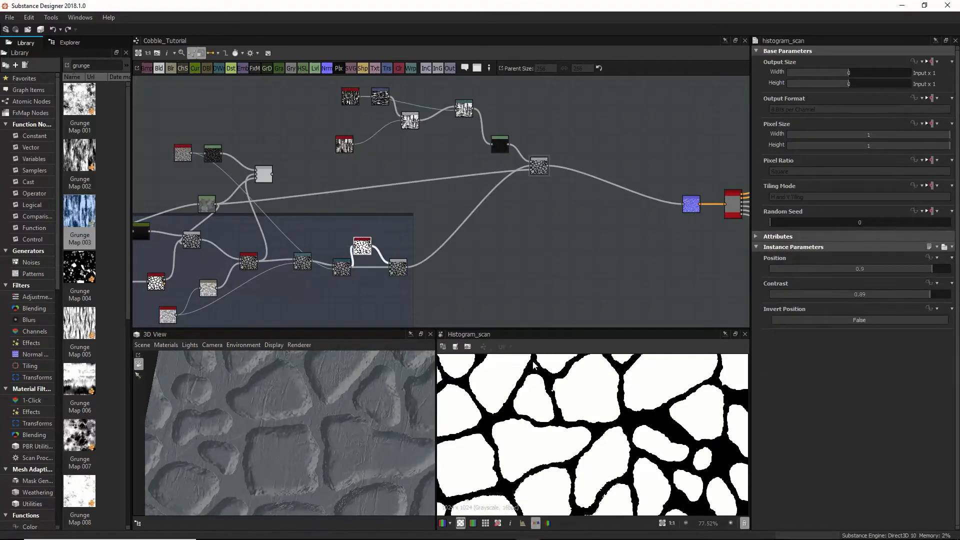
pyautogui.press('space')
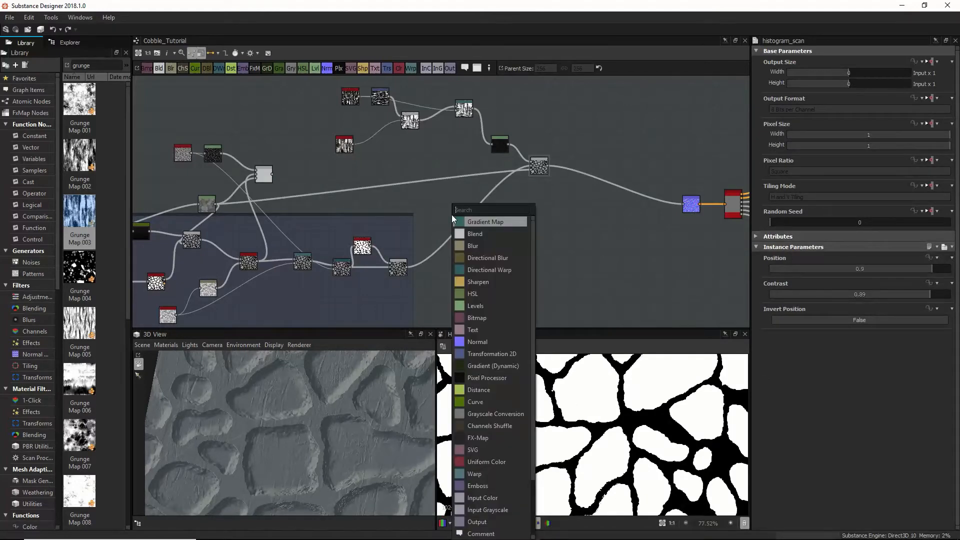
pyautogui.write('b')
pyautogui.click(488, 223)
pyautogui.moveTo(451, 219); pyautogui.dragTo(349, 193)
pyautogui.moveTo(216, 204)
pyautogui.mouseDown()
pyautogui.moveTo(342, 190)
pyautogui.moveTo(411, 215)
pyautogui.moveTo(400, 206)
pyautogui.mouseUp()
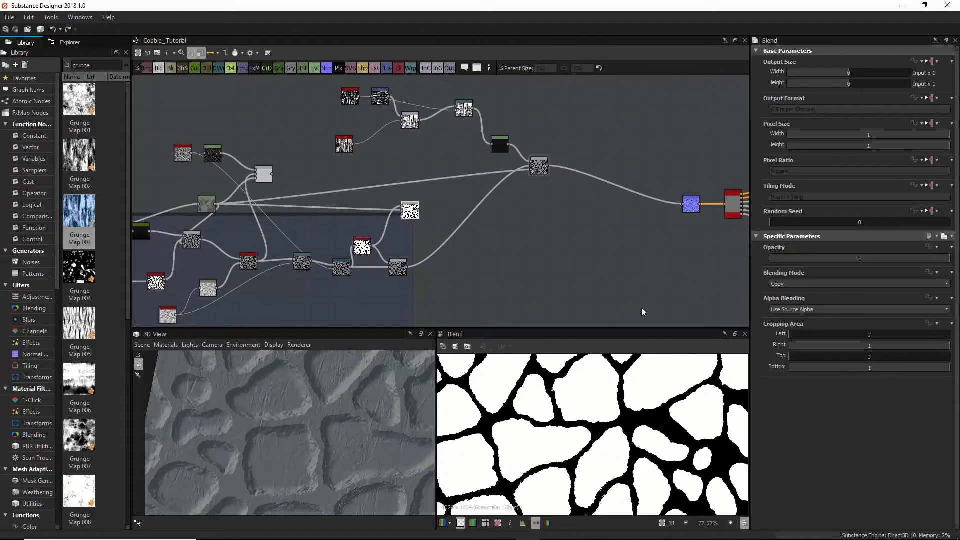
# Step: Set the new mask Blend's mode to Multiply and check the rock edges in the 2D preview
pyautogui.click(795, 284)
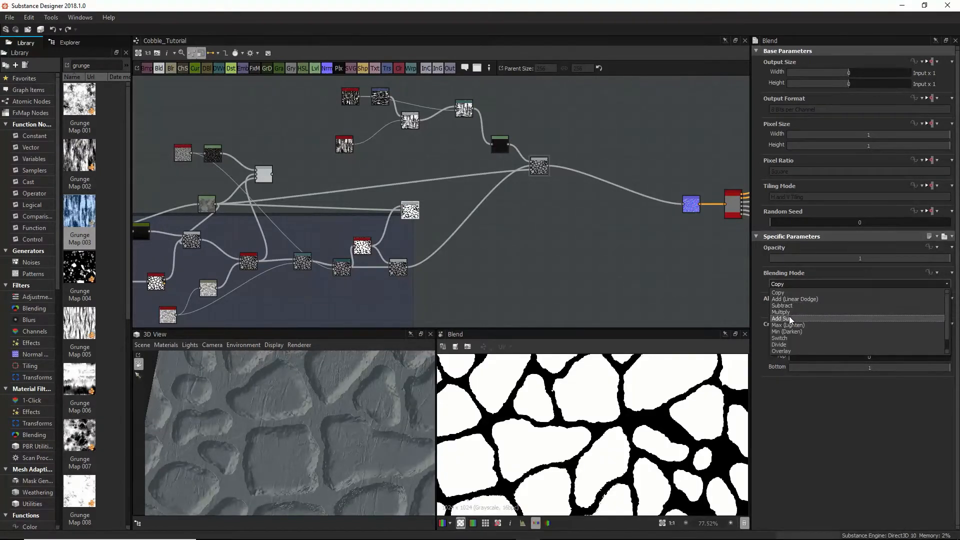
pyautogui.click(789, 316)
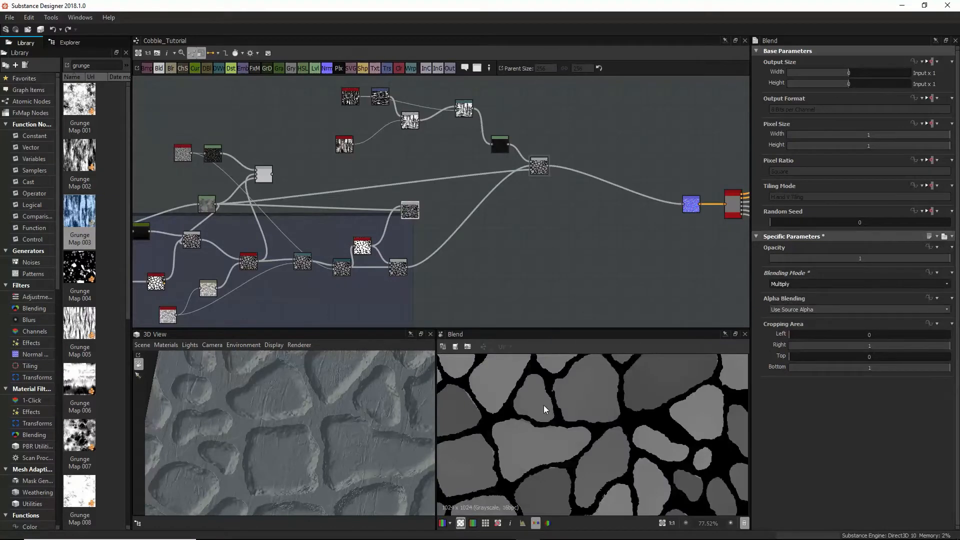
pyautogui.scroll(5, 532, 400)
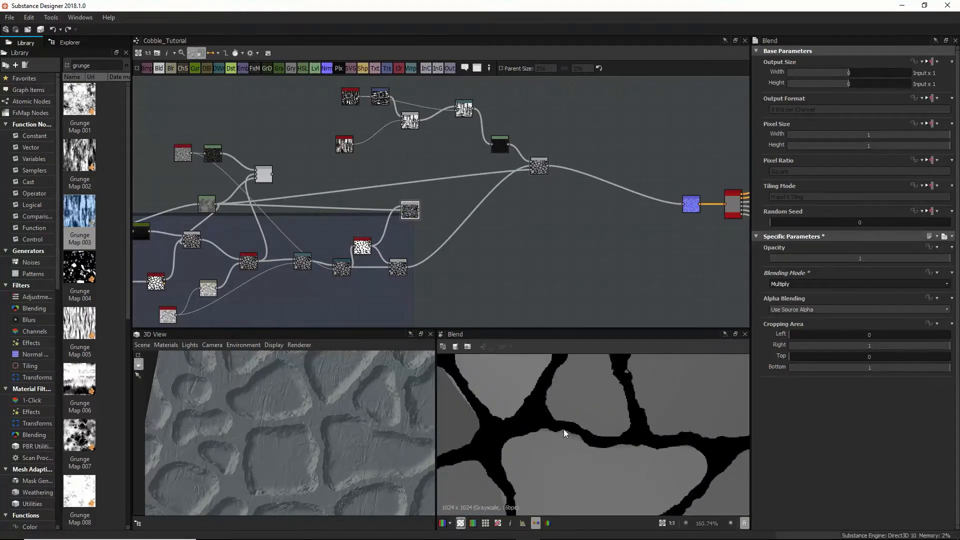
# Step: Add a Histogram Scan node fed by the grey mask, with position 0.47 and contrast 0.78
pyautogui.click(213, 204)
pyautogui.press('space')
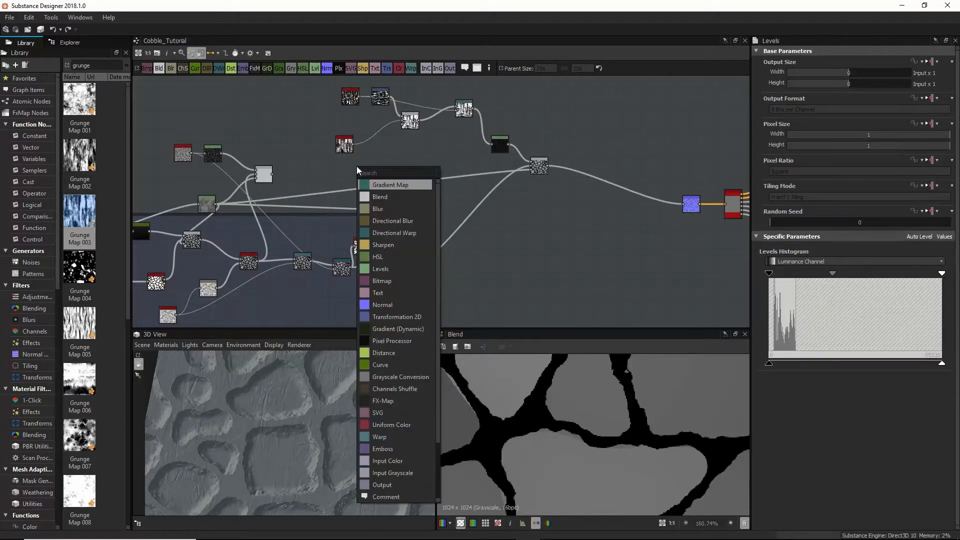
pyautogui.write('hi')
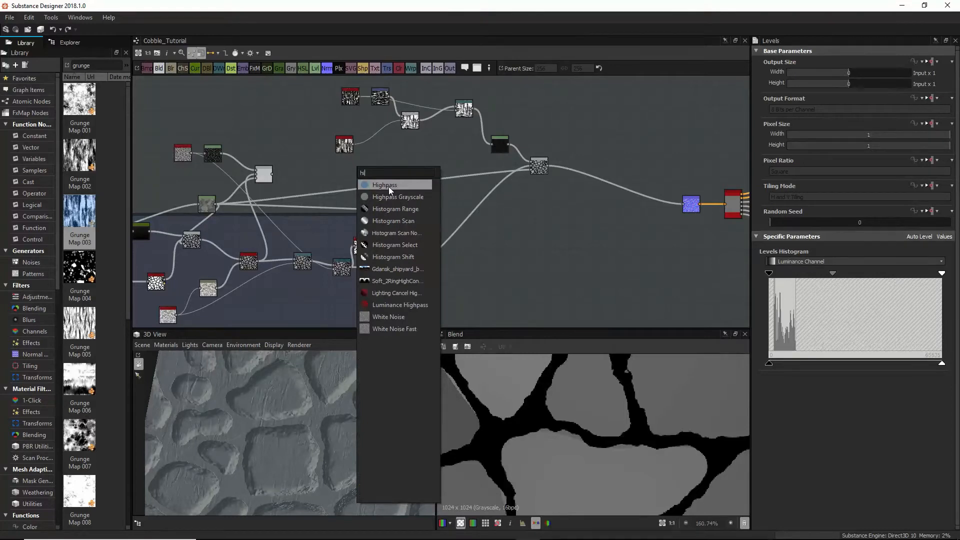
pyautogui.click(388, 228)
pyautogui.moveTo(213, 203); pyautogui.dragTo(349, 170)
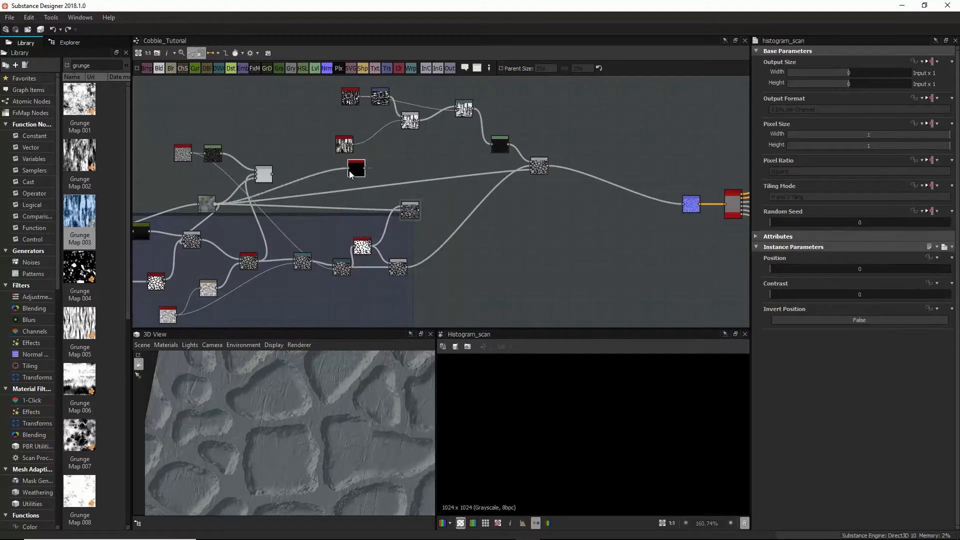
pyautogui.moveTo(772, 268); pyautogui.dragTo(874, 268)
pyautogui.moveTo(802, 294); pyautogui.dragTo(909, 296)
pyautogui.scroll(-10, 625, 387)
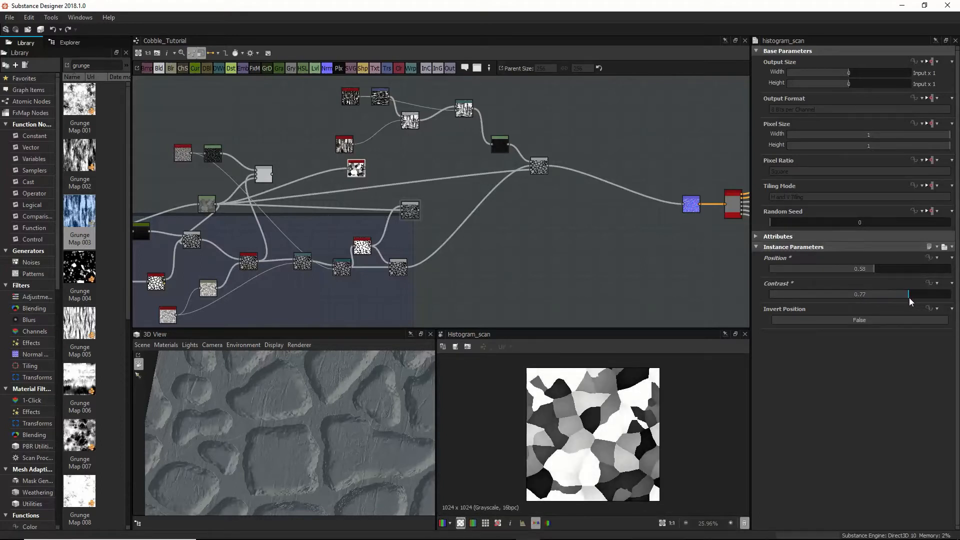
pyautogui.moveTo(872, 269); pyautogui.dragTo(855, 270)
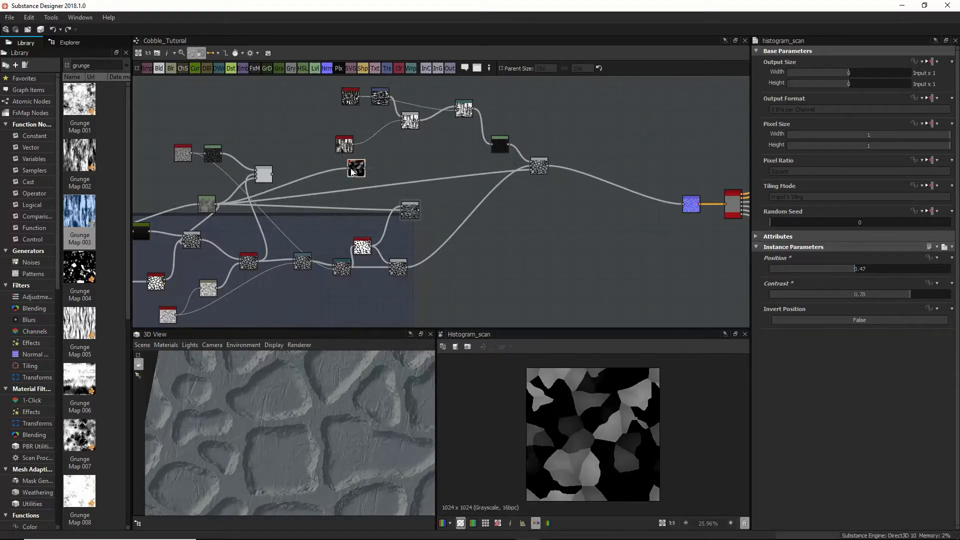
# Step: Connect the new Histogram Scan to the final Blend's opacity input and set its position to 0.52 and contrast to 0.76
pyautogui.moveTo(365, 168); pyautogui.dragTo(531, 169)
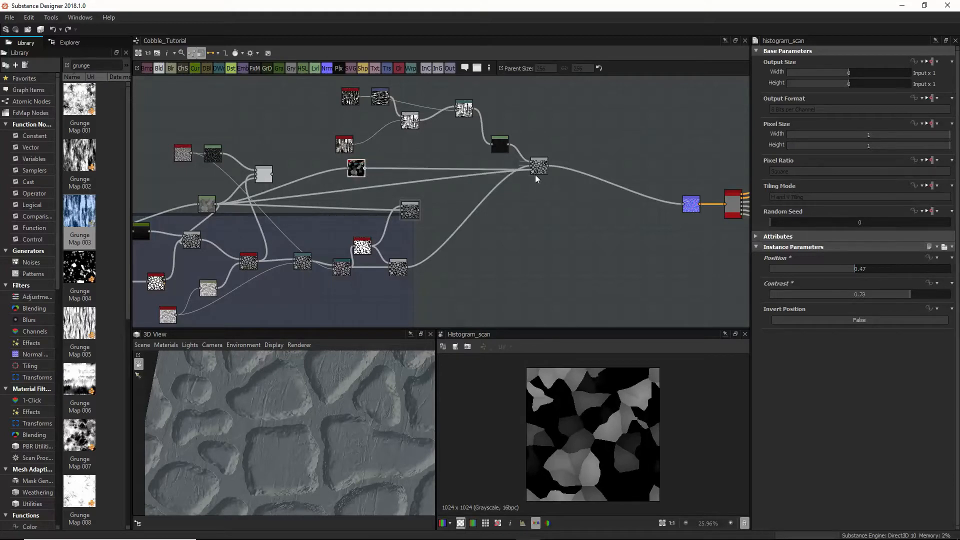
pyautogui.moveTo(356, 372); pyautogui.dragTo(328, 431)
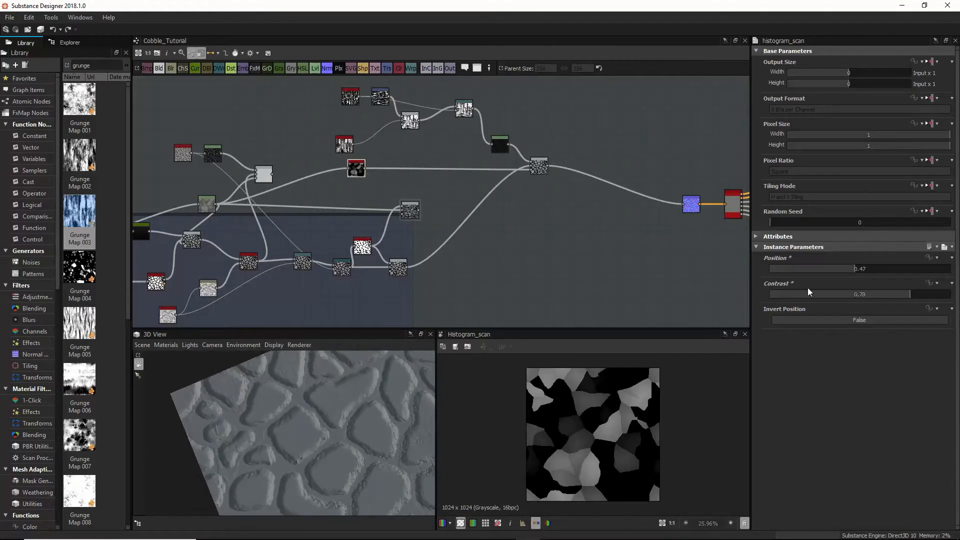
pyautogui.moveTo(856, 270)
pyautogui.mouseDown()
pyautogui.moveTo(845, 272)
pyautogui.moveTo(877, 272)
pyautogui.moveTo(863, 270)
pyautogui.mouseUp()
pyautogui.moveTo(330, 450); pyautogui.dragTo(304, 450)
pyautogui.moveTo(870, 294); pyautogui.dragTo(907, 299)
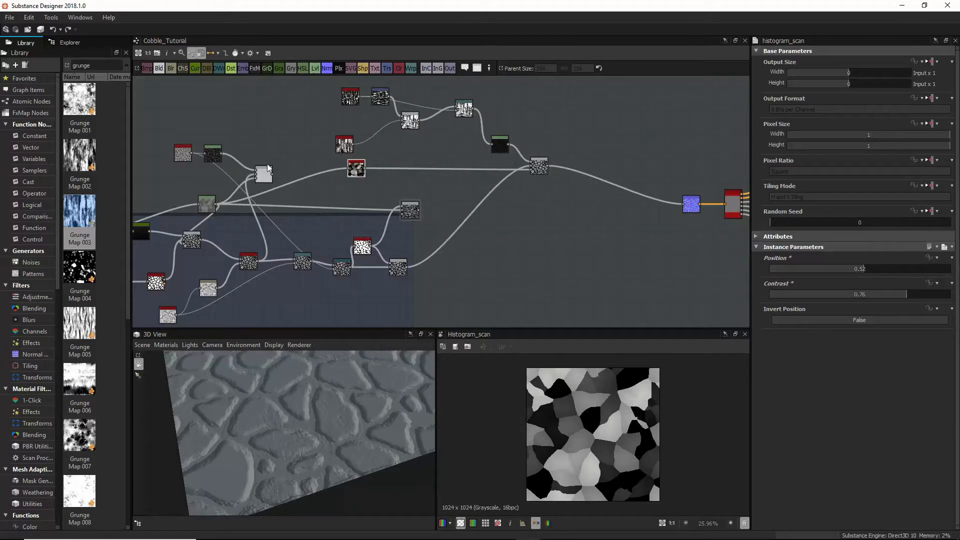
# Step: Rearrange the nodes above the "Large rocks" frame, placing the grey mask directly beneath its Histogram Scan
pyautogui.moveTo(268, 167); pyautogui.dragTo(260, 126)
pyautogui.click(416, 205)
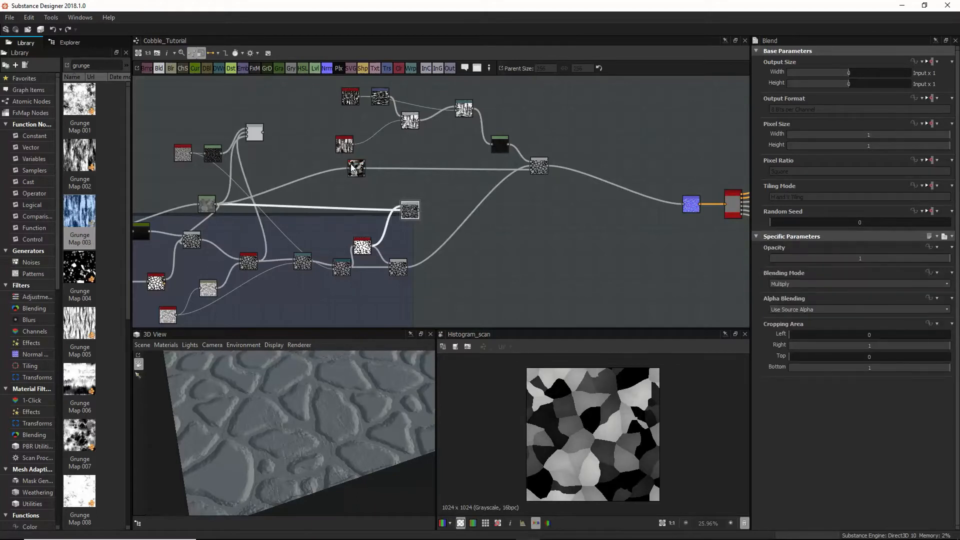
pyautogui.moveTo(353, 167); pyautogui.dragTo(299, 186)
pyautogui.moveTo(206, 204); pyautogui.dragTo(283, 199)
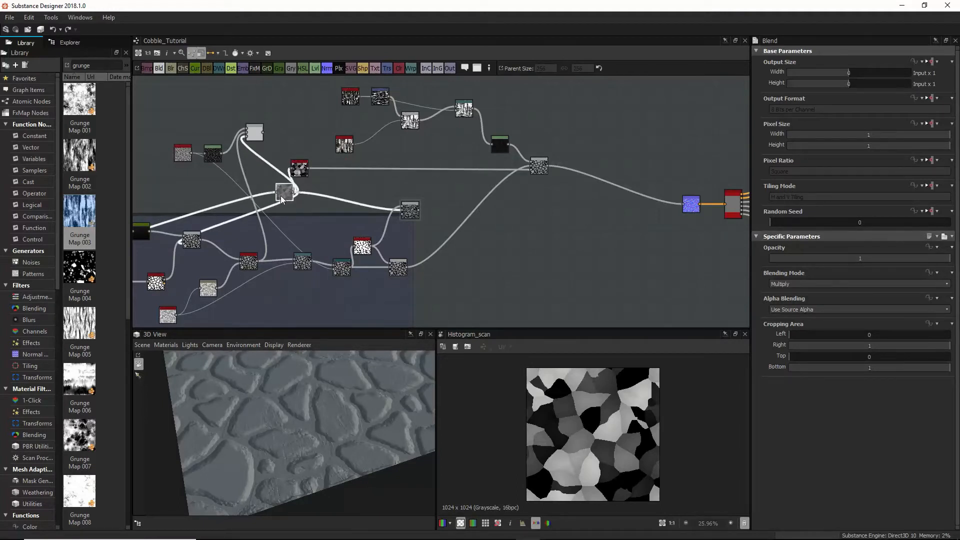
# Step: Frame the grey mask and Histogram Scan in magenta, title the frame "mask", and shift the Multiply Blend slightly up
pyautogui.click(299, 169)
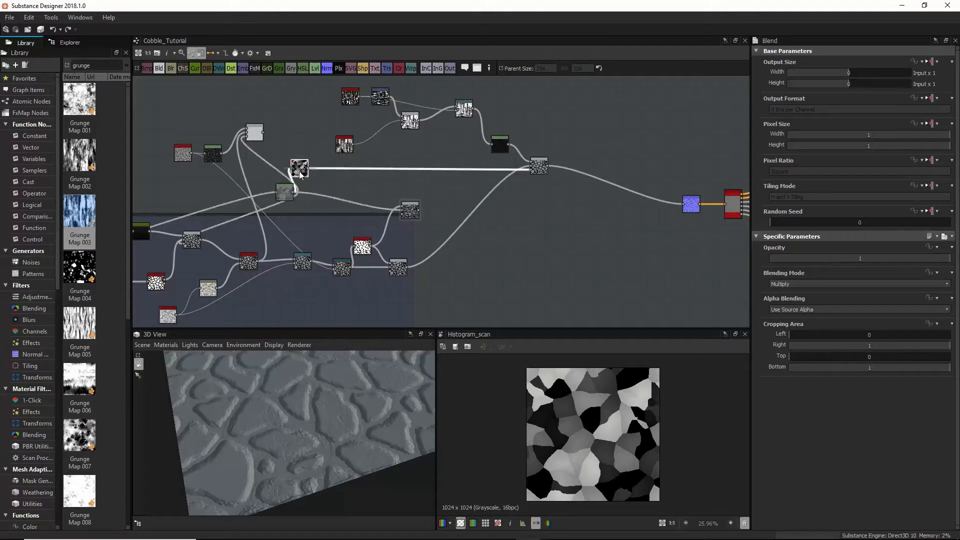
pyautogui.click(476, 68)
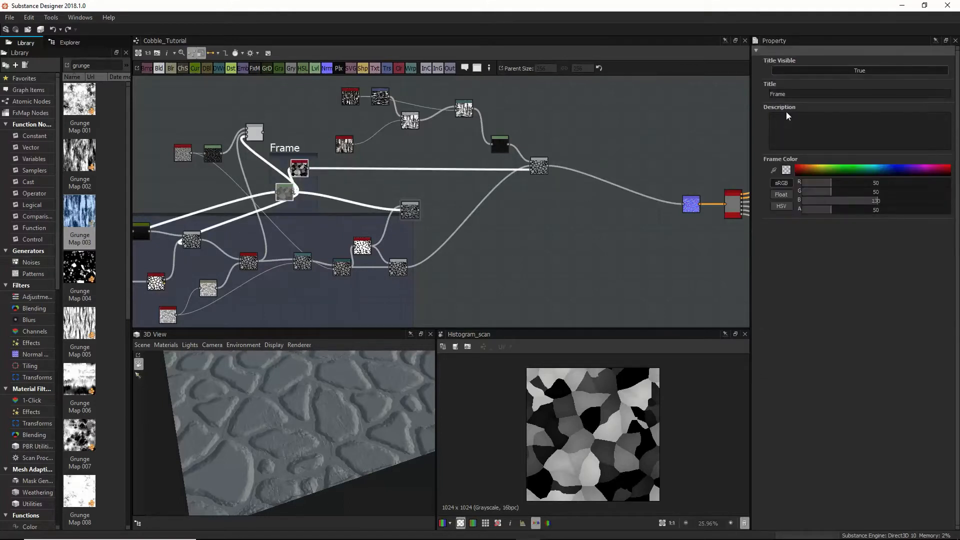
pyautogui.moveTo(829, 168); pyautogui.dragTo(794, 168)
pyautogui.doubleClick(808, 94)
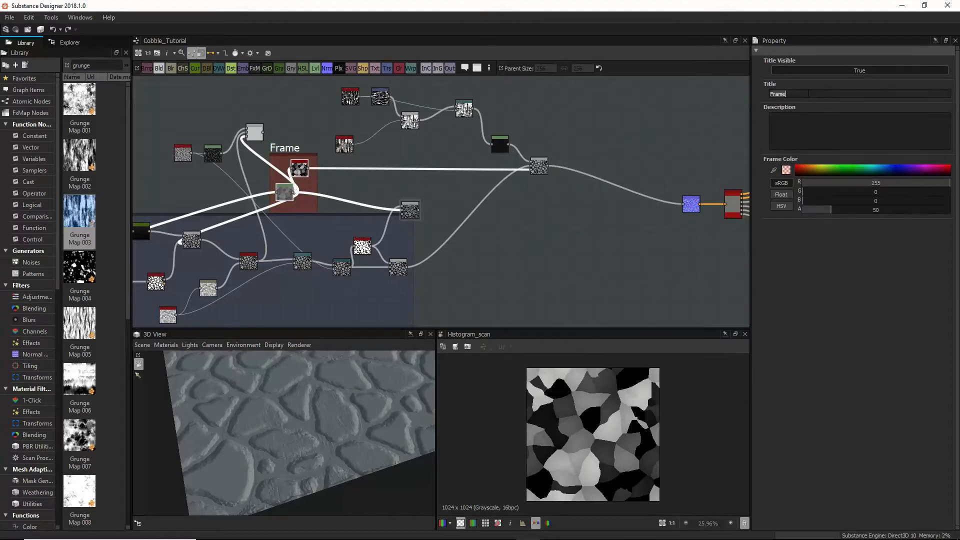
pyautogui.write('mask')
pyautogui.click(924, 163)
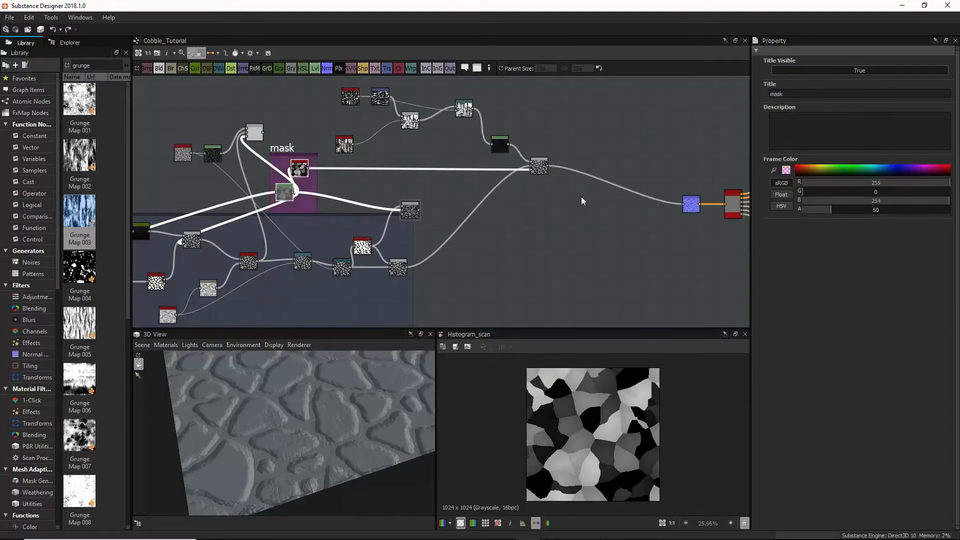
pyautogui.moveTo(409, 212); pyautogui.dragTo(414, 205)
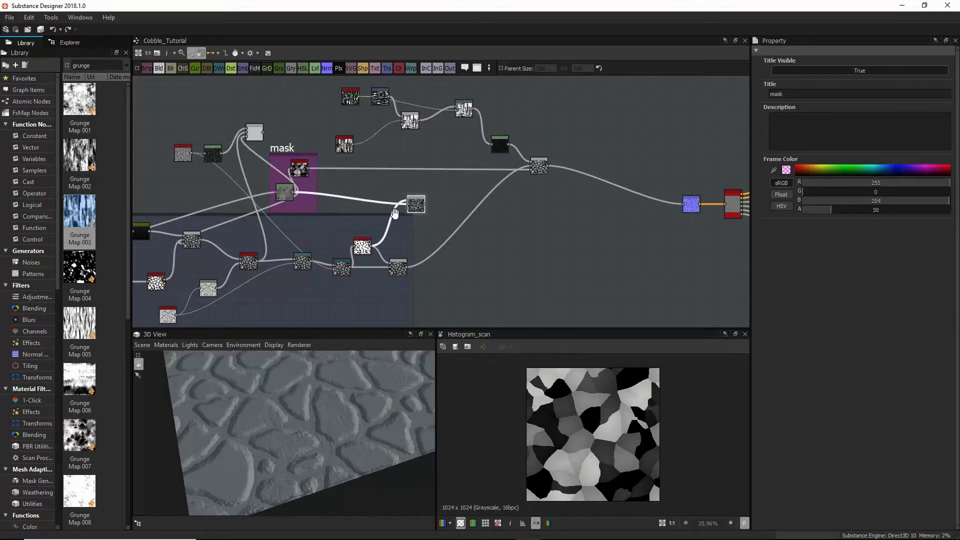
pyautogui.scroll(3, 601, 406)
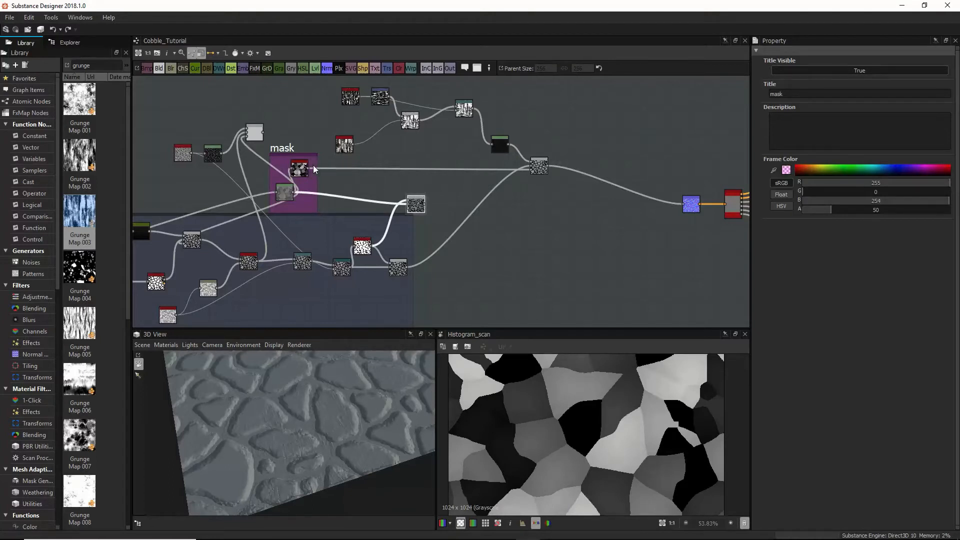
pyautogui.moveTo(310, 167); pyautogui.dragTo(408, 202)
pyautogui.click(417, 204)
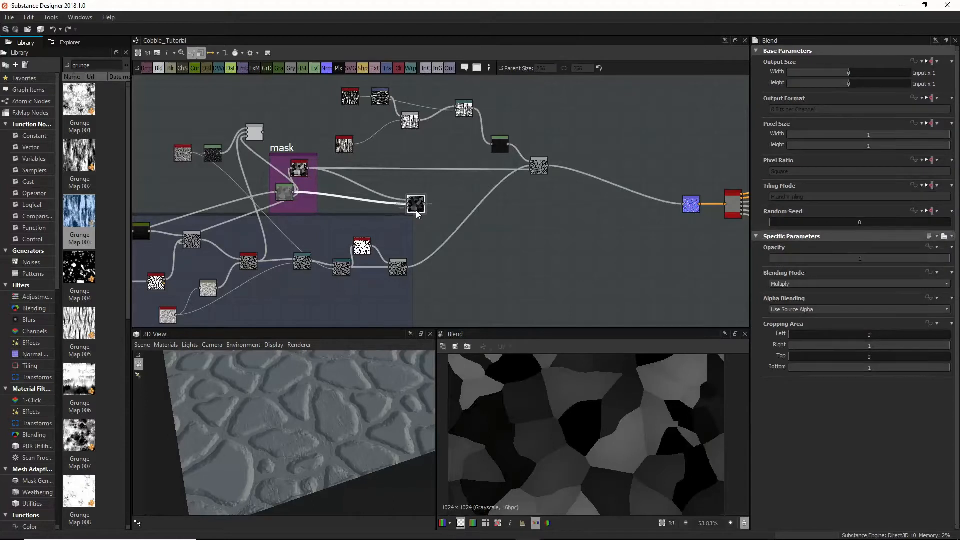
pyautogui.hotkey('ctrl', 'z')
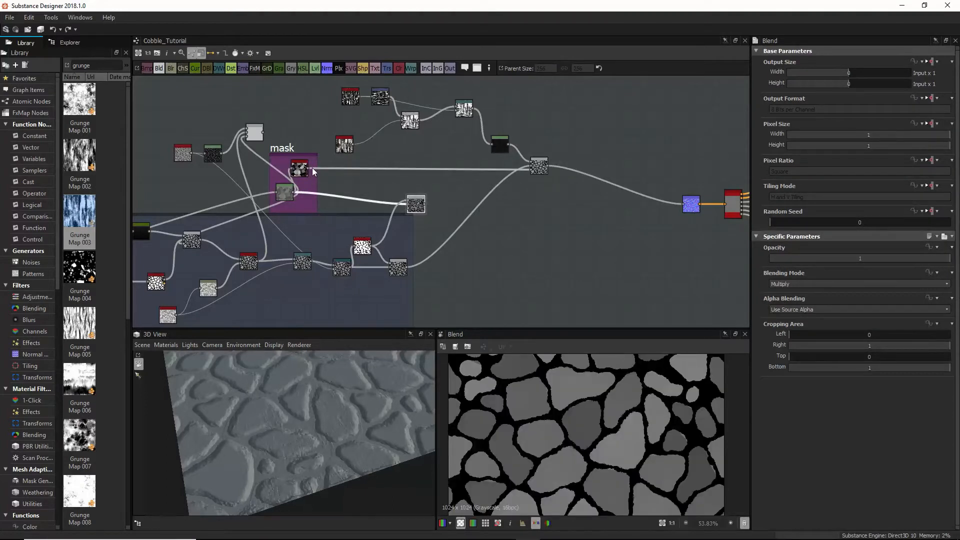
# Step: Replace the grey mask input of the Multiply Blend with the Histogram Scan output and inspect the stones in the 2D preview
pyautogui.moveTo(312, 169); pyautogui.dragTo(414, 208)
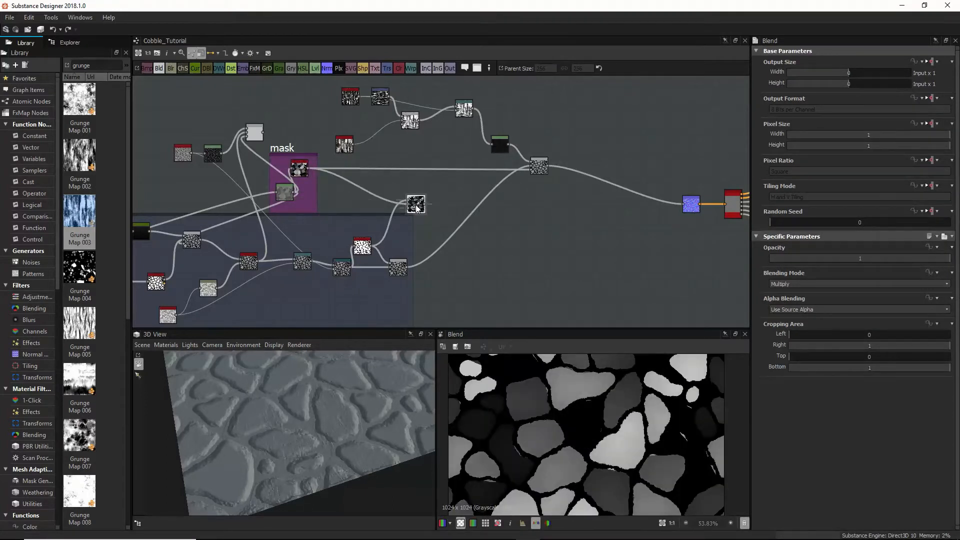
pyautogui.scroll(-2, 575, 440)
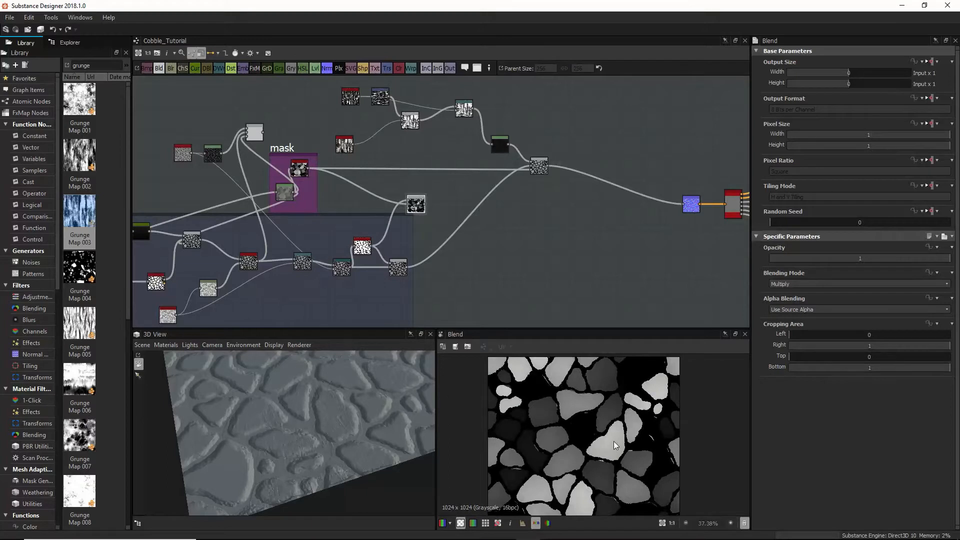
pyautogui.scroll(-1, 630, 443)
pyautogui.scroll(2, 600, 440)
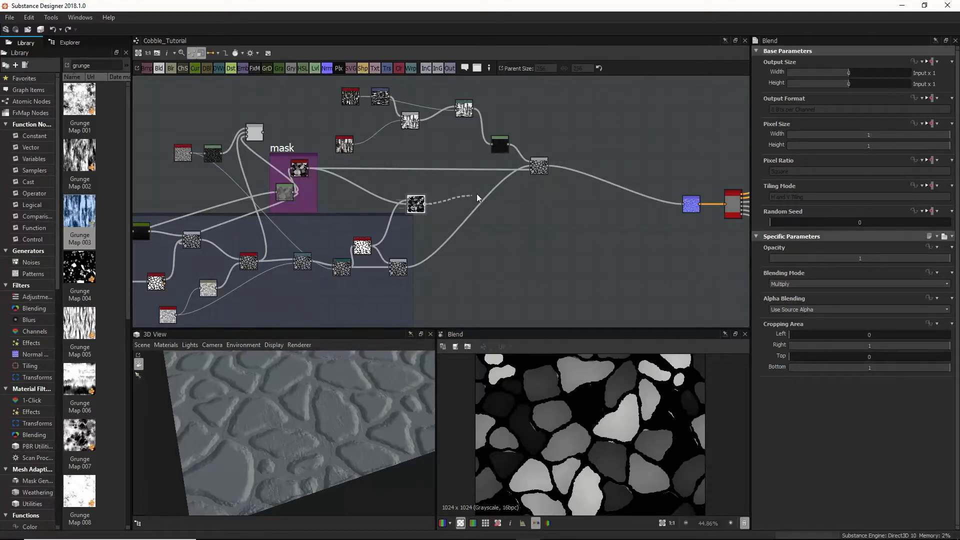
# Step: Connect the Multiply Blend to the final Blend's opacity input and inspect the stone edges up close in 3D
pyautogui.moveTo(477, 197); pyautogui.dragTo(532, 172)
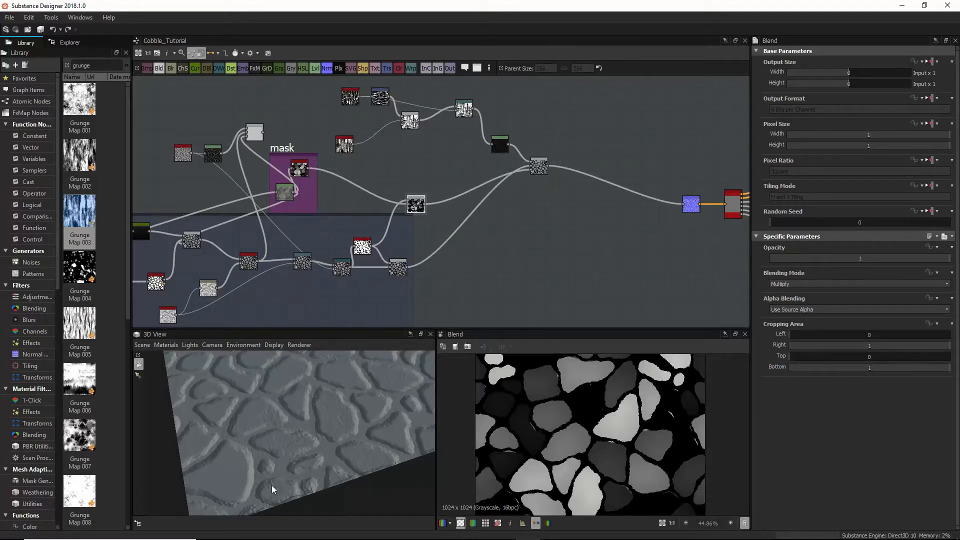
pyautogui.moveTo(323, 431); pyautogui.dragTo(319, 459)
pyautogui.moveTo(268, 400)
pyautogui.mouseDown()
pyautogui.moveTo(297, 444)
pyautogui.moveTo(278, 400)
pyautogui.mouseUp()
pyautogui.scroll(5, 297, 444)
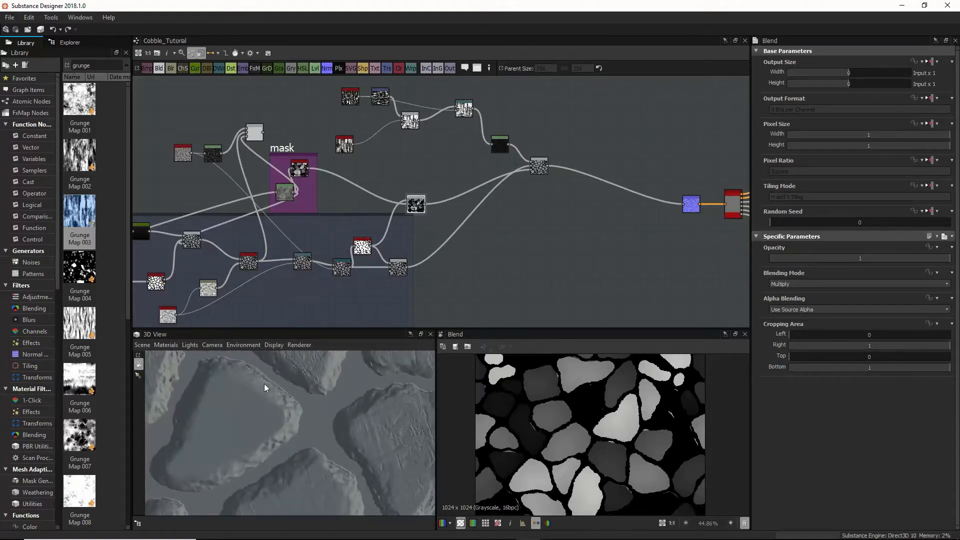
# Step: Insert a Blur node between the mask's Histogram Scan and the Multiply Blend, with an intensity of 1.56
pyautogui.click(358, 200)
pyautogui.press('space')
pyautogui.write('b')
pyautogui.click(379, 232)
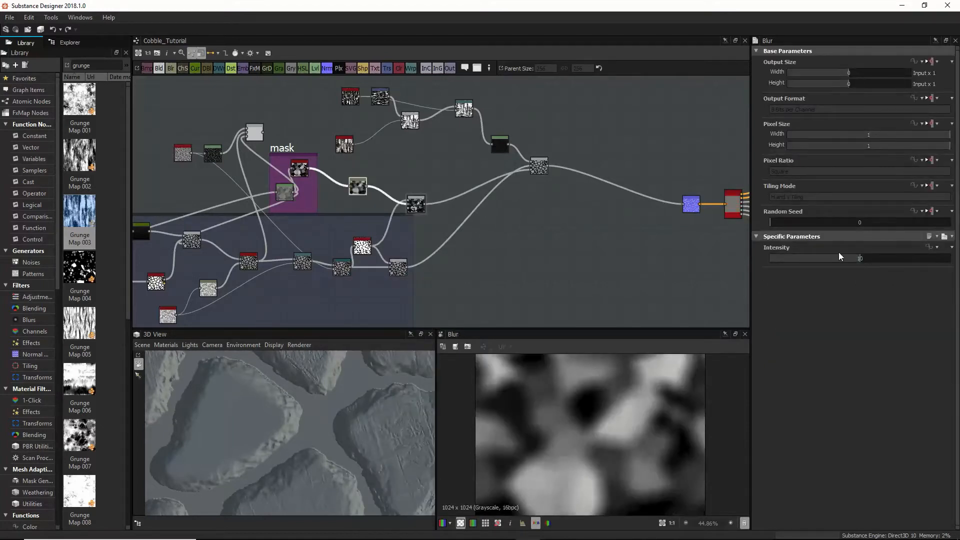
pyautogui.moveTo(839, 254); pyautogui.dragTo(784, 261)
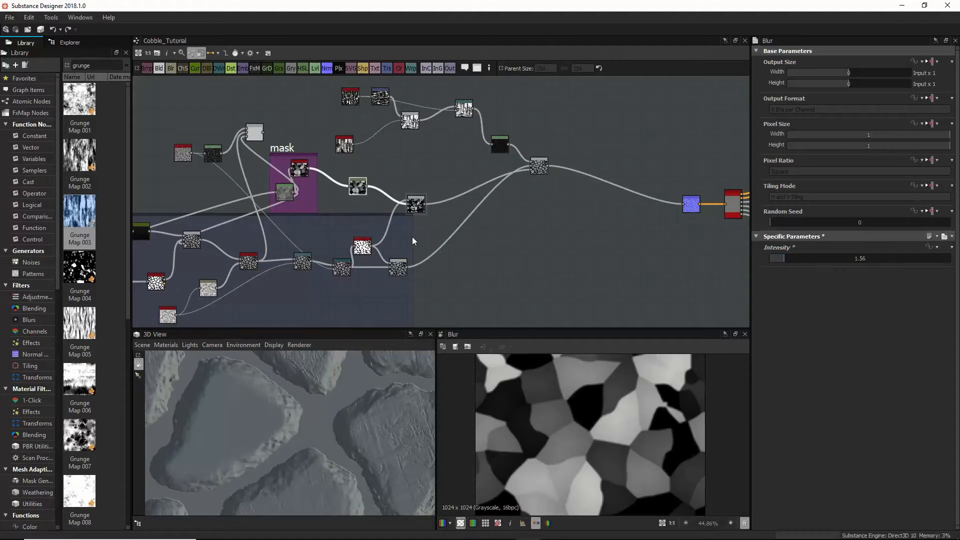
# Step: Examine the Multiply Blend's mask and the detail on individual stones from several angles in 3D
pyautogui.moveTo(387, 368); pyautogui.dragTo(340, 377)
pyautogui.click(415, 204)
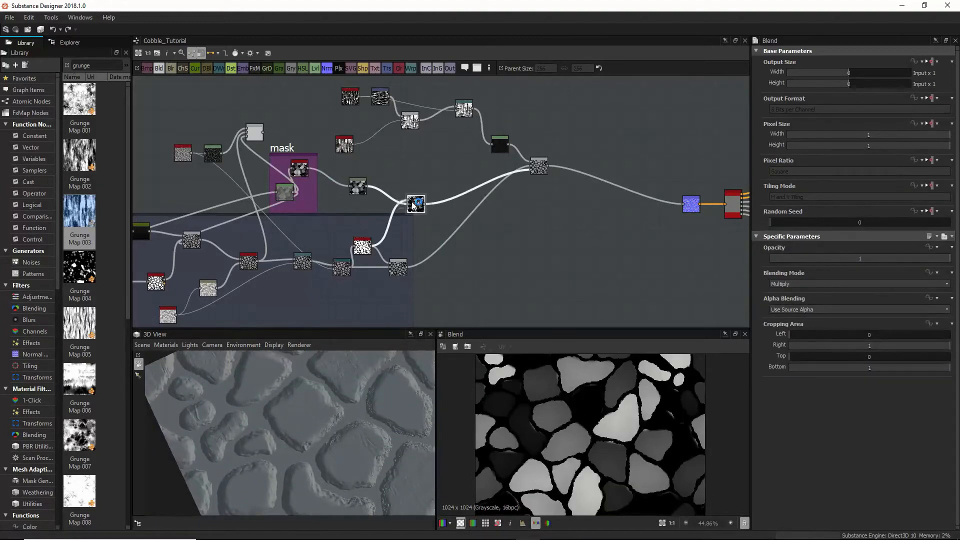
pyautogui.moveTo(355, 414); pyautogui.dragTo(279, 419)
pyautogui.scroll(-5, 270, 443)
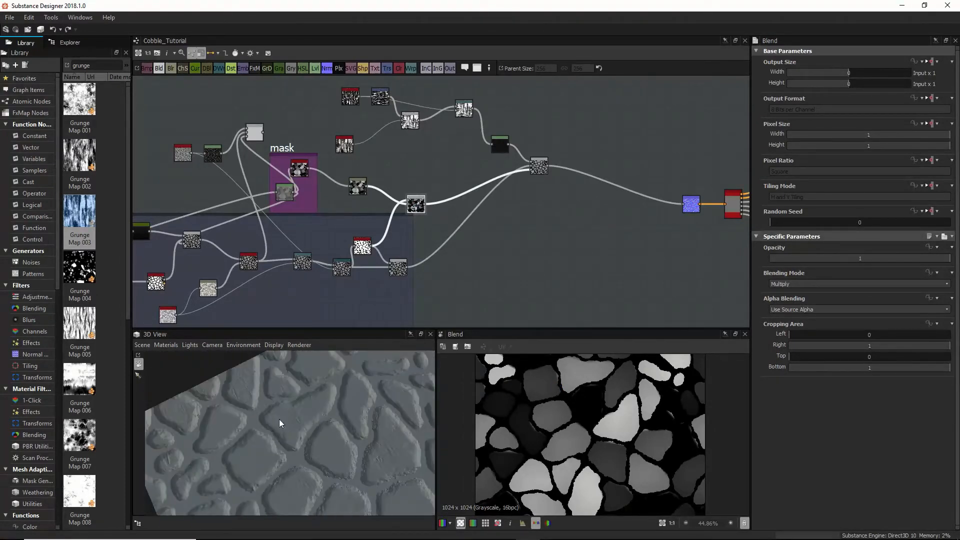
pyautogui.moveTo(315, 445); pyautogui.dragTo(271, 452)
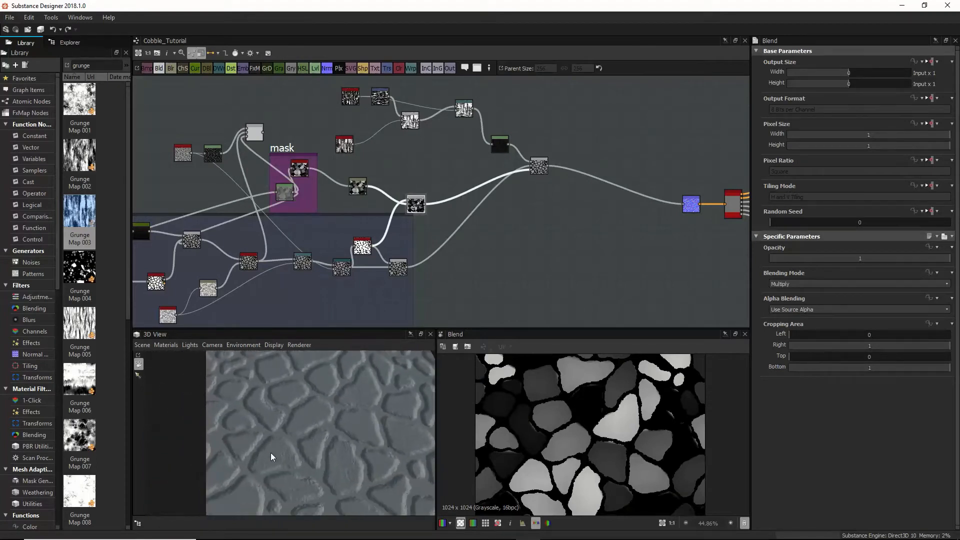
pyautogui.click(359, 193)
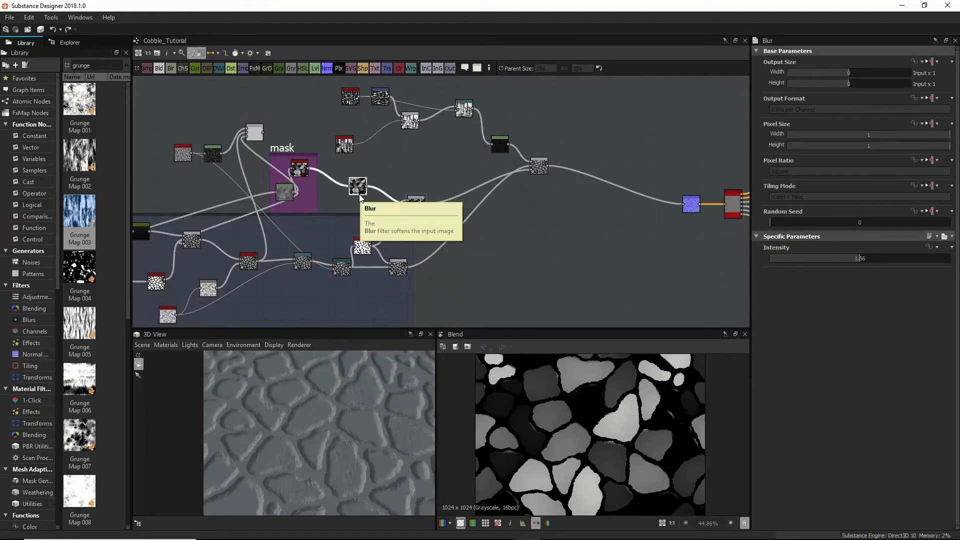
pyautogui.moveTo(380, 398); pyautogui.dragTo(307, 437)
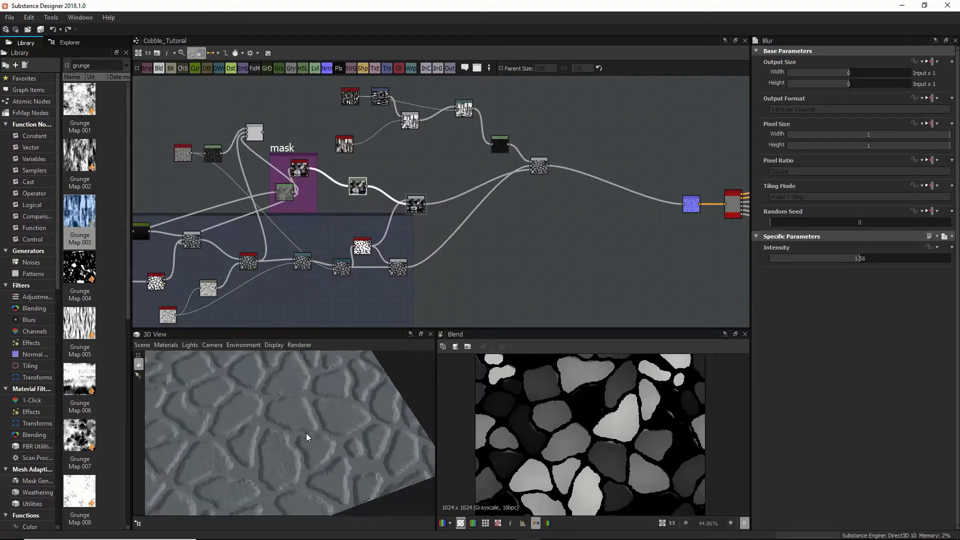
# Step: Bring the Blur node into a widened "mask" frame and move the grunge detail nodes higher above it
pyautogui.click(299, 168)
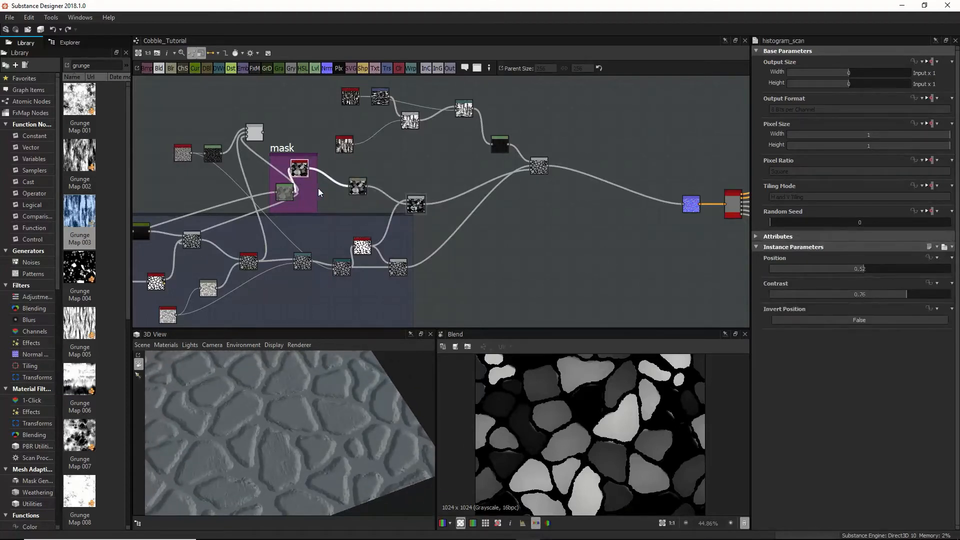
pyautogui.moveTo(318, 188)
pyautogui.mouseDown()
pyautogui.moveTo(355, 191)
pyautogui.moveTo(332, 190)
pyautogui.mouseUp()
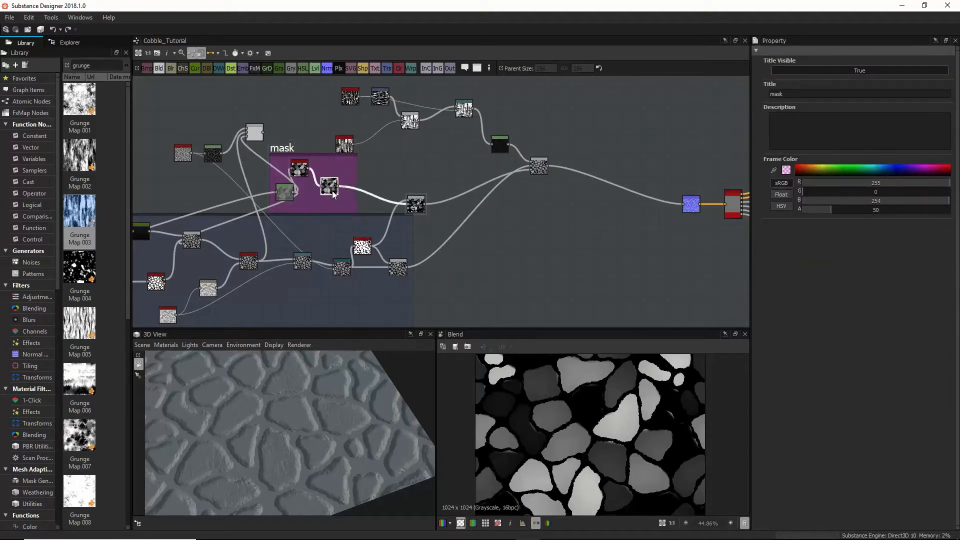
pyautogui.moveTo(350, 146); pyautogui.dragTo(346, 122)
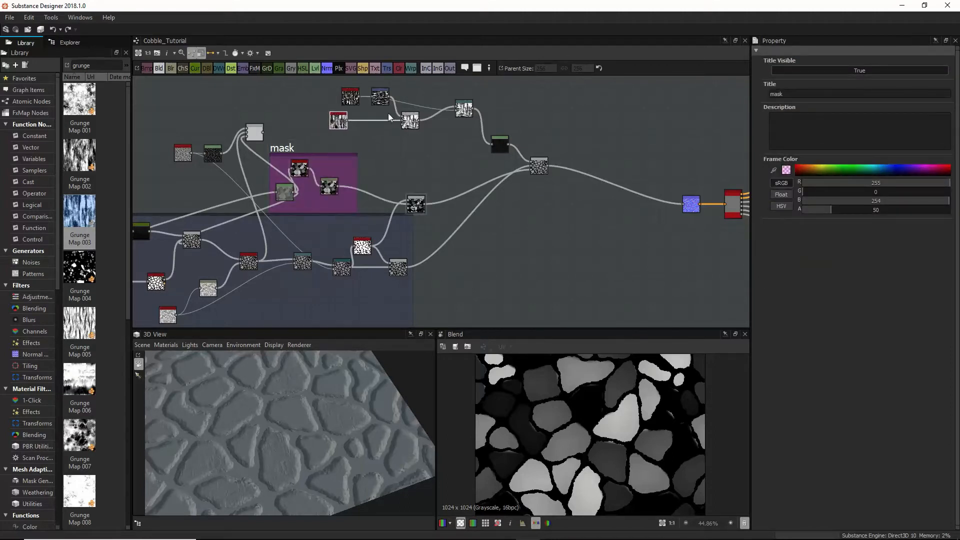
pyautogui.moveTo(388, 113); pyautogui.dragTo(406, 146, button='middle')
pyautogui.moveTo(345, 113); pyautogui.dragTo(444, 89)
pyautogui.moveTo(413, 160); pyautogui.dragTo(435, 218, button='middle')
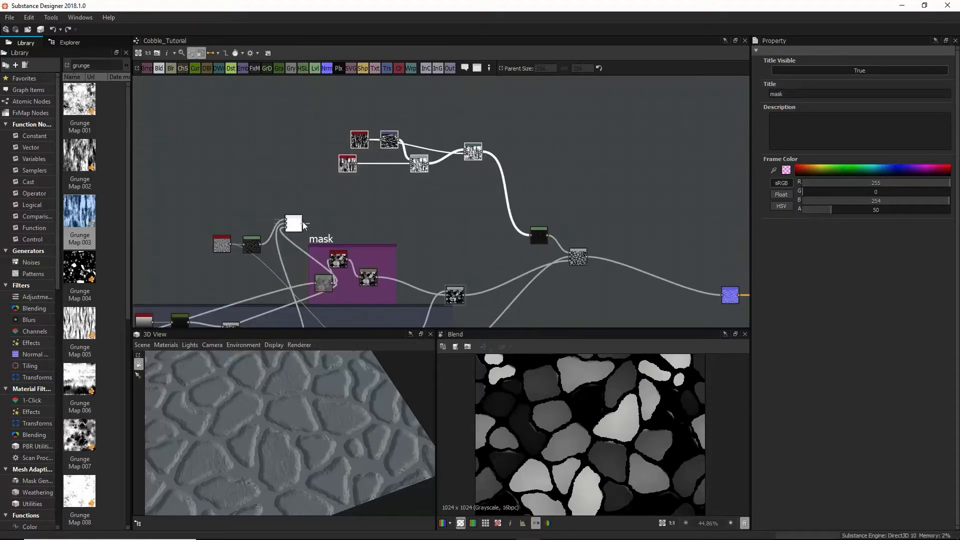
# Step: Delete the unused Blend and the green-headed node beside the "mask" frame, and move their noise source into the "Large rocks" frame
pyautogui.moveTo(300, 223); pyautogui.dragTo(285, 252)
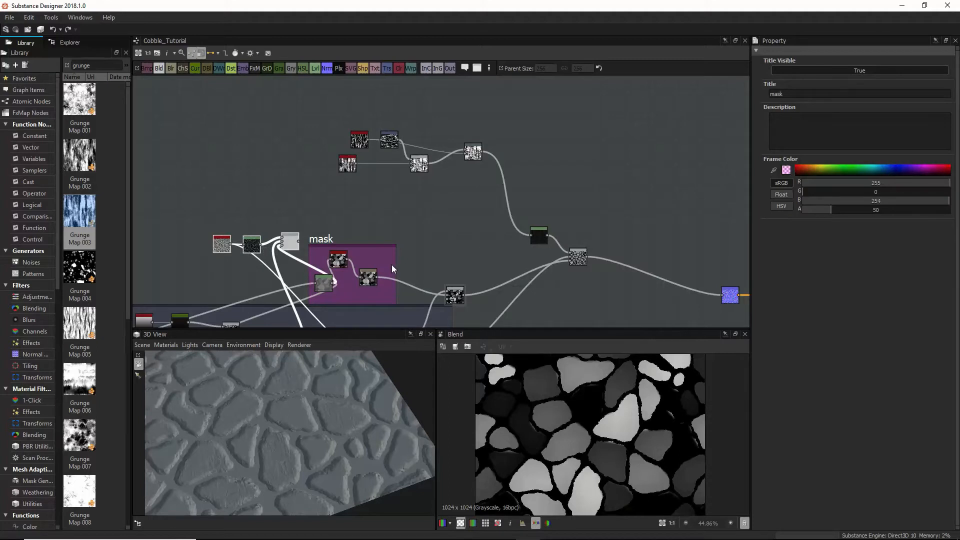
pyautogui.press('Delete')
pyautogui.hotkey('ctrl', 'z')
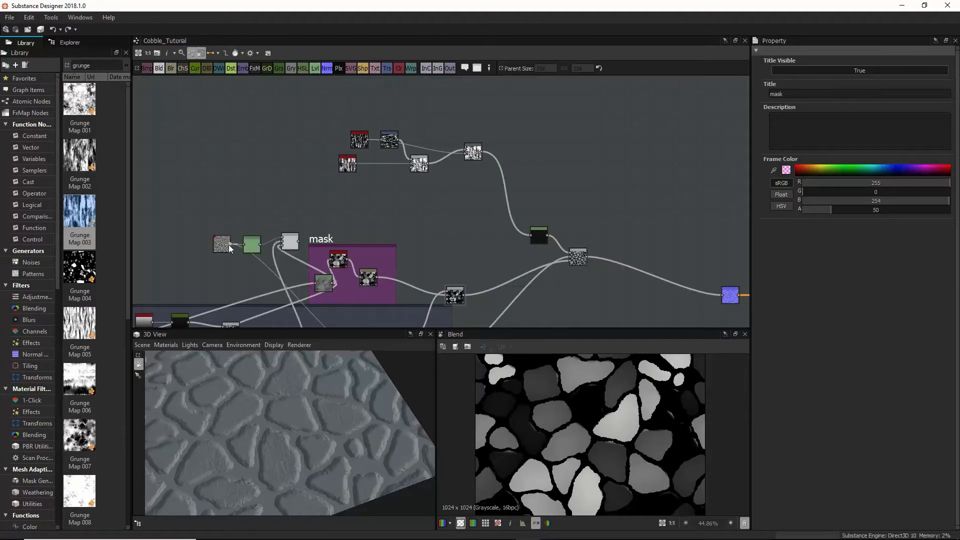
pyautogui.moveTo(230, 249); pyautogui.dragTo(230, 267)
pyautogui.moveTo(238, 220); pyautogui.dragTo(292, 253)
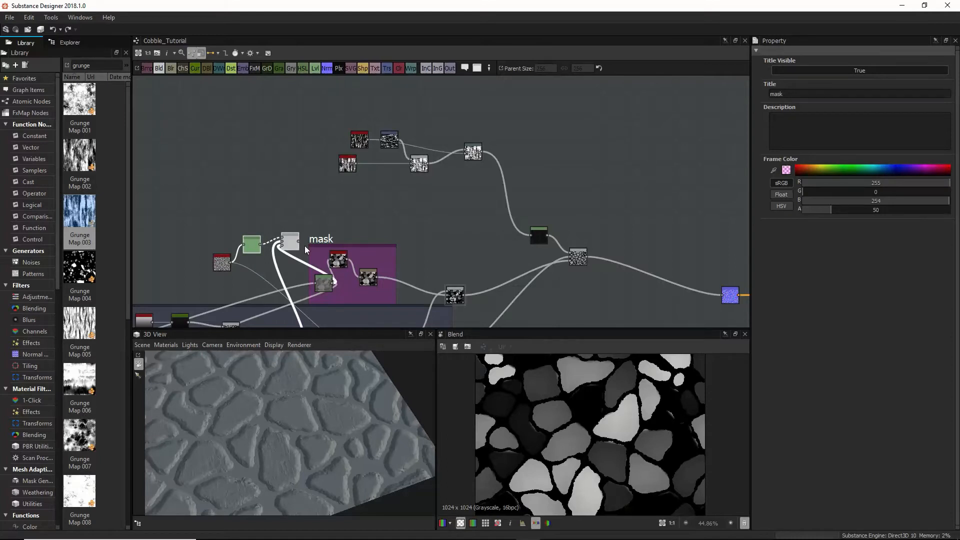
pyautogui.press('Delete')
pyautogui.moveTo(263, 272); pyautogui.dragTo(260, 154, button='middle')
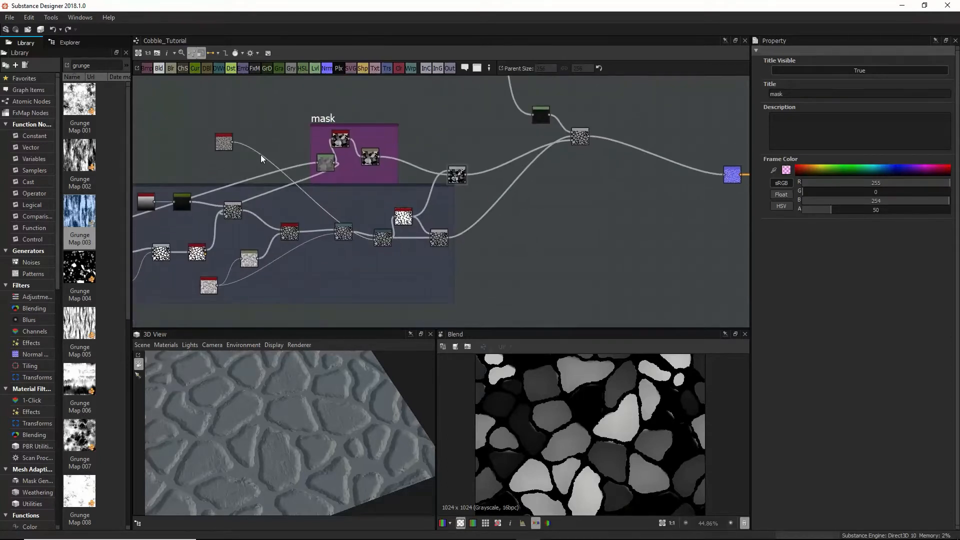
pyautogui.moveTo(222, 145); pyautogui.dragTo(322, 274)
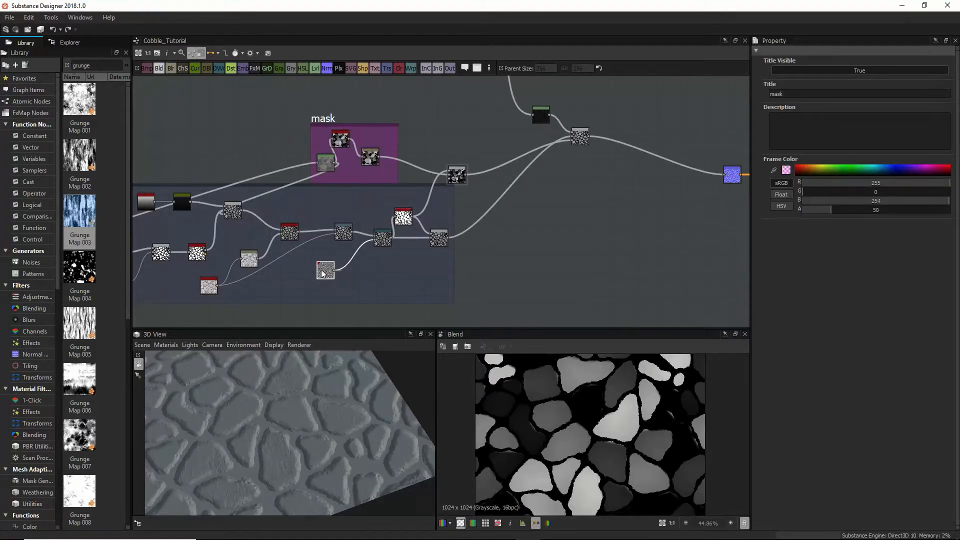
# Step: Set the position of the Histogram Scan in the "mask" frame to 0.48 and check the stones in 3D
pyautogui.moveTo(370, 142); pyautogui.dragTo(368, 259, button='middle')
pyautogui.moveTo(301, 107); pyautogui.dragTo(491, 188)
pyautogui.moveTo(314, 389); pyautogui.dragTo(301, 446)
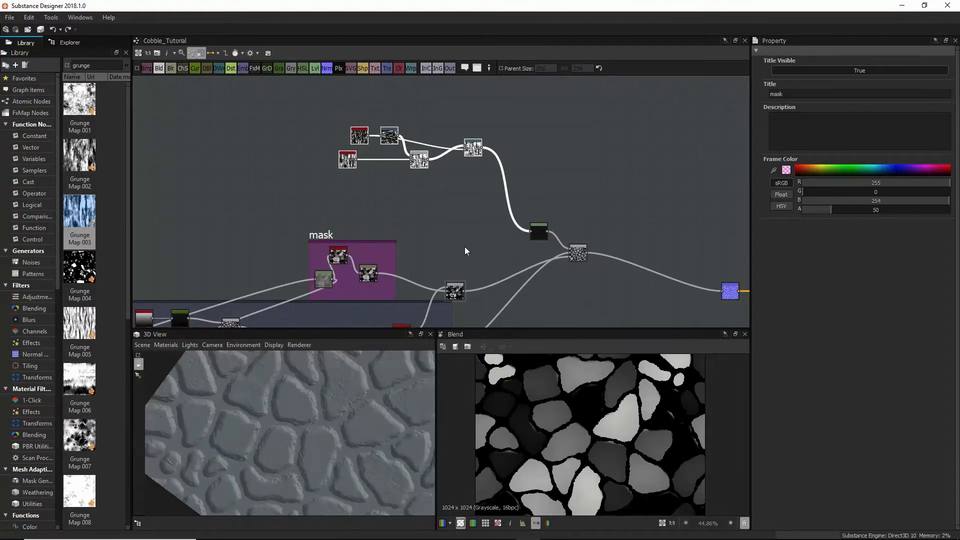
pyautogui.click(367, 273)
pyautogui.click(338, 255)
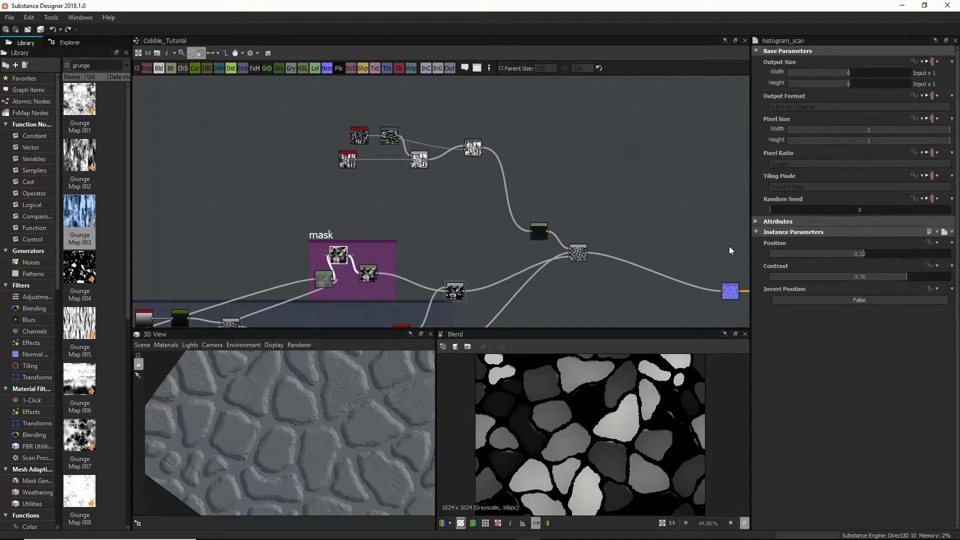
pyautogui.moveTo(862, 269)
pyautogui.mouseDown()
pyautogui.moveTo(876, 268)
pyautogui.moveTo(856, 269)
pyautogui.mouseUp()
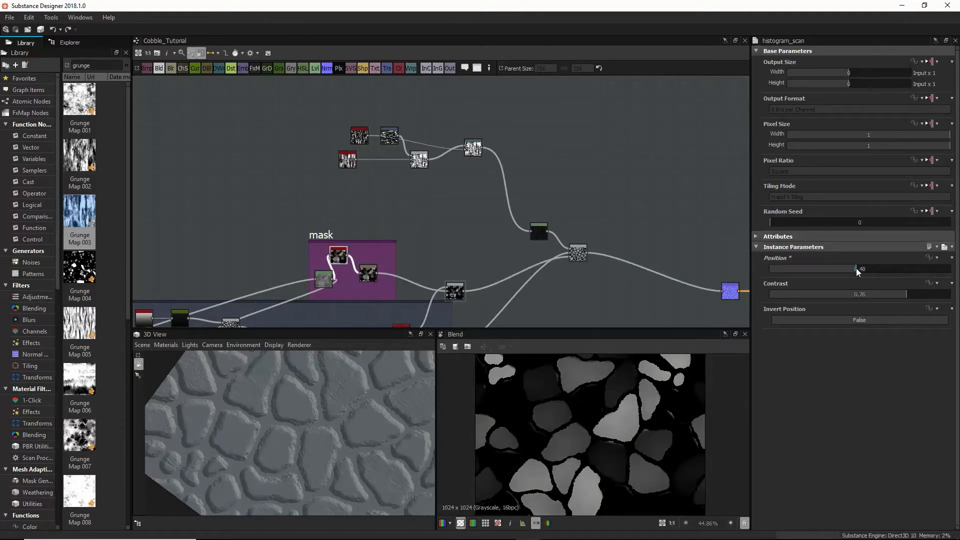
pyautogui.moveTo(417, 414); pyautogui.dragTo(434, 400)
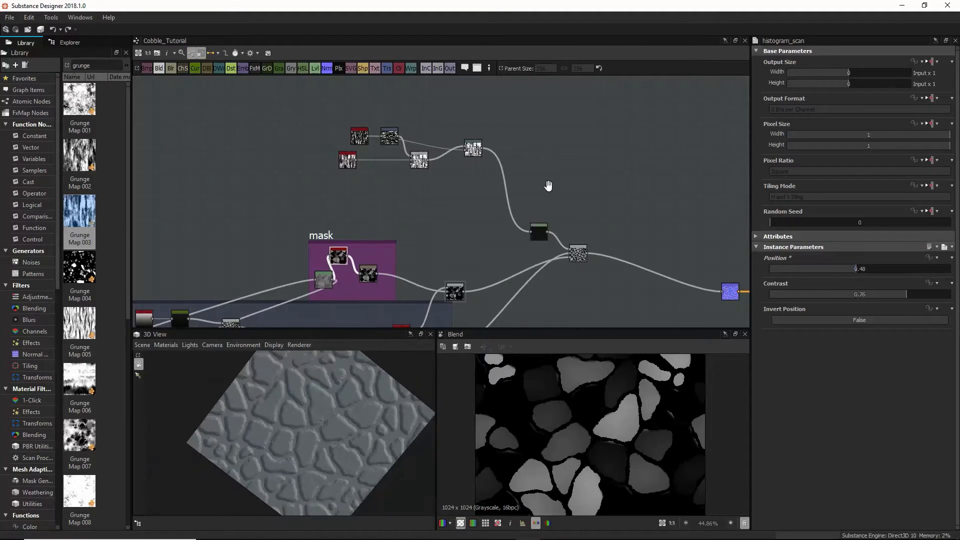
# Step: Add Grunge Map 004 from the library to the empty graph area beside the warped grunge detail nodes
pyautogui.moveTo(556, 204); pyautogui.dragTo(542, 199, button='middle')
pyautogui.click(543, 139)
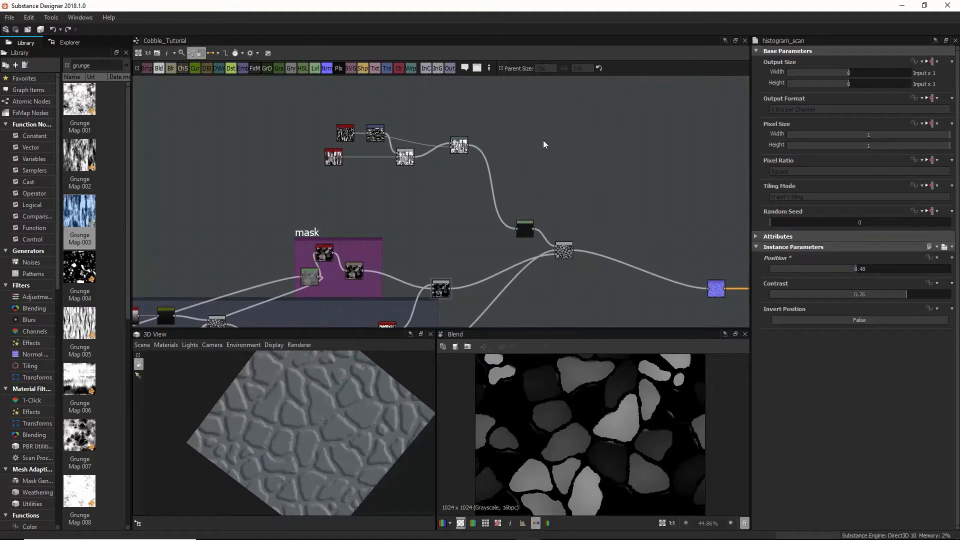
pyautogui.press('space')
pyautogui.press('Escape')
pyautogui.press('space')
pyautogui.click(490, 147)
pyautogui.moveTo(69, 260); pyautogui.dragTo(543, 172)
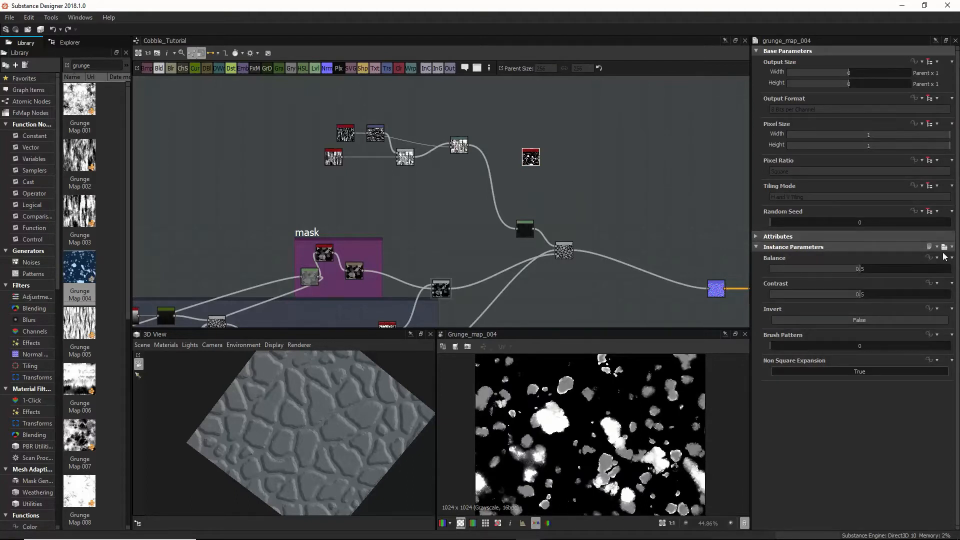
# Step: Set Grunge Map 004 to contrast 0.55, random seed 4 and balance 0.33
pyautogui.moveTo(851, 292)
pyautogui.mouseDown()
pyautogui.moveTo(832, 293)
pyautogui.moveTo(869, 298)
pyautogui.moveTo(849, 299)
pyautogui.moveTo(811, 271)
pyautogui.moveTo(877, 273)
pyautogui.moveTo(845, 274)
pyautogui.moveTo(835, 295)
pyautogui.moveTo(868, 298)
pyautogui.mouseUp()
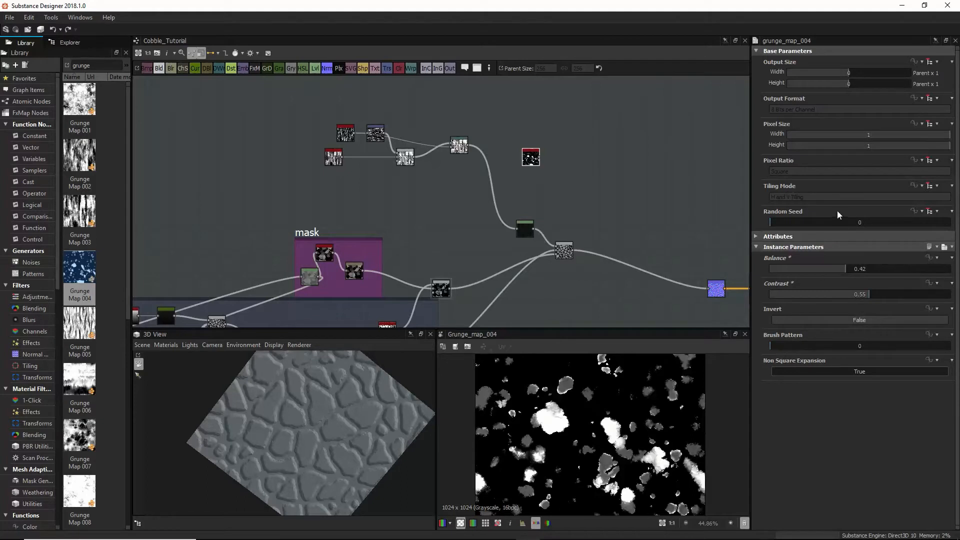
pyautogui.moveTo(787, 224); pyautogui.dragTo(838, 227)
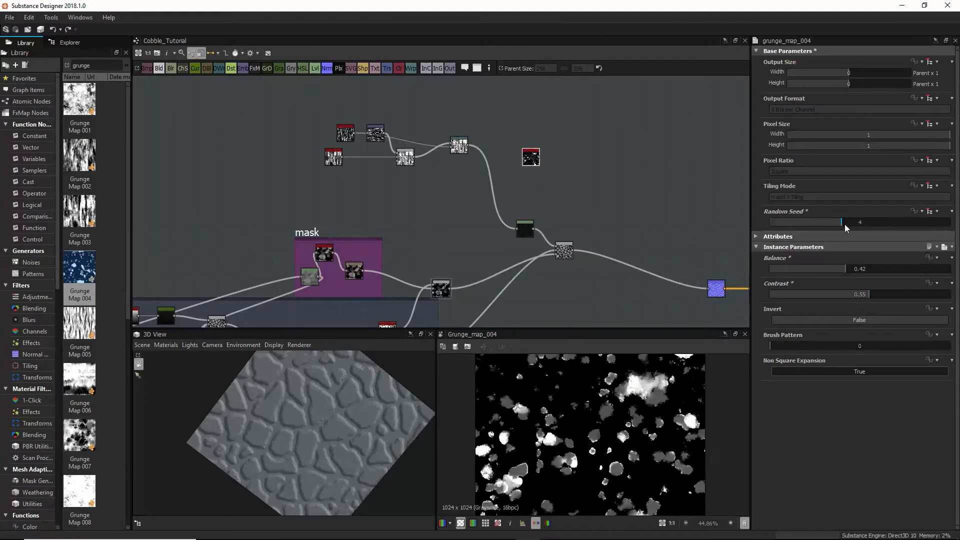
pyautogui.moveTo(844, 271); pyautogui.dragTo(830, 270)
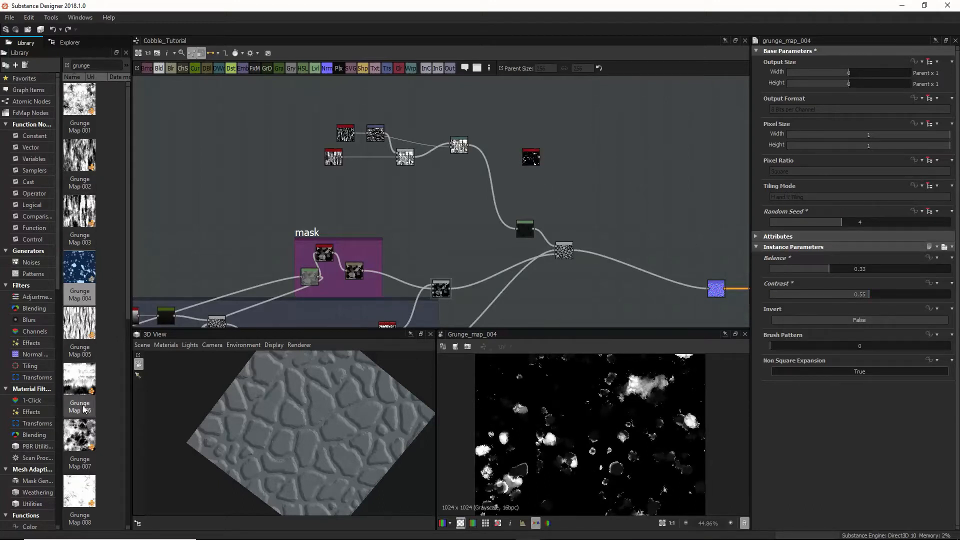
# Step: Add Grunge Map 013 below Grunge Map 004 and set its balance to 0.6 and contrast to 0.27
pyautogui.scroll(-5, 85, 432)
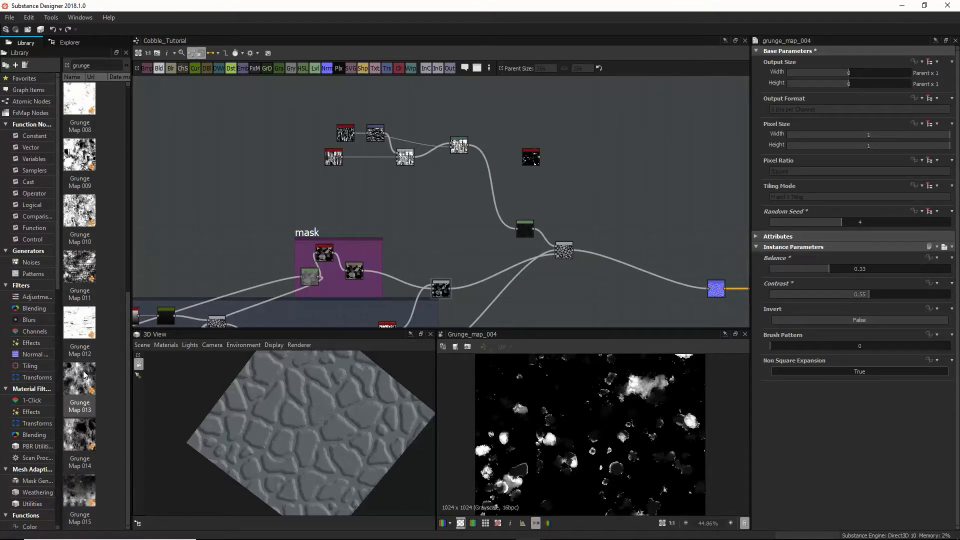
pyautogui.moveTo(85, 376); pyautogui.dragTo(533, 191)
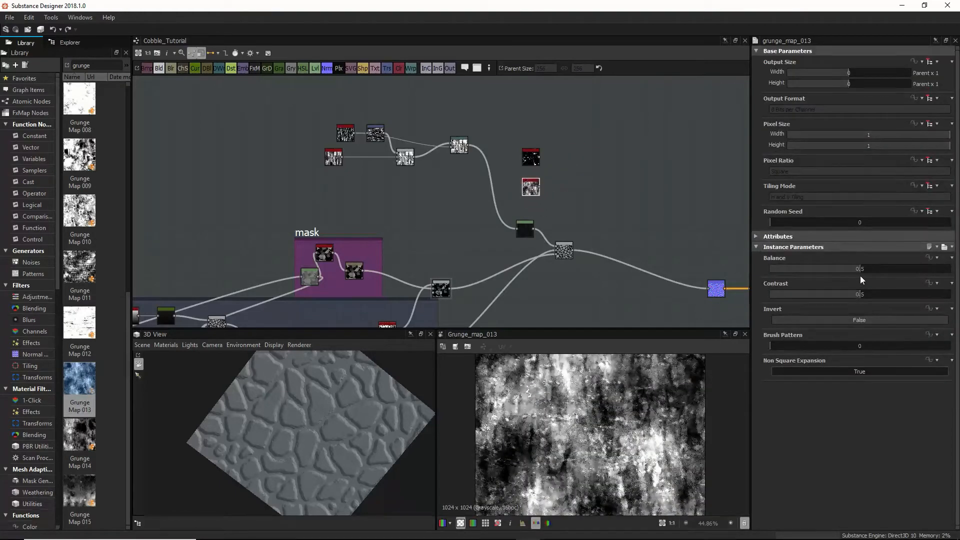
pyautogui.moveTo(860, 273)
pyautogui.mouseDown()
pyautogui.moveTo(837, 268)
pyautogui.moveTo(877, 268)
pyautogui.mouseUp()
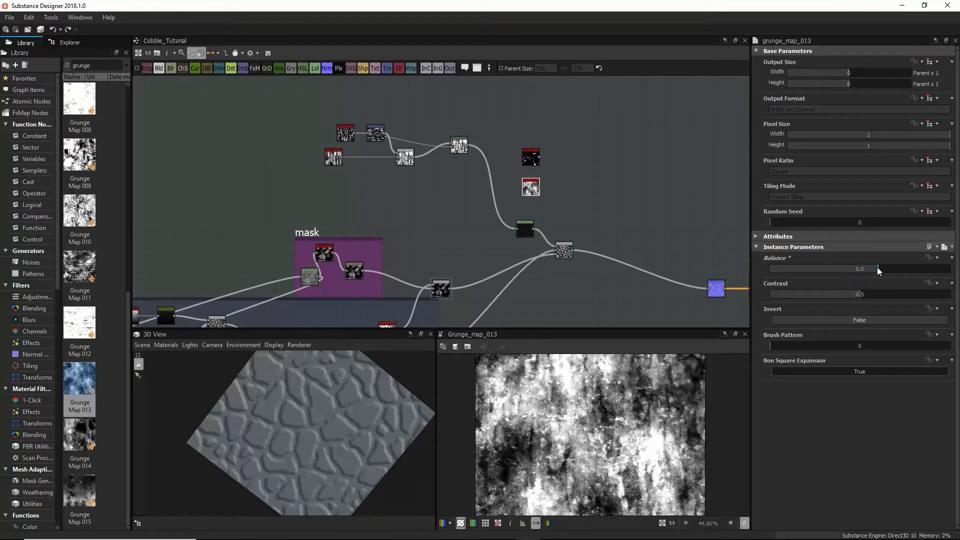
pyautogui.click(833, 295)
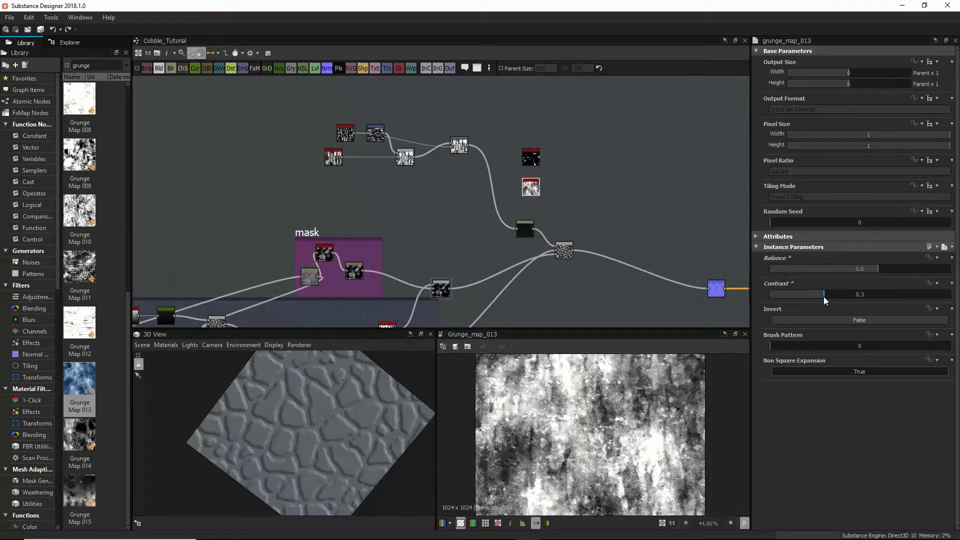
pyautogui.moveTo(823, 295); pyautogui.dragTo(818, 295)
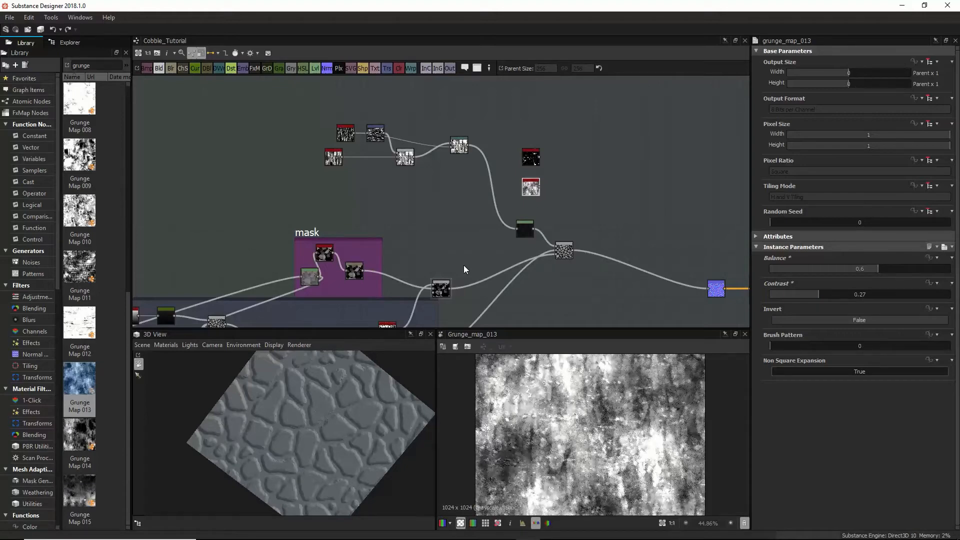
# Step: Combine Grunge Map 004 and Grunge Map 013 in a new Blend node set to Multiply
pyautogui.press('space')
pyautogui.write('b')
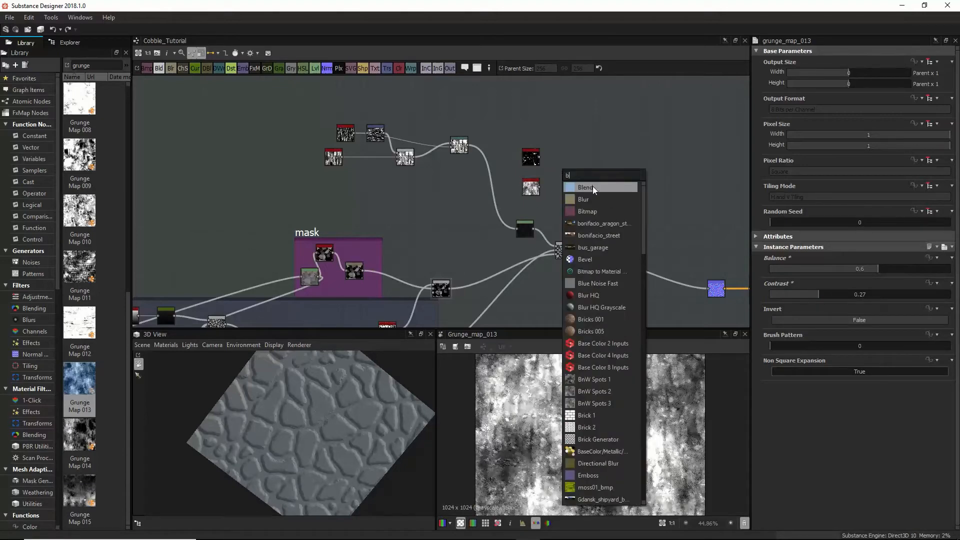
pyautogui.click(592, 186)
pyautogui.moveTo(540, 188)
pyautogui.mouseDown()
pyautogui.moveTo(550, 166)
pyautogui.moveTo(560, 180)
pyautogui.mouseUp()
pyautogui.click(782, 283)
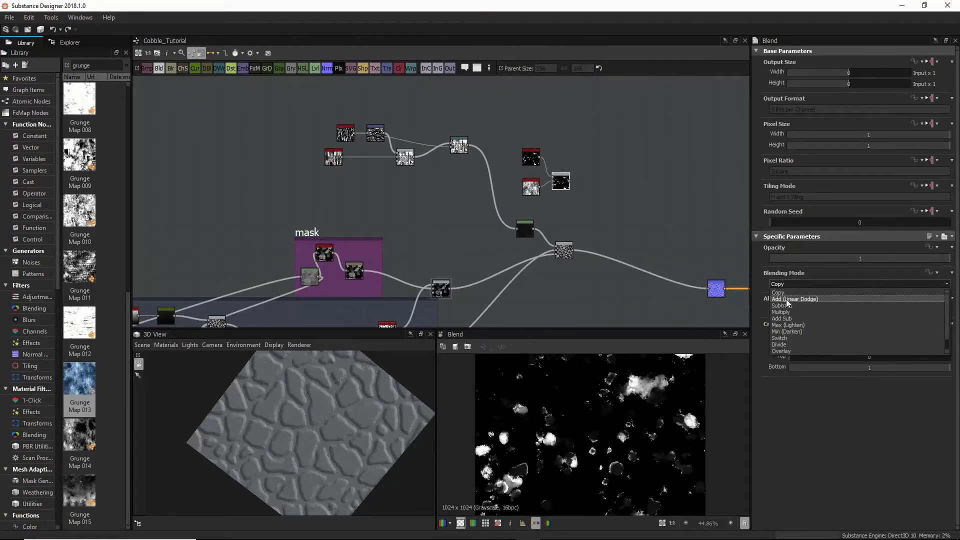
pyautogui.click(784, 309)
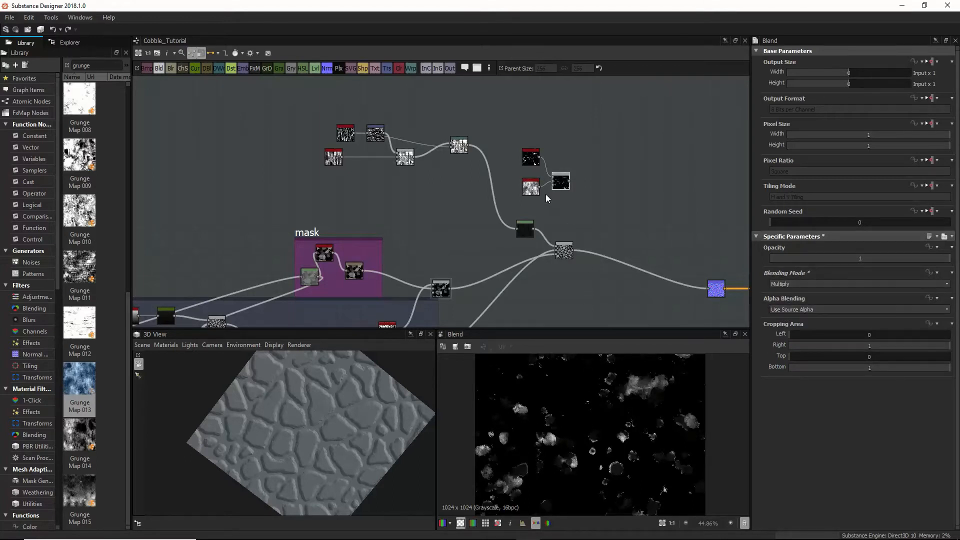
# Step: Swap the two grunge maps so Grunge Map 013 sits above Grunge Map 004, and reconnect it to their Blend
pyautogui.moveTo(532, 187)
pyautogui.mouseDown()
pyautogui.moveTo(506, 152)
pyautogui.moveTo(523, 195)
pyautogui.mouseUp()
pyautogui.click(529, 159)
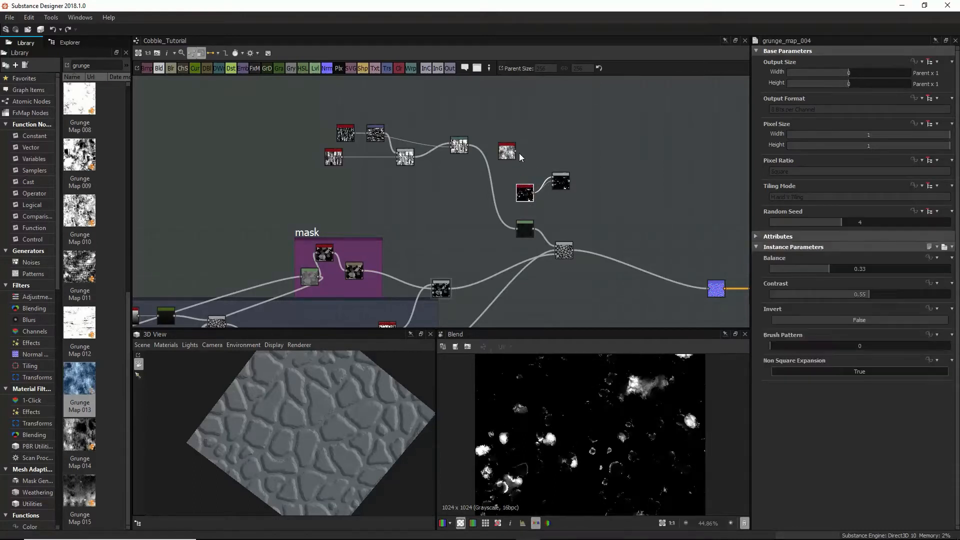
pyautogui.moveTo(515, 151); pyautogui.dragTo(553, 179)
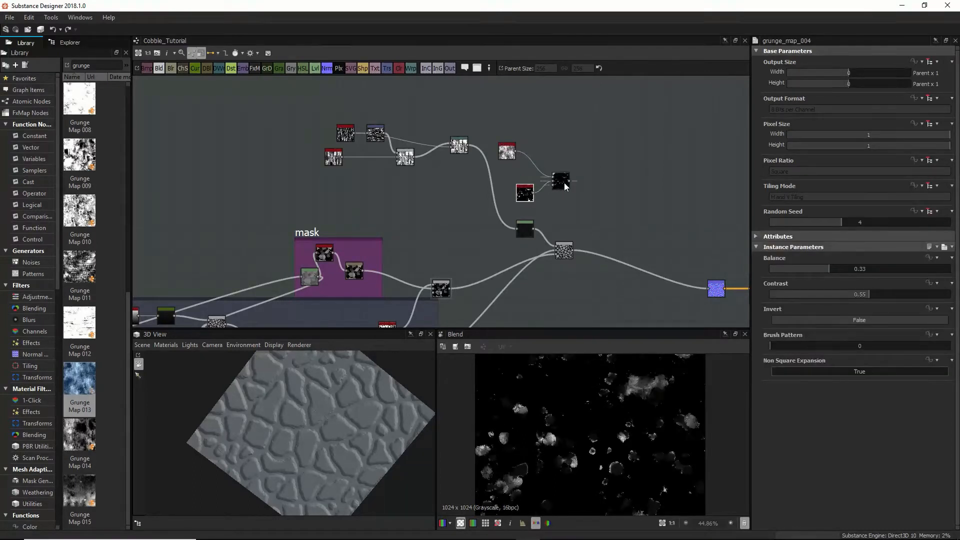
# Step: Change the grunge maps' Blend to Add (Linear Dodge) with opacity 0.64, and nudge Grunge Map 004 into line
pyautogui.click(562, 183)
pyautogui.click(809, 282)
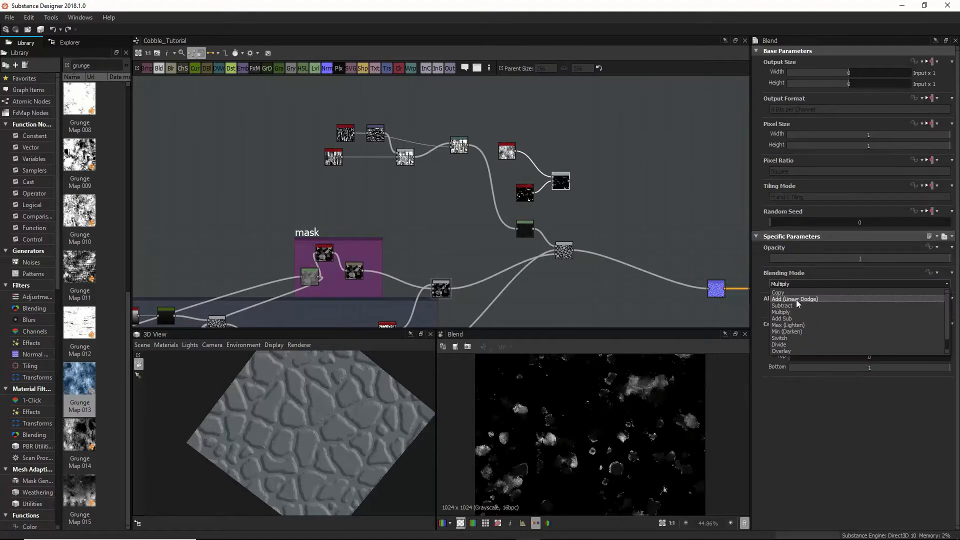
pyautogui.click(796, 299)
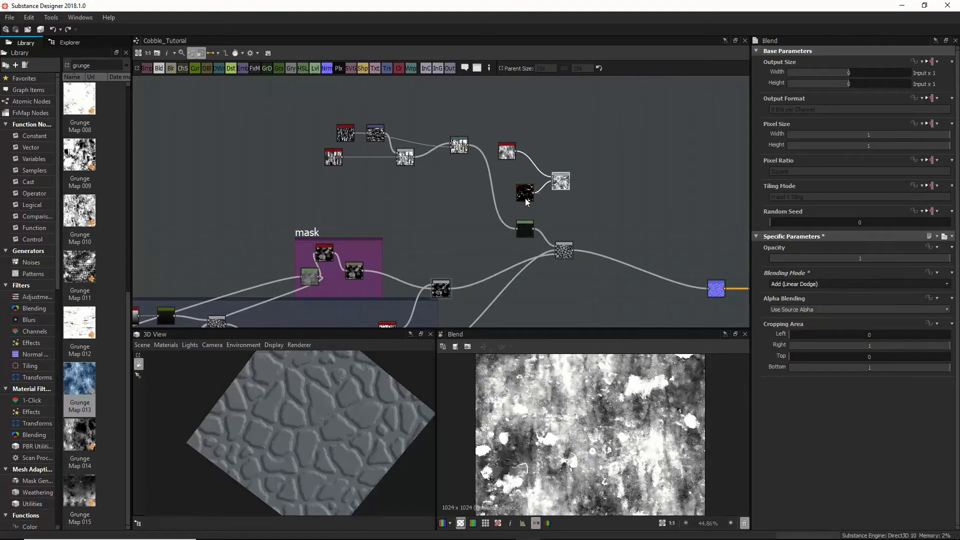
pyautogui.moveTo(526, 202); pyautogui.dragTo(521, 196)
pyautogui.moveTo(932, 259); pyautogui.dragTo(884, 259)
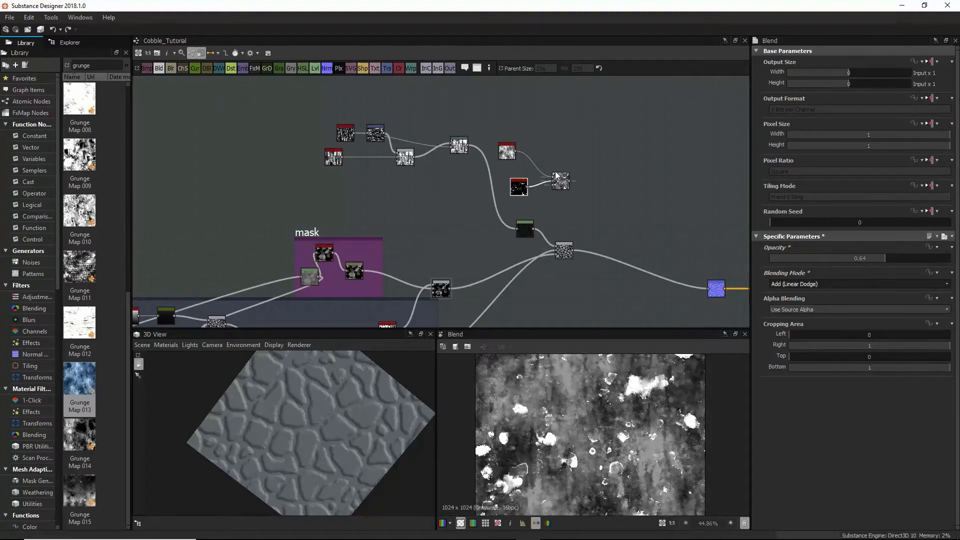
# Step: Add a Levels node after the grunge Blend and combine it with the detailed stones' Blend in a new Subtract Blend
pyautogui.click(315, 68)
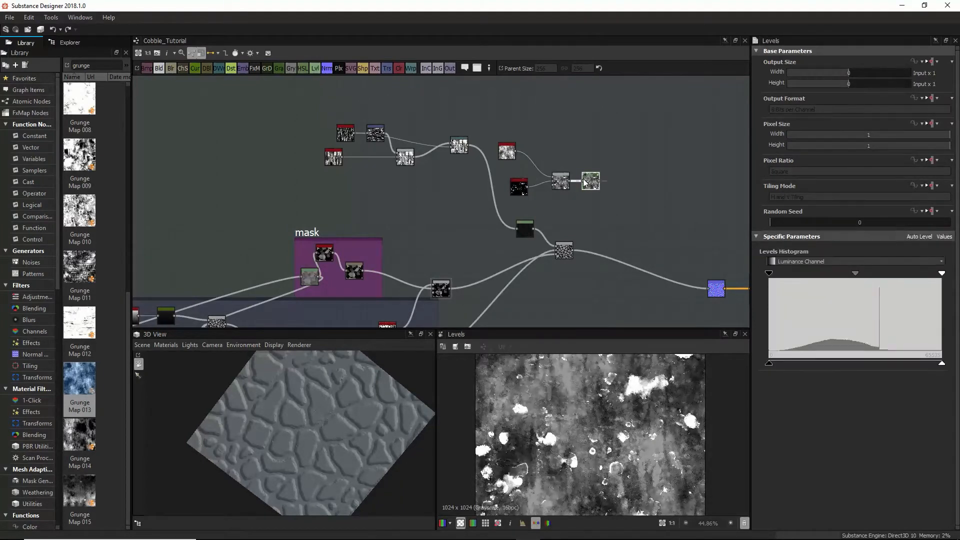
pyautogui.click(587, 215)
pyautogui.press('space')
pyautogui.write('b')
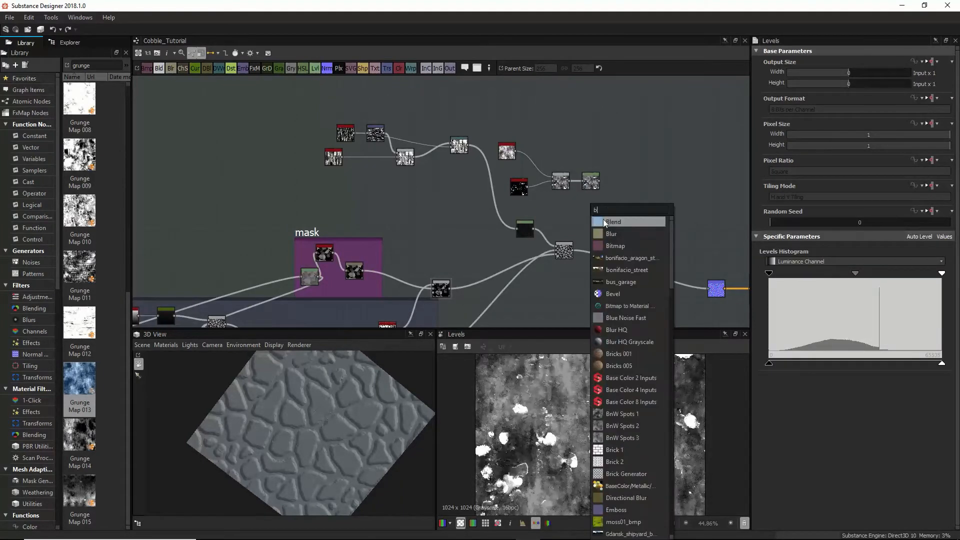
pyautogui.click(616, 220)
pyautogui.moveTo(593, 214); pyautogui.dragTo(631, 214)
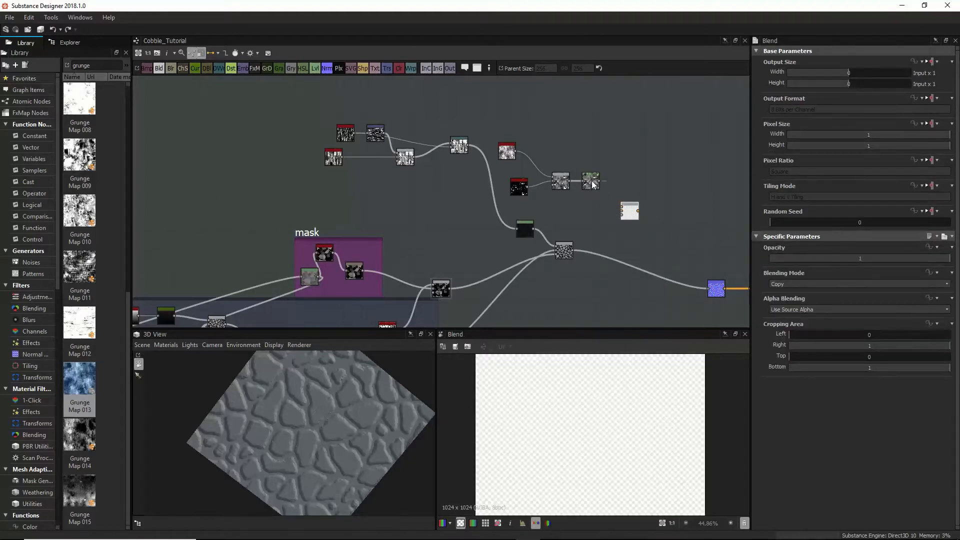
pyautogui.moveTo(598, 181); pyautogui.dragTo(625, 203)
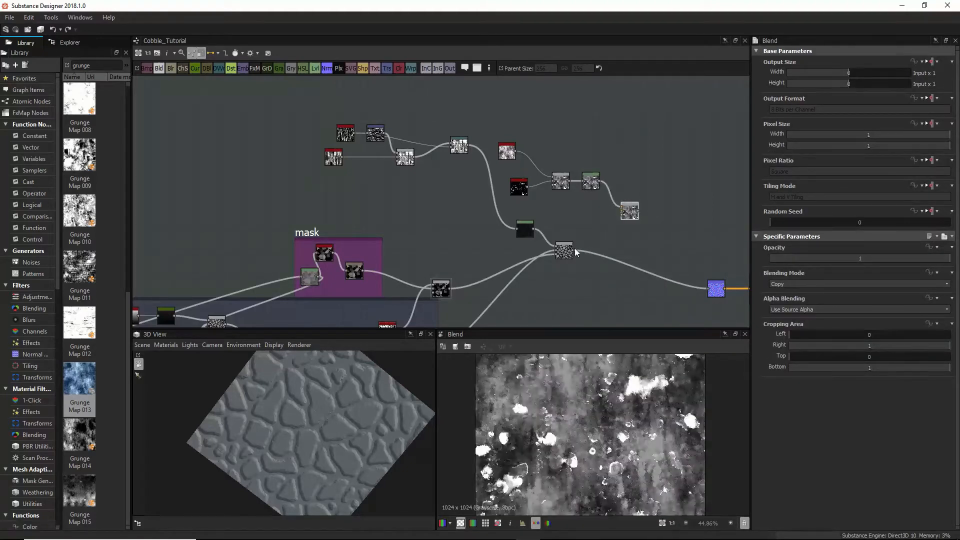
pyautogui.moveTo(575, 248); pyautogui.dragTo(622, 214)
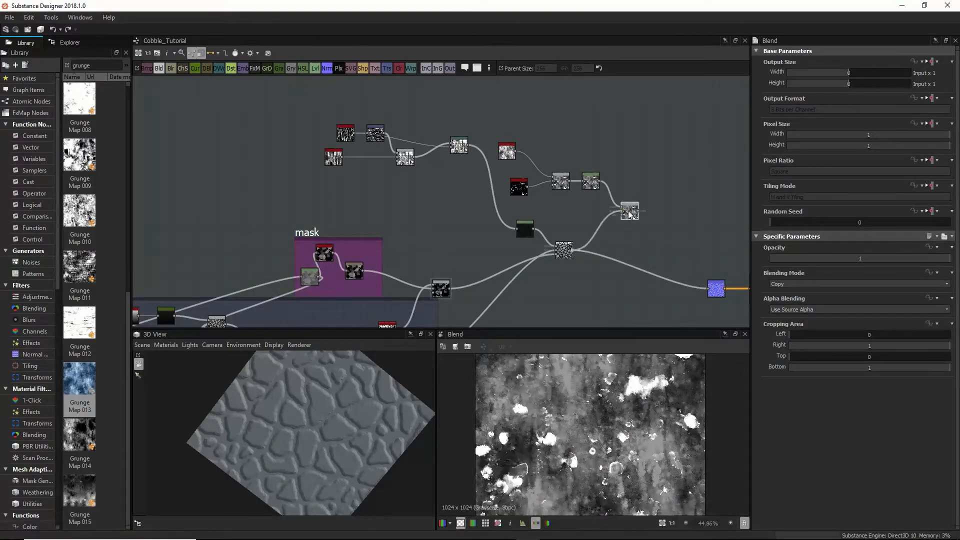
pyautogui.click(782, 284)
pyautogui.click(783, 295)
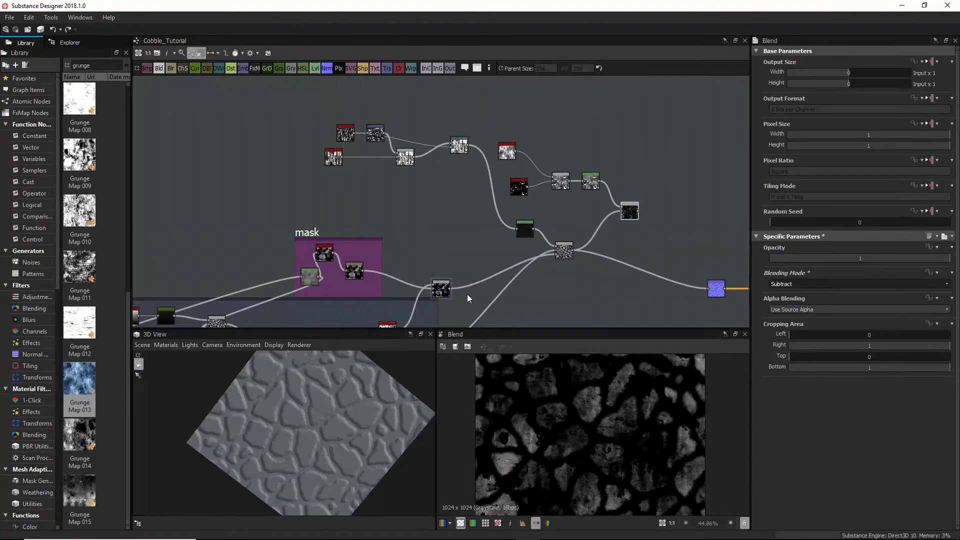
# Step: Check the mask node outputs, then widen the "mask" frame and move the Multiply Blend into it
pyautogui.click(355, 272)
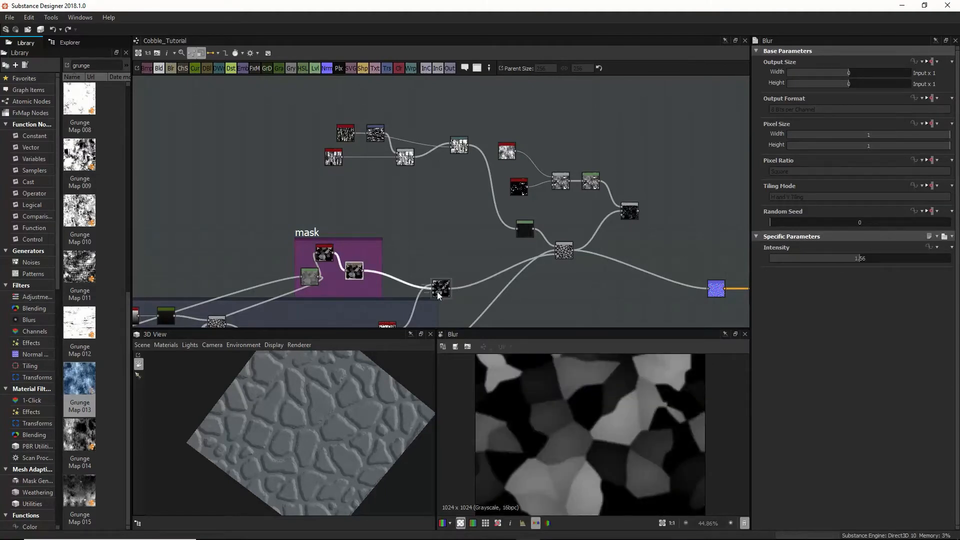
pyautogui.click(314, 278)
pyautogui.click(440, 289)
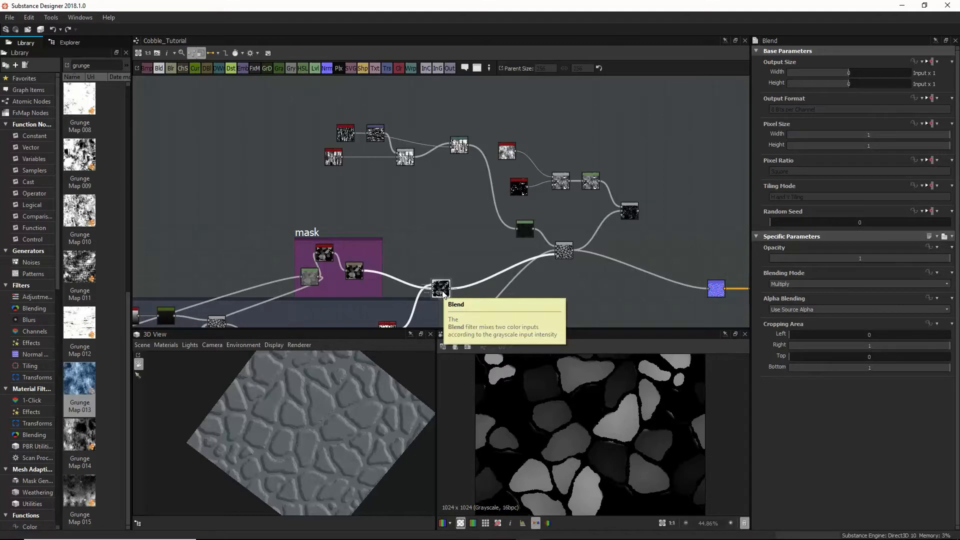
pyautogui.moveTo(442, 294); pyautogui.dragTo(481, 250)
pyautogui.moveTo(417, 264); pyautogui.dragTo(400, 278)
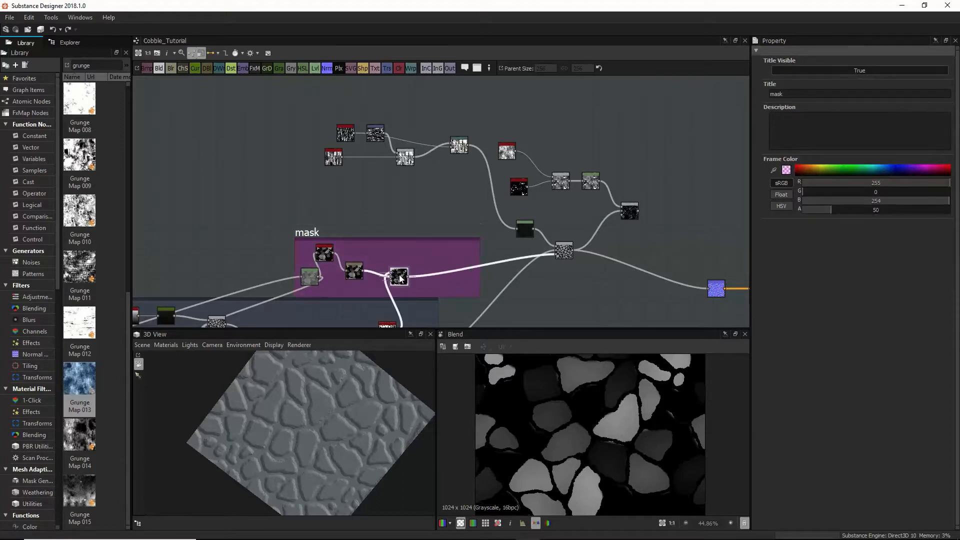
pyautogui.moveTo(481, 250); pyautogui.dragTo(473, 250)
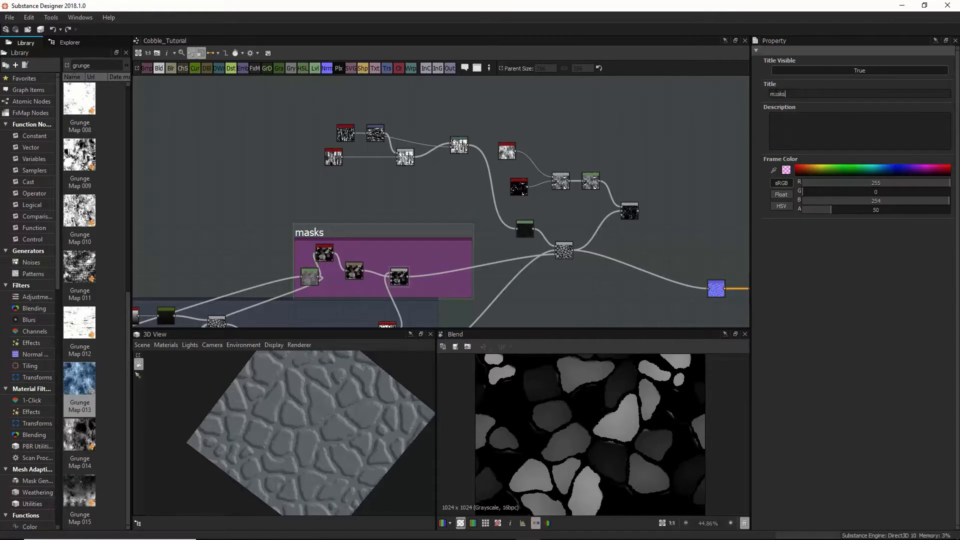
# Step: Rename the purple "mask" frame to "Masks"
pyautogui.press('BackSpace')
pyautogui.write('M')
pyautogui.press('Return')
# Step: Shift the Blur node slightly in the "Masks" frame and add a Non Uniform Blur Grayscale node beside it
pyautogui.scroll(4, 384, 254)
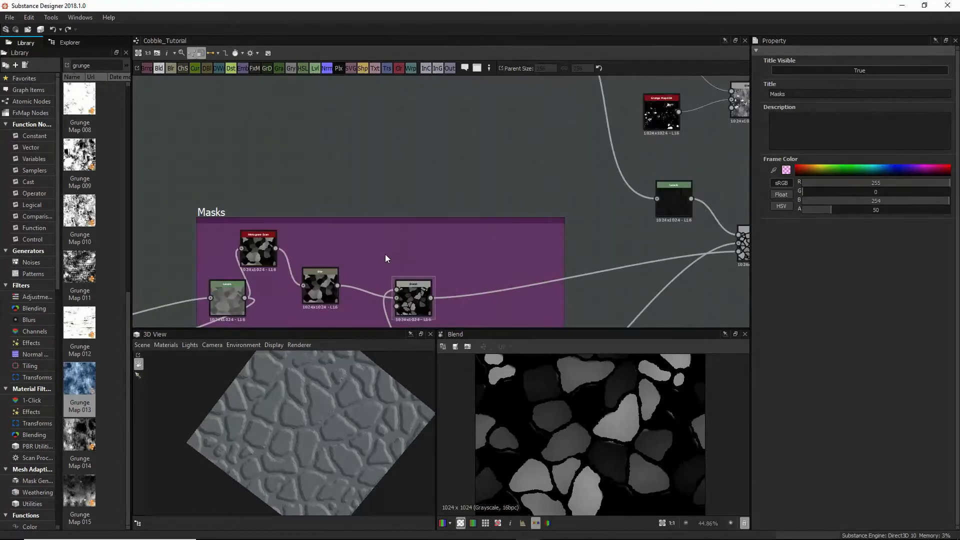
pyautogui.moveTo(409, 266); pyautogui.dragTo(408, 245, button='middle')
pyautogui.click(330, 251)
pyautogui.moveTo(332, 254); pyautogui.dragTo(338, 247)
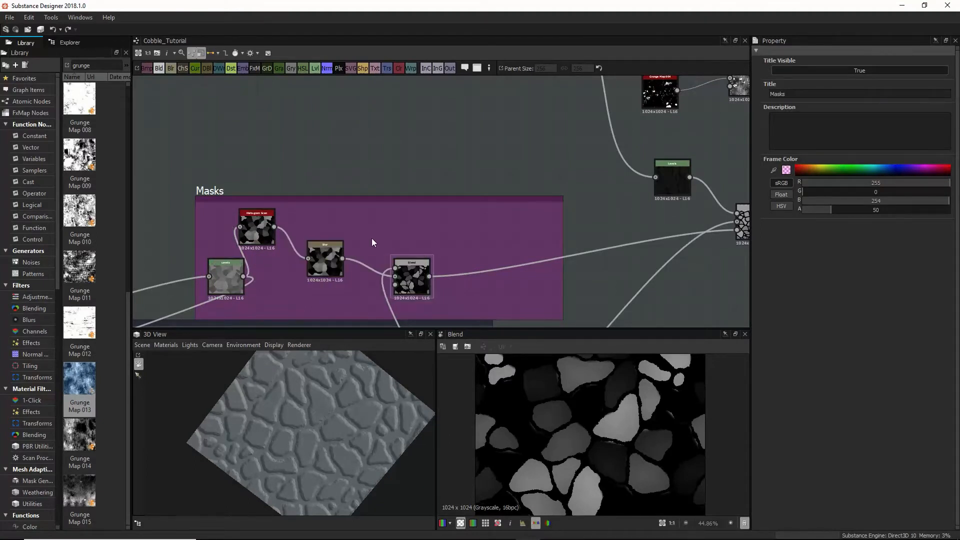
pyautogui.press('space')
pyautogui.write('u')
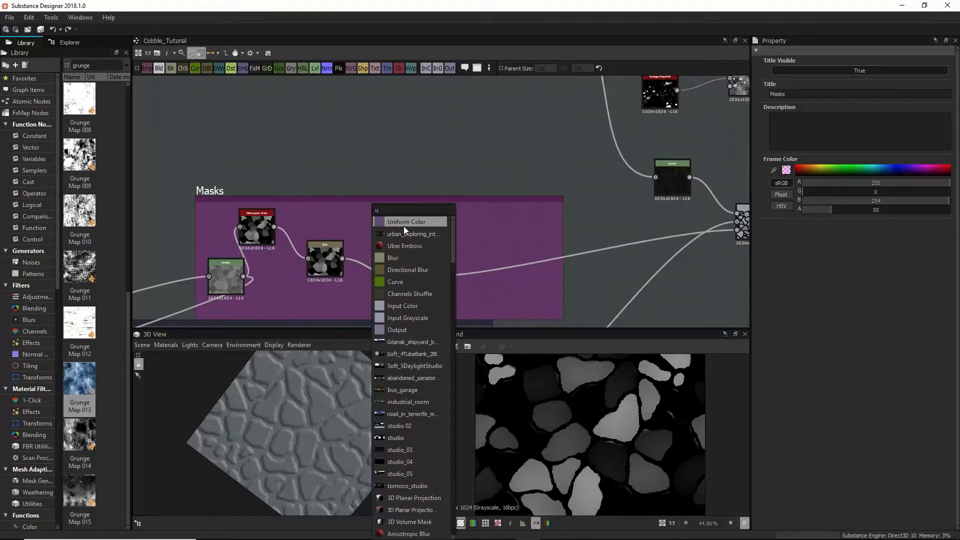
pyautogui.press('BackSpace')
pyautogui.write('non')
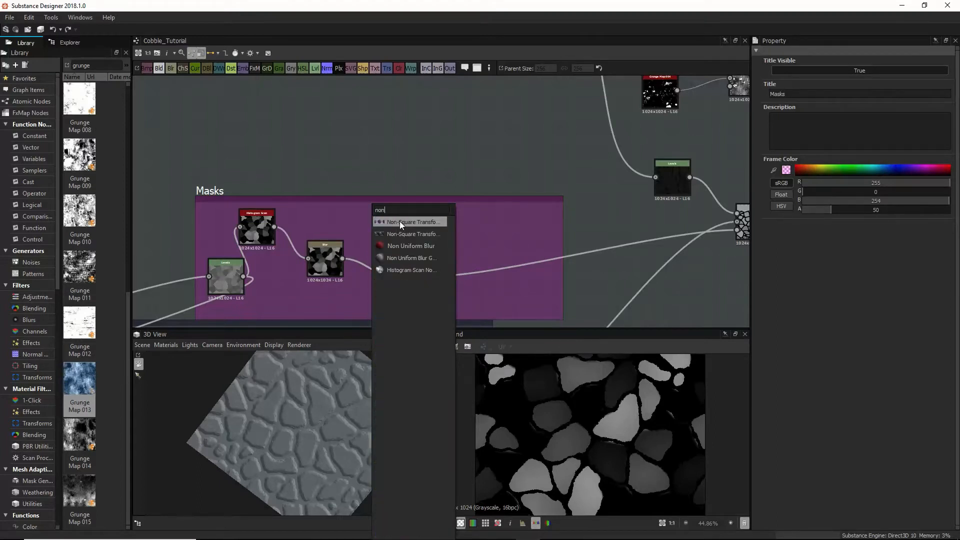
pyautogui.click(407, 257)
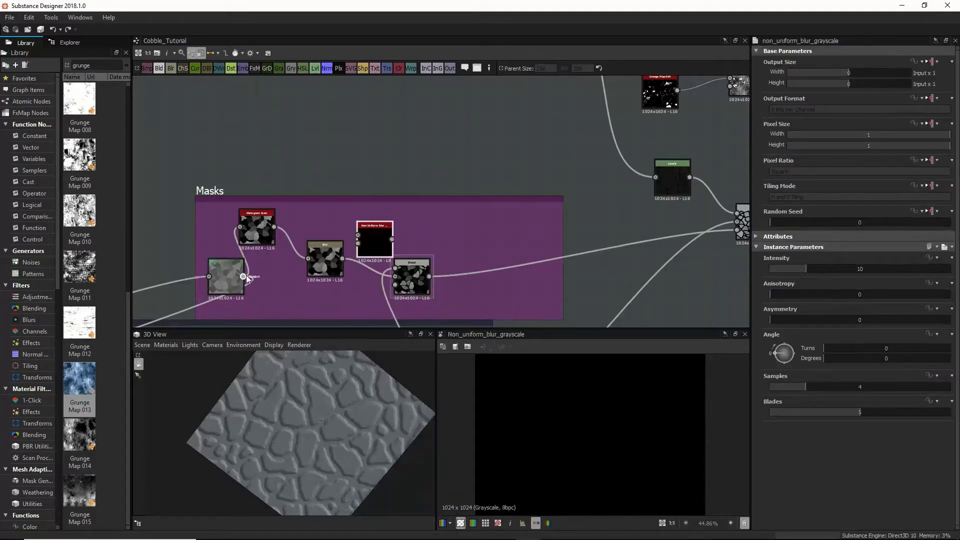
# Step: Feed the Blur node into the Non Uniform Blur Grayscale and set its intensity to 25
pyautogui.moveTo(244, 276); pyautogui.dragTo(358, 236)
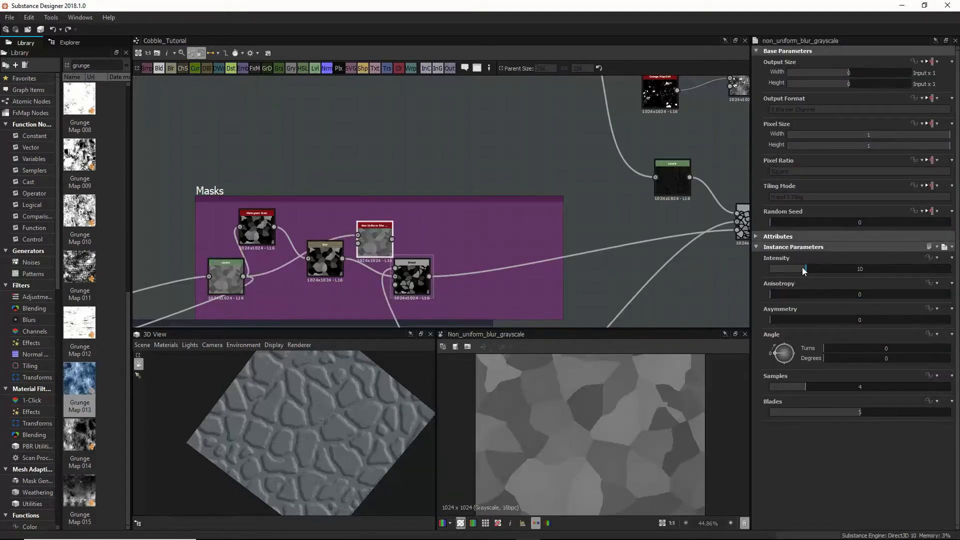
pyautogui.moveTo(802, 267)
pyautogui.mouseDown()
pyautogui.moveTo(789, 266)
pyautogui.moveTo(863, 266)
pyautogui.moveTo(745, 271)
pyautogui.moveTo(794, 269)
pyautogui.mouseUp()
pyautogui.moveTo(343, 258); pyautogui.dragTo(359, 235)
pyautogui.moveTo(793, 269); pyautogui.dragTo(766, 273)
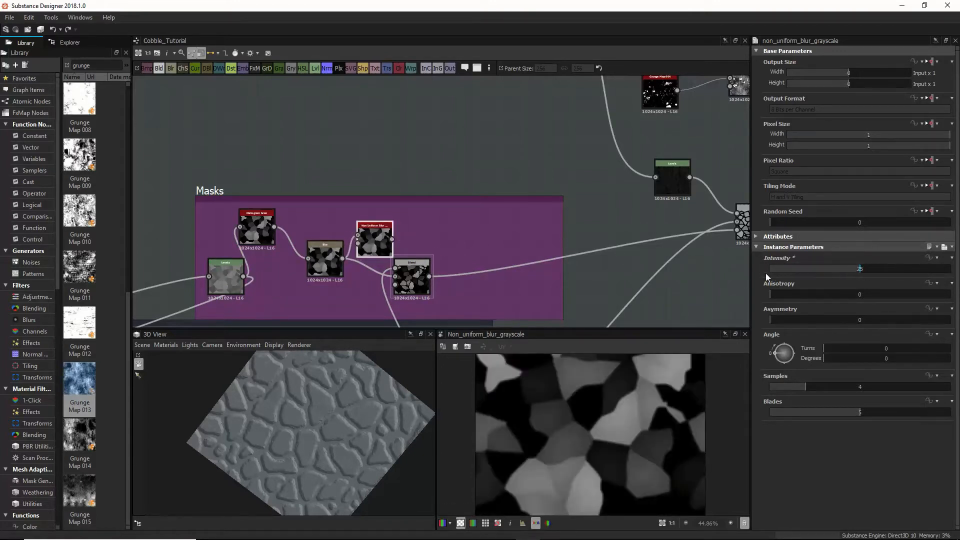
# Step: Replace the Non Uniform Blur Grayscale in the "Masks" frame with a second Histogram Scan node fed by the Levels node
pyautogui.press('Delete')
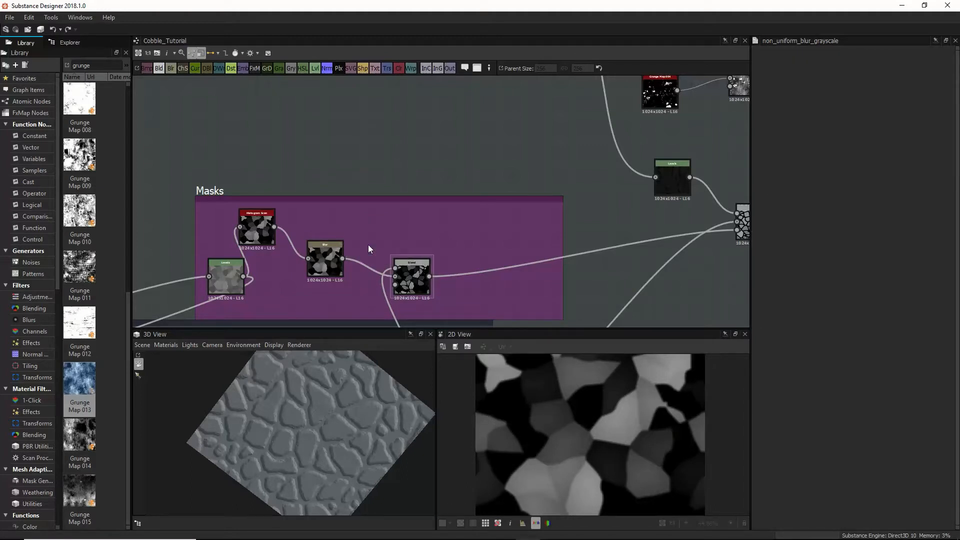
pyautogui.doubleClick(256, 227)
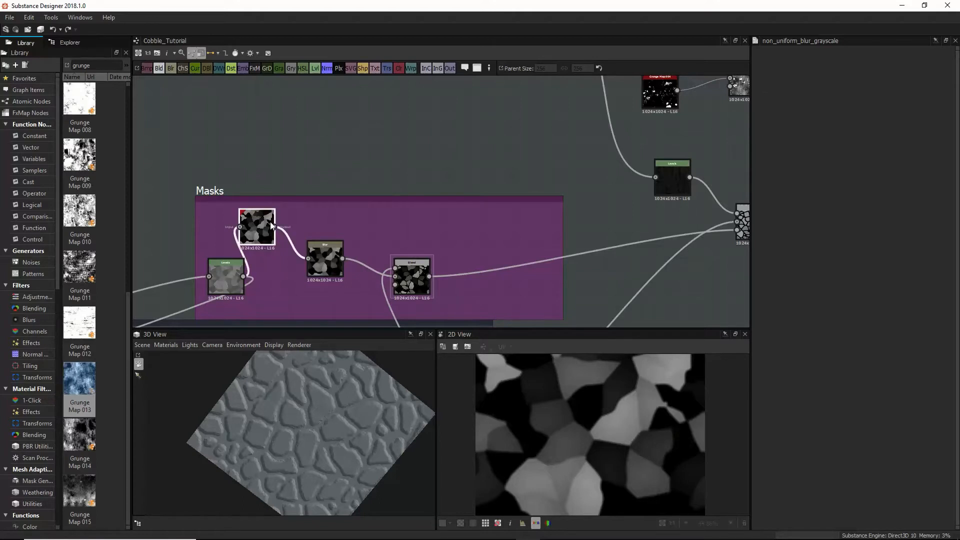
pyautogui.press('space')
pyautogui.write('h')
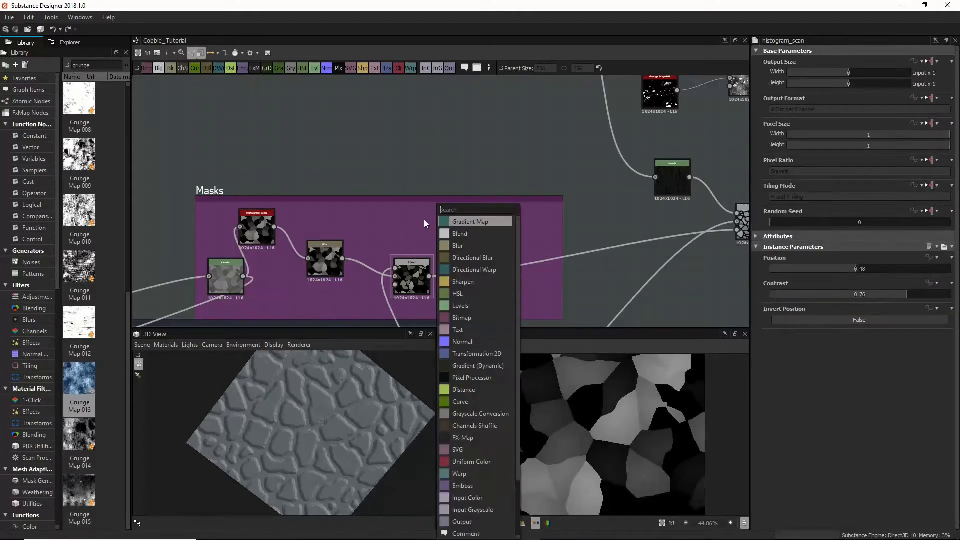
pyautogui.scroll(-3, 469, 278)
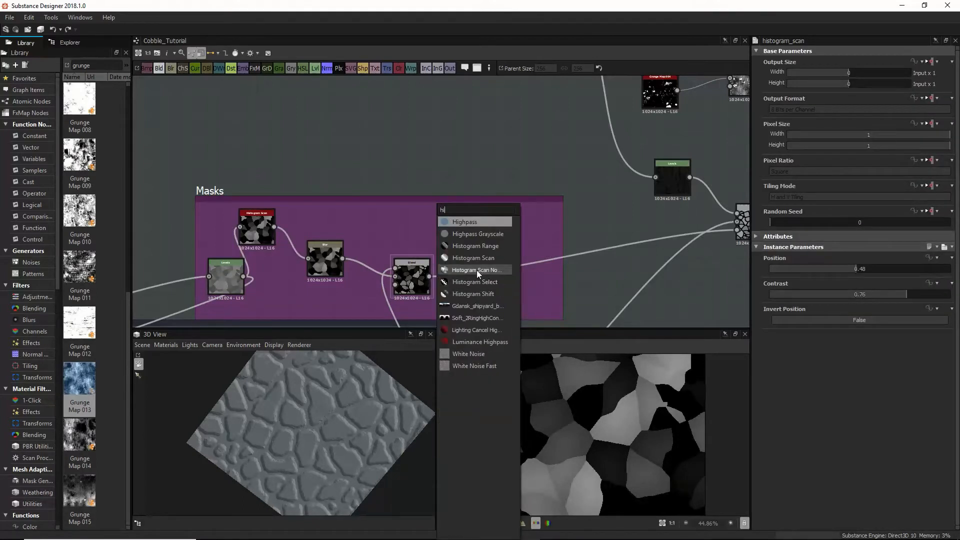
pyautogui.click(476, 265)
pyautogui.moveTo(243, 276)
pyautogui.mouseDown()
pyautogui.moveTo(419, 215)
pyautogui.moveTo(389, 220)
pyautogui.mouseUp()
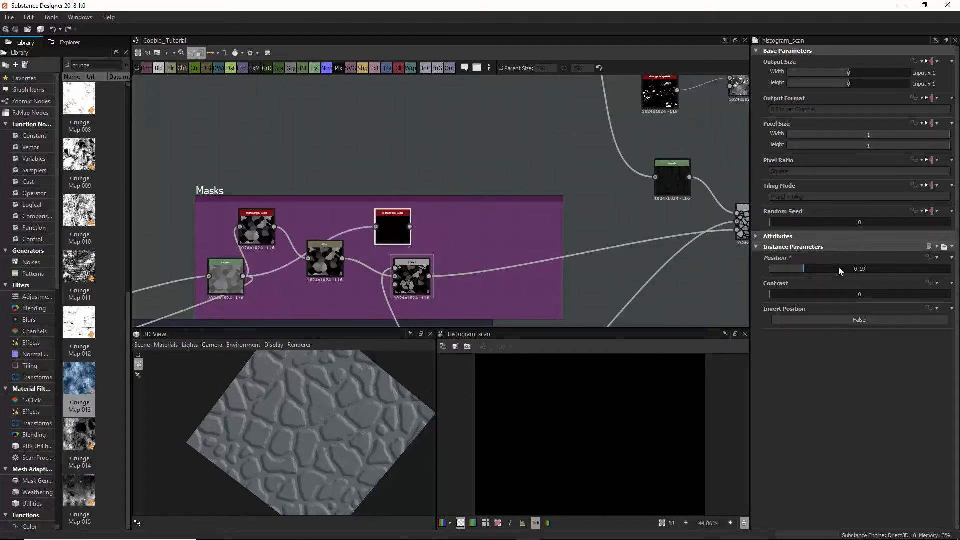
# Step: Set the new Histogram Scan's contrast to 0.96 and lower its position until only some rocks are white
pyautogui.moveTo(838, 268); pyautogui.dragTo(831, 293)
pyautogui.moveTo(869, 267); pyautogui.dragTo(901, 295)
pyautogui.moveTo(857, 272); pyautogui.dragTo(800, 295)
pyautogui.moveTo(835, 268); pyautogui.dragTo(880, 268)
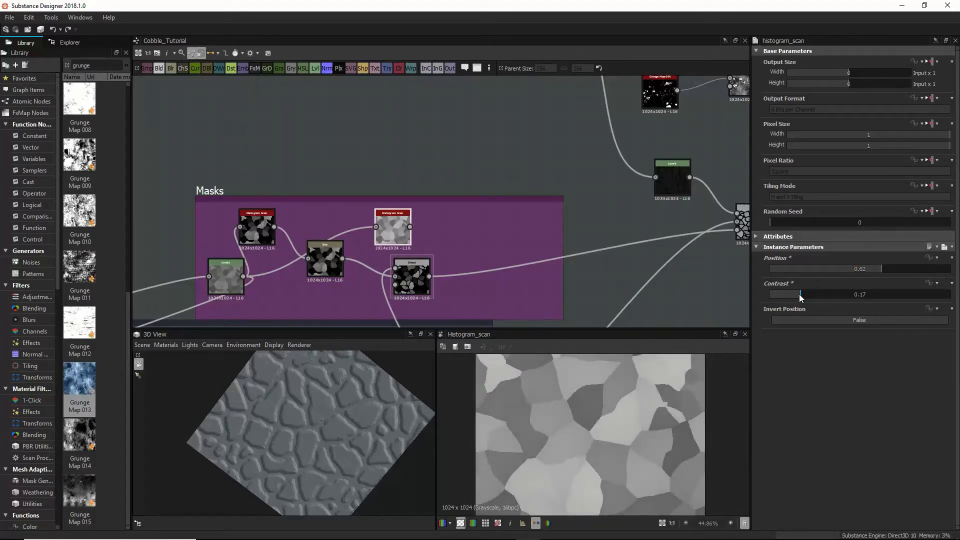
pyautogui.moveTo(815, 294); pyautogui.dragTo(943, 295)
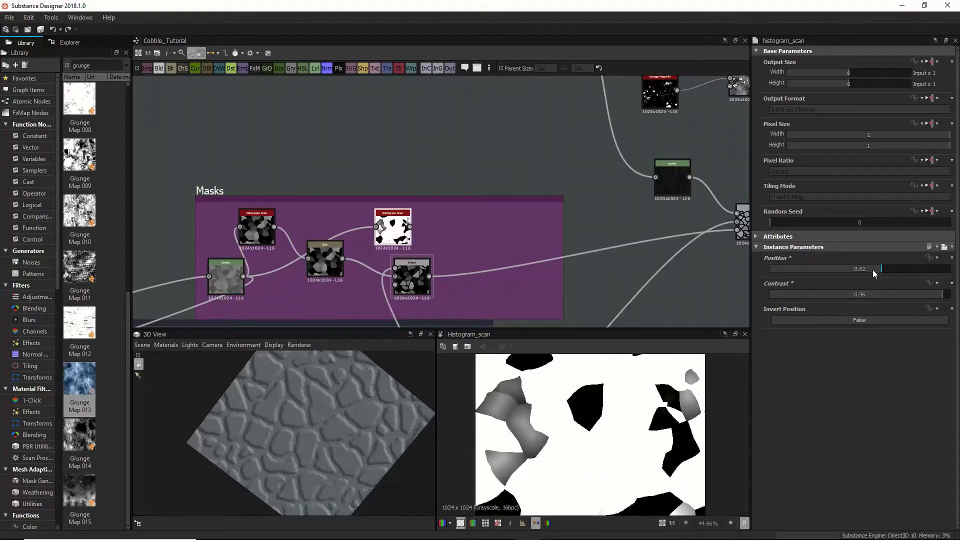
pyautogui.moveTo(873, 270)
pyautogui.mouseDown()
pyautogui.moveTo(861, 270)
pyautogui.moveTo(885, 270)
pyautogui.moveTo(865, 271)
pyautogui.mouseUp()
# Step: Duplicate the Multiply Blend in the "Masks" frame and feed the new Histogram Scan into the copy in place of the Blur
pyautogui.click(413, 274)
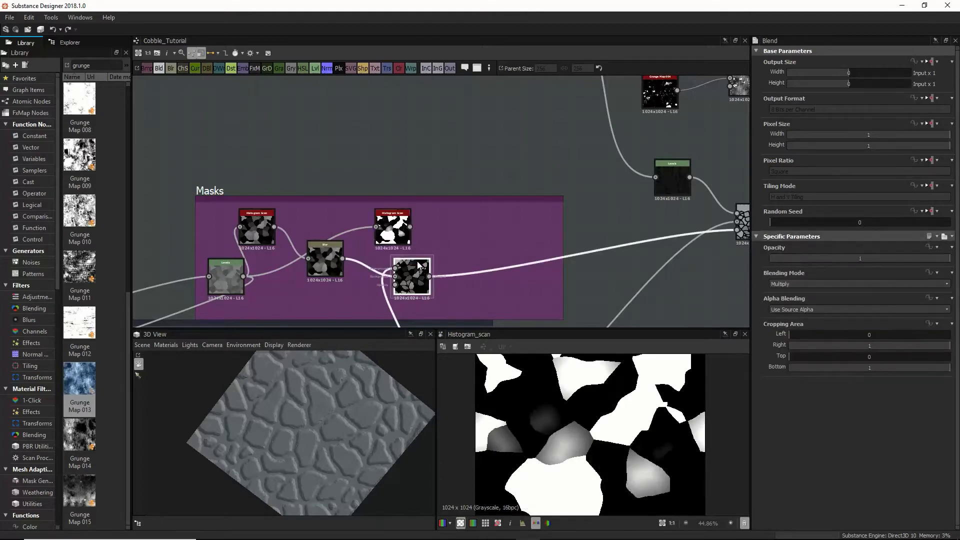
pyautogui.hotkey('ctrl', 'd')
pyautogui.moveTo(426, 196); pyautogui.dragTo(472, 240)
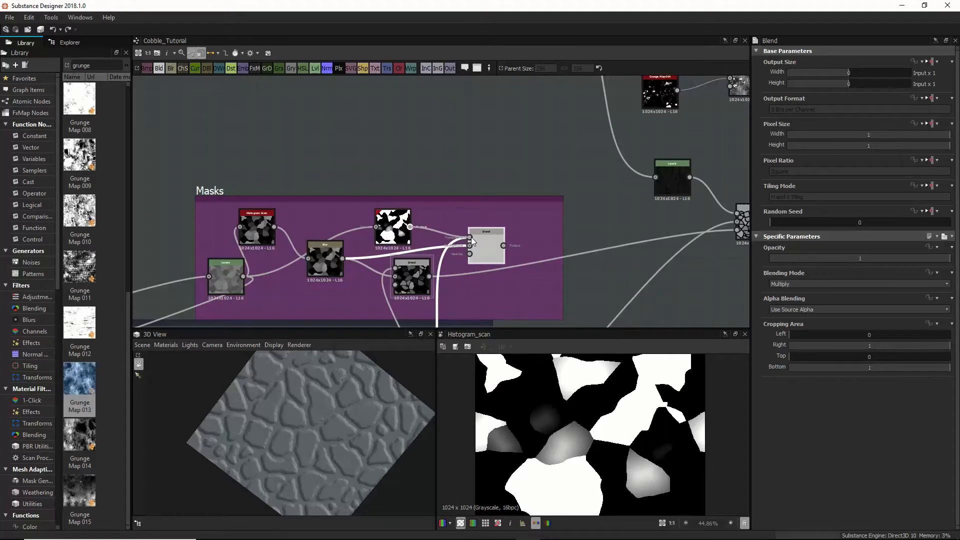
pyautogui.moveTo(472, 243); pyautogui.dragTo(421, 237)
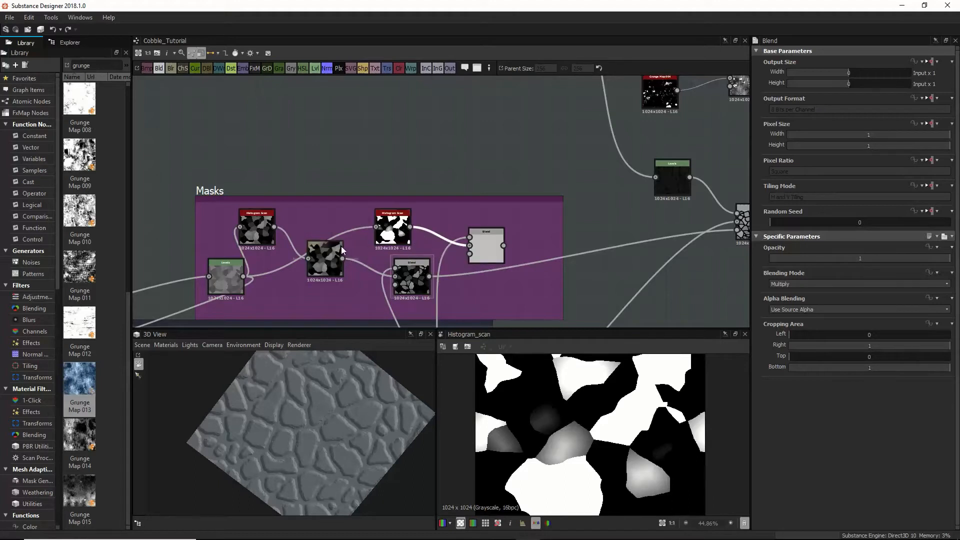
# Step: Duplicate the Blur node, insert the copy between the new Histogram Scan and the duplicated Blend, and preview the masked result
pyautogui.moveTo(317, 247); pyautogui.dragTo(317, 253)
pyautogui.hotkey('ctrl', 'c')
pyautogui.hotkey('ctrl', 'v')
pyautogui.moveTo(423, 201); pyautogui.dragTo(425, 201)
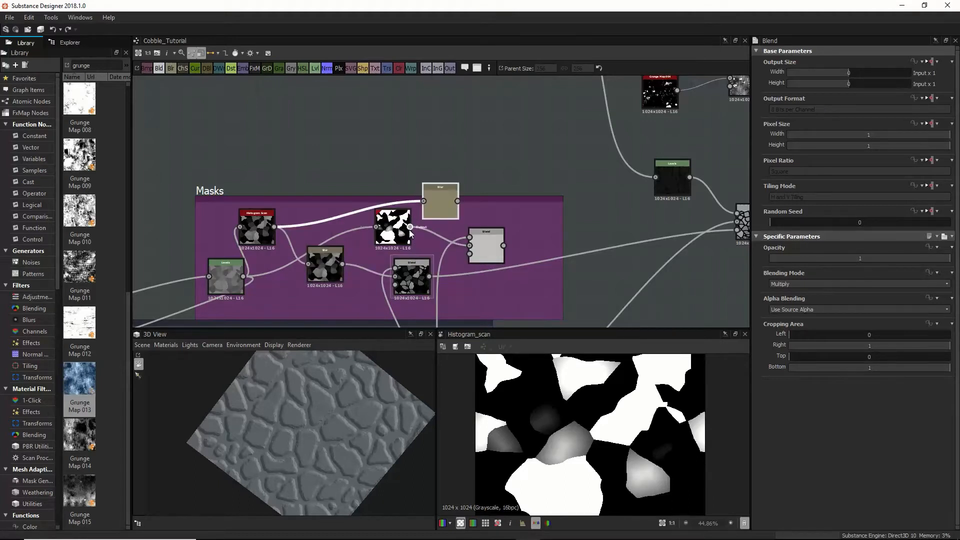
pyautogui.click(449, 200)
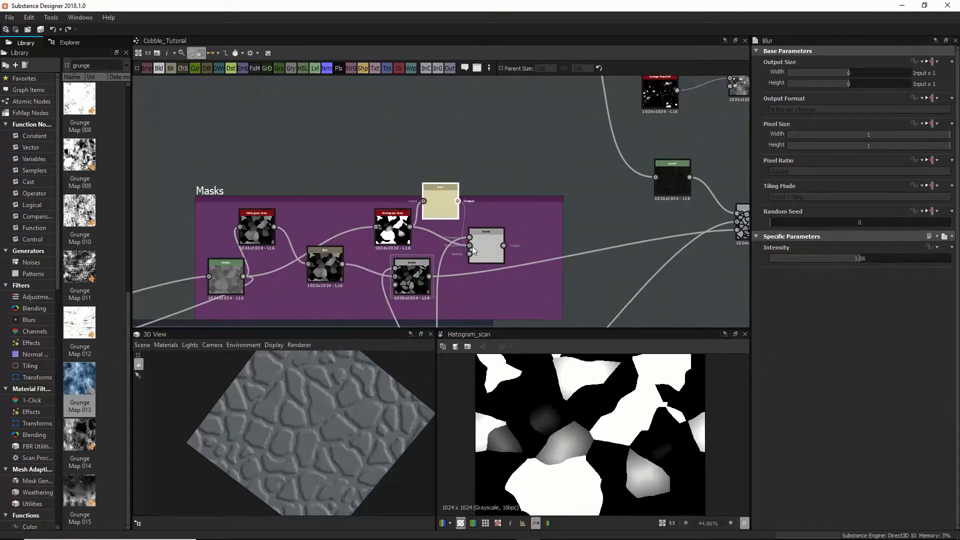
pyautogui.moveTo(472, 246); pyautogui.dragTo(471, 246)
pyautogui.moveTo(439, 207); pyautogui.dragTo(370, 215)
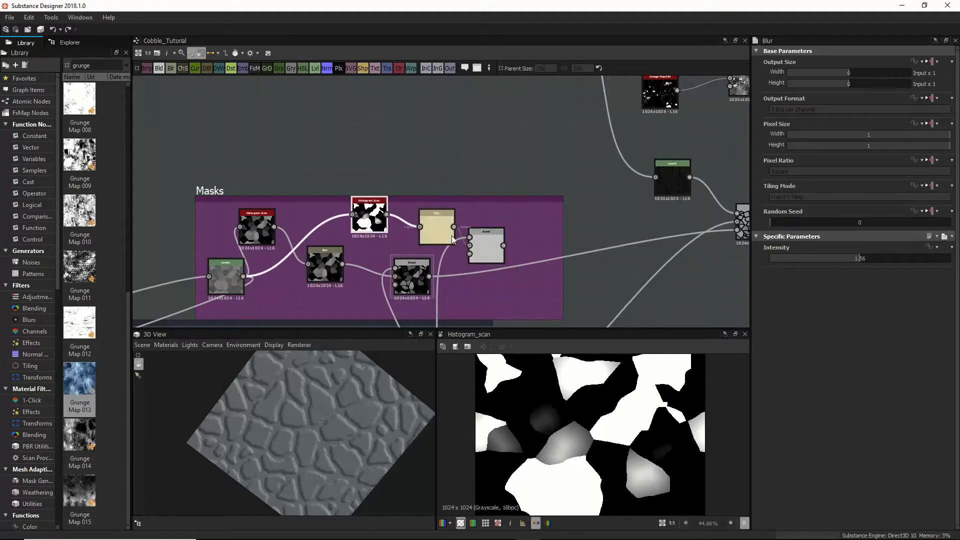
pyautogui.doubleClick(485, 245)
pyautogui.scroll(-2, 523, 244)
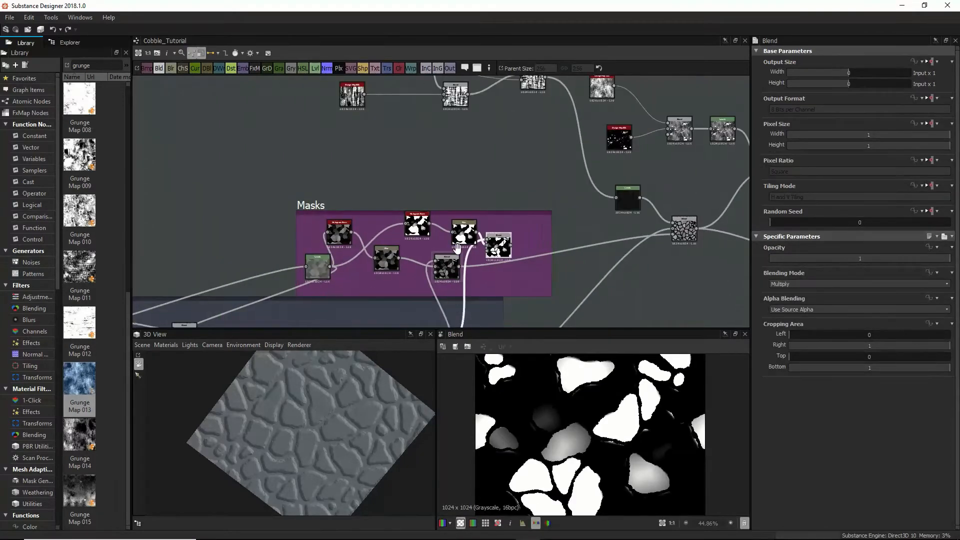
# Step: Connect the grunge Subtract Blend's output to the Normal node and set the Blend's opacity to 0.37
pyautogui.moveTo(456, 246); pyautogui.dragTo(412, 260, button='middle')
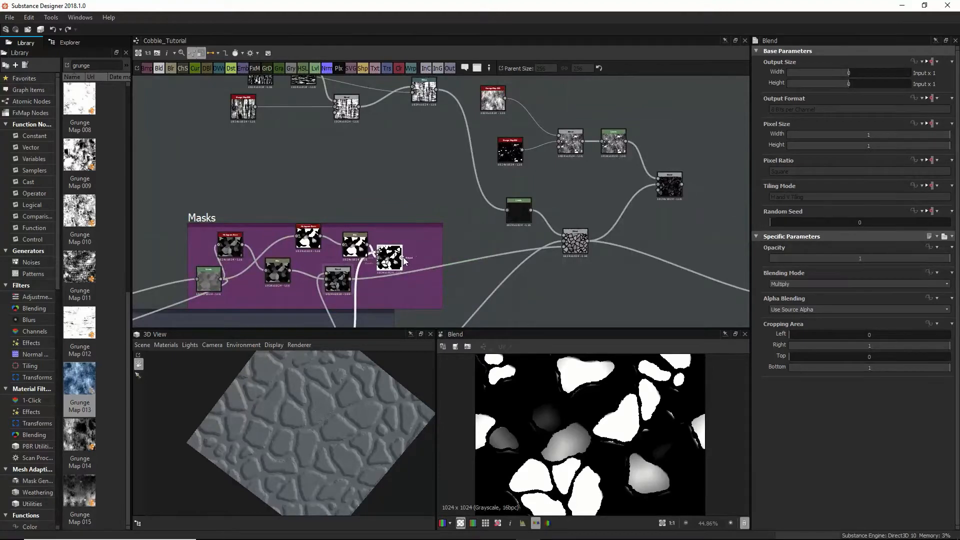
pyautogui.moveTo(403, 257); pyautogui.dragTo(659, 190)
pyautogui.doubleClick(676, 194)
pyautogui.moveTo(677, 195); pyautogui.dragTo(463, 214, button='middle')
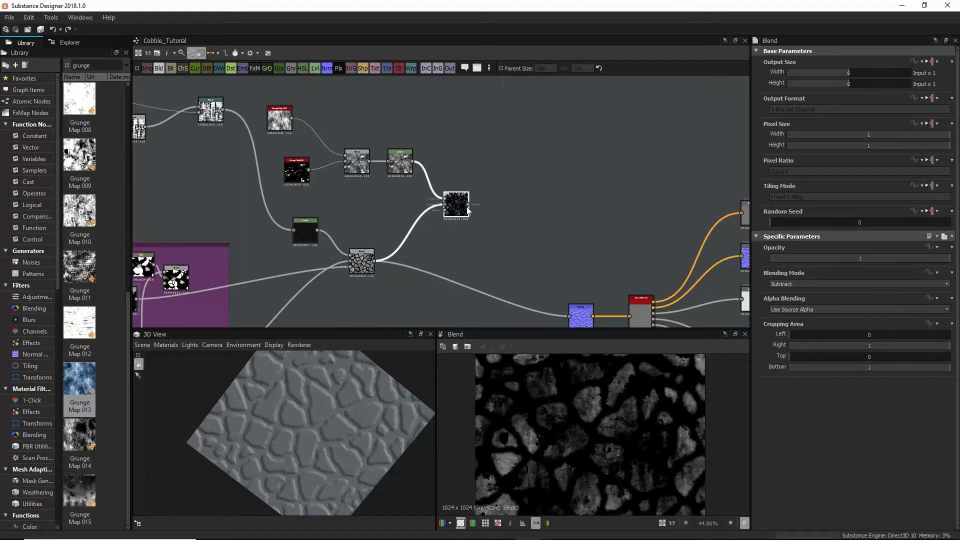
pyautogui.moveTo(468, 205); pyautogui.dragTo(570, 315)
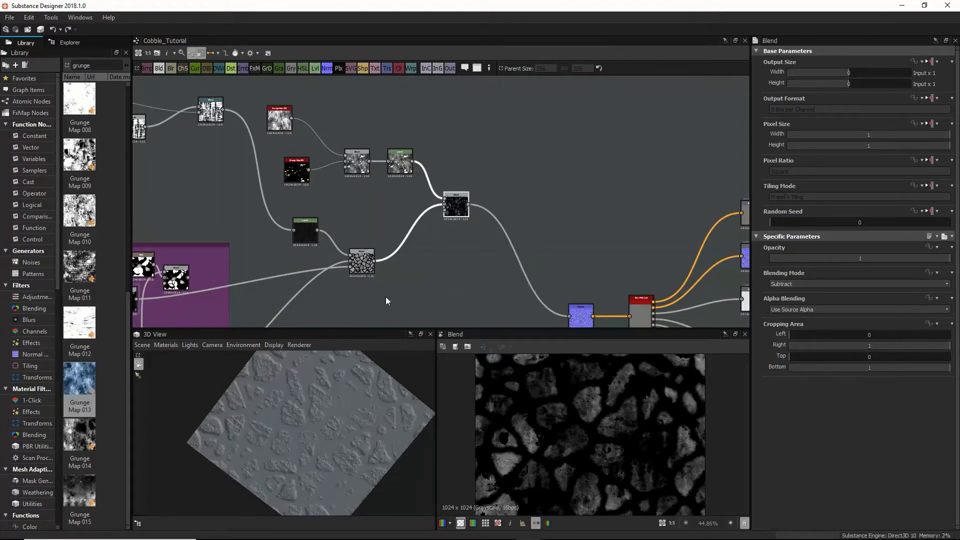
pyautogui.moveTo(925, 257); pyautogui.dragTo(825, 259)
# Step: Switch the grunge Subtract Blend to Add (Linear Dodge) and undo its opacity changes
pyautogui.click(360, 253)
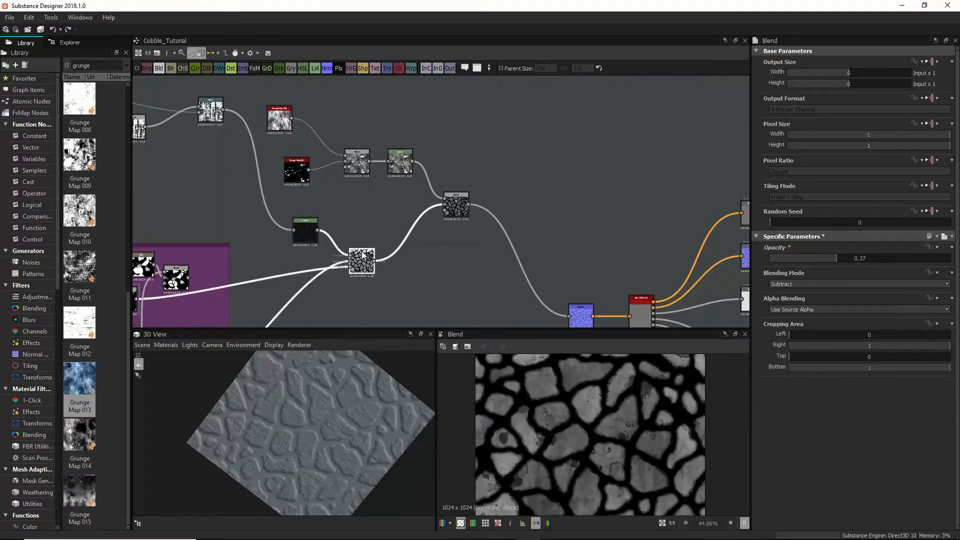
pyautogui.click(455, 203)
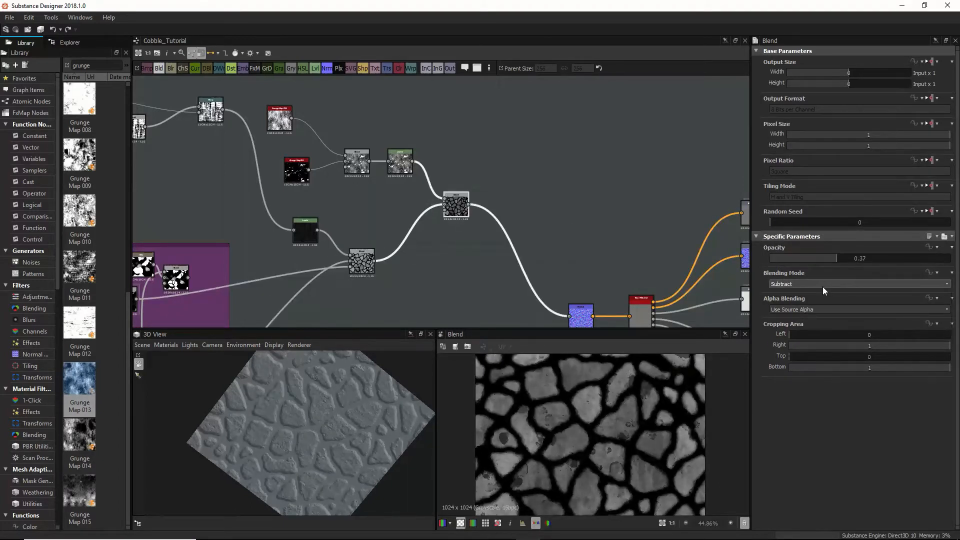
pyautogui.click(823, 286)
pyautogui.click(804, 296)
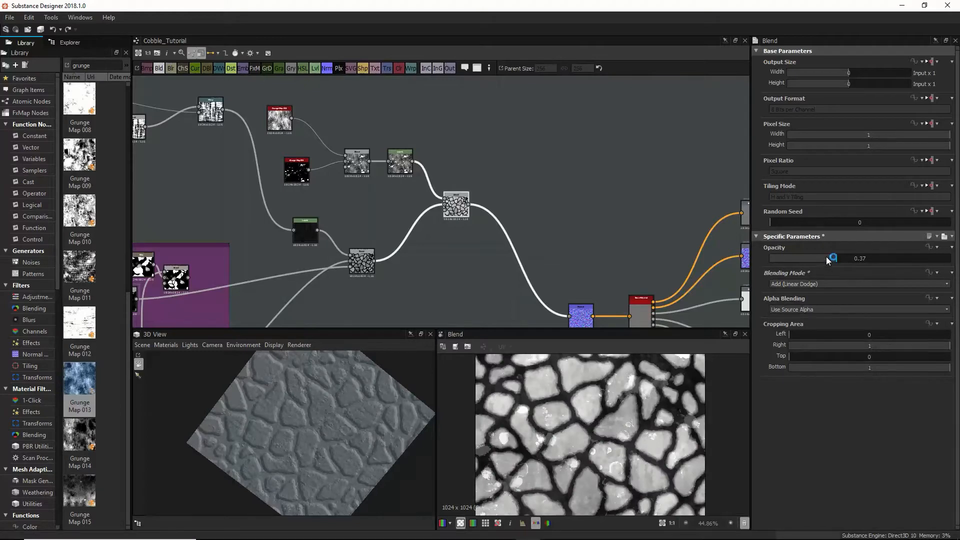
pyautogui.moveTo(826, 256); pyautogui.dragTo(802, 265)
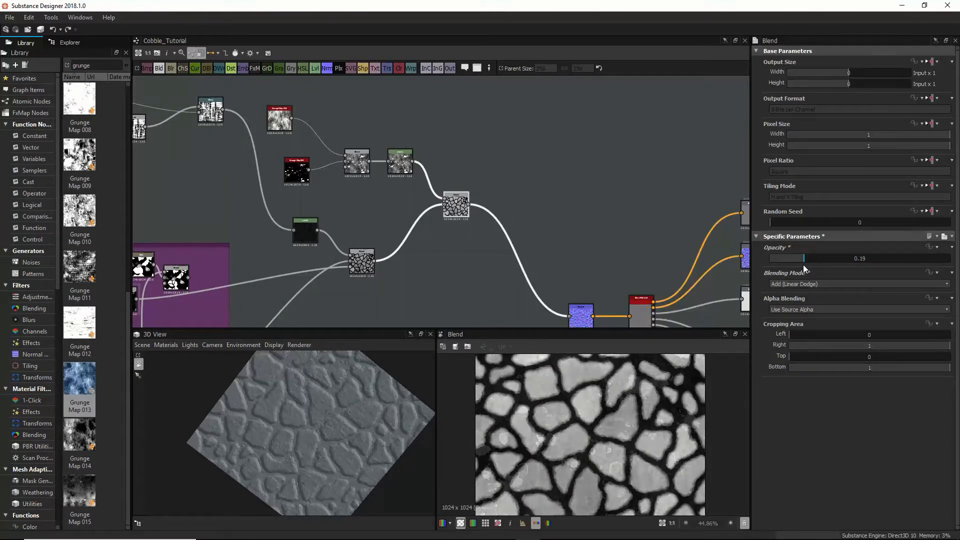
pyautogui.hotkey('ctrl', 'z')
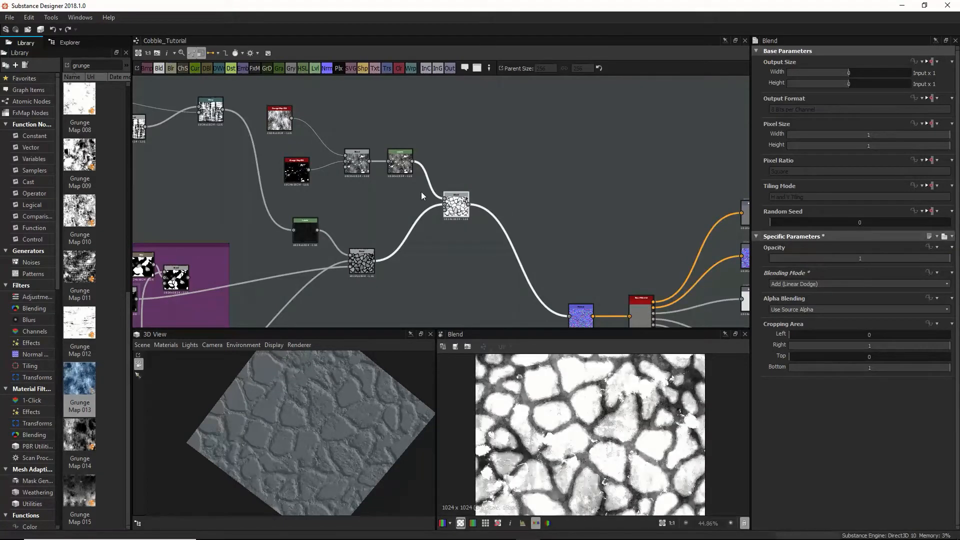
# Step: Move the grunge Levels node slightly down, lower its output white level, and inspect the stones up close in 3D
pyautogui.click(403, 170)
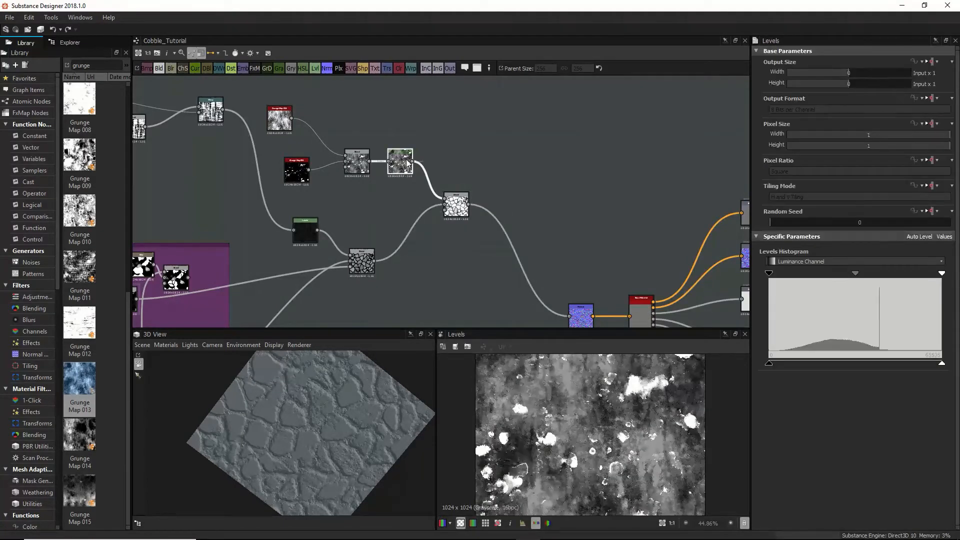
pyautogui.moveTo(407, 162); pyautogui.dragTo(407, 180)
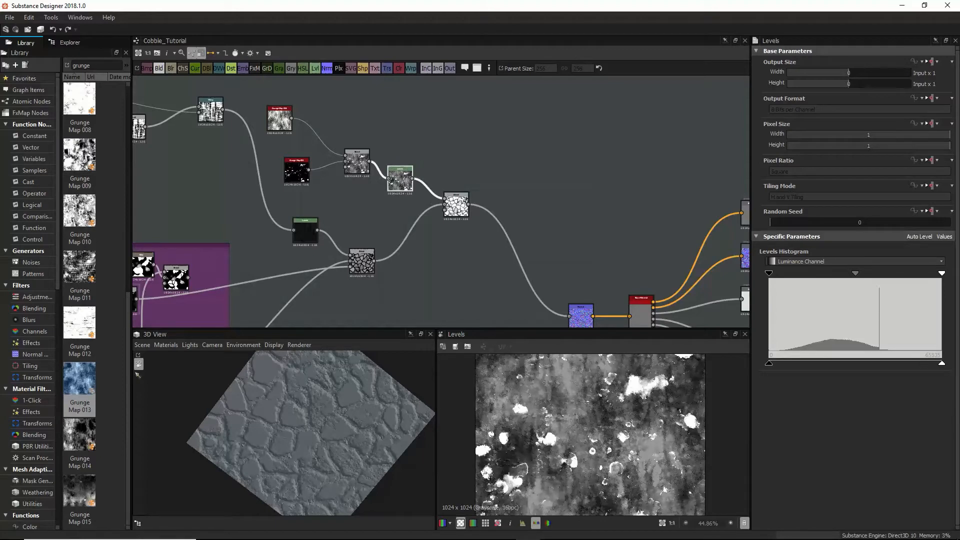
pyautogui.moveTo(768, 364); pyautogui.dragTo(889, 358)
pyautogui.moveTo(940, 366); pyautogui.dragTo(837, 367)
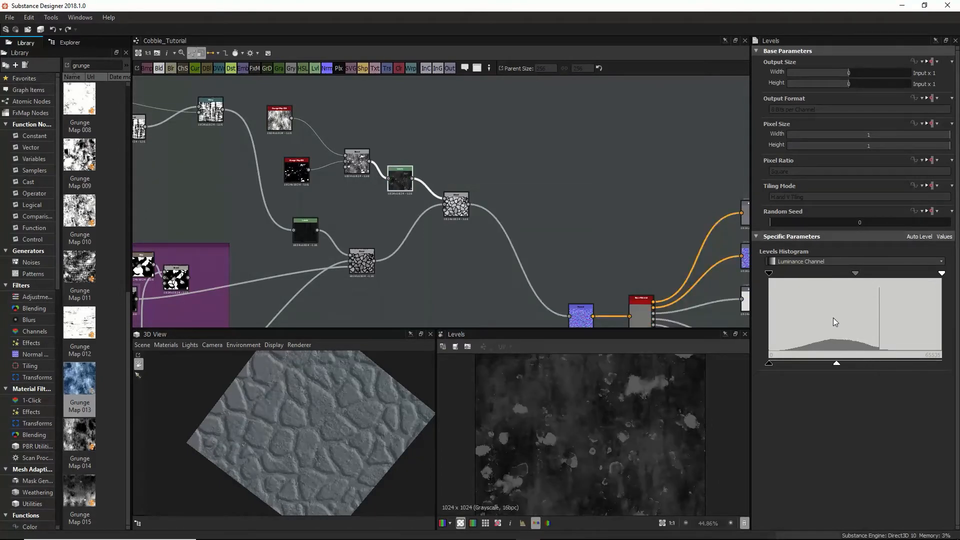
pyautogui.scroll(-3, 328, 427)
pyautogui.scroll(5, 328, 434)
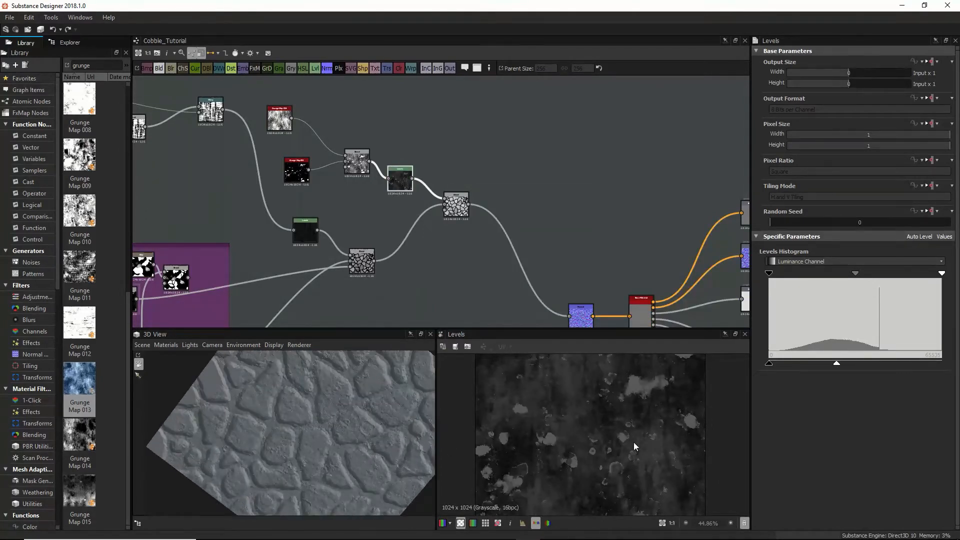
pyautogui.scroll(4, 350, 474)
pyautogui.moveTo(285, 454); pyautogui.dragTo(315, 403, button='middle')
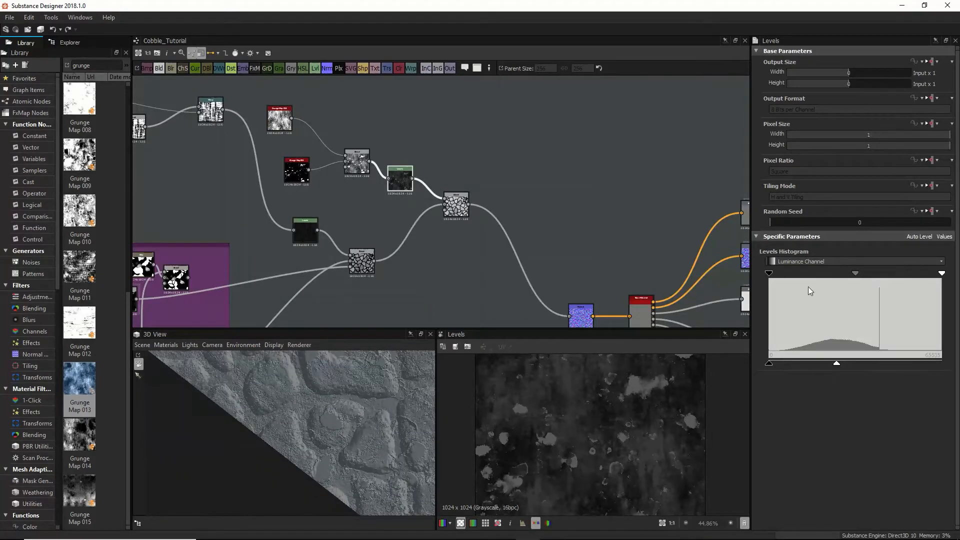
# Step: Shift the grunge Levels midpoint toward white and invert the output by swapping its black and white ends
pyautogui.moveTo(856, 275); pyautogui.dragTo(890, 278)
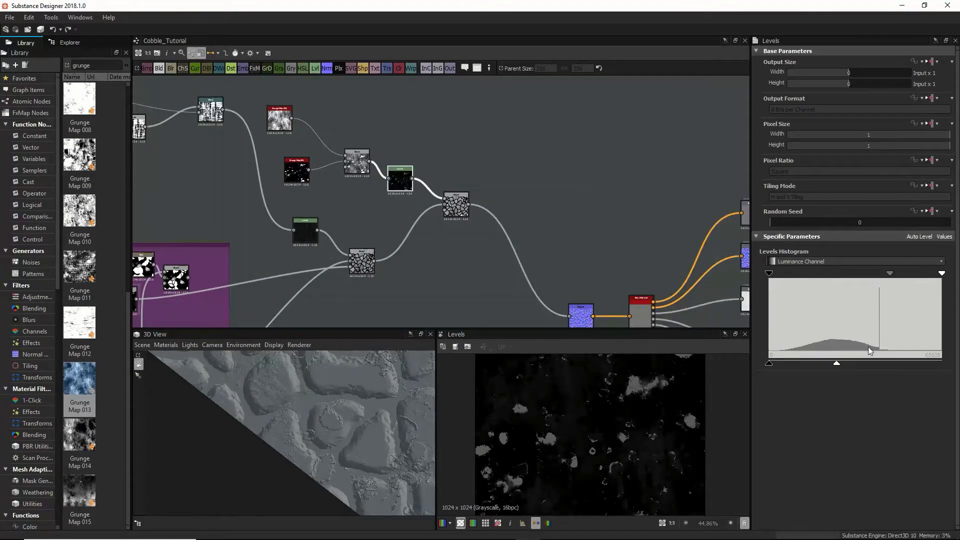
pyautogui.moveTo(837, 365); pyautogui.dragTo(941, 364)
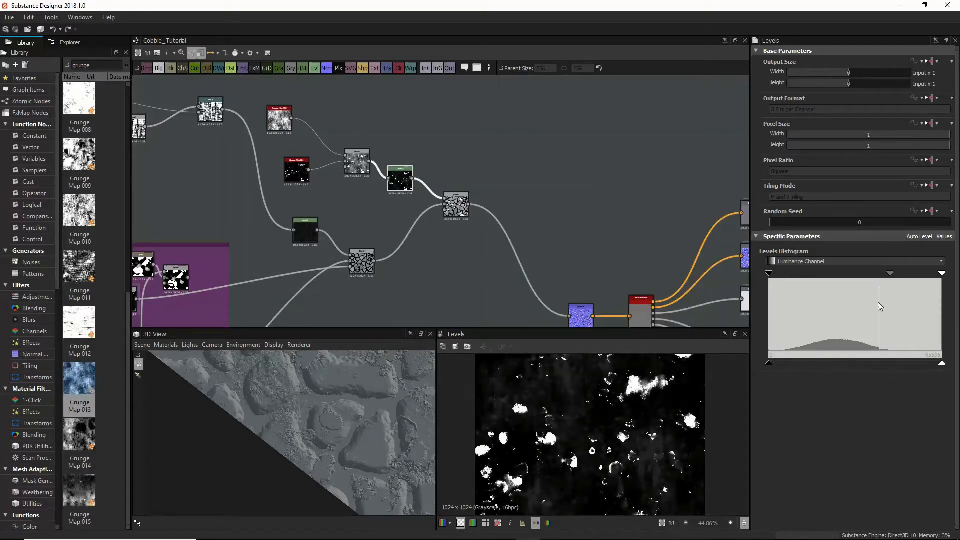
pyautogui.moveTo(772, 364); pyautogui.dragTo(840, 364)
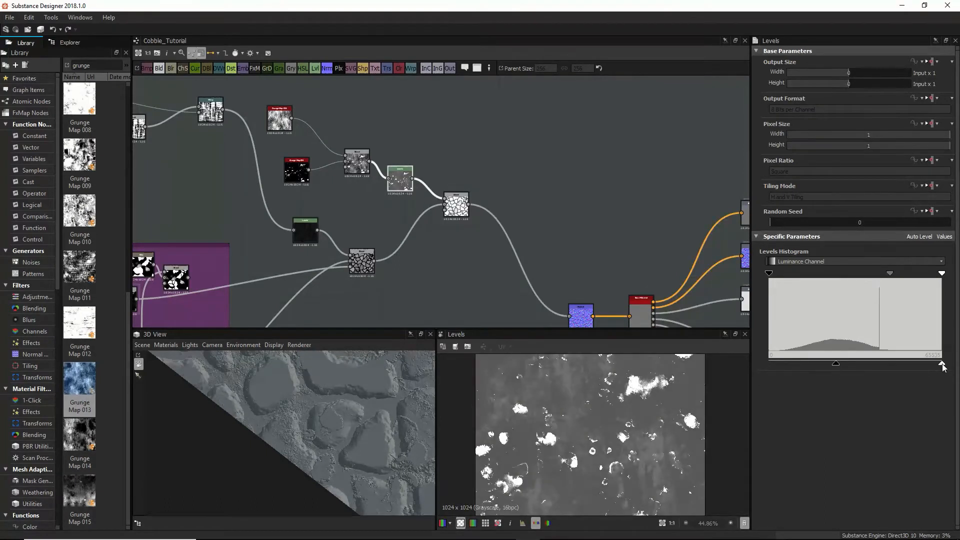
pyautogui.moveTo(942, 365); pyautogui.dragTo(768, 364)
pyautogui.moveTo(836, 365); pyautogui.dragTo(942, 365)
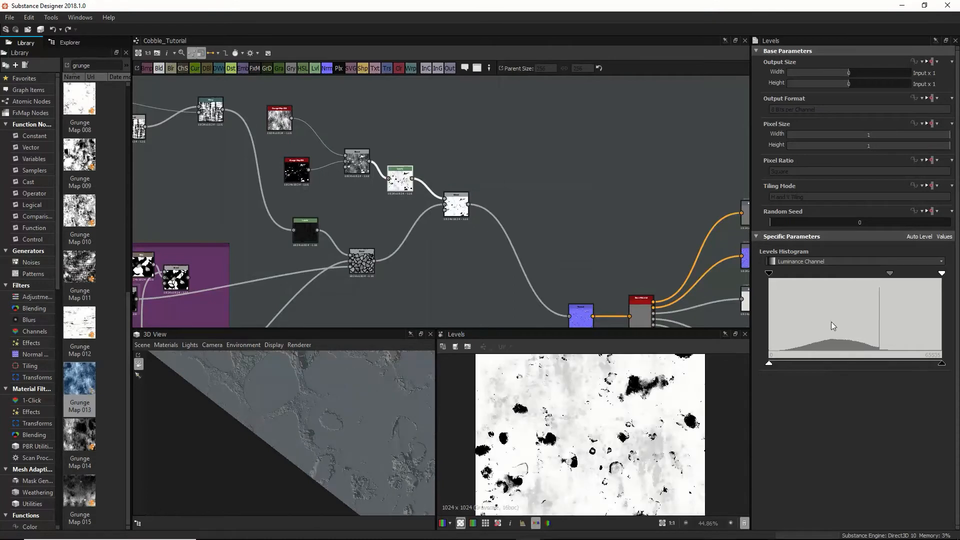
# Step: Shift the inverted grunge Levels midpoint back toward black to darken the output, and slightly reduce the output's bright end
pyautogui.moveTo(890, 274); pyautogui.dragTo(882, 274)
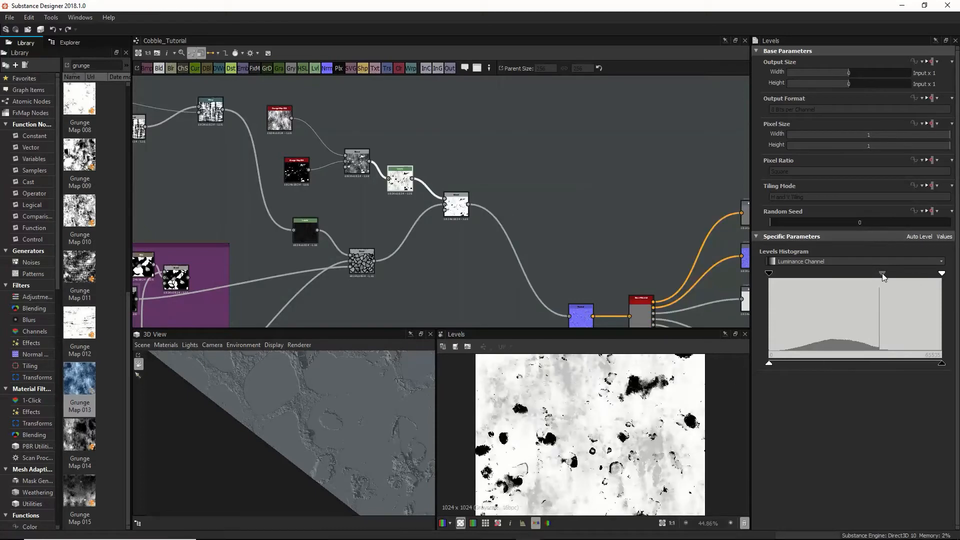
pyautogui.moveTo(882, 273)
pyautogui.mouseDown()
pyautogui.moveTo(826, 273)
pyautogui.moveTo(872, 273)
pyautogui.mouseUp()
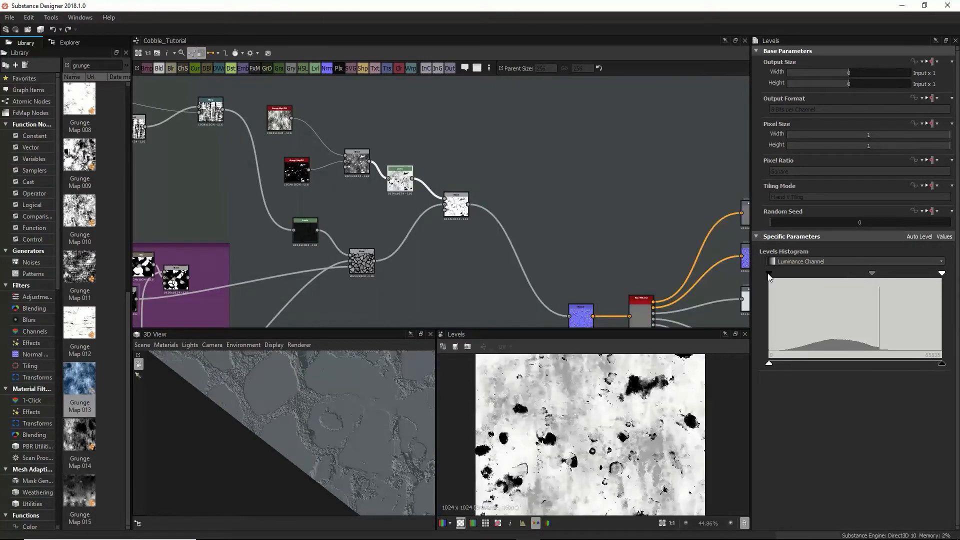
pyautogui.moveTo(768, 273); pyautogui.dragTo(805, 273)
pyautogui.moveTo(872, 273); pyautogui.dragTo(835, 273)
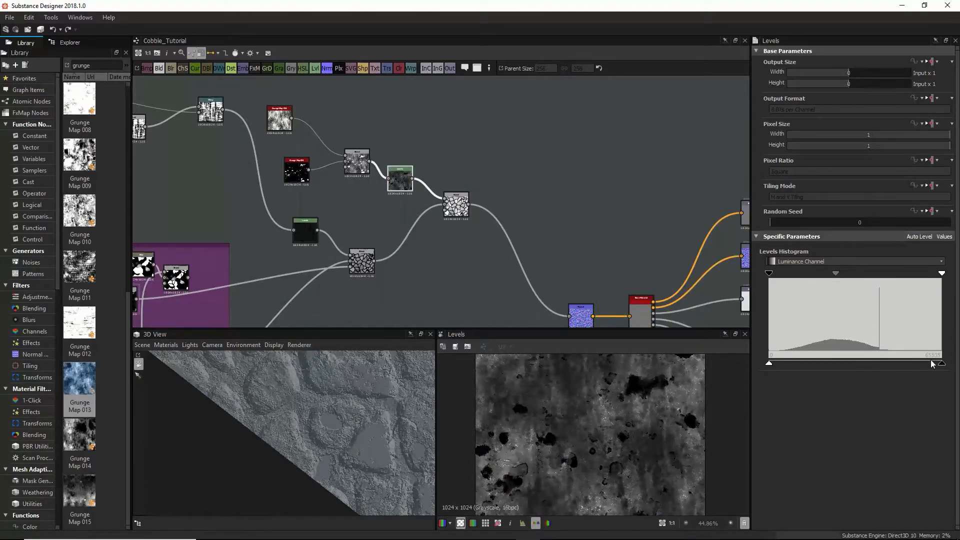
pyautogui.moveTo(932, 363)
pyautogui.mouseDown()
pyautogui.moveTo(885, 364)
pyautogui.moveTo(943, 366)
pyautogui.mouseUp()
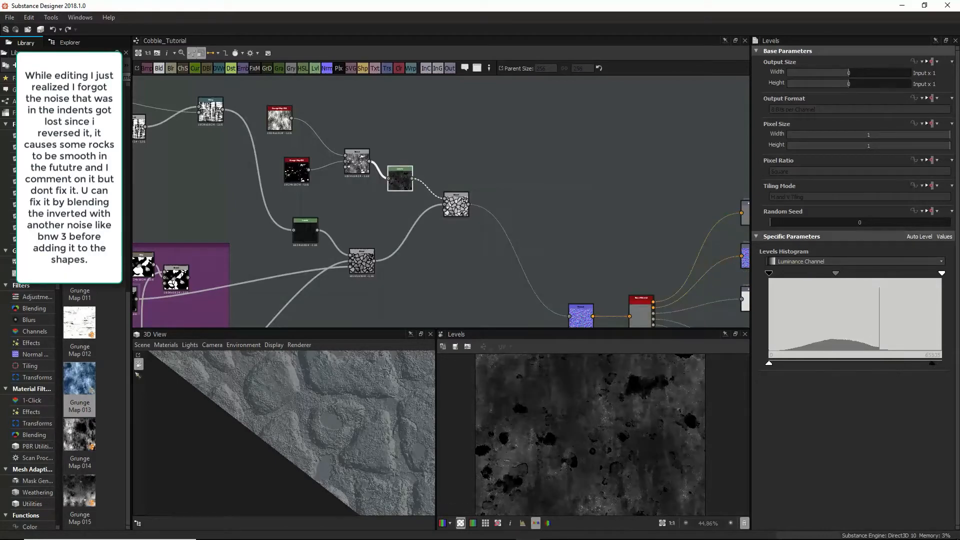
# Step: Try raising the dark end of the inverted grunge Levels output while shifting its midpoint toward black, checking the stones in 3D
pyautogui.moveTo(771, 363); pyautogui.dragTo(834, 365)
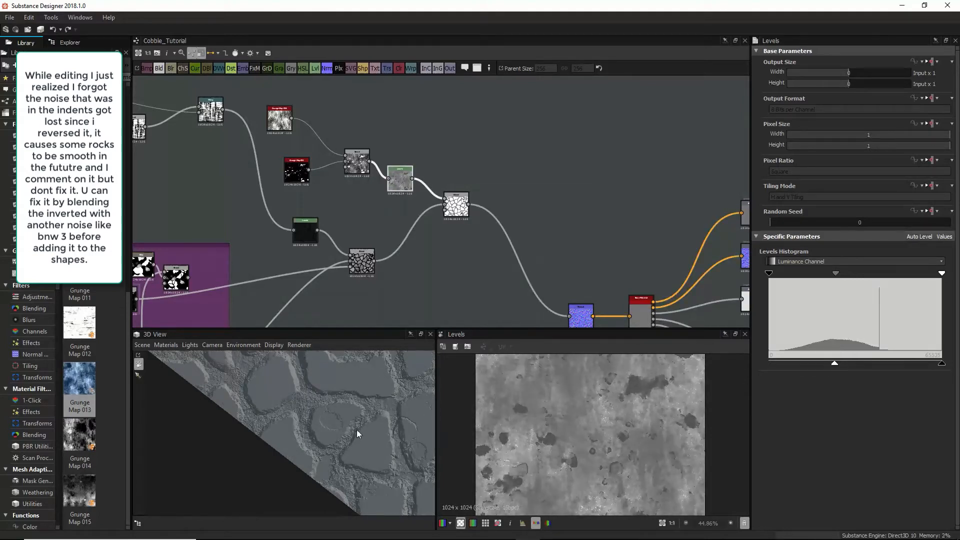
pyautogui.moveTo(356, 430); pyautogui.dragTo(331, 442)
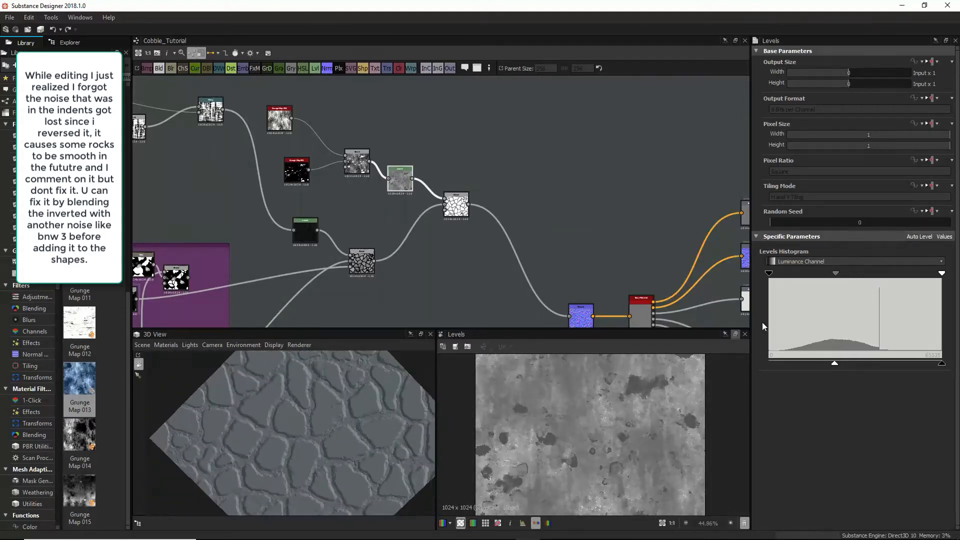
pyautogui.moveTo(830, 272)
pyautogui.mouseDown()
pyautogui.moveTo(842, 277)
pyautogui.moveTo(814, 278)
pyautogui.moveTo(841, 283)
pyautogui.moveTo(818, 286)
pyautogui.mouseUp()
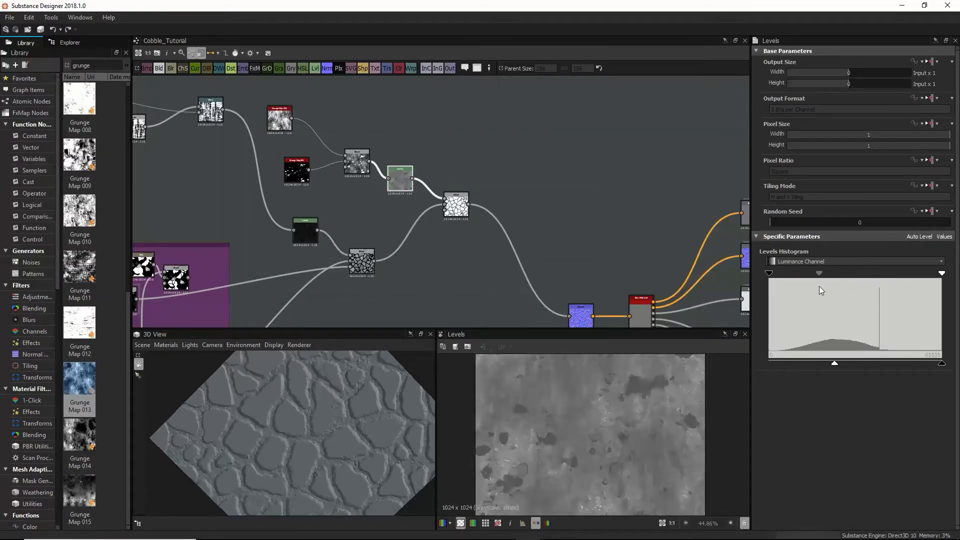
pyautogui.moveTo(830, 363)
pyautogui.mouseDown()
pyautogui.moveTo(856, 363)
pyautogui.moveTo(818, 363)
pyautogui.mouseUp()
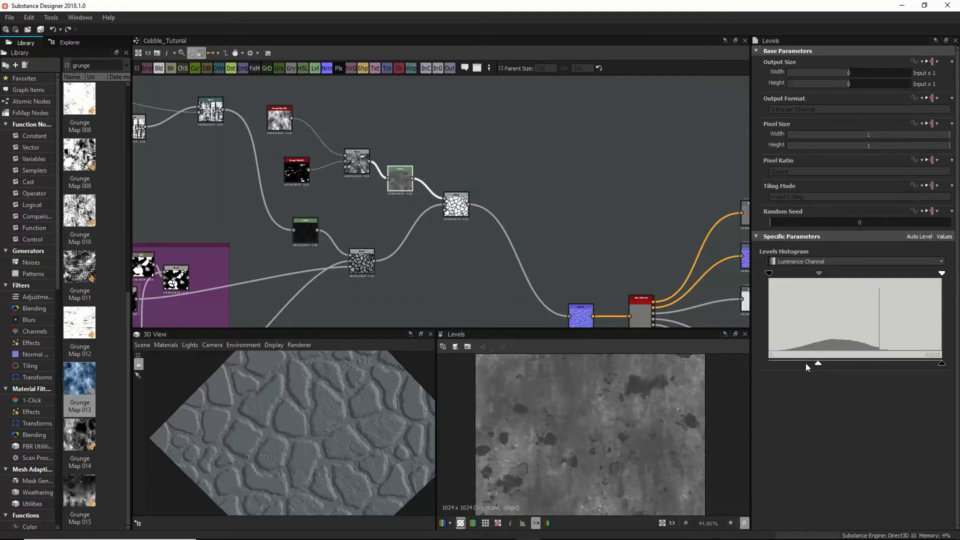
pyautogui.moveTo(345, 444); pyautogui.dragTo(499, 396)
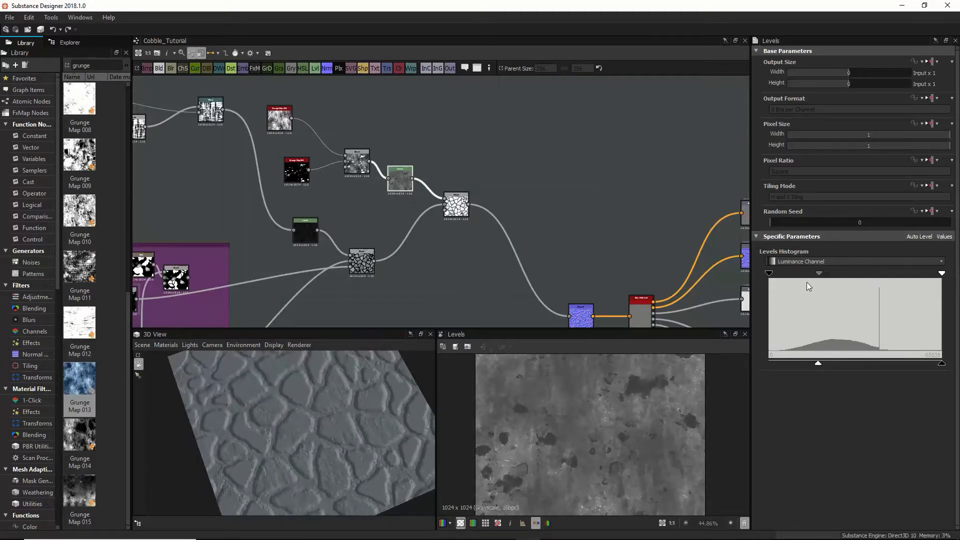
# Step: Shift the grunge Levels midpoint further toward black and bring the output's dark end back down to zero
pyautogui.moveTo(815, 272)
pyautogui.mouseDown()
pyautogui.moveTo(824, 274)
pyautogui.moveTo(811, 275)
pyautogui.mouseUp()
pyautogui.moveTo(364, 400); pyautogui.dragTo(325, 407)
pyautogui.moveTo(815, 364); pyautogui.dragTo(799, 365)
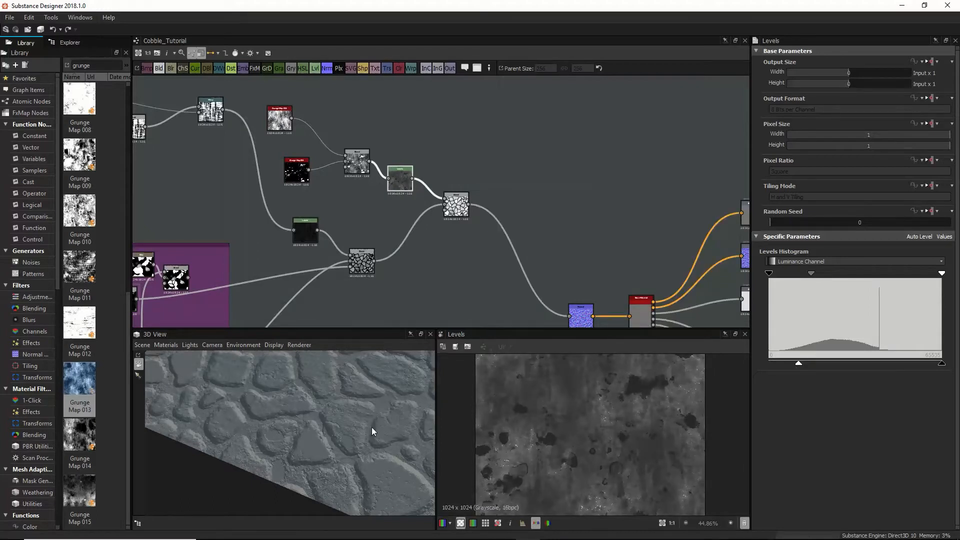
pyautogui.moveTo(371, 427); pyautogui.dragTo(352, 459)
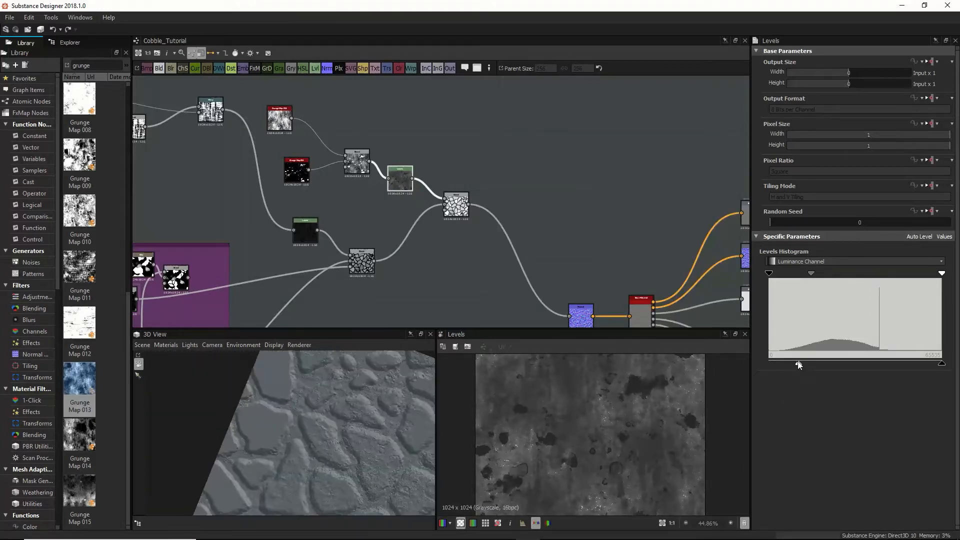
pyautogui.moveTo(798, 365); pyautogui.dragTo(761, 370)
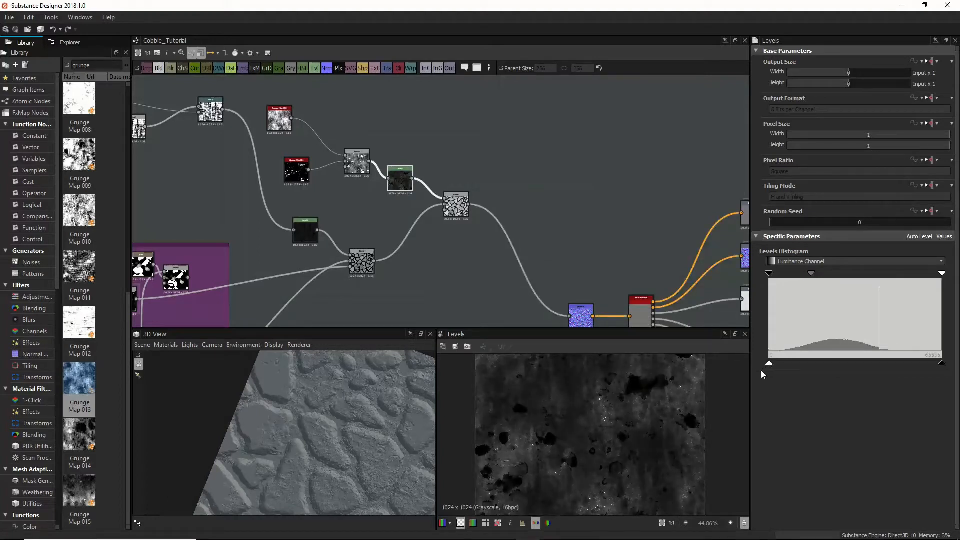
pyautogui.moveTo(810, 272); pyautogui.dragTo(789, 278)
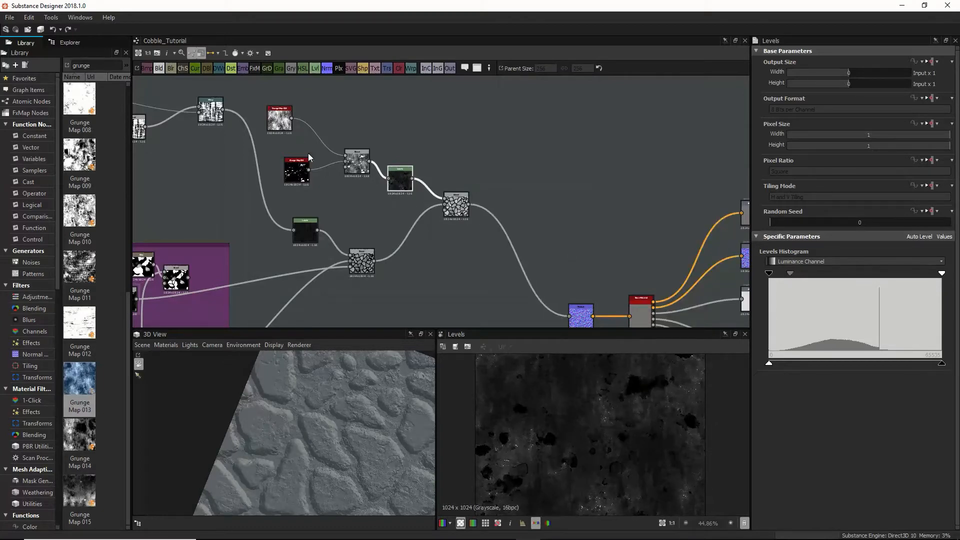
# Step: Set the Grunge Map 004 balance to 0.47, contrast to 0.34 and random seed to 6
pyautogui.click(296, 169)
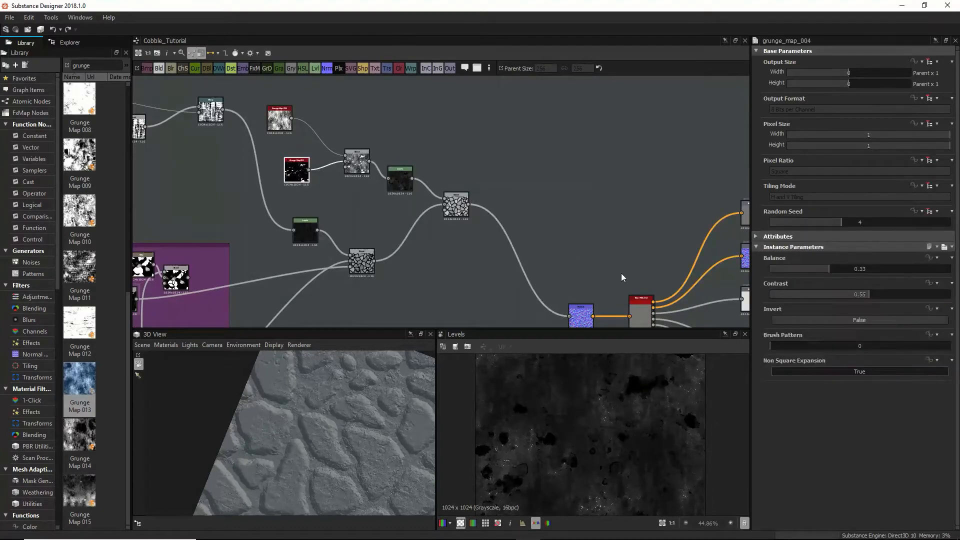
pyautogui.moveTo(828, 268); pyautogui.dragTo(831, 295)
pyautogui.scroll(-3, 385, 409)
pyautogui.scroll(-3, 385, 410)
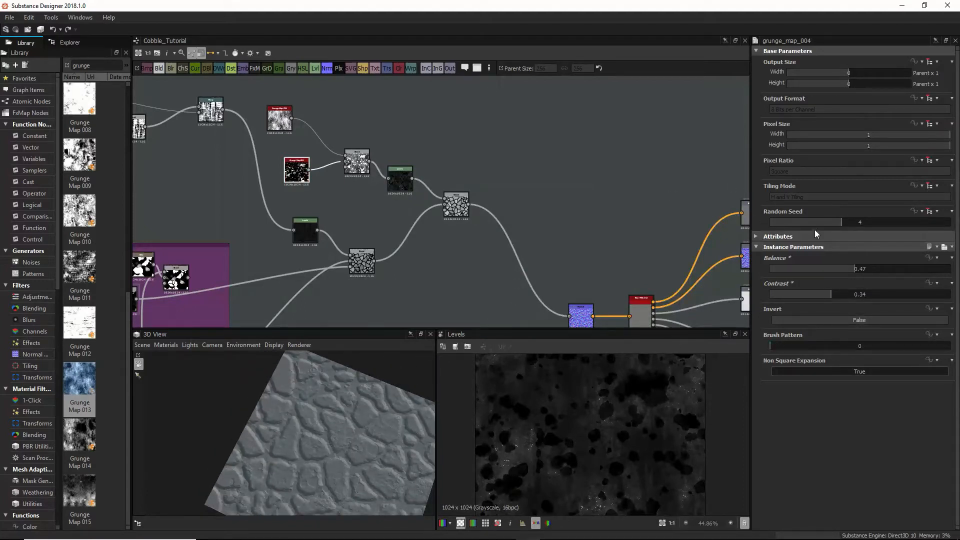
pyautogui.moveTo(843, 224); pyautogui.dragTo(881, 224)
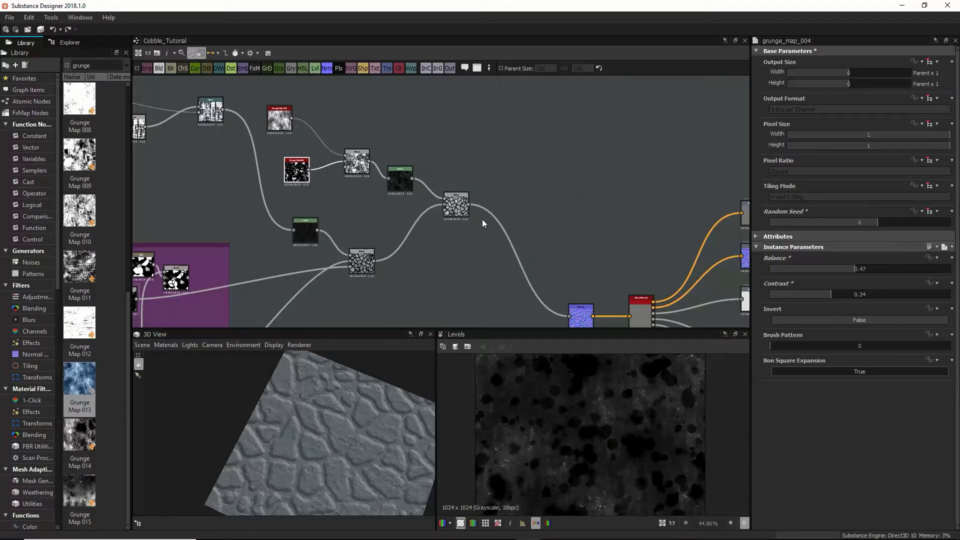
# Step: Lower the opacity of the final Add (Linear Dodge) Blend to 0.24 and inspect the stones in 3D
pyautogui.click(450, 203)
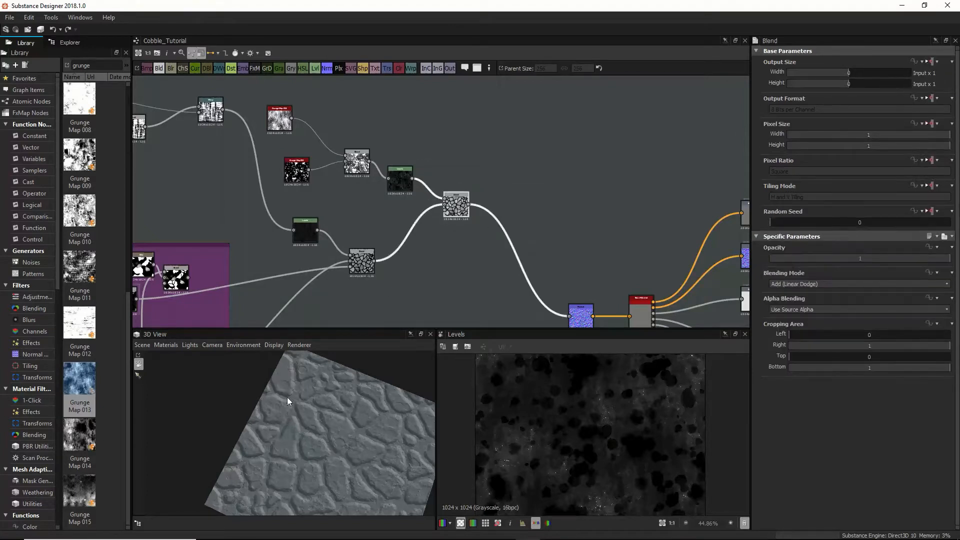
pyautogui.moveTo(287, 396); pyautogui.dragTo(325, 395)
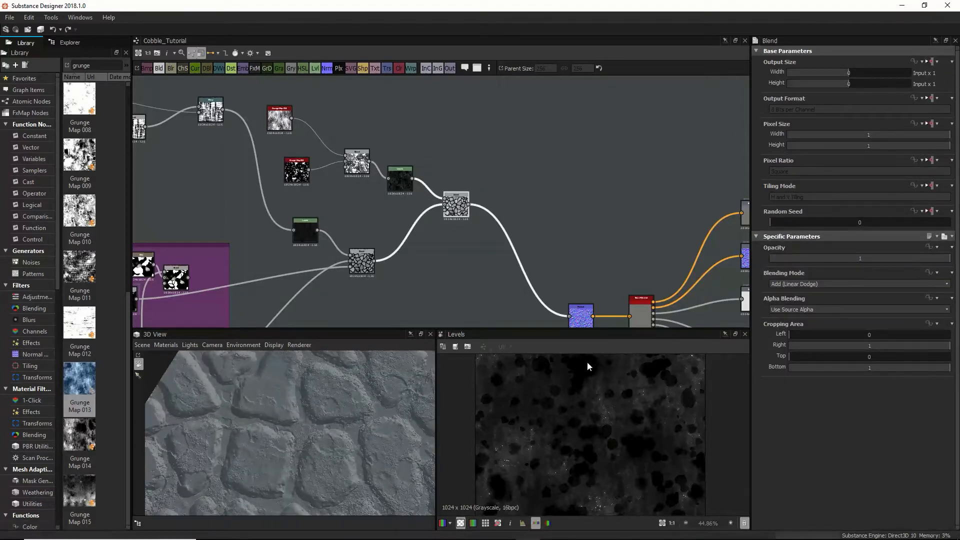
pyautogui.moveTo(921, 259); pyautogui.dragTo(812, 256)
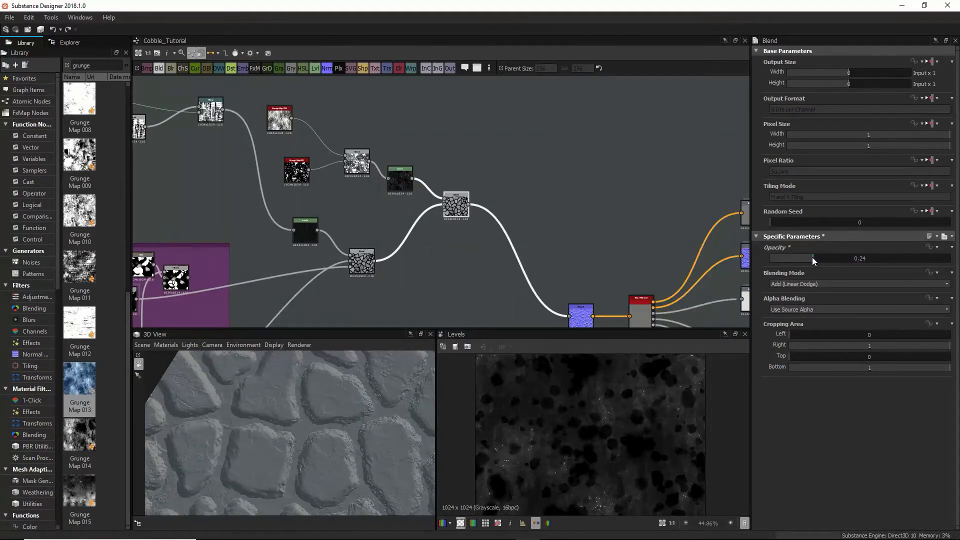
pyautogui.moveTo(314, 389); pyautogui.dragTo(252, 405)
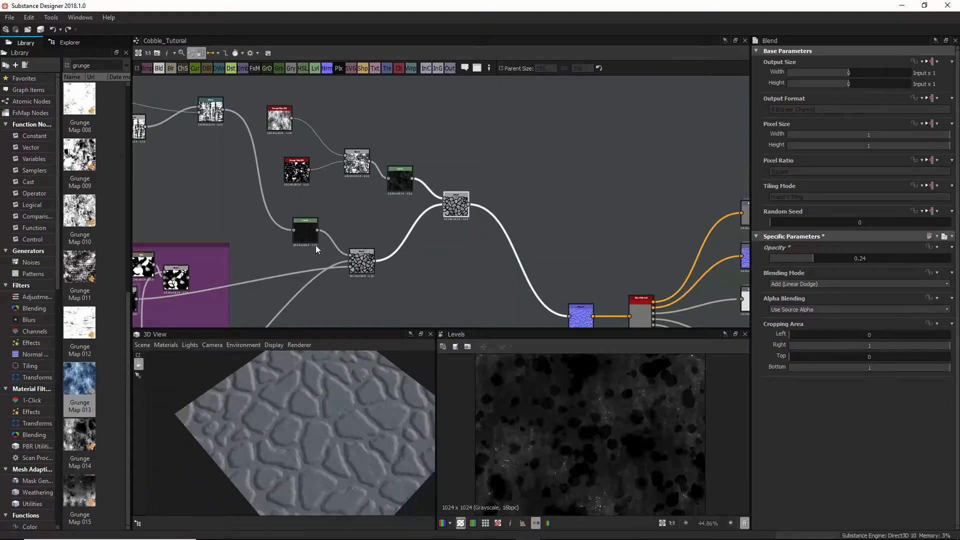
# Step: Connect the last Blend in the Masks frame as the final Add Blend's mask and inspect the stones up close
pyautogui.moveTo(316, 246); pyautogui.dragTo(459, 249, button='middle')
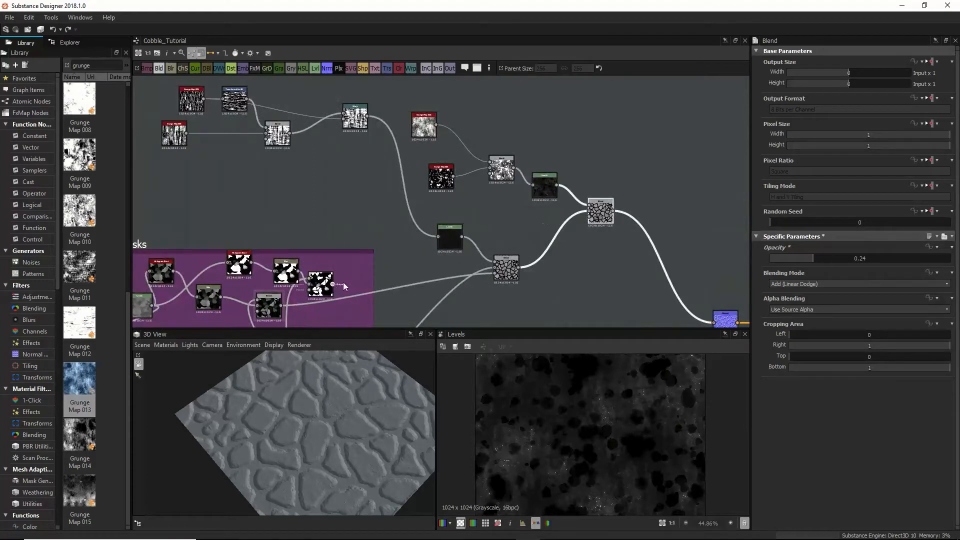
pyautogui.moveTo(334, 284); pyautogui.dragTo(603, 215)
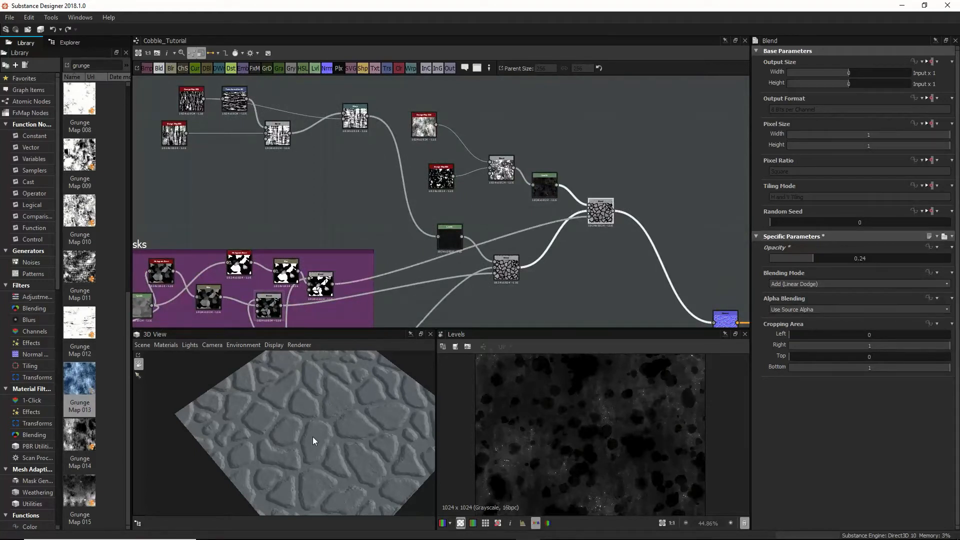
pyautogui.moveTo(313, 440); pyautogui.dragTo(271, 423)
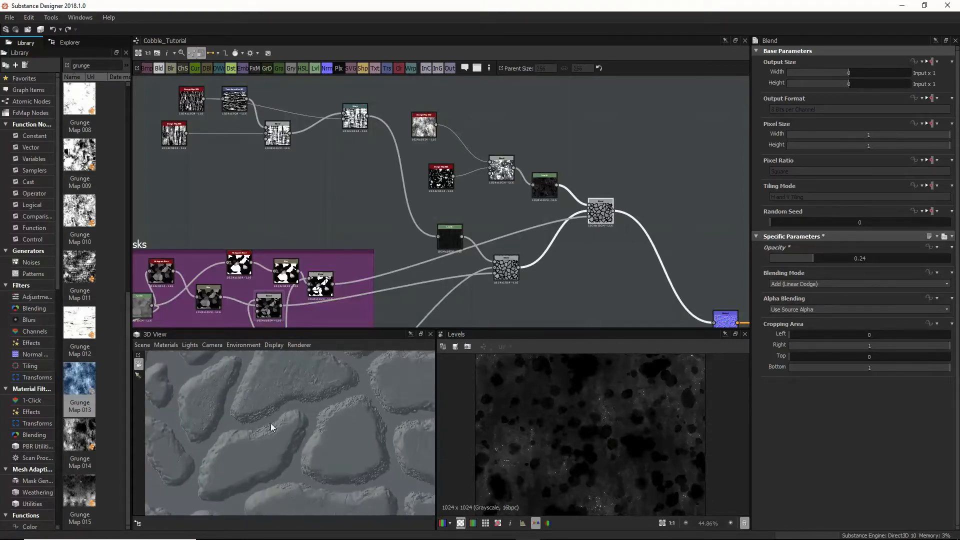
# Step: Nudge the two Blend nodes in the Masks frame apart and preview the Multiply Blend
pyautogui.moveTo(295, 305); pyautogui.dragTo(319, 285, button='middle')
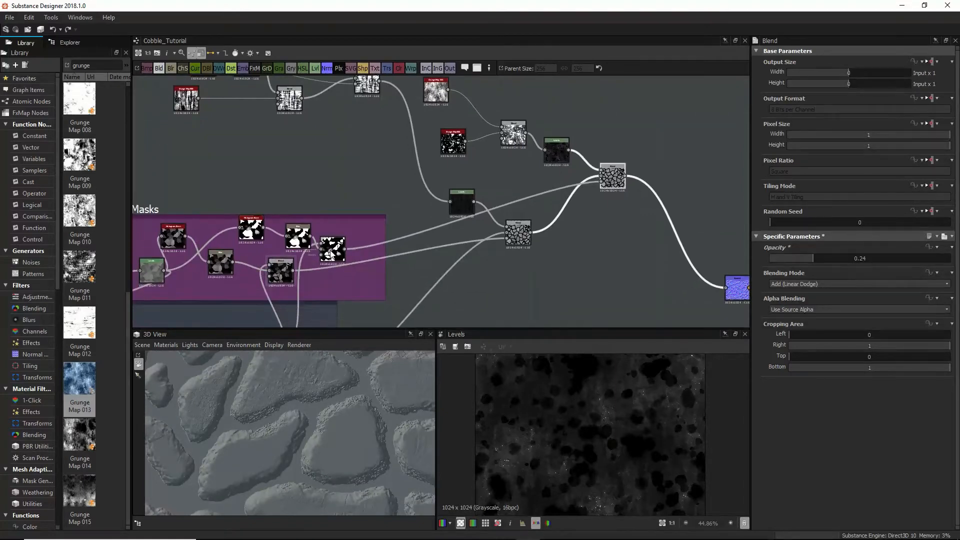
pyautogui.moveTo(330, 254); pyautogui.dragTo(333, 251)
pyautogui.click(279, 274)
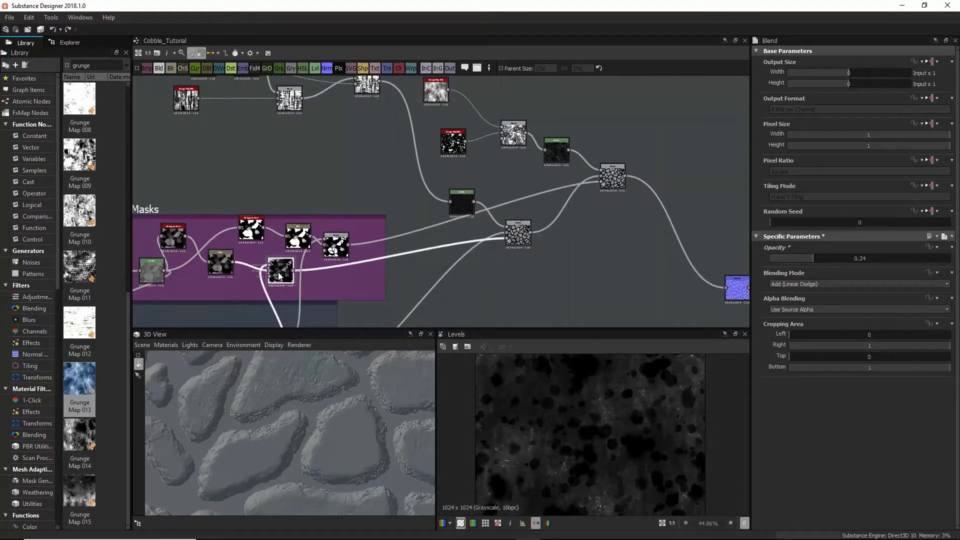
pyautogui.moveTo(279, 275); pyautogui.dragTo(285, 280)
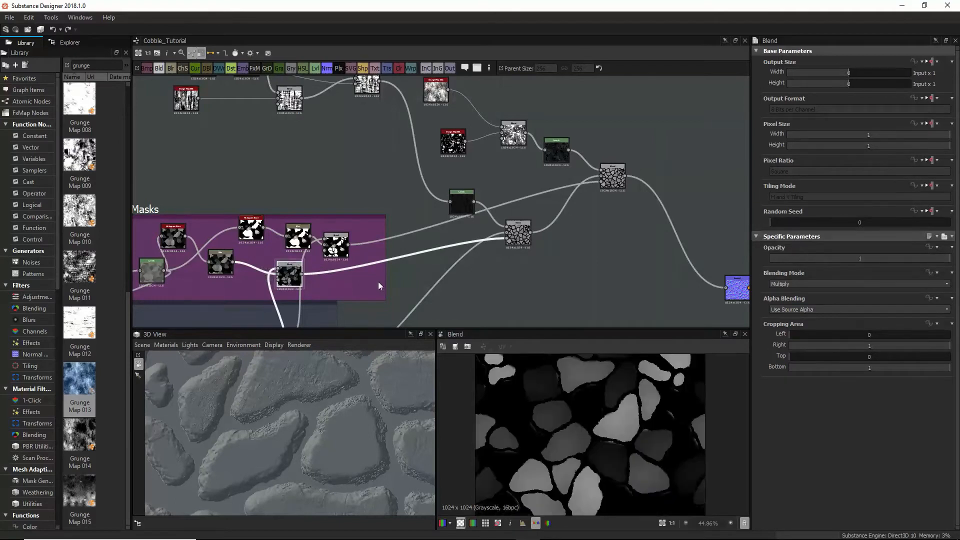
# Step: Add an Invert Grayscale node beside the Masks frame and feed it from the frame's upper high-contrast mask node
pyautogui.press('space')
pyautogui.write('in')
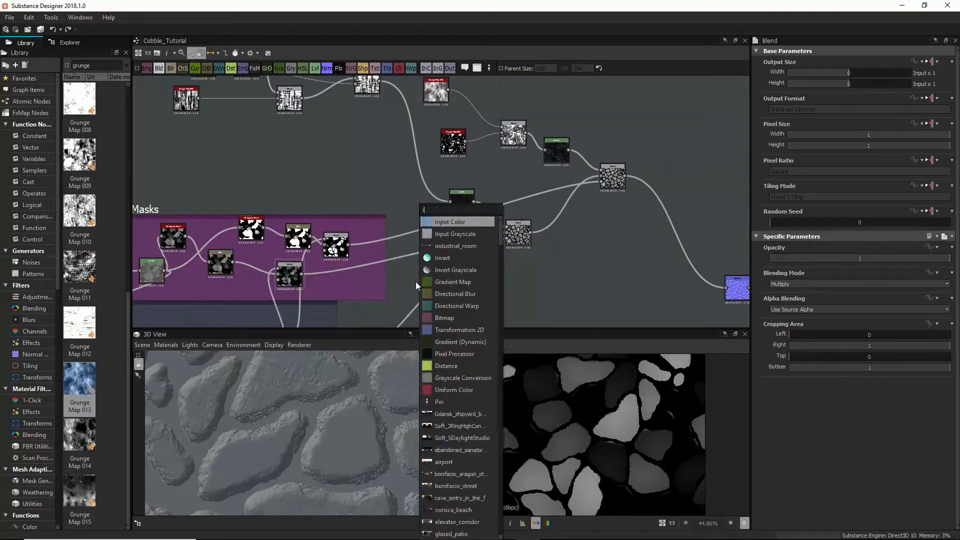
pyautogui.click(454, 270)
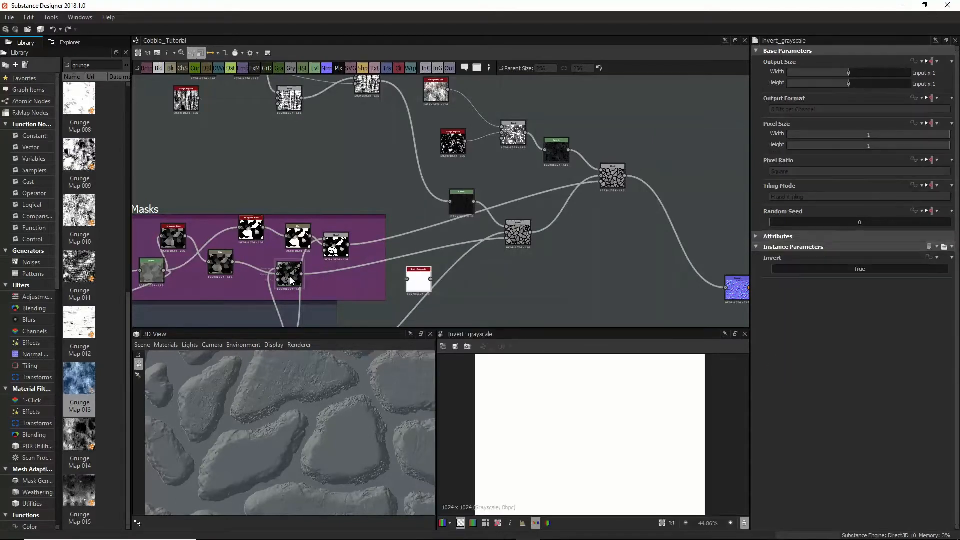
pyautogui.moveTo(301, 275); pyautogui.dragTo(420, 286)
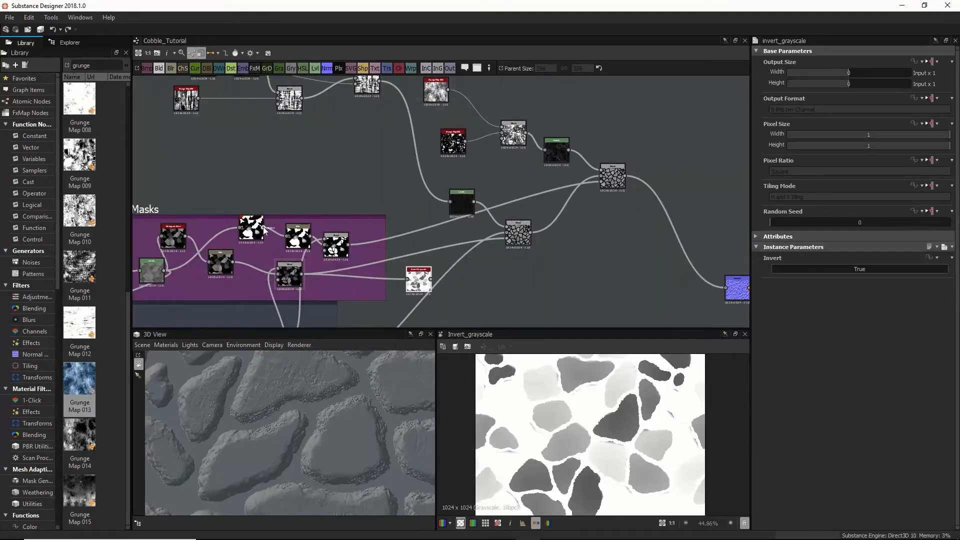
pyautogui.moveTo(265, 230); pyautogui.dragTo(406, 279)
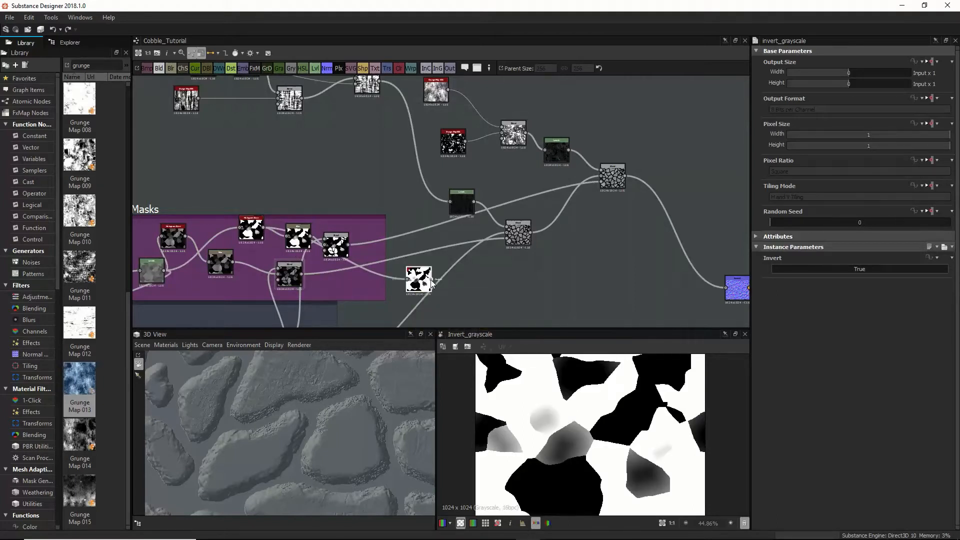
# Step: Insert the Invert Grayscale node right after the upper high-contrast mask node in the Masks frame and inspect the stones in 3D
pyautogui.moveTo(432, 283); pyautogui.dragTo(259, 238)
pyautogui.moveTo(309, 403); pyautogui.dragTo(275, 459)
pyautogui.scroll(5, 265, 428)
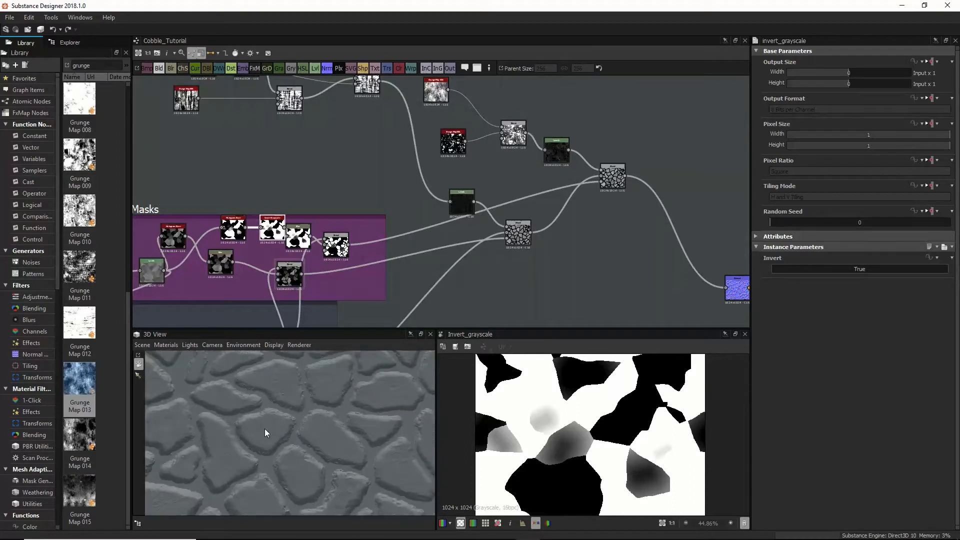
pyautogui.moveTo(277, 247); pyautogui.dragTo(269, 251)
pyautogui.scroll(-3, 290, 425)
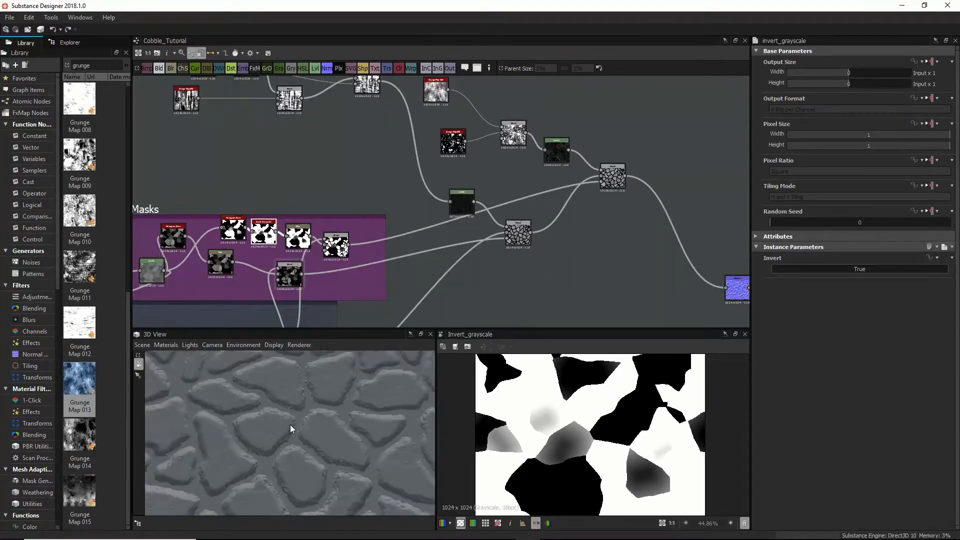
pyautogui.moveTo(290, 425); pyautogui.dragTo(313, 437)
pyautogui.scroll(5, 268, 417)
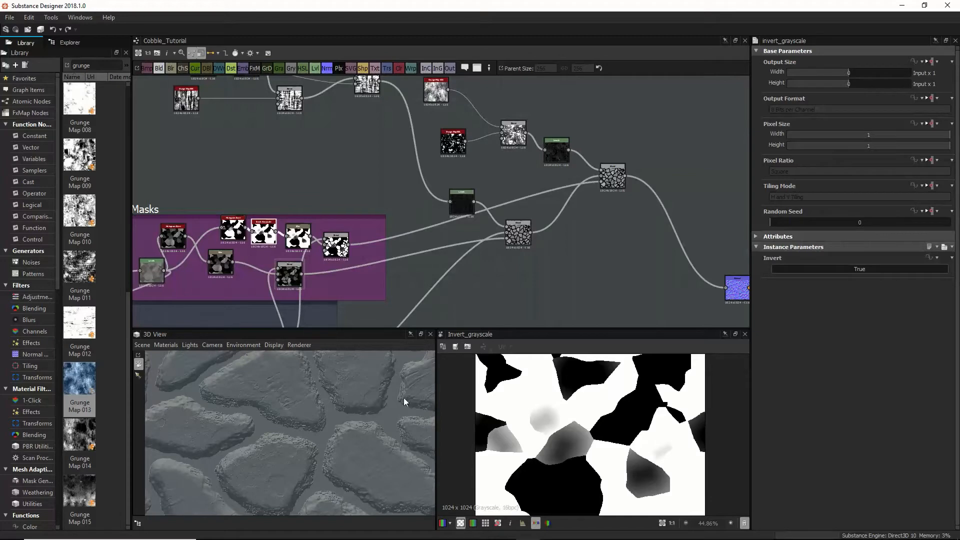
pyautogui.scroll(-5, 551, 179)
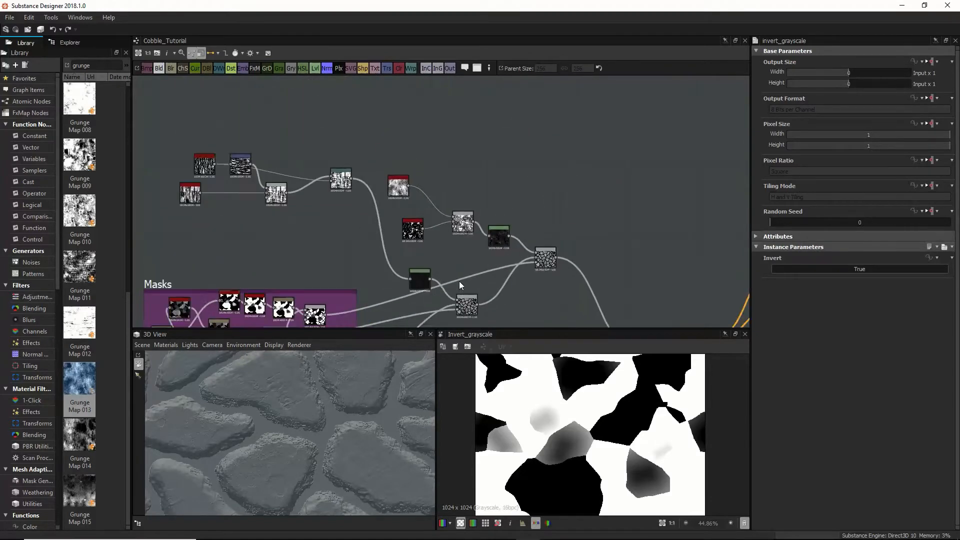
pyautogui.scroll(-3, 313, 414)
pyautogui.moveTo(311, 417); pyautogui.dragTo(419, 337)
pyautogui.moveTo(500, 237); pyautogui.dragTo(499, 208, button='middle')
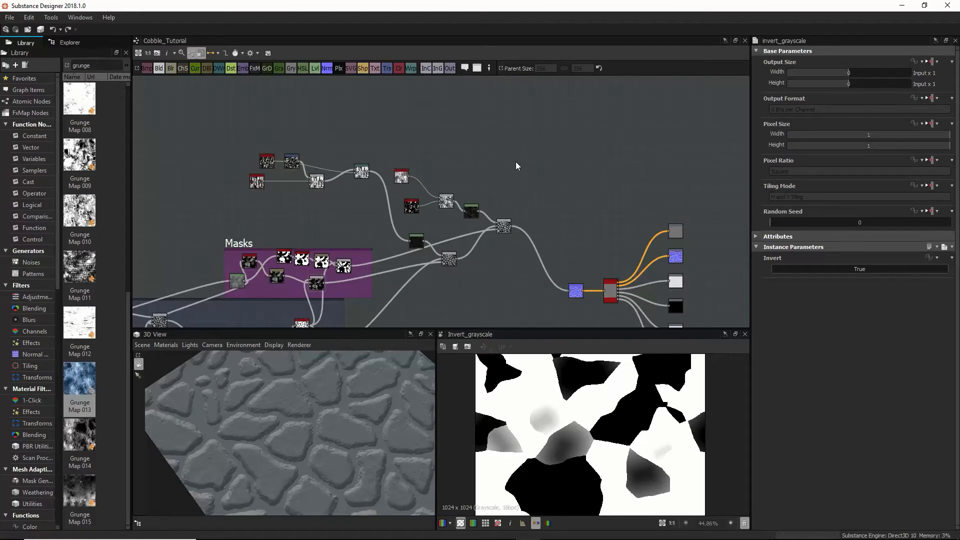
pyautogui.press('space')
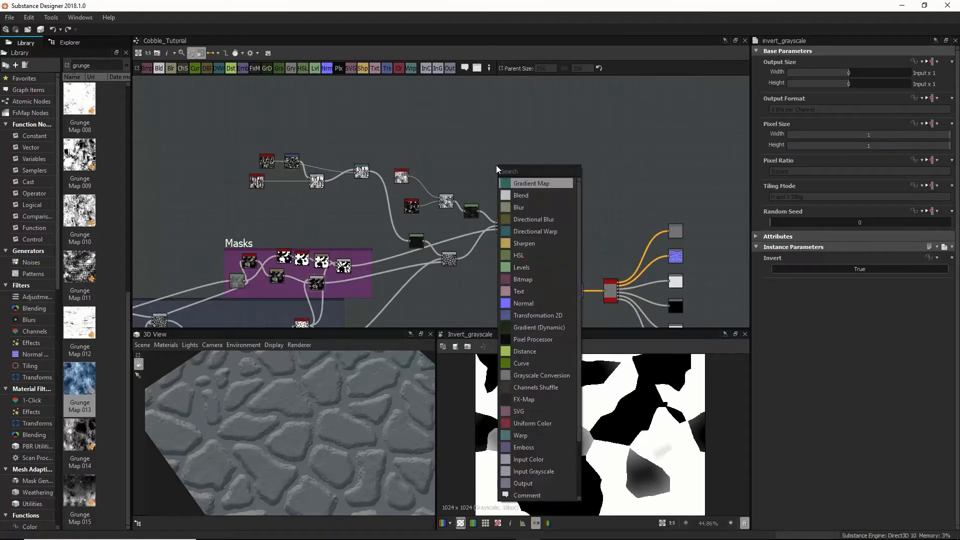
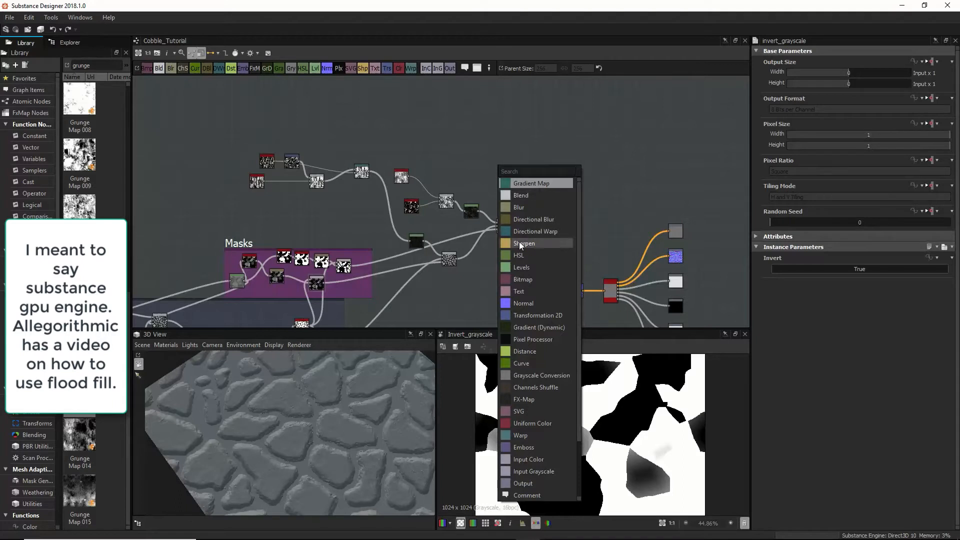
pyautogui.click(531, 220)
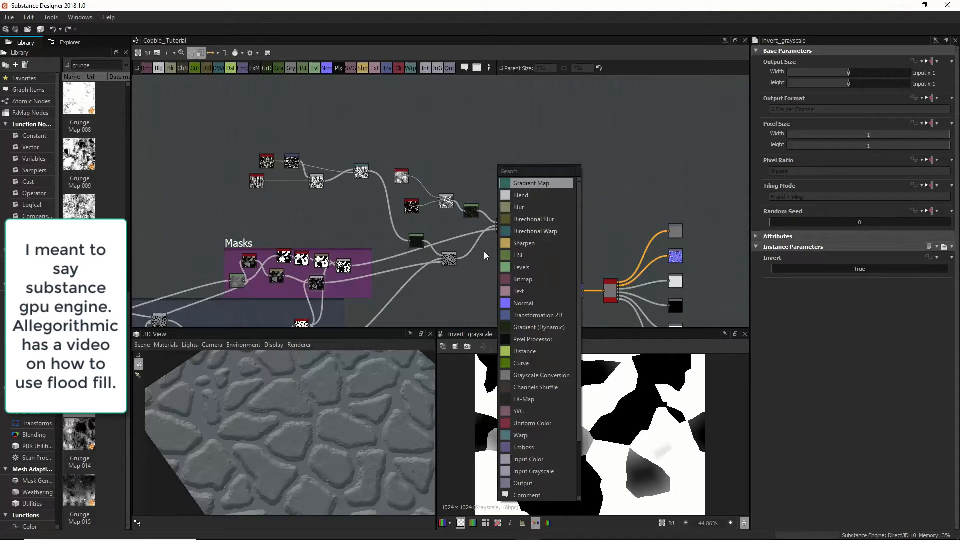
pyautogui.moveTo(315, 470)
pyautogui.mouseDown()
pyautogui.moveTo(314, 454)
pyautogui.moveTo(309, 466)
pyautogui.mouseUp()
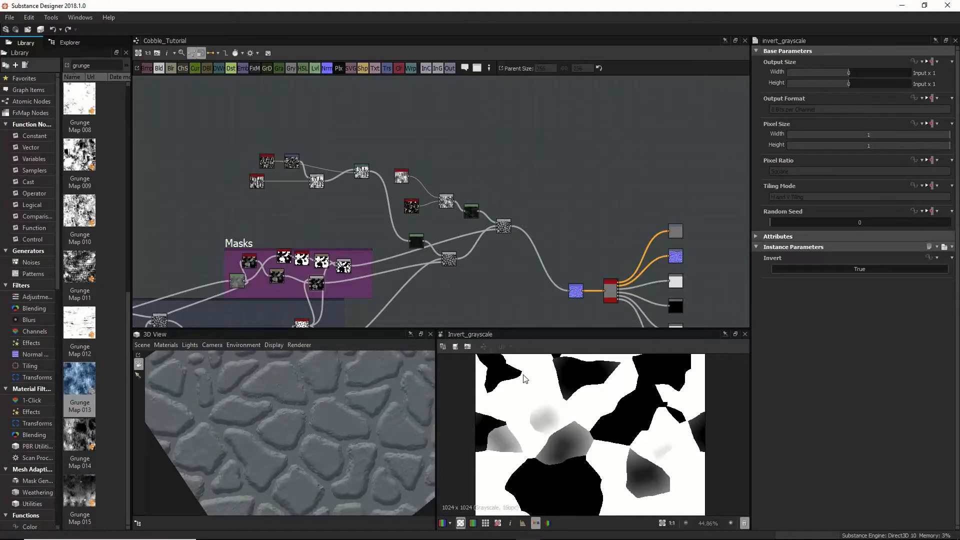
# Step: Add a Cells 2 node just above the final Add Blend and set its Scale to 61 and Edge Width to 0.38
pyautogui.press('space')
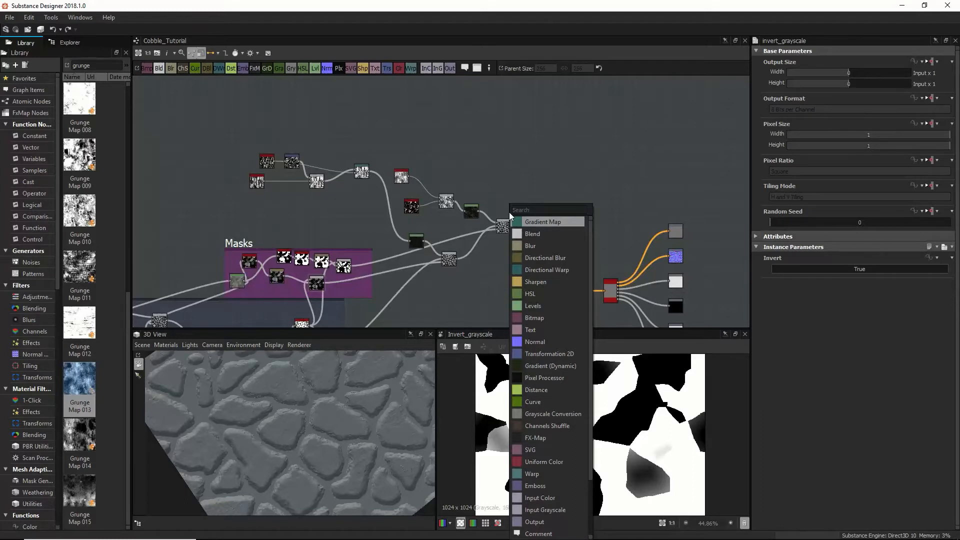
pyautogui.write('d')
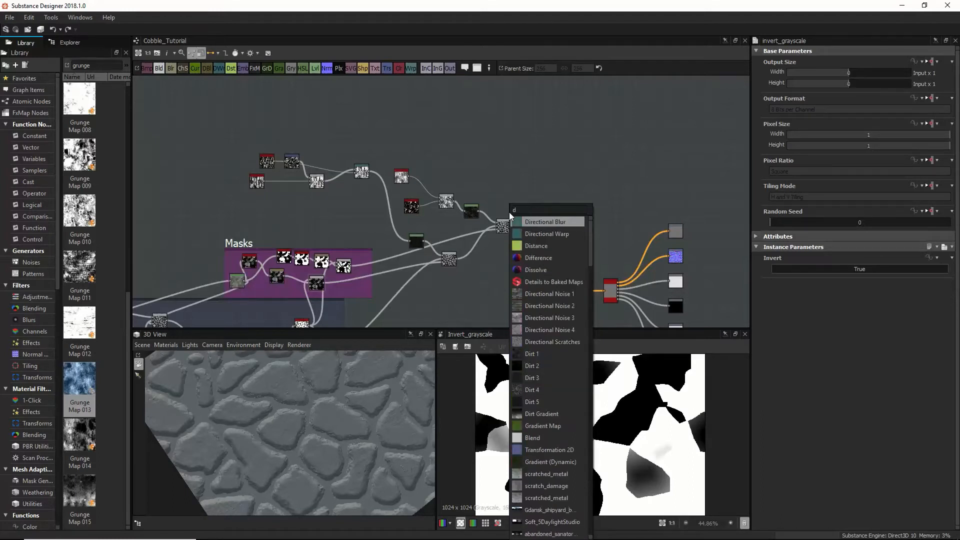
pyautogui.press('BackSpace')
pyautogui.write('crac')
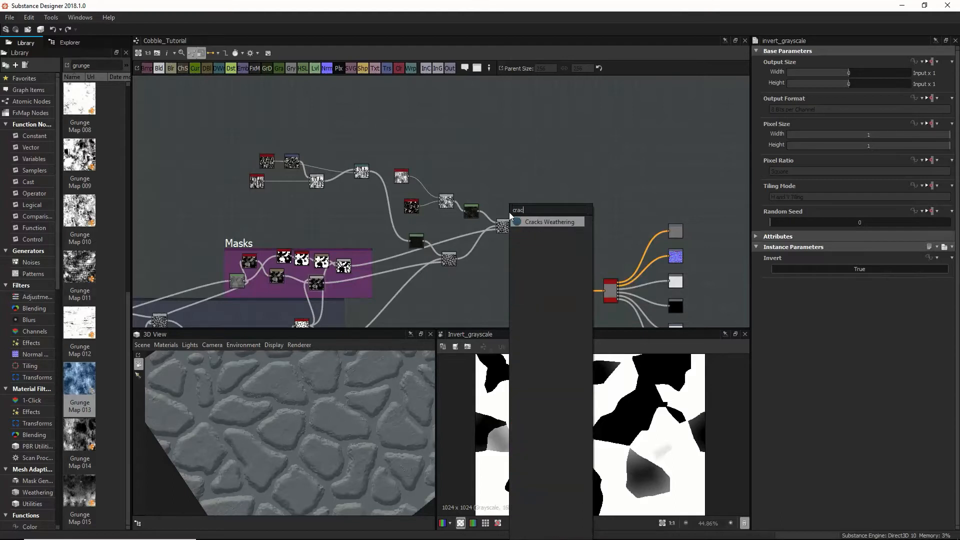
pyautogui.write('k')
pyautogui.press('BackSpace')
pyautogui.press('BackSpace')
pyautogui.press('BackSpace')
pyautogui.press('BackSpace')
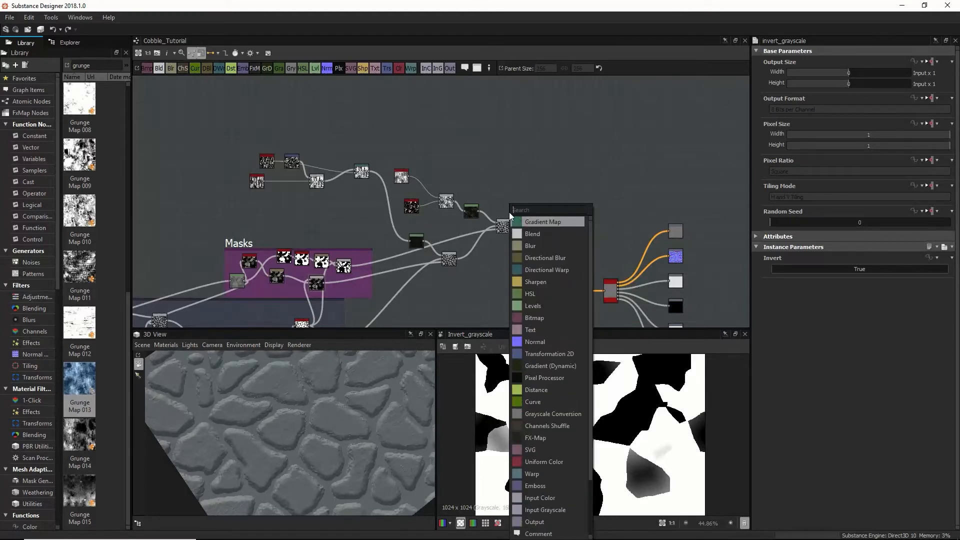
pyautogui.write('ell')
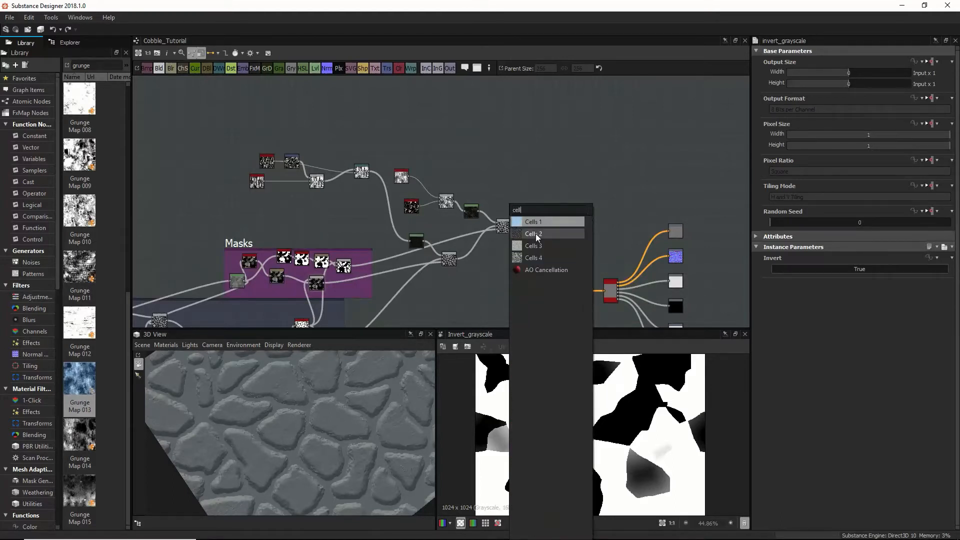
pyautogui.click(533, 233)
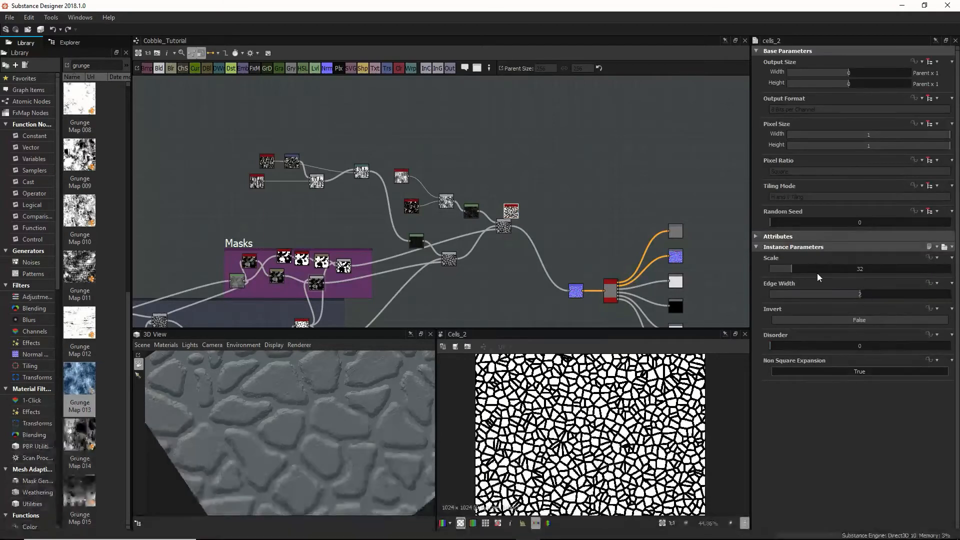
pyautogui.moveTo(852, 297); pyautogui.dragTo(812, 272)
pyautogui.click(788, 273)
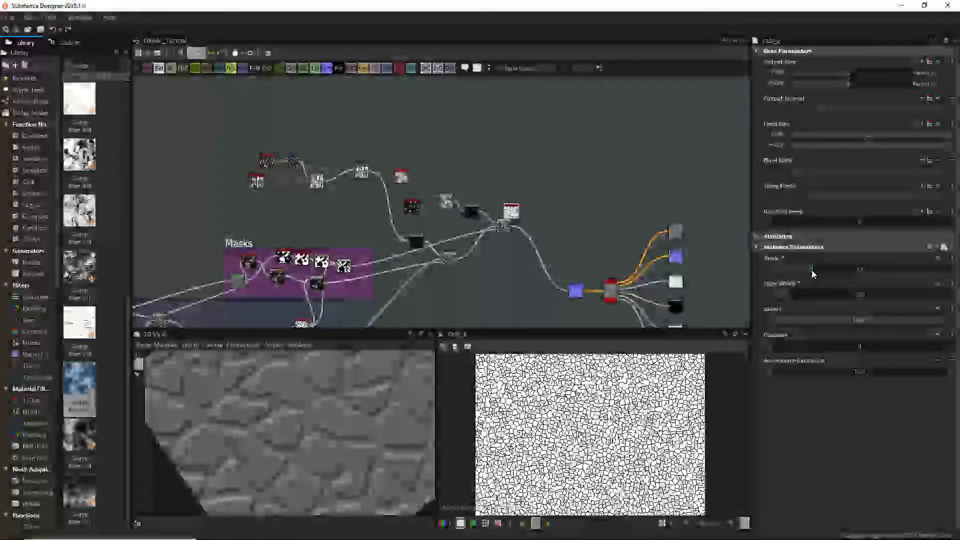
# Step: Preview the Edge Detect node in the Large rocks frame and go back to the Cells 2 node
pyautogui.moveTo(367, 223); pyautogui.dragTo(487, 155, button='middle')
pyautogui.moveTo(297, 246); pyautogui.dragTo(467, 197, button='middle')
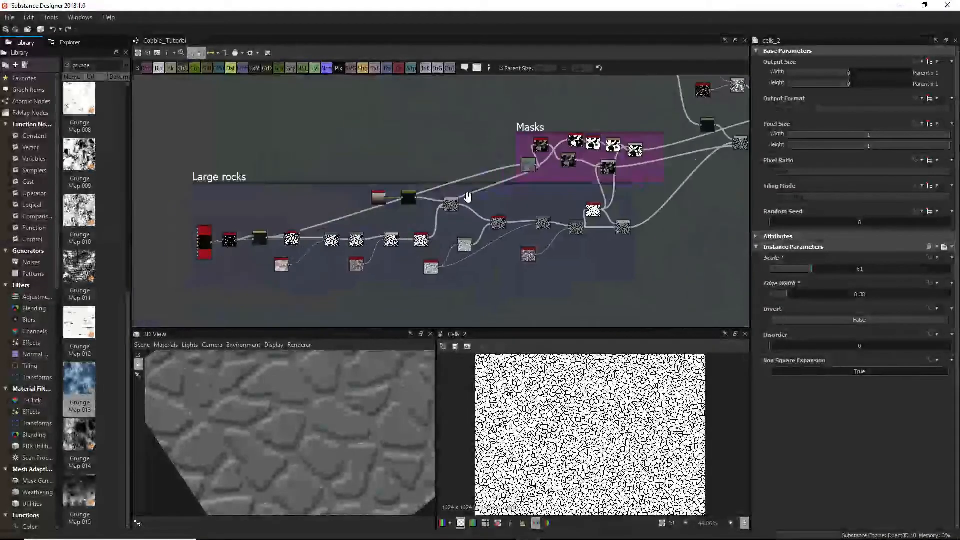
pyautogui.doubleClick(291, 238)
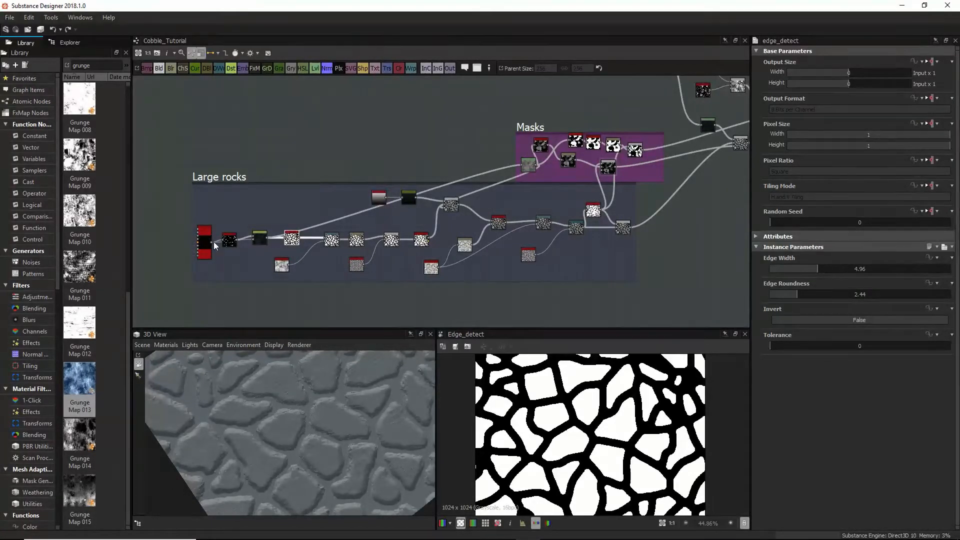
pyautogui.moveTo(365, 226); pyautogui.dragTo(148, 236, button='middle')
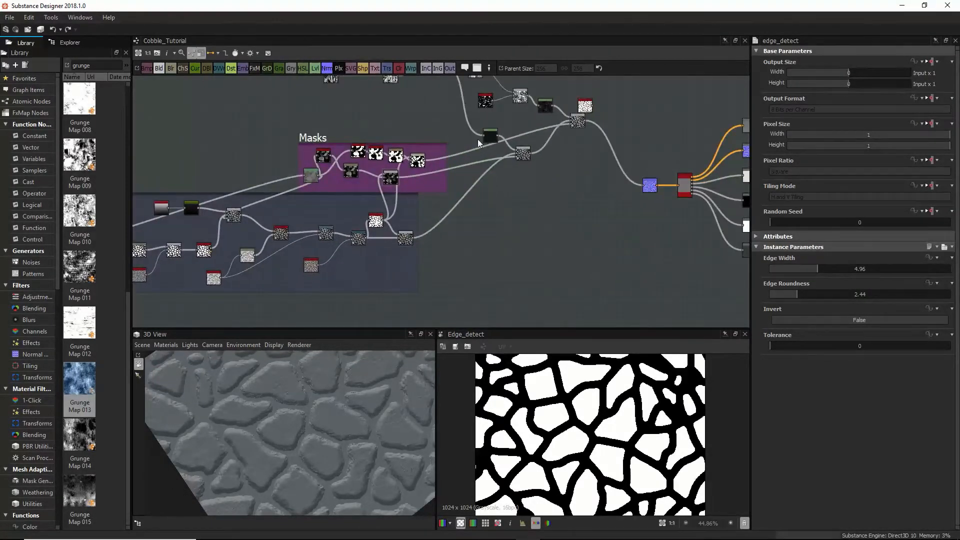
pyautogui.moveTo(572, 103); pyautogui.dragTo(561, 167, button='middle')
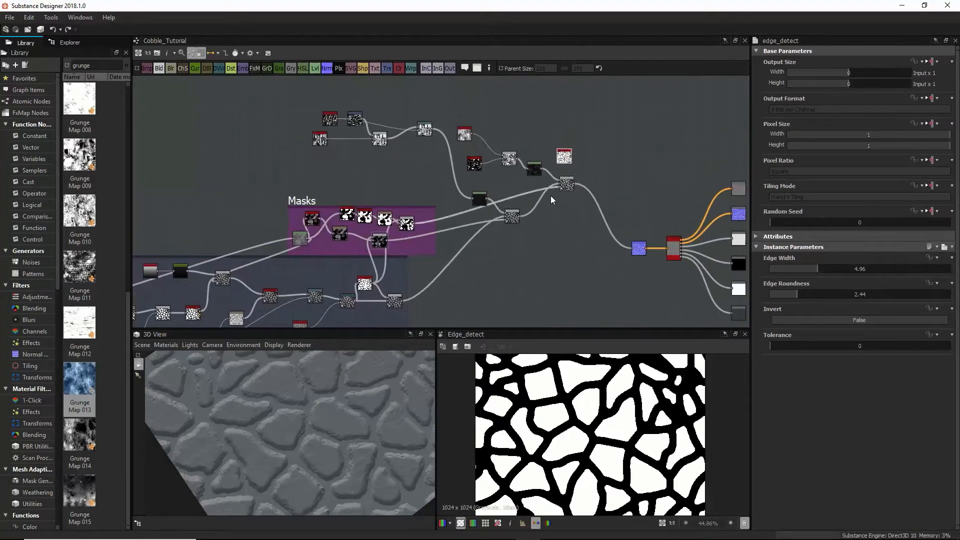
pyautogui.click(563, 159)
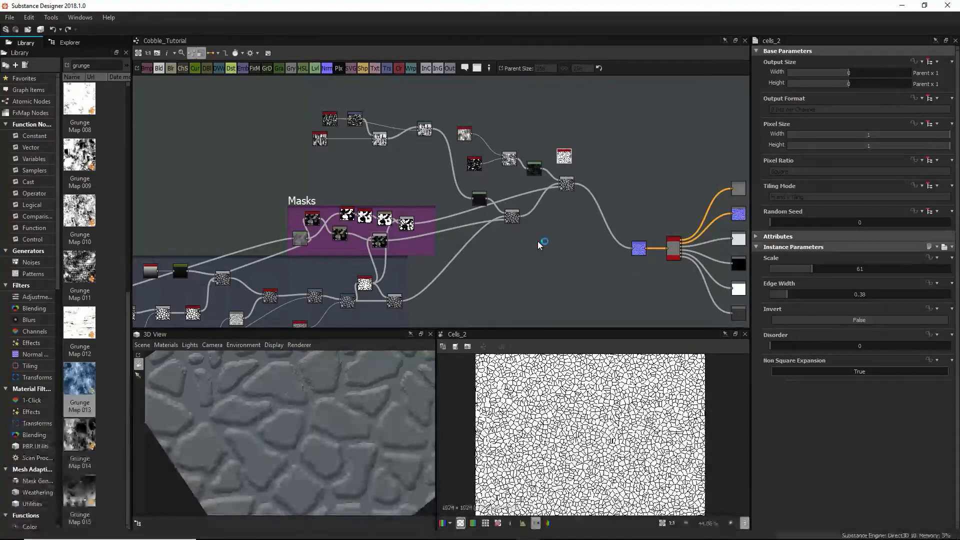
# Step: Add a Slope Blur Grayscale node fed by the Cells 2 node and set its Samples to 32
pyautogui.moveTo(572, 151); pyautogui.dragTo(537, 161, button='middle')
pyautogui.click(567, 150)
pyautogui.press('space')
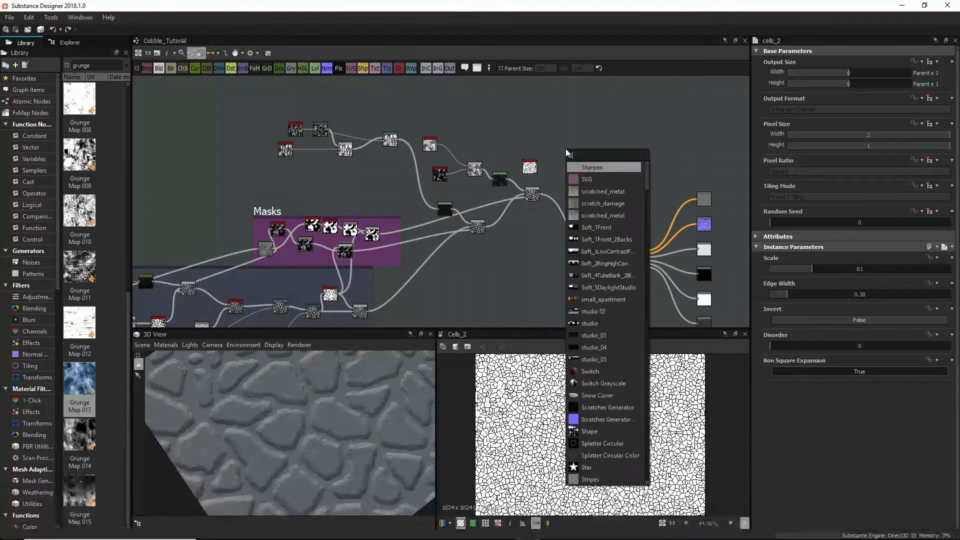
pyautogui.write('slo')
pyautogui.click(592, 180)
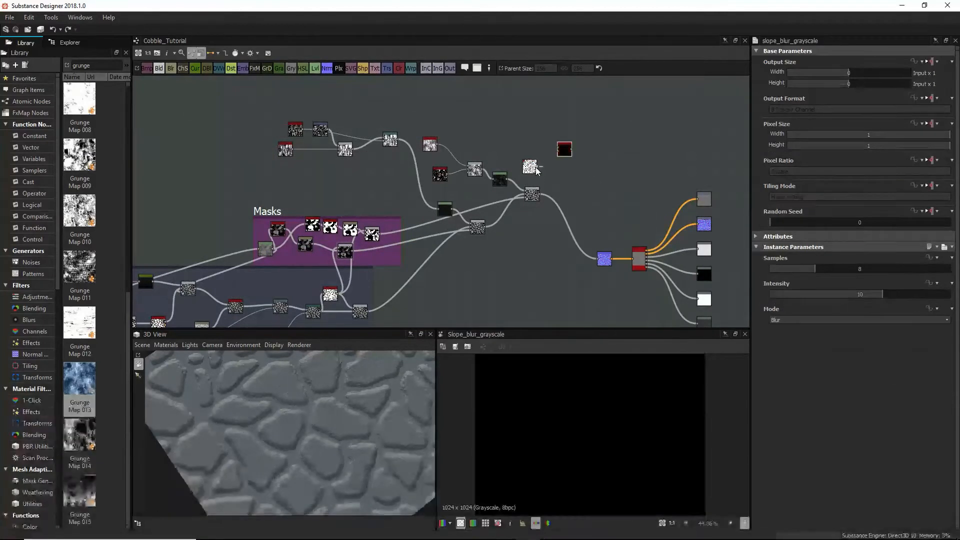
pyautogui.moveTo(537, 167); pyautogui.dragTo(504, 147)
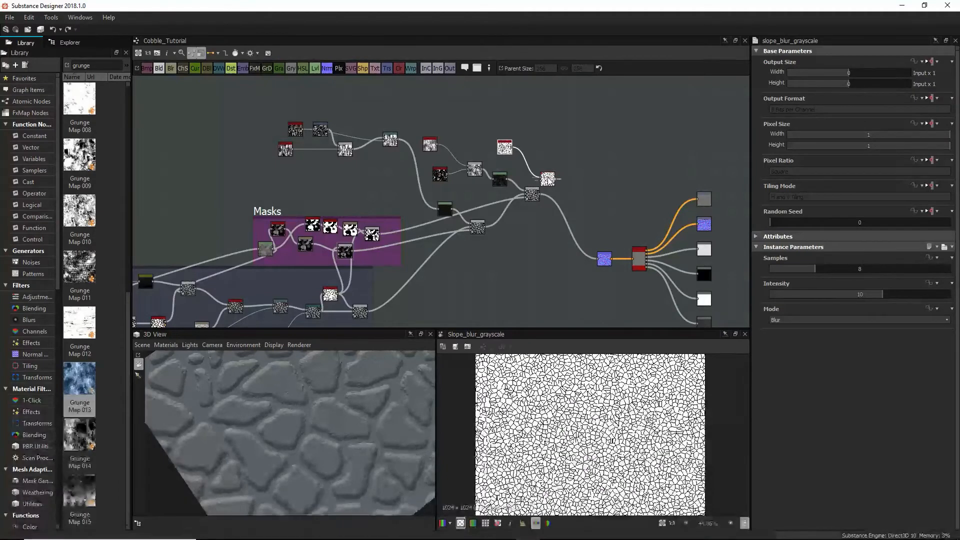
pyautogui.moveTo(552, 184); pyautogui.dragTo(544, 172)
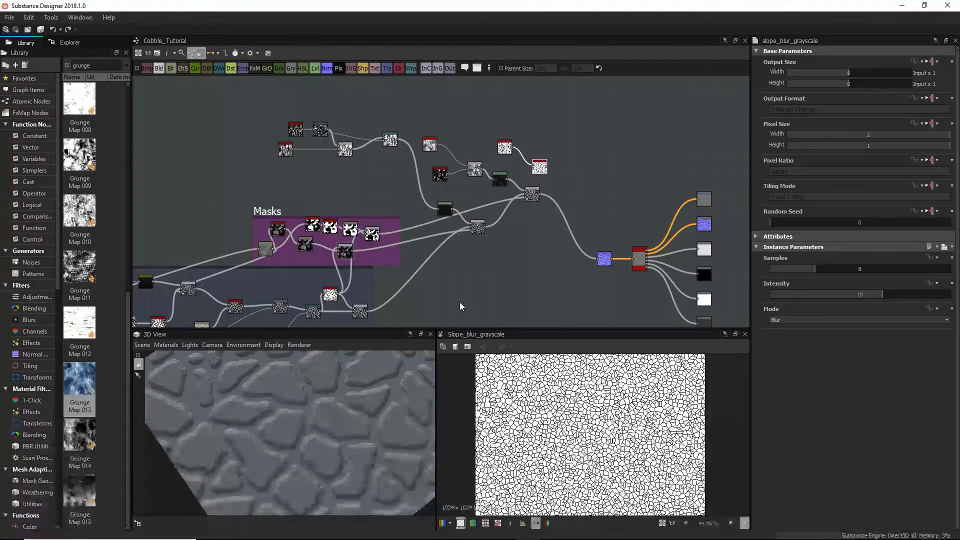
pyautogui.moveTo(803, 269); pyautogui.dragTo(949, 269)
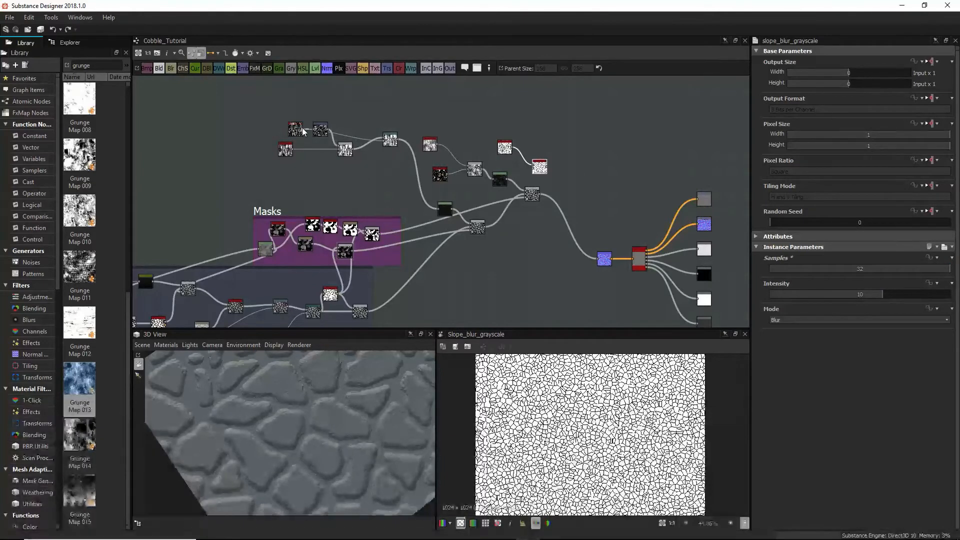
# Step: Try a new Cells 1 node as the Slope Blur Grayscale's slope input and preview the blurred cells
pyautogui.press('space')
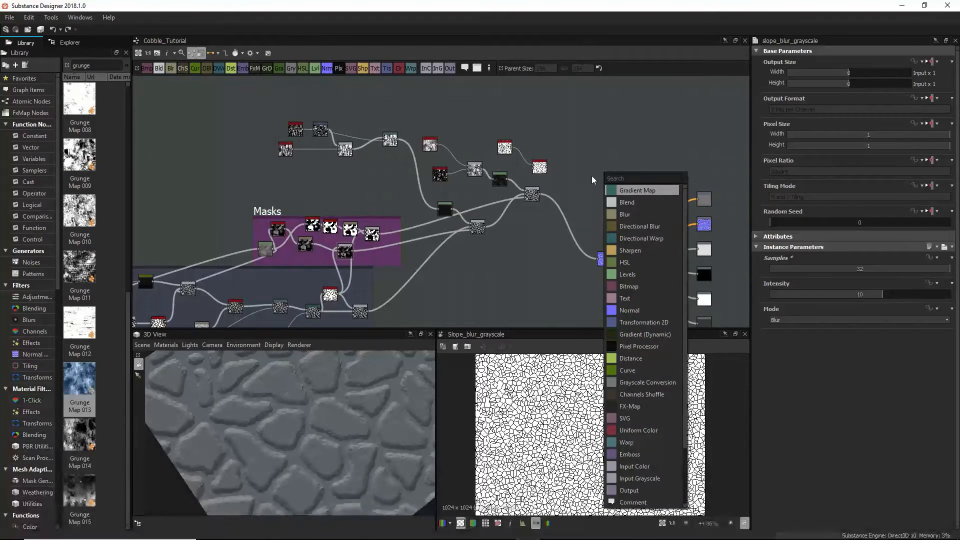
pyautogui.write('ce')
pyautogui.click(628, 192)
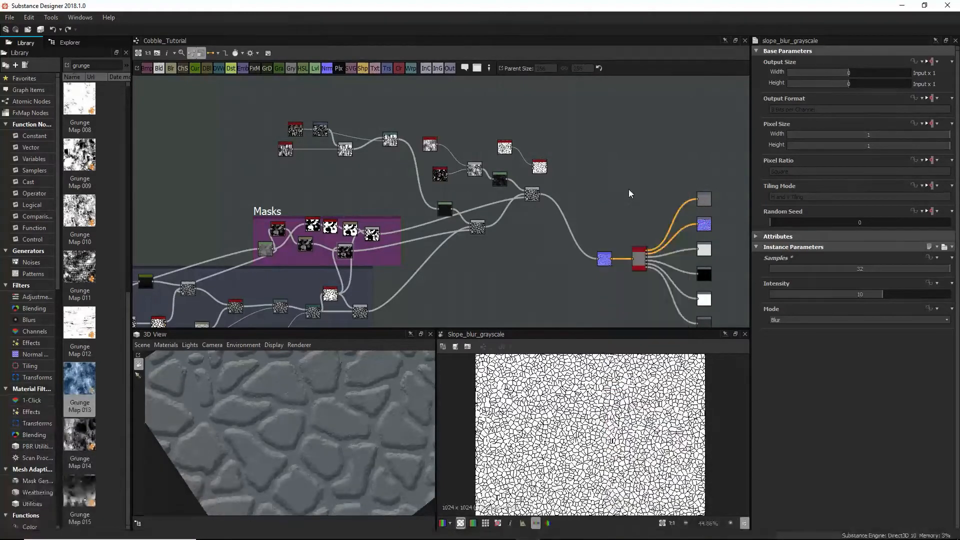
pyautogui.moveTo(603, 172); pyautogui.dragTo(553, 157)
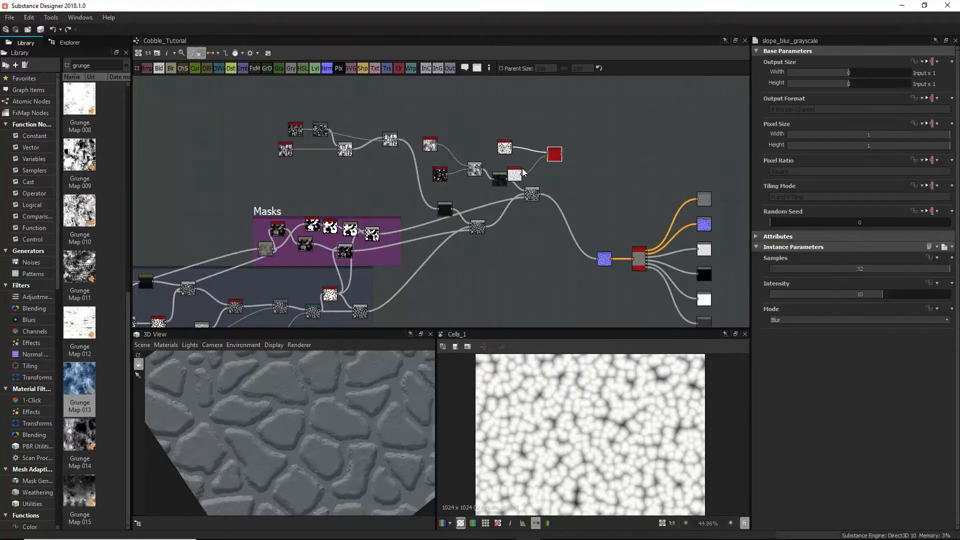
pyautogui.moveTo(505, 177); pyautogui.dragTo(505, 152)
pyautogui.doubleClick(554, 154)
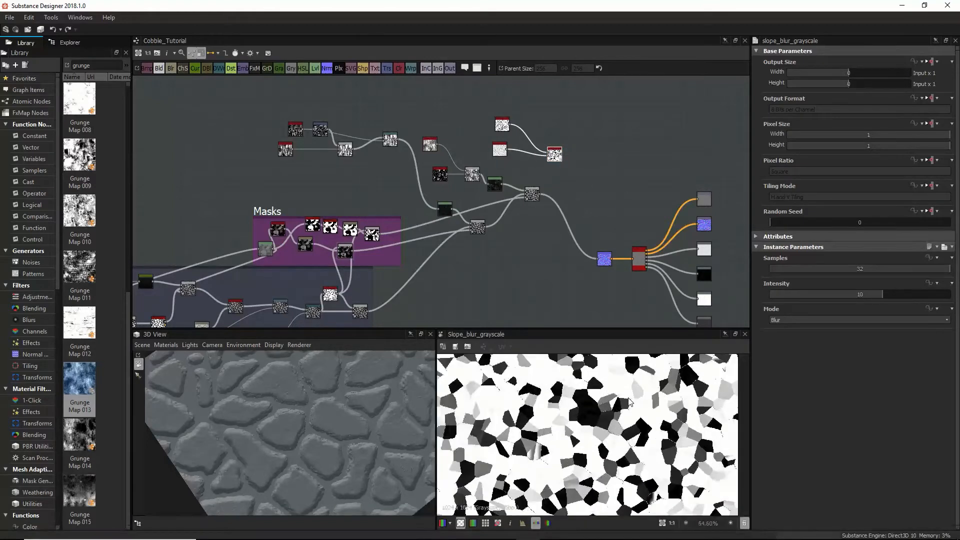
# Step: Try the Slope Blur Grayscale in Min mode with an Intensity of 0.18
pyautogui.click(850, 320)
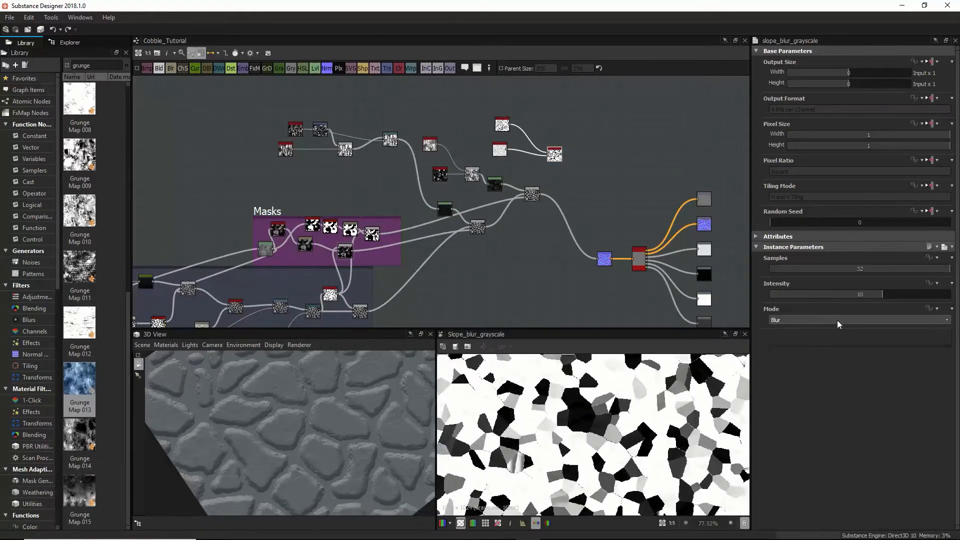
pyautogui.click(839, 329)
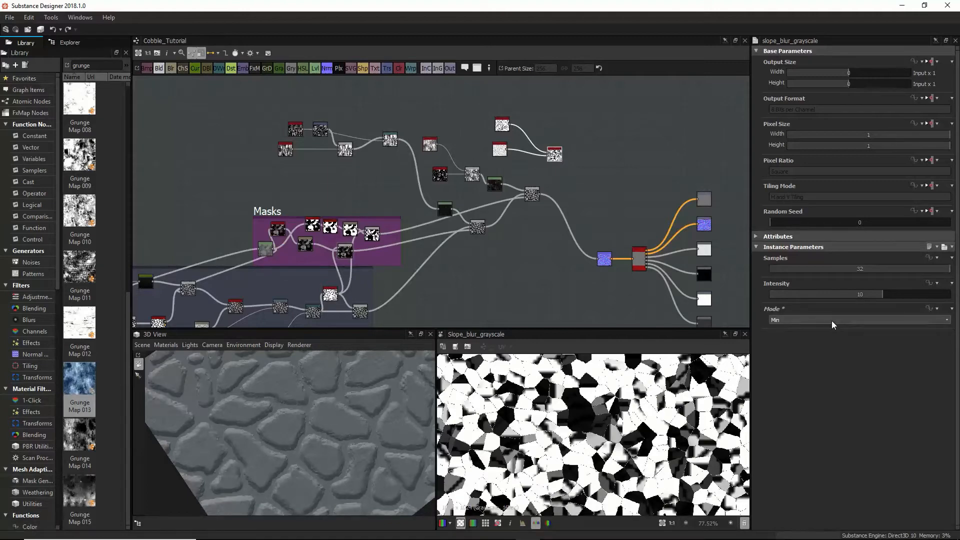
pyautogui.click(833, 320)
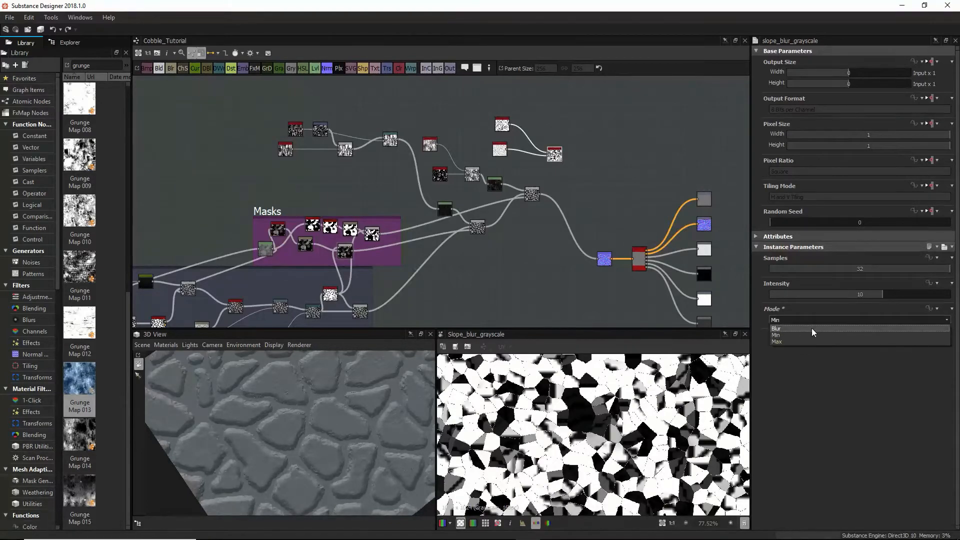
pyautogui.click(811, 335)
pyautogui.moveTo(869, 298); pyautogui.dragTo(772, 301)
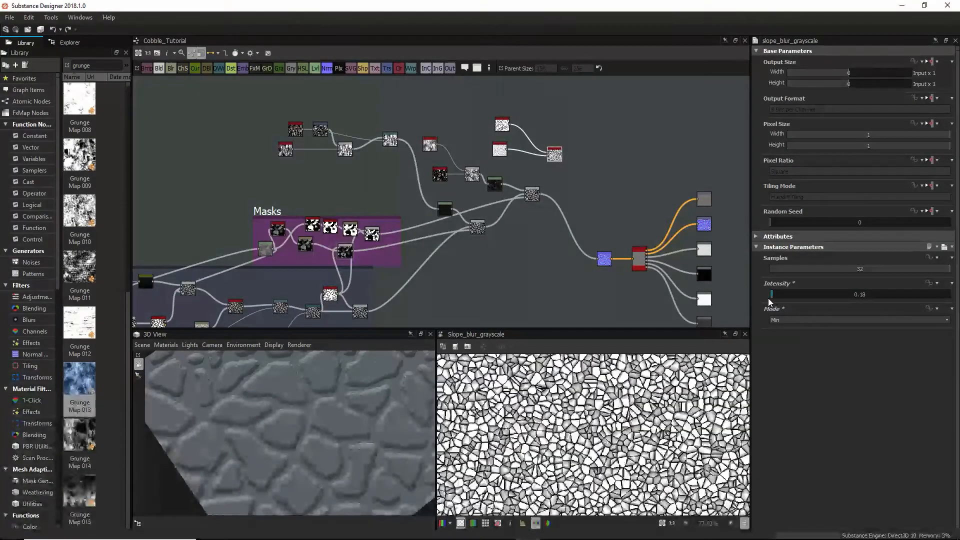
# Step: Delete the Cells 1 node and feed the slope input from the second noise node below the Large rocks chain instead
pyautogui.click(501, 150)
pyautogui.press('Delete')
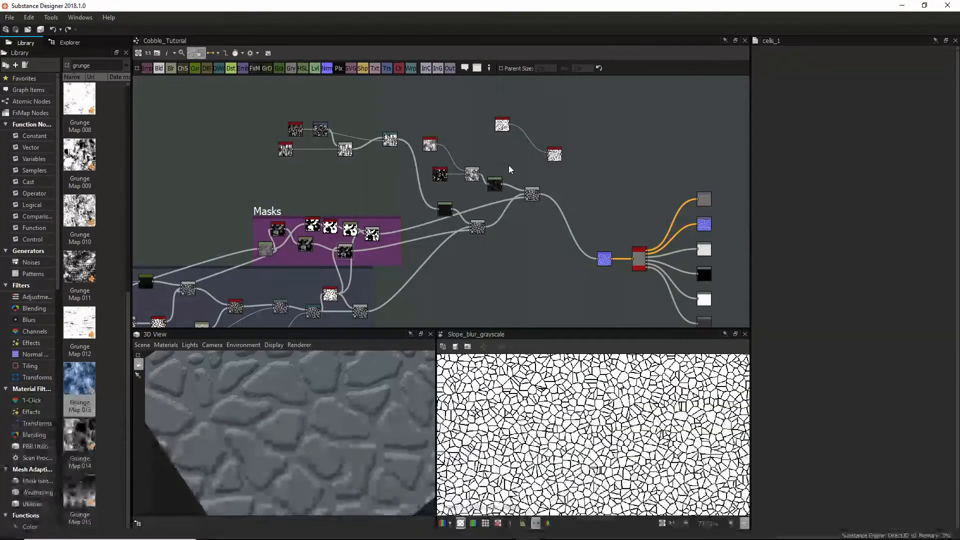
pyautogui.moveTo(360, 253); pyautogui.dragTo(436, 178, button='middle')
pyautogui.moveTo(176, 271); pyautogui.dragTo(630, 80)
pyautogui.click(630, 81)
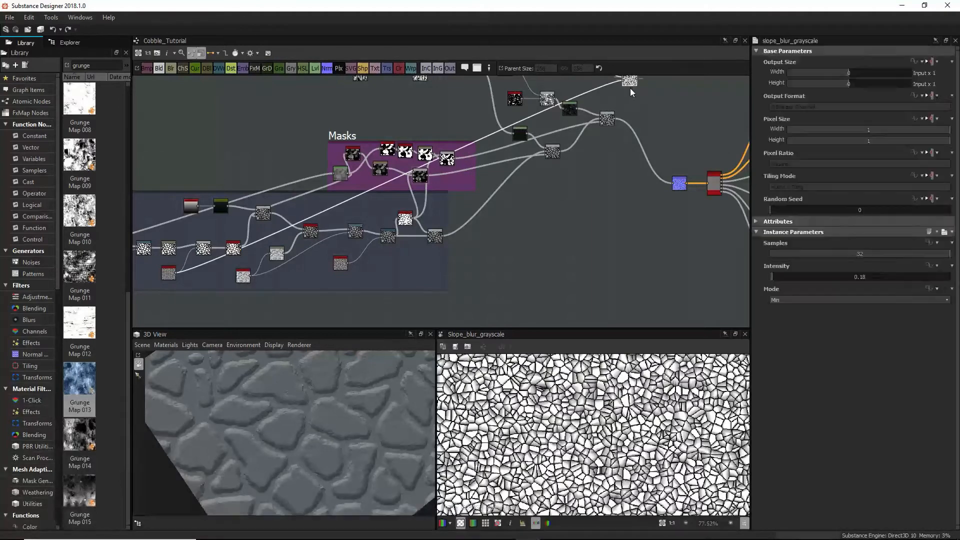
pyautogui.moveTo(630, 87); pyautogui.dragTo(589, 142, button='middle')
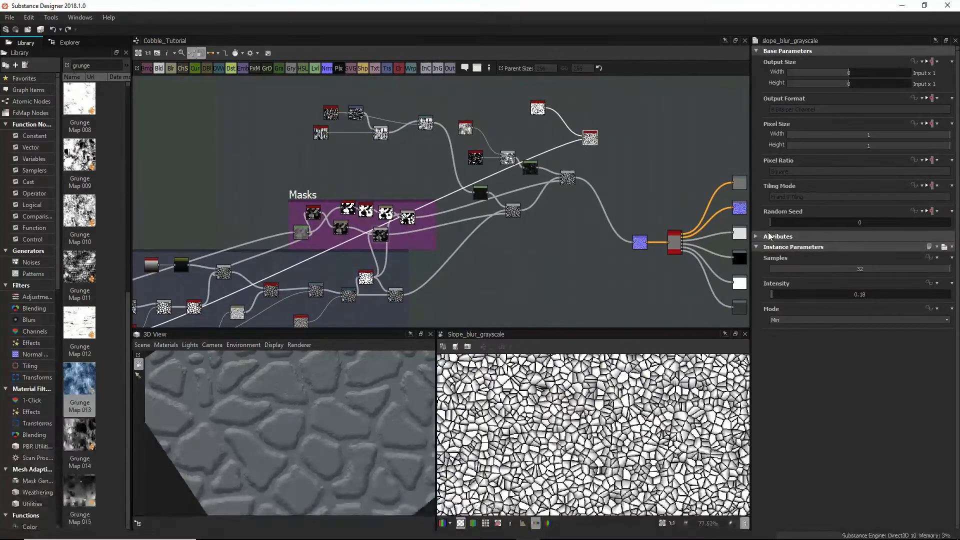
# Step: Set the Slope Blur Grayscale to Blur mode with 32 Samples and an Intensity of 0.09
pyautogui.moveTo(894, 269); pyautogui.dragTo(949, 273)
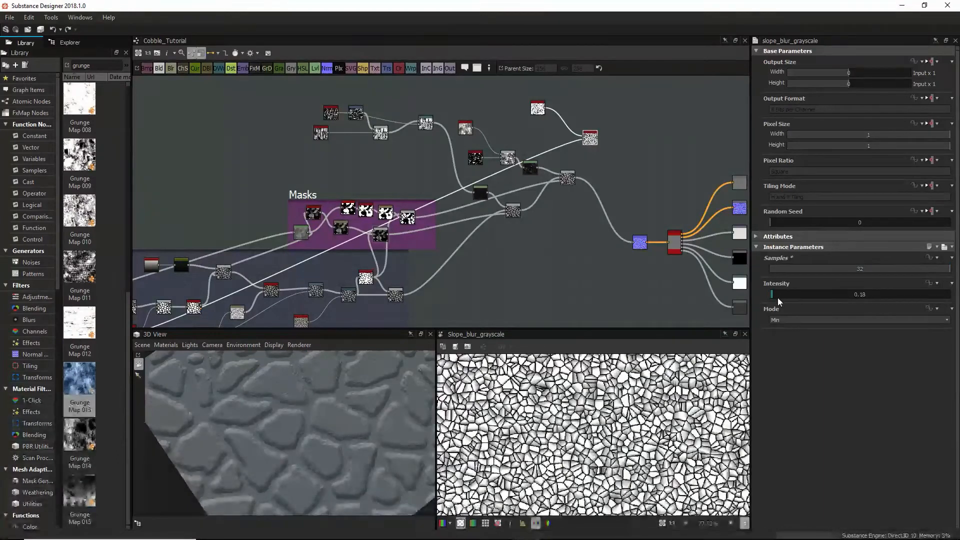
pyautogui.click(800, 320)
pyautogui.click(785, 331)
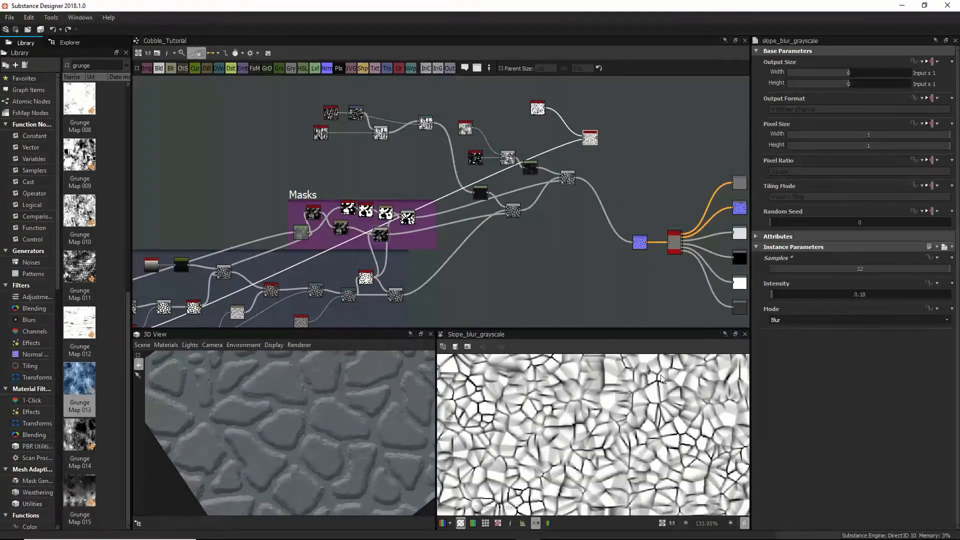
pyautogui.moveTo(771, 294)
pyautogui.mouseDown()
pyautogui.moveTo(789, 295)
pyautogui.moveTo(770, 296)
pyautogui.mouseUp()
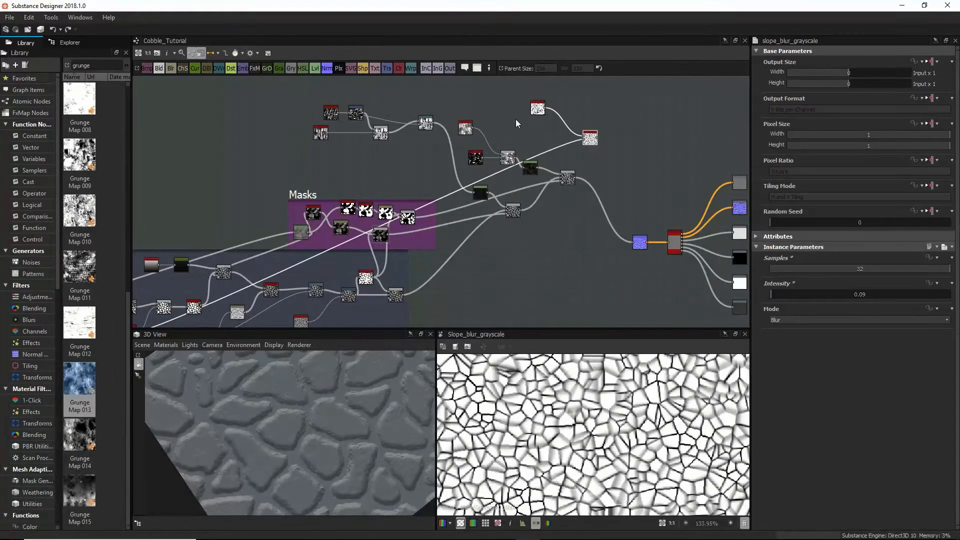
# Step: Set the Cells 2 node's Scale to 11 to enlarge the crack pattern
pyautogui.click(539, 109)
pyautogui.moveTo(808, 270); pyautogui.dragTo(778, 270)
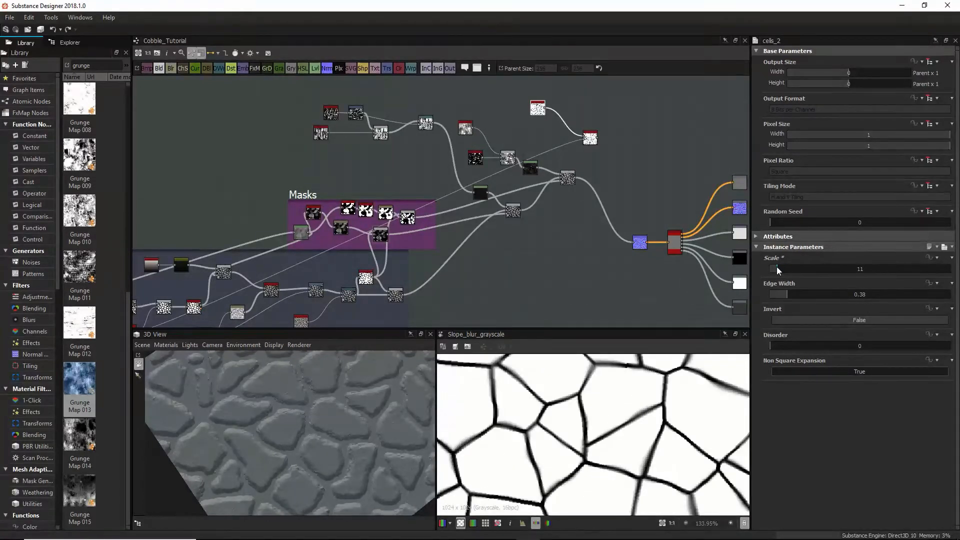
# Step: Set the Slope Blur Grayscale's Intensity to 0.27, comparing fewer Samples before restoring them to 32
pyautogui.click(594, 140)
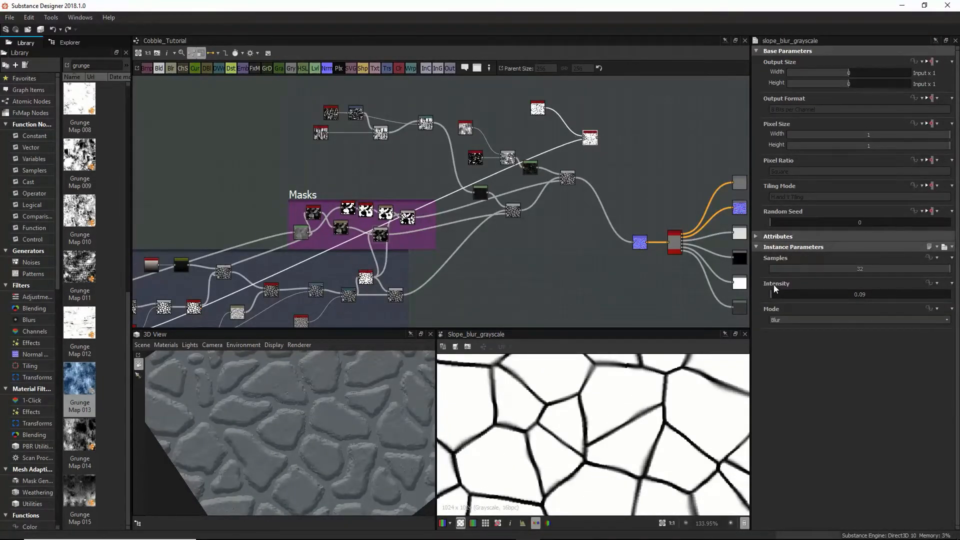
pyautogui.moveTo(773, 295); pyautogui.dragTo(774, 295)
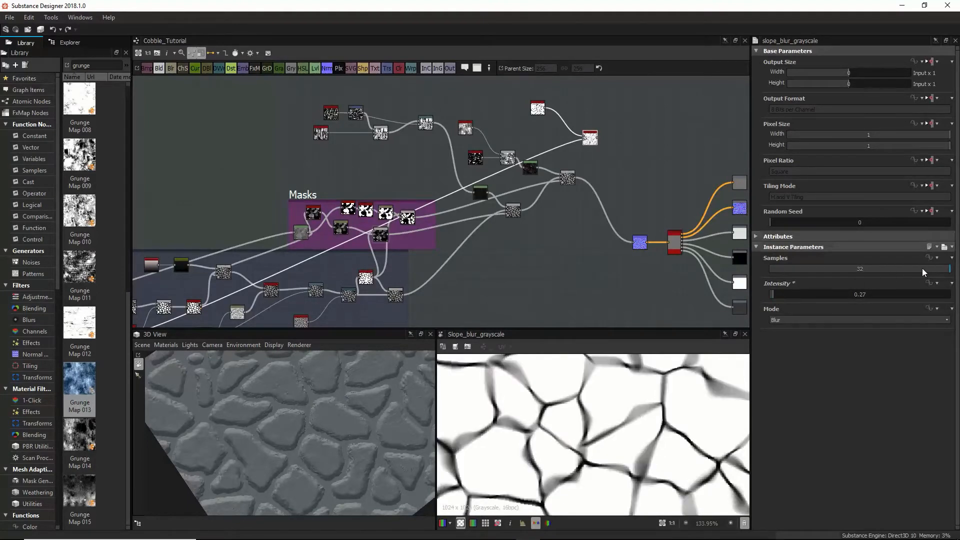
pyautogui.moveTo(921, 268); pyautogui.dragTo(685, 267)
pyautogui.moveTo(773, 271); pyautogui.dragTo(949, 268)
pyautogui.click(556, 161)
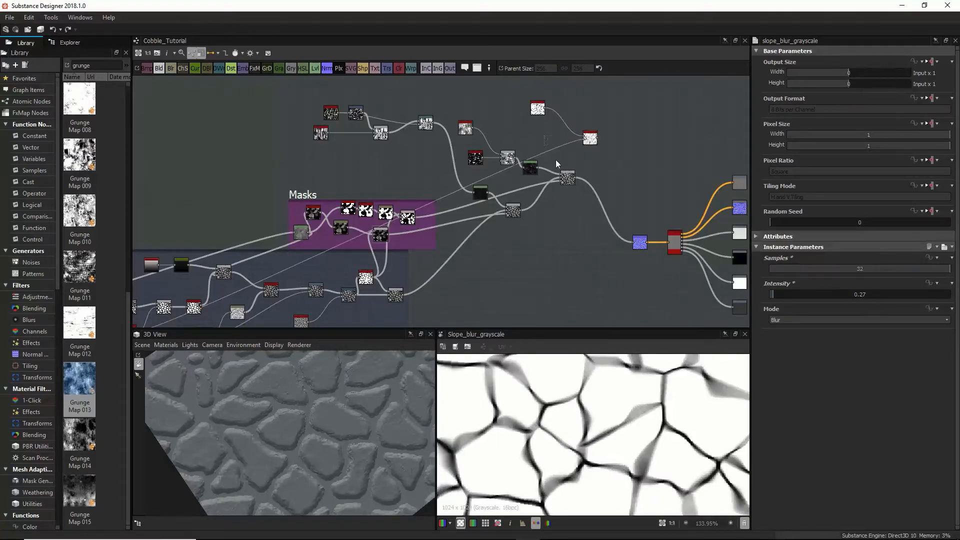
# Step: Feed the Slope Blur Grayscale's slope input from the Clouds 2 node in the Large rocks frame
pyautogui.click(564, 173)
pyautogui.click(559, 145)
pyautogui.moveTo(422, 259); pyautogui.dragTo(496, 176, button='middle')
pyautogui.moveTo(298, 249); pyautogui.dragTo(390, 243, button='middle')
pyautogui.scroll(6, 390, 244)
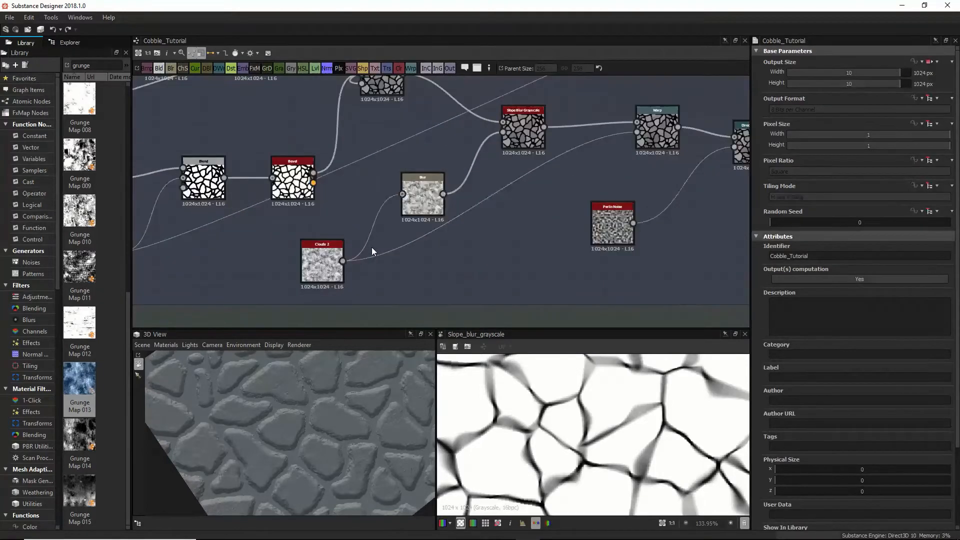
pyautogui.scroll(-3, 463, 280)
pyautogui.scroll(1, 464, 278)
pyautogui.moveTo(463, 278); pyautogui.dragTo(430, 277, button='middle')
pyautogui.scroll(-3, 381, 273)
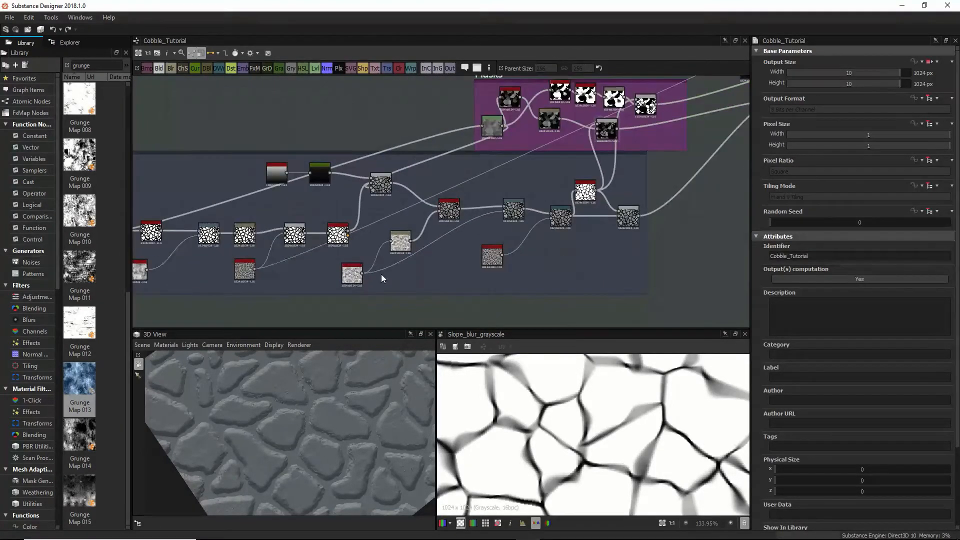
pyautogui.scroll(-2, 384, 281)
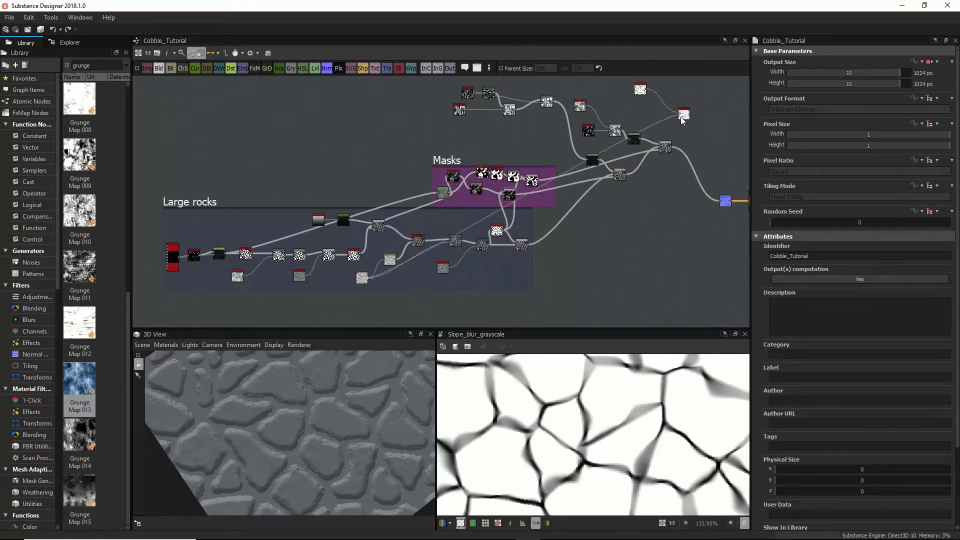
pyautogui.moveTo(646, 139); pyautogui.dragTo(530, 190, button='middle')
pyautogui.scroll(2, 555, 183)
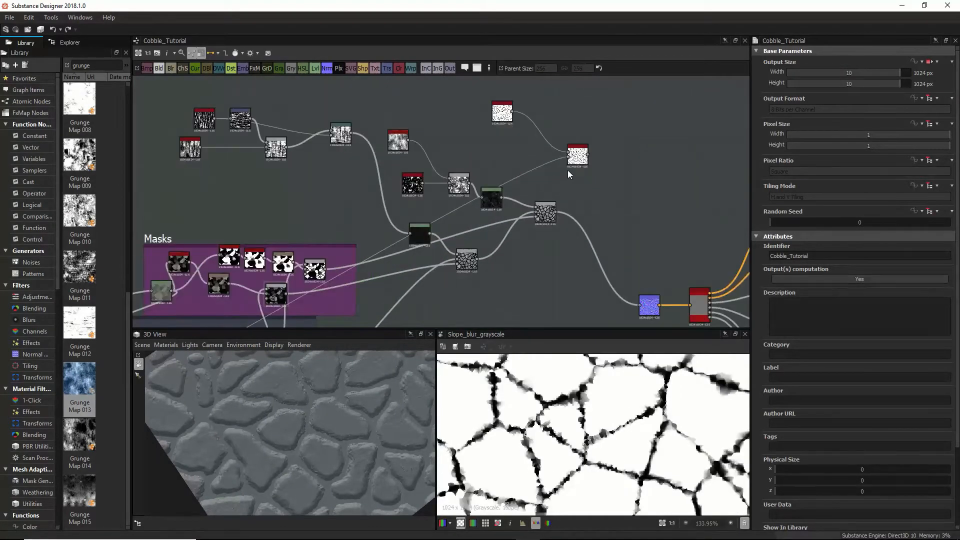
# Step: Set the Slope Blur Grayscale's Intensity to 0.18 and shift the final height Blend node slightly downward
pyautogui.click(574, 158)
pyautogui.moveTo(769, 289); pyautogui.dragTo(773, 294)
pyautogui.moveTo(577, 182); pyautogui.dragTo(577, 181, button='middle')
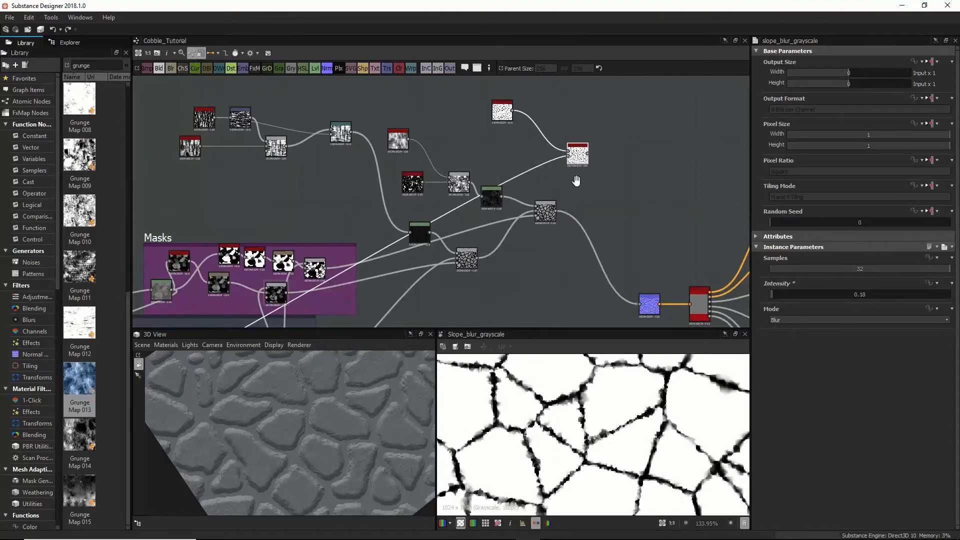
pyautogui.moveTo(545, 209); pyautogui.dragTo(545, 224)
pyautogui.scroll(-3, 571, 387)
pyautogui.scroll(-4, 571, 388)
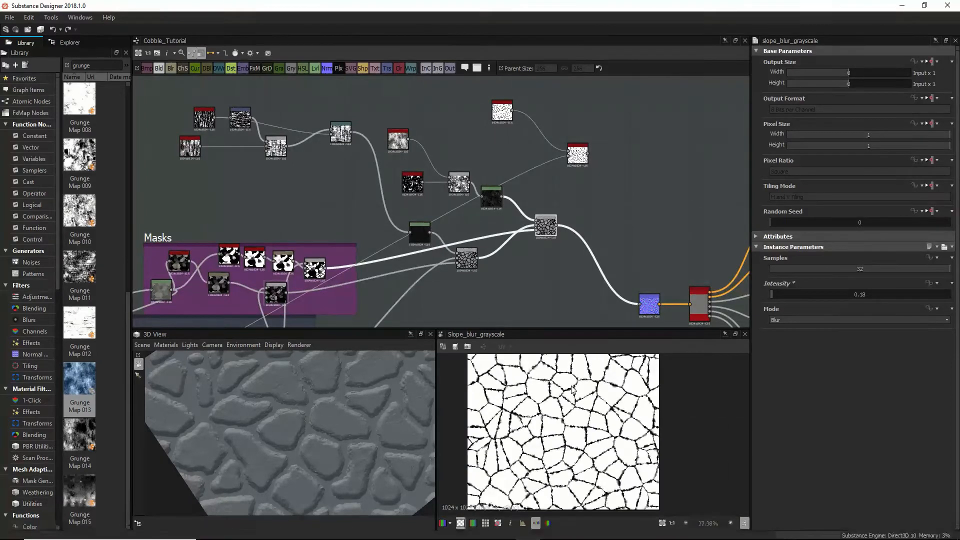
pyautogui.scroll(1, 573, 389)
# Step: Set the Cells 2 node's Scale to 25 for a denser crack pattern
pyautogui.click(497, 110)
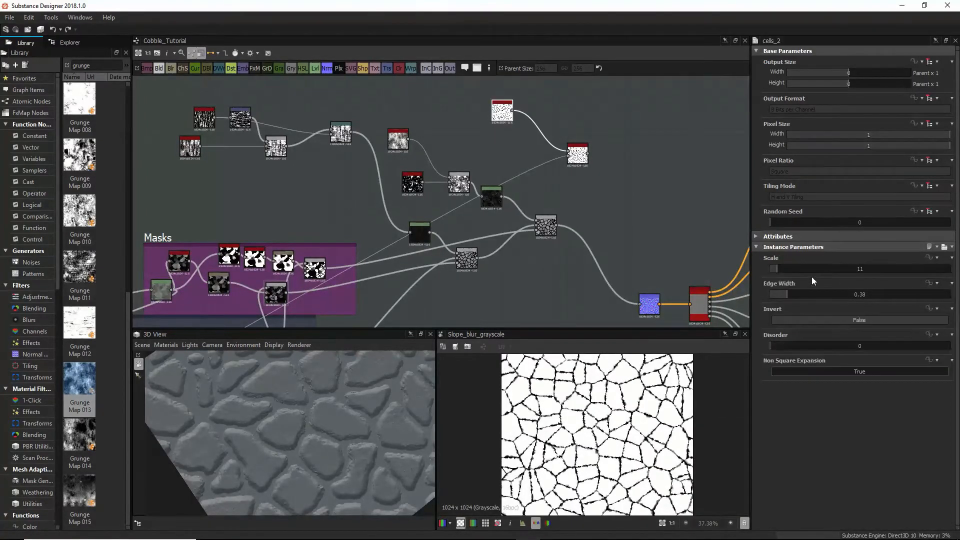
pyautogui.moveTo(775, 269); pyautogui.dragTo(787, 265)
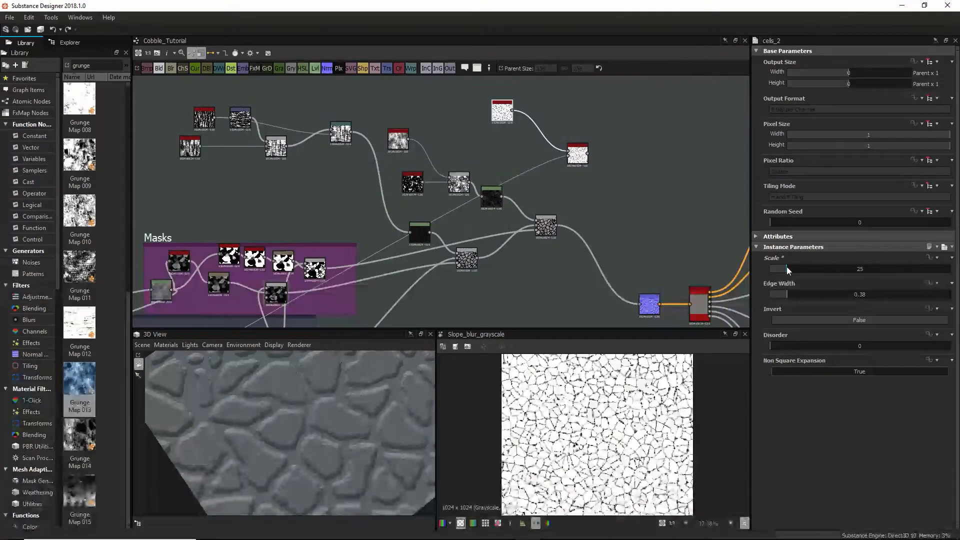
pyautogui.click(580, 156)
# Step: Set Invert to True on the Cells 2 node and inspect the white cracks on black up close
pyautogui.click(501, 116)
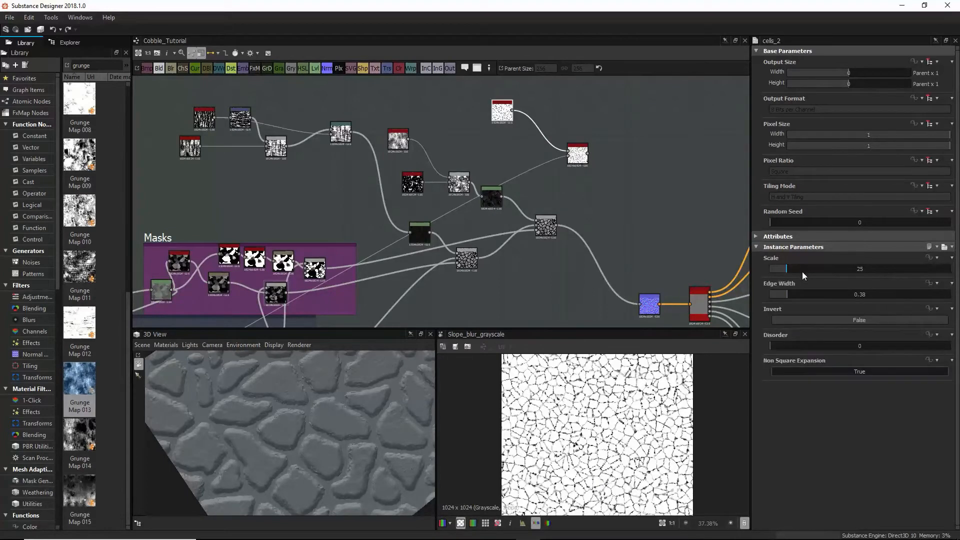
pyautogui.click(808, 319)
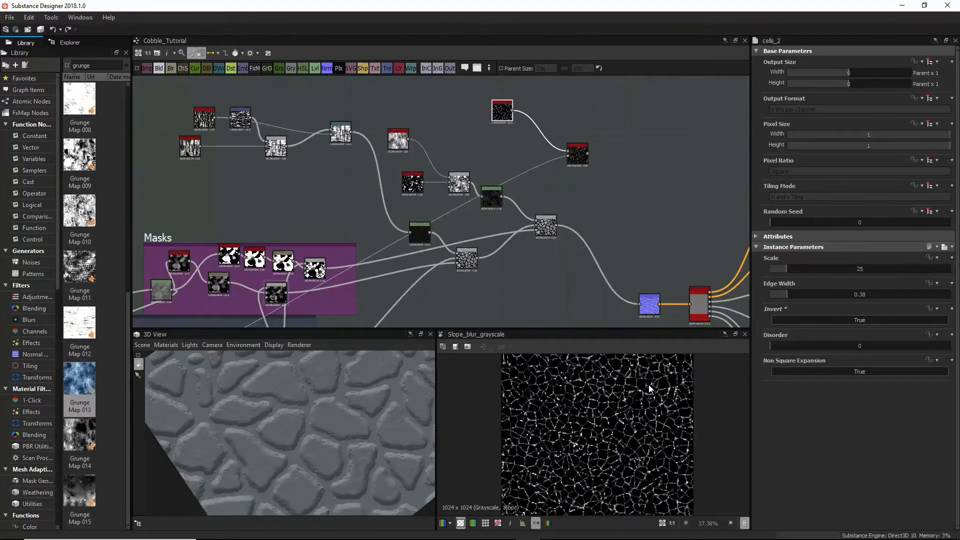
pyautogui.scroll(3, 631, 391)
pyautogui.scroll(-3, 624, 391)
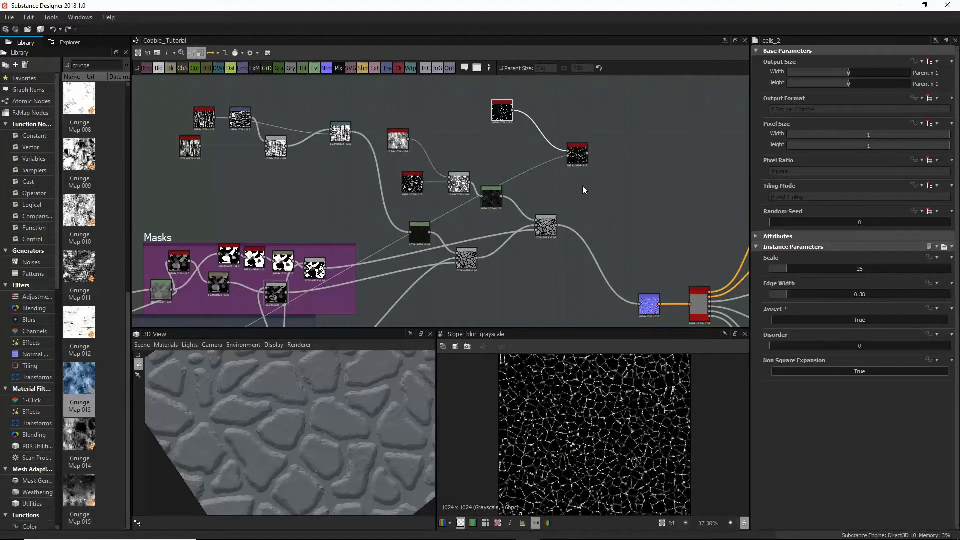
pyautogui.moveTo(583, 186); pyautogui.dragTo(581, 174, button='middle')
pyautogui.scroll(8, 574, 422)
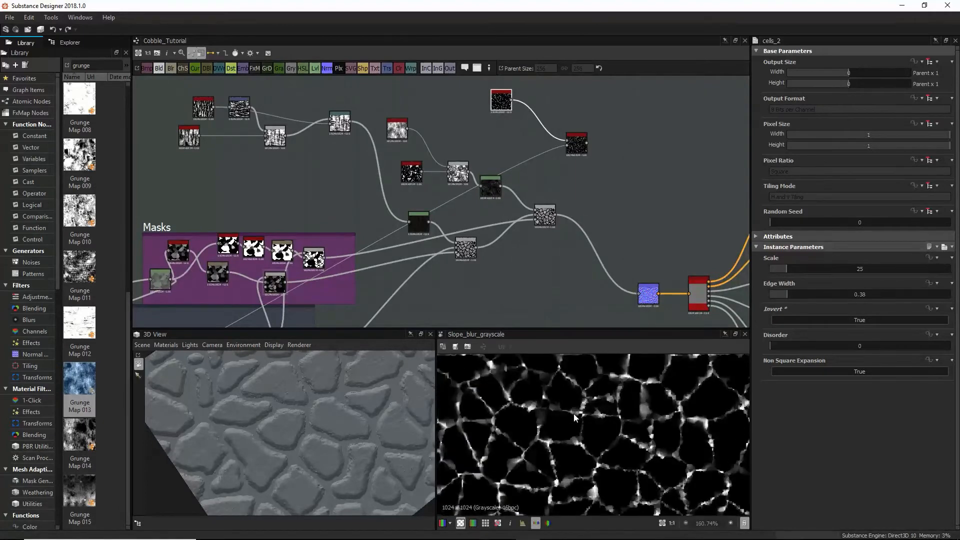
# Step: Set the Slope Blur Grayscale's Mode to Min after comparing it with Max
pyautogui.click(576, 150)
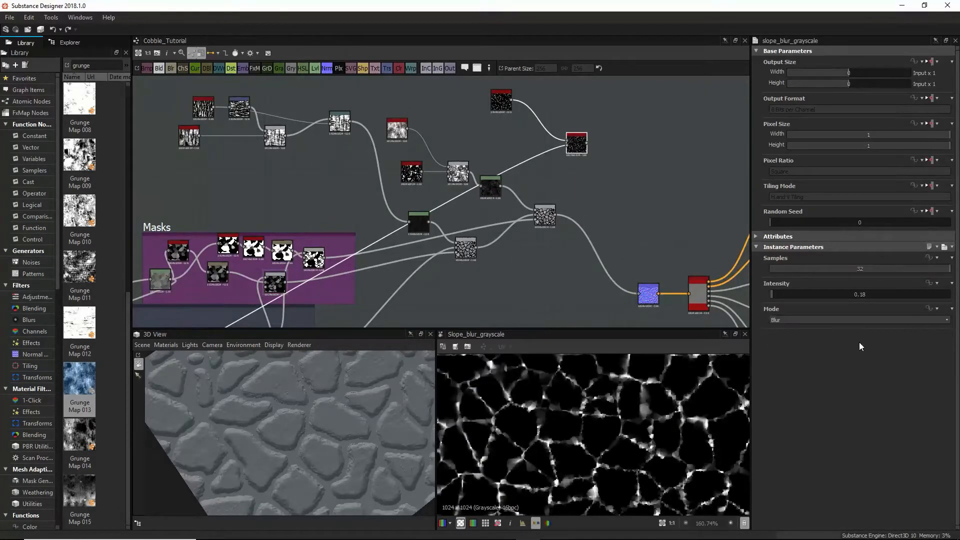
pyautogui.click(848, 320)
pyautogui.click(833, 341)
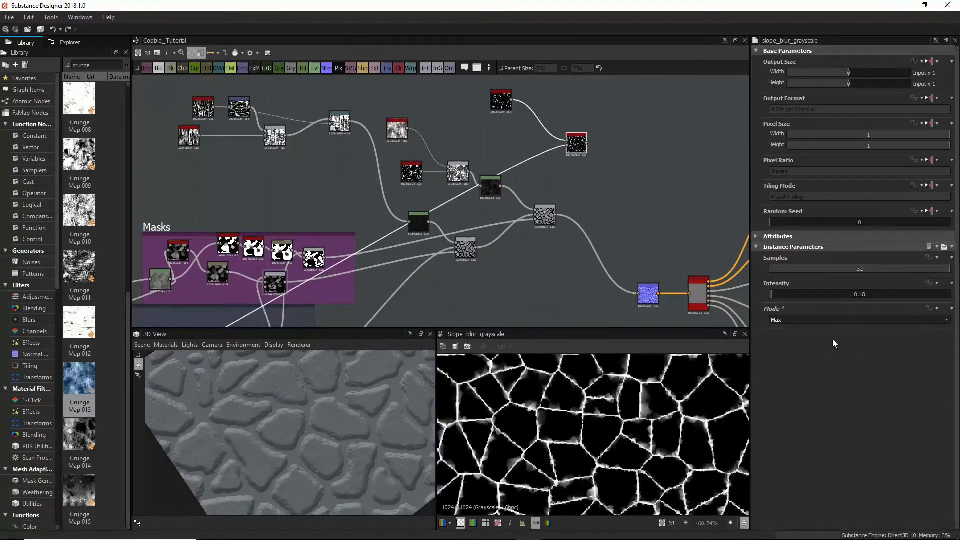
pyautogui.scroll(4, 573, 407)
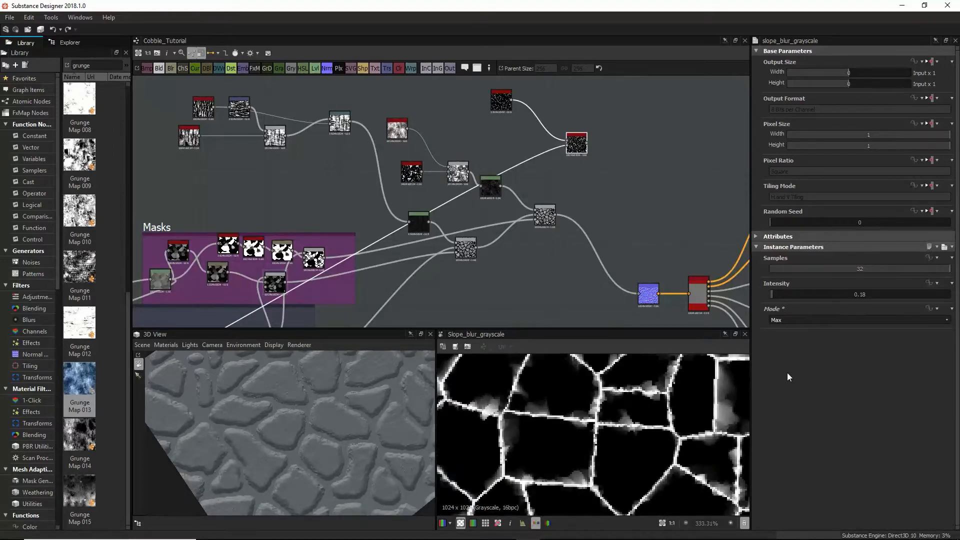
pyautogui.click(835, 320)
pyautogui.click(822, 335)
pyautogui.scroll(-5, 601, 229)
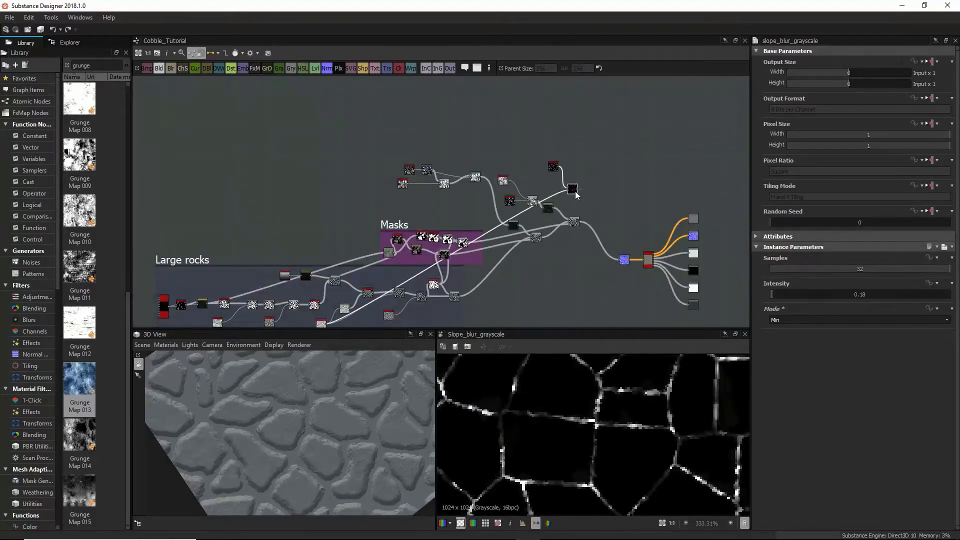
pyautogui.click(829, 320)
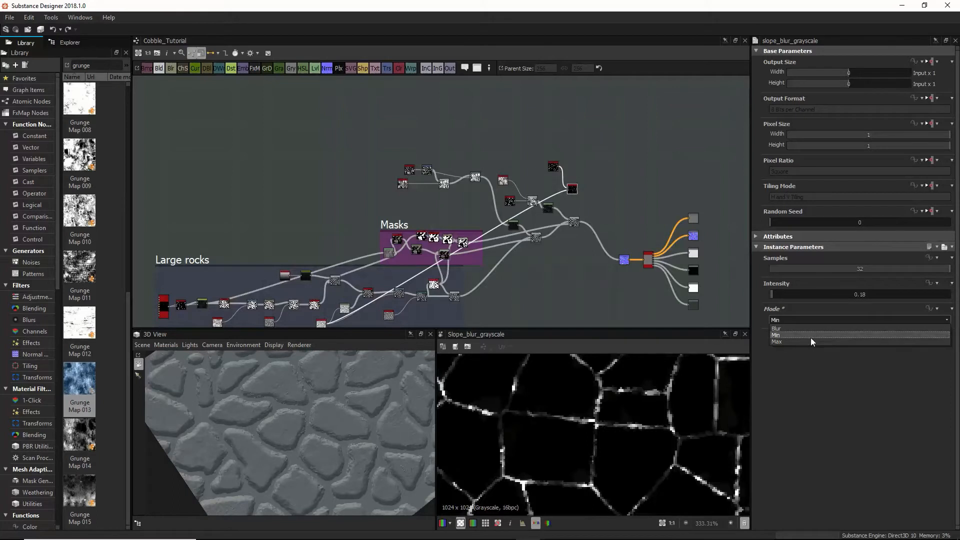
pyautogui.click(811, 335)
# Step: Set the Cells 2 node's Invert back to False
pyautogui.click(553, 168)
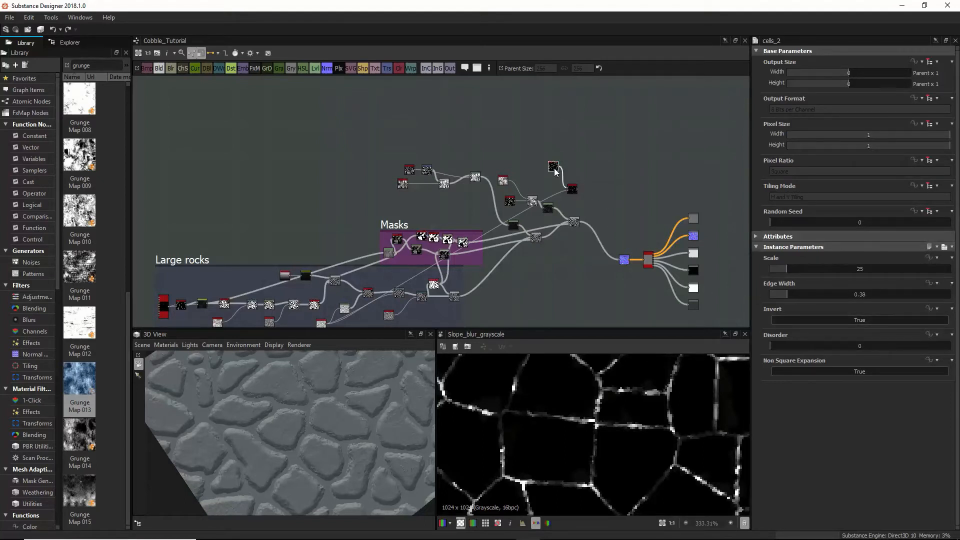
pyautogui.click(836, 318)
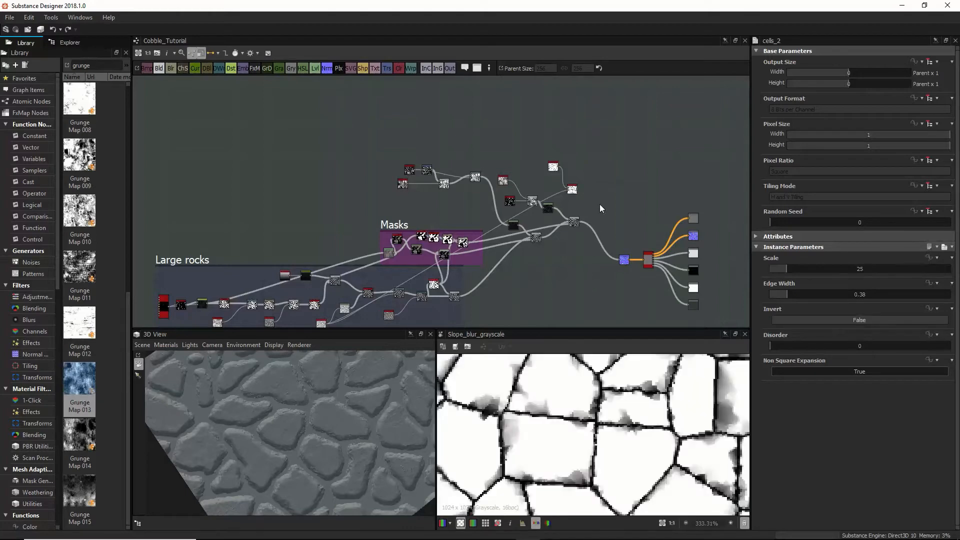
# Step: Add a Blend node with the slope-blurred cells as foreground and the final rock Blend's output as background
pyautogui.press('space')
pyautogui.click(622, 234)
pyautogui.scroll(3, 595, 213)
pyautogui.scroll(3, 595, 212)
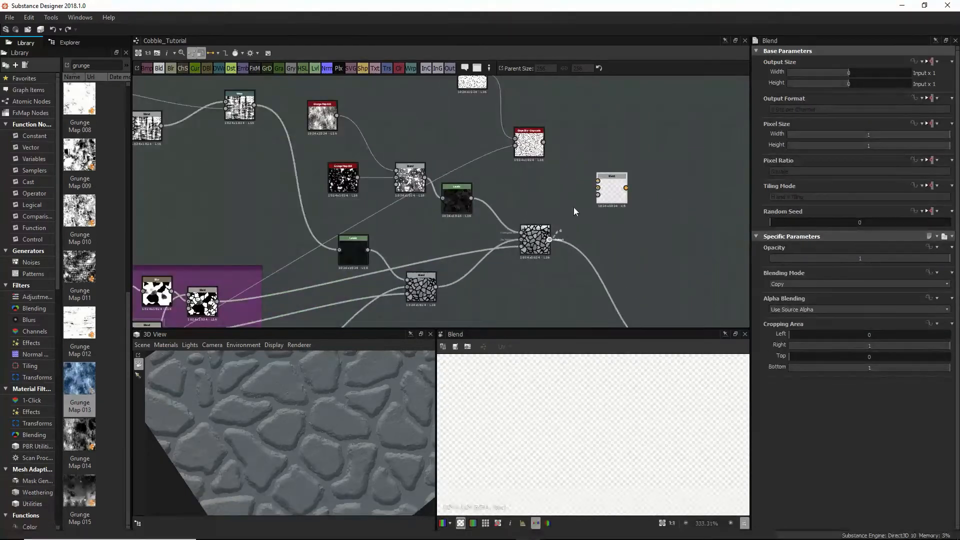
pyautogui.moveTo(604, 192); pyautogui.dragTo(604, 187)
pyautogui.moveTo(543, 142); pyautogui.dragTo(606, 186)
# Step: Try the Add (Linear Dodge) blending mode on the new Blend node and inspect the cracks
pyautogui.click(816, 283)
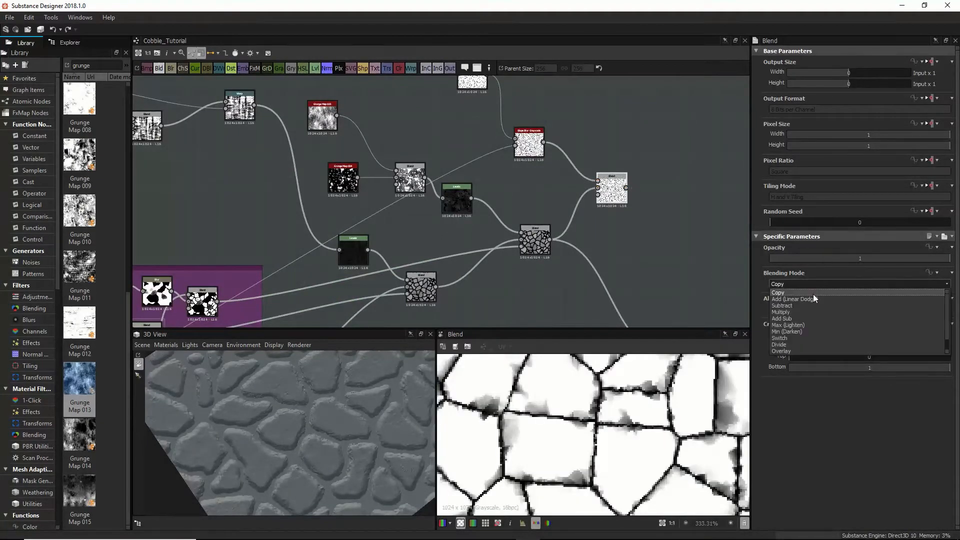
pyautogui.click(812, 298)
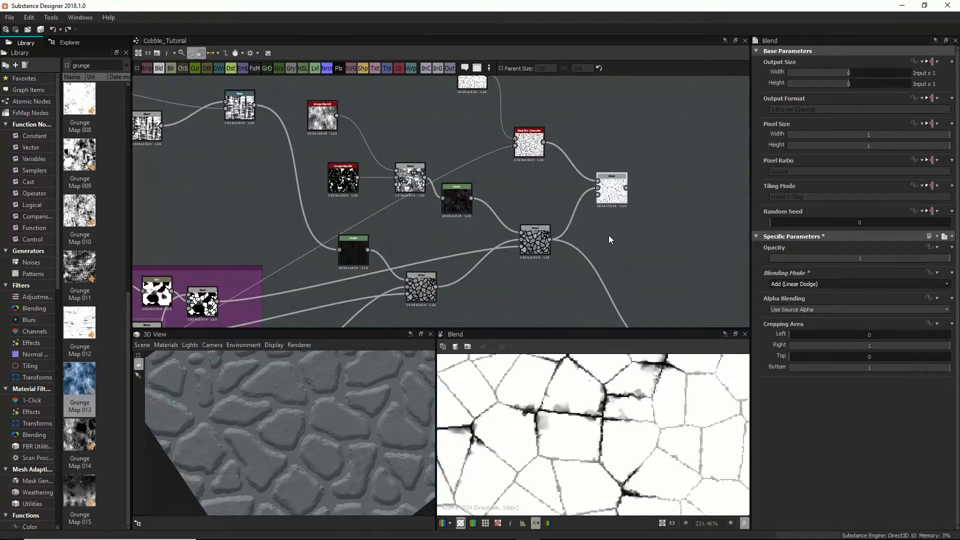
pyautogui.scroll(-5, 550, 471)
pyautogui.scroll(-2, 550, 471)
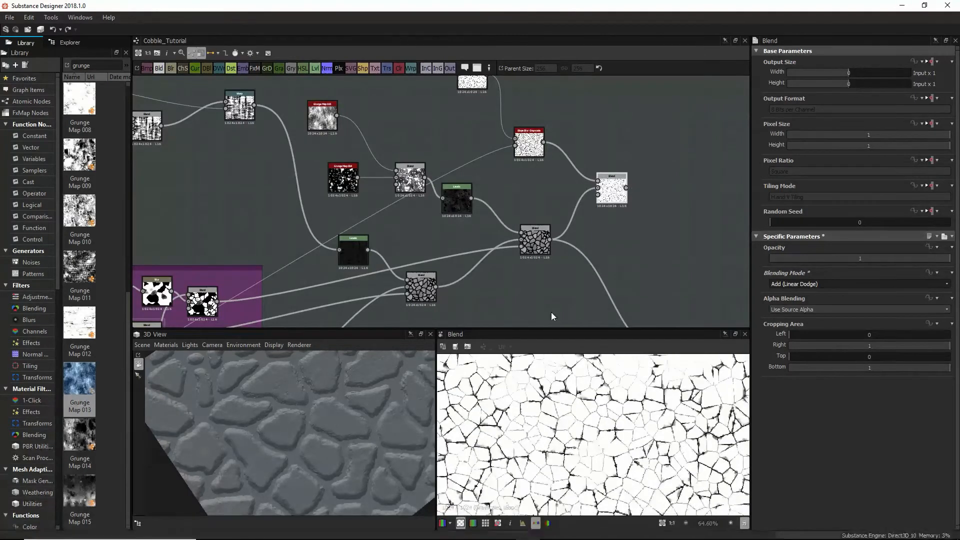
# Step: Subtract the cracks from the rocks by setting the new Blend's mode to Subtract and Cells 2's Invert to True
pyautogui.click(830, 284)
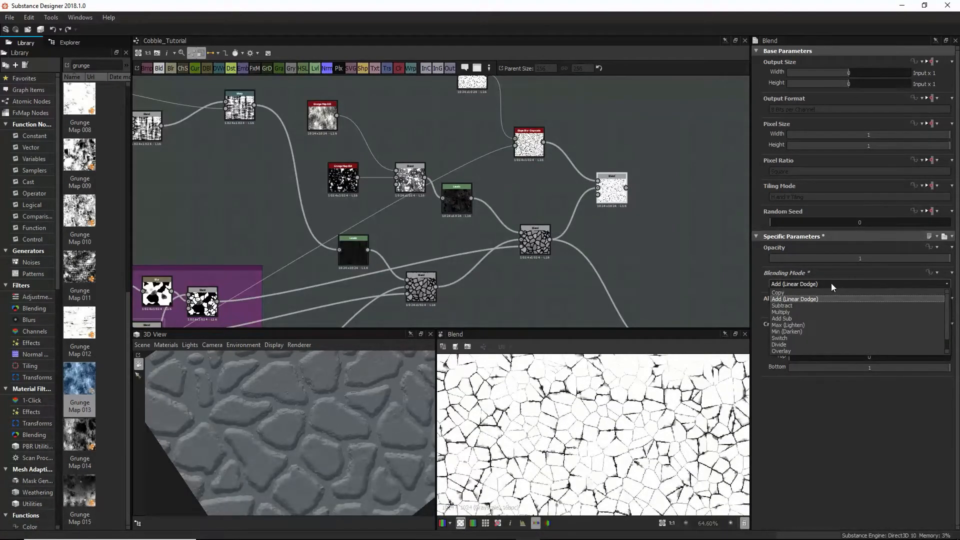
pyautogui.click(808, 305)
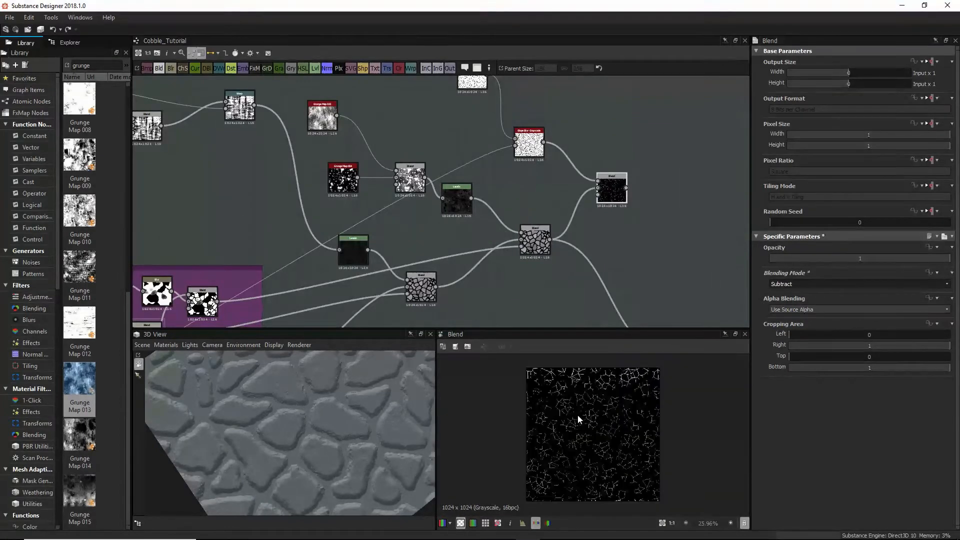
pyautogui.scroll(-3, 578, 415)
pyautogui.scroll(4, 582, 447)
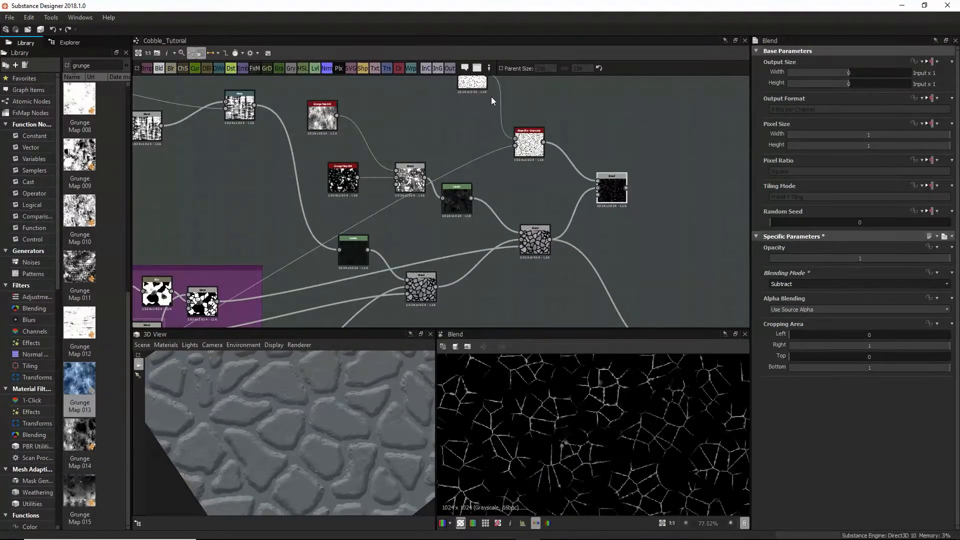
pyautogui.click(472, 82)
pyautogui.click(821, 320)
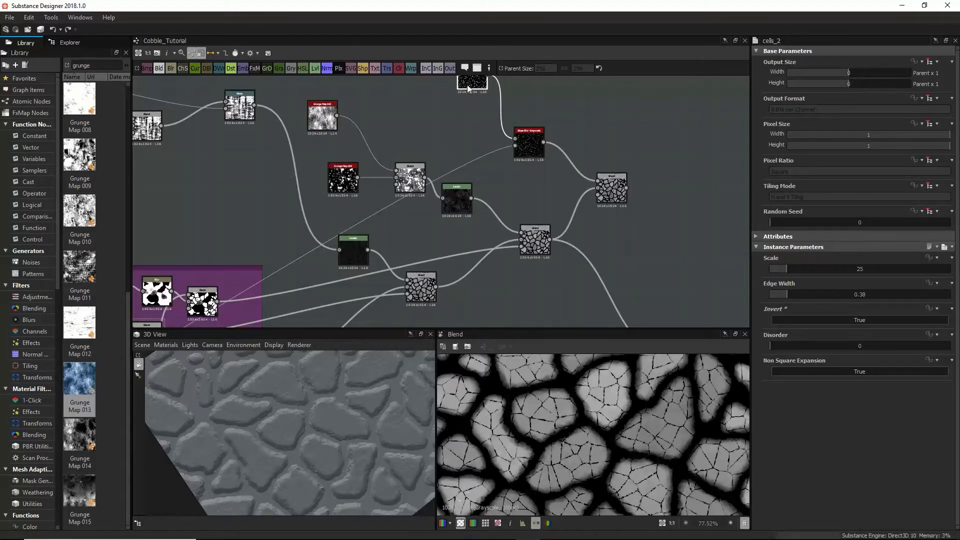
# Step: Set the mode of the Slope Blur Grayscale node fed by the cells pattern to Max
pyautogui.scroll(3, 625, 457)
pyautogui.click(528, 140)
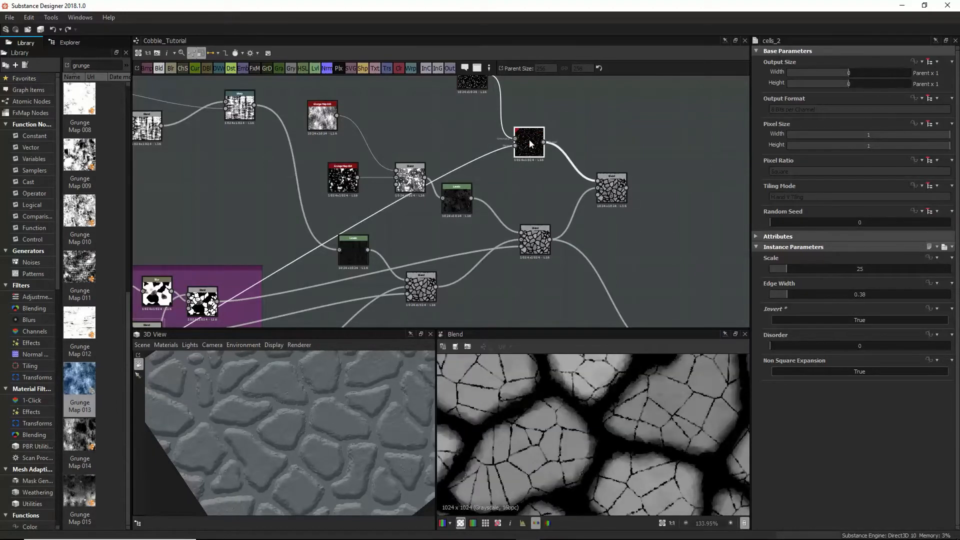
pyautogui.click(823, 320)
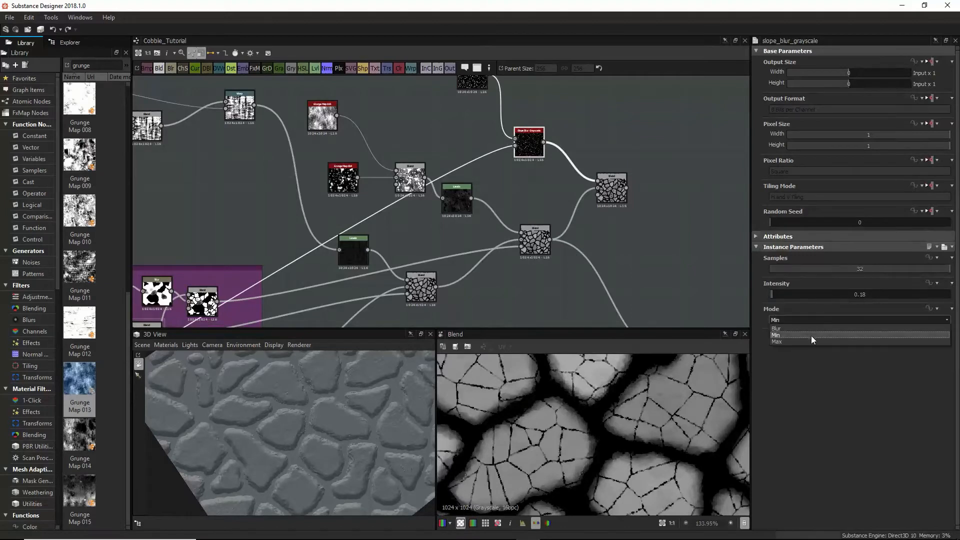
pyautogui.click(810, 342)
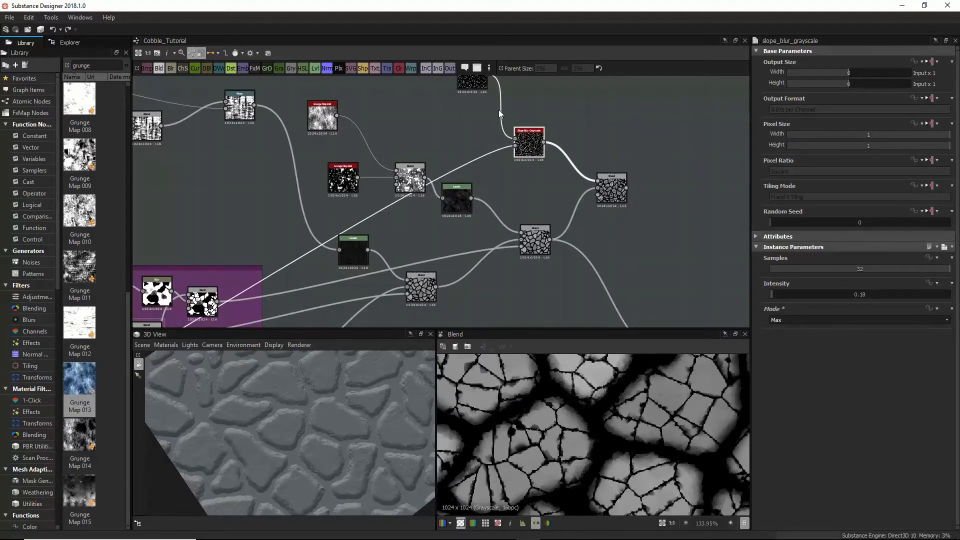
# Step: Set the Cells 2 node's scale to 58 and its edge width to 0.14 for smaller, finer cracks
pyautogui.click(467, 86)
pyautogui.scroll(-6, 596, 423)
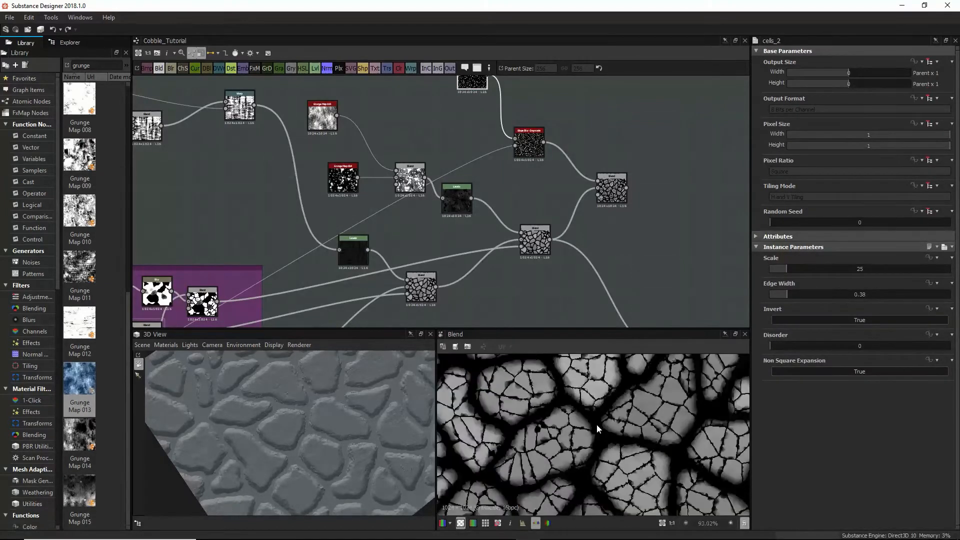
pyautogui.scroll(-1, 596, 423)
pyautogui.moveTo(646, 252); pyautogui.dragTo(548, 197, button='middle')
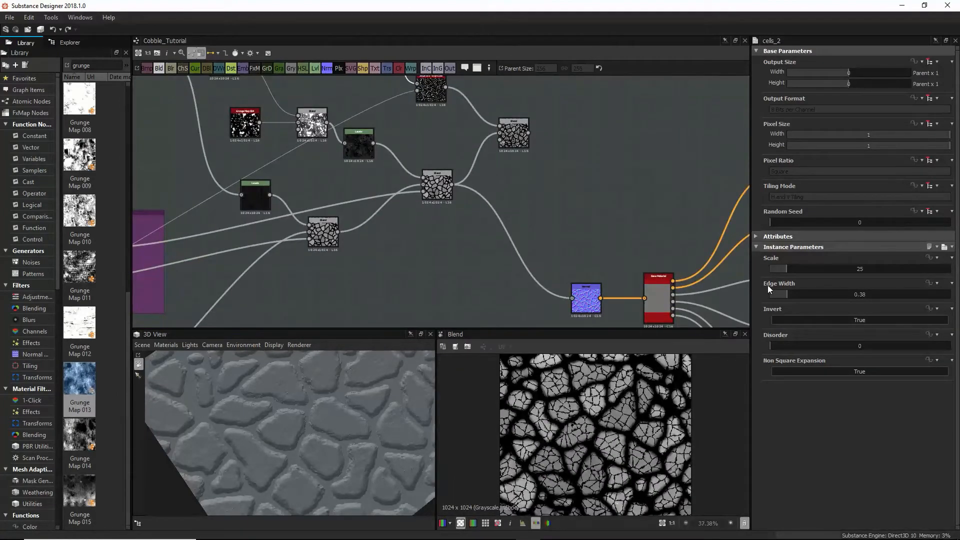
pyautogui.moveTo(785, 265); pyautogui.dragTo(774, 295)
pyautogui.scroll(5, 606, 398)
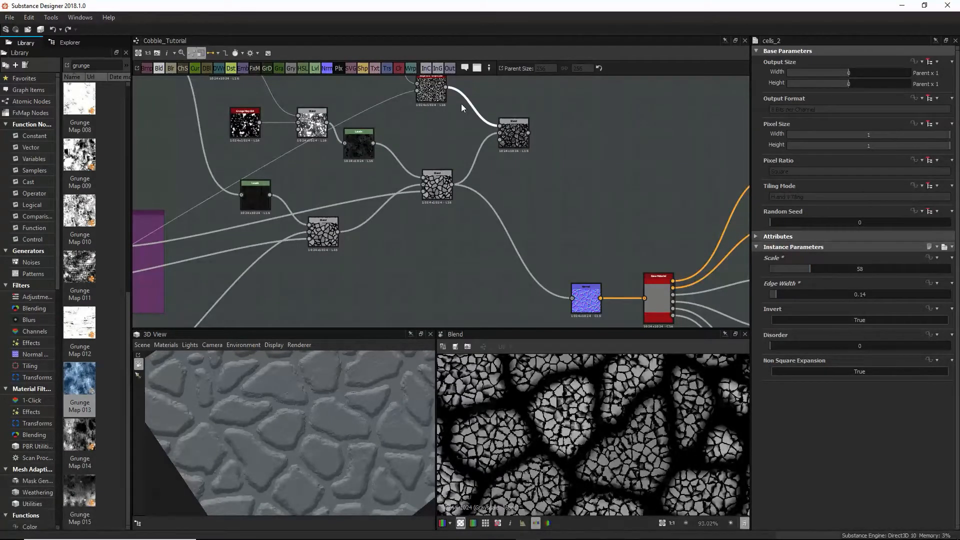
# Step: Insert a Blur node between the Slope Blur Grayscale and the final Blend, with intensity 0.17
pyautogui.moveTo(461, 103); pyautogui.dragTo(470, 149, button='middle')
pyautogui.press('space')
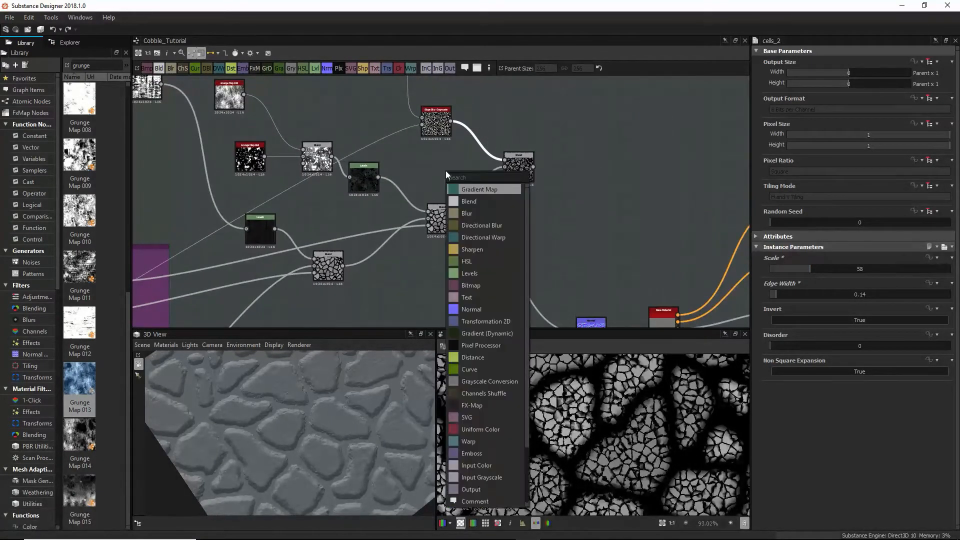
pyautogui.write('b')
pyautogui.click(492, 203)
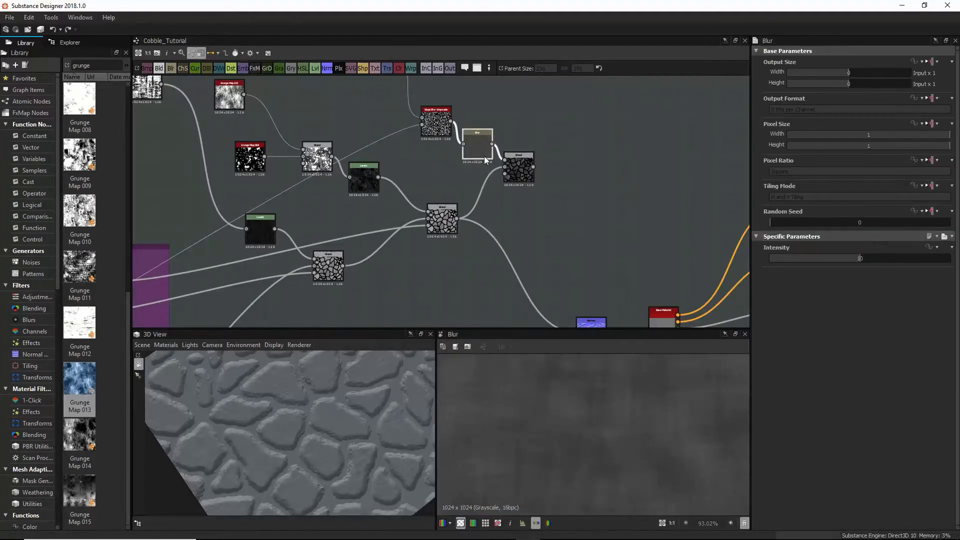
pyautogui.moveTo(787, 257); pyautogui.dragTo(766, 258)
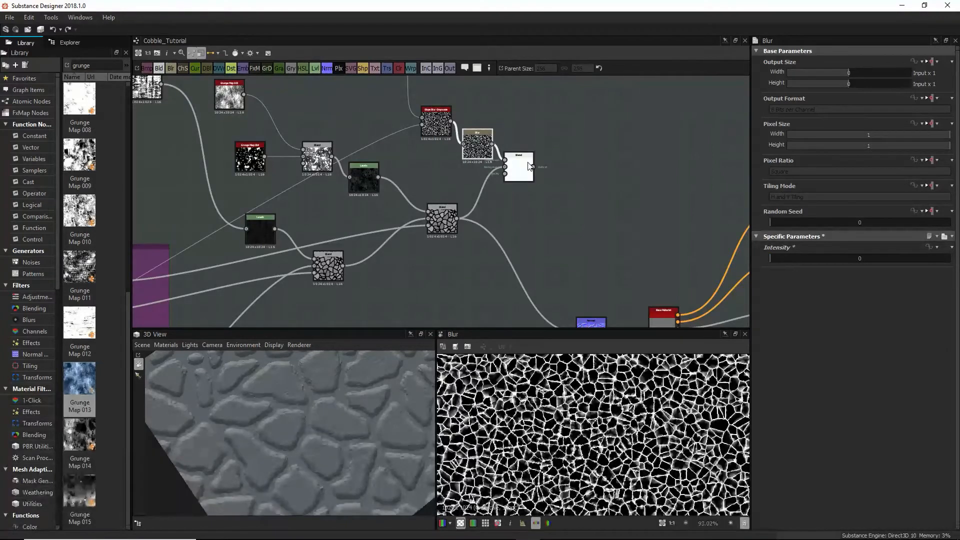
pyautogui.click(770, 259)
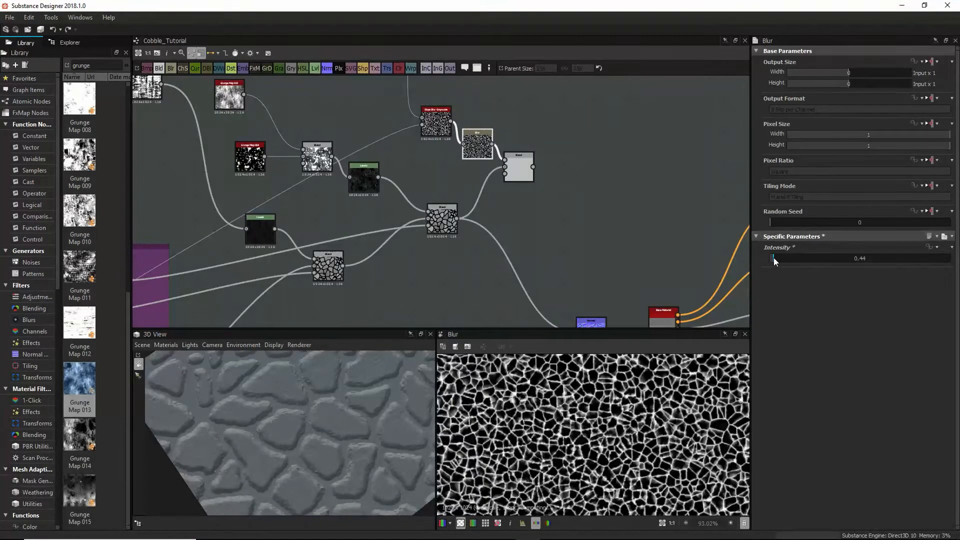
pyautogui.moveTo(771, 256); pyautogui.dragTo(771, 256)
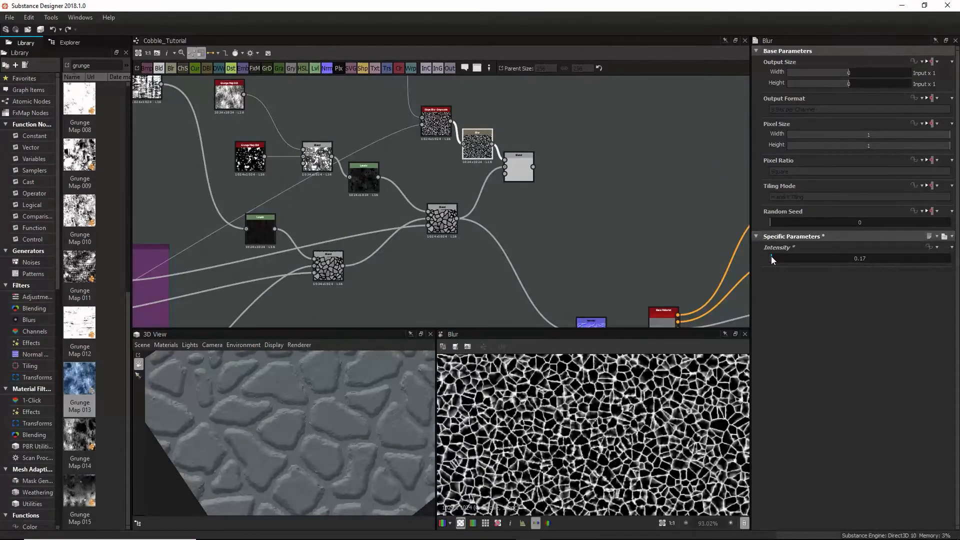
# Step: Preview the final Subtract Blend and connect its output to the Normal node to see the cracks on the 3D surface
pyautogui.doubleClick(518, 168)
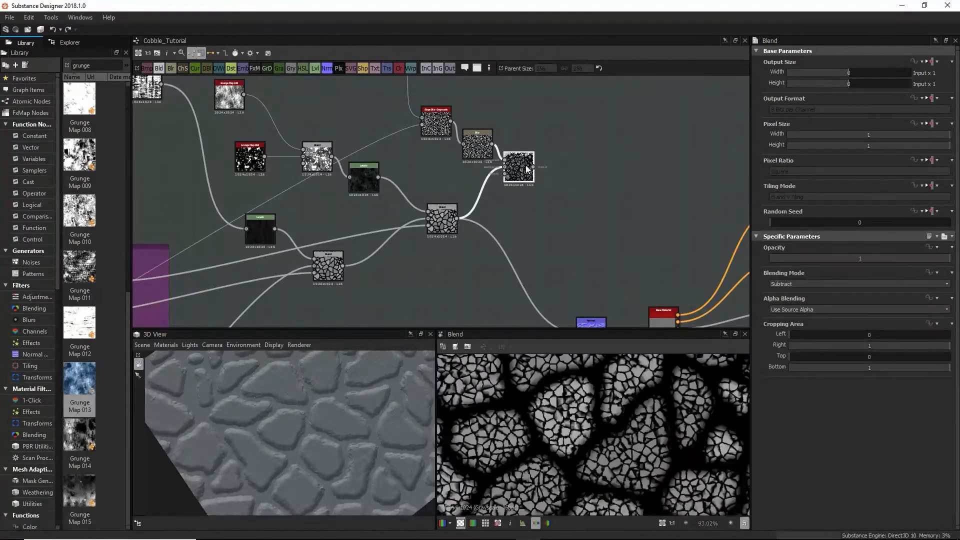
pyautogui.scroll(2, 604, 415)
pyautogui.scroll(-1, 602, 412)
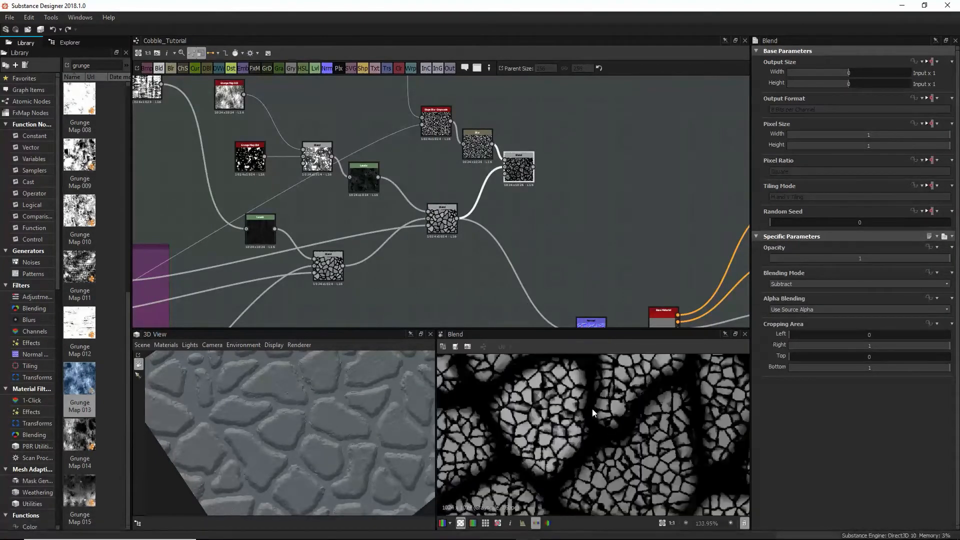
pyautogui.scroll(-1, 526, 262)
pyautogui.moveTo(532, 190); pyautogui.dragTo(575, 325)
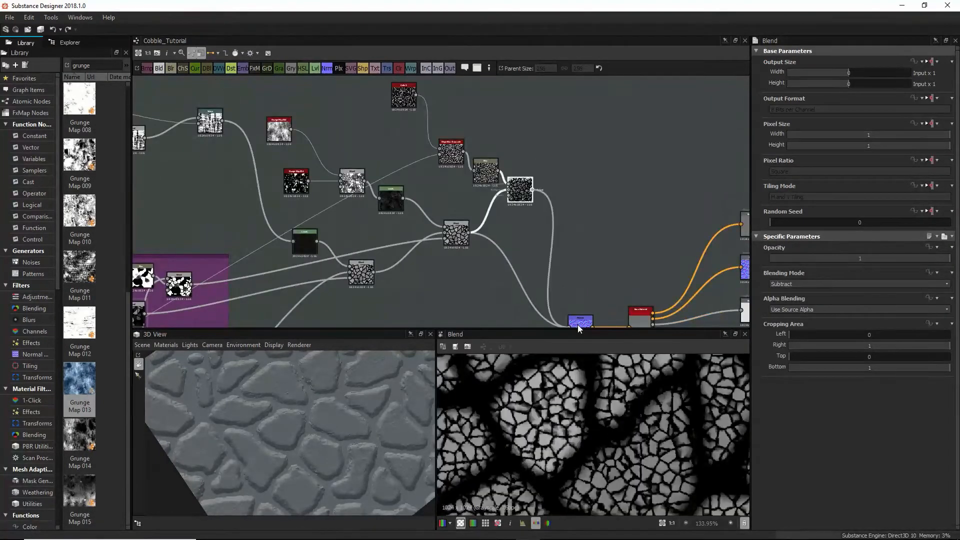
pyautogui.scroll(-4, 328, 448)
pyautogui.moveTo(328, 448)
pyautogui.mouseDown()
pyautogui.moveTo(321, 446)
pyautogui.moveTo(335, 439)
pyautogui.mouseUp()
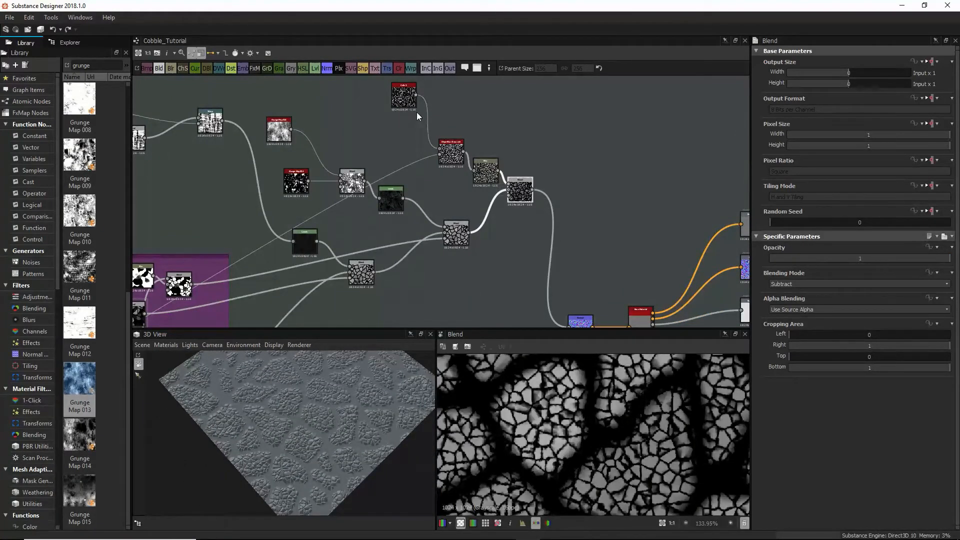
# Step: Line up the Cells 2, Slope Blur and Blur nodes above the graph and insert a Levels node between the Blur and the final Blend
pyautogui.moveTo(409, 98); pyautogui.dragTo(358, 102)
pyautogui.moveTo(451, 150); pyautogui.dragTo(417, 93)
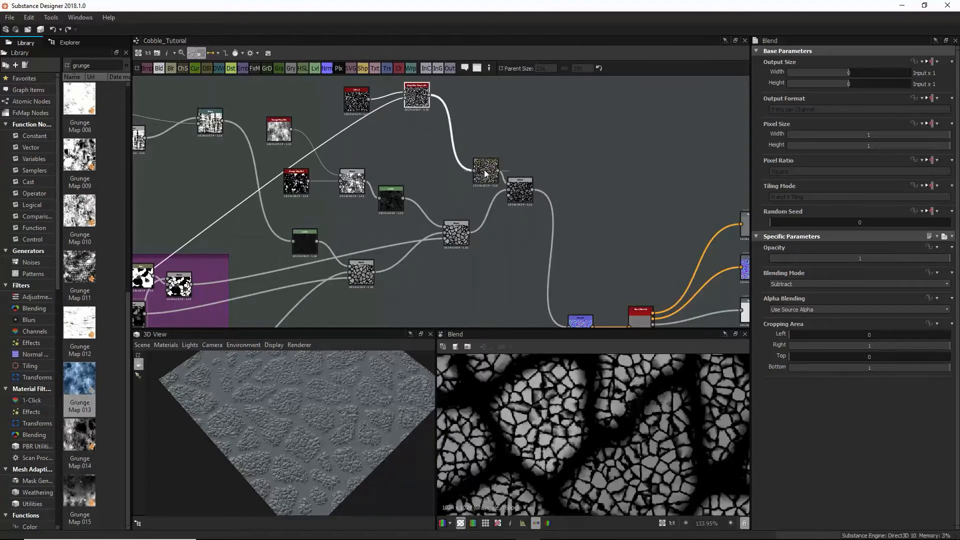
pyautogui.moveTo(492, 173); pyautogui.dragTo(457, 96)
pyautogui.click(468, 103)
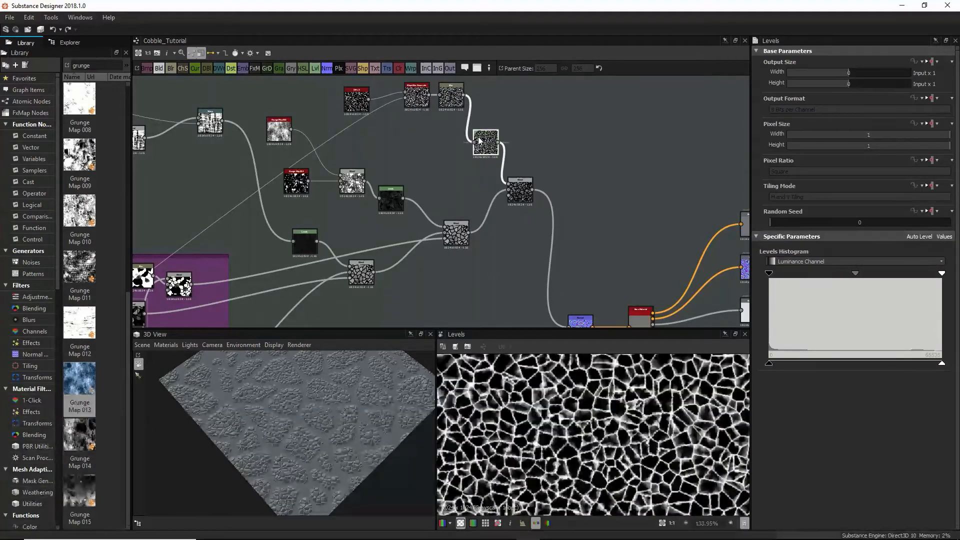
pyautogui.moveTo(482, 141); pyautogui.dragTo(490, 129)
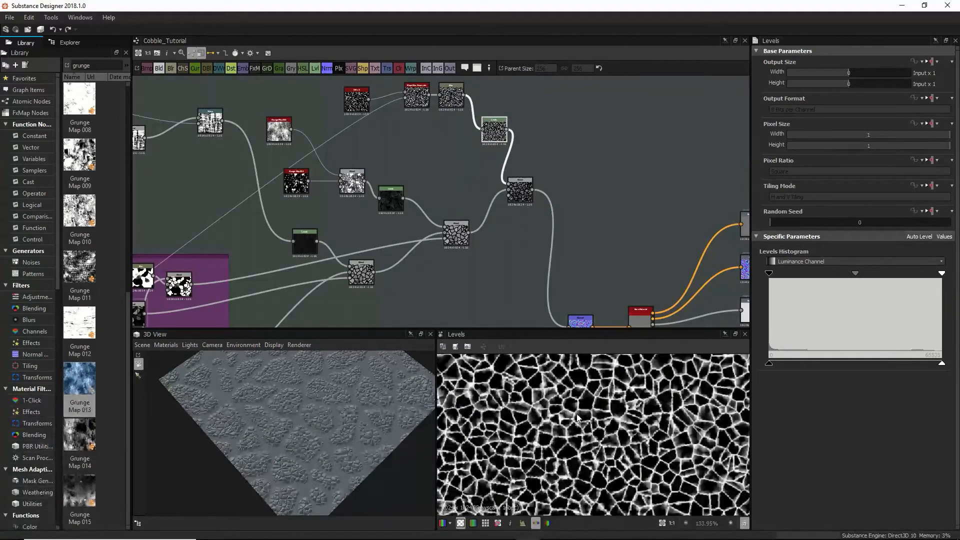
# Step: Thin and dim the crack lines in the new Levels node by adjusting its input range toward white and lowering the white output to roughly half
pyautogui.moveTo(768, 363)
pyautogui.mouseDown()
pyautogui.moveTo(867, 365)
pyautogui.moveTo(763, 367)
pyautogui.mouseUp()
pyautogui.moveTo(858, 276); pyautogui.dragTo(809, 274)
pyautogui.moveTo(905, 277); pyautogui.dragTo(917, 276)
pyautogui.scroll(3, 336, 431)
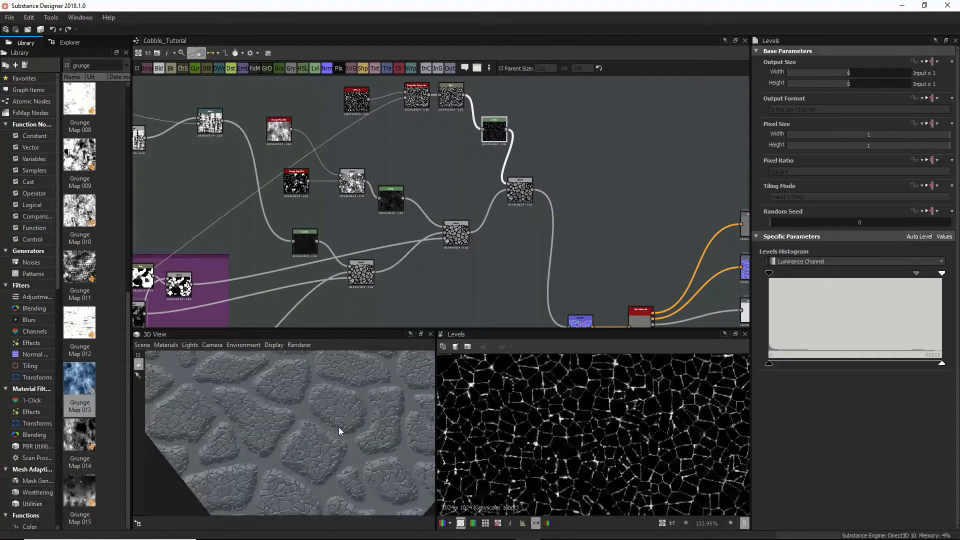
pyautogui.scroll(3, 372, 438)
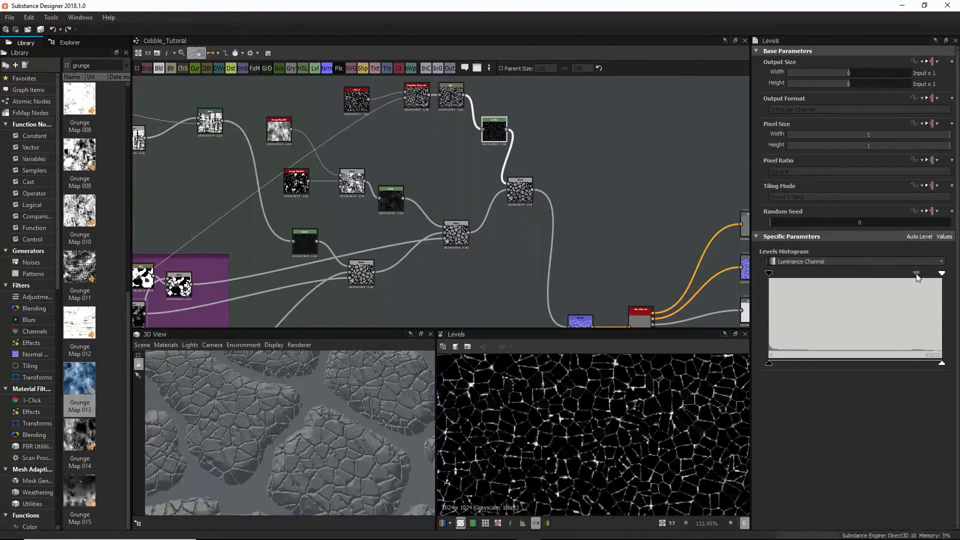
pyautogui.moveTo(915, 273); pyautogui.dragTo(906, 274)
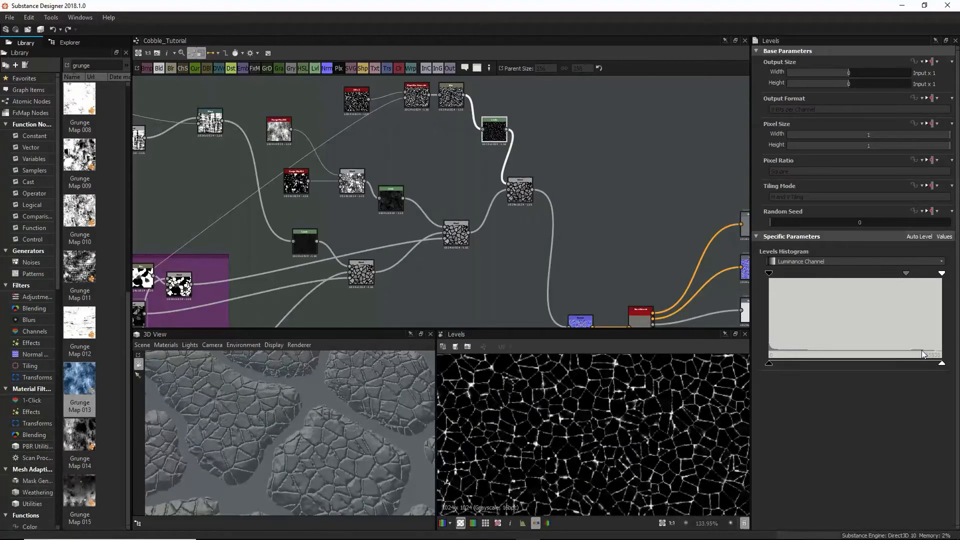
pyautogui.moveTo(940, 364); pyautogui.dragTo(847, 371)
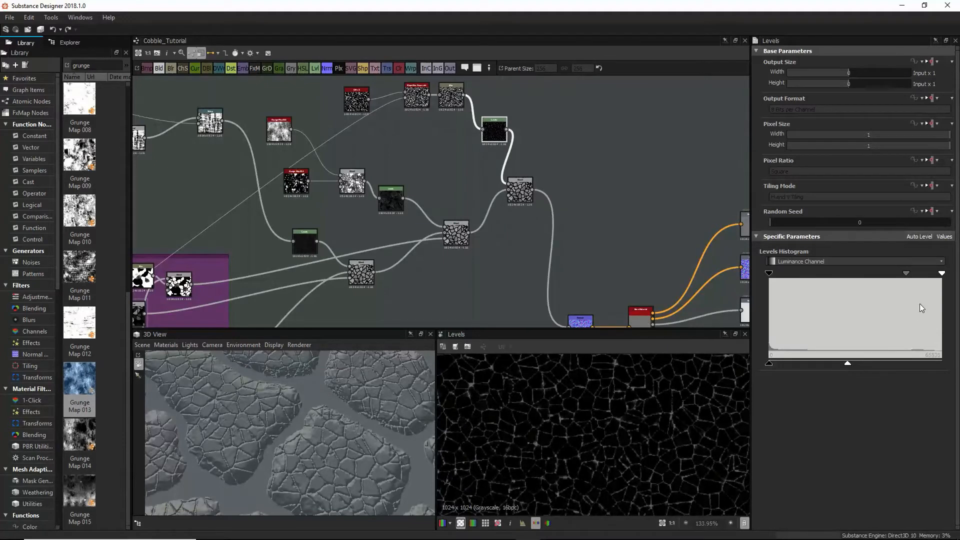
pyautogui.moveTo(906, 274); pyautogui.dragTo(874, 278)
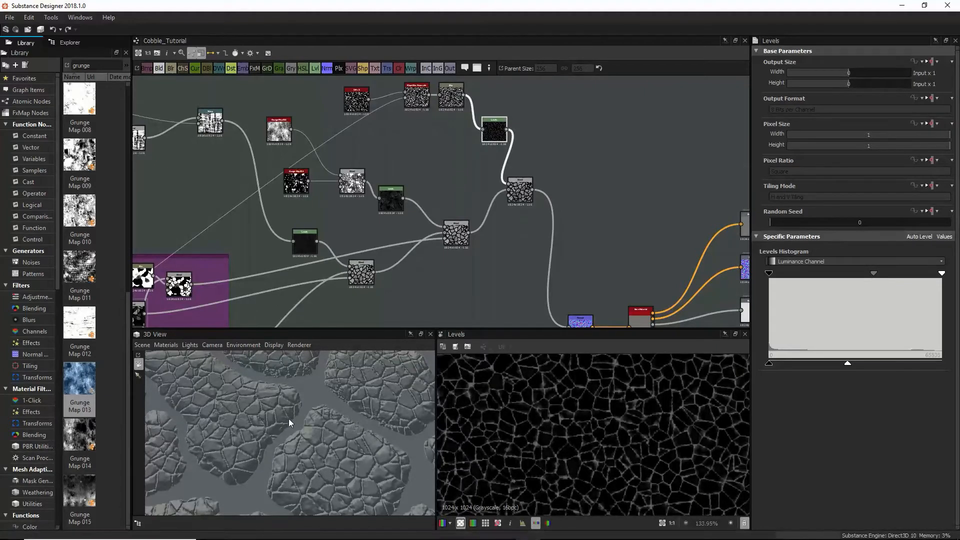
pyautogui.scroll(-4, 289, 418)
pyautogui.moveTo(768, 274); pyautogui.dragTo(847, 278)
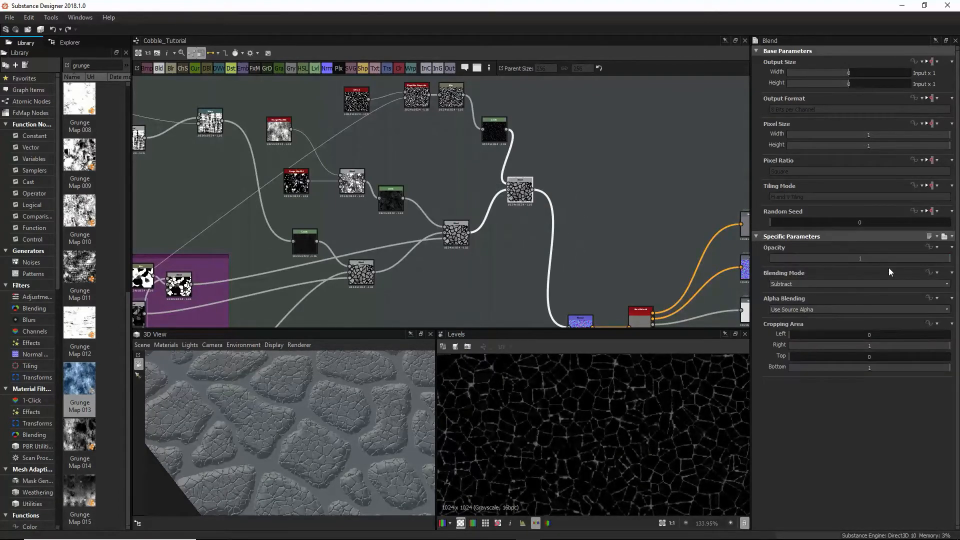
# Step: Set the final Subtract Blend's opacity to 0.07 so the cracks only faintly mark the stones
pyautogui.moveTo(934, 256); pyautogui.dragTo(780, 257)
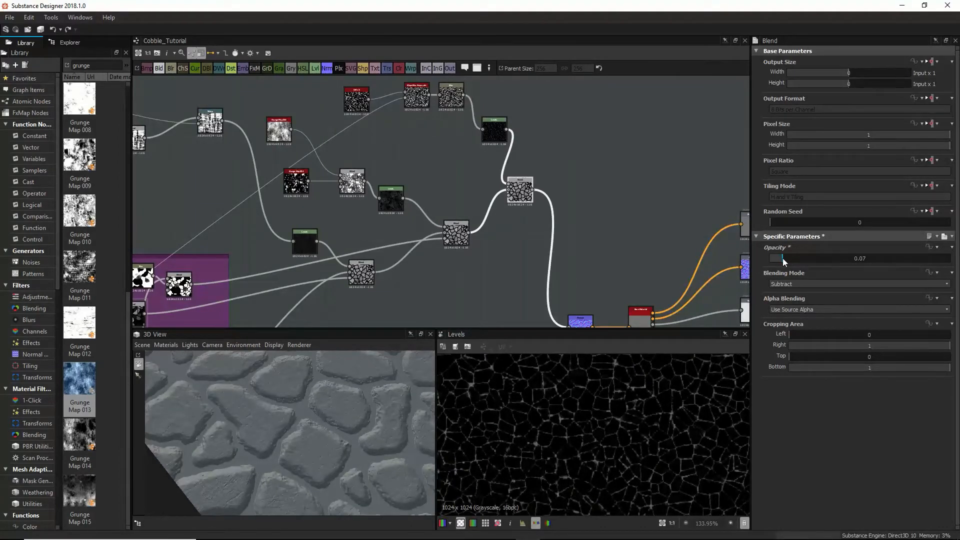
pyautogui.moveTo(302, 407); pyautogui.dragTo(306, 438)
# Step: Set the Cells 2 node's scale to 75 to make the crack pattern denser
pyautogui.moveTo(410, 103); pyautogui.dragTo(413, 151, button='middle')
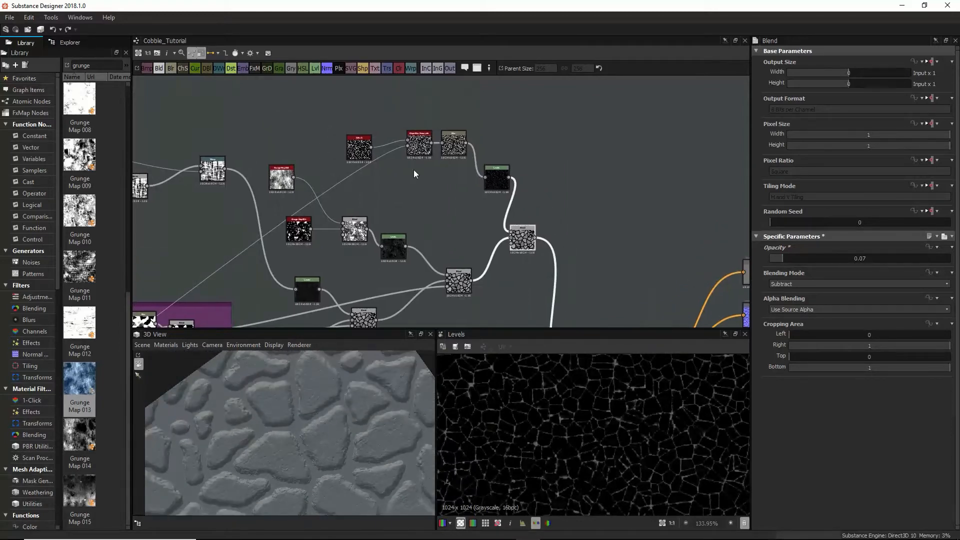
pyautogui.click(419, 143)
pyautogui.click(354, 149)
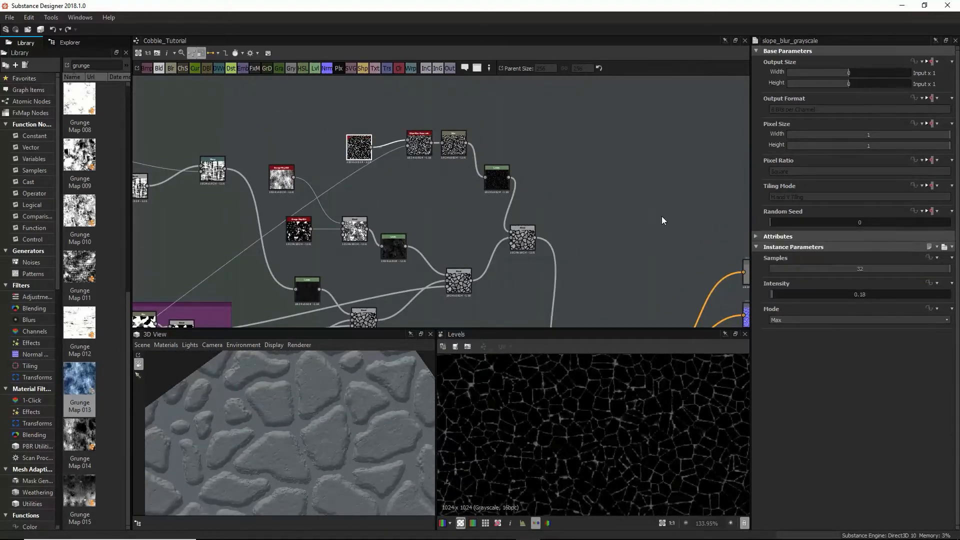
pyautogui.moveTo(806, 271); pyautogui.dragTo(822, 272)
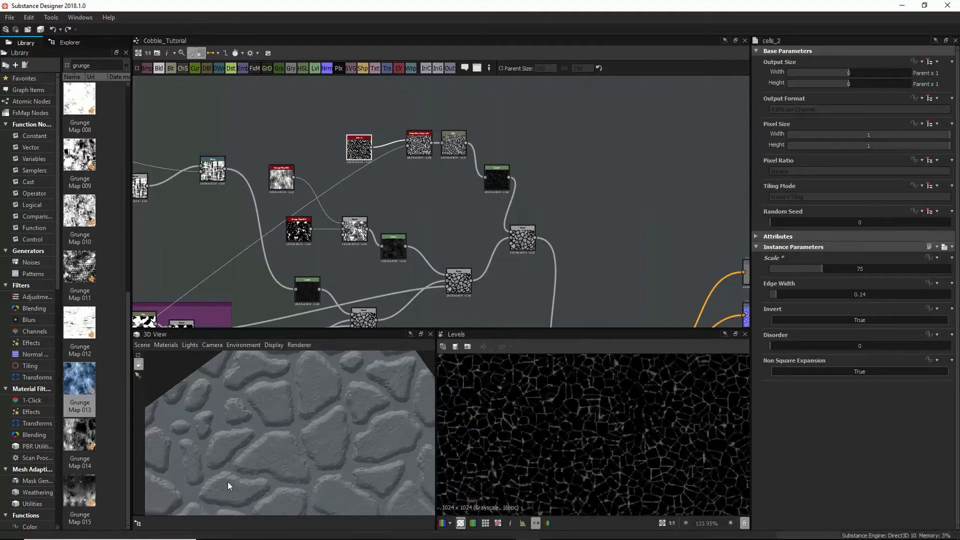
pyautogui.moveTo(227, 481); pyautogui.dragTo(239, 427)
# Step: Add a Blend node in the purple frame and feed it from the black-and-white stone mask Blend and the darker grey stone Blend below it
pyautogui.moveTo(293, 264); pyautogui.dragTo(372, 211, button='middle')
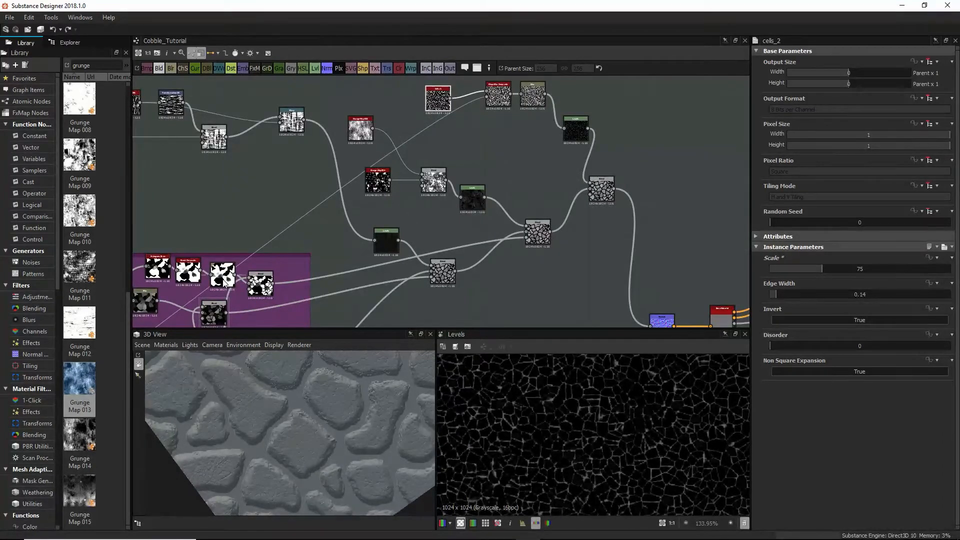
pyautogui.click(261, 284)
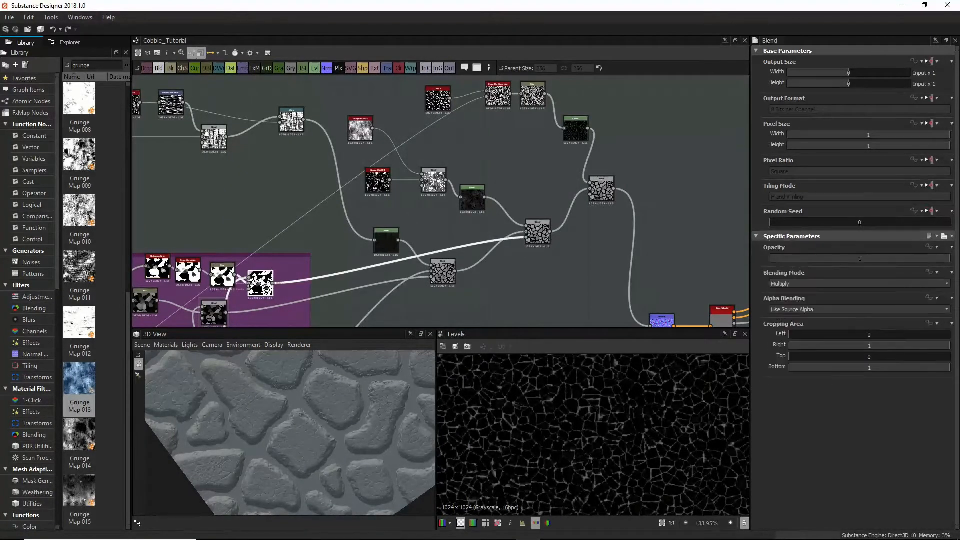
pyautogui.press('space')
pyautogui.write('b')
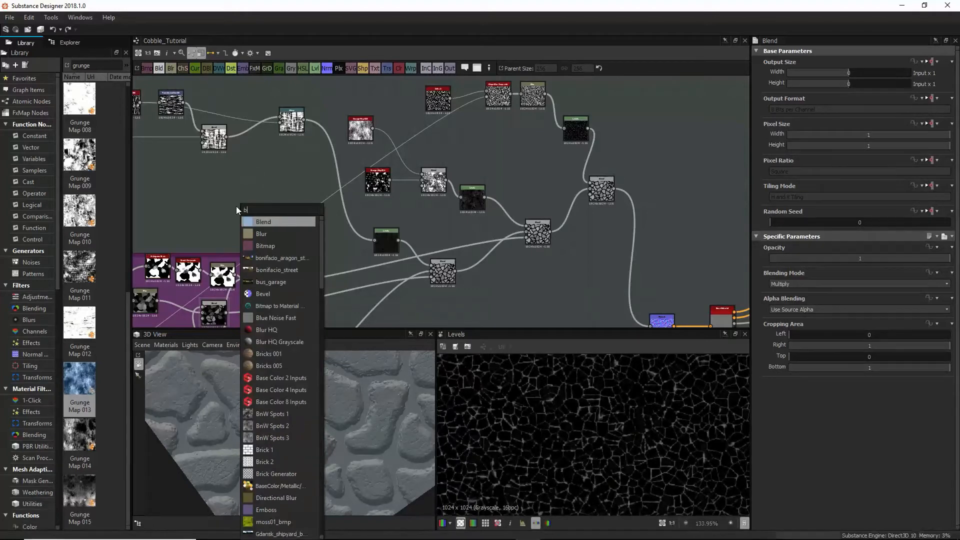
pyautogui.click(278, 226)
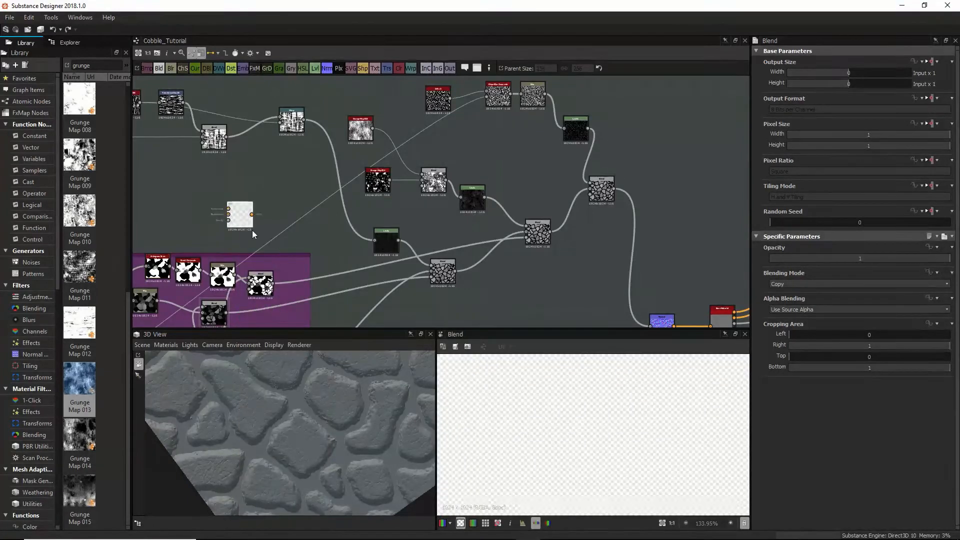
pyautogui.moveTo(251, 226); pyautogui.dragTo(297, 270)
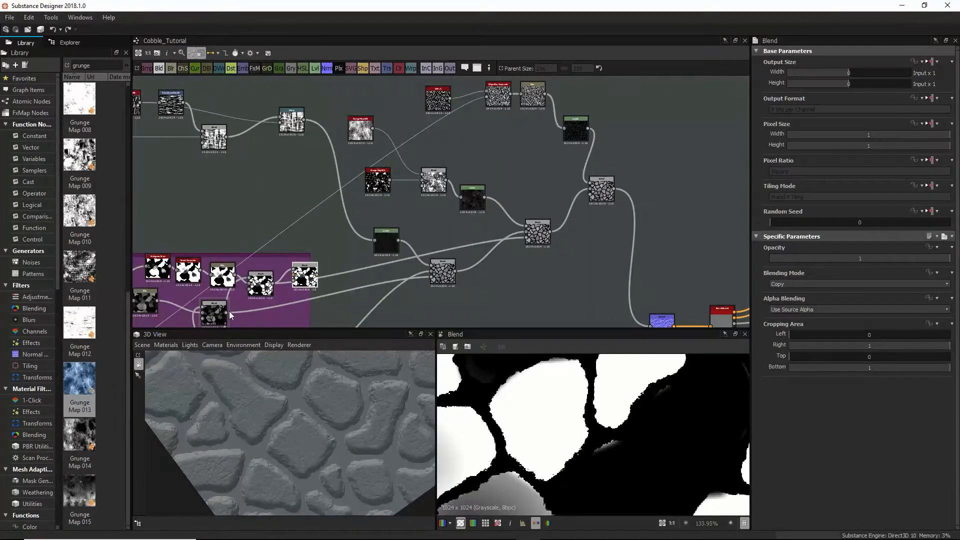
pyautogui.moveTo(227, 313); pyautogui.dragTo(301, 272)
# Step: Set the new Blend node's blending mode to Add (Linear Dodge) and check the combined stone mask
pyautogui.click(818, 284)
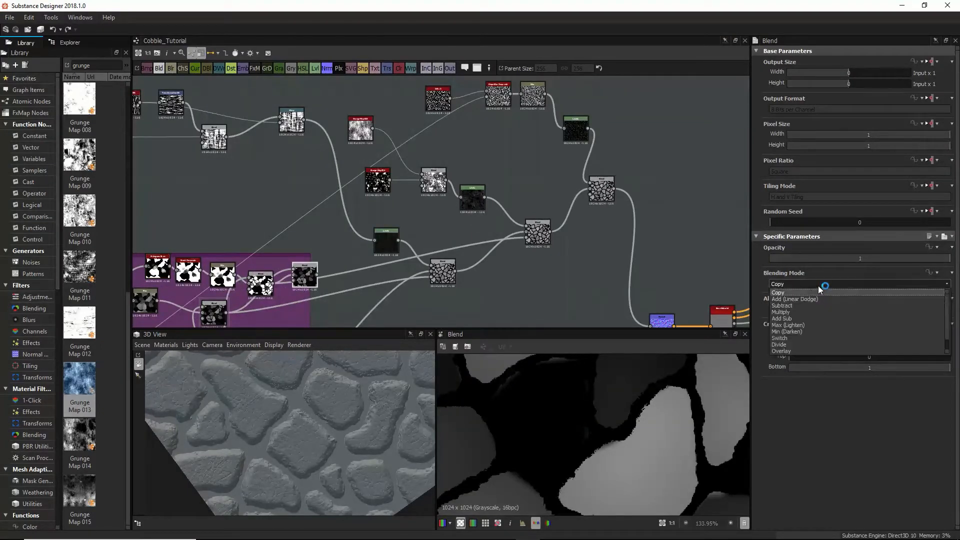
pyautogui.click(809, 297)
pyautogui.scroll(-8, 551, 445)
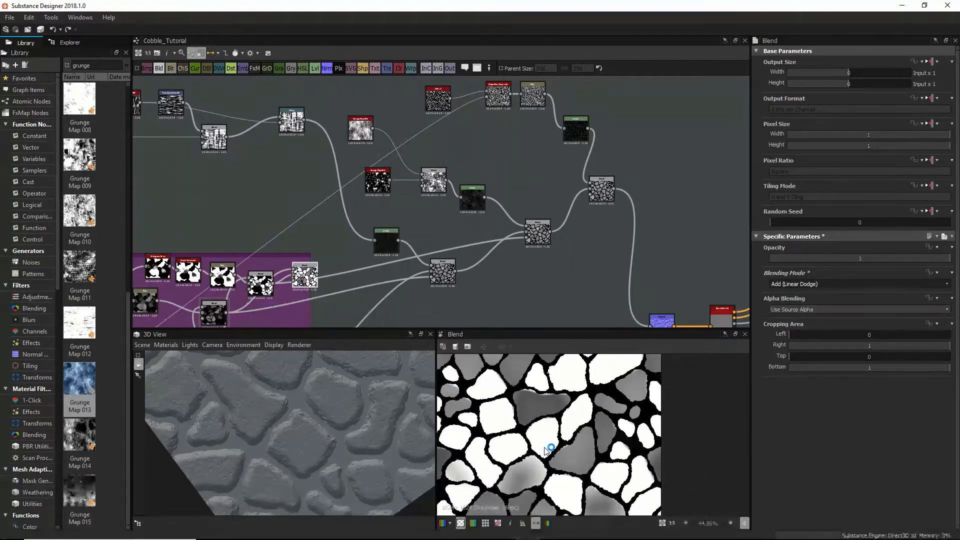
# Step: Set the combined stone mask Blend's opacity to 0.69 and connect its output to the mask input of the final crack Subtract Blend
pyautogui.moveTo(906, 258); pyautogui.dragTo(890, 260)
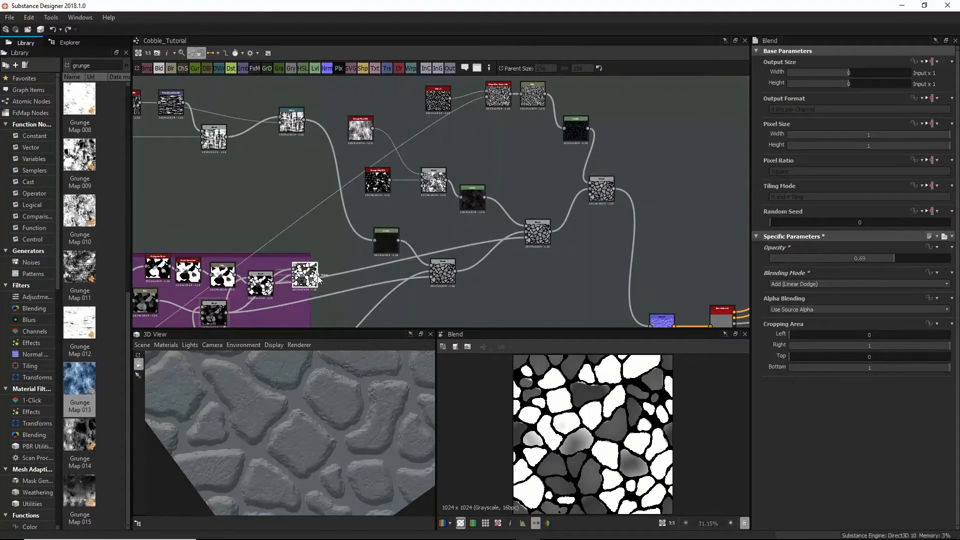
pyautogui.moveTo(318, 275); pyautogui.dragTo(591, 194)
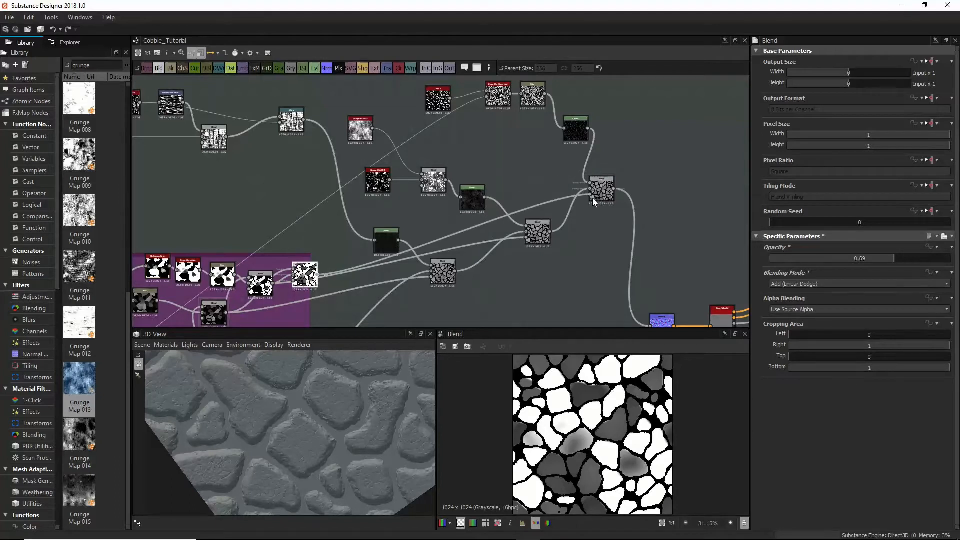
pyautogui.moveTo(309, 427); pyautogui.dragTo(328, 442)
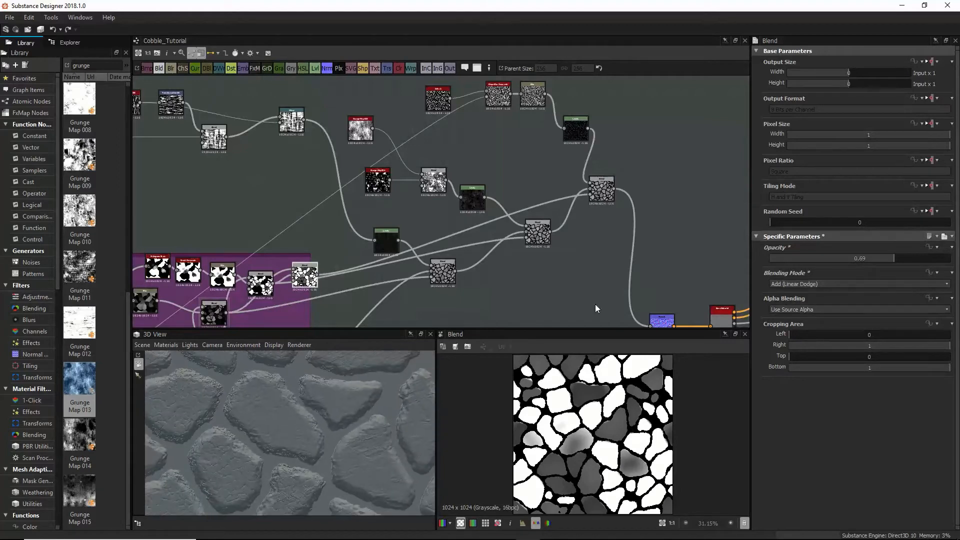
# Step: Set the combined stone mask Blend's opacity to 0.7 and rearrange the last two Blend nodes inside the Masks frame
pyautogui.moveTo(886, 254); pyautogui.dragTo(913, 272)
pyautogui.moveTo(328, 254); pyautogui.dragTo(385, 221, button='middle')
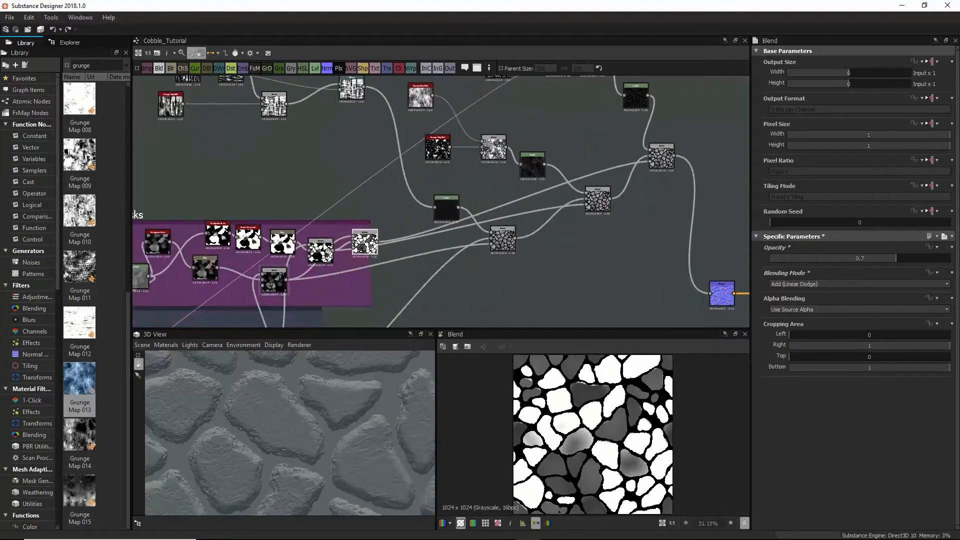
pyautogui.moveTo(355, 252); pyautogui.dragTo(319, 239)
pyautogui.click(359, 254)
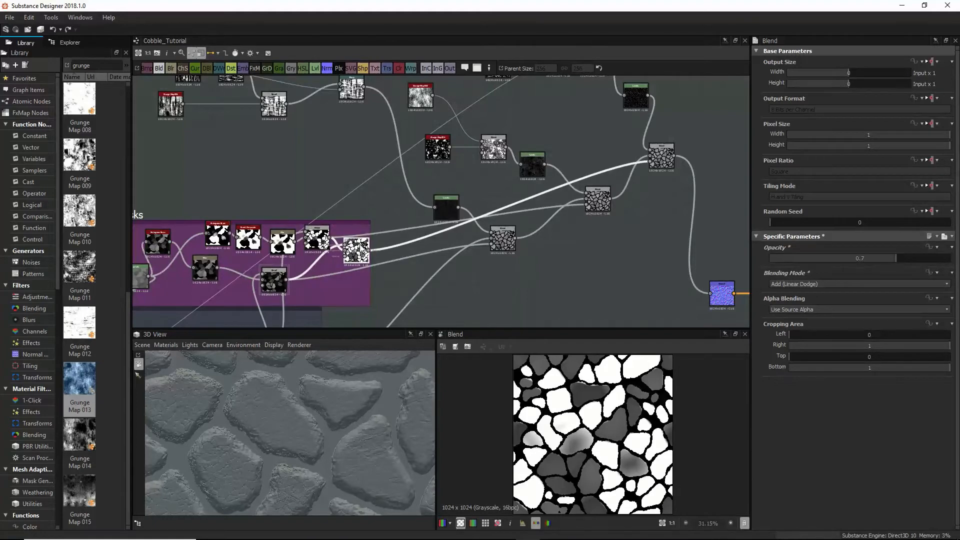
# Step: Check the neighbouring black-and-white mask Blend, and change the combined stone mask Blend's blending mode to Multiply
pyautogui.click(313, 243)
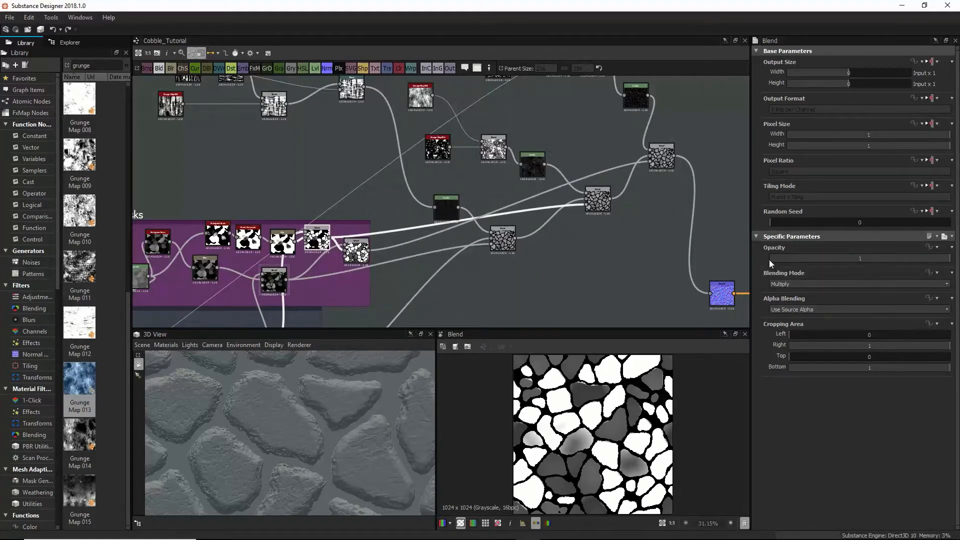
pyautogui.click(355, 250)
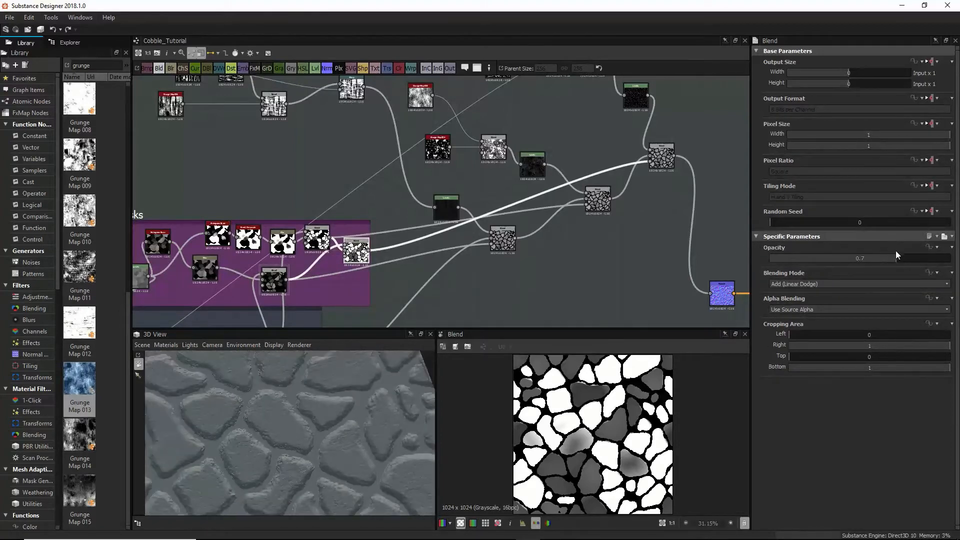
pyautogui.click(855, 284)
pyautogui.click(826, 311)
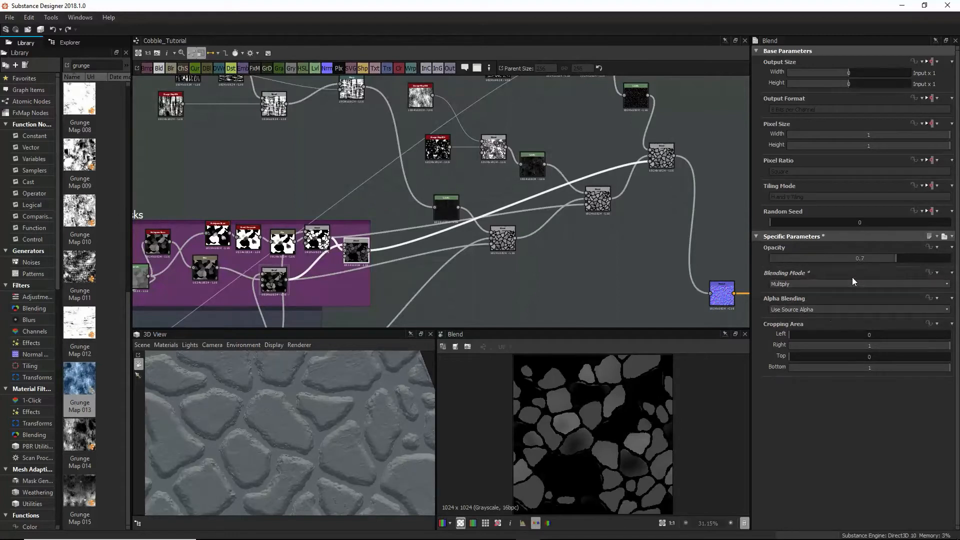
# Step: Try opacities of 0.45 and 0.18 on the combined stone mask Blend and inspect the stones in the 3D preview
pyautogui.moveTo(896, 258); pyautogui.dragTo(859, 261)
pyautogui.moveTo(270, 385); pyautogui.dragTo(290, 419)
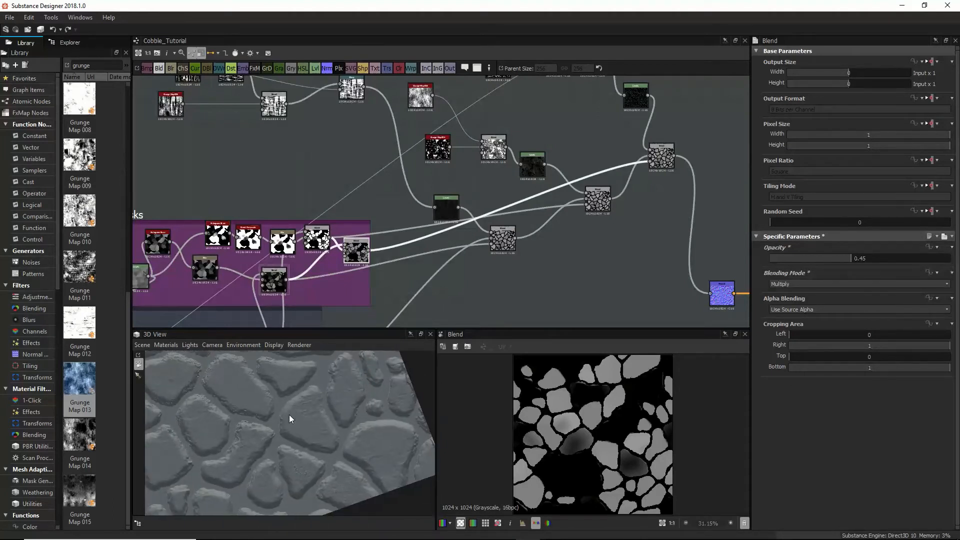
pyautogui.moveTo(853, 259); pyautogui.dragTo(802, 260)
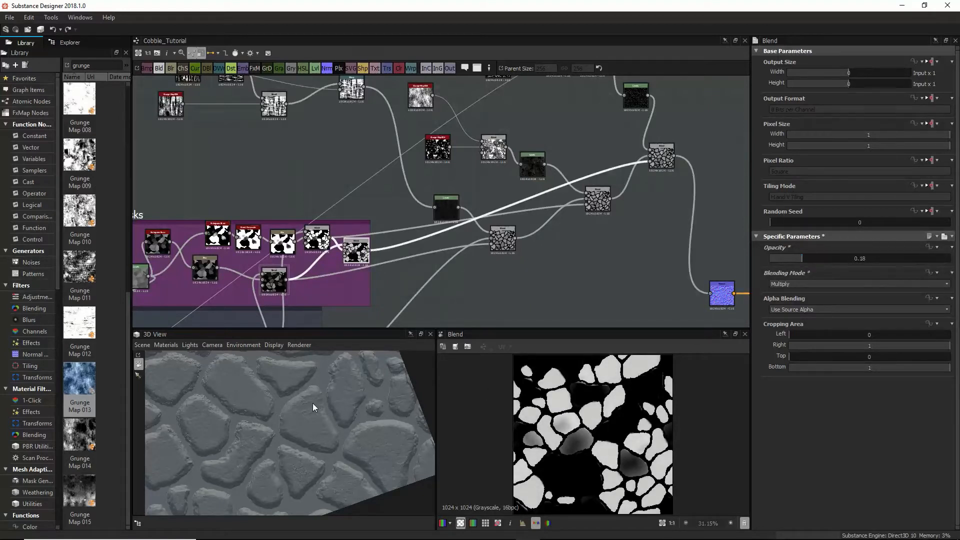
pyautogui.moveTo(316, 412); pyautogui.dragTo(334, 397)
pyautogui.scroll(6, 244, 430)
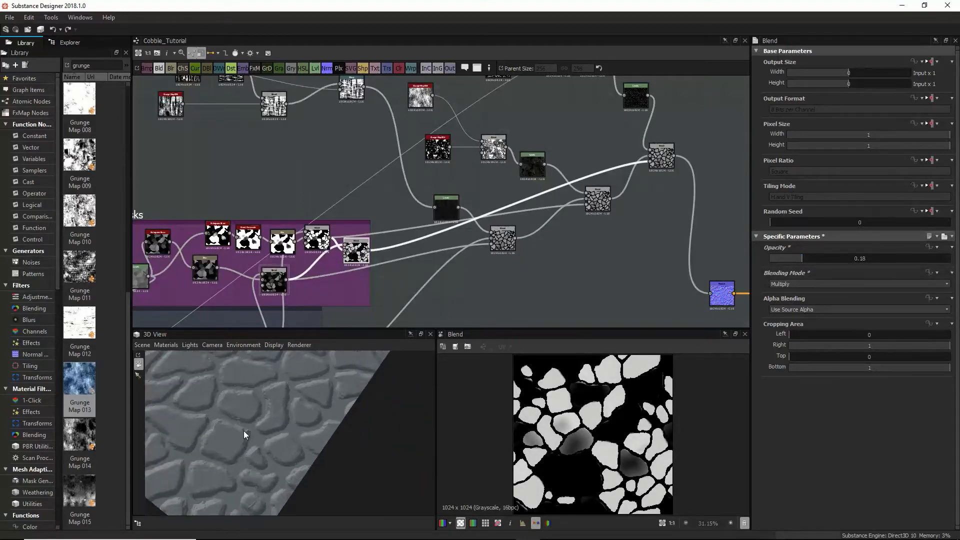
pyautogui.moveTo(243, 430); pyautogui.dragTo(319, 434, button='middle')
# Step: Try an opacity of 0.63 on the combined stone mask Blend and inspect the cracks up close in the 3D preview
pyautogui.moveTo(815, 258); pyautogui.dragTo(830, 259)
pyautogui.moveTo(842, 260); pyautogui.dragTo(886, 258)
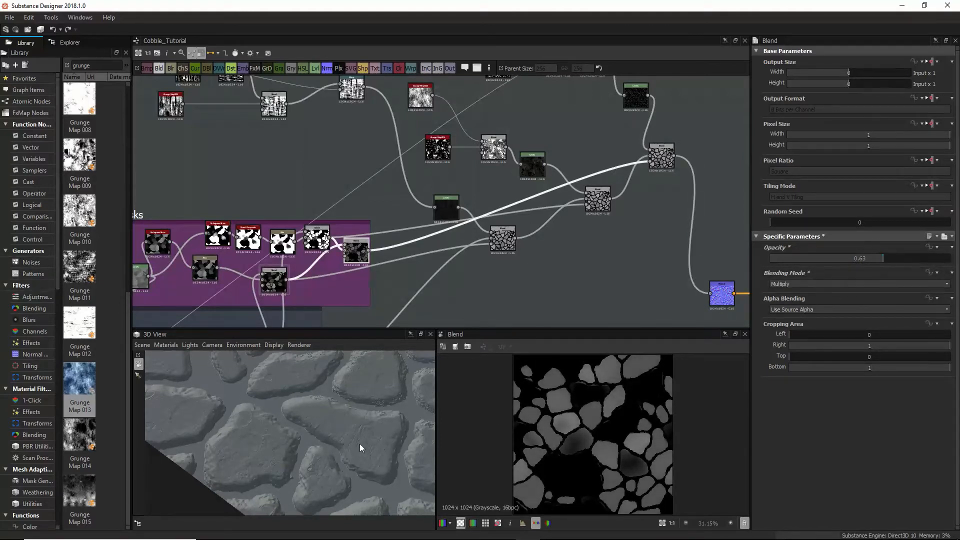
pyautogui.moveTo(359, 443); pyautogui.dragTo(311, 415)
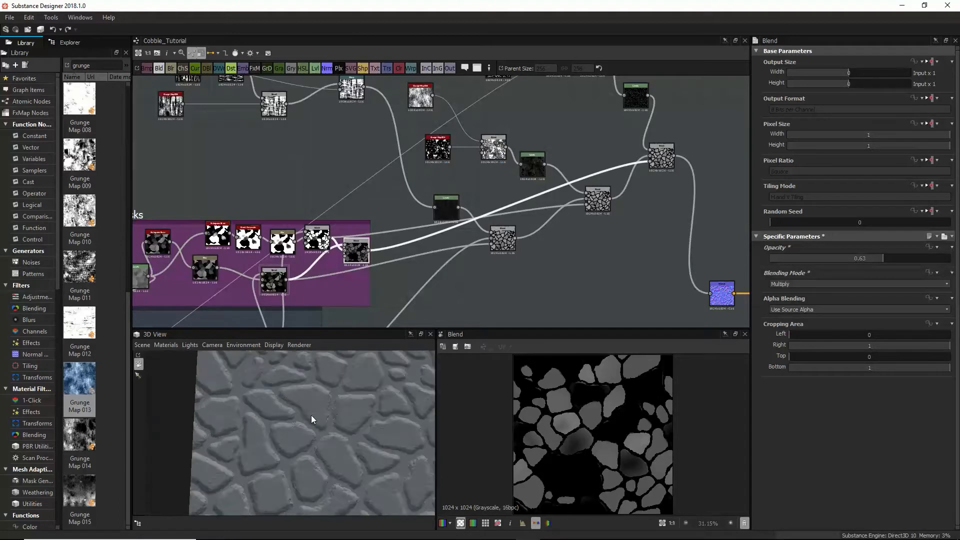
pyautogui.scroll(6, 316, 413)
pyautogui.scroll(-4, 316, 411)
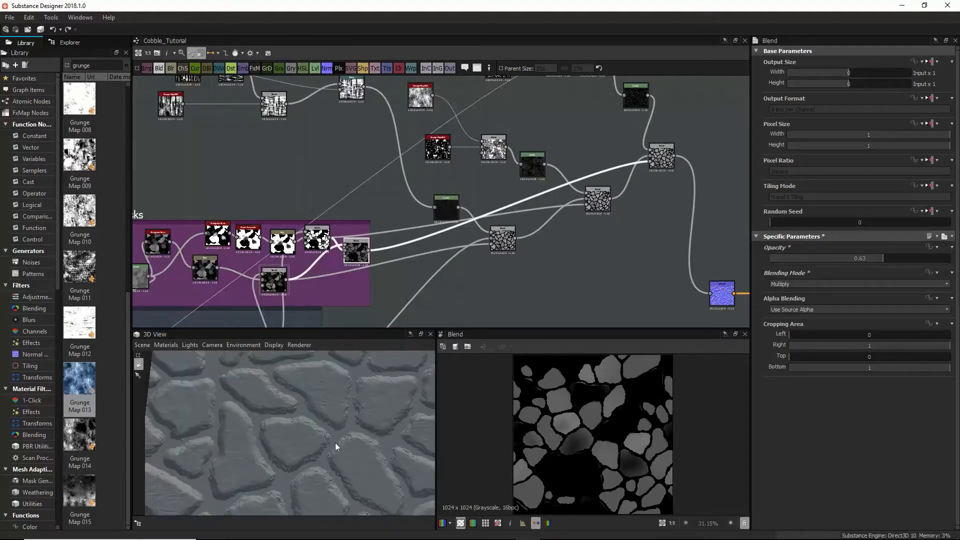
pyautogui.scroll(3, 333, 448)
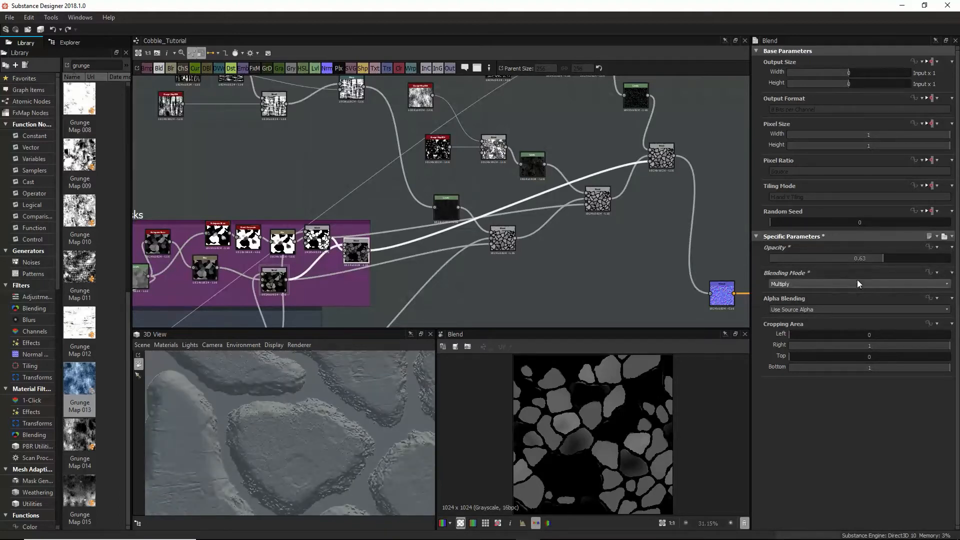
# Step: Set the combined stone mask Blend's opacity to 0.6 and check the crack strength on the 3D stones
pyautogui.moveTo(874, 259)
pyautogui.mouseDown()
pyautogui.moveTo(857, 258)
pyautogui.moveTo(878, 261)
pyautogui.mouseUp()
pyautogui.scroll(-4, 280, 458)
pyautogui.scroll(-2, 279, 458)
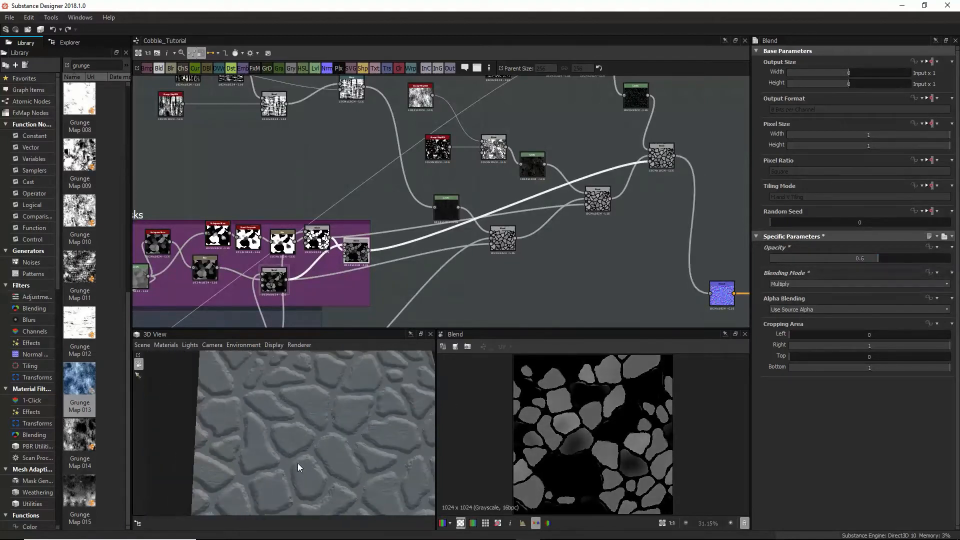
pyautogui.moveTo(298, 463); pyautogui.dragTo(310, 405)
pyautogui.scroll(4, 311, 406)
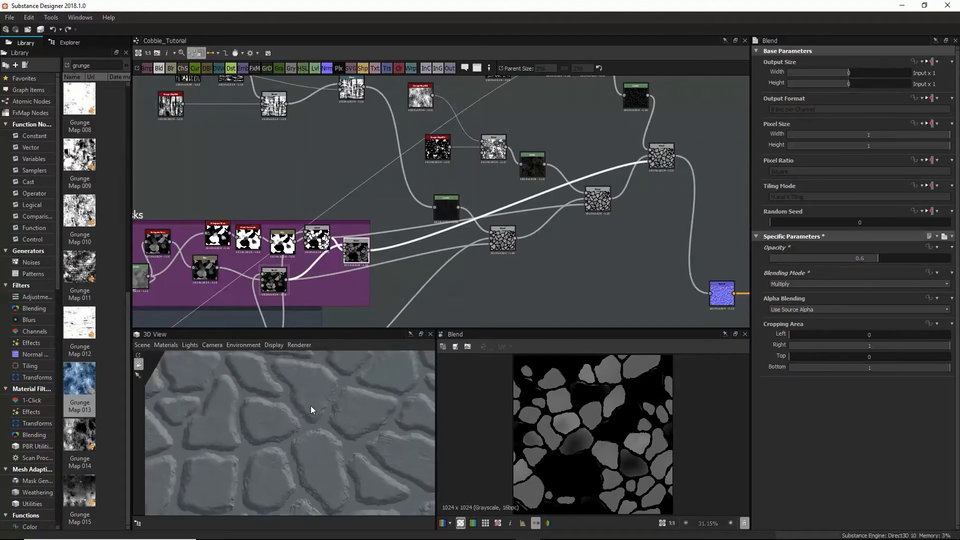
# Step: Shift the Masks frame away from the surface detail nodes and lower the middle detail Blend slightly
pyautogui.scroll(-5, 547, 183)
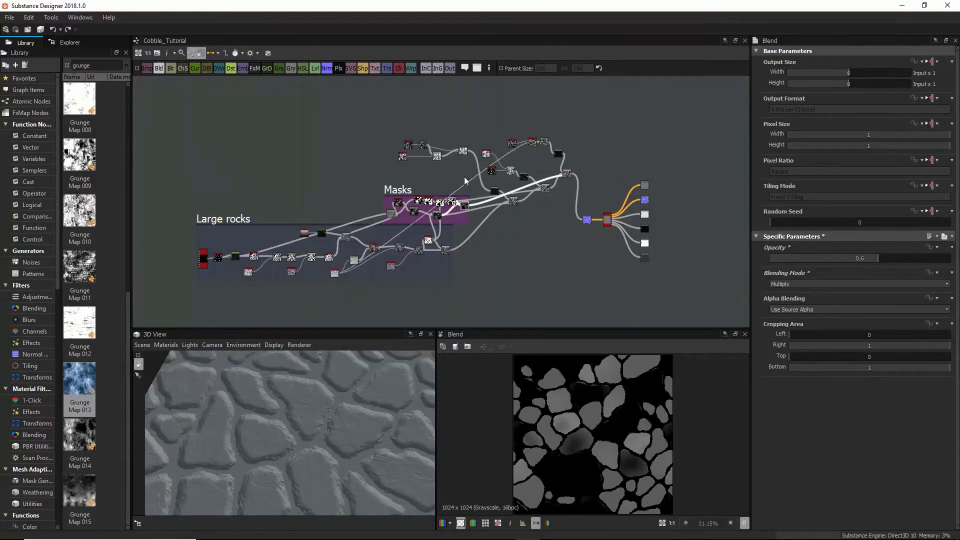
pyautogui.moveTo(405, 194); pyautogui.dragTo(340, 193)
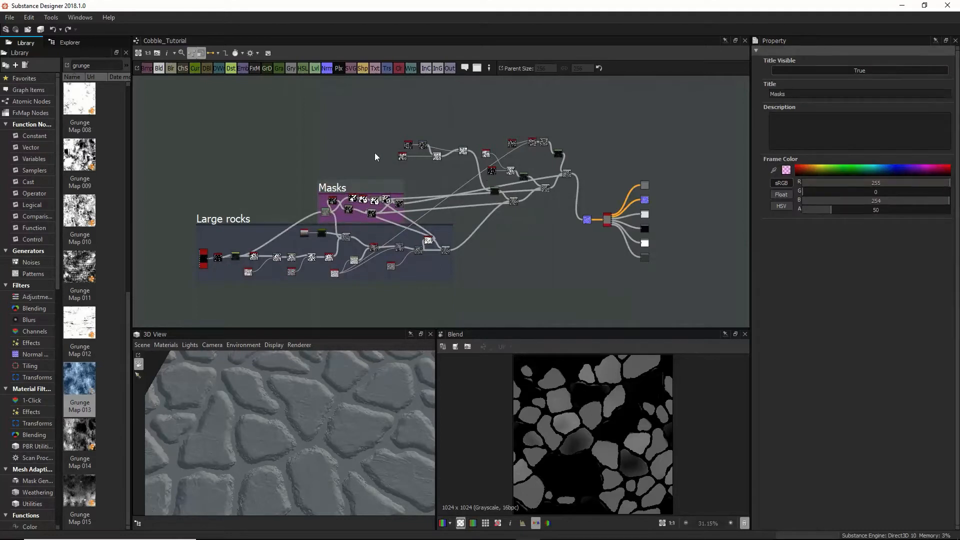
pyautogui.moveTo(378, 116); pyautogui.dragTo(573, 181)
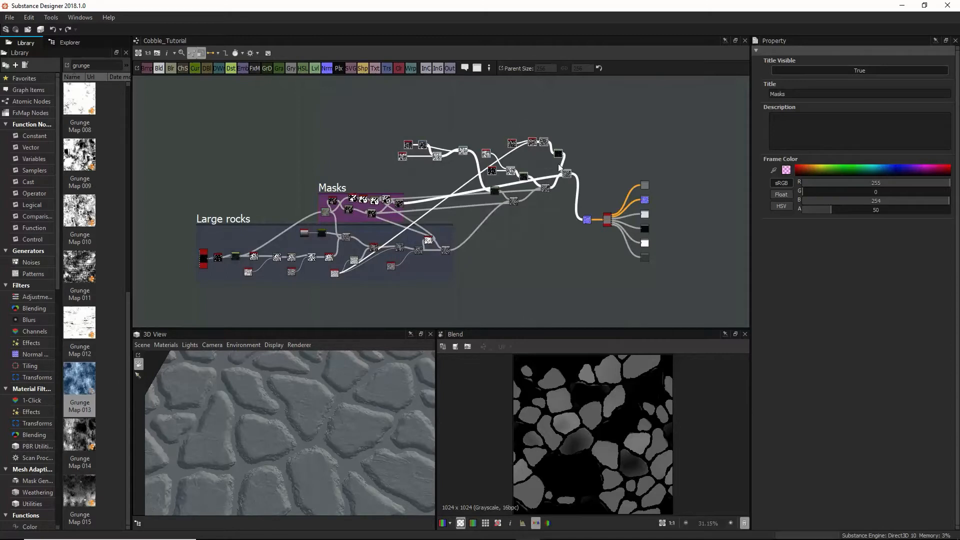
pyautogui.click(551, 218)
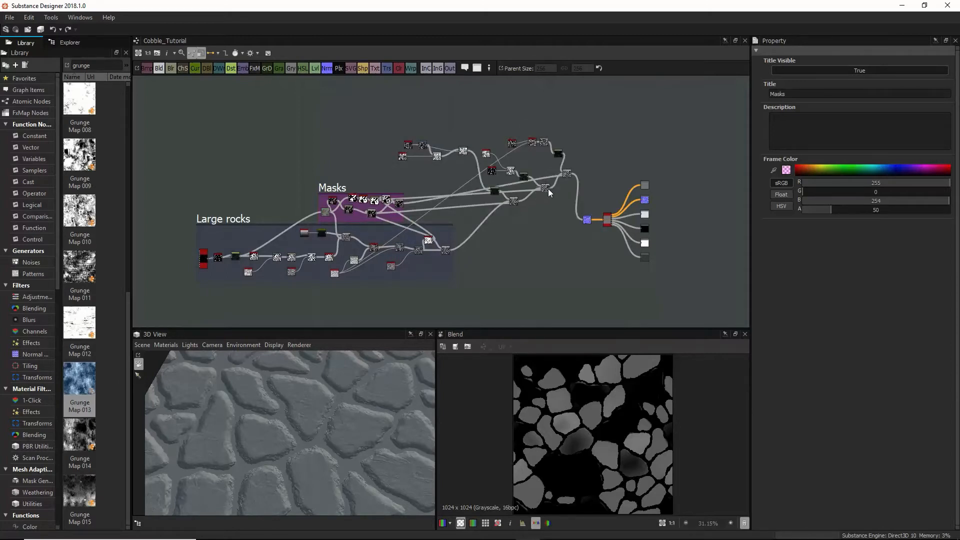
pyautogui.moveTo(548, 192); pyautogui.dragTo(546, 200)
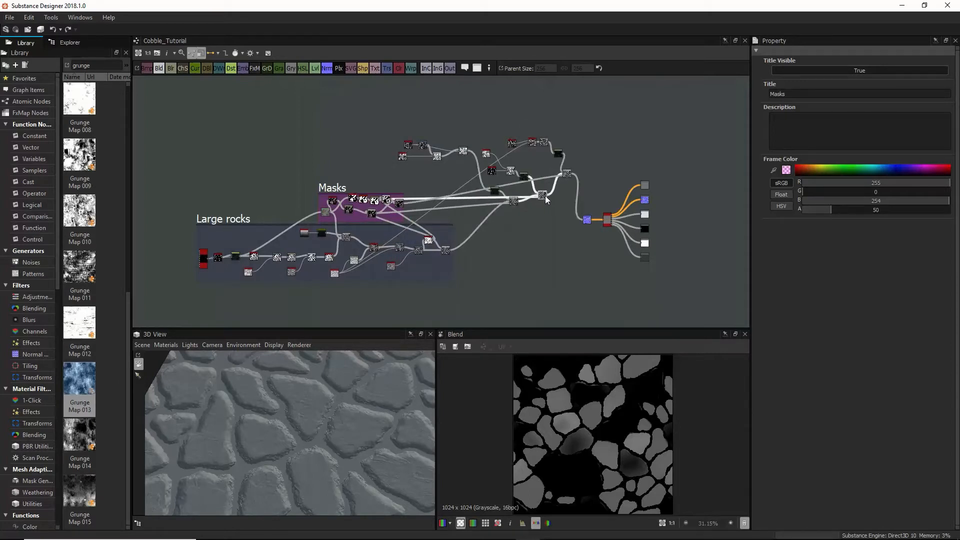
# Step: Spread the surface detail nodes toward the outputs, tuck the first chain's last two nodes closer together and reposition its Blend
pyautogui.moveTo(369, 123); pyautogui.dragTo(592, 182)
pyautogui.click(494, 191)
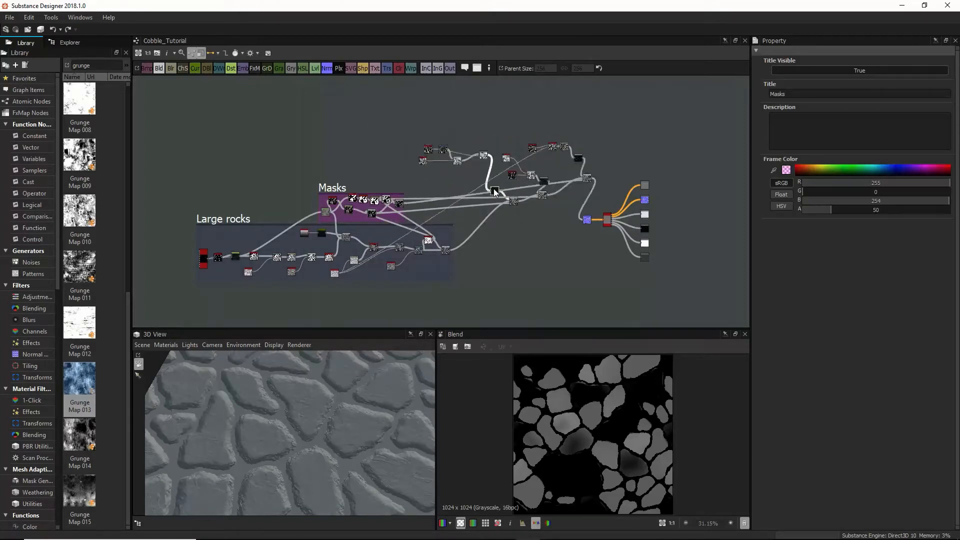
pyautogui.moveTo(494, 192); pyautogui.dragTo(475, 157)
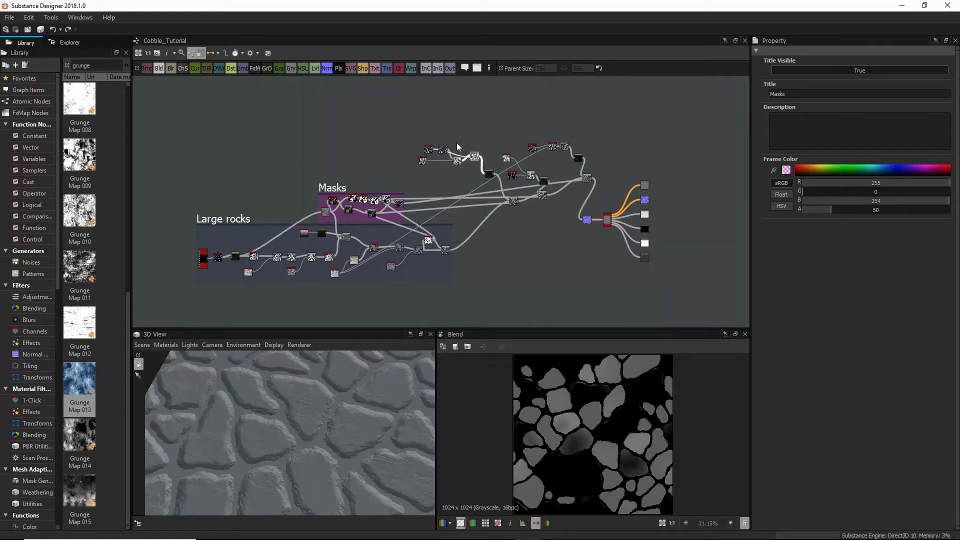
pyautogui.moveTo(401, 122); pyautogui.dragTo(483, 174)
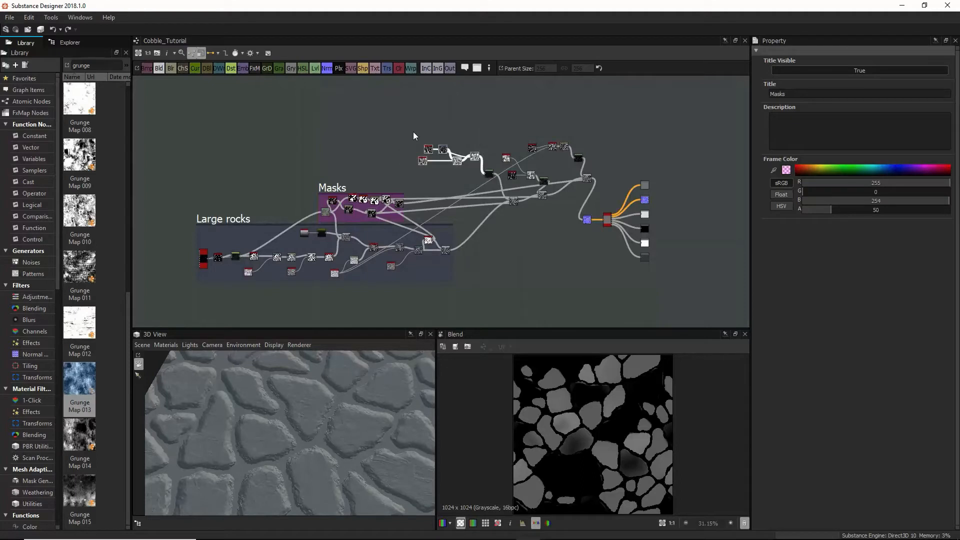
pyautogui.scroll(4, 415, 138)
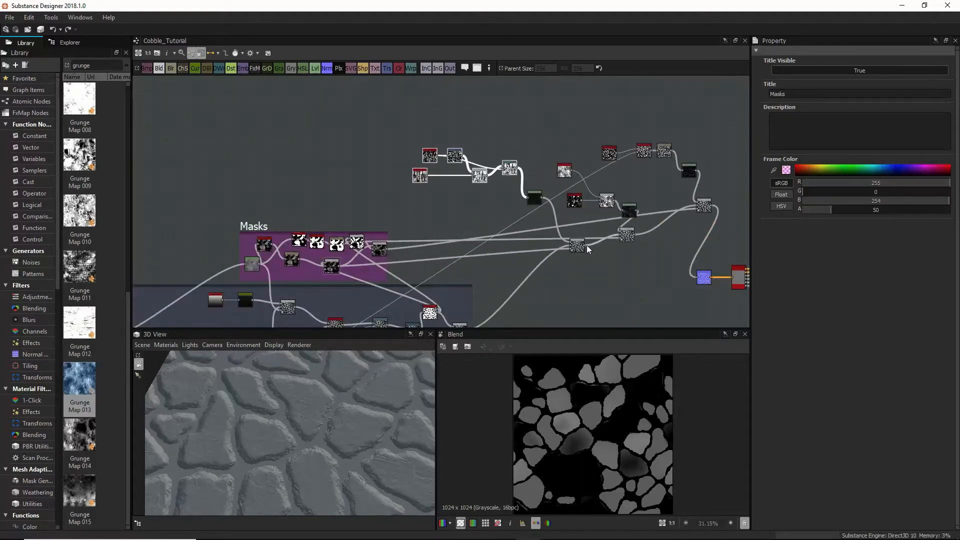
pyautogui.moveTo(576, 248); pyautogui.dragTo(566, 241)
# Step: Move the Masks frame farther from the outputs and place all the surface detail nodes together above it
pyautogui.moveTo(359, 113); pyautogui.dragTo(727, 236)
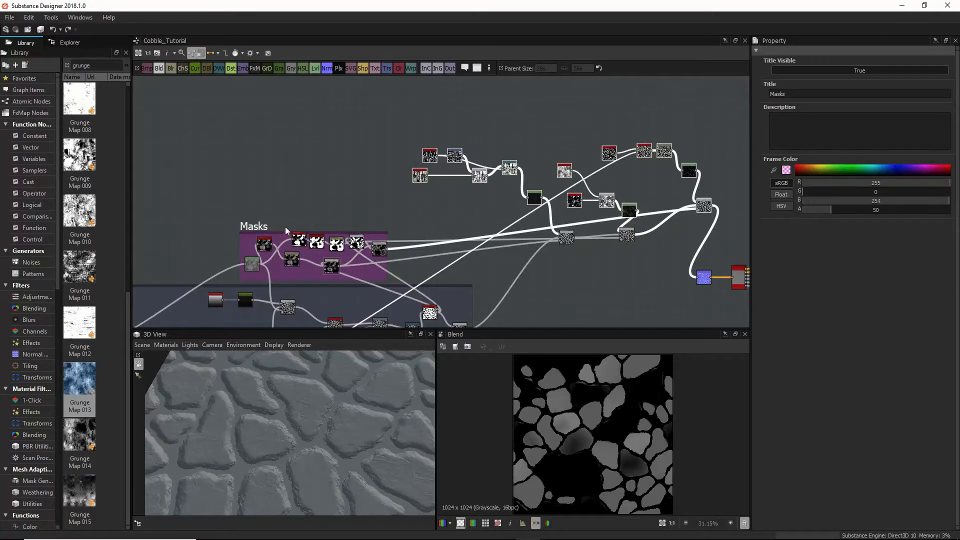
pyautogui.moveTo(251, 227); pyautogui.dragTo(180, 227)
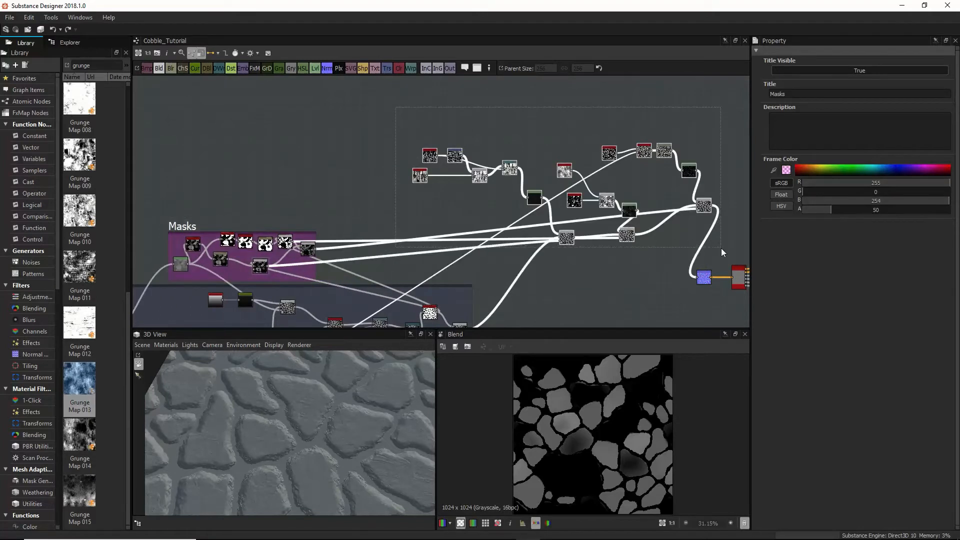
pyautogui.moveTo(705, 206); pyautogui.dragTo(550, 178)
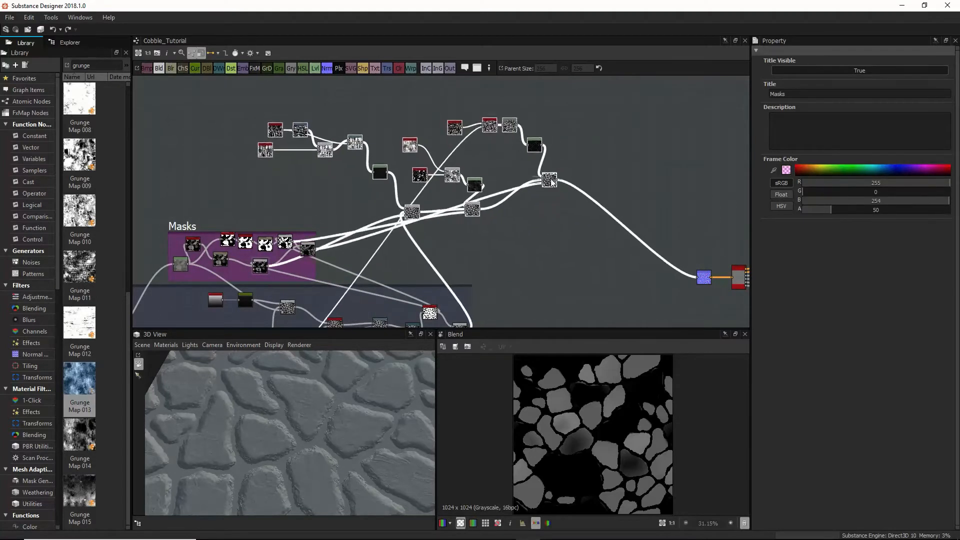
# Step: Enclose the surface detail nodes in a frame titled Grunge and color it green (R 0, G 138, B 15)
pyautogui.click(479, 68)
pyautogui.click(813, 95)
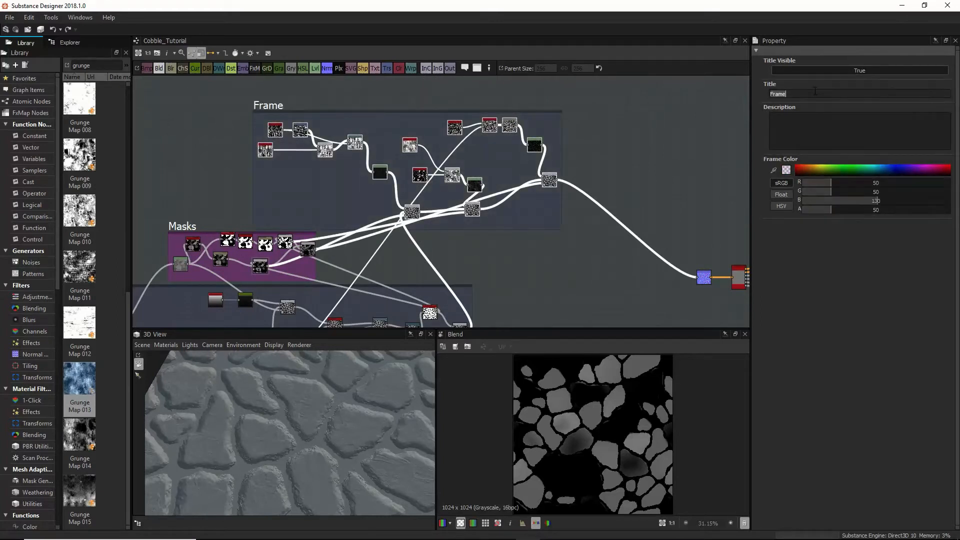
pyautogui.write('Grunge')
pyautogui.press('Return')
pyautogui.click(875, 169)
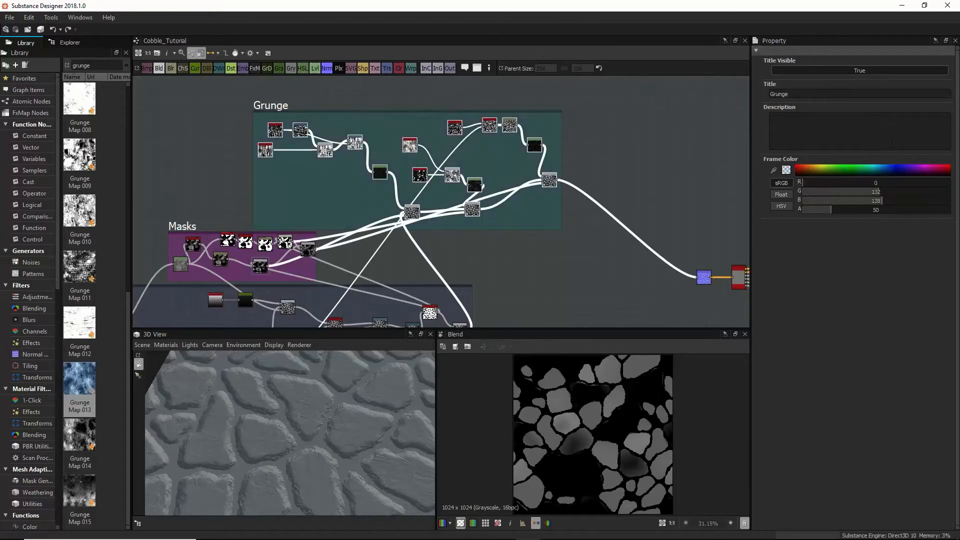
pyautogui.moveTo(882, 167); pyautogui.dragTo(852, 168)
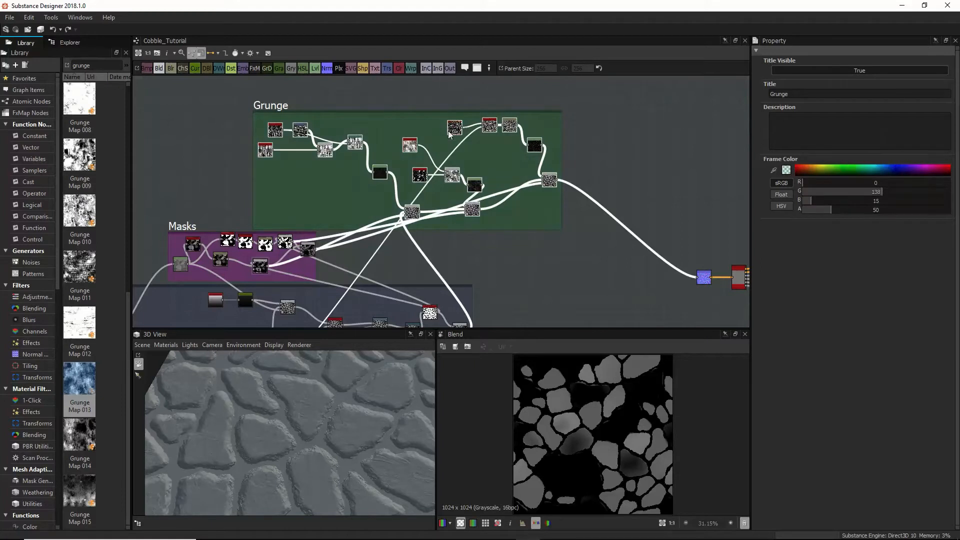
# Step: Align the Grunge frame above the Masks frame and pull the crack chain and its final Blend closer to the other grunge nodes
pyautogui.moveTo(262, 103); pyautogui.dragTo(184, 101)
pyautogui.click(467, 173)
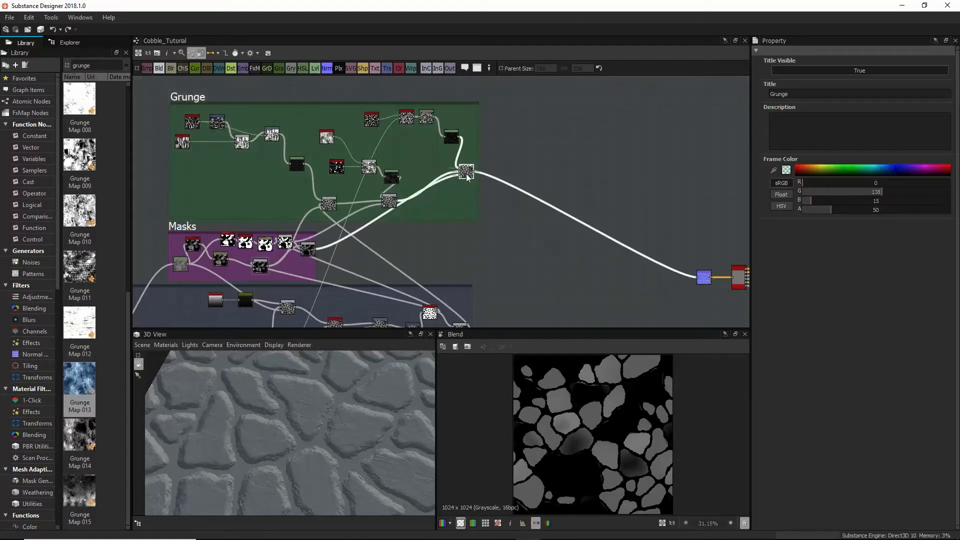
pyautogui.moveTo(339, 120); pyautogui.dragTo(400, 134)
pyautogui.moveTo(466, 172); pyautogui.dragTo(439, 176)
# Step: Add a Blend node directly after the final crack Subtract Blend inside the Grunge frame
pyautogui.press('space')
pyautogui.write('b')
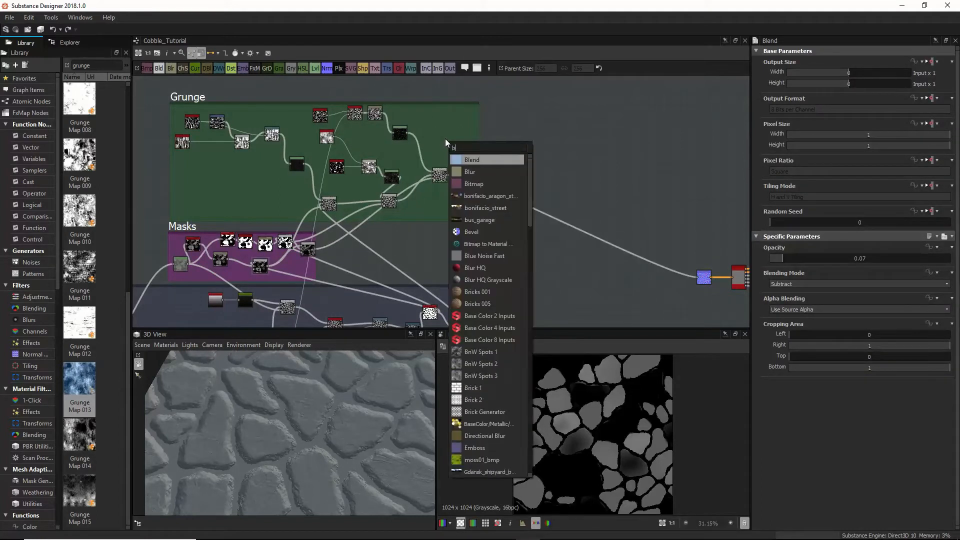
pyautogui.click(470, 158)
pyautogui.moveTo(451, 145); pyautogui.dragTo(462, 183)
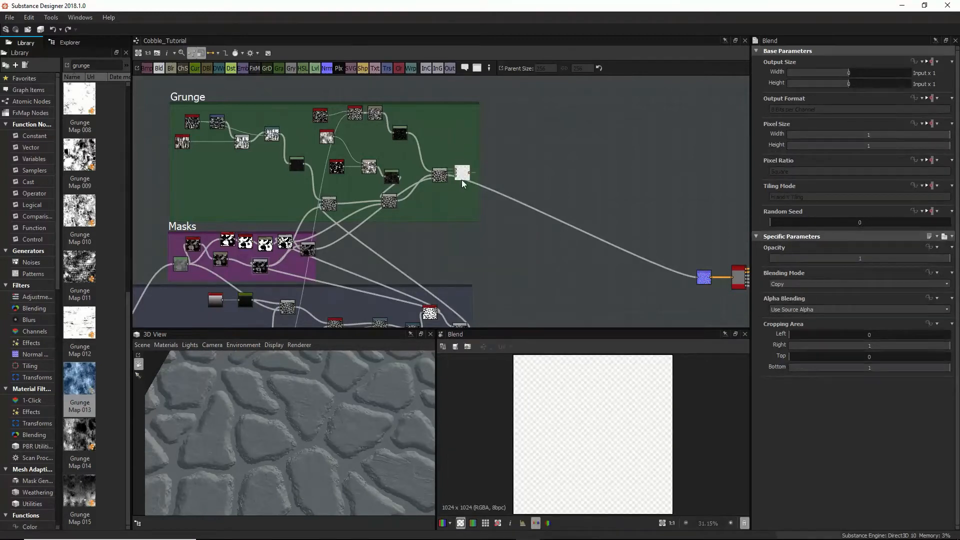
# Step: Add a Fractal Sum Base node as the foreground of the new Blend, with the final crack Blend as its background
pyautogui.scroll(5, 452, 202)
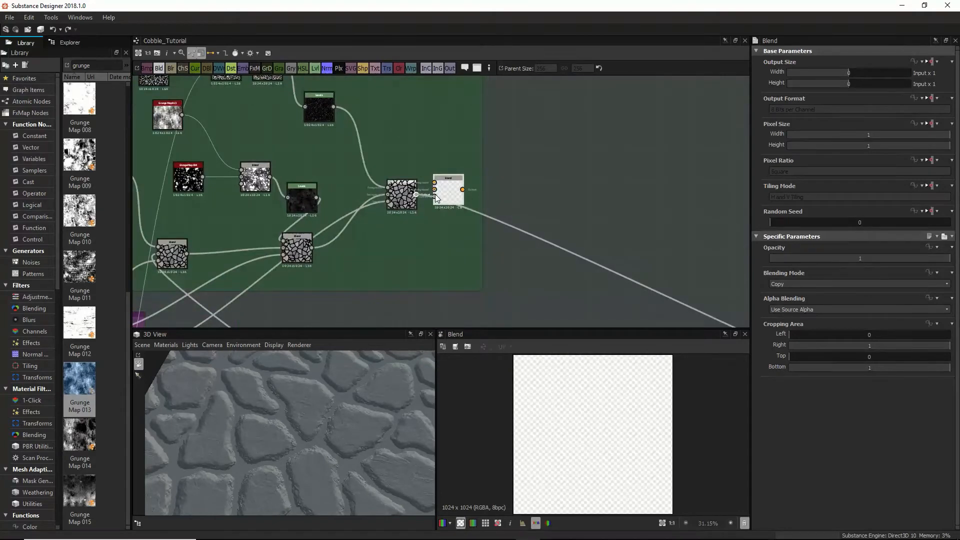
pyautogui.moveTo(436, 196); pyautogui.dragTo(409, 133)
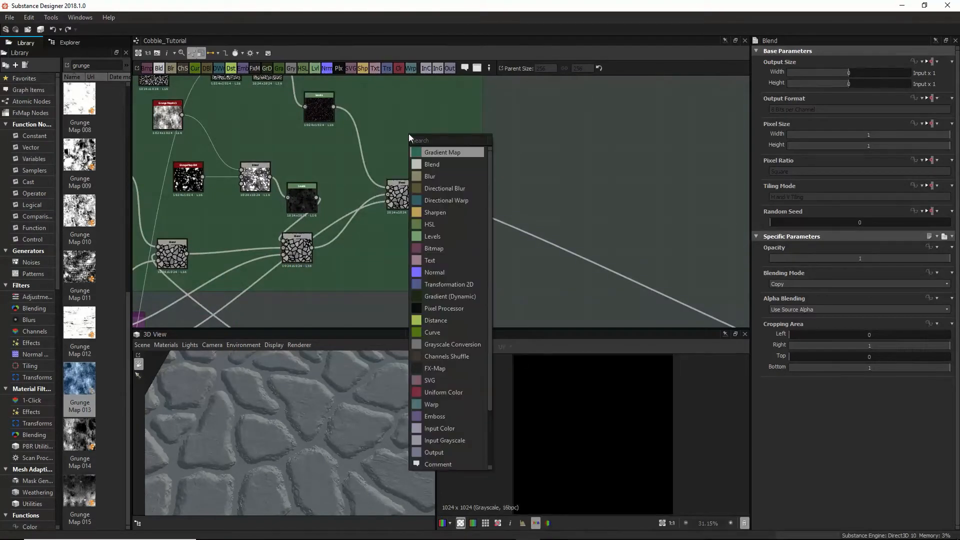
pyautogui.write('fra')
pyautogui.click(439, 210)
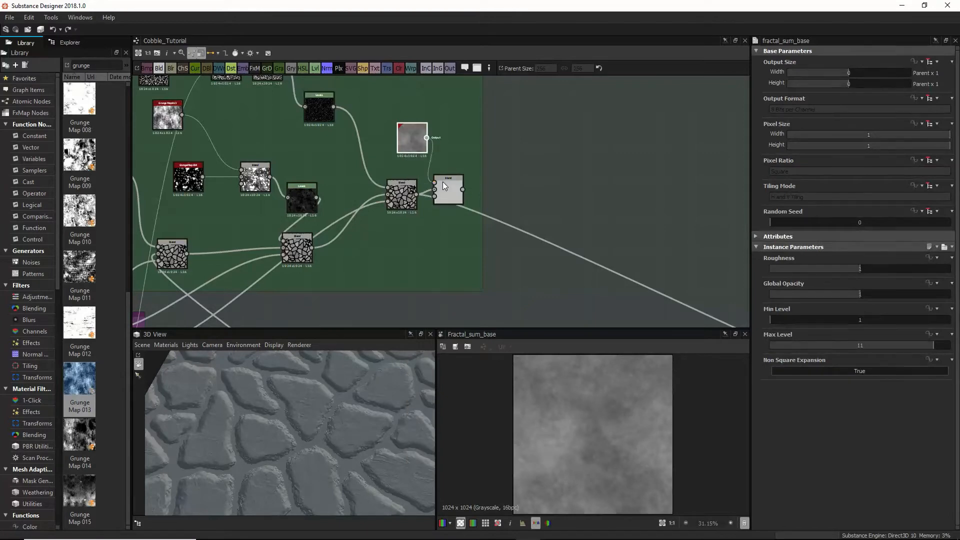
# Step: Use the stone-shape Histogram Scan as the mask of the fractal Blend and feed that Blend into the Normal node
pyautogui.moveTo(461, 182); pyautogui.dragTo(434, 156, button='middle')
pyautogui.moveTo(306, 296)
pyautogui.mouseDown(button='middle')
pyautogui.moveTo(373, 201)
pyautogui.moveTo(414, 231)
pyautogui.mouseUp(button='middle')
pyautogui.scroll(-2, 452, 233)
pyautogui.moveTo(470, 171); pyautogui.dragTo(458, 205, button='middle')
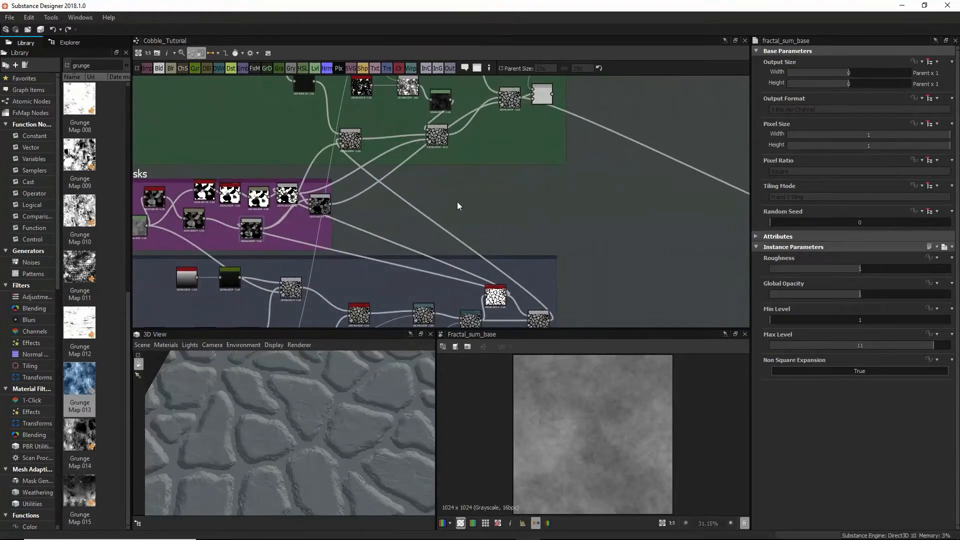
pyautogui.moveTo(502, 299); pyautogui.dragTo(540, 100)
pyautogui.doubleClick(477, 289)
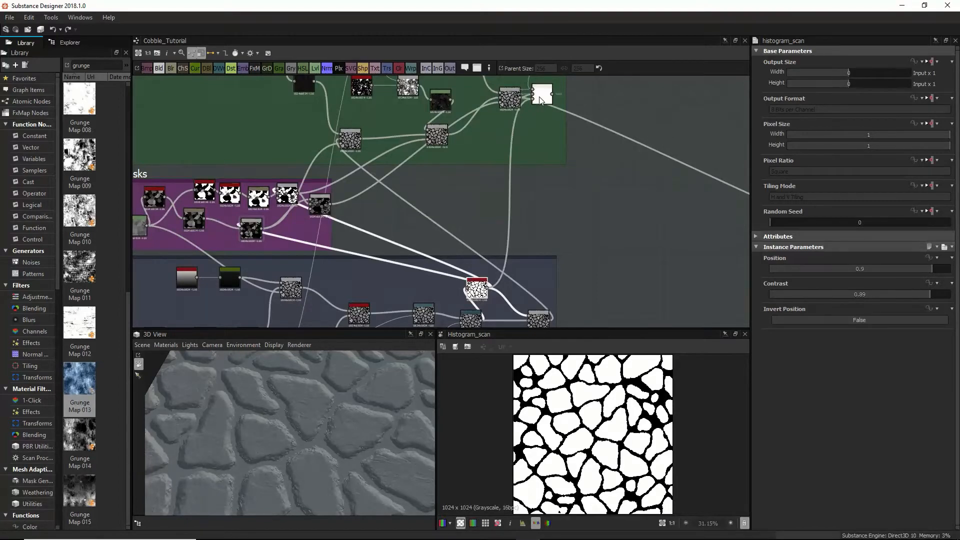
pyautogui.doubleClick(540, 100)
pyautogui.moveTo(549, 106); pyautogui.dragTo(380, 97, button='middle')
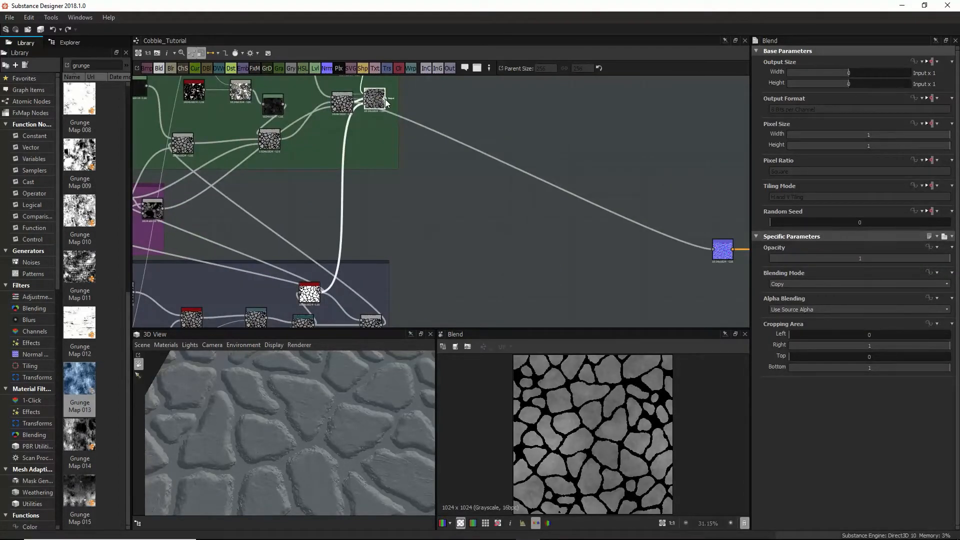
pyautogui.moveTo(385, 99); pyautogui.dragTo(720, 246)
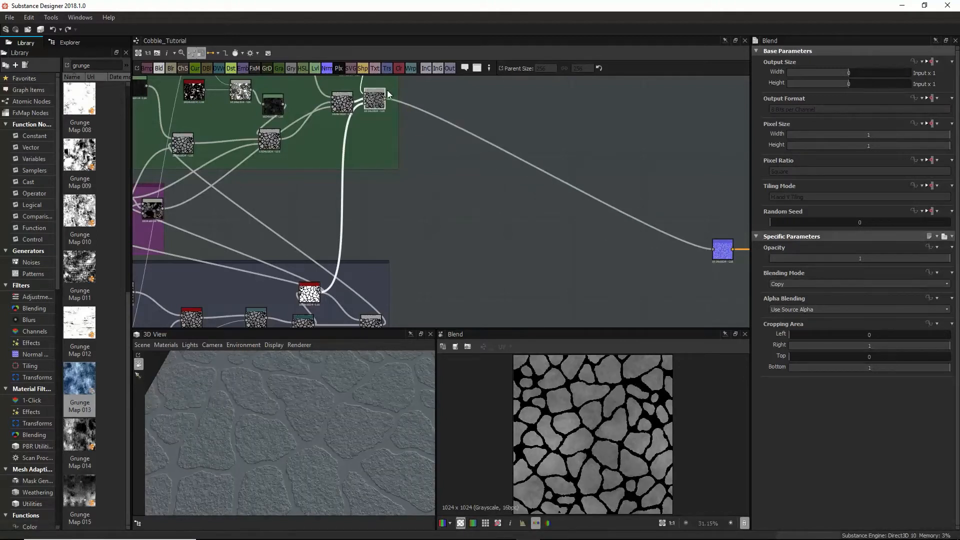
# Step: Try the Subtract and Add (Linear Dodge) modes on the fractal Blend, testing the Add opacity at 0 and 1
pyautogui.click(782, 283)
pyautogui.click(793, 306)
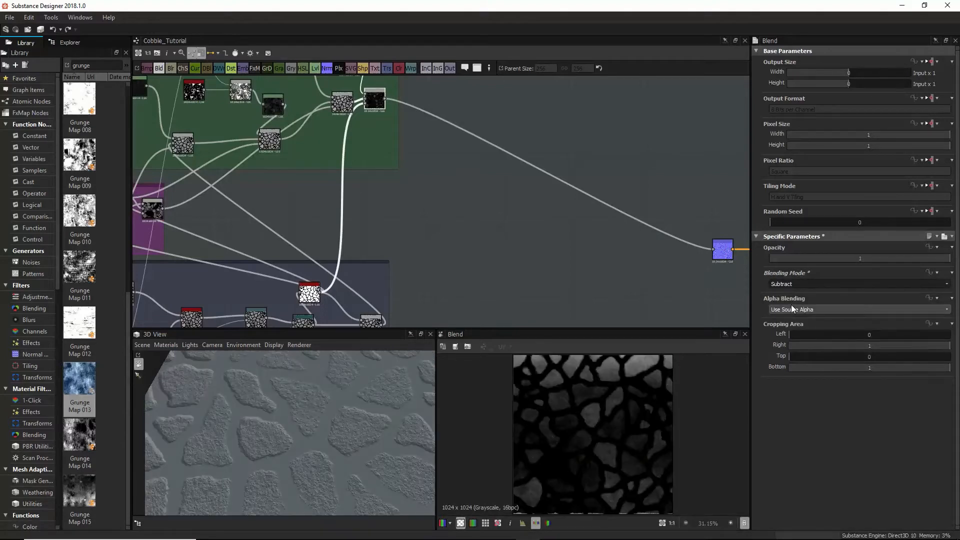
pyautogui.click(800, 284)
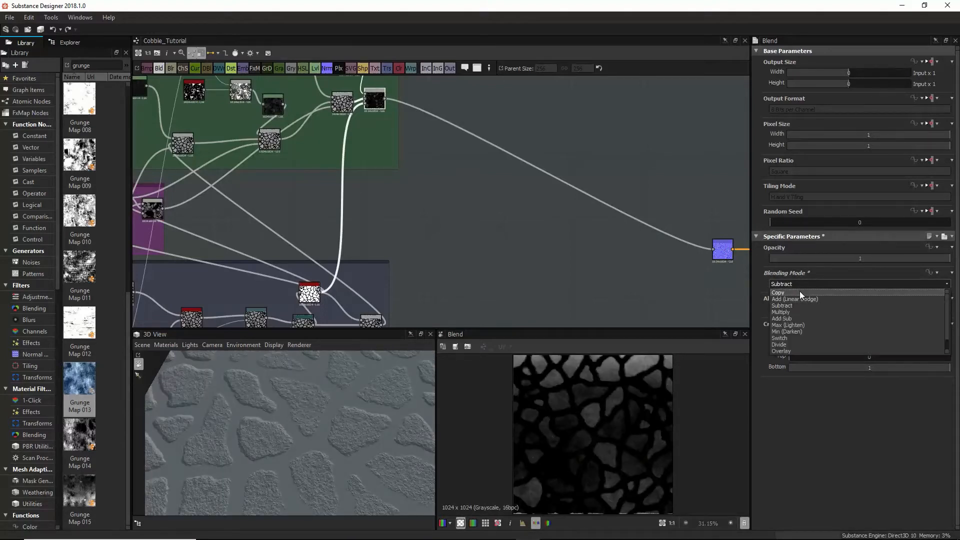
pyautogui.click(795, 298)
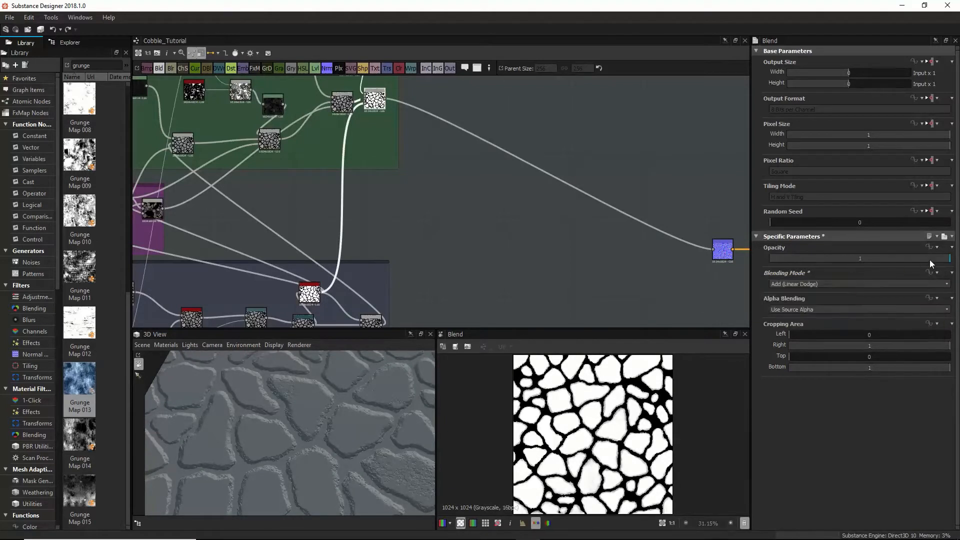
pyautogui.moveTo(930, 258); pyautogui.dragTo(589, 267)
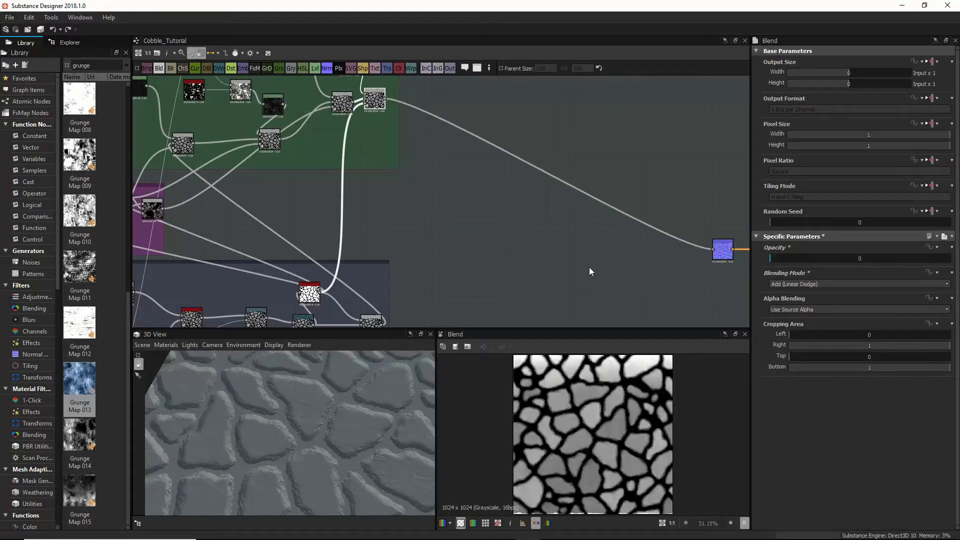
pyautogui.scroll(5, 314, 413)
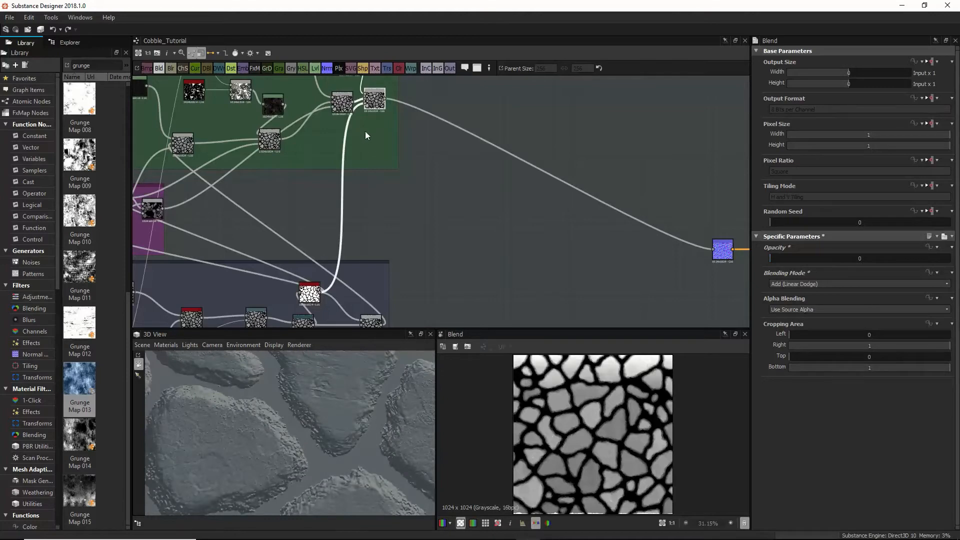
pyautogui.moveTo(805, 259); pyautogui.dragTo(949, 259)
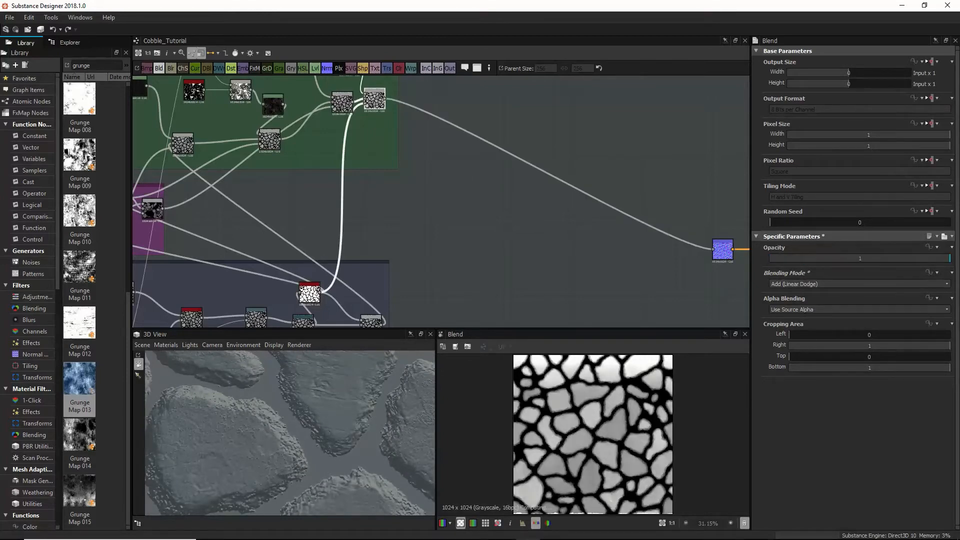
# Step: Set the fractal Blend's blending mode to Multiply with an opacity of 1
pyautogui.click(849, 284)
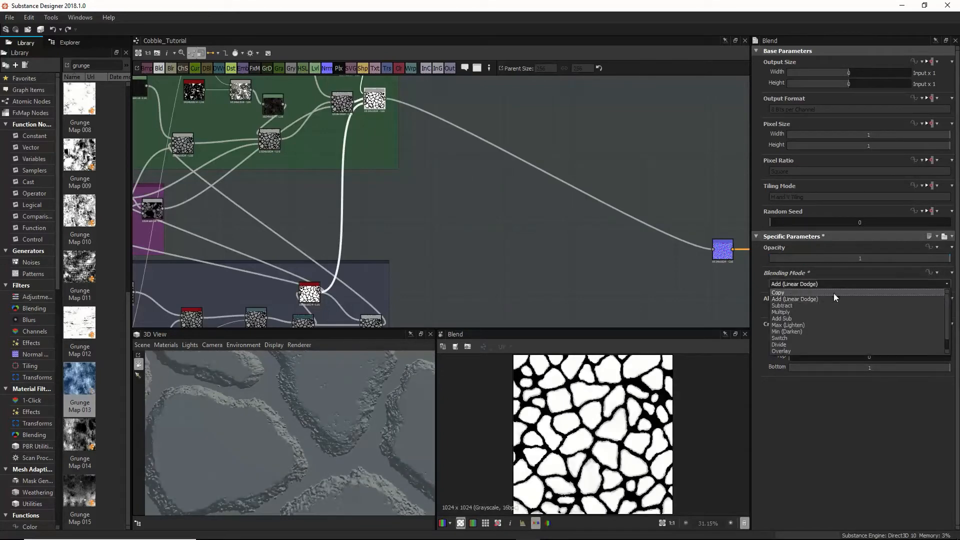
pyautogui.click(814, 310)
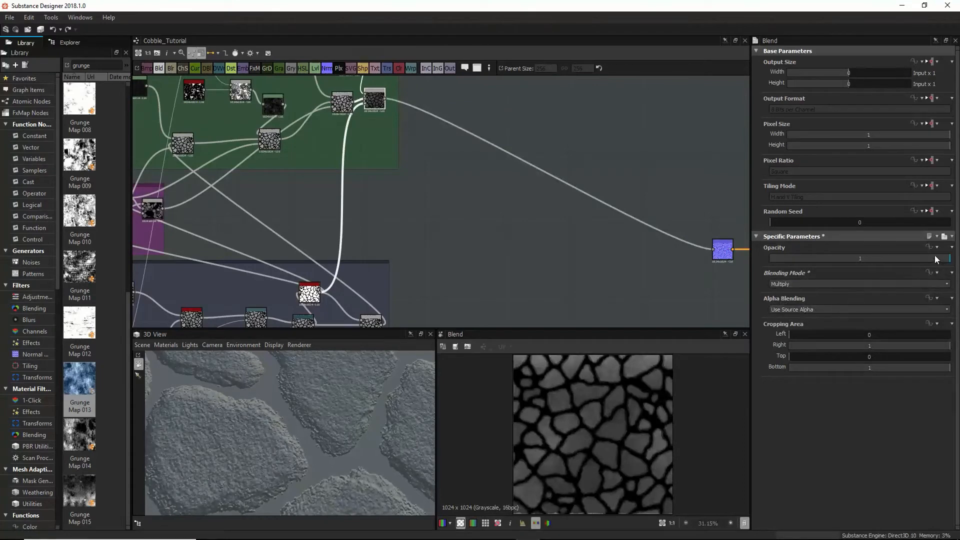
pyautogui.moveTo(936, 259); pyautogui.dragTo(957, 267)
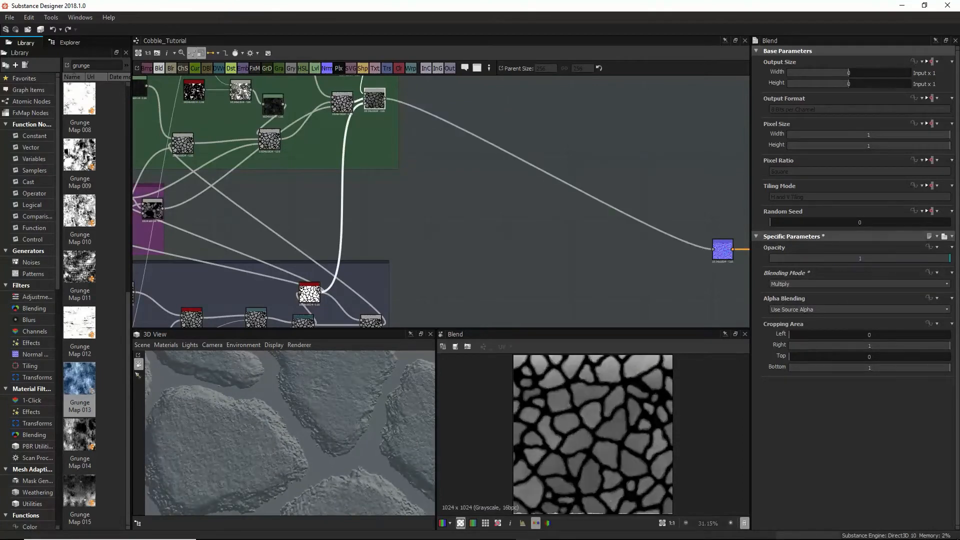
# Step: Set the Fractal Sum Base node's Roughness to 0.75 and Global Opacity to 0.89
pyautogui.moveTo(454, 199); pyautogui.dragTo(462, 293, button='middle')
pyautogui.click(363, 158)
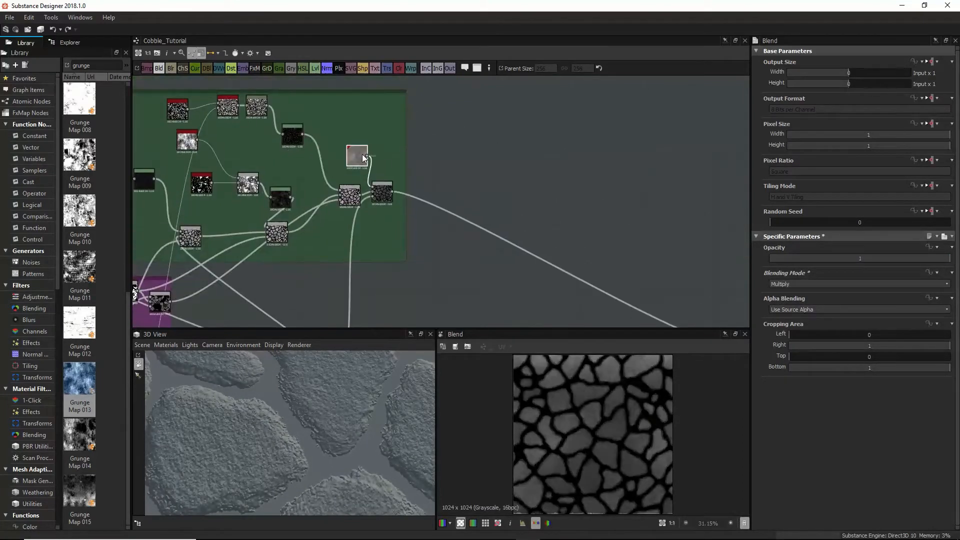
pyautogui.moveTo(851, 268); pyautogui.dragTo(850, 293)
# Step: Examine the cobblestone surface in the 3D preview from several angles and distances
pyautogui.scroll(-5, 403, 410)
pyautogui.moveTo(401, 410); pyautogui.dragTo(325, 444)
pyautogui.scroll(10, 324, 444)
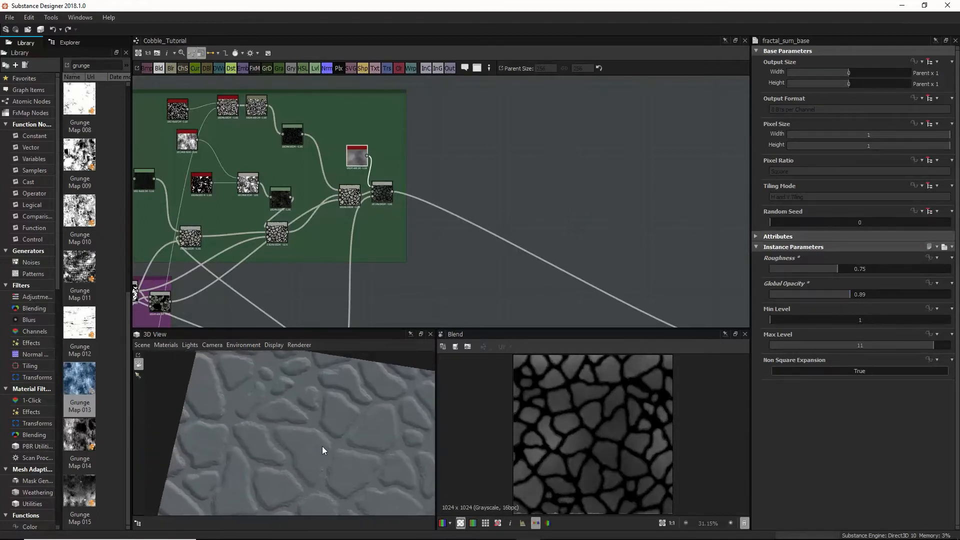
pyautogui.scroll(-10, 325, 437)
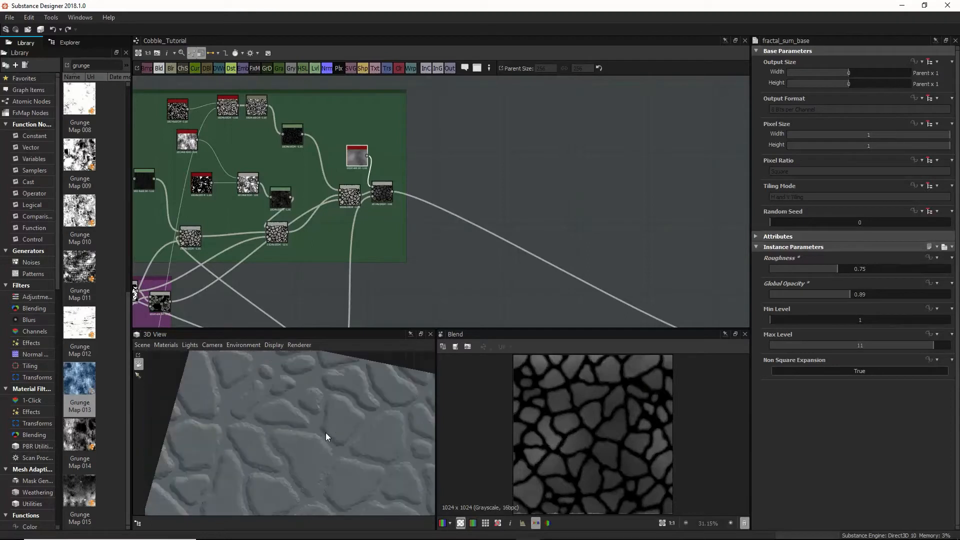
pyautogui.moveTo(326, 455); pyautogui.dragTo(320, 433)
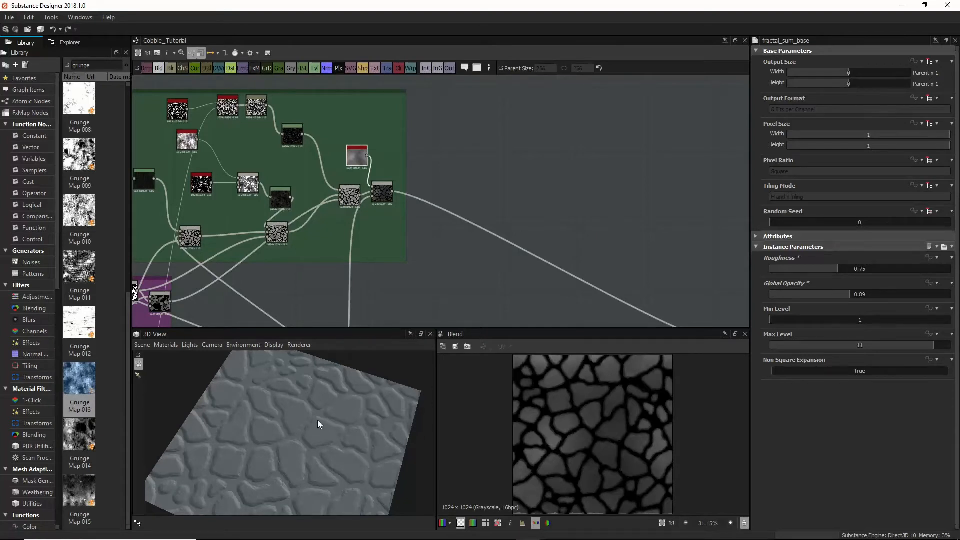
pyautogui.moveTo(317, 430); pyautogui.dragTo(307, 423)
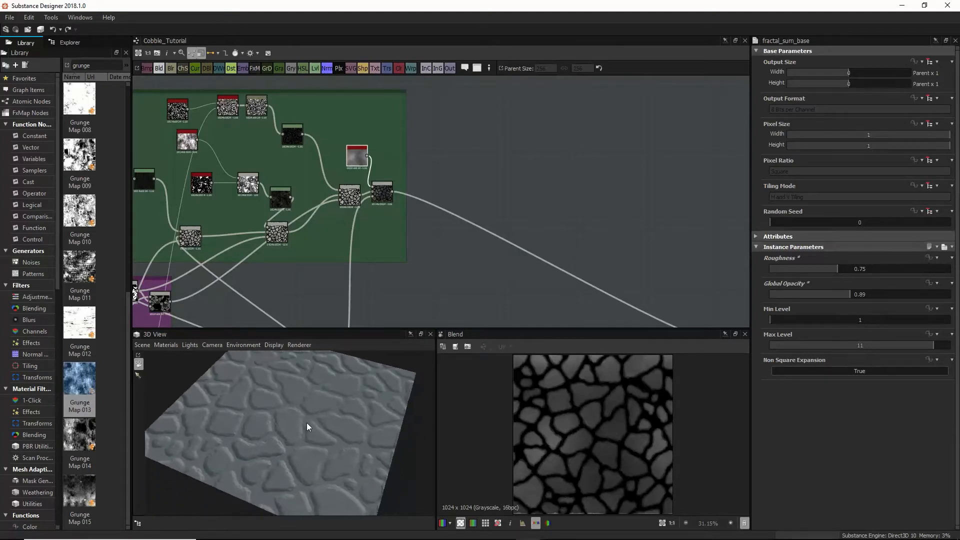
pyautogui.scroll(3, 307, 422)
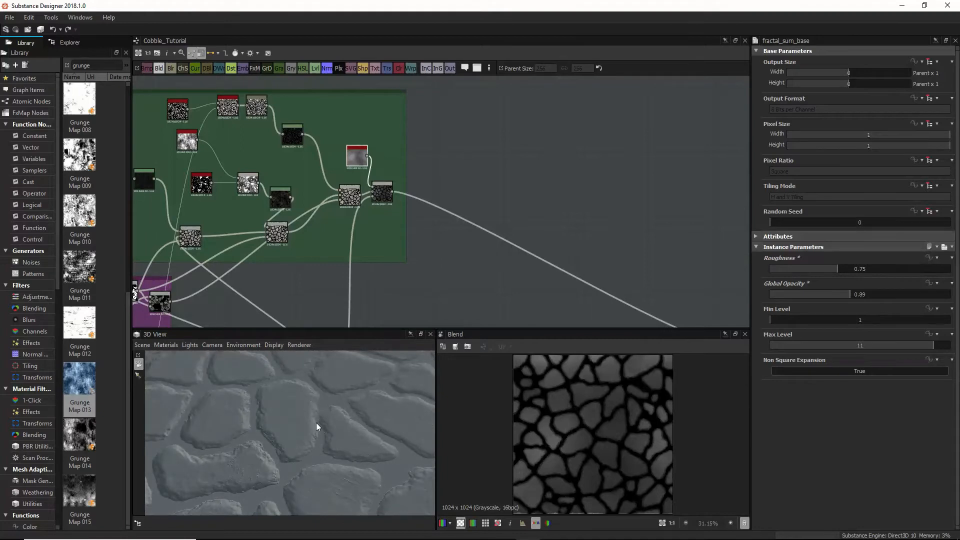
# Step: Inspect the outputs of the Masks Multiply Blend, the Add Sub Blend in the stone shape chain and the Bevel it feeds
pyautogui.moveTo(322, 288); pyautogui.dragTo(452, 224, button='middle')
pyautogui.scroll(3, 336, 255)
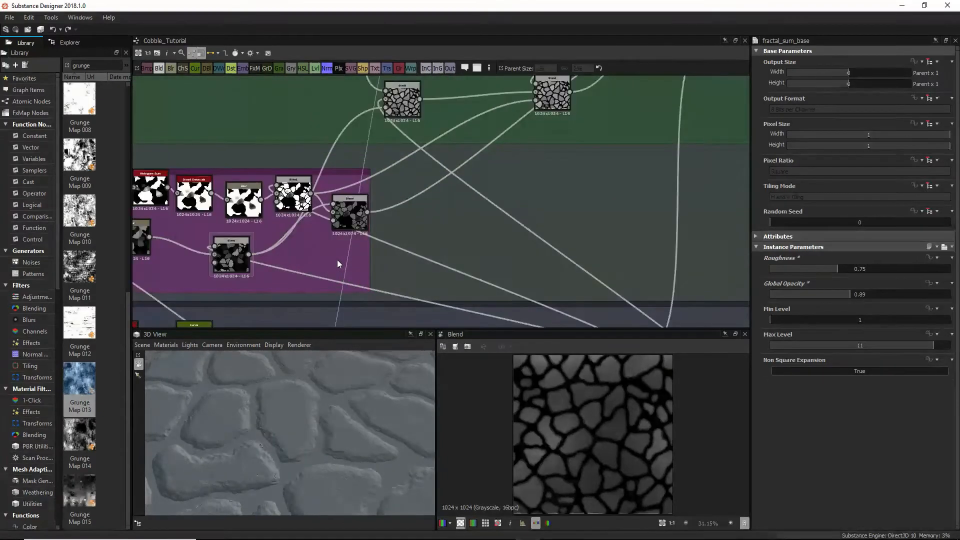
pyautogui.doubleClick(294, 197)
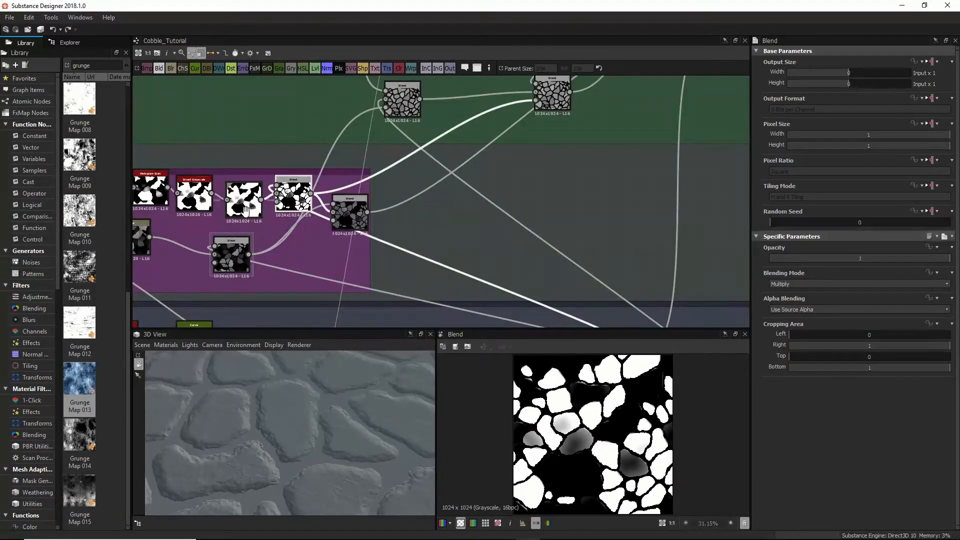
pyautogui.moveTo(277, 234); pyautogui.dragTo(403, 118, button='middle')
pyautogui.moveTo(406, 288); pyautogui.dragTo(434, 186, button='middle')
pyautogui.moveTo(336, 260); pyautogui.dragTo(339, 248, button='middle')
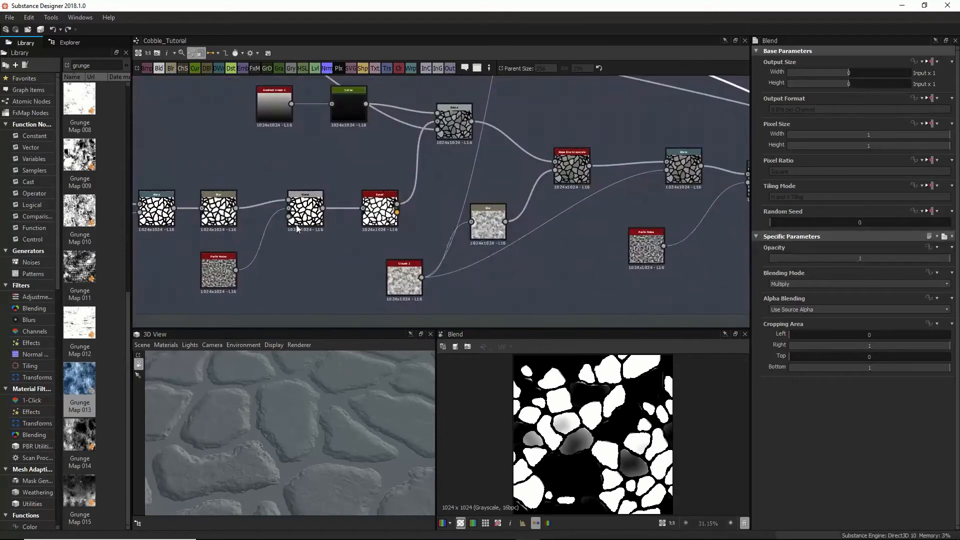
pyautogui.doubleClick(305, 213)
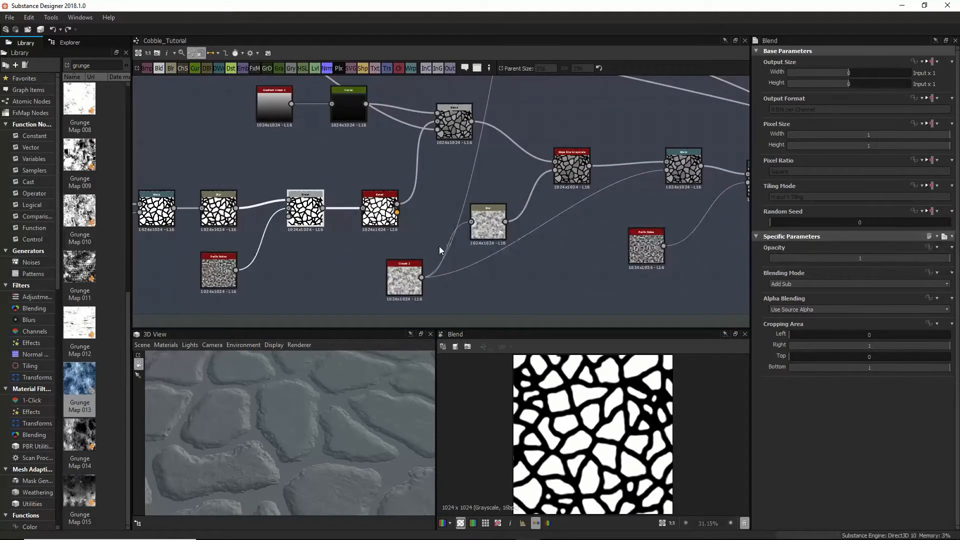
pyautogui.doubleClick(380, 210)
pyautogui.moveTo(470, 220); pyautogui.dragTo(421, 206, button='middle')
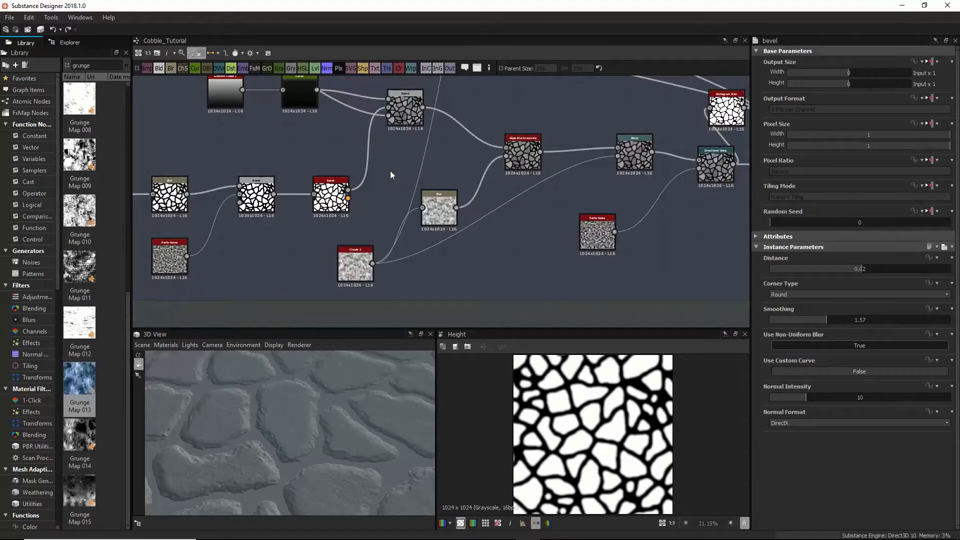
# Step: Shift the Bevel node upward and add a Multiply Blend that combines its output with the Add Sub Blend before it
pyautogui.moveTo(331, 196); pyautogui.dragTo(324, 166)
pyautogui.doubleClick(261, 196)
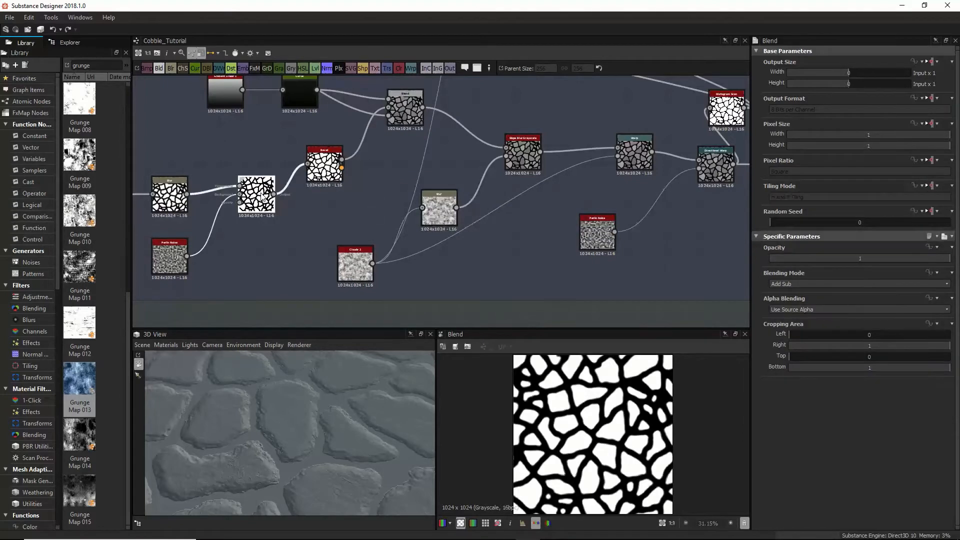
pyautogui.scroll(2, 656, 409)
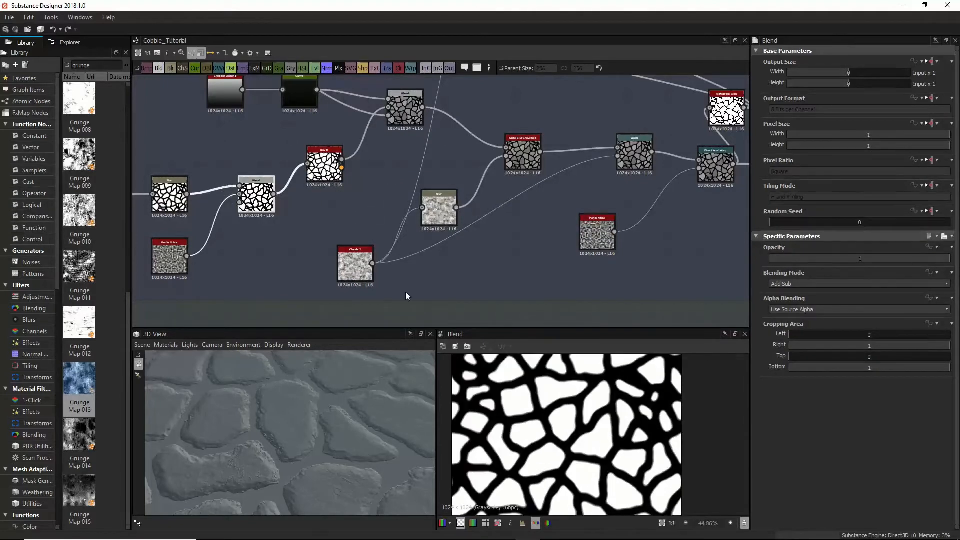
pyautogui.press('space')
pyautogui.click(340, 234)
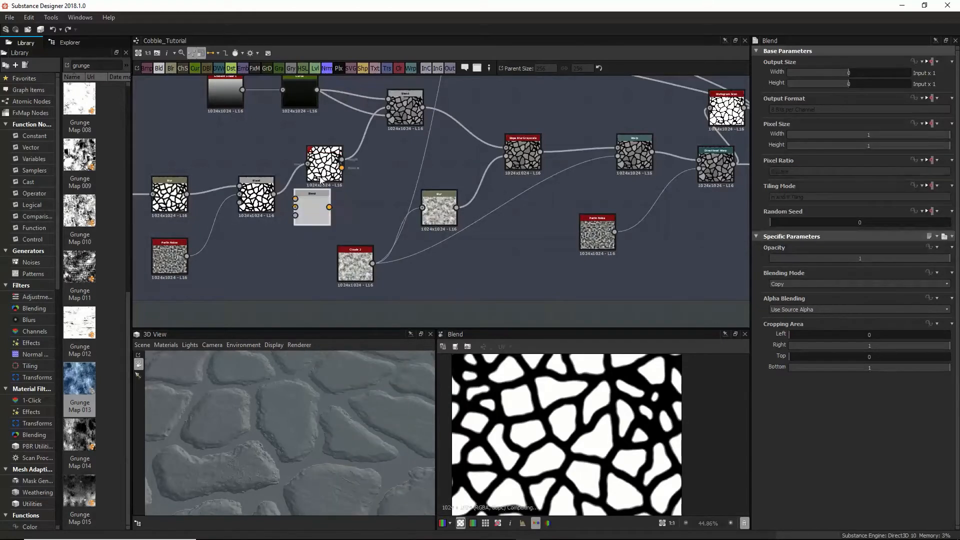
pyautogui.moveTo(342, 172); pyautogui.dragTo(336, 194)
pyautogui.moveTo(274, 195); pyautogui.dragTo(327, 200)
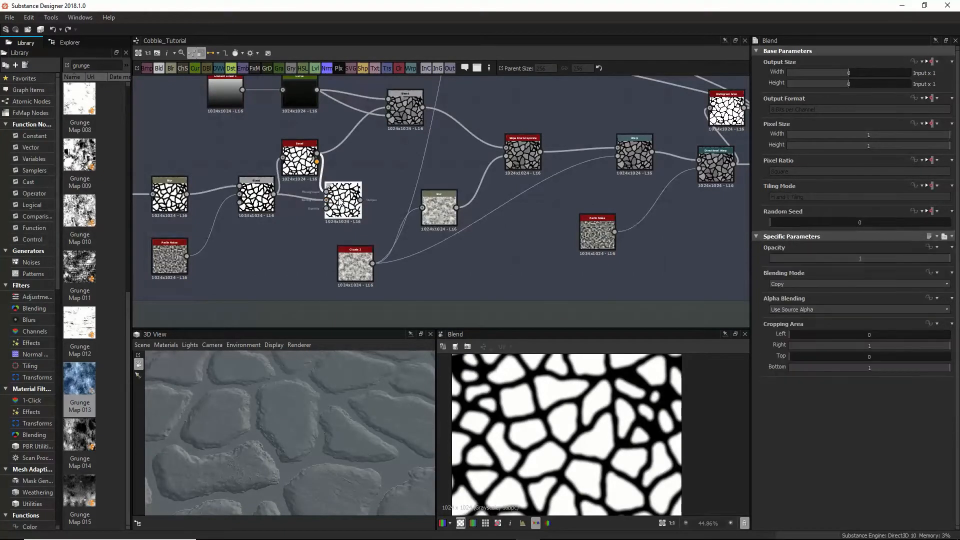
pyautogui.click(788, 283)
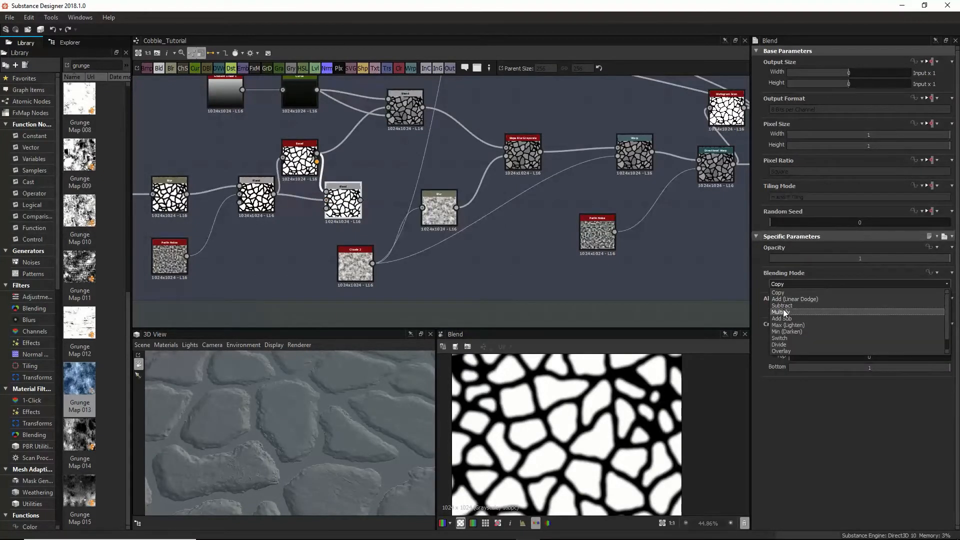
pyautogui.click(782, 311)
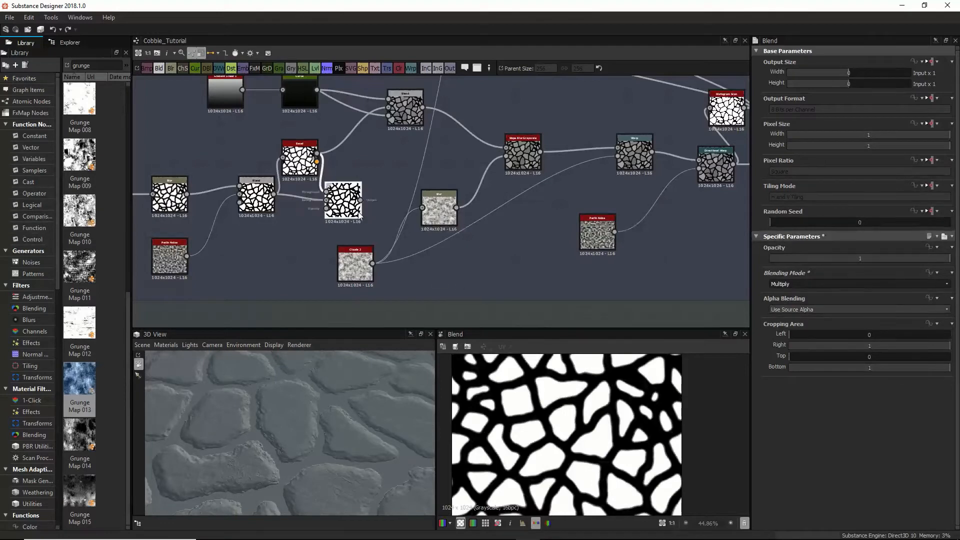
# Step: Try Add (Linear Dodge) as the new Blend's blending mode and compare its output with the Bevel's
pyautogui.click(305, 158)
pyautogui.click(340, 199)
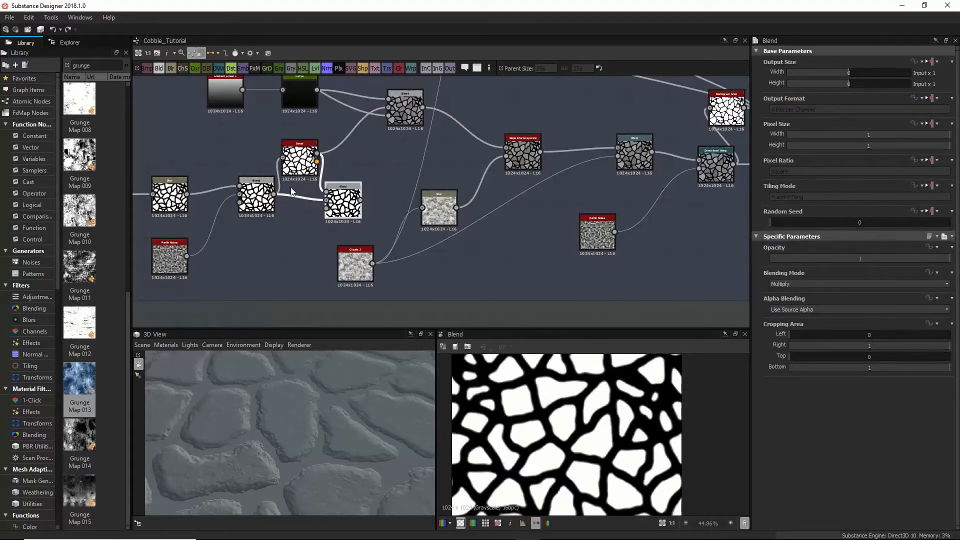
pyautogui.click(822, 282)
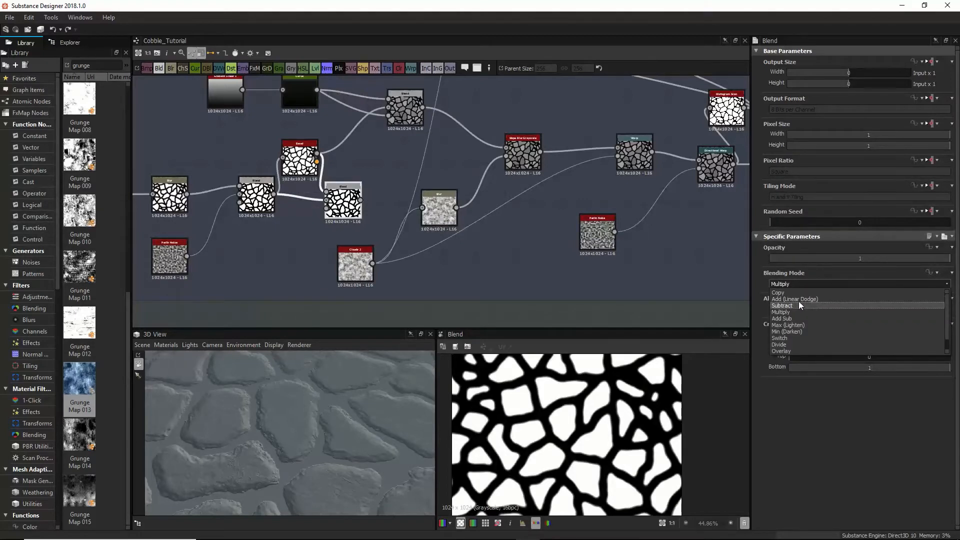
pyautogui.click(798, 299)
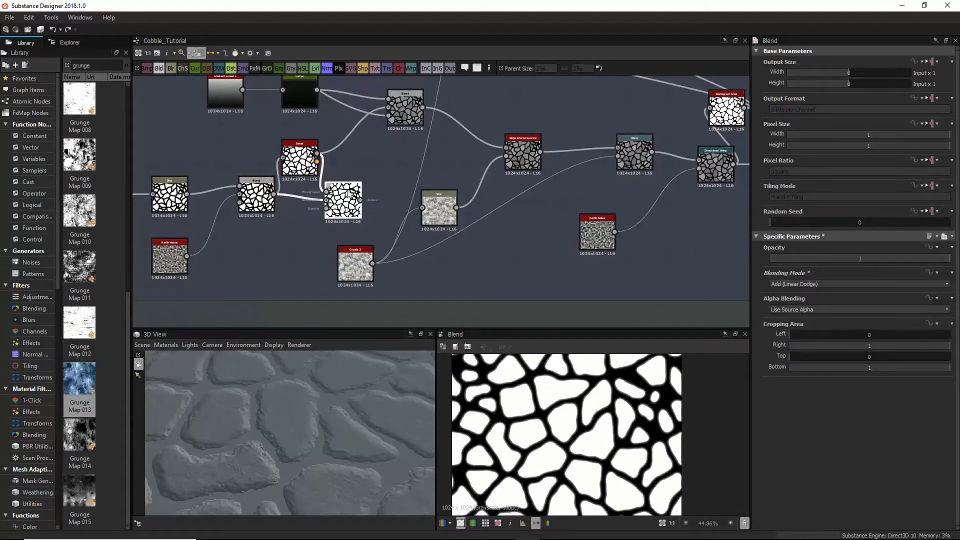
pyautogui.doubleClick(305, 163)
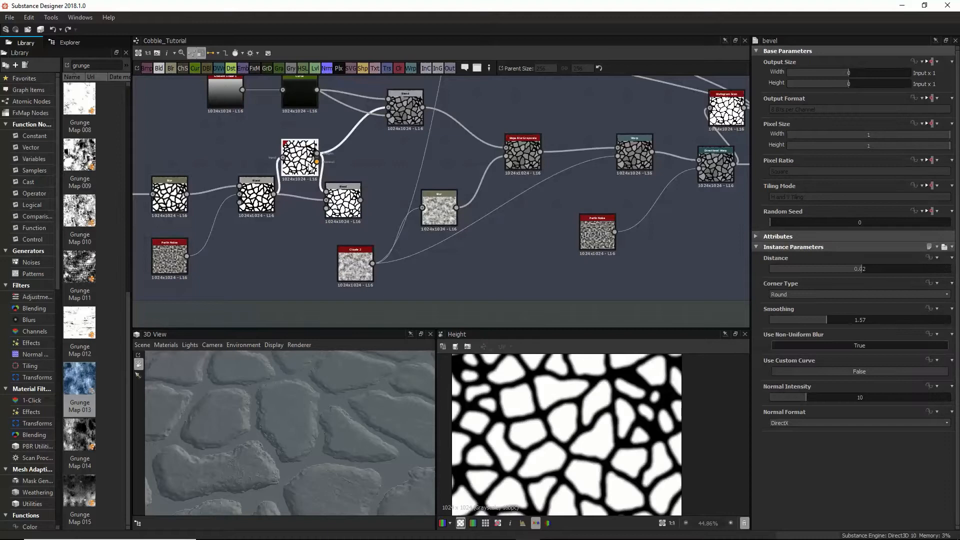
pyautogui.doubleClick(340, 205)
# Step: Set the new Blend's blending mode to Max (Lighten) and compare its output with the Bevel's
pyautogui.click(809, 283)
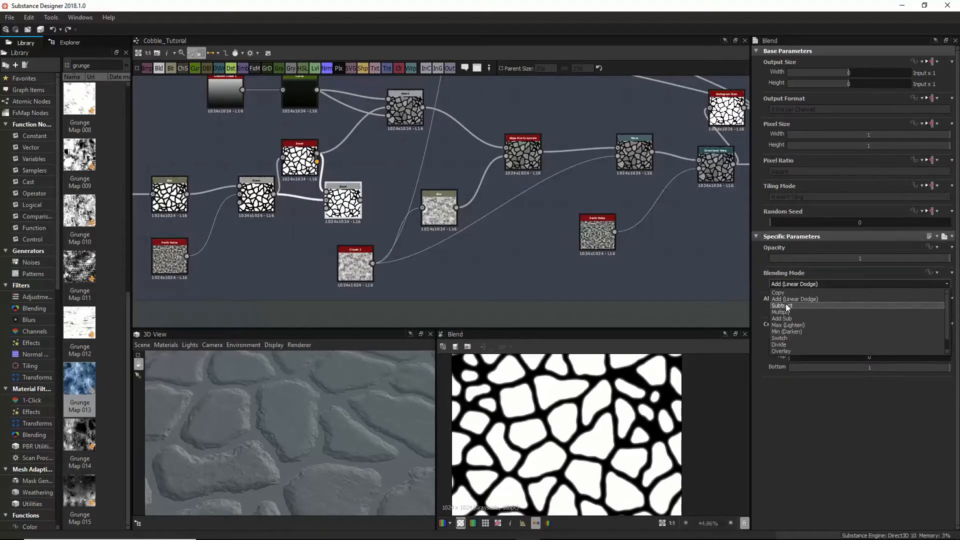
pyautogui.scroll(-1, 785, 344)
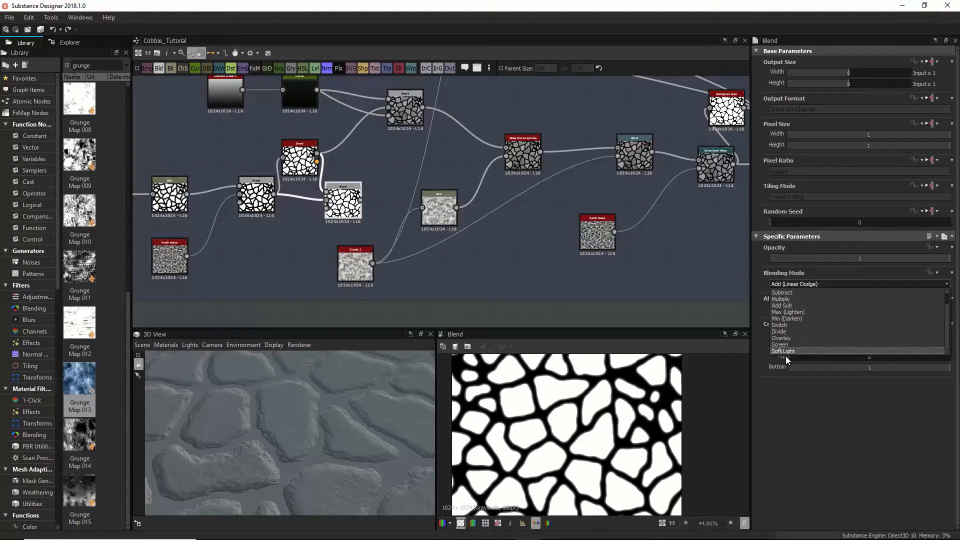
pyautogui.click(790, 312)
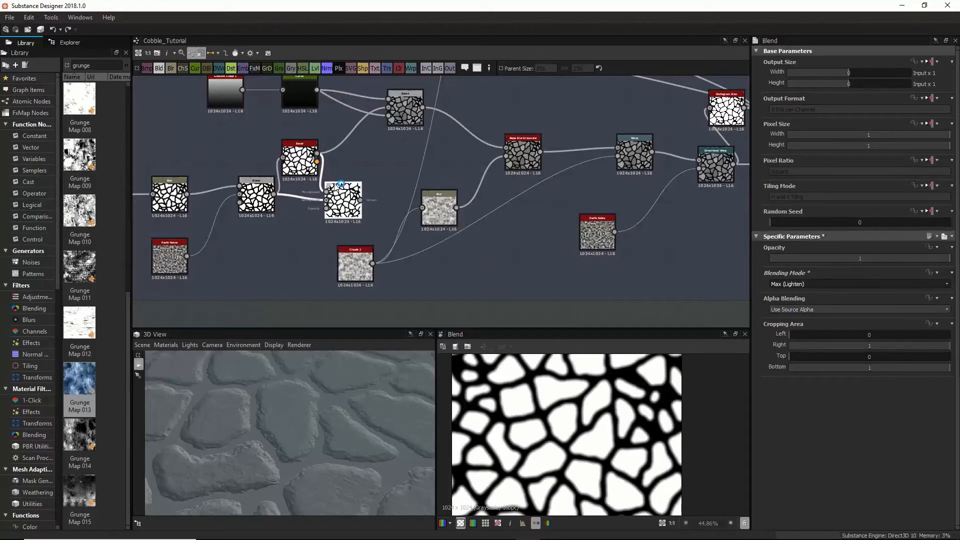
pyautogui.doubleClick(296, 156)
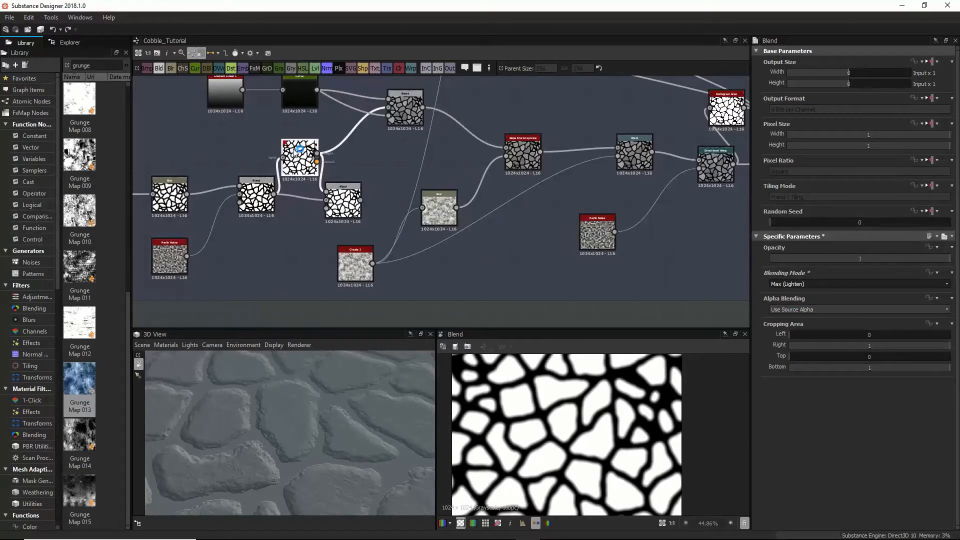
pyautogui.doubleClick(339, 194)
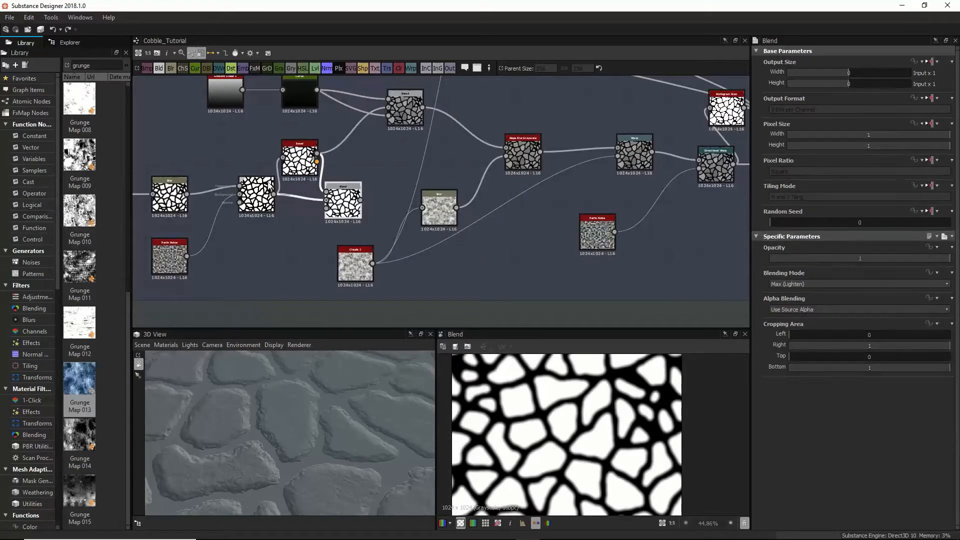
# Step: Inspect the blends in the Masks frame and connect the one fed by the lower Blur to the Max (Lighten) Blend's opacity input
pyautogui.moveTo(270, 184); pyautogui.dragTo(279, 206, button='middle')
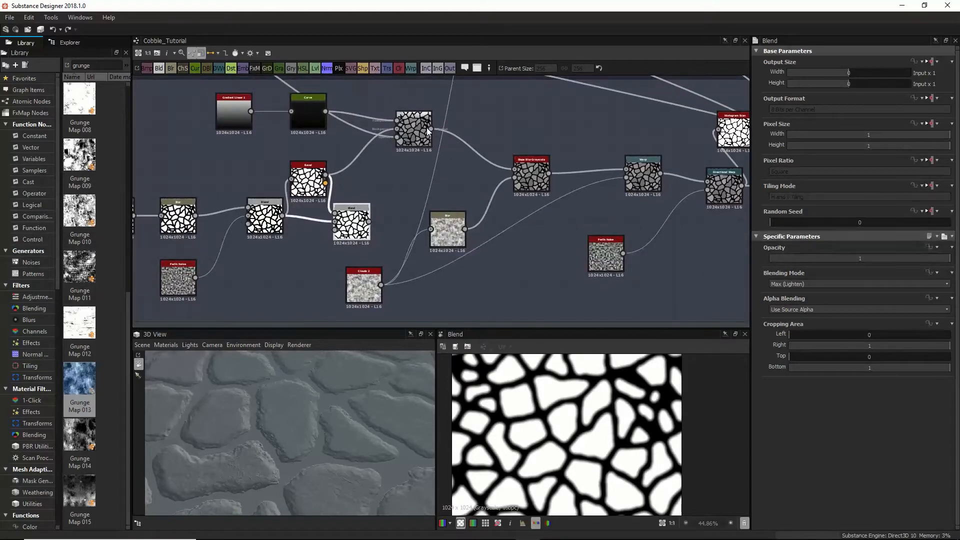
pyautogui.doubleClick(407, 128)
pyautogui.scroll(-3, 463, 153)
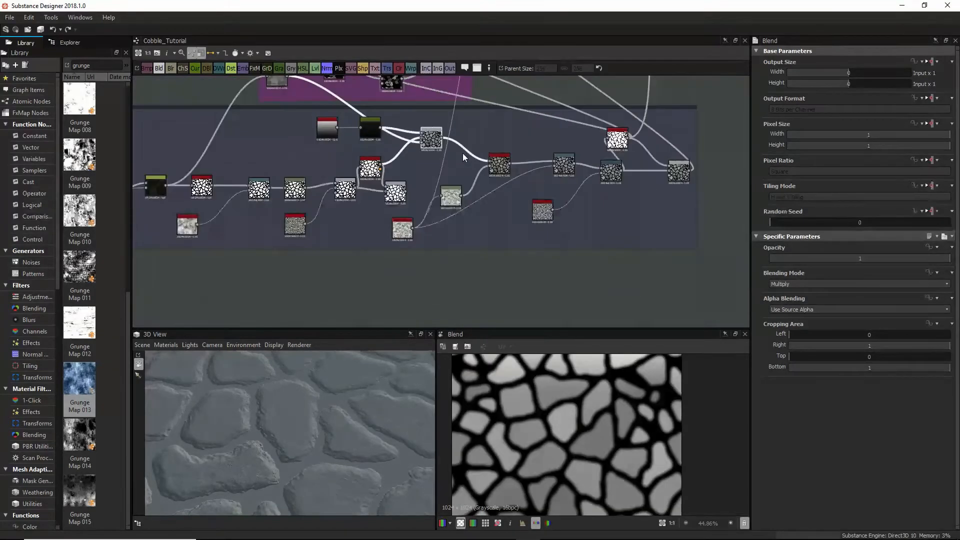
pyautogui.moveTo(443, 131); pyautogui.dragTo(466, 208, button='middle')
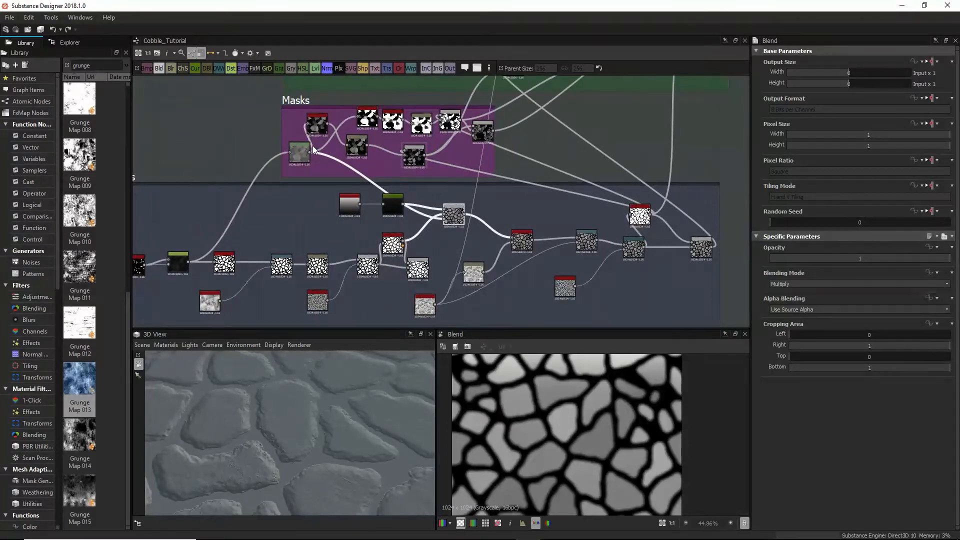
pyautogui.doubleClick(486, 133)
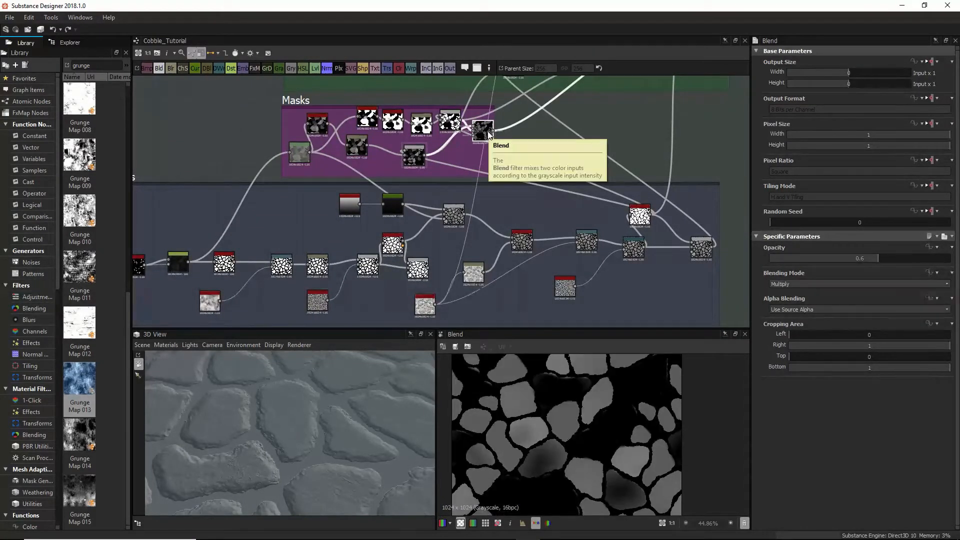
pyautogui.doubleClick(422, 157)
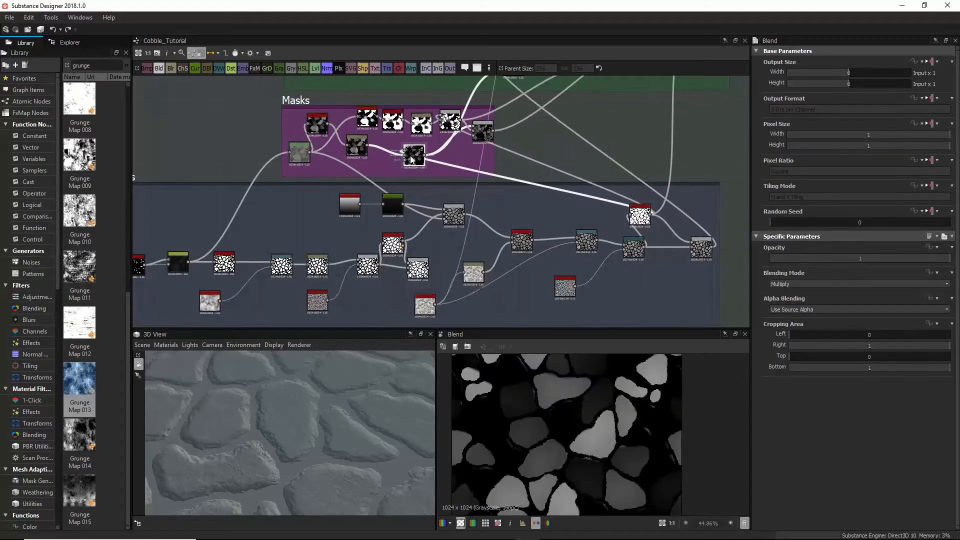
pyautogui.moveTo(428, 159); pyautogui.dragTo(406, 274)
pyautogui.click(417, 269)
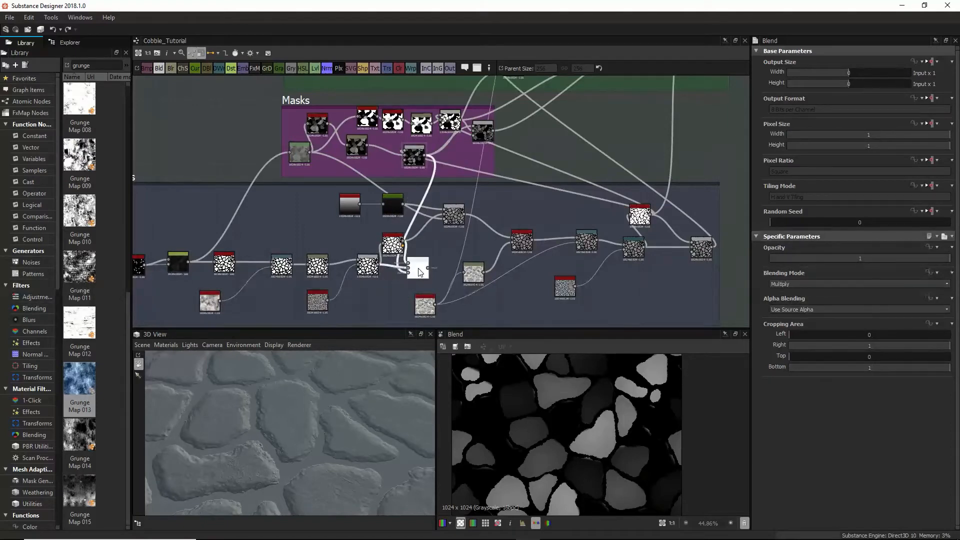
# Step: Compare the masked Max (Lighten) Blend's output with the Bevel's in the 2D view
pyautogui.scroll(3, 419, 267)
pyautogui.click(376, 231)
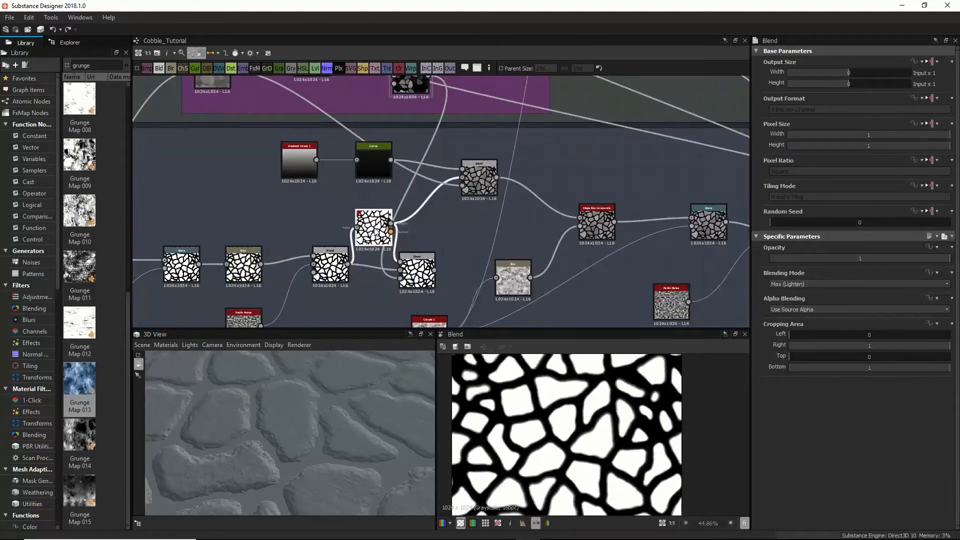
pyautogui.press('f')
pyautogui.click(418, 270)
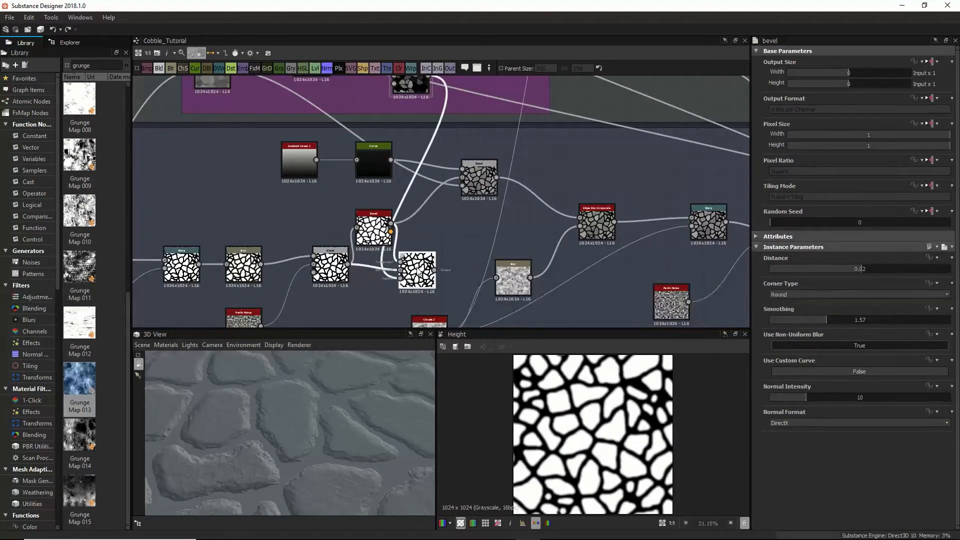
pyautogui.doubleClick(377, 235)
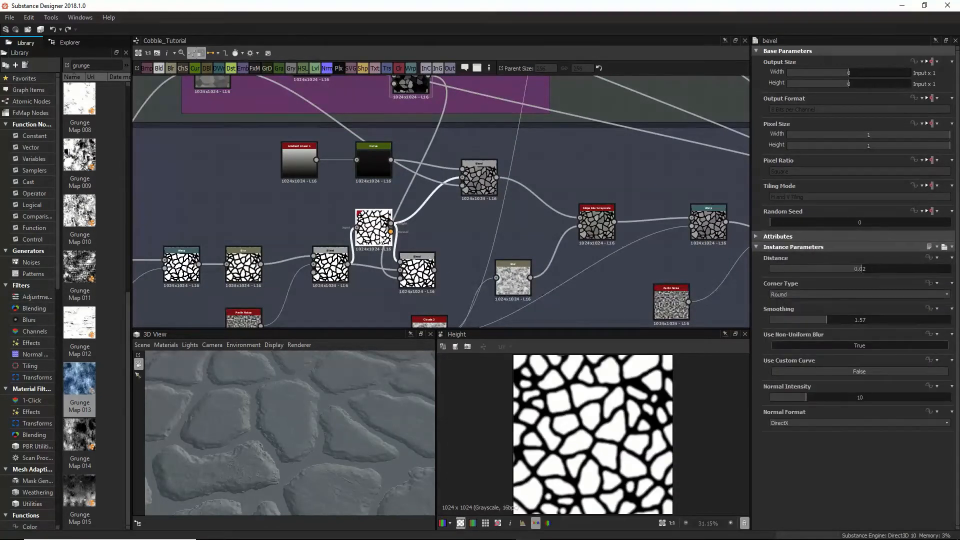
pyautogui.doubleClick(411, 268)
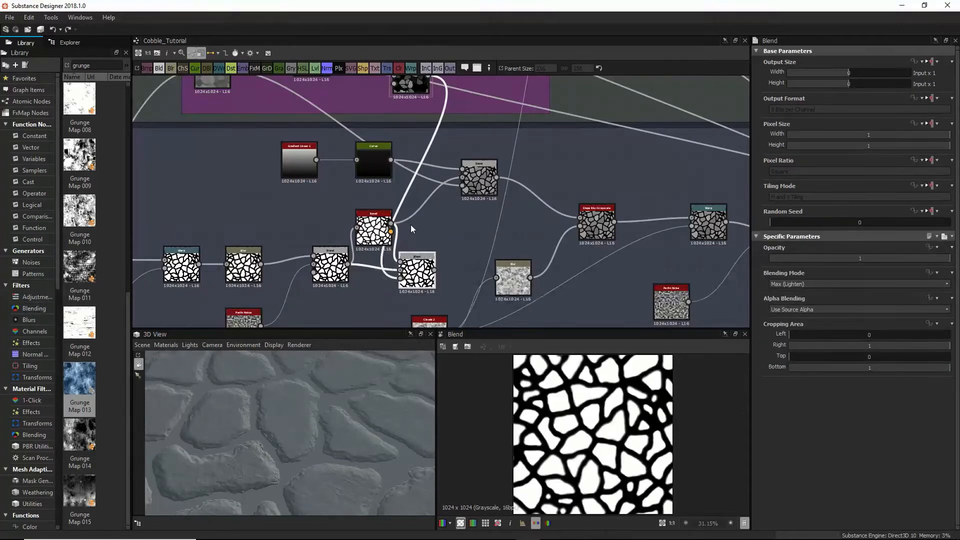
pyautogui.click(382, 228)
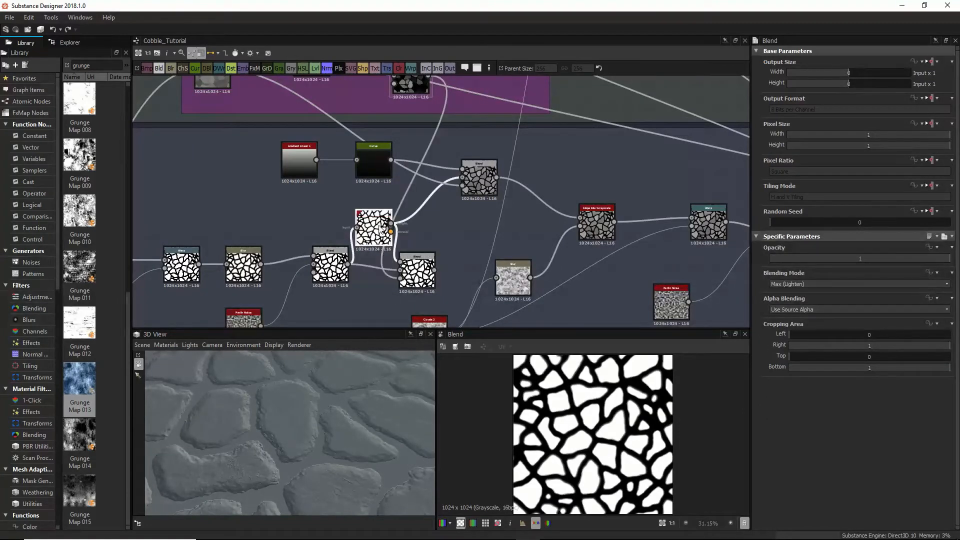
pyautogui.doubleClick(414, 270)
# Step: Replace the Max (Lighten) Blend's opacity mask with the Masks frame Multiply Blend that follows the Bevel Grayscale and Blur nodes
pyautogui.click(402, 189)
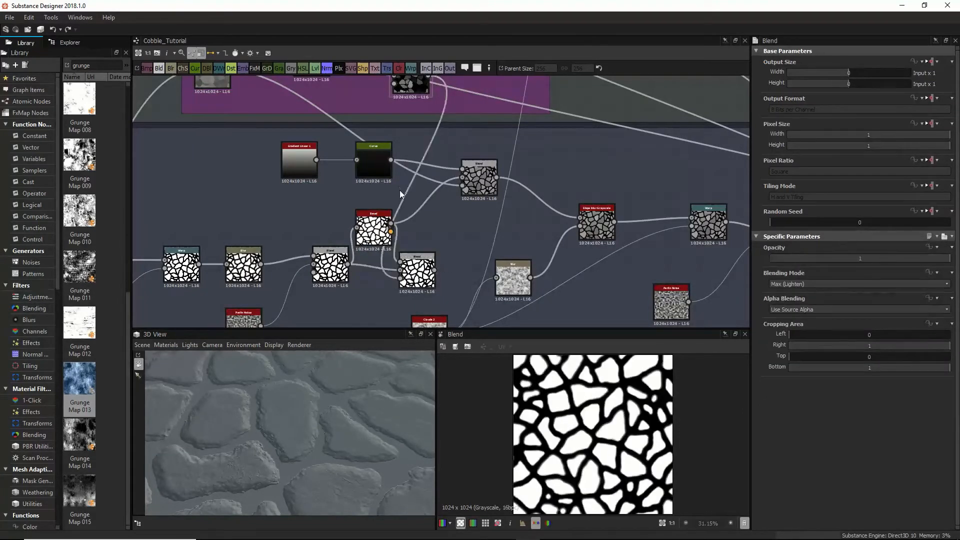
pyautogui.click(406, 199)
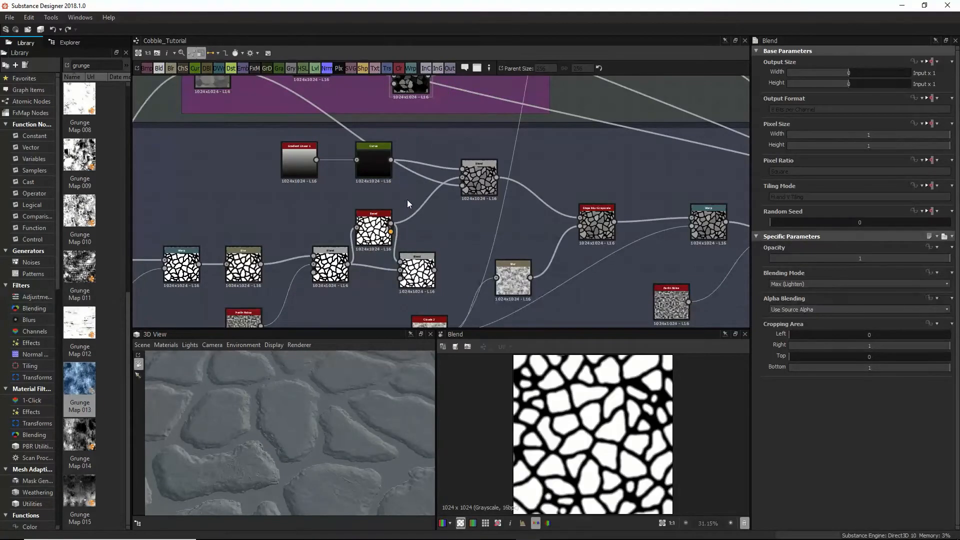
pyautogui.moveTo(407, 200); pyautogui.dragTo(502, 311, button='middle')
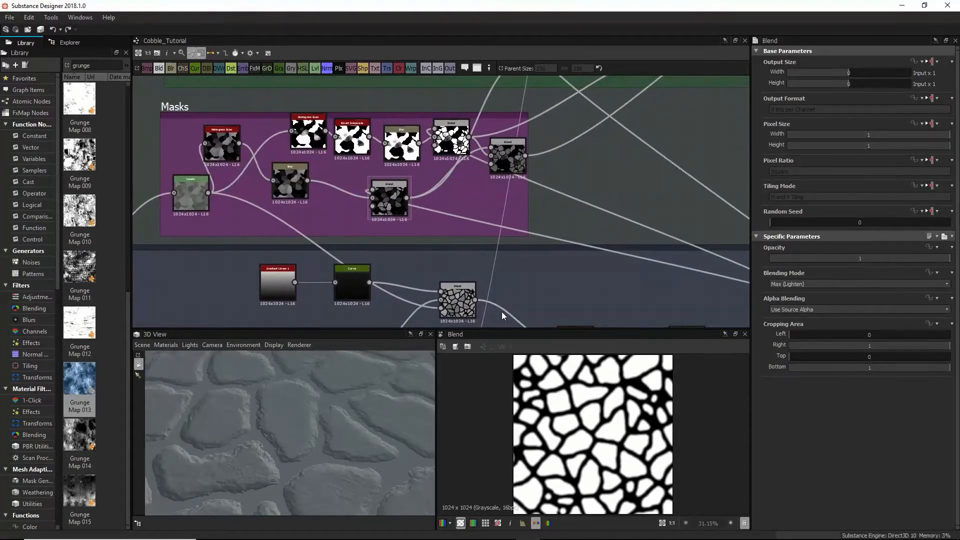
pyautogui.click(449, 138)
pyautogui.moveTo(475, 236); pyautogui.dragTo(464, 157, button='middle')
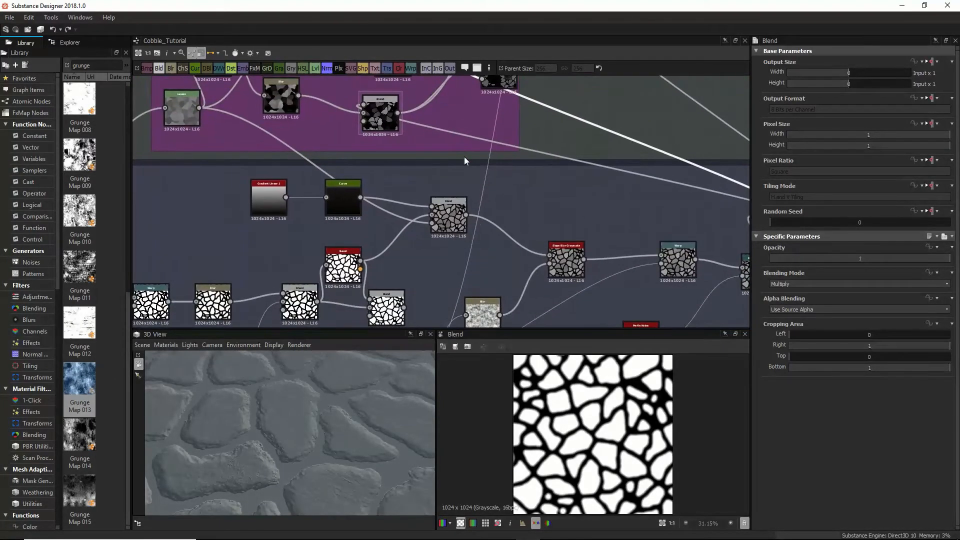
pyautogui.scroll(-2, 464, 157)
pyautogui.scroll(1, 463, 157)
pyautogui.scroll(-4, 456, 96)
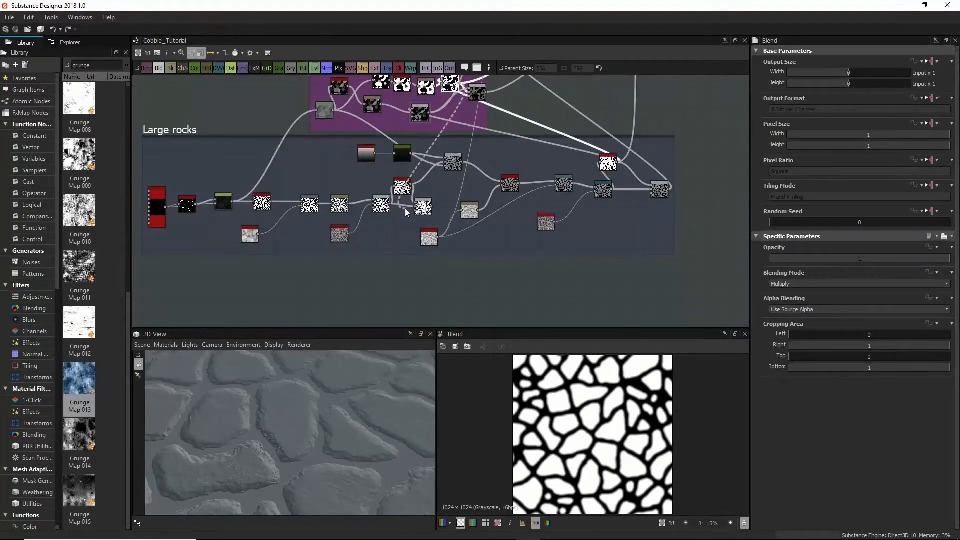
pyautogui.scroll(2, 420, 213)
pyautogui.scroll(4, 421, 212)
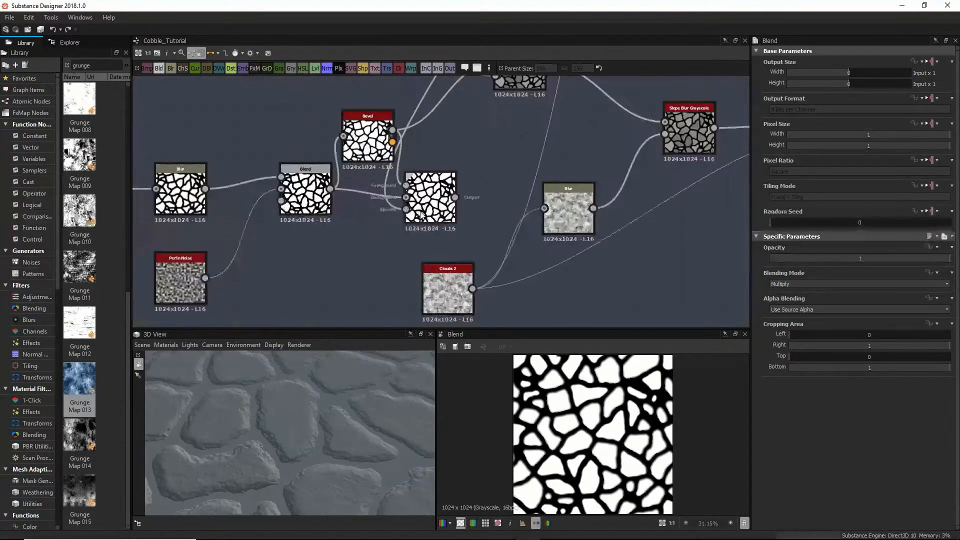
# Step: Set the Bevel node's Smoothing to 1.33 and shift the node slightly away from the Max (Lighten) Blend
pyautogui.click(423, 204)
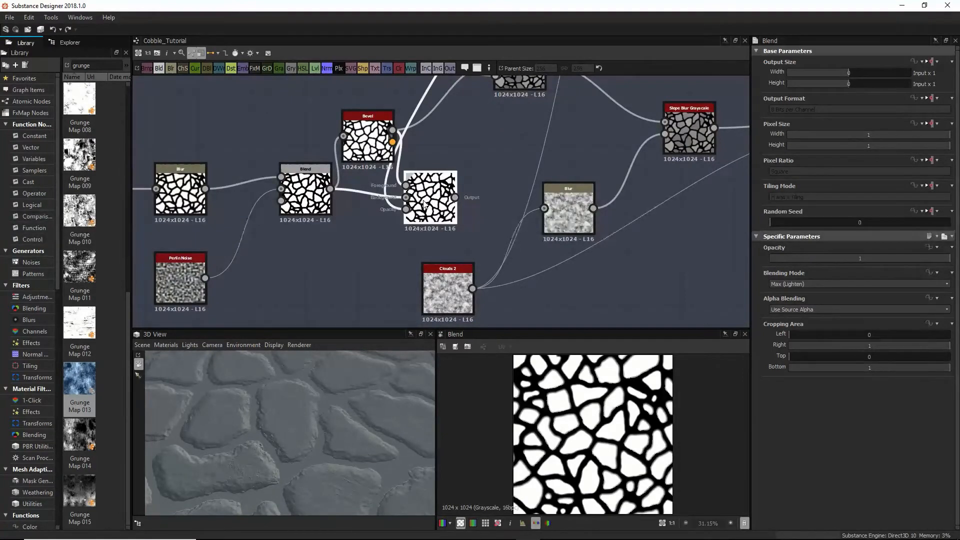
pyautogui.click(367, 136)
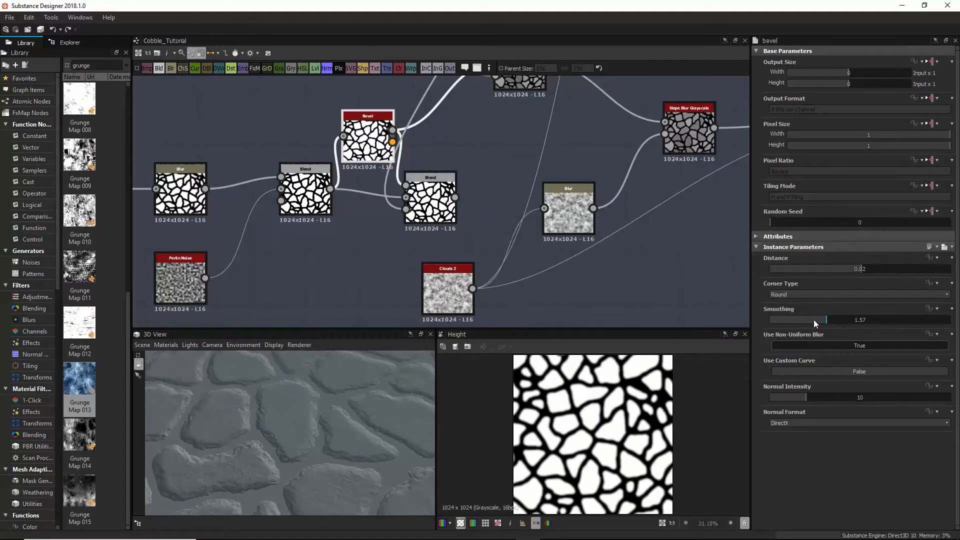
pyautogui.moveTo(825, 319); pyautogui.dragTo(816, 319)
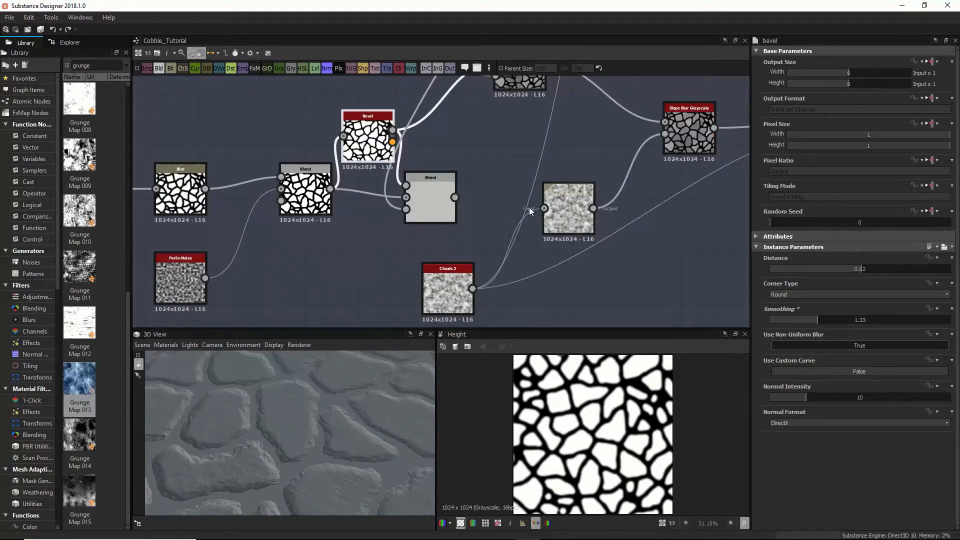
pyautogui.moveTo(364, 146)
pyautogui.mouseDown()
pyautogui.moveTo(344, 225)
pyautogui.moveTo(346, 144)
pyautogui.mouseUp()
# Step: Space out the two Blend nodes and try to connect the Max (Lighten) Blend's output to the Multiply Blend's background input
pyautogui.moveTo(406, 150); pyautogui.dragTo(410, 211, button='middle')
pyautogui.moveTo(442, 256); pyautogui.dragTo(499, 125)
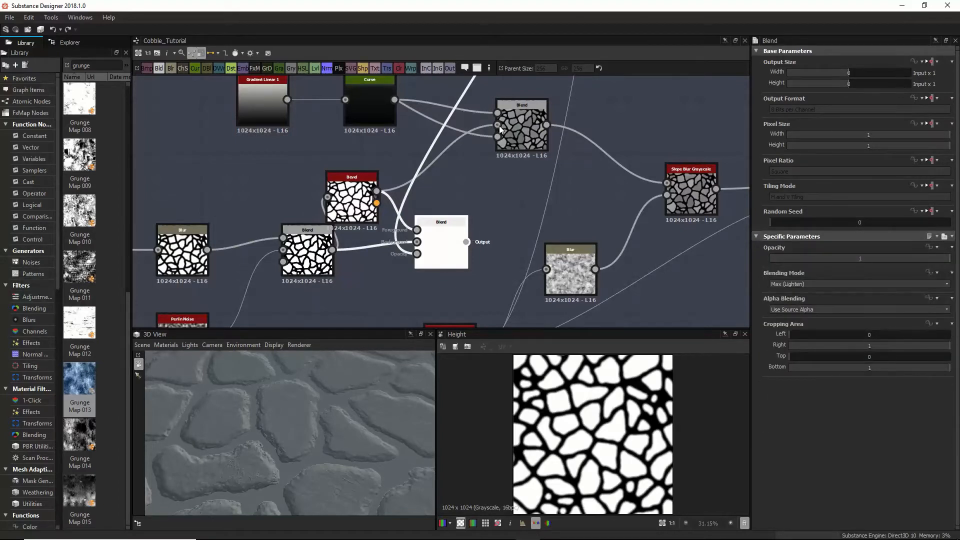
pyautogui.moveTo(466, 242); pyautogui.dragTo(496, 125)
pyautogui.moveTo(432, 235); pyautogui.dragTo(535, 135)
pyautogui.click(466, 202)
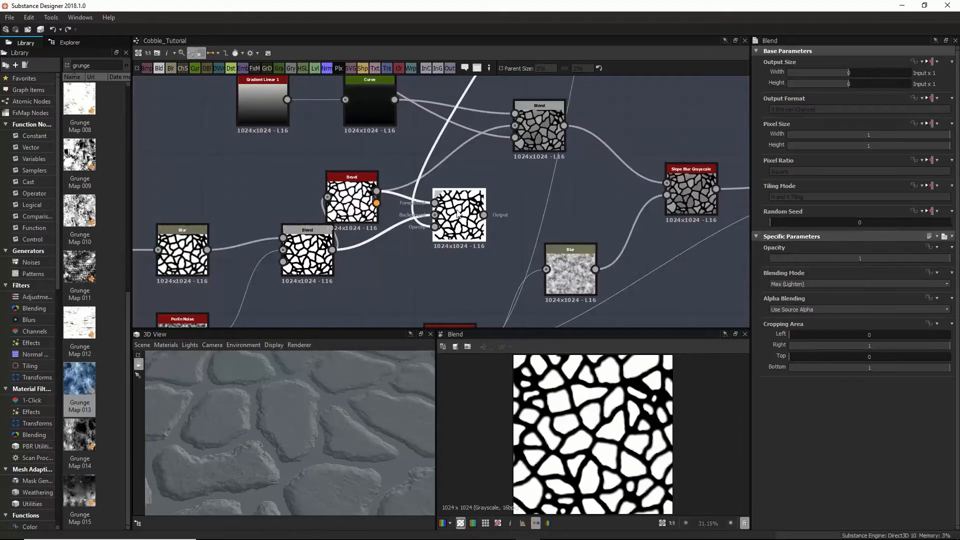
pyautogui.moveTo(483, 214); pyautogui.dragTo(515, 126)
pyautogui.moveTo(517, 129); pyautogui.dragTo(544, 130)
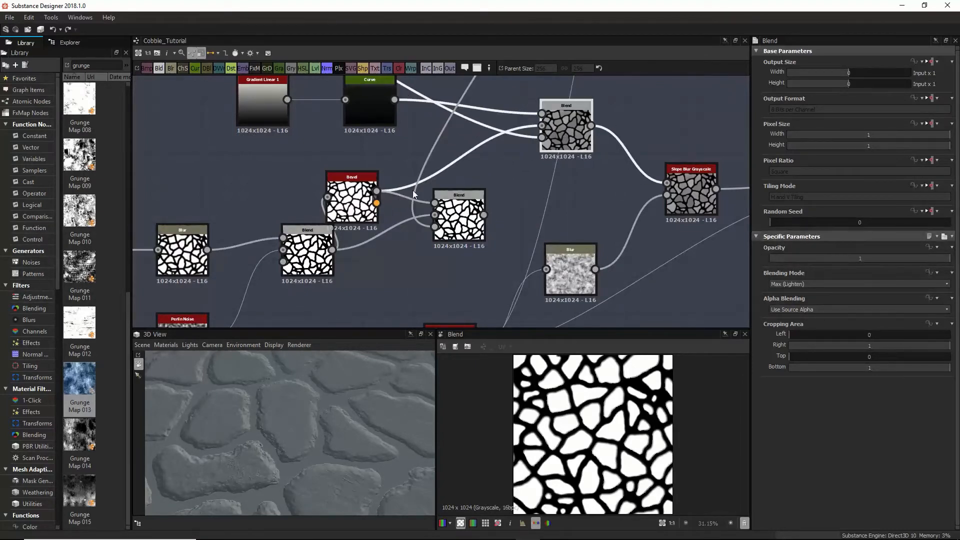
# Step: Check the graph's link creation mode options
pyautogui.click(451, 170)
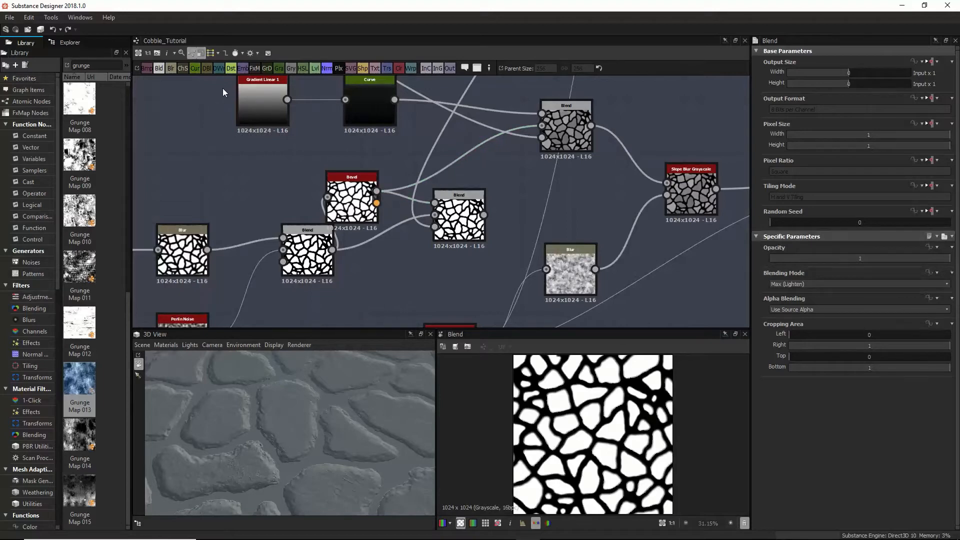
pyautogui.click(212, 53)
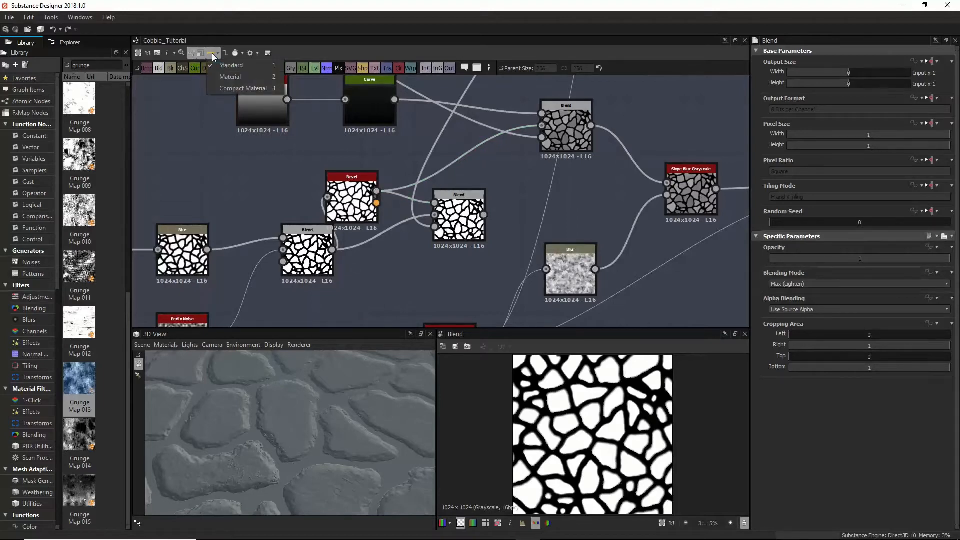
pyautogui.click(248, 73)
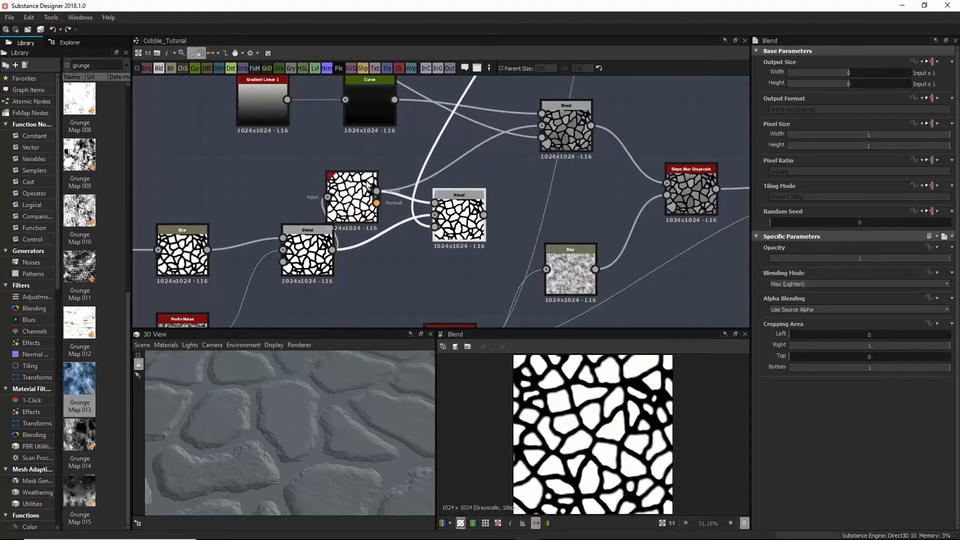
# Step: Preview the Bevel node, then shift the Curve and Multiply Blend nodes apart to make room beside the Max (Lighten) Blend
pyautogui.doubleClick(332, 199)
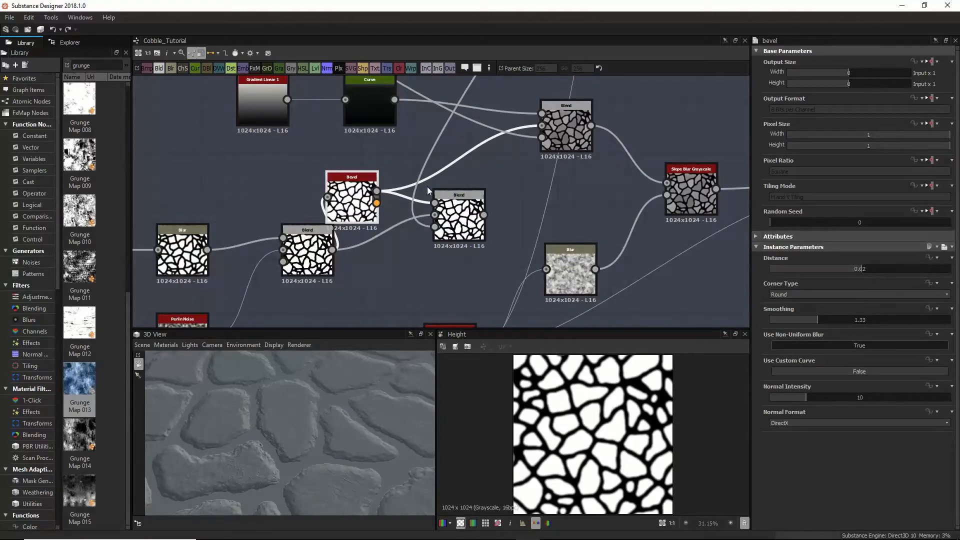
pyautogui.moveTo(373, 117); pyautogui.dragTo(360, 175, button='middle')
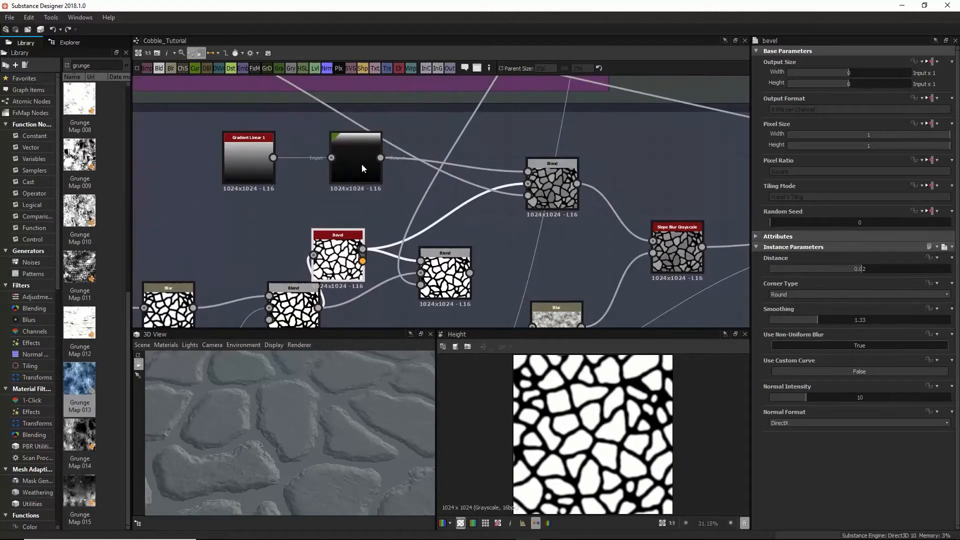
pyautogui.moveTo(364, 169)
pyautogui.mouseDown()
pyautogui.moveTo(328, 175)
pyautogui.moveTo(353, 177)
pyautogui.mouseUp()
pyautogui.moveTo(557, 203); pyautogui.dragTo(593, 184)
pyautogui.moveTo(470, 271); pyautogui.dragTo(503, 201)
pyautogui.click(498, 221)
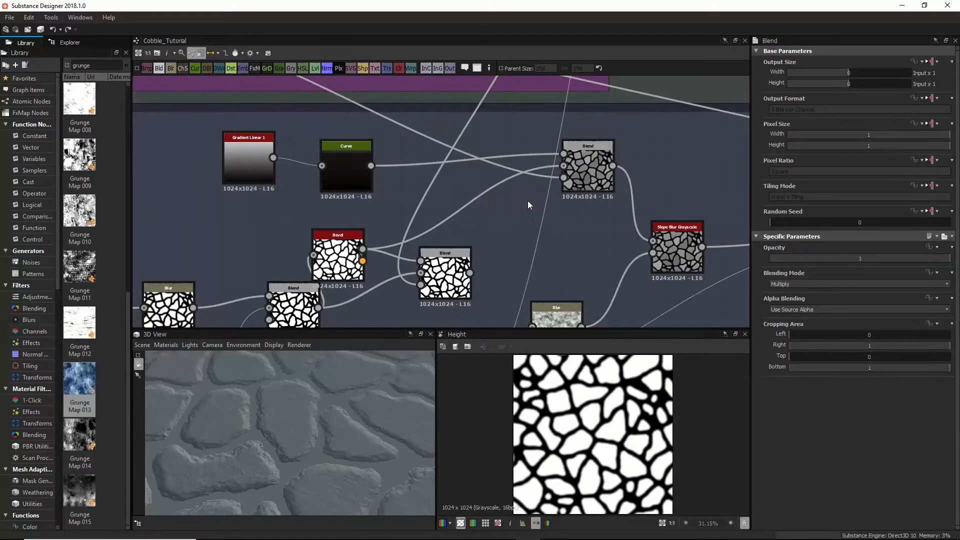
# Step: Try adding a Blend with the Max (Lighten) Blend as background, the Curve as foreground and the Multiply Blend's opacity mask
pyautogui.press('space')
pyautogui.write('b')
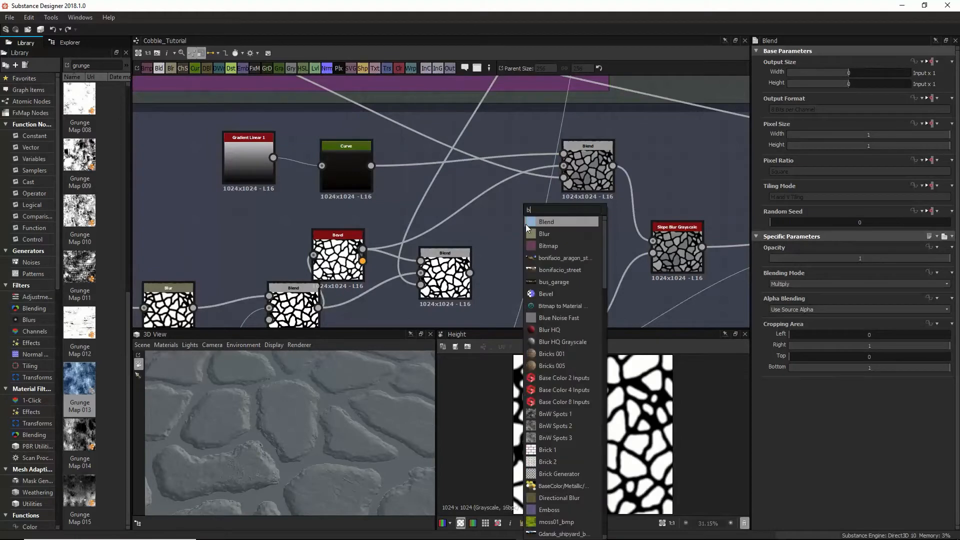
pyautogui.click(556, 222)
pyautogui.moveTo(471, 273); pyautogui.dragTo(541, 246)
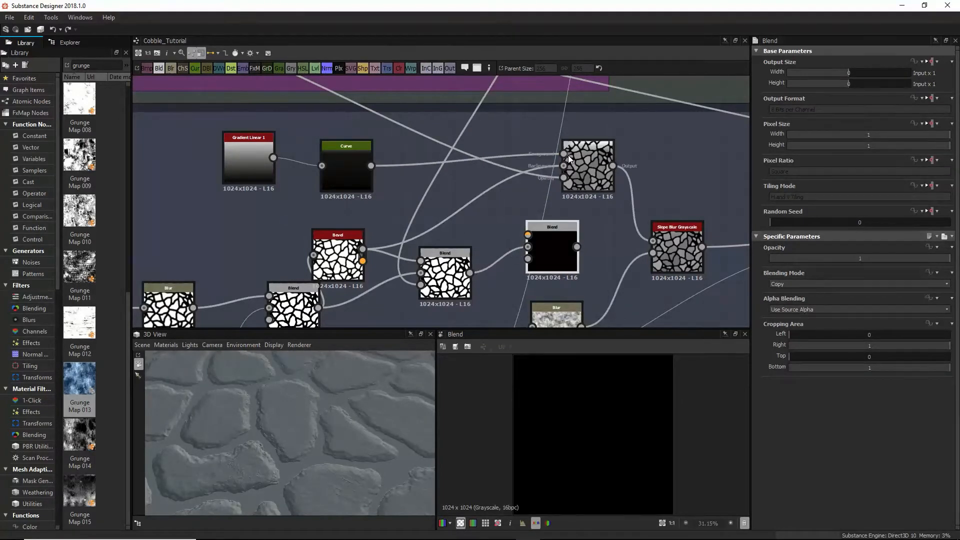
pyautogui.moveTo(370, 166); pyautogui.dragTo(528, 234)
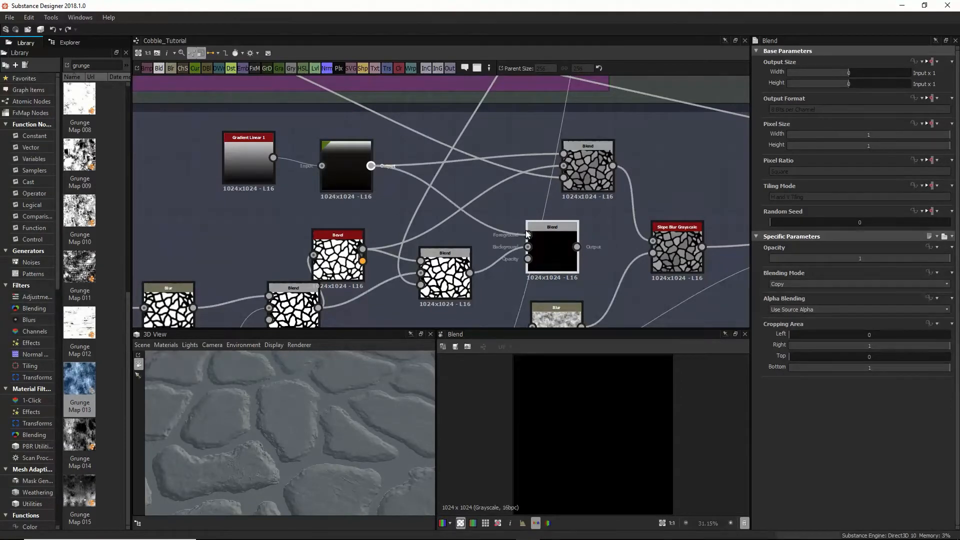
pyautogui.moveTo(563, 178); pyautogui.dragTo(535, 256)
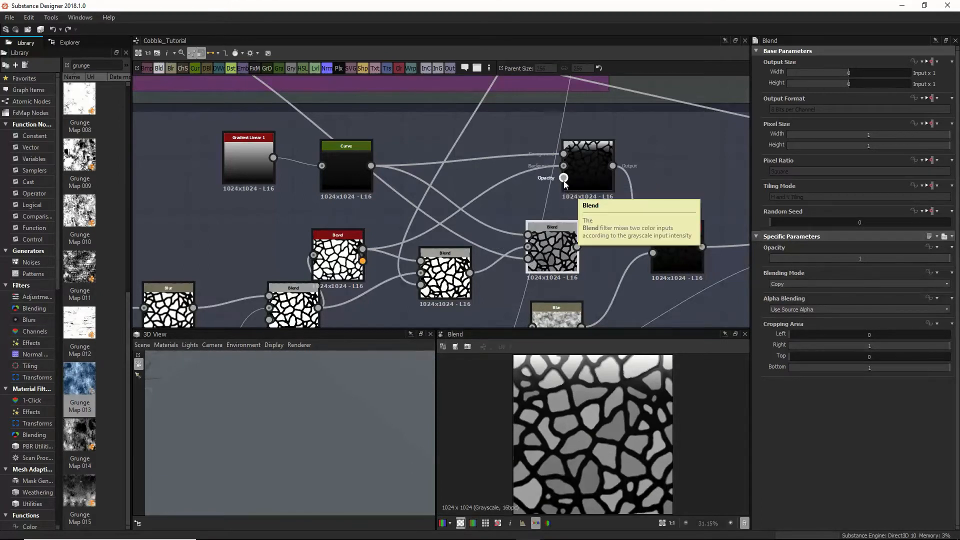
# Step: Try to route the new Blend's output into the Slope Blur Grayscale, then undo the Blend's connections
pyautogui.moveTo(554, 230); pyautogui.dragTo(554, 221)
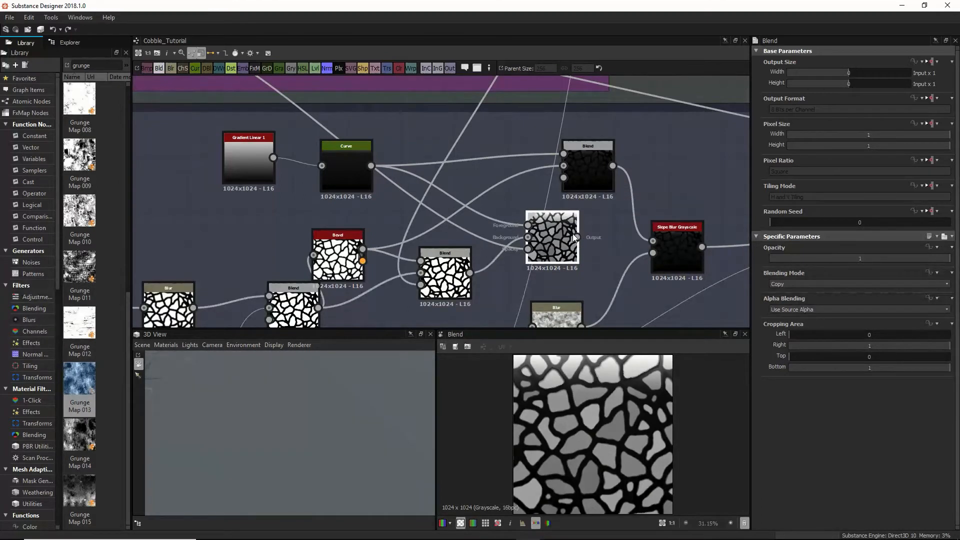
pyautogui.moveTo(639, 237); pyautogui.dragTo(652, 240)
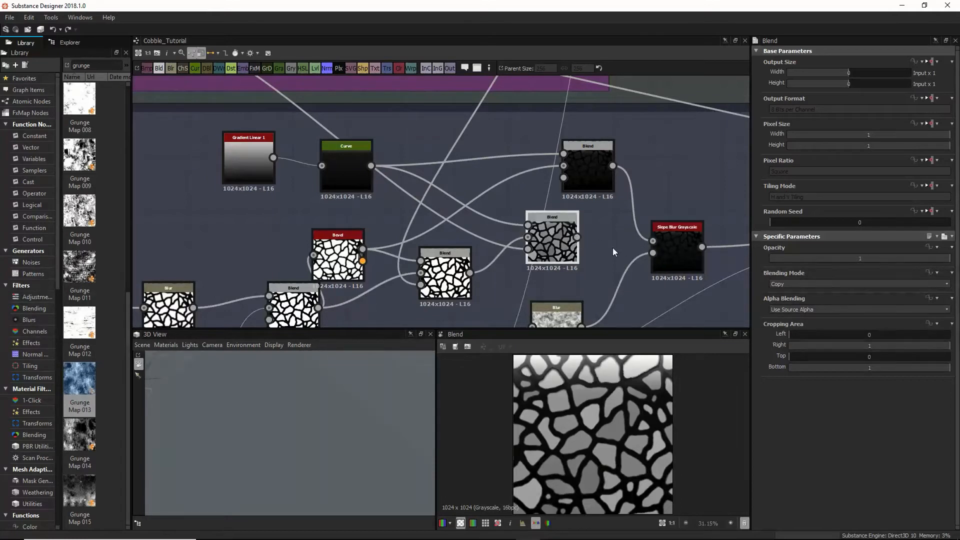
pyautogui.moveTo(579, 237); pyautogui.dragTo(654, 242)
pyautogui.hotkey('ctrl', 'z')
pyautogui.hotkey('ctrl', 'z')
pyautogui.moveTo(578, 246); pyautogui.dragTo(653, 241)
pyautogui.hotkey('ctrl', 'z')
pyautogui.hotkey('ctrl', 'z')
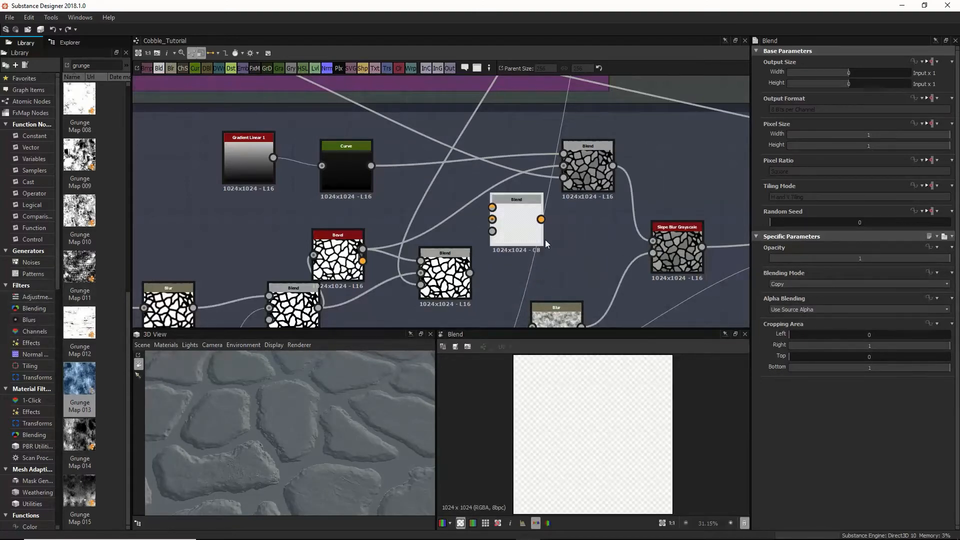
# Step: Try connecting the empty Blend to the Slope Blur Grayscale before wiring its inputs, then undo back to before the Blend was added
pyautogui.moveTo(542, 220); pyautogui.dragTo(651, 241)
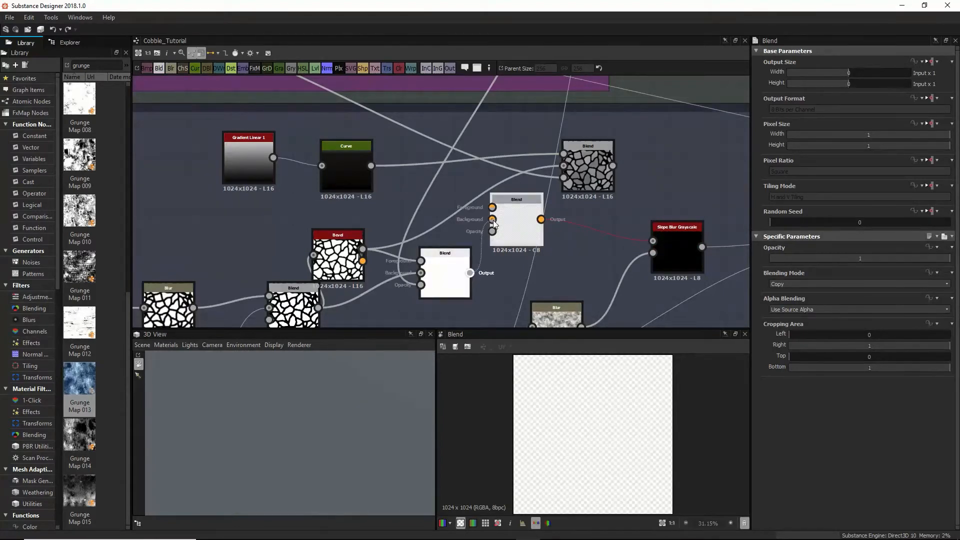
pyautogui.moveTo(519, 225); pyautogui.dragTo(537, 243)
pyautogui.click(444, 275)
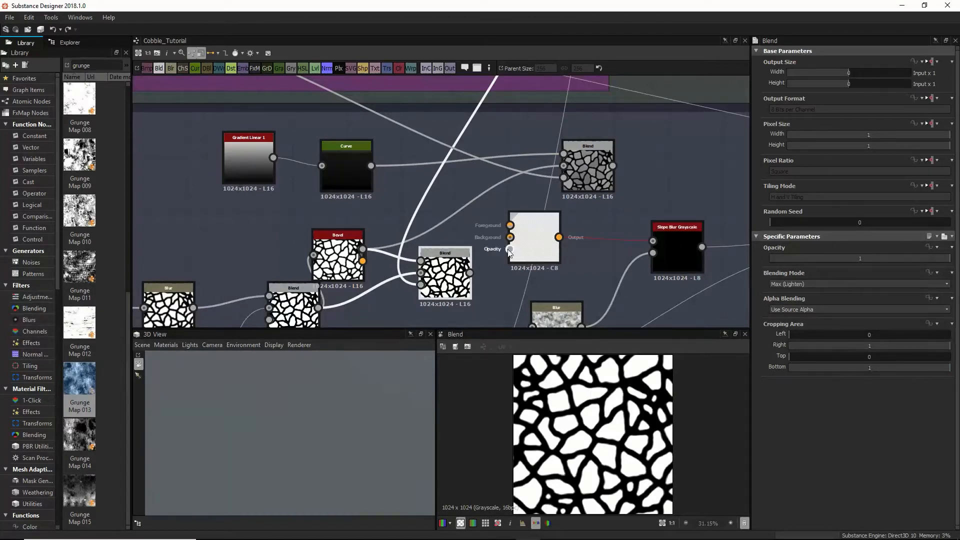
pyautogui.hotkey('ctrl', 'z')
pyautogui.hotkey('ctrl', 'z')
pyautogui.hotkey('ctrl', 'z')
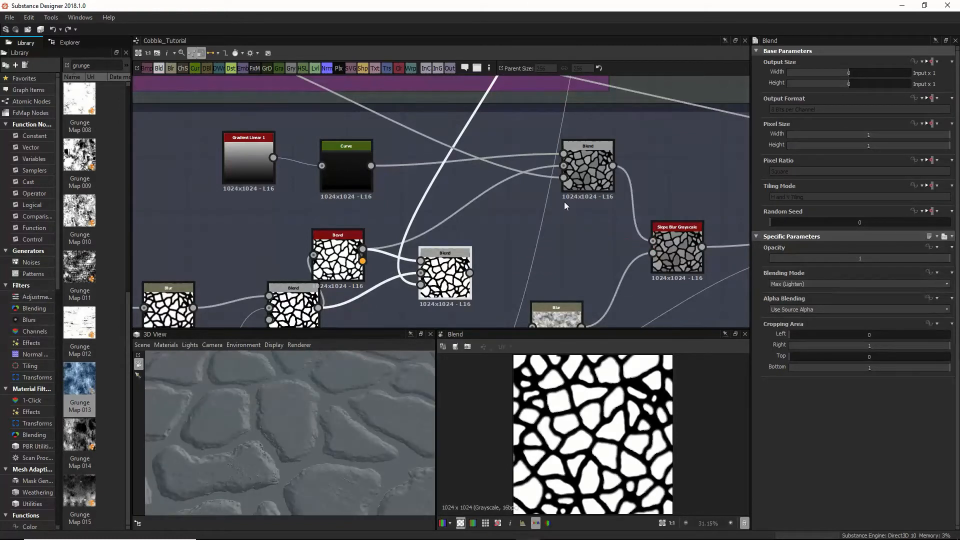
# Step: Add a new Blend node with the Max (Lighten) Blend's output as its background
pyautogui.press('space')
pyautogui.write('b')
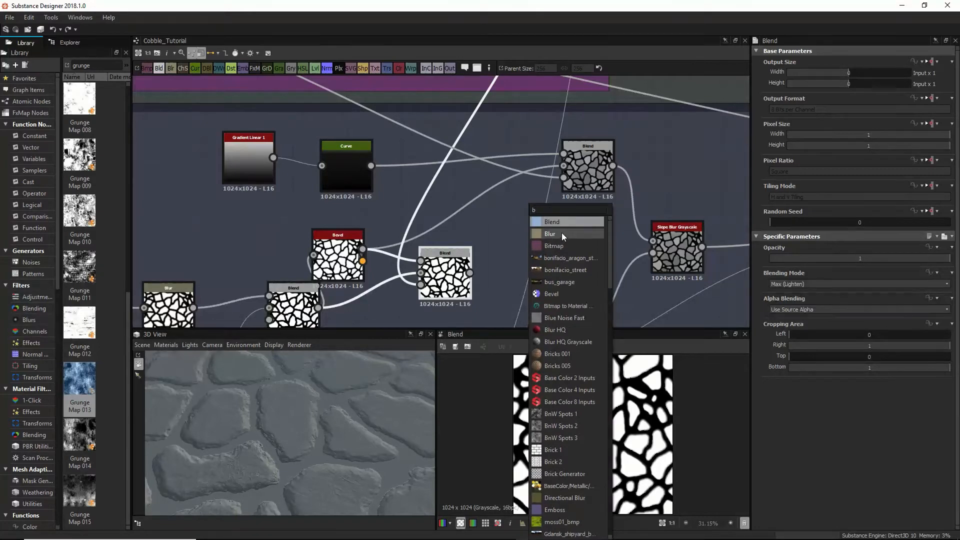
pyautogui.click(563, 221)
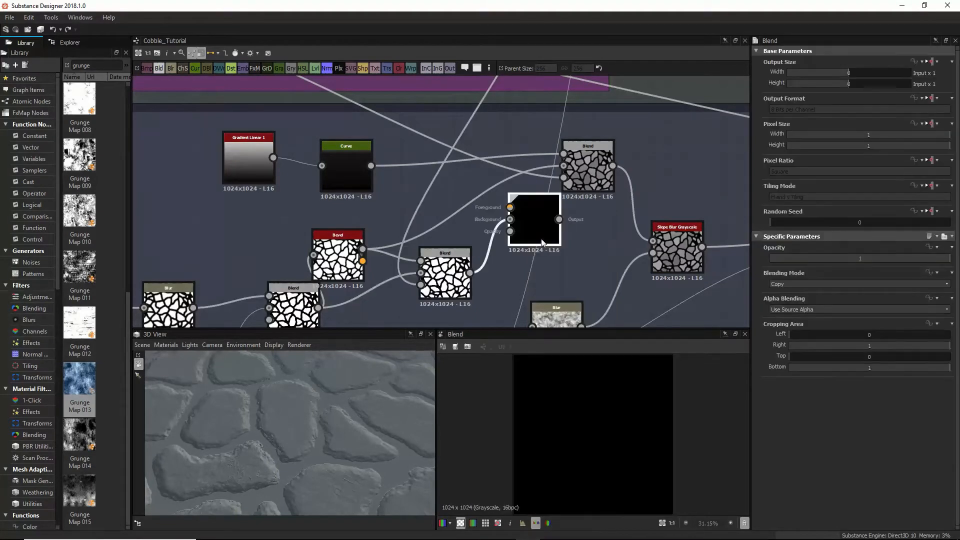
pyautogui.moveTo(542, 243); pyautogui.dragTo(543, 260)
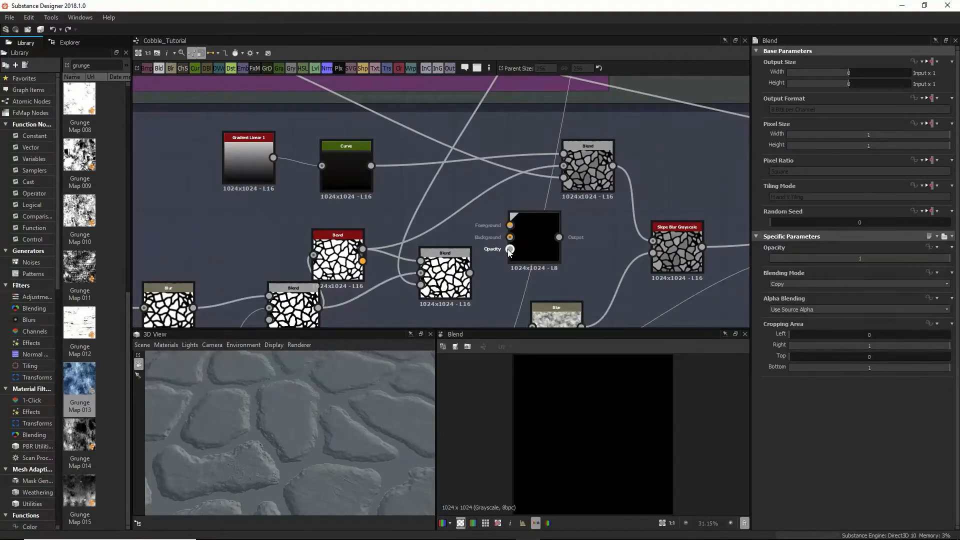
pyautogui.moveTo(470, 273); pyautogui.dragTo(509, 237)
# Step: Add a Slope Blur Grayscale node fed by the new Blend and place it level with that Blend
pyautogui.press('space')
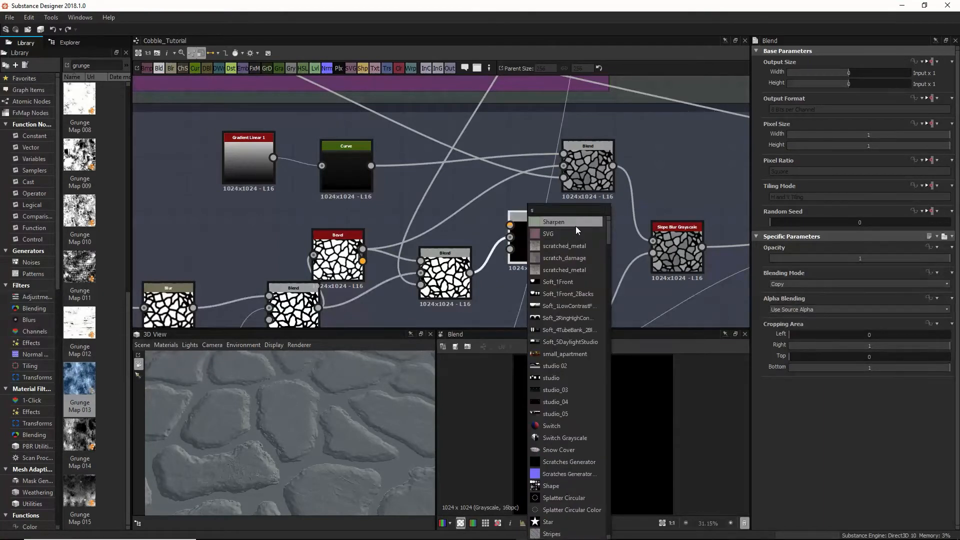
pyautogui.write('lo')
pyautogui.click(568, 232)
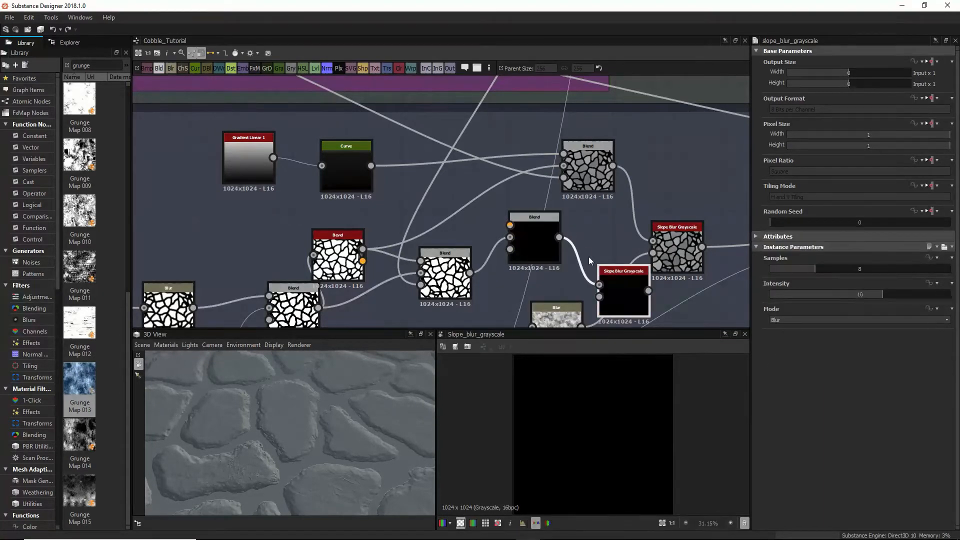
pyautogui.moveTo(613, 284); pyautogui.dragTo(623, 252)
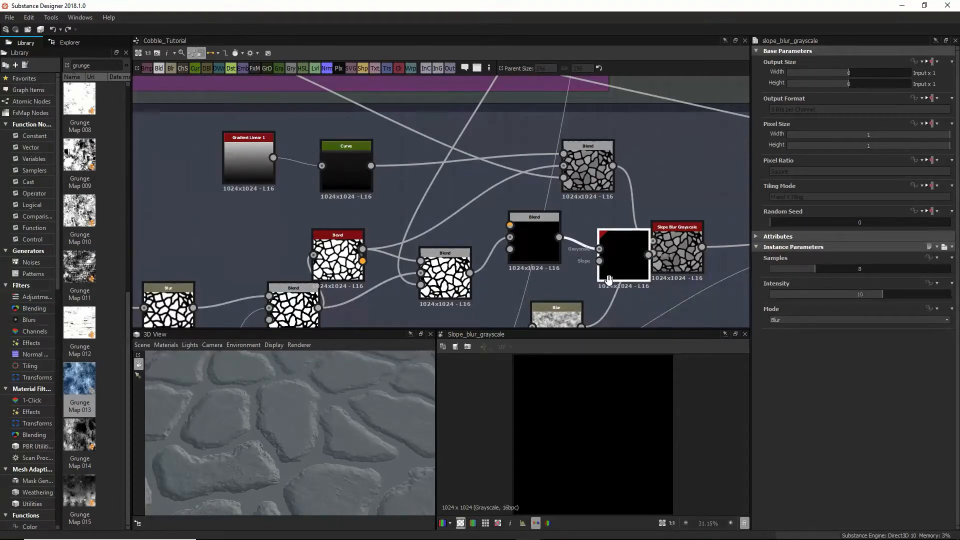
# Step: Connect the Curve's output to the new Blend's foreground and move the Multiply Blend's opacity link onto the new Blend's opacity input
pyautogui.moveTo(609, 279); pyautogui.dragTo(610, 221, button='middle')
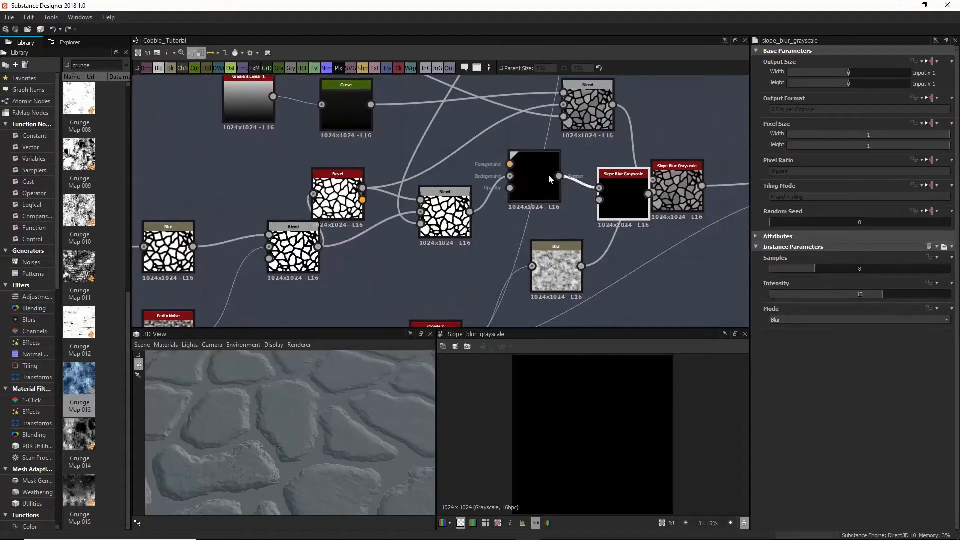
pyautogui.moveTo(486, 186); pyautogui.dragTo(472, 210, button='middle')
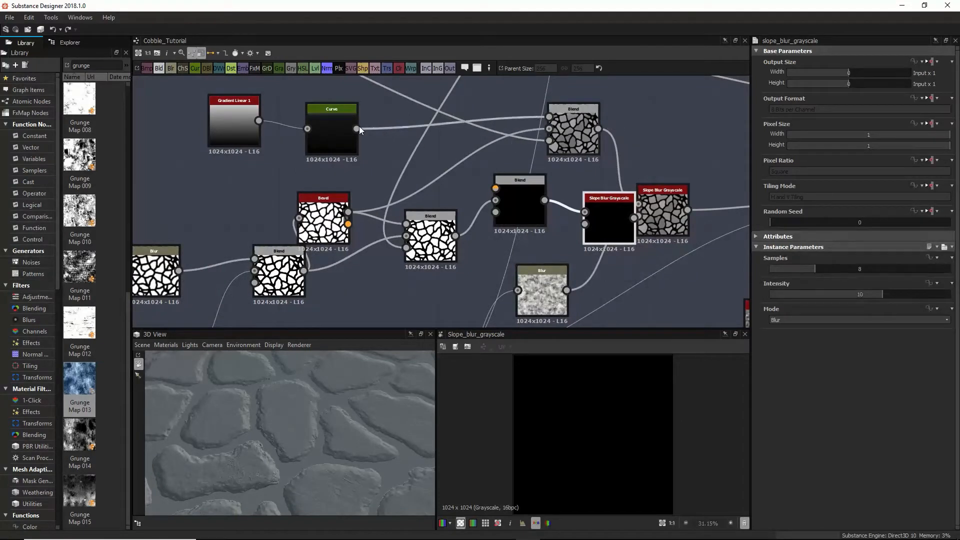
pyautogui.moveTo(357, 129); pyautogui.dragTo(499, 180)
pyautogui.moveTo(565, 143); pyautogui.dragTo(572, 176, button='middle')
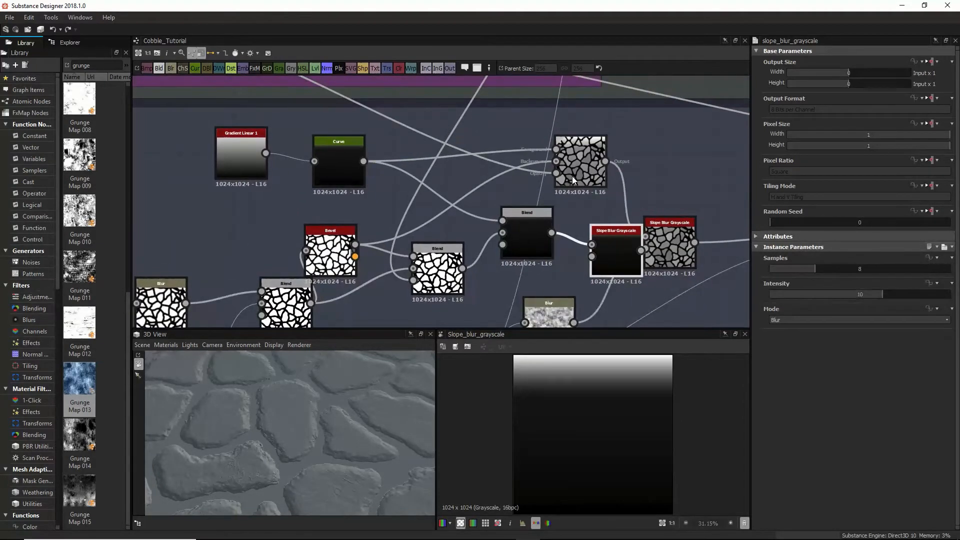
pyautogui.click(522, 239)
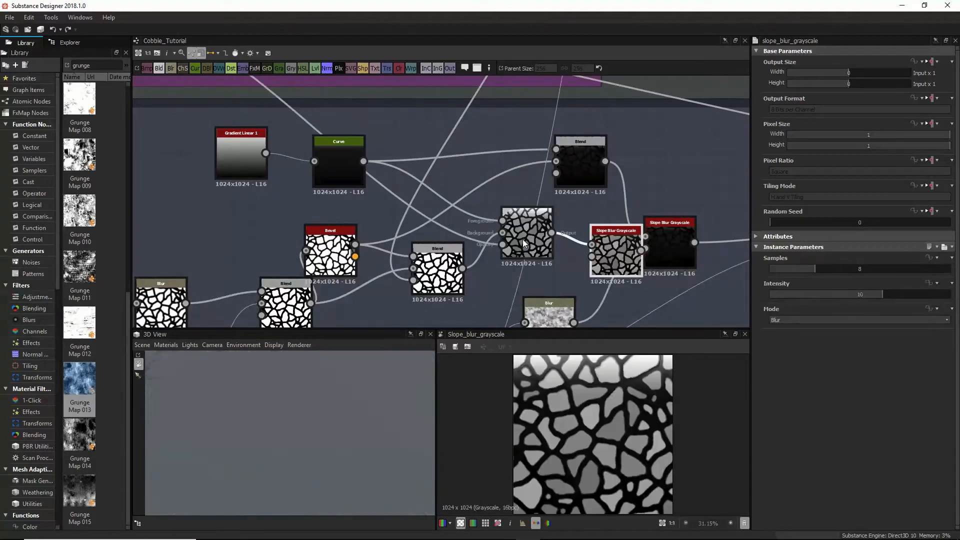
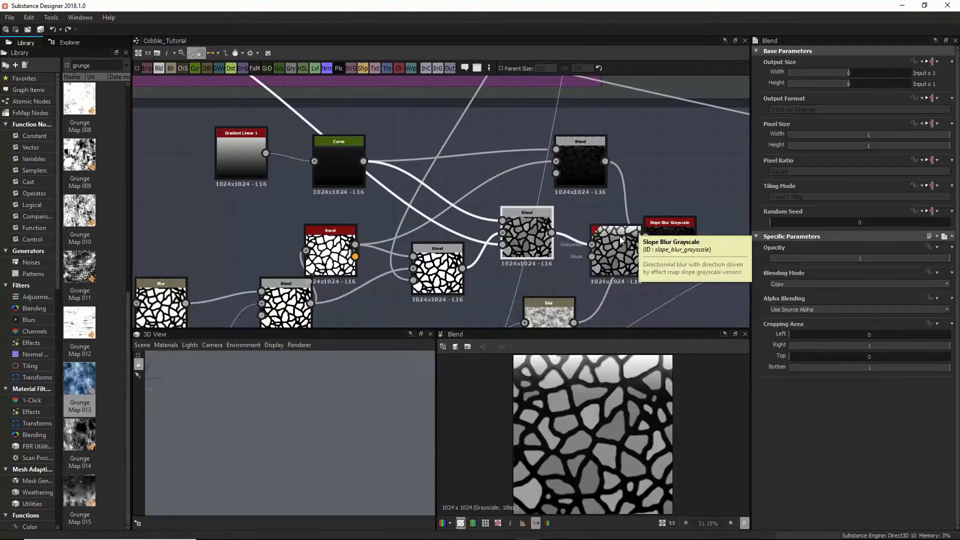
# Step: Connect the Blur node to the new Slope Blur Grayscale's slope input and place the node below the original Slope Blur Grayscale
pyautogui.moveTo(619, 236); pyautogui.dragTo(683, 154)
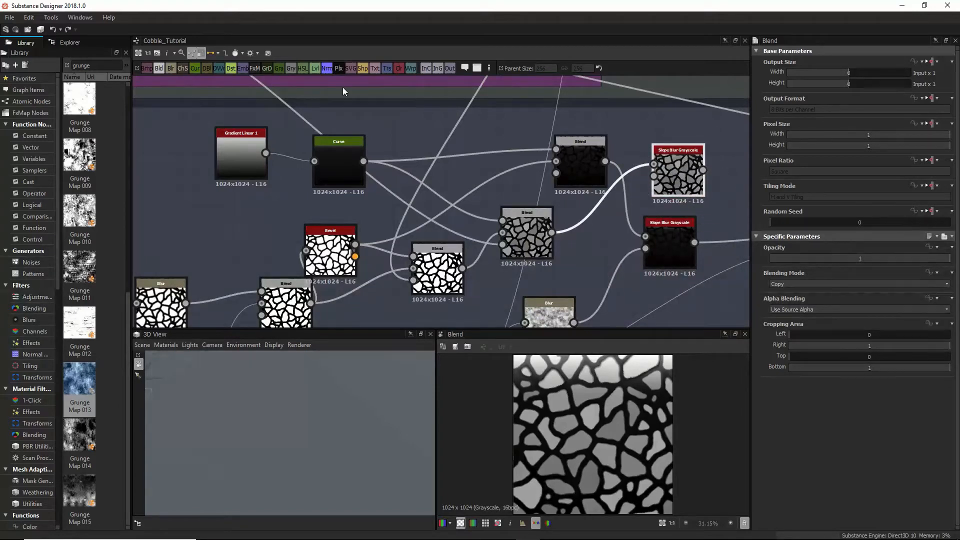
pyautogui.click(211, 51)
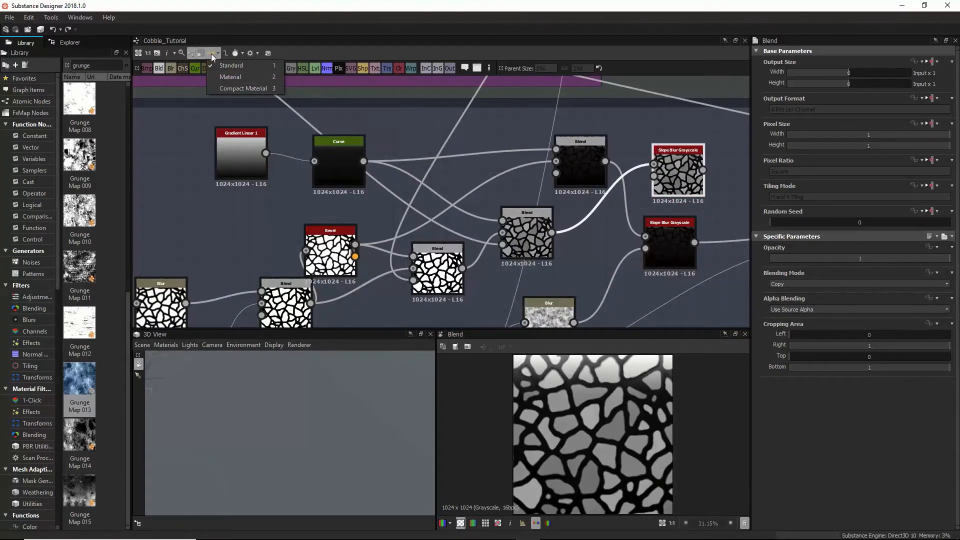
pyautogui.click(209, 53)
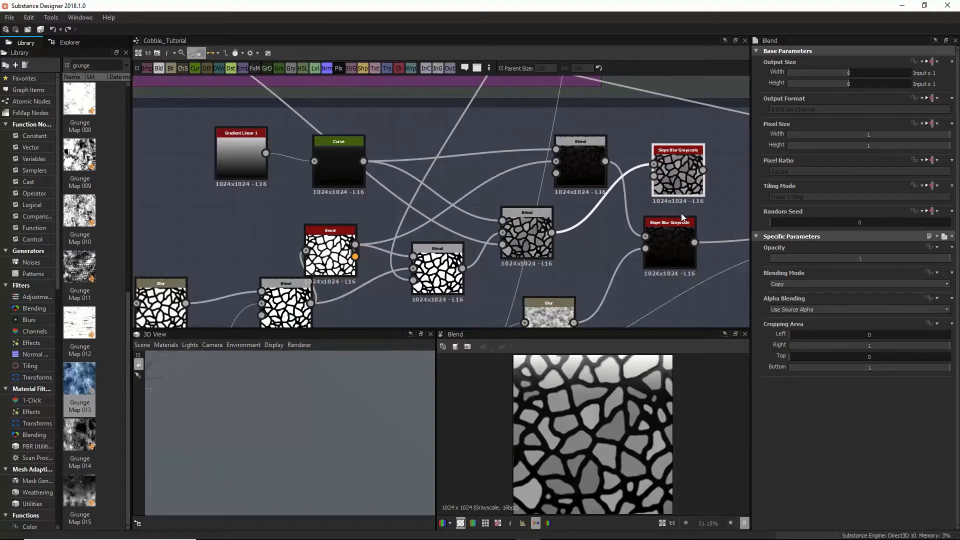
pyautogui.moveTo(680, 213); pyautogui.dragTo(586, 186, button='middle')
pyautogui.moveTo(582, 152); pyautogui.dragTo(567, 256)
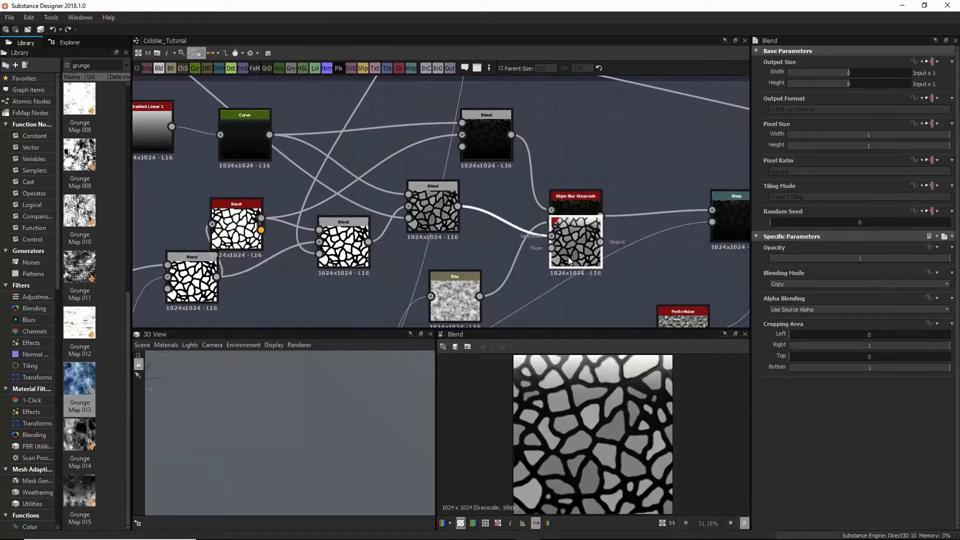
pyautogui.click(571, 250)
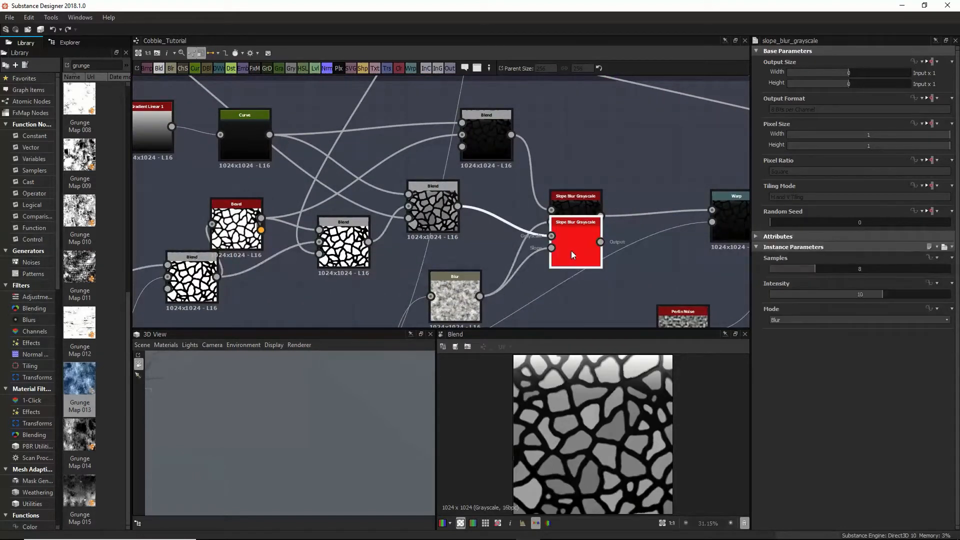
pyautogui.doubleClick(574, 248)
pyautogui.moveTo(574, 248); pyautogui.dragTo(562, 292)
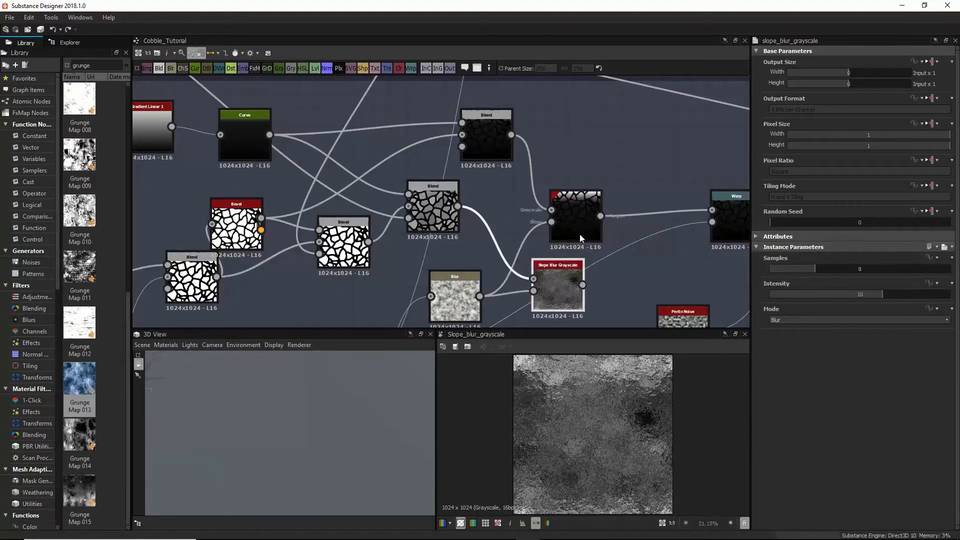
# Step: Check the original Slope Blur Grayscale's settings and set the new one's Mode to Min
pyautogui.doubleClick(583, 212)
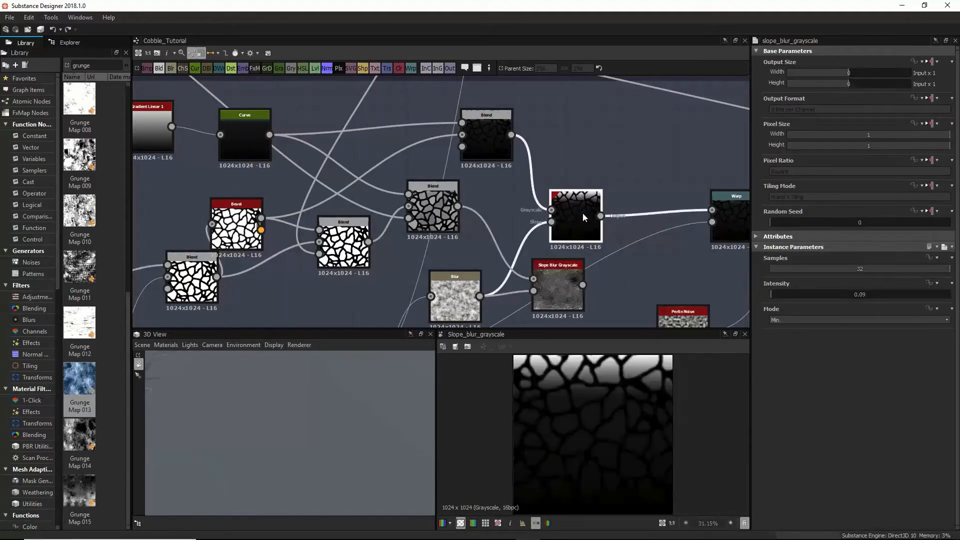
pyautogui.click(565, 274)
pyautogui.click(818, 319)
pyautogui.click(782, 332)
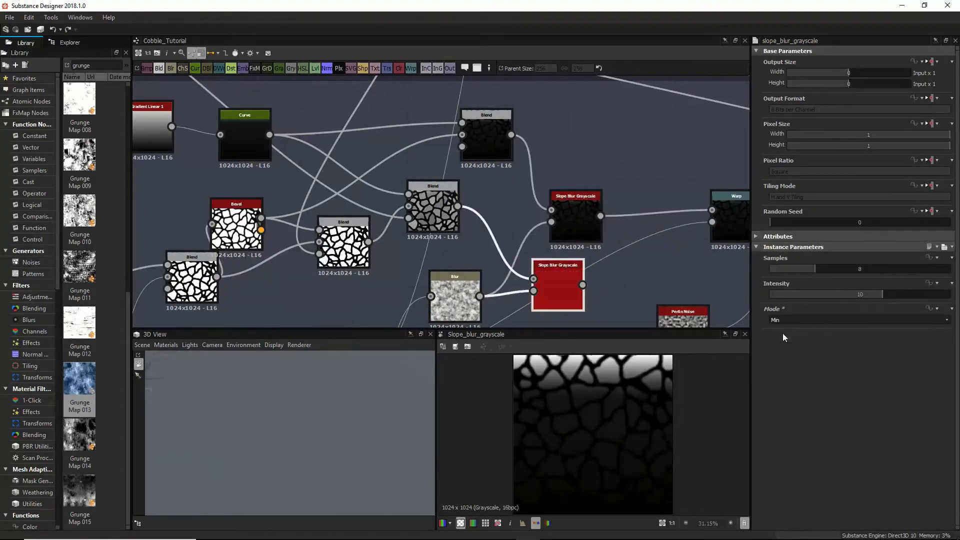
pyautogui.click(584, 206)
pyautogui.doubleClick(557, 275)
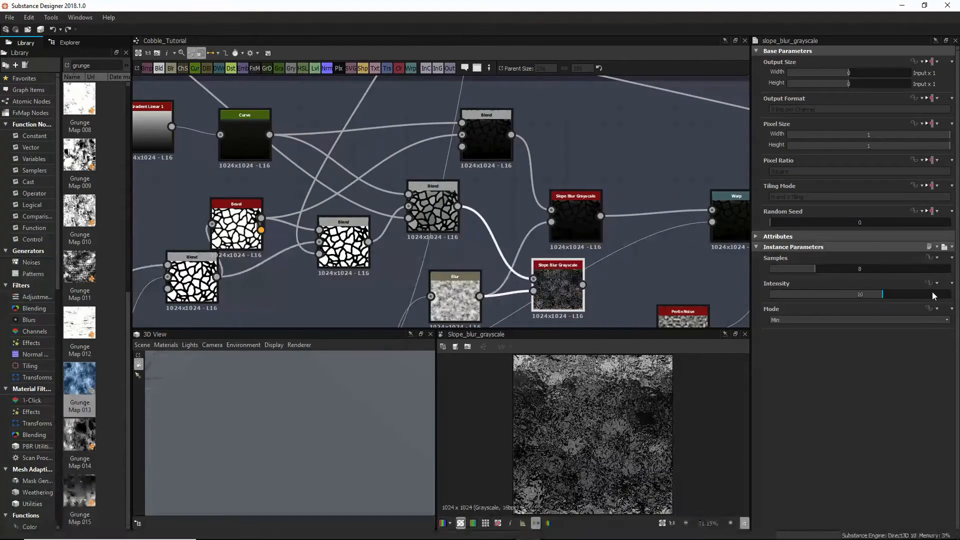
# Step: Set the new Slope Blur Grayscale's Samples to 32 and Intensity to 0.09
pyautogui.doubleClick(572, 214)
pyautogui.doubleClick(554, 275)
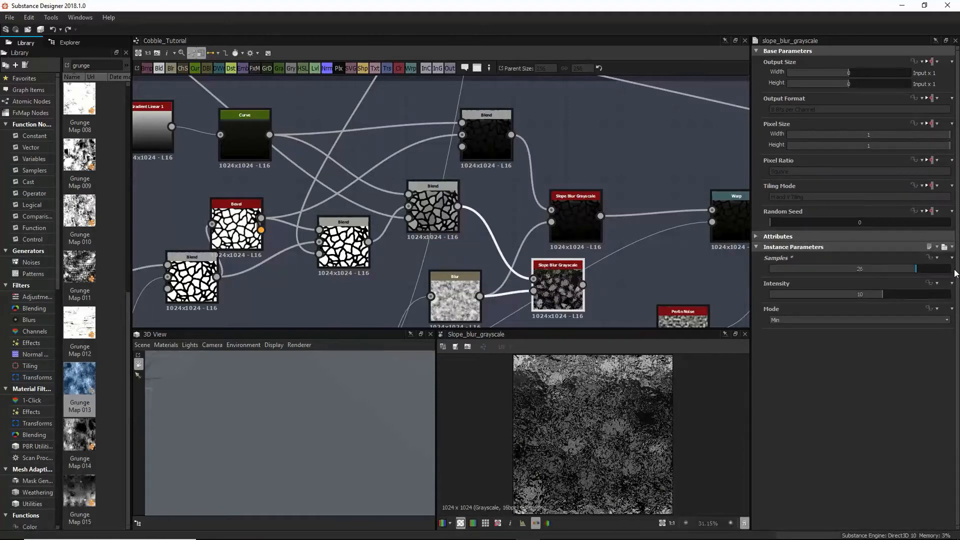
pyautogui.doubleClick(875, 294)
pyautogui.write('.09')
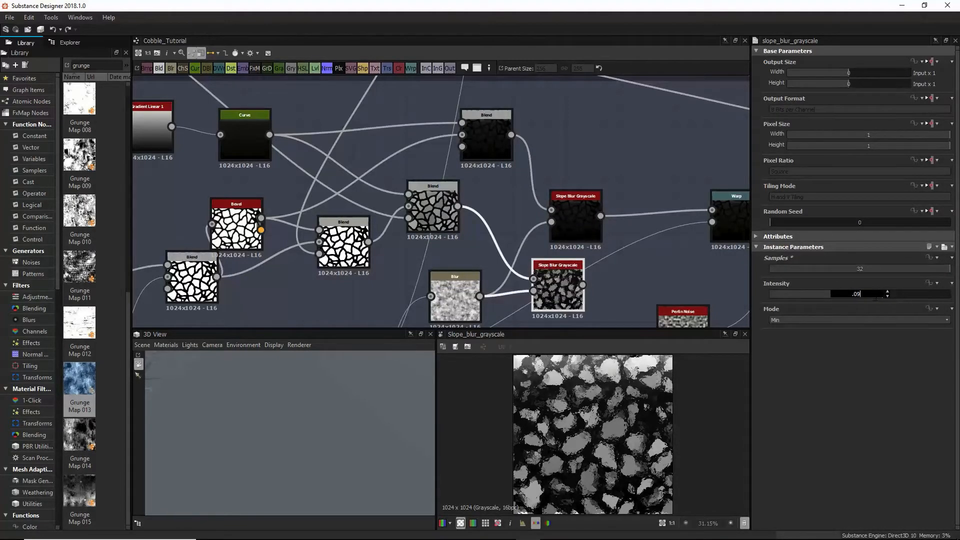
# Step: Apply the 0.09 Intensity to the new Slope Blur Grayscale and place the node between the new Blend and the original Slope Blur Grayscale
pyautogui.press('Return')
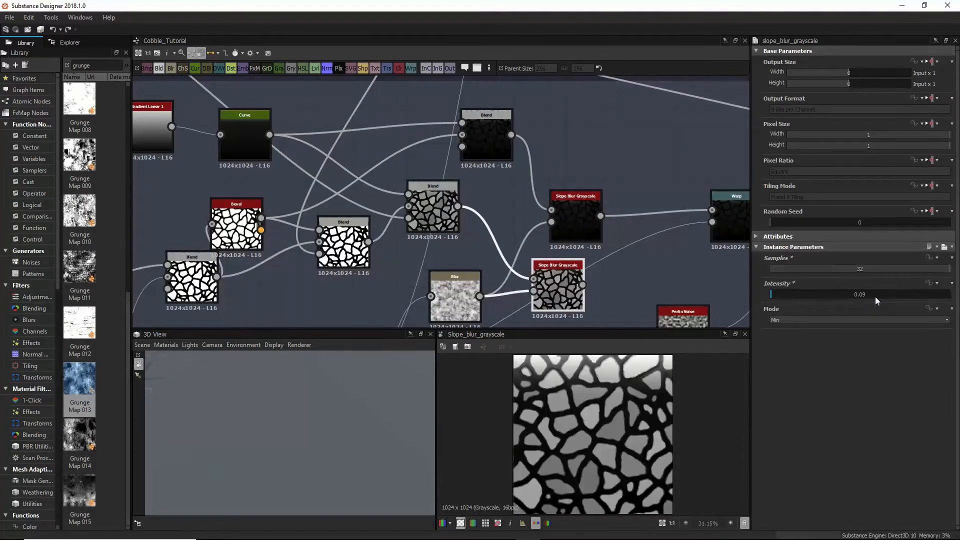
pyautogui.moveTo(546, 268); pyautogui.dragTo(516, 240)
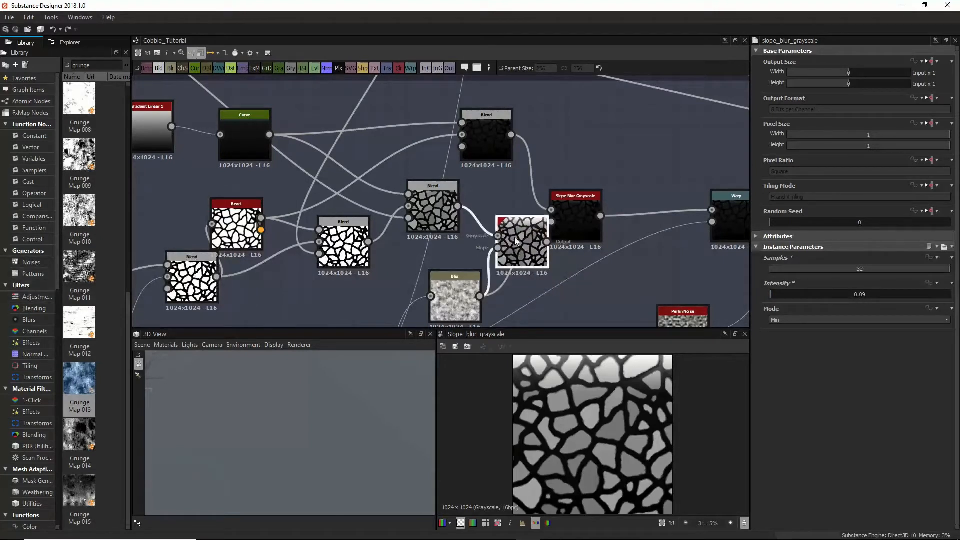
# Step: Compare the new Blend with the original one and set the new Blend's Blending Mode to Multiply
pyautogui.click(435, 209)
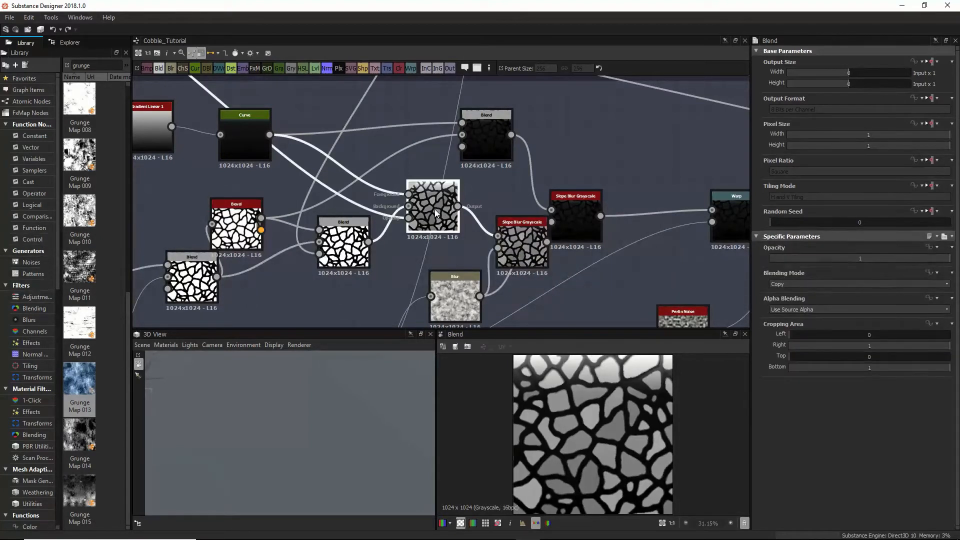
pyautogui.click(485, 137)
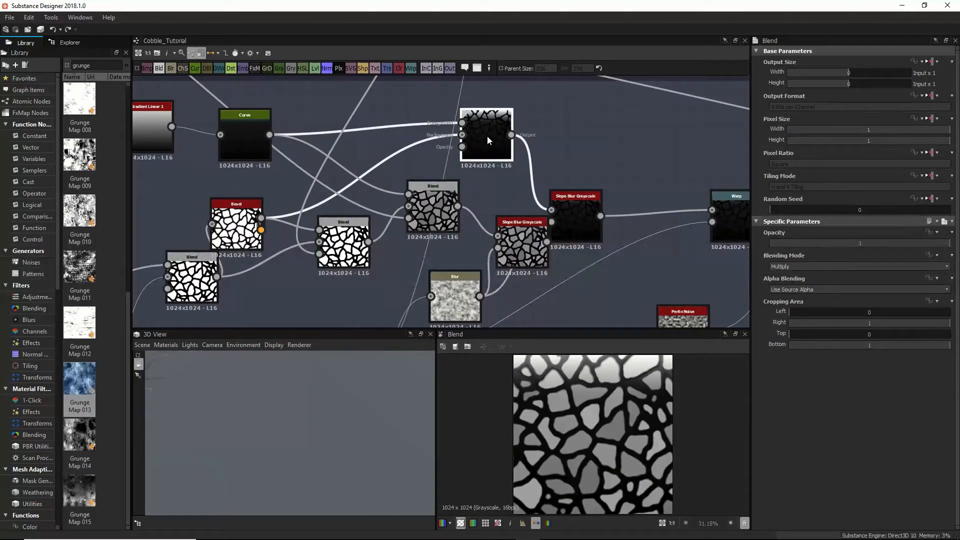
pyautogui.click(485, 140)
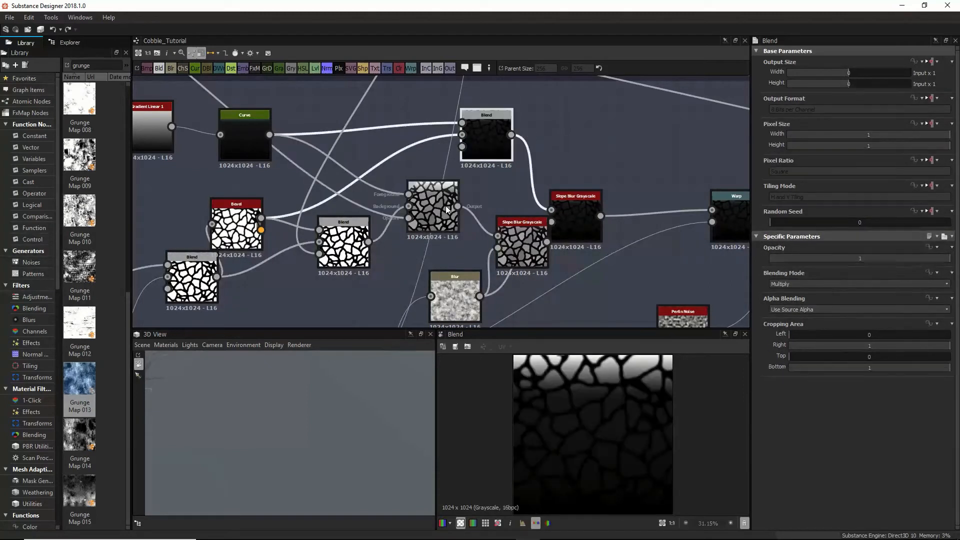
pyautogui.click(445, 210)
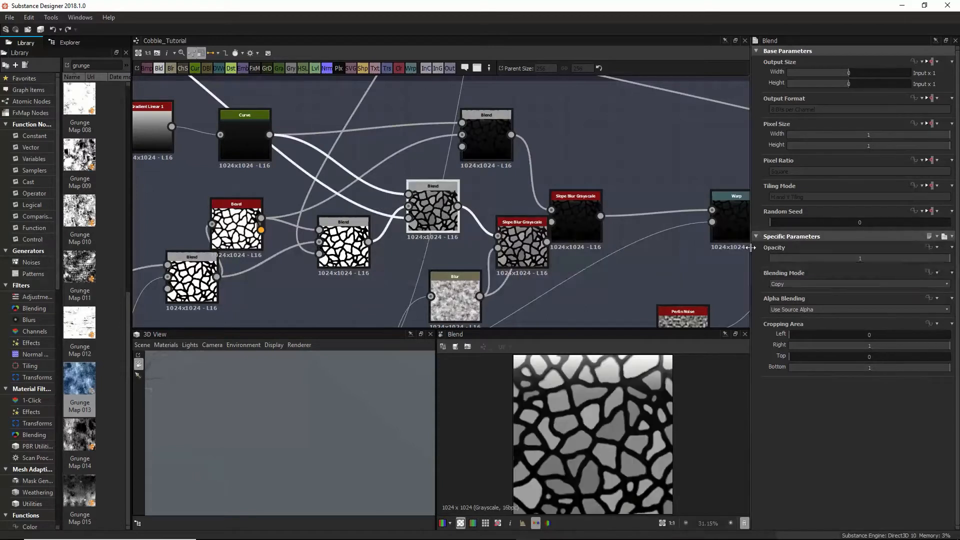
pyautogui.click(847, 284)
pyautogui.click(810, 312)
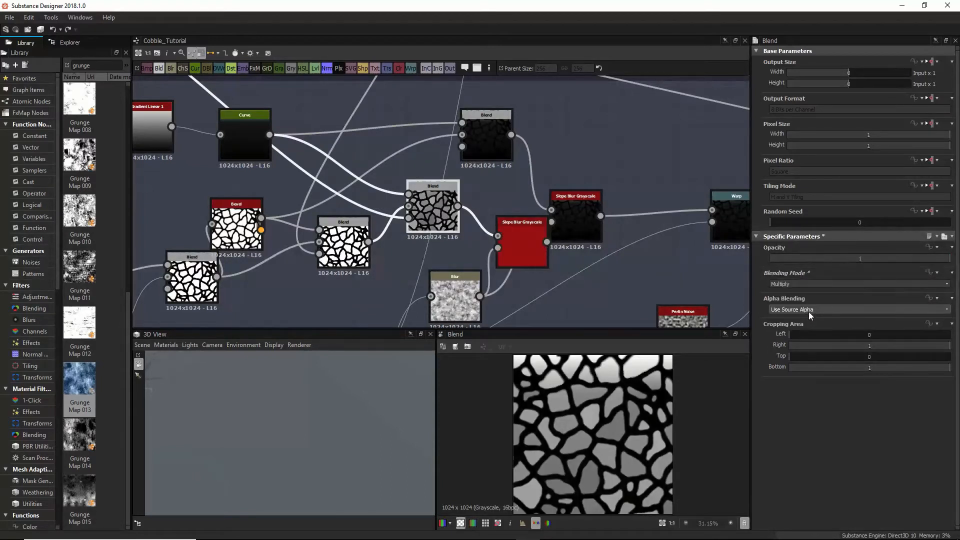
# Step: Move the Blur node slightly away from the new Slope Blur Grayscale and compare the settings of the two Multiply Blends
pyautogui.click(526, 229)
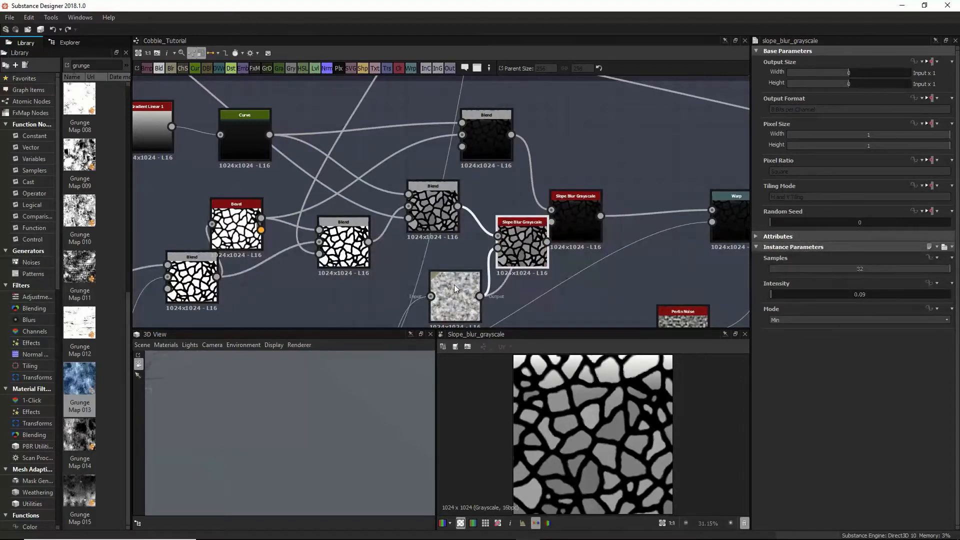
pyautogui.moveTo(454, 284); pyautogui.dragTo(436, 284)
pyautogui.click(421, 197)
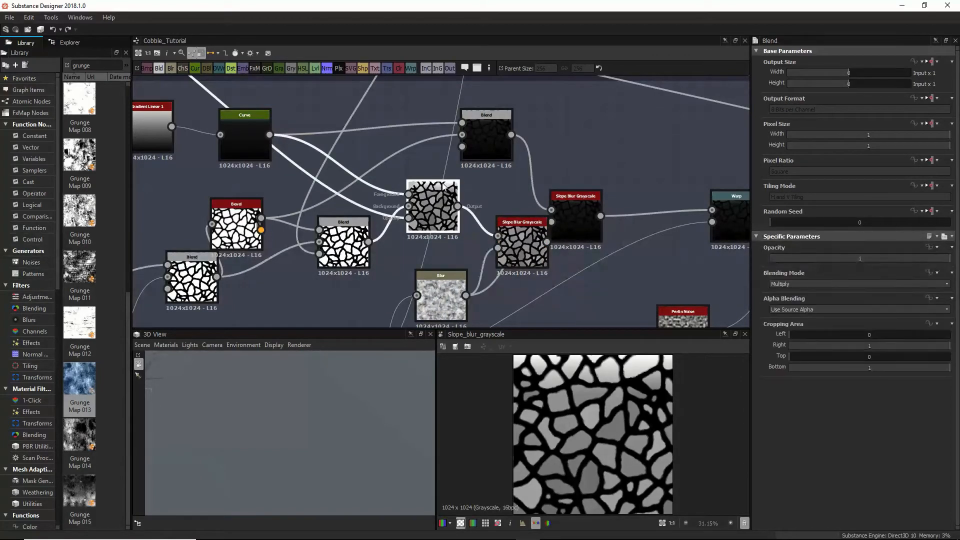
pyautogui.click(487, 146)
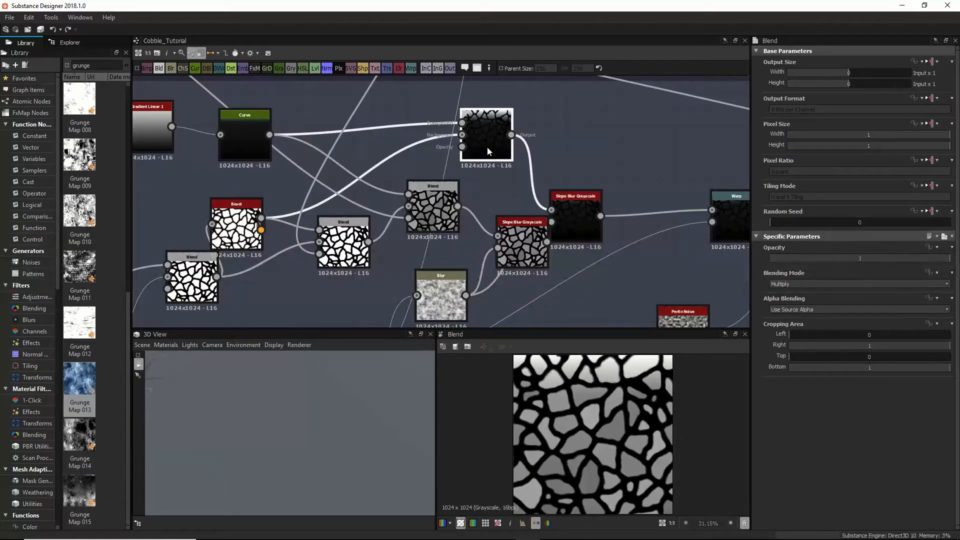
pyautogui.click(437, 205)
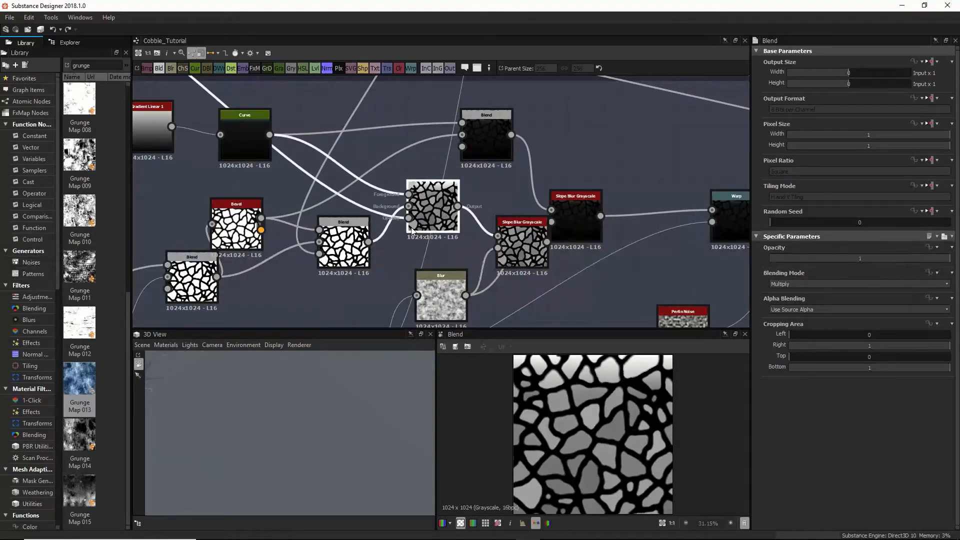
# Step: Move the combined-shape Blend slightly lower and connect the Bevel's Height output to the new Multiply Blend's background
pyautogui.moveTo(363, 261); pyautogui.dragTo(355, 280)
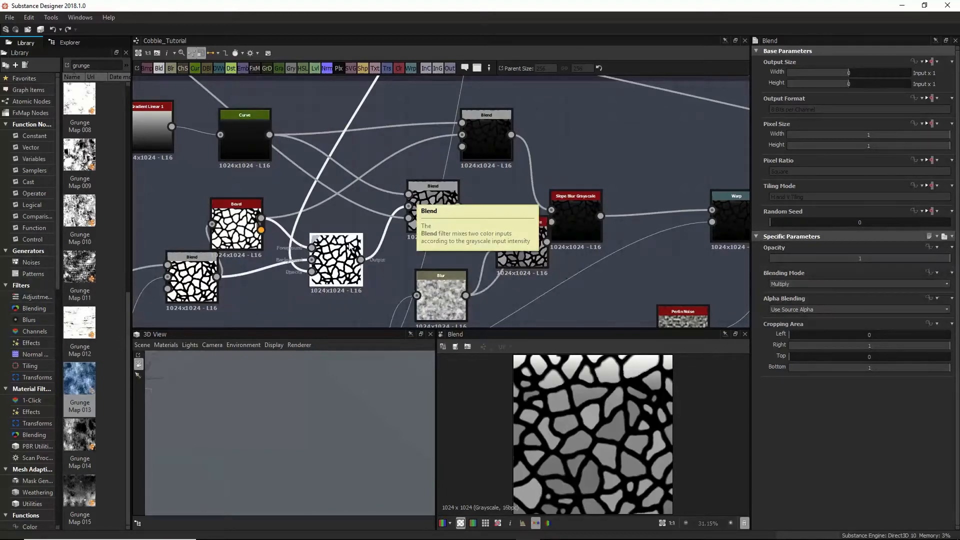
pyautogui.moveTo(263, 220); pyautogui.dragTo(408, 206)
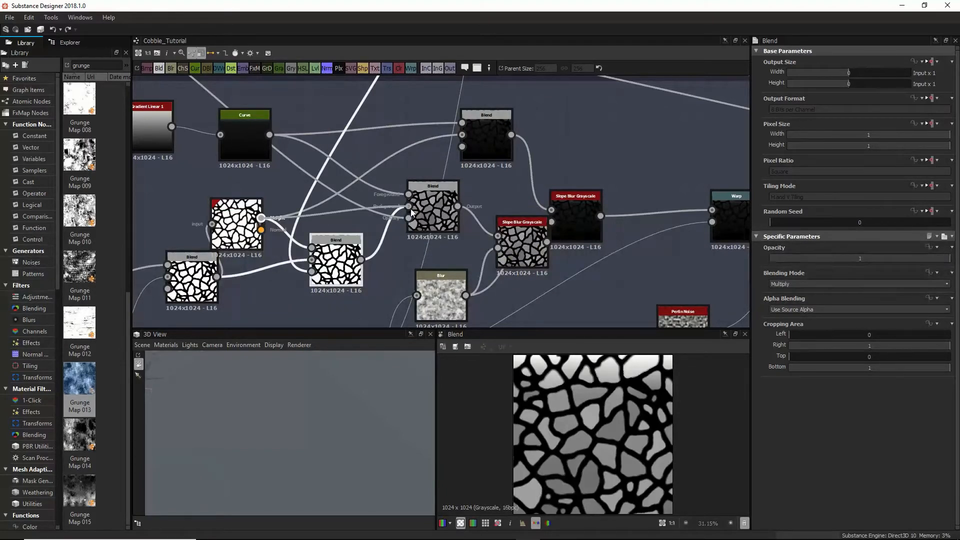
pyautogui.click(413, 208)
pyautogui.click(439, 208)
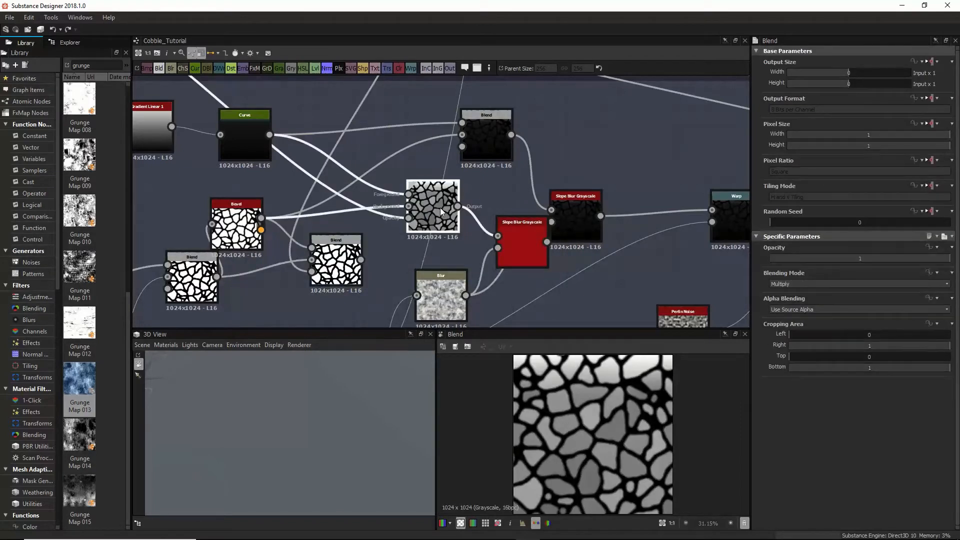
# Step: Undo the Bevel connection to the new Blend and the combined-shape Blend's move
pyautogui.moveTo(283, 149); pyautogui.dragTo(319, 205, button='middle')
pyautogui.scroll(-2, 347, 216)
pyautogui.scroll(-2, 350, 220)
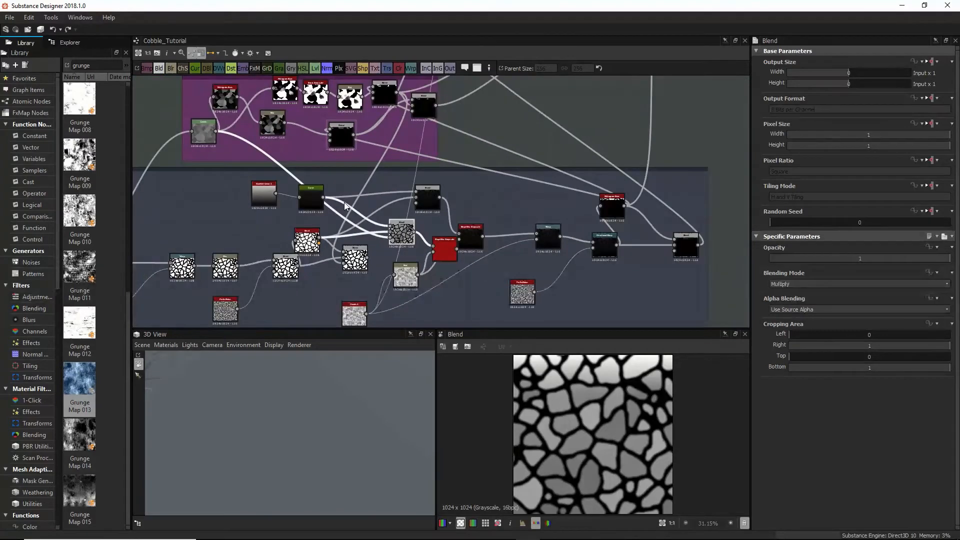
pyautogui.scroll(2, 407, 224)
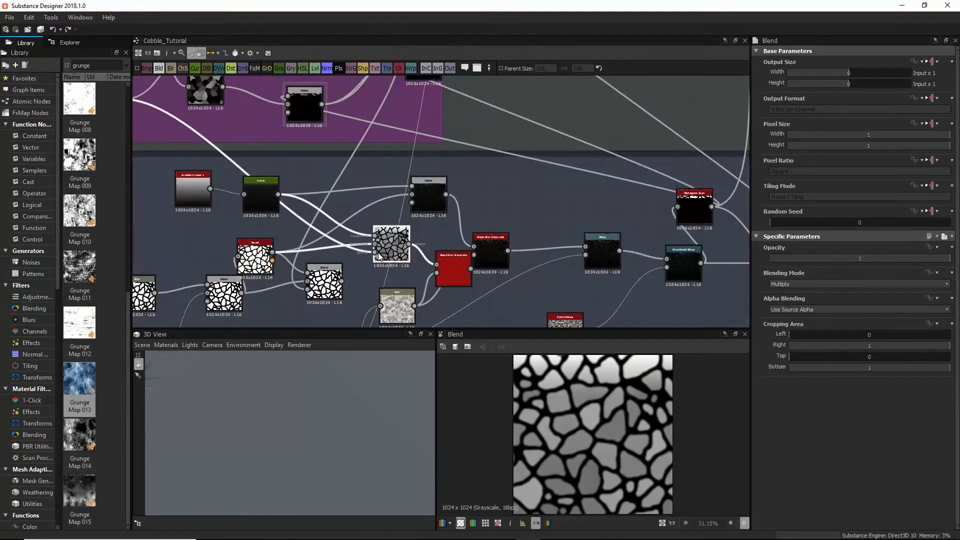
pyautogui.hotkey('ctrl', 'z')
pyautogui.hotkey('ctrl', 'z')
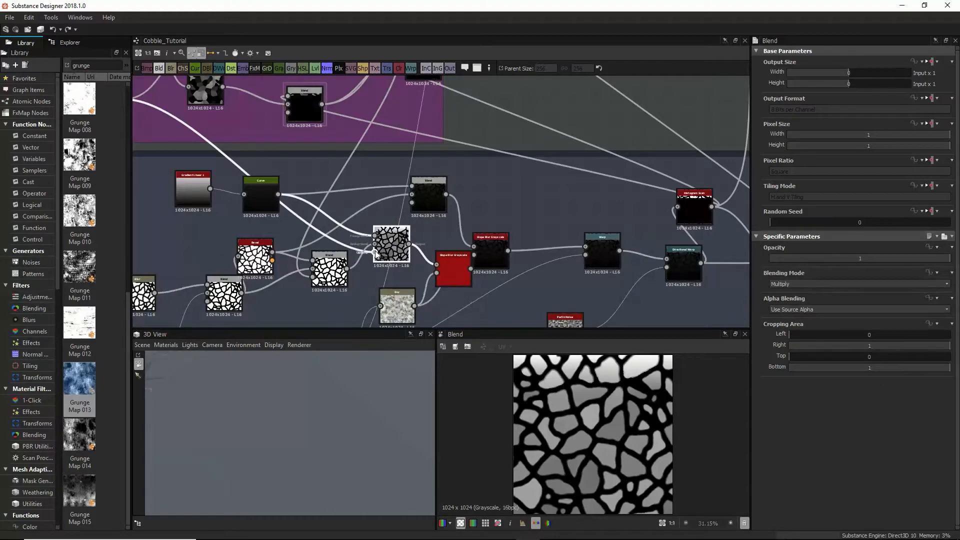
# Step: Move the original Slope Blur Grayscale up beside the original Multiply Blend to make room for the new branch
pyautogui.scroll(-2, 198, 121)
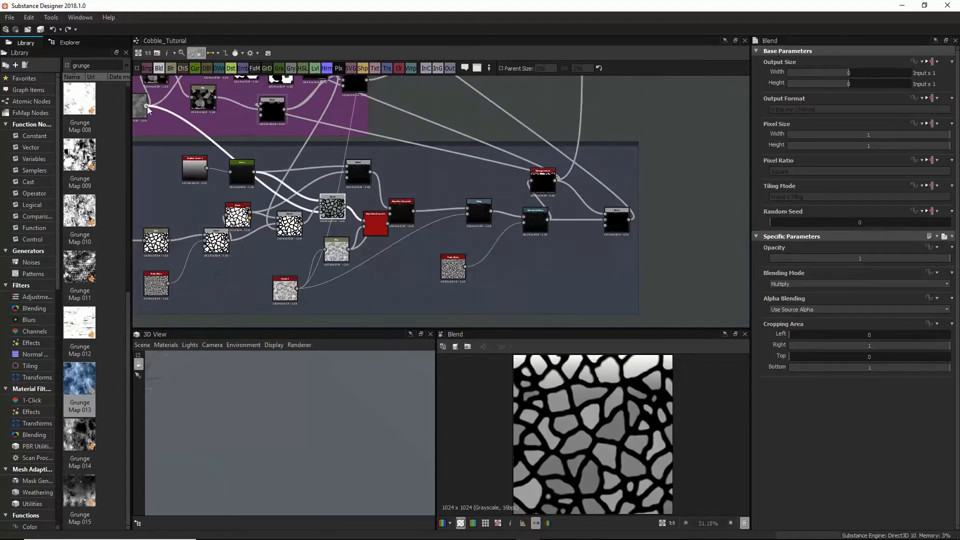
pyautogui.moveTo(147, 106); pyautogui.dragTo(352, 173)
pyautogui.scroll(2, 353, 197)
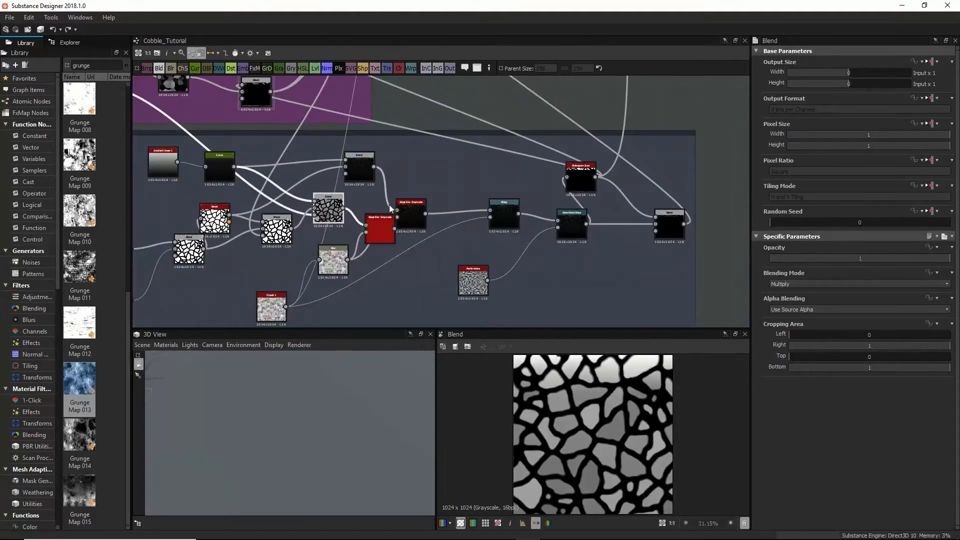
pyautogui.moveTo(413, 214); pyautogui.dragTo(425, 170)
pyautogui.scroll(3, 457, 200)
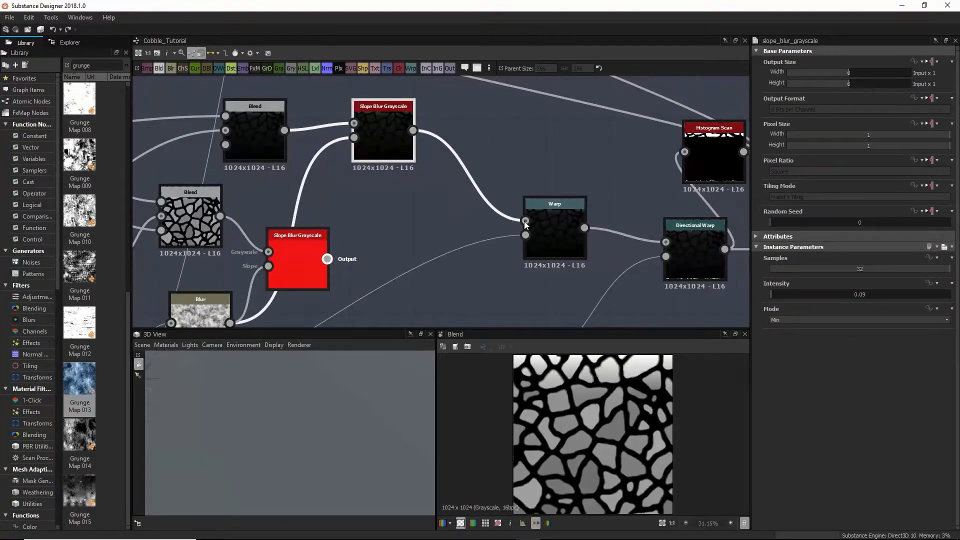
# Step: Try to route the new Slope Blur Grayscale's output into the Warp and Directional Warp chain through an added Warp node
pyautogui.moveTo(327, 258); pyautogui.dragTo(526, 223)
pyautogui.moveTo(328, 259); pyautogui.dragTo(665, 242)
pyautogui.click(439, 229)
pyautogui.press('space')
pyautogui.write('w')
pyautogui.click(481, 223)
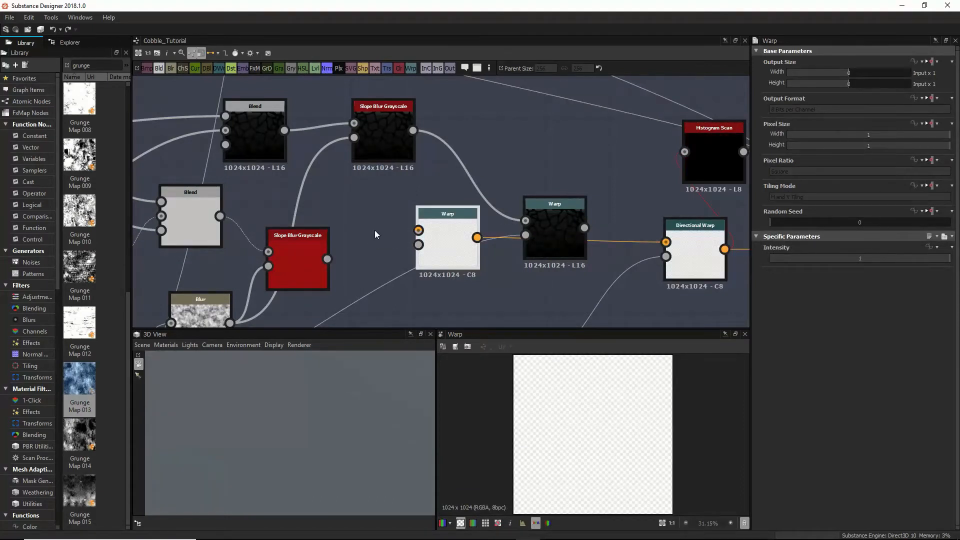
pyautogui.moveTo(327, 259); pyautogui.dragTo(419, 231)
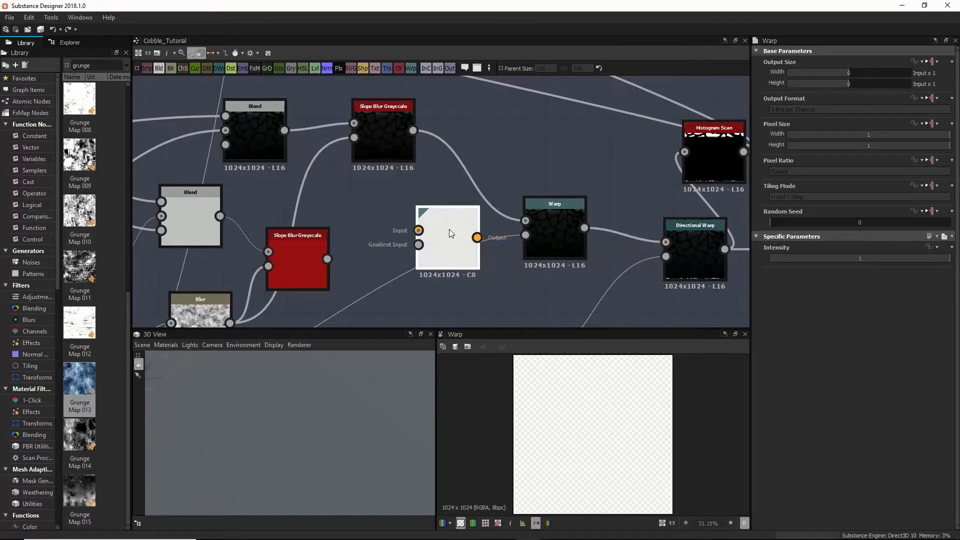
# Step: Delete the added Warp and undo the edits back to before the new Blend's Curve and opacity links were made
pyautogui.press('Delete')
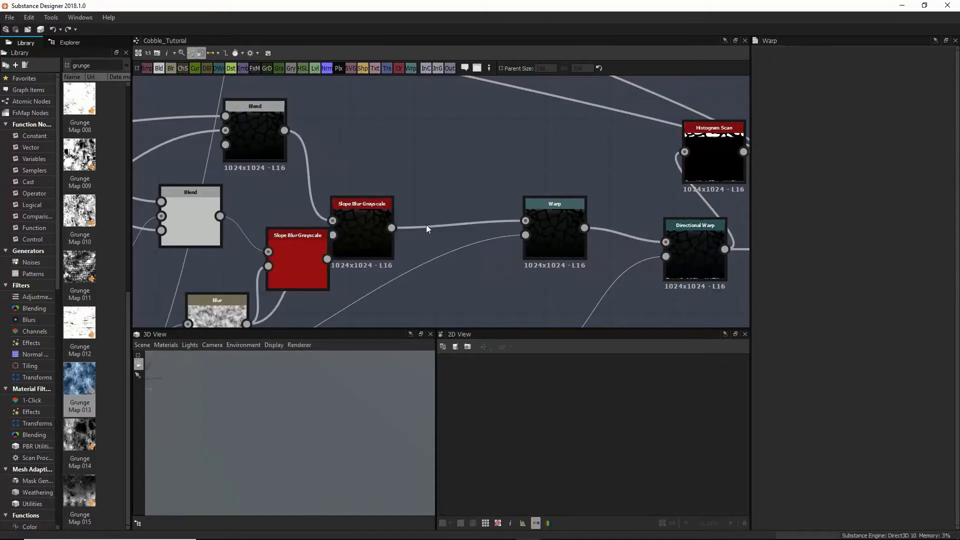
pyautogui.hotkey('ctrl', 'z')
pyautogui.hotkey('ctrl', 'z')
pyautogui.hotkey('ctrl', 'z')
pyautogui.hotkey('ctrl', 'z')
pyautogui.hotkey('ctrl', 'z')
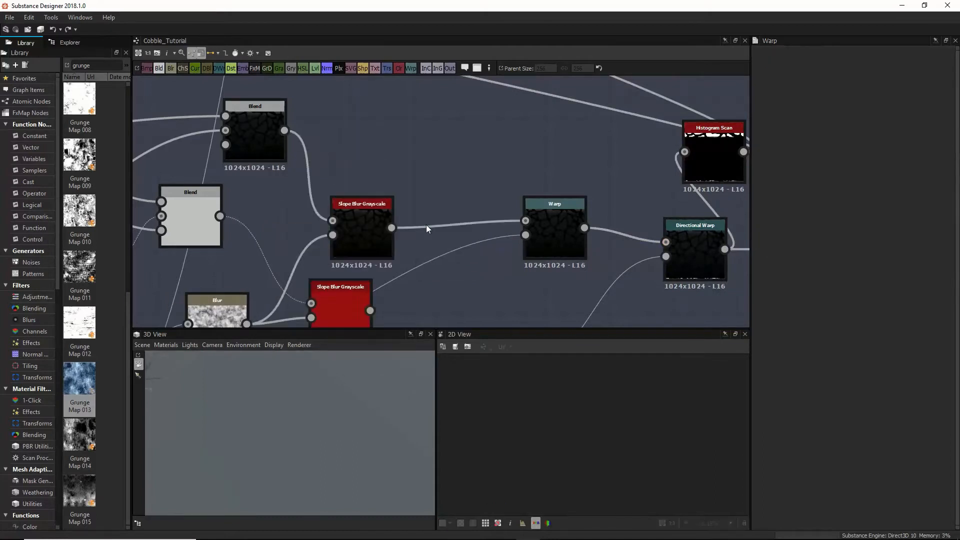
pyautogui.hotkey('ctrl', 'z')
pyautogui.hotkey('ctrl', 'z')
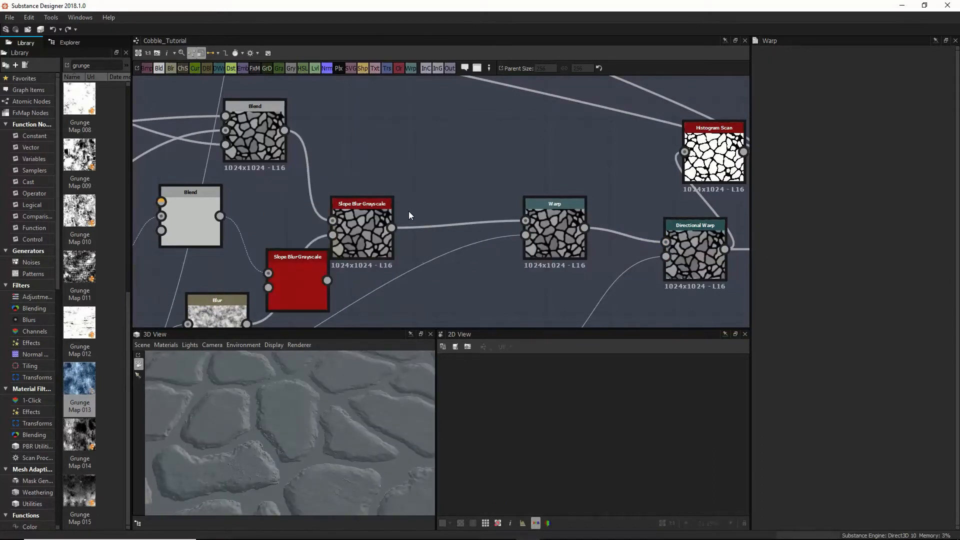
# Step: Preview the leftover new Blend fed by the combined stone shapes and remove it from the graph
pyautogui.moveTo(391, 195); pyautogui.dragTo(498, 194, button='middle')
pyautogui.click(310, 209)
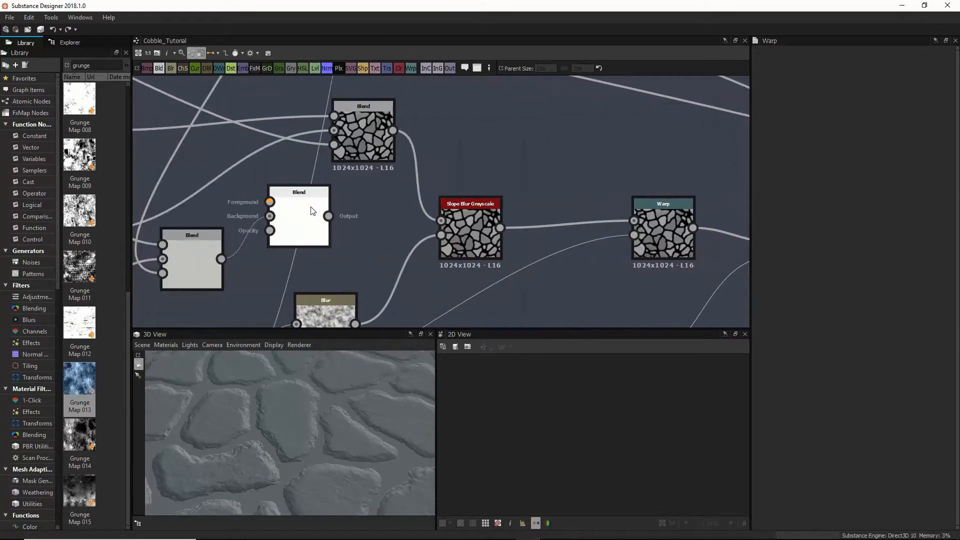
pyautogui.moveTo(299, 206); pyautogui.dragTo(386, 228, button='middle')
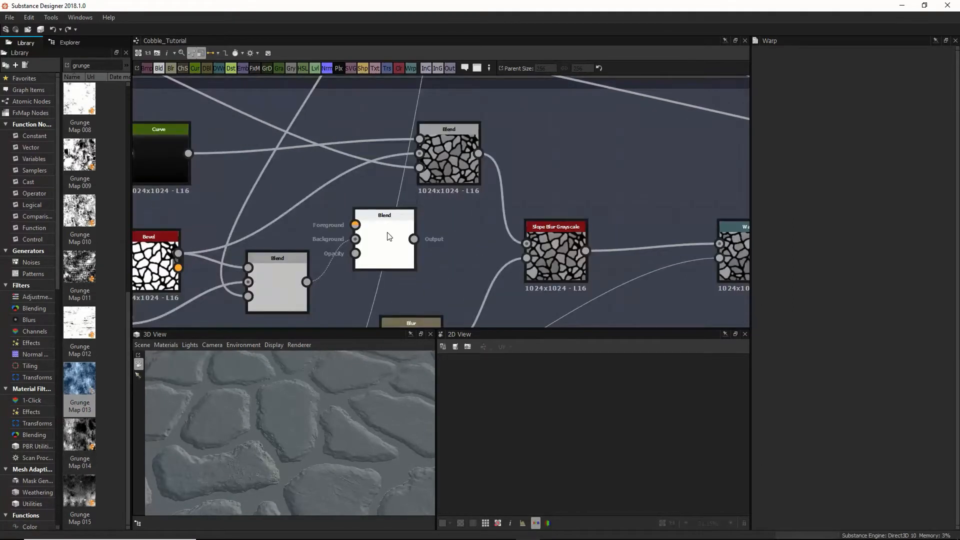
pyautogui.doubleClick(400, 232)
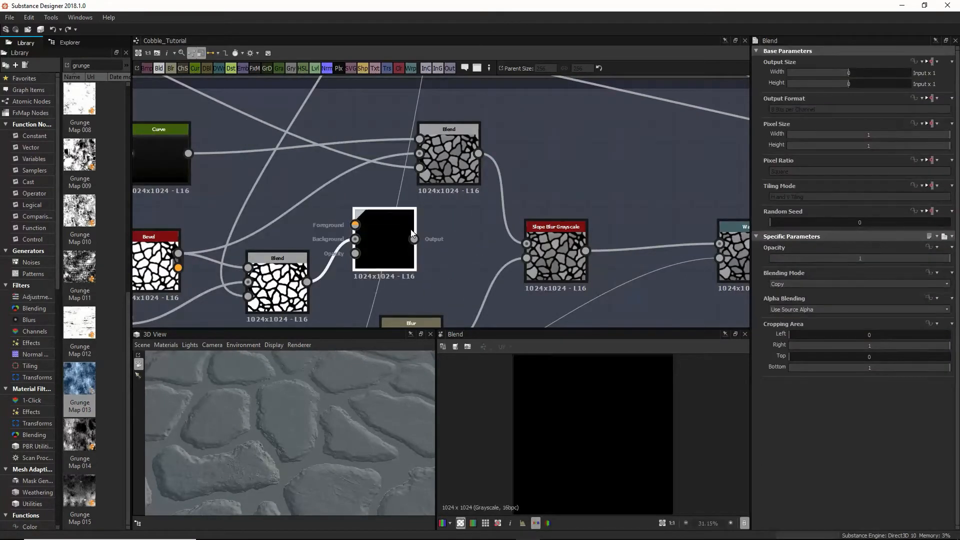
pyautogui.click(325, 255)
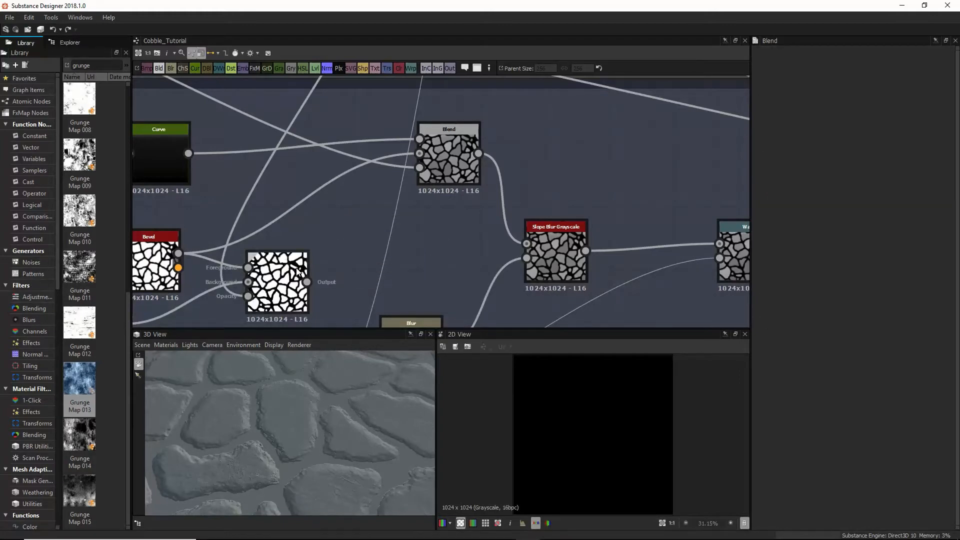
# Step: Undo the remaining graph edits and remove the Max (Lighten) Blend that combines the beveled and unbeveled stones
pyautogui.scroll(-2, 325, 255)
pyautogui.hotkey('ctrl', 'z')
pyautogui.hotkey('ctrl', 'z')
pyautogui.hotkey('ctrl', 'z')
pyautogui.hotkey('ctrl', 'z')
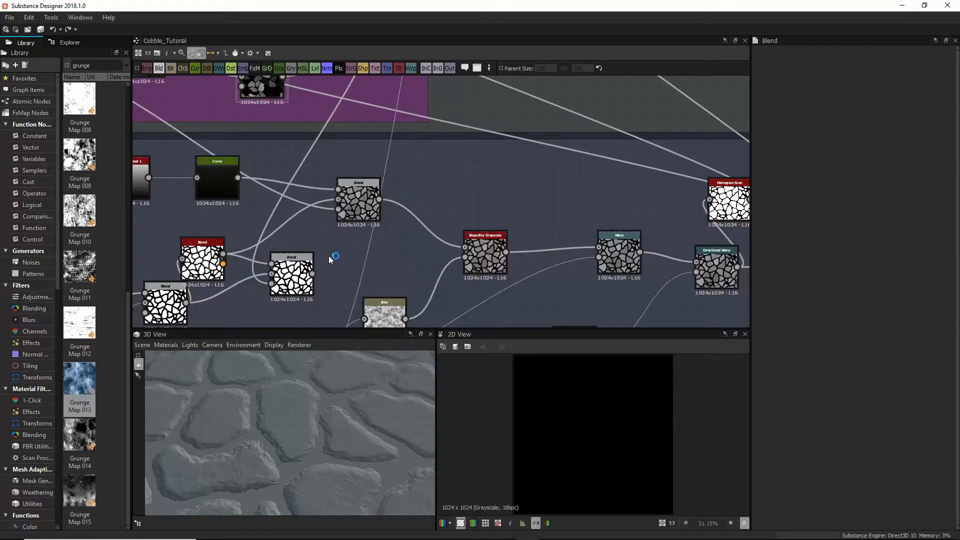
pyautogui.hotkey('ctrl', 'z')
pyautogui.hotkey('ctrl', 'z')
pyautogui.doubleClick(285, 292)
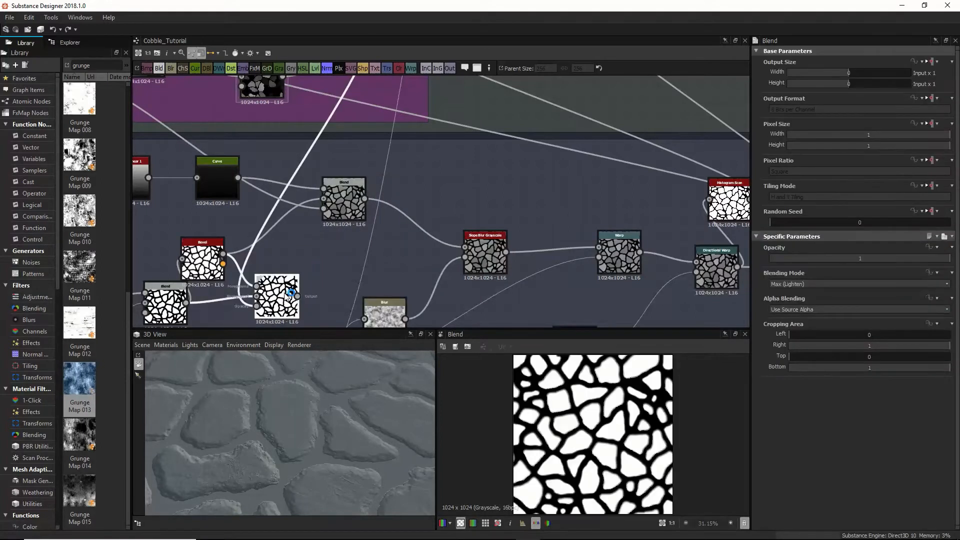
pyautogui.hotkey('ctrl', 'z')
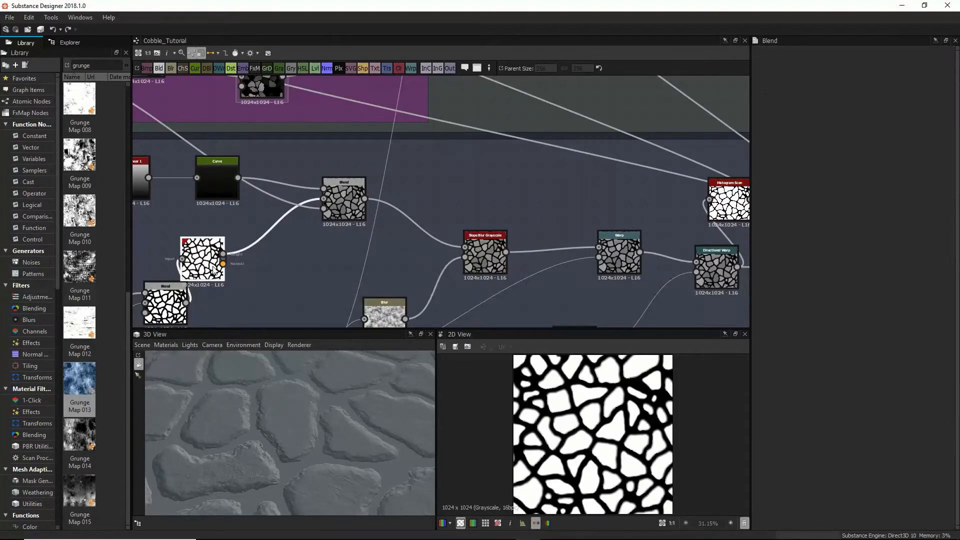
# Step: Set the Bevel's Smoothing to 1.94 and its Distance to -0.09 while checking the stone edges in the 3D view
pyautogui.doubleClick(213, 270)
pyautogui.moveTo(359, 433); pyautogui.dragTo(350, 431)
pyautogui.scroll(5, 314, 426)
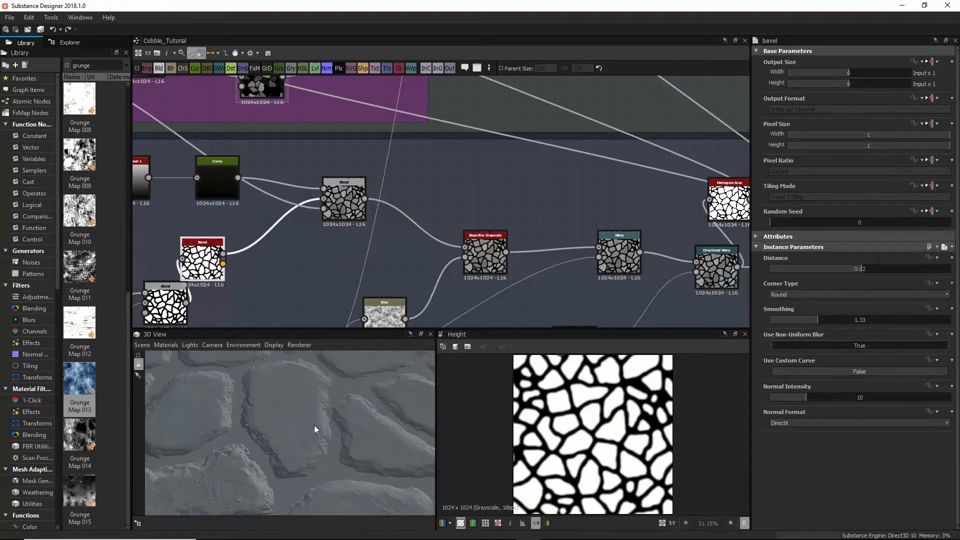
pyautogui.moveTo(818, 318); pyautogui.dragTo(838, 328)
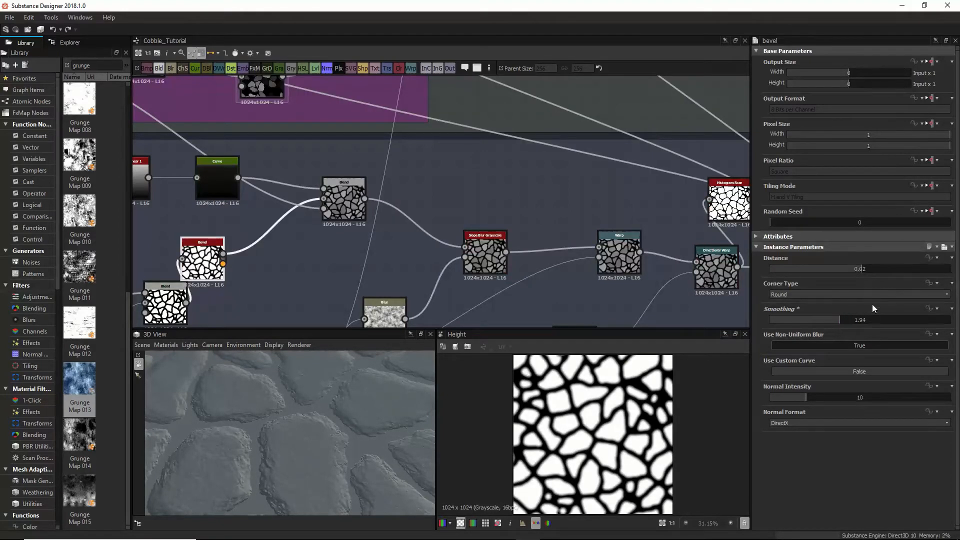
pyautogui.moveTo(861, 269); pyautogui.dragTo(851, 269)
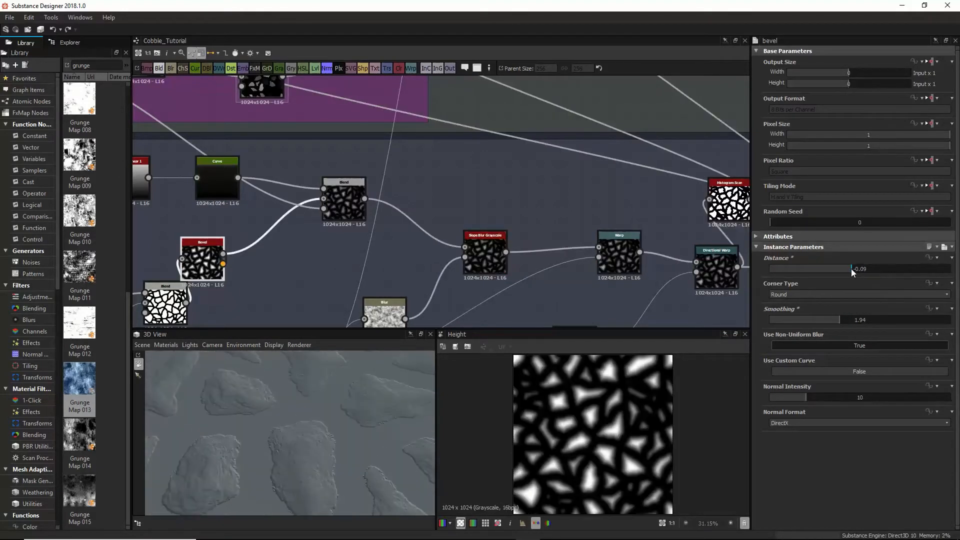
# Step: Raise the Bevel's Distance to nearly zero and preview the Histogram Scan while inspecting the stones in 3D
pyautogui.moveTo(865, 268); pyautogui.dragTo(857, 269)
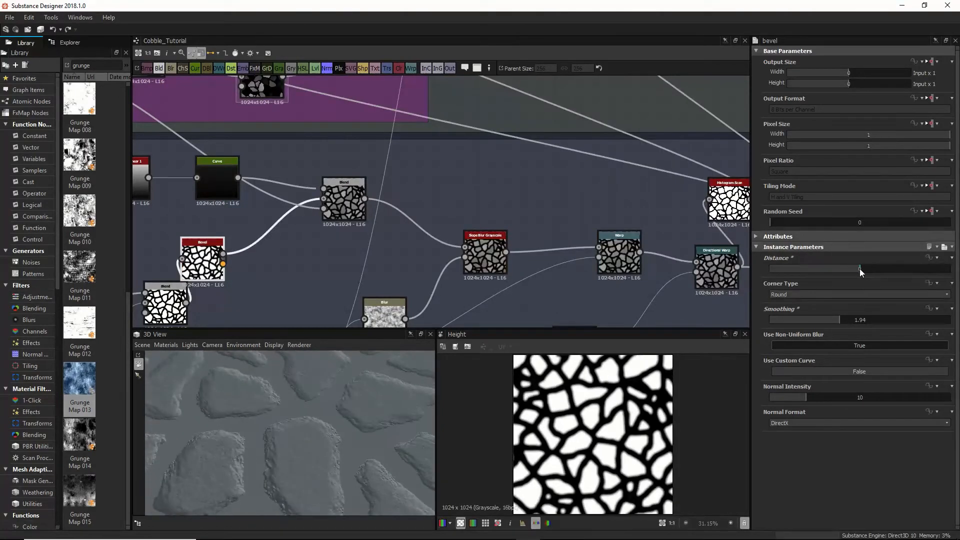
pyautogui.click(860, 268)
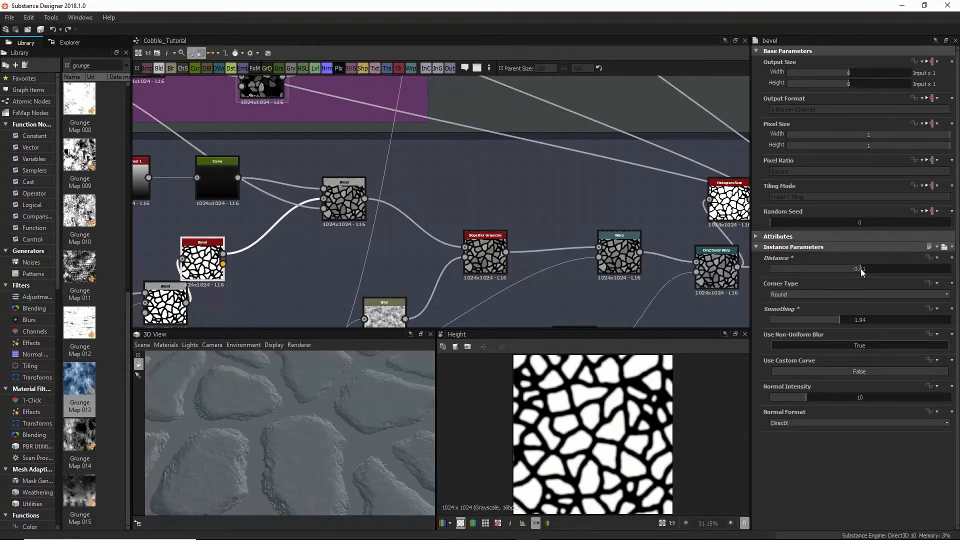
pyautogui.moveTo(645, 253); pyautogui.dragTo(554, 205, button='middle')
pyautogui.doubleClick(548, 174)
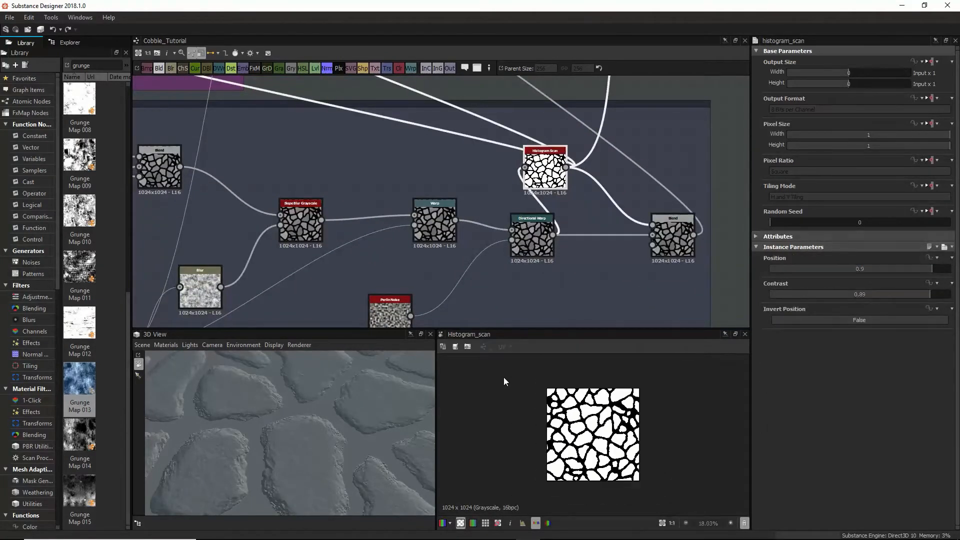
pyautogui.scroll(-3, 506, 382)
pyautogui.moveTo(275, 415); pyautogui.dragTo(285, 444)
# Step: Reposition the Directional Warp and Histogram Scan nodes to space them apart, and check the stones in the 3D view
pyautogui.moveTo(519, 251); pyautogui.dragTo(512, 250)
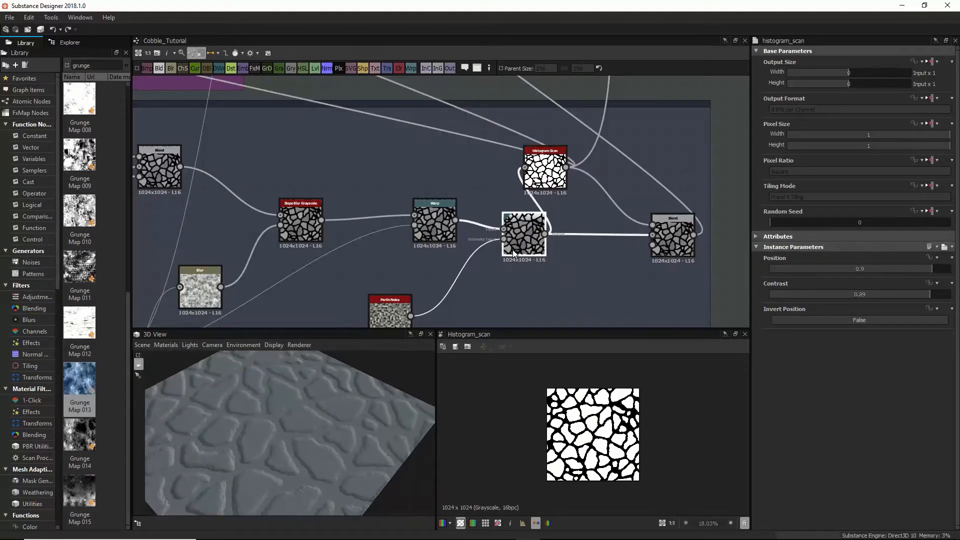
pyautogui.moveTo(546, 177); pyautogui.dragTo(570, 185)
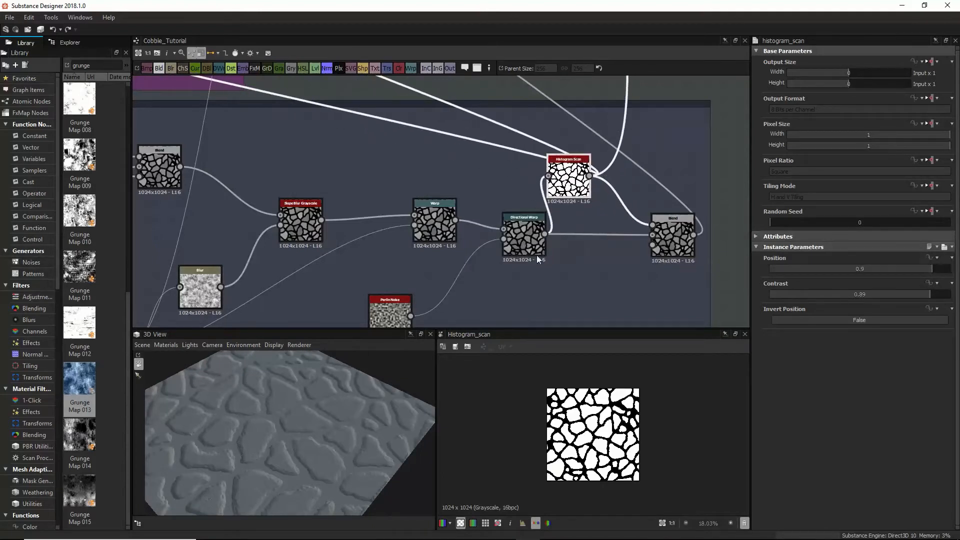
pyautogui.scroll(-2, 271, 408)
pyautogui.scroll(2, 272, 437)
pyautogui.moveTo(272, 437)
pyautogui.mouseDown()
pyautogui.moveTo(297, 424)
pyautogui.moveTo(288, 430)
pyautogui.mouseUp()
pyautogui.scroll(3, 296, 420)
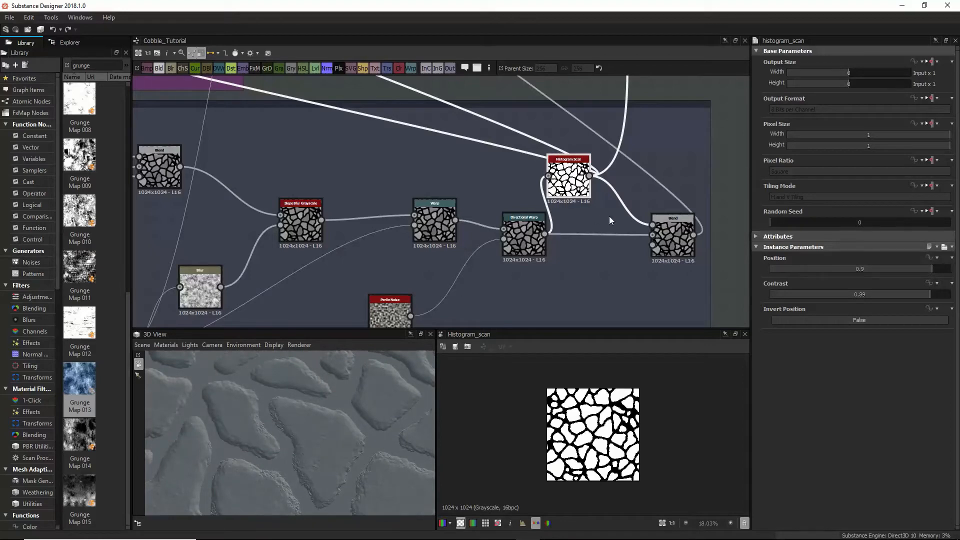
# Step: Move the Grunge frame and its nodes slightly up, away from the Masks frame
pyautogui.scroll(-6, 649, 145)
pyautogui.moveTo(657, 120); pyautogui.dragTo(601, 187, button='middle')
pyautogui.scroll(-4, 479, 165)
pyautogui.moveTo(462, 250); pyautogui.dragTo(405, 292, button='middle')
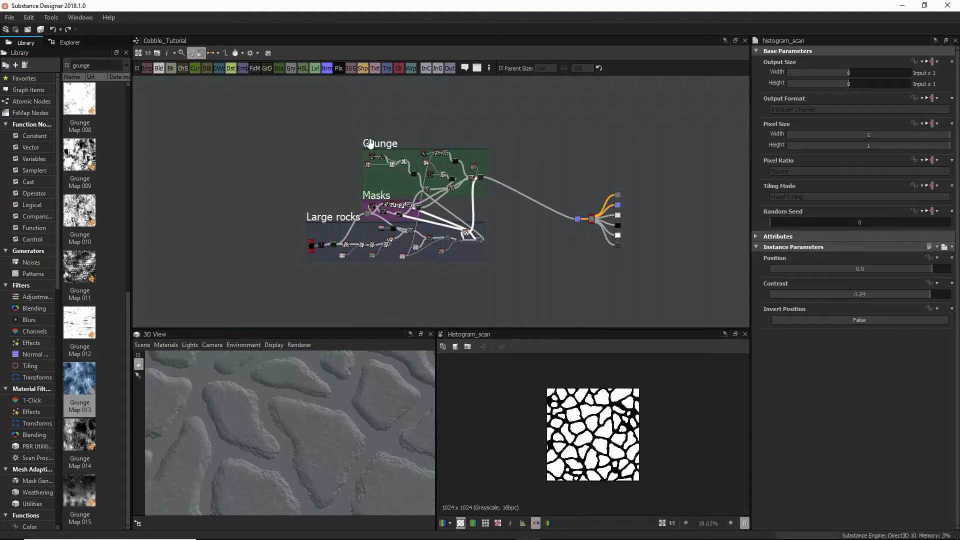
pyautogui.moveTo(385, 139); pyautogui.dragTo(353, 135)
pyautogui.hotkey('ctrl', 'z')
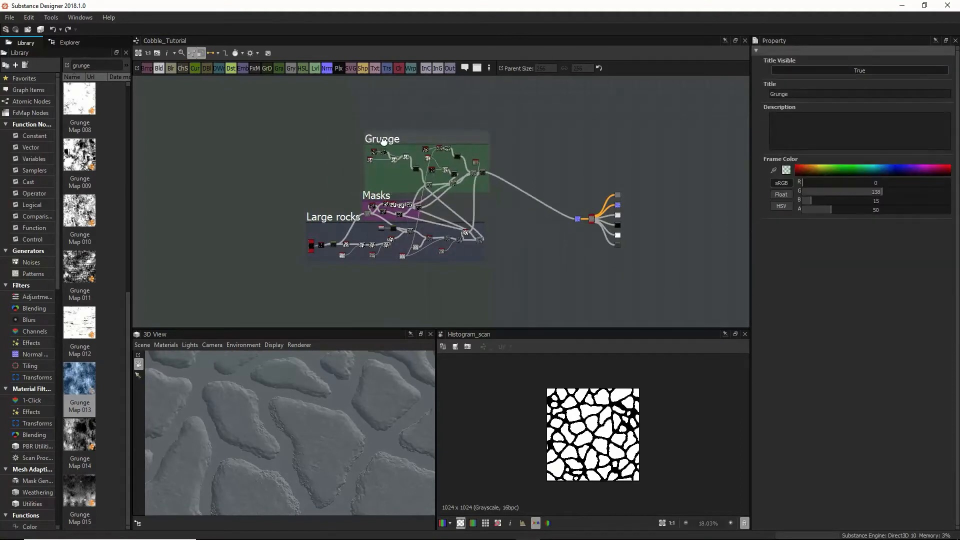
pyautogui.moveTo(483, 254); pyautogui.dragTo(472, 260, button='middle')
pyautogui.scroll(5, 475, 233)
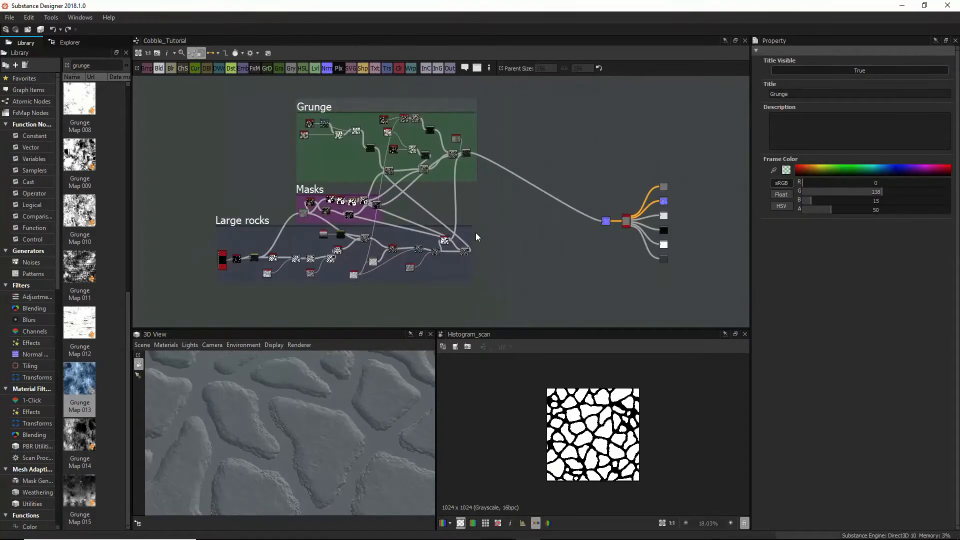
# Step: Add a Perlin Noise node and a Blend node in the empty area between the Grunge frame and the Normal node
pyautogui.press('space')
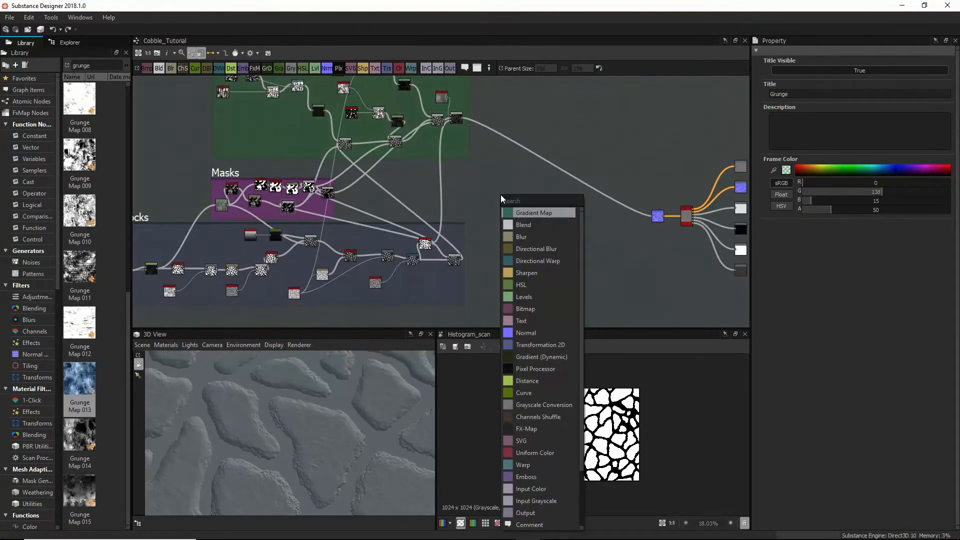
pyautogui.write('per')
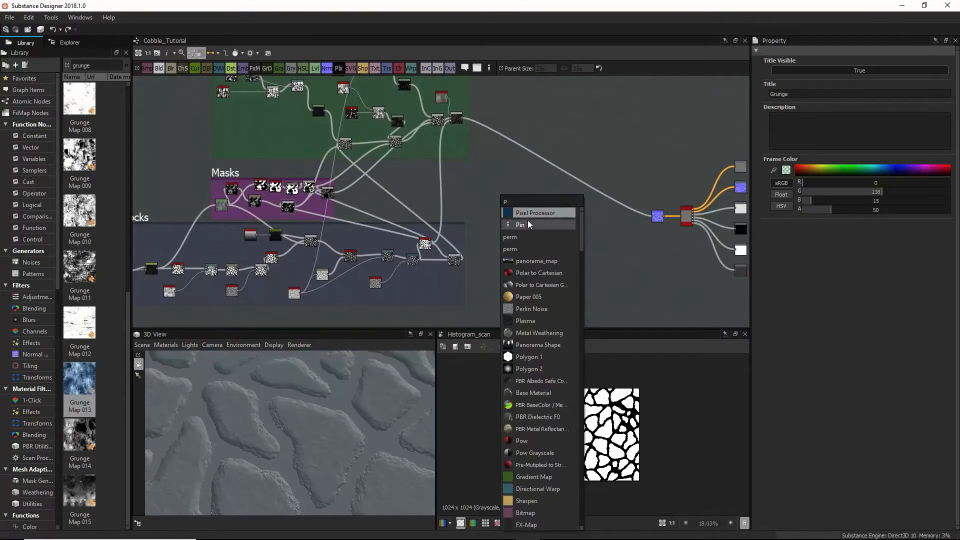
pyautogui.click(496, 152)
pyautogui.press('space')
pyautogui.write('b')
pyautogui.click(519, 169)
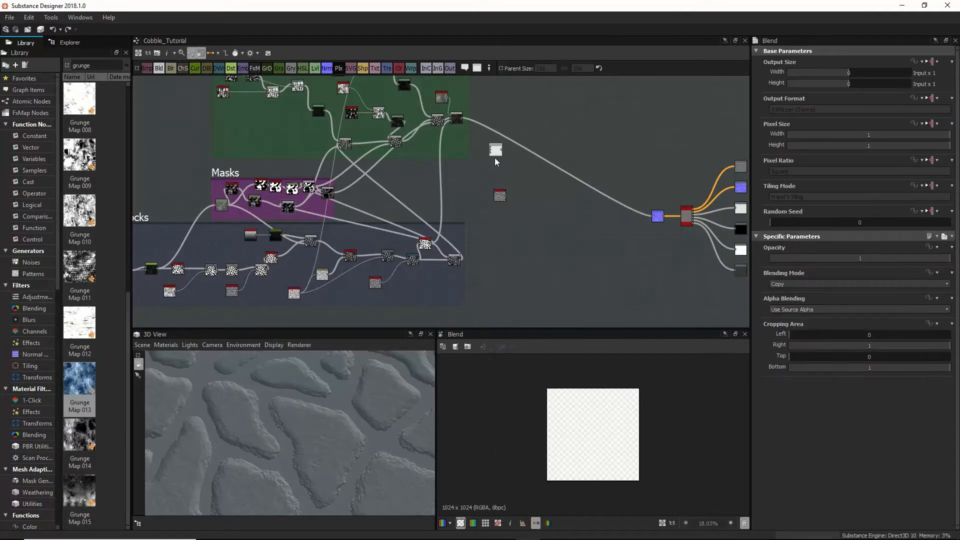
pyautogui.moveTo(494, 158); pyautogui.dragTo(524, 205)
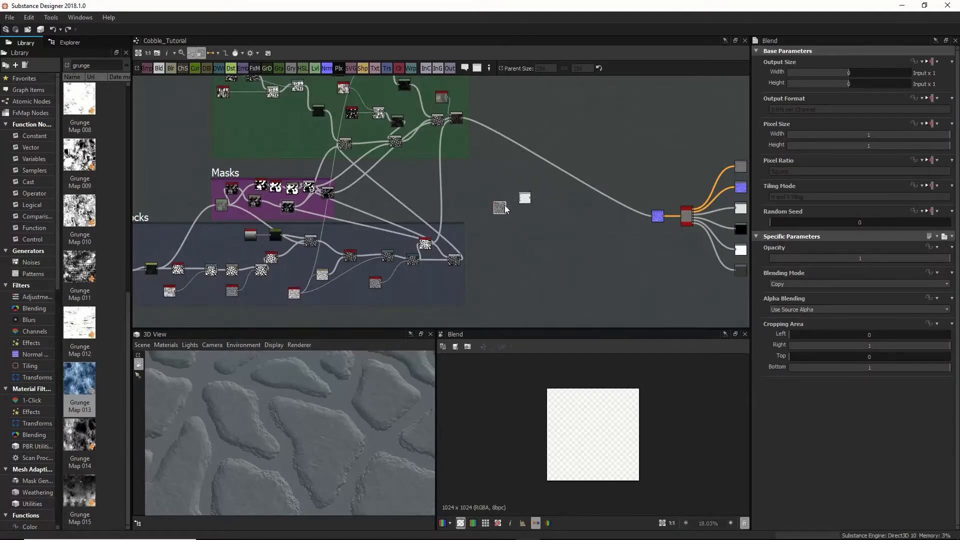
pyautogui.moveTo(510, 202); pyautogui.dragTo(499, 175)
# Step: Connect the Grunge frame's final output to the new Blend with the Perlin Noise and set its blending mode to Multiply
pyautogui.moveTo(462, 120); pyautogui.dragTo(518, 196)
pyautogui.click(525, 199)
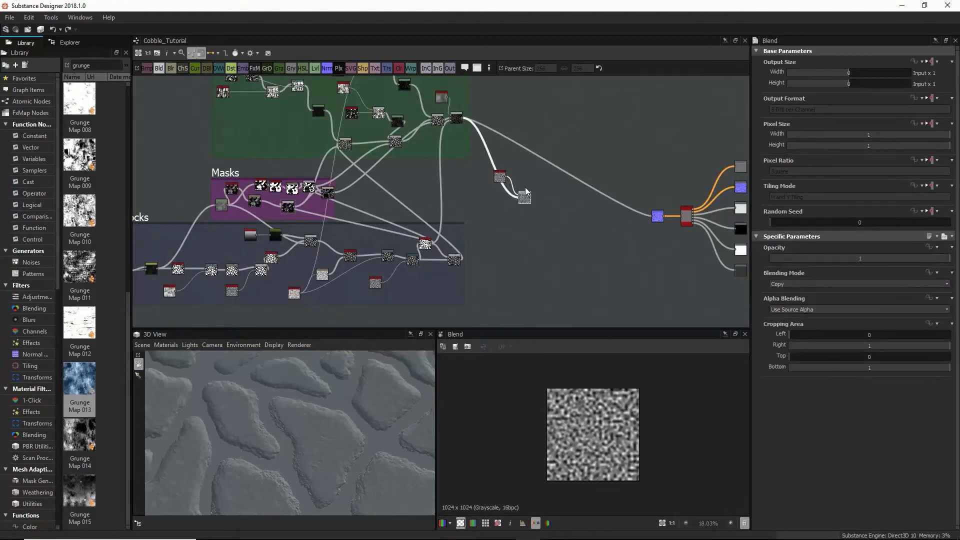
pyautogui.click(824, 286)
pyautogui.click(809, 312)
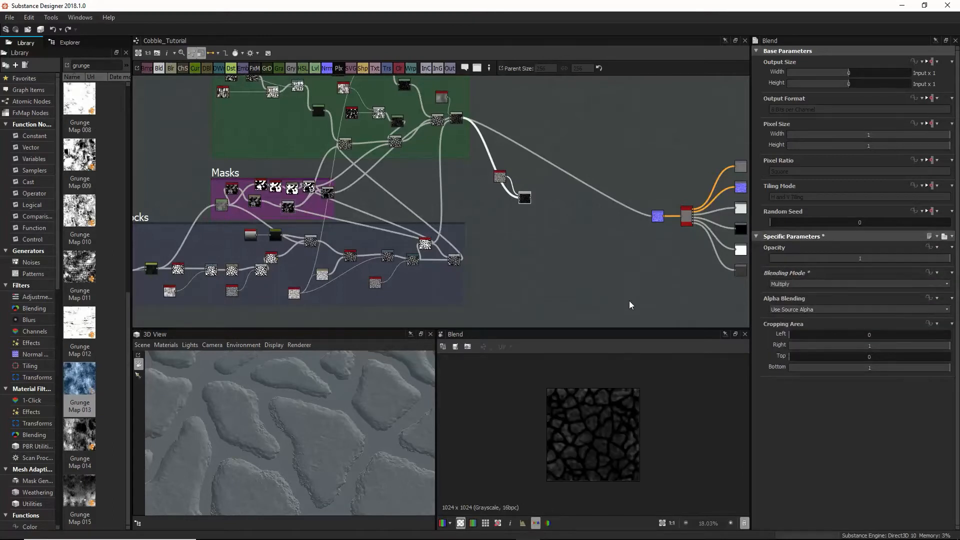
pyautogui.scroll(2, 627, 381)
pyautogui.scroll(2, 607, 393)
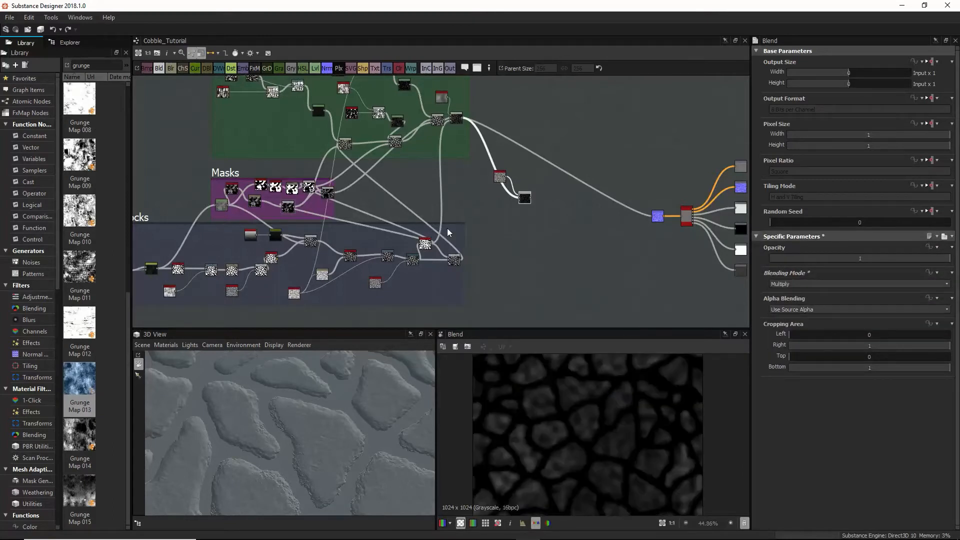
# Step: Mask the new Blend with the Histogram Scan, feed it into the Normal node, and change its blending mode to Add (Linear Dodge)
pyautogui.moveTo(431, 244); pyautogui.dragTo(523, 203)
pyautogui.moveTo(530, 198); pyautogui.dragTo(653, 216)
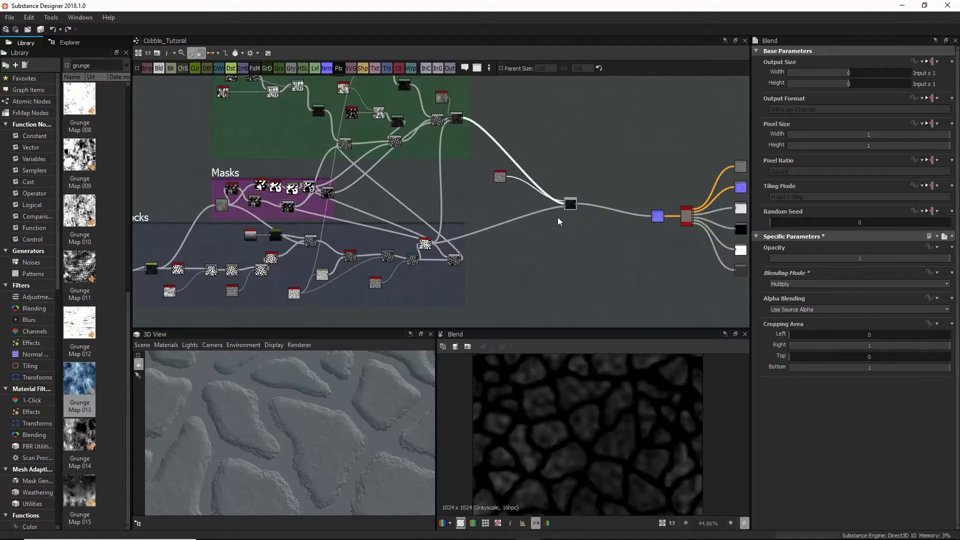
pyautogui.moveTo(365, 404); pyautogui.dragTo(375, 403)
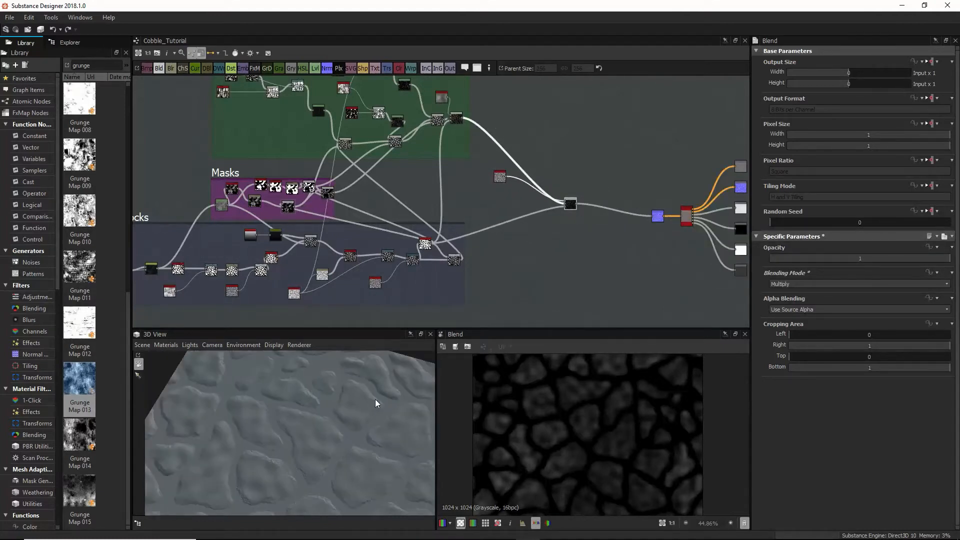
pyautogui.click(867, 283)
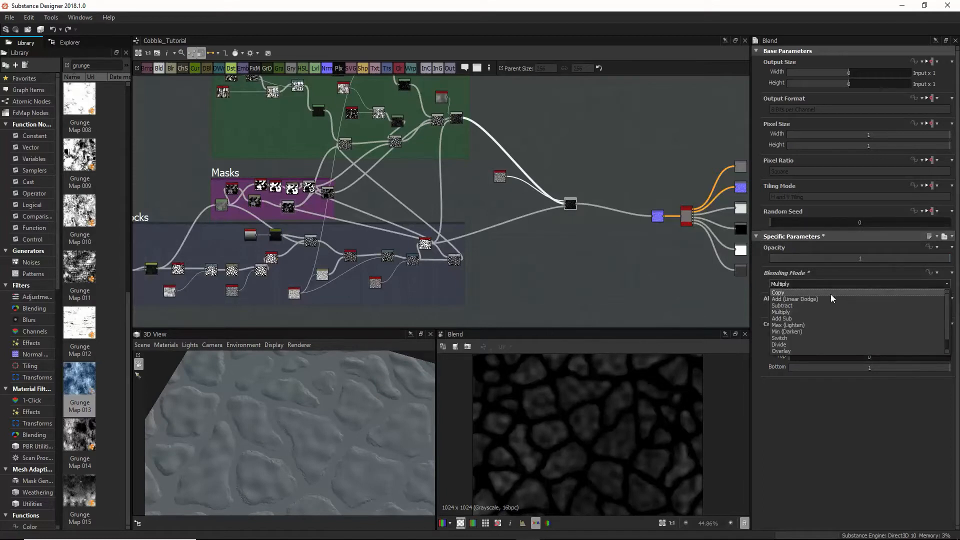
pyautogui.click(826, 297)
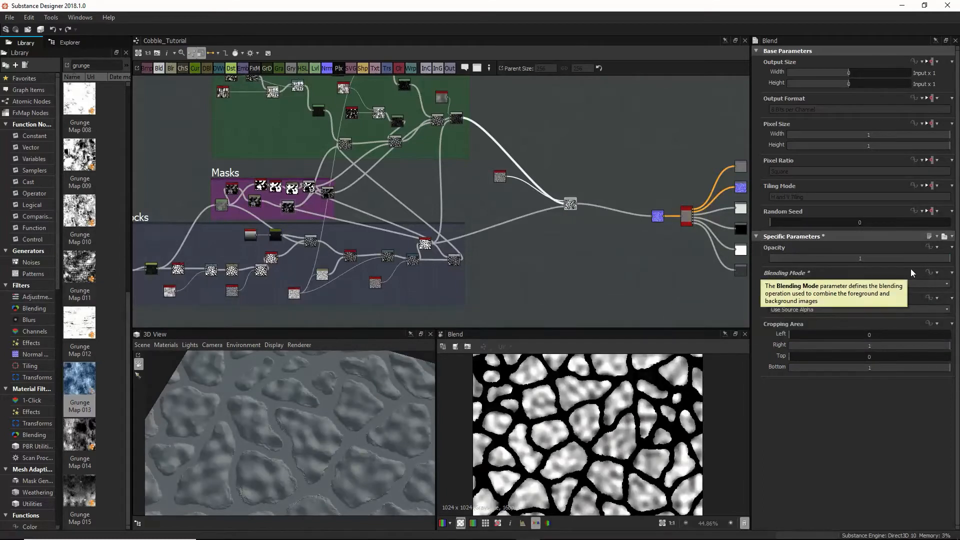
# Step: Insert a Blur with Intensity 4.5 between the Perlin Noise and the Blend, and set the noise's Scale to 17
pyautogui.moveTo(506, 178); pyautogui.dragTo(480, 178)
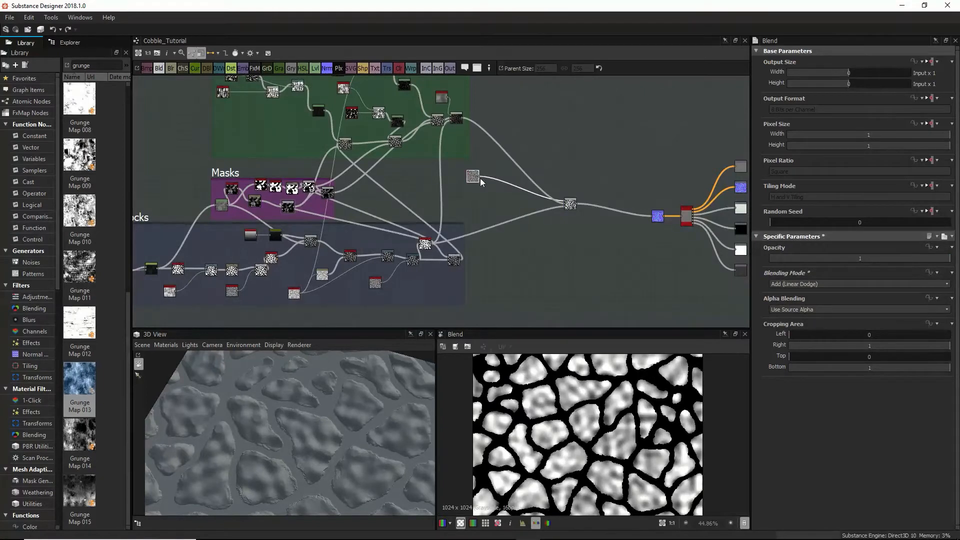
pyautogui.click(171, 68)
pyautogui.moveTo(852, 260); pyautogui.dragTo(810, 260)
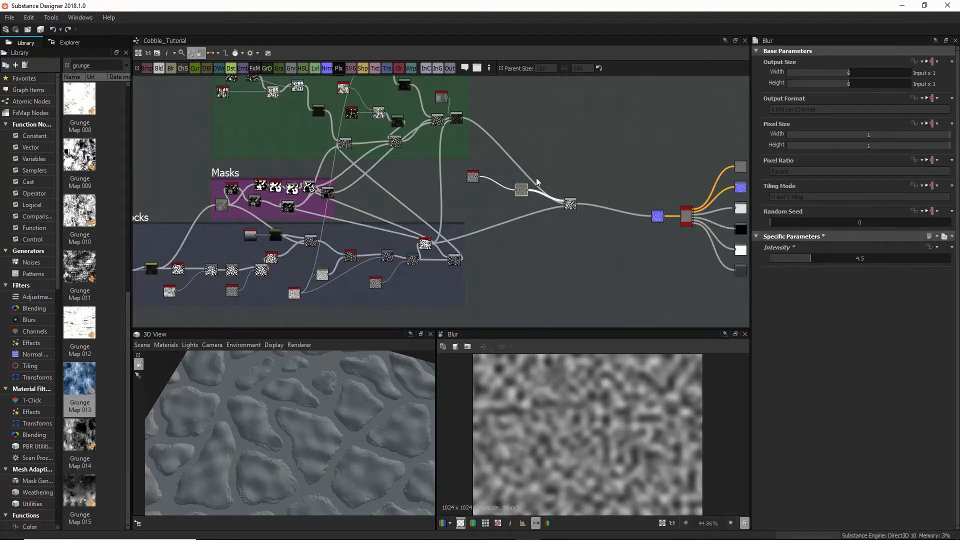
pyautogui.moveTo(466, 178); pyautogui.dragTo(489, 188)
pyautogui.moveTo(856, 269); pyautogui.dragTo(814, 269)
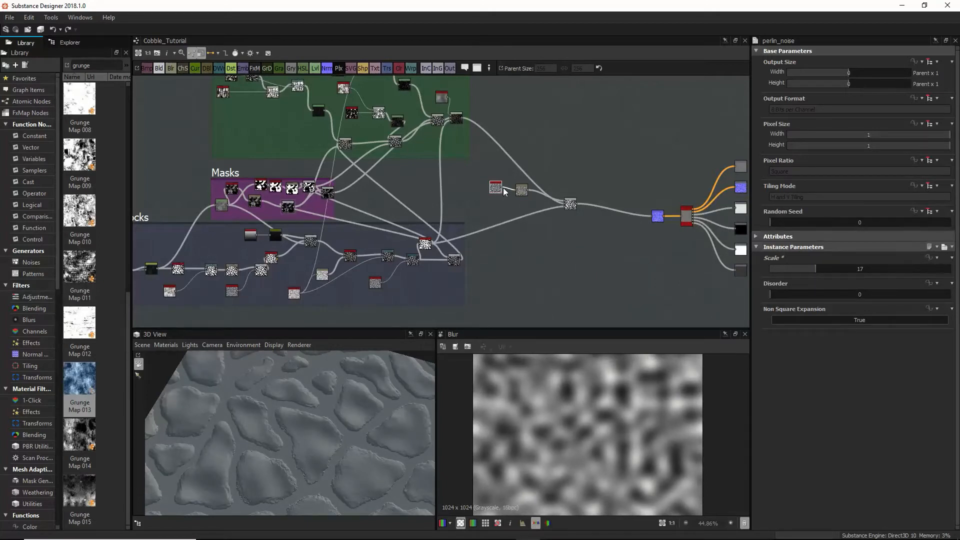
# Step: Set the Blur's Intensity to 6.68 while checking the stone surfaces in the 3D view
pyautogui.click(521, 190)
pyautogui.scroll(5, 397, 430)
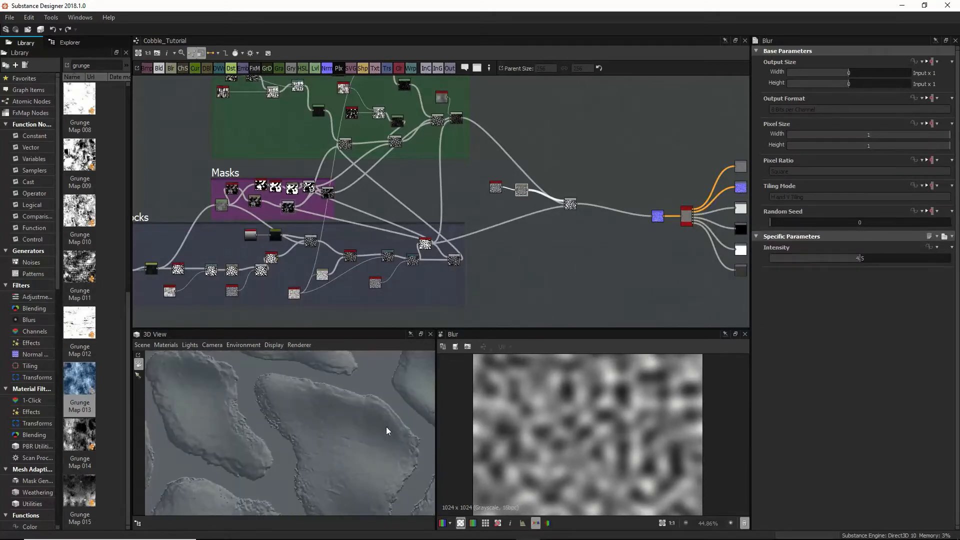
pyautogui.moveTo(386, 427); pyautogui.dragTo(349, 424)
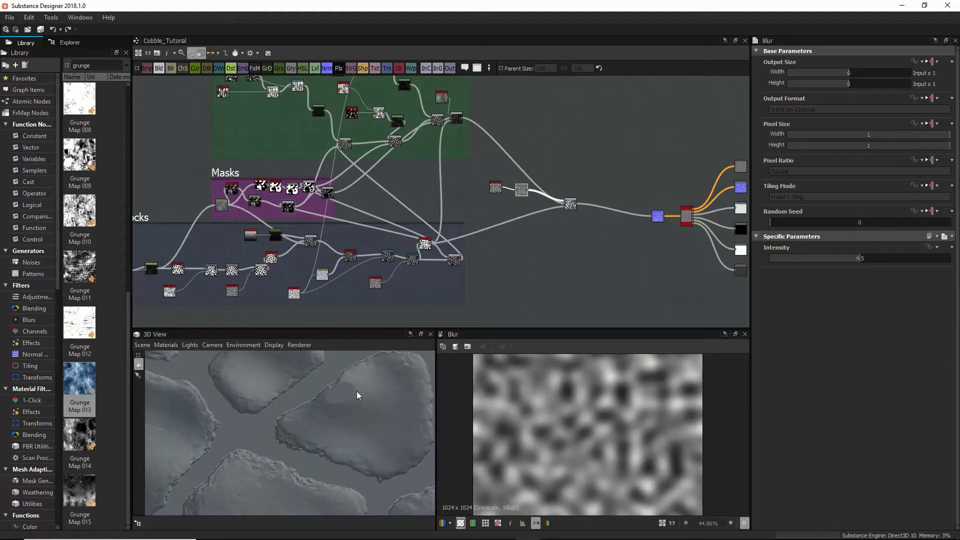
pyautogui.moveTo(853, 259); pyautogui.dragTo(903, 258)
pyautogui.scroll(-3, 382, 394)
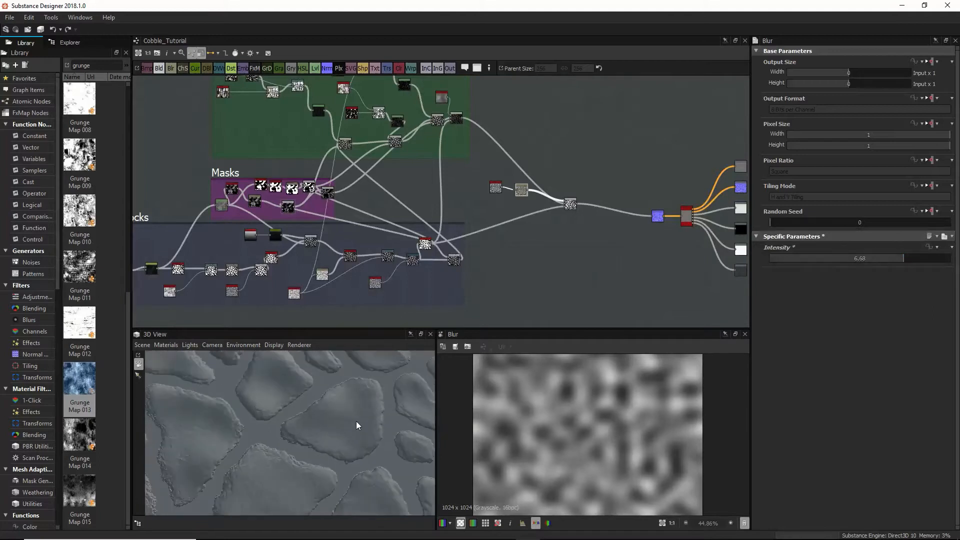
pyautogui.moveTo(356, 425); pyautogui.dragTo(352, 406)
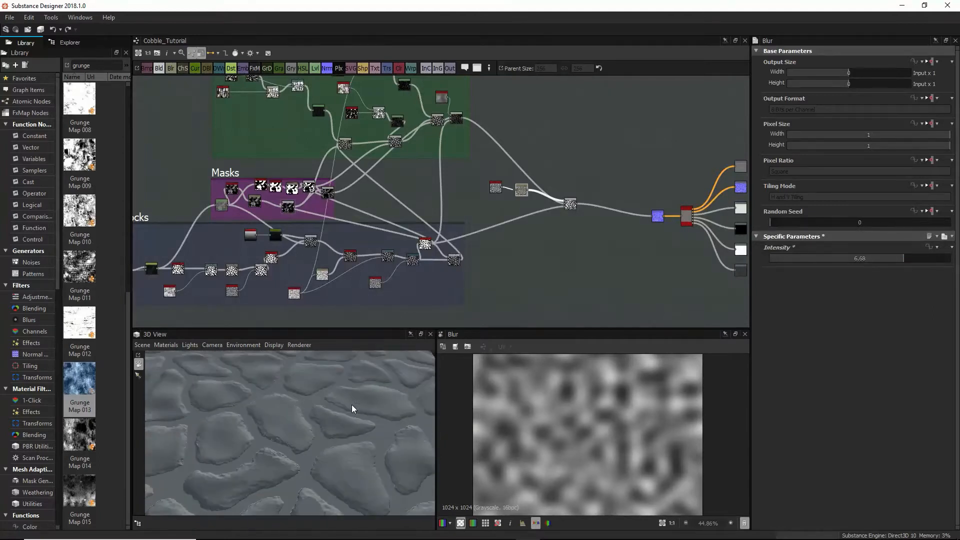
# Step: Preview the Add (Linear Dodge) Blend and examine the stones' surface variation from several angles in the 3D view
pyautogui.doubleClick(569, 204)
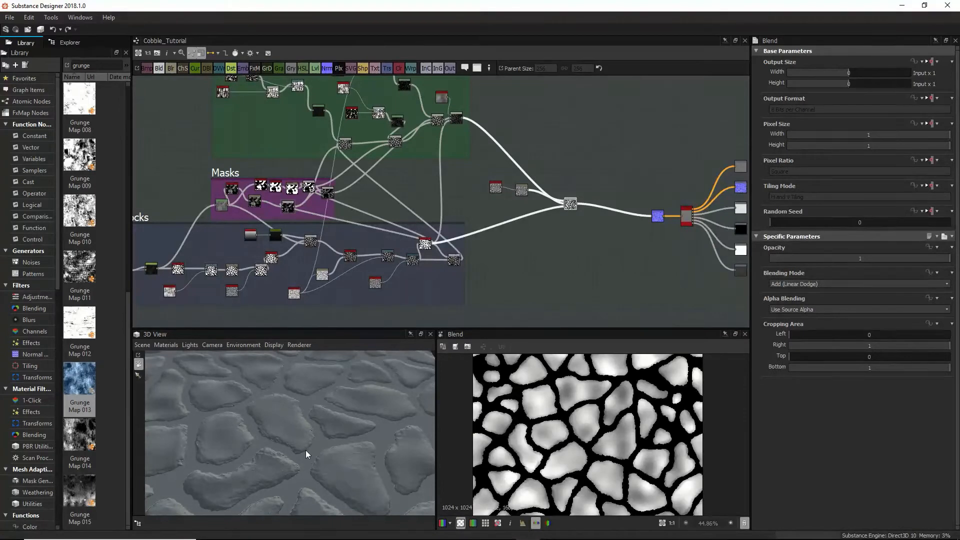
pyautogui.scroll(-5, 304, 450)
pyautogui.scroll(5, 304, 439)
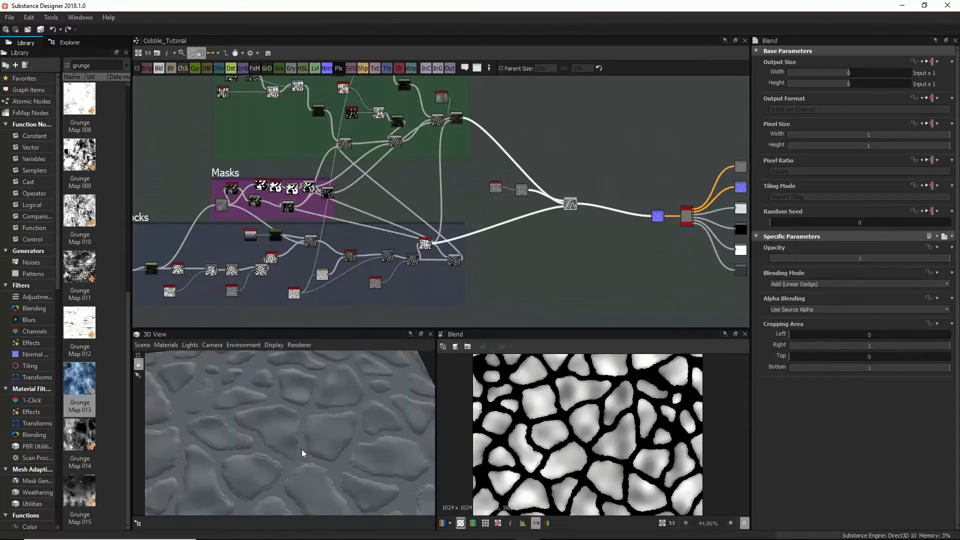
pyautogui.moveTo(301, 449)
pyautogui.mouseDown()
pyautogui.moveTo(270, 433)
pyautogui.moveTo(304, 419)
pyautogui.moveTo(310, 433)
pyautogui.mouseUp()
pyautogui.scroll(-5, 302, 427)
pyautogui.scroll(8, 310, 430)
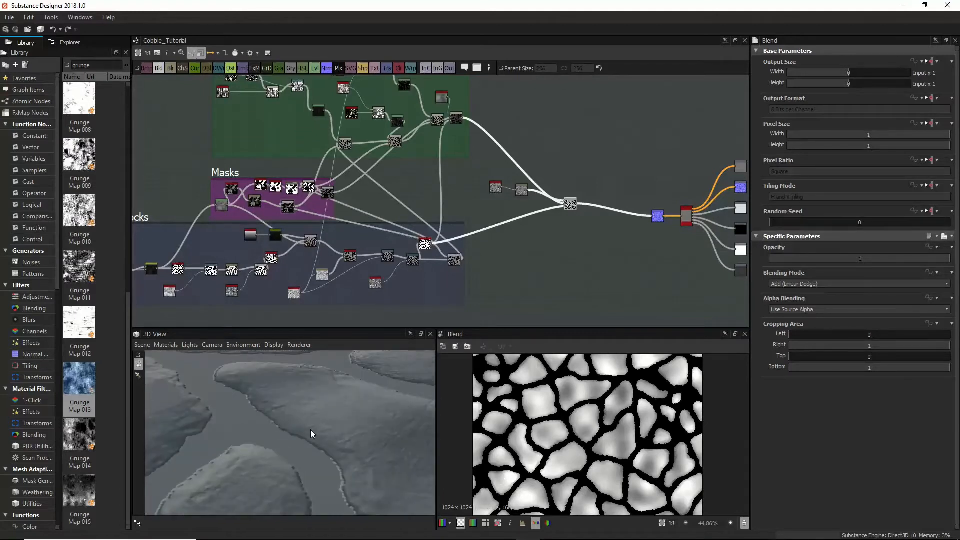
pyautogui.scroll(-6, 311, 430)
pyautogui.scroll(3, 311, 430)
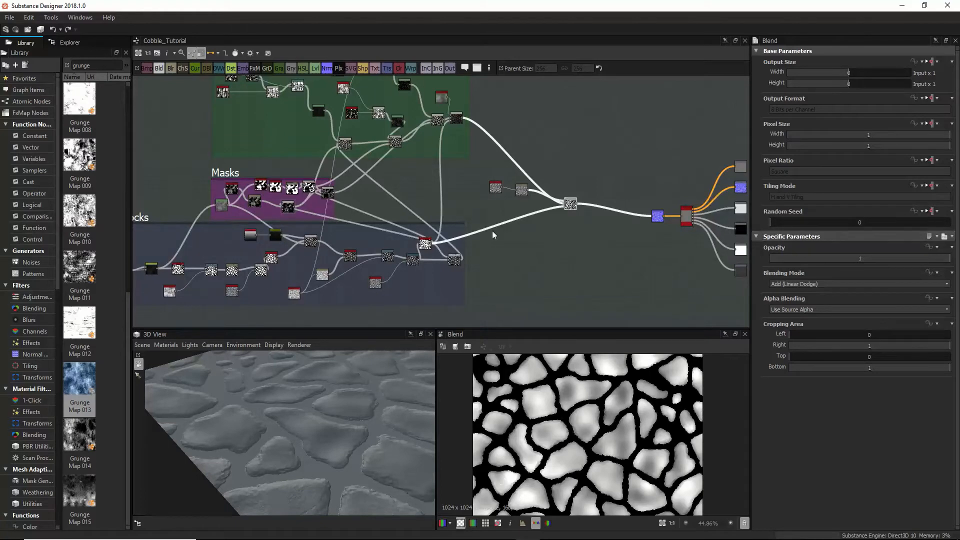
# Step: Compare the Large rocks frame's final Multiply Blend with the new Add (Linear Dodge) Blend in the 2D preview
pyautogui.click(453, 259)
pyautogui.scroll(4, 445, 263)
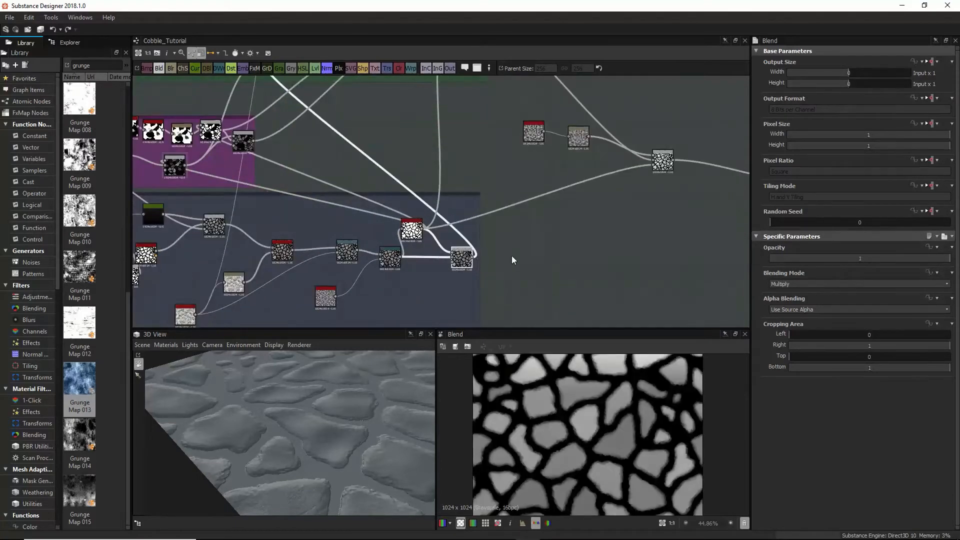
pyautogui.moveTo(512, 260); pyautogui.dragTo(464, 284, button='middle')
pyautogui.click(610, 195)
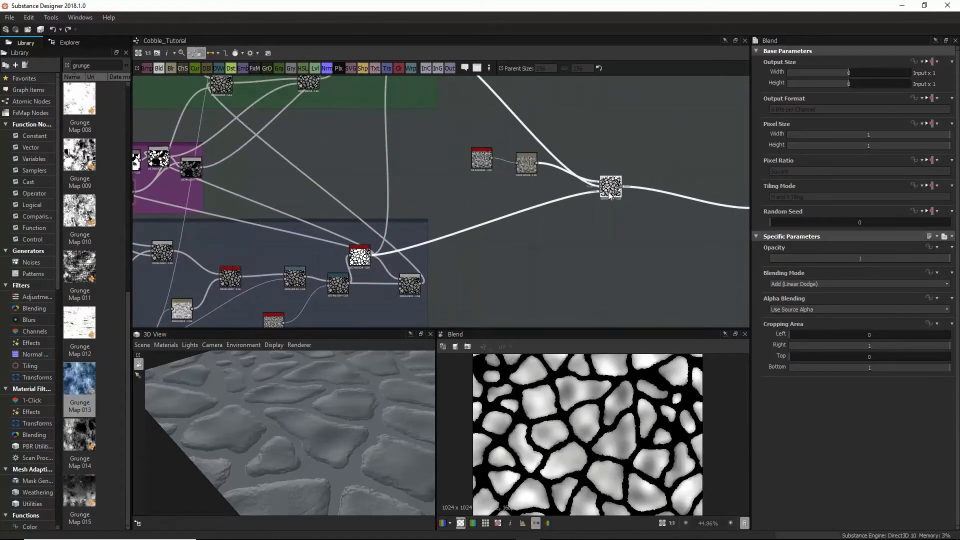
pyautogui.scroll(5, 418, 291)
pyautogui.click(406, 283)
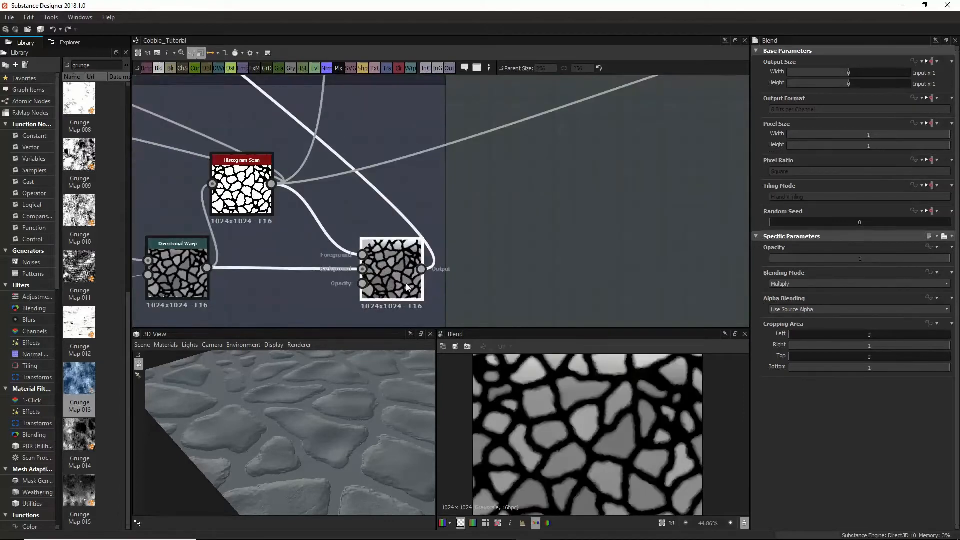
pyautogui.scroll(2, 571, 395)
pyautogui.moveTo(654, 153); pyautogui.dragTo(532, 183, button='middle')
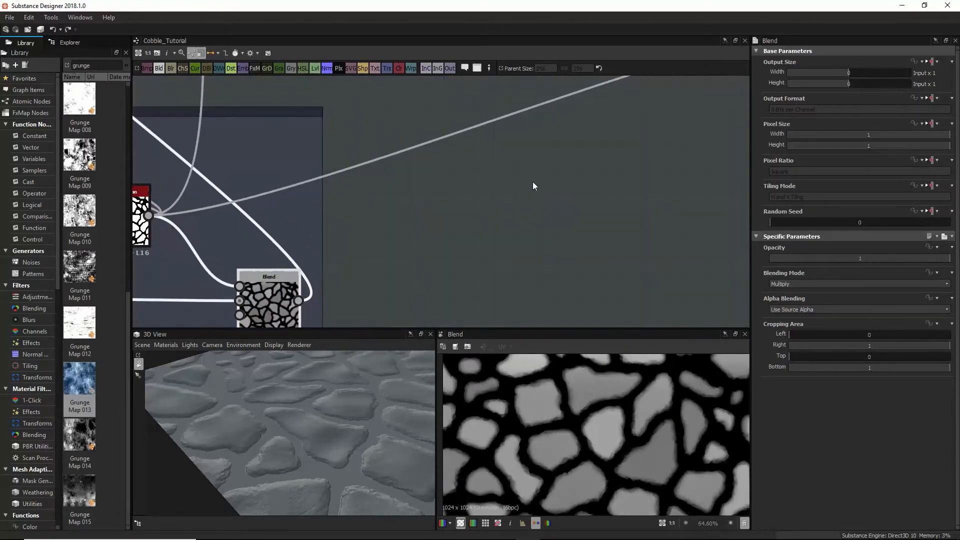
# Step: Add a Blend that combines the Add (Linear Dodge) Blend with the Large rocks frame's final Multiply Blend
pyautogui.scroll(-4, 535, 180)
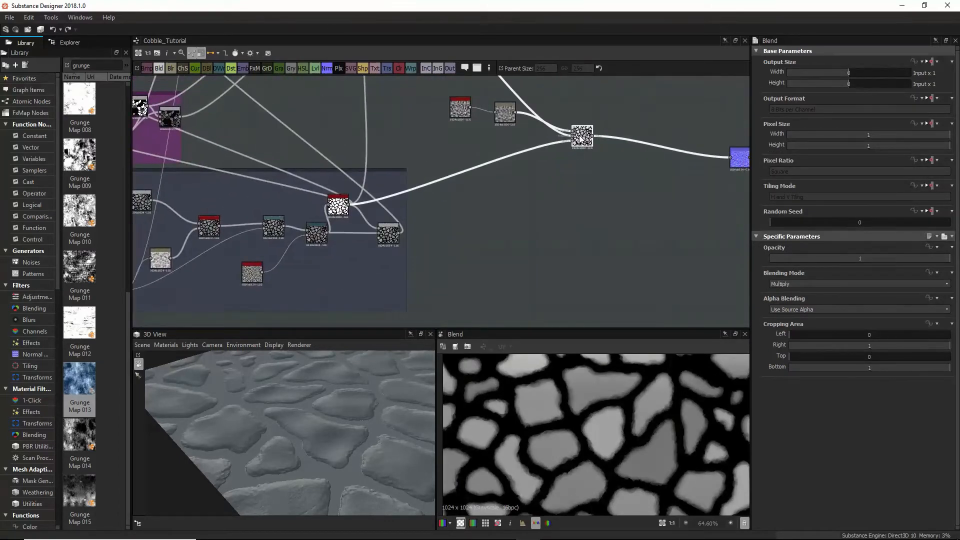
pyautogui.click(508, 223)
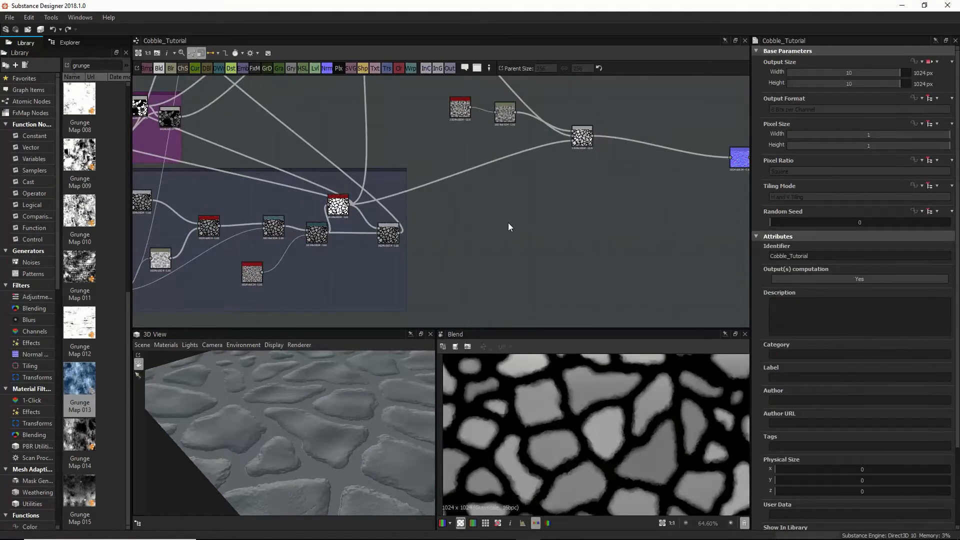
pyautogui.press('space')
pyautogui.write('b')
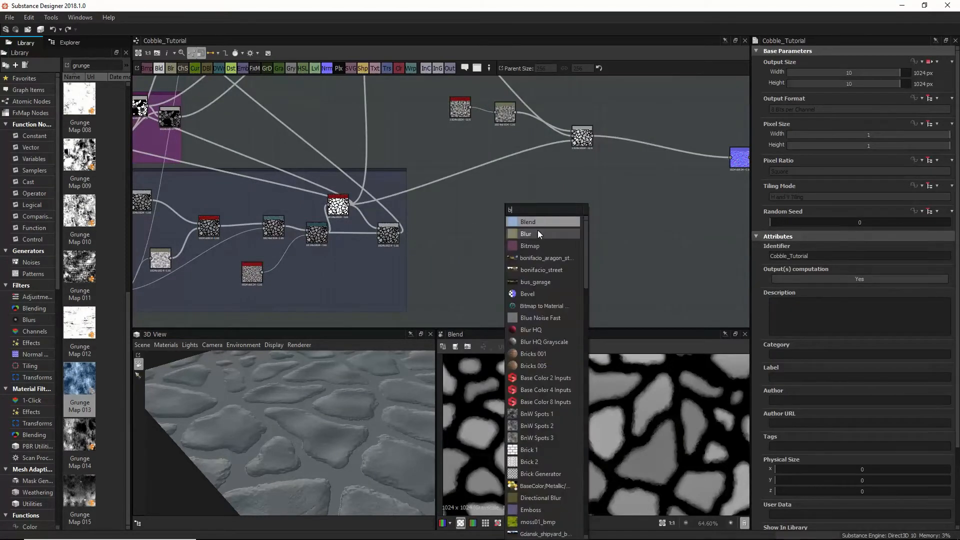
pyautogui.click(540, 222)
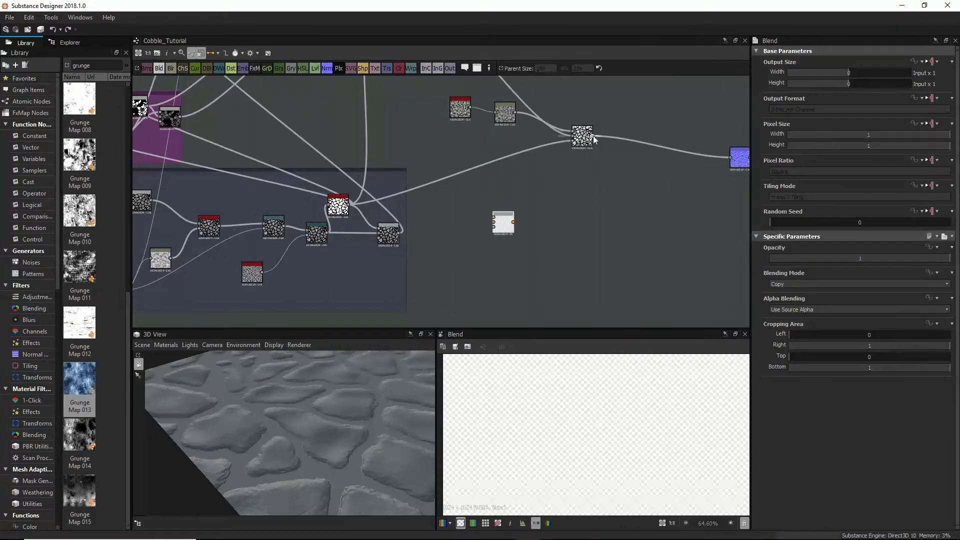
pyautogui.moveTo(593, 136); pyautogui.dragTo(494, 216)
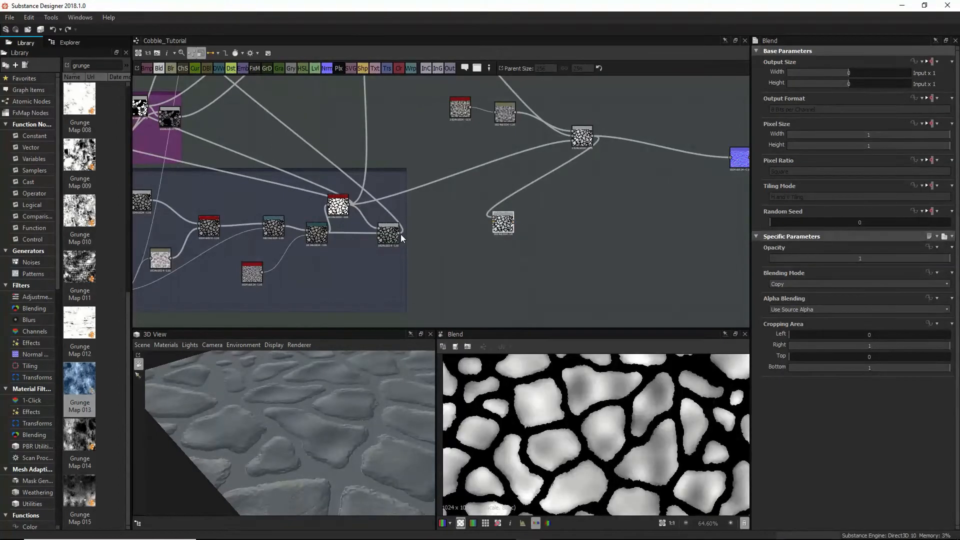
pyautogui.moveTo(400, 233); pyautogui.dragTo(494, 223)
# Step: Try Add (Linear Dodge) as the new Blend's Blending Mode and examine the stone edges in the 2D preview
pyautogui.click(797, 285)
pyautogui.click(794, 301)
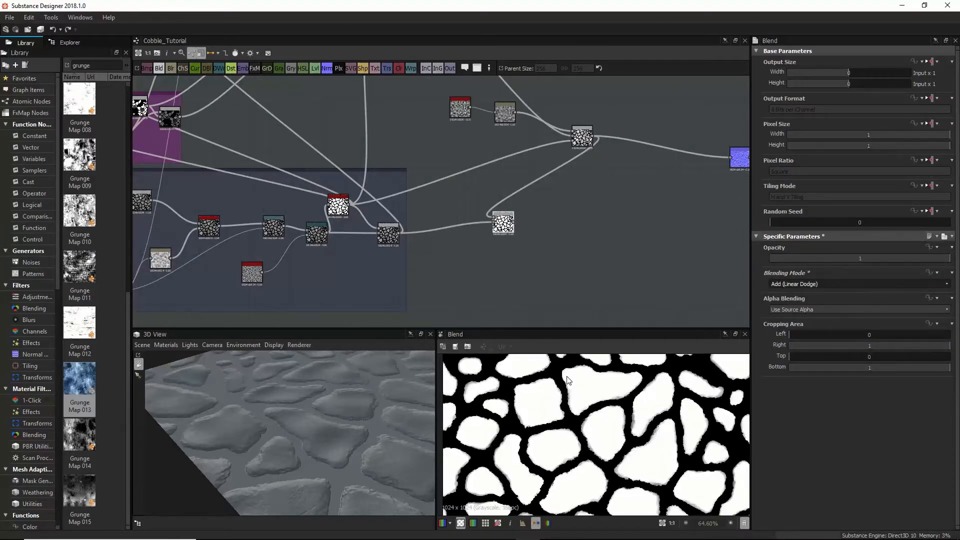
pyautogui.scroll(5, 568, 385)
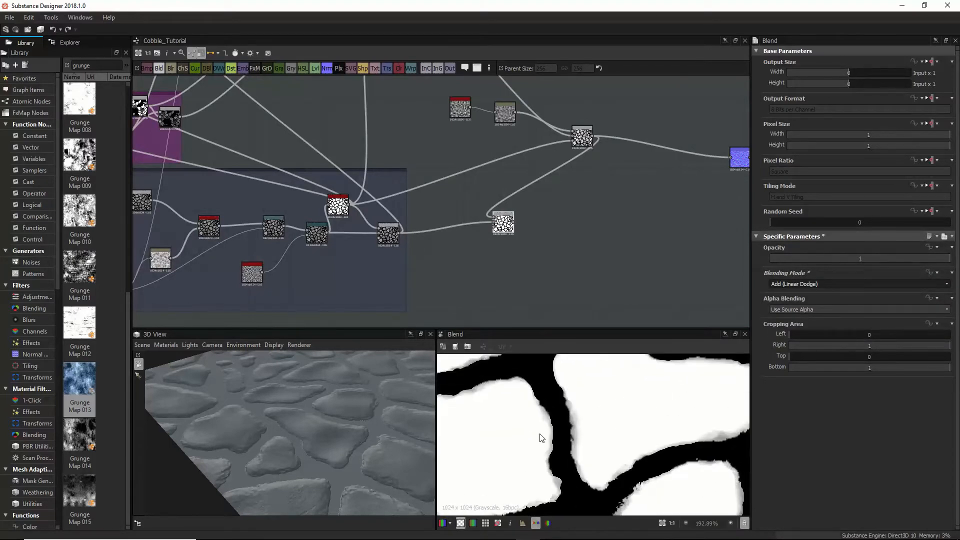
pyautogui.scroll(2, 550, 434)
# Step: Set the new Blend's Blending Mode to Multiply and check the overall stone pattern in the 2D preview
pyautogui.click(809, 285)
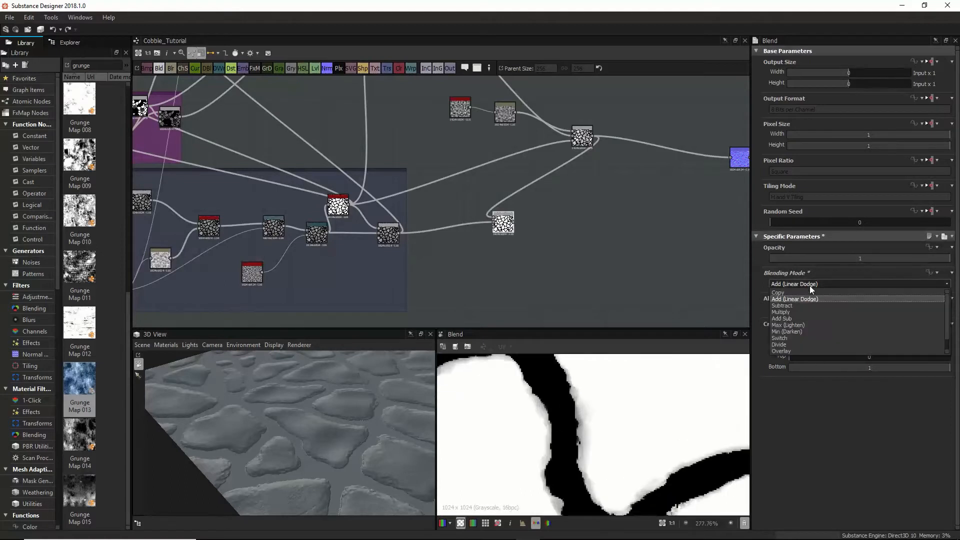
pyautogui.click(798, 310)
pyautogui.scroll(-6, 603, 385)
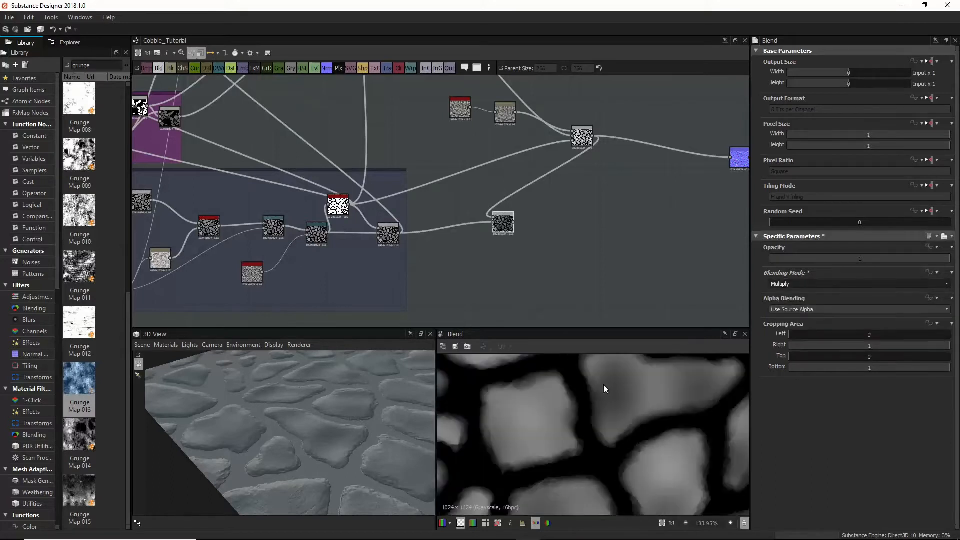
pyautogui.scroll(-2, 602, 414)
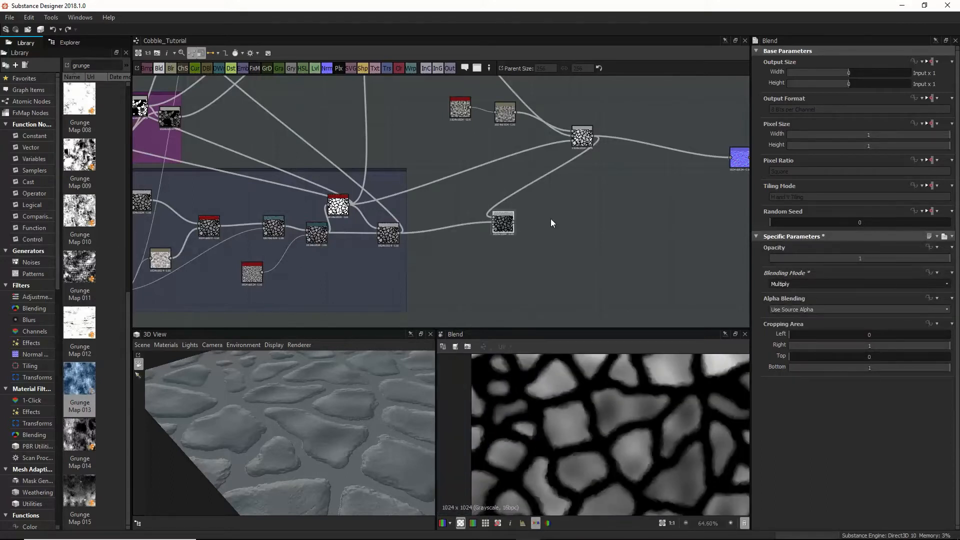
# Step: Connect the new Multiply Blend to the Normal node and place it between the Add (Linear Dodge) Blend and the Normal
pyautogui.moveTo(513, 221); pyautogui.dragTo(729, 159)
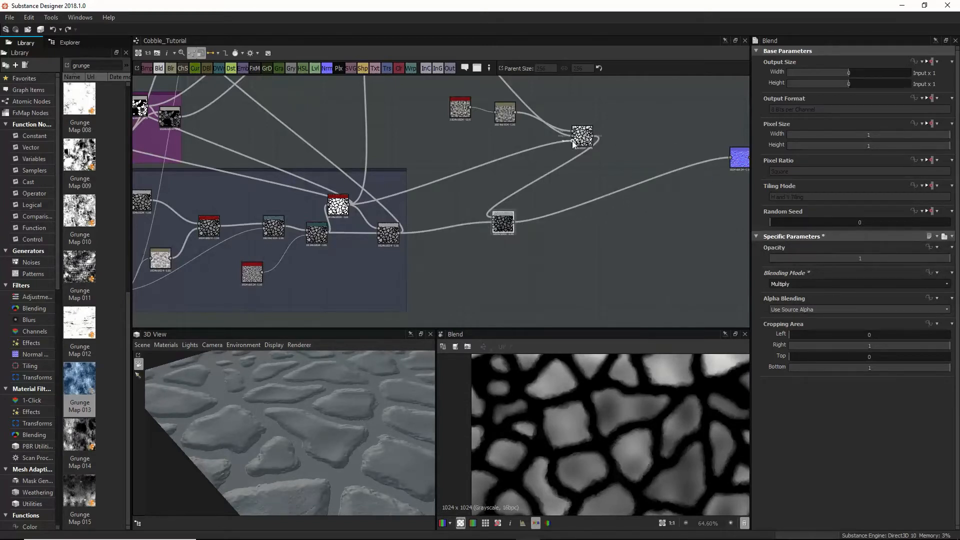
pyautogui.moveTo(504, 223); pyautogui.dragTo(629, 147)
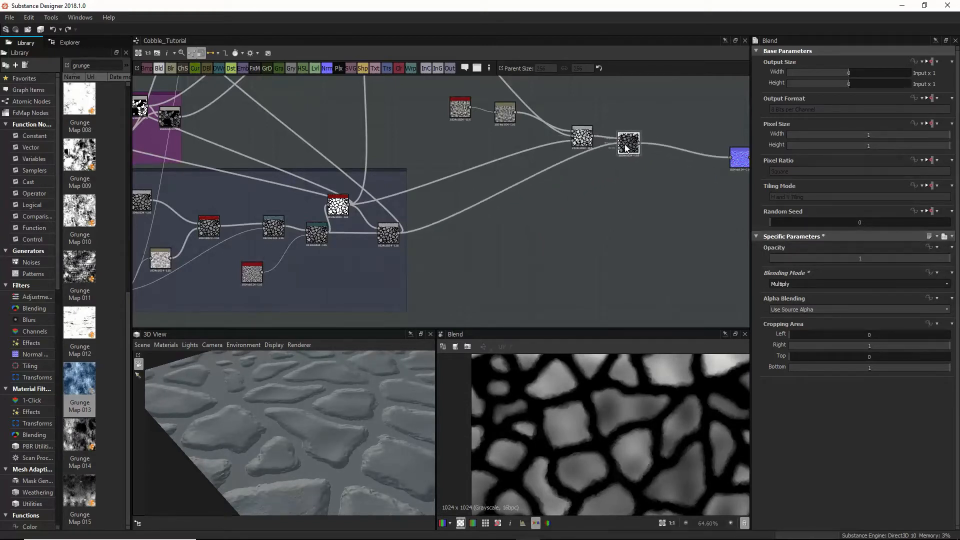
pyautogui.moveTo(350, 423); pyautogui.dragTo(300, 442)
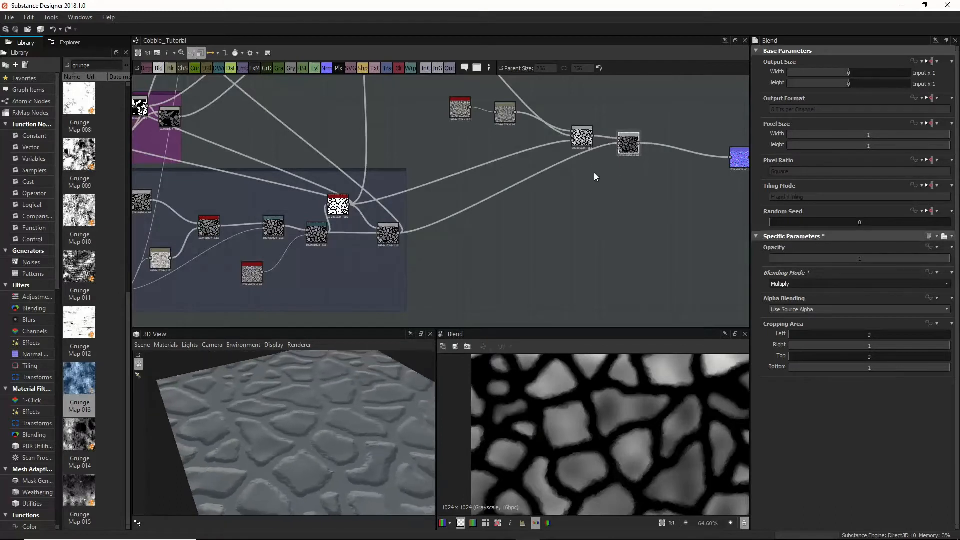
# Step: Compare the Add (Linear Dodge) Blend with the new Multiply Blend in the 2D preview and examine the stones in the 3D view
pyautogui.doubleClick(581, 136)
pyautogui.scroll(1, 618, 427)
pyautogui.scroll(3, 619, 428)
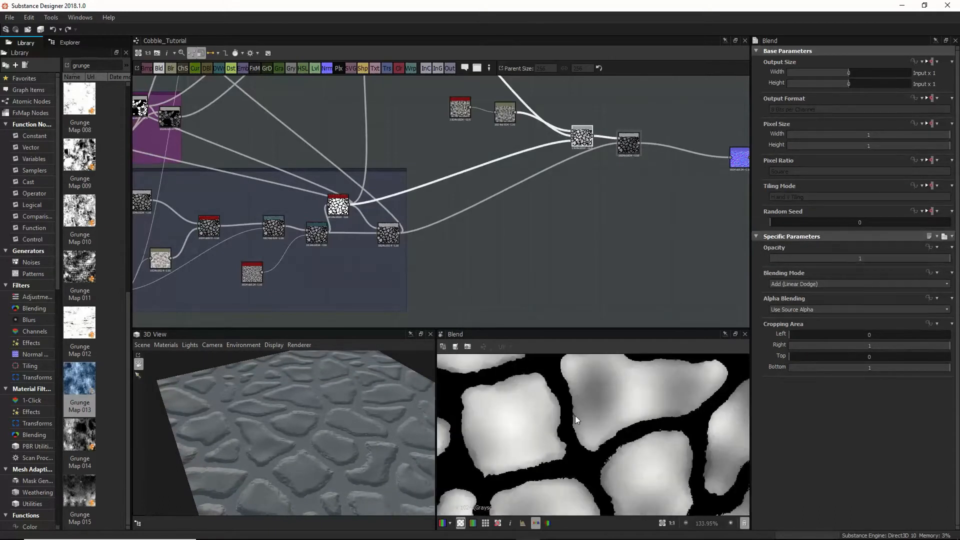
pyautogui.doubleClick(626, 149)
pyautogui.scroll(3, 593, 421)
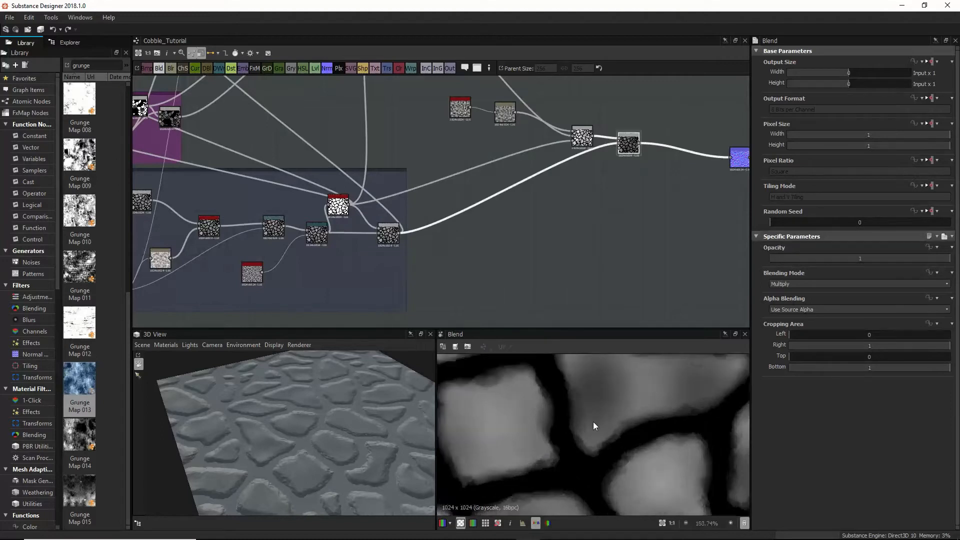
pyautogui.moveTo(410, 453); pyautogui.dragTo(344, 450)
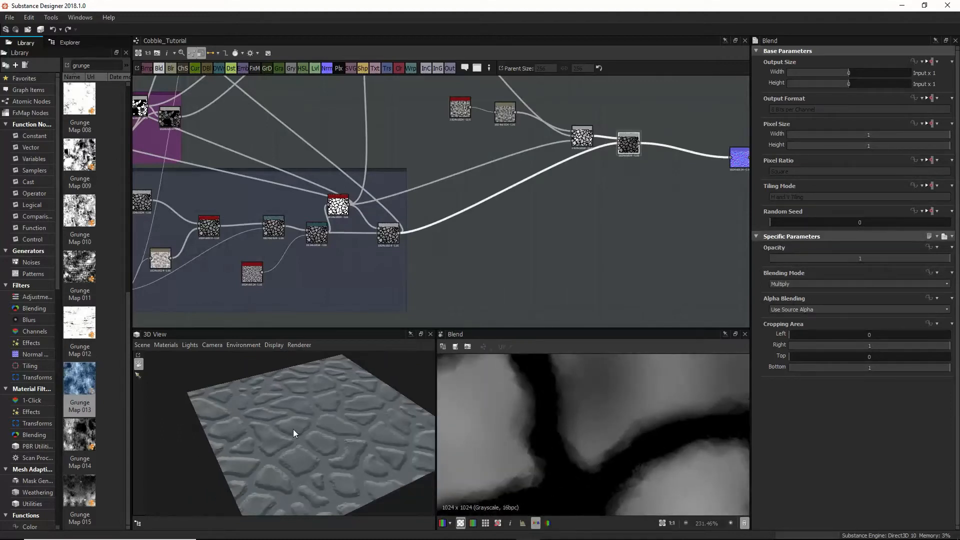
pyautogui.moveTo(293, 428); pyautogui.dragTo(274, 440)
pyautogui.scroll(4, 274, 439)
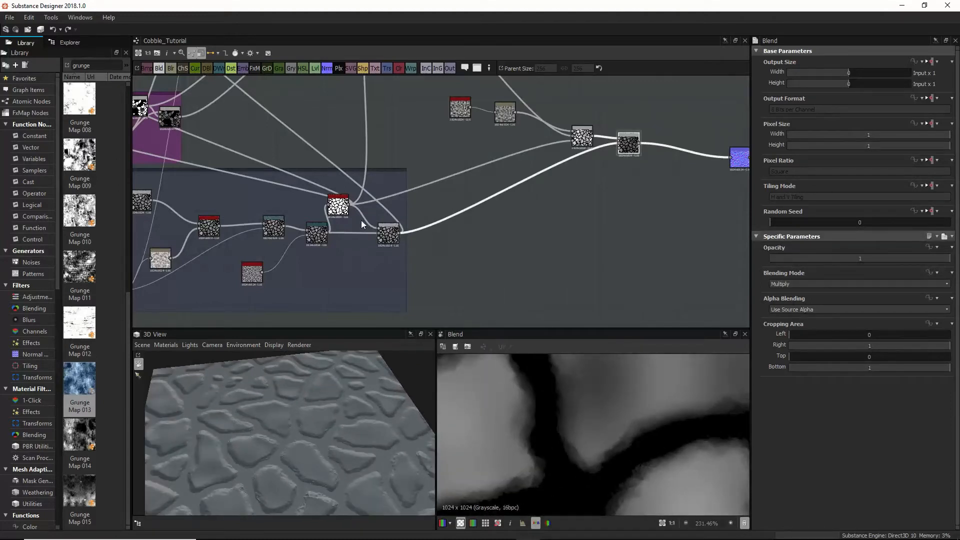
# Step: Insert a Levels node between the Directional Warp and the Large rocks frame's final Blend, and shift its midtones to brighten the stones
pyautogui.doubleClick(317, 233)
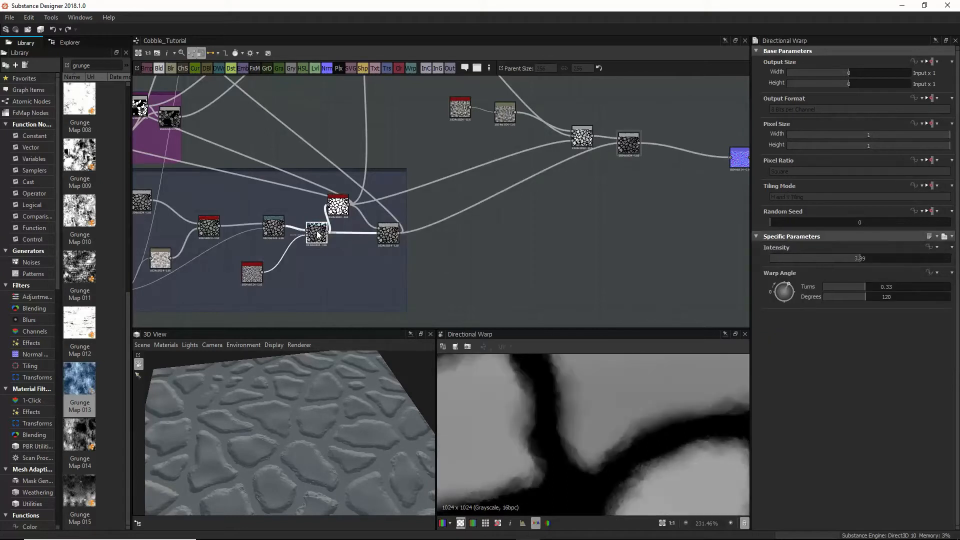
pyautogui.click(349, 232)
pyautogui.press('space')
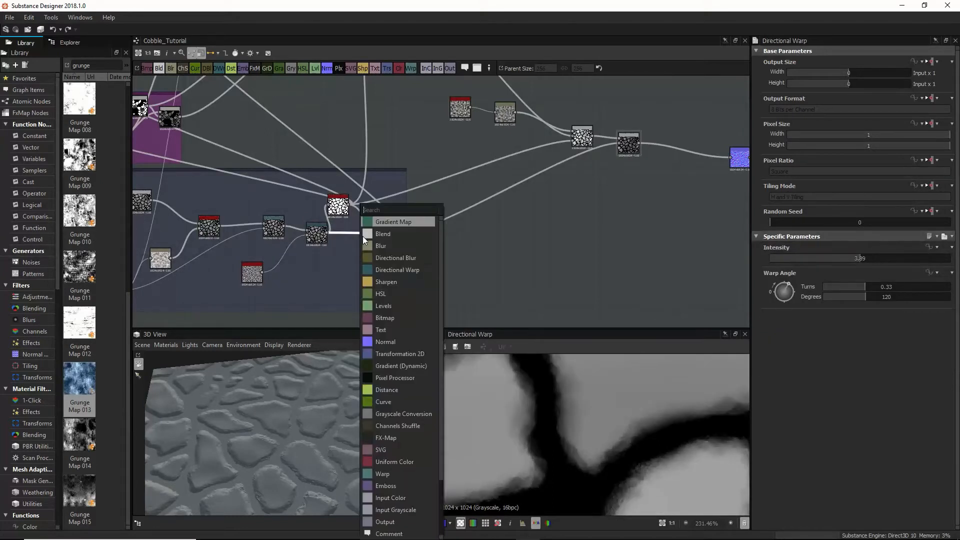
pyautogui.click(386, 306)
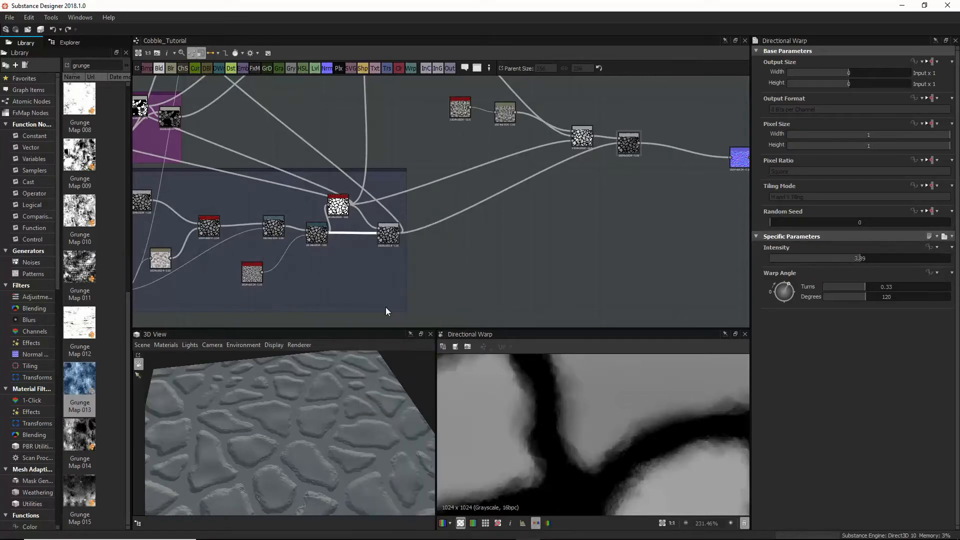
pyautogui.moveTo(854, 274); pyautogui.dragTo(851, 273)
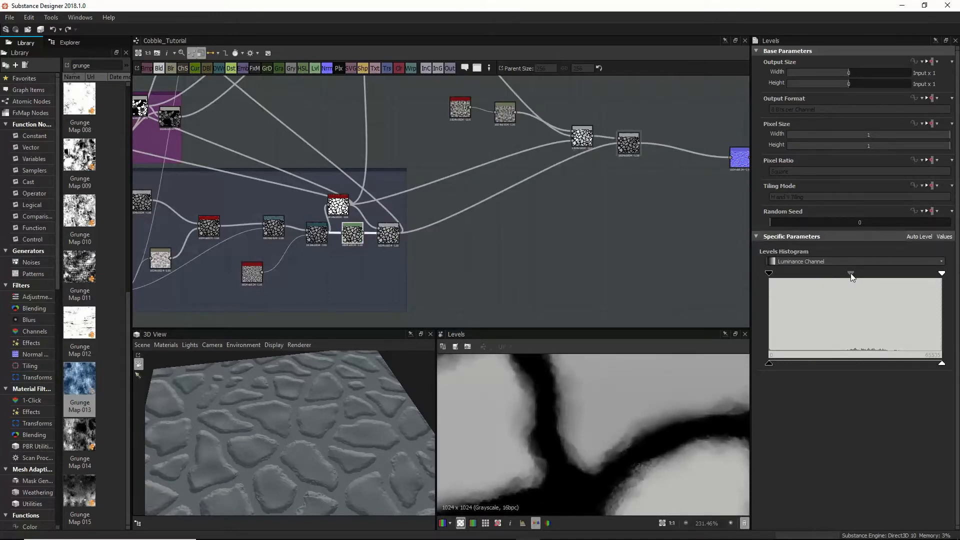
pyautogui.moveTo(851, 273); pyautogui.dragTo(847, 273)
# Step: Examine the stones' edges and surfaces up close in the 3D view and check the new Multiply Blend in the 2D preview
pyautogui.scroll(-5, 325, 426)
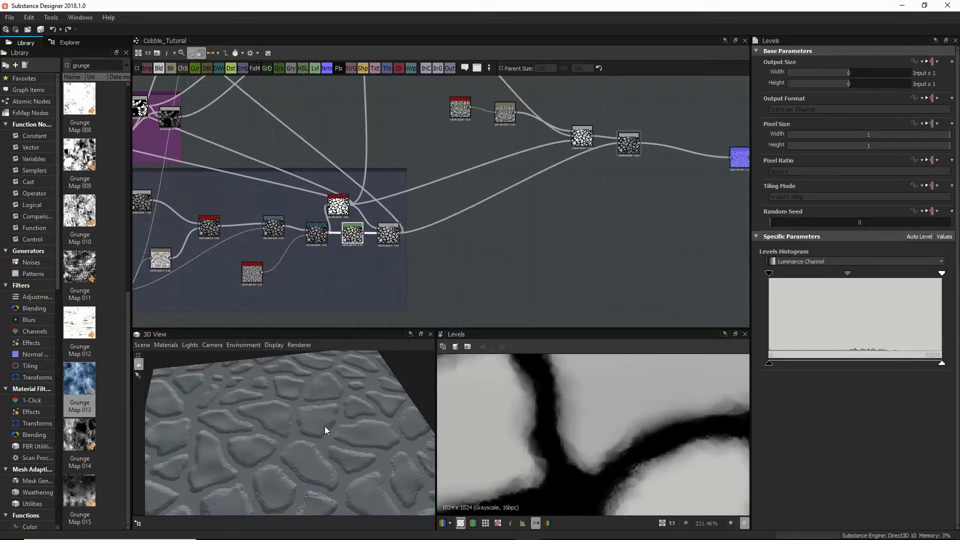
pyautogui.moveTo(325, 425); pyautogui.dragTo(324, 448, button='middle')
pyautogui.scroll(8, 324, 445)
pyautogui.scroll(3, 324, 443)
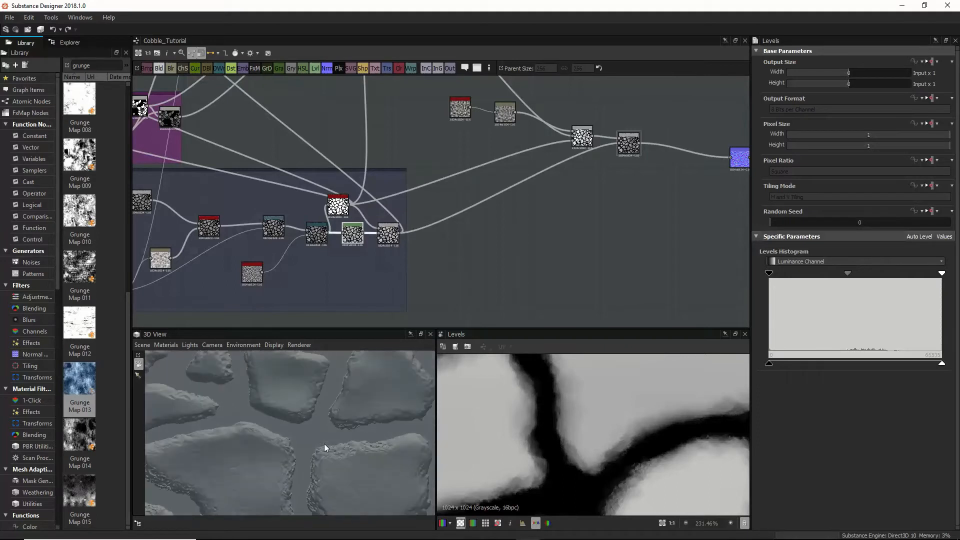
pyautogui.click(633, 149)
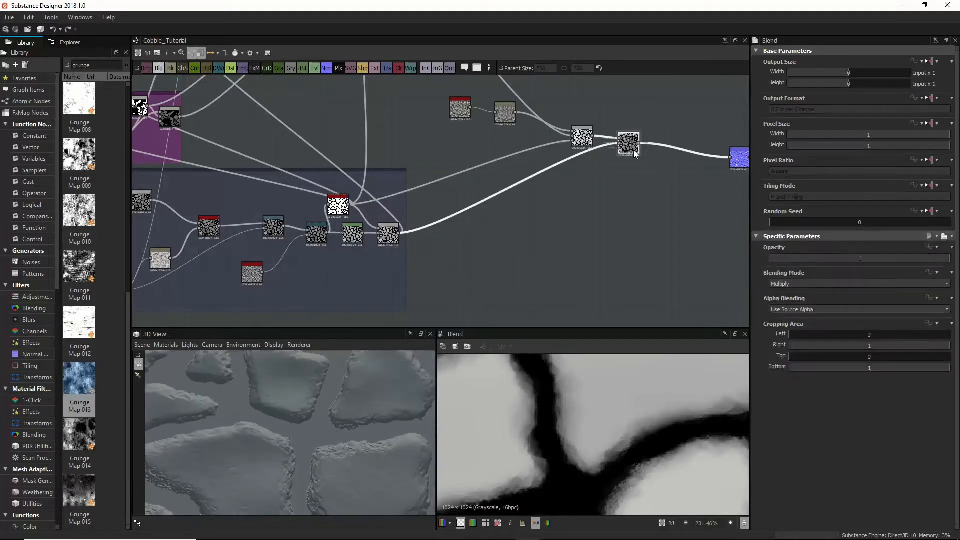
pyautogui.scroll(-2, 332, 253)
pyautogui.scroll(-3, 247, 407)
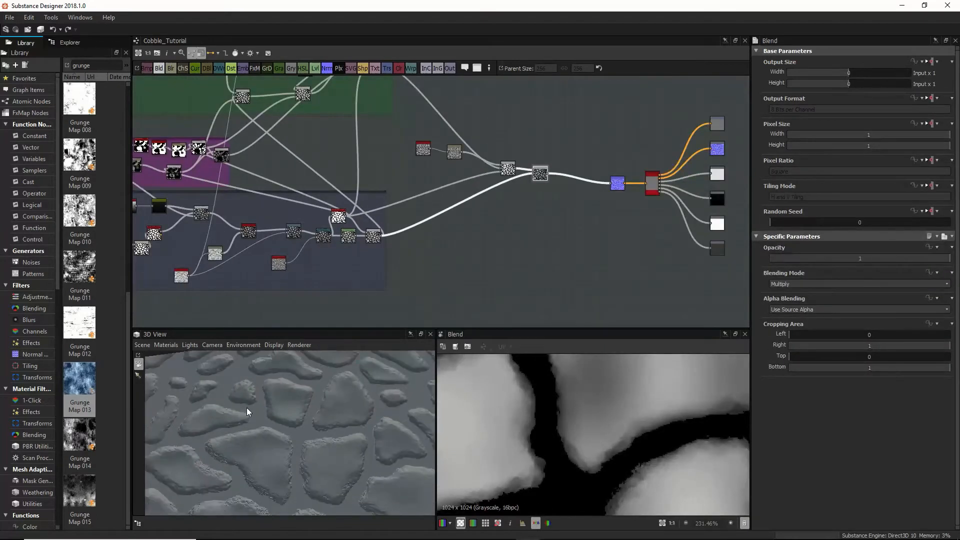
pyautogui.moveTo(247, 407); pyautogui.dragTo(337, 444)
pyautogui.scroll(-5, 278, 431)
pyautogui.scroll(3, 328, 436)
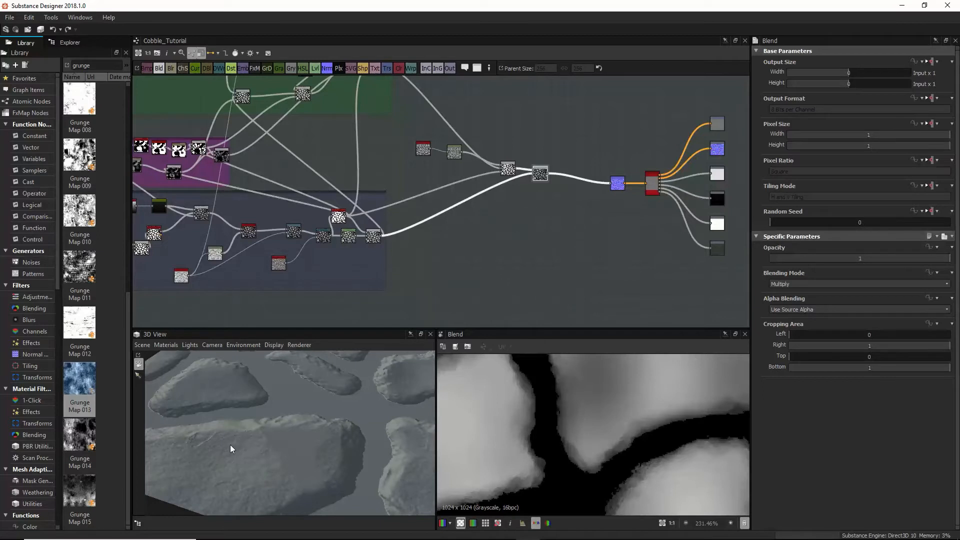
pyautogui.scroll(3, 249, 453)
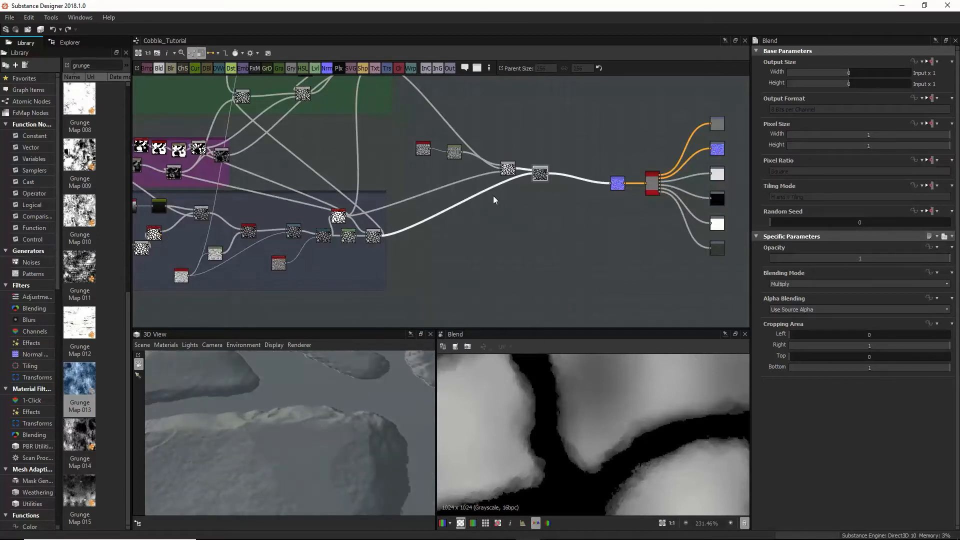
# Step: Move the Blur and Perlin Noise nodes farther from the Add (Linear Dodge) Blend and locate the green frame's final Blend
pyautogui.click(508, 168)
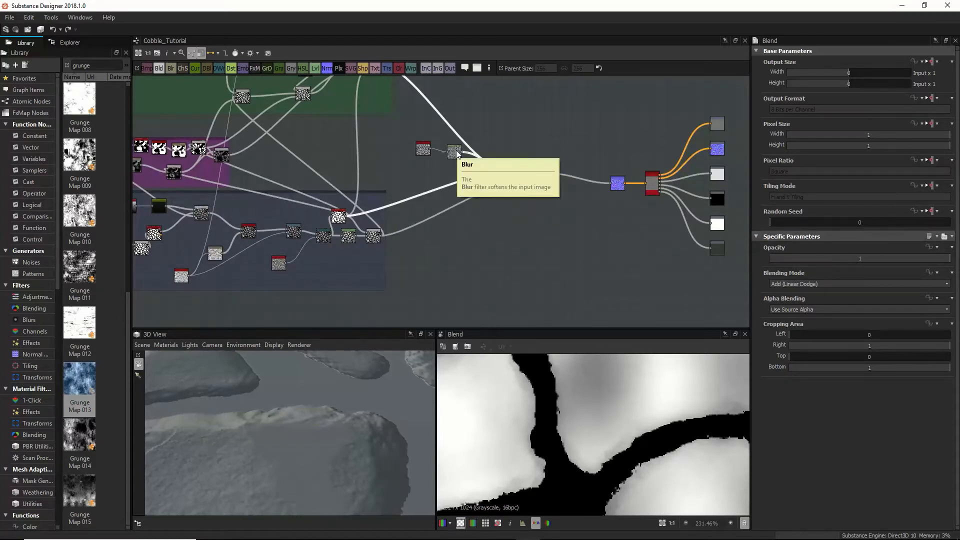
pyautogui.moveTo(453, 150); pyautogui.dragTo(440, 168)
pyautogui.moveTo(420, 136); pyautogui.dragTo(421, 209, button='middle')
pyautogui.click(422, 209)
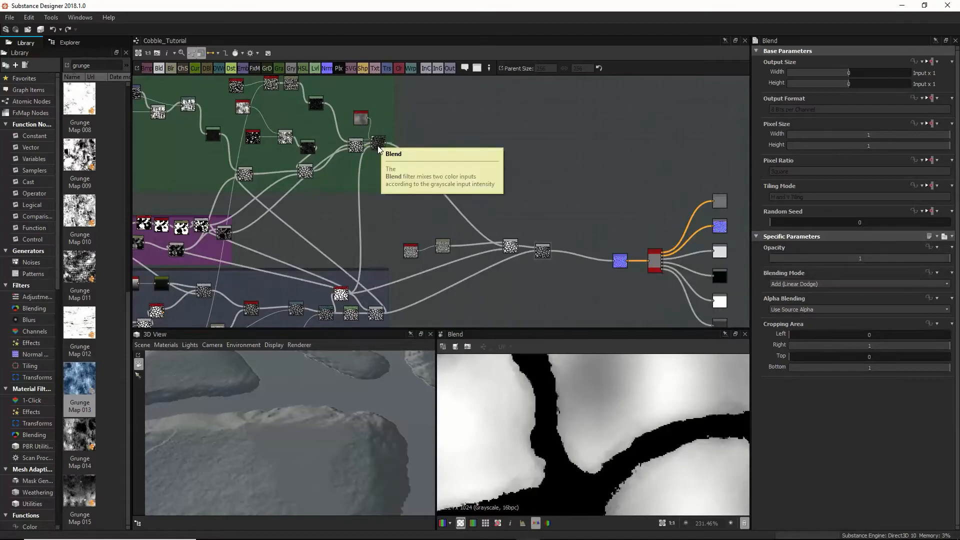
pyautogui.scroll(2, 395, 148)
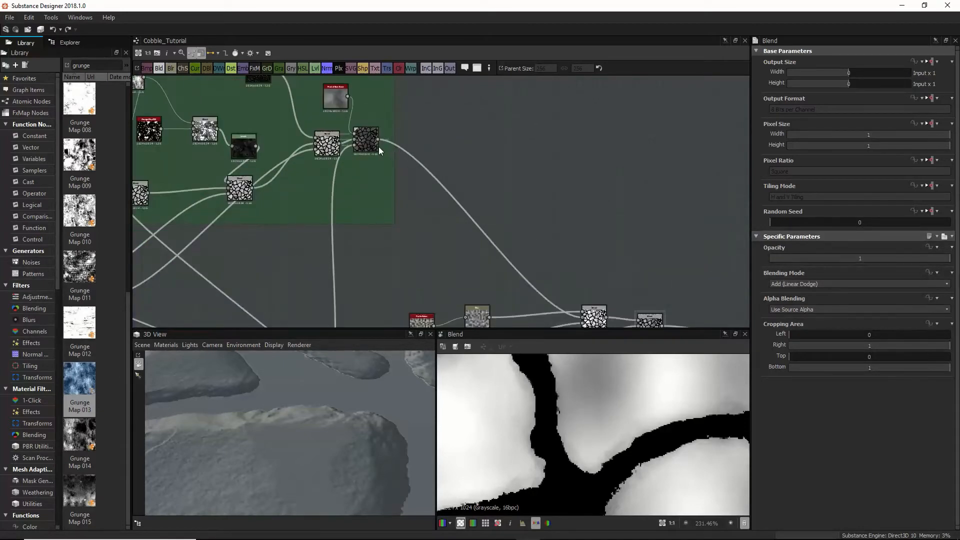
pyautogui.scroll(-2, 379, 146)
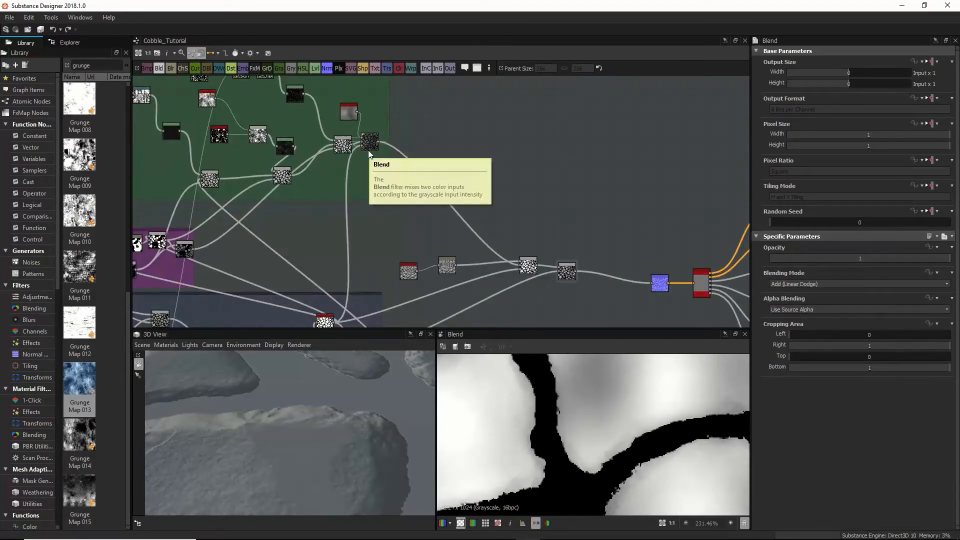
# Step: Move the green frame's final Blend out of the frame, feed the Add (Linear Dodge) Blend into it, and connect it to the new Multiply Blend
pyautogui.moveTo(371, 146); pyautogui.dragTo(517, 186)
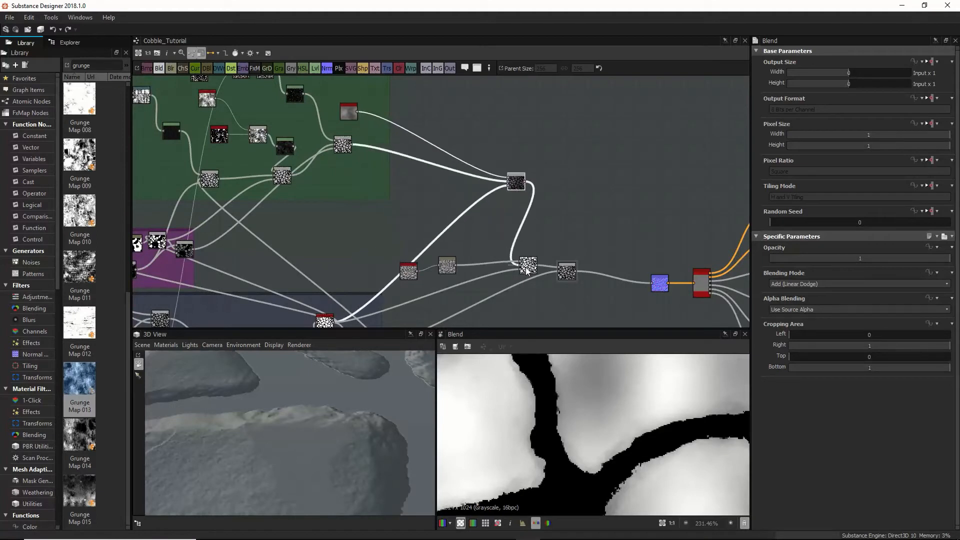
pyautogui.moveTo(527, 270); pyautogui.dragTo(384, 214)
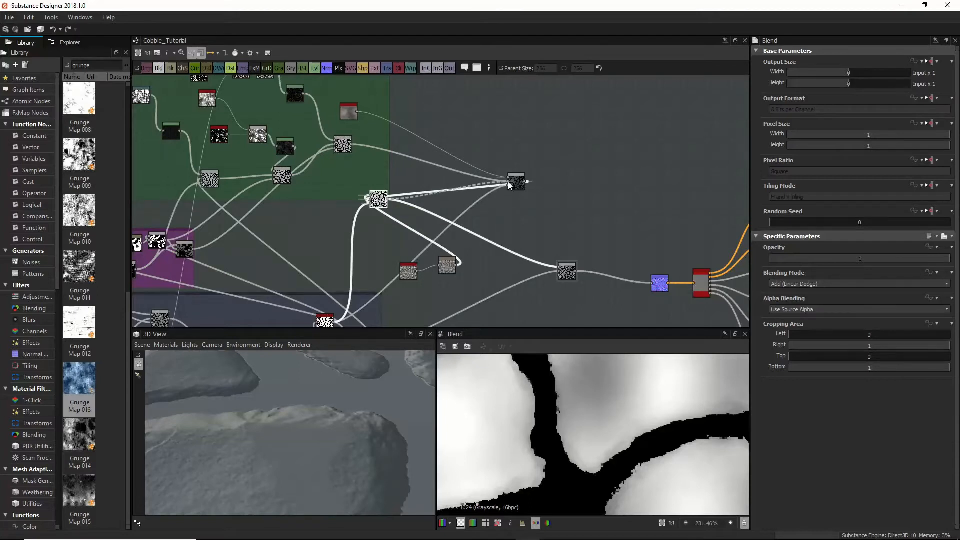
pyautogui.moveTo(508, 182); pyautogui.dragTo(508, 182)
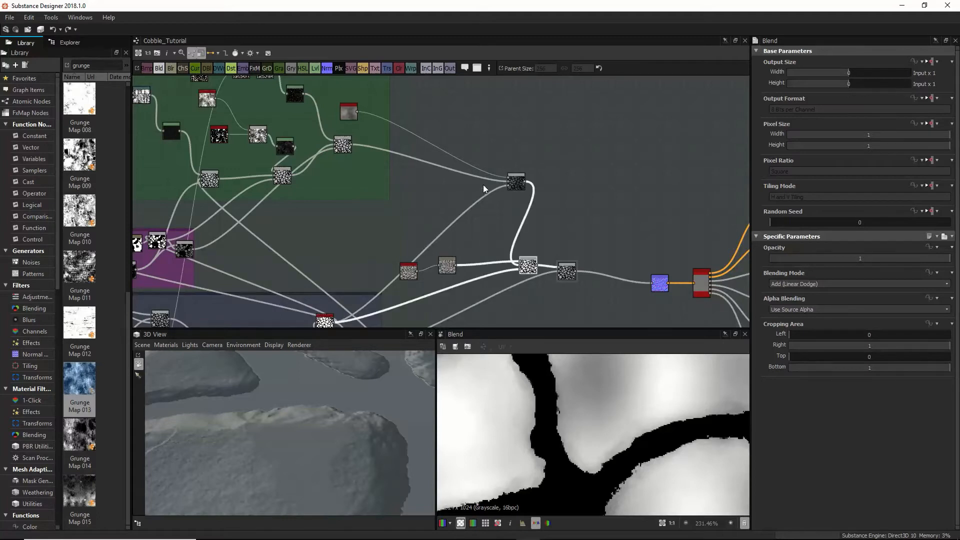
pyautogui.moveTo(392, 209); pyautogui.dragTo(527, 244)
pyautogui.moveTo(531, 183)
pyautogui.mouseDown()
pyautogui.moveTo(560, 267)
pyautogui.moveTo(403, 206)
pyautogui.moveTo(525, 184)
pyautogui.mouseUp()
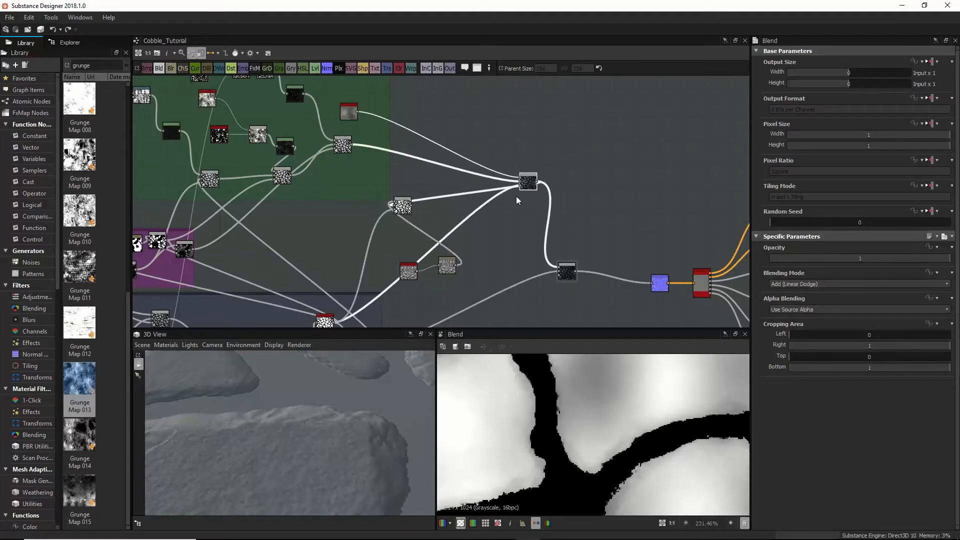
# Step: Move the Add (Linear Dodge) Blend closer to the Multiply Blend and review the Grunge, Masks and Large rocks frames
pyautogui.scroll(4, 508, 189)
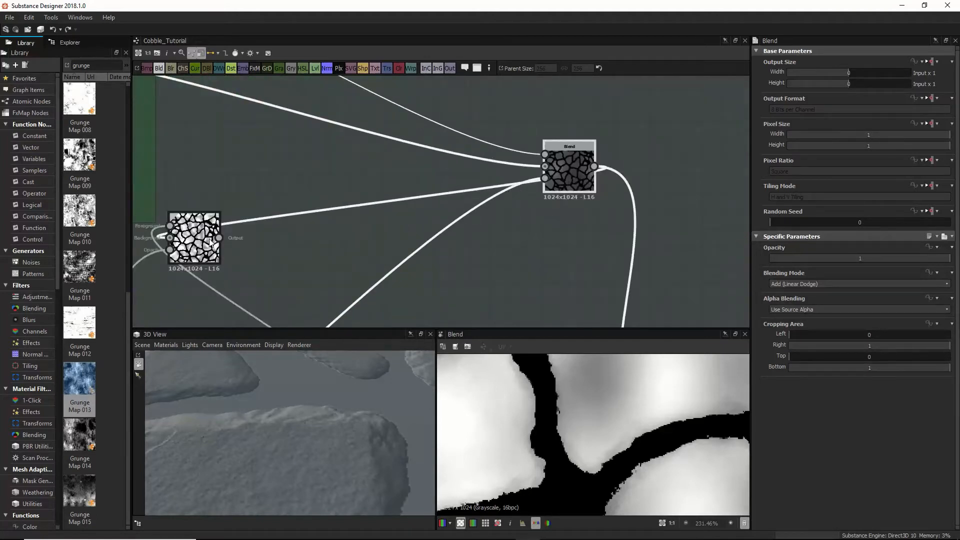
pyautogui.moveTo(215, 240); pyautogui.dragTo(356, 261)
pyautogui.scroll(-2, 271, 303)
pyautogui.scroll(-2, 271, 303)
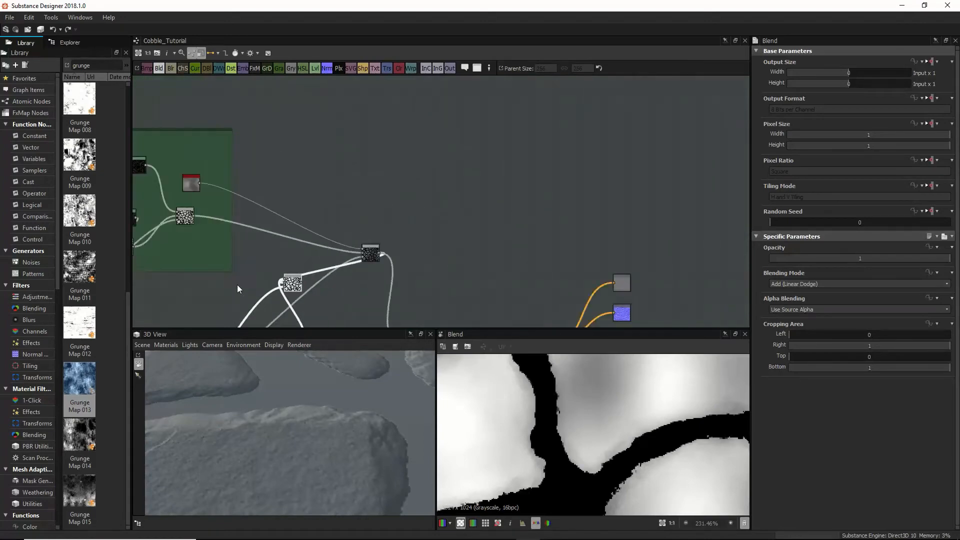
pyautogui.moveTo(237, 285); pyautogui.dragTo(387, 190, button='middle')
pyautogui.scroll(-2, 272, 250)
pyautogui.moveTo(233, 273); pyautogui.dragTo(398, 226, button='middle')
pyautogui.scroll(-1, 286, 256)
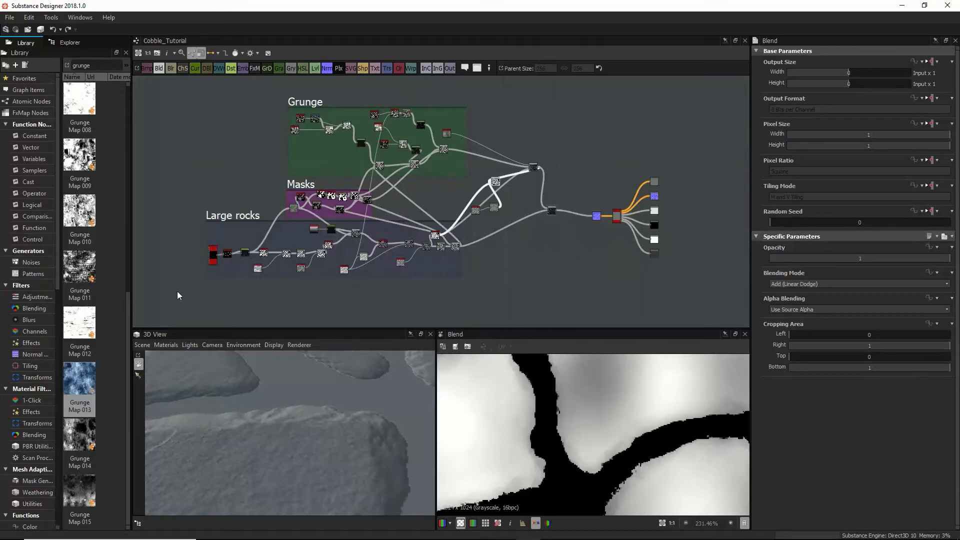
pyautogui.moveTo(284, 221); pyautogui.dragTo(264, 235, button='middle')
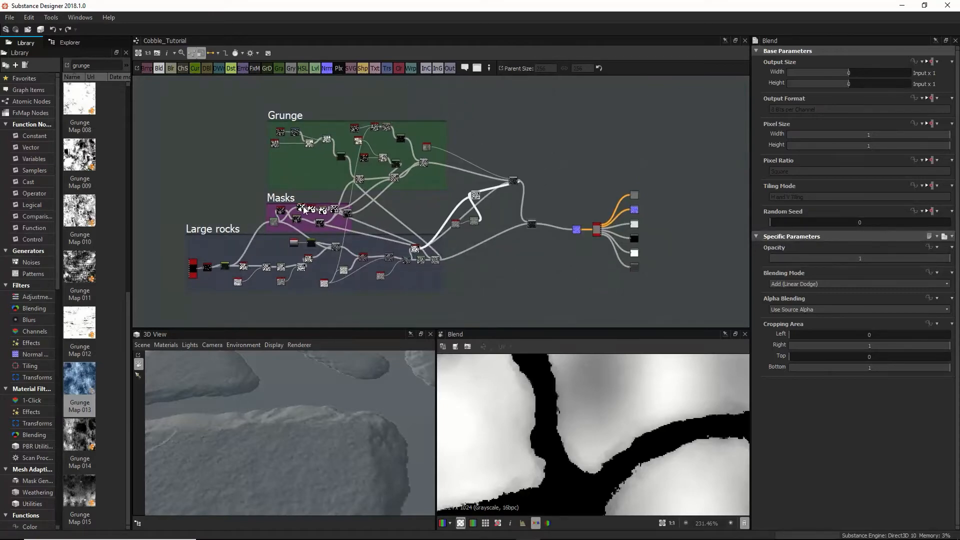
pyautogui.scroll(6, 344, 216)
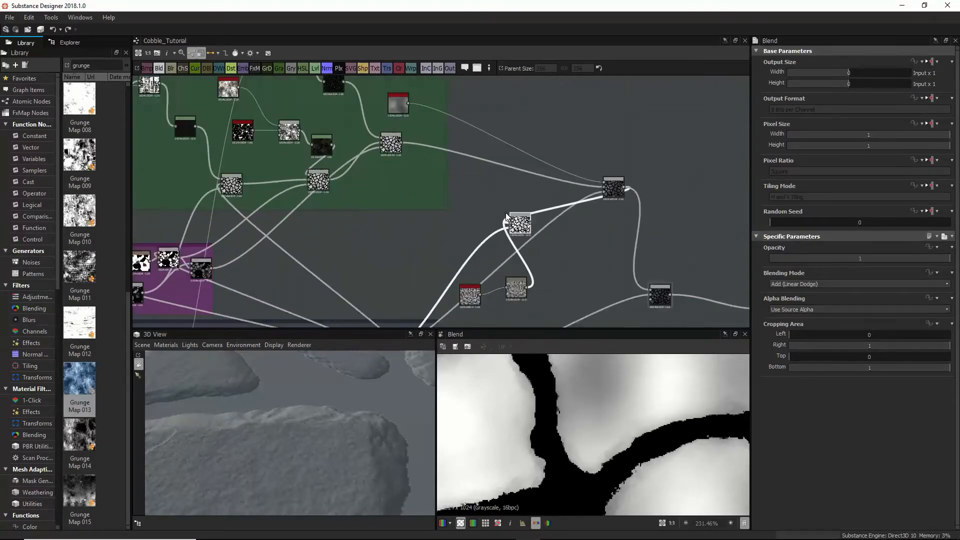
# Step: Rearrange the Multiply and Add (Linear Dodge) Blends just outside the Grunge frame, with the Multiply Blend above the Add Blend
pyautogui.moveTo(506, 212); pyautogui.dragTo(461, 209, button='middle')
pyautogui.moveTo(460, 225); pyautogui.dragTo(492, 221)
pyautogui.moveTo(548, 188); pyautogui.dragTo(516, 167)
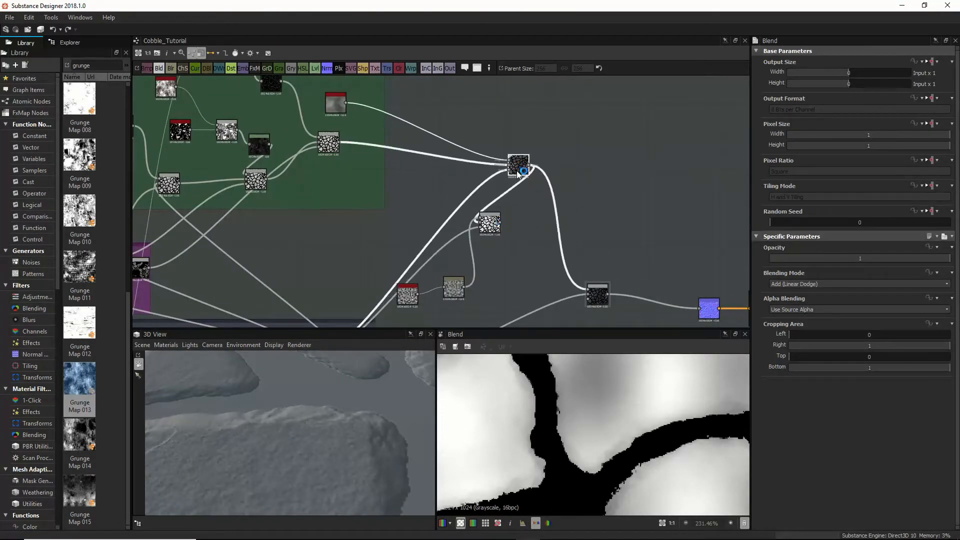
pyautogui.moveTo(485, 224); pyautogui.dragTo(414, 219)
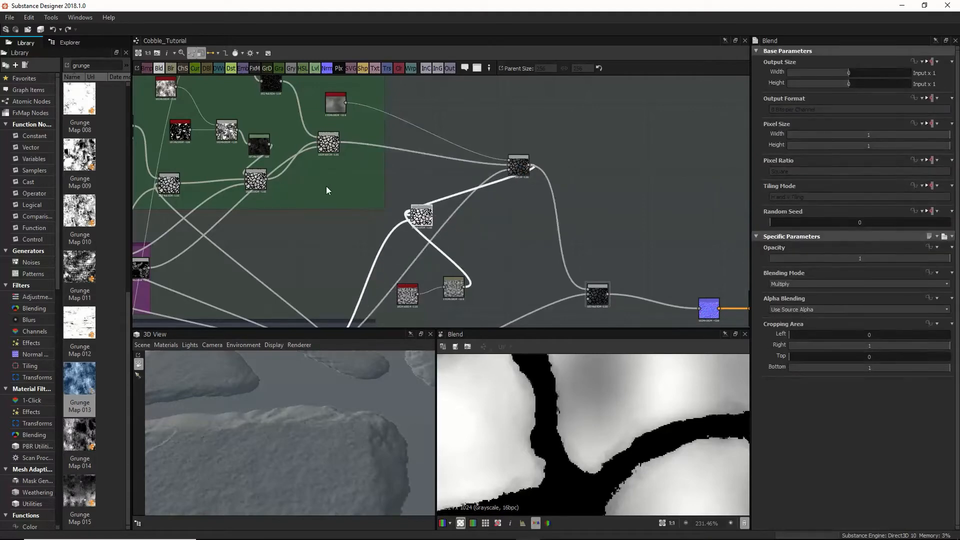
pyautogui.moveTo(166, 295); pyautogui.dragTo(401, 147, button='middle')
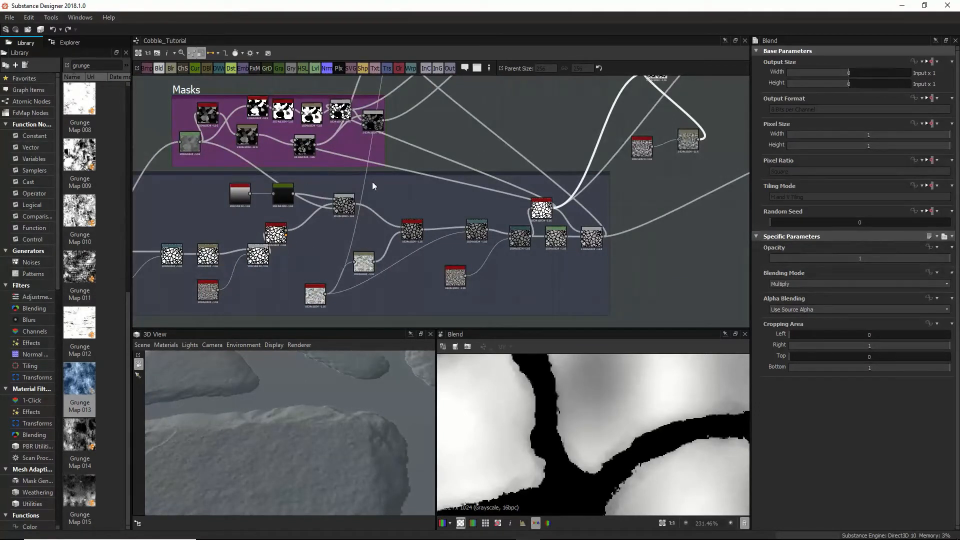
pyautogui.moveTo(497, 208); pyautogui.dragTo(450, 274, button='middle')
pyautogui.moveTo(566, 93); pyautogui.dragTo(358, 202, button='middle')
pyautogui.moveTo(483, 170); pyautogui.dragTo(479, 183, button='middle')
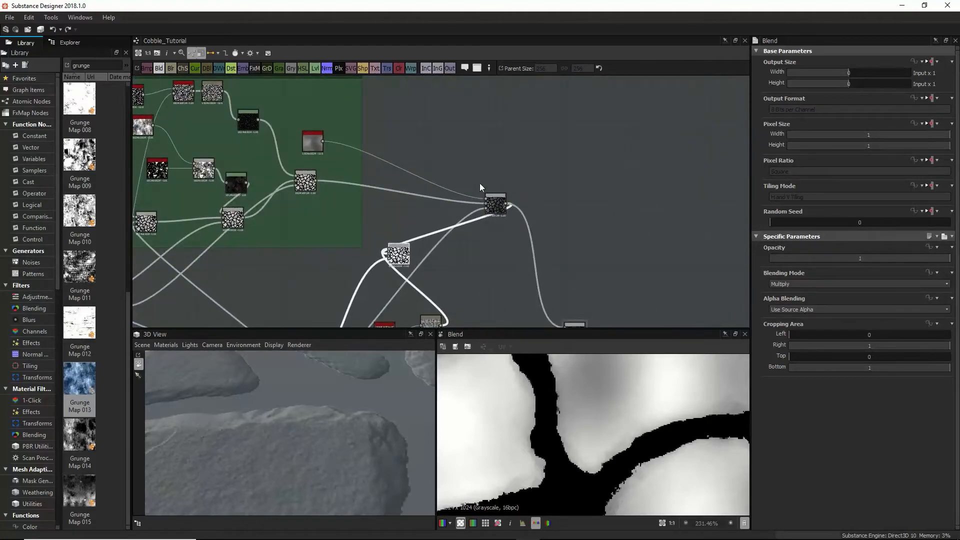
pyautogui.moveTo(492, 201); pyautogui.dragTo(445, 168)
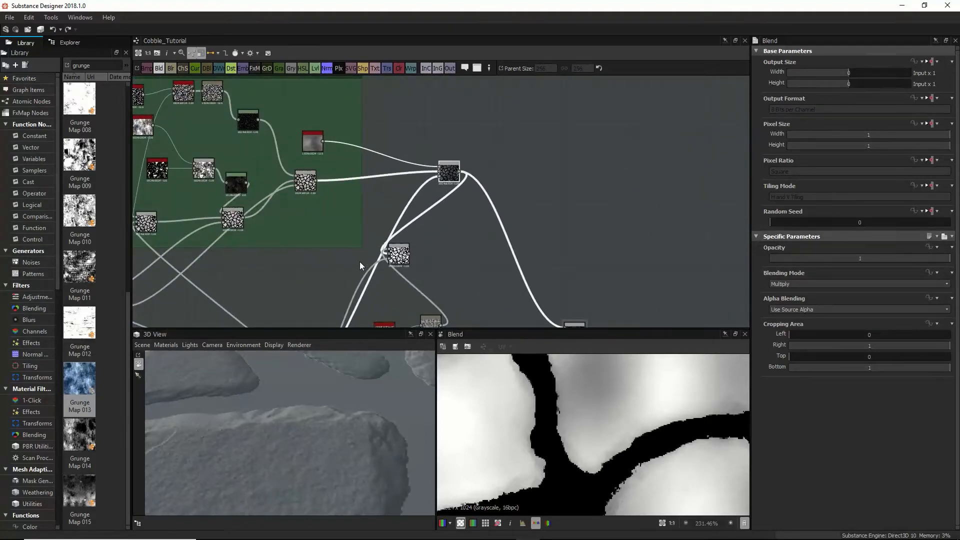
pyautogui.moveTo(360, 265); pyautogui.dragTo(350, 215, button='middle')
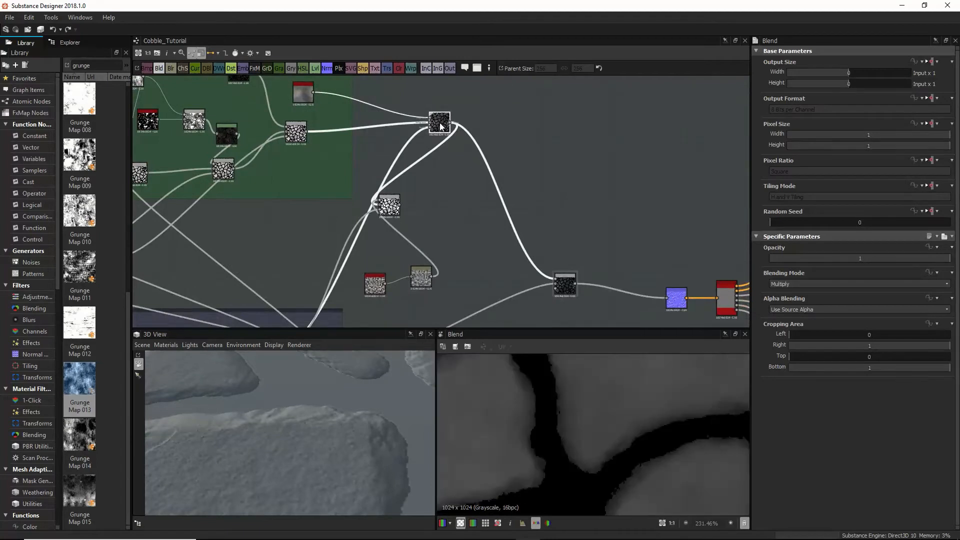
# Step: Reverse the Blend order: feed the Grunge frame's last Blend into the Add (Linear Dodge) Blend and that into the Multiply Blend
pyautogui.moveTo(436, 125); pyautogui.dragTo(448, 131)
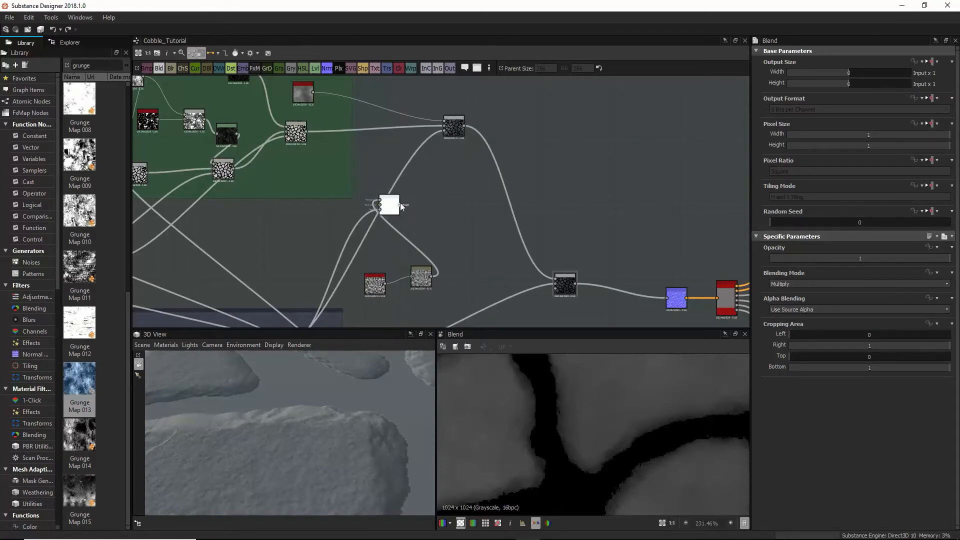
pyautogui.moveTo(400, 204); pyautogui.dragTo(442, 125)
pyautogui.moveTo(443, 125); pyautogui.dragTo(443, 125)
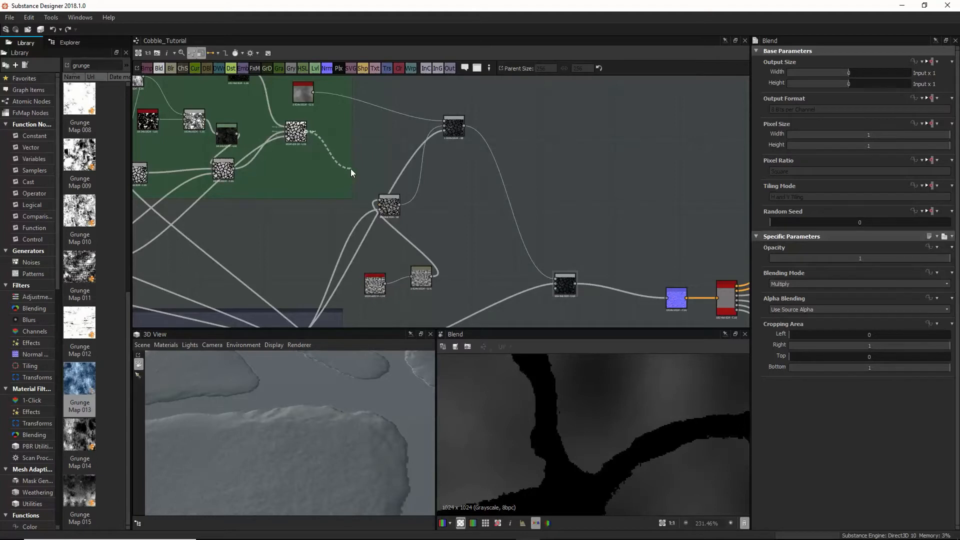
pyautogui.moveTo(350, 168); pyautogui.dragTo(379, 203)
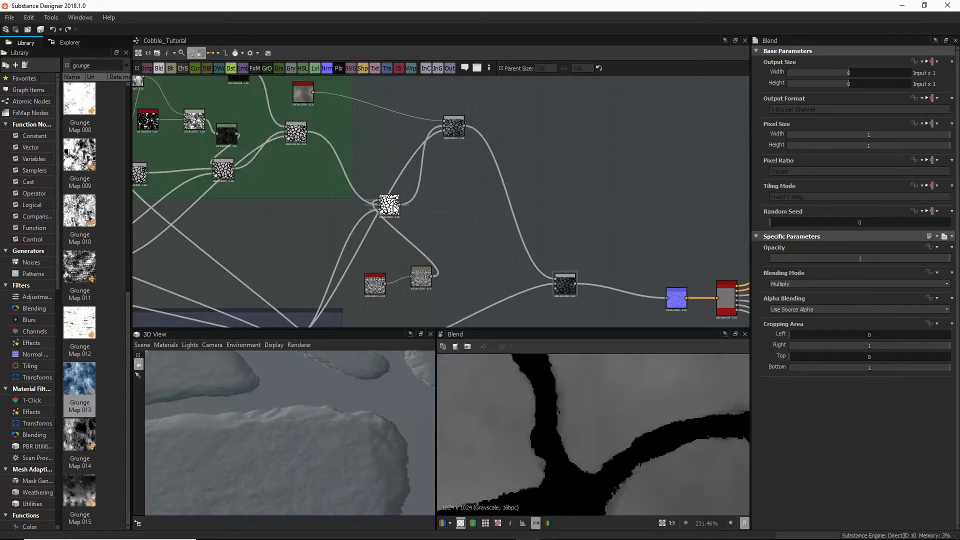
# Step: Line up the Perlin Noise, Blur and Add (Linear Dodge) Blend between the Grunge frame's last Blend and the Multiply Blend
pyautogui.moveTo(379, 290); pyautogui.dragTo(256, 211)
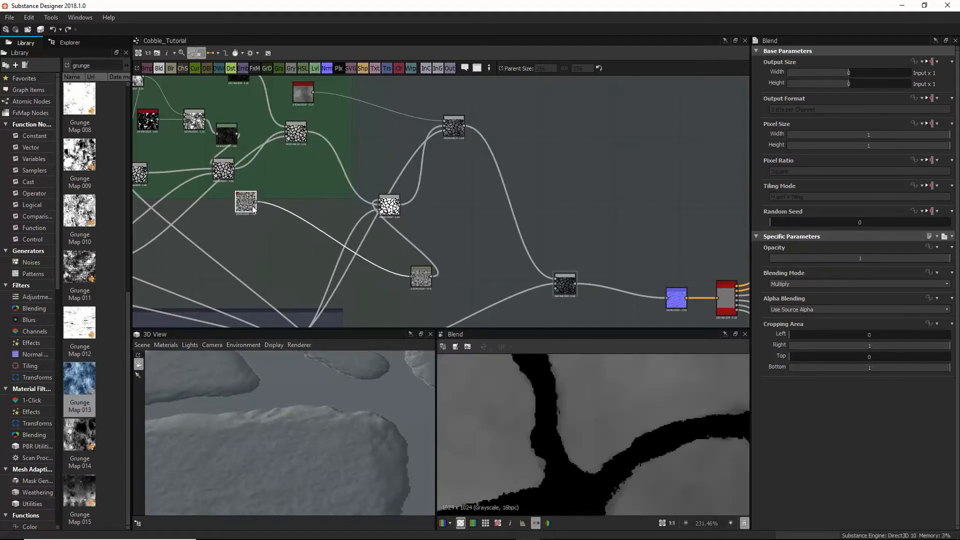
pyautogui.moveTo(429, 275); pyautogui.dragTo(319, 203)
pyautogui.scroll(-7, 316, 426)
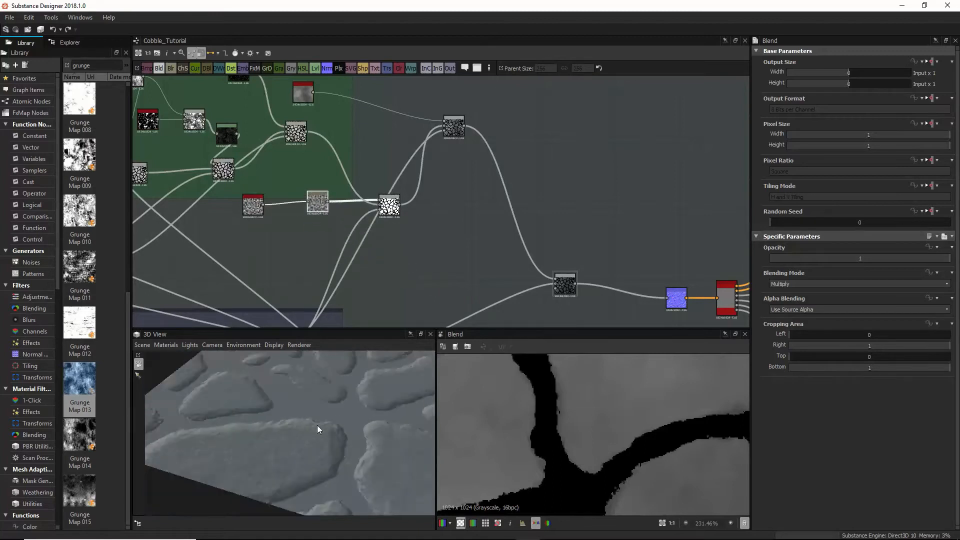
pyautogui.moveTo(390, 203); pyautogui.dragTo(368, 142)
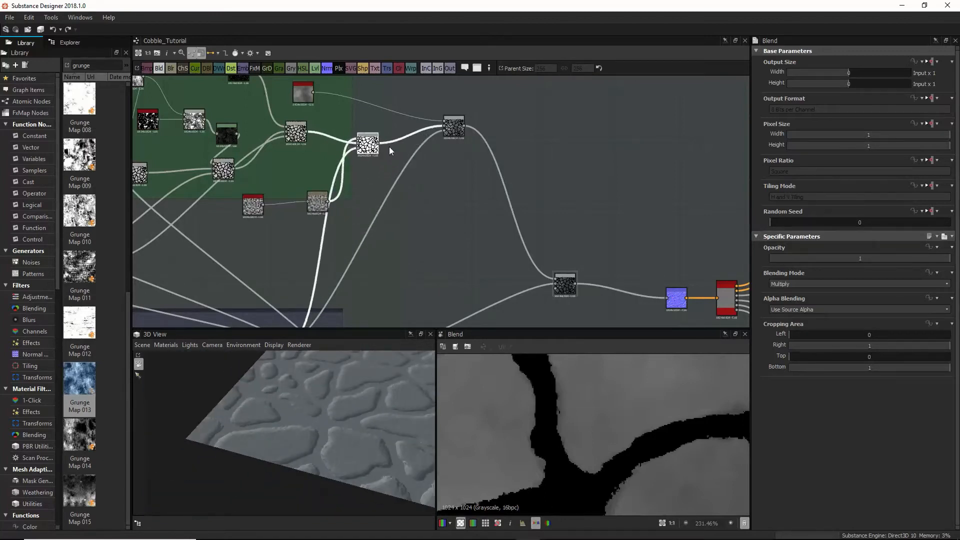
# Step: Compare the outputs of the graph's final Blend and the Multiply Blend in the 2D preview
pyautogui.click(457, 131)
pyautogui.doubleClick(563, 283)
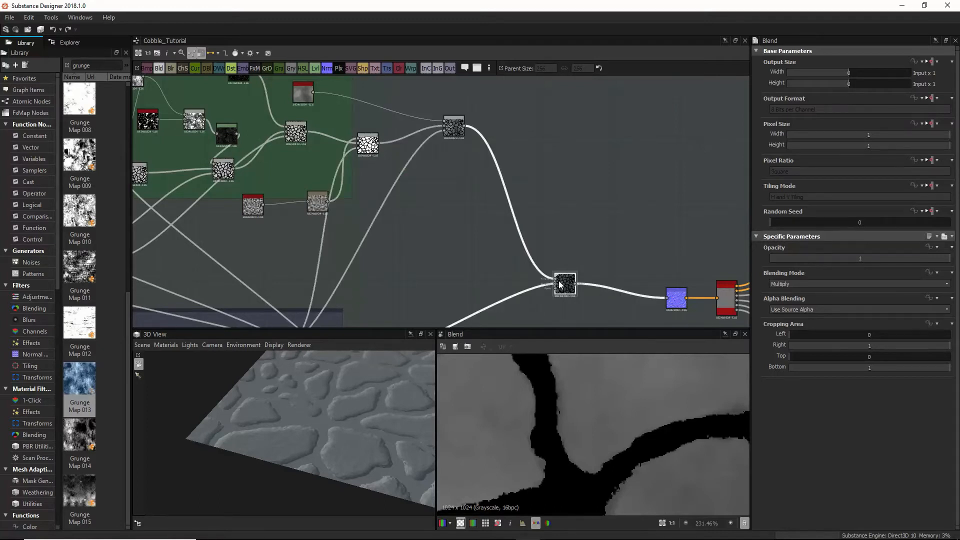
pyautogui.scroll(-3, 589, 395)
pyautogui.moveTo(490, 163); pyautogui.dragTo(496, 214, button='middle')
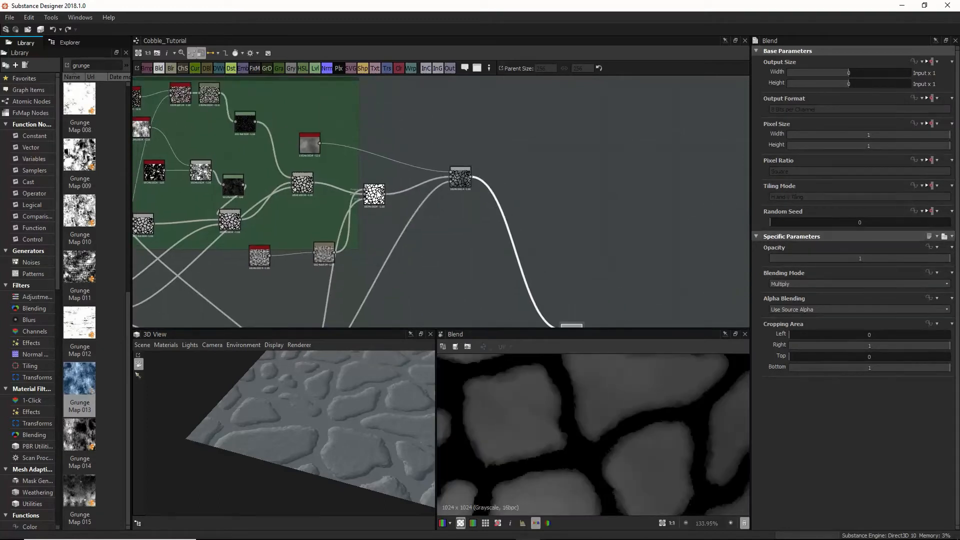
pyautogui.doubleClick(449, 183)
pyautogui.doubleClick(460, 177)
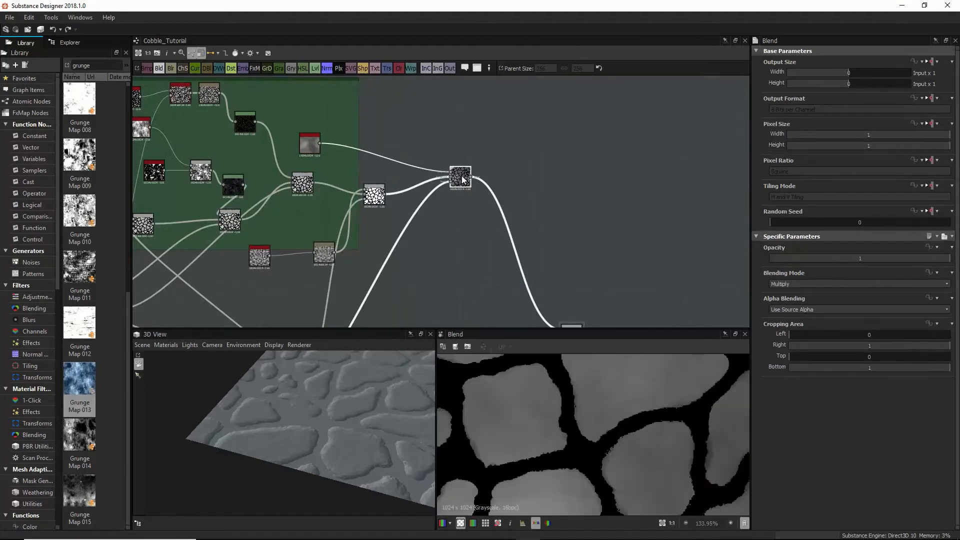
# Step: Preview the Add (Linear Dodge) Blend and move the Blur and Perlin Noise nodes above it at the Grunge frame's edge
pyautogui.doubleClick(383, 186)
pyautogui.moveTo(326, 261); pyautogui.dragTo(340, 171)
pyautogui.moveTo(253, 260); pyautogui.dragTo(347, 158)
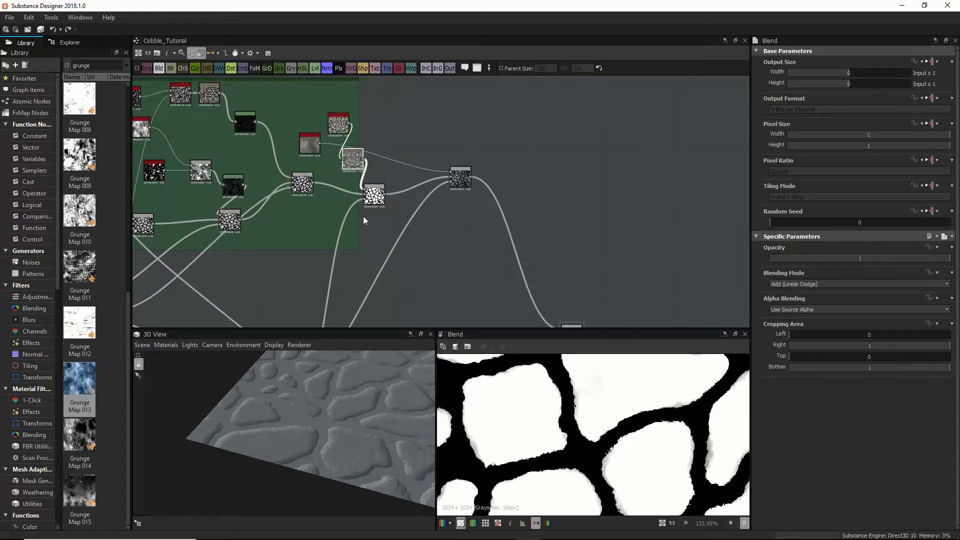
pyautogui.moveTo(363, 217); pyautogui.dragTo(406, 183, button='middle')
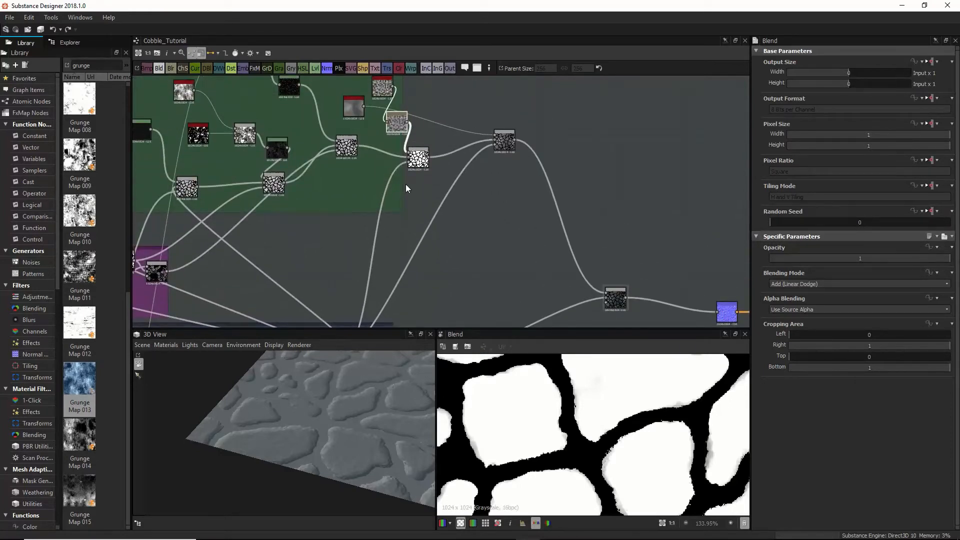
# Step: Set the Add (Linear Dodge) Blend's opacity to 0.11 and look over the stones in the 3D view
pyautogui.click(422, 165)
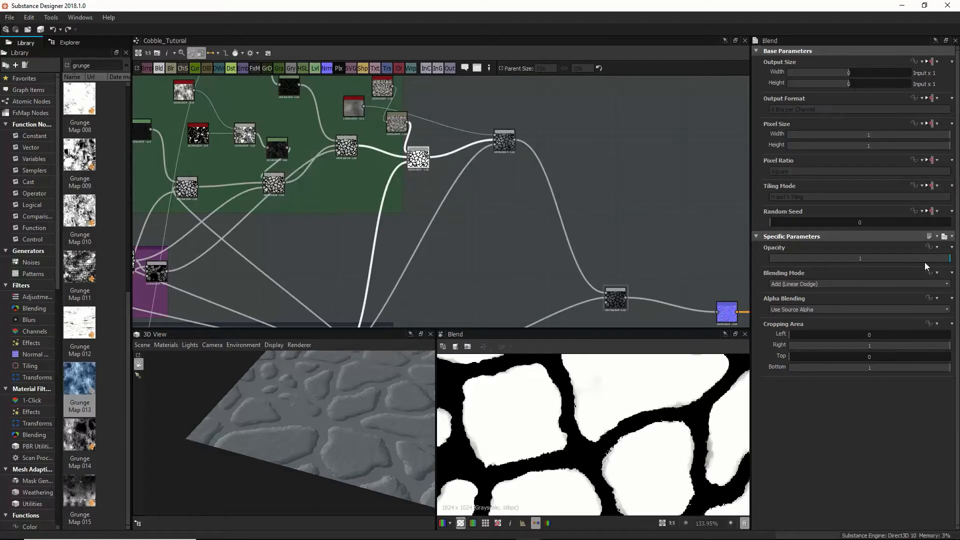
pyautogui.moveTo(929, 258); pyautogui.dragTo(790, 268)
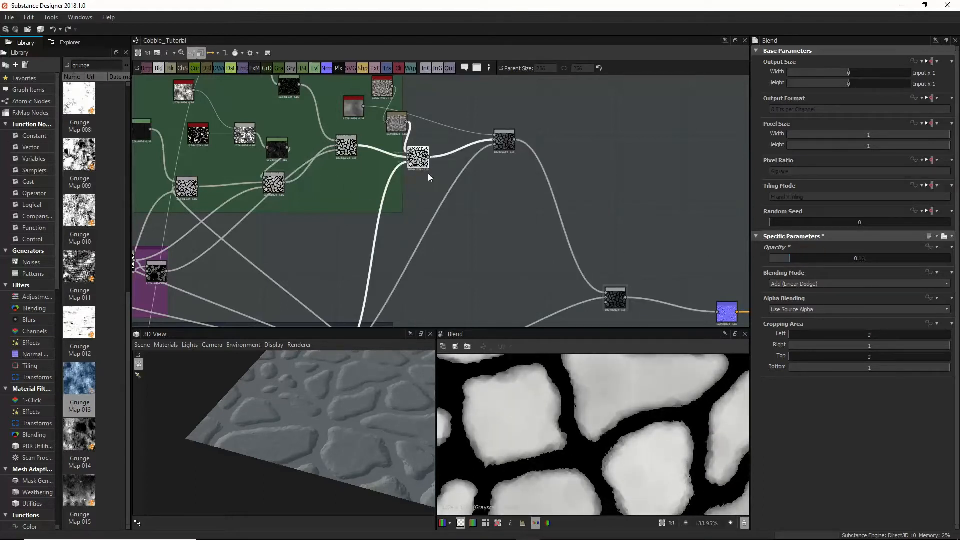
pyautogui.moveTo(392, 206); pyautogui.dragTo(395, 192, button='middle')
pyautogui.moveTo(371, 249); pyautogui.dragTo(384, 270, button='middle')
pyautogui.moveTo(354, 406); pyautogui.dragTo(344, 425)
# Step: Try the Add (Linear Dodge) Blend without its link from the Large rocks frame, restore the link, and preview the Multiply Blend
pyautogui.moveTo(383, 242); pyautogui.dragTo(390, 270)
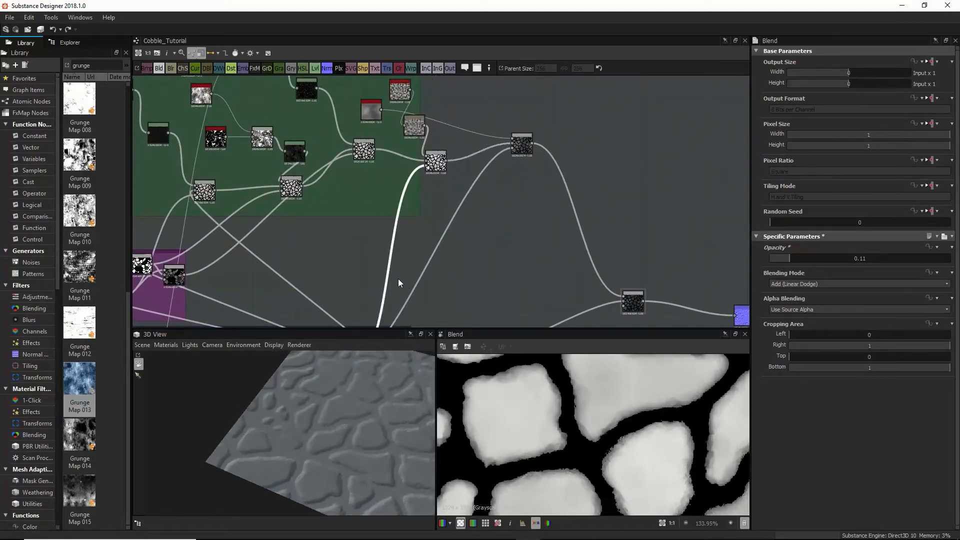
pyautogui.click(394, 276)
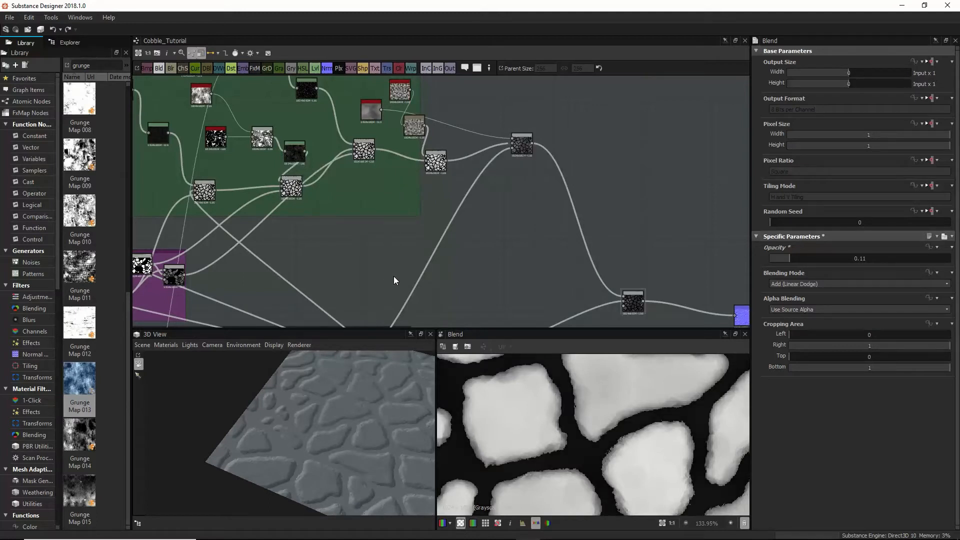
pyautogui.click(436, 169)
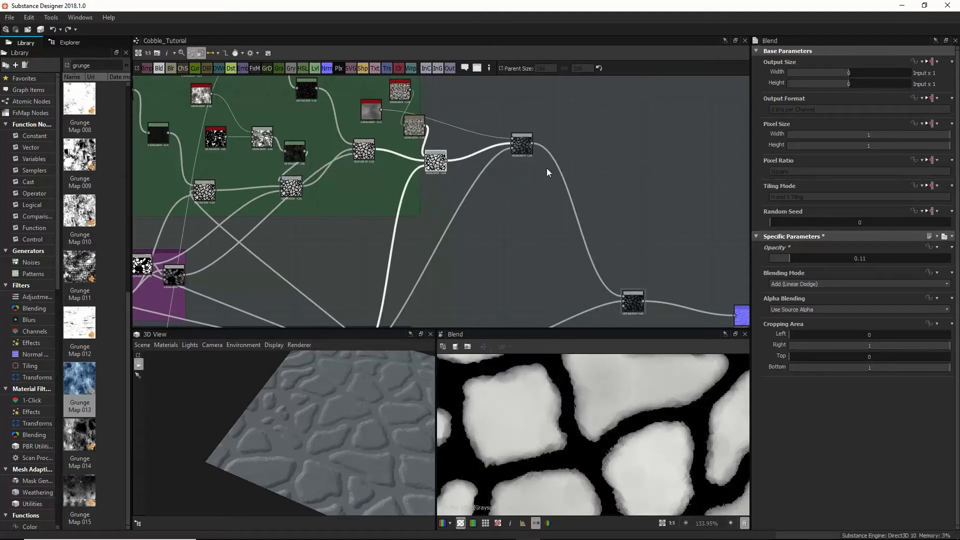
pyautogui.click(519, 149)
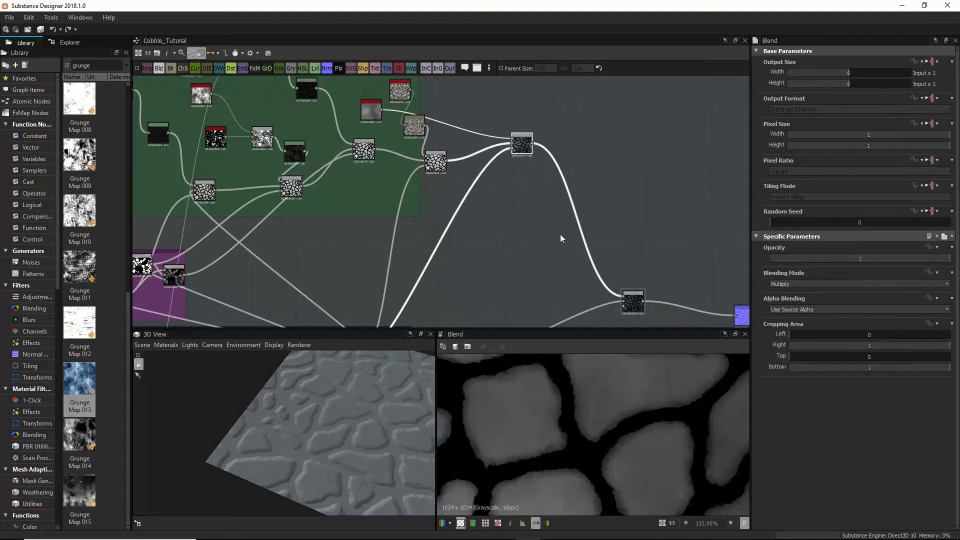
pyautogui.moveTo(532, 205); pyautogui.dragTo(493, 172, button='middle')
# Step: Undo the opacity change, rewiring and node moves back to the point where the Multiply Blend sits inside the Grunge frame
pyautogui.hotkey('ctrl', 'z')
pyautogui.hotkey('ctrl', 'z')
pyautogui.hotkey('ctrl', 'z')
pyautogui.hotkey('ctrl', 'z')
pyautogui.hotkey('ctrl', 'z')
pyautogui.hotkey('ctrl', 'z')
pyautogui.hotkey('ctrl', 'z')
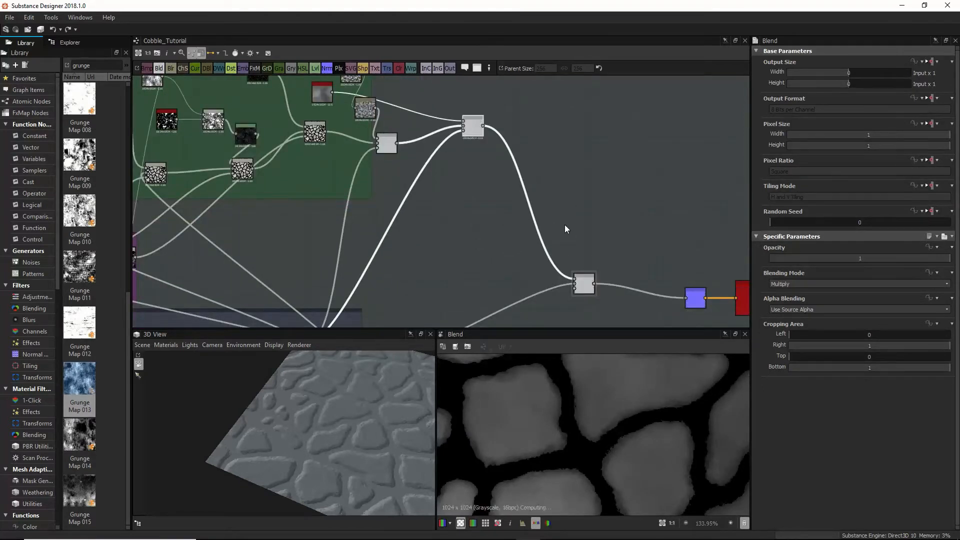
pyautogui.hotkey('ctrl', 'z')
pyautogui.hotkey('ctrl', 'z')
pyautogui.hotkey('ctrl', 'z')
pyautogui.hotkey('ctrl', 'z')
pyautogui.hotkey('ctrl', 'z')
pyautogui.hotkey('ctrl', 'z')
pyautogui.hotkey('ctrl', 'z')
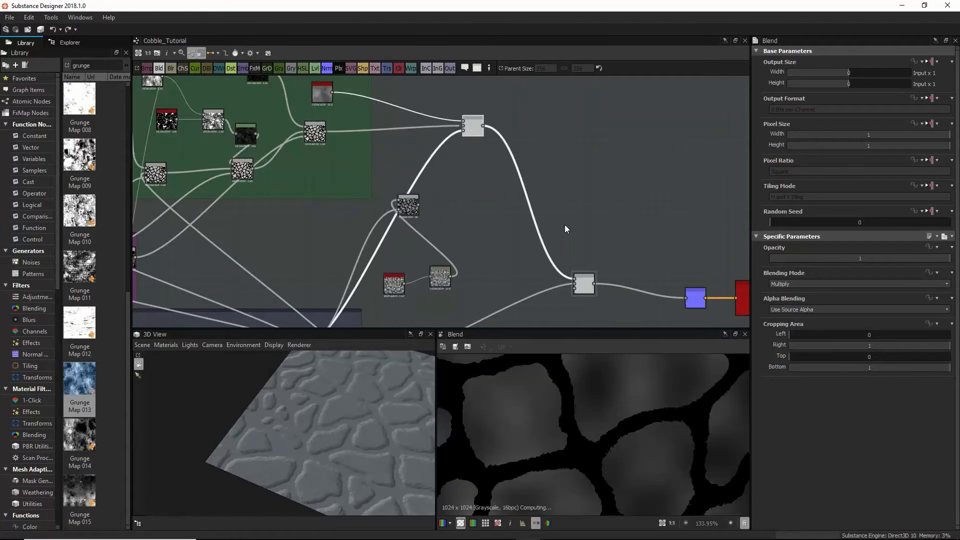
pyautogui.hotkey('ctrl', 'z')
pyautogui.hotkey('ctrl', 'z')
pyautogui.hotkey('ctrl', 'z')
pyautogui.hotkey('ctrl', 'z')
pyautogui.hotkey('ctrl', 'z')
pyautogui.hotkey('ctrl', 'z')
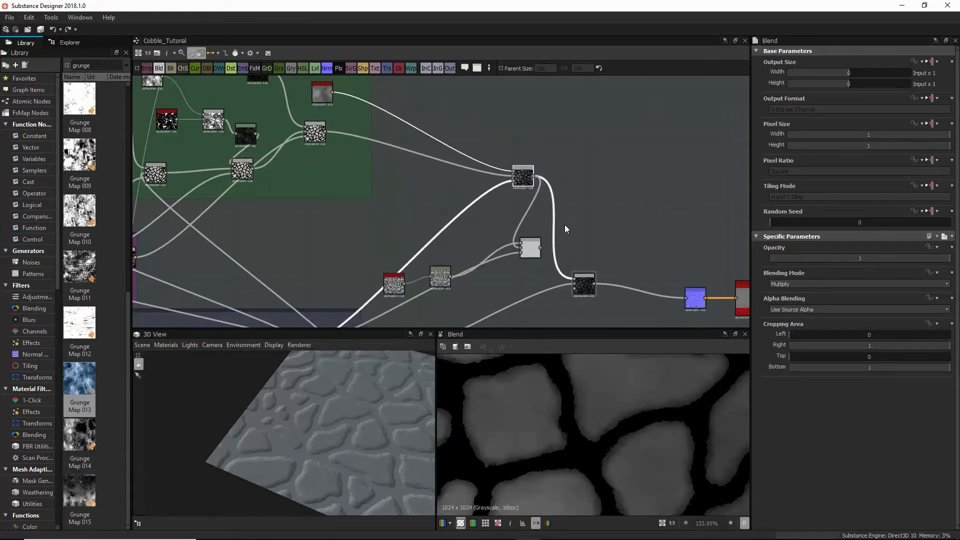
pyautogui.hotkey('ctrl', 'z')
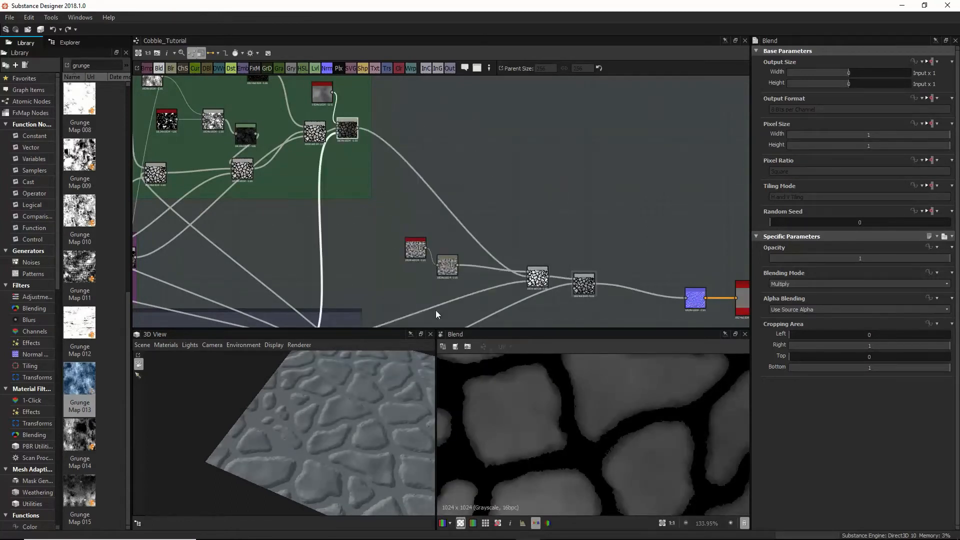
# Step: Examine the stones up close in the 3D view and shift the Perlin Noise node slightly away from the Blur node
pyautogui.scroll(2, 367, 430)
pyautogui.moveTo(426, 427); pyautogui.dragTo(363, 364, button='middle')
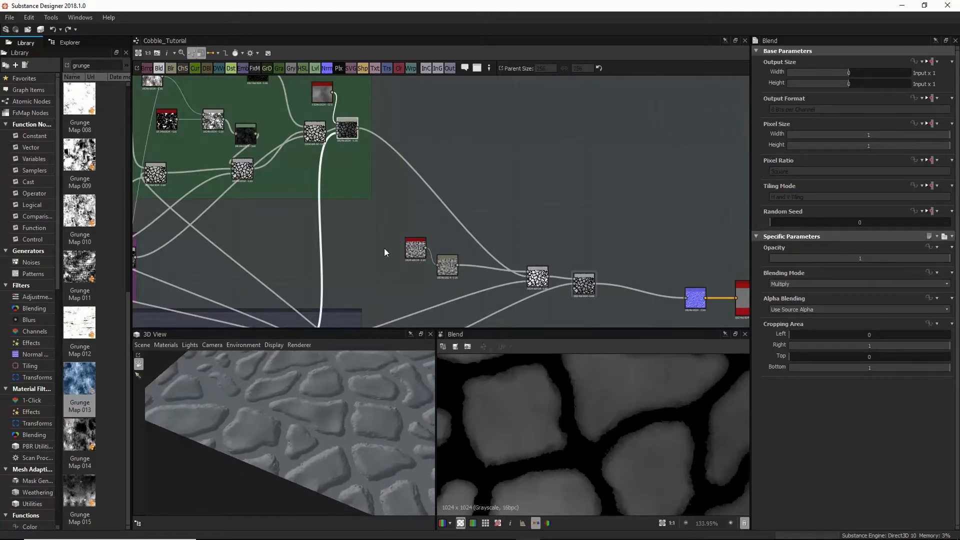
pyautogui.moveTo(320, 408); pyautogui.dragTo(319, 470)
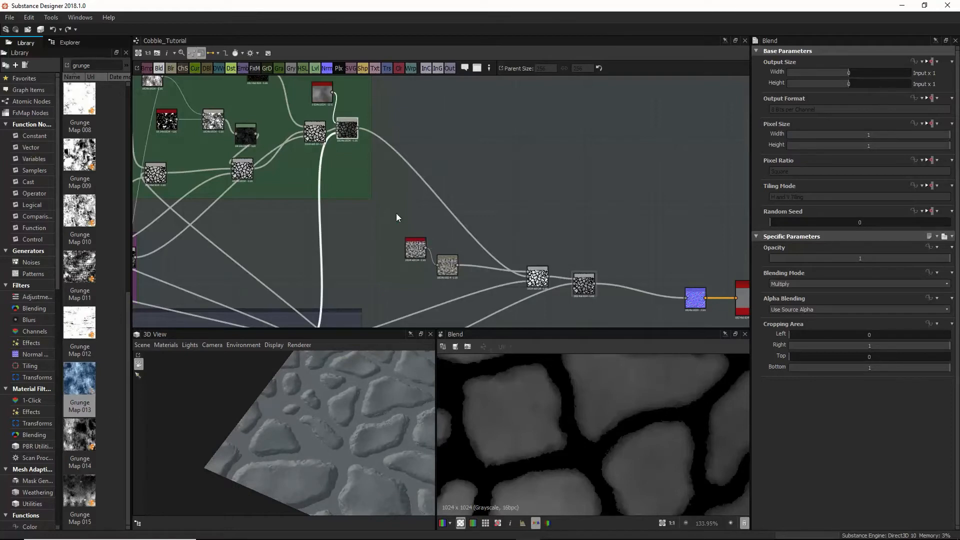
pyautogui.moveTo(417, 250); pyautogui.dragTo(409, 257)
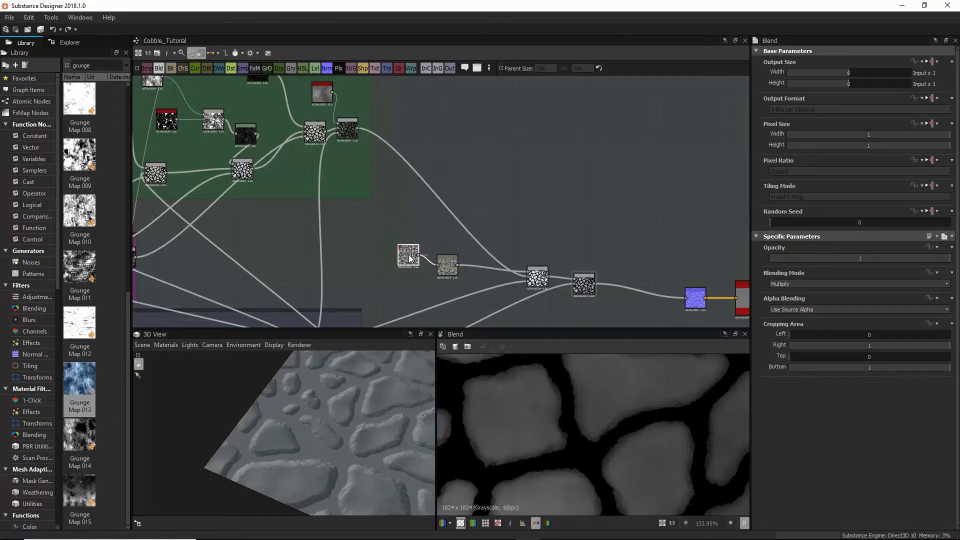
# Step: Try a copy of the Grunge frame's final Multiply Blend between the last Blend and the Normal node
pyautogui.doubleClick(583, 283)
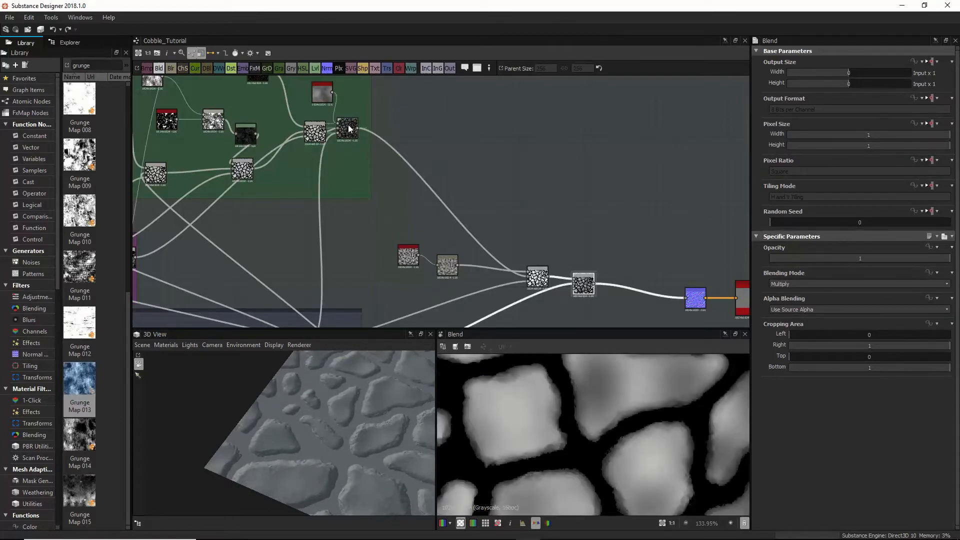
pyautogui.click(348, 125)
pyautogui.hotkey('ctrl', 'c')
pyautogui.hotkey('ctrl', 'v')
pyautogui.moveTo(441, 200); pyautogui.dragTo(616, 267)
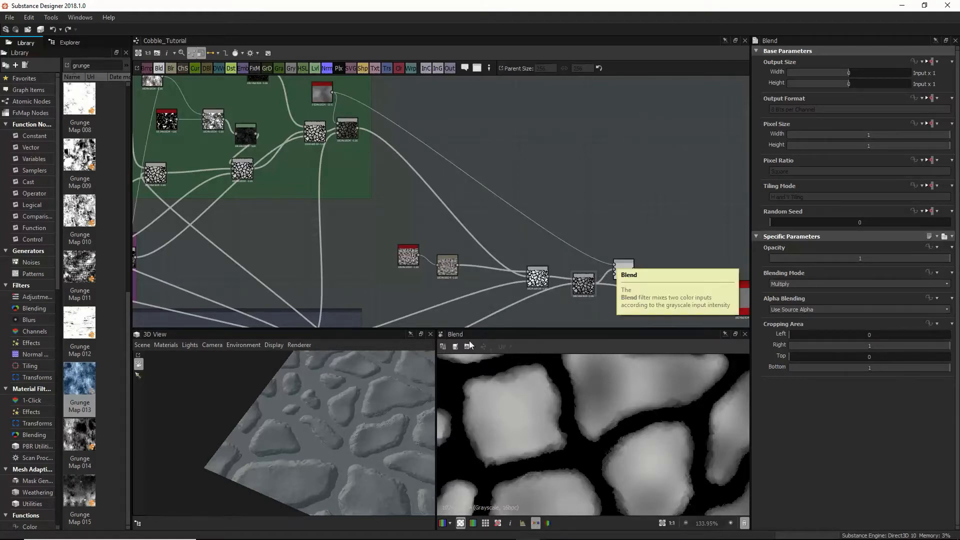
pyautogui.scroll(3, 315, 482)
pyautogui.scroll(5, 323, 446)
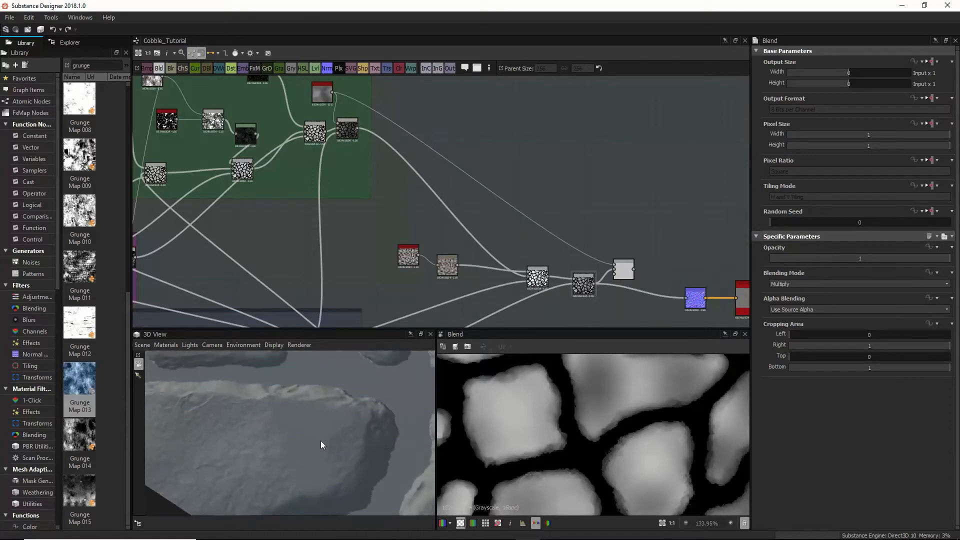
pyautogui.scroll(-2, 333, 441)
pyautogui.doubleClick(623, 270)
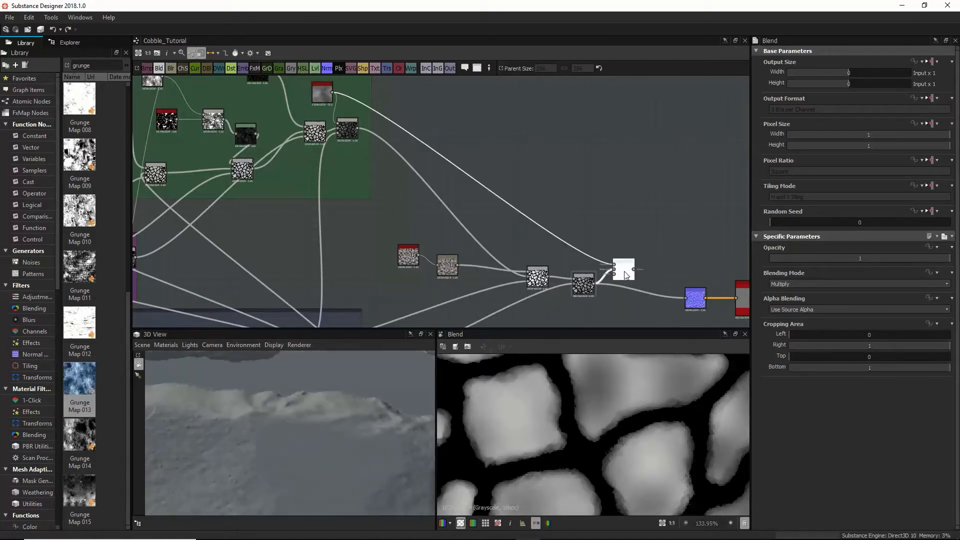
pyautogui.moveTo(633, 269); pyautogui.dragTo(694, 299)
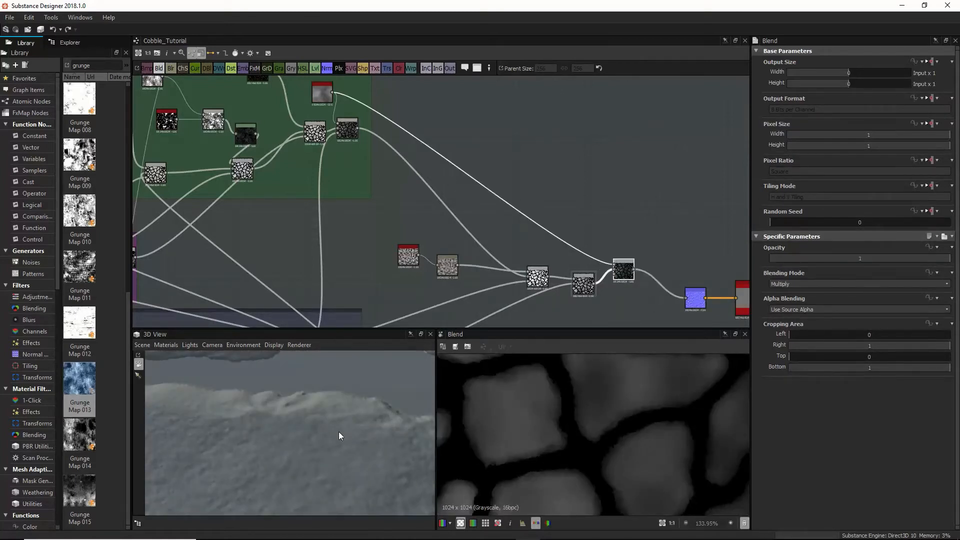
# Step: Set the copied Blend's opacity to 0.28 and examine the stone surface in the 3D view
pyautogui.scroll(-3, 331, 448)
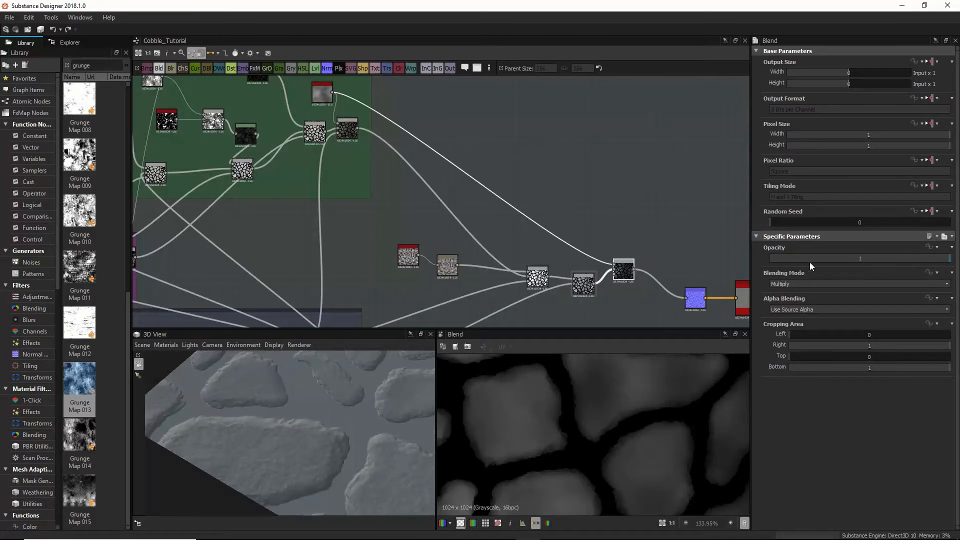
pyautogui.moveTo(904, 257); pyautogui.dragTo(820, 259)
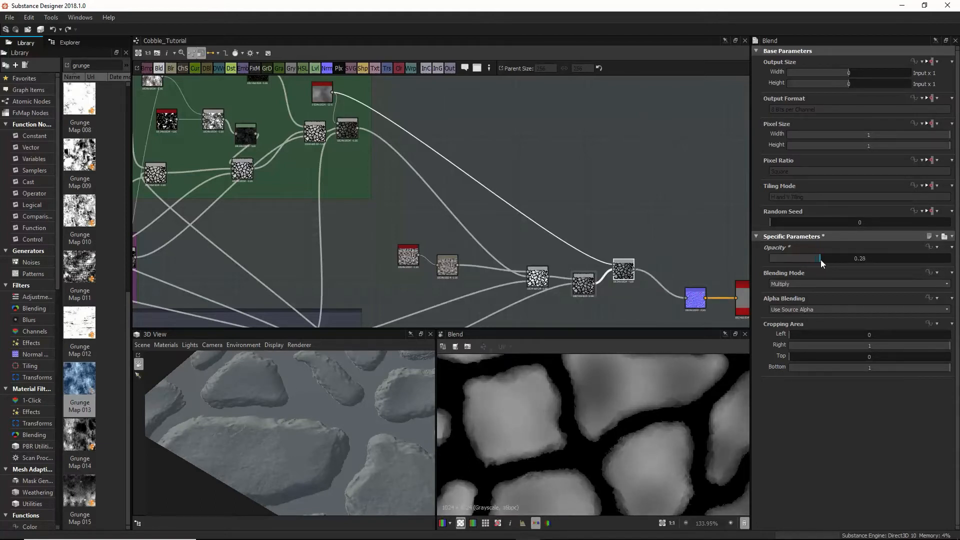
pyautogui.scroll(5, 314, 446)
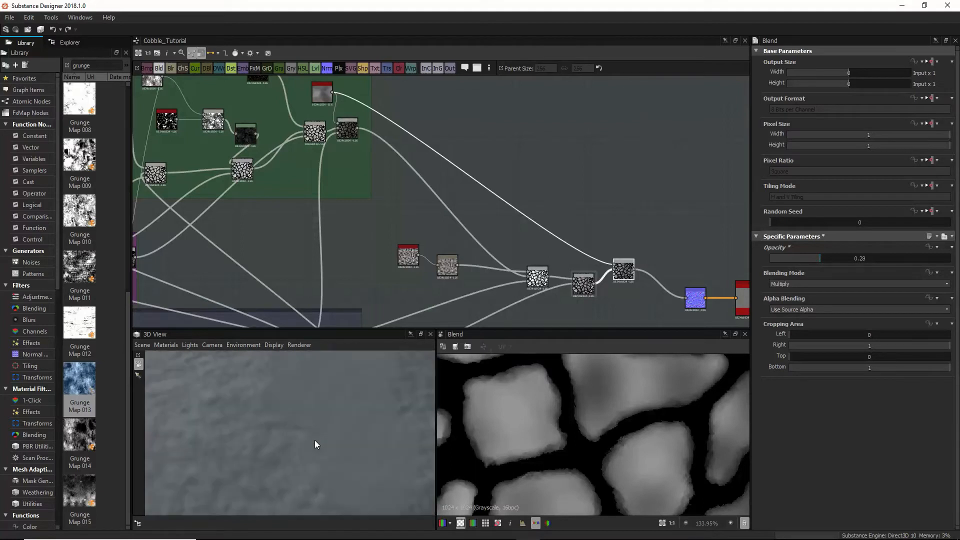
pyautogui.scroll(3, 314, 441)
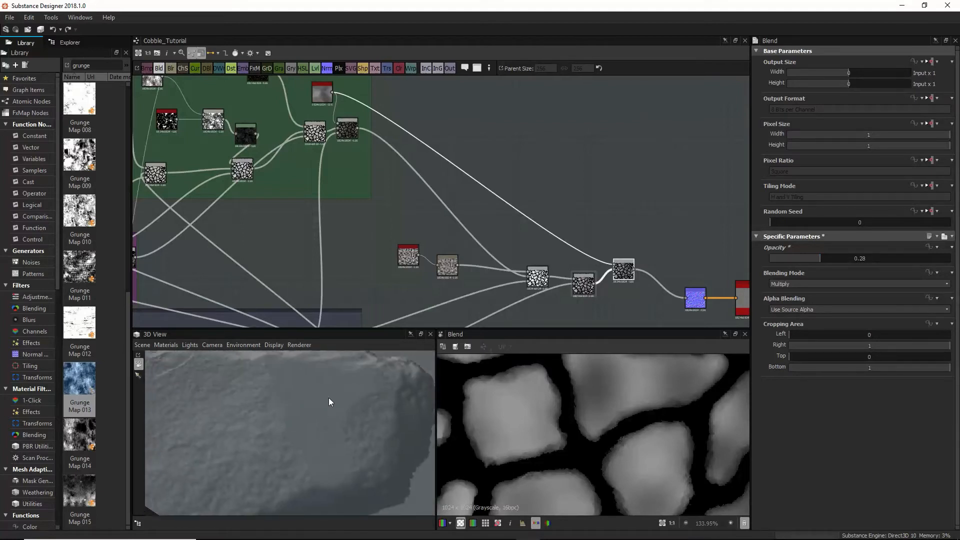
pyautogui.scroll(-5, 315, 411)
pyautogui.scroll(-3, 314, 416)
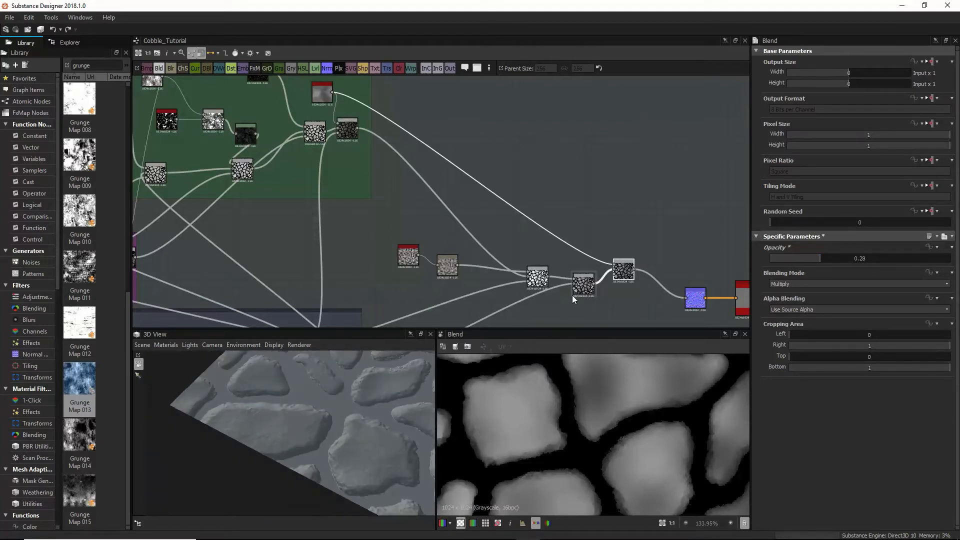
# Step: Undo the copied Blend's opacity change and its link to the Normal node, and delete that Blend
pyautogui.hotkey('ctrl', 'z')
pyautogui.hotkey('ctrl', 'z')
pyautogui.hotkey('ctrl', 'z')
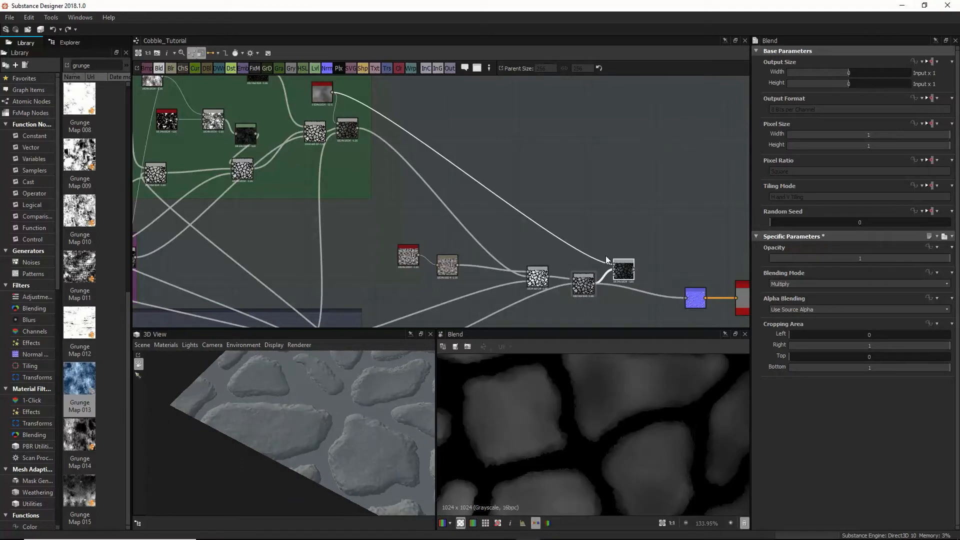
pyautogui.moveTo(623, 272); pyautogui.dragTo(606, 204)
pyautogui.press('Delete')
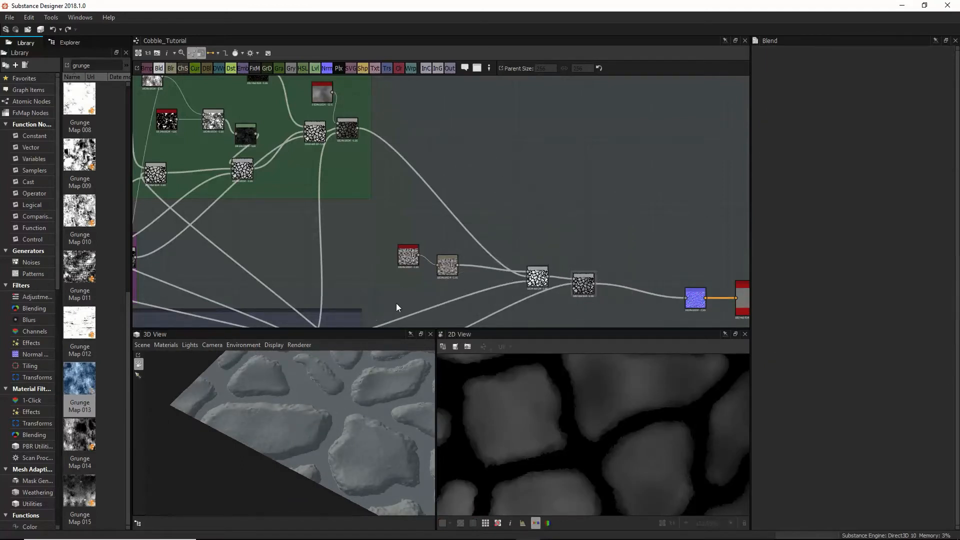
# Step: Examine the stones in the 3D view, the Blur and Perlin Noise settings, and the Add (Linear Dodge) Blend's preview
pyautogui.moveTo(325, 409); pyautogui.dragTo(358, 463)
pyautogui.moveTo(358, 463); pyautogui.dragTo(382, 463, button='right')
pyautogui.moveTo(382, 463); pyautogui.dragTo(340, 466, button='middle')
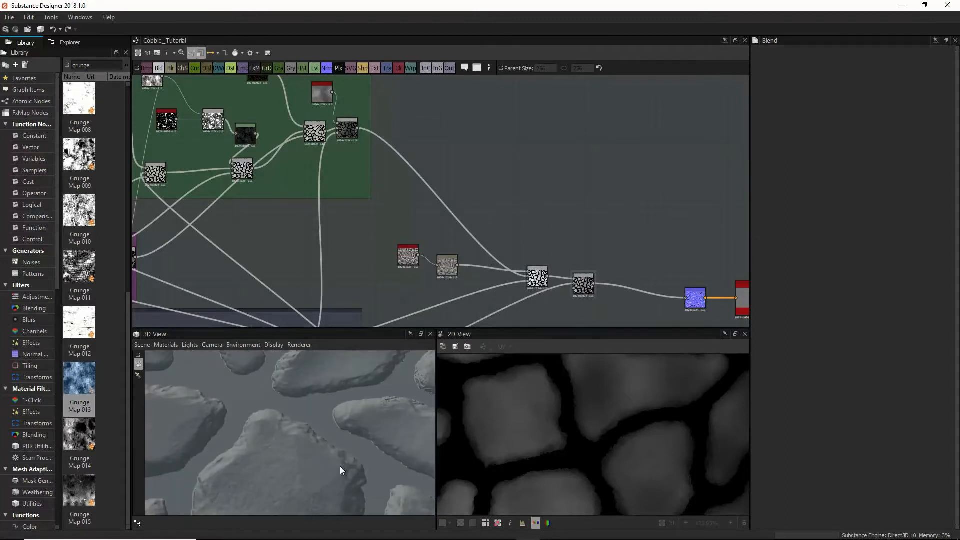
pyautogui.moveTo(339, 466); pyautogui.dragTo(326, 469, button='right')
pyautogui.moveTo(327, 469); pyautogui.dragTo(333, 423)
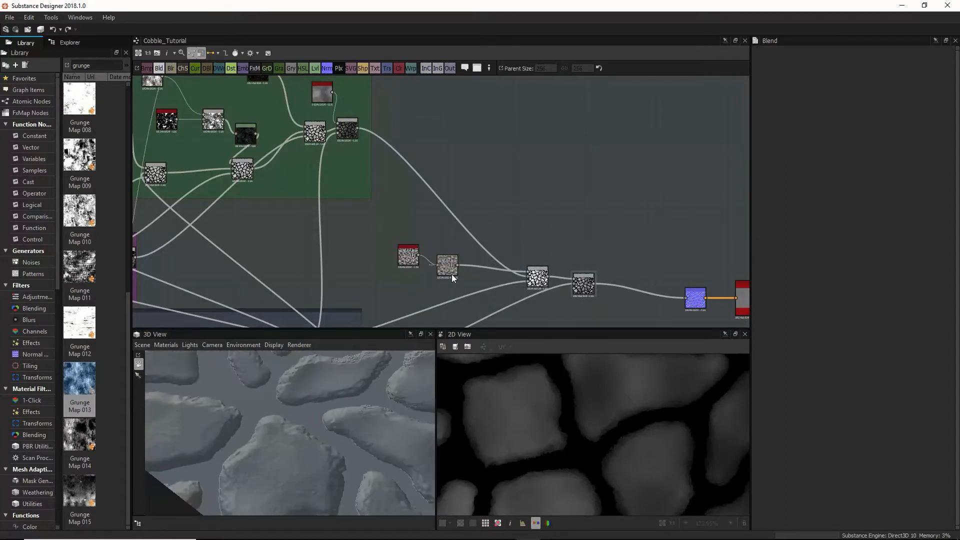
pyautogui.doubleClick(451, 272)
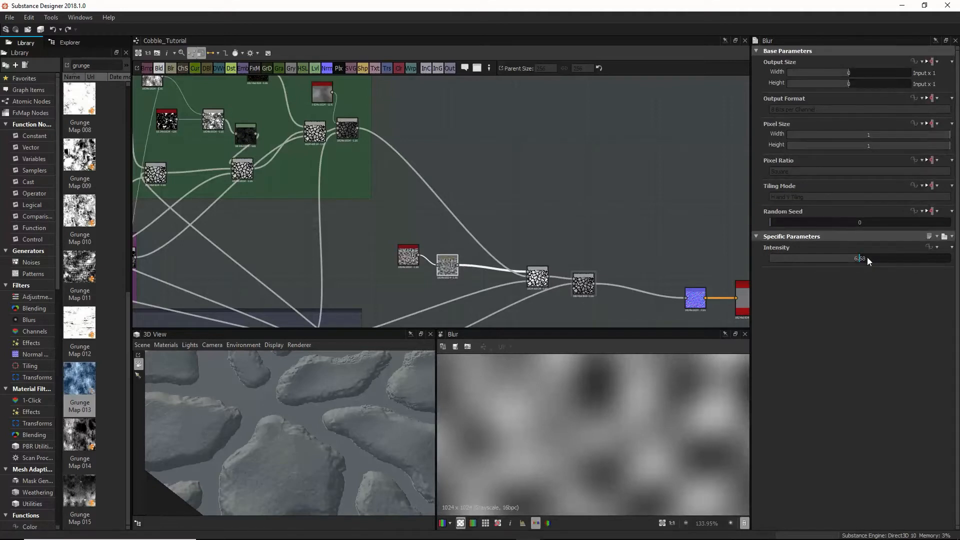
pyautogui.moveTo(832, 258)
pyautogui.mouseDown()
pyautogui.moveTo(791, 260)
pyautogui.moveTo(870, 263)
pyautogui.moveTo(845, 263)
pyautogui.mouseUp()
pyautogui.click(537, 276)
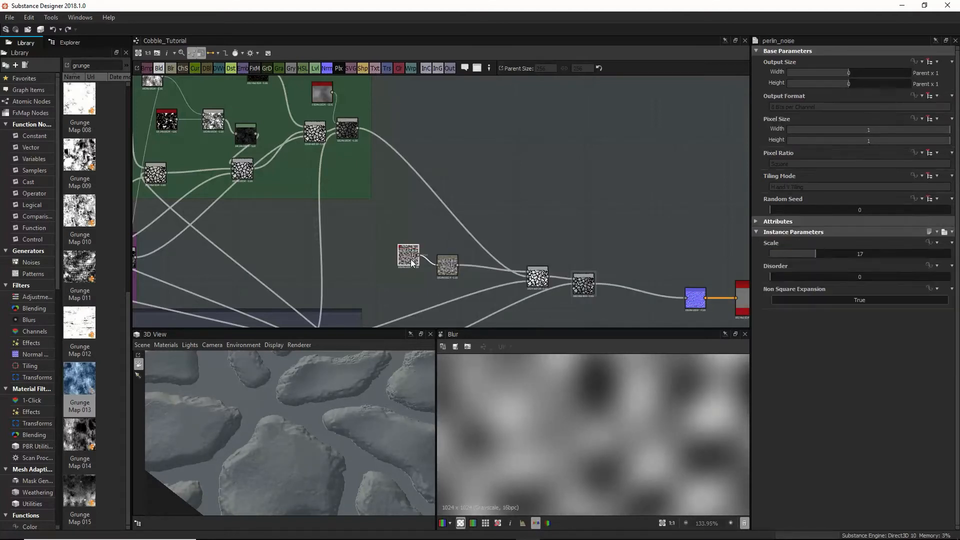
pyautogui.doubleClick(539, 275)
pyautogui.scroll(-3, 659, 379)
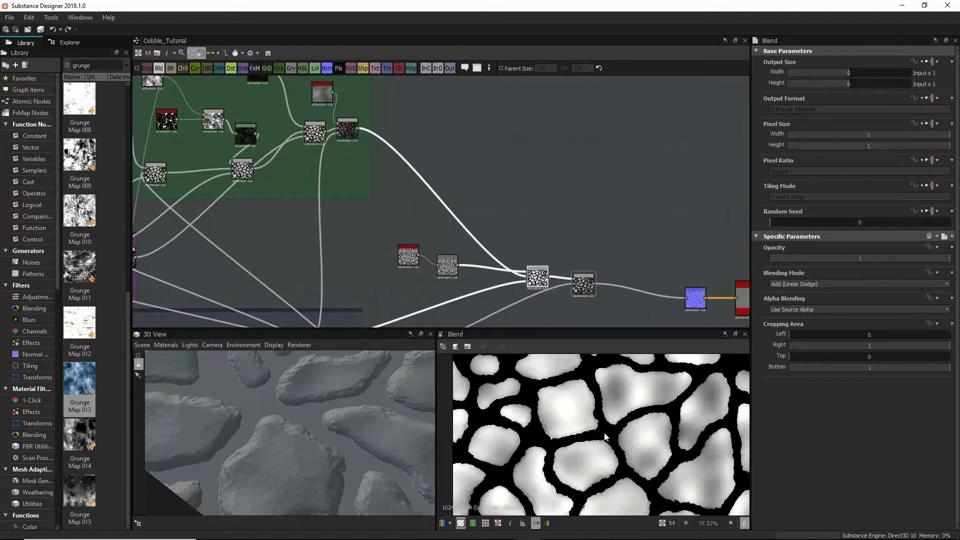
pyautogui.scroll(2, 582, 431)
pyautogui.scroll(-3, 582, 431)
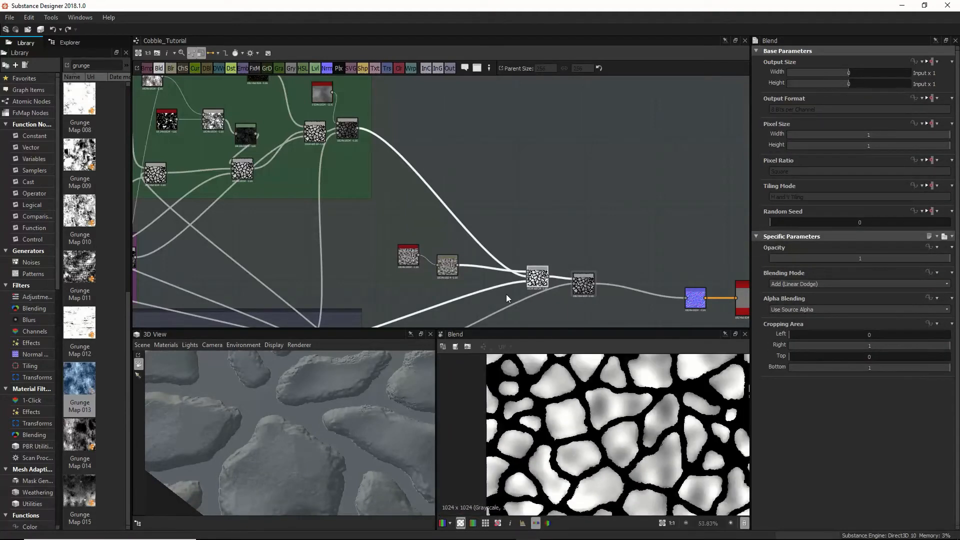
# Step: Insert a Levels node between the Blur and the Add (Linear Dodge) Blend, keeping that Blend in the 2D preview
pyautogui.click(478, 266)
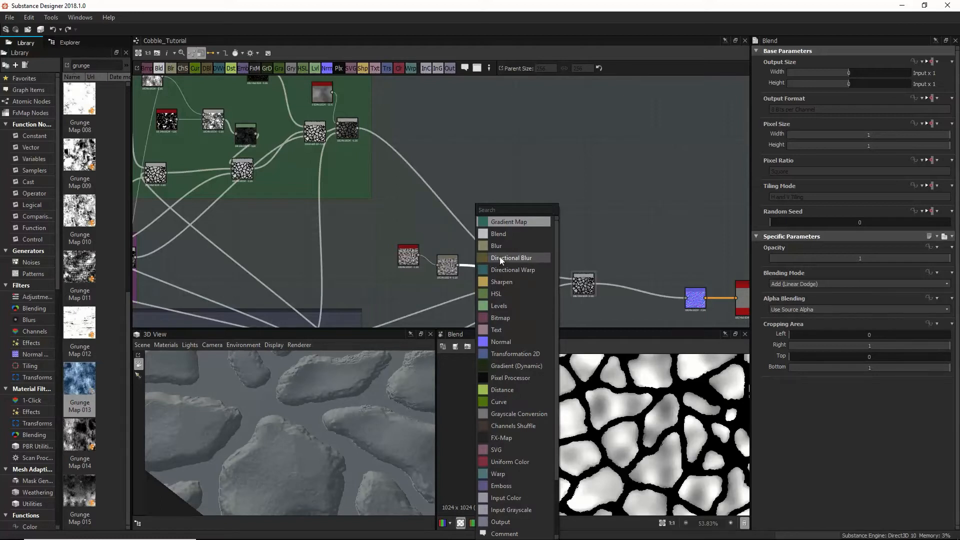
pyautogui.write('l')
pyautogui.click(508, 222)
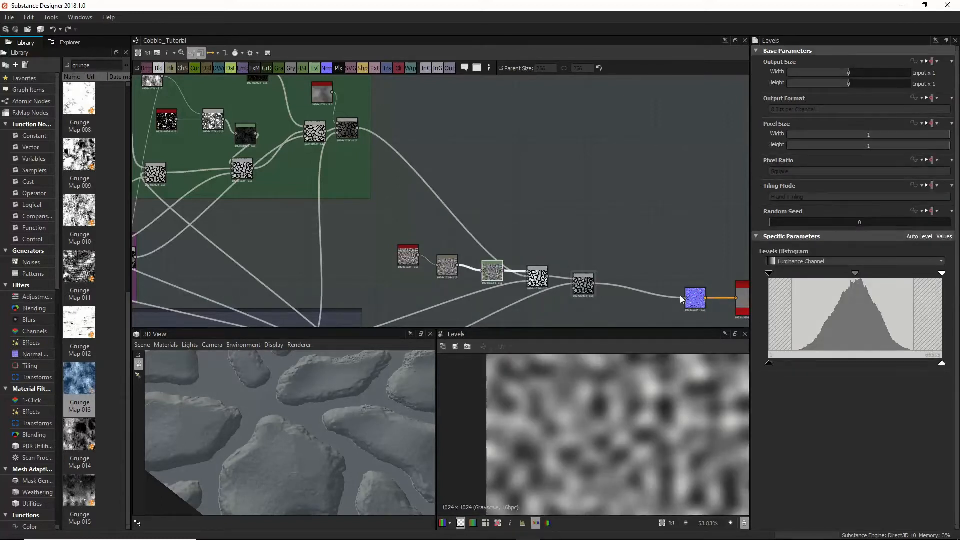
pyautogui.click(536, 278)
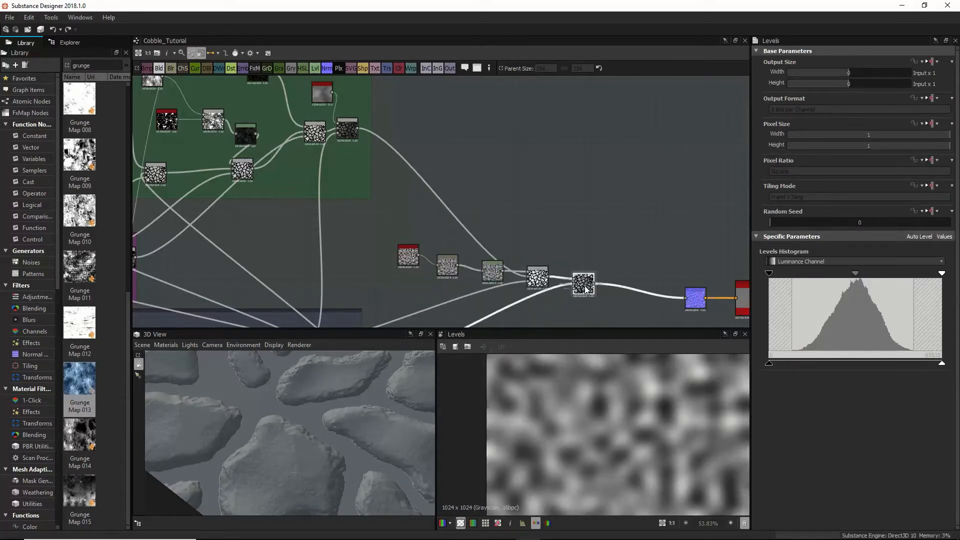
pyautogui.click(492, 271)
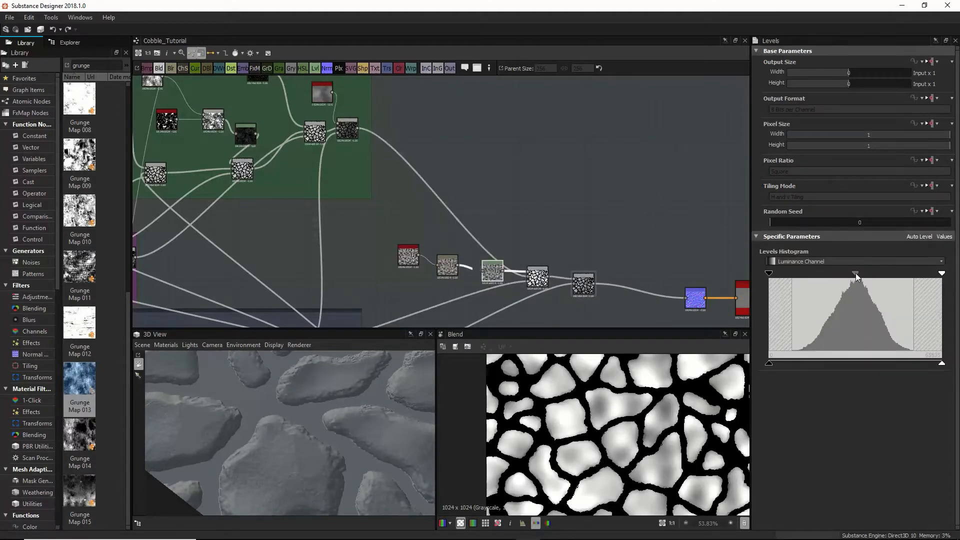
# Step: Lower the Levels node's output white to about 60 percent of the range, darken its midtones slightly, and check the stones in 3D
pyautogui.moveTo(936, 364); pyautogui.dragTo(872, 368)
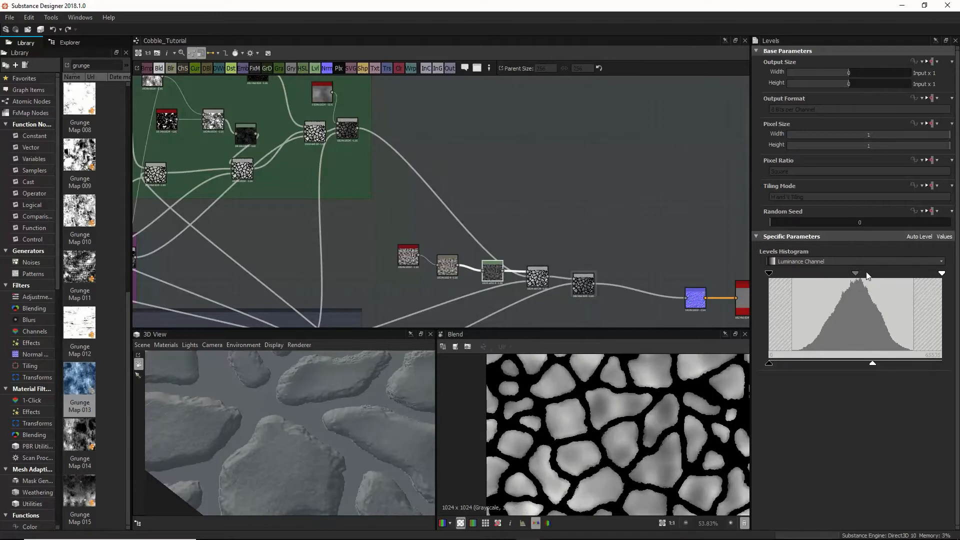
pyautogui.moveTo(855, 274)
pyautogui.mouseDown()
pyautogui.moveTo(839, 273)
pyautogui.moveTo(859, 279)
pyautogui.mouseUp()
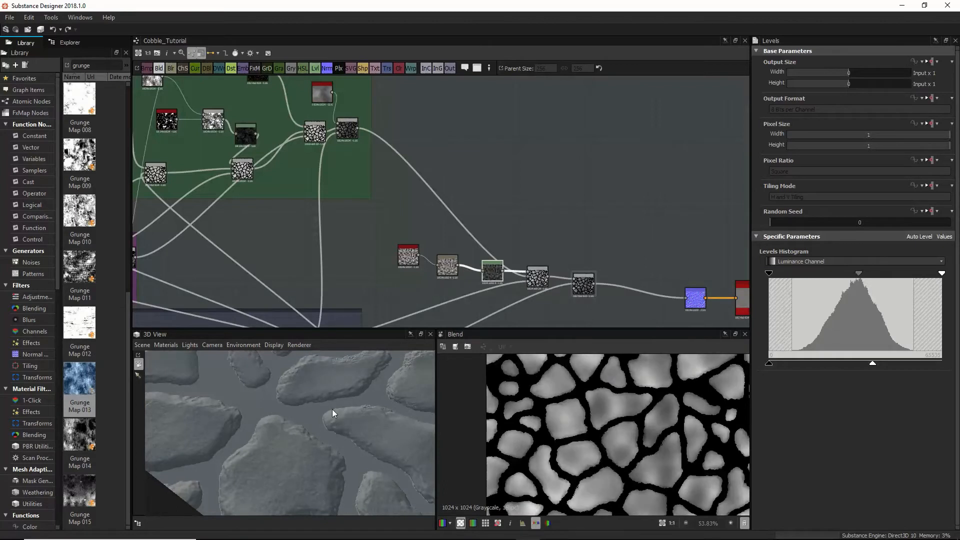
pyautogui.scroll(-5, 316, 409)
pyautogui.moveTo(316, 410); pyautogui.dragTo(346, 438)
pyautogui.scroll(3, 324, 439)
pyautogui.scroll(-4, 324, 440)
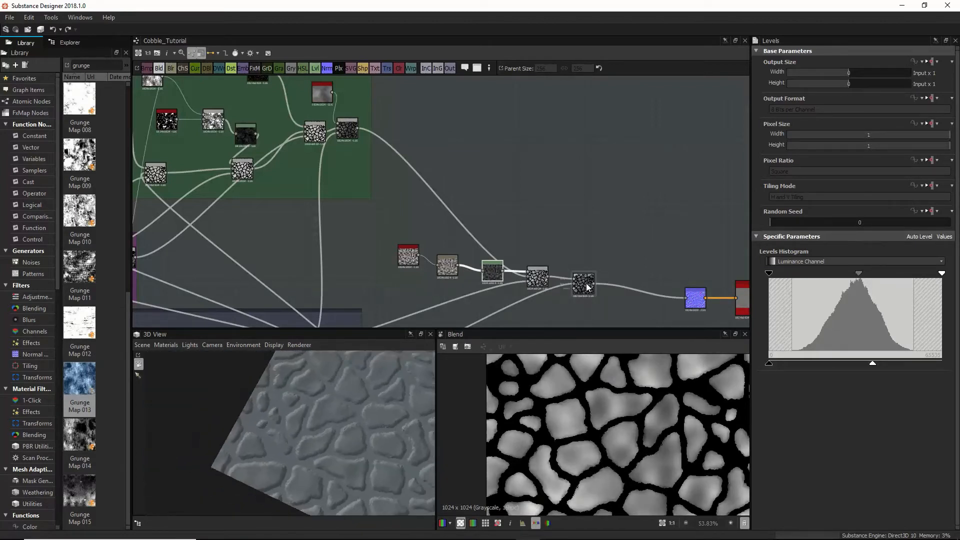
# Step: Spread the Grunge, Masks and Large rocks frames apart from each other and line up the Perlin Noise and Blur nodes
pyautogui.press('f')
pyautogui.click(239, 122)
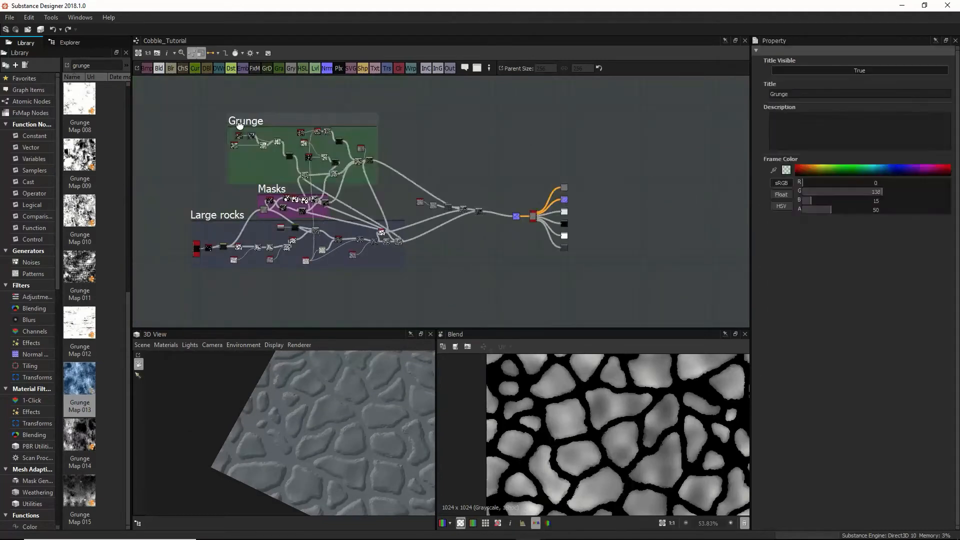
pyautogui.moveTo(240, 124); pyautogui.dragTo(240, 121)
pyautogui.moveTo(281, 192); pyautogui.dragTo(252, 191)
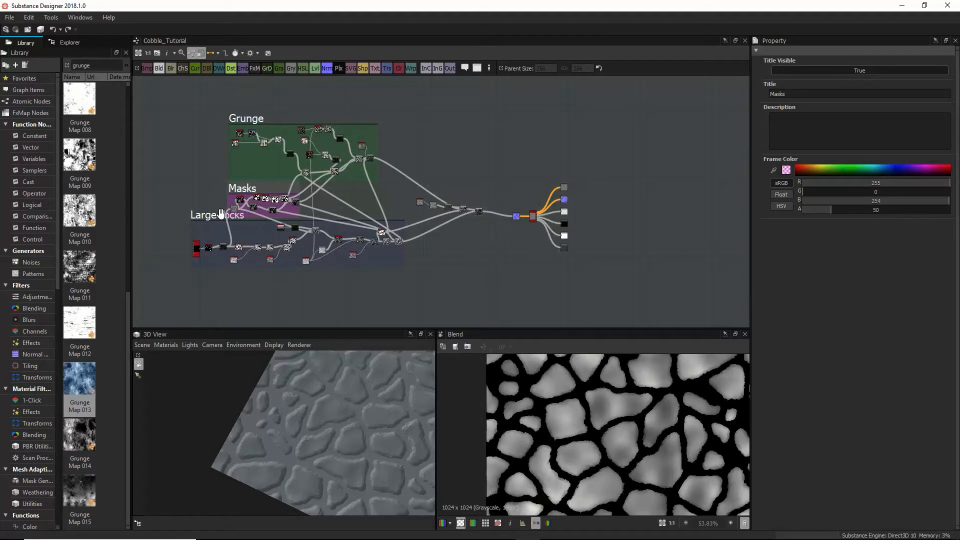
pyautogui.moveTo(211, 215); pyautogui.dragTo(208, 239)
pyautogui.moveTo(234, 192); pyautogui.dragTo(218, 202)
pyautogui.moveTo(240, 118); pyautogui.dragTo(219, 121)
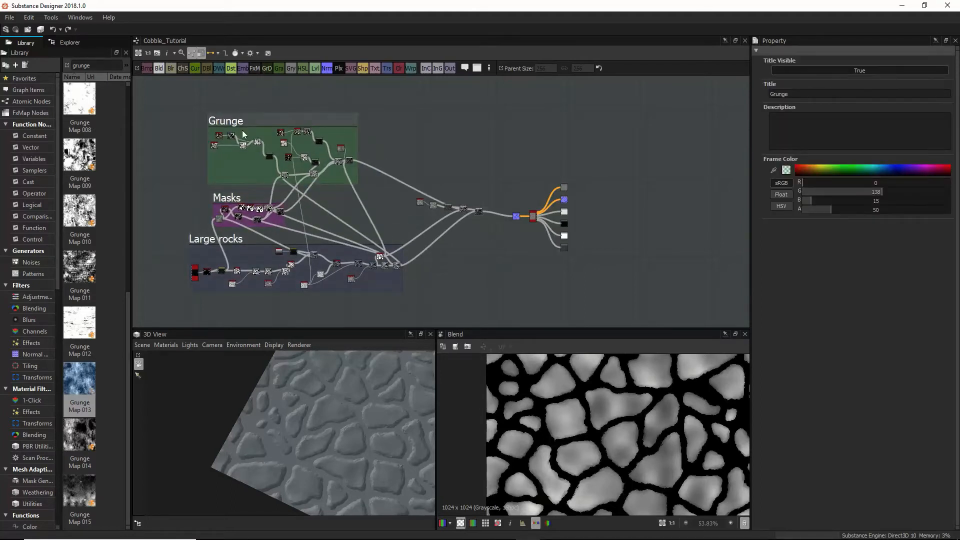
pyautogui.moveTo(417, 201)
pyautogui.mouseDown()
pyautogui.moveTo(419, 212)
pyautogui.moveTo(433, 209)
pyautogui.mouseUp()
# Step: Examine the stones in the 3D view from several angles and distances, and preview the Large rocks frame's Histogram Scan
pyautogui.moveTo(347, 439); pyautogui.dragTo(318, 431)
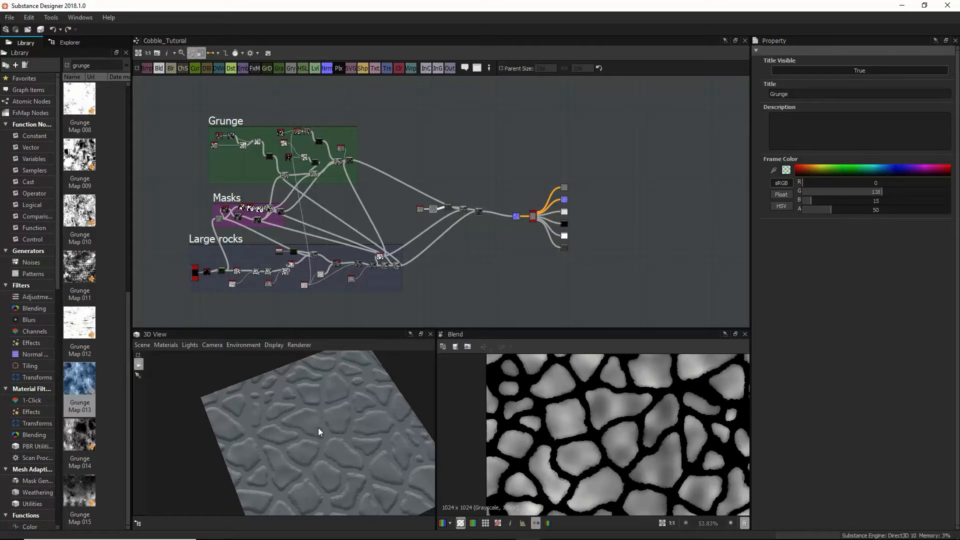
pyautogui.scroll(-1, 320, 412)
pyautogui.scroll(5, 320, 413)
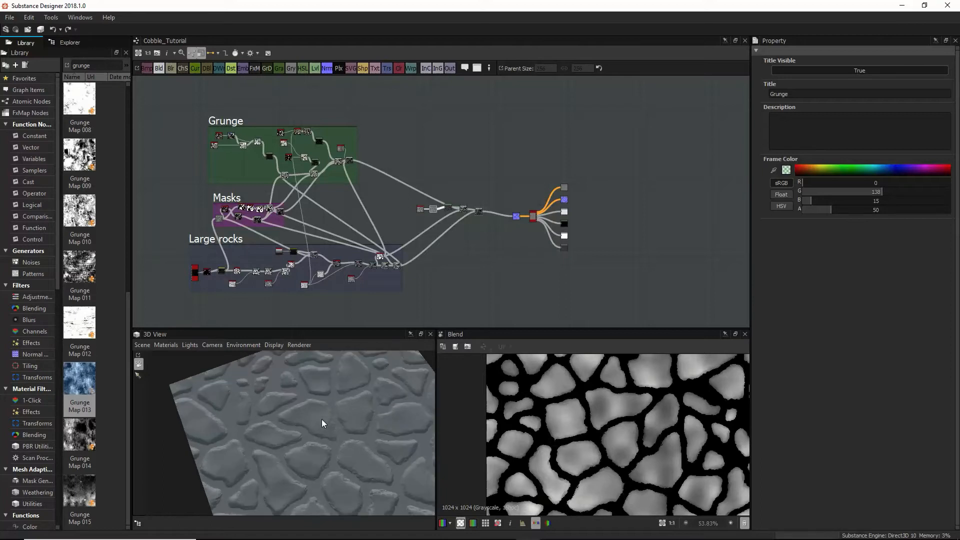
pyautogui.scroll(-2, 308, 422)
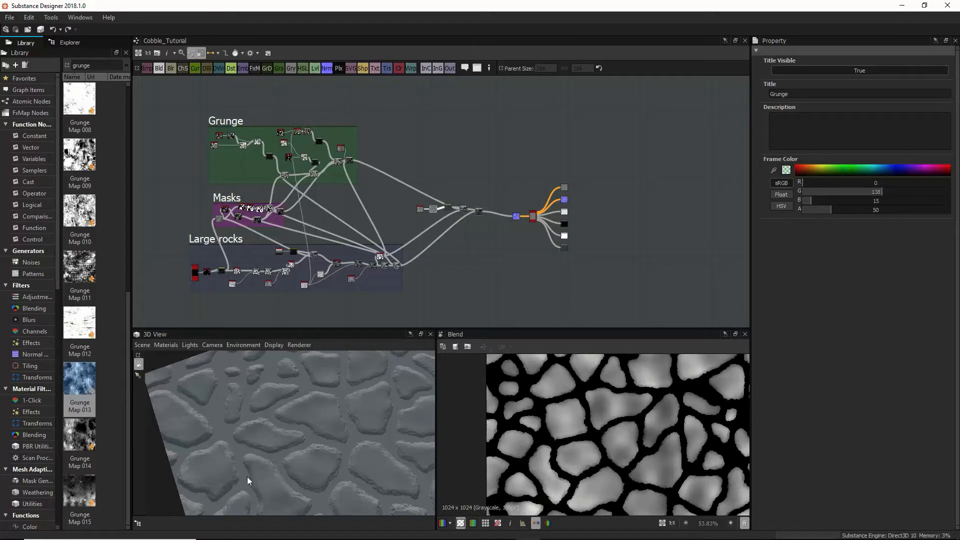
pyautogui.moveTo(238, 446); pyautogui.dragTo(245, 430)
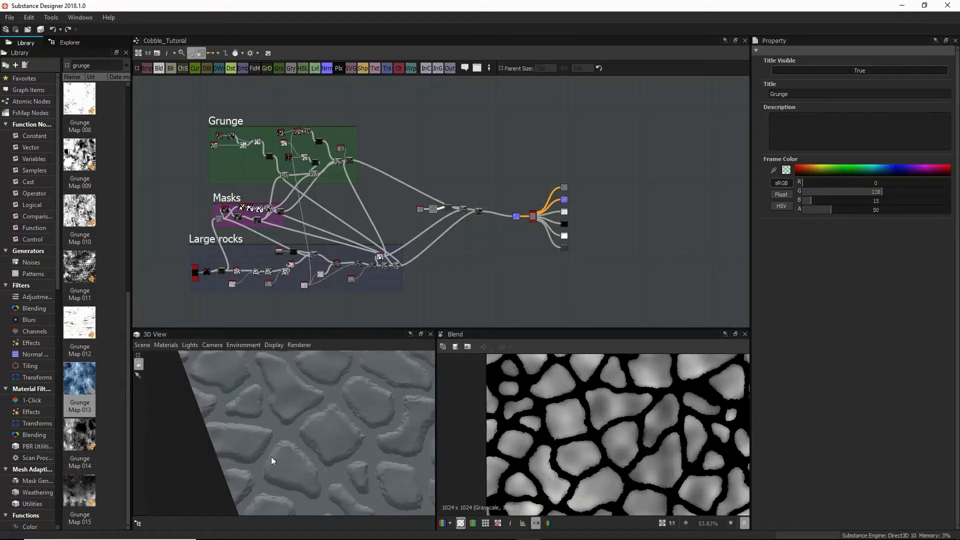
pyautogui.scroll(-5, 272, 460)
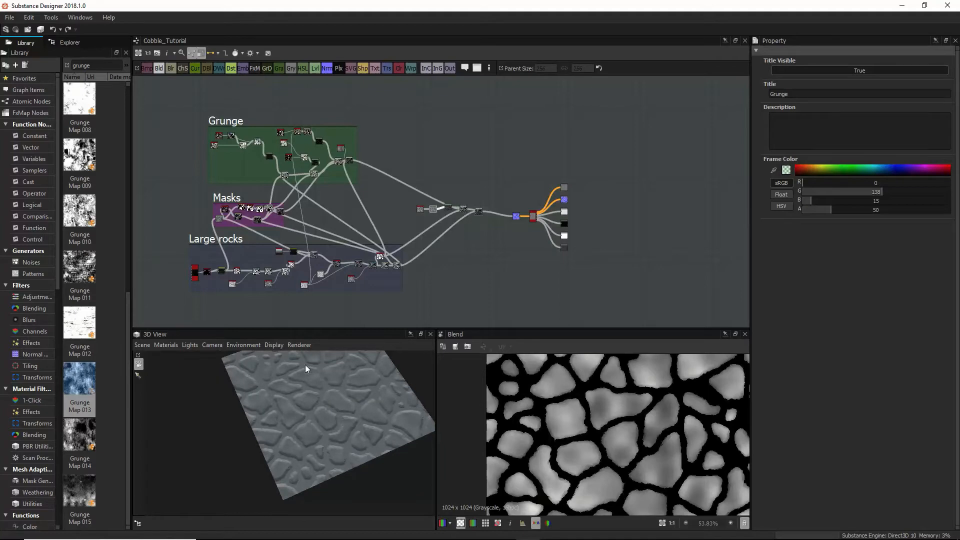
pyautogui.scroll(3, 386, 258)
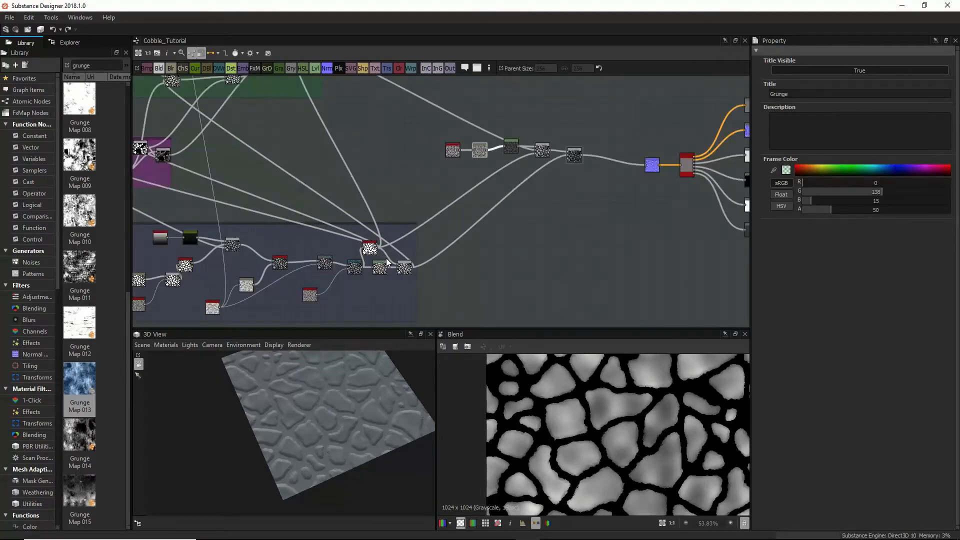
pyautogui.doubleClick(369, 246)
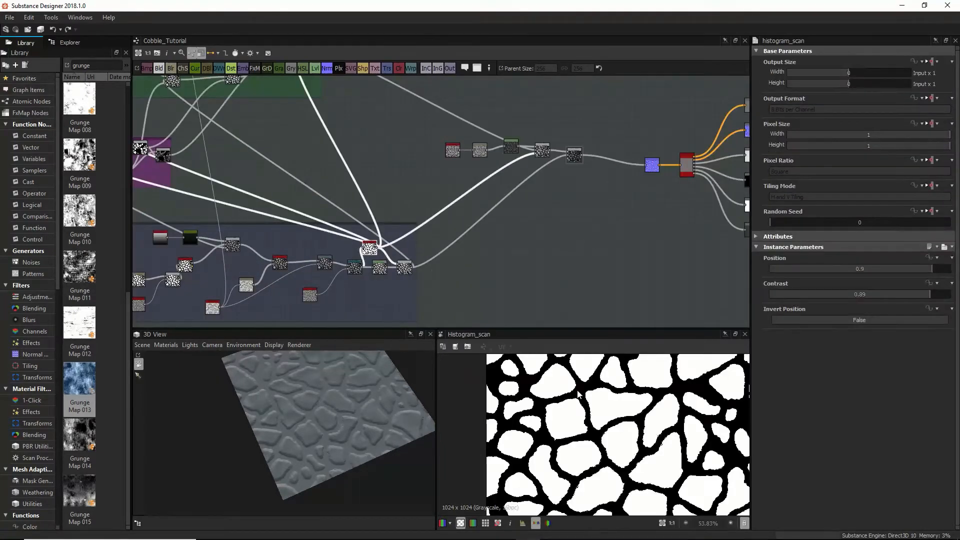
# Step: Add a Perlin Noise node in the empty graph area between the Large rocks frame and the Normal node
pyautogui.moveTo(314, 406); pyautogui.dragTo(315, 422)
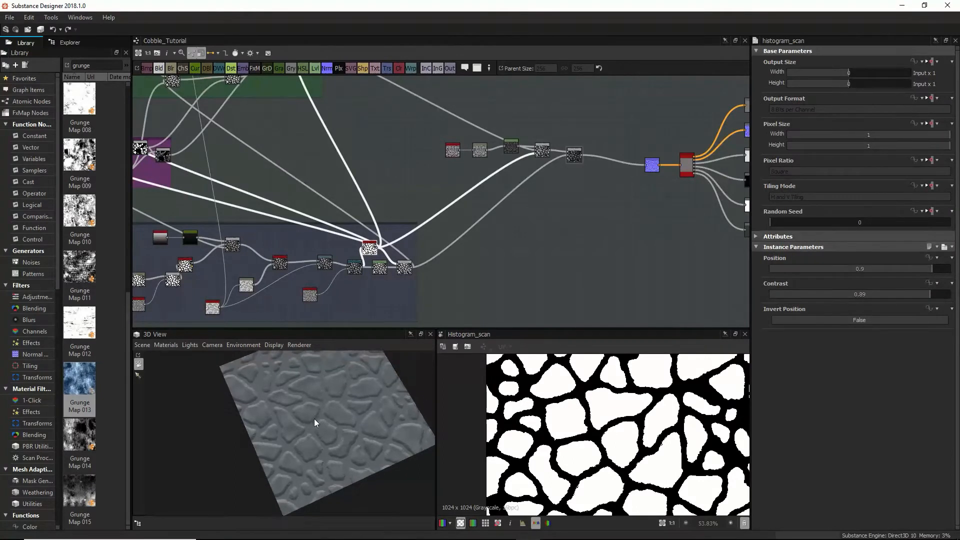
pyautogui.scroll(10, 314, 418)
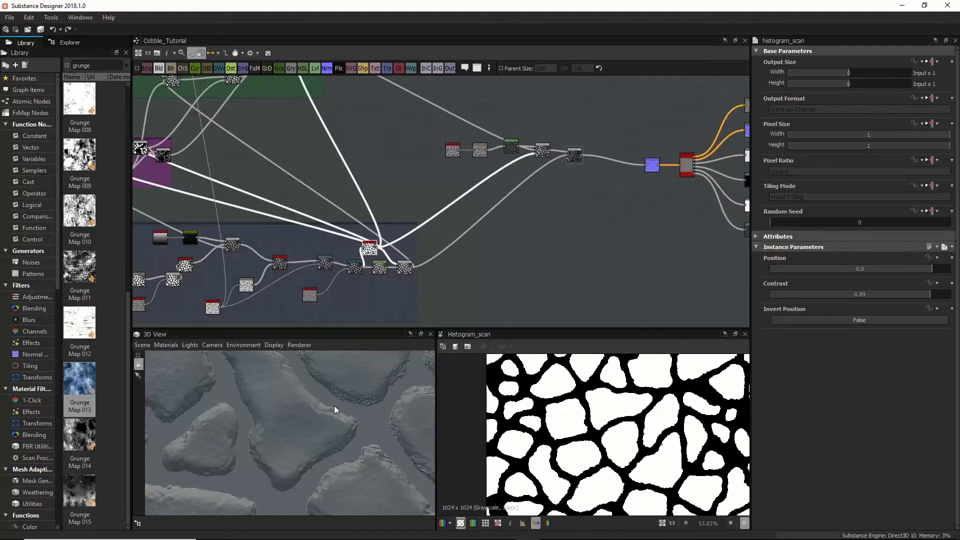
pyautogui.moveTo(234, 491); pyautogui.dragTo(254, 463)
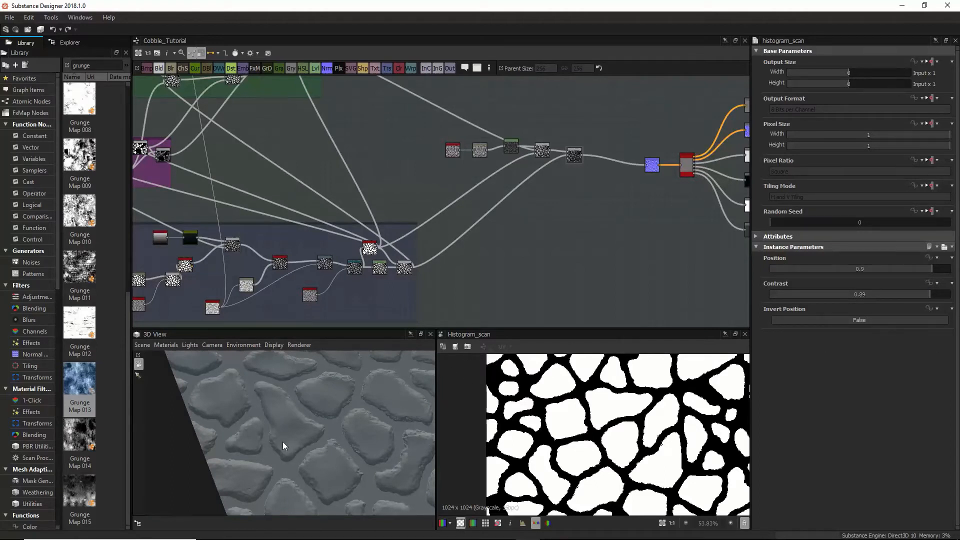
pyautogui.moveTo(283, 445); pyautogui.dragTo(332, 448)
pyautogui.press('space')
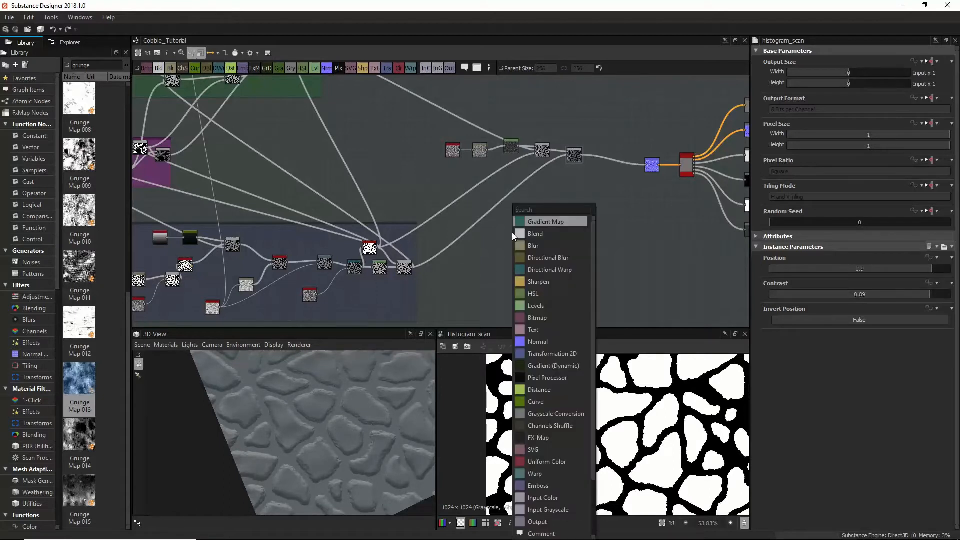
pyautogui.write('perl')
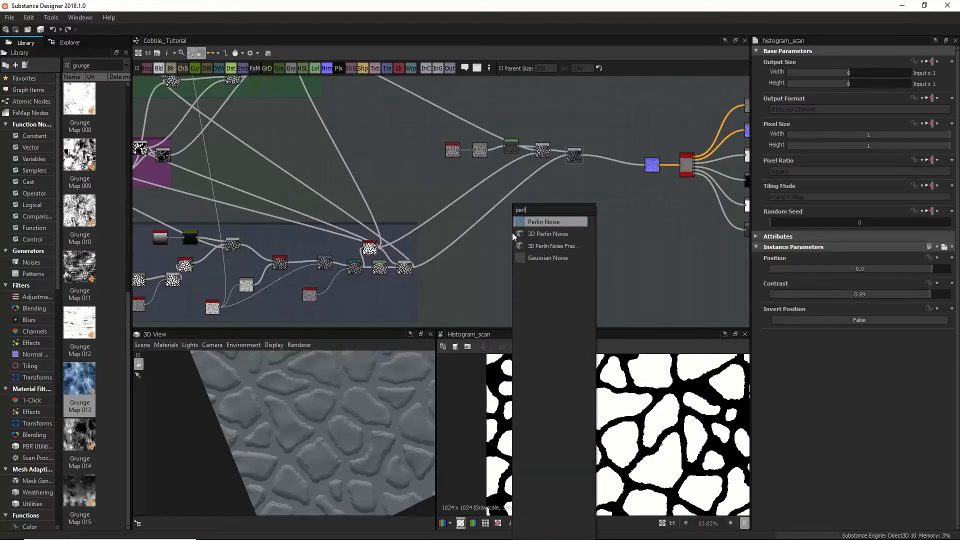
pyautogui.click(544, 222)
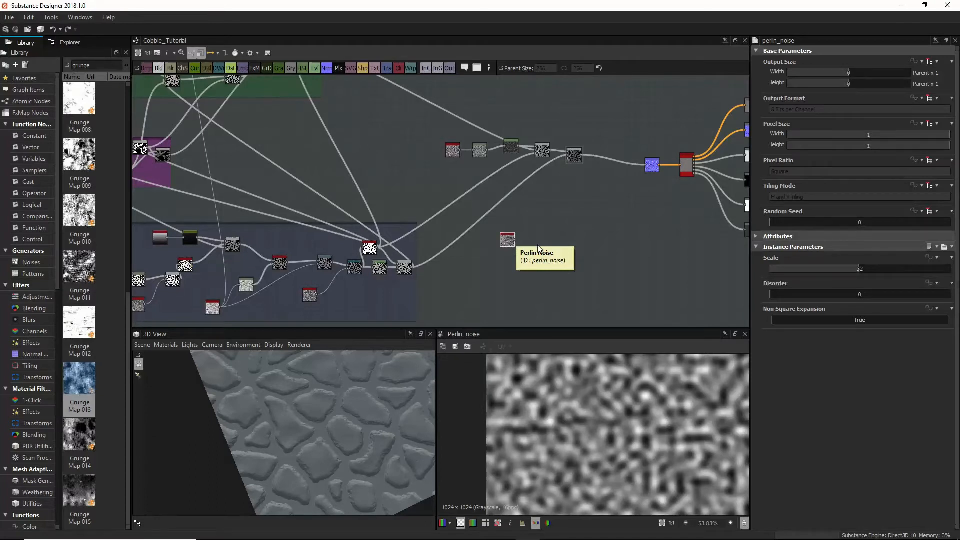
pyautogui.press('space')
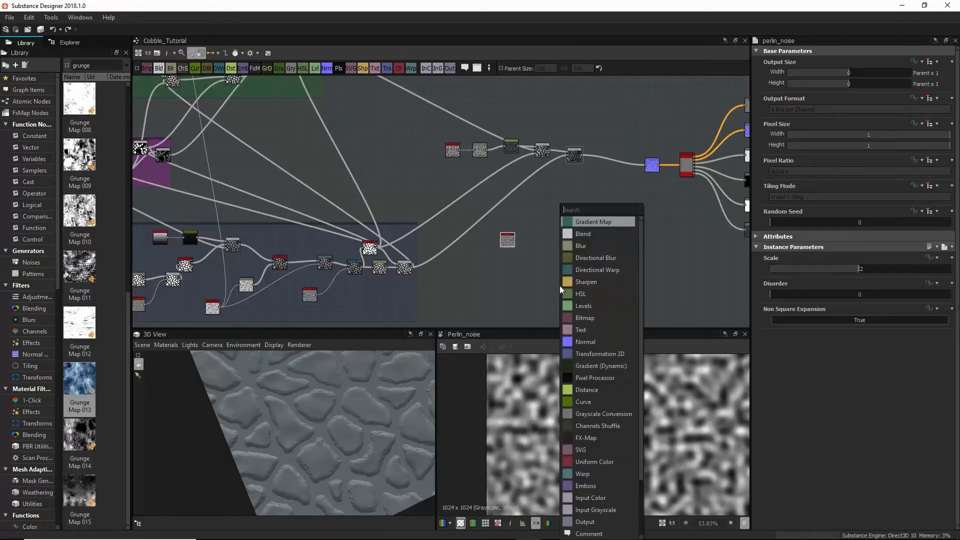
pyautogui.write('pla')
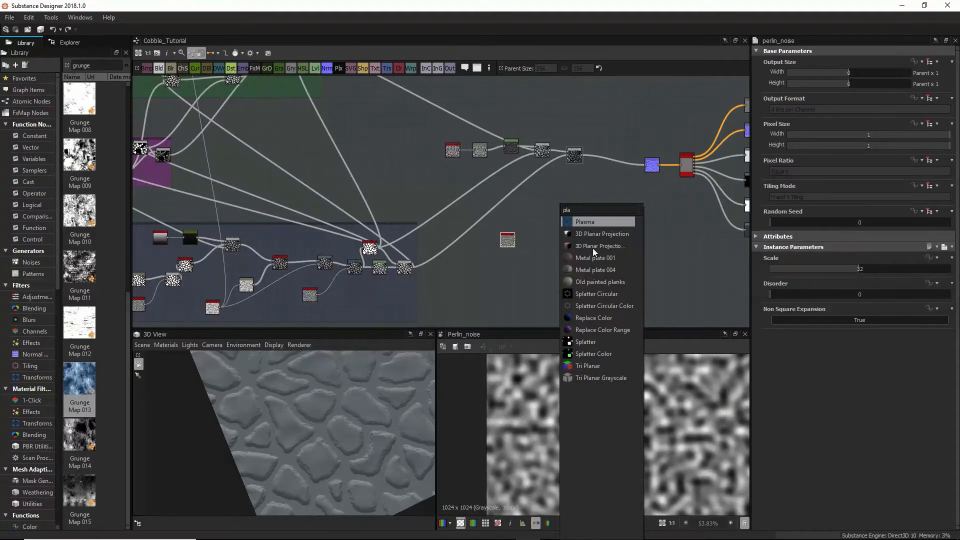
pyautogui.click(589, 221)
pyautogui.moveTo(557, 283); pyautogui.dragTo(502, 284)
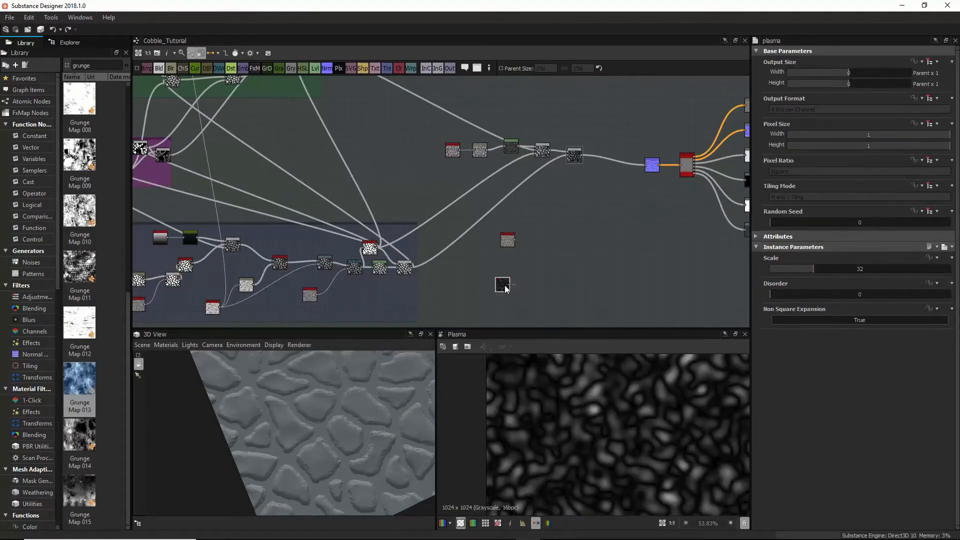
pyautogui.scroll(2, 588, 450)
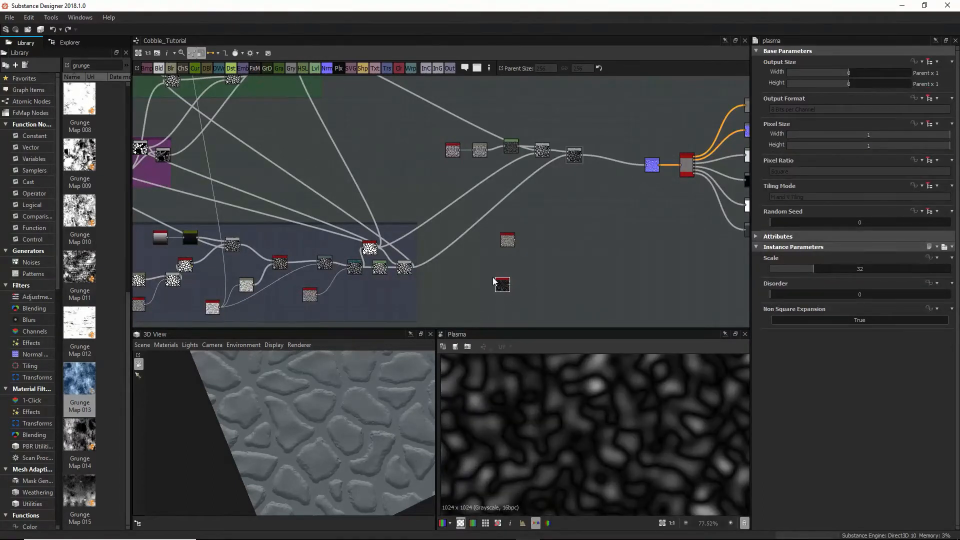
pyautogui.press('Delete')
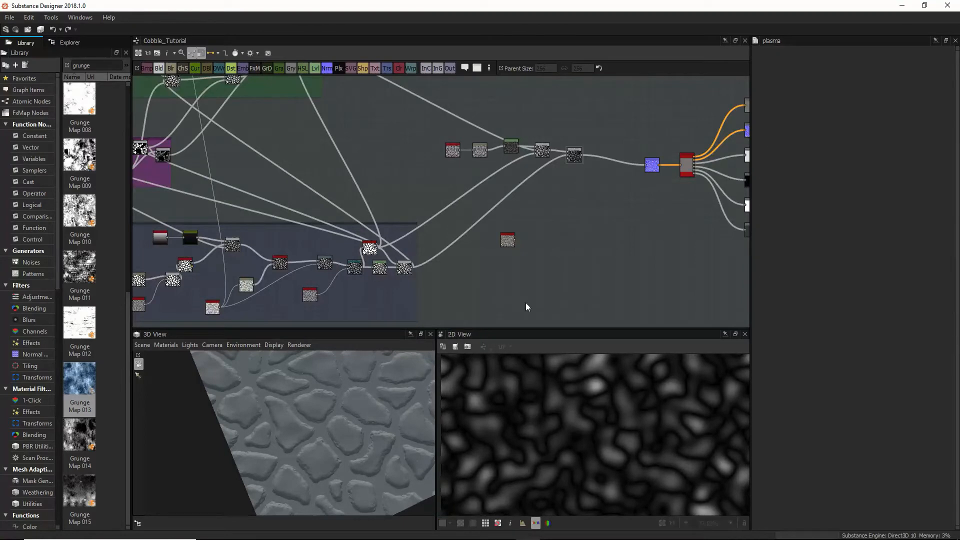
# Step: Preview the new Perlin Noise and feed it into a new Slope Blur Grayscale node
pyautogui.doubleClick(508, 240)
pyautogui.press('space')
pyautogui.write('slo')
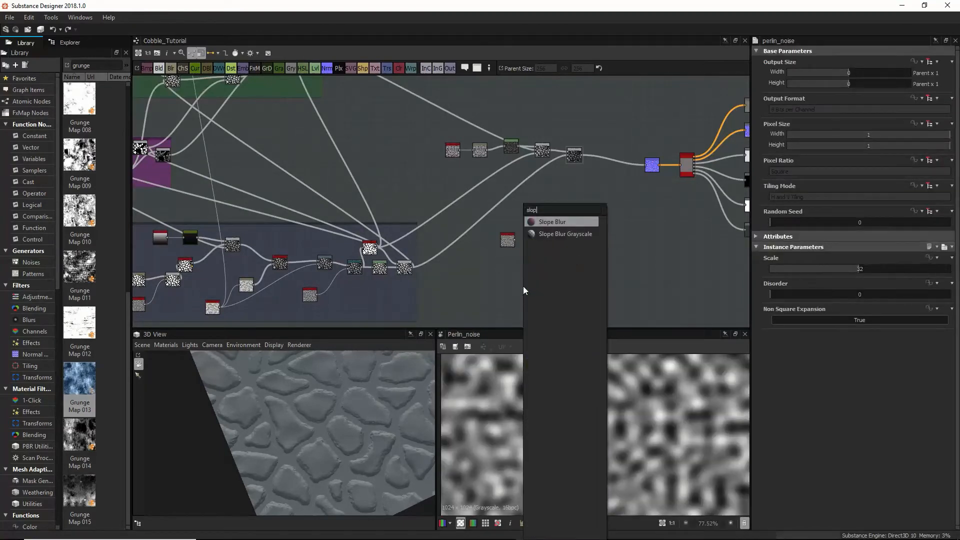
pyautogui.write('p')
pyautogui.click(555, 233)
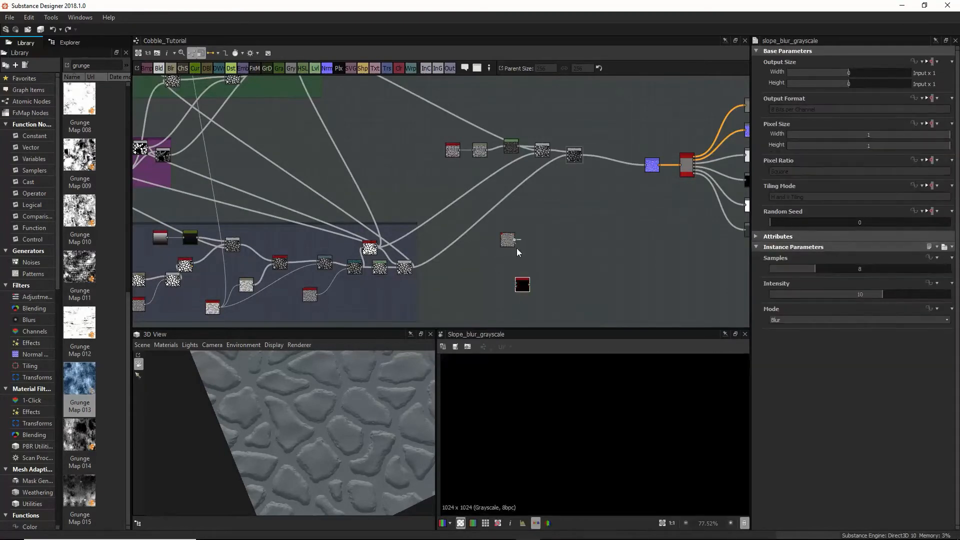
pyautogui.moveTo(517, 248); pyautogui.dragTo(535, 258)
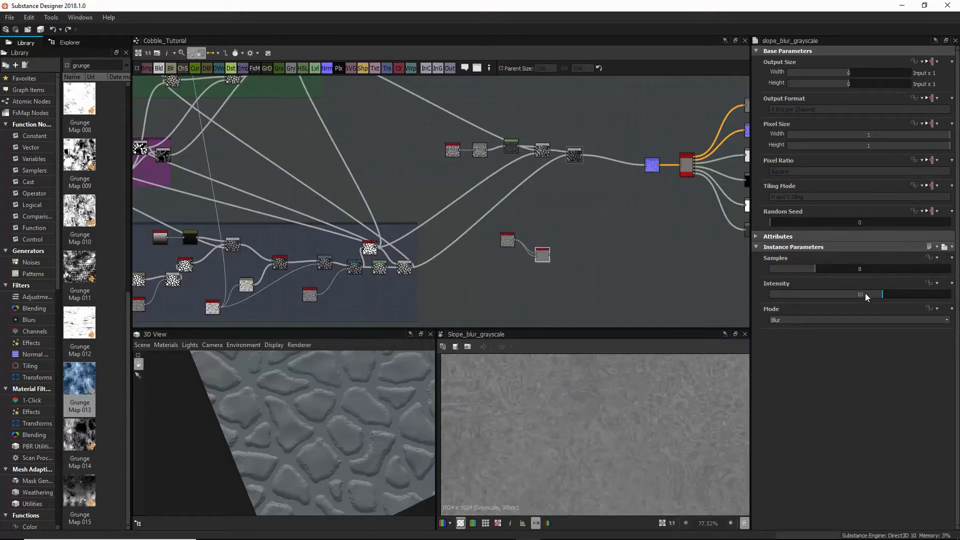
# Step: Set the Slope Blur Grayscale node's samples to 32 and its intensity to about 5.24
pyautogui.moveTo(834, 269); pyautogui.dragTo(950, 269)
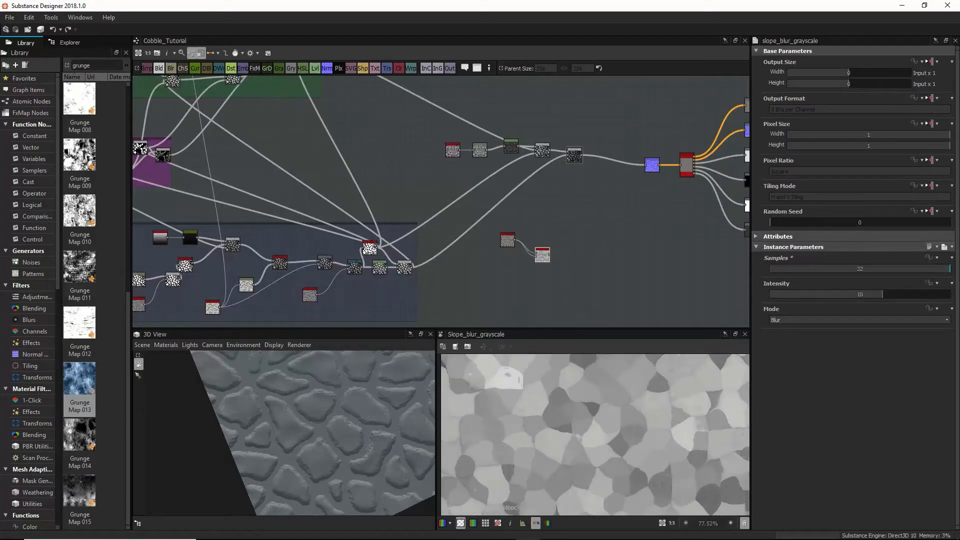
pyautogui.moveTo(881, 294); pyautogui.dragTo(829, 299)
pyautogui.scroll(-4, 612, 437)
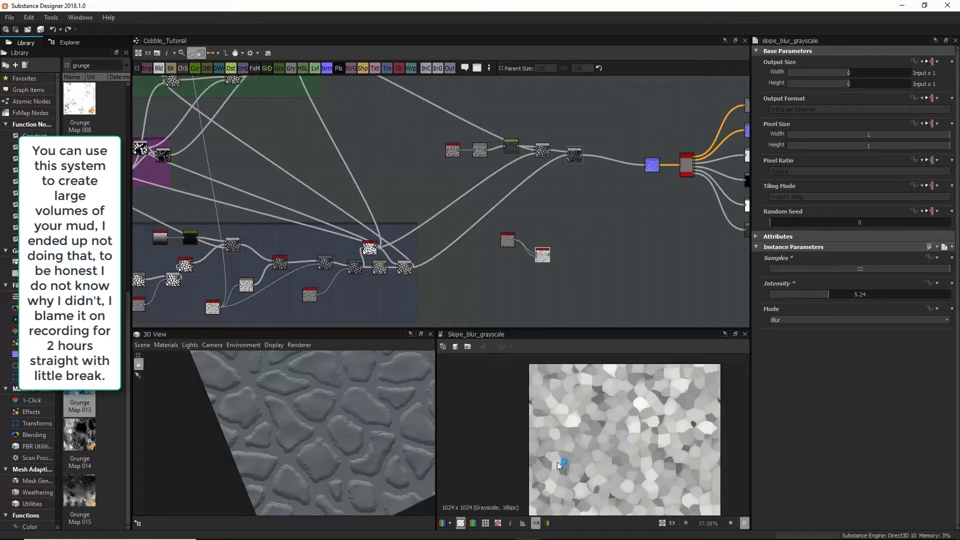
# Step: Add an Edge Detect node after the Slope Blur Grayscale, adjust its edge width and raise its tolerance to the maximum
pyautogui.press('space')
pyautogui.write('ed')
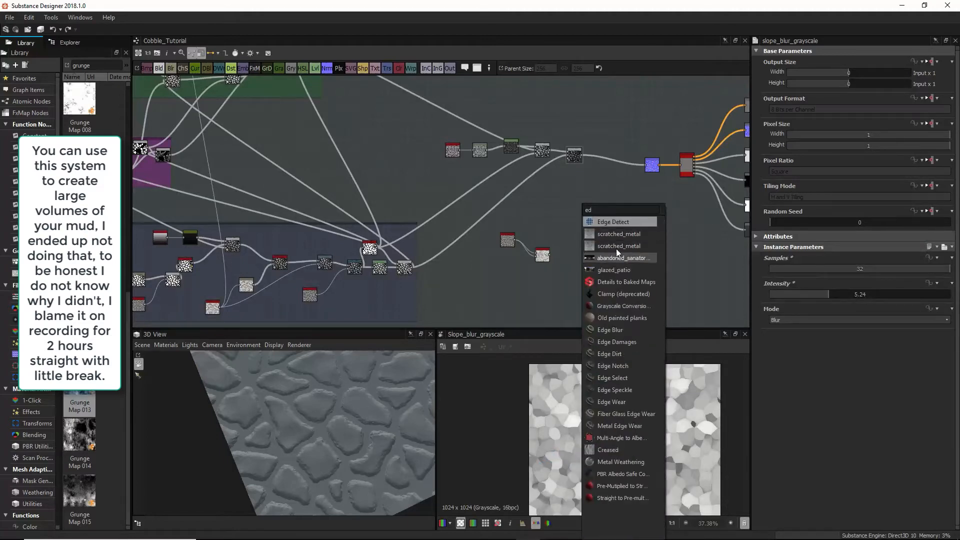
pyautogui.click(621, 224)
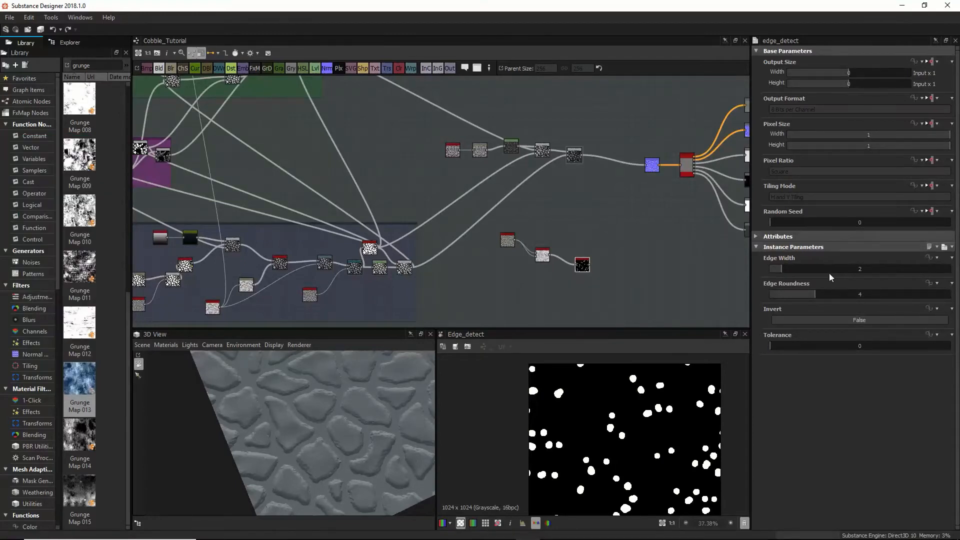
pyautogui.moveTo(790, 268); pyautogui.dragTo(769, 270)
pyautogui.moveTo(791, 345); pyautogui.dragTo(949, 346)
pyautogui.moveTo(791, 270)
pyautogui.mouseDown()
pyautogui.moveTo(807, 267)
pyautogui.moveTo(777, 268)
pyautogui.mouseUp()
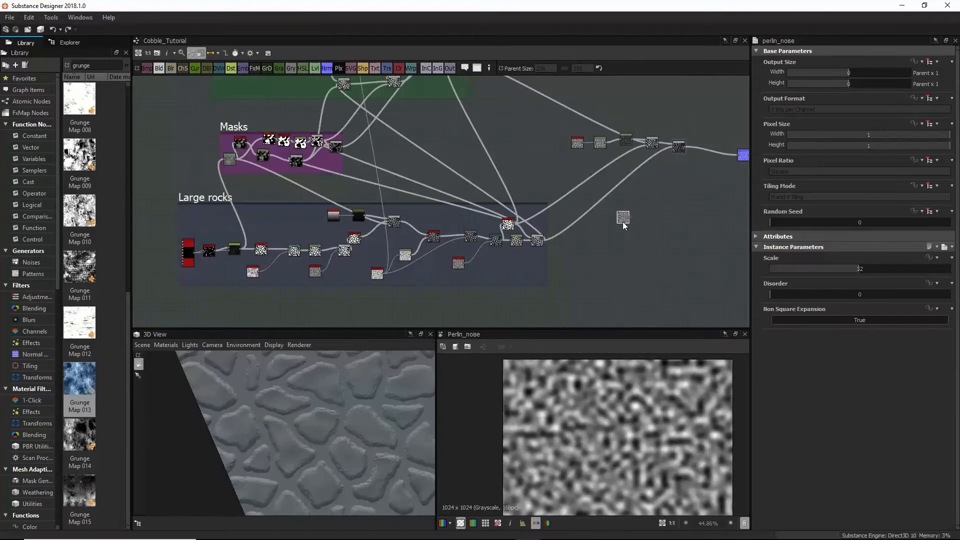
# Step: Add a Warp node fed by the new Perlin Noise
pyautogui.press('space')
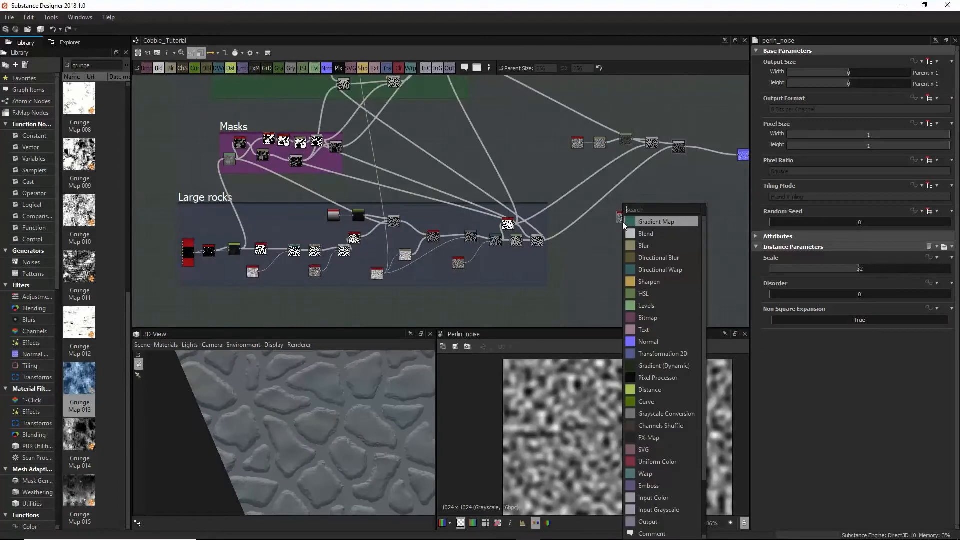
pyautogui.write('warp')
pyautogui.click(643, 221)
# Step: Add a Plasma node below the Perlin Noise and connect it to the Warp as its second input
pyautogui.press('space')
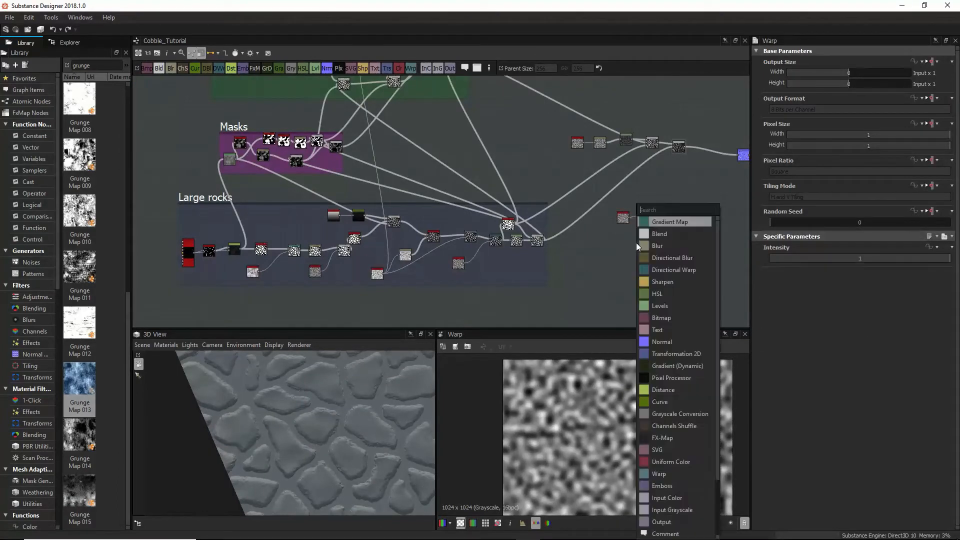
pyautogui.write('plasma')
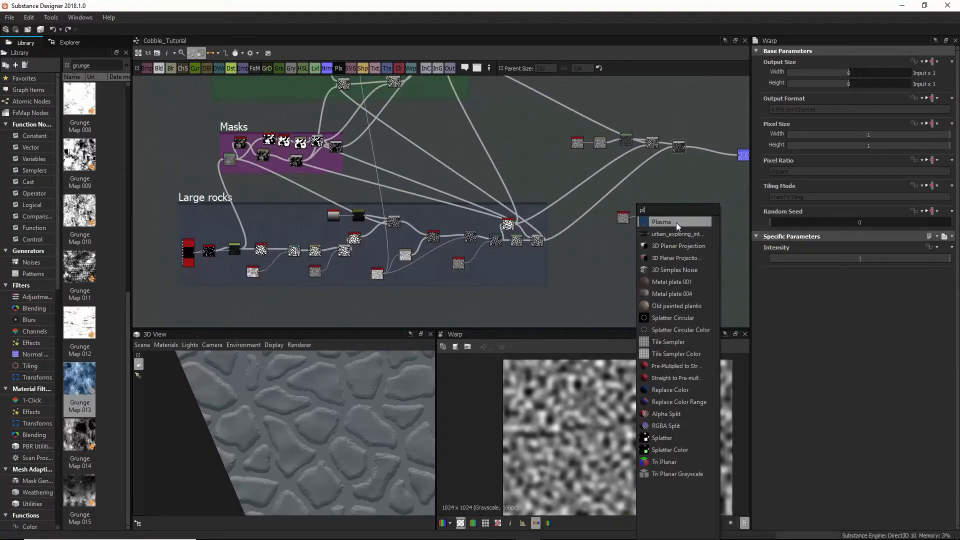
pyautogui.click(676, 223)
pyautogui.moveTo(642, 242); pyautogui.dragTo(604, 220)
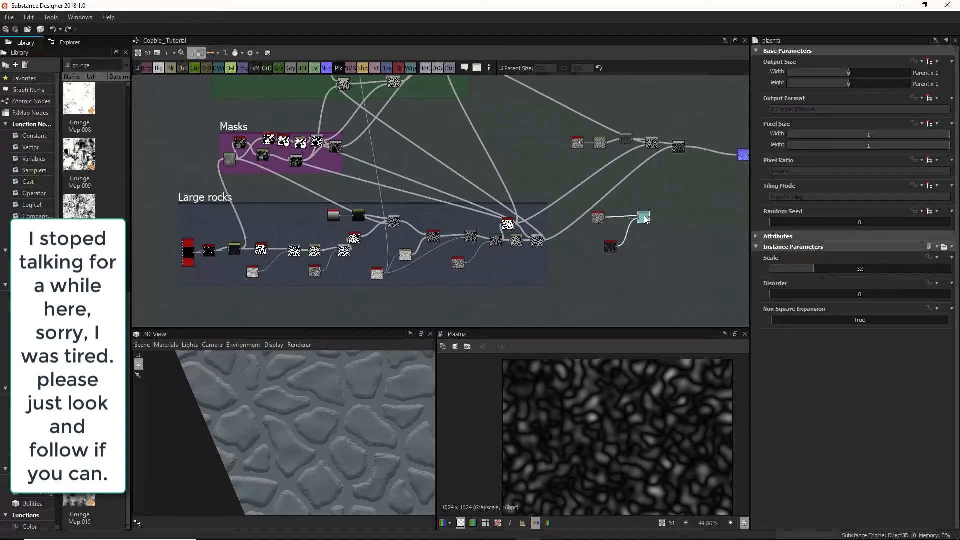
# Step: Set the Warp intensity to about 0.22 and delete the Plasma node connected to it
pyautogui.doubleClick(644, 217)
pyautogui.moveTo(866, 255); pyautogui.dragTo(810, 265)
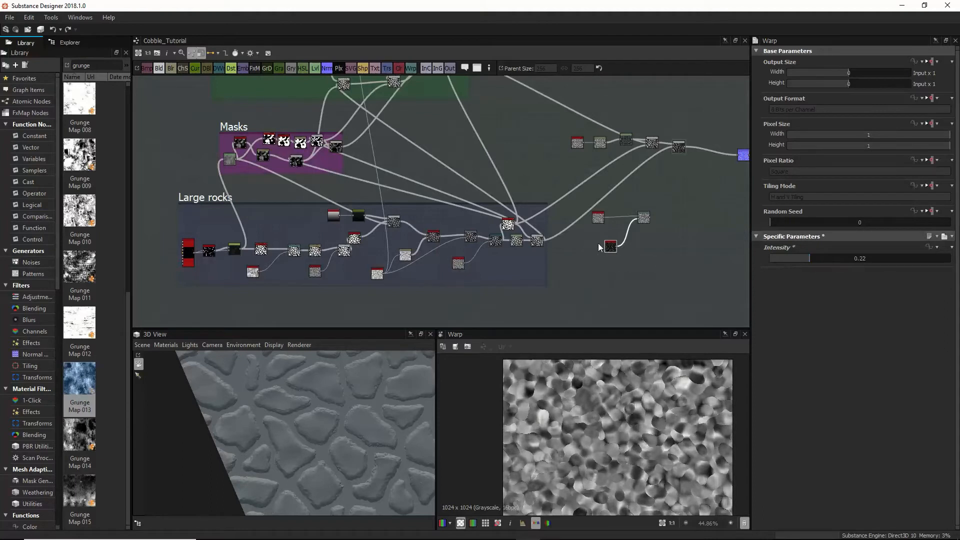
pyautogui.press('Delete')
# Step: Set the scale of the Perlin Noise feeding the Warp to about 29, and reselect the Warp
pyautogui.click(599, 219)
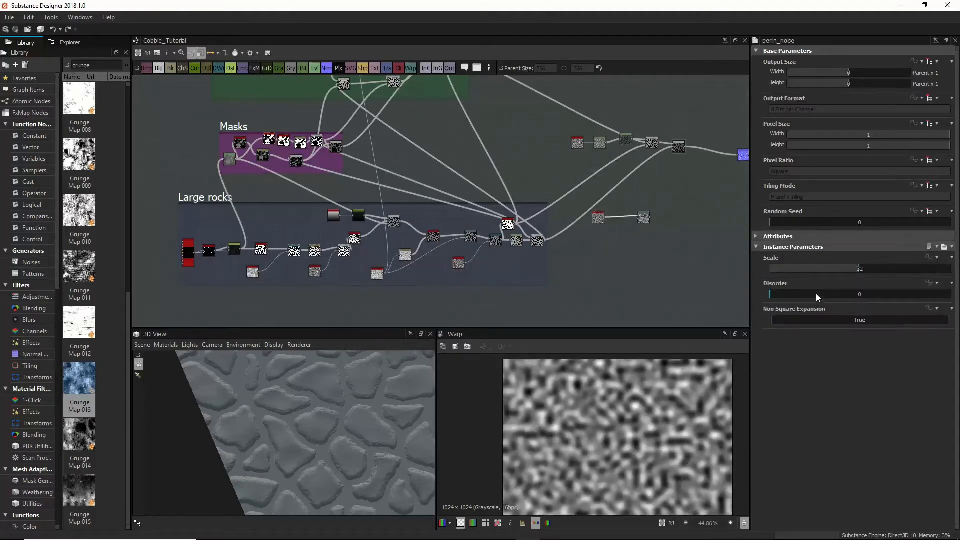
pyautogui.moveTo(854, 272)
pyautogui.mouseDown()
pyautogui.moveTo(827, 271)
pyautogui.moveTo(850, 271)
pyautogui.mouseUp()
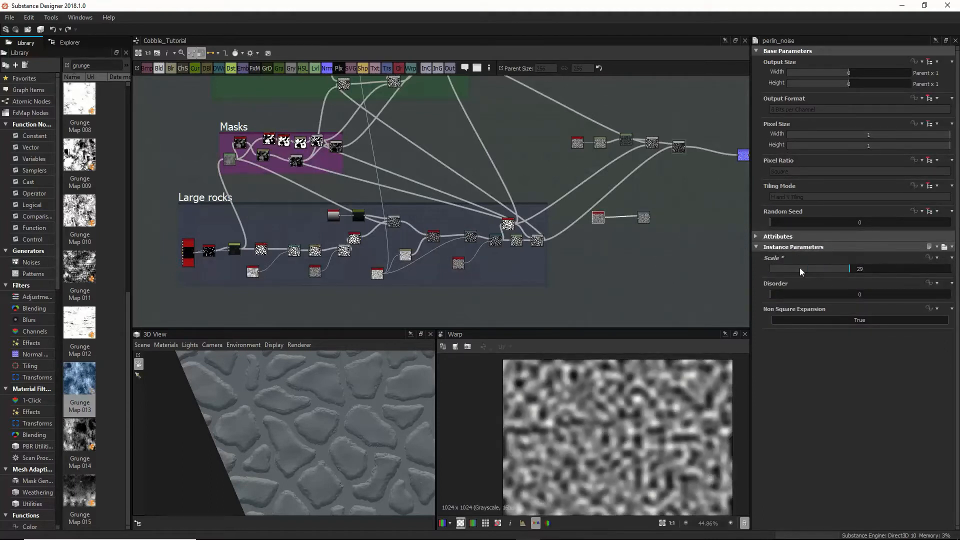
pyautogui.click(642, 218)
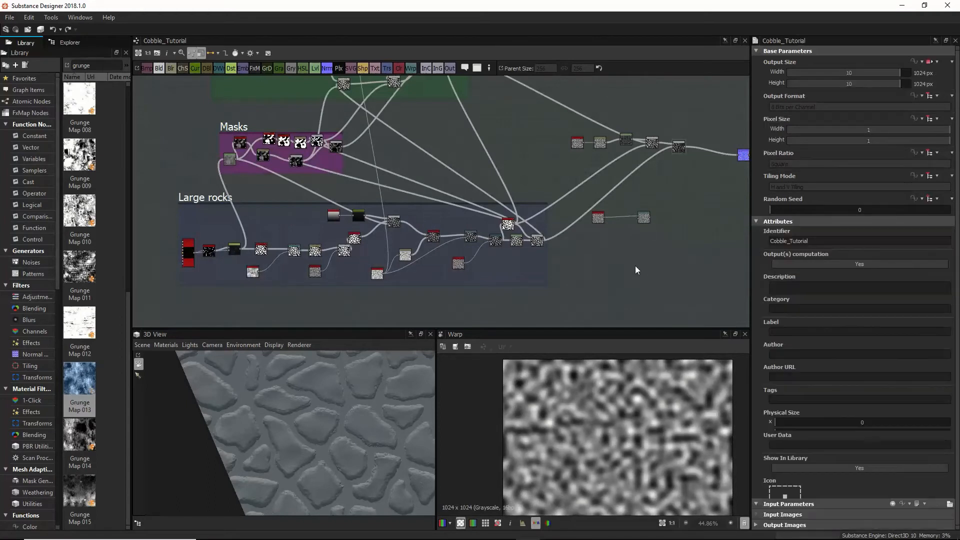
# Step: Search the available nodes for another noise for the Warp, replacing the query "clo" with "fra"
pyautogui.press('space')
pyautogui.write('clo')
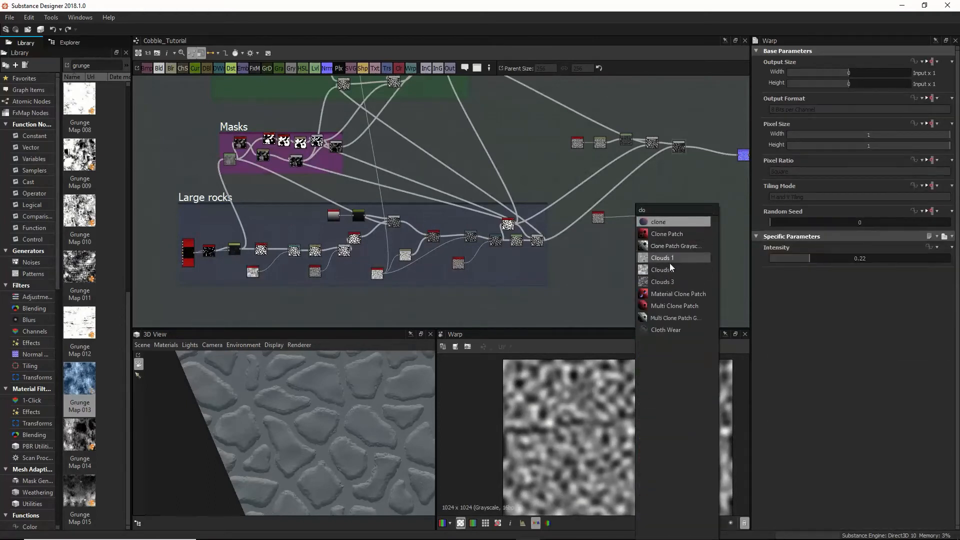
pyautogui.press('BackSpace')
pyautogui.press('BackSpace')
pyautogui.press('BackSpace')
pyautogui.write('fra')
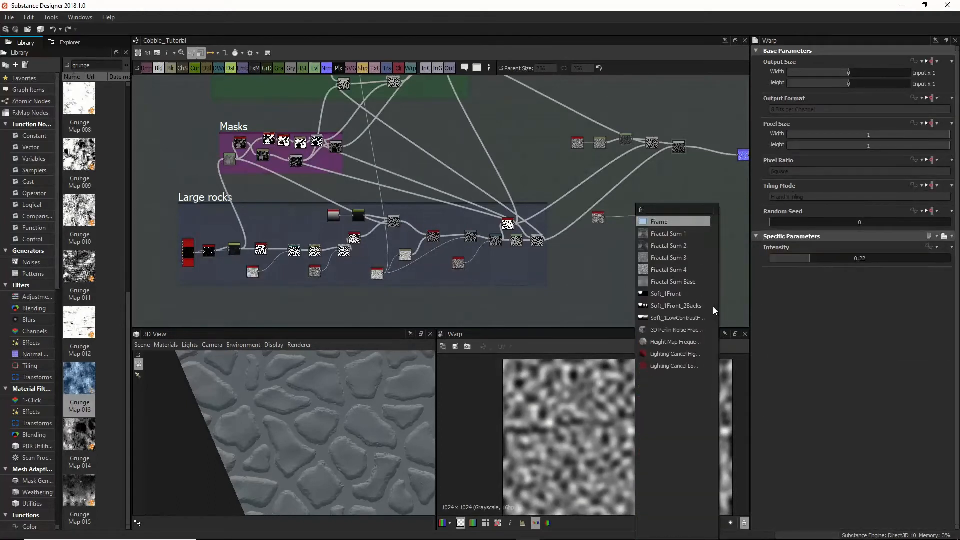
# Step: Add a Fractal Sum Base node below the noise node and connect it to the Warp node, with a Warp intensity of 0.09
pyautogui.click(672, 284)
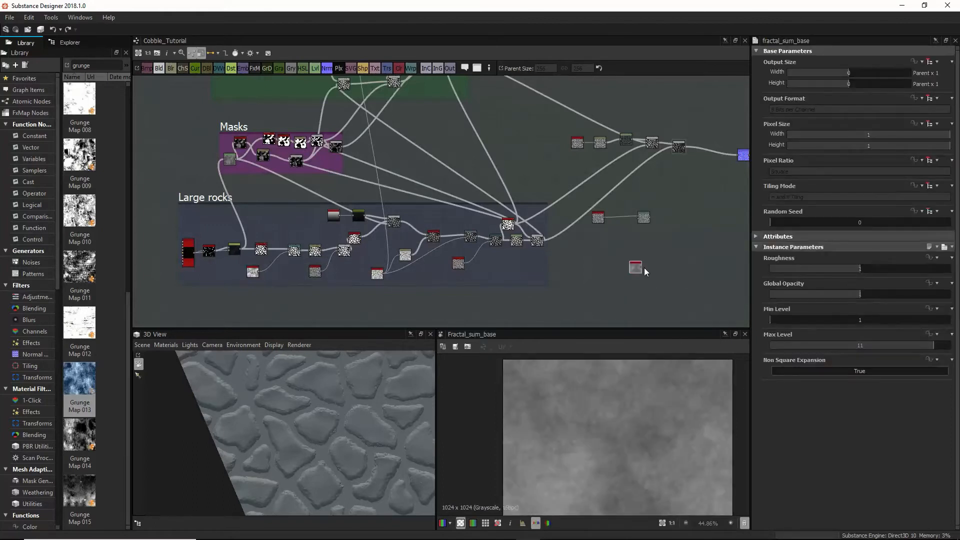
pyautogui.moveTo(643, 268); pyautogui.dragTo(638, 218)
pyautogui.moveTo(634, 269); pyautogui.dragTo(599, 265)
pyautogui.doubleClick(643, 221)
pyautogui.moveTo(875, 260); pyautogui.dragTo(790, 257)
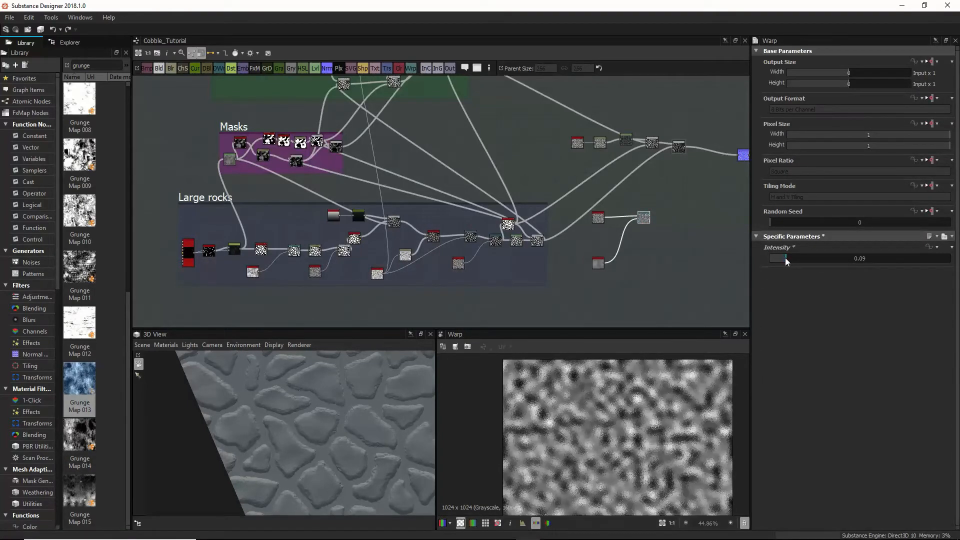
# Step: Set the Fractal Sum Base roughness to 0.75 and the Warp intensity to 50
pyautogui.click(597, 263)
pyautogui.moveTo(845, 269); pyautogui.dragTo(824, 270)
pyautogui.moveTo(812, 270); pyautogui.dragTo(838, 269)
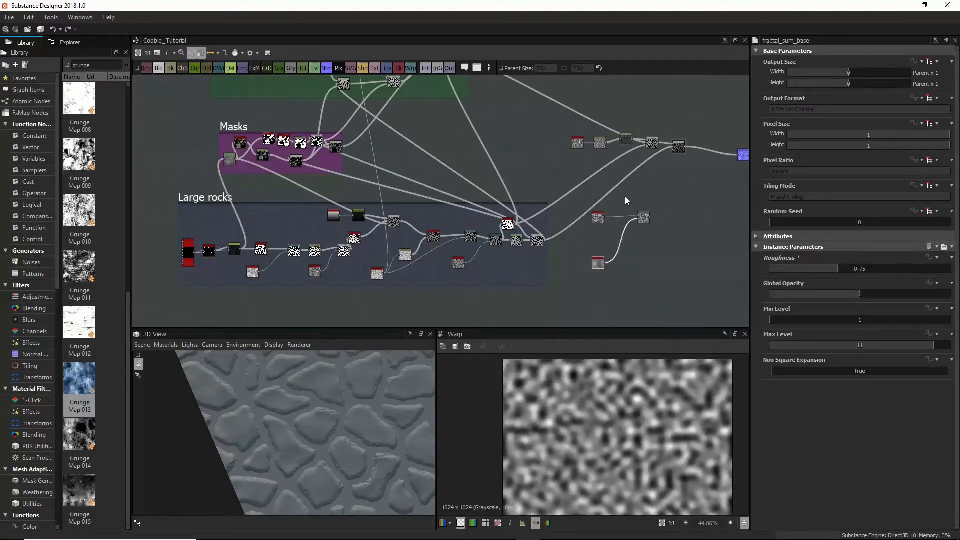
pyautogui.click(644, 216)
pyautogui.doubleClick(842, 257)
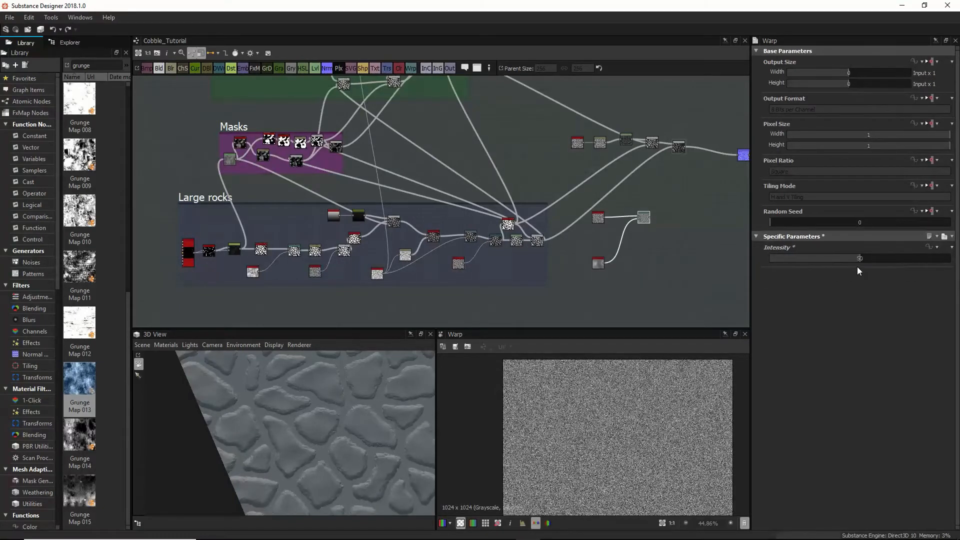
# Step: Set the Fractal Sum Base roughness to 0.39 and global opacity to 0.31, with a Warp intensity of 23.06
pyautogui.click(598, 263)
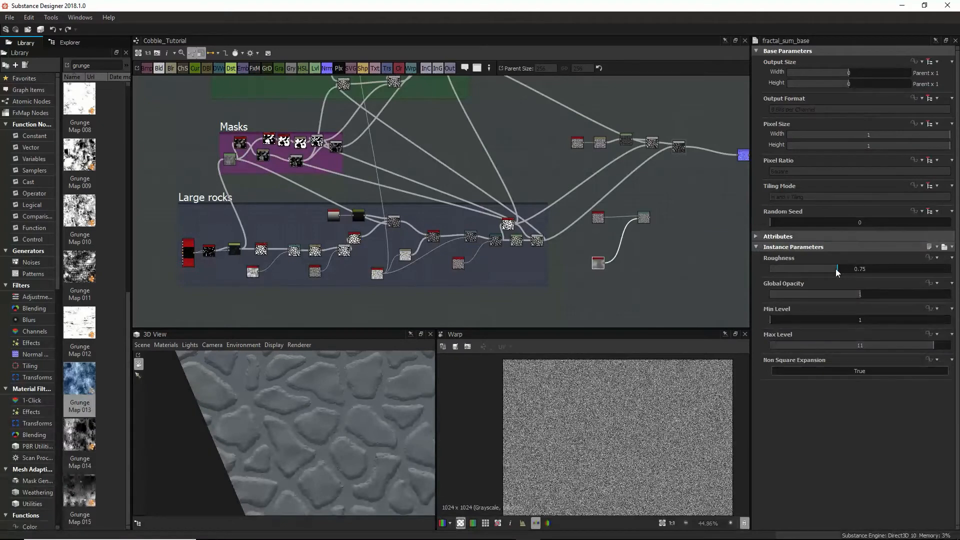
pyautogui.moveTo(837, 270); pyautogui.dragTo(796, 299)
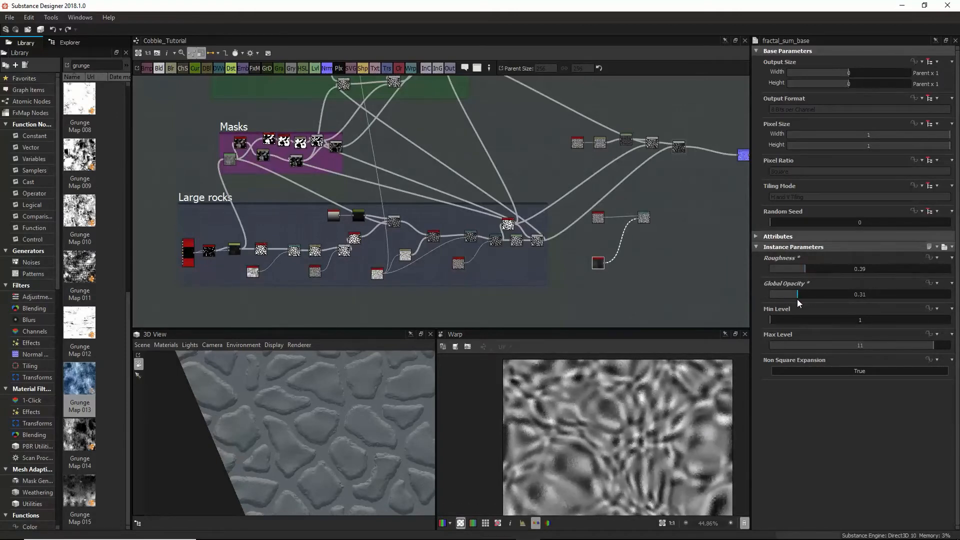
pyautogui.click(644, 219)
pyautogui.moveTo(853, 260); pyautogui.dragTo(803, 270)
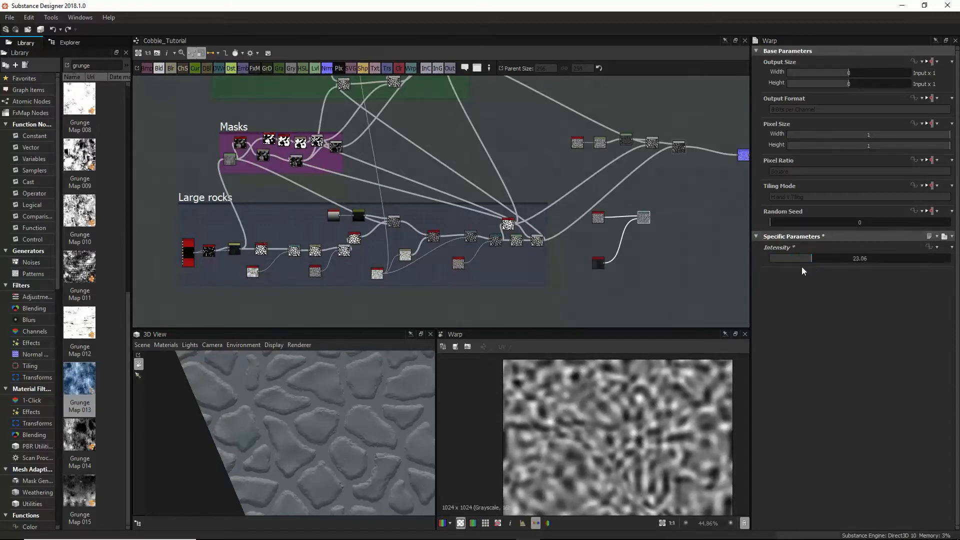
# Step: Add a Gradient Linear 1 node below the Warp node and set its tiling to 6
pyautogui.moveTo(651, 232); pyautogui.dragTo(638, 232, button='middle')
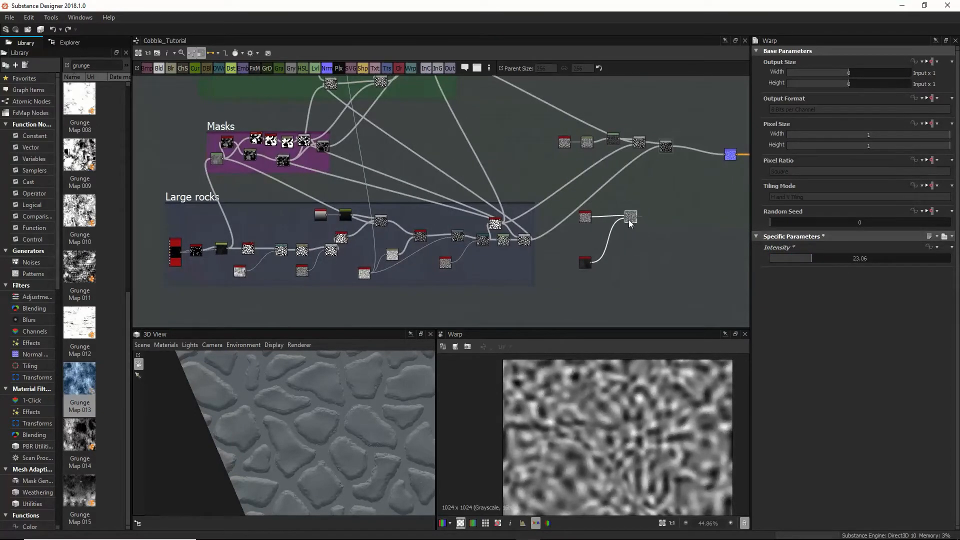
pyautogui.moveTo(629, 220); pyautogui.dragTo(629, 236)
pyautogui.click(623, 261)
pyautogui.press('space')
pyautogui.write('gra')
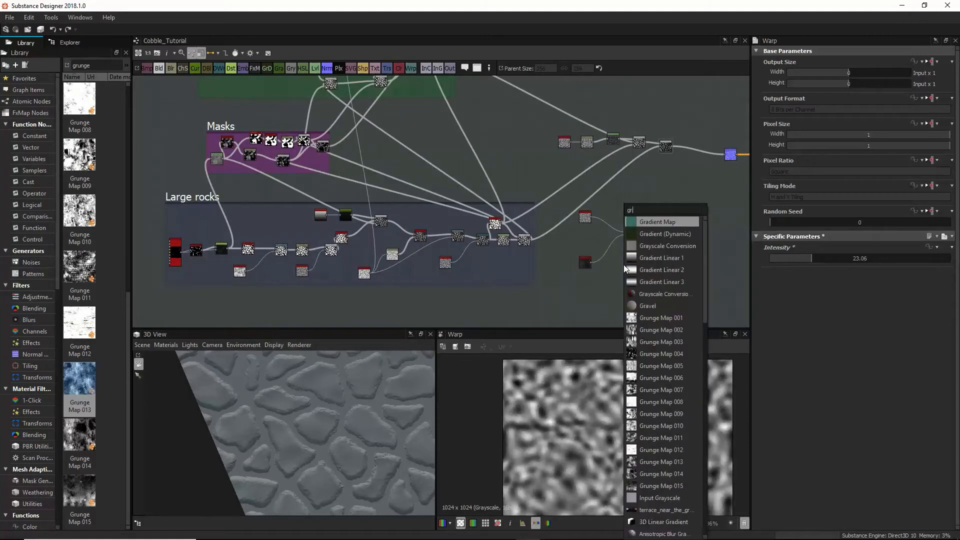
pyautogui.click(659, 258)
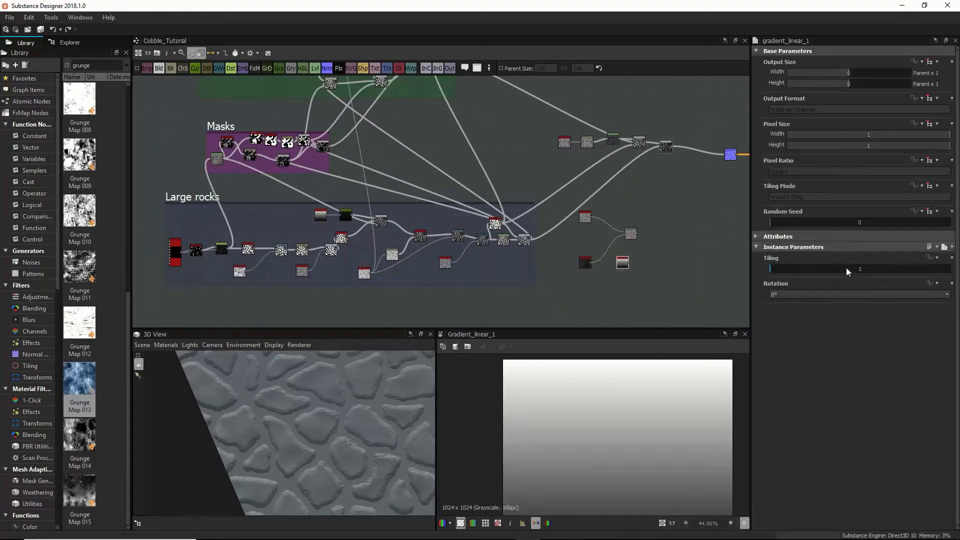
pyautogui.moveTo(771, 270); pyautogui.dragTo(829, 269)
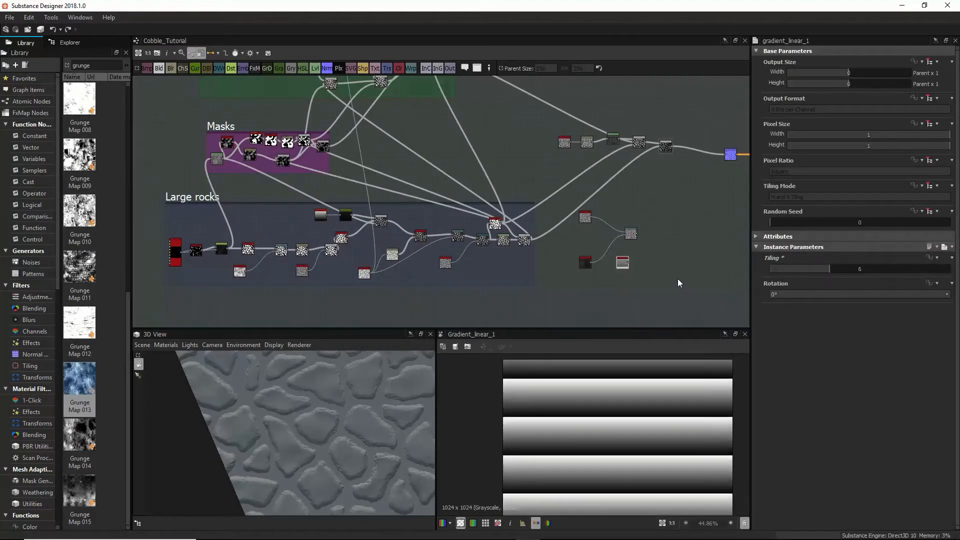
# Step: Add a second Warp node beside the linear gradient and connect the gradient to it
pyautogui.scroll(-1, 649, 277)
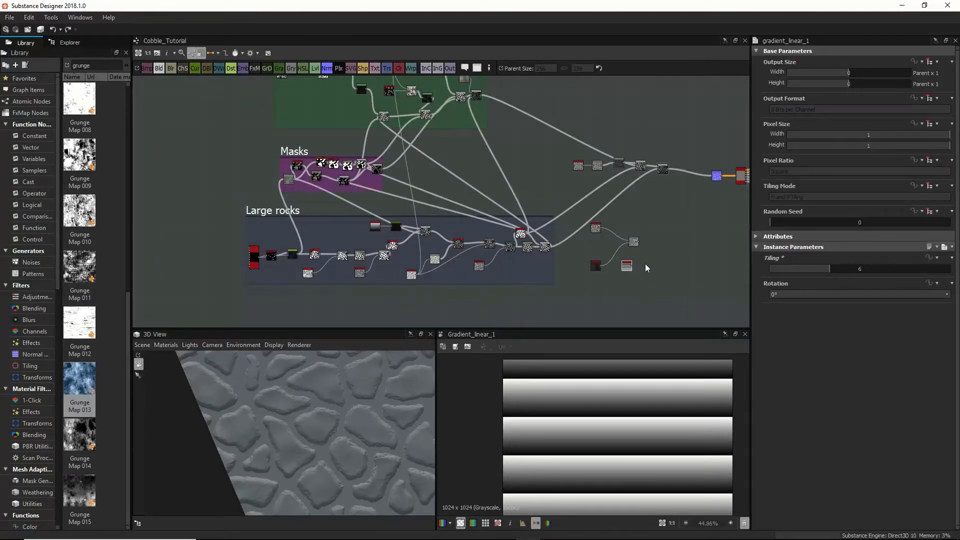
pyautogui.press('space')
pyautogui.write('warp')
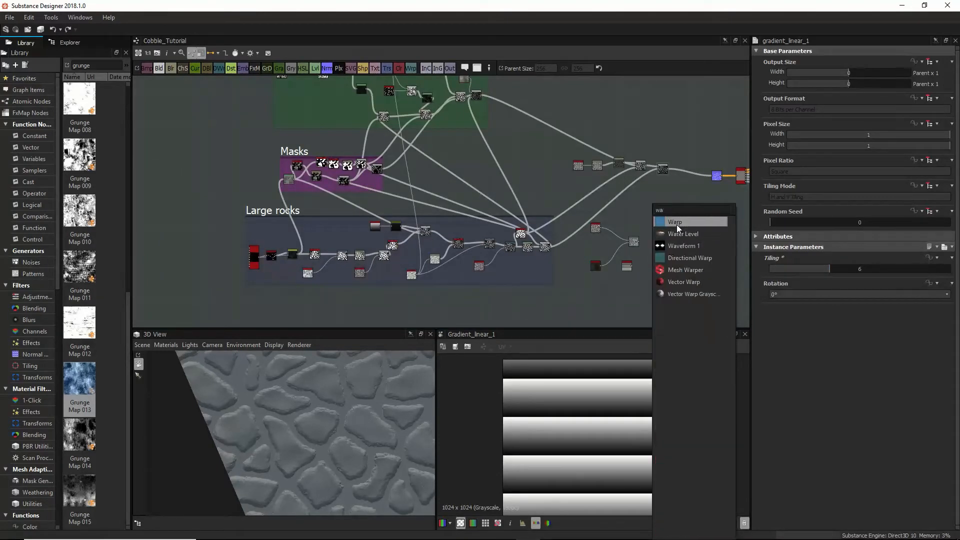
pyautogui.click(677, 224)
pyautogui.moveTo(633, 270); pyautogui.dragTo(646, 269)
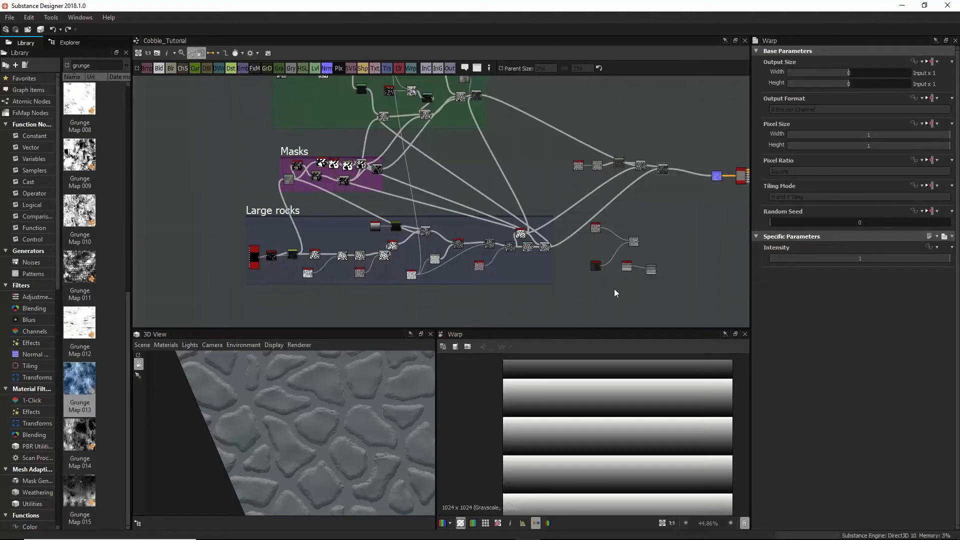
# Step: Connect the Transformation 2D node in the Grunge frame to the new Warp node's gradient input
pyautogui.moveTo(353, 151); pyautogui.dragTo(369, 212, button='middle')
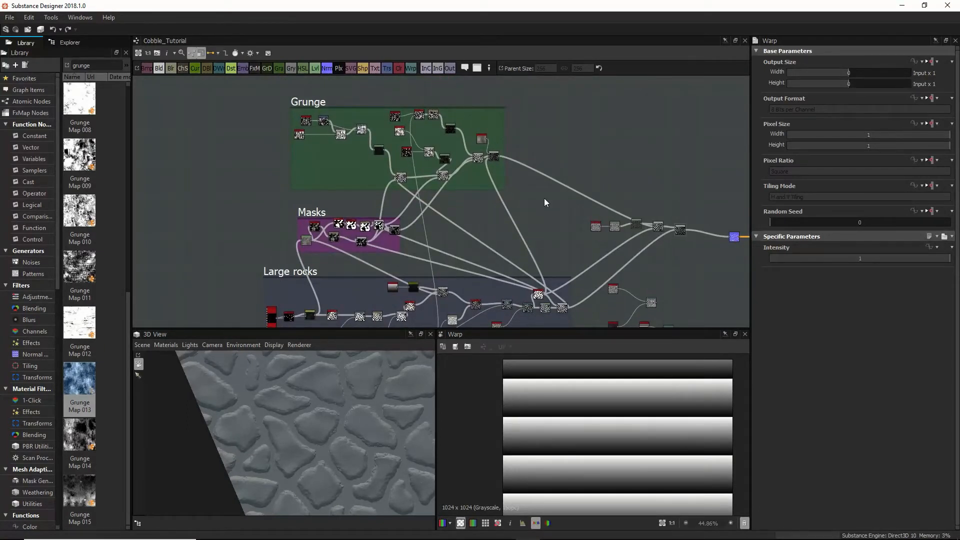
pyautogui.moveTo(517, 268); pyautogui.dragTo(541, 168, button='middle')
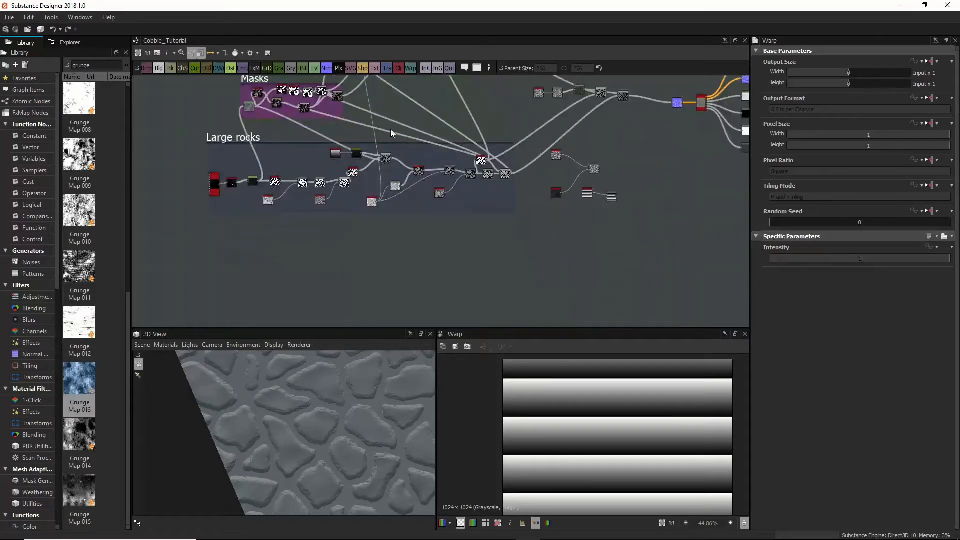
pyautogui.moveTo(390, 129); pyautogui.dragTo(397, 173, button='middle')
pyautogui.scroll(-2, 397, 173)
pyautogui.moveTo(314, 111); pyautogui.dragTo(330, 116, button='middle')
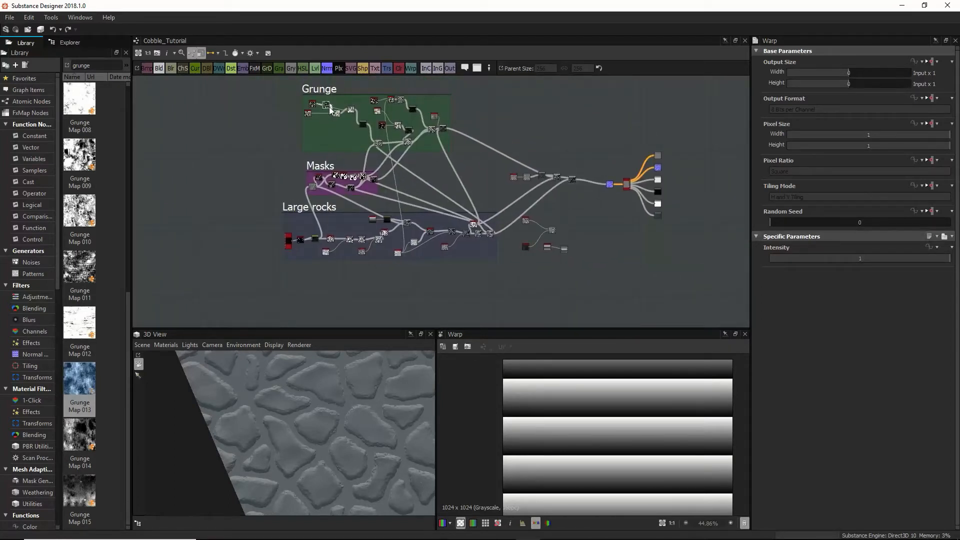
pyautogui.moveTo(336, 107); pyautogui.dragTo(563, 254)
pyautogui.click(563, 250)
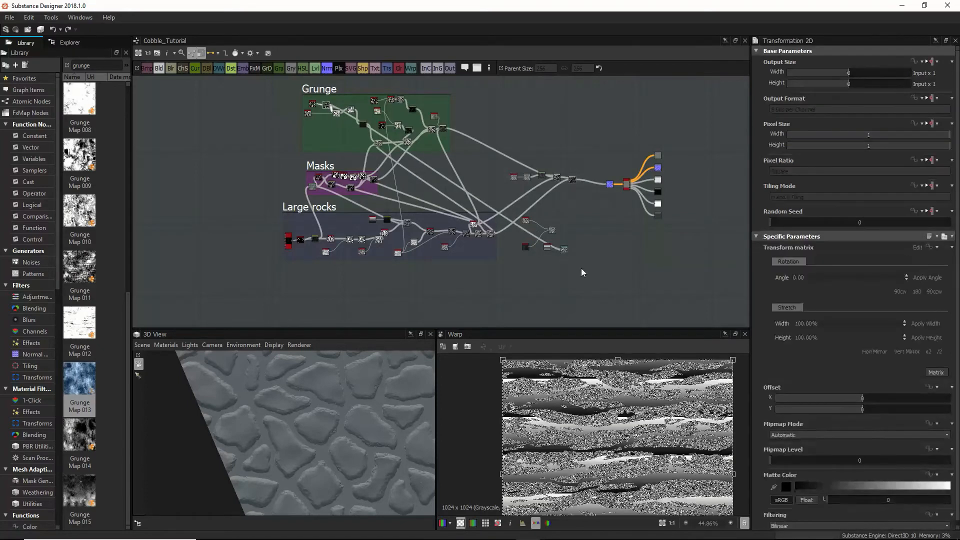
pyautogui.click(564, 249)
pyautogui.scroll(2, 588, 277)
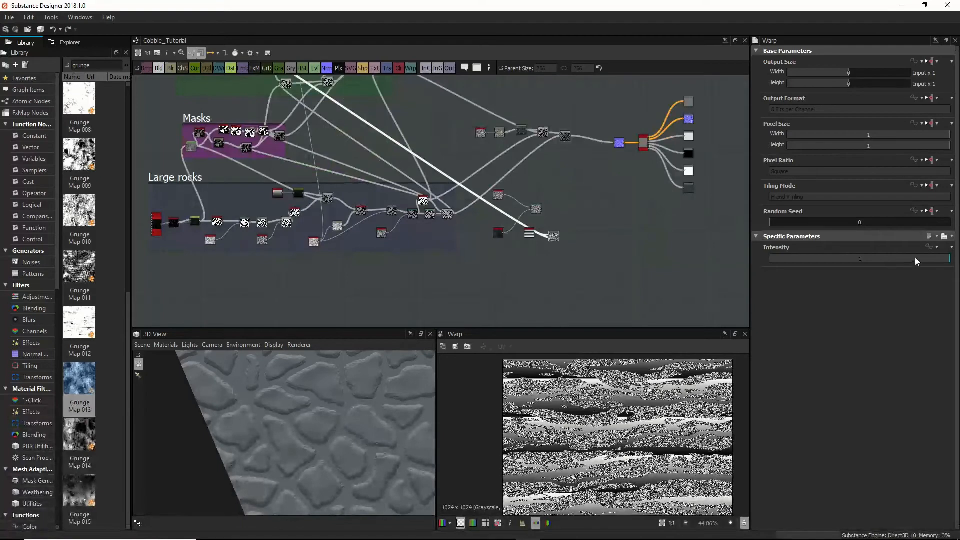
# Step: Reduce the new Warp node's intensity to 0.03 while checking the warped stripes in the 2D preview
pyautogui.moveTo(916, 259); pyautogui.dragTo(776, 265)
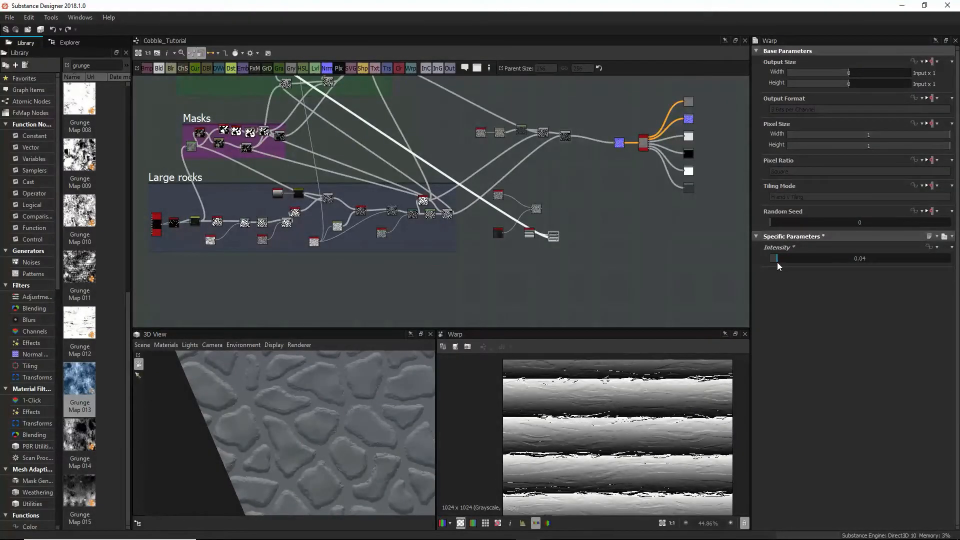
pyautogui.scroll(5, 647, 403)
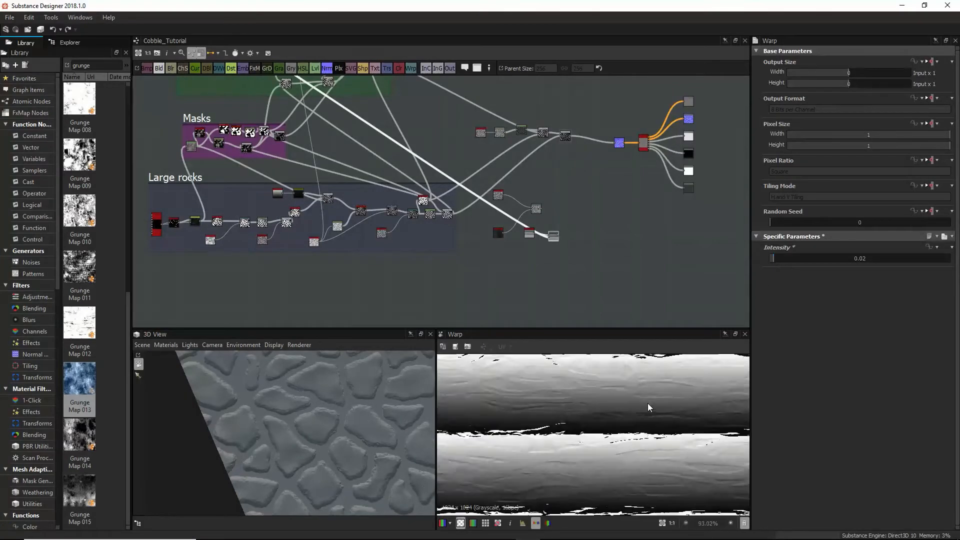
pyautogui.scroll(-5, 614, 435)
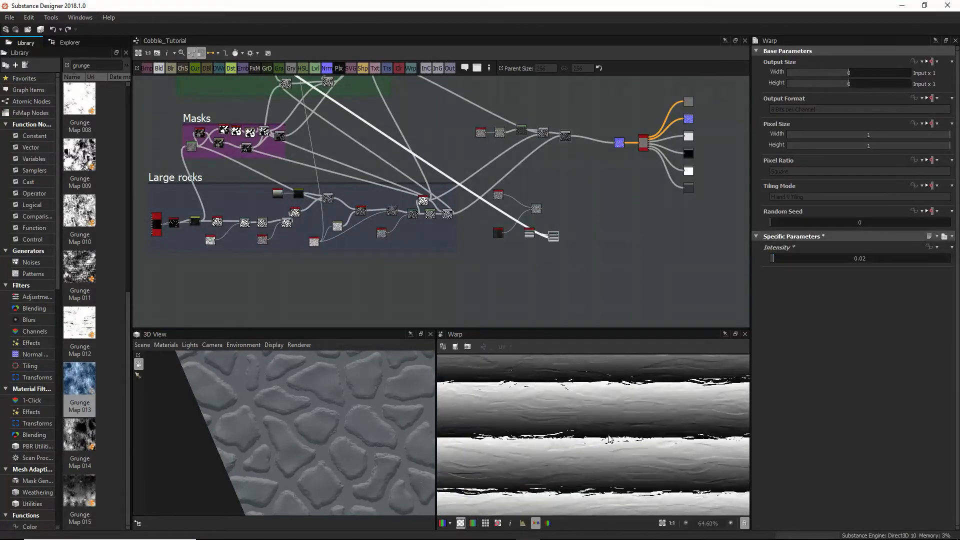
pyautogui.moveTo(772, 259); pyautogui.dragTo(775, 260)
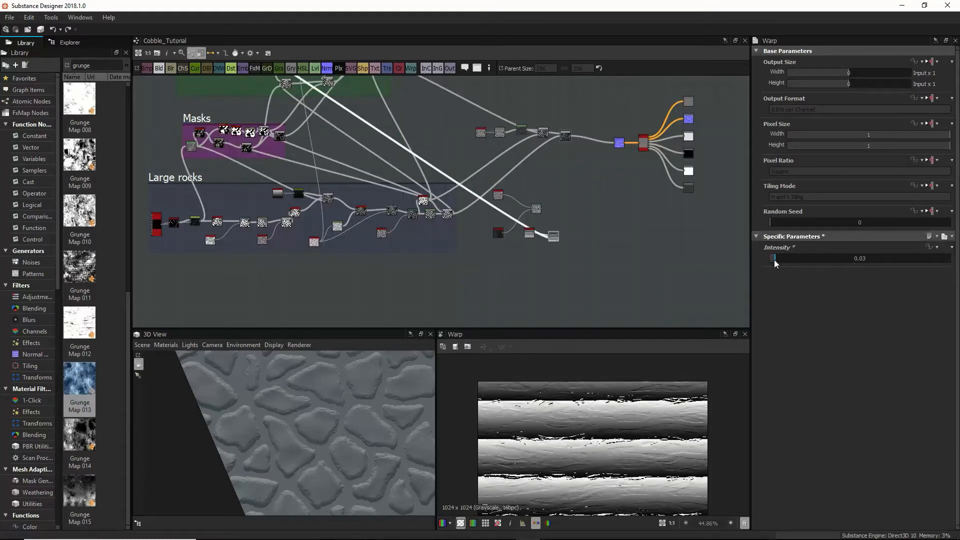
# Step: Try the warped gradient as the Normal node's input and test a Warp intensity of 0.21, undoing the intensity change
pyautogui.moveTo(559, 236); pyautogui.dragTo(618, 143)
pyautogui.moveTo(376, 358); pyautogui.dragTo(313, 430)
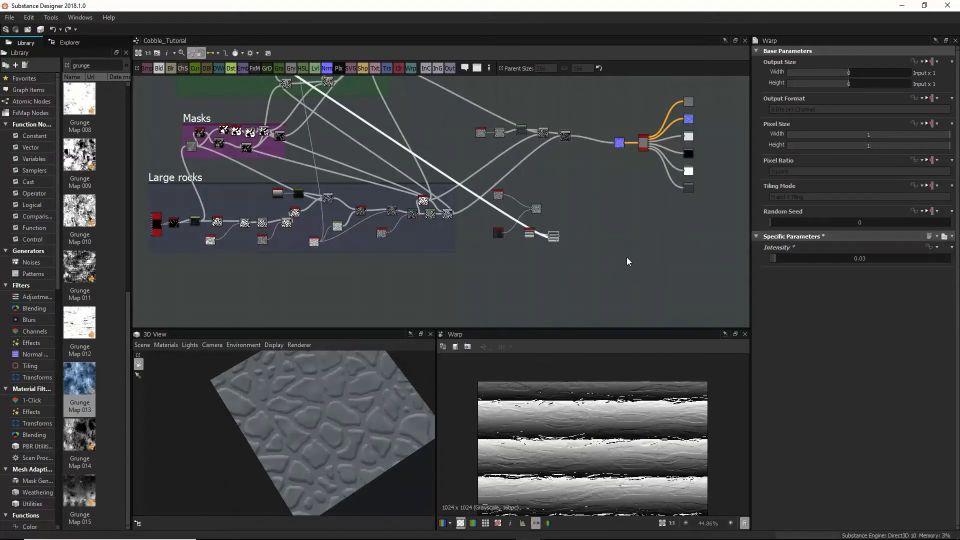
pyautogui.scroll(5, 554, 242)
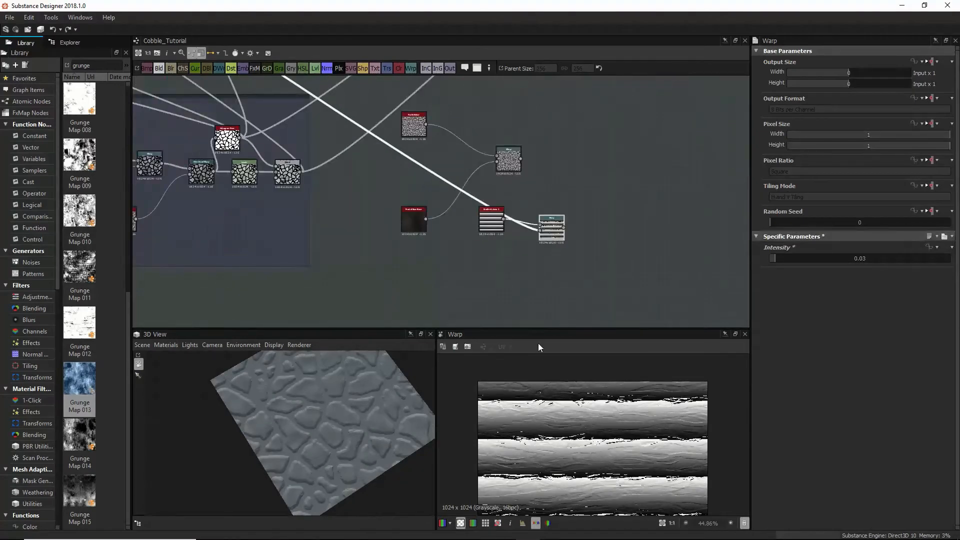
pyautogui.moveTo(777, 259); pyautogui.dragTo(811, 257)
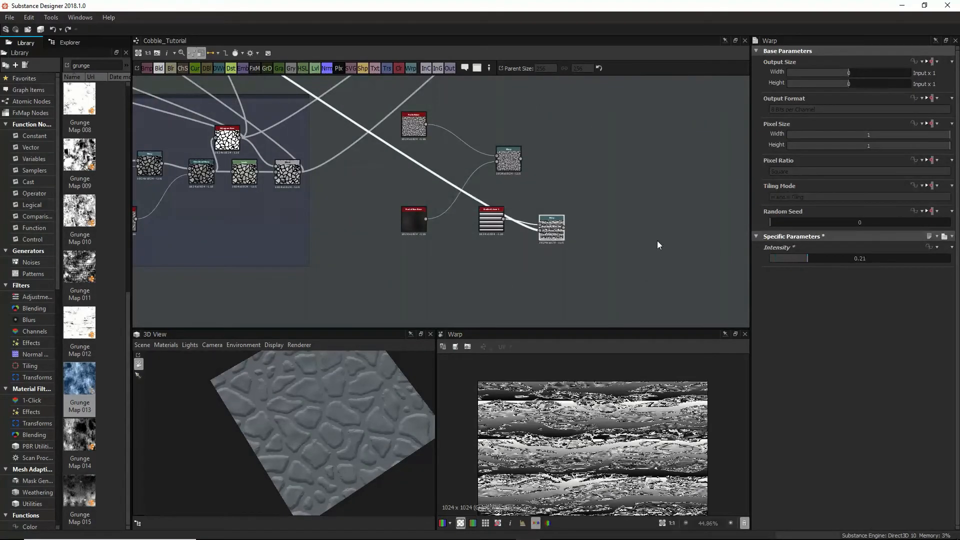
pyautogui.hotkey('ctrl', 'z')
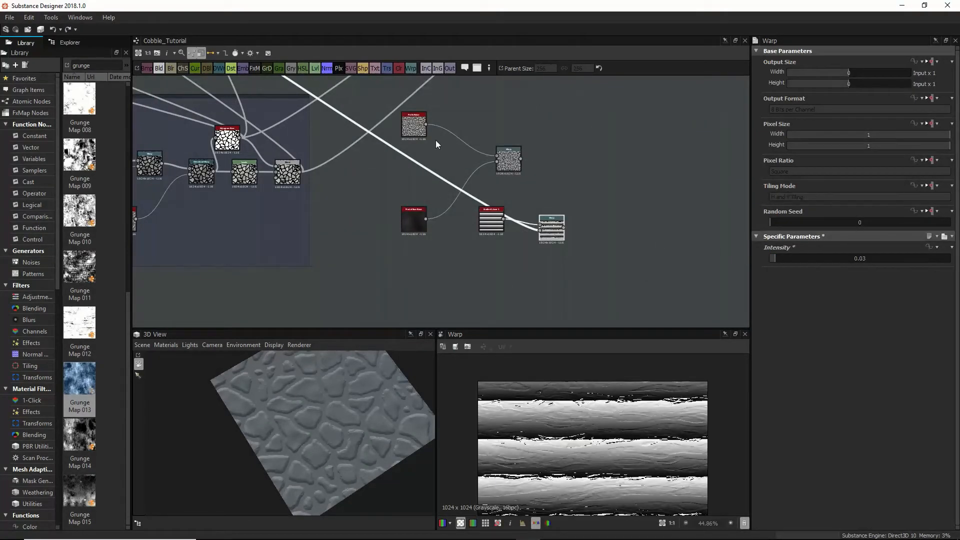
# Step: Feed the noise node into the gradient's Warp at intensity 0.11 and tidy the positions of both Warp nodes
pyautogui.moveTo(425, 124); pyautogui.dragTo(544, 232)
pyautogui.moveTo(789, 258)
pyautogui.mouseDown()
pyautogui.moveTo(812, 259)
pyautogui.moveTo(778, 263)
pyautogui.moveTo(790, 267)
pyautogui.mouseUp()
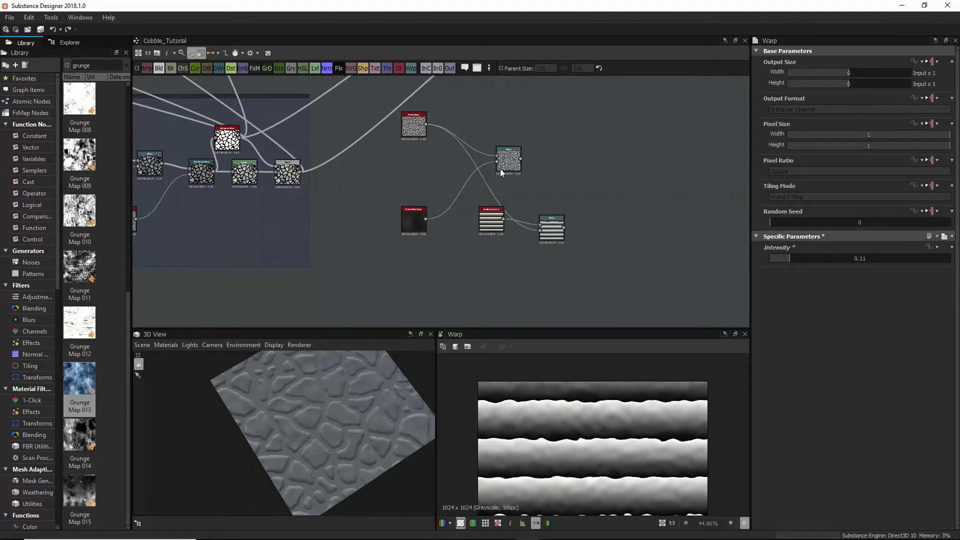
pyautogui.moveTo(506, 157); pyautogui.dragTo(514, 156)
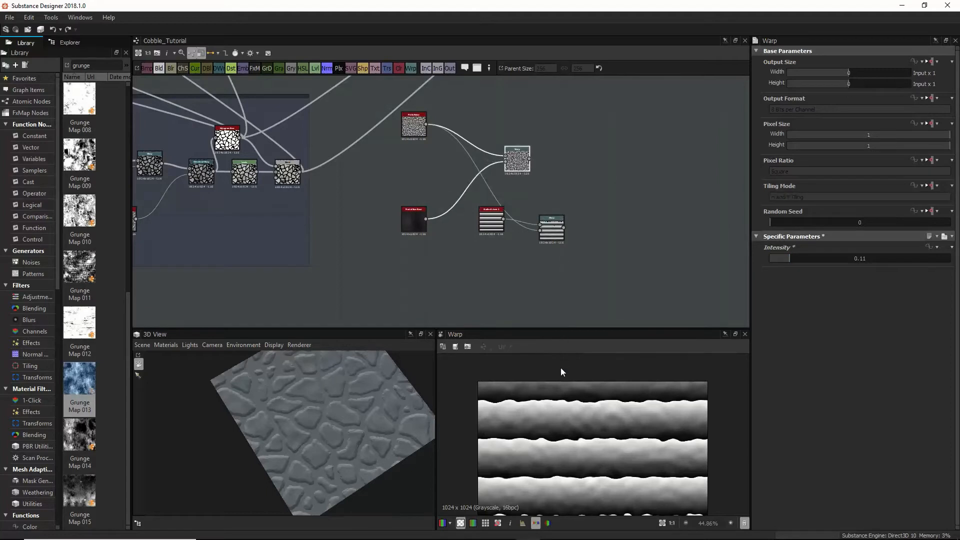
pyautogui.scroll(-3, 561, 372)
pyautogui.moveTo(553, 229); pyautogui.dragTo(545, 216)
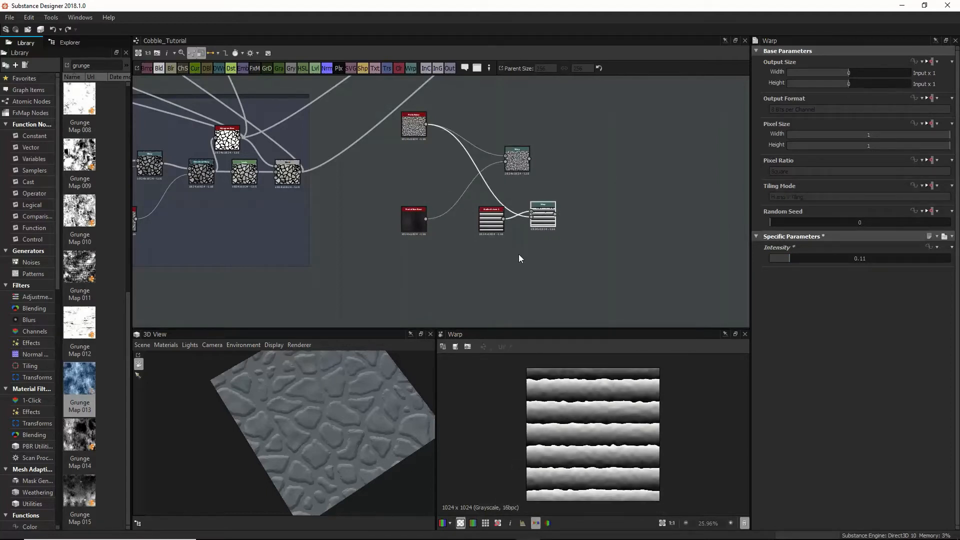
# Step: Add a Transformation 2D node after the gradient's Warp, place it below and rotate the stripes to a diagonal
pyautogui.press('space')
pyautogui.write('t')
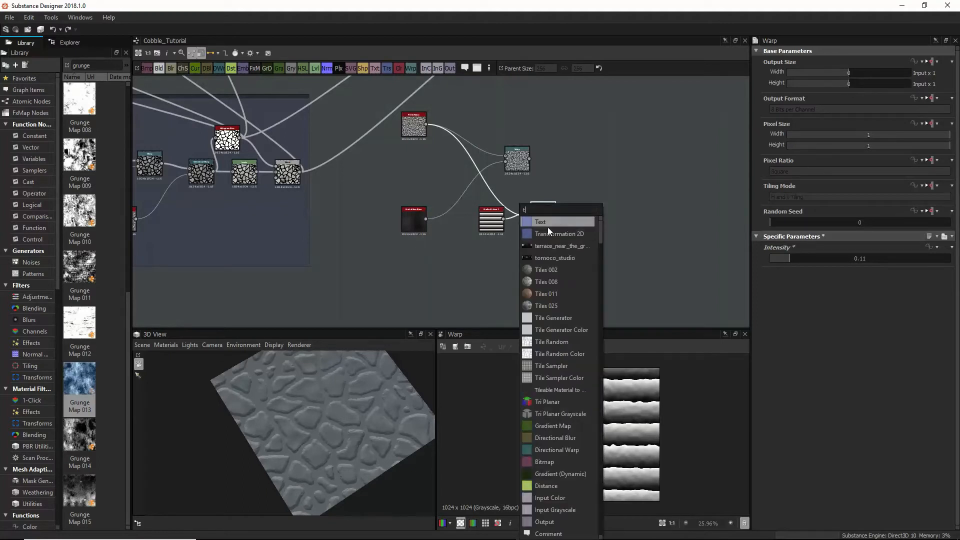
pyautogui.click(547, 233)
pyautogui.moveTo(572, 201); pyautogui.dragTo(536, 248)
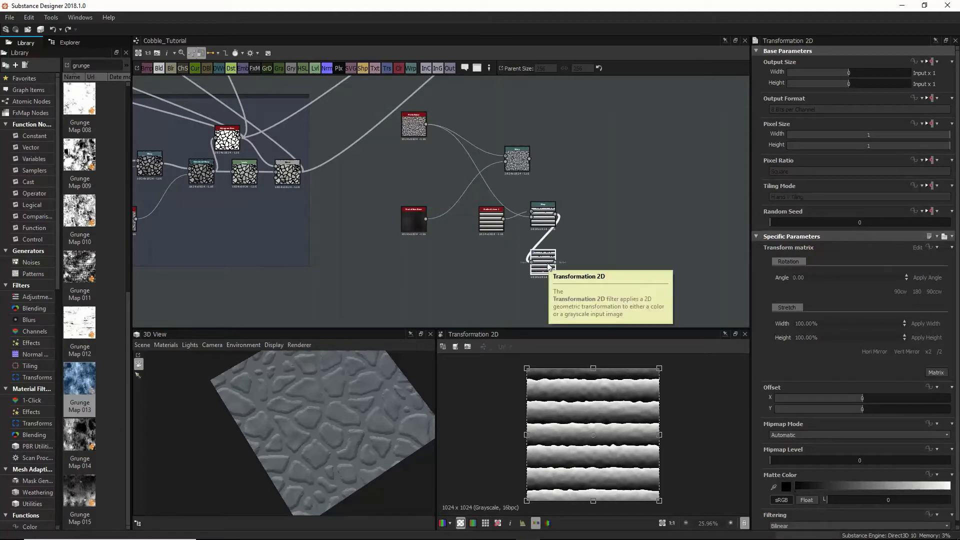
pyautogui.moveTo(685, 390); pyautogui.dragTo(648, 319)
# Step: Add a Blend node and connect the gradient's Warp and the Transformation 2D node to it
pyautogui.press('space')
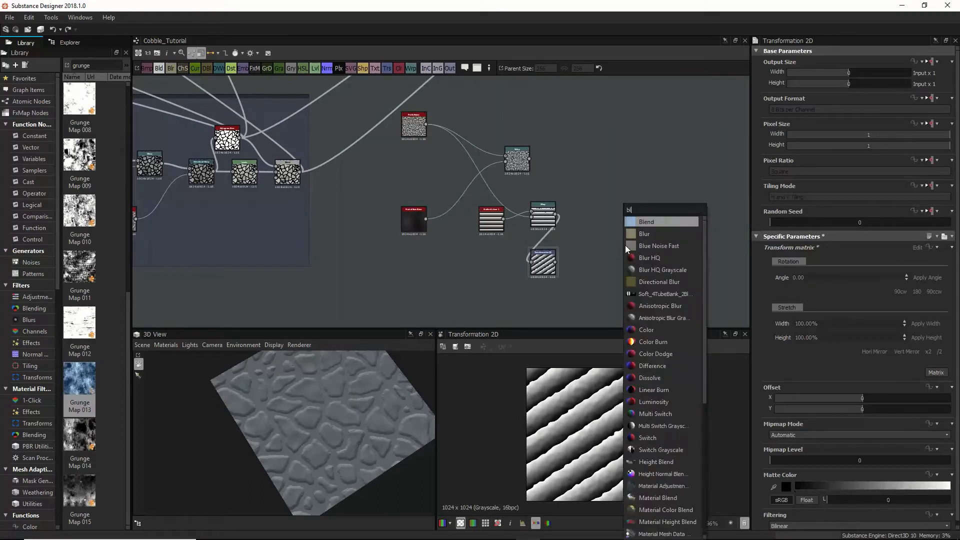
pyautogui.click(650, 233)
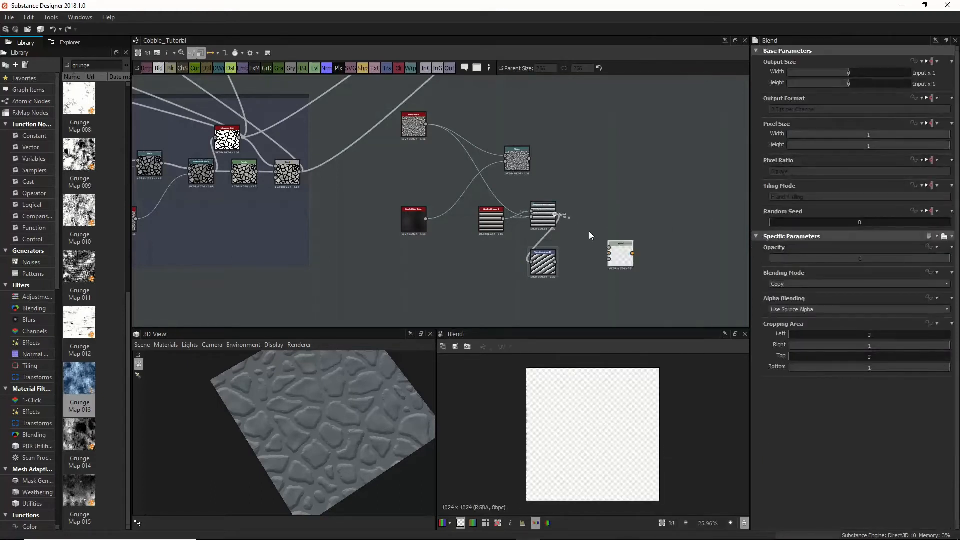
pyautogui.moveTo(555, 213); pyautogui.dragTo(609, 254)
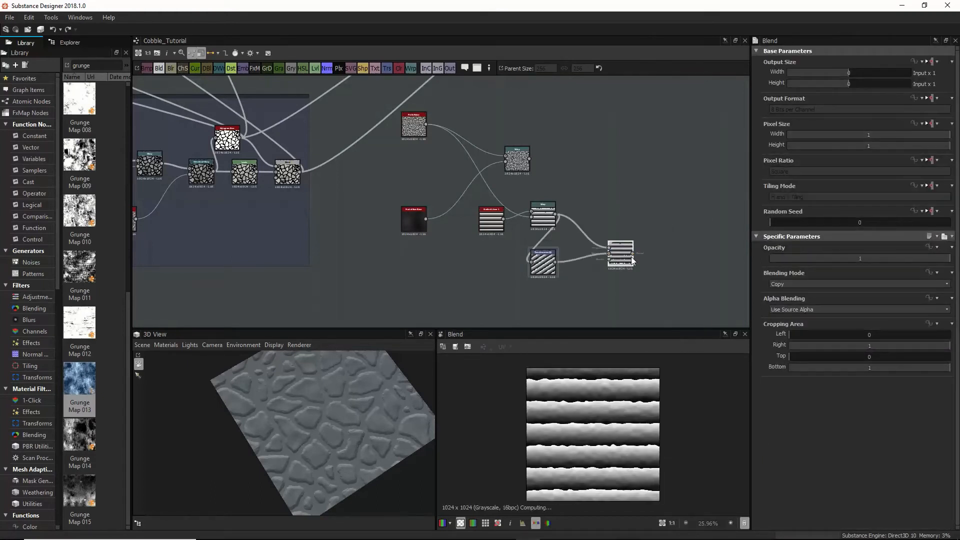
# Step: Try Multiply as the blending mode of the striped Blend node and settle on Soft Light
pyautogui.click(800, 285)
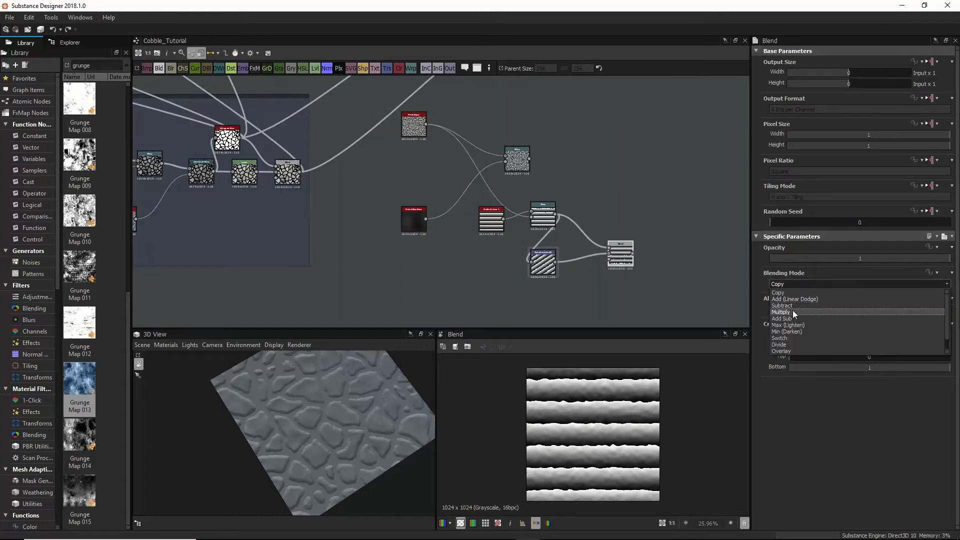
pyautogui.click(791, 312)
pyautogui.click(797, 283)
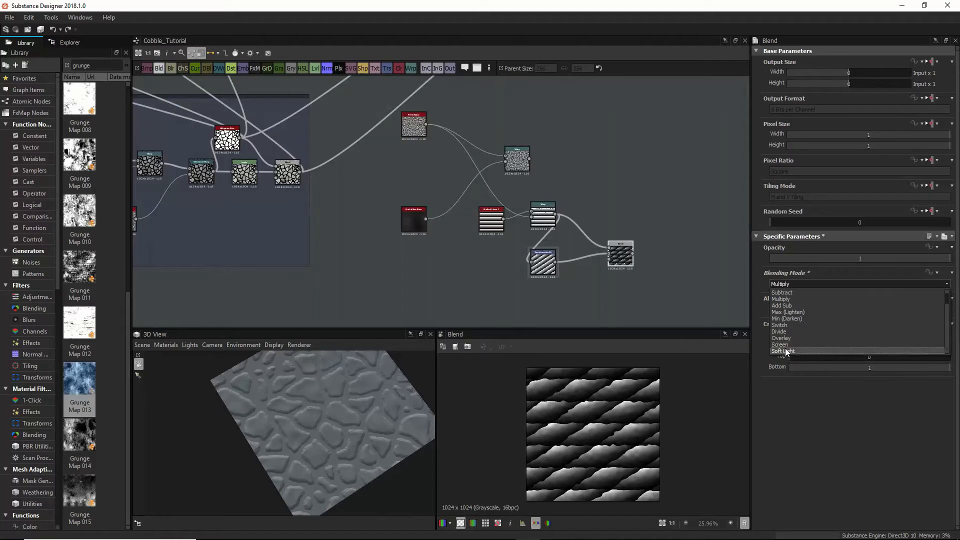
pyautogui.click(785, 352)
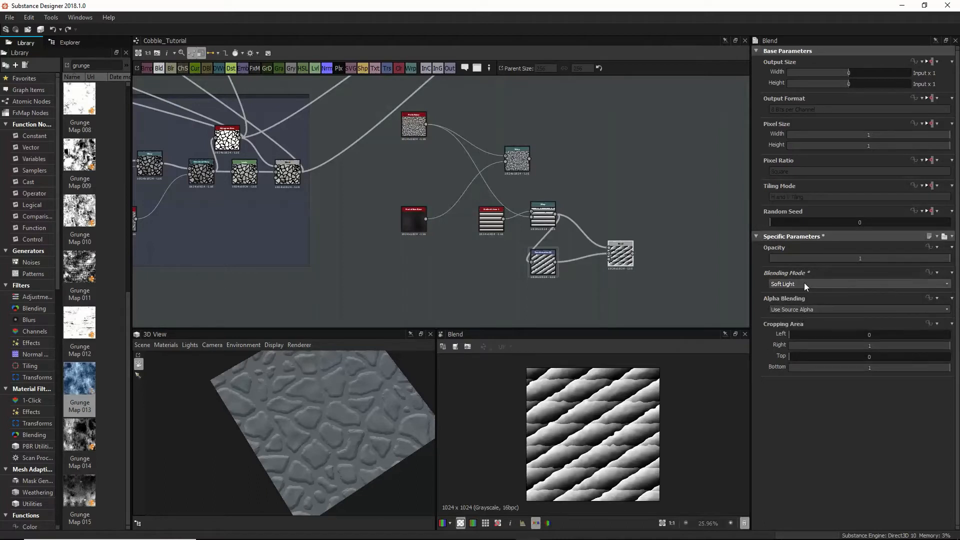
pyautogui.click(583, 185)
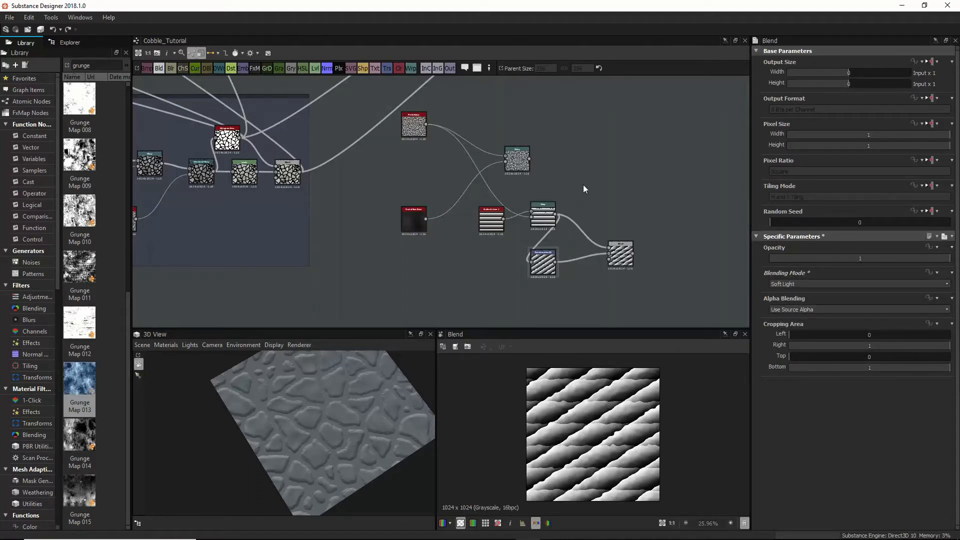
pyautogui.press('space')
pyautogui.click(577, 184)
# Step: Preview the striped Blend node's result as Height on the plane in the 3D view
pyautogui.click(627, 256)
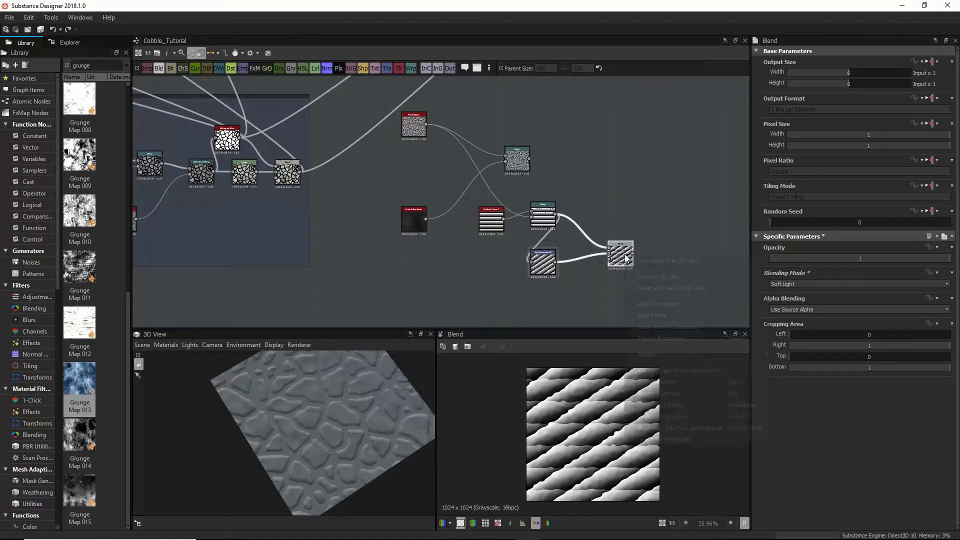
pyautogui.rightClick(627, 256)
pyautogui.click(657, 278)
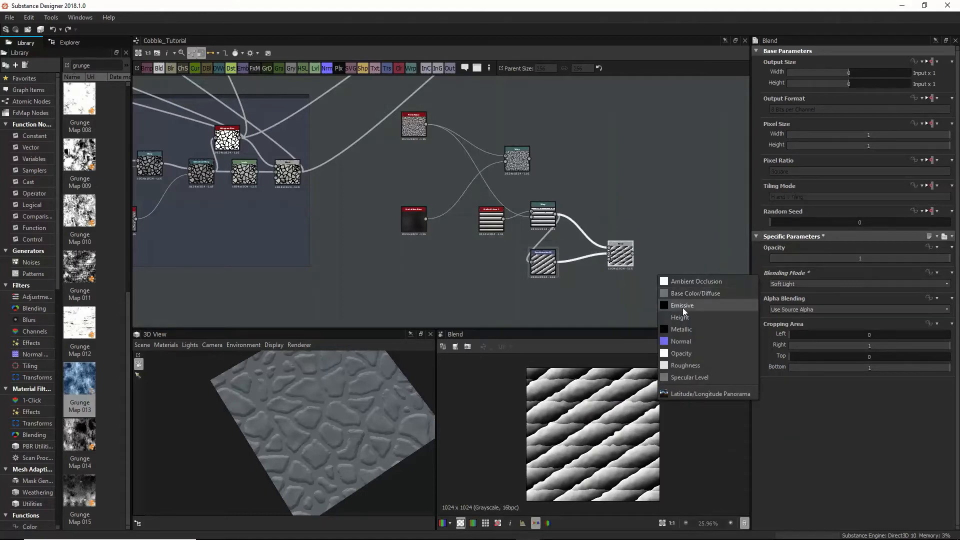
pyautogui.click(678, 319)
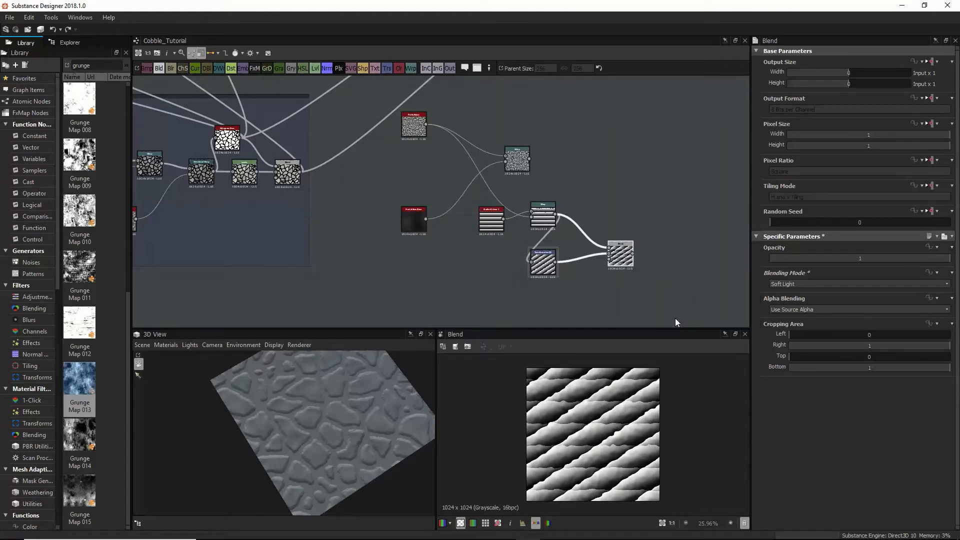
pyautogui.rightClick(619, 240)
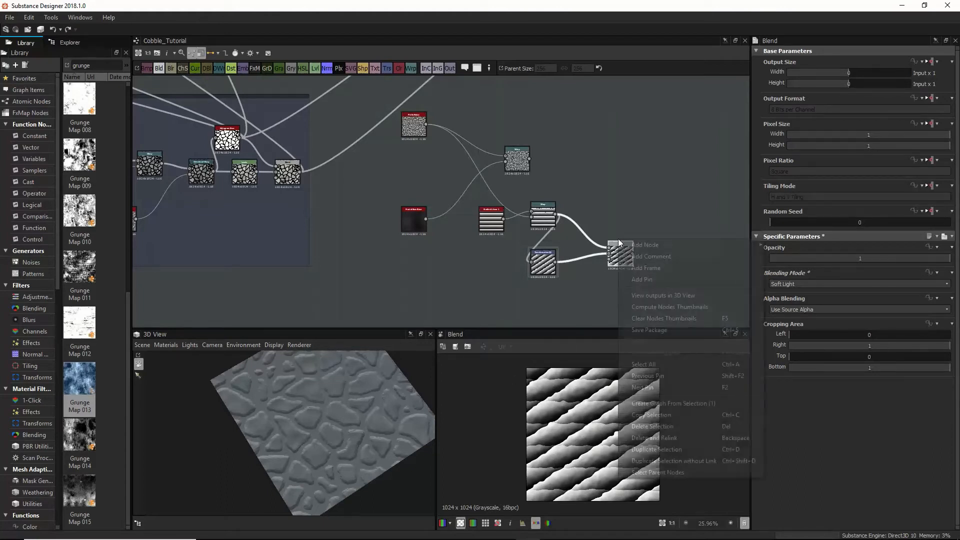
pyautogui.click(655, 296)
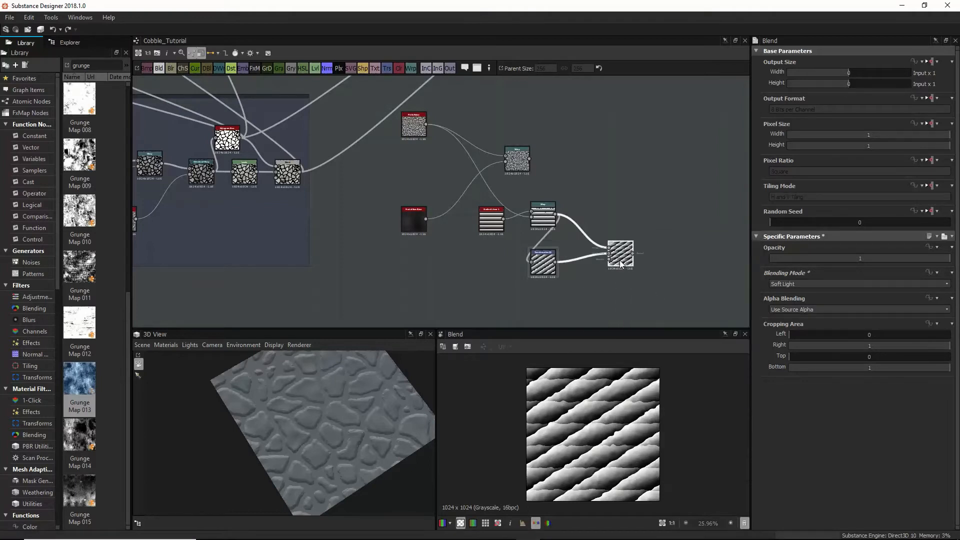
pyautogui.rightClick(619, 257)
pyautogui.click(638, 297)
pyautogui.click(686, 337)
pyautogui.moveTo(359, 450); pyautogui.dragTo(362, 403)
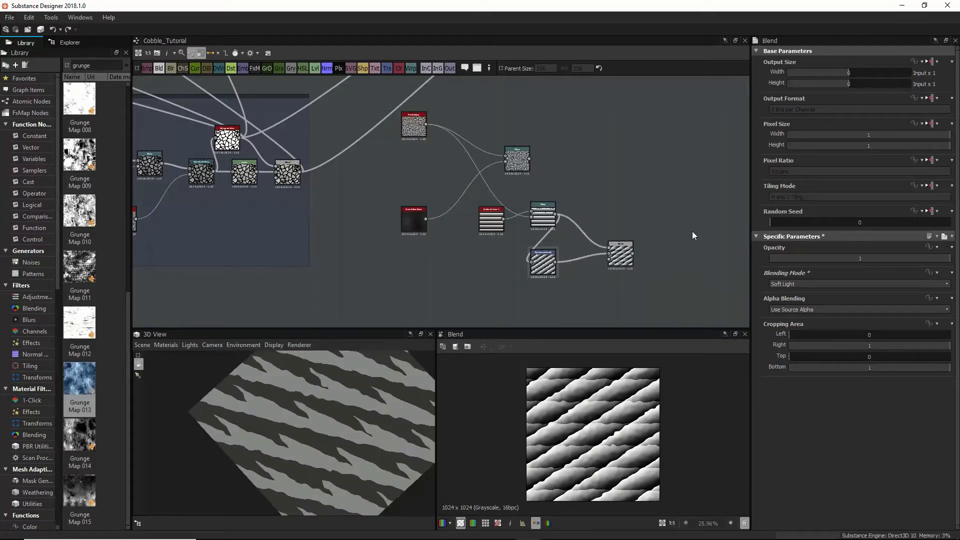
# Step: Show the graph's own material outputs in the 3D view again
pyautogui.click(612, 212)
pyautogui.scroll(-2, 408, 314)
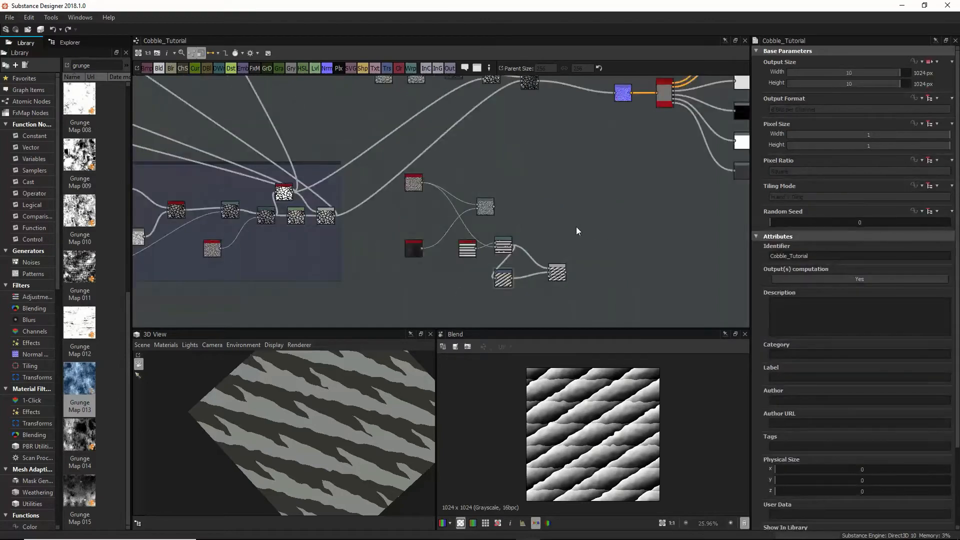
pyautogui.rightClick(574, 232)
pyautogui.click(604, 289)
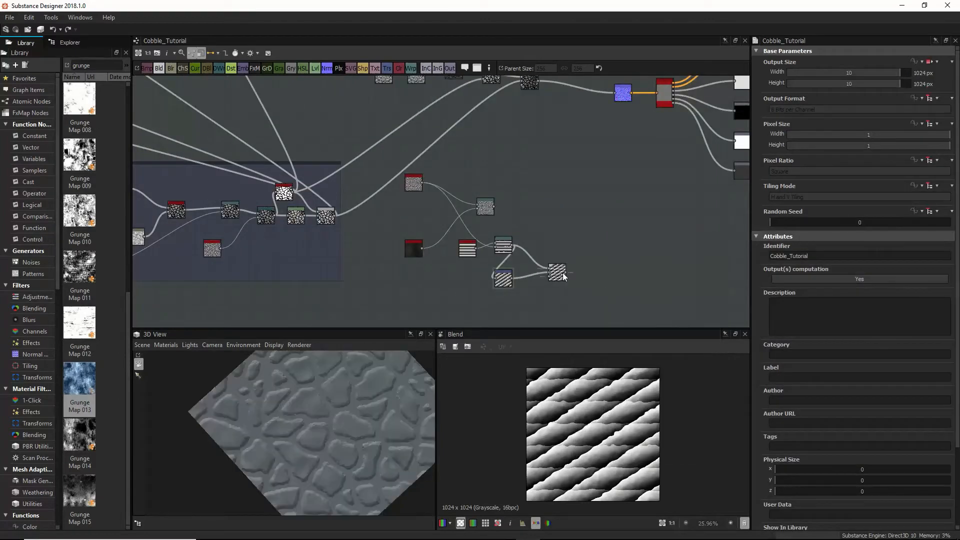
# Step: Try the striped Blend as the Normal node's input, inspect the surface up close and undo the connection
pyautogui.moveTo(565, 271); pyautogui.dragTo(615, 92)
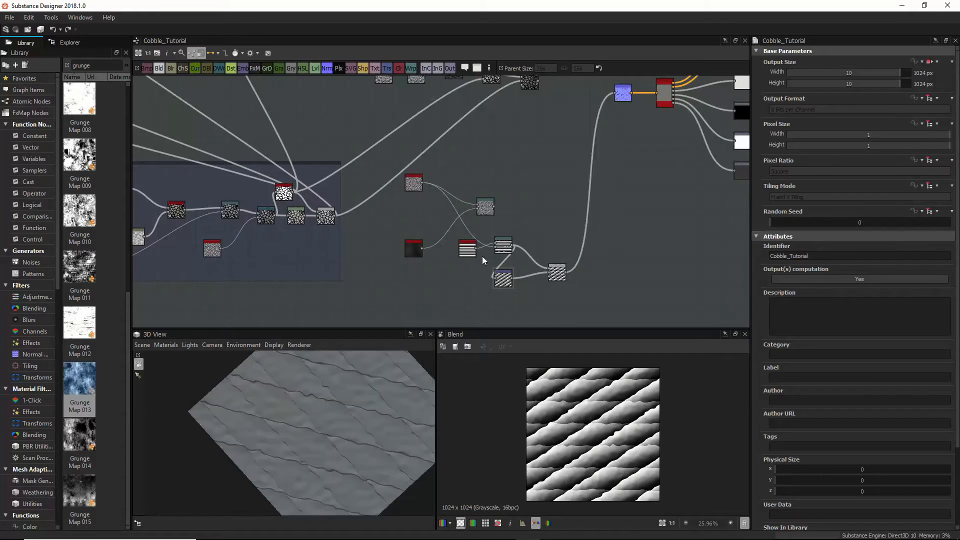
pyautogui.scroll(8, 375, 443)
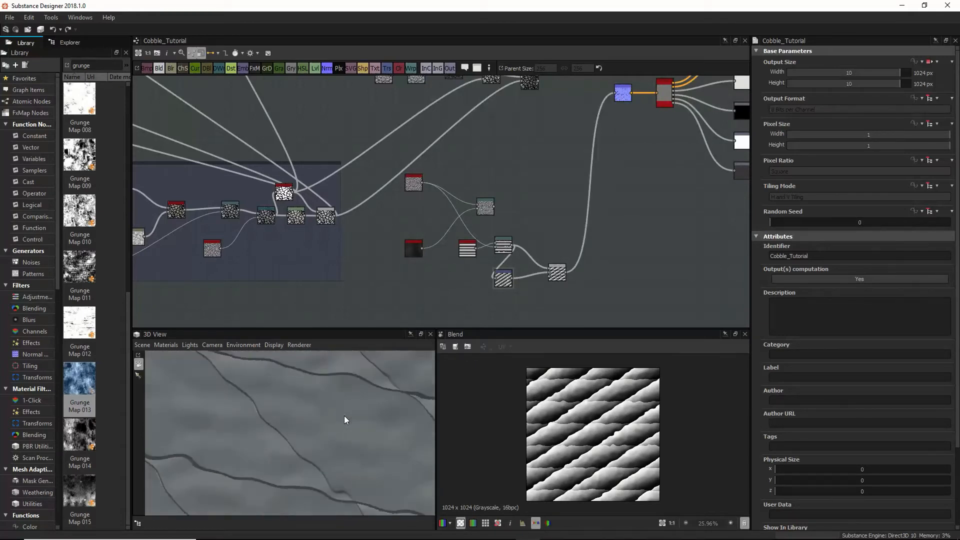
pyautogui.moveTo(346, 422); pyautogui.dragTo(349, 426)
pyautogui.hotkey('ctrl', 'z')
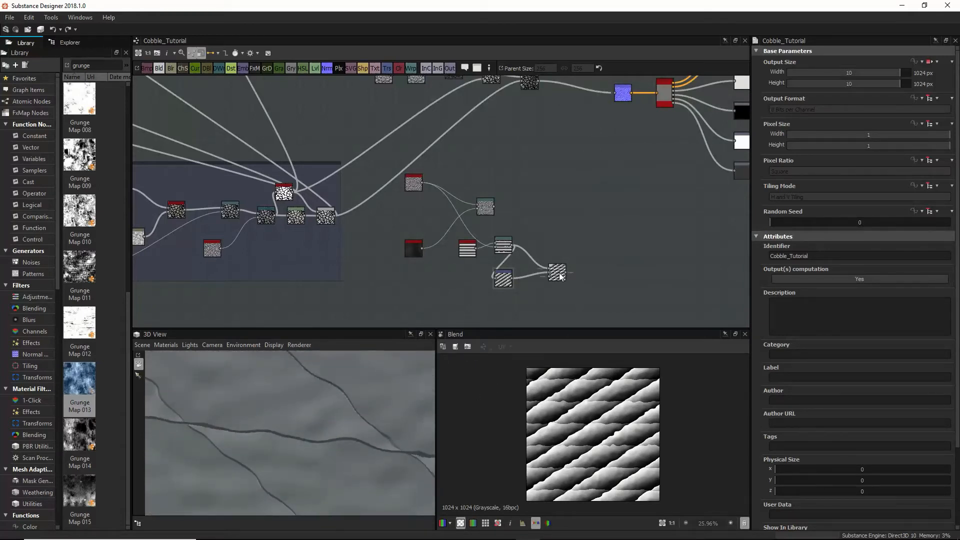
# Step: Add a Blur node after the striped Blend and set its intensity to 3.39
pyautogui.click(560, 275)
pyautogui.press('space')
pyautogui.write('blur')
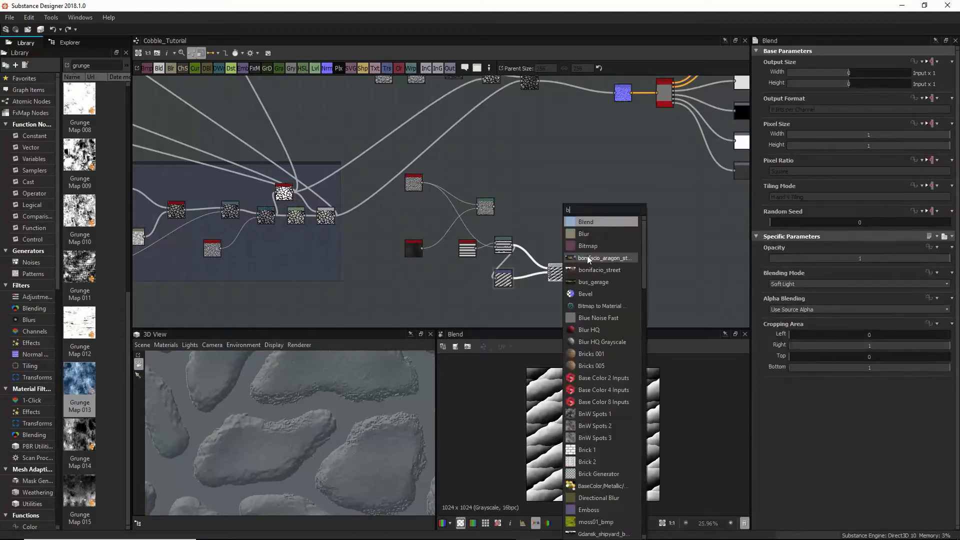
pyautogui.click(598, 233)
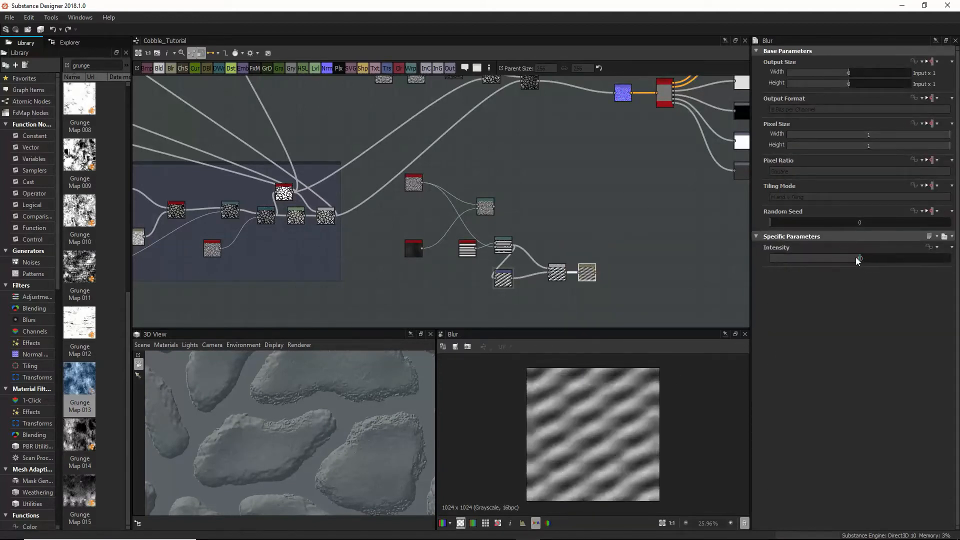
pyautogui.moveTo(858, 260); pyautogui.dragTo(801, 260)
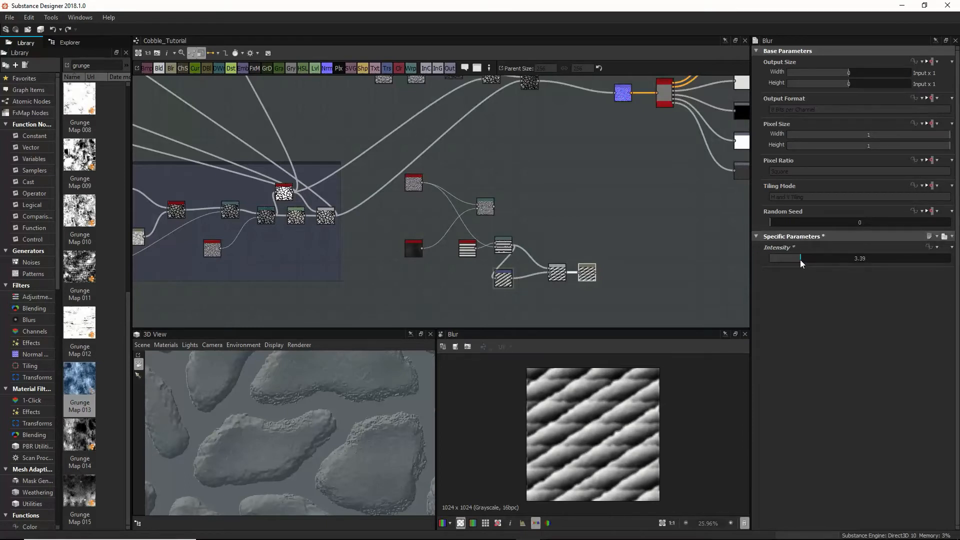
# Step: Add a second Blend node and connect the warped noise and the blurred stripes to it
pyautogui.moveTo(589, 265); pyautogui.dragTo(535, 265, button='middle')
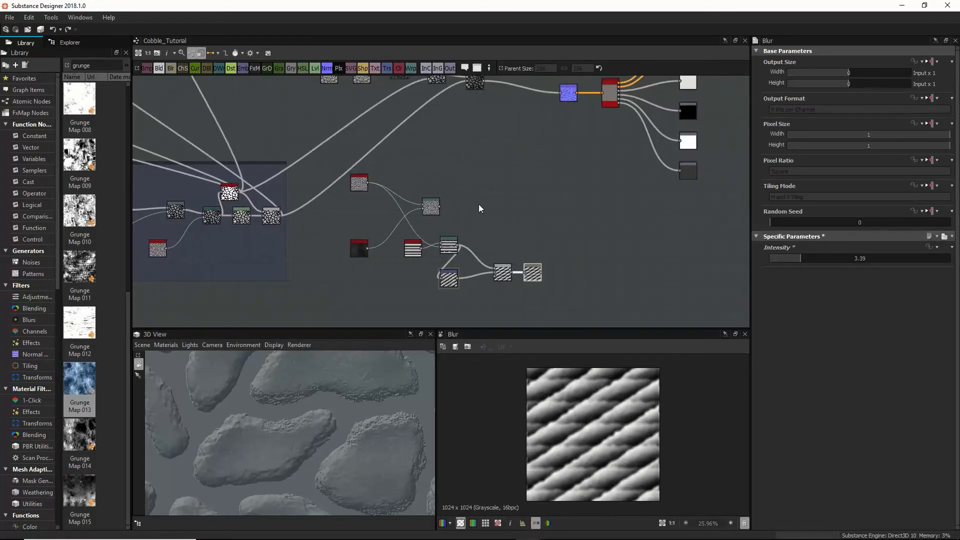
pyautogui.press('space')
pyautogui.click(522, 234)
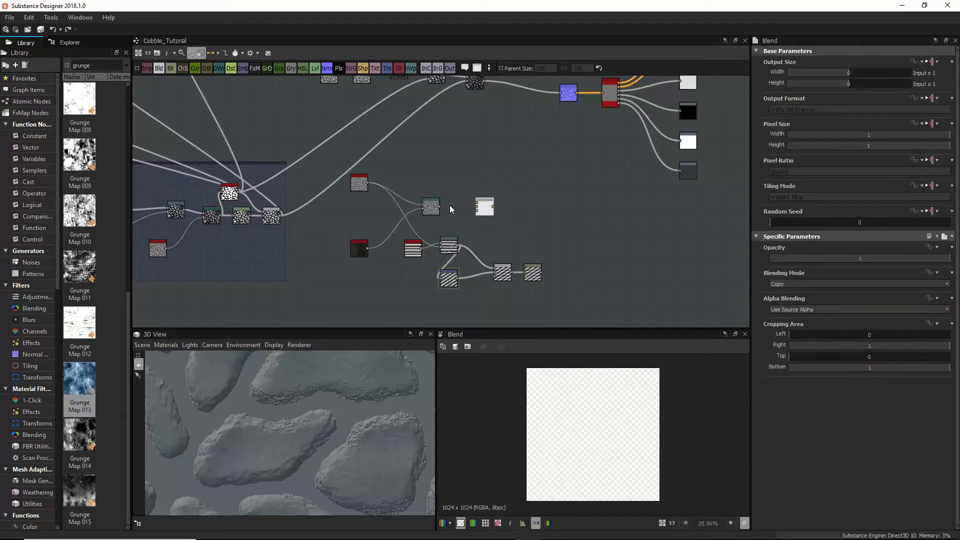
pyautogui.moveTo(448, 207); pyautogui.dragTo(566, 233)
pyautogui.moveTo(540, 273); pyautogui.dragTo(558, 231)
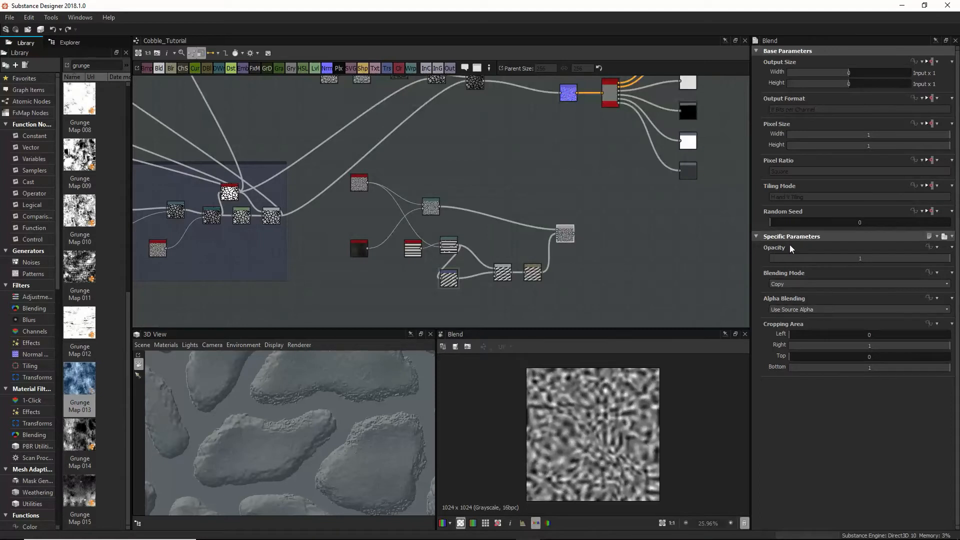
# Step: Set the new Blend node to Add (Linear Dodge) with opacity 0.4 and inspect the pattern
pyautogui.click(820, 284)
pyautogui.click(822, 300)
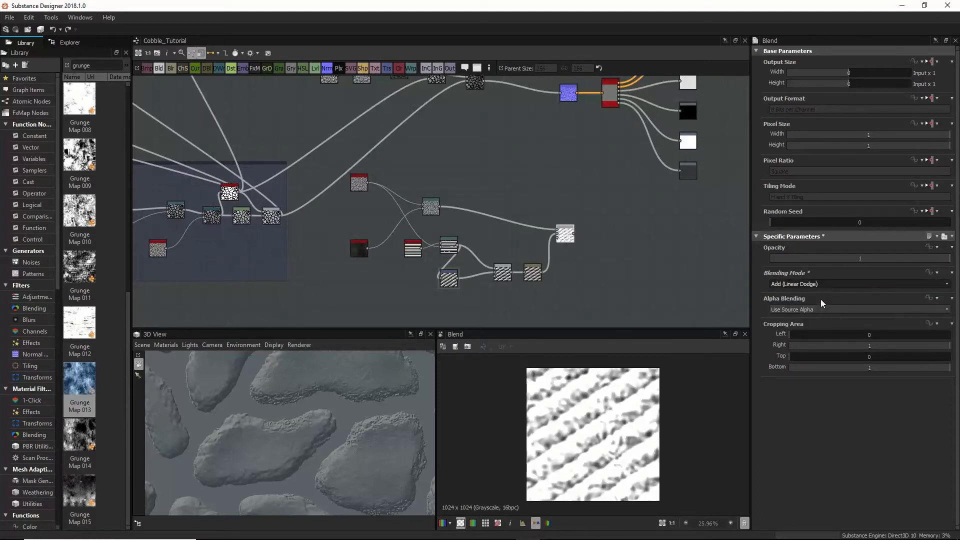
pyautogui.moveTo(927, 258); pyautogui.dragTo(842, 258)
pyautogui.scroll(2, 567, 410)
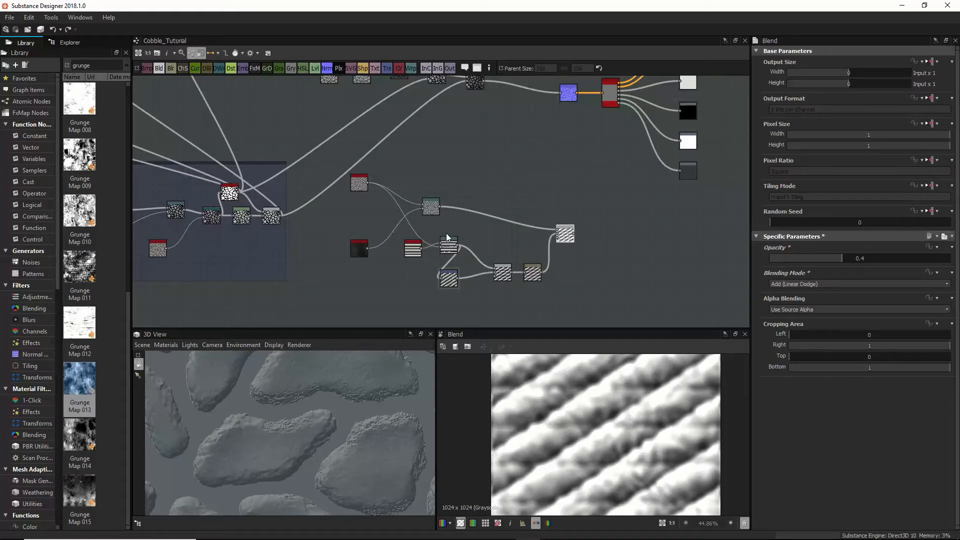
# Step: Make room beside the second Blend, add a Warp node below it and feed the blurred stripes into the Warp
pyautogui.moveTo(566, 234); pyautogui.dragTo(587, 222)
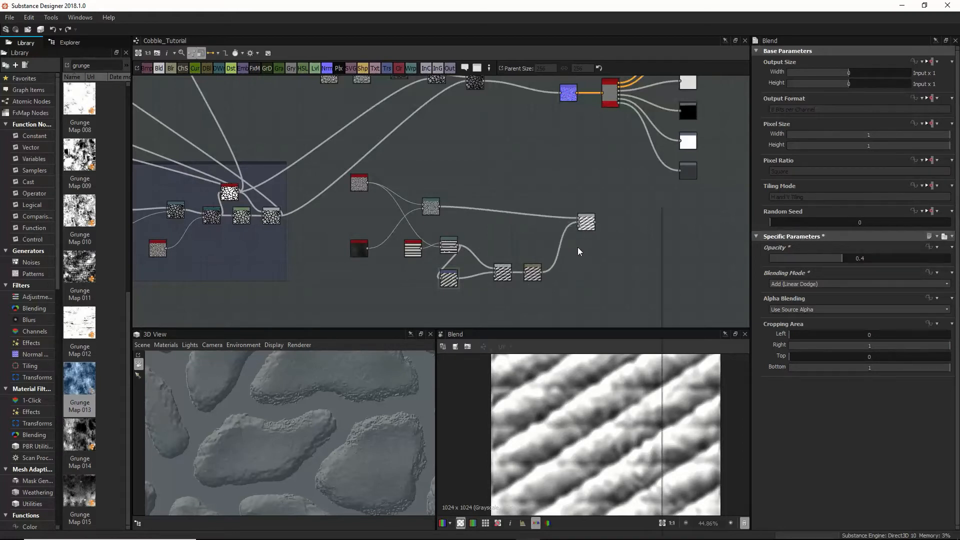
pyautogui.press('space')
pyautogui.write('w')
pyautogui.press('Return')
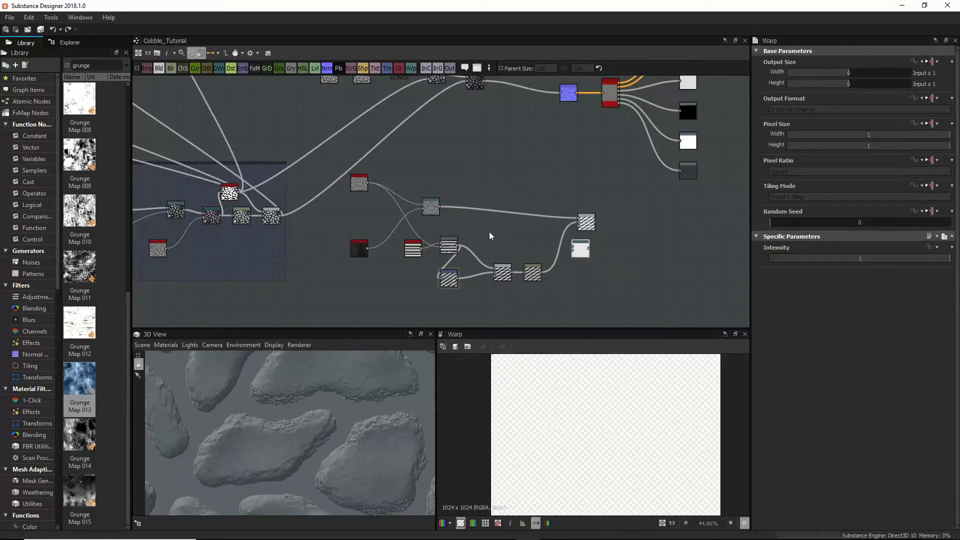
pyautogui.moveTo(539, 275); pyautogui.dragTo(572, 245)
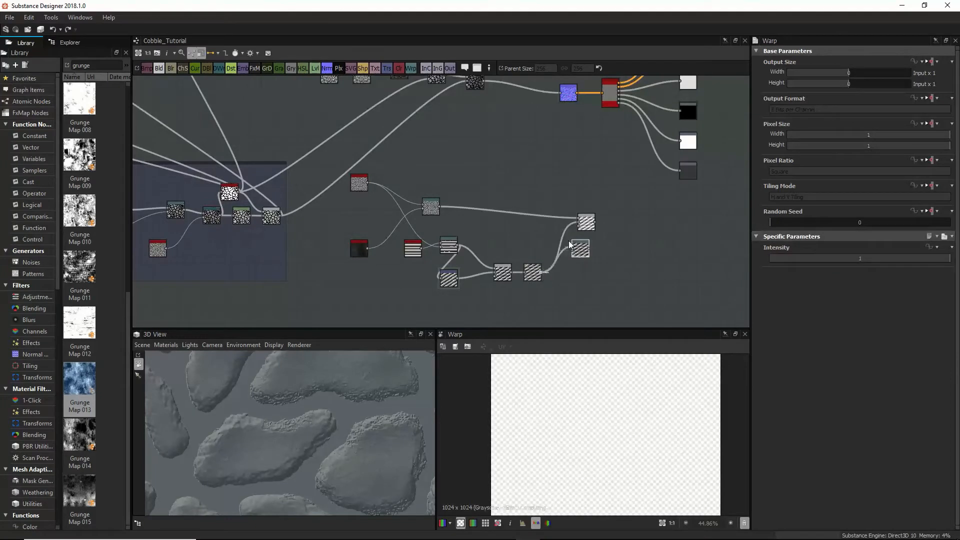
# Step: Use the upper noise node as the new Warp's gradient input and set the Warp intensity to 0.44
pyautogui.moveTo(369, 248); pyautogui.dragTo(584, 254)
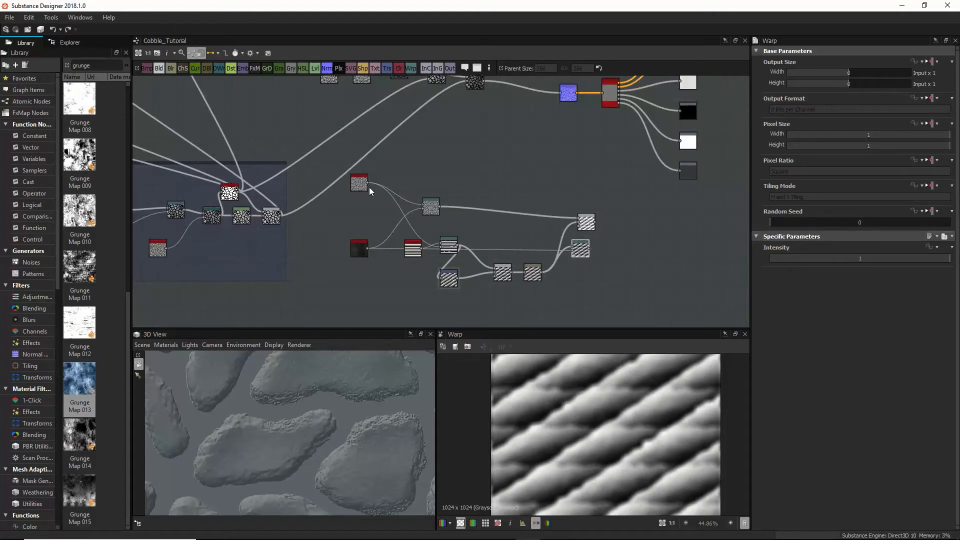
pyautogui.moveTo(368, 184); pyautogui.dragTo(589, 253)
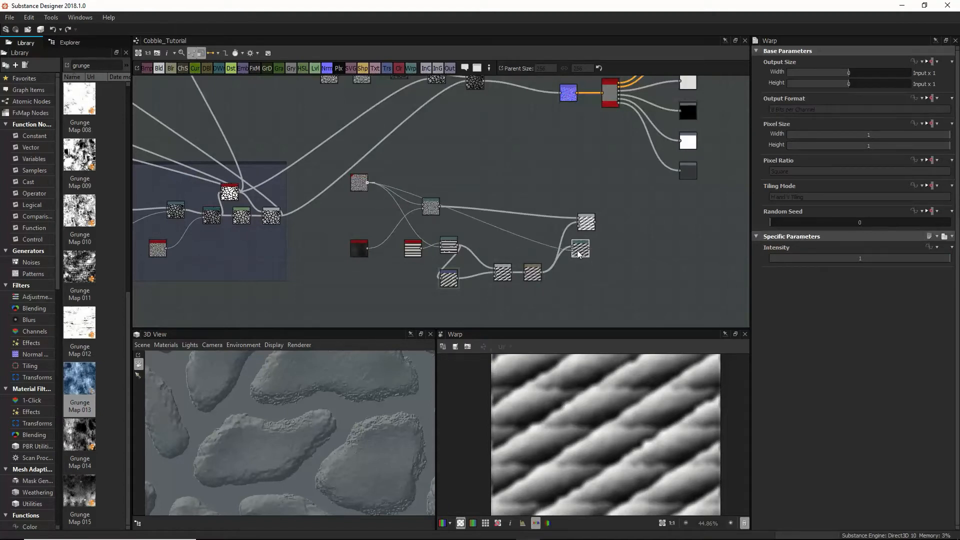
pyautogui.moveTo(900, 261); pyautogui.dragTo(852, 262)
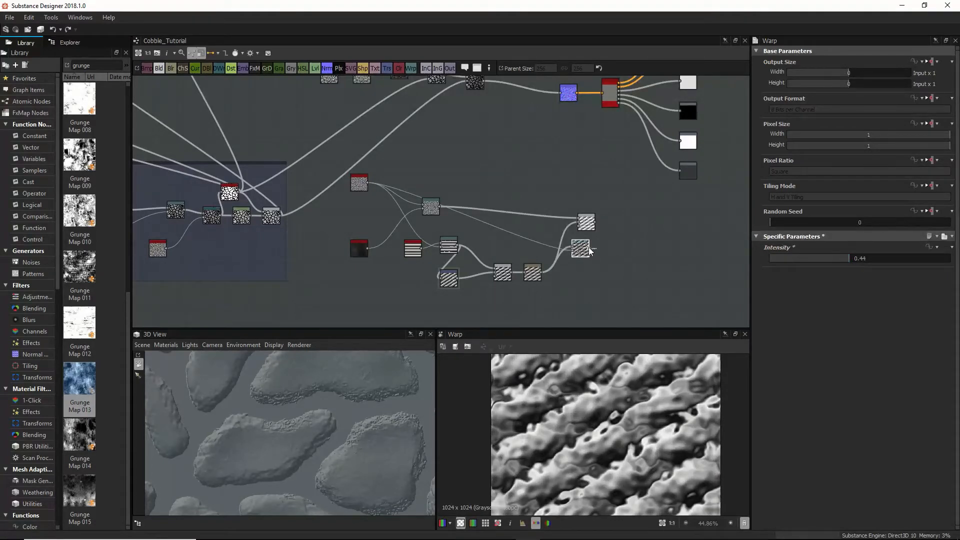
# Step: Feed the warped stripes into the second Blend and set it to Multiply with opacity 0.52
pyautogui.moveTo(589, 249); pyautogui.dragTo(605, 230)
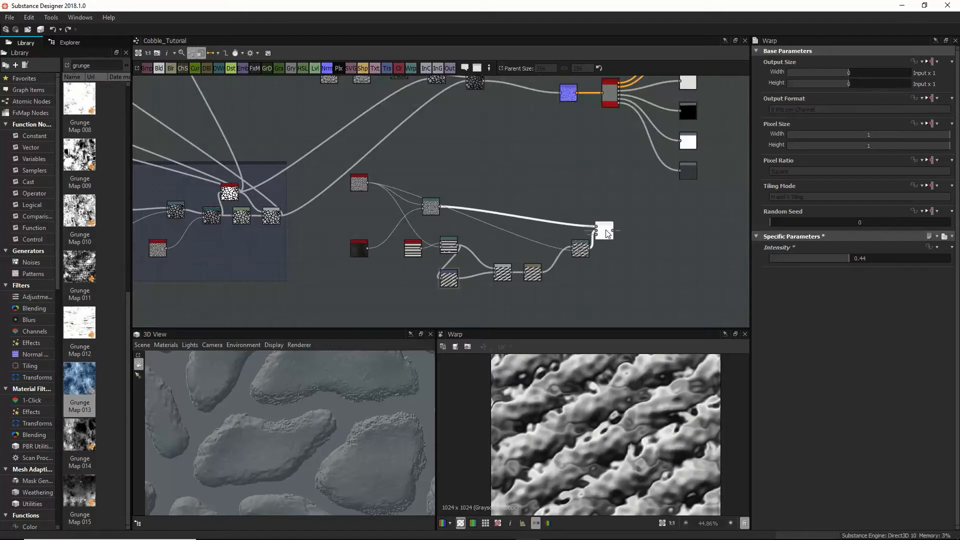
pyautogui.doubleClick(605, 231)
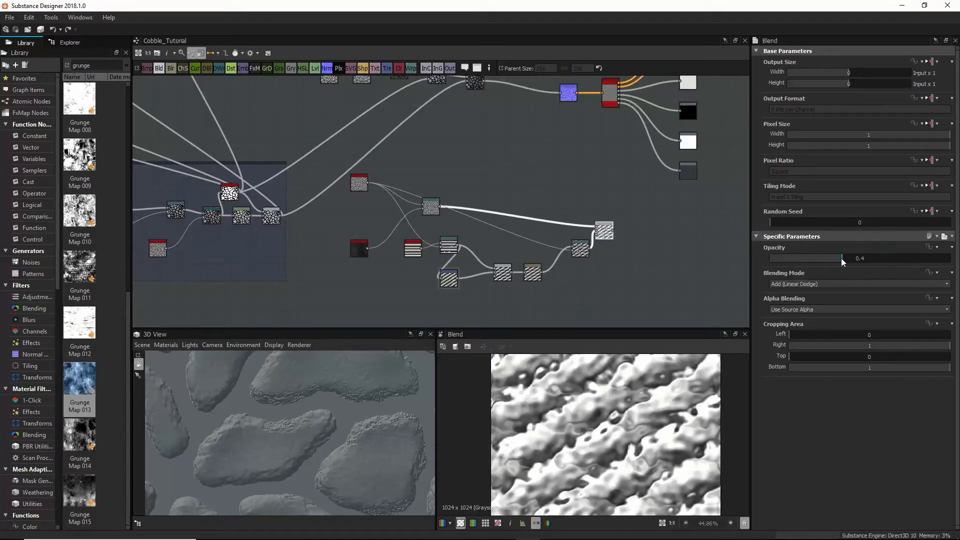
pyautogui.moveTo(843, 261); pyautogui.dragTo(851, 261)
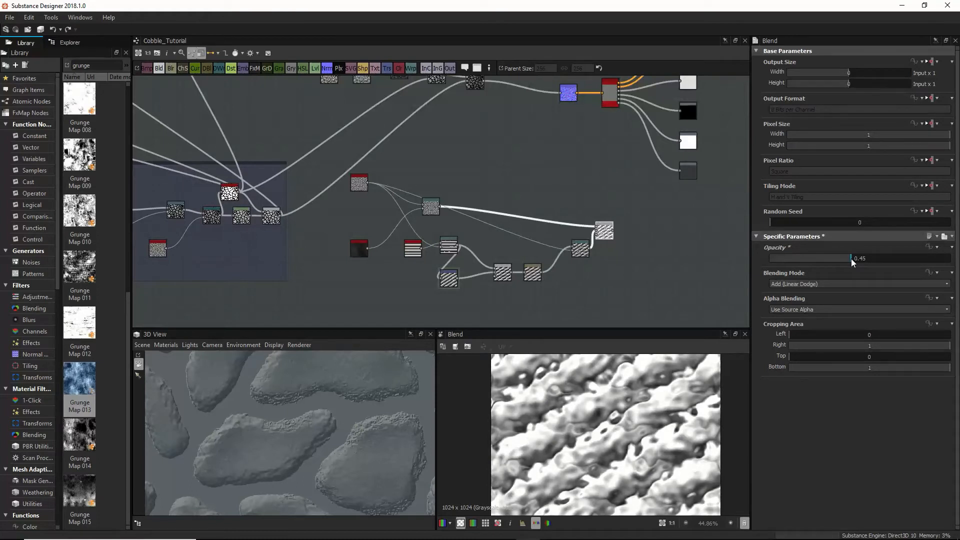
pyautogui.moveTo(852, 262)
pyautogui.mouseDown()
pyautogui.moveTo(878, 262)
pyautogui.moveTo(865, 262)
pyautogui.mouseUp()
pyautogui.click(856, 283)
pyautogui.click(819, 316)
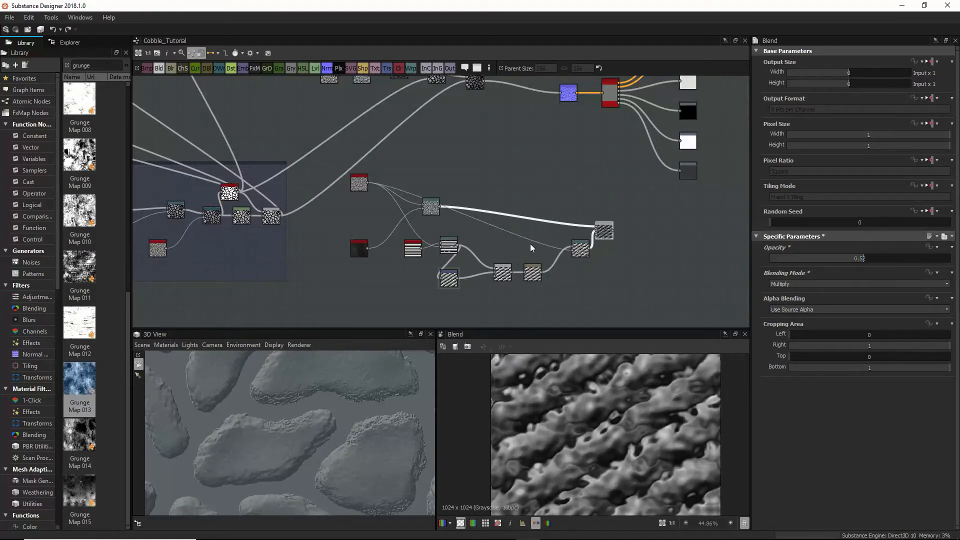
# Step: Move the whole group of noise and stripe nodes up to the empty area beside the green frame
pyautogui.scroll(-2, 531, 245)
pyautogui.moveTo(401, 201); pyautogui.dragTo(586, 283)
pyautogui.moveTo(578, 235); pyautogui.dragTo(553, 75)
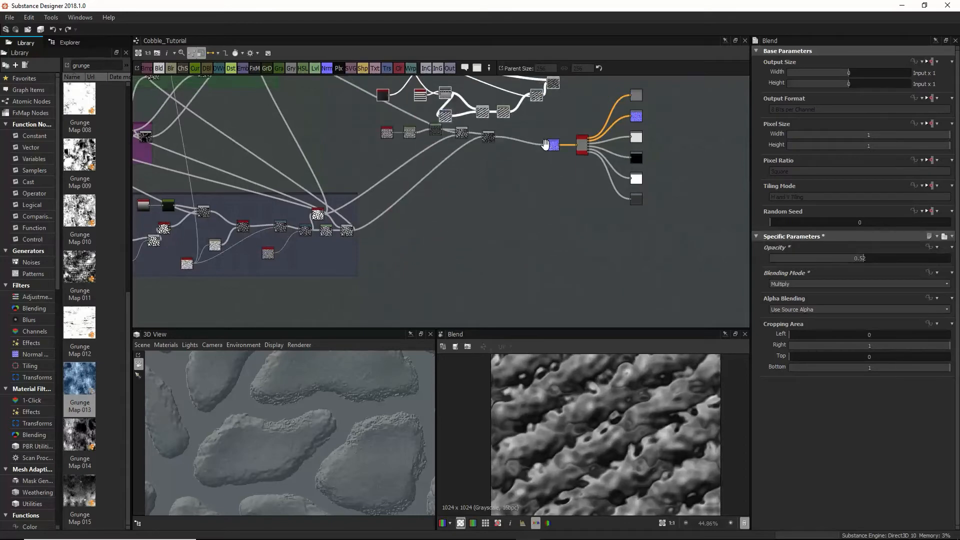
pyautogui.moveTo(541, 141); pyautogui.dragTo(565, 302, button='middle')
pyautogui.moveTo(574, 238); pyautogui.dragTo(492, 163)
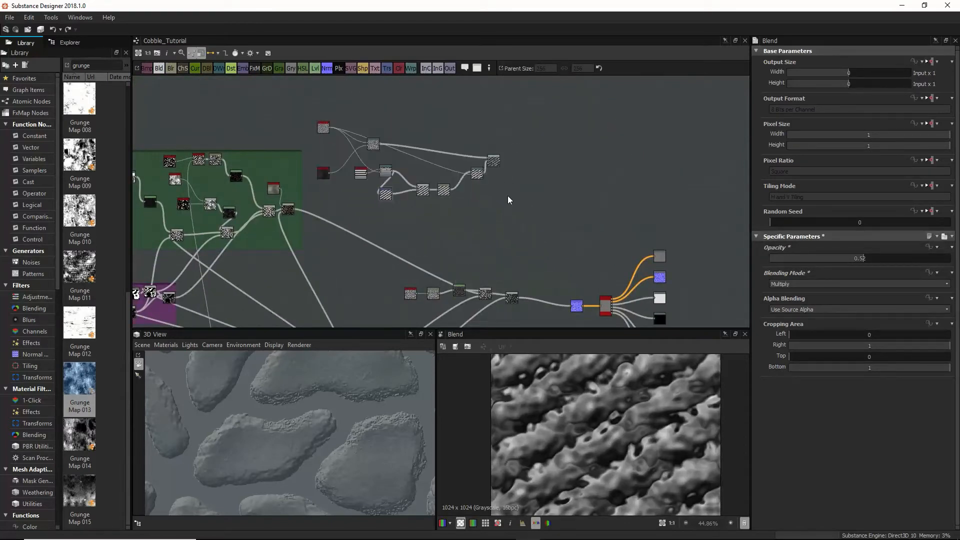
# Step: Add a Plasma node in the empty space below the striped pattern nodes
pyautogui.press('space')
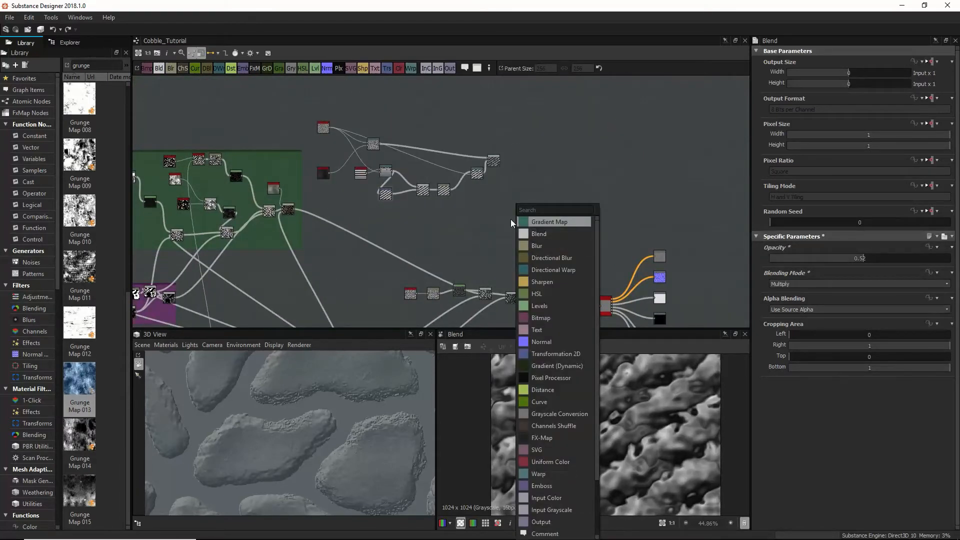
pyautogui.press('Escape')
pyautogui.press('space')
pyautogui.write('pla')
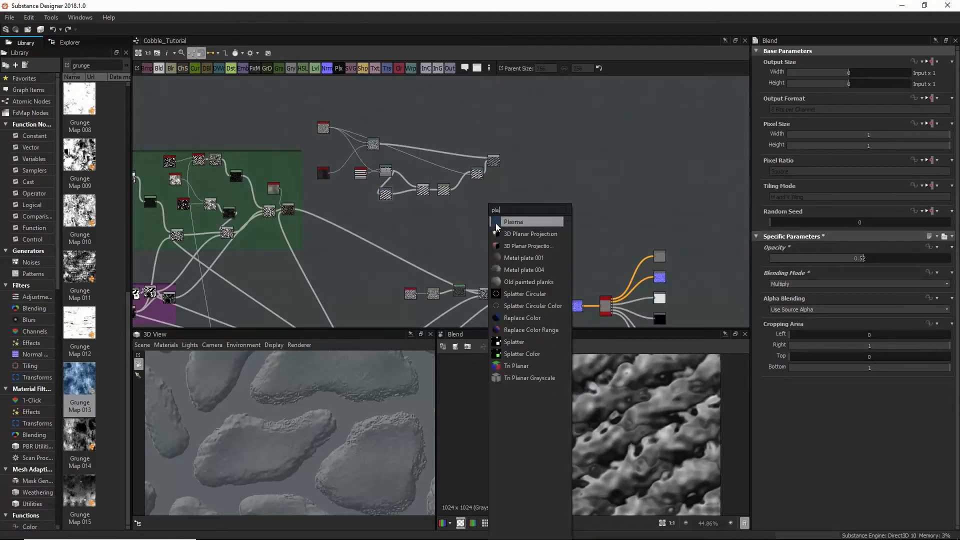
pyautogui.click(532, 221)
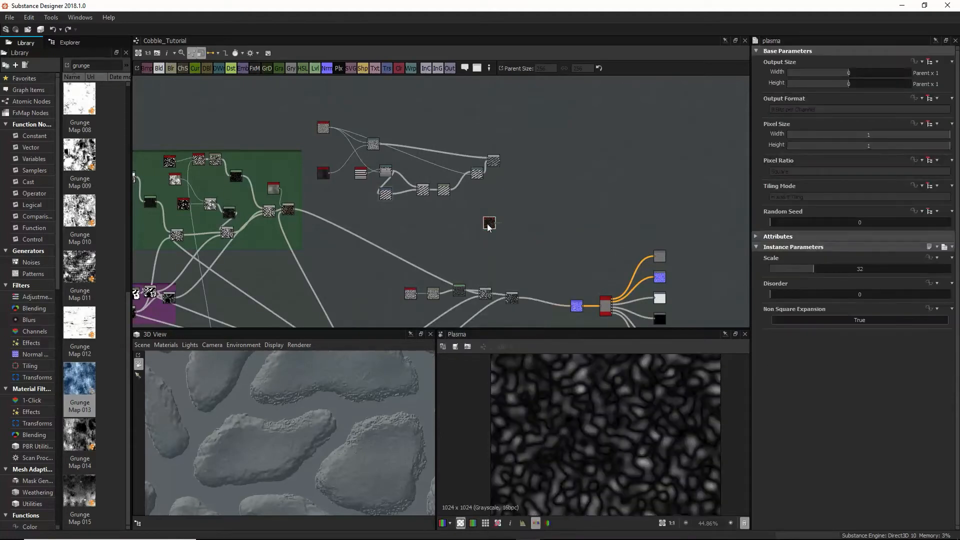
pyautogui.moveTo(489, 224); pyautogui.dragTo(427, 223)
# Step: Add an Invert Grayscale node fed by the Plasma node and set the Plasma scale to 35
pyautogui.press('space')
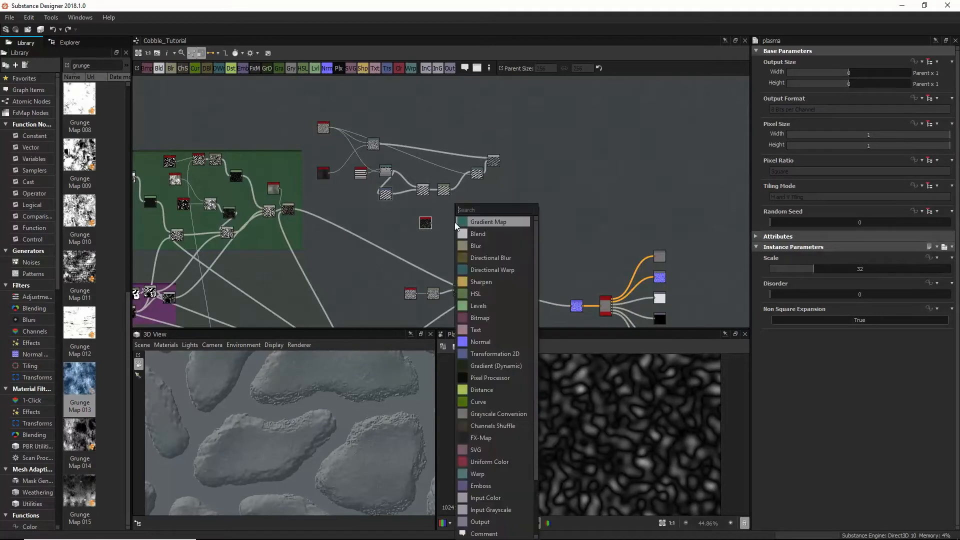
pyautogui.press('Escape')
pyautogui.press('space')
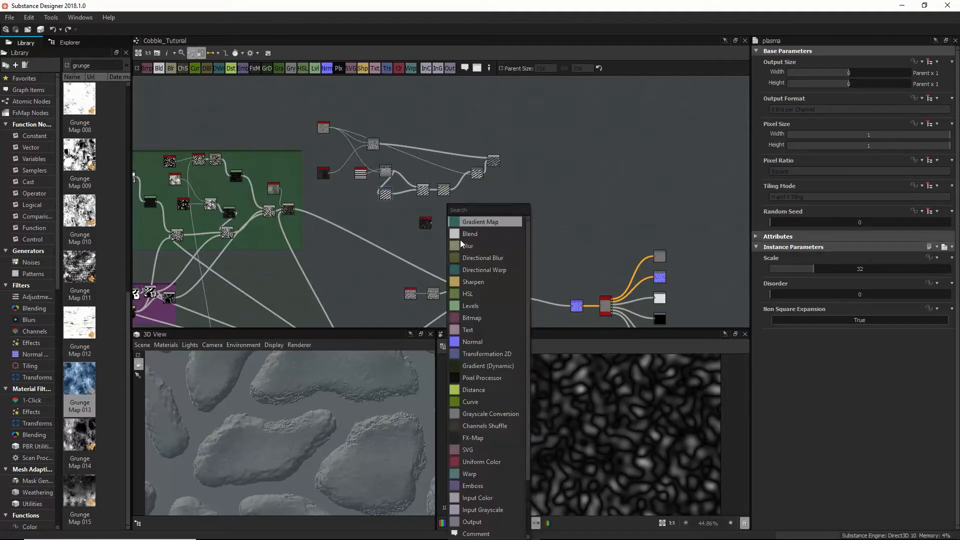
pyautogui.write('in')
pyautogui.click(476, 269)
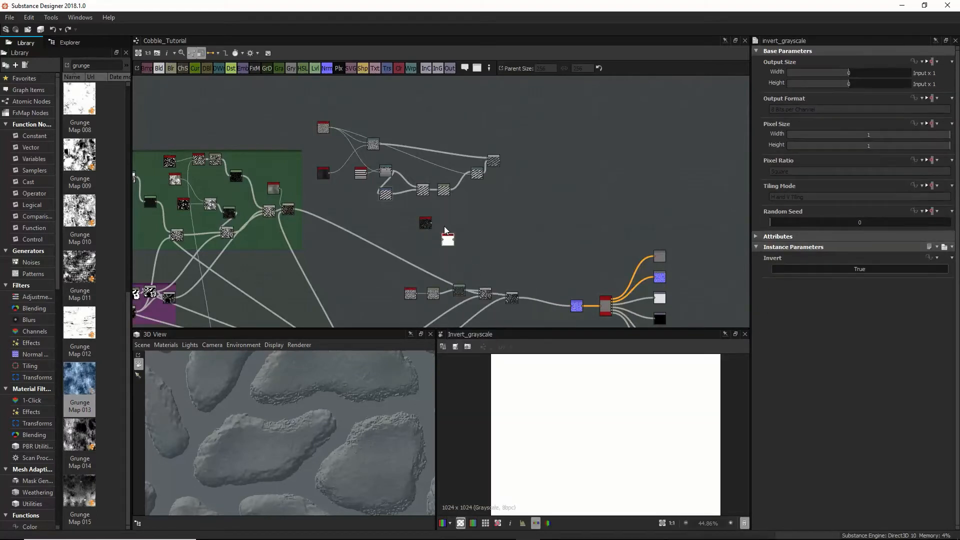
pyautogui.moveTo(432, 223)
pyautogui.mouseDown()
pyautogui.moveTo(443, 239)
pyautogui.moveTo(450, 228)
pyautogui.mouseUp()
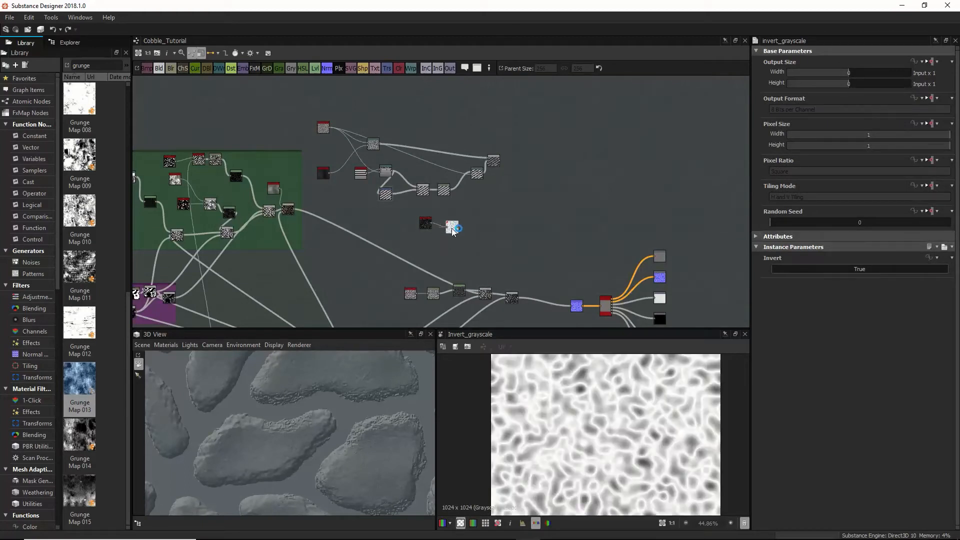
pyautogui.click(426, 225)
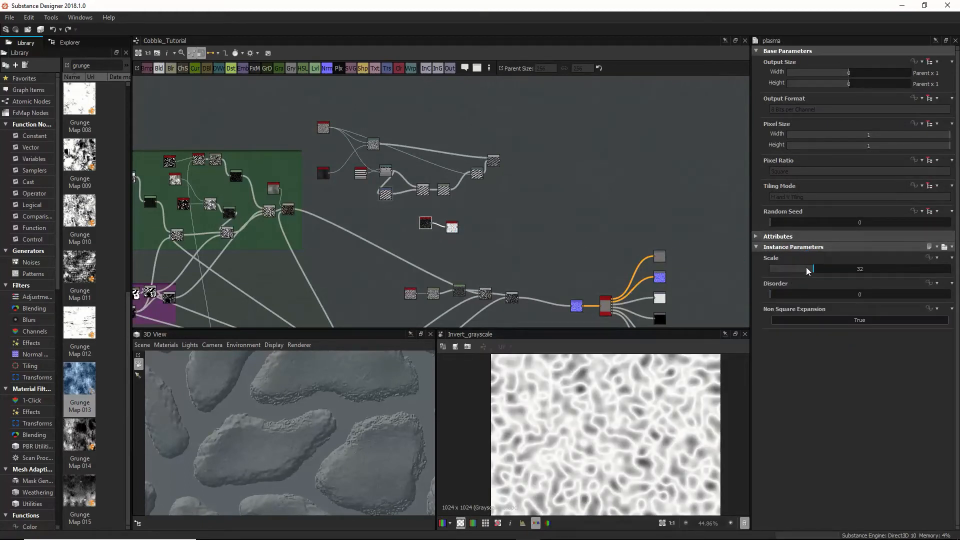
pyautogui.moveTo(805, 267); pyautogui.dragTo(815, 268)
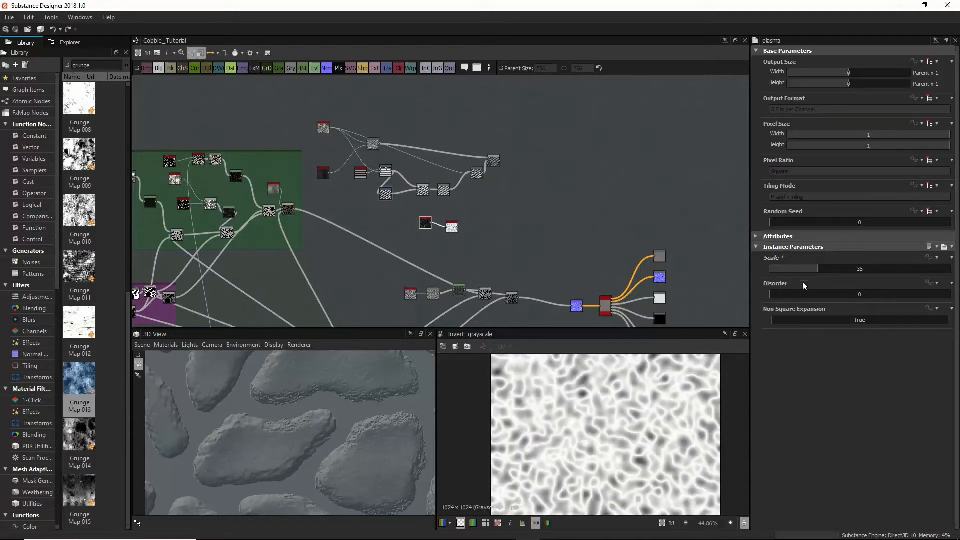
pyautogui.click(489, 202)
pyautogui.press('space')
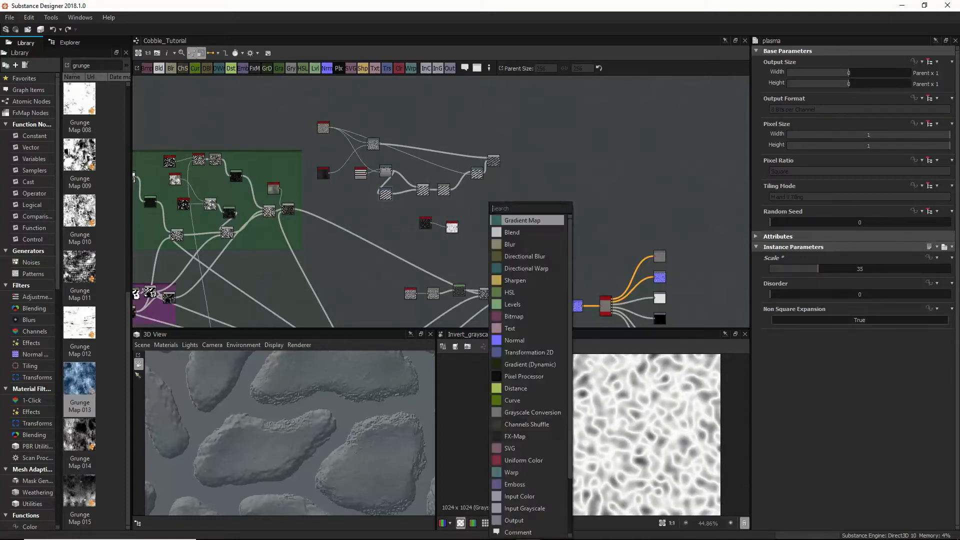
pyautogui.write('bl')
pyautogui.press('Return')
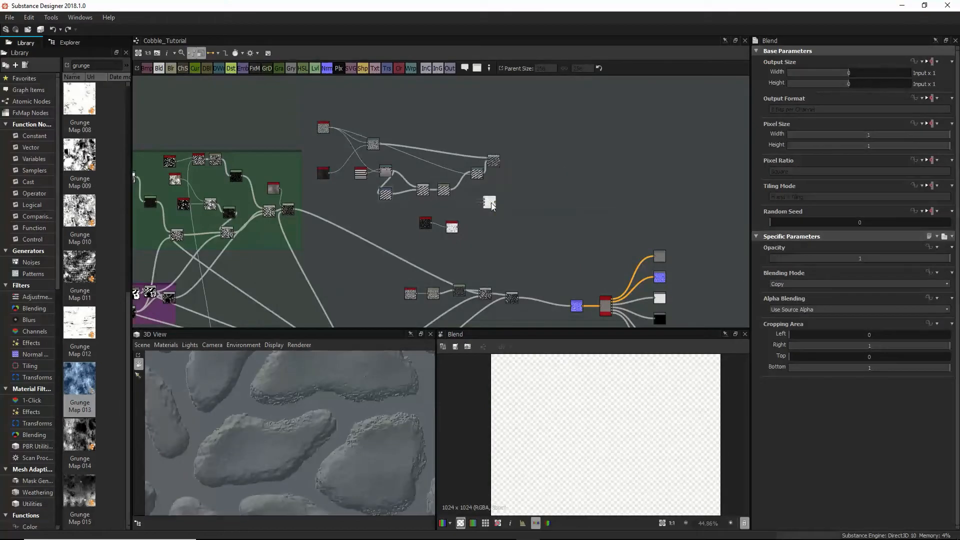
pyautogui.moveTo(490, 205); pyautogui.dragTo(507, 222)
pyautogui.press('Delete')
# Step: Add a Warp node using the second Blend as input and the inverted Plasma as gradient, with intensity 0.13
pyautogui.press('space')
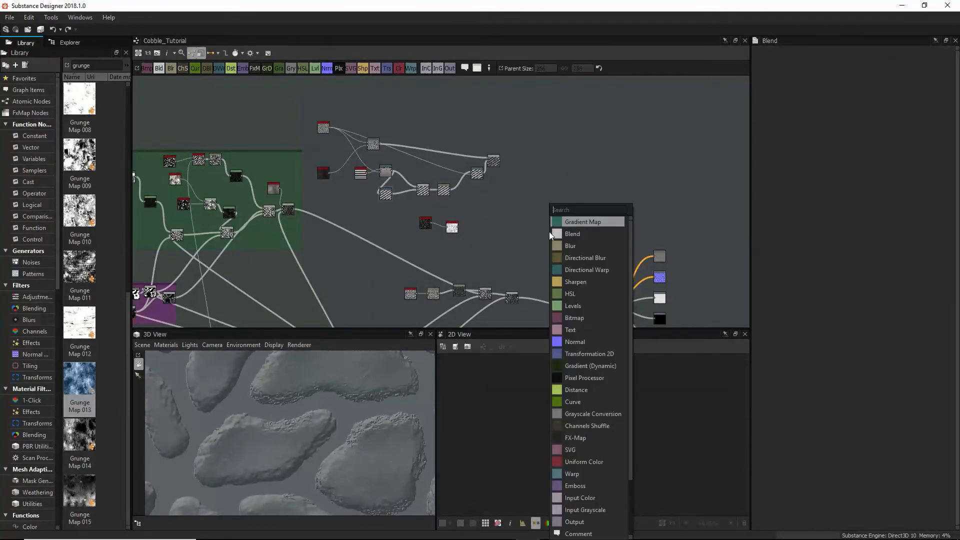
pyautogui.write('wa')
pyautogui.click(579, 221)
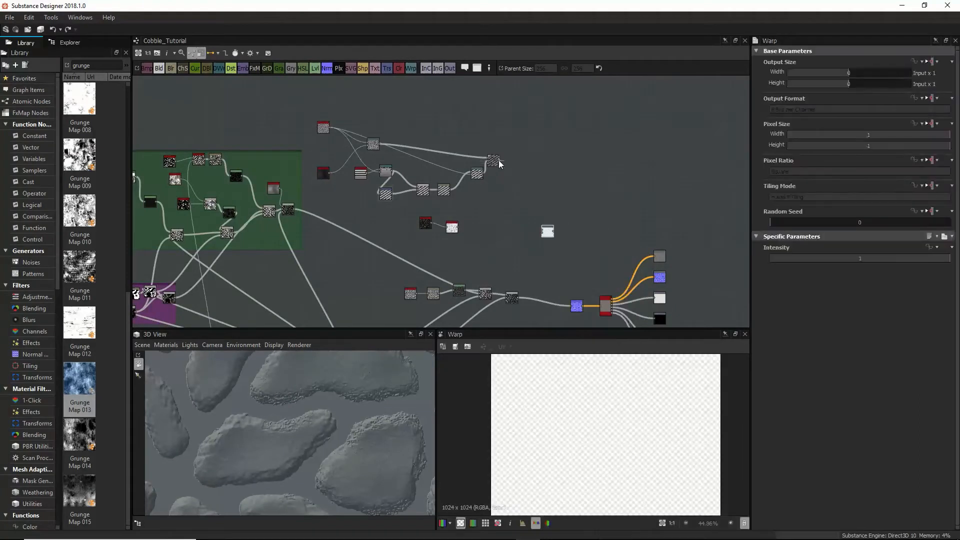
pyautogui.moveTo(541, 223); pyautogui.dragTo(505, 211)
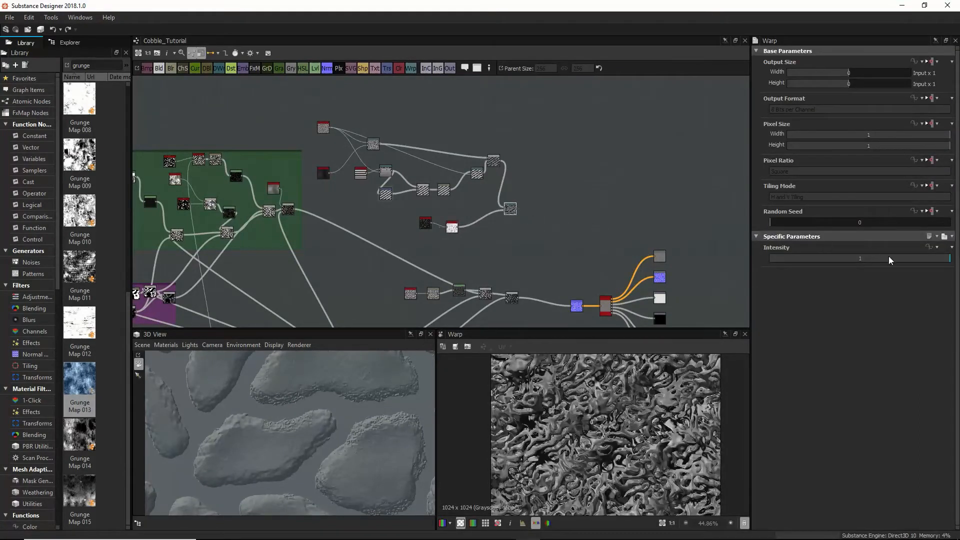
pyautogui.moveTo(929, 256); pyautogui.dragTo(790, 268)
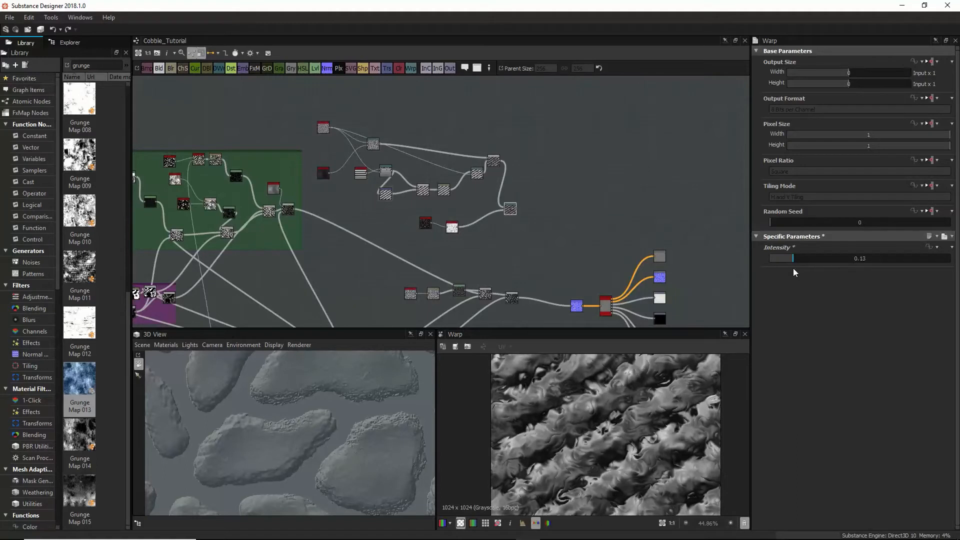
# Step: Feed the new Warp into the Normal node and inspect the pattern on the 3D surface
pyautogui.moveTo(515, 209); pyautogui.dragTo(571, 307)
pyautogui.scroll(-5, 334, 431)
pyautogui.moveTo(334, 431)
pyautogui.mouseDown()
pyautogui.moveTo(350, 428)
pyautogui.moveTo(340, 441)
pyautogui.mouseUp()
pyautogui.scroll(4, 340, 441)
pyautogui.scroll(3, 340, 440)
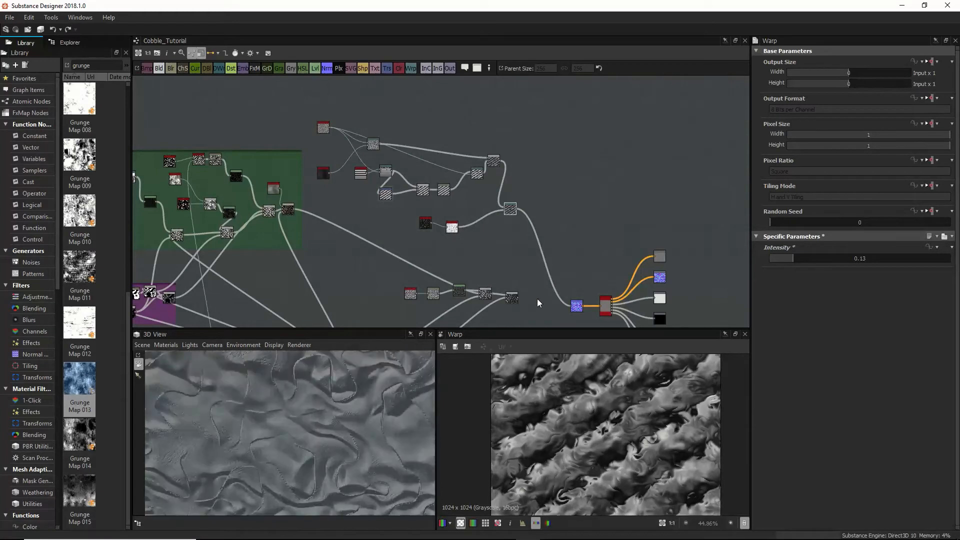
# Step: Insert a Blur node between the new Warp and the Normal node and set its intensity to 1.17
pyautogui.click(534, 242)
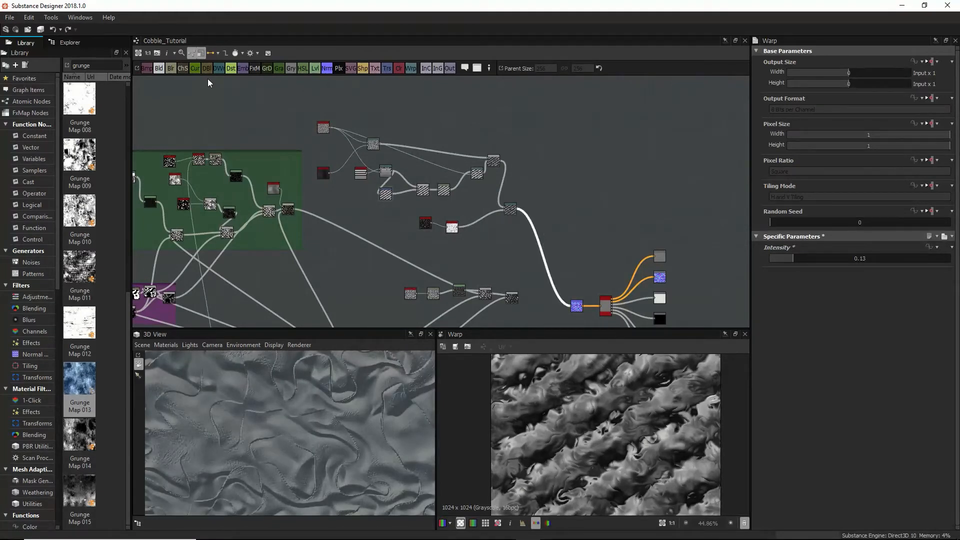
pyautogui.click(170, 70)
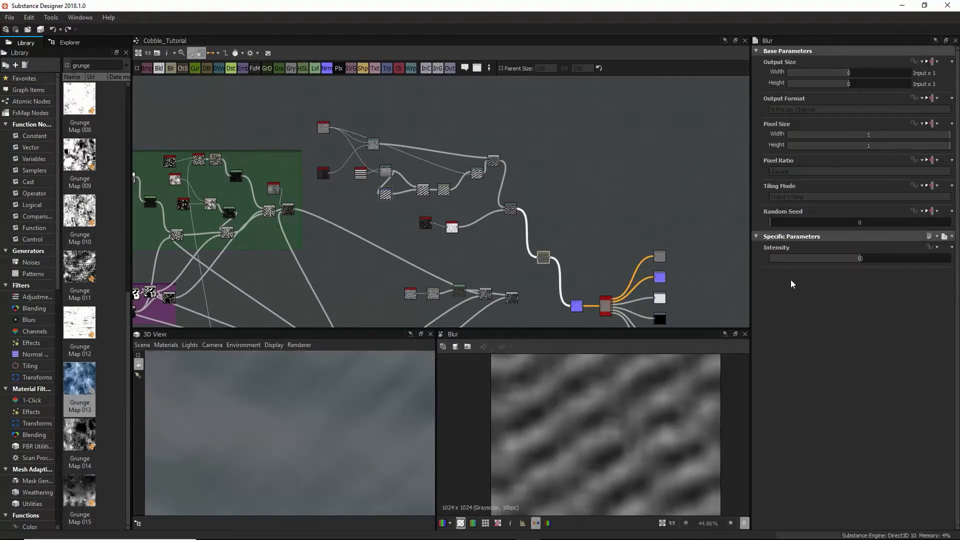
pyautogui.moveTo(838, 260); pyautogui.dragTo(780, 261)
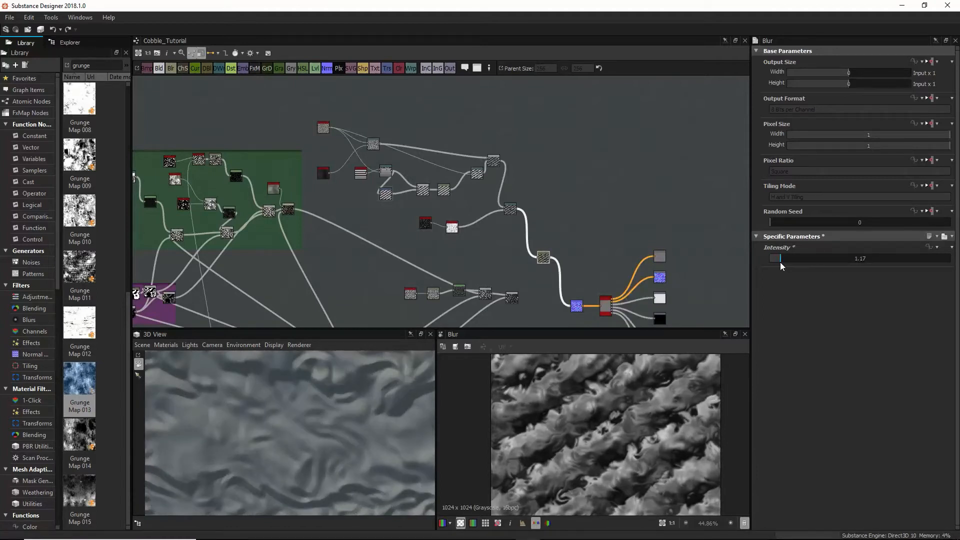
pyautogui.scroll(-10, 380, 424)
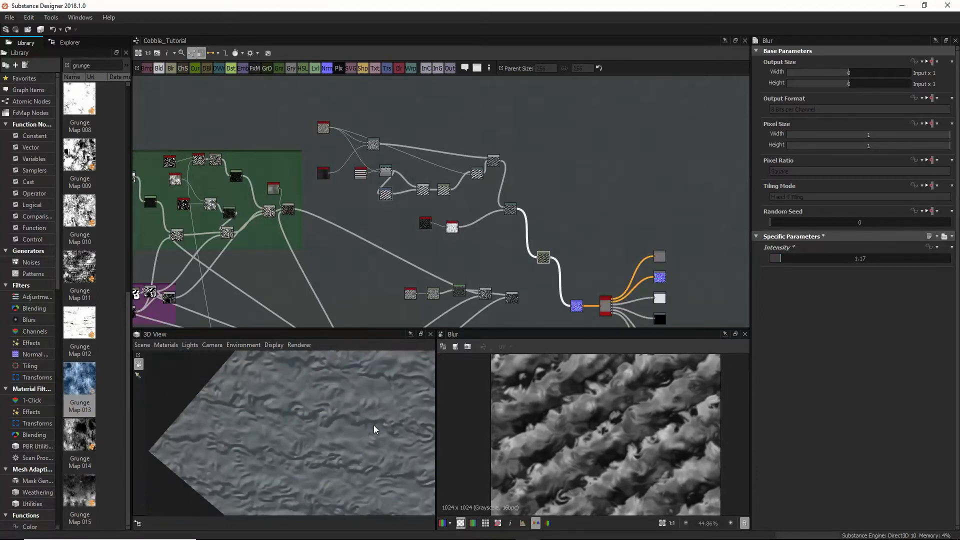
pyautogui.moveTo(373, 425); pyautogui.dragTo(323, 424)
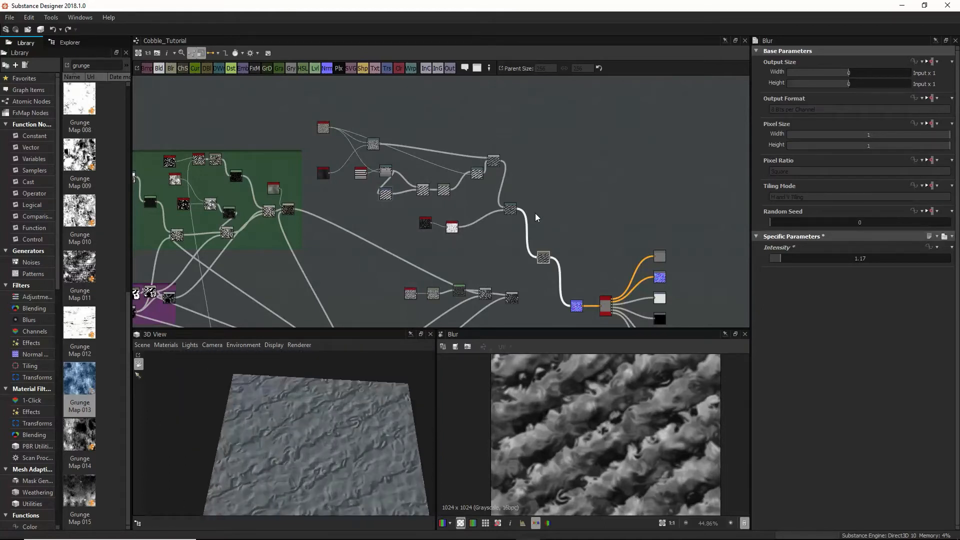
# Step: Duplicate the new Warp node with its input connections and place the copy above the original
pyautogui.click(514, 211)
pyautogui.press('space')
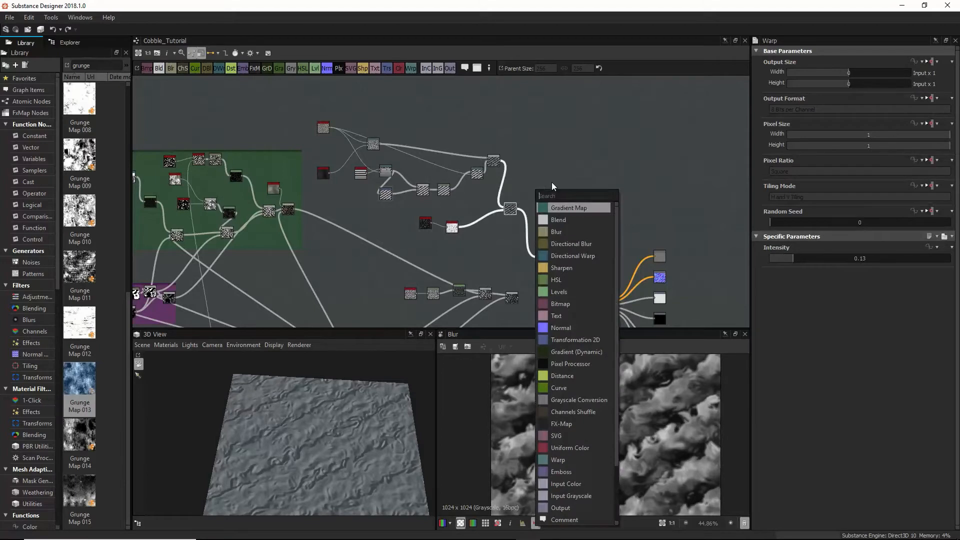
pyautogui.click(564, 173)
pyautogui.click(509, 211)
pyautogui.hotkey('ctrl', 'c')
pyautogui.hotkey('ctrl', 'v')
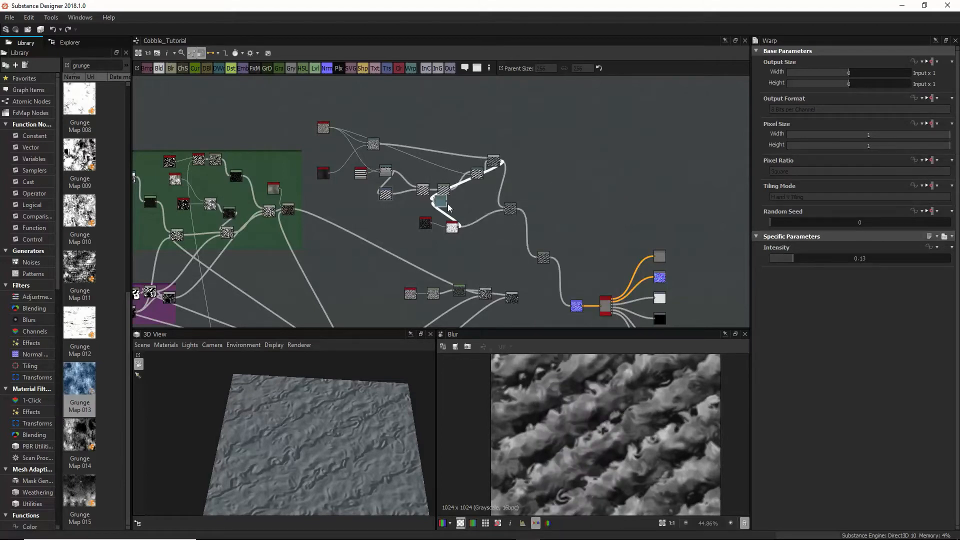
pyautogui.click(559, 179)
# Step: Add a Blend node beside the two Warps and feed both the copy and the original into it
pyautogui.press('space')
pyautogui.write('b')
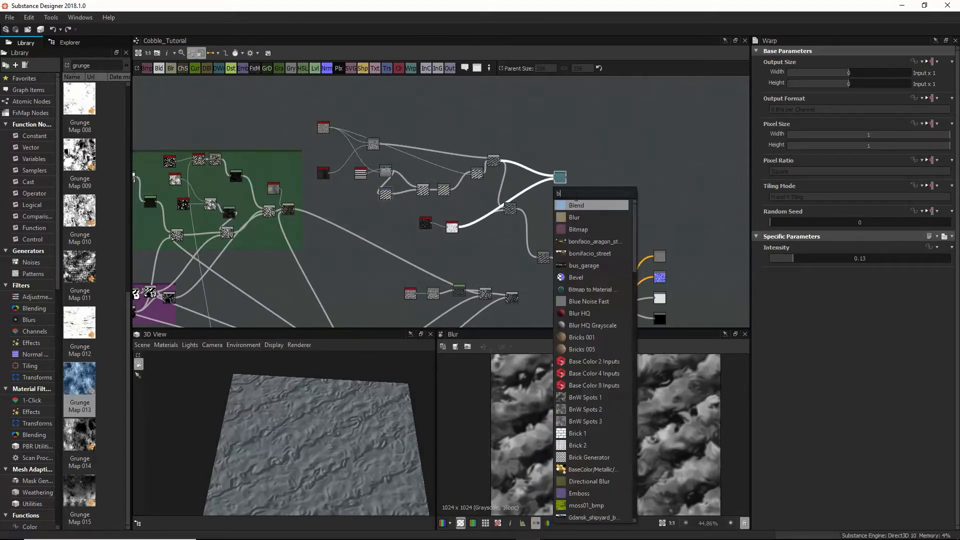
pyautogui.click(580, 206)
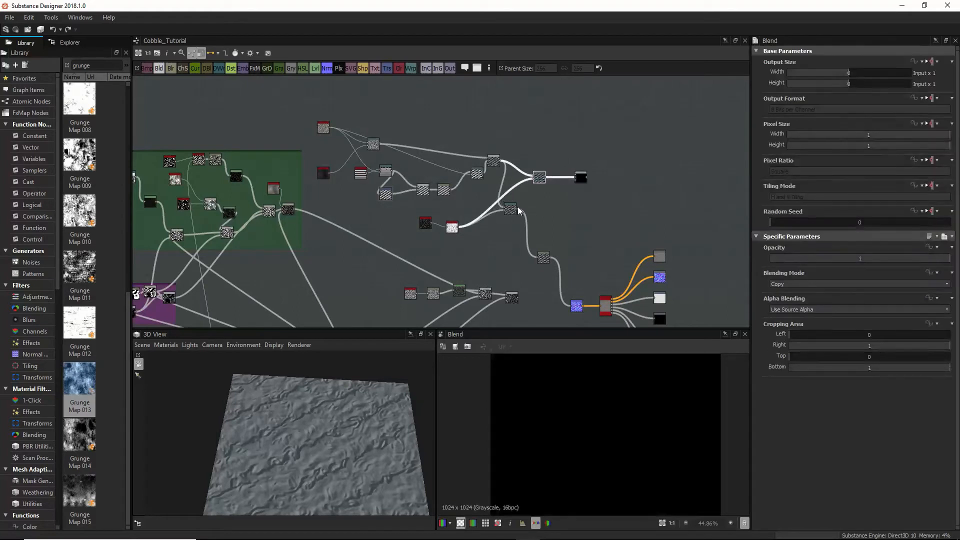
pyautogui.moveTo(581, 181); pyautogui.dragTo(538, 192)
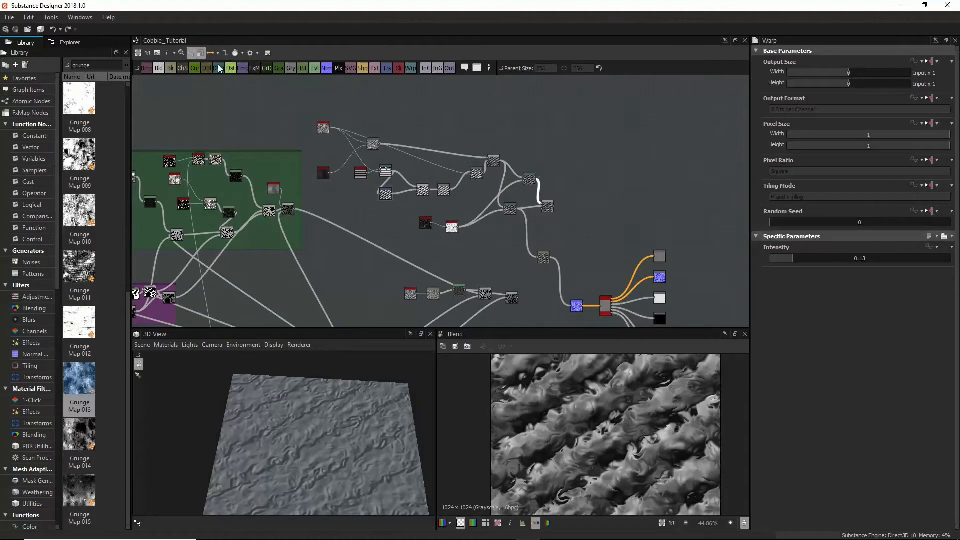
# Step: Insert a Transformation 2D node between the copied Warp and the new Blend, rotated 90° clockwise
pyautogui.click(386, 69)
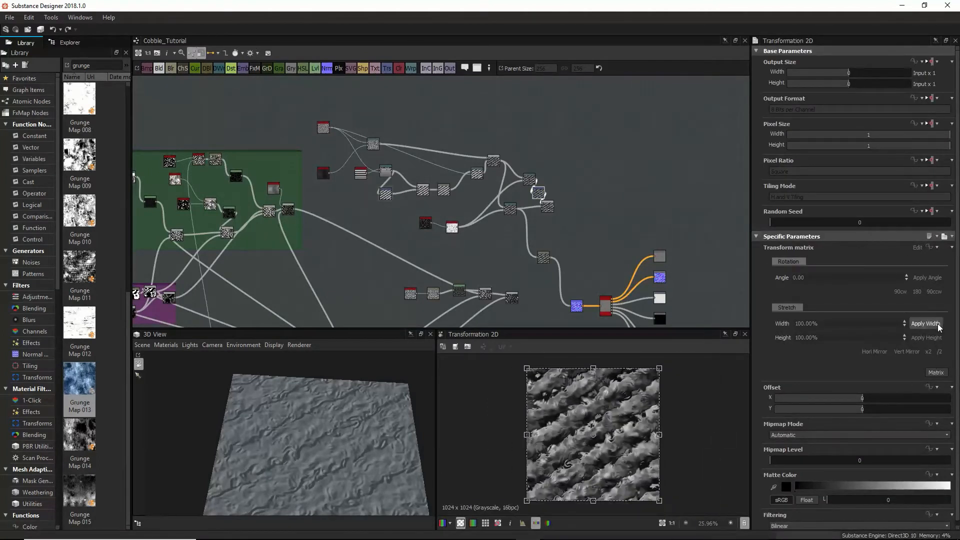
pyautogui.click(900, 292)
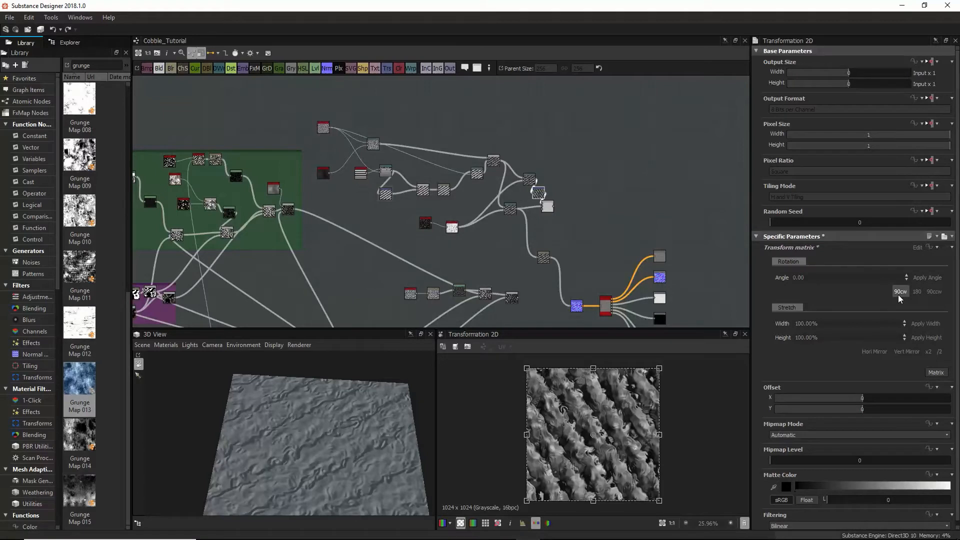
# Step: Set the new Blend to Add (Linear Dodge) with opacity 0.34 and feed it into the Blur to preview it in 3D
pyautogui.click(548, 205)
pyautogui.click(798, 284)
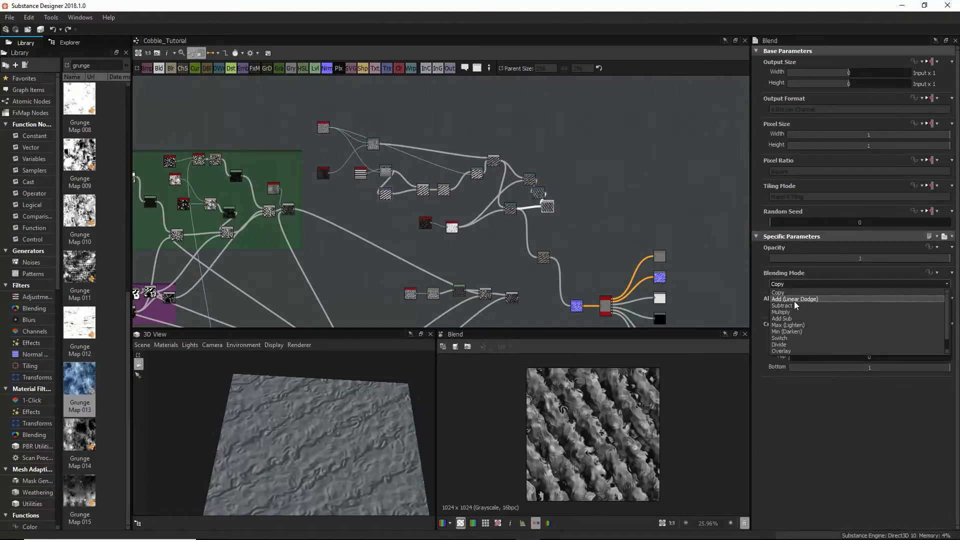
pyautogui.click(794, 300)
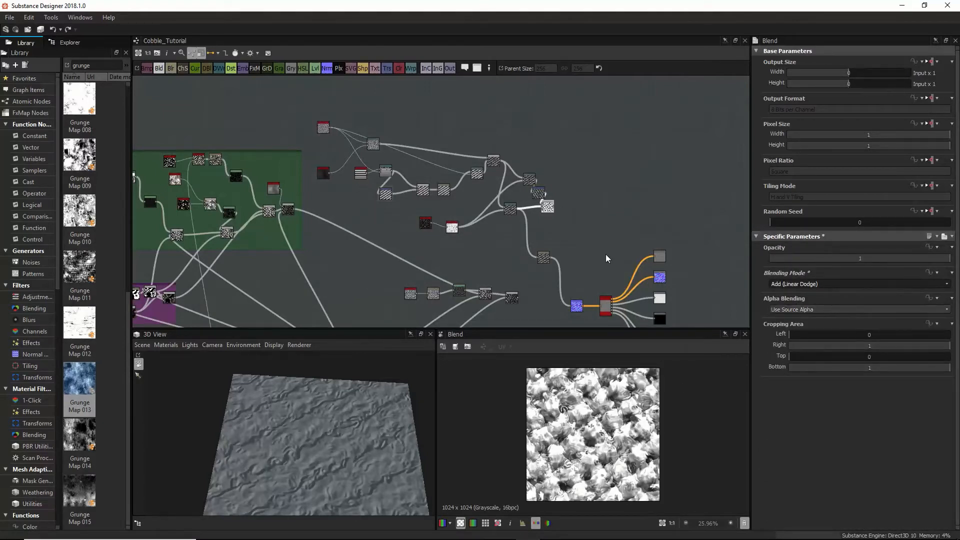
pyautogui.moveTo(927, 258); pyautogui.dragTo(833, 259)
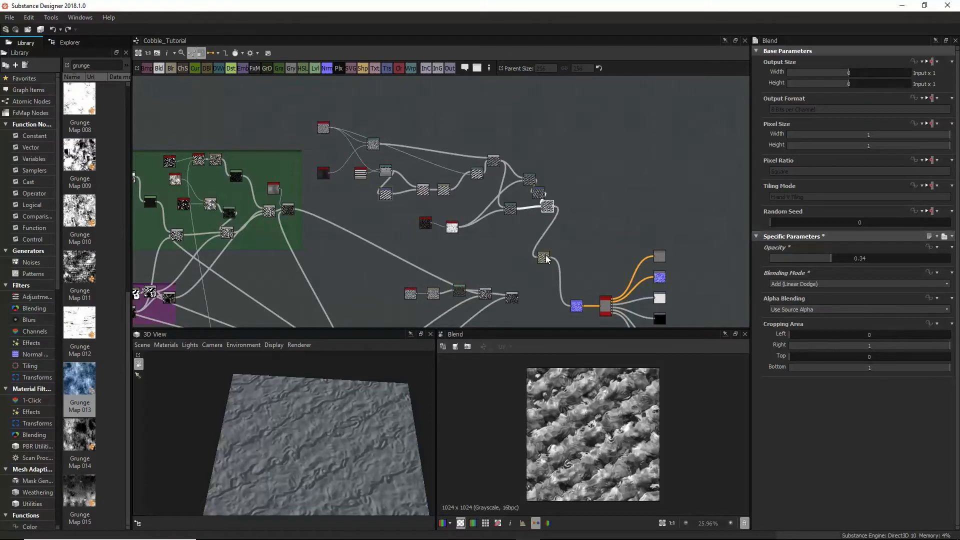
pyautogui.moveTo(380, 418); pyautogui.dragTo(340, 448)
pyautogui.scroll(2, 337, 451)
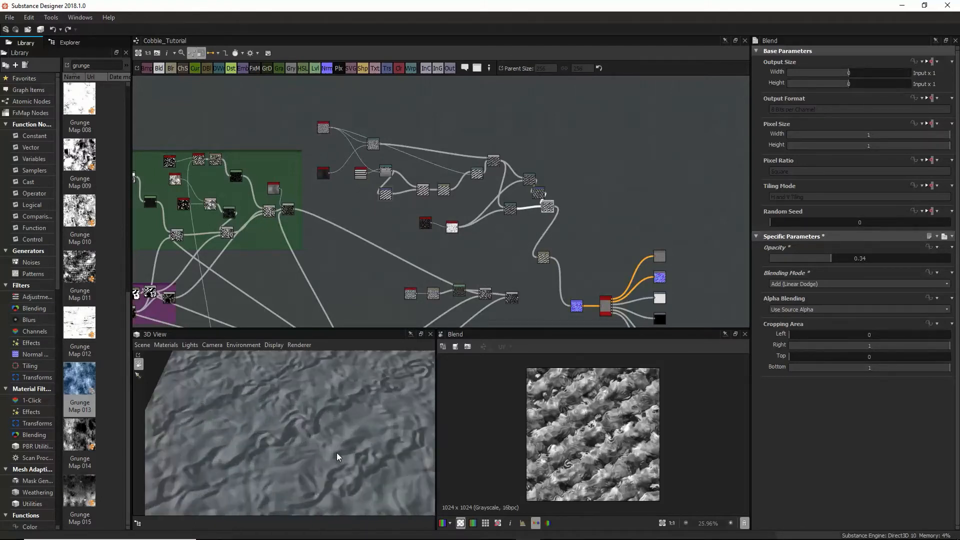
pyautogui.scroll(-1, 337, 452)
# Step: Move the two source noise nodes up to tidy the start of the striped pattern network
pyautogui.moveTo(302, 99); pyautogui.dragTo(540, 215)
pyautogui.click(470, 135)
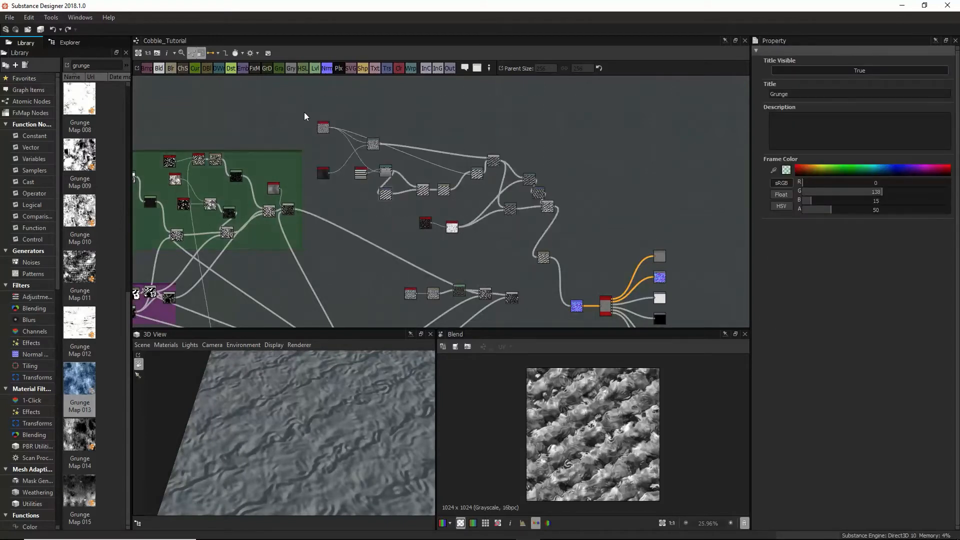
pyautogui.moveTo(325, 128); pyautogui.dragTo(339, 111)
pyautogui.moveTo(325, 175); pyautogui.dragTo(327, 146)
# Step: Shift the striped pattern nodes closer together and move the topmost source noise node away from its neighbours
pyautogui.scroll(-4, 353, 375)
pyautogui.moveTo(353, 375); pyautogui.dragTo(322, 452)
pyautogui.scroll(6, 329, 463)
pyautogui.scroll(-3, 323, 452)
pyautogui.scroll(4, 320, 449)
pyautogui.scroll(3, 321, 449)
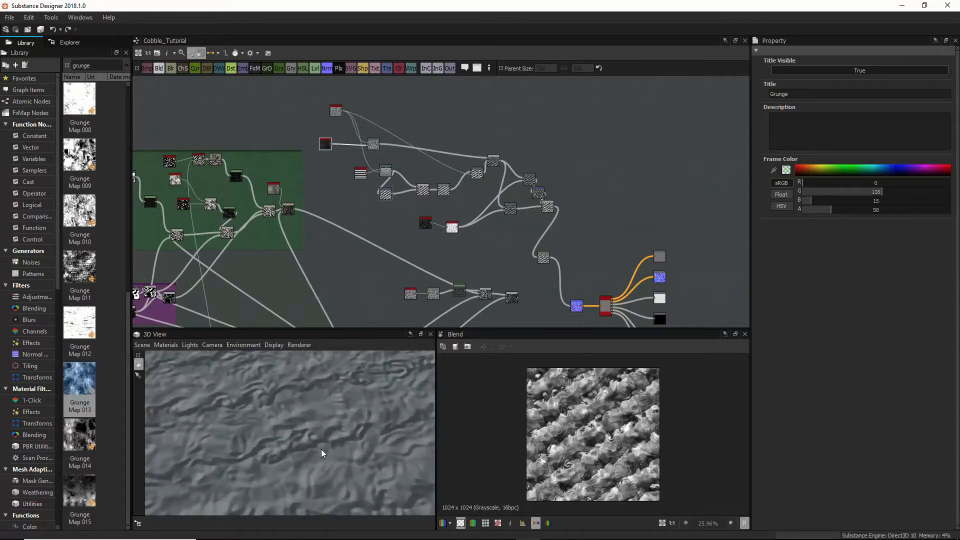
pyautogui.moveTo(321, 104); pyautogui.dragTo(521, 169)
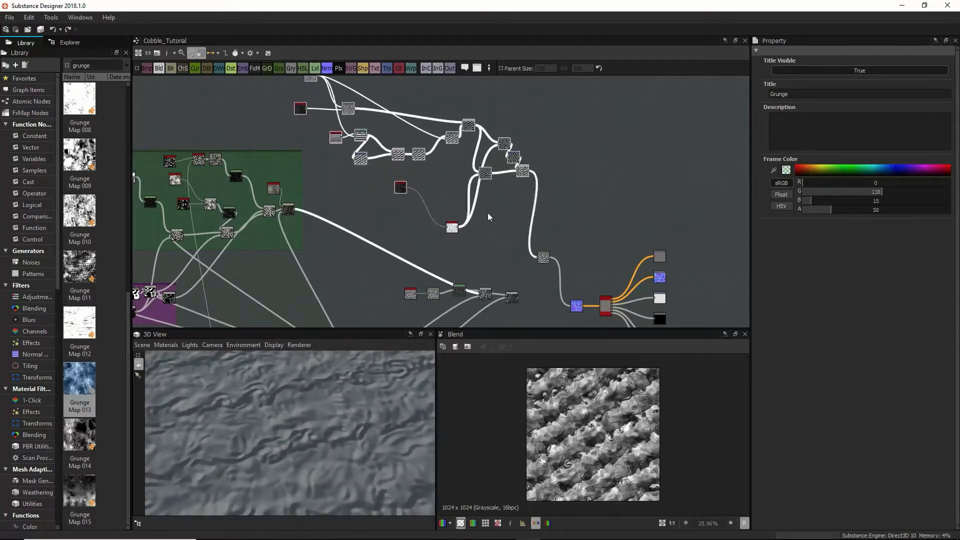
pyautogui.doubleClick(451, 227)
pyautogui.moveTo(445, 197); pyautogui.dragTo(458, 238, button='middle')
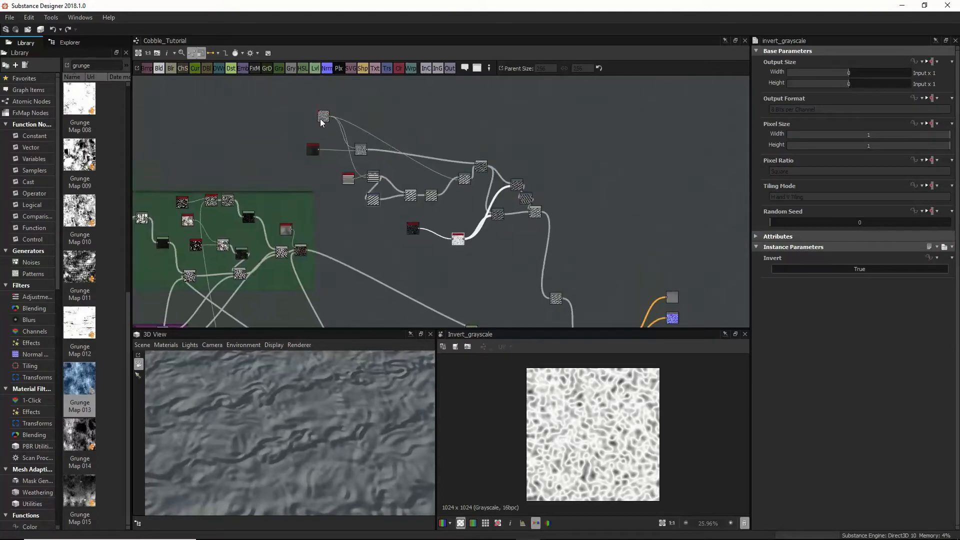
pyautogui.moveTo(322, 123); pyautogui.dragTo(287, 116)
pyautogui.click(335, 132)
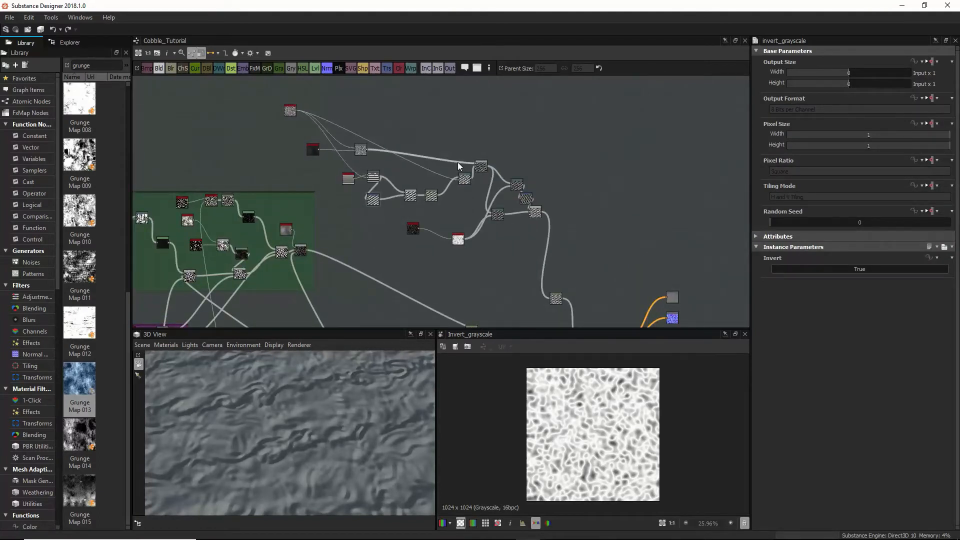
# Step: Insert a Levels node on the upper link into the striped pattern's Blend and move its midtone point to brighten the noise
pyautogui.moveTo(458, 150); pyautogui.dragTo(453, 164)
pyautogui.press('space')
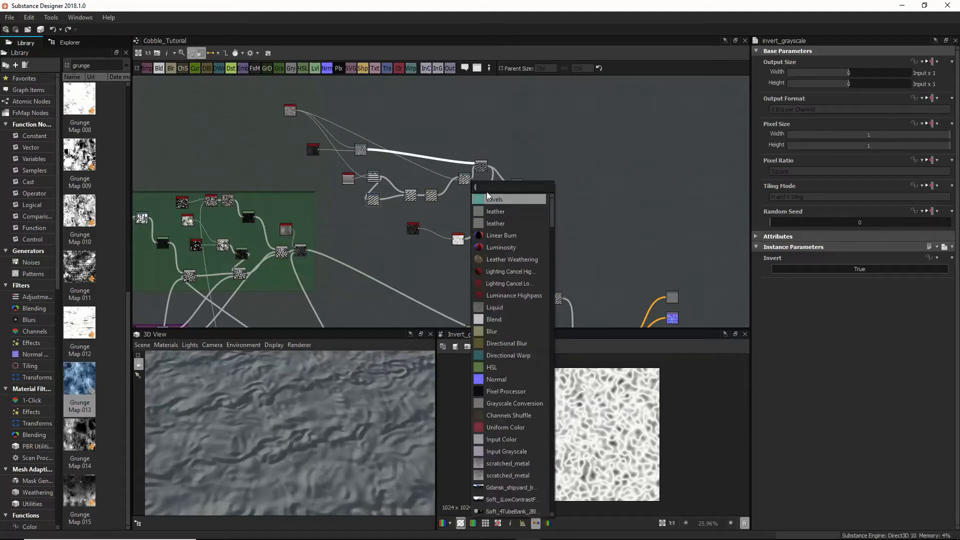
pyautogui.click(494, 197)
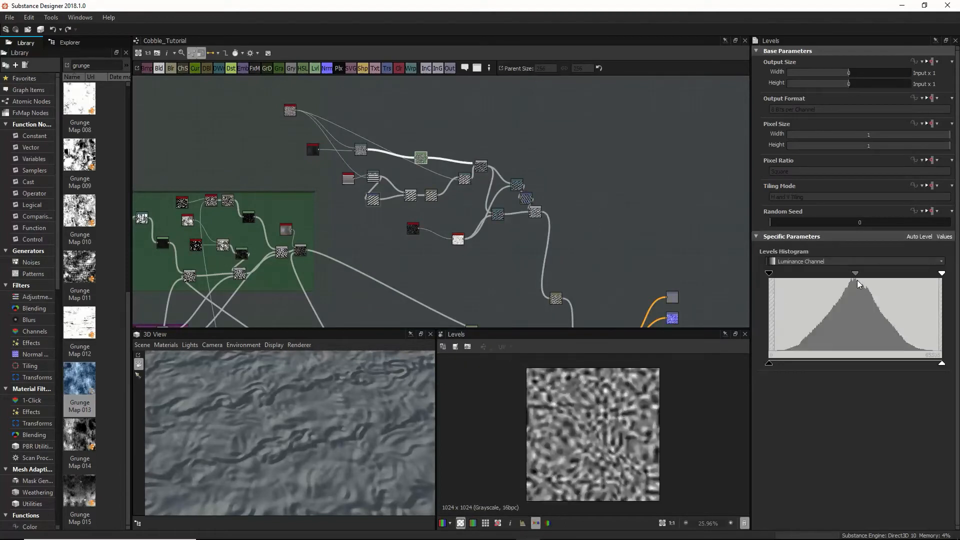
pyautogui.moveTo(856, 273); pyautogui.dragTo(838, 283)
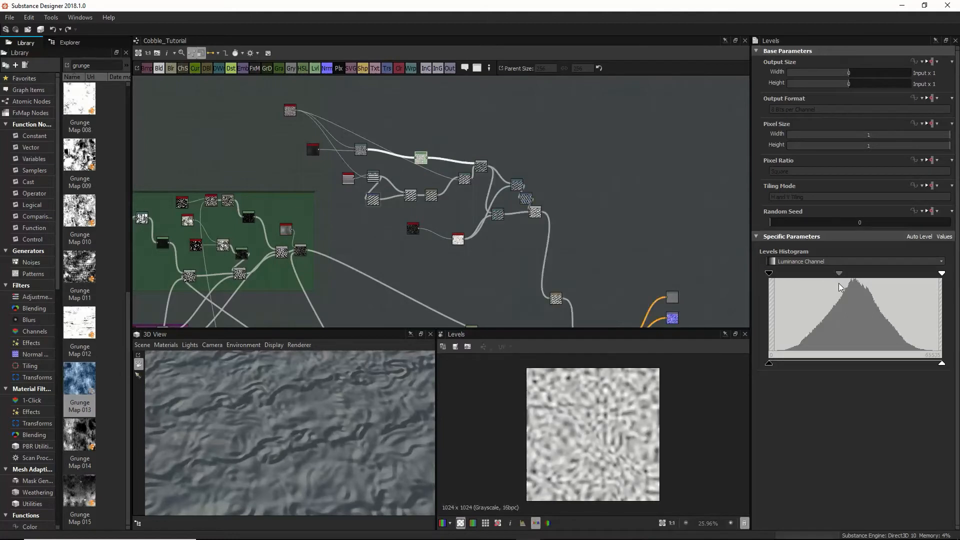
pyautogui.moveTo(350, 427)
pyautogui.mouseDown()
pyautogui.moveTo(337, 442)
pyautogui.moveTo(341, 421)
pyautogui.moveTo(342, 444)
pyautogui.moveTo(352, 430)
pyautogui.mouseUp()
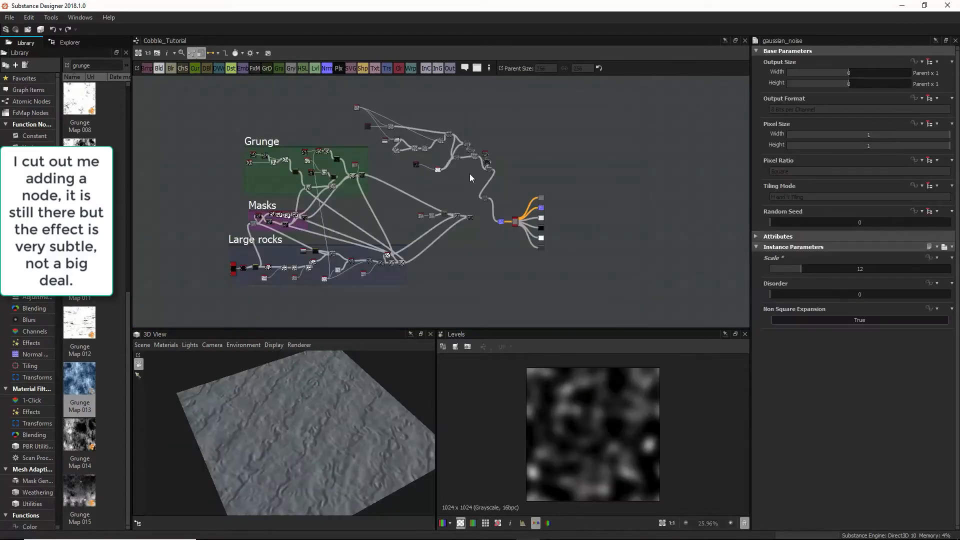
# Step: Move the striped pattern network up and place the Gaussian noise and end nodes beside its final Blend
pyautogui.moveTo(469, 178); pyautogui.dragTo(391, 113)
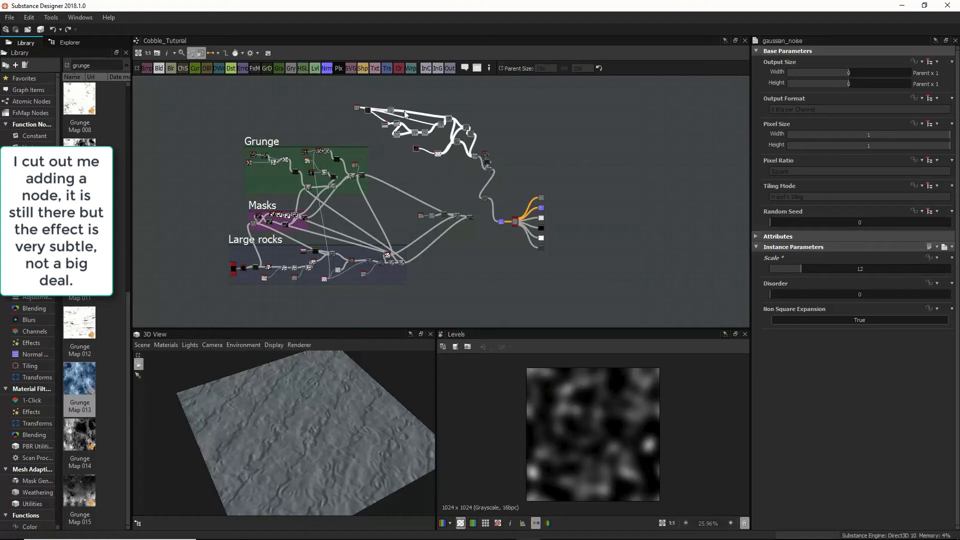
pyautogui.click(497, 185)
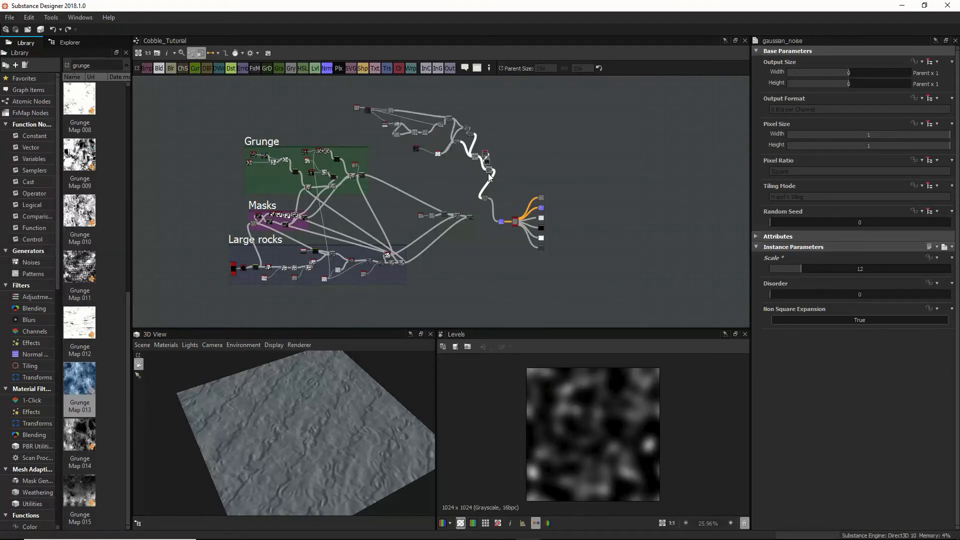
pyautogui.moveTo(487, 156); pyautogui.dragTo(493, 139)
pyautogui.click(472, 203)
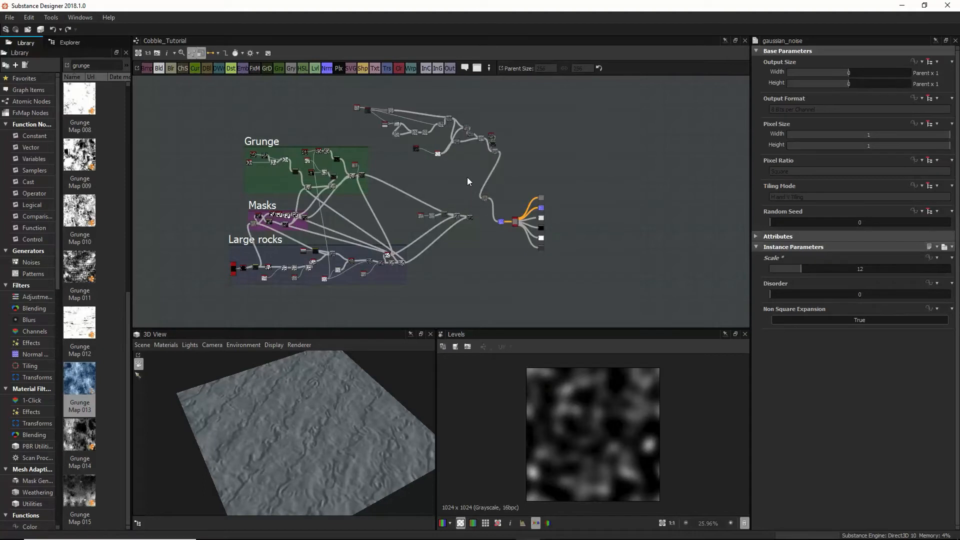
# Step: Add a Blend node after the striped pattern's last node, fed by that node's output
pyautogui.scroll(2, 468, 178)
pyautogui.press('space')
pyautogui.write('b')
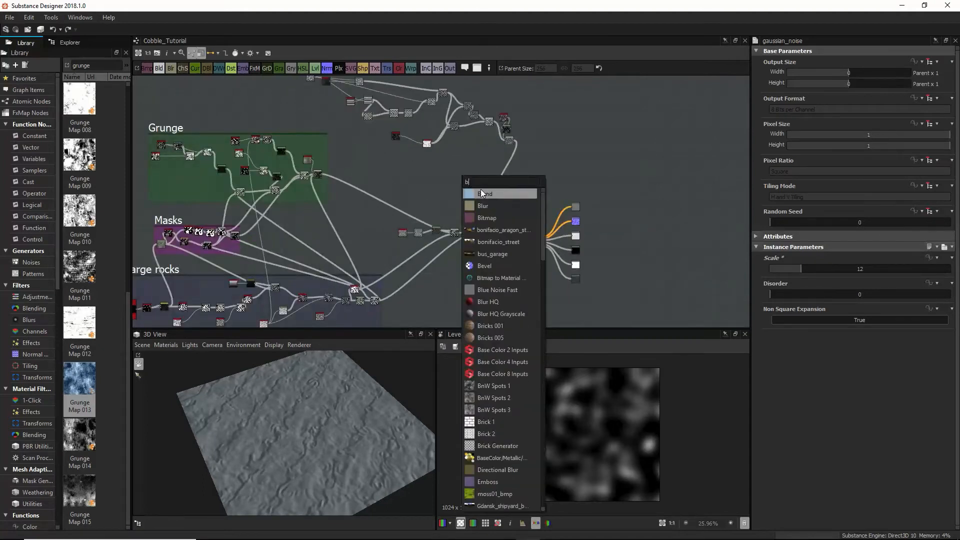
pyautogui.click(502, 151)
pyautogui.press('space')
pyautogui.write('b')
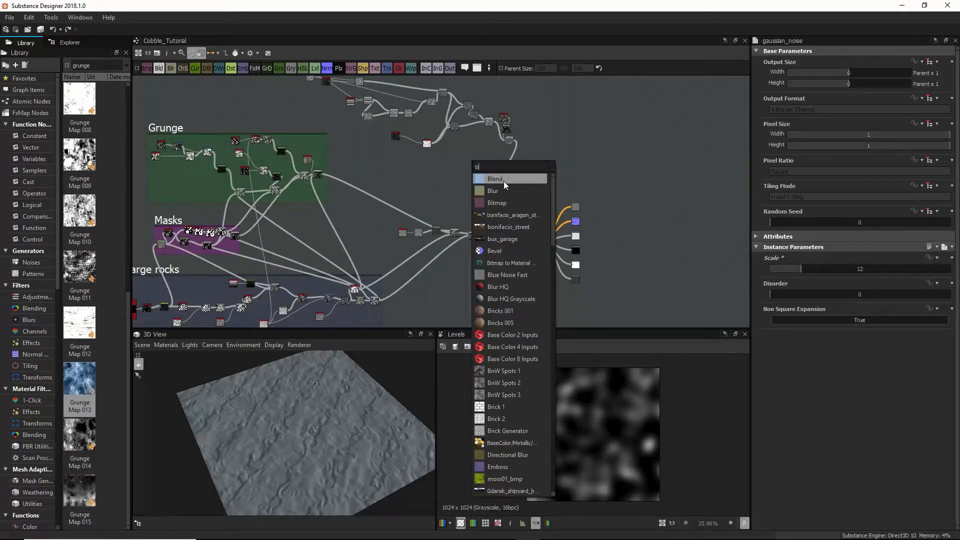
pyautogui.press('Return')
pyautogui.moveTo(477, 163); pyautogui.dragTo(526, 167)
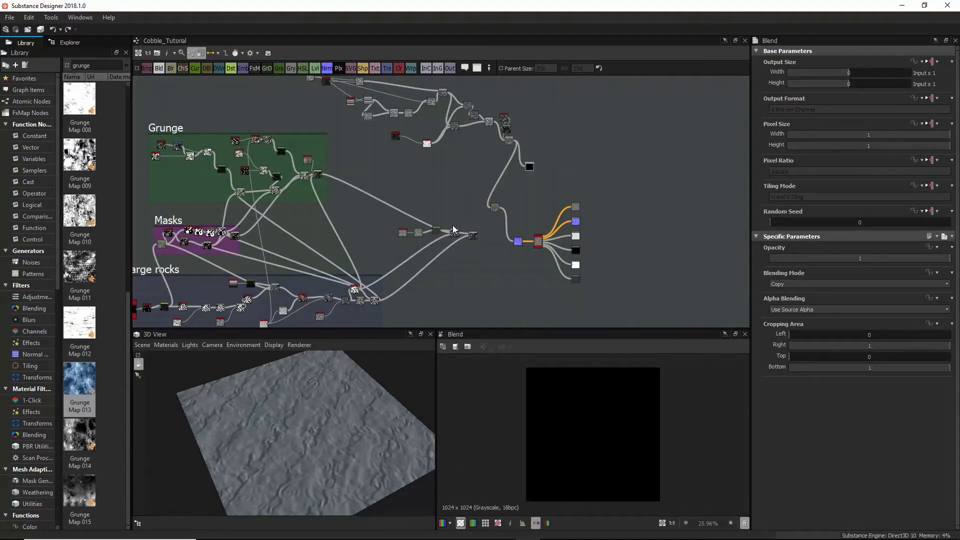
# Step: Feed the Grunge frame's last source noise into the new Blend and set it to Add (Linear Dodge) with opacity 0.2
pyautogui.scroll(5, 453, 227)
pyautogui.moveTo(371, 147); pyautogui.dragTo(364, 188, button='middle')
pyautogui.moveTo(151, 137); pyautogui.dragTo(596, 151)
pyautogui.click(811, 284)
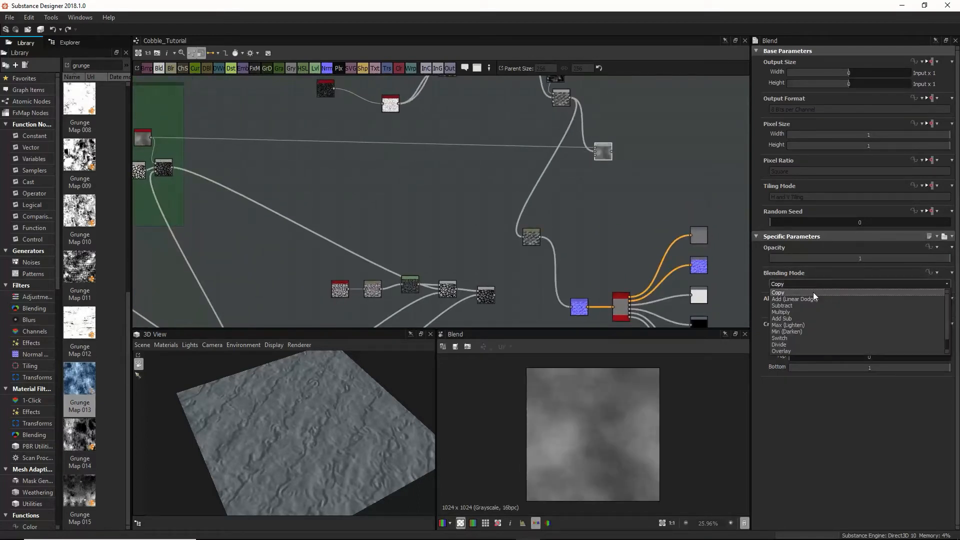
pyautogui.click(796, 305)
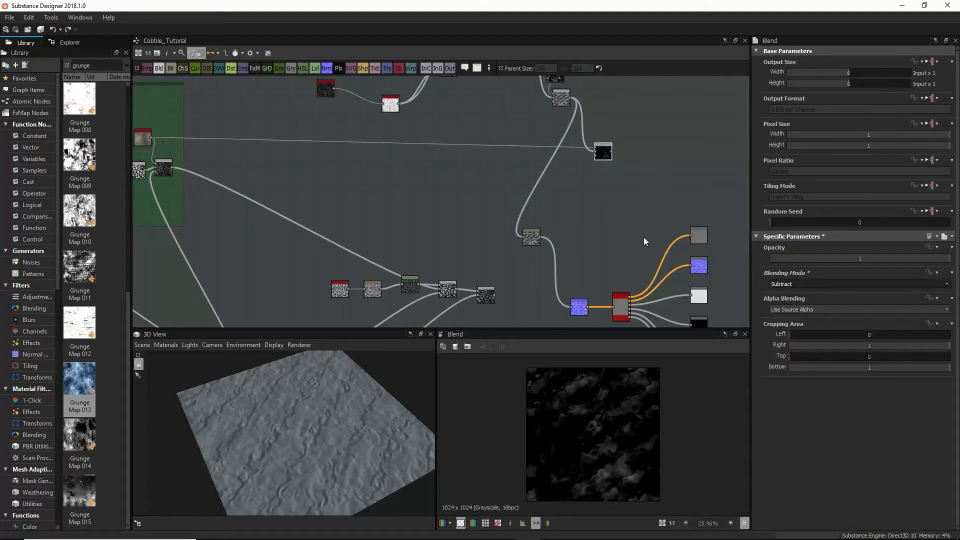
pyautogui.click(839, 283)
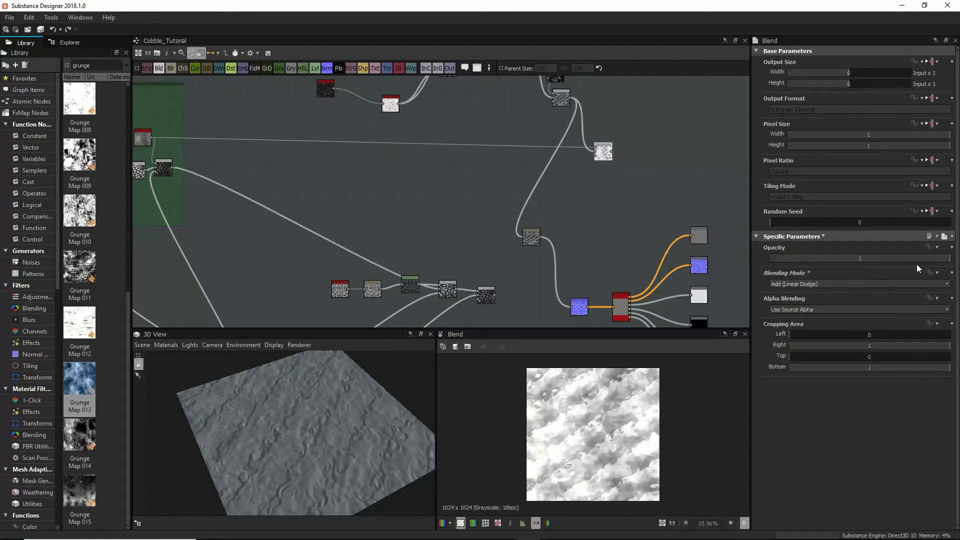
pyautogui.moveTo(916, 262); pyautogui.dragTo(806, 266)
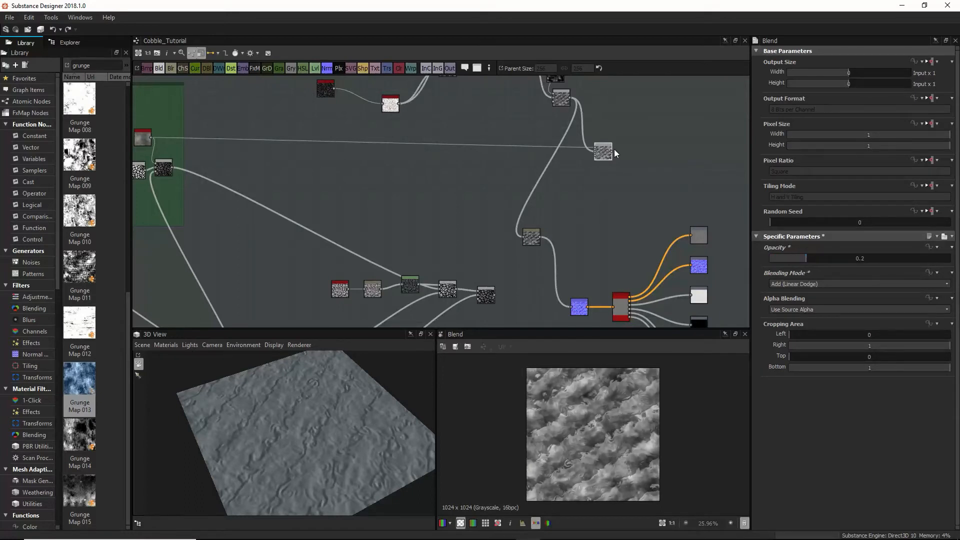
# Step: Feed the new Blend into the Blur before the Normal node and view the surface up close in 3D
pyautogui.moveTo(613, 151); pyautogui.dragTo(524, 238)
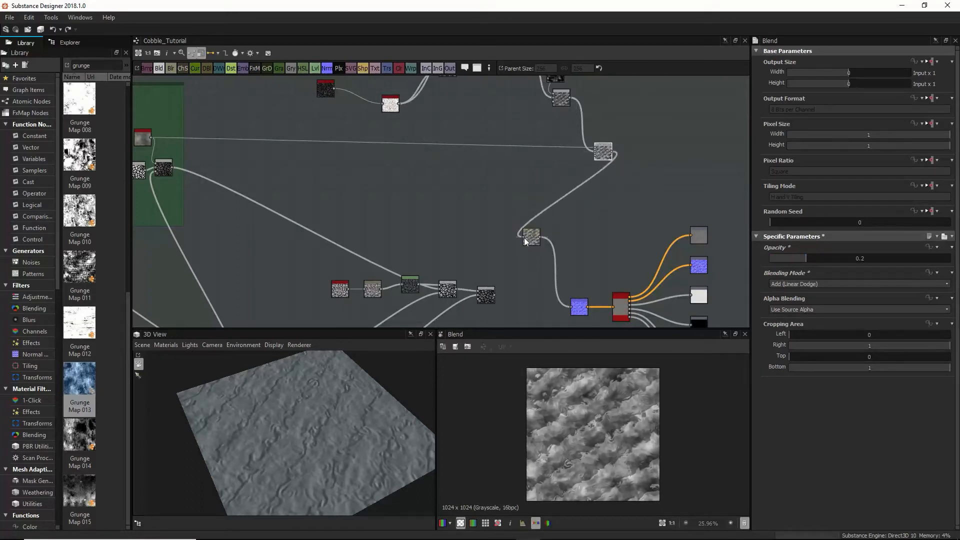
pyautogui.moveTo(347, 428); pyautogui.dragTo(349, 444, button='middle')
pyautogui.scroll(5, 350, 437)
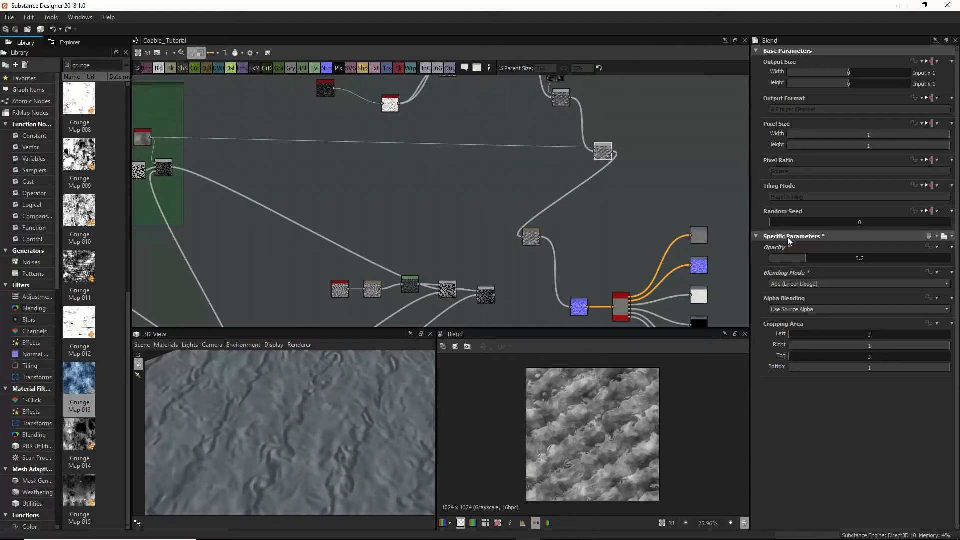
# Step: Set the new Blend's opacity to 0.16 and its blending mode to Multiply
pyautogui.moveTo(805, 257)
pyautogui.mouseDown()
pyautogui.moveTo(873, 266)
pyautogui.moveTo(803, 266)
pyautogui.moveTo(959, 267)
pyautogui.moveTo(833, 265)
pyautogui.moveTo(875, 257)
pyautogui.moveTo(861, 271)
pyautogui.moveTo(800, 272)
pyautogui.mouseUp()
pyautogui.click(826, 283)
pyautogui.click(809, 311)
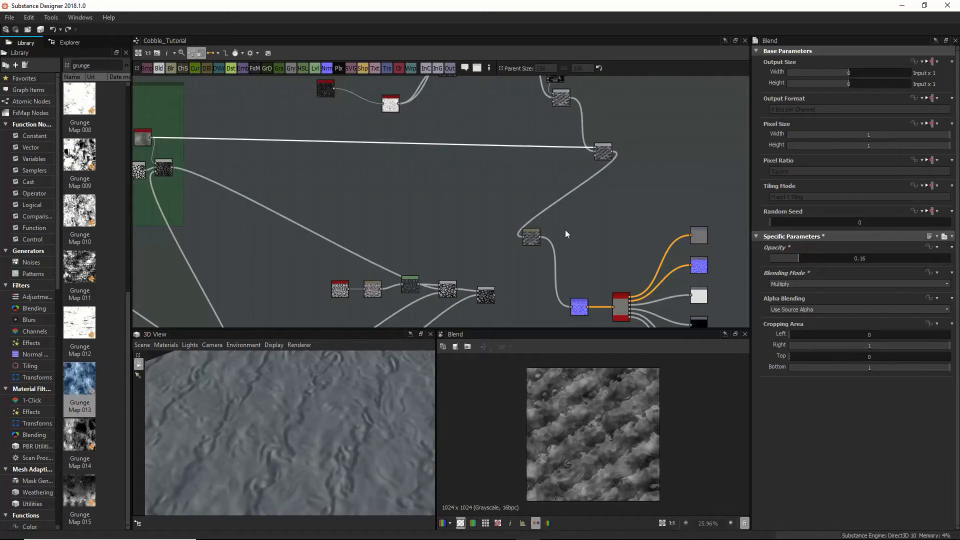
# Step: Add a BnW Spots 3 node and feed it into the new Blend in place of the Grunge frame's noise
pyautogui.press('space')
pyautogui.write('bn')
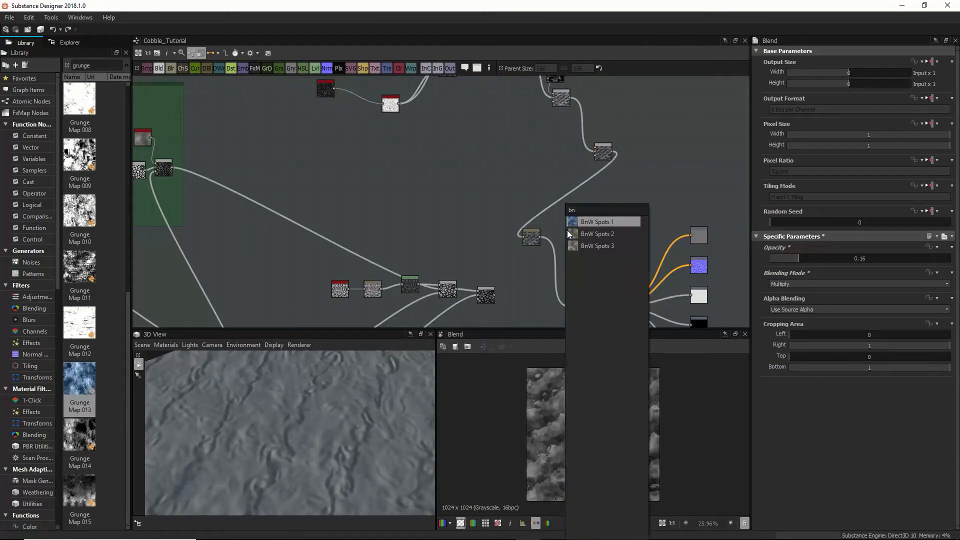
pyautogui.click(577, 245)
pyautogui.moveTo(565, 230)
pyautogui.mouseDown()
pyautogui.moveTo(538, 179)
pyautogui.moveTo(595, 150)
pyautogui.mouseUp()
pyautogui.moveTo(535, 181); pyautogui.dragTo(533, 127)
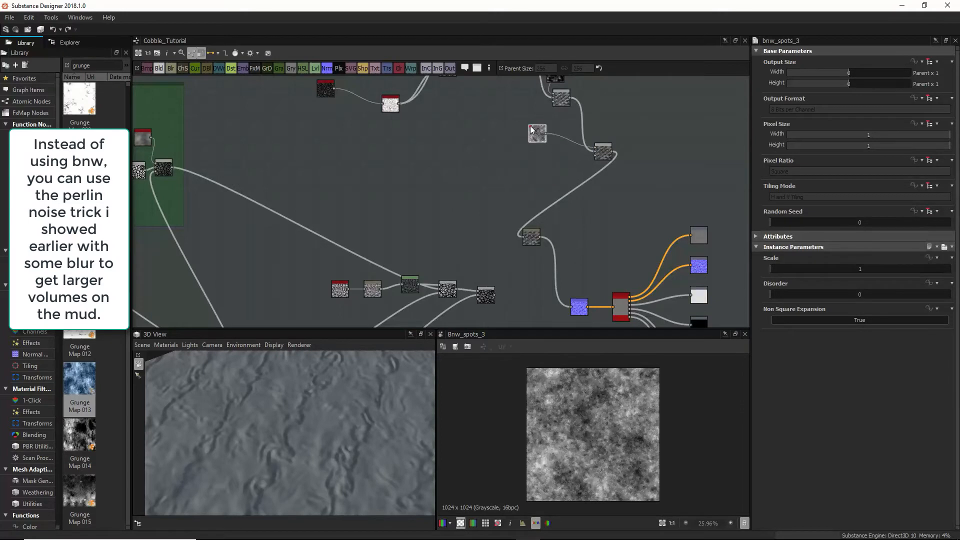
# Step: Set the Blend fed by BnW Spots 3 to Subtract with opacity 0.26
pyautogui.click(600, 154)
pyautogui.click(801, 284)
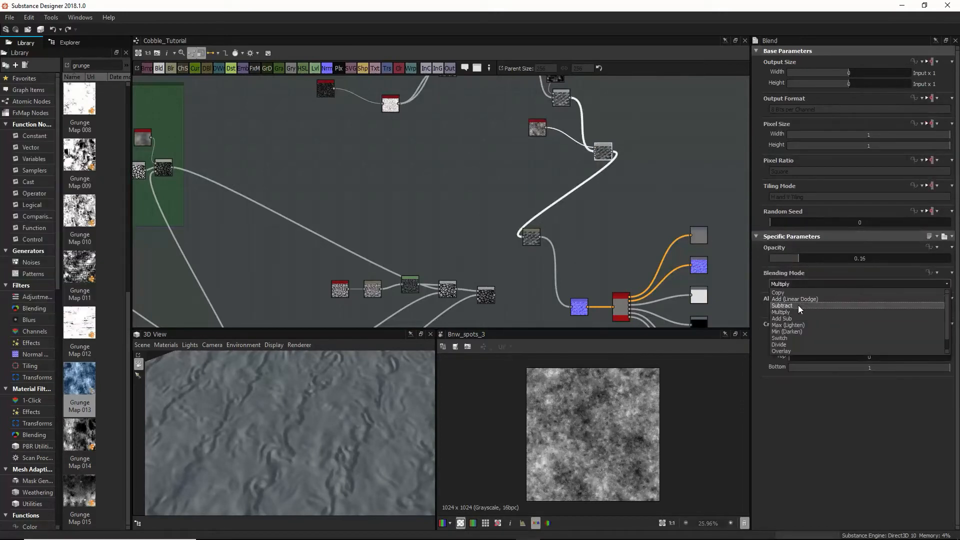
pyautogui.click(798, 305)
pyautogui.moveTo(797, 260)
pyautogui.mouseDown()
pyautogui.moveTo(899, 262)
pyautogui.moveTo(817, 260)
pyautogui.mouseUp()
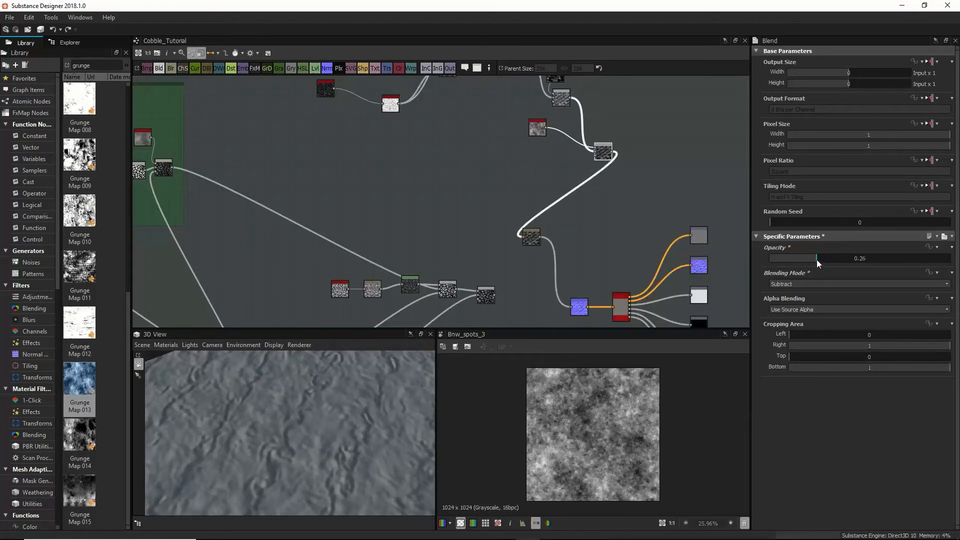
pyautogui.scroll(-5, 429, 416)
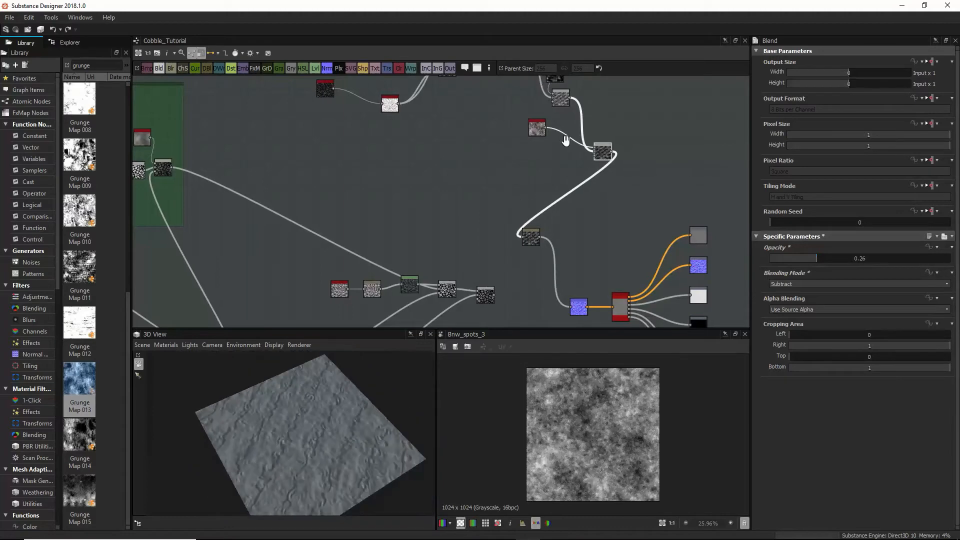
# Step: Shift the striped pattern network and the Grunge frame slightly to the left in the graph
pyautogui.scroll(2, 574, 166)
pyautogui.scroll(-4, 575, 166)
pyautogui.scroll(-1, 383, 91)
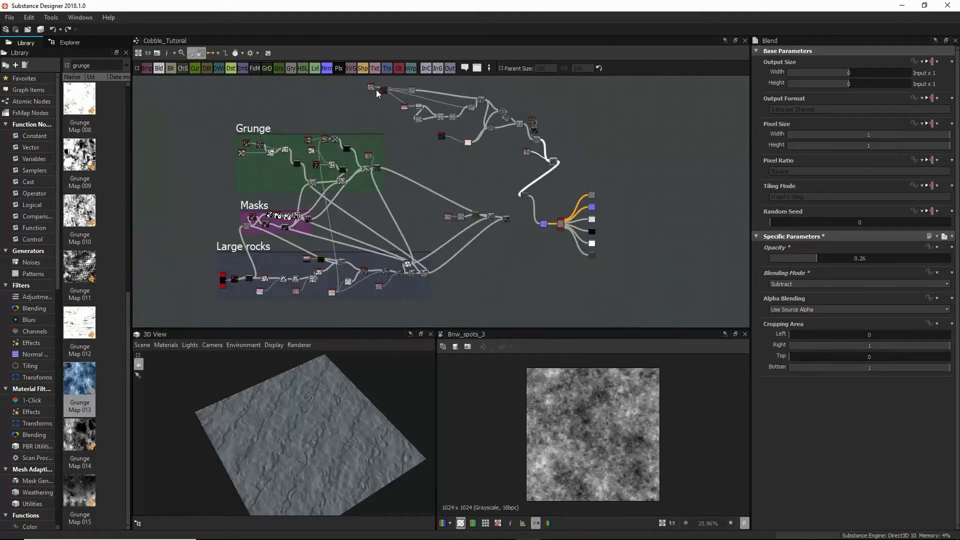
pyautogui.moveTo(367, 85); pyautogui.dragTo(529, 168)
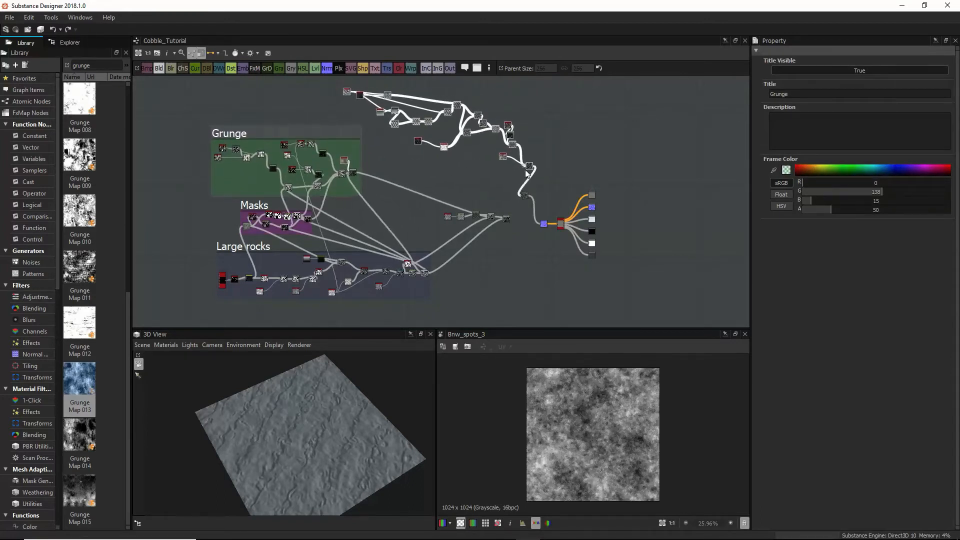
pyautogui.click(400, 159)
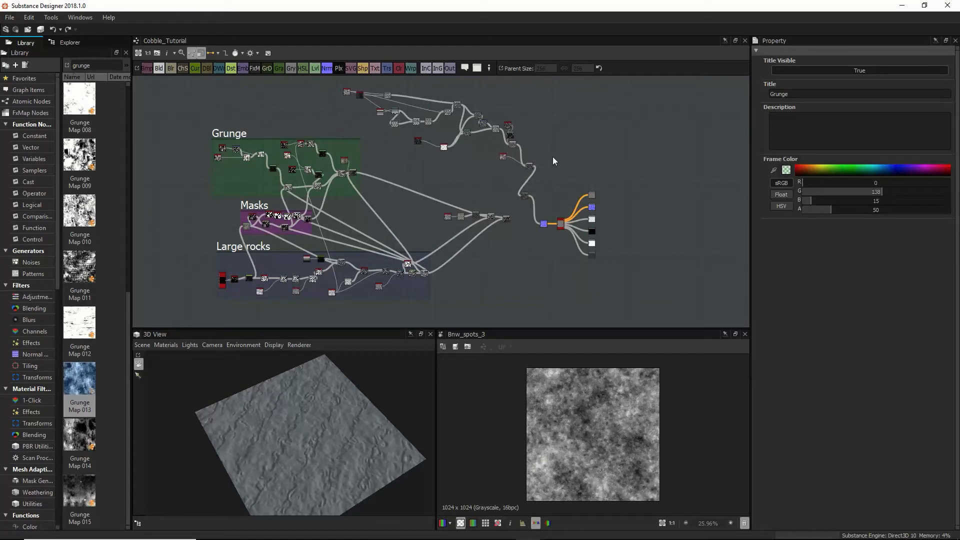
# Step: Tidy the end of the pattern network by lining up the Gaussian noise, BnW Spots 3, final Blend and Blur nodes
pyautogui.moveTo(529, 166); pyautogui.dragTo(498, 101)
pyautogui.moveTo(508, 134)
pyautogui.mouseDown()
pyautogui.moveTo(510, 116)
pyautogui.moveTo(514, 132)
pyautogui.moveTo(496, 146)
pyautogui.mouseUp()
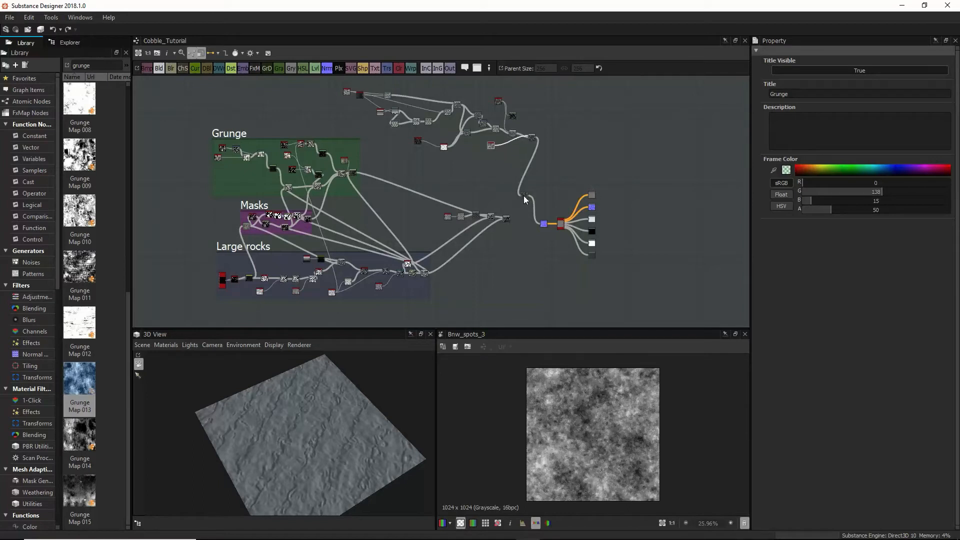
pyautogui.moveTo(523, 196); pyautogui.dragTo(545, 148)
pyautogui.moveTo(334, 84); pyautogui.dragTo(553, 143)
pyautogui.click(284, 127)
# Step: Show the package explorer, move the Masks frame right above the Large rocks frame, and lower the Grunge frame slightly
pyautogui.click(70, 42)
pyautogui.moveTo(245, 132); pyautogui.dragTo(259, 136)
pyautogui.moveTo(250, 208); pyautogui.dragTo(377, 218)
pyautogui.moveTo(247, 142); pyautogui.dragTo(230, 151)
# Step: Try moving the whole striped pattern network left above the Grunge frame, and undo that move
pyautogui.moveTo(334, 83); pyautogui.dragTo(466, 150)
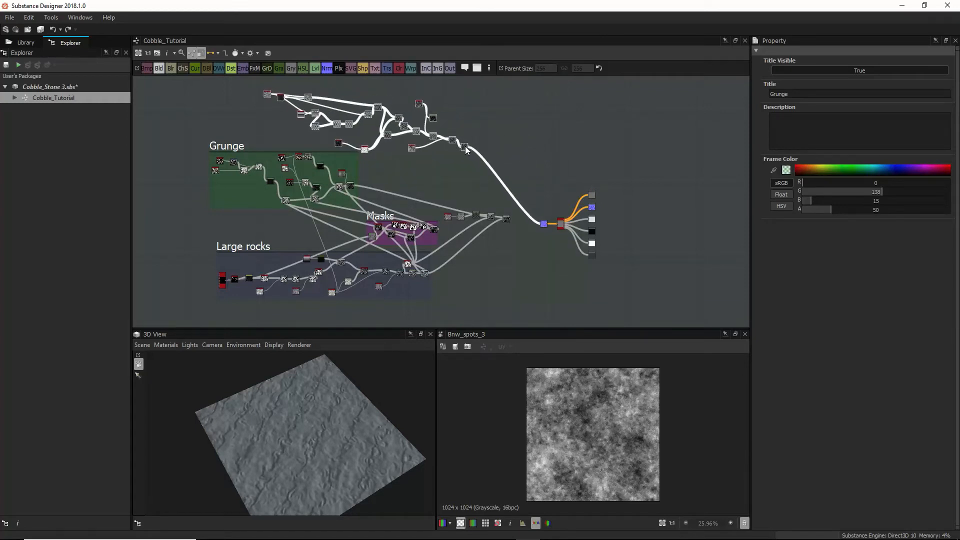
pyautogui.click(465, 173)
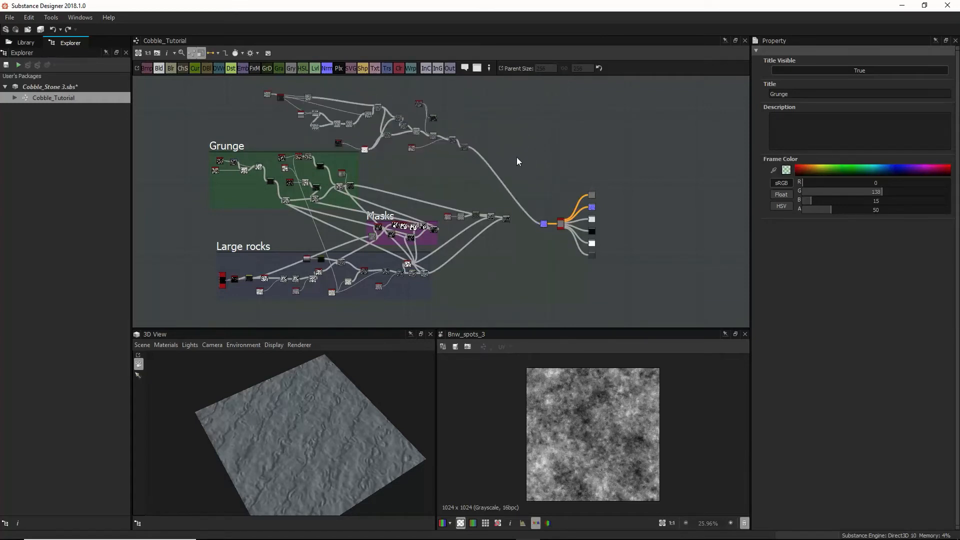
pyautogui.hotkey('ctrl', 'z')
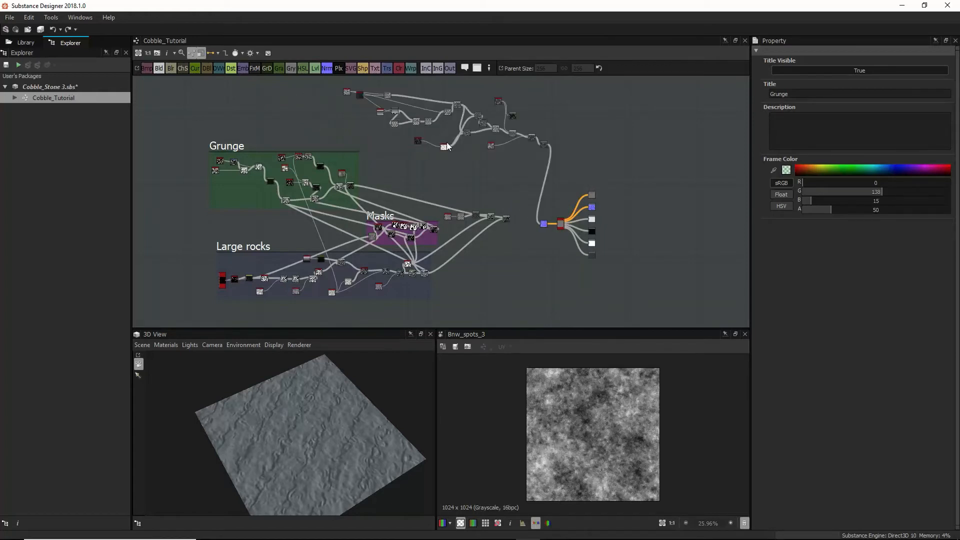
# Step: Enclose all the nodes of the striped pattern network in a new frame
pyautogui.moveTo(365, 97); pyautogui.dragTo(607, 154)
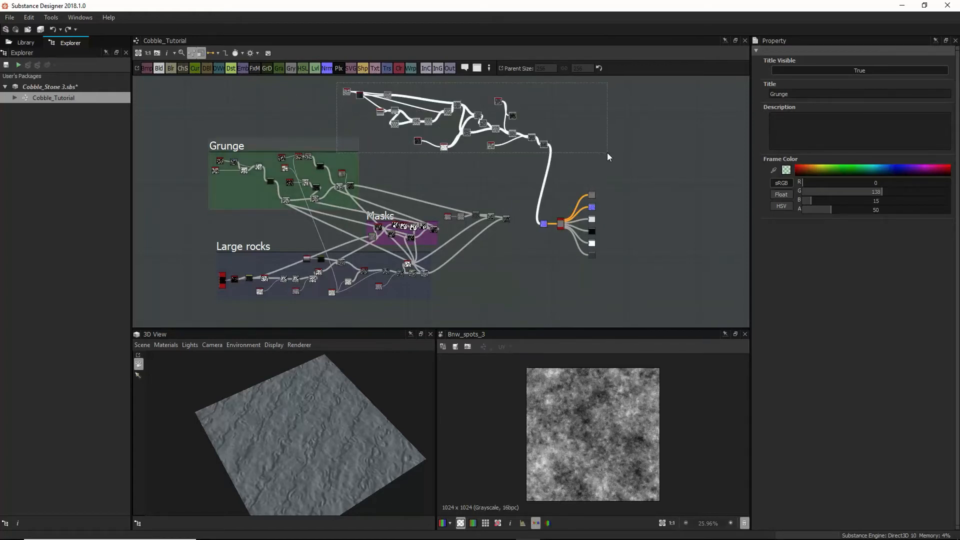
pyautogui.moveTo(335, 142); pyautogui.dragTo(294, 144)
pyautogui.moveTo(337, 98); pyautogui.dragTo(507, 137)
pyautogui.click(475, 69)
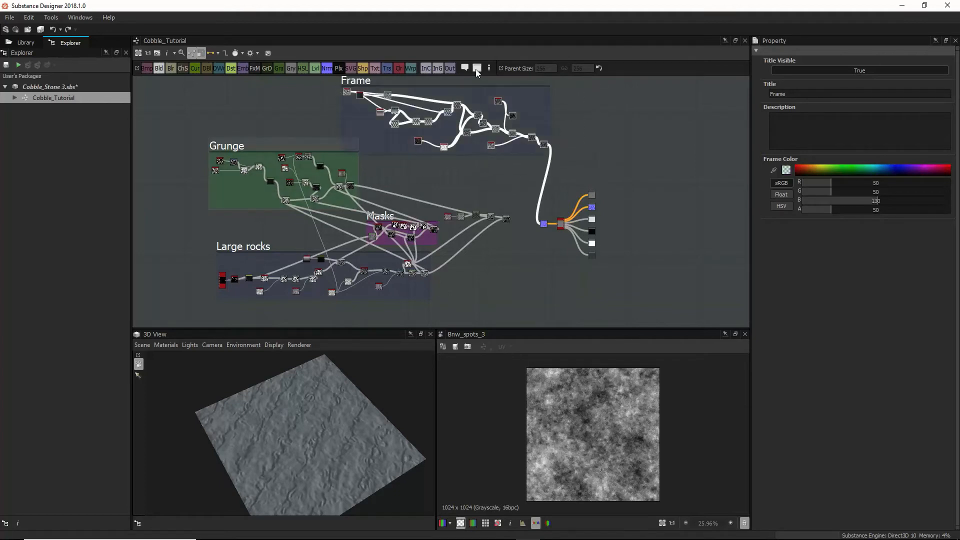
# Step: Title the new frame around the striped pattern network Mud and colour it teal
pyautogui.doubleClick(800, 94)
pyautogui.press('Return')
pyautogui.moveTo(874, 168); pyautogui.dragTo(870, 168)
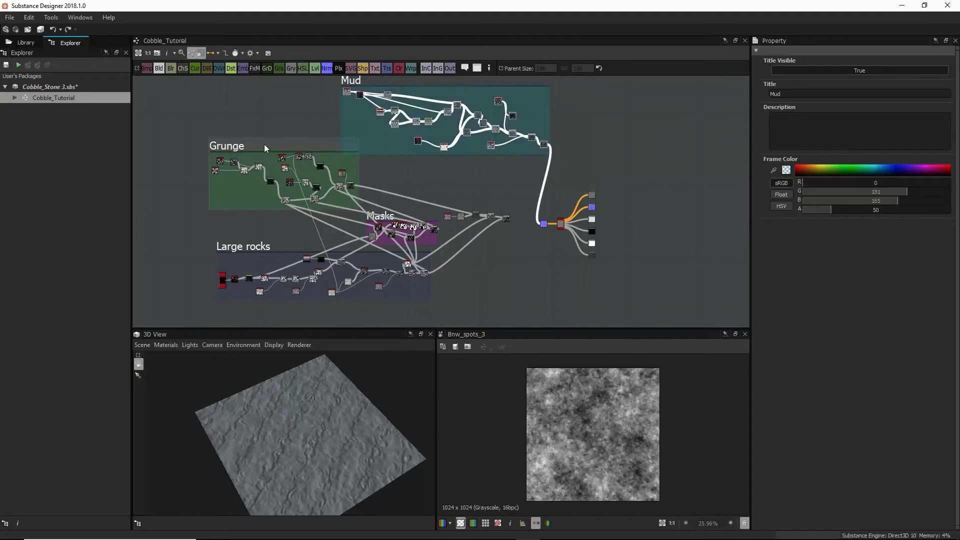
# Step: Move the Grunge frame slightly down and left, and shift the Mud frame left above it
pyautogui.moveTo(236, 143); pyautogui.dragTo(226, 164)
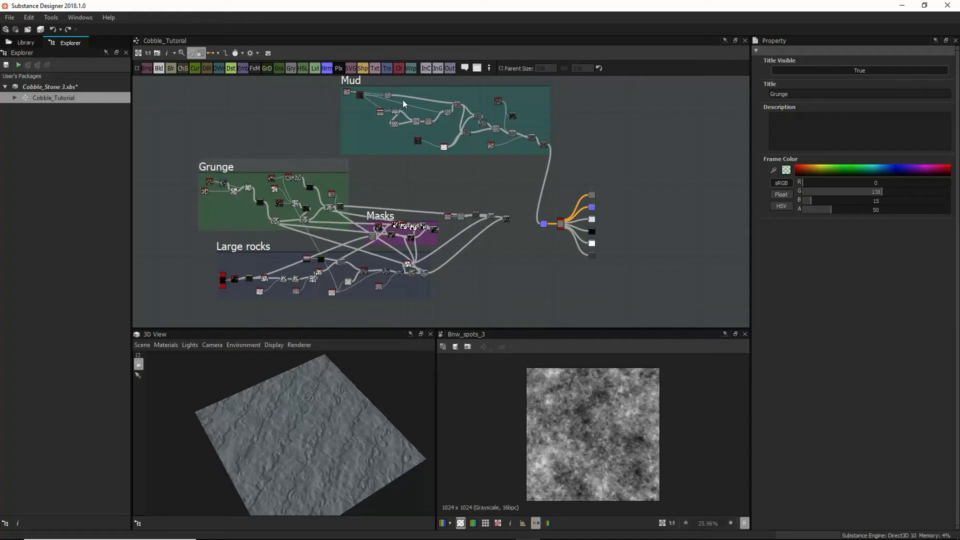
pyautogui.moveTo(402, 104); pyautogui.dragTo(413, 132, button='middle')
pyautogui.moveTo(359, 110); pyautogui.dragTo(320, 98)
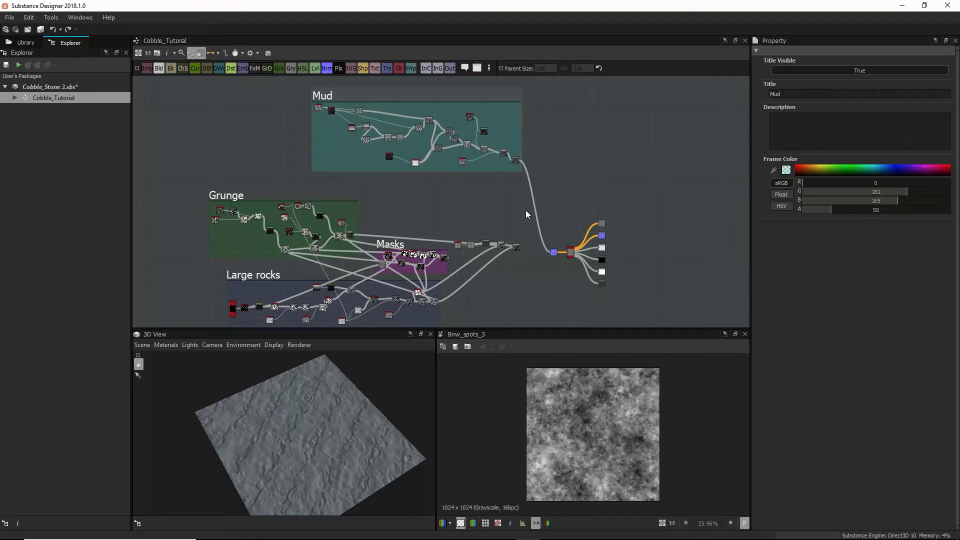
# Step: Add a Blend node after the last rocks Blend and feed it the rocks output and the Mud network's final Blur
pyautogui.scroll(8, 529, 242)
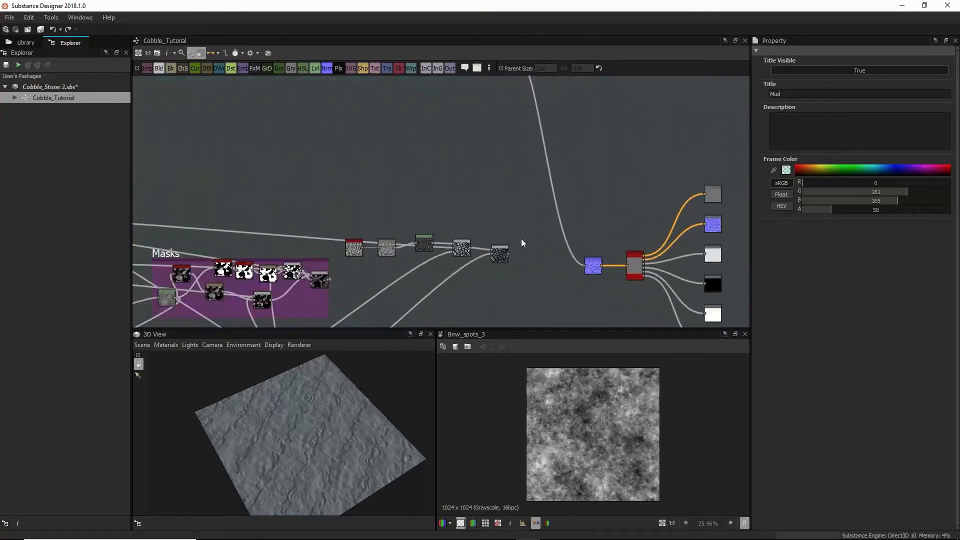
pyautogui.press('space')
pyautogui.write('b')
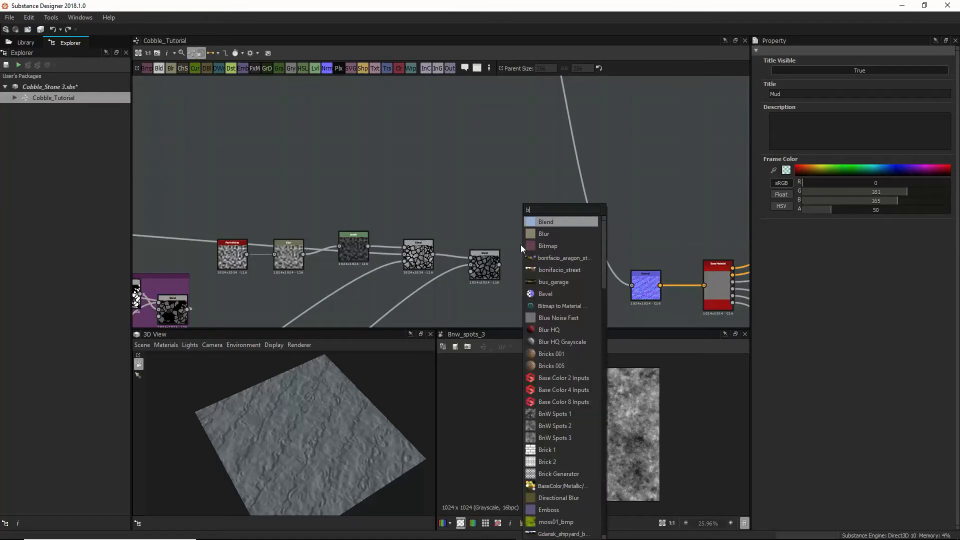
pyautogui.click(559, 219)
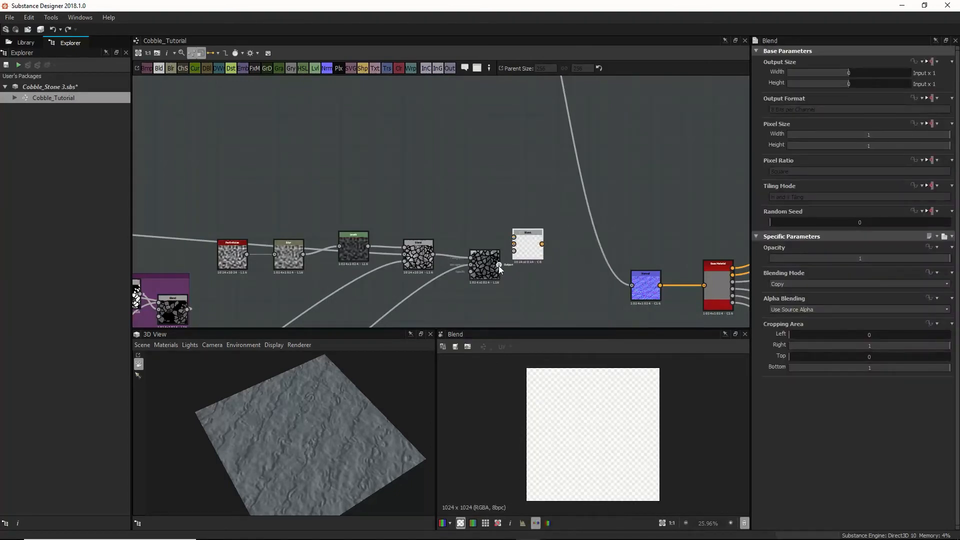
pyautogui.moveTo(499, 265); pyautogui.dragTo(551, 237)
pyautogui.scroll(-3, 523, 151)
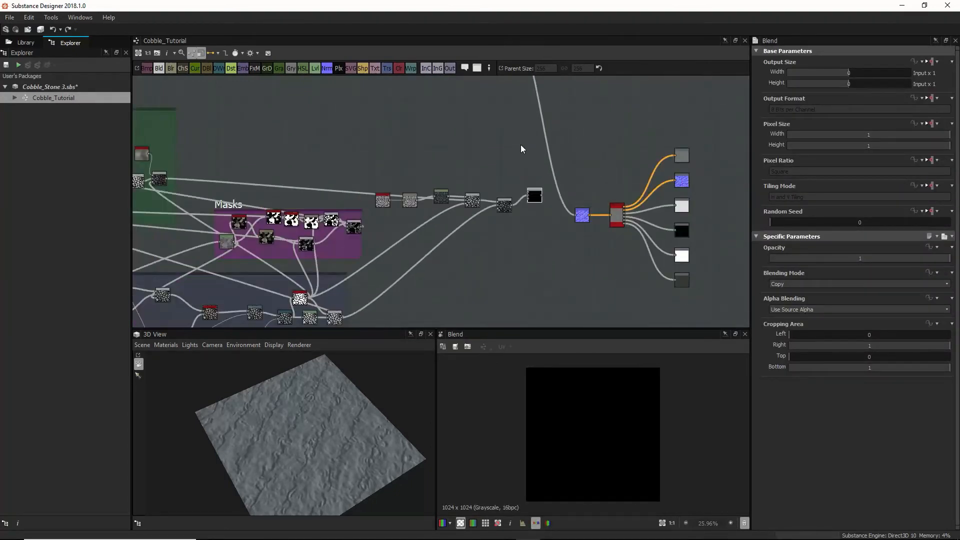
pyautogui.moveTo(522, 102); pyautogui.dragTo(540, 245)
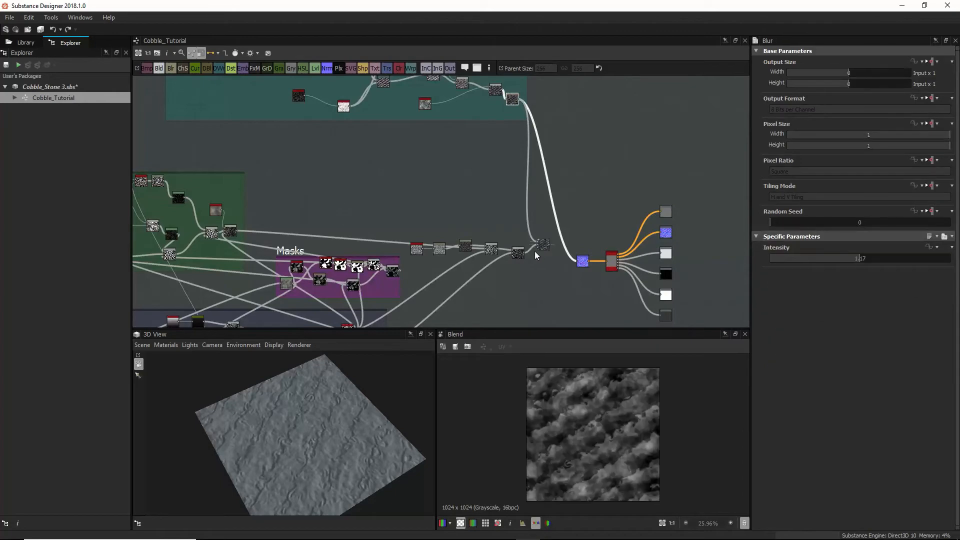
# Step: Connect the black-and-white stone mask from the Large rocks frame to the new Blend's opacity input and preview the blend
pyautogui.scroll(6, 526, 261)
pyautogui.click(506, 239)
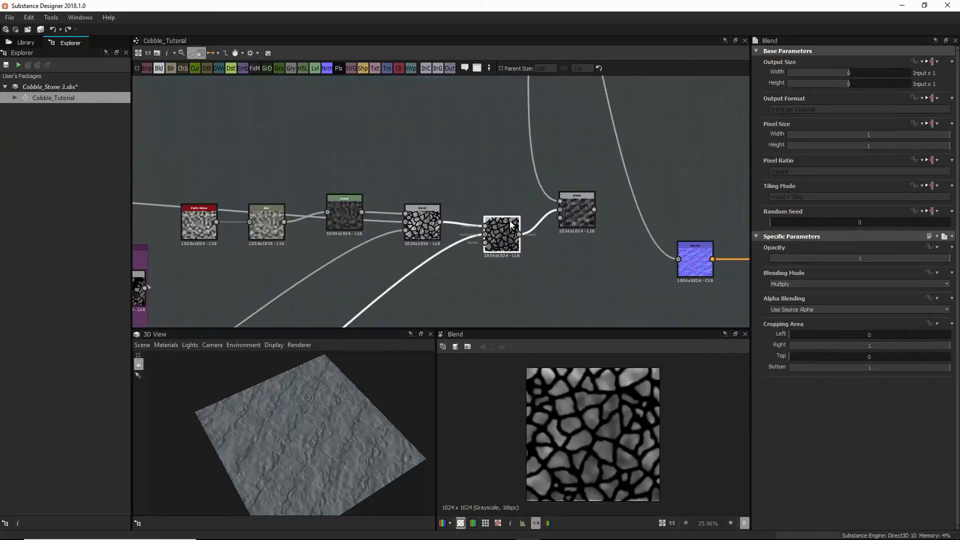
pyautogui.scroll(-3, 498, 247)
pyautogui.moveTo(430, 270); pyautogui.dragTo(469, 204, button='middle')
pyautogui.moveTo(256, 310); pyautogui.dragTo(583, 166)
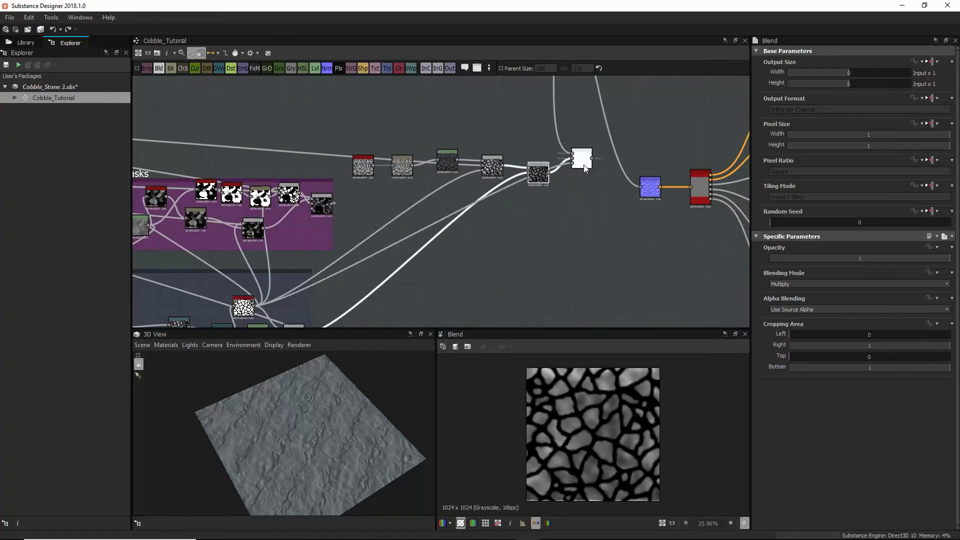
pyautogui.click(584, 165)
pyautogui.scroll(3, 590, 373)
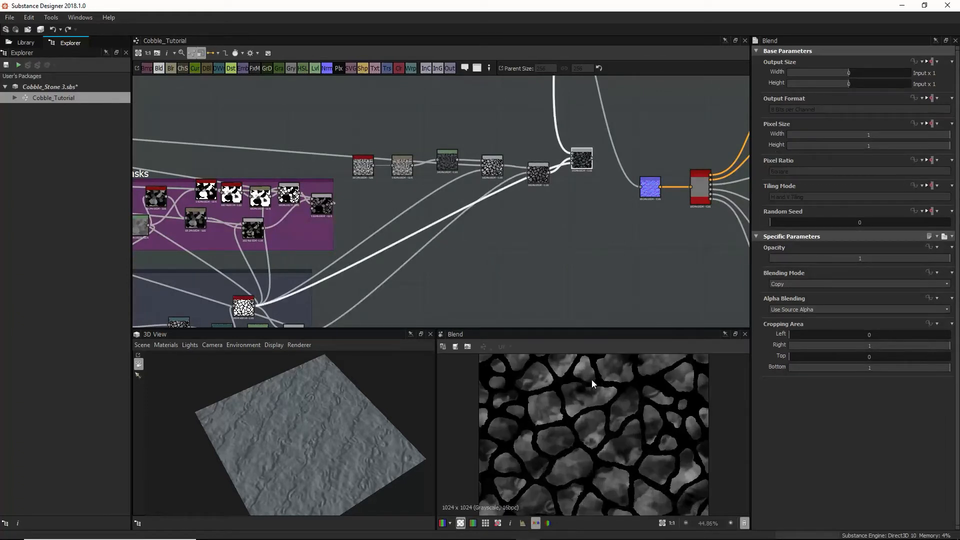
# Step: Line up the Multiply Blend node with its neighbours in the rocks chain
pyautogui.moveTo(578, 171); pyautogui.dragTo(582, 199, button='middle')
pyautogui.moveTo(539, 199); pyautogui.dragTo(535, 178)
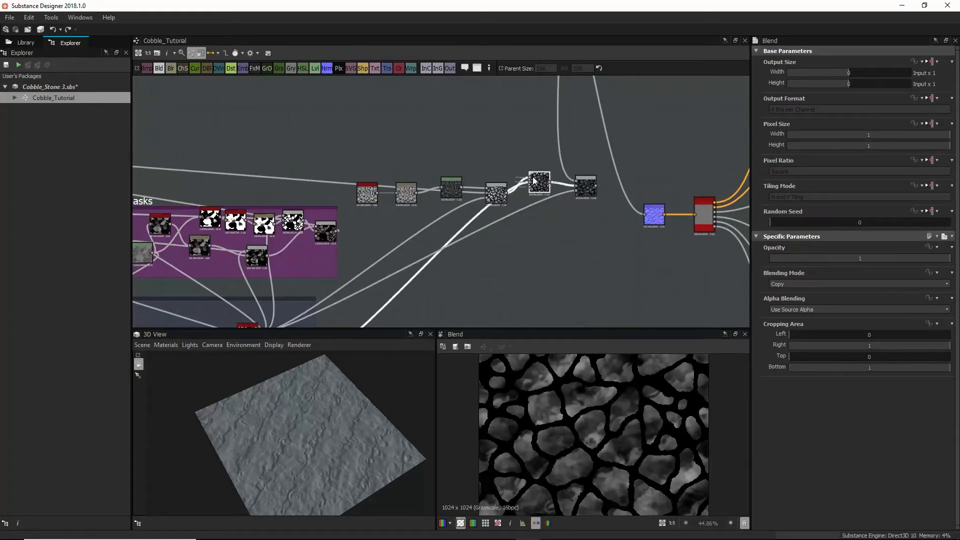
pyautogui.moveTo(547, 213); pyautogui.dragTo(564, 173, button='middle')
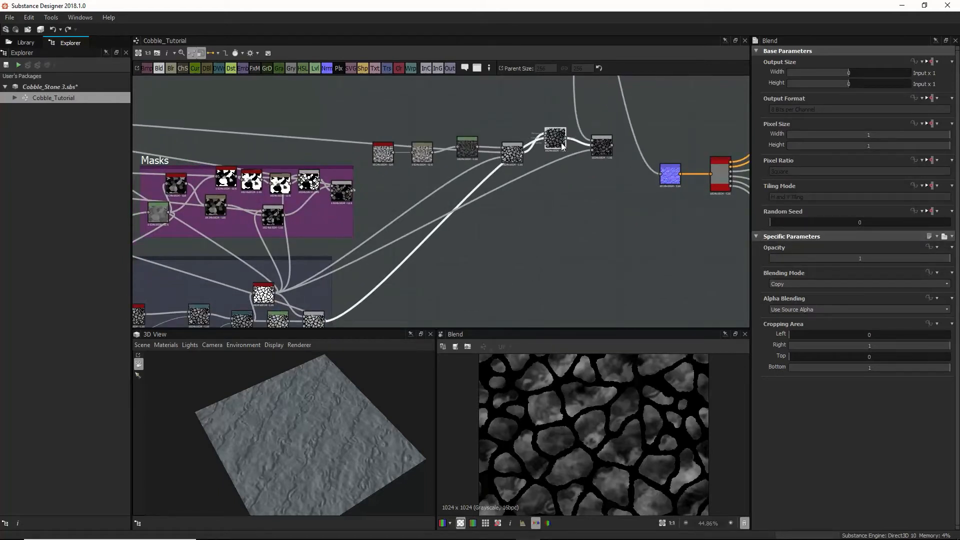
pyautogui.moveTo(561, 142); pyautogui.dragTo(562, 148)
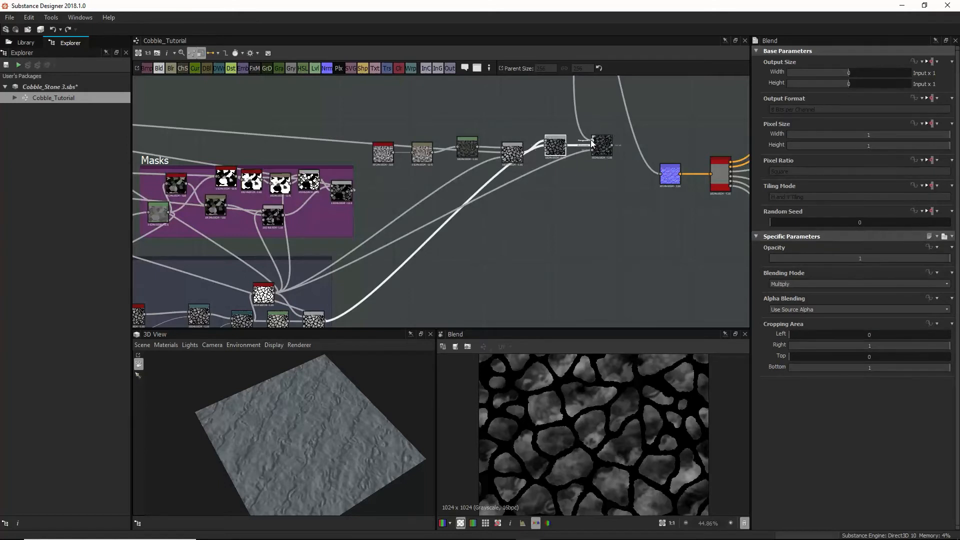
# Step: Swap the rocks and mud inputs of the final Blend and inspect the stone edges in the 2D preview
pyautogui.keyDown('shift'); pyautogui.moveTo(591, 141); pyautogui.dragTo(600, 143); pyautogui.keyUp('shift')
pyautogui.scroll(4, 563, 394)
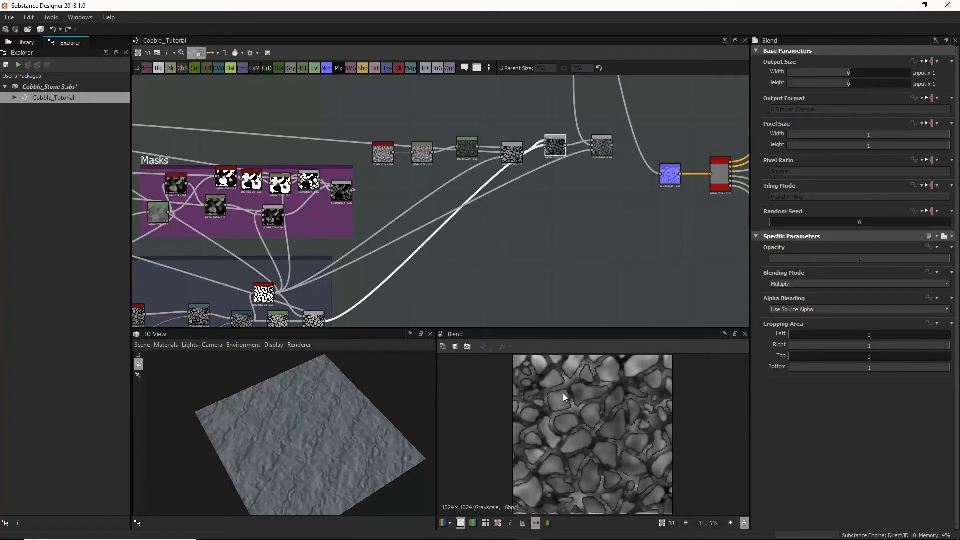
pyautogui.scroll(2, 561, 392)
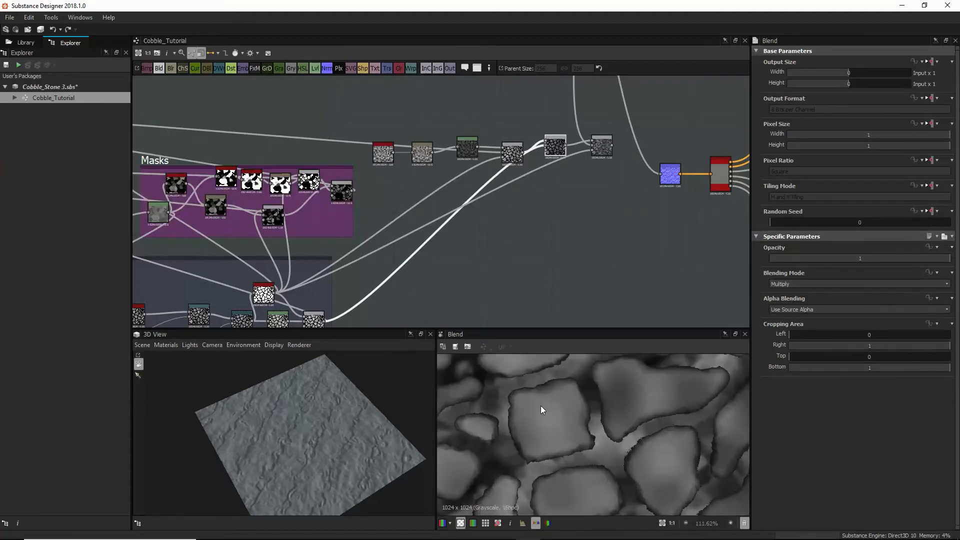
pyautogui.scroll(1, 540, 406)
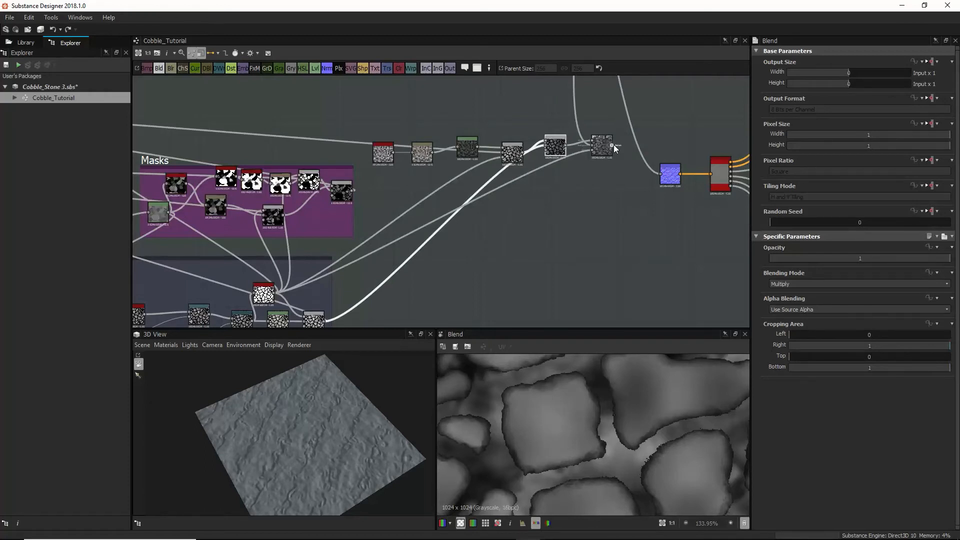
# Step: Connect the final Blend's output to the Normal node and inspect the stones and mud in the 3D view
pyautogui.moveTo(613, 145); pyautogui.dragTo(659, 174)
pyautogui.scroll(10, 331, 452)
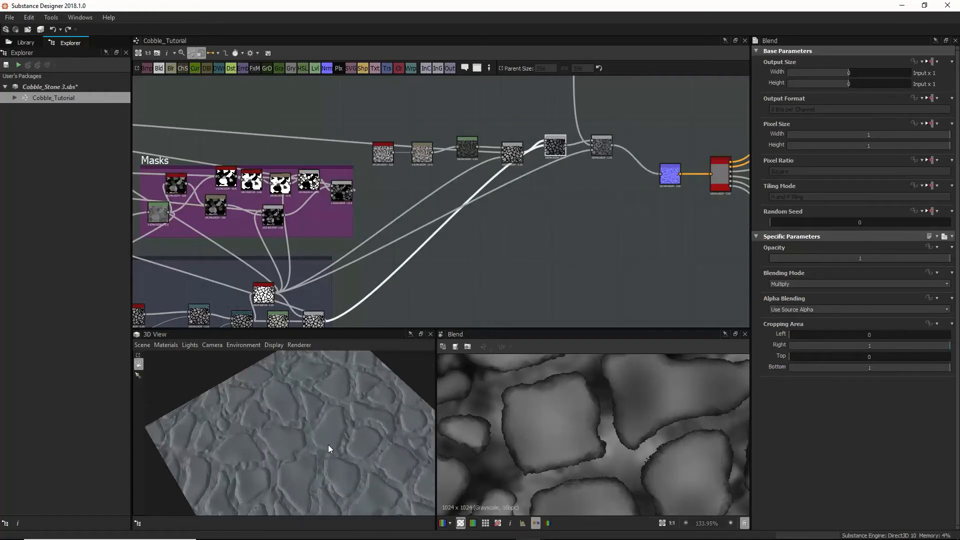
pyautogui.moveTo(318, 444); pyautogui.dragTo(211, 398)
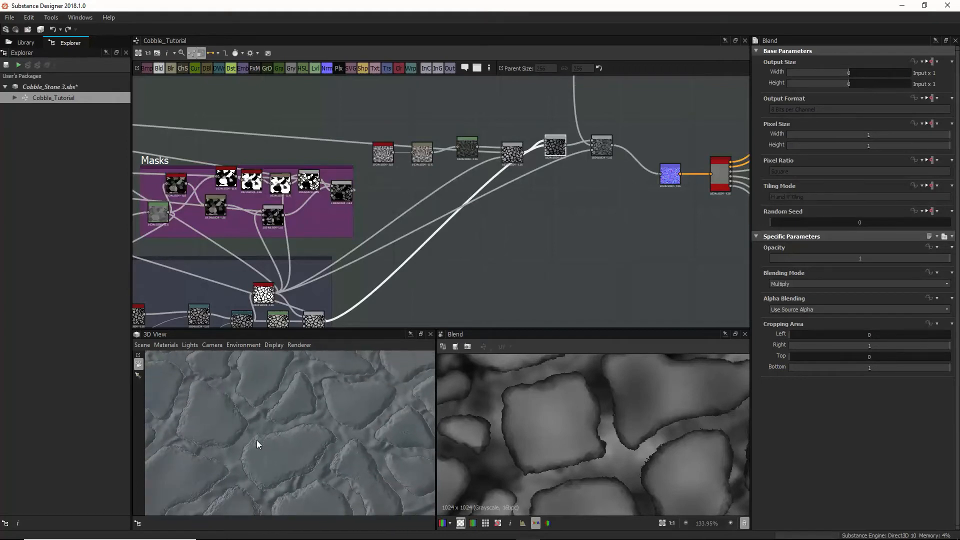
pyautogui.moveTo(257, 444); pyautogui.dragTo(287, 441)
# Step: Insert a Blur HQ Grayscale node between the stone mask and the final Blend's opacity input
pyautogui.moveTo(558, 199); pyautogui.dragTo(529, 216, button='middle')
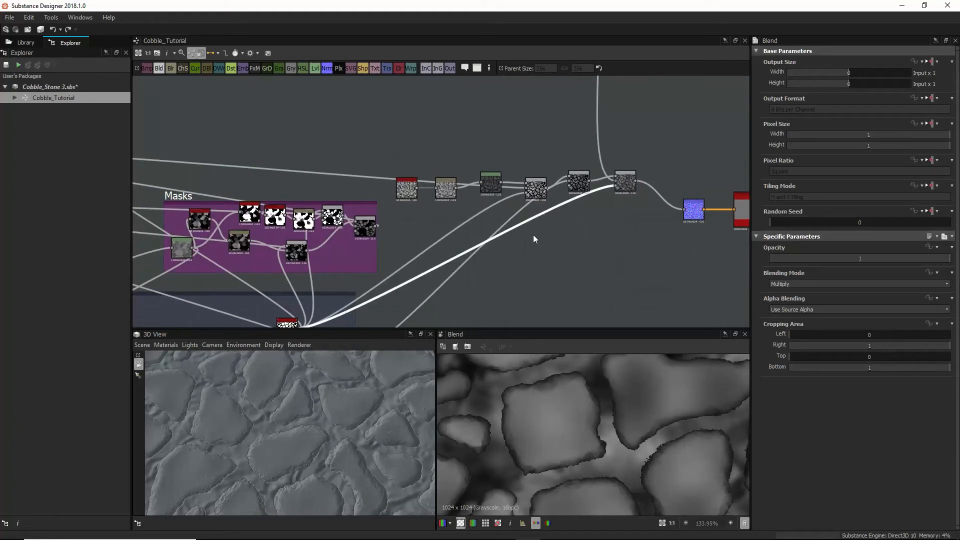
pyautogui.press('space')
pyautogui.write('blu')
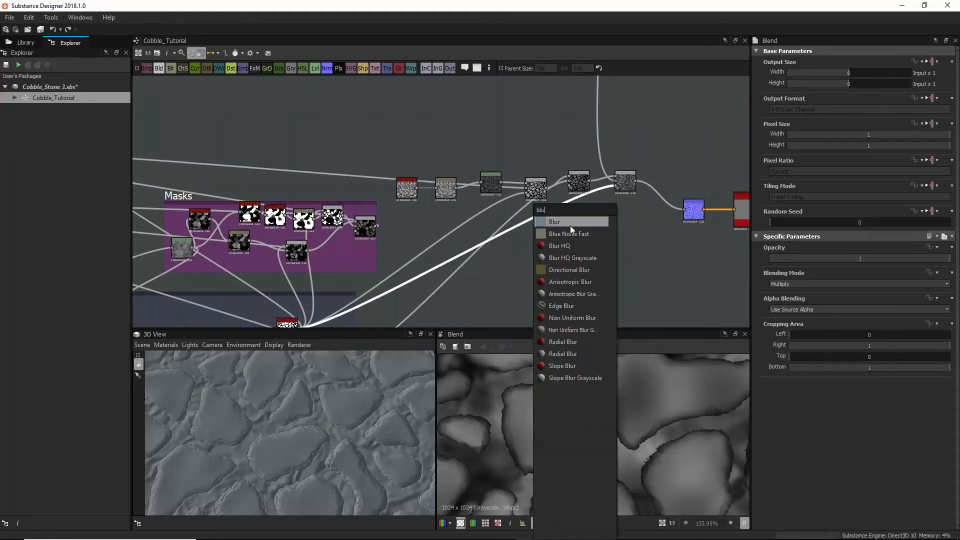
pyautogui.click(560, 257)
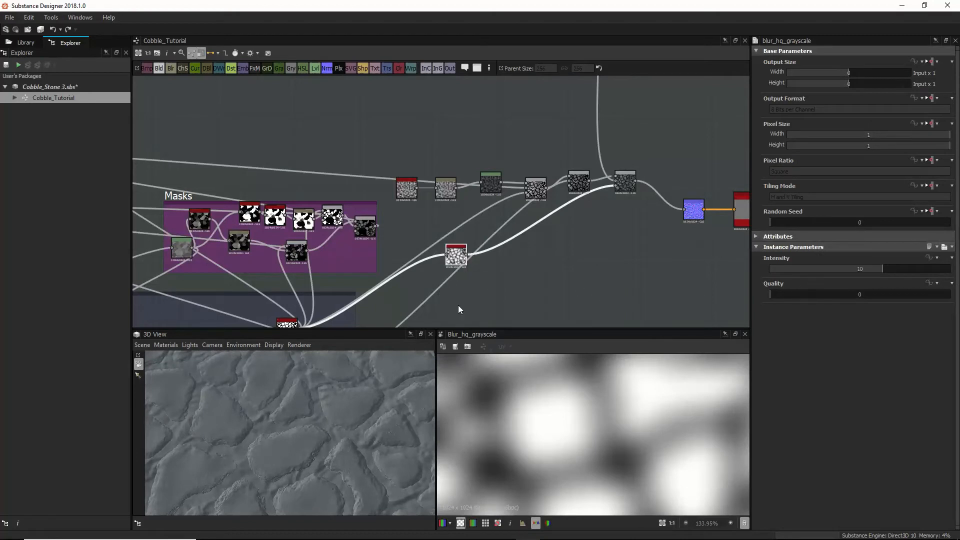
pyautogui.scroll(4, 338, 417)
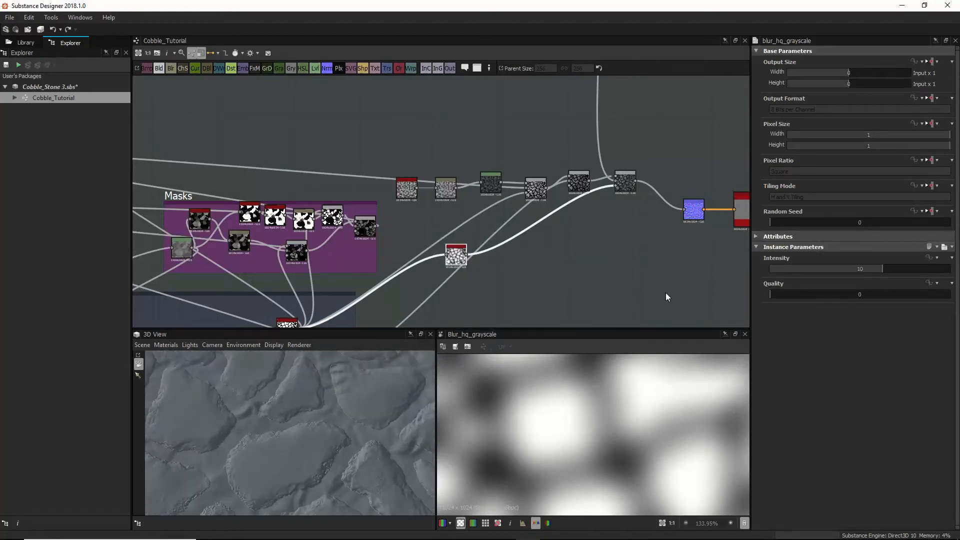
# Step: Set the mask blur's intensity to 0.8, check the stone edges in 3D, and move the blur node right
pyautogui.moveTo(868, 267); pyautogui.dragTo(779, 274)
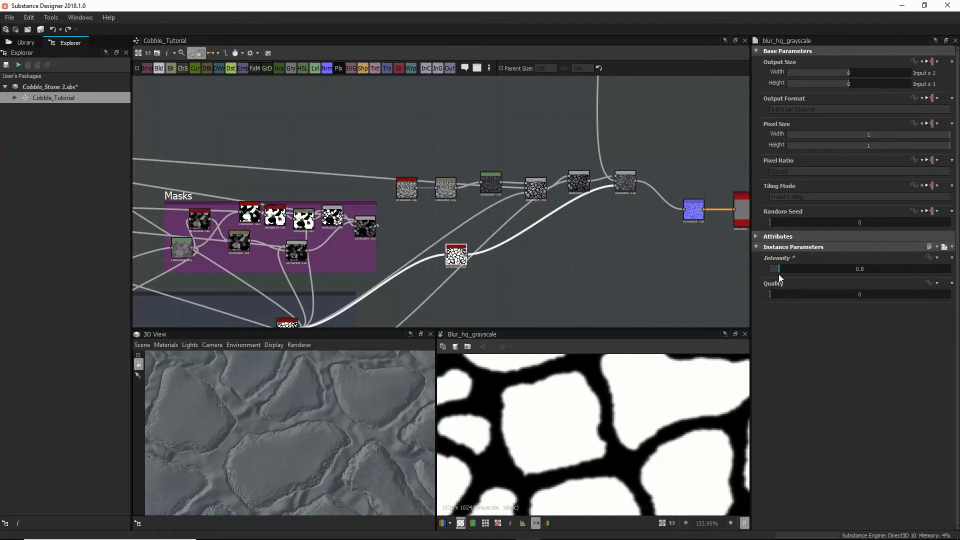
pyautogui.moveTo(304, 471); pyautogui.dragTo(316, 452)
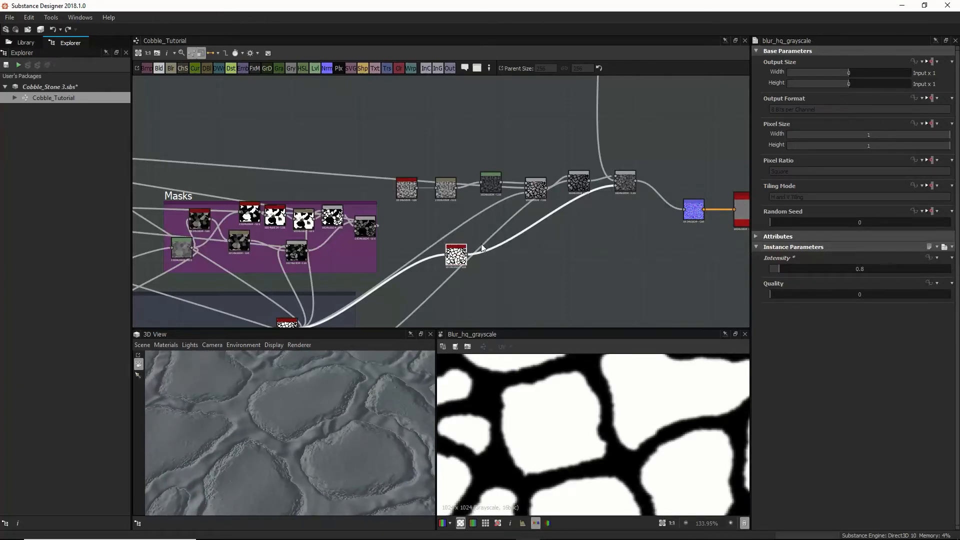
pyautogui.moveTo(454, 265); pyautogui.dragTo(495, 270)
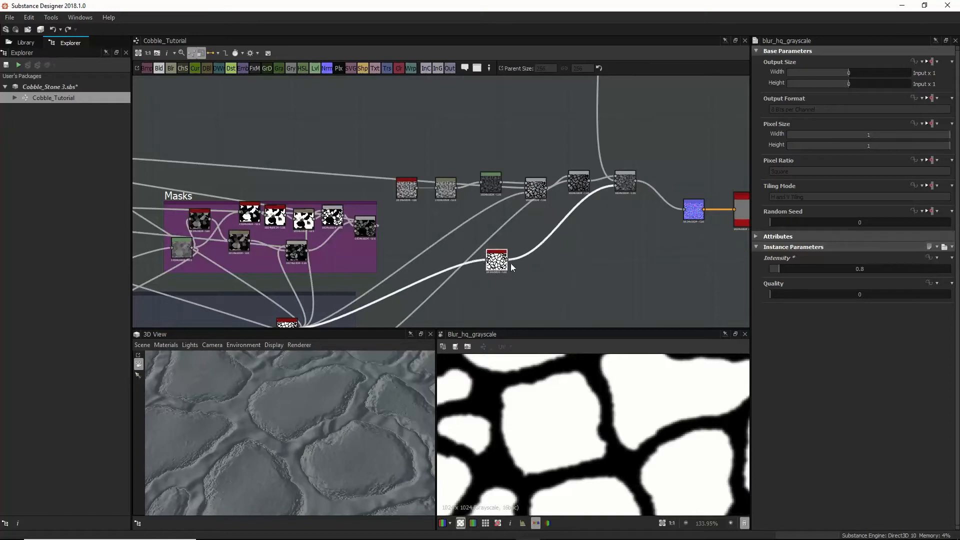
pyautogui.scroll(-5, 263, 421)
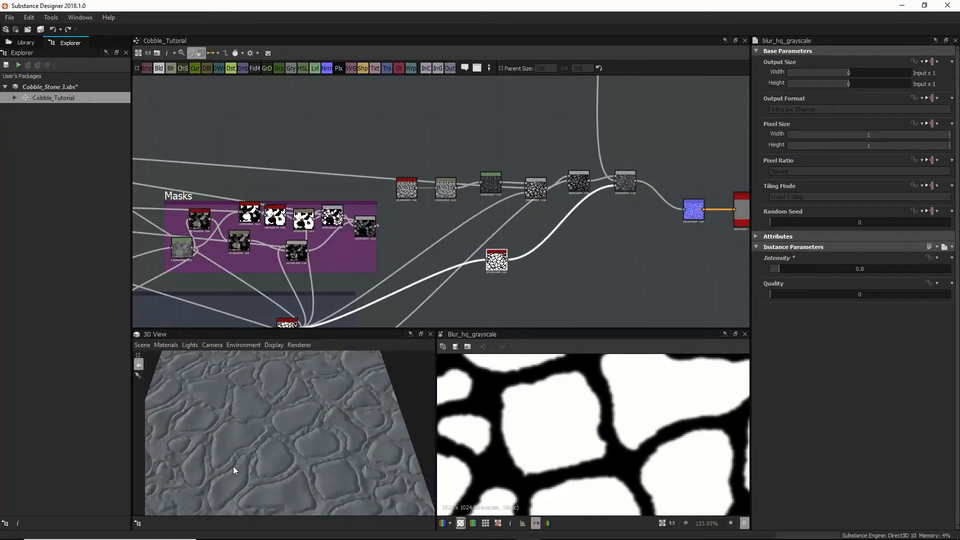
# Step: Set the mask blur's quality to 1 and intensity to 4.44, and check the stone edges in the 3D view
pyautogui.moveTo(778, 271); pyautogui.dragTo(956, 297)
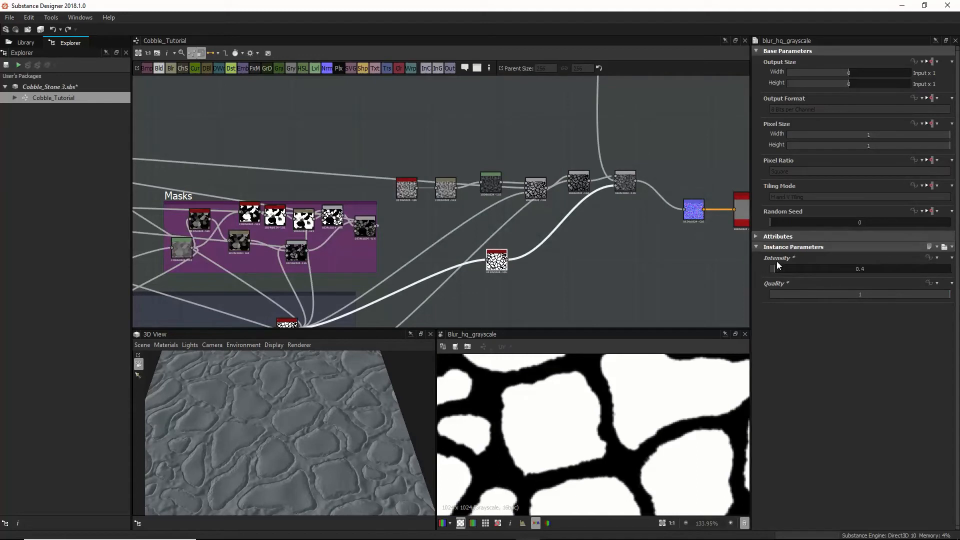
pyautogui.moveTo(772, 269); pyautogui.dragTo(820, 278)
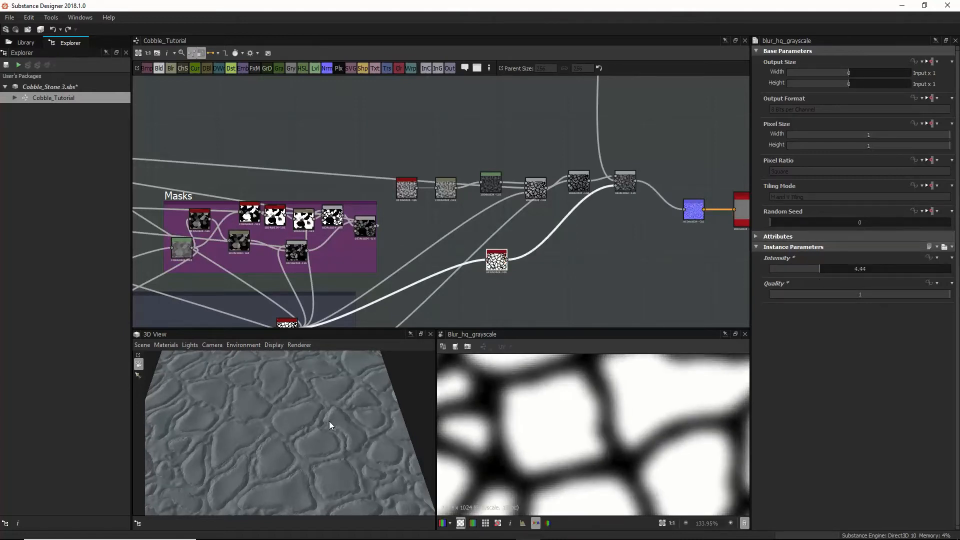
pyautogui.moveTo(328, 421); pyautogui.dragTo(323, 456, button='middle')
pyautogui.moveTo(320, 421); pyautogui.dragTo(249, 411, button='right')
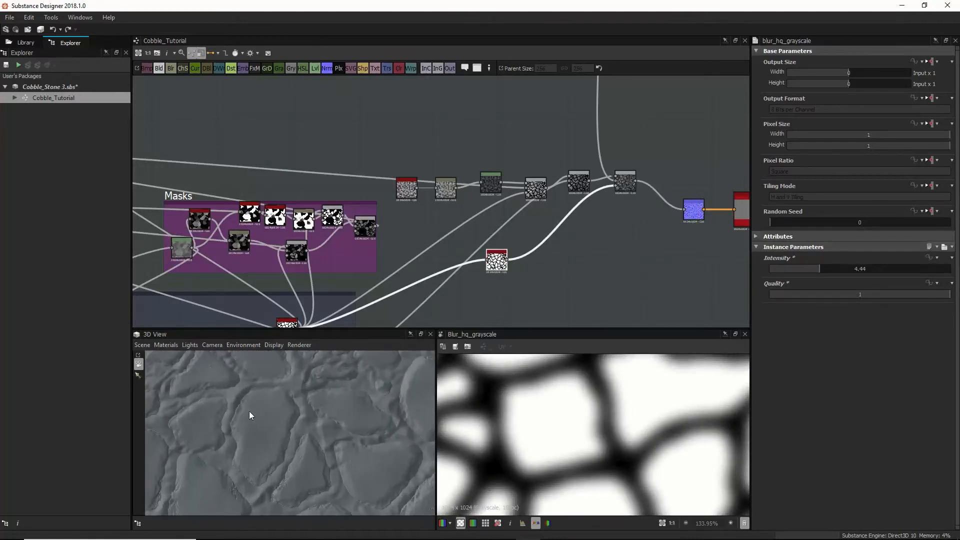
pyautogui.moveTo(249, 411); pyautogui.dragTo(282, 415)
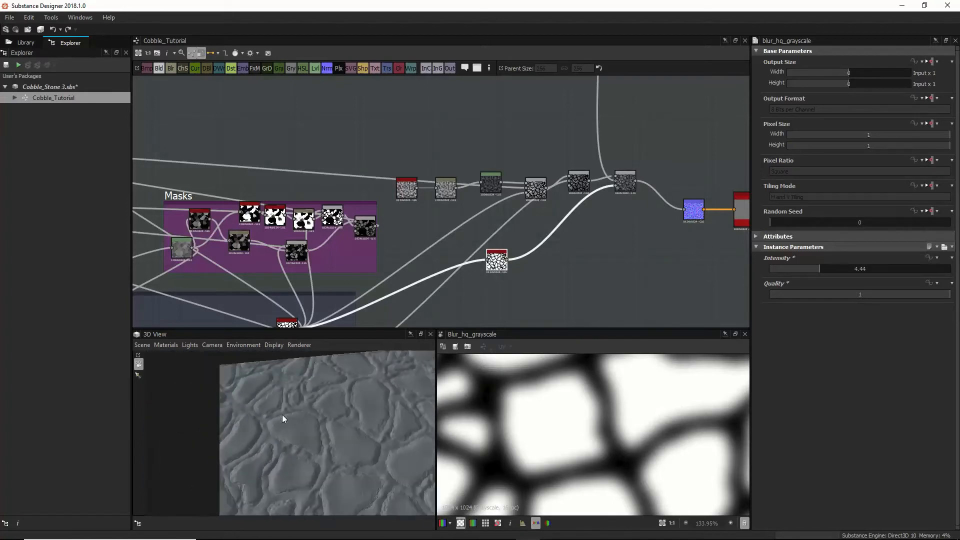
# Step: Move the final Blend node down and add a Height Blend node in its former place
pyautogui.moveTo(626, 172); pyautogui.dragTo(615, 260)
pyautogui.press('space')
pyautogui.write('b')
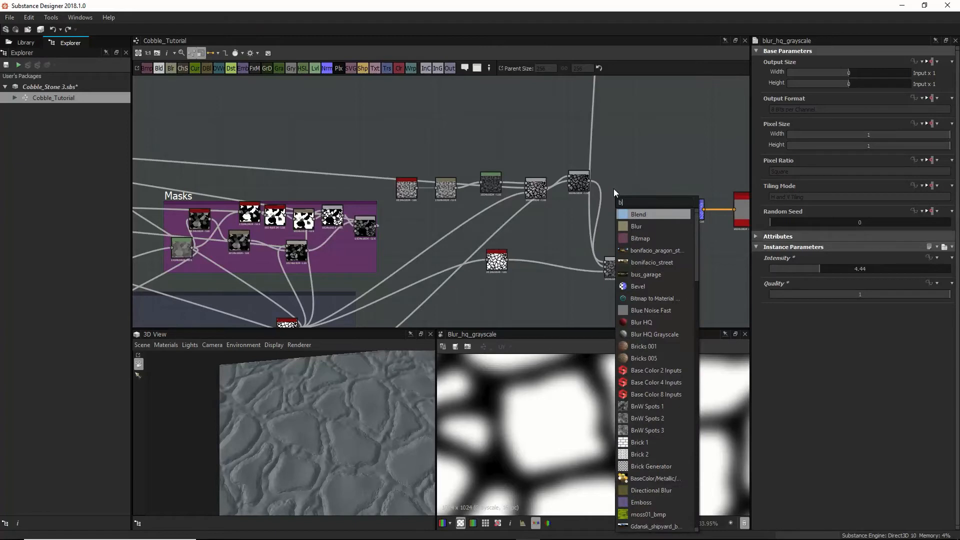
pyautogui.press('BackSpace')
pyautogui.write('he')
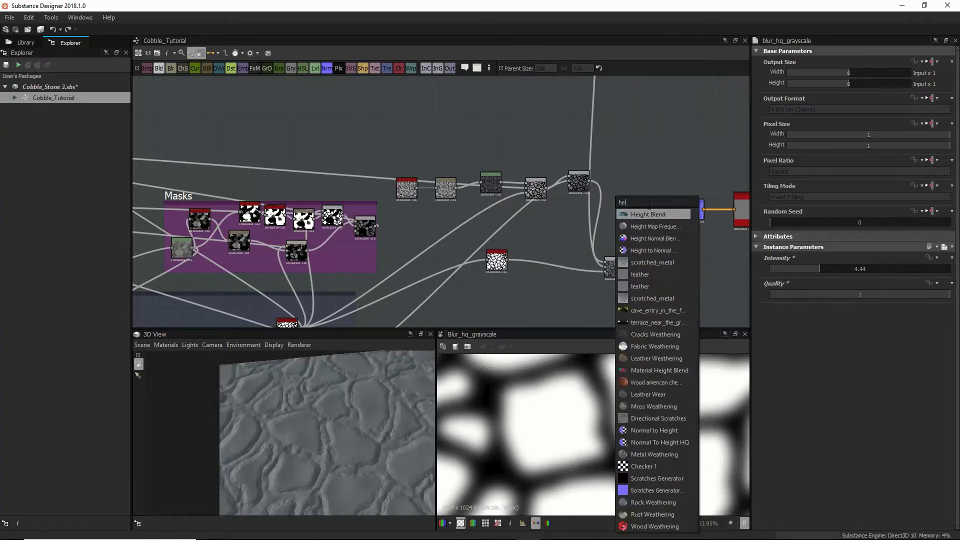
pyautogui.write('i')
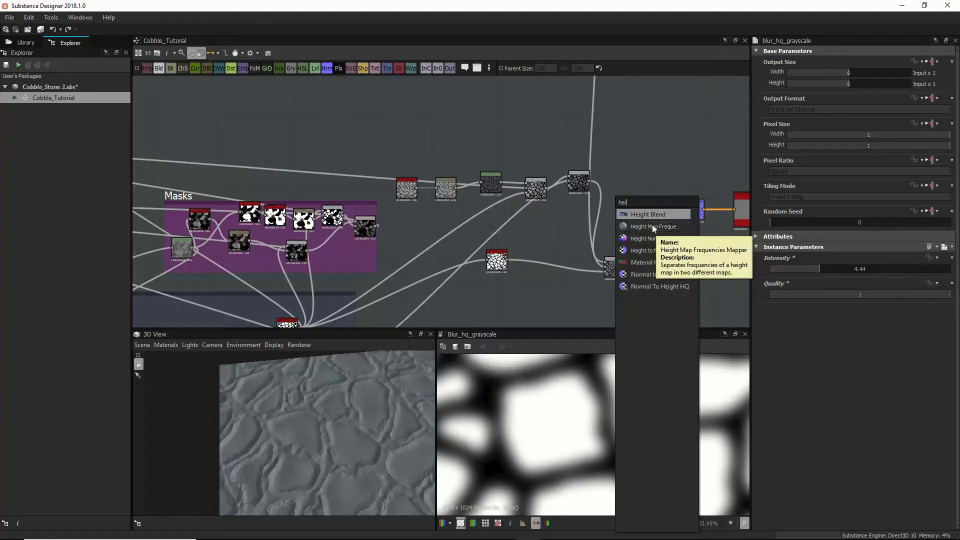
pyautogui.click(644, 214)
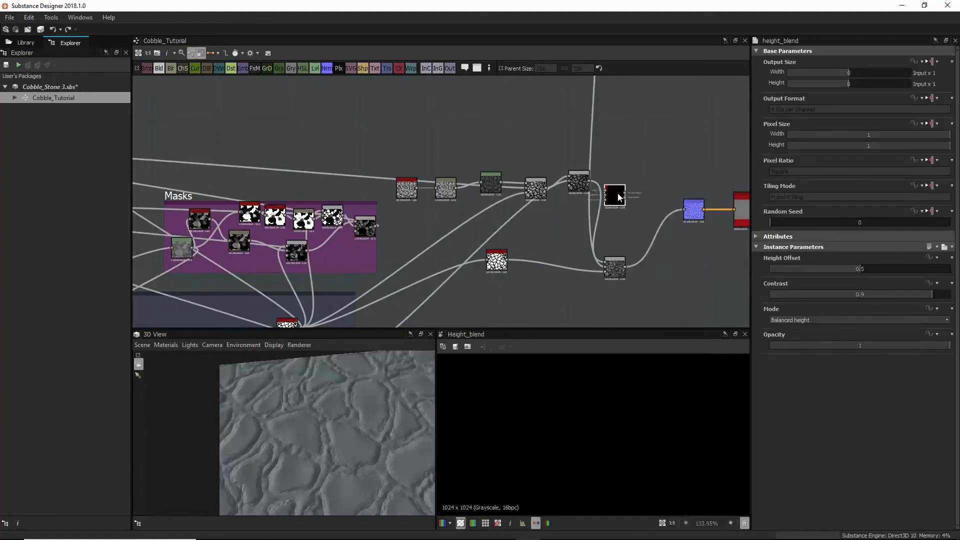
# Step: Connect the cobblestone Blend's output to both height inputs, top and bottom, of the Height Blend node
pyautogui.scroll(3, 618, 197)
pyautogui.moveTo(569, 171); pyautogui.dragTo(661, 137)
pyautogui.moveTo(641, 119); pyautogui.dragTo(628, 148, button='middle')
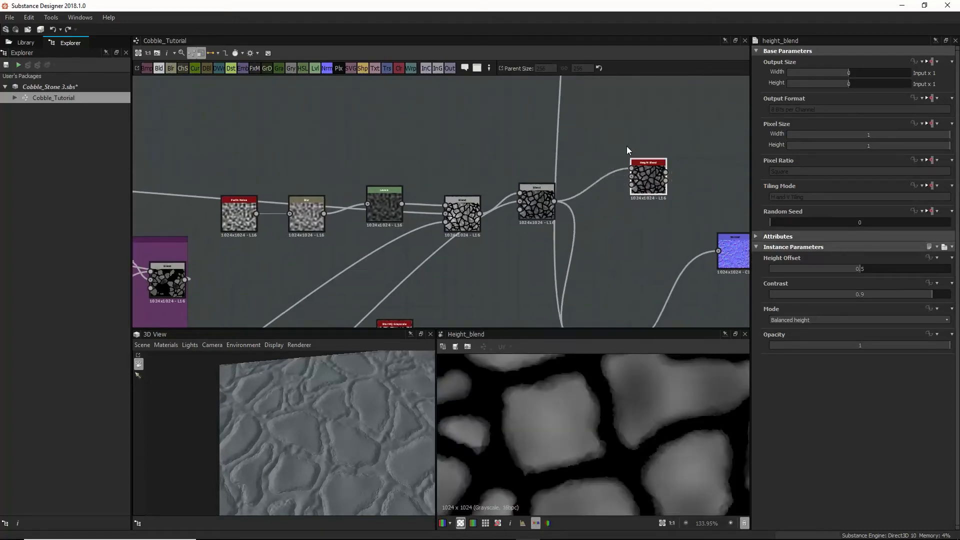
pyautogui.scroll(-3, 627, 150)
pyautogui.moveTo(574, 167); pyautogui.dragTo(562, 242, button='middle')
pyautogui.moveTo(572, 255); pyautogui.dragTo(616, 237)
pyautogui.scroll(3, 622, 240)
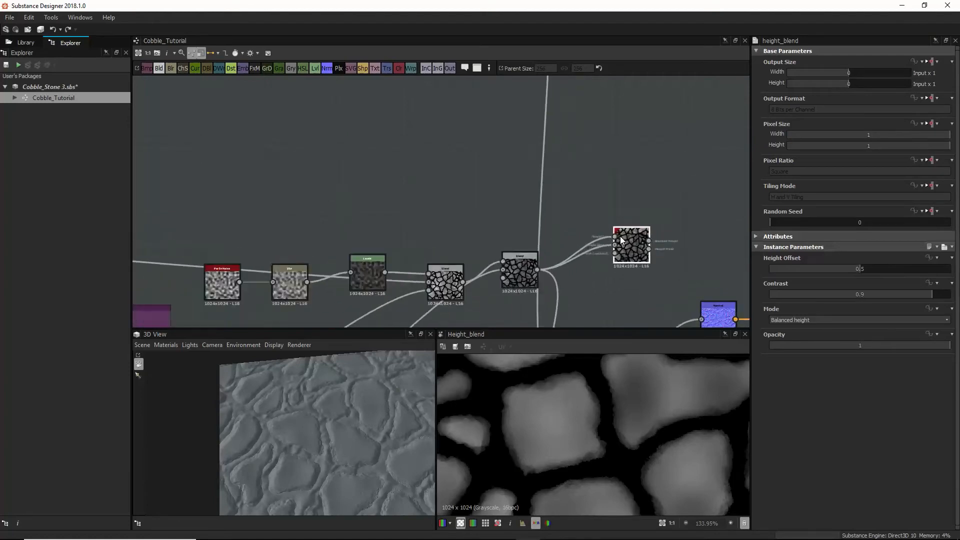
pyautogui.scroll(4, 618, 238)
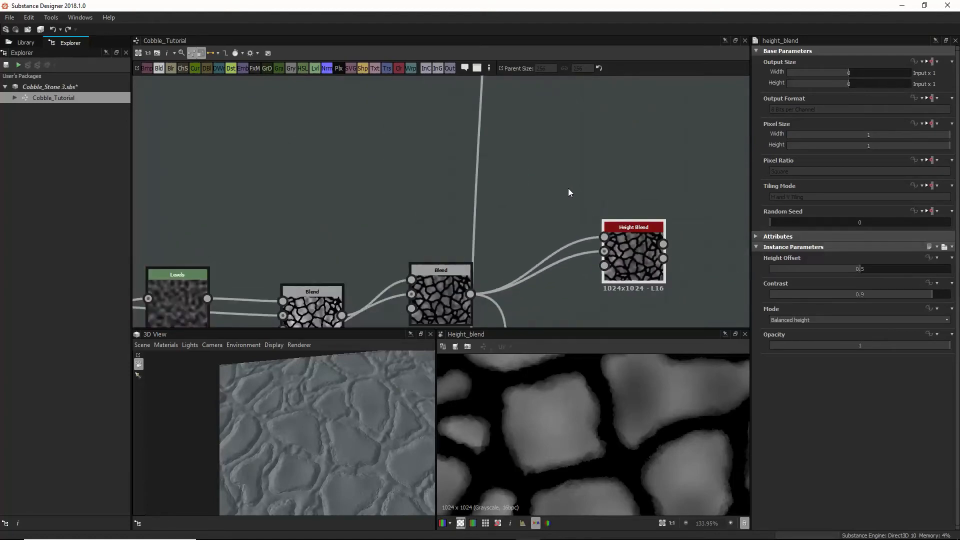
# Step: Connect the mud network's final output to the Height Blend's bottom height input, replacing the cobblestone link there
pyautogui.scroll(-2, 568, 188)
pyautogui.moveTo(566, 202); pyautogui.dragTo(565, 292, button='middle')
pyautogui.scroll(-5, 551, 190)
pyautogui.moveTo(553, 165); pyautogui.dragTo(556, 210, button='middle')
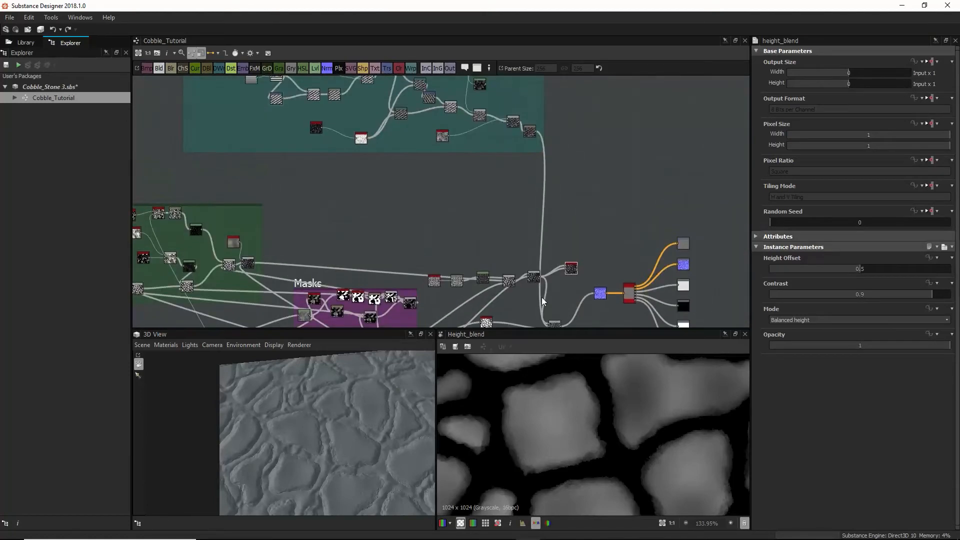
pyautogui.scroll(3, 539, 288)
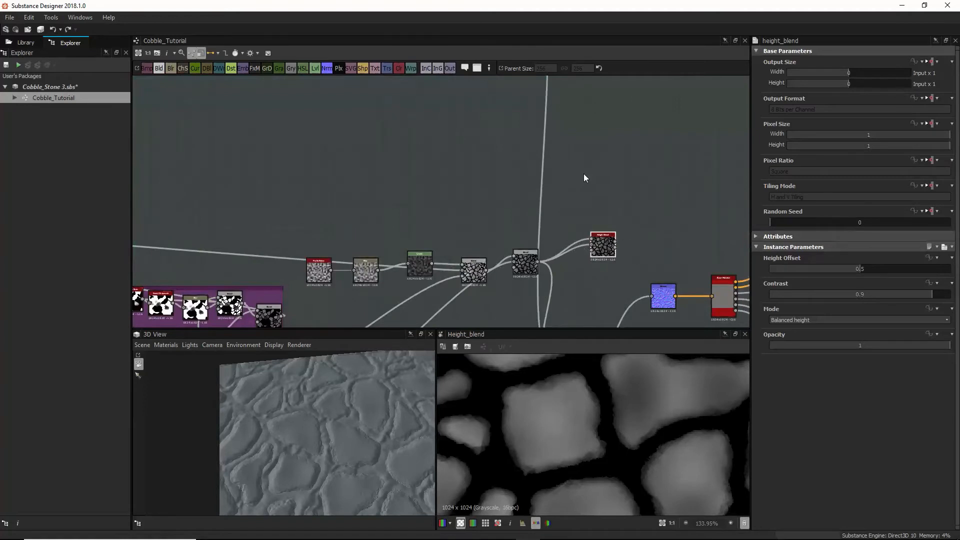
pyautogui.scroll(-3, 578, 192)
pyautogui.moveTo(551, 89); pyautogui.dragTo(584, 227)
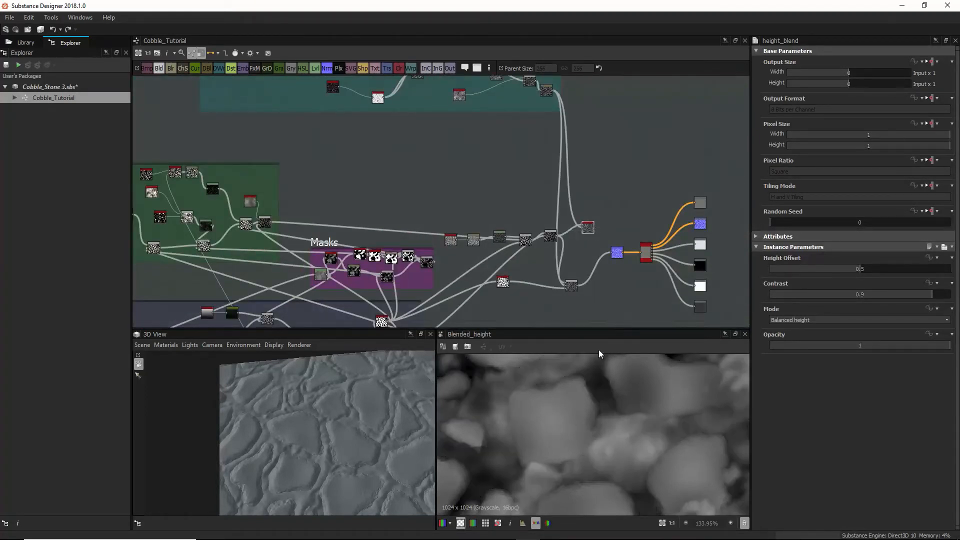
# Step: Feed the Height Blend's blended height output into the Normal node and inspect the combined surface in 3D
pyautogui.moveTo(594, 227); pyautogui.dragTo(612, 252)
pyautogui.moveTo(325, 434); pyautogui.dragTo(368, 455)
pyautogui.scroll(3, 353, 455)
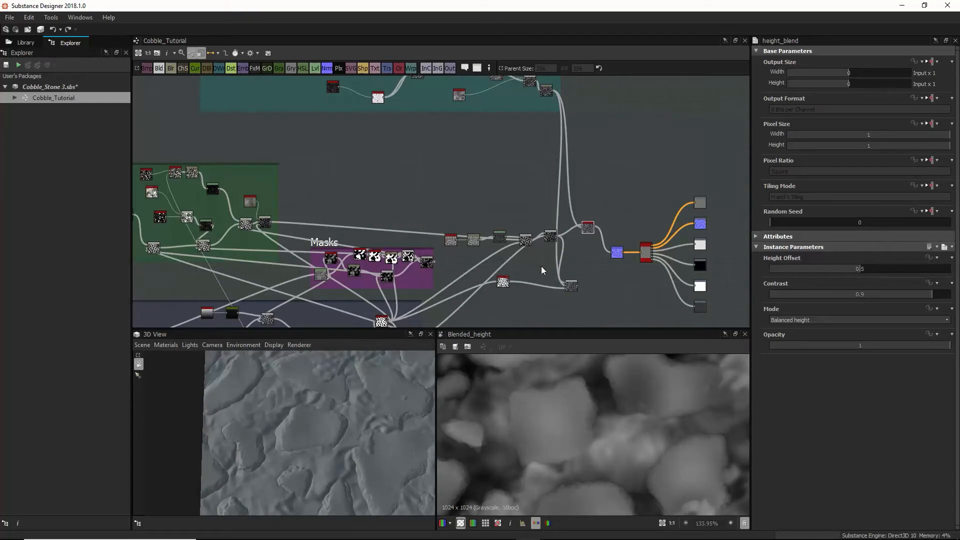
pyautogui.scroll(1, 334, 407)
pyautogui.scroll(-2, 341, 443)
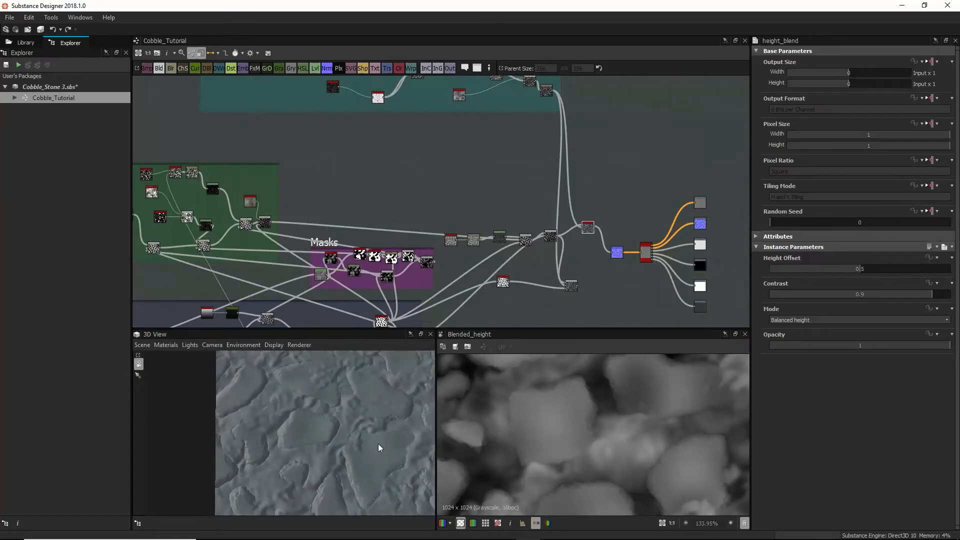
pyautogui.moveTo(286, 430)
pyautogui.mouseDown()
pyautogui.moveTo(319, 429)
pyautogui.moveTo(291, 463)
pyautogui.moveTo(285, 443)
pyautogui.moveTo(262, 455)
pyautogui.moveTo(273, 431)
pyautogui.moveTo(296, 429)
pyautogui.mouseUp()
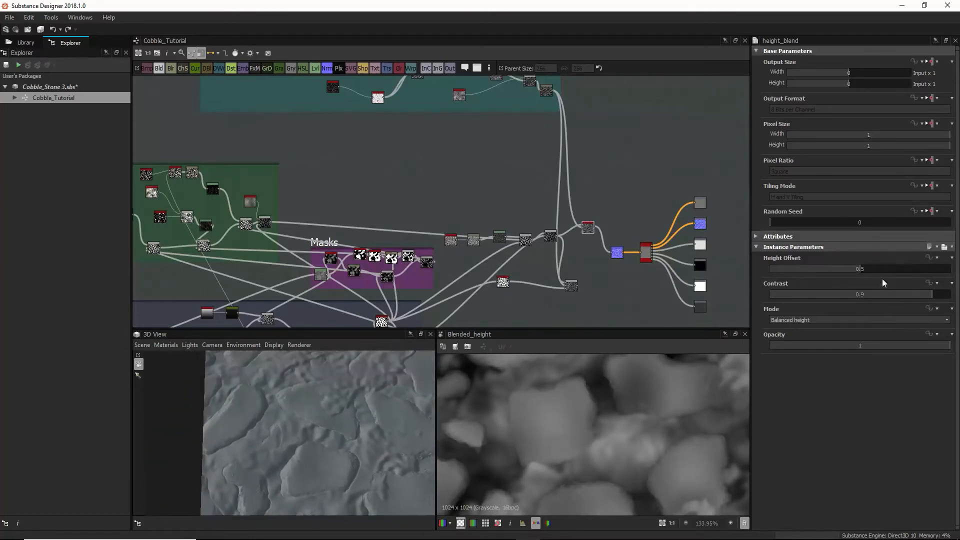
# Step: Try a Height Offset of 0 on the Height Blend and return it to 0.5
pyautogui.moveTo(858, 270); pyautogui.dragTo(770, 273)
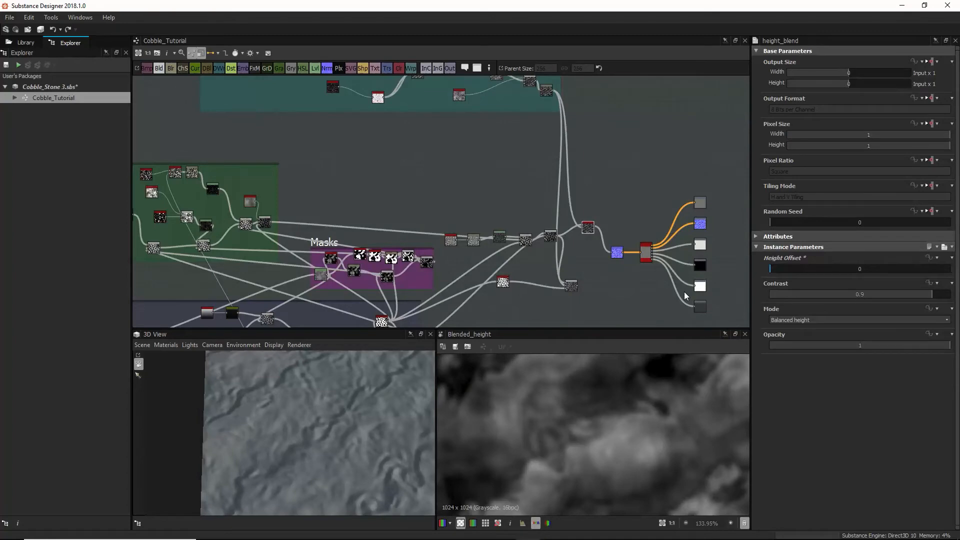
pyautogui.scroll(6, 580, 240)
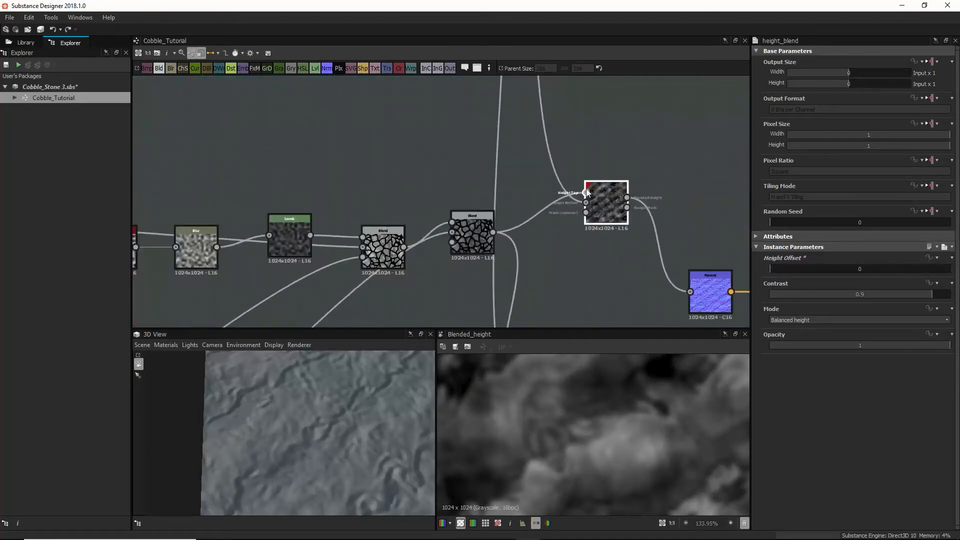
pyautogui.scroll(3, 587, 192)
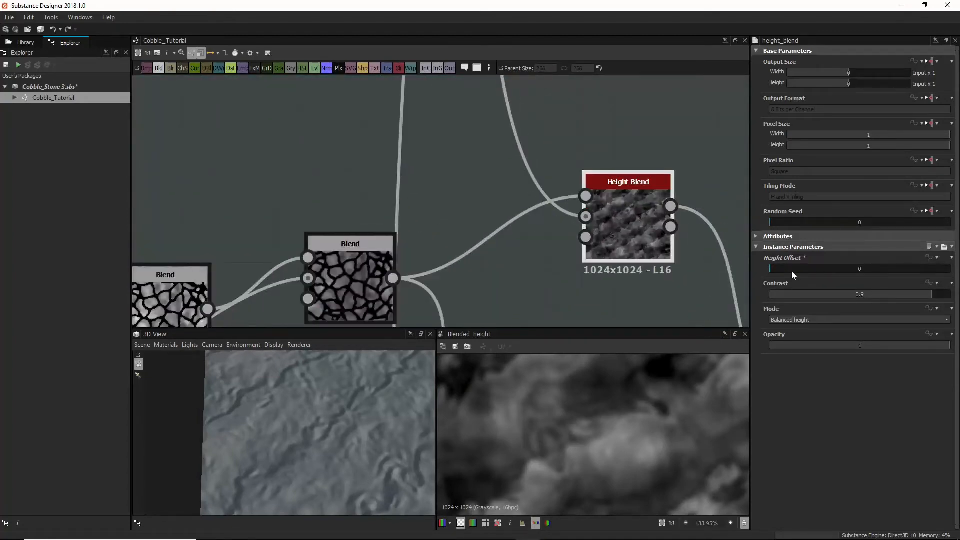
pyautogui.moveTo(791, 274); pyautogui.dragTo(859, 275)
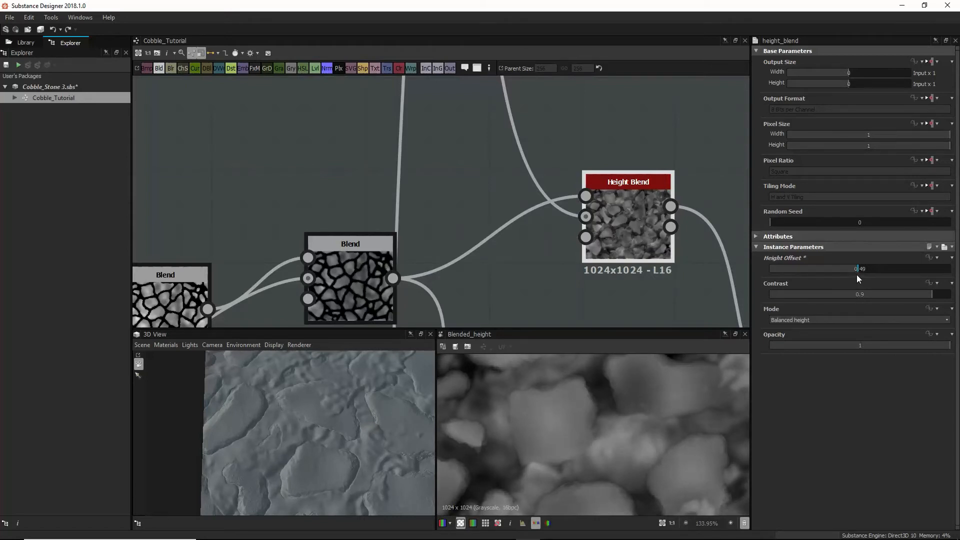
pyautogui.moveTo(856, 274); pyautogui.dragTo(859, 276)
pyautogui.scroll(-3, 352, 389)
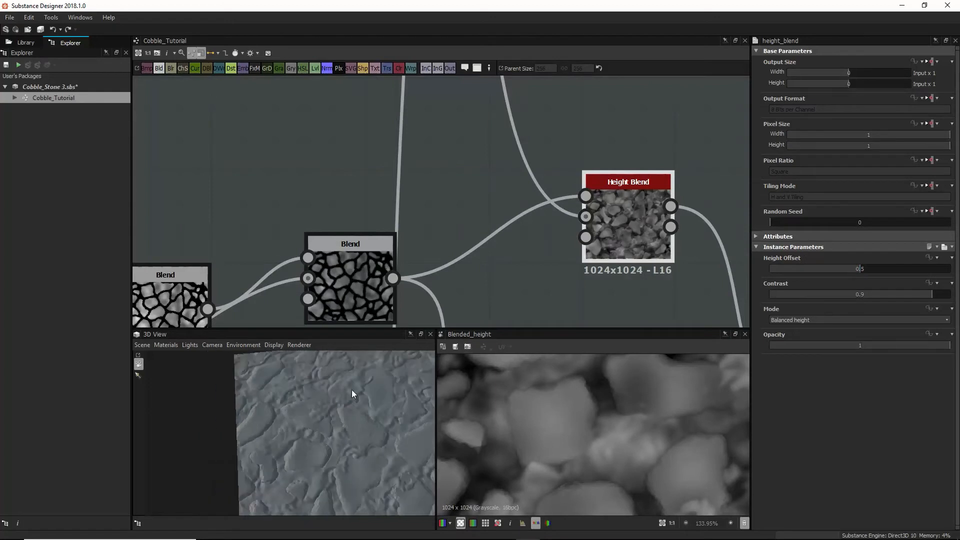
# Step: Try feeding the blurred stone mask into the Height Blend's optional mask input and check the stone edges in 3D
pyautogui.scroll(-3, 468, 301)
pyautogui.moveTo(470, 300); pyautogui.dragTo(487, 159, button='middle')
pyautogui.scroll(-3, 491, 249)
pyautogui.moveTo(459, 281); pyautogui.dragTo(499, 225, button='middle')
pyautogui.moveTo(379, 248); pyautogui.dragTo(567, 125)
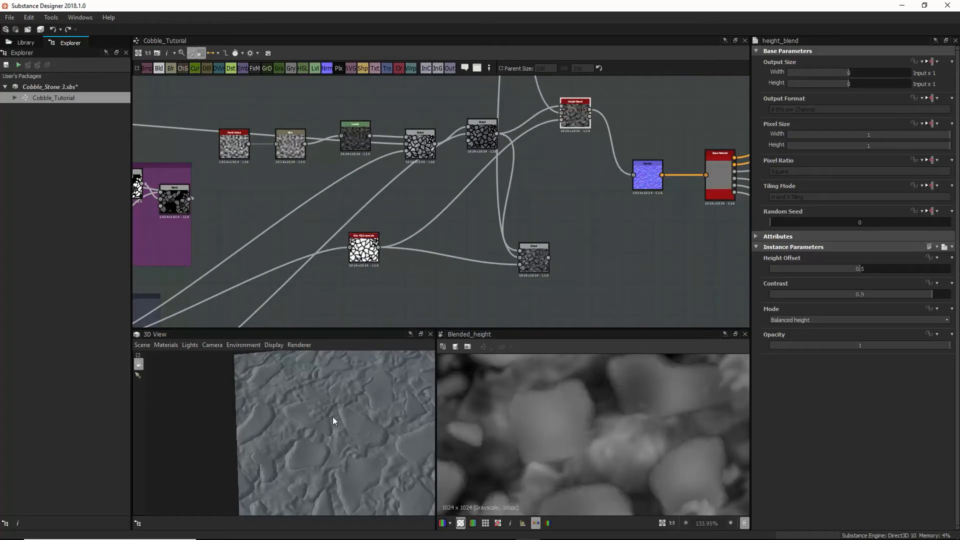
pyautogui.scroll(5, 321, 423)
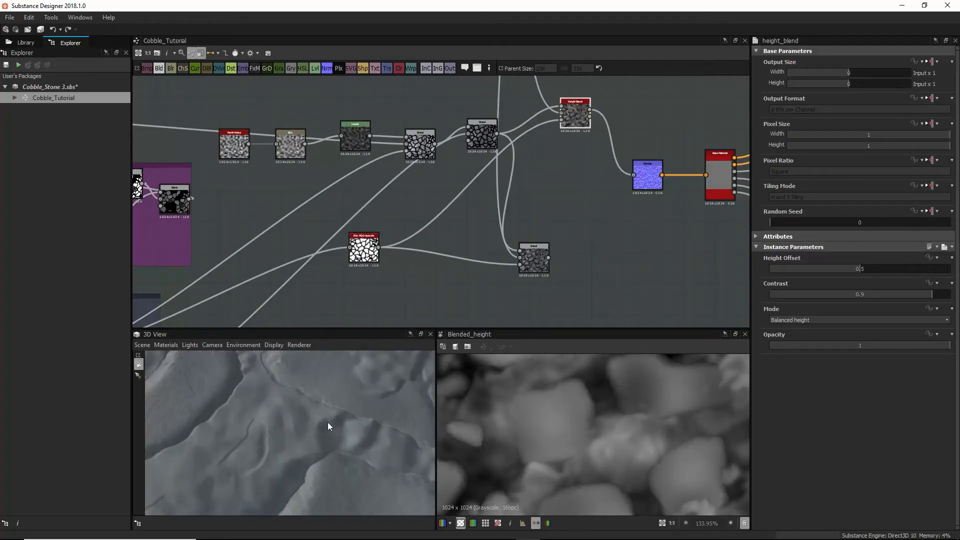
pyautogui.scroll(-2, 328, 422)
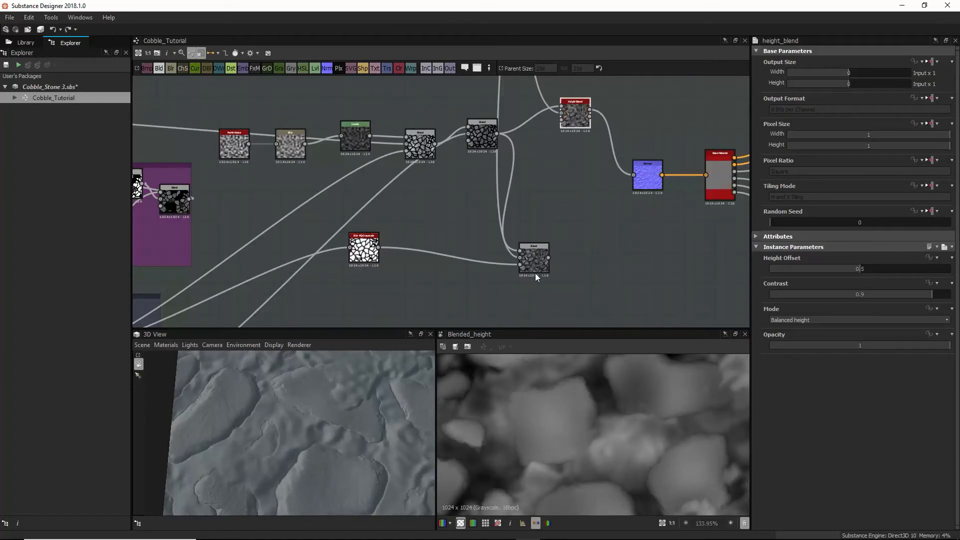
# Step: Inspect the stone edges in 3D, try a Height Blend contrast of 0.79, and undo the contrast change
pyautogui.scroll(3, 247, 433)
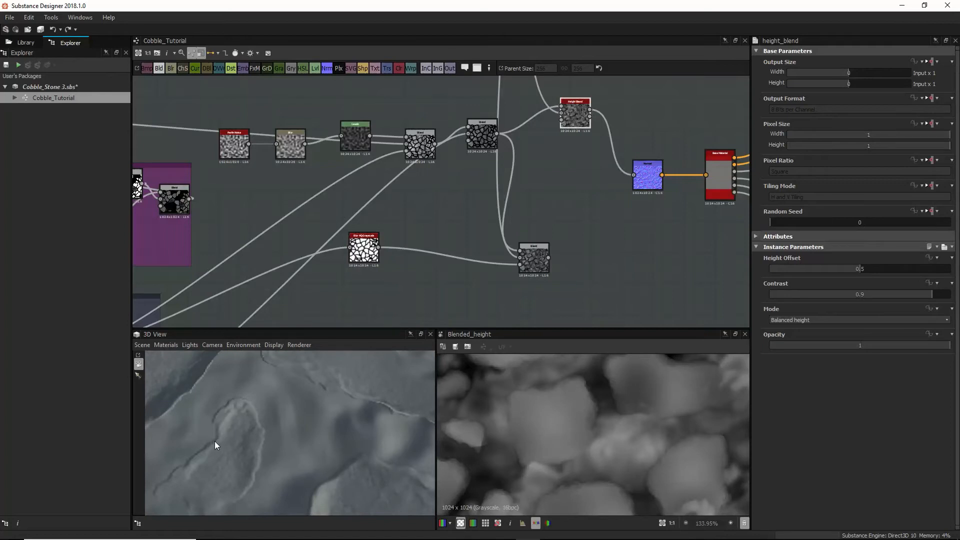
pyautogui.moveTo(214, 441); pyautogui.dragTo(275, 452, button='middle')
pyautogui.scroll(-3, 346, 422)
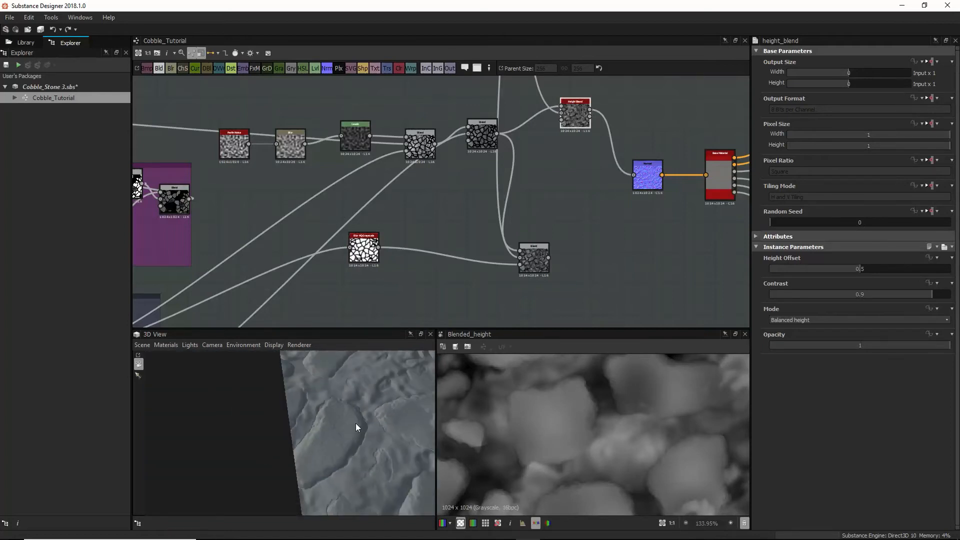
pyautogui.moveTo(355, 423); pyautogui.dragTo(342, 409, button='middle')
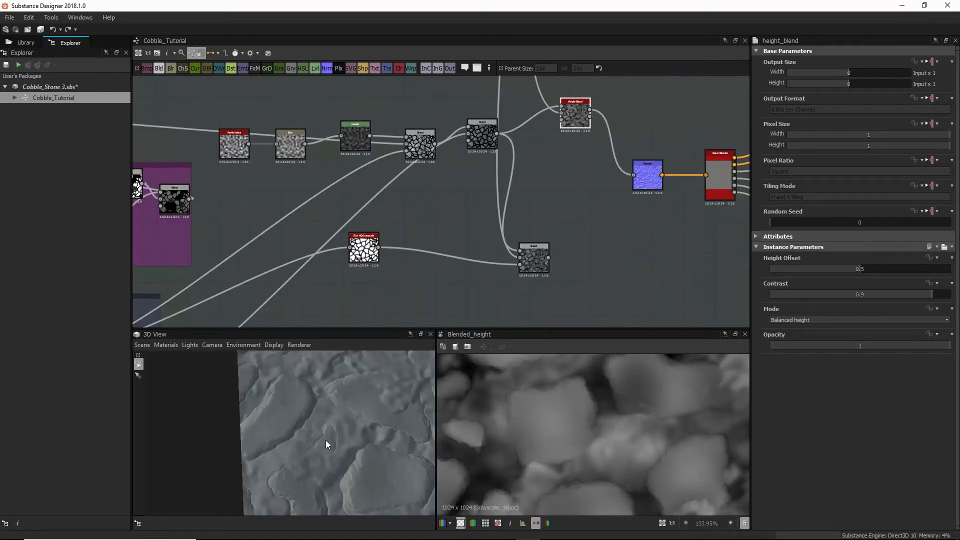
pyautogui.scroll(5, 326, 444)
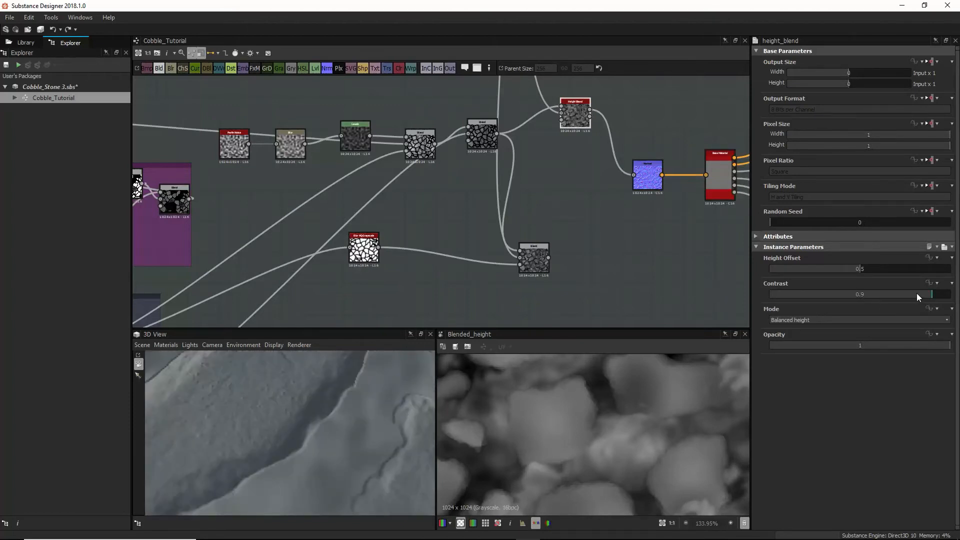
pyautogui.moveTo(923, 293)
pyautogui.mouseDown()
pyautogui.moveTo(892, 298)
pyautogui.moveTo(926, 301)
pyautogui.moveTo(890, 302)
pyautogui.moveTo(912, 305)
pyautogui.mouseUp()
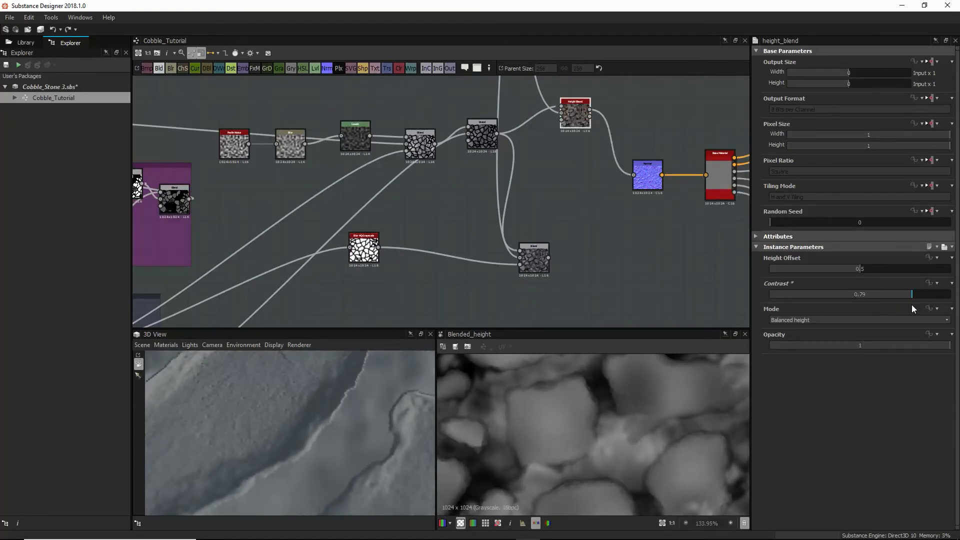
pyautogui.scroll(-5, 331, 438)
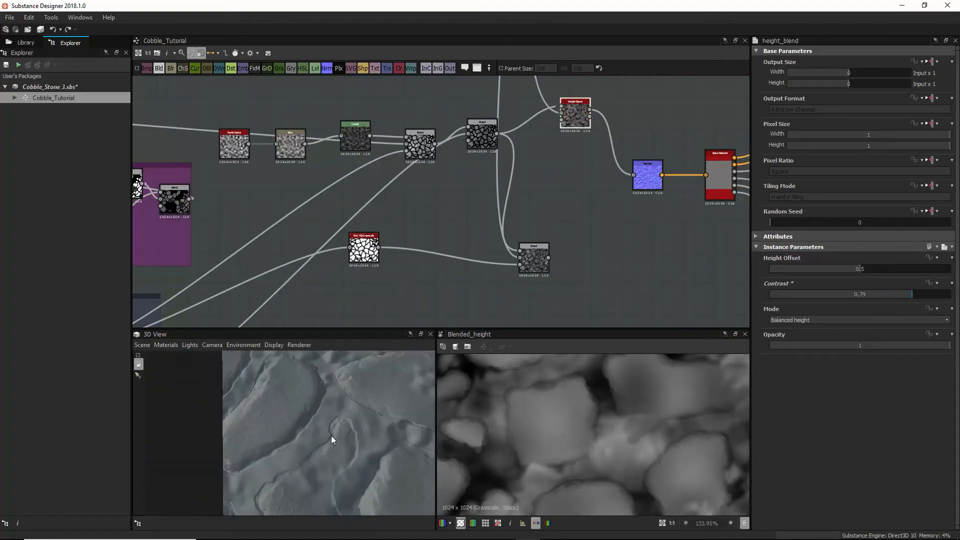
pyautogui.moveTo(331, 438); pyautogui.dragTo(326, 438)
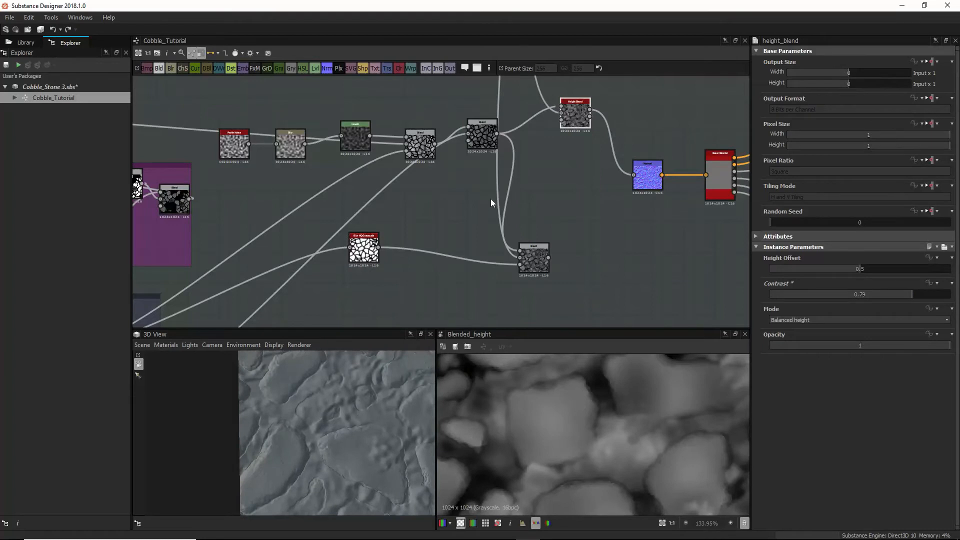
pyautogui.hotkey('ctrl', 'z')
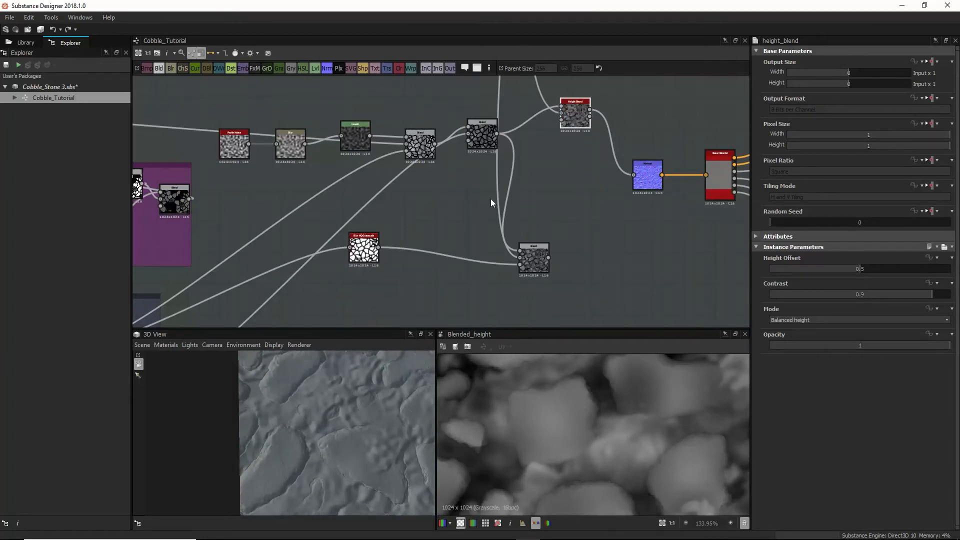
pyautogui.scroll(-4, 379, 449)
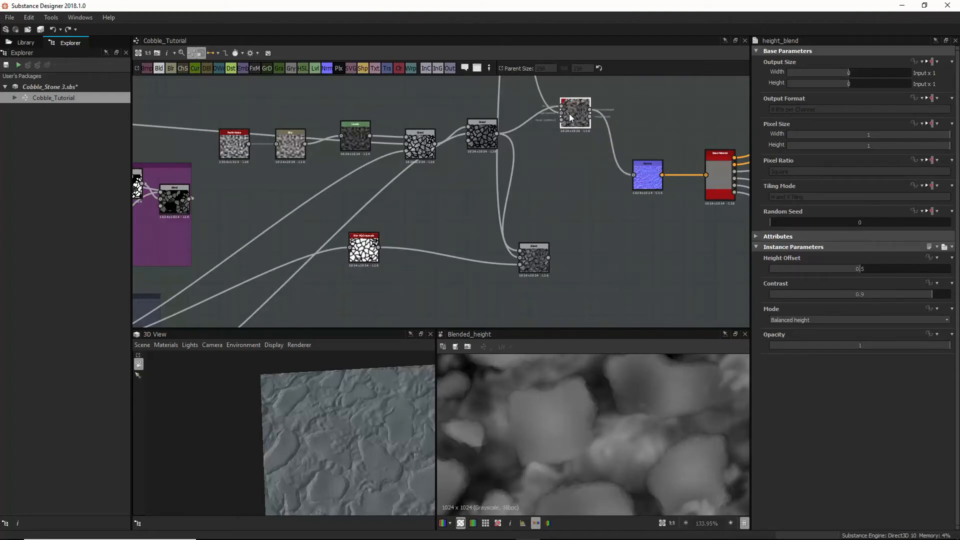
# Step: Add a Non Uniform Blur Grayscale node and connect the cobblestone Blend's output to its grayscale input
pyautogui.press('space')
pyautogui.write('non')
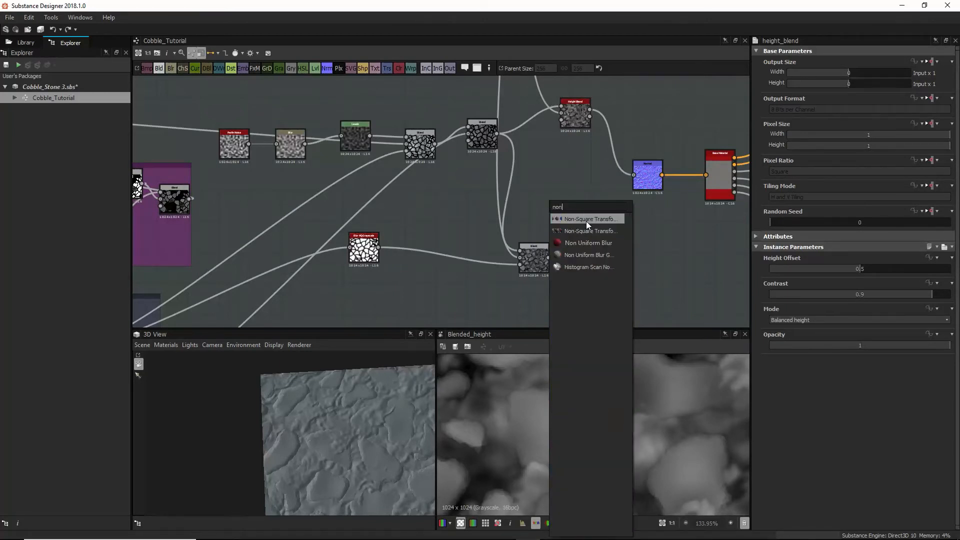
pyautogui.click(581, 253)
pyautogui.scroll(2, 535, 190)
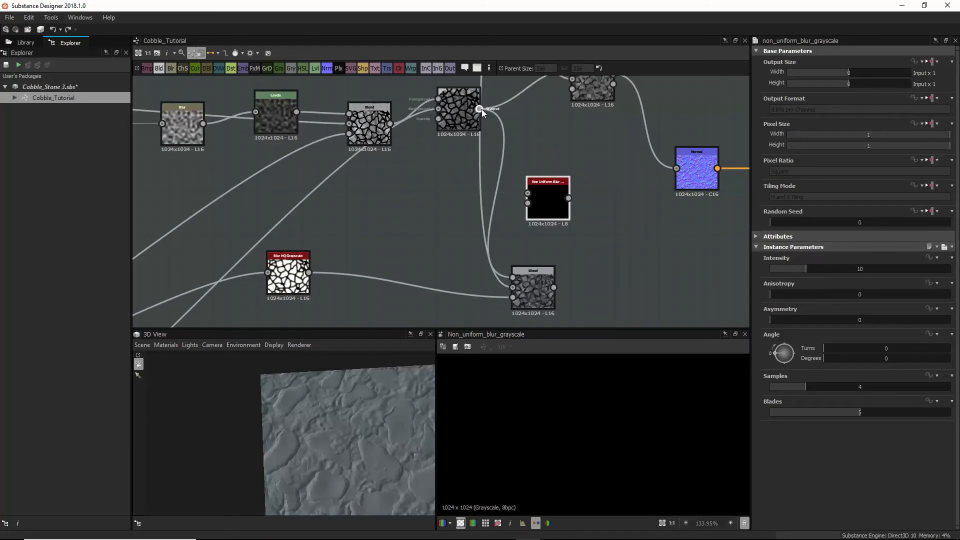
pyautogui.moveTo(479, 109); pyautogui.dragTo(527, 193)
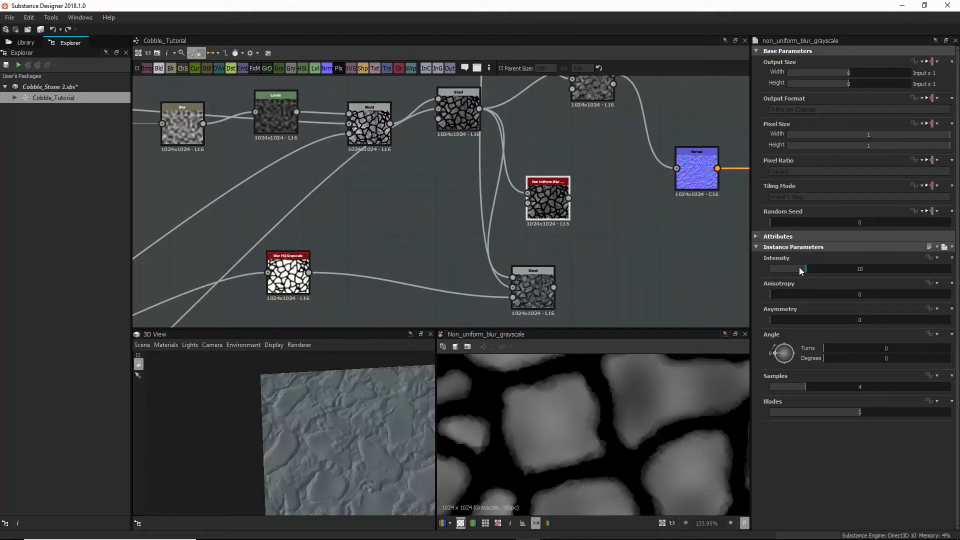
# Step: Set the non-uniform blur's intensity to 8.19 and connect the cobblestone Blend's output to its blur map input
pyautogui.moveTo(798, 267)
pyautogui.mouseDown()
pyautogui.moveTo(774, 269)
pyautogui.moveTo(800, 269)
pyautogui.mouseUp()
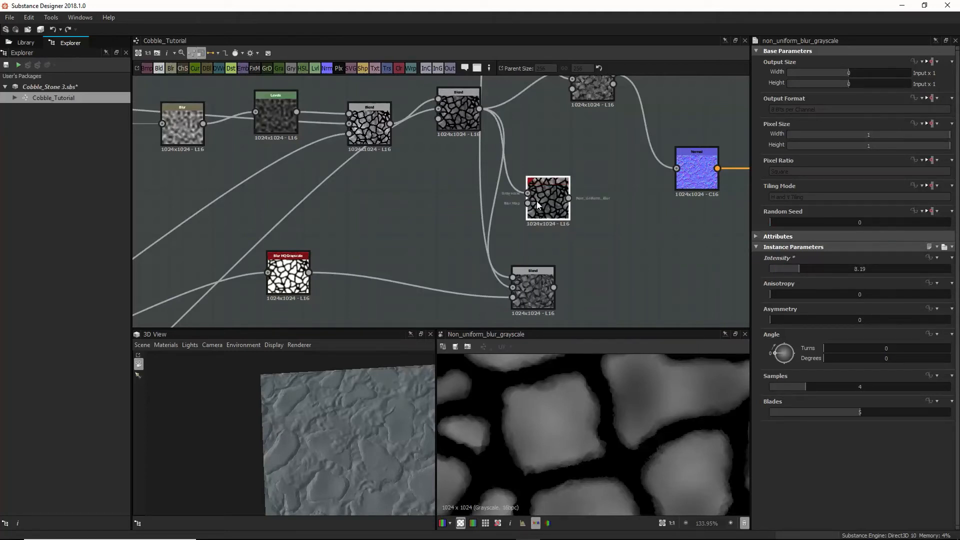
pyautogui.moveTo(540, 190); pyautogui.dragTo(552, 221, button='middle')
pyautogui.moveTo(493, 141); pyautogui.dragTo(545, 233)
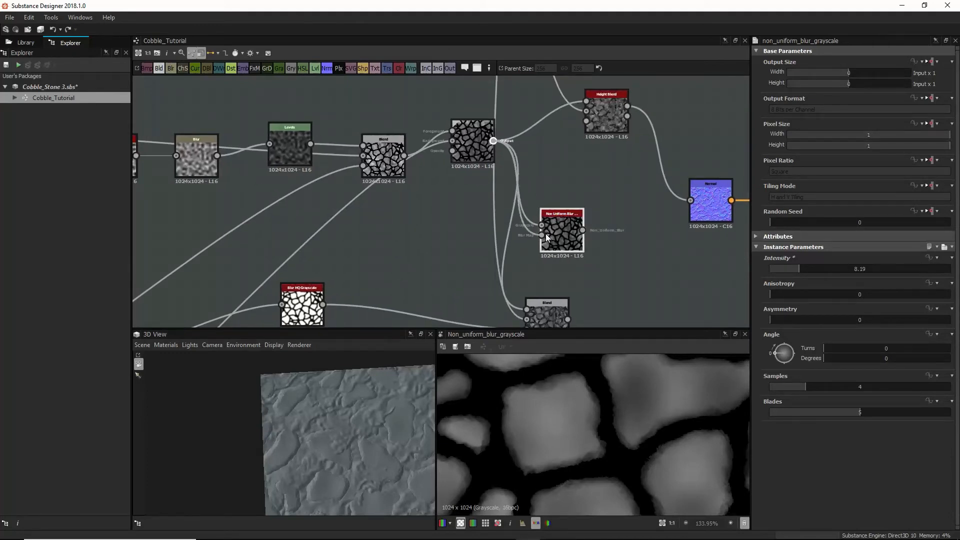
# Step: Move the Non Uniform Blur node above the Height Blend and connect the mud network's output to its grayscale input
pyautogui.scroll(-3, 562, 184)
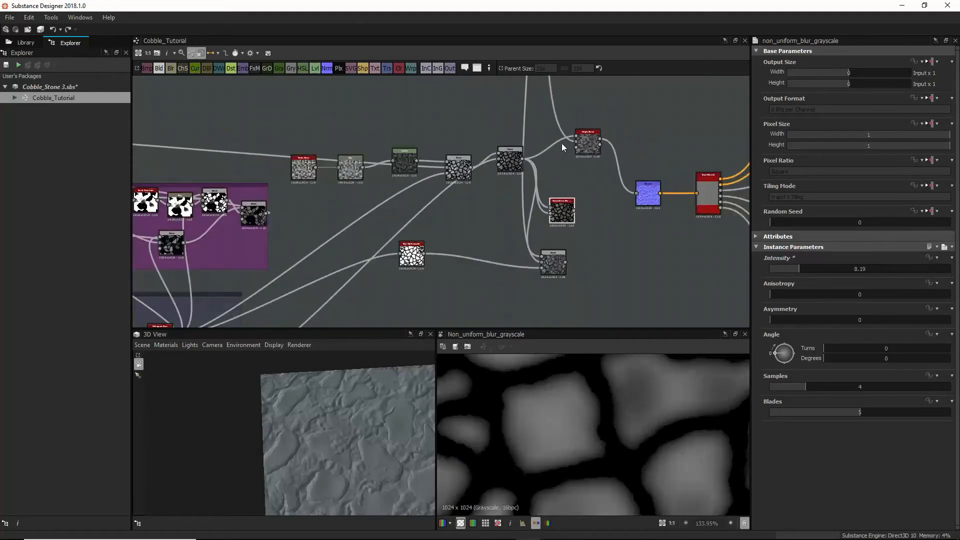
pyautogui.scroll(-4, 571, 142)
pyautogui.moveTo(585, 268); pyautogui.dragTo(592, 181)
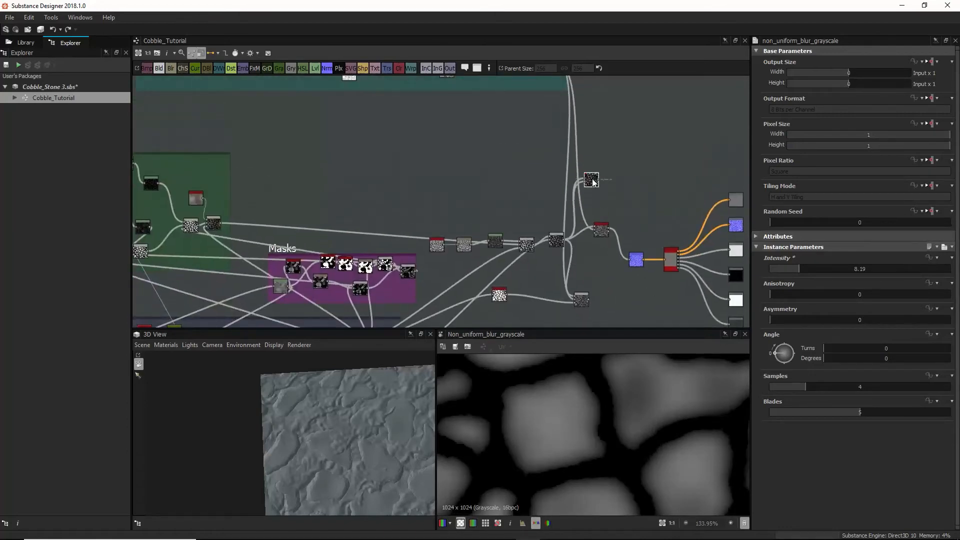
pyautogui.moveTo(593, 181); pyautogui.dragTo(606, 257, button='middle')
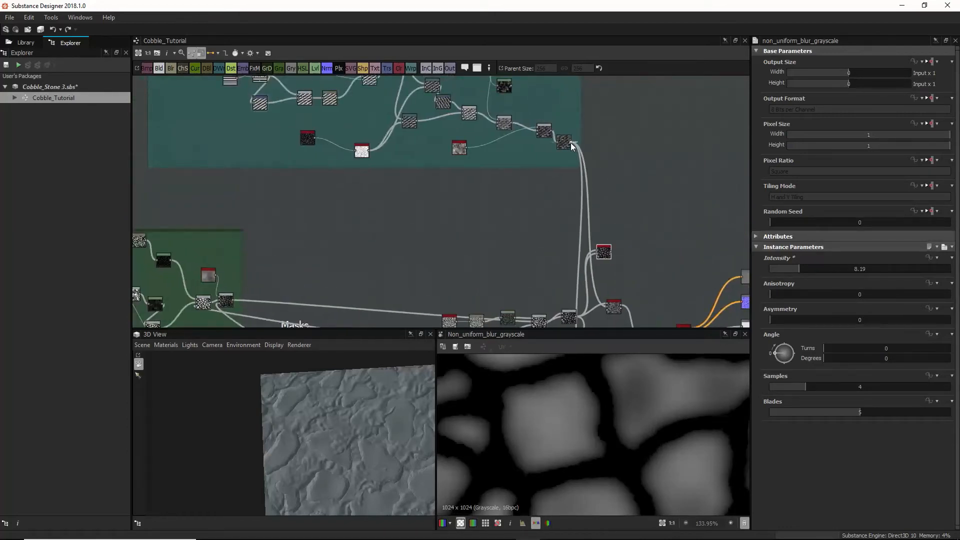
pyautogui.moveTo(572, 144); pyautogui.dragTo(598, 252)
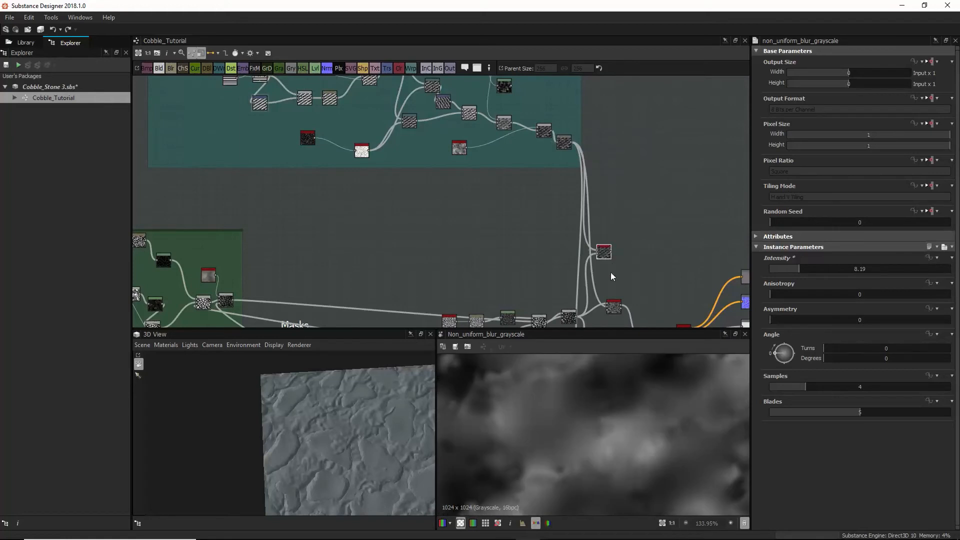
# Step: Connect the cobblestone Blend's output to the Non Uniform Blur's grayscale input and move the blur node farther from the incoming links
pyautogui.scroll(3, 614, 235)
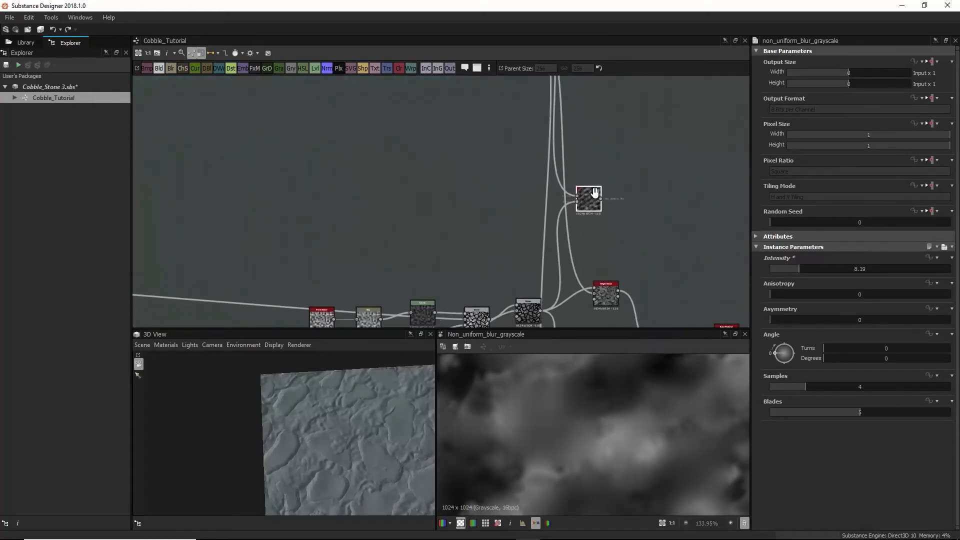
pyautogui.moveTo(594, 192); pyautogui.dragTo(594, 185, button='middle')
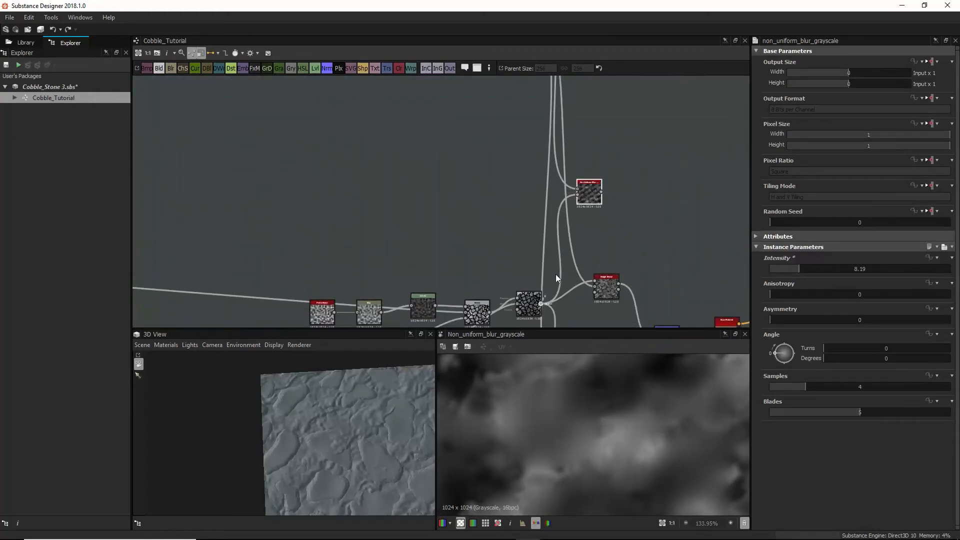
pyautogui.moveTo(557, 279); pyautogui.dragTo(578, 188)
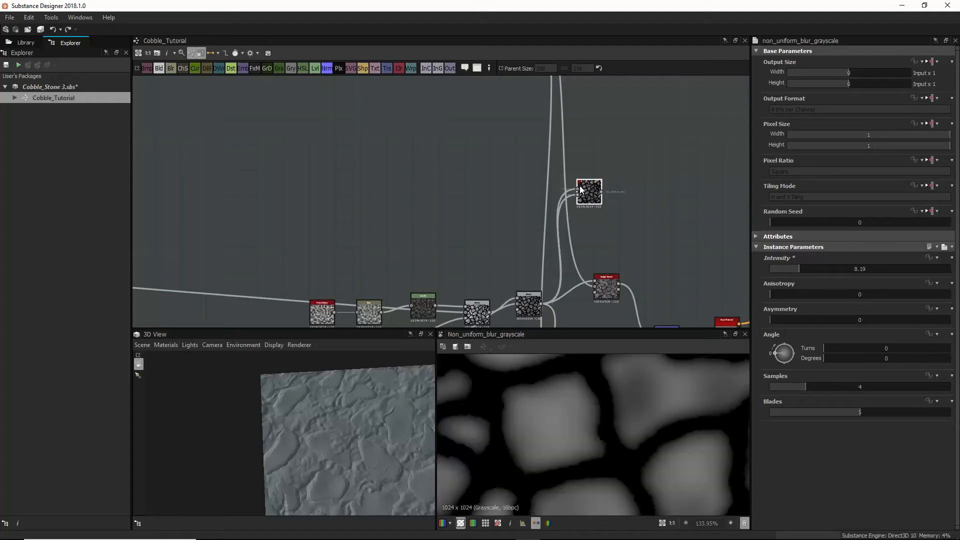
pyautogui.moveTo(583, 184); pyautogui.dragTo(611, 204, button='middle')
pyautogui.moveTo(623, 204); pyautogui.dragTo(659, 201)
pyautogui.moveTo(639, 150); pyautogui.dragTo(642, 201, button='middle')
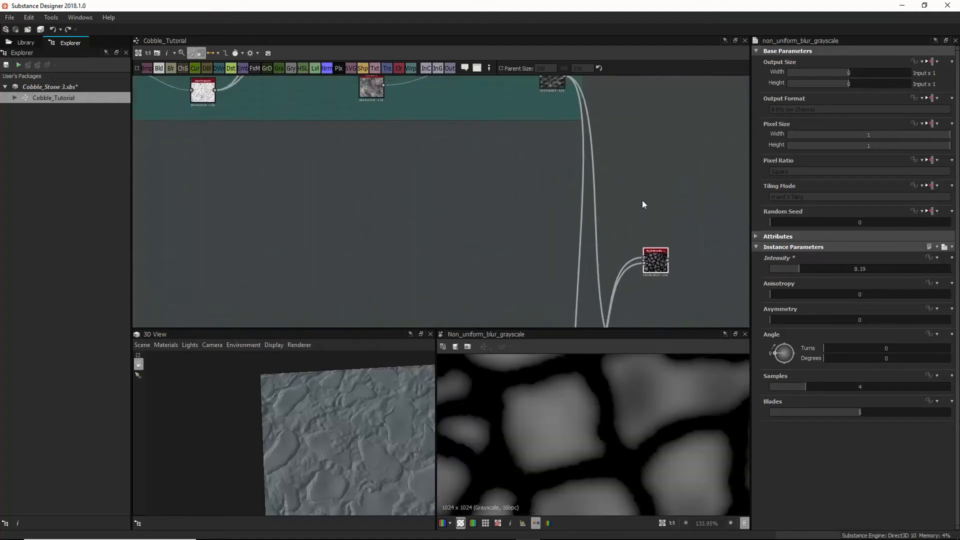
# Step: Add a Histogram Scan node fed by the mud network's output and connect its output to the non-uniform blur's blur map input
pyautogui.press('space')
pyautogui.write('hi')
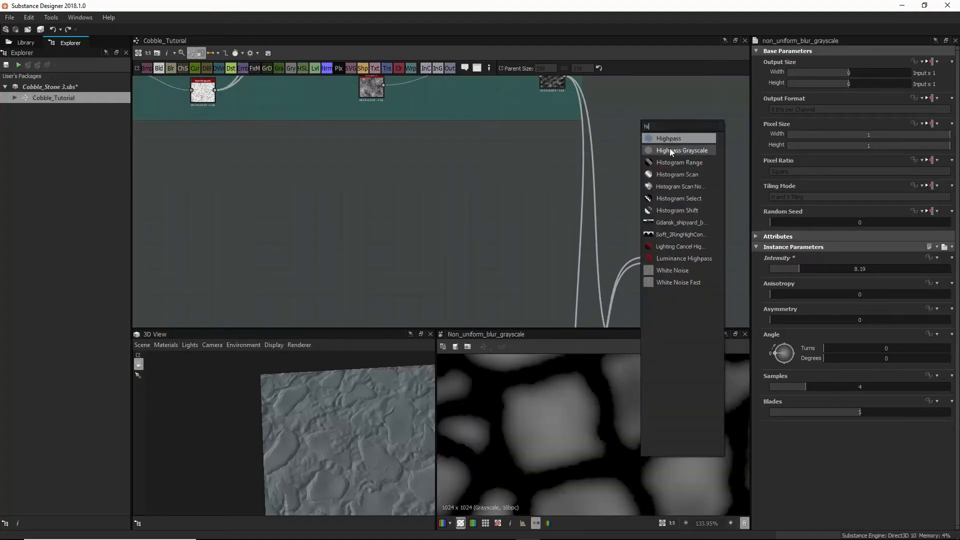
pyautogui.click(665, 174)
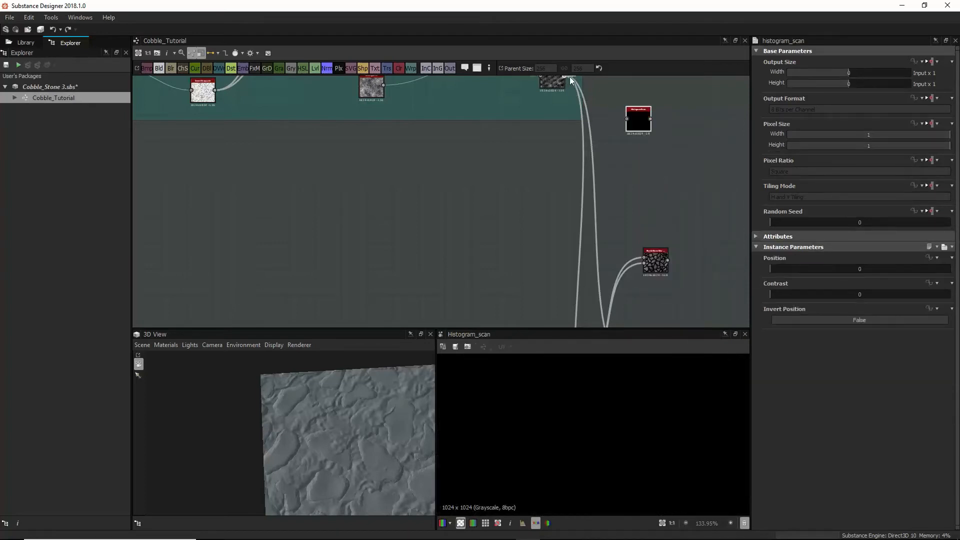
pyautogui.moveTo(569, 77); pyautogui.dragTo(628, 120)
pyautogui.moveTo(641, 203); pyautogui.dragTo(644, 262)
pyautogui.moveTo(634, 125); pyautogui.dragTo(605, 207)
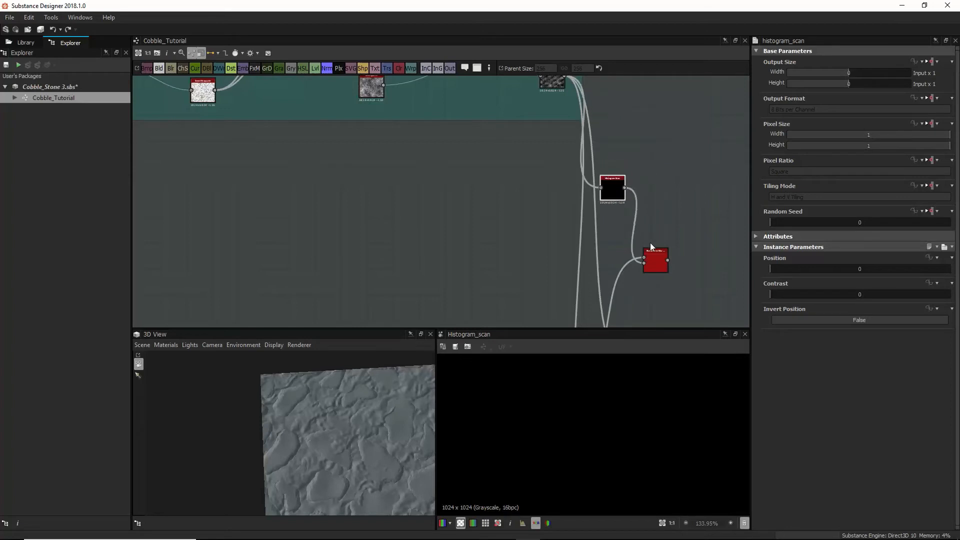
# Step: Set the Histogram Scan's position to 0.8 and contrast to 0.77, and the non-uniform blur's intensity to 4.31
pyautogui.doubleClick(654, 259)
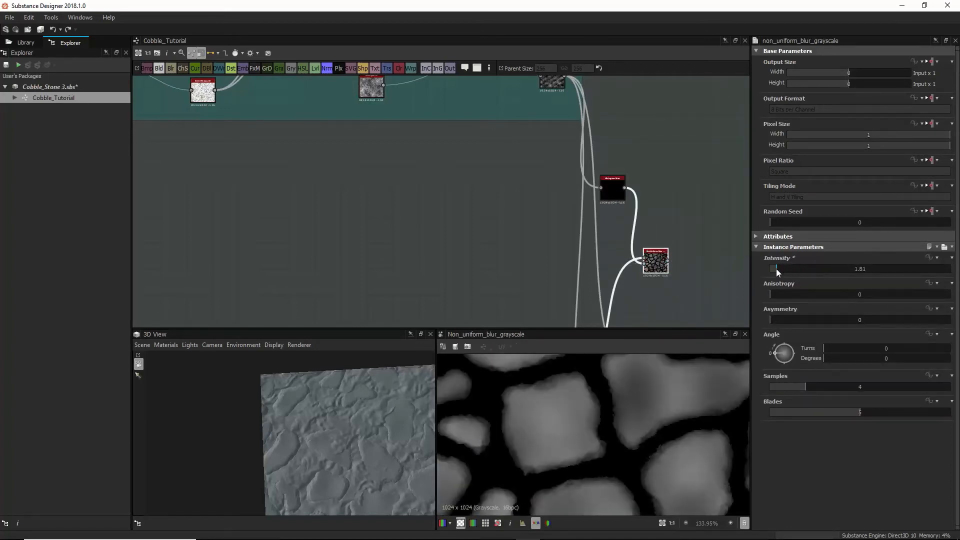
pyautogui.moveTo(775, 268); pyautogui.dragTo(913, 269)
pyautogui.doubleClick(612, 190)
pyautogui.scroll(-5, 635, 382)
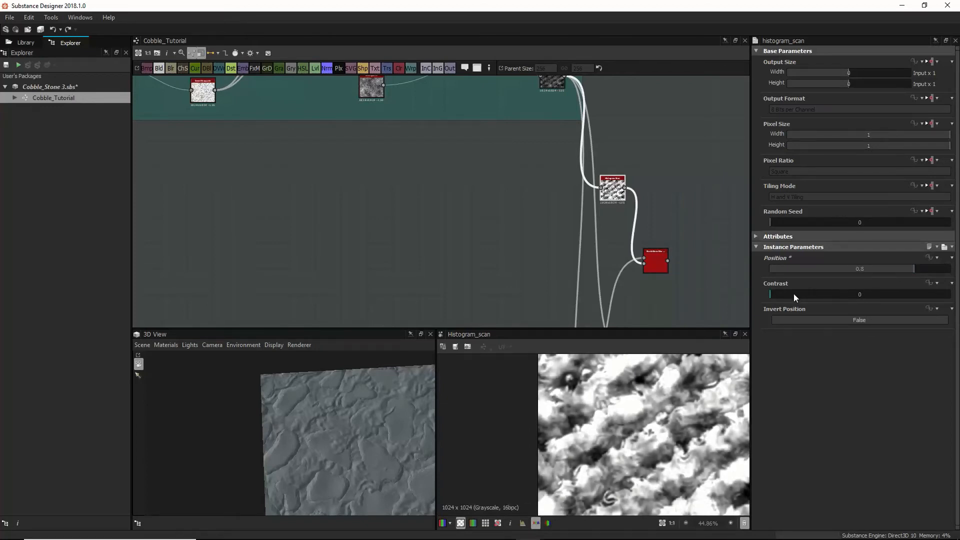
pyautogui.moveTo(793, 294); pyautogui.dragTo(907, 295)
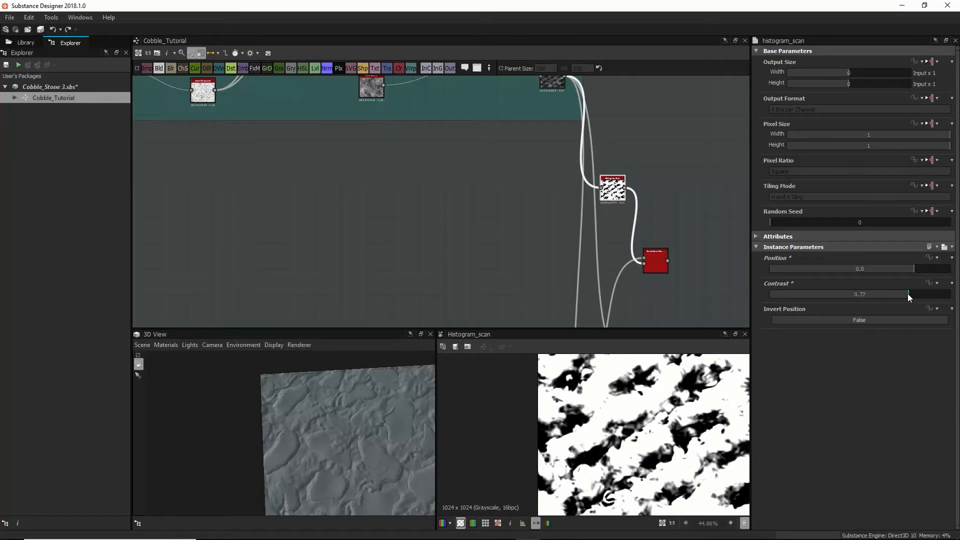
pyautogui.click(662, 258)
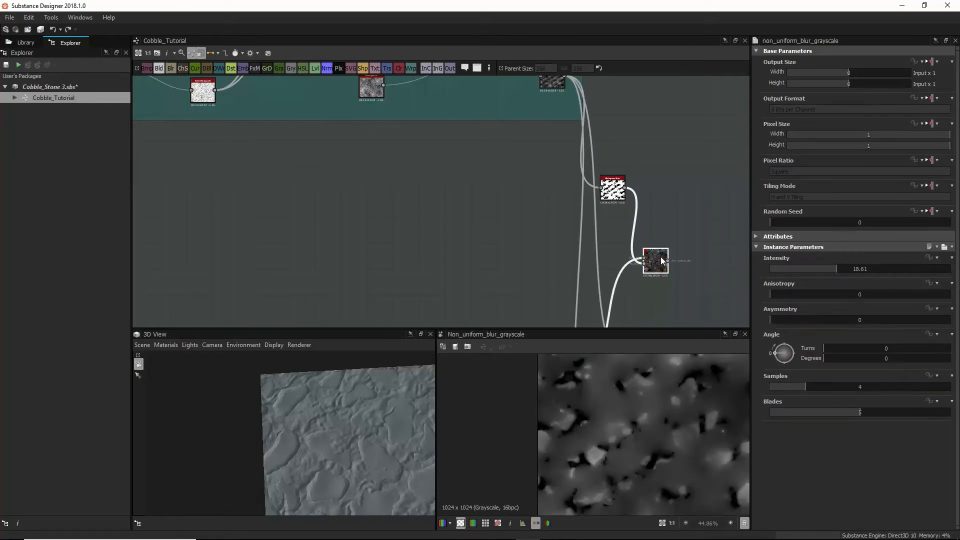
pyautogui.moveTo(832, 272); pyautogui.dragTo(785, 268)
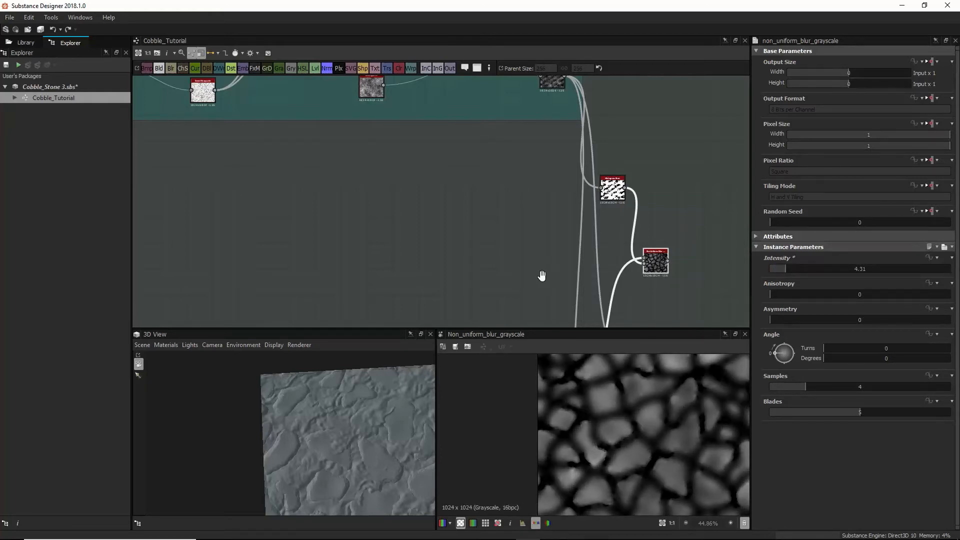
# Step: Add a Blend node beside the Non Uniform Blur, with the blur's output connected to its background input
pyautogui.moveTo(562, 285); pyautogui.dragTo(561, 237, button='middle')
pyautogui.press('space')
pyautogui.write('b')
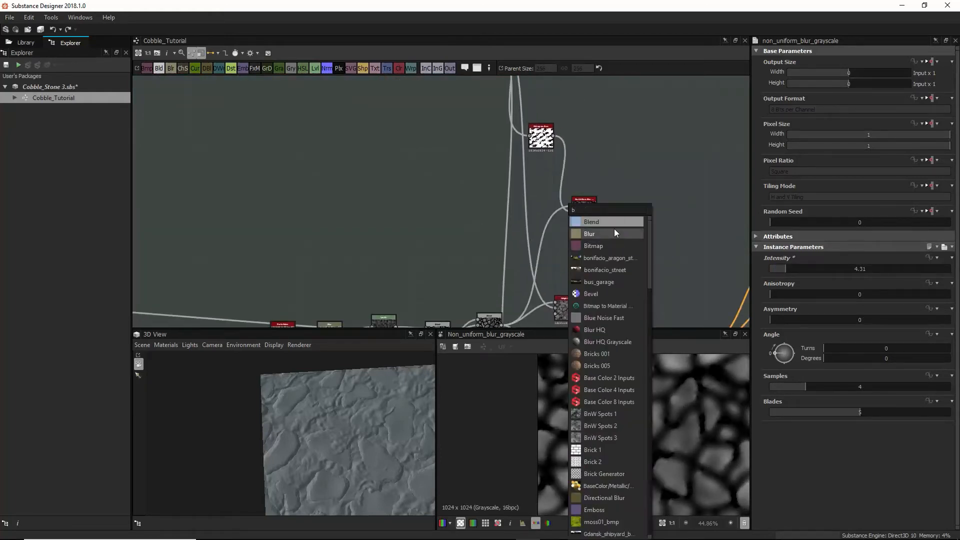
pyautogui.click(613, 224)
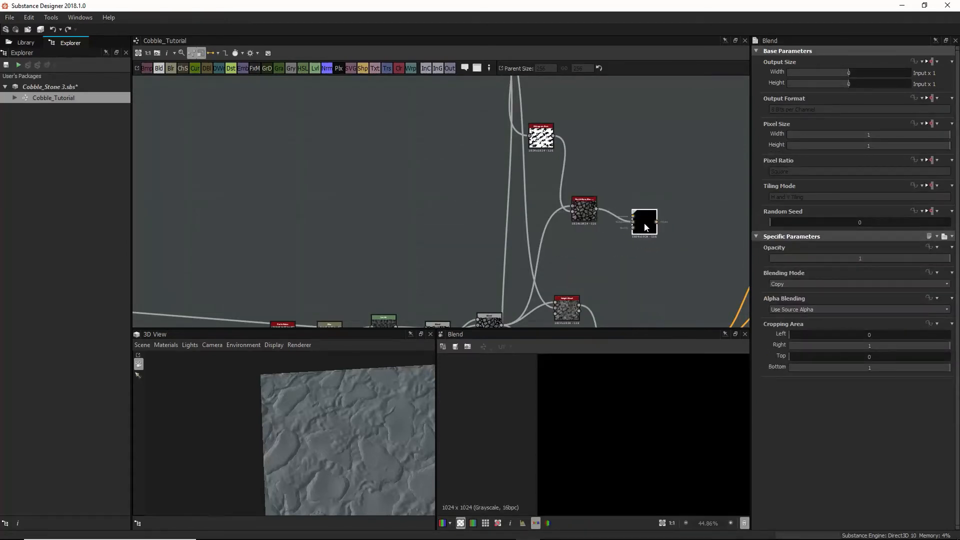
pyautogui.moveTo(641, 222); pyautogui.dragTo(631, 205)
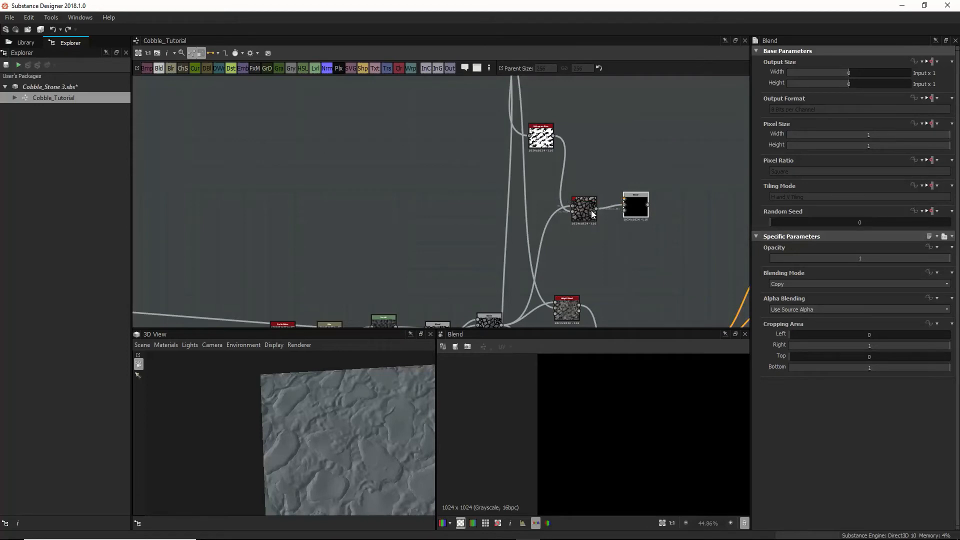
# Step: Connect the mud network's output to the new Blend's foreground input and set its blending mode to Add (Linear Dodge)
pyautogui.moveTo(594, 232); pyautogui.dragTo(579, 222, button='middle')
pyautogui.moveTo(578, 154); pyautogui.dragTo(564, 232, button='middle')
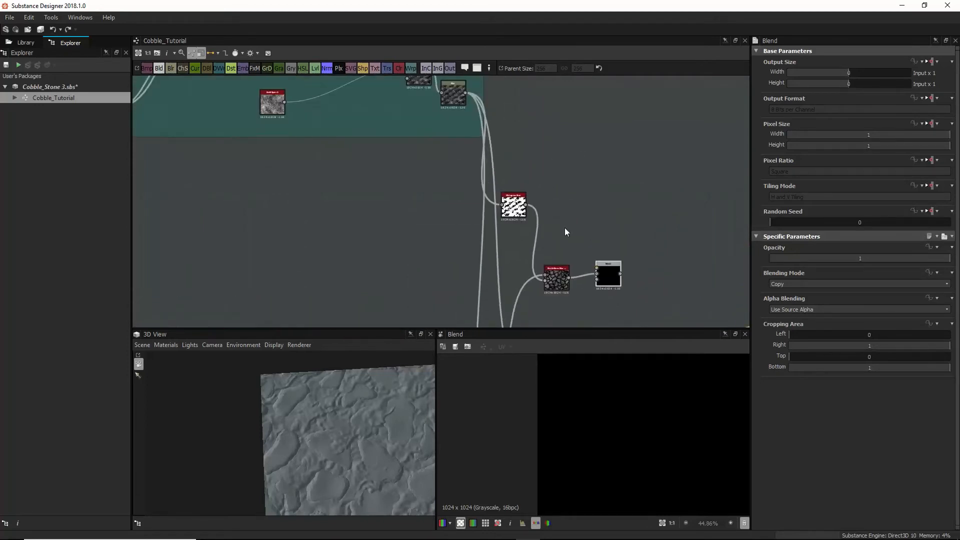
pyautogui.moveTo(464, 94); pyautogui.dragTo(608, 275)
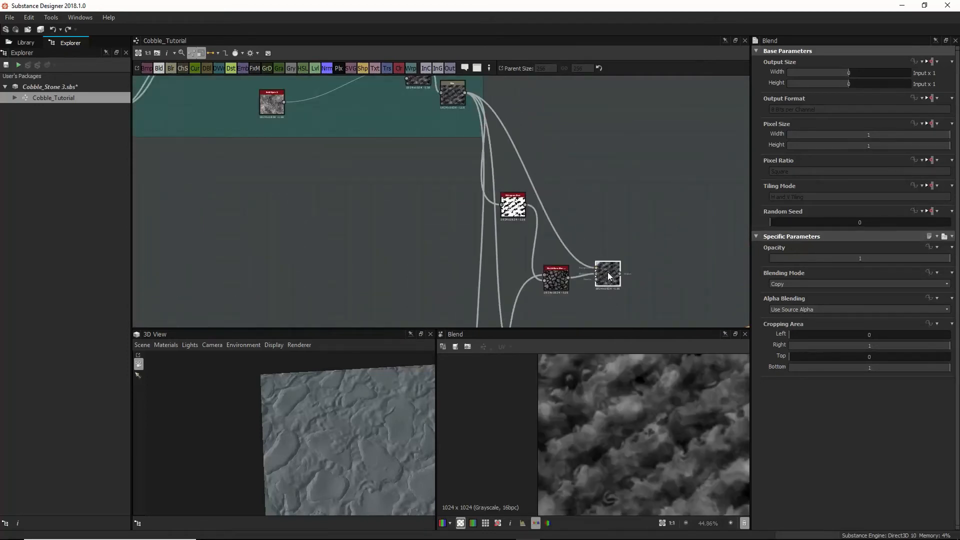
pyautogui.click(814, 284)
pyautogui.click(808, 299)
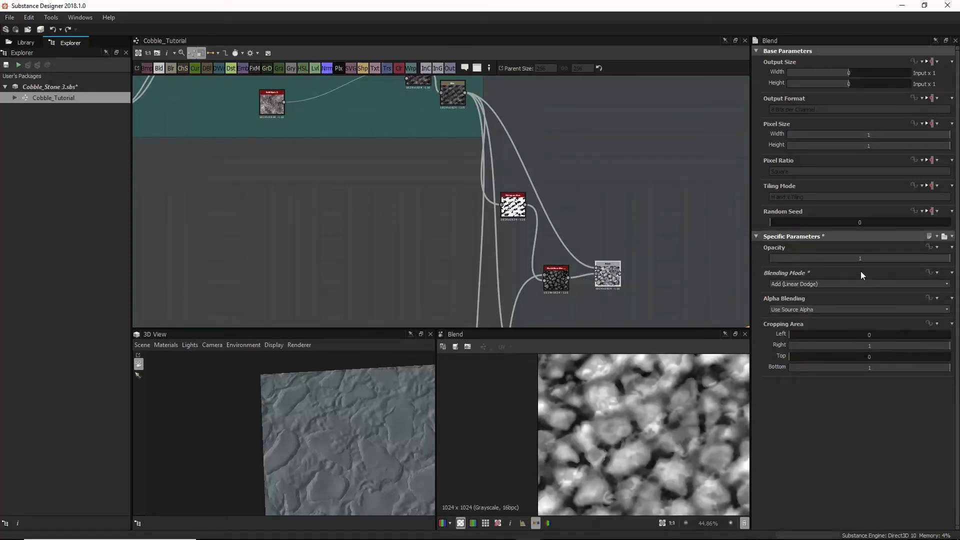
# Step: Connect the new Blend's output to the Normal node's input in place of the Height Blend
pyautogui.moveTo(615, 277); pyautogui.dragTo(575, 160, button='middle')
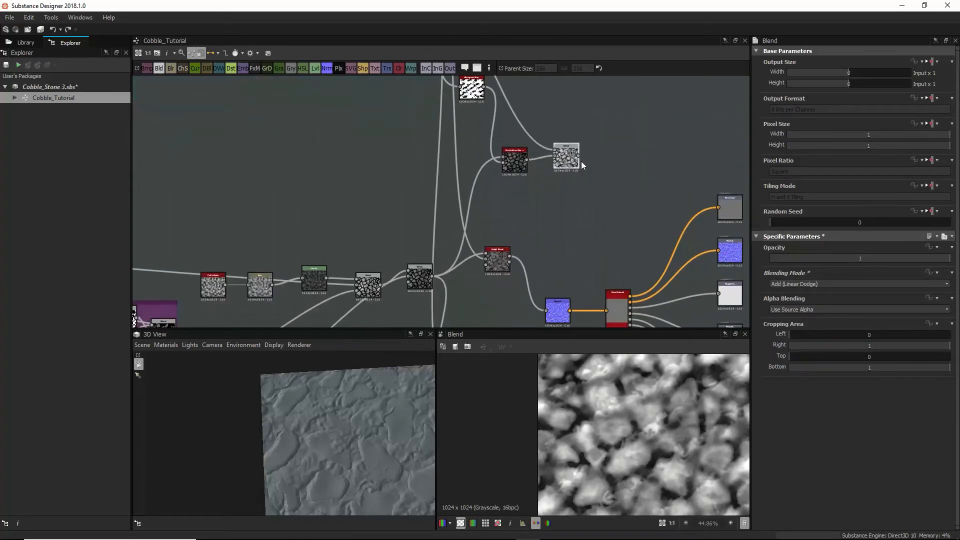
pyautogui.moveTo(578, 156); pyautogui.dragTo(557, 310)
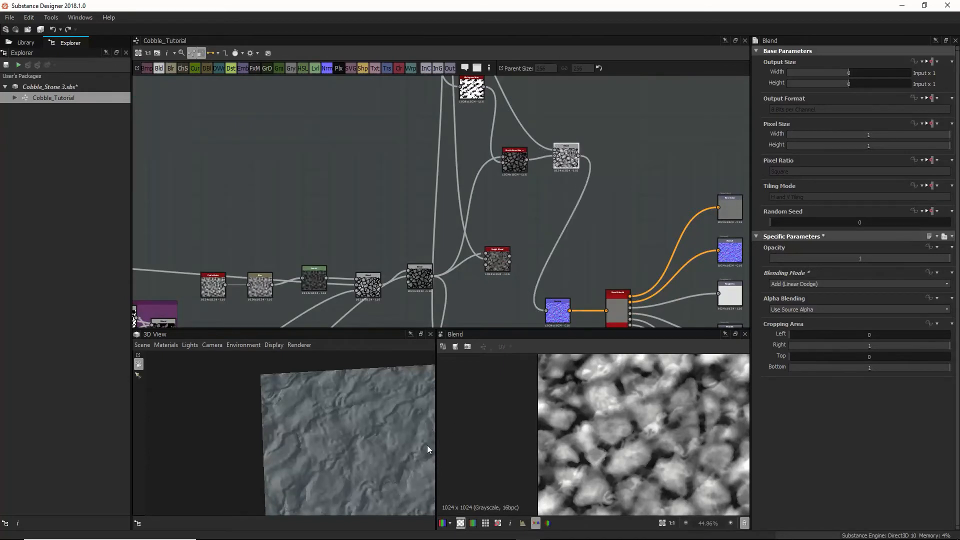
pyautogui.scroll(4, 375, 442)
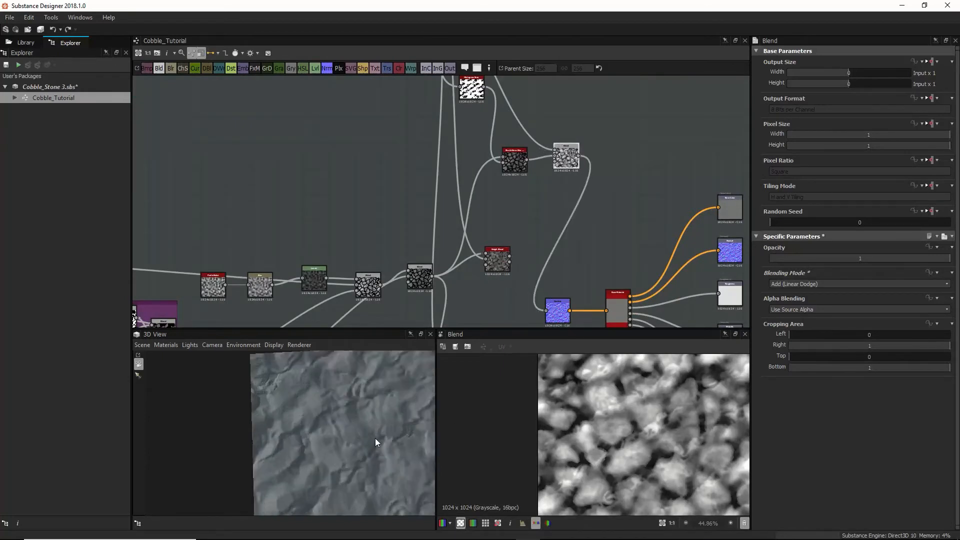
# Step: Set the non-uniform blur's intensity to 1.39 and connect the Histogram Scan's output to the new Blend's opacity input
pyautogui.click(515, 159)
pyautogui.moveTo(786, 269); pyautogui.dragTo(774, 268)
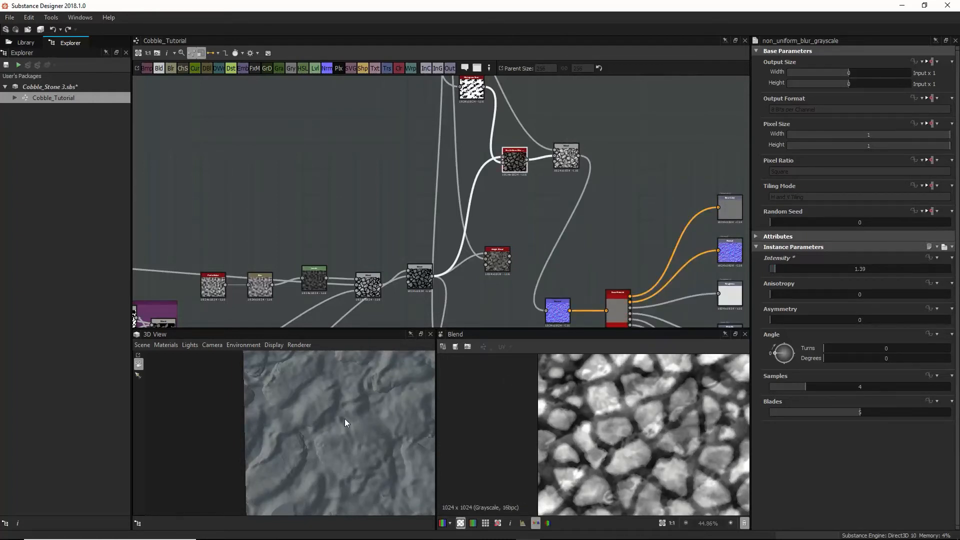
pyautogui.moveTo(345, 423); pyautogui.dragTo(386, 363)
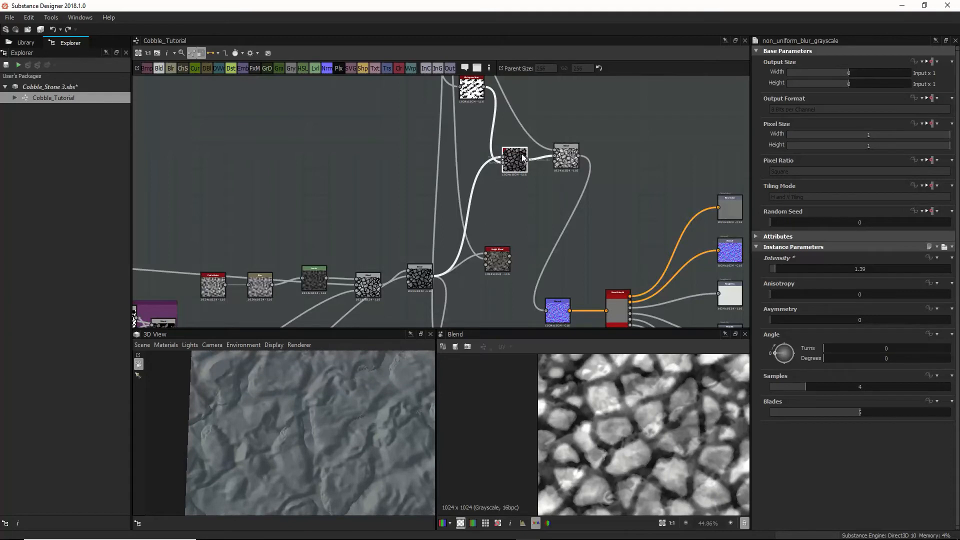
pyautogui.moveTo(483, 91); pyautogui.dragTo(553, 156)
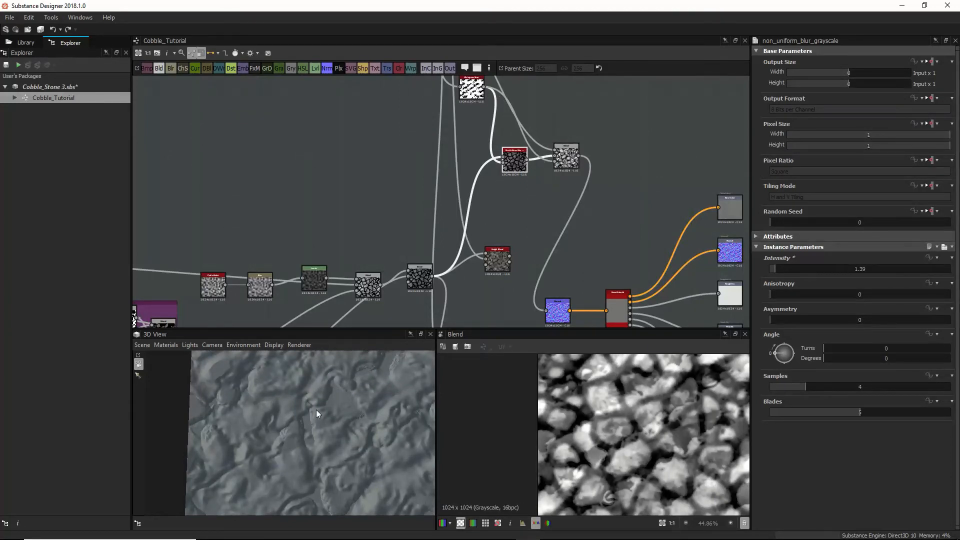
pyautogui.moveTo(317, 411); pyautogui.dragTo(279, 445)
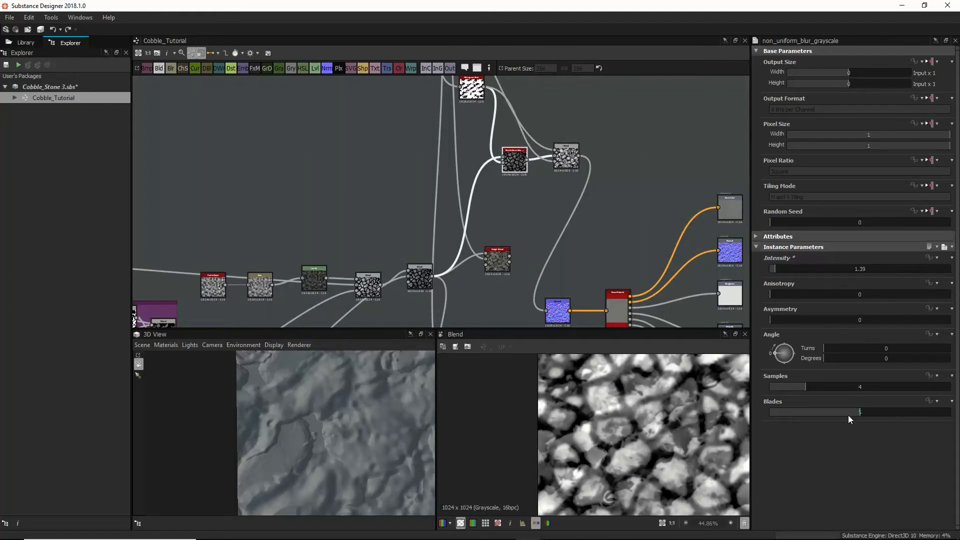
# Step: Set the non-uniform blur's blades to 9, samples to 16 and intensity to 0.69
pyautogui.moveTo(848, 415); pyautogui.dragTo(955, 411)
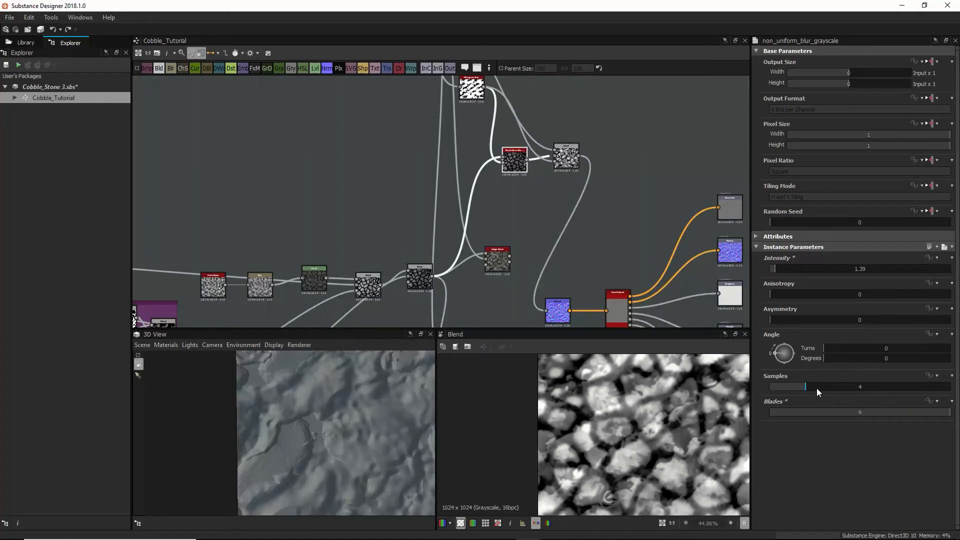
pyautogui.moveTo(816, 388); pyautogui.dragTo(950, 387)
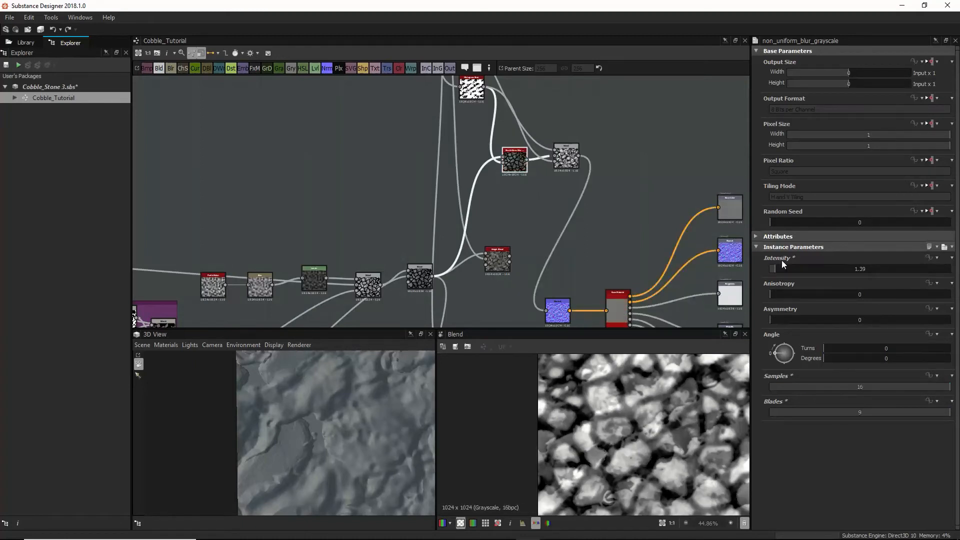
pyautogui.moveTo(775, 270); pyautogui.dragTo(756, 275)
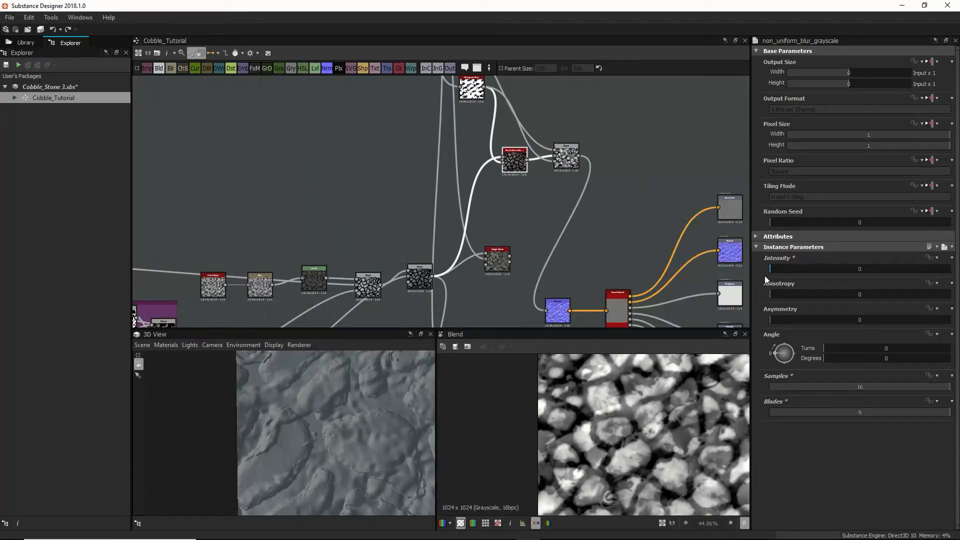
pyautogui.moveTo(769, 276); pyautogui.dragTo(773, 279)
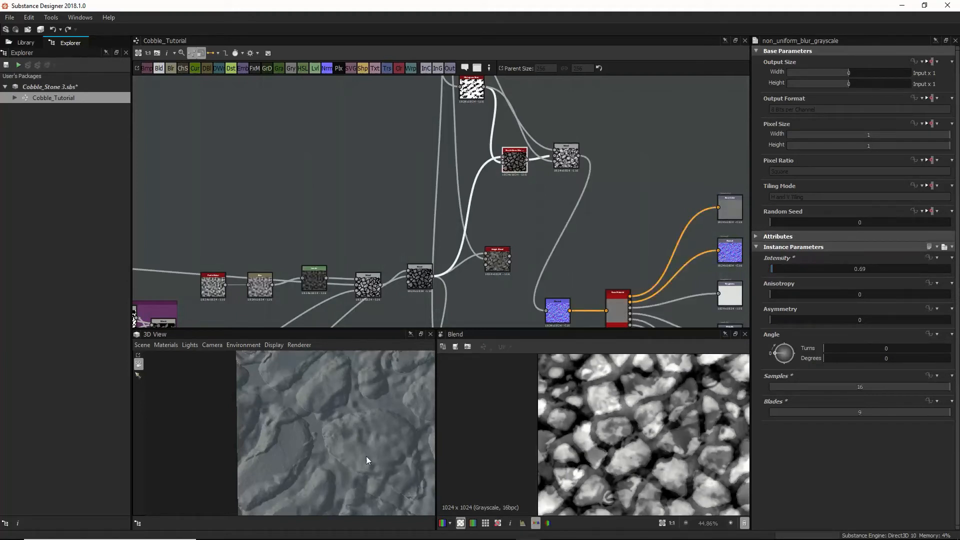
# Step: Enlarge the 3D preview and examine how the mud and stones merge on the surface from several angles and distances
pyautogui.moveTo(366, 459); pyautogui.dragTo(306, 460)
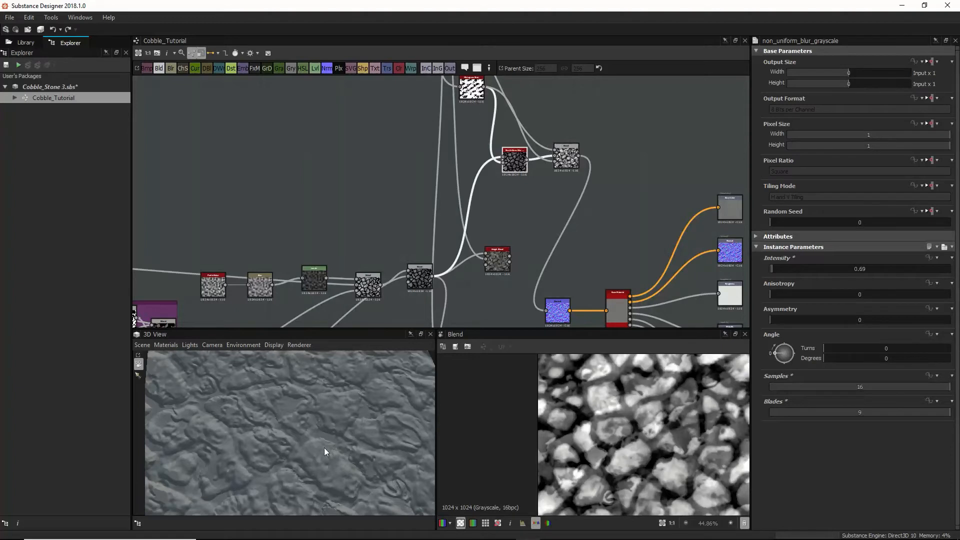
pyautogui.moveTo(324, 448); pyautogui.dragTo(316, 443)
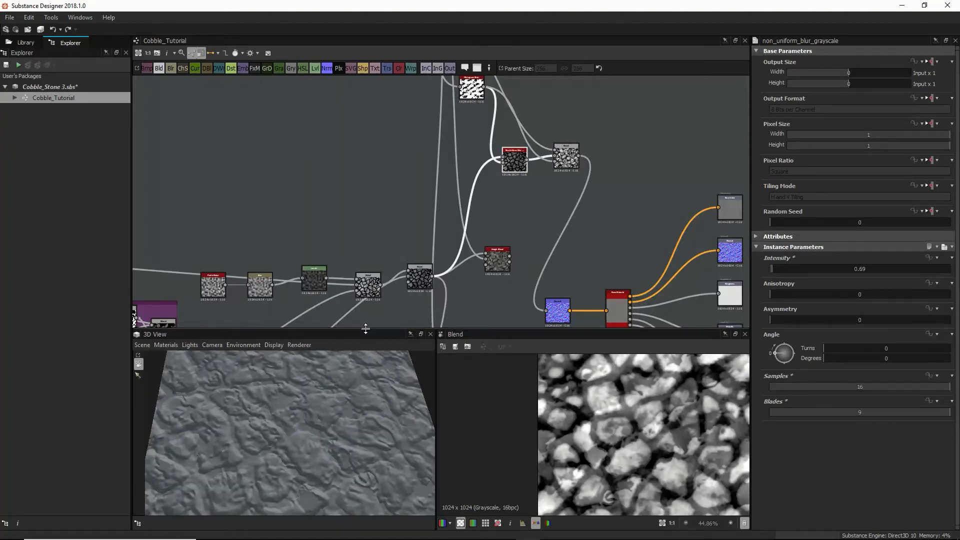
pyautogui.moveTo(365, 328); pyautogui.dragTo(365, 295)
pyautogui.moveTo(370, 353); pyautogui.dragTo(301, 422)
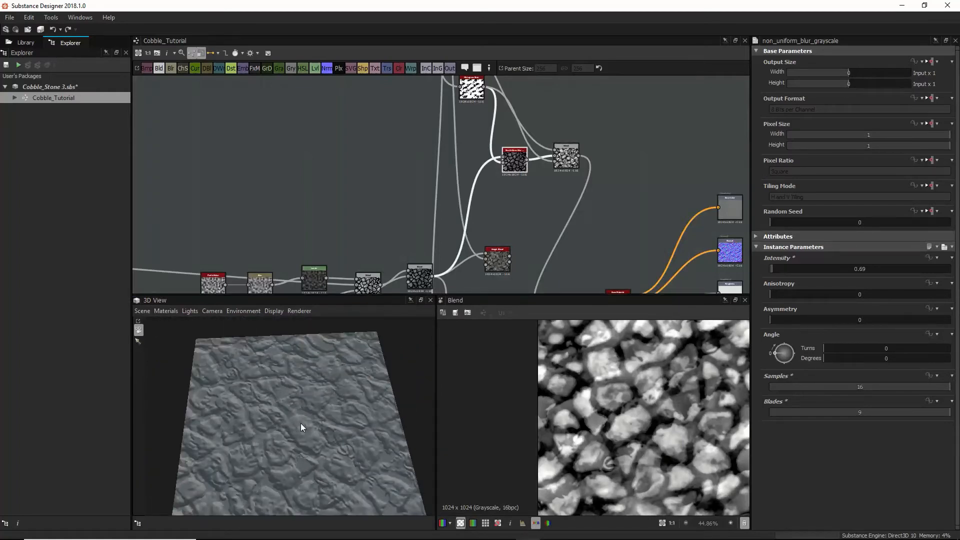
pyautogui.scroll(4, 301, 424)
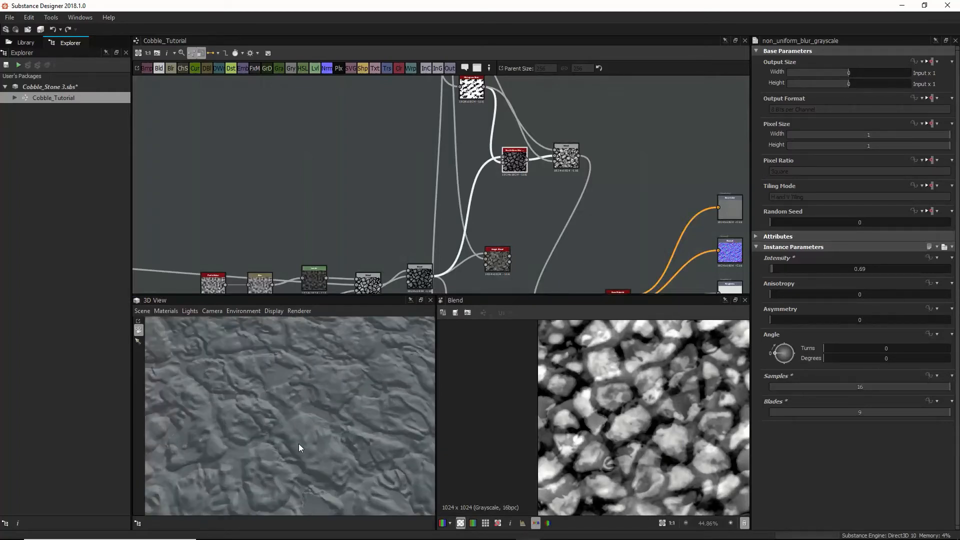
pyautogui.moveTo(299, 443); pyautogui.dragTo(297, 416, button='middle')
pyautogui.scroll(2, 293, 423)
pyautogui.scroll(-5, 284, 432)
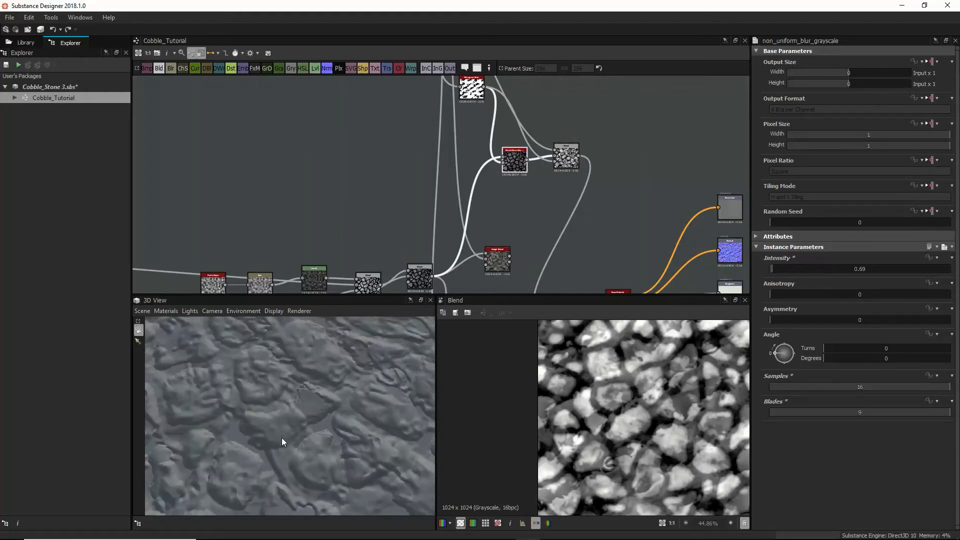
pyautogui.scroll(2, 281, 437)
pyautogui.moveTo(277, 446); pyautogui.dragTo(282, 436, button='middle')
pyautogui.scroll(3, 281, 436)
pyautogui.scroll(-4, 271, 399)
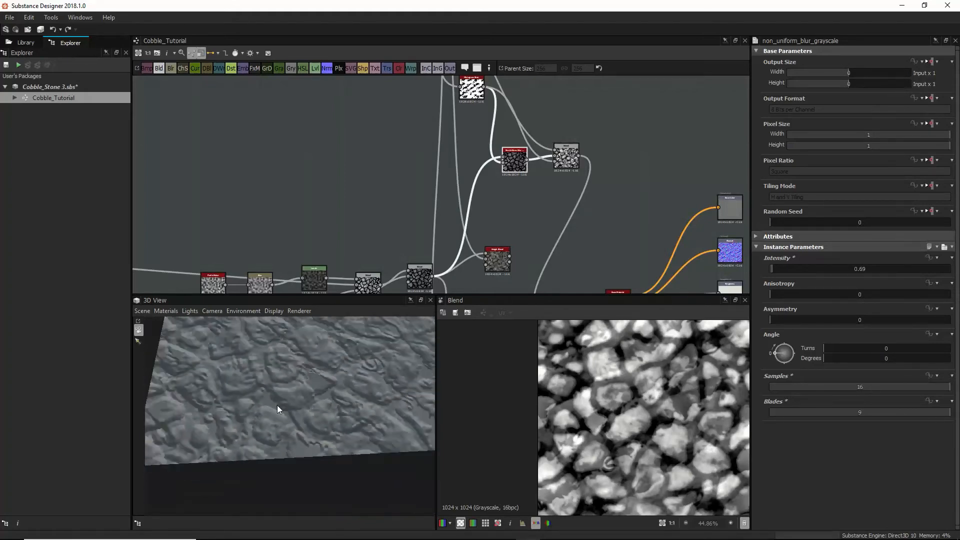
# Step: Inspect the whole tile and close-up surface in the 3D preview to judge the blurred mud and stone relief
pyautogui.scroll(-1, 316, 388)
pyautogui.moveTo(315, 390); pyautogui.dragTo(316, 406)
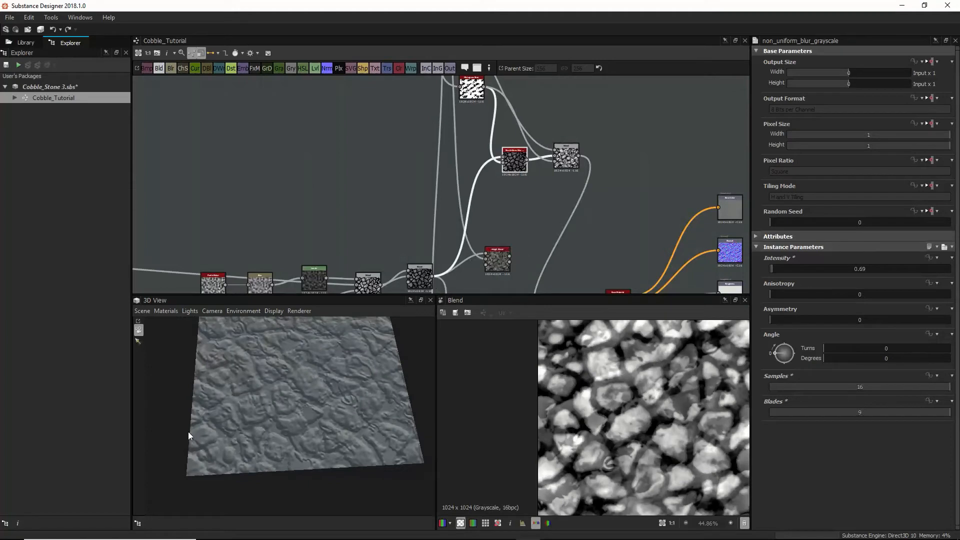
pyautogui.moveTo(188, 435); pyautogui.dragTo(313, 436)
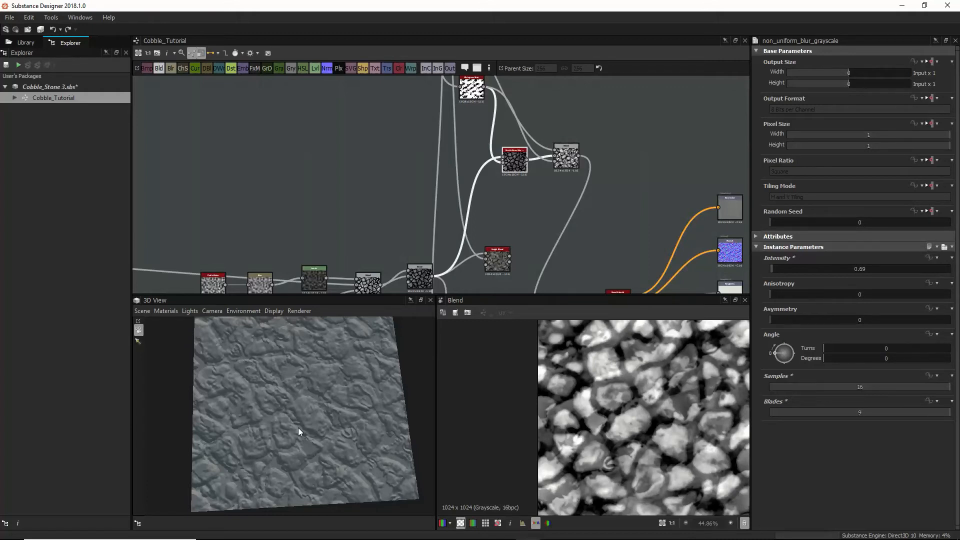
pyautogui.moveTo(330, 433); pyautogui.dragTo(305, 410)
pyautogui.scroll(-3, 294, 409)
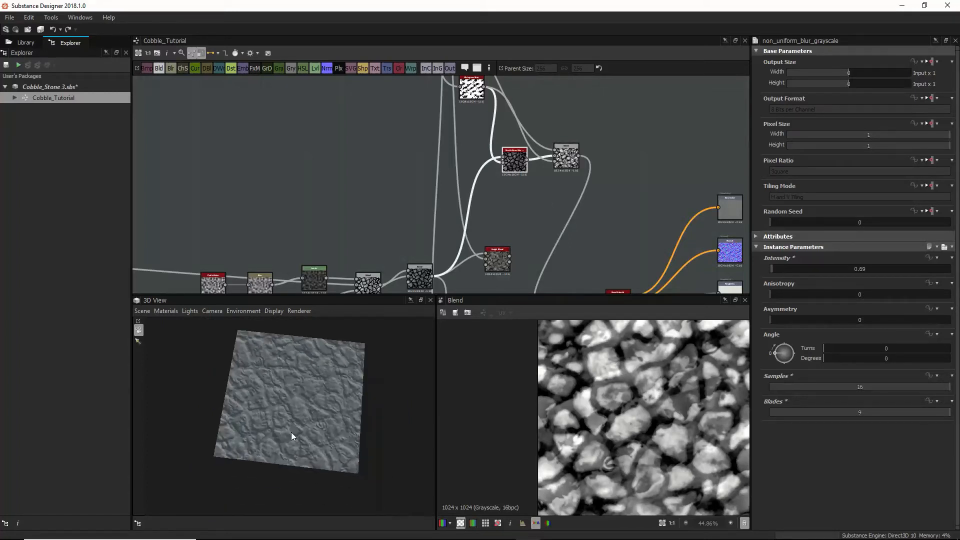
pyautogui.scroll(5, 285, 432)
# Step: Drive the Normal node alternately from the Height Blend and the Copy-mode Blend to compare their surfaces
pyautogui.moveTo(592, 234); pyautogui.dragTo(599, 196, button='middle')
pyautogui.click(504, 220)
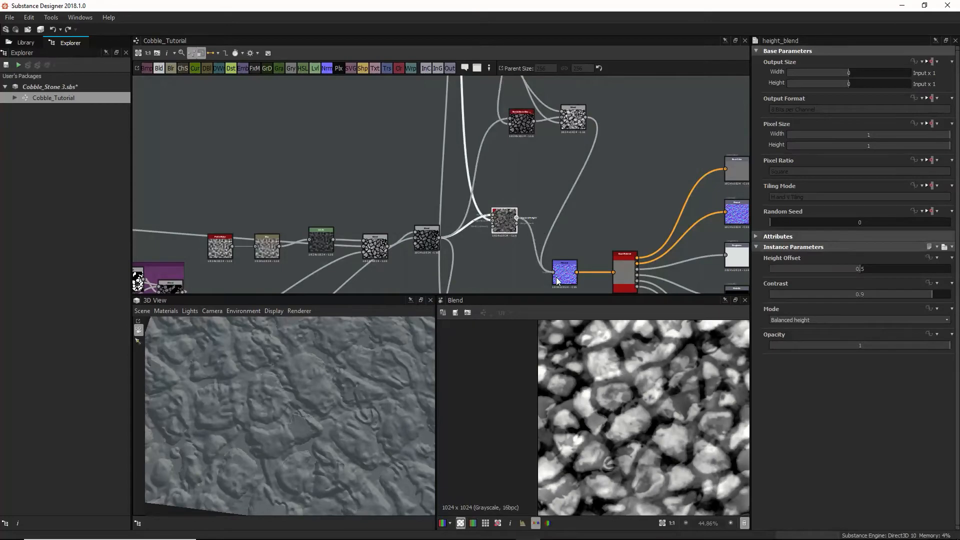
pyautogui.moveTo(556, 277); pyautogui.dragTo(553, 273)
pyautogui.moveTo(483, 268); pyautogui.dragTo(489, 215, button='middle')
pyautogui.moveTo(489, 287); pyautogui.dragTo(560, 217)
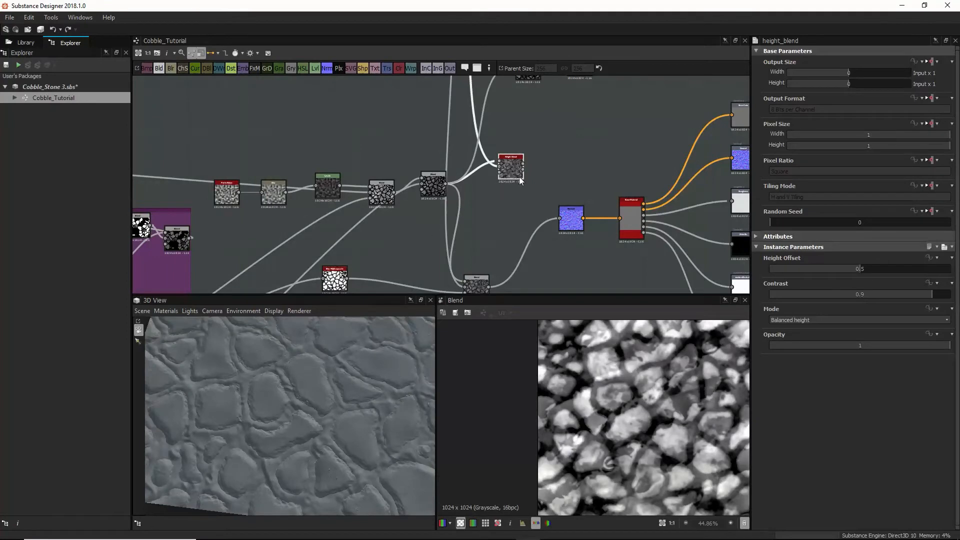
pyautogui.moveTo(524, 164); pyautogui.dragTo(560, 217)
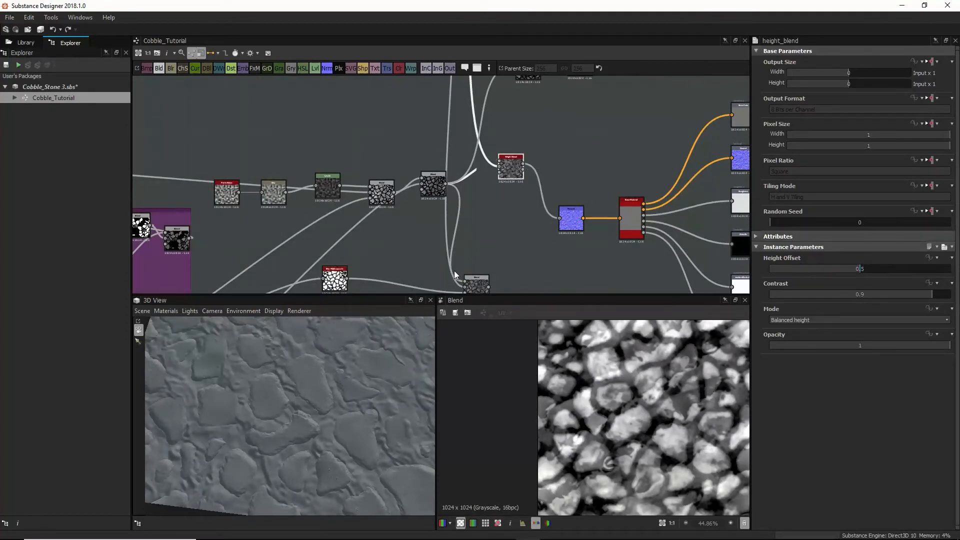
# Step: Connect the Copy-mode Blend's output back to the Normal node's input and set that Blend's opacity to 0.91
pyautogui.moveTo(539, 245); pyautogui.dragTo(560, 218)
pyautogui.click(472, 281)
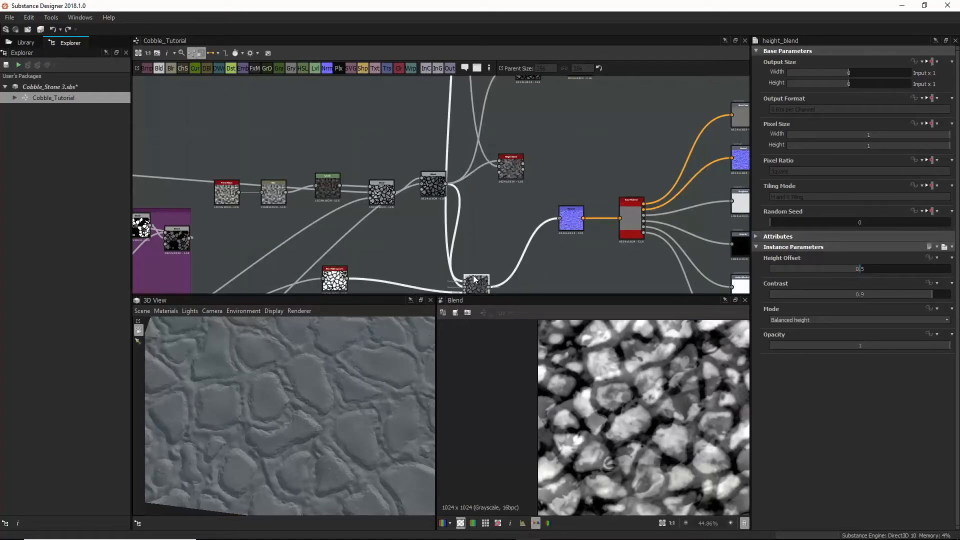
pyautogui.moveTo(936, 258)
pyautogui.mouseDown()
pyautogui.moveTo(849, 246)
pyautogui.moveTo(933, 252)
pyautogui.mouseUp()
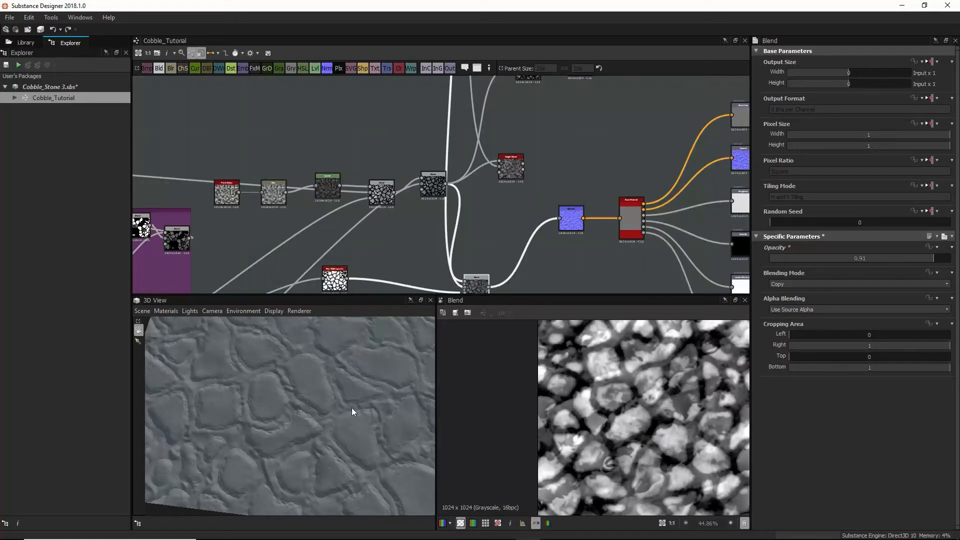
# Step: Examine the stone edges and the mud between them in the 3D preview from several angles and distances
pyautogui.scroll(-5, 352, 406)
pyautogui.moveTo(343, 412); pyautogui.dragTo(306, 403)
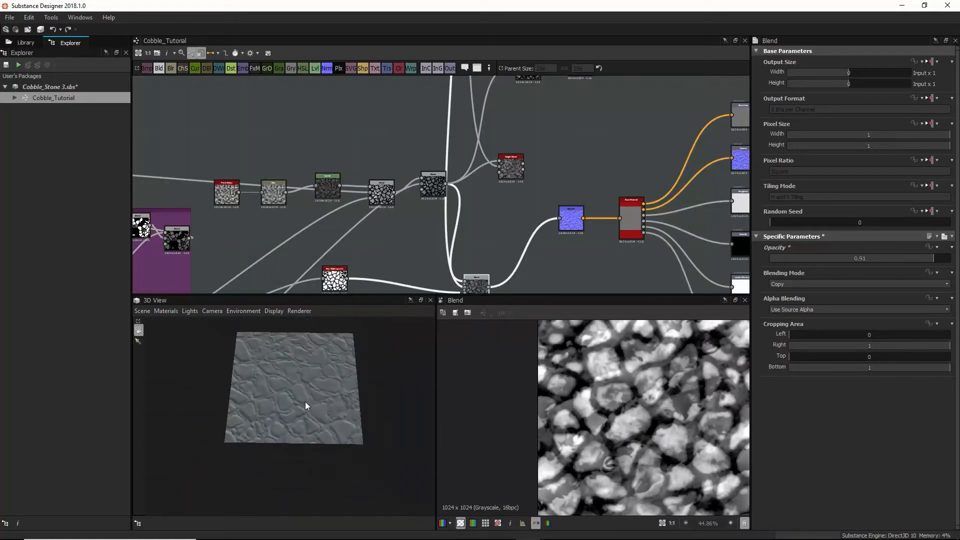
pyautogui.scroll(5, 302, 395)
pyautogui.scroll(5, 302, 395)
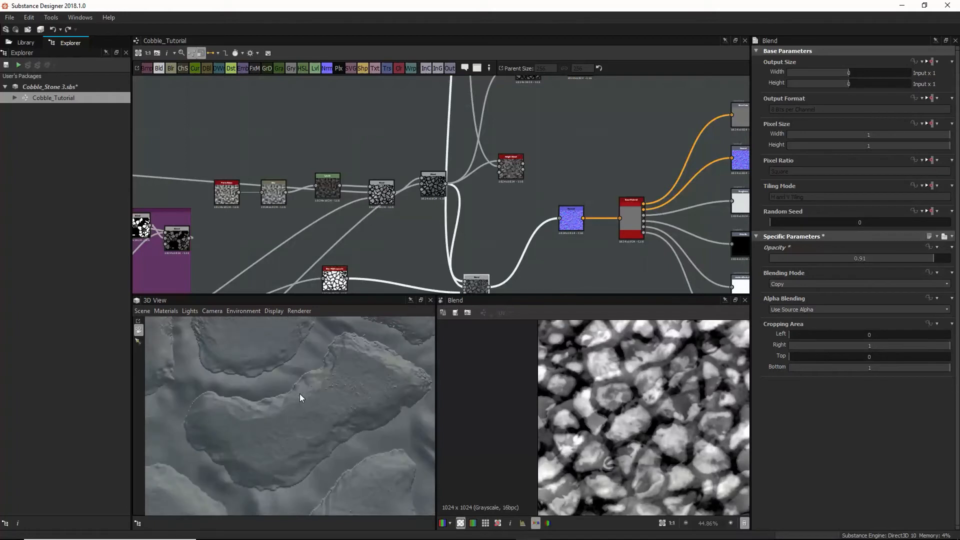
pyautogui.moveTo(291, 390); pyautogui.dragTo(273, 413)
pyautogui.scroll(3, 273, 412)
pyautogui.scroll(-6, 281, 399)
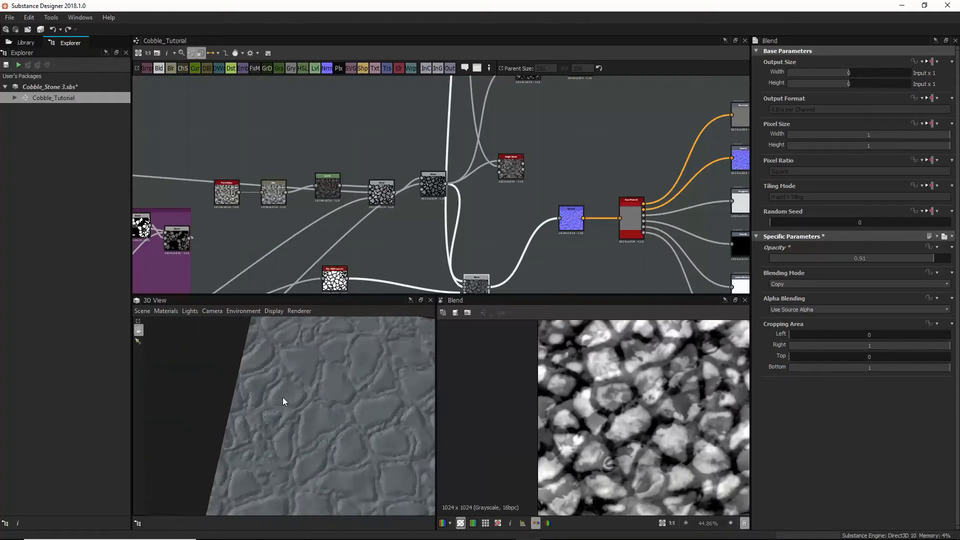
pyautogui.scroll(-3, 483, 189)
pyautogui.moveTo(484, 168); pyautogui.dragTo(489, 187, button='middle')
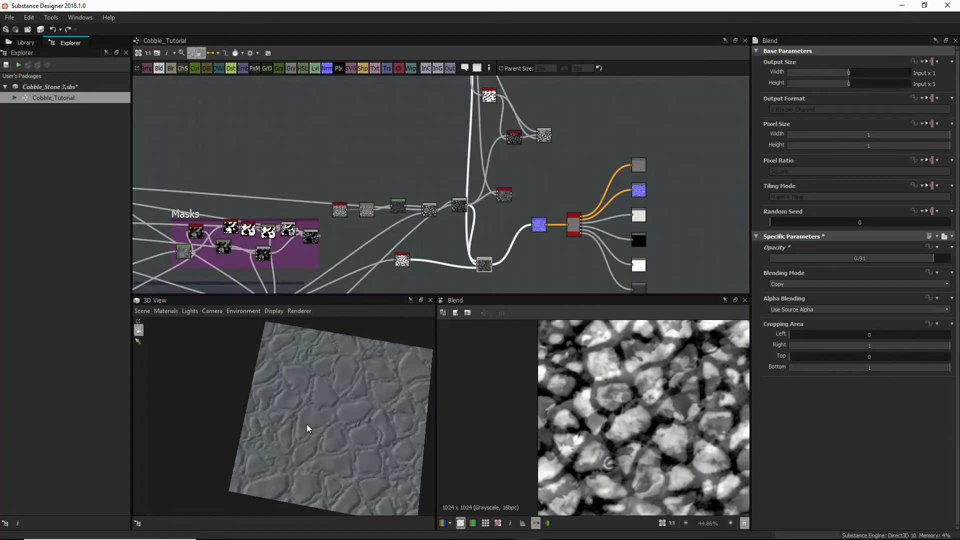
pyautogui.scroll(3, 318, 390)
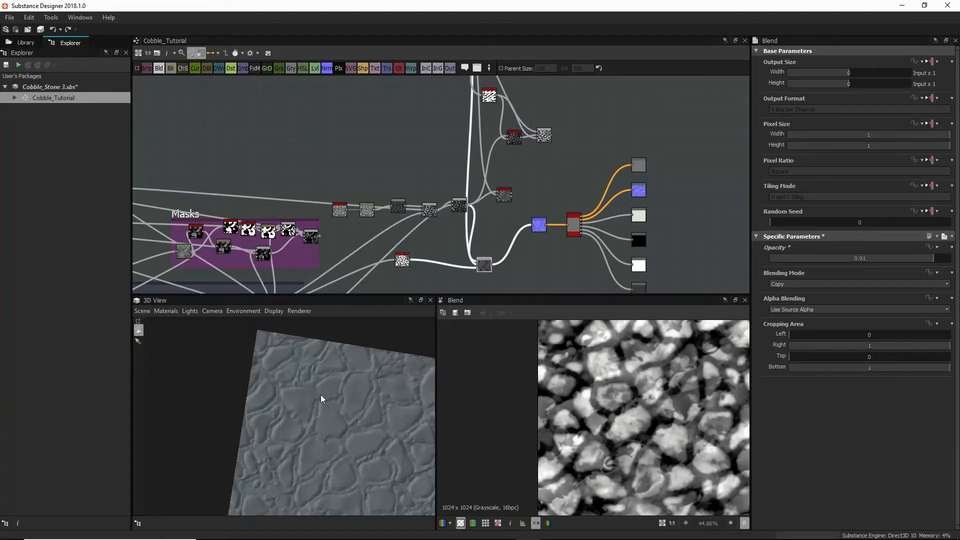
pyautogui.scroll(3, 325, 380)
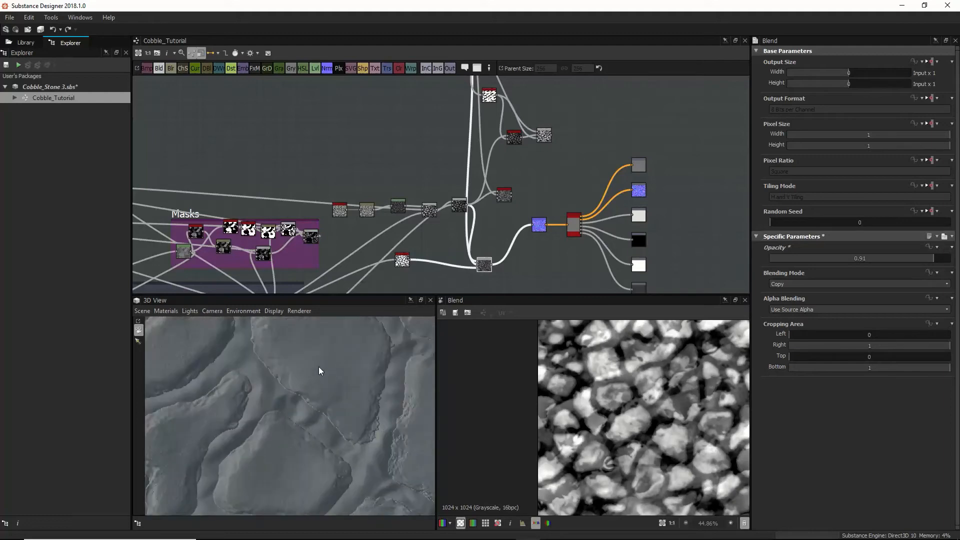
pyautogui.scroll(-2, 308, 408)
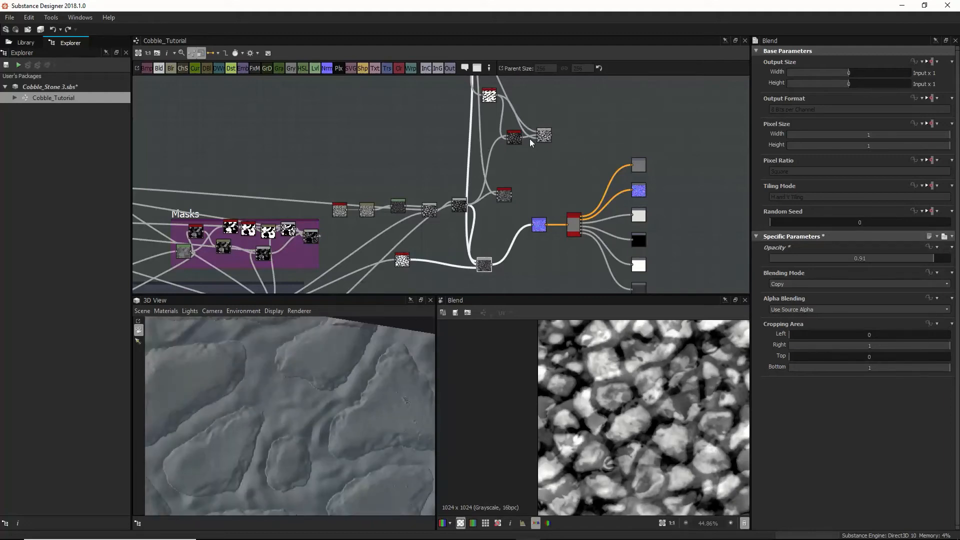
# Step: Rearrange the graph by moving the final mud node upward and the non-uniform blur node slightly down
pyautogui.scroll(-3, 525, 152)
pyautogui.moveTo(485, 91); pyautogui.dragTo(490, 139, button='middle')
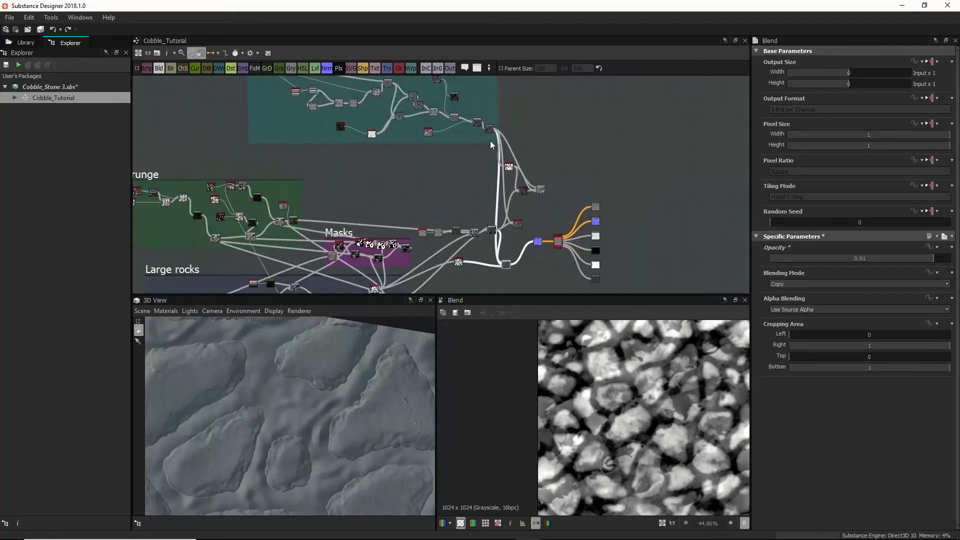
pyautogui.moveTo(489, 131); pyautogui.dragTo(484, 97)
pyautogui.click(477, 122)
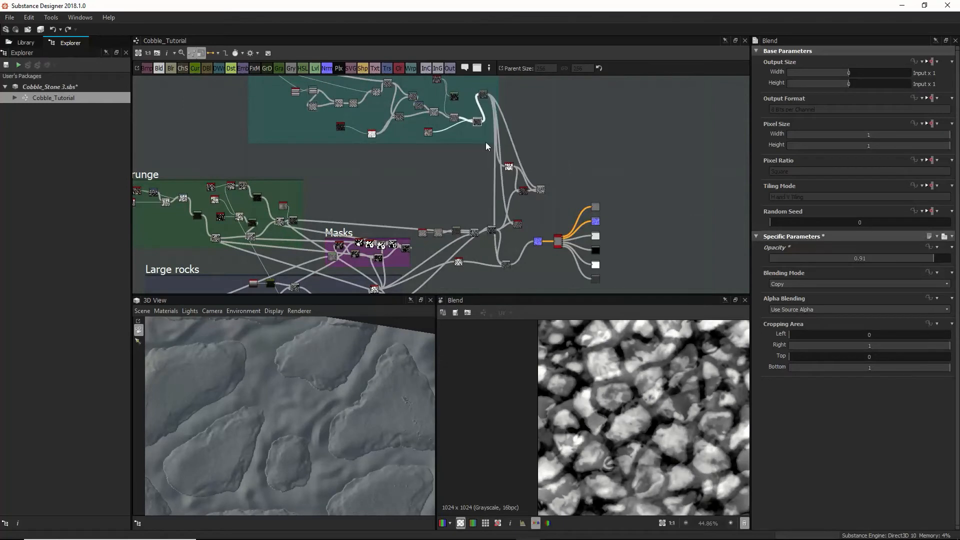
pyautogui.moveTo(523, 196); pyautogui.dragTo(523, 204)
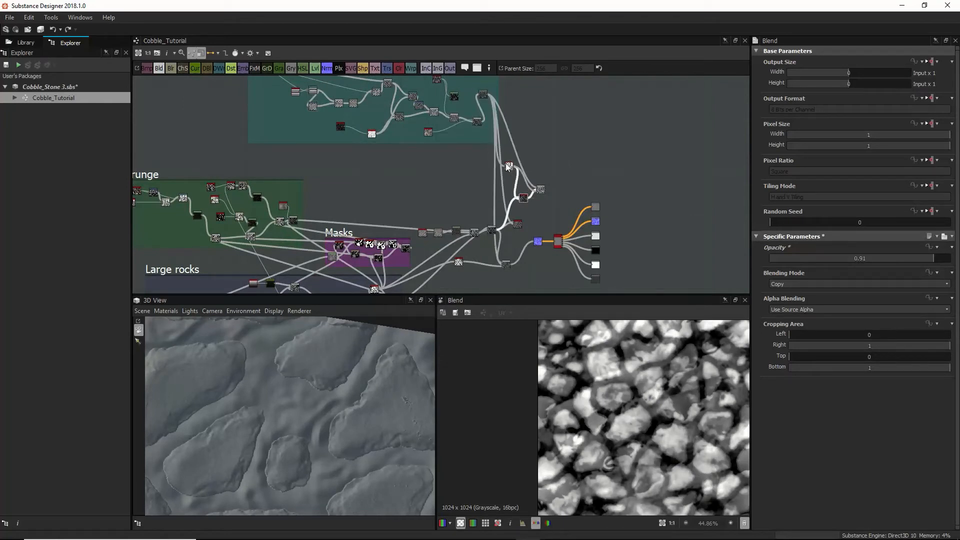
pyautogui.click(540, 189)
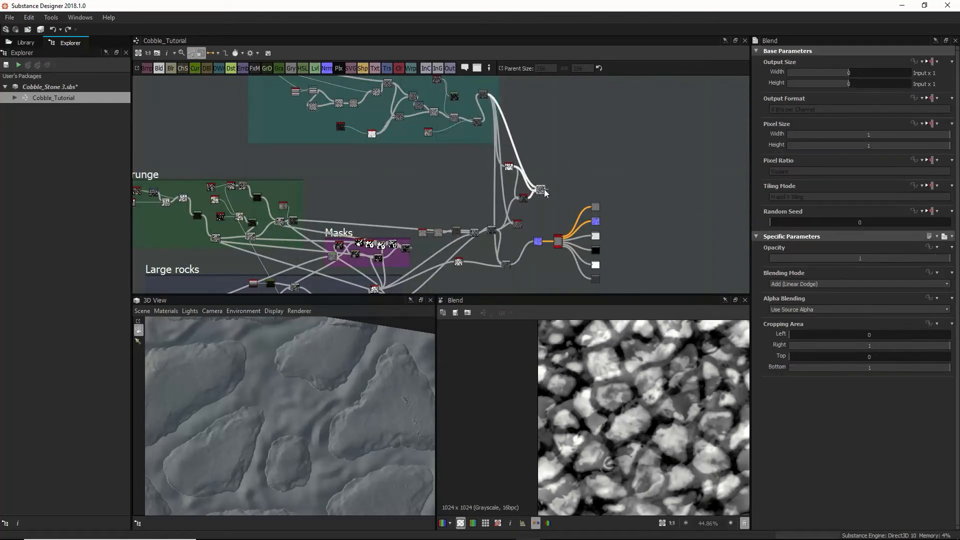
pyautogui.scroll(4, 544, 190)
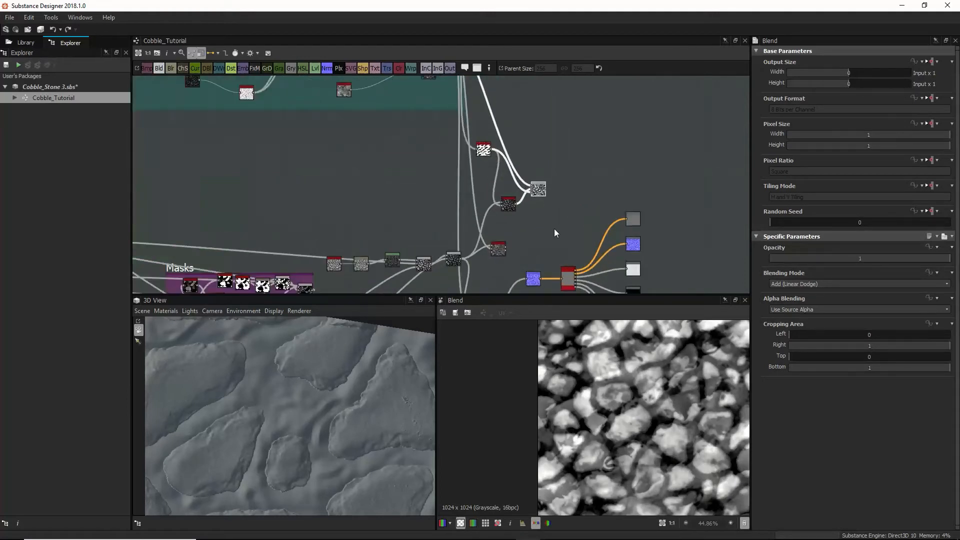
pyautogui.moveTo(514, 183)
pyautogui.mouseDown()
pyautogui.moveTo(549, 209)
pyautogui.moveTo(506, 177)
pyautogui.mouseUp()
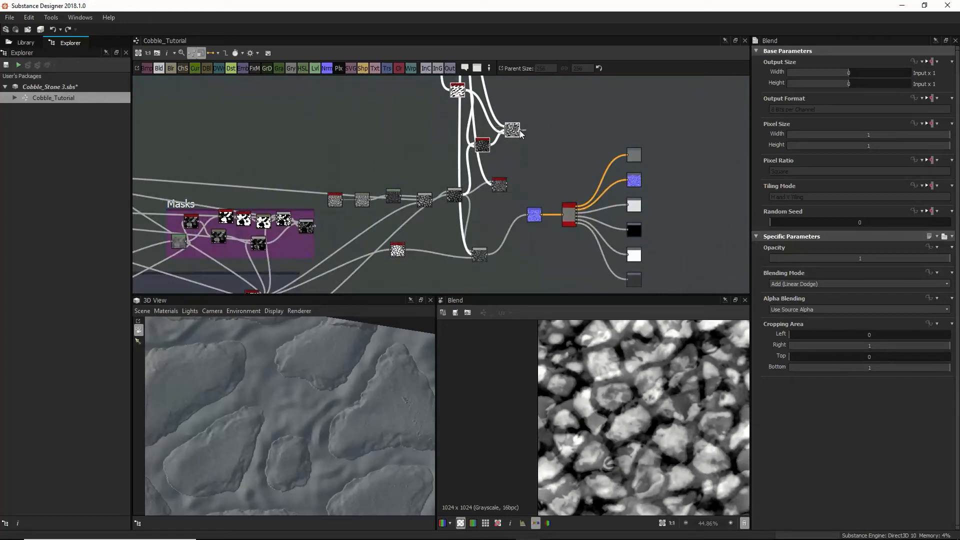
# Step: Show the Height Blend in the 2D view, feed it into the Normal node and inspect the resulting relief
pyautogui.click(502, 190)
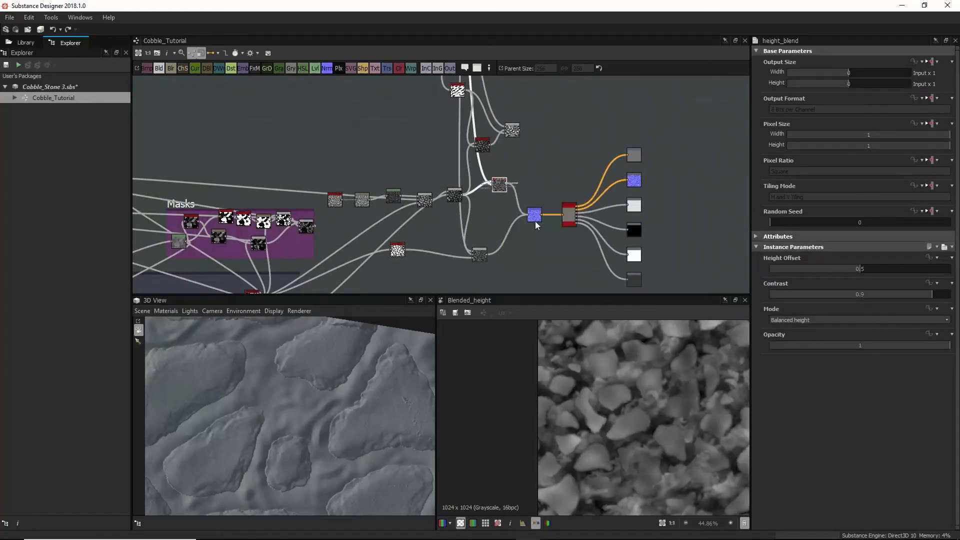
pyautogui.moveTo(533, 216); pyautogui.dragTo(532, 216)
pyautogui.scroll(-3, 347, 417)
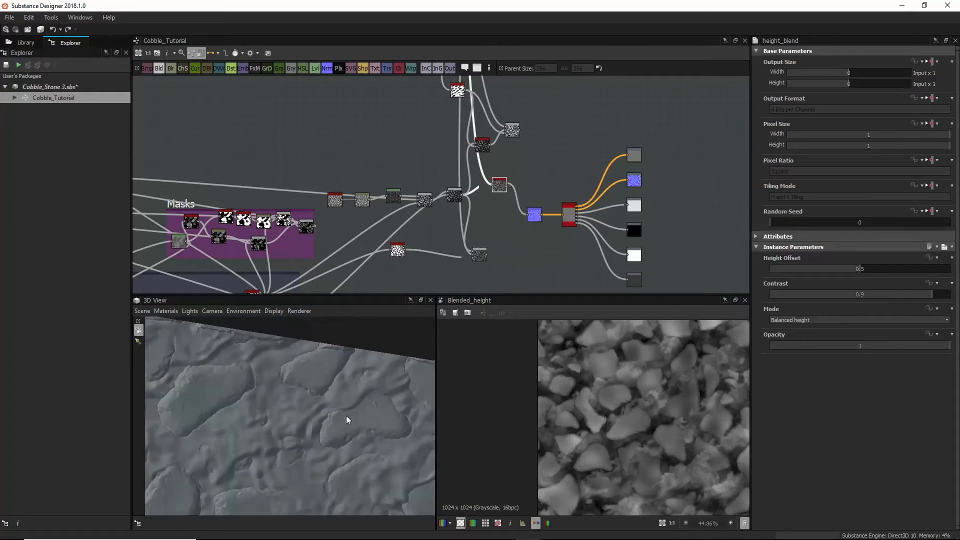
pyautogui.moveTo(318, 433)
pyautogui.mouseDown()
pyautogui.moveTo(343, 420)
pyautogui.moveTo(300, 399)
pyautogui.moveTo(302, 425)
pyautogui.moveTo(312, 428)
pyautogui.mouseUp()
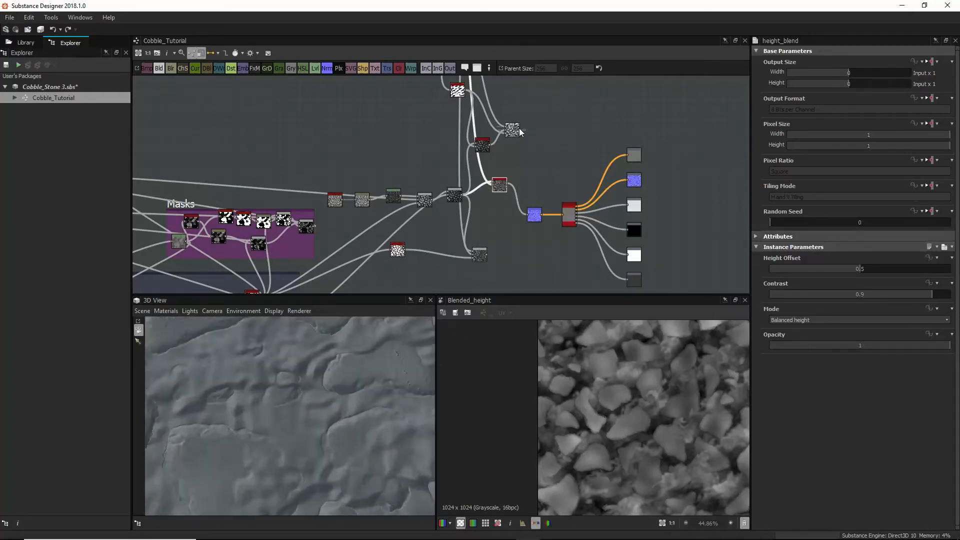
# Step: Connect the Add (Linear Dodge) Blend's output to the Normal node's input and inspect the surface up close
pyautogui.moveTo(534, 145); pyautogui.dragTo(528, 215)
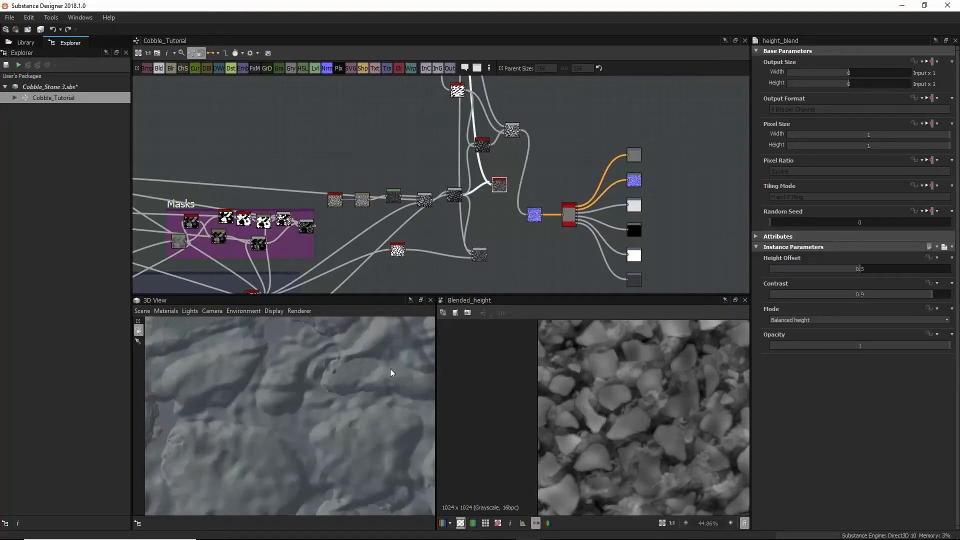
pyautogui.moveTo(392, 373); pyautogui.dragTo(338, 402)
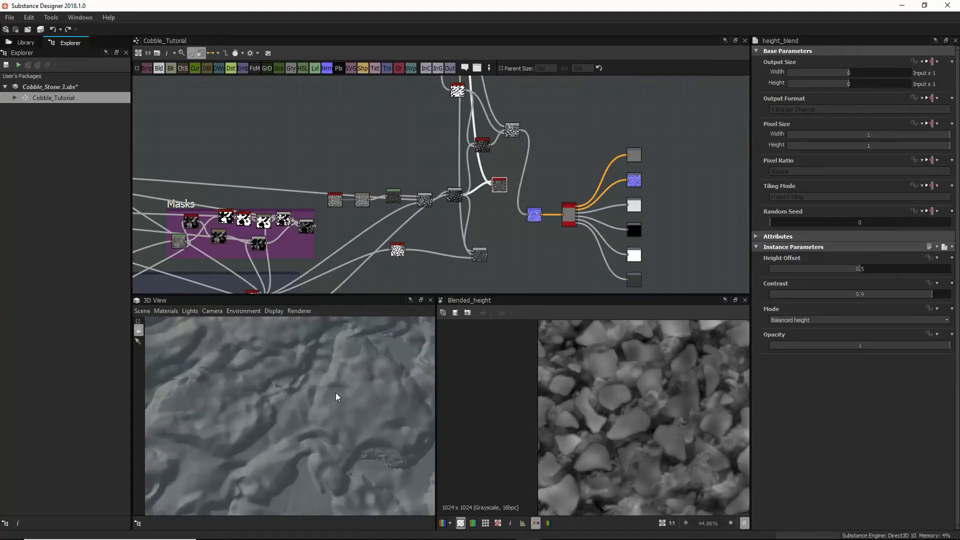
pyautogui.click(513, 129)
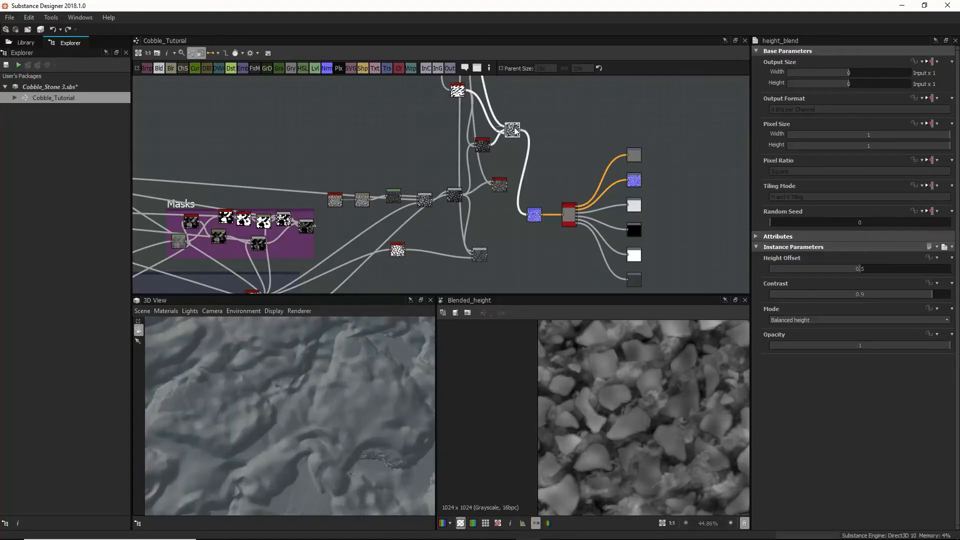
pyautogui.click(481, 146)
# Step: Set the Histogram Scan's position to 0.64 and its contrast to 0.56
pyautogui.click(459, 92)
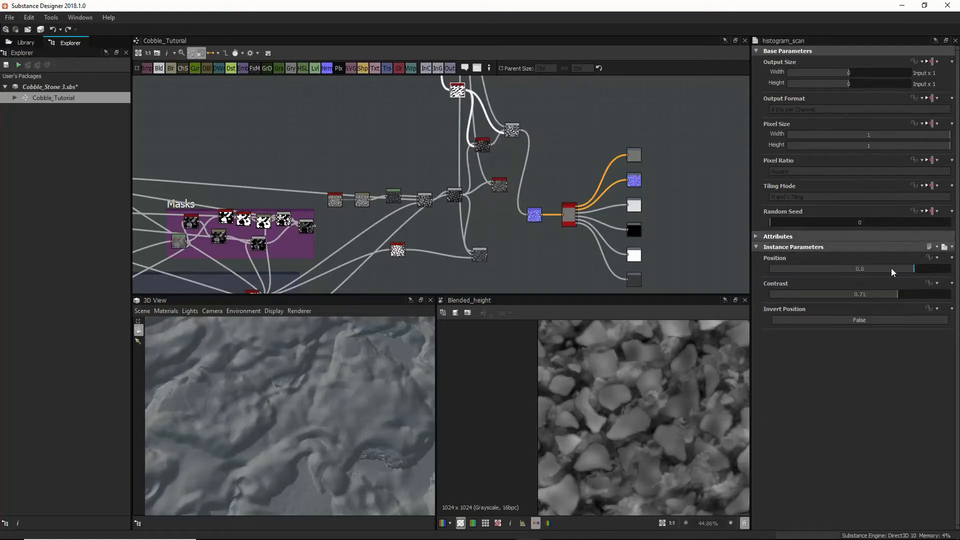
pyautogui.moveTo(904, 270); pyautogui.dragTo(895, 269)
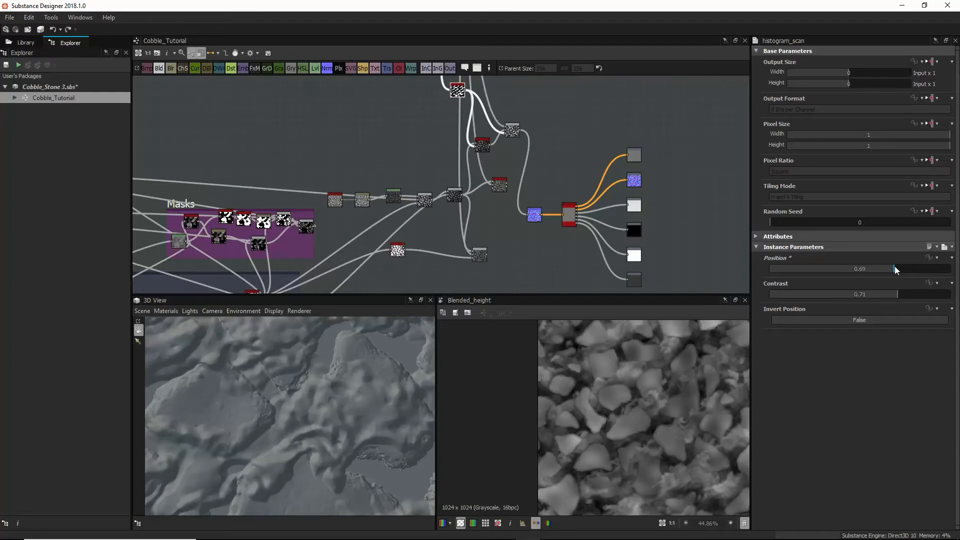
pyautogui.scroll(-5, 390, 372)
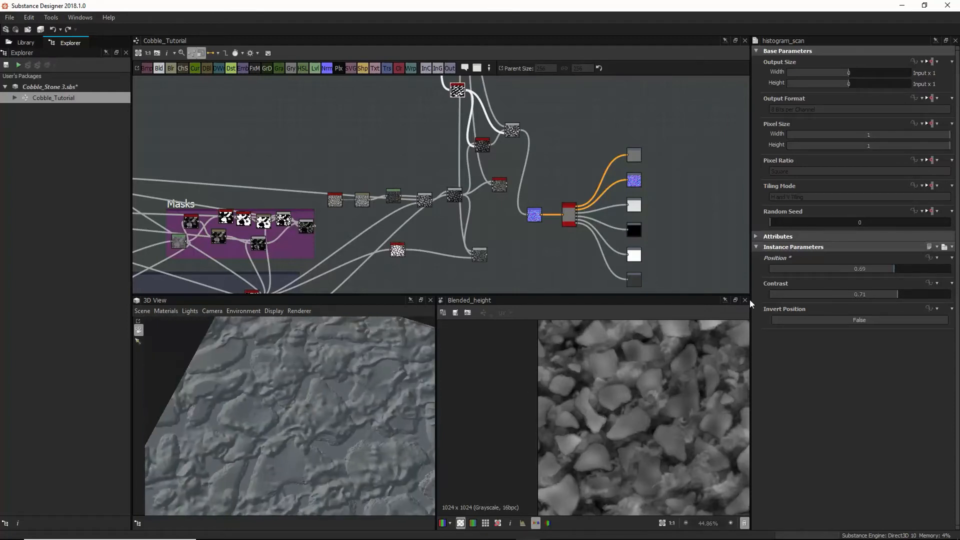
pyautogui.moveTo(889, 295); pyautogui.dragTo(884, 271)
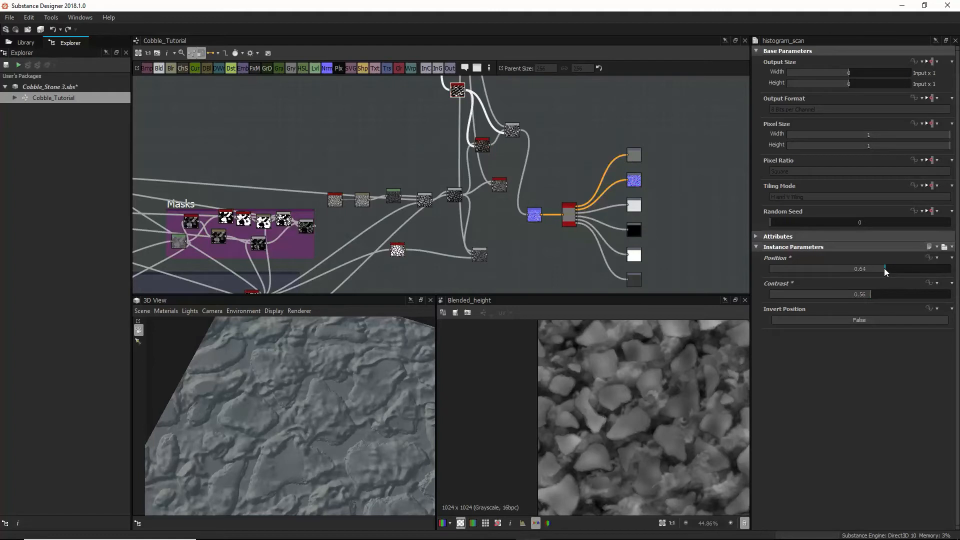
pyautogui.moveTo(352, 404); pyautogui.dragTo(345, 444)
# Step: Set the Histogram Scan's contrast to 0.07 and check the stones in the 3D preview
pyautogui.moveTo(863, 297); pyautogui.dragTo(783, 290)
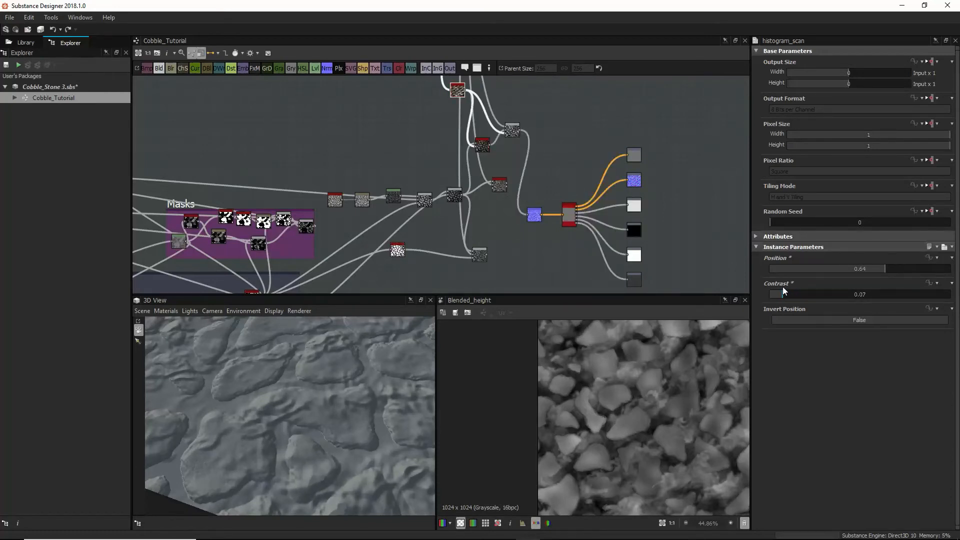
pyautogui.scroll(-1, 266, 432)
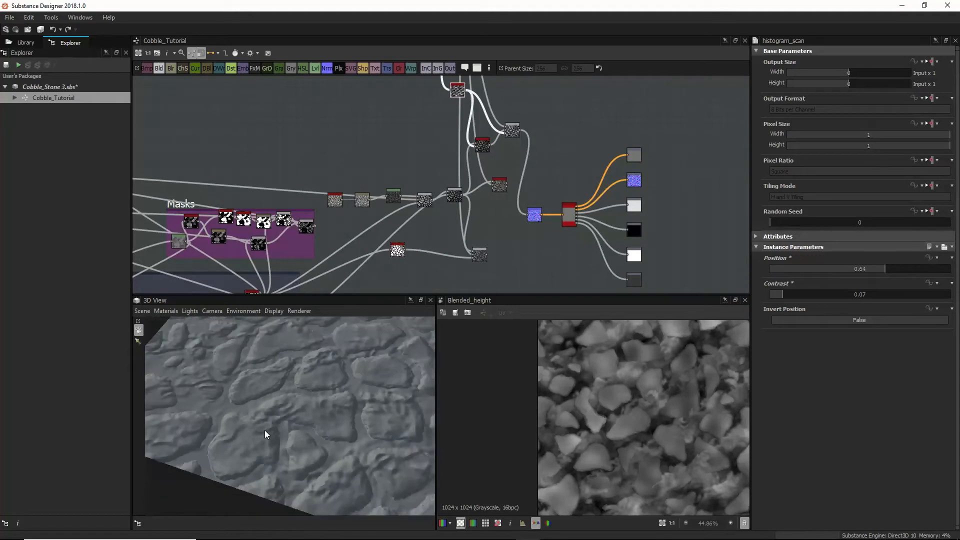
pyautogui.scroll(3, 265, 431)
# Step: Display the Histogram Scan's output in the 2D view and raise its contrast to about the middle of the range
pyautogui.doubleClick(457, 91)
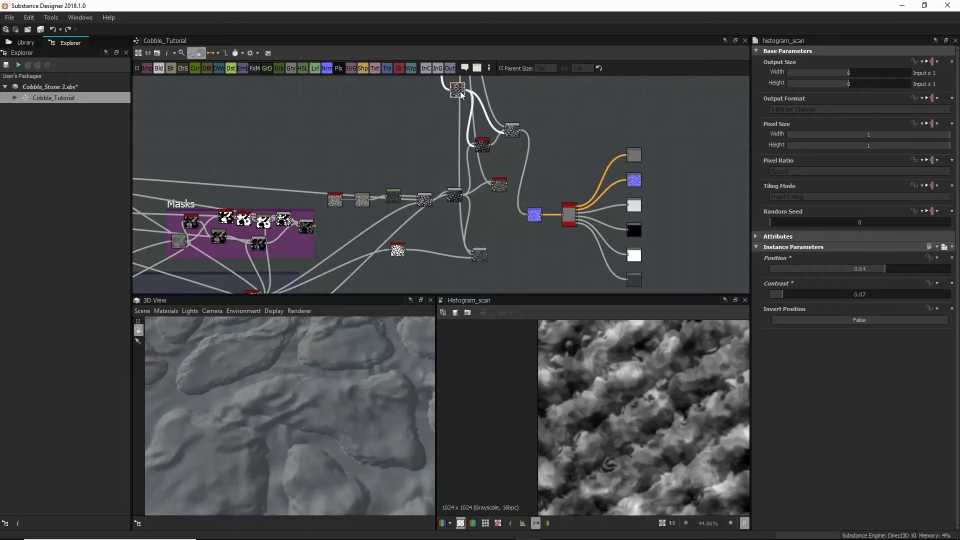
pyautogui.moveTo(575, 122); pyautogui.dragTo(575, 139, button='middle')
pyautogui.click(857, 291)
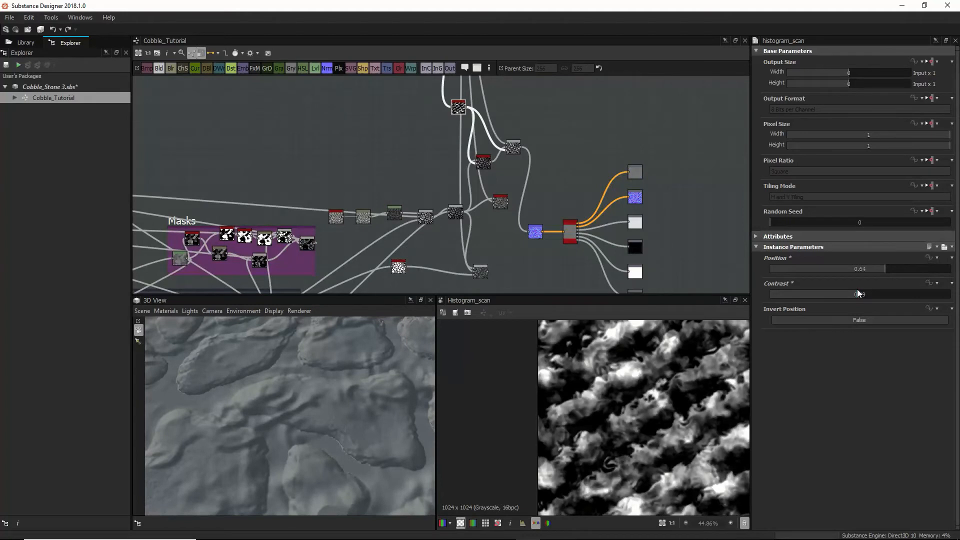
# Step: Try feeding the Multiply Blend's output into the Normal node to compare the surface in 3D, and undo the connection
pyautogui.moveTo(446, 224); pyautogui.dragTo(449, 196, button='middle')
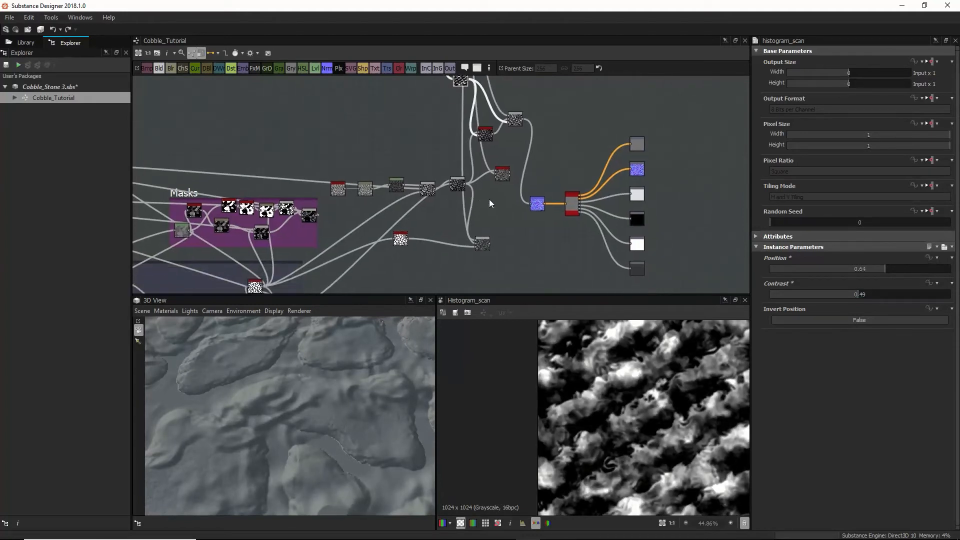
pyautogui.doubleClick(461, 185)
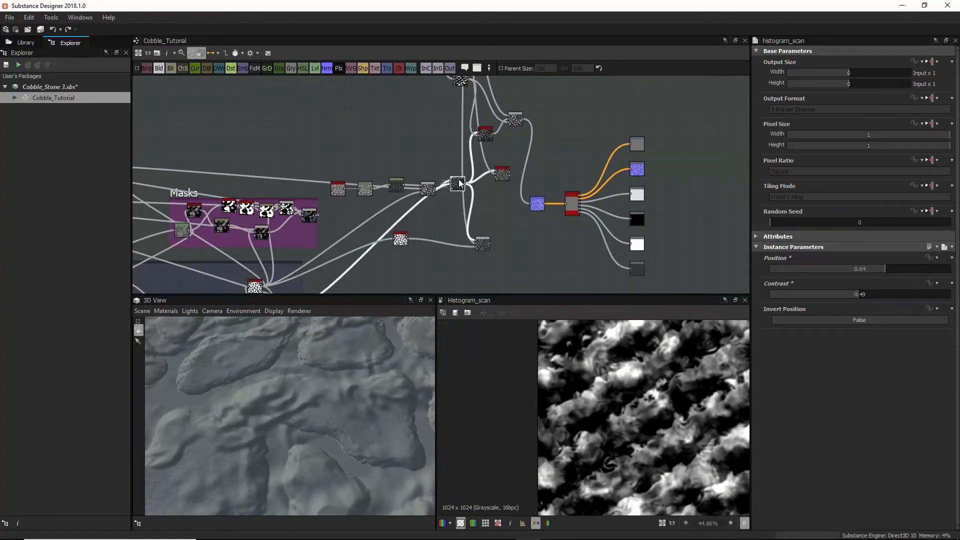
pyautogui.moveTo(465, 186); pyautogui.dragTo(530, 205)
pyautogui.moveTo(374, 436)
pyautogui.mouseDown(button='middle')
pyautogui.moveTo(373, 407)
pyautogui.moveTo(370, 418)
pyautogui.mouseUp(button='middle')
pyautogui.hotkey('ctrl', 'z')
# Step: Display the Add (Linear Dodge) Blend in the 2D view and examine its tiled pattern for repetition up close and from afar
pyautogui.moveTo(547, 154); pyautogui.dragTo(540, 204, button='middle')
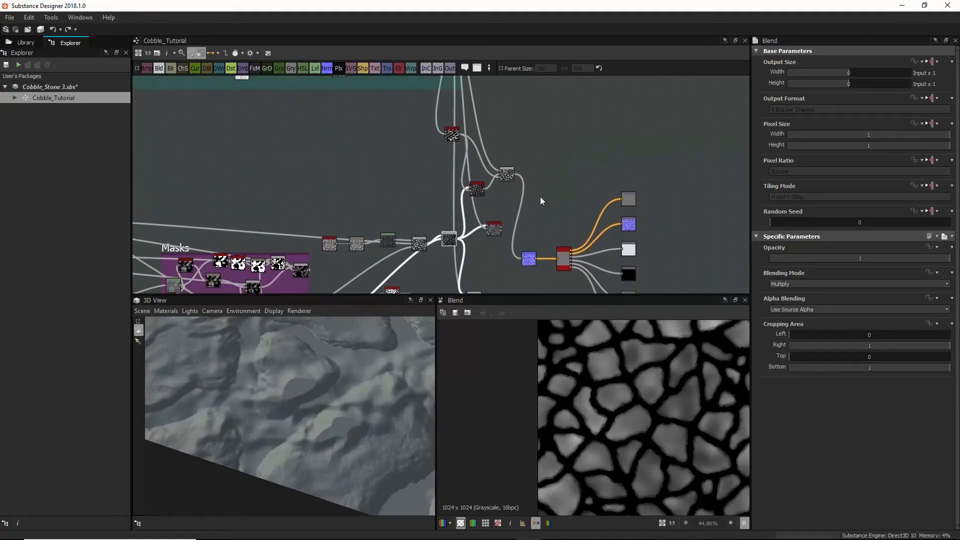
pyautogui.click(505, 178)
pyautogui.doubleClick(504, 178)
pyautogui.moveTo(639, 455); pyautogui.dragTo(622, 395, button='middle')
pyautogui.scroll(2, 626, 434)
pyautogui.scroll(2, 632, 432)
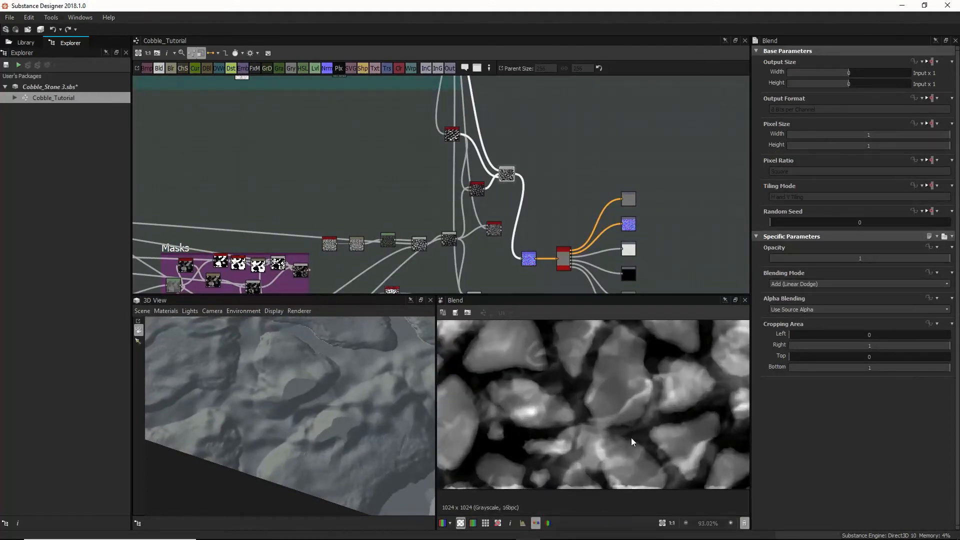
pyautogui.scroll(-6, 625, 444)
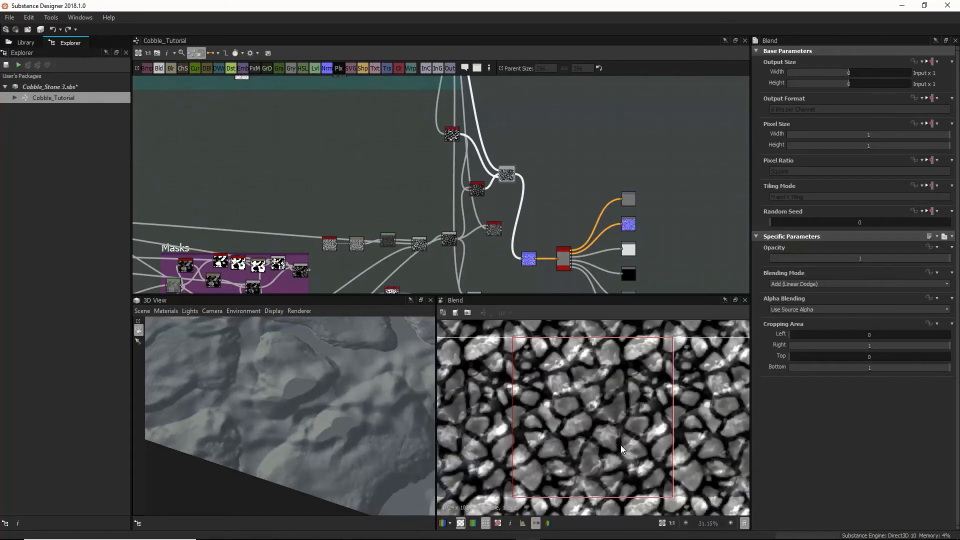
pyautogui.scroll(-2, 621, 448)
pyautogui.scroll(-2, 564, 403)
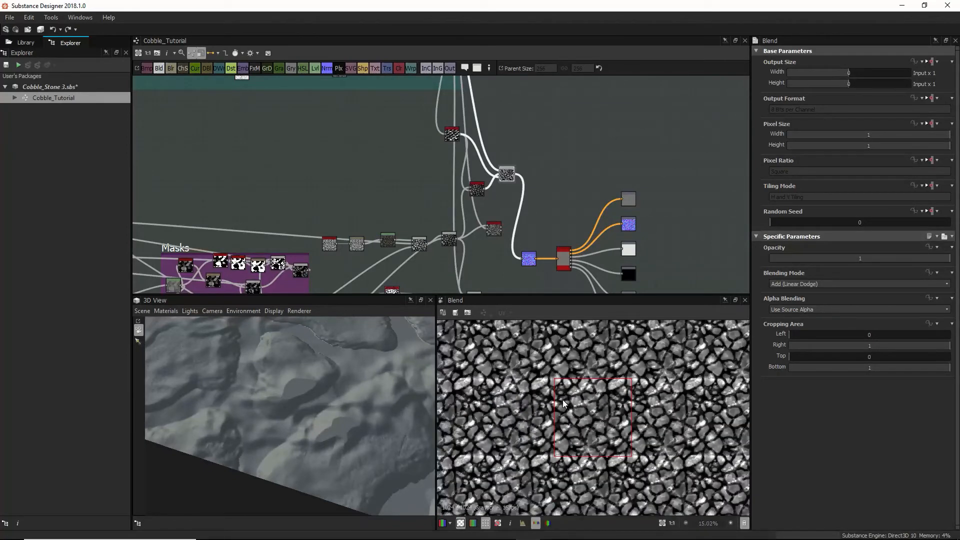
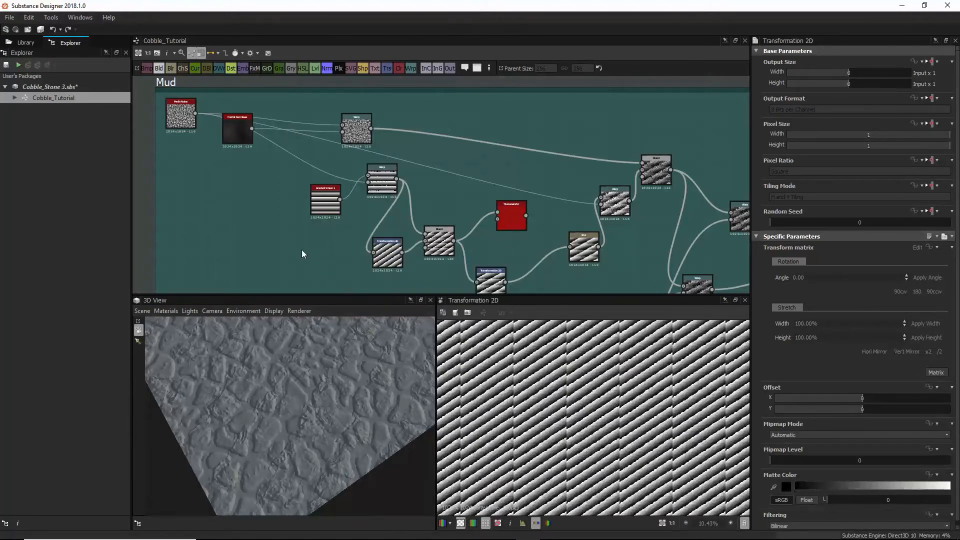
# Step: Add a Safe Transform Grayscale node in the Mud frame and feed it the Gradient Linear node's output
pyautogui.press('space')
pyautogui.write('sa')
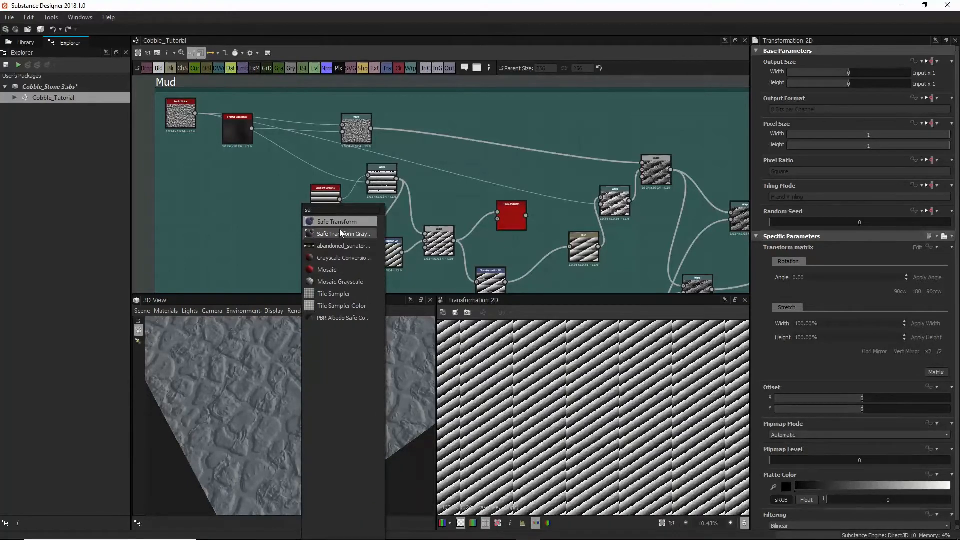
pyautogui.click(334, 234)
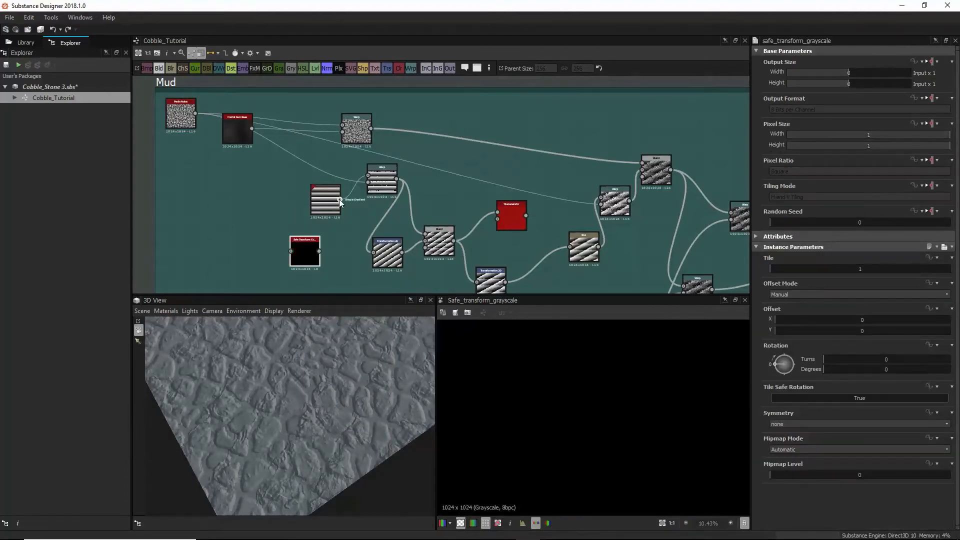
pyautogui.moveTo(290, 251); pyautogui.dragTo(290, 250)
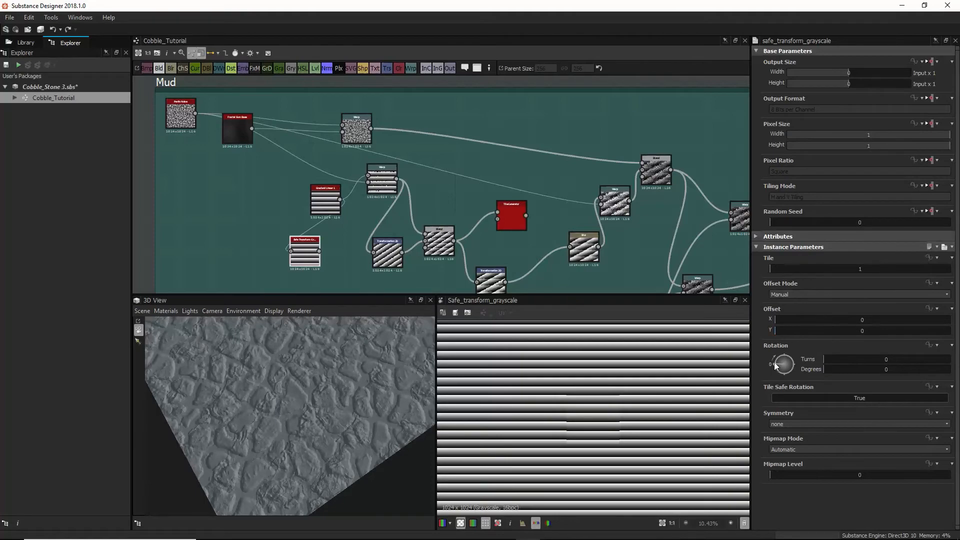
# Step: Set the Safe Transform Grayscale's rotation to -0.07 turns (-26 degrees) and check the stripes' tiling
pyautogui.moveTo(775, 365); pyautogui.dragTo(775, 368)
pyautogui.scroll(3, 671, 374)
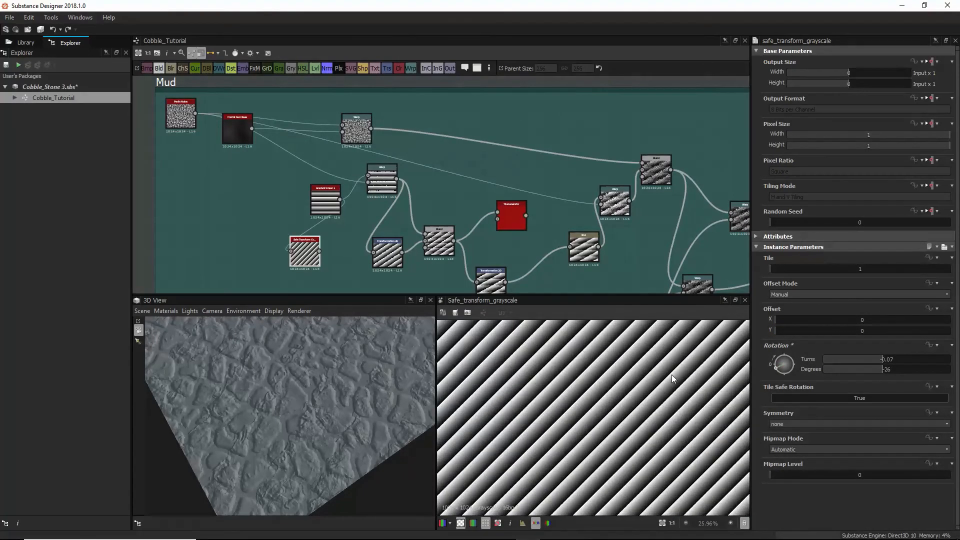
pyautogui.scroll(-5, 671, 373)
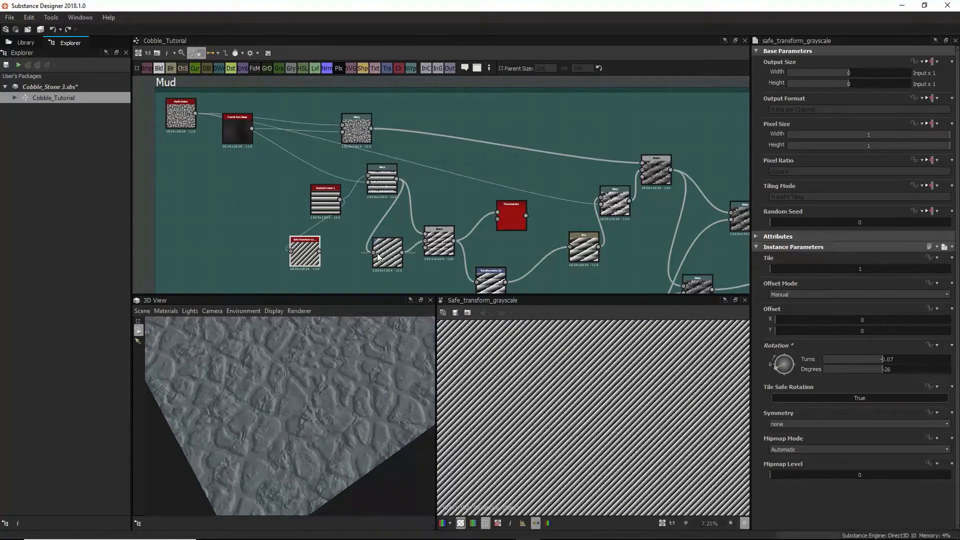
# Step: Connect the Safe Transform Grayscale to the Soft Light Blend in place of the Transformation 2D and inspect the tiled result
pyautogui.moveTo(319, 251); pyautogui.dragTo(426, 242)
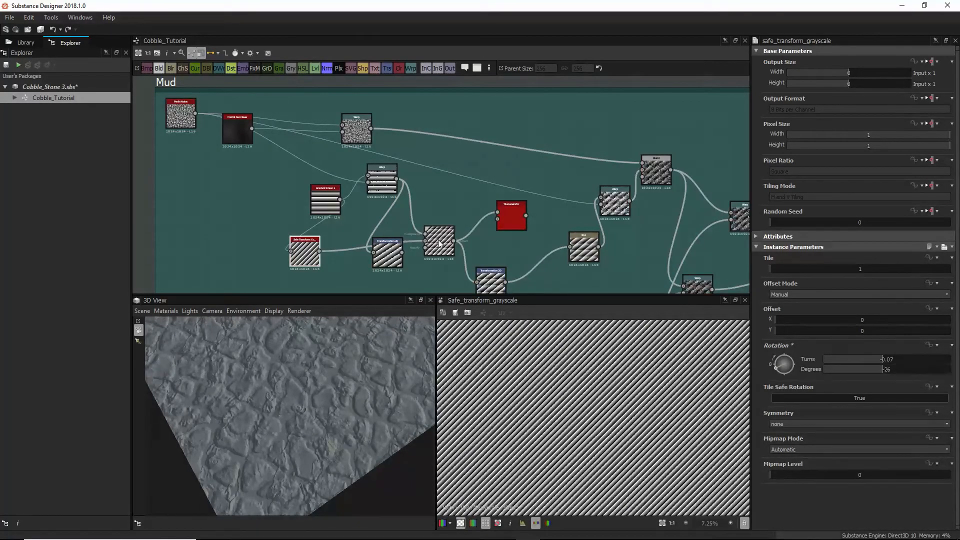
pyautogui.doubleClick(436, 244)
pyautogui.scroll(2, 606, 408)
pyautogui.scroll(-2, 606, 407)
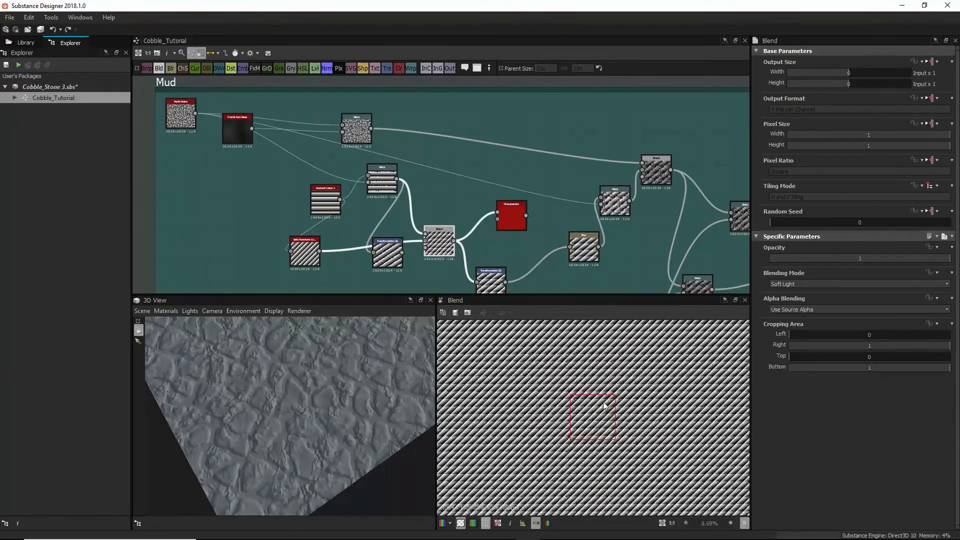
pyautogui.scroll(-2, 607, 407)
# Step: Delete the disconnected Transformation 2D and place the Safe Transform Grayscale beside the Soft Light Blend
pyautogui.moveTo(380, 260); pyautogui.dragTo(247, 279)
pyautogui.doubleClick(247, 279)
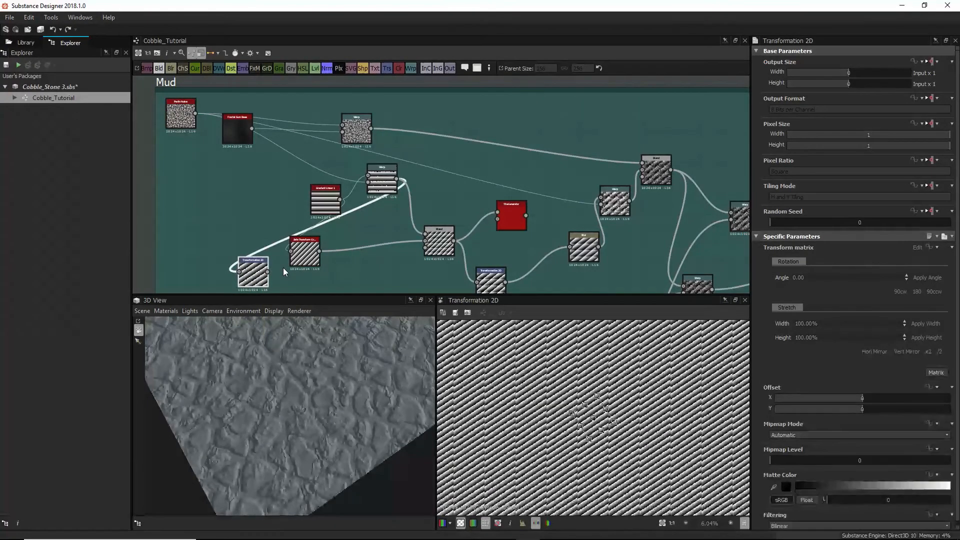
pyautogui.press('Delete')
pyautogui.moveTo(301, 263); pyautogui.dragTo(395, 247)
pyautogui.doubleClick(395, 246)
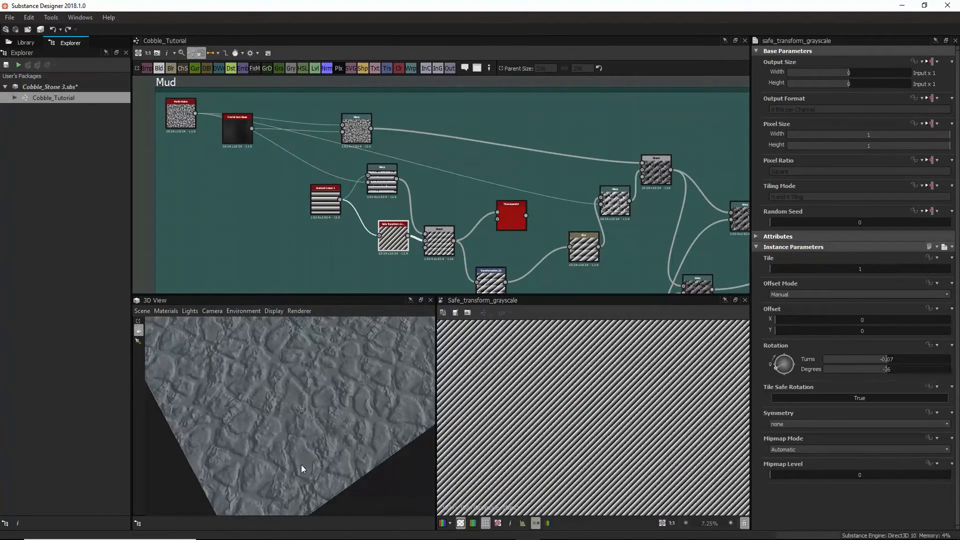
pyautogui.moveTo(346, 380)
pyautogui.mouseDown()
pyautogui.moveTo(323, 328)
pyautogui.moveTo(337, 373)
pyautogui.mouseUp()
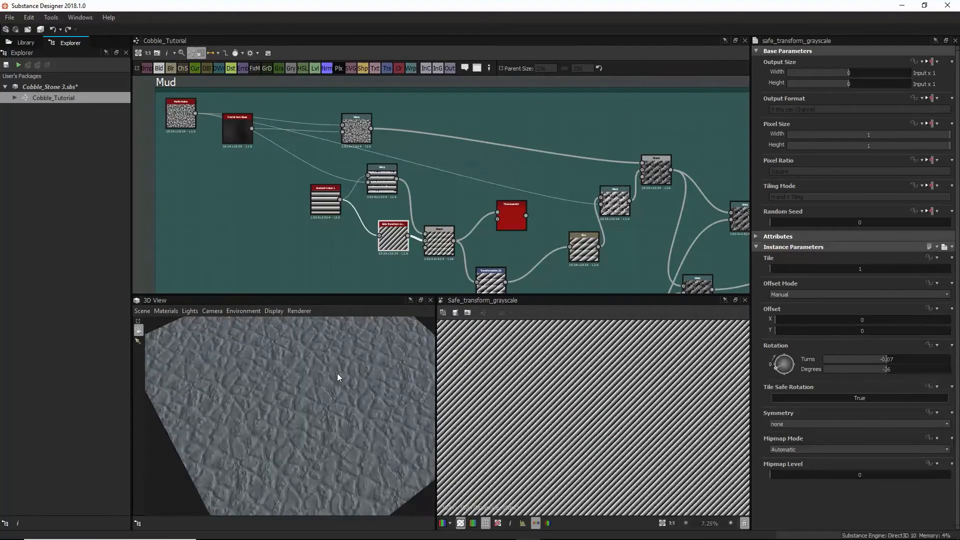
# Step: Try replacing the Transformation 2D after the Soft Light Blend with a newly searched node, and undo its deletion
pyautogui.doubleClick(501, 273)
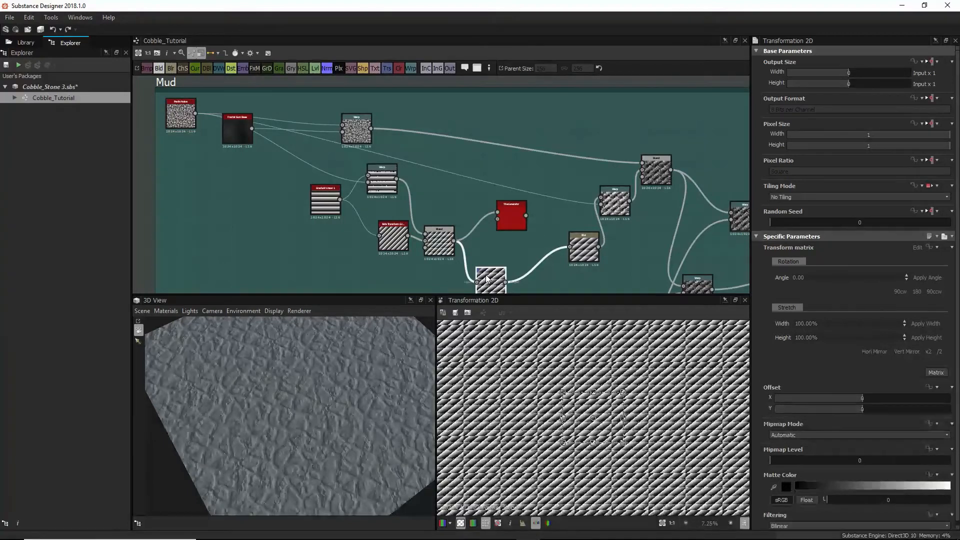
pyautogui.press('BackSpace')
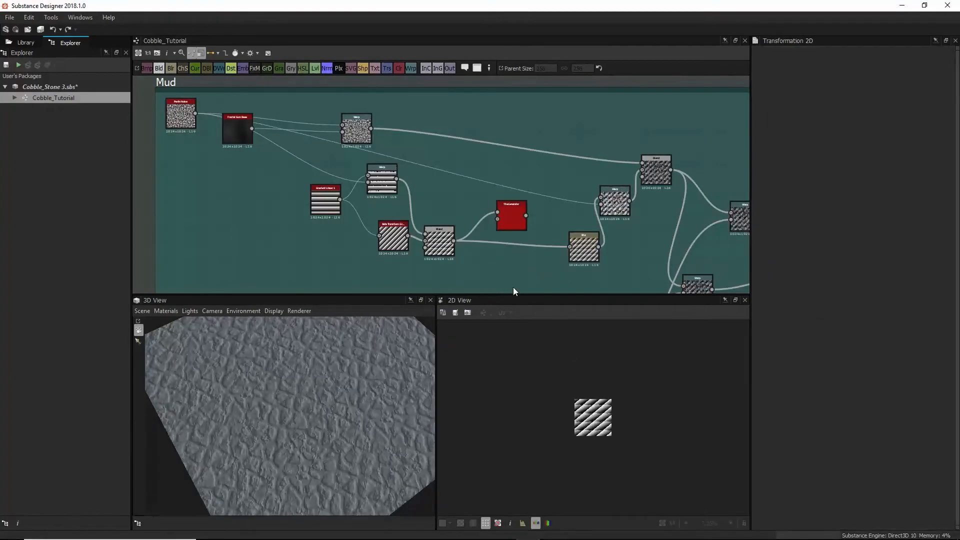
pyautogui.click(504, 244)
pyautogui.press('space')
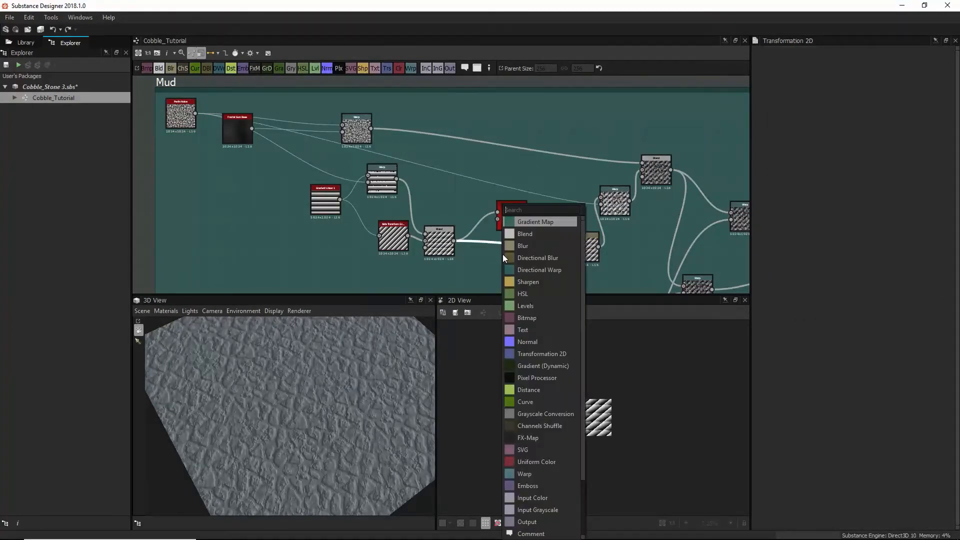
pyautogui.write('sa')
pyautogui.click(481, 266)
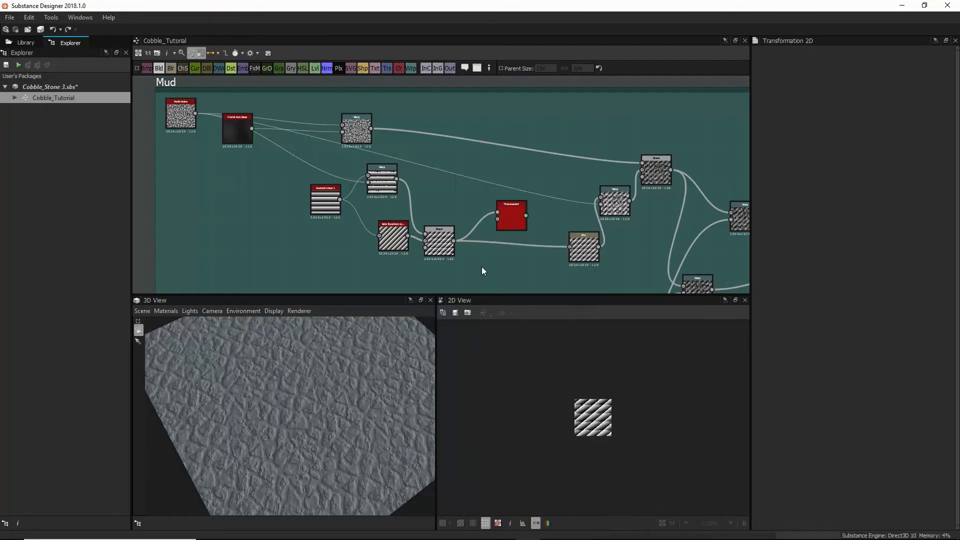
pyautogui.hotkey('ctrl', 'z')
# Step: Delete the Transformation 2D after the Soft Light Blend and the unused Tile Generator from the Mud frame
pyautogui.doubleClick(481, 276)
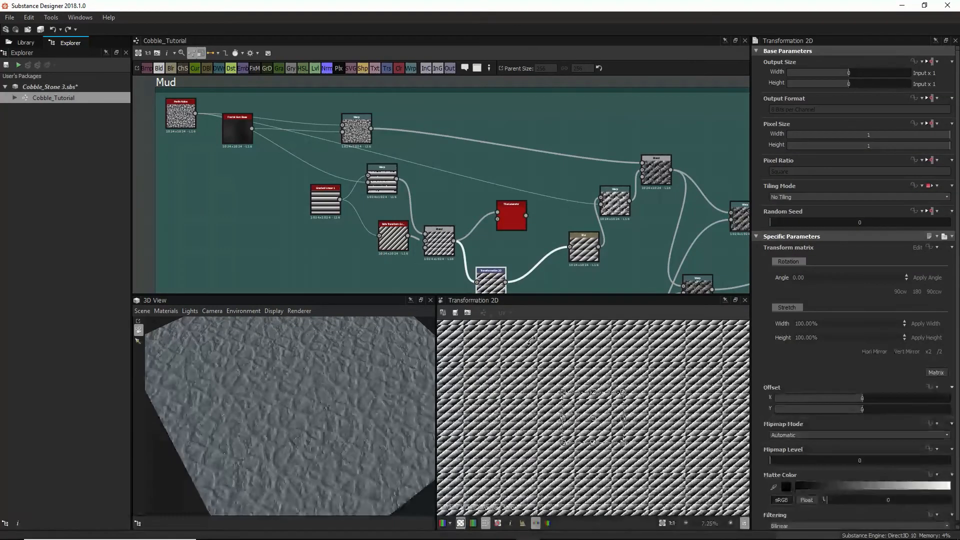
pyautogui.moveTo(524, 271); pyautogui.dragTo(523, 260, button='middle')
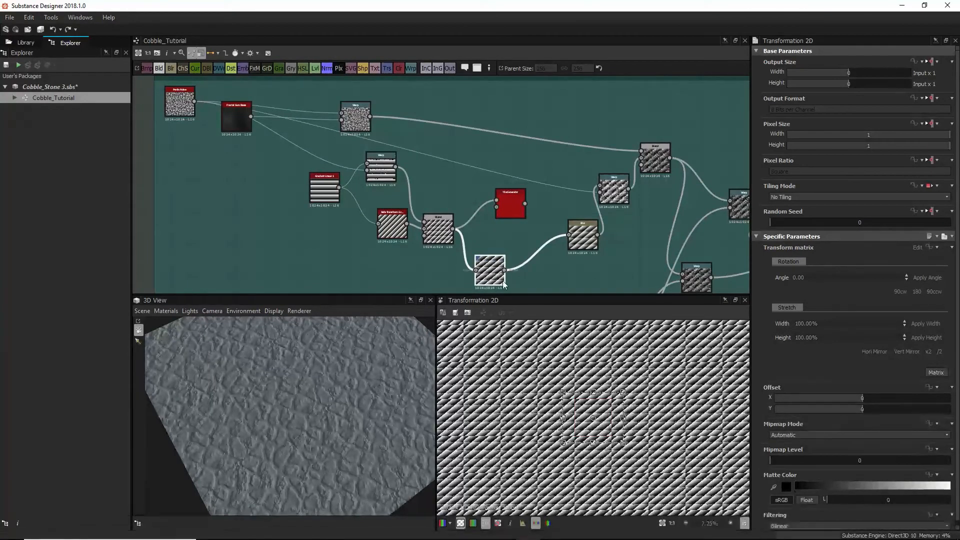
pyautogui.scroll(1, 597, 443)
pyautogui.scroll(1, 597, 442)
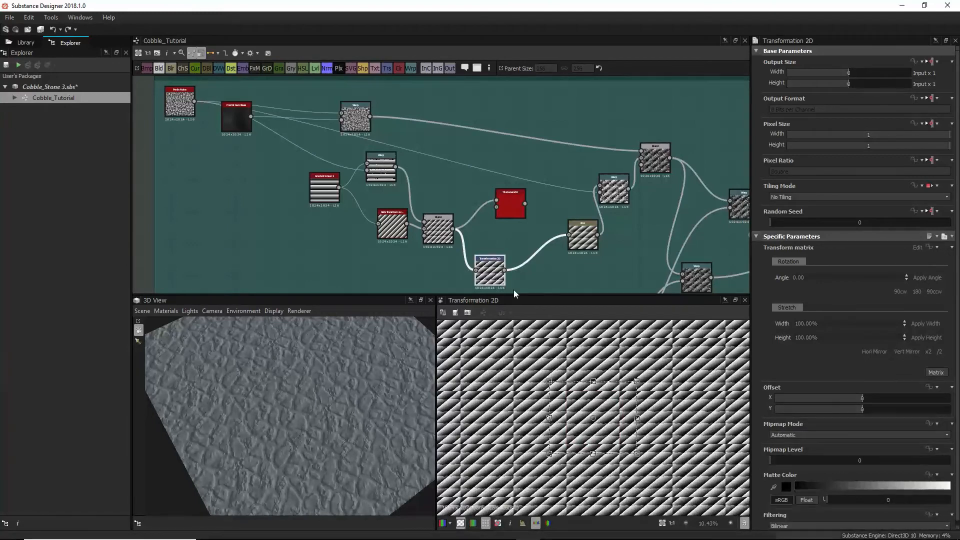
pyautogui.press('Delete')
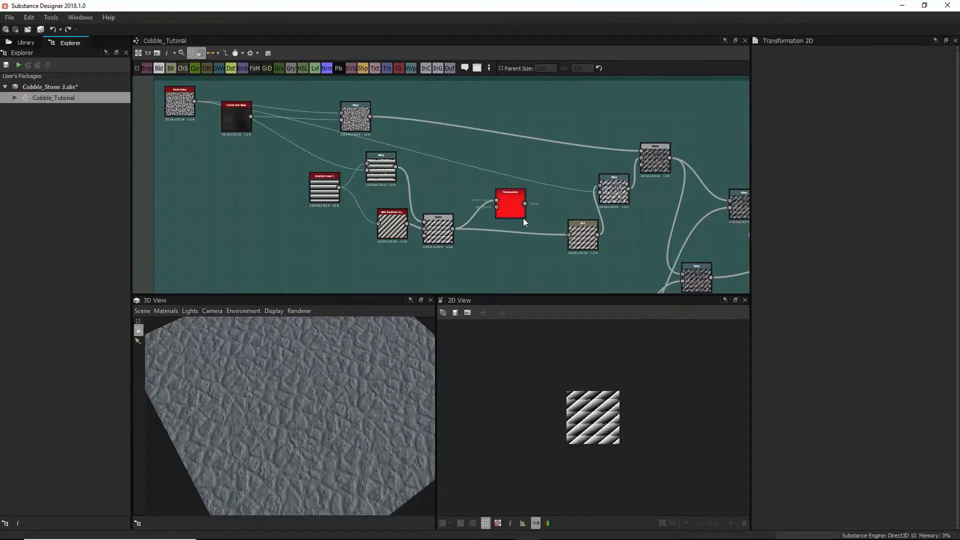
pyautogui.doubleClick(524, 205)
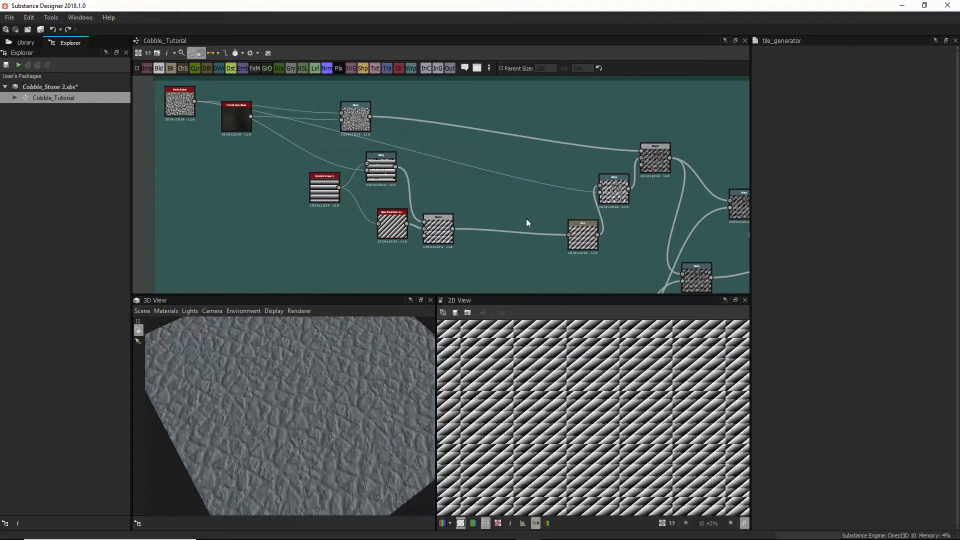
# Step: Inspect the tiled outputs of the Soft Light Blend, the Blur and the Warp that follows it in the 2D view
pyautogui.doubleClick(440, 232)
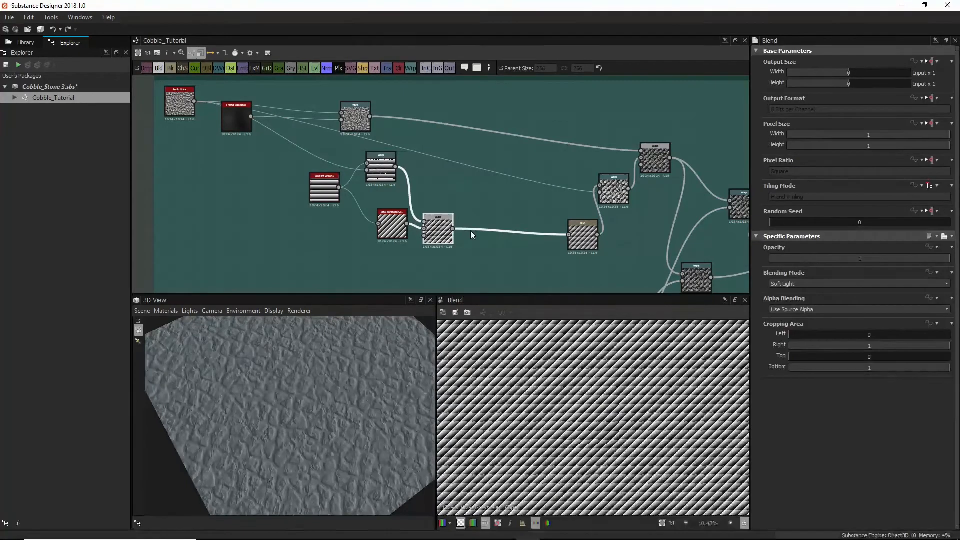
pyautogui.doubleClick(578, 232)
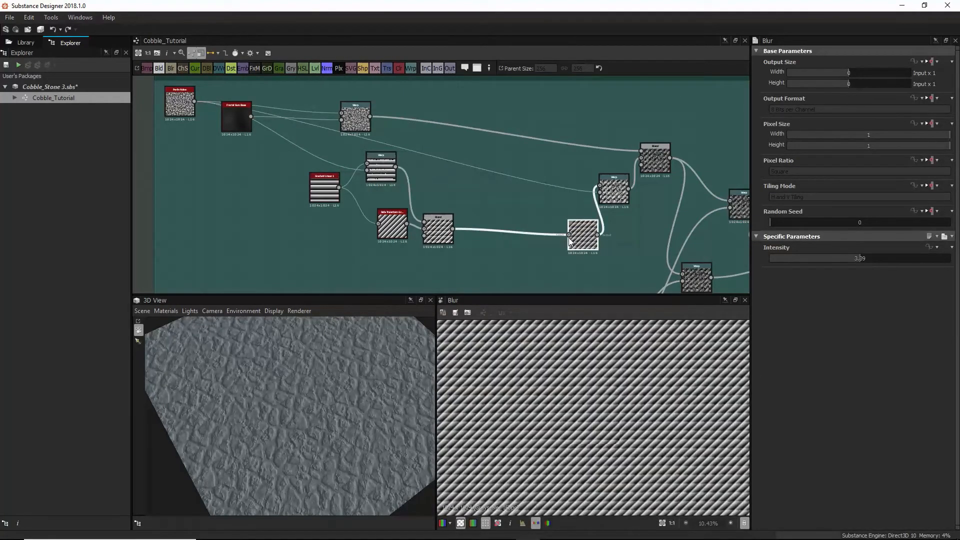
pyautogui.doubleClick(615, 198)
pyautogui.moveTo(632, 229); pyautogui.dragTo(546, 227, button='middle')
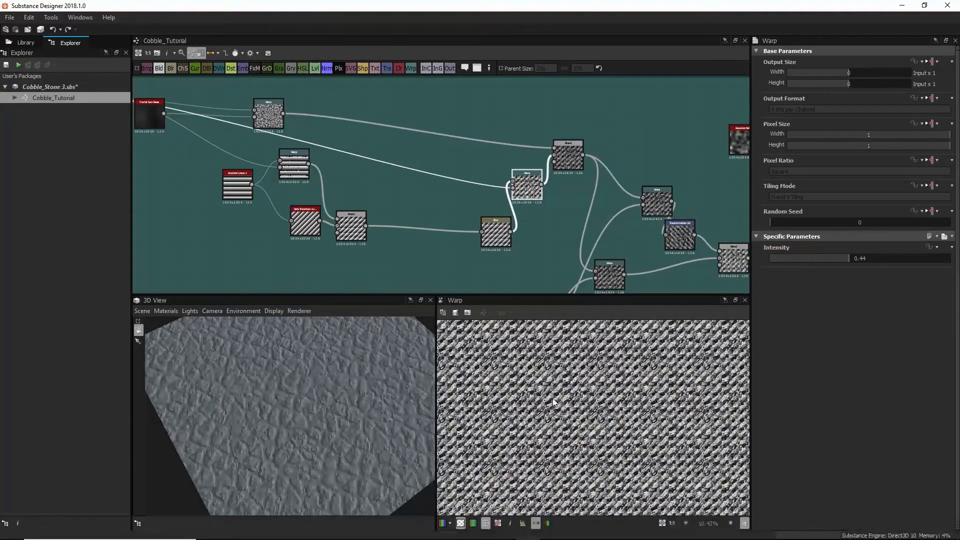
pyautogui.scroll(3, 608, 410)
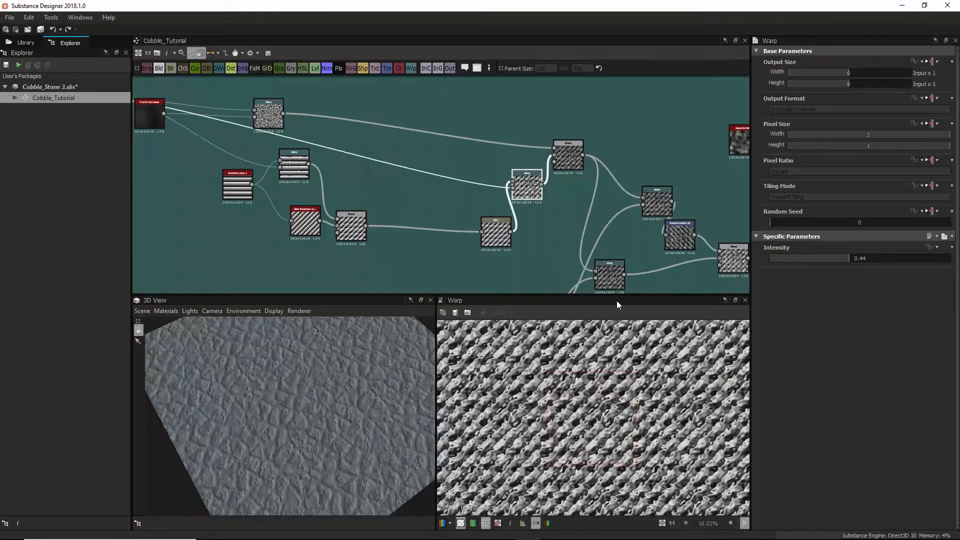
pyautogui.scroll(-4, 570, 205)
pyautogui.scroll(6, 563, 202)
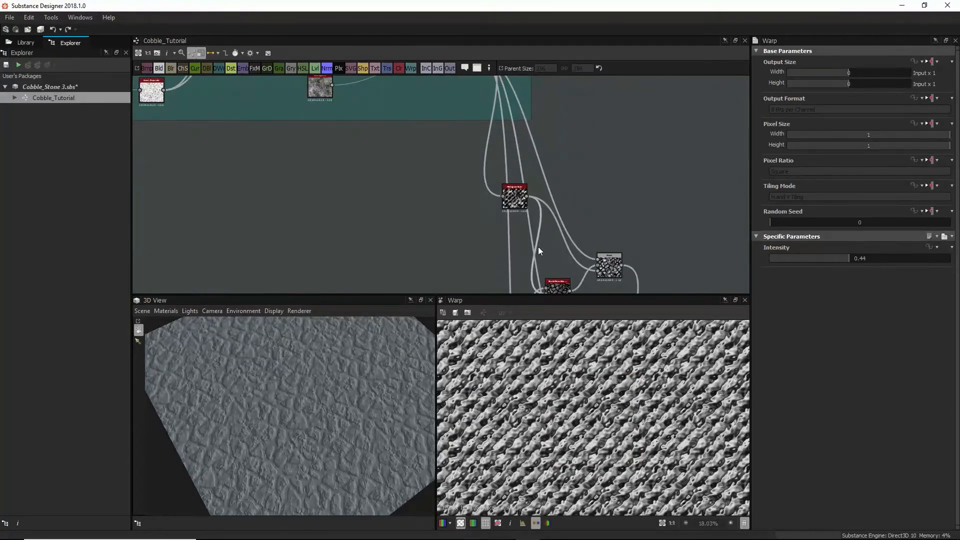
# Step: Display the Histogram Scan's output as a single untiled image and view the whole plane in the 3D preview
pyautogui.doubleClick(515, 197)
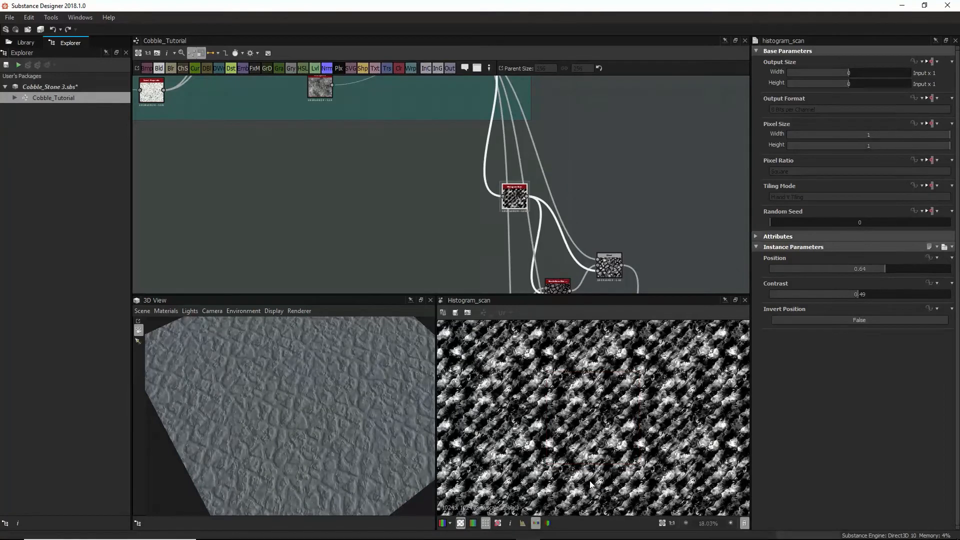
pyautogui.press('space')
pyautogui.moveTo(240, 468)
pyautogui.mouseDown()
pyautogui.moveTo(298, 422)
pyautogui.moveTo(320, 417)
pyautogui.moveTo(319, 425)
pyautogui.mouseUp()
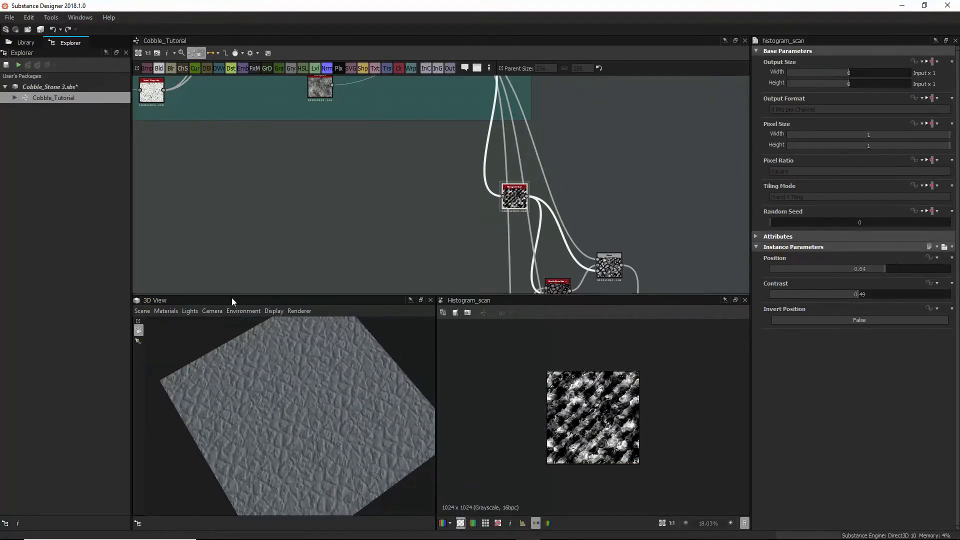
# Step: Open the default material's settings for the 3D preview and set its Tiling to 1
pyautogui.click(166, 311)
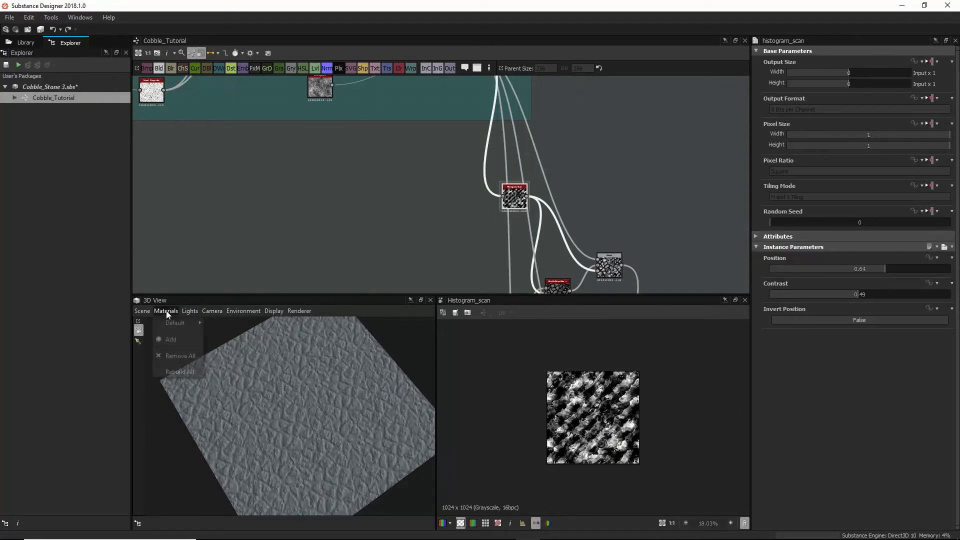
pyautogui.moveTo(174, 322)
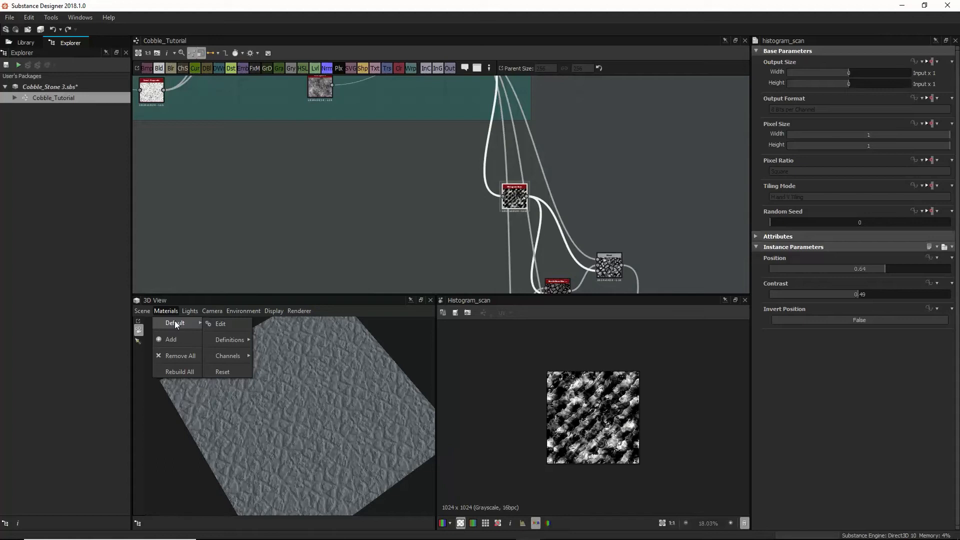
pyautogui.click(221, 323)
pyautogui.moveTo(799, 202); pyautogui.dragTo(793, 205)
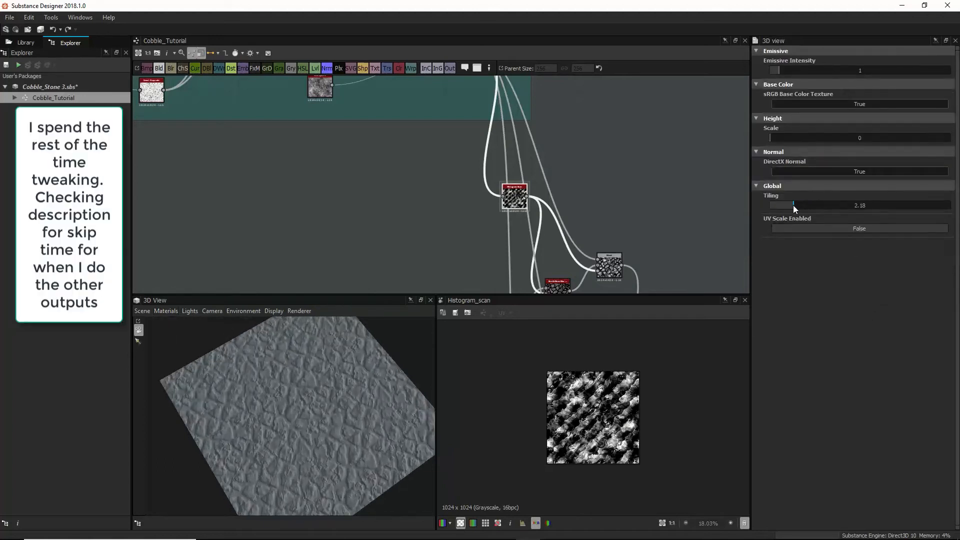
pyautogui.doubleClick(850, 206)
pyautogui.write('1')
pyautogui.press('Return')
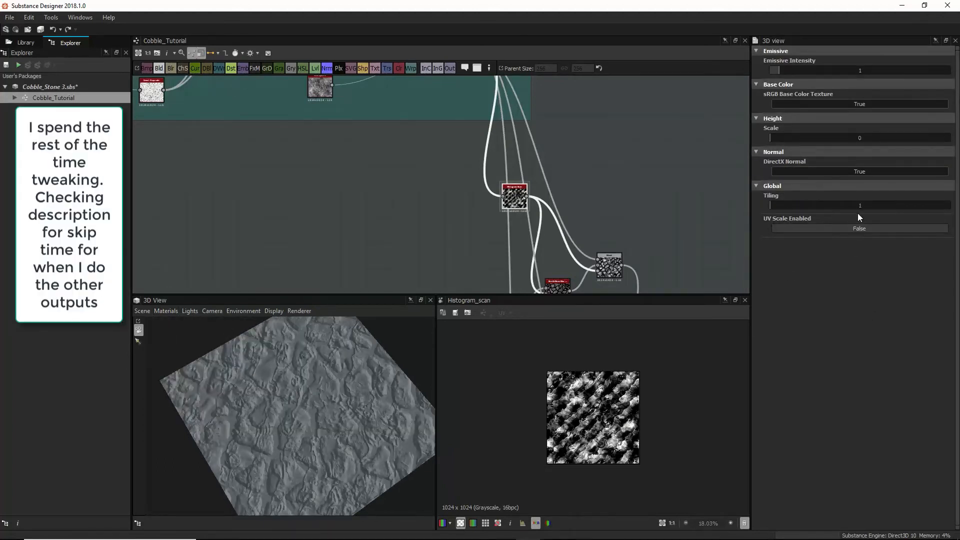
# Step: Examine the Histogram Scan output tiled and untiled, the Add Blend below it, and the 3D surface up close
pyautogui.moveTo(560, 197); pyautogui.dragTo(509, 154, button='middle')
pyautogui.press('space')
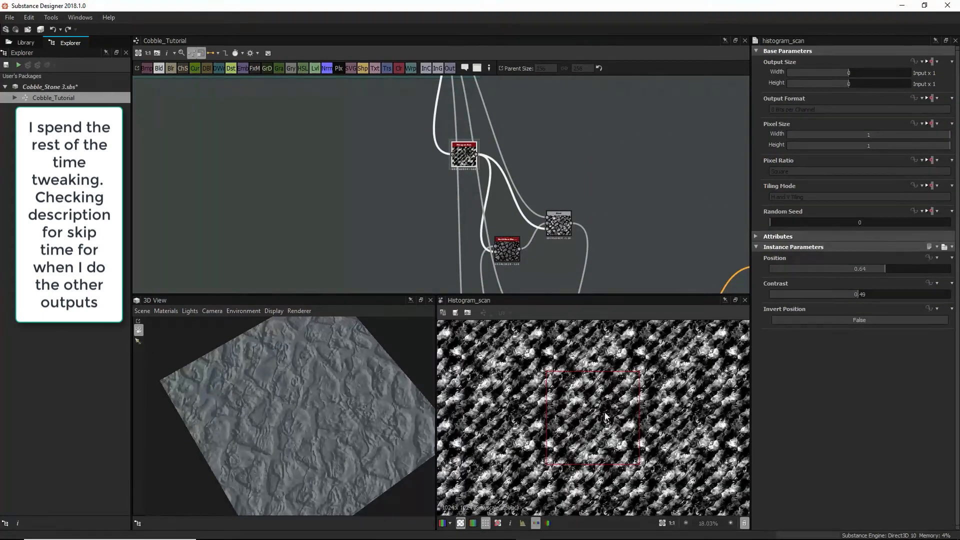
pyautogui.scroll(-5, 624, 431)
pyautogui.press('space')
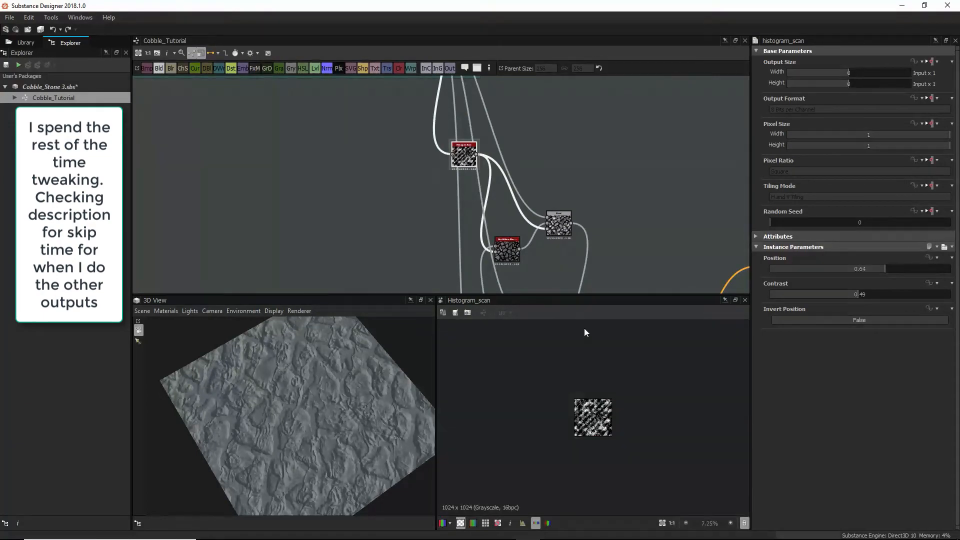
pyautogui.moveTo(563, 230); pyautogui.dragTo(554, 213, button='middle')
pyautogui.click(553, 212)
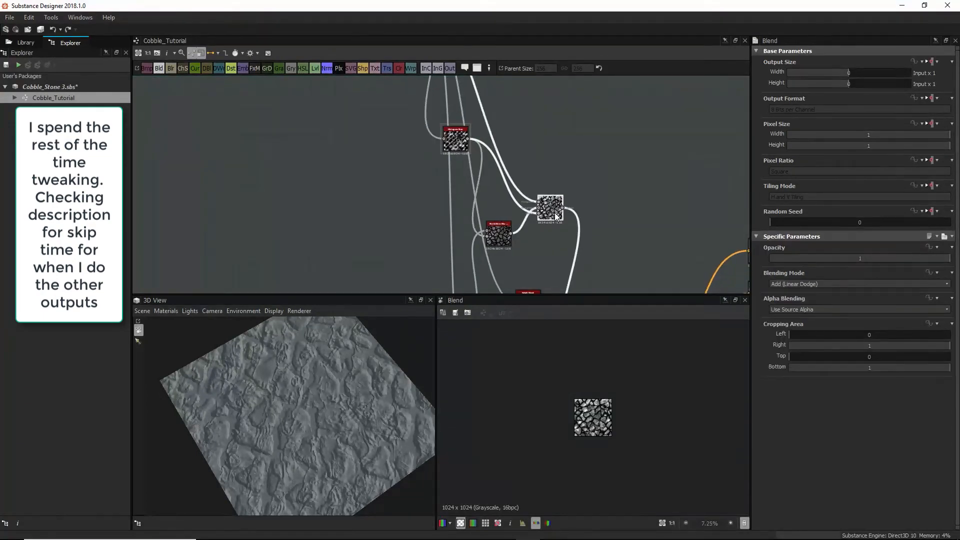
pyautogui.scroll(3, 480, 199)
pyautogui.click(425, 105)
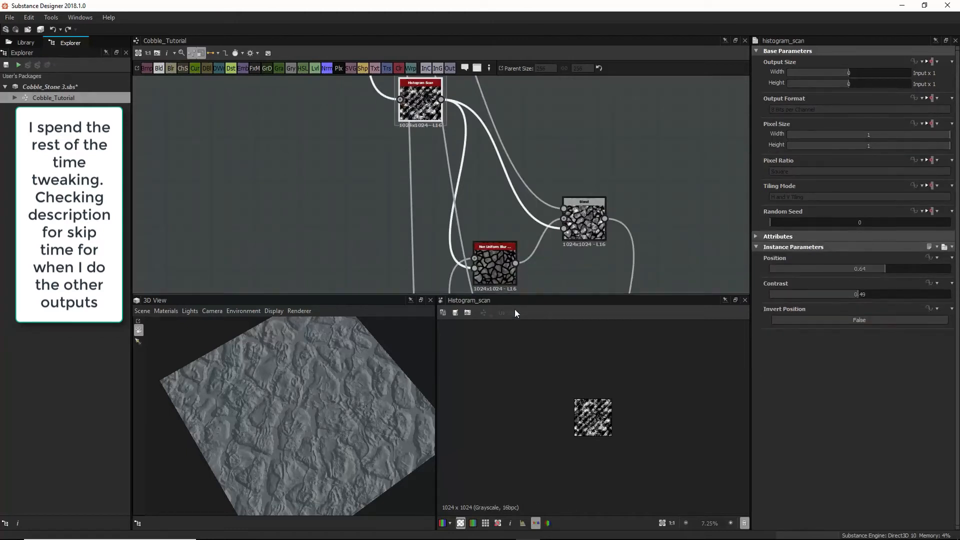
pyautogui.scroll(3, 358, 454)
pyautogui.scroll(5, 326, 455)
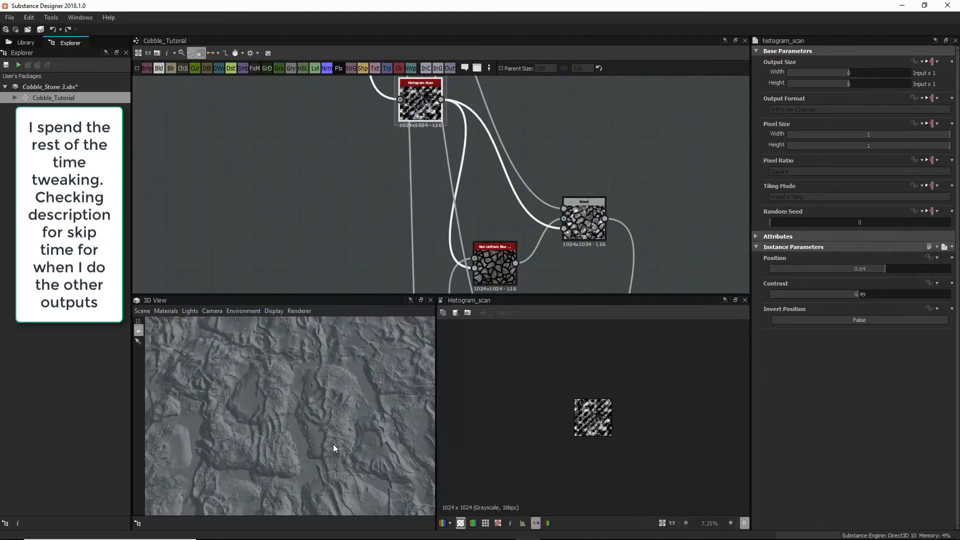
# Step: Raise the Intensity of the Non Uniform Blur below the Histogram Scan to about 6.53
pyautogui.click(504, 250)
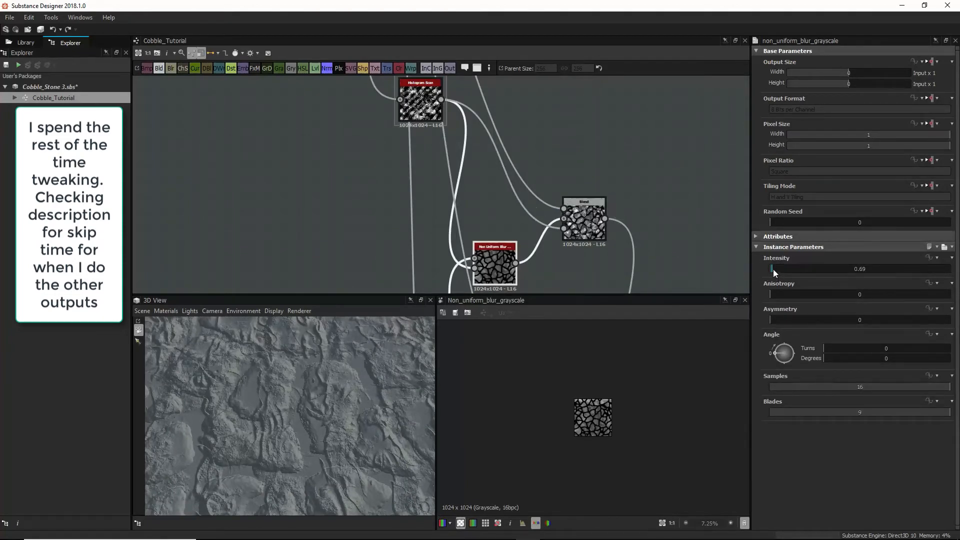
pyautogui.moveTo(773, 269); pyautogui.dragTo(793, 269)
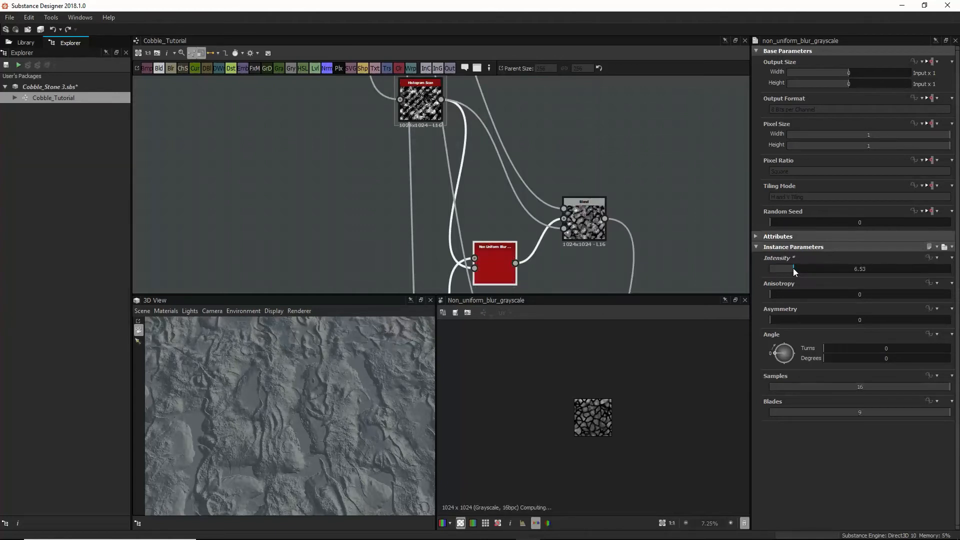
# Step: Compare the outputs of the Height Blend, the Histogram Scan and the Add Blend, and examine the 3D surface close up
pyautogui.moveTo(594, 271); pyautogui.dragTo(574, 78, button='middle')
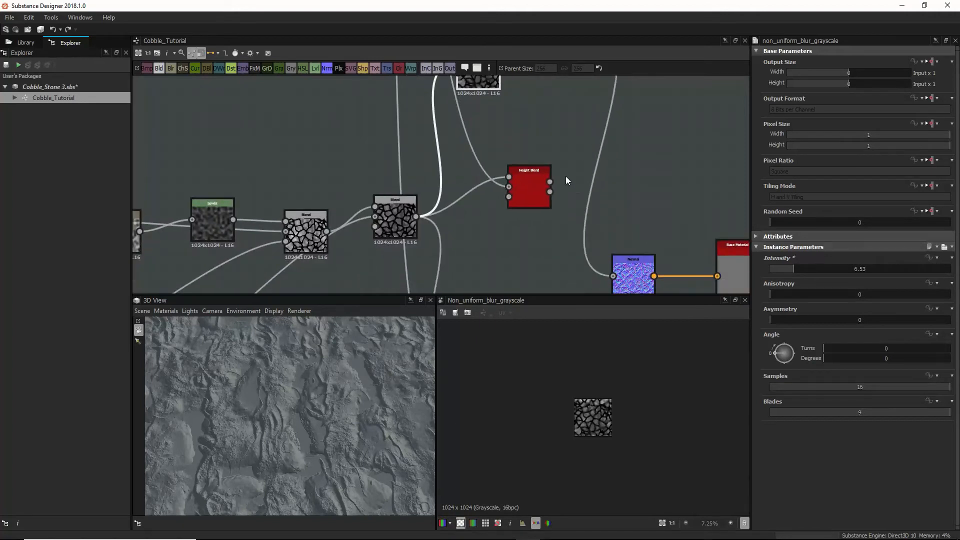
pyautogui.doubleClick(521, 187)
pyautogui.moveTo(544, 161); pyautogui.dragTo(548, 265, button='middle')
pyautogui.moveTo(520, 174); pyautogui.dragTo(541, 272, button='middle')
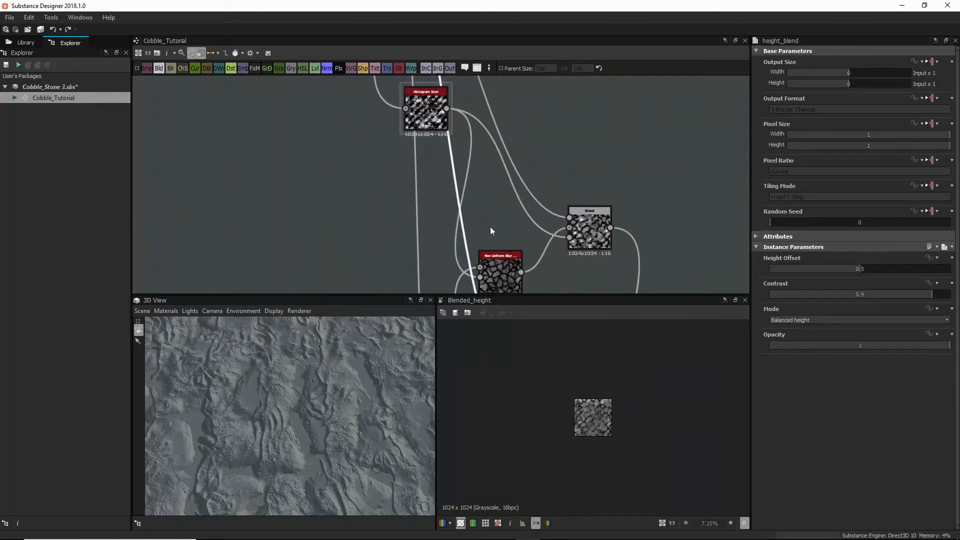
pyautogui.moveTo(492, 233); pyautogui.dragTo(522, 247, button='middle')
pyautogui.moveTo(506, 176); pyautogui.dragTo(521, 257, button='middle')
pyautogui.click(480, 171)
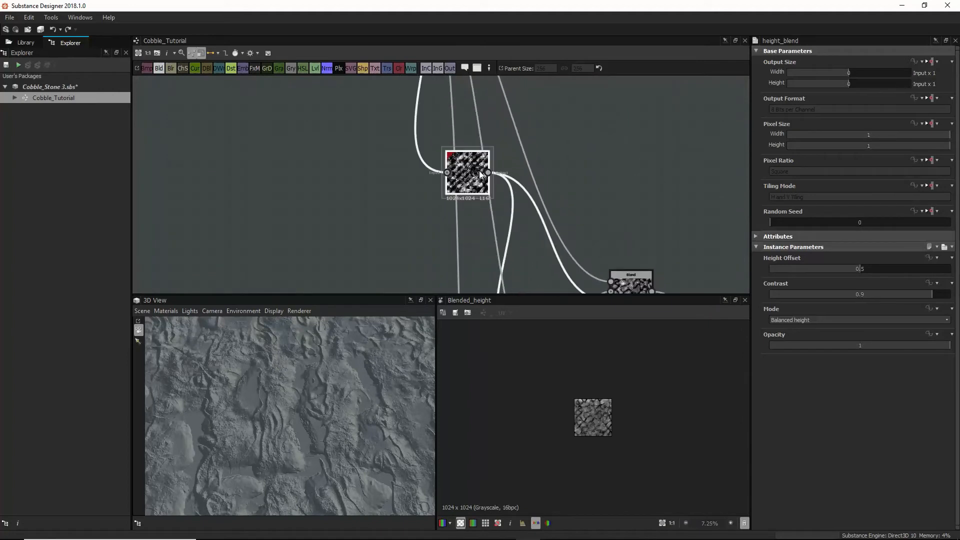
pyautogui.doubleClick(479, 172)
pyautogui.scroll(4, 612, 422)
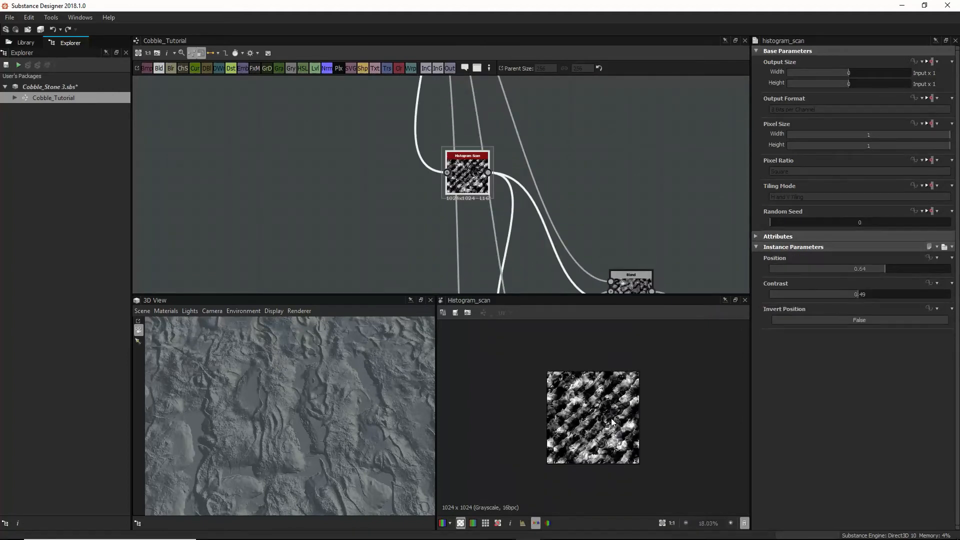
pyautogui.moveTo(522, 179); pyautogui.dragTo(527, 222, button='middle')
pyautogui.doubleClick(574, 254)
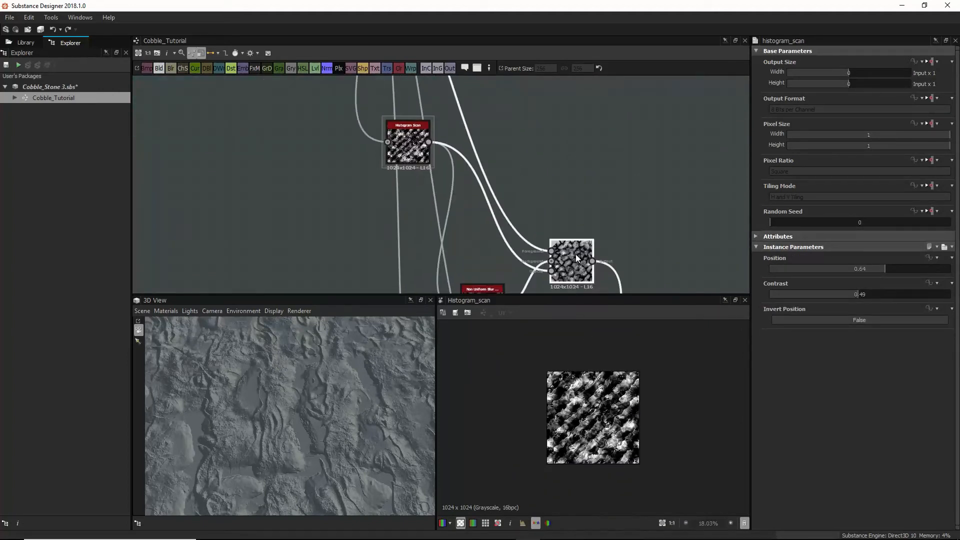
pyautogui.moveTo(298, 442)
pyautogui.mouseDown()
pyautogui.moveTo(263, 424)
pyautogui.moveTo(272, 405)
pyautogui.moveTo(297, 425)
pyautogui.mouseUp()
pyautogui.scroll(3, 297, 423)
pyautogui.scroll(-2, 611, 235)
# Step: Connect the Levels output to the foreground input of the Blend before the Mud frame's final Subtract Blend, replacing the direct noise link
pyautogui.moveTo(609, 260); pyautogui.dragTo(526, 145, button='middle')
pyautogui.moveTo(544, 227)
pyautogui.mouseDown(button='middle')
pyautogui.moveTo(518, 141)
pyautogui.moveTo(566, 270)
pyautogui.mouseUp(button='middle')
pyautogui.moveTo(555, 224); pyautogui.dragTo(595, 289, button='middle')
pyautogui.moveTo(539, 95); pyautogui.dragTo(624, 254, button='middle')
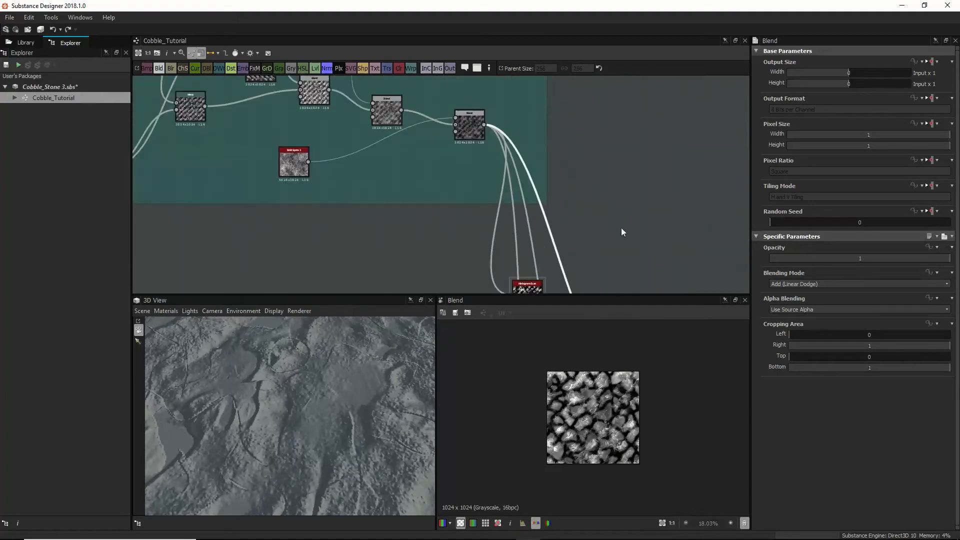
pyautogui.moveTo(565, 144); pyautogui.dragTo(614, 247, button='middle')
pyautogui.moveTo(515, 230); pyautogui.dragTo(505, 203)
pyautogui.moveTo(532, 185); pyautogui.dragTo(528, 182, button='middle')
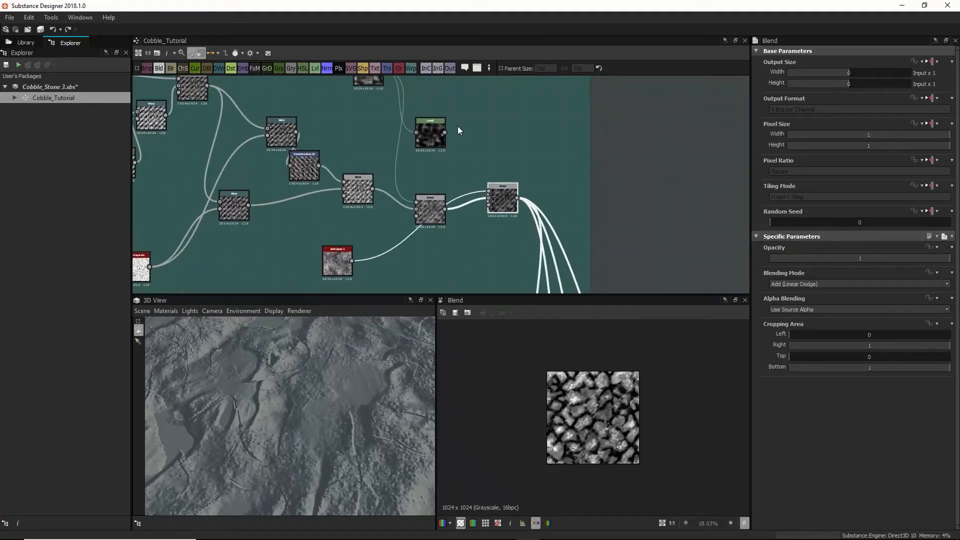
pyautogui.moveTo(458, 127); pyautogui.dragTo(495, 196, button='middle')
pyautogui.click(473, 203)
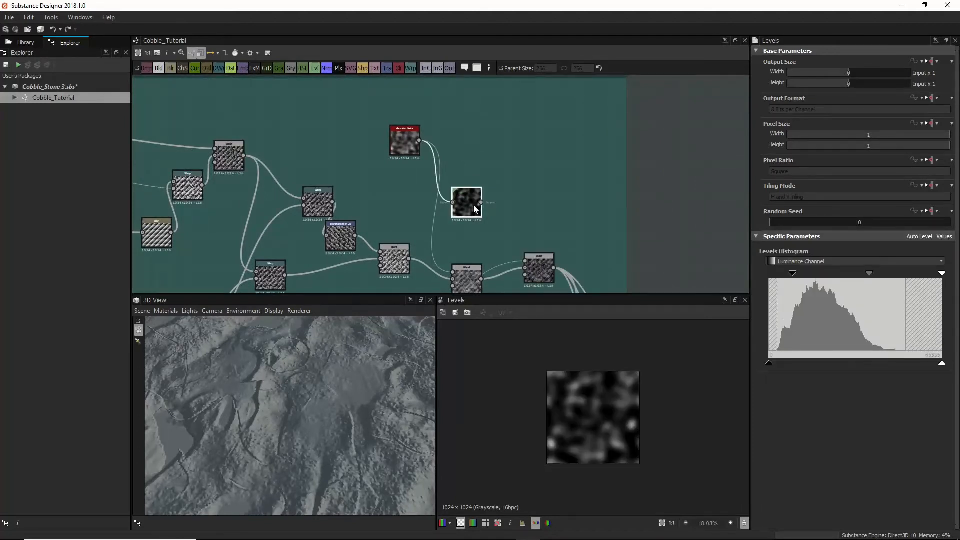
pyautogui.moveTo(472, 205); pyautogui.dragTo(472, 208)
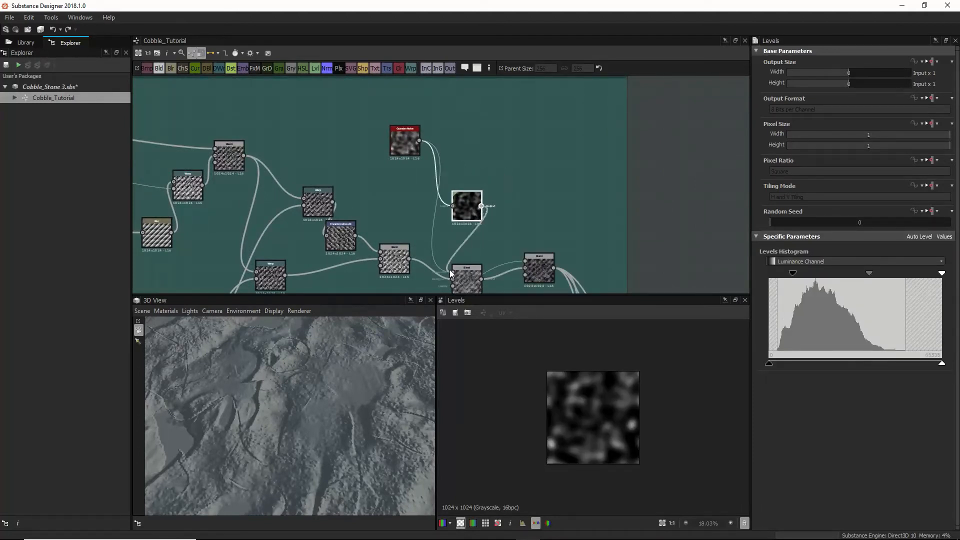
pyautogui.moveTo(449, 268); pyautogui.dragTo(449, 269)
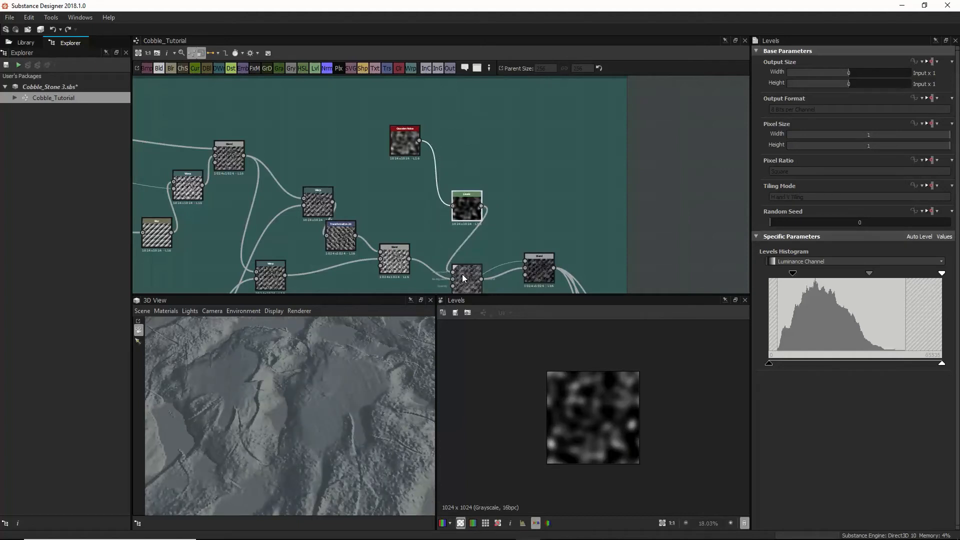
# Step: Examine the outputs of the Subtract Blend, the Add Blend, the Transformation 2D and the Blur in the Mud frame
pyautogui.click(536, 269)
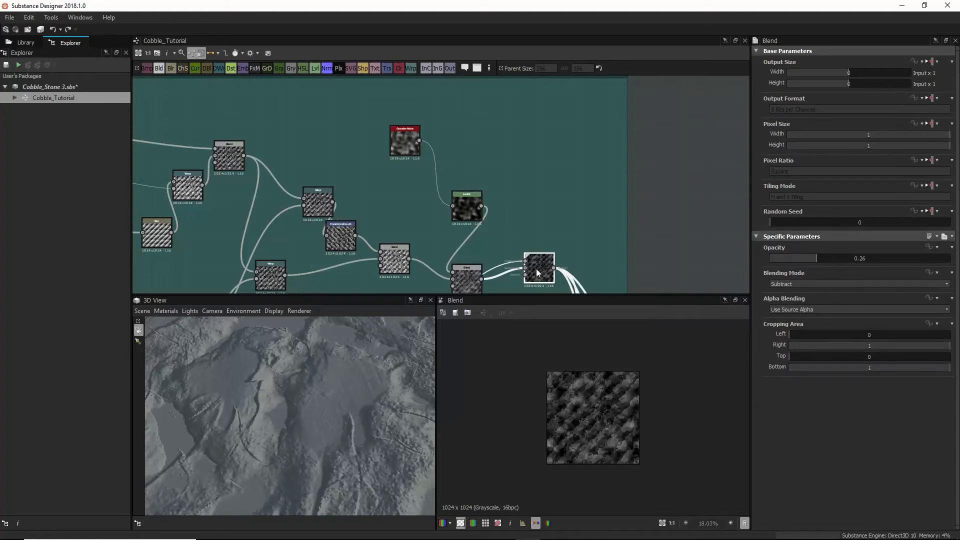
pyautogui.scroll(5, 568, 400)
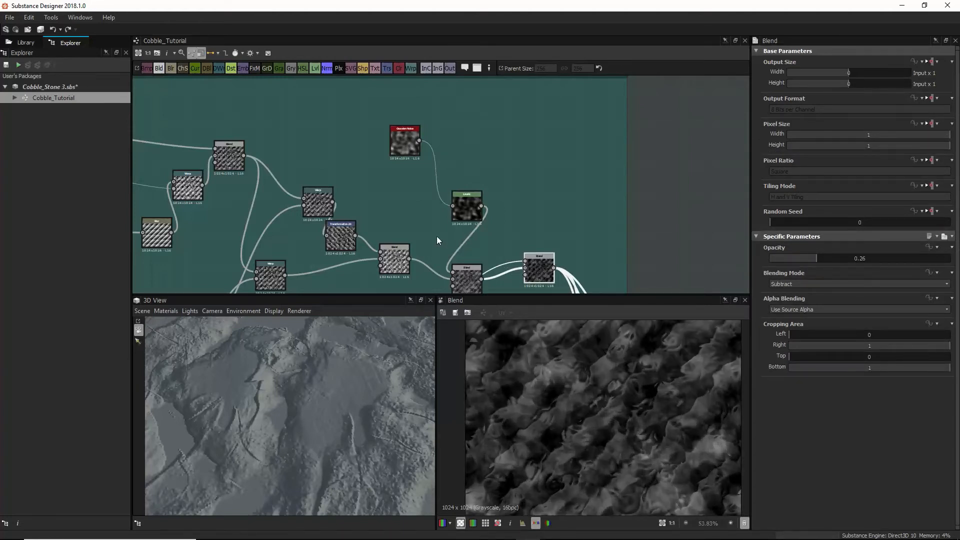
pyautogui.click(388, 255)
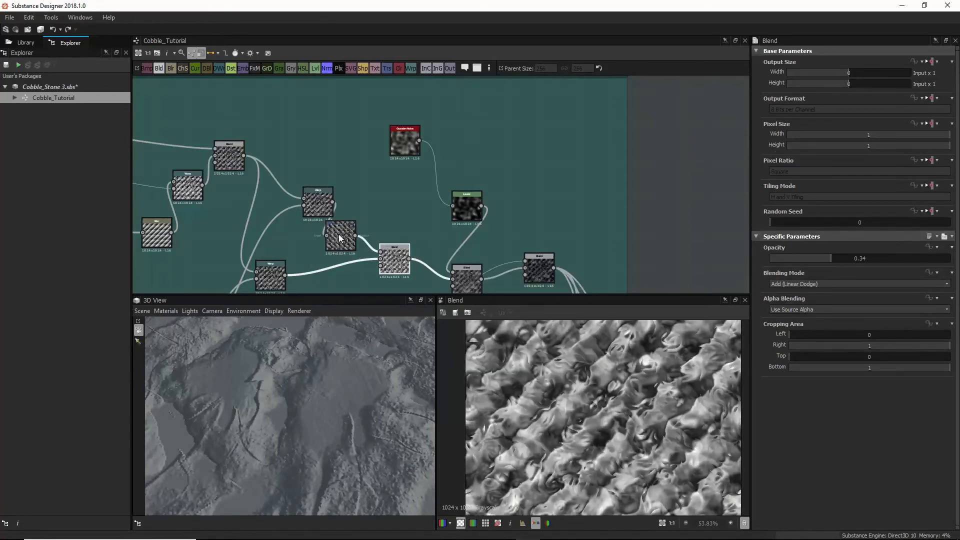
pyautogui.click(339, 238)
pyautogui.moveTo(338, 235); pyautogui.dragTo(377, 234, button='middle')
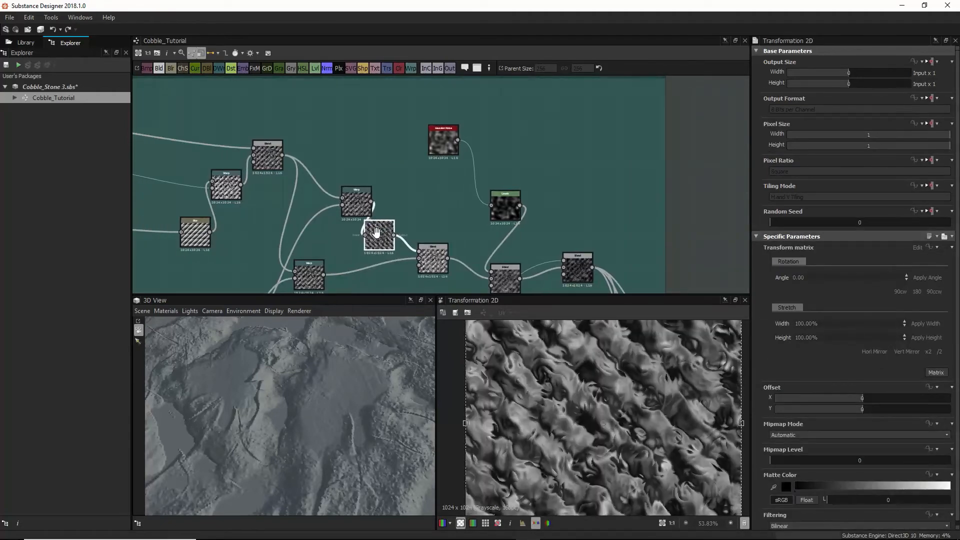
pyautogui.click(195, 227)
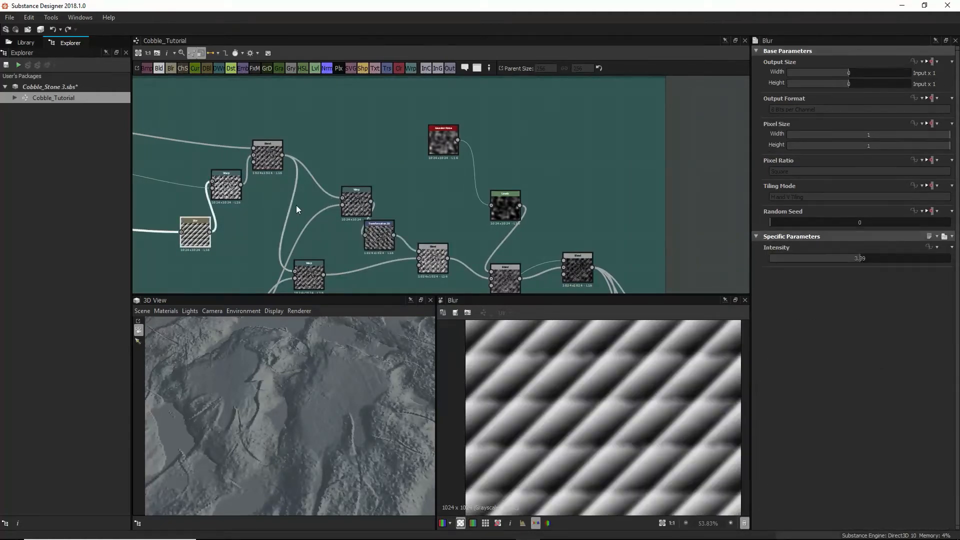
# Step: Space out the Warp and the Add Blend on either side of the Transformation 2D in the Mud frame
pyautogui.moveTo(350, 205); pyautogui.dragTo(330, 226)
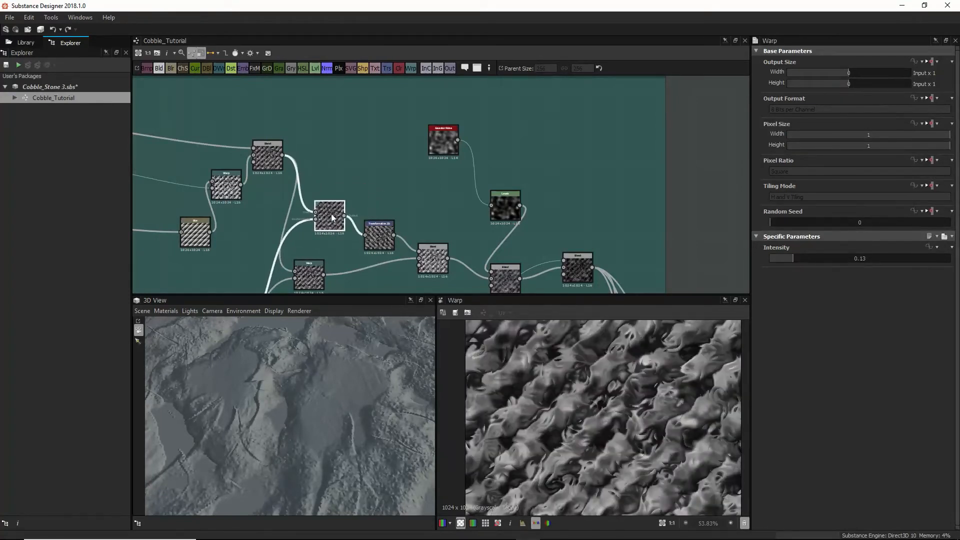
pyautogui.click(380, 232)
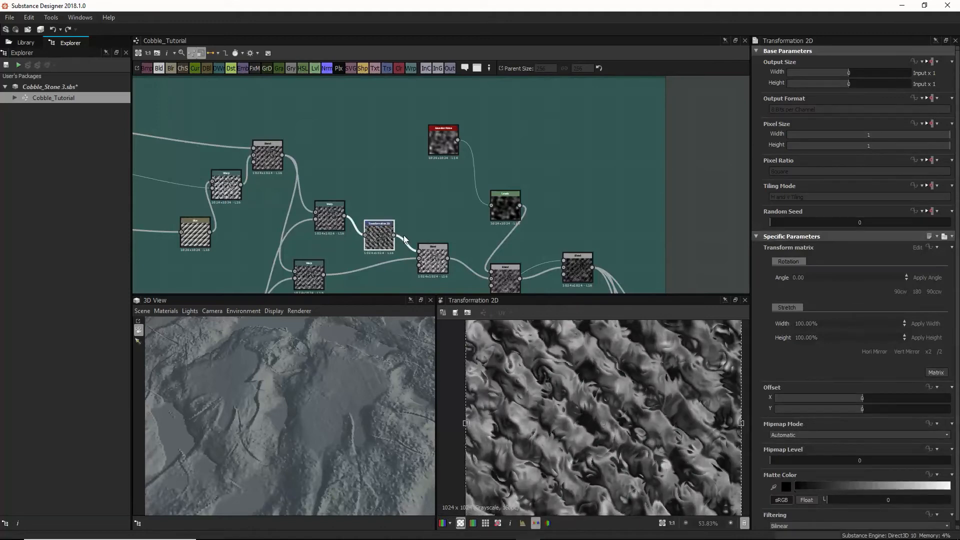
pyautogui.moveTo(418, 256); pyautogui.dragTo(428, 256)
# Step: Try inserting a Blend node on the link between the Transformation 2D and the Add Blend, and remove it
pyautogui.click(408, 242)
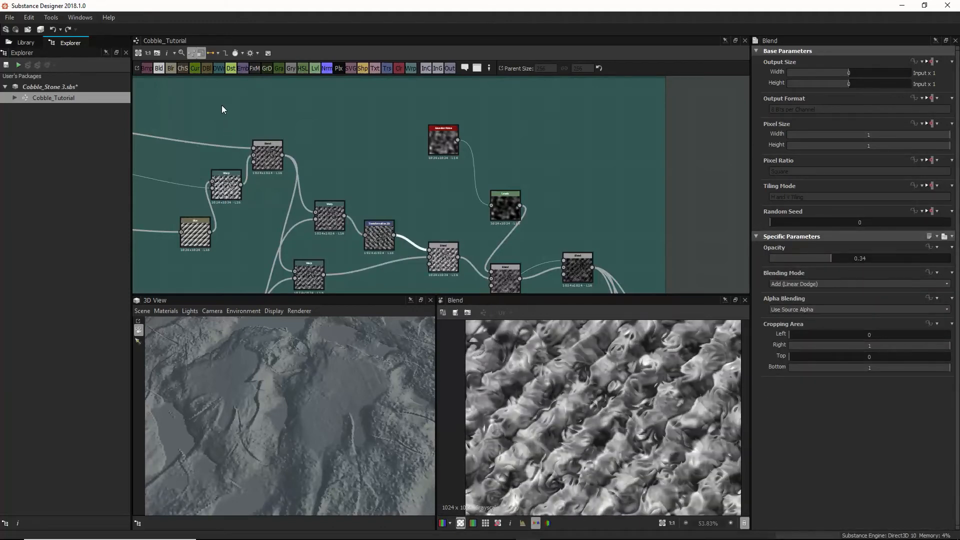
pyautogui.click(158, 68)
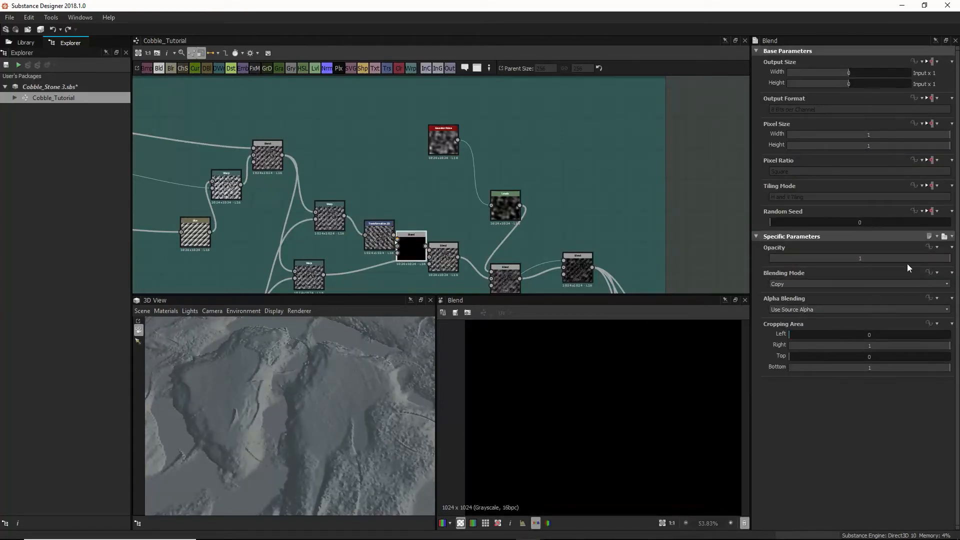
pyautogui.press('Delete')
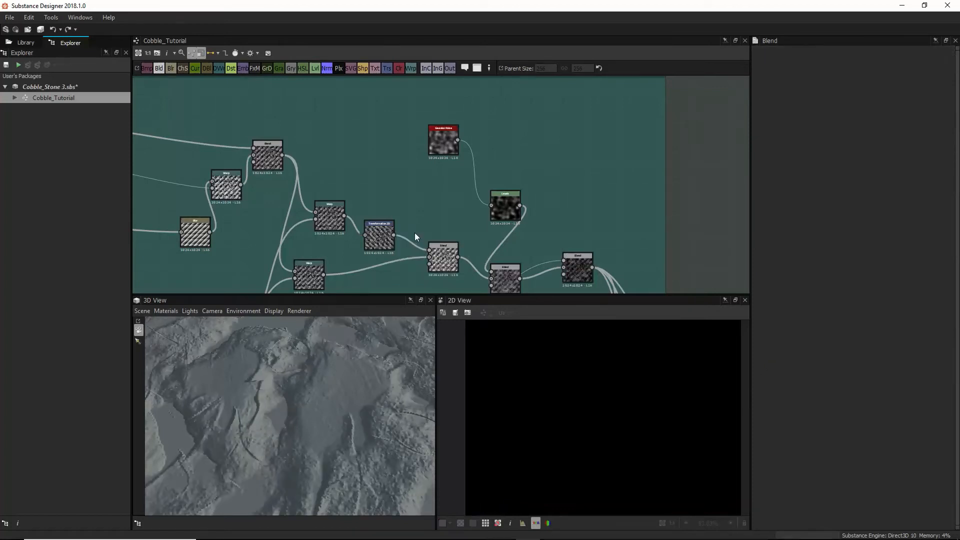
# Step: Insert a Blur with Intensity about 0.83 between the Transformation 2D and the Add Blend, and rearrange the neighbouring nodes
pyautogui.click(171, 68)
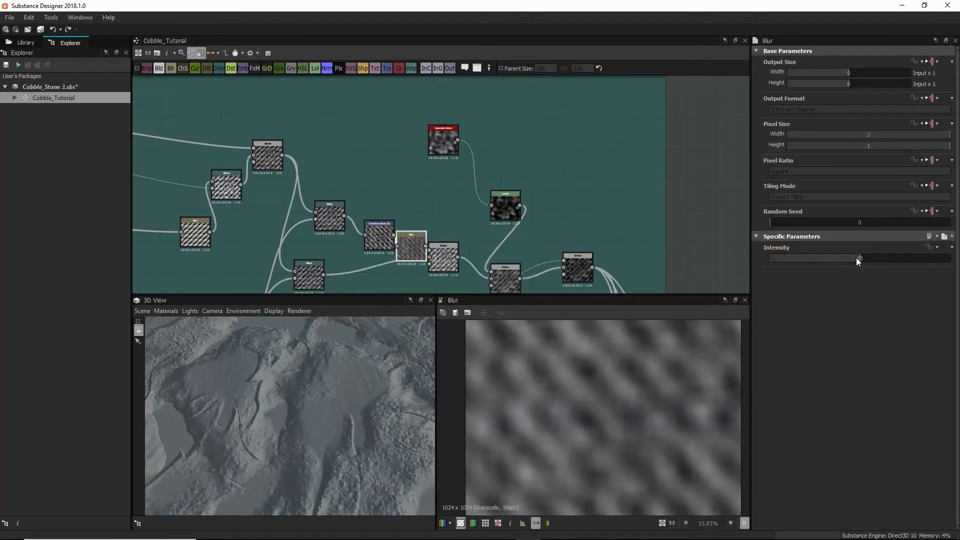
pyautogui.moveTo(856, 257); pyautogui.dragTo(776, 256)
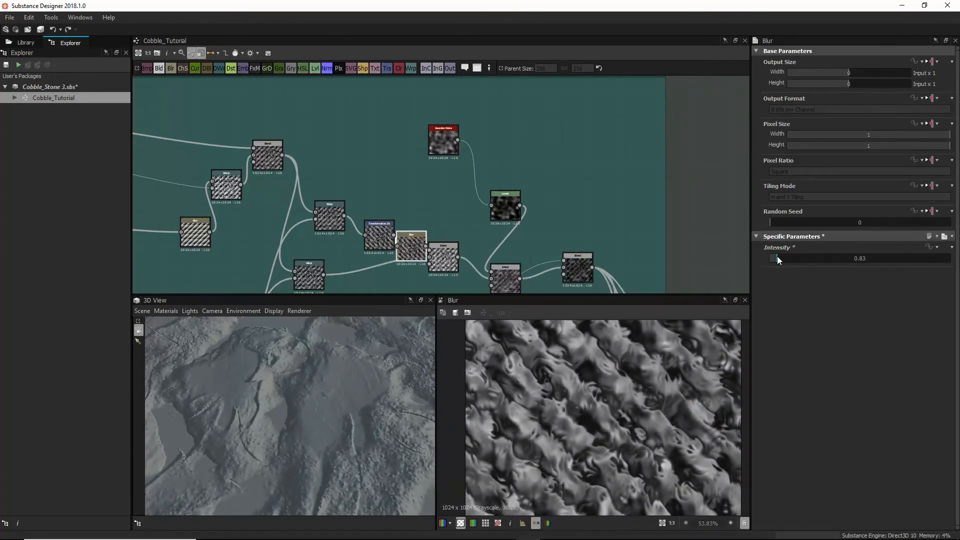
pyautogui.moveTo(330, 214); pyautogui.dragTo(320, 183)
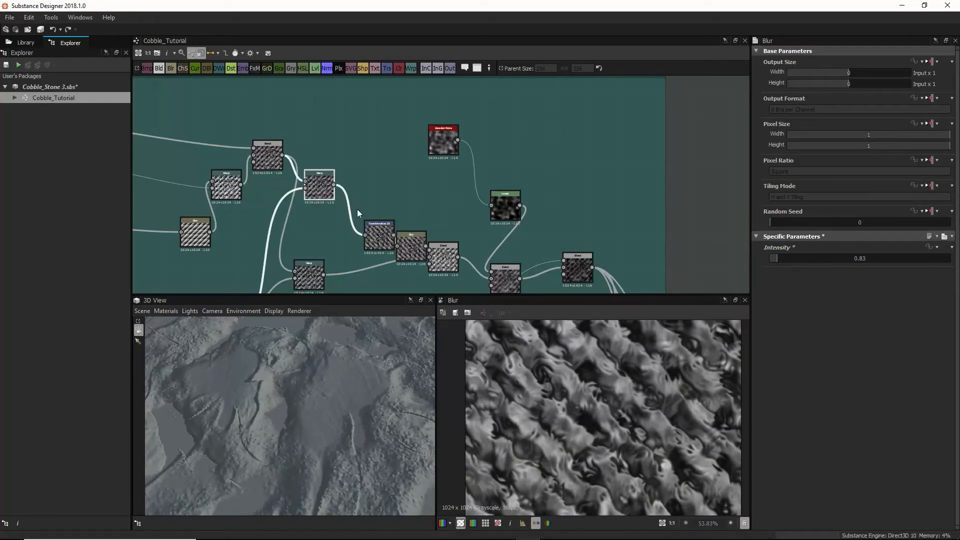
pyautogui.moveTo(379, 232); pyautogui.dragTo(350, 193)
pyautogui.moveTo(424, 251); pyautogui.dragTo(405, 231)
pyautogui.click(452, 252)
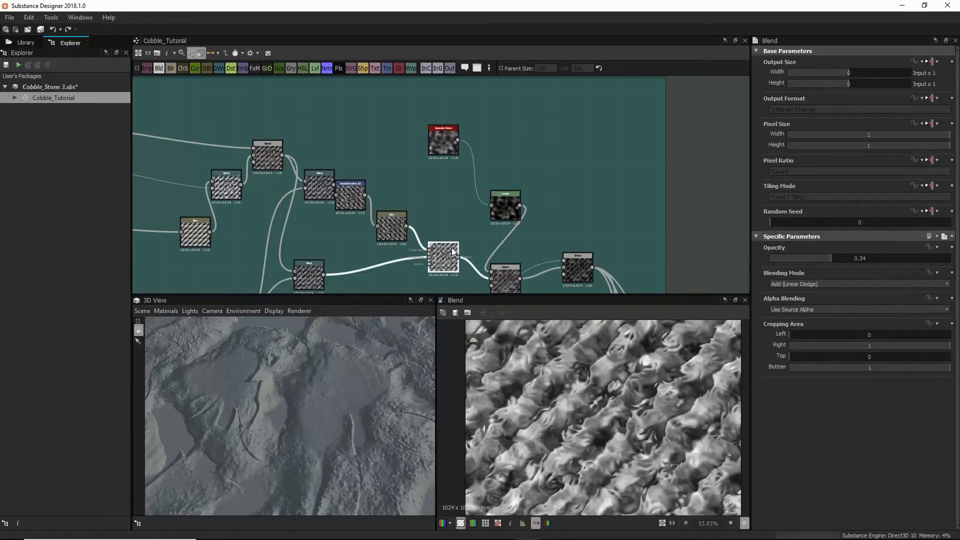
# Step: Duplicate the Blur with Intensity 0.83, insert the copy between the lower Warp and the Add Blend, and check the result in 3D
pyautogui.click(319, 272)
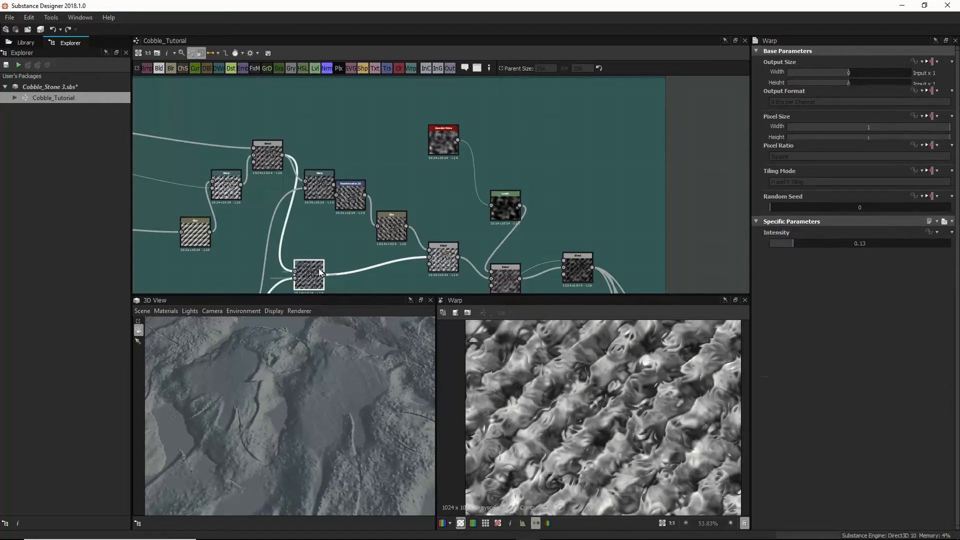
pyautogui.click(391, 223)
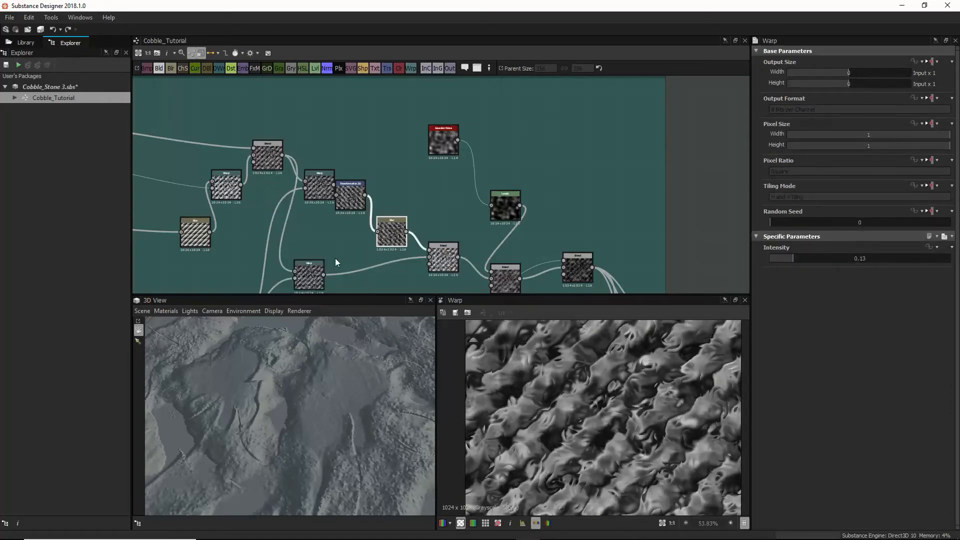
pyautogui.moveTo(374, 240); pyautogui.dragTo(350, 254)
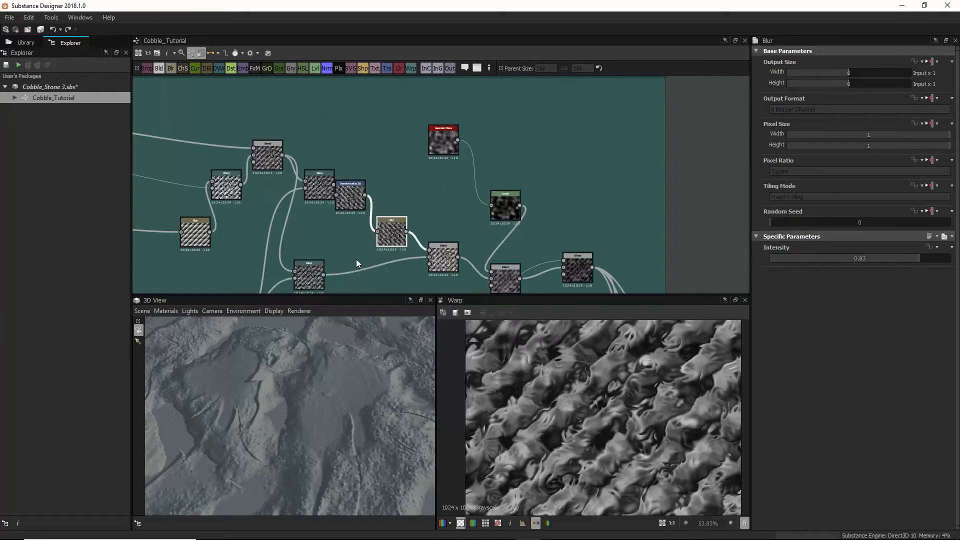
pyautogui.hotkey('ctrl', 'v')
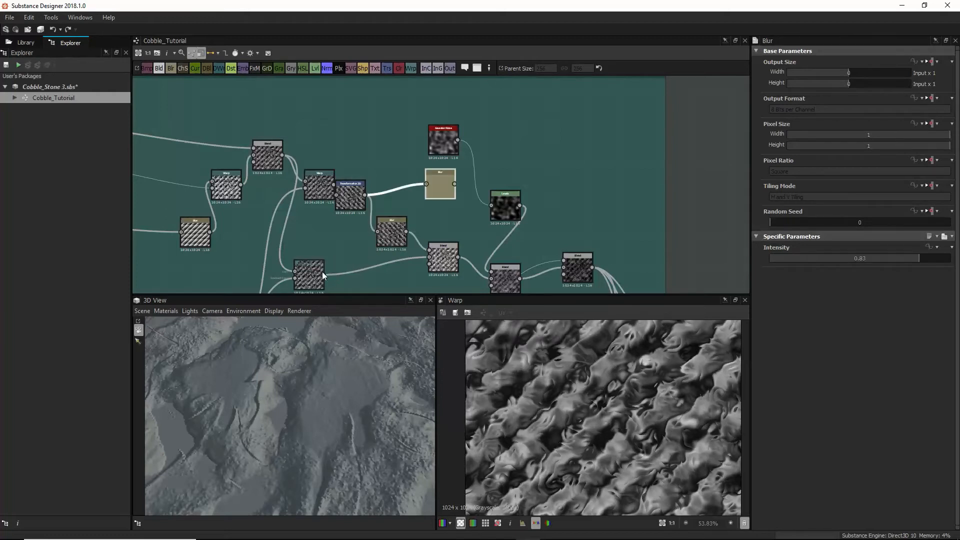
pyautogui.moveTo(390, 208); pyautogui.dragTo(429, 257)
pyautogui.moveTo(433, 193); pyautogui.dragTo(379, 269)
pyautogui.click(443, 260)
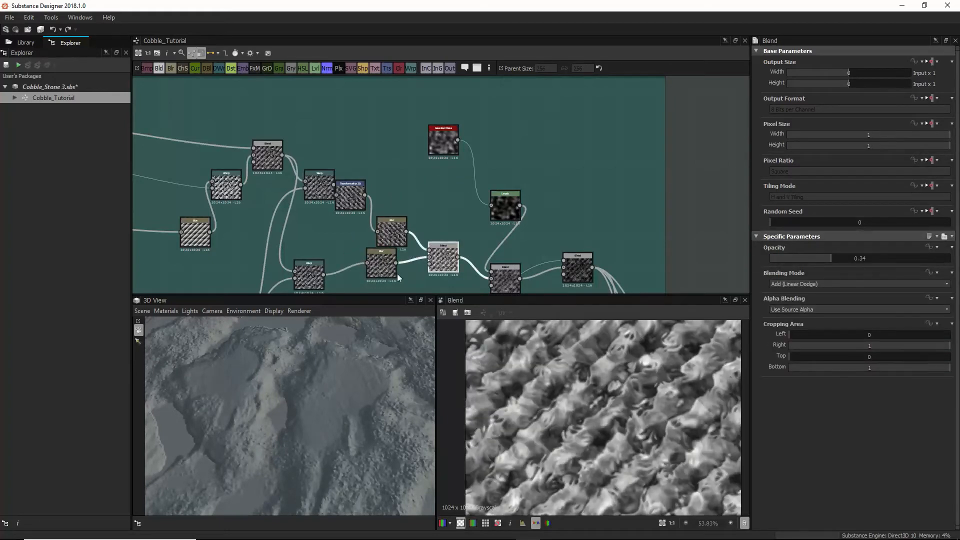
pyautogui.moveTo(334, 407); pyautogui.dragTo(360, 397)
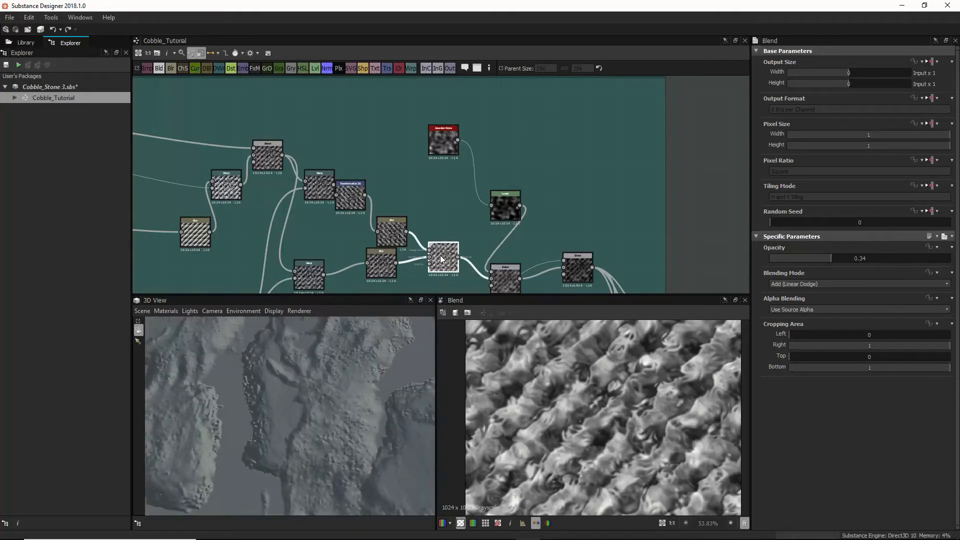
# Step: Compare the outputs of the Copy Blend and the Subtract Blend, and move the BnW Spots noise above the Subtract Blend
pyautogui.click(496, 278)
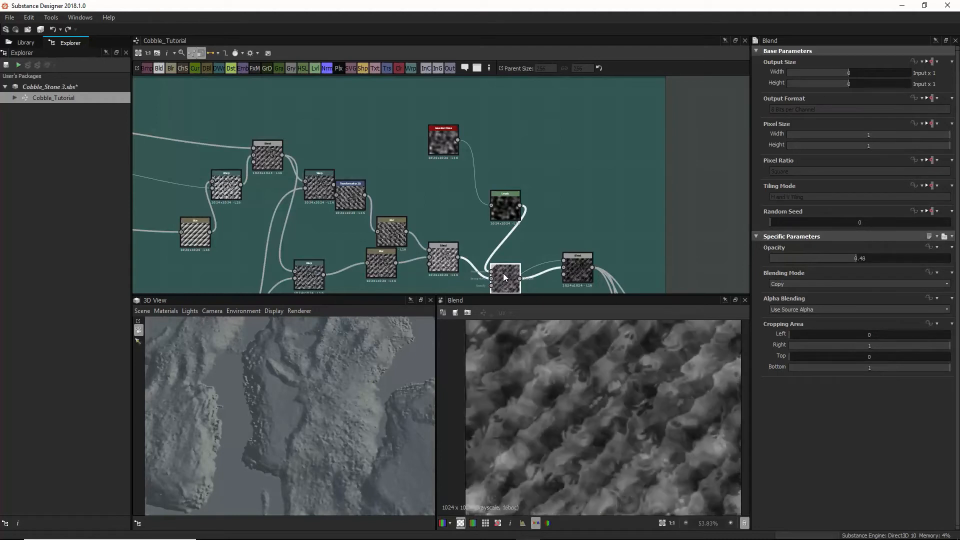
pyautogui.click(575, 258)
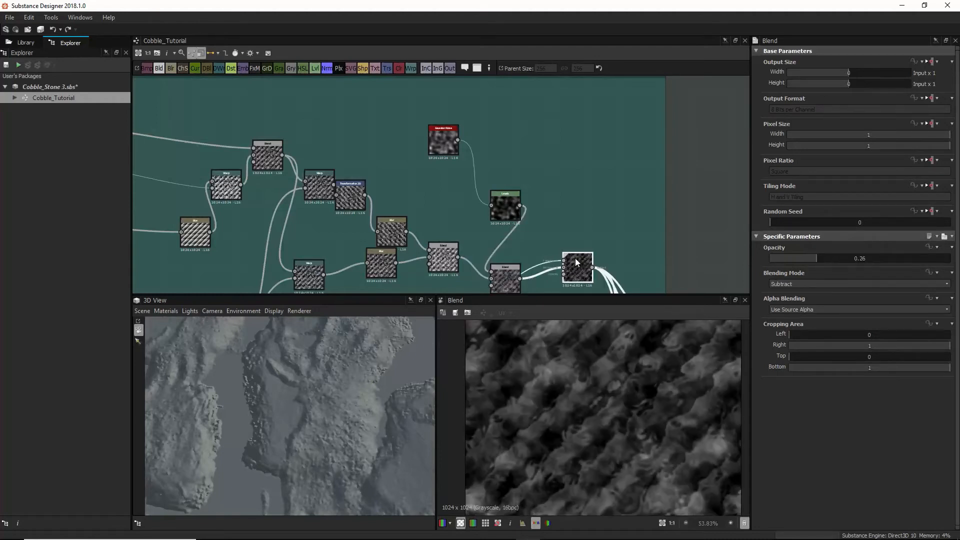
pyautogui.moveTo(556, 286); pyautogui.dragTo(545, 212, button='middle')
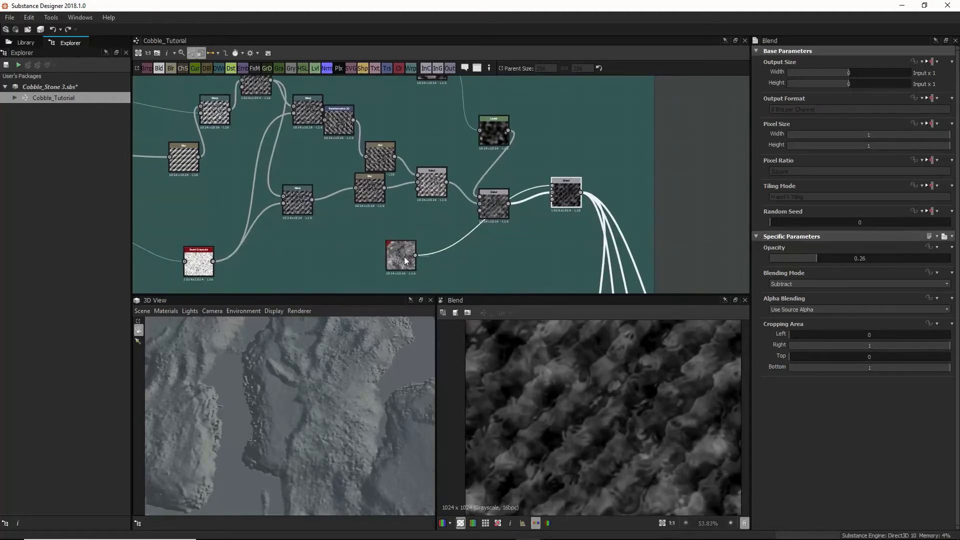
pyautogui.moveTo(404, 257); pyautogui.dragTo(546, 150)
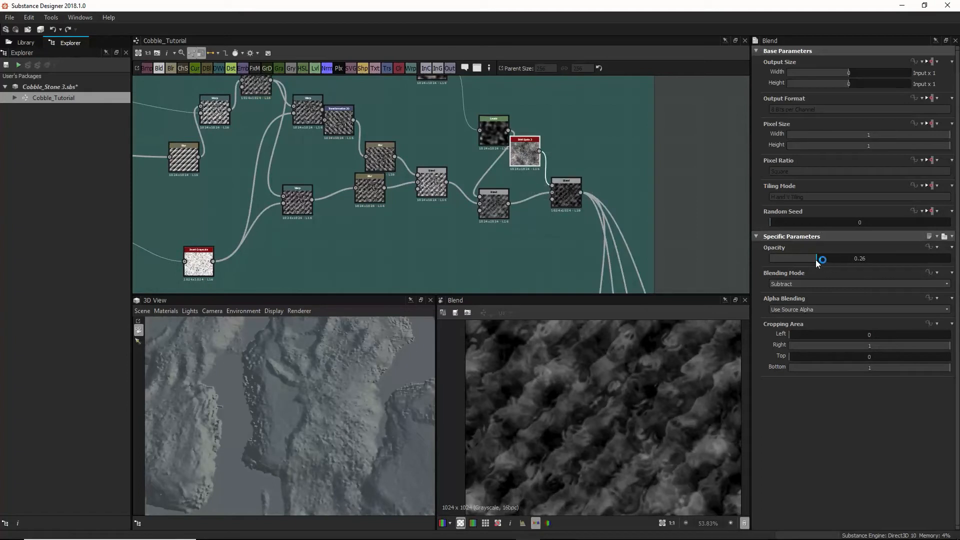
# Step: Change the Mud frame's final Blend to Add (Linear Dodge) with Opacity 0.04, and inspect the mud surface in 3D
pyautogui.moveTo(814, 259); pyautogui.dragTo(802, 257)
pyautogui.click(798, 283)
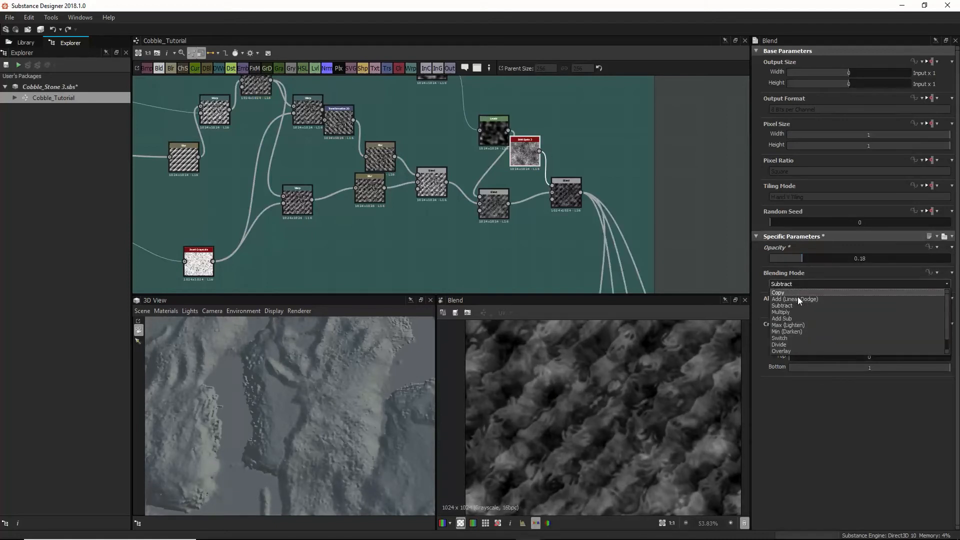
pyautogui.click(797, 298)
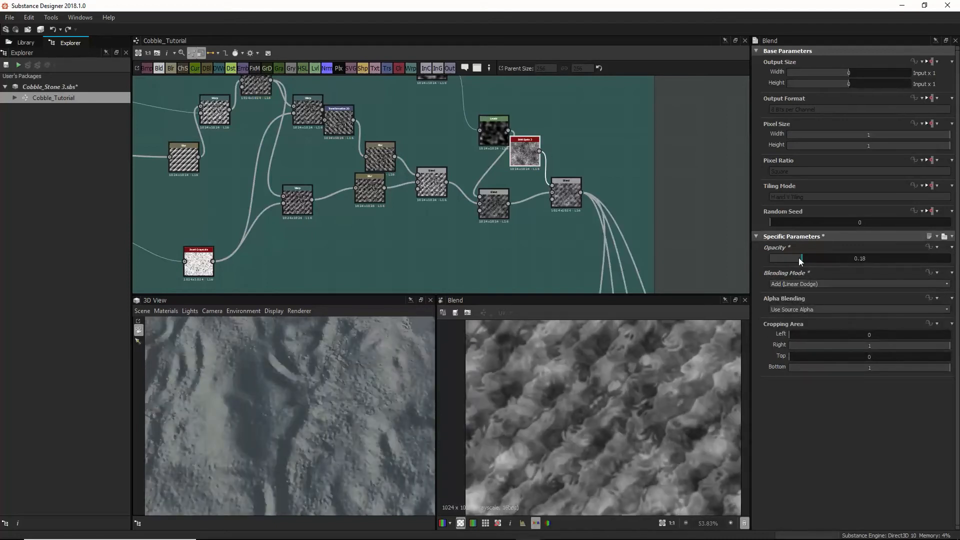
pyautogui.moveTo(798, 257); pyautogui.dragTo(767, 262)
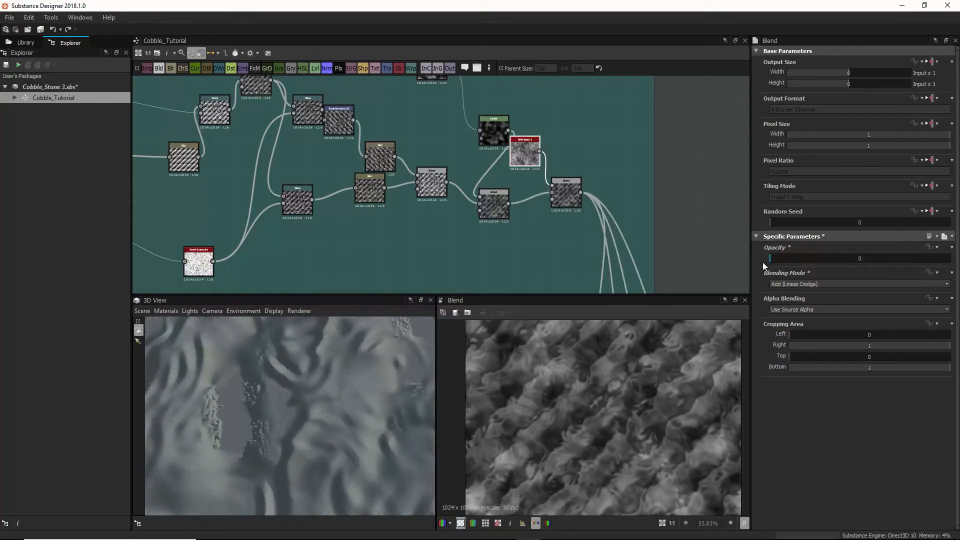
pyautogui.moveTo(770, 262); pyautogui.dragTo(777, 264)
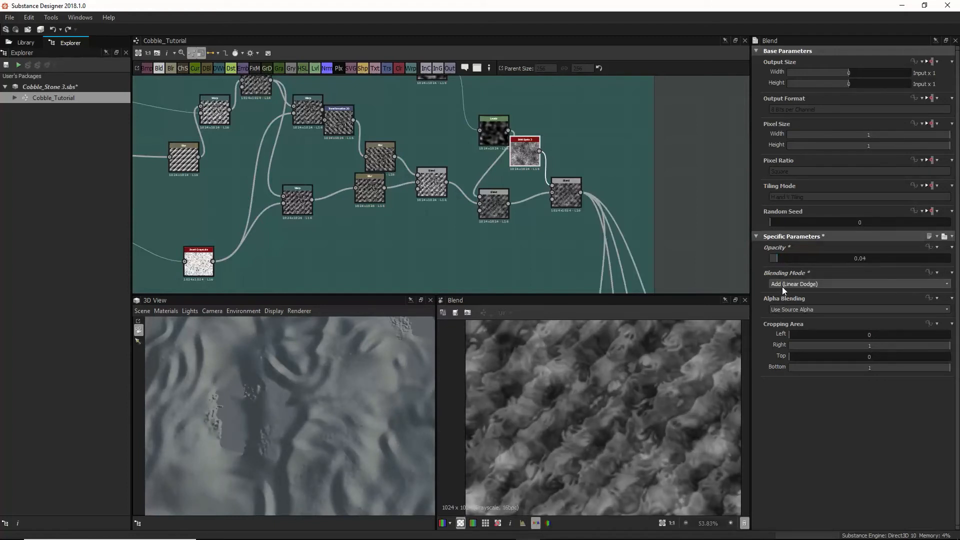
pyautogui.moveTo(381, 364); pyautogui.dragTo(343, 386)
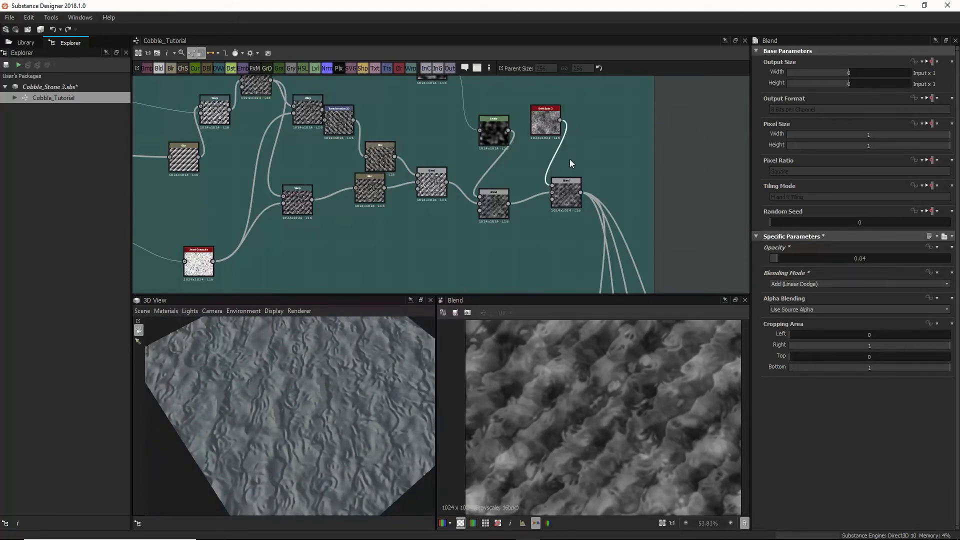
pyautogui.scroll(5, 407, 386)
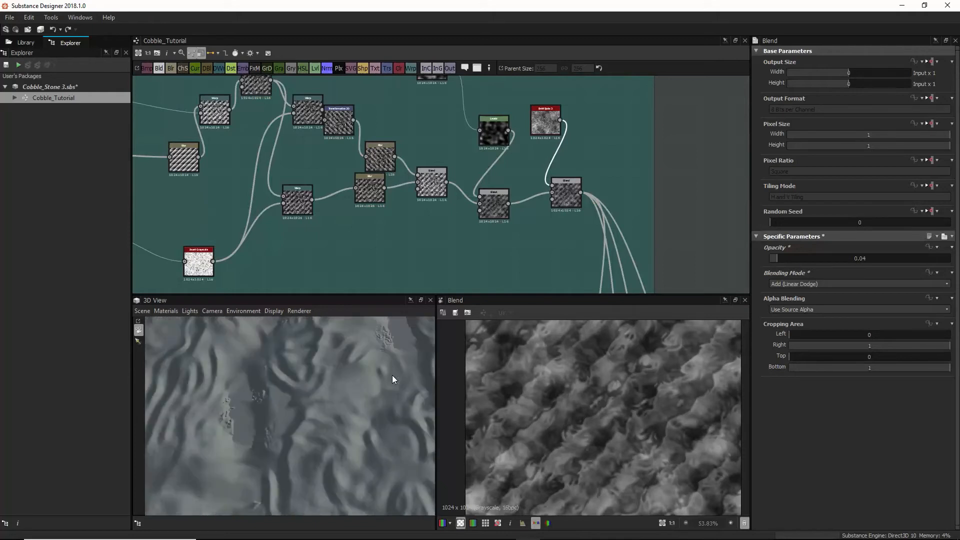
pyautogui.scroll(-3, 389, 370)
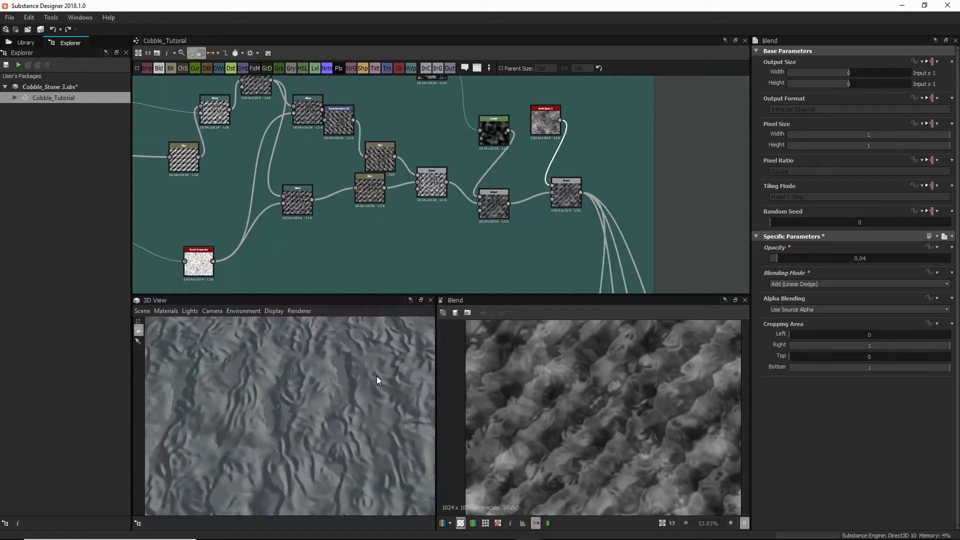
pyautogui.scroll(-1, 600, 205)
# Step: Set the Histogram Scan below the Mud frame to Position 0.61 and Contrast about 0.51, checking the stone coverage in 3D
pyautogui.moveTo(600, 205); pyautogui.dragTo(557, 136, button='middle')
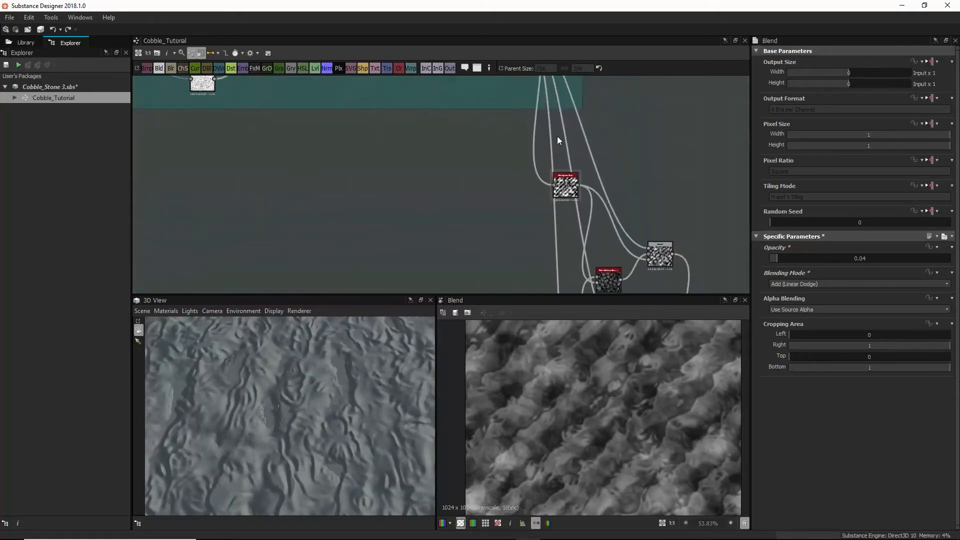
pyautogui.click(560, 193)
pyautogui.moveTo(561, 193); pyautogui.dragTo(543, 141, button='middle')
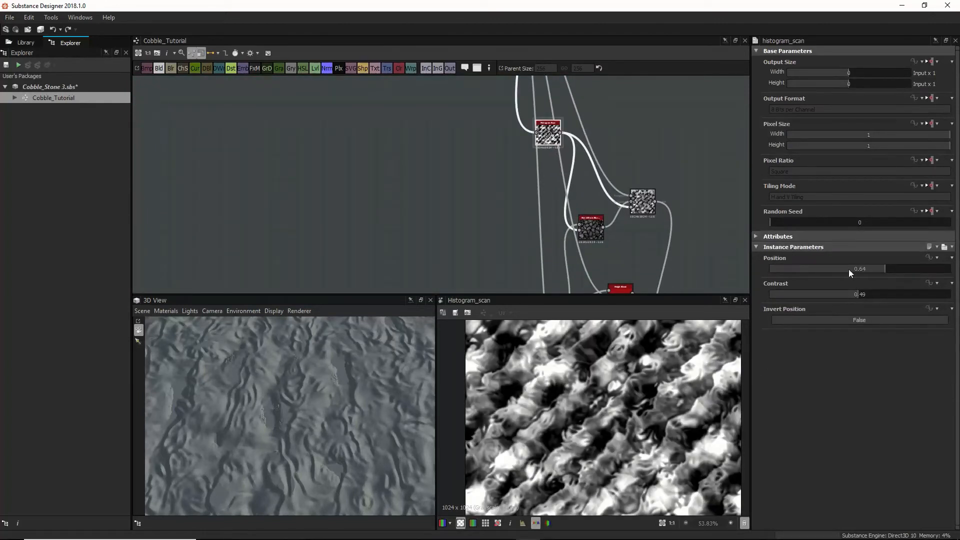
pyautogui.moveTo(881, 269)
pyautogui.mouseDown()
pyautogui.moveTo(896, 271)
pyautogui.moveTo(832, 295)
pyautogui.moveTo(895, 296)
pyautogui.moveTo(863, 267)
pyautogui.mouseUp()
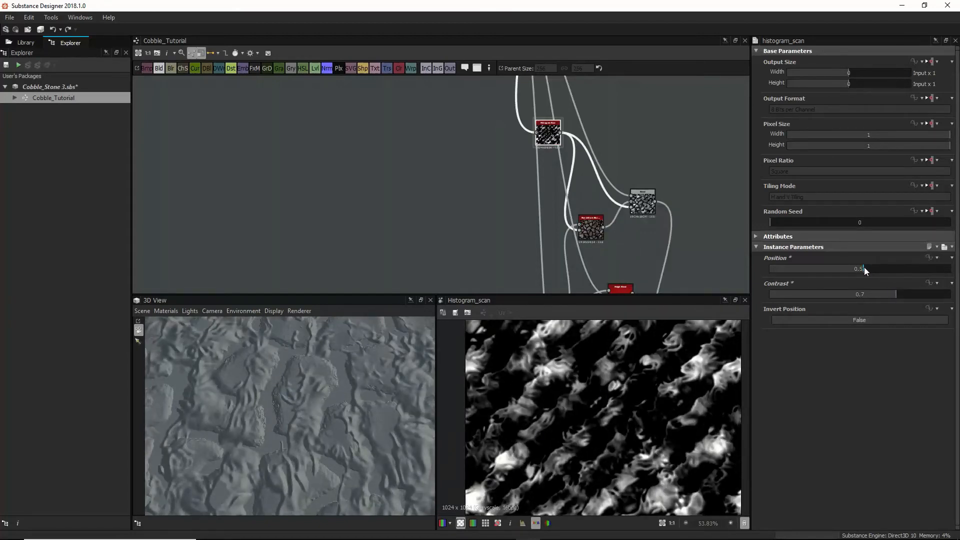
pyautogui.moveTo(307, 425)
pyautogui.mouseDown()
pyautogui.moveTo(313, 398)
pyautogui.moveTo(336, 389)
pyautogui.moveTo(321, 417)
pyautogui.moveTo(278, 408)
pyautogui.moveTo(287, 424)
pyautogui.moveTo(313, 413)
pyautogui.moveTo(296, 418)
pyautogui.mouseUp()
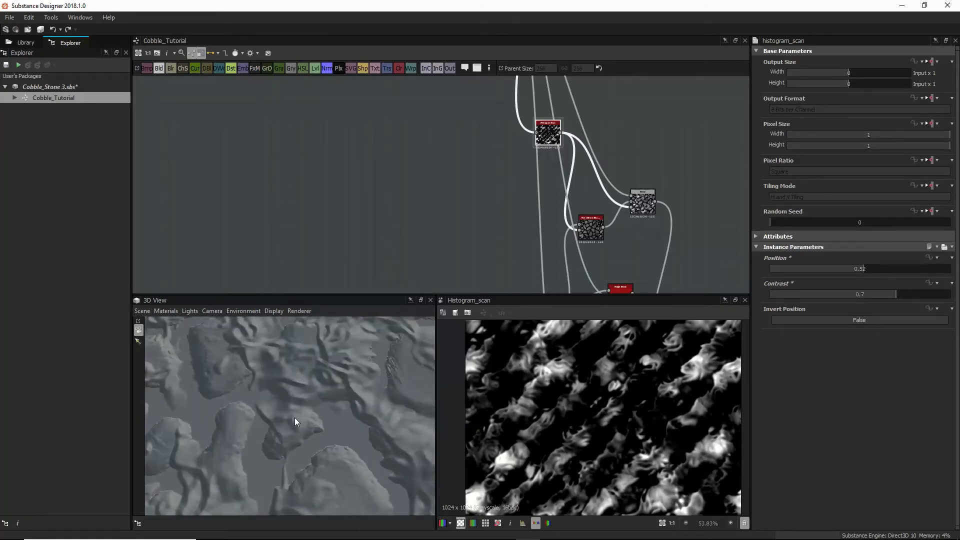
pyautogui.moveTo(859, 272); pyautogui.dragTo(878, 269)
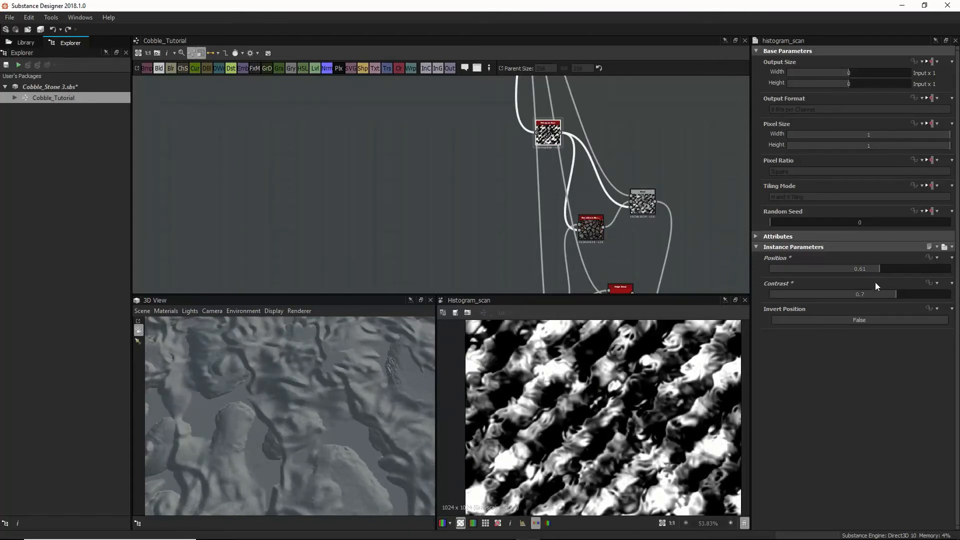
pyautogui.moveTo(882, 293); pyautogui.dragTo(860, 299)
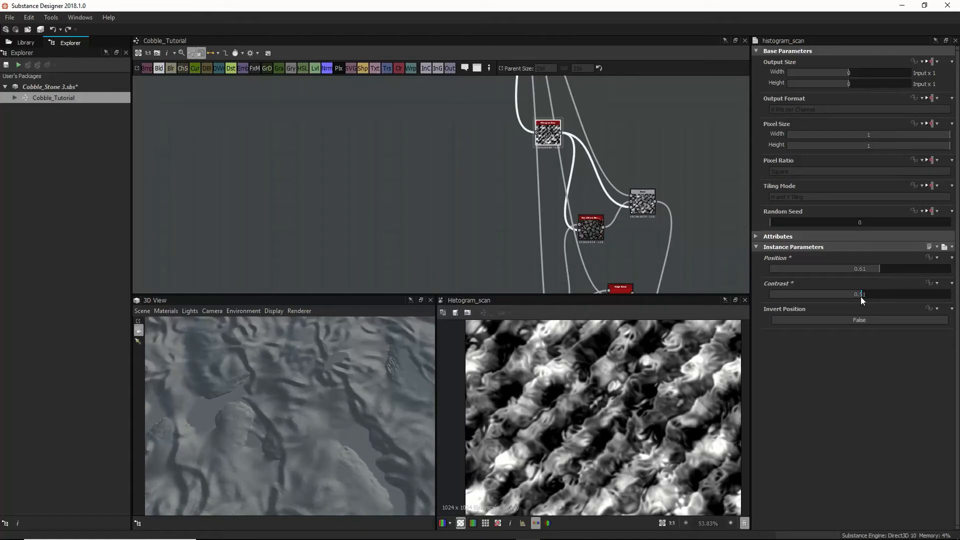
# Step: Insert an Invert Grayscale node on the link between the Histogram Scan and the Blend that combines mud and cobblestones
pyautogui.click(646, 208)
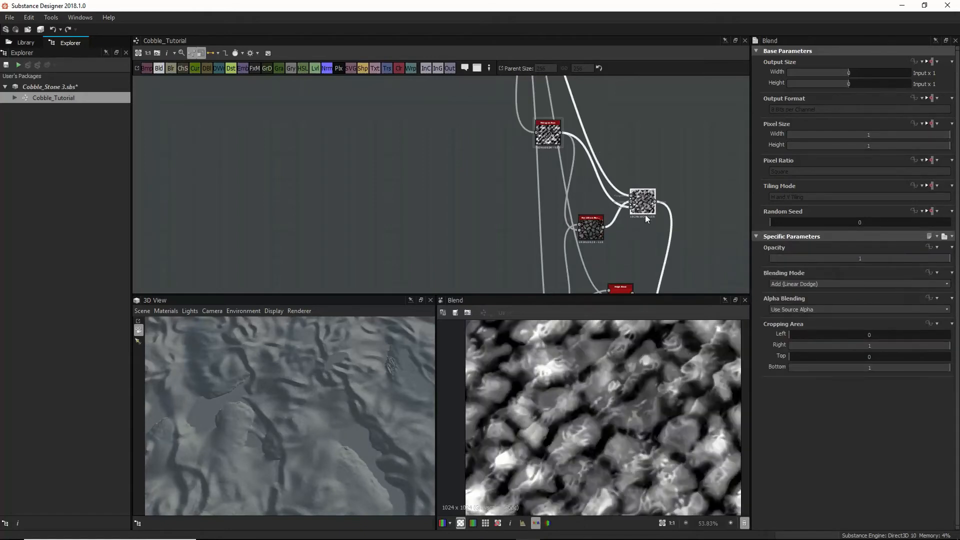
pyautogui.click(600, 224)
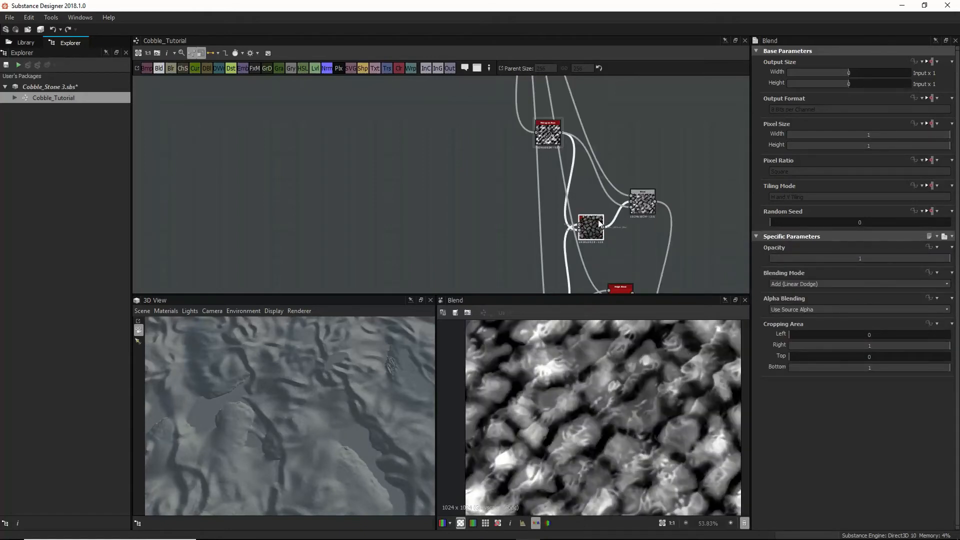
pyautogui.click(642, 208)
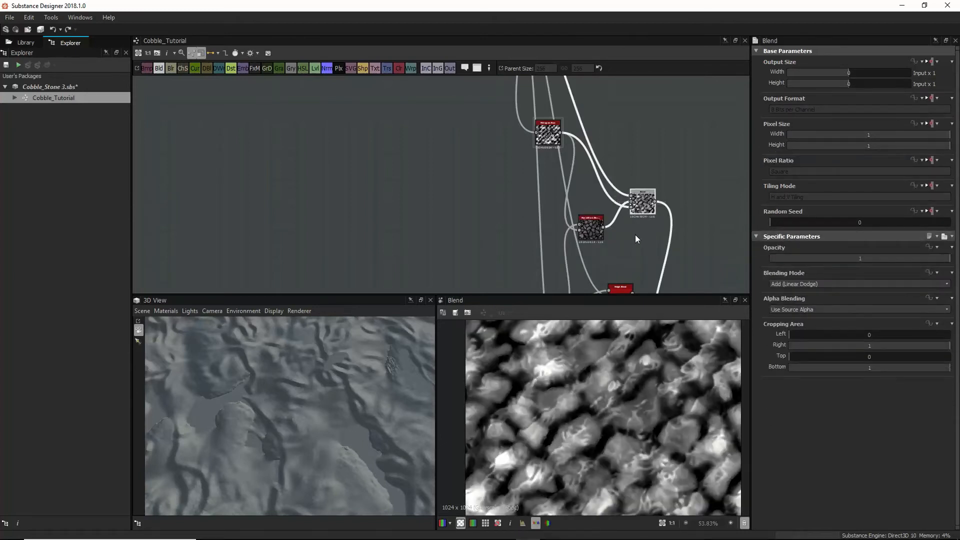
pyautogui.moveTo(548, 133); pyautogui.dragTo(379, 185)
pyautogui.click(498, 192)
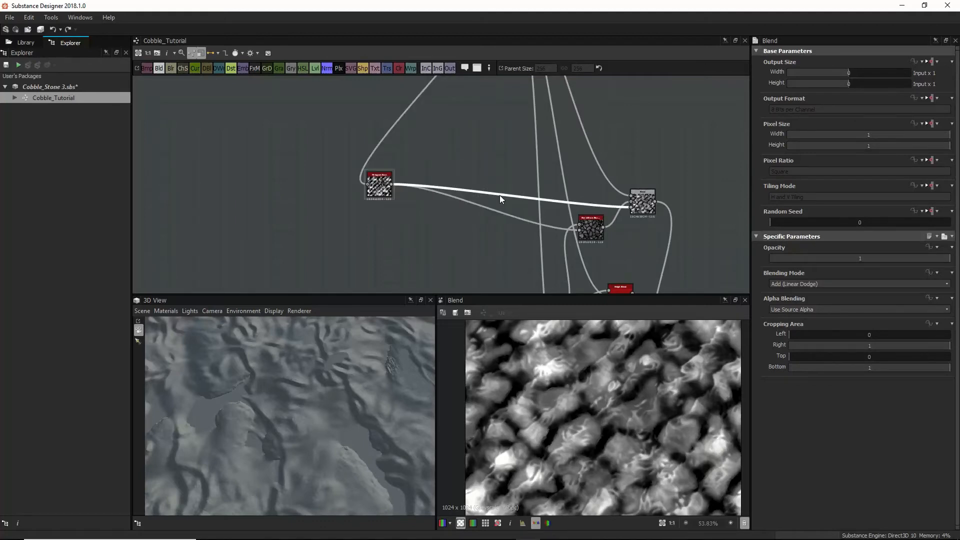
pyautogui.press('space')
pyautogui.write('i')
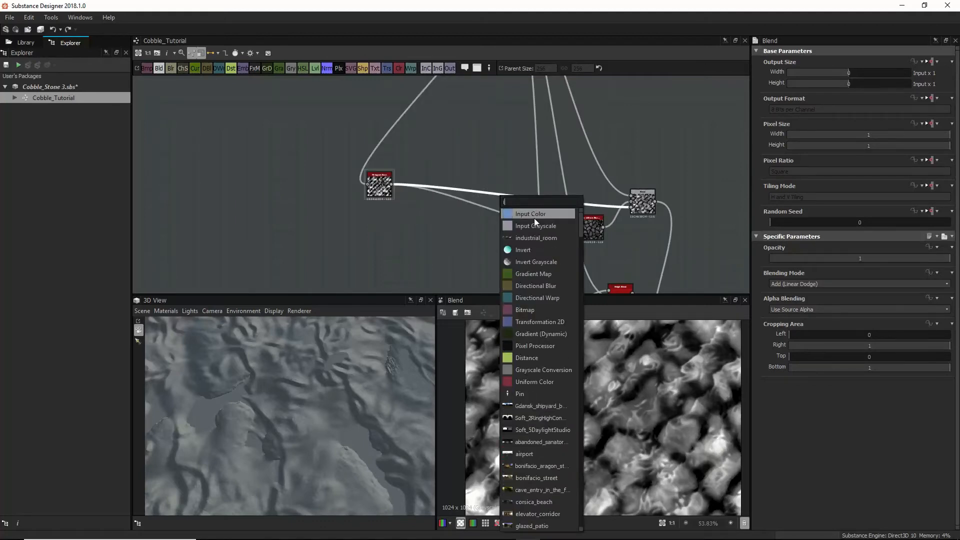
pyautogui.click(534, 260)
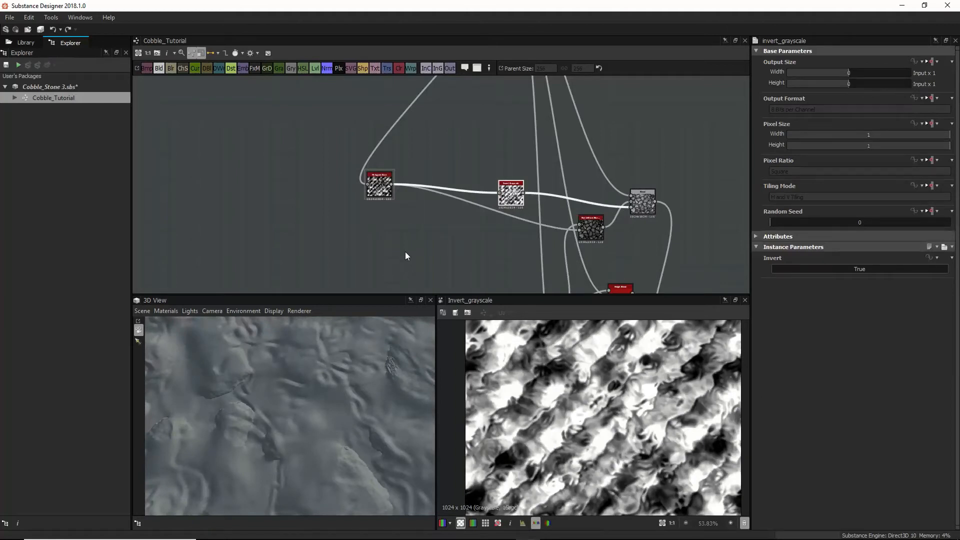
# Step: Move the Histogram Scan above the Invert Grayscale, and show the parameters of the Non Uniform Blur Grayscale
pyautogui.moveTo(432, 172); pyautogui.dragTo(445, 193, button='middle')
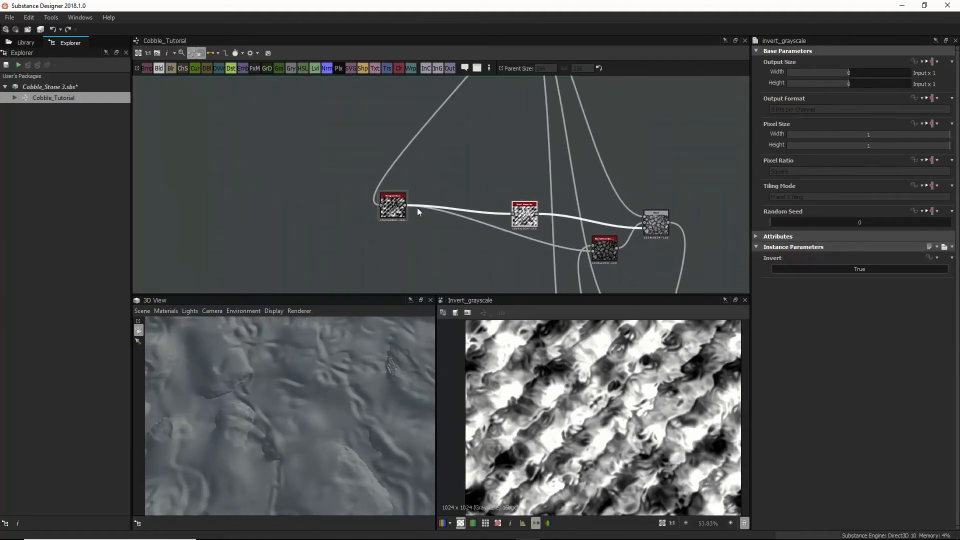
pyautogui.moveTo(393, 201); pyautogui.dragTo(488, 166)
pyautogui.click(605, 248)
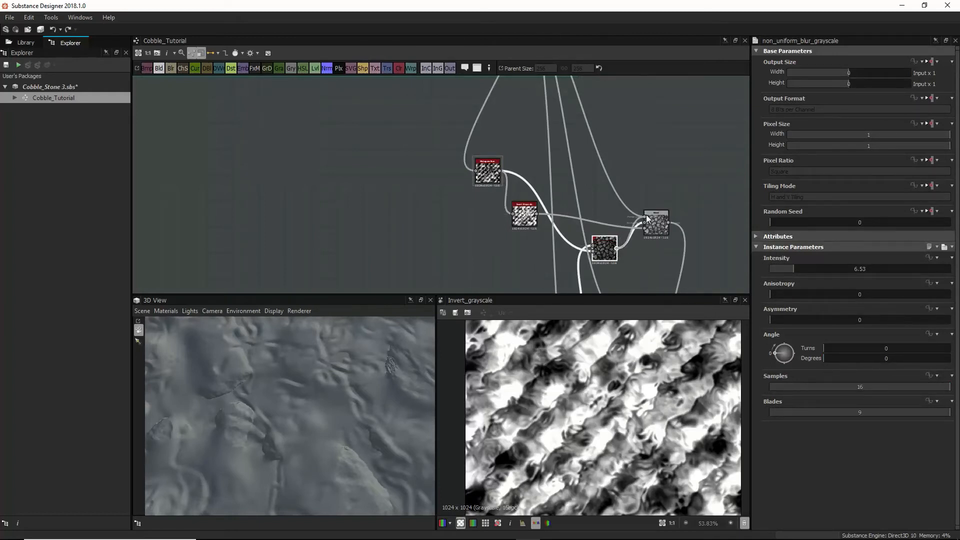
# Step: Connect the Non Uniform Blur output to the Blend node's foreground and delete the Invert Grayscale node feeding its mask
pyautogui.moveTo(646, 215); pyautogui.dragTo(645, 216)
pyautogui.hotkey('ctrl', 'z')
pyautogui.moveTo(616, 247); pyautogui.dragTo(638, 215)
pyautogui.click(524, 216)
pyautogui.press('Delete')
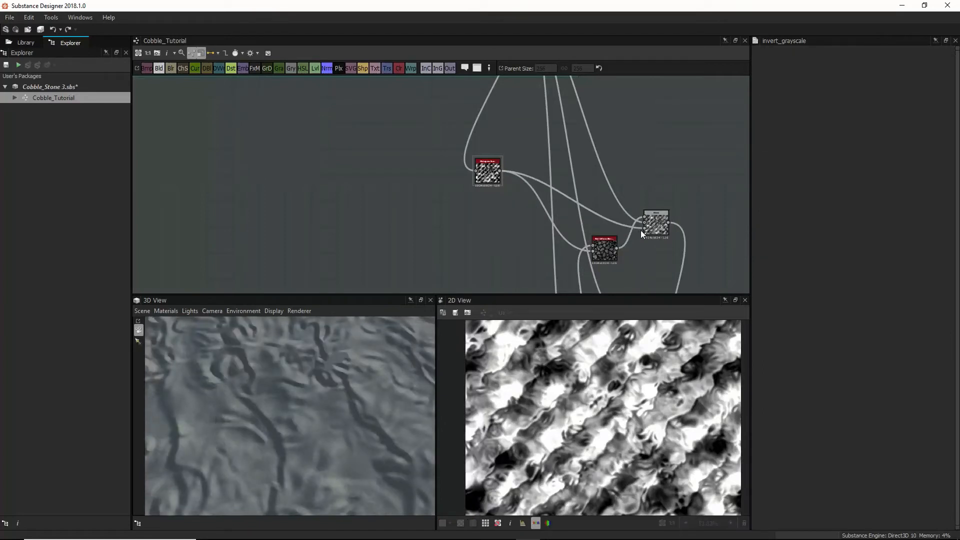
# Step: Move the Histogram Scan node closer to the Non Uniform Blur node and preview its output in the 2D view
pyautogui.scroll(2, 640, 230)
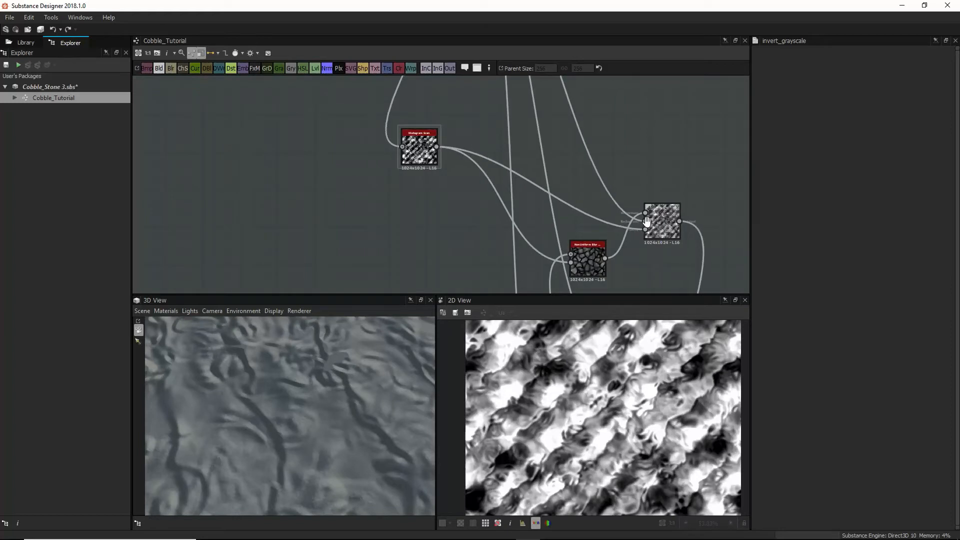
pyautogui.moveTo(630, 252); pyautogui.dragTo(547, 209, button='middle')
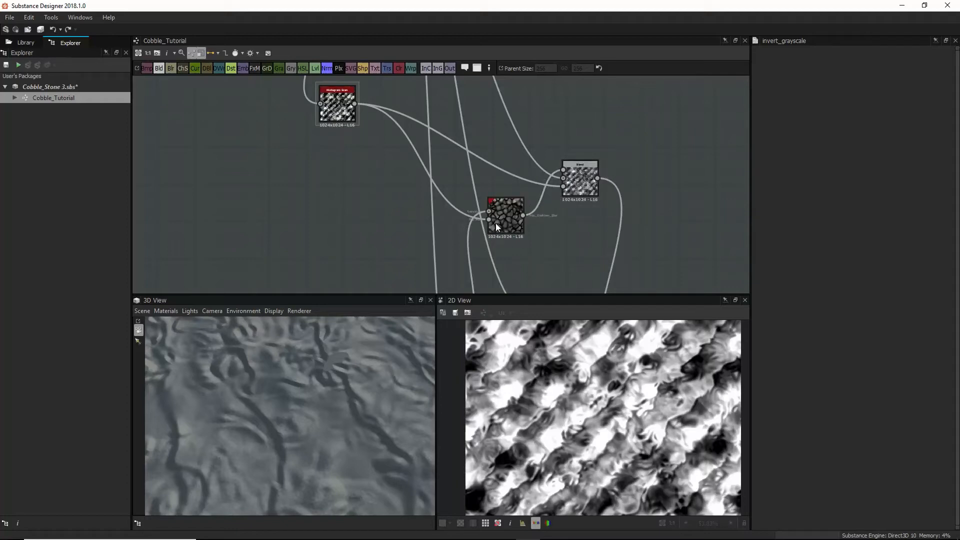
pyautogui.moveTo(338, 104); pyautogui.dragTo(424, 104)
pyautogui.doubleClick(421, 114)
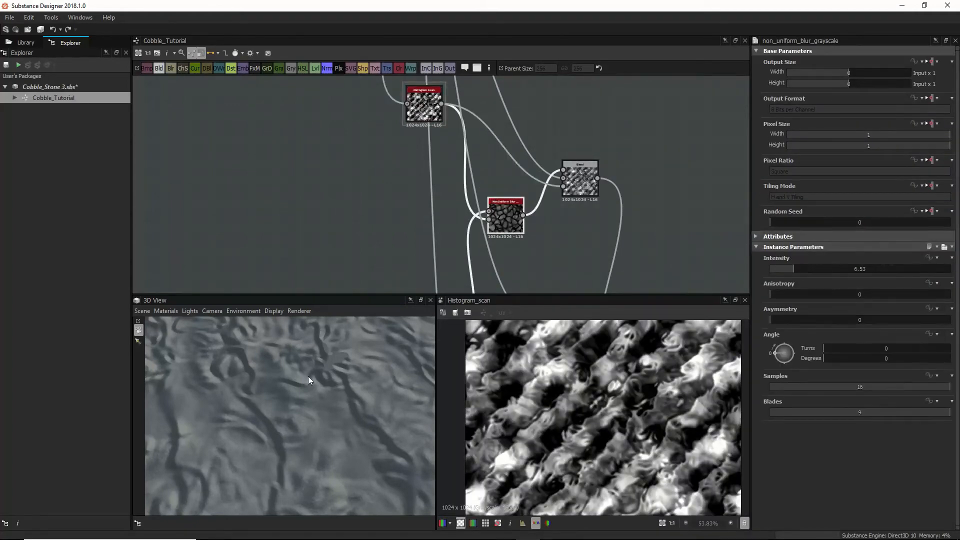
# Step: Set the Non Uniform Blur node's intensity to 14.17
pyautogui.moveTo(308, 377); pyautogui.dragTo(322, 322)
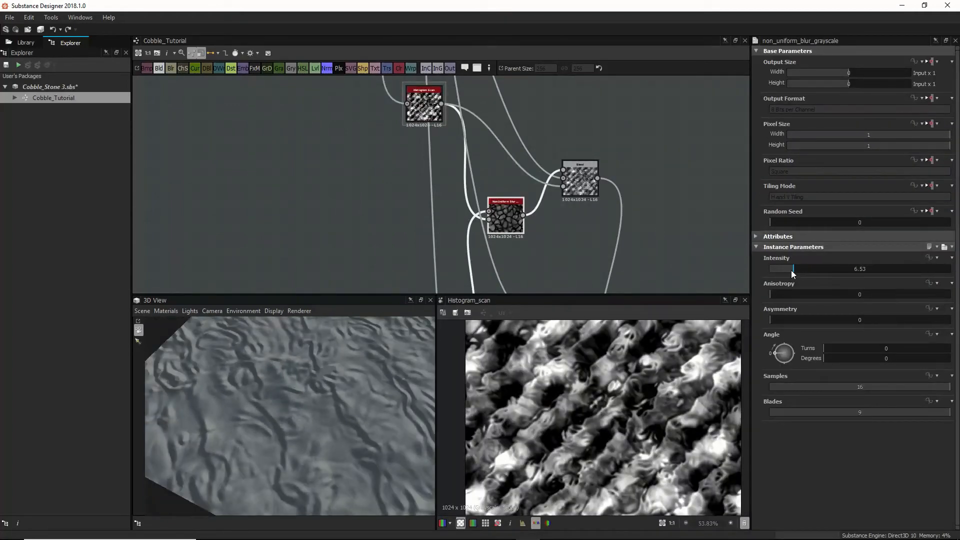
pyautogui.moveTo(786, 272); pyautogui.dragTo(809, 270)
# Step: Set the Histogram Scan feeding the blur to position 0.68 and contrast 0.62
pyautogui.click(424, 107)
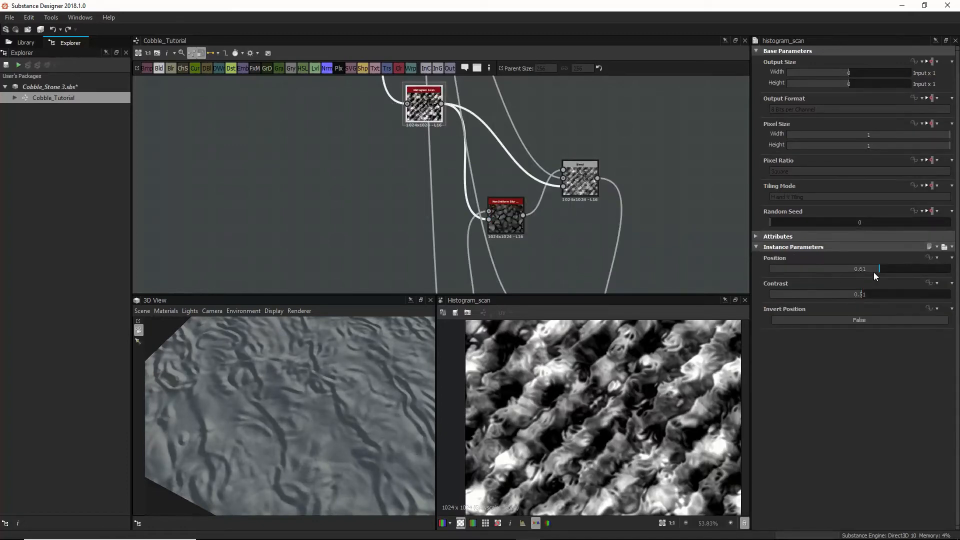
pyautogui.moveTo(874, 268); pyautogui.dragTo(910, 299)
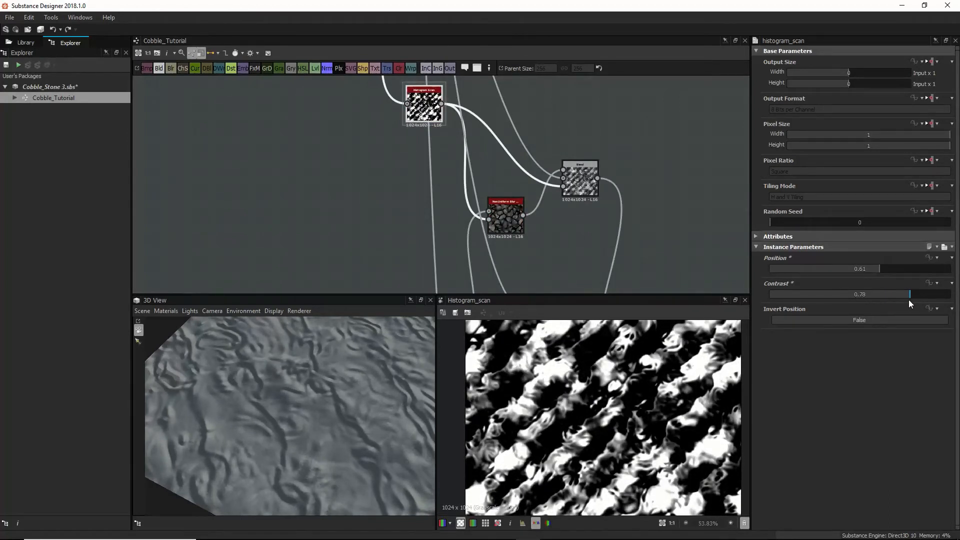
pyautogui.moveTo(908, 301); pyautogui.dragTo(907, 300)
pyautogui.moveTo(879, 269)
pyautogui.mouseDown()
pyautogui.moveTo(853, 267)
pyautogui.moveTo(878, 267)
pyautogui.mouseUp()
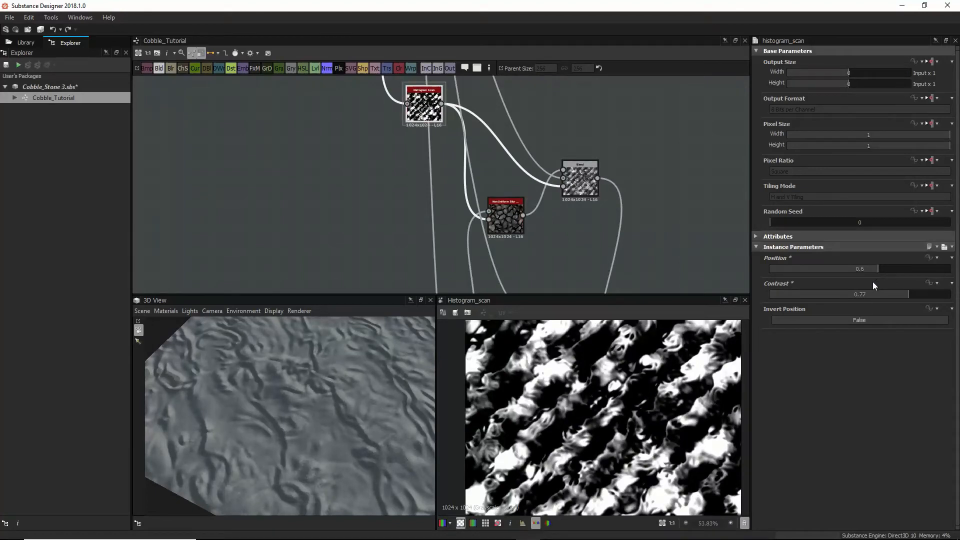
pyautogui.moveTo(875, 268); pyautogui.dragTo(881, 297)
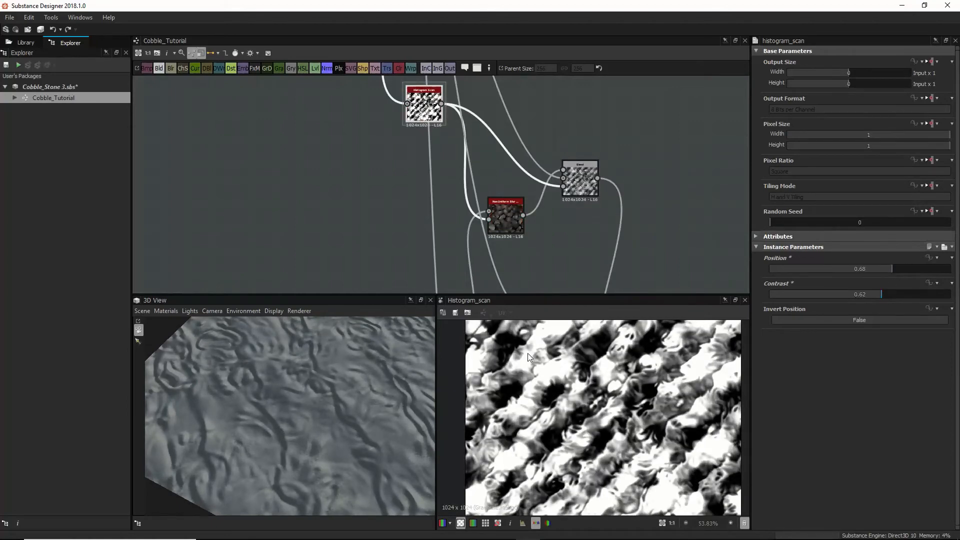
# Step: Set the Non Uniform Blur node's intensity to 4.31 while previewing its output in the 2D view
pyautogui.scroll(-5, 344, 386)
pyautogui.moveTo(343, 386); pyautogui.dragTo(380, 390)
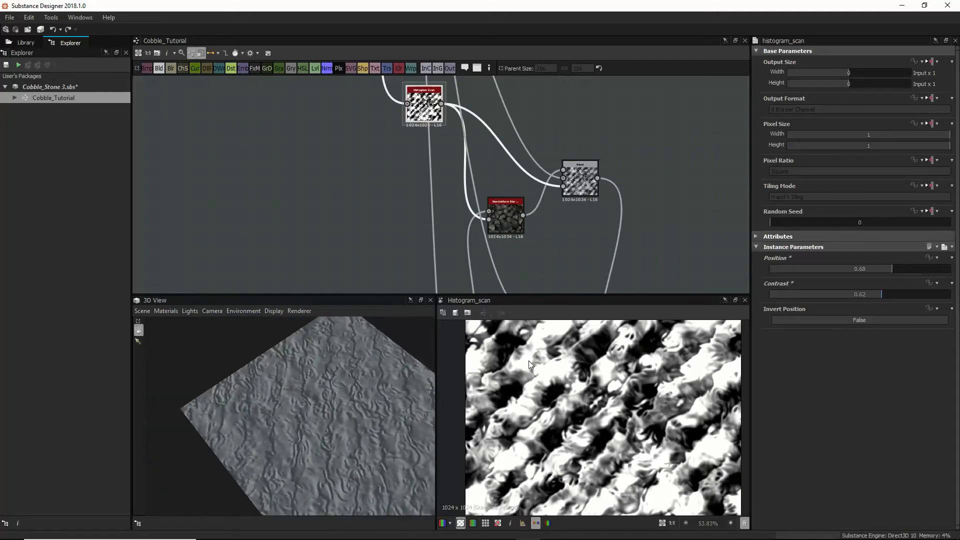
pyautogui.click(521, 235)
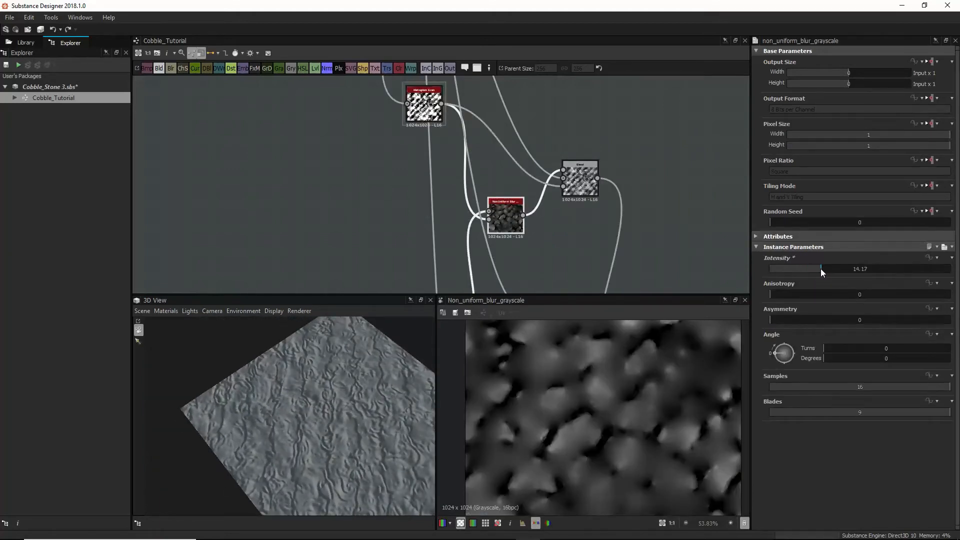
pyautogui.moveTo(820, 268); pyautogui.dragTo(785, 269)
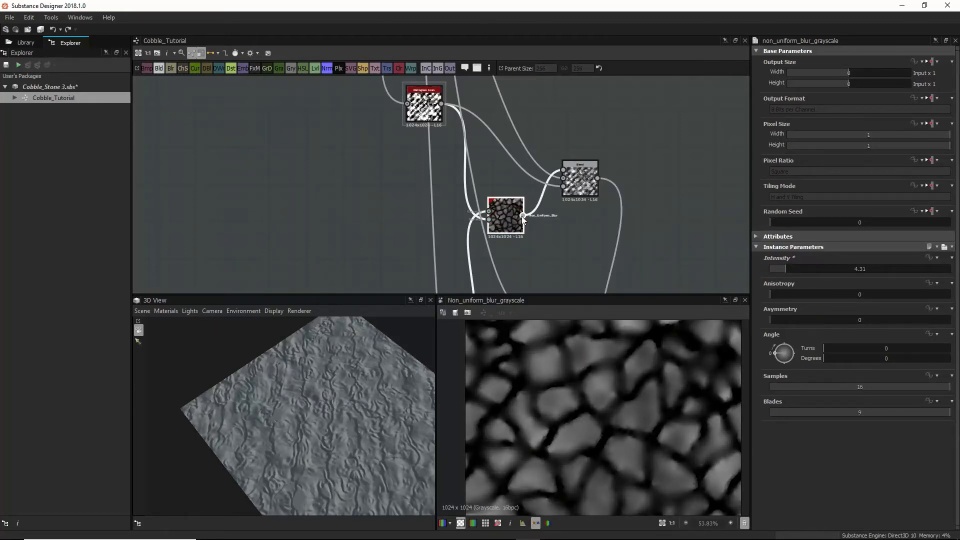
pyautogui.press('space')
pyautogui.write('hi')
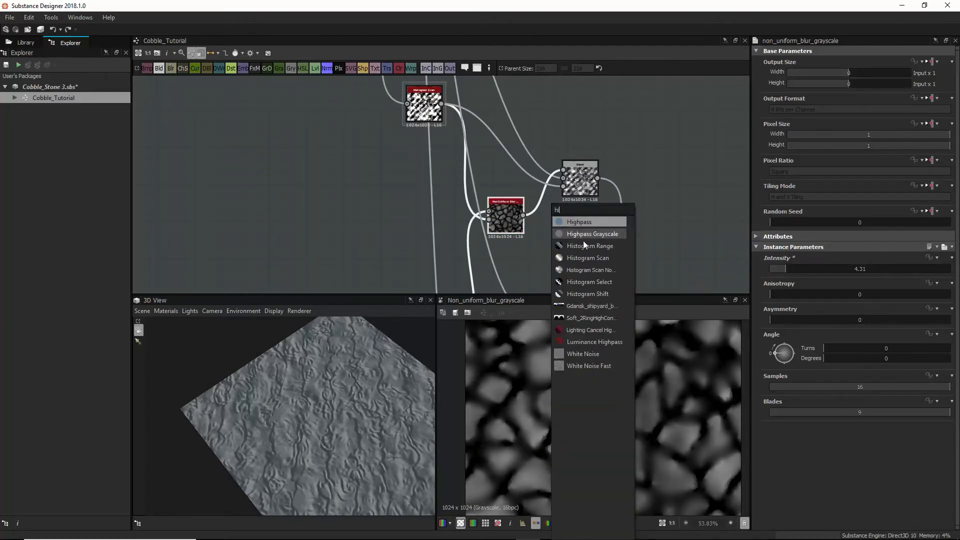
pyautogui.click(583, 258)
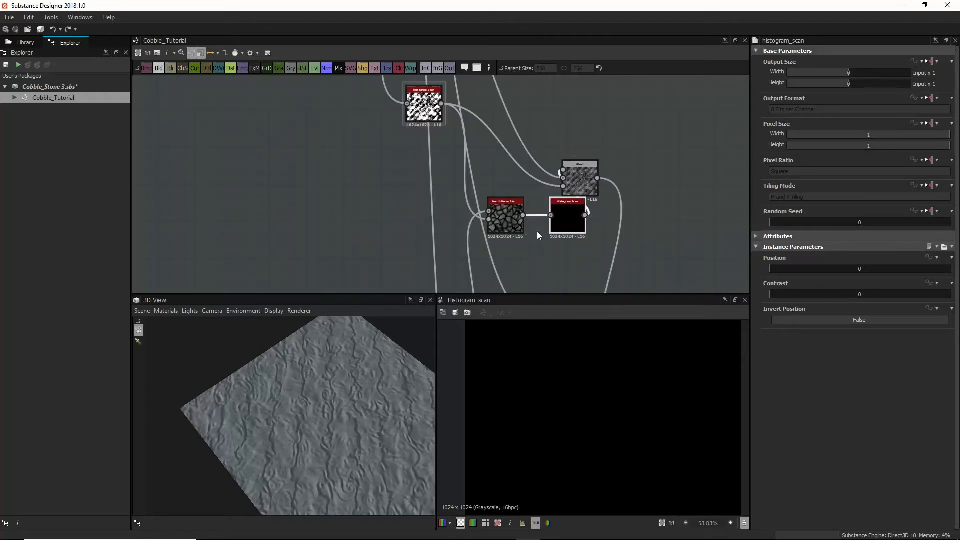
pyautogui.press('Delete')
# Step: Add a Histogram Scan node fed by the Non Uniform Blur output, with position 0.84 and contrast 1
pyautogui.press('space')
pyautogui.write('h')
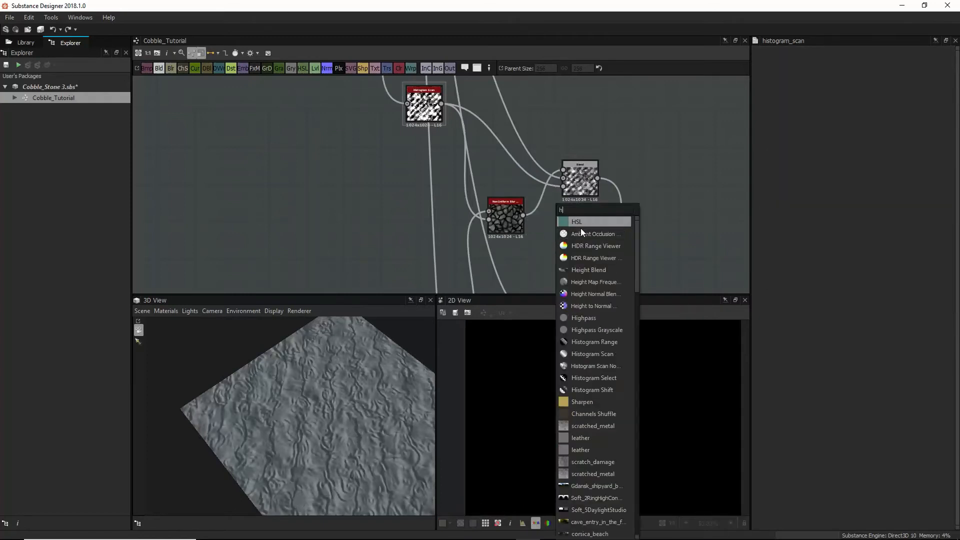
pyautogui.click(578, 353)
pyautogui.moveTo(541, 233); pyautogui.dragTo(543, 240)
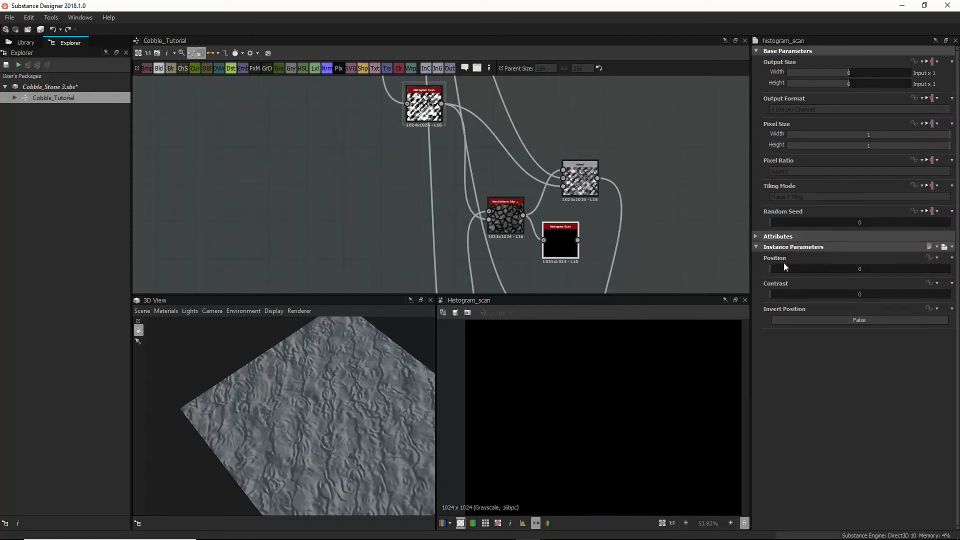
pyautogui.moveTo(886, 269); pyautogui.dragTo(920, 267)
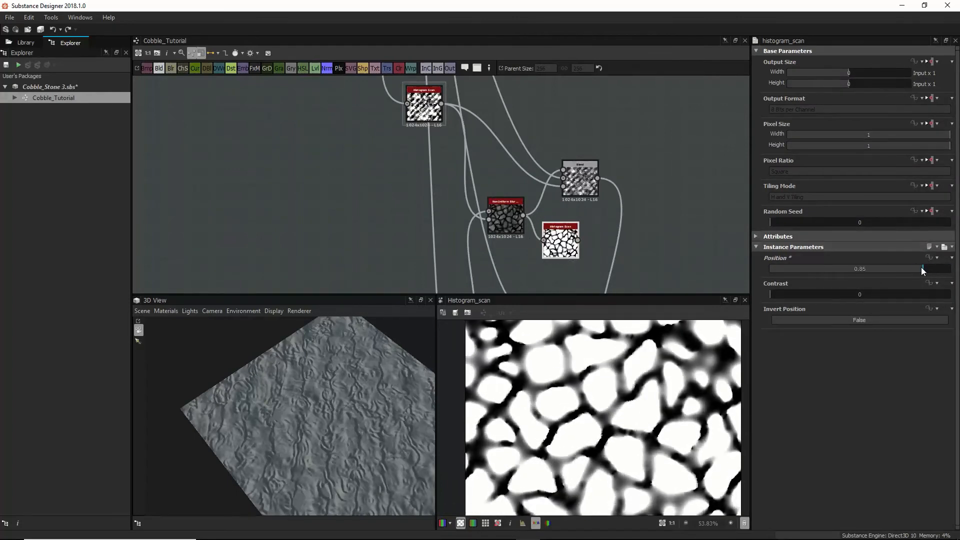
pyautogui.moveTo(844, 294); pyautogui.dragTo(949, 294)
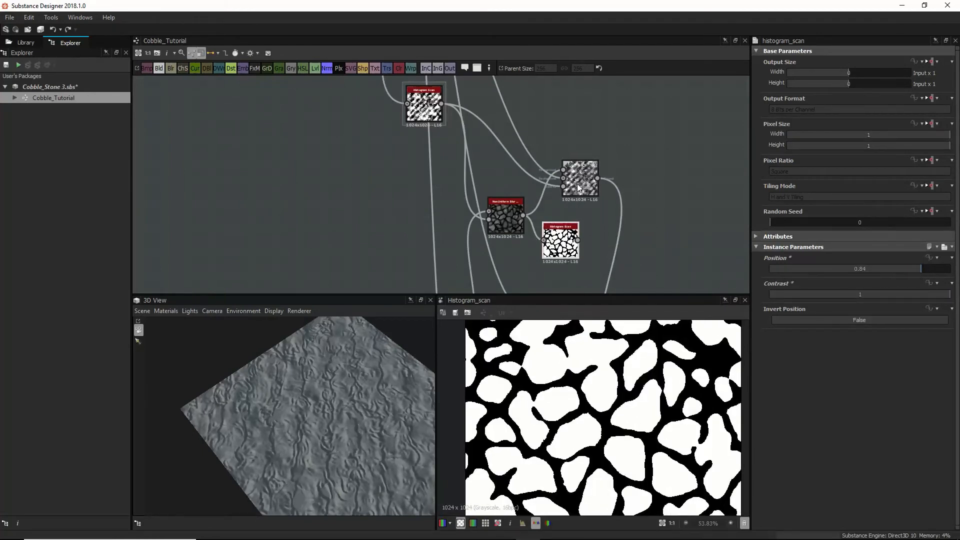
# Step: Move the Blend node farther away and connect the new Histogram Scan output to its opacity mask input
pyautogui.moveTo(576, 184); pyautogui.dragTo(626, 155)
pyautogui.moveTo(577, 240); pyautogui.dragTo(613, 161)
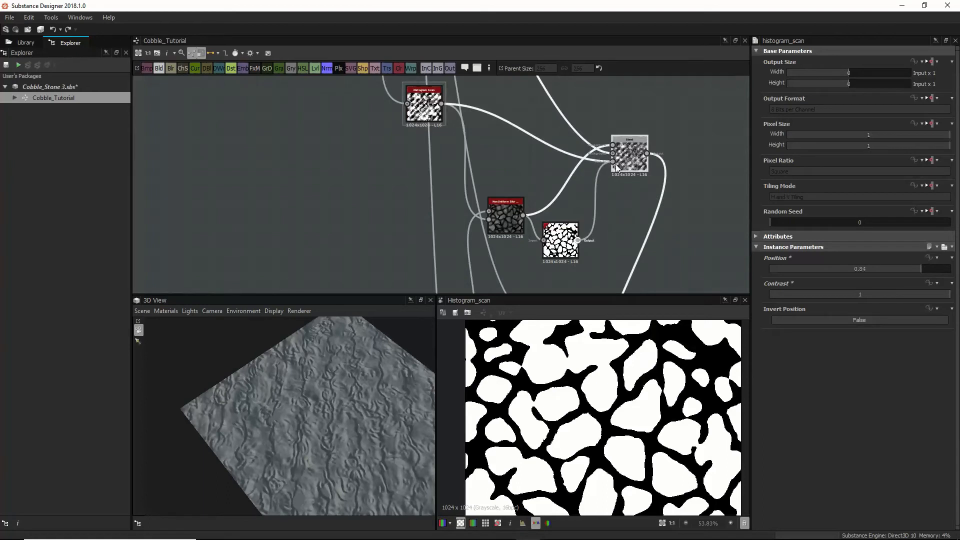
pyautogui.scroll(5, 351, 427)
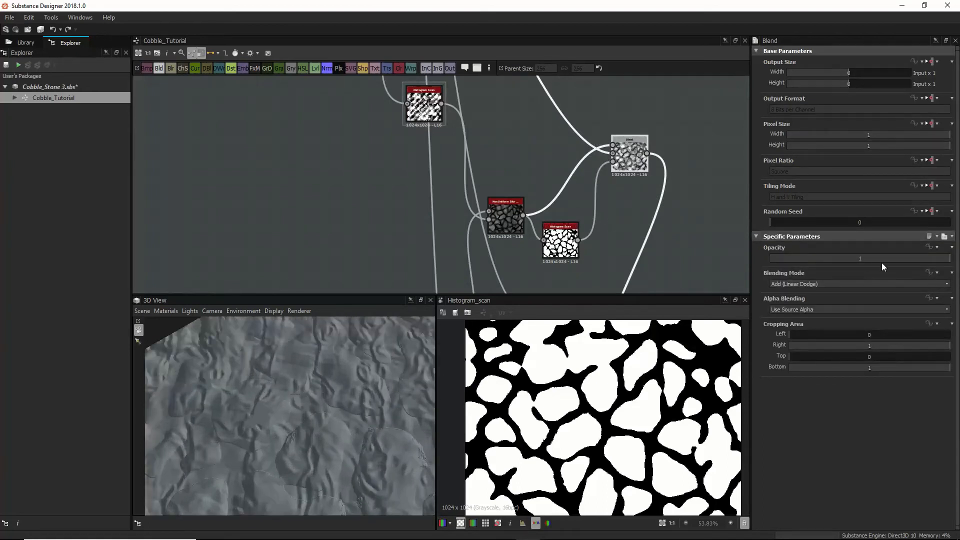
# Step: Set the Histogram Scan on the blur output to contrast 0 and position 0.88
pyautogui.click(561, 242)
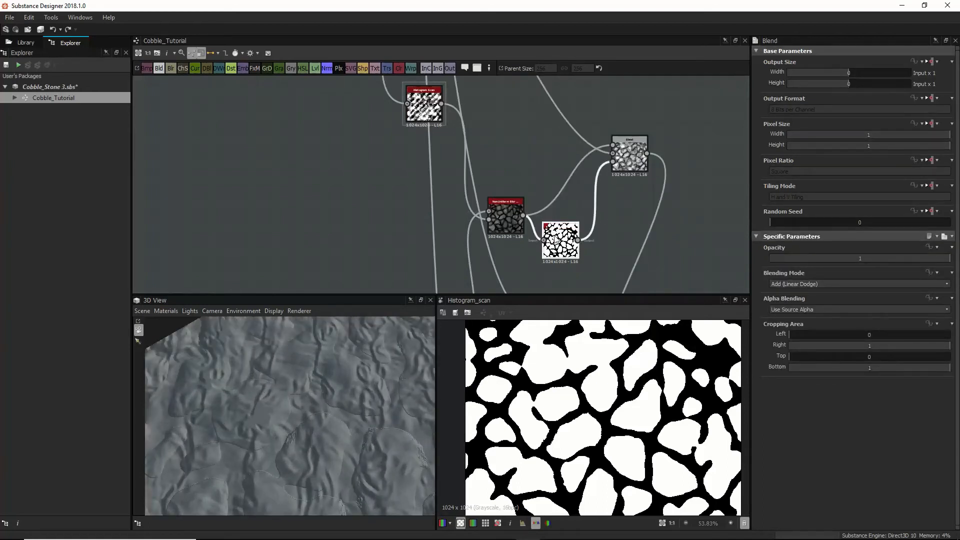
pyautogui.moveTo(945, 297); pyautogui.dragTo(647, 298)
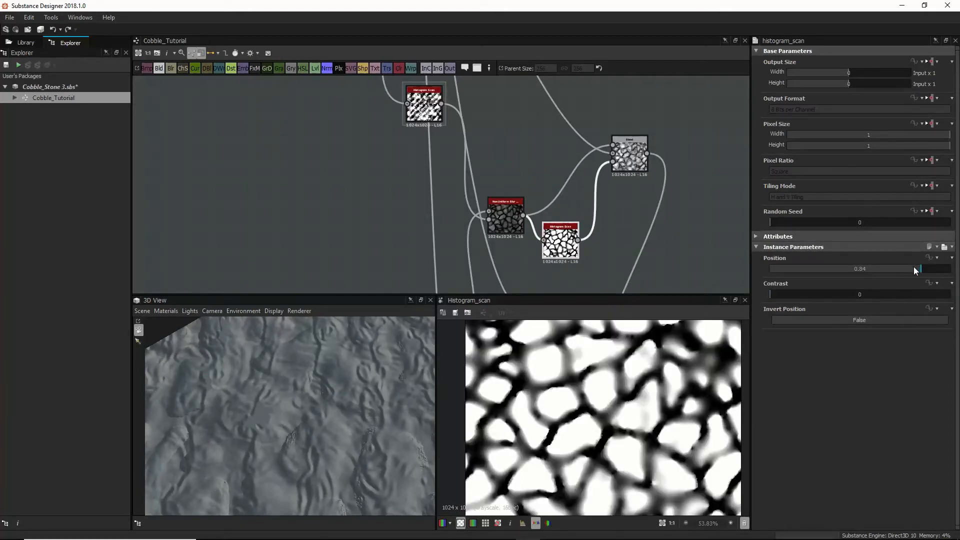
pyautogui.moveTo(913, 268)
pyautogui.mouseDown()
pyautogui.moveTo(900, 269)
pyautogui.moveTo(928, 270)
pyautogui.mouseUp()
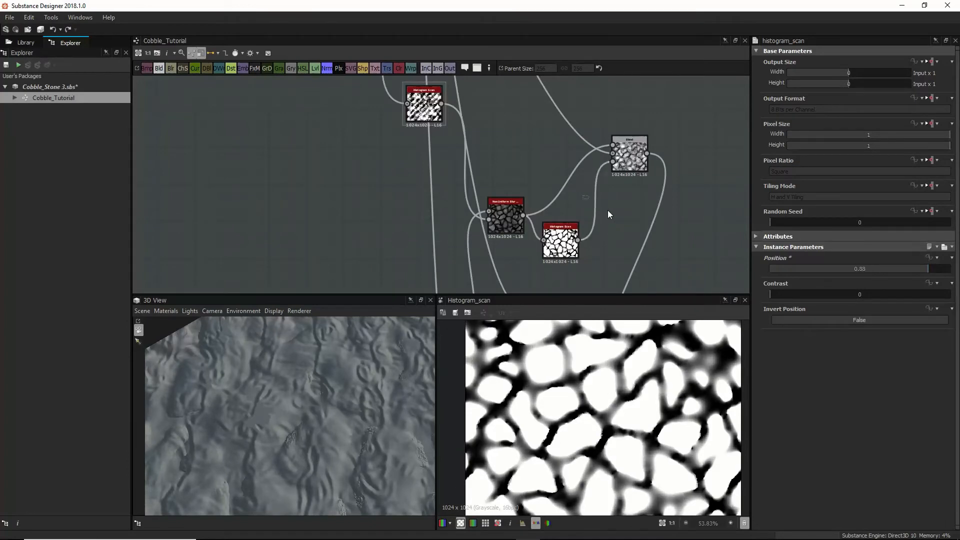
# Step: Insert an Invert Grayscale node between the new Histogram Scan and the Blend node's mask input
pyautogui.press('space')
pyautogui.write('in')
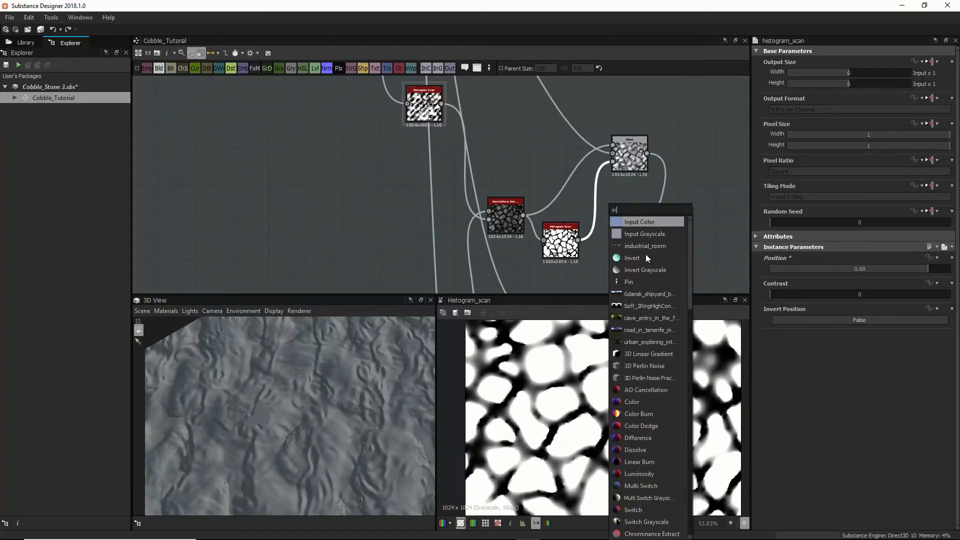
pyautogui.click(640, 270)
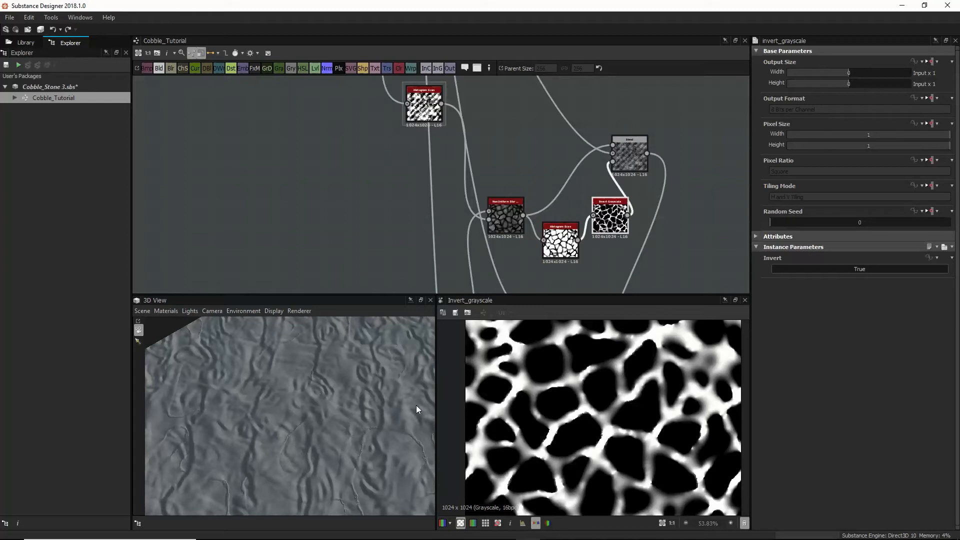
# Step: Preview the Histogram Scan on the blur output and set its position to 1
pyautogui.click(557, 241)
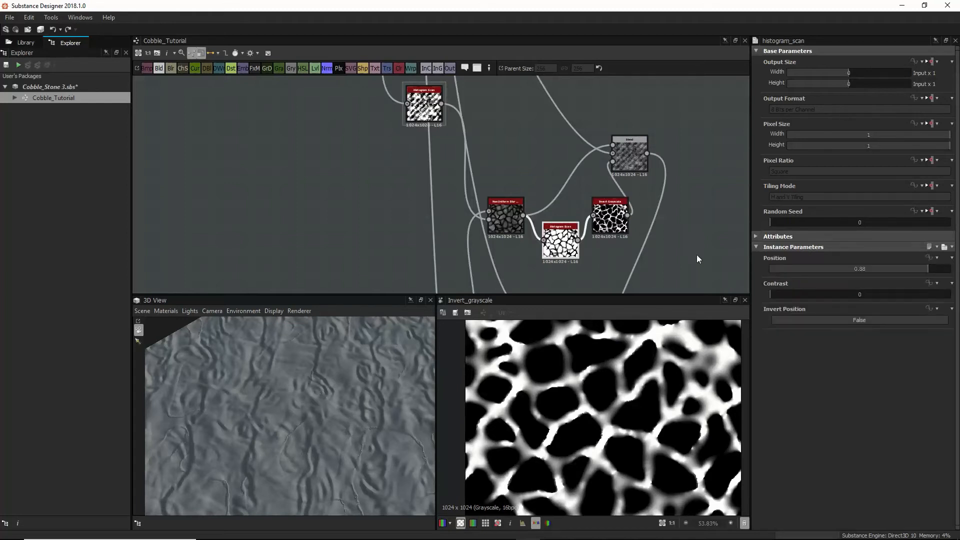
pyautogui.doubleClick(559, 241)
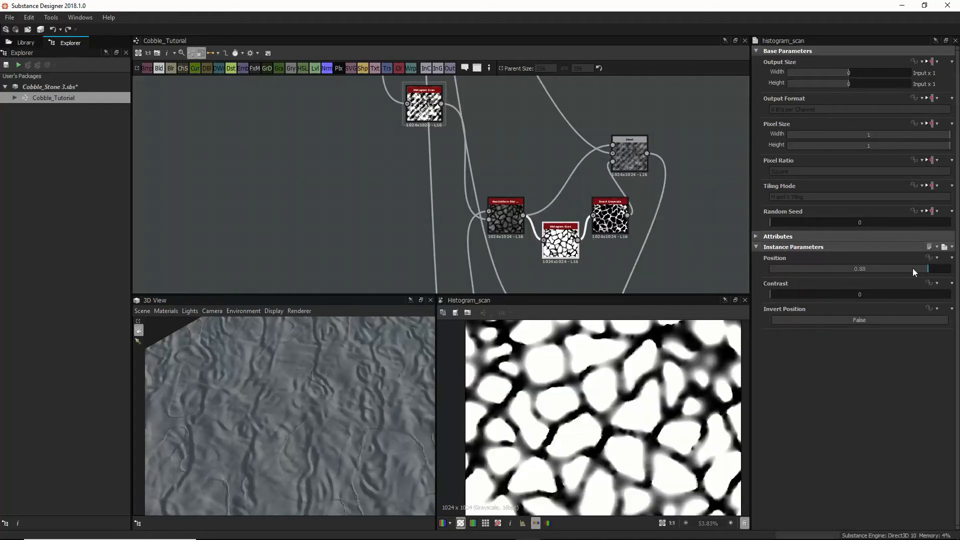
pyautogui.moveTo(912, 268); pyautogui.dragTo(950, 269)
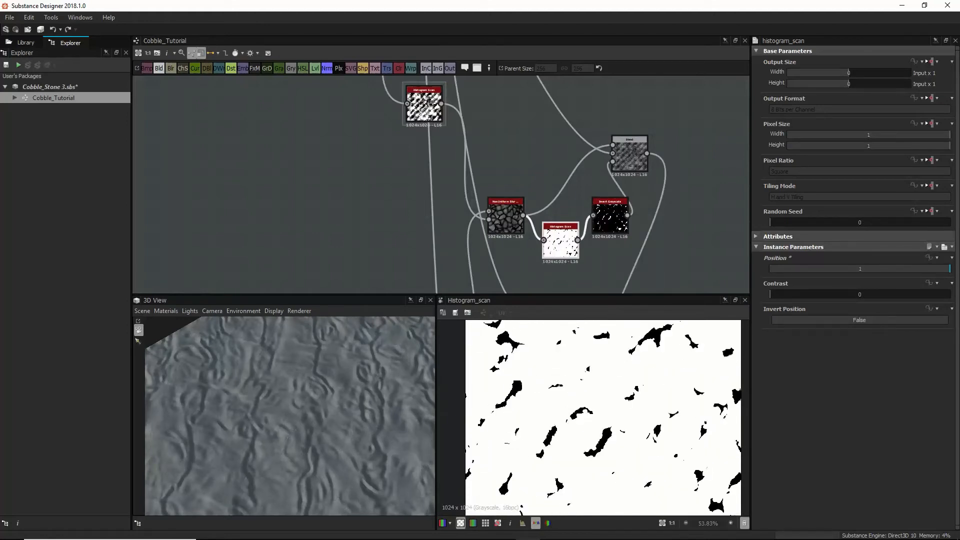
# Step: Delete the Invert Grayscale node between the Histogram Scan and the Blend mask
pyautogui.click(627, 231)
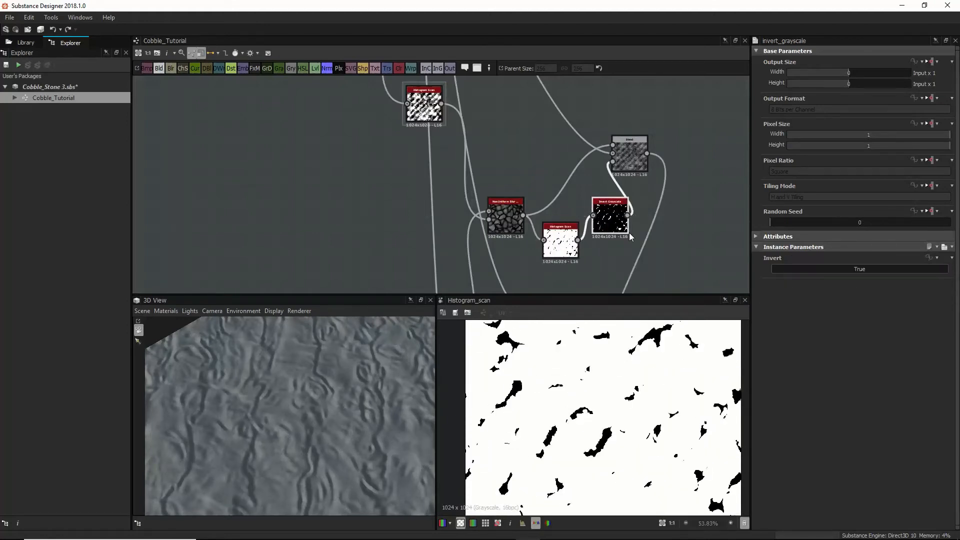
pyautogui.press('Delete')
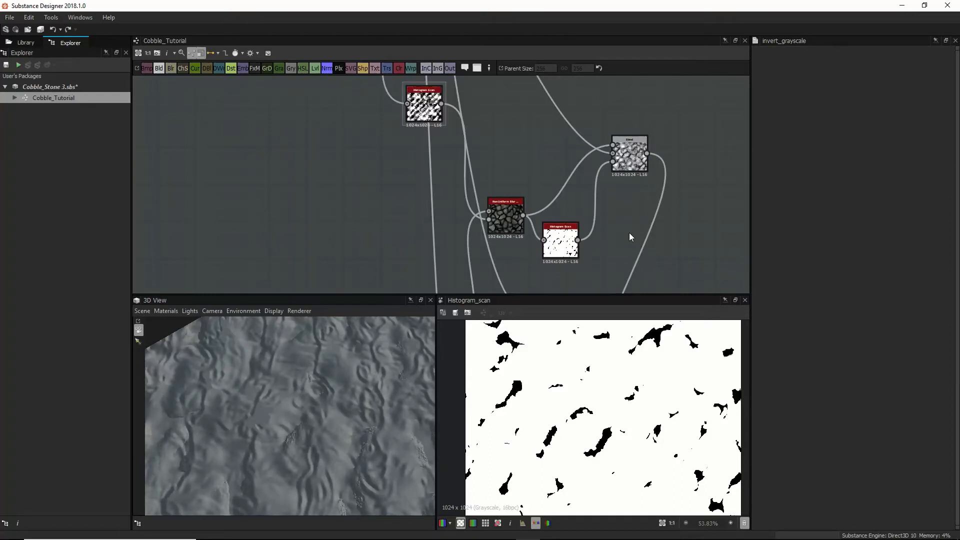
# Step: Replace the blur in the upper Blend node's foreground with the output of the cobble chain's final Blend node
pyautogui.click(511, 215)
pyautogui.doubleClick(511, 213)
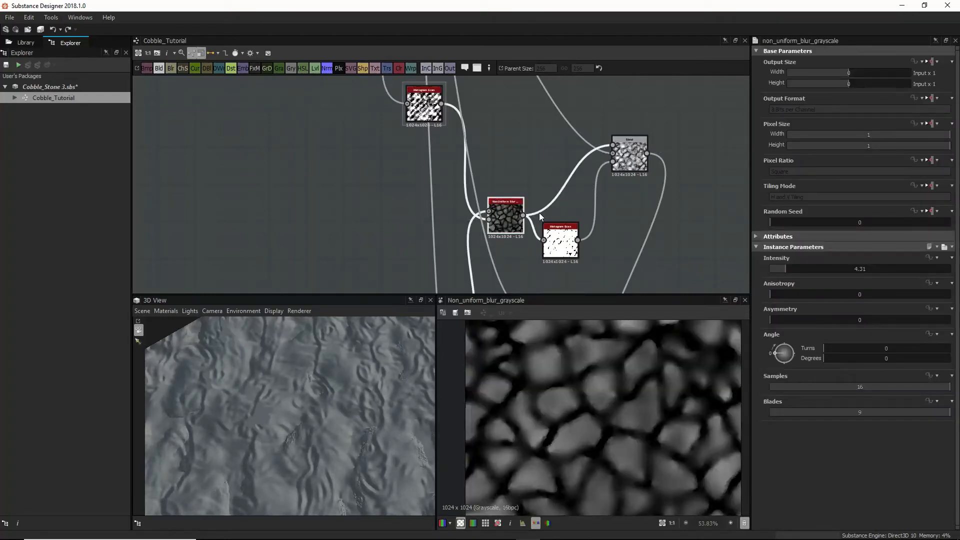
pyautogui.moveTo(555, 218); pyautogui.dragTo(549, 154, button='middle')
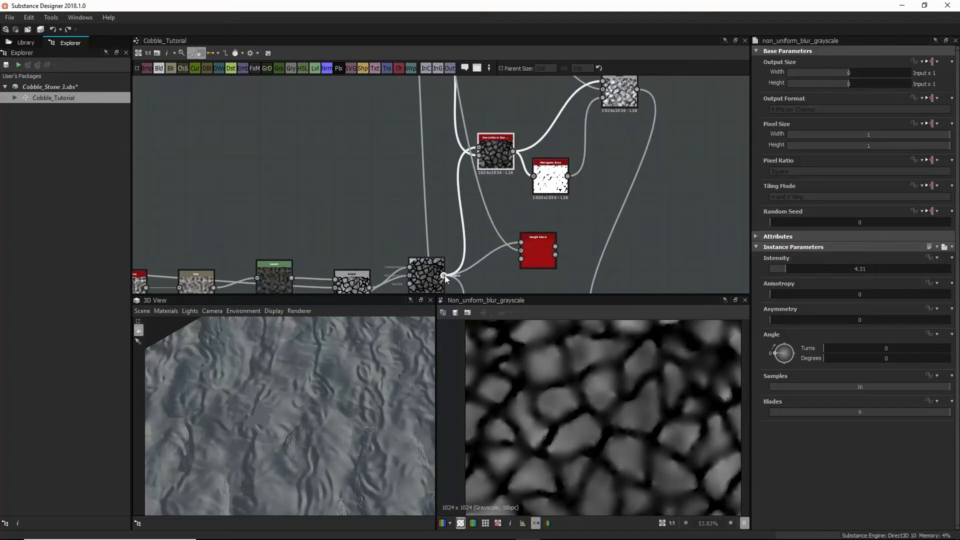
pyautogui.moveTo(443, 275); pyautogui.dragTo(605, 83)
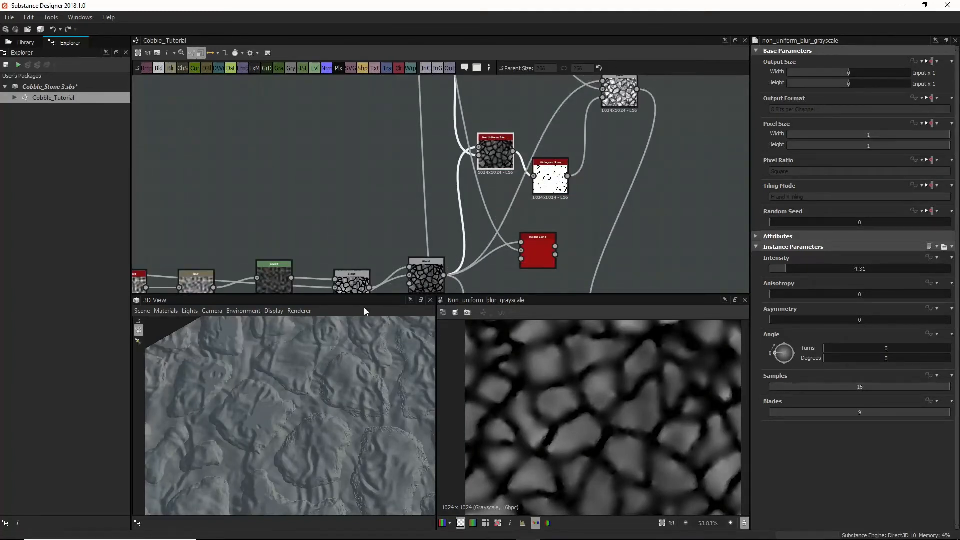
# Step: Set the upper Blend node's blending mode to Copy and preview its output
pyautogui.moveTo(269, 418); pyautogui.dragTo(316, 405)
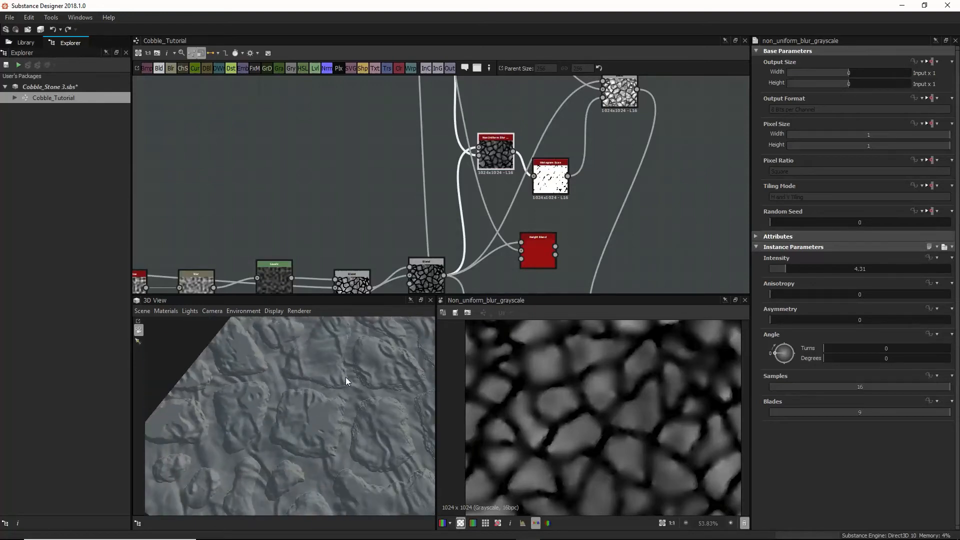
pyautogui.click(610, 85)
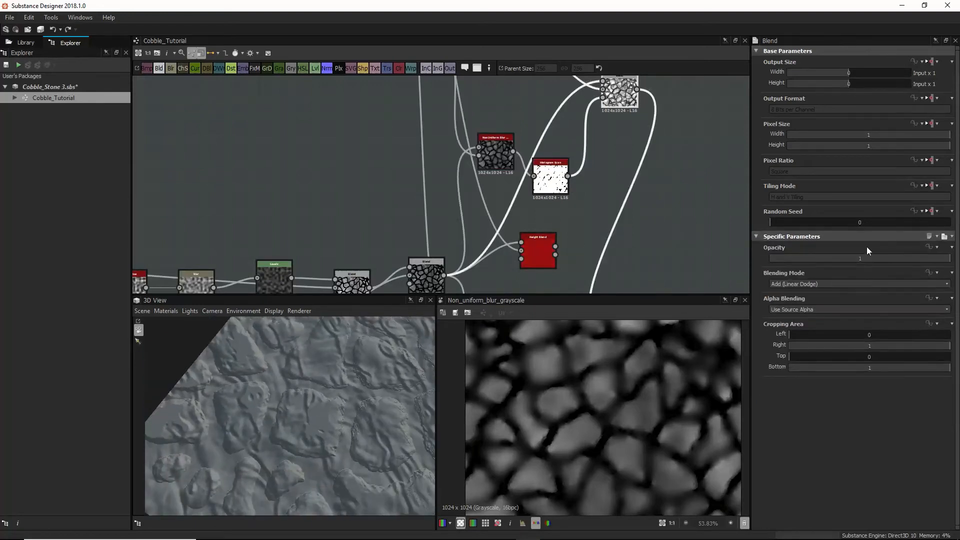
pyautogui.click(846, 284)
pyautogui.click(830, 291)
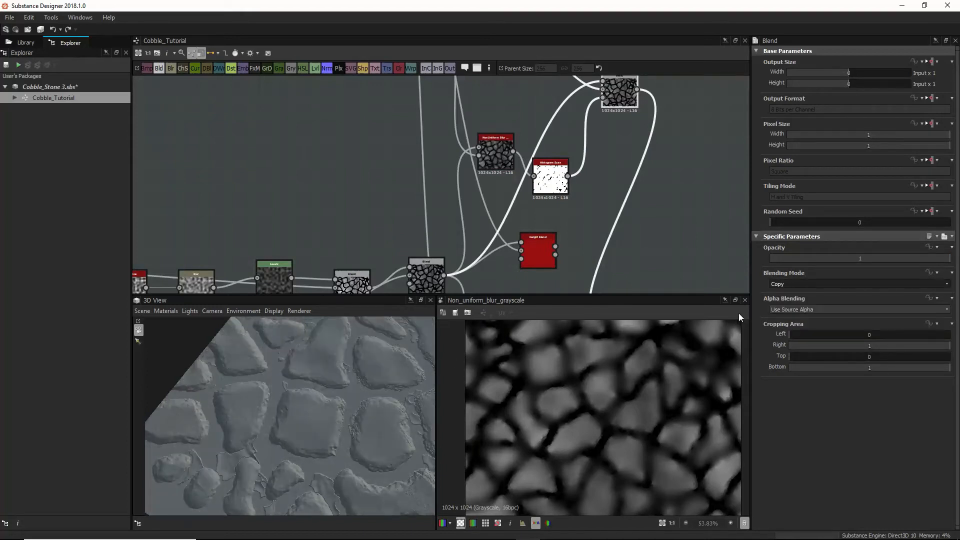
pyautogui.click(548, 178)
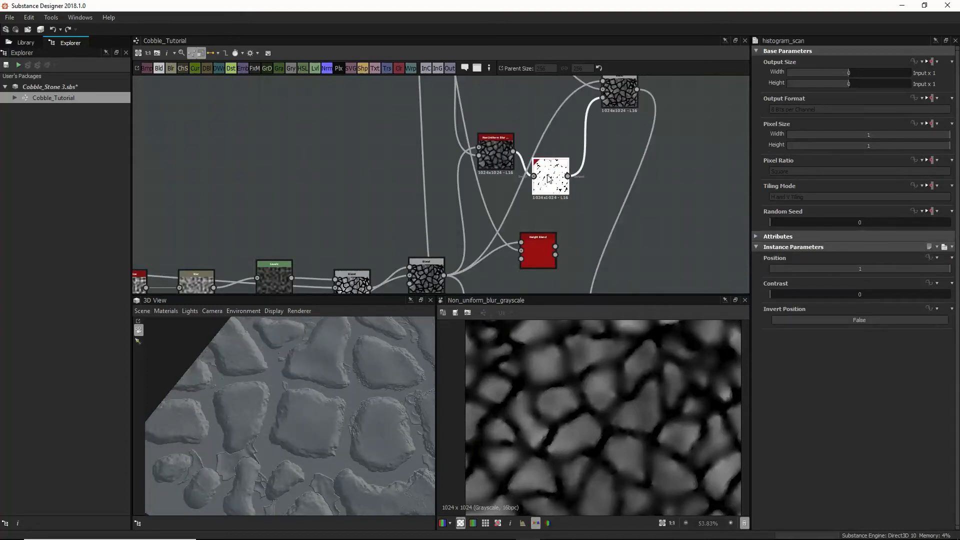
pyautogui.doubleClick(616, 98)
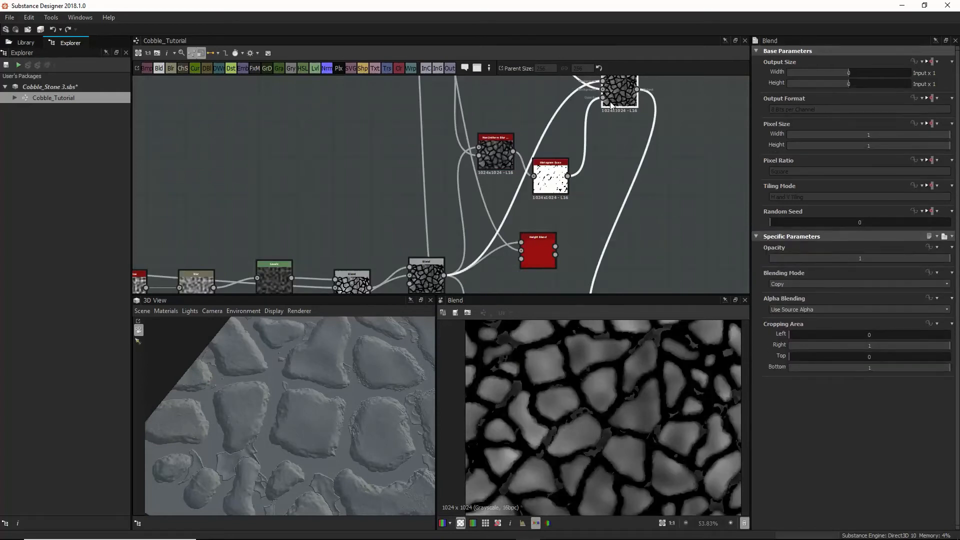
# Step: Preview the Histogram Scan that feeds the upper Blend's mask and set its position to 0.68
pyautogui.moveTo(561, 161); pyautogui.dragTo(562, 206, button='middle')
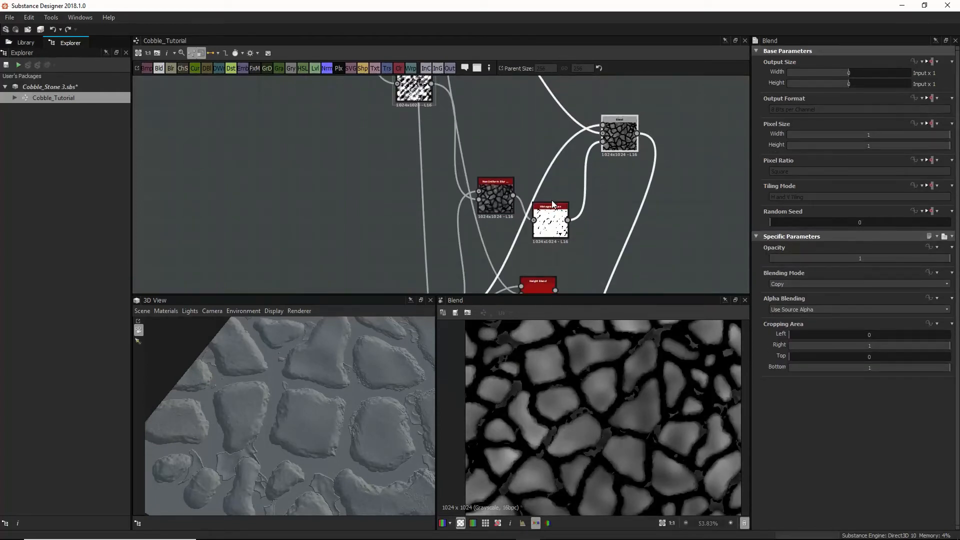
pyautogui.moveTo(590, 161); pyautogui.dragTo(592, 262, button='middle')
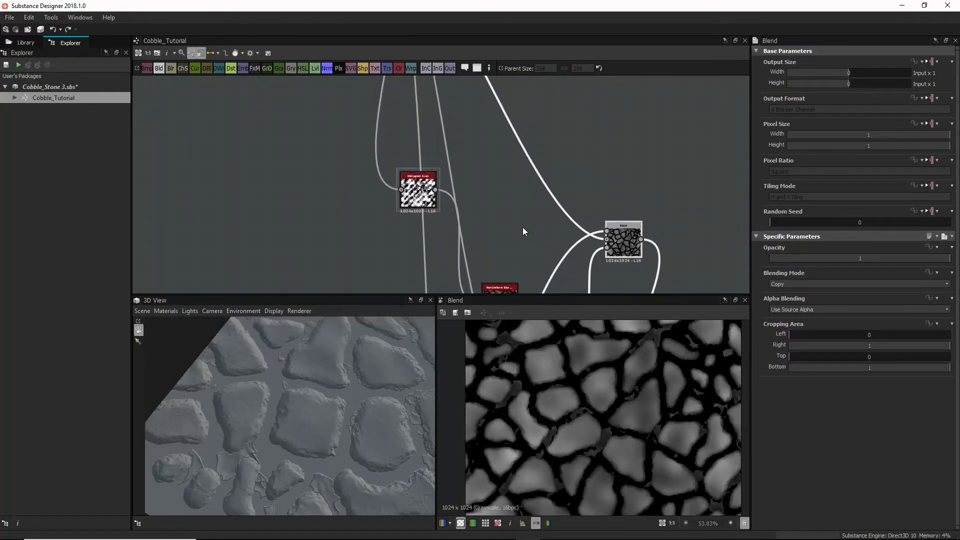
pyautogui.scroll(-1, 520, 235)
pyautogui.moveTo(524, 257); pyautogui.dragTo(509, 210, button='middle')
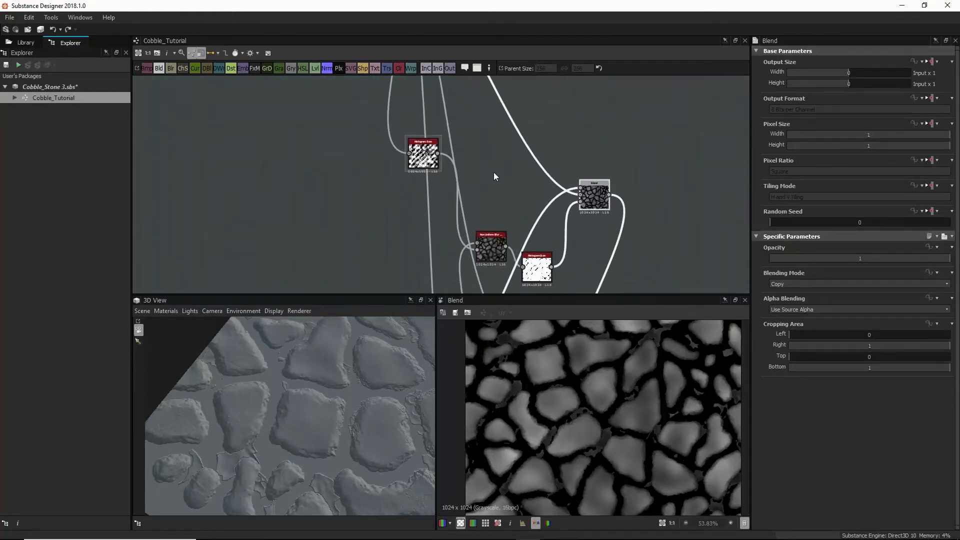
pyautogui.scroll(-2, 493, 177)
pyautogui.moveTo(488, 158); pyautogui.dragTo(455, 165, button='middle')
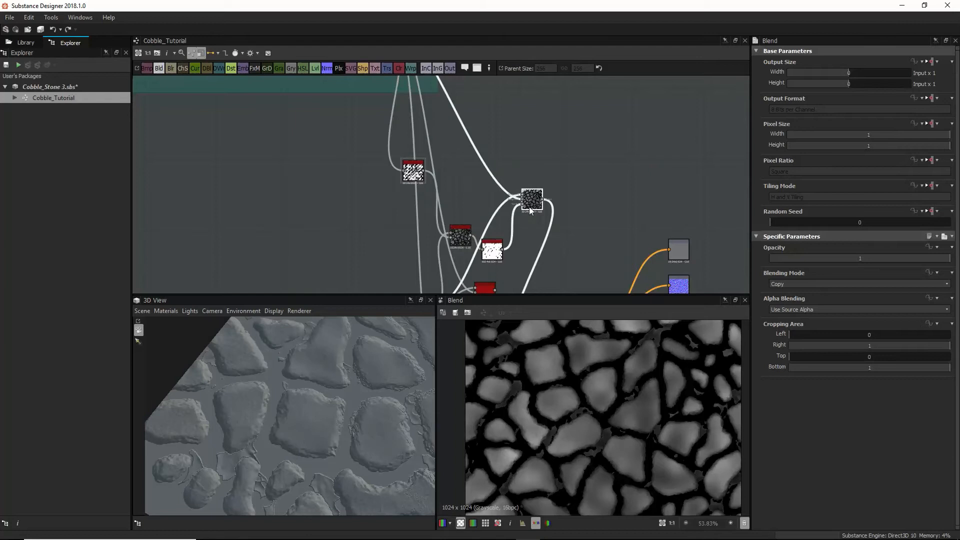
pyautogui.click(491, 251)
pyautogui.moveTo(911, 268); pyautogui.dragTo(655, 268)
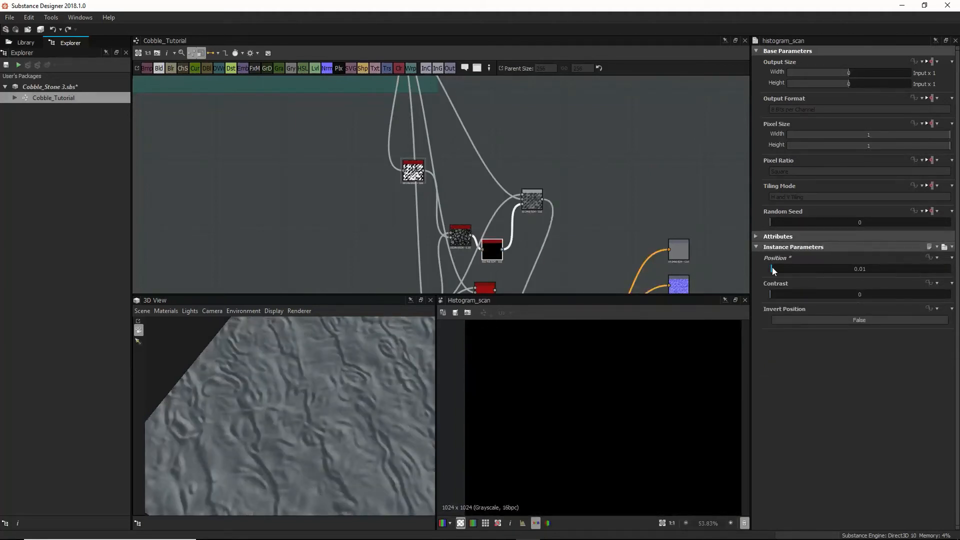
pyautogui.moveTo(772, 267); pyautogui.dragTo(892, 280)
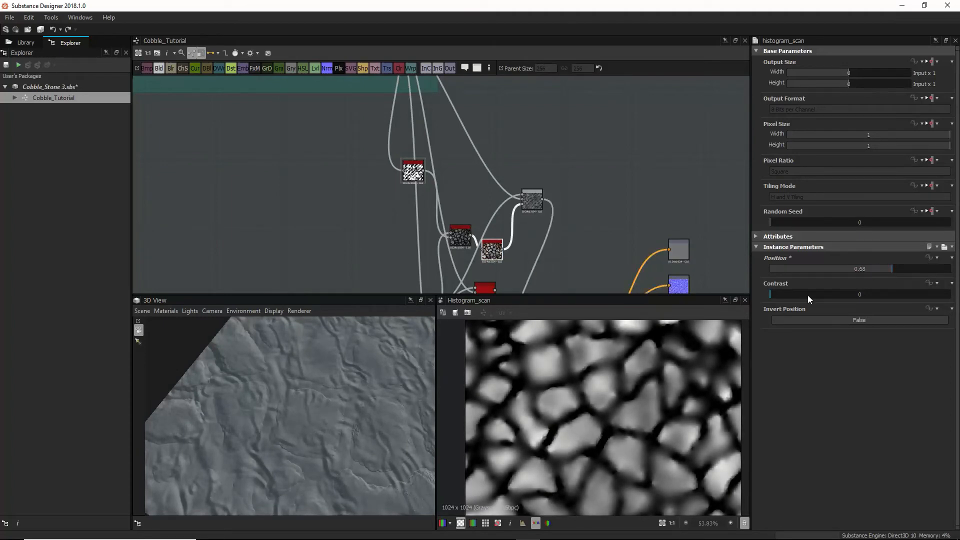
# Step: Tune the mask's Histogram Scan to position 0.67 and contrast 0.45, and check the surface in 3D
pyautogui.moveTo(807, 294); pyautogui.dragTo(938, 268)
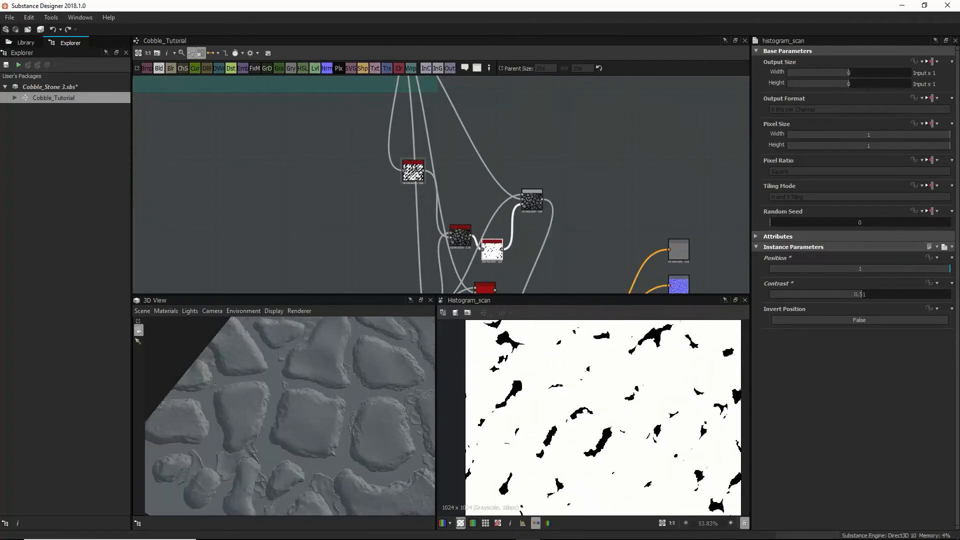
pyautogui.moveTo(949, 268); pyautogui.dragTo(851, 298)
pyautogui.scroll(-5, 331, 410)
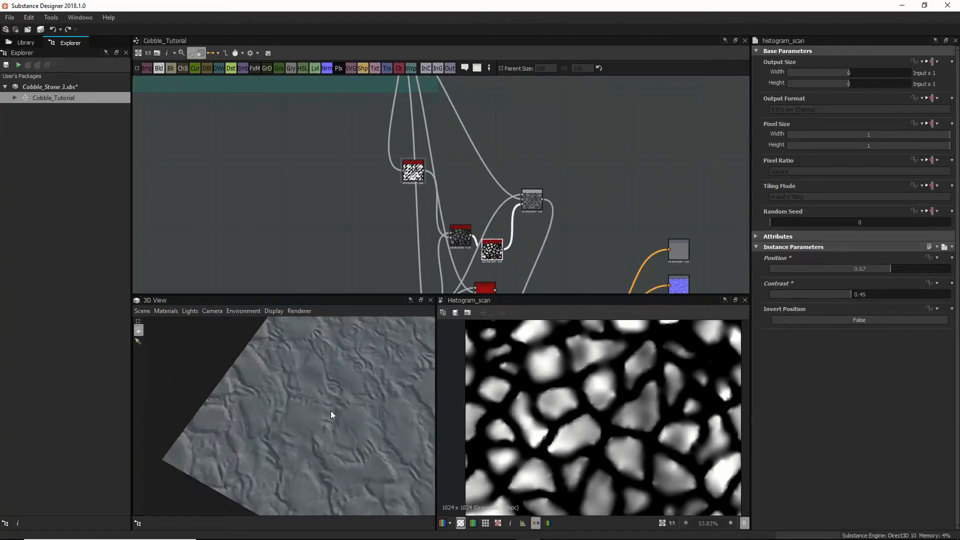
pyautogui.moveTo(331, 410); pyautogui.dragTo(323, 419)
pyautogui.scroll(3, 323, 418)
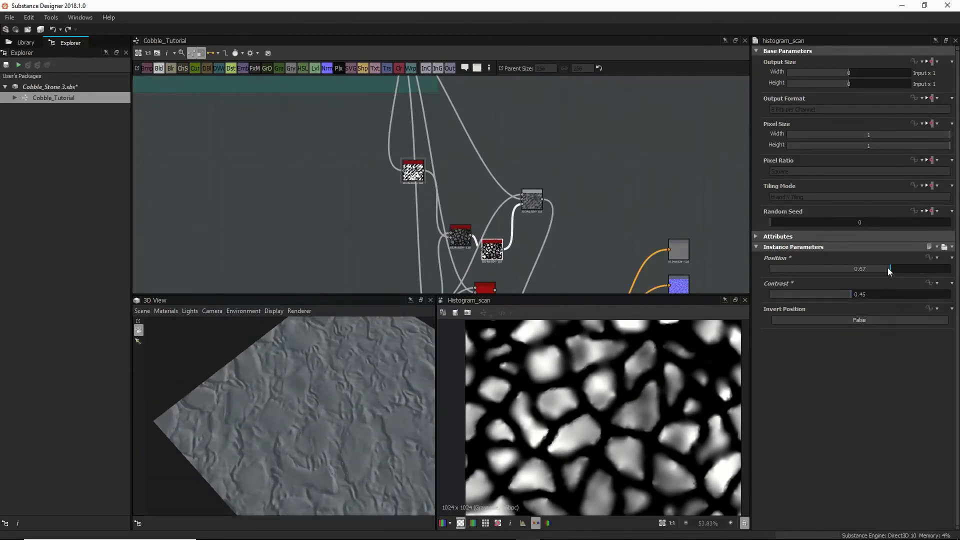
# Step: Raise the mask Histogram Scan's position to 0.79 and inspect the stone edges in 3D
pyautogui.moveTo(888, 268); pyautogui.dragTo(910, 276)
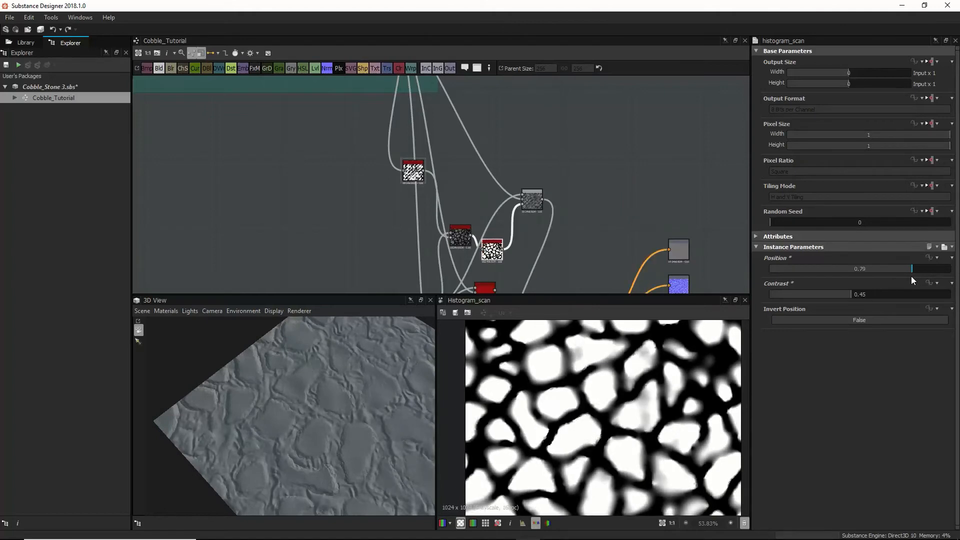
pyautogui.scroll(2, 345, 374)
pyautogui.moveTo(345, 373); pyautogui.dragTo(298, 392)
pyautogui.scroll(5, 301, 379)
pyautogui.scroll(-5, 295, 386)
# Step: Set the mask Histogram Scan's contrast to 0 and inspect the surface in 3D
pyautogui.moveTo(850, 295); pyautogui.dragTo(734, 315)
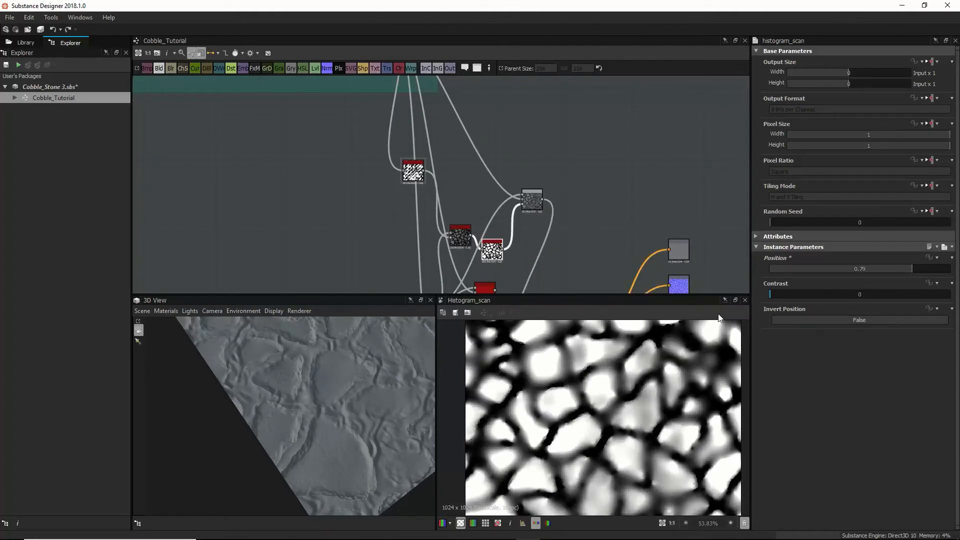
pyautogui.scroll(-3, 340, 424)
pyautogui.scroll(5, 332, 403)
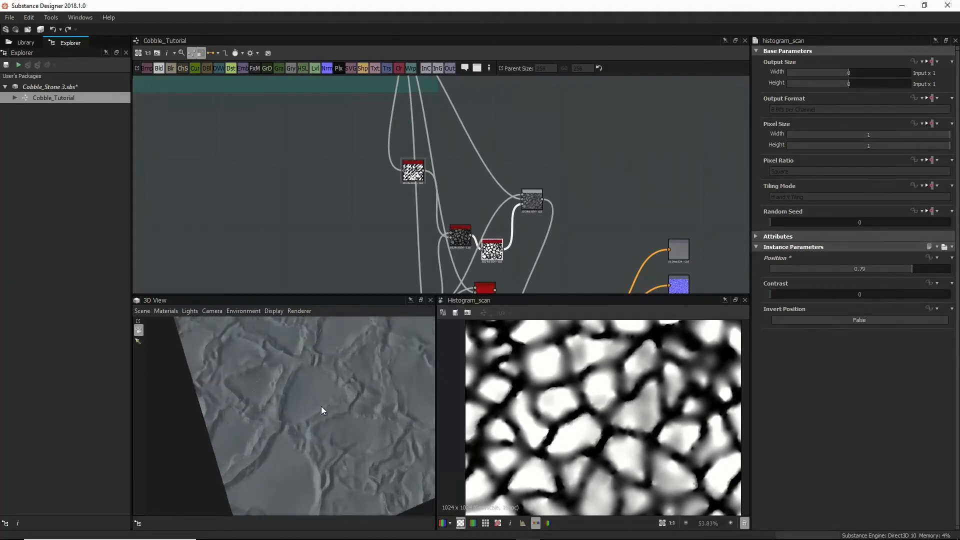
pyautogui.scroll(-5, 349, 408)
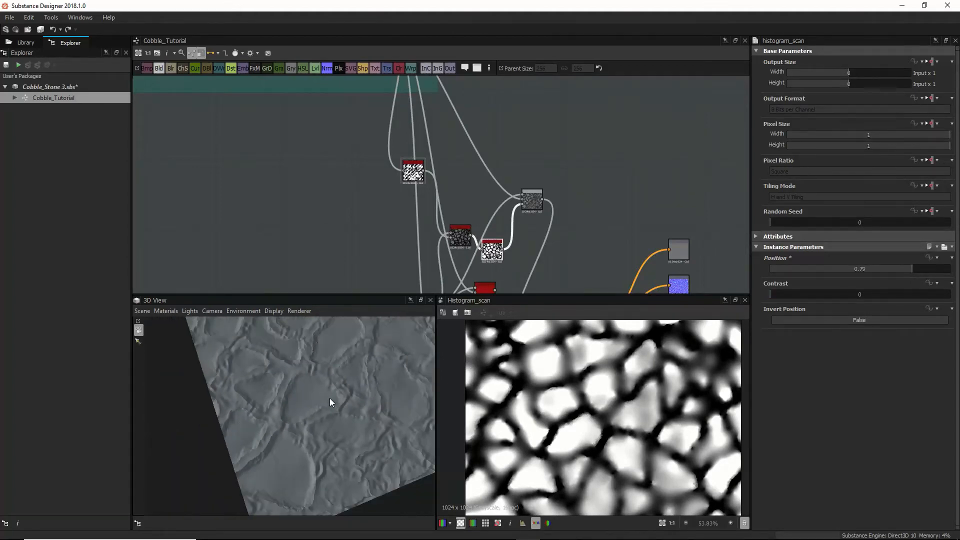
pyautogui.scroll(1, 329, 397)
pyautogui.moveTo(328, 389); pyautogui.dragTo(329, 418, button='middle')
pyautogui.scroll(-3, 329, 417)
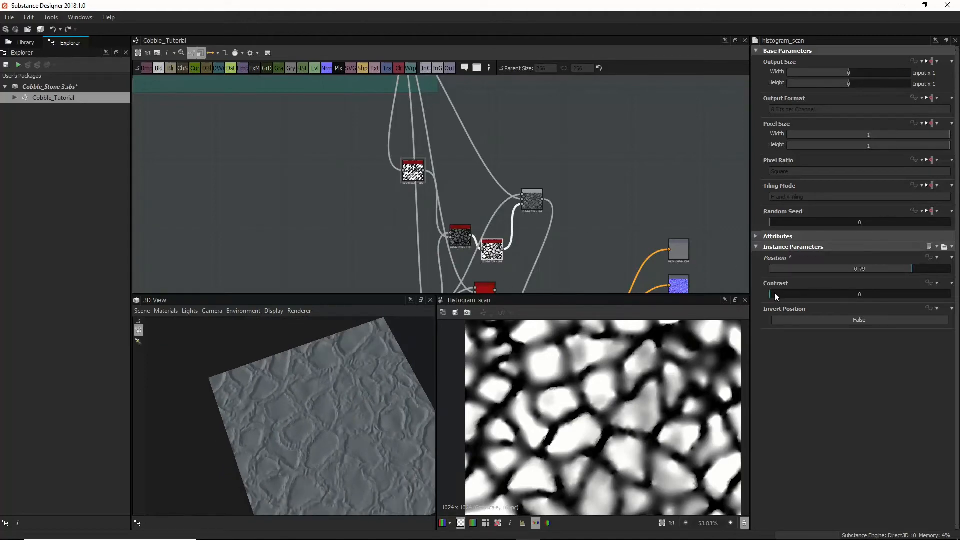
# Step: Set the mask Histogram Scan's contrast to 0.18 and inspect the cobbles in 3D from near and far
pyautogui.moveTo(775, 294); pyautogui.dragTo(801, 294)
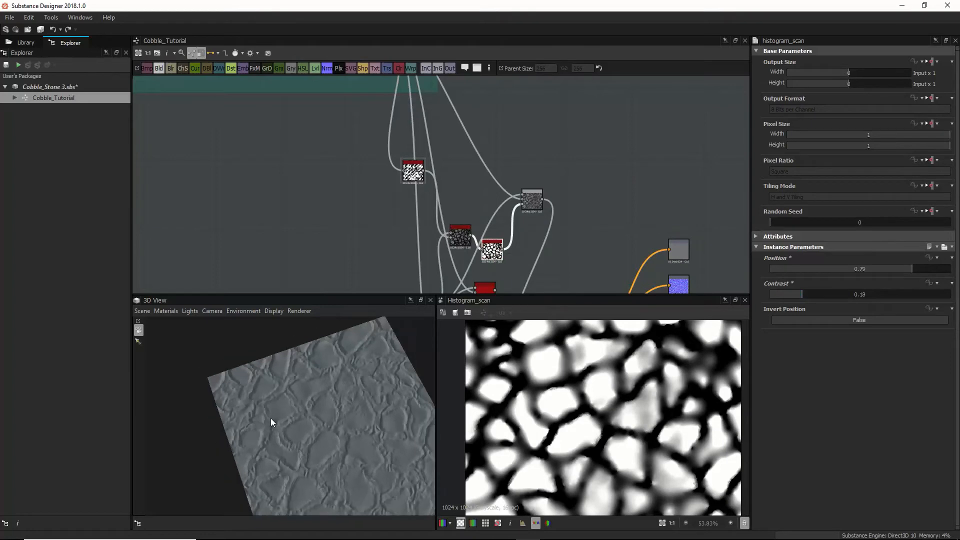
pyautogui.scroll(-2, 265, 419)
pyautogui.scroll(6, 259, 417)
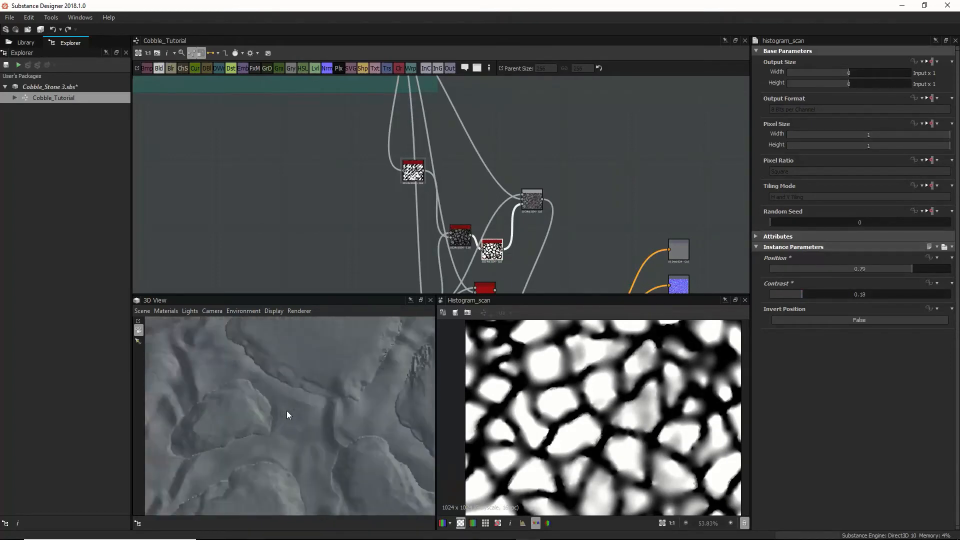
pyautogui.scroll(-5, 286, 414)
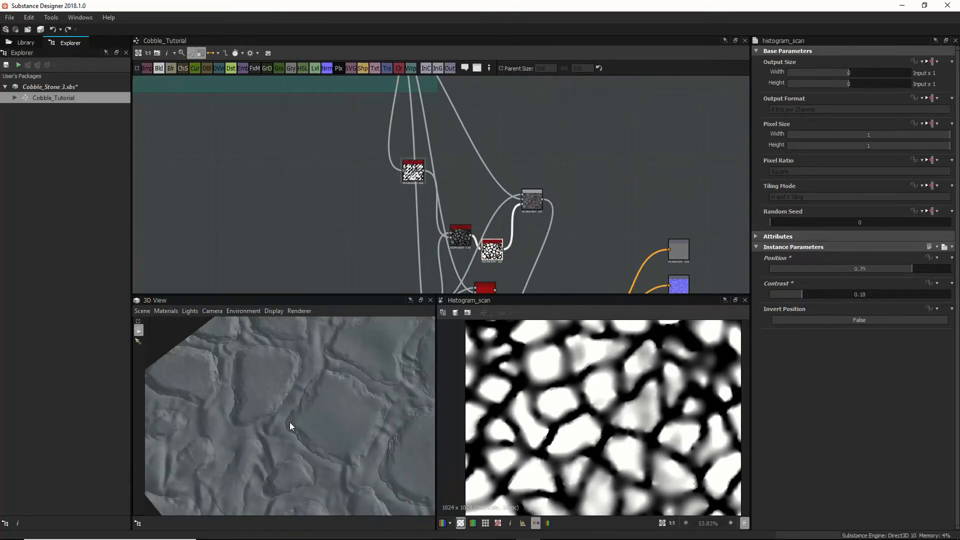
pyautogui.scroll(-5, 289, 422)
pyautogui.moveTo(316, 430); pyautogui.dragTo(301, 442)
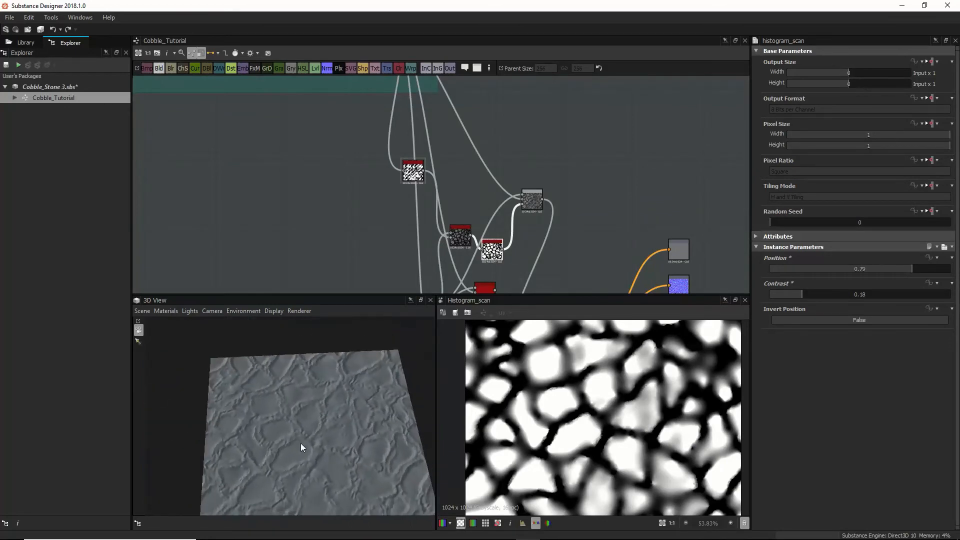
pyautogui.scroll(5, 301, 443)
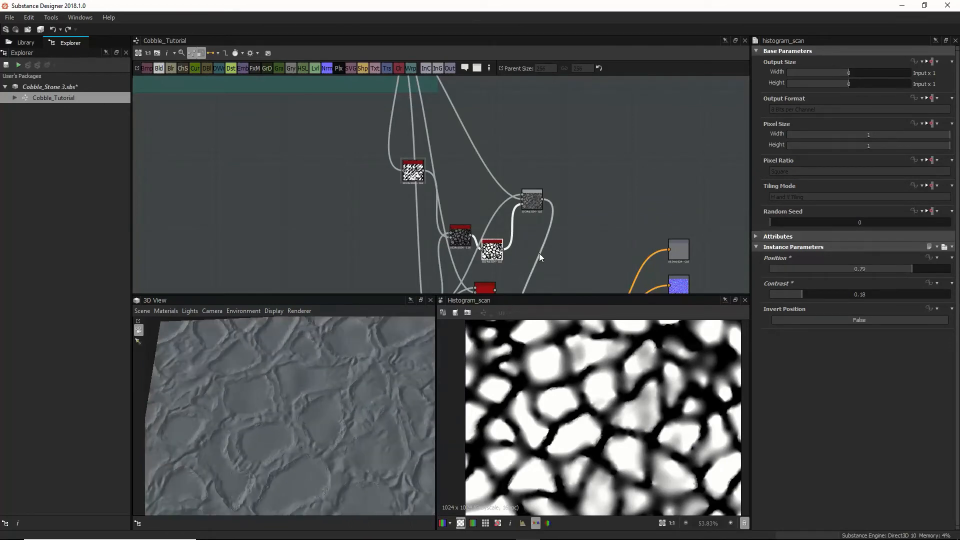
# Step: Examine the cobble surface in 3D along with the upper Blend output and the Histogram Scans behind its mask
pyautogui.moveTo(539, 253); pyautogui.dragTo(517, 149, button='middle')
pyautogui.scroll(-1, 505, 184)
pyautogui.scroll(-2, 309, 460)
pyautogui.moveTo(309, 462); pyautogui.dragTo(317, 429, button='middle')
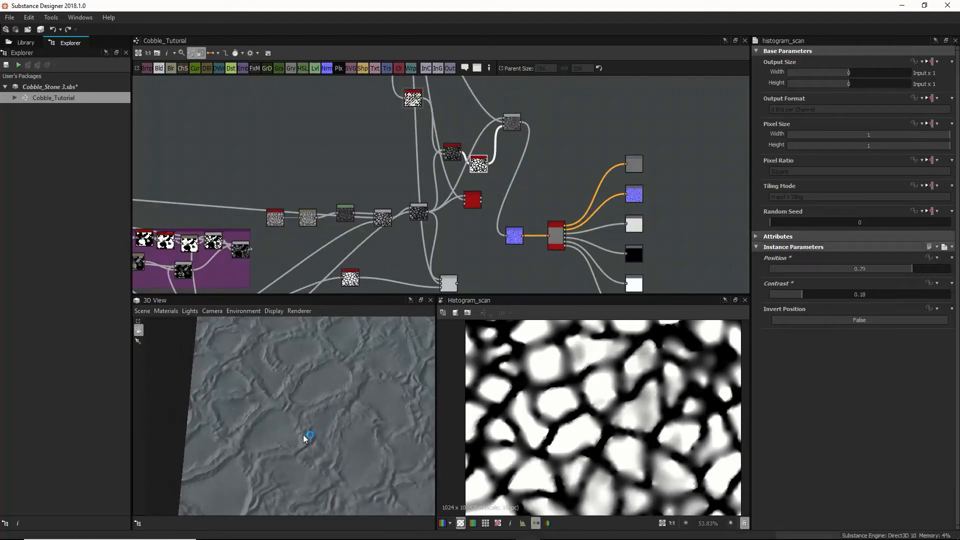
pyautogui.moveTo(300, 439); pyautogui.dragTo(358, 370)
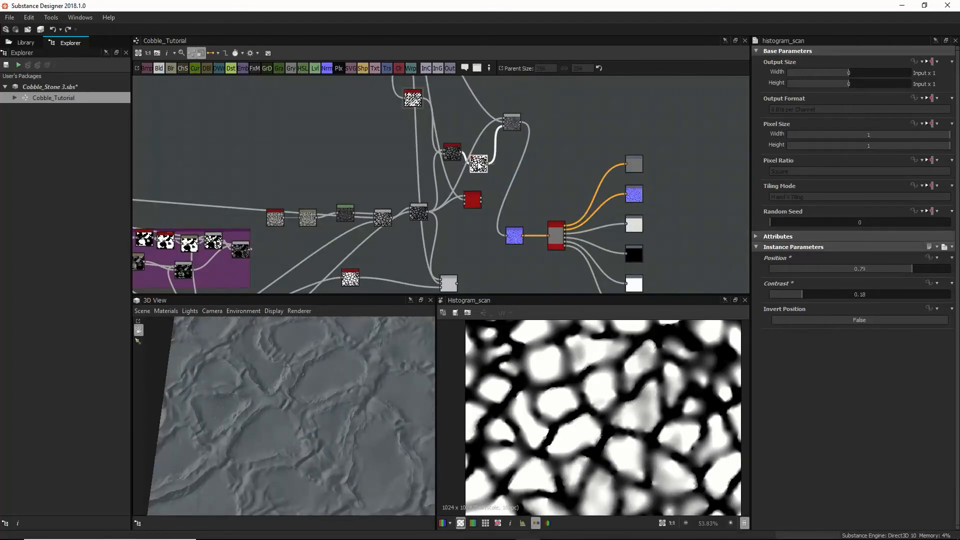
pyautogui.doubleClick(506, 123)
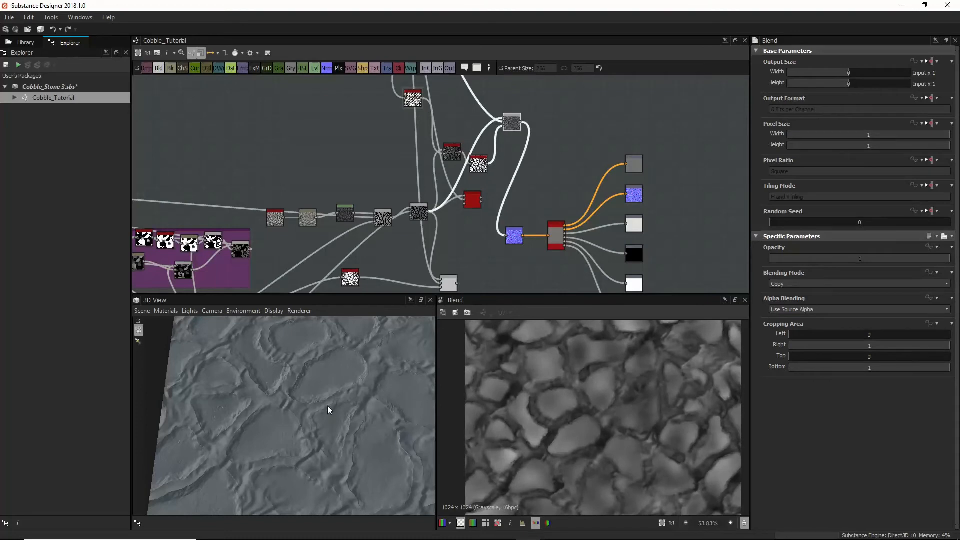
pyautogui.doubleClick(478, 165)
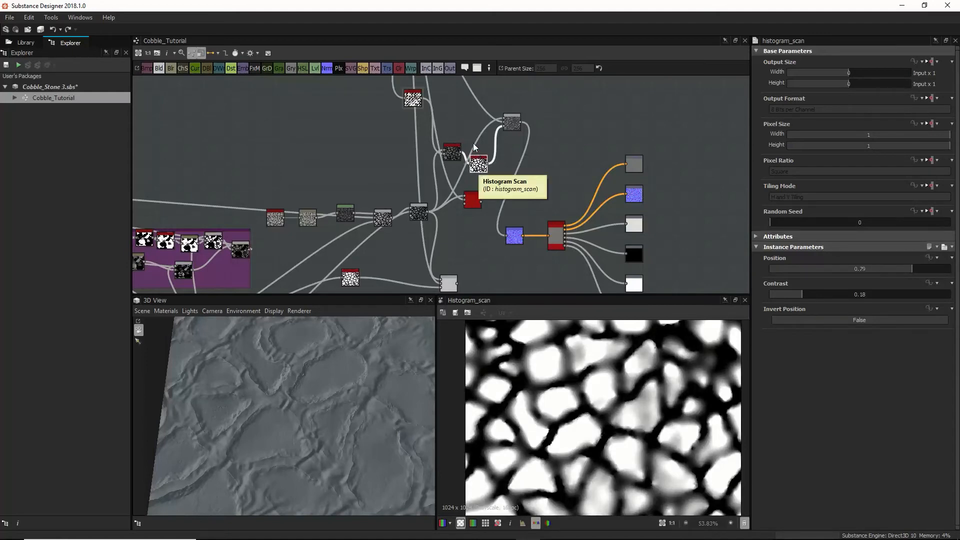
pyautogui.doubleClick(413, 100)
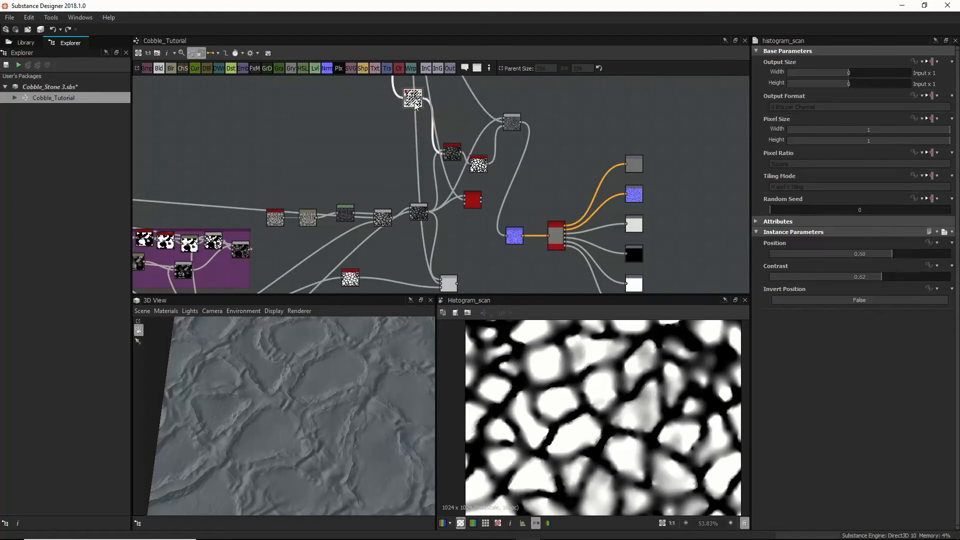
pyautogui.doubleClick(478, 164)
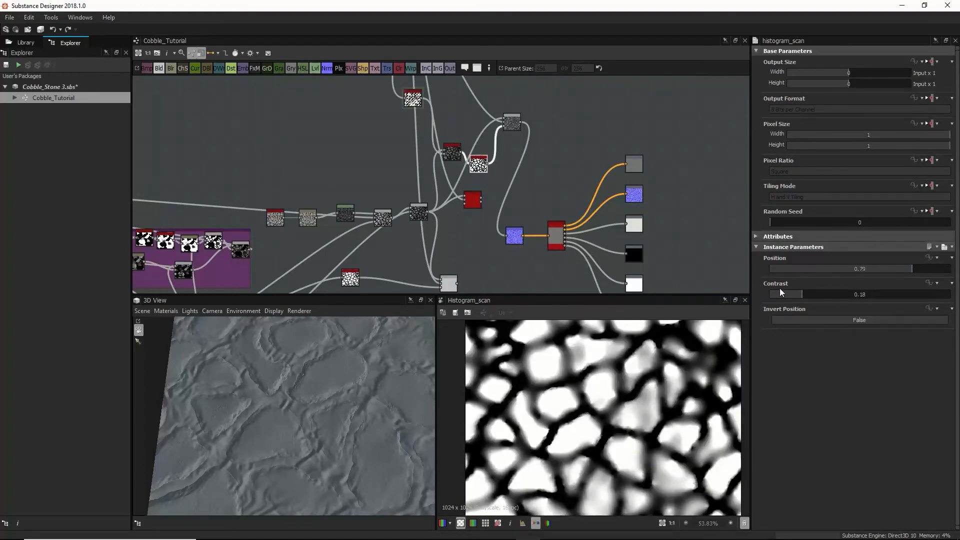
# Step: Preview the Non Uniform Blur before the mask's Histogram Scan and raise its intensity to 31.81
pyautogui.doubleClick(452, 152)
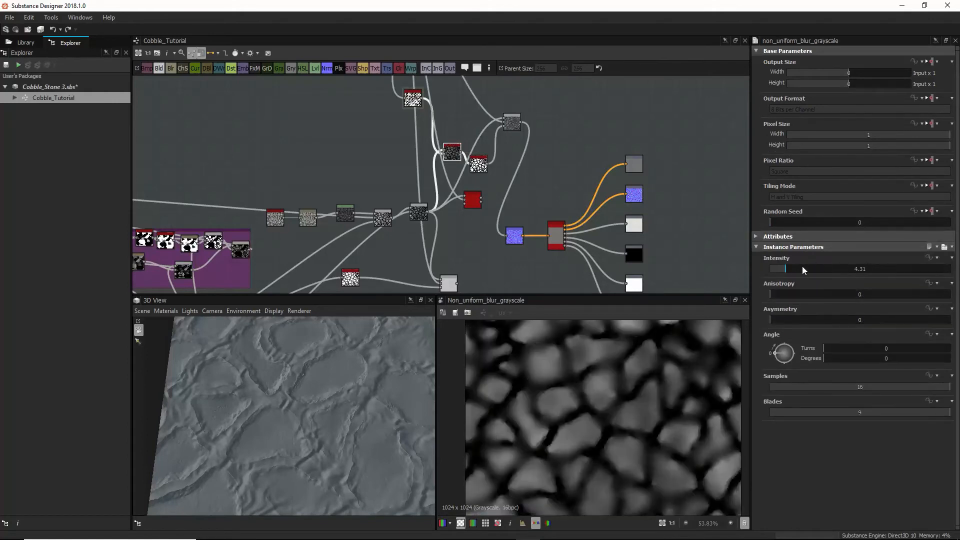
pyautogui.moveTo(786, 268); pyautogui.dragTo(887, 273)
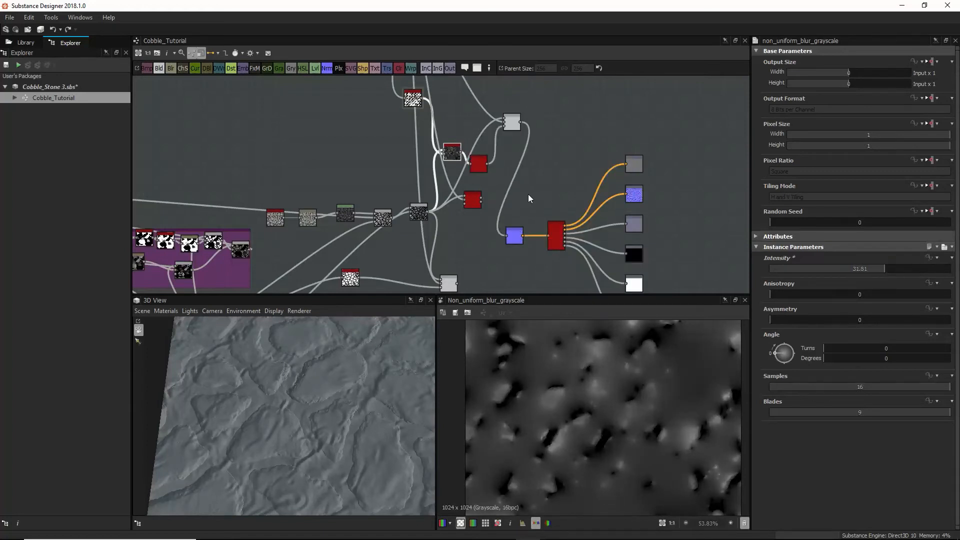
# Step: Preview the mask's Histogram Scan and set its position to 0.71 and contrast to 0.45
pyautogui.doubleClick(478, 163)
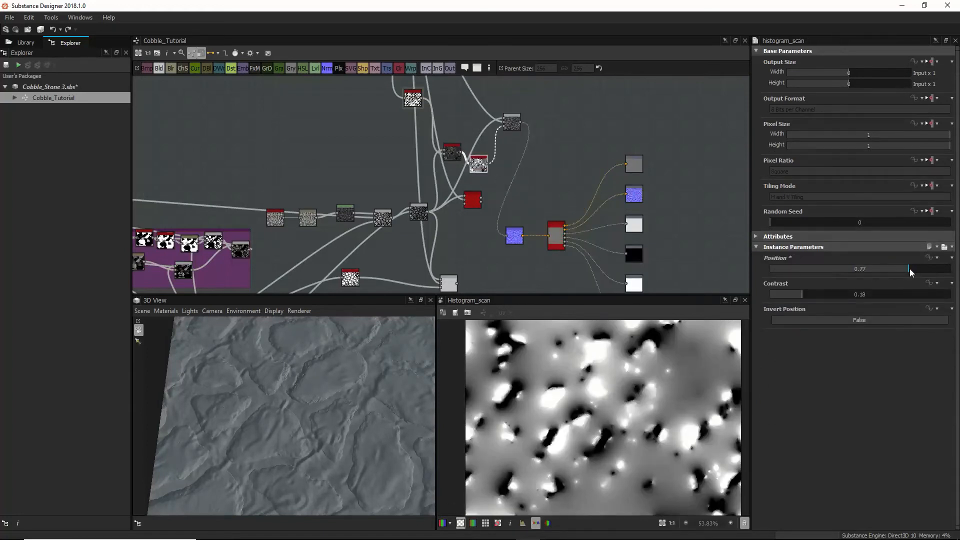
pyautogui.moveTo(910, 269)
pyautogui.mouseDown()
pyautogui.moveTo(922, 269)
pyautogui.moveTo(897, 268)
pyautogui.mouseUp()
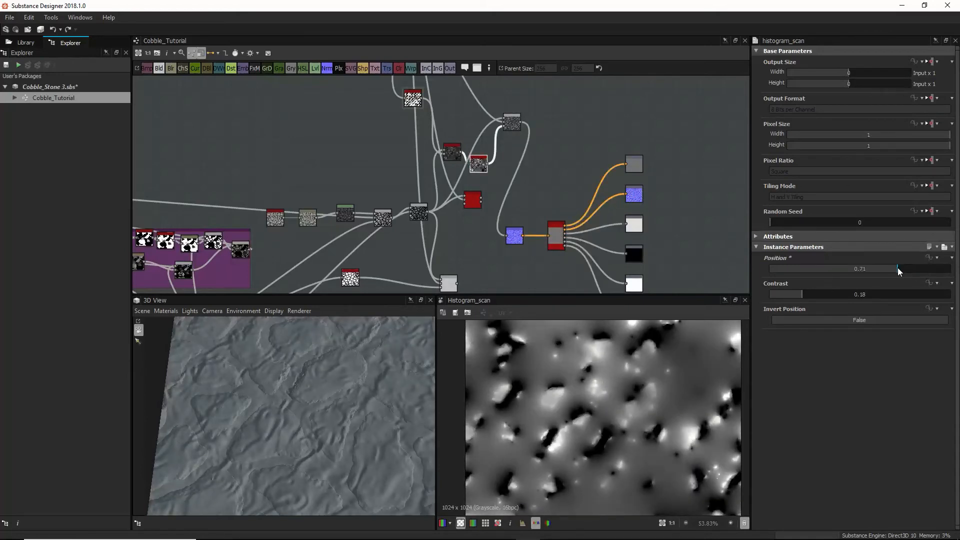
pyautogui.moveTo(794, 294); pyautogui.dragTo(851, 295)
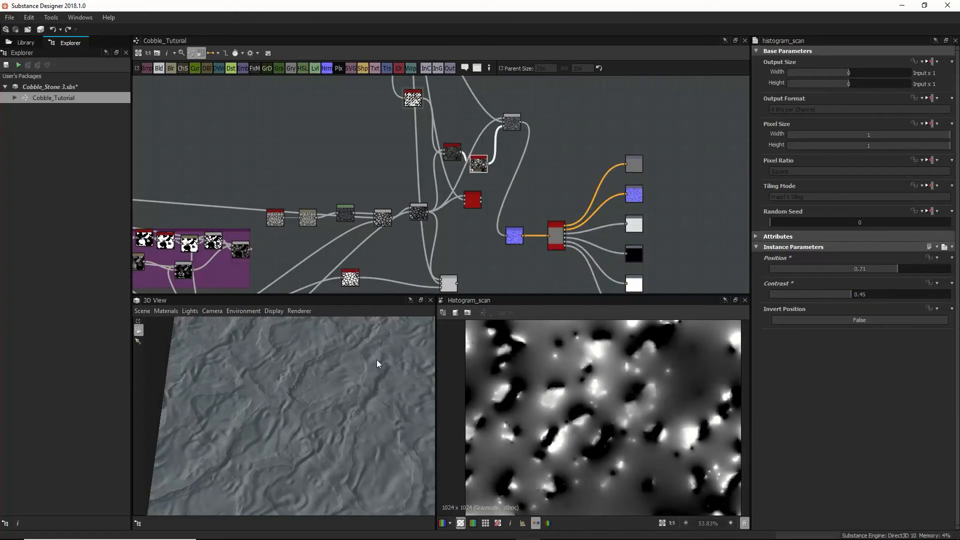
# Step: Set the mask Histogram Scan's contrast to 0.29 and position to 0.76, and check the cobbles in 3D from near and far
pyautogui.moveTo(376, 359); pyautogui.dragTo(316, 432)
pyautogui.moveTo(845, 296); pyautogui.dragTo(824, 296)
pyautogui.moveTo(334, 421)
pyautogui.mouseDown()
pyautogui.moveTo(322, 428)
pyautogui.moveTo(340, 416)
pyautogui.mouseUp()
pyautogui.scroll(5, 340, 414)
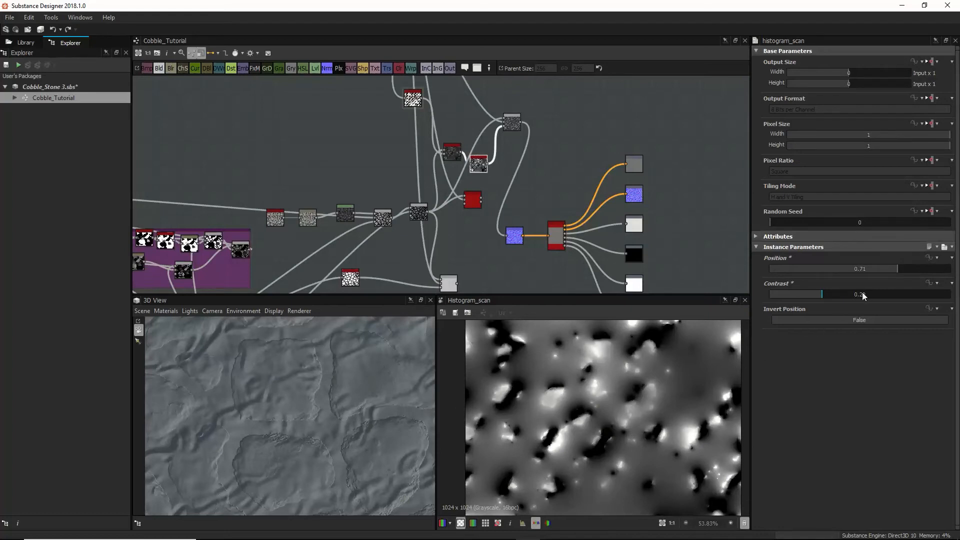
pyautogui.moveTo(885, 272); pyautogui.dragTo(905, 268)
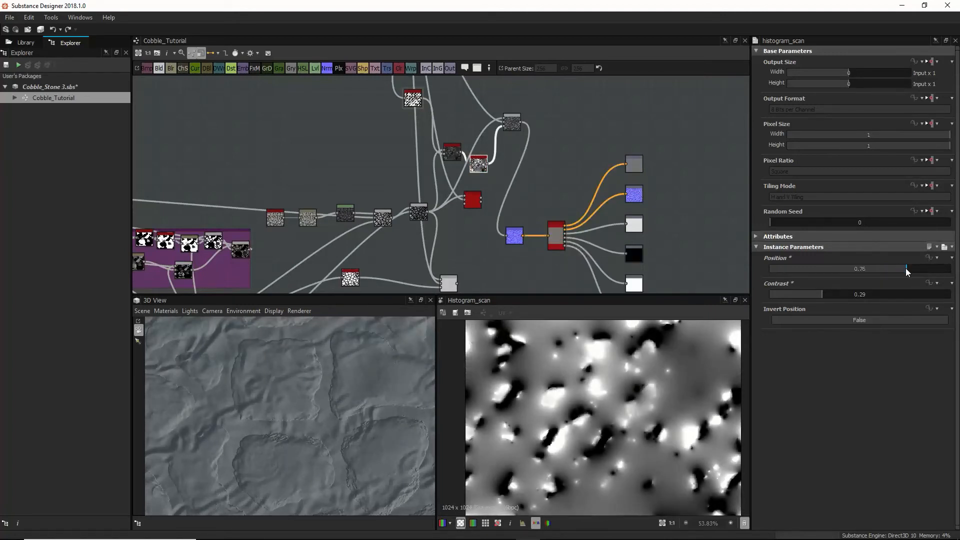
pyautogui.scroll(-3, 315, 432)
pyautogui.scroll(4, 314, 432)
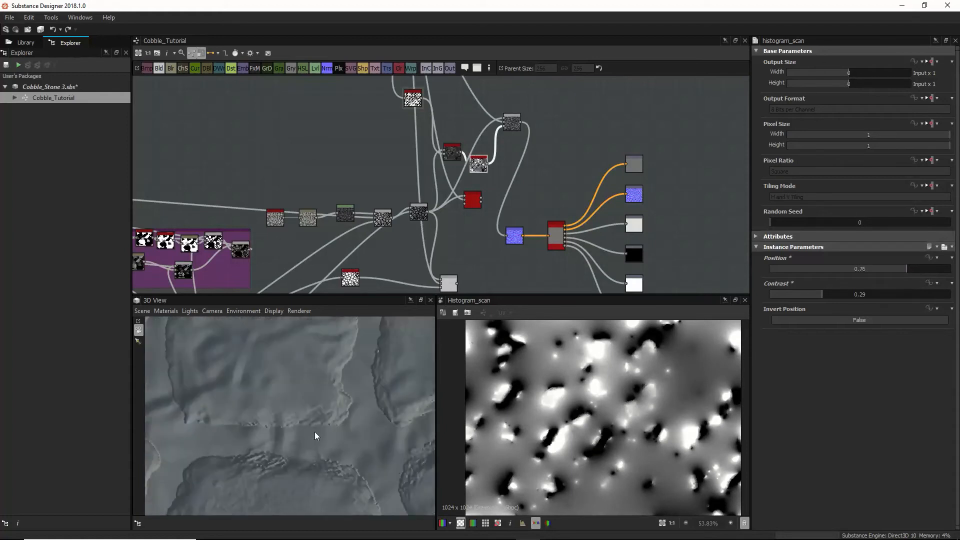
pyautogui.scroll(-8, 314, 431)
pyautogui.moveTo(313, 428); pyautogui.dragTo(277, 398)
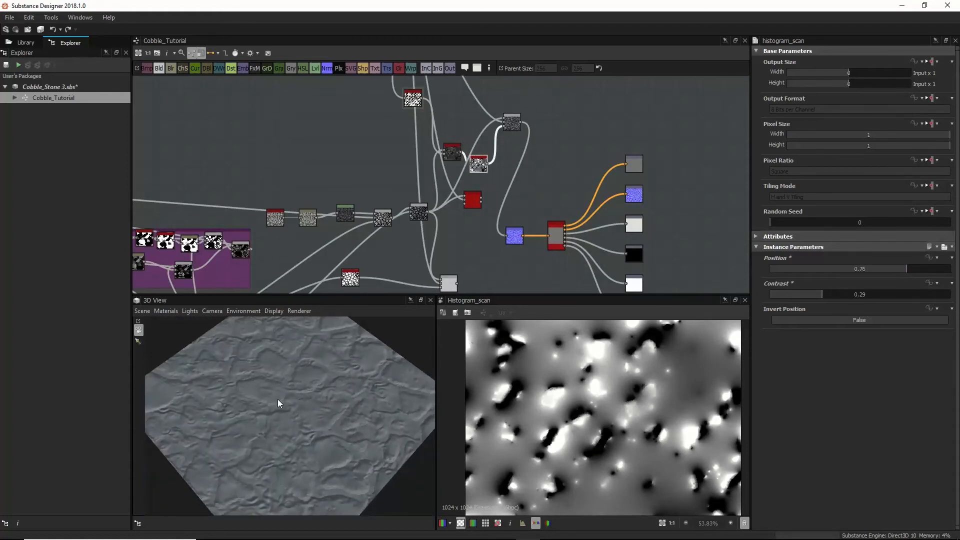
pyautogui.scroll(-2, 283, 419)
pyautogui.scroll(2, 283, 419)
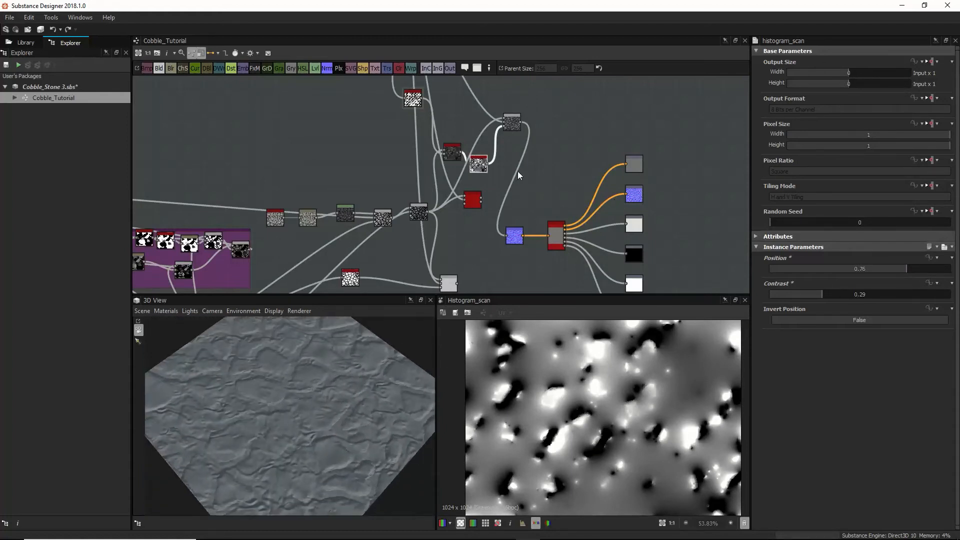
# Step: Widen the Mud frame towards the outputs and move the loose Histogram Scan below it inside
pyautogui.scroll(-5, 517, 171)
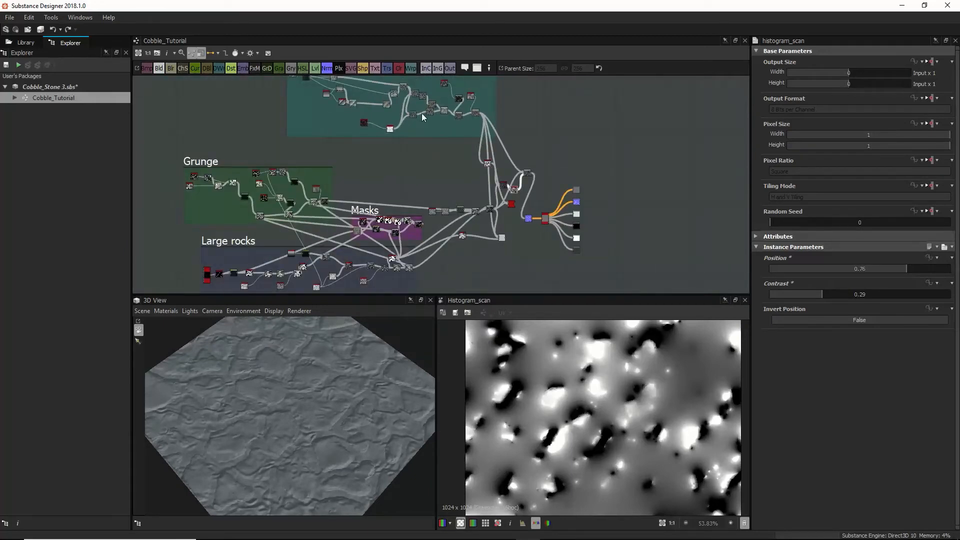
pyautogui.moveTo(364, 92); pyautogui.dragTo(399, 203, button='middle')
pyautogui.moveTo(332, 129); pyautogui.dragTo(298, 144)
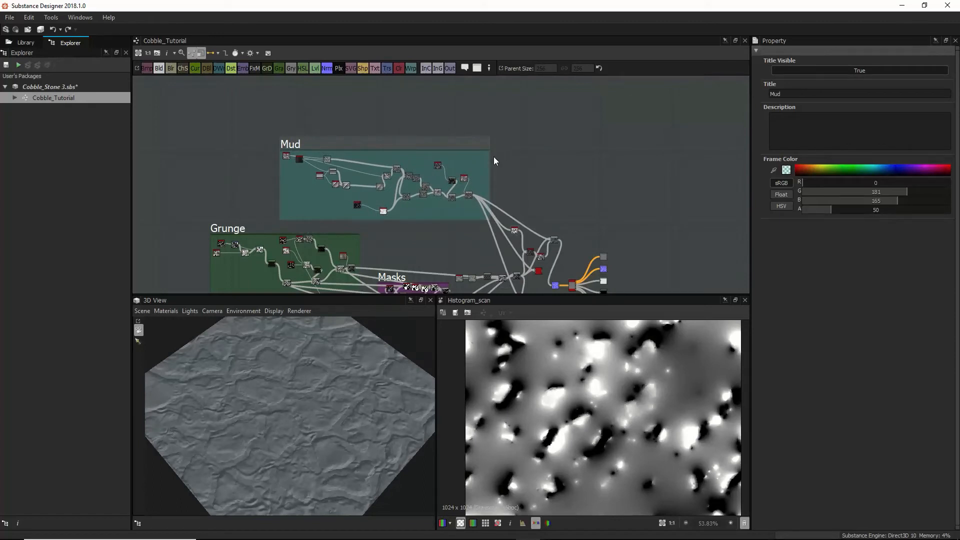
pyautogui.moveTo(506, 156); pyautogui.dragTo(564, 156)
pyautogui.moveTo(513, 230); pyautogui.dragTo(515, 192)
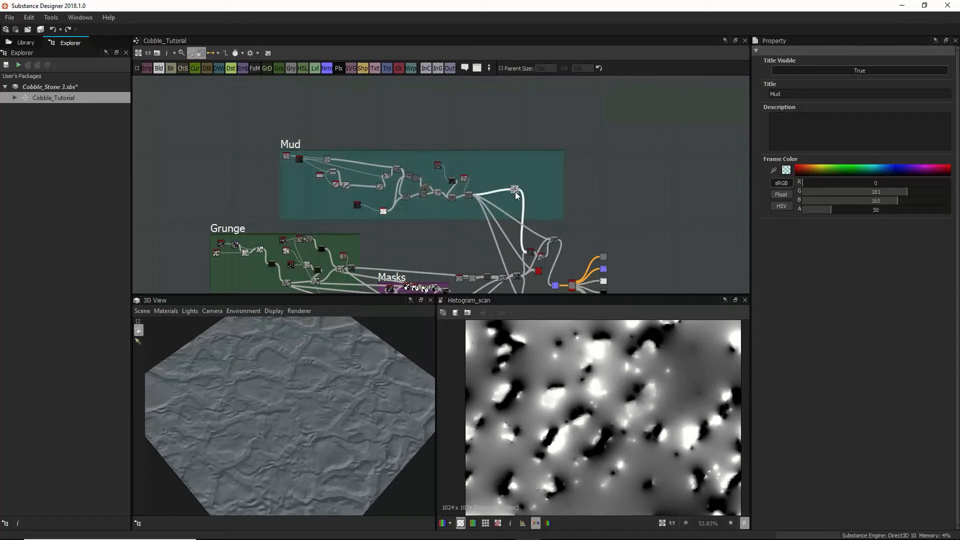
# Step: Reposition the mask's Histogram Scan and the final Blend node below the Mud frame
pyautogui.click(531, 251)
pyautogui.moveTo(512, 228); pyautogui.dragTo(553, 259)
pyautogui.click(566, 260)
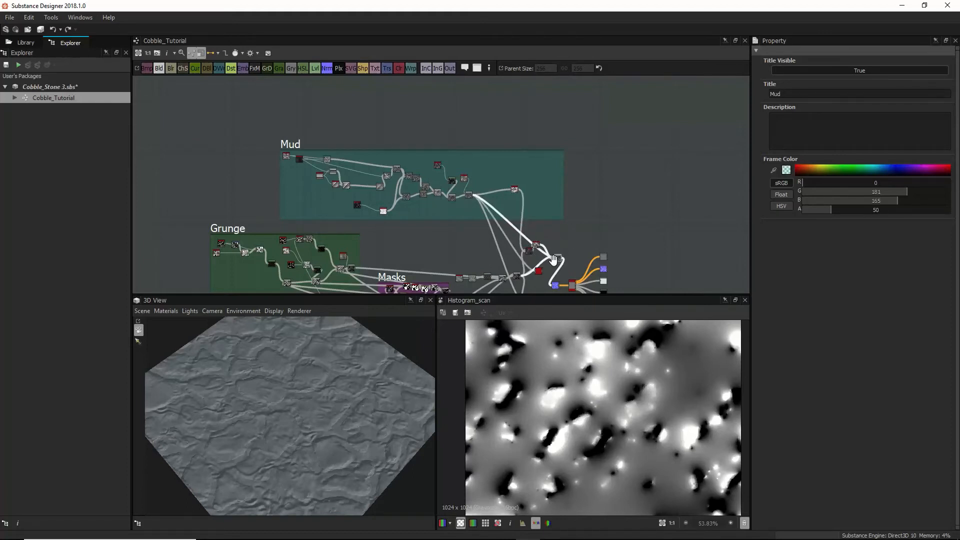
# Step: Group the spare red and white blend nodes in a yellow frame titled "test blends", with colour R 241, G 255, B 0
pyautogui.moveTo(553, 259); pyautogui.dragTo(549, 207, button='middle')
pyautogui.moveTo(535, 220); pyautogui.dragTo(527, 242)
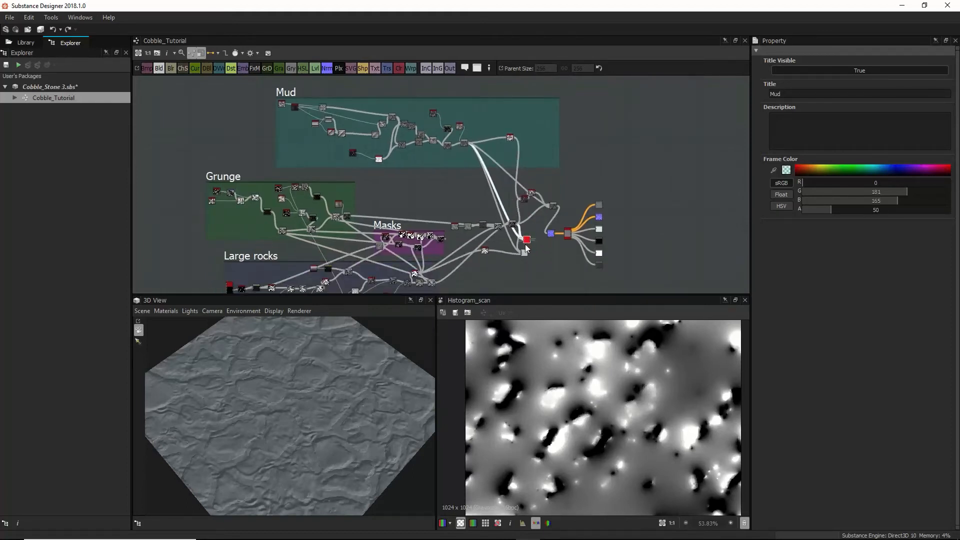
pyautogui.click(525, 252)
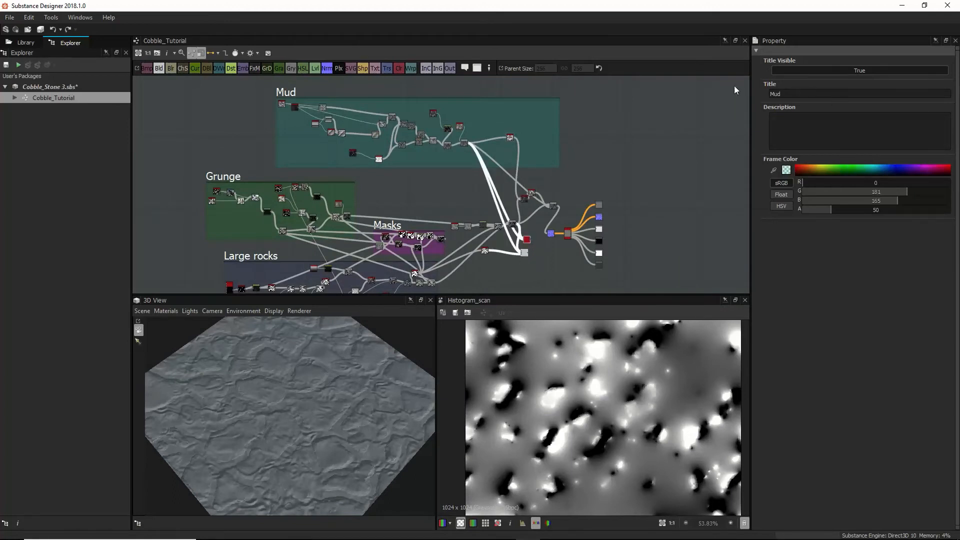
pyautogui.click(477, 68)
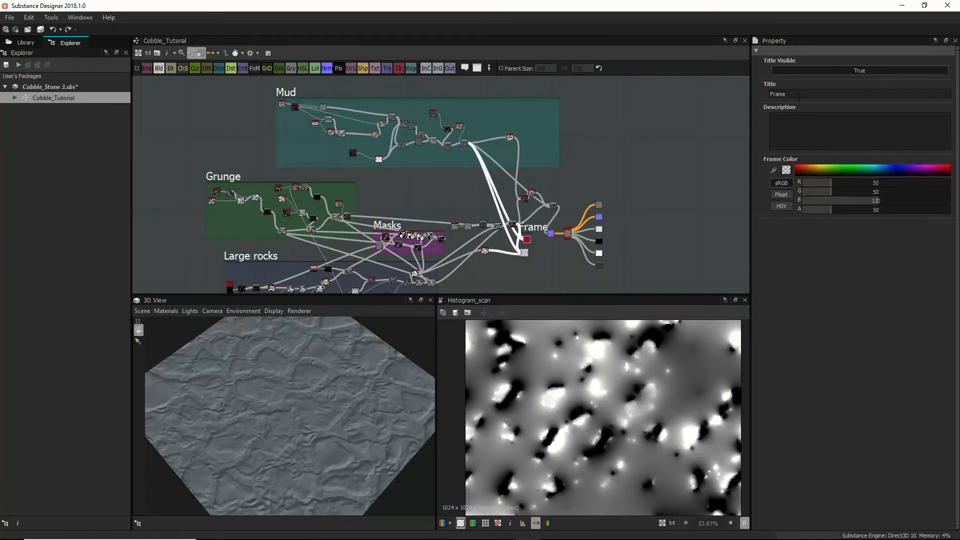
pyautogui.moveTo(799, 96); pyautogui.dragTo(707, 93)
pyautogui.write('test blends')
pyautogui.press('Return')
pyautogui.moveTo(855, 172); pyautogui.dragTo(820, 166)
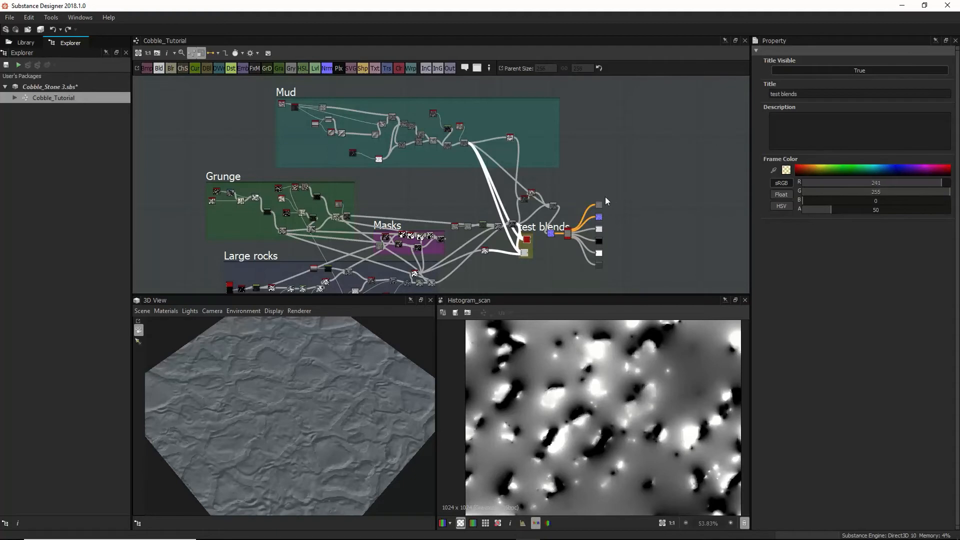
# Step: Move the test blends frame away from the main chain and line up the mask's Non Uniform Blur with its Histogram Scan
pyautogui.scroll(5, 528, 231)
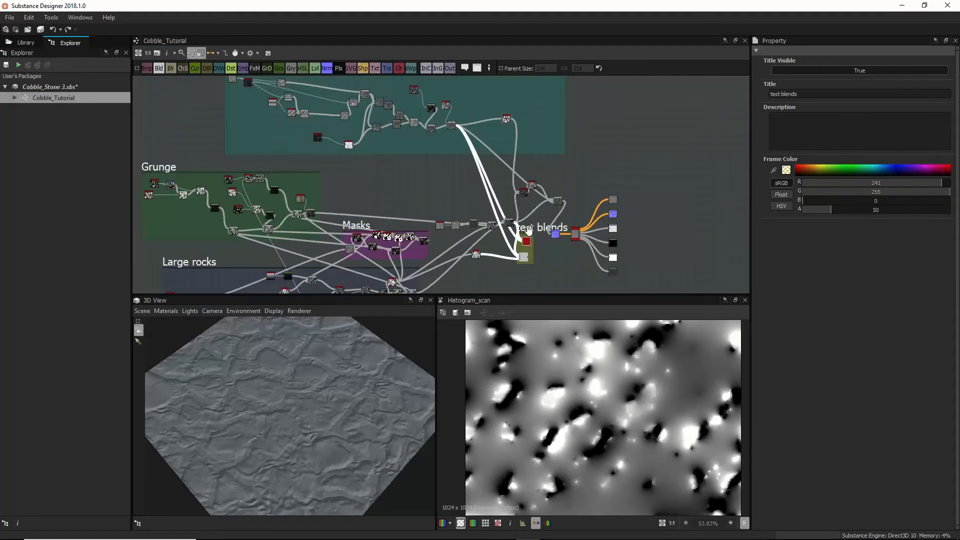
pyautogui.moveTo(514, 230); pyautogui.dragTo(412, 103)
pyautogui.moveTo(537, 129); pyautogui.dragTo(536, 179, button='middle')
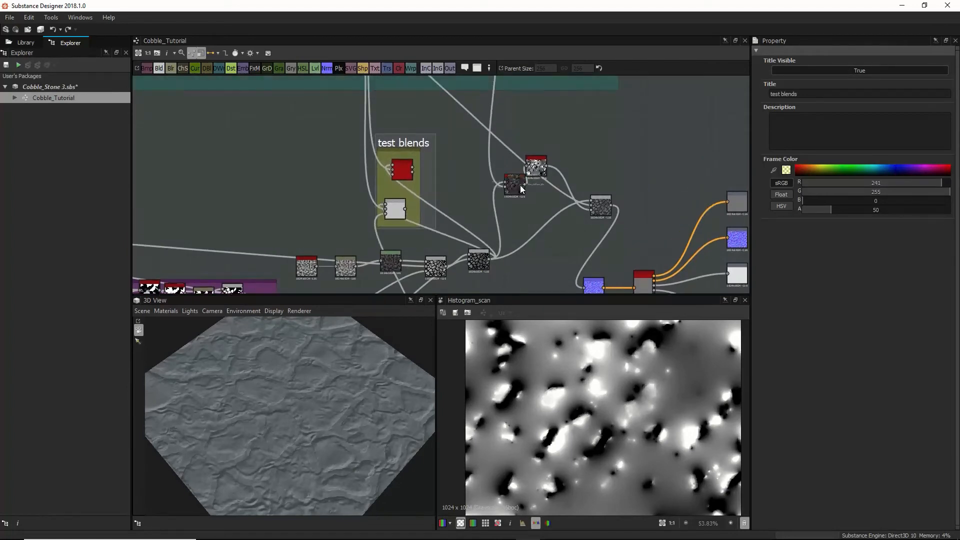
pyautogui.moveTo(519, 182); pyautogui.dragTo(512, 106)
pyautogui.moveTo(543, 168); pyautogui.dragTo(544, 155)
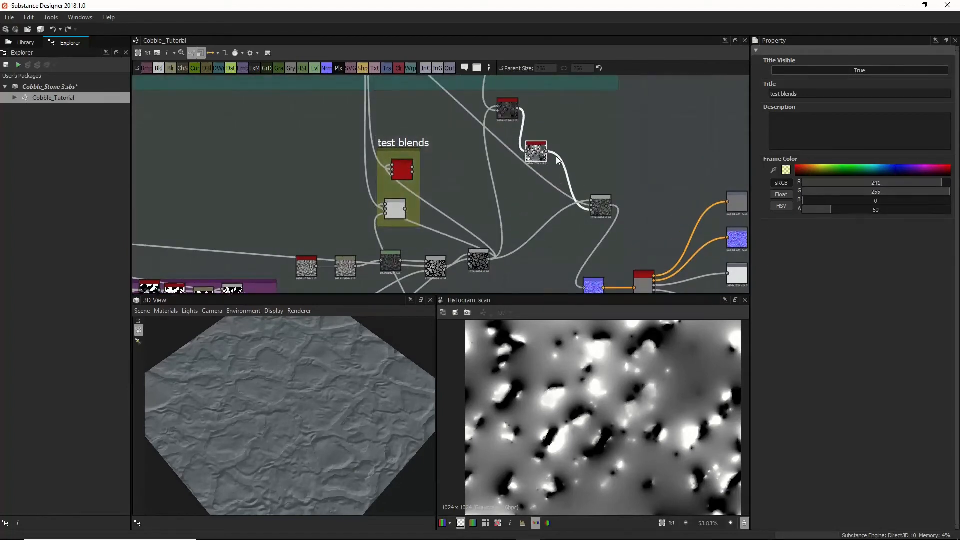
pyautogui.moveTo(518, 119); pyautogui.dragTo(518, 145, button='middle')
pyautogui.moveTo(505, 135); pyautogui.dragTo(503, 178)
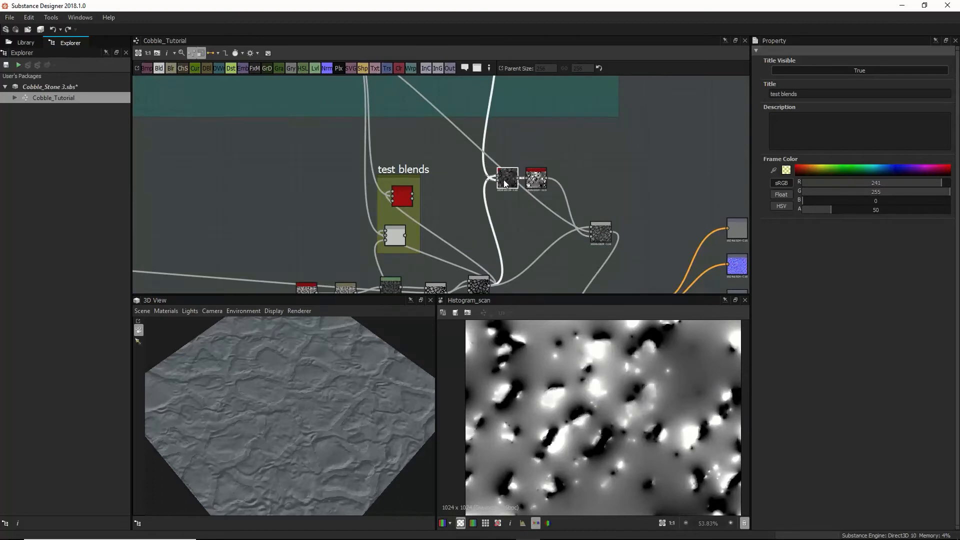
# Step: Group the mask's Non Uniform Blur and Histogram Scan in a purple frame titled "Mud masks", with colour R 100, G 0, B 106
pyautogui.moveTo(464, 149); pyautogui.dragTo(555, 202)
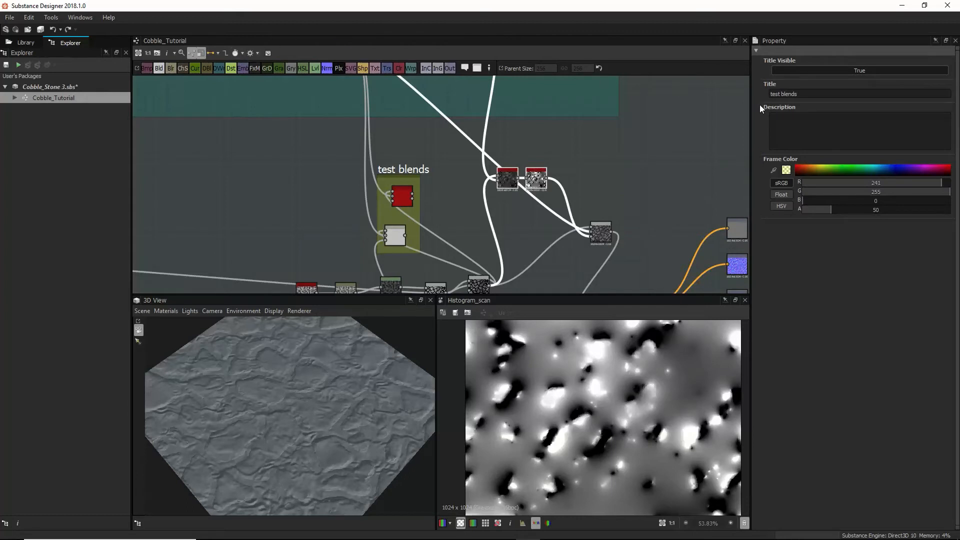
pyautogui.click(476, 68)
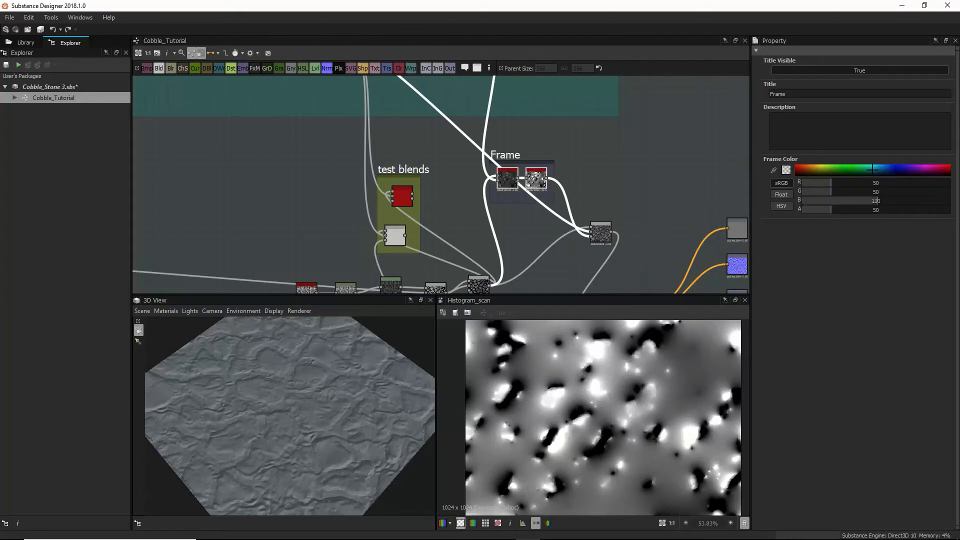
pyautogui.moveTo(871, 169)
pyautogui.mouseDown()
pyautogui.moveTo(850, 169)
pyautogui.moveTo(922, 168)
pyautogui.mouseUp()
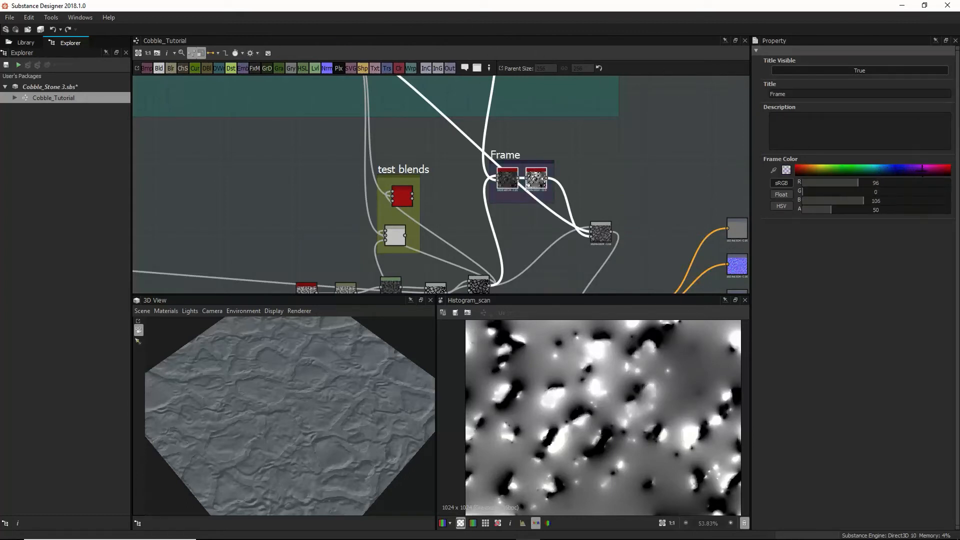
pyautogui.doubleClick(809, 93)
pyautogui.write('Mud m')
pyautogui.write('asks')
pyautogui.press('Return')
# Step: Move the final Blend node directly in front of the Normal node and preview its output
pyautogui.scroll(-1, 553, 178)
pyautogui.scroll(-1, 503, 195)
pyautogui.moveTo(499, 233); pyautogui.dragTo(496, 198, button='middle')
pyautogui.scroll(2, 553, 174)
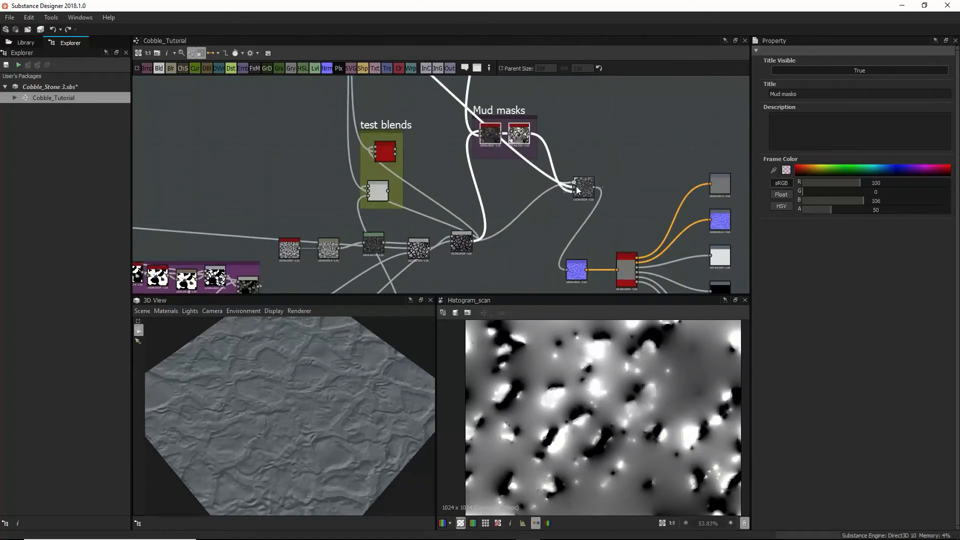
pyautogui.moveTo(576, 186); pyautogui.dragTo(538, 255)
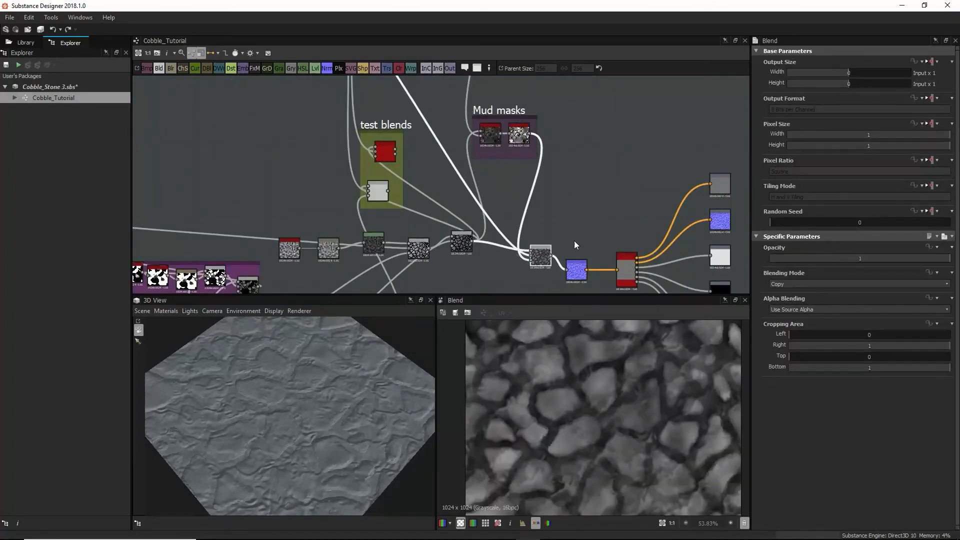
pyautogui.moveTo(574, 240); pyautogui.dragTo(556, 139, button='middle')
# Step: Examine the 3D surface and the node graph around the framed groups, final Blend and material outputs
pyautogui.moveTo(371, 466); pyautogui.dragTo(359, 385)
pyautogui.moveTo(491, 190); pyautogui.dragTo(491, 219, button='middle')
pyautogui.moveTo(430, 157); pyautogui.dragTo(442, 186, button='middle')
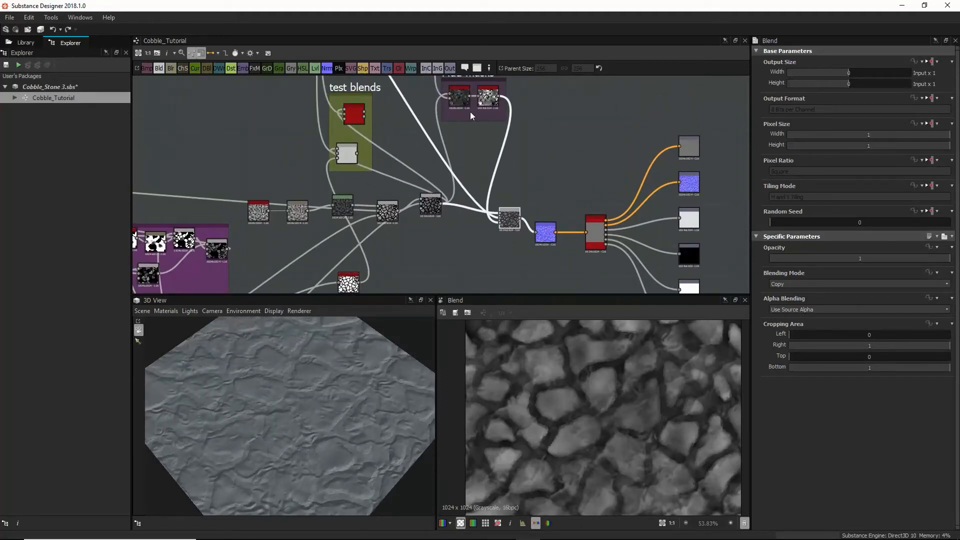
pyautogui.scroll(-2, 443, 238)
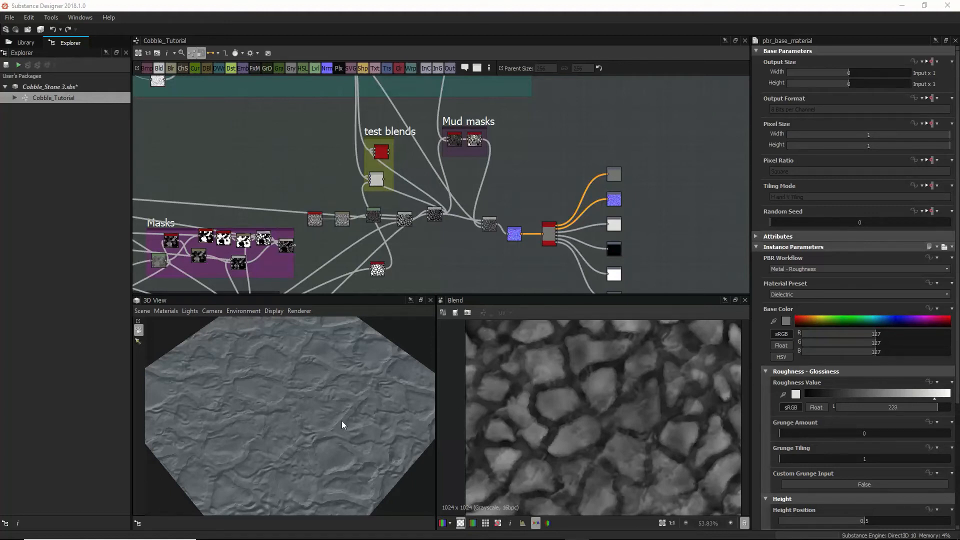
pyautogui.moveTo(456, 271); pyautogui.dragTo(499, 171, button='middle')
pyautogui.scroll(-2, 399, 226)
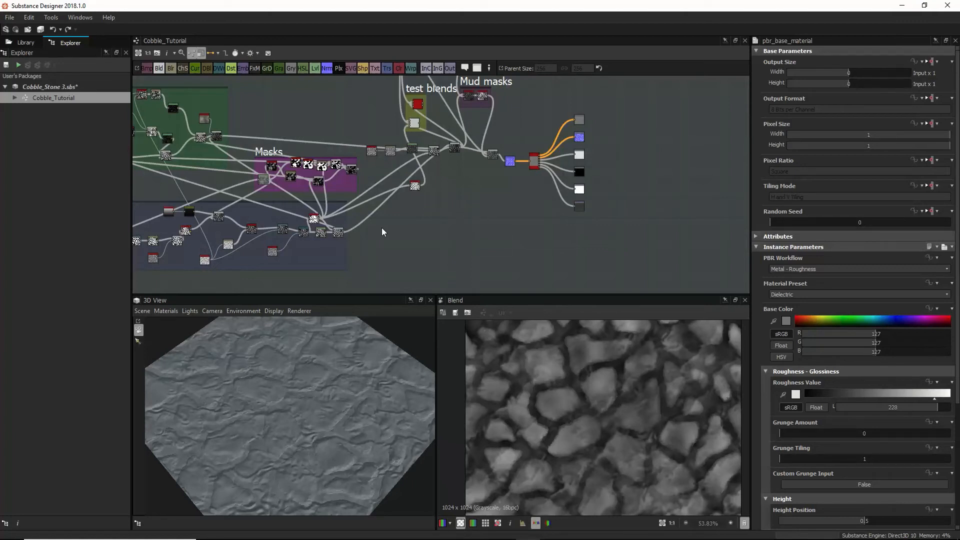
pyautogui.moveTo(363, 217); pyautogui.dragTo(380, 236, button='middle')
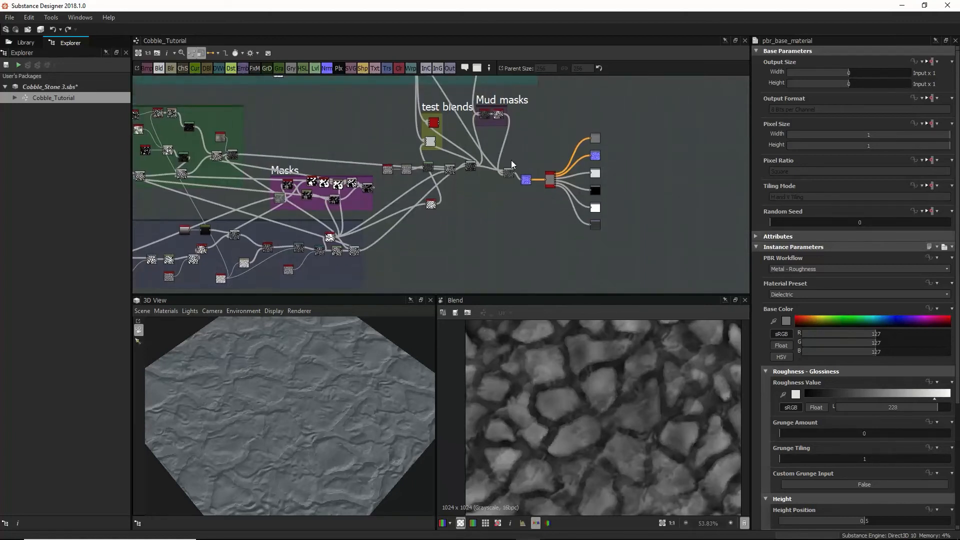
# Step: Switch to the browser to examine the brown mud reference photo, and return to Substance Designer
pyautogui.moveTo(556, 143); pyautogui.dragTo(559, 184, button='middle')
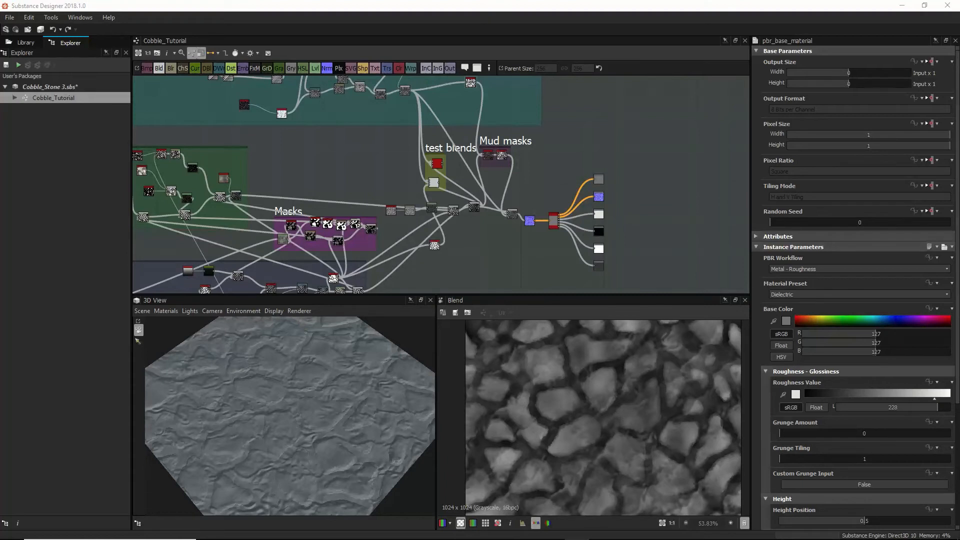
pyautogui.moveTo(959, 131); pyautogui.dragTo(210, 1)
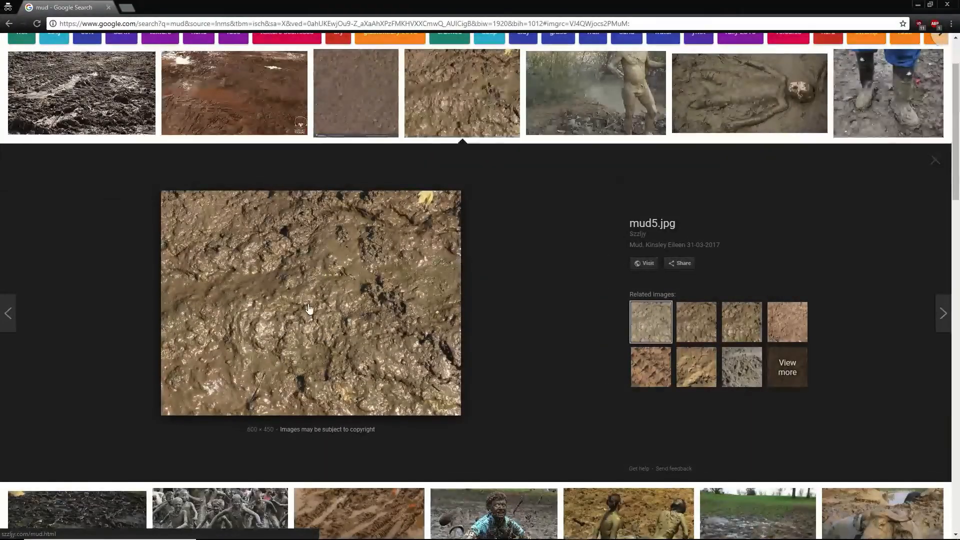
pyautogui.moveTo(69, 9); pyautogui.dragTo(959, 30)
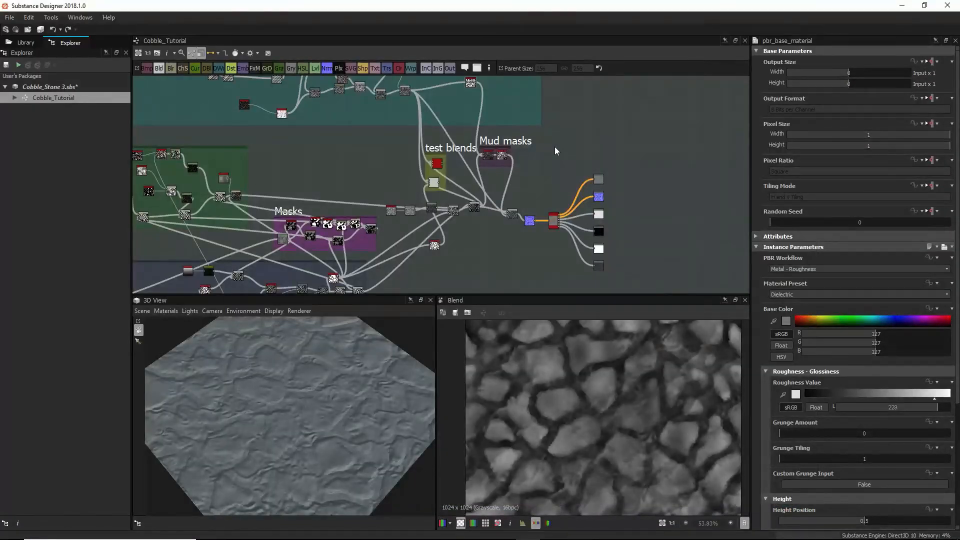
# Step: Shift the Mud frame and the test blends frame further away from the outputs to space out the graph
pyautogui.moveTo(549, 147); pyautogui.dragTo(560, 195, button='middle')
pyautogui.scroll(-4, 406, 151)
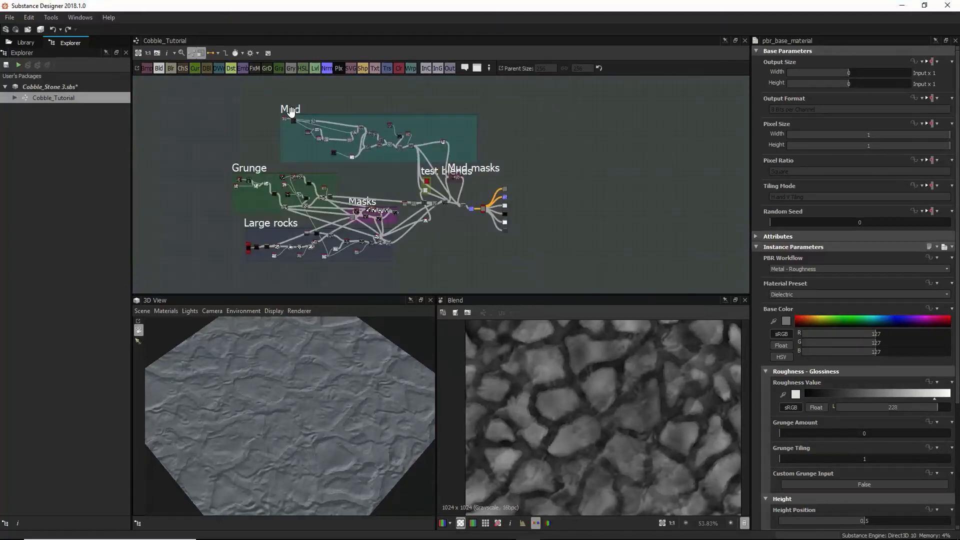
pyautogui.moveTo(288, 108); pyautogui.dragTo(247, 109)
pyautogui.scroll(5, 469, 145)
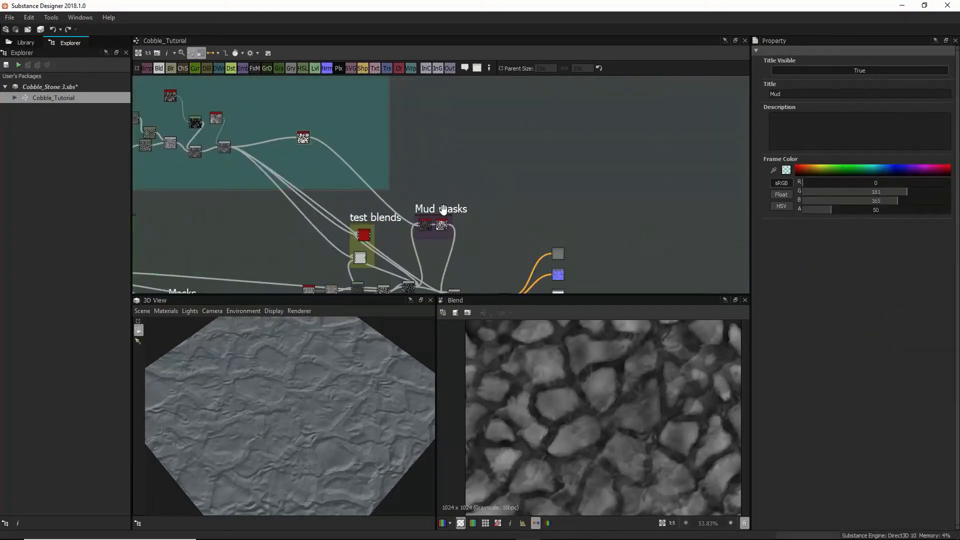
pyautogui.moveTo(415, 214); pyautogui.dragTo(268, 225)
pyautogui.moveTo(482, 205); pyautogui.dragTo(470, 140, button='middle')
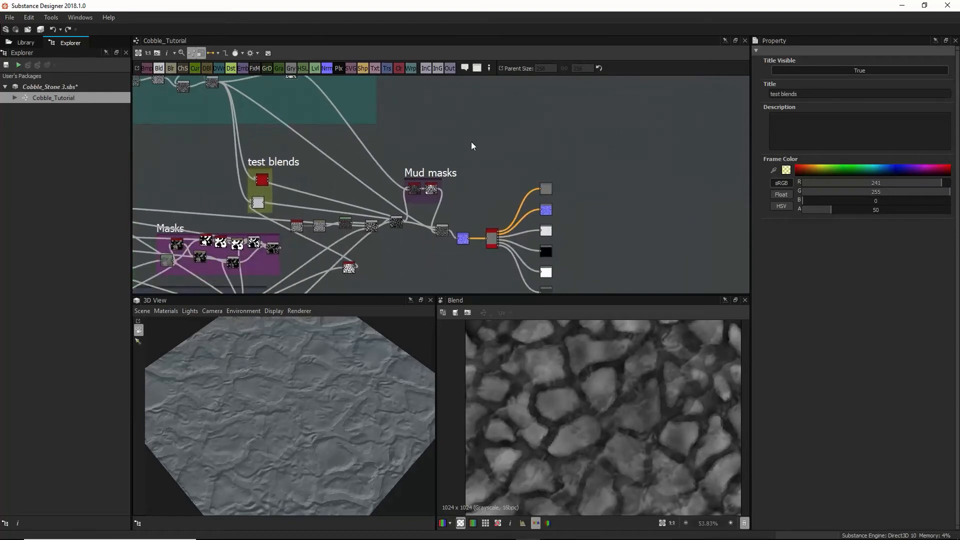
# Step: Add a Gradient Map node in the free area above the material node and open its Gradient Editor
pyautogui.press('space')
pyautogui.write('grad')
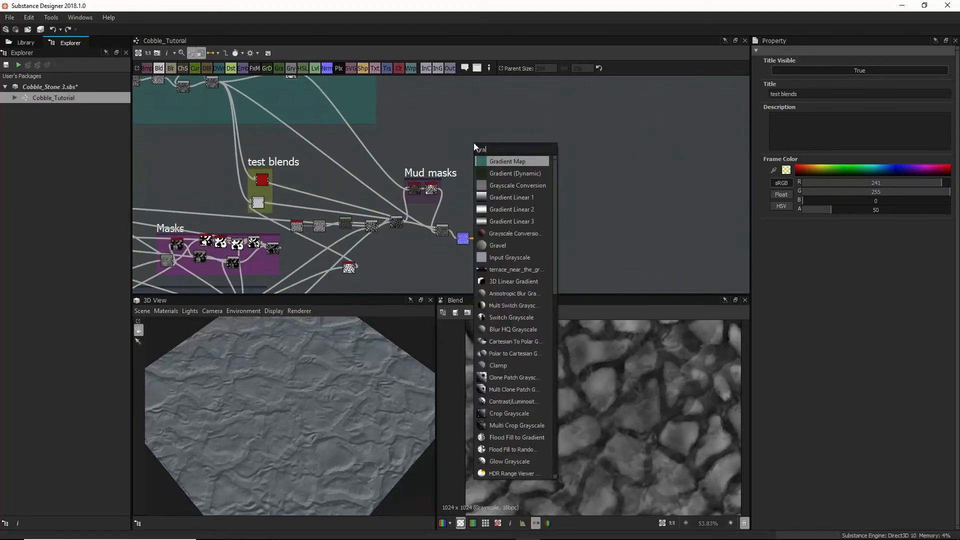
pyautogui.click(513, 161)
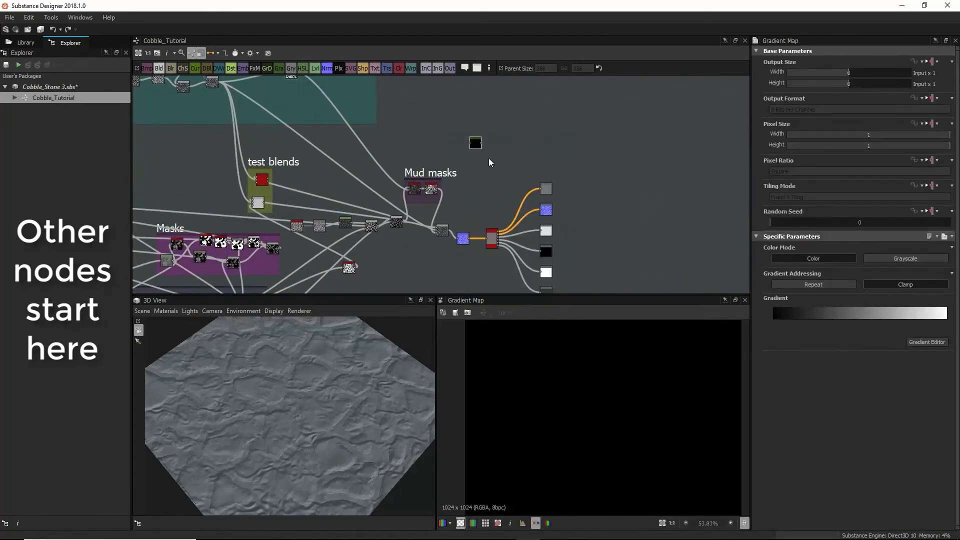
pyautogui.click(927, 342)
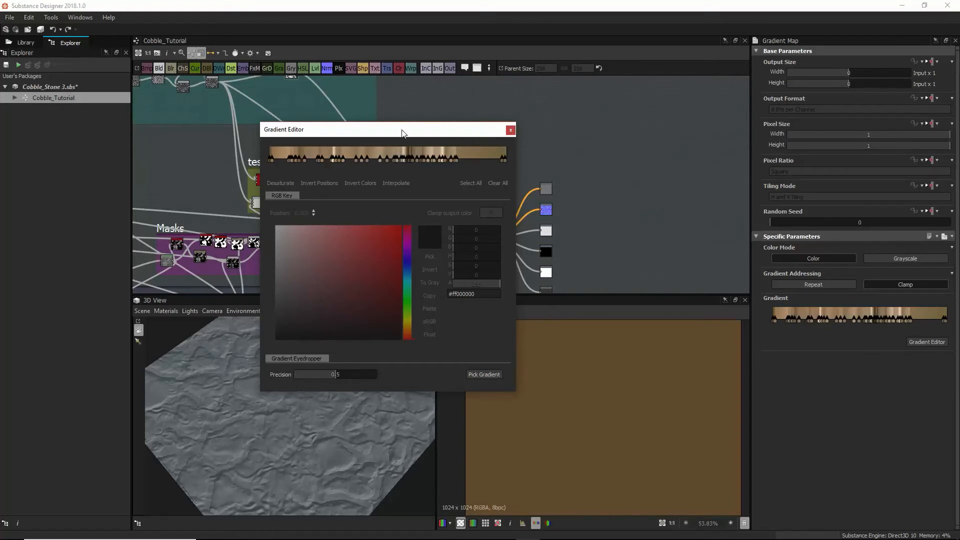
# Step: Close the Gradient Editor, try feeding the mud group's final Blend into the Gradient Map, and inspect the coloured result
pyautogui.click(511, 130)
pyautogui.moveTo(495, 131); pyautogui.dragTo(524, 208, button='middle')
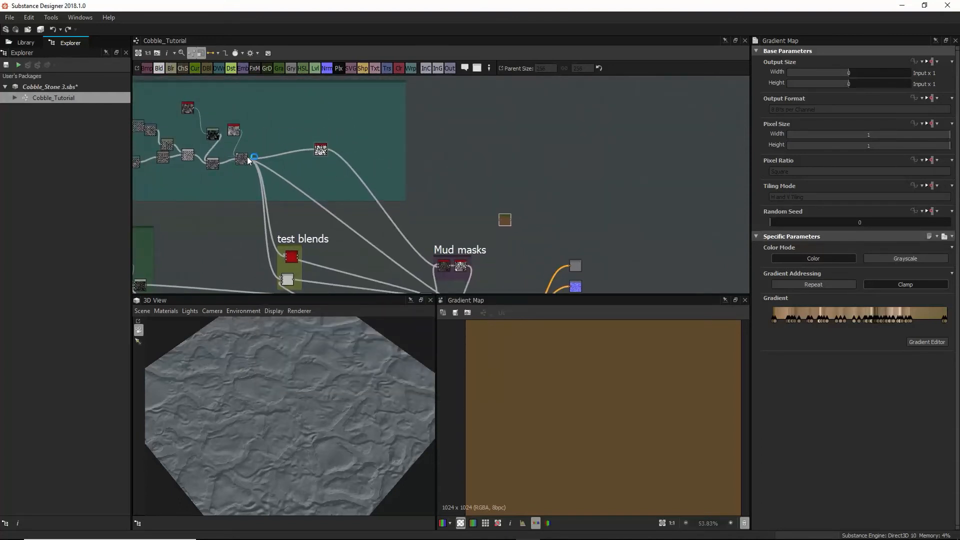
pyautogui.moveTo(247, 157); pyautogui.dragTo(502, 219)
pyautogui.scroll(3, 600, 396)
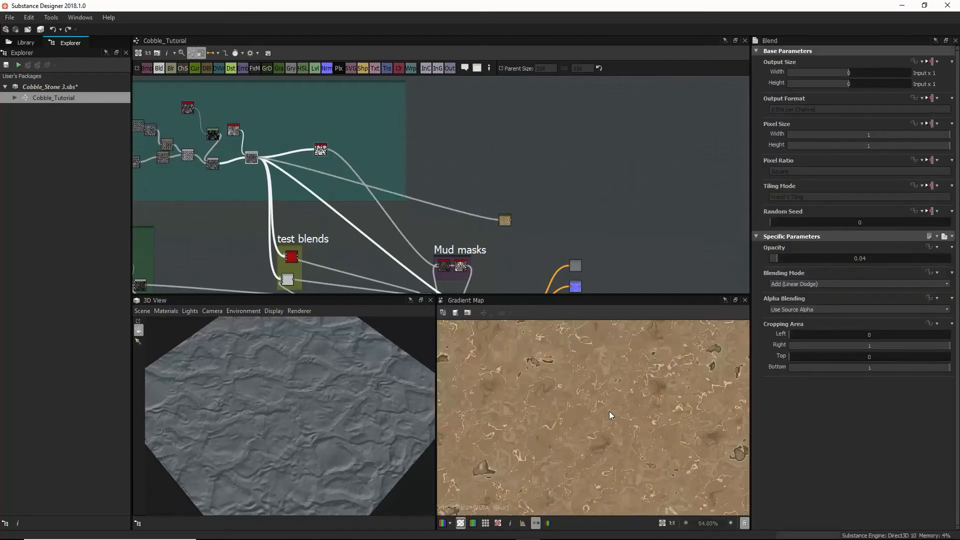
pyautogui.scroll(2, 599, 389)
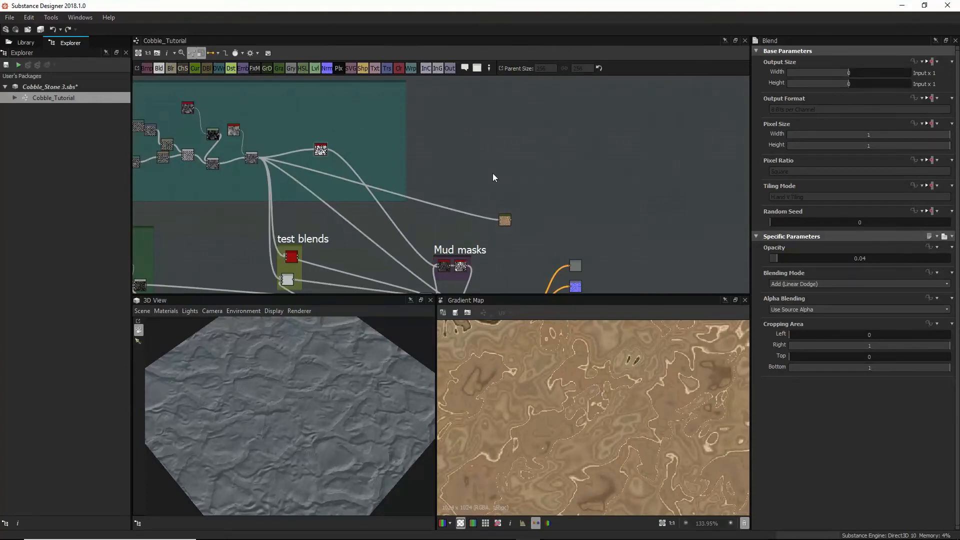
# Step: Add a Moisture Noise node near the Gradient Map, connect it as the Gradient Map's input, and preview the result
pyautogui.press('space')
pyautogui.write('uniform')
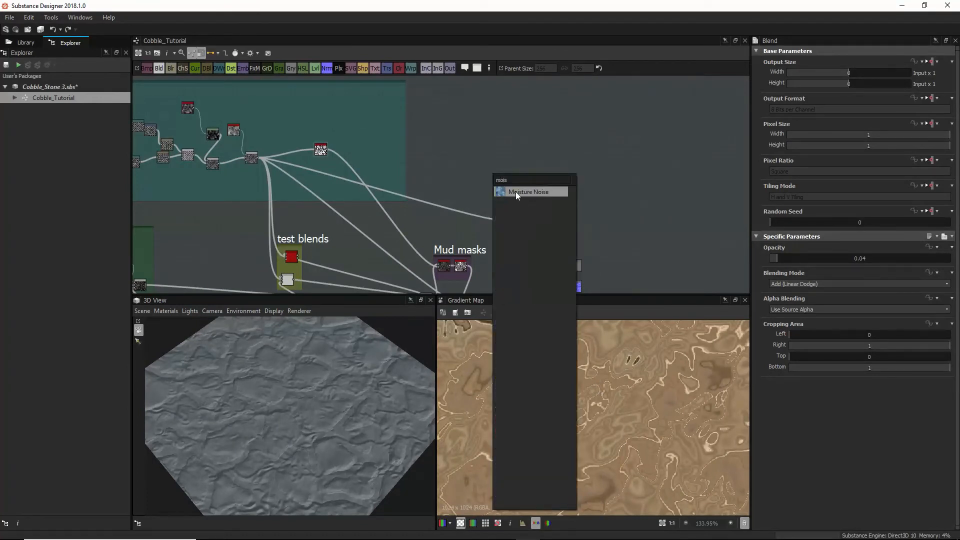
pyautogui.click(515, 191)
pyautogui.doubleClick(498, 174)
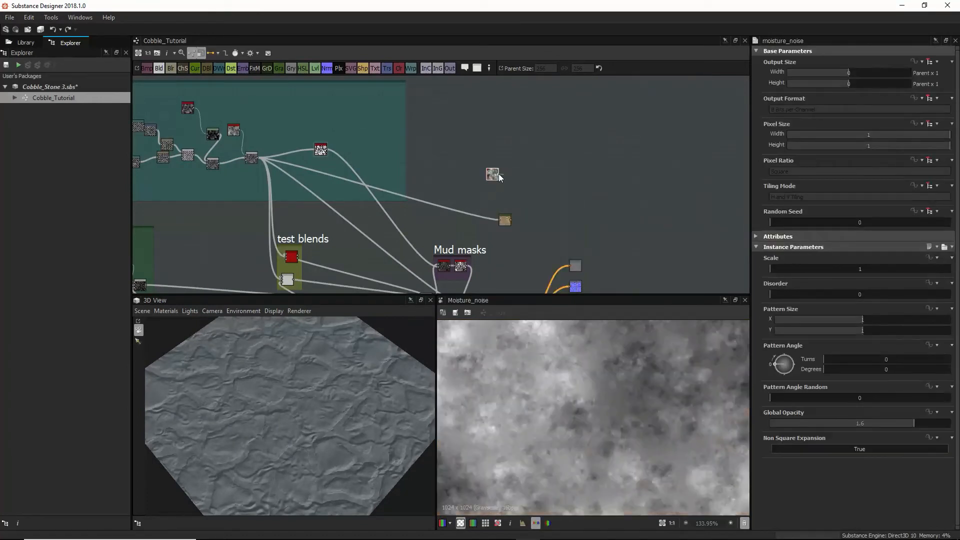
pyautogui.moveTo(508, 220); pyautogui.dragTo(507, 220)
pyautogui.doubleClick(506, 221)
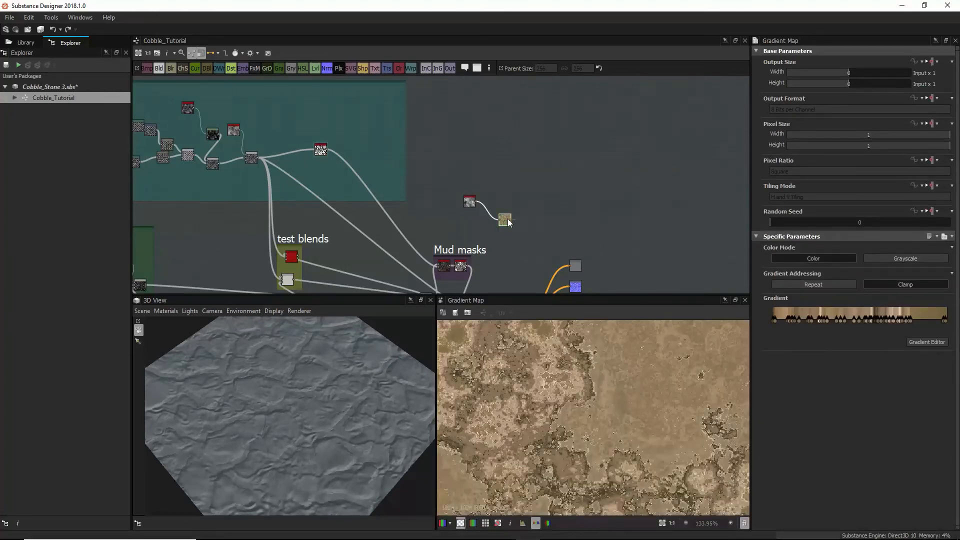
# Step: Insert a Blur node between the Moisture Noise and the Gradient Map, lower its intensity, and preview the Gradient Map
pyautogui.moveTo(568, 220); pyautogui.dragTo(522, 173, button='middle')
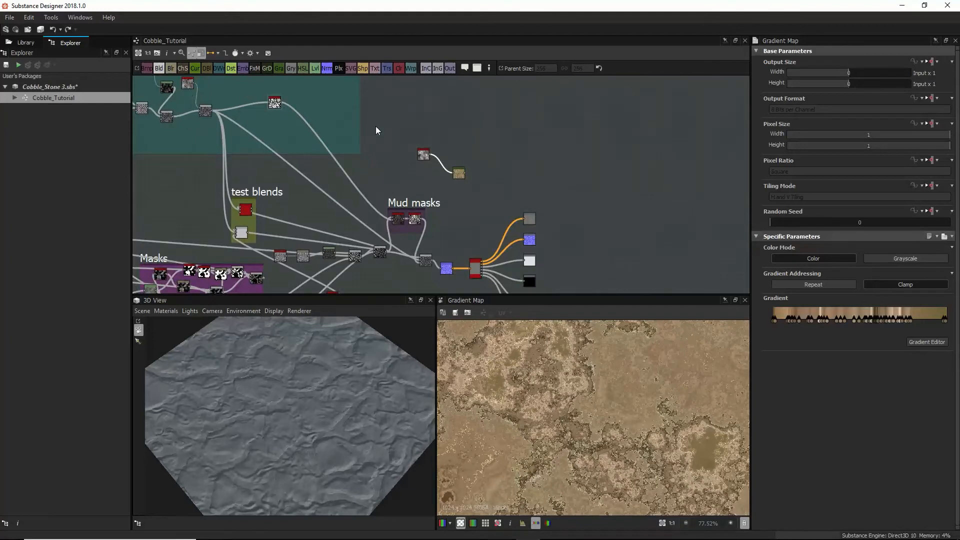
pyautogui.moveTo(170, 69); pyautogui.dragTo(430, 161)
pyautogui.moveTo(855, 258); pyautogui.dragTo(800, 258)
pyautogui.doubleClick(458, 173)
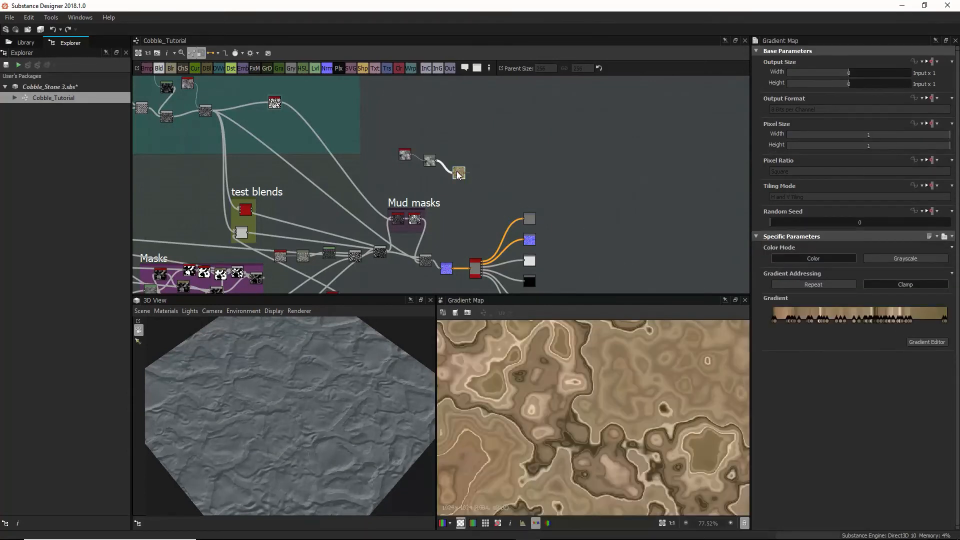
pyautogui.scroll(-1, 672, 327)
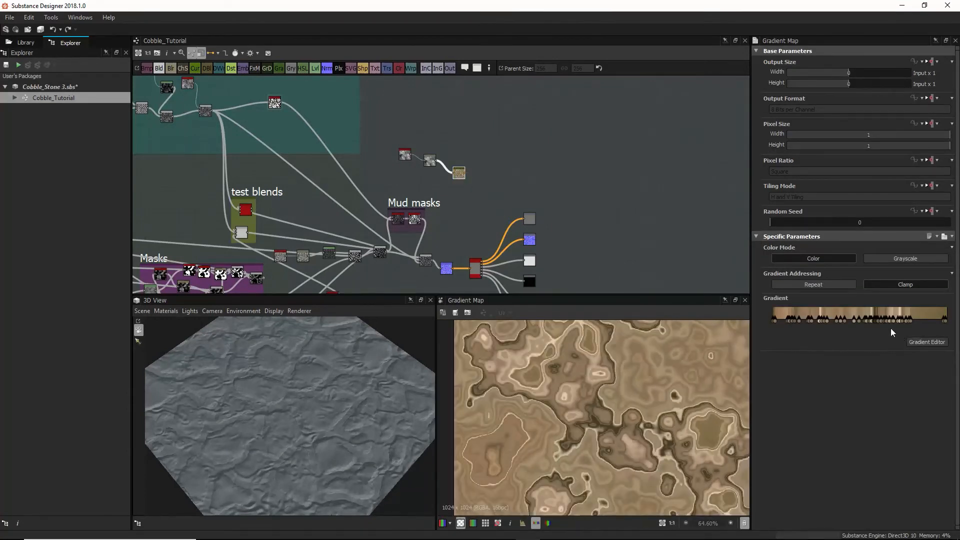
# Step: Delete several crowded colour keys from the first third of the Gradient Map's gradient
pyautogui.press('Delete')
pyautogui.click(790, 320)
pyautogui.press('Delete')
pyautogui.click(818, 322)
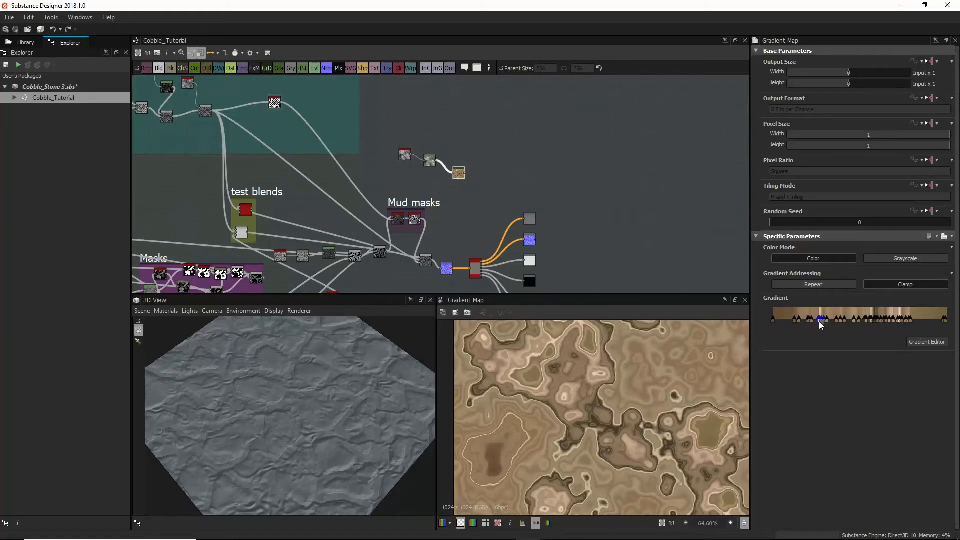
pyautogui.press('Delete')
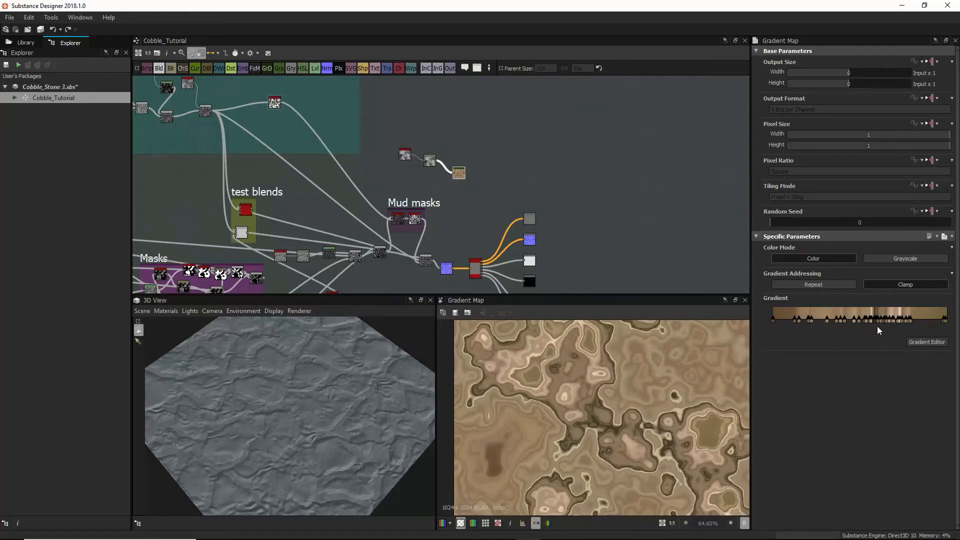
pyautogui.moveTo(872, 322); pyautogui.dragTo(867, 320)
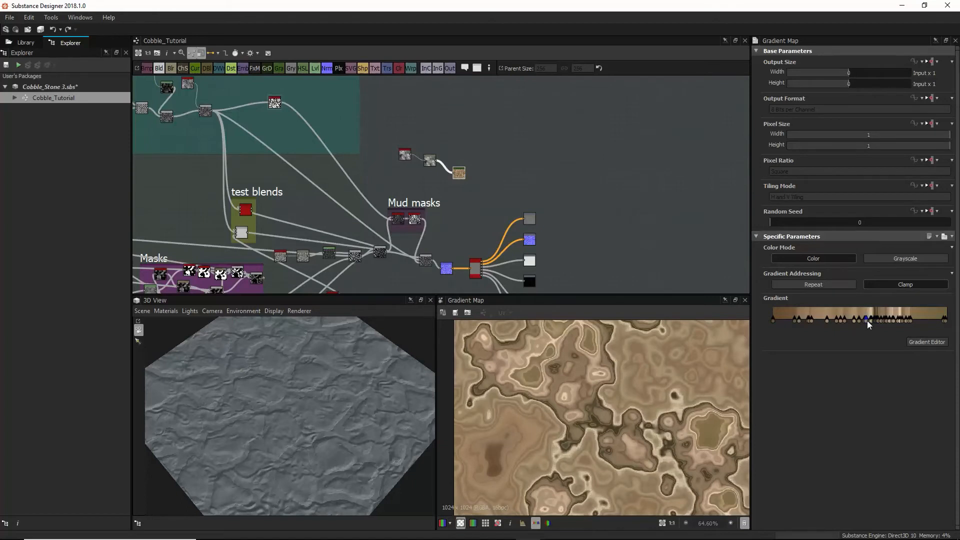
pyautogui.hotkey('ctrl', 'z')
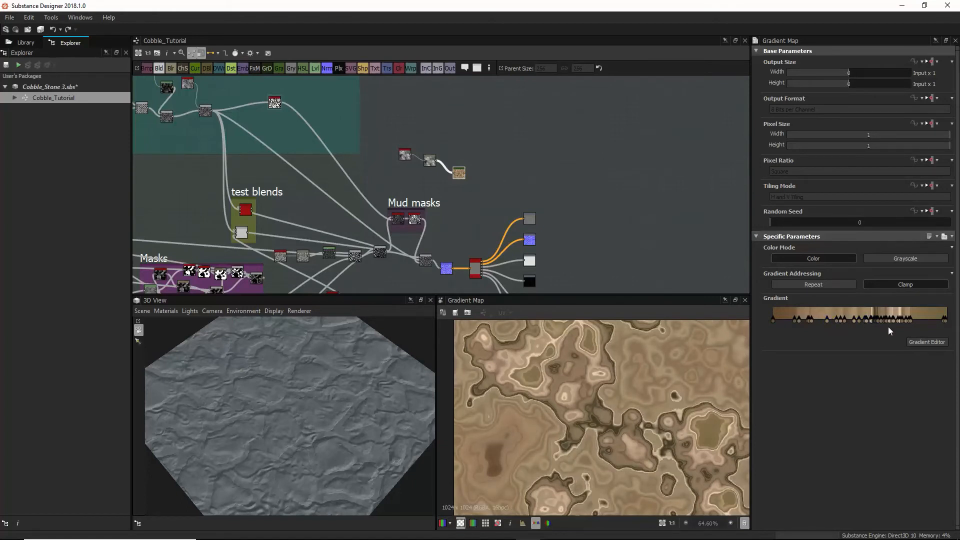
# Step: Delete the dense colour keys through the middle of the gradient, keeping one near the start and a few near the end
pyautogui.moveTo(853, 322); pyautogui.dragTo(833, 320)
pyautogui.press('Delete')
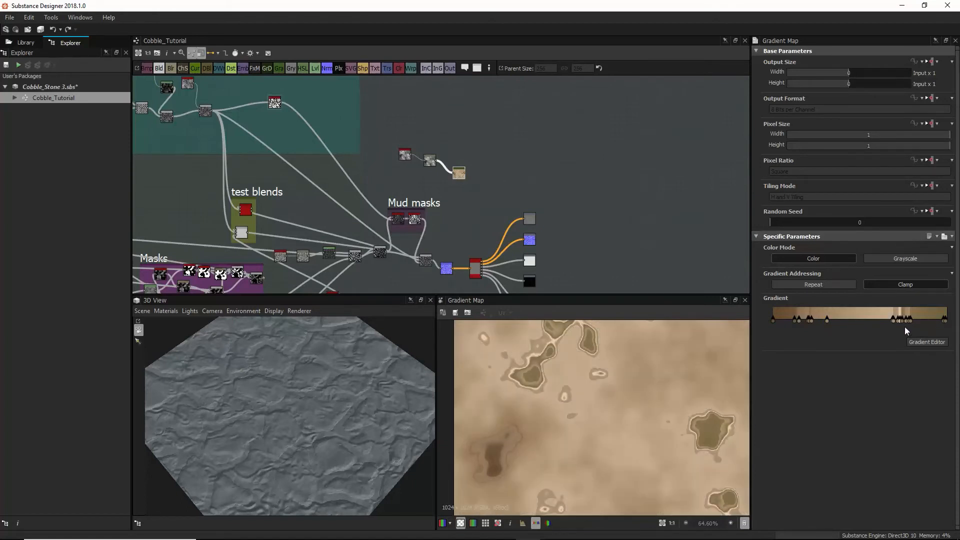
pyautogui.press('Delete')
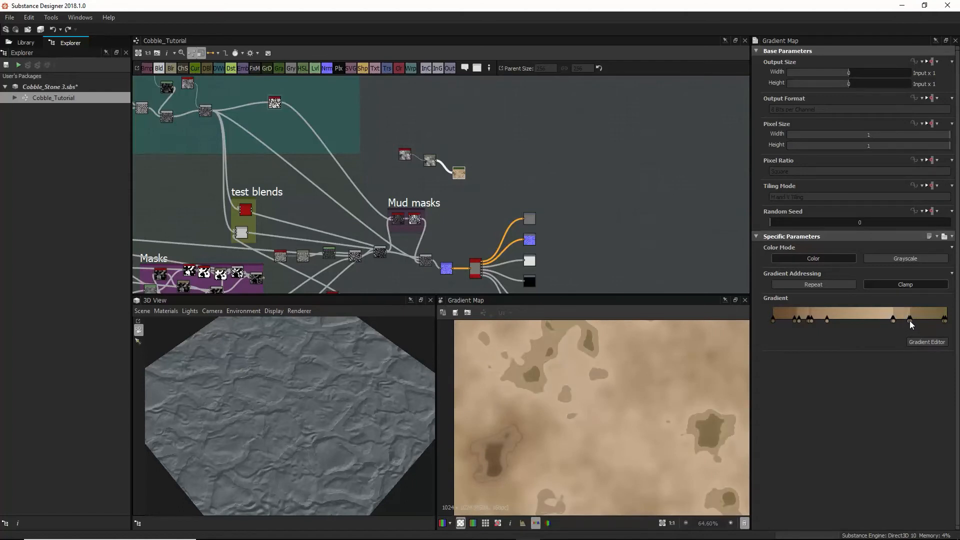
pyautogui.moveTo(909, 320); pyautogui.dragTo(859, 320)
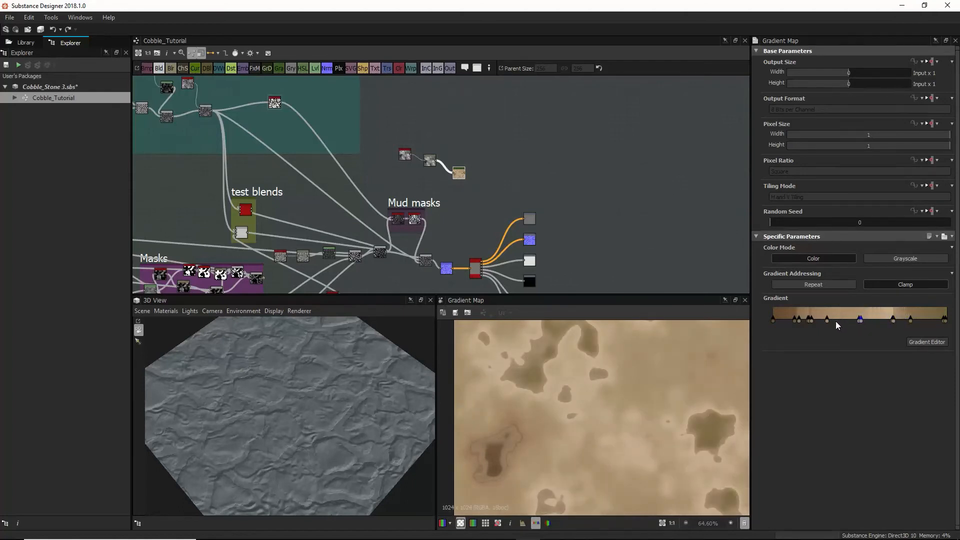
pyautogui.press('Delete')
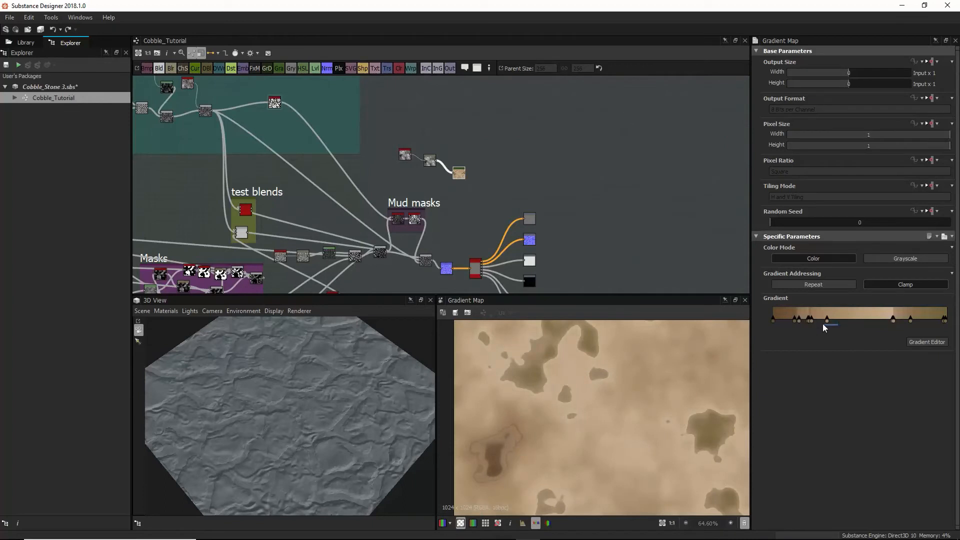
pyautogui.click(799, 319)
pyautogui.press('Delete')
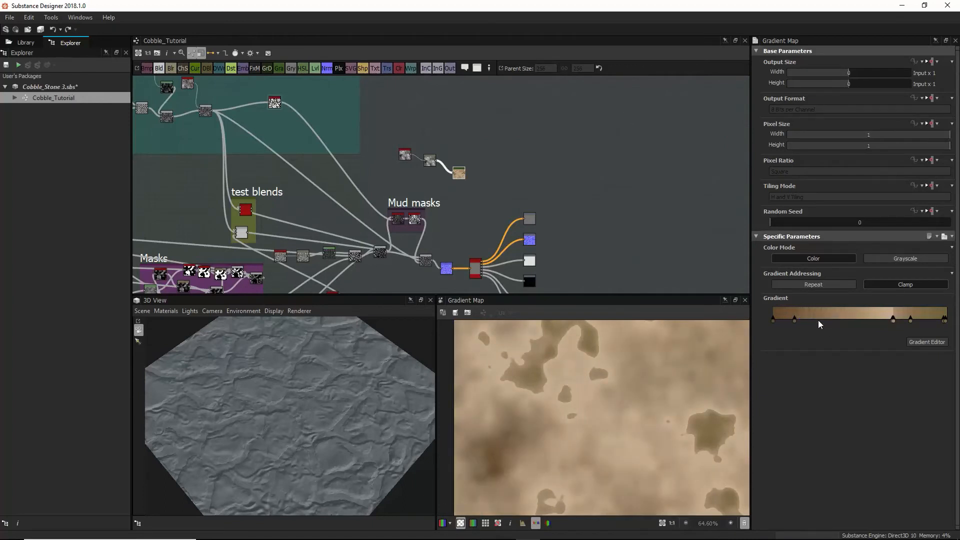
# Step: Spread the remaining gradient keys inward, with a brown key near 0.3, the pale key near 0.5 and olive and tan keys beyond
pyautogui.moveTo(794, 320); pyautogui.dragTo(823, 320)
pyautogui.moveTo(892, 320); pyautogui.dragTo(859, 323)
pyautogui.moveTo(943, 321); pyautogui.dragTo(883, 328)
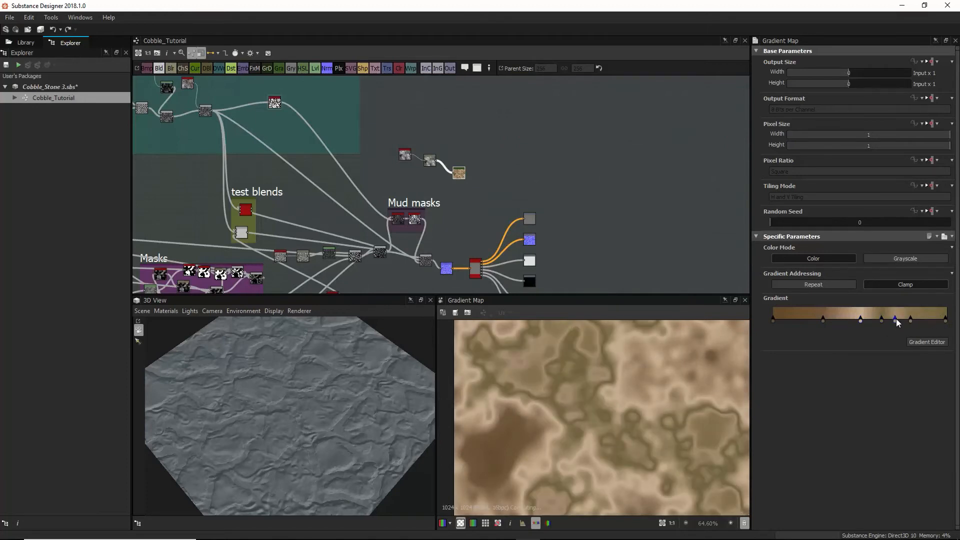
pyautogui.doubleClick(913, 319)
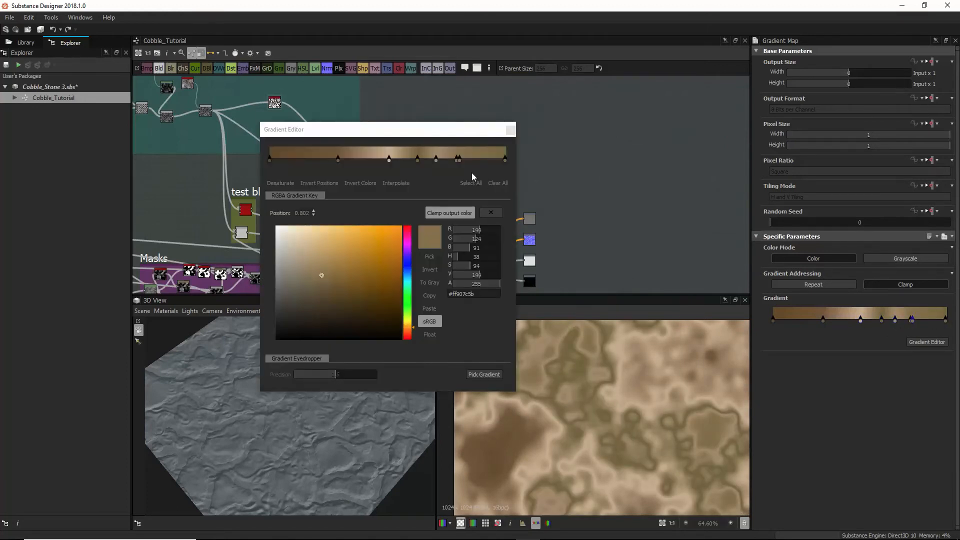
pyautogui.click(535, 142)
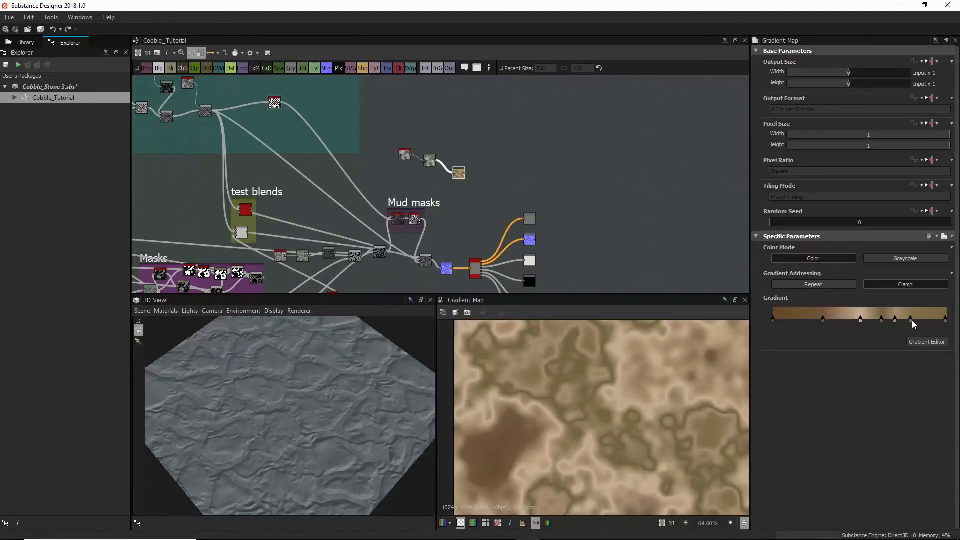
# Step: Rearrange the gradient keys, placing the pale key near one third, an olive key near two thirds and another key closer to the end
pyautogui.moveTo(912, 320); pyautogui.dragTo(800, 321)
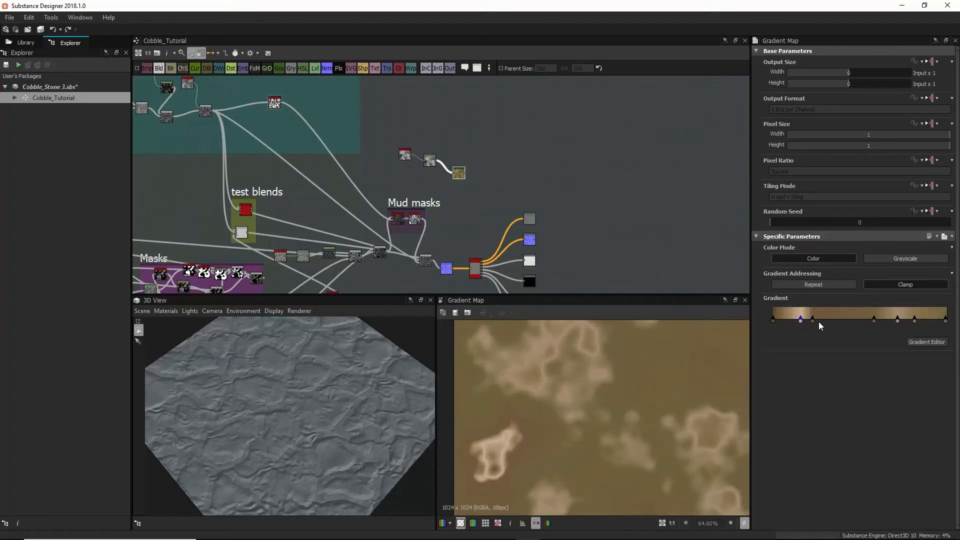
pyautogui.moveTo(801, 320); pyautogui.dragTo(831, 320)
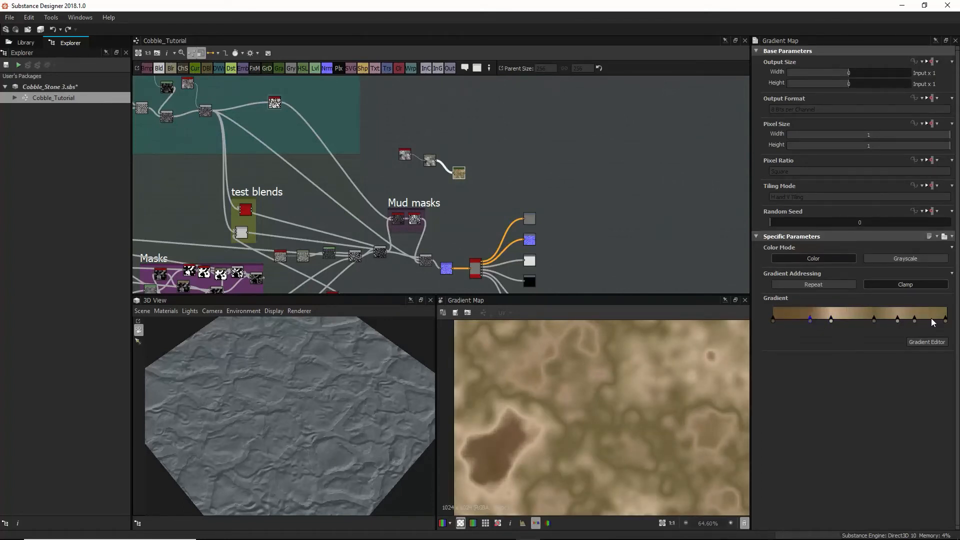
pyautogui.moveTo(913, 320)
pyautogui.mouseDown()
pyautogui.moveTo(894, 325)
pyautogui.moveTo(912, 325)
pyautogui.mouseUp()
pyautogui.moveTo(924, 323); pyautogui.dragTo(922, 323)
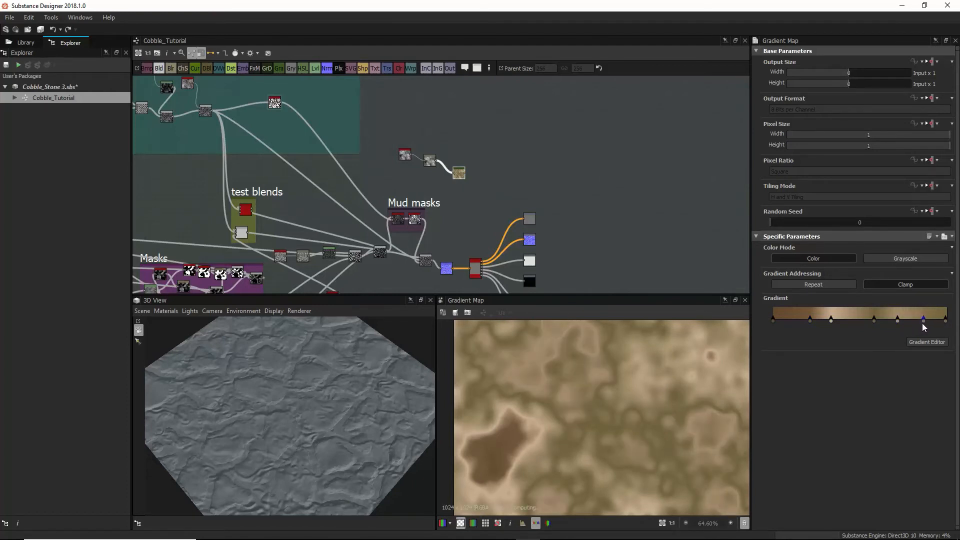
pyautogui.click(873, 320)
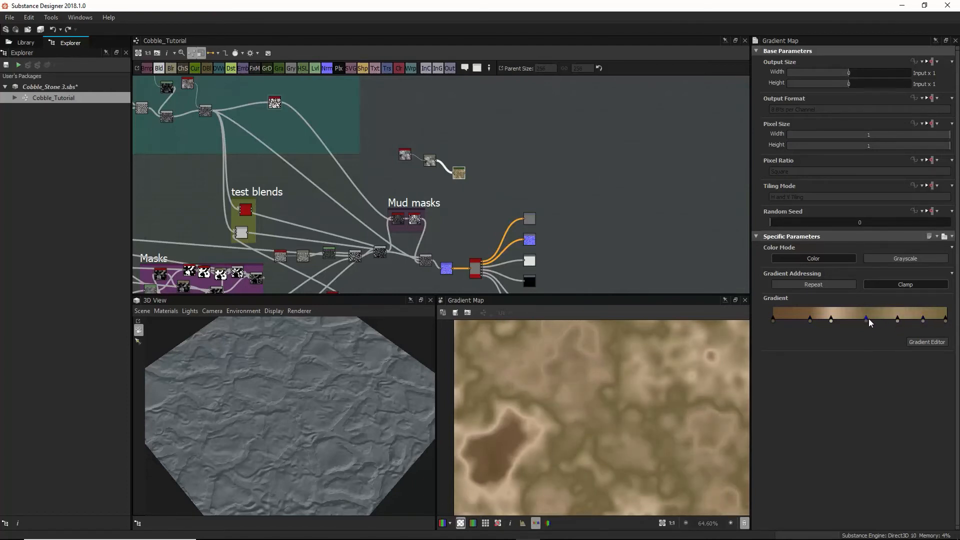
pyautogui.moveTo(872, 320)
pyautogui.mouseDown()
pyautogui.moveTo(862, 320)
pyautogui.moveTo(888, 320)
pyautogui.mouseUp()
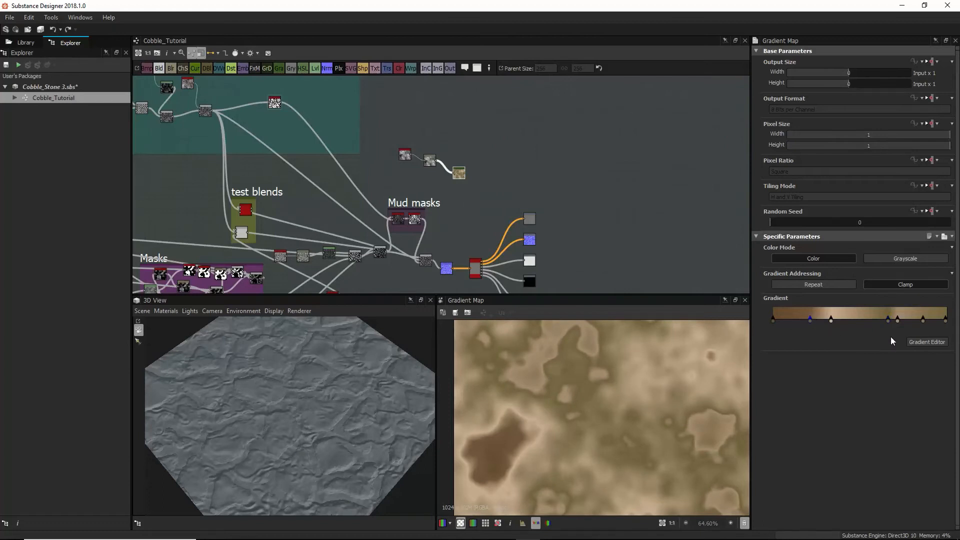
# Step: In the Gradient Editor, darken the brown key at position 0.215 to #715d47
pyautogui.click(918, 345)
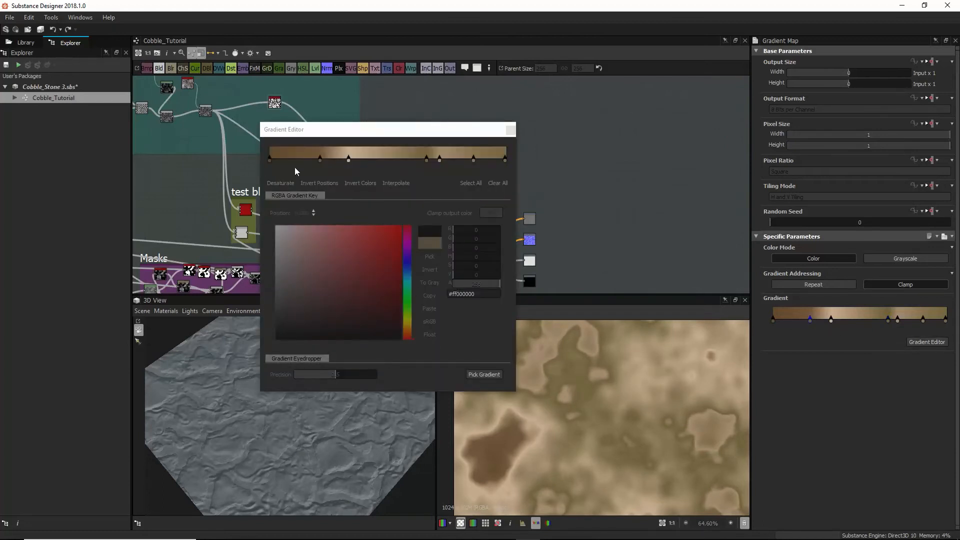
pyautogui.click(319, 158)
pyautogui.moveTo(325, 282)
pyautogui.mouseDown()
pyautogui.moveTo(297, 309)
pyautogui.moveTo(338, 287)
pyautogui.moveTo(332, 304)
pyautogui.moveTo(323, 289)
pyautogui.mouseUp()
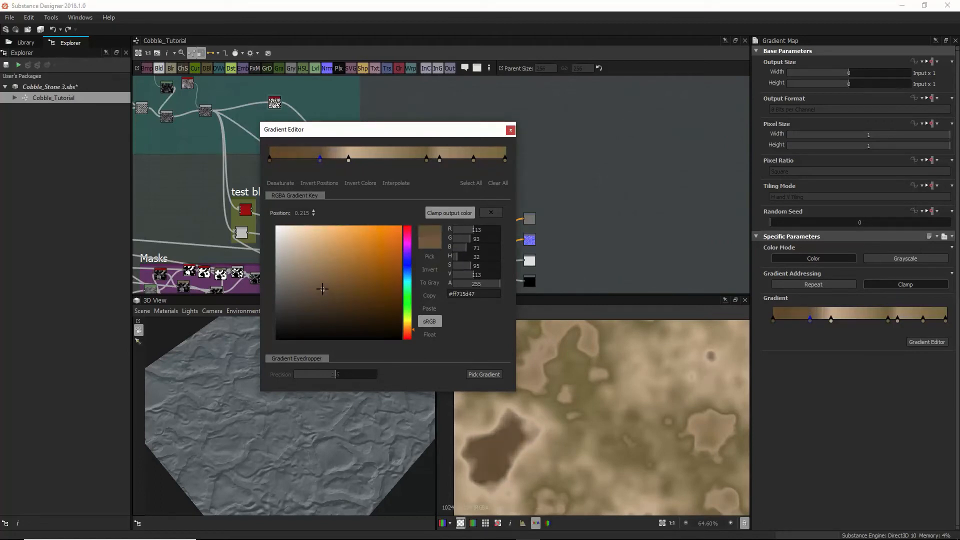
# Step: Recolour the gradient's first key to a dark reddish brown, about #453030, and close the Gradient Editor
pyautogui.click(269, 159)
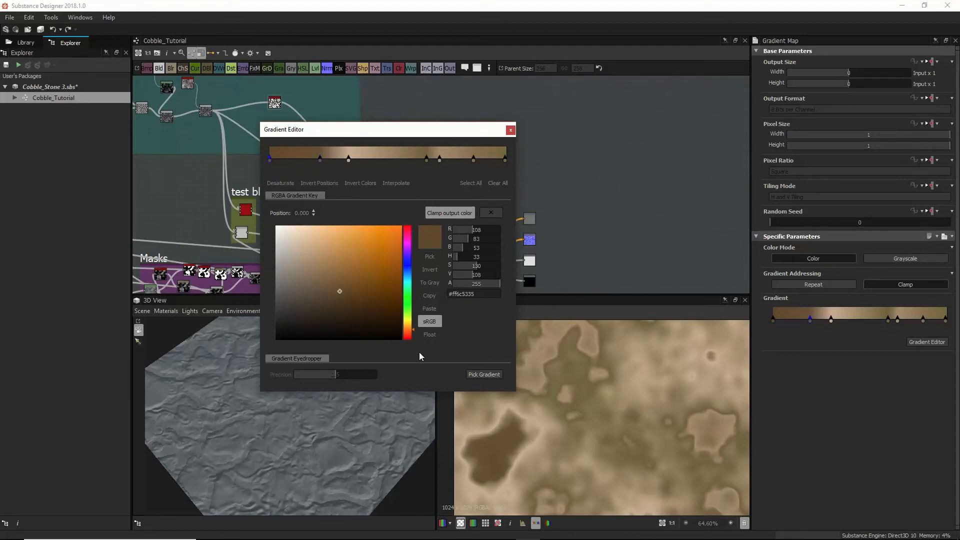
pyautogui.moveTo(410, 330); pyautogui.dragTo(409, 340)
pyautogui.moveTo(320, 294)
pyautogui.mouseDown()
pyautogui.moveTo(314, 305)
pyautogui.moveTo(295, 297)
pyautogui.moveTo(304, 308)
pyautogui.mouseUp()
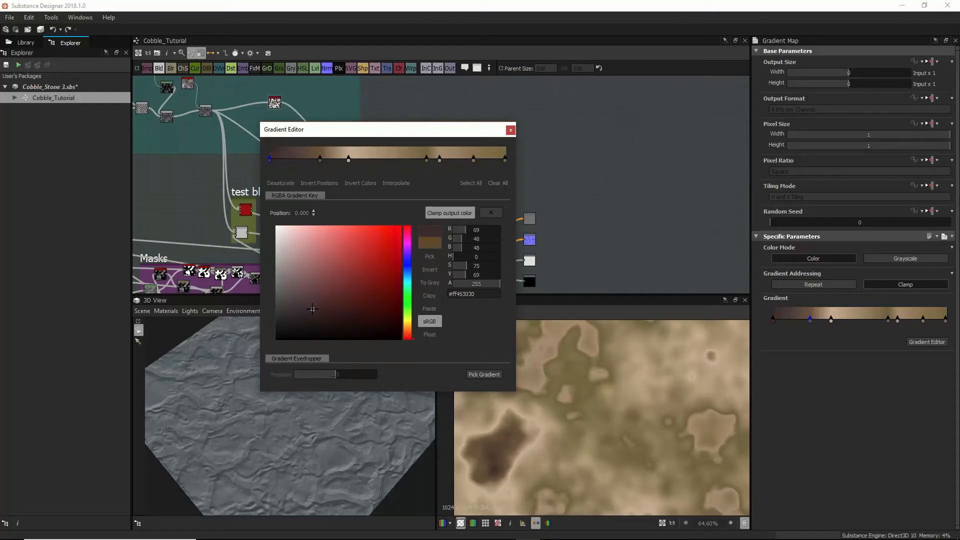
pyautogui.click(510, 130)
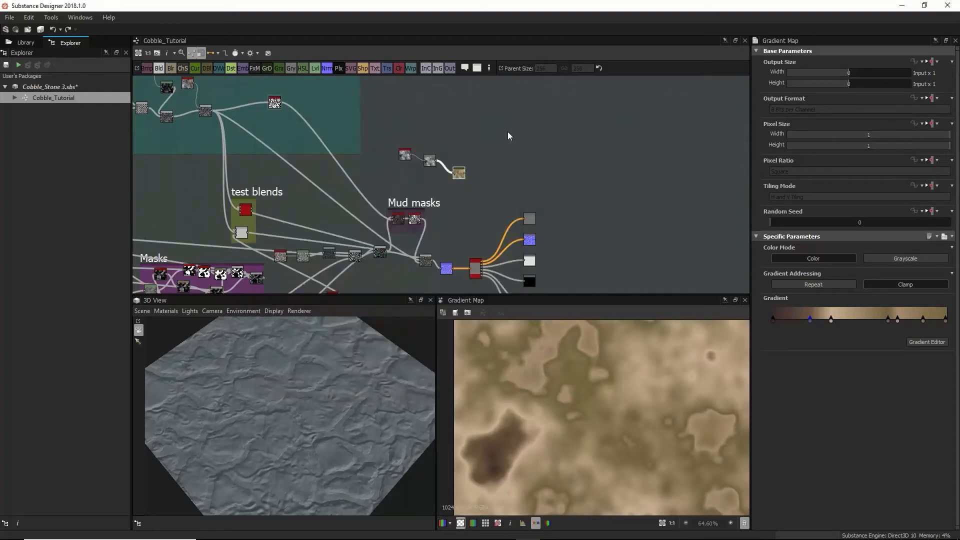
# Step: Set the Moisture Noise scale to 2 and preview the whole Gradient Map texture
pyautogui.doubleClick(405, 154)
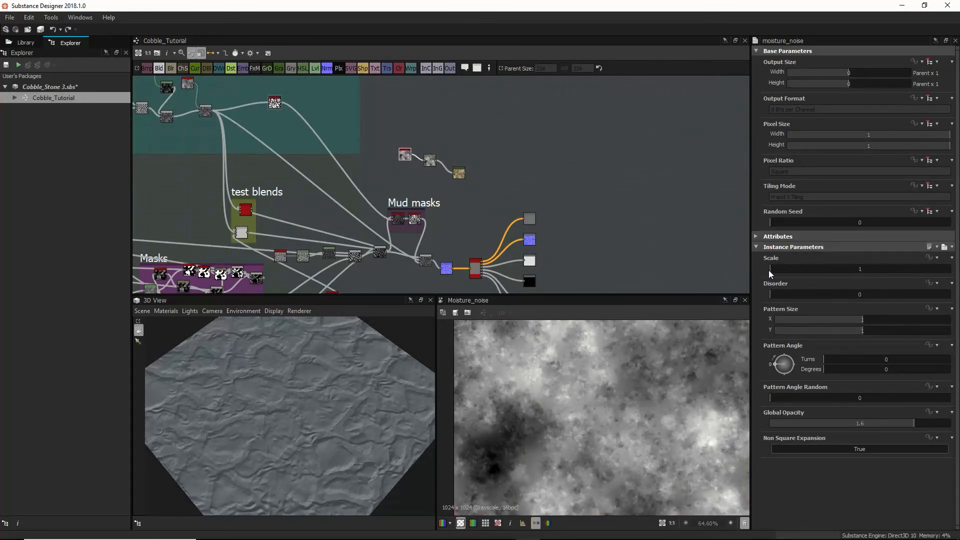
pyautogui.click(794, 270)
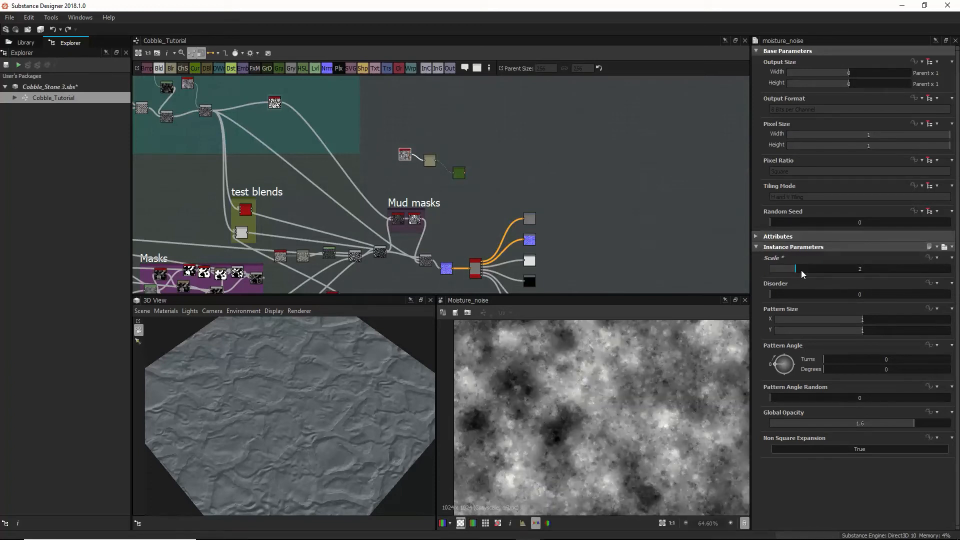
pyautogui.doubleClick(454, 175)
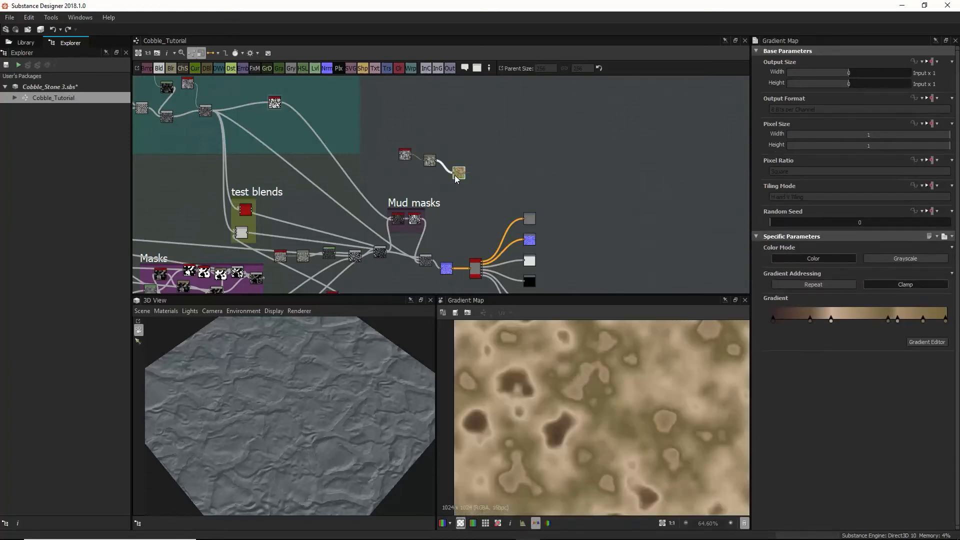
pyautogui.press('f')
pyautogui.scroll(-1, 569, 390)
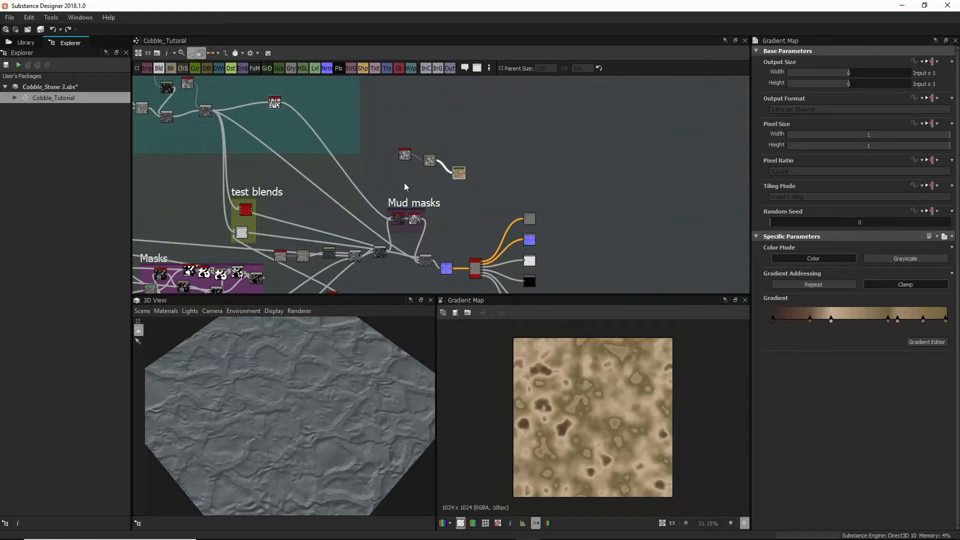
# Step: Lower the Blur intensity to 2.52 and select the Gradient Map to preview its result
pyautogui.doubleClick(429, 160)
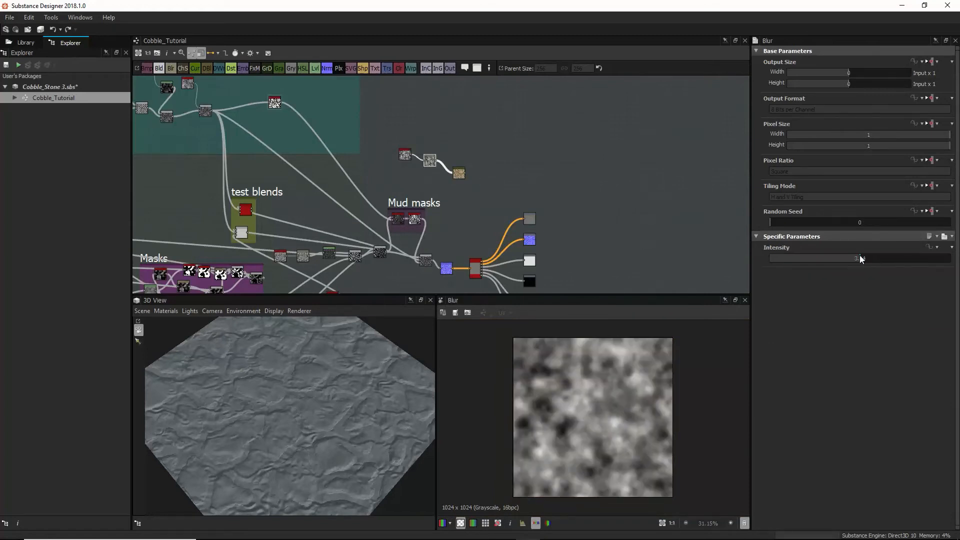
pyautogui.moveTo(861, 258); pyautogui.dragTo(837, 265)
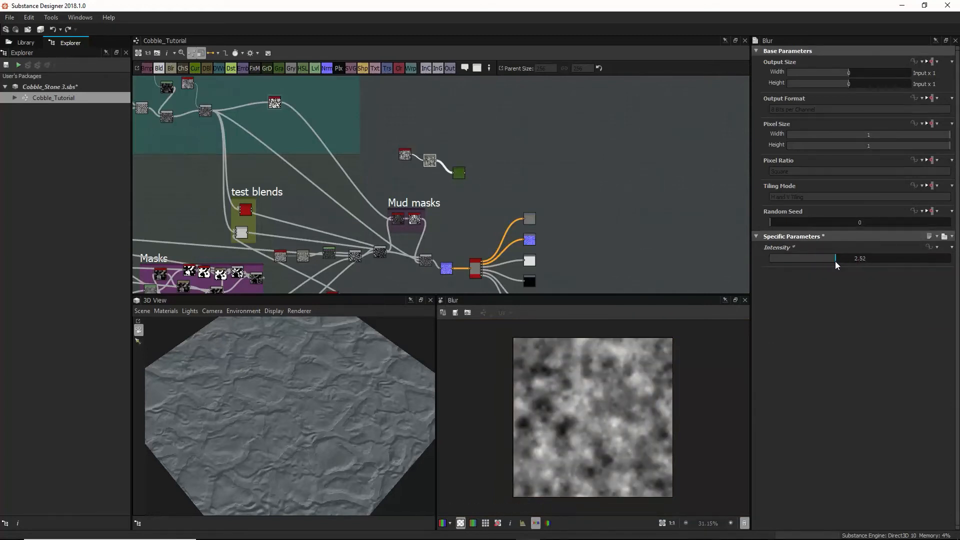
pyautogui.doubleClick(457, 174)
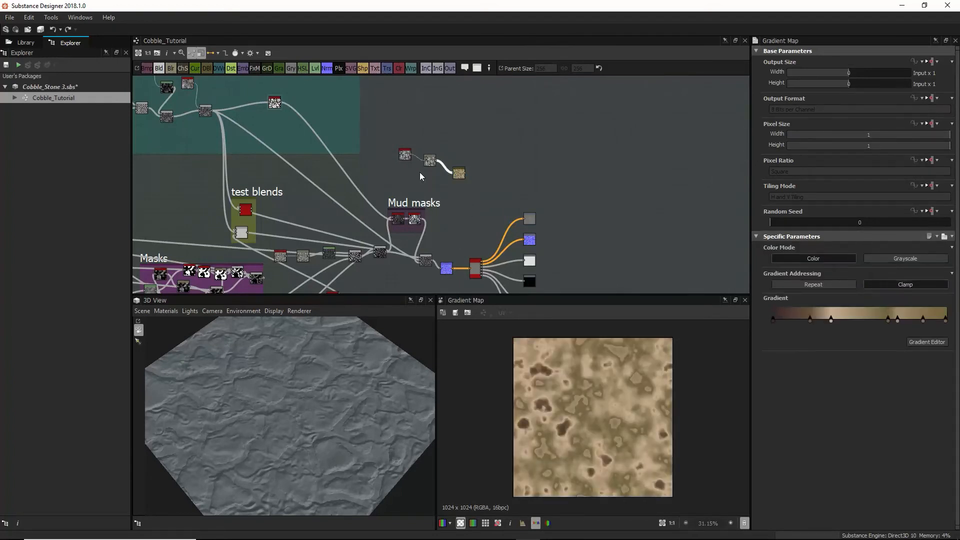
# Step: Insert a Levels node between the Blur and the Gradient Map, spacing the Gradient Map to make room, and preview the colour
pyautogui.click(314, 68)
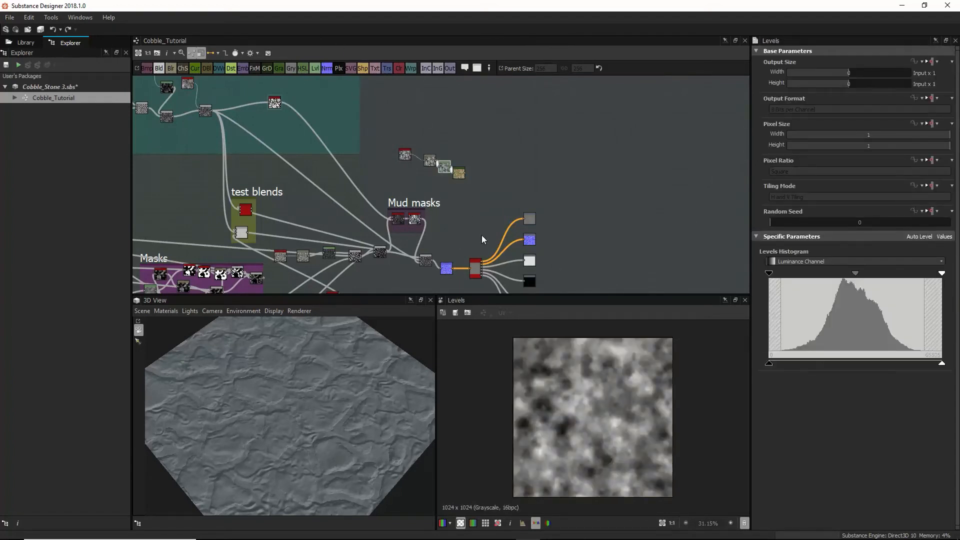
pyautogui.moveTo(461, 173)
pyautogui.mouseDown()
pyautogui.moveTo(472, 161)
pyautogui.moveTo(448, 162)
pyautogui.moveTo(470, 167)
pyautogui.mouseUp()
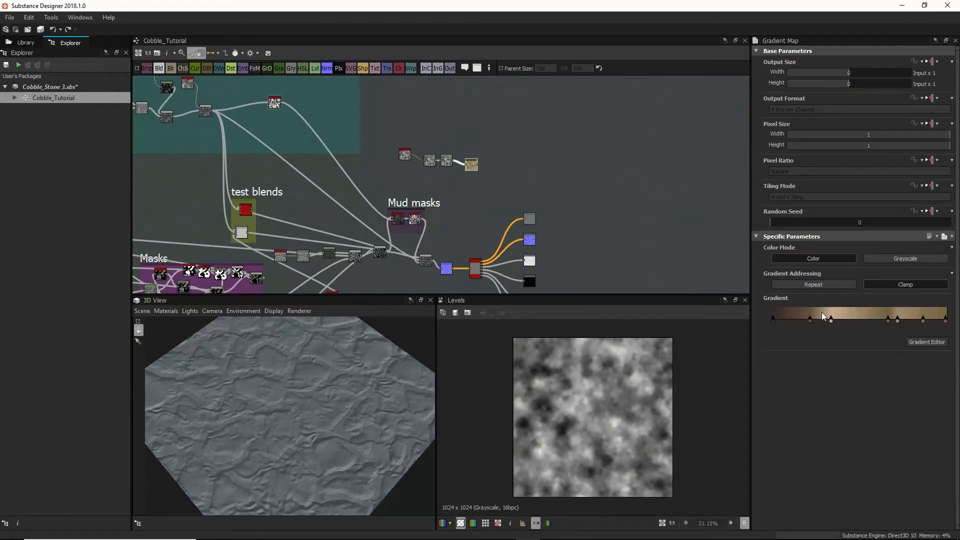
pyautogui.click(446, 160)
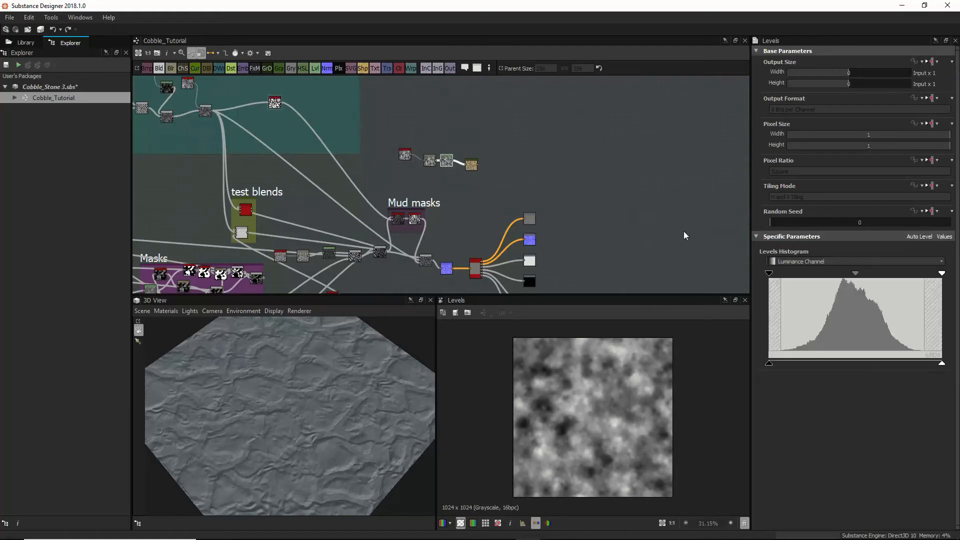
pyautogui.click(471, 164)
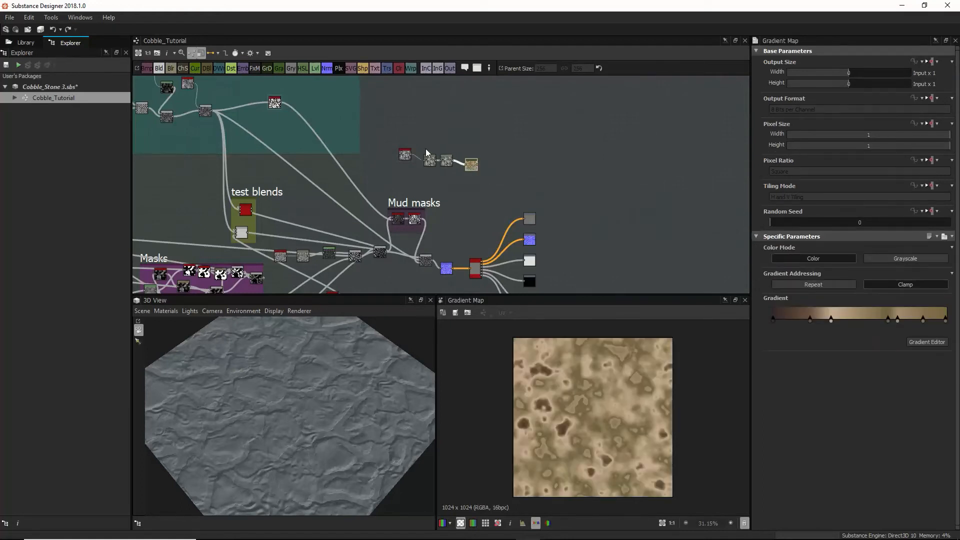
# Step: Darken the Levels midtones and slightly lower its white output so the mud gradient shows more dark brown
pyautogui.click(446, 164)
pyautogui.moveTo(854, 274)
pyautogui.mouseDown()
pyautogui.moveTo(822, 273)
pyautogui.moveTo(865, 277)
pyautogui.mouseUp()
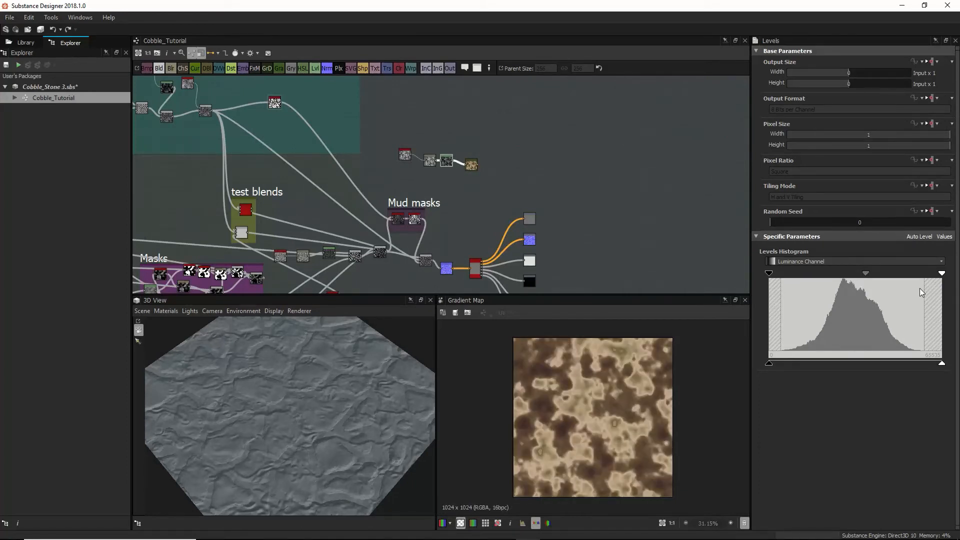
pyautogui.moveTo(938, 364)
pyautogui.mouseDown()
pyautogui.moveTo(916, 367)
pyautogui.moveTo(942, 368)
pyautogui.mouseUp()
pyautogui.moveTo(474, 166); pyautogui.dragTo(469, 162)
# Step: Look over the height blending, test blends and Mud masks nodes, and preview the Histogram Scan mud mask
pyautogui.scroll(3, 448, 212)
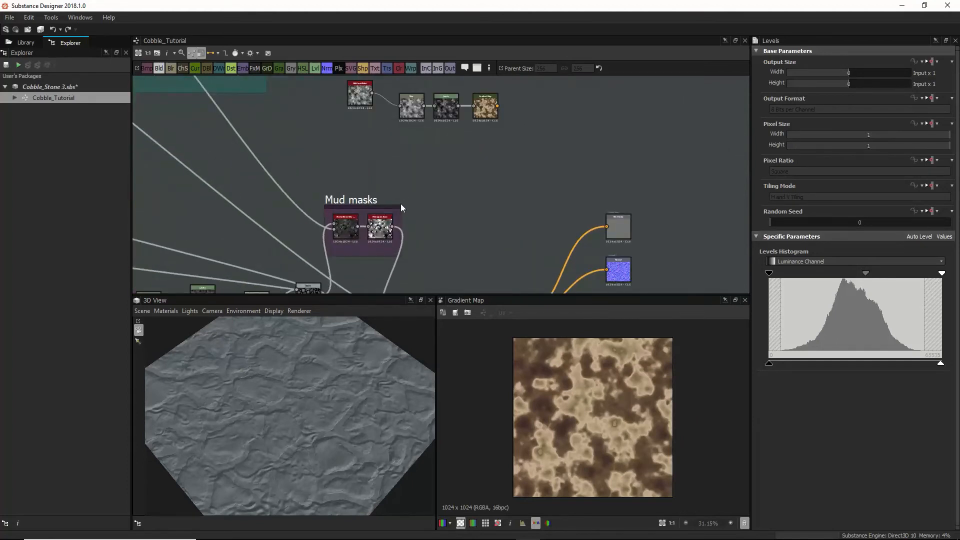
pyautogui.moveTo(392, 222); pyautogui.dragTo(440, 110, button='middle')
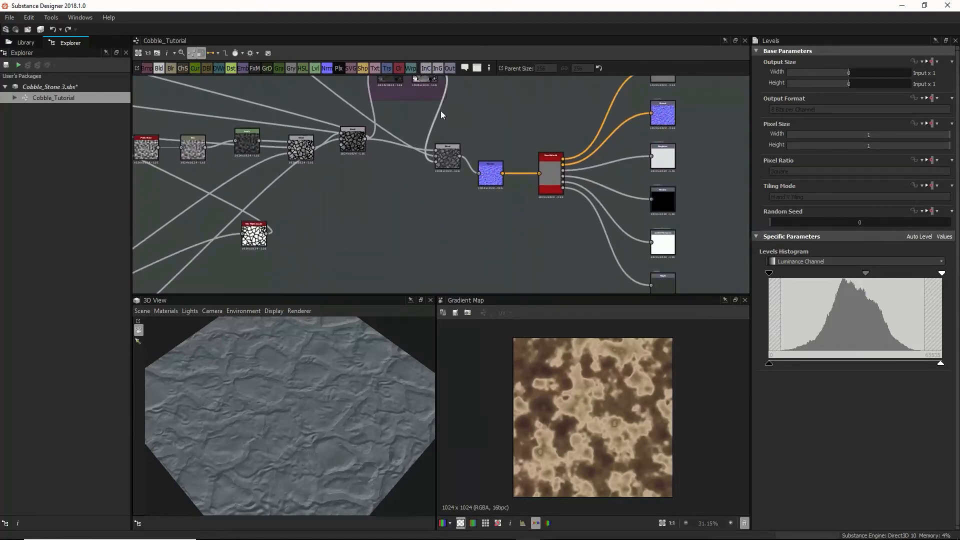
pyautogui.scroll(1, 334, 235)
pyautogui.moveTo(287, 215); pyautogui.dragTo(365, 118, button='middle')
pyautogui.scroll(-5, 318, 171)
pyautogui.moveTo(343, 175); pyautogui.dragTo(458, 283, button='middle')
pyautogui.moveTo(409, 137); pyautogui.dragTo(419, 189, button='middle')
pyautogui.scroll(-1, 420, 189)
pyautogui.scroll(7, 391, 201)
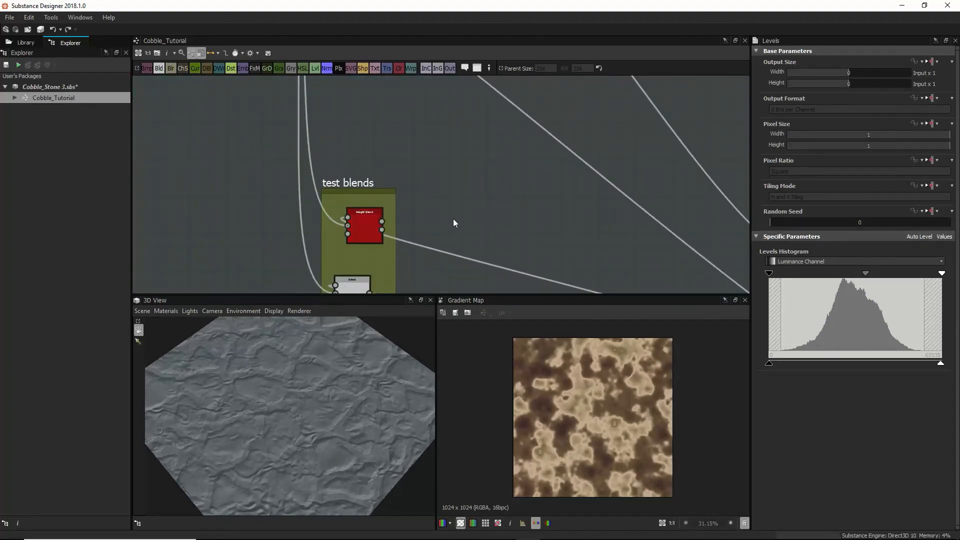
pyautogui.moveTo(381, 231); pyautogui.dragTo(435, 221)
pyautogui.scroll(-2, 439, 216)
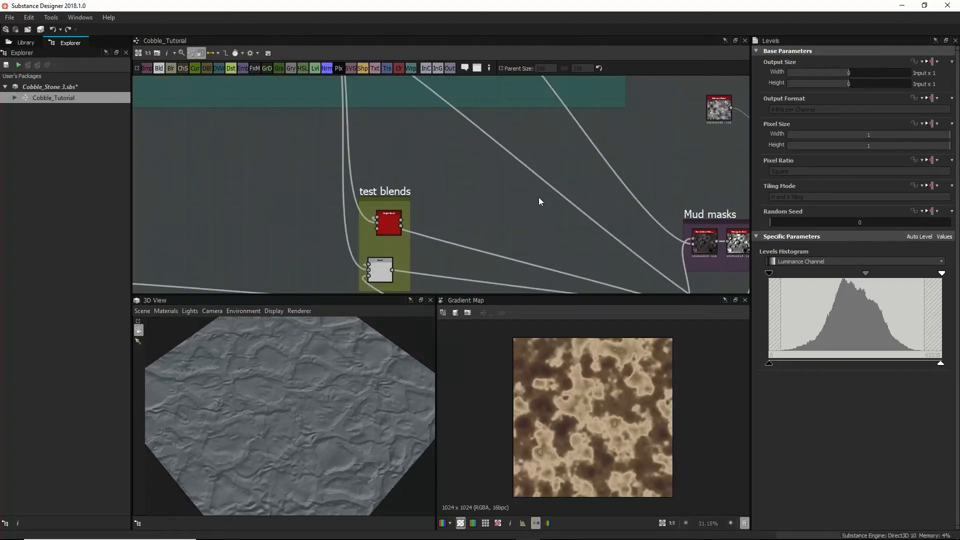
pyautogui.moveTo(701, 196); pyautogui.dragTo(388, 196, button='middle')
pyautogui.scroll(4, 415, 234)
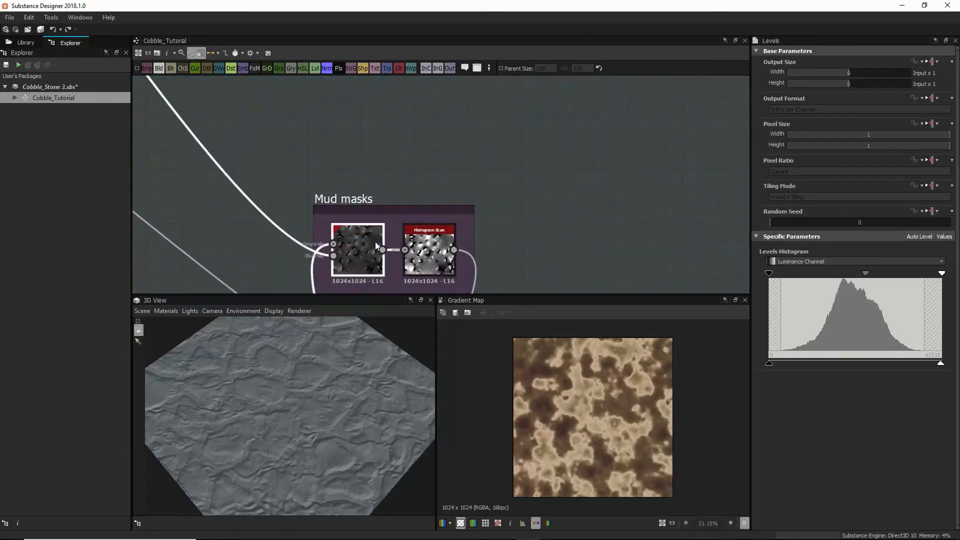
pyautogui.click(375, 242)
pyautogui.doubleClick(428, 242)
pyautogui.scroll(-2, 528, 238)
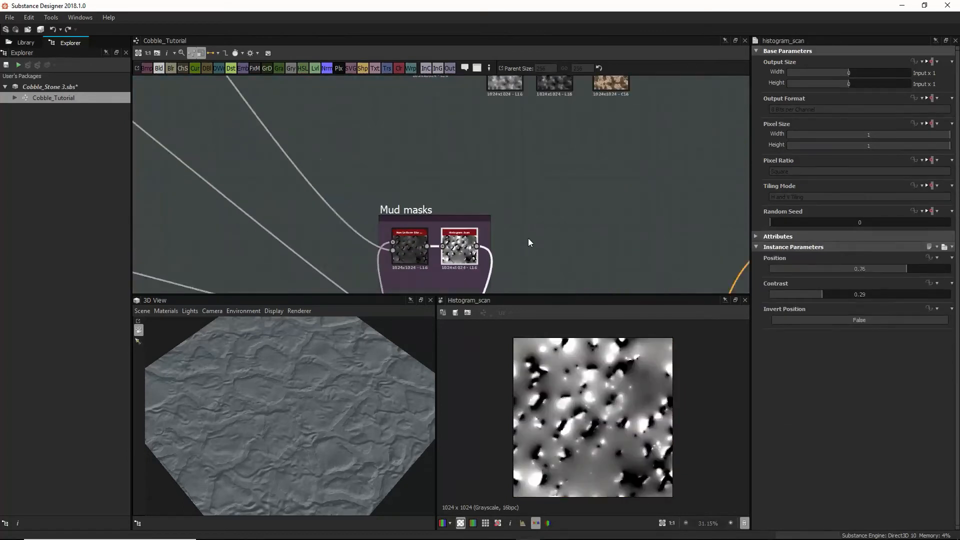
pyautogui.scroll(-3, 528, 238)
pyautogui.moveTo(515, 230); pyautogui.dragTo(472, 235, button='middle')
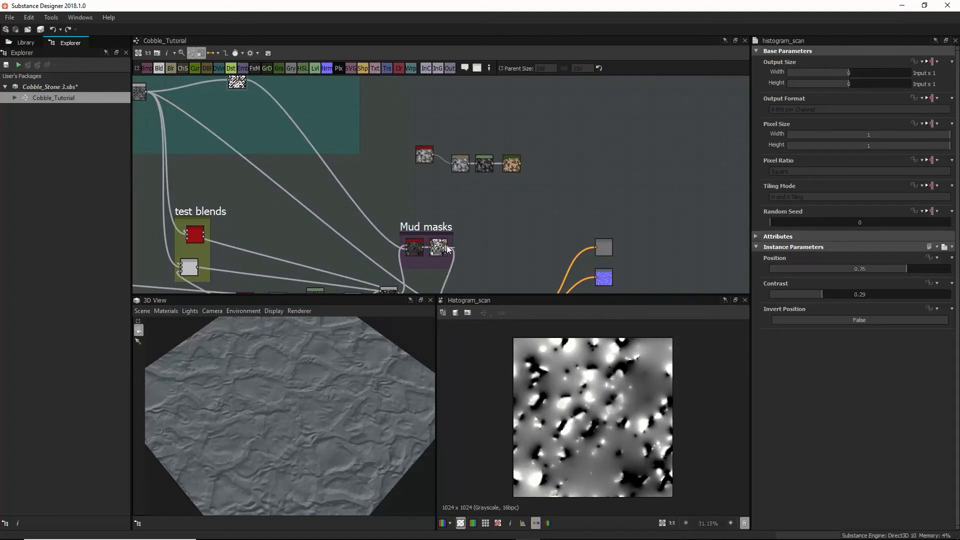
# Step: Add a Blend node and place it just after the mud Gradient Map
pyautogui.moveTo(448, 246); pyautogui.dragTo(502, 164)
pyautogui.click(510, 165)
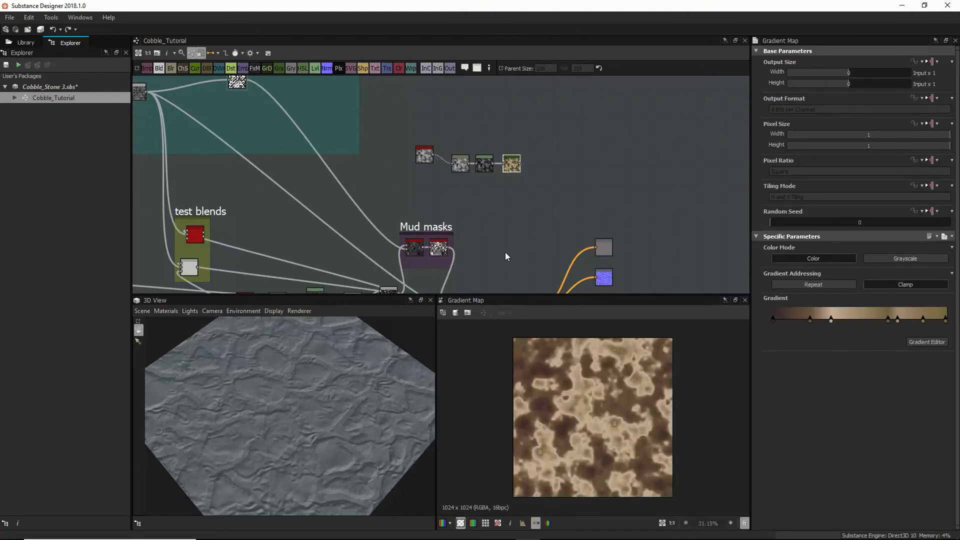
pyautogui.press('space')
pyautogui.click(533, 234)
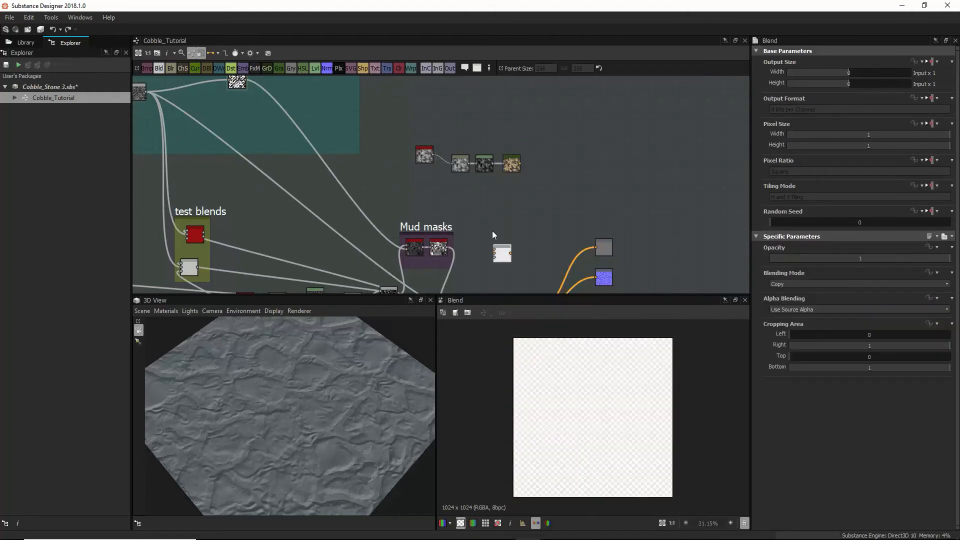
pyautogui.moveTo(509, 241); pyautogui.dragTo(558, 201)
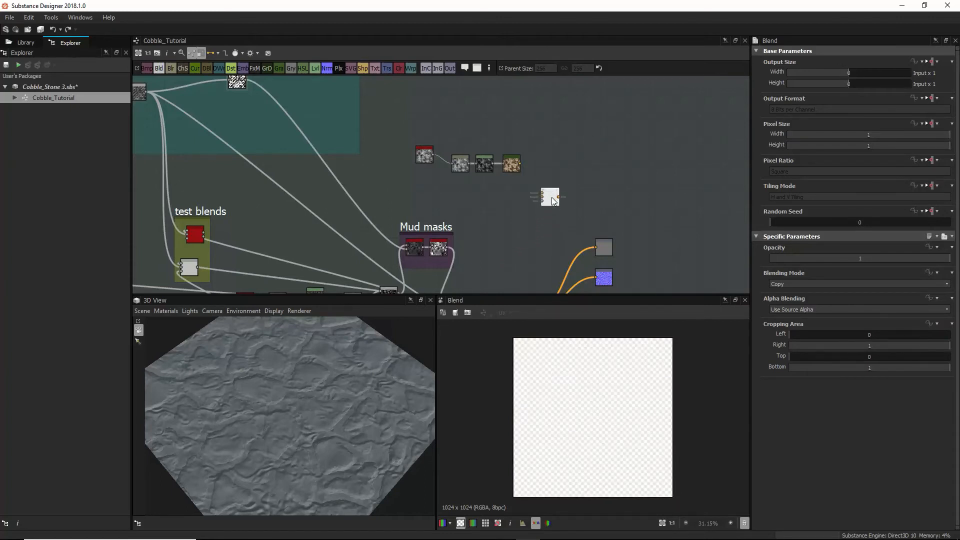
pyautogui.moveTo(552, 203); pyautogui.dragTo(537, 136)
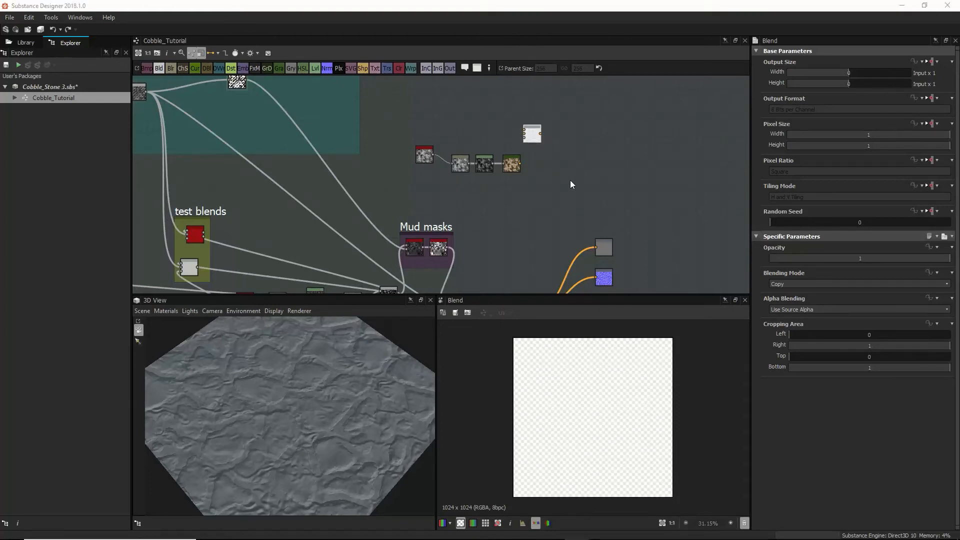
pyautogui.moveTo(531, 134); pyautogui.dragTo(557, 171)
# Step: Add a second Gradient Map node below the mud colour chain
pyautogui.press('space')
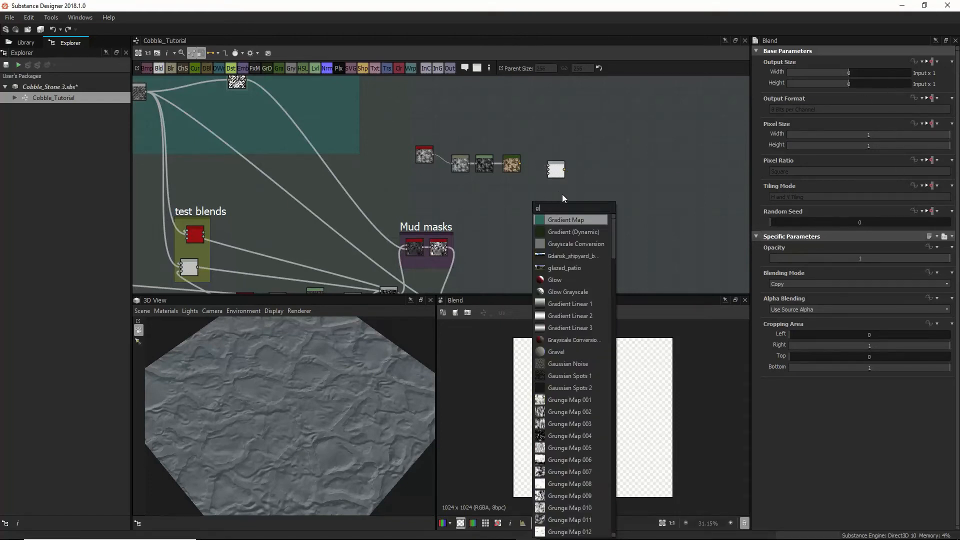
pyautogui.click(570, 220)
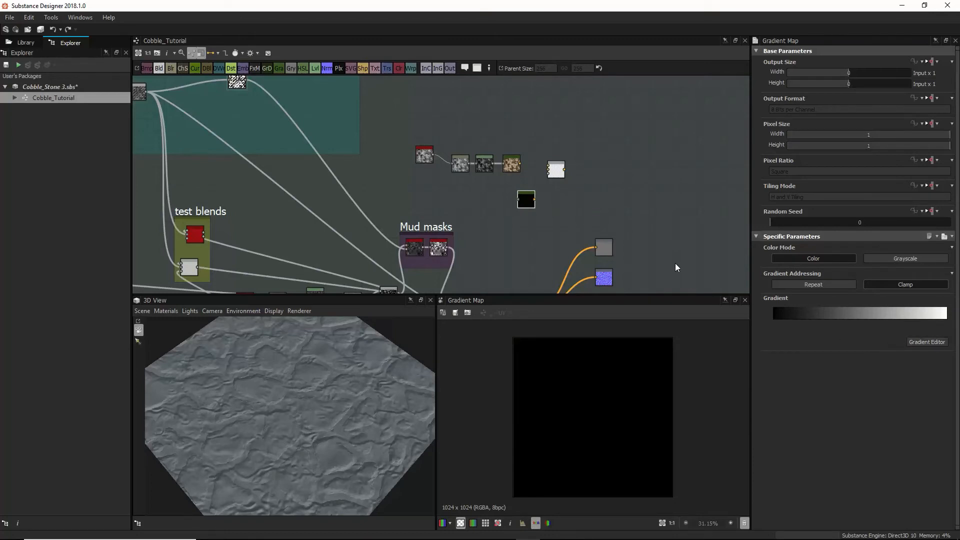
pyautogui.moveTo(435, 245); pyautogui.dragTo(479, 127, button='middle')
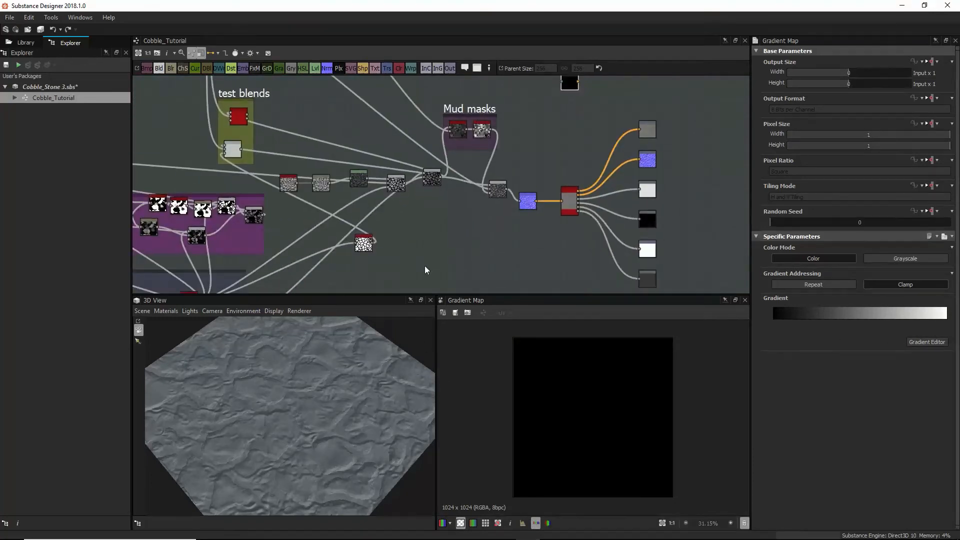
pyautogui.moveTo(475, 169); pyautogui.dragTo(437, 262, button='middle')
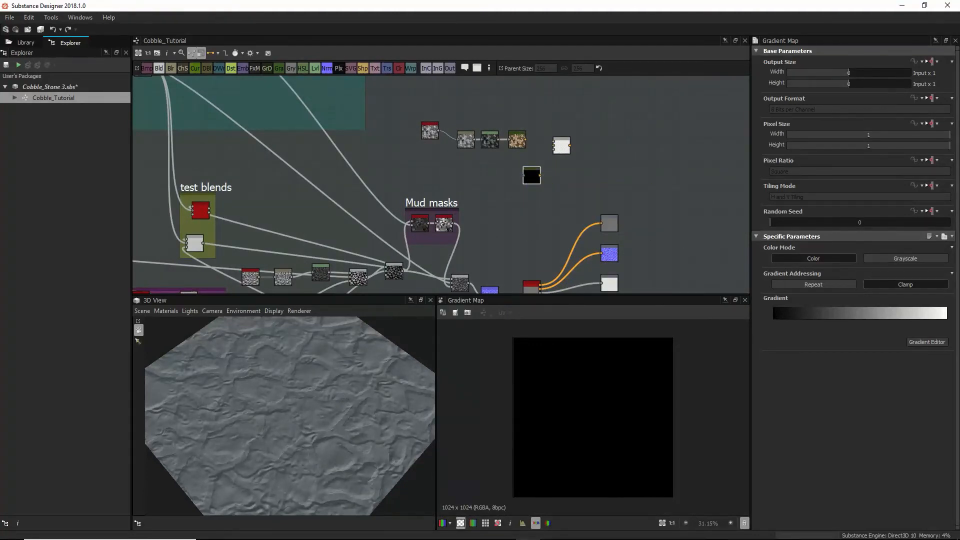
# Step: Bring up the 3D scanned cobblestone page in the browser as reference and sample a brown-grey gradient into the new Gradient Map
pyautogui.moveTo(959, 150); pyautogui.dragTo(480, 2)
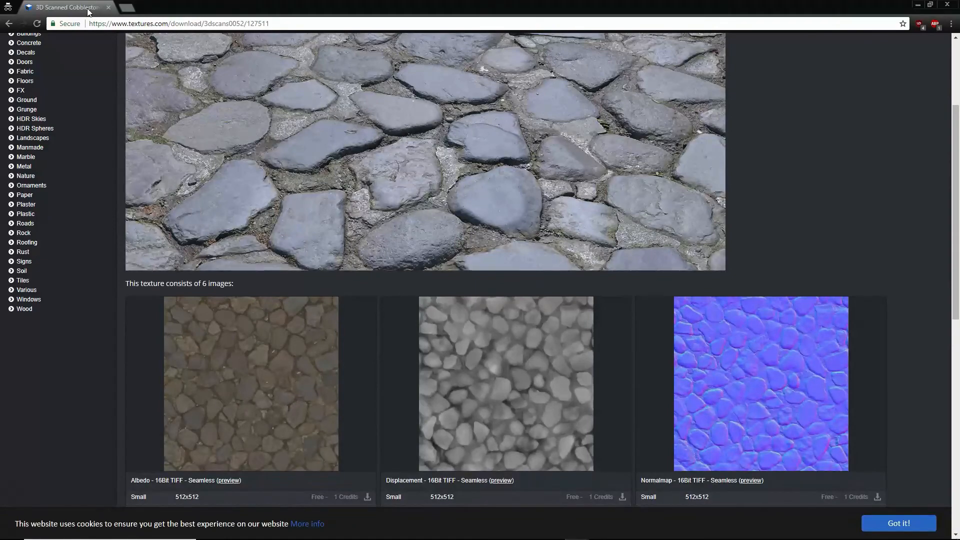
pyautogui.moveTo(87, 8); pyautogui.dragTo(959, 85)
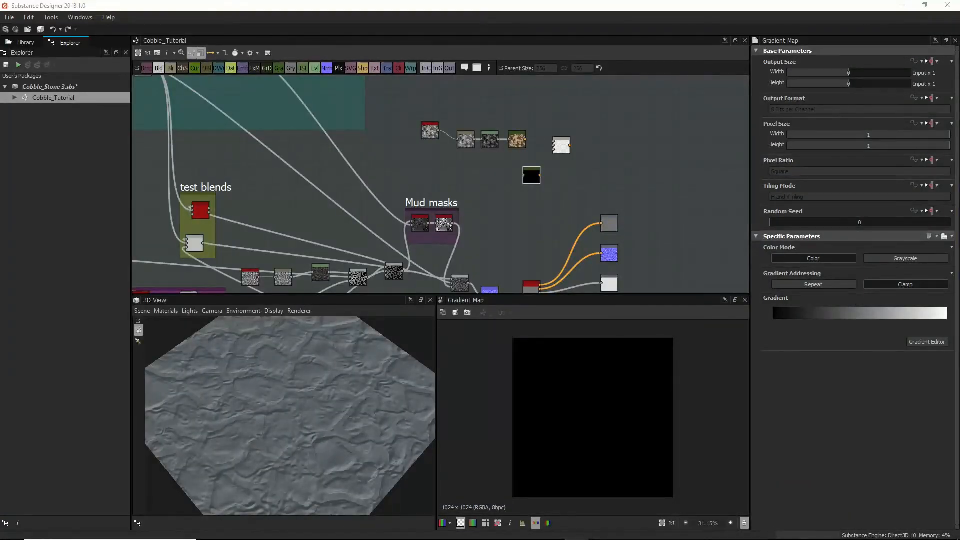
pyautogui.click(533, 173)
pyautogui.click(910, 341)
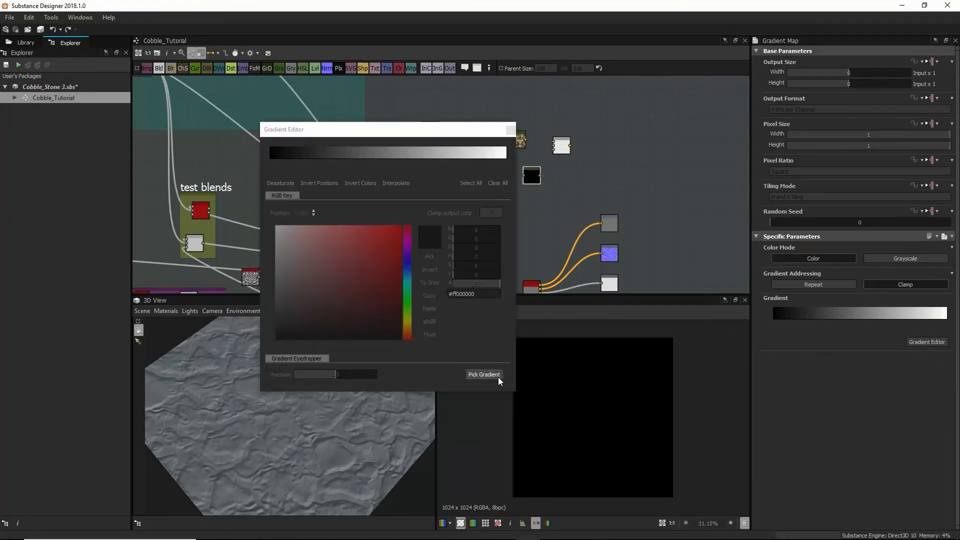
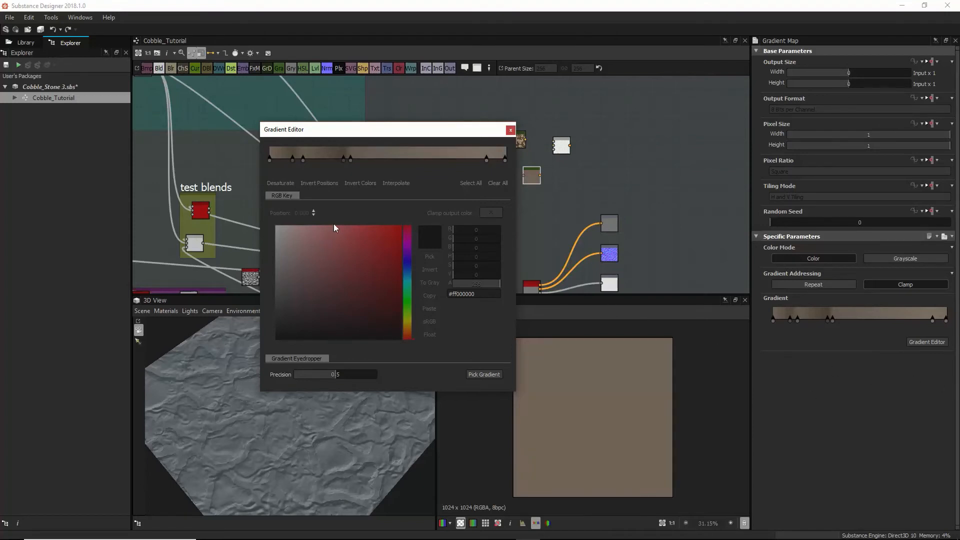
# Step: Spread out the sampled gradient's middle keys and recolour the key at position 0.362 to orange-brown #836149
pyautogui.moveTo(351, 159); pyautogui.dragTo(405, 160)
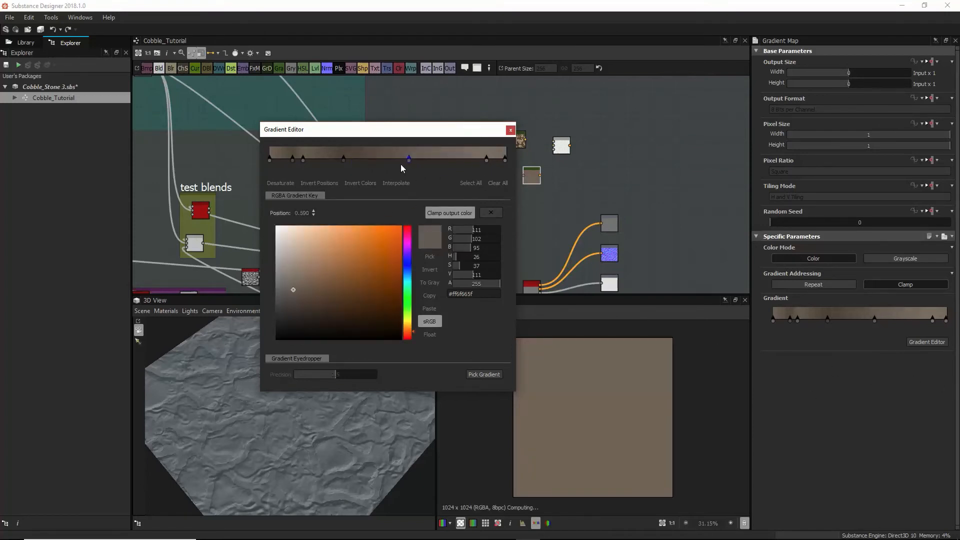
pyautogui.moveTo(345, 158); pyautogui.dragTo(318, 158)
pyautogui.click(303, 159)
pyautogui.moveTo(298, 284); pyautogui.dragTo(329, 281)
pyautogui.click(355, 157)
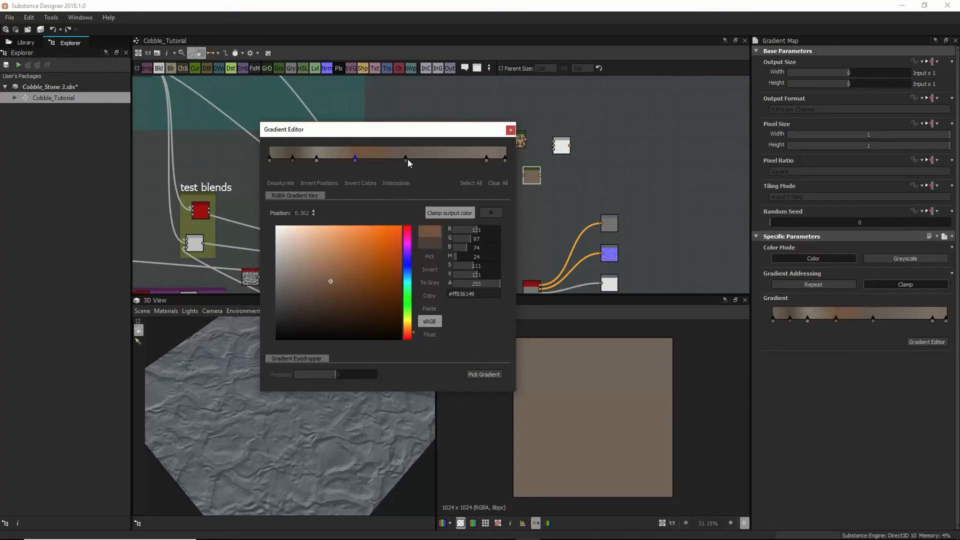
# Step: Move the pale key to position 0.750, shift the key at 0.575 towards a cooler grey, and close the Gradient Editor
pyautogui.click(412, 159)
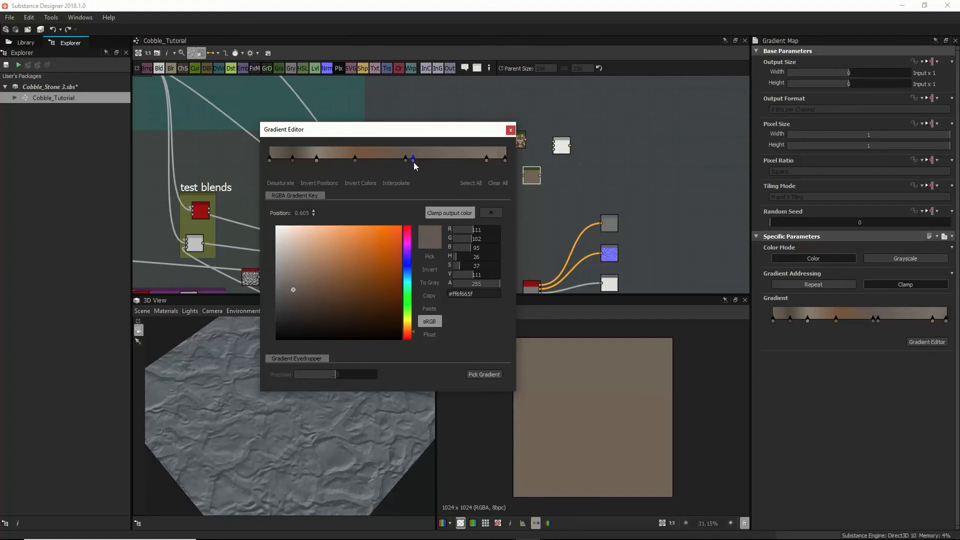
pyautogui.moveTo(413, 159); pyautogui.dragTo(447, 158)
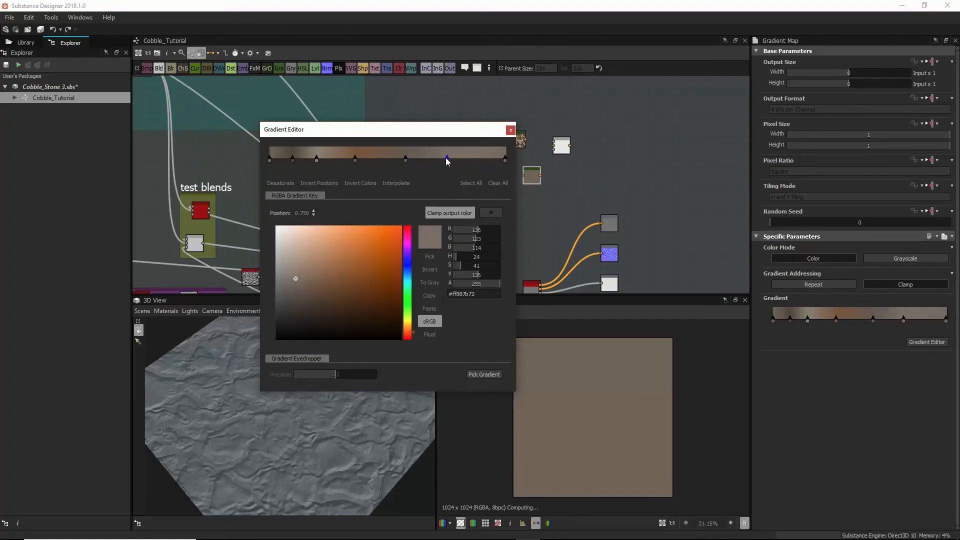
pyautogui.click(406, 159)
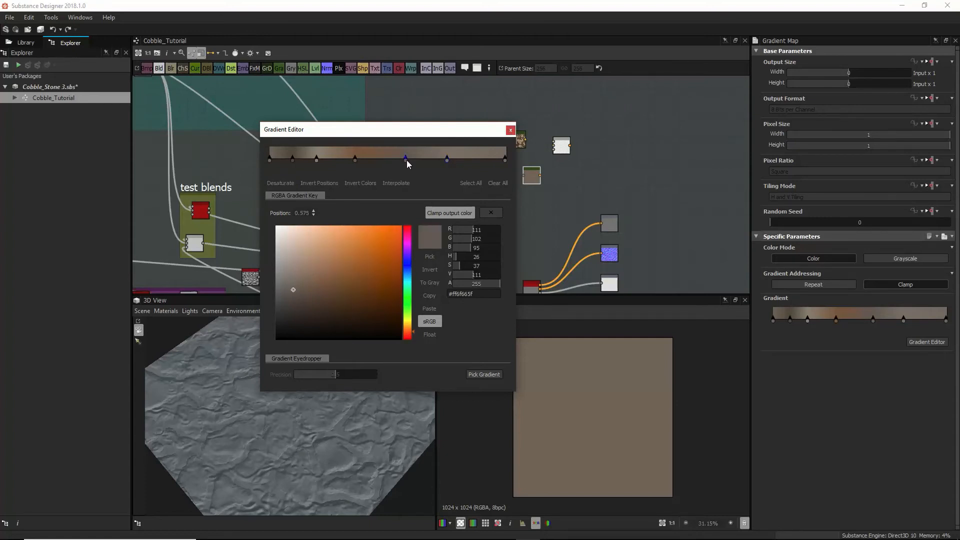
pyautogui.moveTo(311, 274)
pyautogui.mouseDown()
pyautogui.moveTo(272, 284)
pyautogui.moveTo(275, 298)
pyautogui.mouseUp()
pyautogui.click(508, 130)
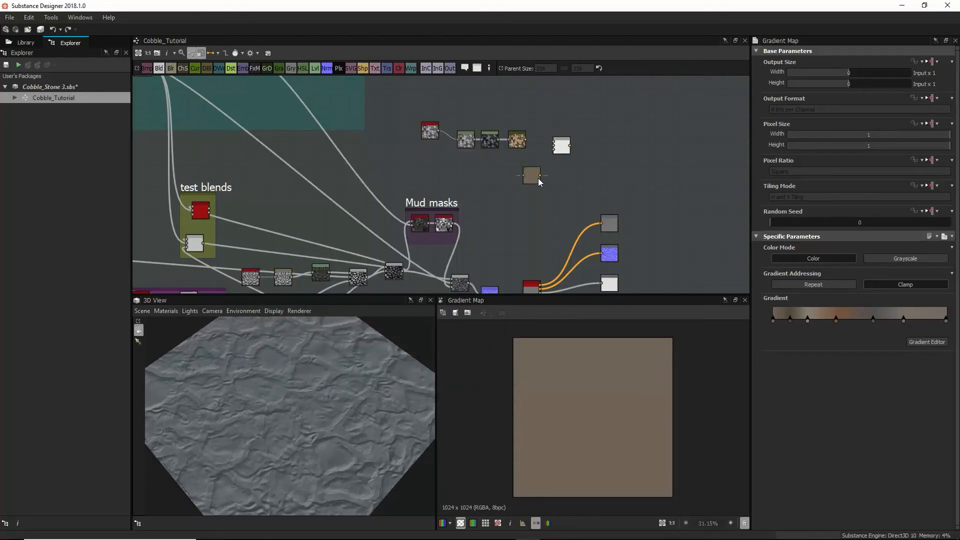
# Step: Reposition the new Gradient Map node beneath the mud Levels and Gradient Map nodes
pyautogui.moveTo(539, 182); pyautogui.dragTo(499, 183)
pyautogui.moveTo(499, 178); pyautogui.dragTo(508, 179)
pyautogui.moveTo(398, 243); pyautogui.dragTo(436, 188, button='middle')
pyautogui.moveTo(405, 118); pyautogui.dragTo(411, 182, button='middle')
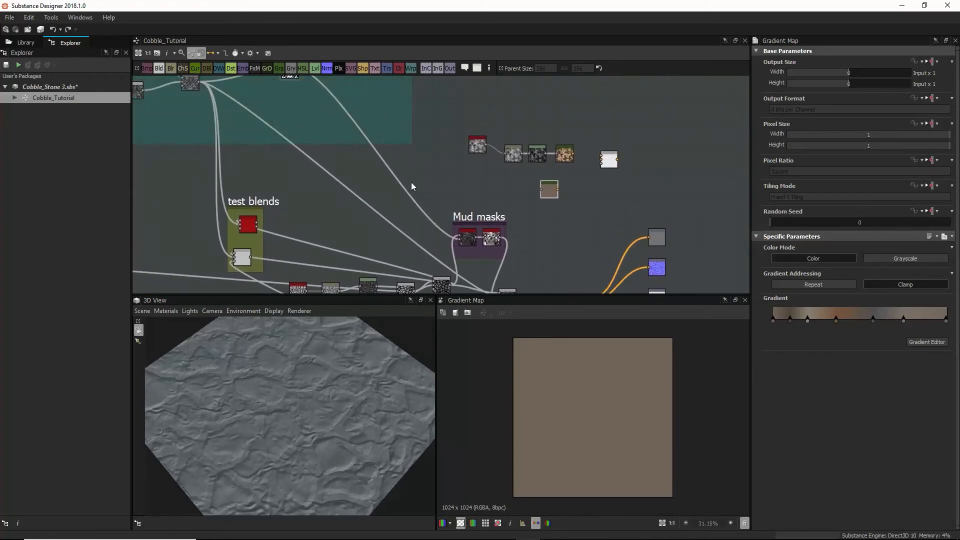
pyautogui.scroll(-1, 409, 175)
pyautogui.moveTo(402, 147); pyautogui.dragTo(405, 193, button='middle')
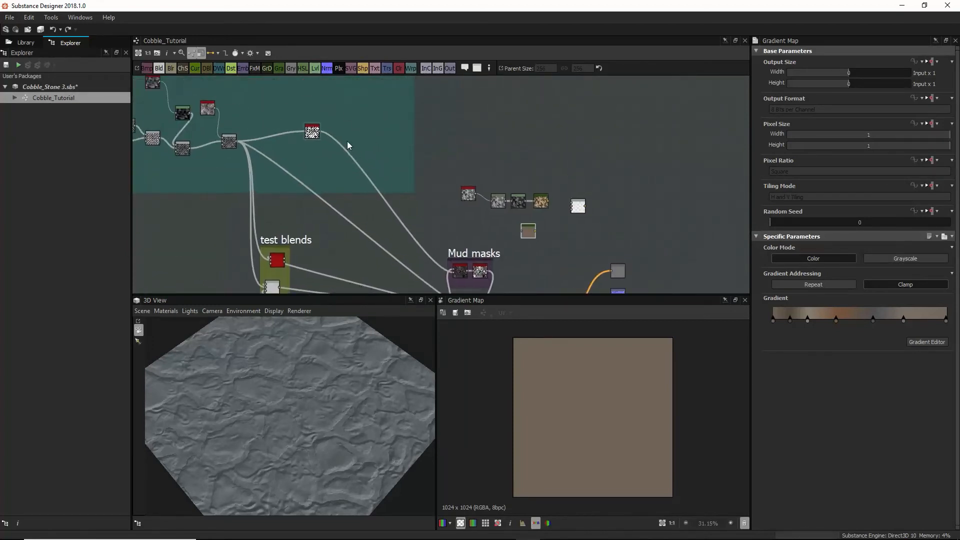
# Step: Feed the soft noise node in the green frame into the reference-sampled stone Gradient Map and inspect the colour result
pyautogui.click(214, 109)
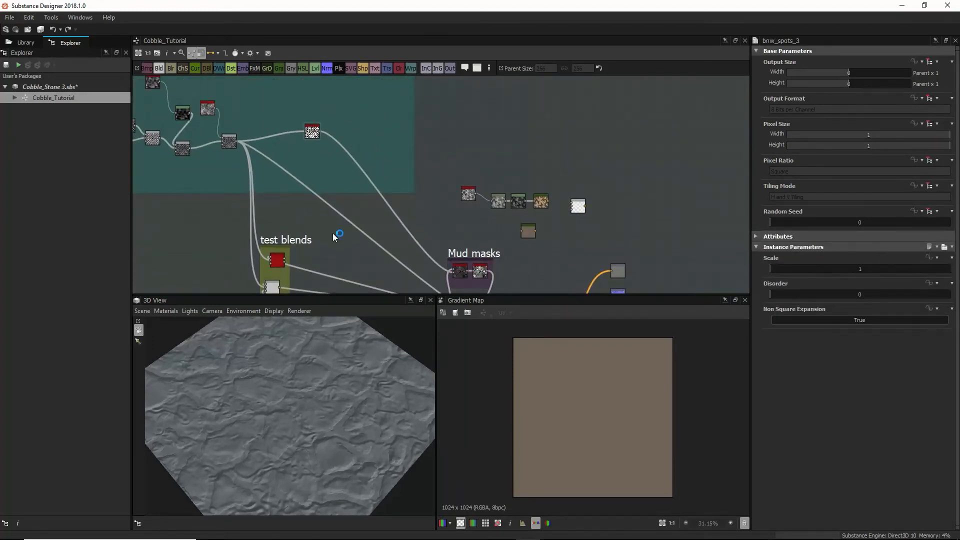
pyautogui.moveTo(334, 236); pyautogui.dragTo(521, 171, button='middle')
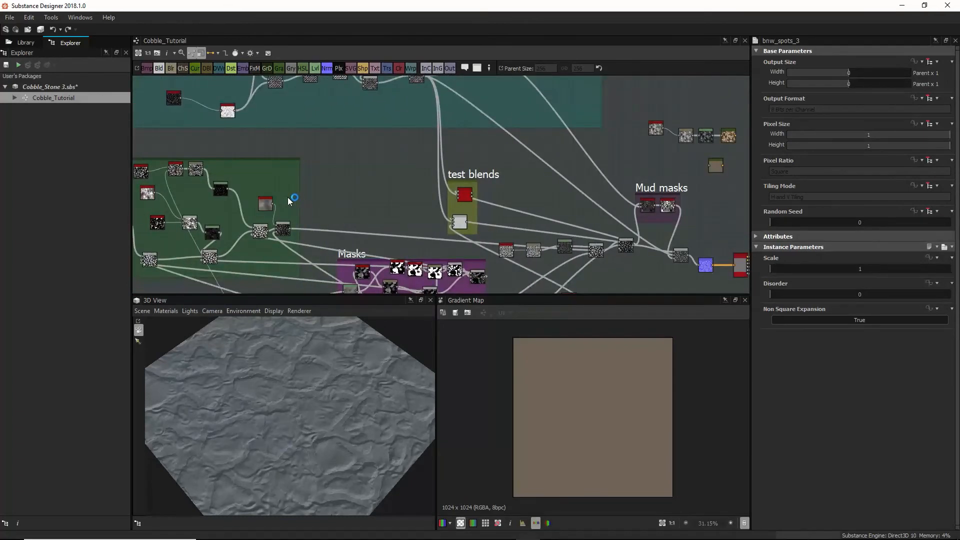
pyautogui.moveTo(273, 203); pyautogui.dragTo(709, 166)
pyautogui.moveTo(712, 194); pyautogui.dragTo(568, 242, button='middle')
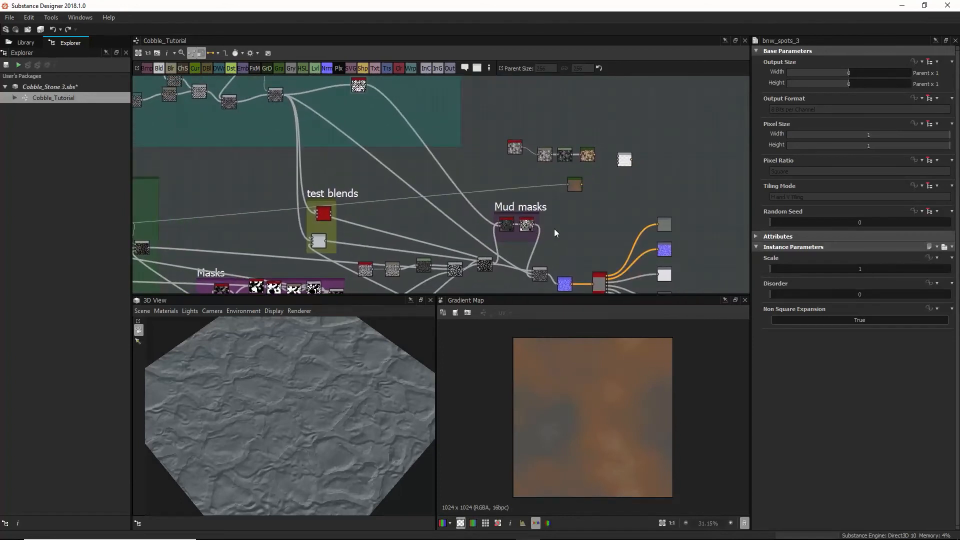
pyautogui.scroll(3, 581, 367)
pyautogui.scroll(-1, 580, 365)
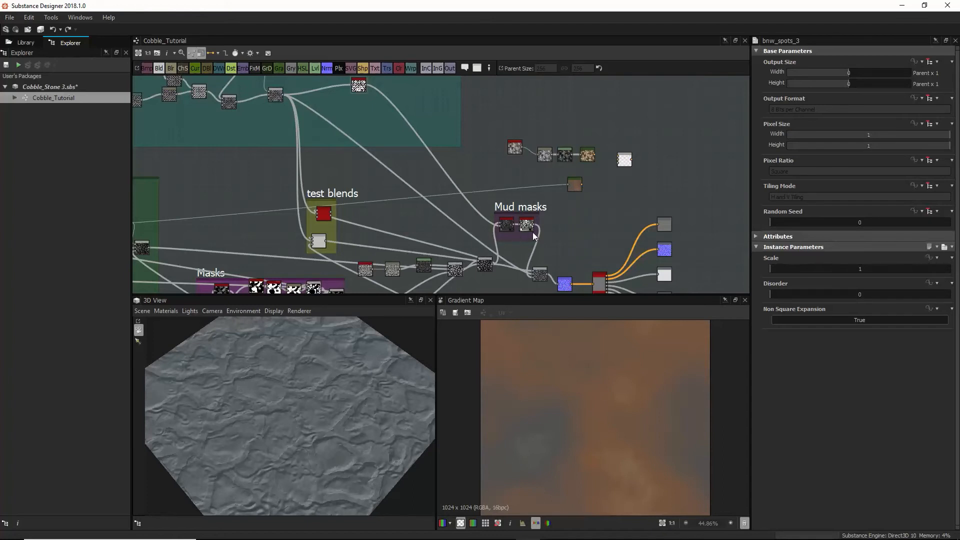
# Step: Try driving the stone Gradient Map with the stone height Blend below the Mud masks frame, and undo that connection
pyautogui.scroll(1, 533, 232)
pyautogui.moveTo(515, 245); pyautogui.dragTo(513, 228, button='middle')
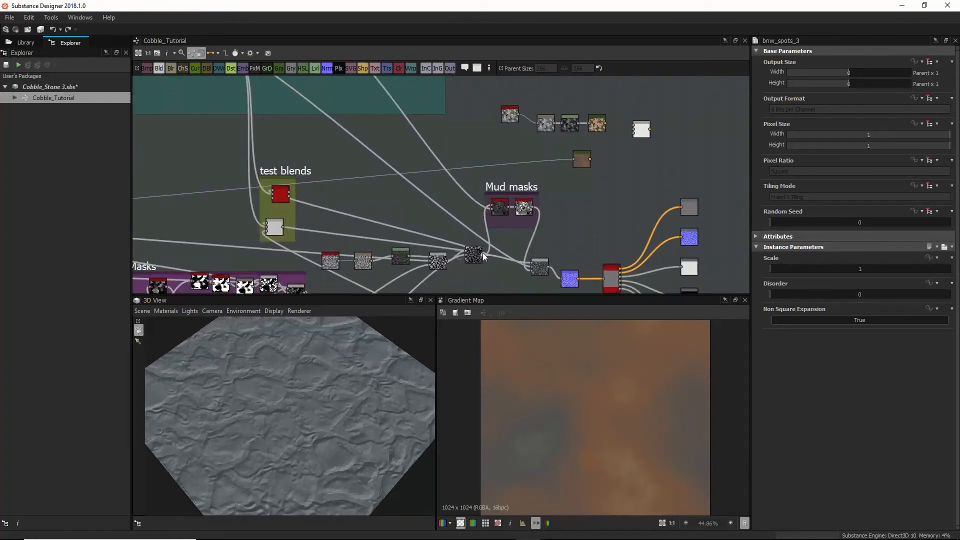
pyautogui.moveTo(483, 254); pyautogui.dragTo(574, 159)
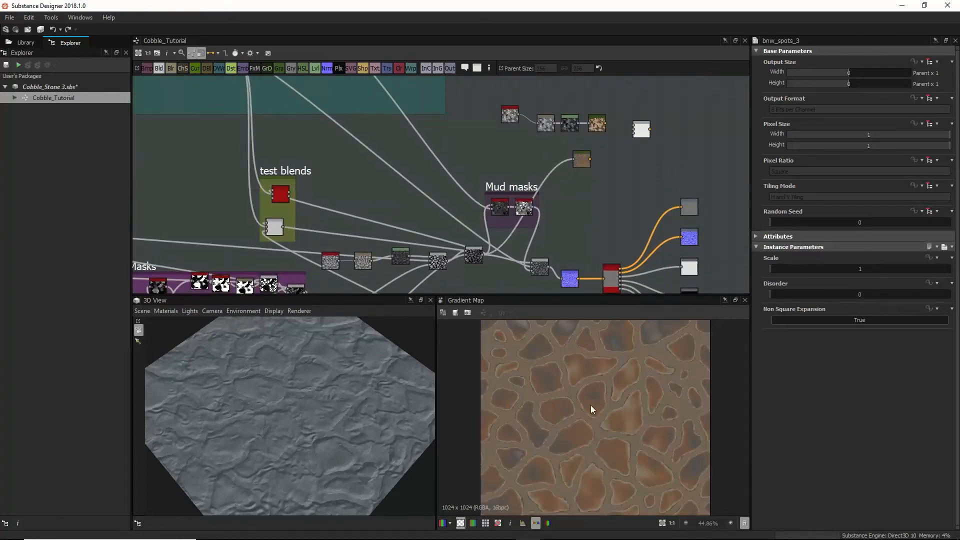
pyautogui.hotkey('ctrl', 'z')
# Step: Add a Blend node beside the stone Gradient Map and connect the Gradient Map to its foreground
pyautogui.press('space')
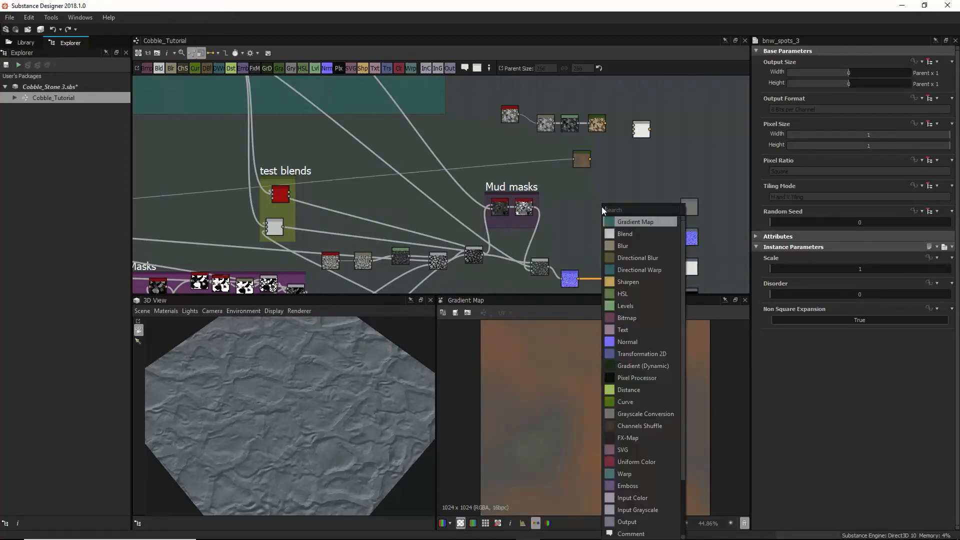
pyautogui.click(624, 234)
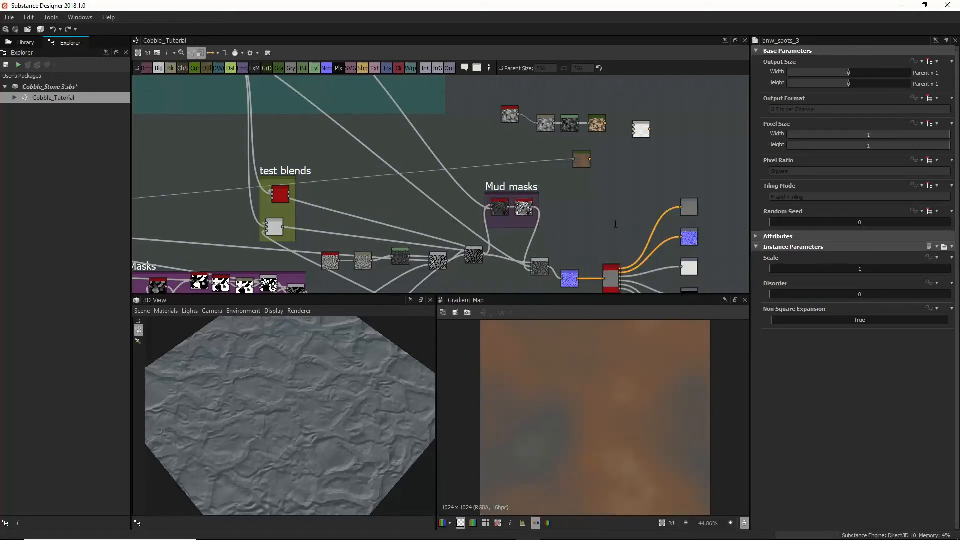
pyautogui.moveTo(600, 205); pyautogui.dragTo(606, 175)
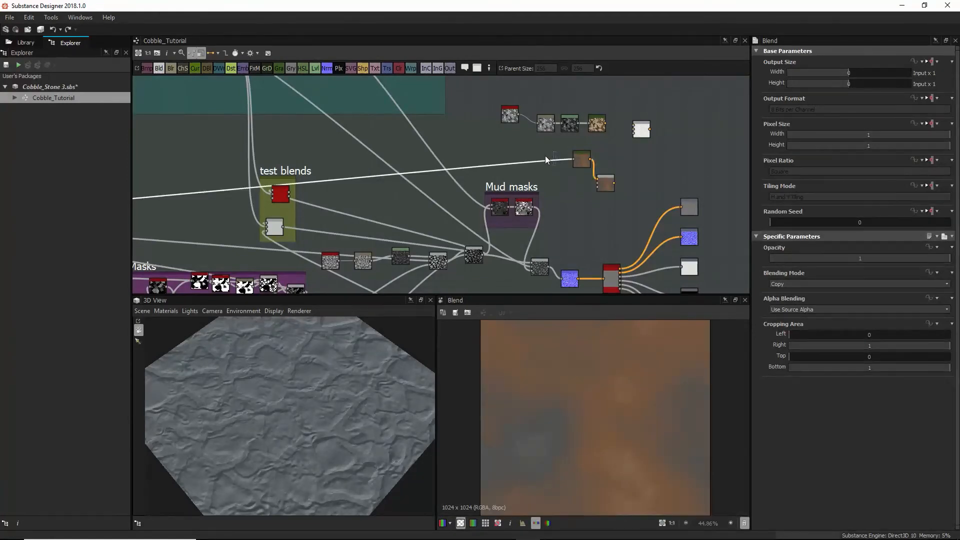
# Step: Preview the blurred and sharp stone masks, and connect the sharp Histogram Scan mask to the new Blend's background
pyautogui.moveTo(457, 249); pyautogui.dragTo(489, 193, button='middle')
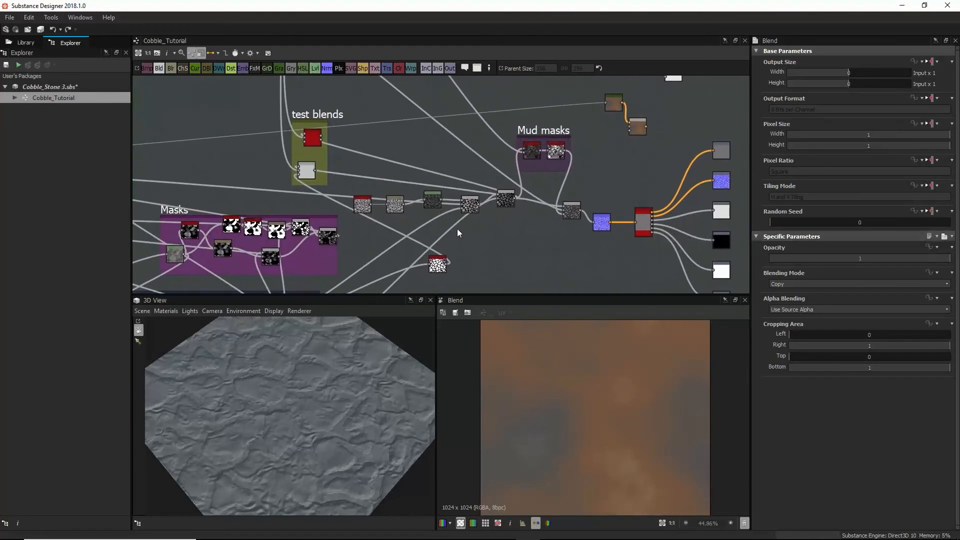
pyautogui.doubleClick(440, 266)
pyautogui.moveTo(505, 252); pyautogui.dragTo(473, 268, button='middle')
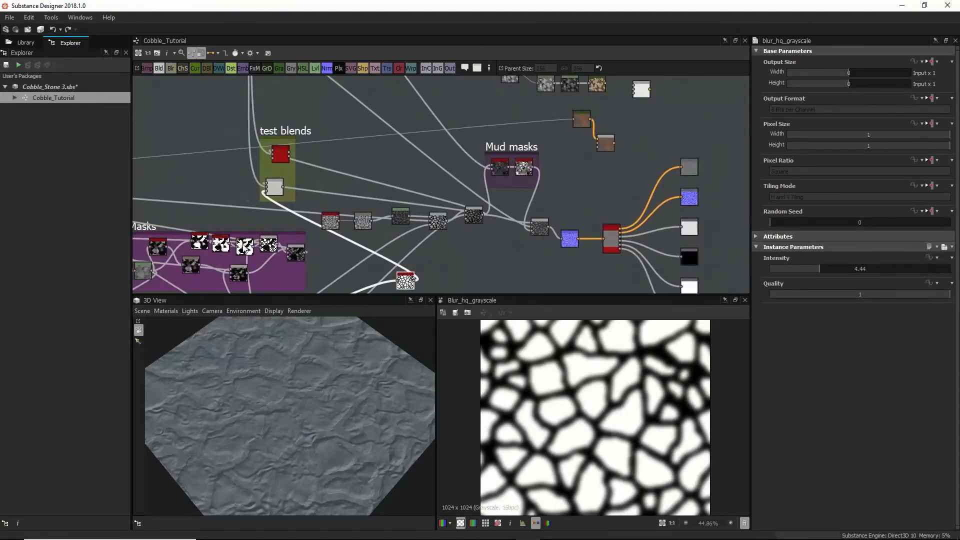
pyautogui.moveTo(248, 245); pyautogui.dragTo(290, 177, button='middle')
pyautogui.doubleClick(272, 267)
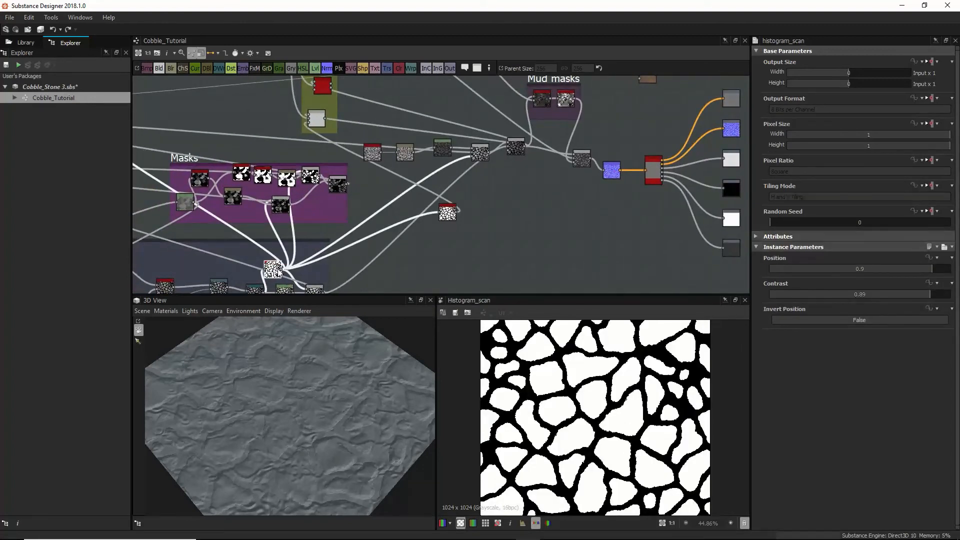
pyautogui.scroll(-3, 350, 231)
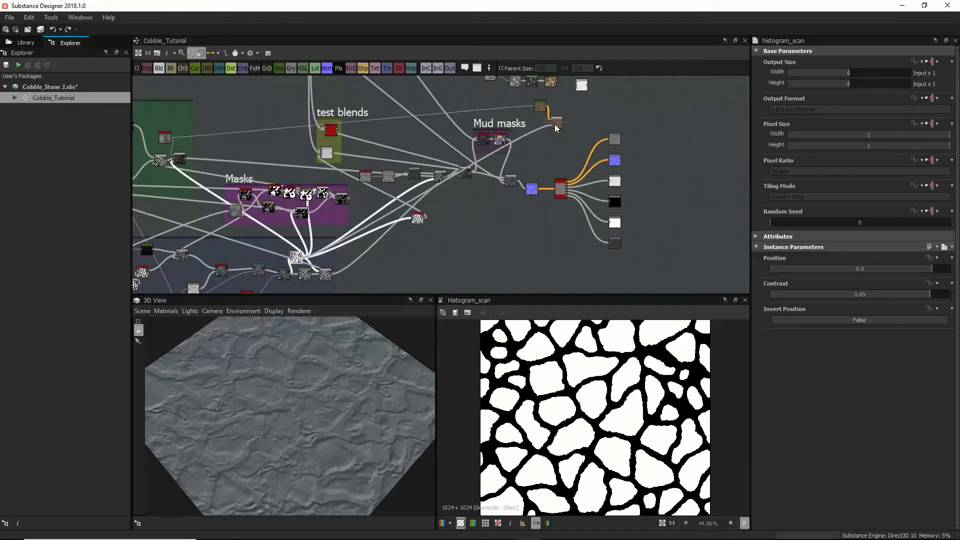
pyautogui.scroll(2, 555, 124)
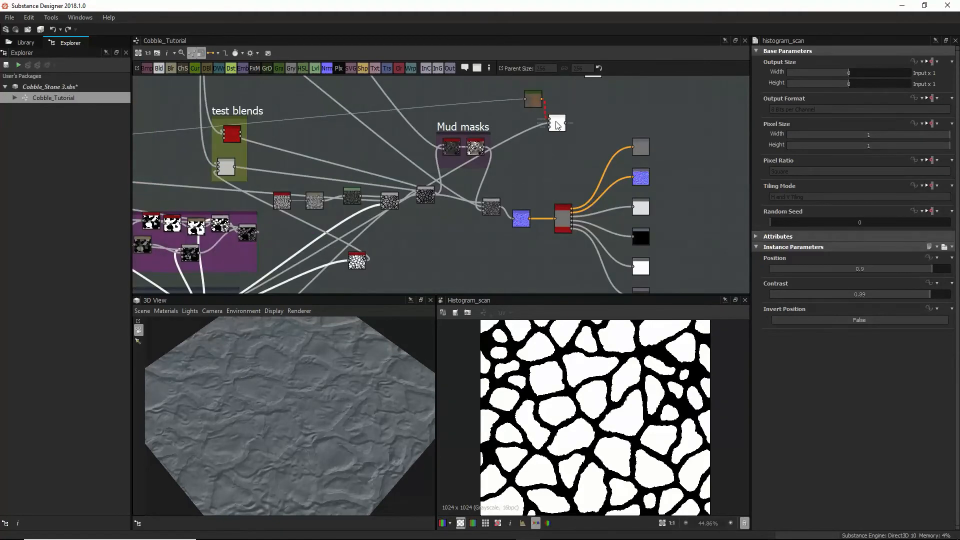
pyautogui.scroll(6, 556, 124)
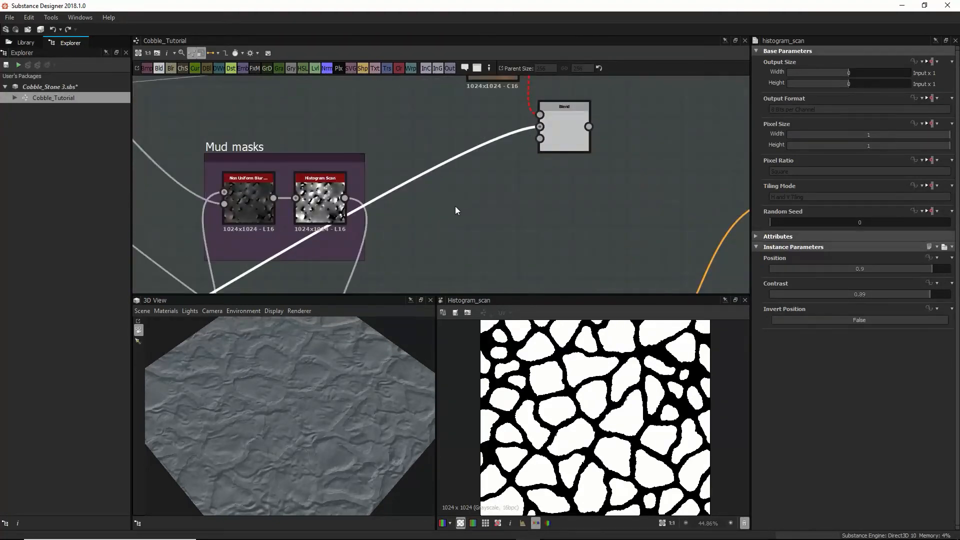
pyautogui.moveTo(558, 118); pyautogui.dragTo(567, 151, button='middle')
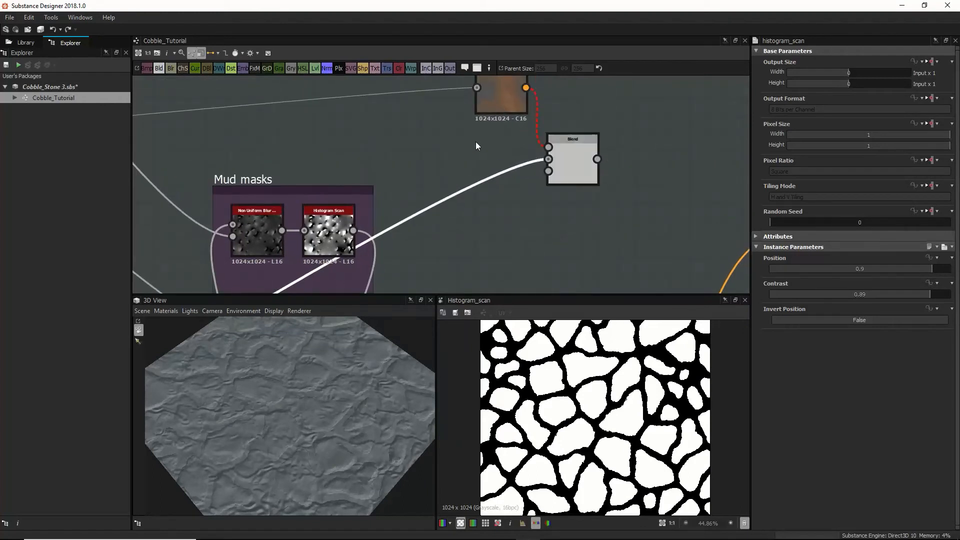
# Step: Add a Gradient Map for the new Blend's background, fed by the last Blend node of the blue frame
pyautogui.click(463, 155)
pyautogui.press('space')
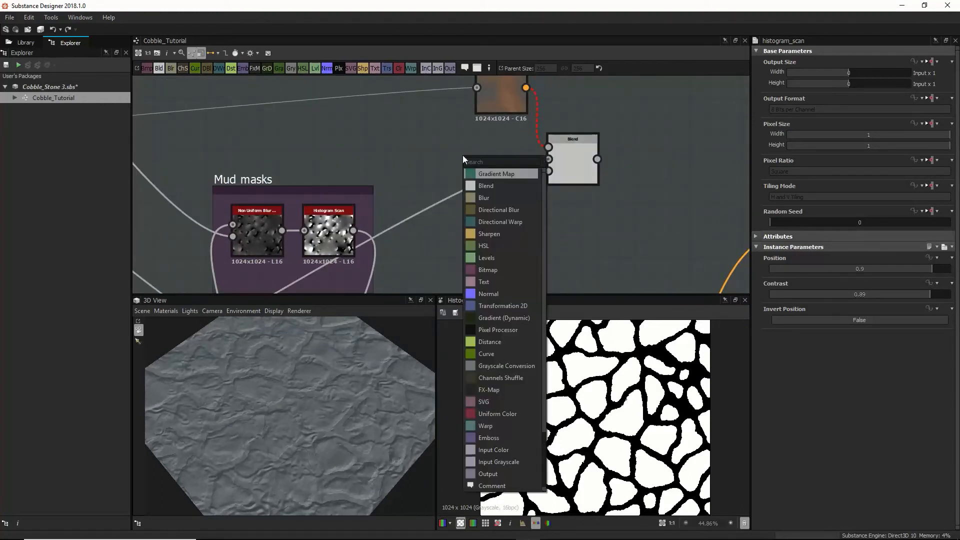
pyautogui.write('g')
pyautogui.click(493, 174)
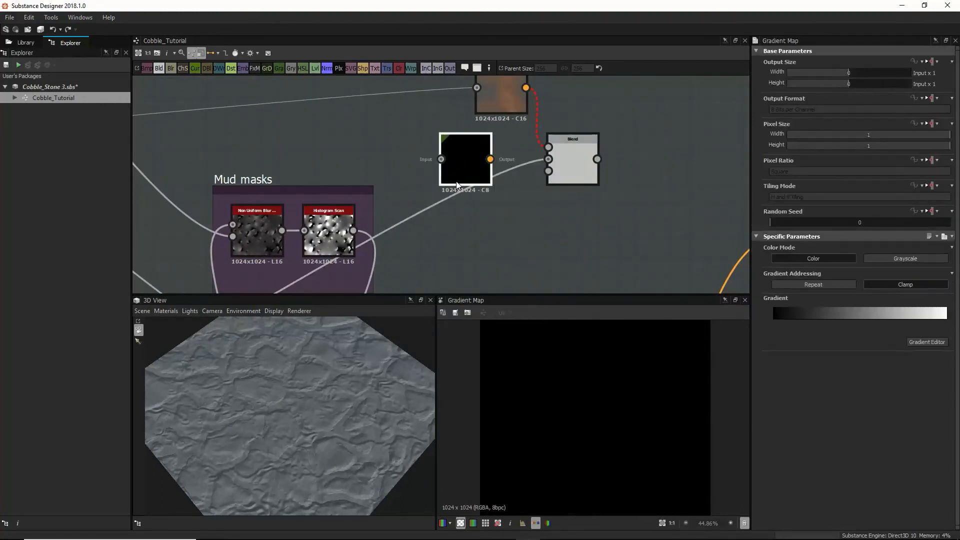
pyautogui.scroll(-3, 458, 190)
pyautogui.scroll(-5, 458, 196)
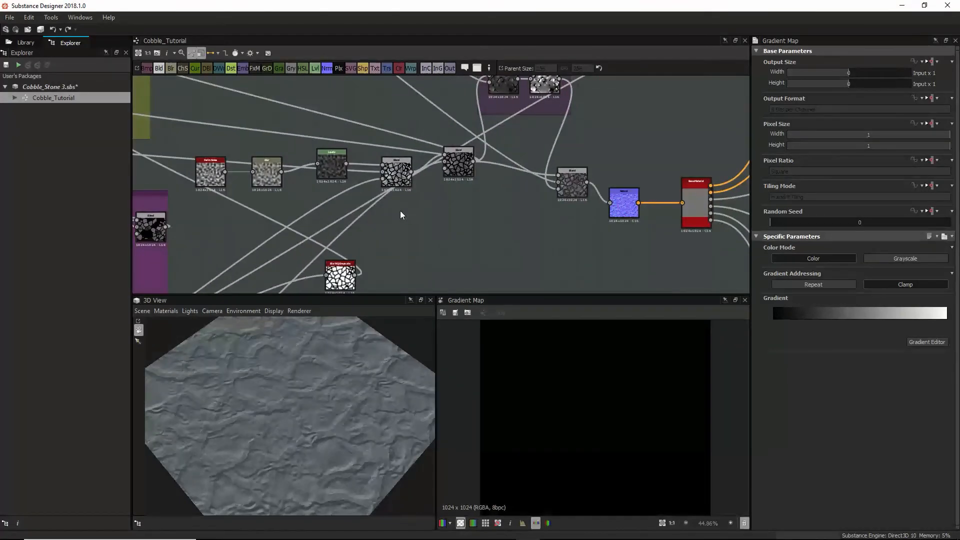
pyautogui.moveTo(350, 248); pyautogui.dragTo(369, 210, button='middle')
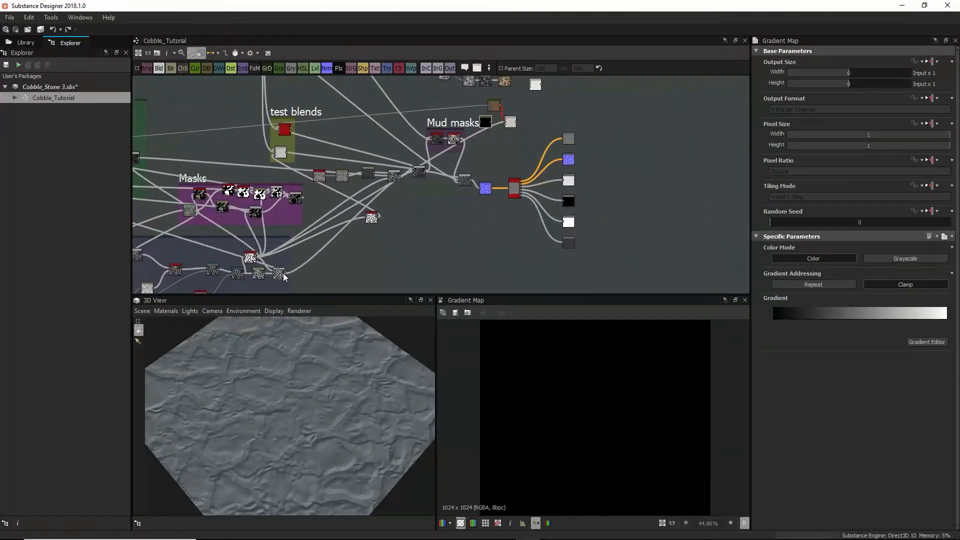
pyautogui.moveTo(285, 274); pyautogui.dragTo(499, 129)
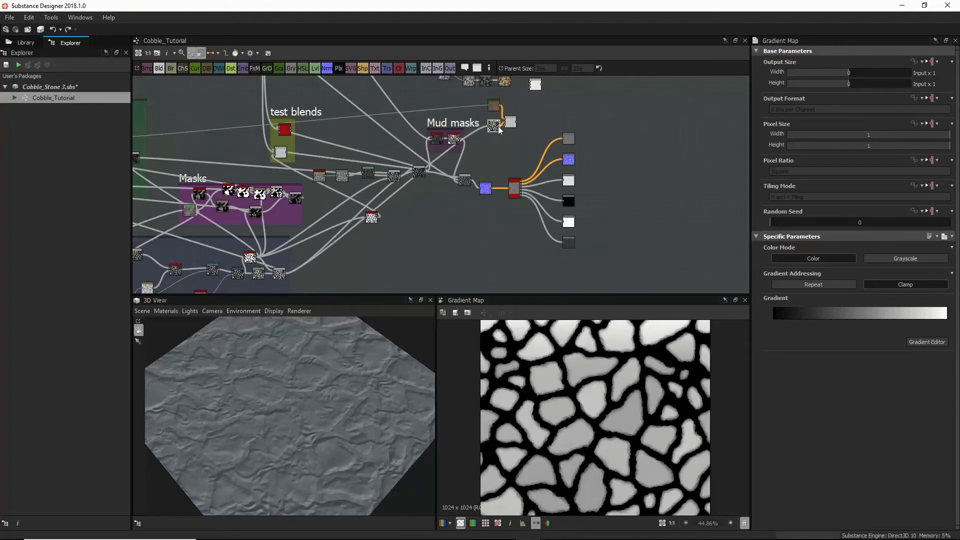
# Step: Move the white key of the new Gradient Map's gradient to position 0.426 and close the Gradient Editor
pyautogui.scroll(3, 523, 133)
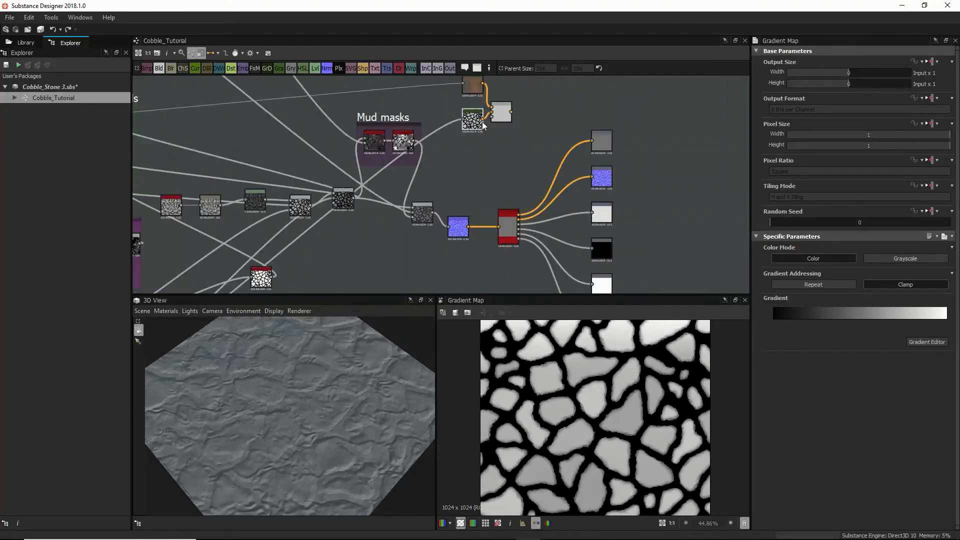
pyautogui.click(907, 341)
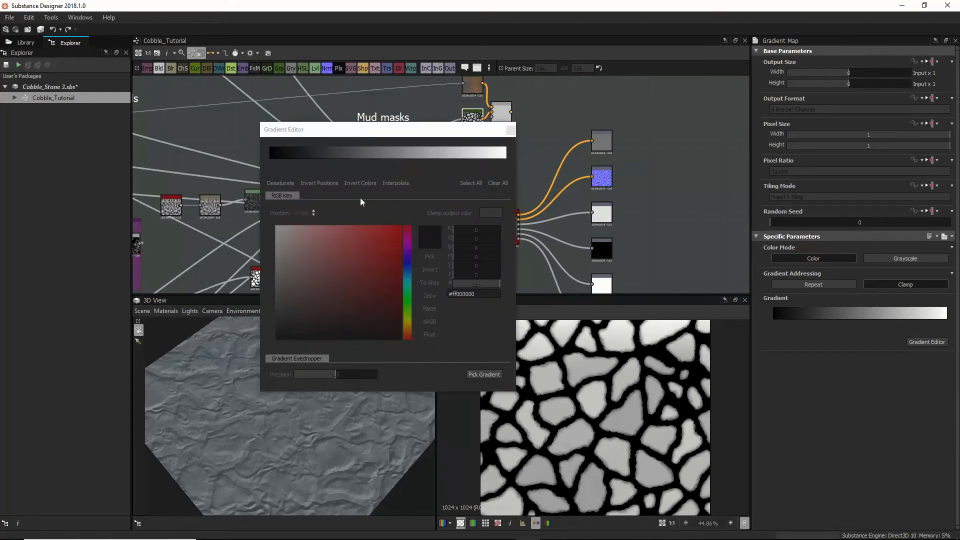
pyautogui.click(421, 160)
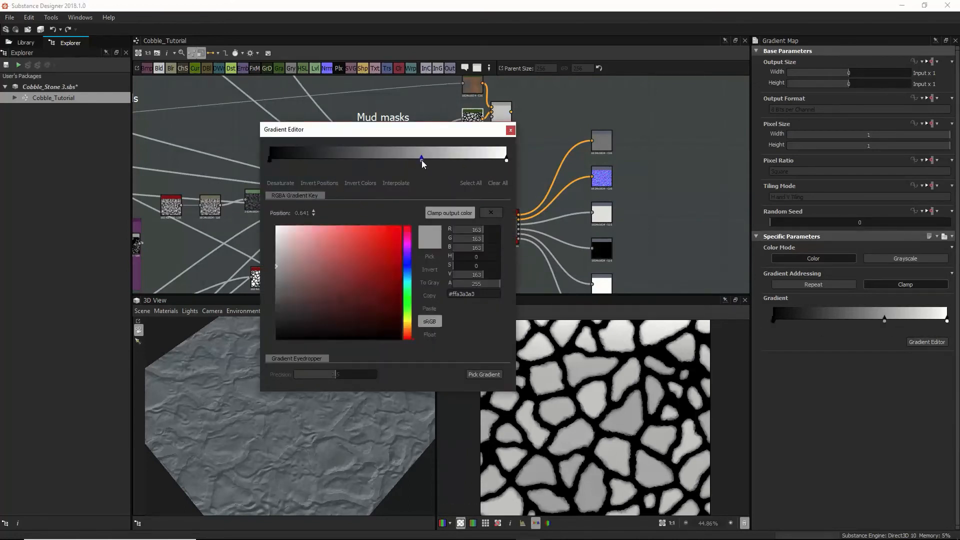
pyautogui.press('Delete')
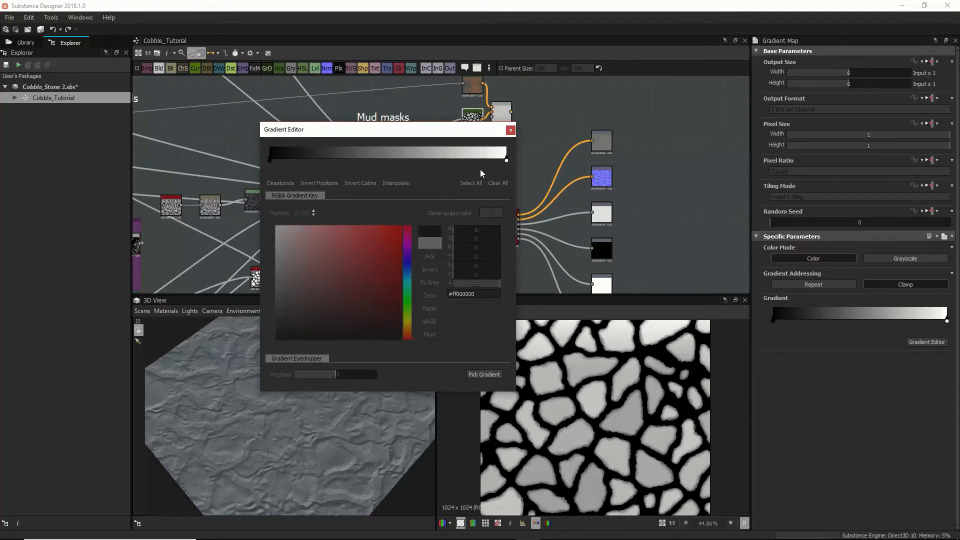
pyautogui.moveTo(506, 160); pyautogui.dragTo(369, 163)
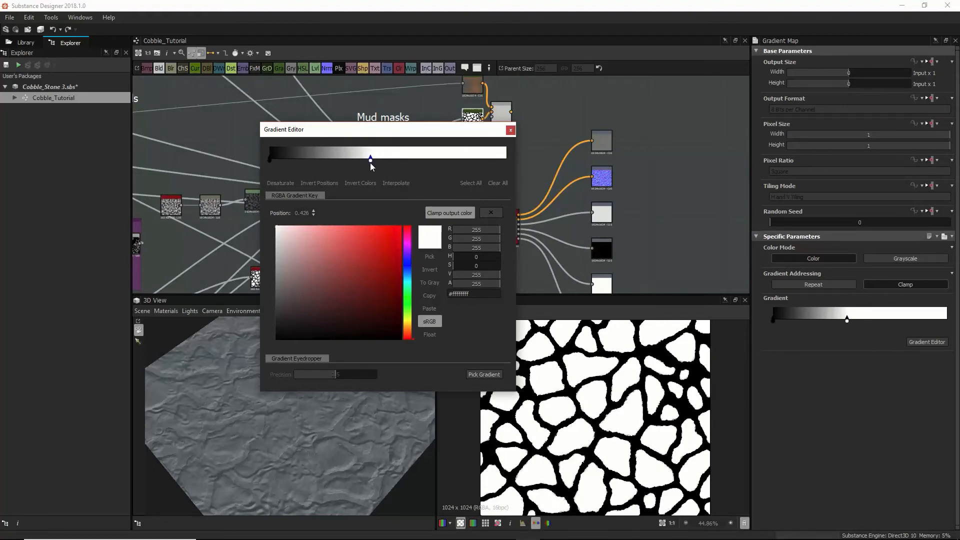
pyautogui.click(510, 130)
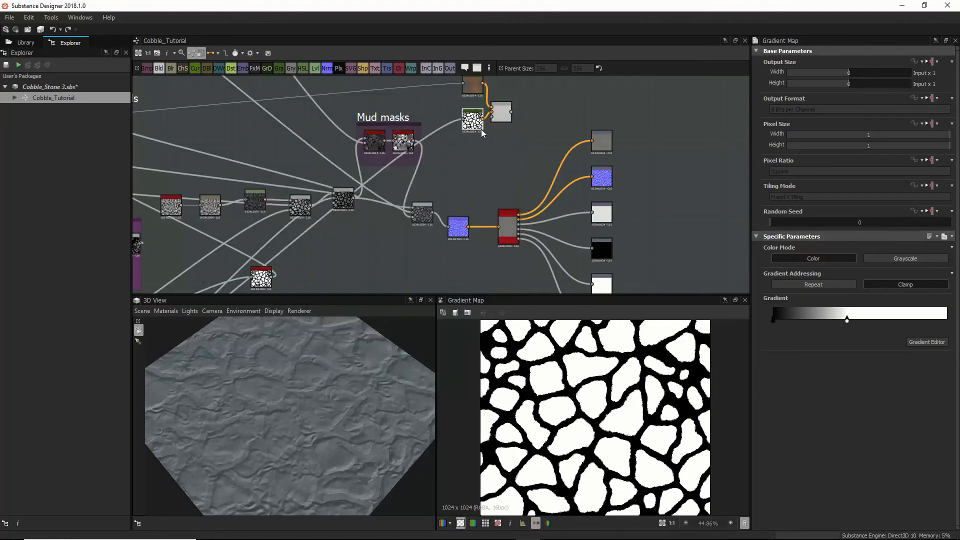
# Step: Preview the final Blend, the lower Blend and the Blur node in the Masks frame to compare the stone masks
pyautogui.moveTo(479, 149); pyautogui.dragTo(502, 177, button='middle')
pyautogui.moveTo(379, 186); pyautogui.dragTo(502, 107, button='middle')
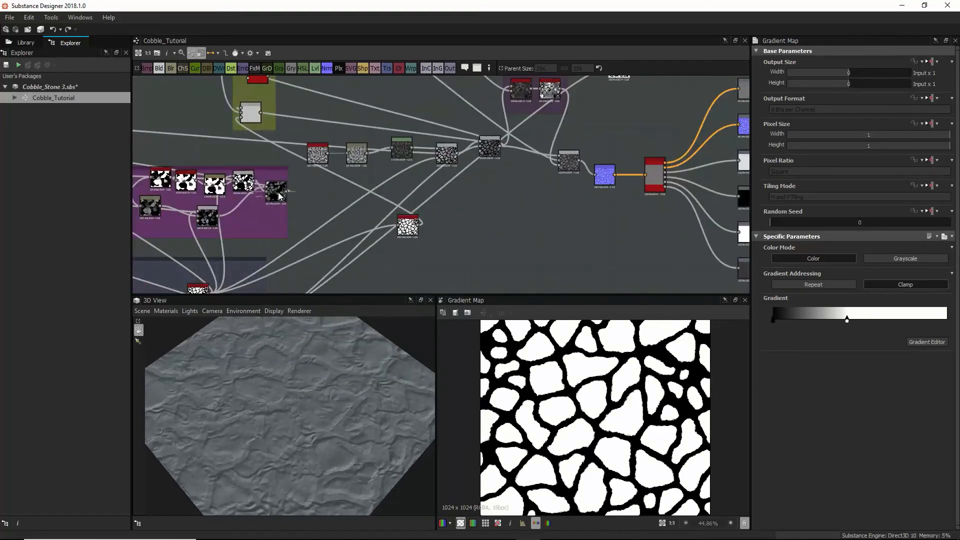
pyautogui.scroll(-1, 160, 212)
pyautogui.moveTo(161, 213); pyautogui.dragTo(207, 213, button='middle')
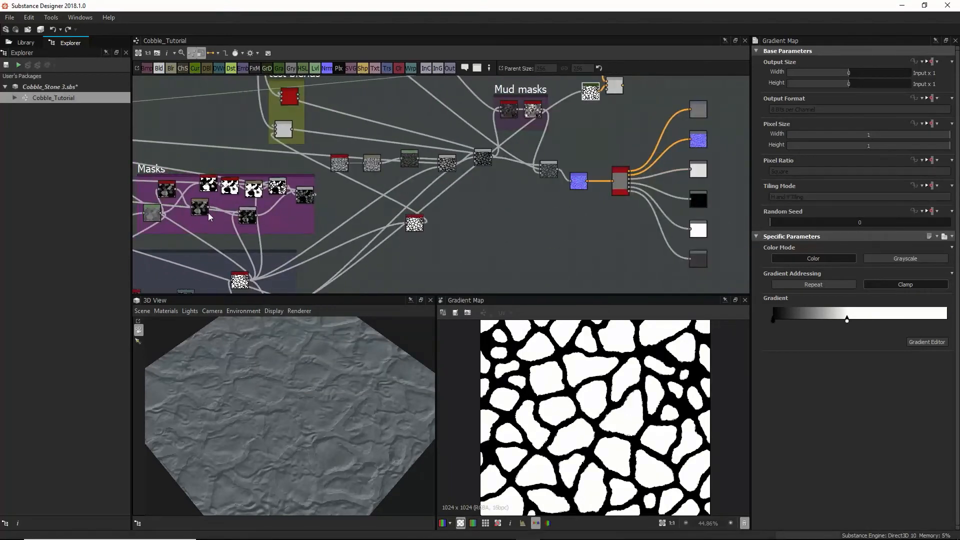
pyautogui.click(302, 198)
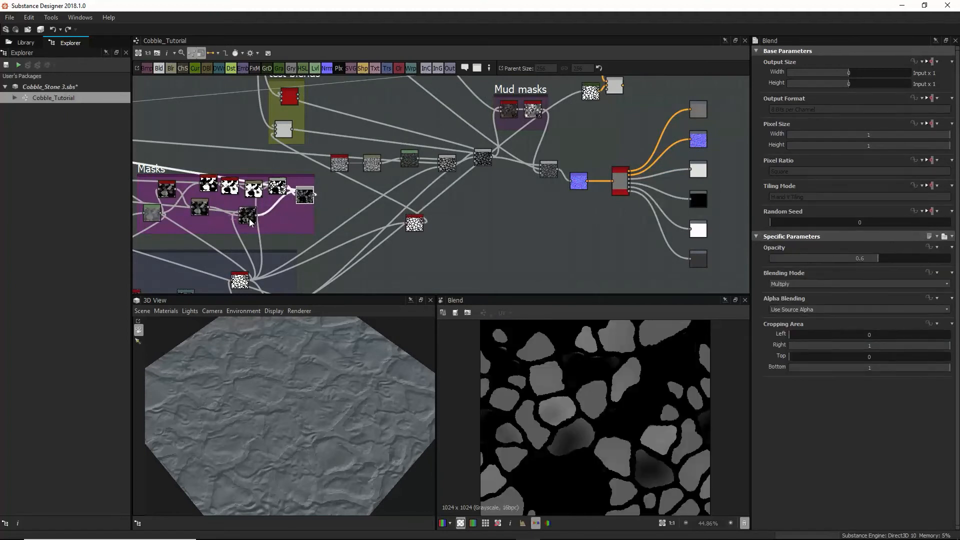
pyautogui.scroll(5, 231, 224)
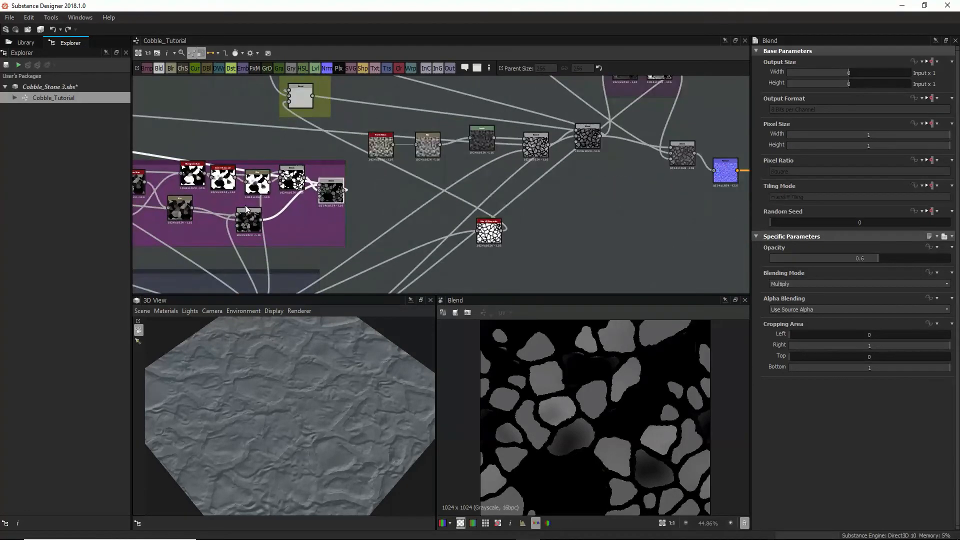
pyautogui.click(252, 223)
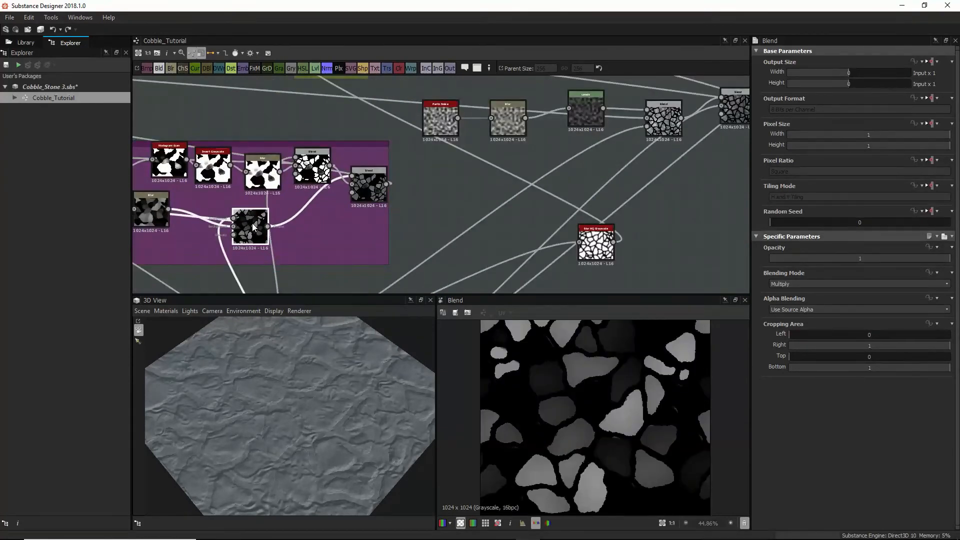
pyautogui.scroll(-6, 252, 223)
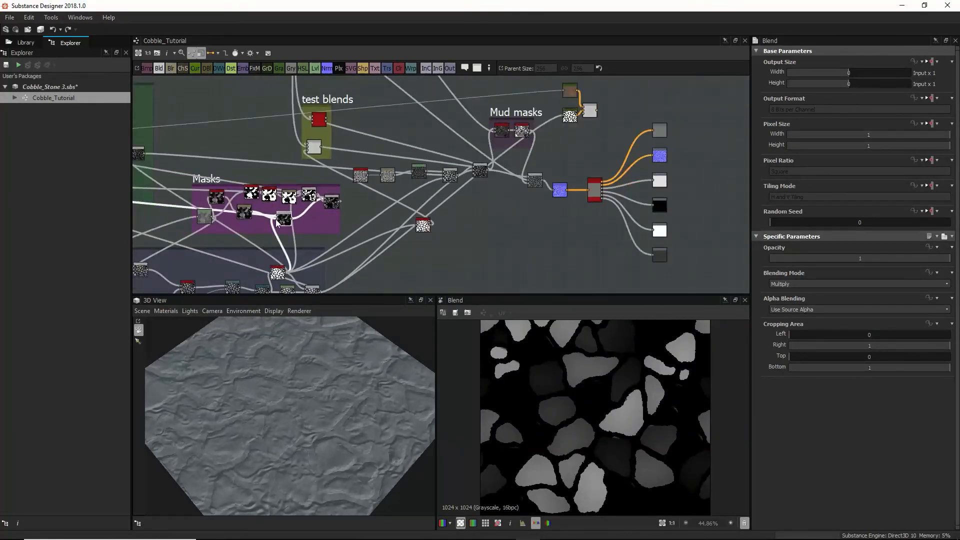
pyautogui.click(245, 212)
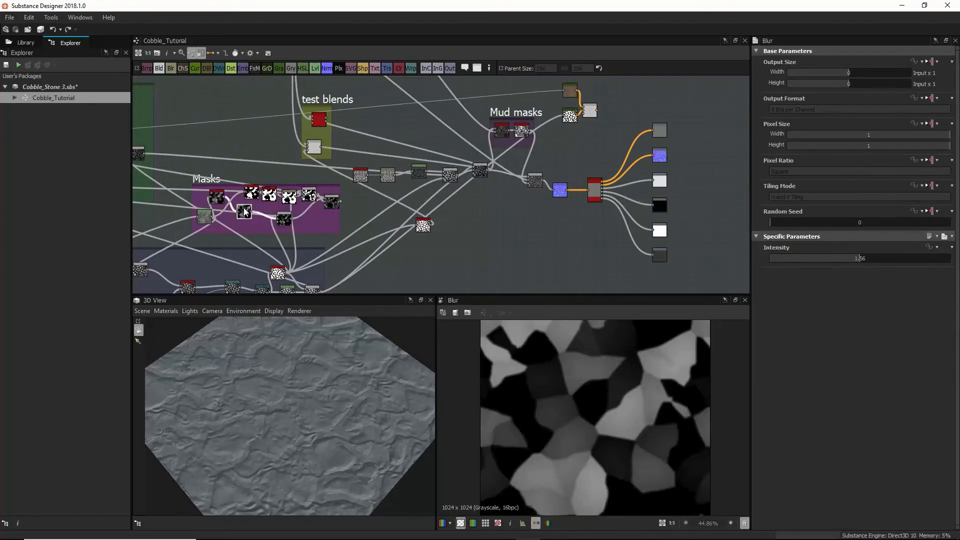
# Step: Connect the lower Blend of the Masks frame to the opacity input of the Blend combining the two Gradient Maps, and preview the result
pyautogui.click(283, 221)
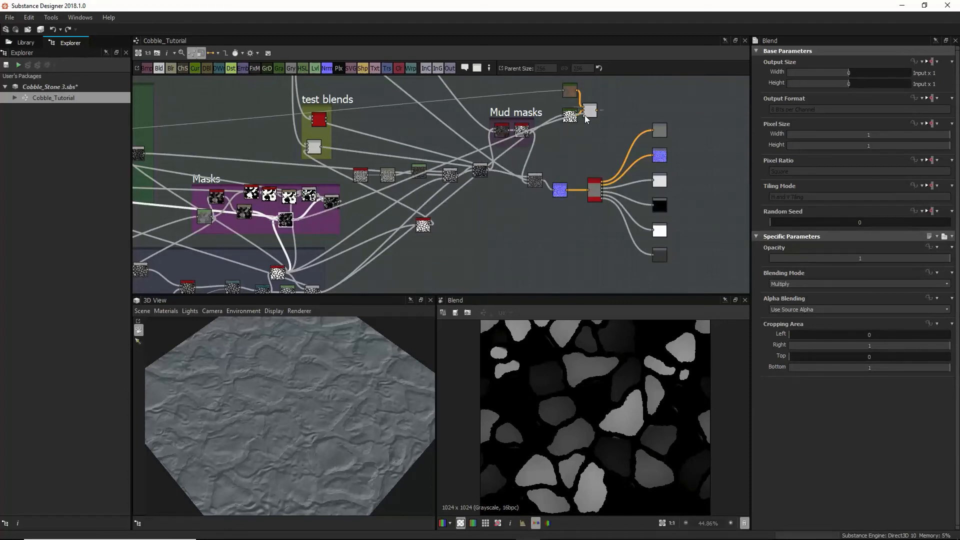
pyautogui.moveTo(572, 121); pyautogui.dragTo(557, 113)
pyautogui.moveTo(566, 117); pyautogui.dragTo(552, 175, button='middle')
pyautogui.doubleClick(574, 170)
pyautogui.scroll(2, 584, 431)
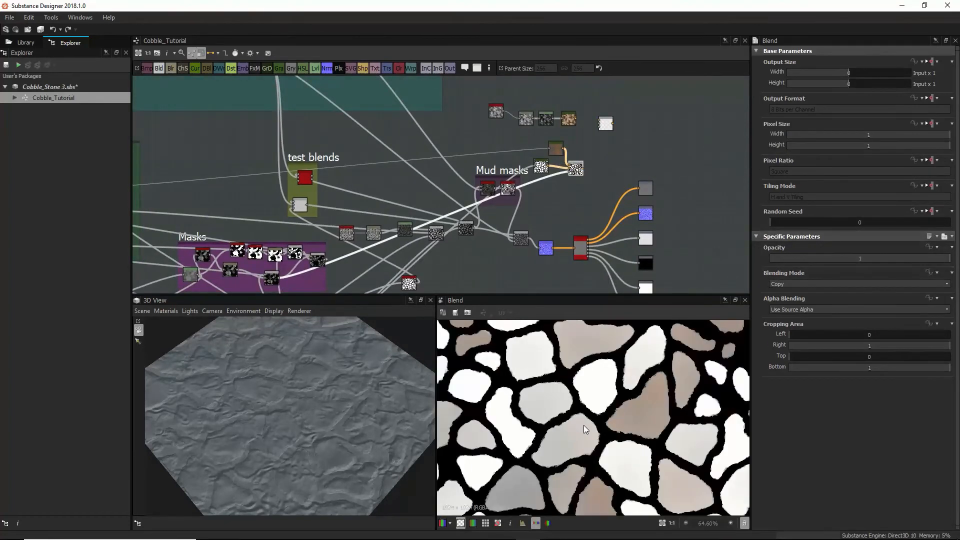
pyautogui.scroll(-2, 584, 413)
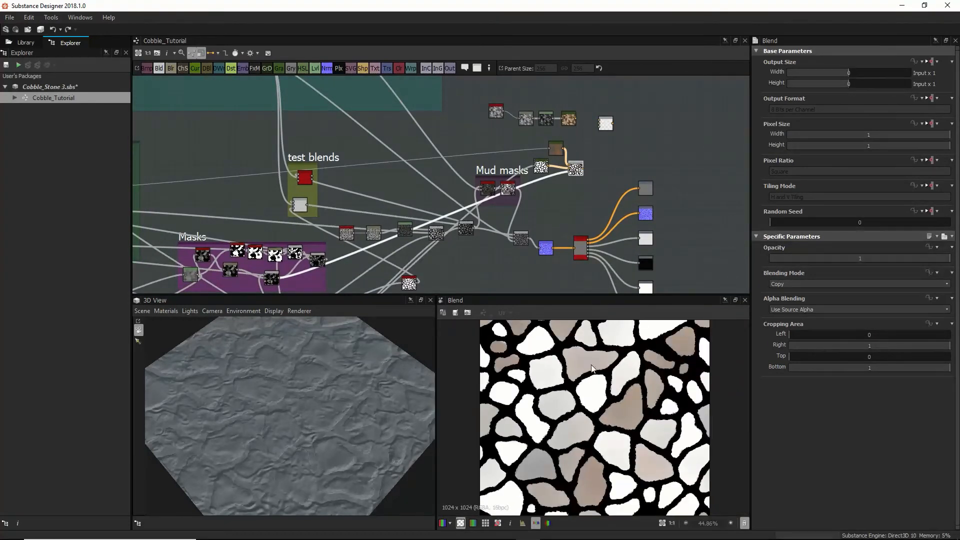
# Step: Compare the Masks frame's Blends, and insert a Levels node on the link from the lower mask Blend to the colour Blend
pyautogui.moveTo(288, 230); pyautogui.dragTo(379, 188, button='middle')
pyautogui.doubleClick(365, 239)
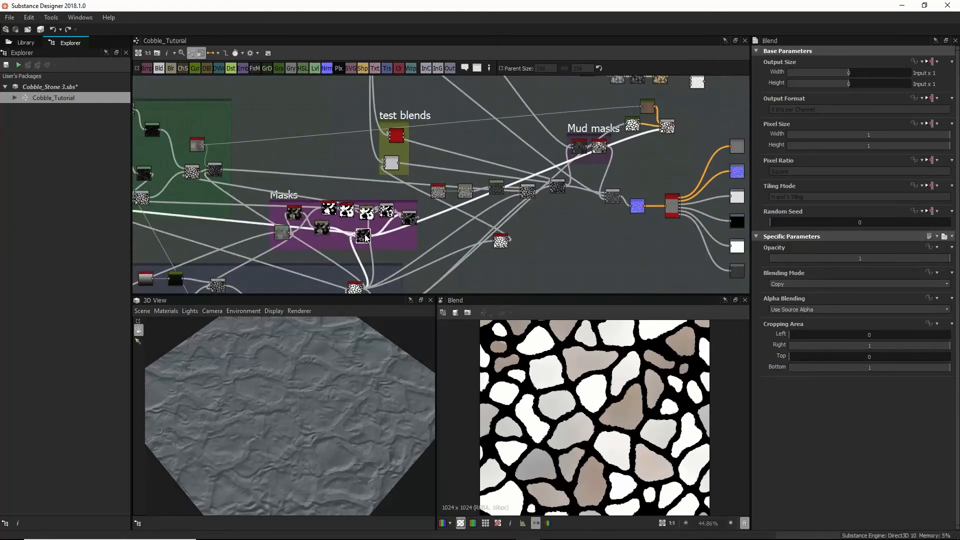
pyautogui.doubleClick(409, 218)
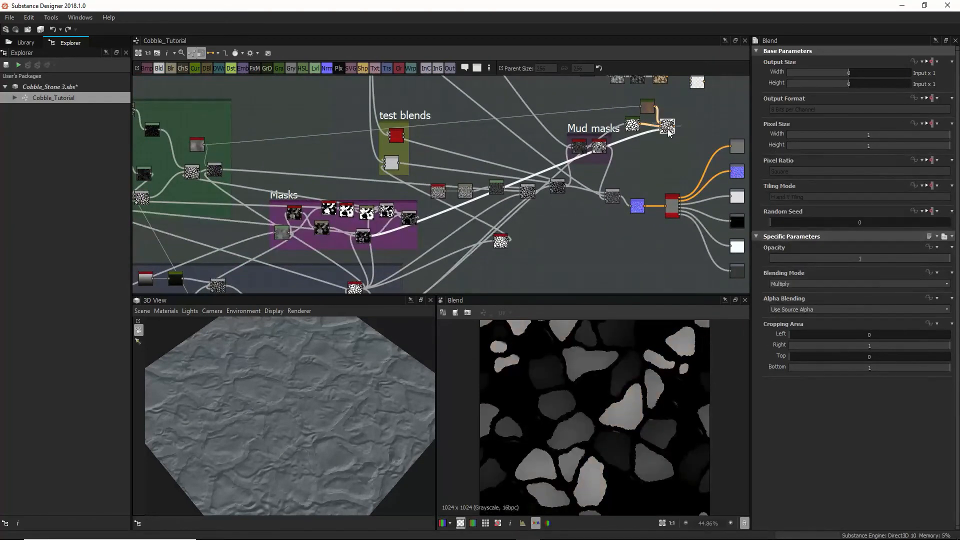
pyautogui.click(365, 236)
pyautogui.moveTo(626, 134); pyautogui.dragTo(629, 144)
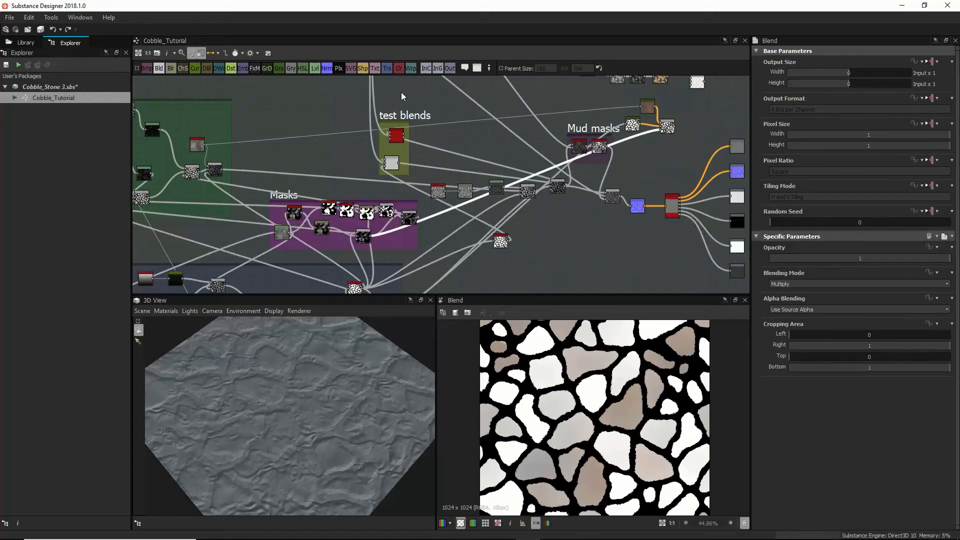
pyautogui.click(315, 69)
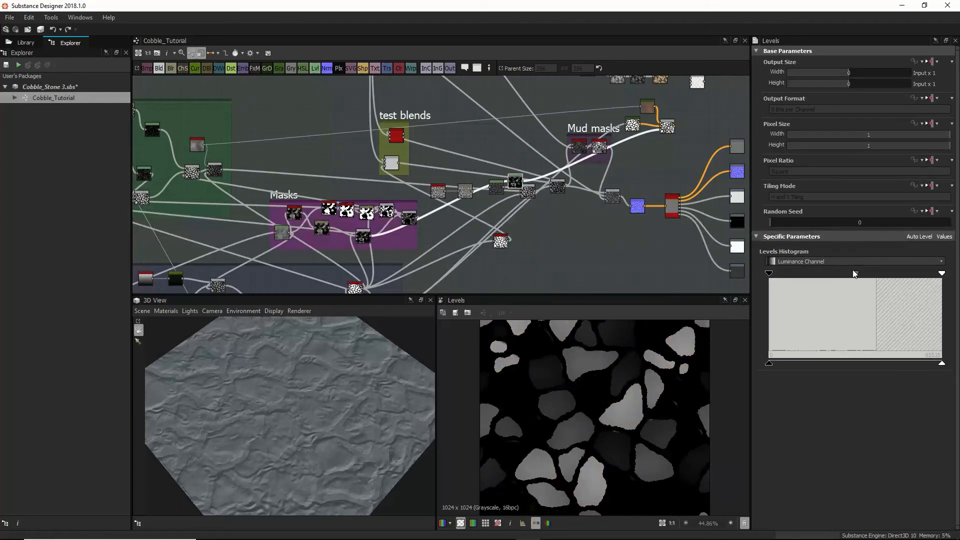
# Step: Shift the Levels input midtone towards black to brighten the stone mask, and preview the colour Blend and its Gradient Map
pyautogui.moveTo(854, 273); pyautogui.dragTo(825, 280)
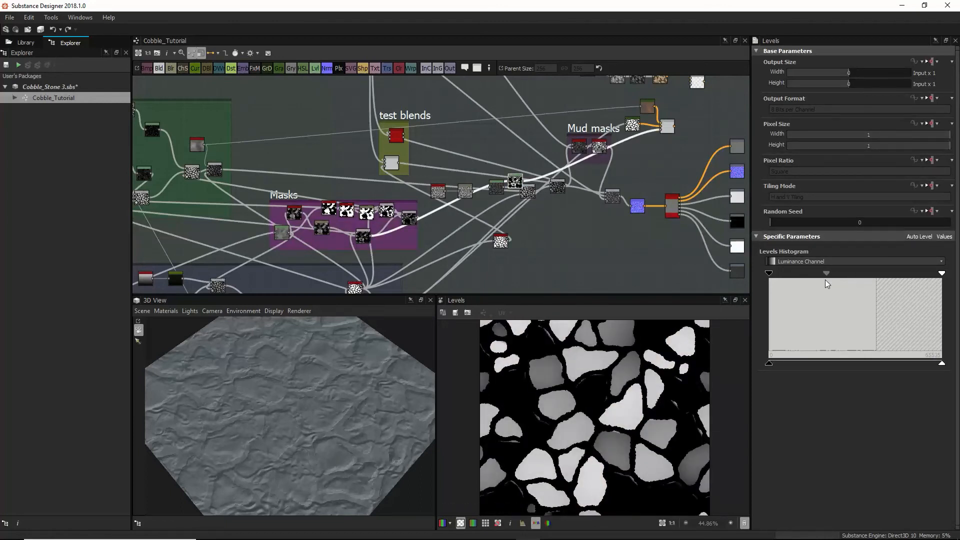
pyautogui.doubleClick(667, 128)
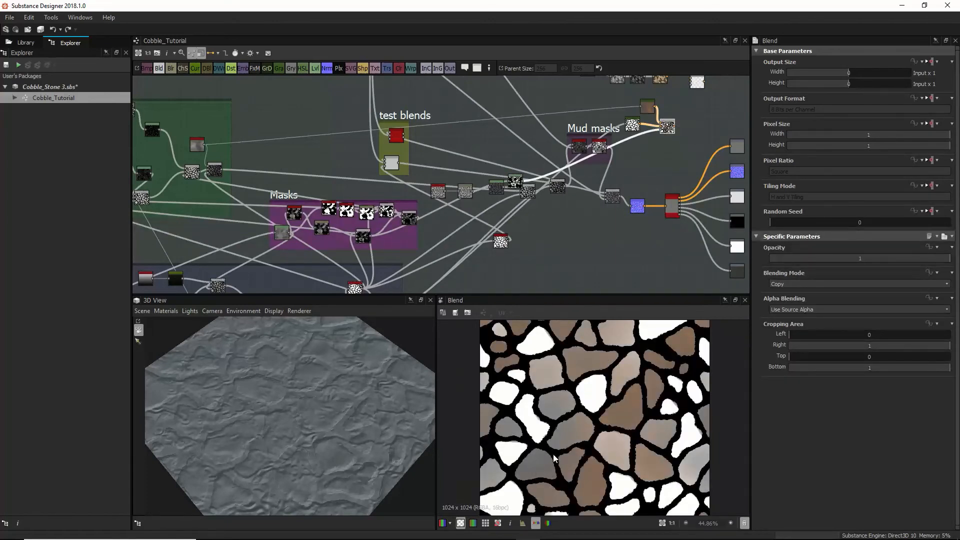
pyautogui.moveTo(624, 196); pyautogui.dragTo(596, 226, button='middle')
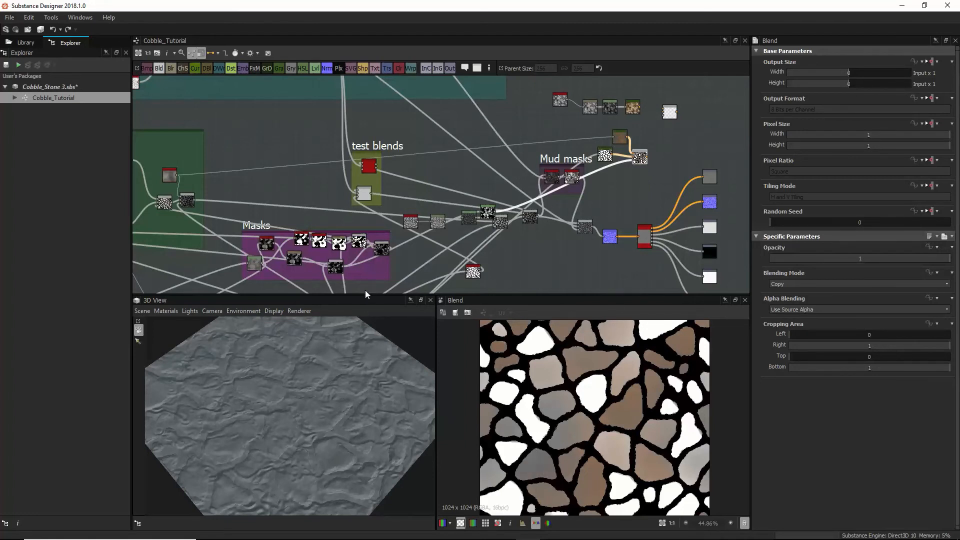
pyautogui.click(605, 155)
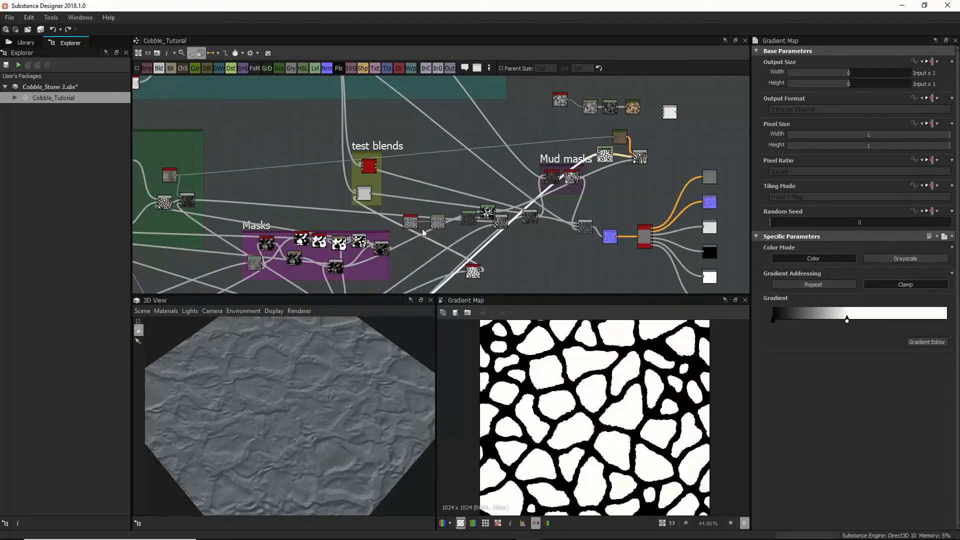
# Step: Place the Levels node below the colour Blend, raise its output black level slightly, and preview the blended stones
pyautogui.moveTo(487, 212); pyautogui.dragTo(621, 199)
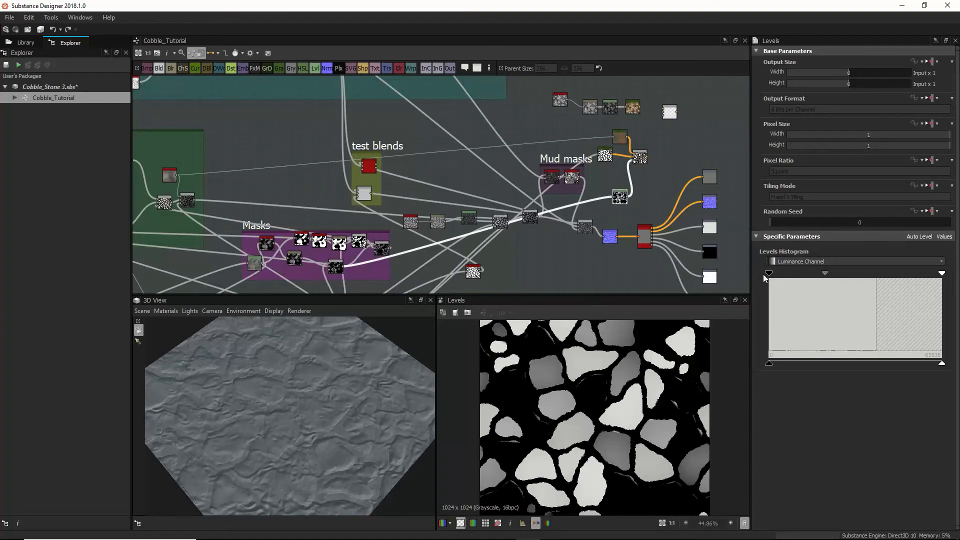
pyautogui.moveTo(769, 274)
pyautogui.mouseDown()
pyautogui.moveTo(798, 274)
pyautogui.moveTo(766, 276)
pyautogui.mouseUp()
pyautogui.moveTo(768, 364)
pyautogui.mouseDown()
pyautogui.moveTo(801, 365)
pyautogui.moveTo(790, 365)
pyautogui.mouseUp()
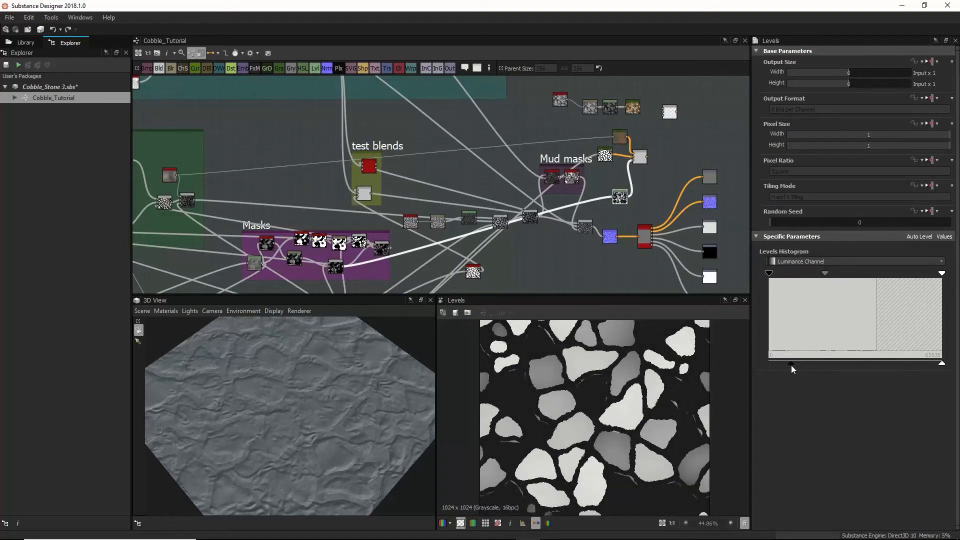
pyautogui.doubleClick(642, 157)
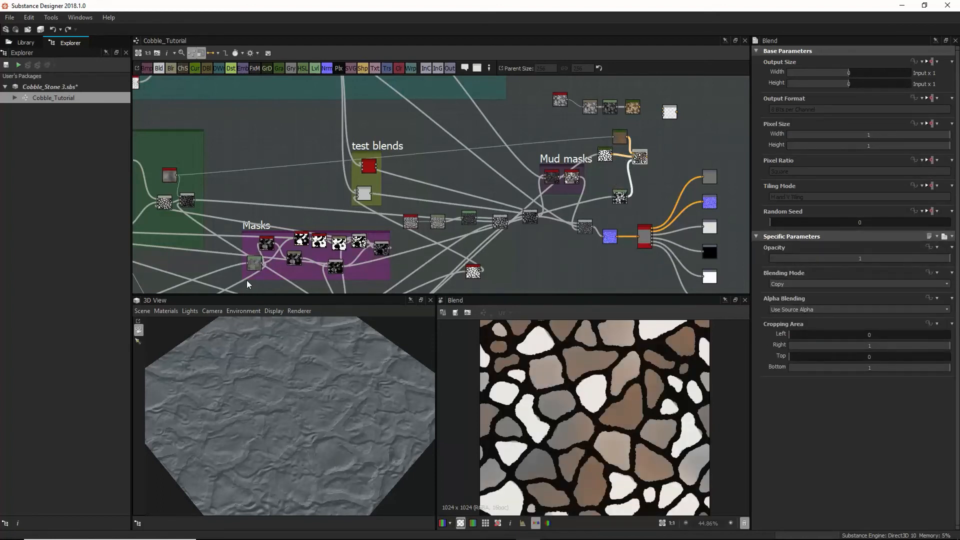
# Step: Preview the Levels, Histogram Scan and final Blend nodes of the Masks frame
pyautogui.doubleClick(257, 262)
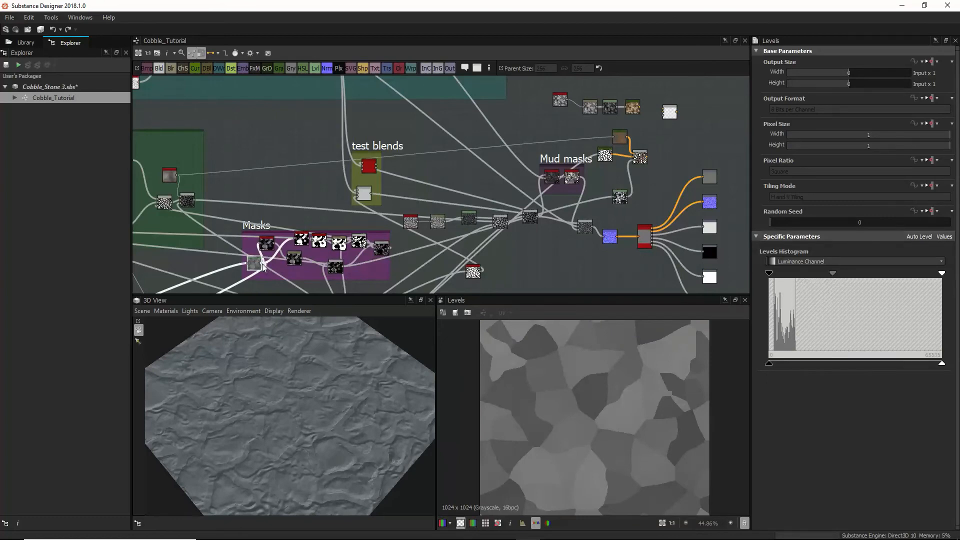
pyautogui.doubleClick(300, 243)
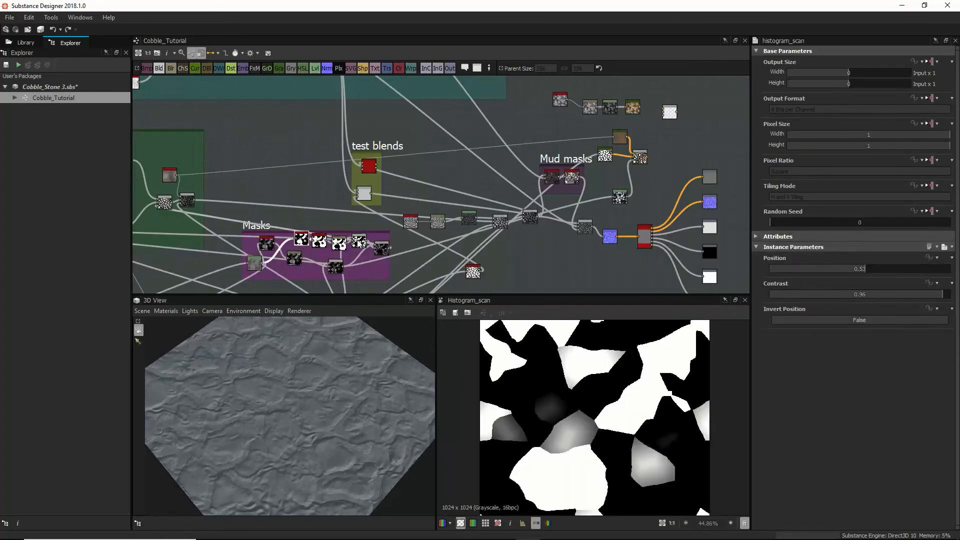
pyautogui.click(358, 244)
pyautogui.doubleClick(383, 249)
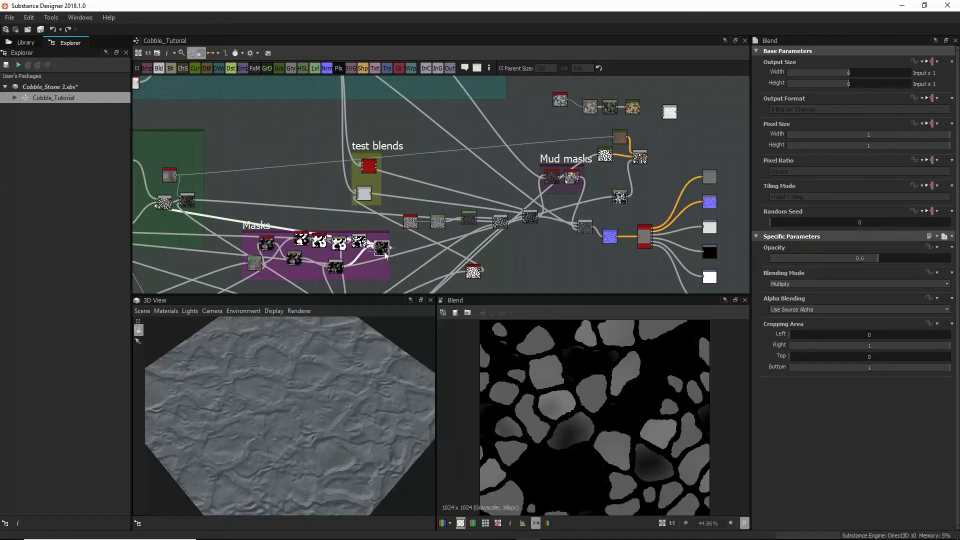
pyautogui.scroll(4, 360, 260)
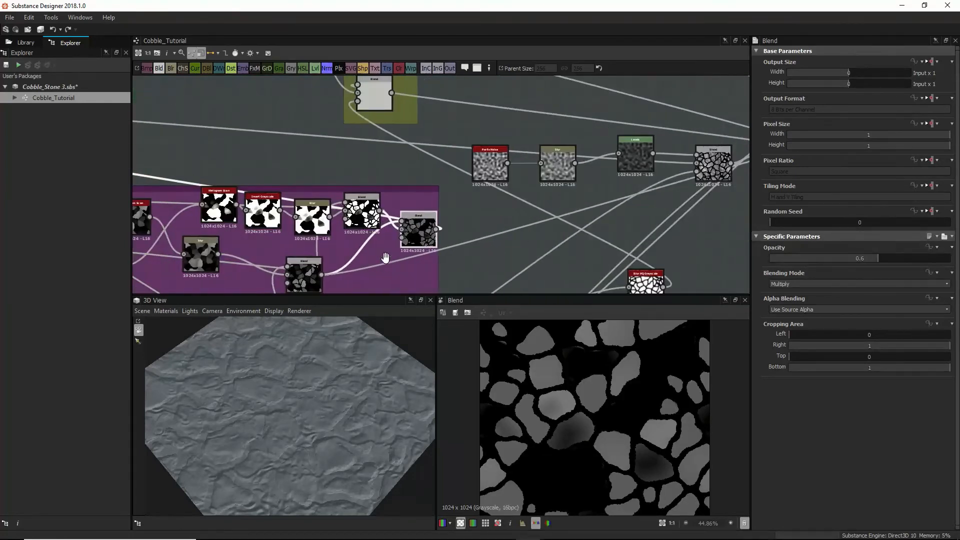
# Step: Move the final Masks Blend closer to the Blur node, and preview the two Blend nodes at the end of the green frame
pyautogui.moveTo(404, 206); pyautogui.dragTo(324, 215)
pyautogui.moveTo(322, 214); pyautogui.dragTo(587, 263, button='middle')
pyautogui.scroll(-1, 328, 181)
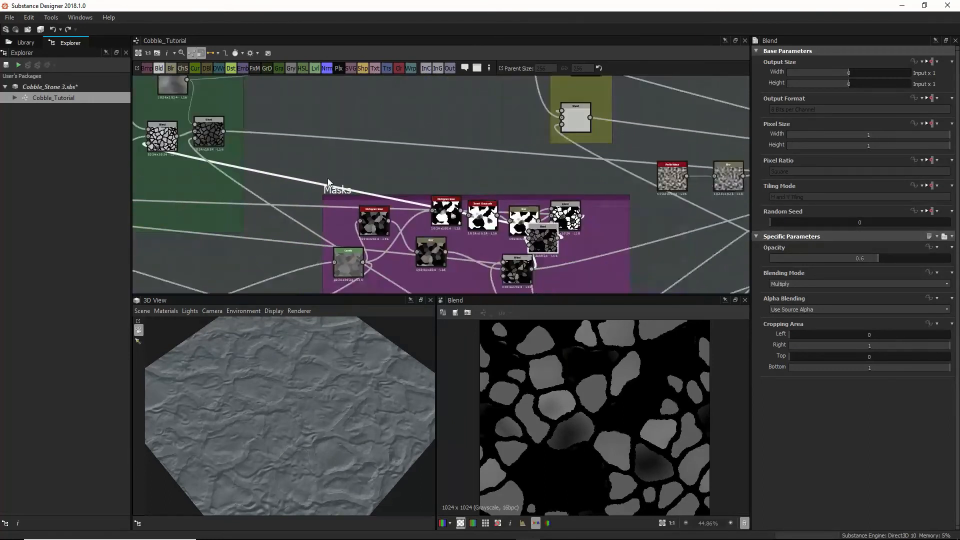
pyautogui.moveTo(501, 200); pyautogui.dragTo(553, 205, button='middle')
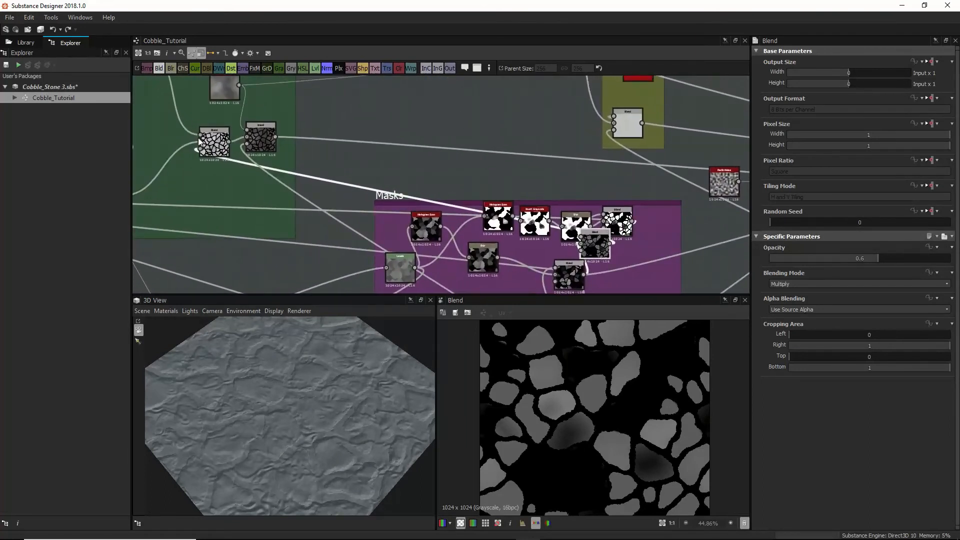
pyautogui.click(213, 141)
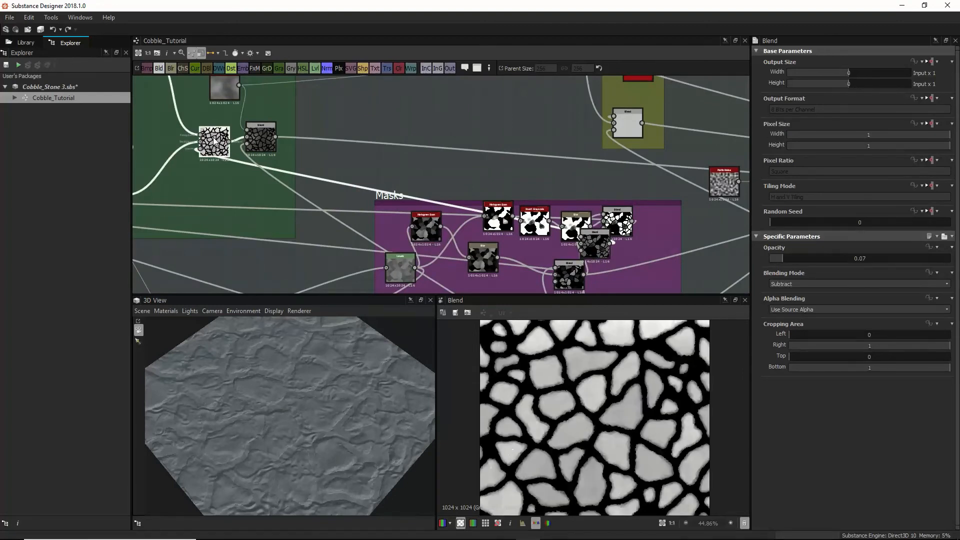
pyautogui.click(263, 136)
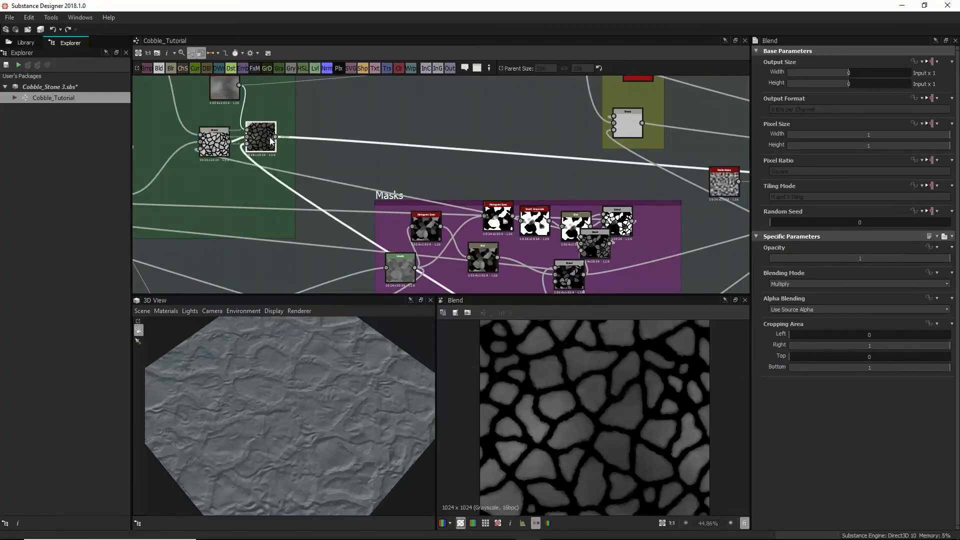
# Step: Preview the last Blend node of the blue frame and examine the nodes leading into it
pyautogui.scroll(-5, 269, 137)
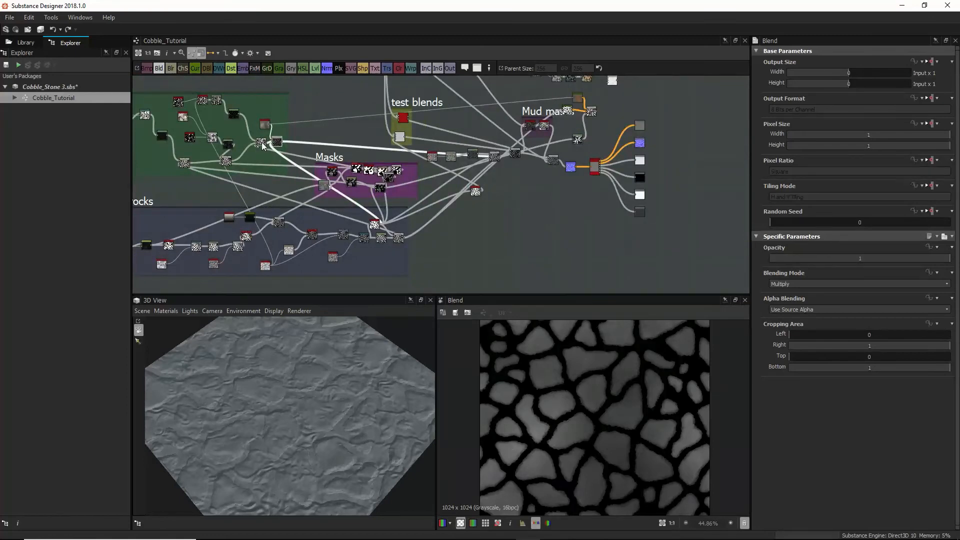
pyautogui.scroll(6, 325, 165)
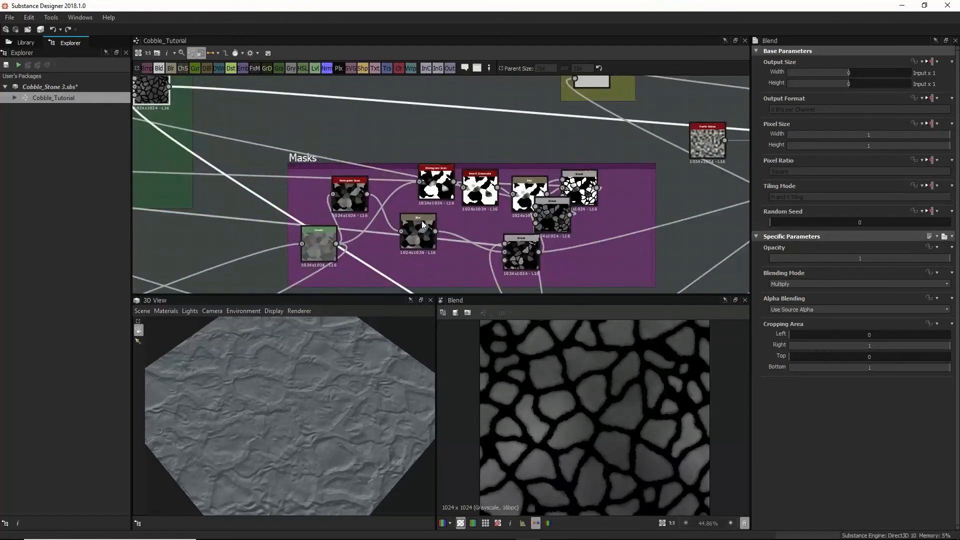
pyautogui.scroll(-4, 420, 217)
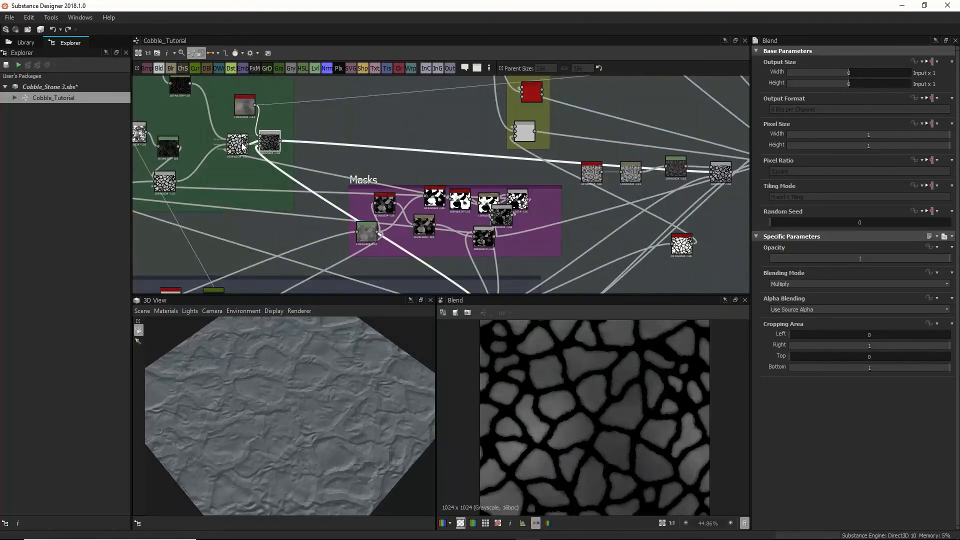
pyautogui.moveTo(519, 221); pyautogui.dragTo(437, 127, button='middle')
pyautogui.doubleClick(448, 249)
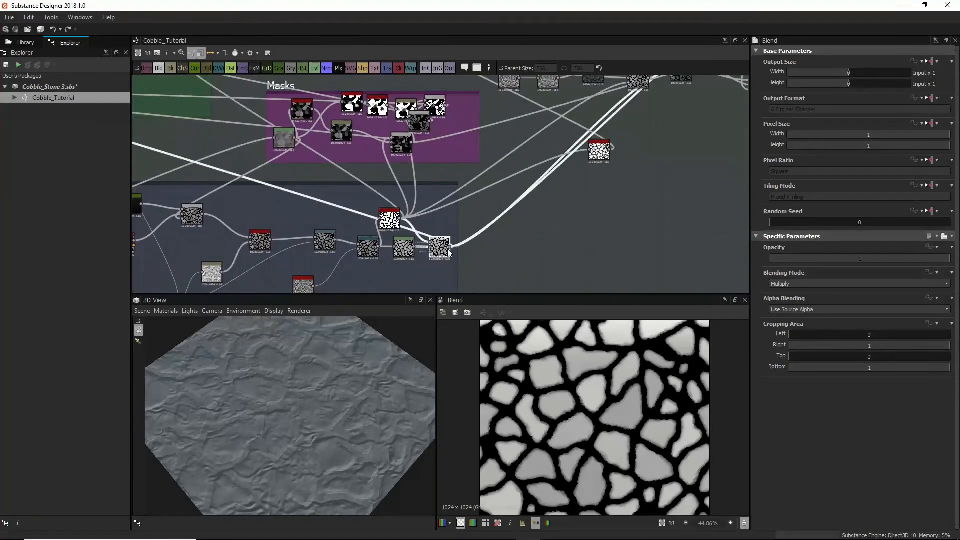
pyautogui.moveTo(475, 253); pyautogui.dragTo(460, 290, button='middle')
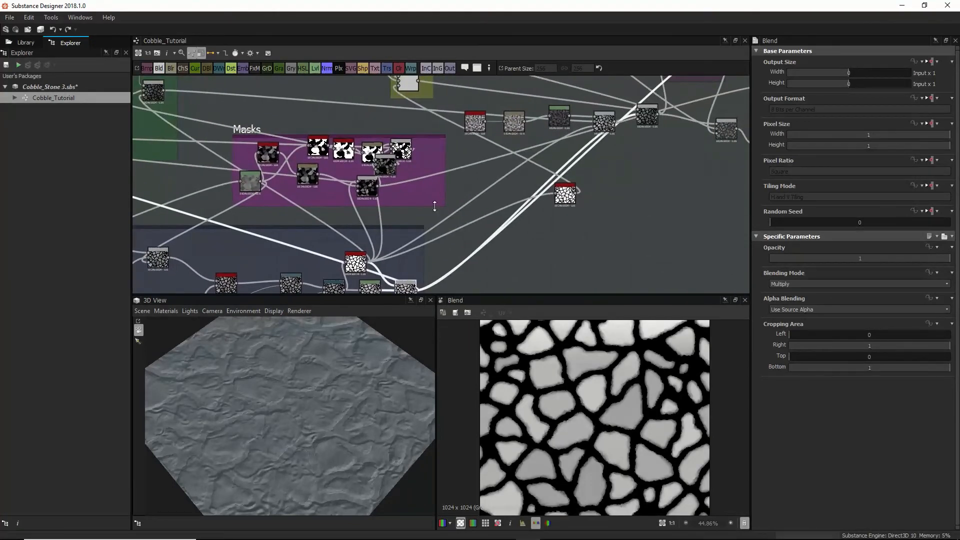
pyautogui.moveTo(434, 207); pyautogui.dragTo(525, 132, button='middle')
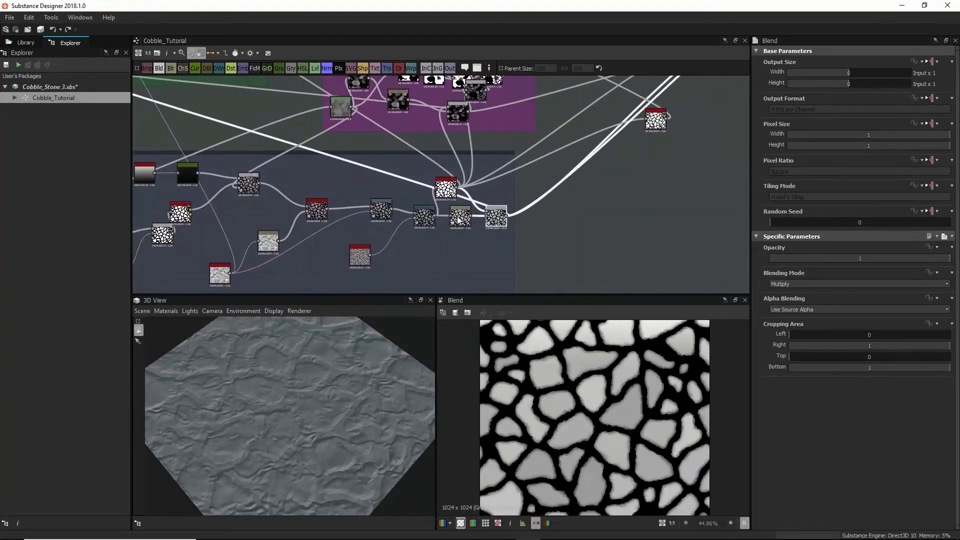
# Step: Preview the Directional Warp of the blue frame and the Blur of the Masks frame, and shift the Blur slightly within its frame
pyautogui.click(425, 215)
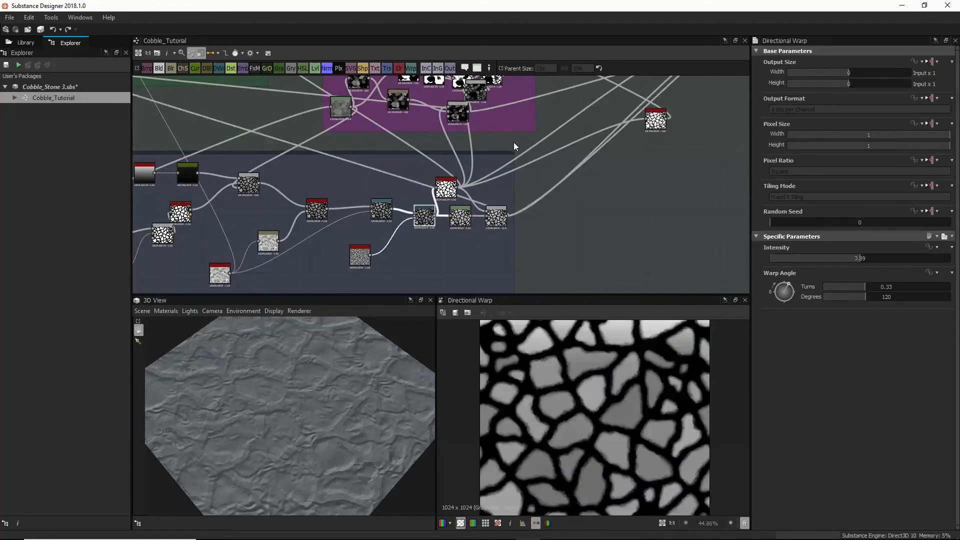
pyautogui.moveTo(528, 156); pyautogui.dragTo(443, 223, button='middle')
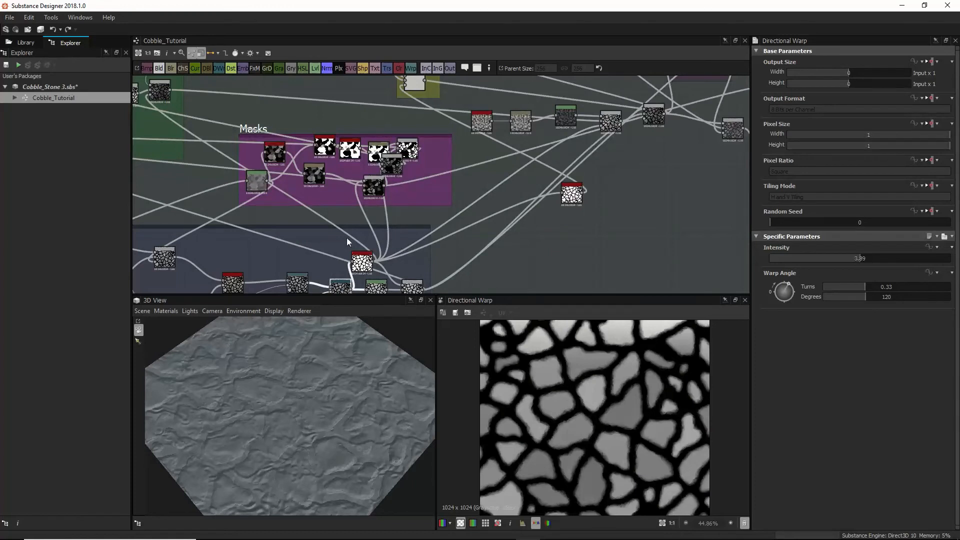
pyautogui.click(320, 177)
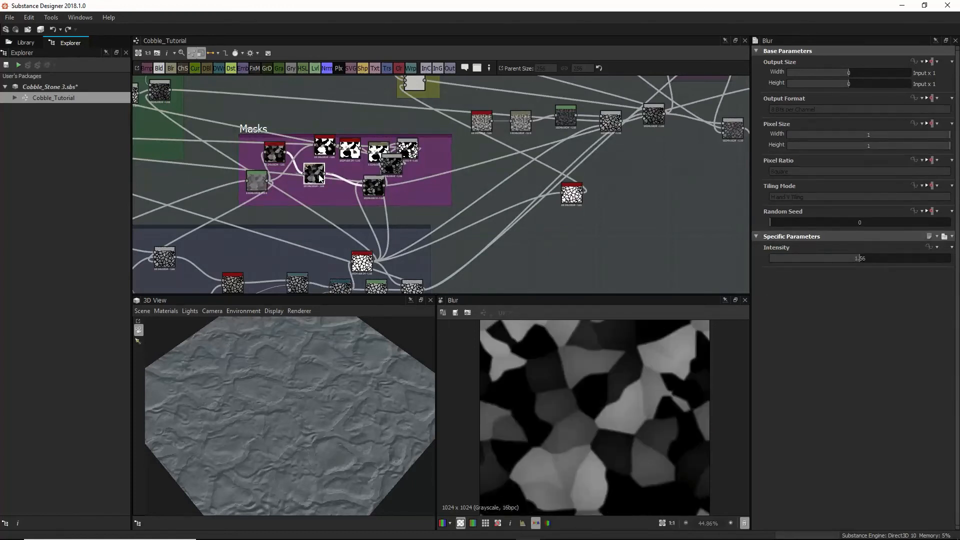
pyautogui.moveTo(320, 177); pyautogui.dragTo(308, 188)
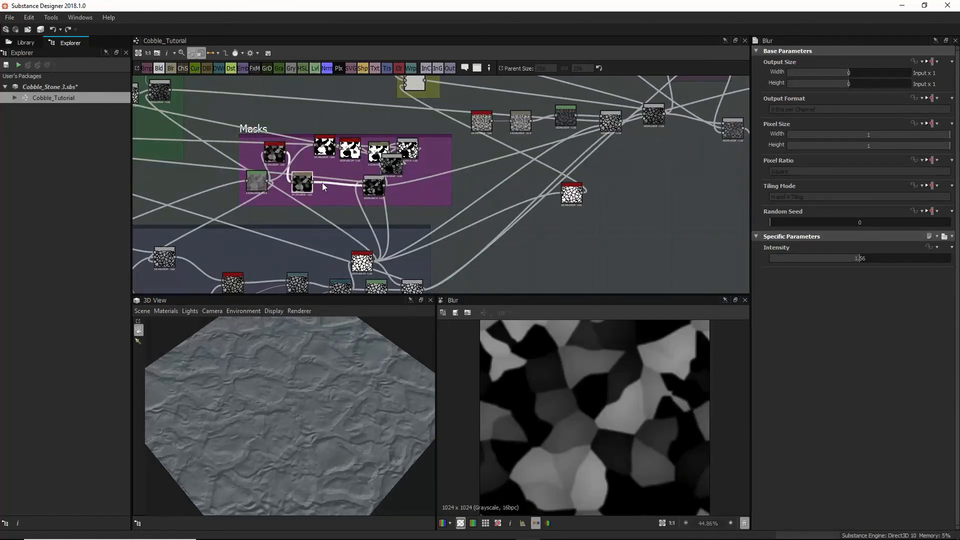
# Step: Add a Levels node fed by the Masks Blur below the frame, brighten its midtones and raise its output black level
pyautogui.press('space')
pyautogui.write('l')
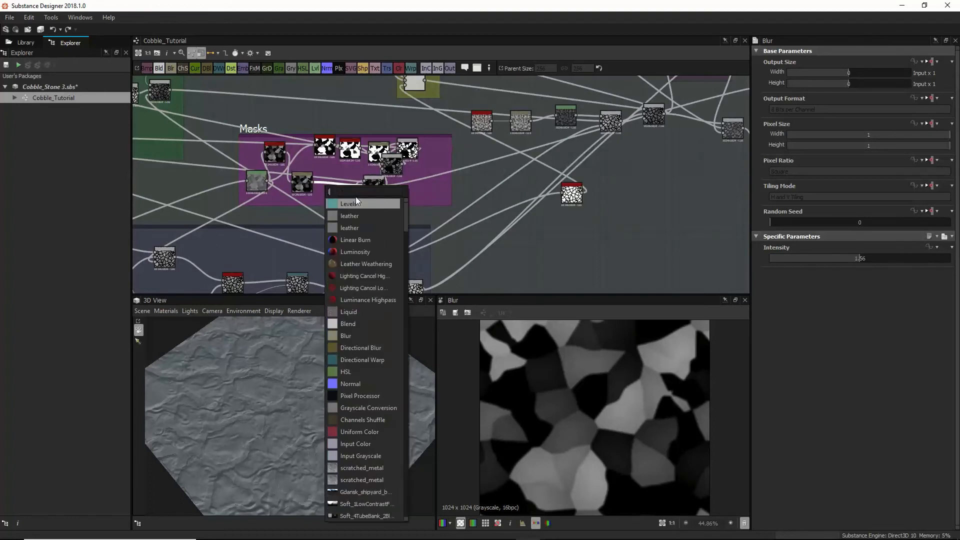
pyautogui.click(472, 201)
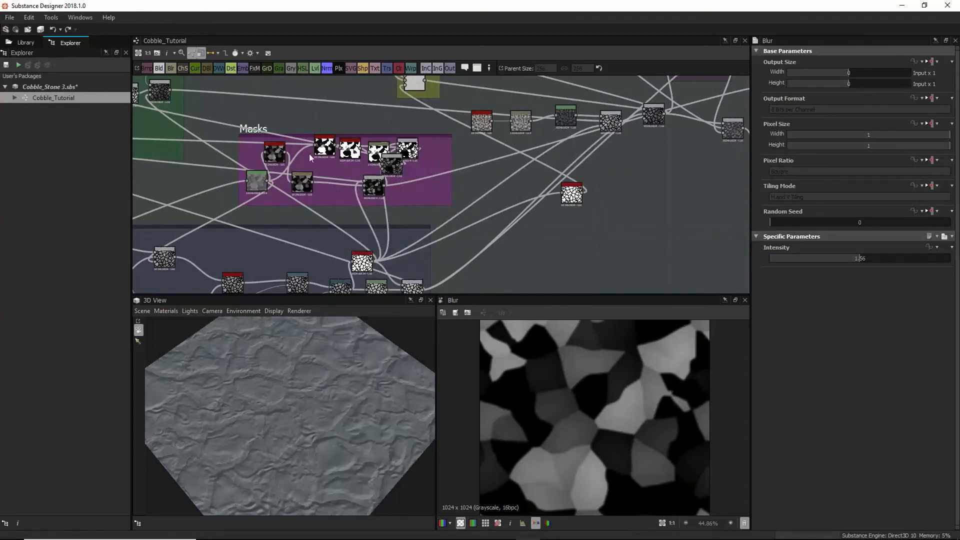
pyautogui.moveTo(312, 182); pyautogui.dragTo(418, 225)
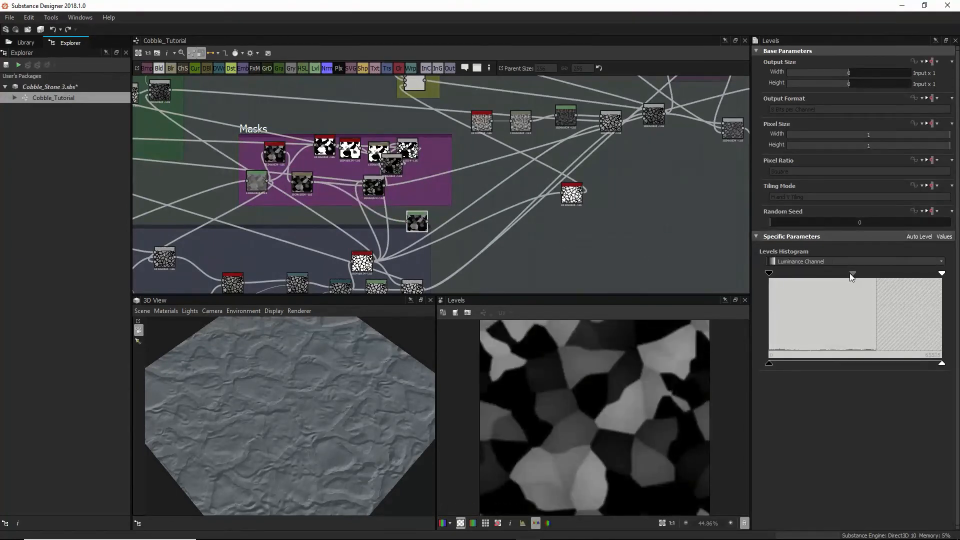
pyautogui.moveTo(850, 273); pyautogui.dragTo(817, 278)
pyautogui.moveTo(768, 364); pyautogui.dragTo(790, 364)
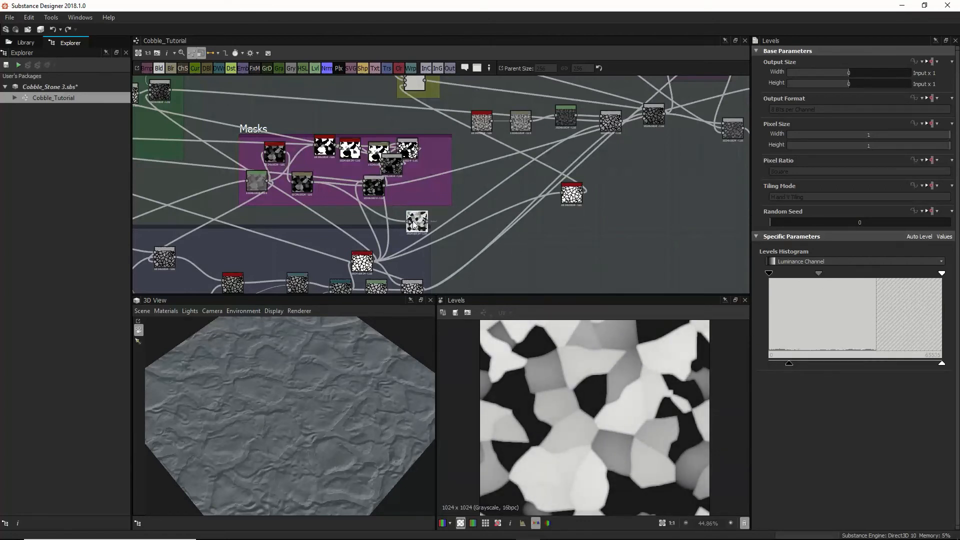
# Step: Place a Multiply Blend beside the Masks frame that combines the Levels result with the stone mask, and preview it
pyautogui.moveTo(415, 225); pyautogui.dragTo(408, 226)
pyautogui.moveTo(382, 196); pyautogui.dragTo(471, 201)
pyautogui.doubleClick(484, 201)
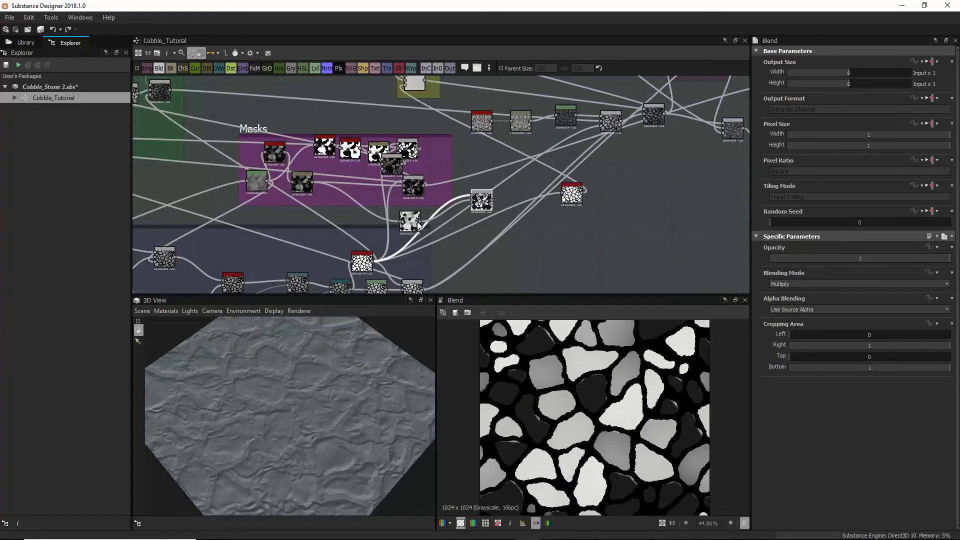
# Step: Space out the Levels and Blur nodes, duplicate the Blur, and feed the Levels directly from the unblurred grayscale node
pyautogui.moveTo(418, 224); pyautogui.dragTo(391, 223)
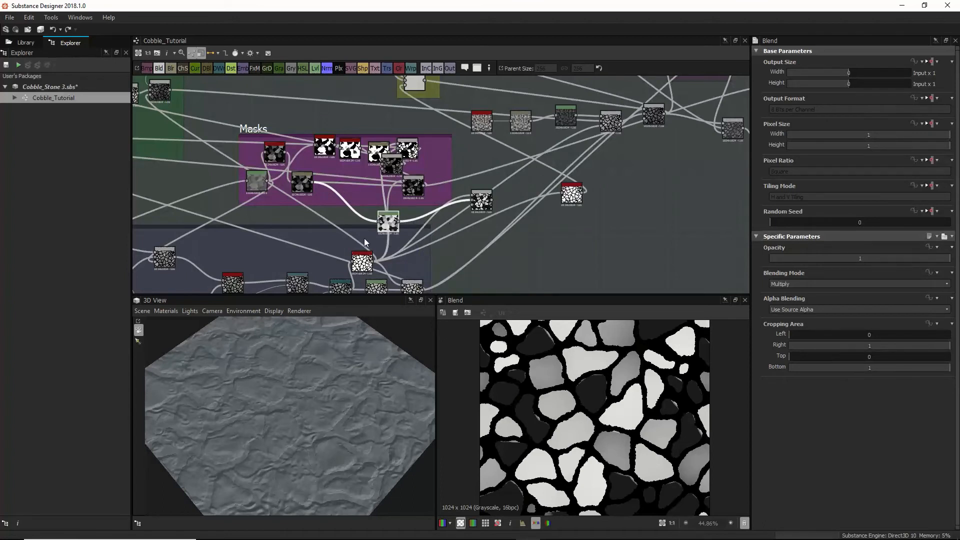
pyautogui.moveTo(305, 186); pyautogui.dragTo(317, 191)
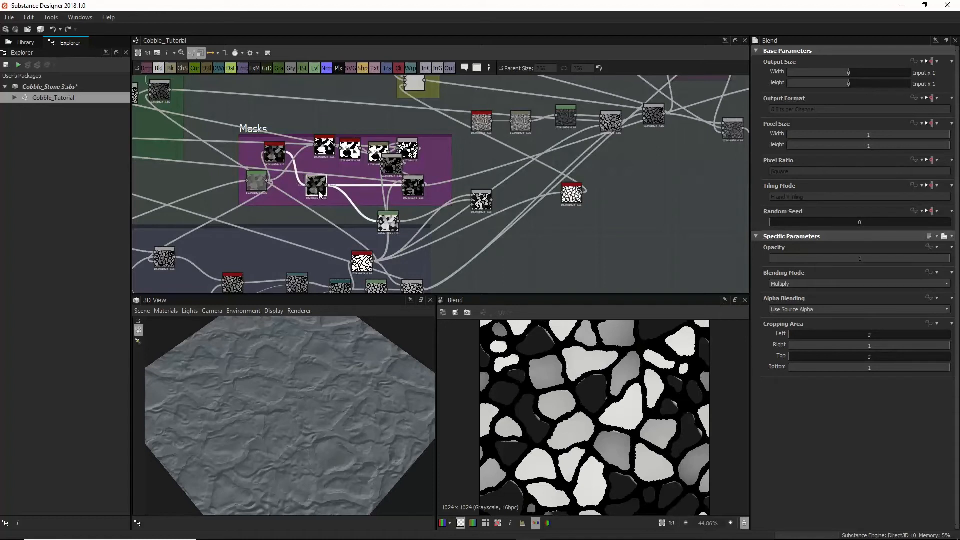
pyautogui.click(315, 189)
pyautogui.hotkey('ctrl', 'c')
pyautogui.hotkey('ctrl', 'v')
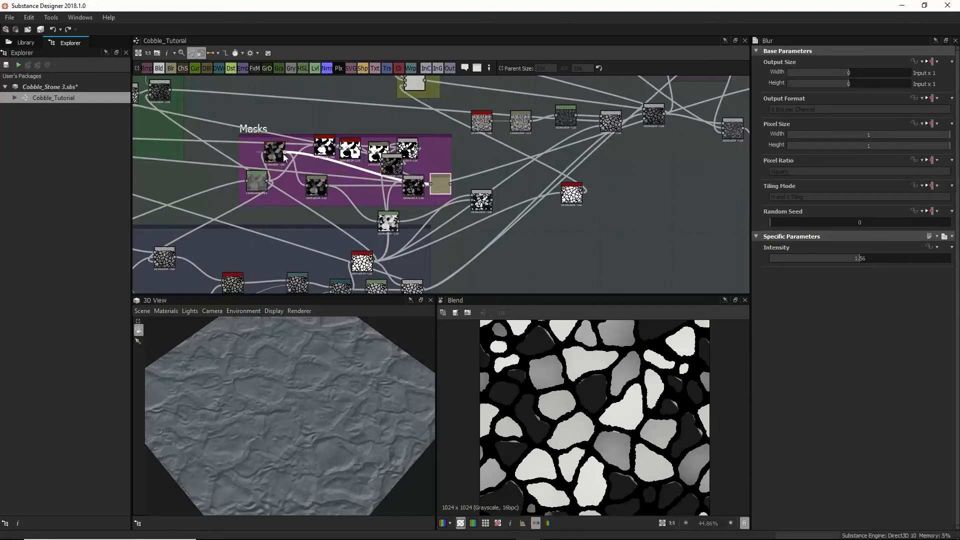
pyautogui.moveTo(284, 154); pyautogui.dragTo(378, 222)
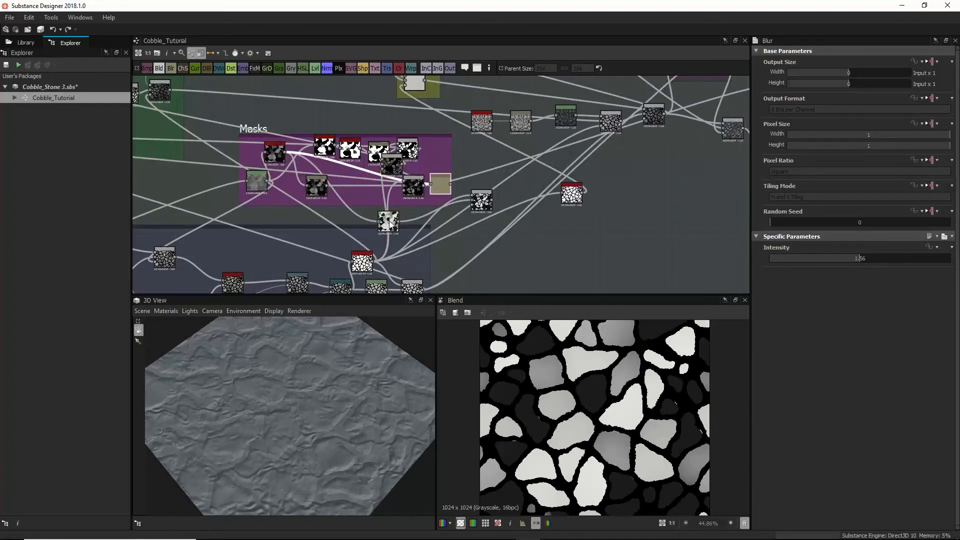
# Step: Insert the duplicated Blur between the Levels and the Multiply Blend, and preview the blended stone edges
pyautogui.click(388, 221)
pyautogui.doubleClick(389, 221)
pyautogui.moveTo(442, 181); pyautogui.dragTo(432, 226)
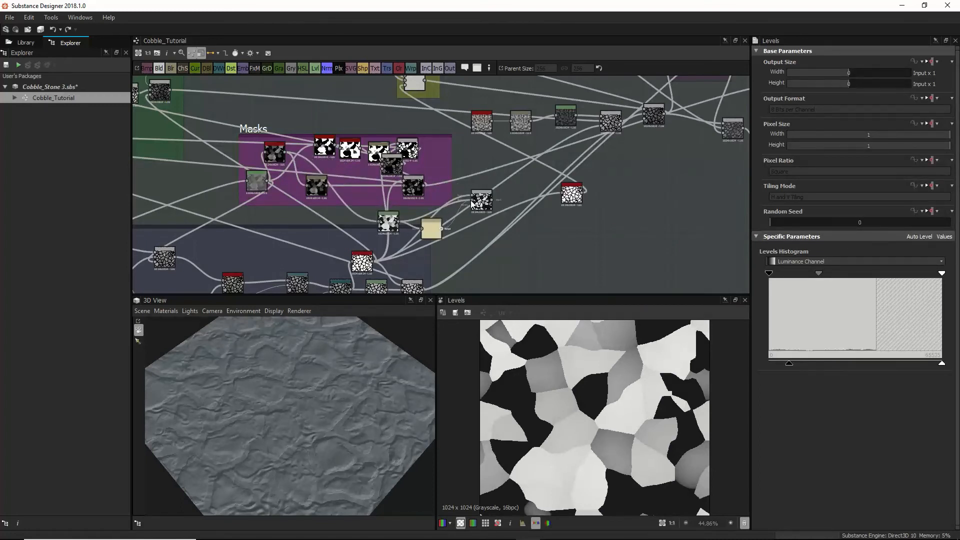
pyautogui.moveTo(440, 233); pyautogui.dragTo(433, 218)
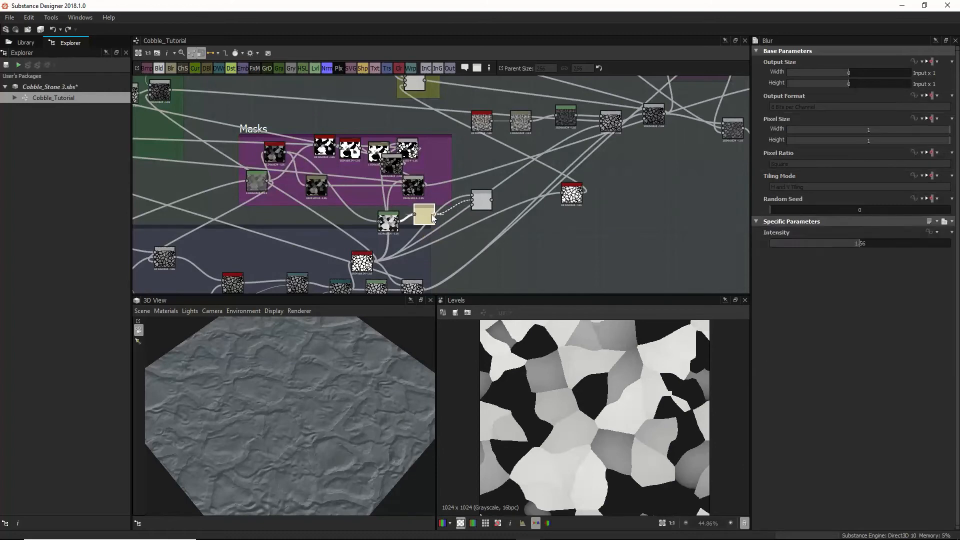
pyautogui.doubleClick(483, 204)
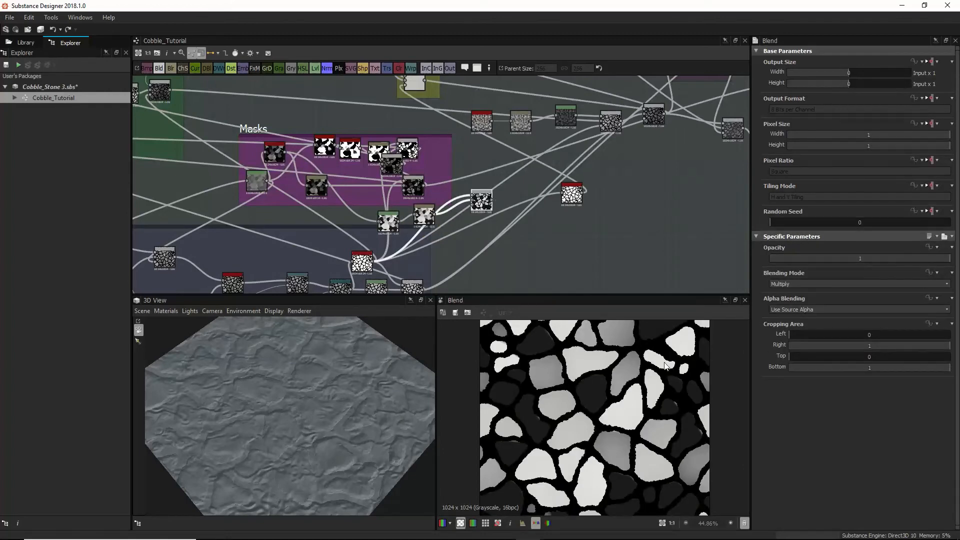
pyautogui.scroll(3, 665, 367)
pyautogui.scroll(-3, 560, 222)
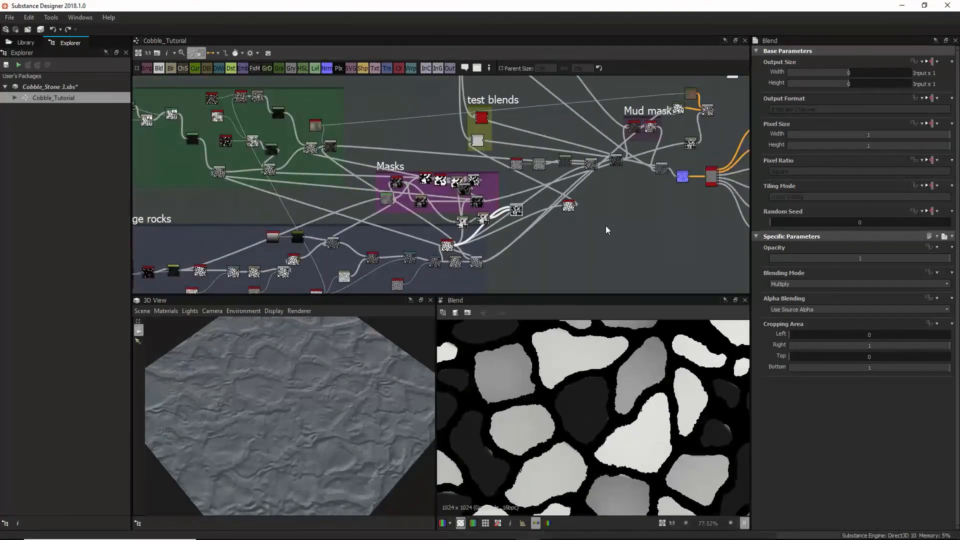
# Step: Move the Multiply Blend beside the base colour nodes, connect it as the colour Blend's mask, and preview the coloured stones
pyautogui.moveTo(606, 227); pyautogui.dragTo(482, 243, button='middle')
pyautogui.moveTo(399, 229); pyautogui.dragTo(560, 170)
pyautogui.scroll(6, 561, 206)
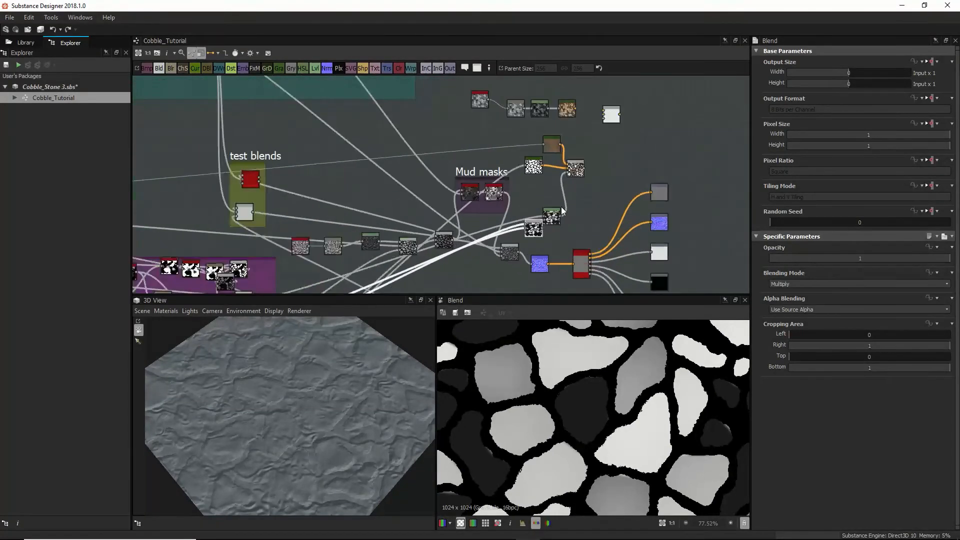
pyautogui.moveTo(525, 255); pyautogui.dragTo(579, 120)
pyautogui.doubleClick(601, 126)
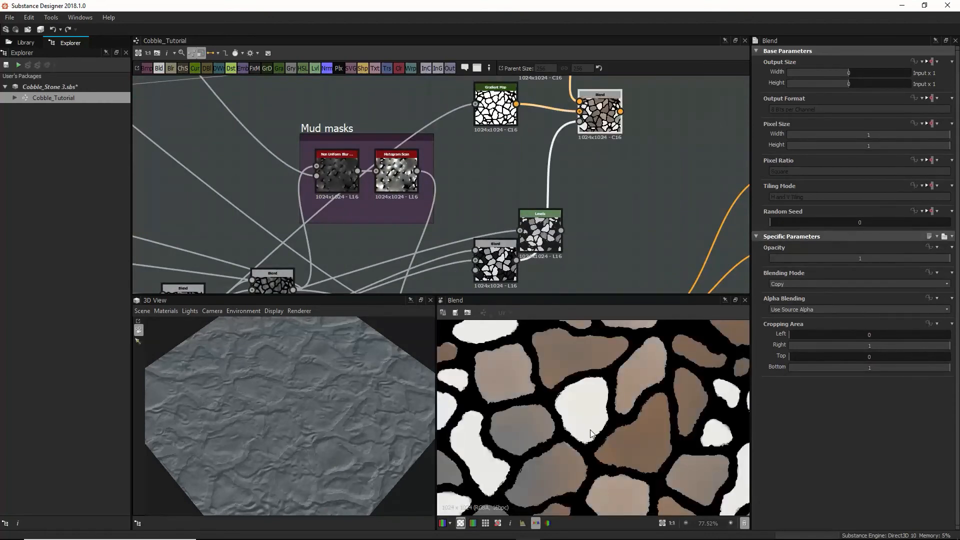
pyautogui.scroll(-5, 583, 412)
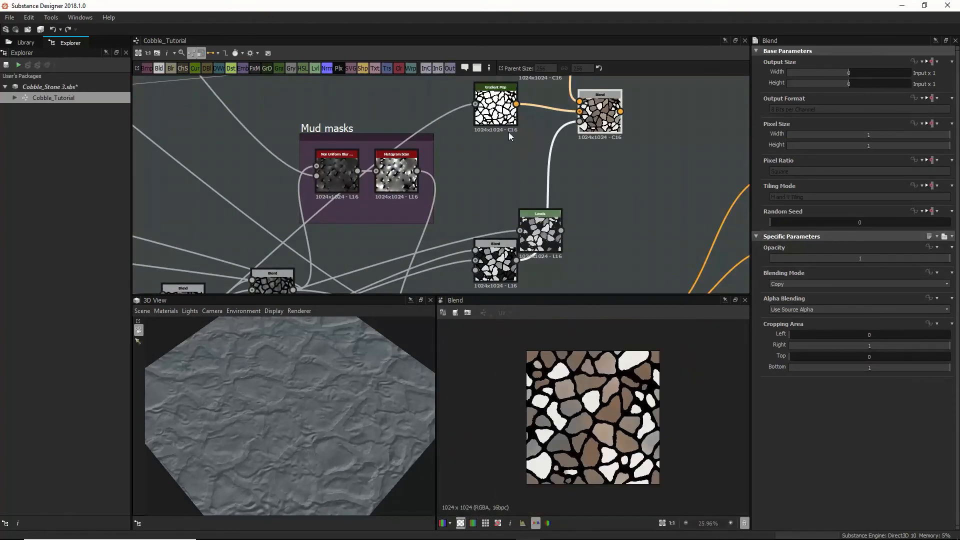
# Step: Align the stone-shape Gradient Map with the colour Blend and try to link it to the multicolour Gradient Map above
pyautogui.moveTo(508, 132); pyautogui.dragTo(507, 140)
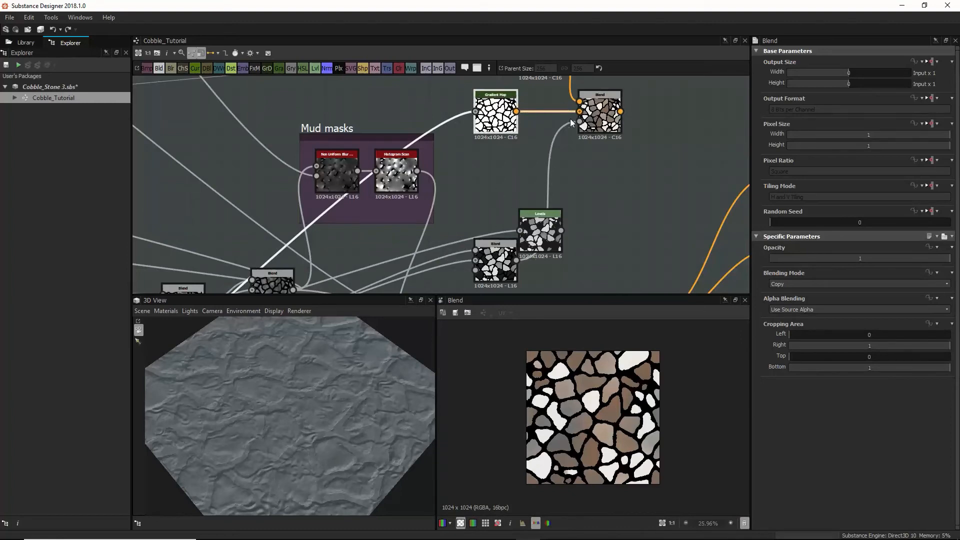
pyautogui.scroll(-3, 533, 127)
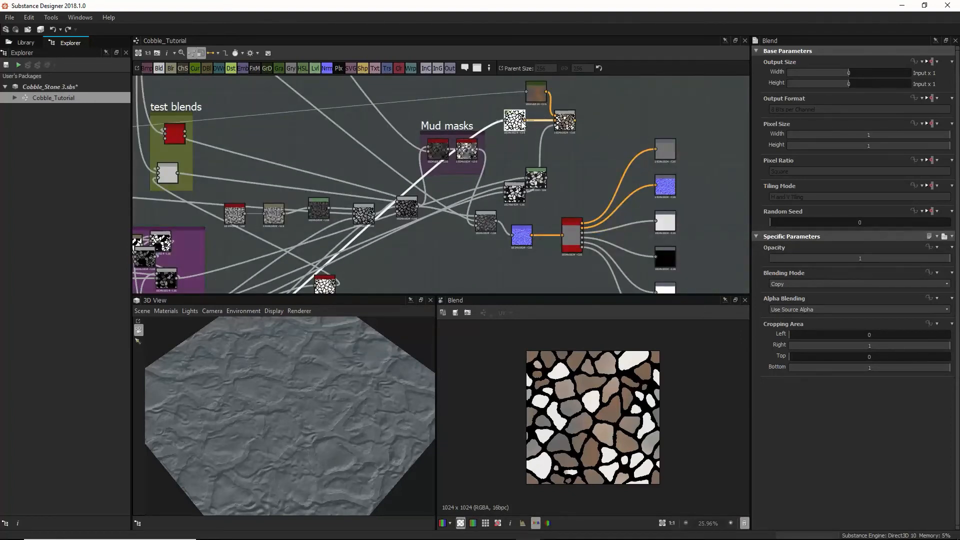
pyautogui.click(514, 120)
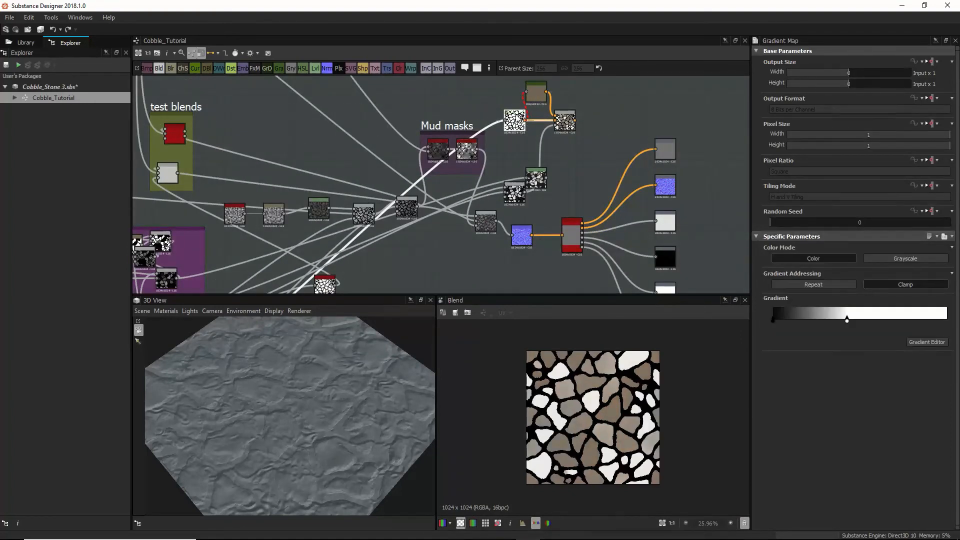
pyautogui.moveTo(515, 121); pyautogui.dragTo(493, 121)
pyautogui.hotkey('ctrl', 'z')
pyautogui.scroll(3, 514, 108)
pyautogui.scroll(-1, 650, 158)
pyautogui.scroll(-2, 630, 161)
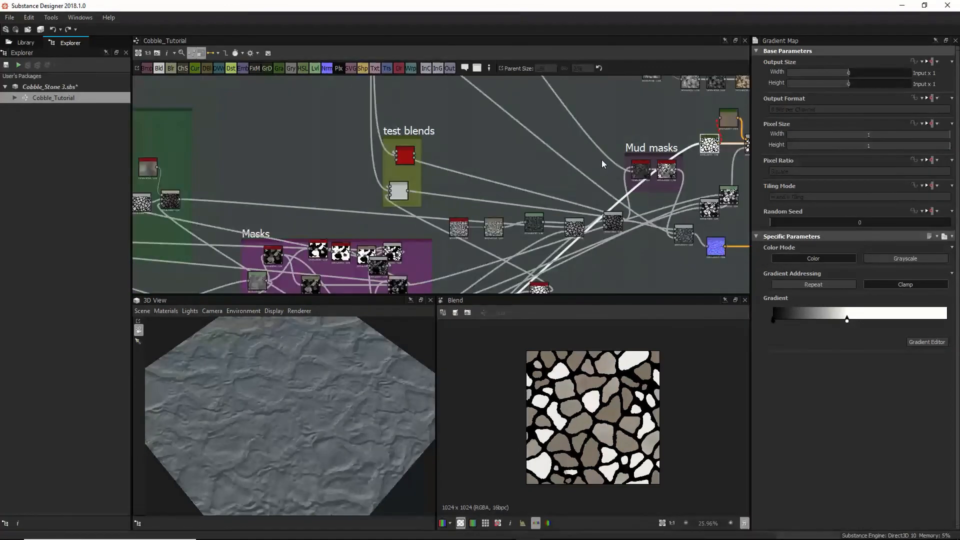
pyautogui.moveTo(627, 153); pyautogui.dragTo(407, 198, button='middle')
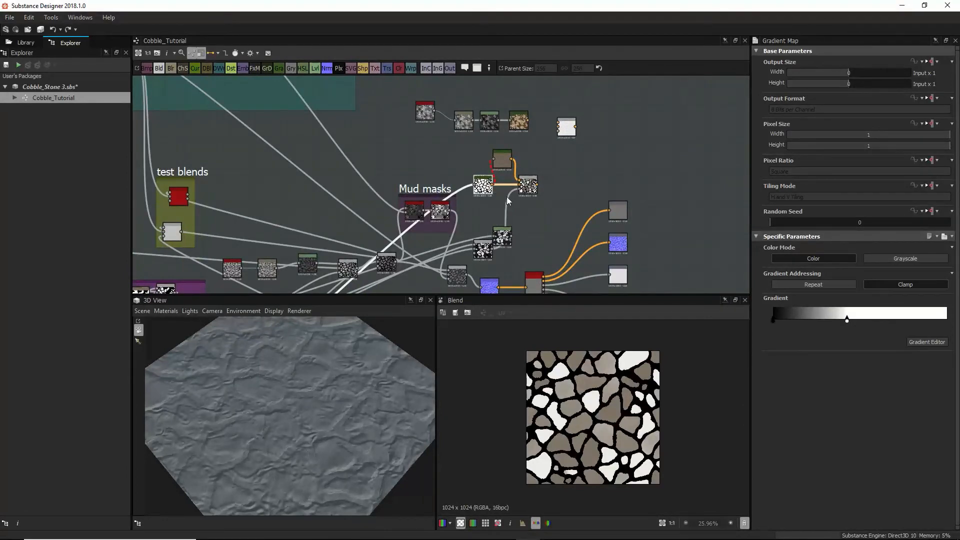
# Step: Move the Levels node beneath the stone-shape Gradient Map, feed it into the multicolour Gradient Map, and preview the colours
pyautogui.moveTo(505, 234); pyautogui.dragTo(466, 226)
pyautogui.doubleClick(497, 160)
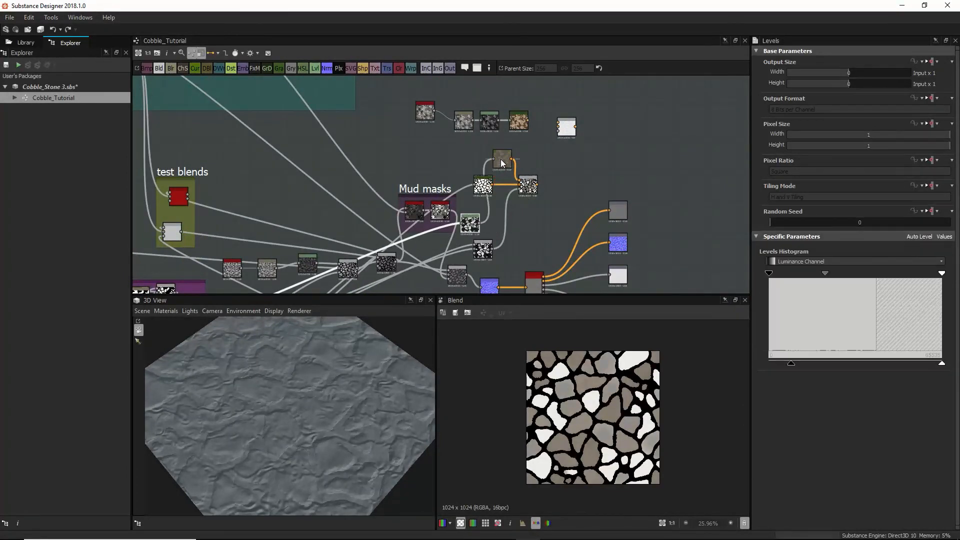
pyautogui.scroll(-2, 582, 400)
pyautogui.scroll(4, 581, 395)
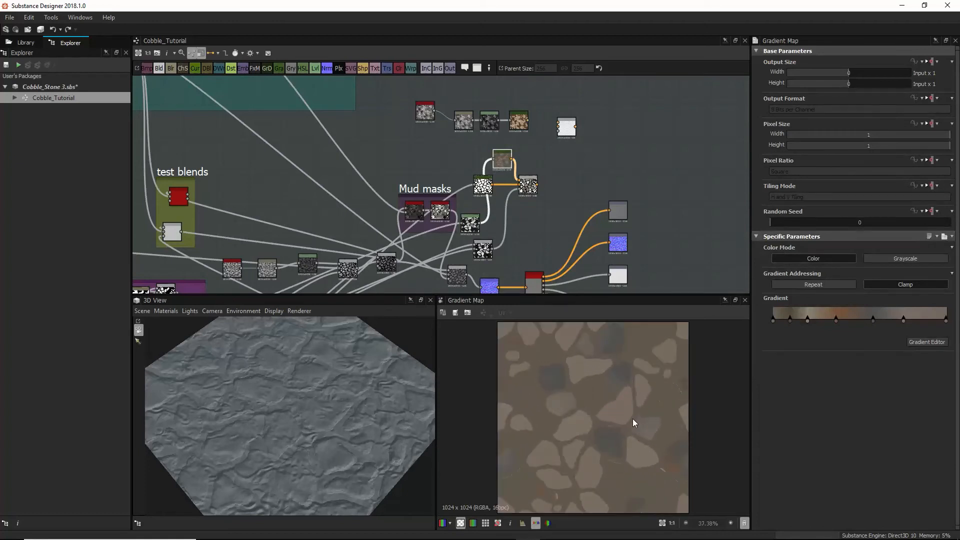
# Step: Disconnect the mask from the colour Blend and feed the Multiply Blend into the multicolour Gradient Map, moving the stone-shape Gradient Map aside
pyautogui.moveTo(480, 193); pyautogui.dragTo(461, 187)
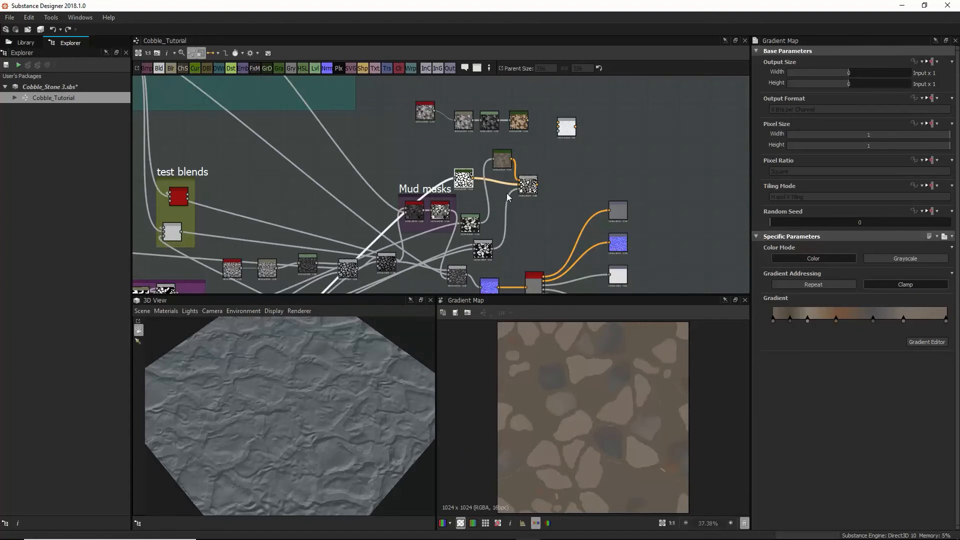
pyautogui.click(524, 188)
pyautogui.click(497, 217)
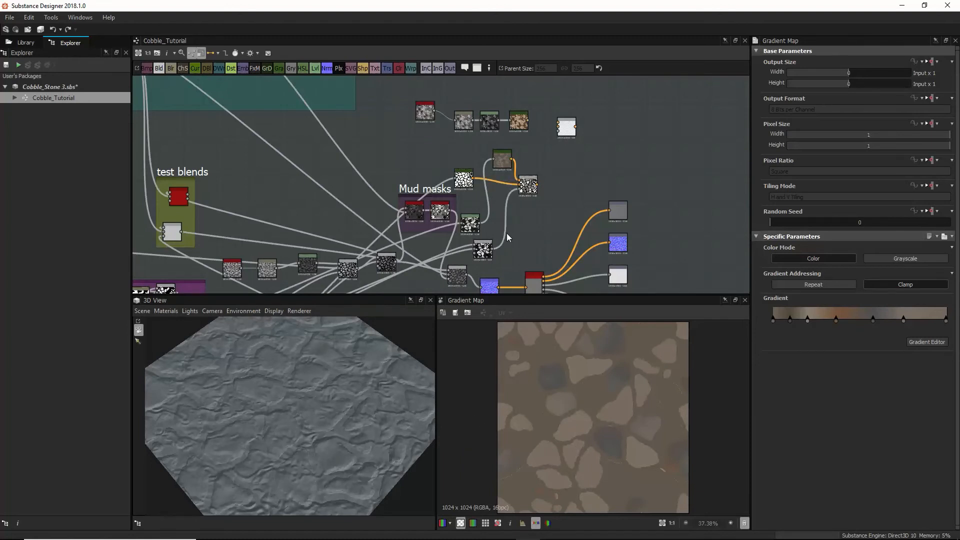
pyautogui.click(505, 228)
pyautogui.press('Delete')
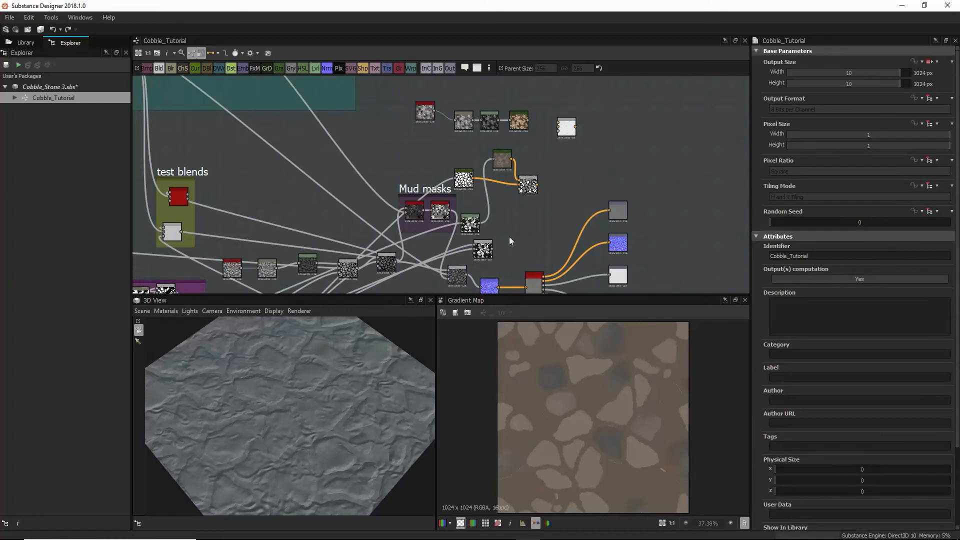
pyautogui.click(528, 191)
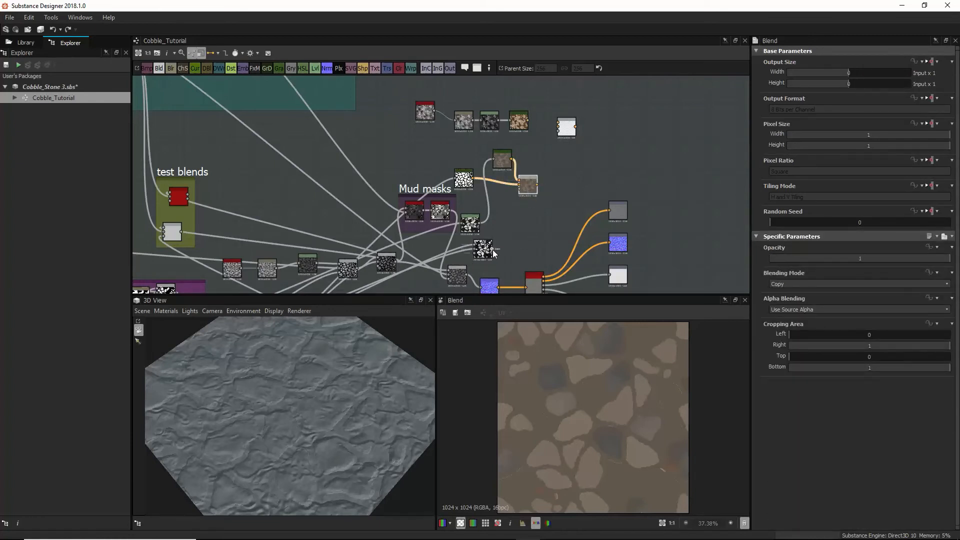
pyautogui.moveTo(486, 180); pyautogui.dragTo(493, 162)
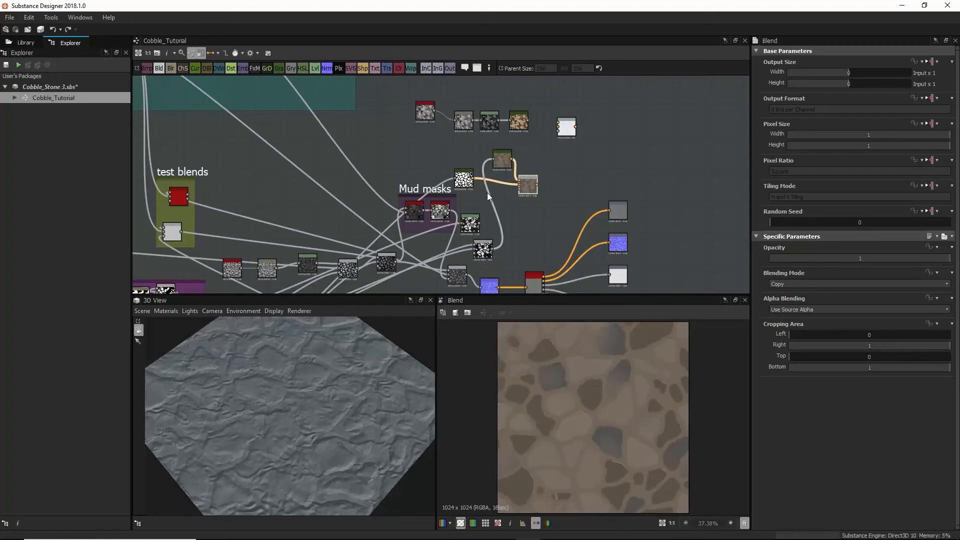
# Step: Shift the third, fourth and sixth colour keys of the multicolour Gradient Map toward the high end of its gradient
pyautogui.click(505, 151)
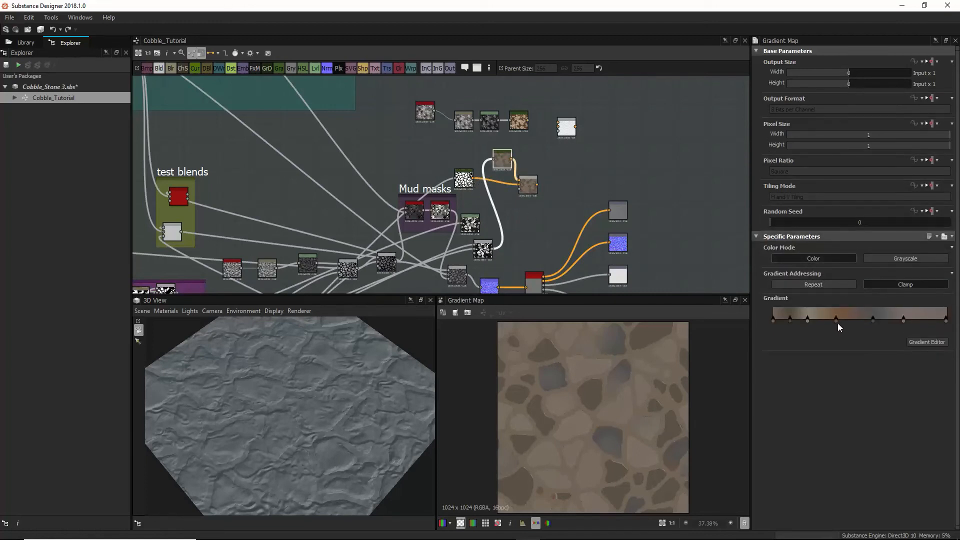
pyautogui.moveTo(835, 321)
pyautogui.mouseDown()
pyautogui.moveTo(853, 320)
pyautogui.moveTo(825, 318)
pyautogui.mouseUp()
pyautogui.click(872, 320)
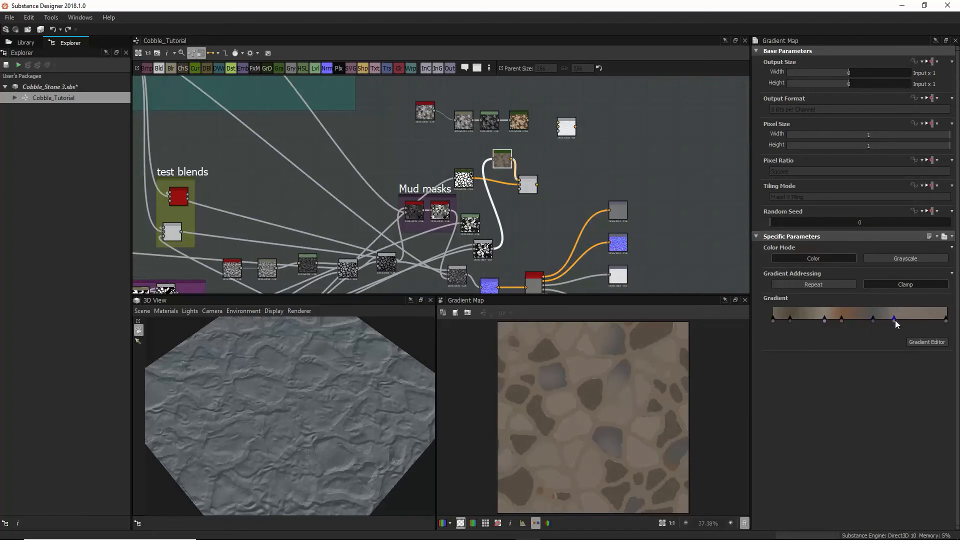
pyautogui.moveTo(903, 320); pyautogui.dragTo(913, 320)
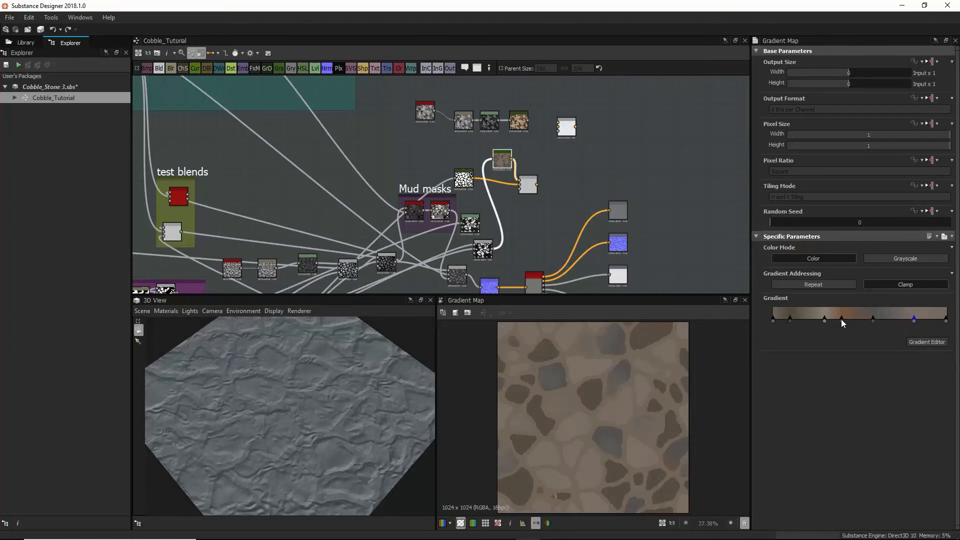
# Step: Shift the first, second and fourth colour keys of the multicolour Gradient Map slightly toward the high end of its gradient
pyautogui.moveTo(841, 319); pyautogui.dragTo(854, 319)
pyautogui.moveTo(790, 319)
pyautogui.mouseDown()
pyautogui.moveTo(810, 319)
pyautogui.moveTo(778, 319)
pyautogui.mouseUp()
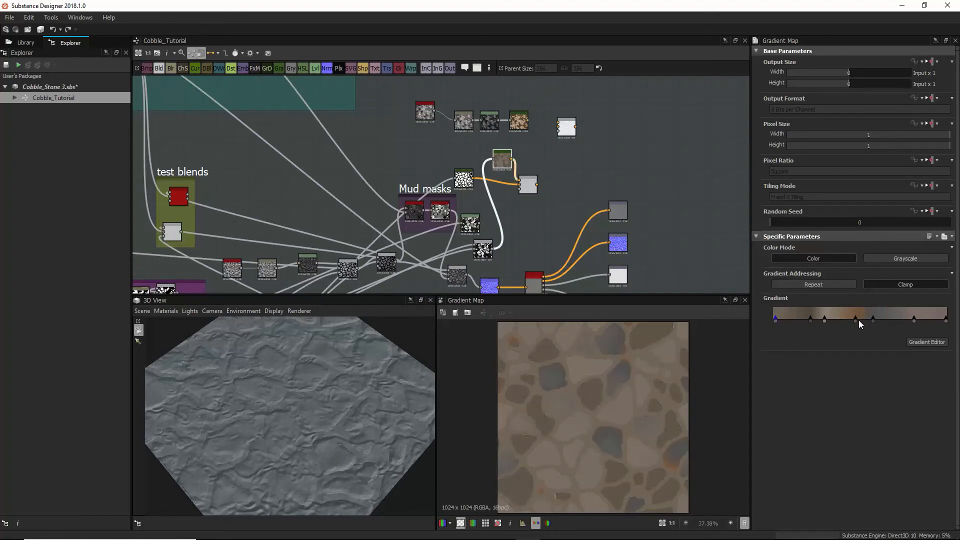
pyautogui.moveTo(856, 320); pyautogui.dragTo(848, 320)
# Step: Feed the stone-shape Histogram Scan into the colour Blend as its opacity mask and preview the Blend
pyautogui.scroll(-4, 495, 191)
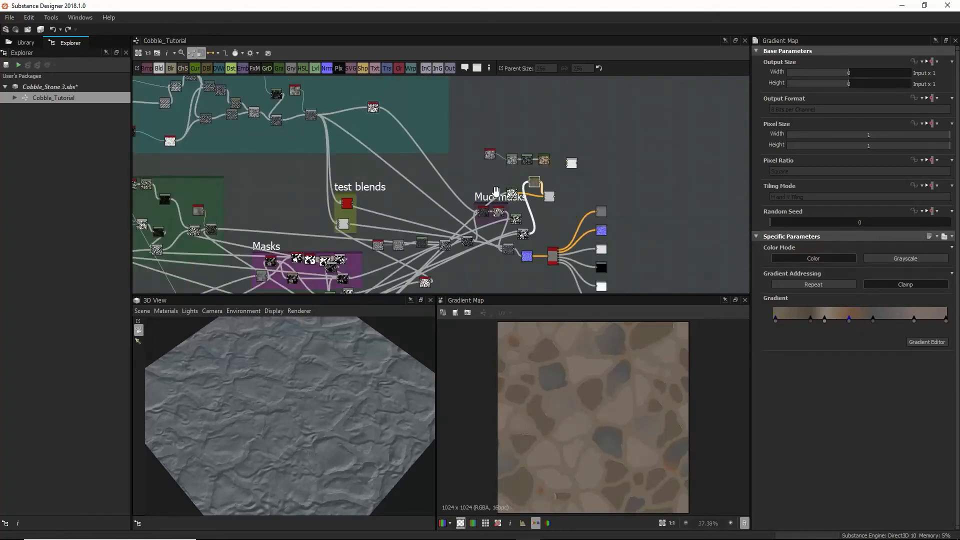
pyautogui.moveTo(495, 192); pyautogui.dragTo(511, 180, button='middle')
pyautogui.scroll(4, 447, 237)
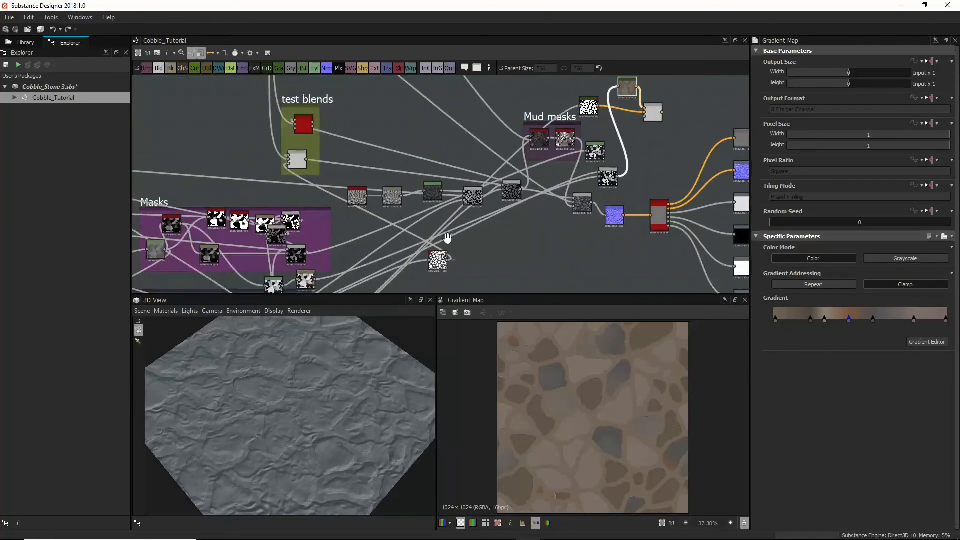
pyautogui.moveTo(447, 237); pyautogui.dragTo(507, 196, button='middle')
pyautogui.click(445, 239)
pyautogui.click(310, 259)
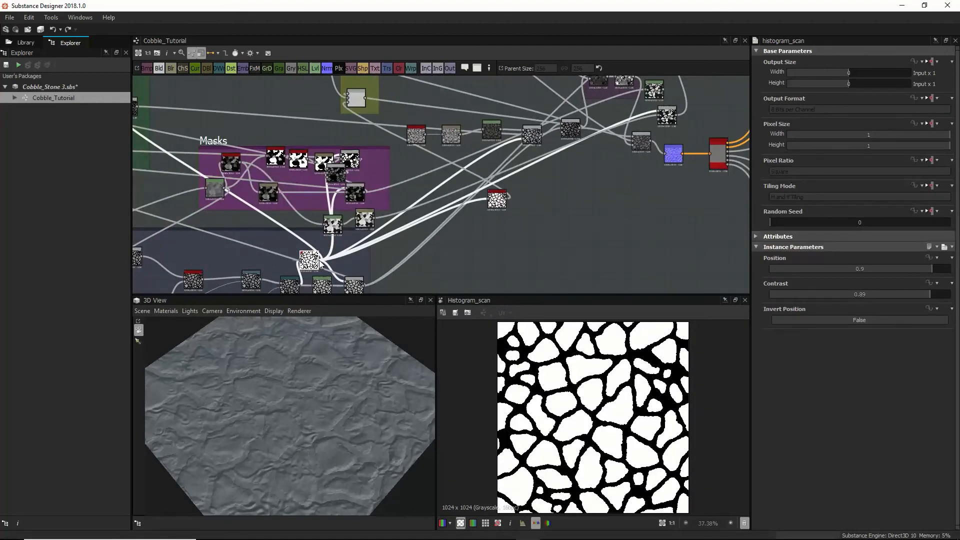
pyautogui.scroll(-3, 320, 263)
pyautogui.moveTo(435, 235); pyautogui.dragTo(426, 247, button='middle')
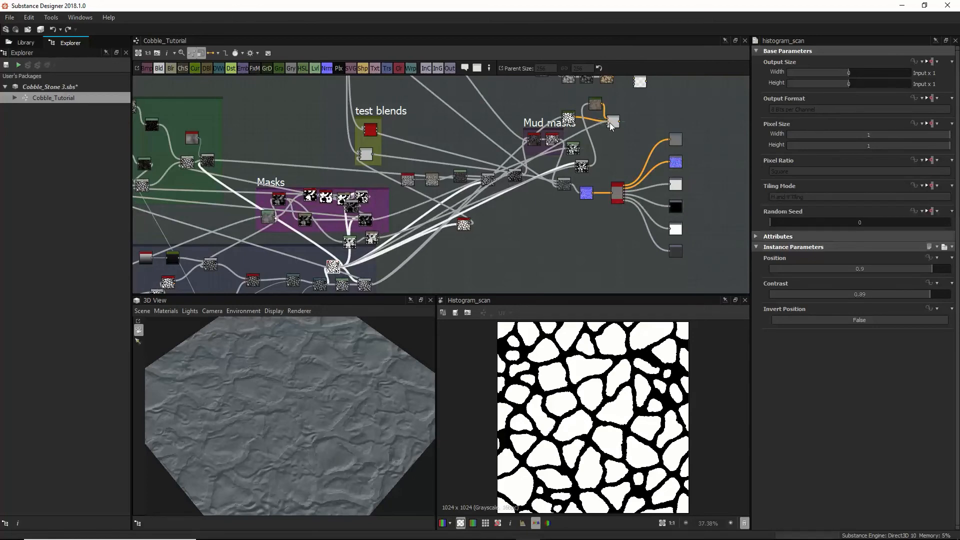
pyautogui.scroll(5, 613, 124)
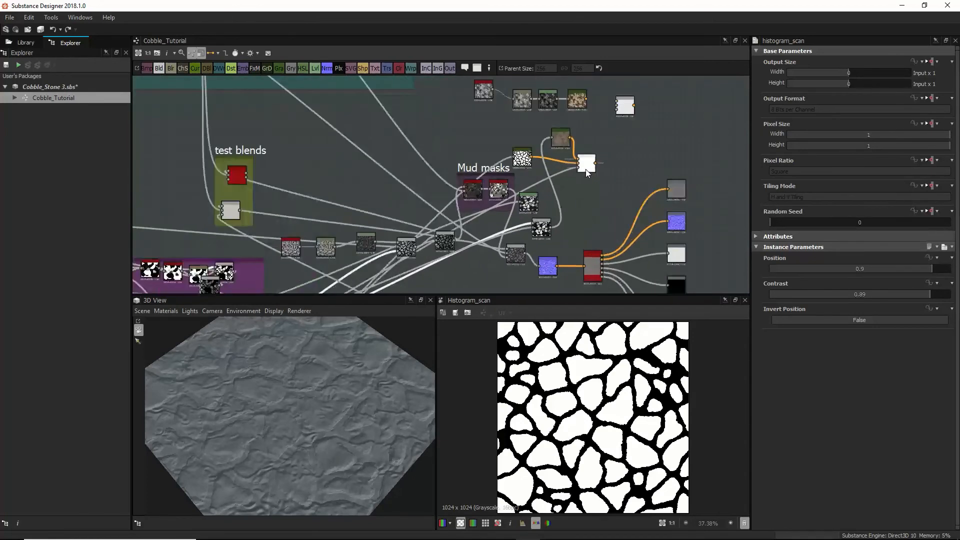
pyautogui.doubleClick(592, 162)
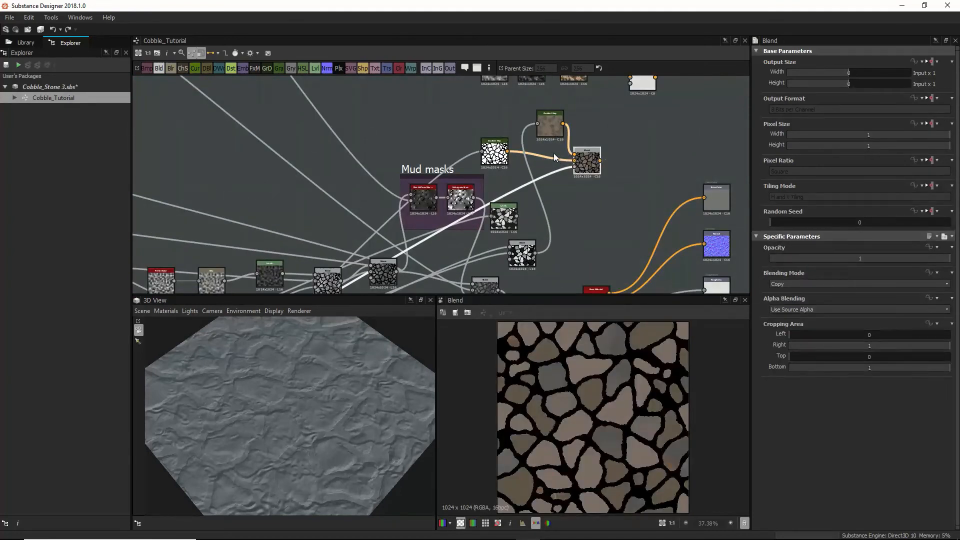
pyautogui.scroll(2, 554, 153)
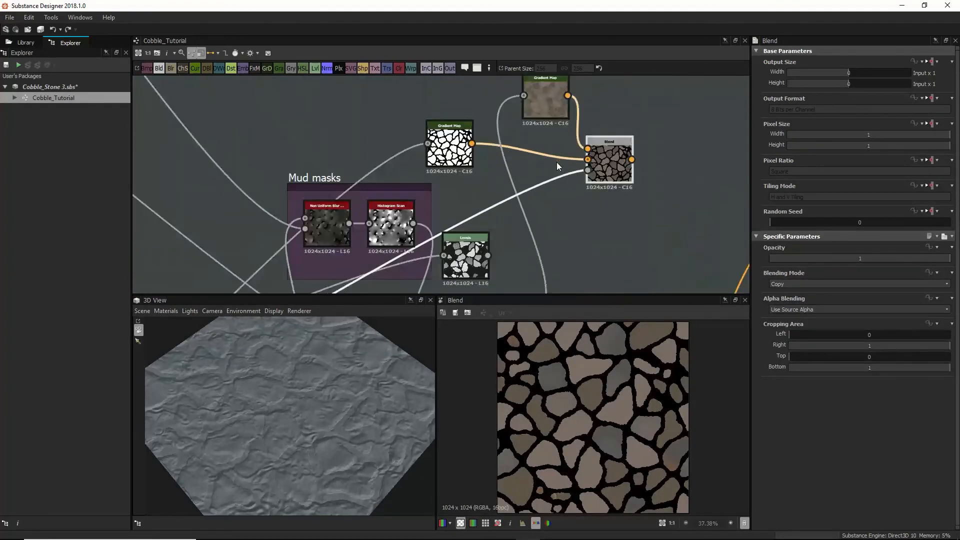
# Step: Replace the black-and-white stone-shape Gradient Map with a Uniform Color node feeding the colour Blend's background
pyautogui.click(457, 154)
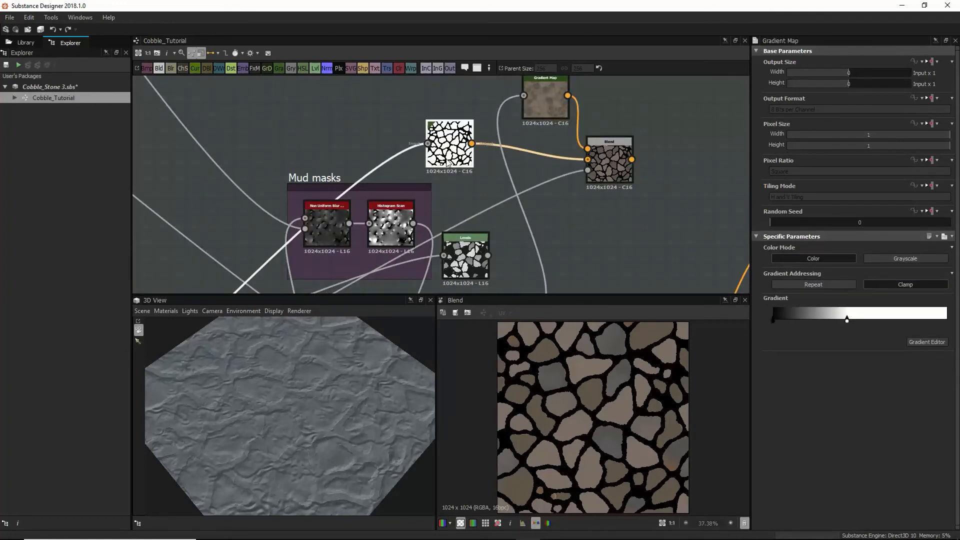
pyautogui.press('Delete')
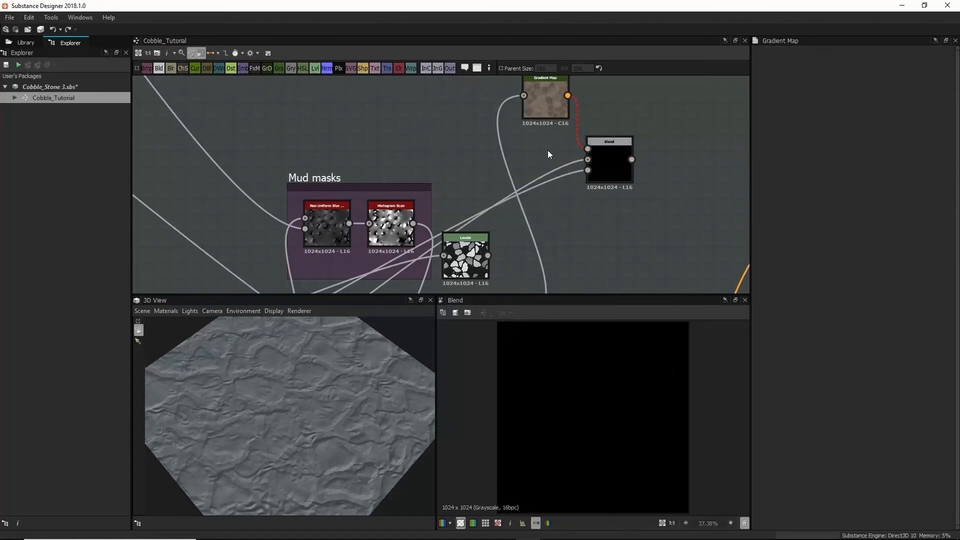
pyautogui.press('space')
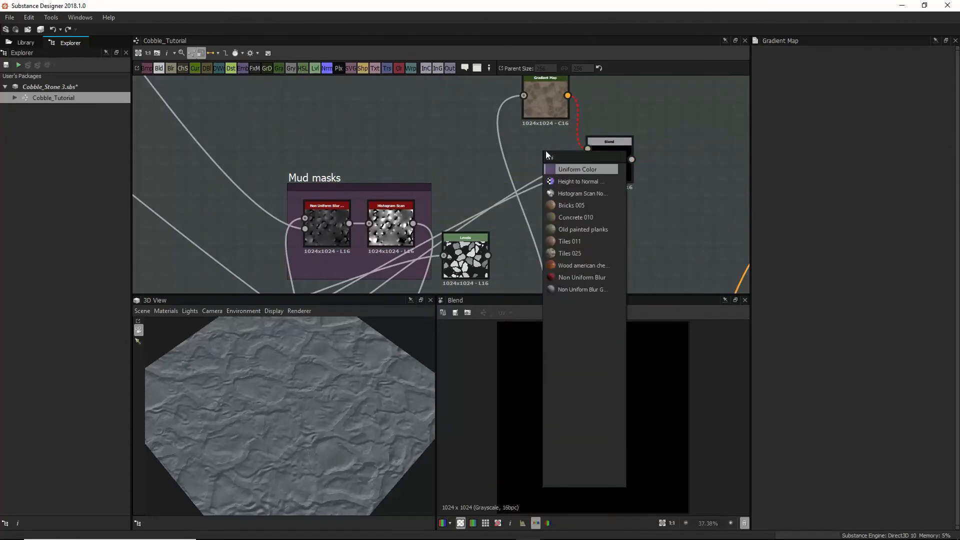
pyautogui.click(574, 170)
pyautogui.moveTo(568, 144); pyautogui.dragTo(587, 159)
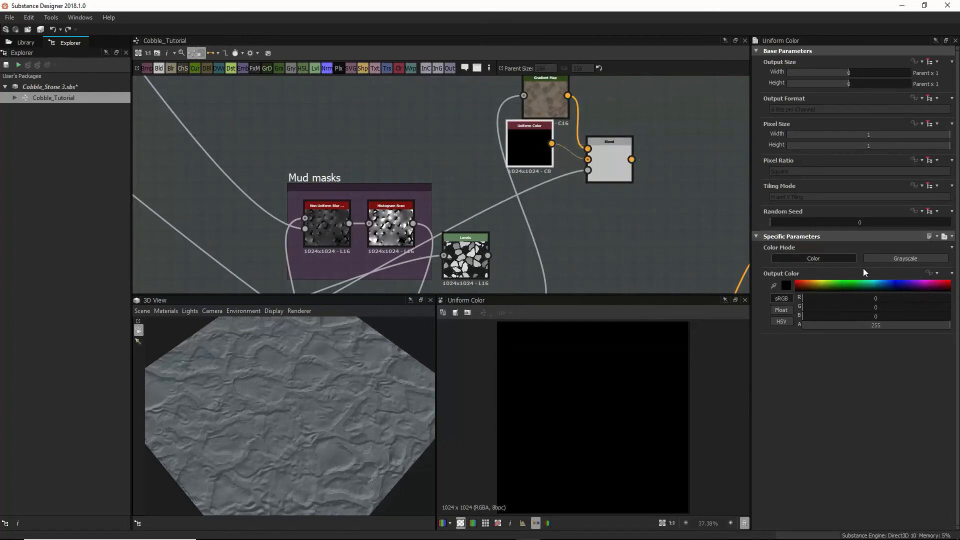
# Step: Try the Uniform Color in grayscale mode, return it to Color mode, set it to white and preview the Blend
pyautogui.click(905, 258)
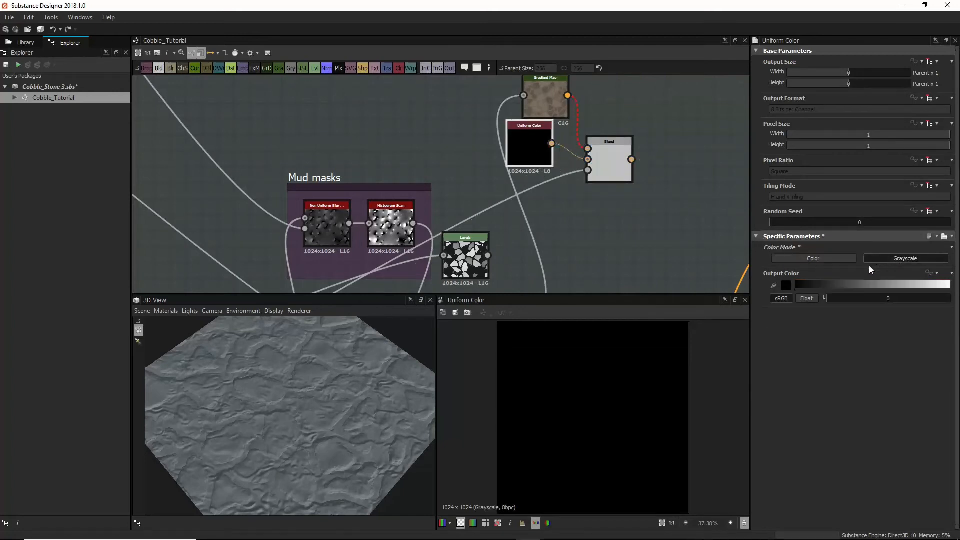
pyautogui.click(829, 257)
pyautogui.click(786, 288)
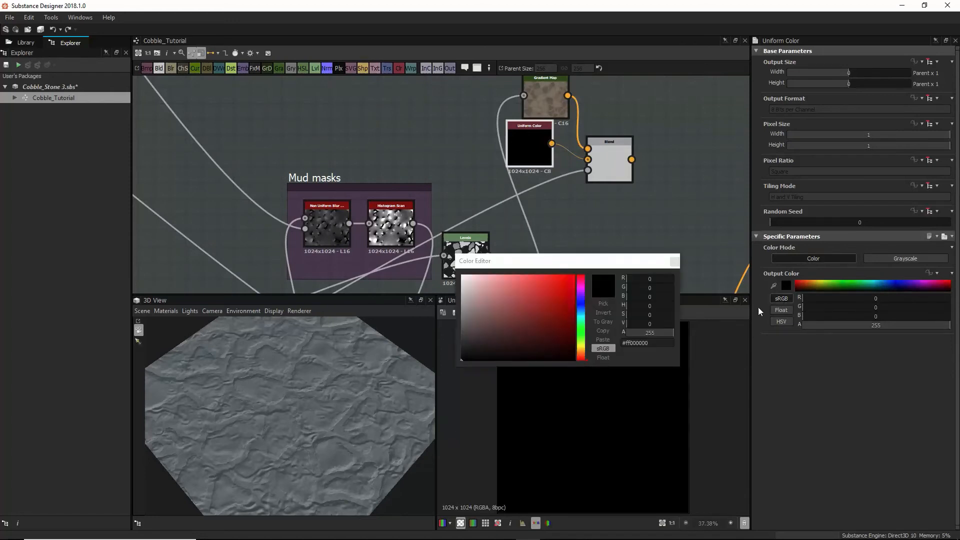
pyautogui.moveTo(514, 293); pyautogui.dragTo(434, 257)
pyautogui.click(674, 261)
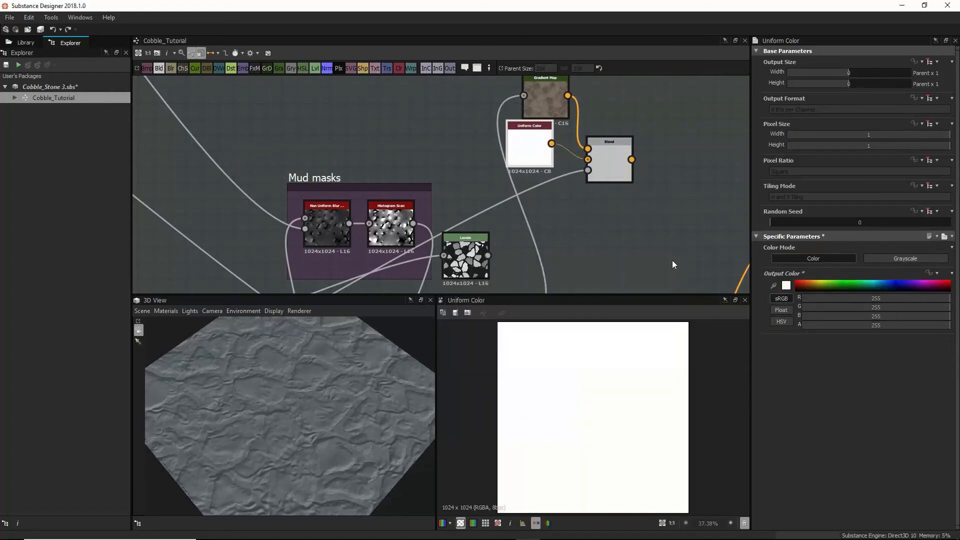
pyautogui.doubleClick(600, 155)
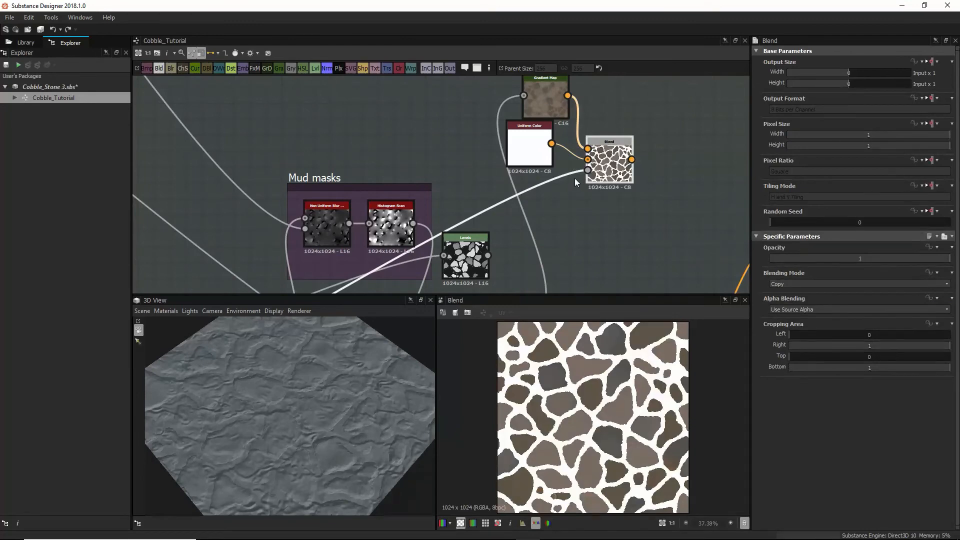
# Step: Set the Uniform Color's output colour to black
pyautogui.click(542, 156)
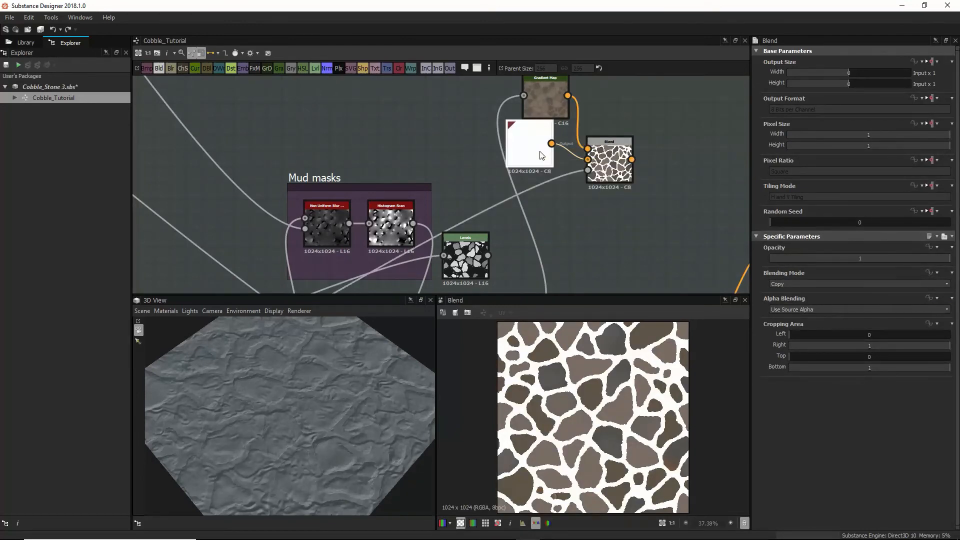
pyautogui.click(786, 287)
pyautogui.moveTo(533, 286); pyautogui.dragTo(460, 361)
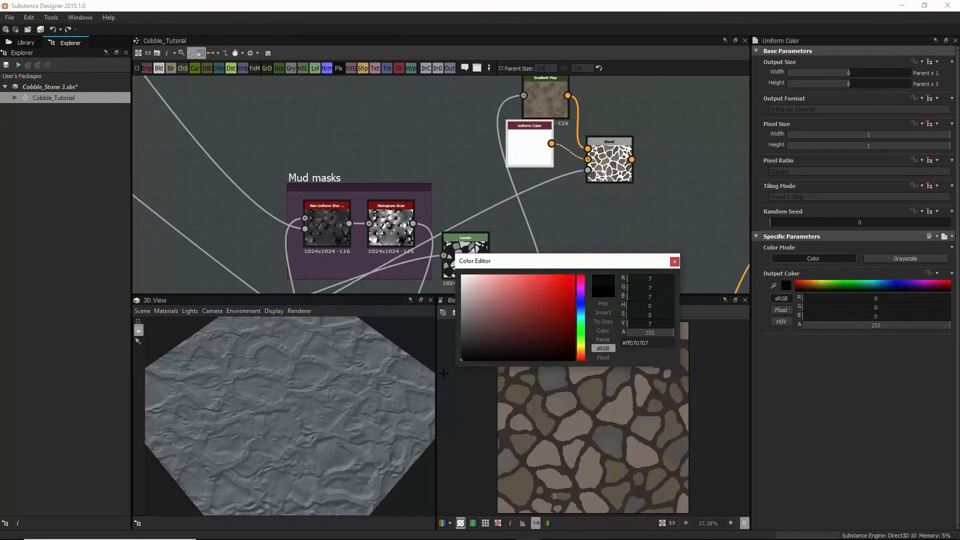
pyautogui.click(673, 262)
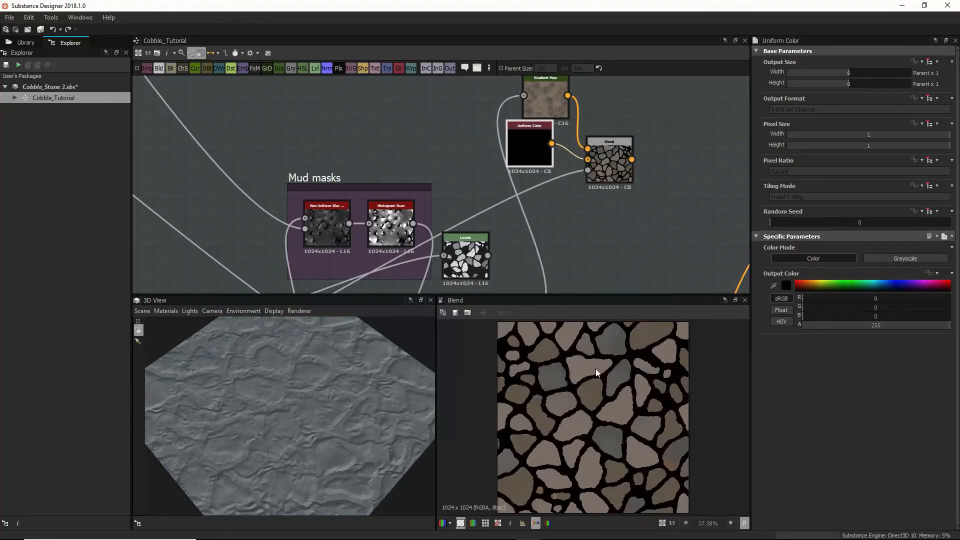
pyautogui.click(606, 153)
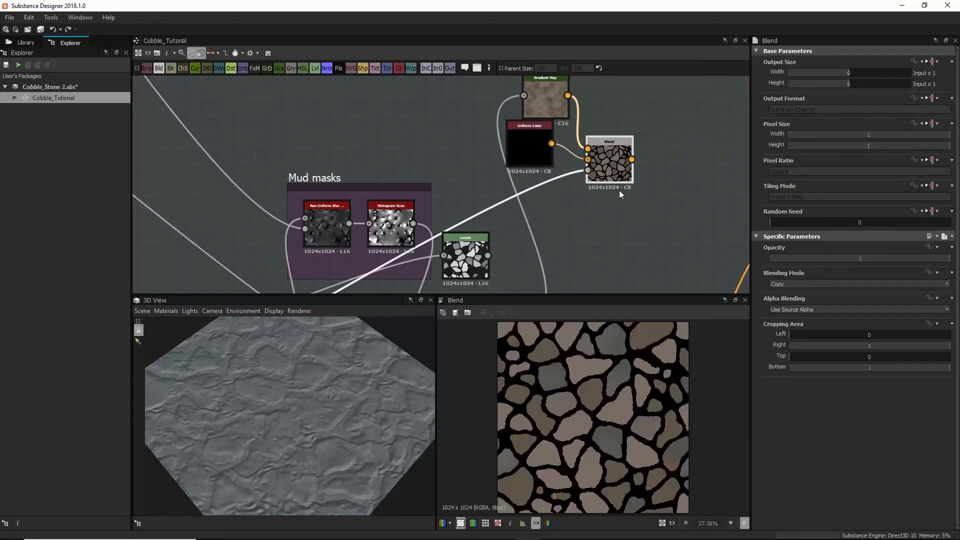
# Step: Reduce the Uniform Color's output size to -6 in width and height and check the colour Blend
pyautogui.doubleClick(531, 136)
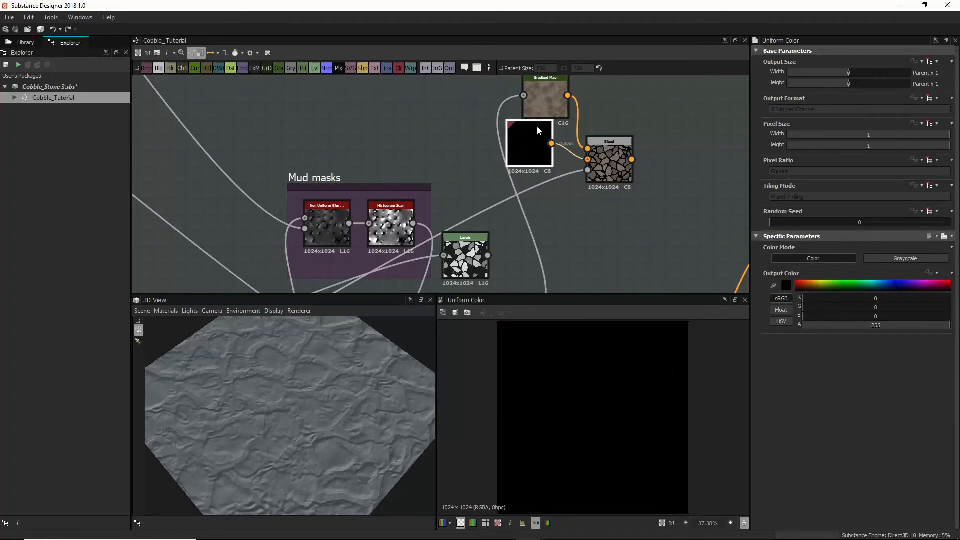
pyautogui.moveTo(538, 131); pyautogui.dragTo(480, 172, button='middle')
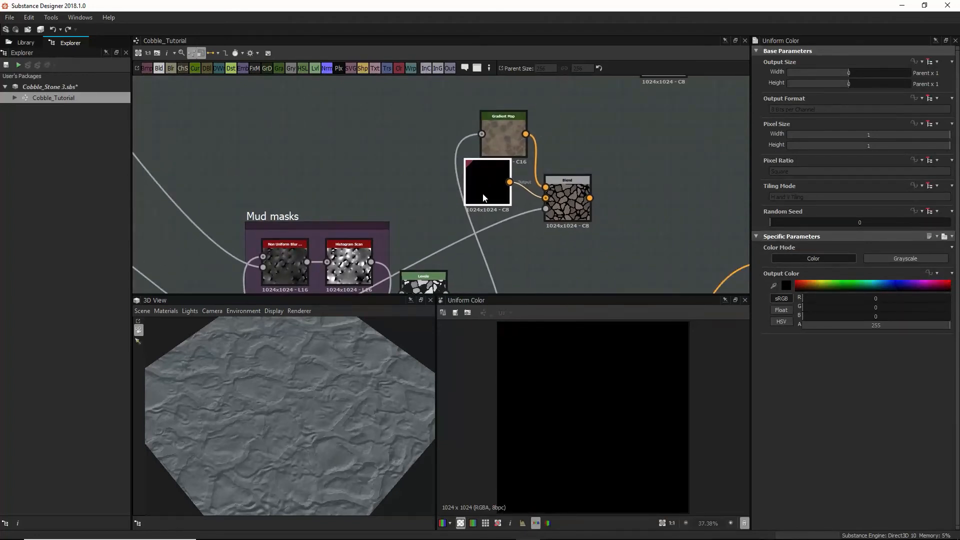
pyautogui.moveTo(847, 73); pyautogui.dragTo(815, 84)
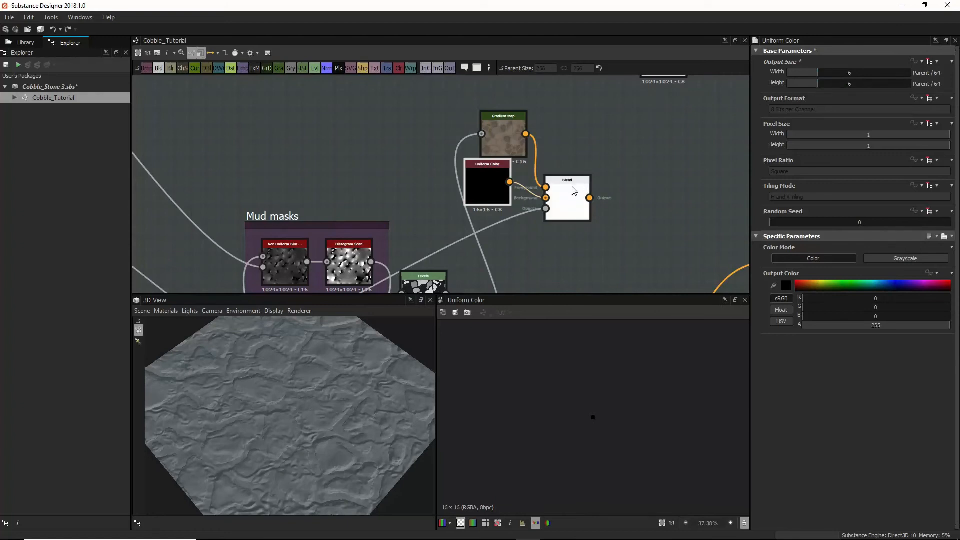
pyautogui.click(575, 200)
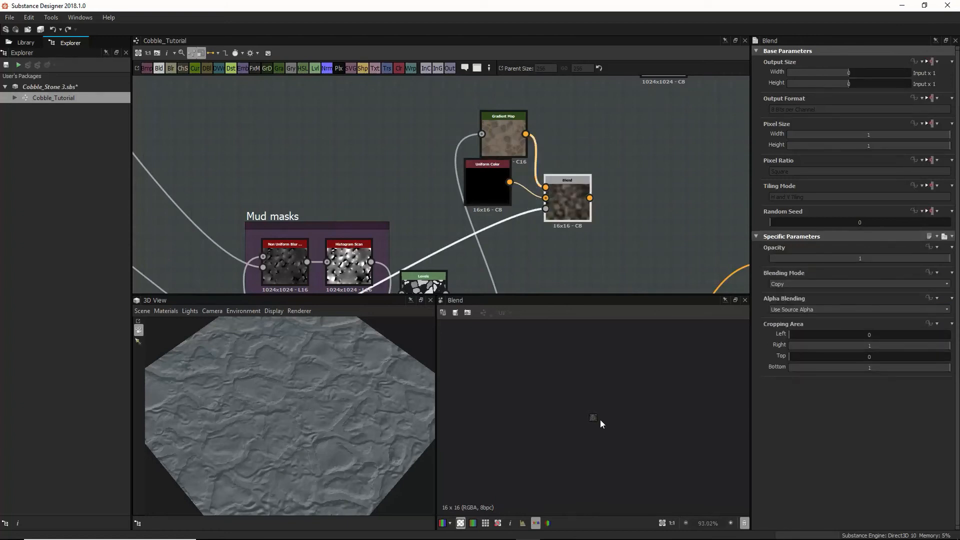
# Step: Swap the colour Blend's inputs so the multicolour Gradient Map is the background and the Uniform Color the foreground, rearranging both nodes to match
pyautogui.moveTo(515, 150); pyautogui.dragTo(511, 127)
pyautogui.click(560, 205)
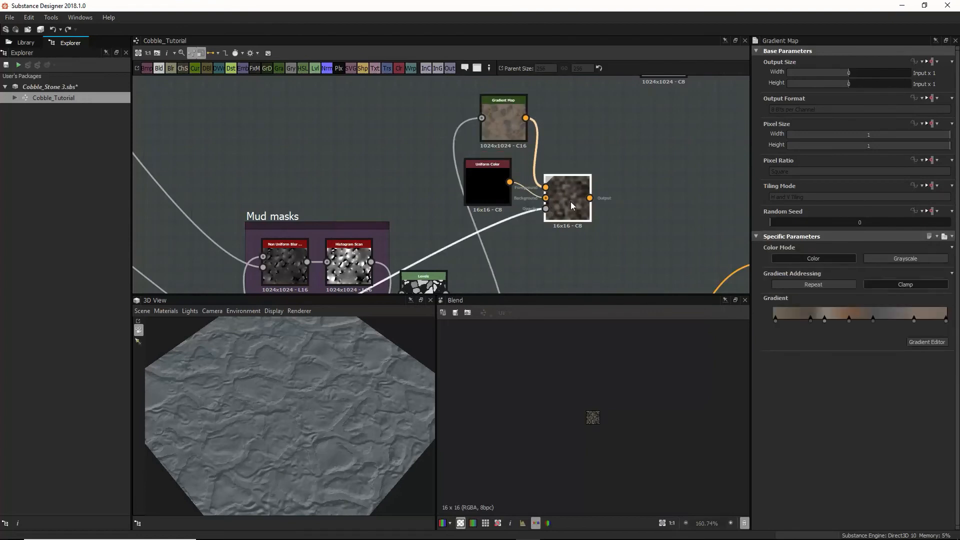
pyautogui.moveTo(526, 118); pyautogui.dragTo(556, 183)
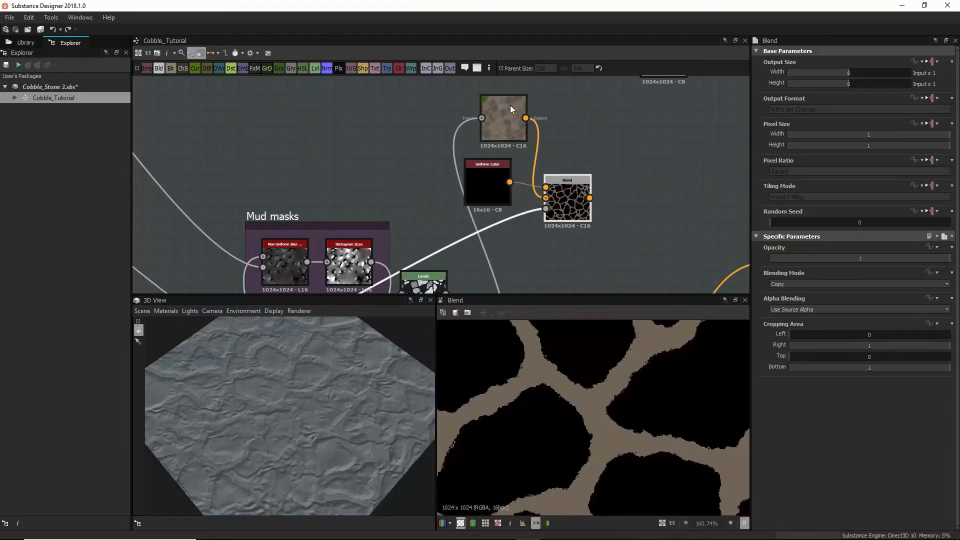
pyautogui.moveTo(509, 106)
pyautogui.mouseDown()
pyautogui.moveTo(509, 191)
pyautogui.moveTo(491, 108)
pyautogui.mouseUp()
pyautogui.moveTo(490, 184); pyautogui.dragTo(474, 168)
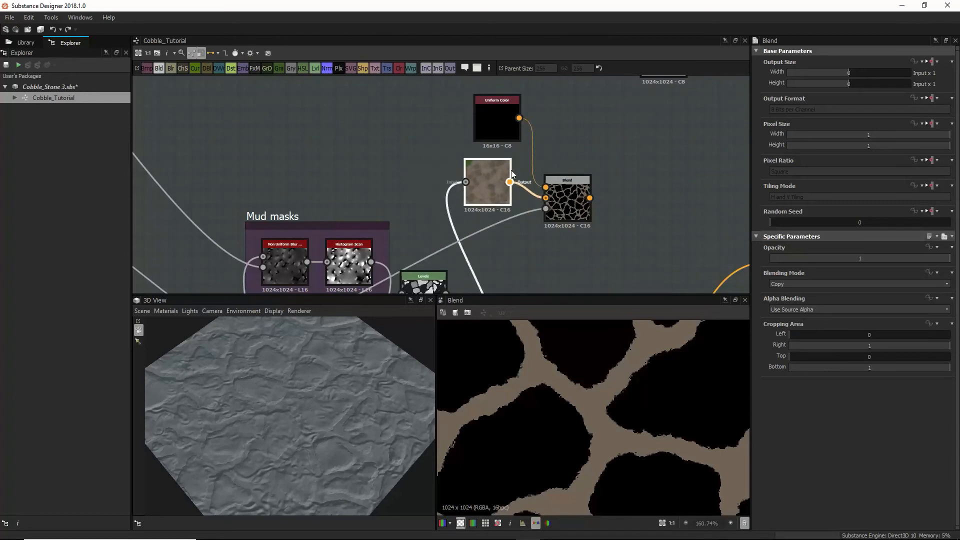
pyautogui.scroll(-2, 564, 197)
pyautogui.click(566, 198)
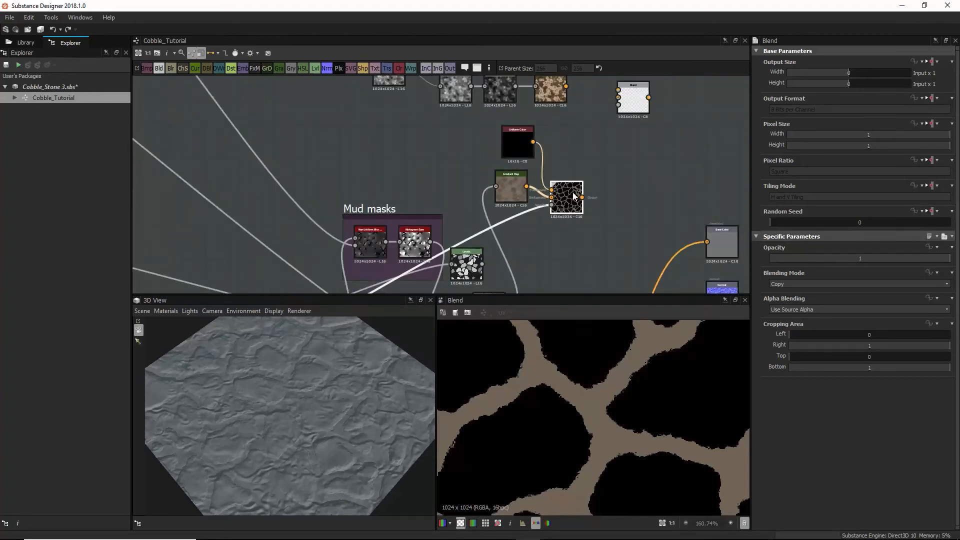
# Step: Insert an Invert Grayscale node between the stone mask and the colour Blend's opacity, dock it to the Blend and preview the colours
pyautogui.moveTo(555, 242); pyautogui.dragTo(578, 197, button='middle')
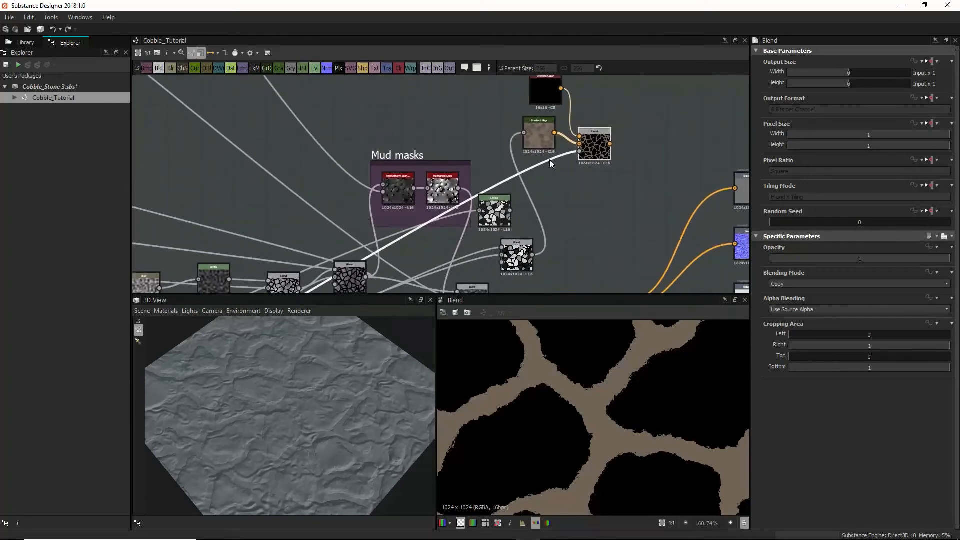
pyautogui.click(541, 158)
pyautogui.press('space')
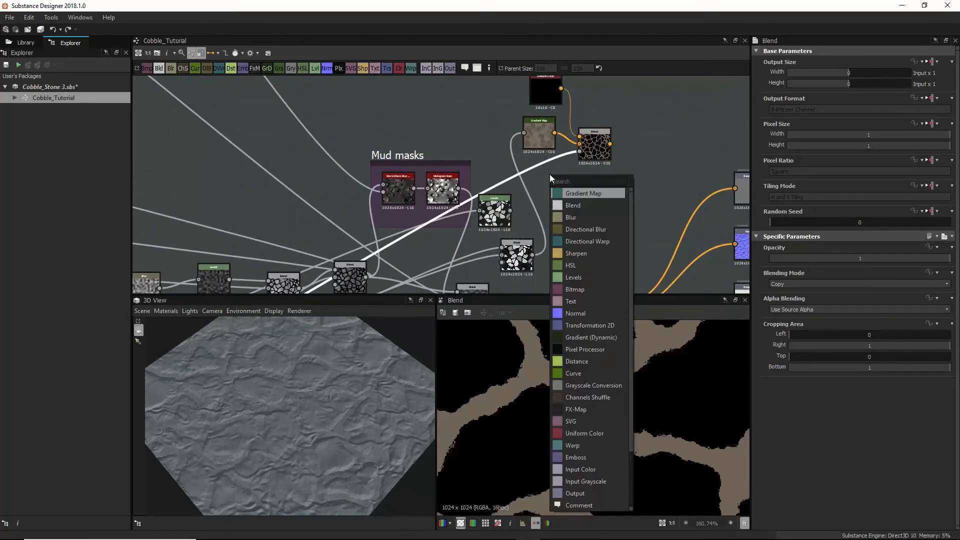
pyautogui.write('in')
pyautogui.click(577, 241)
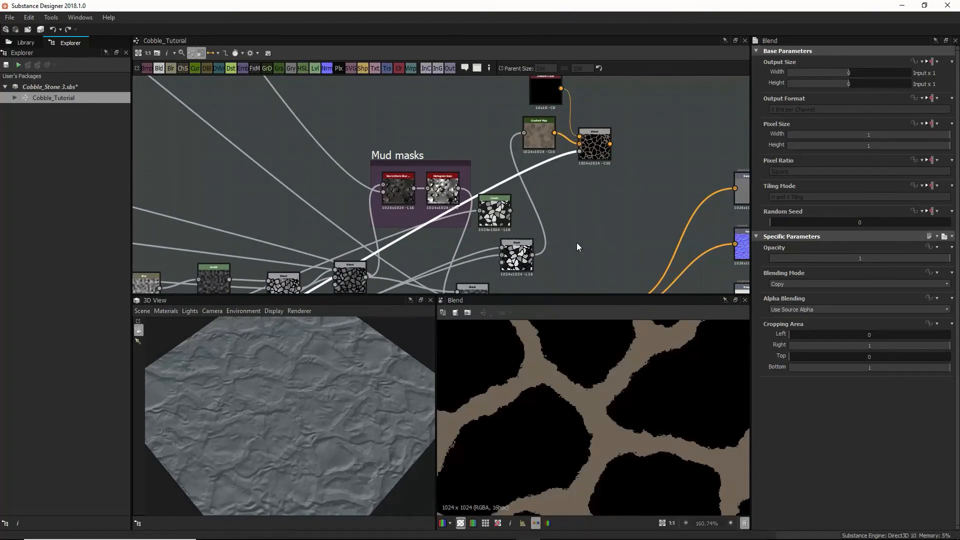
pyautogui.scroll(1, 370, 277)
pyautogui.moveTo(370, 277); pyautogui.dragTo(385, 175, button='middle')
pyautogui.moveTo(240, 244); pyautogui.dragTo(590, 209)
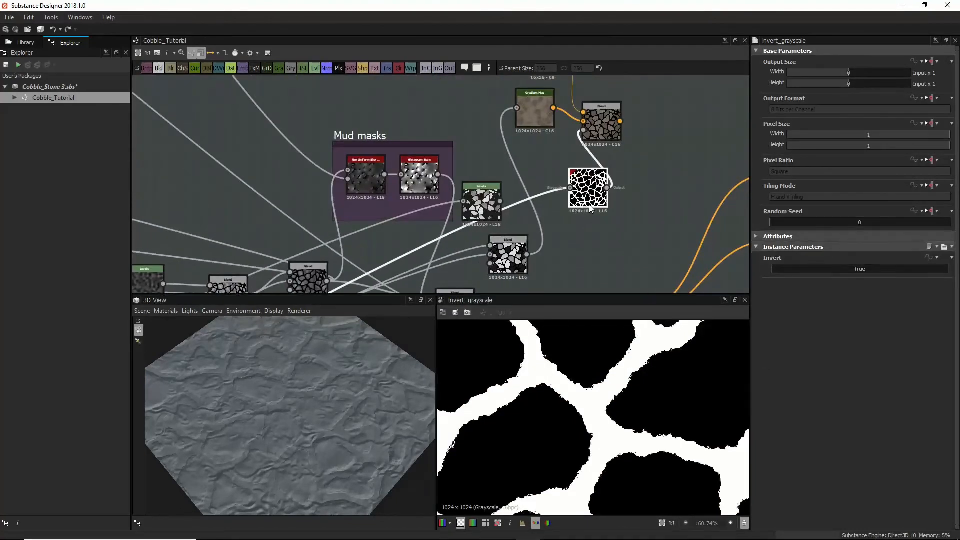
pyautogui.press('d')
pyautogui.moveTo(608, 127); pyautogui.dragTo(622, 114)
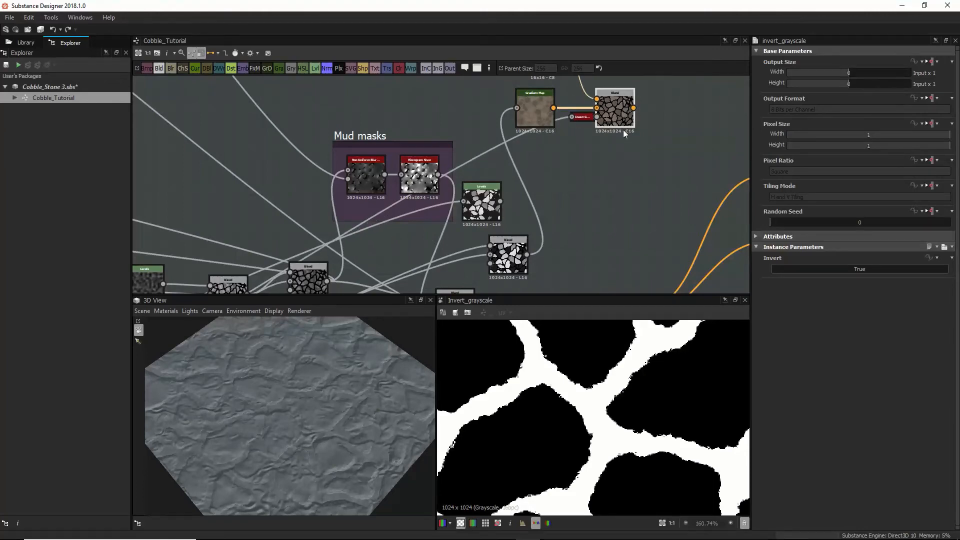
pyautogui.moveTo(618, 125); pyautogui.dragTo(590, 204, button='middle')
pyautogui.doubleClick(596, 179)
# Step: Link the mud-colour Gradient Map as foreground and the stone-colour Blend as background of the upper Blend
pyautogui.scroll(-5, 607, 210)
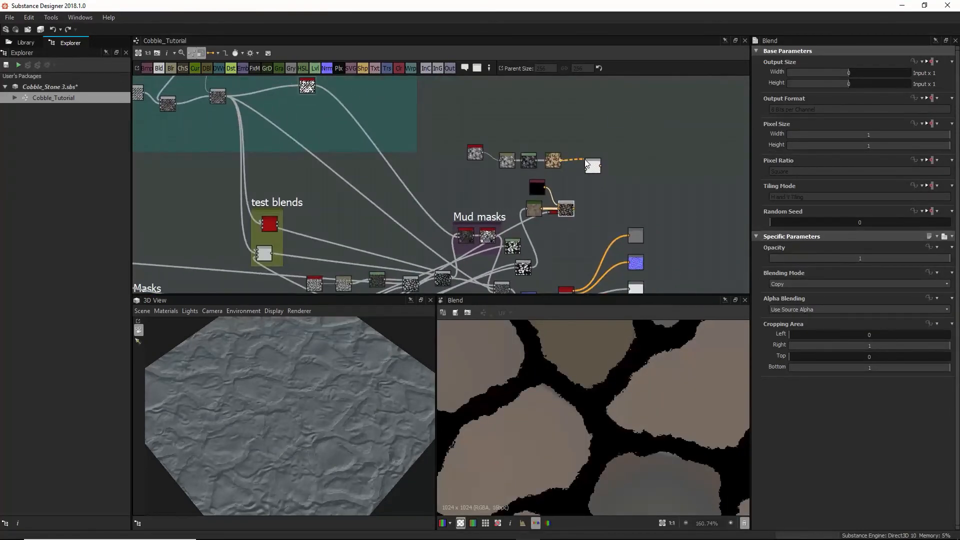
pyautogui.moveTo(585, 165); pyautogui.dragTo(586, 166)
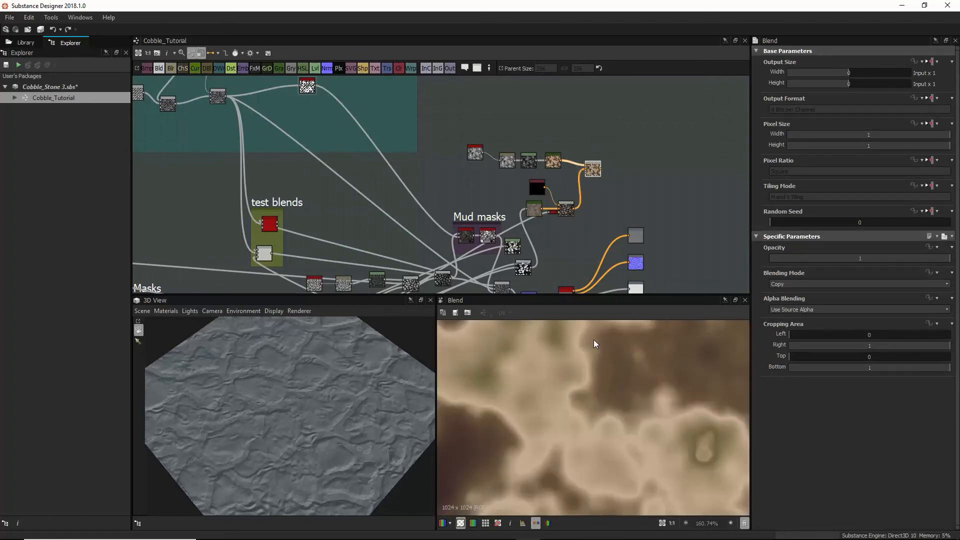
# Step: Compare the previews of the upper Blend, the stone-colour Blend and the mud-colour Gradient Map
pyautogui.scroll(-3, 593, 340)
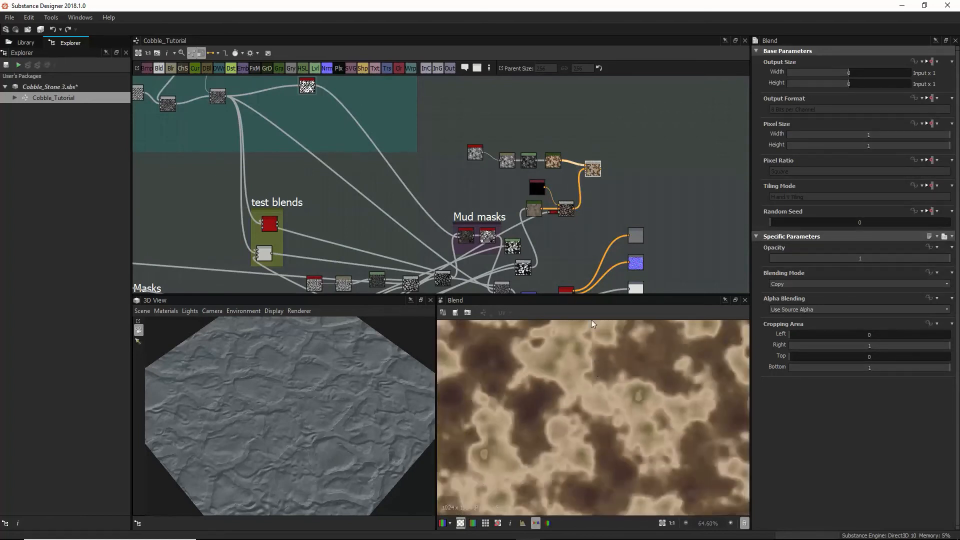
pyautogui.doubleClick(566, 206)
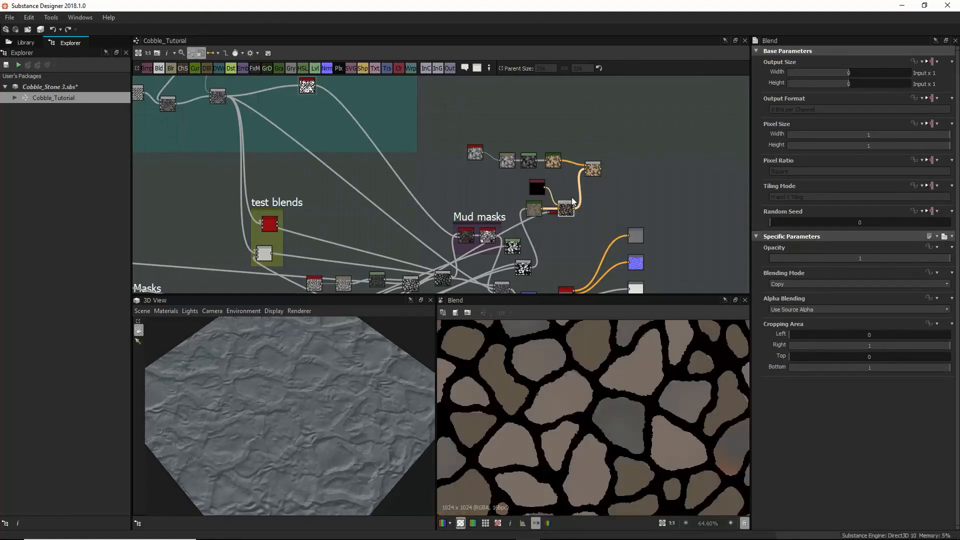
pyautogui.doubleClick(551, 161)
pyautogui.scroll(-3, 557, 189)
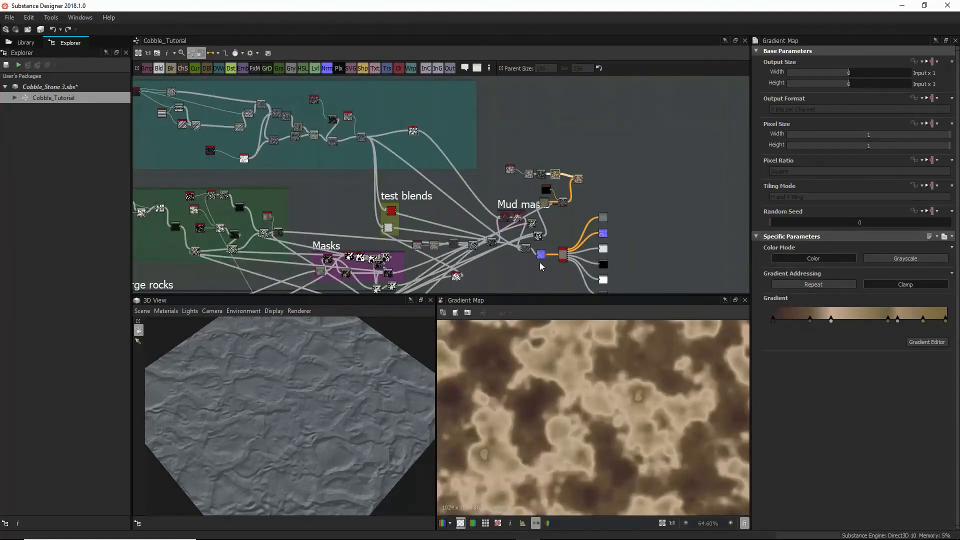
# Step: Try feeding the output of the last node in the teal frame into the mud-colour node chain, and undo that link
pyautogui.scroll(3, 545, 161)
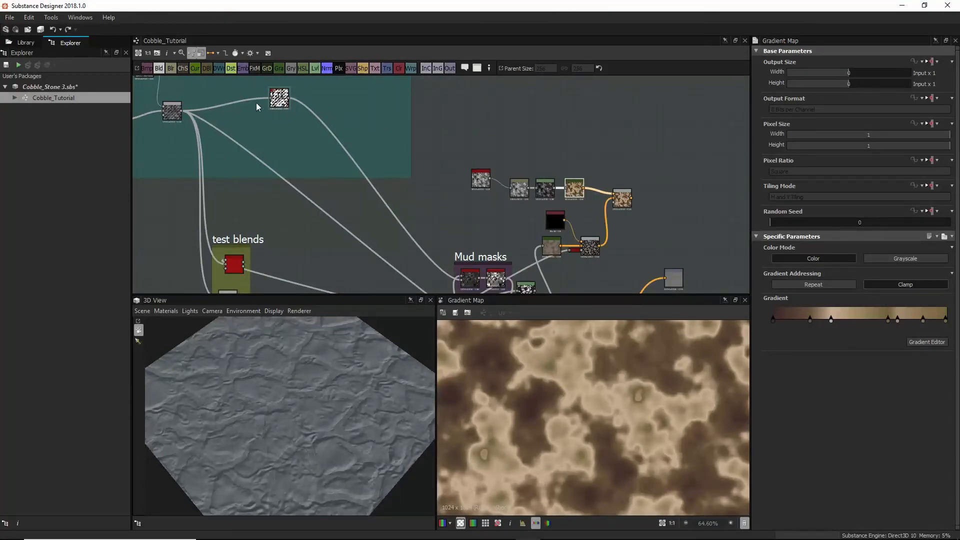
pyautogui.moveTo(181, 111); pyautogui.dragTo(473, 176)
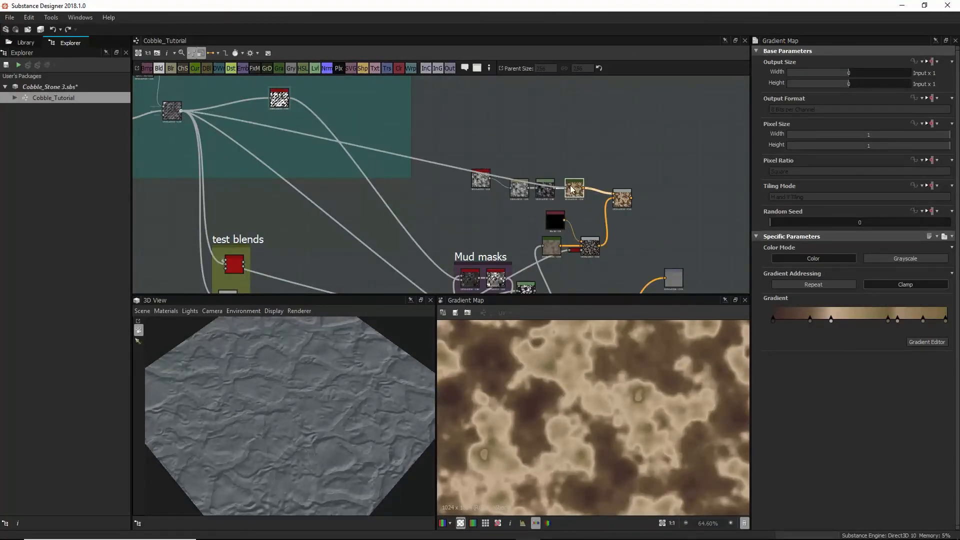
pyautogui.scroll(-3, 623, 398)
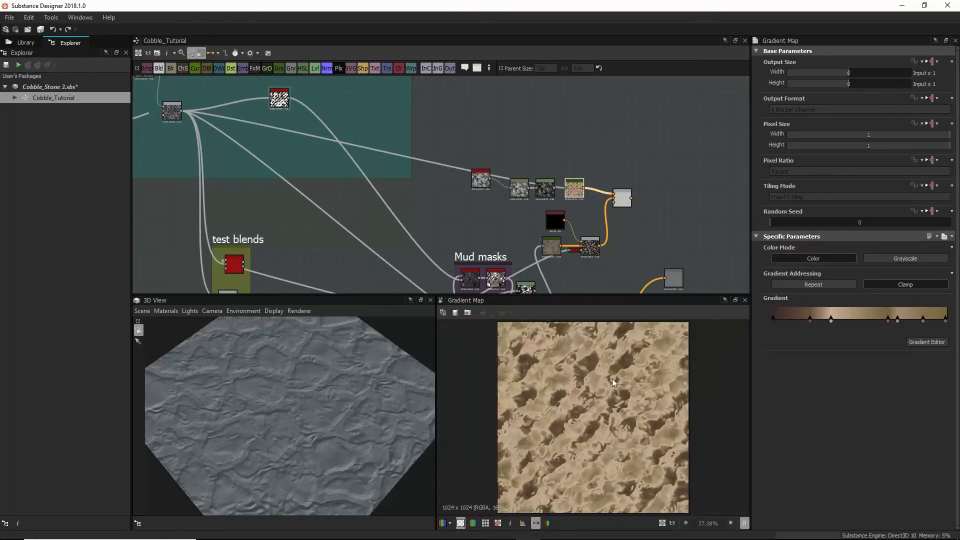
pyautogui.hotkey('ctrl', 'z')
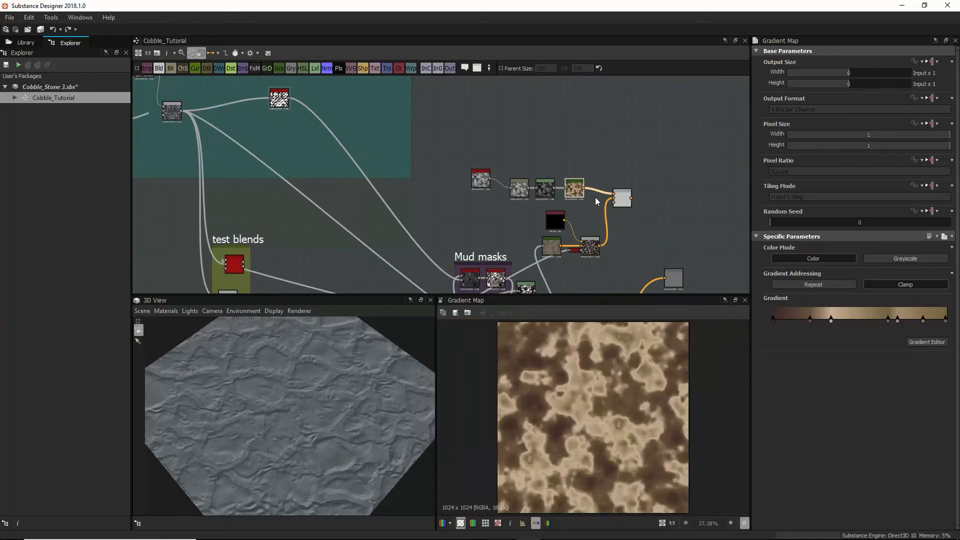
# Step: Try the Mud masks Histogram Scan as the upper Blend's opacity mask and inspect the blended colours up close
pyautogui.moveTo(463, 151); pyautogui.dragTo(582, 170)
pyautogui.click(623, 200)
pyautogui.moveTo(618, 231); pyautogui.dragTo(586, 172, button='middle')
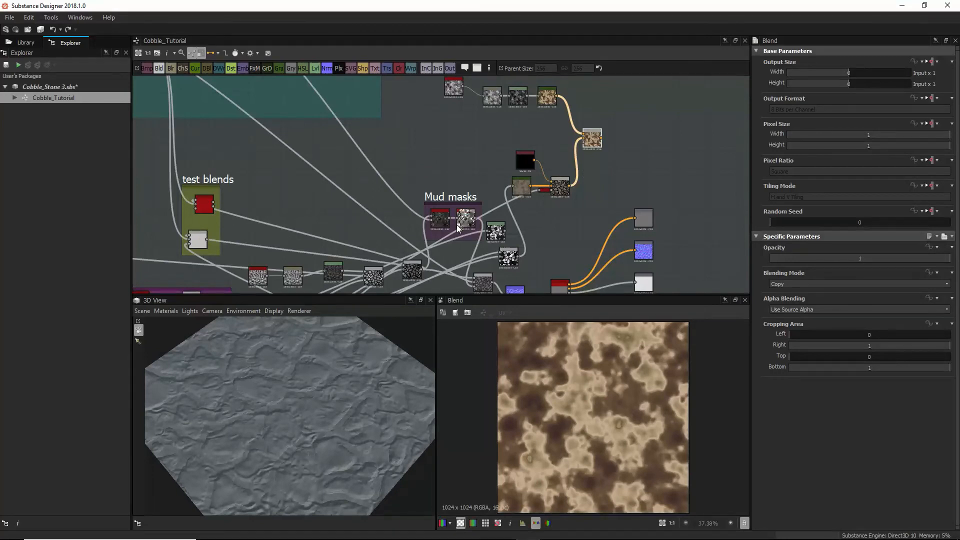
pyautogui.moveTo(456, 223)
pyautogui.mouseDown(button='middle')
pyautogui.moveTo(463, 188)
pyautogui.moveTo(457, 221)
pyautogui.mouseUp(button='middle')
pyautogui.click(448, 182)
pyautogui.click(477, 179)
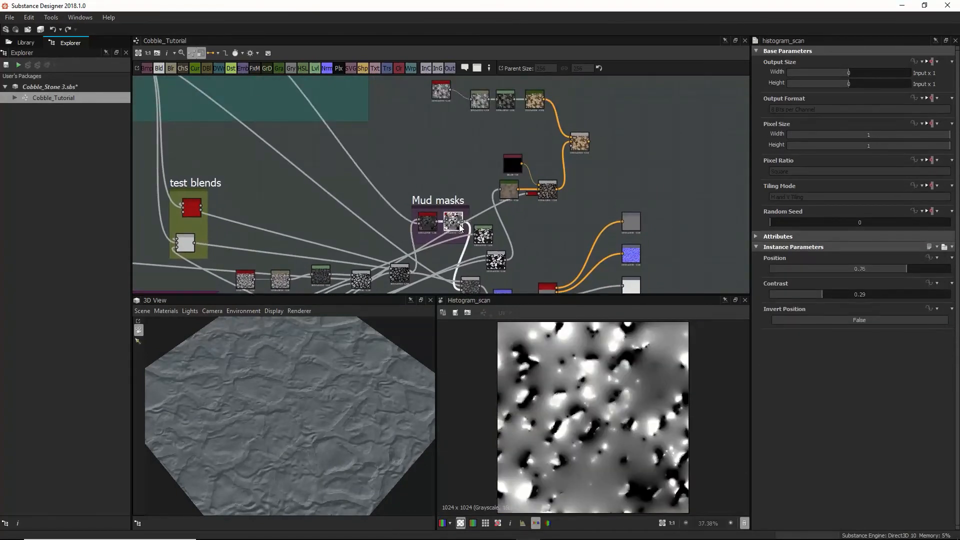
pyautogui.moveTo(460, 228); pyautogui.dragTo(574, 149)
pyautogui.click(575, 148)
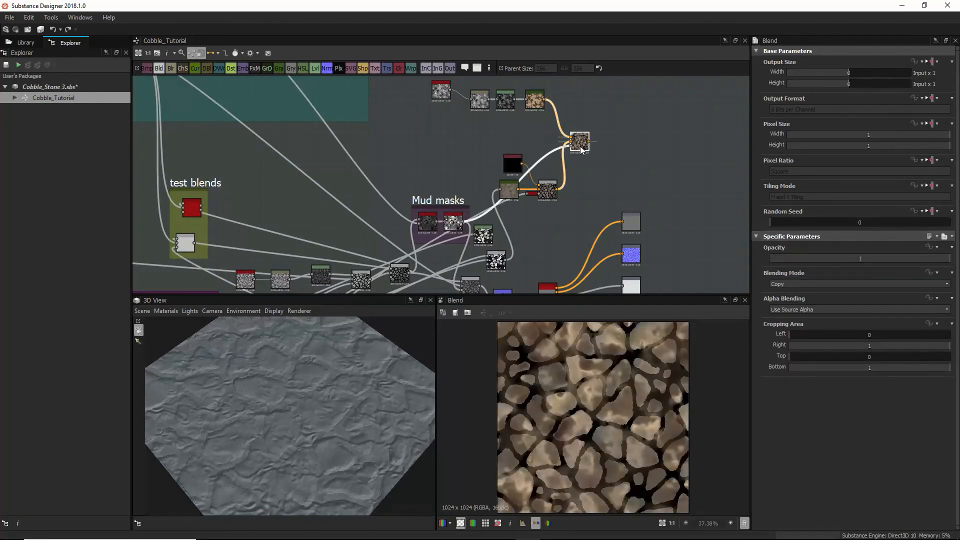
pyautogui.scroll(5, 604, 362)
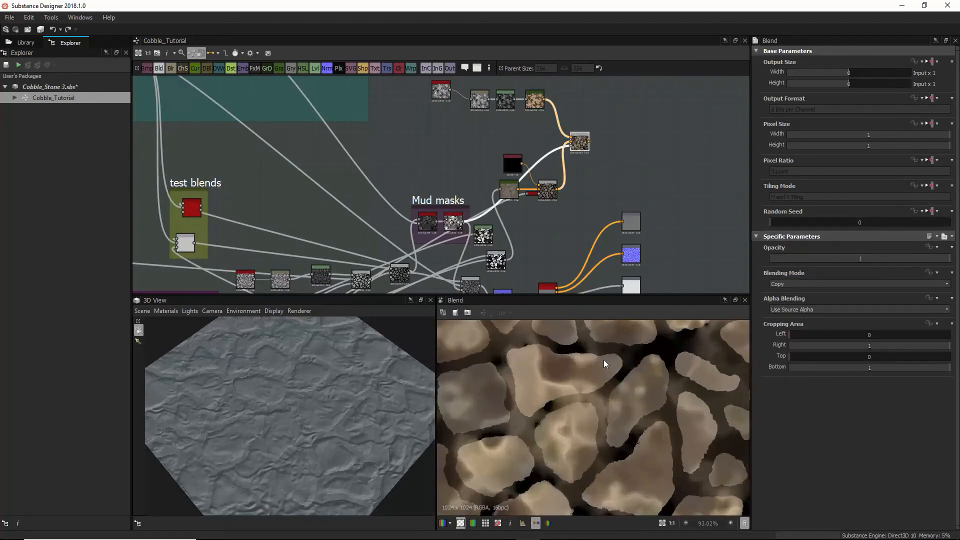
pyautogui.scroll(-7, 604, 359)
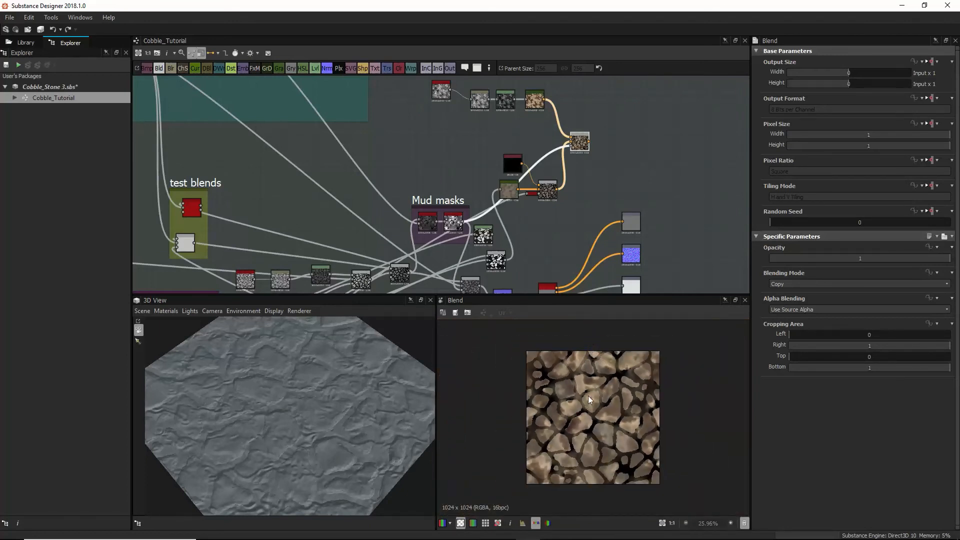
# Step: Examine the PBR base material's user-defined map settings and compare them with the blended colour preview
pyautogui.moveTo(579, 231); pyautogui.dragTo(584, 170, button='middle')
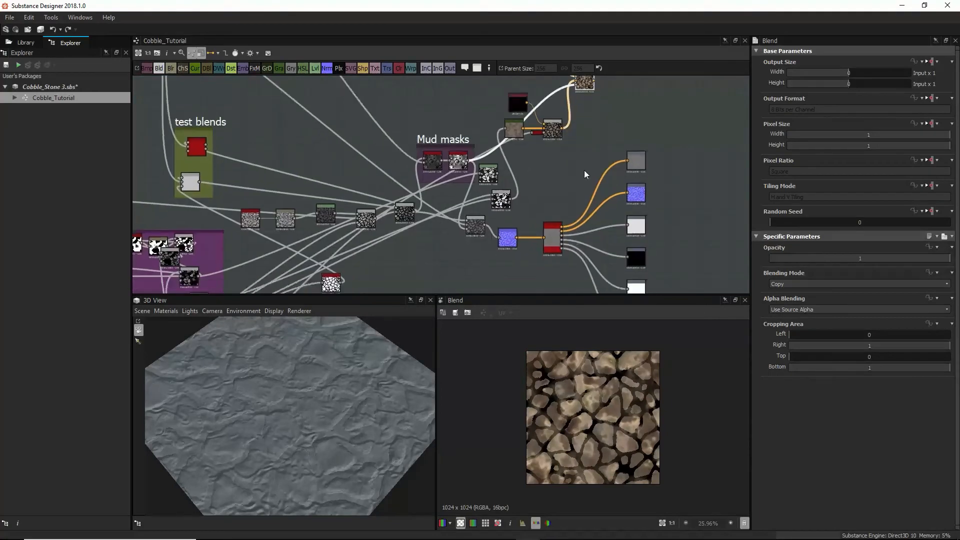
pyautogui.click(554, 228)
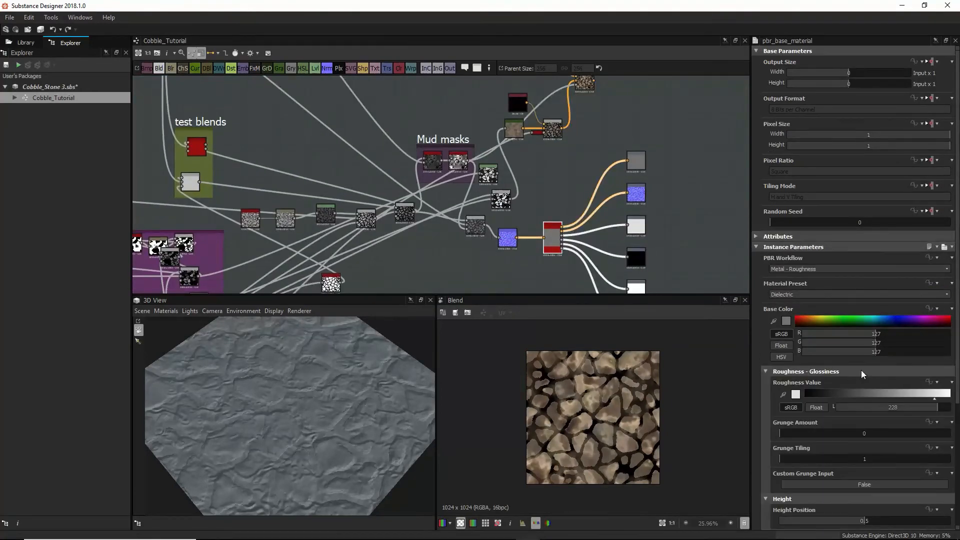
pyautogui.scroll(-3, 860, 367)
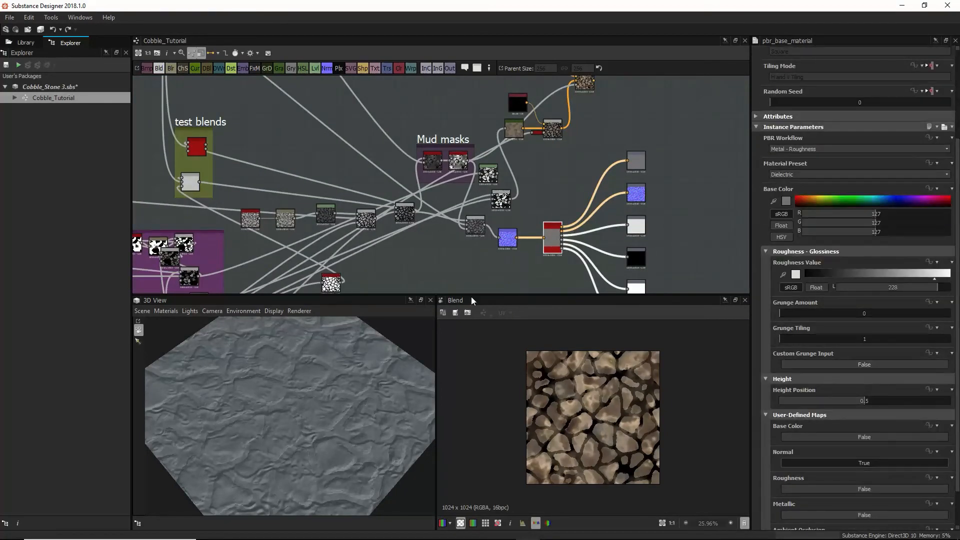
pyautogui.scroll(3, 586, 361)
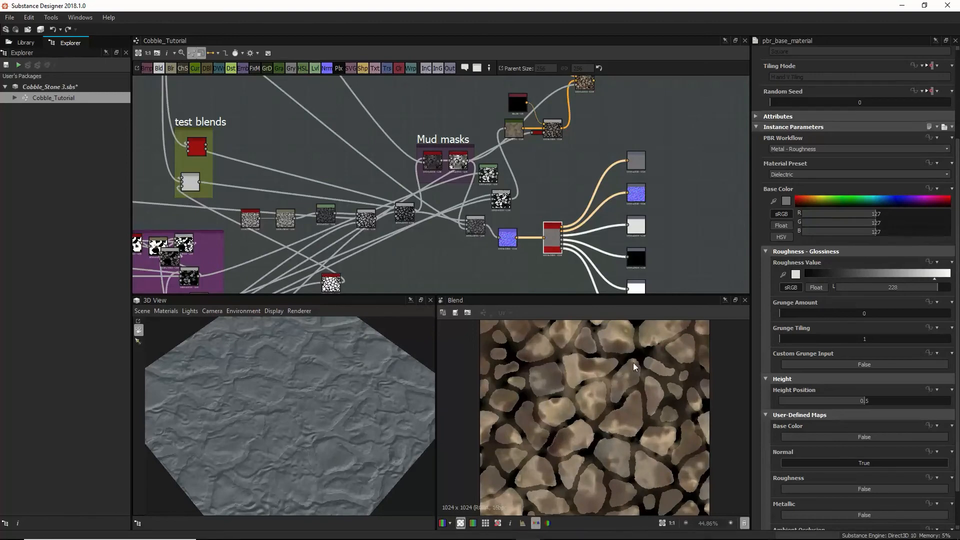
pyautogui.moveTo(554, 161); pyautogui.dragTo(538, 243, button='middle')
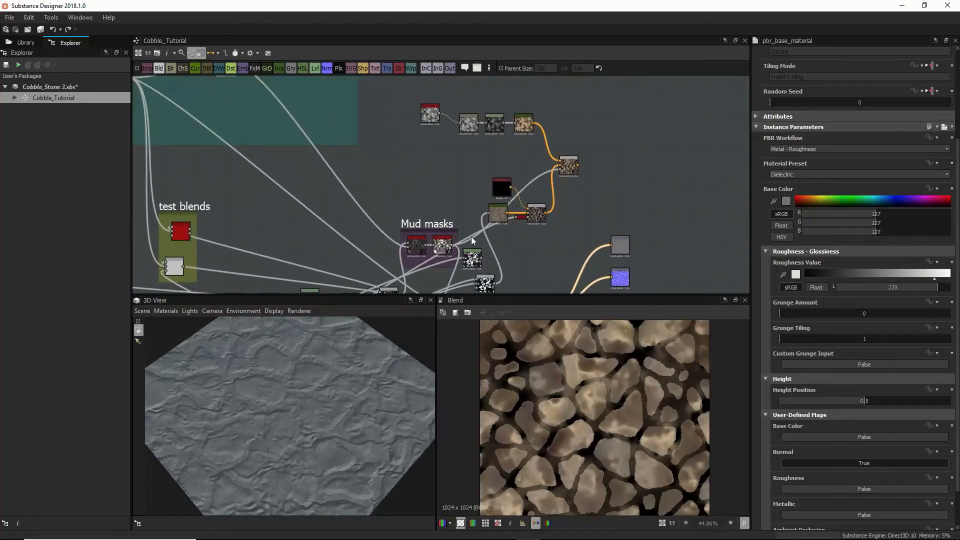
pyautogui.moveTo(471, 238); pyautogui.dragTo(470, 215, button='middle')
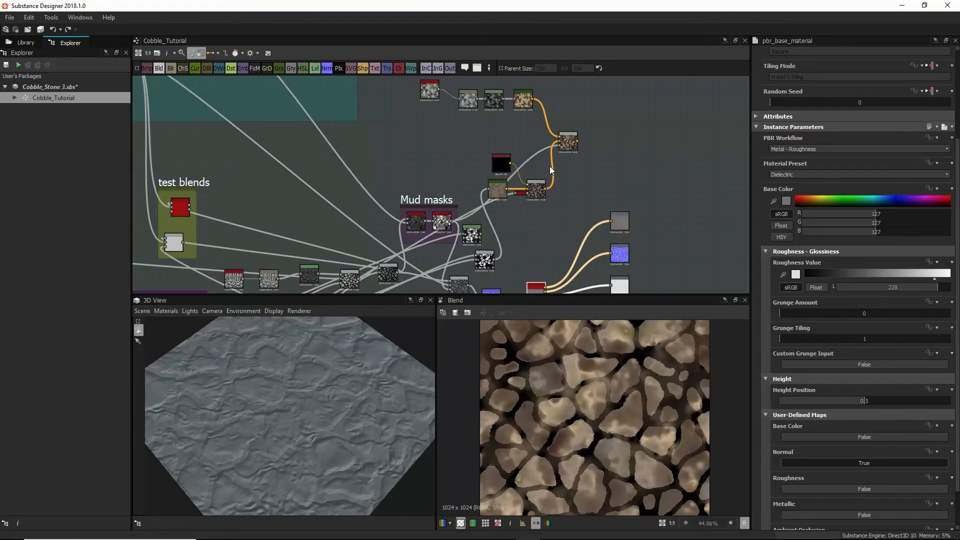
# Step: Try the stone-mask Histogram Scan below the Masks frame as the upper Blend's opacity input, and undo that link
pyautogui.moveTo(478, 230); pyautogui.dragTo(519, 182, button='middle')
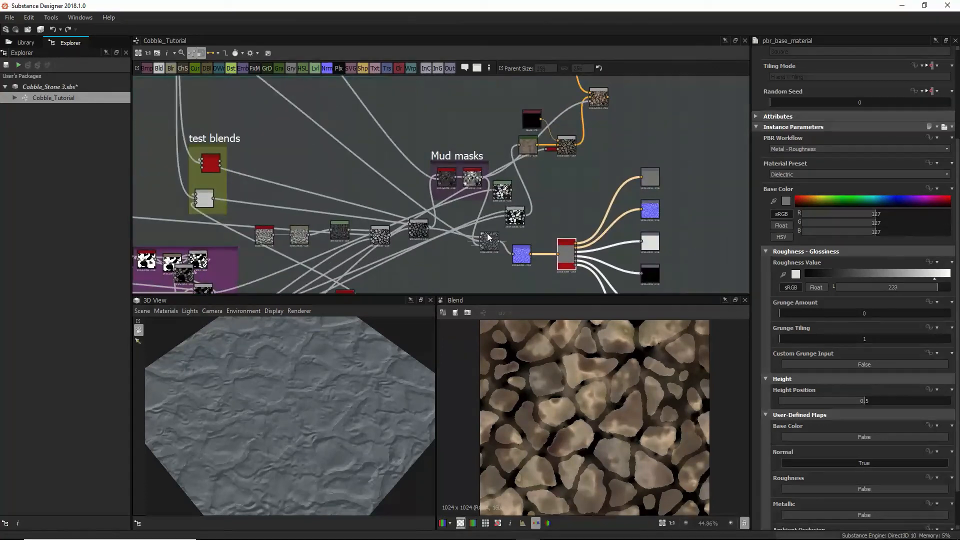
pyautogui.moveTo(552, 143); pyautogui.dragTo(544, 186, button='middle')
pyautogui.moveTo(506, 227); pyautogui.dragTo(555, 126, button='middle')
pyautogui.moveTo(413, 205); pyautogui.dragTo(453, 145, button='middle')
pyautogui.moveTo(239, 240)
pyautogui.mouseDown()
pyautogui.moveTo(257, 252)
pyautogui.moveTo(263, 243)
pyautogui.moveTo(250, 239)
pyautogui.mouseUp()
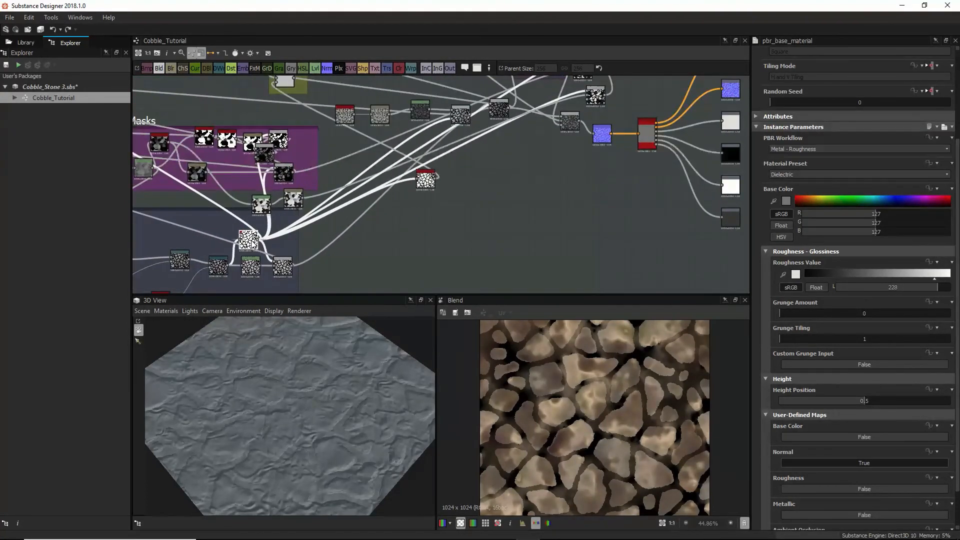
pyautogui.scroll(-3, 257, 247)
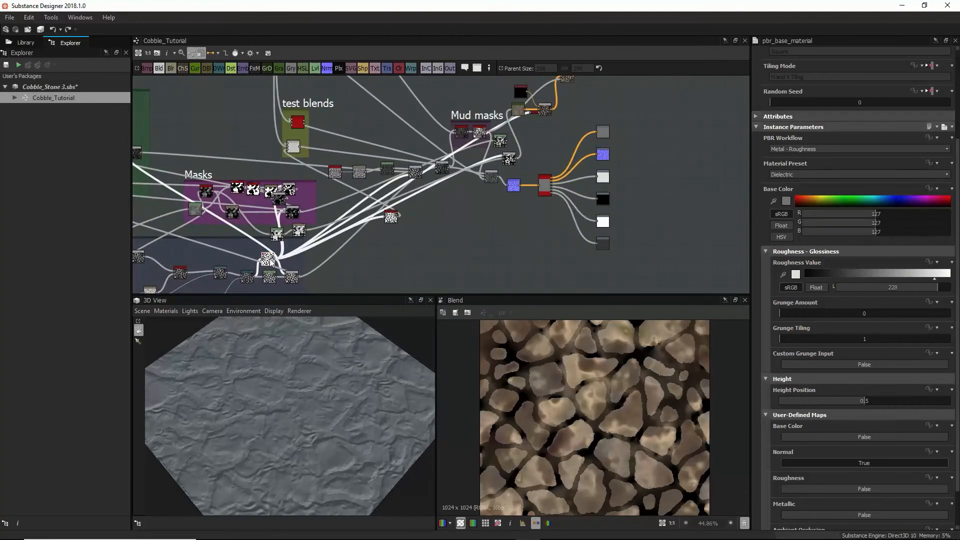
pyautogui.scroll(-1, 267, 253)
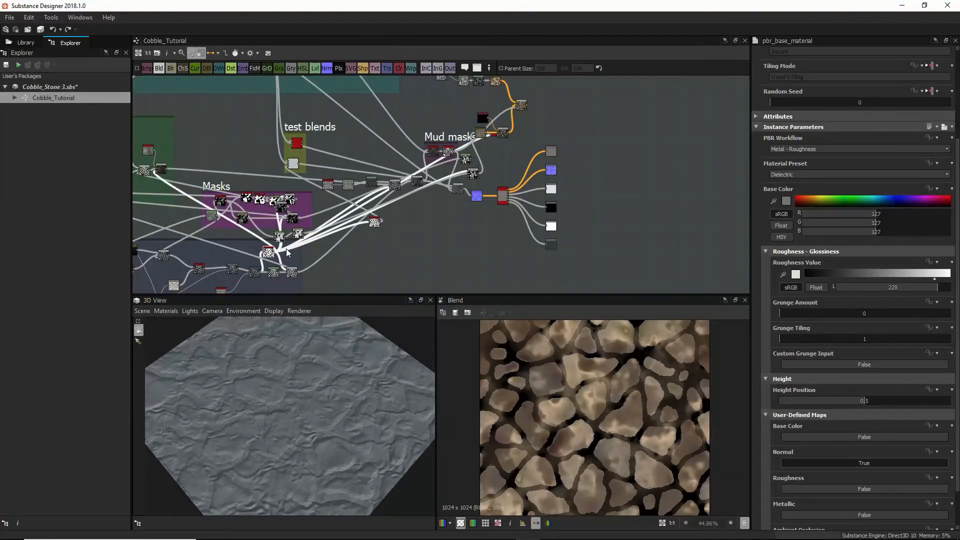
pyautogui.moveTo(275, 254); pyautogui.dragTo(520, 110)
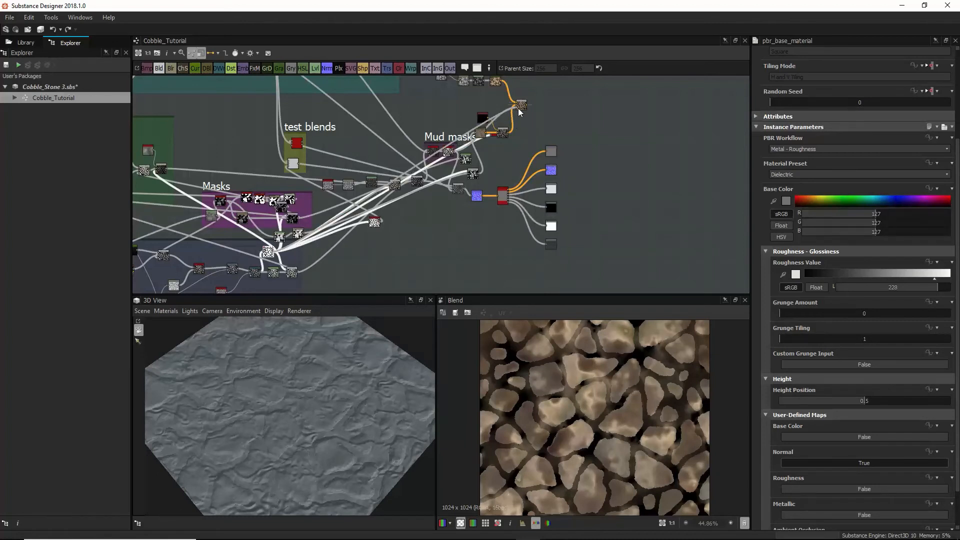
pyautogui.click(520, 110)
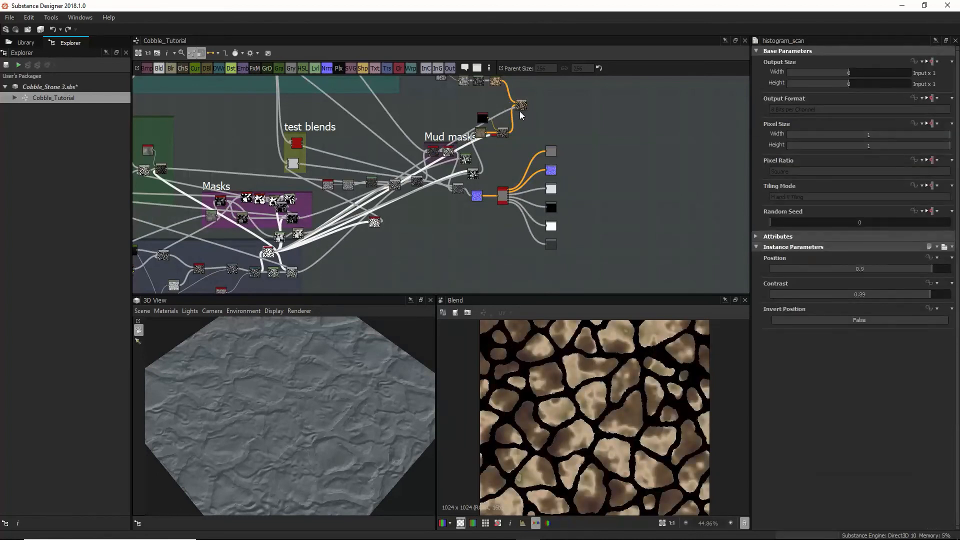
pyautogui.scroll(3, 585, 358)
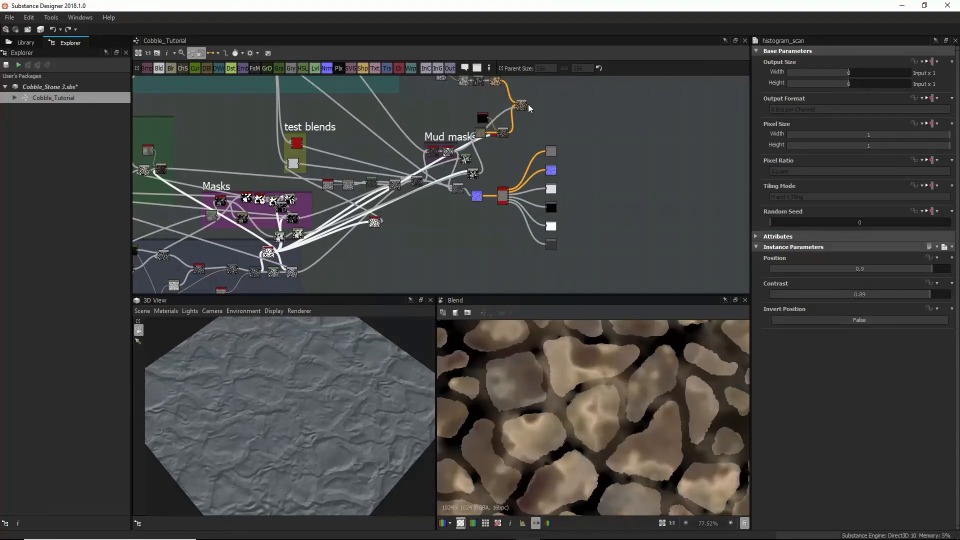
# Step: Undock the Invert Grayscale node from the stone-colour Blend and link its output to the upper Blend's opacity
pyautogui.scroll(5, 502, 211)
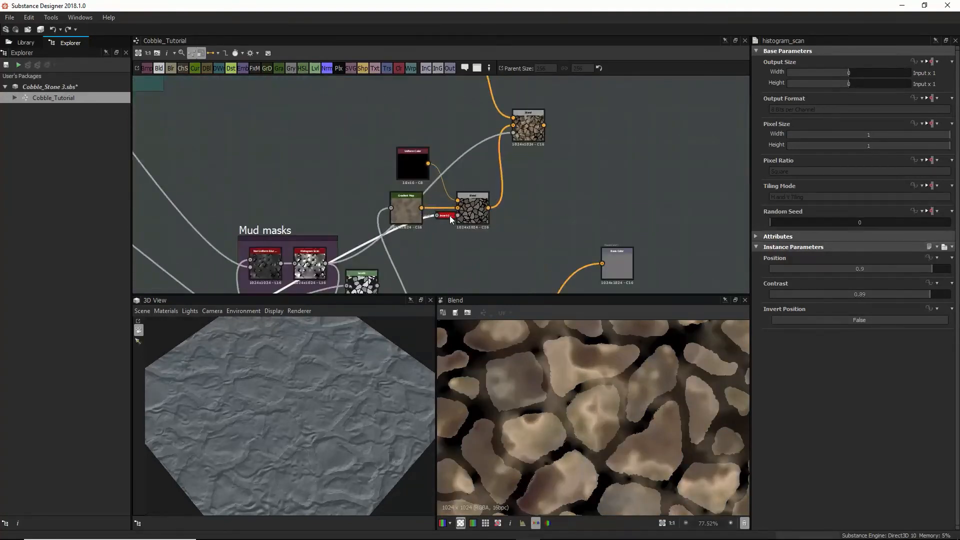
pyautogui.press('d')
pyautogui.moveTo(477, 263); pyautogui.dragTo(514, 133)
# Step: Move the Invert Grayscale node closer to the Mud masks frame and preview both its mask and the upper Blend
pyautogui.click(474, 260)
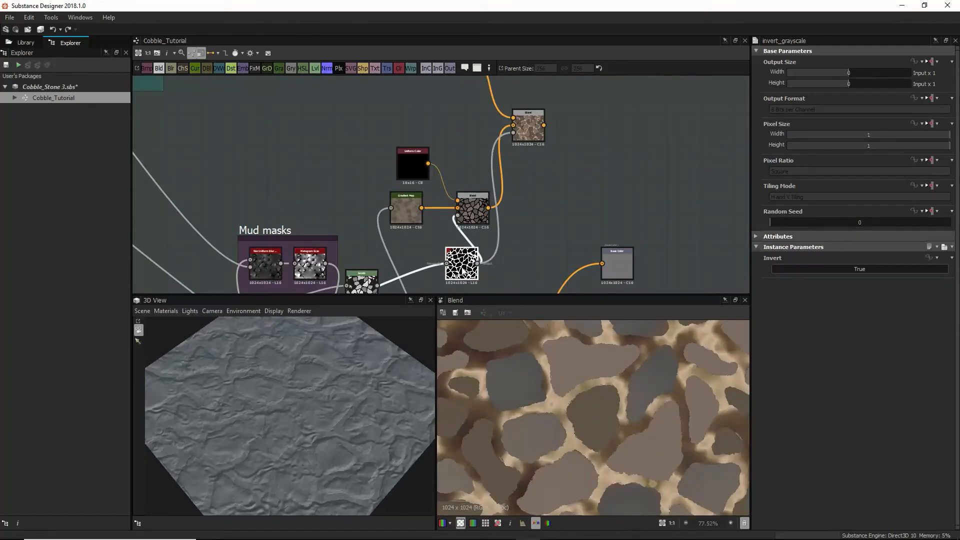
pyautogui.doubleClick(474, 260)
pyautogui.moveTo(474, 260); pyautogui.dragTo(451, 255)
pyautogui.click(528, 133)
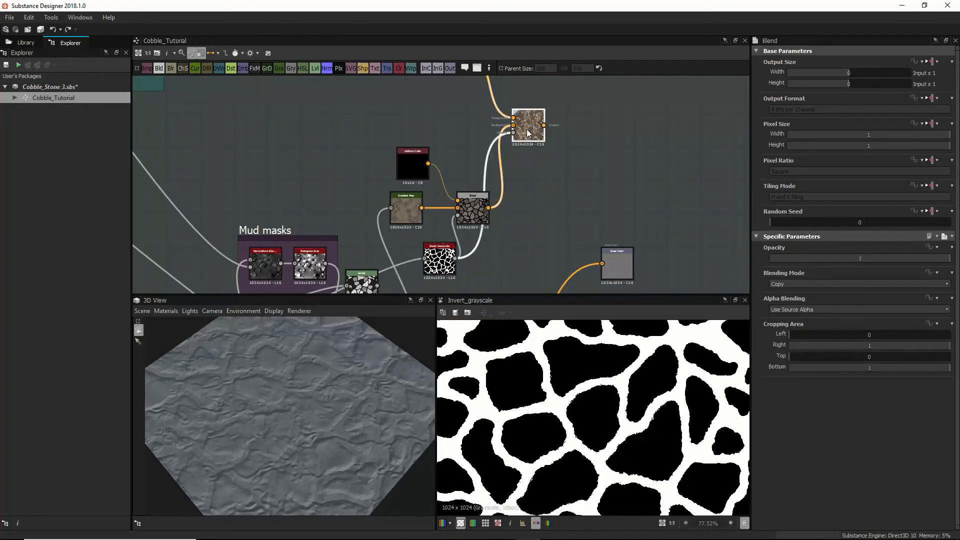
pyautogui.doubleClick(527, 130)
pyautogui.scroll(-3, 540, 150)
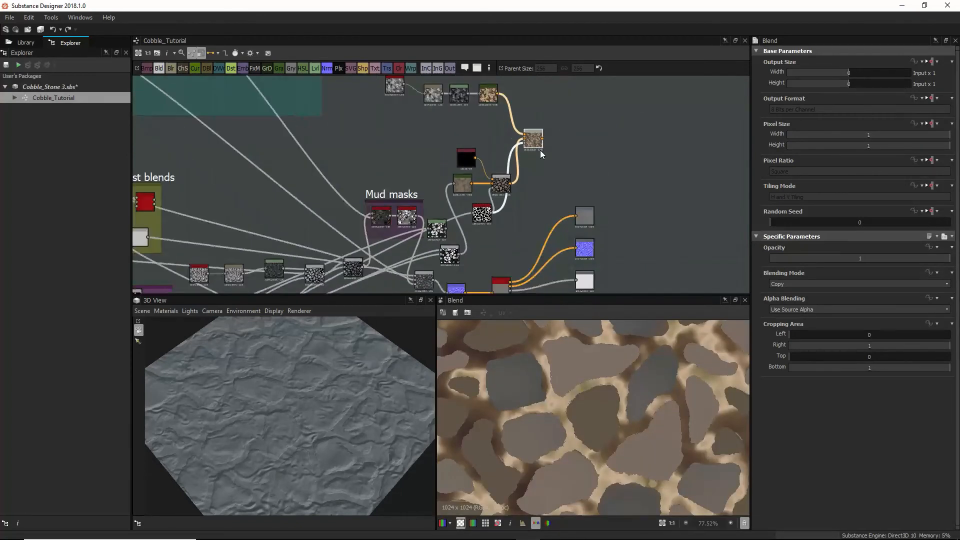
pyautogui.click(499, 186)
pyautogui.click(537, 142)
# Step: Set the PBR base material's user-defined Base Color map to True and link the upper Blend to its base colour input
pyautogui.moveTo(581, 276); pyautogui.dragTo(580, 200, button='middle')
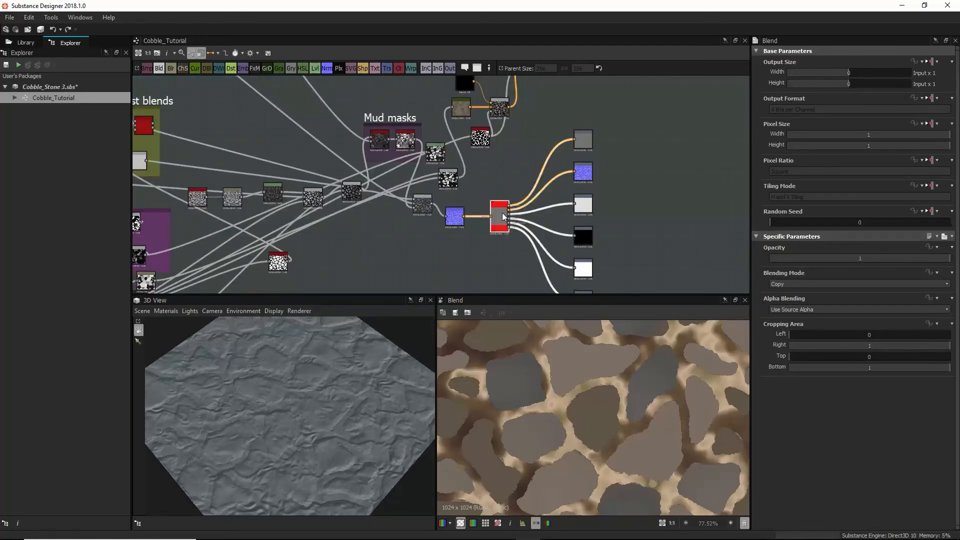
pyautogui.doubleClick(497, 224)
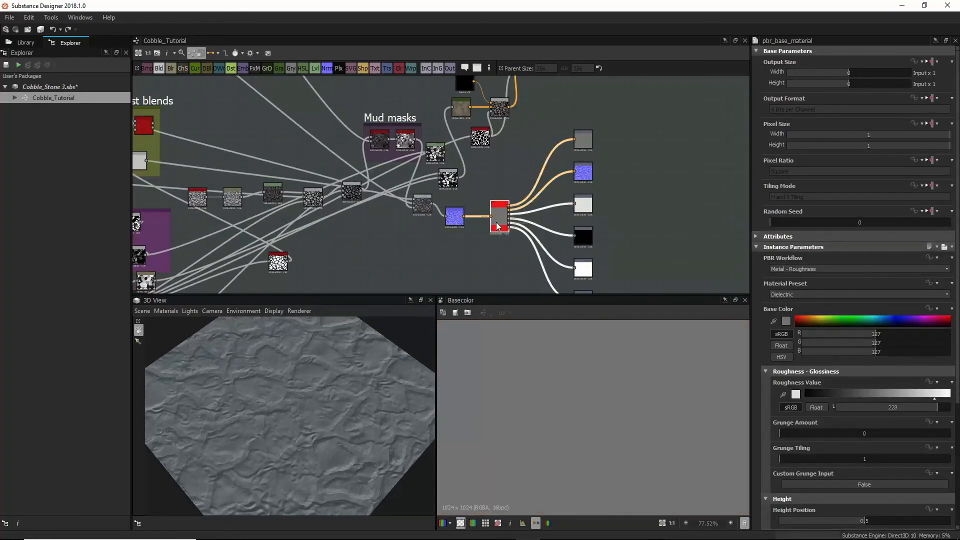
pyautogui.scroll(-5, 870, 470)
pyautogui.scroll(-1, 859, 483)
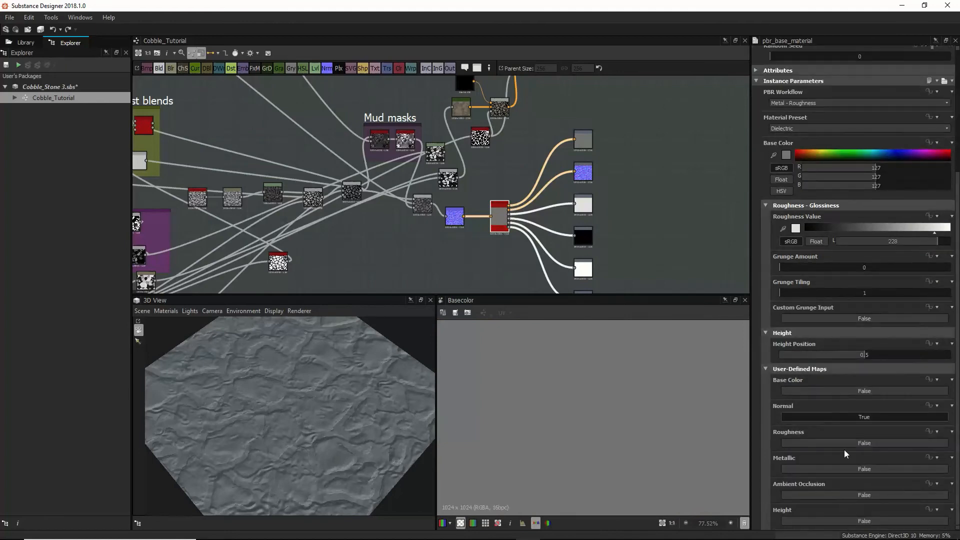
pyautogui.click(828, 390)
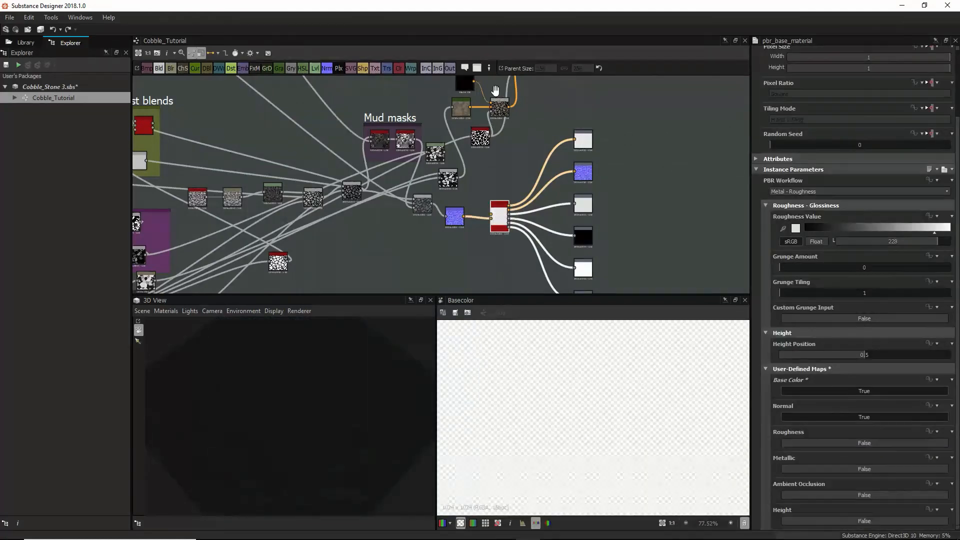
pyautogui.scroll(-4, 494, 114)
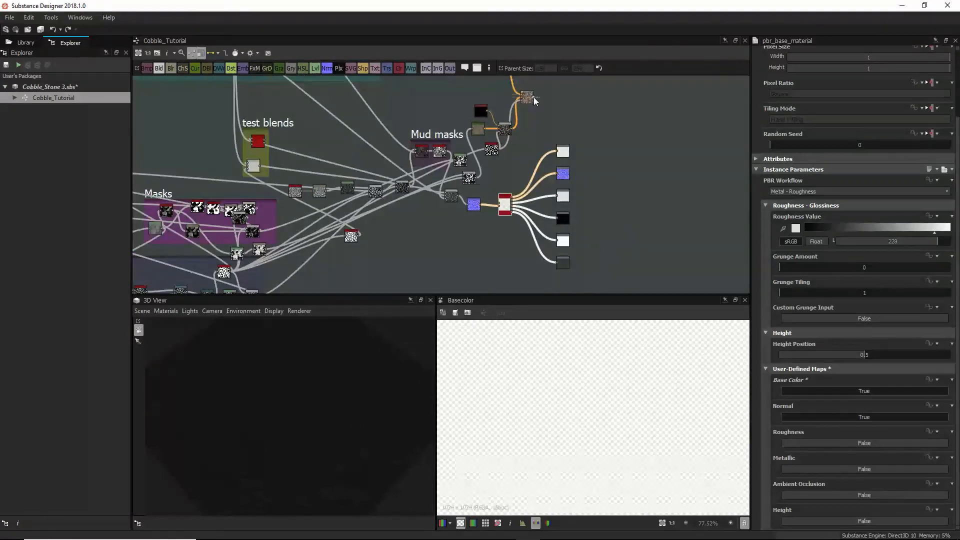
pyautogui.moveTo(533, 96); pyautogui.dragTo(499, 200)
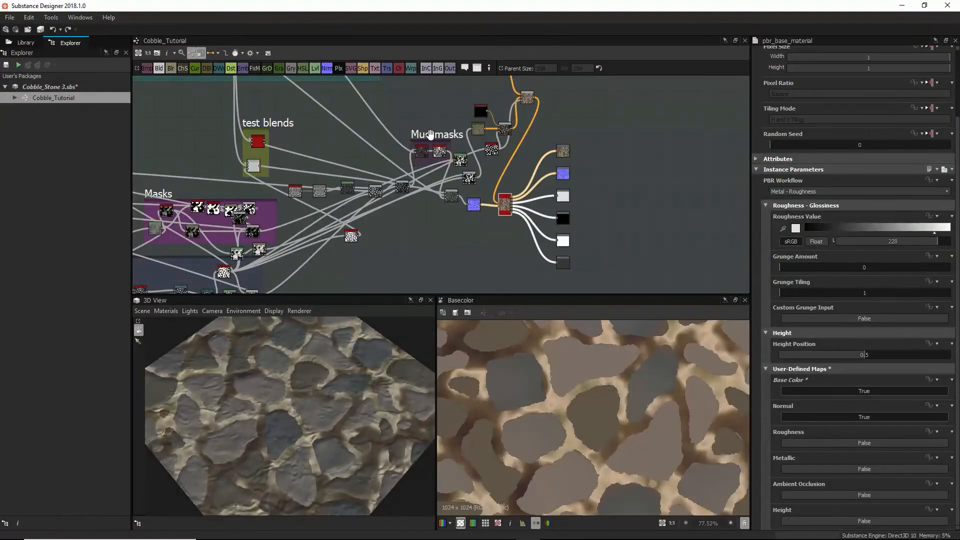
# Step: Rearrange the graph by moving the Mud masks frame towards the test blends frame and spacing the PBR base material and outputs farther away
pyautogui.moveTo(430, 134); pyautogui.dragTo(383, 129)
pyautogui.moveTo(446, 99)
pyautogui.mouseDown()
pyautogui.moveTo(512, 132)
pyautogui.moveTo(463, 103)
pyautogui.moveTo(441, 111)
pyautogui.mouseUp()
pyautogui.moveTo(499, 132); pyautogui.dragTo(596, 278)
pyautogui.moveTo(505, 206); pyautogui.dragTo(594, 206)
pyautogui.click(538, 149)
pyautogui.moveTo(538, 149); pyautogui.dragTo(539, 203, button='middle')
pyautogui.moveTo(515, 168); pyautogui.dragTo(541, 198)
# Step: Link the teal frame's branching output node directly to the mud Gradient Map's input, replacing its previous source
pyautogui.scroll(8, 302, 416)
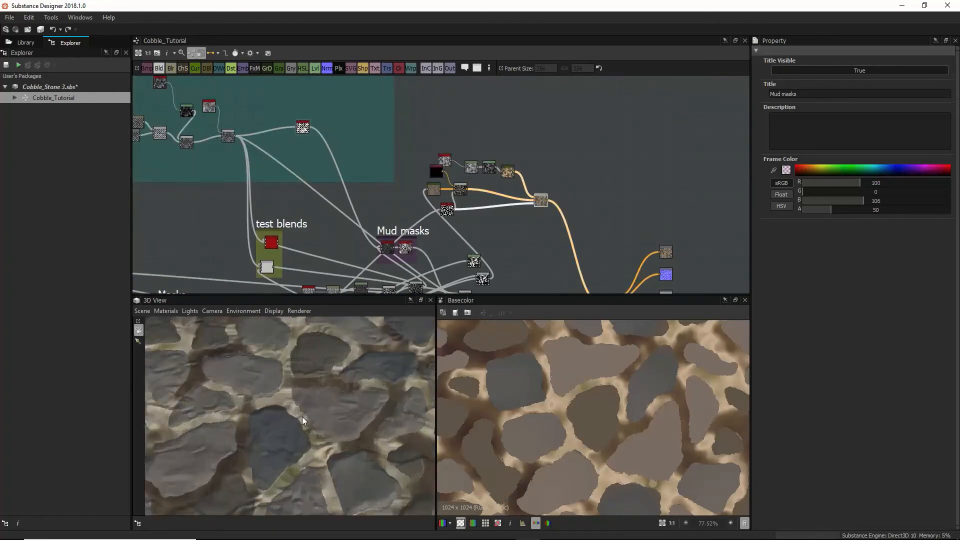
pyautogui.scroll(-5, 302, 416)
pyautogui.moveTo(304, 419); pyautogui.dragTo(250, 415)
pyautogui.scroll(-3, 340, 408)
pyautogui.scroll(5, 302, 410)
pyautogui.moveTo(352, 389); pyautogui.dragTo(344, 367)
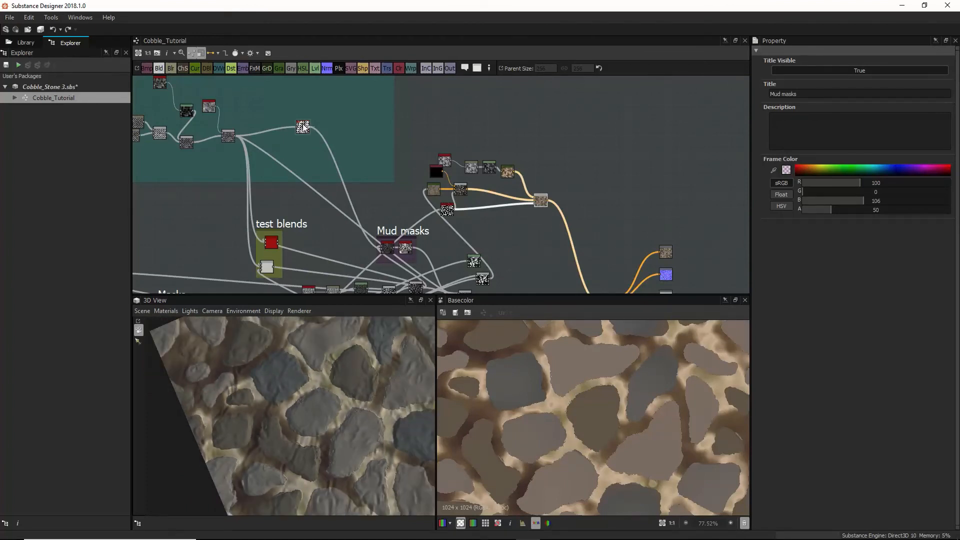
pyautogui.moveTo(236, 136); pyautogui.dragTo(502, 171)
pyautogui.click(502, 171)
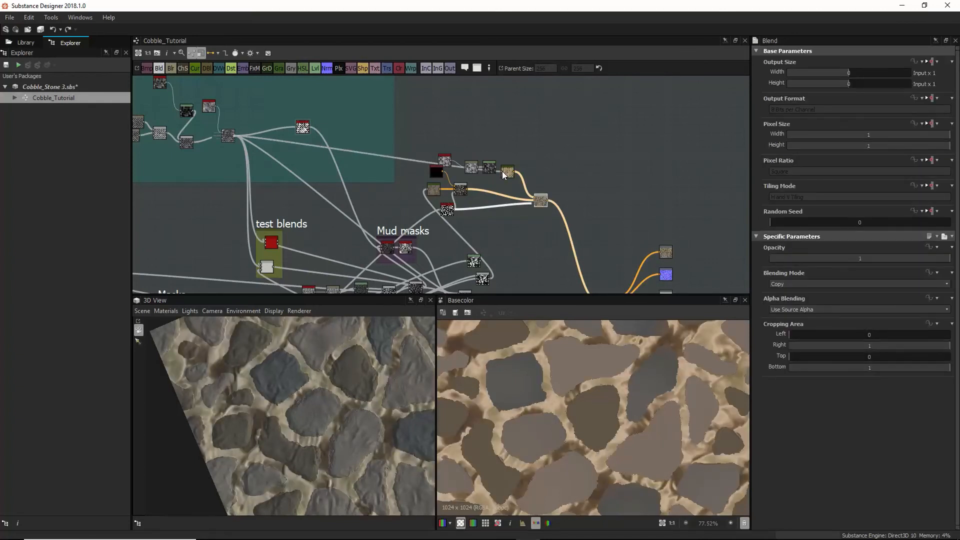
# Step: Examine the mud Gradient Map and the upper Blend in preview, and check the mud colours between the stones on the 3D surface
pyautogui.scroll(3, 316, 419)
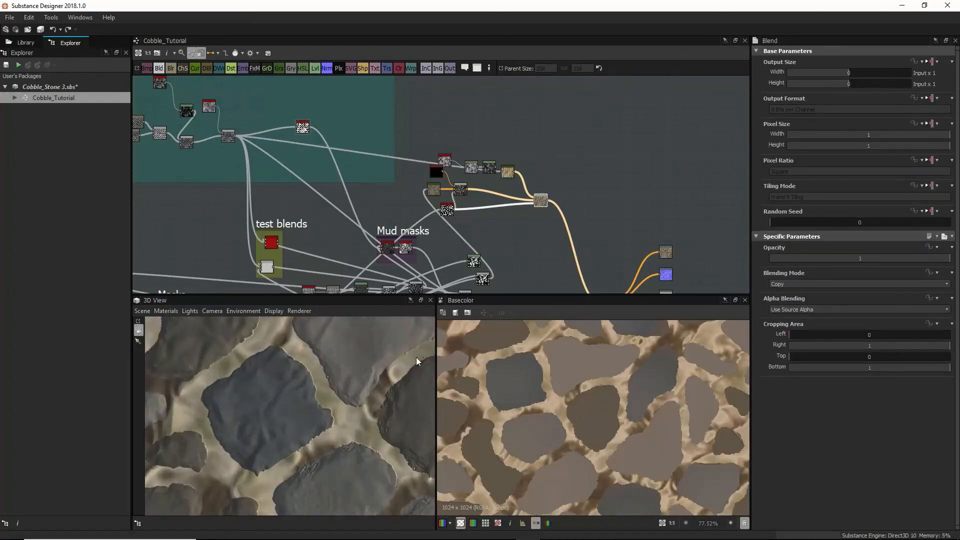
pyautogui.click(508, 173)
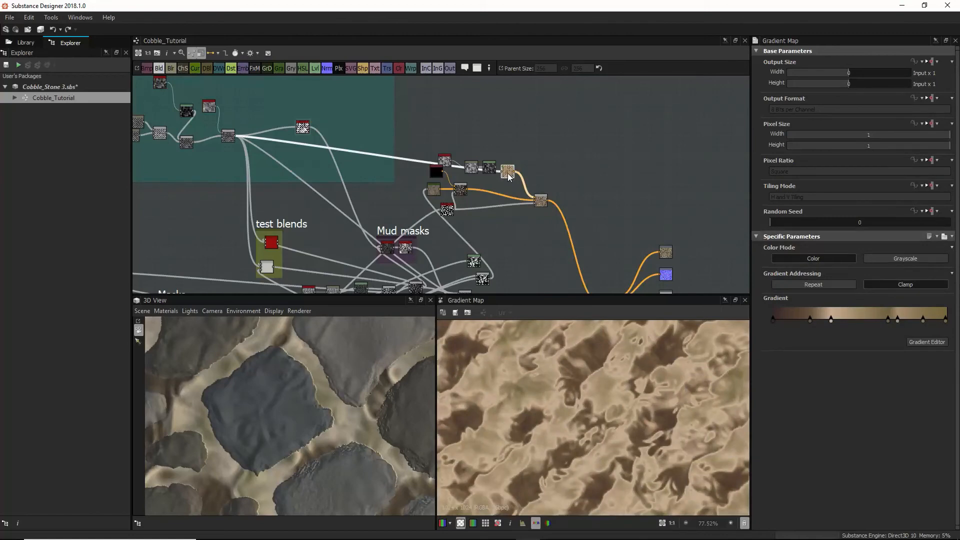
pyautogui.scroll(-4, 297, 445)
pyautogui.moveTo(296, 445); pyautogui.dragTo(224, 413)
pyautogui.scroll(3, 280, 382)
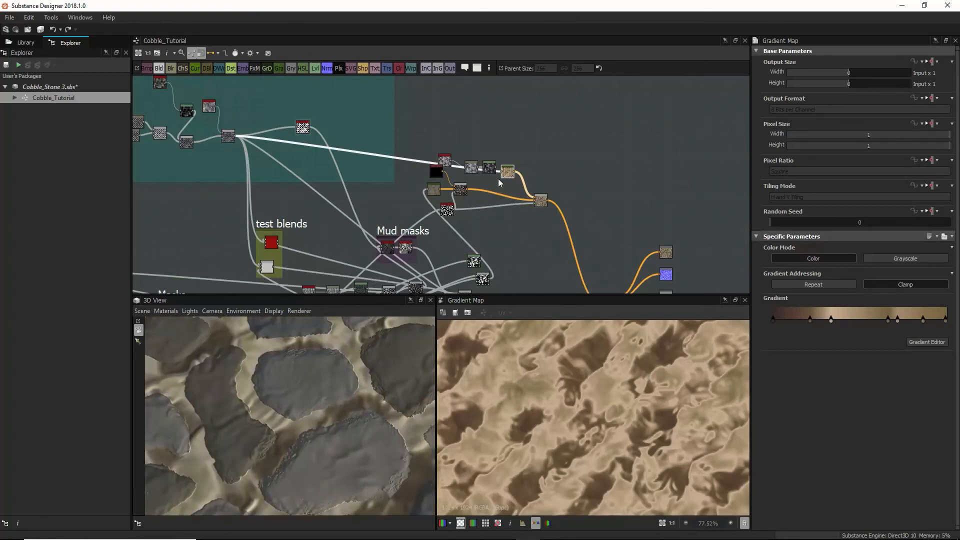
pyautogui.scroll(-4, 557, 229)
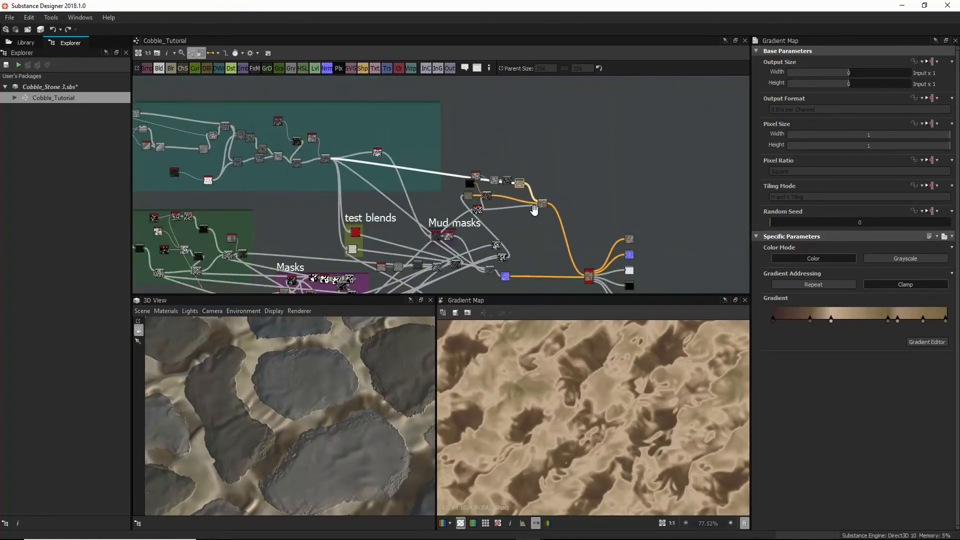
pyautogui.click(519, 177)
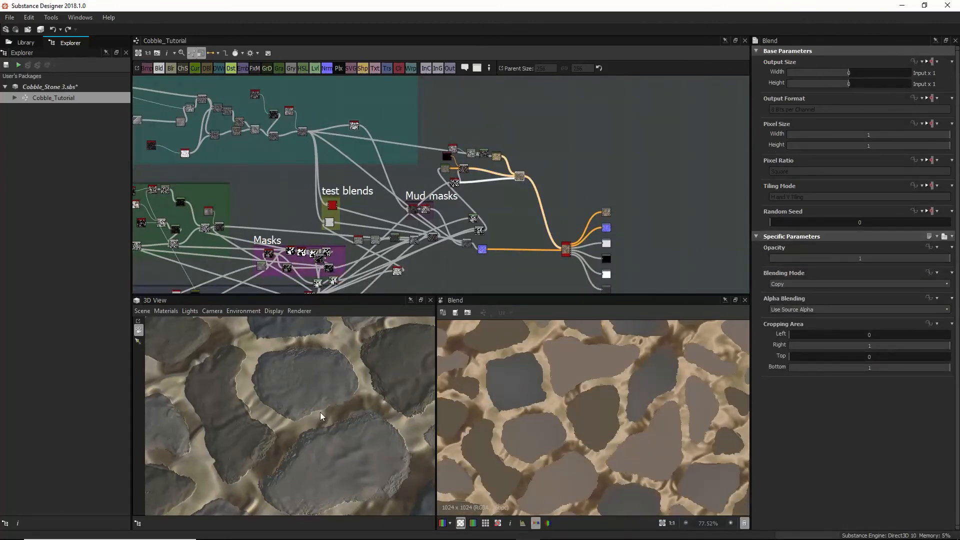
pyautogui.scroll(-5, 319, 411)
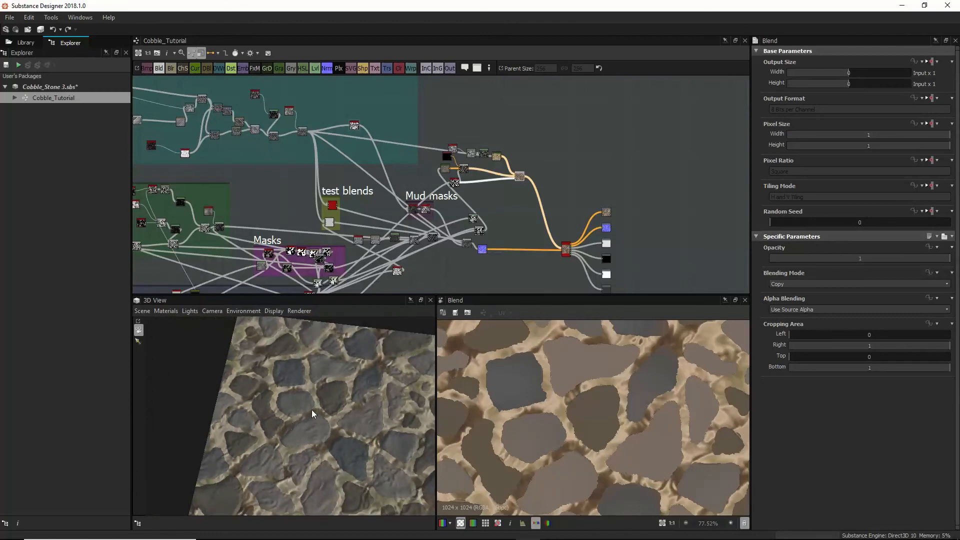
pyautogui.scroll(2, 487, 202)
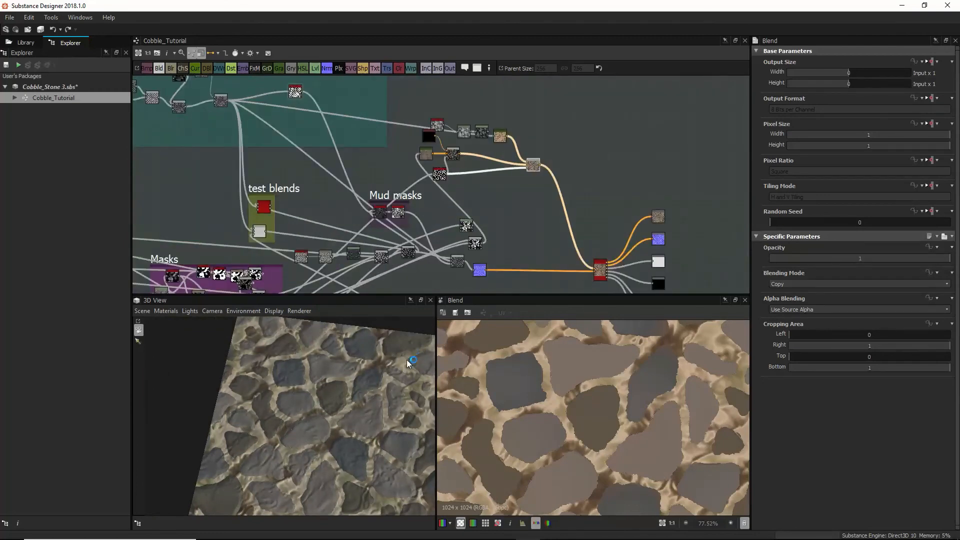
# Step: Try the black-and-white mask from the teal frame as the upper Blend's opacity input, and undo that link
pyautogui.scroll(1, 447, 207)
pyautogui.moveTo(397, 215); pyautogui.dragTo(521, 187)
pyautogui.moveTo(355, 172); pyautogui.dragTo(397, 209, button='middle')
pyautogui.moveTo(311, 110); pyautogui.dragTo(589, 200)
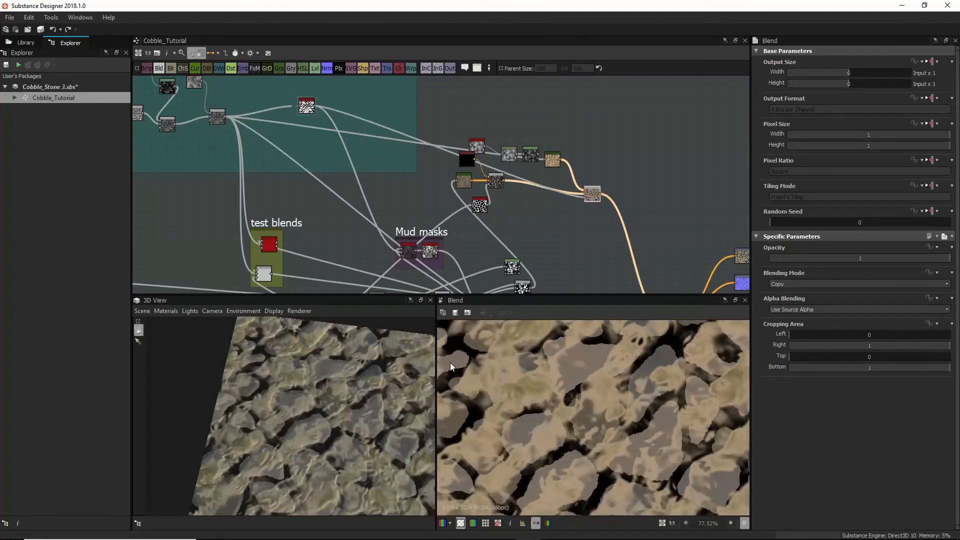
pyautogui.hotkey('ctrl', 'z')
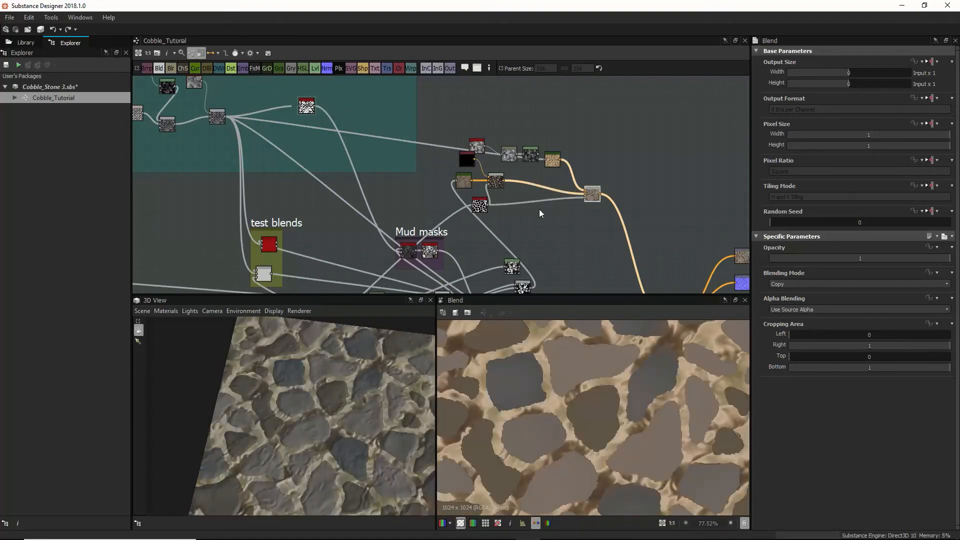
# Step: Try adding another Blend node fed by the upper Blend, and remove it again
pyautogui.moveTo(498, 191); pyautogui.dragTo(474, 146, button='middle')
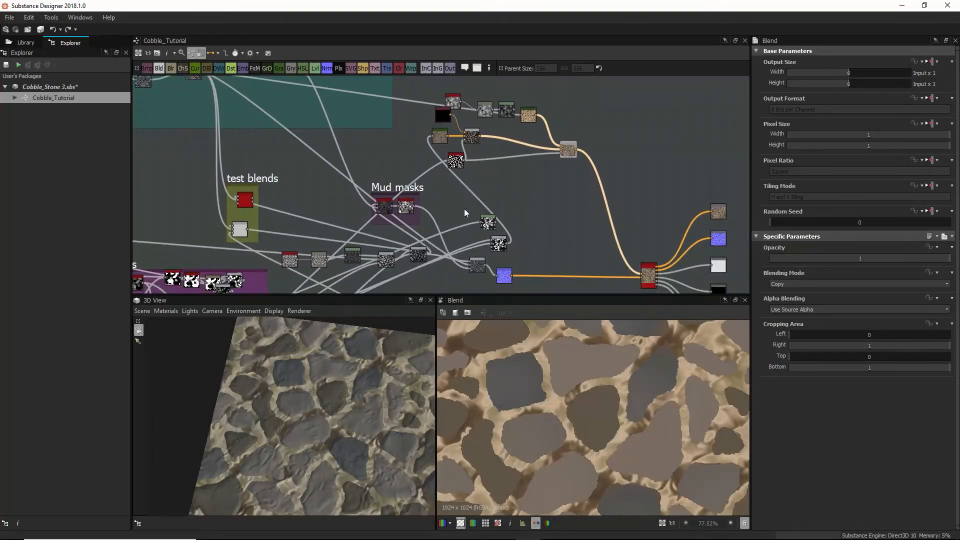
pyautogui.rightClick(528, 173)
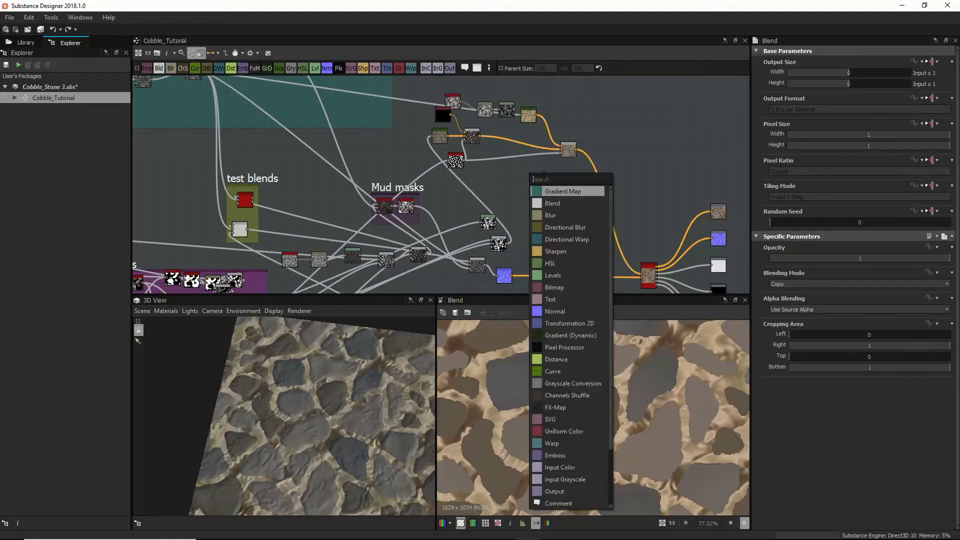
pyautogui.click(552, 204)
pyautogui.moveTo(531, 174); pyautogui.dragTo(596, 167)
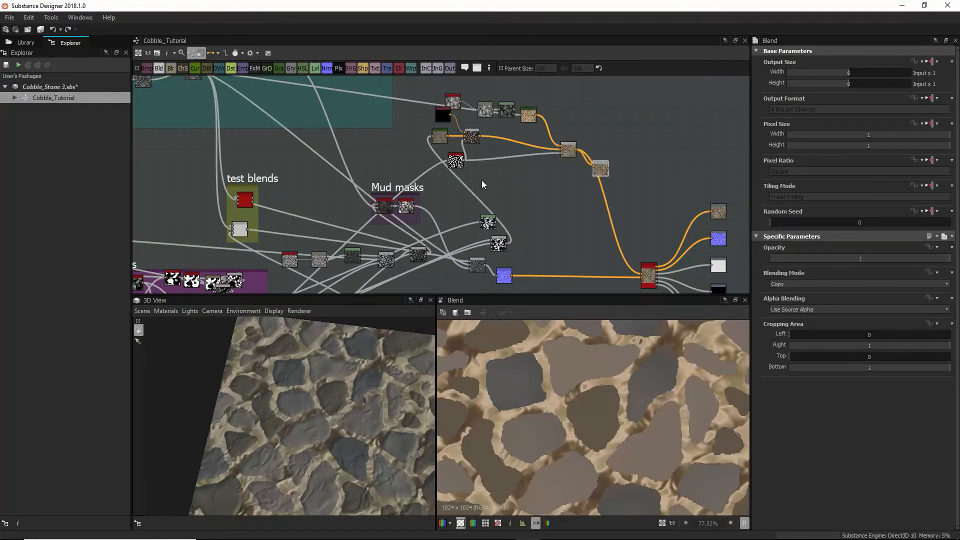
pyautogui.hotkey('ctrl', 'z')
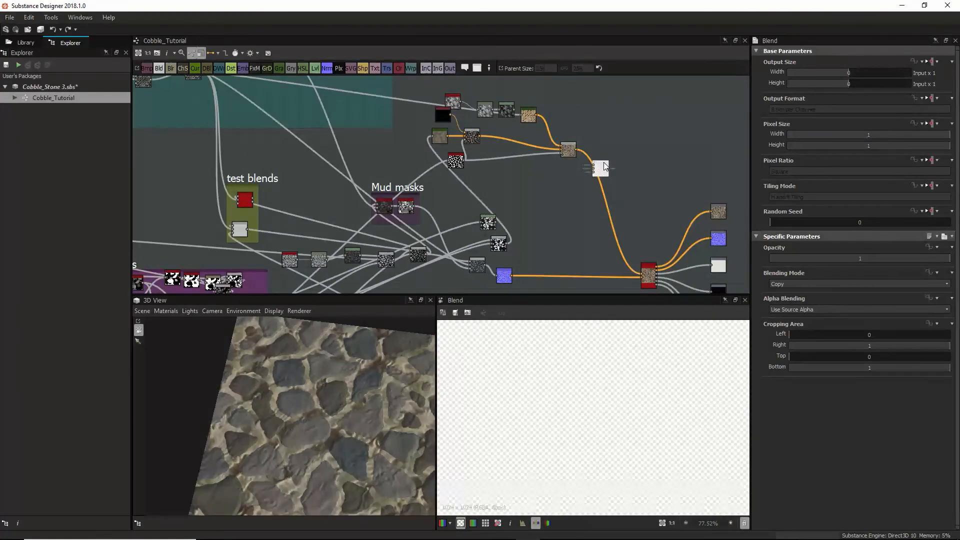
pyautogui.press('Delete')
# Step: Link the second Mud masks node to the upper Blend's opacity, then try swapping its two colour inputs and undo the swap
pyautogui.moveTo(414, 206); pyautogui.dragTo(562, 154)
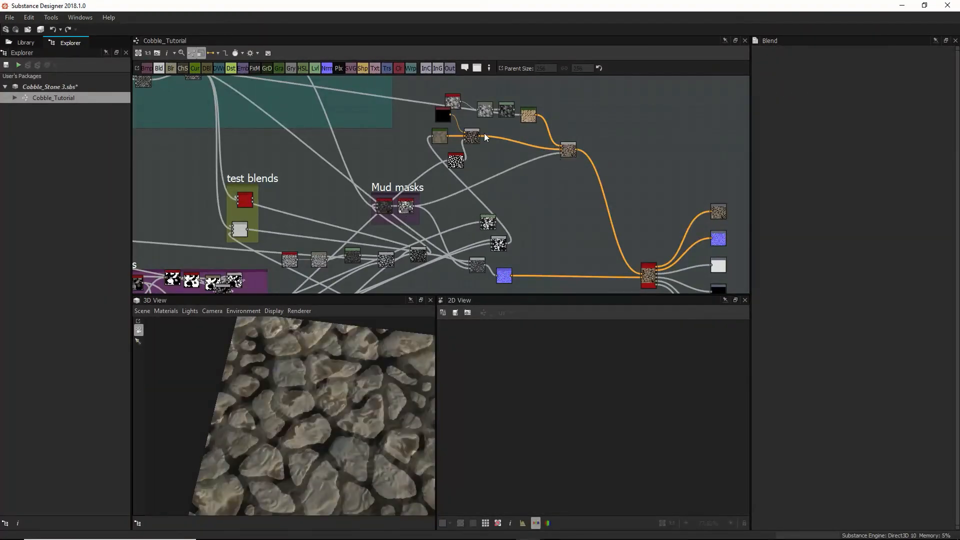
pyautogui.moveTo(478, 135); pyautogui.dragTo(560, 144)
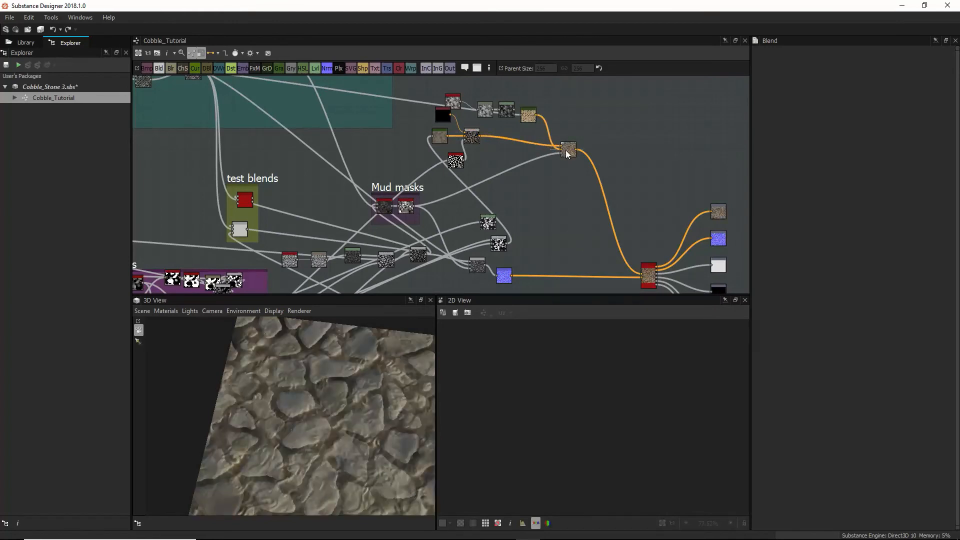
pyautogui.scroll(5, 341, 429)
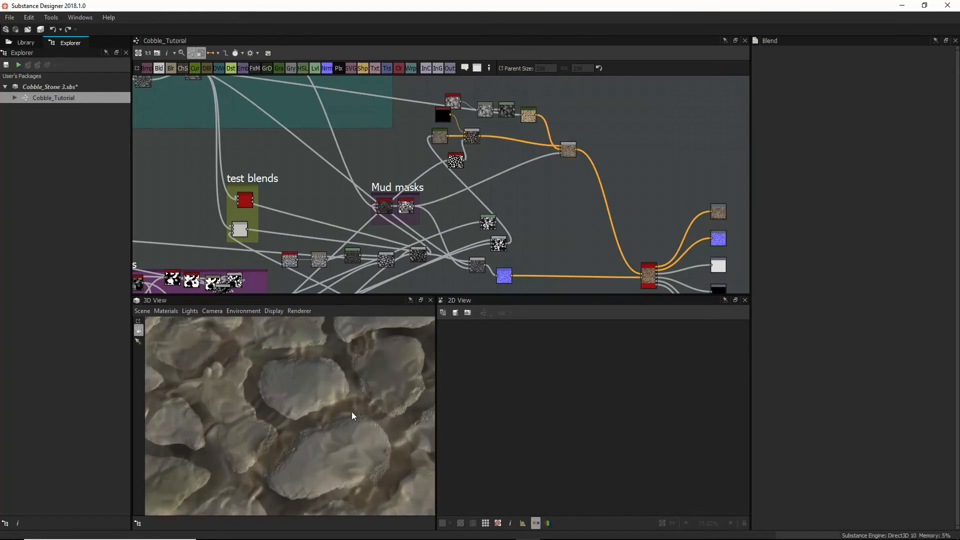
pyautogui.moveTo(352, 412)
pyautogui.mouseDown()
pyautogui.moveTo(325, 410)
pyautogui.moveTo(337, 406)
pyautogui.moveTo(357, 424)
pyautogui.mouseUp()
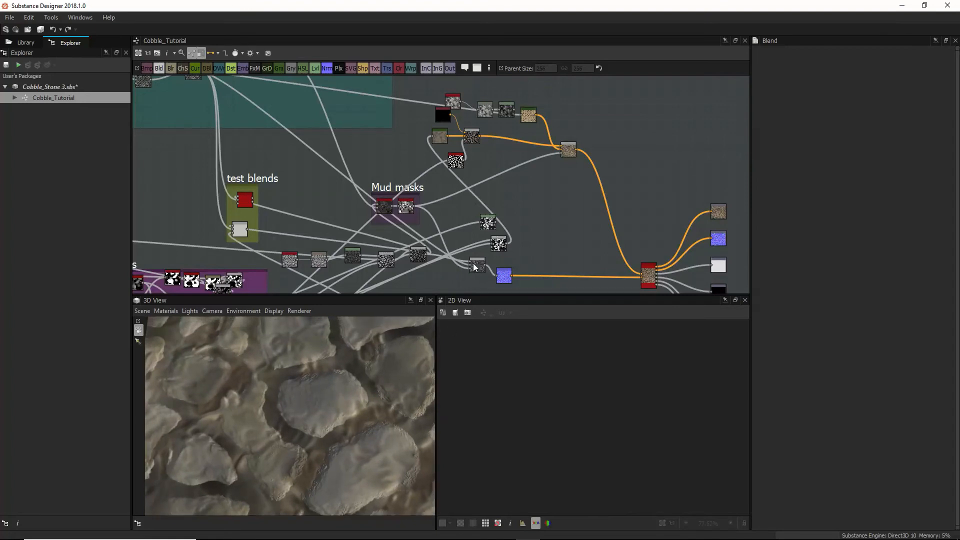
pyautogui.hotkey('ctrl', 'z')
pyautogui.hotkey('ctrl', 'y')
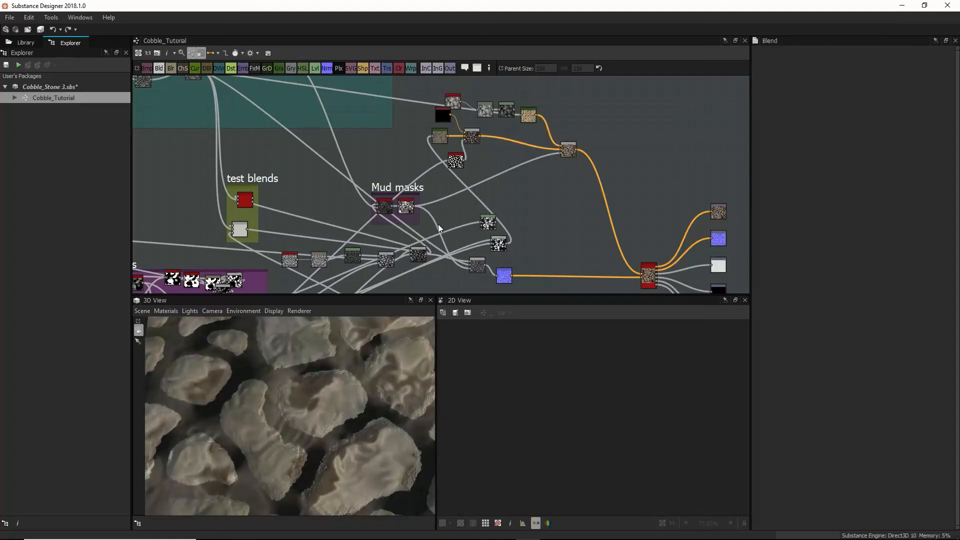
pyautogui.scroll(-3, 321, 386)
pyautogui.scroll(3, 323, 388)
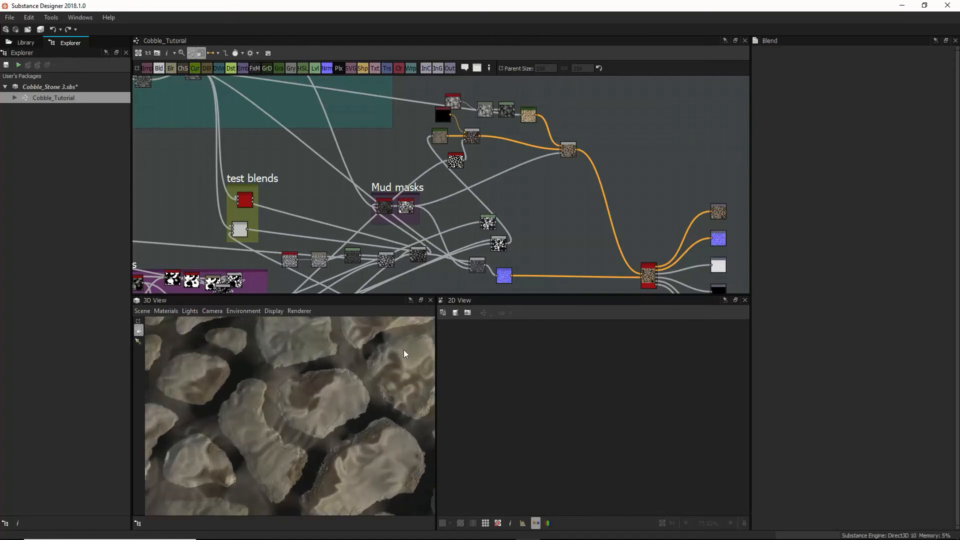
pyautogui.doubleClick(528, 116)
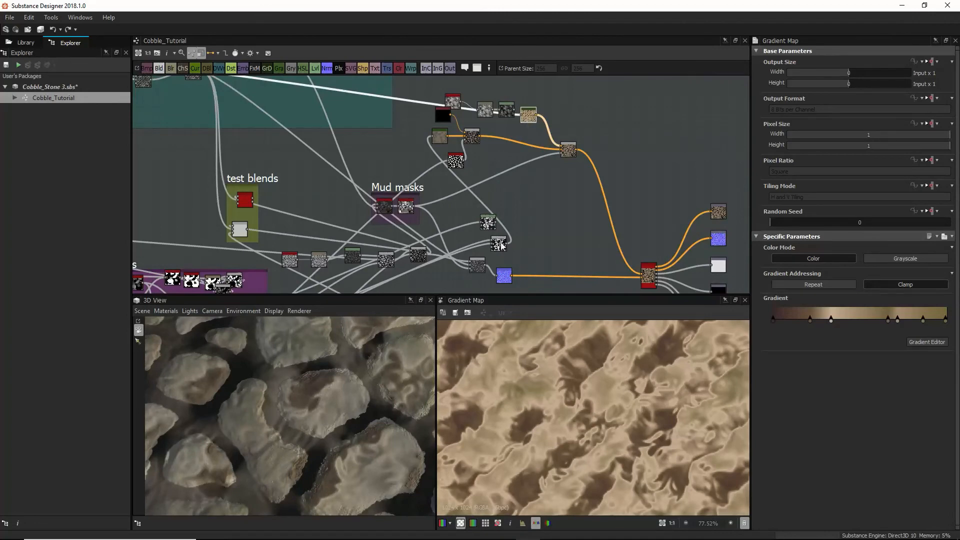
pyautogui.scroll(-2, 516, 209)
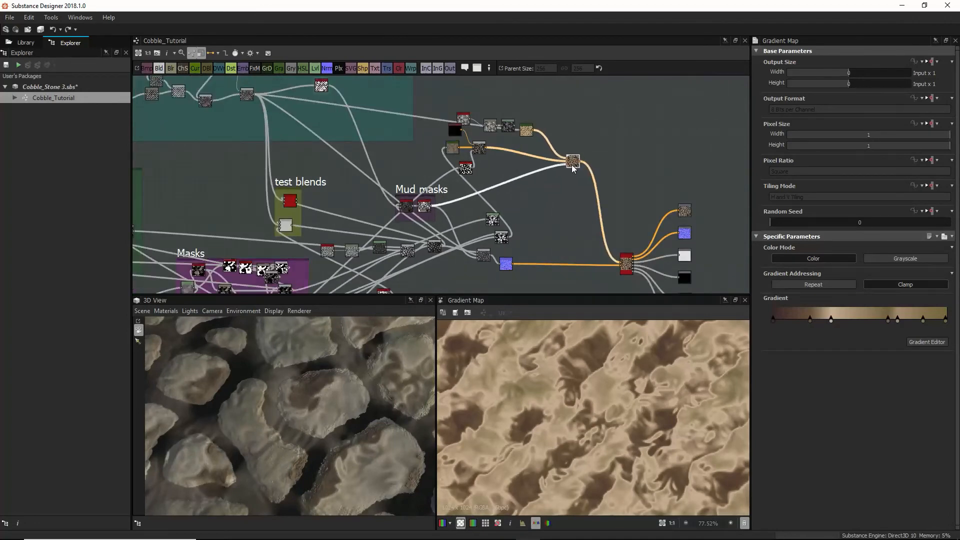
pyautogui.press('space')
pyautogui.click(579, 223)
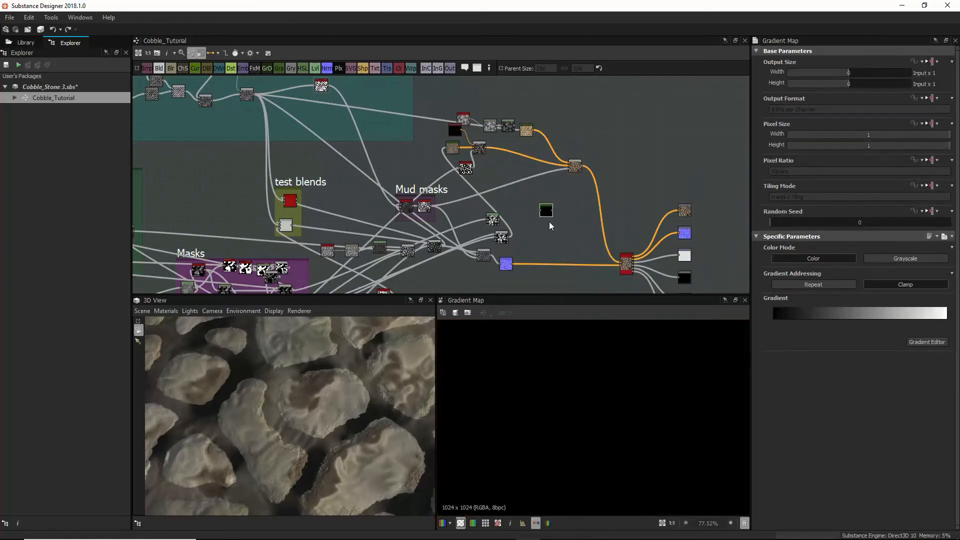
pyautogui.press('Delete')
# Step: Add a Blend node beside the mud Gradient Map, above the upper Blend, and link the Gradient Map to it
pyautogui.press('space')
pyautogui.write('b')
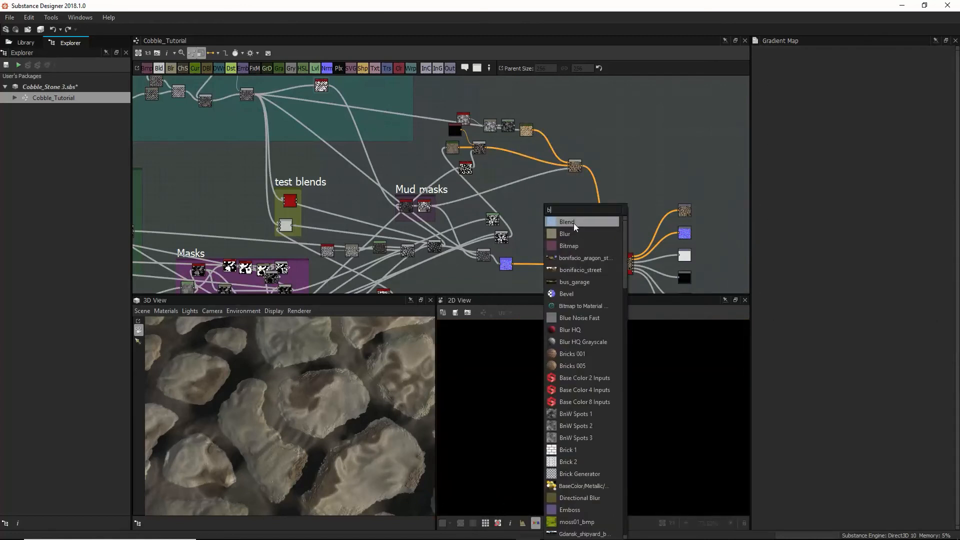
pyautogui.click(574, 223)
pyautogui.moveTo(541, 219); pyautogui.dragTo(571, 122)
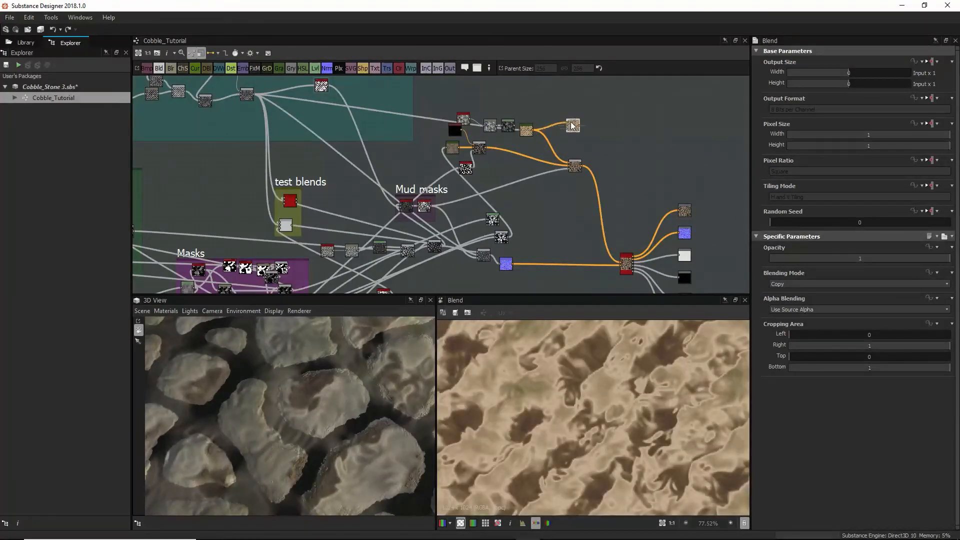
# Step: Link the Non Uniform Blur Grayscale mask from the Mud masks frame to the new Blend's opacity, and move the Gradient Map higher up
pyautogui.moveTo(443, 178); pyautogui.dragTo(425, 229, button='middle')
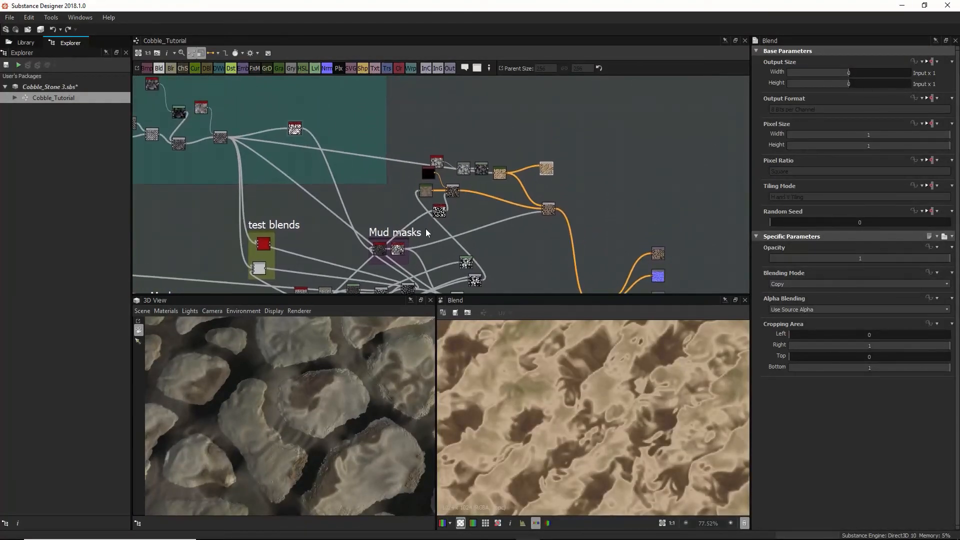
pyautogui.doubleClick(382, 251)
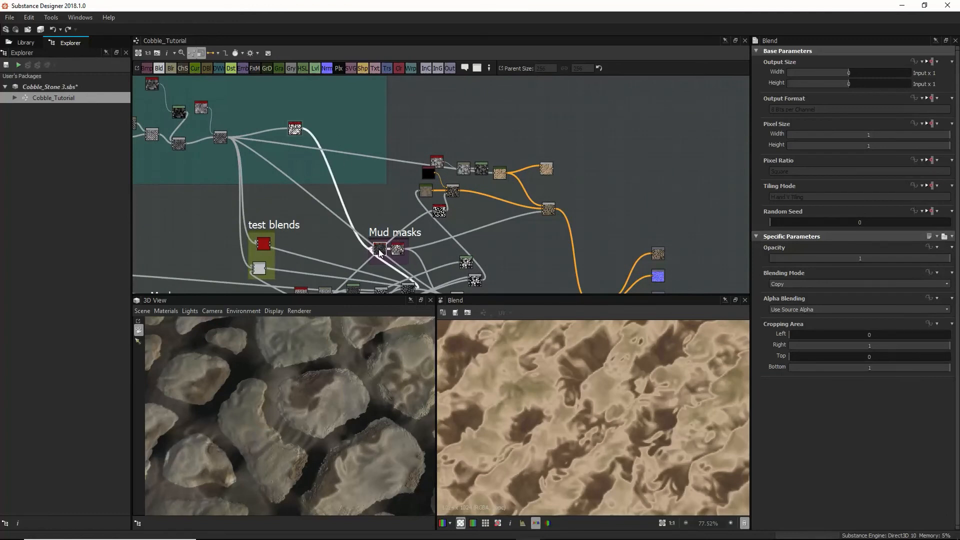
pyautogui.moveTo(386, 249); pyautogui.dragTo(498, 161)
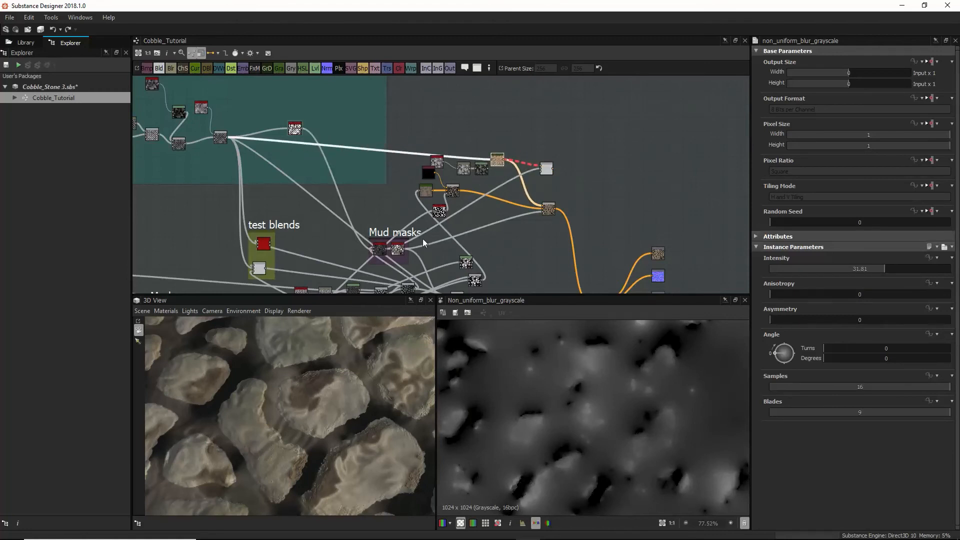
pyautogui.hotkey('ctrl', 'z')
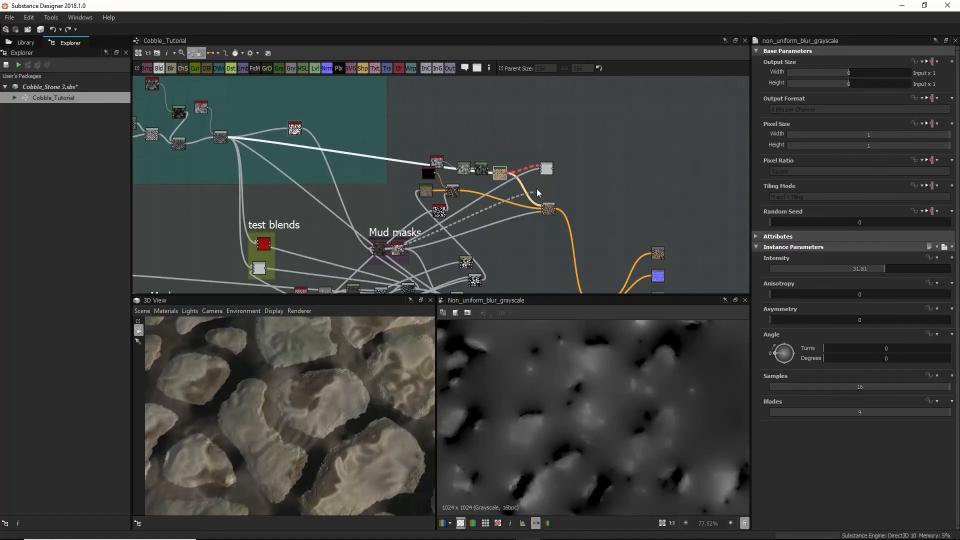
pyautogui.moveTo(500, 173); pyautogui.dragTo(507, 132)
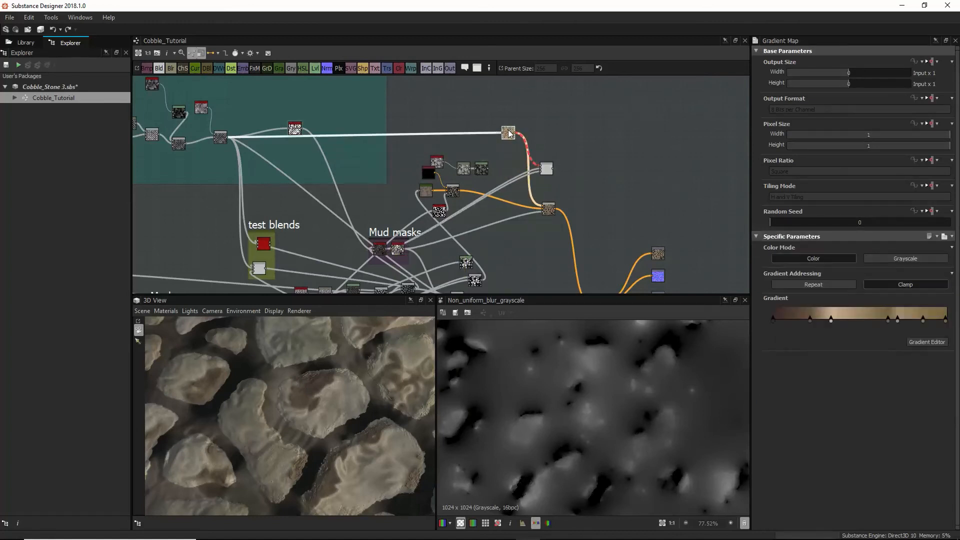
# Step: Link the black colour node to the new Blend's foreground and the mud Gradient Map to its background
pyautogui.scroll(2, 463, 232)
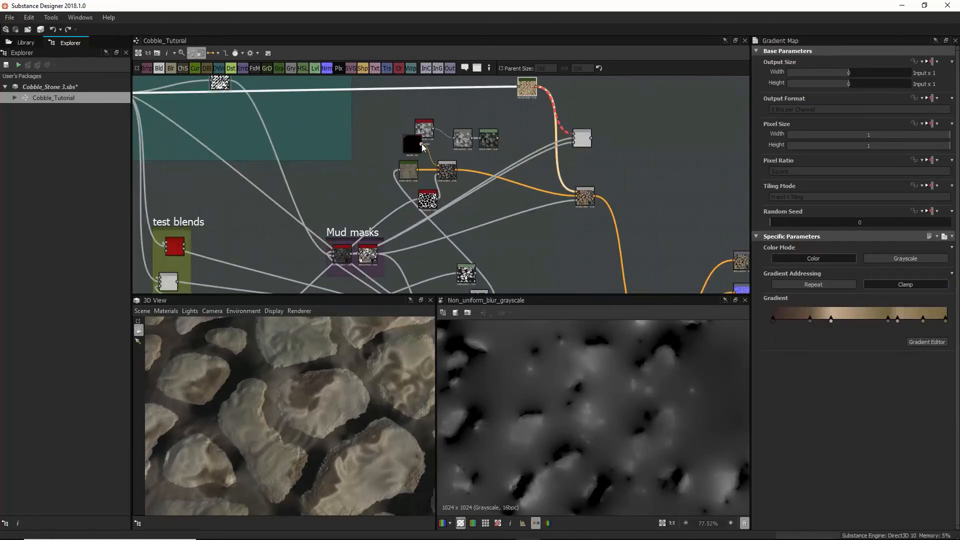
pyautogui.moveTo(565, 144); pyautogui.dragTo(574, 136)
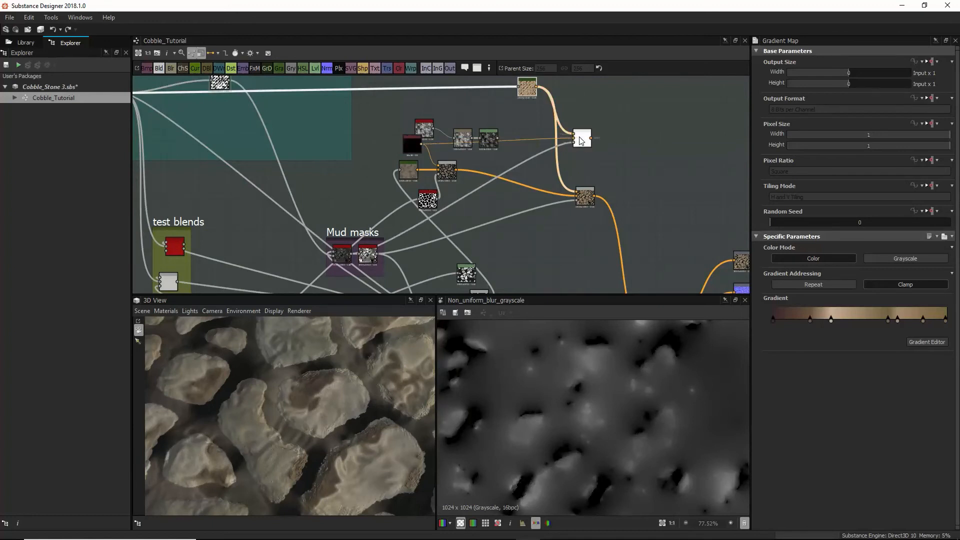
pyautogui.click(582, 138)
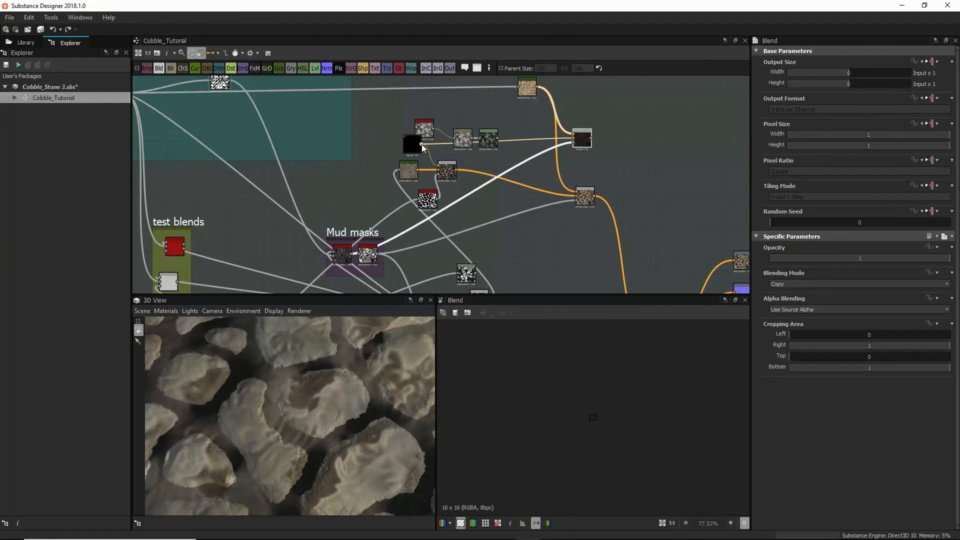
pyautogui.moveTo(422, 144); pyautogui.dragTo(574, 135)
pyautogui.moveTo(536, 86); pyautogui.dragTo(575, 141)
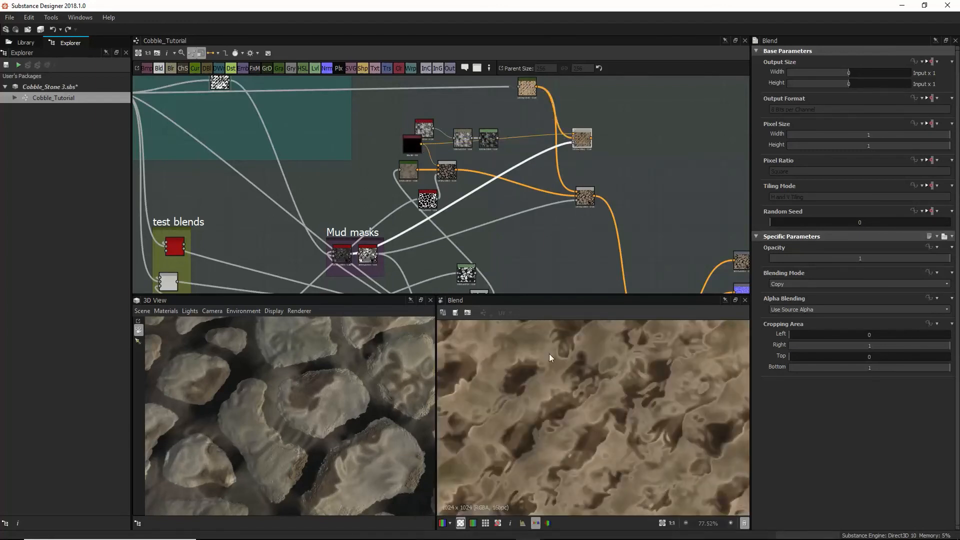
# Step: Compare the preview of the upper mud Blend node with that of the non-uniform blur node in the Mud masks frame
pyautogui.scroll(-3, 550, 360)
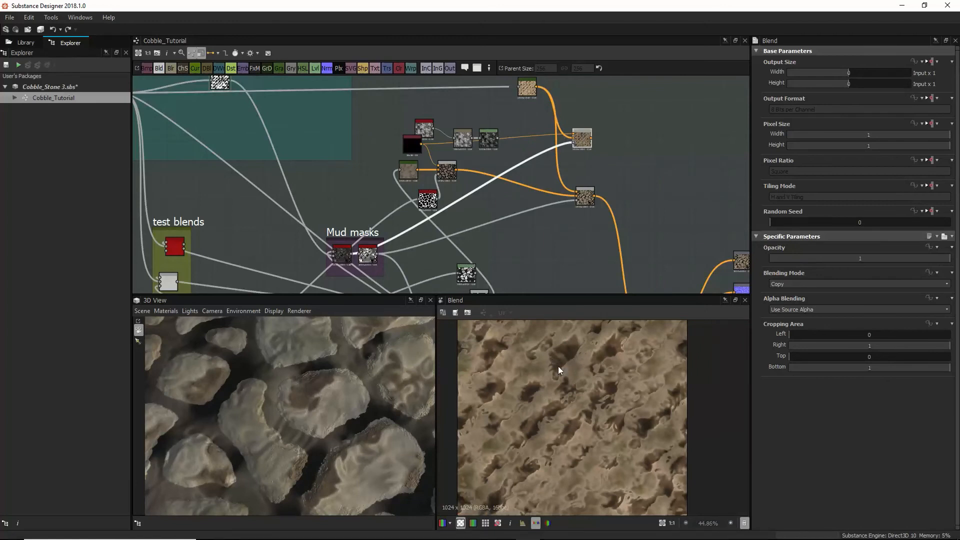
pyautogui.scroll(-3, 559, 369)
pyautogui.scroll(3, 559, 369)
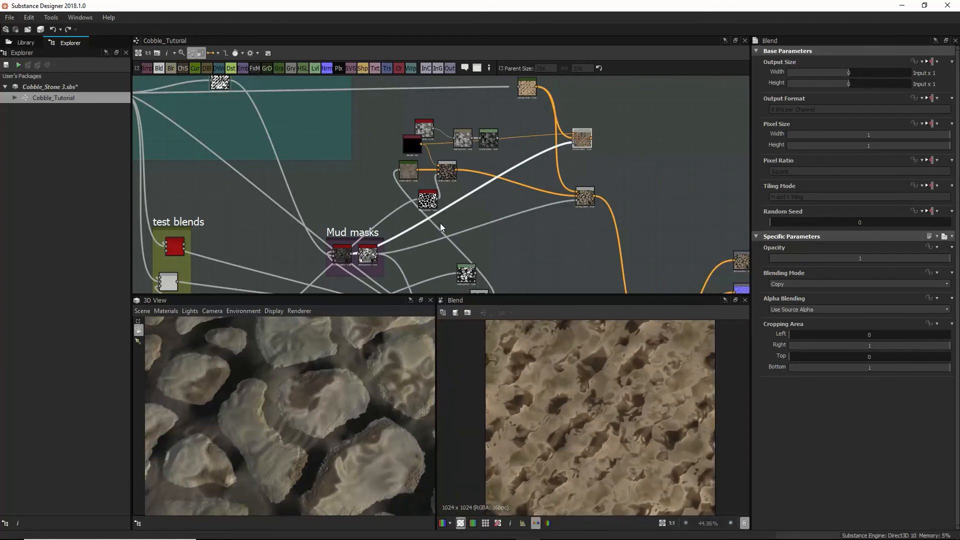
pyautogui.click(340, 255)
pyautogui.doubleClick(341, 255)
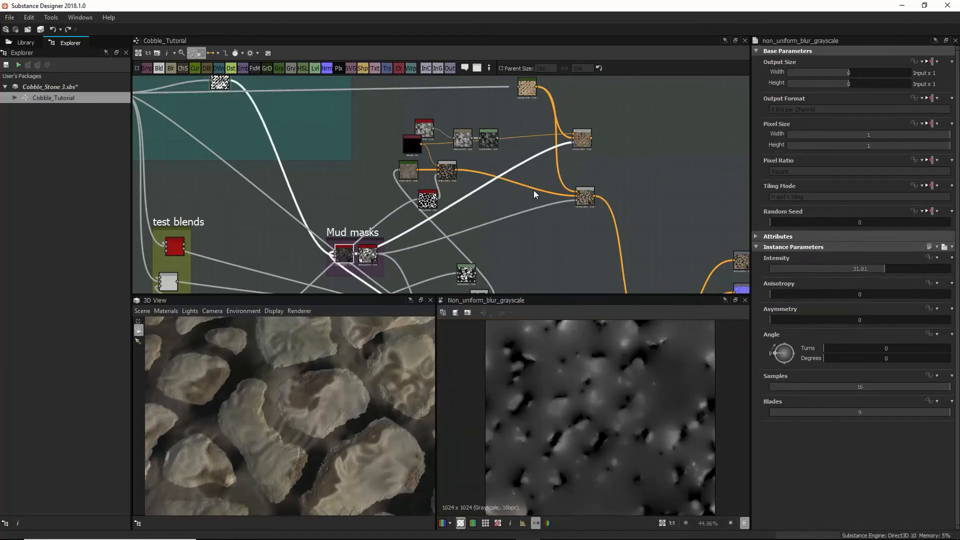
pyautogui.doubleClick(582, 142)
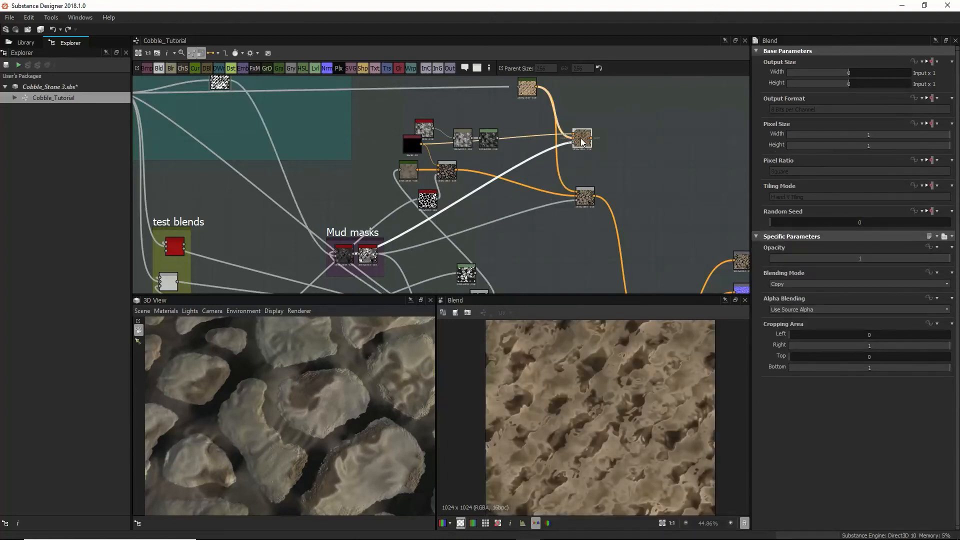
# Step: Try feeding the upper mud Blend's output into the foreground input of the lower Blend in place of the Gradient Map
pyautogui.moveTo(583, 141); pyautogui.dragTo(573, 142)
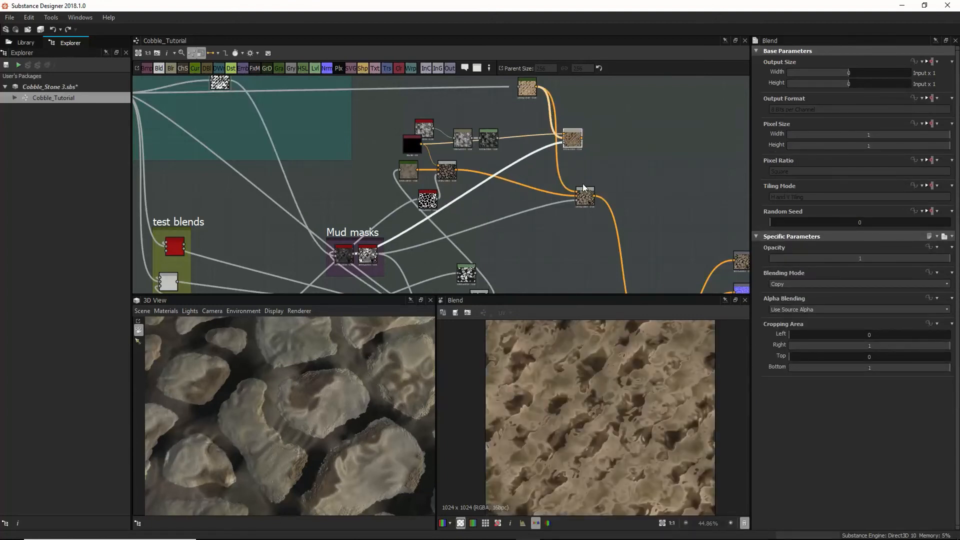
pyautogui.click(584, 195)
pyautogui.doubleClick(584, 195)
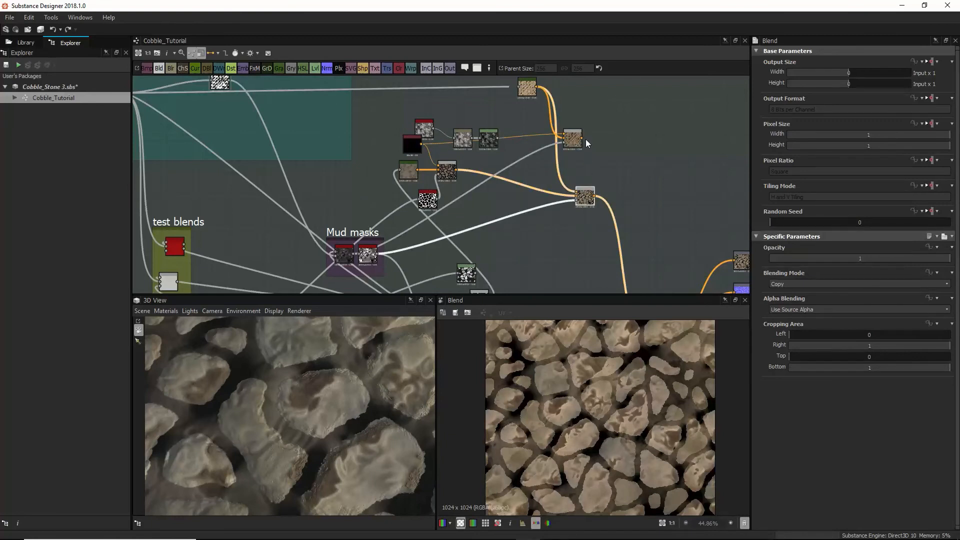
pyautogui.moveTo(582, 142); pyautogui.dragTo(583, 199)
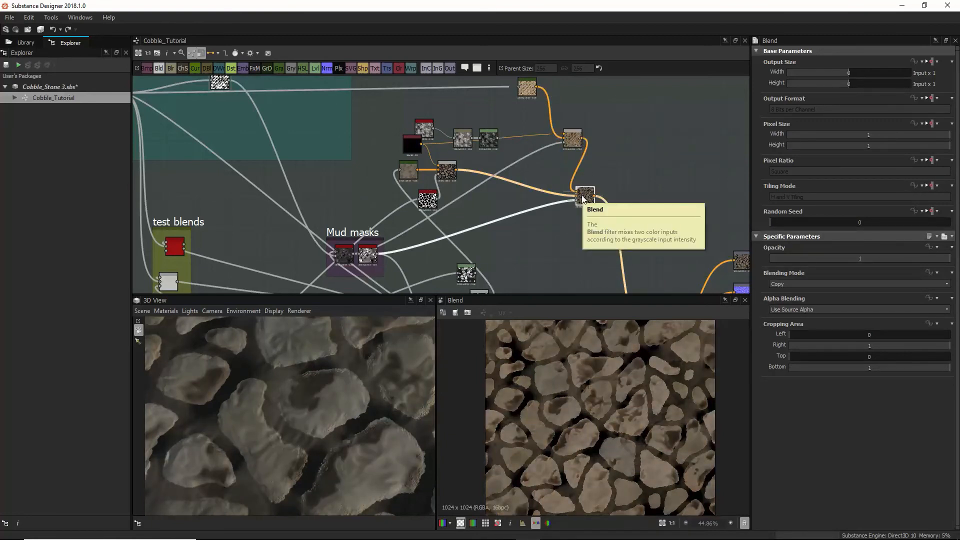
# Step: Try driving the mud Gradient Map from the three-node noise chain and inspect the stones in the 3D view
pyautogui.moveTo(597, 157); pyautogui.dragTo(519, 135)
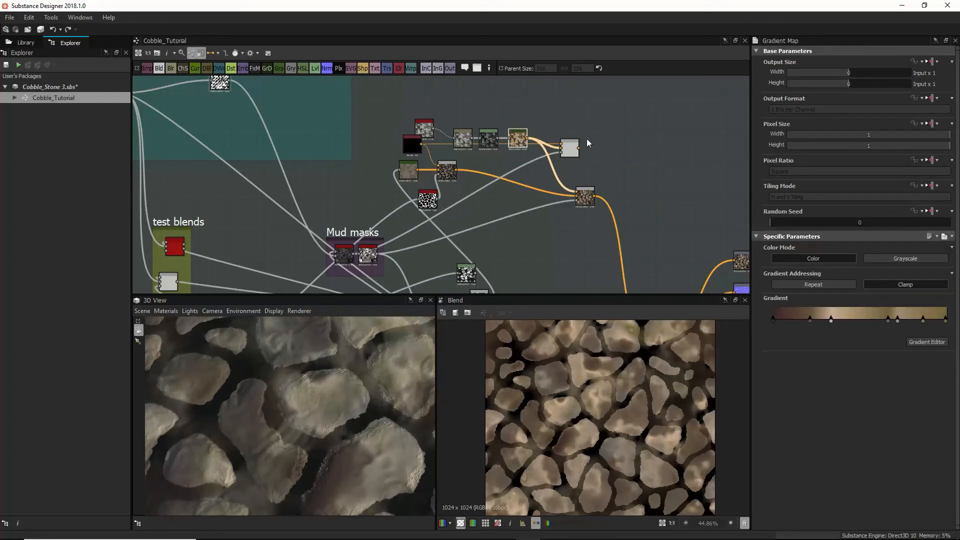
pyautogui.click(571, 146)
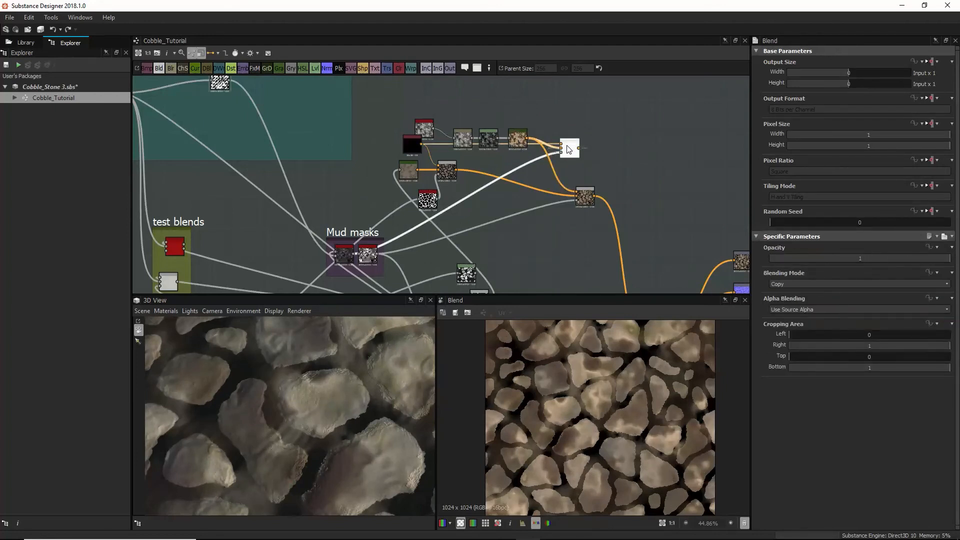
pyautogui.scroll(3, 356, 411)
pyautogui.scroll(-1, 355, 399)
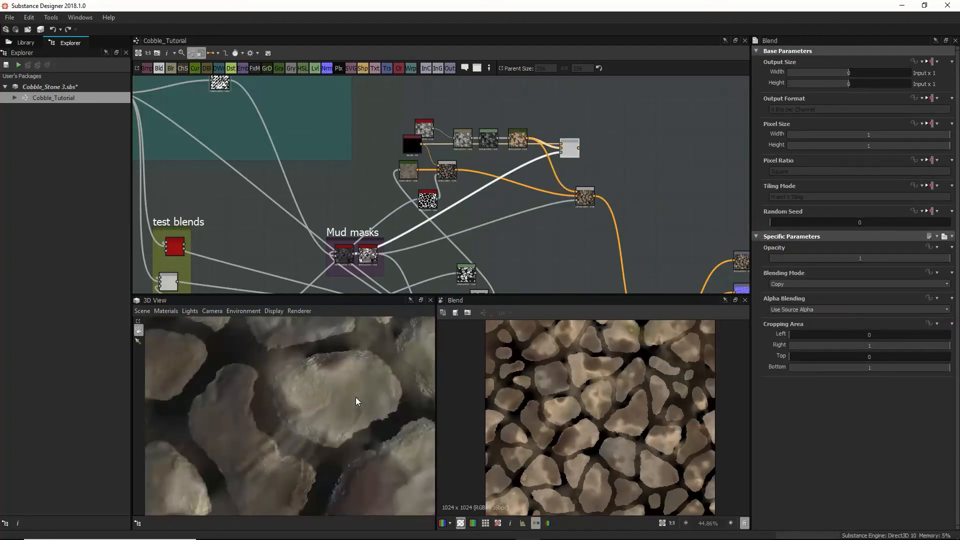
pyautogui.scroll(-3, 356, 402)
# Step: Move the noise chain aside and connect the final Blend of the teal frame to the mud Gradient Map
pyautogui.moveTo(427, 130); pyautogui.dragTo(424, 100)
pyautogui.moveTo(462, 143); pyautogui.dragTo(463, 93)
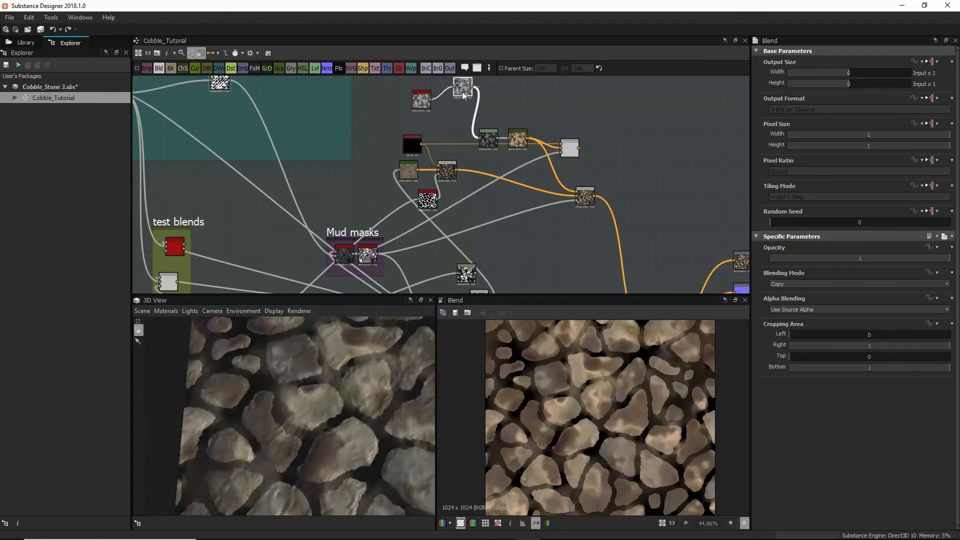
pyautogui.moveTo(469, 114); pyautogui.dragTo(462, 159, button='middle')
pyautogui.moveTo(206, 122); pyautogui.dragTo(300, 119, button='middle')
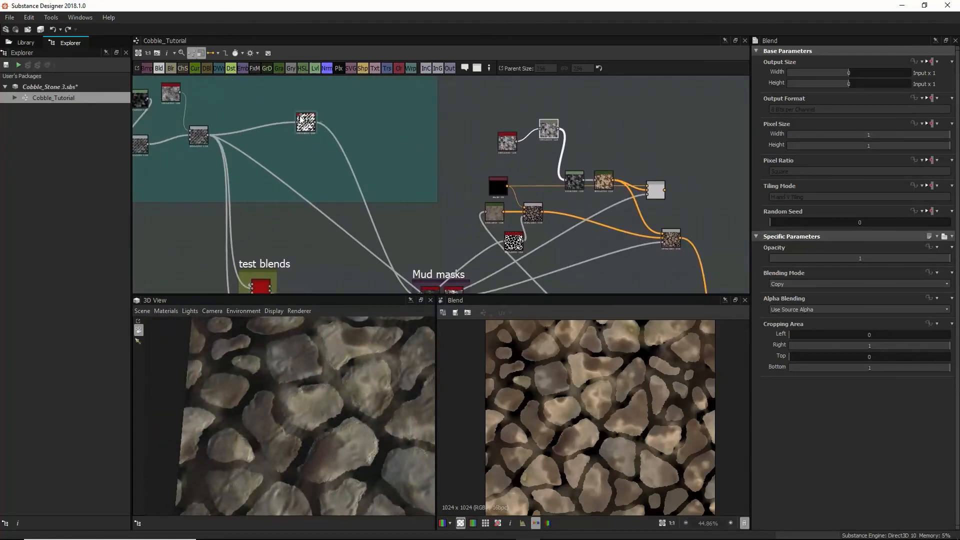
pyautogui.doubleClick(203, 137)
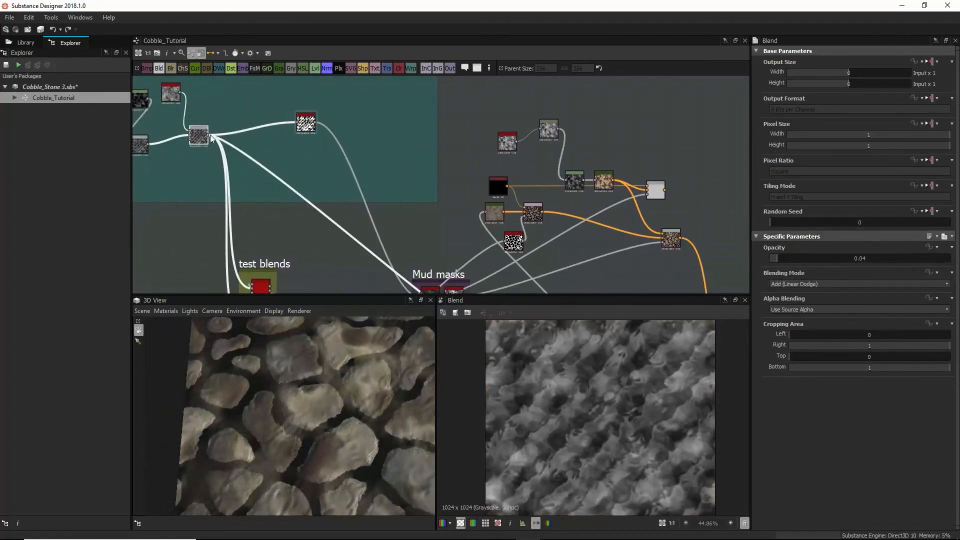
pyautogui.moveTo(210, 136); pyautogui.dragTo(564, 130)
pyautogui.moveTo(494, 130); pyautogui.dragTo(504, 114)
pyautogui.doubleClick(594, 170)
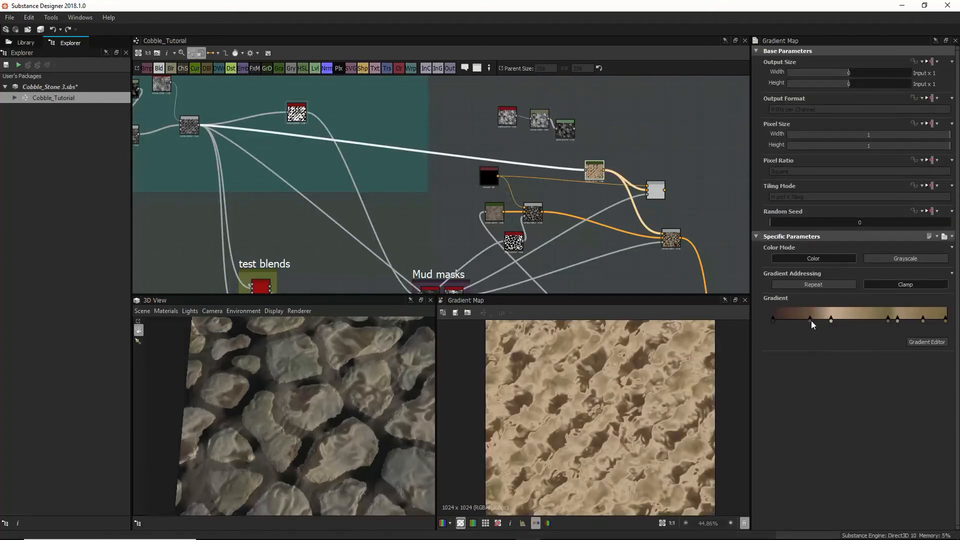
# Step: Rework the mud gradient by deleting its third key, shifting the second key toward the centre and placing the light key just before the olive one
pyautogui.doubleClick(831, 322)
pyautogui.press('Delete')
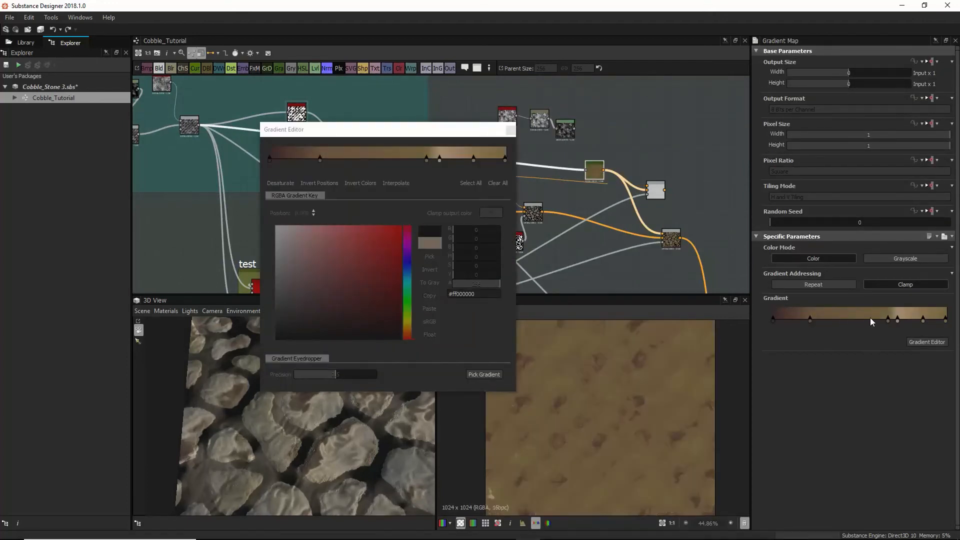
pyautogui.moveTo(813, 321); pyautogui.dragTo(851, 319)
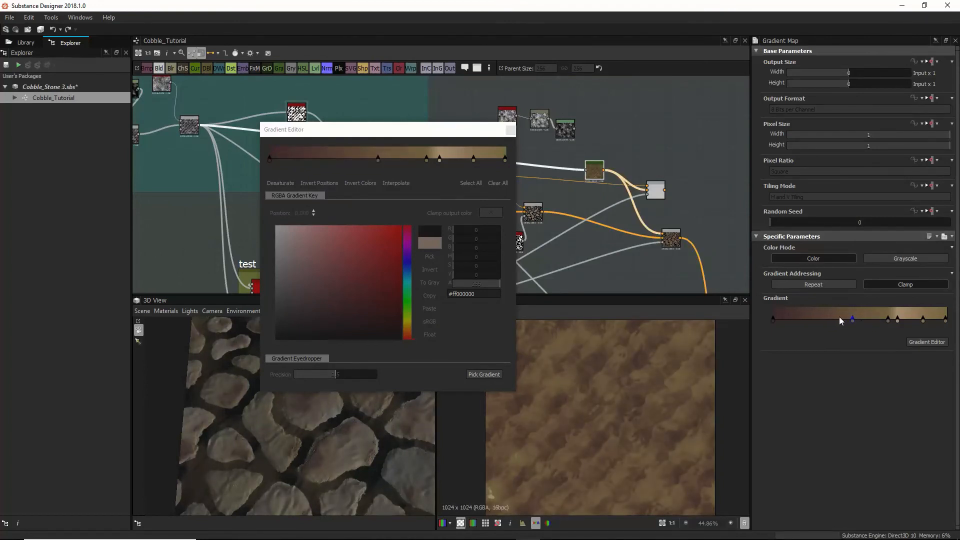
pyautogui.click(503, 129)
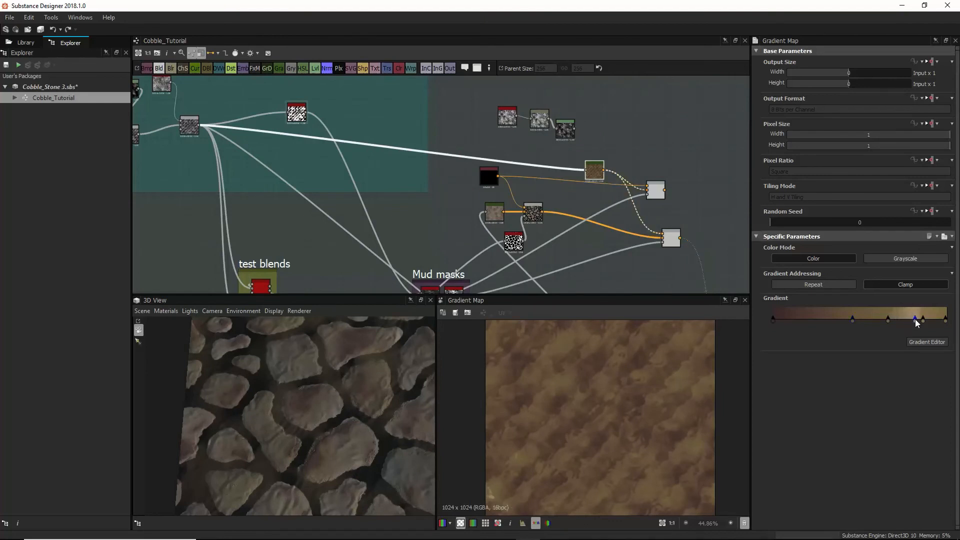
pyautogui.moveTo(898, 320); pyautogui.dragTo(875, 321)
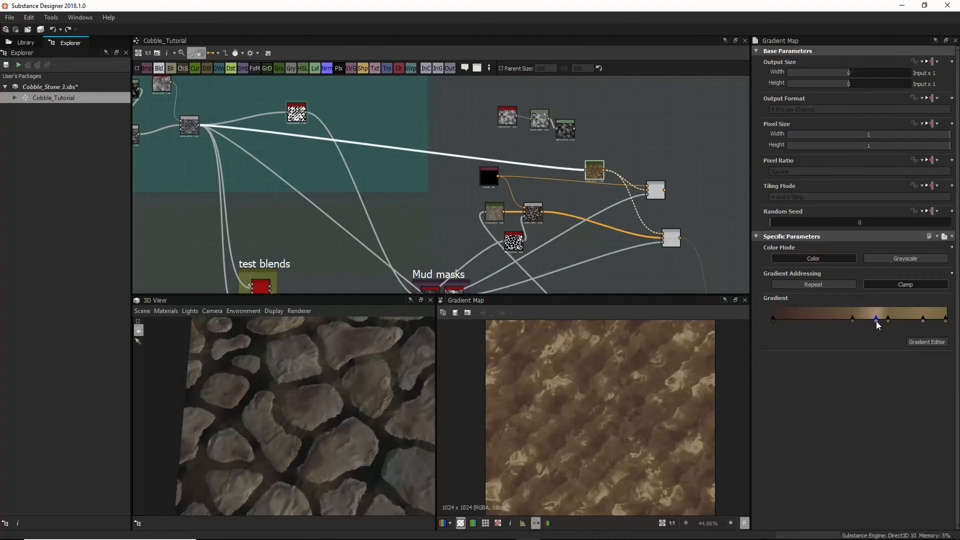
# Step: Space out the mud Gradient Map and upper Blend nodes and compare their previews
pyautogui.moveTo(656, 190); pyautogui.dragTo(652, 180)
pyautogui.doubleClick(650, 183)
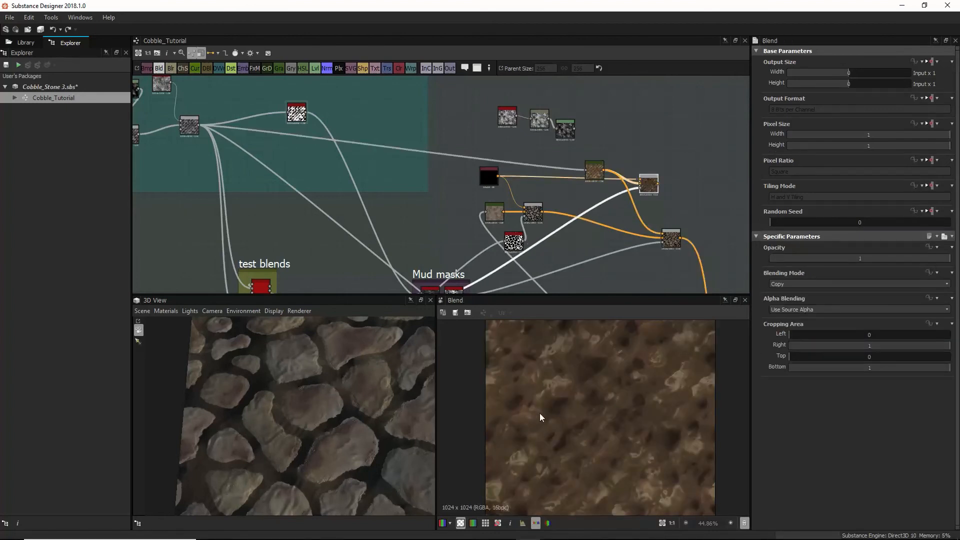
pyautogui.moveTo(597, 171); pyautogui.dragTo(600, 153)
pyautogui.doubleClick(600, 153)
pyautogui.doubleClick(649, 184)
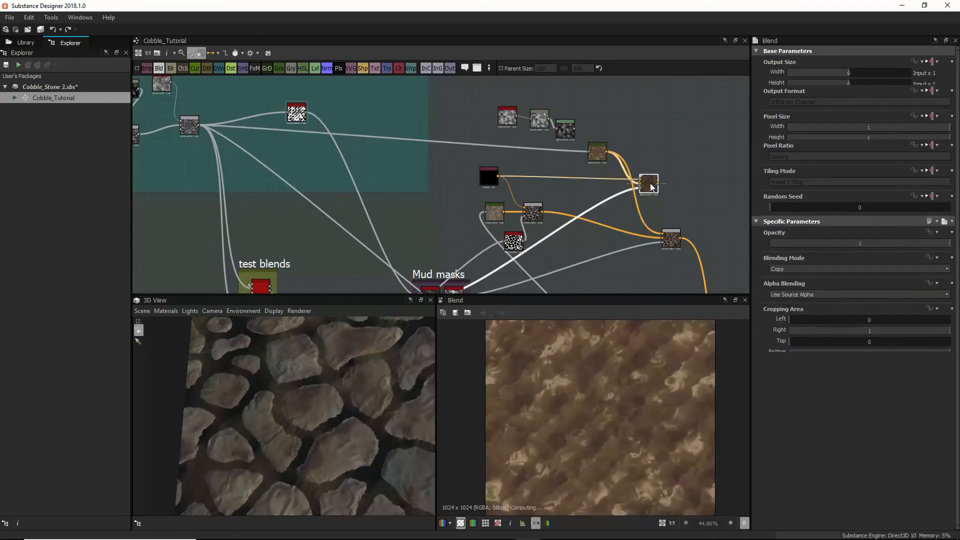
# Step: Replace the black uniform color in the upper Blend's foreground input with the stone colour Blend's output
pyautogui.moveTo(509, 190); pyautogui.dragTo(465, 202, button='middle')
pyautogui.click(493, 188)
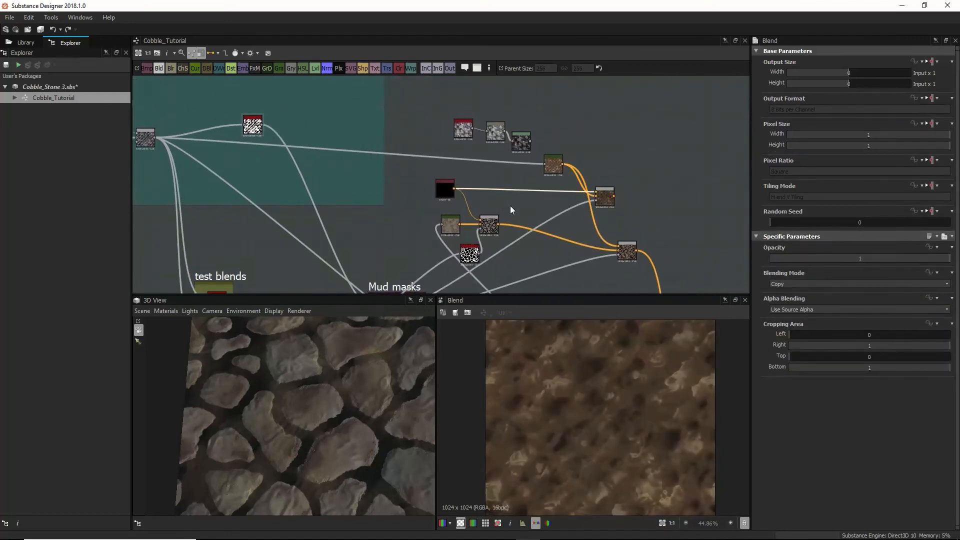
pyautogui.moveTo(499, 225); pyautogui.dragTo(596, 196)
pyautogui.moveTo(545, 159); pyautogui.dragTo(606, 196)
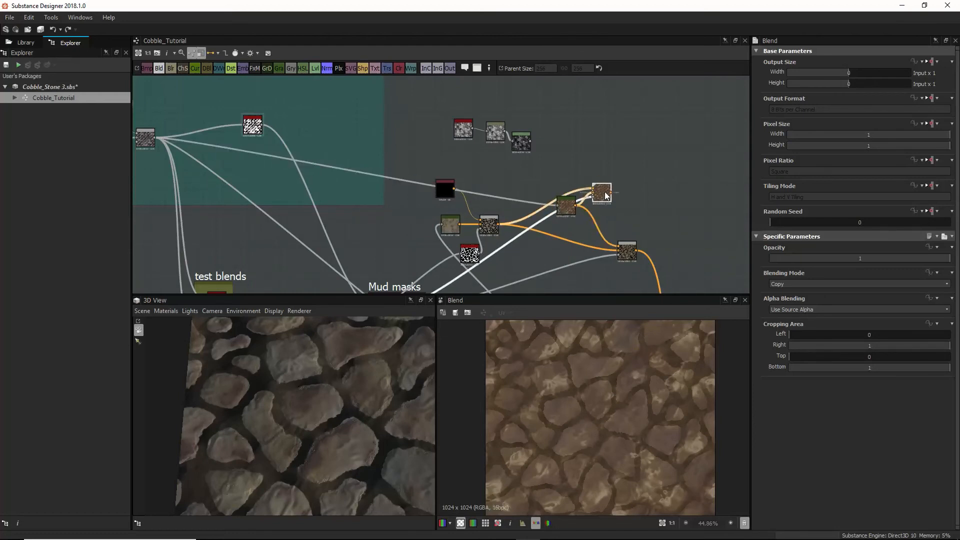
# Step: Connect the upper Blend's output to the lower Blend's foreground input in place of the Gradient Map, and preview the lower Blend
pyautogui.moveTo(540, 245); pyautogui.dragTo(521, 157, button='middle')
pyautogui.doubleClick(611, 172)
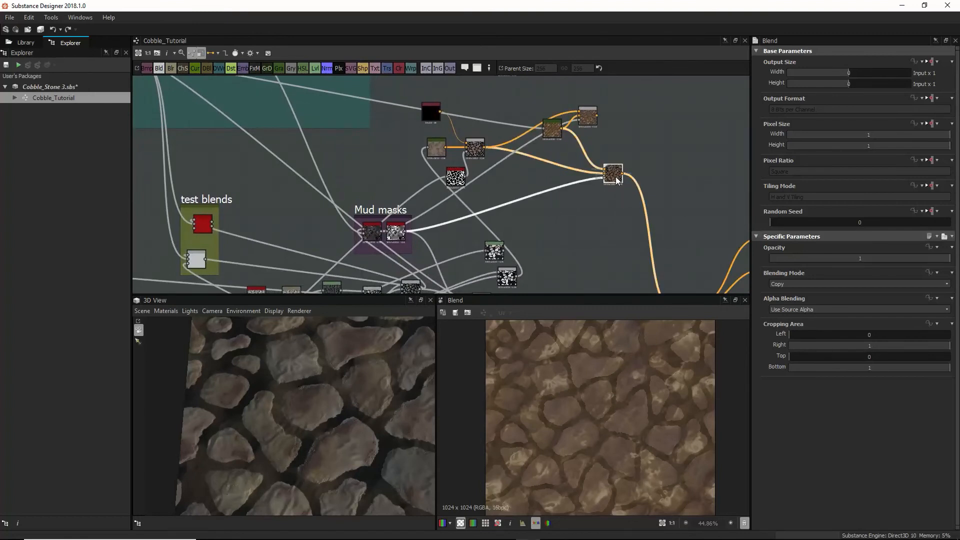
pyautogui.click(599, 115)
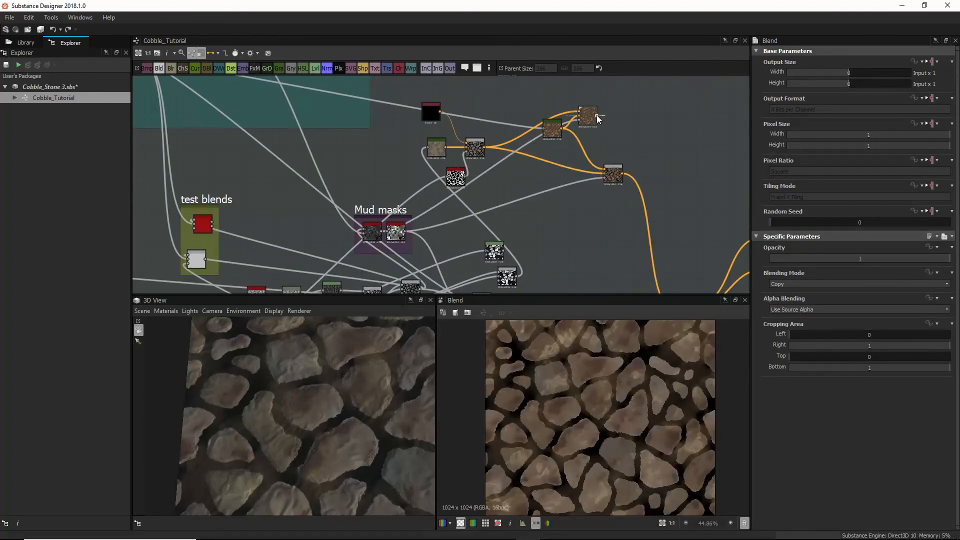
pyautogui.moveTo(599, 120); pyautogui.dragTo(533, 121)
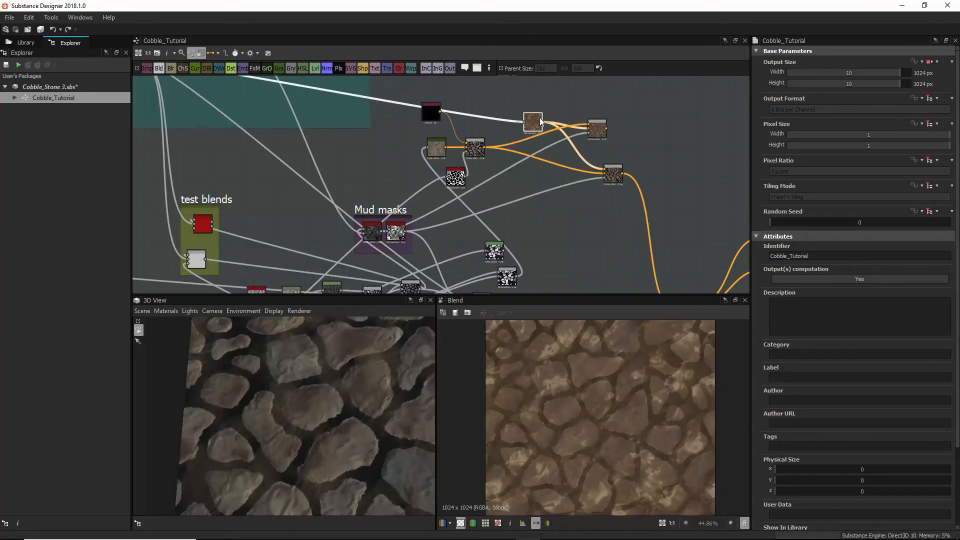
pyautogui.moveTo(607, 129); pyautogui.dragTo(608, 174)
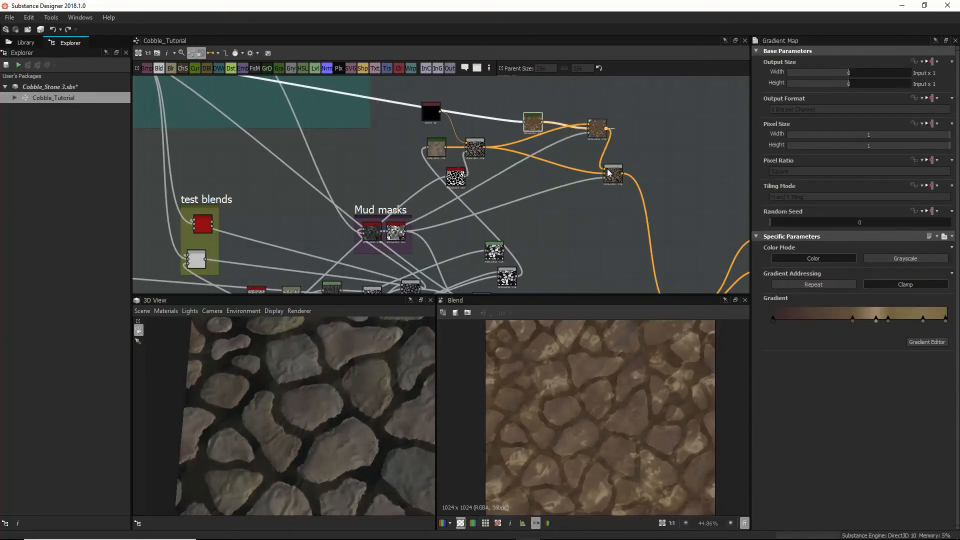
pyautogui.doubleClick(611, 175)
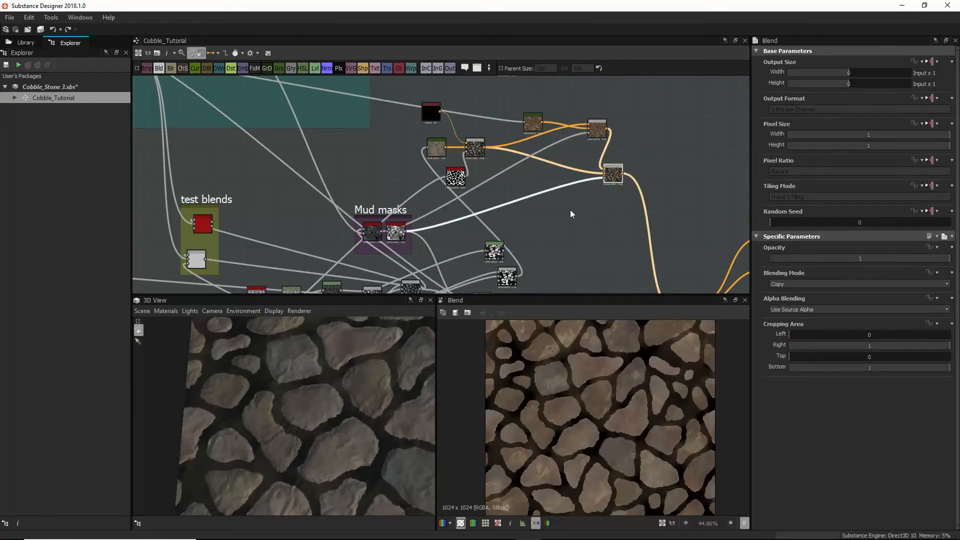
# Step: Replace the Histogram Scan mask on the lower Blend with the black-and-white mask node from the teal frame
pyautogui.moveTo(570, 237); pyautogui.dragTo(572, 224, button='middle')
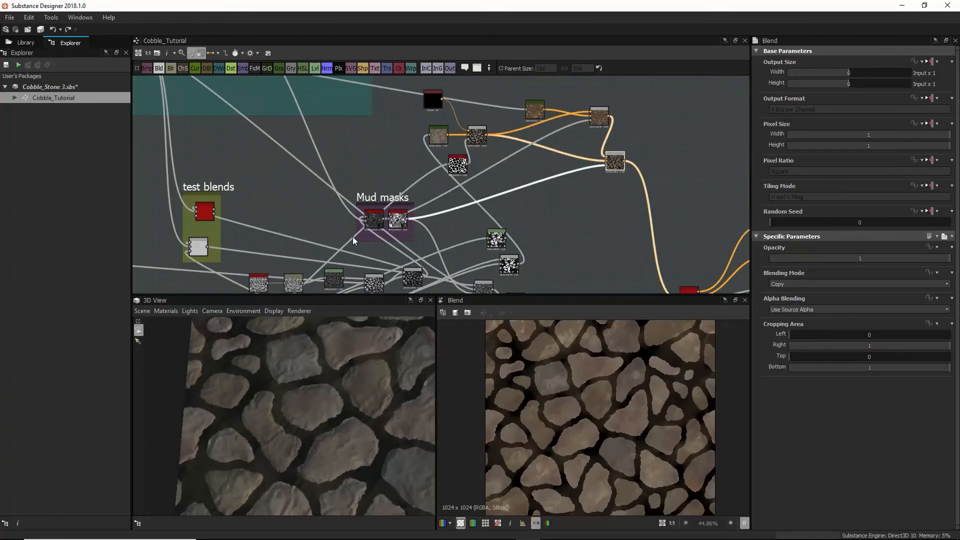
pyautogui.doubleClick(398, 220)
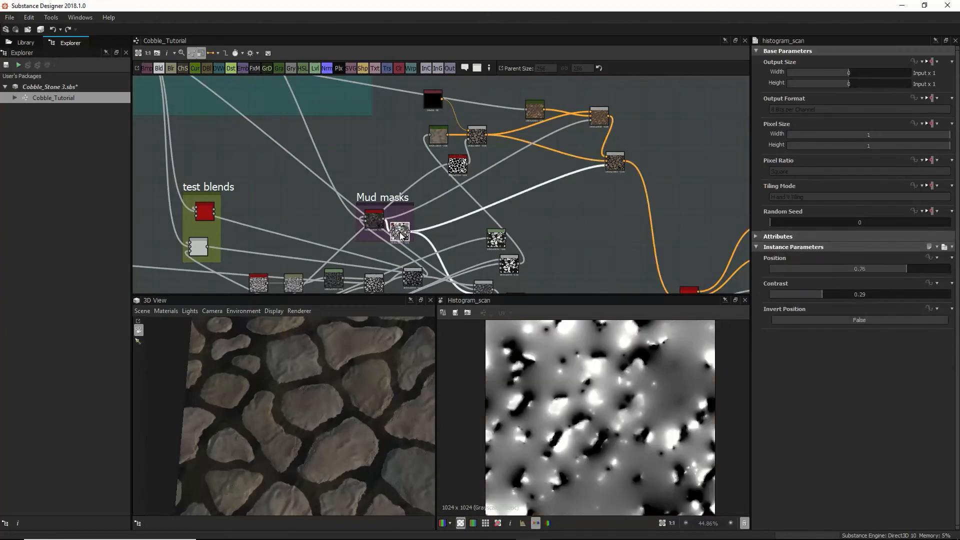
pyautogui.moveTo(397, 220); pyautogui.dragTo(400, 227)
pyautogui.scroll(-2, 393, 198)
pyautogui.moveTo(310, 81); pyautogui.dragTo(319, 128, button='middle')
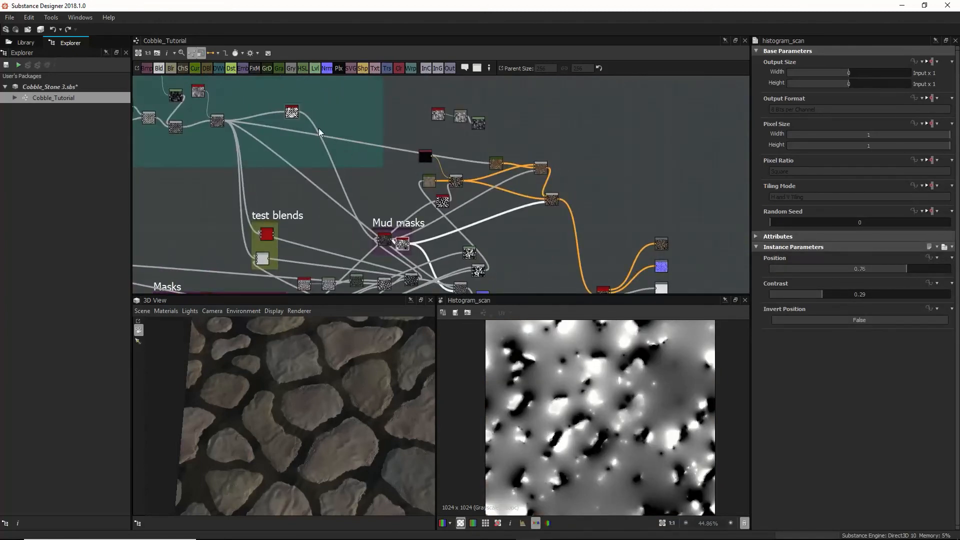
pyautogui.moveTo(386, 133); pyautogui.dragTo(548, 201)
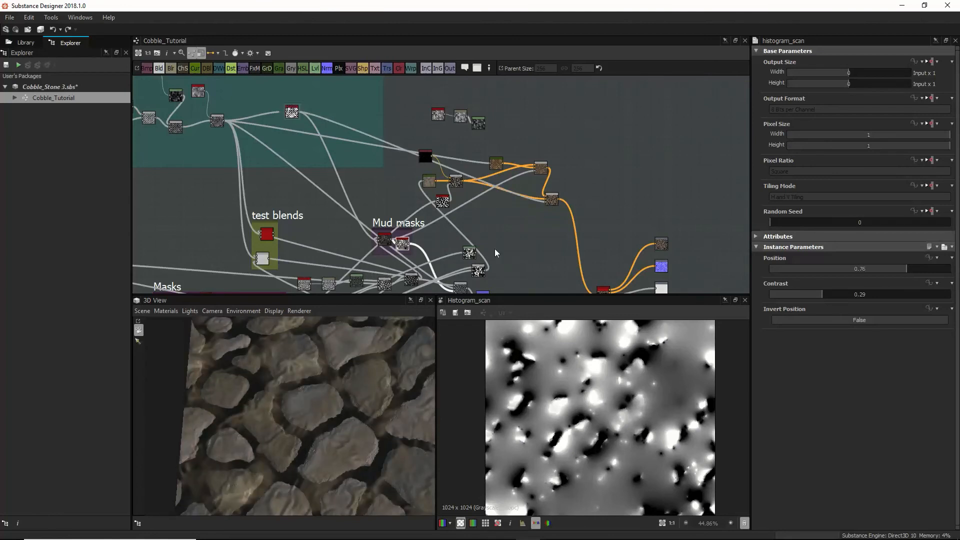
# Step: Preview the stone colour Blend and examine how the mud covers the cobbles in the 3D view
pyautogui.scroll(4, 556, 198)
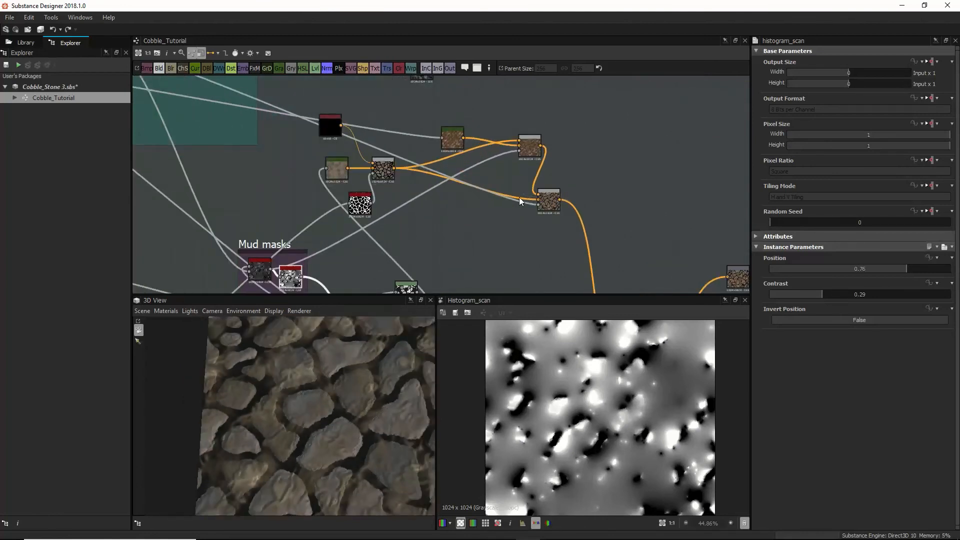
pyautogui.scroll(2, 394, 175)
pyautogui.doubleClick(377, 167)
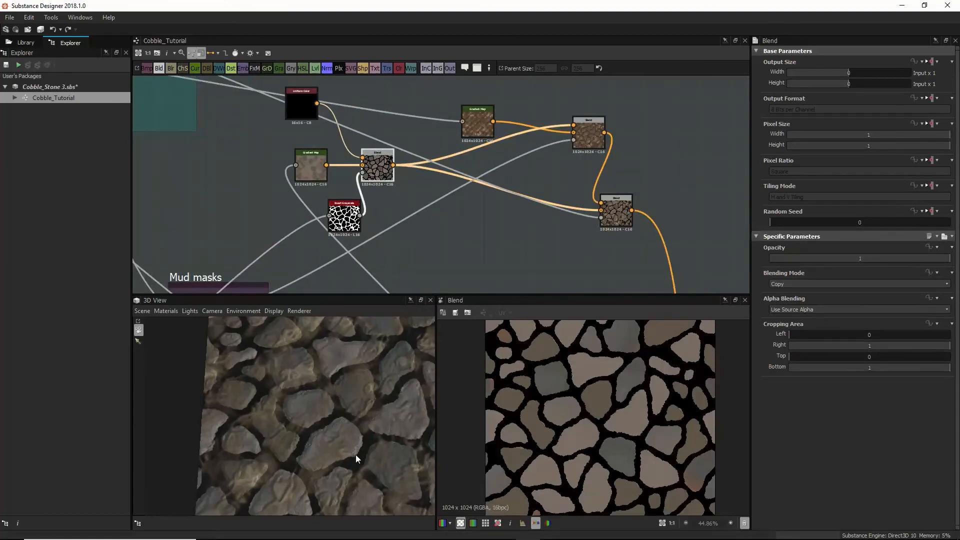
pyautogui.scroll(3, 338, 433)
pyautogui.scroll(-5, 336, 421)
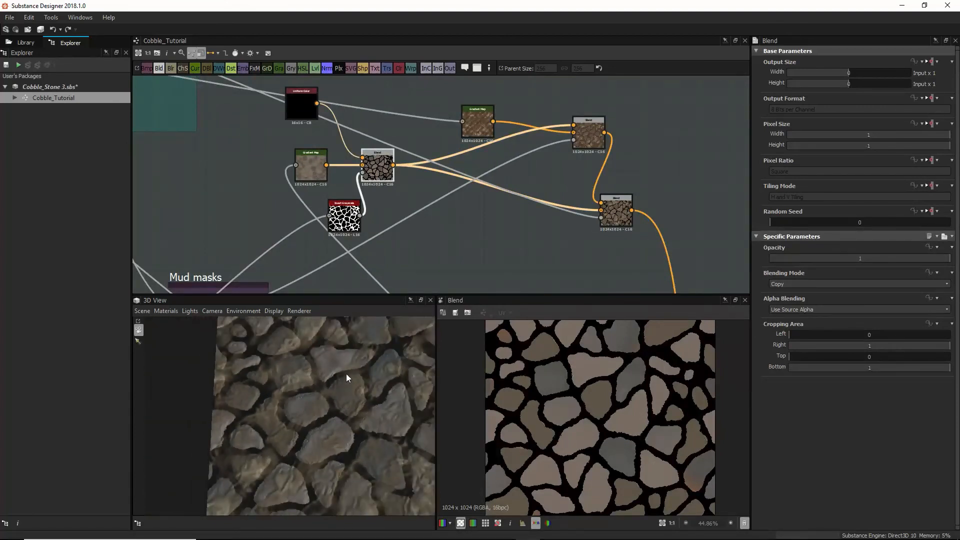
pyautogui.scroll(2, 337, 439)
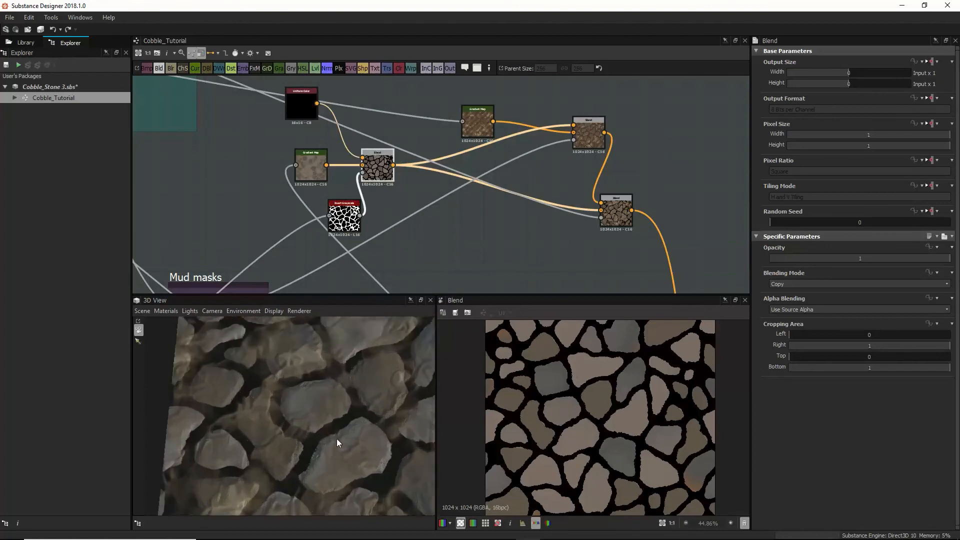
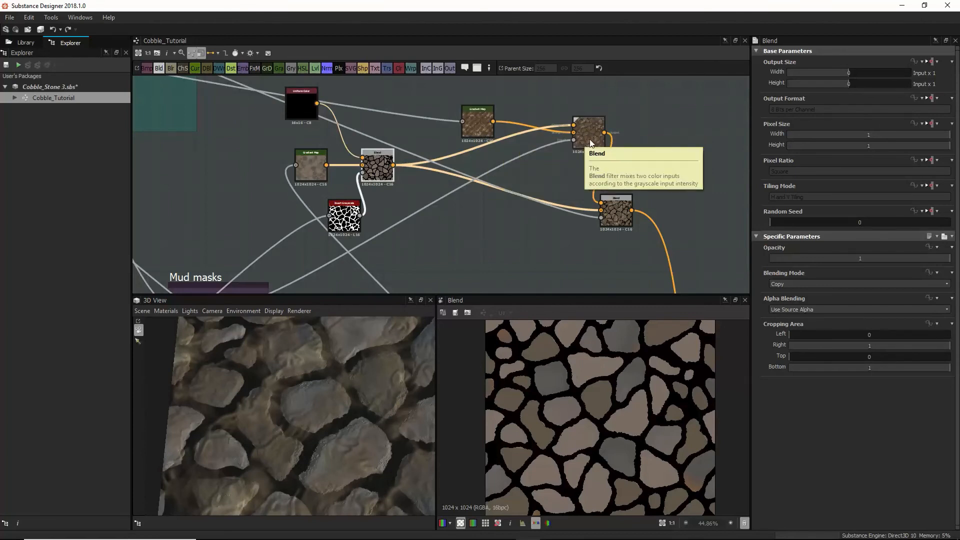
# Step: Insert a Blend node after the lower Blend and connect the upper Blend's output to its foreground input
pyautogui.doubleClick(614, 218)
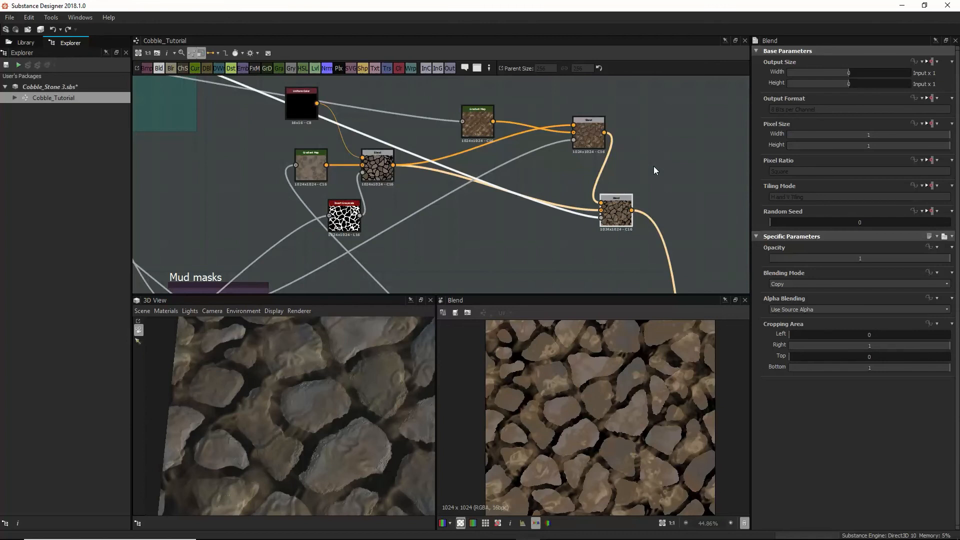
pyautogui.press('space')
pyautogui.write('bl')
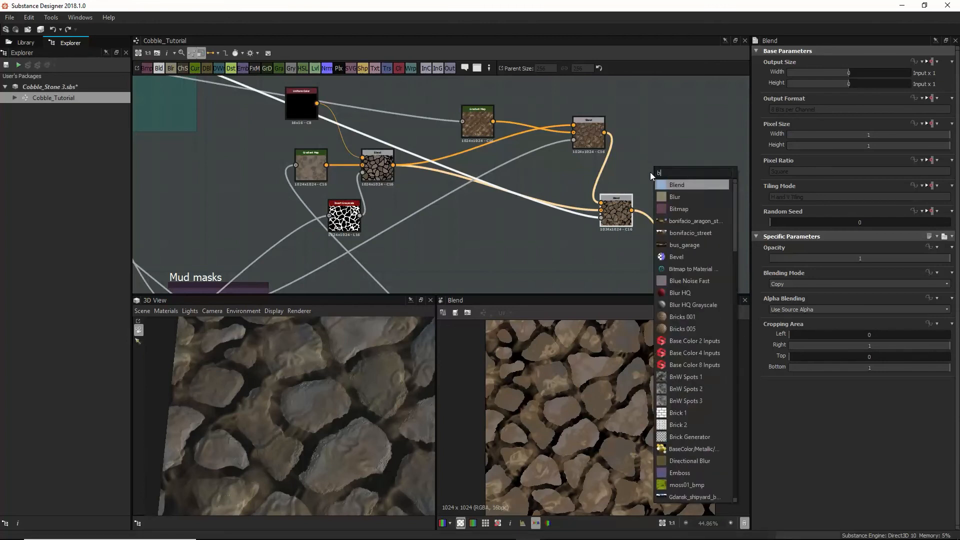
pyautogui.click(673, 185)
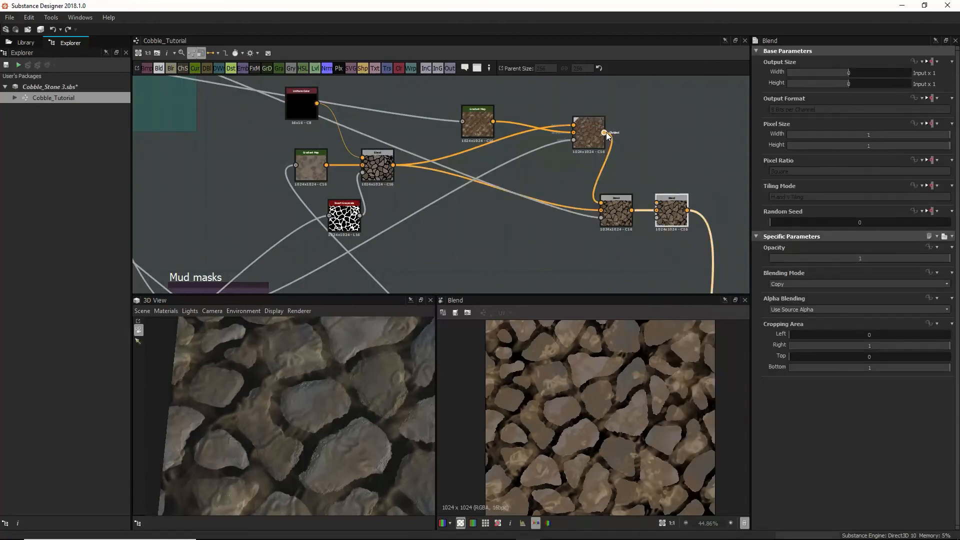
pyautogui.moveTo(605, 132); pyautogui.dragTo(607, 208)
pyautogui.click(594, 237)
# Step: Connect the Invert Grayscale node's output to the new Blend's mask input so mud fills the gaps between the stones
pyautogui.moveTo(463, 218); pyautogui.dragTo(478, 162, button='middle')
pyautogui.moveTo(408, 246); pyautogui.dragTo(390, 180, button='middle')
pyautogui.scroll(-2, 386, 202)
pyautogui.moveTo(389, 227); pyautogui.dragTo(371, 250, button='middle')
pyautogui.click(327, 167)
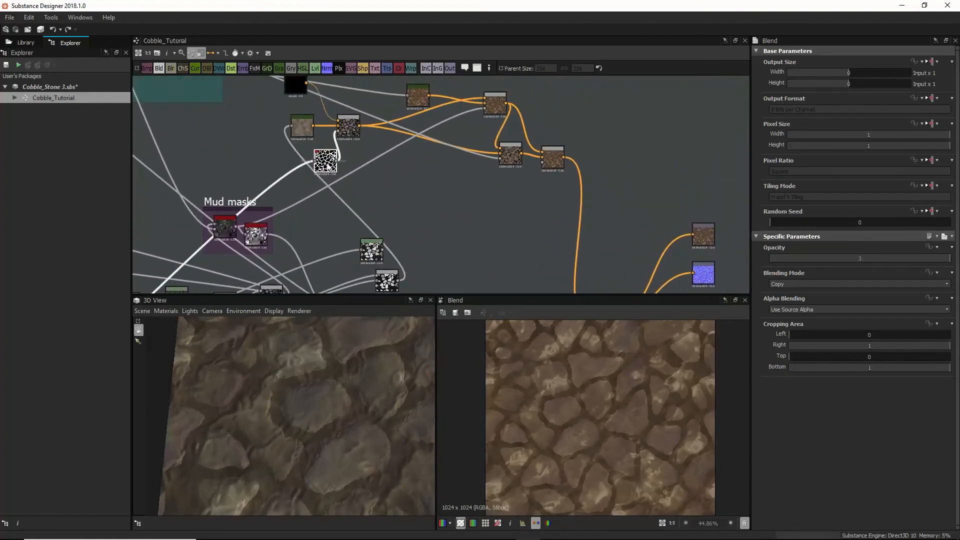
pyautogui.doubleClick(328, 167)
pyautogui.moveTo(338, 163); pyautogui.dragTo(544, 163)
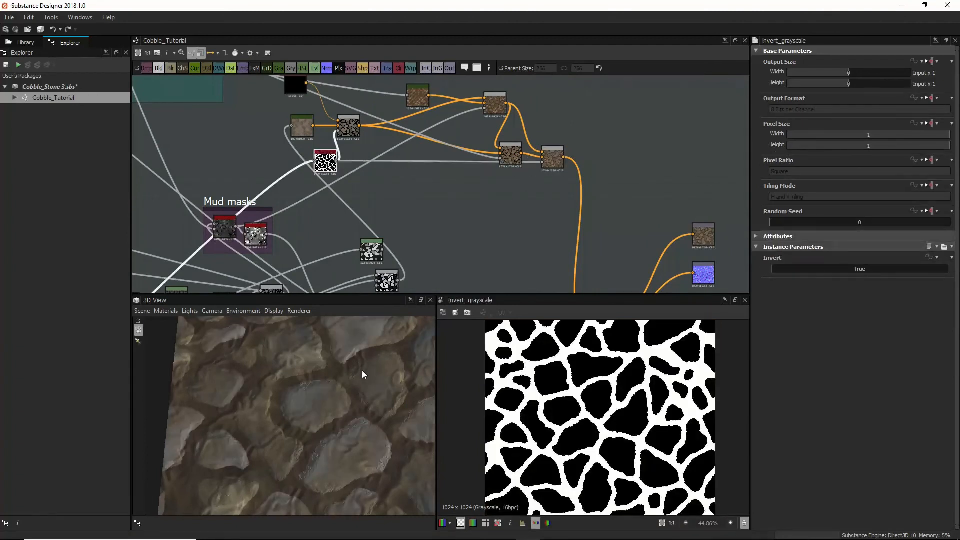
# Step: Examine the mud between the cobbles in the 3D view and preview the last Blend of the noise chain in the teal frame
pyautogui.moveTo(362, 370); pyautogui.dragTo(312, 426)
pyautogui.scroll(3, 309, 428)
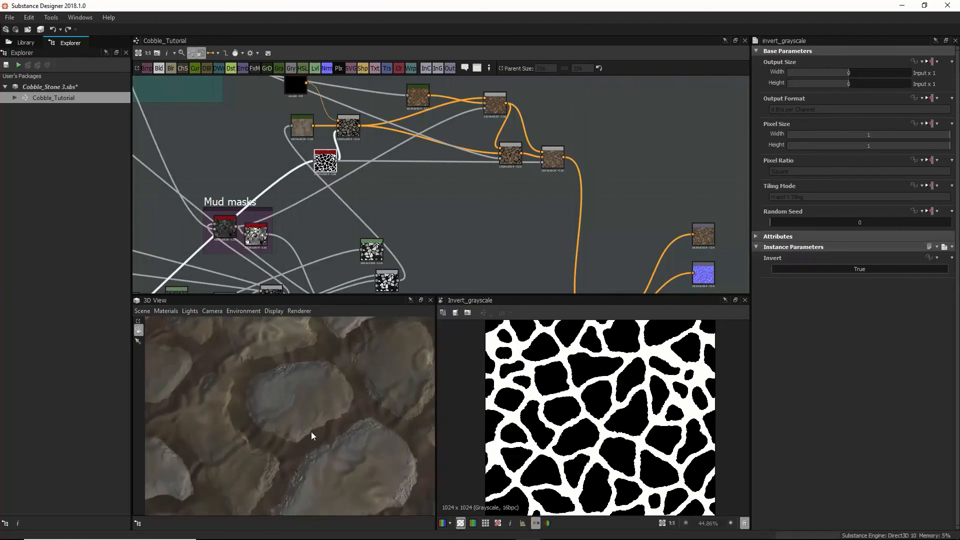
pyautogui.scroll(-3, 311, 431)
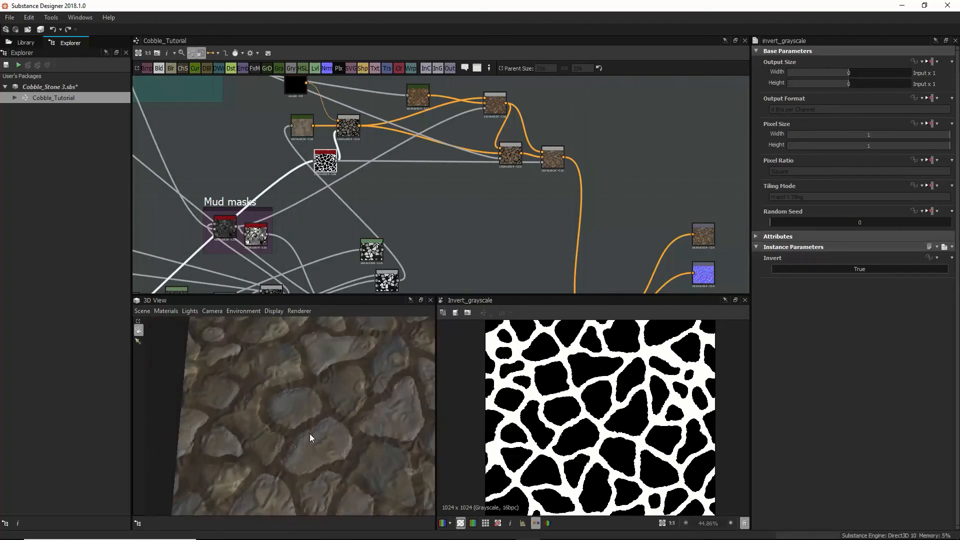
pyautogui.moveTo(310, 433); pyautogui.dragTo(278, 429)
pyautogui.scroll(3, 301, 424)
pyautogui.moveTo(278, 430); pyautogui.dragTo(292, 452, button='middle')
pyautogui.moveTo(345, 130); pyautogui.dragTo(482, 255, button='middle')
pyautogui.moveTo(315, 200); pyautogui.dragTo(471, 216, button='middle')
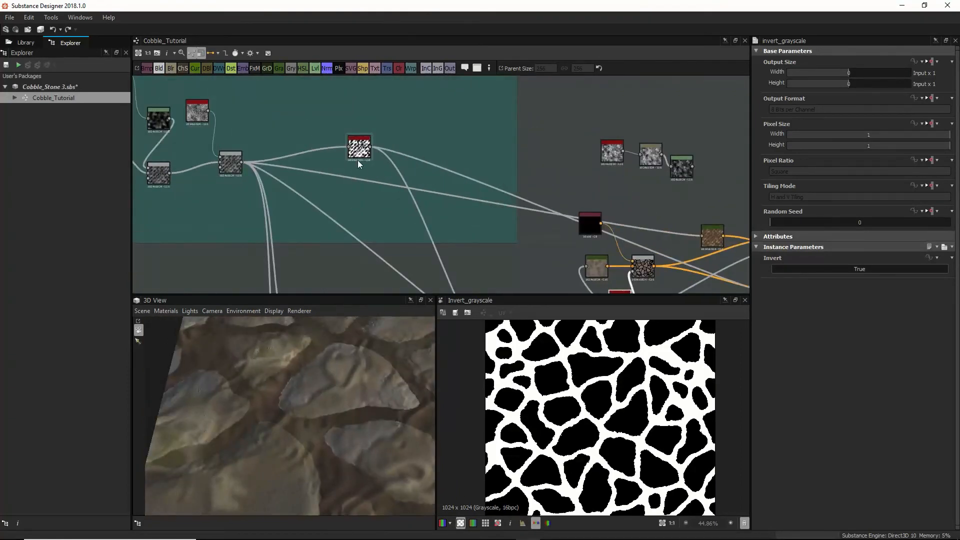
pyautogui.doubleClick(229, 164)
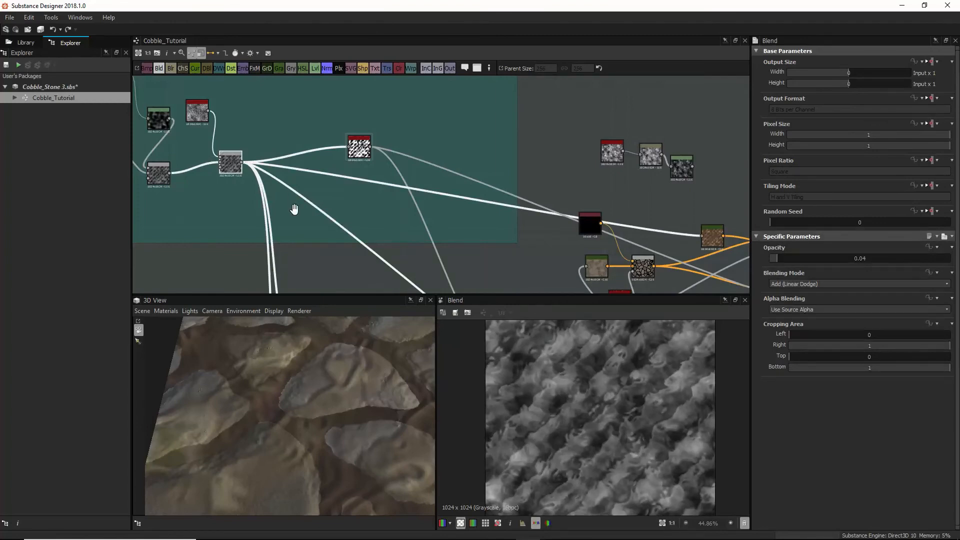
pyautogui.moveTo(293, 208); pyautogui.dragTo(284, 144, button='middle')
pyautogui.click(231, 69)
pyautogui.moveTo(379, 129); pyautogui.dragTo(362, 96, button='middle')
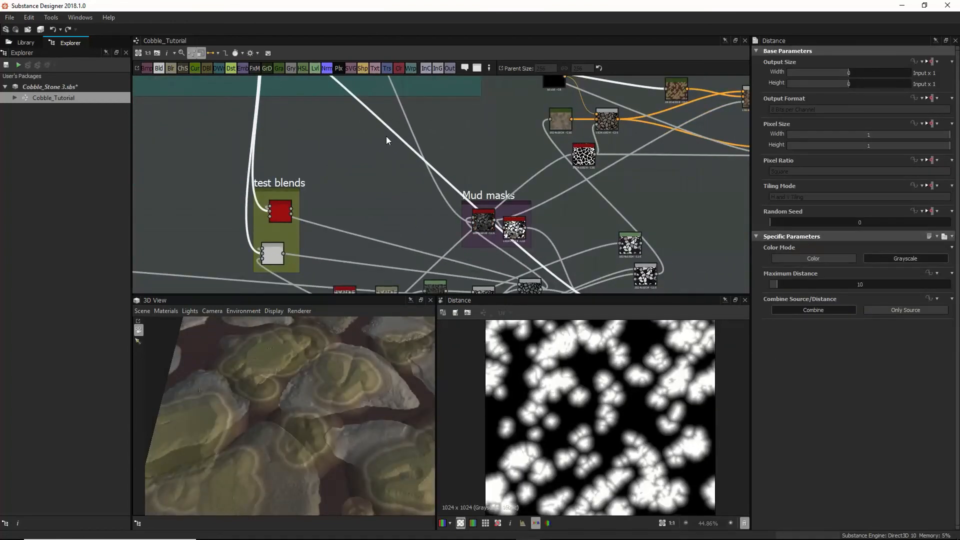
pyautogui.doubleClick(488, 218)
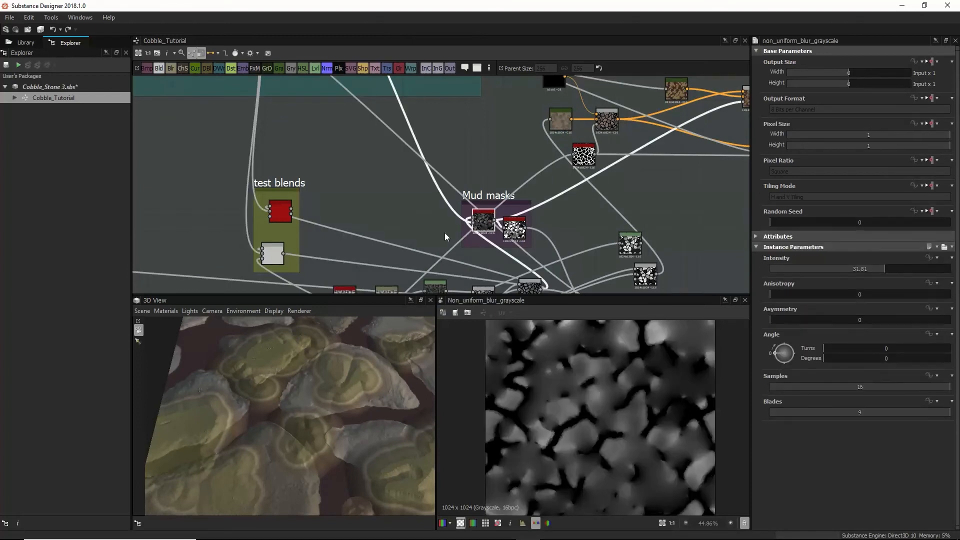
pyautogui.hotkey('ctrl', 'z')
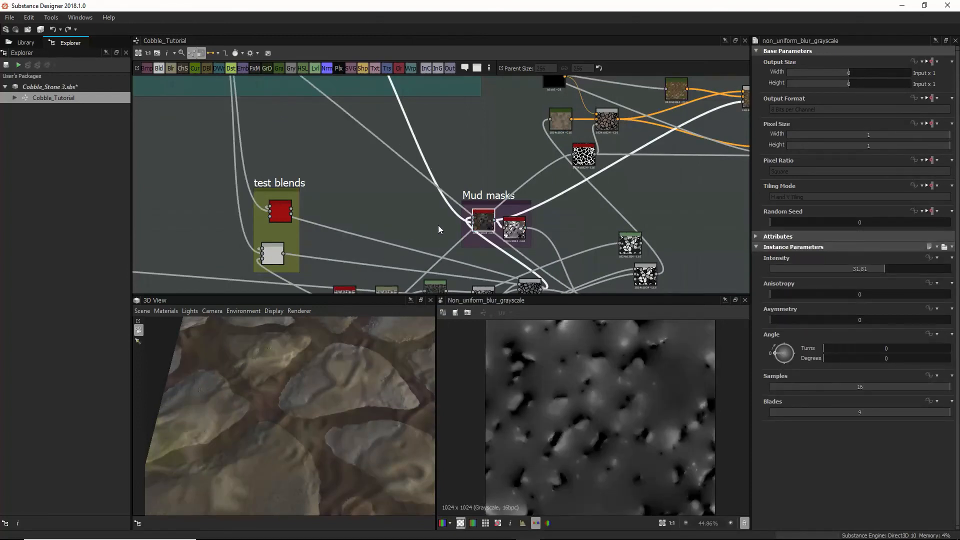
# Step: Inspect the Levels, Blend and BnW Spots 3 nodes of the teal frame's noise chain and compare them with the 3D surface
pyautogui.moveTo(436, 173); pyautogui.dragTo(450, 138, button='middle')
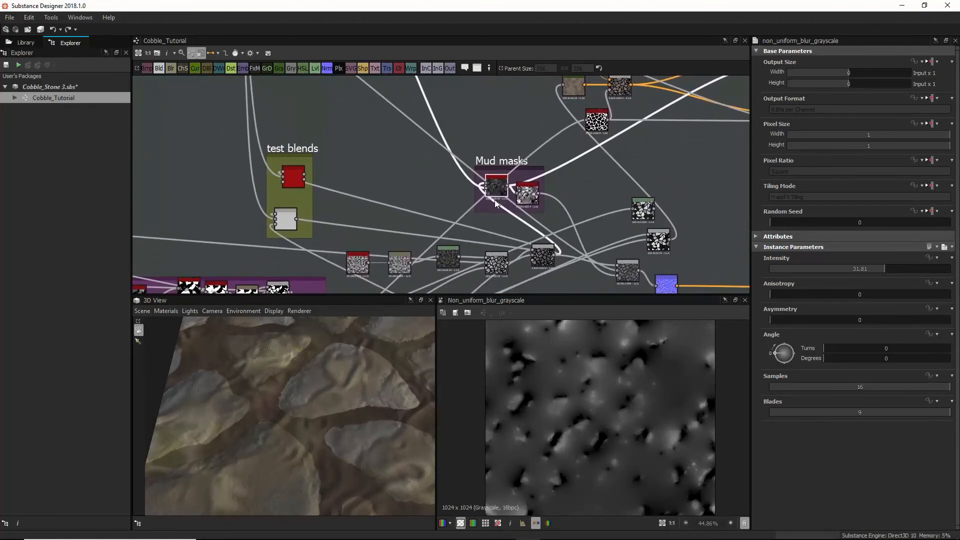
pyautogui.moveTo(471, 192); pyautogui.dragTo(619, 288, button='middle')
pyautogui.moveTo(339, 95); pyautogui.dragTo(512, 330, button='middle')
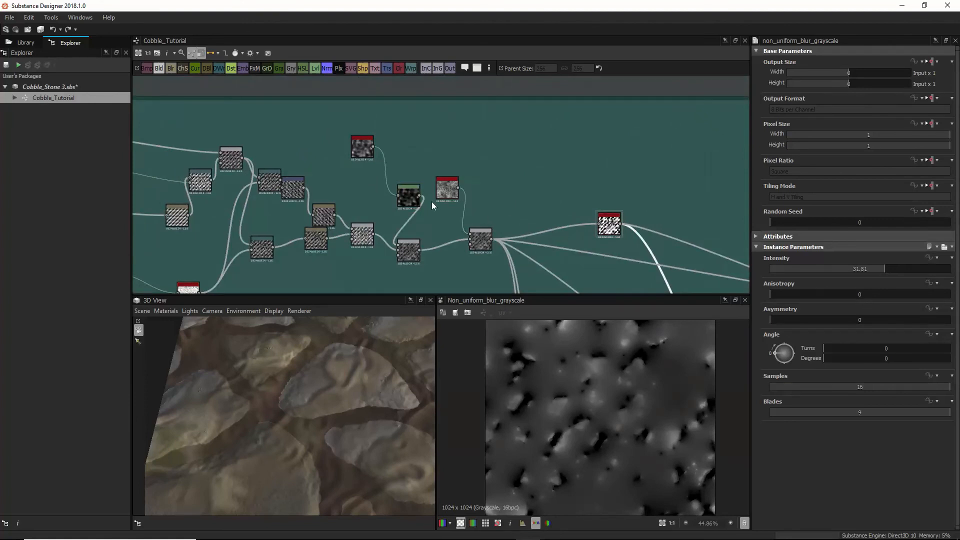
pyautogui.click(409, 254)
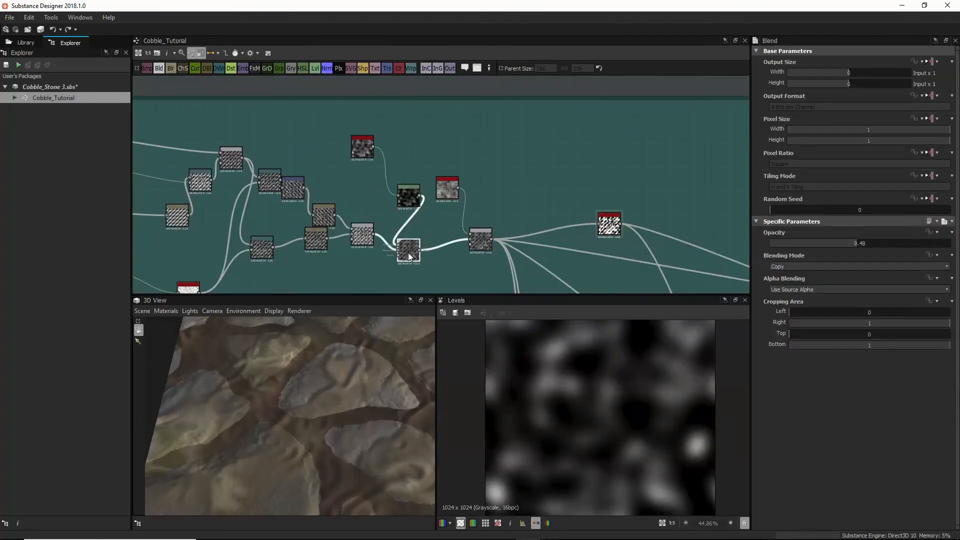
pyautogui.scroll(3, 535, 360)
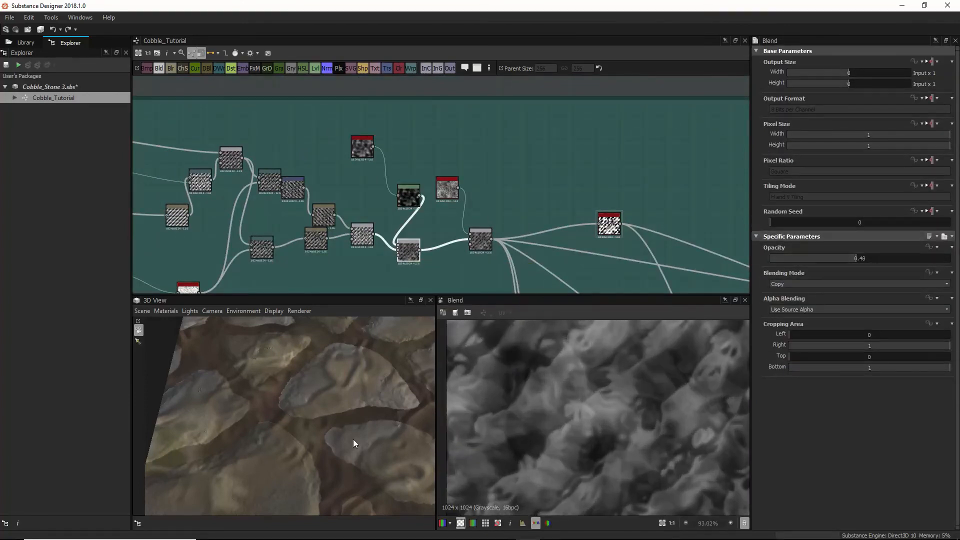
pyautogui.moveTo(278, 451); pyautogui.dragTo(292, 446)
pyautogui.moveTo(319, 399); pyautogui.dragTo(301, 412)
pyautogui.click(448, 189)
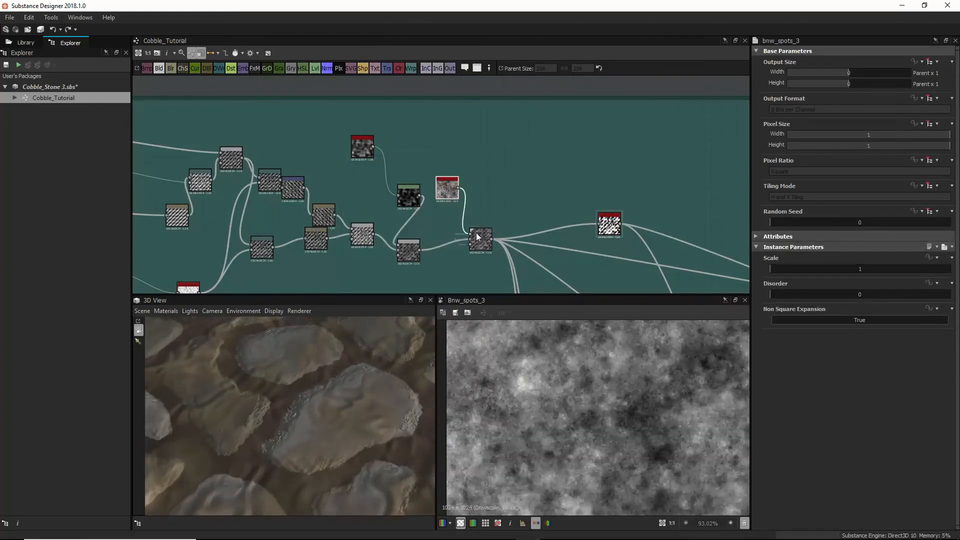
# Step: Set the Blend fed by BnW Spots 3 to Multiply mode with an opacity of about 0.18
pyautogui.click(480, 240)
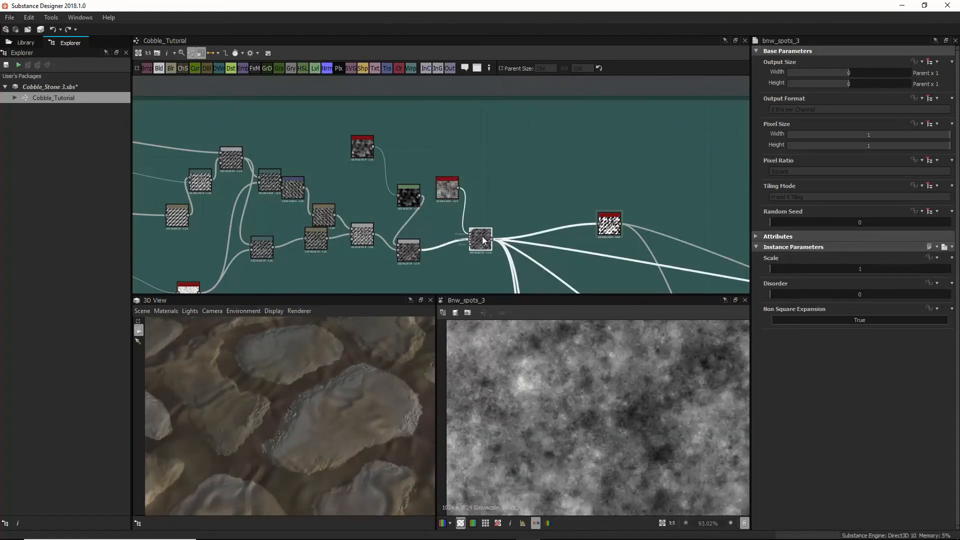
pyautogui.moveTo(774, 256)
pyautogui.mouseDown()
pyautogui.moveTo(808, 261)
pyautogui.moveTo(758, 261)
pyautogui.moveTo(771, 261)
pyautogui.mouseUp()
pyautogui.click(793, 284)
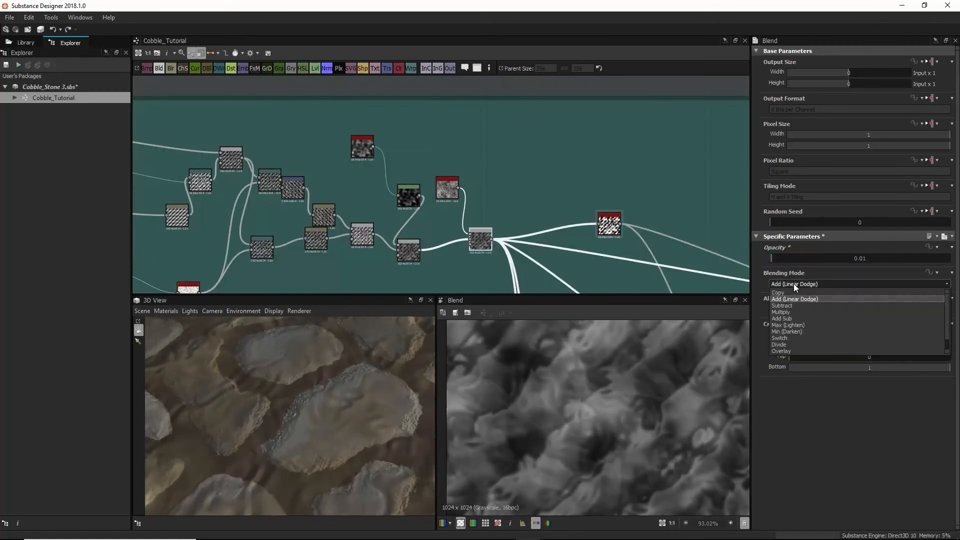
pyautogui.click(781, 311)
pyautogui.moveTo(772, 260); pyautogui.dragTo(797, 259)
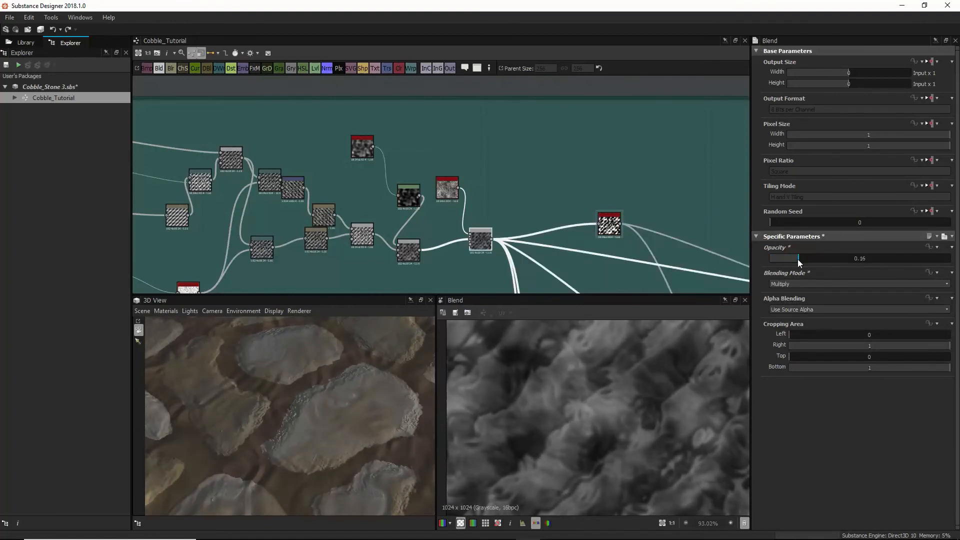
# Step: Set the BnW Spots 3 scale to 6 and the opacity of the Multiply Blend it feeds to 0.32
pyautogui.click(452, 195)
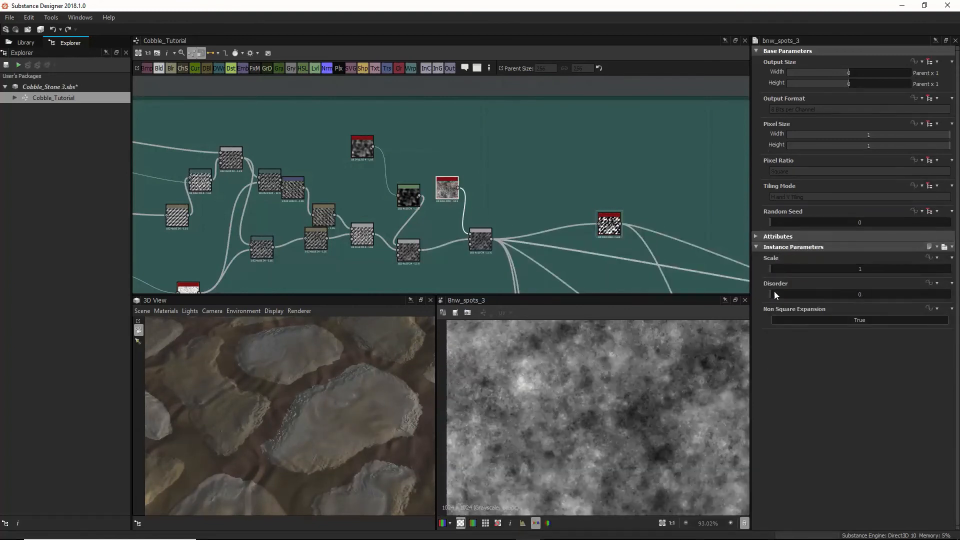
pyautogui.moveTo(781, 270); pyautogui.dragTo(905, 273)
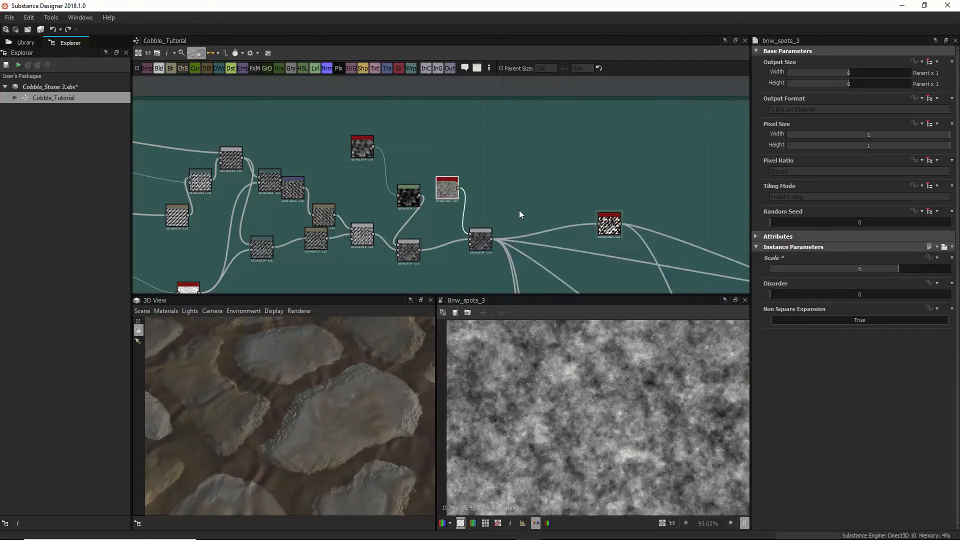
pyautogui.doubleClick(487, 239)
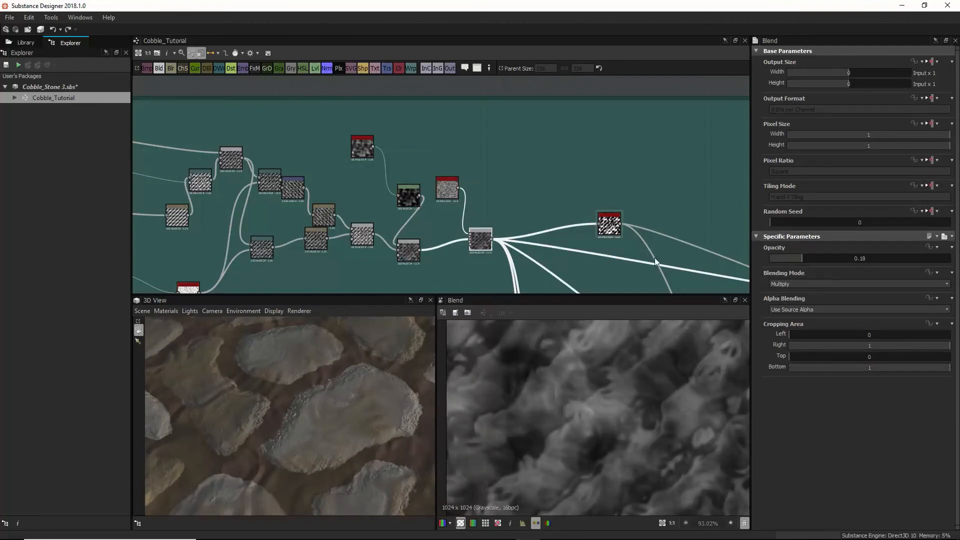
pyautogui.moveTo(802, 258); pyautogui.dragTo(828, 259)
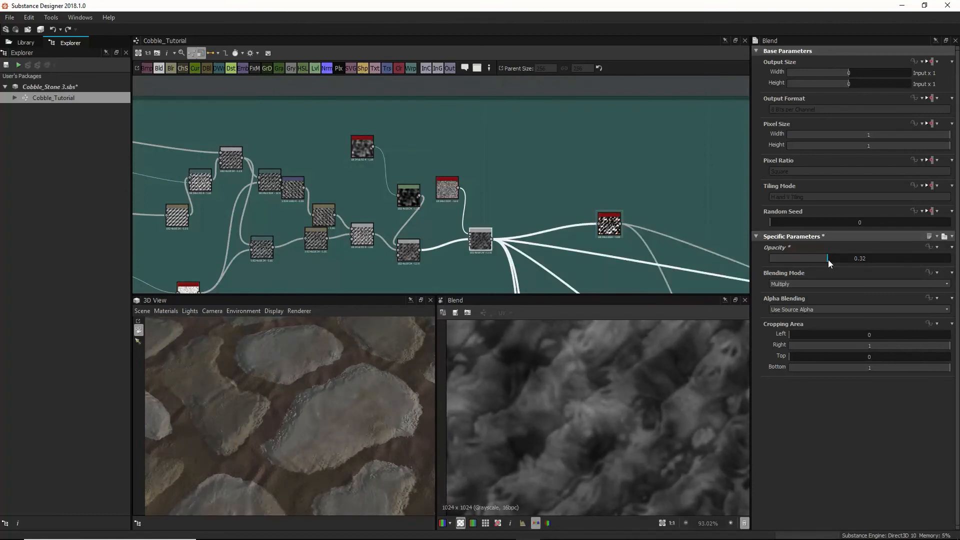
# Step: Examine the mud and stone surfaces in the 3D view from a distance and close up
pyautogui.scroll(-10, 270, 424)
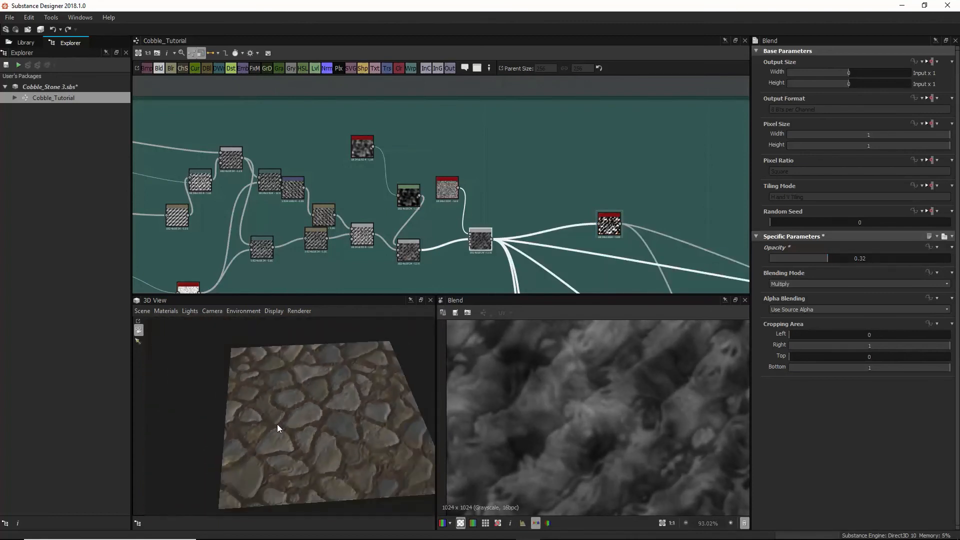
pyautogui.scroll(5, 276, 436)
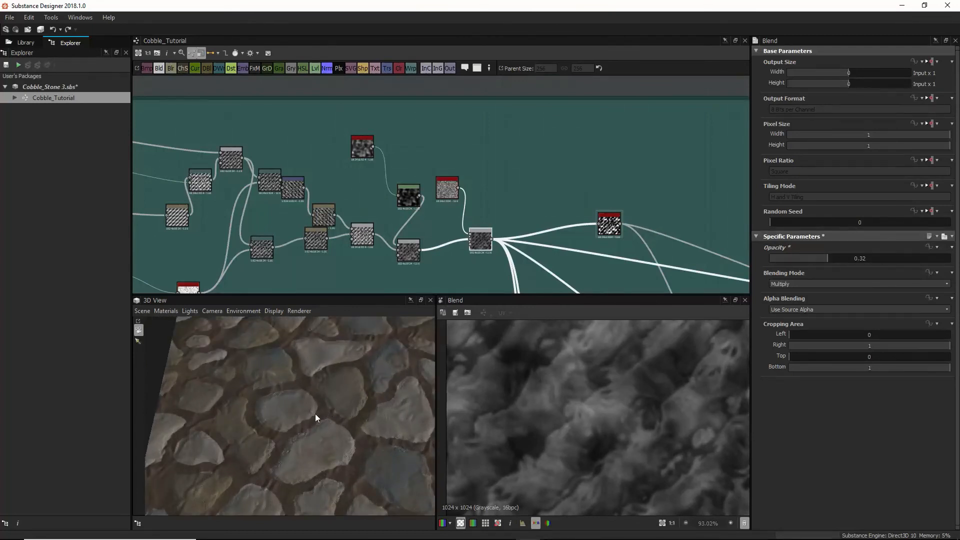
pyautogui.moveTo(262, 445); pyautogui.dragTo(279, 440)
pyautogui.scroll(3, 280, 440)
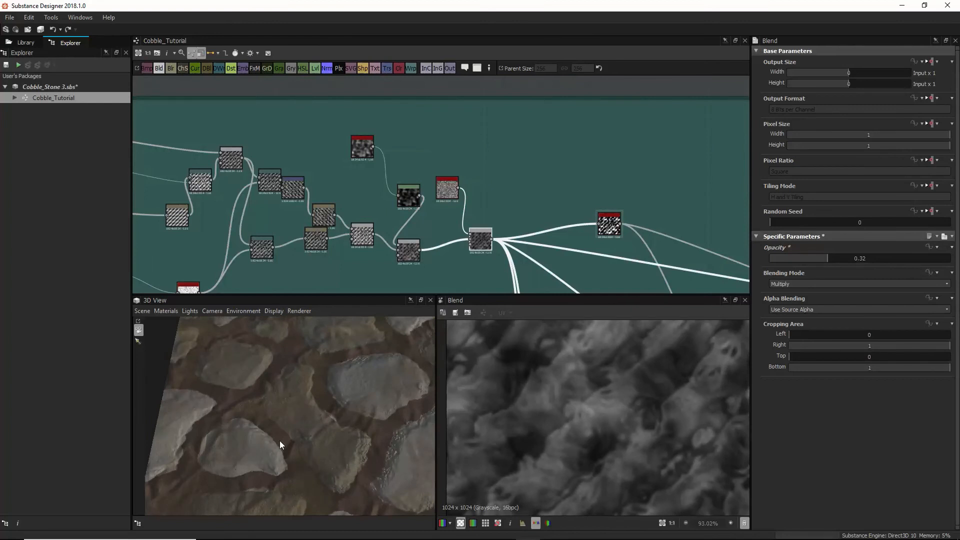
pyautogui.scroll(-3, 280, 437)
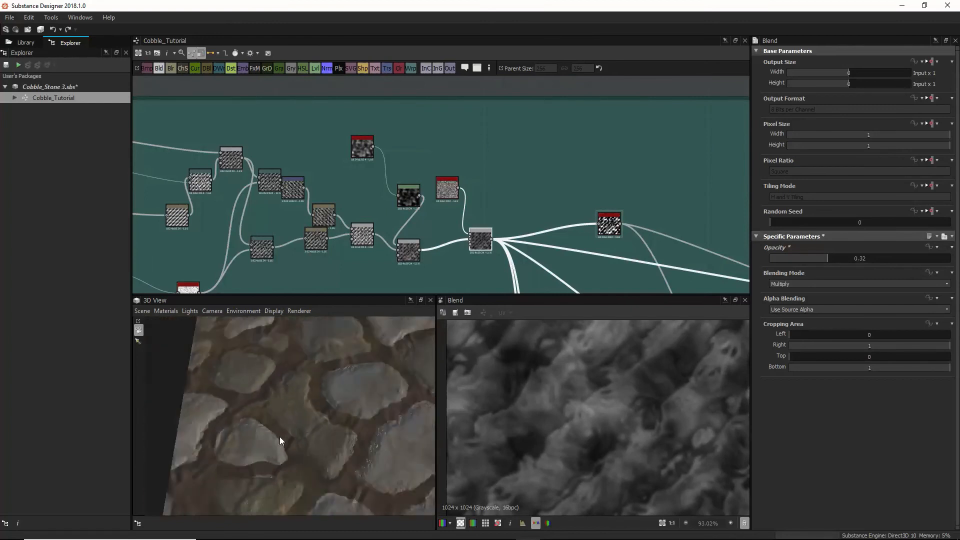
pyautogui.moveTo(279, 441); pyautogui.dragTo(302, 449)
pyautogui.scroll(-5, 307, 454)
pyautogui.moveTo(575, 240); pyautogui.dragTo(501, 130, button='middle')
pyautogui.scroll(-3, 501, 200)
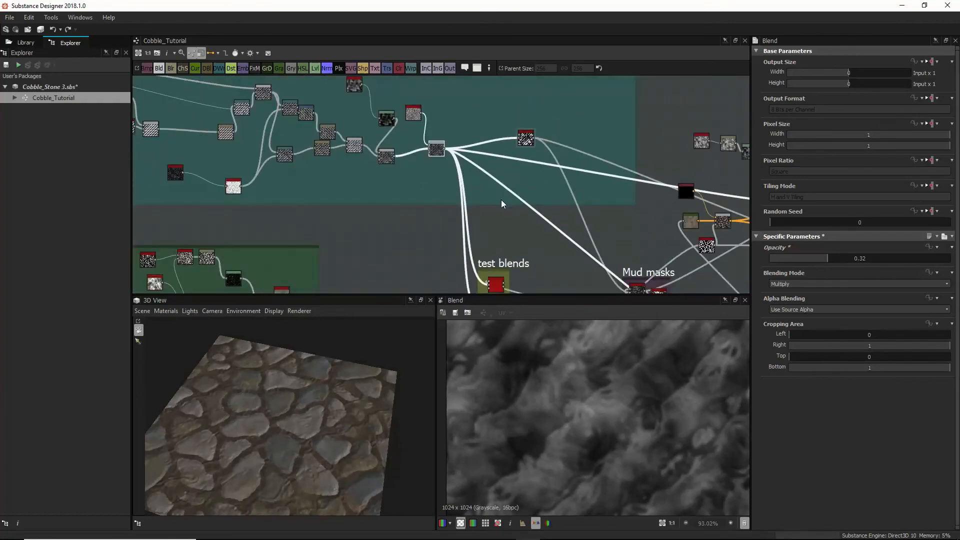
pyautogui.moveTo(532, 276); pyautogui.dragTo(511, 201, button='middle')
pyautogui.moveTo(485, 151); pyautogui.dragTo(496, 205, button='middle')
pyautogui.scroll(8, 293, 451)
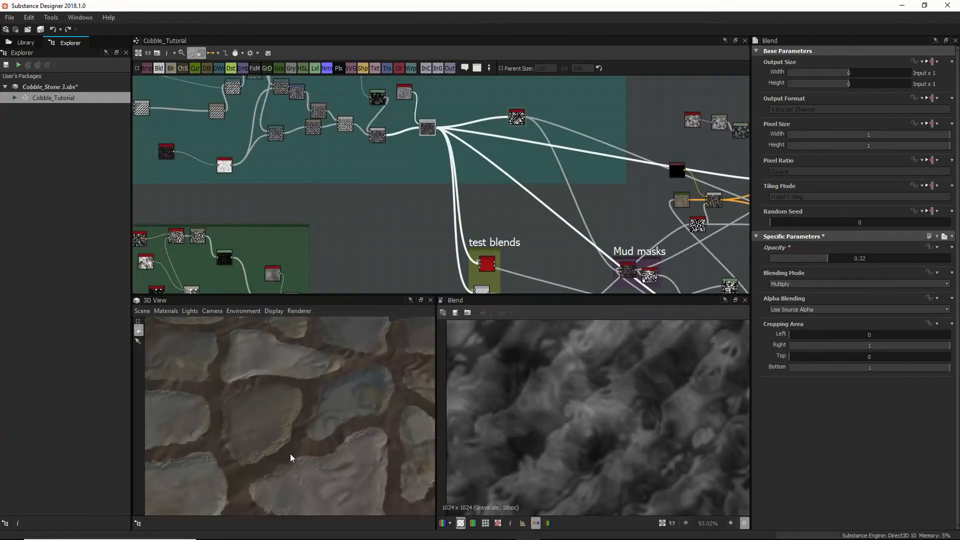
pyautogui.scroll(1, 289, 454)
pyautogui.moveTo(290, 452); pyautogui.dragTo(295, 428)
pyautogui.scroll(5, 299, 446)
pyautogui.scroll(-5, 299, 447)
pyautogui.scroll(-4, 299, 447)
pyautogui.scroll(4, 299, 447)
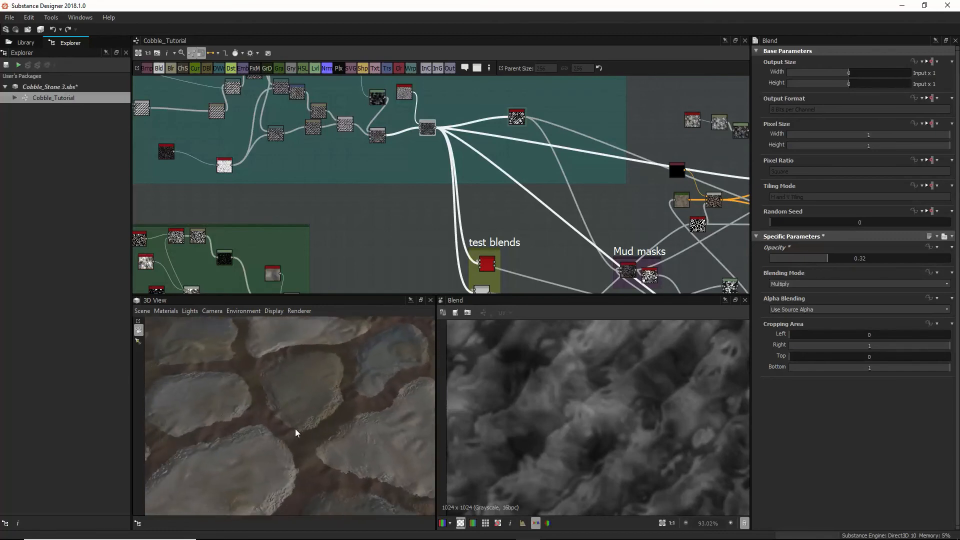
pyautogui.scroll(-1, 512, 234)
# Step: Preview the Histogram Scan node in the Mud masks frame and inspect its black-and-white mask
pyautogui.moveTo(524, 233); pyautogui.dragTo(427, 164, button='middle')
pyautogui.scroll(-2, 467, 204)
pyautogui.scroll(3, 504, 201)
pyautogui.doubleClick(507, 200)
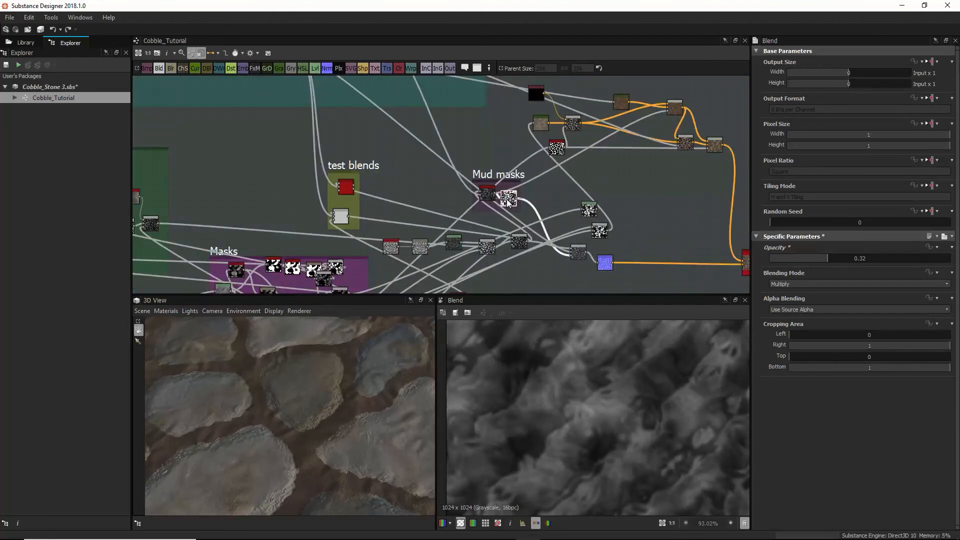
pyautogui.scroll(3, 527, 193)
pyautogui.scroll(-3, 557, 355)
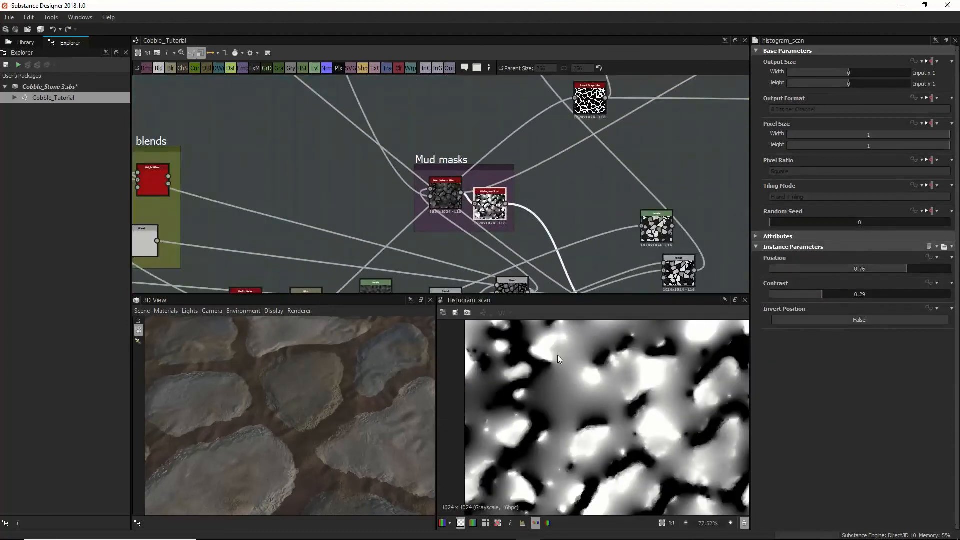
pyautogui.scroll(-2, 511, 209)
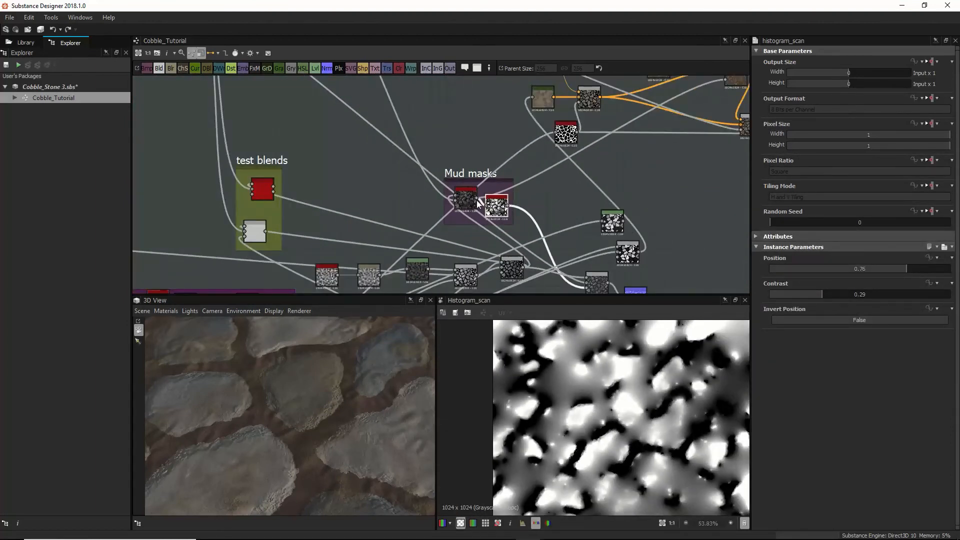
# Step: Align the first node with its neighbour in the Mud masks frame, and preview the Blend that feeds the Normal node
pyautogui.moveTo(469, 198)
pyautogui.mouseDown()
pyautogui.moveTo(462, 176)
pyautogui.moveTo(468, 208)
pyautogui.mouseUp()
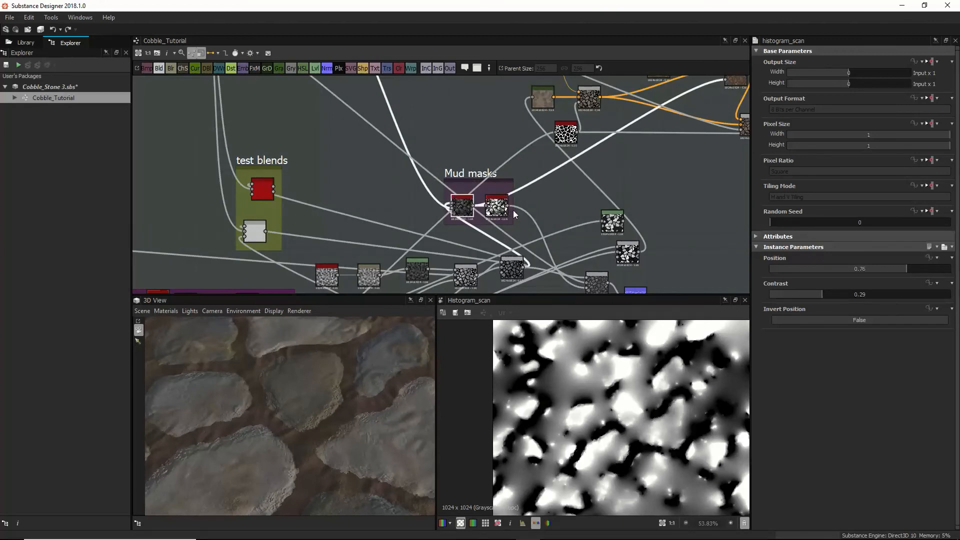
pyautogui.moveTo(554, 254); pyautogui.dragTo(536, 227, button='middle')
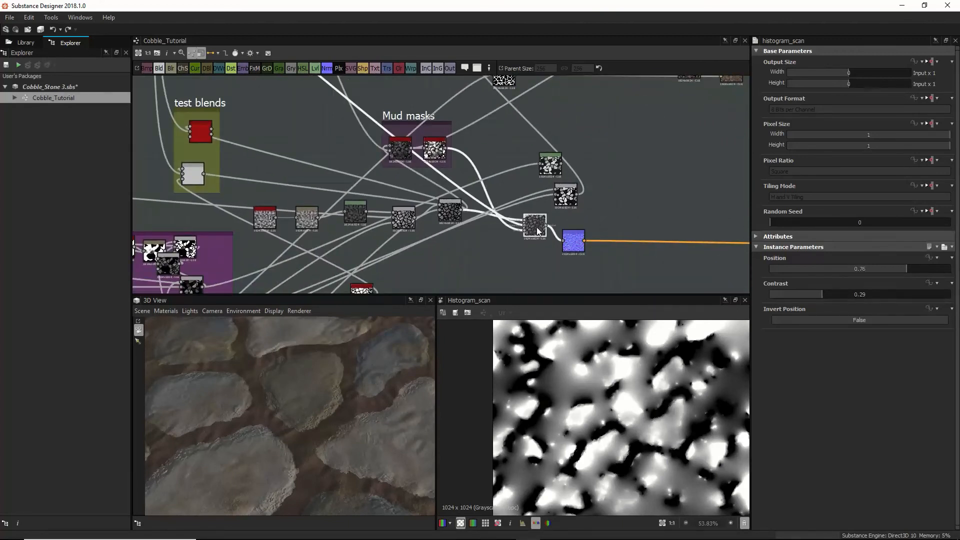
pyautogui.click(535, 227)
# Step: Add a second Histogram Scan node fed by the Mud masks Histogram Scan, with Position 1 and Contrast 0
pyautogui.click(442, 147)
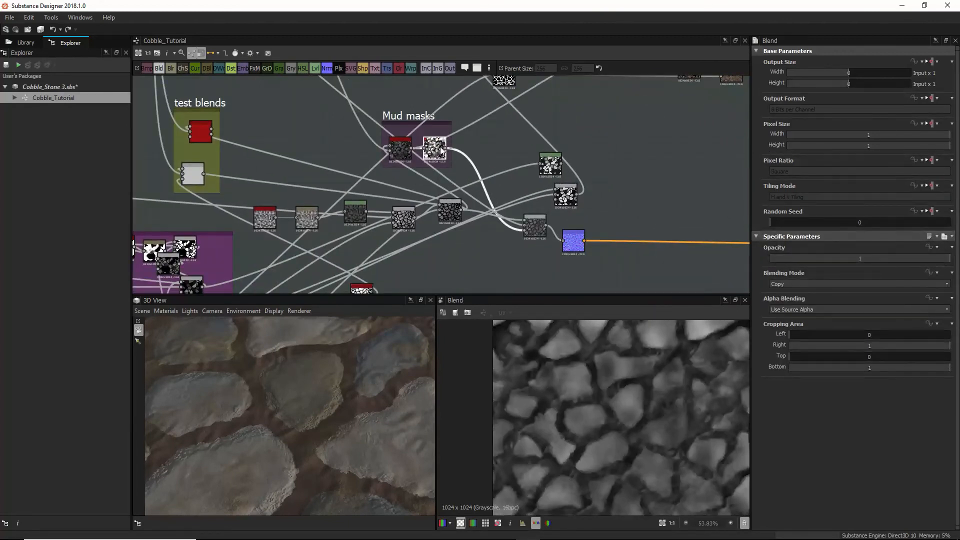
pyautogui.doubleClick(441, 149)
pyautogui.click(475, 142)
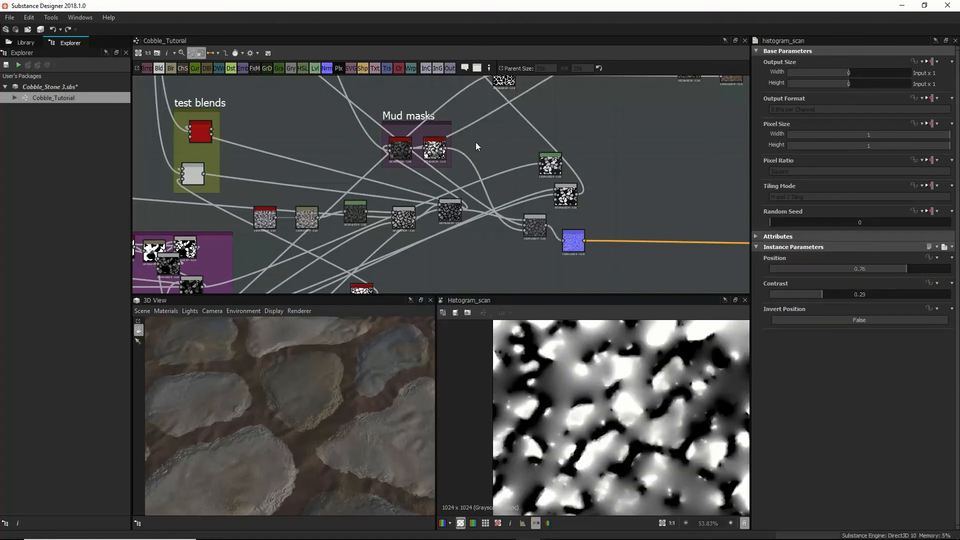
pyautogui.press('space')
pyautogui.write('hi')
pyautogui.click(510, 197)
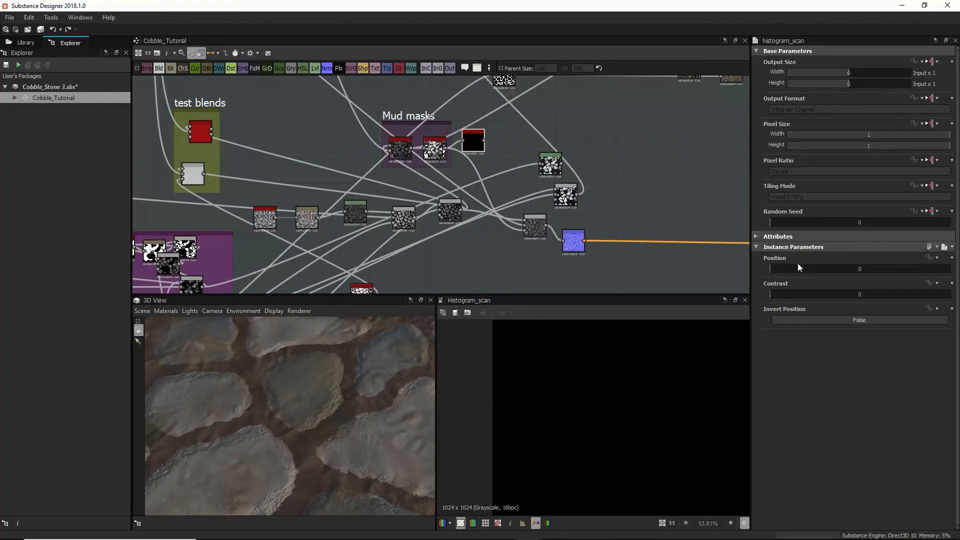
pyautogui.moveTo(797, 267); pyautogui.dragTo(951, 278)
pyautogui.moveTo(771, 294)
pyautogui.mouseDown()
pyautogui.moveTo(882, 295)
pyautogui.moveTo(770, 294)
pyautogui.mouseUp()
# Step: Move the new Histogram Scan node down into the empty graph area below the height nodes
pyautogui.moveTo(472, 141); pyautogui.dragTo(484, 280)
pyautogui.moveTo(480, 228); pyautogui.dragTo(477, 119, button='middle')
pyautogui.moveTo(479, 172); pyautogui.dragTo(476, 242)
pyautogui.moveTo(477, 243); pyautogui.dragTo(476, 150, button='middle')
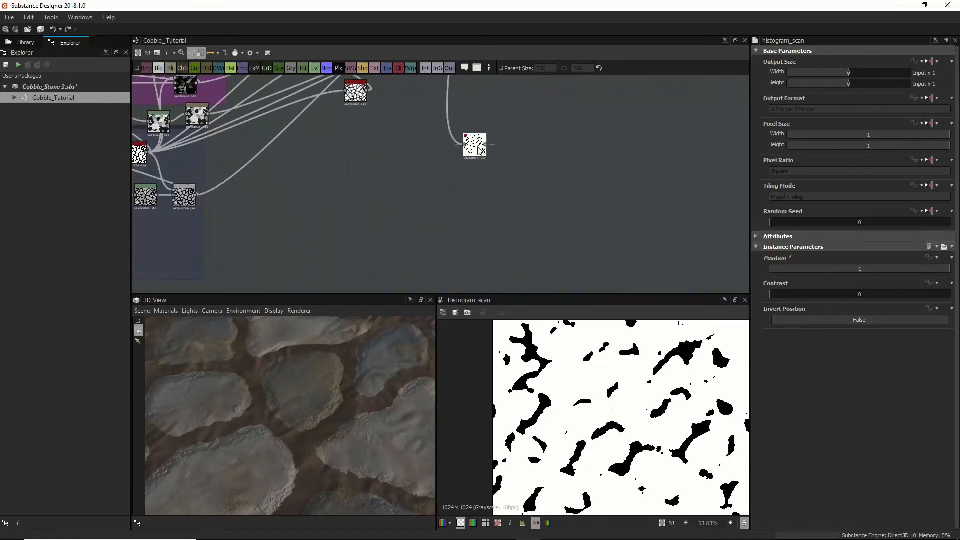
pyautogui.moveTo(476, 149); pyautogui.dragTo(470, 213)
pyautogui.moveTo(510, 138); pyautogui.dragTo(517, 200, button='middle')
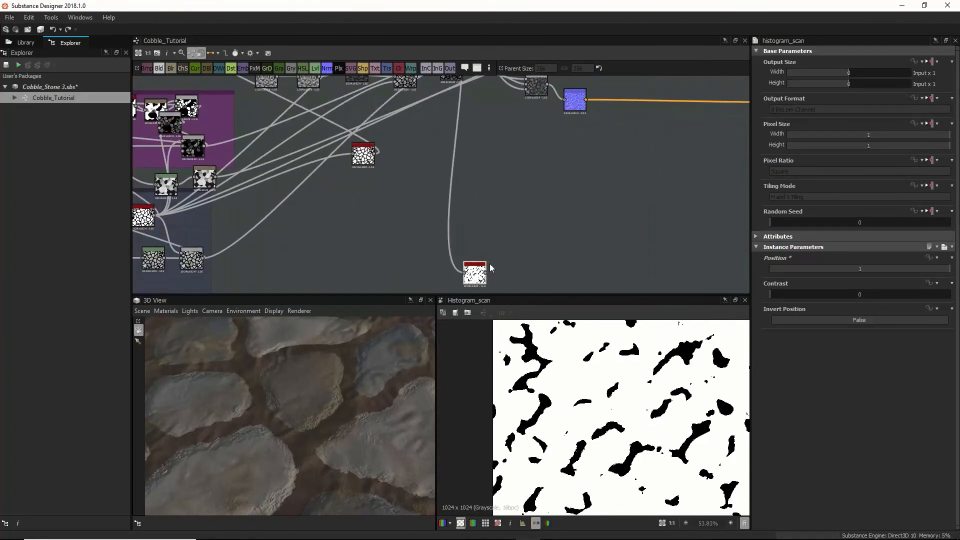
# Step: Space the Normal node farther from the Blend feeding it, and place the new Histogram Scan node below the pair
pyautogui.moveTo(481, 268); pyautogui.dragTo(542, 241)
pyautogui.moveTo(593, 135); pyautogui.dragTo(594, 182, button='middle')
pyautogui.moveTo(576, 146); pyautogui.dragTo(638, 132)
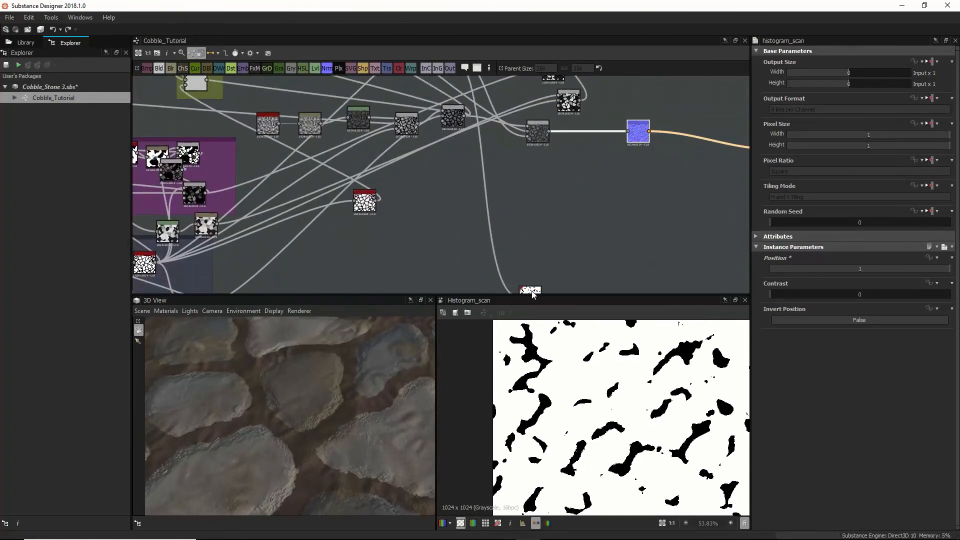
pyautogui.moveTo(559, 259); pyautogui.dragTo(549, 213, button='middle')
pyautogui.moveTo(518, 252); pyautogui.dragTo(596, 203)
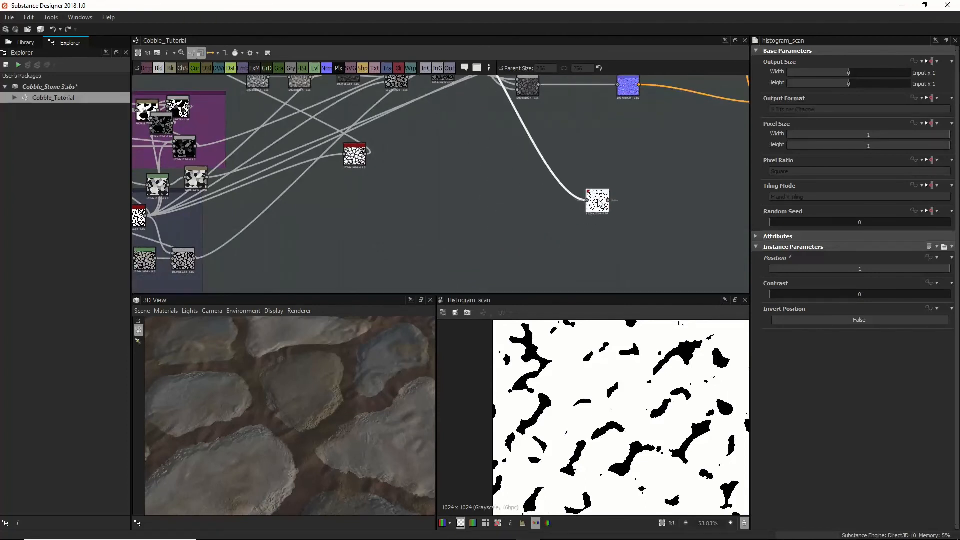
pyautogui.moveTo(612, 189); pyautogui.dragTo(602, 229, button='middle')
pyautogui.moveTo(585, 243); pyautogui.dragTo(614, 226)
pyautogui.moveTo(614, 205); pyautogui.dragTo(540, 257, button='middle')
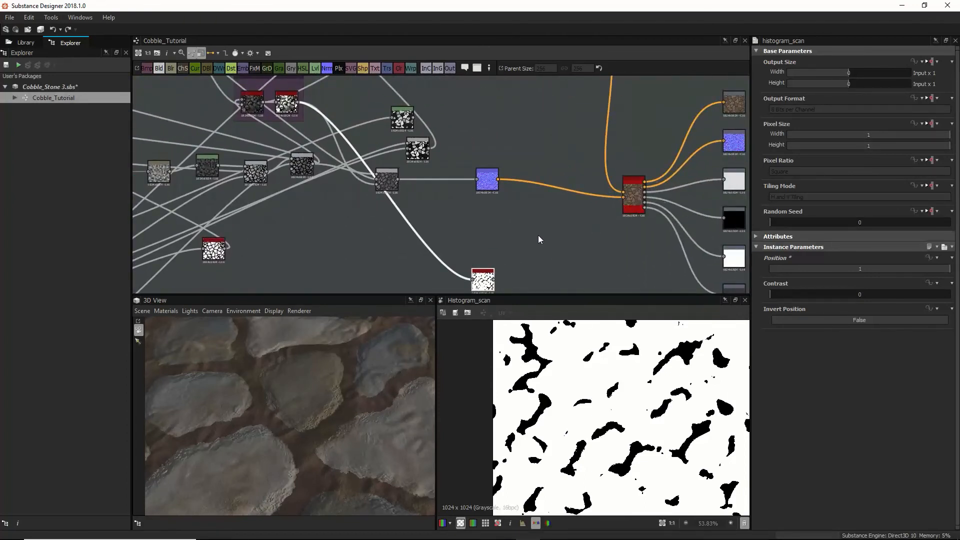
pyautogui.click(532, 233)
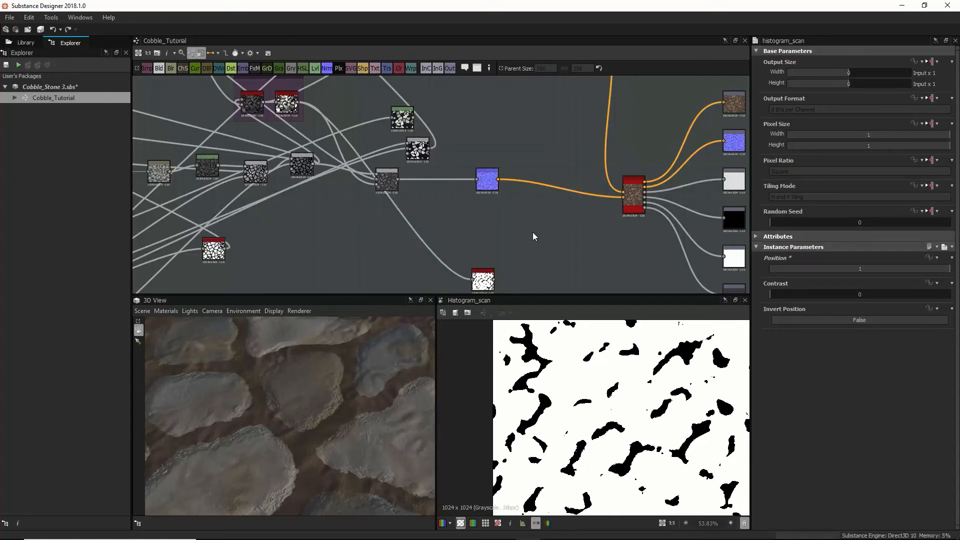
pyautogui.press('space')
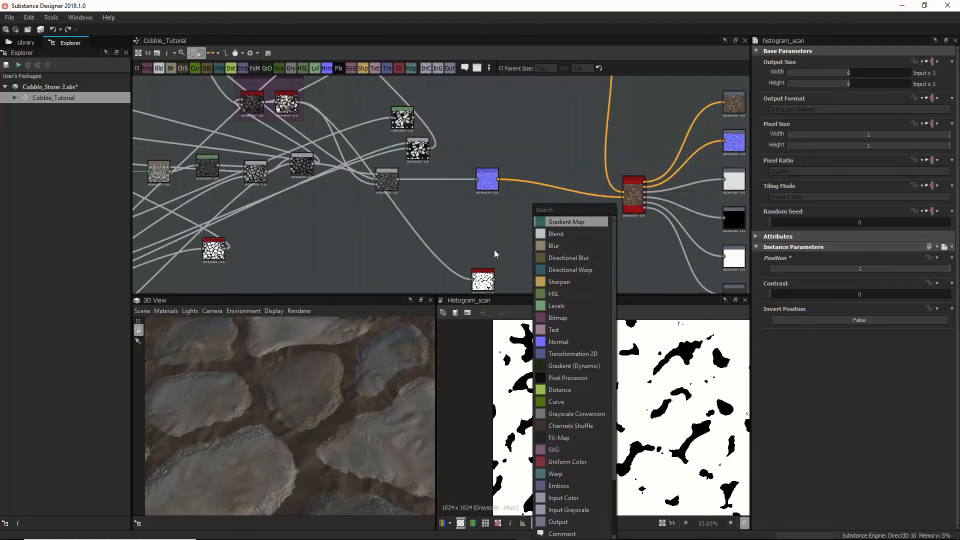
pyautogui.click(316, 438)
# Step: Reload the preview mesh in the 3D view and examine the cobblestone surface from a distance and close up
pyautogui.scroll(-7, 317, 424)
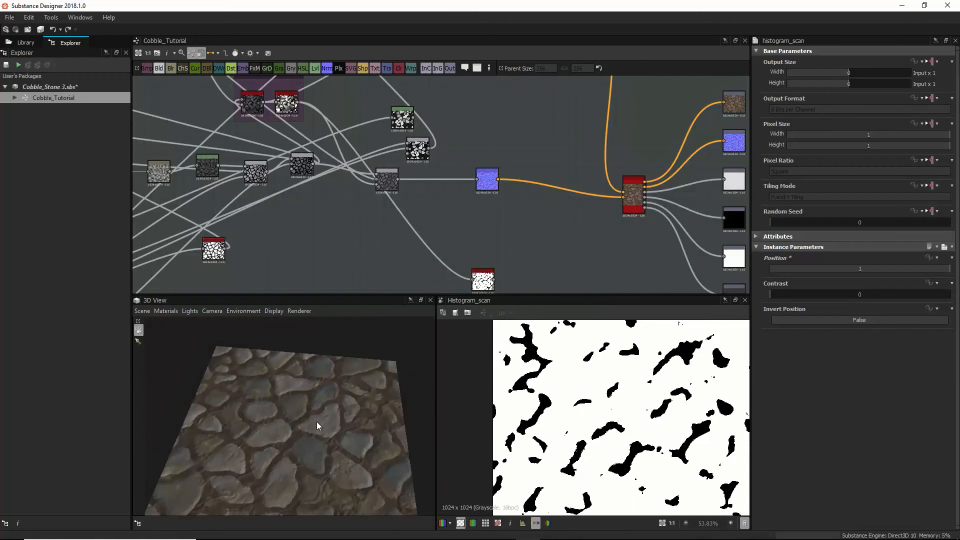
pyautogui.moveTo(316, 422); pyautogui.dragTo(276, 466)
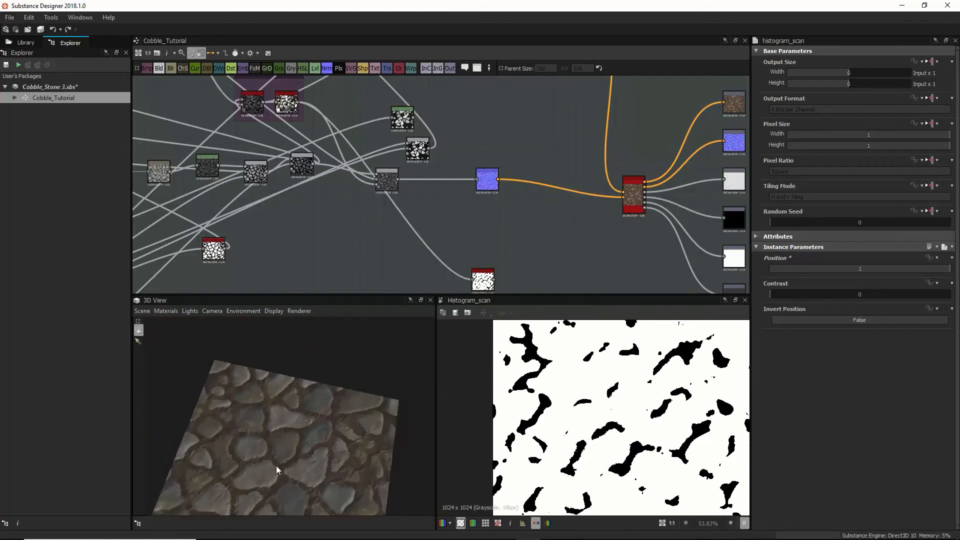
pyautogui.click(149, 313)
pyautogui.click(191, 185)
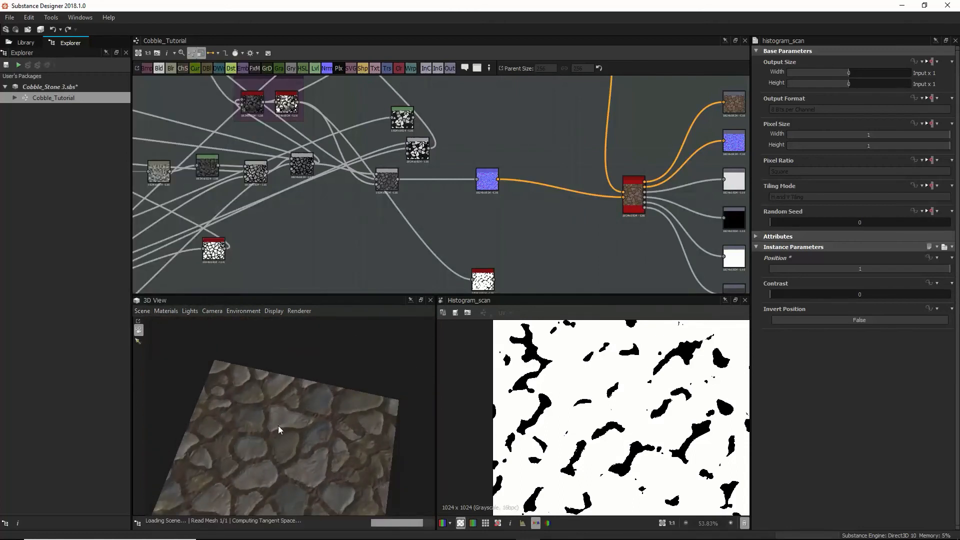
pyautogui.moveTo(290, 457); pyautogui.dragTo(302, 386)
pyautogui.scroll(3, 293, 385)
pyautogui.scroll(3, 320, 394)
pyautogui.scroll(3, 309, 396)
# Step: Add a Blend node beside the new Histogram Scan node, below the Normal node
pyautogui.moveTo(485, 277); pyautogui.dragTo(482, 277)
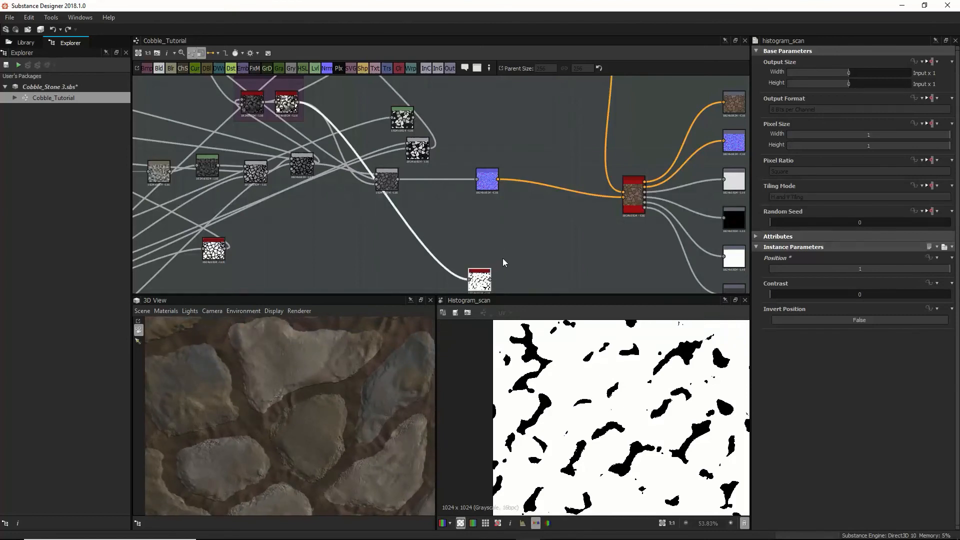
pyautogui.press('space')
pyautogui.write('ble')
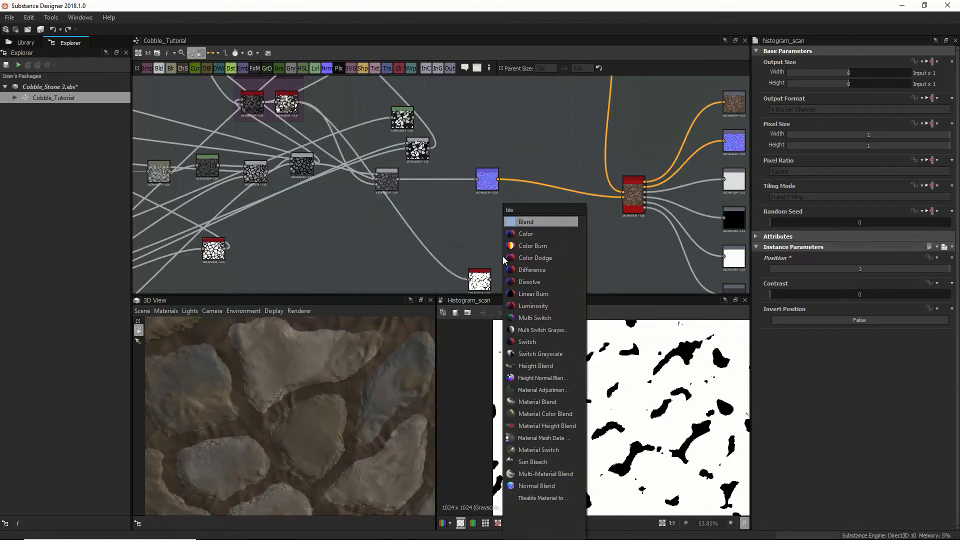
pyautogui.write('nd')
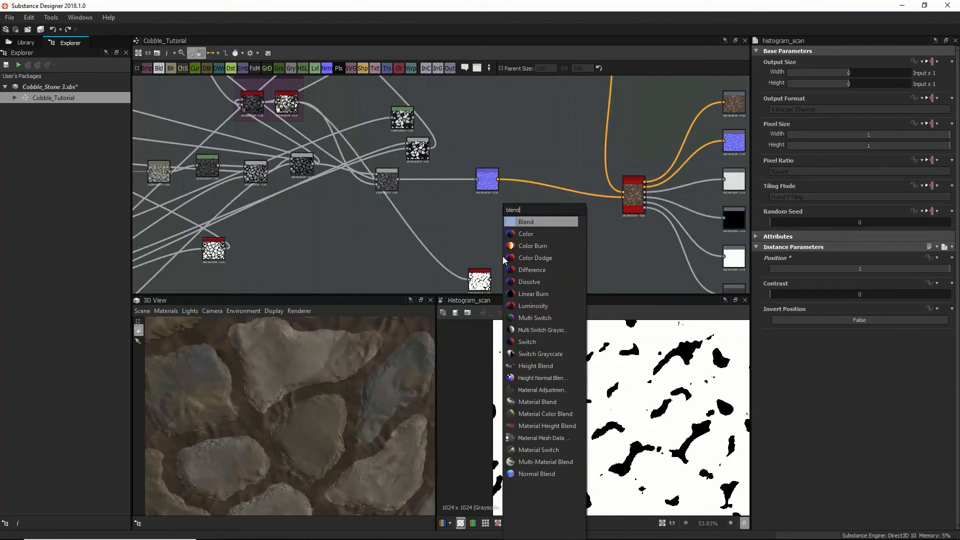
pyautogui.click(538, 223)
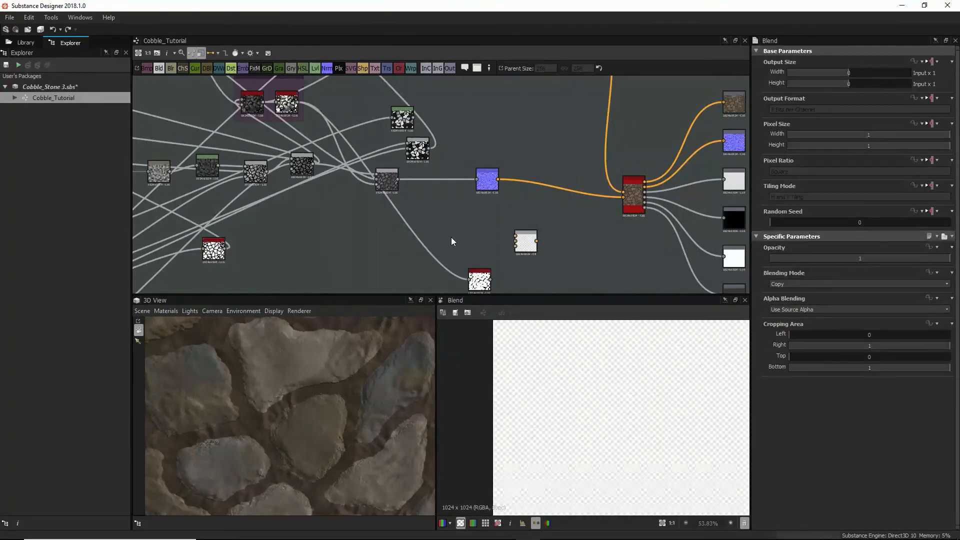
pyautogui.click(389, 188)
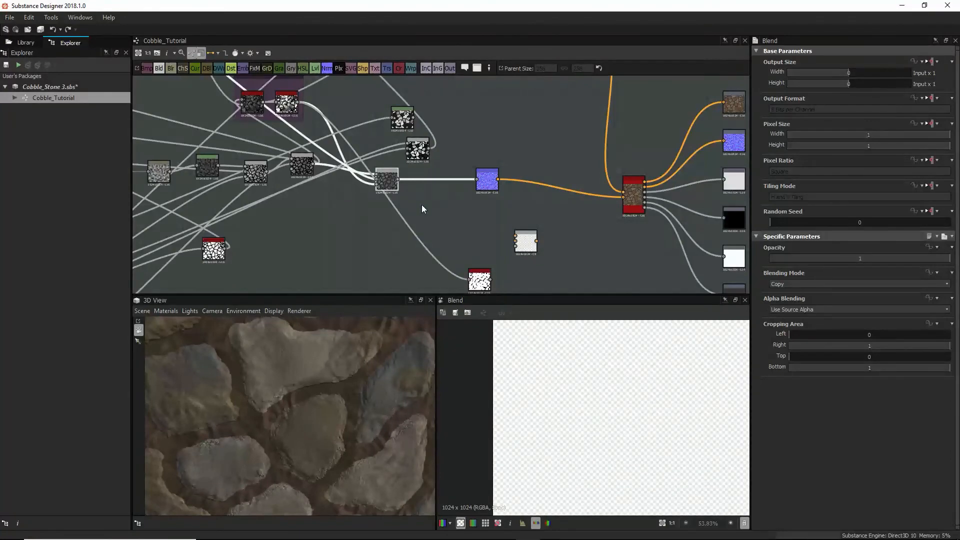
pyautogui.press('space')
pyautogui.write('curv')
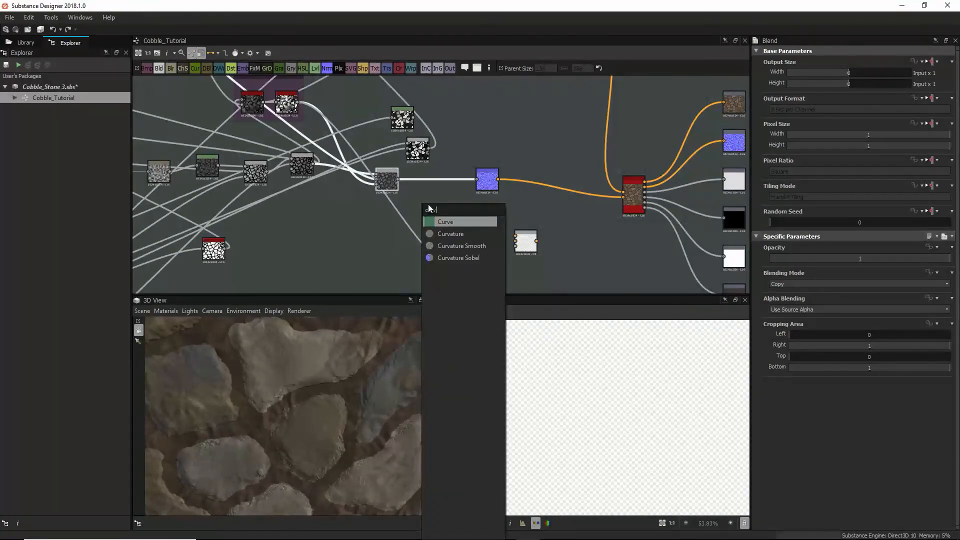
pyautogui.click(461, 246)
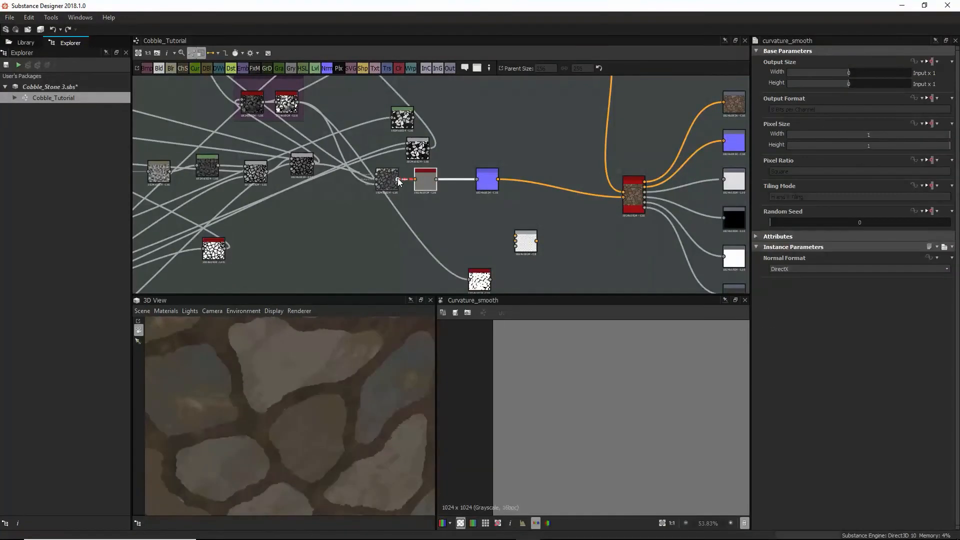
pyautogui.moveTo(422, 189); pyautogui.dragTo(429, 227)
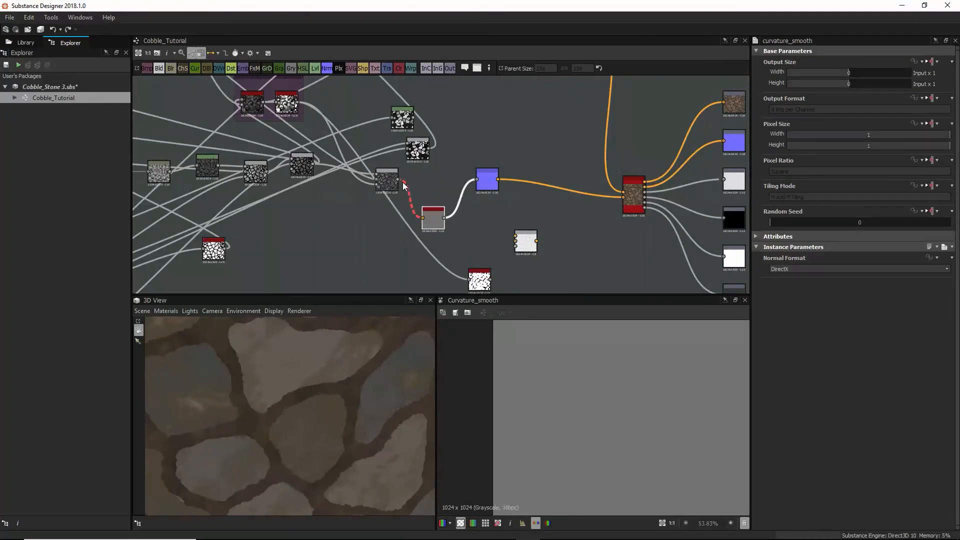
pyautogui.moveTo(398, 179); pyautogui.dragTo(477, 179)
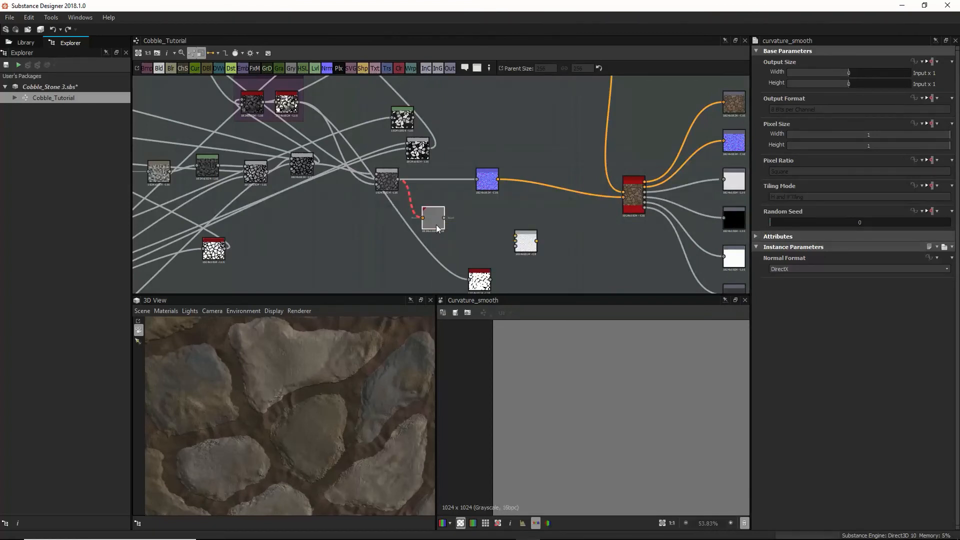
pyautogui.press('Delete')
pyautogui.press('space')
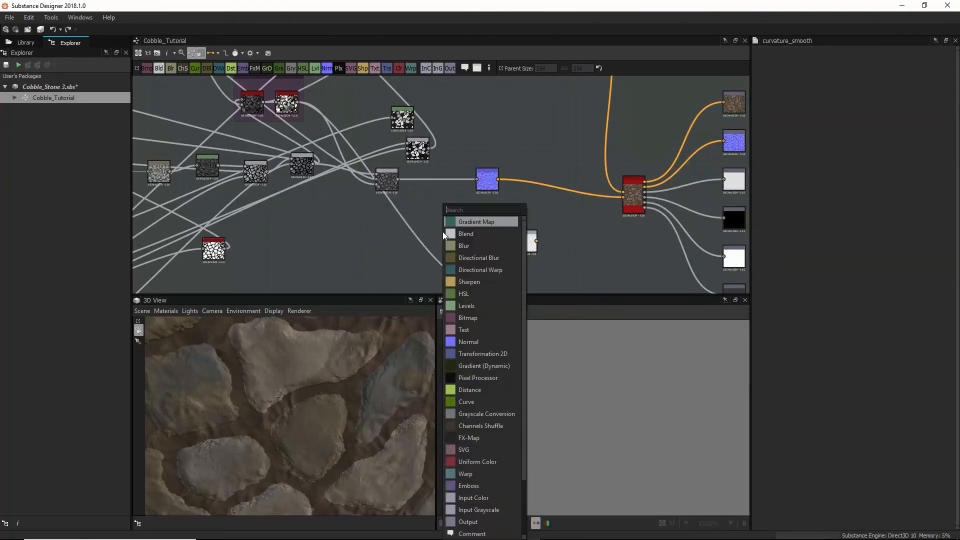
pyautogui.write('cu')
pyautogui.click(469, 231)
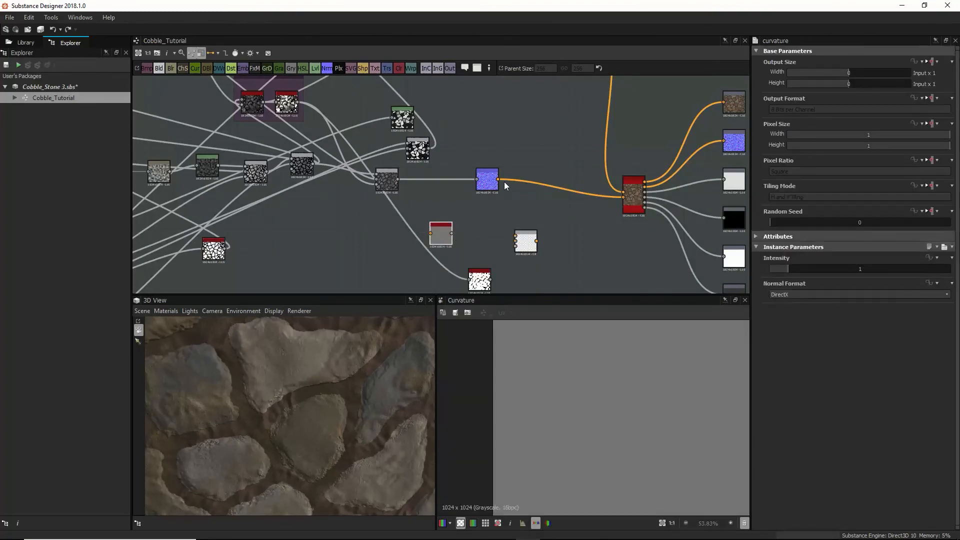
pyautogui.press('Delete')
# Step: Add a Curvature Smooth node fed by the Normal node and inspect its map up close
pyautogui.press('space')
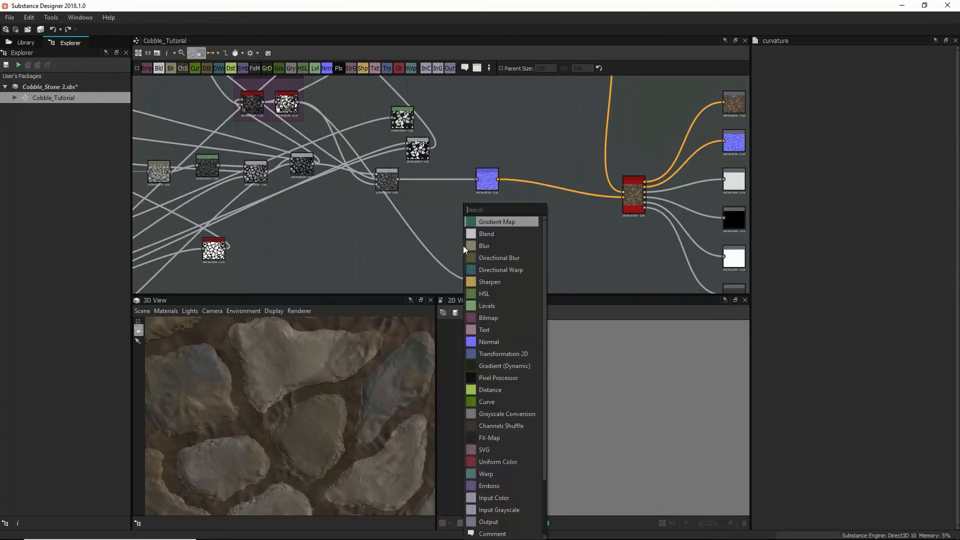
pyautogui.write('cur')
pyautogui.click(489, 244)
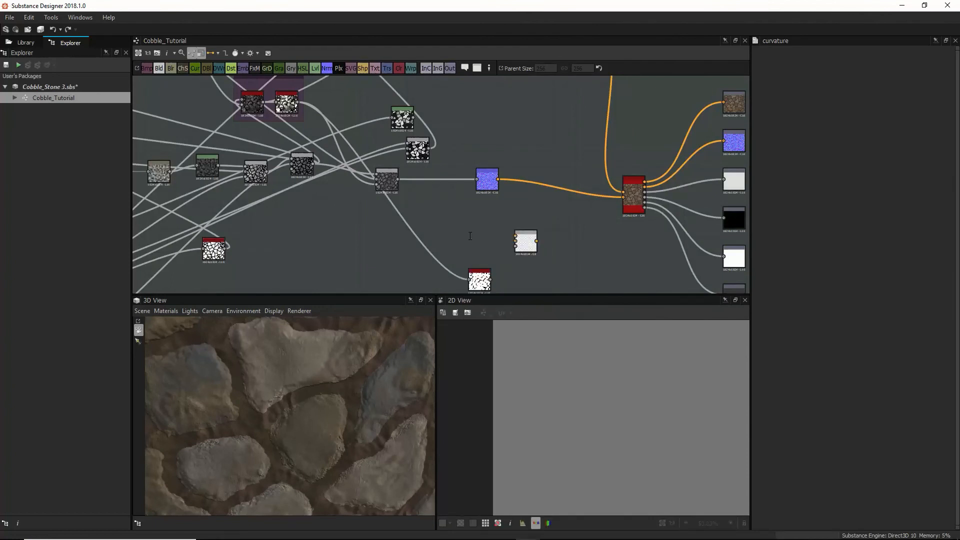
pyautogui.moveTo(458, 250); pyautogui.dragTo(515, 202)
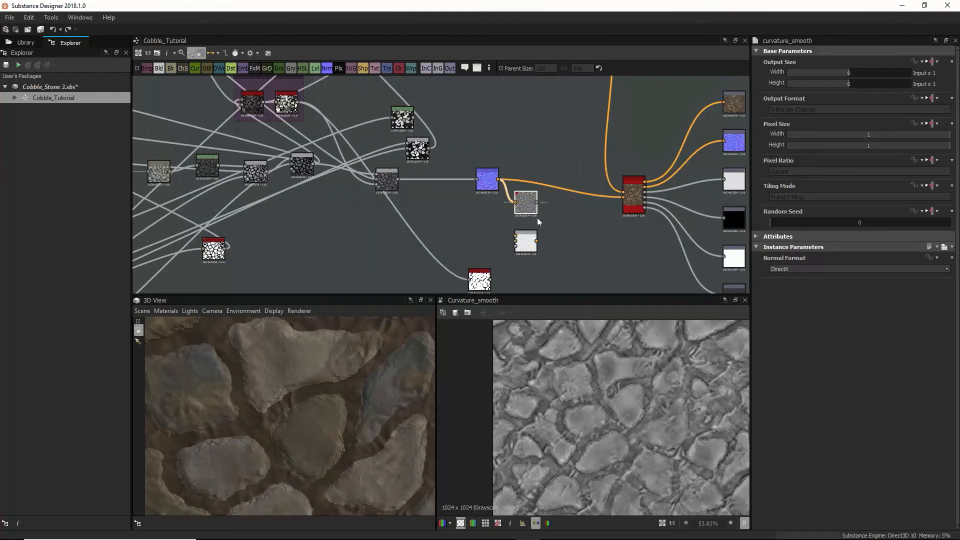
pyautogui.scroll(4, 638, 406)
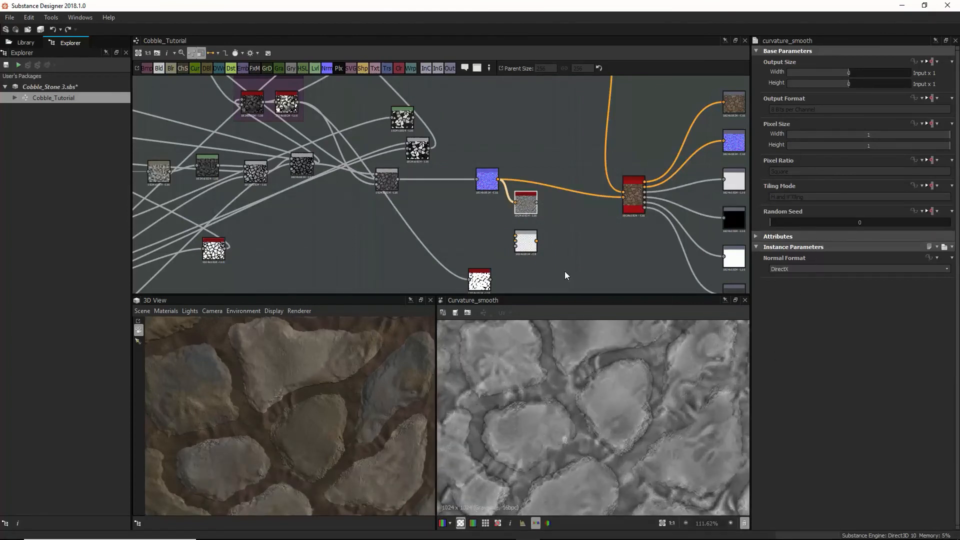
# Step: Add a Levels node after the Curvature Smooth node and place it just before the unconnected Blend node
pyautogui.moveTo(525, 235); pyautogui.dragTo(540, 244)
pyautogui.scroll(-3, 548, 376)
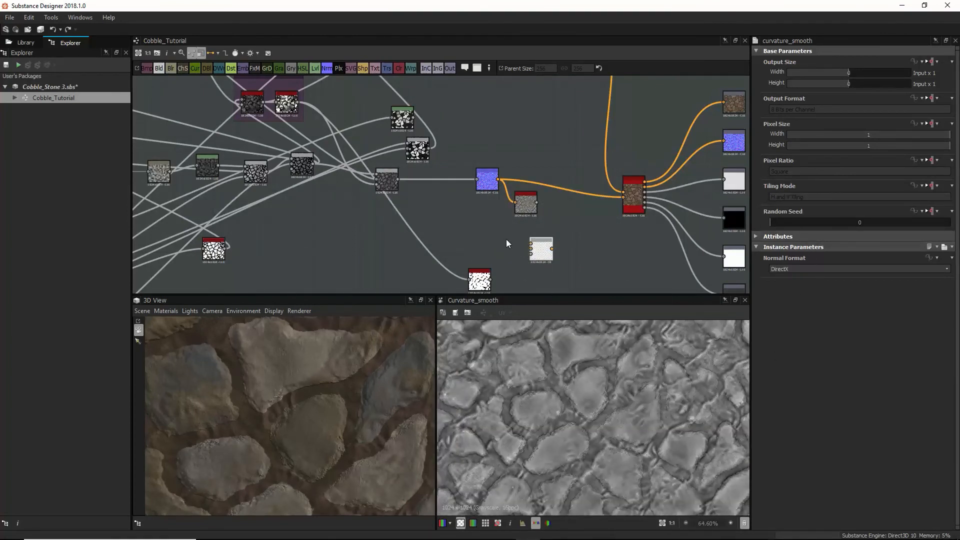
pyautogui.click(531, 199)
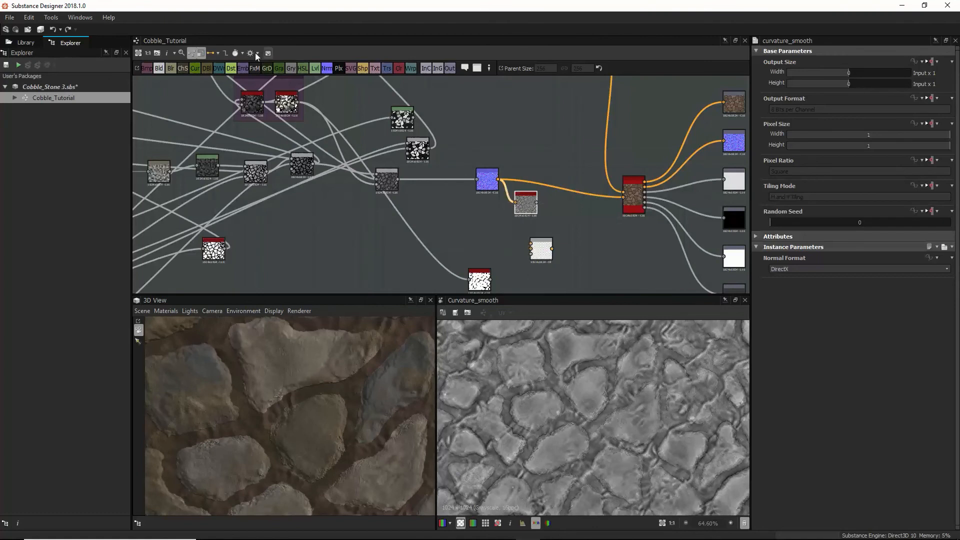
pyautogui.click(314, 69)
pyautogui.moveTo(529, 200); pyautogui.dragTo(514, 213)
pyautogui.moveTo(514, 251); pyautogui.dragTo(530, 248)
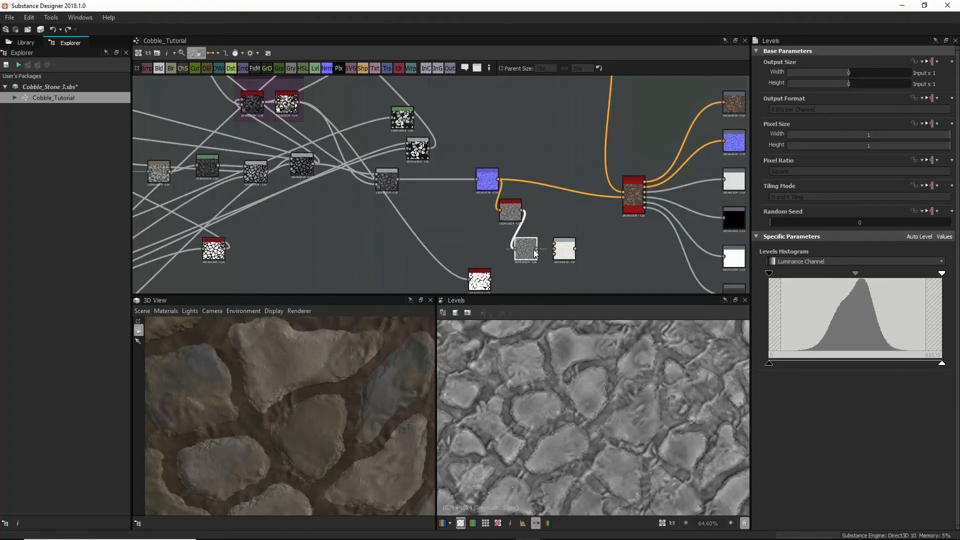
# Step: Shift the Levels midtone slightly towards black, lower its output white level, and inspect the adjusted curvature map
pyautogui.moveTo(854, 273)
pyautogui.mouseDown()
pyautogui.moveTo(837, 274)
pyautogui.moveTo(850, 275)
pyautogui.mouseUp()
pyautogui.moveTo(942, 365); pyautogui.dragTo(913, 367)
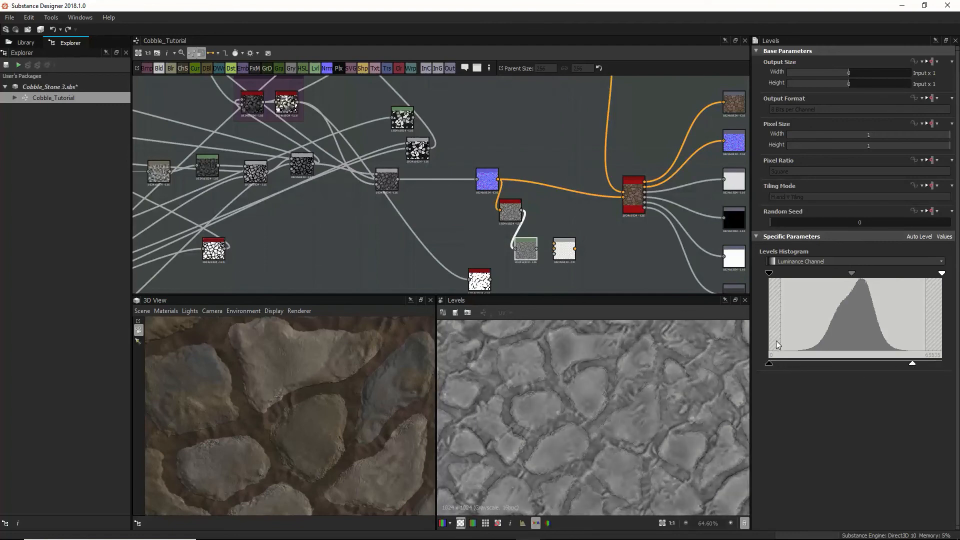
pyautogui.moveTo(769, 365)
pyautogui.mouseDown()
pyautogui.moveTo(801, 362)
pyautogui.moveTo(758, 362)
pyautogui.mouseUp()
pyautogui.scroll(4, 543, 396)
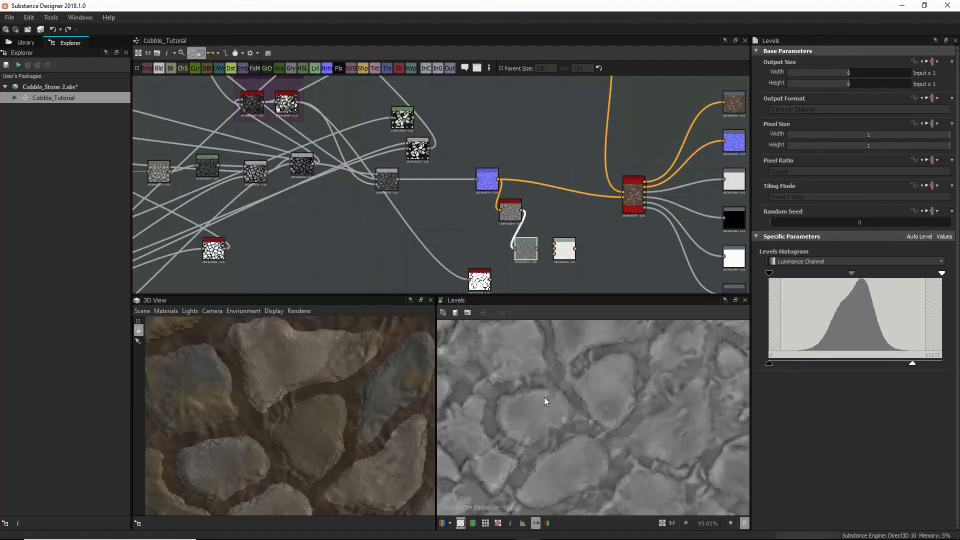
# Step: Delete the Curvature Smooth node and remove the remaining link from the Normal node to the Levels node
pyautogui.doubleClick(507, 218)
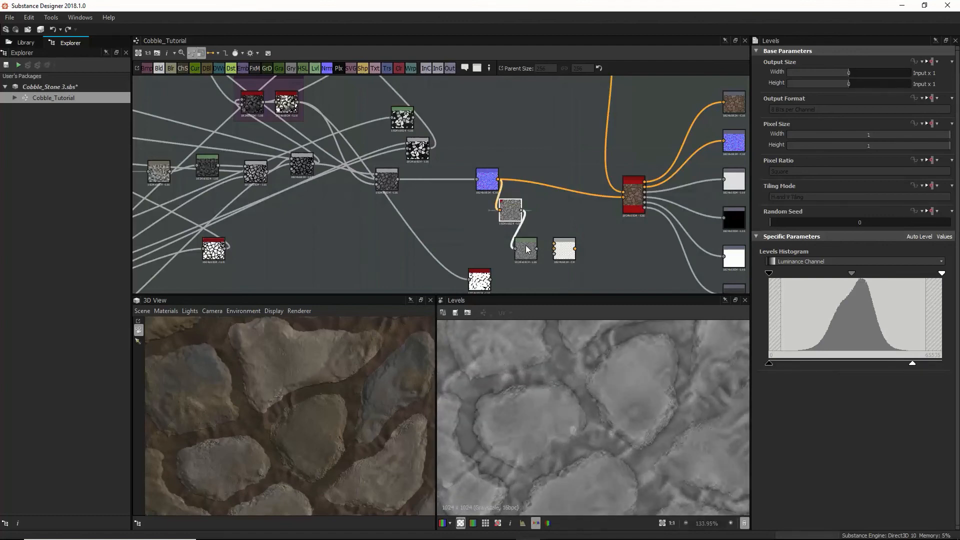
pyautogui.press('Delete')
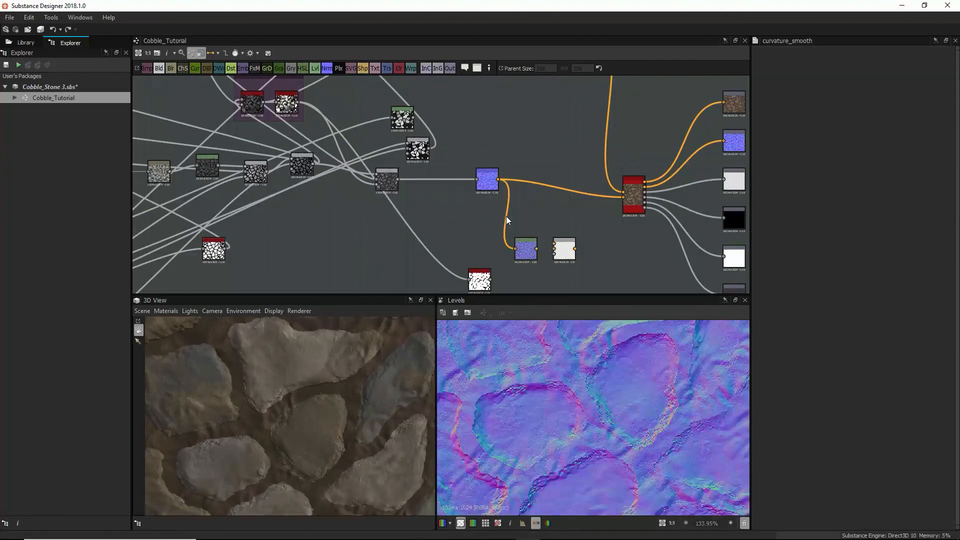
pyautogui.moveTo(506, 219); pyautogui.dragTo(492, 224)
pyautogui.press('Delete')
# Step: Add an Ambient Occlusion (HBAO) node fed by the final height Blend and connect it to the Levels node
pyautogui.press('space')
pyautogui.write('sha')
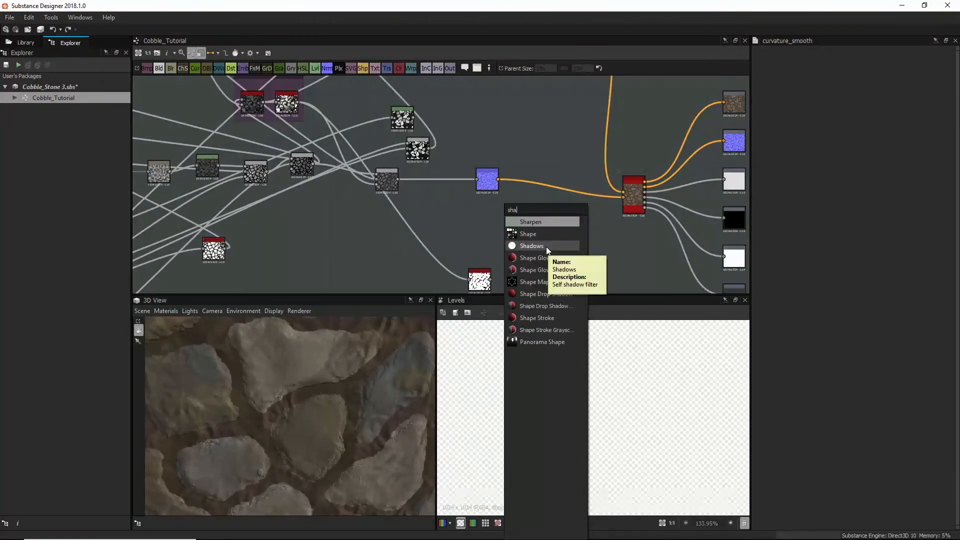
pyautogui.press('BackSpace')
pyautogui.press('BackSpace')
pyautogui.press('BackSpace')
pyautogui.write('hba')
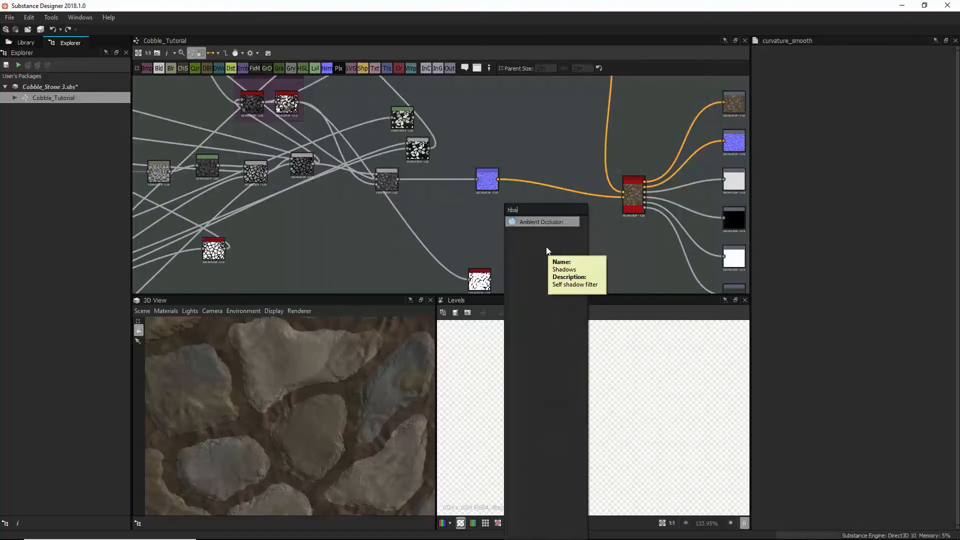
pyautogui.click(541, 222)
pyautogui.moveTo(397, 180); pyautogui.dragTo(532, 244)
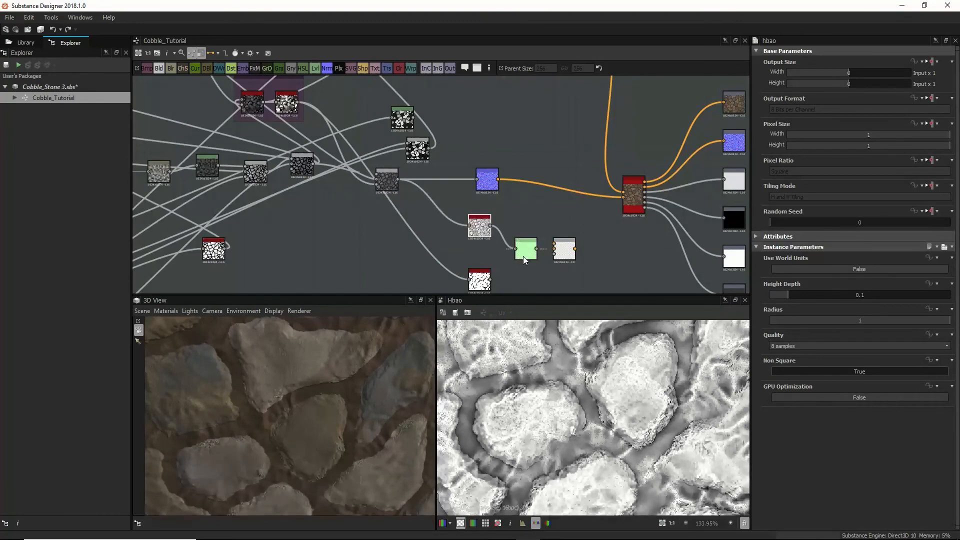
# Step: Set the Ambient Occlusion node's height depth to 0.06 and its quality to 16 samples
pyautogui.moveTo(781, 294)
pyautogui.mouseDown()
pyautogui.moveTo(817, 293)
pyautogui.moveTo(781, 293)
pyautogui.mouseUp()
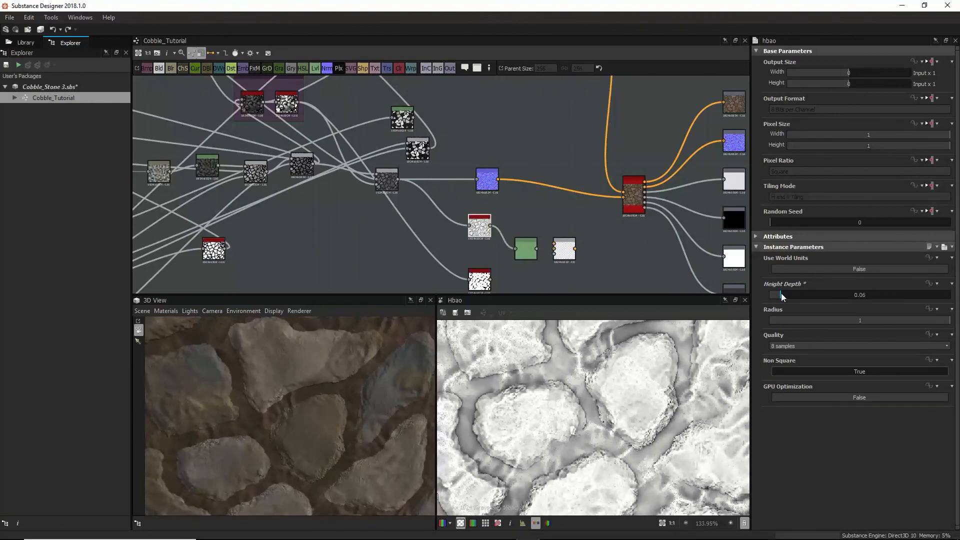
pyautogui.scroll(-5, 514, 357)
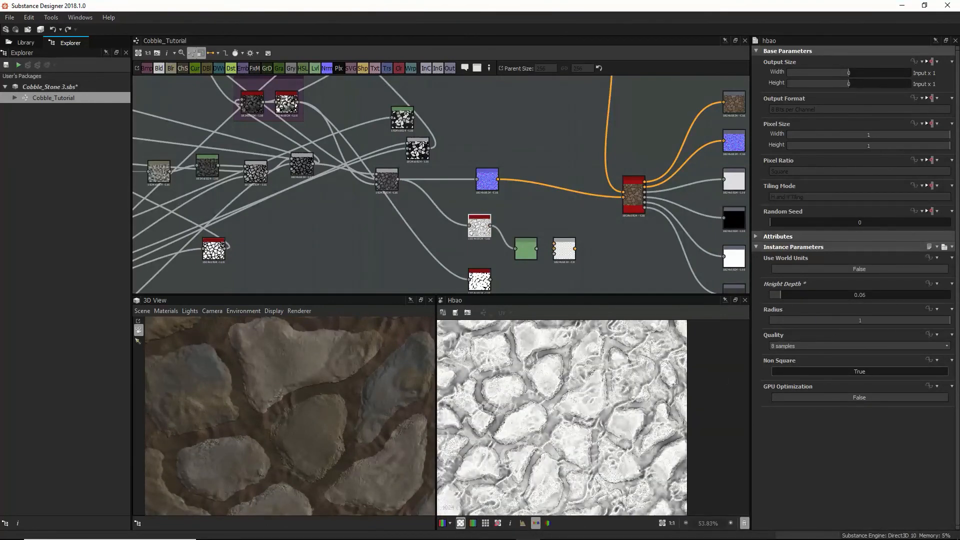
pyautogui.click(846, 346)
pyautogui.click(827, 368)
pyautogui.scroll(2, 563, 367)
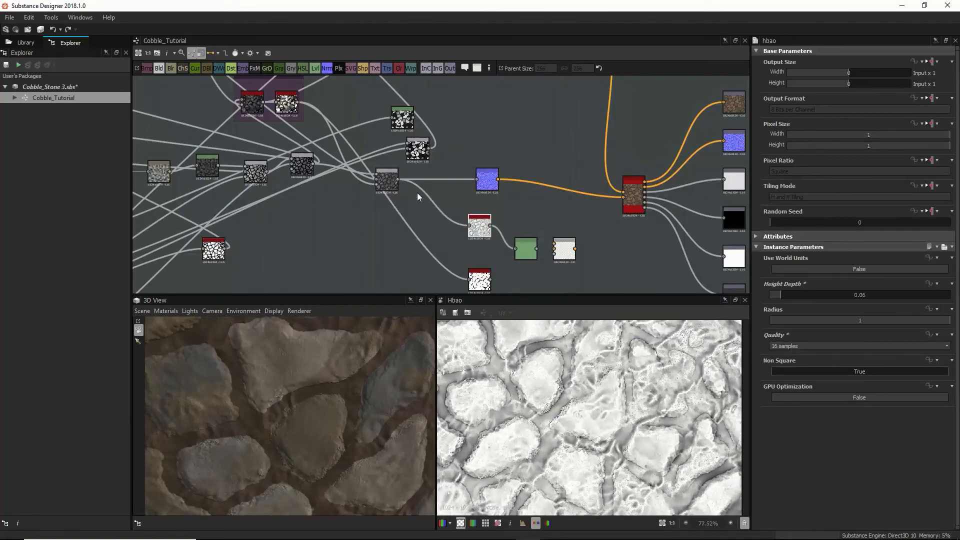
# Step: Feed the Ambient Occlusion node from the stone-only Multiply Blend instead of the final height Blend, and shift the node beneath the height chain
pyautogui.scroll(-3, 417, 193)
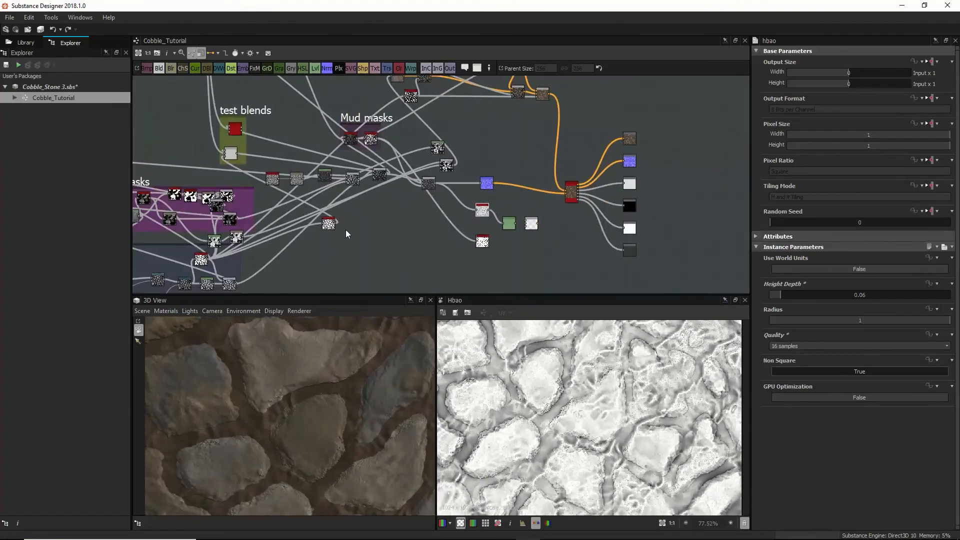
pyautogui.scroll(3, 348, 200)
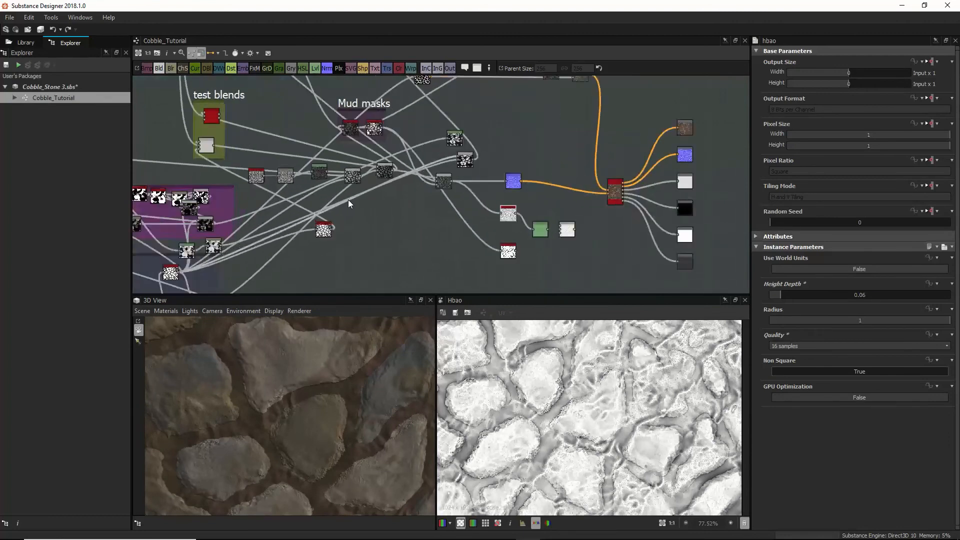
pyautogui.click(396, 170)
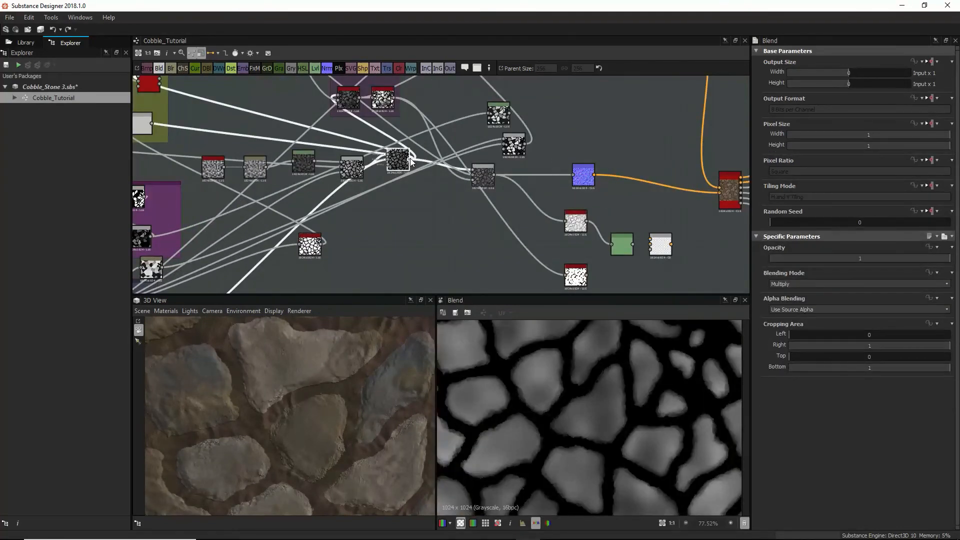
pyautogui.click(575, 220)
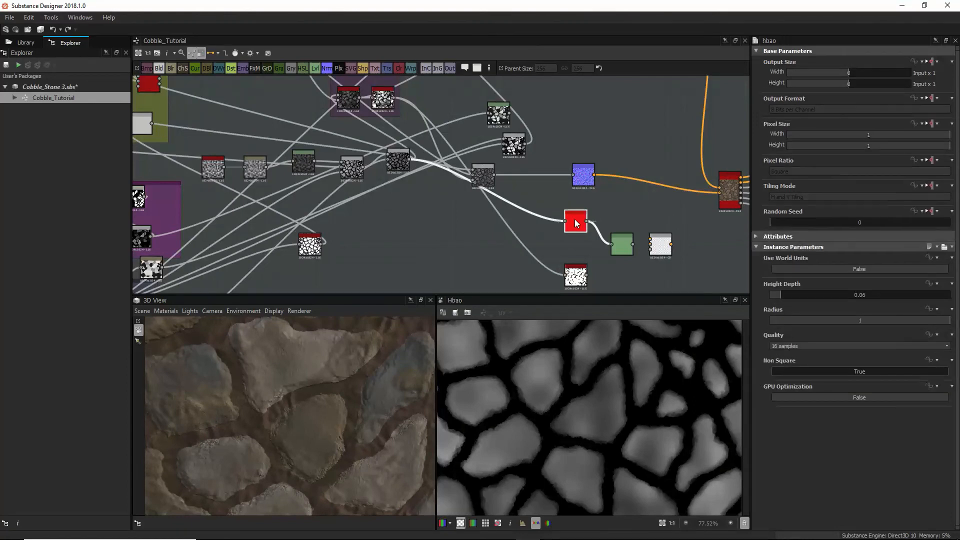
pyautogui.moveTo(575, 219); pyautogui.dragTo(544, 214)
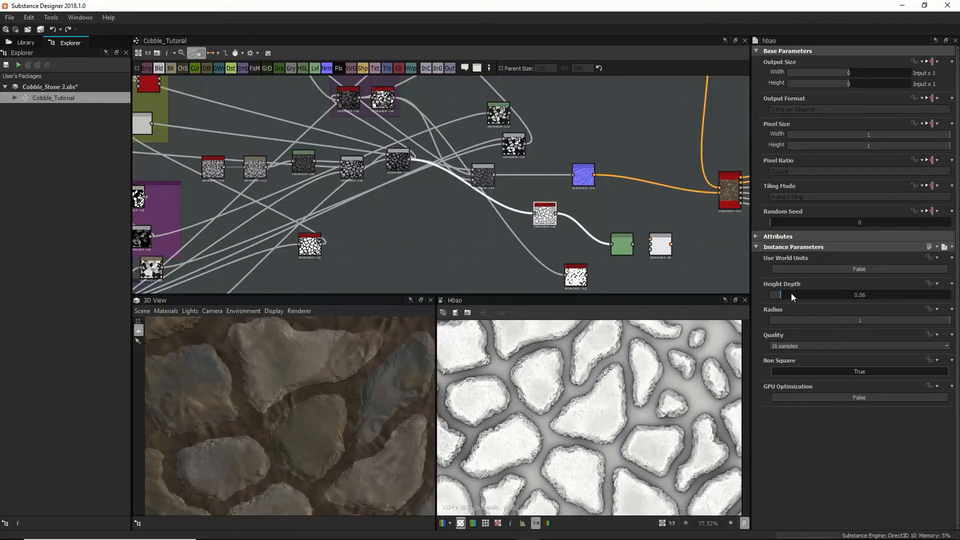
# Step: Set the Ambient Occlusion node's height depth to 0.08
pyautogui.moveTo(781, 294)
pyautogui.mouseDown()
pyautogui.moveTo(830, 290)
pyautogui.moveTo(790, 294)
pyautogui.mouseUp()
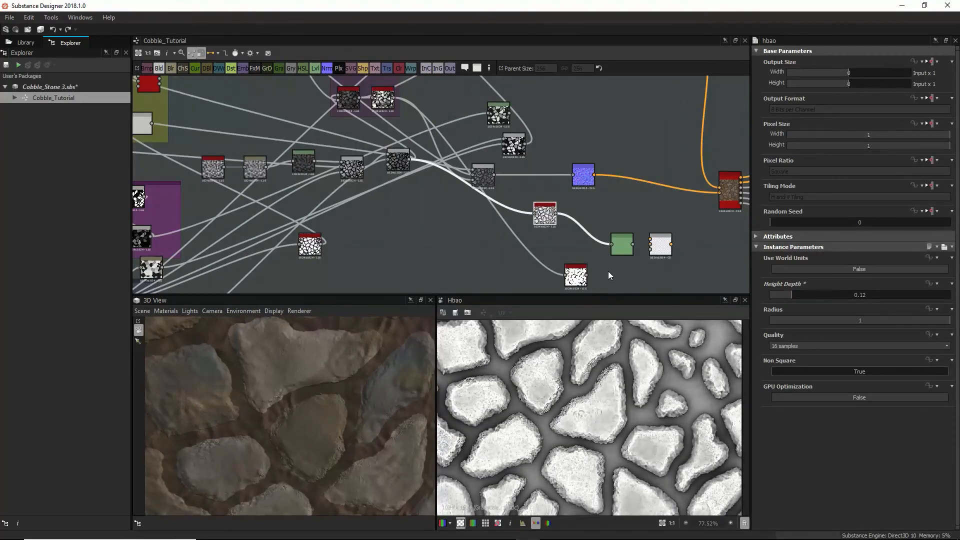
pyautogui.moveTo(790, 294); pyautogui.dragTo(783, 293)
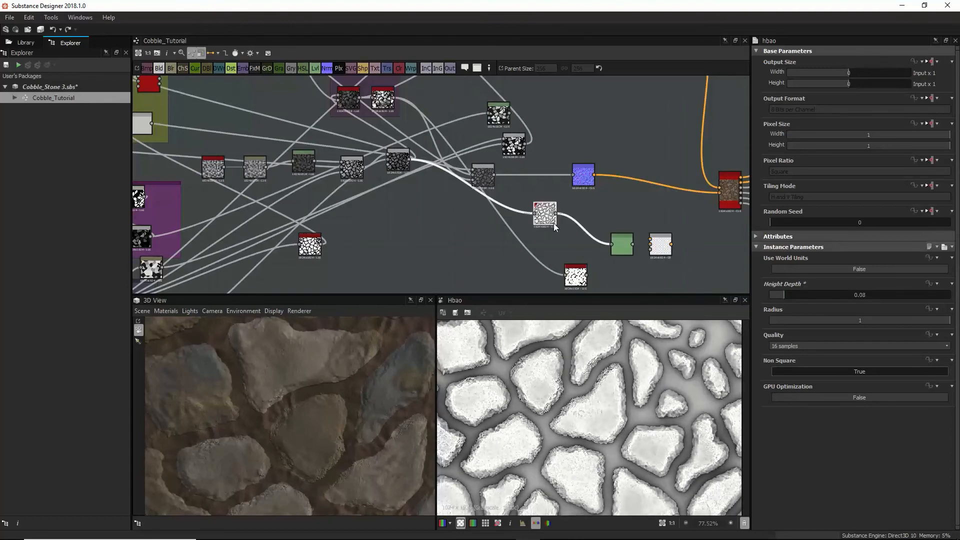
pyautogui.moveTo(606, 243); pyautogui.dragTo(610, 243)
# Step: Raise the Levels node's output white level back to full white
pyautogui.doubleClick(625, 246)
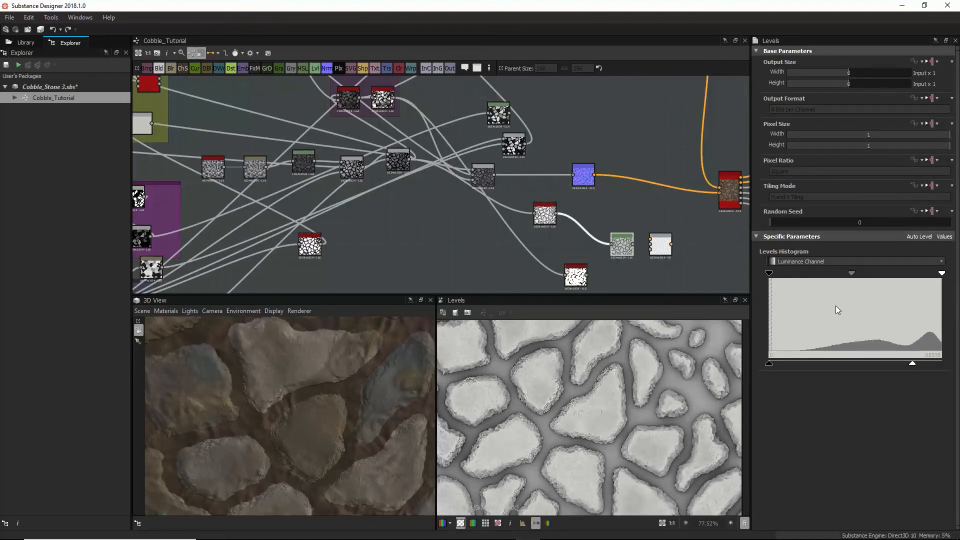
pyautogui.moveTo(849, 274)
pyautogui.mouseDown()
pyautogui.moveTo(841, 274)
pyautogui.moveTo(860, 274)
pyautogui.moveTo(851, 275)
pyautogui.mouseUp()
pyautogui.moveTo(913, 363); pyautogui.dragTo(942, 363)
# Step: Add a Blend node beside the Ambient Occlusion node and connect the occlusion map to it
pyautogui.doubleClick(542, 213)
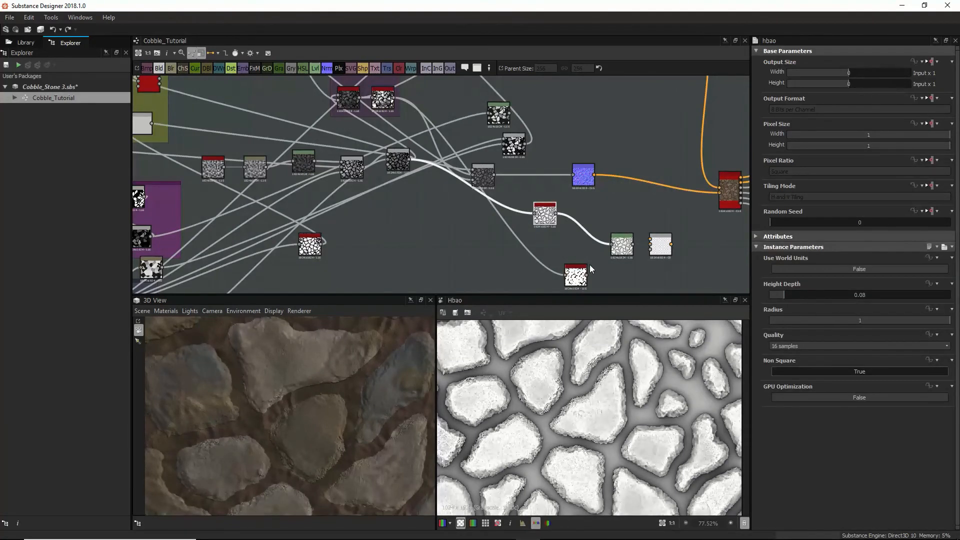
pyautogui.moveTo(548, 217); pyautogui.dragTo(532, 224)
pyautogui.click(570, 217)
pyautogui.press('space')
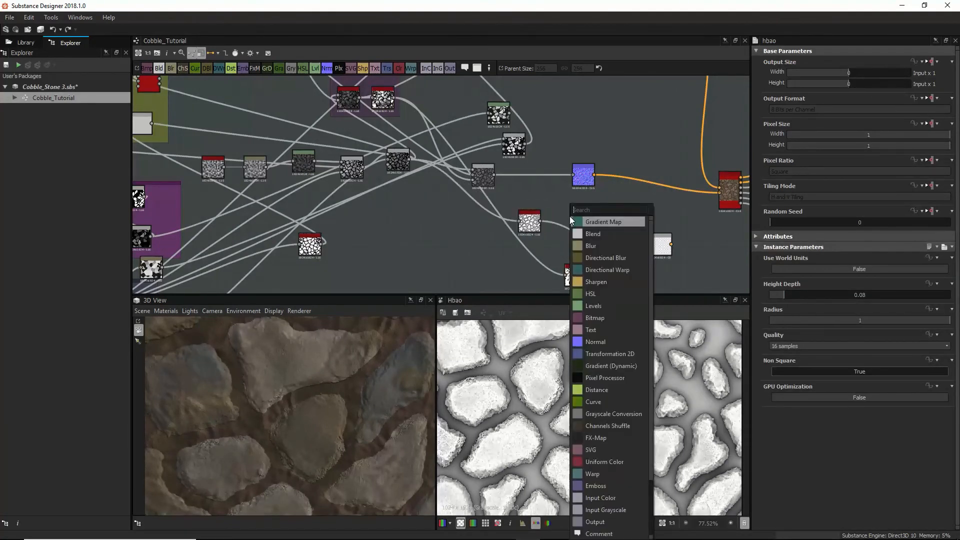
pyautogui.click(598, 233)
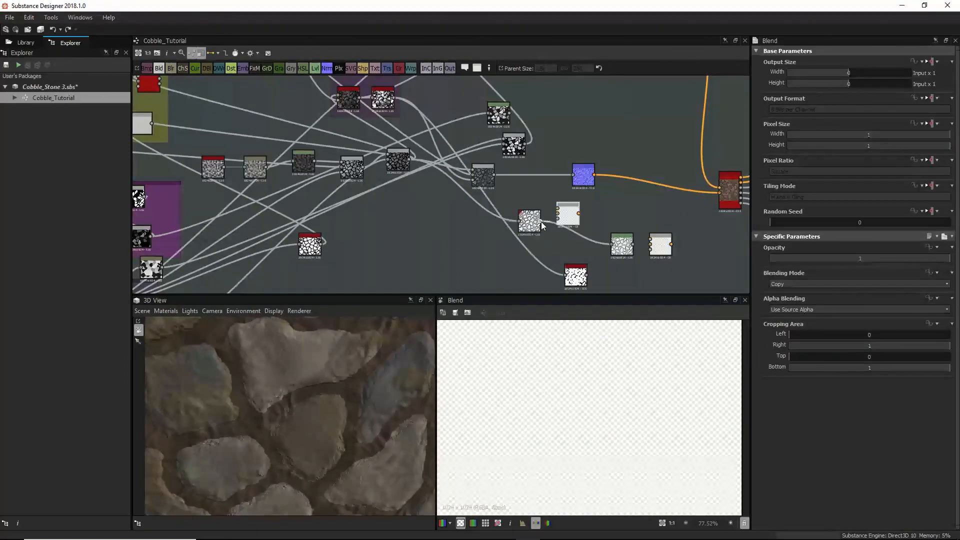
pyautogui.moveTo(531, 220)
pyautogui.mouseDown()
pyautogui.moveTo(524, 204)
pyautogui.moveTo(560, 203)
pyautogui.moveTo(525, 205)
pyautogui.mouseUp()
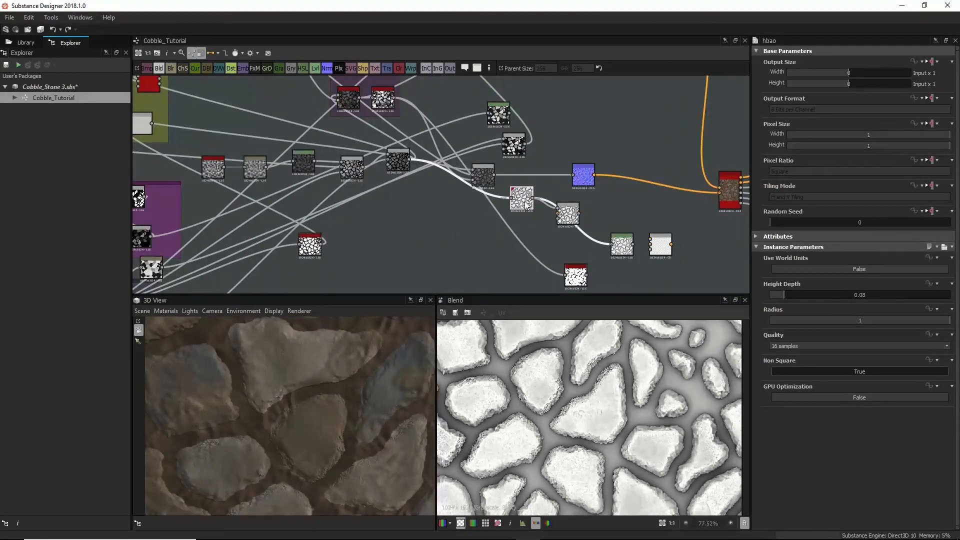
# Step: Duplicate the Ambient Occlusion node and set the copy's height depth to 0.54
pyautogui.hotkey('ctrl', 'd')
pyautogui.moveTo(444, 190); pyautogui.dragTo(486, 243)
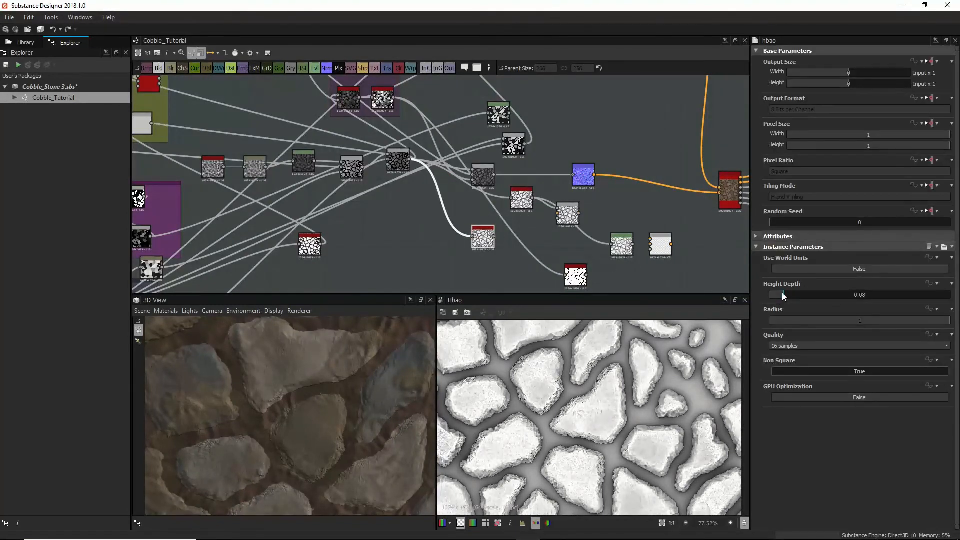
pyautogui.moveTo(782, 293); pyautogui.dragTo(867, 295)
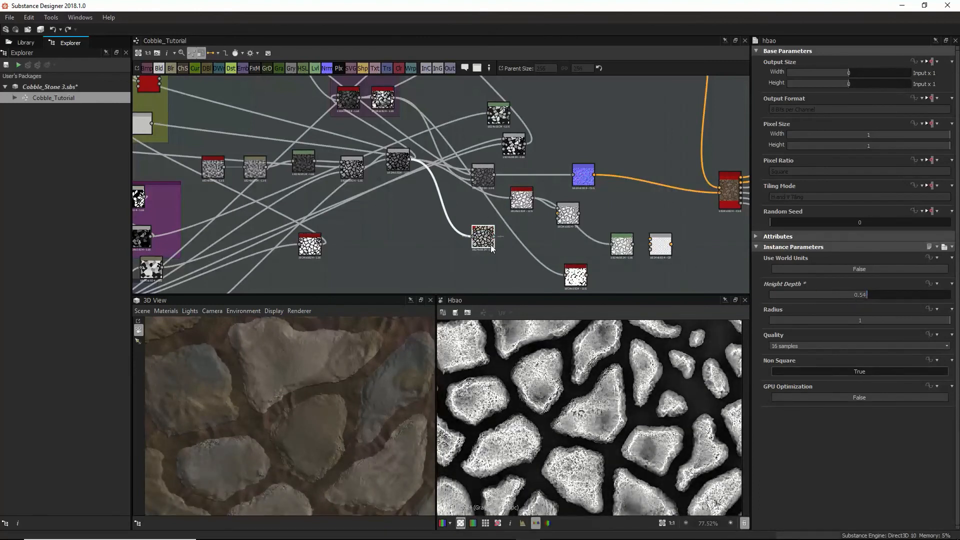
# Step: Connect the stronger occlusion copy to the new Blend node, place it under the first one, and compare both maps with the blend
pyautogui.moveTo(557, 220); pyautogui.dragTo(558, 214)
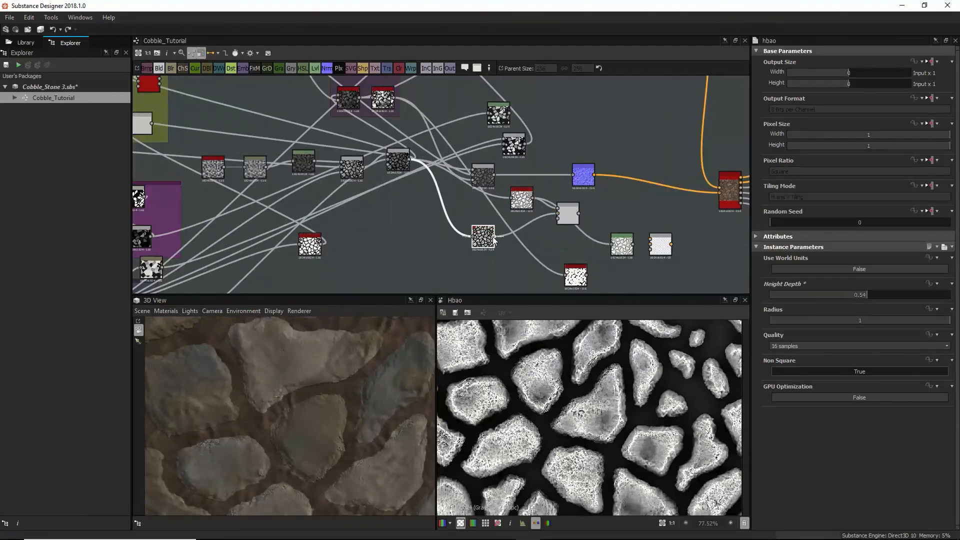
pyautogui.moveTo(489, 241); pyautogui.dragTo(532, 225)
pyautogui.doubleClick(522, 200)
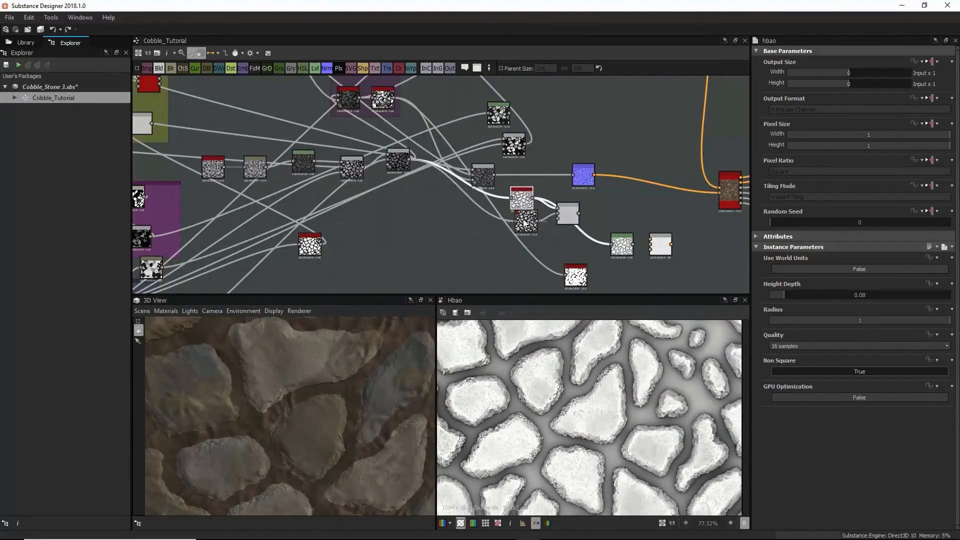
pyautogui.doubleClick(527, 223)
pyautogui.doubleClick(564, 220)
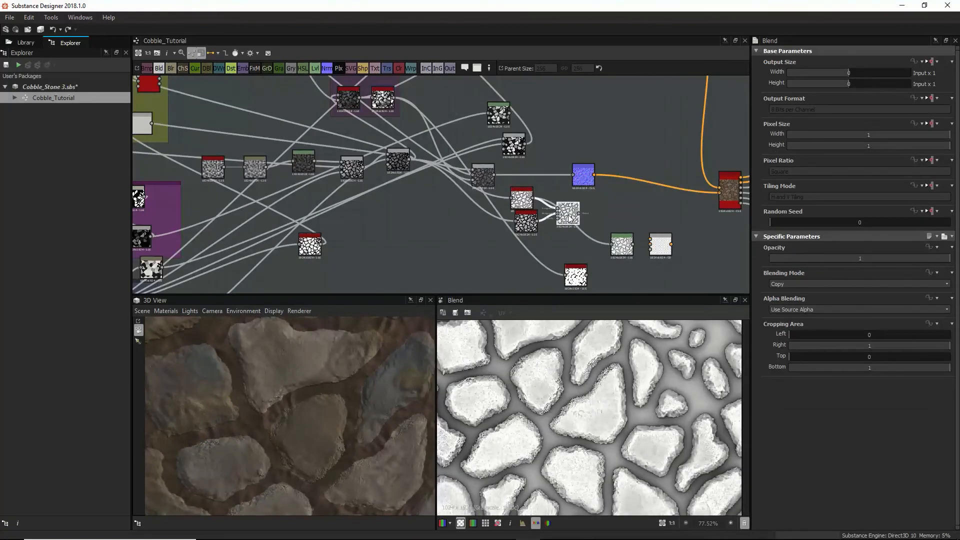
pyautogui.moveTo(565, 220); pyautogui.dragTo(580, 221)
# Step: Move a mask node clear of its neighbours in the purple masks frame and try connecting it to the unconnected Blend beside Levels
pyautogui.scroll(-3, 398, 226)
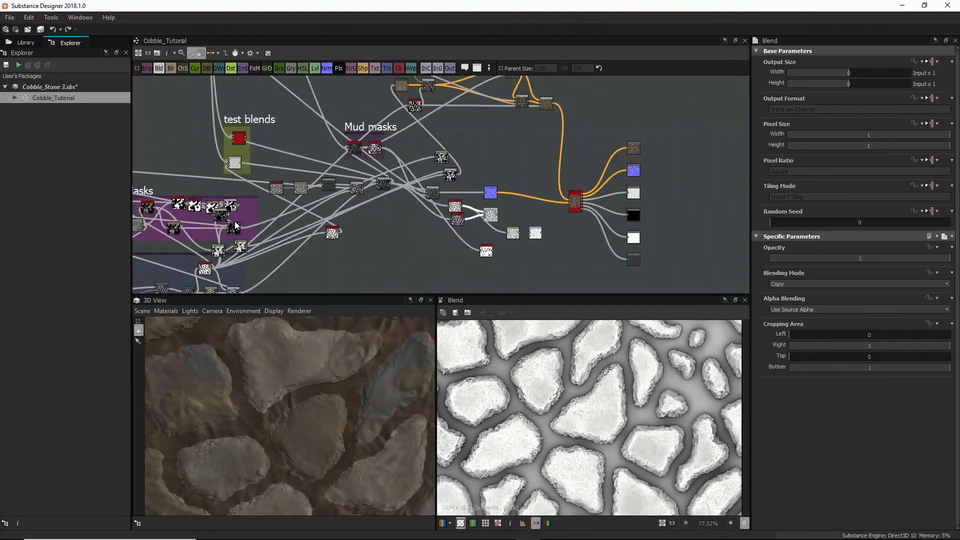
pyautogui.moveTo(222, 221); pyautogui.dragTo(251, 221)
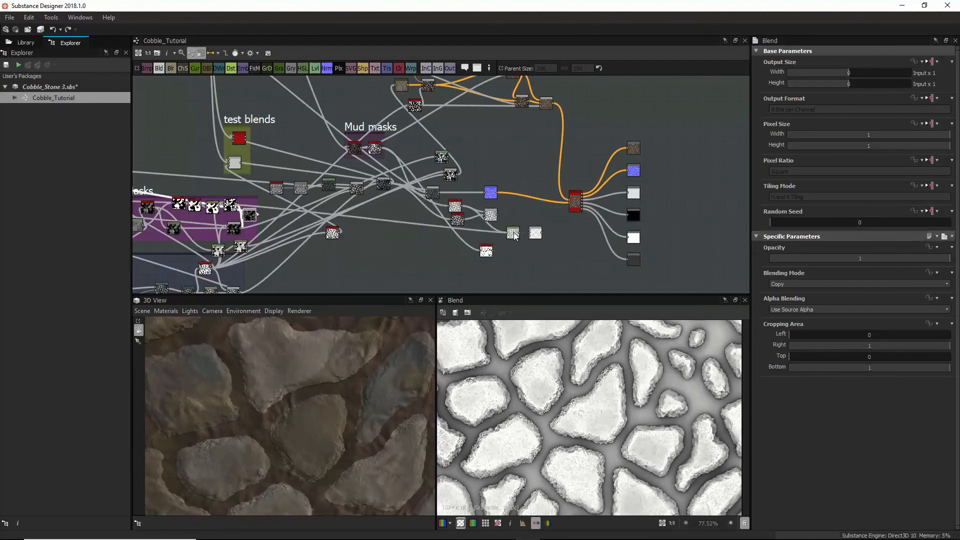
pyautogui.click(531, 236)
pyautogui.doubleClick(532, 236)
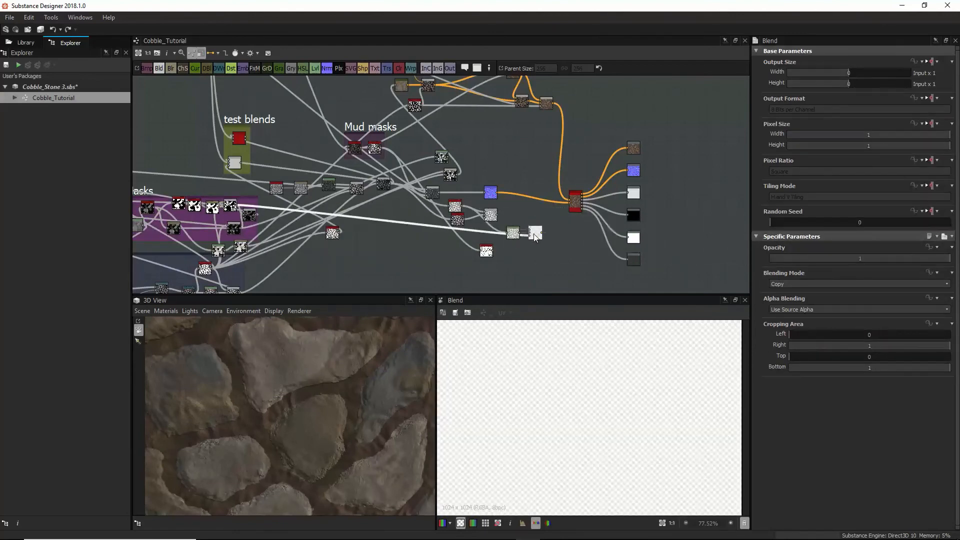
pyautogui.scroll(5, 533, 233)
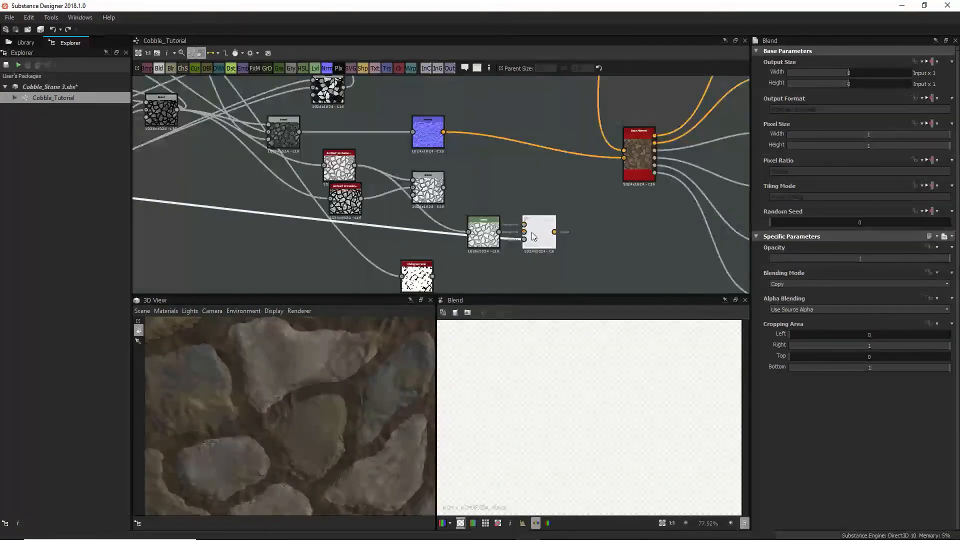
pyautogui.scroll(-5, 426, 200)
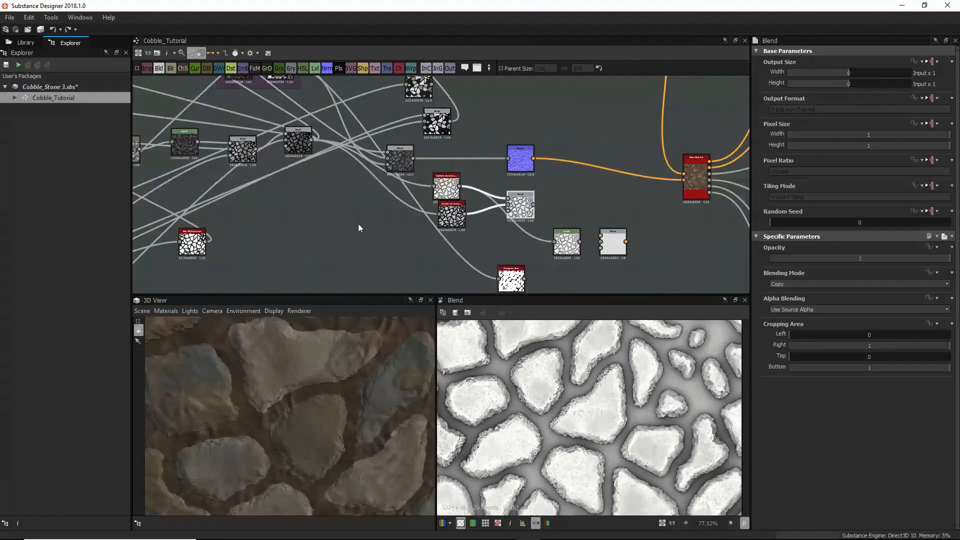
# Step: Connect the separated mask node to the opacity input of the Blend joining both occlusion nodes, and compare the blend with its sources
pyautogui.moveTo(165, 215); pyautogui.dragTo(570, 223)
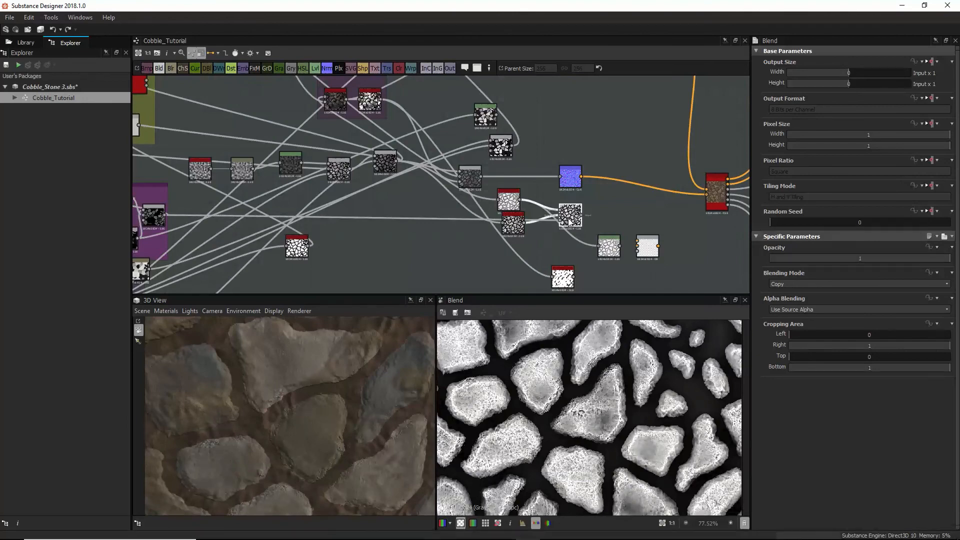
pyautogui.scroll(-5, 604, 383)
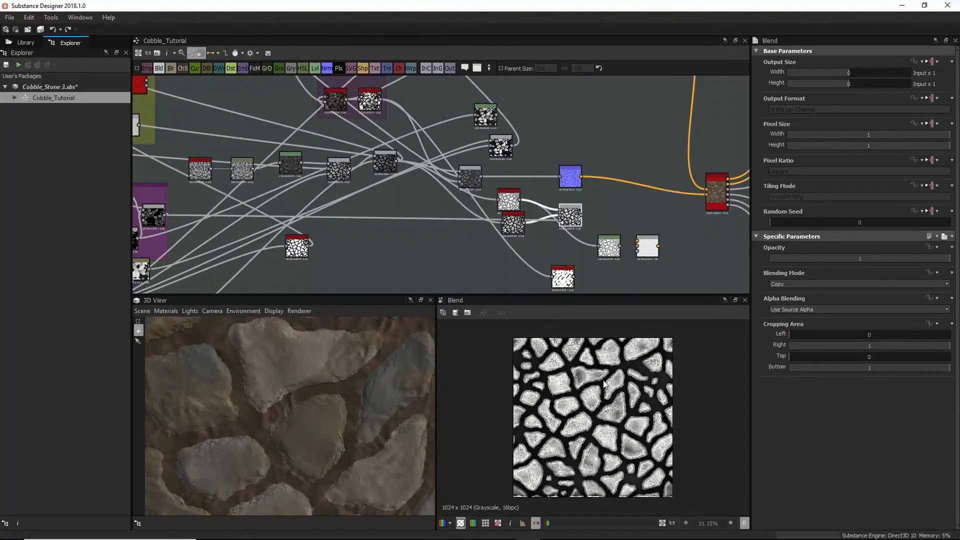
pyautogui.scroll(2, 604, 384)
pyautogui.moveTo(510, 202); pyautogui.dragTo(509, 194)
pyautogui.doubleClick(514, 224)
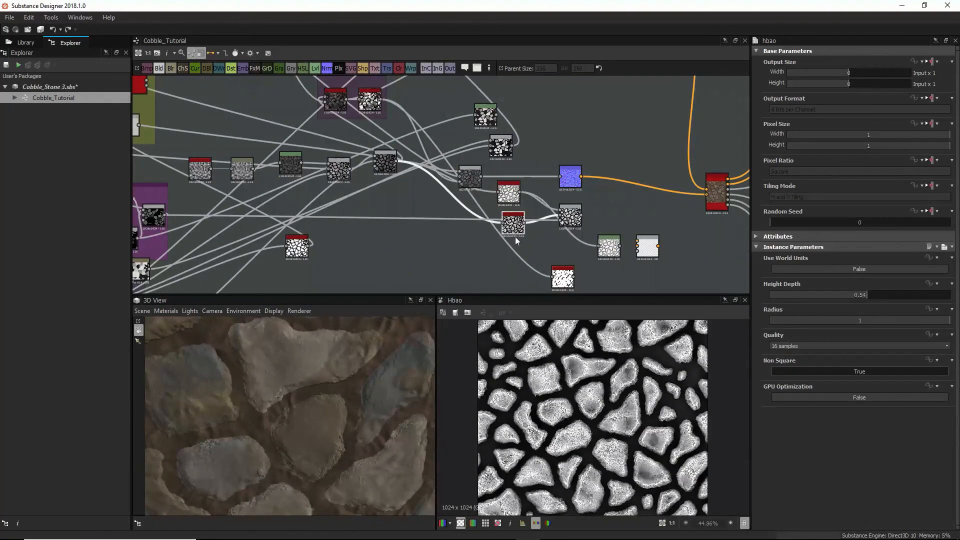
pyautogui.doubleClick(574, 212)
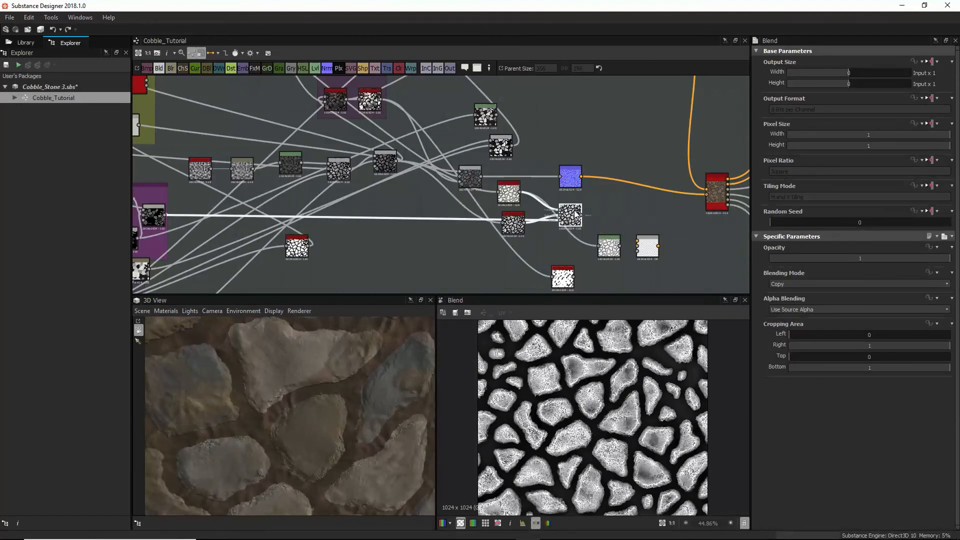
pyautogui.doubleClick(510, 220)
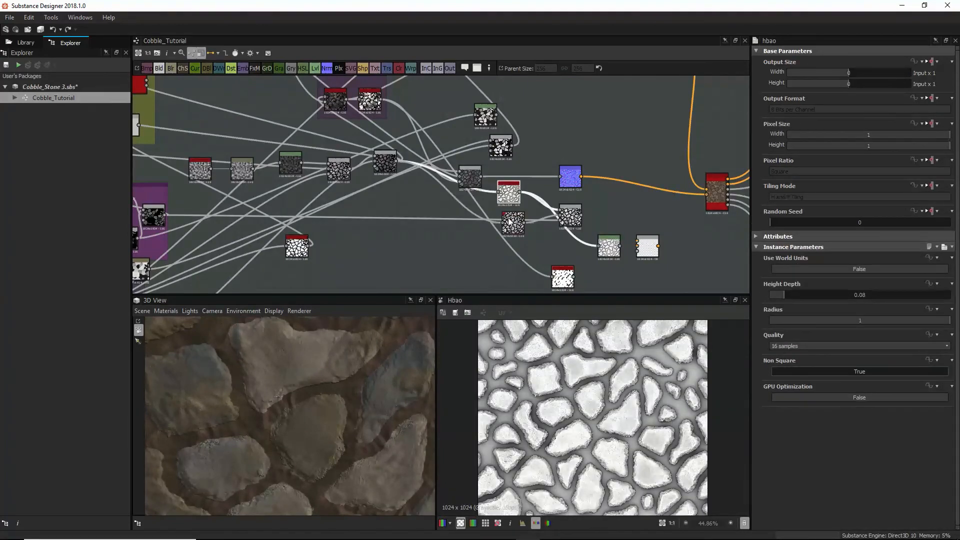
# Step: Set the weaker Ambient Occlusion node's height depth to 0.03 and check the blend of both occlusion maps
pyautogui.doubleClick(508, 220)
pyautogui.doubleClick(507, 194)
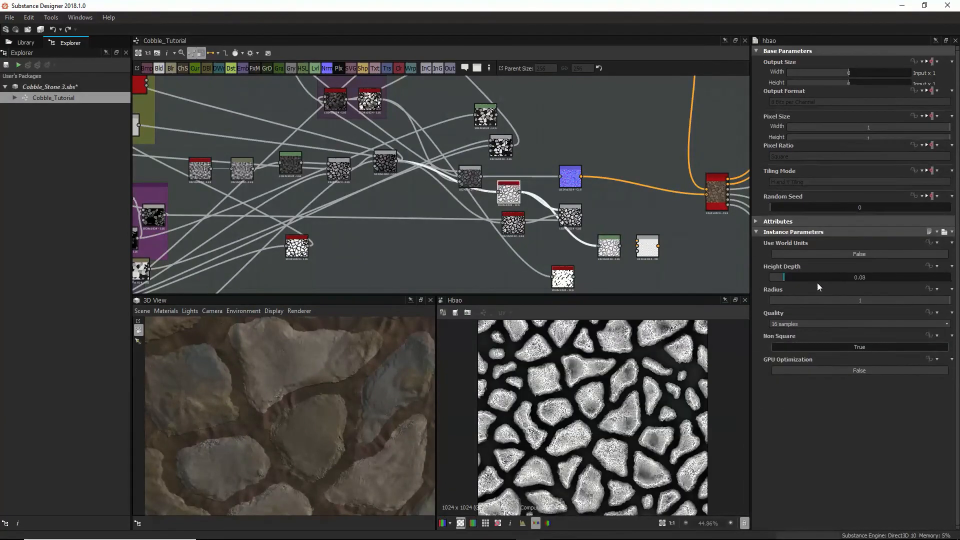
pyautogui.moveTo(779, 296); pyautogui.dragTo(775, 295)
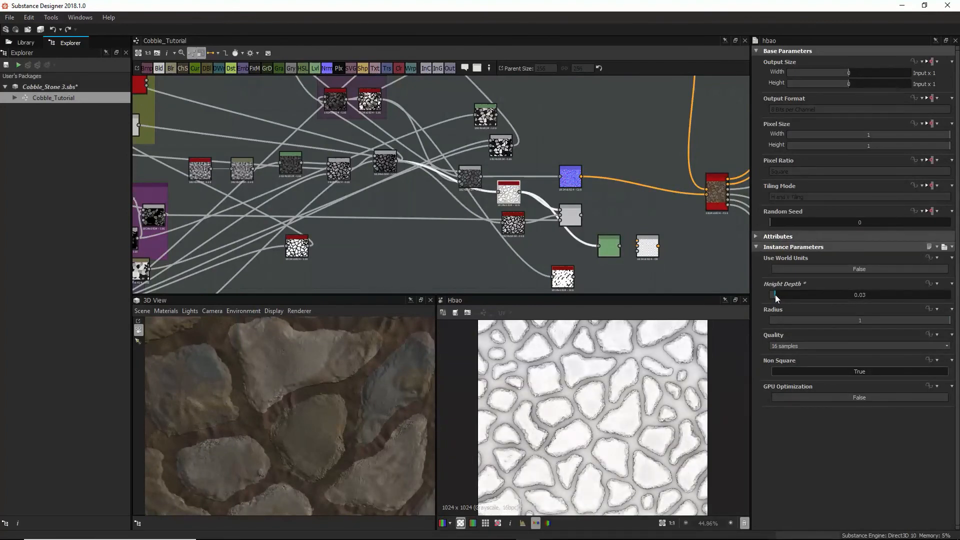
pyautogui.scroll(-2, 561, 222)
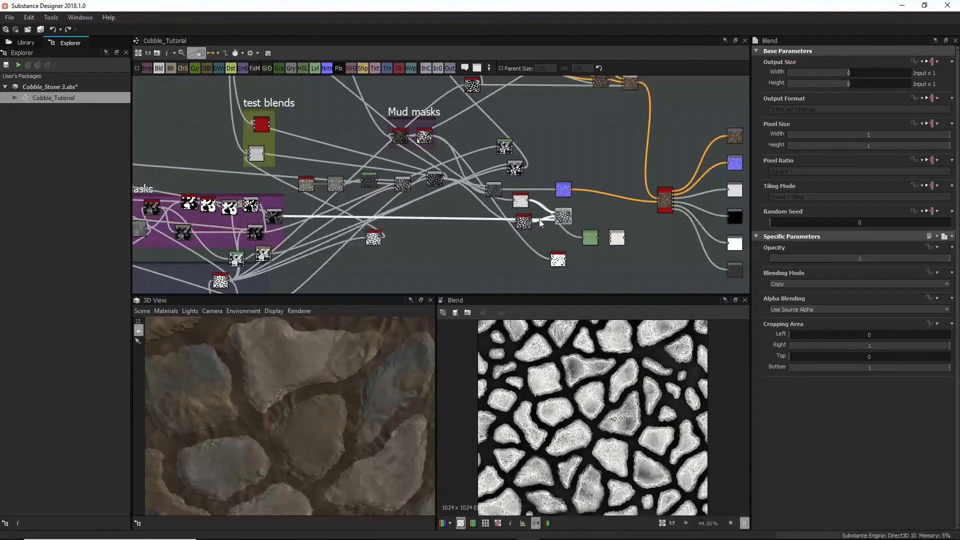
pyautogui.scroll(3, 272, 220)
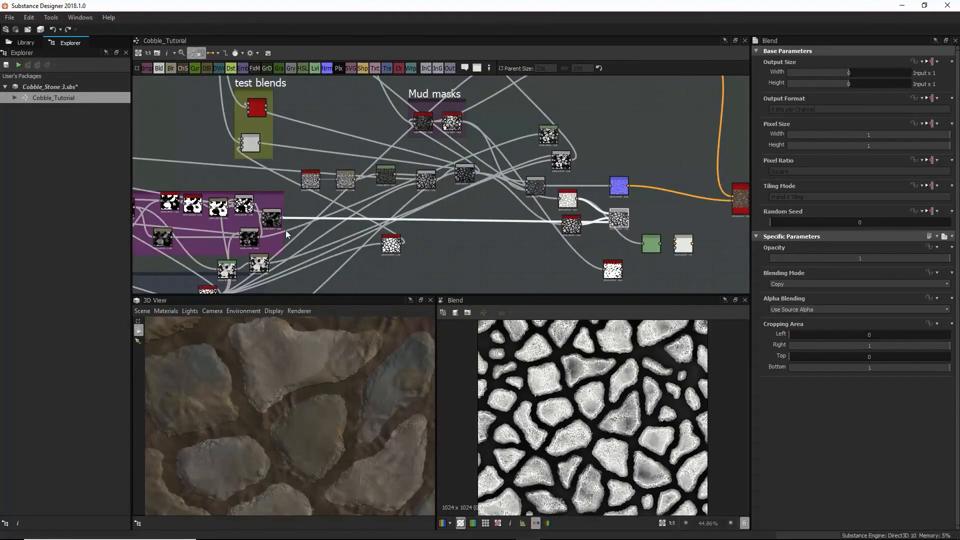
# Step: Preview the inverted stone mask and the Levels mask near the mud masks as alternative blend masks
pyautogui.scroll(-1, 492, 181)
pyautogui.moveTo(503, 185); pyautogui.dragTo(428, 256, button='middle')
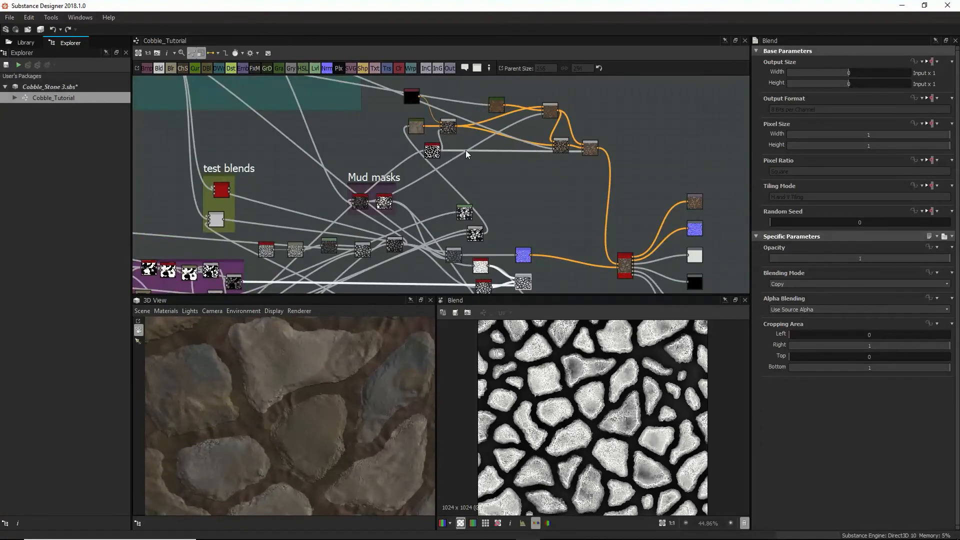
pyautogui.doubleClick(430, 151)
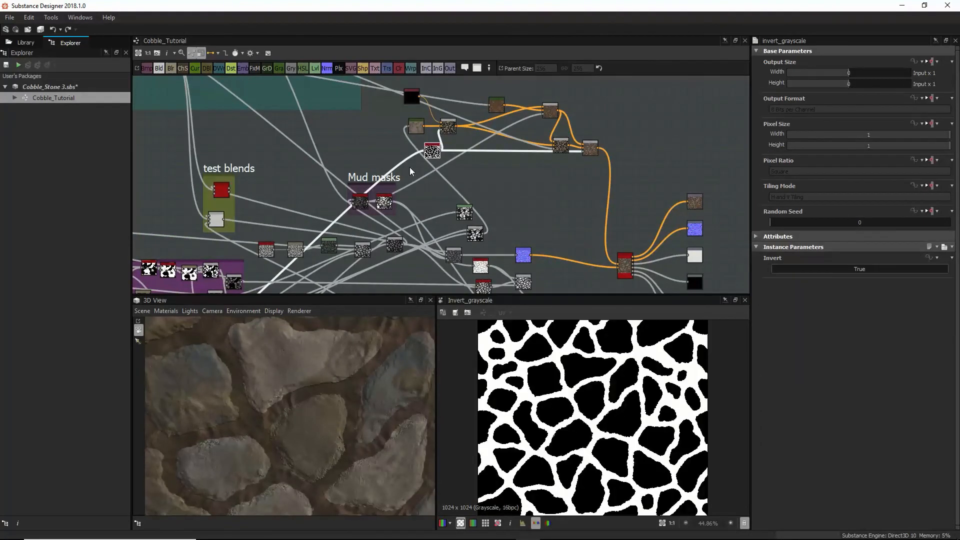
pyautogui.doubleClick(464, 212)
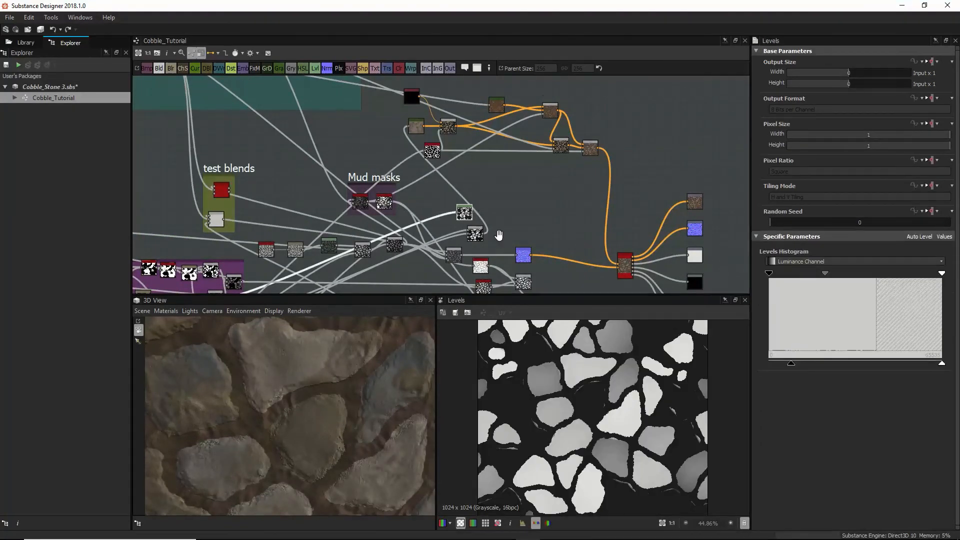
# Step: Move the Levels stone mask below the occlusion nodes, connect it to their Blend's opacity input in place of the current mask, and preview the blend
pyautogui.moveTo(498, 231); pyautogui.dragTo(496, 187, button='middle')
pyautogui.moveTo(465, 168); pyautogui.dragTo(440, 248)
pyautogui.moveTo(440, 249); pyautogui.dragTo(445, 219, button='middle')
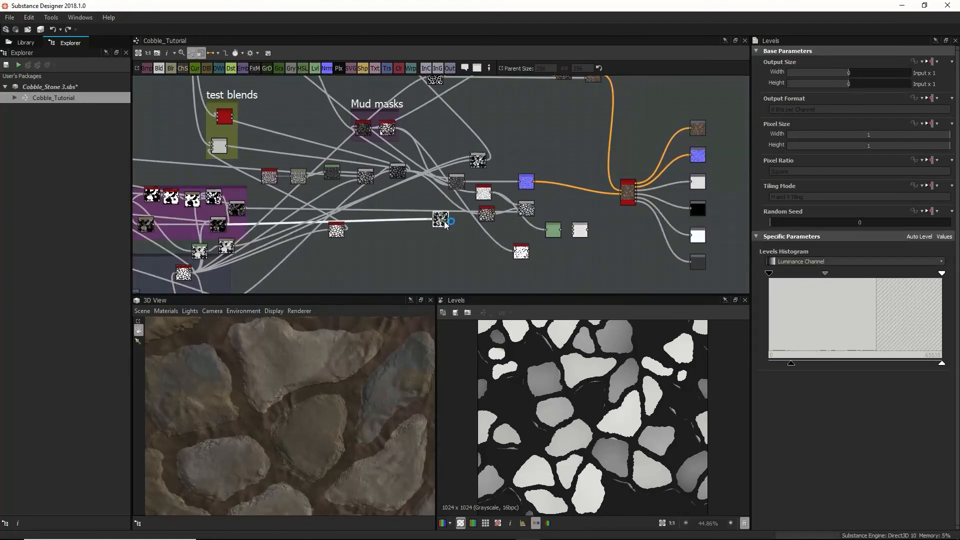
pyautogui.moveTo(444, 220); pyautogui.dragTo(469, 237)
pyautogui.scroll(2, 490, 229)
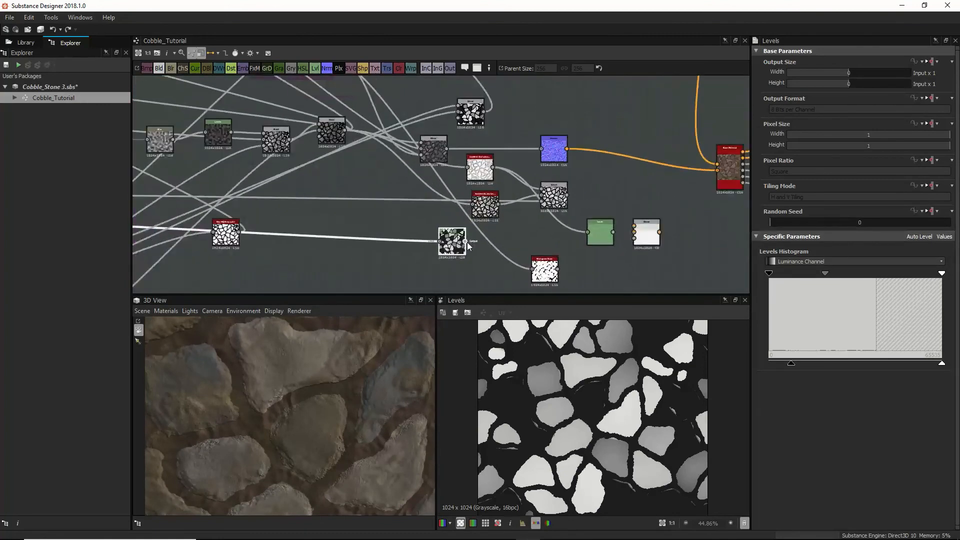
pyautogui.doubleClick(554, 200)
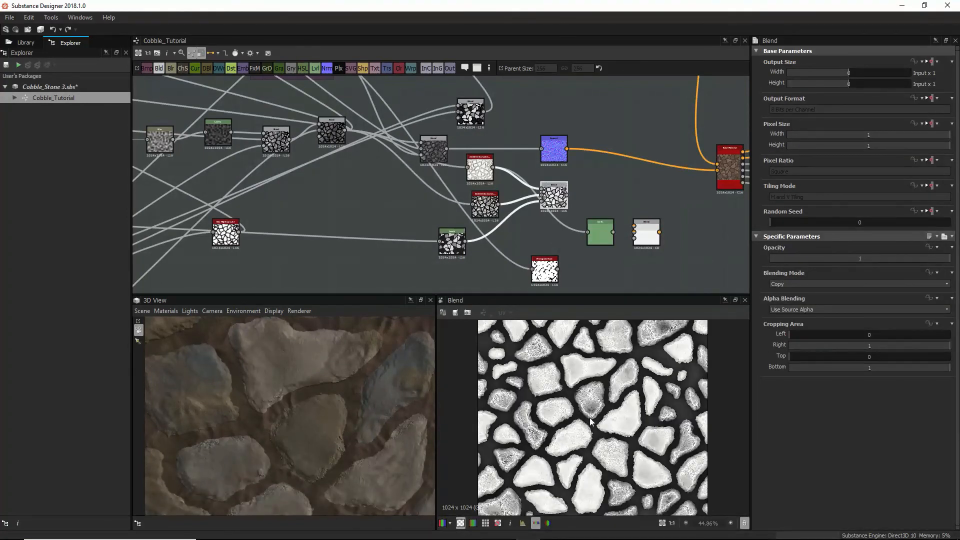
# Step: Lower the Levels mask's output black level slightly, preview the occlusion Blend, and move it closer to its source nodes
pyautogui.moveTo(568, 252); pyautogui.dragTo(531, 261, button='middle')
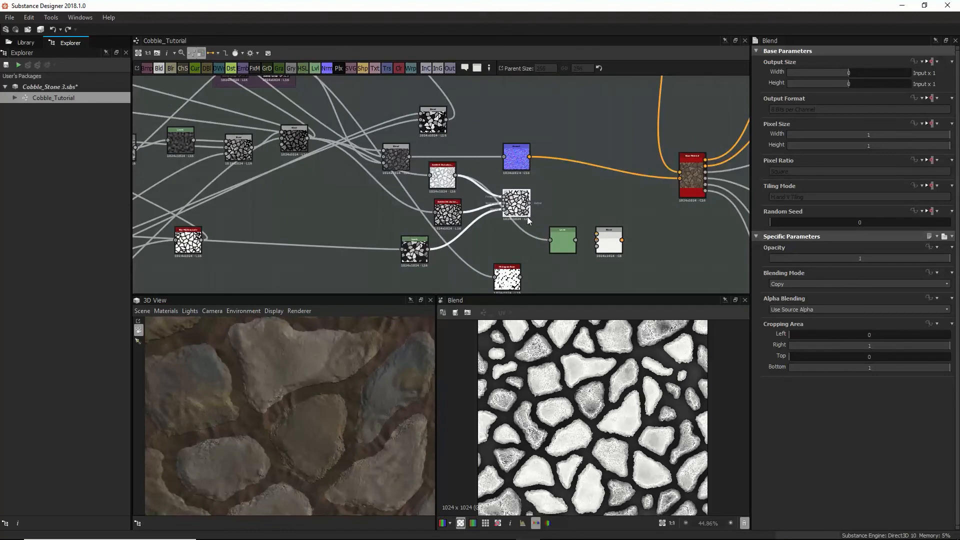
pyautogui.moveTo(565, 210); pyautogui.dragTo(531, 196, button='middle')
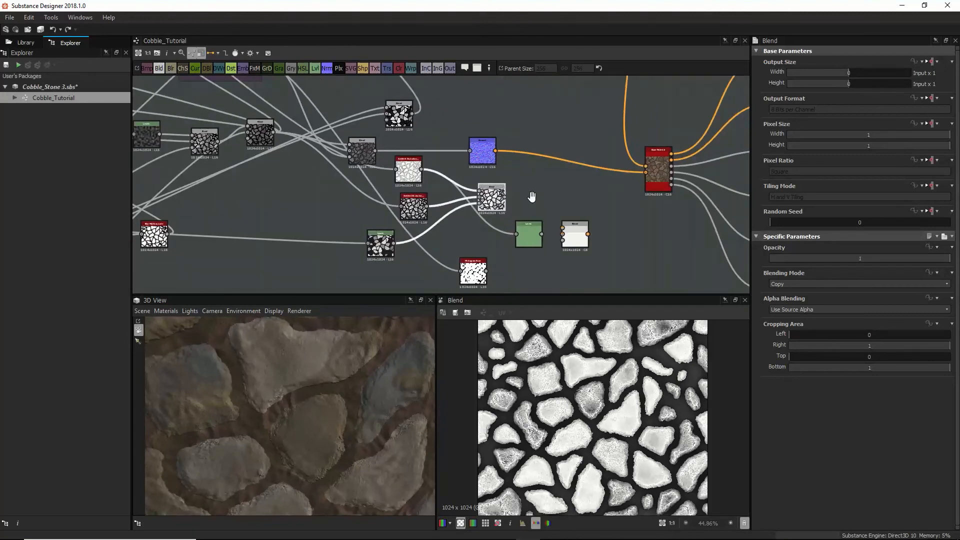
pyautogui.click(379, 244)
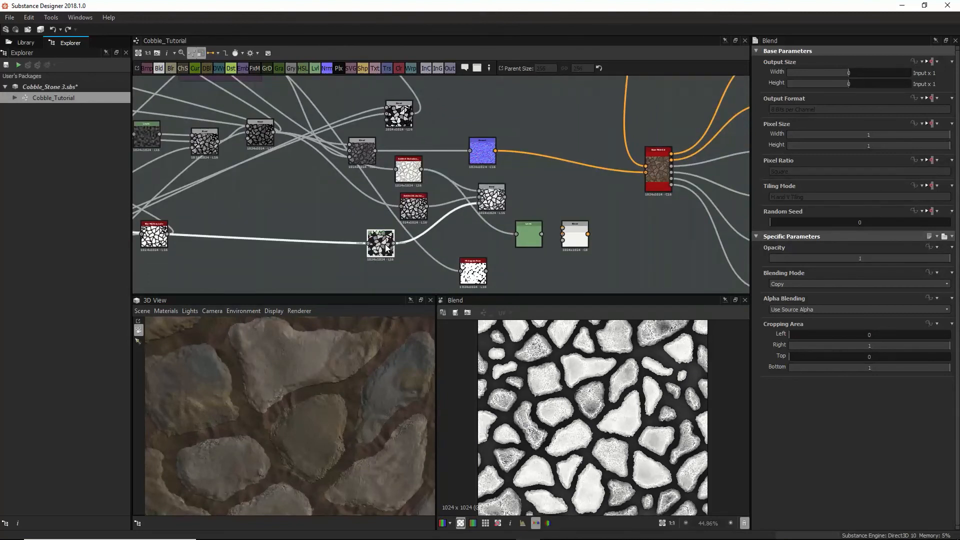
pyautogui.moveTo(793, 364); pyautogui.dragTo(780, 365)
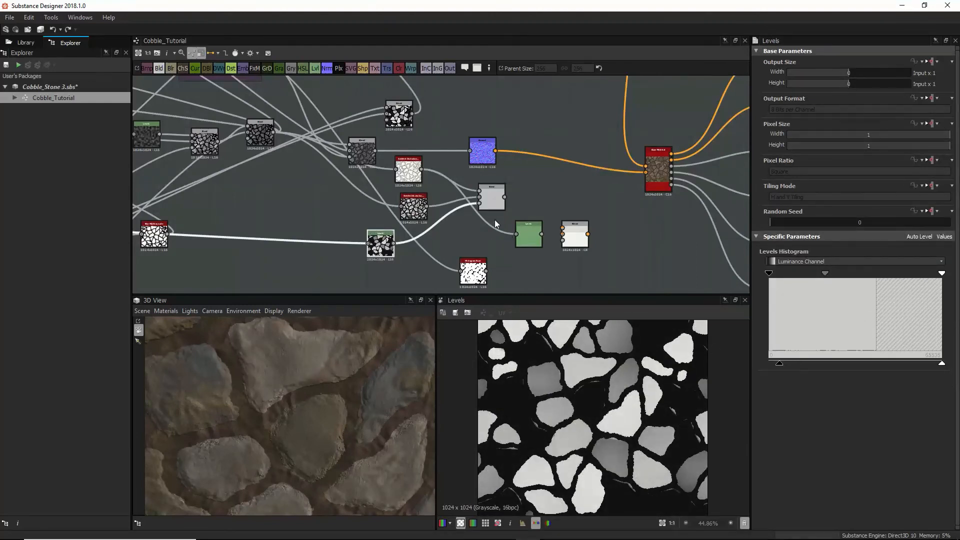
pyautogui.click(494, 207)
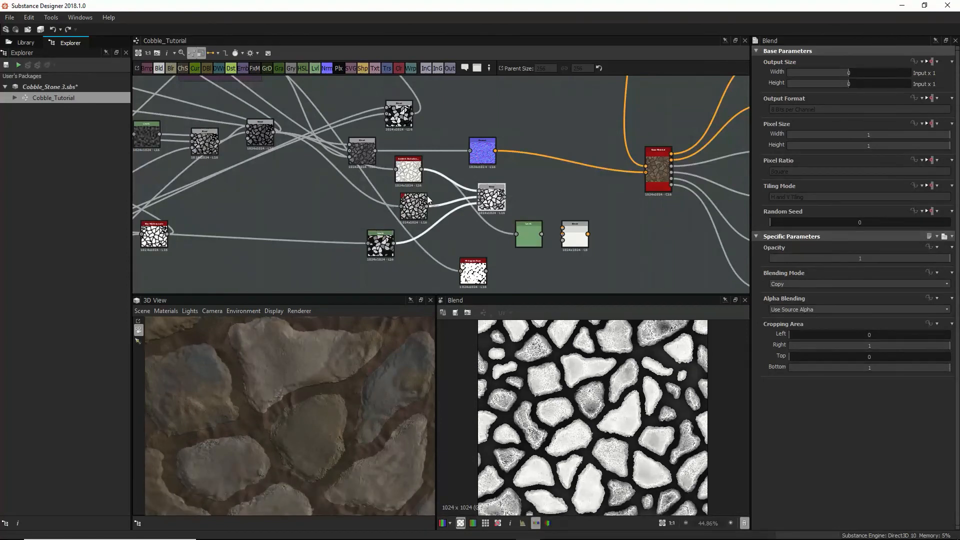
pyautogui.moveTo(492, 199); pyautogui.dragTo(473, 199)
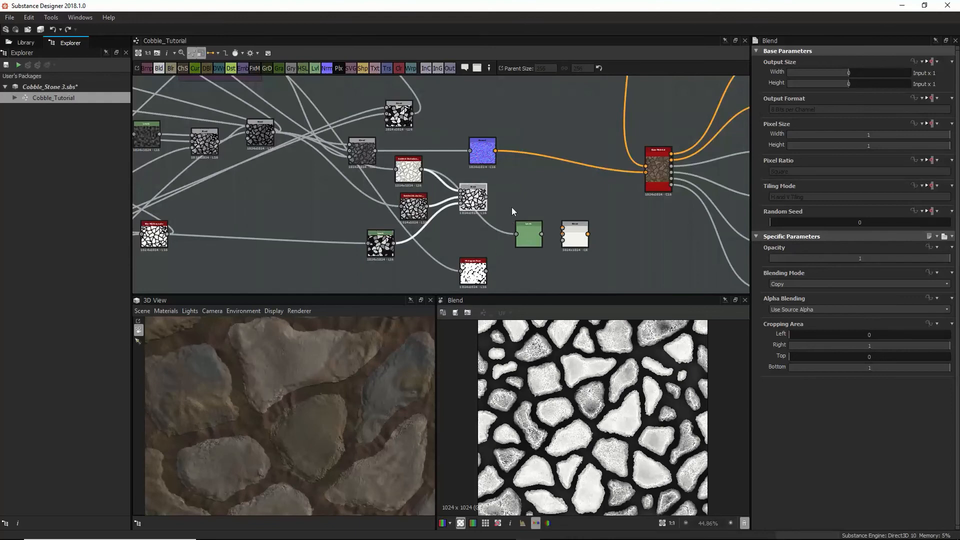
# Step: Add a new Ambient Occlusion node near the occlusion Blend
pyautogui.scroll(-4, 512, 211)
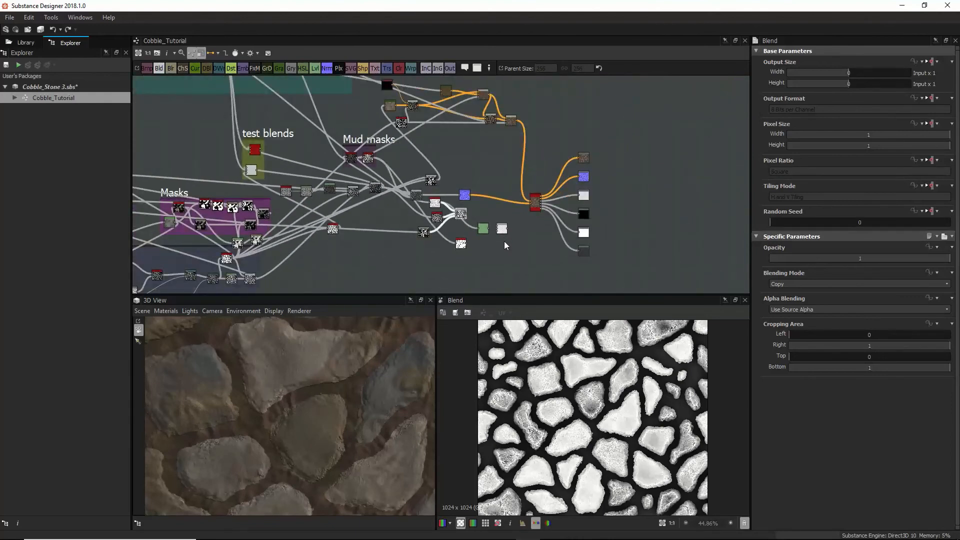
pyautogui.press('space')
pyautogui.write('a')
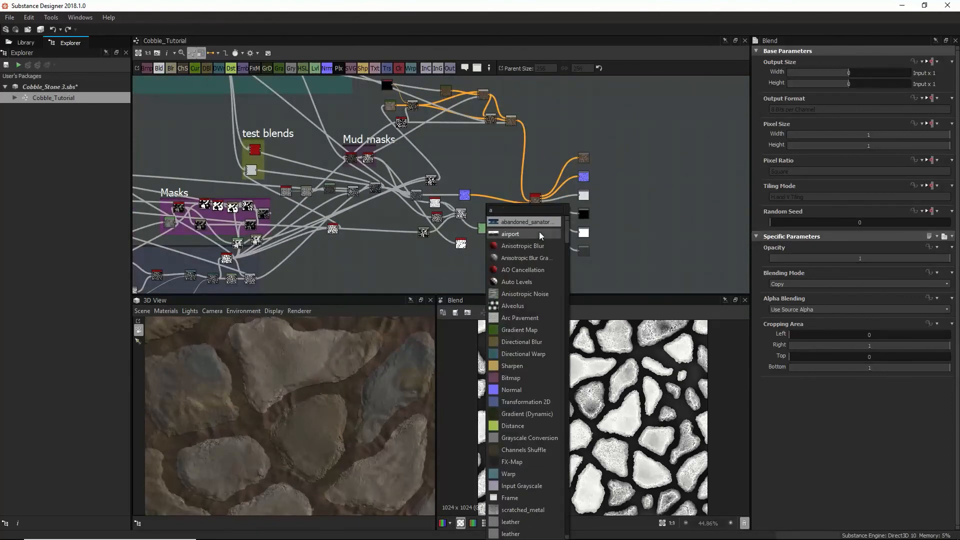
pyautogui.write('o')
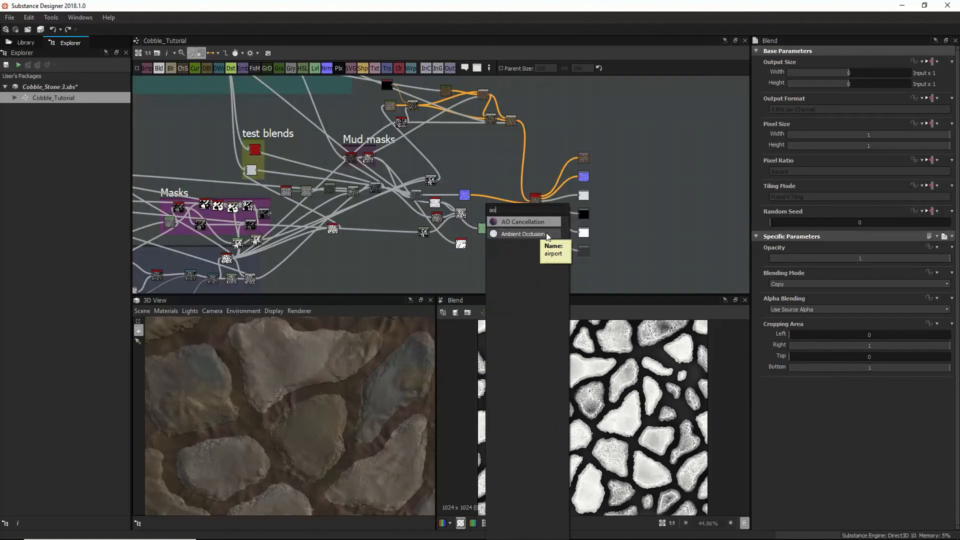
pyautogui.click(542, 234)
# Step: Try feeding the new Ambient Occlusion node from the last Blend in the teal frame and inspect the map up close
pyautogui.moveTo(446, 189); pyautogui.dragTo(403, 203, button='middle')
pyautogui.click(221, 109)
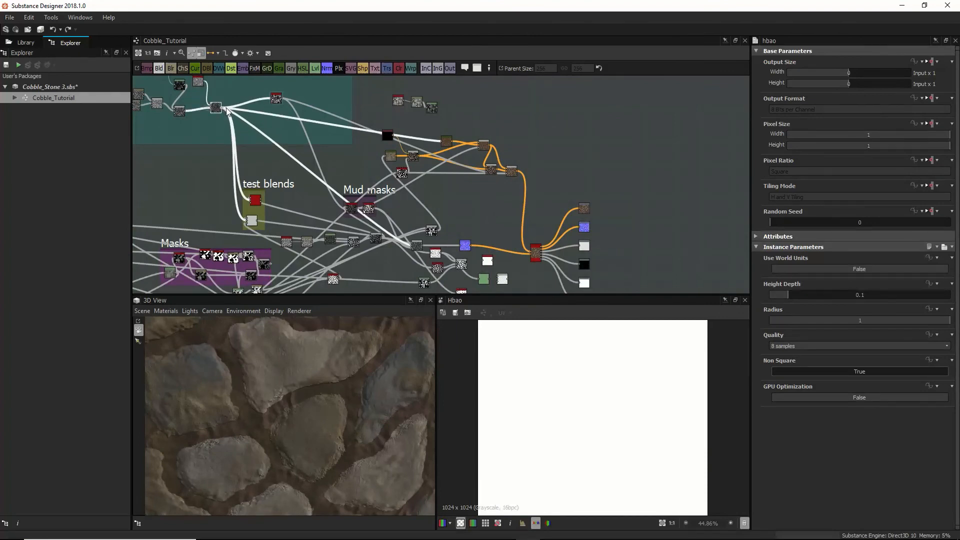
pyautogui.moveTo(228, 111); pyautogui.dragTo(488, 264)
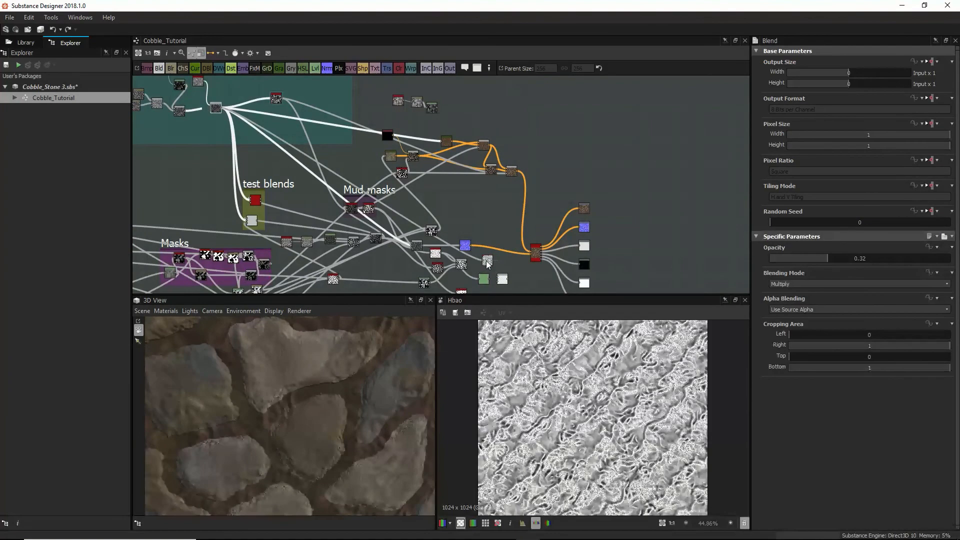
pyautogui.click(487, 261)
pyautogui.scroll(1, 587, 399)
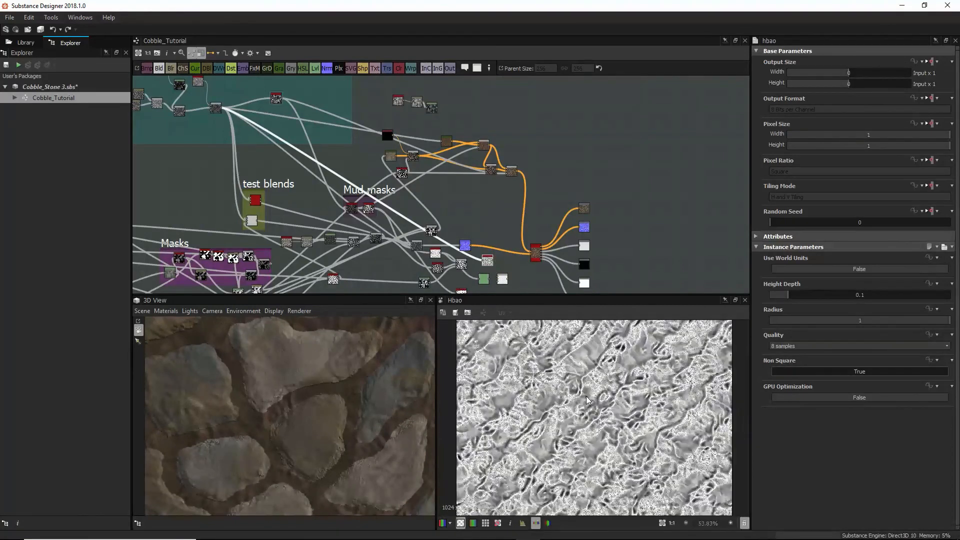
pyautogui.scroll(4, 587, 398)
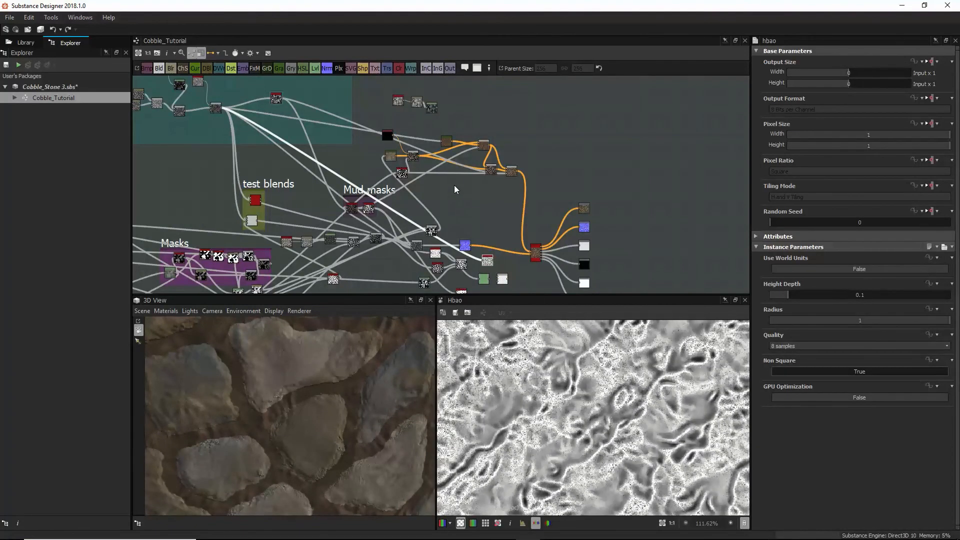
# Step: Feed the new Ambient Occlusion node from the teal frame's second-to-last Blend instead and set its height depth to 0.04
pyautogui.scroll(-3, 455, 189)
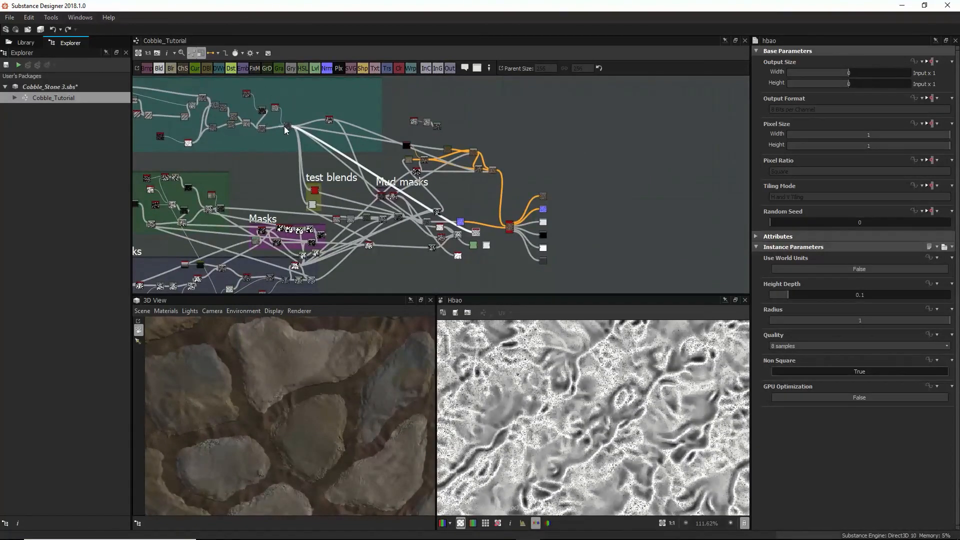
pyautogui.doubleClick(261, 129)
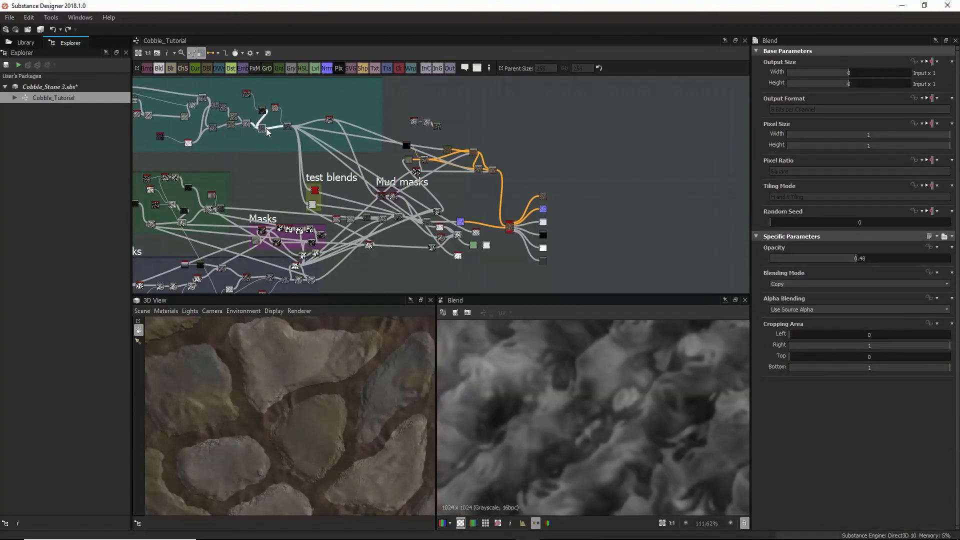
pyautogui.moveTo(289, 142); pyautogui.dragTo(473, 233)
pyautogui.doubleClick(475, 233)
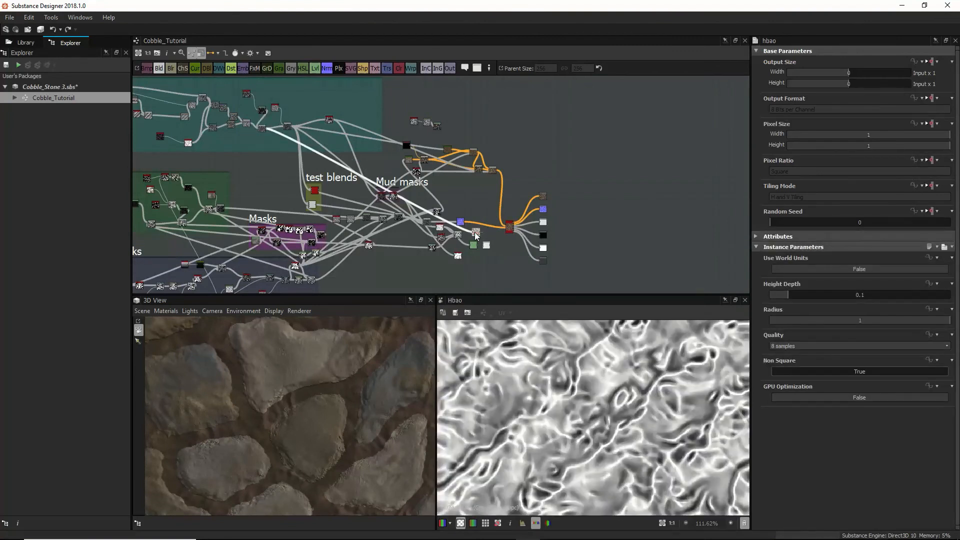
pyautogui.scroll(-1, 703, 413)
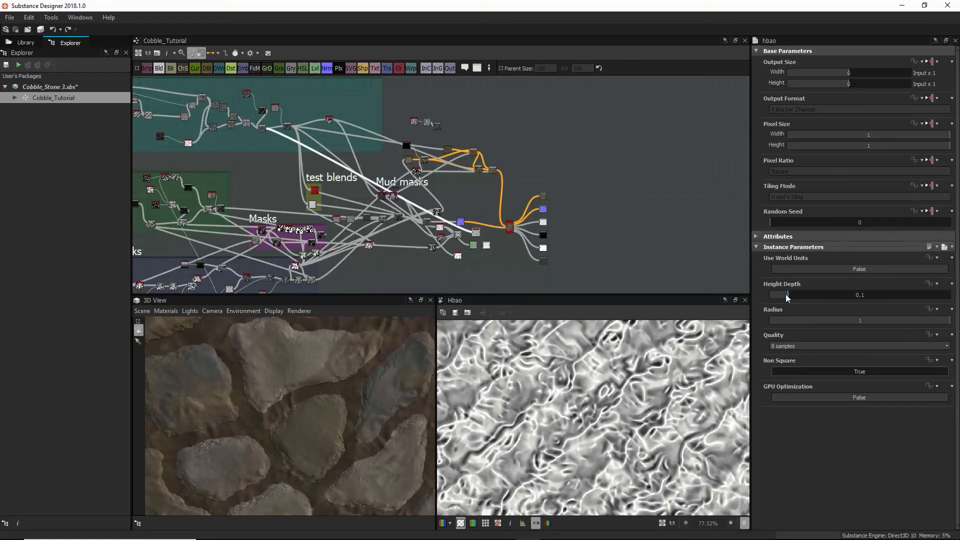
pyautogui.moveTo(784, 294)
pyautogui.mouseDown()
pyautogui.moveTo(796, 294)
pyautogui.moveTo(776, 297)
pyautogui.mouseUp()
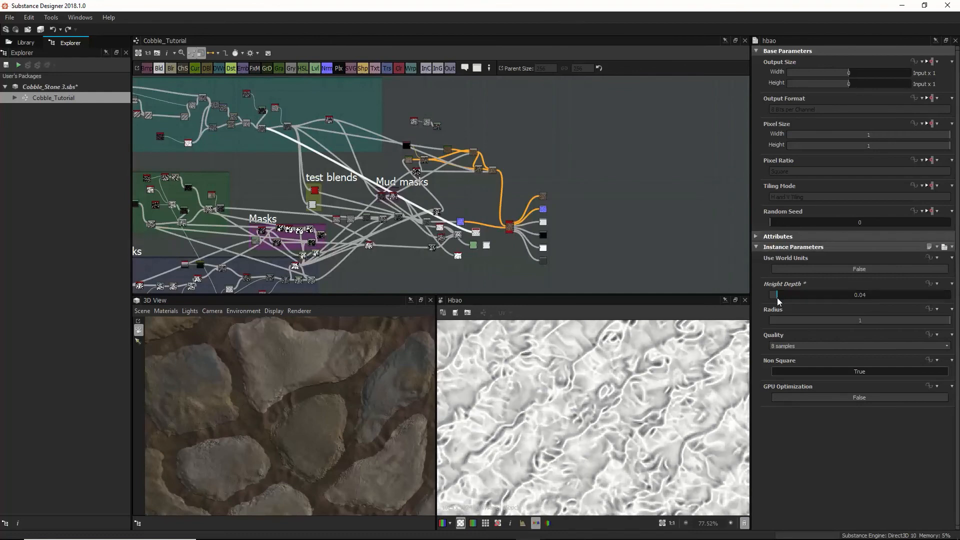
pyautogui.moveTo(474, 233); pyautogui.dragTo(484, 234)
pyautogui.scroll(4, 485, 241)
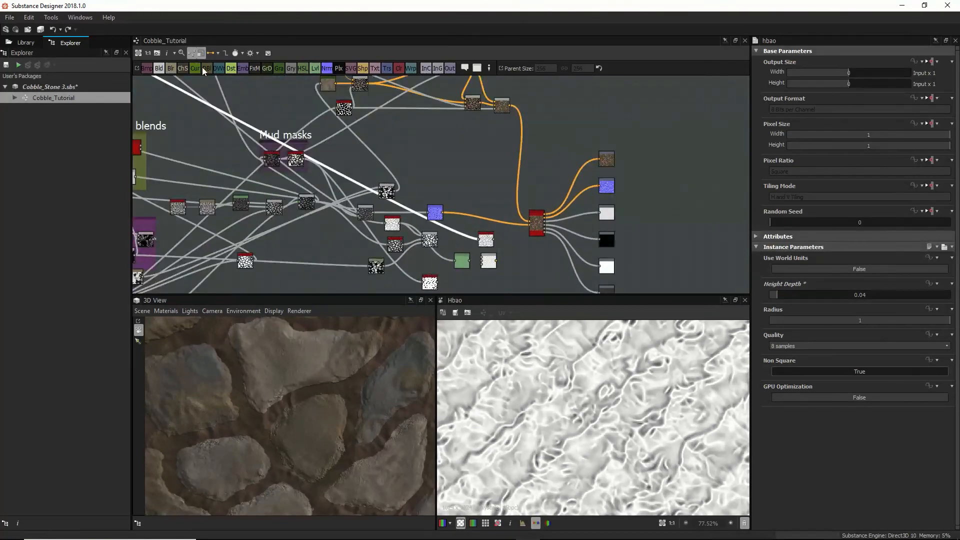
pyautogui.moveTo(205, 72); pyautogui.dragTo(251, 140)
pyautogui.press('Delete')
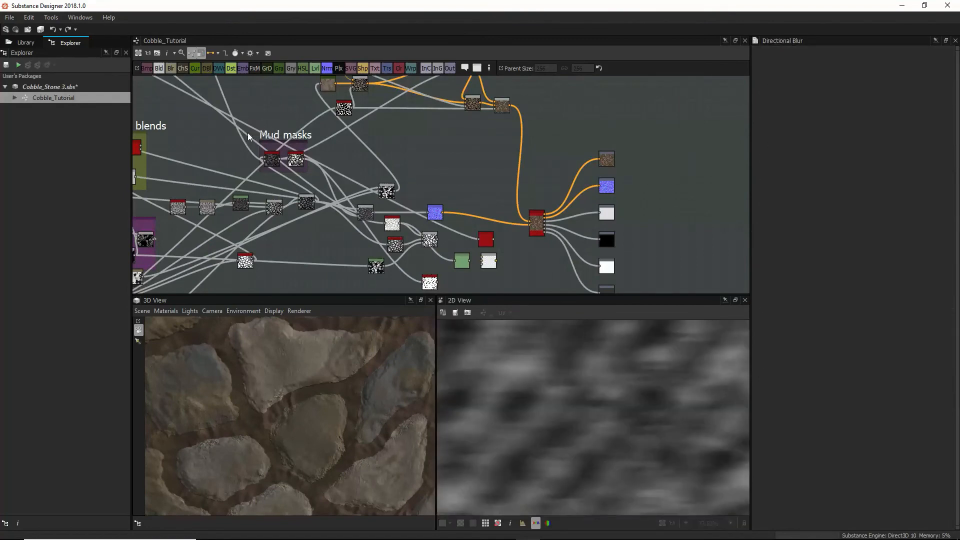
# Step: Insert a Blur node between the teal frame's Blend and the new Ambient Occlusion node, and set its intensity to 1.61
pyautogui.moveTo(170, 71); pyautogui.dragTo(485, 244)
pyautogui.click(475, 241)
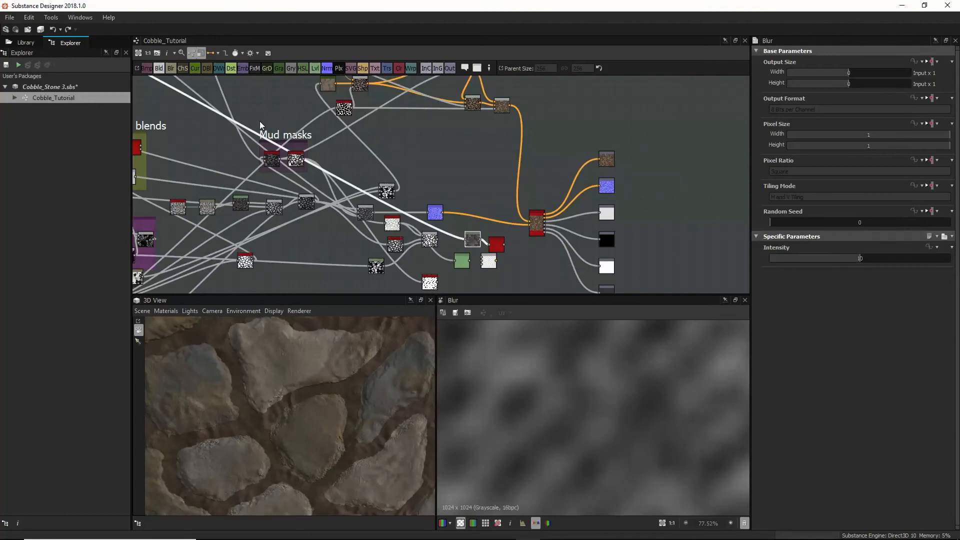
pyautogui.moveTo(260, 123); pyautogui.dragTo(549, 273, button='middle')
pyautogui.moveTo(346, 181); pyautogui.dragTo(353, 185, button='middle')
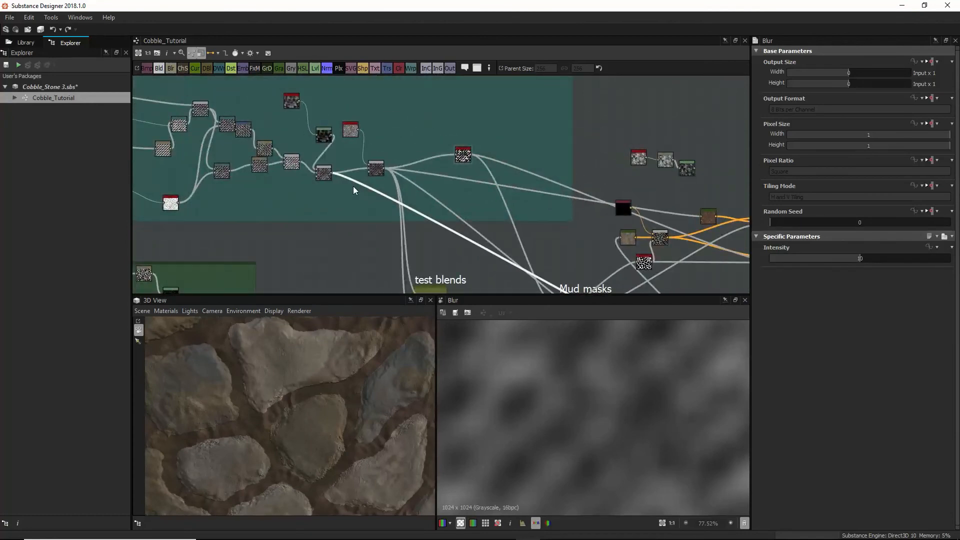
pyautogui.moveTo(404, 169); pyautogui.dragTo(192, 67, button='middle')
pyautogui.moveTo(610, 280); pyautogui.dragTo(392, 158, button='middle')
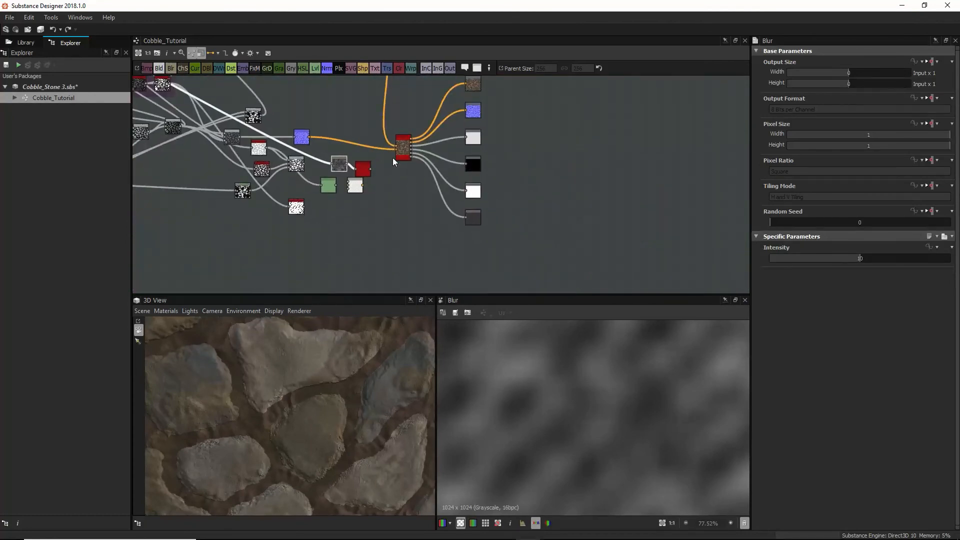
pyautogui.scroll(4, 382, 156)
pyautogui.doubleClick(349, 182)
pyautogui.doubleClick(302, 170)
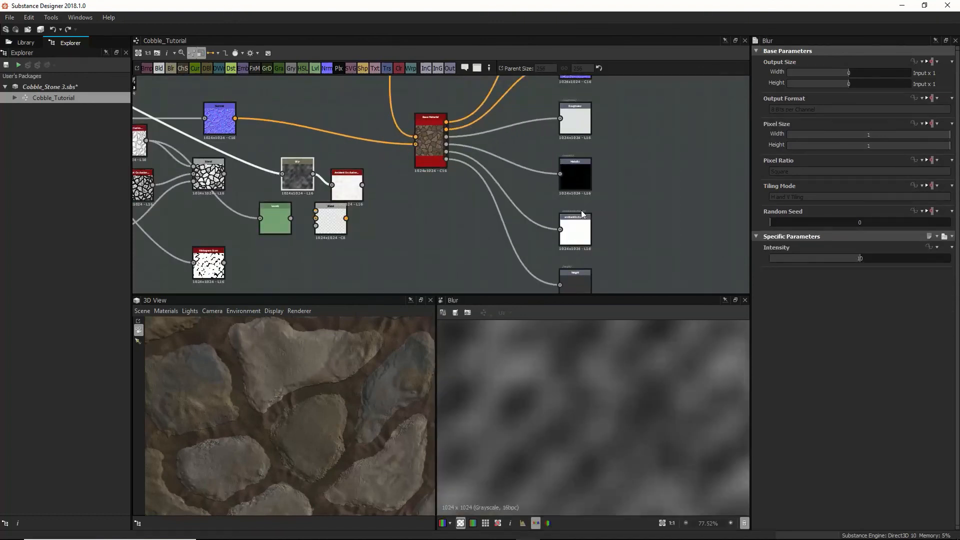
pyautogui.moveTo(872, 262); pyautogui.dragTo(784, 252)
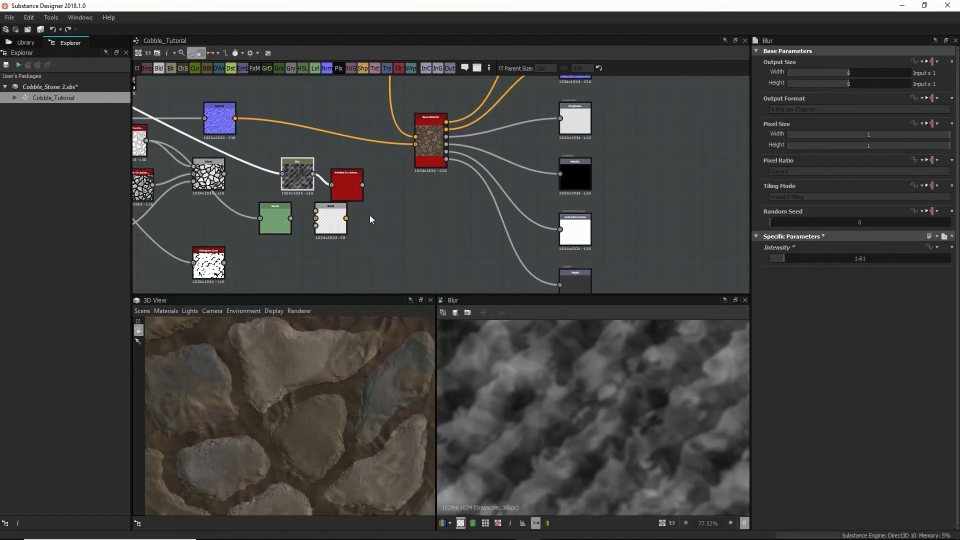
# Step: Set the mud Ambient Occlusion node's height depth to 0.09, quality to 16 samples and radius to 0.36
pyautogui.click(345, 187)
pyautogui.doubleClick(344, 185)
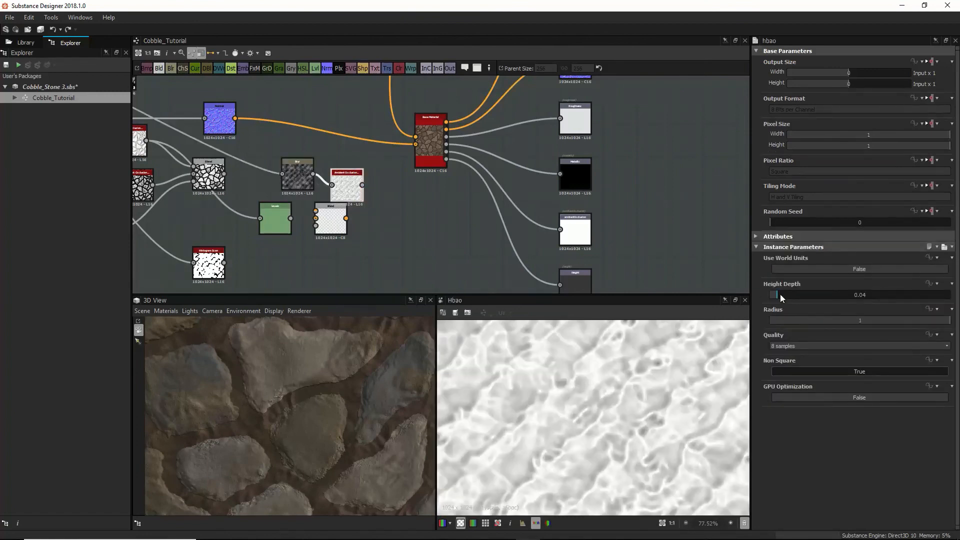
pyautogui.moveTo(781, 295)
pyautogui.mouseDown()
pyautogui.moveTo(798, 296)
pyautogui.moveTo(784, 298)
pyautogui.mouseUp()
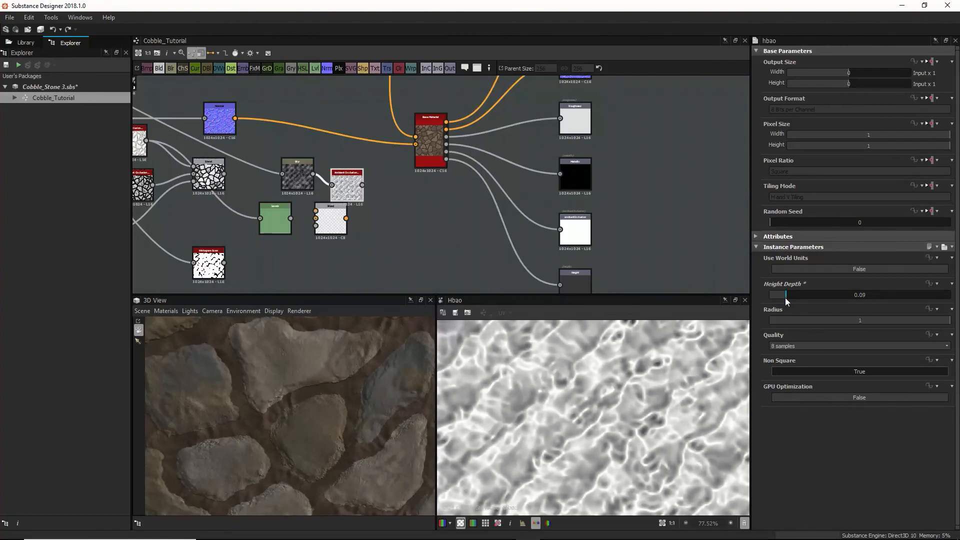
pyautogui.click(794, 344)
pyautogui.click(785, 366)
pyautogui.moveTo(874, 321); pyautogui.dragTo(834, 328)
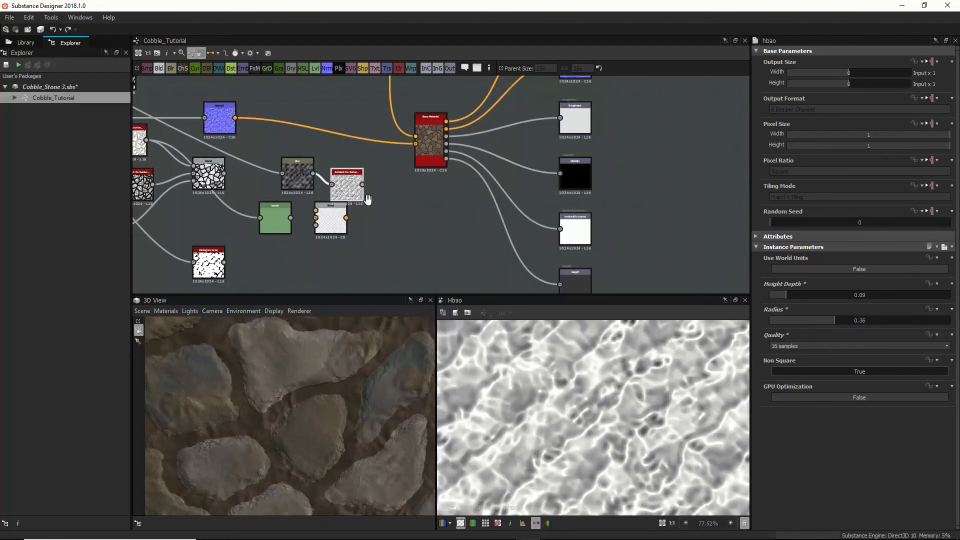
pyautogui.moveTo(338, 184); pyautogui.dragTo(397, 161, button='middle')
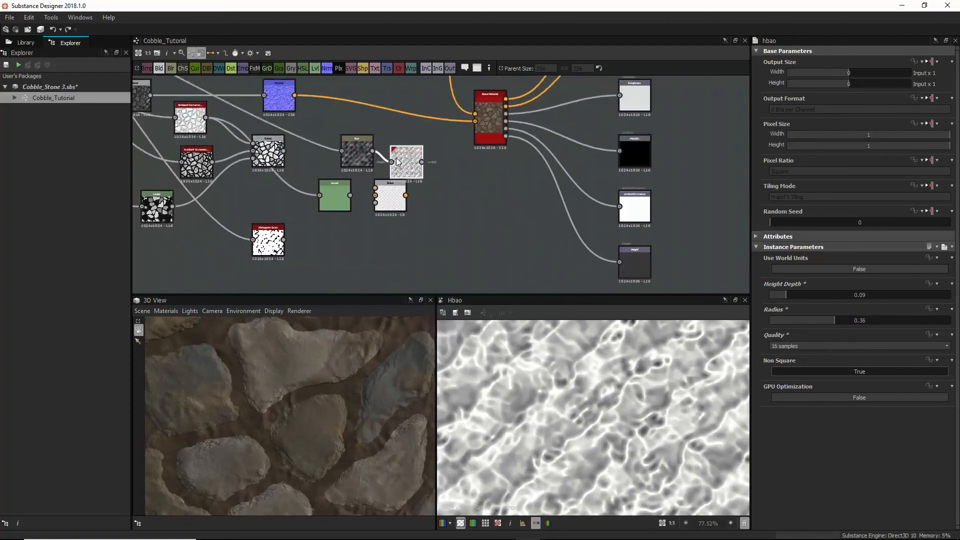
pyautogui.click(488, 128)
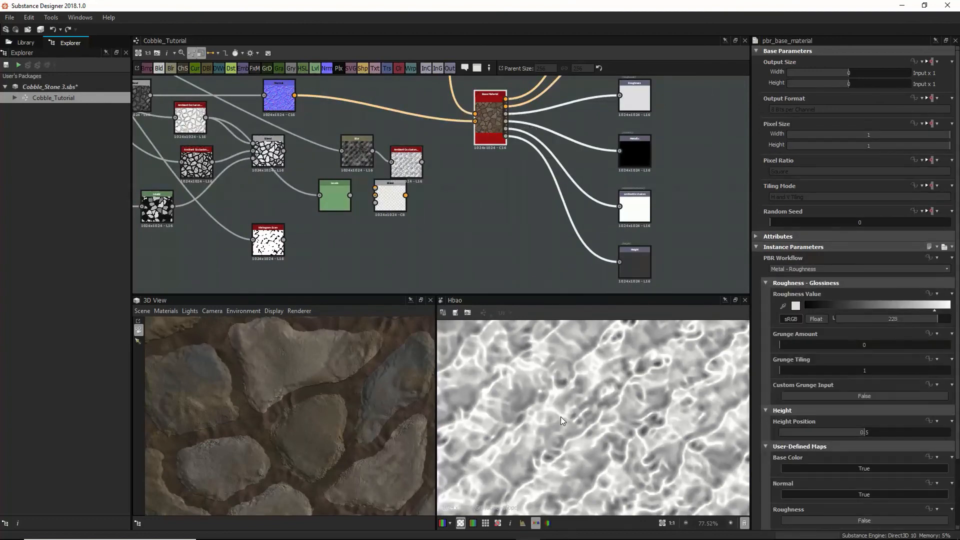
pyautogui.scroll(-2, 556, 414)
pyautogui.scroll(-1, 556, 412)
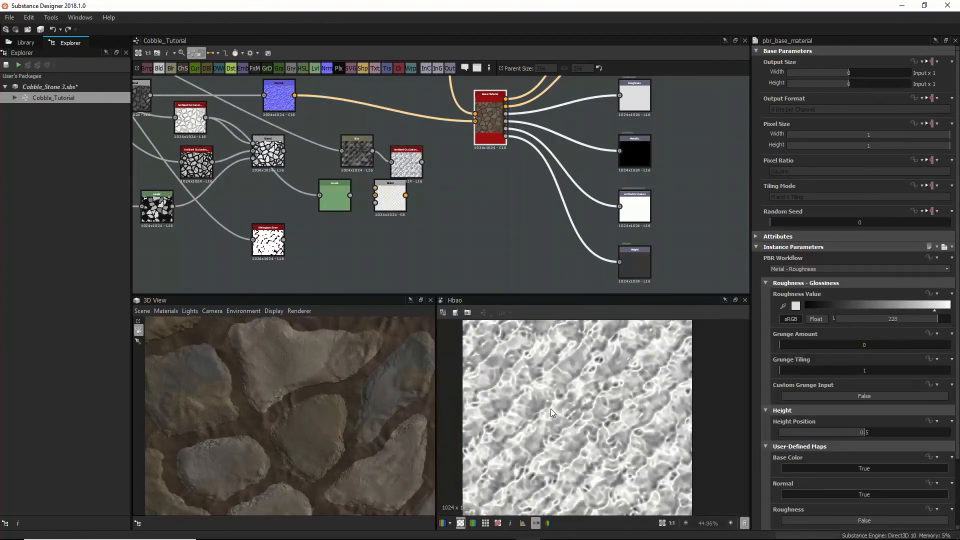
# Step: Try an Invert Grayscale node between the Blur and the mud Ambient Occlusion node, and compare the resulting maps
pyautogui.click(412, 166)
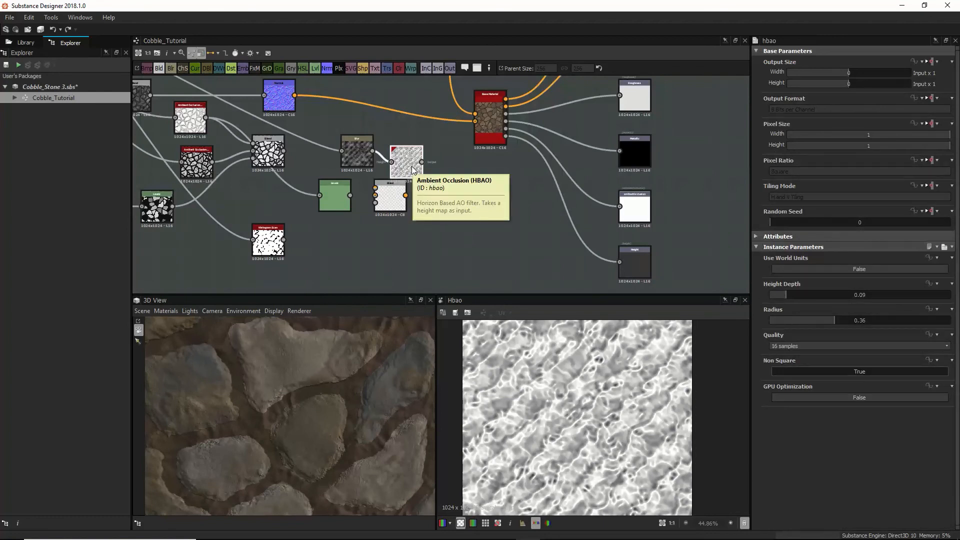
pyautogui.moveTo(411, 168); pyautogui.dragTo(428, 169)
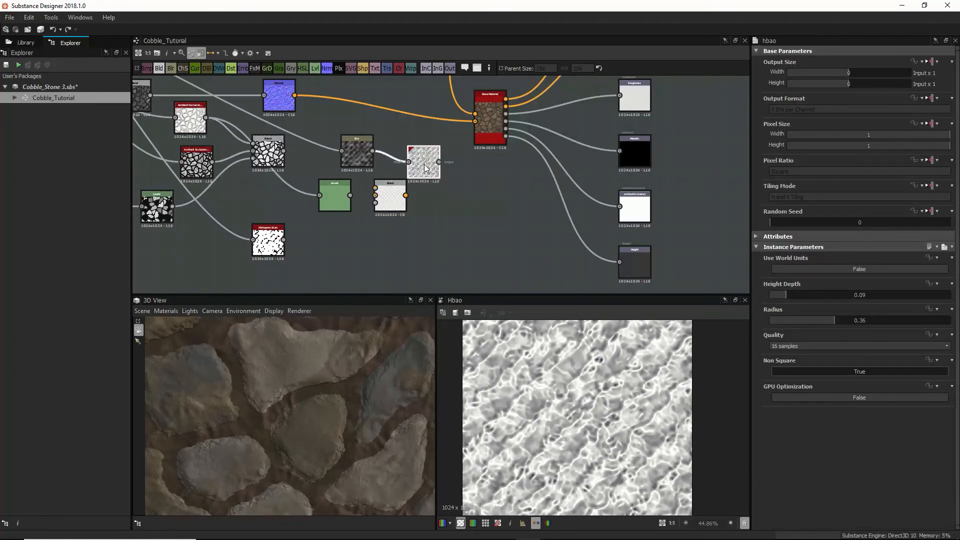
pyautogui.press('space')
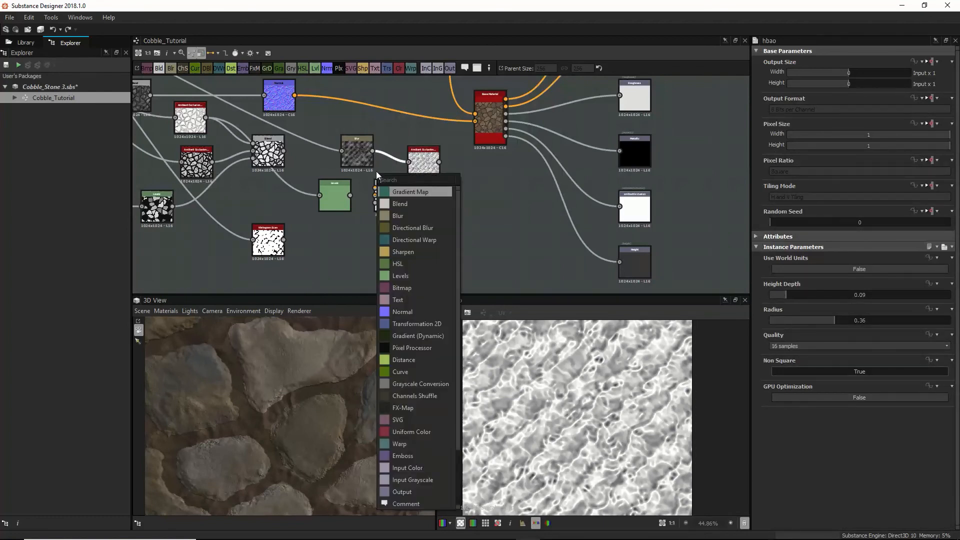
pyautogui.write('i')
pyautogui.click(412, 239)
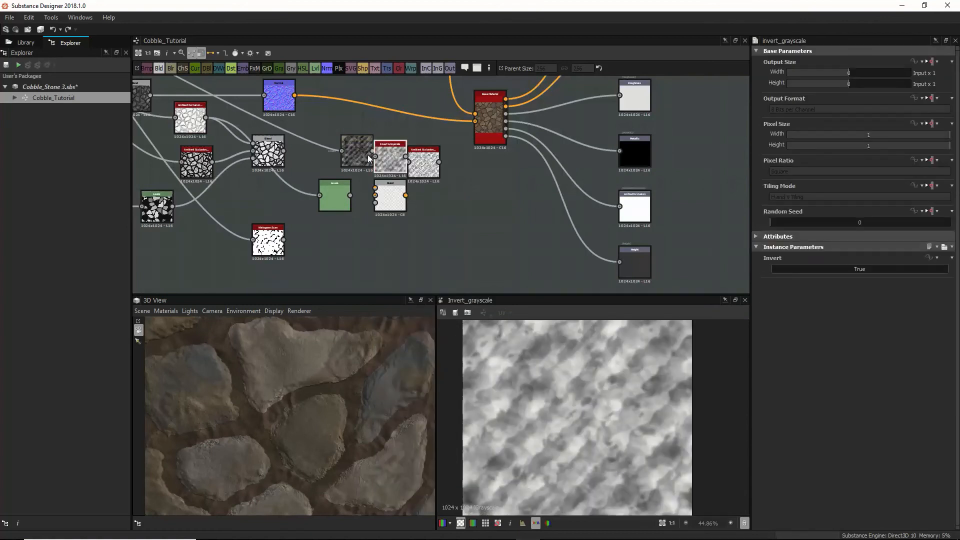
pyautogui.moveTo(356, 156); pyautogui.dragTo(346, 144)
pyautogui.doubleClick(422, 172)
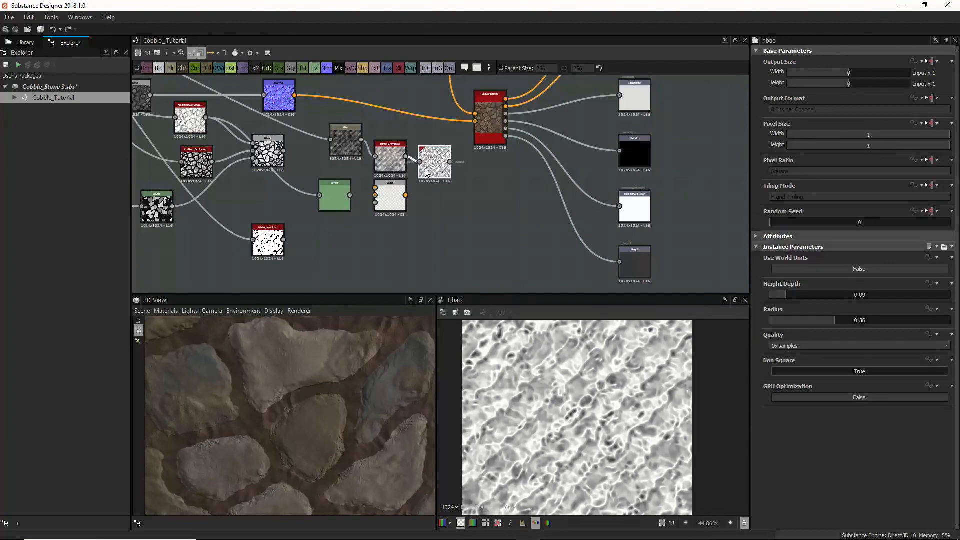
pyautogui.moveTo(428, 170); pyautogui.dragTo(438, 170)
pyautogui.click(395, 164)
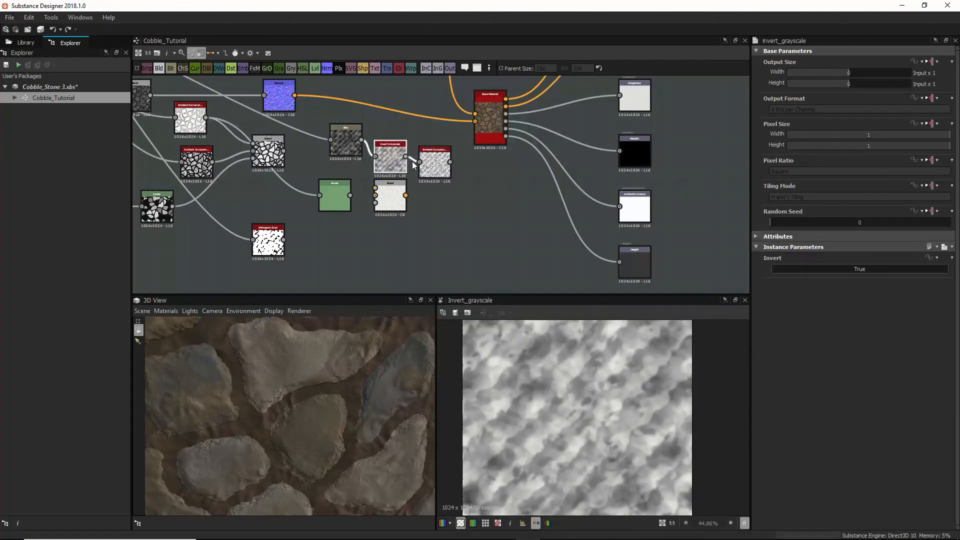
pyautogui.doubleClick(430, 162)
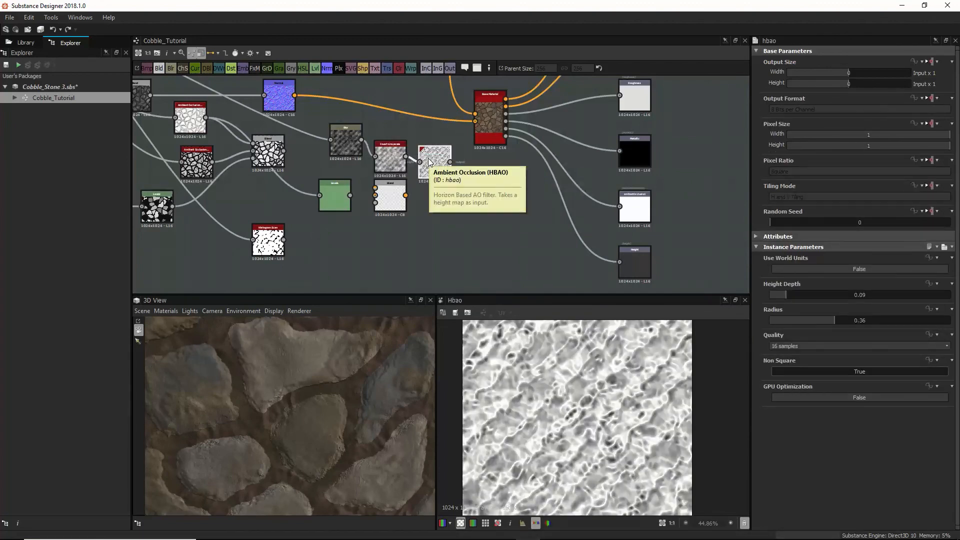
# Step: Delete the Invert Grayscale node and preview the mud Ambient Occlusion map again
pyautogui.doubleClick(395, 164)
pyautogui.press('BackSpace')
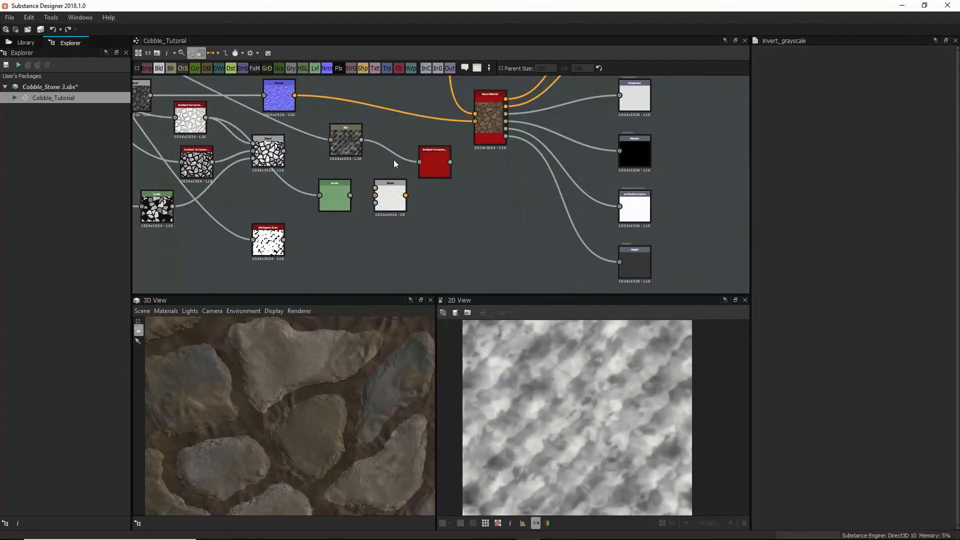
pyautogui.doubleClick(428, 160)
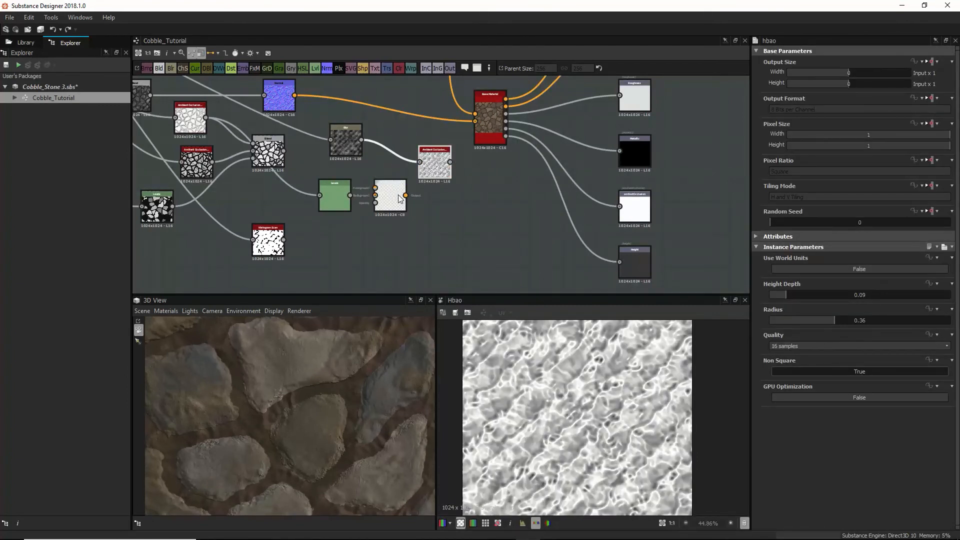
# Step: Rearrange the occlusion nodes and feed the empty Blend with the mud Ambient Occlusion as foreground and the stone occlusion Blend as background
pyautogui.moveTo(386, 207); pyautogui.dragTo(419, 239)
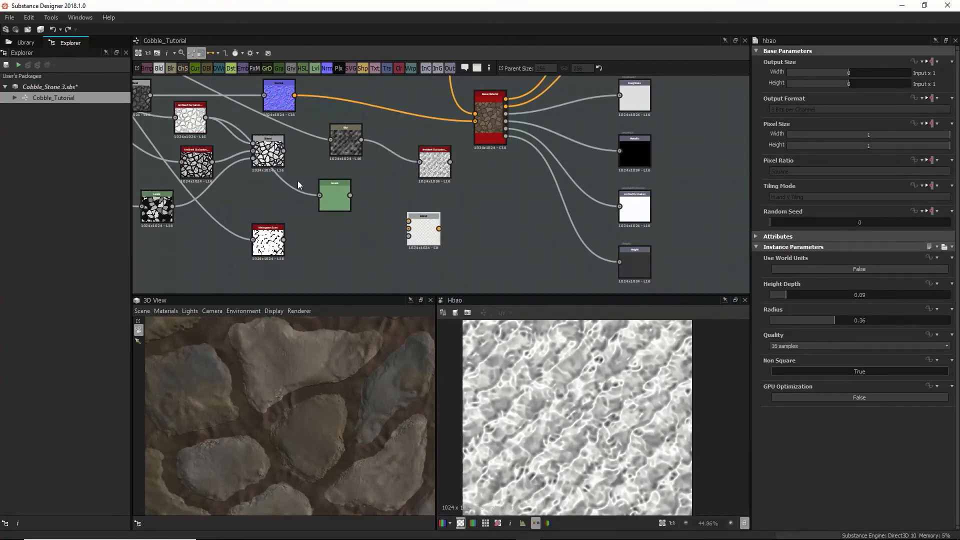
pyautogui.moveTo(272, 150); pyautogui.dragTo(359, 218)
pyautogui.doubleClick(299, 218)
pyautogui.moveTo(343, 137); pyautogui.dragTo(321, 137)
pyautogui.moveTo(318, 191); pyautogui.dragTo(278, 176)
pyautogui.moveTo(446, 165); pyautogui.dragTo(407, 228)
pyautogui.scroll(-4, 408, 162)
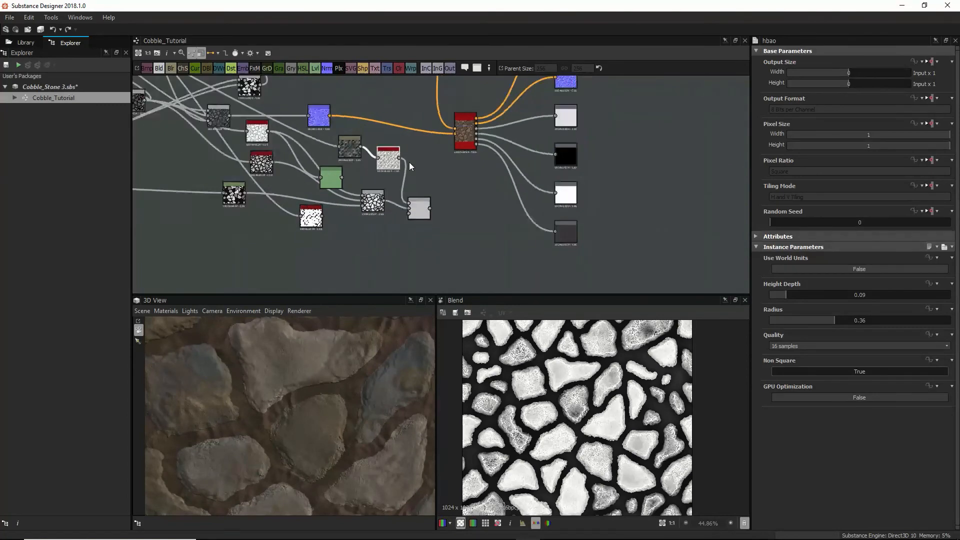
pyautogui.moveTo(389, 134); pyautogui.dragTo(414, 223, button='middle')
pyautogui.doubleClick(442, 283)
# Step: Connect the Histogram Scan in the Mud masks frame to the new Blend's opacity input and preview the combined occlusion
pyautogui.scroll(-3, 442, 281)
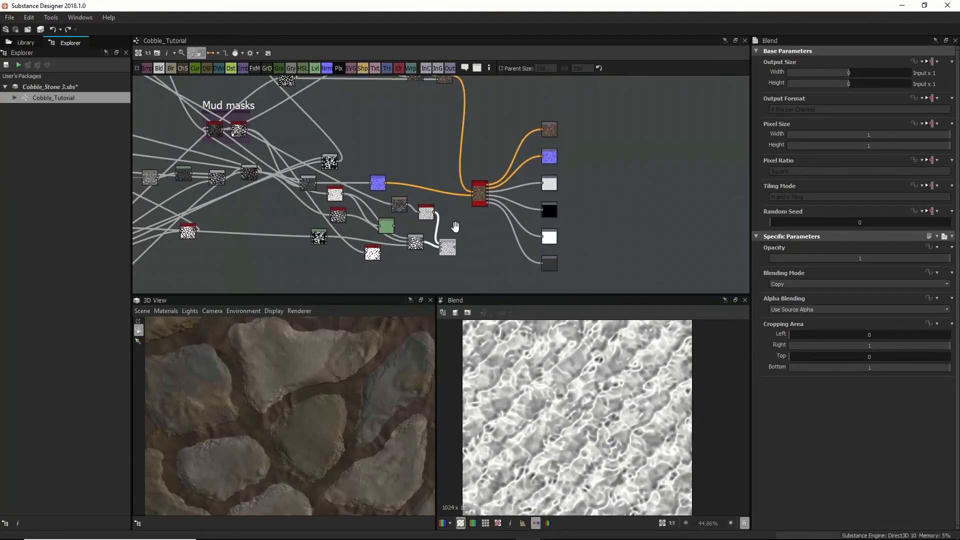
pyautogui.moveTo(442, 281); pyautogui.dragTo(532, 191, button='middle')
pyautogui.scroll(3, 431, 180)
pyautogui.doubleClick(505, 223)
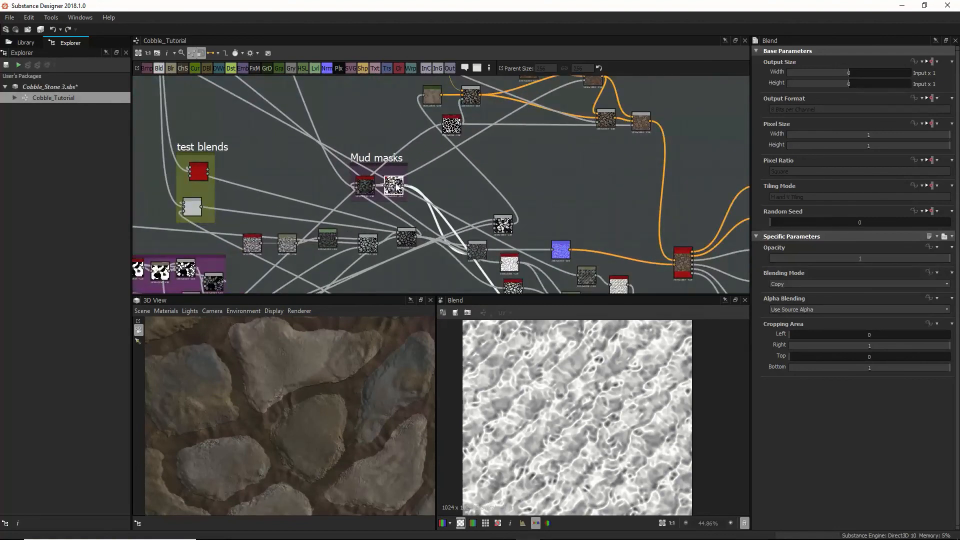
pyautogui.scroll(-6, 457, 214)
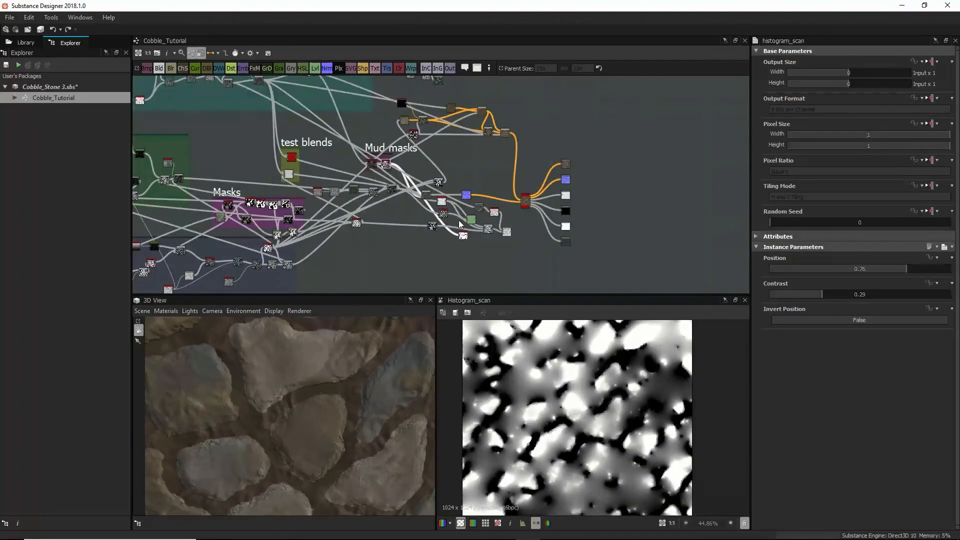
pyautogui.scroll(3, 397, 174)
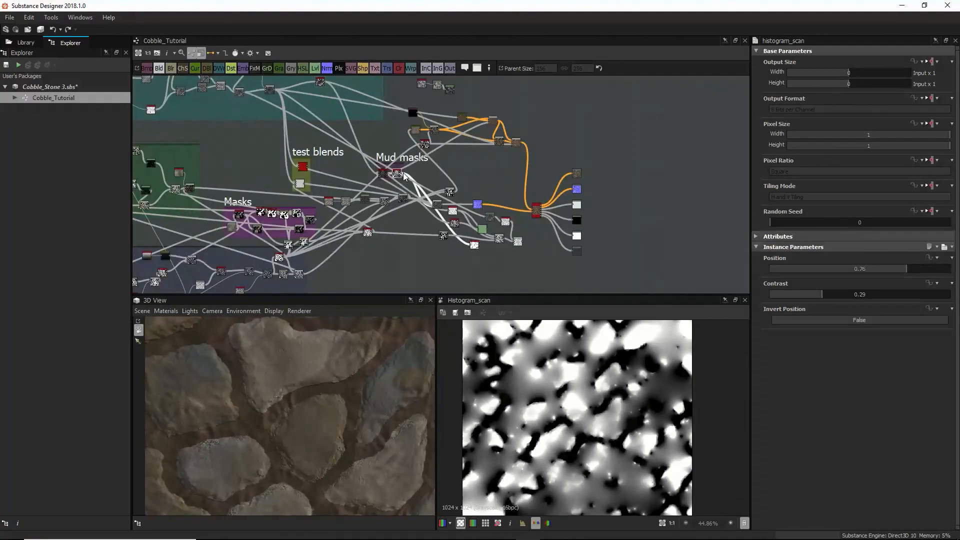
pyautogui.moveTo(400, 176); pyautogui.dragTo(583, 266)
pyautogui.doubleClick(568, 277)
pyautogui.scroll(6, 563, 292)
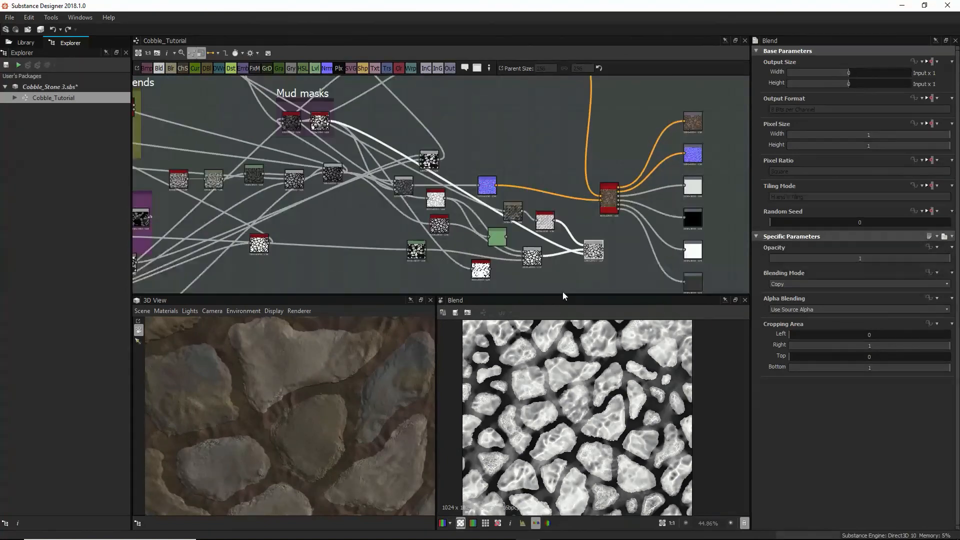
# Step: Enable the user-defined Ambient Occlusion map on the Base Material, feed it from the combined occlusion Blend, and check the 3D result
pyautogui.moveTo(583, 248); pyautogui.dragTo(515, 263, button='middle')
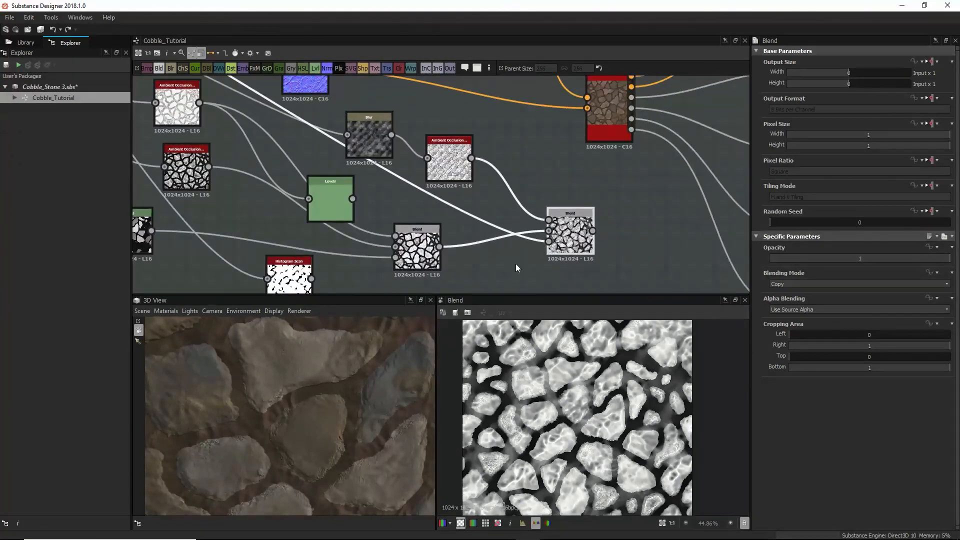
pyautogui.moveTo(568, 232); pyautogui.dragTo(520, 230)
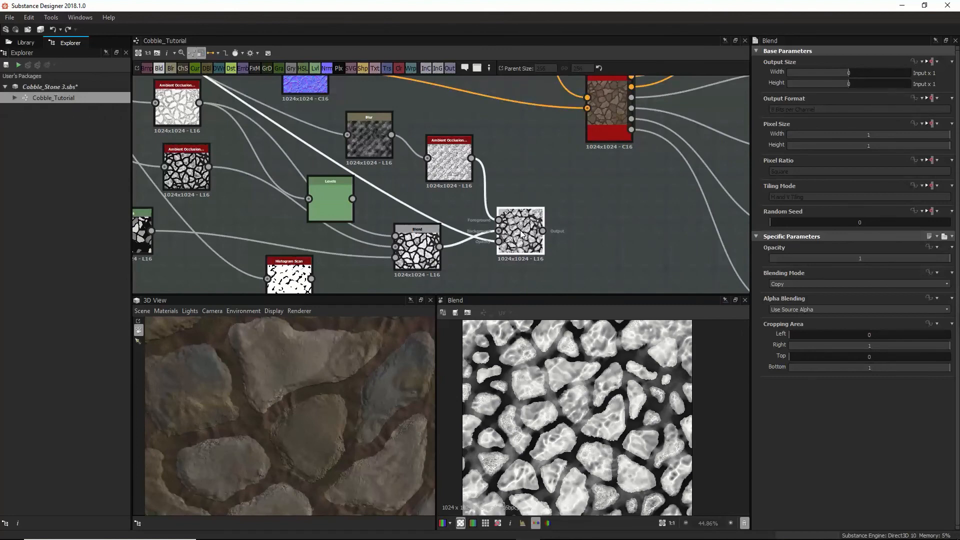
pyautogui.click(597, 134)
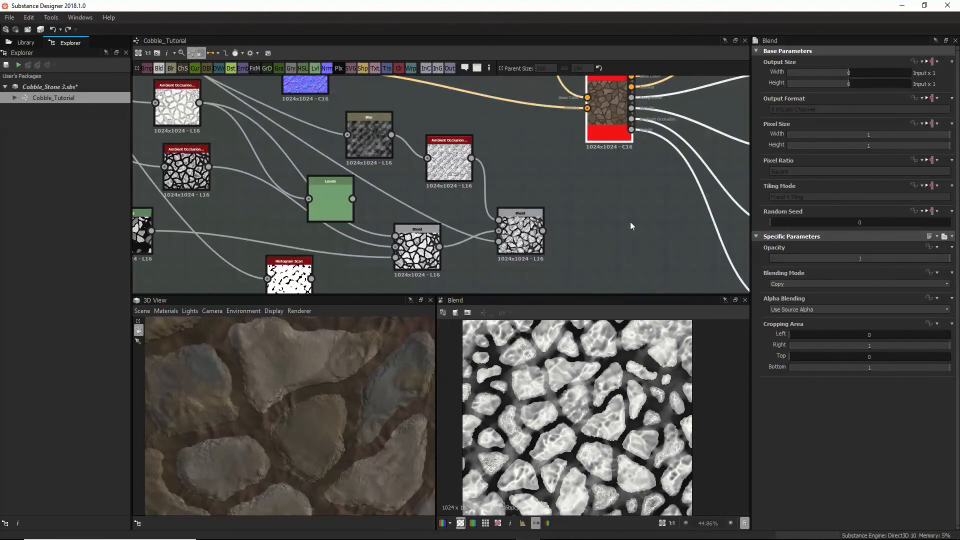
pyautogui.click(609, 121)
pyautogui.scroll(-5, 844, 445)
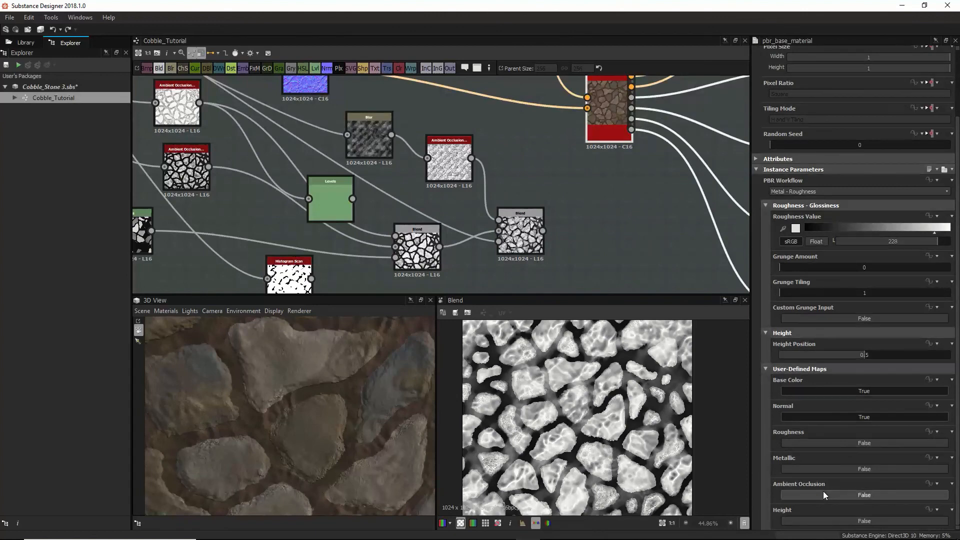
pyautogui.click(823, 494)
pyautogui.moveTo(604, 137); pyautogui.dragTo(620, 137)
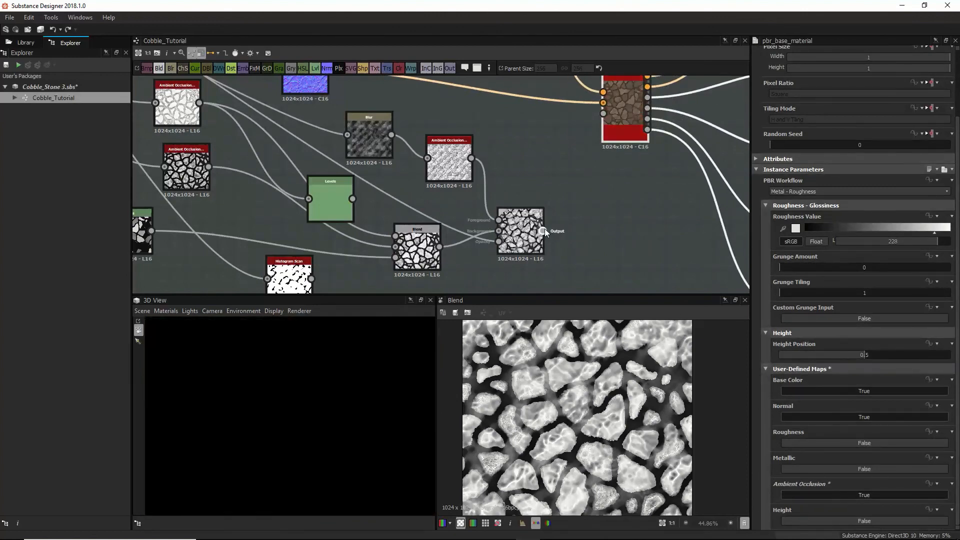
pyautogui.moveTo(544, 231); pyautogui.dragTo(604, 115)
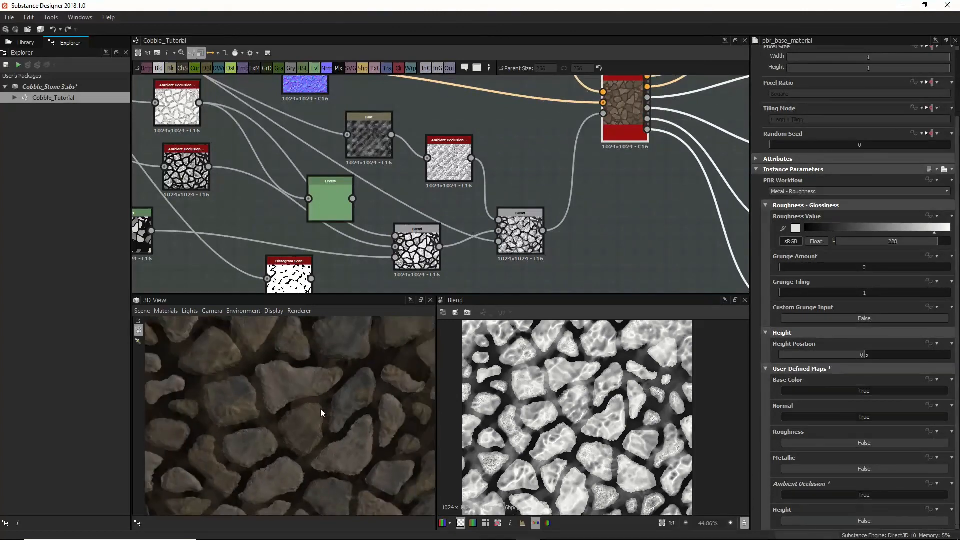
pyautogui.scroll(-3, 320, 409)
pyautogui.moveTo(355, 376); pyautogui.dragTo(337, 381)
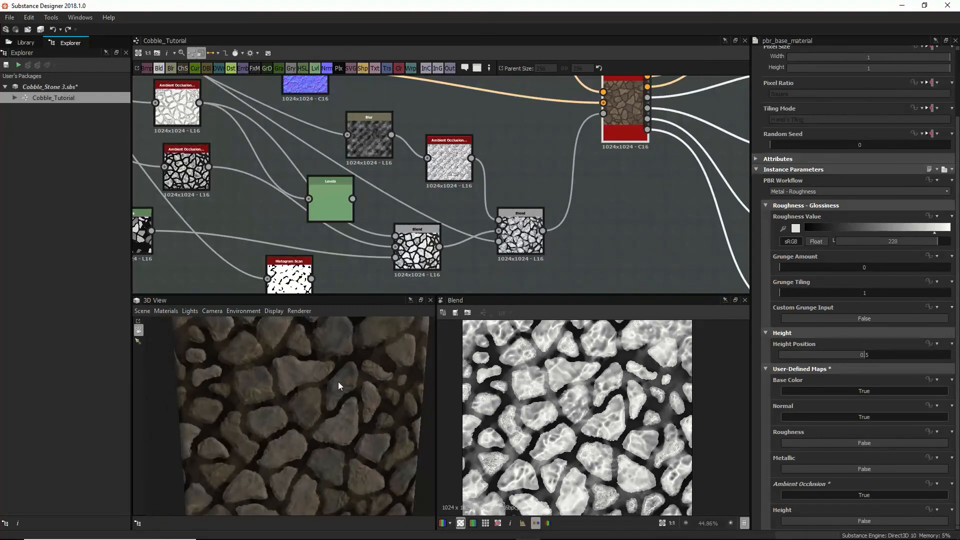
# Step: Insert a Levels node between the combined occlusion Blend and the Base Material, and shift its midtones to brighten the occlusion
pyautogui.click(316, 68)
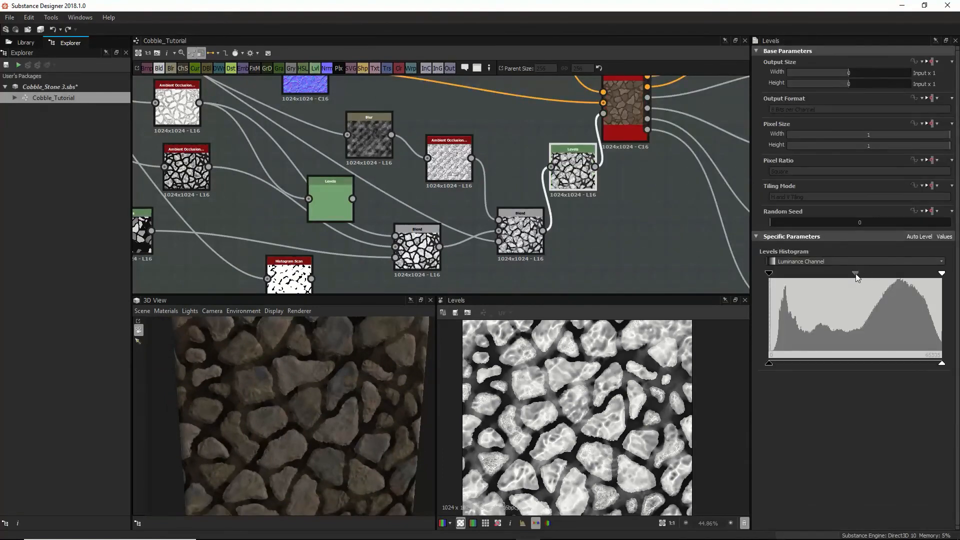
pyautogui.moveTo(856, 274); pyautogui.dragTo(842, 274)
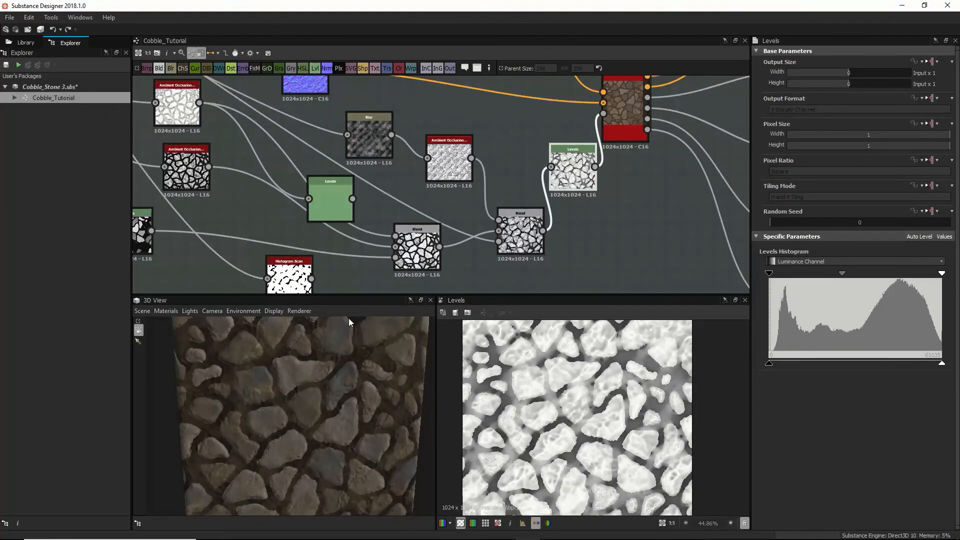
pyautogui.moveTo(349, 318); pyautogui.dragTo(280, 412)
pyautogui.scroll(5, 337, 437)
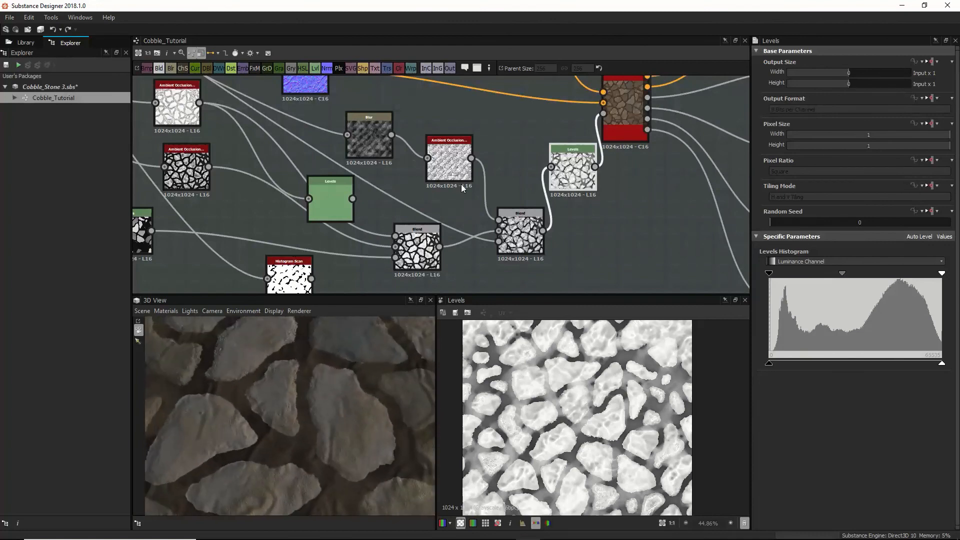
# Step: Tidy the occlusion node layout and examine the combined Blend and the mud Ambient Occlusion maps
pyautogui.moveTo(436, 143); pyautogui.dragTo(430, 136)
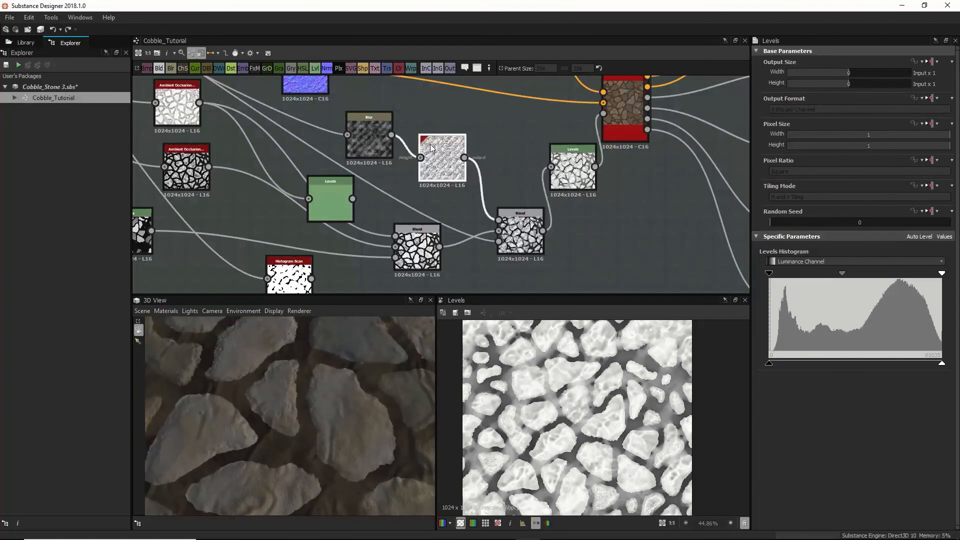
pyautogui.doubleClick(528, 245)
pyautogui.moveTo(528, 245); pyautogui.dragTo(539, 209, button='middle')
pyautogui.moveTo(419, 194); pyautogui.dragTo(431, 189)
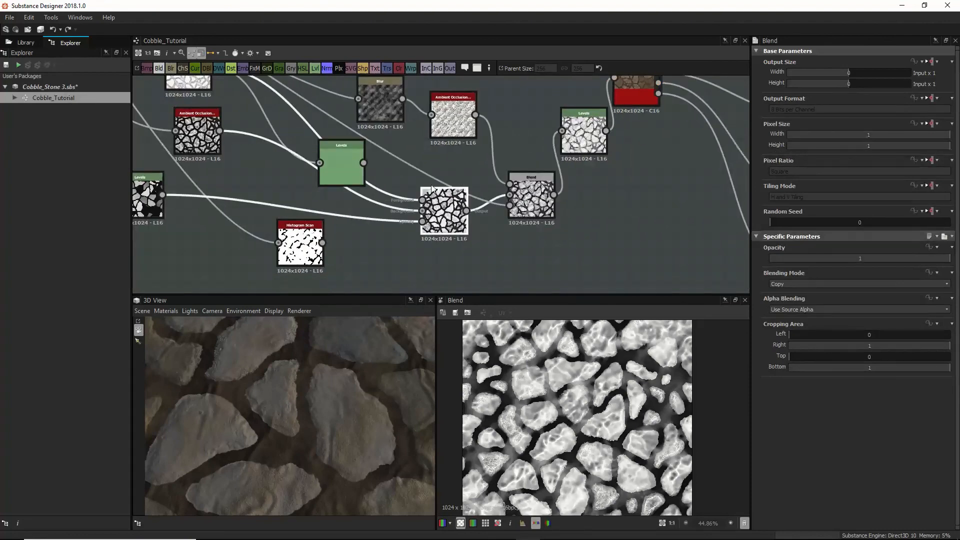
pyautogui.doubleClick(448, 124)
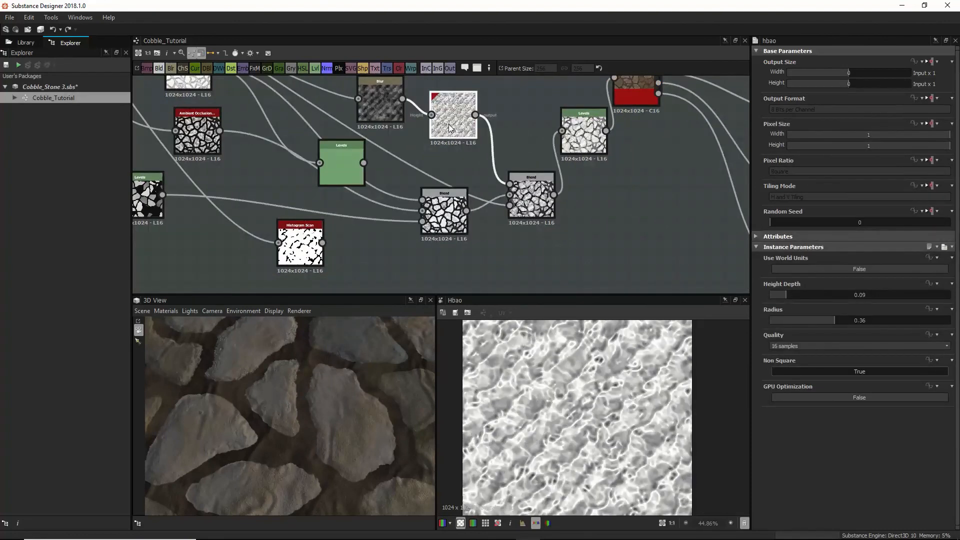
# Step: Place the Levels node beside the stone Ambient Occlusion nodes and connect its output to the masked stone occlusion Blend
pyautogui.doubleClick(535, 195)
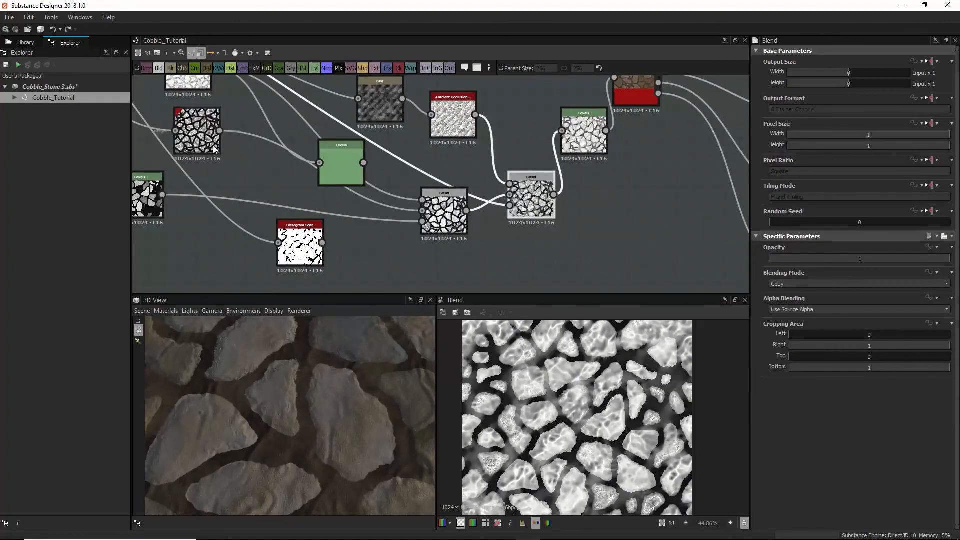
pyautogui.doubleClick(199, 133)
pyautogui.moveTo(351, 166); pyautogui.dragTo(304, 111)
pyautogui.moveTo(304, 112); pyautogui.dragTo(329, 180, button='middle')
pyautogui.doubleClick(325, 173)
pyautogui.moveTo(324, 173); pyautogui.dragTo(328, 227)
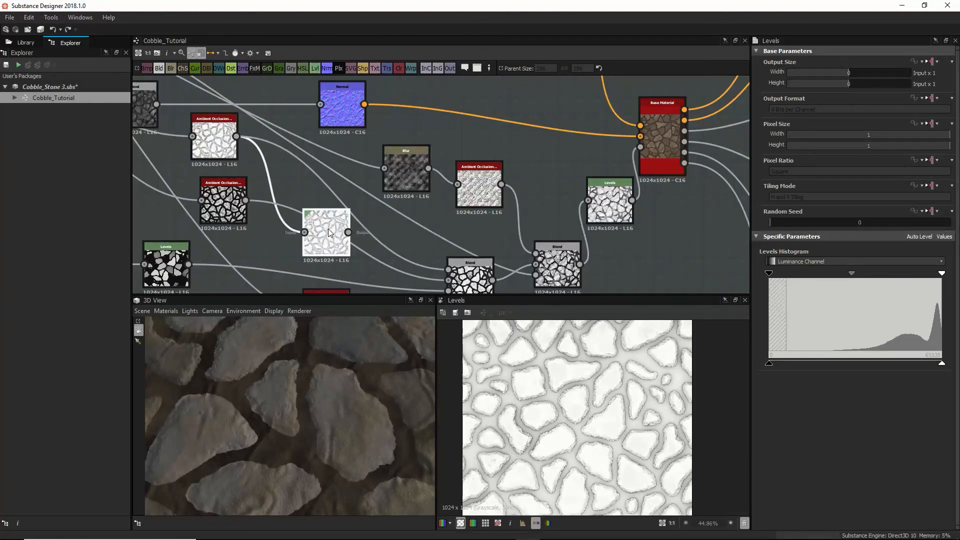
pyautogui.moveTo(328, 229); pyautogui.dragTo(329, 191)
pyautogui.click(350, 244)
pyautogui.click(392, 247)
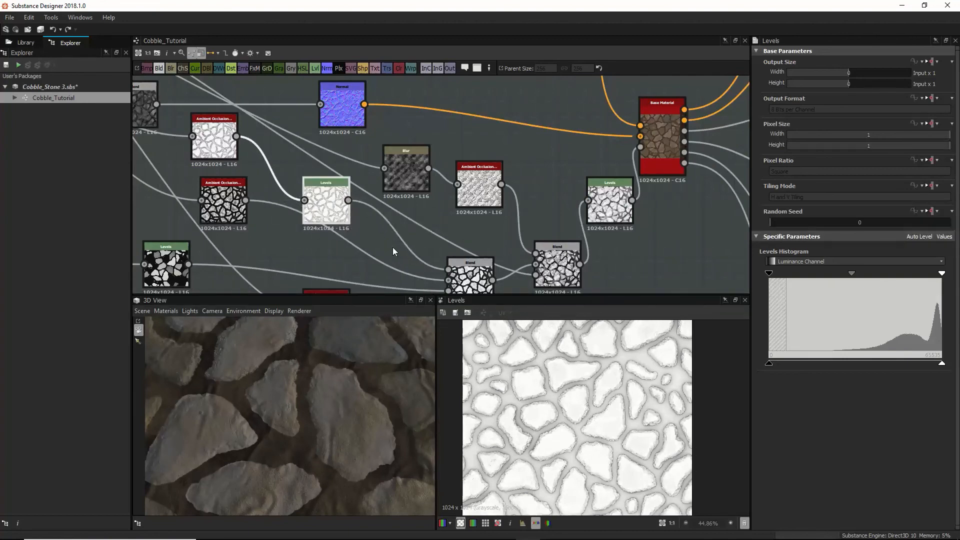
# Step: Preview the masked stone occlusion Blend and compare it with the combined stone and mud occlusion Blend
pyautogui.doubleClick(474, 276)
pyautogui.moveTo(453, 225); pyautogui.dragTo(415, 156, button='middle')
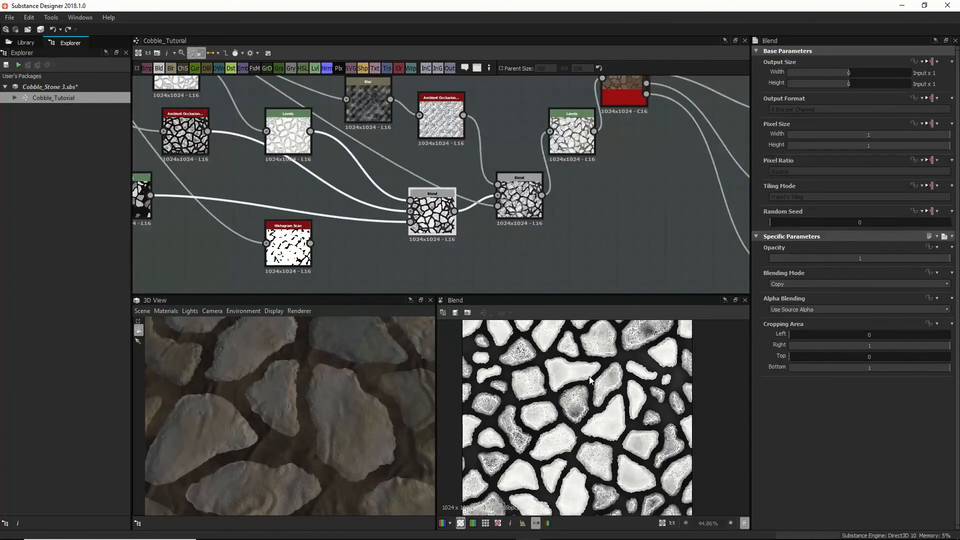
pyautogui.press('f')
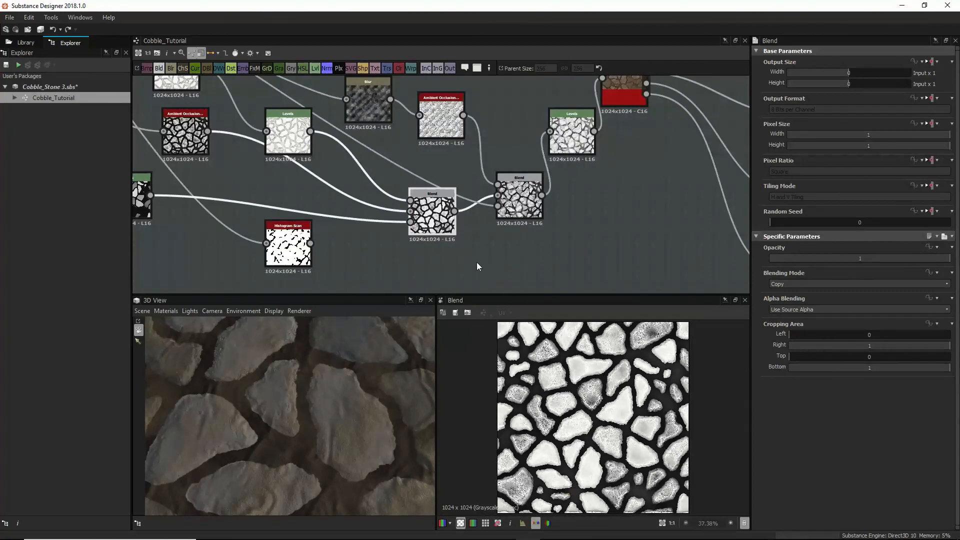
pyautogui.click(489, 251)
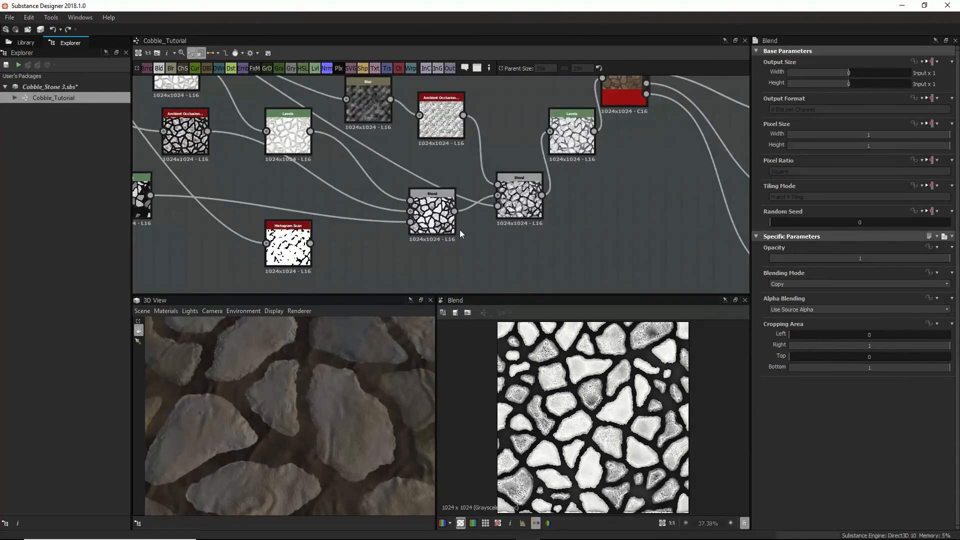
pyautogui.click(438, 226)
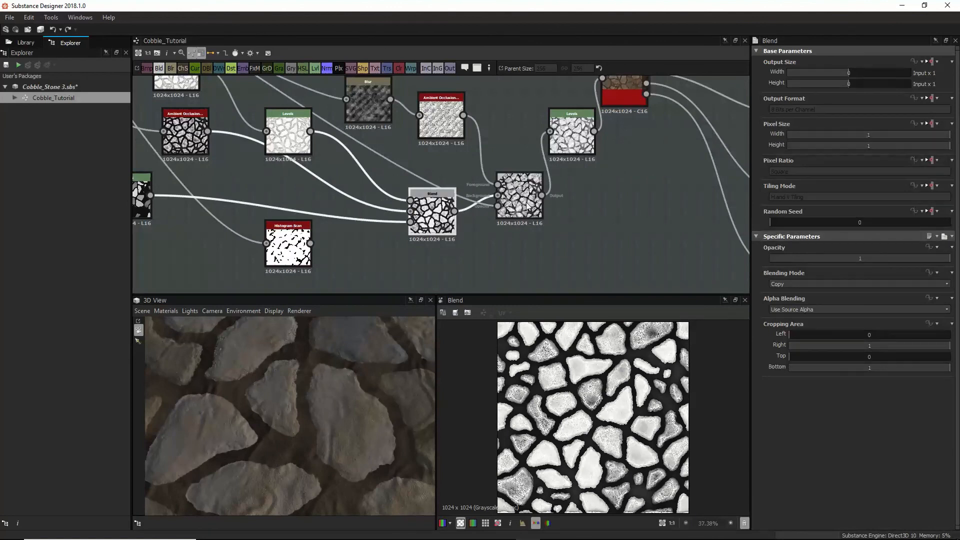
pyautogui.click(525, 205)
pyautogui.doubleClick(525, 205)
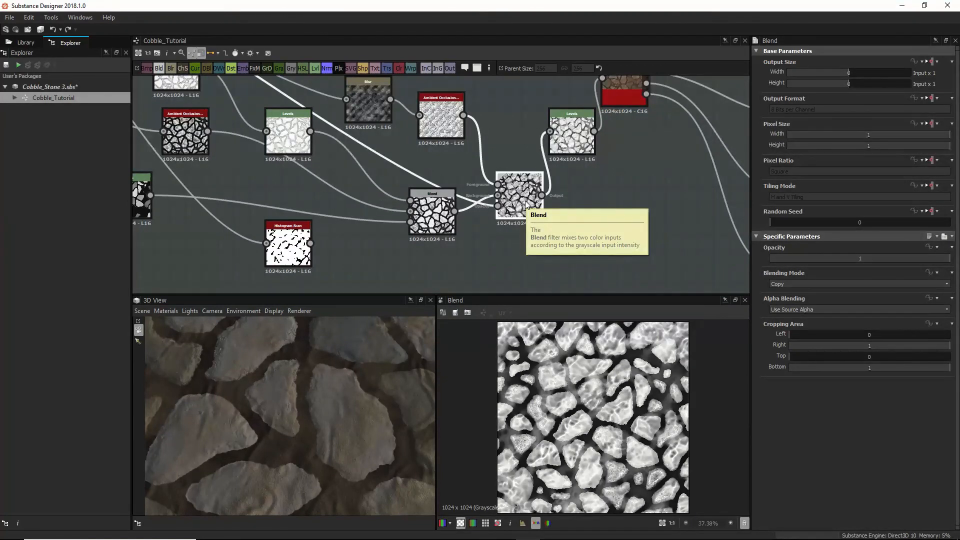
# Step: Enable the user-defined Roughness map on the Base Material, feed it from the combined occlusion Blend, and check the 3D result
pyautogui.moveTo(527, 205); pyautogui.dragTo(521, 260, button='middle')
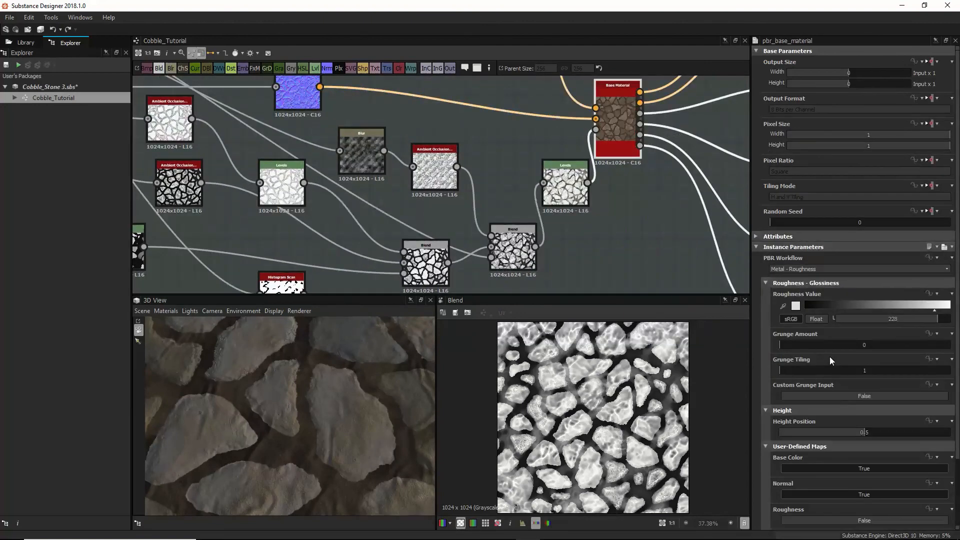
pyautogui.scroll(-3, 842, 430)
pyautogui.click(817, 442)
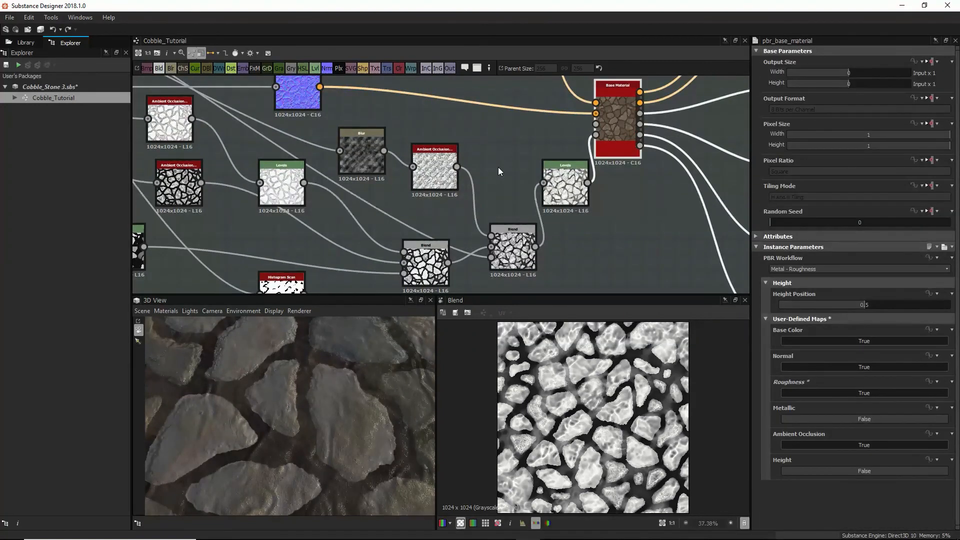
pyautogui.scroll(-4, 332, 399)
pyautogui.moveTo(331, 400); pyautogui.dragTo(323, 453, button='middle')
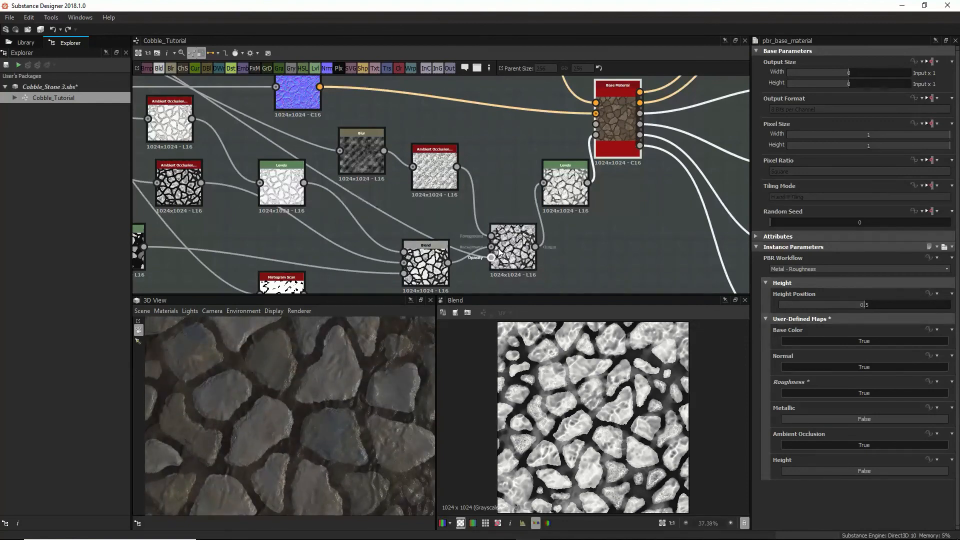
pyautogui.moveTo(535, 246); pyautogui.dragTo(595, 125)
pyautogui.moveTo(324, 425); pyautogui.dragTo(331, 340)
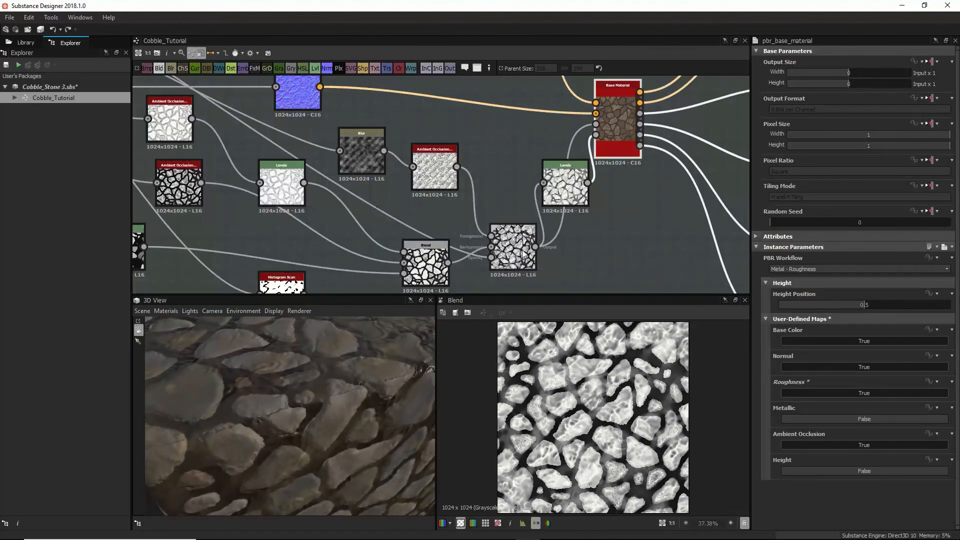
# Step: Move the combined Blend closer to its source nodes and preview the mud Ambient Occlusion
pyautogui.moveTo(524, 250); pyautogui.dragTo(499, 234)
pyautogui.click(440, 165)
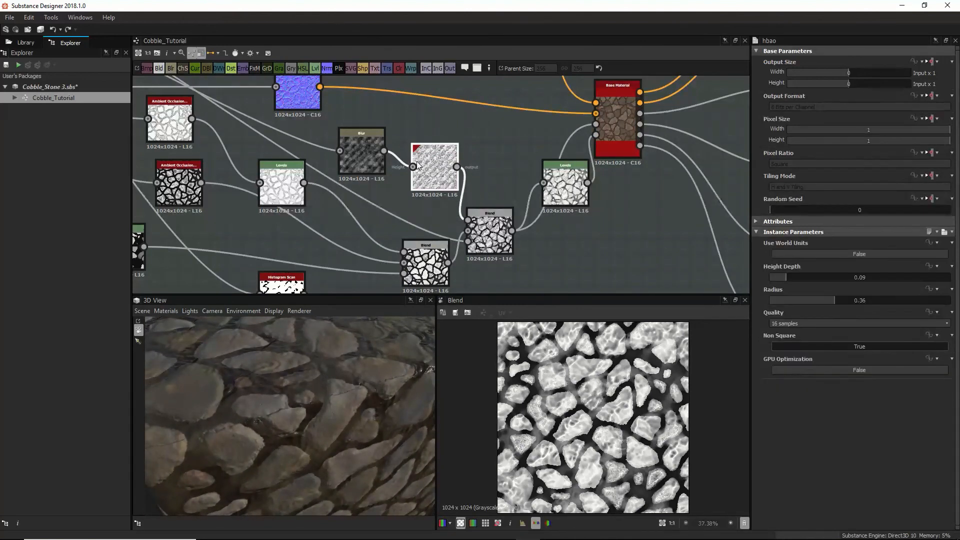
pyautogui.moveTo(424, 157); pyautogui.dragTo(431, 172)
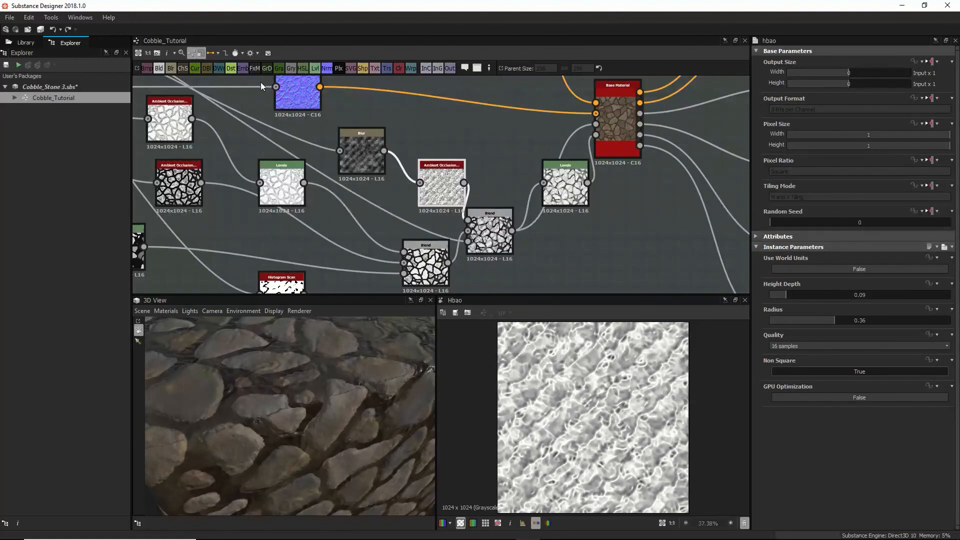
pyautogui.press('l')
pyautogui.moveTo(522, 248); pyautogui.dragTo(563, 293)
pyautogui.click(489, 253)
pyautogui.moveTo(490, 254); pyautogui.dragTo(507, 173)
pyautogui.hotkey('ctrl', 'z')
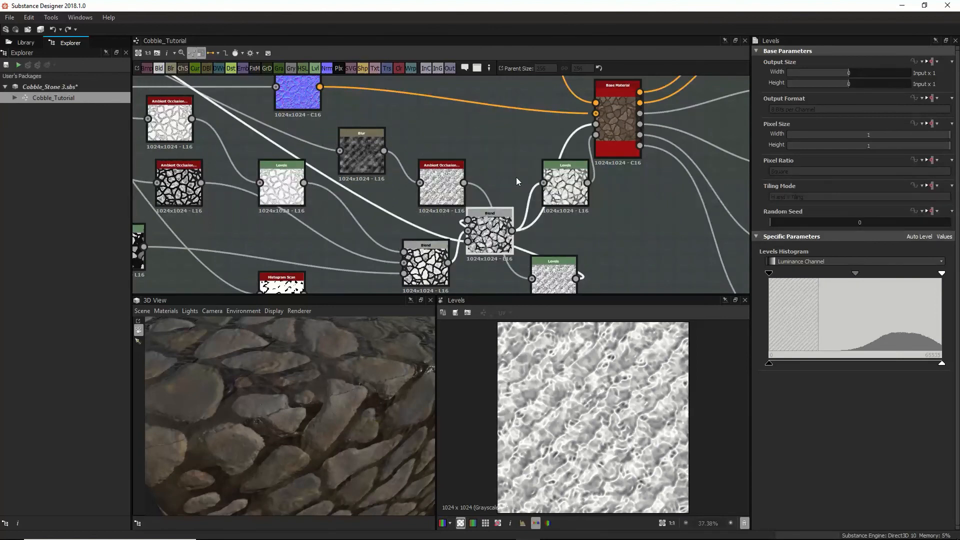
pyautogui.click(532, 259)
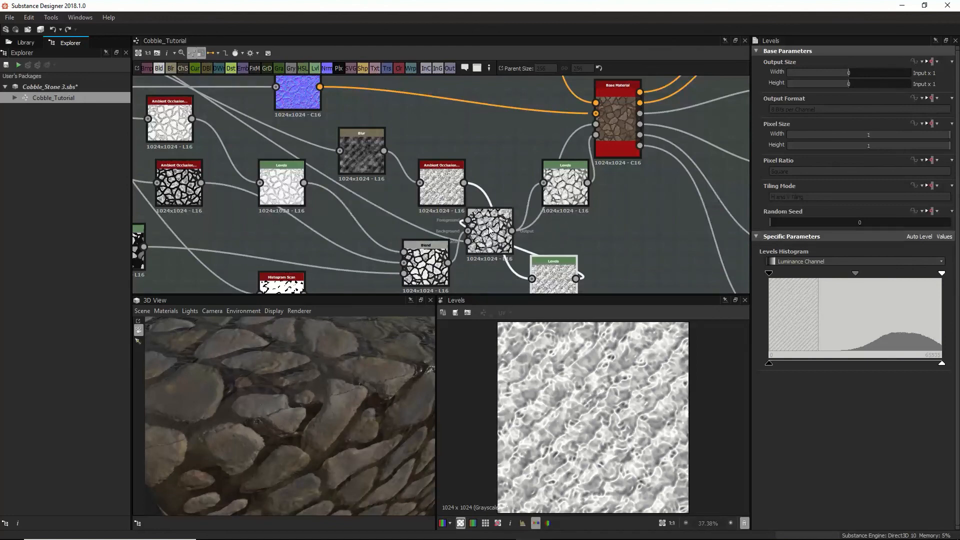
pyautogui.press('Delete')
# Step: Branch a Levels node off the mud Ambient Occlusion, shift its midtones darker, and lower its output white level
pyautogui.moveTo(444, 184); pyautogui.dragTo(429, 152)
pyautogui.click(486, 144)
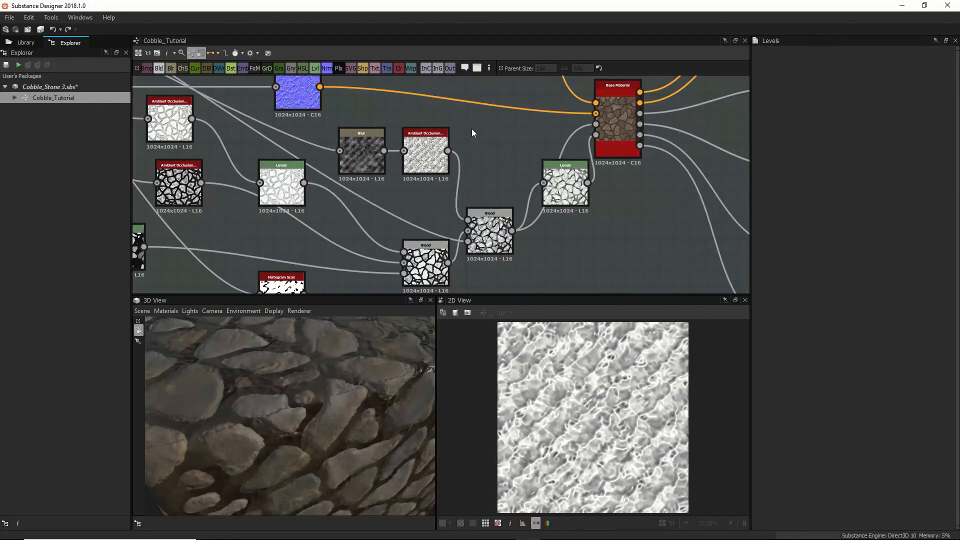
pyautogui.press('l')
pyautogui.moveTo(448, 150); pyautogui.dragTo(537, 298)
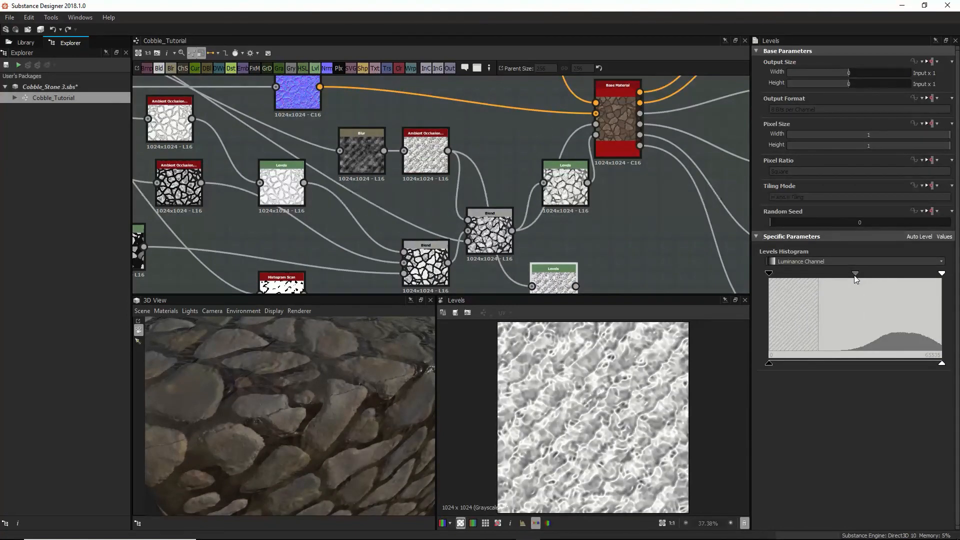
pyautogui.moveTo(847, 273); pyautogui.dragTo(877, 274)
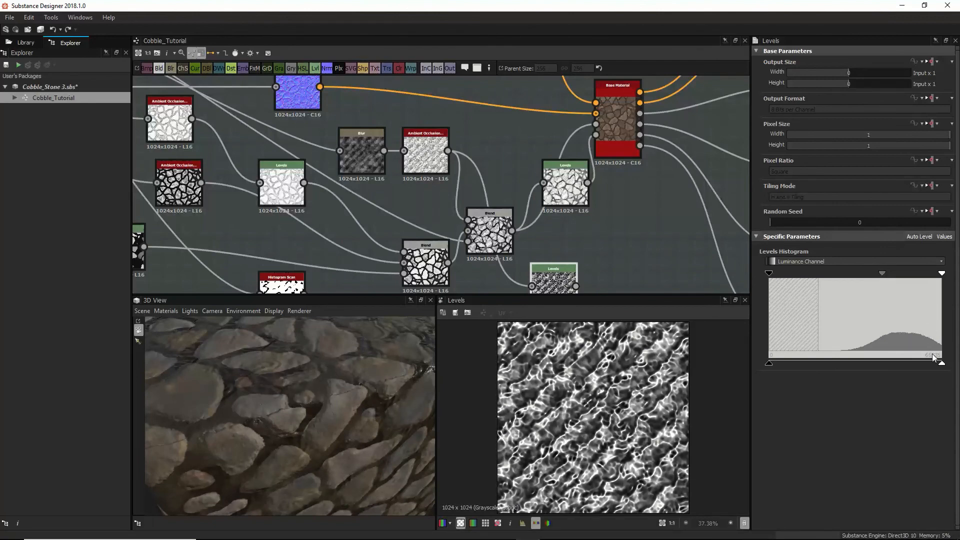
pyautogui.moveTo(941, 365); pyautogui.dragTo(877, 366)
# Step: Duplicate the combined occlusion Blend, feed the darkened mud Levels into the copy's foreground, and preview the result
pyautogui.moveTo(479, 235); pyautogui.dragTo(465, 191, button='middle')
pyautogui.moveTo(466, 192); pyautogui.dragTo(511, 193)
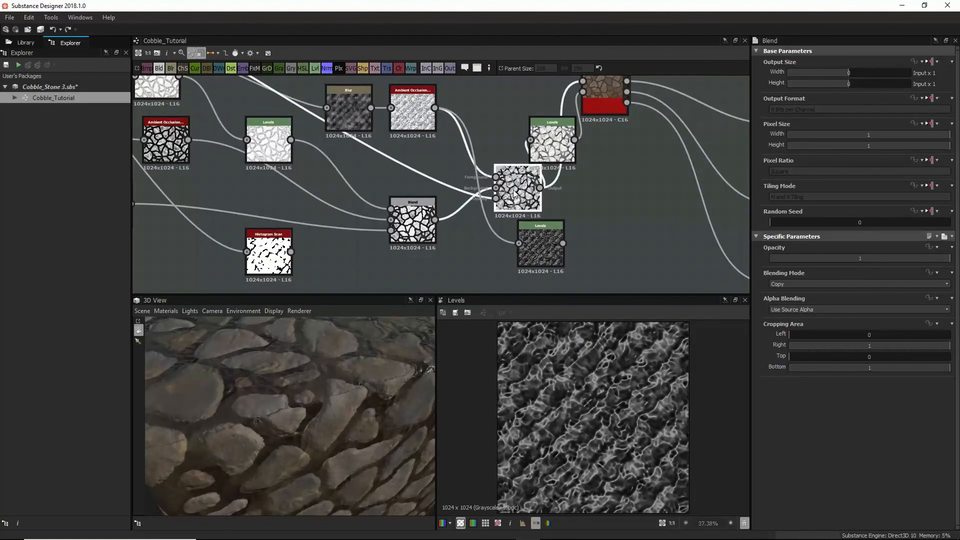
pyautogui.hotkey('ctrl', 'd')
pyautogui.moveTo(447, 183); pyautogui.dragTo(627, 235)
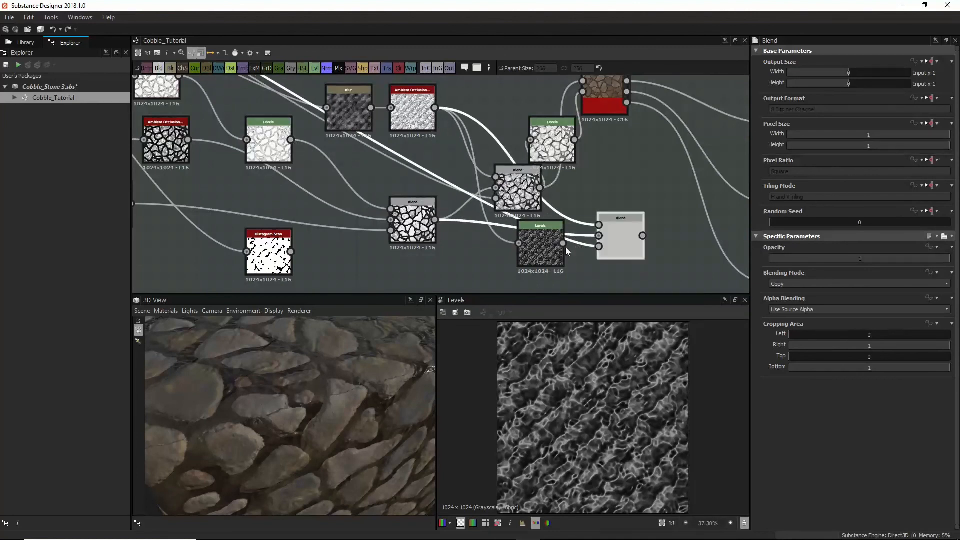
pyautogui.moveTo(564, 243); pyautogui.dragTo(601, 223)
pyautogui.moveTo(547, 244); pyautogui.dragTo(595, 196)
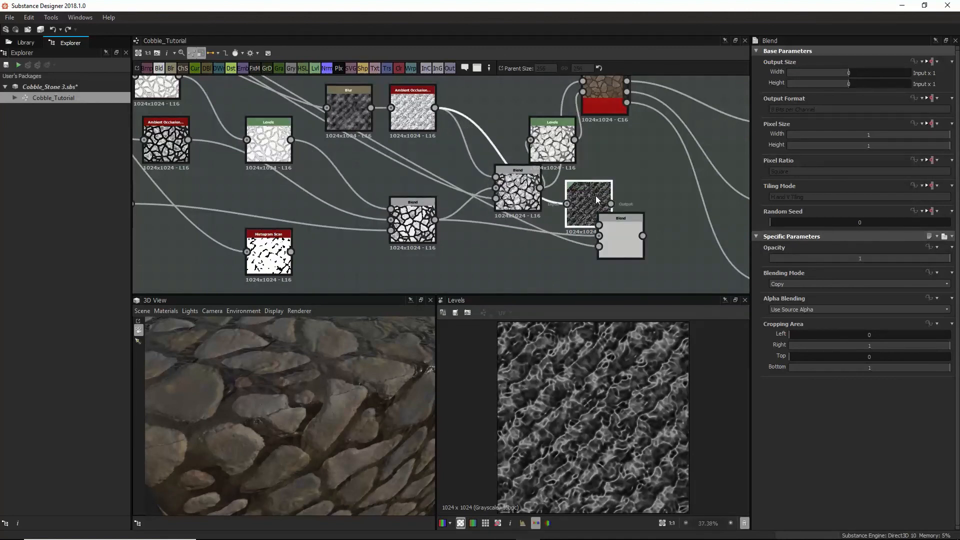
pyautogui.doubleClick(621, 231)
pyautogui.moveTo(623, 231); pyautogui.dragTo(600, 247)
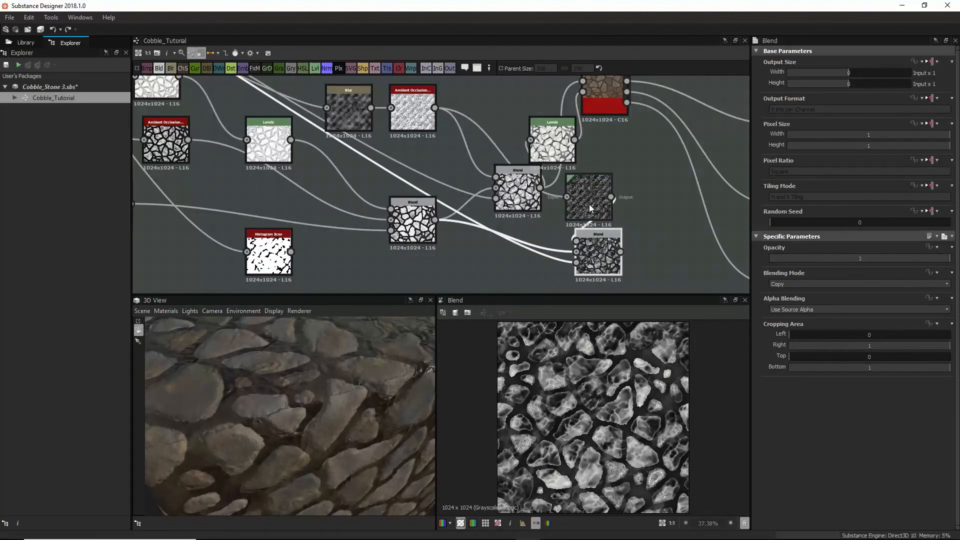
# Step: Rearrange the occlusion and roughness Blend, Levels, Blur and mud Ambient Occlusion nodes into a tidier layout before the Base Material
pyautogui.moveTo(553, 142); pyautogui.dragTo(520, 138)
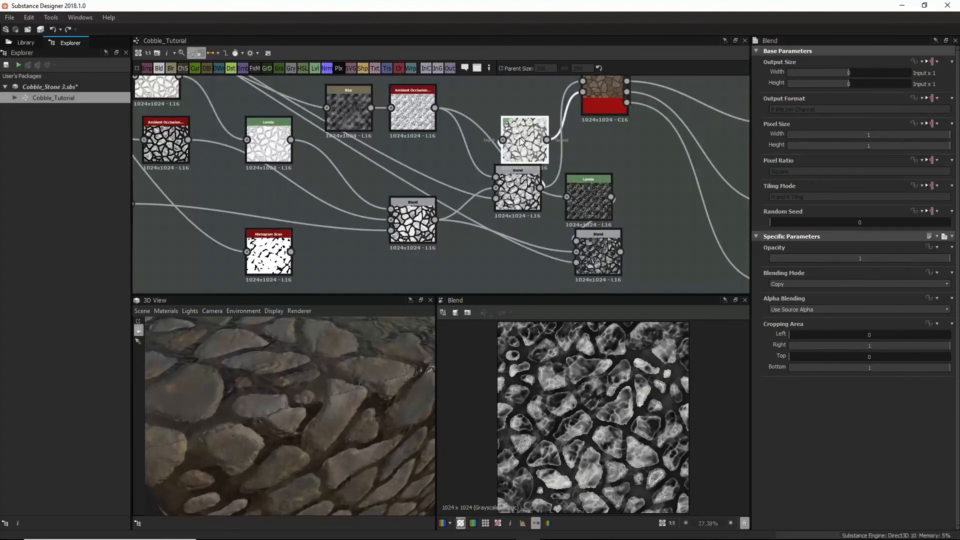
pyautogui.scroll(-2, 577, 240)
pyautogui.moveTo(602, 211); pyautogui.dragTo(587, 249, button='middle')
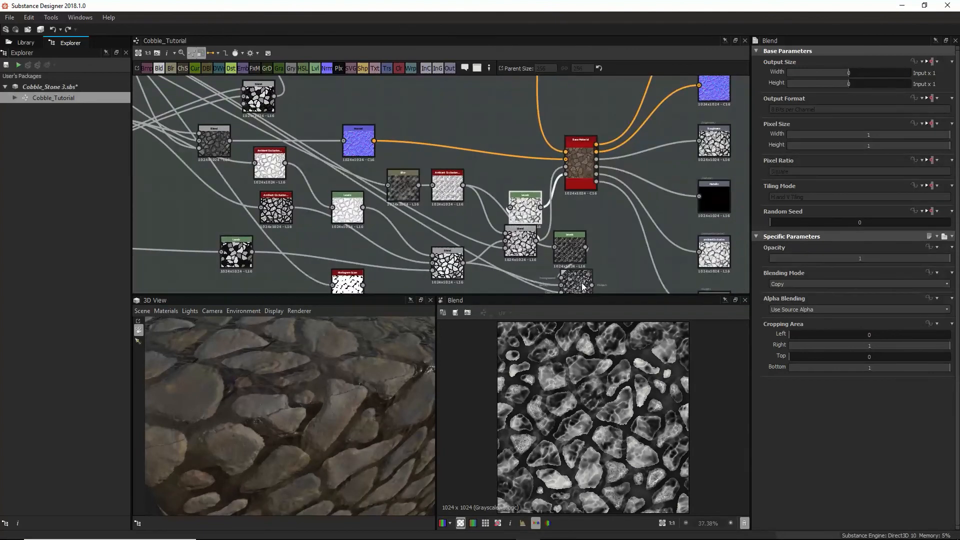
pyautogui.moveTo(582, 283); pyautogui.dragTo(511, 177)
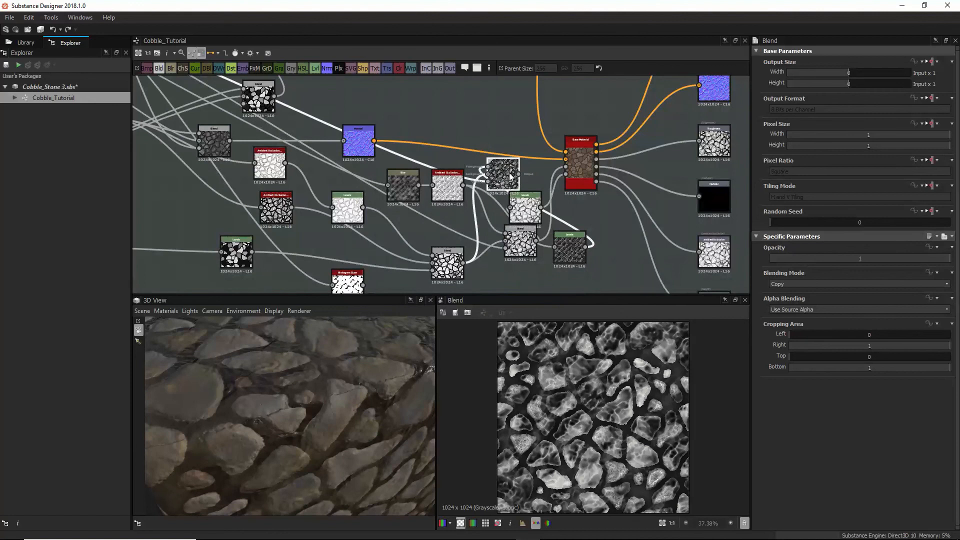
pyautogui.click(522, 206)
pyautogui.moveTo(521, 243); pyautogui.dragTo(519, 264)
pyautogui.moveTo(522, 203); pyautogui.dragTo(511, 219)
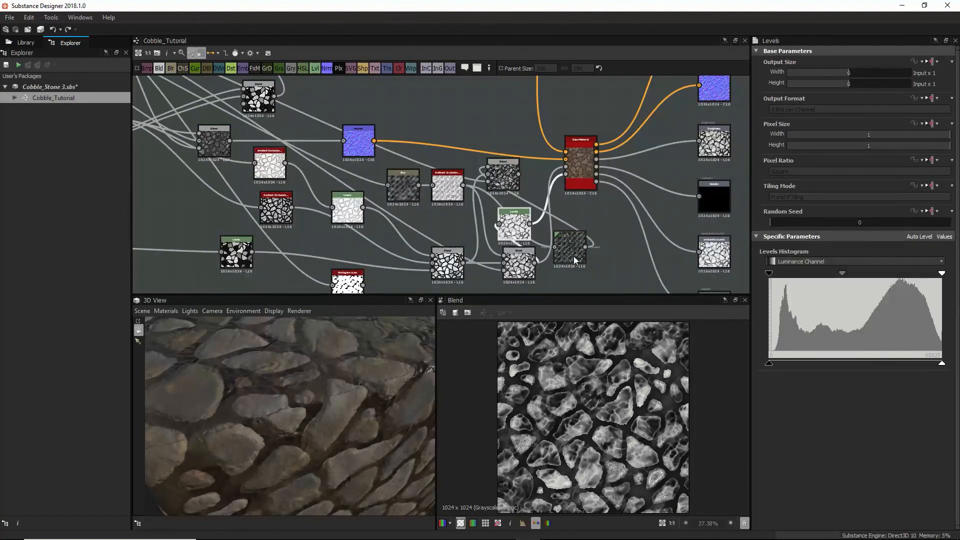
pyautogui.moveTo(575, 259); pyautogui.dragTo(475, 231)
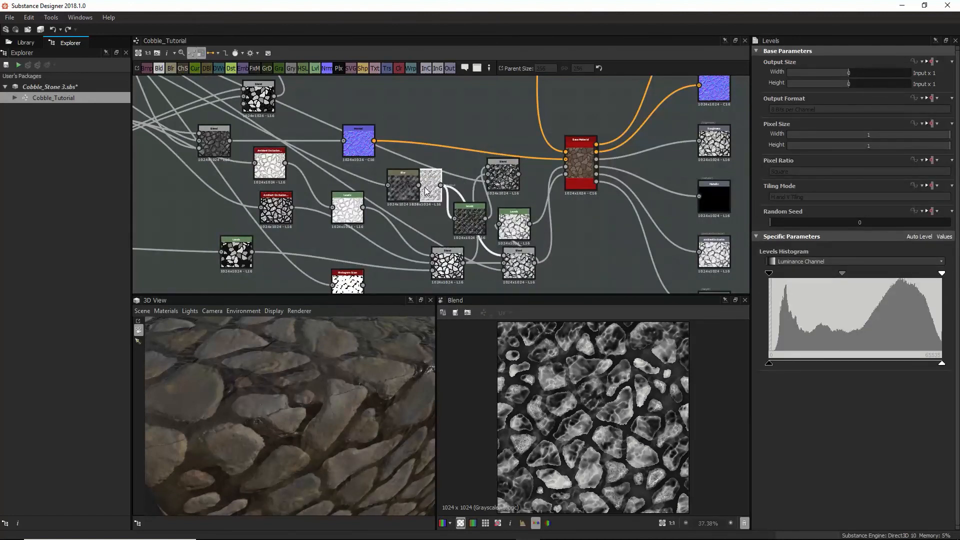
pyautogui.moveTo(395, 188); pyautogui.dragTo(366, 187)
pyautogui.moveTo(337, 219); pyautogui.dragTo(337, 230)
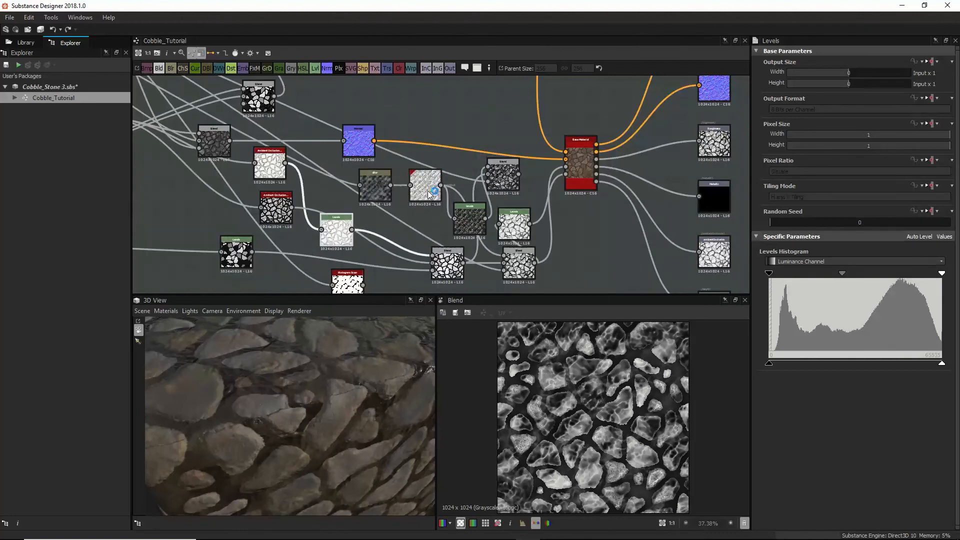
pyautogui.moveTo(429, 194); pyautogui.dragTo(418, 194)
# Step: Preview the darkened mud Levels and the duplicated Blend, and connect that Blend to the Base Material's roughness input
pyautogui.click(502, 182)
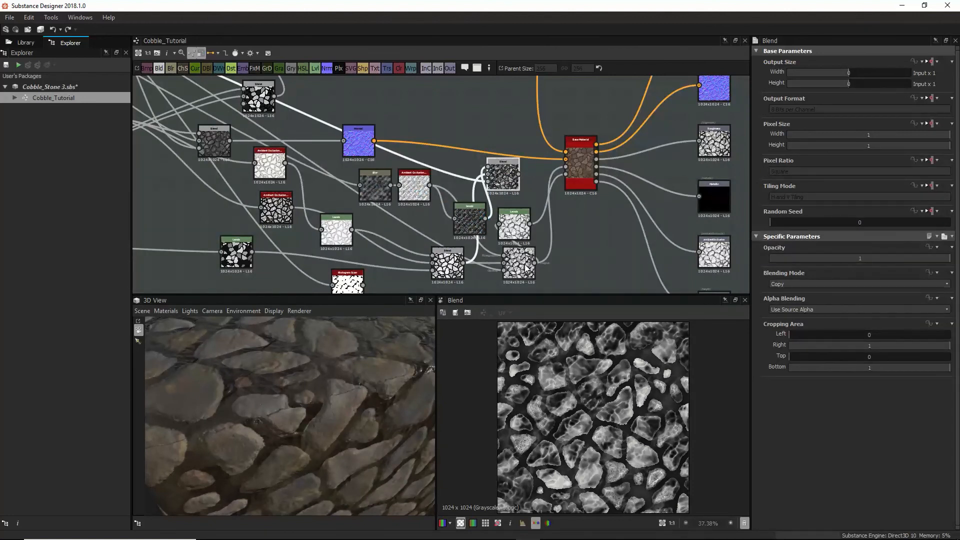
pyautogui.click(476, 225)
pyautogui.doubleClick(470, 231)
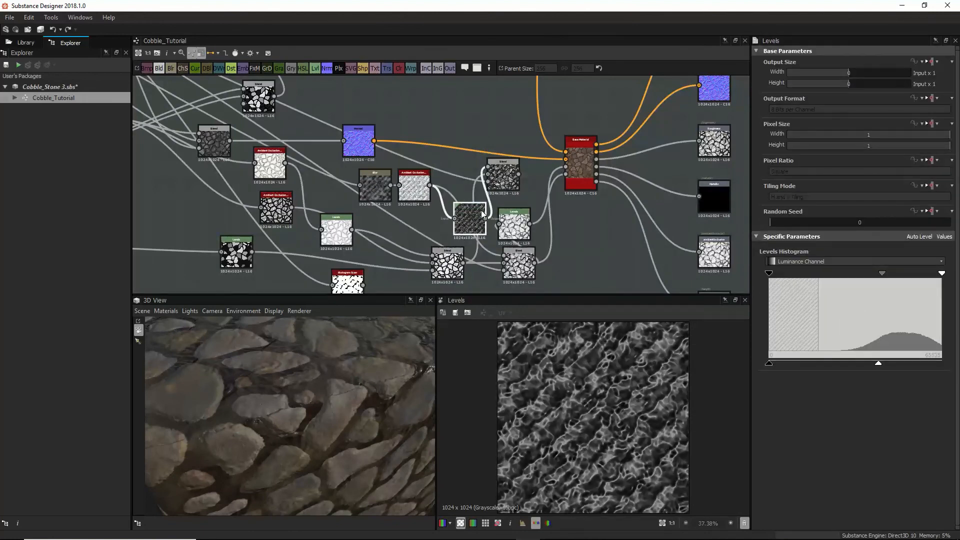
pyautogui.doubleClick(500, 175)
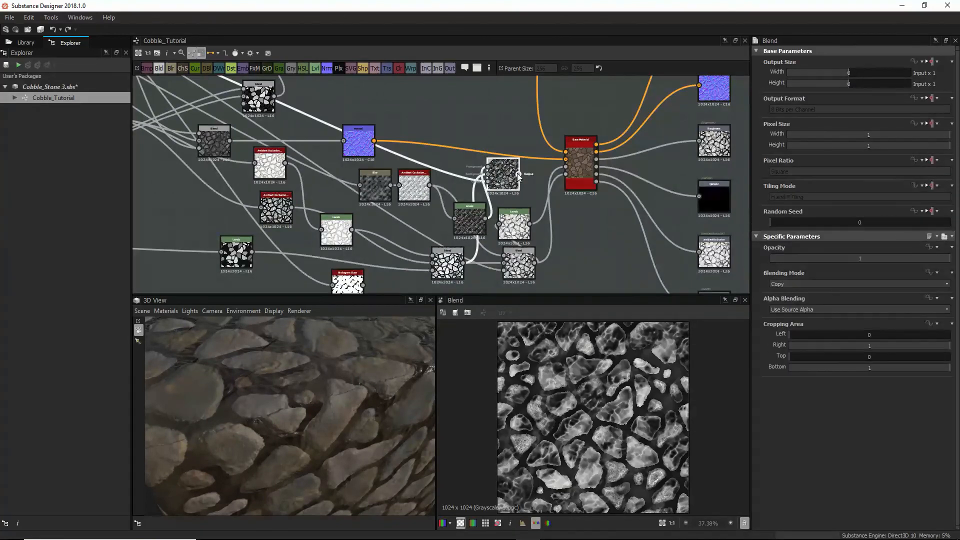
pyautogui.moveTo(518, 174); pyautogui.dragTo(565, 168)
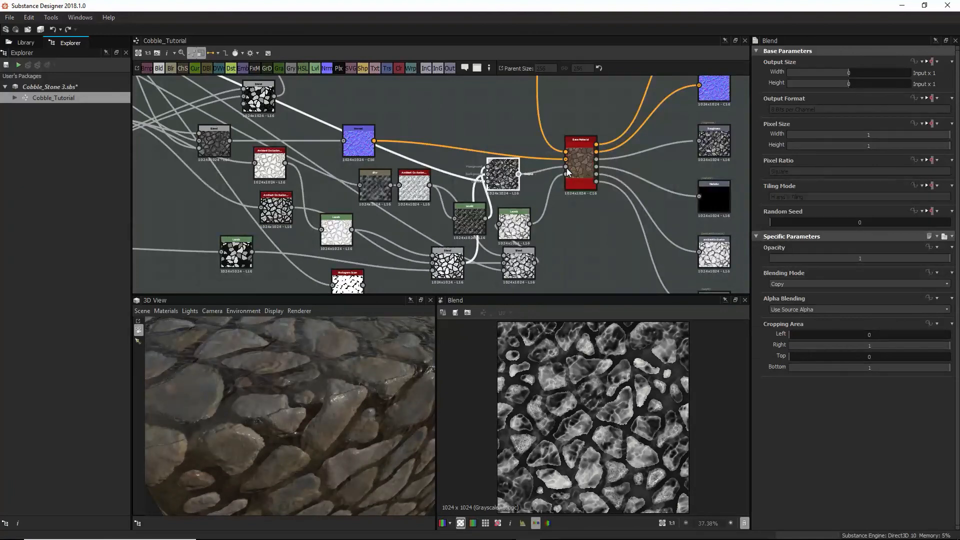
# Step: Switch the 3D preview mesh from the rounded cube to Plane
pyautogui.moveTo(355, 394); pyautogui.dragTo(308, 425)
pyautogui.scroll(6, 326, 404)
pyautogui.scroll(-6, 319, 413)
pyautogui.scroll(-4, 284, 410)
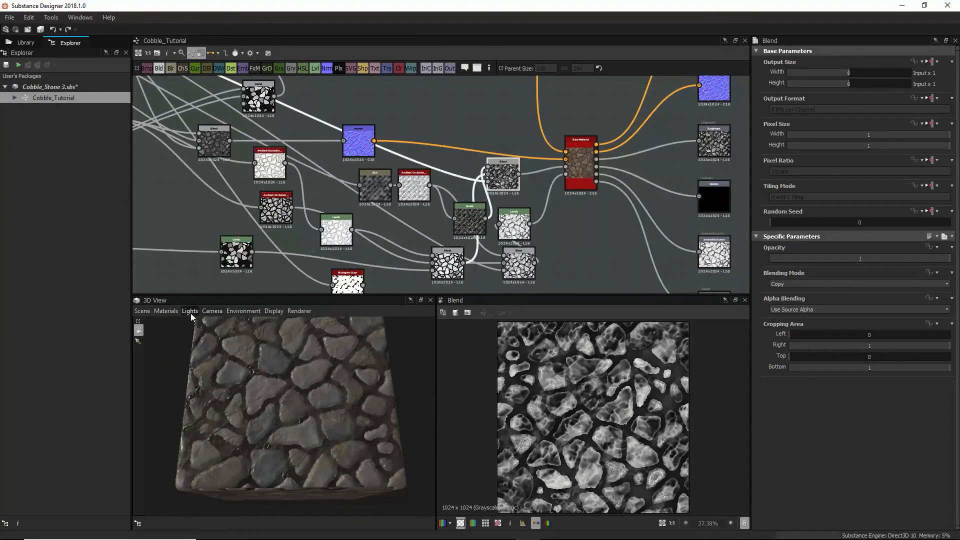
pyautogui.click(142, 310)
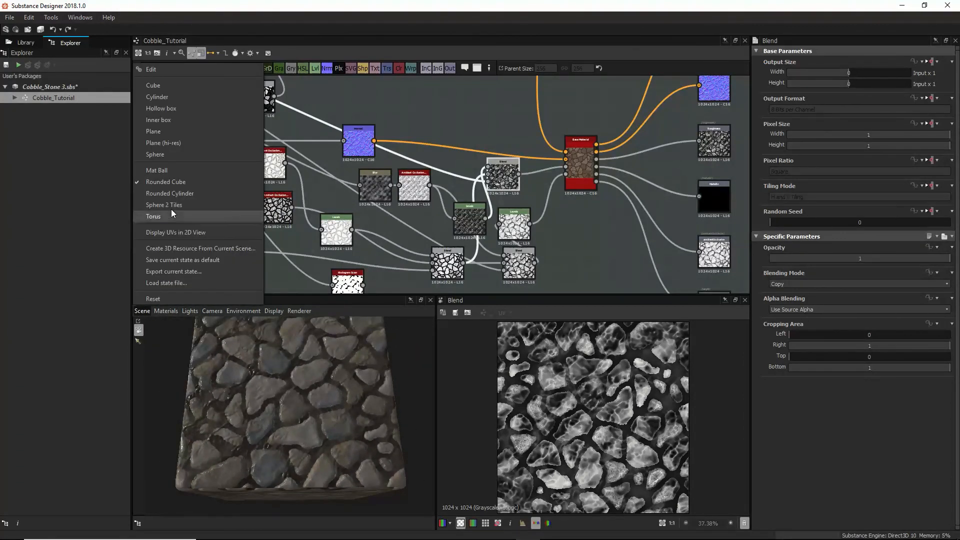
pyautogui.click(165, 129)
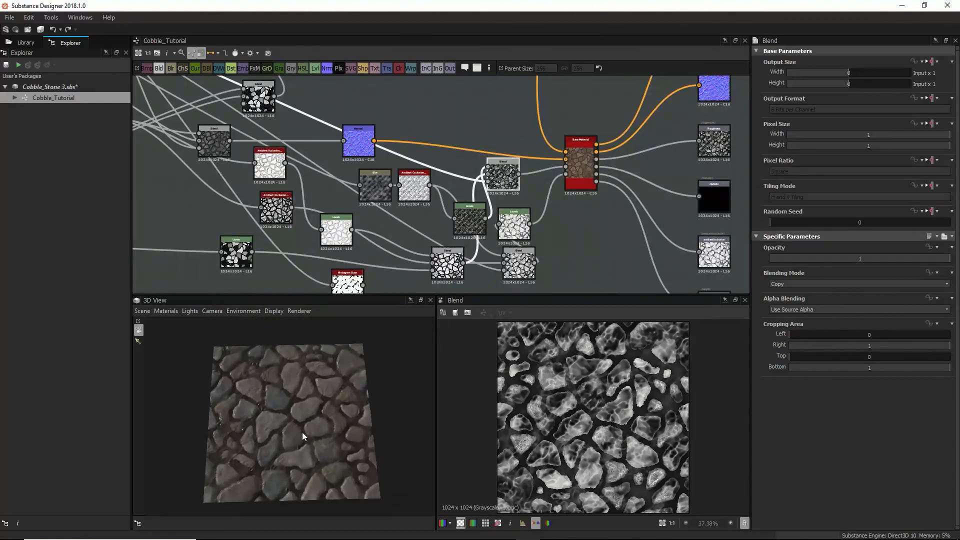
# Step: Examine the cobblestone material on the plane up close and at different angles, checking the roughness of stones and mud
pyautogui.moveTo(302, 432); pyautogui.dragTo(325, 430)
pyautogui.scroll(3, 293, 455)
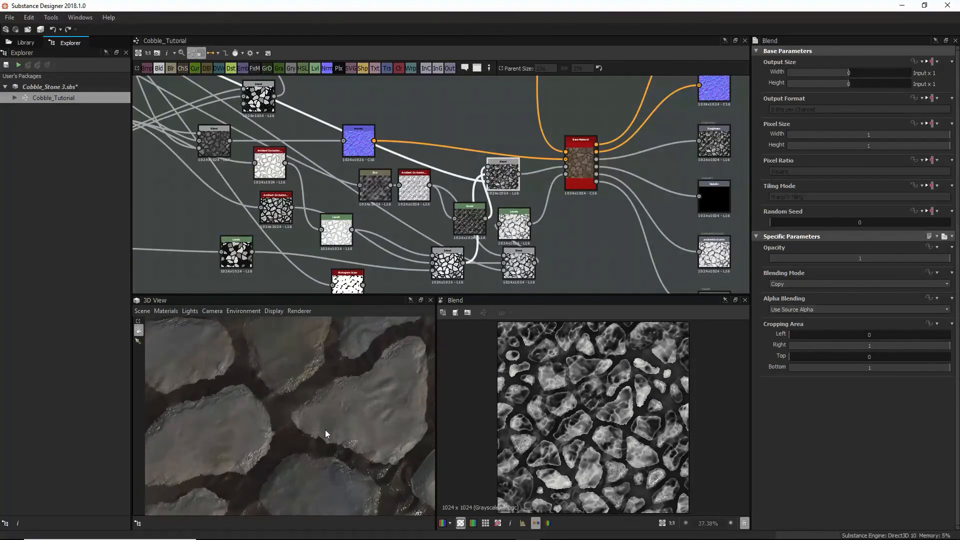
pyautogui.scroll(3, 324, 427)
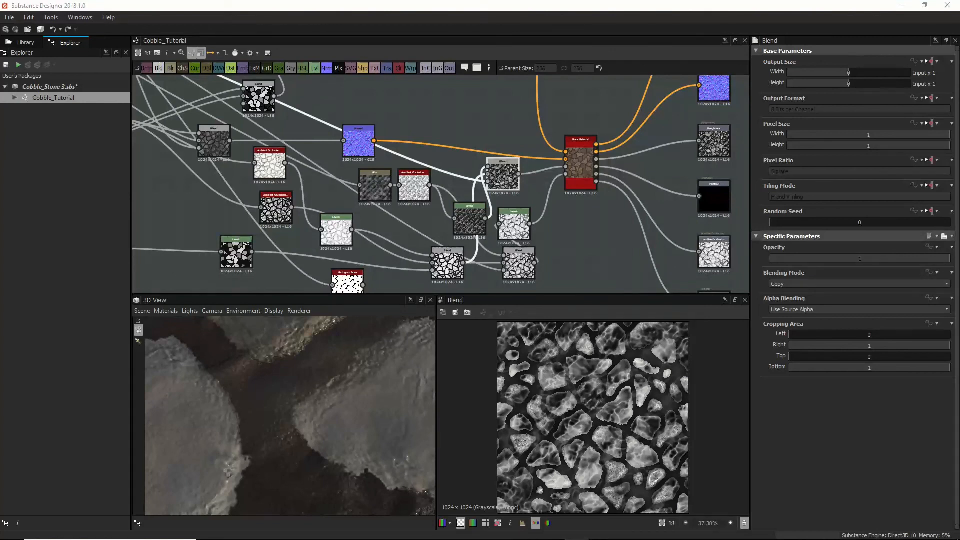
pyautogui.scroll(-4, 317, 378)
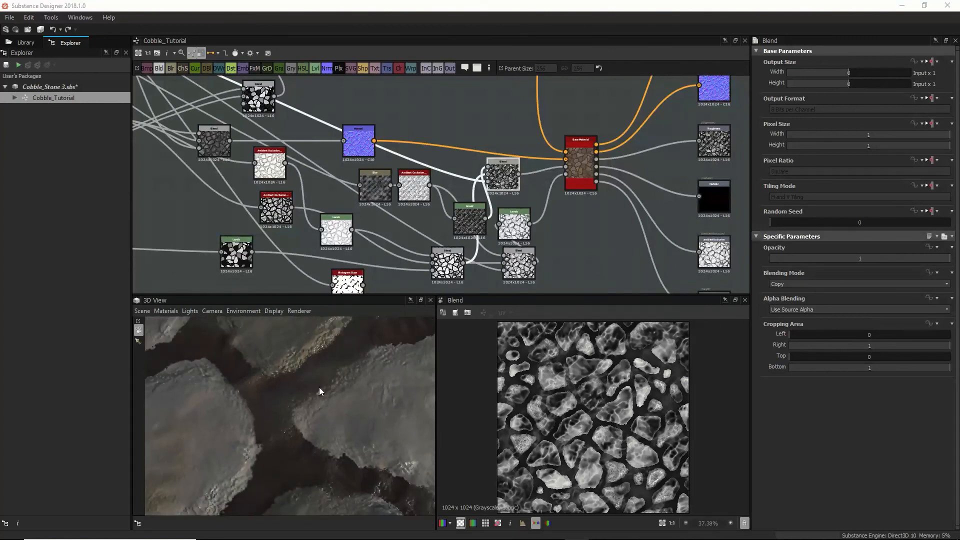
pyautogui.moveTo(318, 386); pyautogui.dragTo(392, 406)
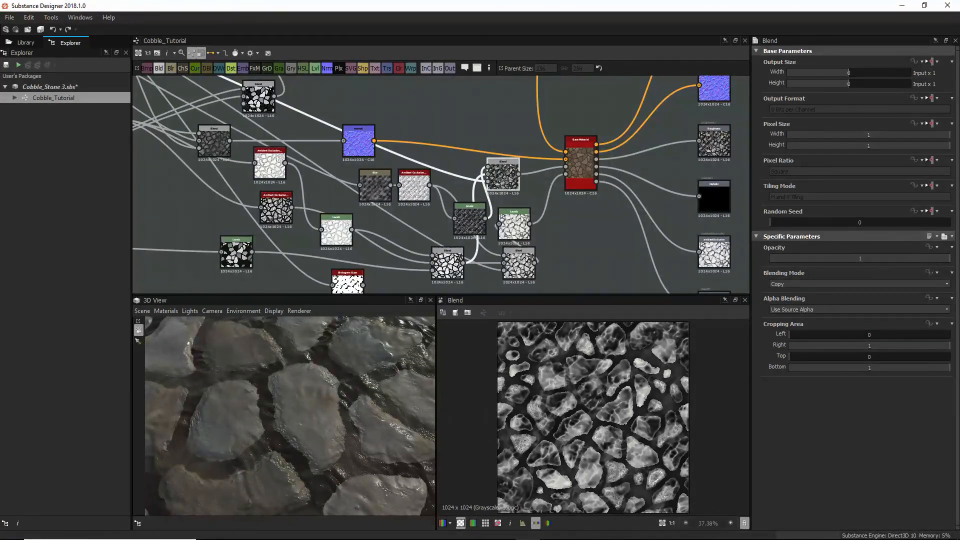
pyautogui.moveTo(349, 426); pyautogui.dragTo(329, 423)
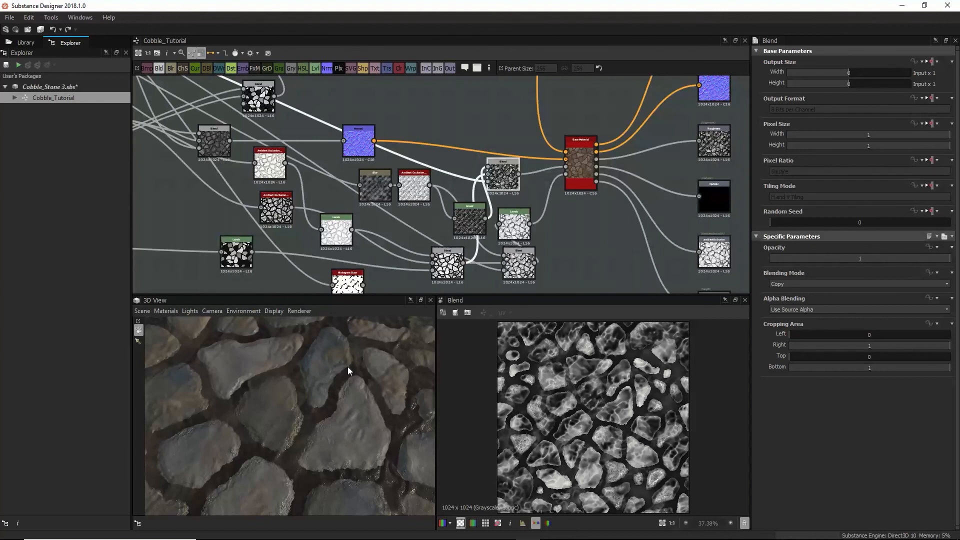
pyautogui.moveTo(348, 370); pyautogui.dragTo(278, 425)
pyautogui.scroll(-3, 278, 433)
pyautogui.scroll(5, 274, 432)
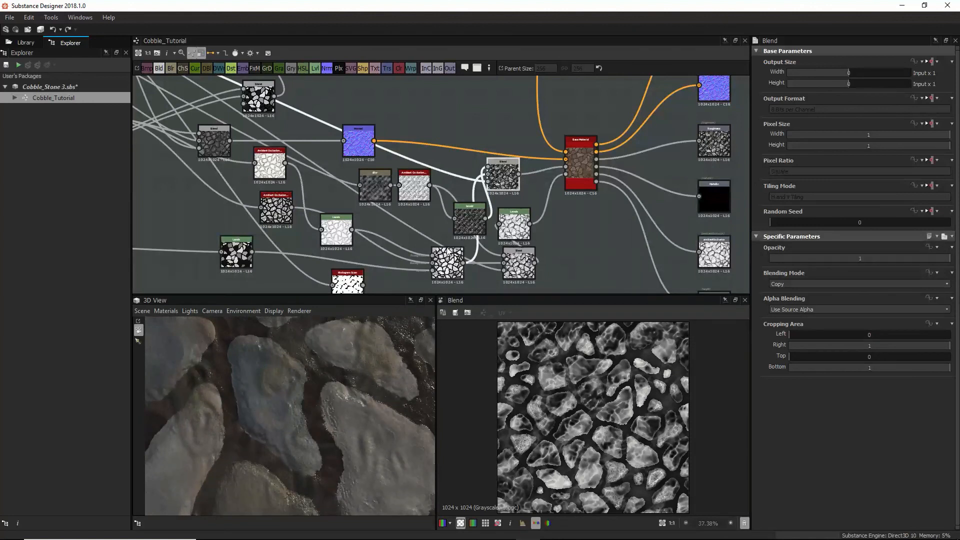
# Step: Space out the roughness Blend, darkened mud Levels and the Blend feeding both final Blends, and preview that feeding Blend
pyautogui.moveTo(447, 263); pyautogui.dragTo(425, 279)
pyautogui.moveTo(503, 184); pyautogui.dragTo(526, 194)
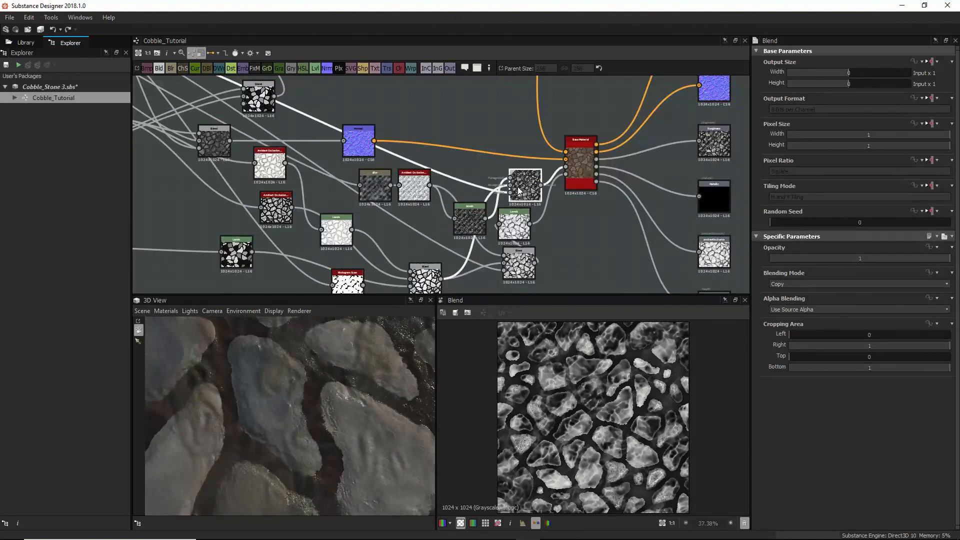
pyautogui.moveTo(470, 224); pyautogui.dragTo(470, 200)
pyautogui.scroll(-5, 319, 394)
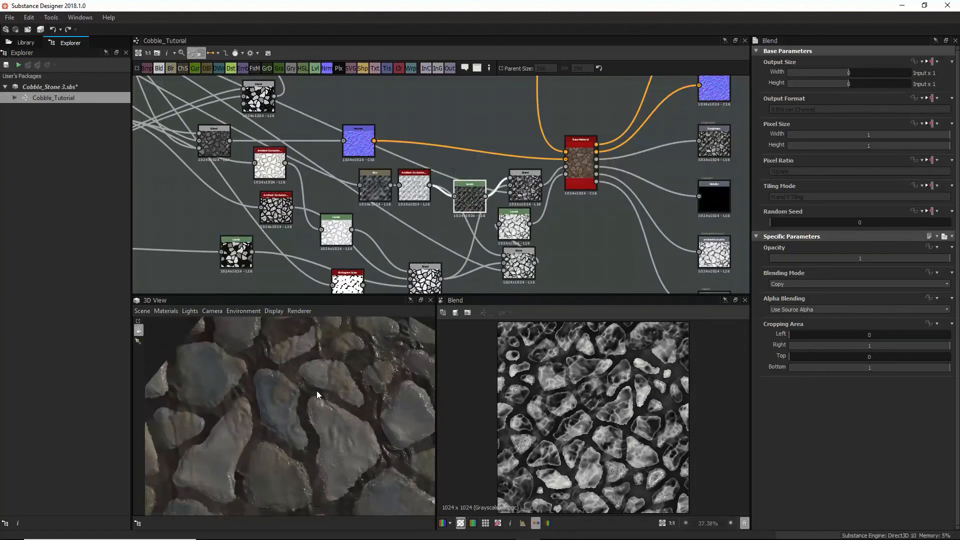
pyautogui.moveTo(319, 393); pyautogui.dragTo(364, 395)
pyautogui.click(419, 288)
pyautogui.doubleClick(429, 286)
pyautogui.moveTo(429, 286); pyautogui.dragTo(418, 286)
pyautogui.moveTo(362, 460); pyautogui.dragTo(322, 458)
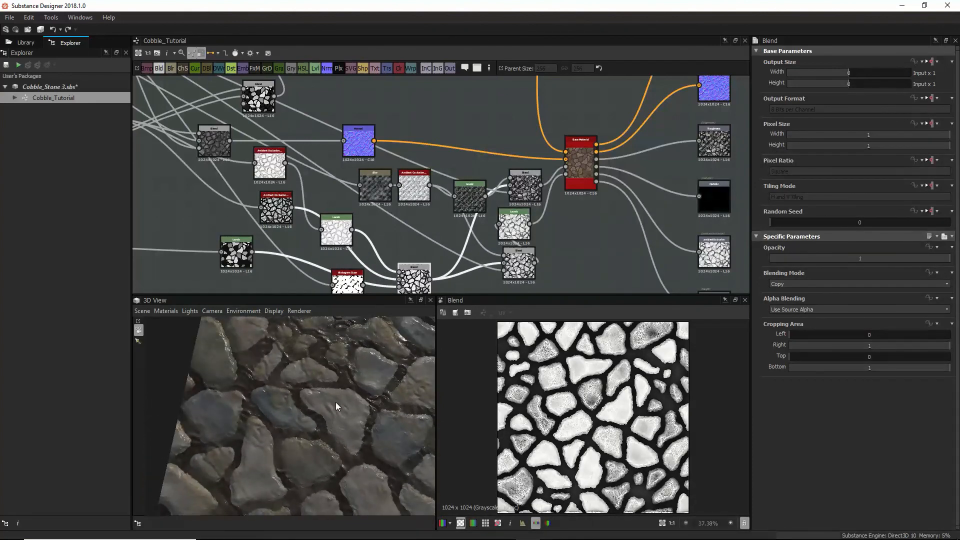
pyautogui.moveTo(336, 403); pyautogui.dragTo(310, 389)
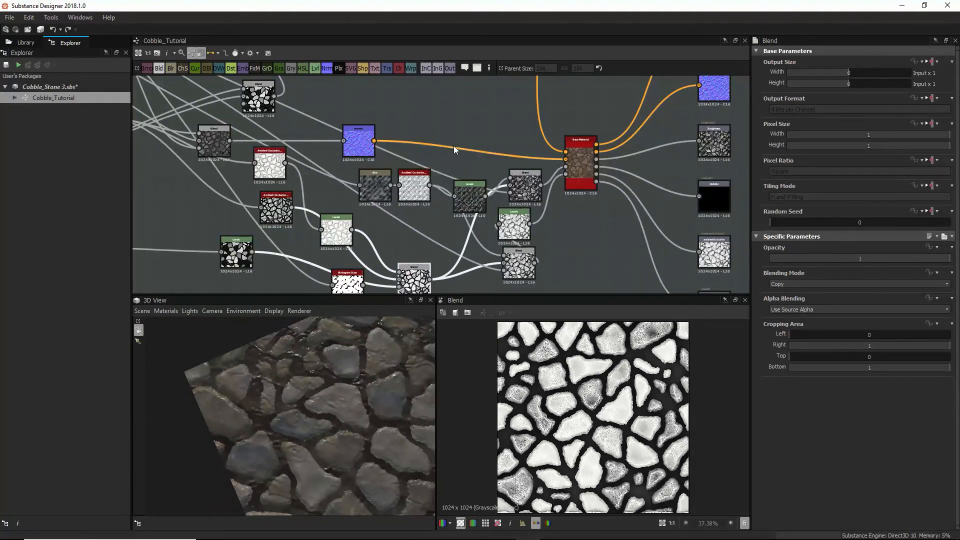
# Step: Add a Water Level node in the empty area below the occlusion and roughness nodes
pyautogui.scroll(-3, 461, 125)
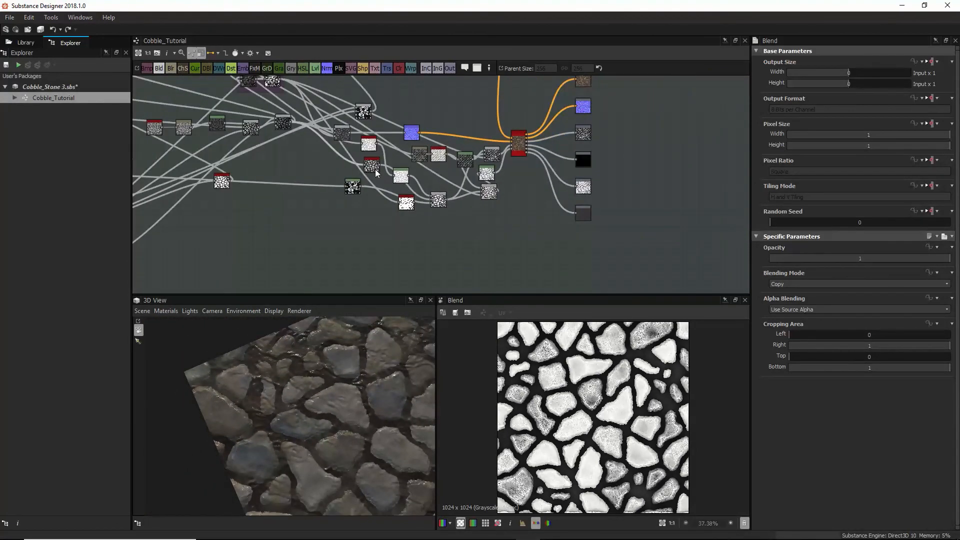
pyautogui.press('space')
pyautogui.write('wa')
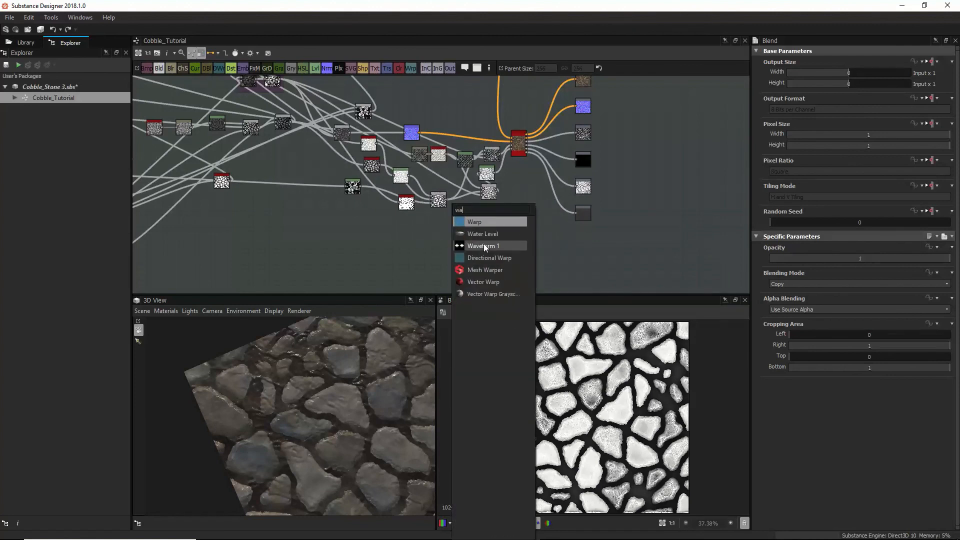
pyautogui.click(485, 238)
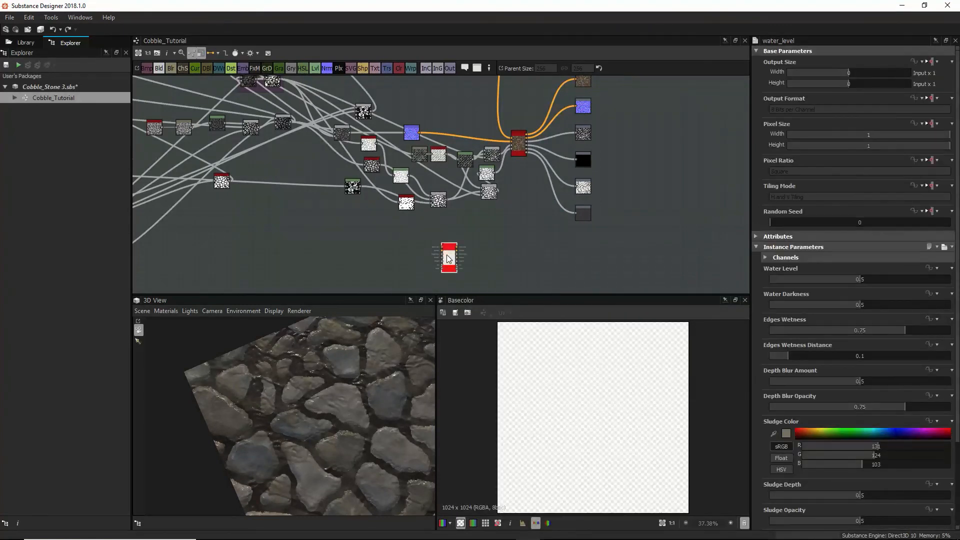
# Step: Review the Water Level node's inputs and parameters, and delete the node
pyautogui.scroll(3, 453, 254)
pyautogui.scroll(5, 453, 253)
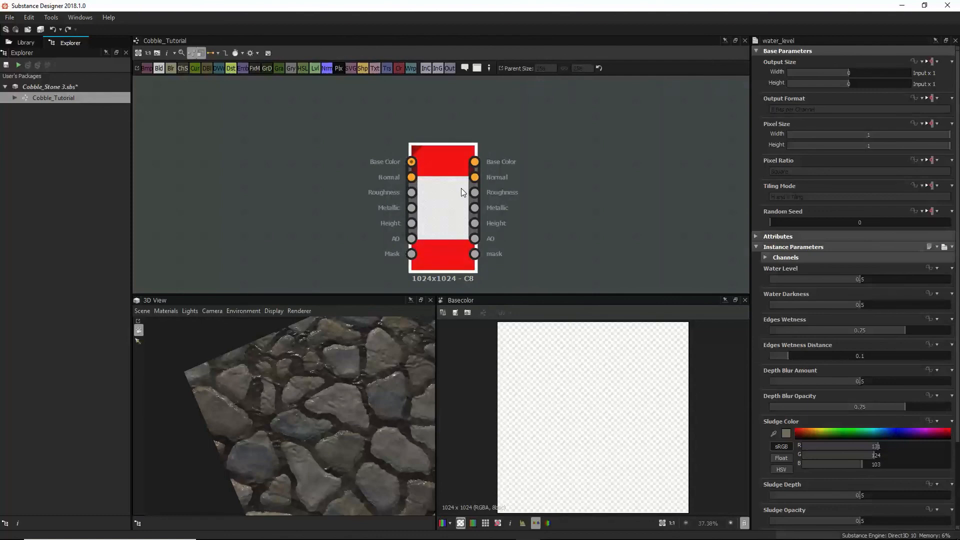
pyautogui.scroll(-3, 461, 188)
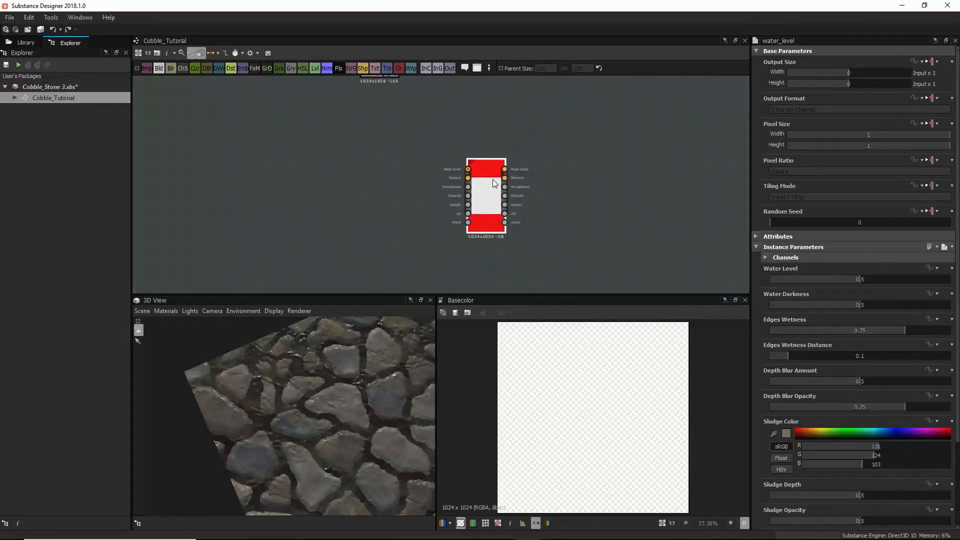
pyautogui.moveTo(493, 179); pyautogui.dragTo(492, 180, button='middle')
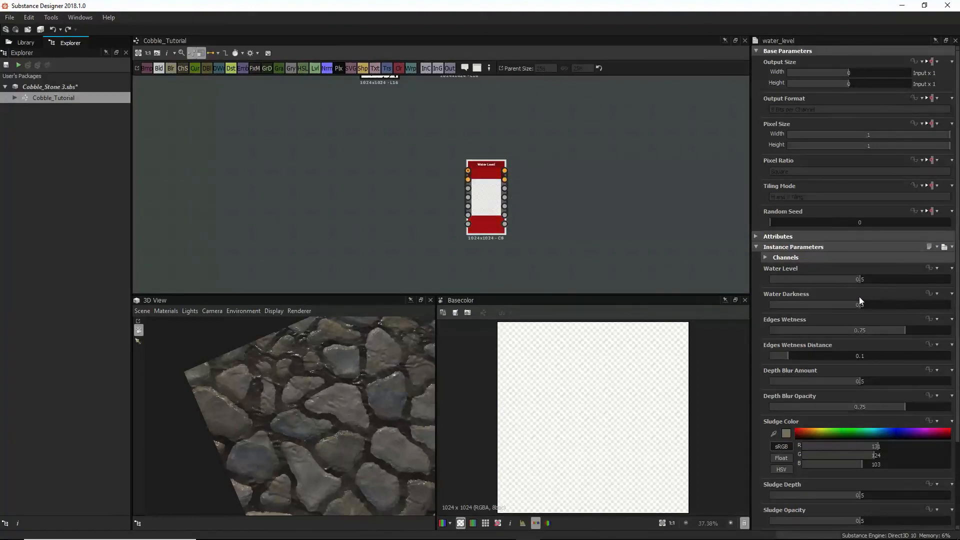
pyautogui.scroll(-3, 893, 394)
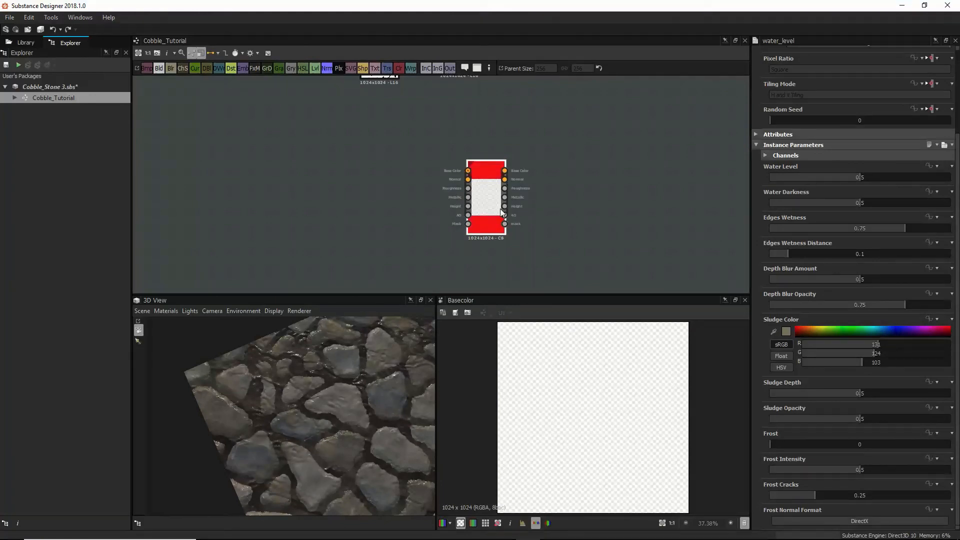
pyautogui.press('Delete')
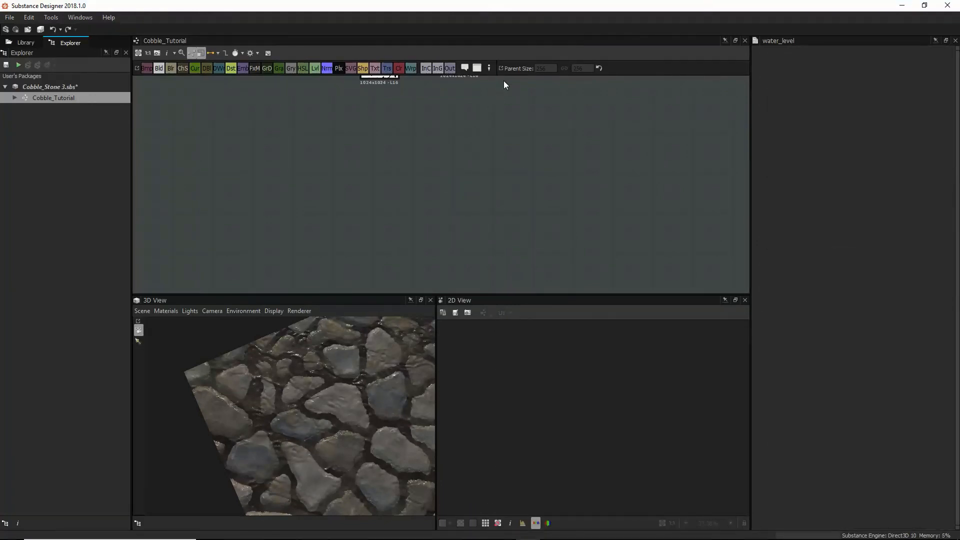
# Step: Inspect the Base Material and its Height output, and set the Base Material's user-defined Height map to True
pyautogui.scroll(-8, 505, 81)
pyautogui.moveTo(523, 104); pyautogui.dragTo(520, 236, button='middle')
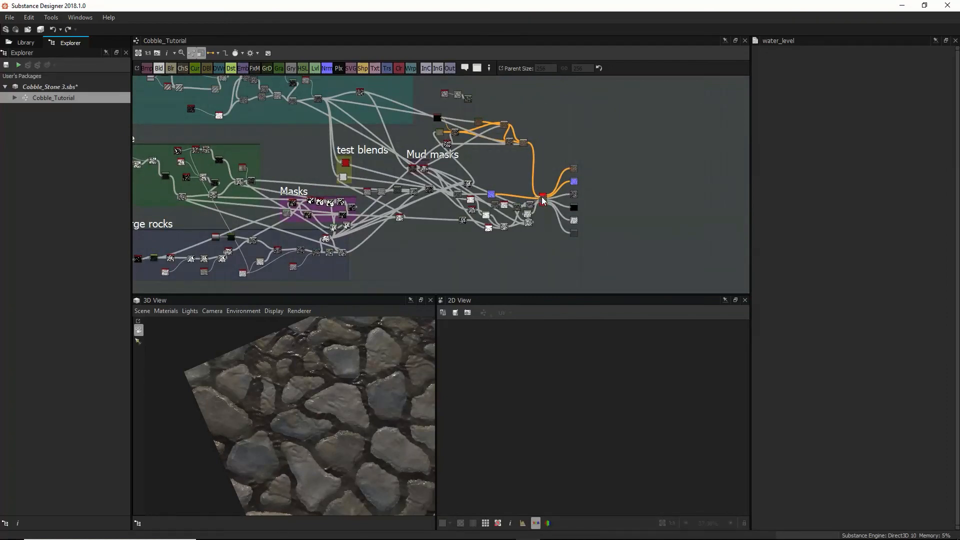
pyautogui.doubleClick(542, 199)
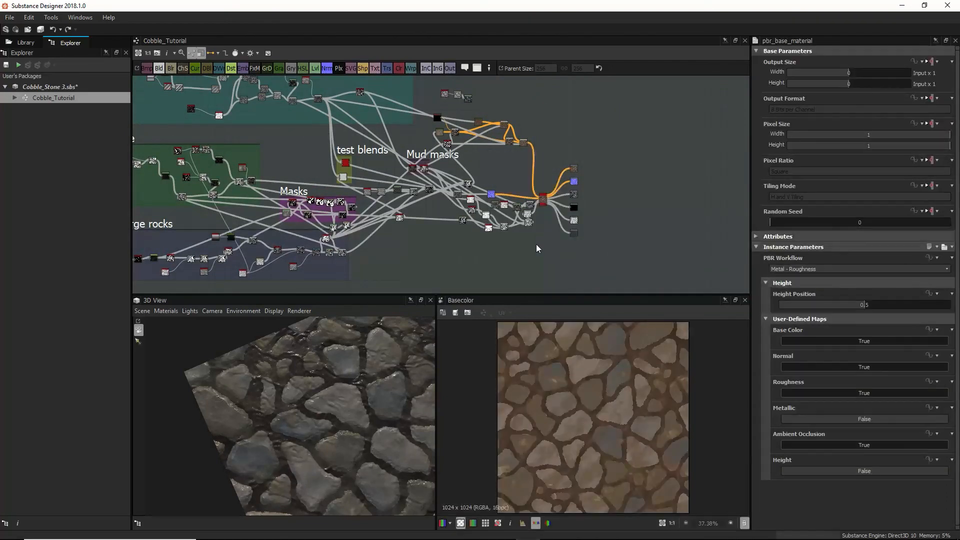
pyautogui.scroll(5, 542, 205)
pyautogui.scroll(5, 542, 193)
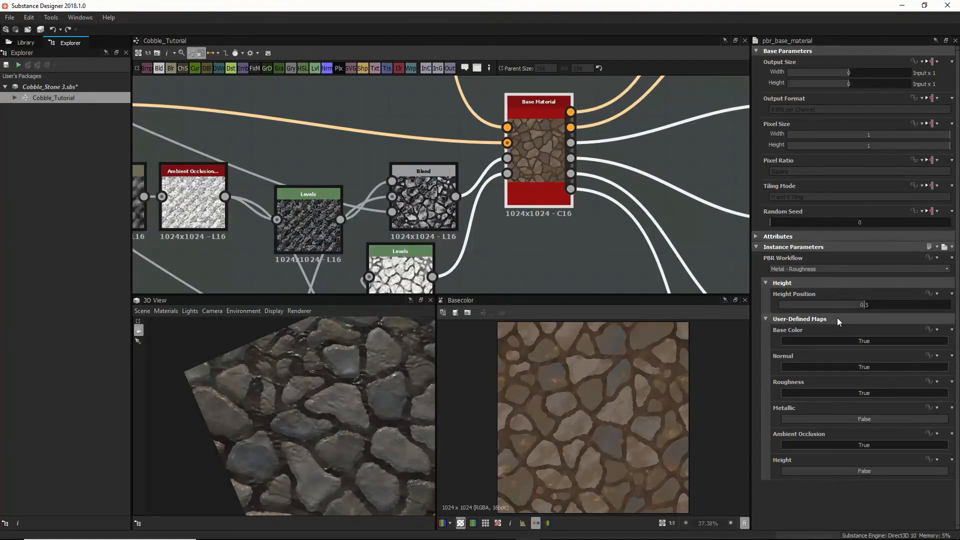
pyautogui.scroll(-6, 592, 212)
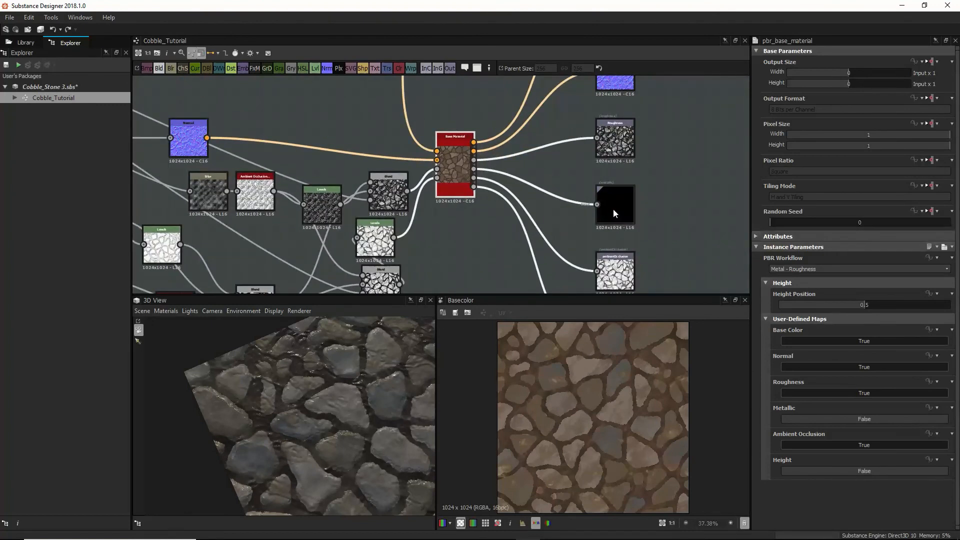
pyautogui.moveTo(602, 253); pyautogui.dragTo(588, 198, button='middle')
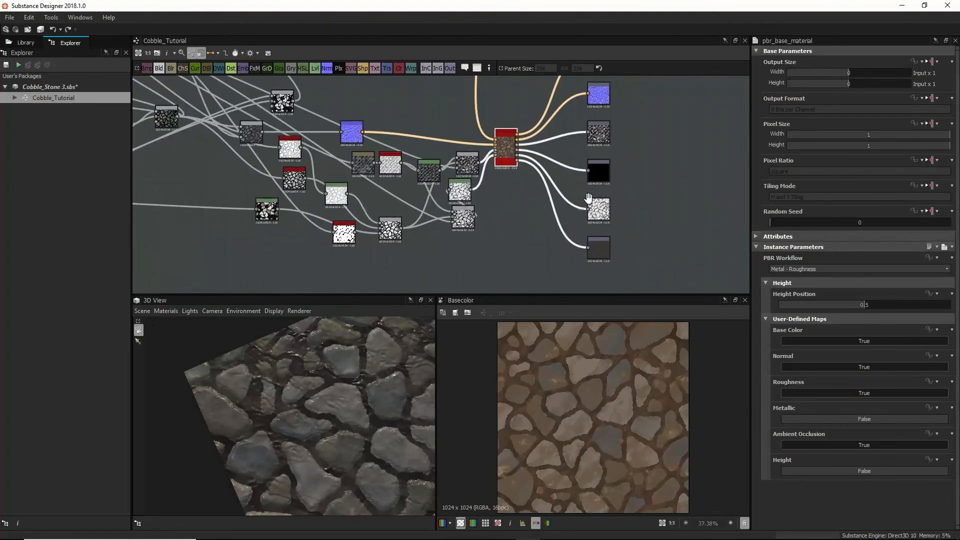
pyautogui.click(604, 248)
pyautogui.click(507, 150)
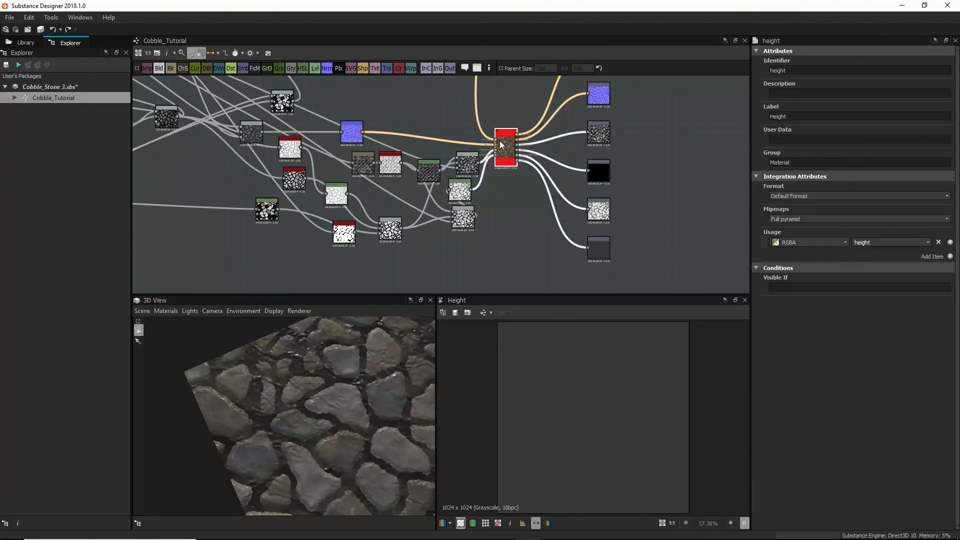
pyautogui.doubleClick(510, 150)
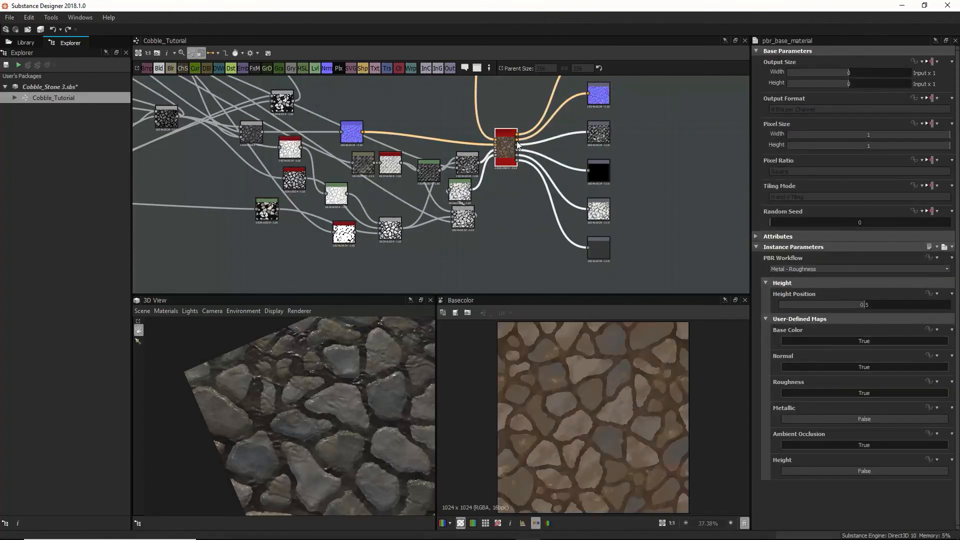
pyautogui.click(823, 472)
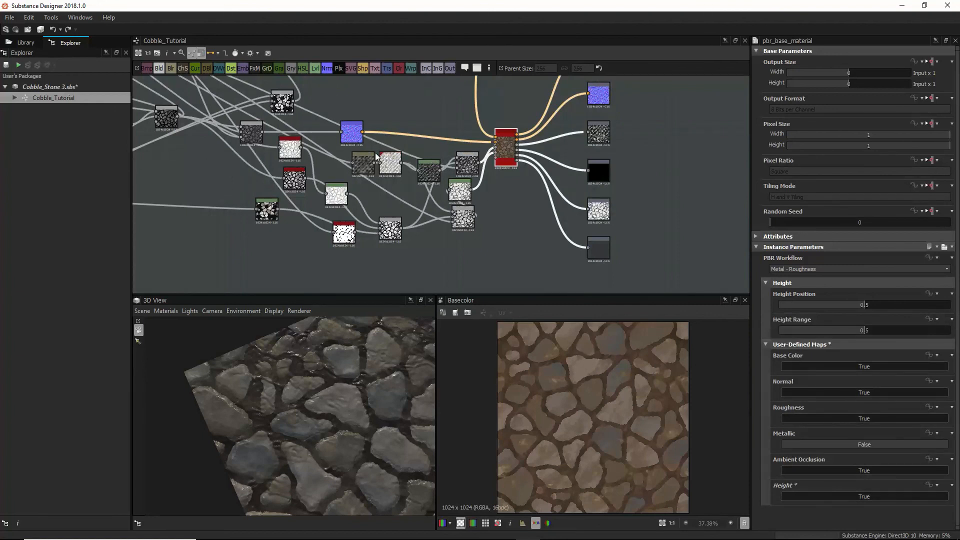
# Step: Spread out the Normal node and nearby Blends, and connect the height Blend that feeds the Normal to the Base Material's height input
pyautogui.moveTo(247, 133); pyautogui.dragTo(252, 129)
pyautogui.moveTo(349, 133); pyautogui.dragTo(376, 125)
pyautogui.doubleClick(374, 121)
pyautogui.moveTo(375, 118); pyautogui.dragTo(392, 160, button='middle')
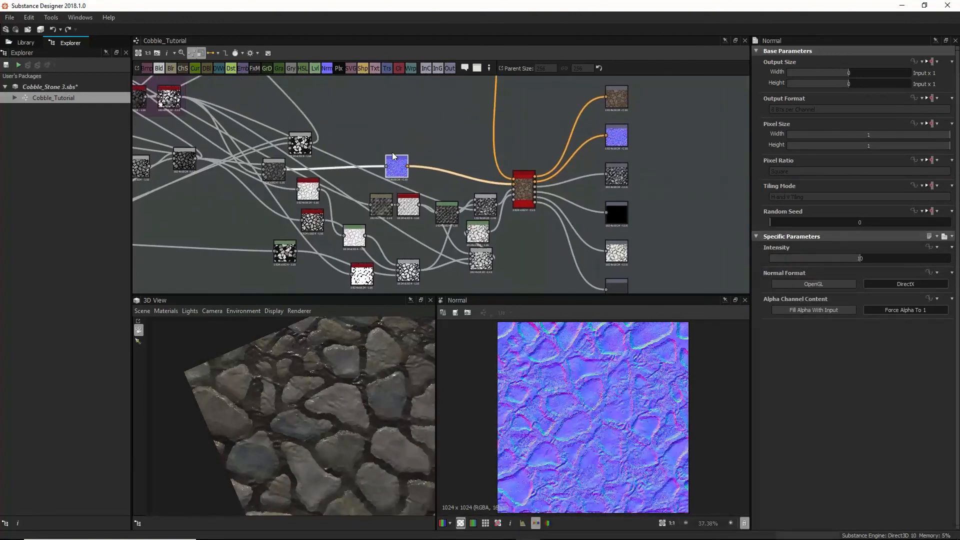
pyautogui.moveTo(269, 172); pyautogui.dragTo(281, 102)
pyautogui.doubleClick(289, 170)
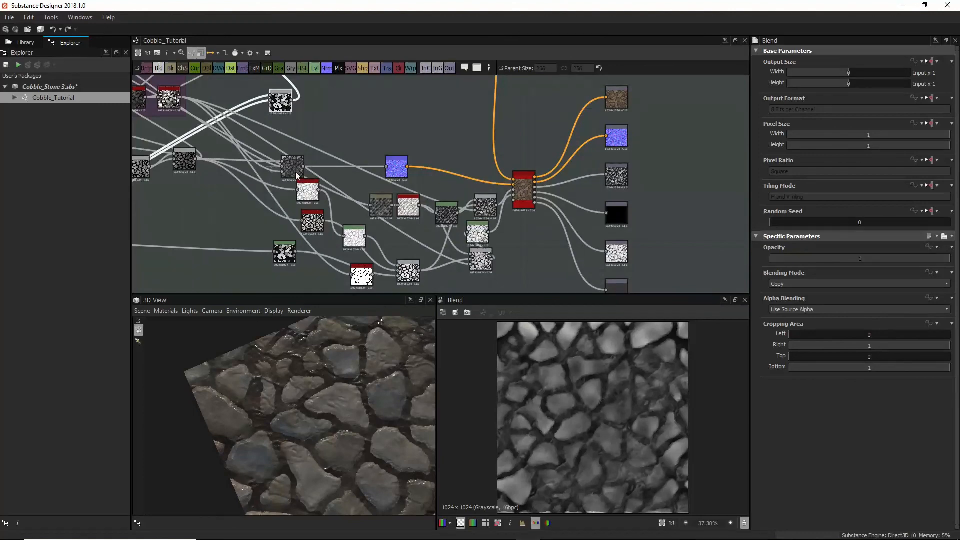
pyautogui.moveTo(303, 167); pyautogui.dragTo(517, 204)
pyautogui.click(517, 203)
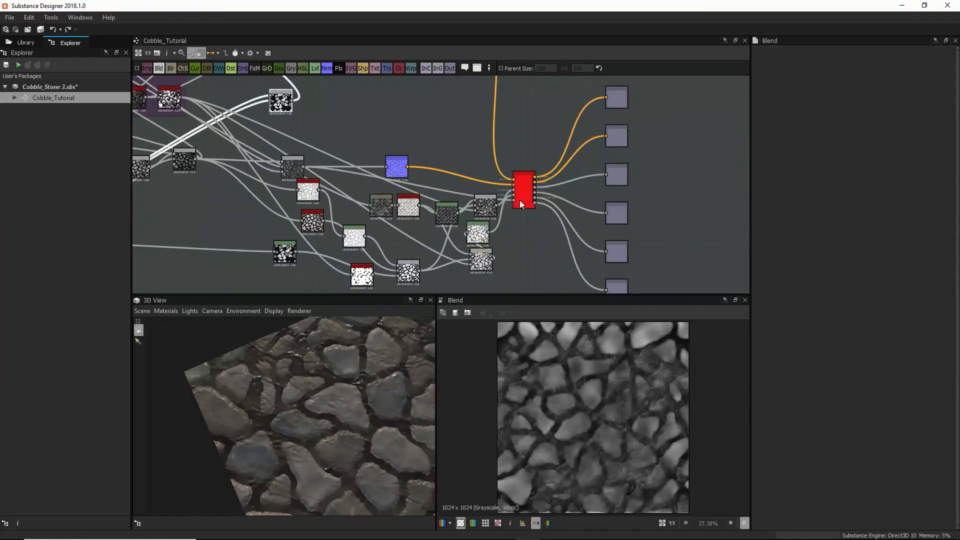
# Step: Preview the Base Material's Height output and lower its Height Position to 0.33
pyautogui.scroll(4, 517, 202)
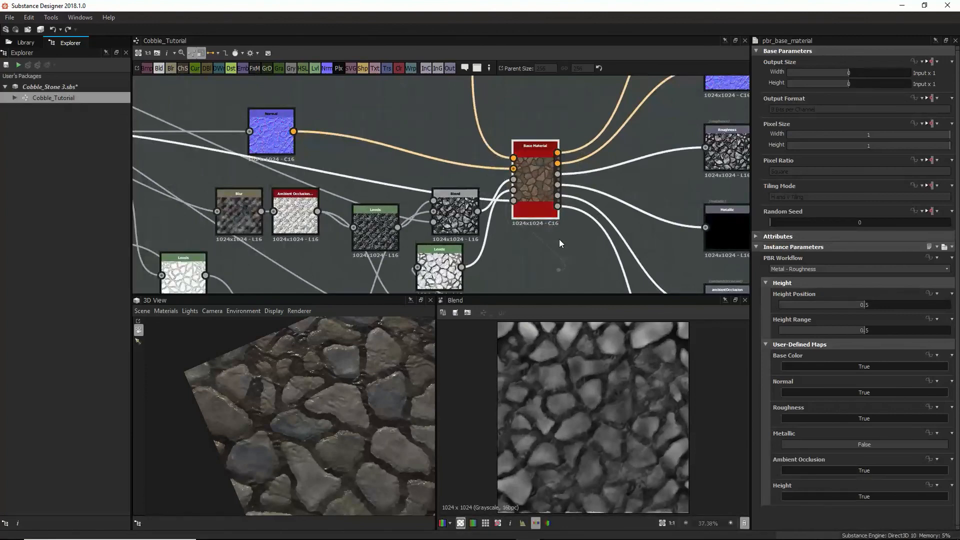
pyautogui.click(557, 205)
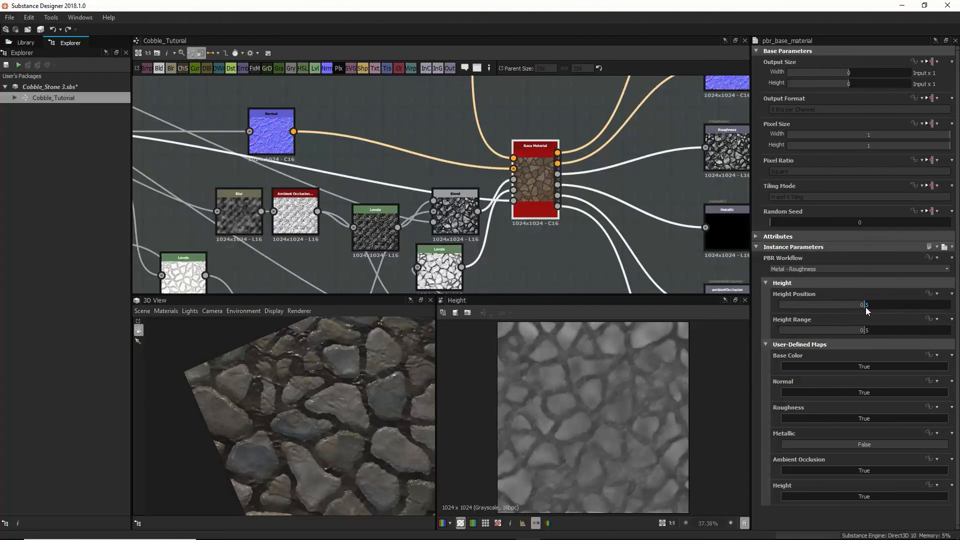
pyautogui.moveTo(866, 305); pyautogui.dragTo(835, 304)
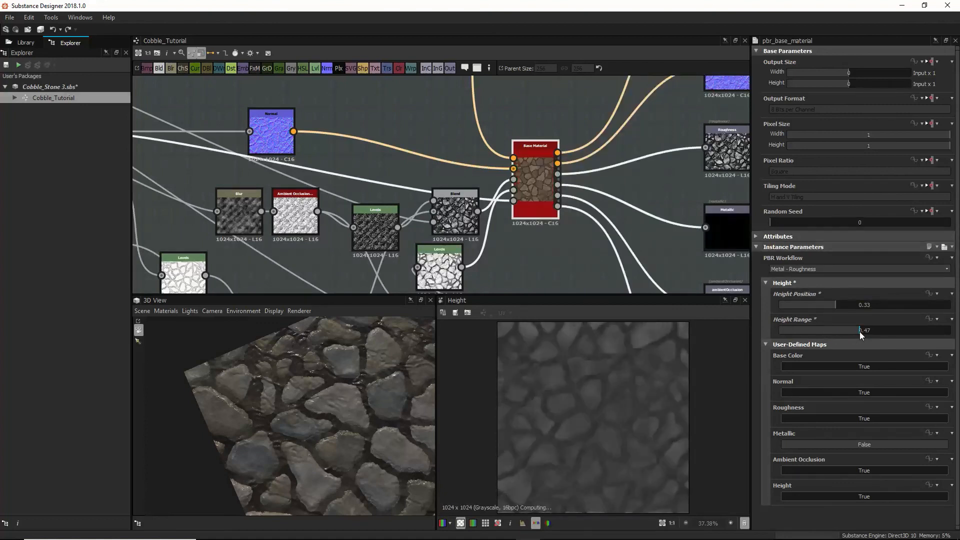
# Step: Set the Base Material's Height Range to 0.55 and connect the height Blend directly to the graph's Height output node
pyautogui.moveTo(865, 331); pyautogui.dragTo(869, 331)
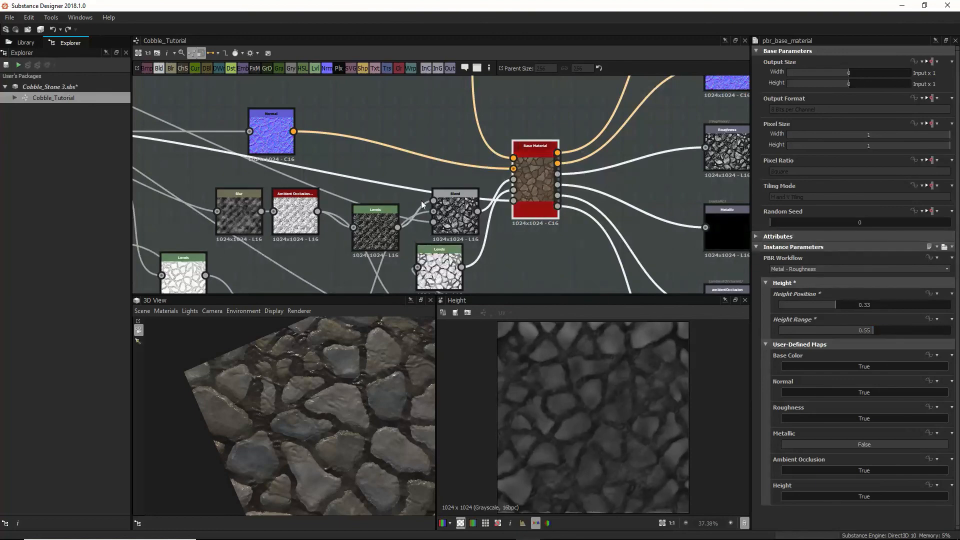
pyautogui.scroll(-2, 413, 199)
pyautogui.moveTo(399, 216); pyautogui.dragTo(391, 197, button='middle')
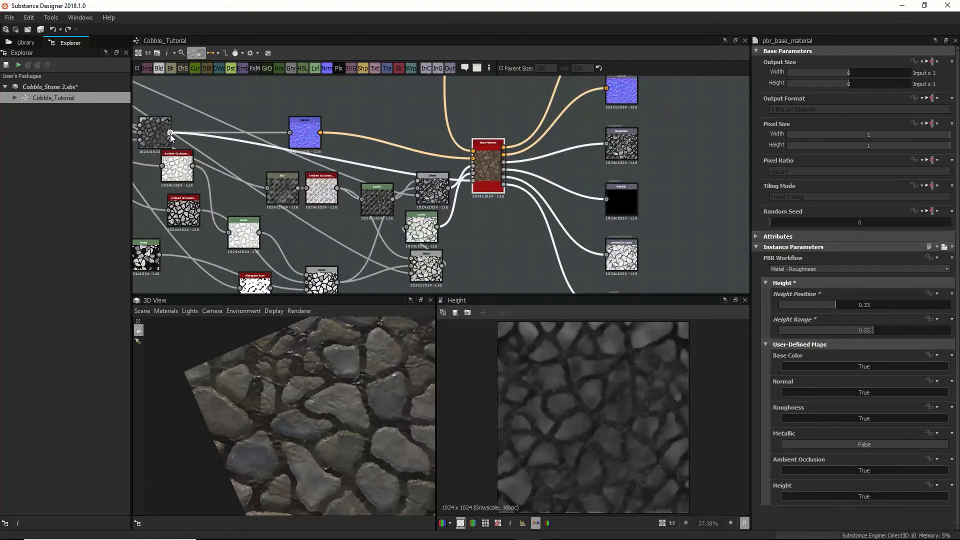
pyautogui.moveTo(494, 173); pyautogui.dragTo(476, 121, button='middle')
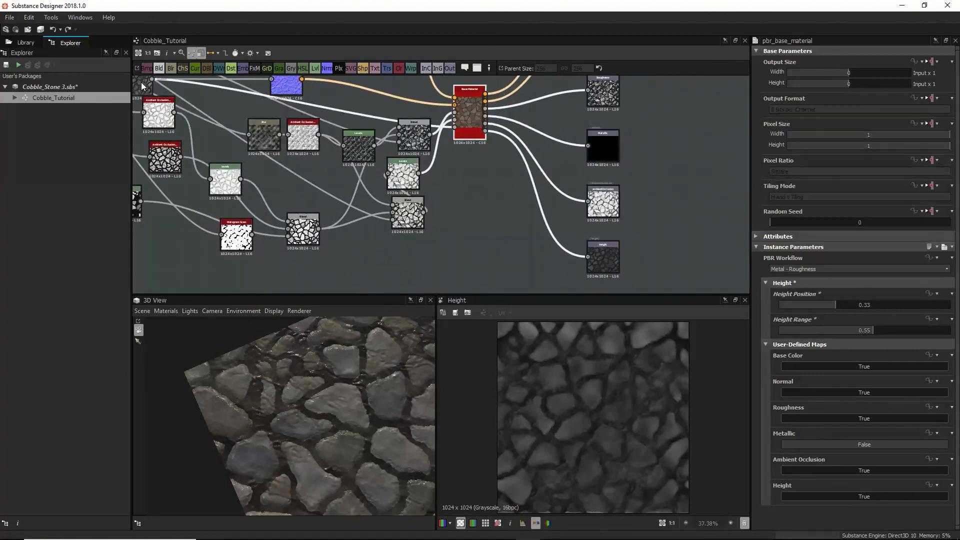
pyautogui.moveTo(152, 79); pyautogui.dragTo(597, 258)
pyautogui.click(597, 258)
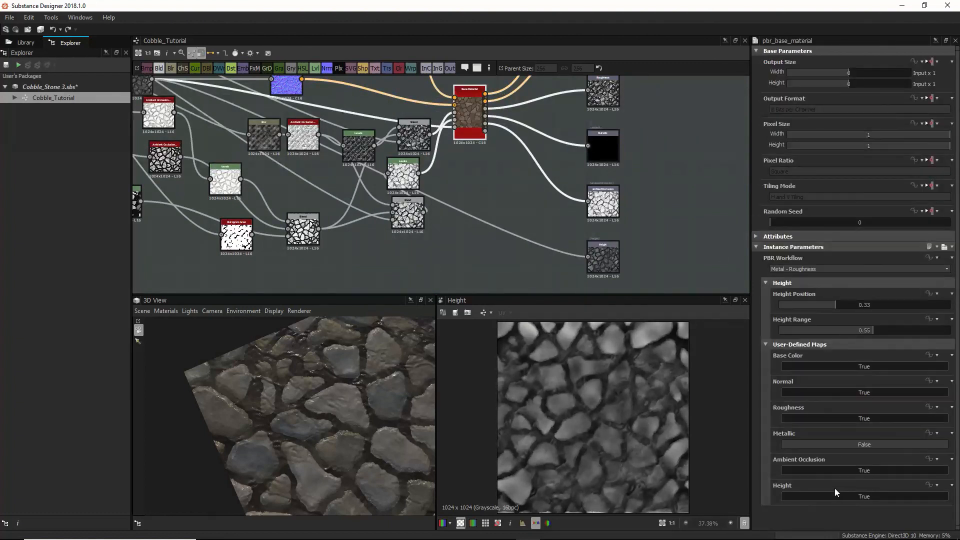
# Step: Select the graph's Height output node and examine its map in the 2D preview
pyautogui.click(833, 494)
pyautogui.click(604, 248)
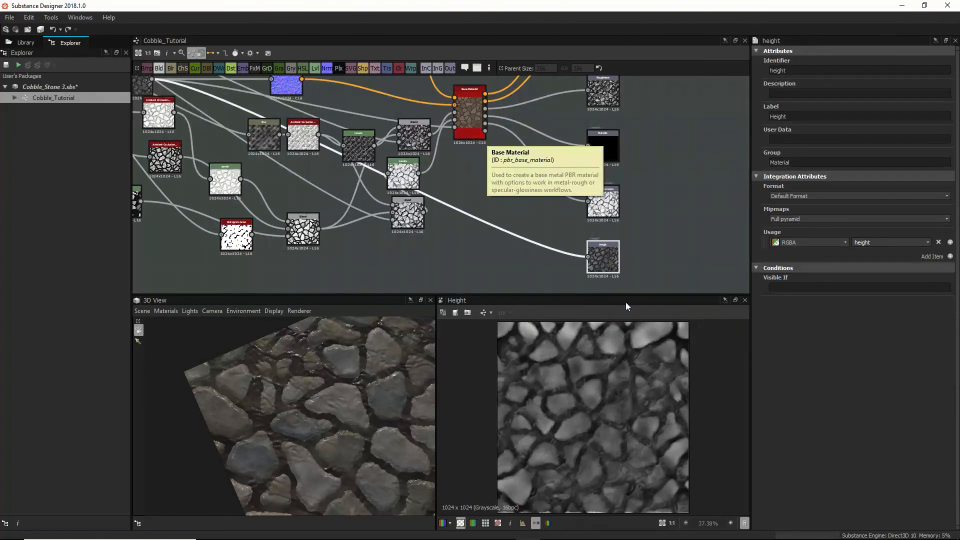
pyautogui.moveTo(423, 212); pyautogui.dragTo(588, 256)
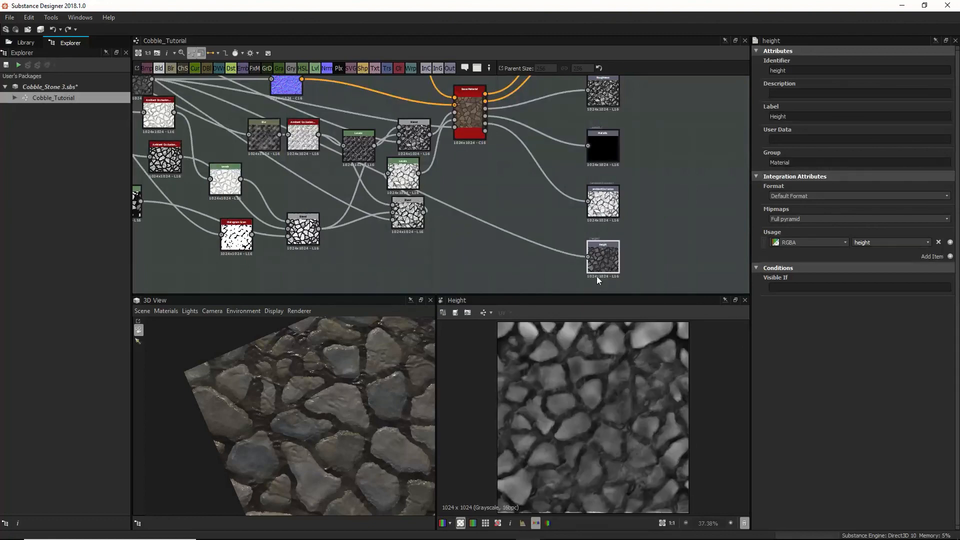
pyautogui.scroll(-2, 599, 234)
pyautogui.moveTo(578, 217); pyautogui.dragTo(574, 227, button='middle')
pyautogui.scroll(-2, 611, 378)
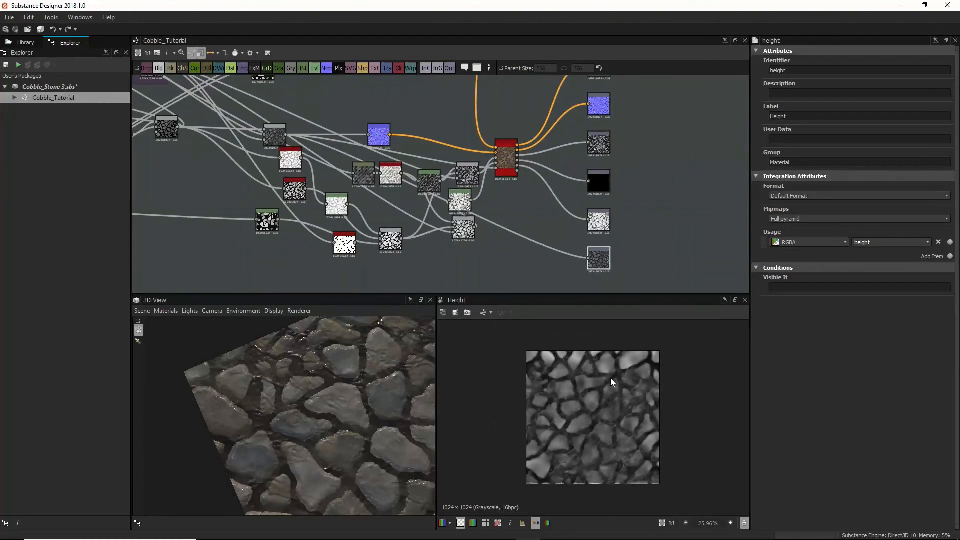
pyautogui.scroll(2, 617, 387)
pyautogui.scroll(1, 618, 393)
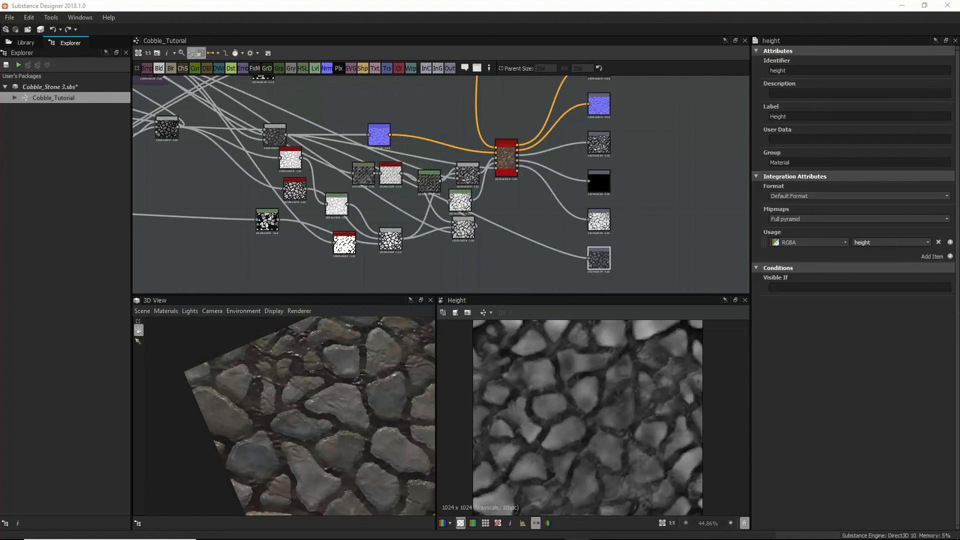
# Step: Switch the 3D preview's physically_metallic_roughness shader to Tesselation
pyautogui.moveTo(350, 410); pyautogui.dragTo(324, 439)
pyautogui.click(165, 311)
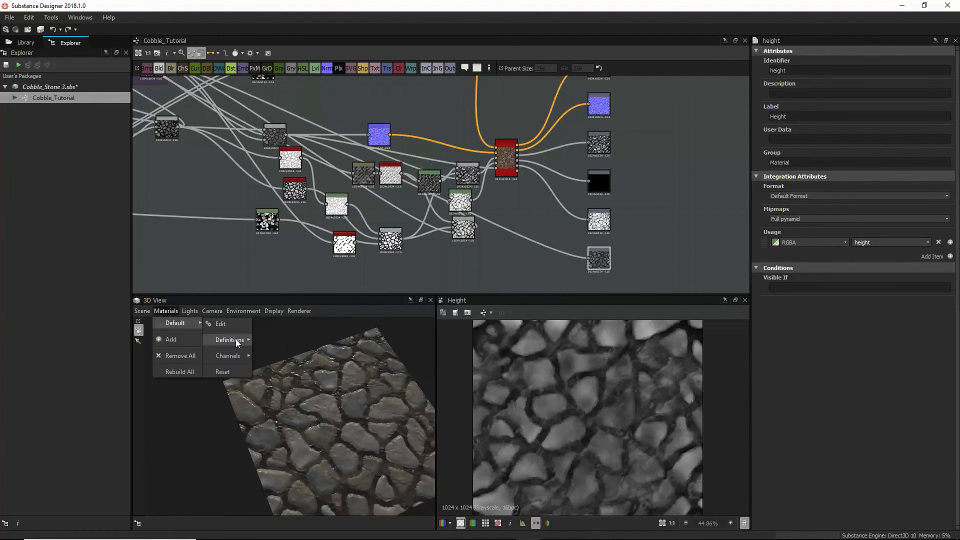
pyautogui.moveTo(190, 325)
pyautogui.moveTo(230, 343)
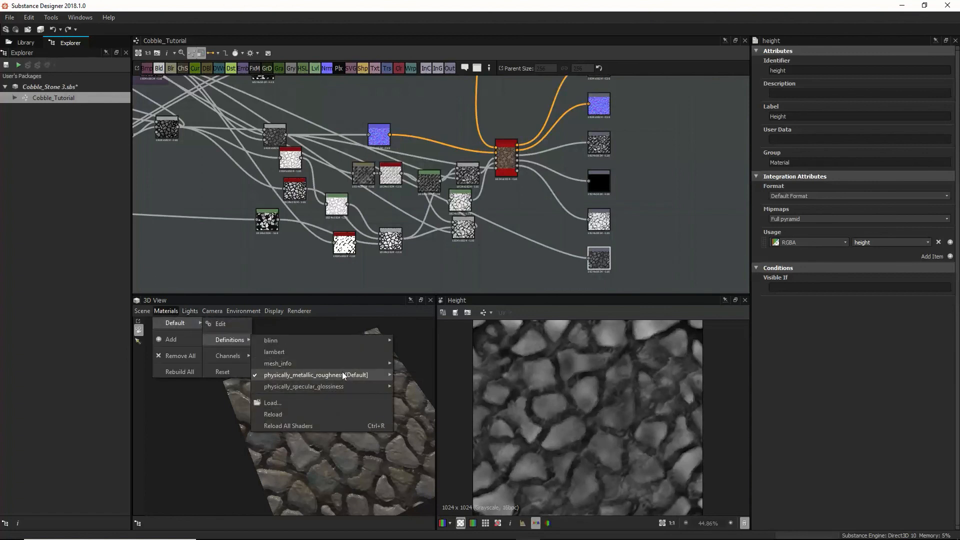
pyautogui.moveTo(342, 373)
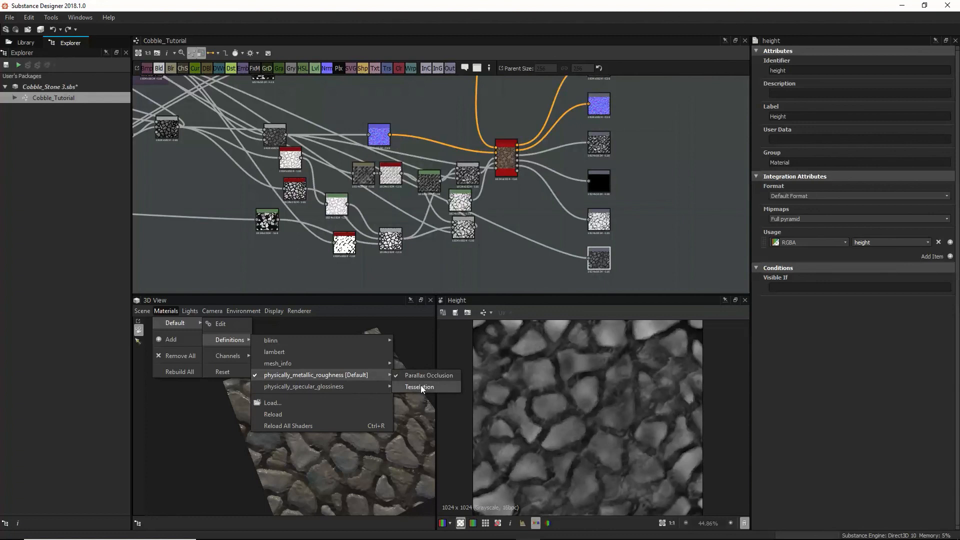
pyautogui.click(421, 385)
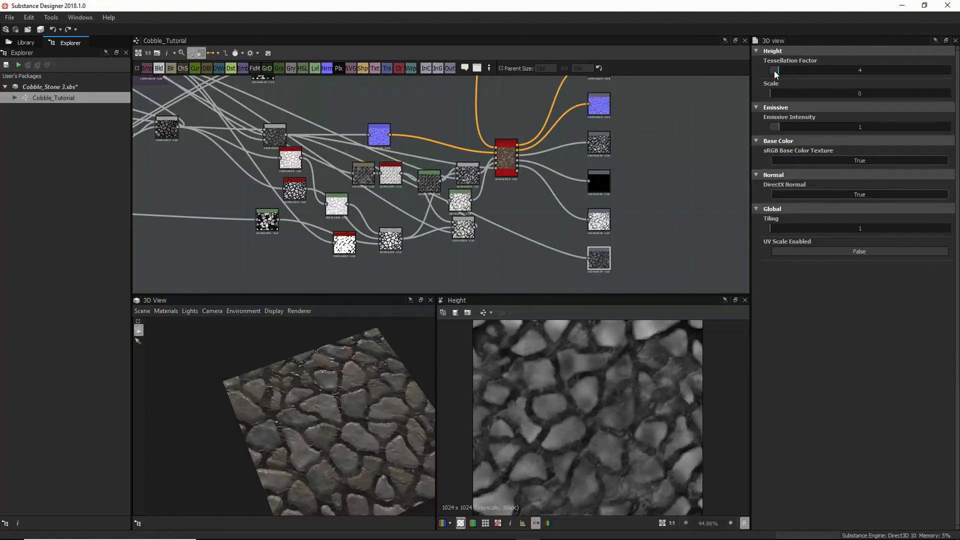
# Step: Set the 3D preview's height Scale to 8.67 and Tessellation Factor to 16, and check the cobblestone displacement
pyautogui.moveTo(347, 428); pyautogui.dragTo(316, 391, button='middle')
pyautogui.scroll(3, 349, 381)
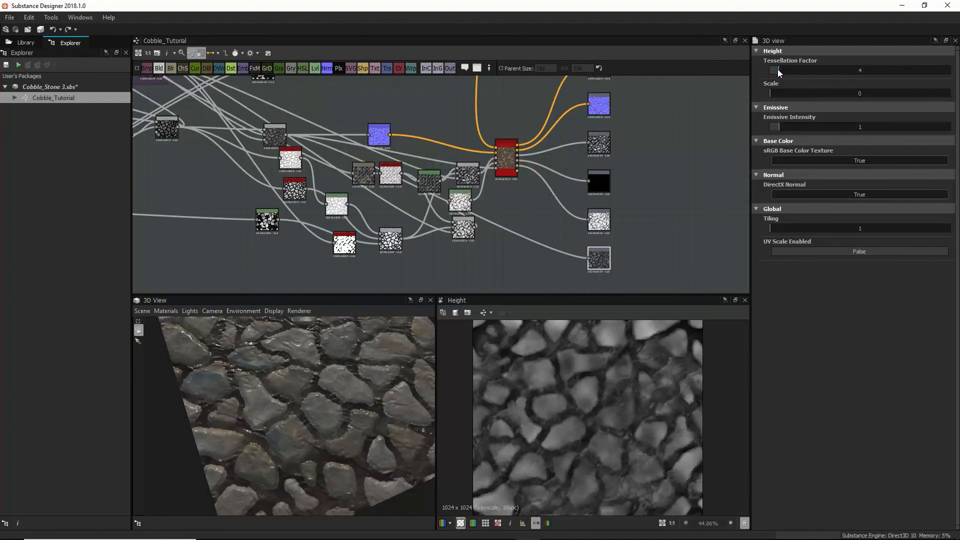
pyautogui.moveTo(775, 97)
pyautogui.mouseDown()
pyautogui.moveTo(843, 100)
pyautogui.moveTo(762, 104)
pyautogui.mouseUp()
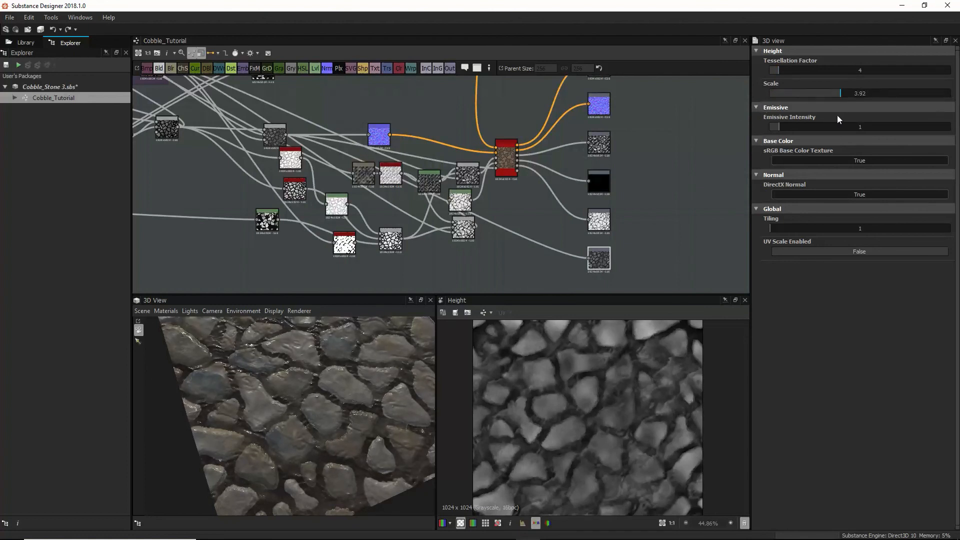
pyautogui.moveTo(779, 124)
pyautogui.mouseDown()
pyautogui.moveTo(819, 124)
pyautogui.moveTo(785, 125)
pyautogui.mouseUp()
pyautogui.moveTo(335, 454); pyautogui.dragTo(341, 433)
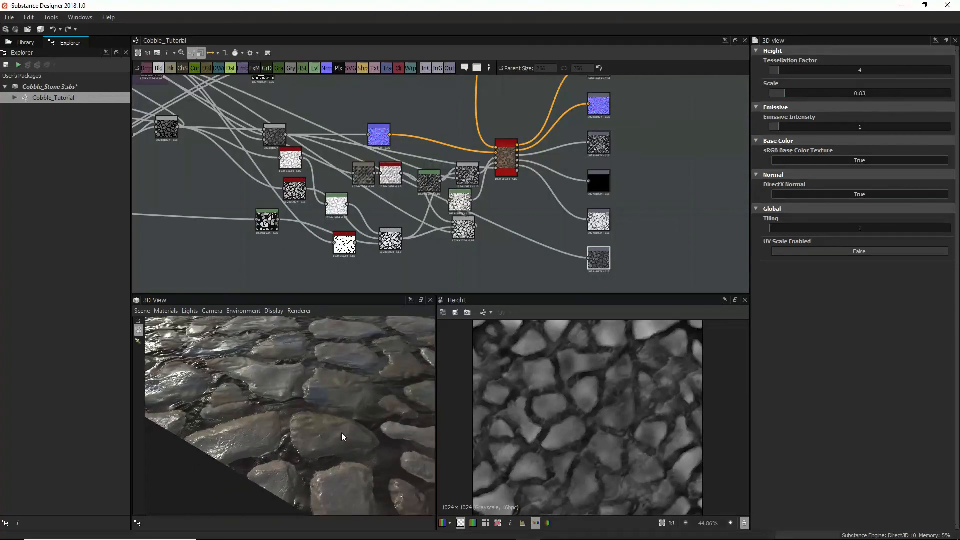
pyautogui.moveTo(784, 94); pyautogui.dragTo(927, 106)
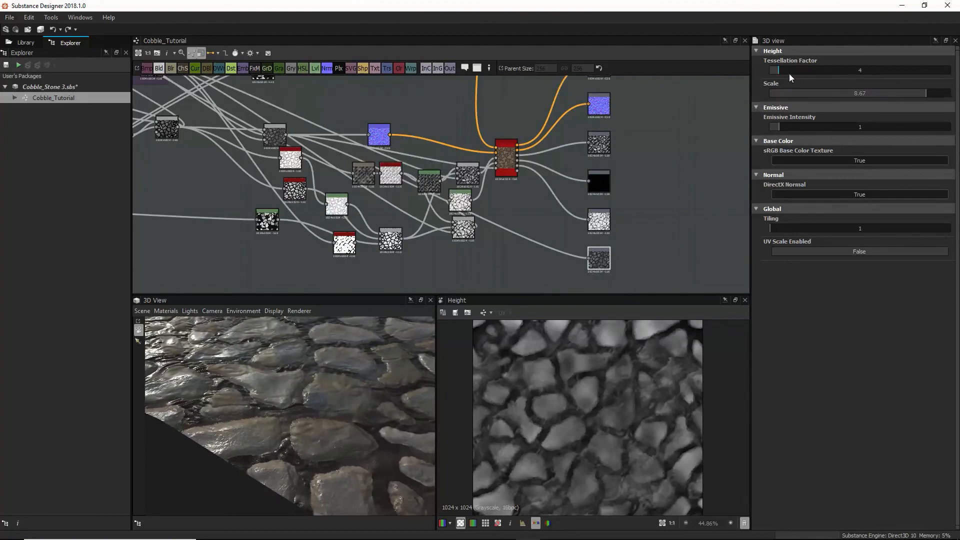
pyautogui.moveTo(775, 71); pyautogui.dragTo(811, 73)
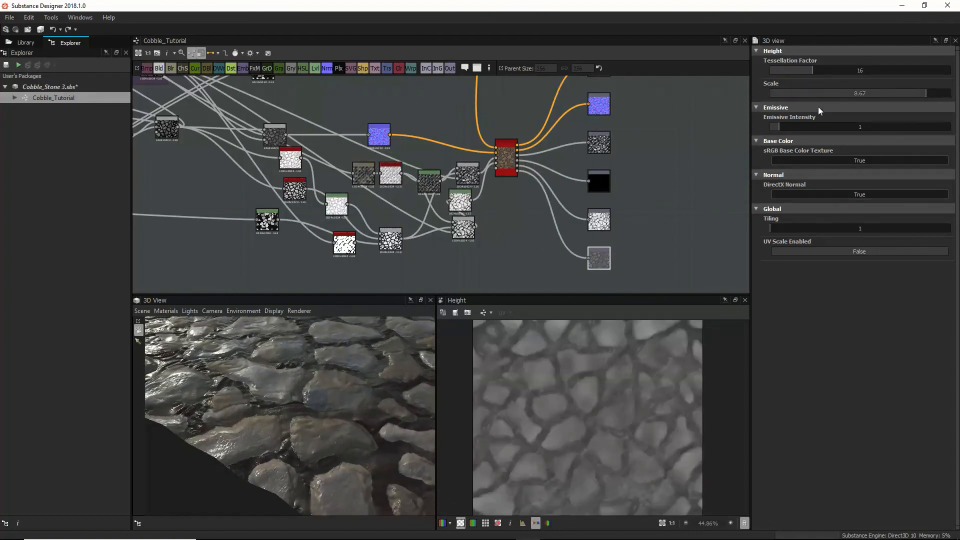
pyautogui.moveTo(403, 387); pyautogui.dragTo(274, 370)
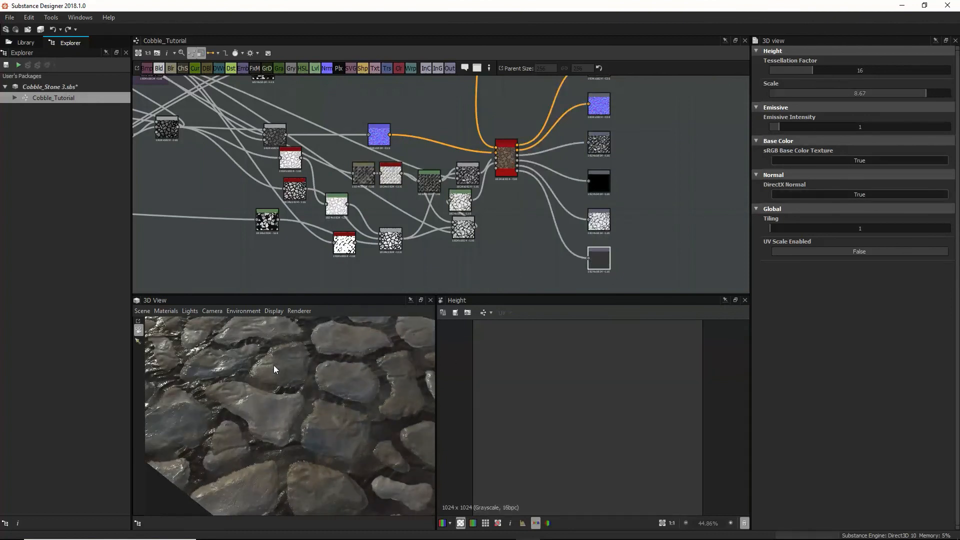
# Step: Switch the 3D preview's metallic-roughness shader to Parallax Occlusion, set its height Scale to 0, and inspect the stones up close
pyautogui.click(175, 311)
pyautogui.moveTo(176, 322)
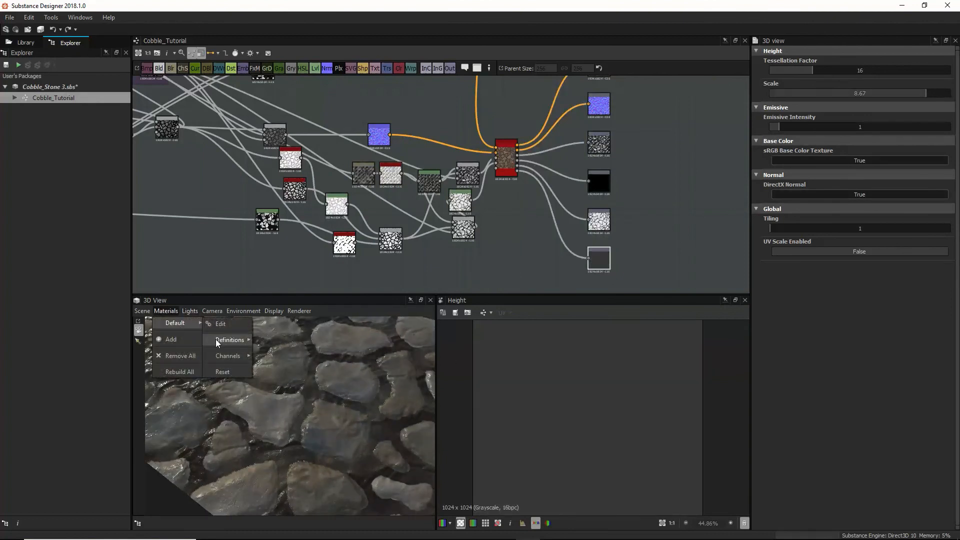
pyautogui.moveTo(229, 340)
pyautogui.moveTo(338, 376)
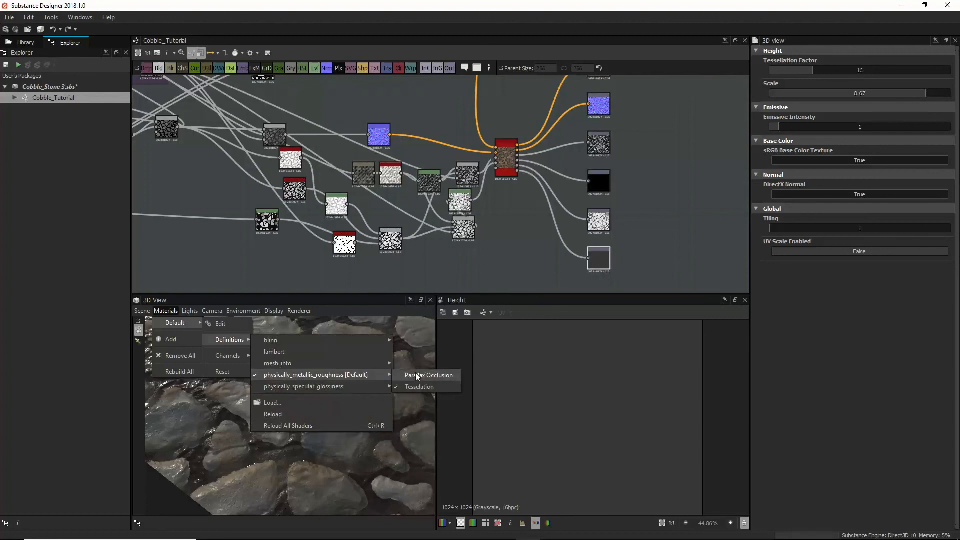
pyautogui.click(417, 378)
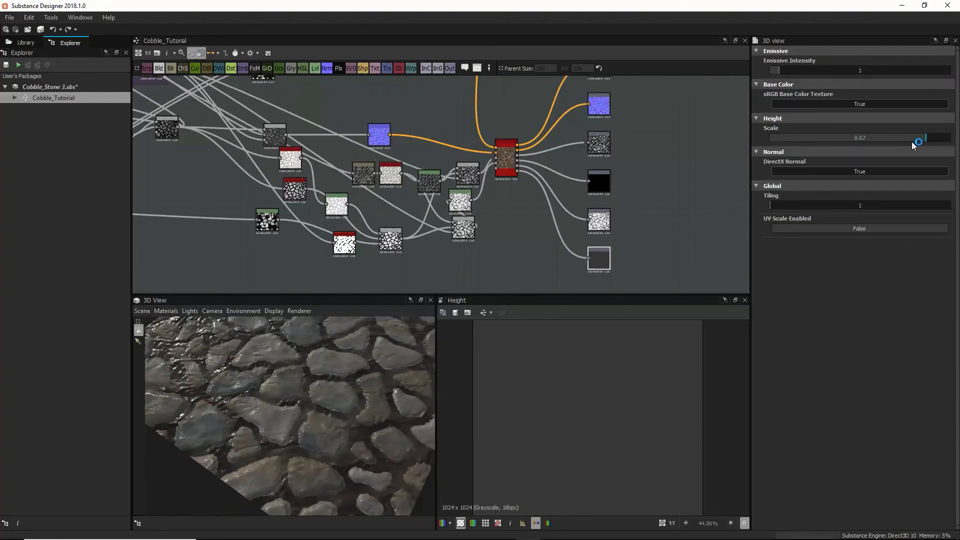
pyautogui.moveTo(911, 142); pyautogui.dragTo(736, 160)
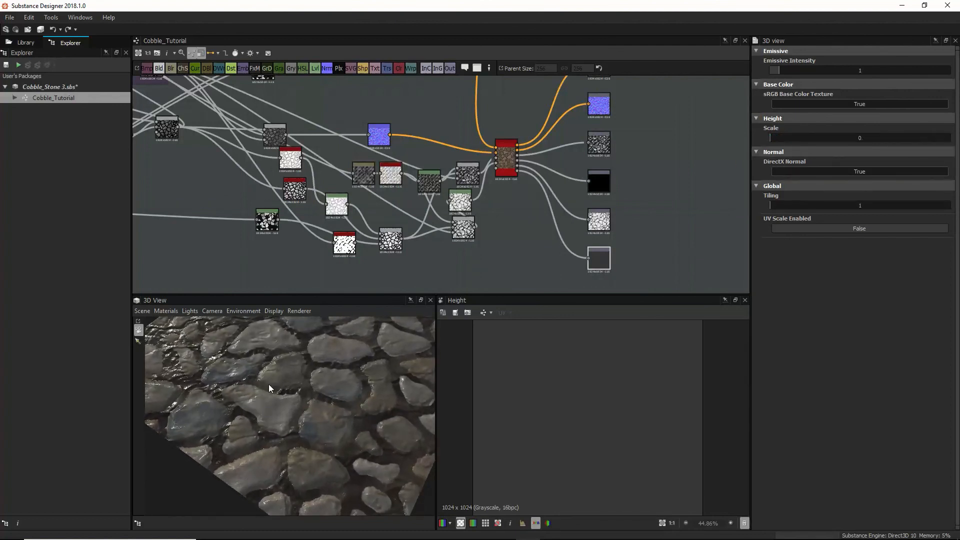
pyautogui.scroll(-5, 269, 384)
pyautogui.moveTo(269, 386); pyautogui.dragTo(271, 418)
pyautogui.scroll(6, 272, 414)
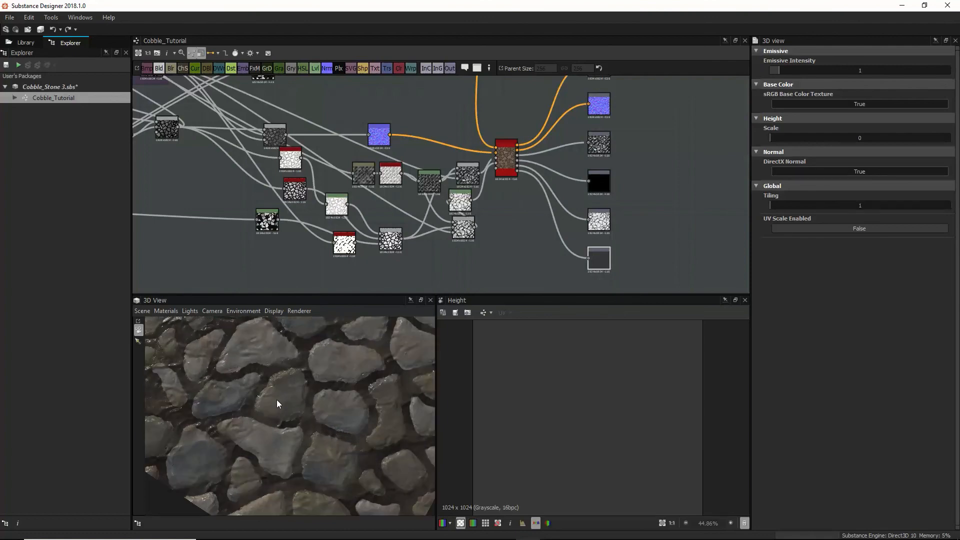
pyautogui.scroll(5, 280, 403)
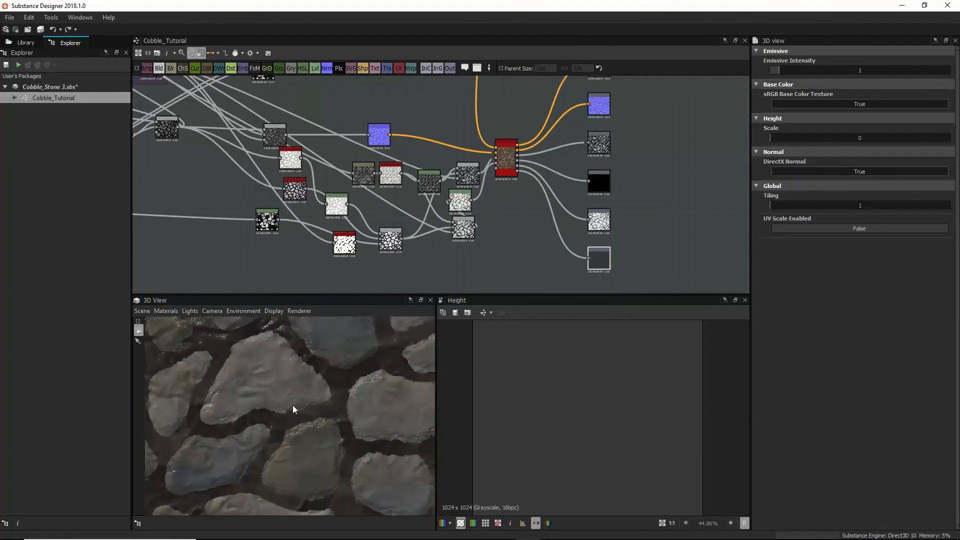
pyautogui.moveTo(292, 405); pyautogui.dragTo(256, 400)
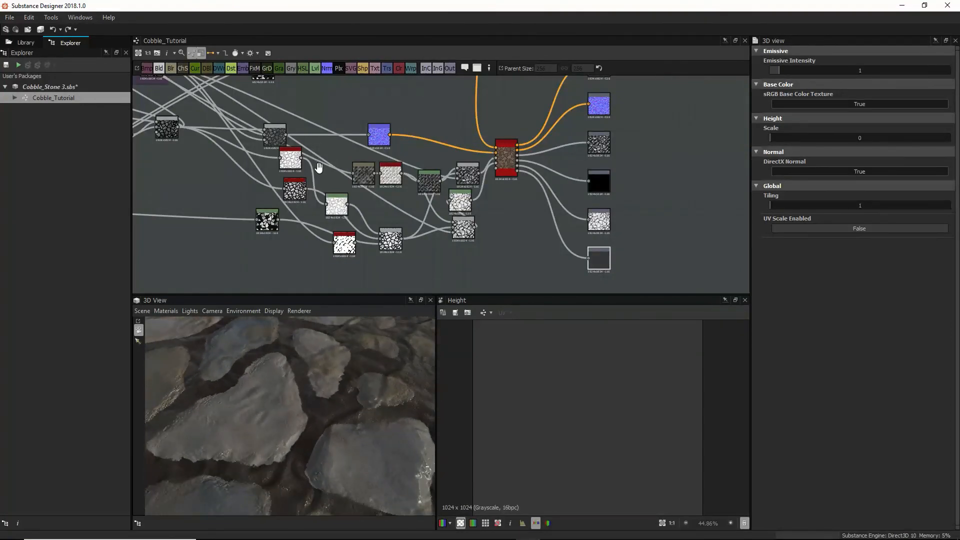
# Step: Add a Normal node fed by the Multiply Blend of the isolated stones, and set its Intensity to 10
pyautogui.moveTo(318, 168); pyautogui.dragTo(406, 172, button='middle')
pyautogui.moveTo(466, 140); pyautogui.dragTo(467, 121)
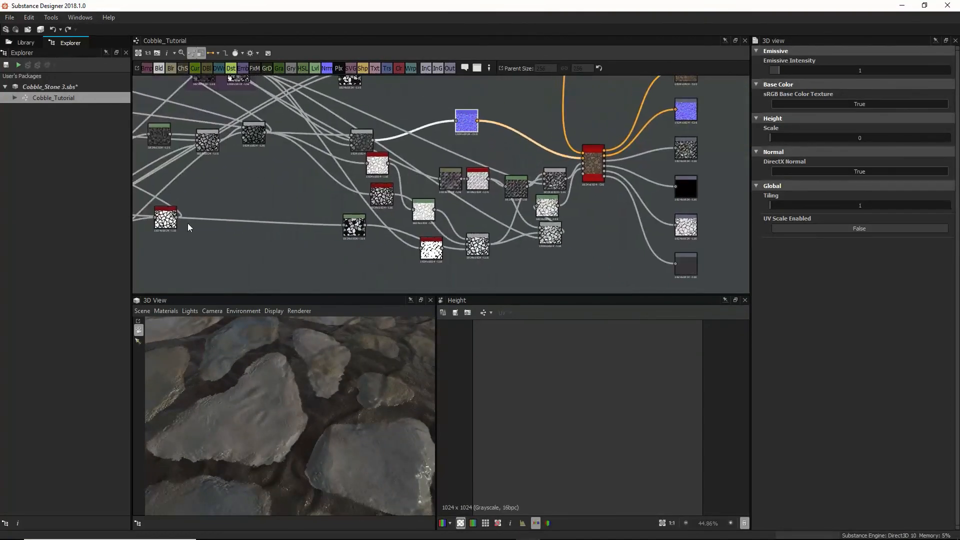
pyautogui.doubleClick(258, 133)
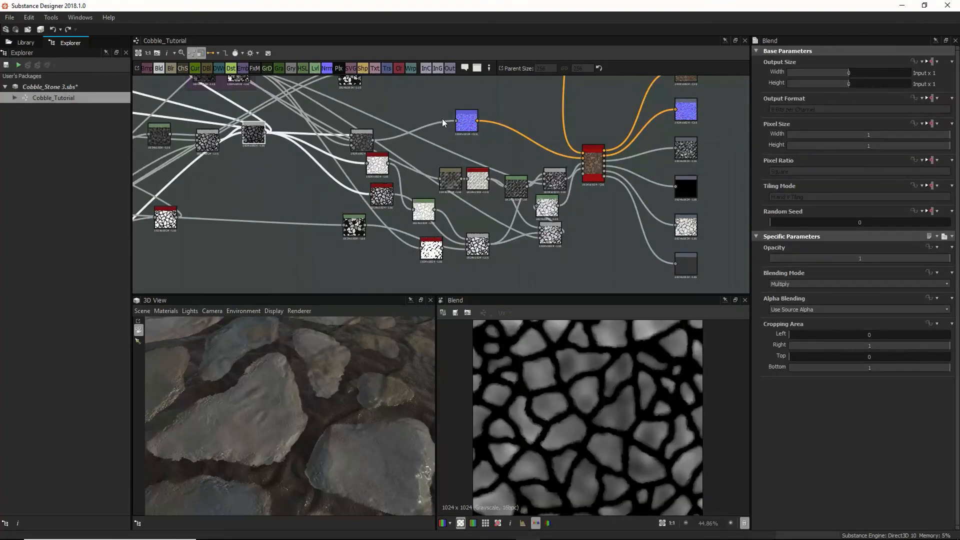
pyautogui.click(256, 167)
pyautogui.press('space')
pyautogui.write('n')
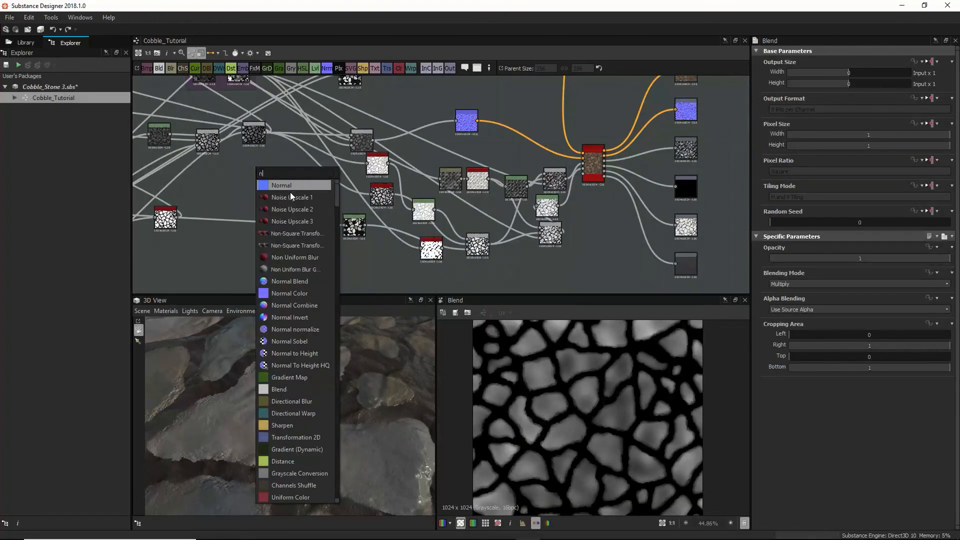
pyautogui.click(290, 190)
pyautogui.moveTo(265, 131)
pyautogui.mouseDown()
pyautogui.moveTo(255, 154)
pyautogui.moveTo(256, 131)
pyautogui.mouseUp()
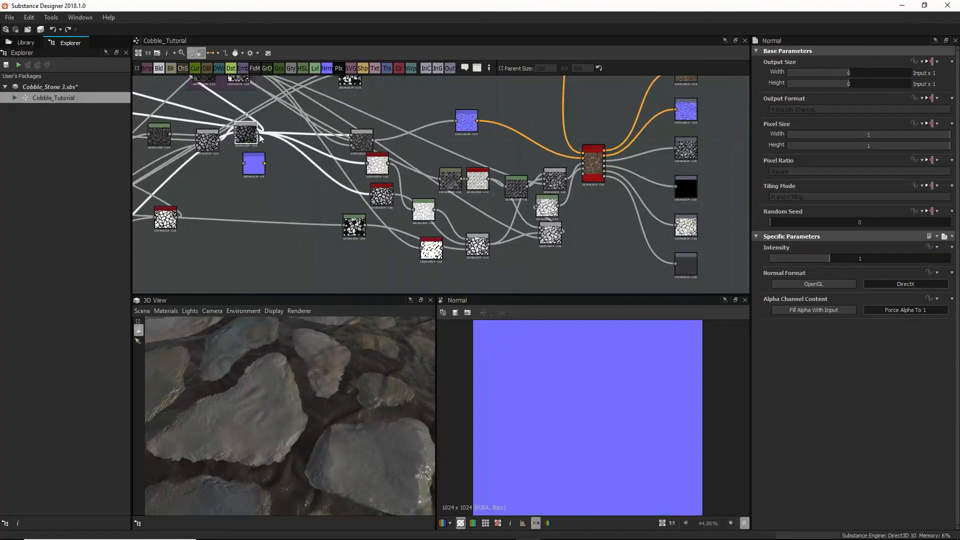
pyautogui.moveTo(244, 163); pyautogui.dragTo(284, 175)
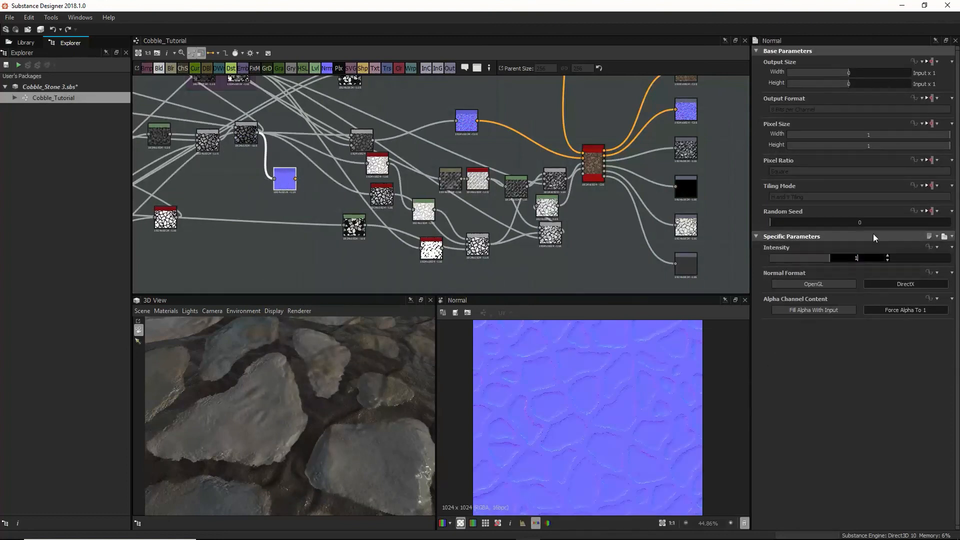
pyautogui.write('0')
pyautogui.press('Return')
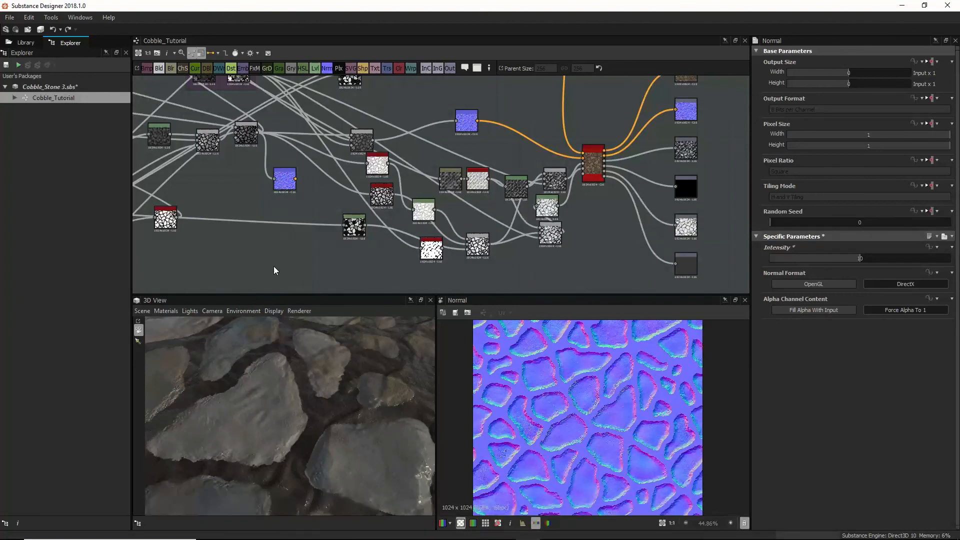
# Step: Insert a Normal Combine node between the existing Normal and the Base Material, and connect the new stone Normal to its second input
pyautogui.press('space')
pyautogui.write('np')
pyautogui.press('BackSpace')
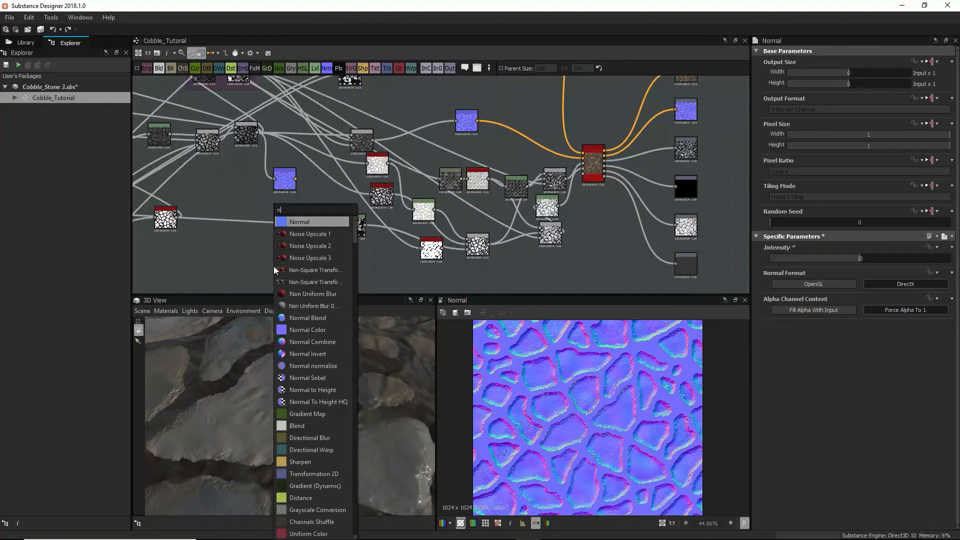
pyautogui.write('or')
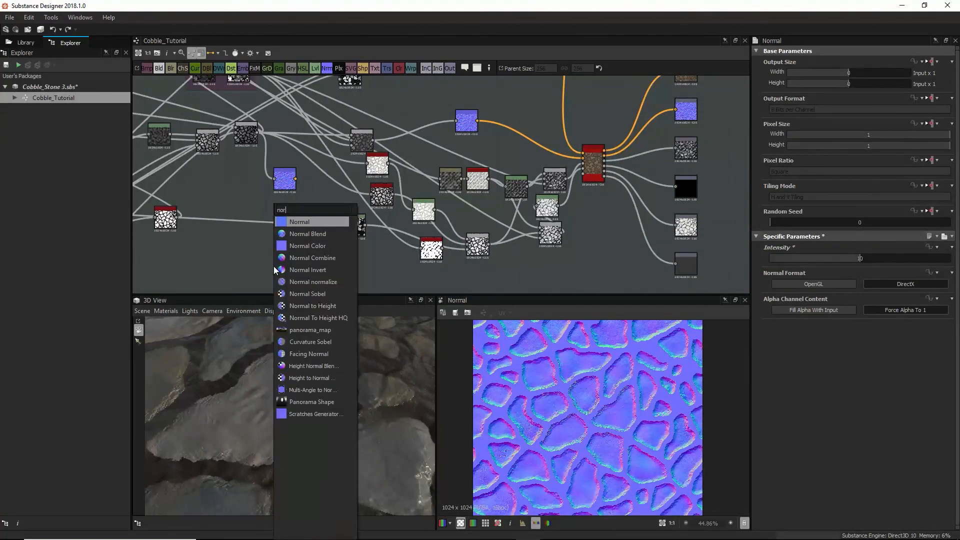
pyautogui.click(328, 257)
pyautogui.moveTo(296, 179); pyautogui.dragTo(515, 139)
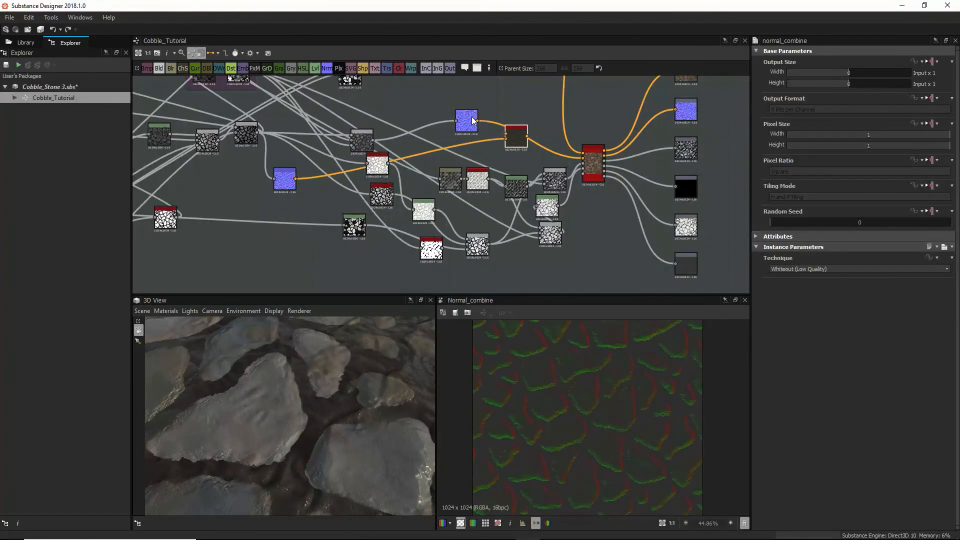
pyautogui.click(361, 142)
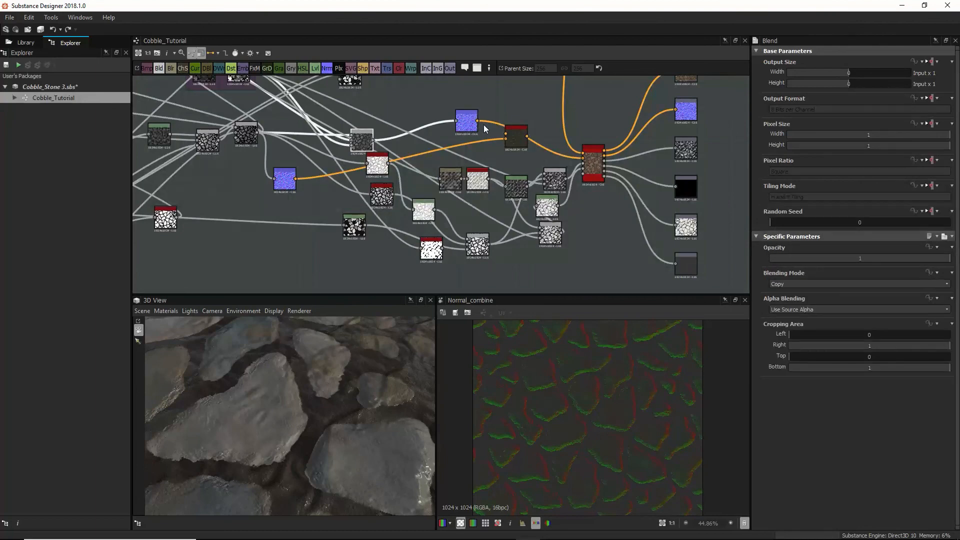
# Step: Connect the existing Normal to the Normal Combine node's first input, and feed the combined normal into the Base Material
pyautogui.moveTo(478, 121); pyautogui.dragTo(505, 133)
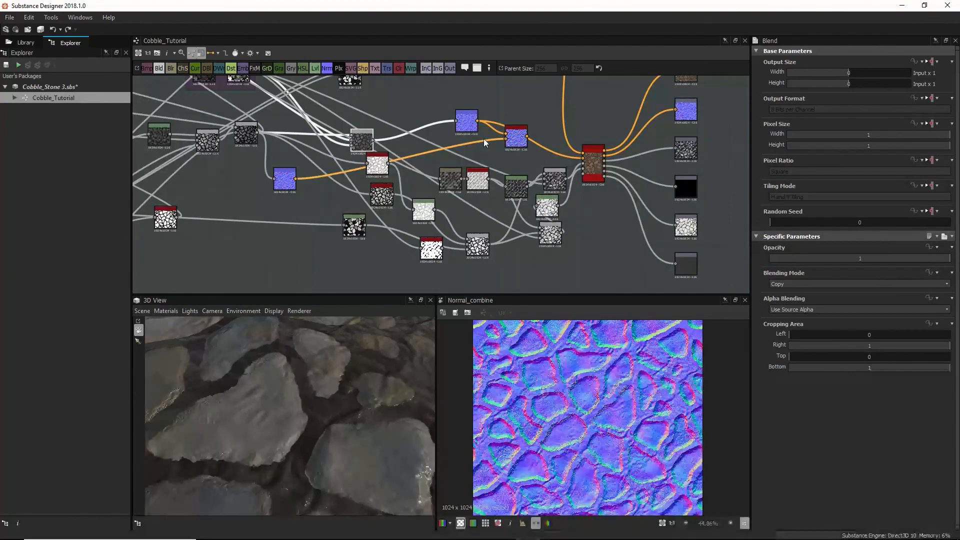
pyautogui.click(515, 138)
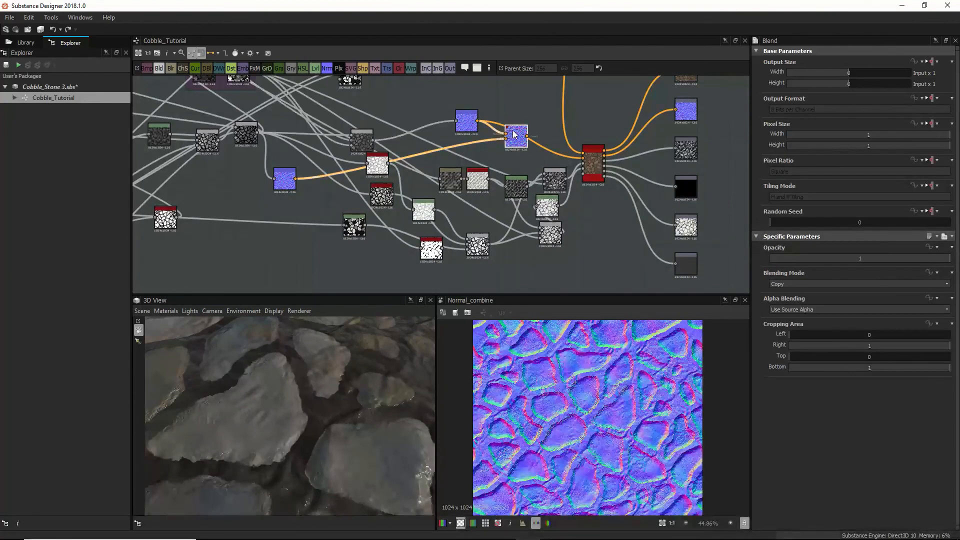
pyautogui.click(292, 183)
pyautogui.click(466, 122)
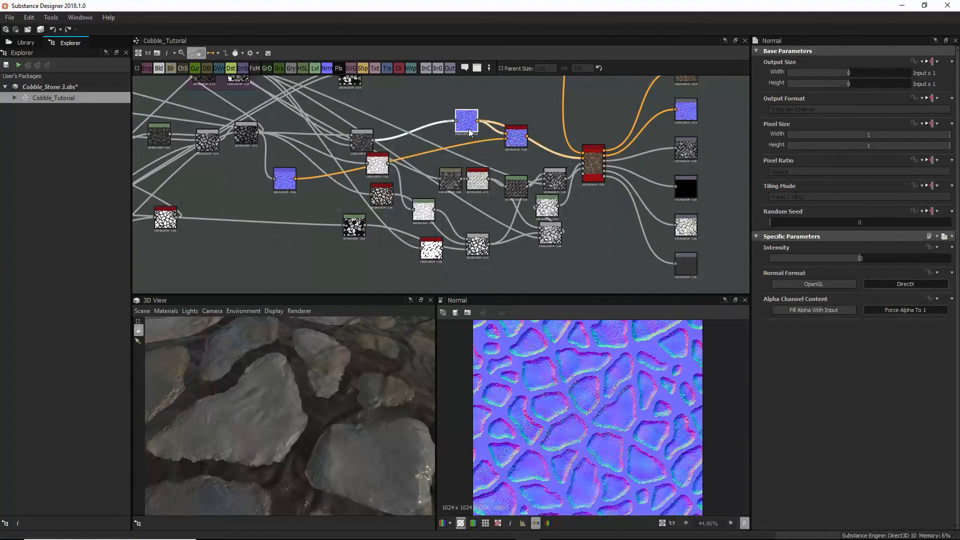
pyautogui.click(510, 132)
pyautogui.moveTo(563, 157); pyautogui.dragTo(583, 158)
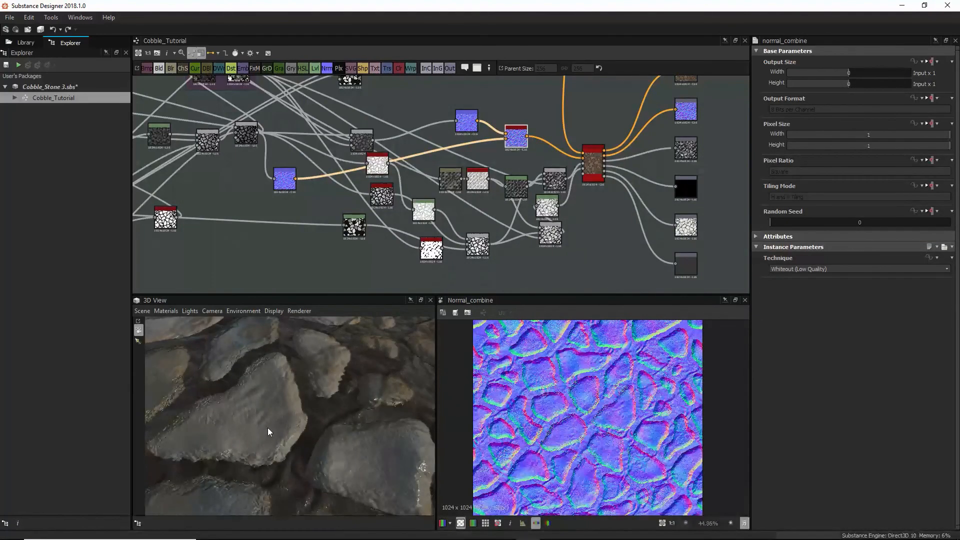
# Step: Set the isolated-stones Normal node's Intensity to 13.17 and check the stone relief in the 3D preview
pyautogui.moveTo(268, 427); pyautogui.dragTo(335, 445)
pyautogui.scroll(5, 344, 419)
pyautogui.scroll(-3, 331, 452)
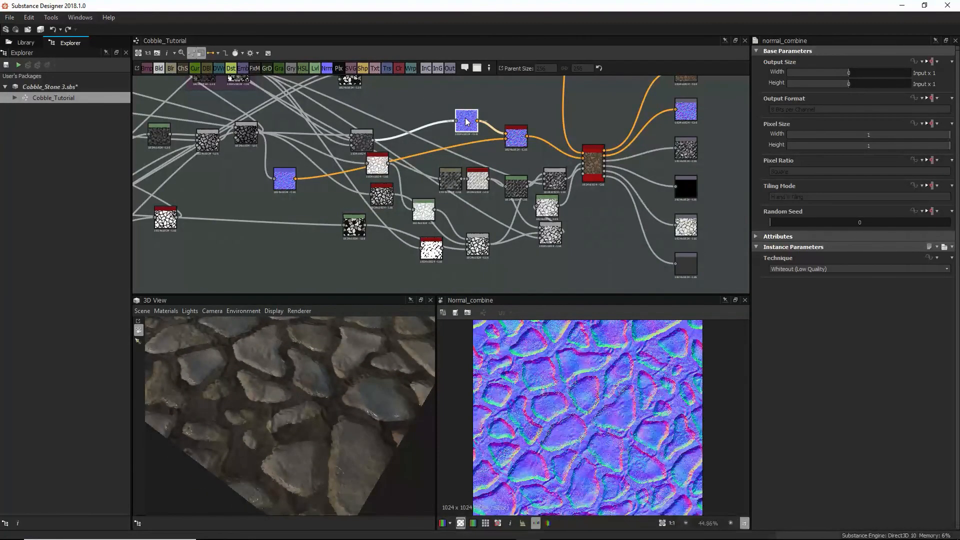
pyautogui.click(464, 117)
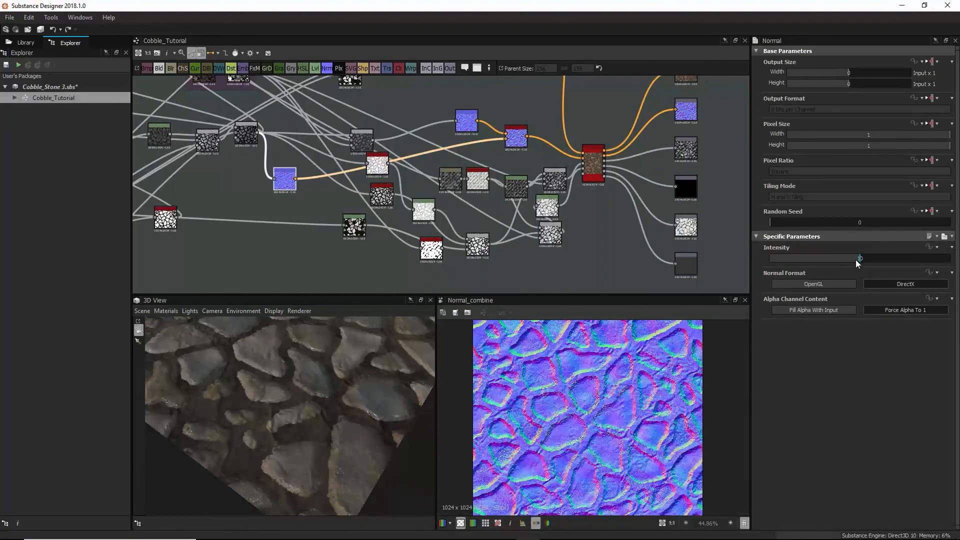
pyautogui.moveTo(856, 263); pyautogui.dragTo(888, 266)
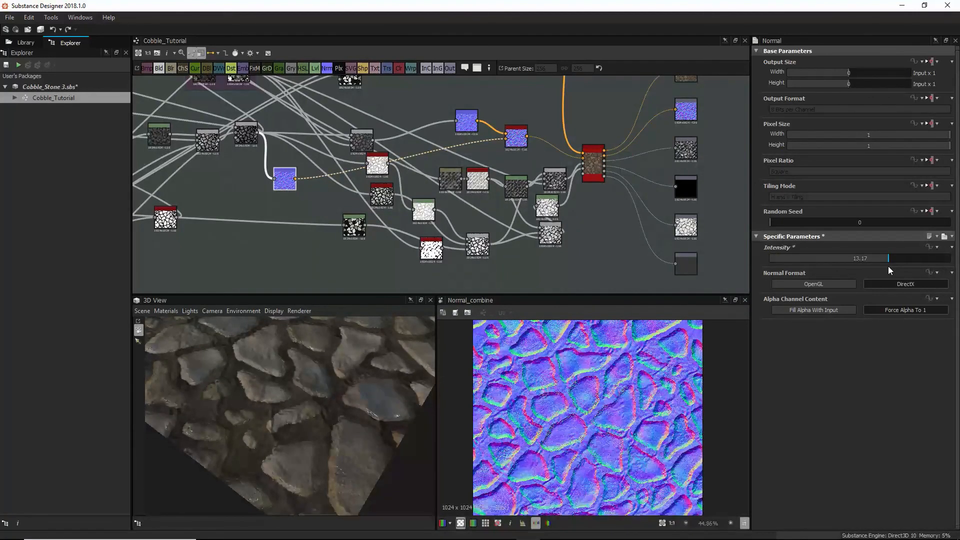
pyautogui.moveTo(361, 465); pyautogui.dragTo(292, 419)
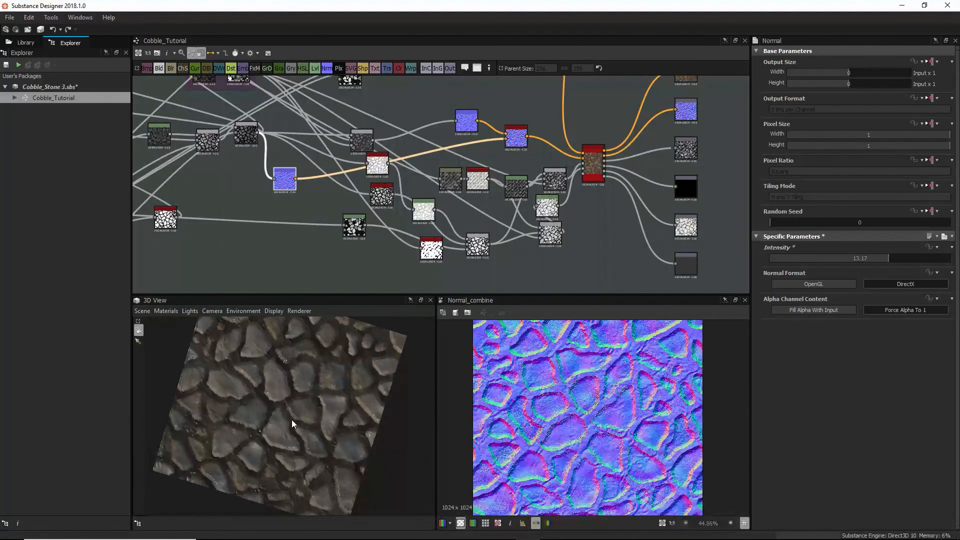
pyautogui.scroll(5, 292, 419)
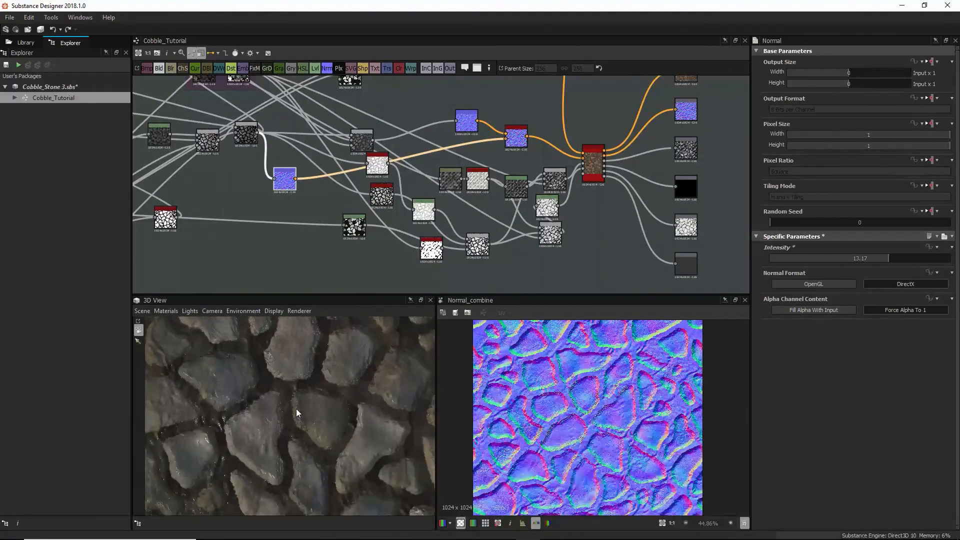
pyautogui.scroll(-3, 269, 421)
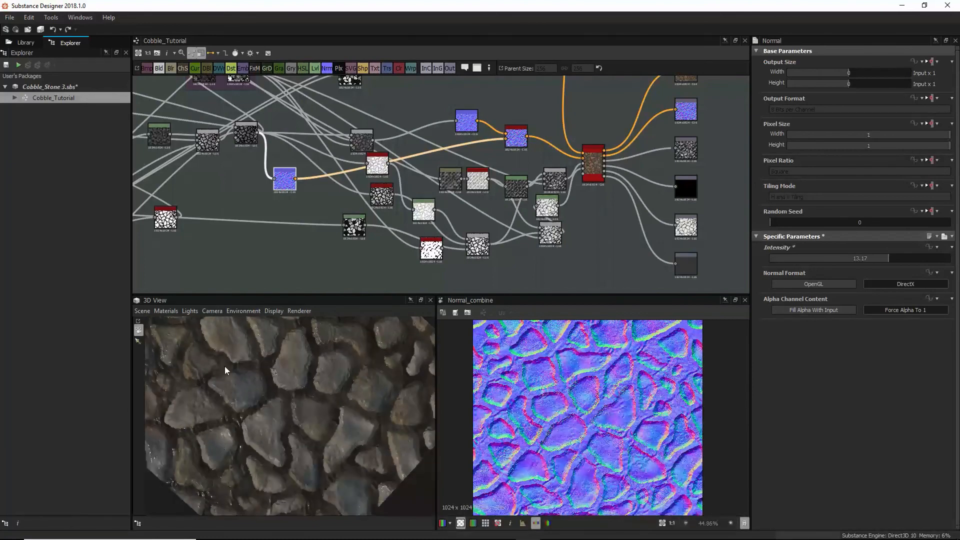
pyautogui.scroll(-1, 273, 146)
# Step: Tidy the graph by respacing the nodes feeding the stone Normal and moving the mask Blend up beside its Gradient Map
pyautogui.moveTo(274, 147); pyautogui.dragTo(362, 167, button='middle')
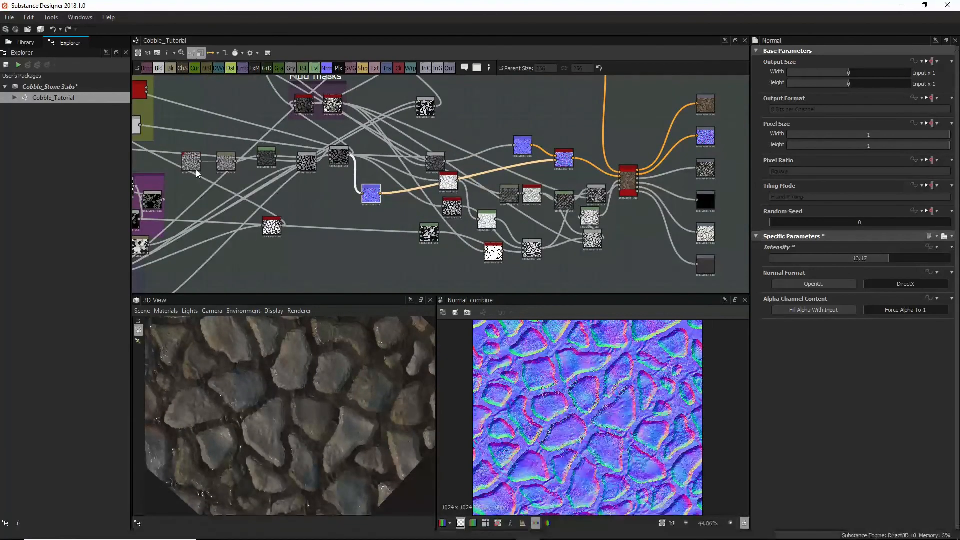
pyautogui.moveTo(196, 170); pyautogui.dragTo(249, 167)
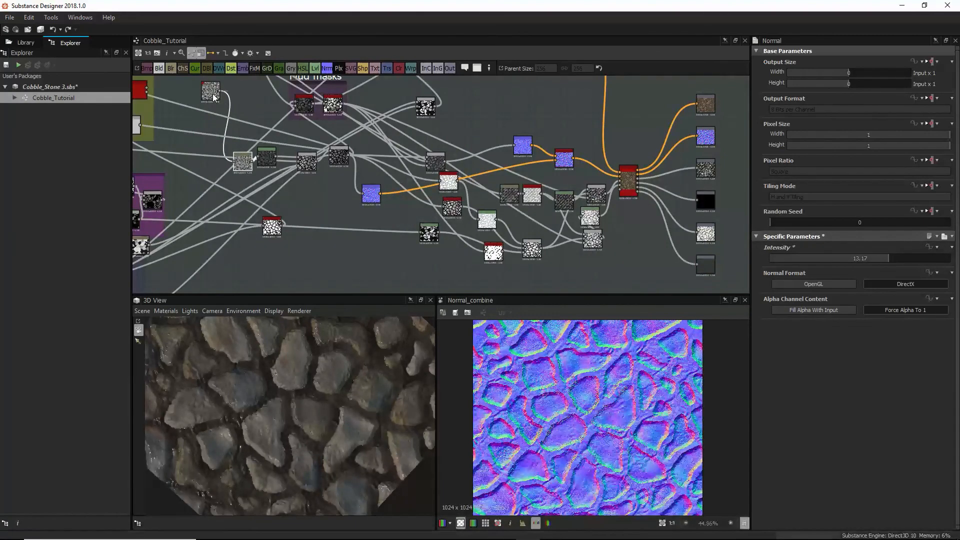
pyautogui.moveTo(214, 97); pyautogui.dragTo(298, 196)
pyautogui.moveTo(371, 191); pyautogui.dragTo(341, 179)
pyautogui.moveTo(422, 165); pyautogui.dragTo(402, 93)
pyautogui.moveTo(413, 124); pyautogui.dragTo(441, 224, button='middle')
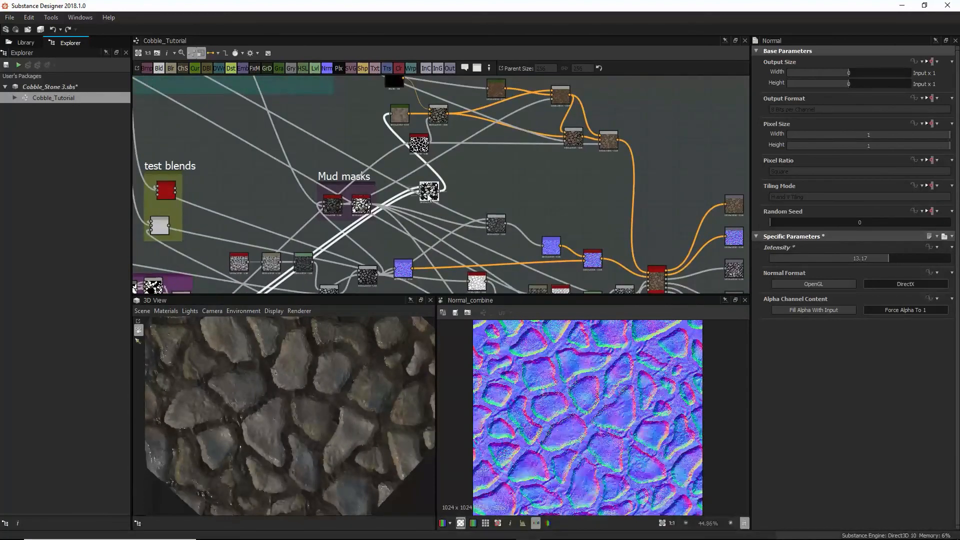
pyautogui.moveTo(429, 195); pyautogui.dragTo(335, 123)
pyautogui.moveTo(393, 171); pyautogui.dragTo(391, 119, button='middle')
# Step: Examine the cobblestones in the 3D preview from several distances and review the graph's Mud, Grunge, Masks and Mud masks sections
pyautogui.scroll(-3, 317, 364)
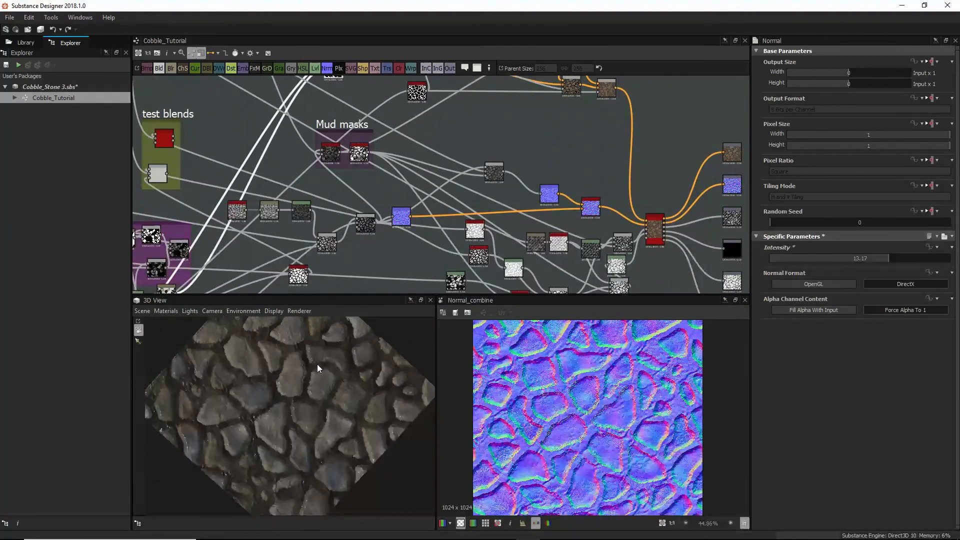
pyautogui.moveTo(317, 364); pyautogui.dragTo(302, 406)
pyautogui.scroll(-2, 302, 405)
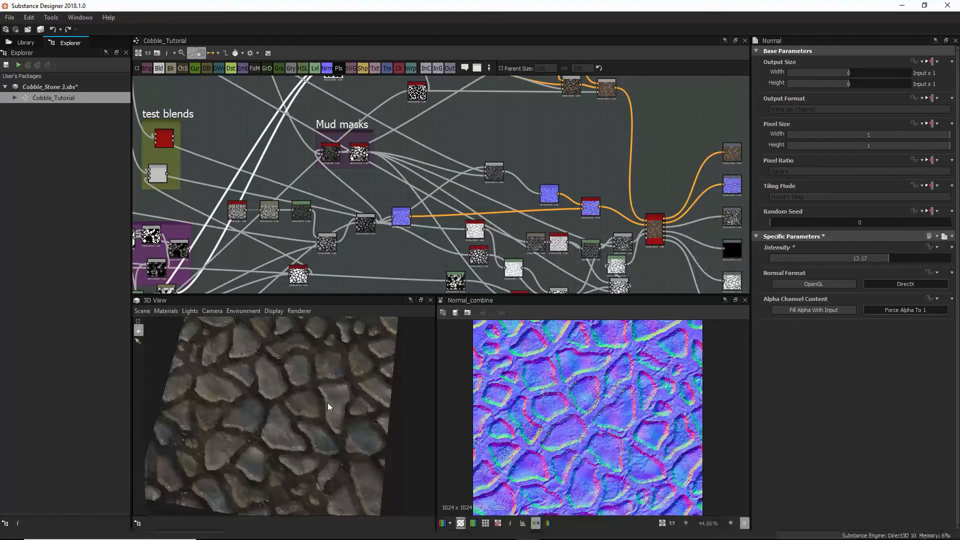
pyautogui.moveTo(328, 403); pyautogui.dragTo(272, 400)
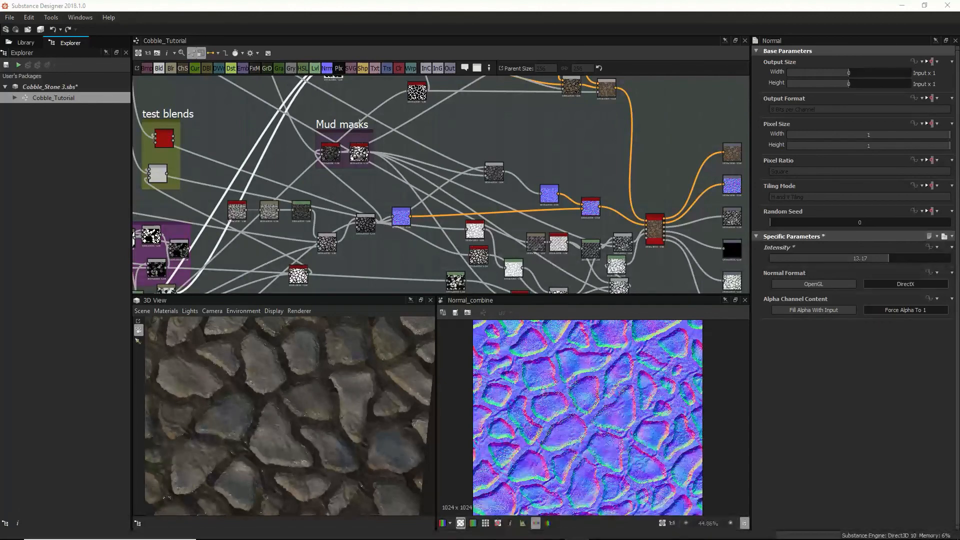
pyautogui.moveTo(287, 356)
pyautogui.keyDown('alt'); pyautogui.mouseDown()
pyautogui.moveTo(281, 370)
pyautogui.moveTo(279, 355)
pyautogui.mouseUp(); pyautogui.keyUp('alt')
pyautogui.moveTo(259, 95); pyautogui.dragTo(371, 200, button='middle')
pyautogui.moveTo(298, 91); pyautogui.dragTo(358, 161, button='middle')
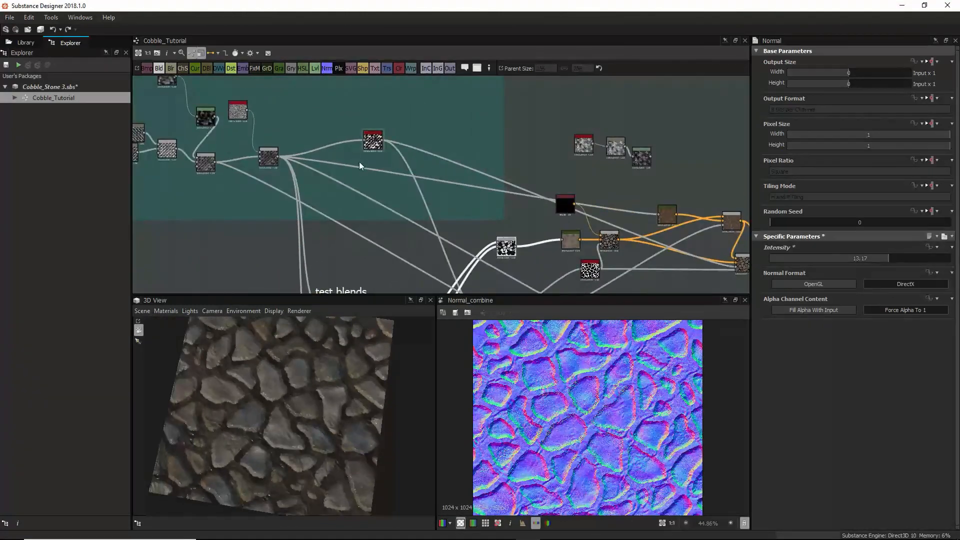
pyautogui.scroll(-3, 358, 162)
pyautogui.moveTo(257, 163); pyautogui.dragTo(392, 193, button='middle')
pyautogui.moveTo(450, 201); pyautogui.dragTo(451, 156, button='middle')
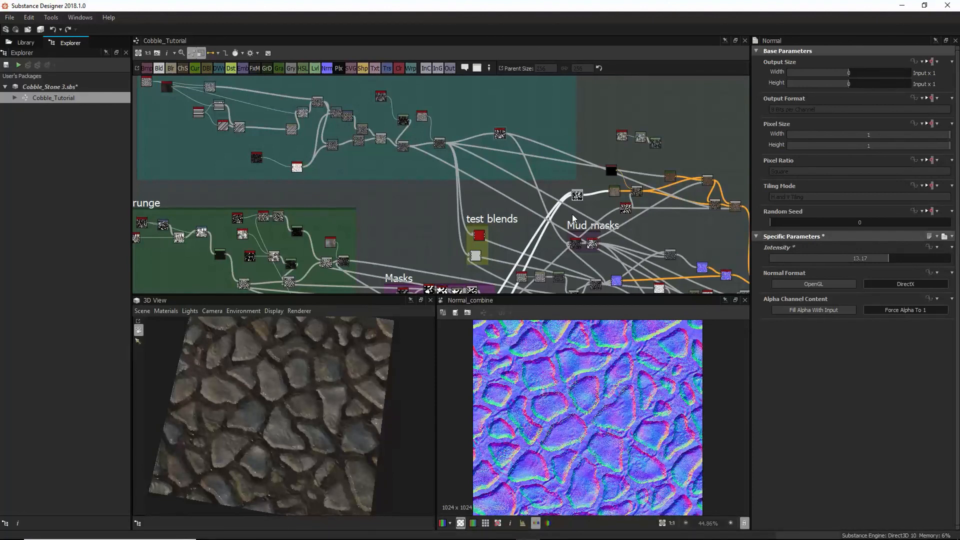
pyautogui.keyDown('alt'); pyautogui.moveTo(199, 389); pyautogui.dragTo(272, 420, button='right'); pyautogui.keyUp('alt')
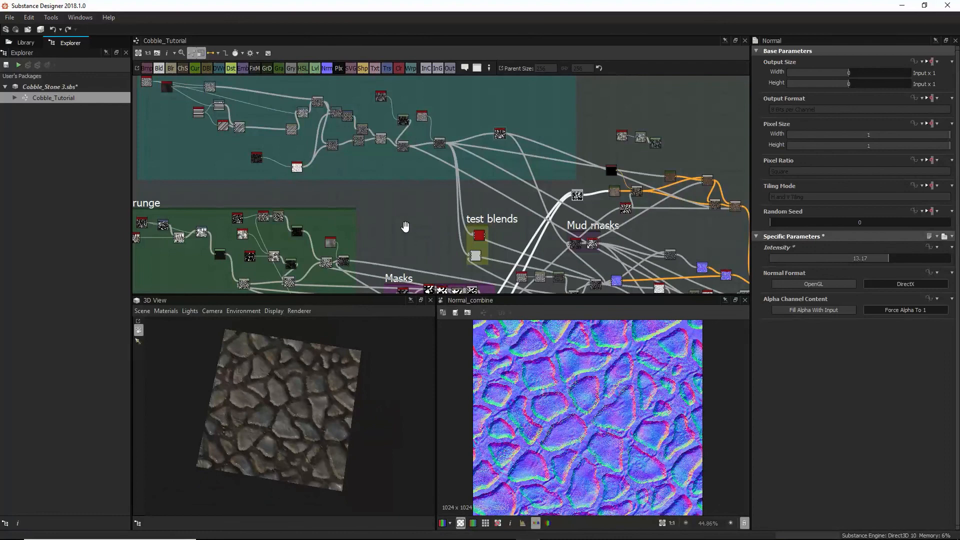
pyautogui.moveTo(405, 226); pyautogui.dragTo(403, 153, button='middle')
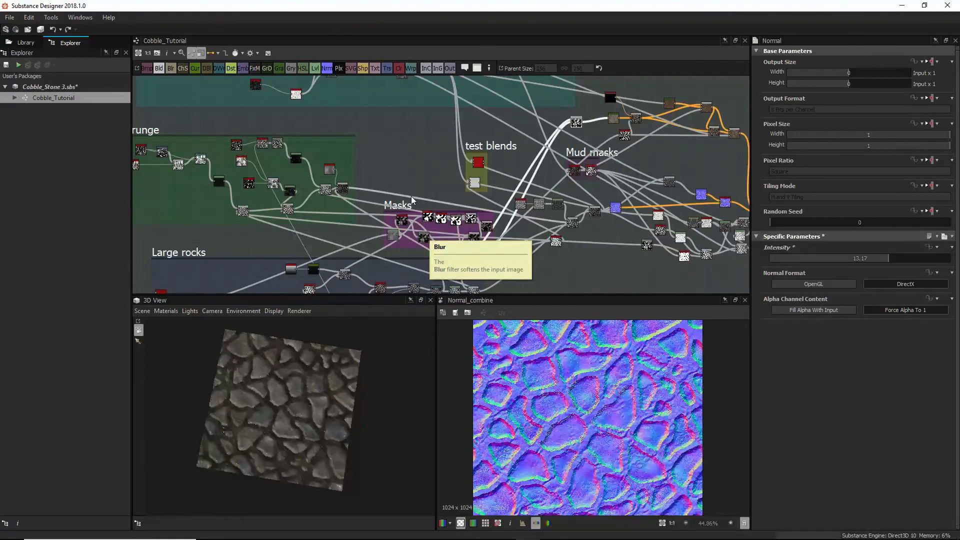
pyautogui.moveTo(613, 172); pyautogui.dragTo(561, 183, button='middle')
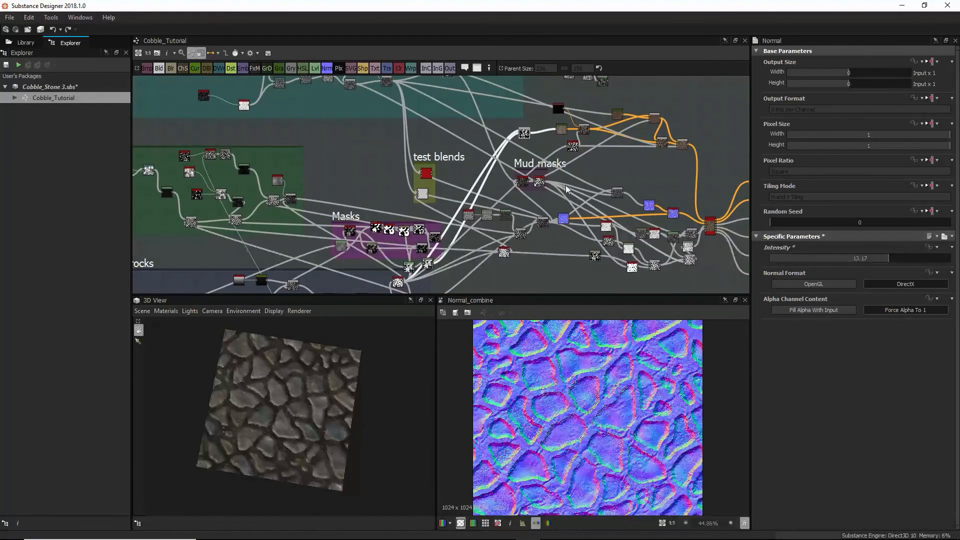
# Step: Preview the stone color Blends and their Gradient Map, and shift the gradient's second key closer to its start
pyautogui.doubleClick(660, 143)
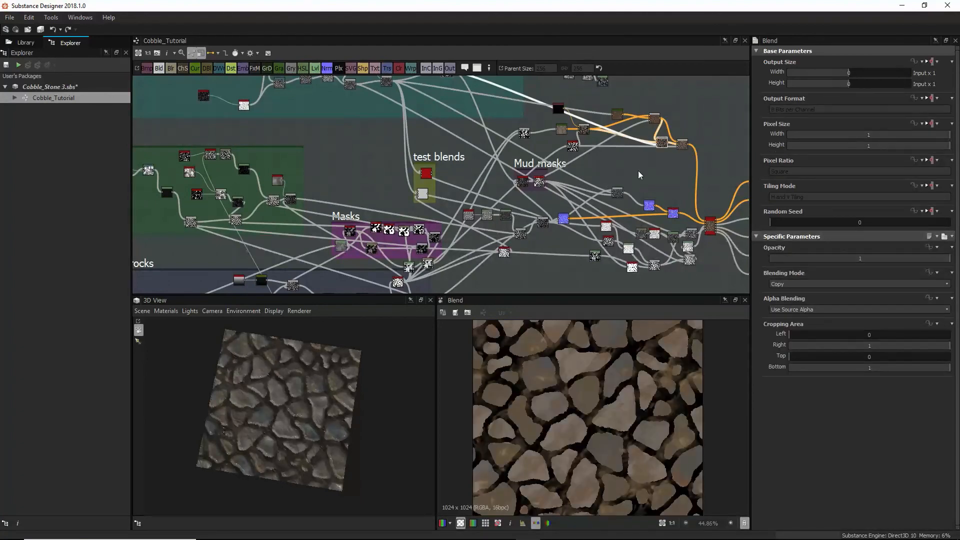
pyautogui.doubleClick(584, 128)
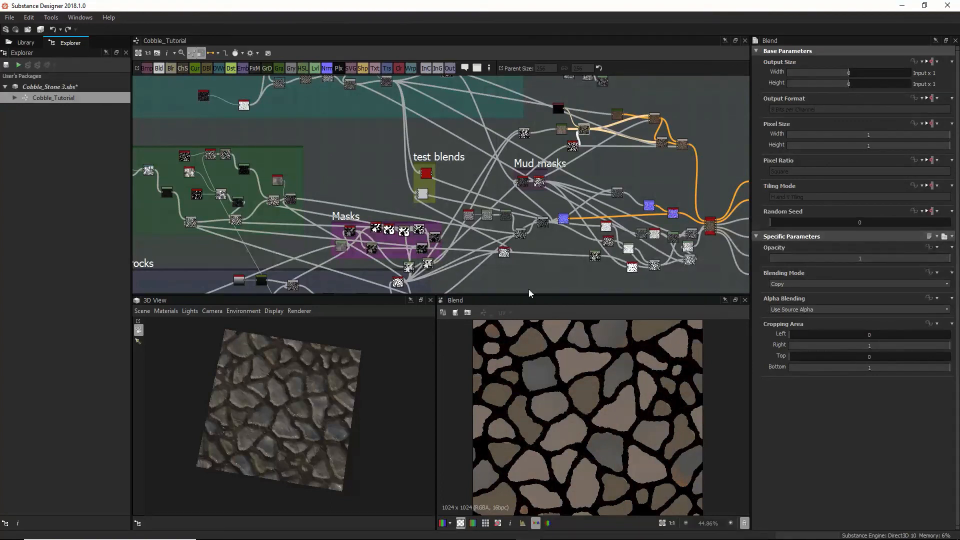
pyautogui.doubleClick(561, 129)
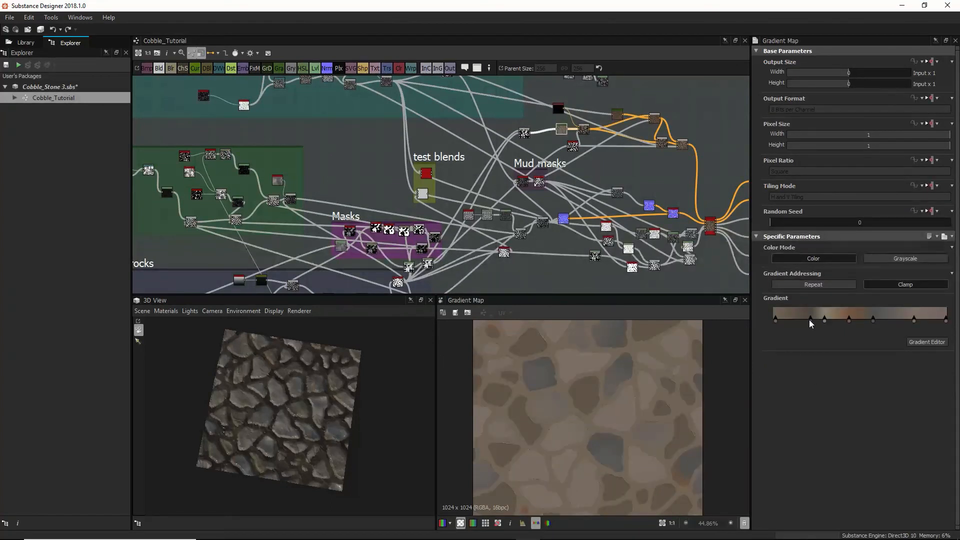
pyautogui.moveTo(810, 319); pyautogui.dragTo(799, 320)
pyautogui.moveTo(253, 422); pyautogui.dragTo(288, 425, button='right')
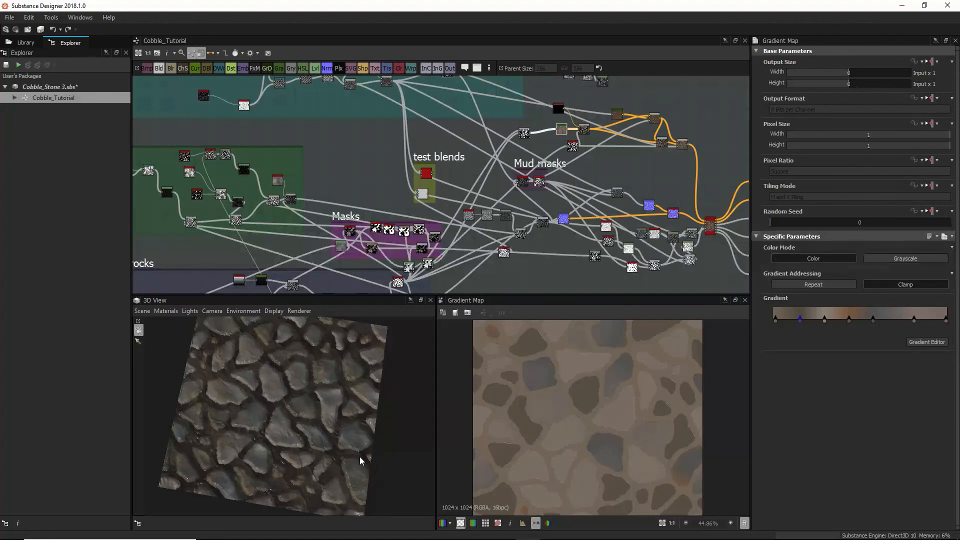
# Step: Review the full graph and the Large rocks frame, and examine the recolored cobblestones up close and at an angle in 3D
pyautogui.scroll(-5, 264, 150)
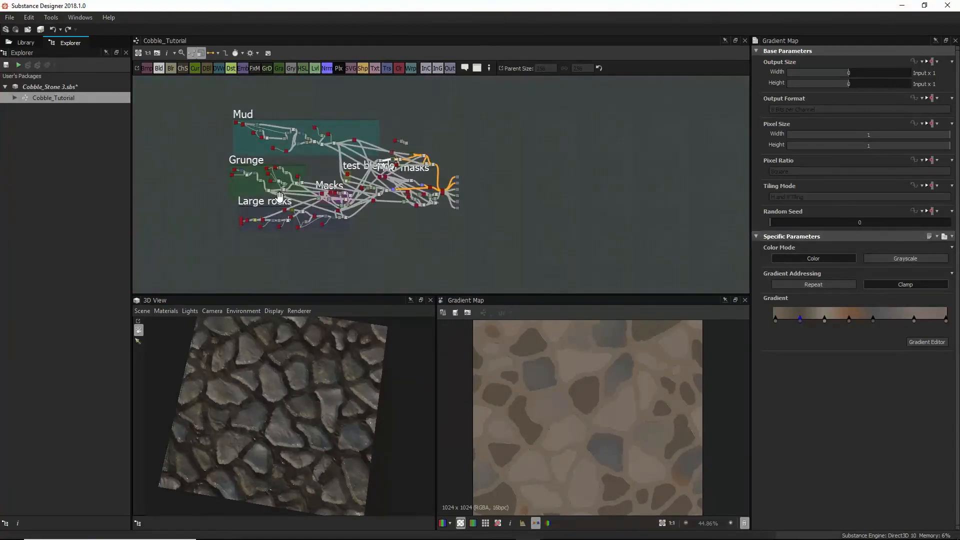
pyautogui.scroll(5, 307, 214)
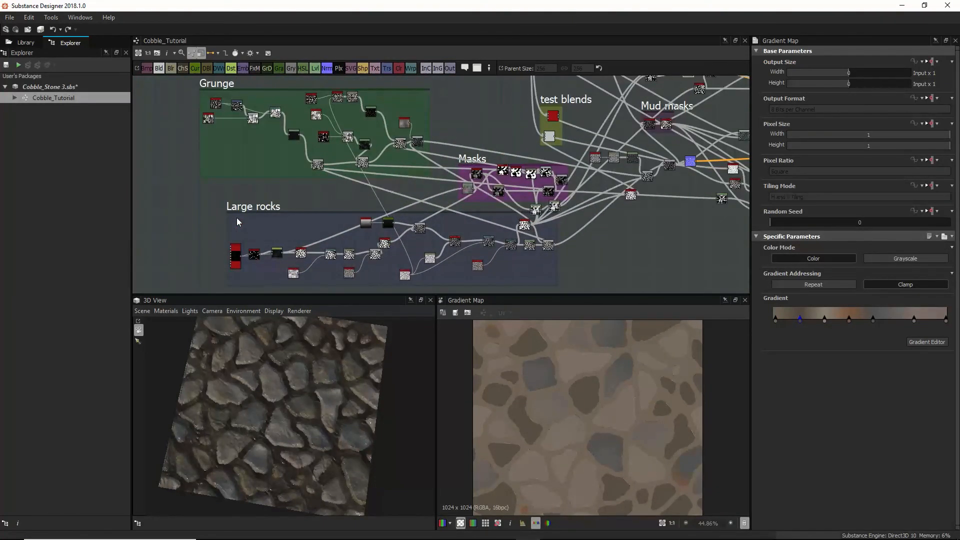
pyautogui.click(242, 207)
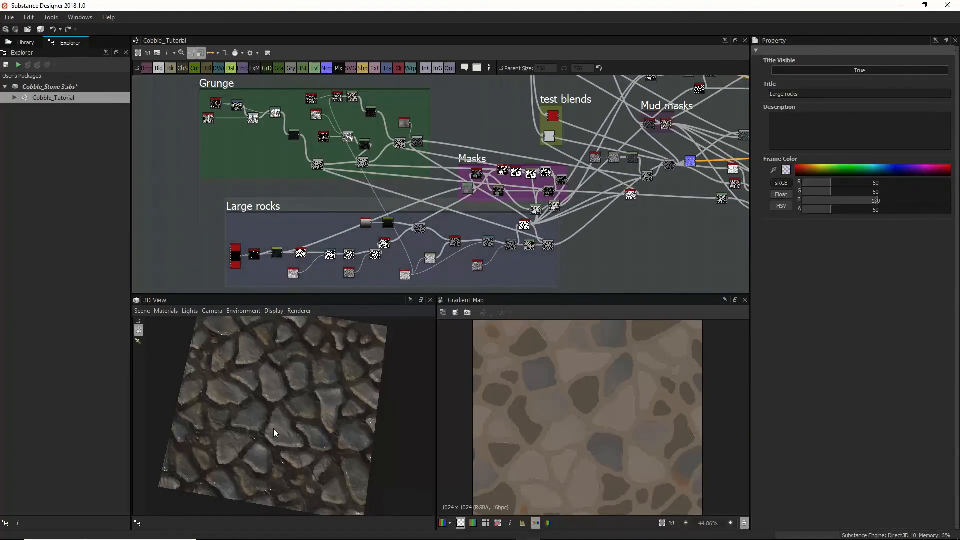
pyautogui.moveTo(424, 178); pyautogui.dragTo(355, 247, button='middle')
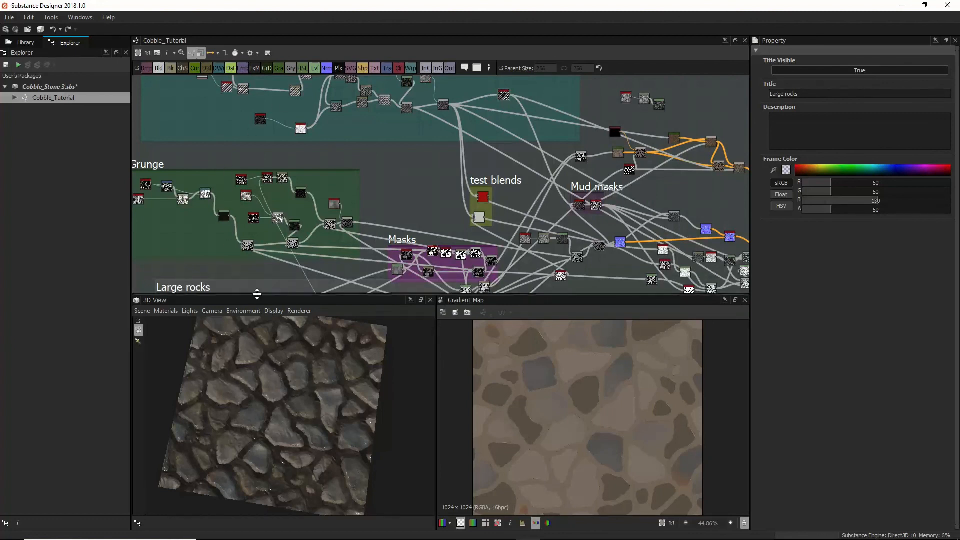
pyautogui.scroll(10, 260, 407)
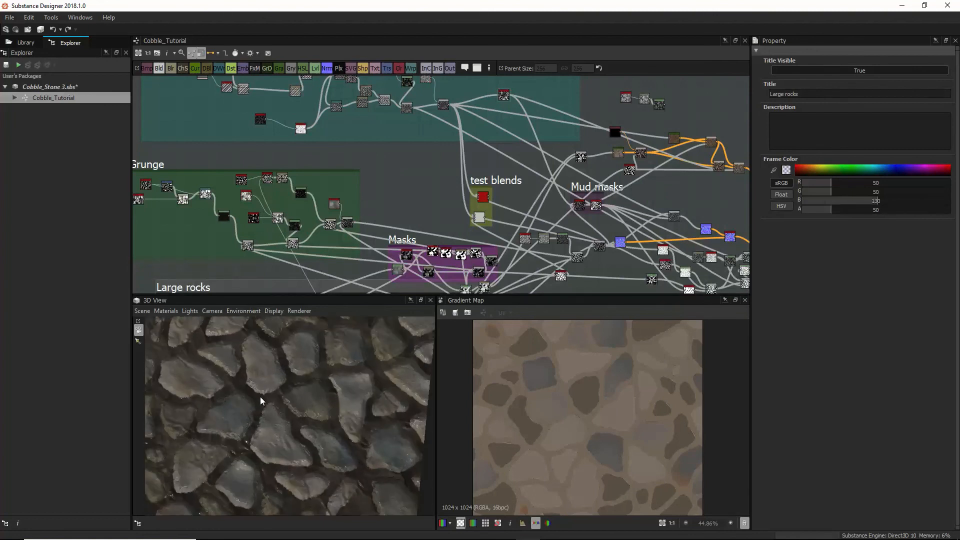
pyautogui.scroll(-5, 309, 425)
pyautogui.scroll(3, 308, 426)
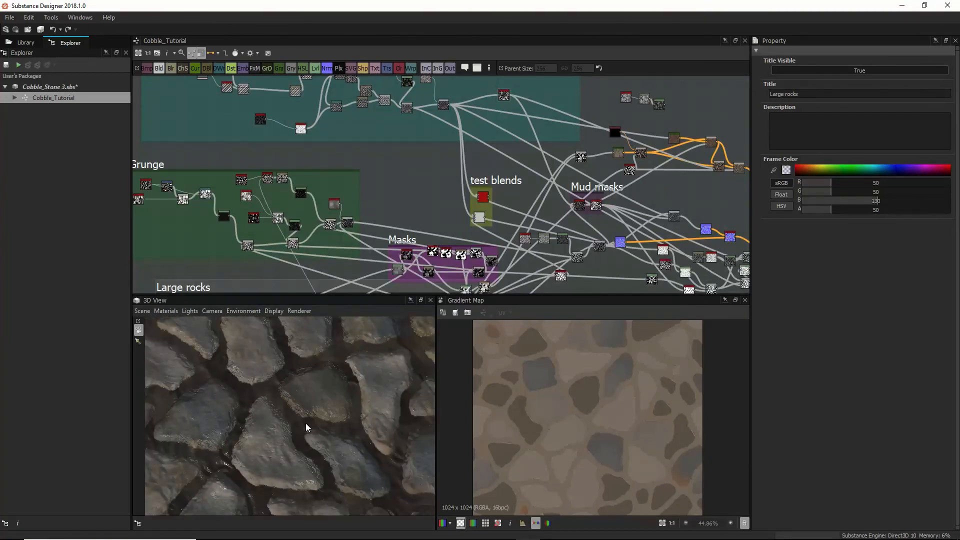
pyautogui.scroll(-2, 305, 421)
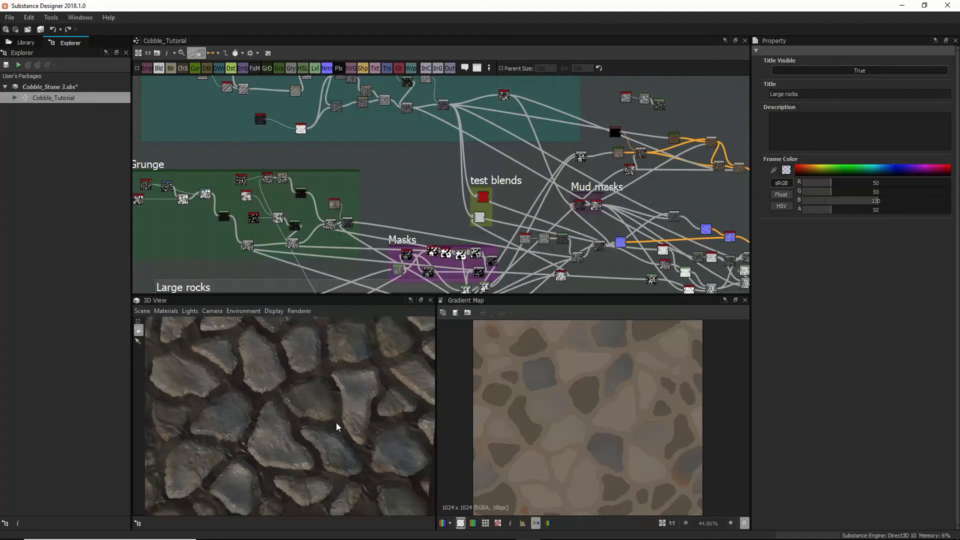
pyautogui.moveTo(349, 423); pyautogui.dragTo(304, 376)
pyautogui.scroll(-3, 304, 374)
pyautogui.scroll(7, 303, 375)
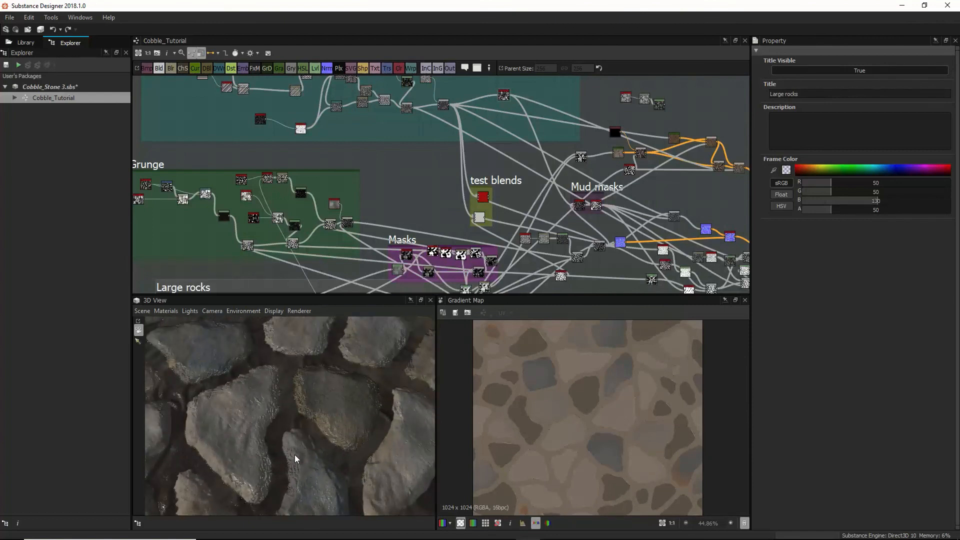
pyautogui.scroll(-3, 295, 457)
pyautogui.moveTo(293, 455); pyautogui.dragTo(293, 398)
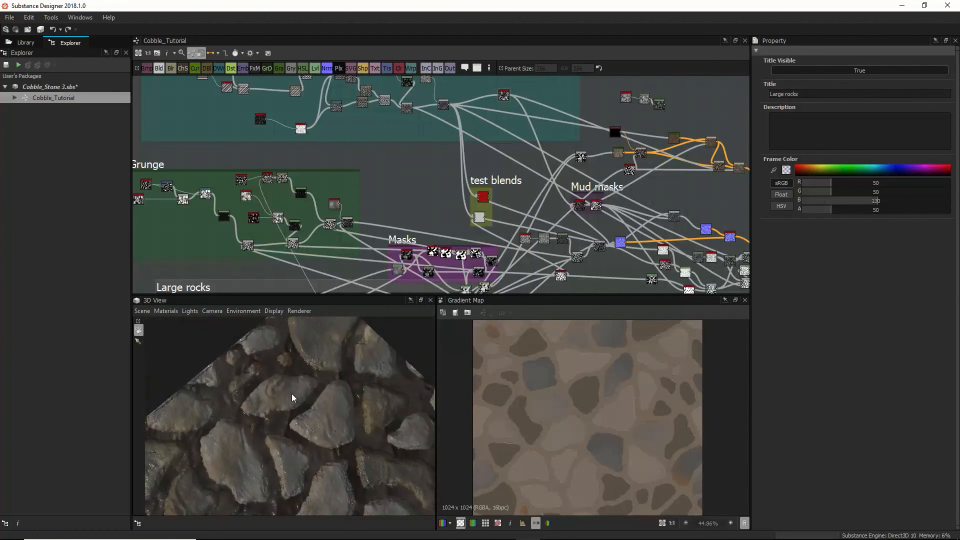
pyautogui.scroll(6, 530, 193)
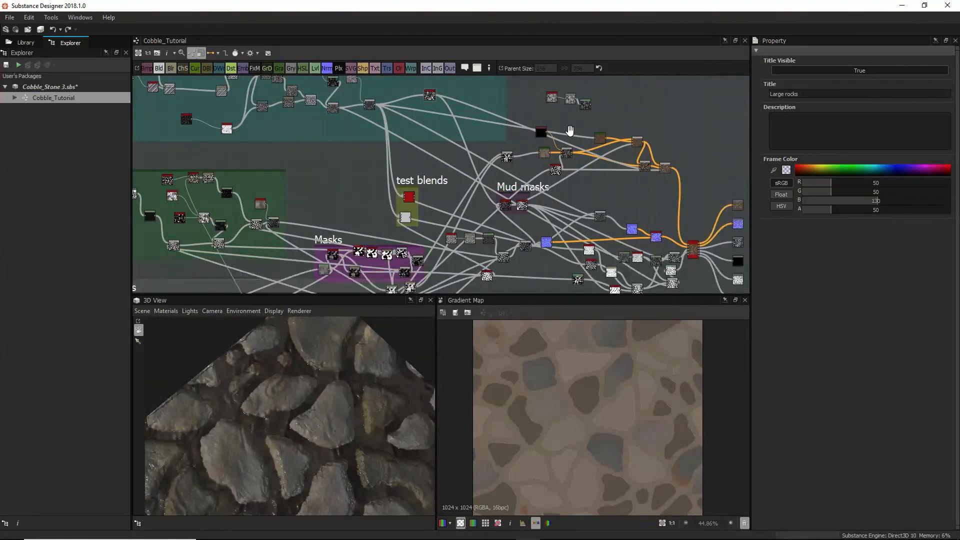
# Step: Set the Mud masks Non Uniform Blur's intensity to 19.58 and space the neighbouring Histogram Scan slightly farther from it
pyautogui.doubleClick(393, 241)
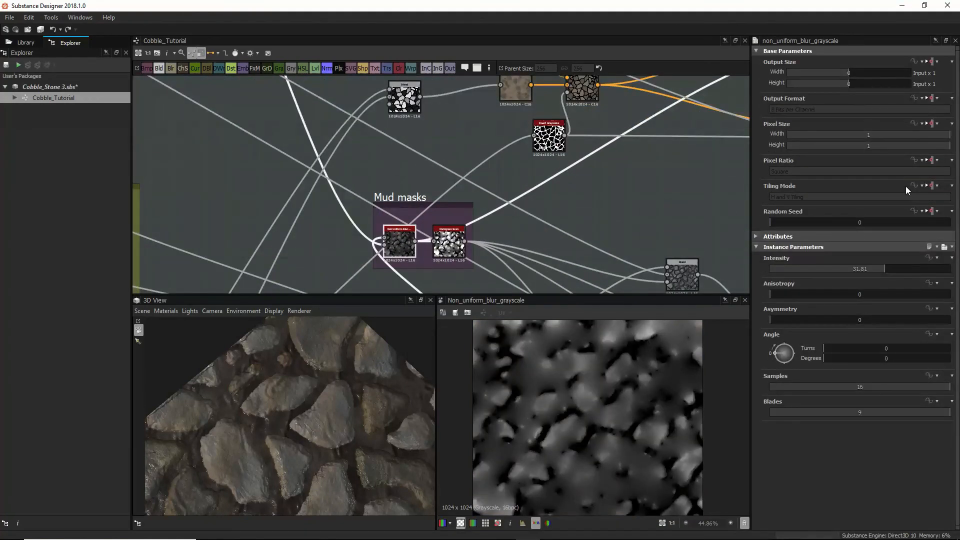
pyautogui.moveTo(882, 268)
pyautogui.mouseDown()
pyautogui.moveTo(799, 270)
pyautogui.moveTo(937, 271)
pyautogui.moveTo(856, 269)
pyautogui.mouseUp()
pyautogui.moveTo(450, 241); pyautogui.dragTo(461, 247)
pyautogui.click(406, 237)
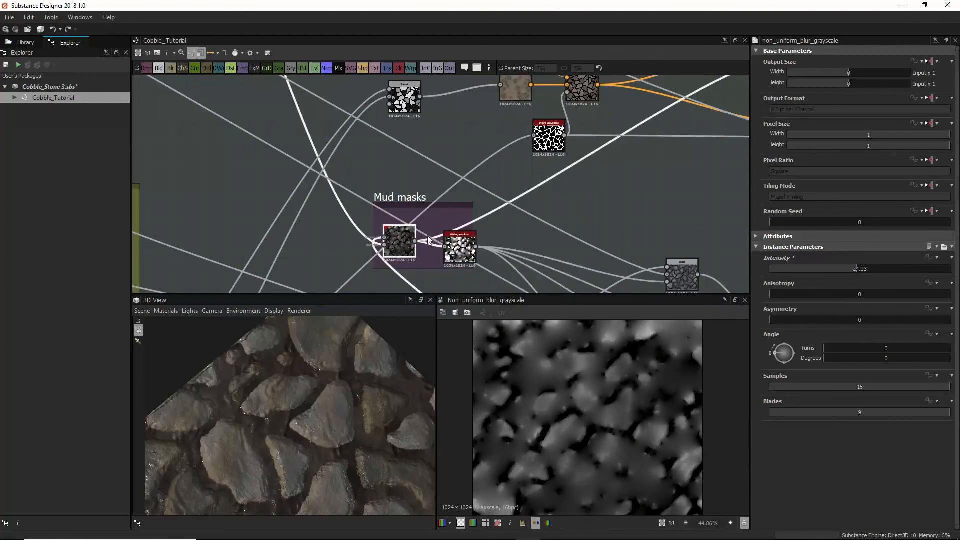
pyautogui.moveTo(863, 271); pyautogui.dragTo(840, 270)
pyautogui.doubleClick(898, 268)
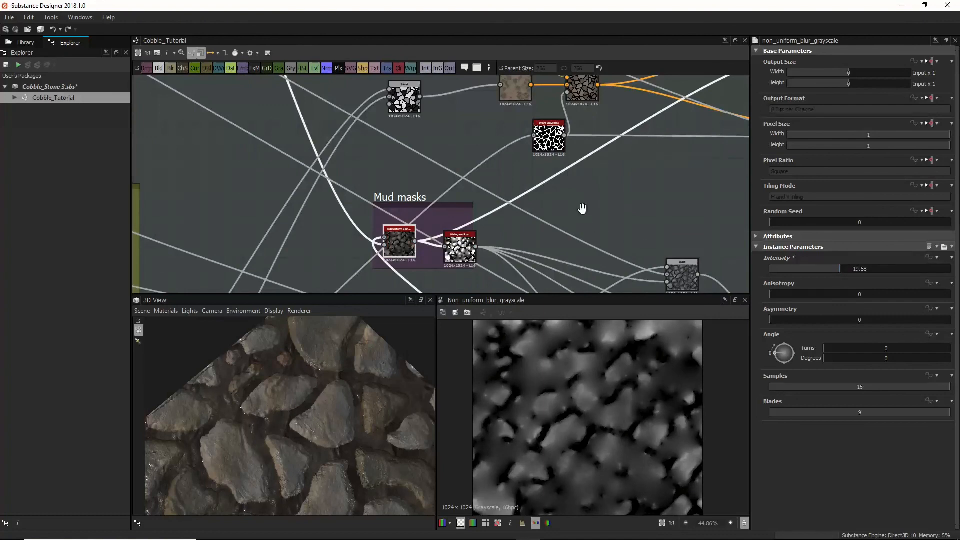
# Step: Try a position of 0.79 and a contrast of 0.5 on the Mud masks Histogram Scan
pyautogui.moveTo(583, 208); pyautogui.dragTo(526, 280, button='middle')
pyautogui.moveTo(642, 202); pyautogui.dragTo(624, 173, button='middle')
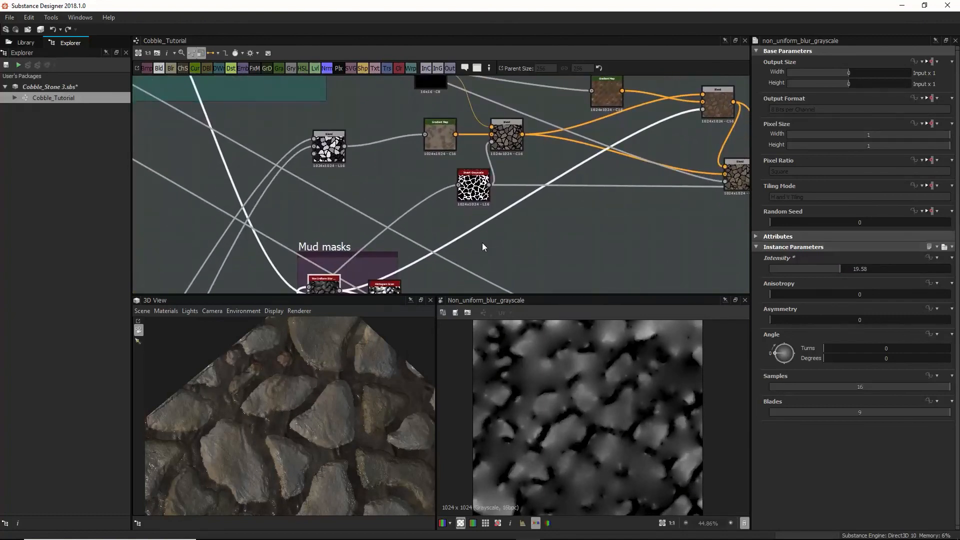
pyautogui.moveTo(483, 246); pyautogui.dragTo(497, 156, button='middle')
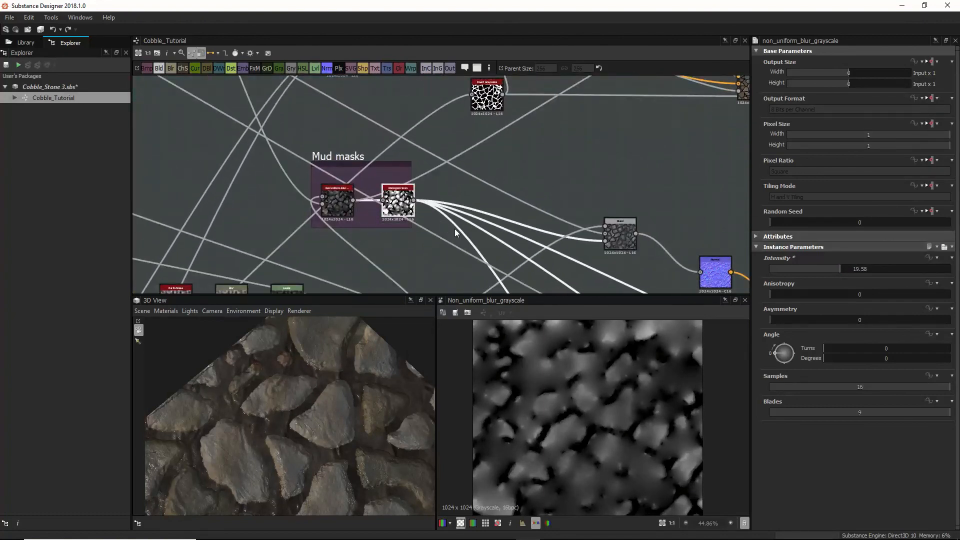
pyautogui.moveTo(493, 232); pyautogui.dragTo(471, 170, button='middle')
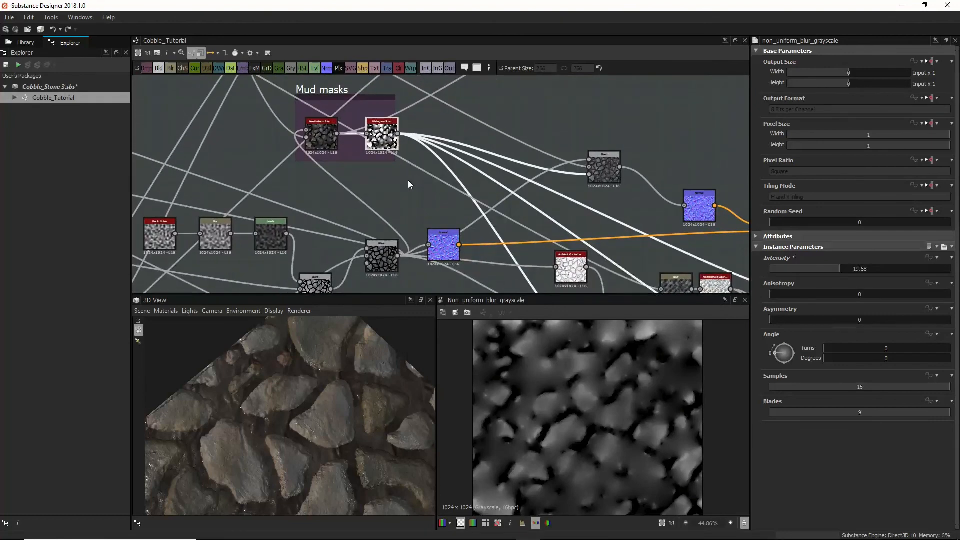
pyautogui.doubleClick(386, 147)
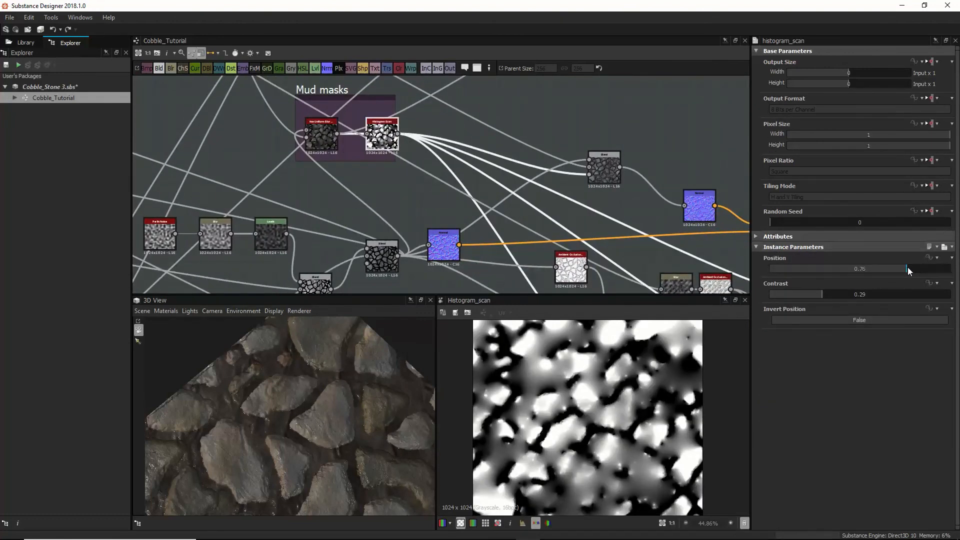
pyautogui.moveTo(907, 267)
pyautogui.mouseDown()
pyautogui.moveTo(933, 266)
pyautogui.moveTo(838, 270)
pyautogui.moveTo(911, 268)
pyautogui.mouseUp()
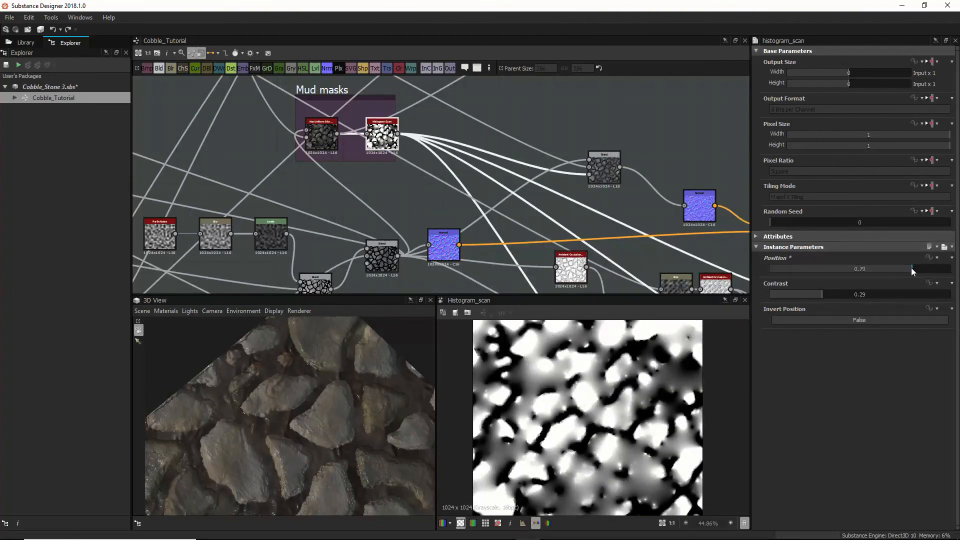
pyautogui.moveTo(819, 294); pyautogui.dragTo(859, 299)
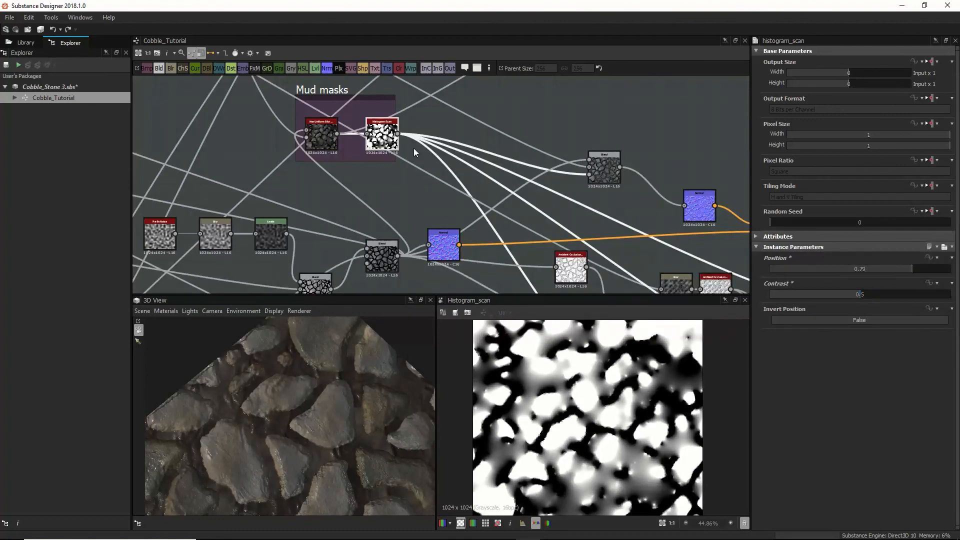
# Step: Compare the blur with the Mud masks Histogram Scan, then test the scan at contrast 0 with positions 0 and 1
pyautogui.doubleClick(320, 137)
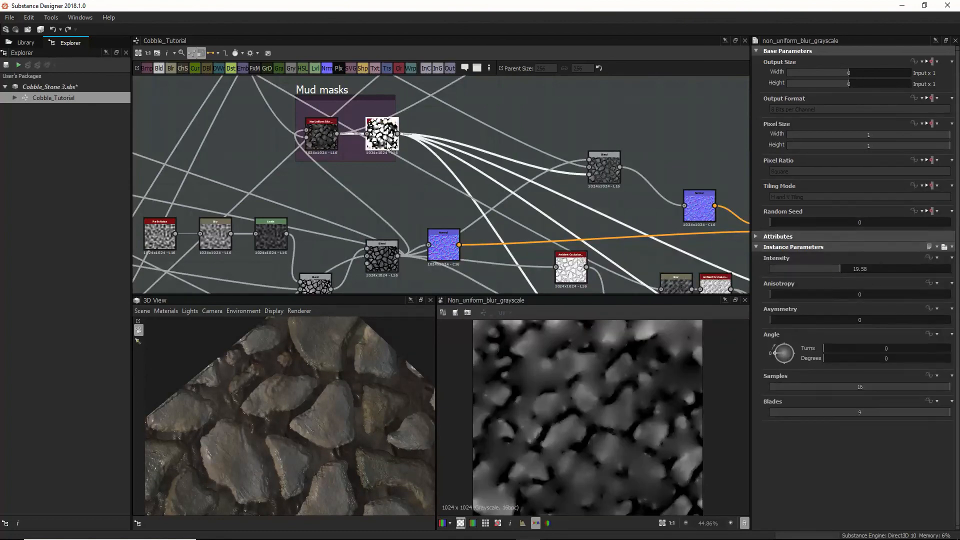
pyautogui.doubleClick(388, 144)
pyautogui.moveTo(834, 295); pyautogui.dragTo(764, 297)
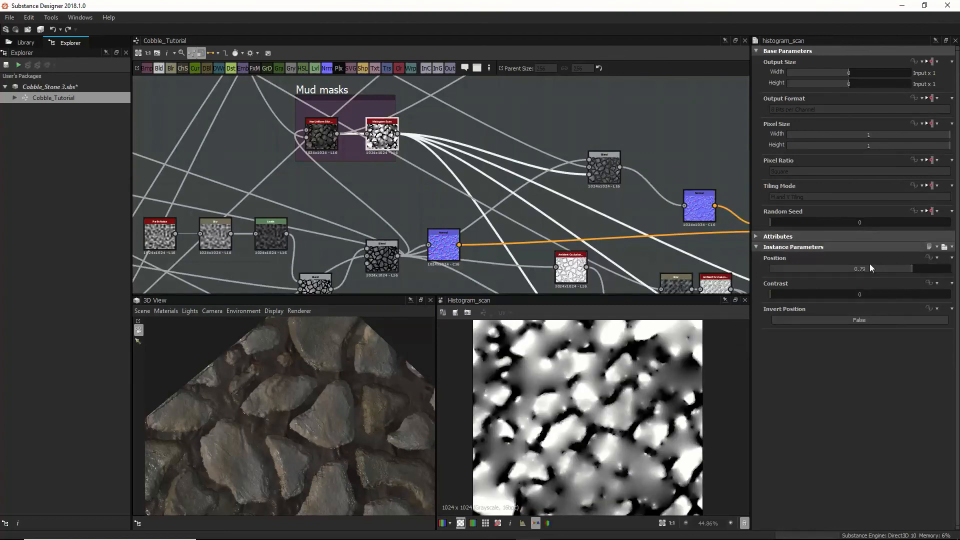
pyautogui.moveTo(870, 268); pyautogui.dragTo(684, 274)
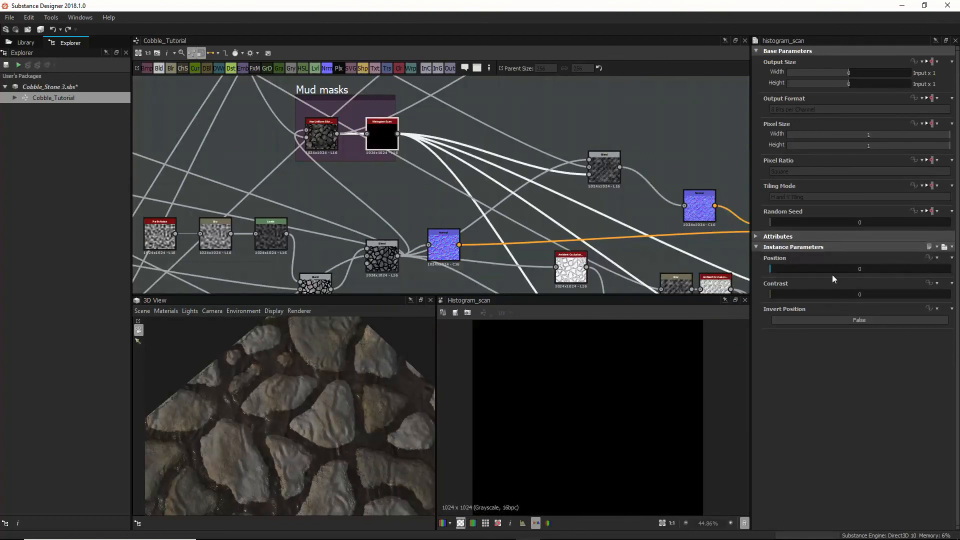
pyautogui.moveTo(832, 270); pyautogui.dragTo(950, 269)
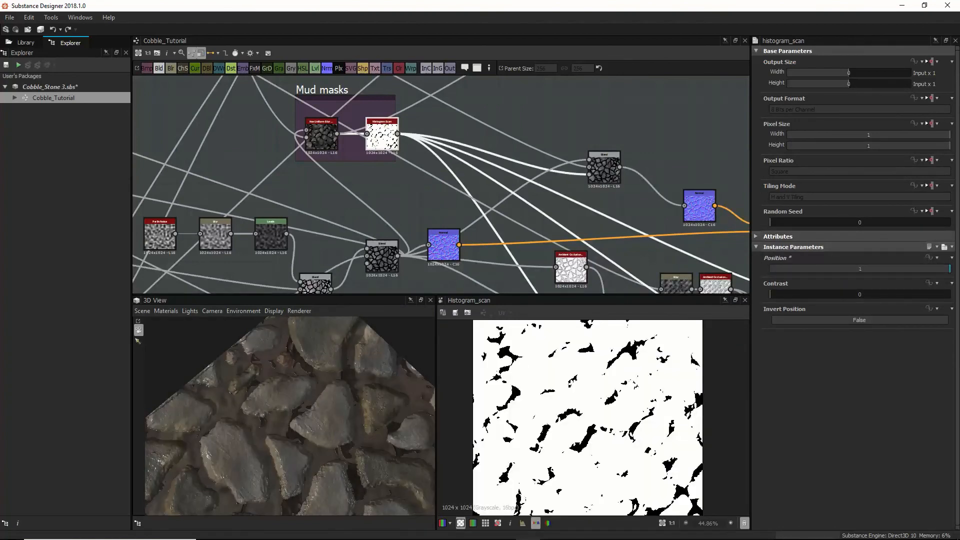
# Step: Set the Mud masks Histogram Scan to position 0.65 and contrast 0.24, and check the stones up close in 3D
pyautogui.moveTo(867, 272)
pyautogui.mouseDown()
pyautogui.moveTo(855, 272)
pyautogui.moveTo(872, 271)
pyautogui.mouseUp()
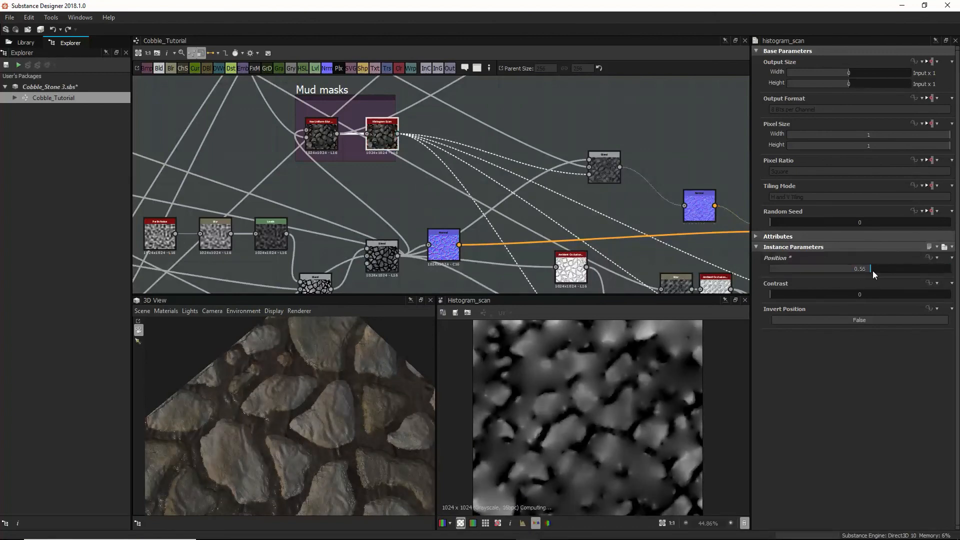
pyautogui.moveTo(791, 290)
pyautogui.mouseDown()
pyautogui.moveTo(838, 294)
pyautogui.moveTo(791, 295)
pyautogui.mouseUp()
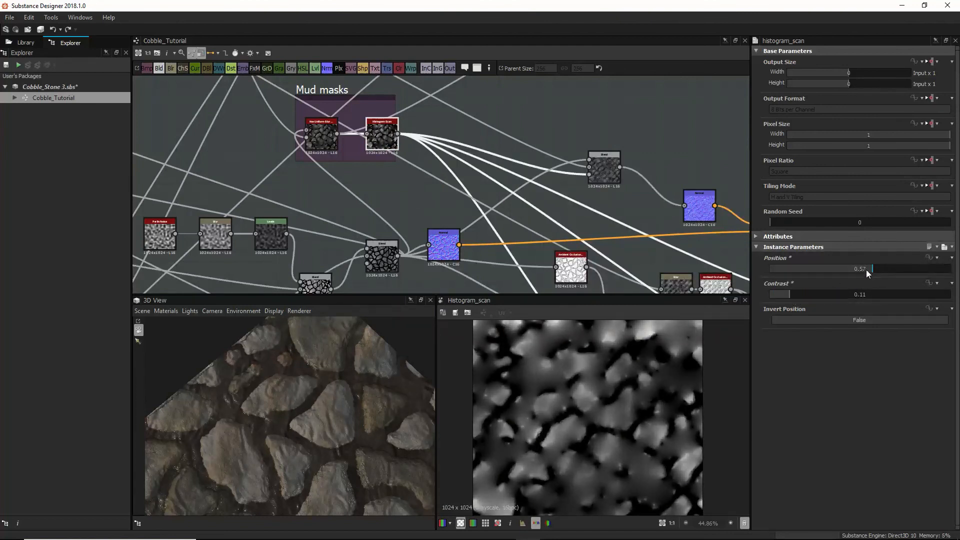
pyautogui.moveTo(865, 269); pyautogui.dragTo(887, 265)
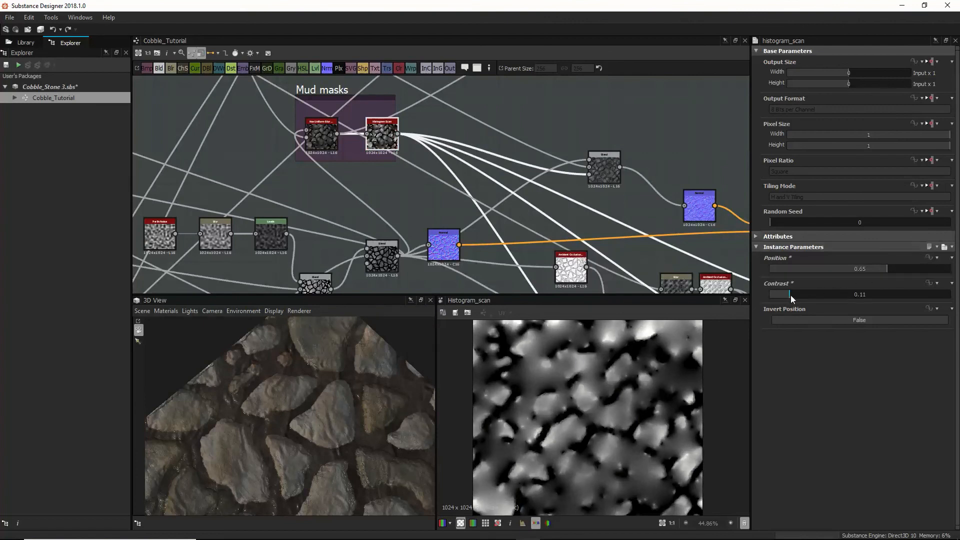
pyautogui.moveTo(790, 295); pyautogui.dragTo(812, 289)
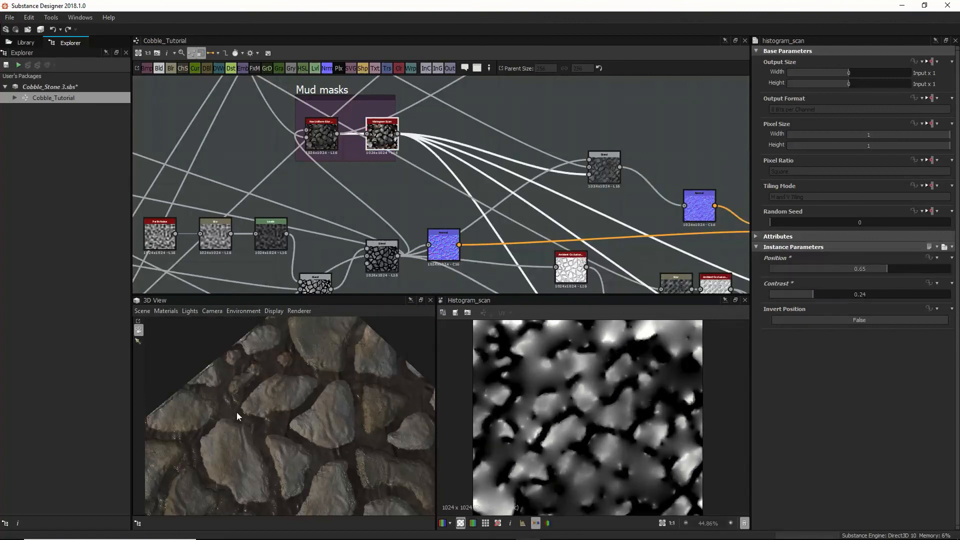
pyautogui.moveTo(236, 414); pyautogui.dragTo(267, 422)
pyautogui.moveTo(230, 451); pyautogui.dragTo(318, 415)
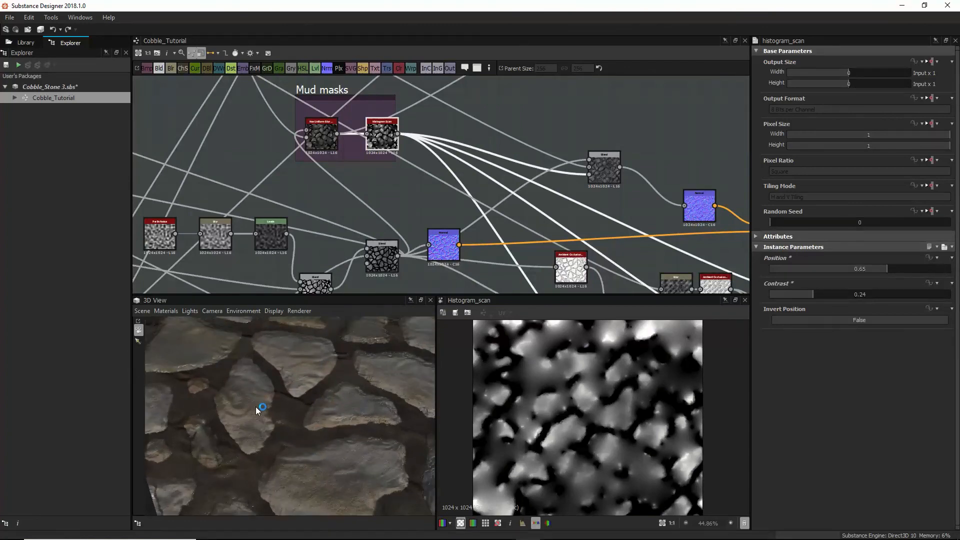
# Step: Preview the stone Normal and the Blend feeding it, and respace the two nodes so they line up
pyautogui.doubleClick(440, 252)
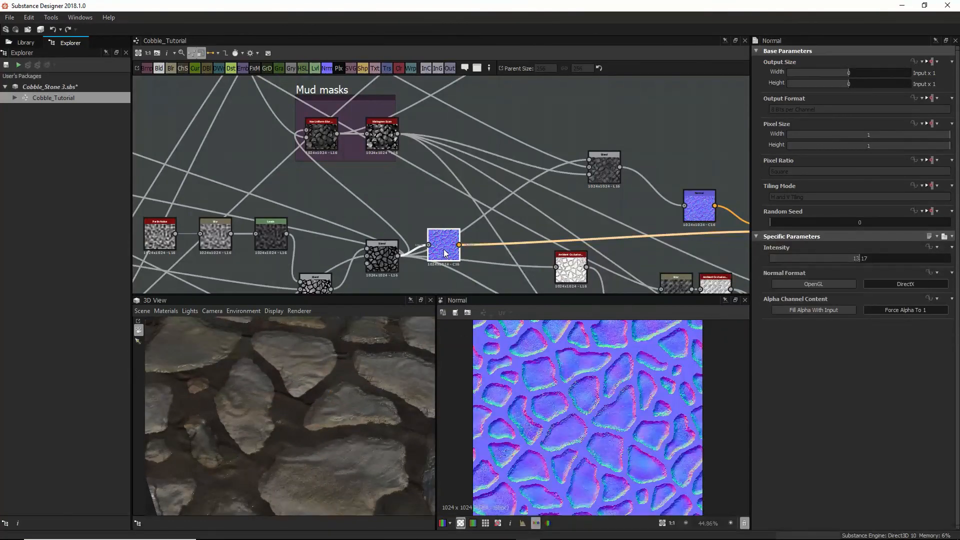
pyautogui.moveTo(439, 242); pyautogui.dragTo(444, 243)
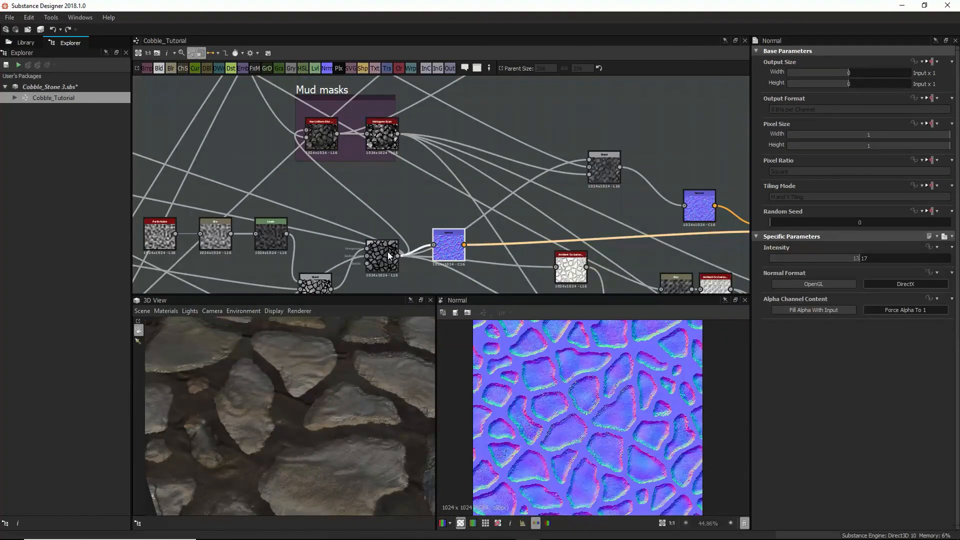
pyautogui.doubleClick(388, 251)
pyautogui.moveTo(401, 241); pyautogui.dragTo(402, 166, button='middle')
pyautogui.moveTo(441, 177)
pyautogui.mouseDown()
pyautogui.moveTo(463, 177)
pyautogui.moveTo(452, 166)
pyautogui.mouseUp()
pyautogui.moveTo(381, 181); pyautogui.dragTo(378, 160)
pyautogui.moveTo(416, 182); pyautogui.dragTo(359, 258, button='middle')
pyautogui.moveTo(539, 196); pyautogui.dragTo(481, 155, button='middle')
# Step: Try a Histogram Scan fed by the mud-masked Blend, with position 0.76 and contrast 0.74
pyautogui.click(504, 165)
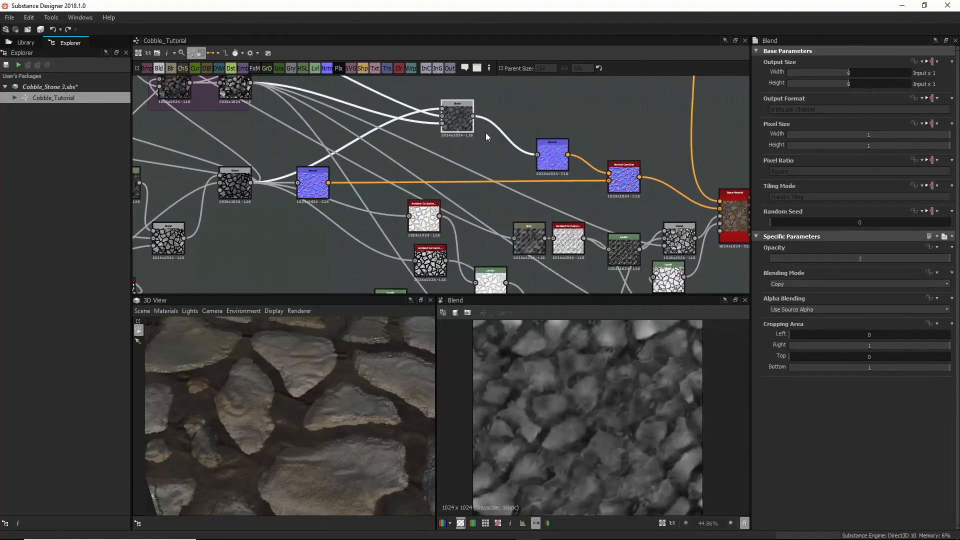
pyautogui.click(509, 113)
pyautogui.press('space')
pyautogui.write('hi')
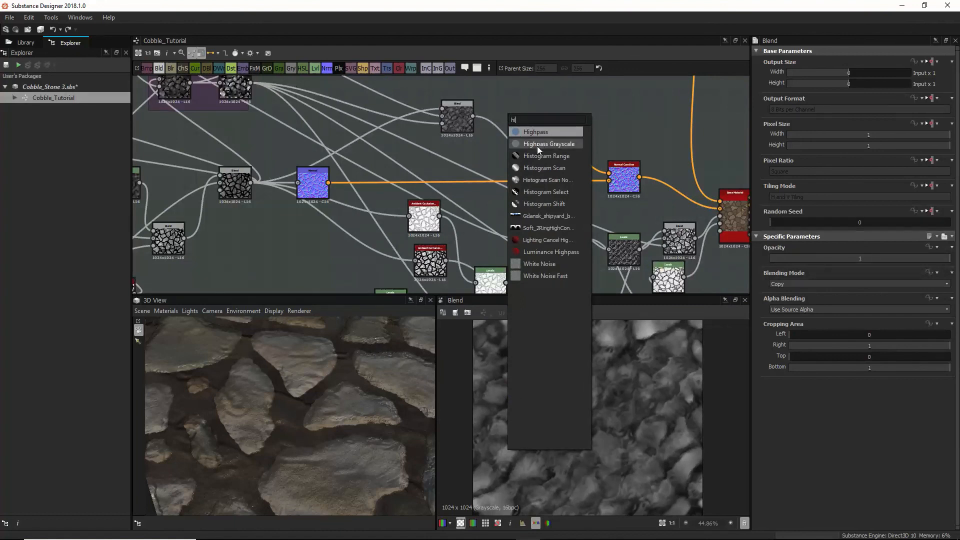
pyautogui.click(534, 168)
pyautogui.moveTo(472, 117); pyautogui.dragTo(523, 123)
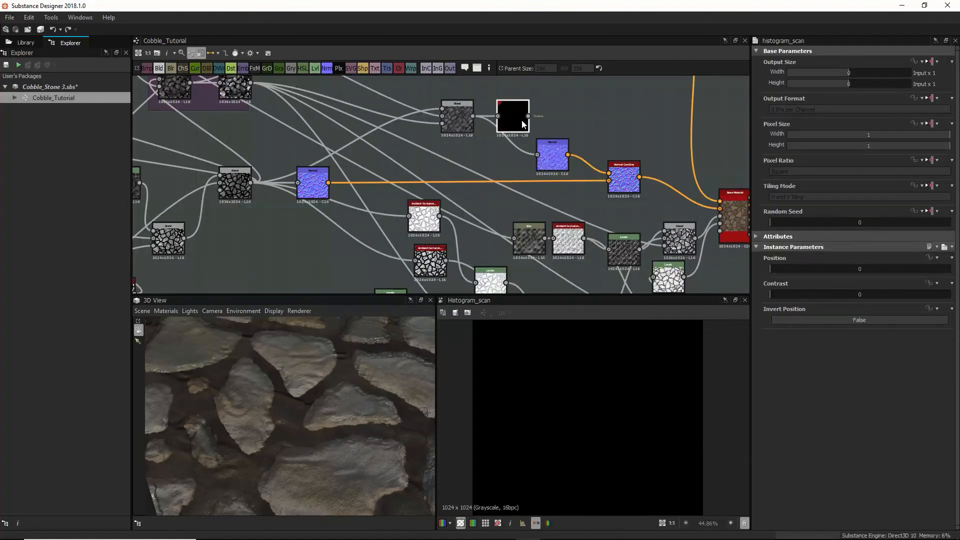
pyautogui.moveTo(939, 269); pyautogui.dragTo(895, 278)
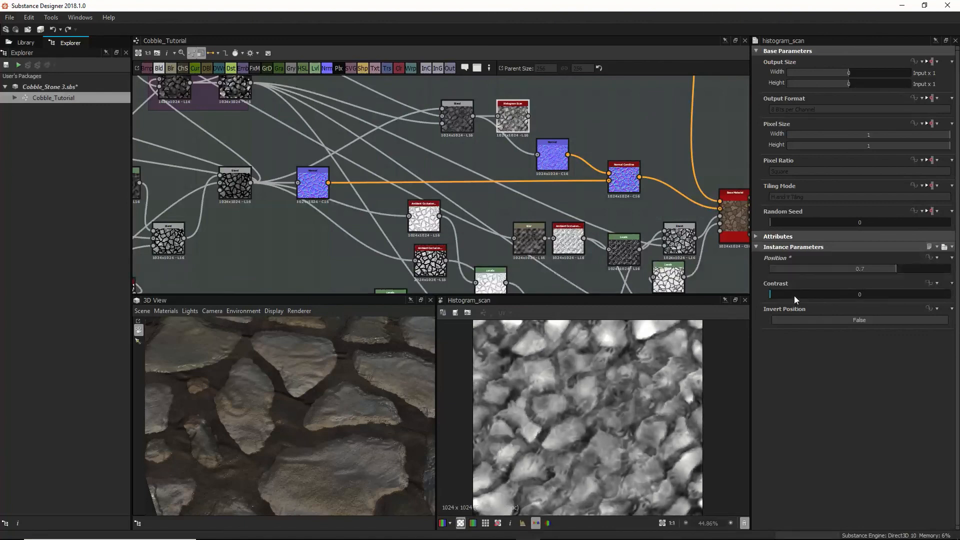
pyautogui.moveTo(794, 296); pyautogui.dragTo(905, 270)
# Step: Examine the cobblestones at several angles in 3D and delete the Histogram Scan placed after the mud-masked Blend
pyautogui.scroll(-5, 510, 119)
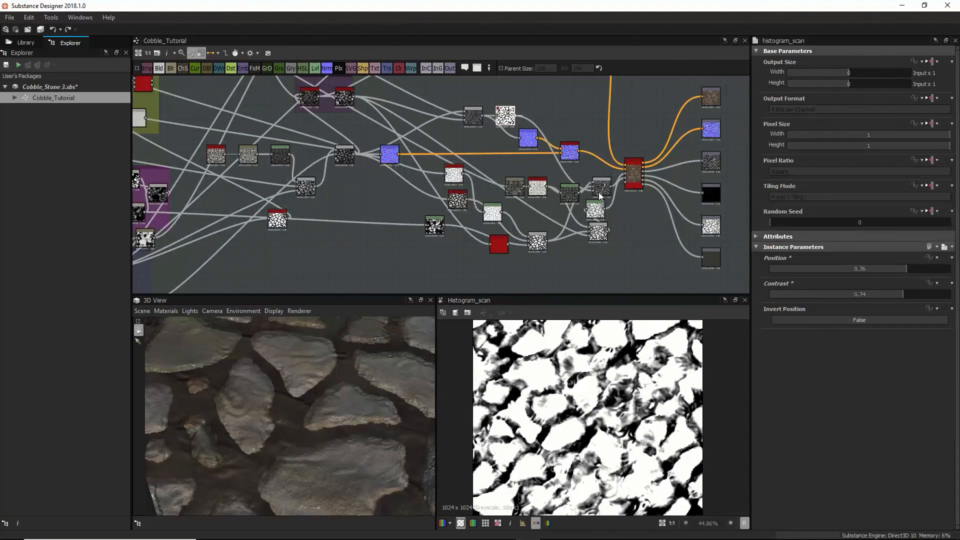
pyautogui.moveTo(365, 349); pyautogui.dragTo(351, 445)
pyautogui.moveTo(309, 408); pyautogui.dragTo(281, 436)
pyautogui.moveTo(289, 396)
pyautogui.mouseDown()
pyautogui.moveTo(278, 421)
pyautogui.moveTo(287, 415)
pyautogui.mouseUp()
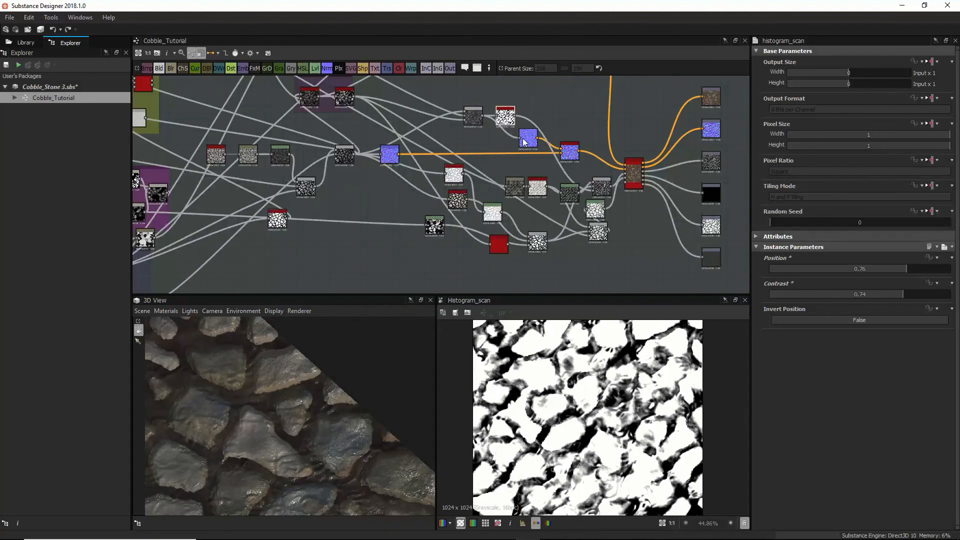
pyautogui.moveTo(501, 110); pyautogui.dragTo(495, 149)
pyautogui.press('Delete')
# Step: Examine the cobblestone surface in the 3D preview from farther away and at another angle
pyautogui.scroll(-2, 288, 434)
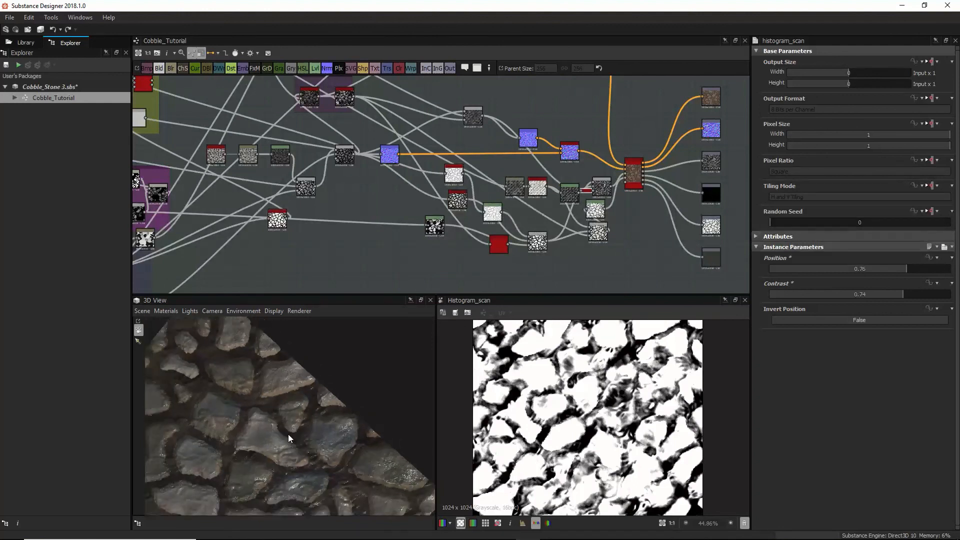
pyautogui.moveTo(288, 434); pyautogui.dragTo(271, 413)
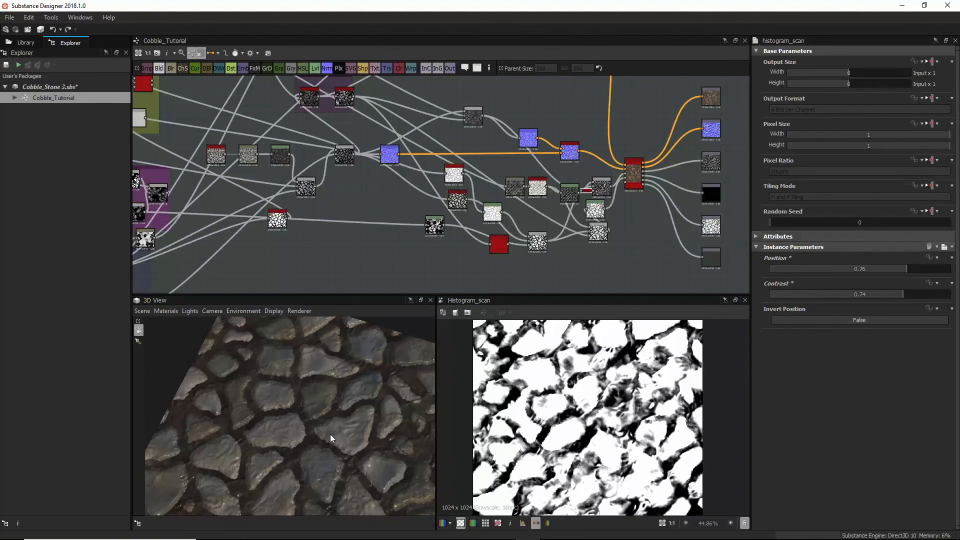
pyautogui.click(624, 531)
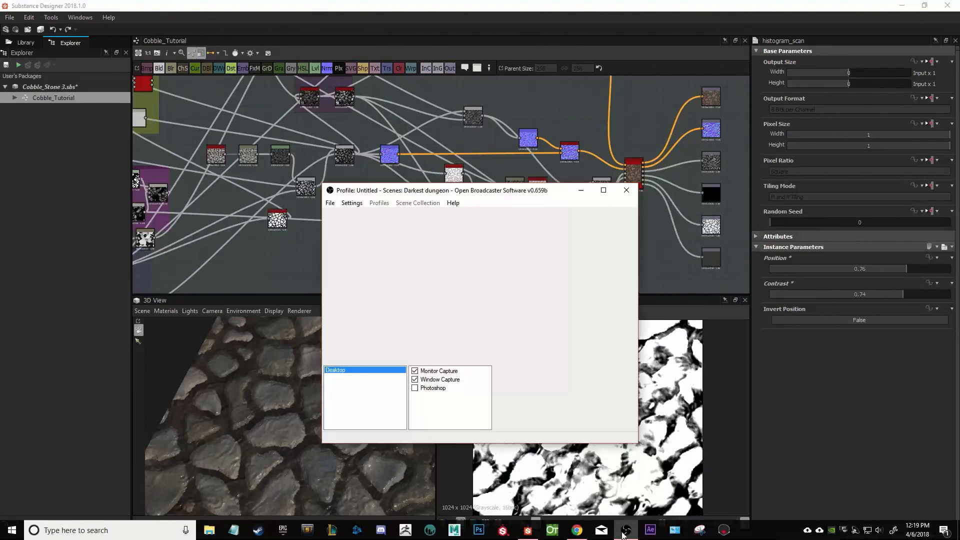